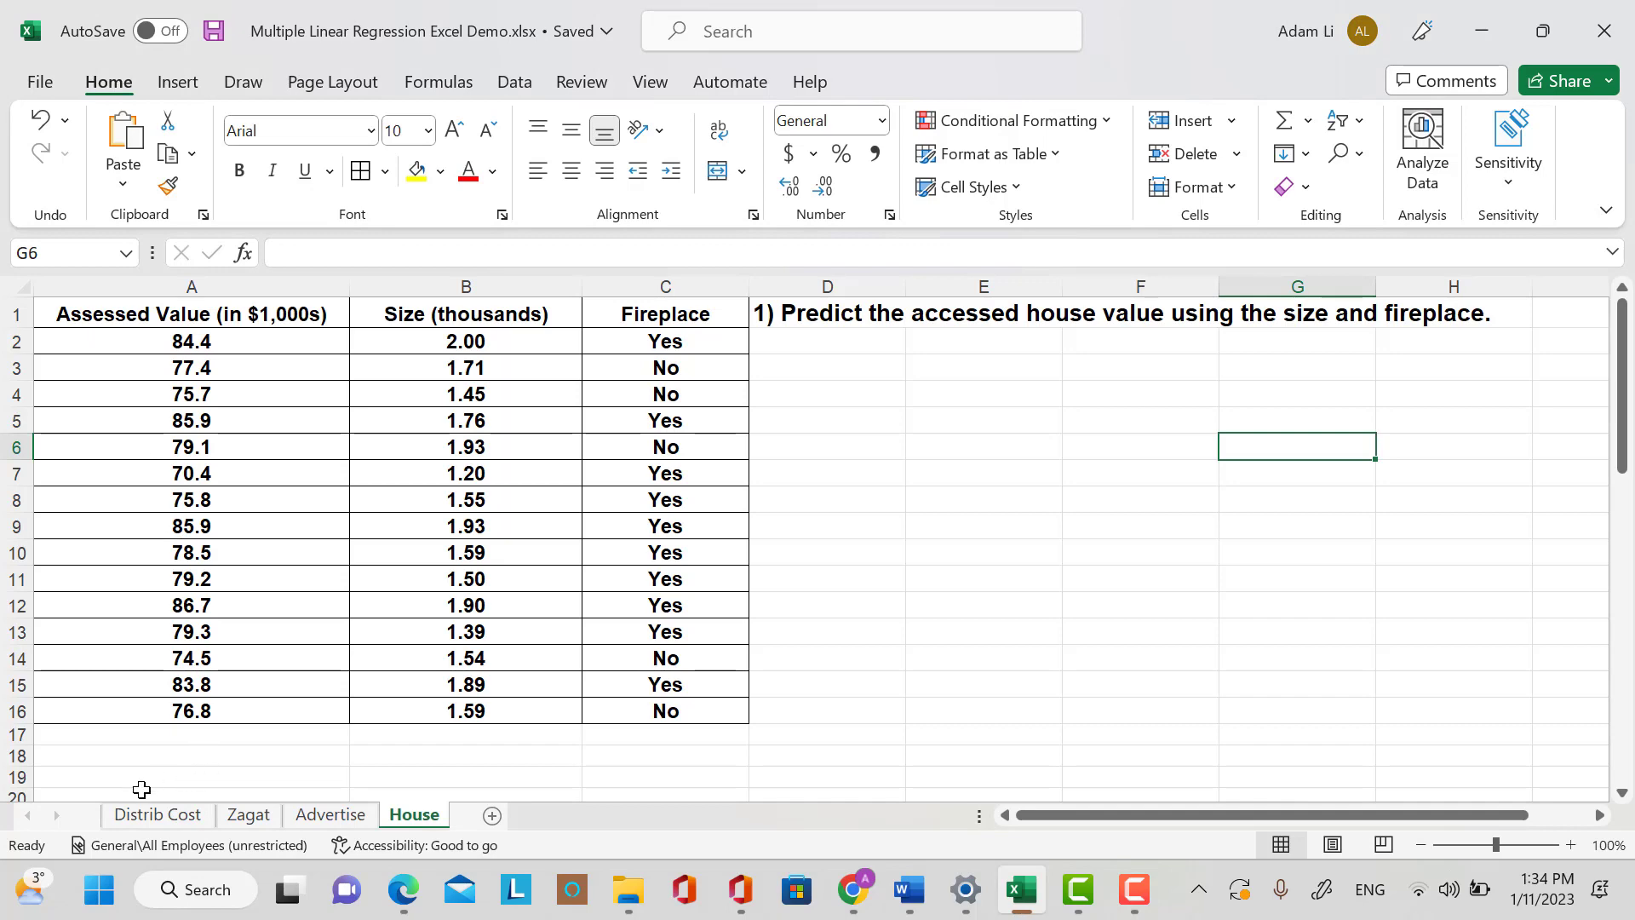
Look through the datasets and questions on the Distrib Cost, Zagat, Advertise and House worksheets.
click(157, 814)
scroll(657, 529, down, 1)
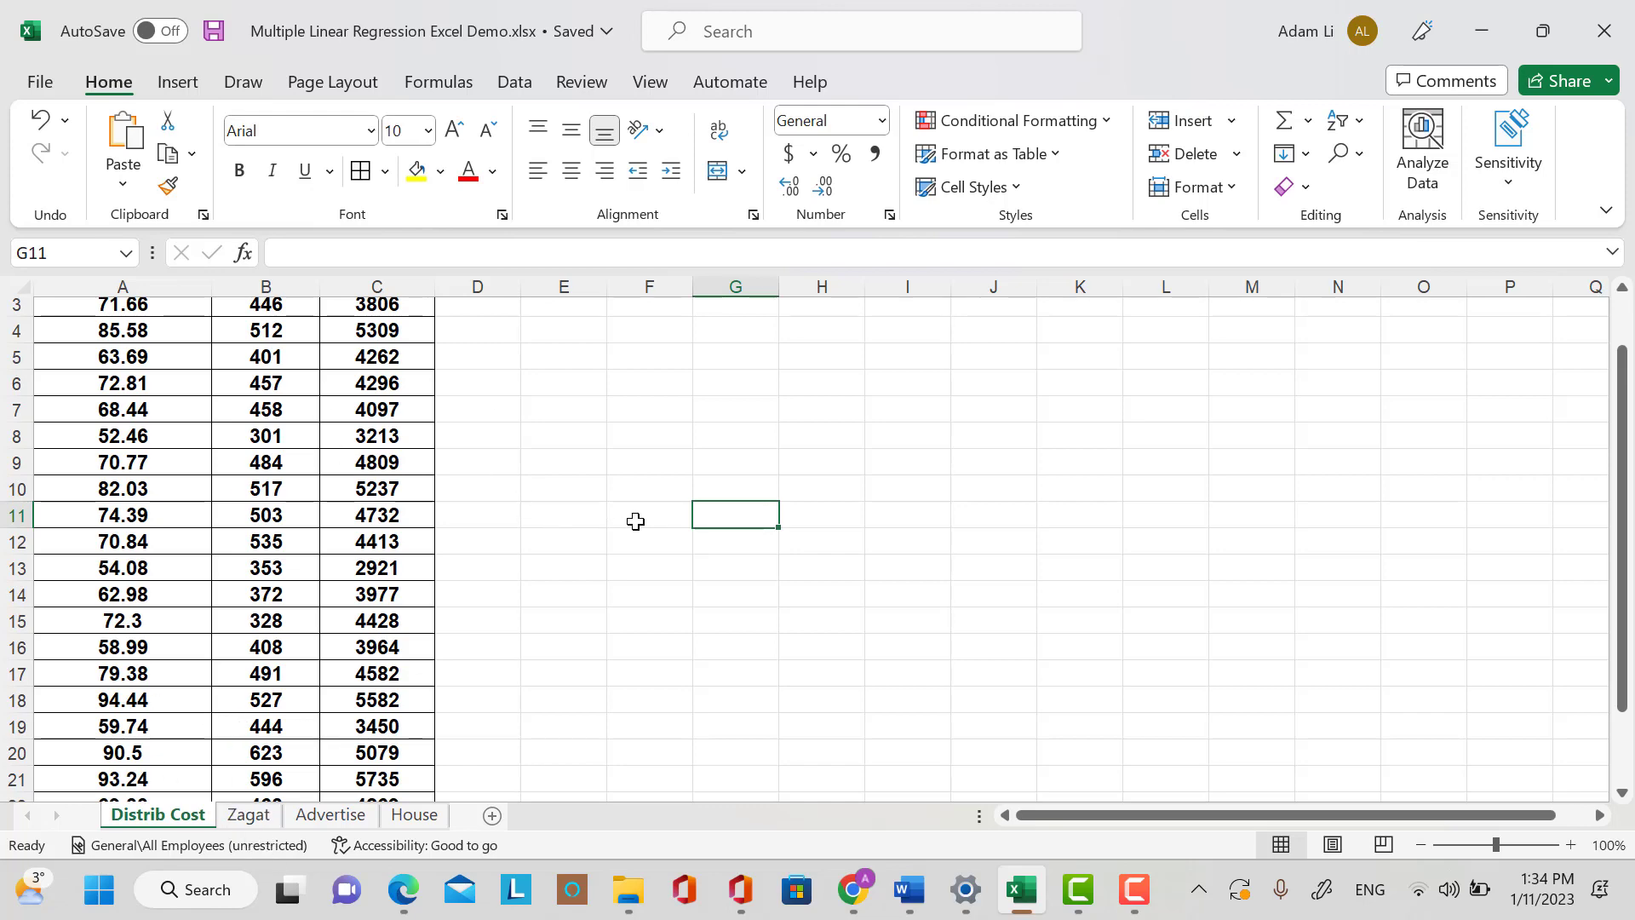
click(249, 814)
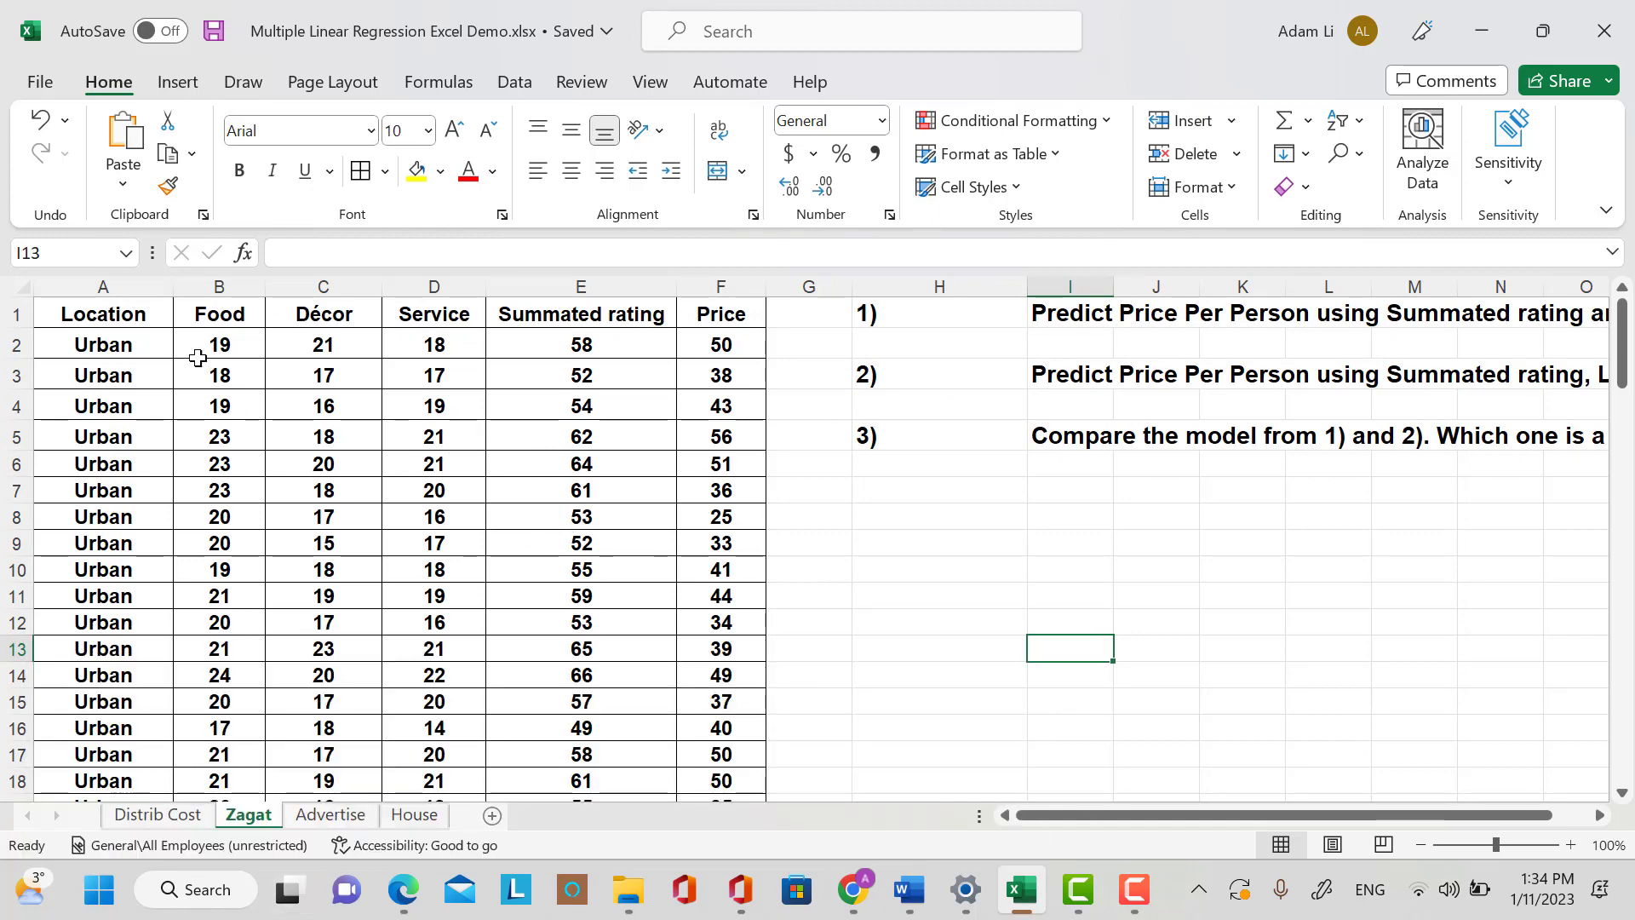
click(331, 816)
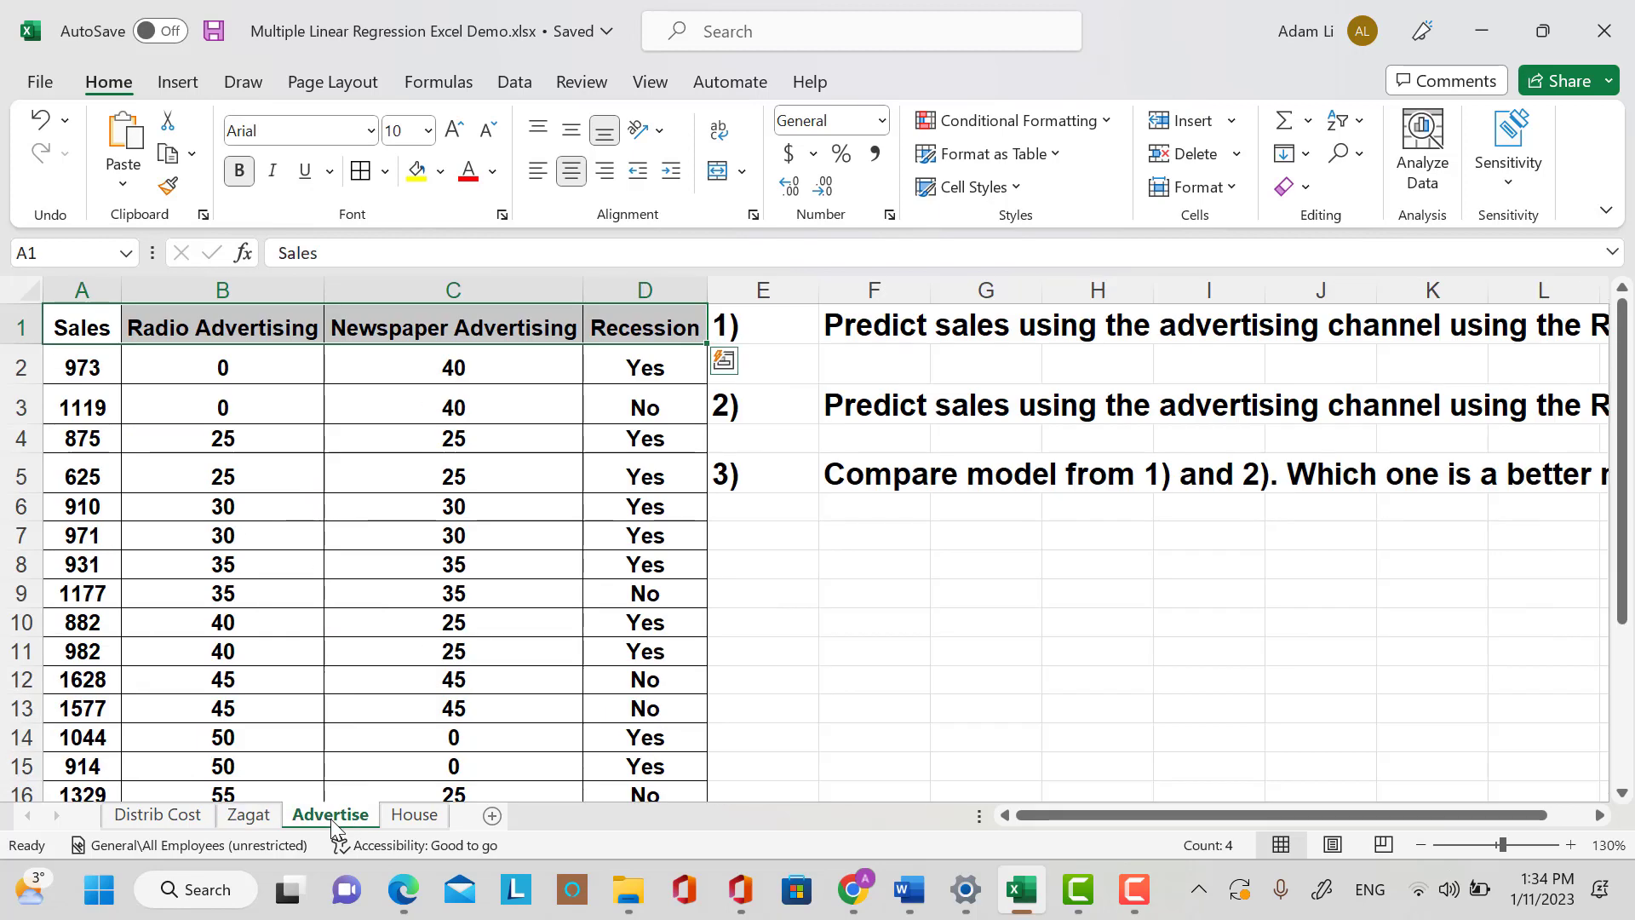
click(412, 818)
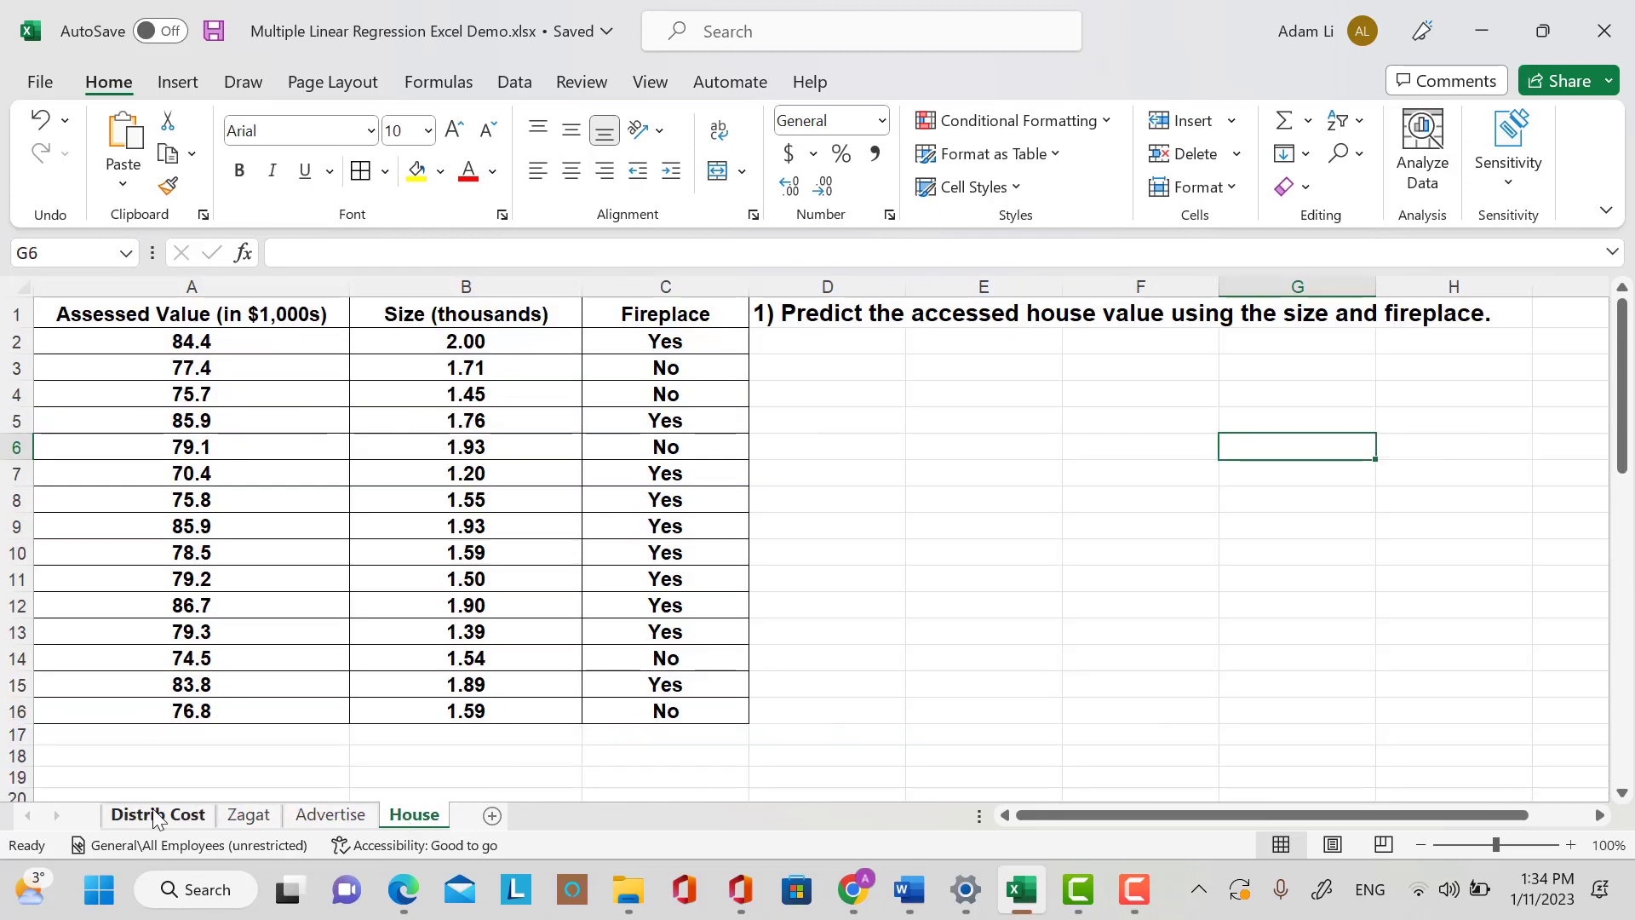
Switch to the Advertise worksheet and read the full text of question 1 across row 1.
click(334, 819)
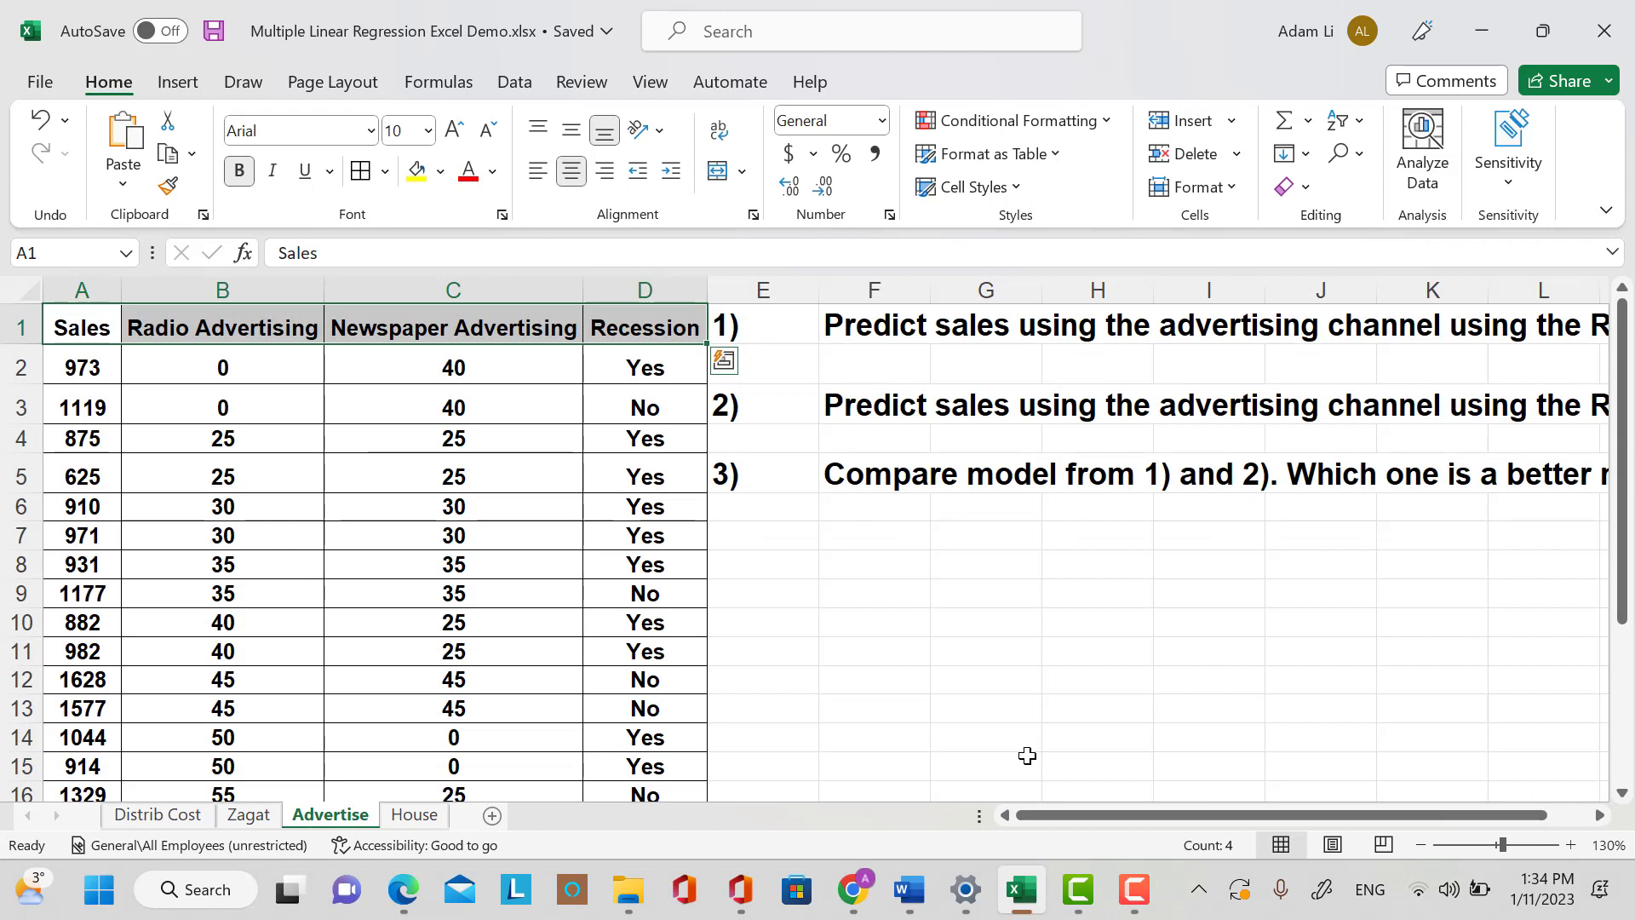
click(1067, 580)
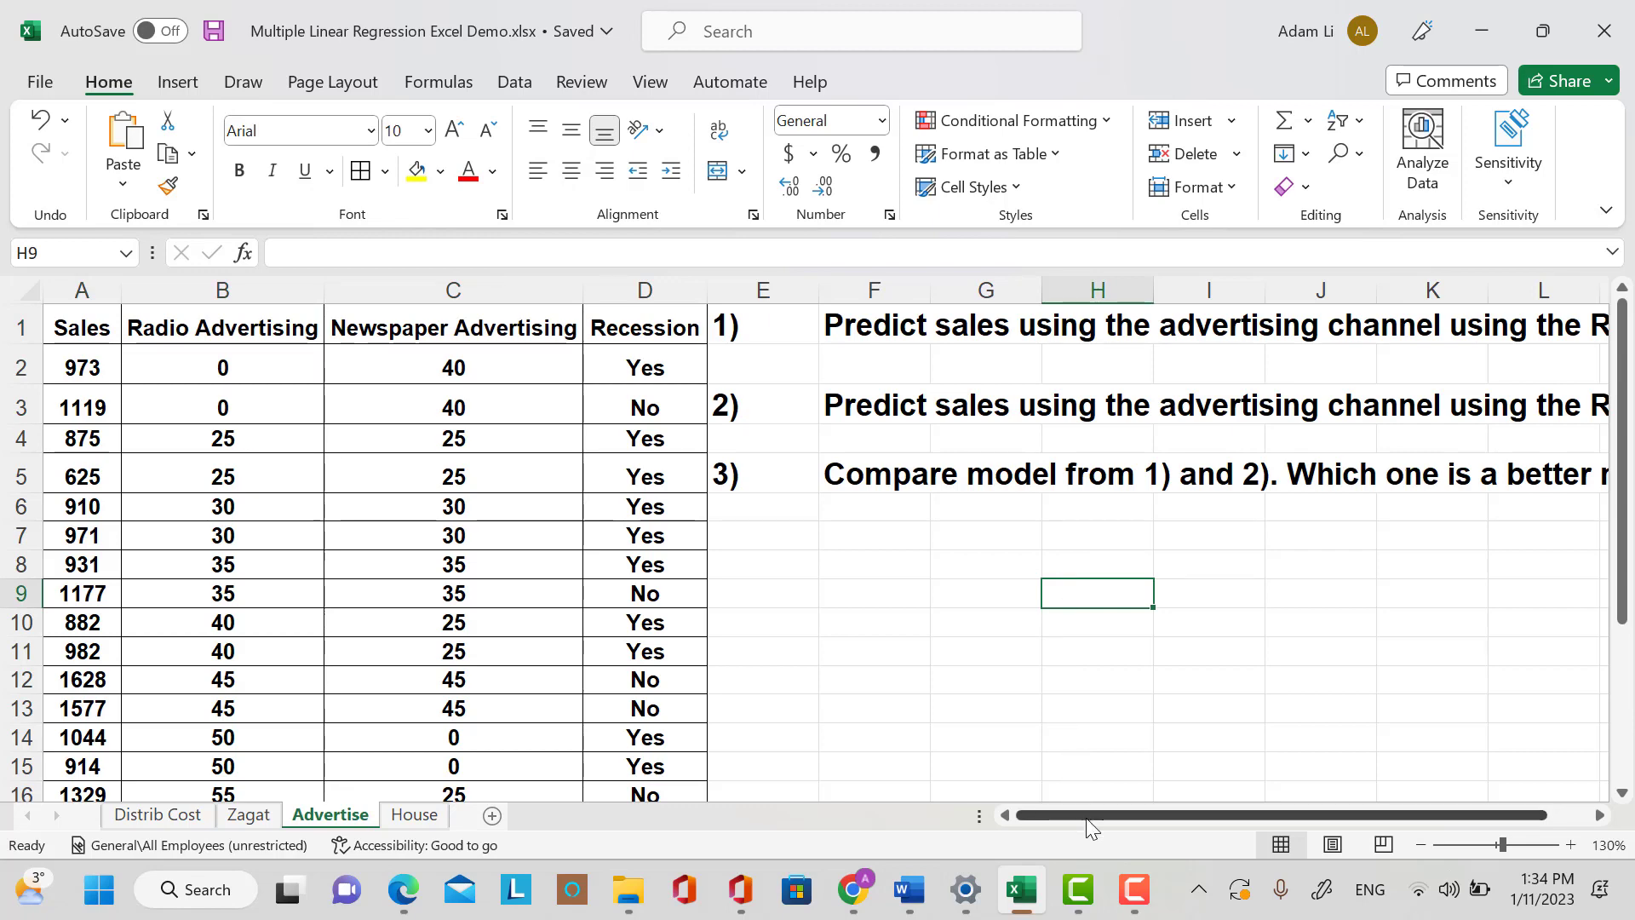
drag(1087, 823, 1124, 824)
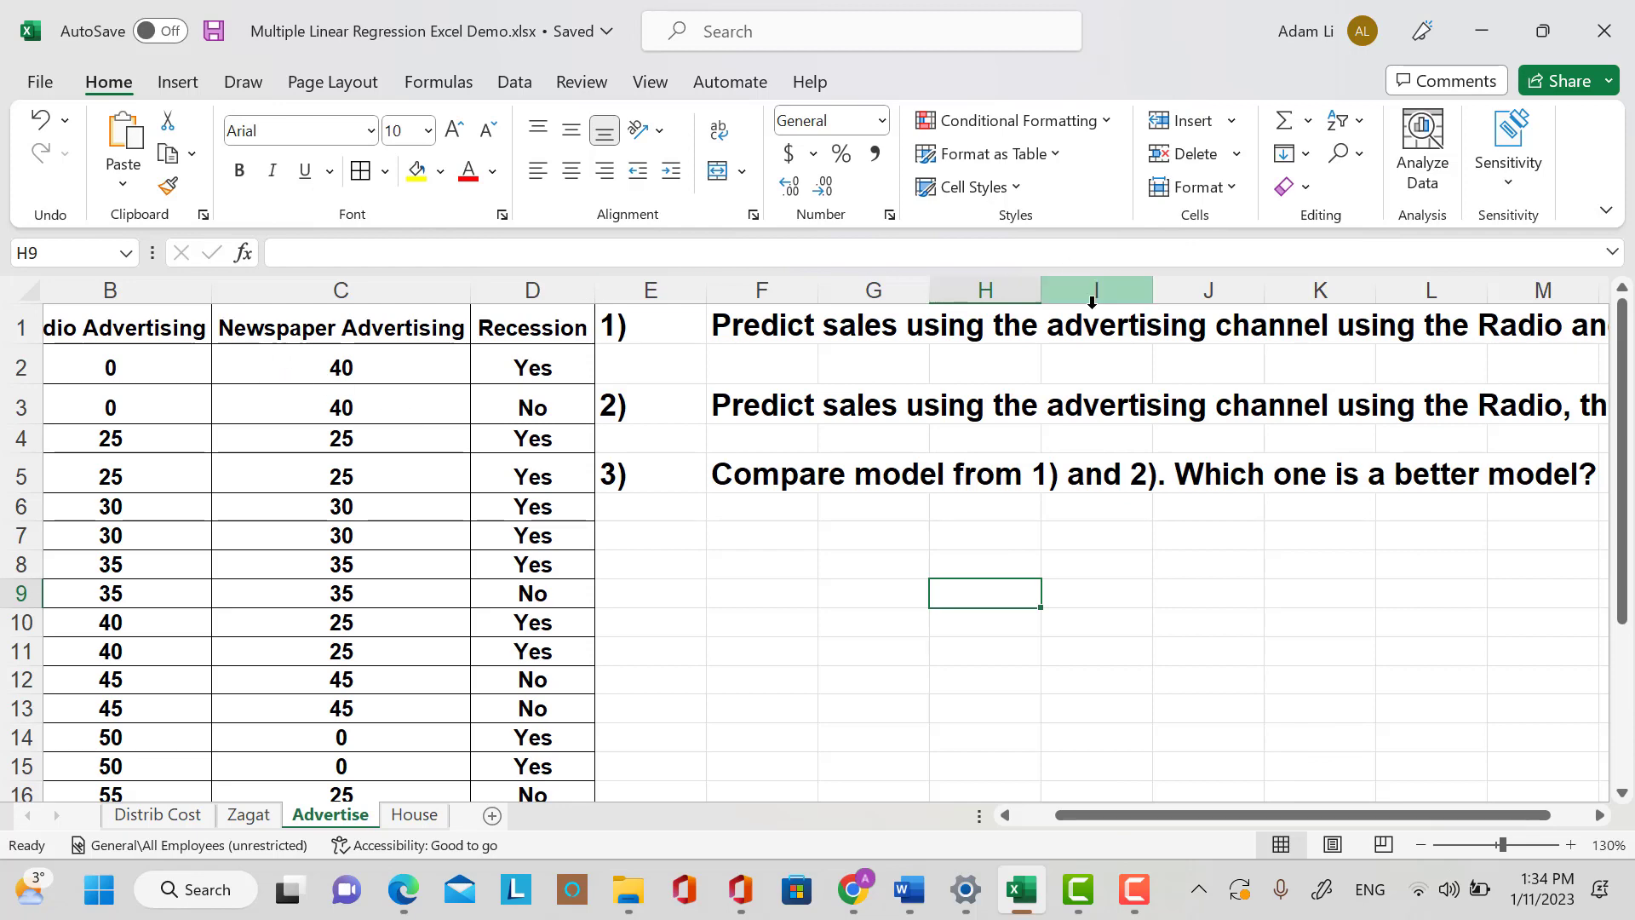
drag(1152, 816, 1303, 779)
click(1466, 326)
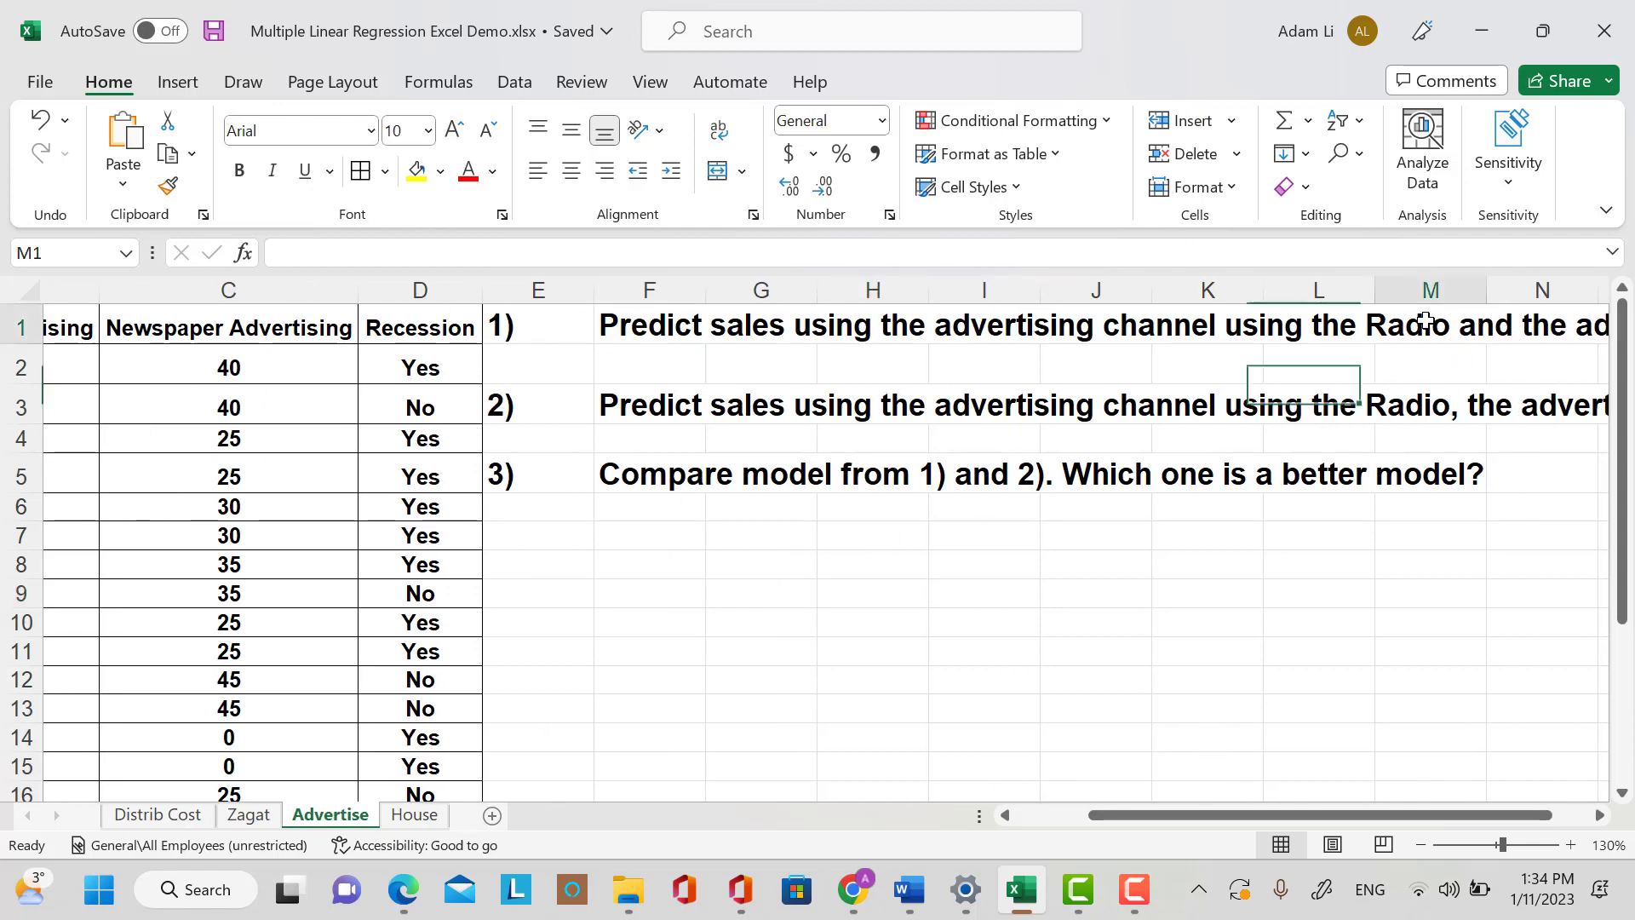
key(Right)
key(Right)
key(Right)
key(Right)
key(Right)
key(Right)
key(Right)
key(Right)
key(Right)
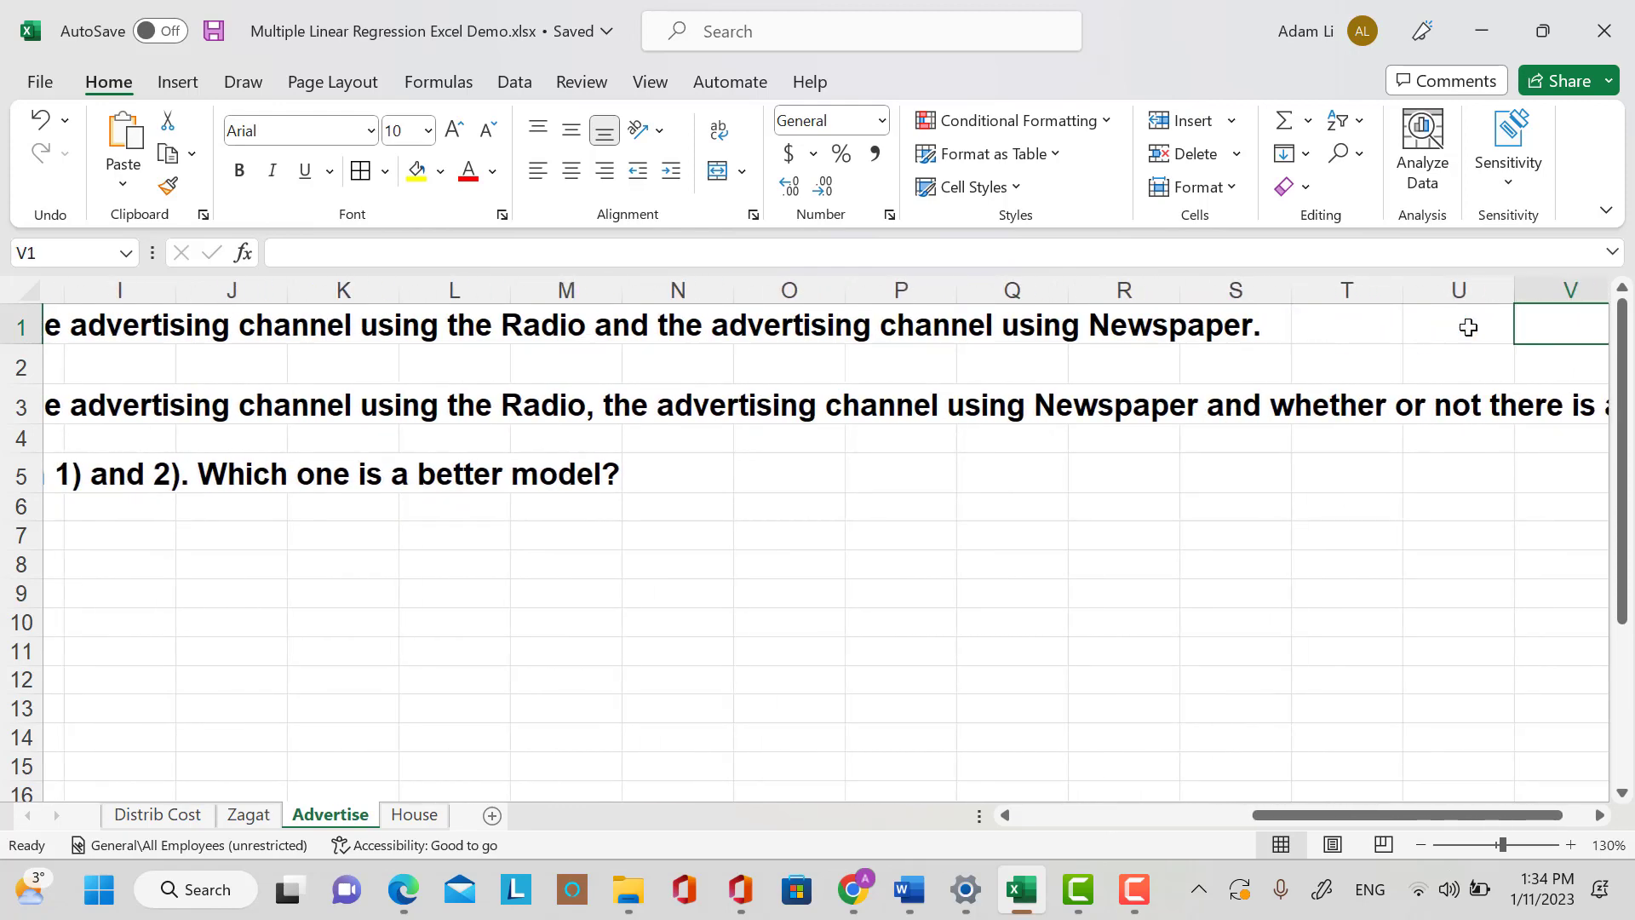
key(Left)
key(Left)
key(Left)
key(Left)
key(Left)
key(Left)
key(Left)
key(Left)
key(Left)
key(Left)
key(Left)
key(Left)
key(Left)
key(Left)
key(Left)
key(Left)
key(Left)
key(Left)
key(Left)
key(Left)
key(Right)
key(Right)
key(Right)
key(Right)
key(Right)
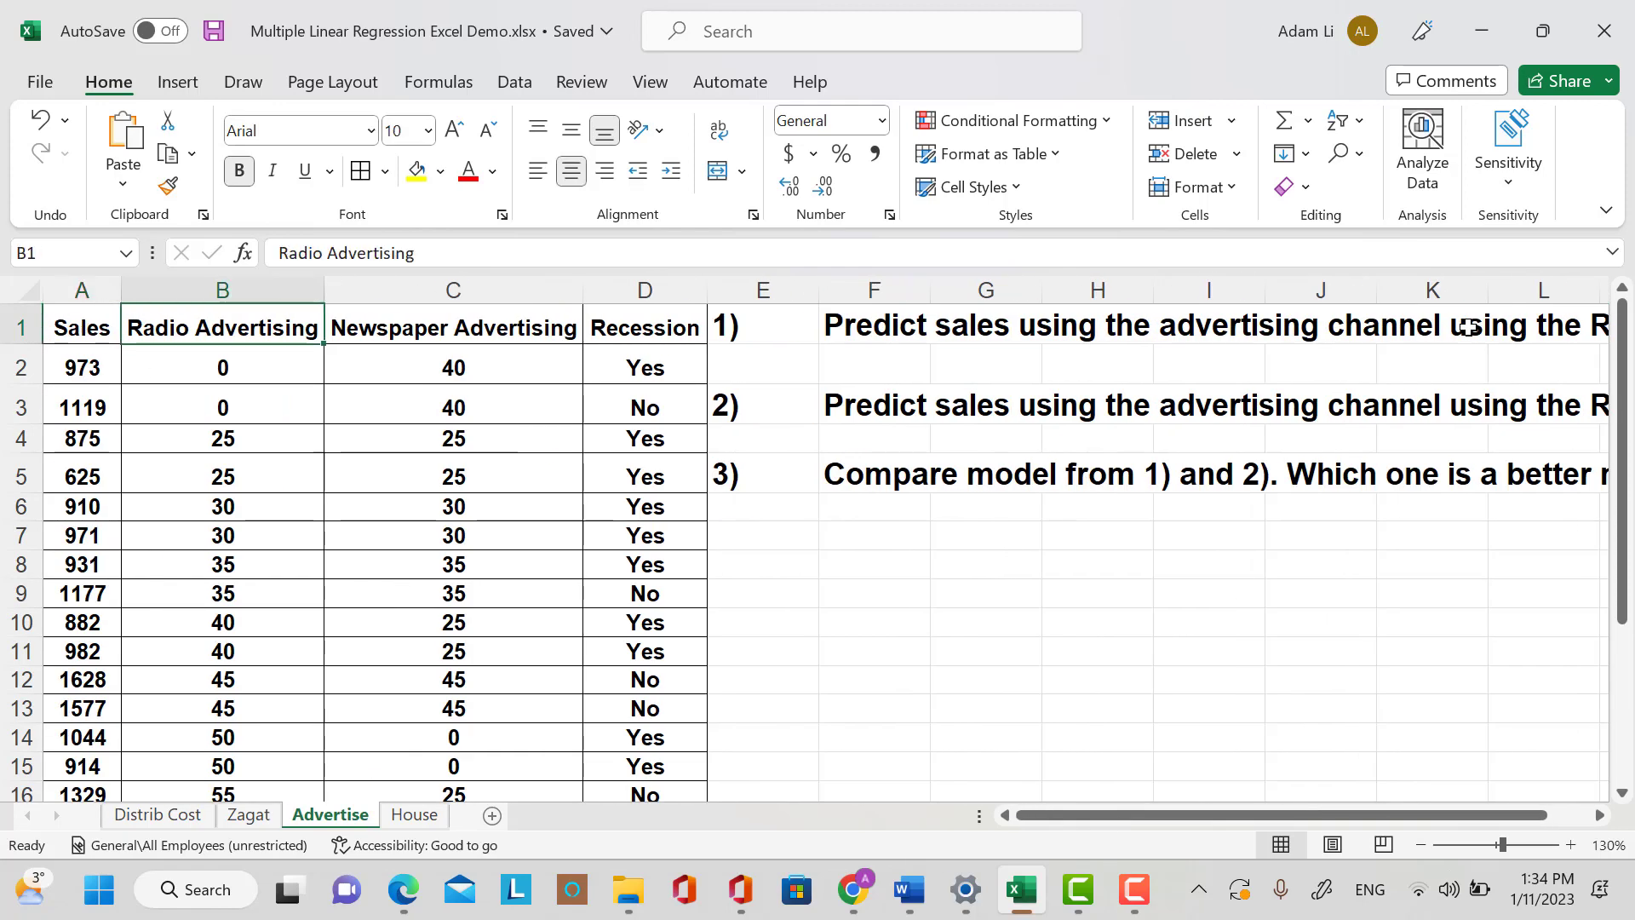
key(Down)
key(Left)
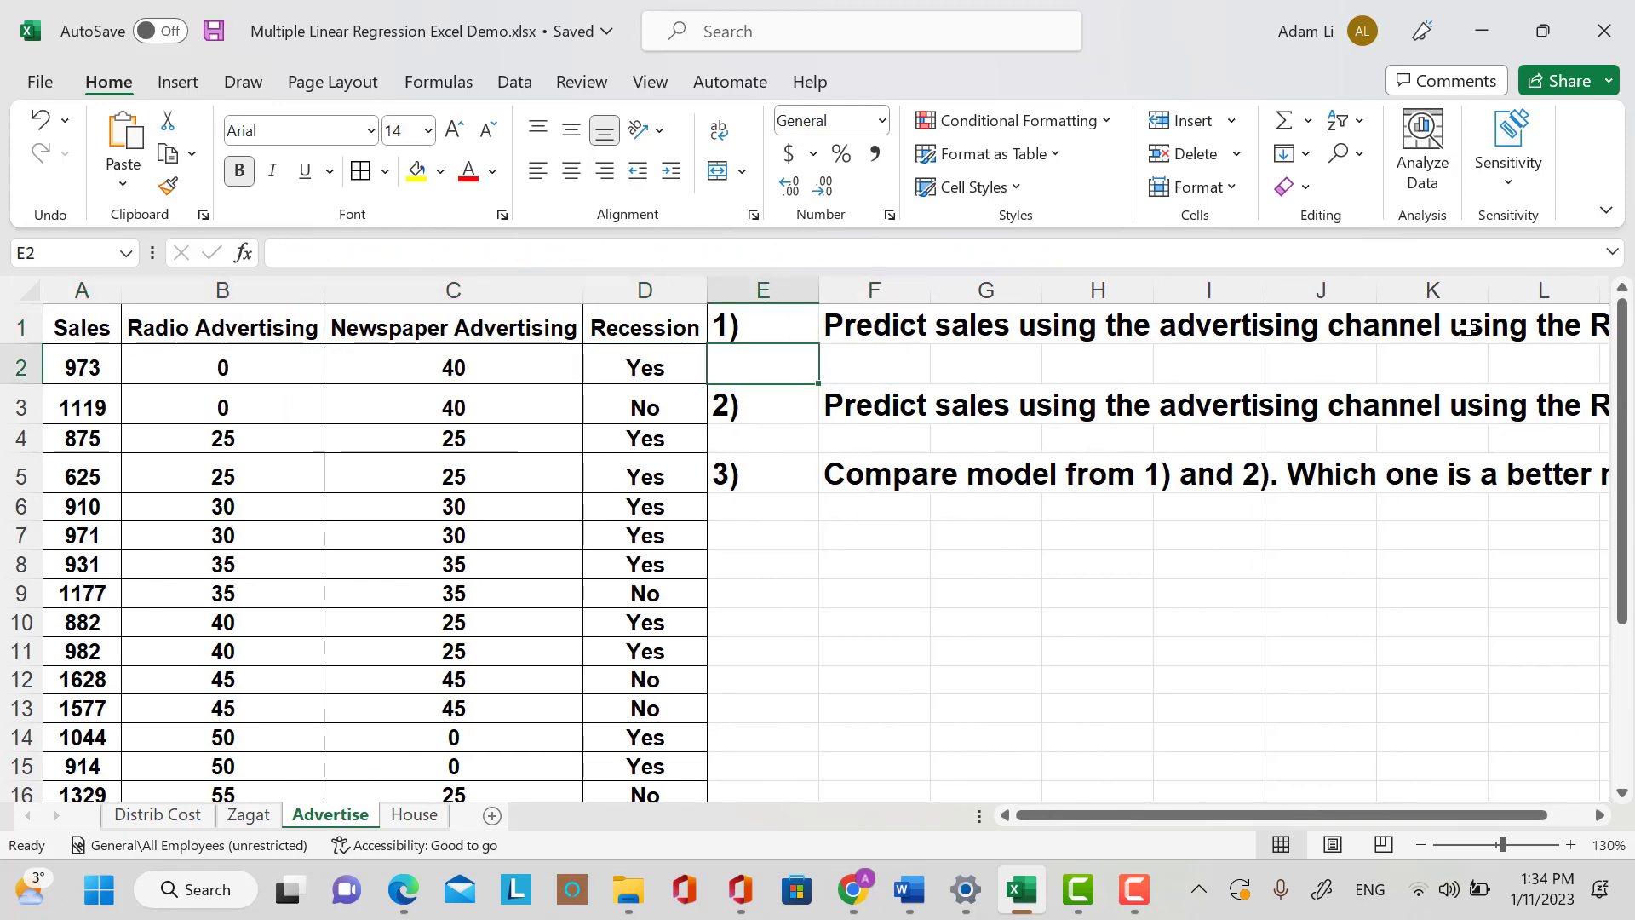
Read the full text of question 2 across row 3 of the Advertise worksheet.
key(Down)
key(Right)
key(Right)
key(Right)
key(Right)
key(Right)
key(Right)
key(Right)
key(Right)
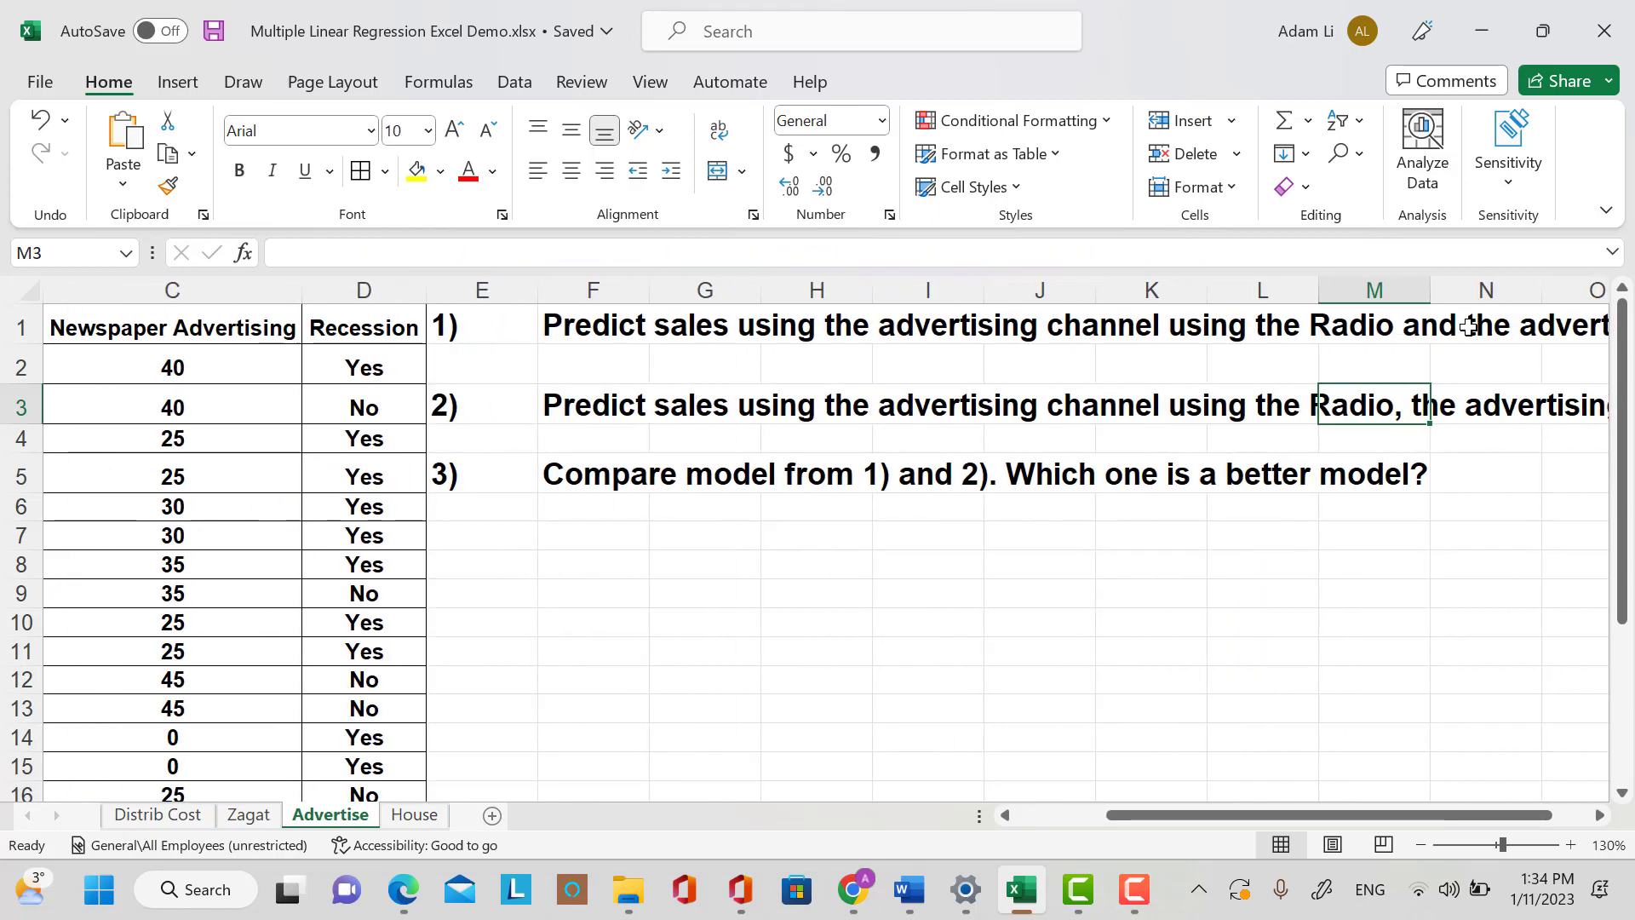
key(Right)
key(Right)
key(Right)
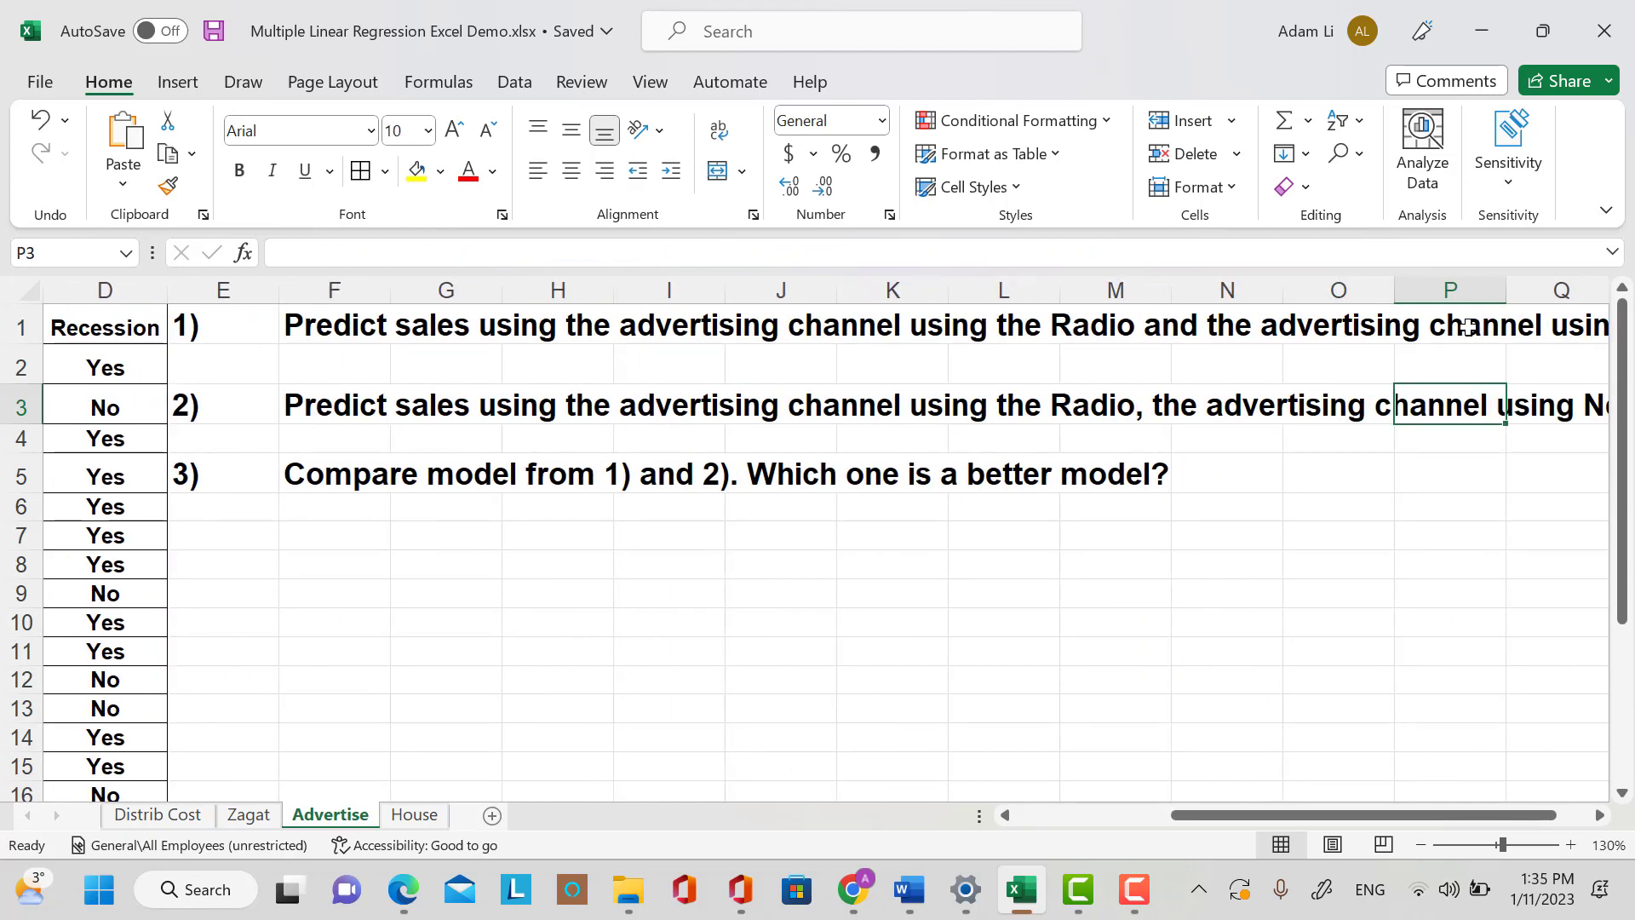
key(Right)
key(Right)
key(Right)
key(Right)
key(Right)
key(Right)
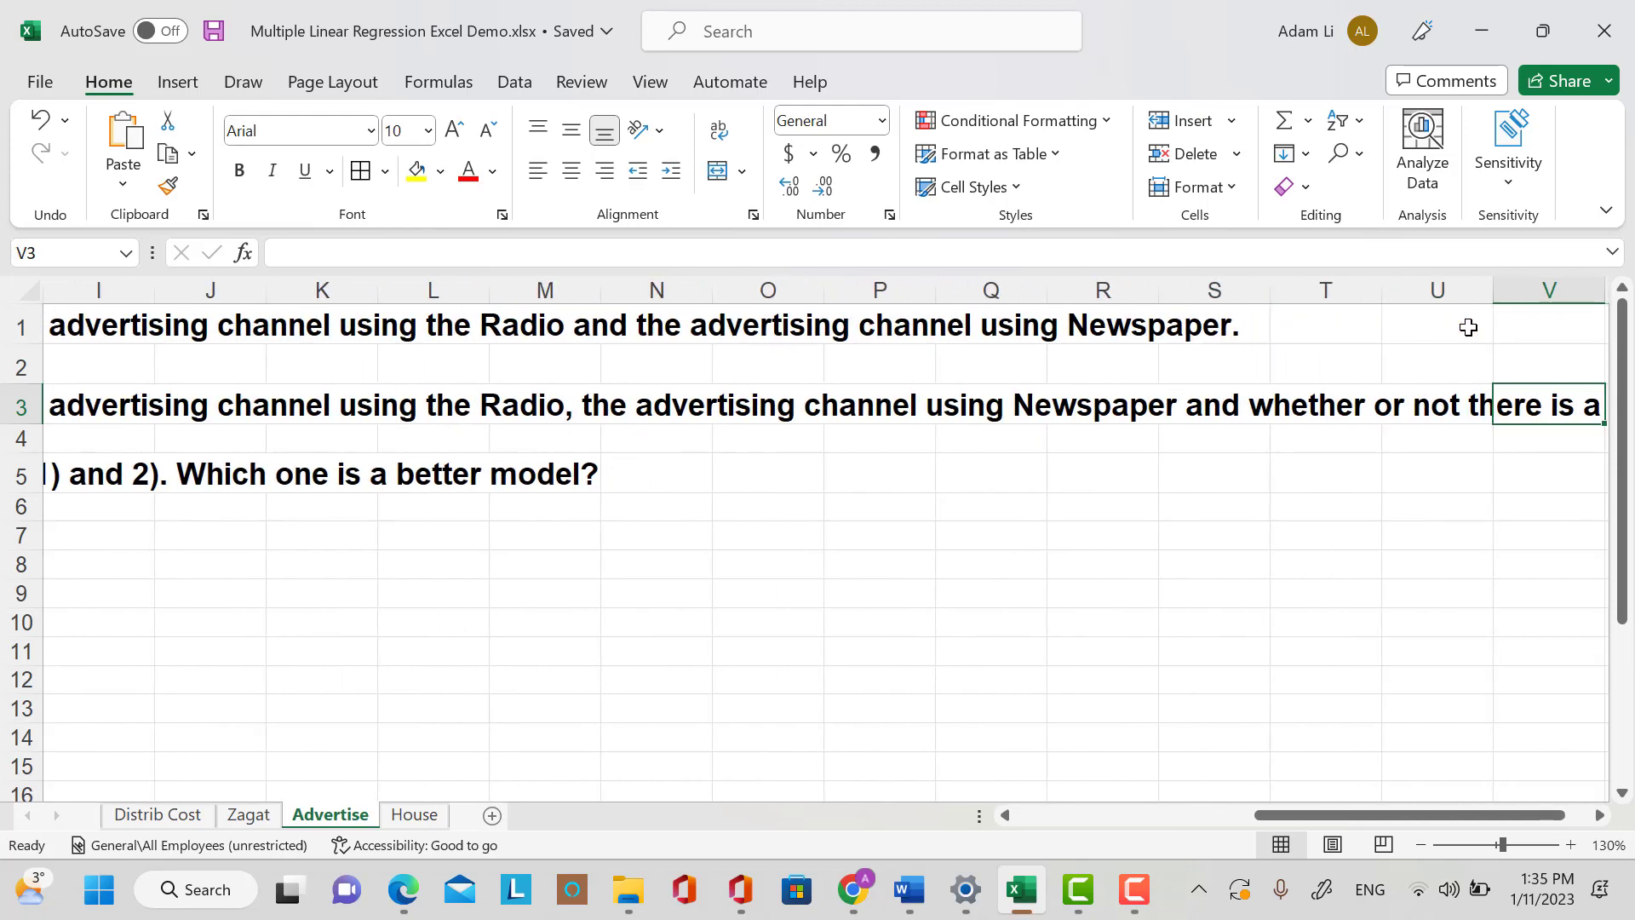
key(Right)
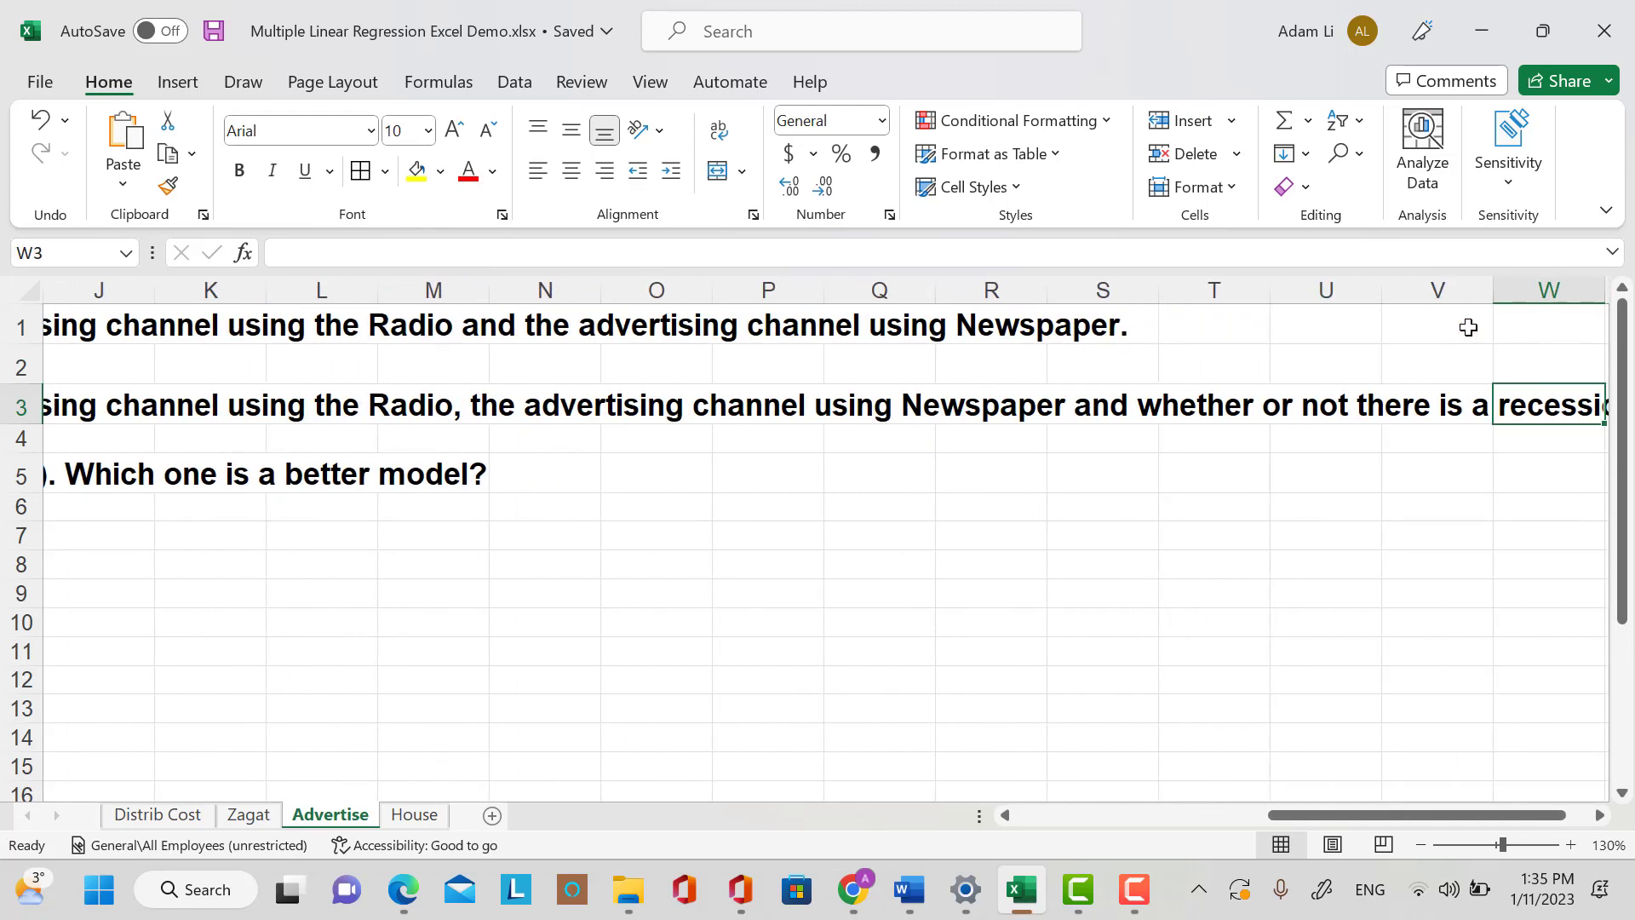
key(Left)
key(Left)
key(Left)
key(Home)
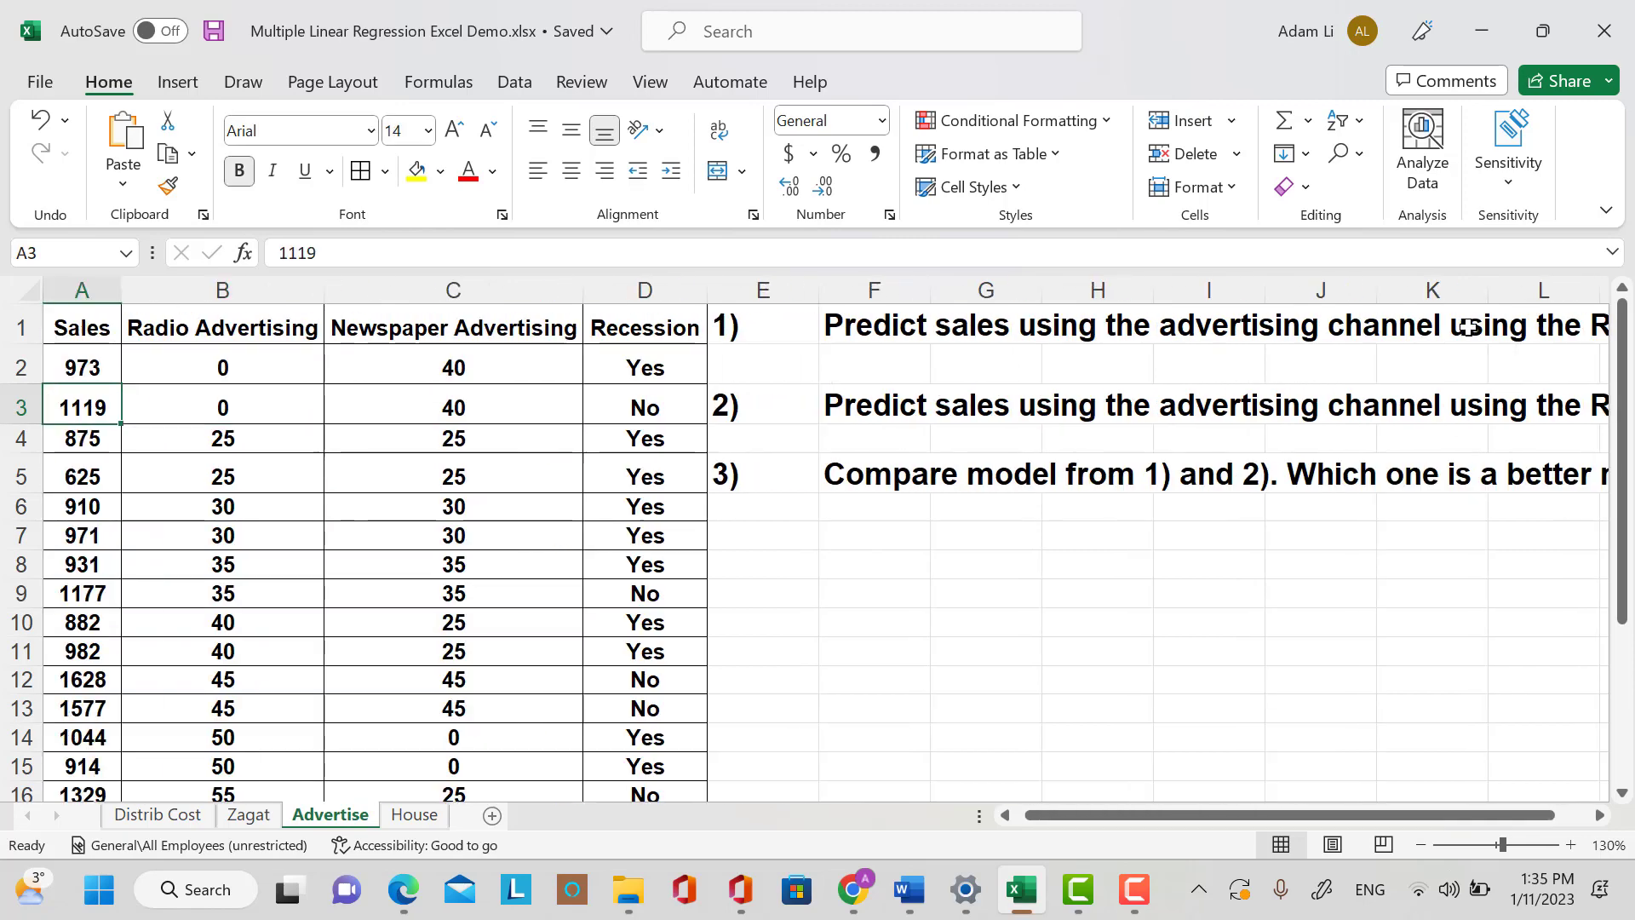
Read the full text of question 3 across row 5 about comparing the two models.
key(Right)
key(Right)
key(Right)
key(Right)
key(Right)
key(Down)
key(Down)
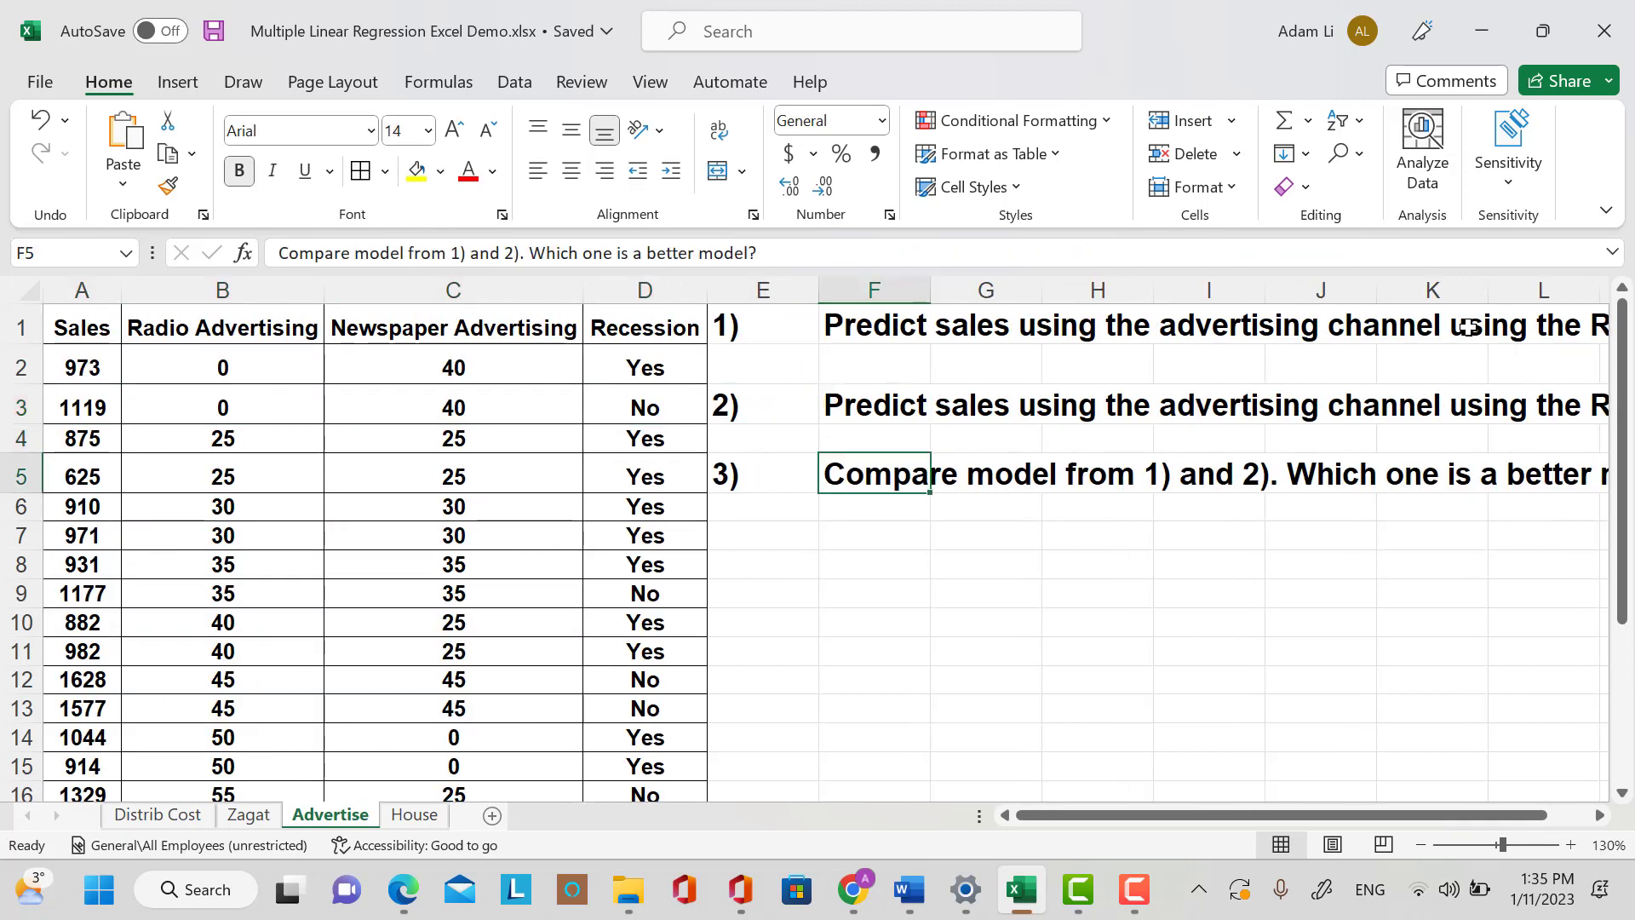
key(Right)
key(Right)
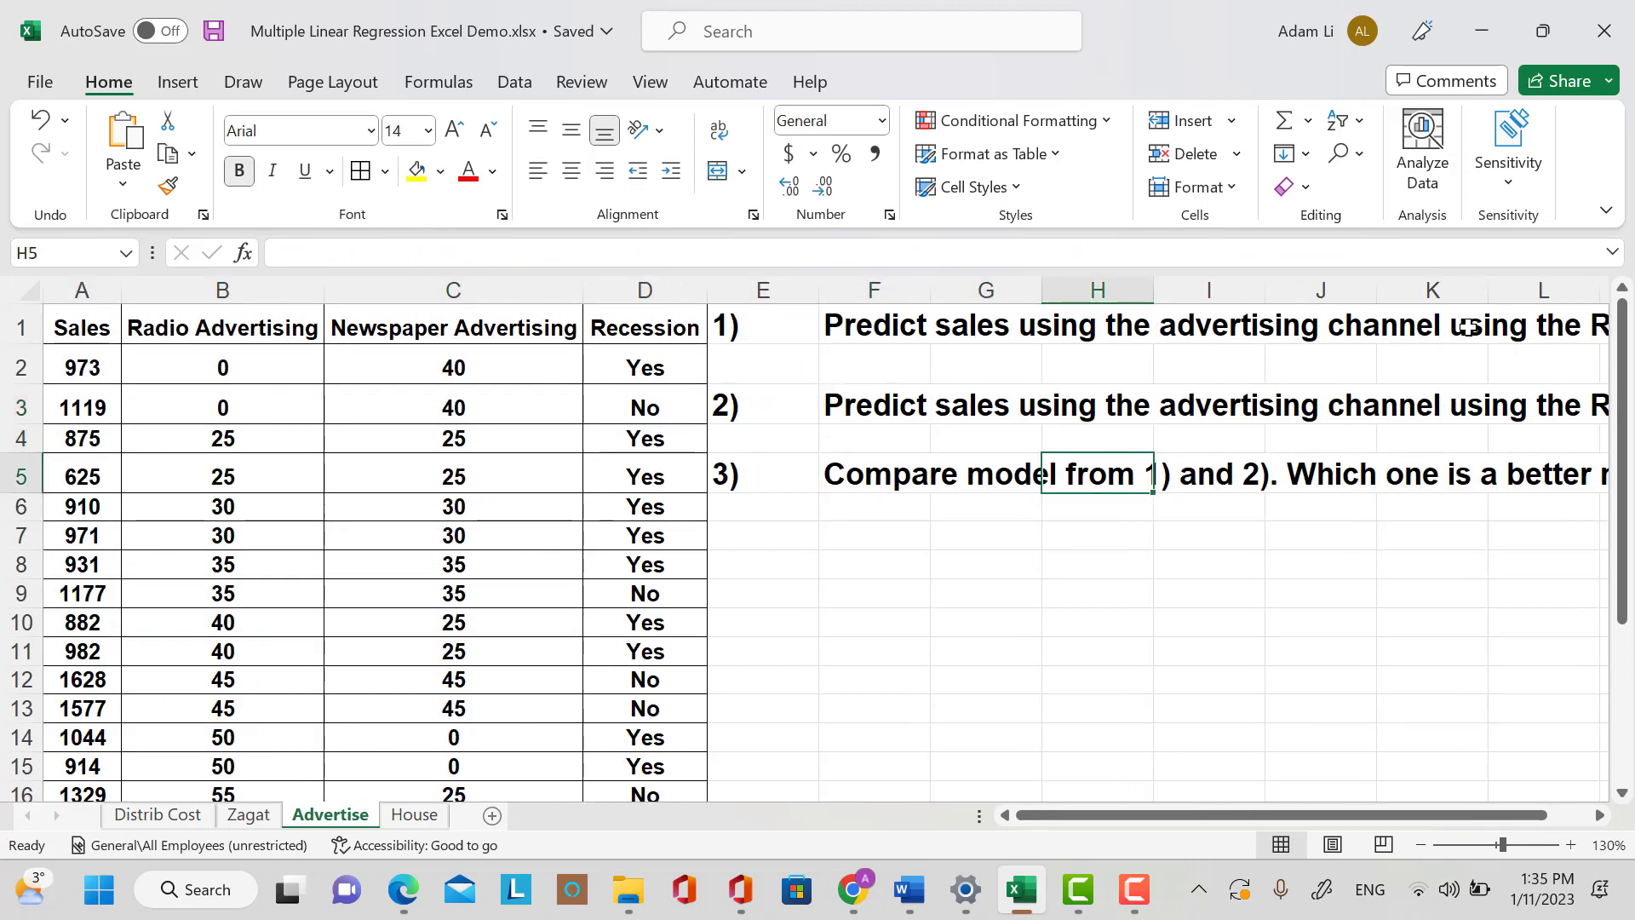
key(Right)
key(Right)
key(Right)
key(Right)
key(Right)
key(Right)
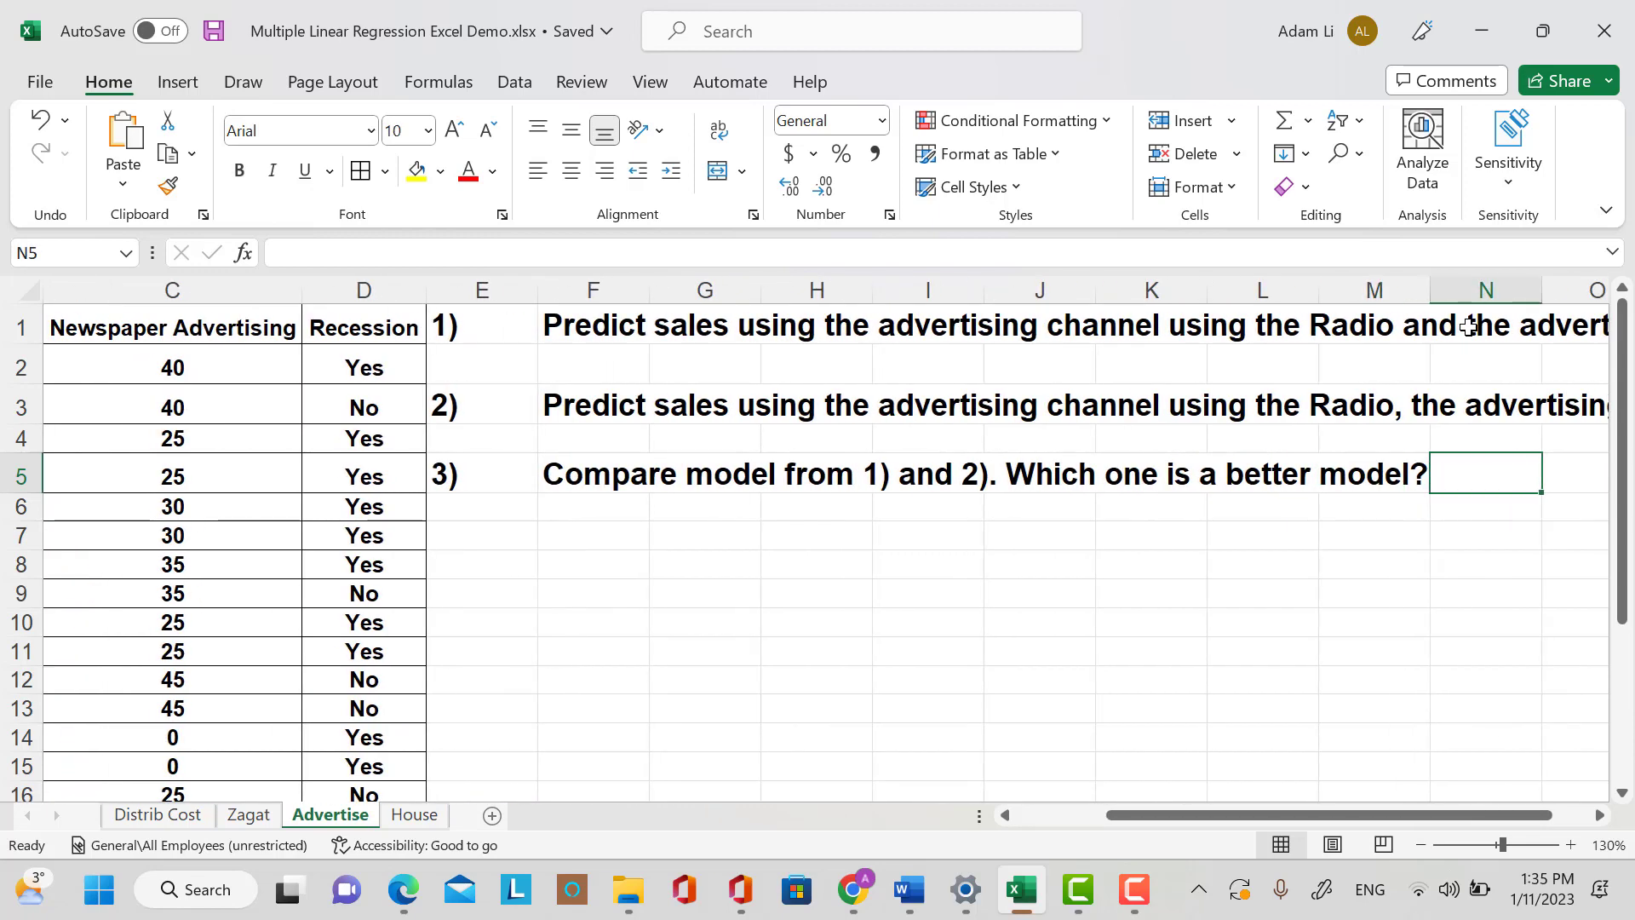
Enter the label "Model 1:" in cell E7, two rows below question 3.
key(Left)
key(Left)
key(Left)
key(Left)
key(Left)
key(Left)
key(Left)
key(Left)
key(Left)
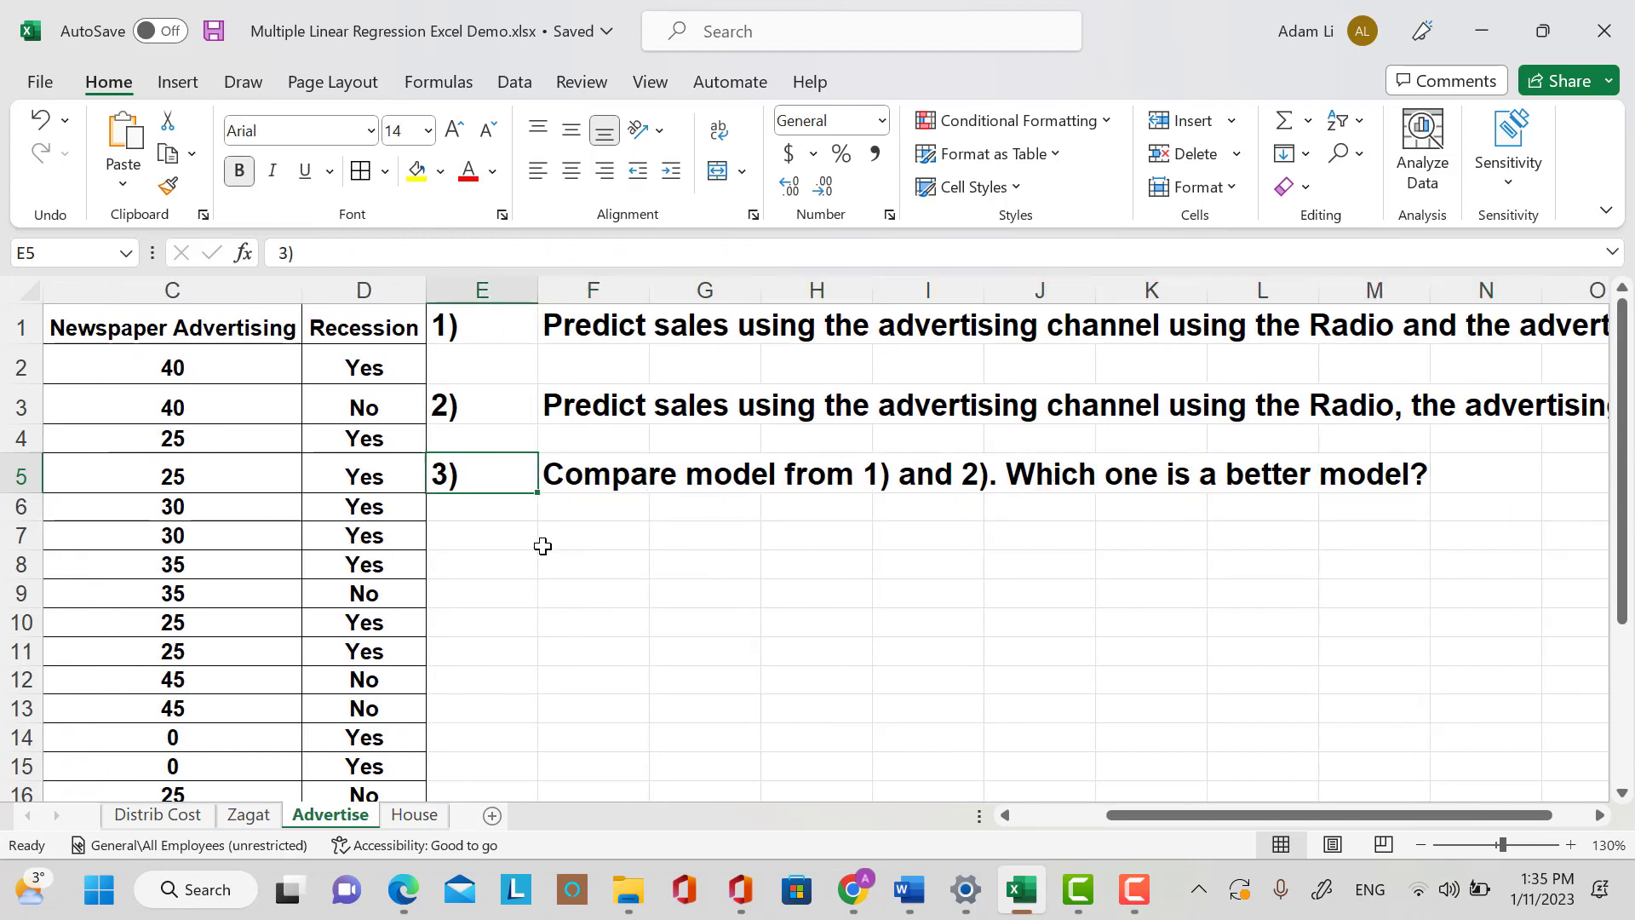
key(Down)
key(Down)
key(Caps_Lock)
text(mO)
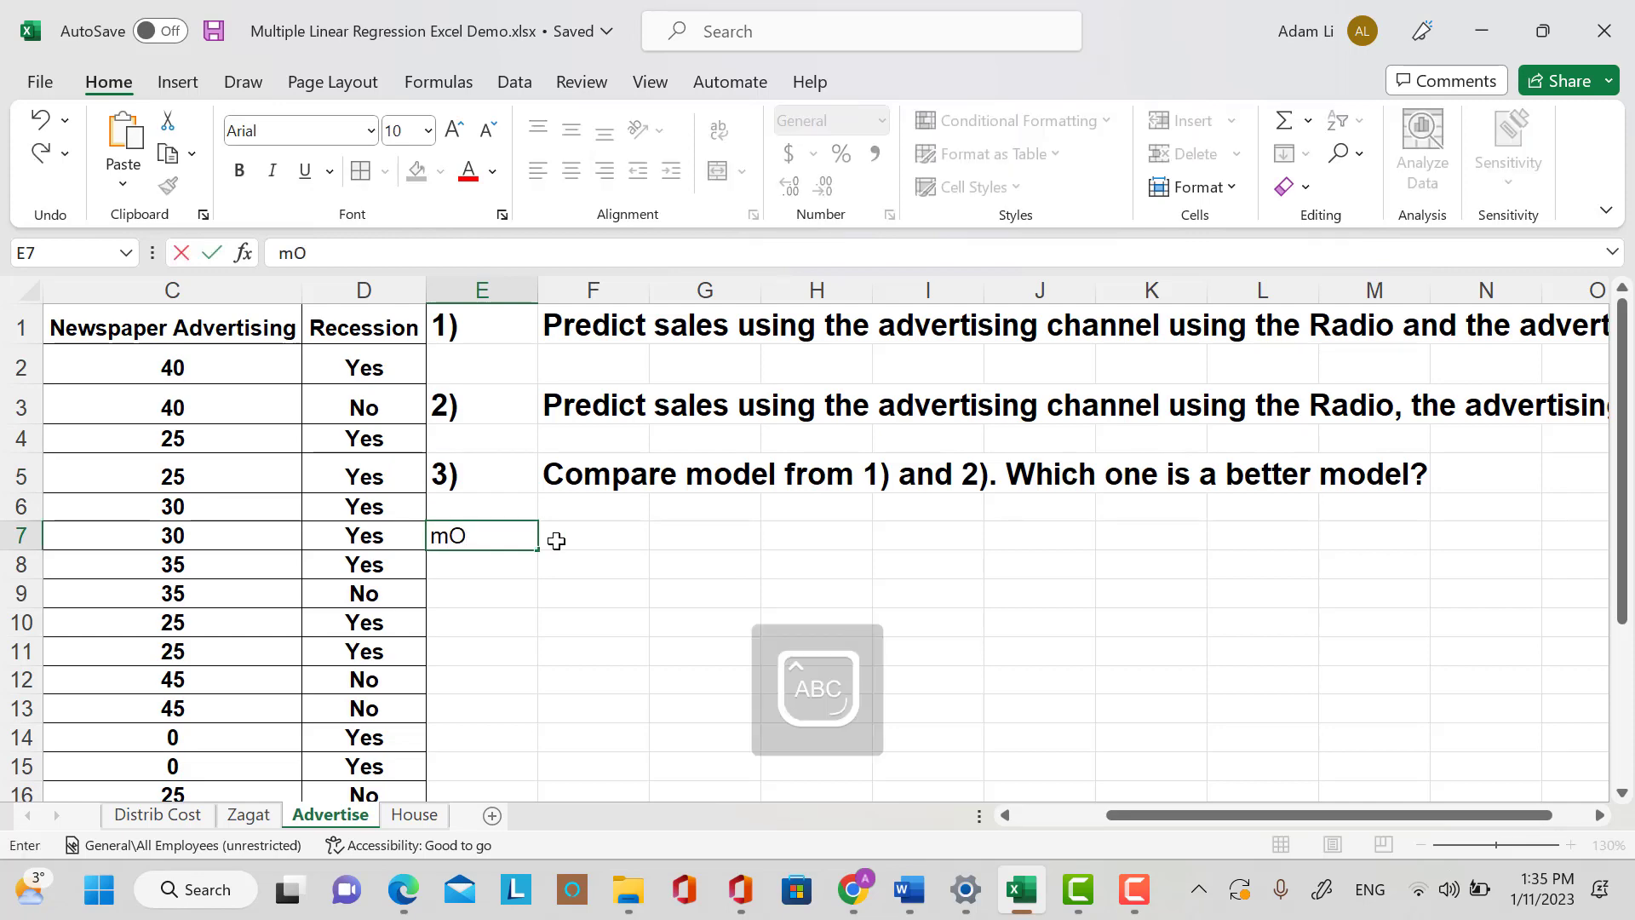
key(BackSpace)
key(Caps_Lock)
text(M)
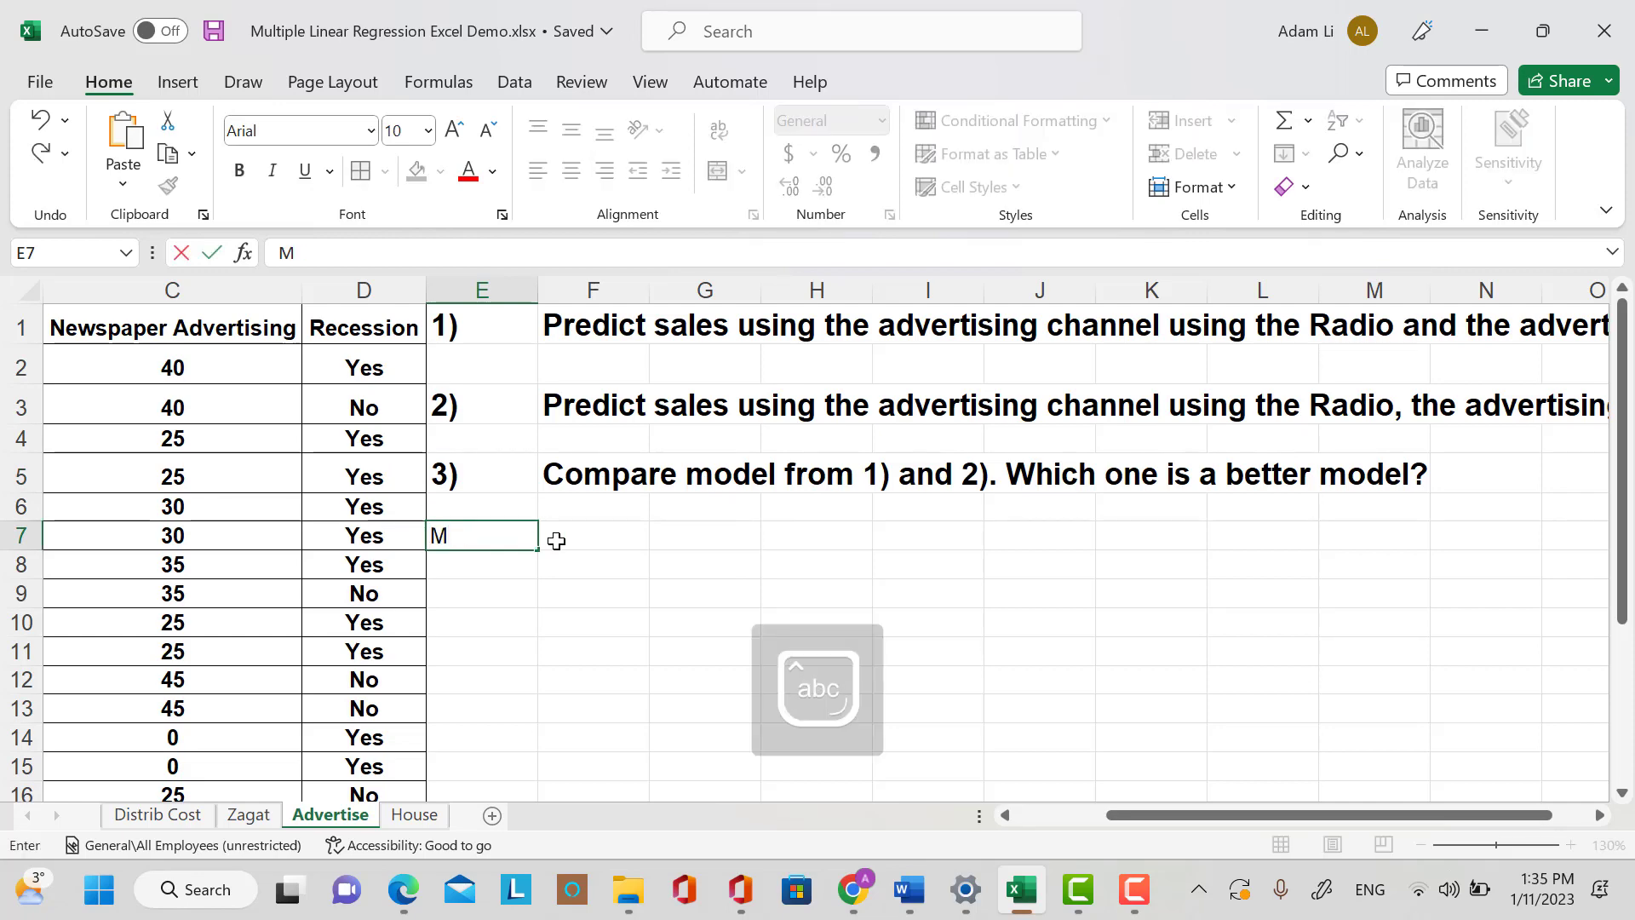
text(odel 1)
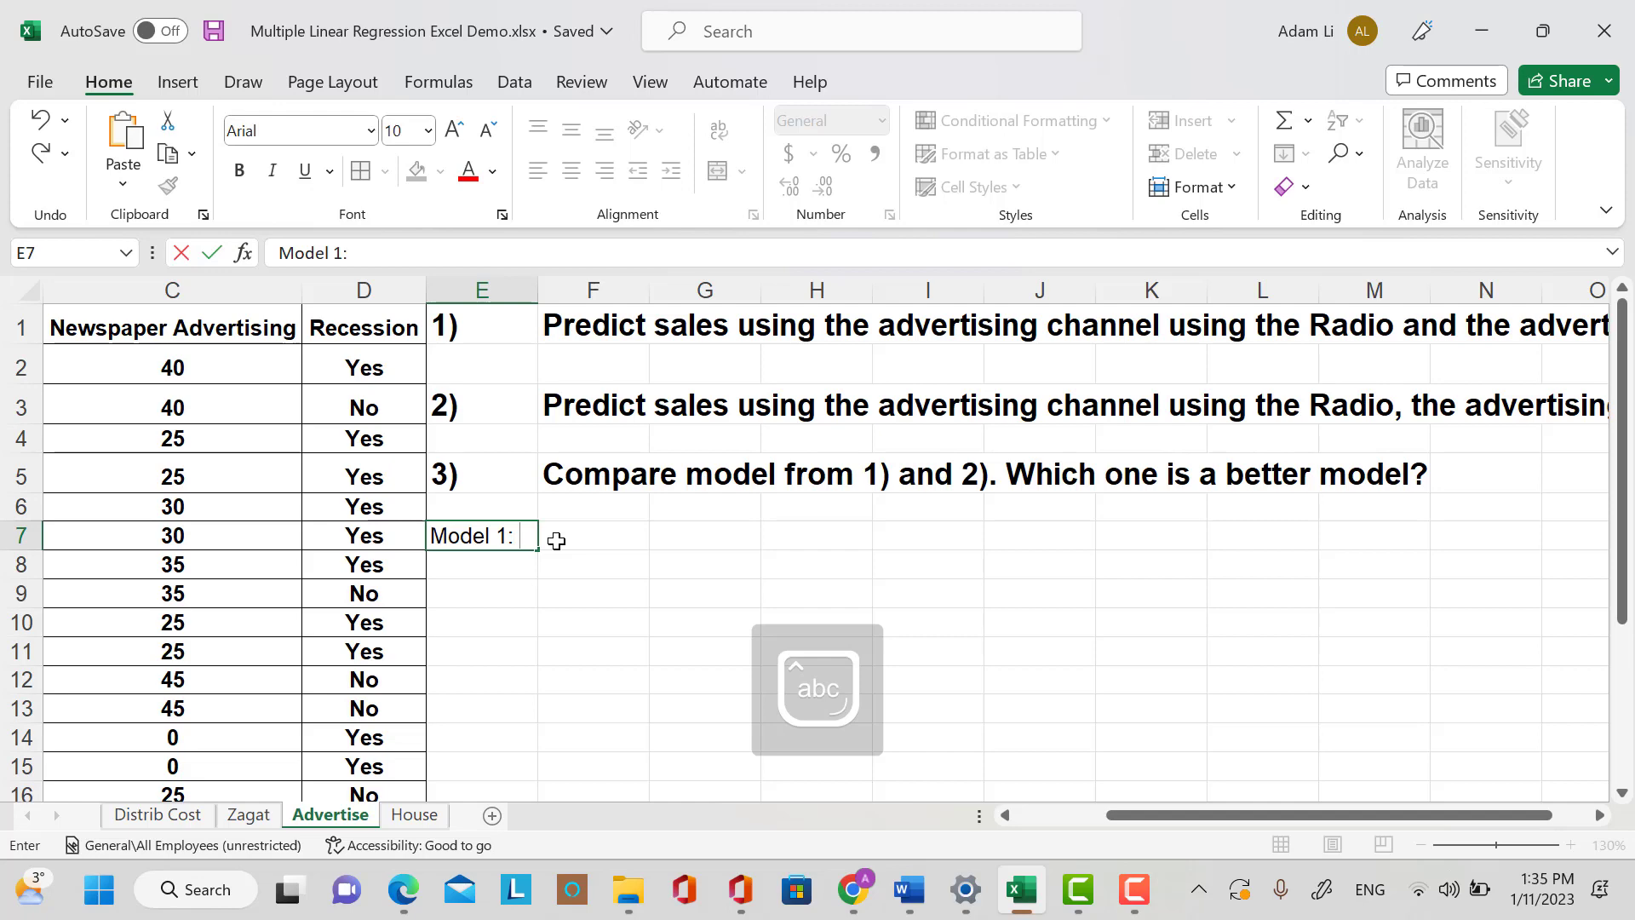
text(:)
click(529, 617)
Format the "Model 1:" label in E7 as bold with font size 14.
click(479, 536)
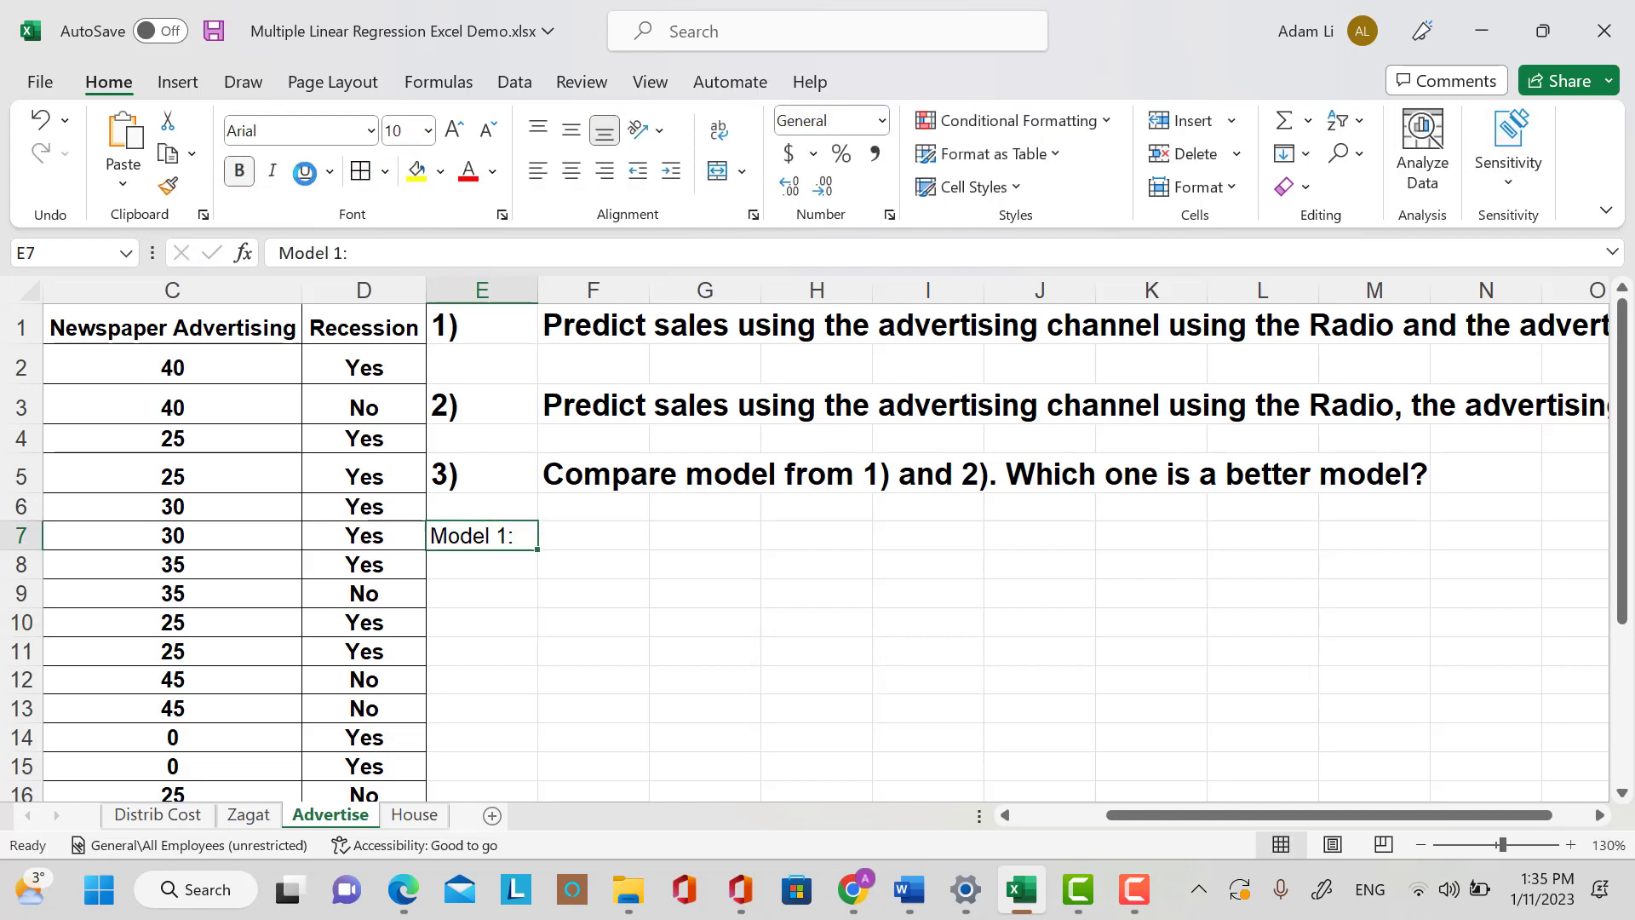
click(241, 172)
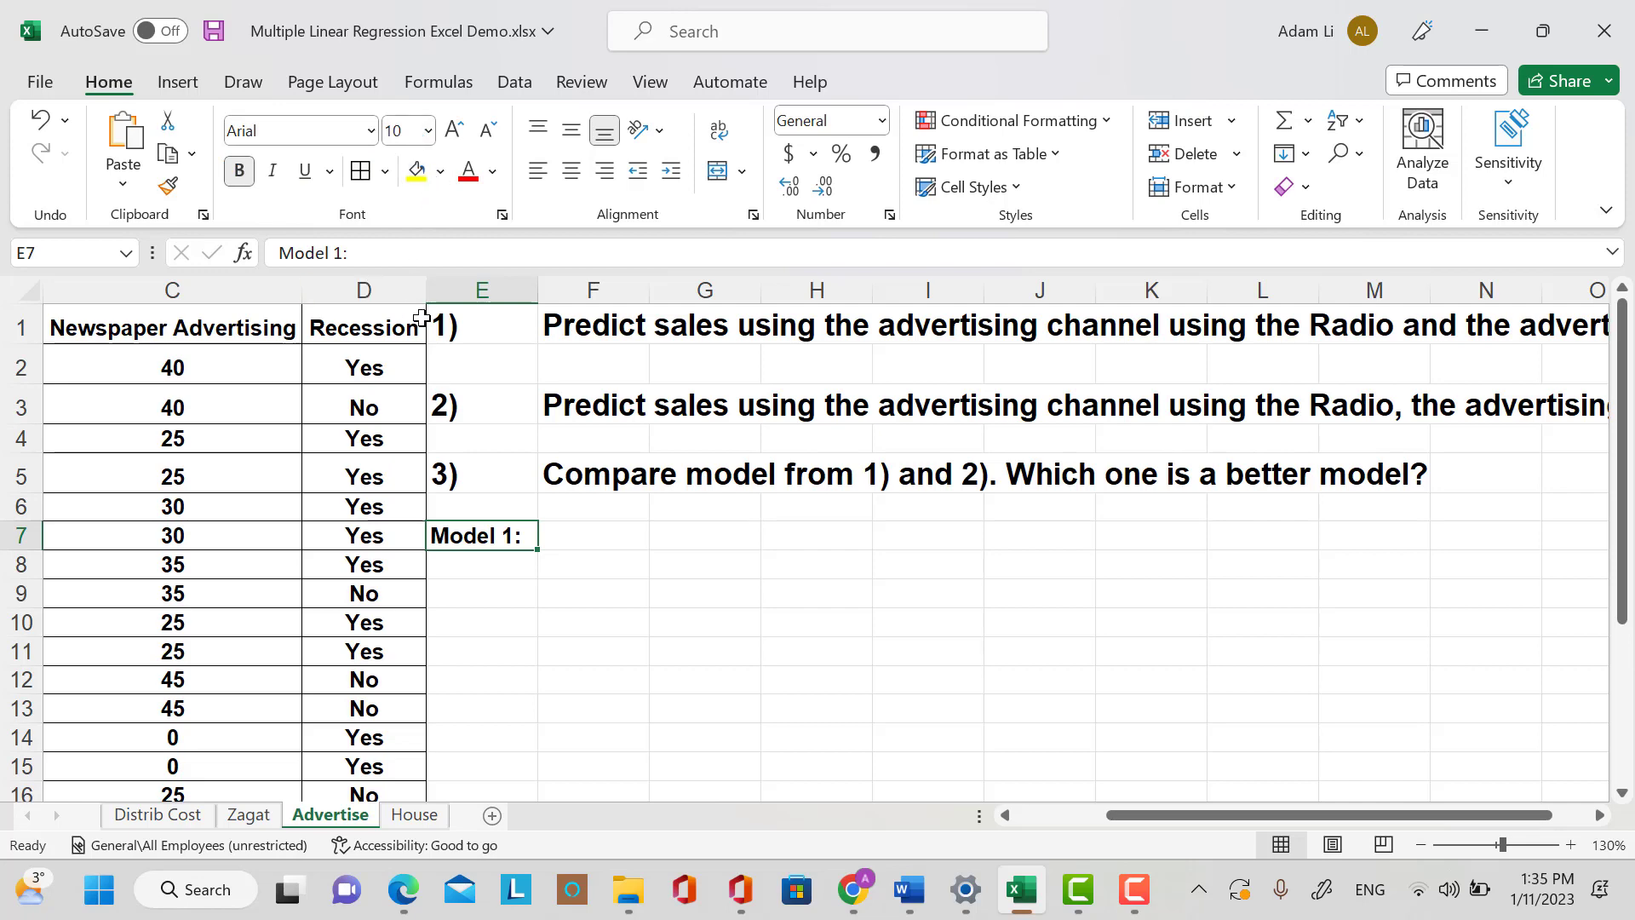
click(430, 129)
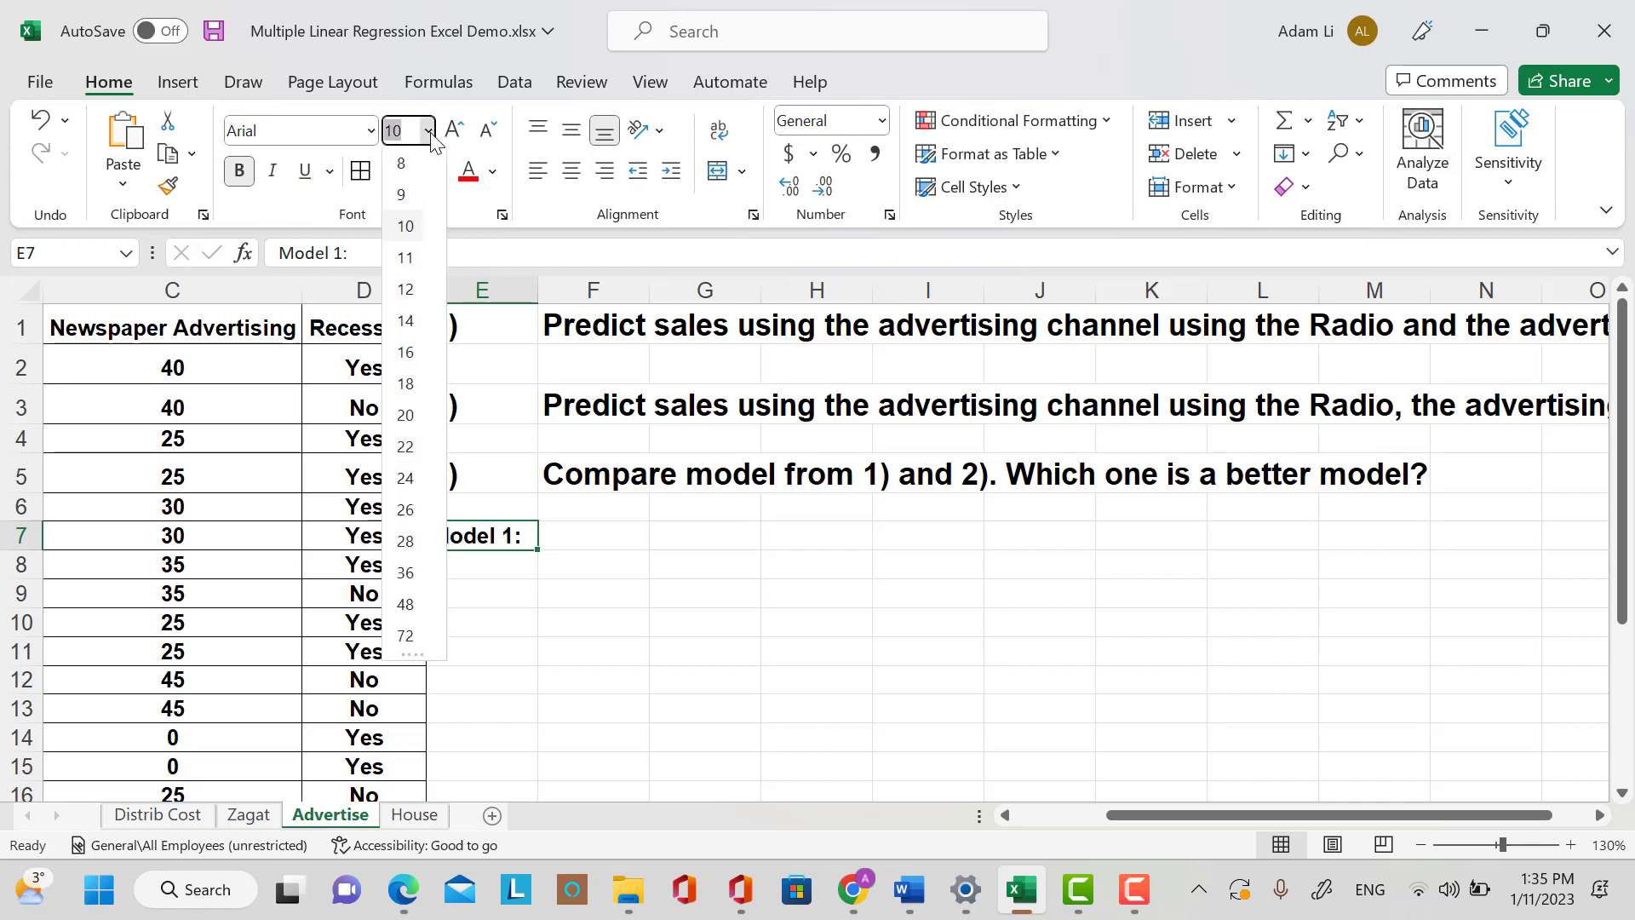
click(415, 327)
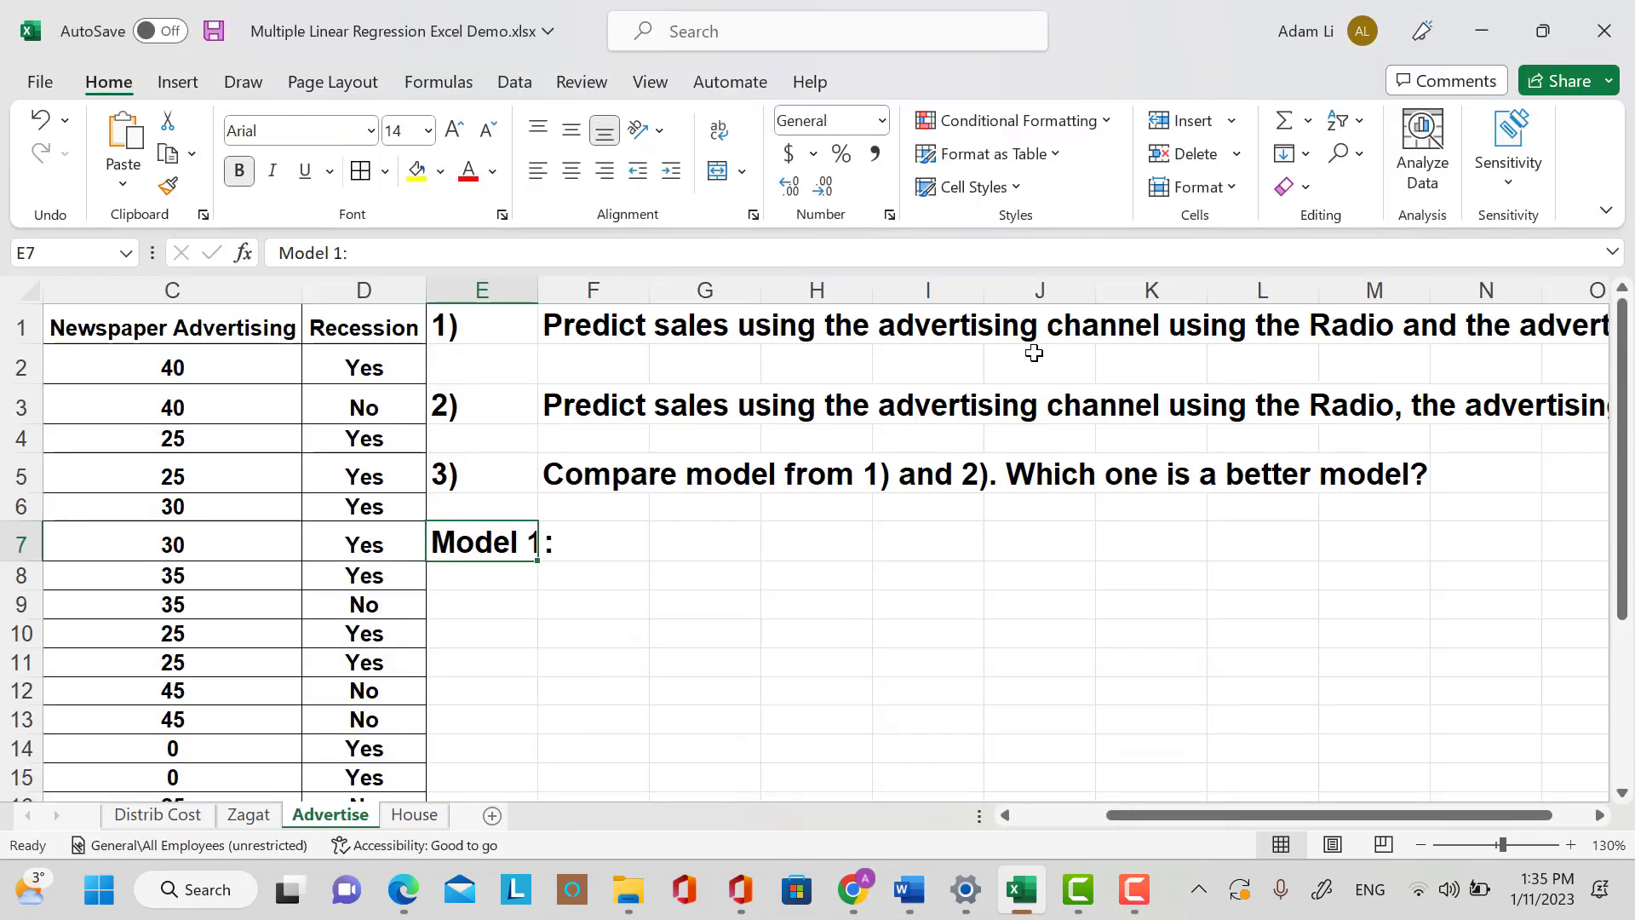
Open the Regression tool from the Data Analysis add-in.
drag(1132, 808, 1016, 809)
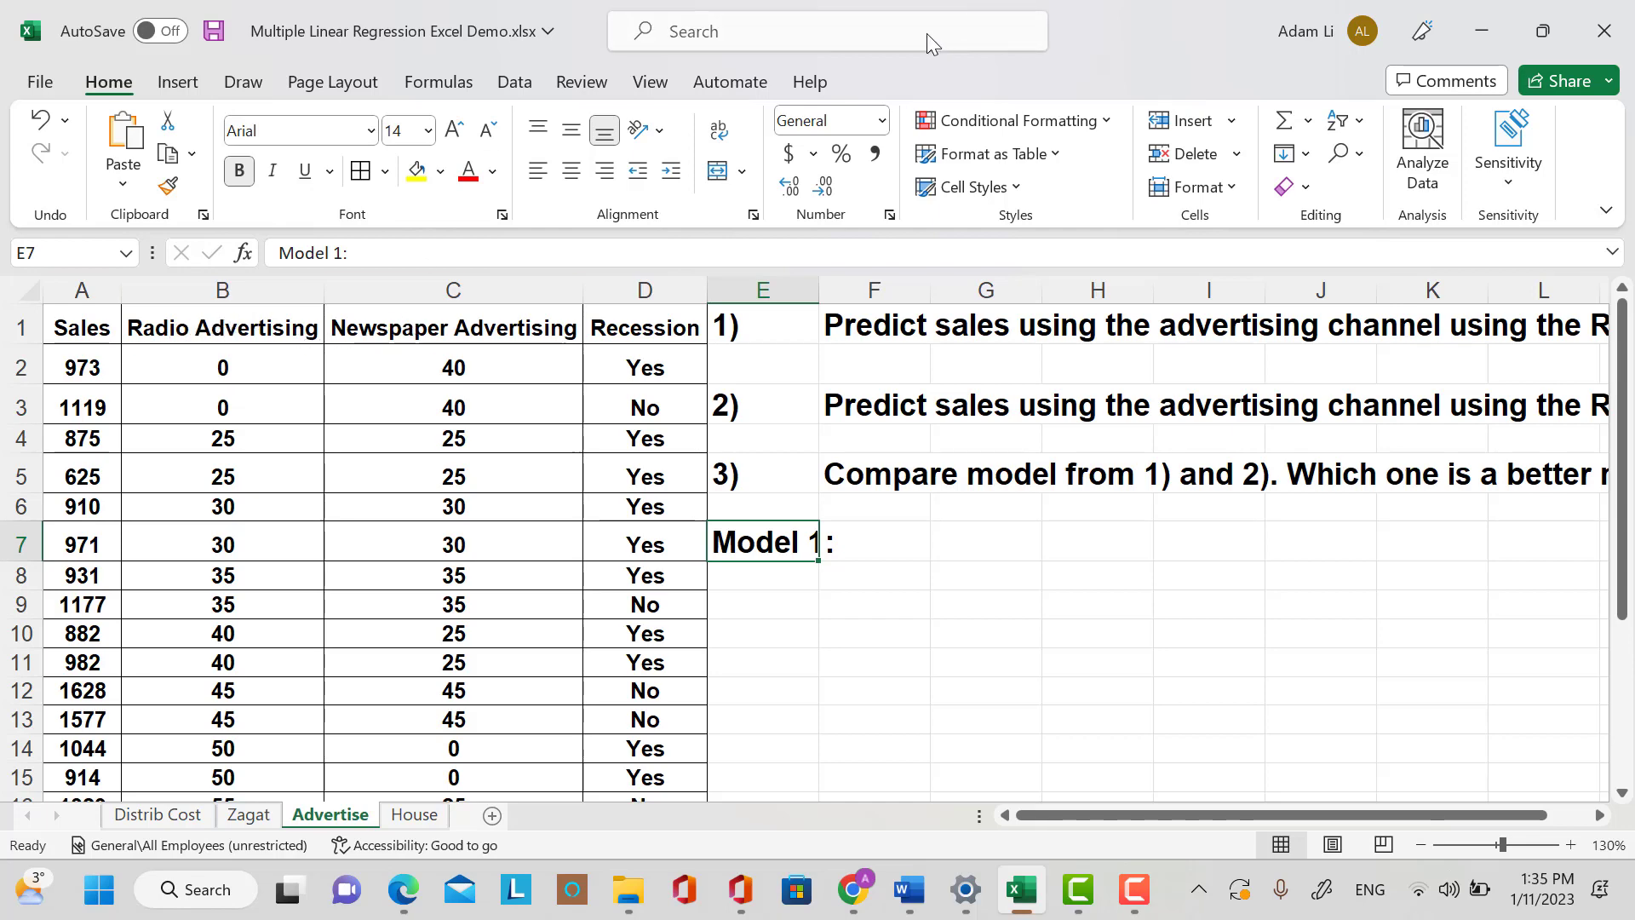
click(511, 85)
click(514, 85)
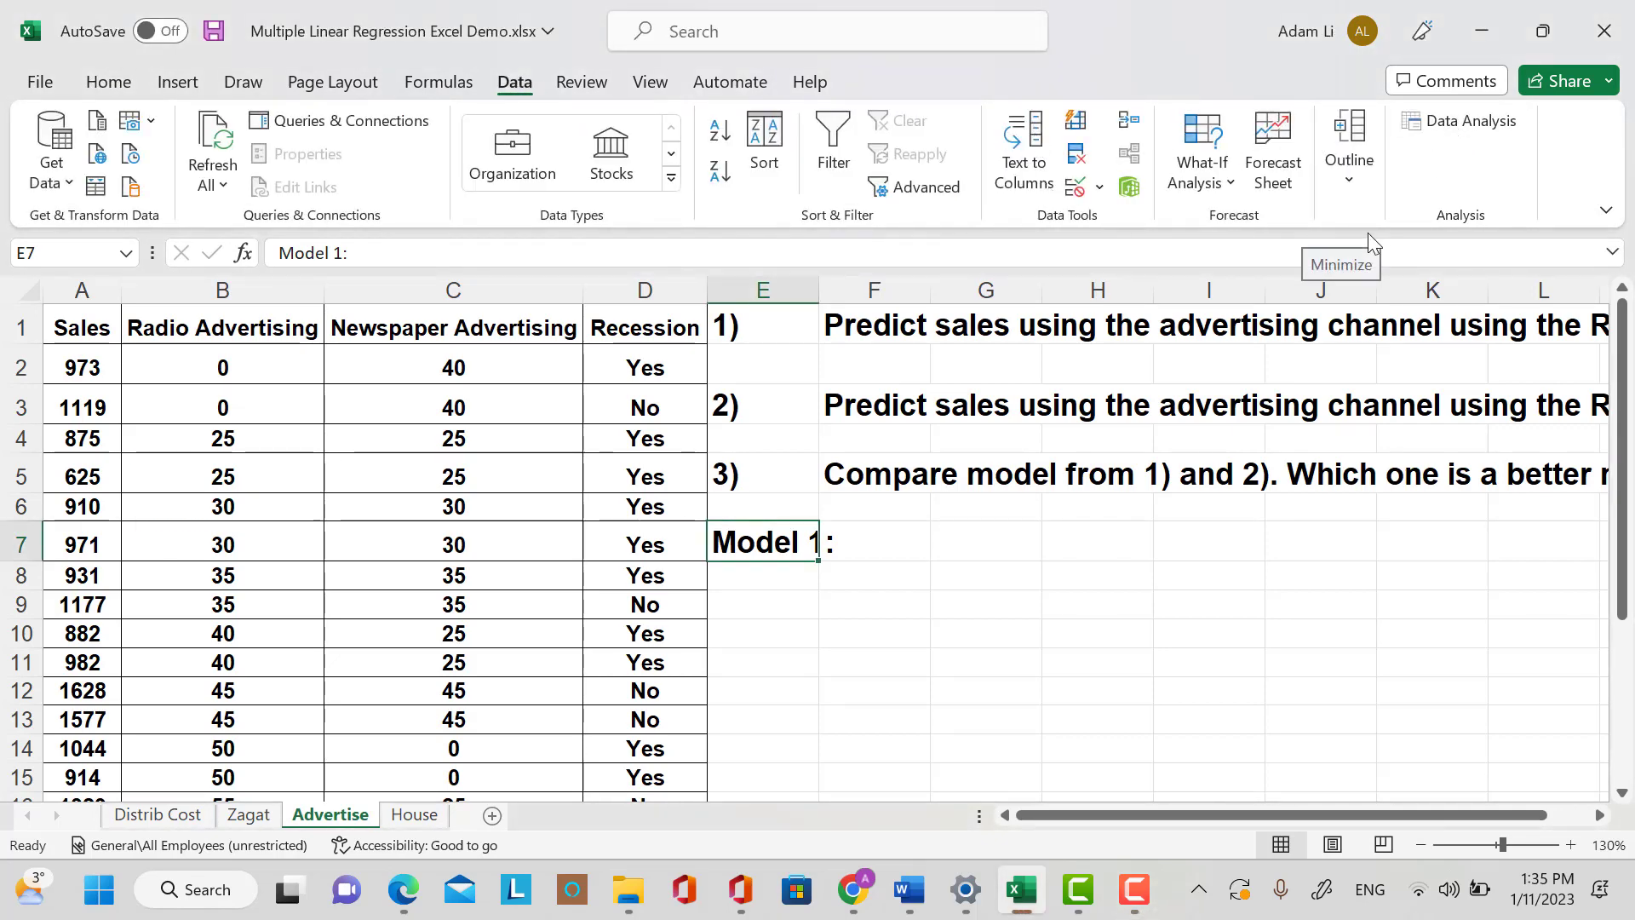
click(1460, 121)
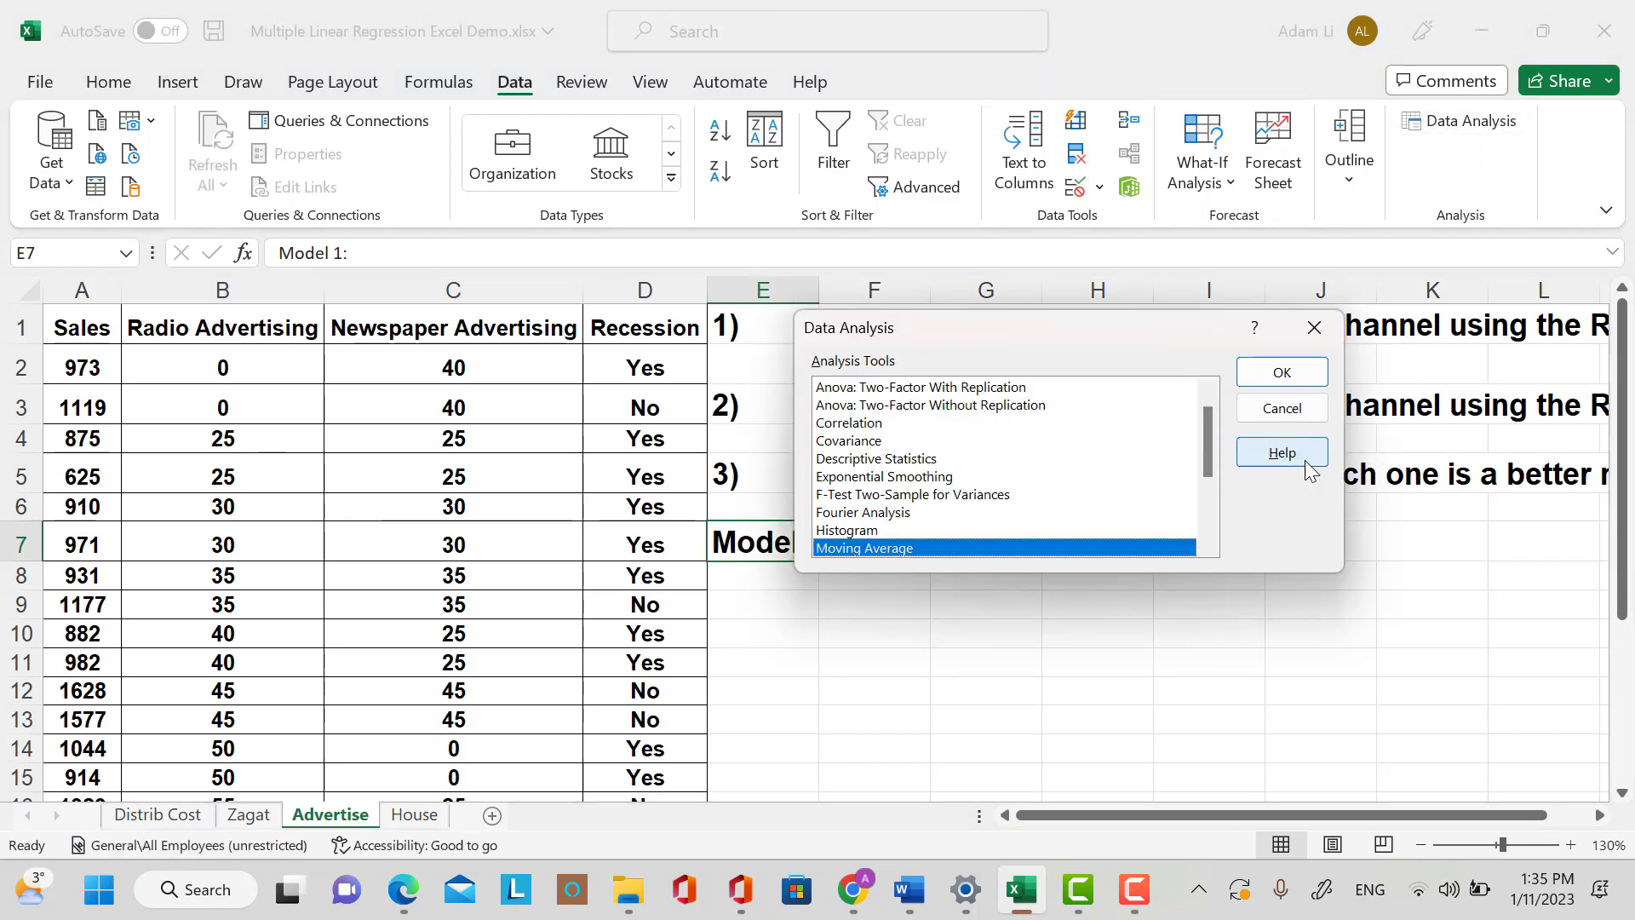
drag(1211, 453, 1206, 535)
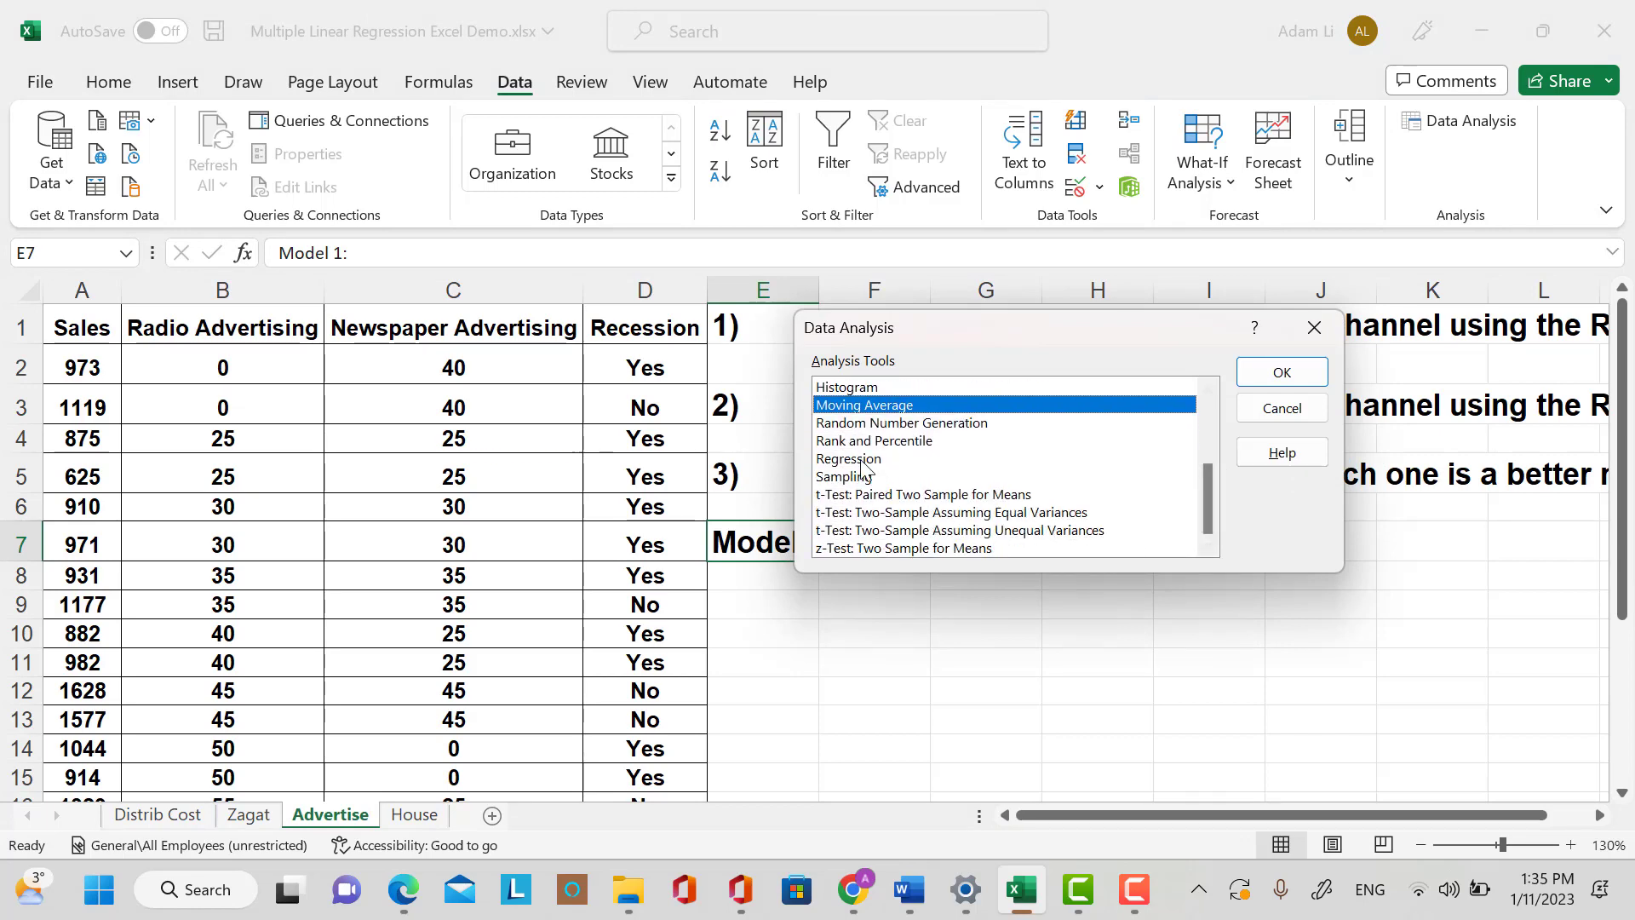
click(1071, 458)
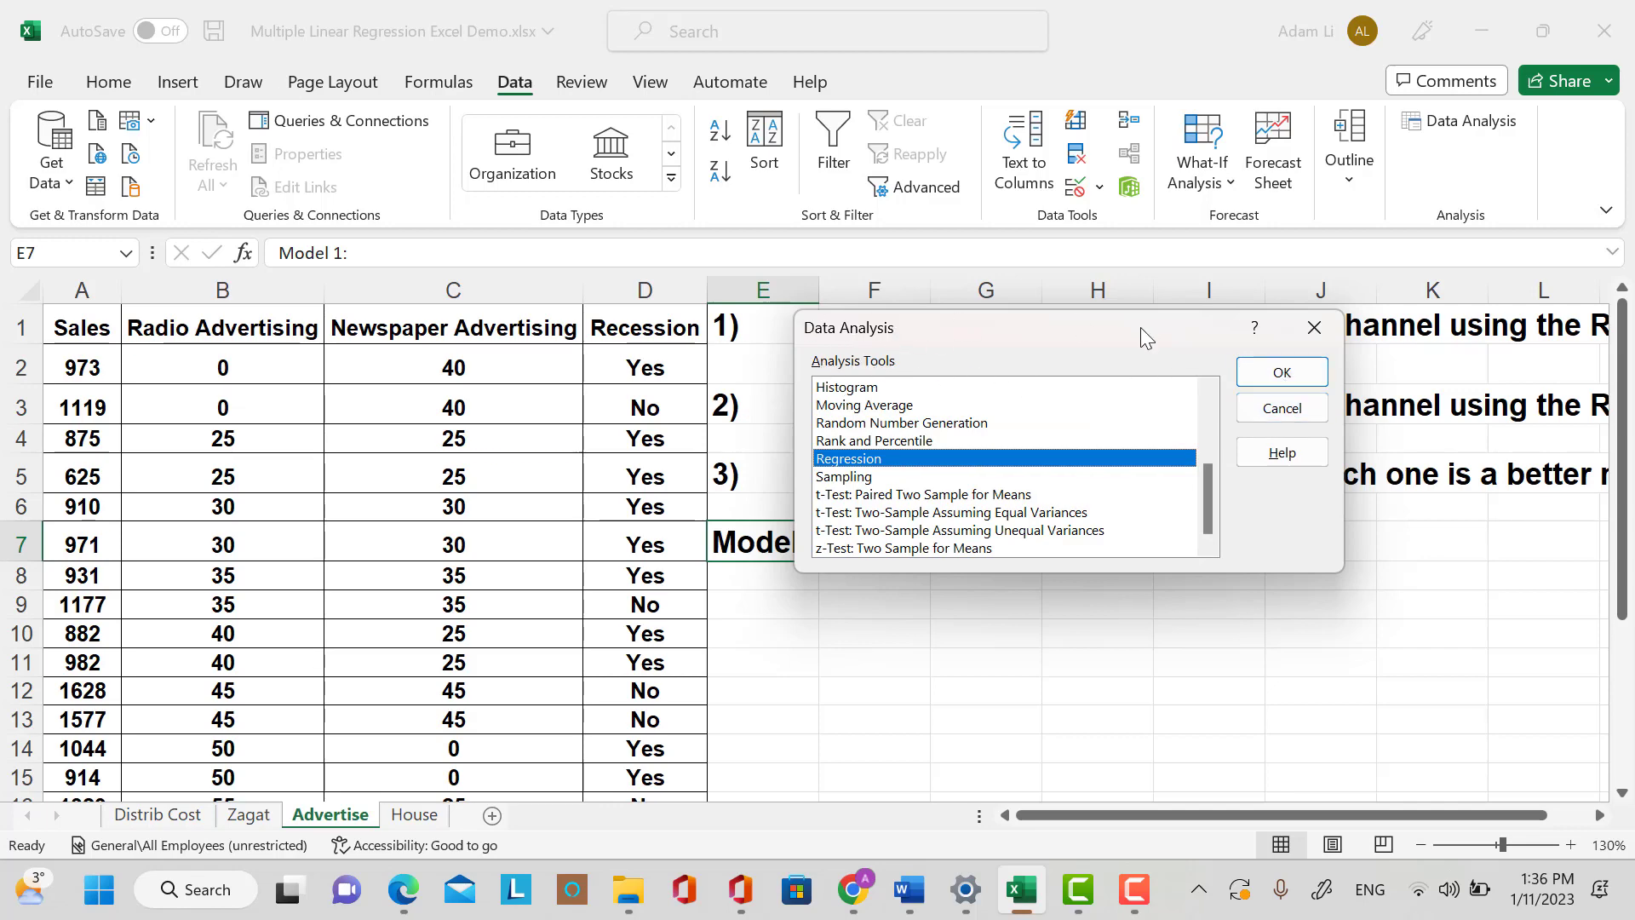
click(1290, 384)
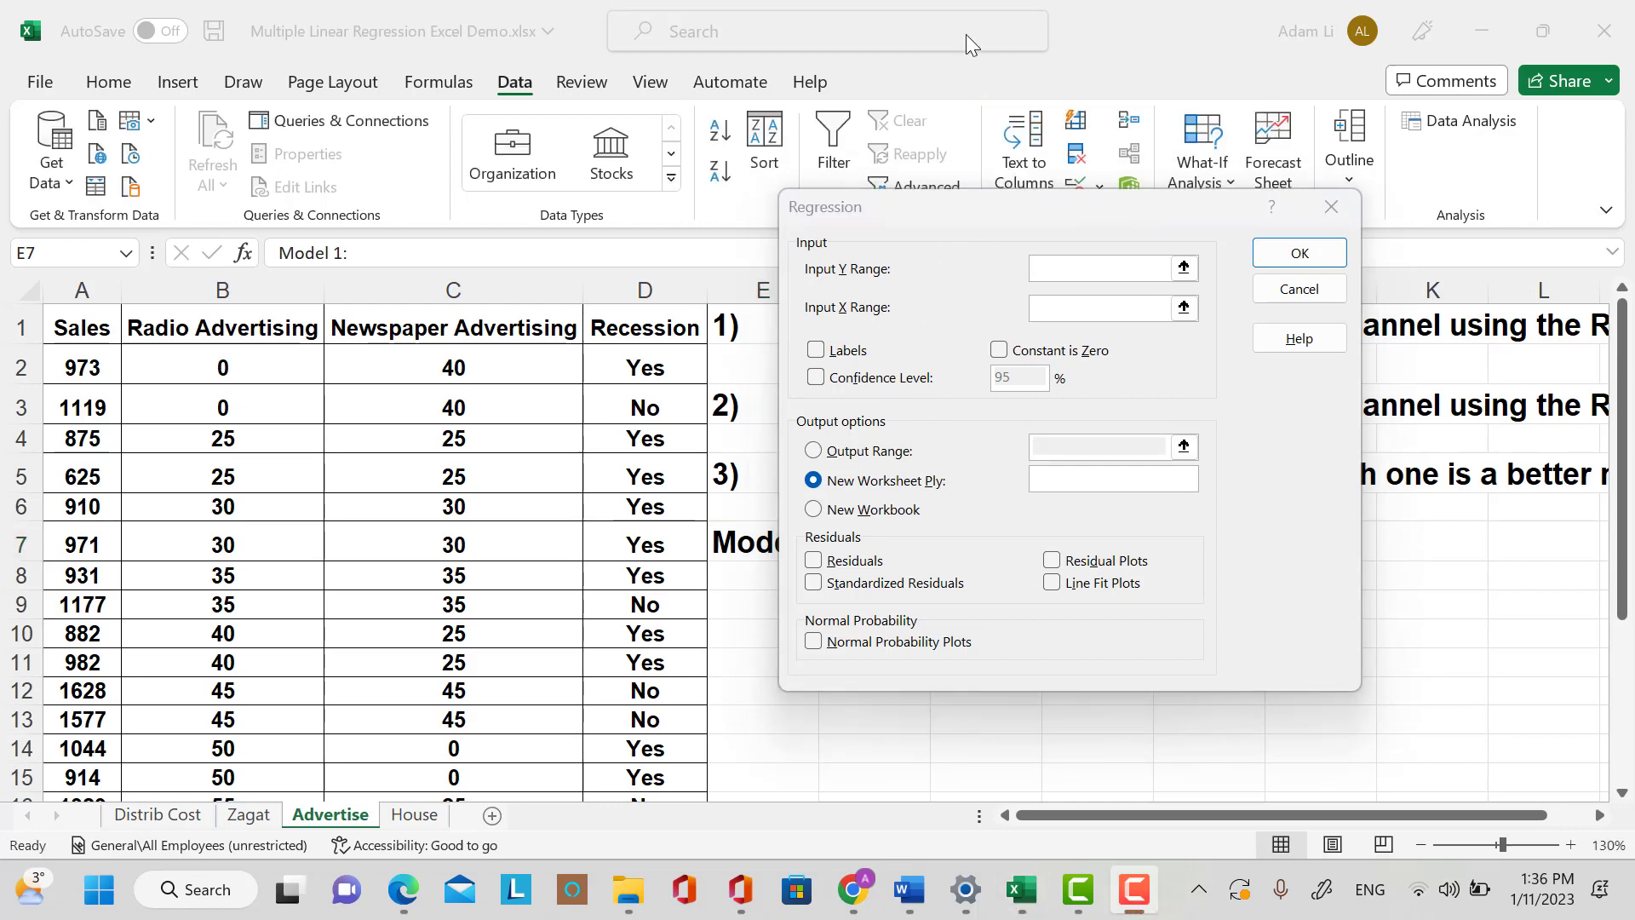
Set the regression's Y range to the Sales data A1:A23 and its X range to both advertising columns B1:C23.
click(1186, 269)
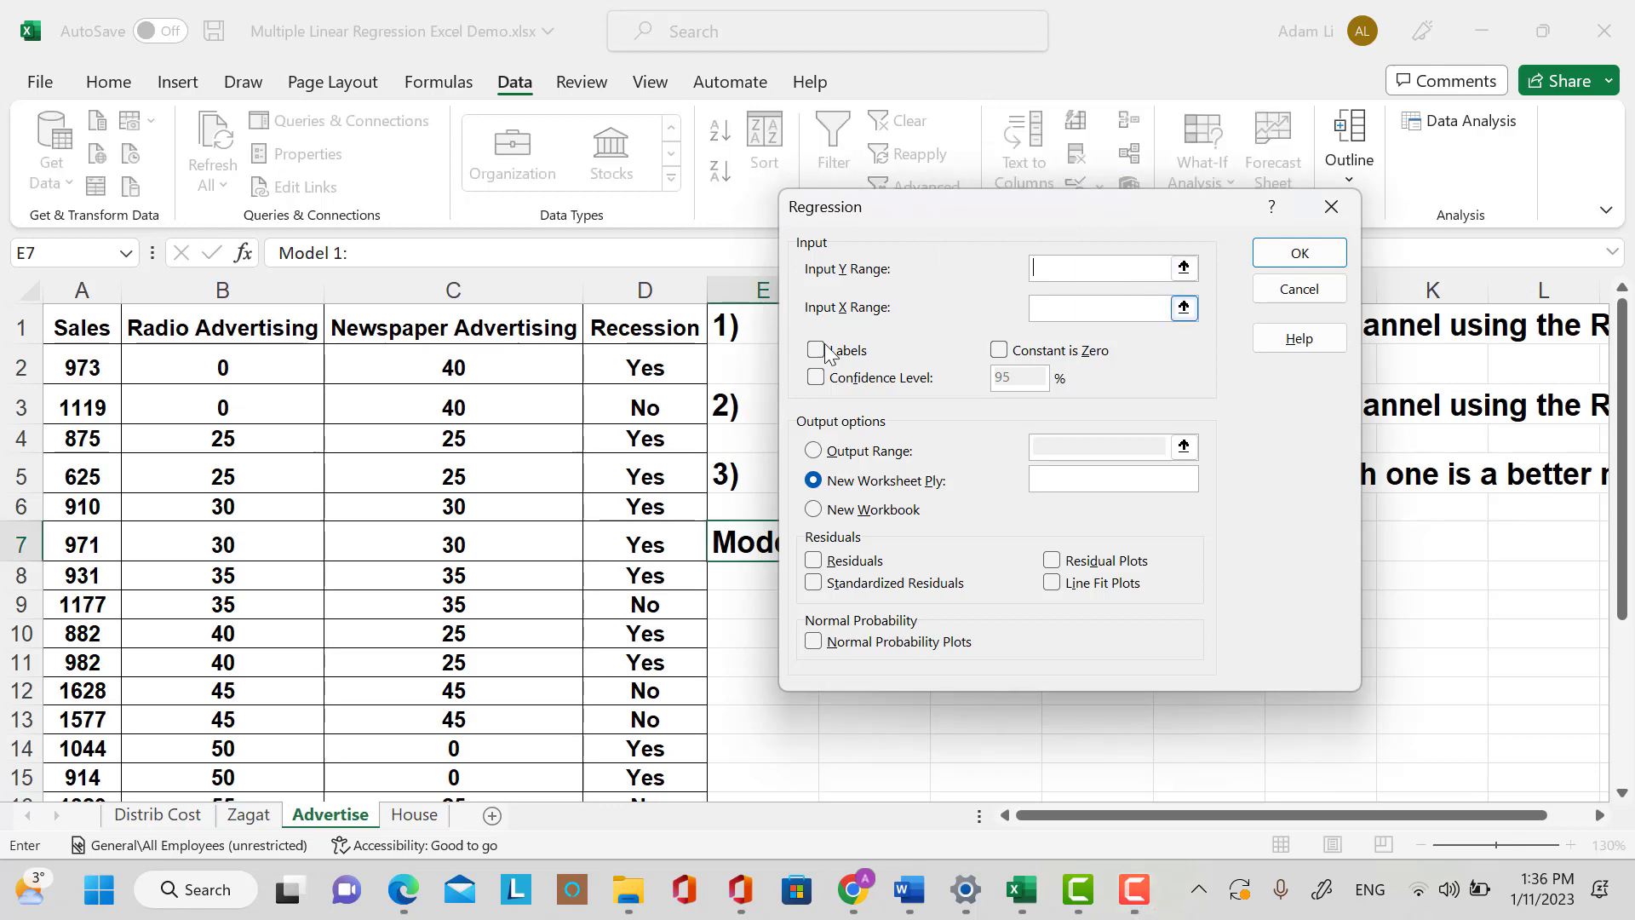
drag(99, 324, 89, 748)
click(1184, 307)
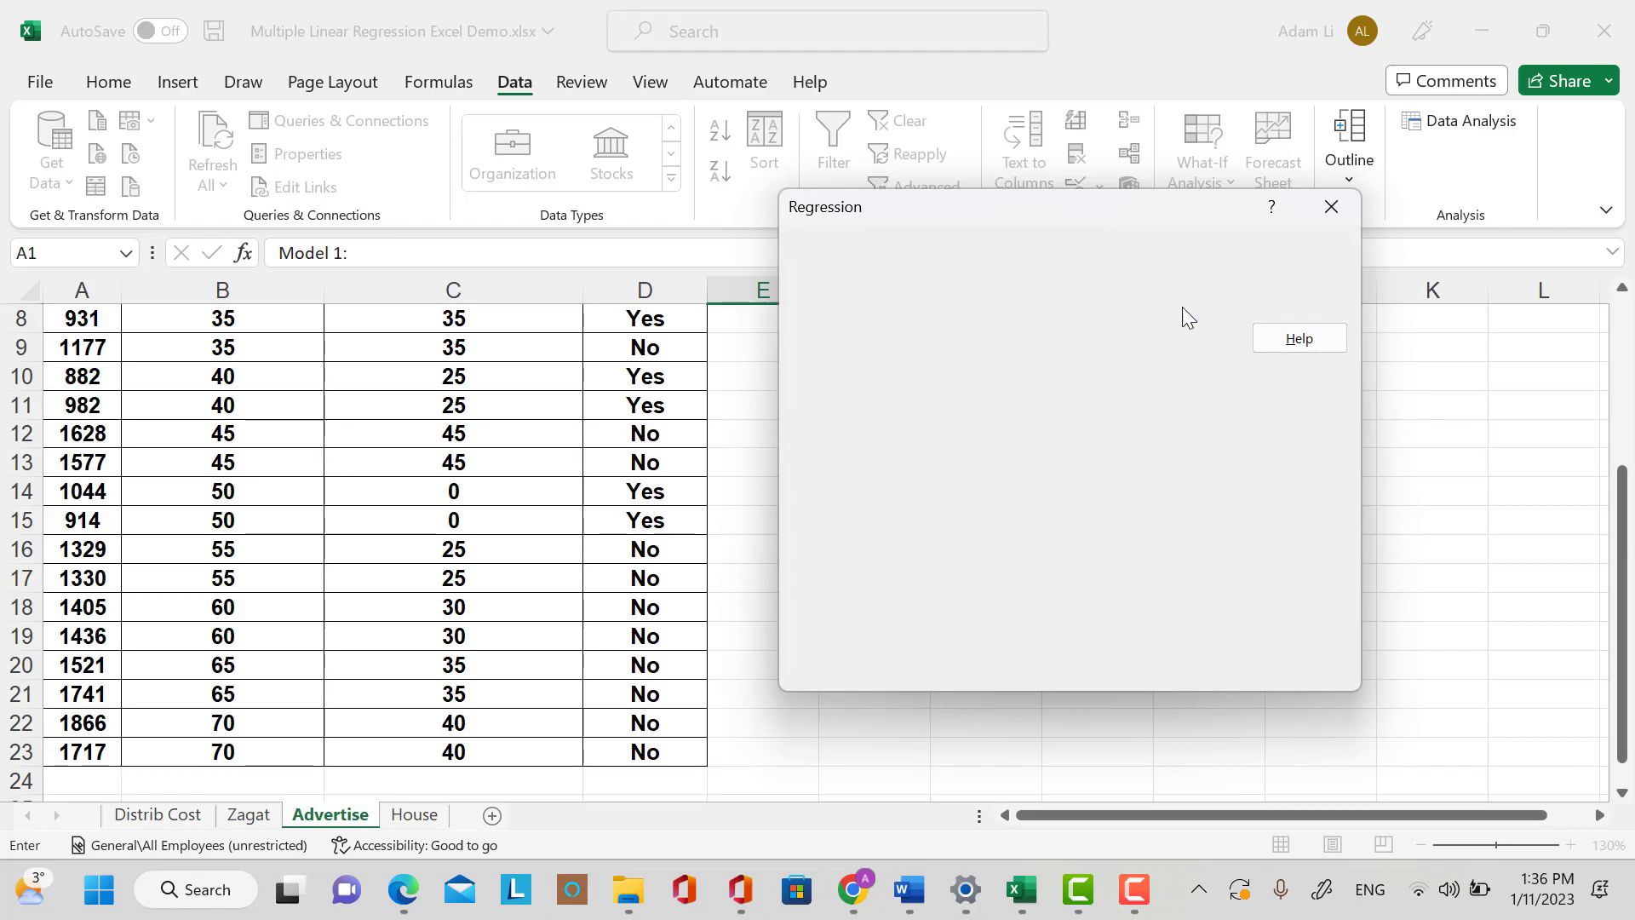
scroll(445, 487, up, 3)
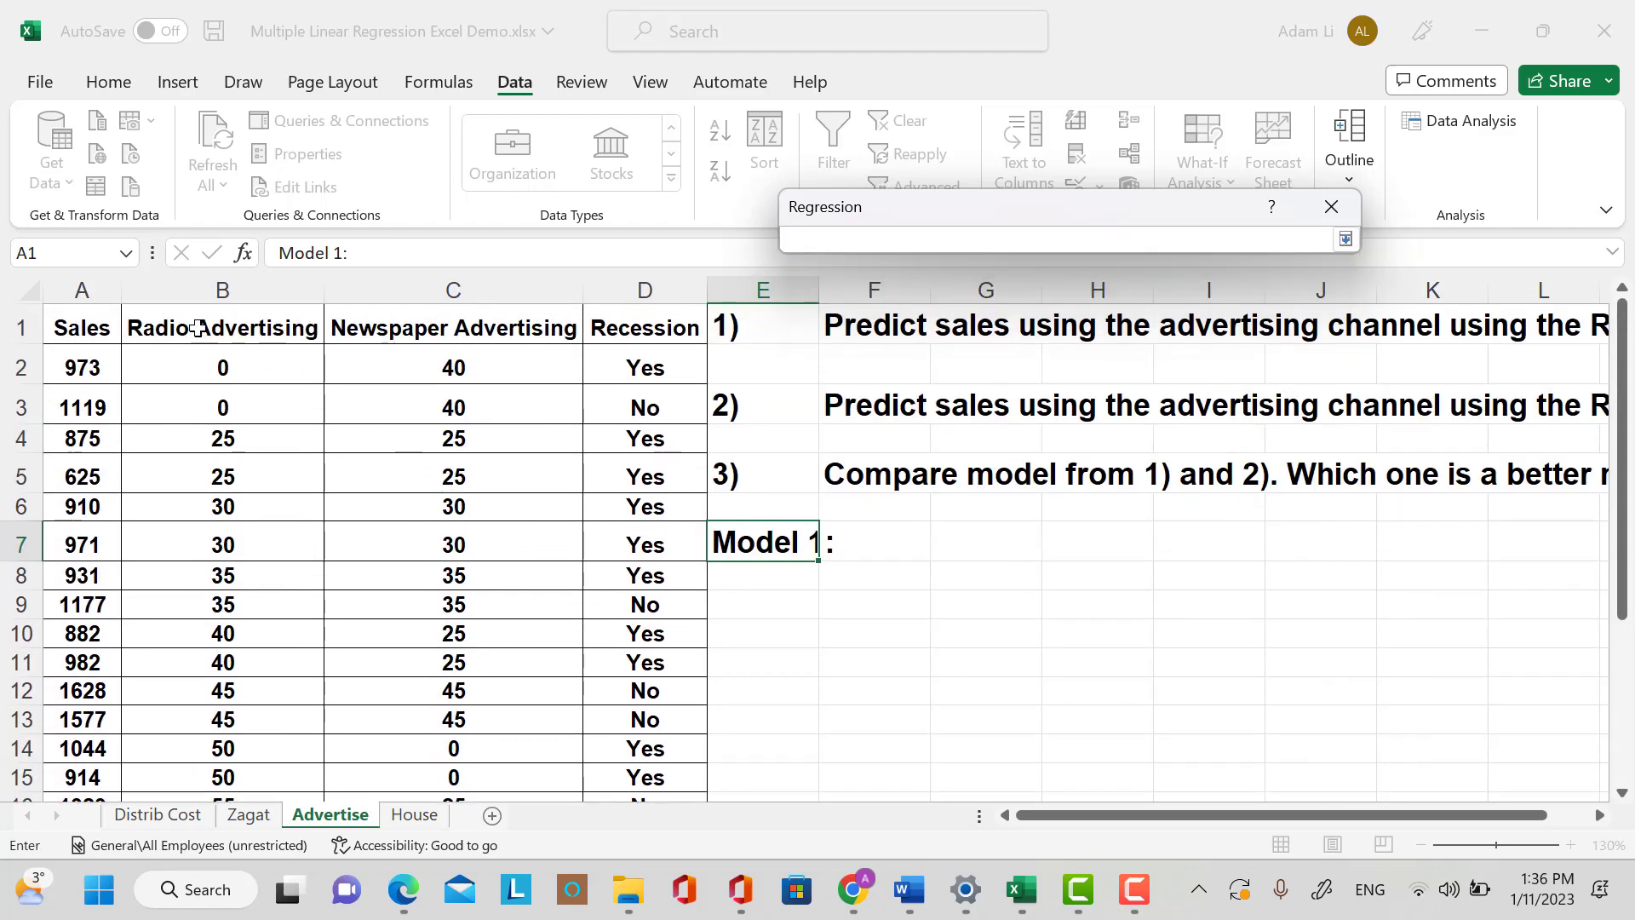
drag(198, 328, 489, 753)
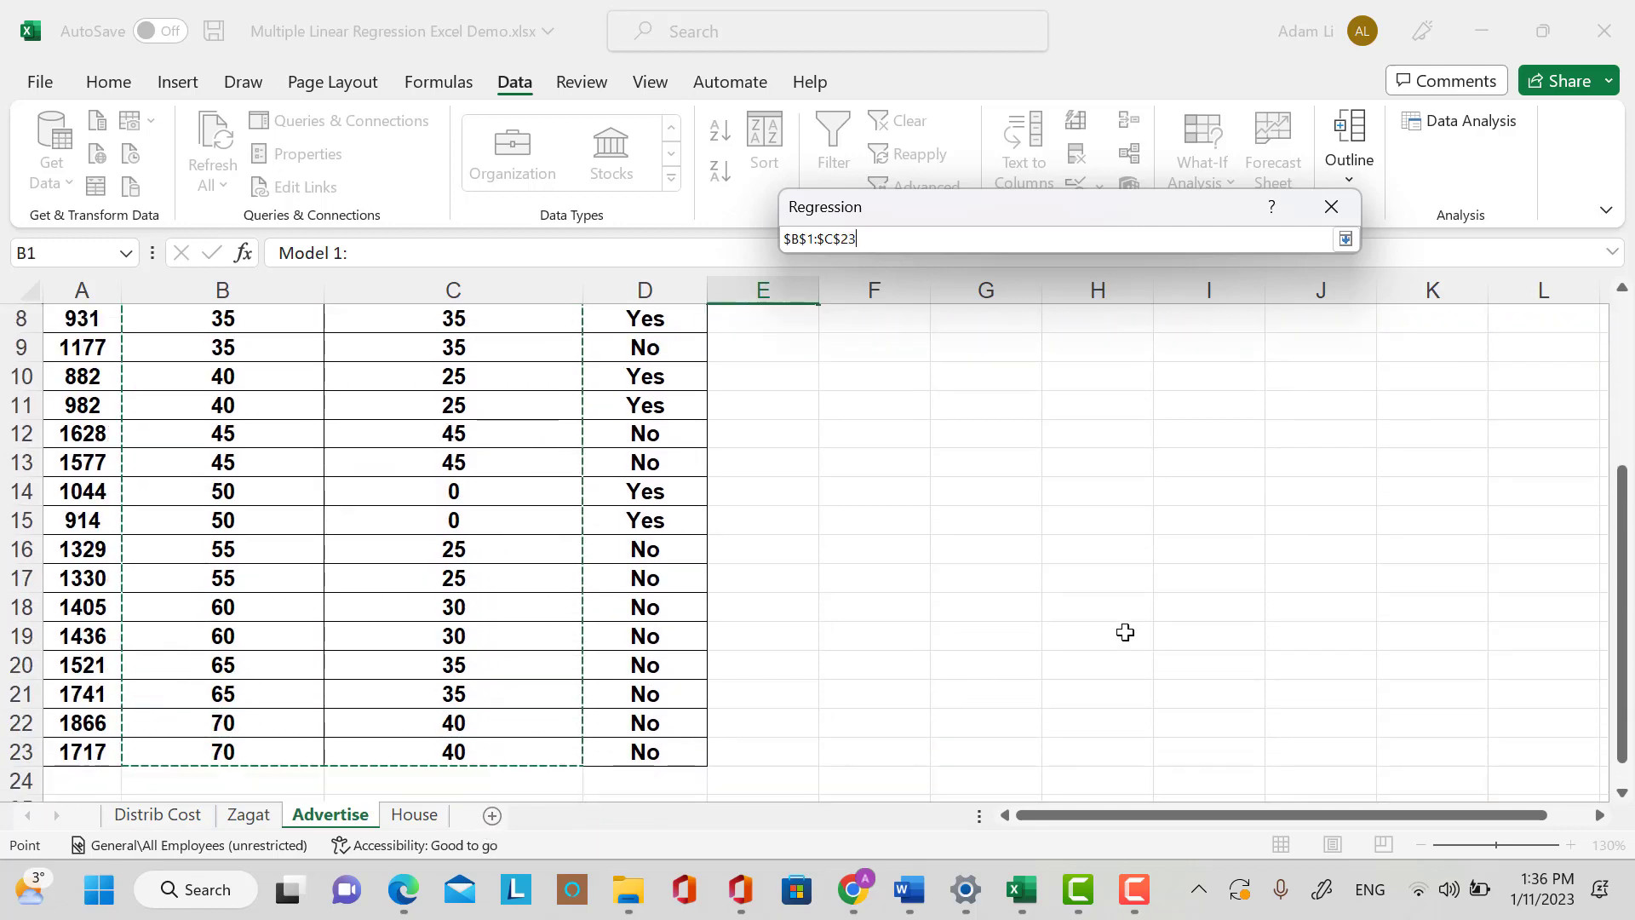
click(1345, 239)
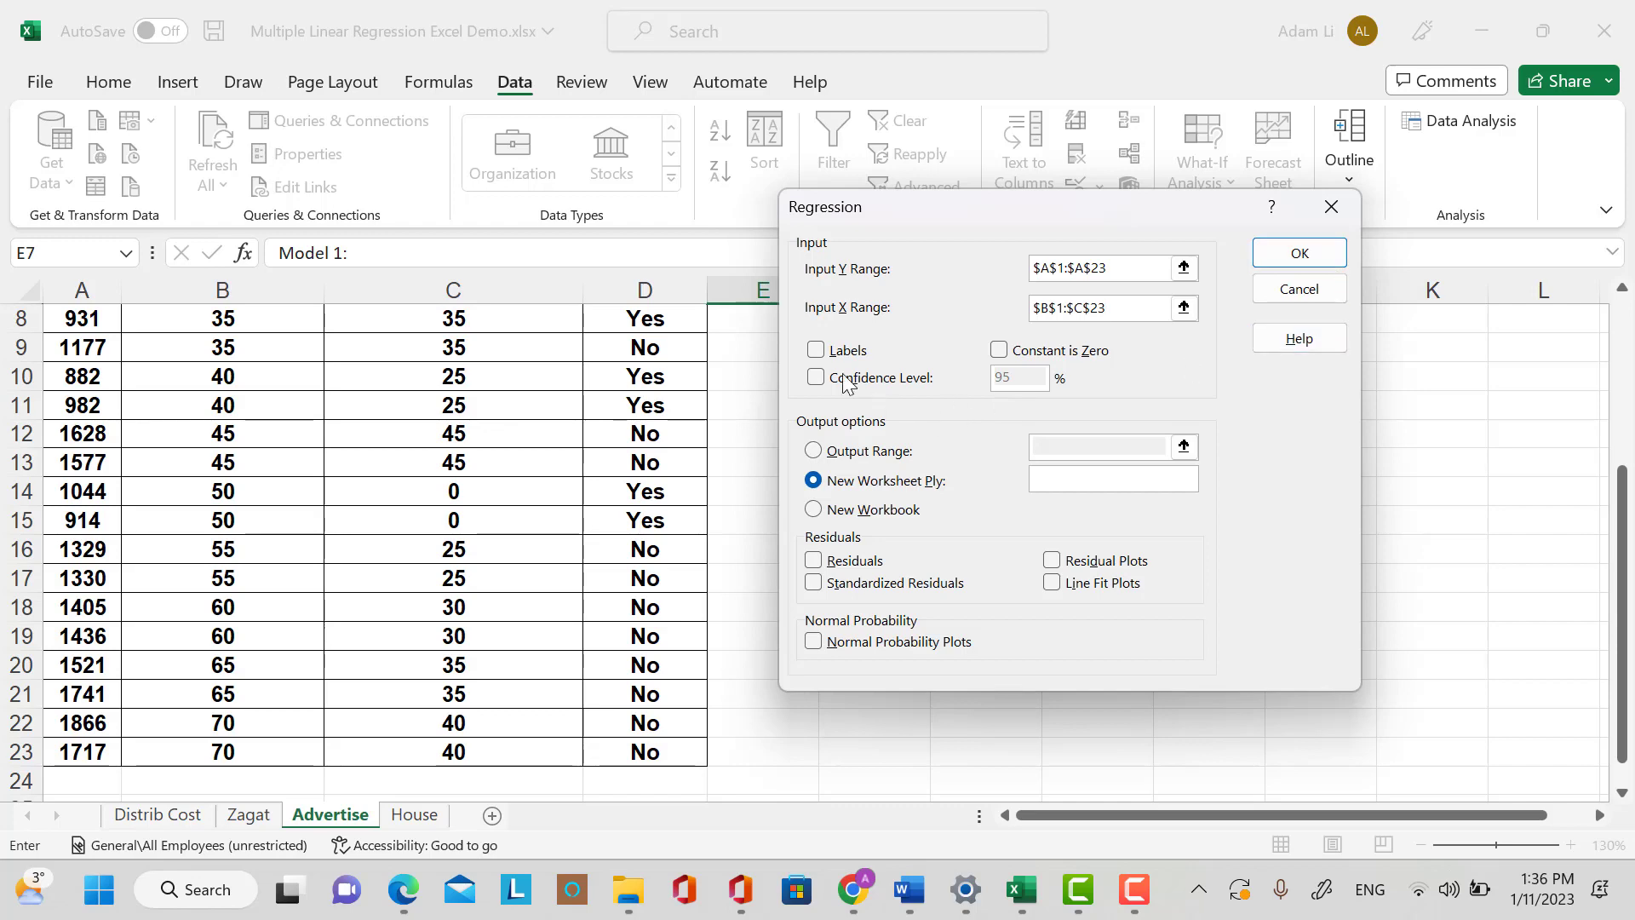
Include labels and a 95% confidence level, and run the regression with its output placed at E9.
click(816, 350)
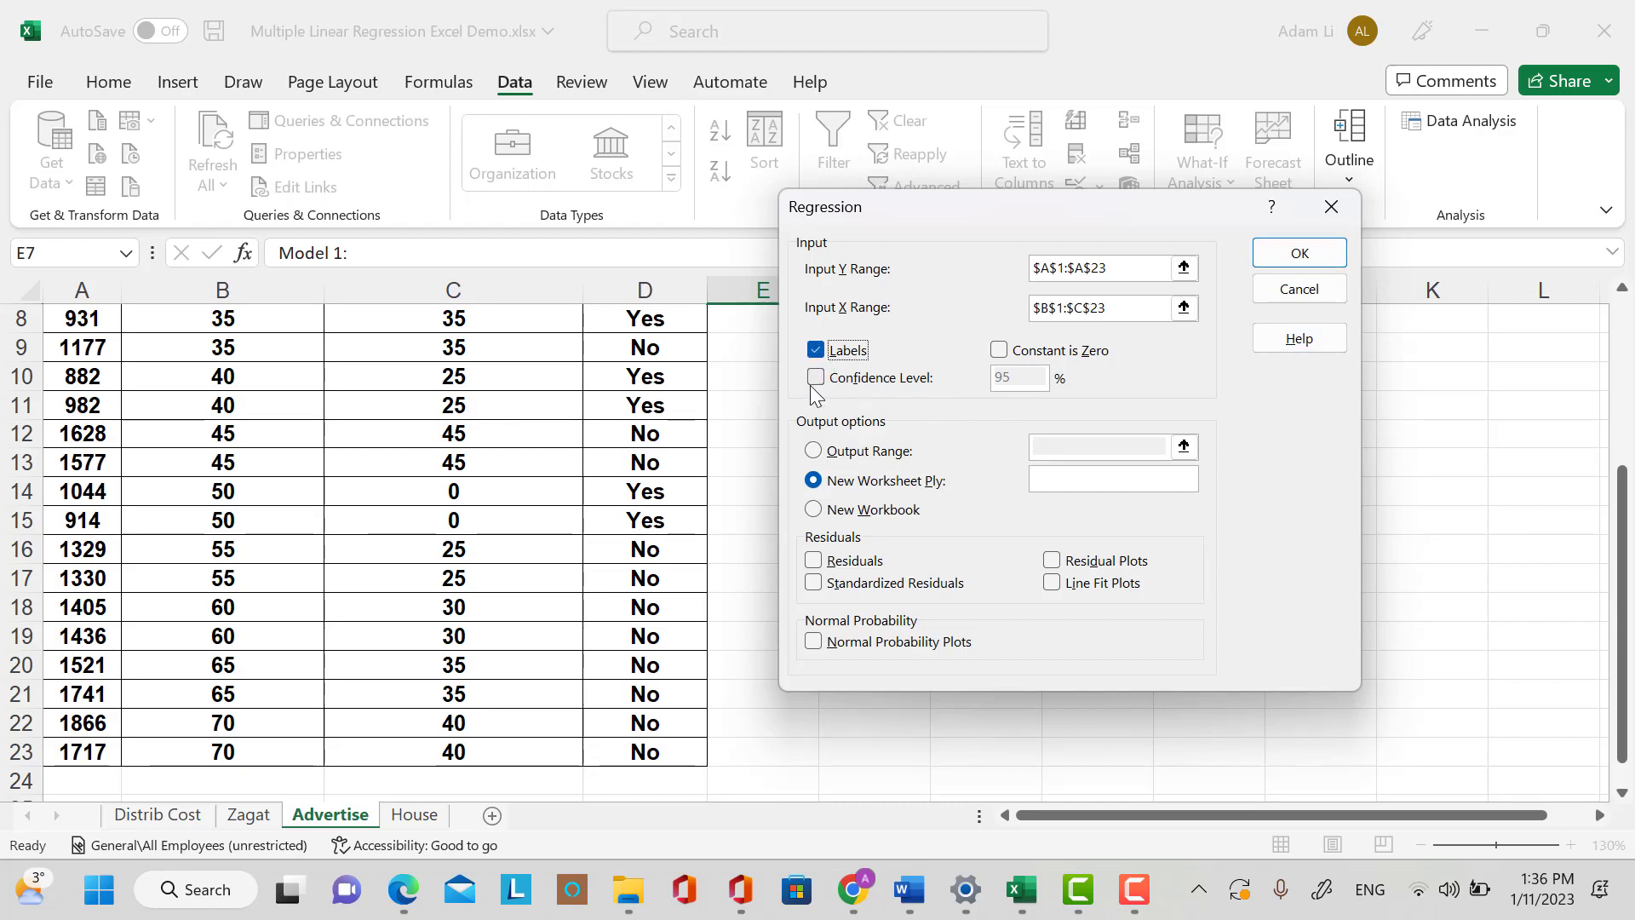
key(Escape)
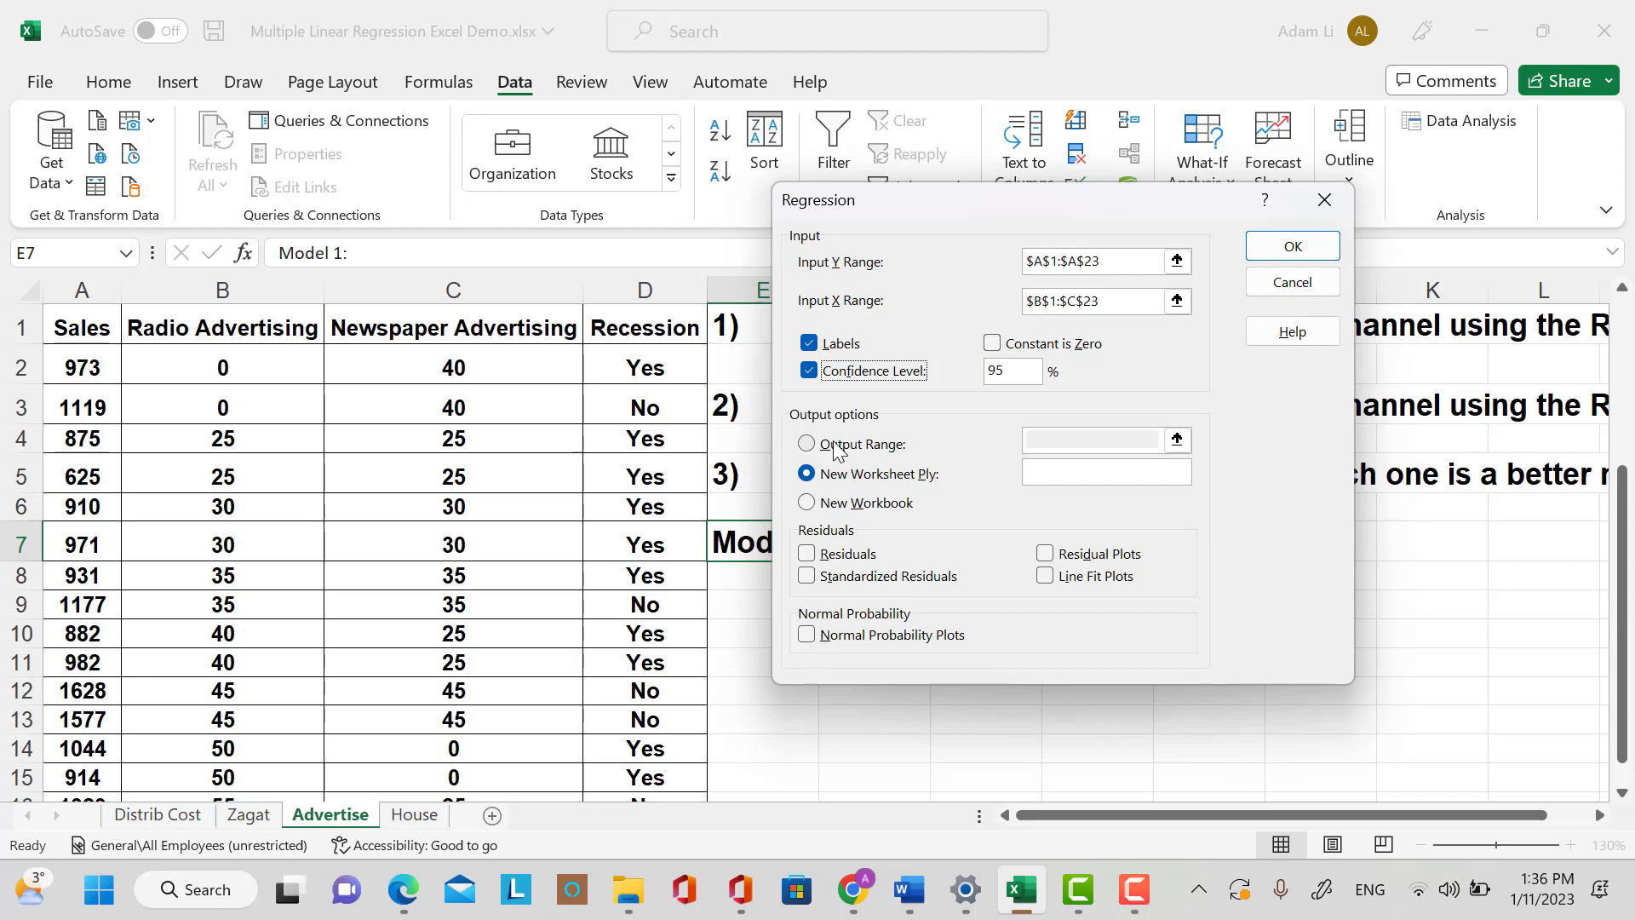
click(807, 445)
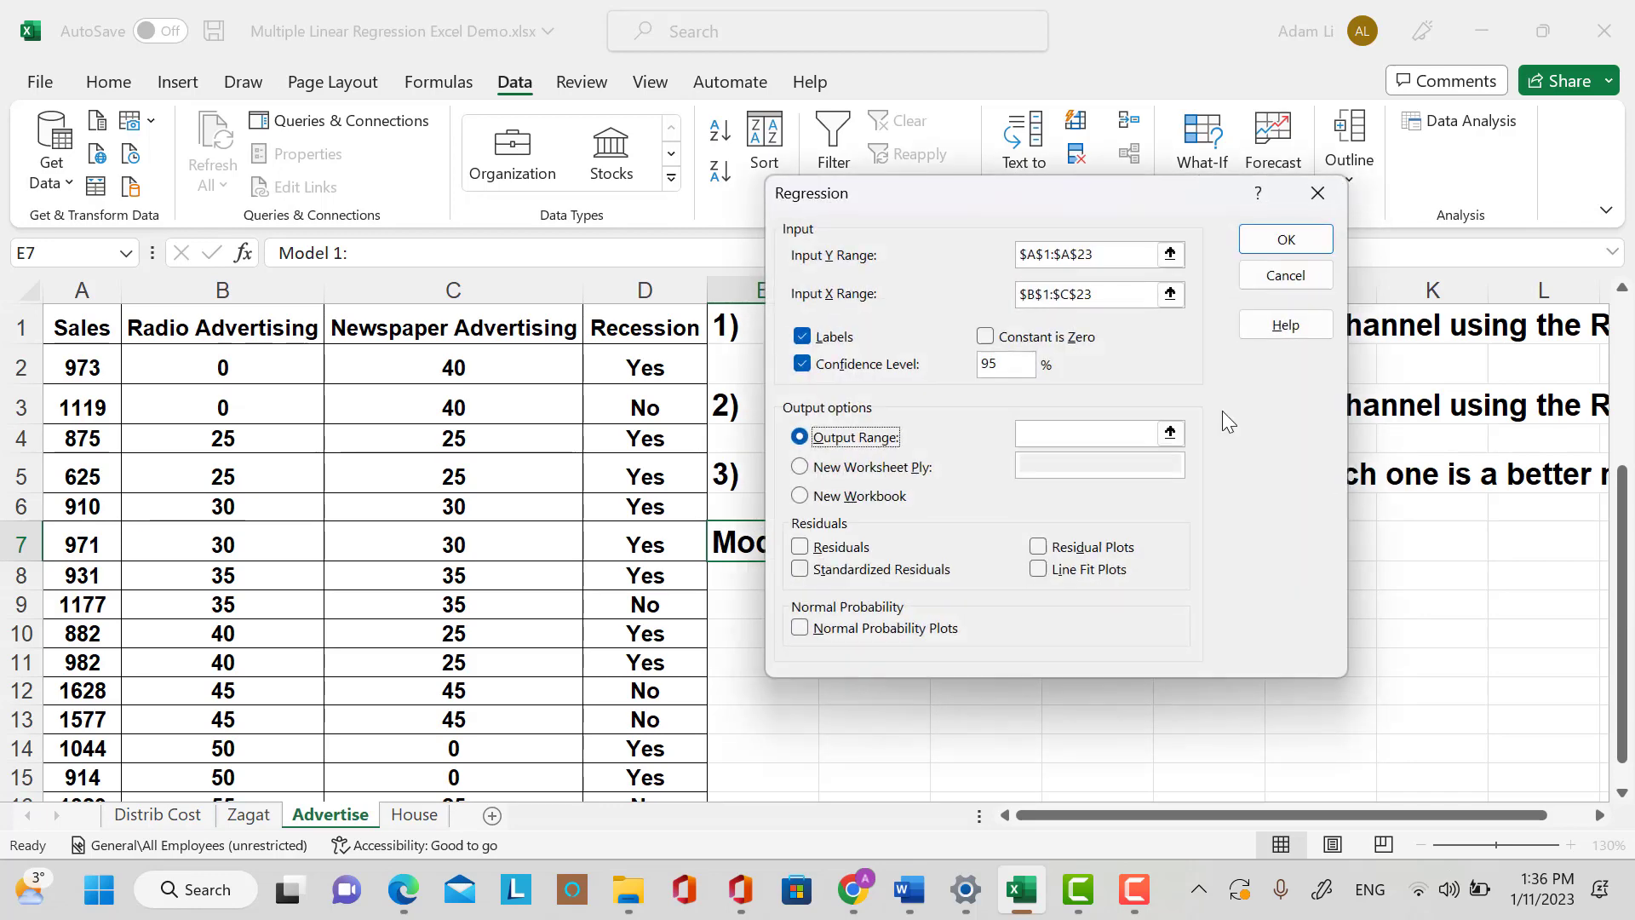
click(1175, 439)
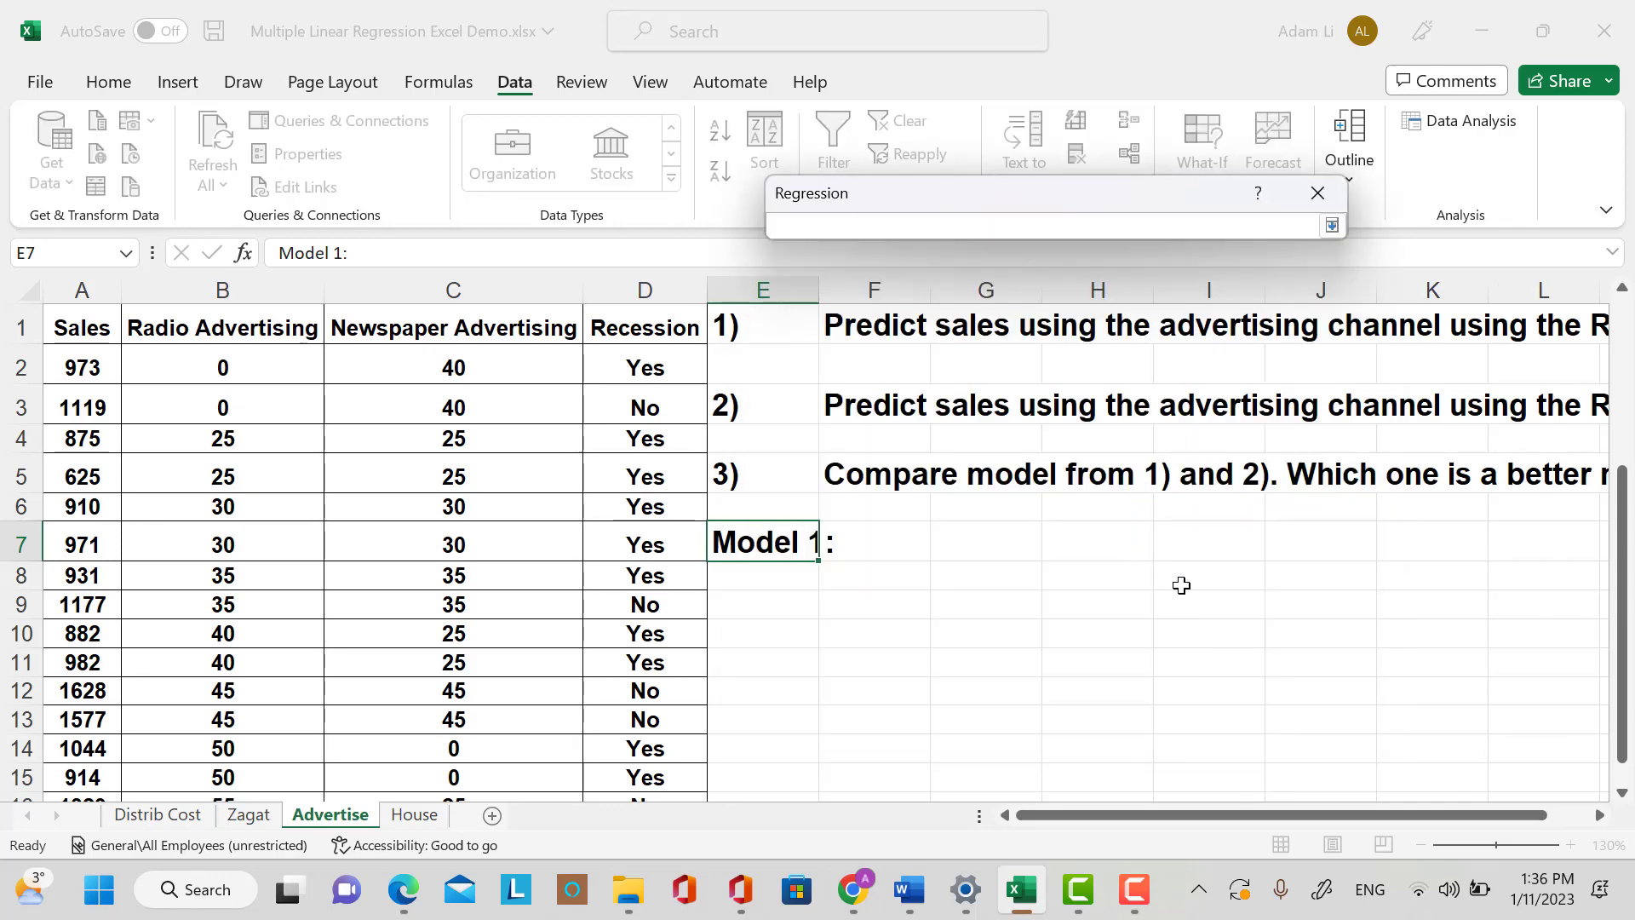
click(804, 609)
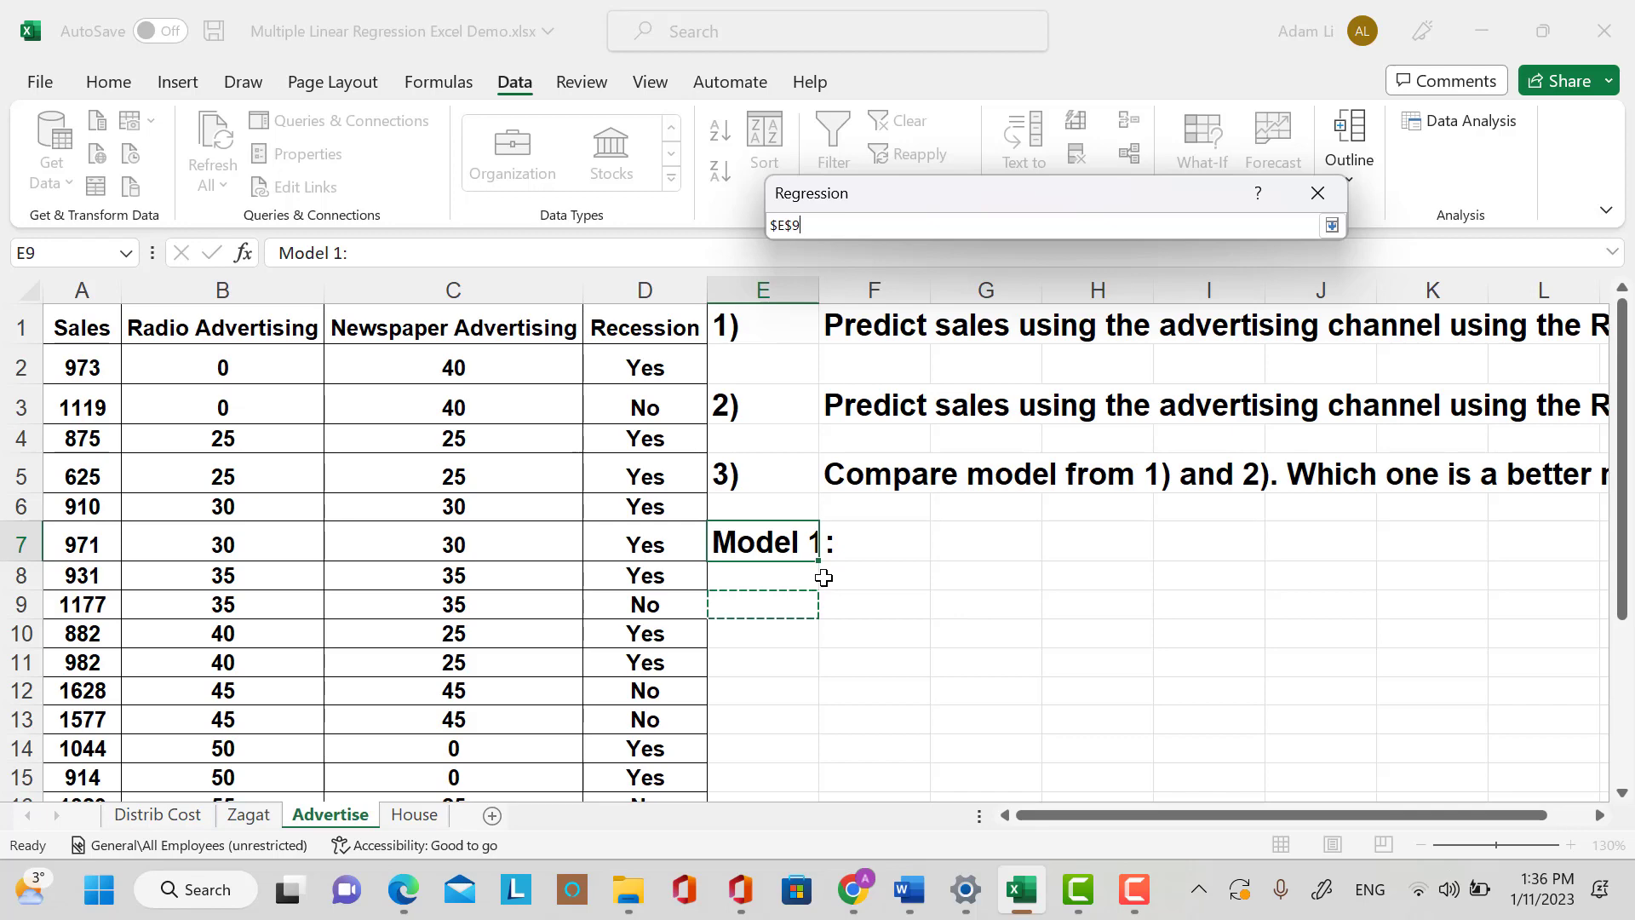
click(1331, 224)
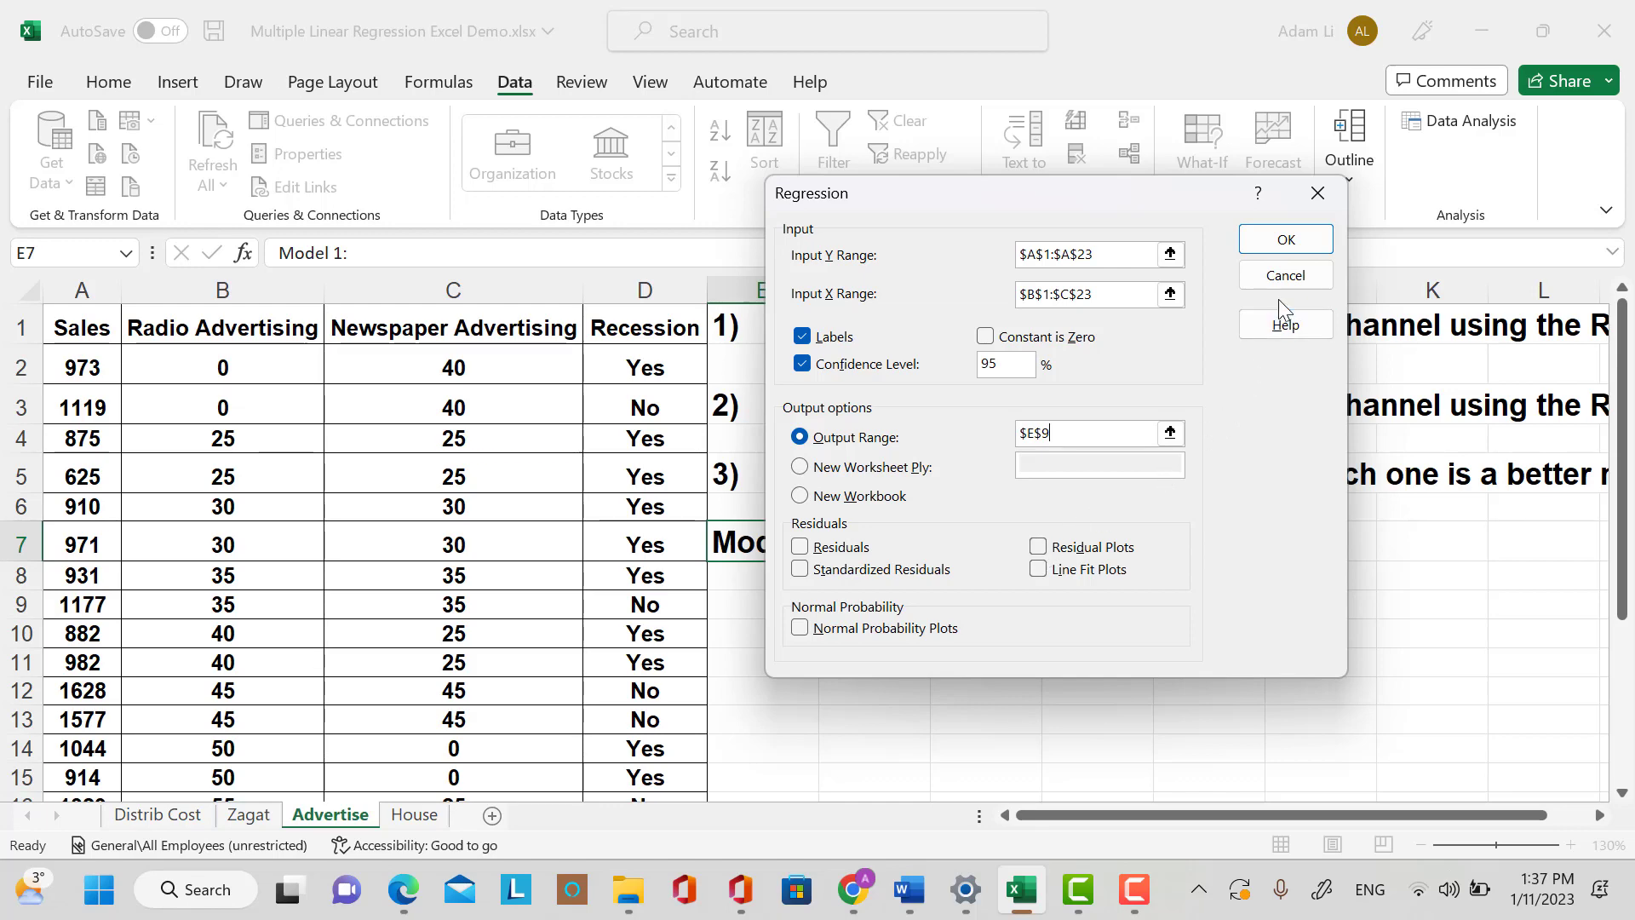
click(1286, 240)
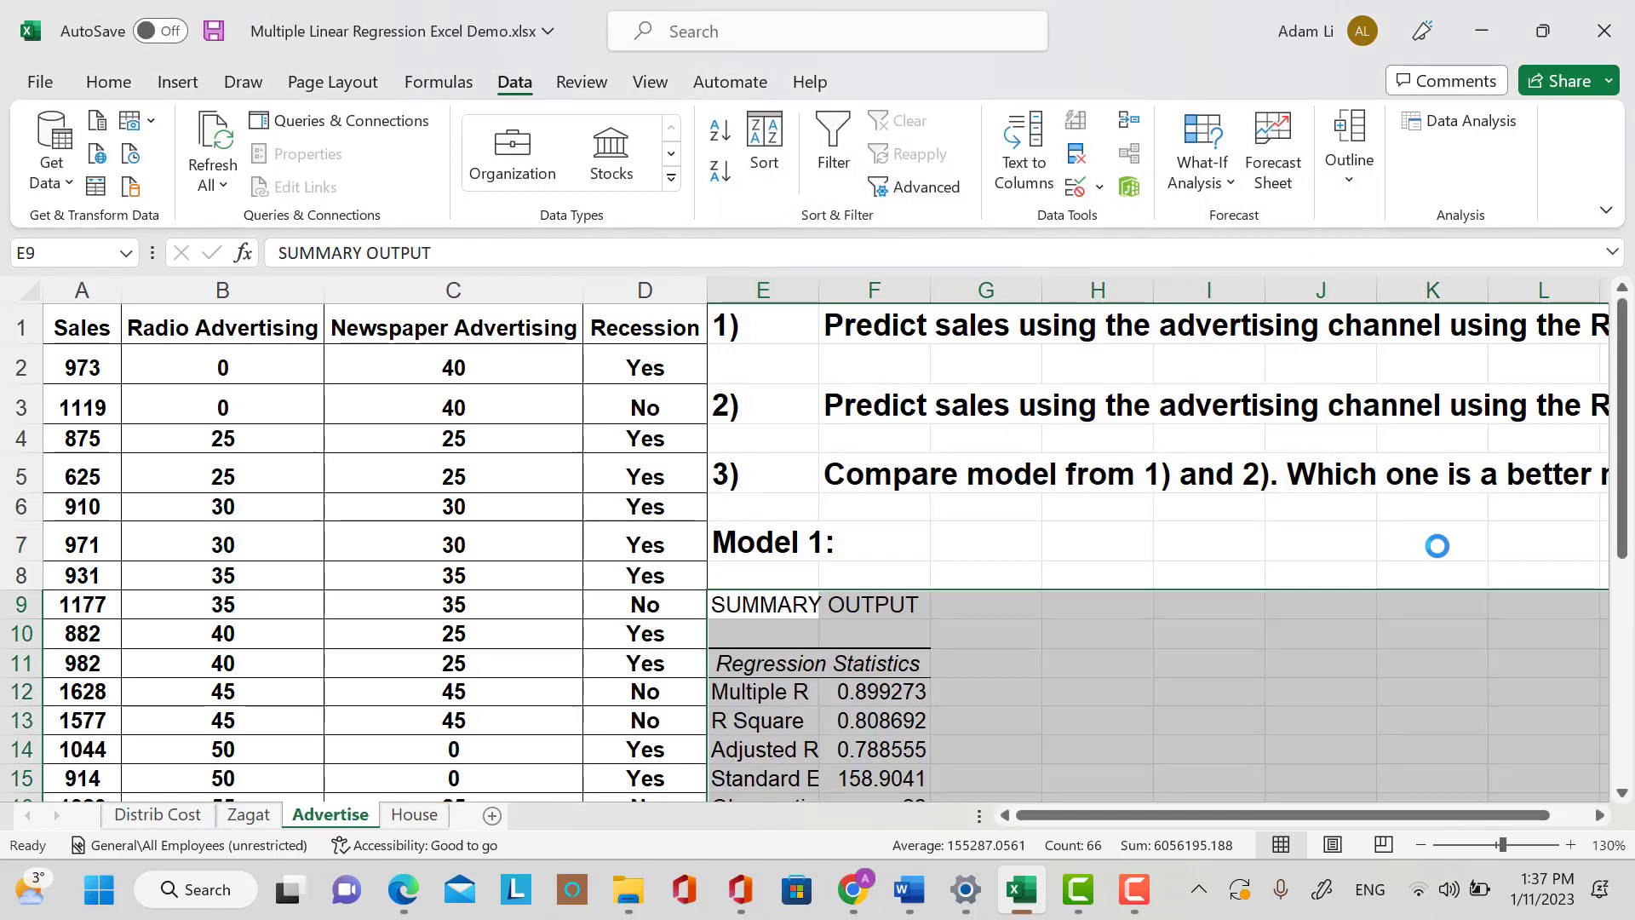
Widen column E to fit the labels of the regression summary output.
scroll(1104, 526, down, 2)
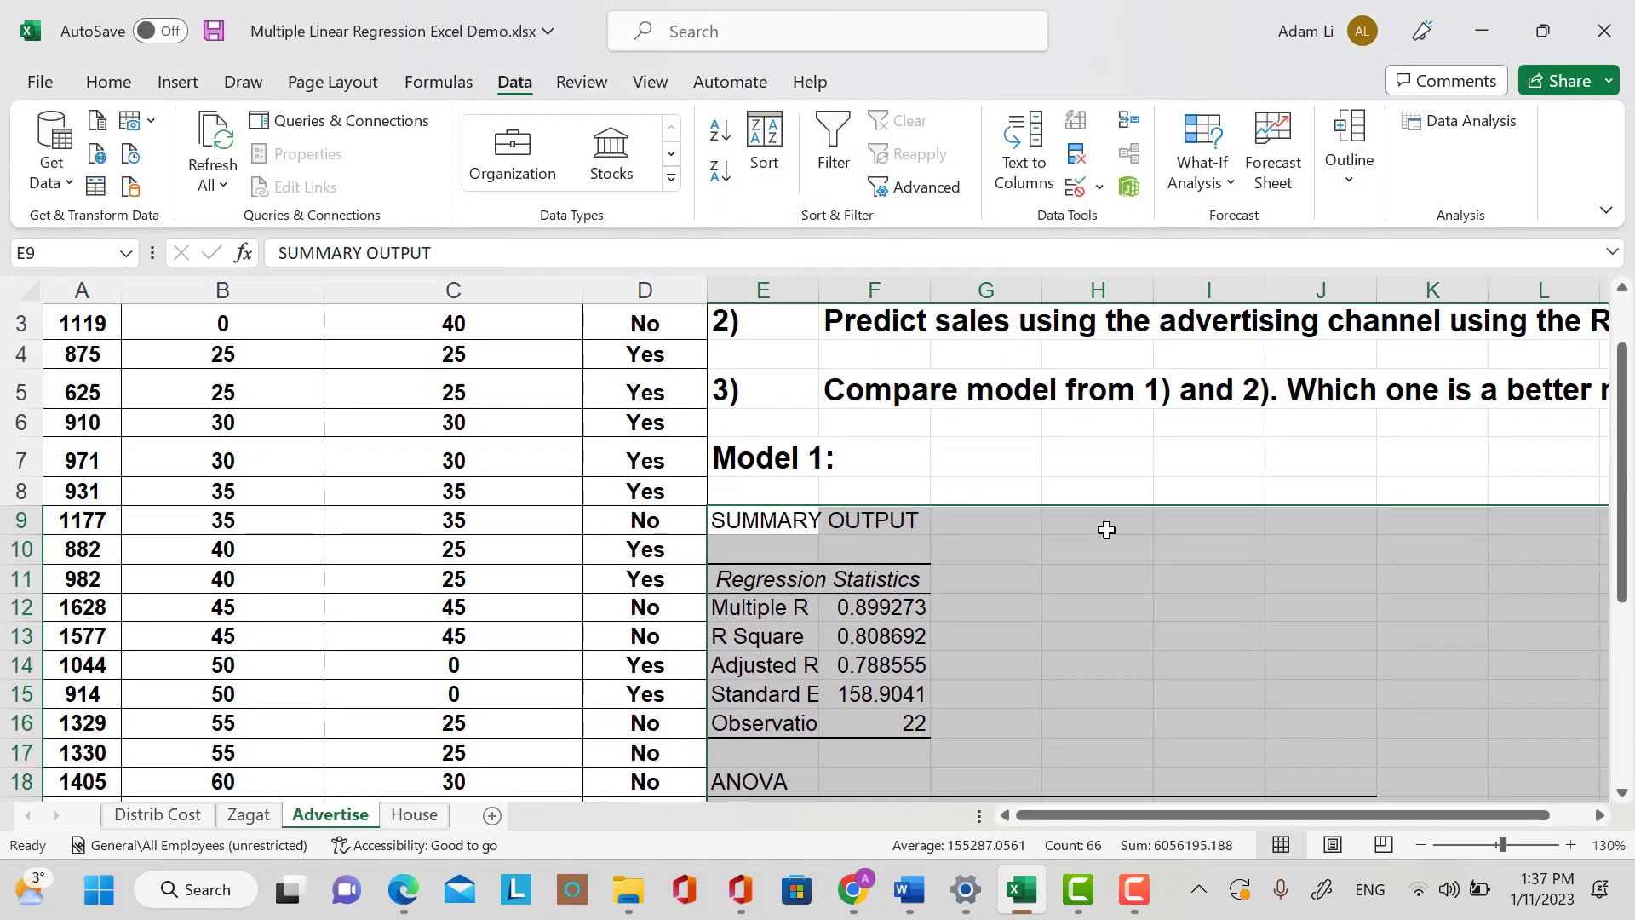
click(780, 442)
drag(779, 442, 861, 642)
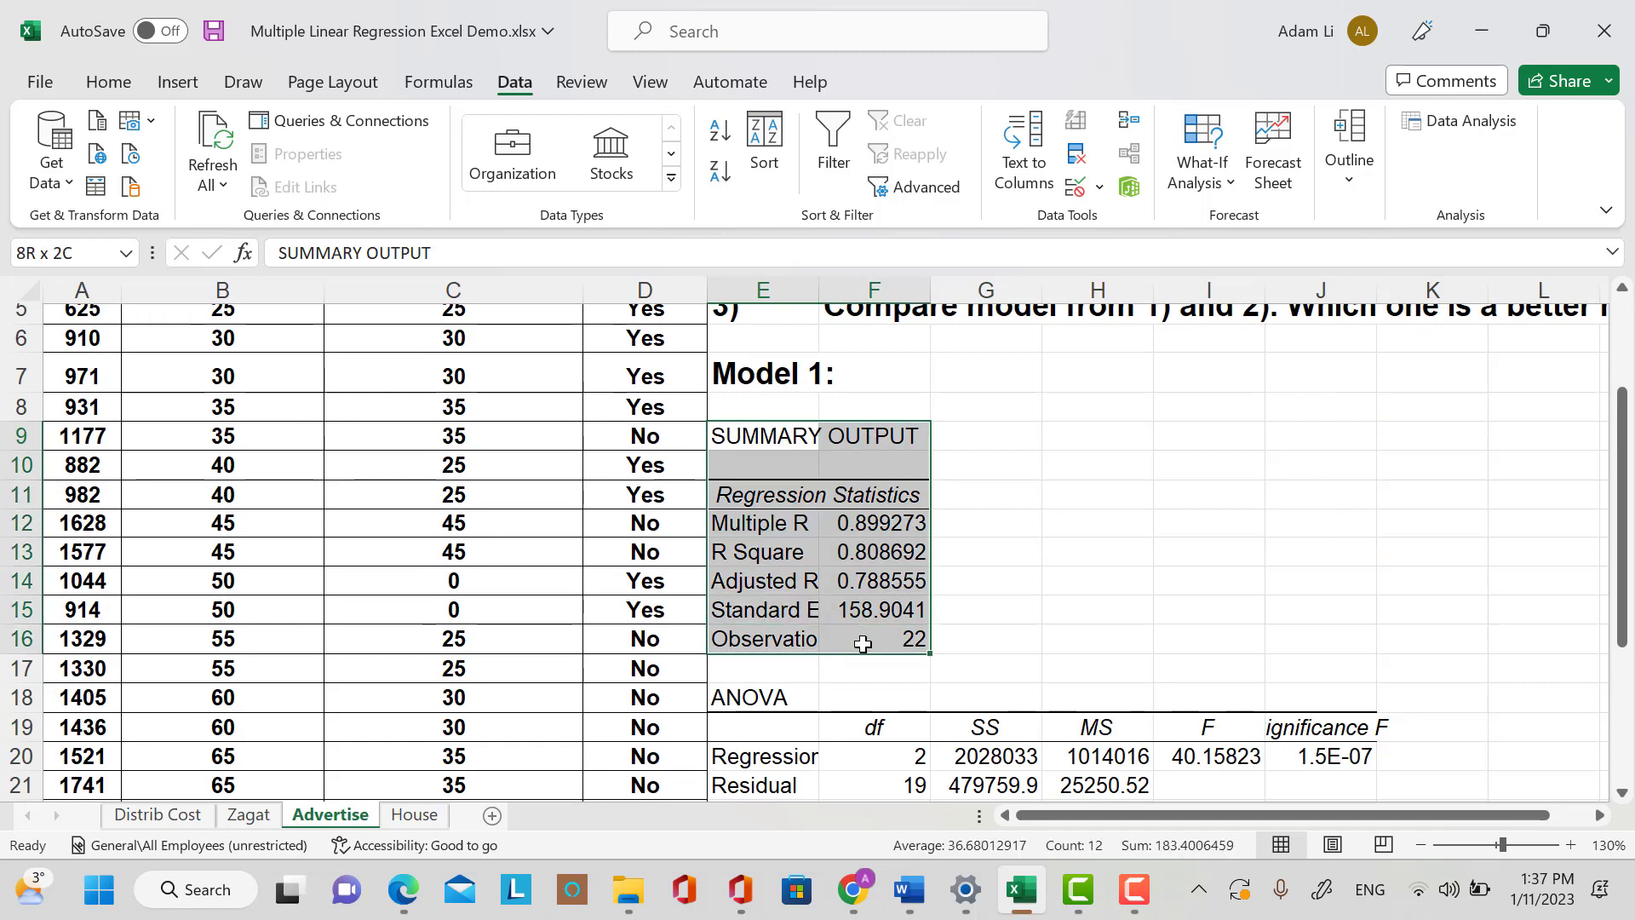
double_click(819, 290)
double_click(1057, 290)
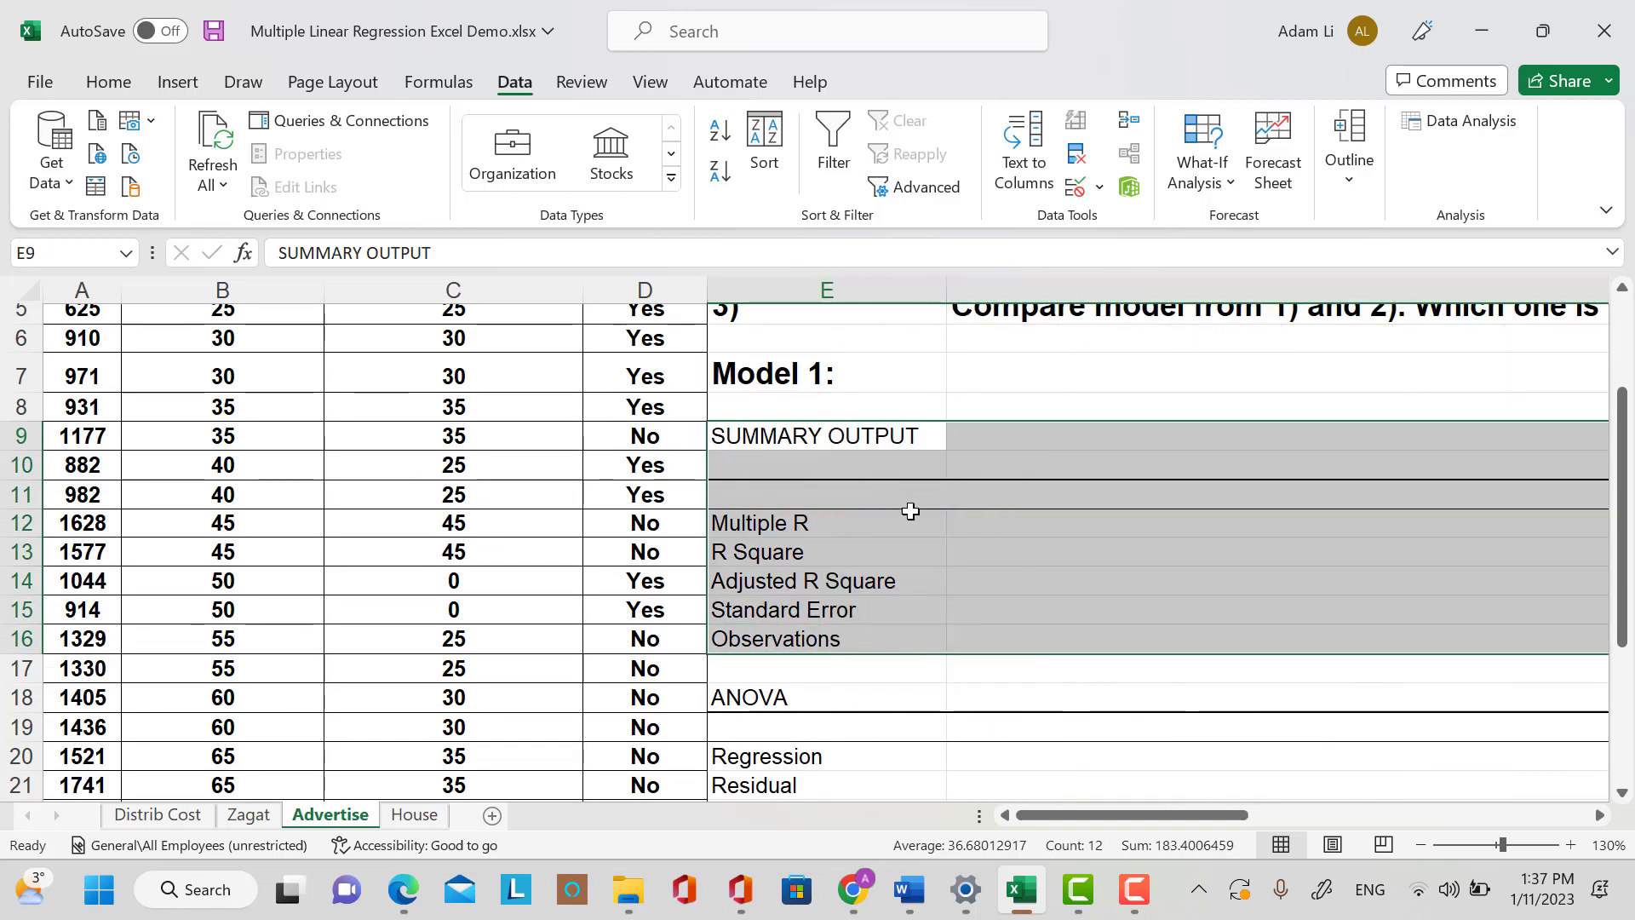
click(103, 89)
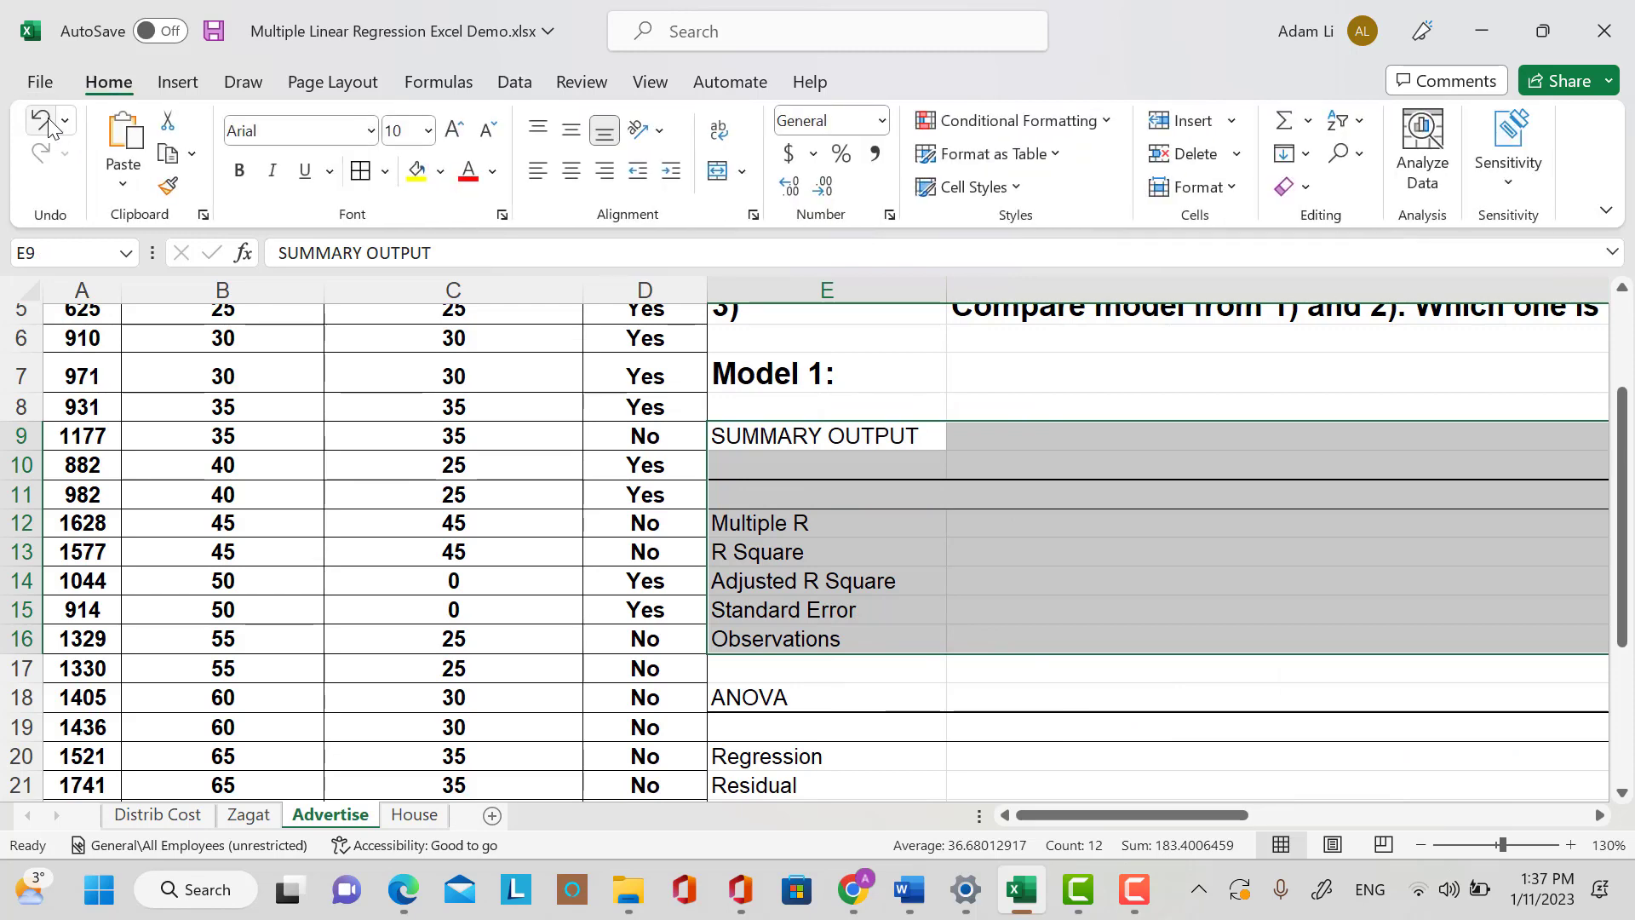
click(41, 120)
Format the Regression Statistics table in E11:F16 with all borders, centered alignment and bold text.
drag(770, 488, 1000, 643)
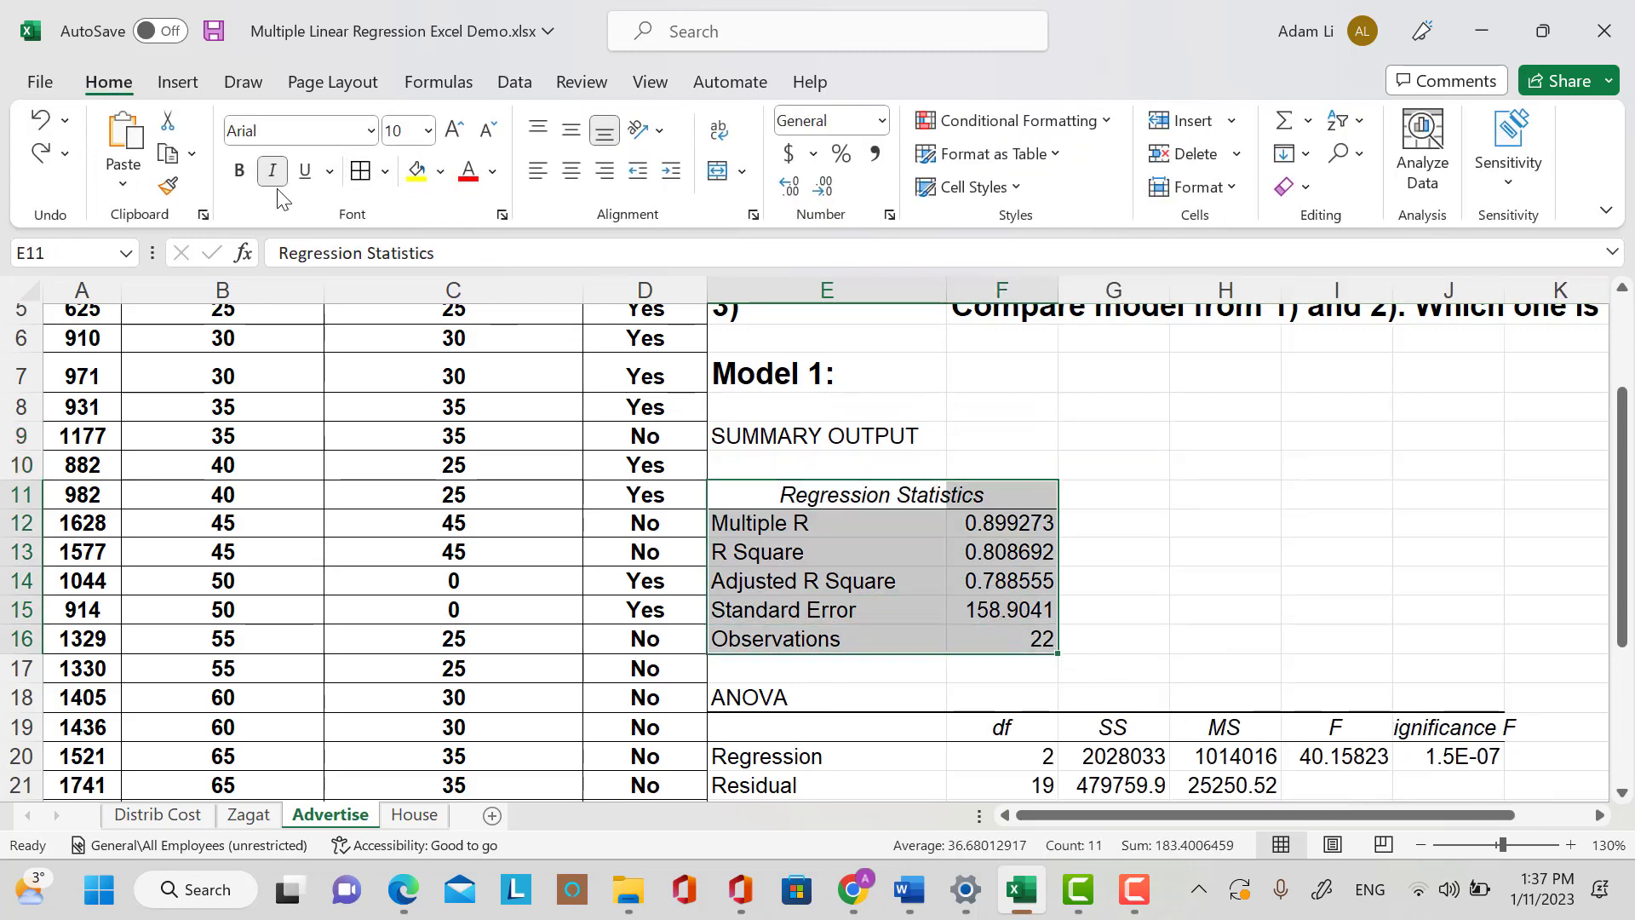
click(360, 171)
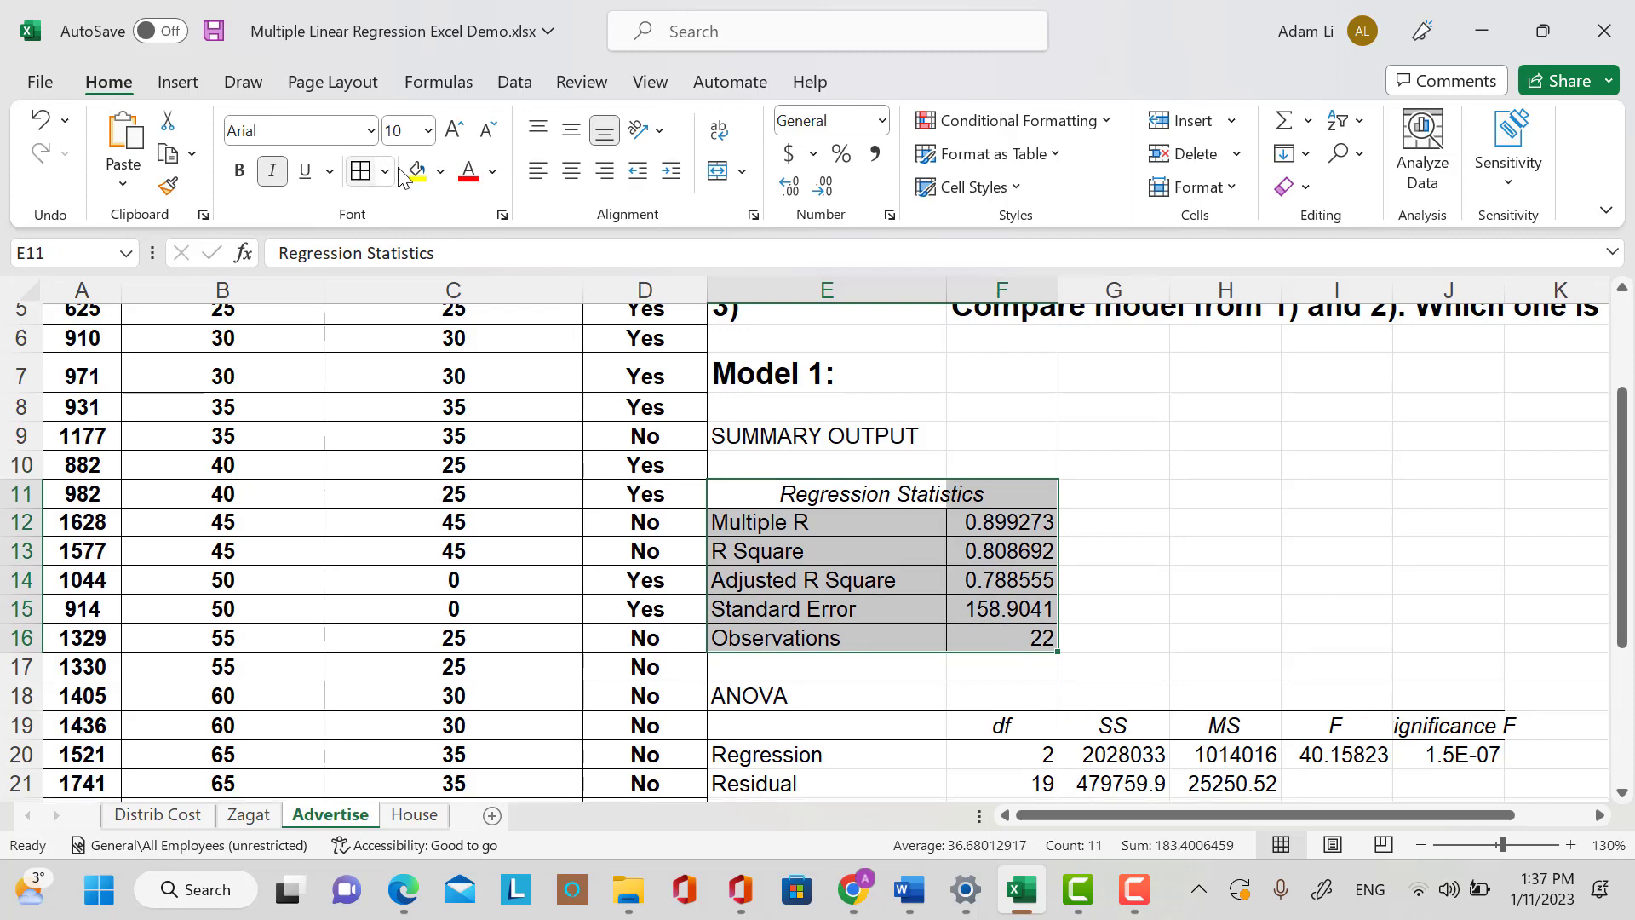
click(572, 172)
click(239, 171)
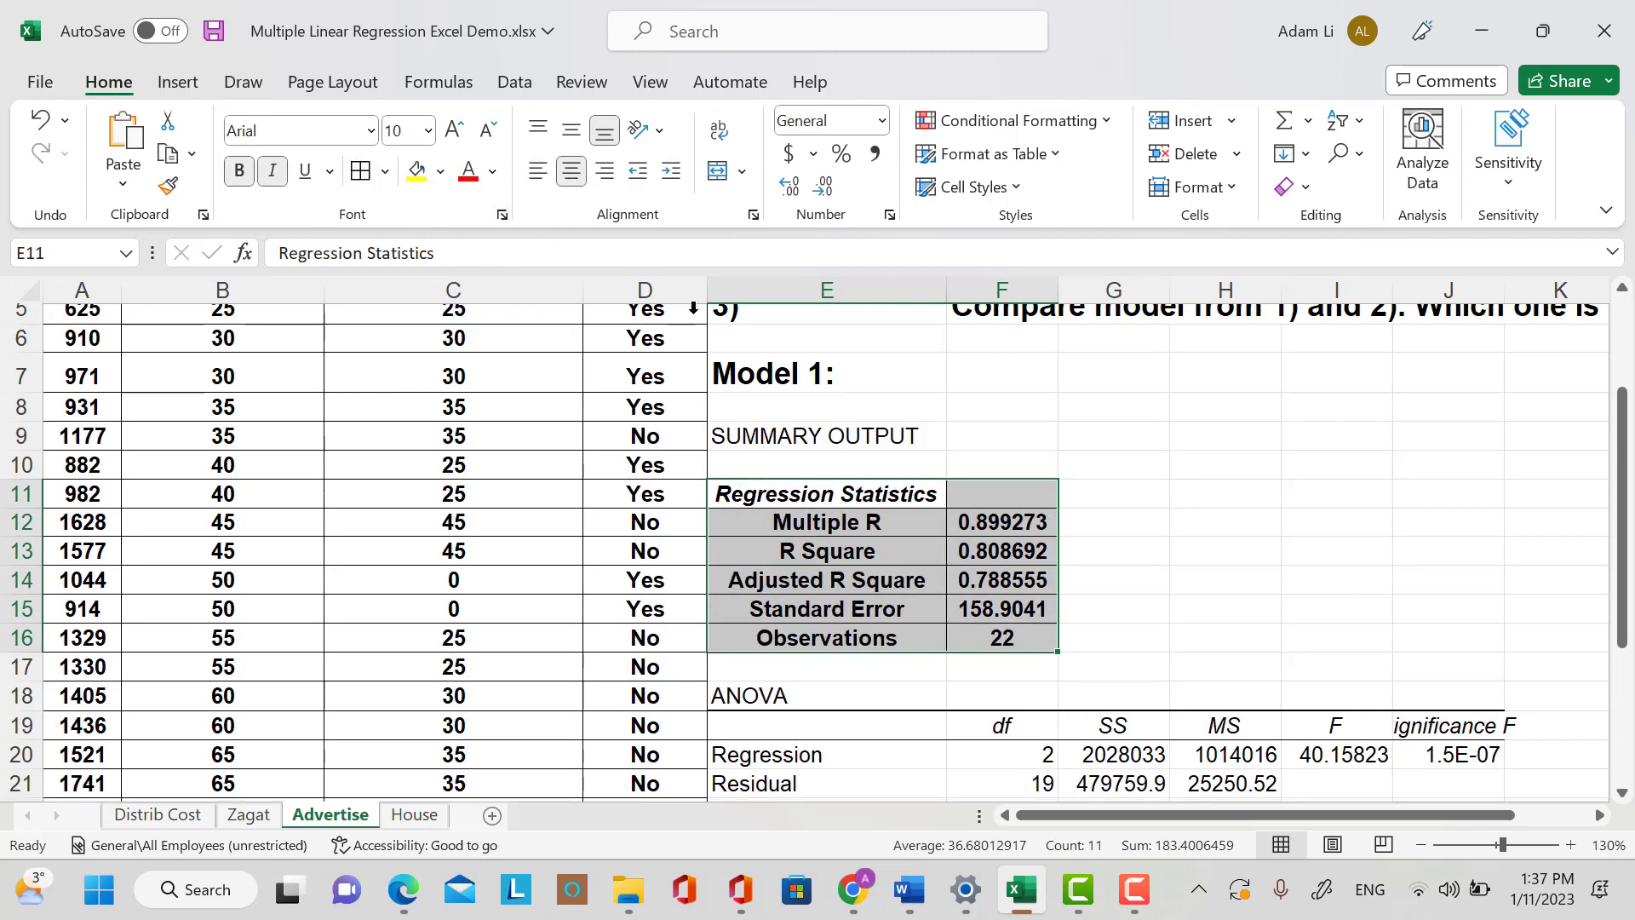
click(1115, 521)
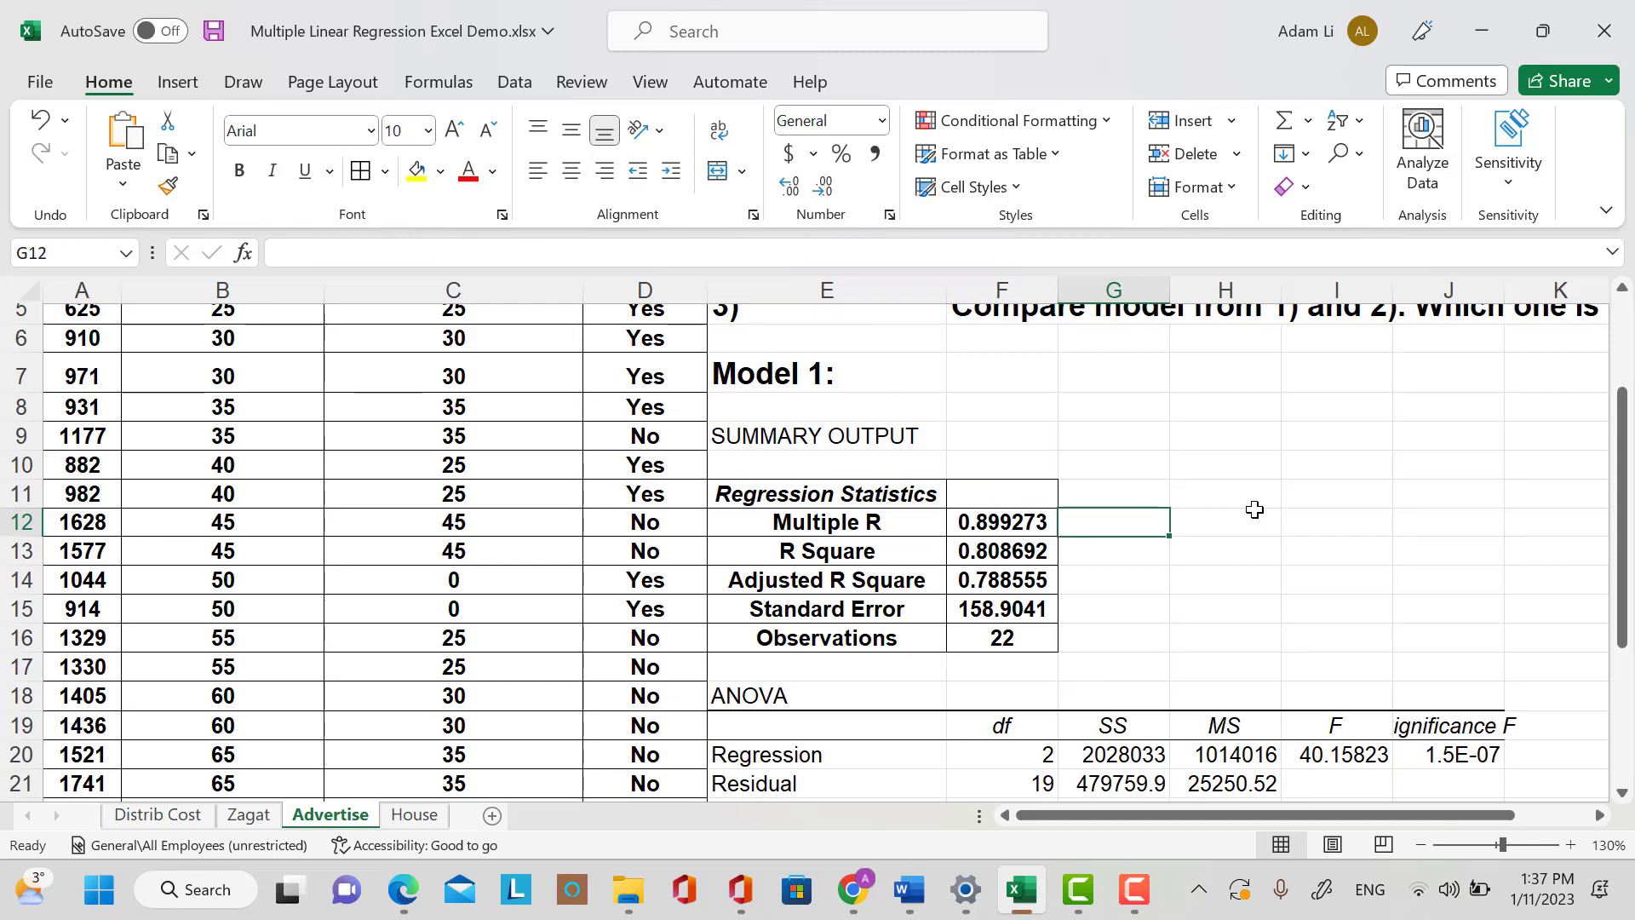
key(Caps_Lock)
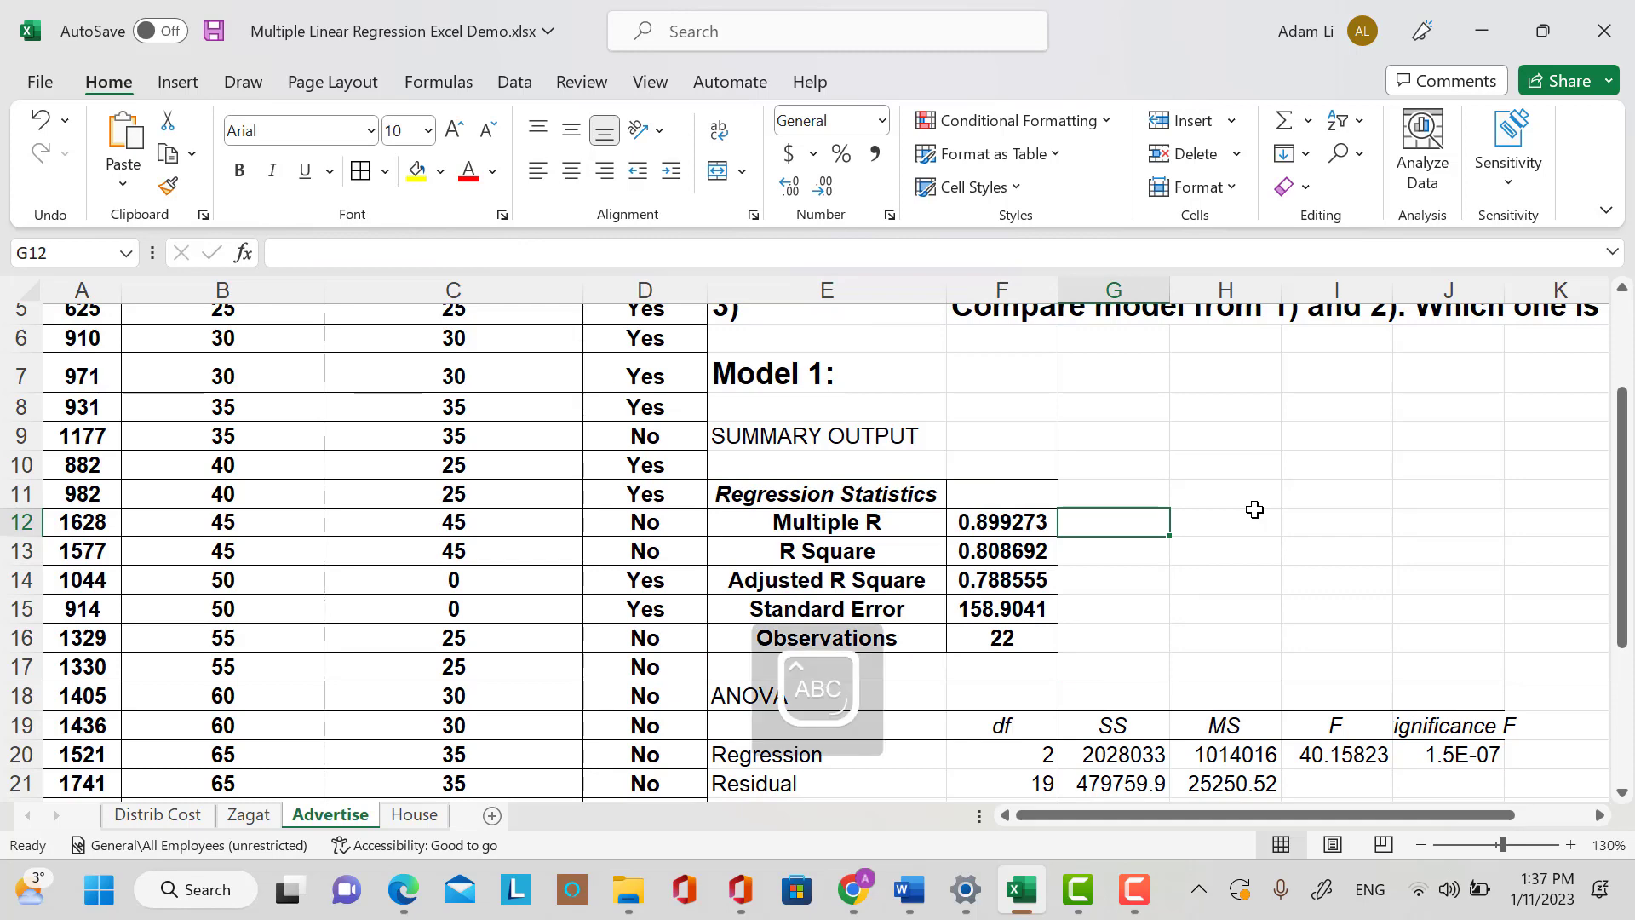
text(T)
key(BackSpace)
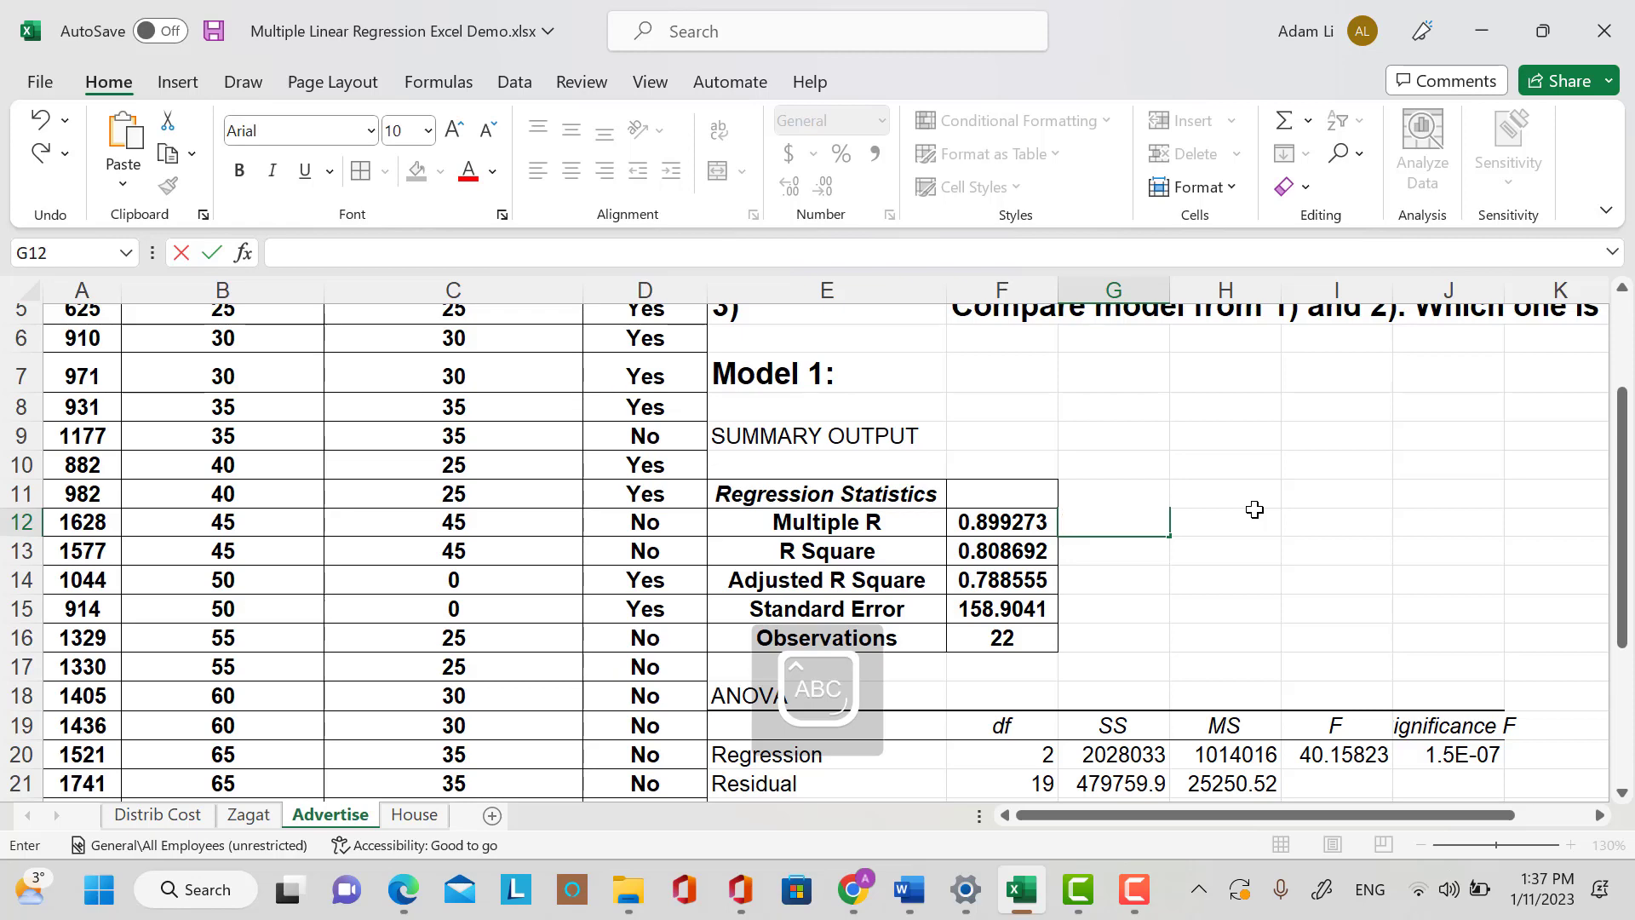
Start a note in G13 beside R Square reading "80.87% of variation in sales is explained by the".
click(1115, 554)
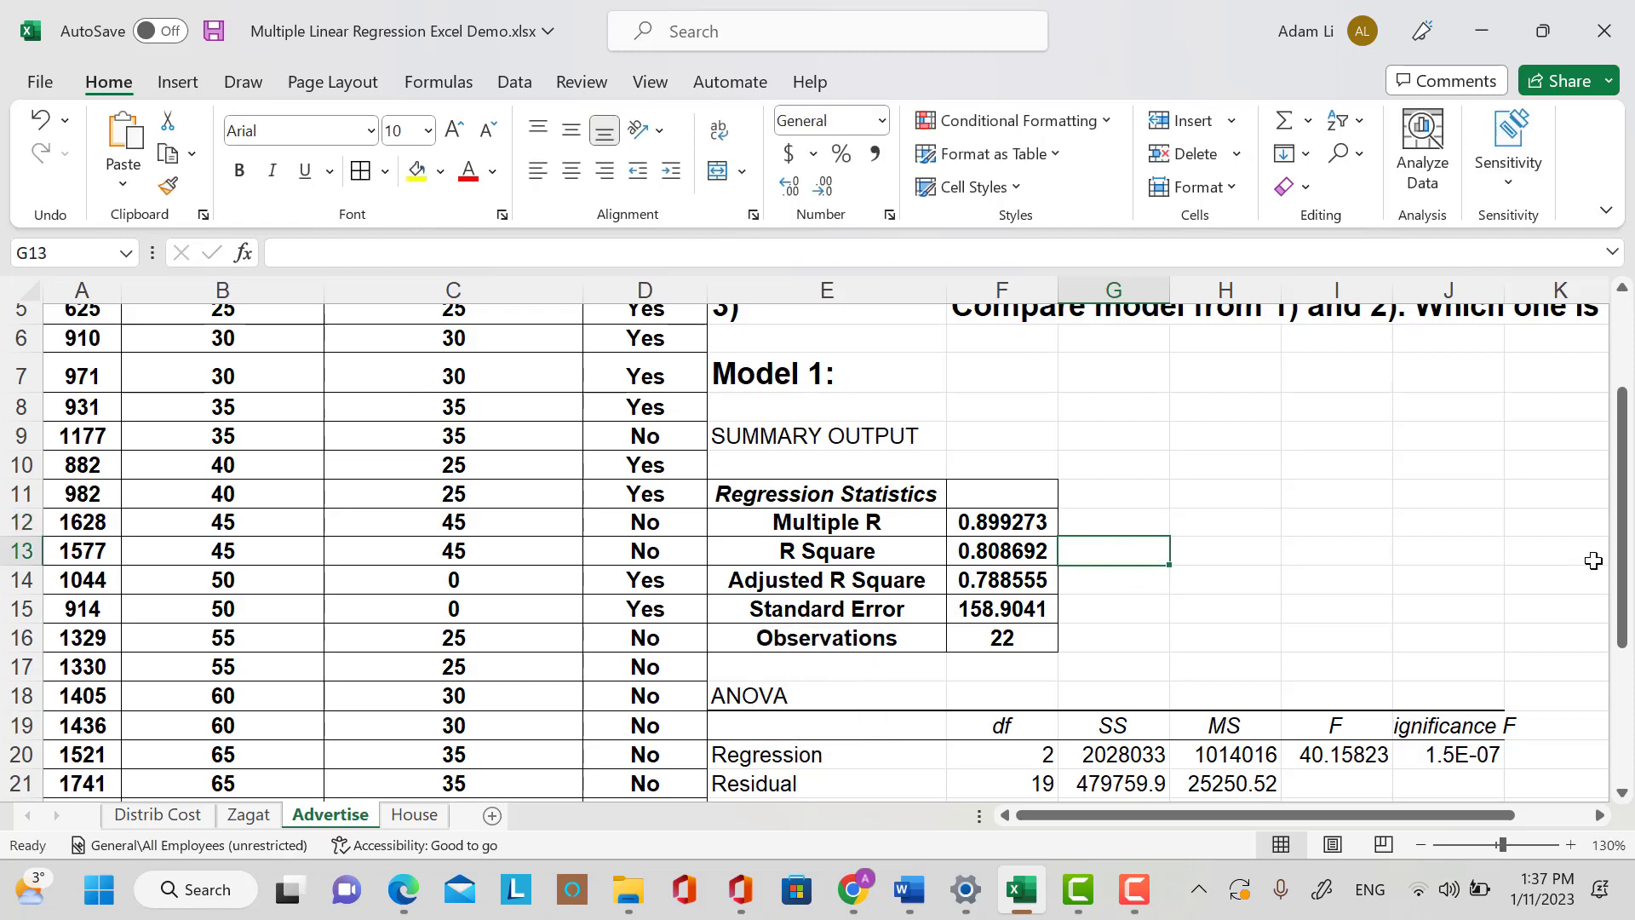
text(80)
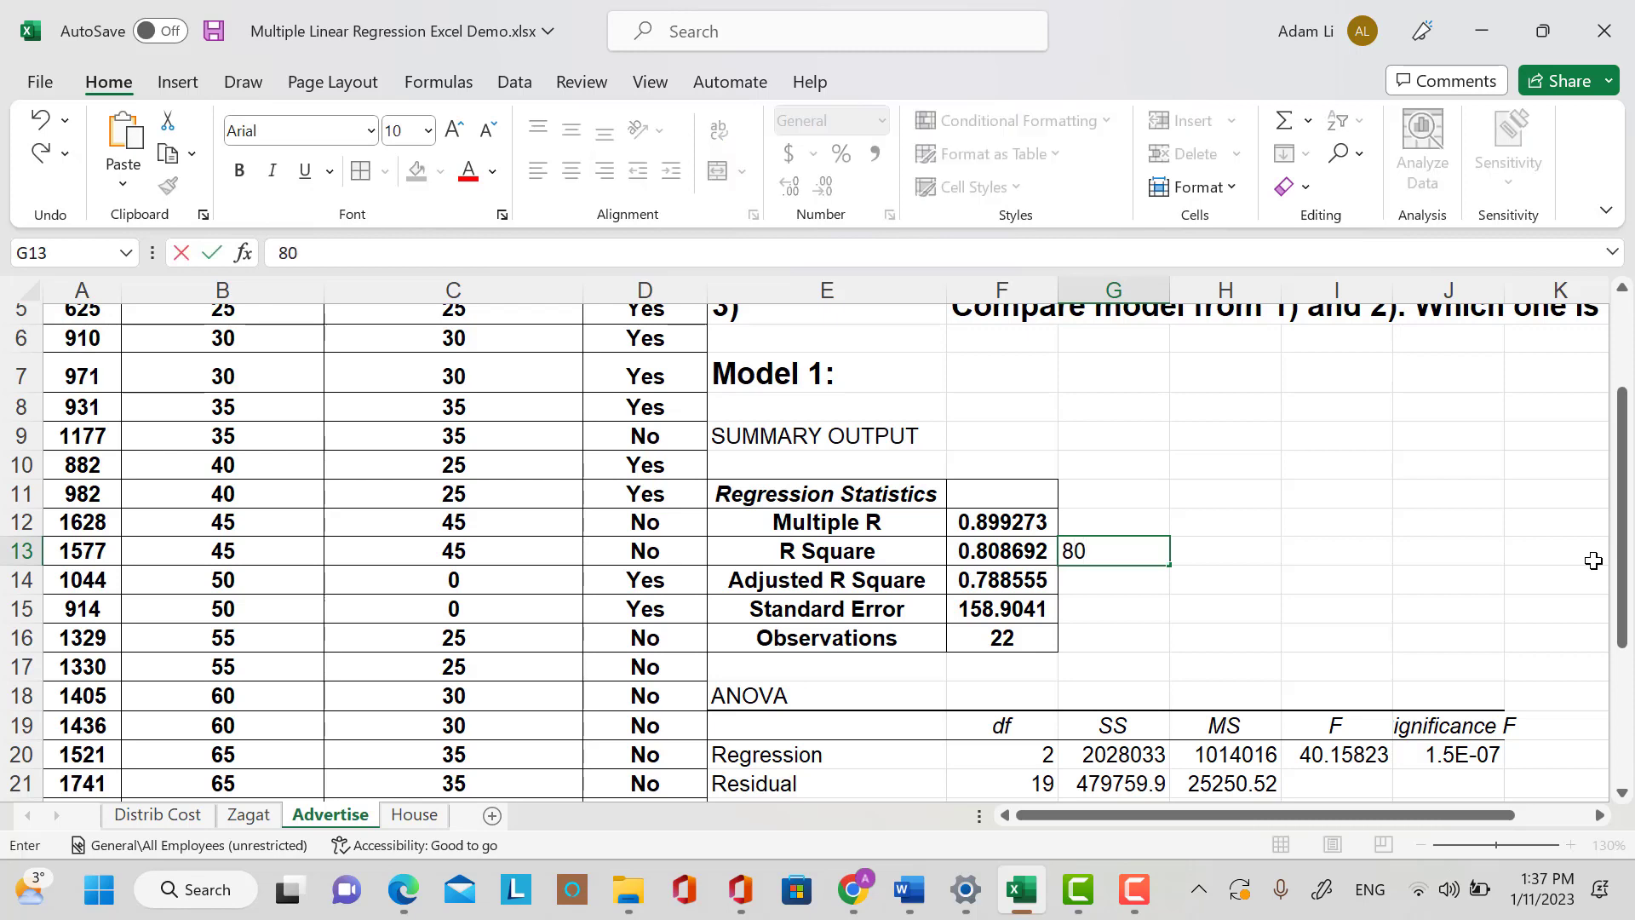
text(.87% F)
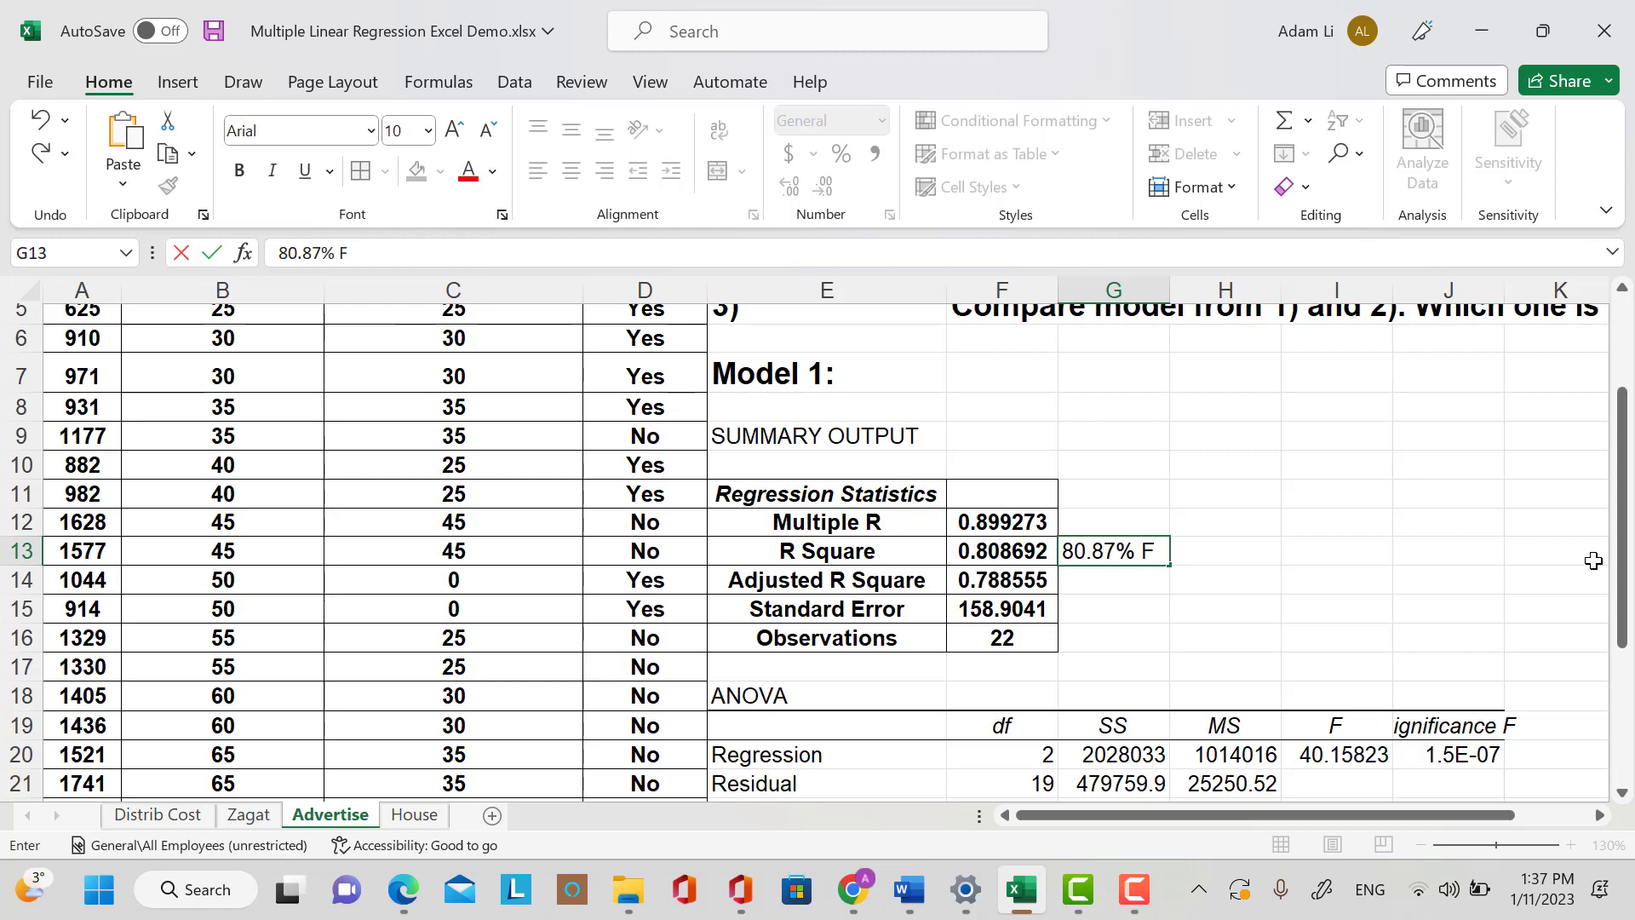
text(OF V)
key(BackSpace)
key(BackSpace)
key(BackSpace)
key(BackSpace)
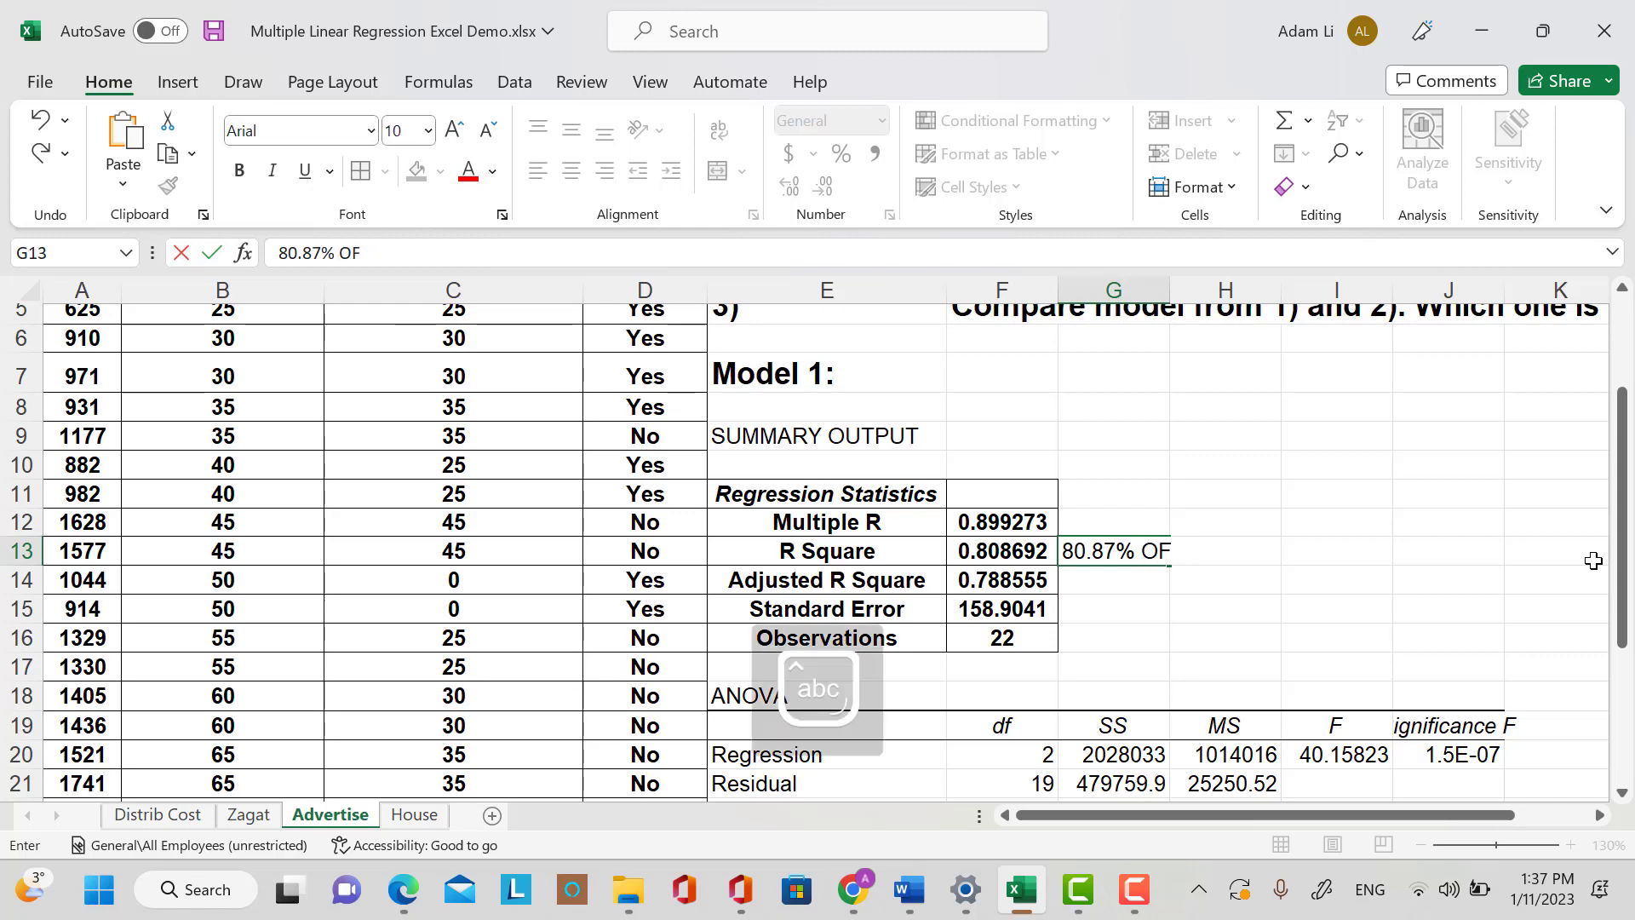
text(of variation in)
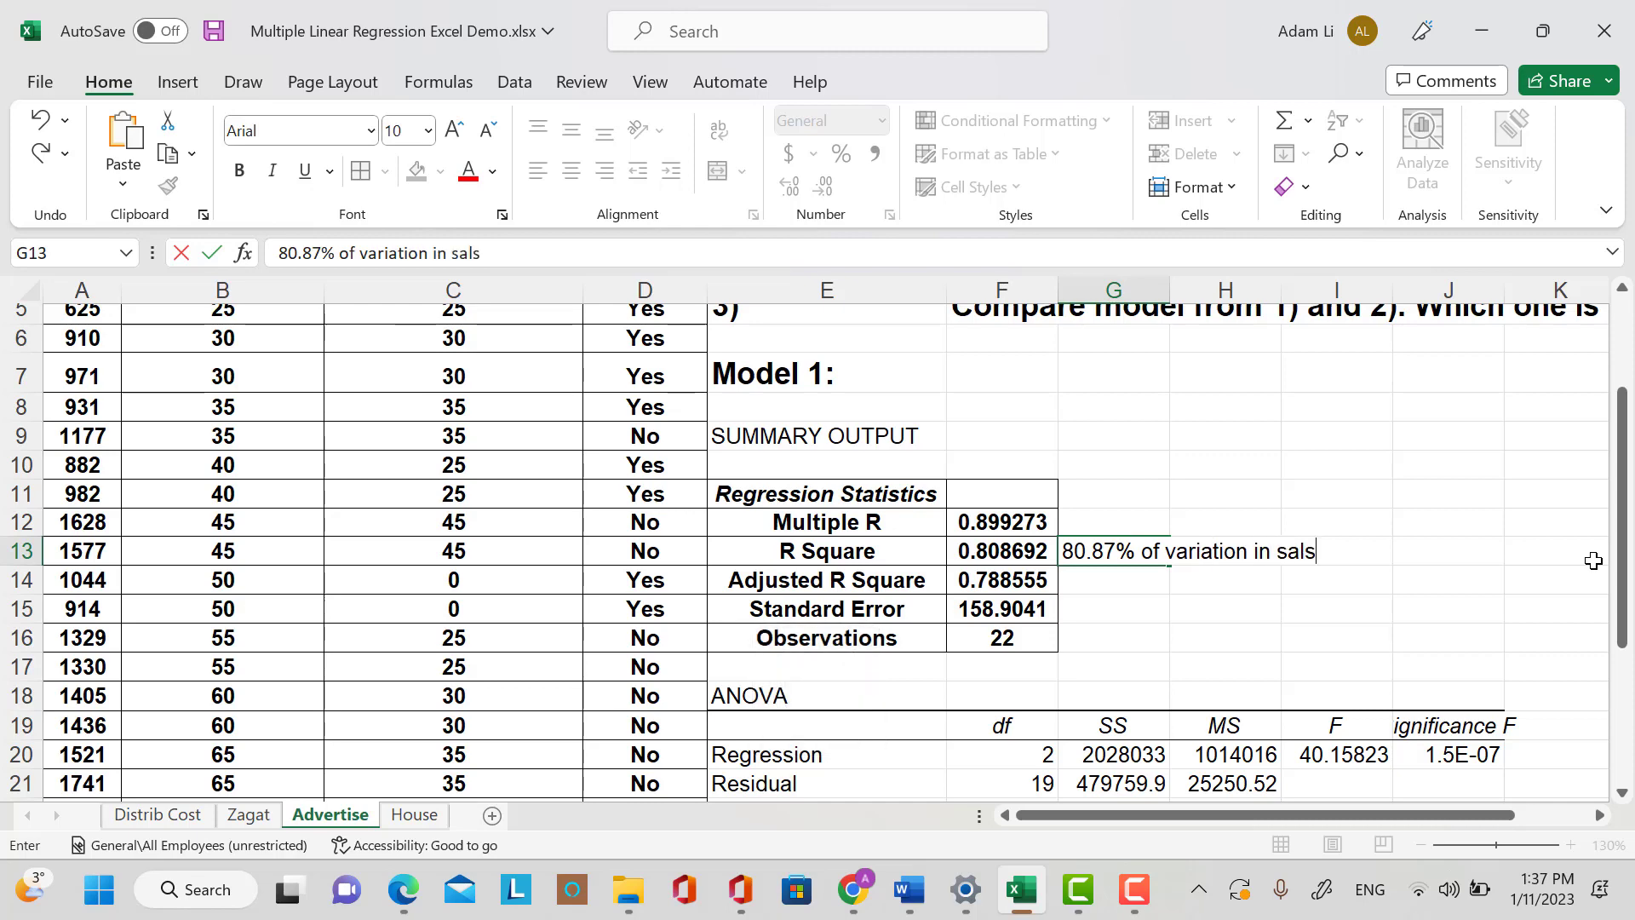
text( sales)
key(BackSpace)
text(es is expliained by tge)
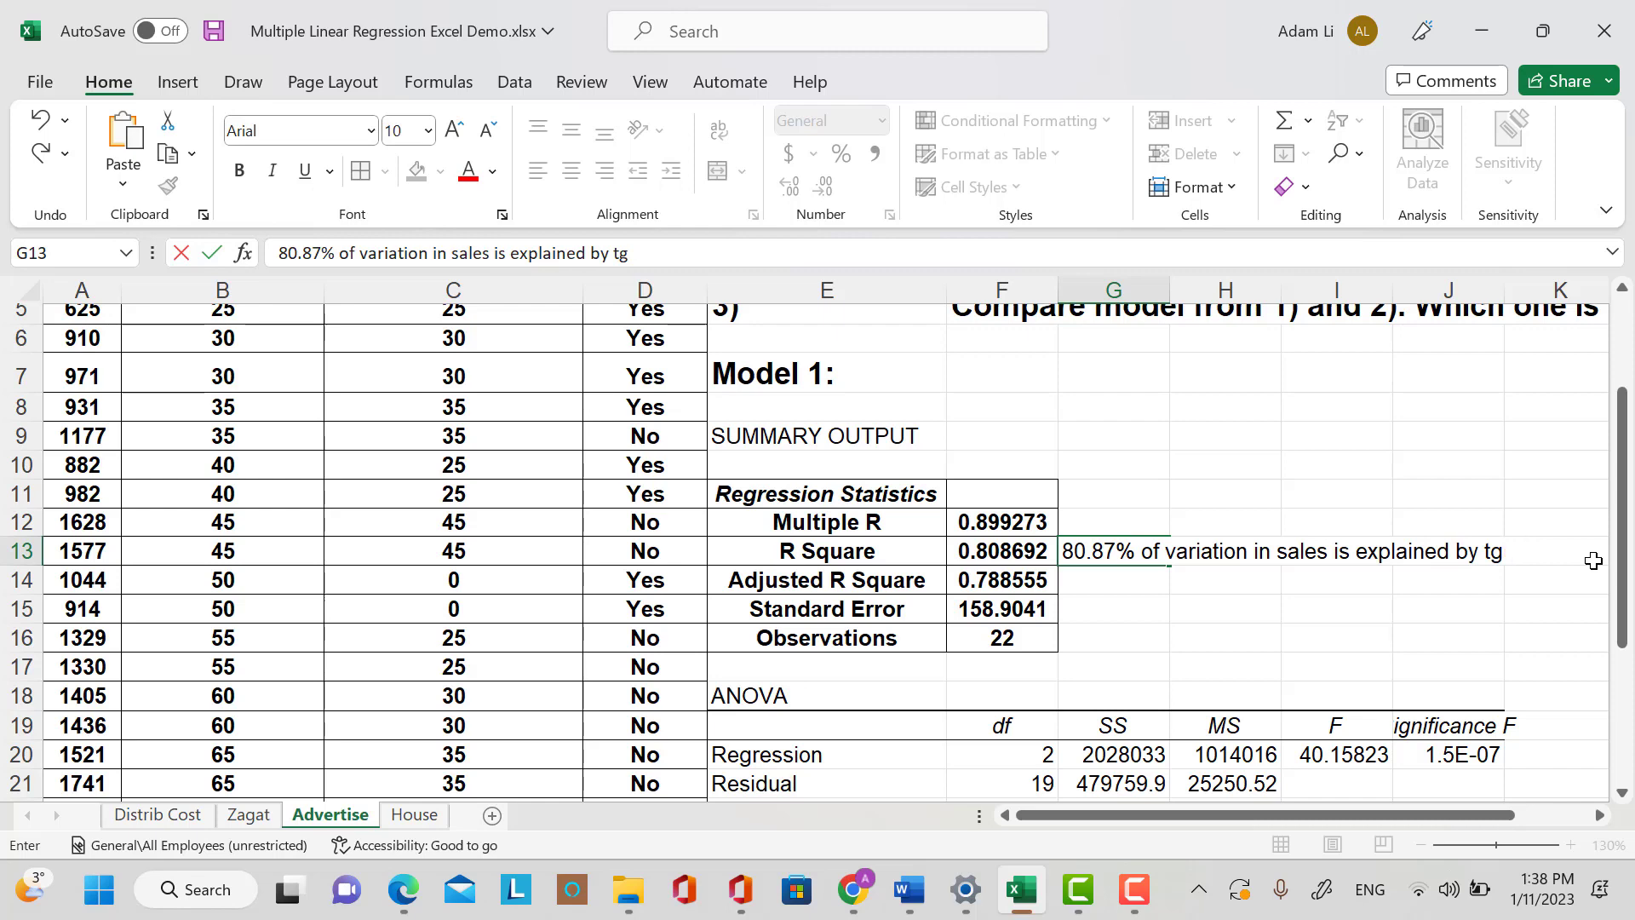
key(BackSpace)
text(he bar)
key(BackSpace)
key(BackSpace)
key(BackSpace)
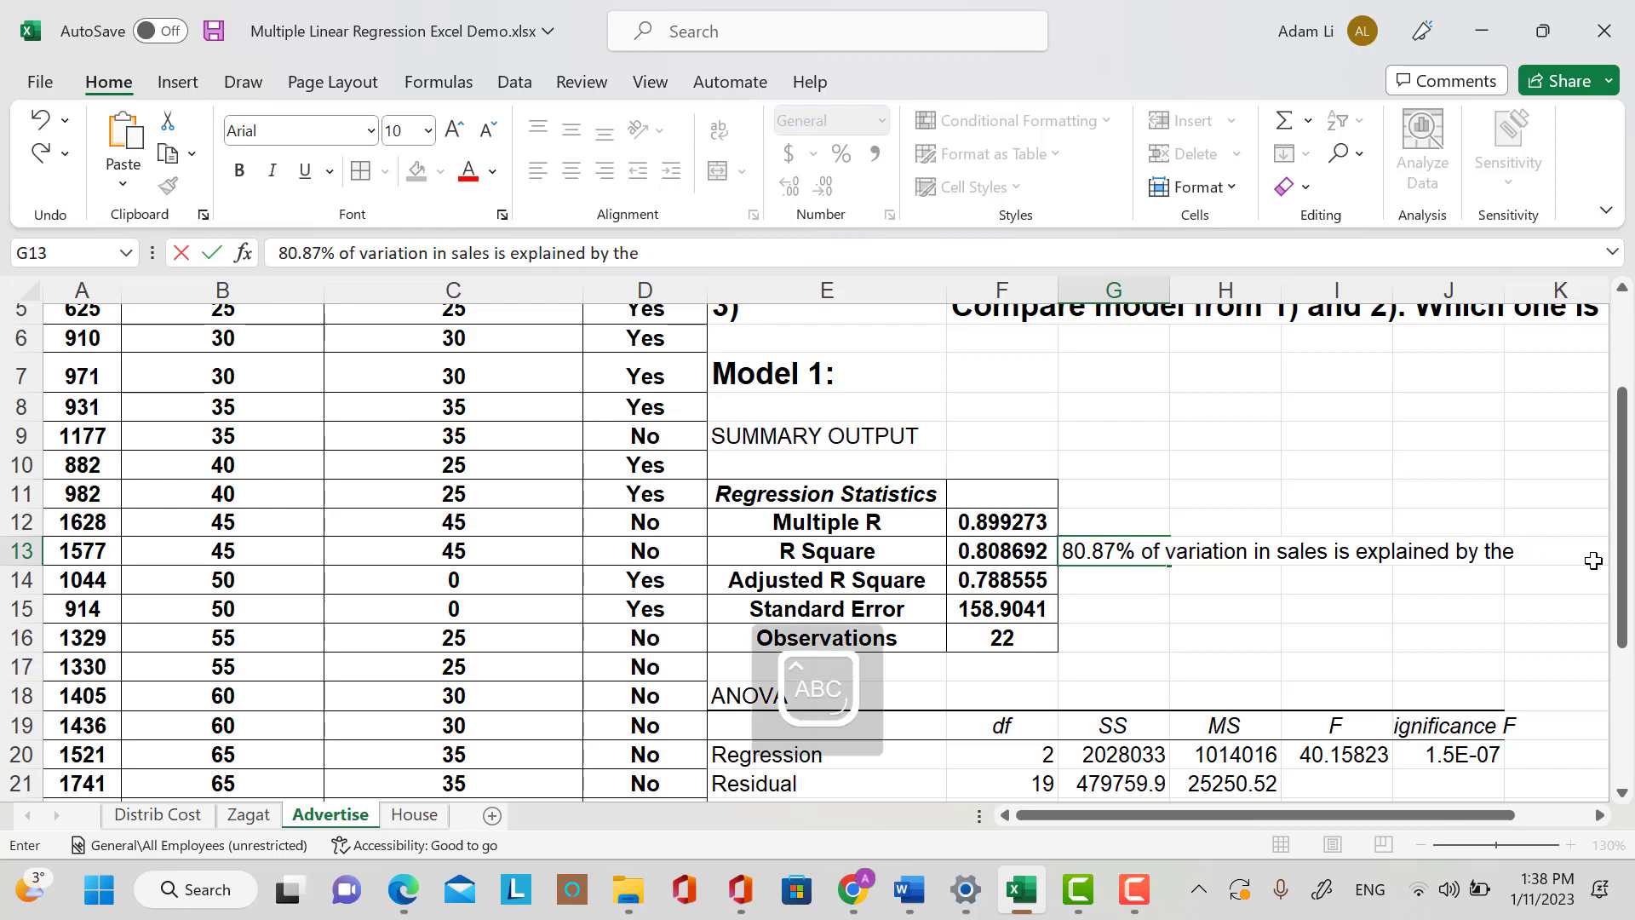
Continue the R Square note in G13 with "variations in the Radio Advertising".
text(variation)
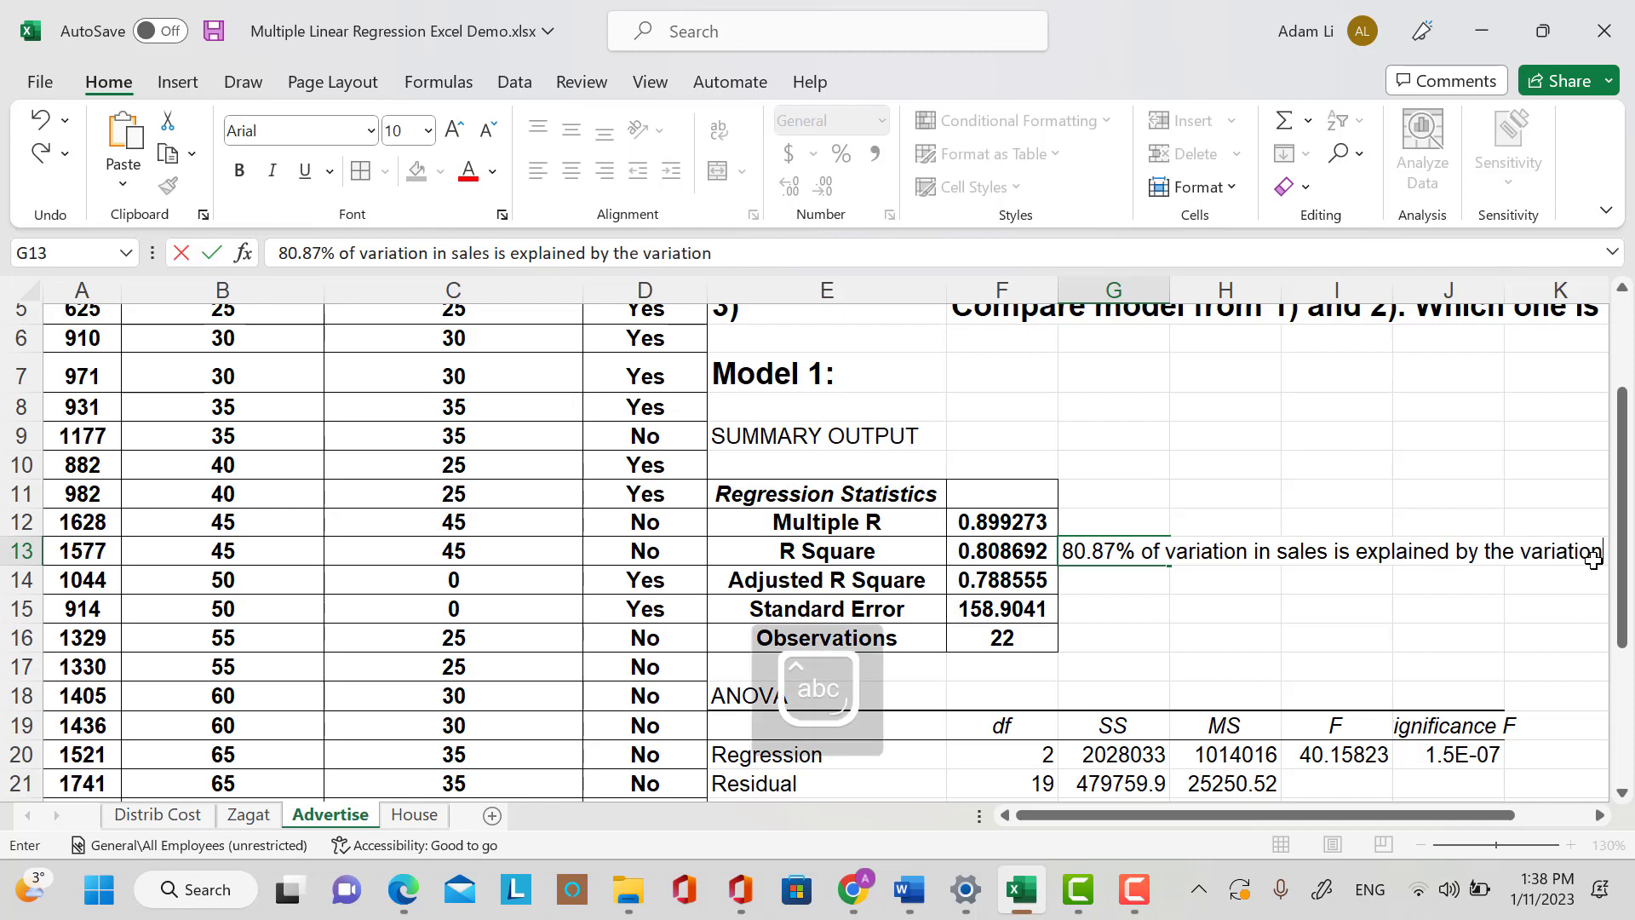
text(s in the)
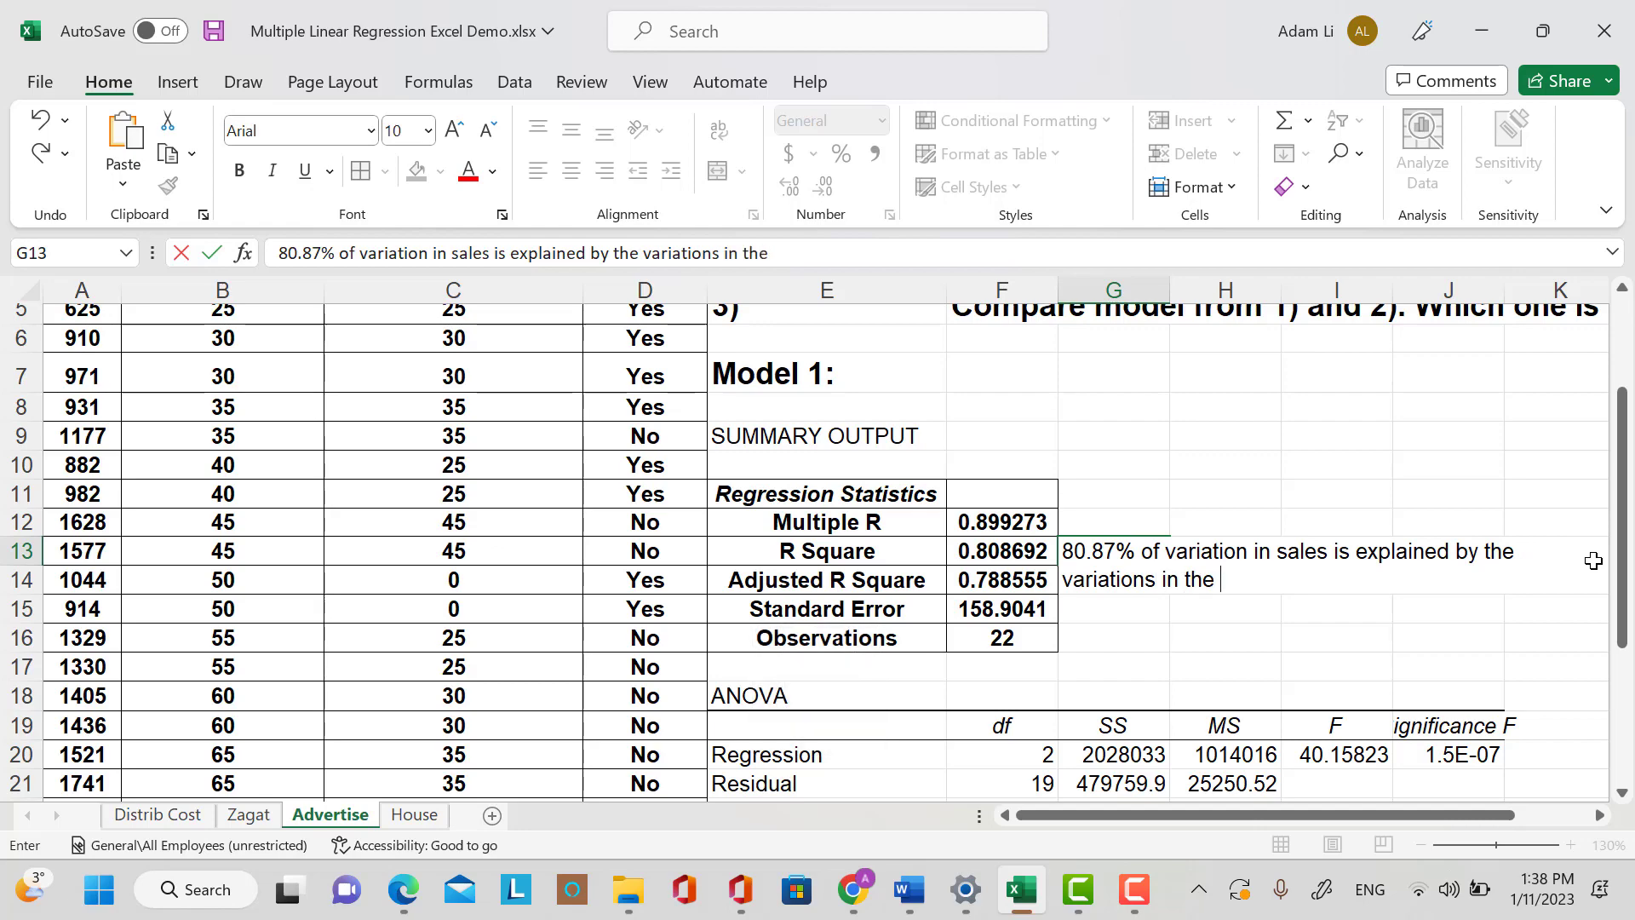
scroll(267, 520, up, 1)
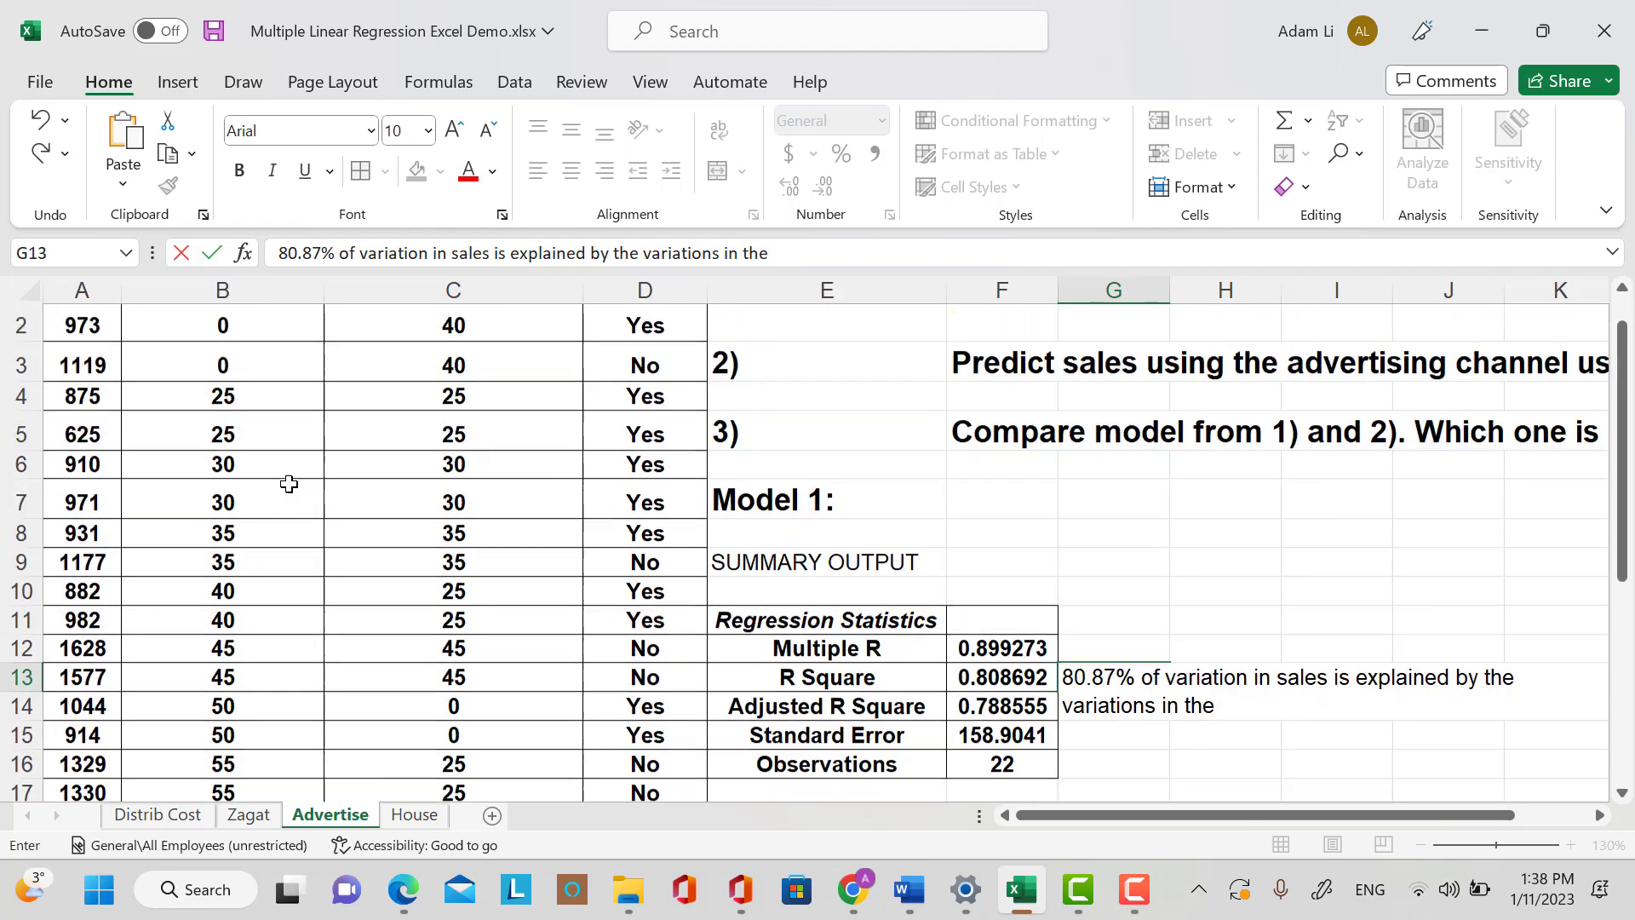
scroll(293, 452, up, 1)
scroll(1306, 650, down, 3)
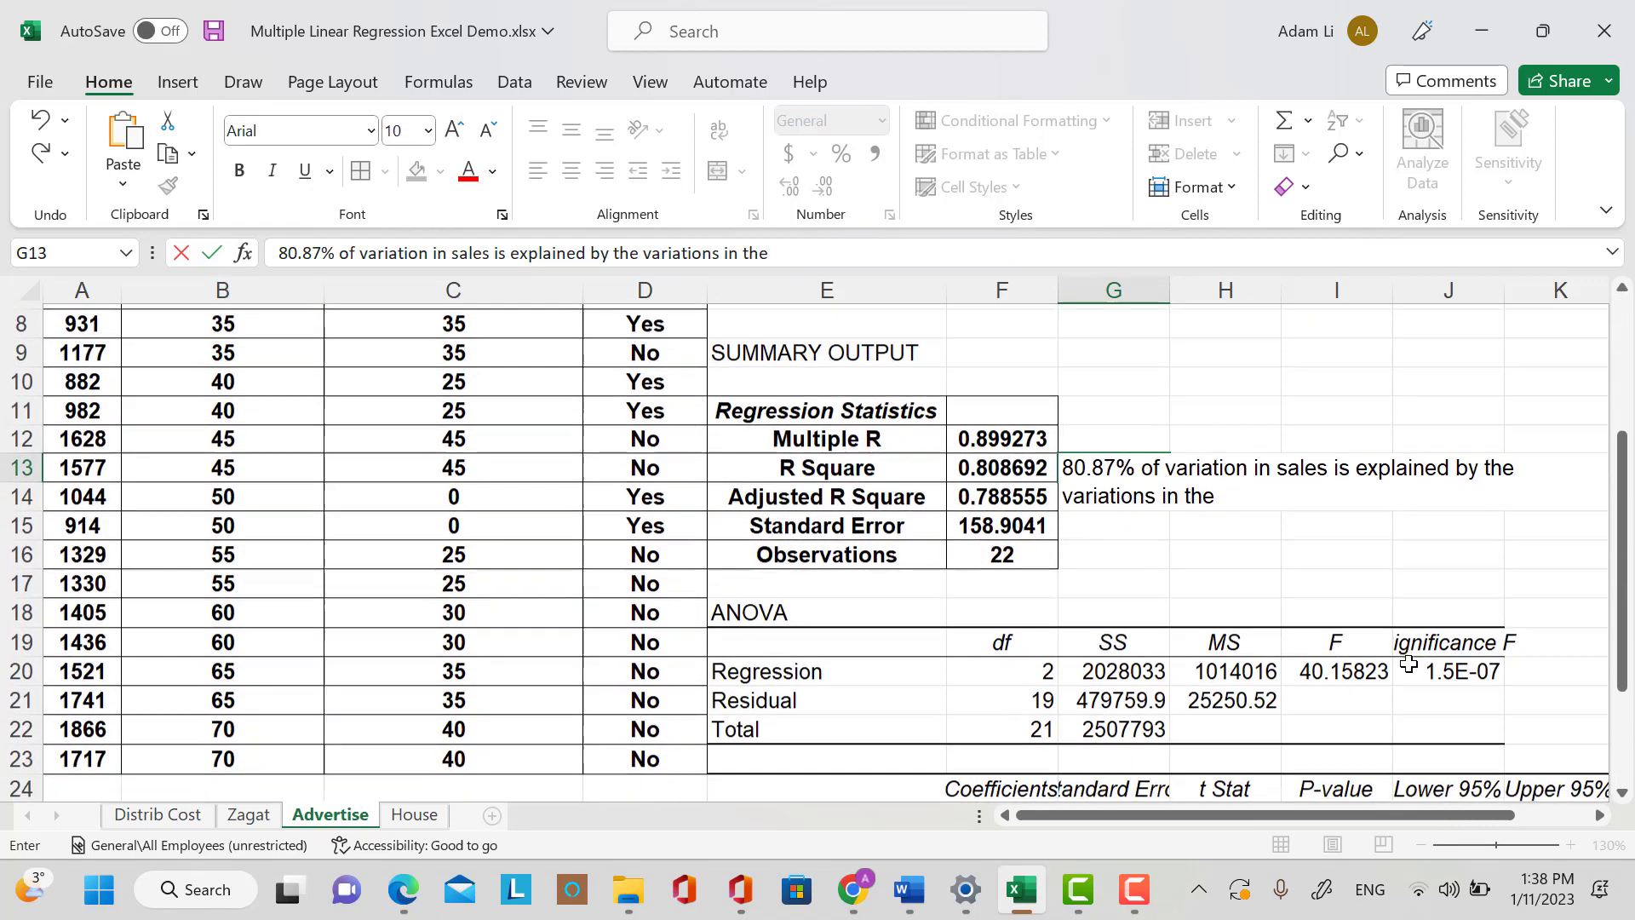
scroll(1408, 664, up, 3)
scroll(1399, 664, down, 2)
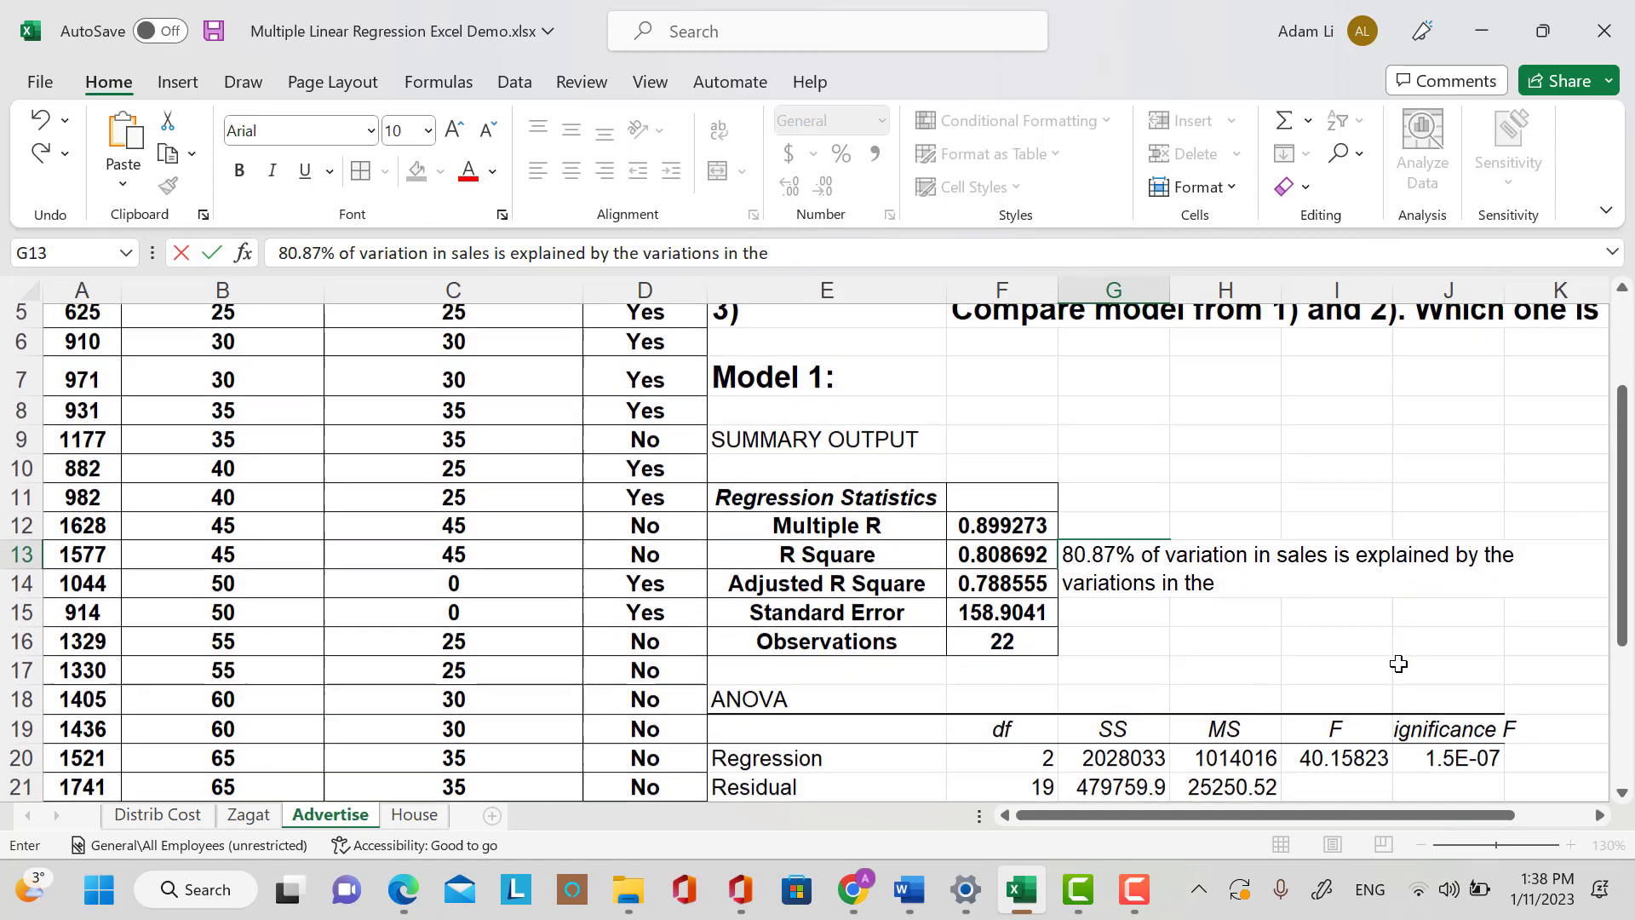
text(R)
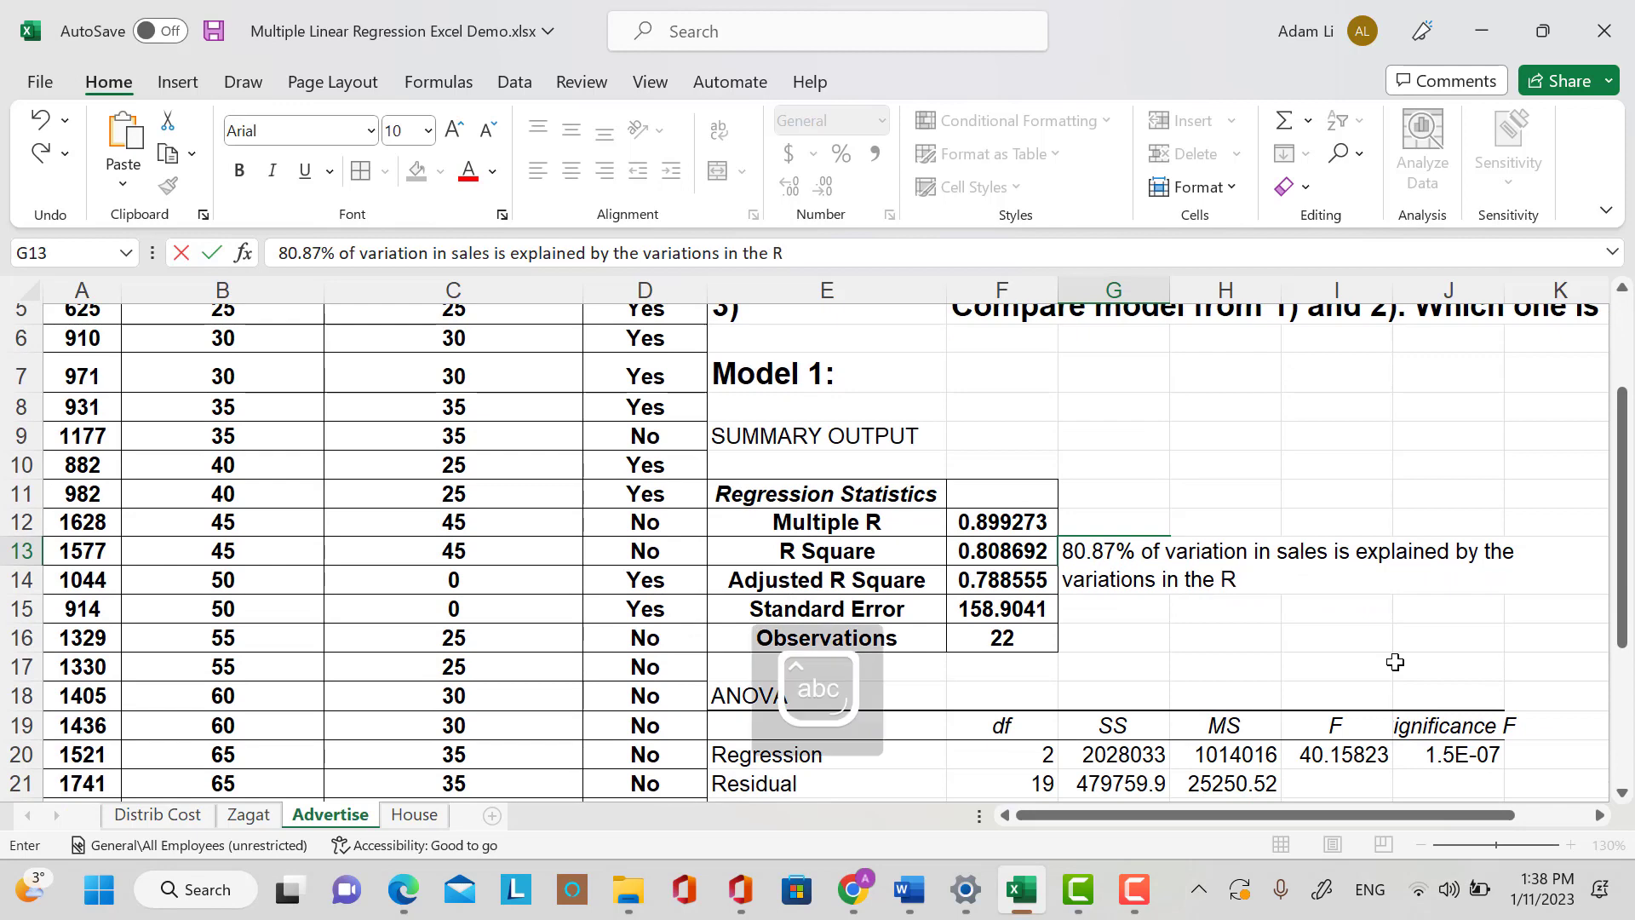
text(adio A)
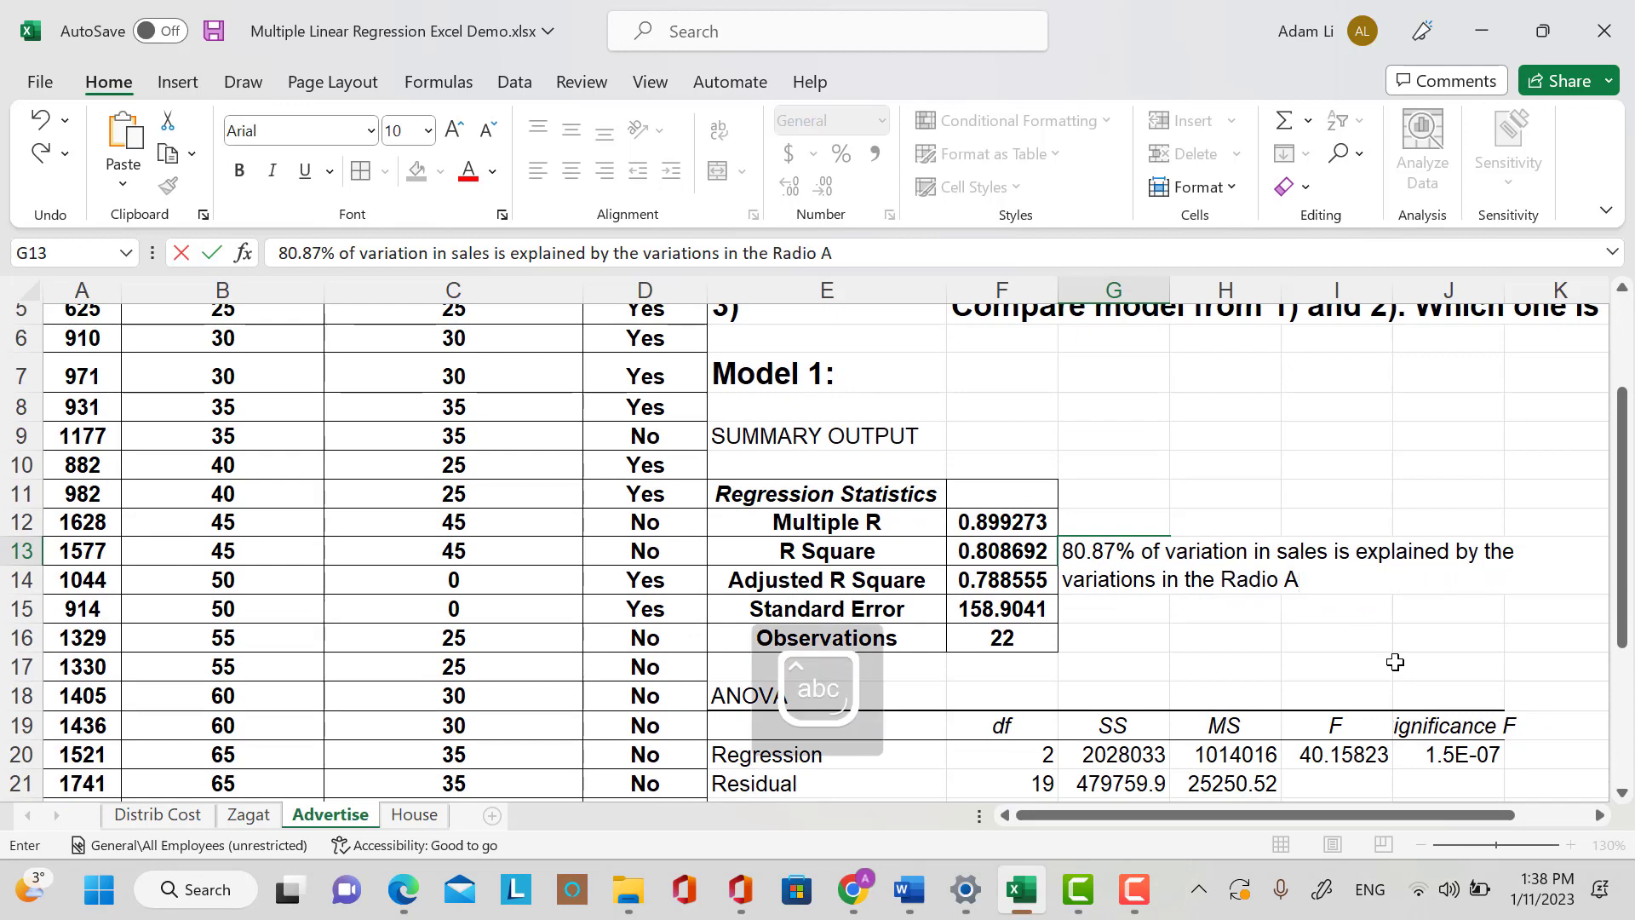
text(dvertising)
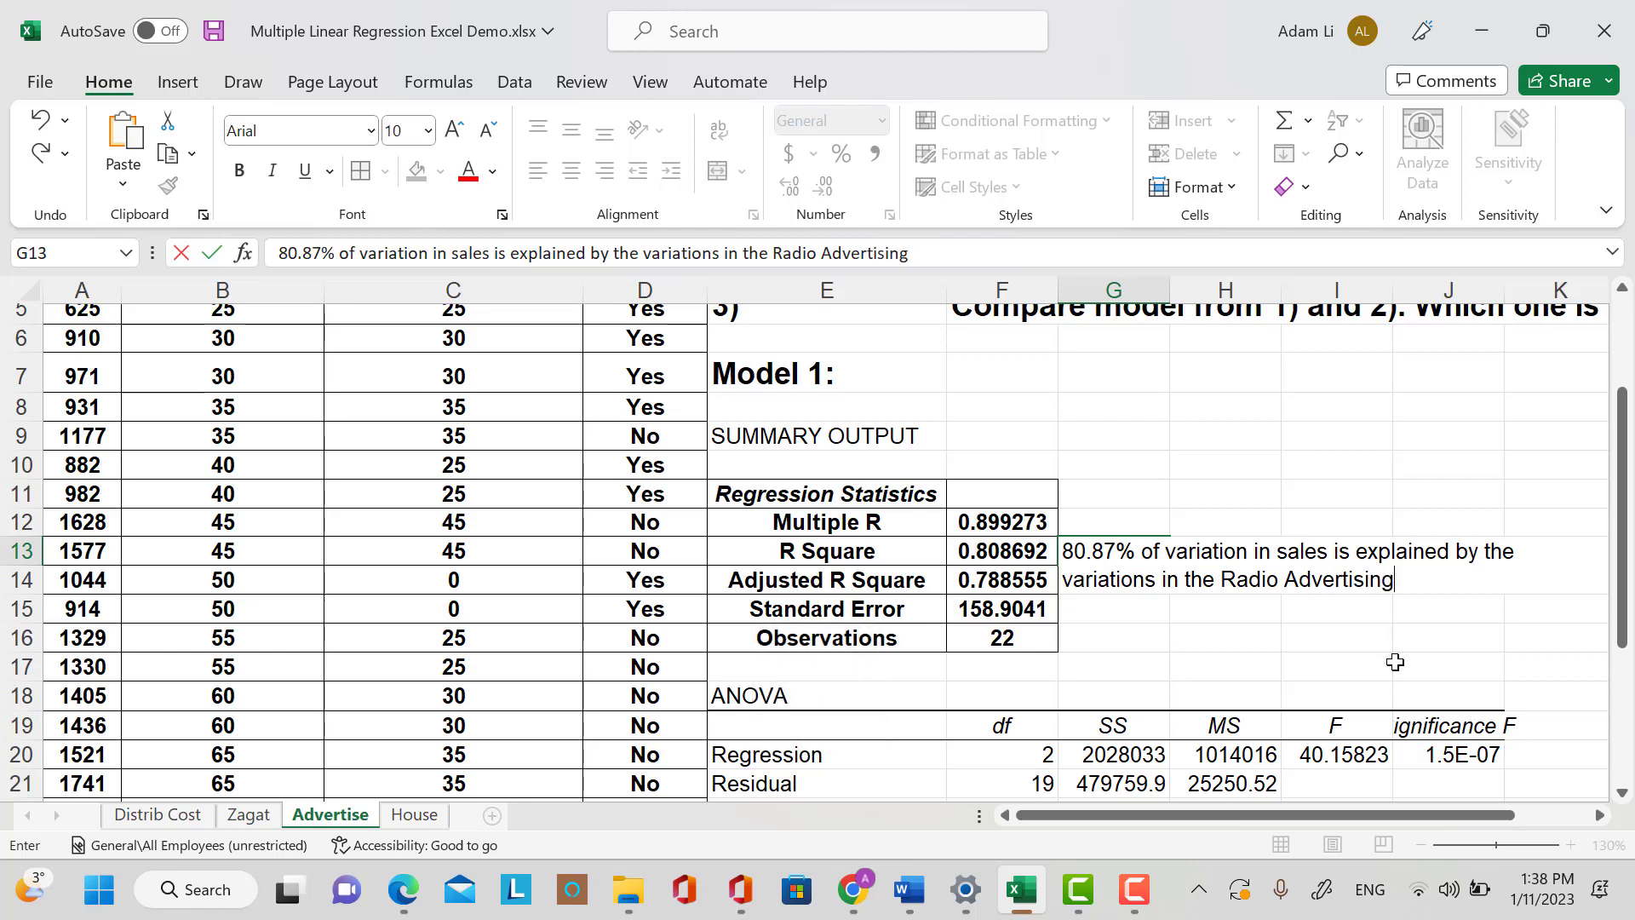
Complete the R Square note in G13 with "and Newspaper Advertising spending.".
text( and N)
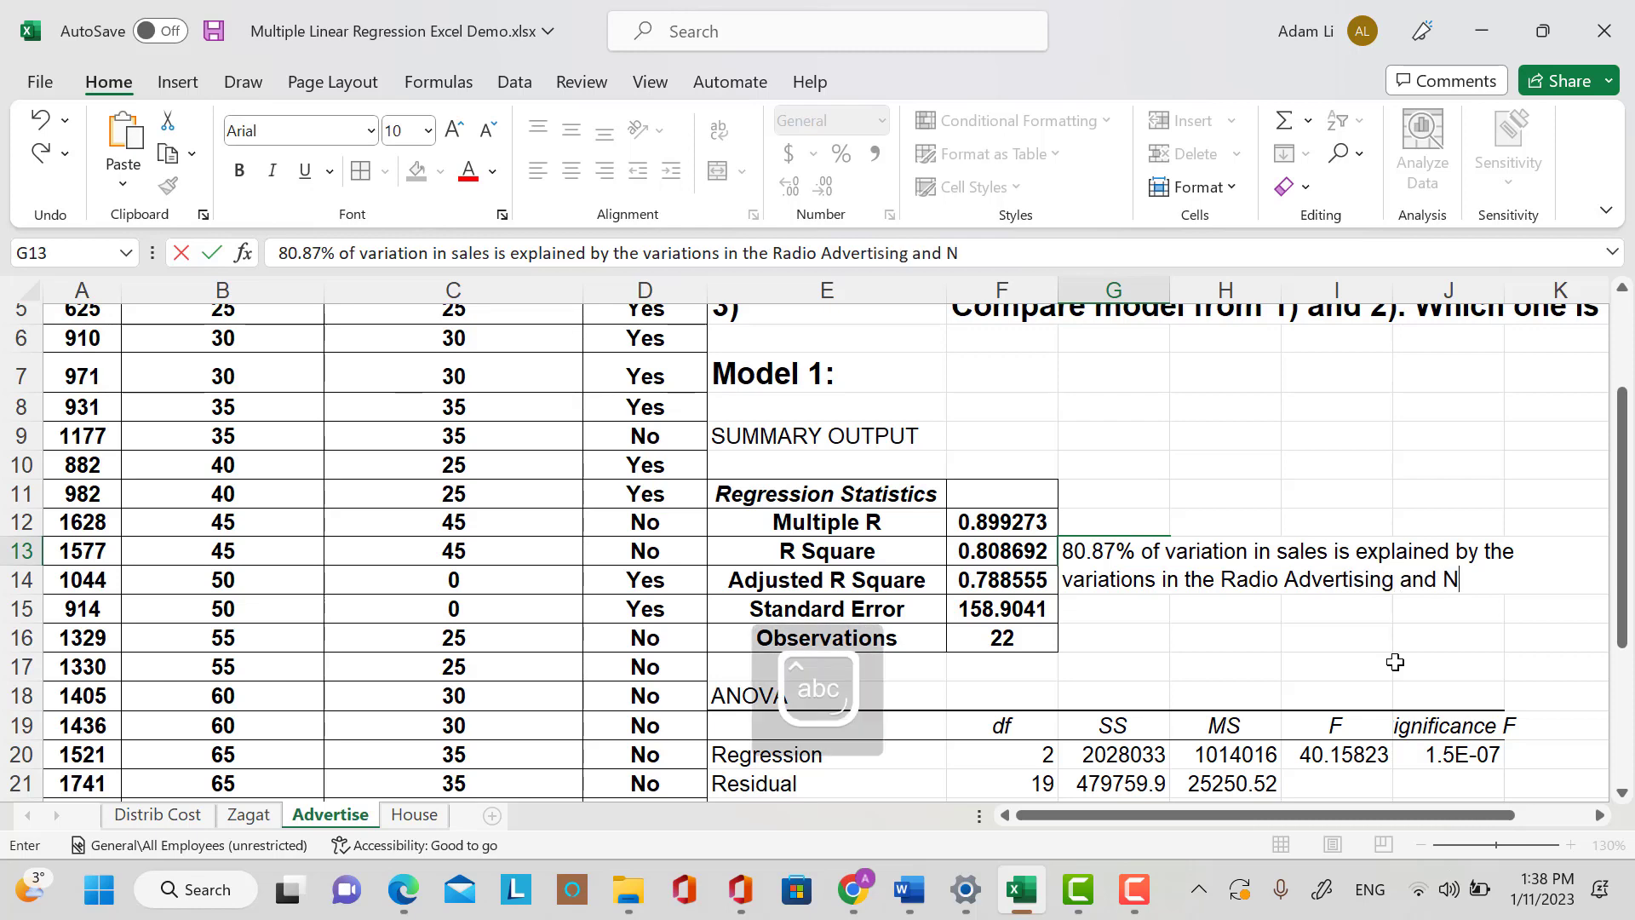
text(ewspaper)
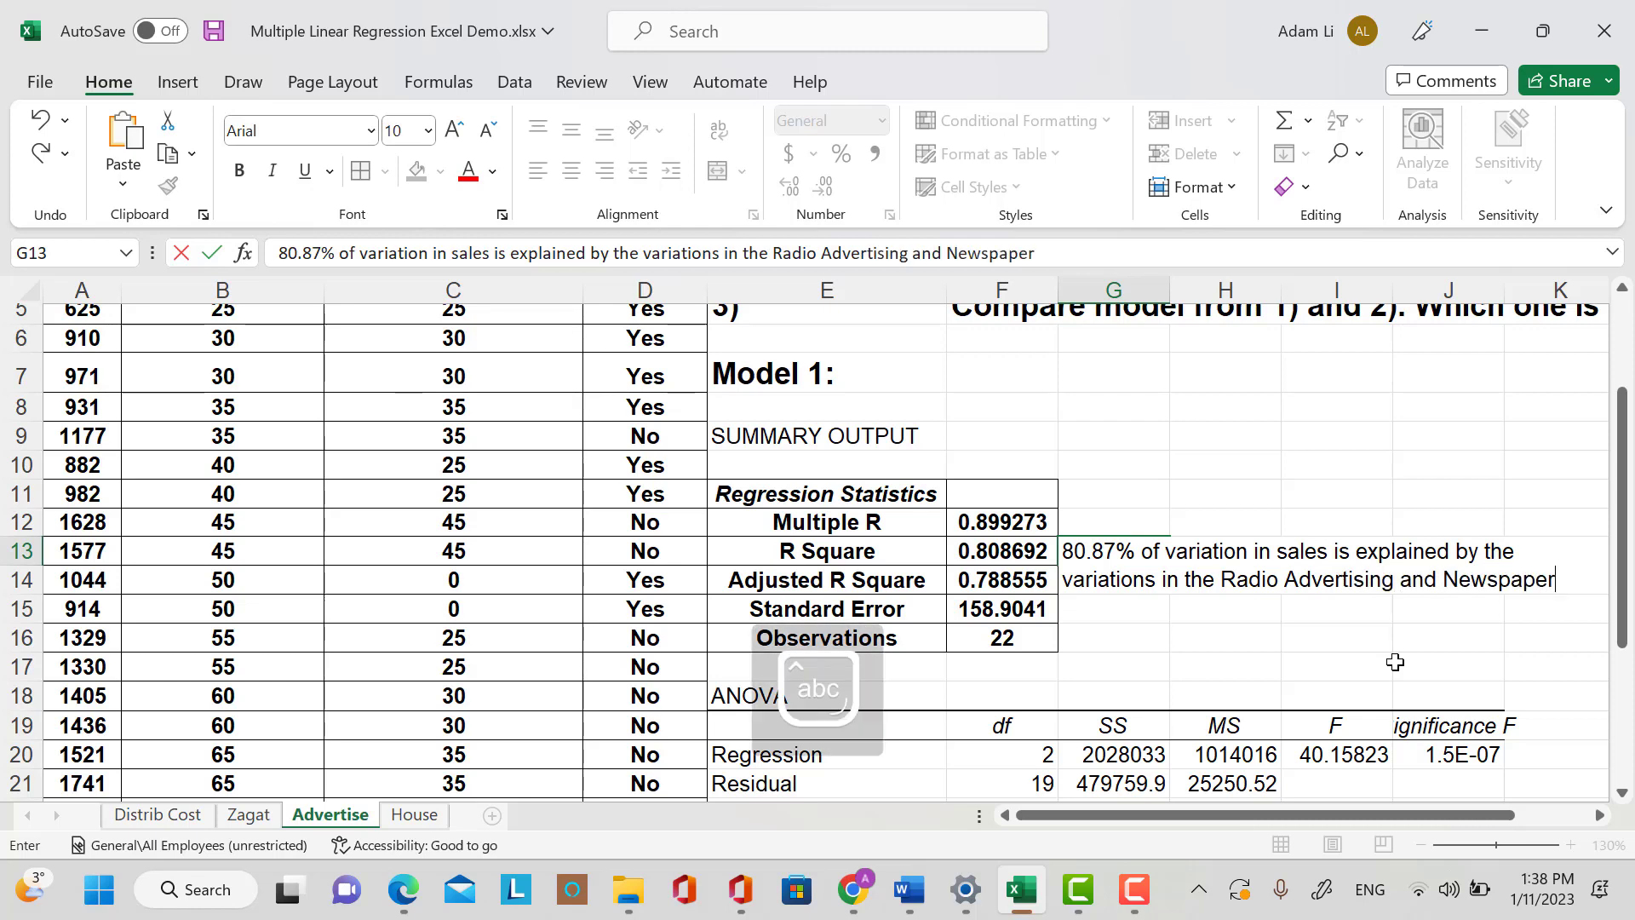
text( Adv)
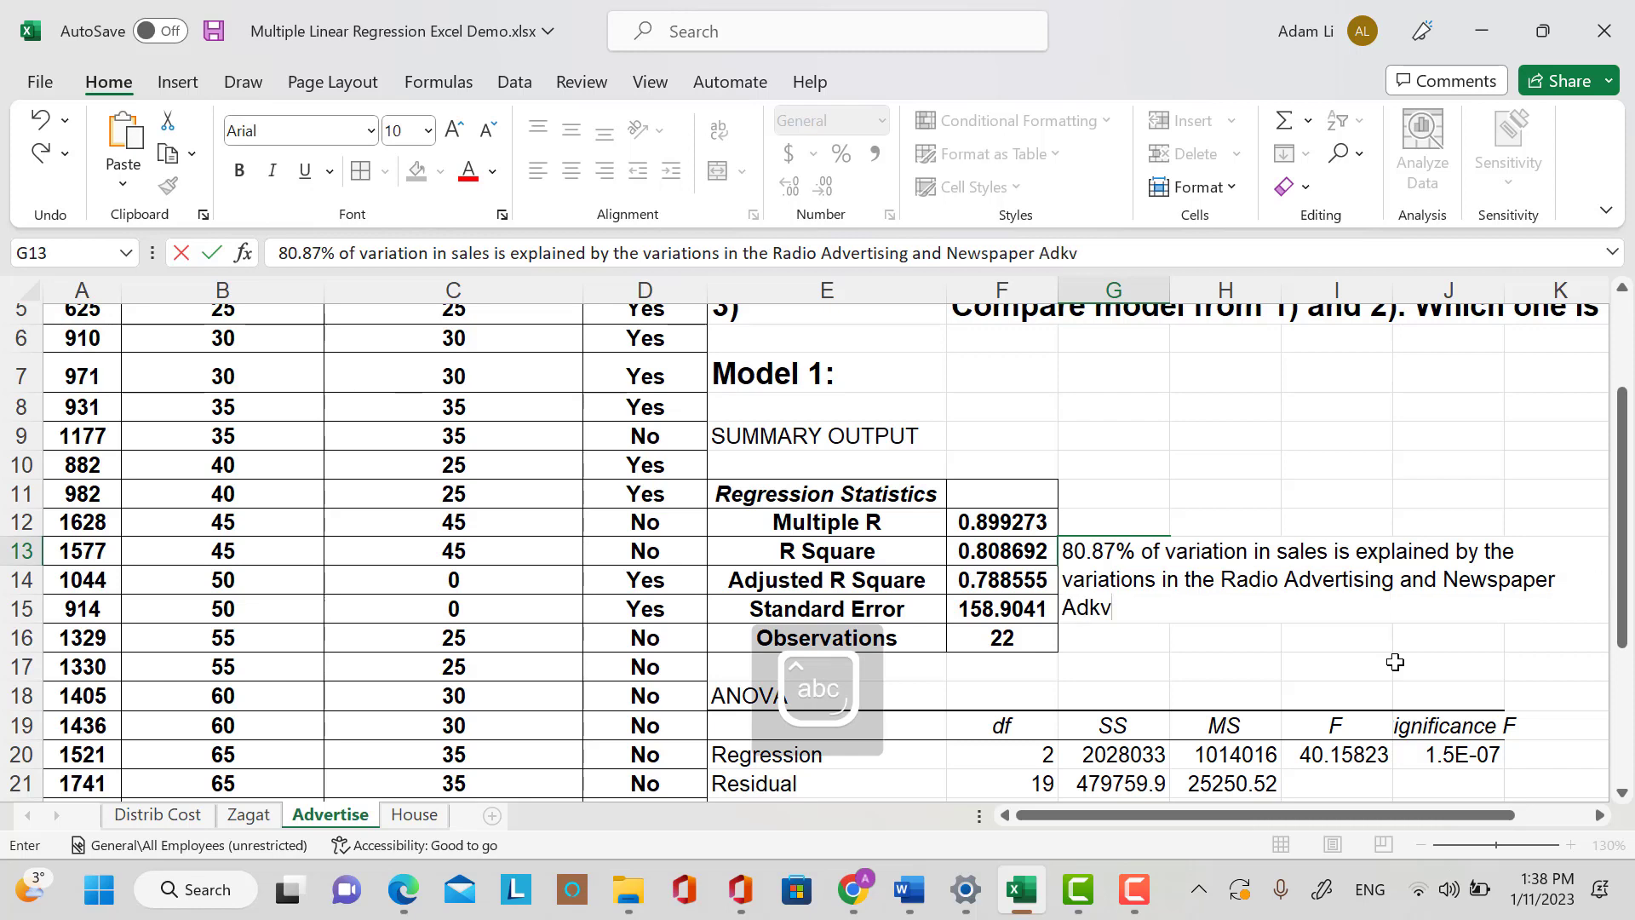
key(BackSpace)
text(ertising spend)
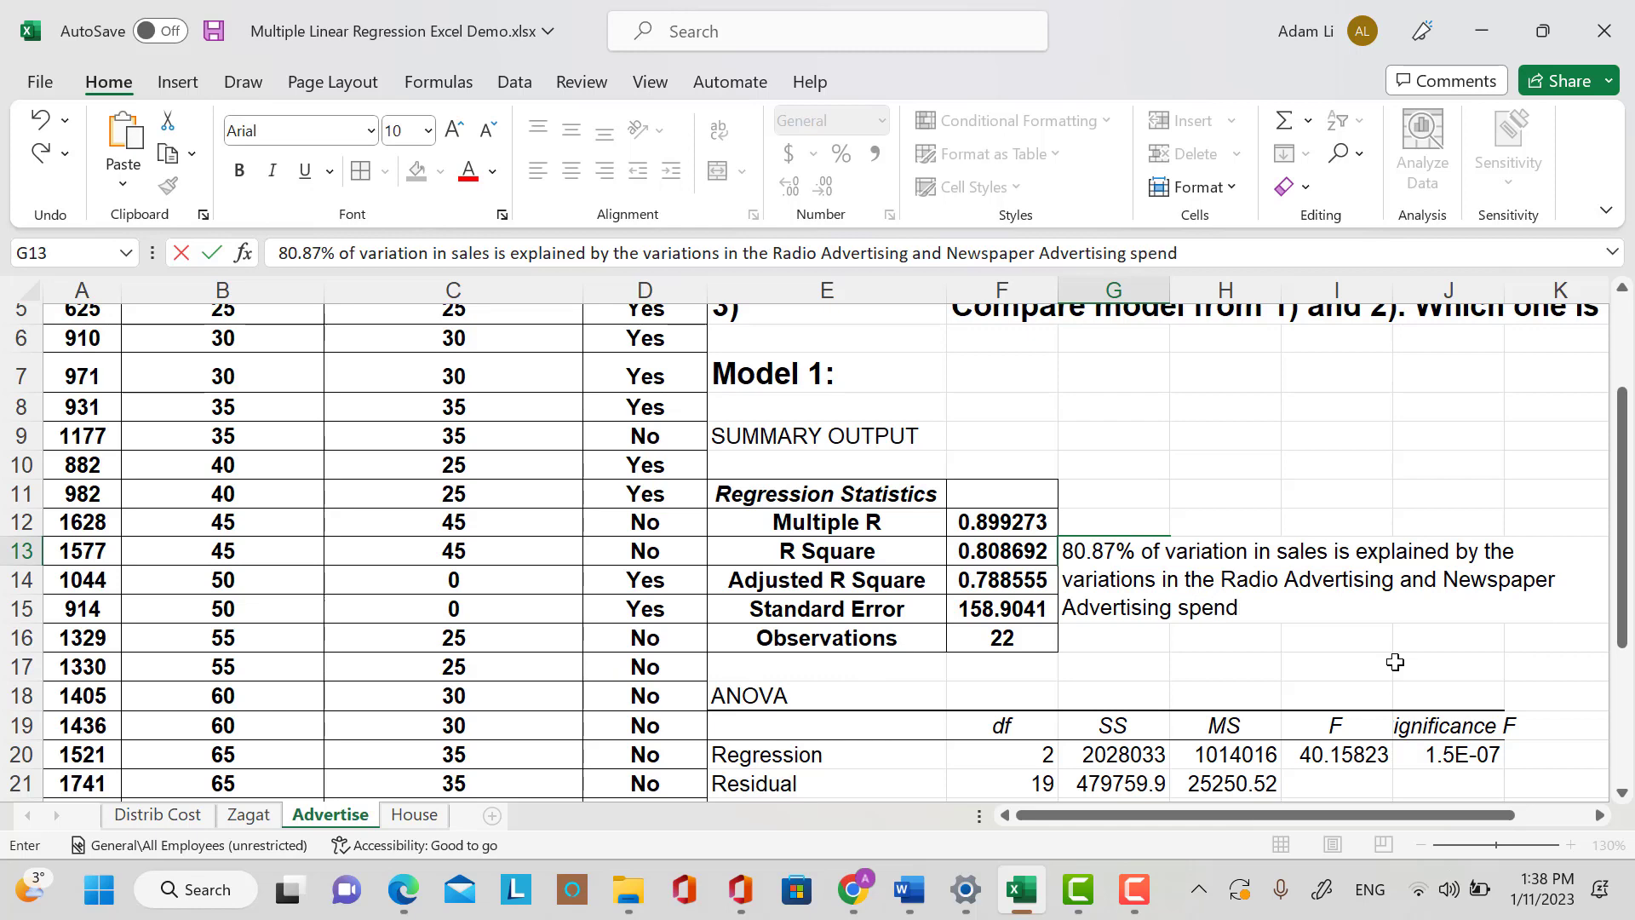
text(ing.)
click(1331, 634)
Format the R Square note in G13 as bold 12-point text.
click(1107, 557)
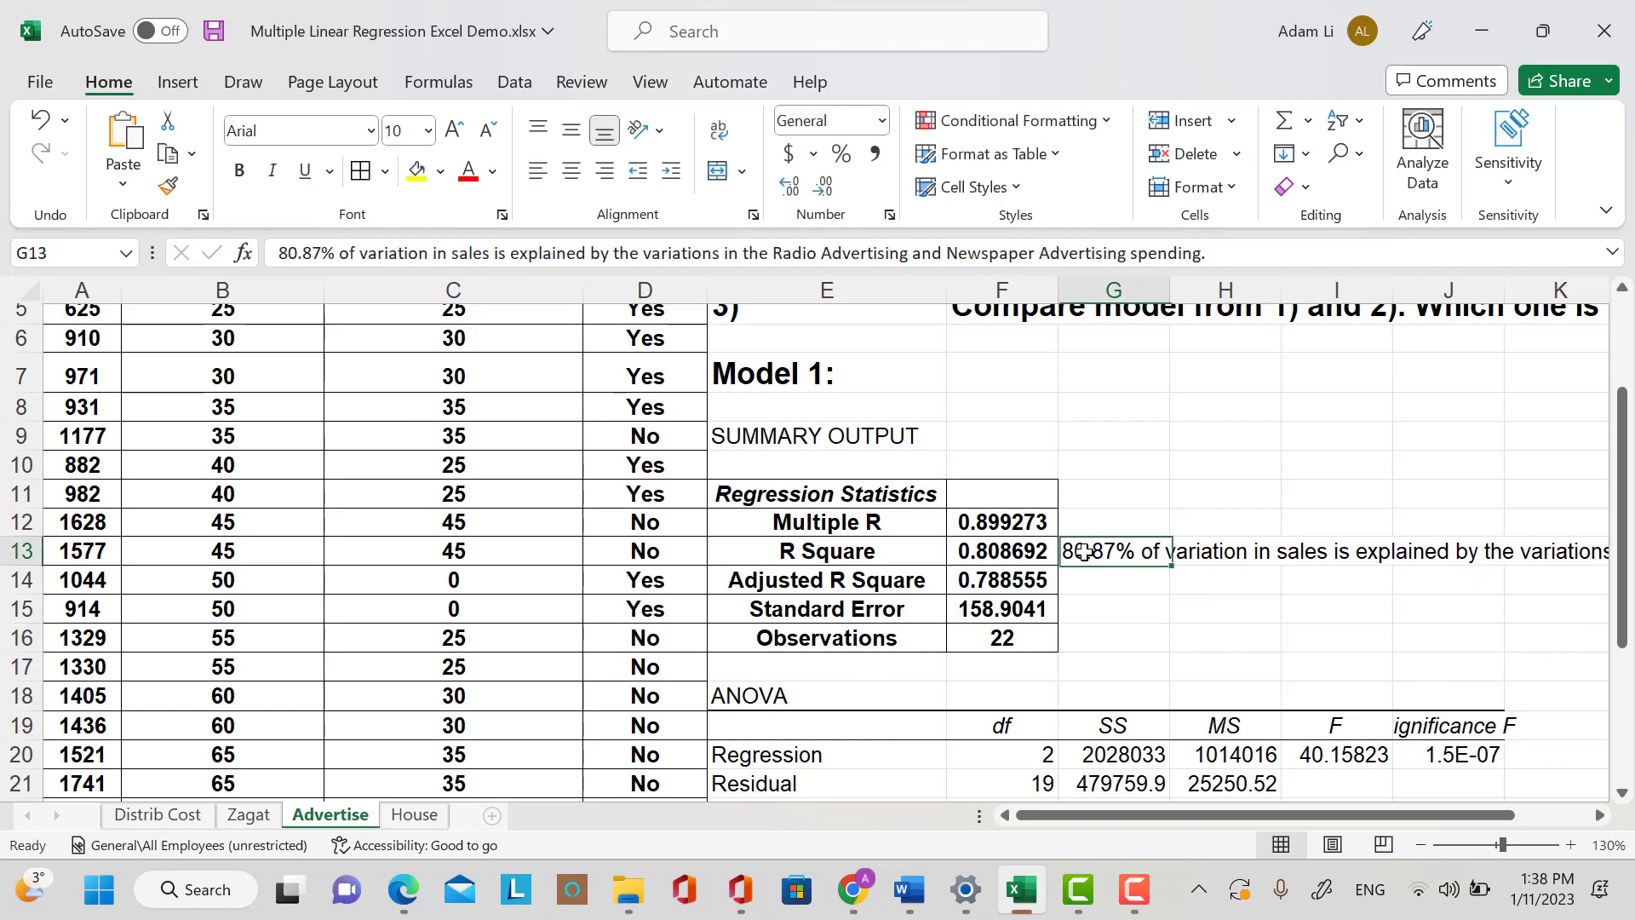
click(239, 170)
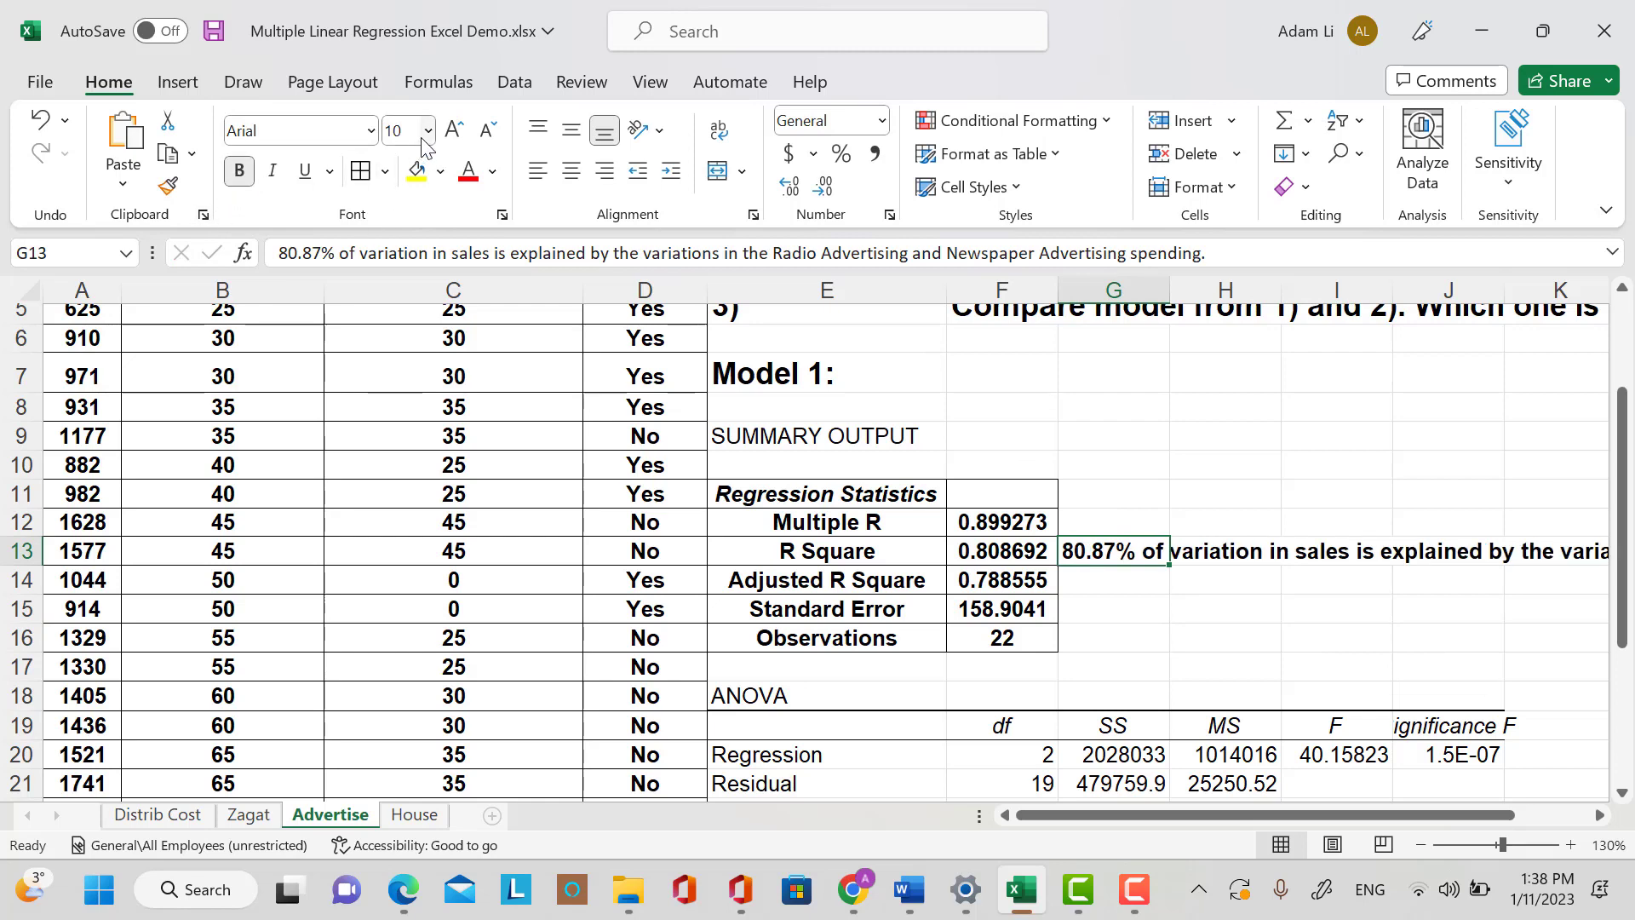
click(429, 130)
click(405, 290)
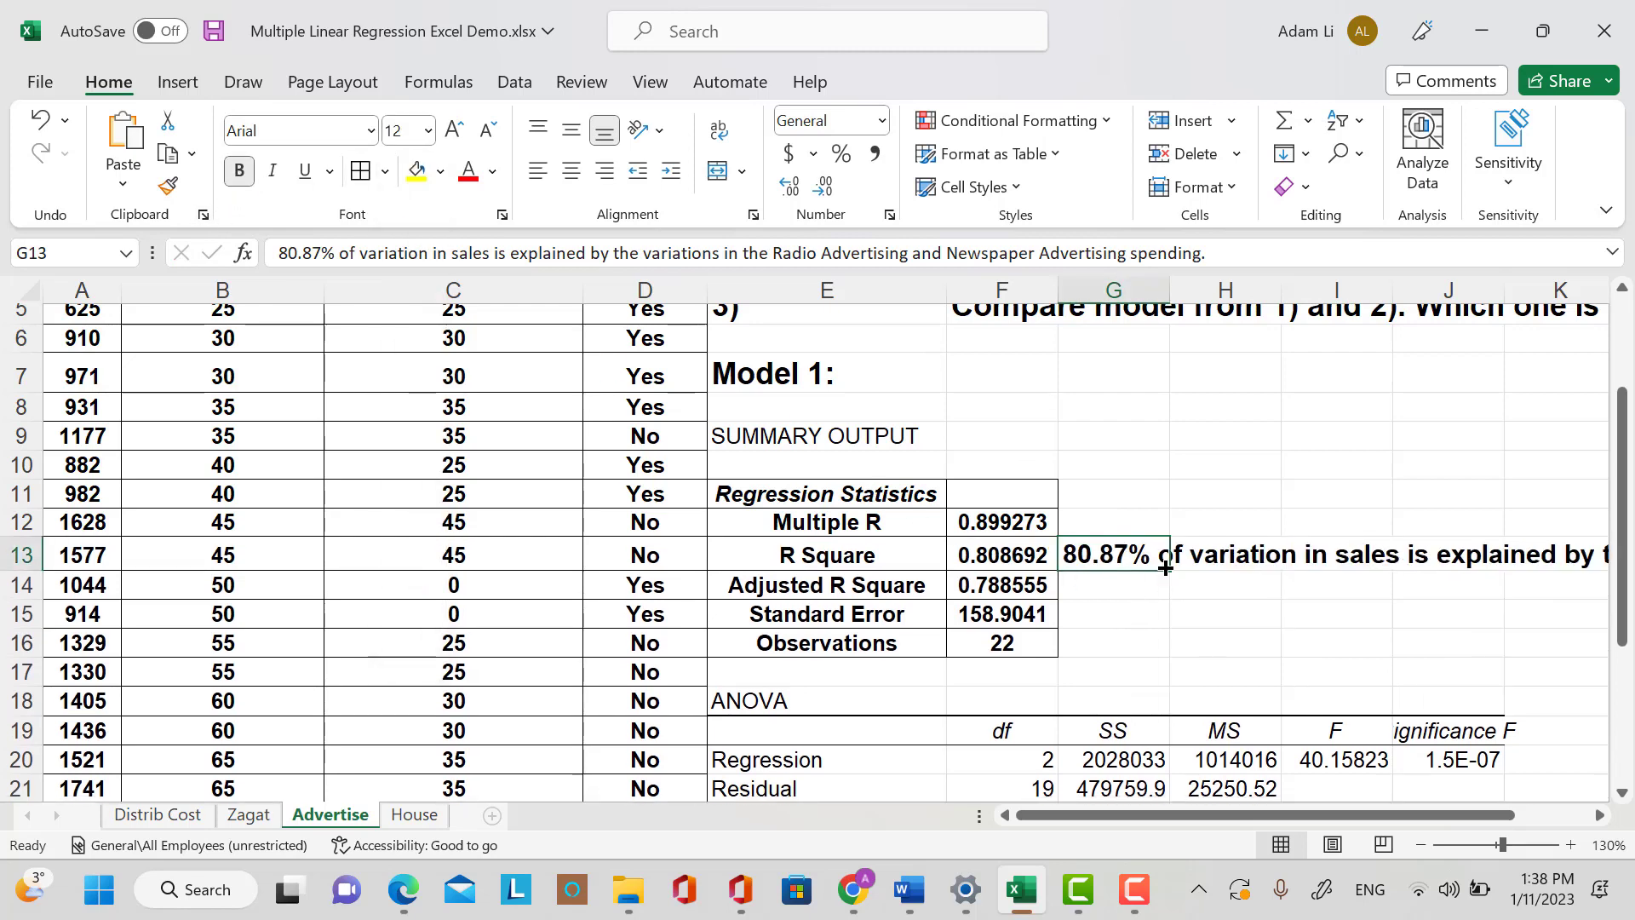
Apply bold formatting and font size 12 to the note cells G13:G16.
click(1114, 291)
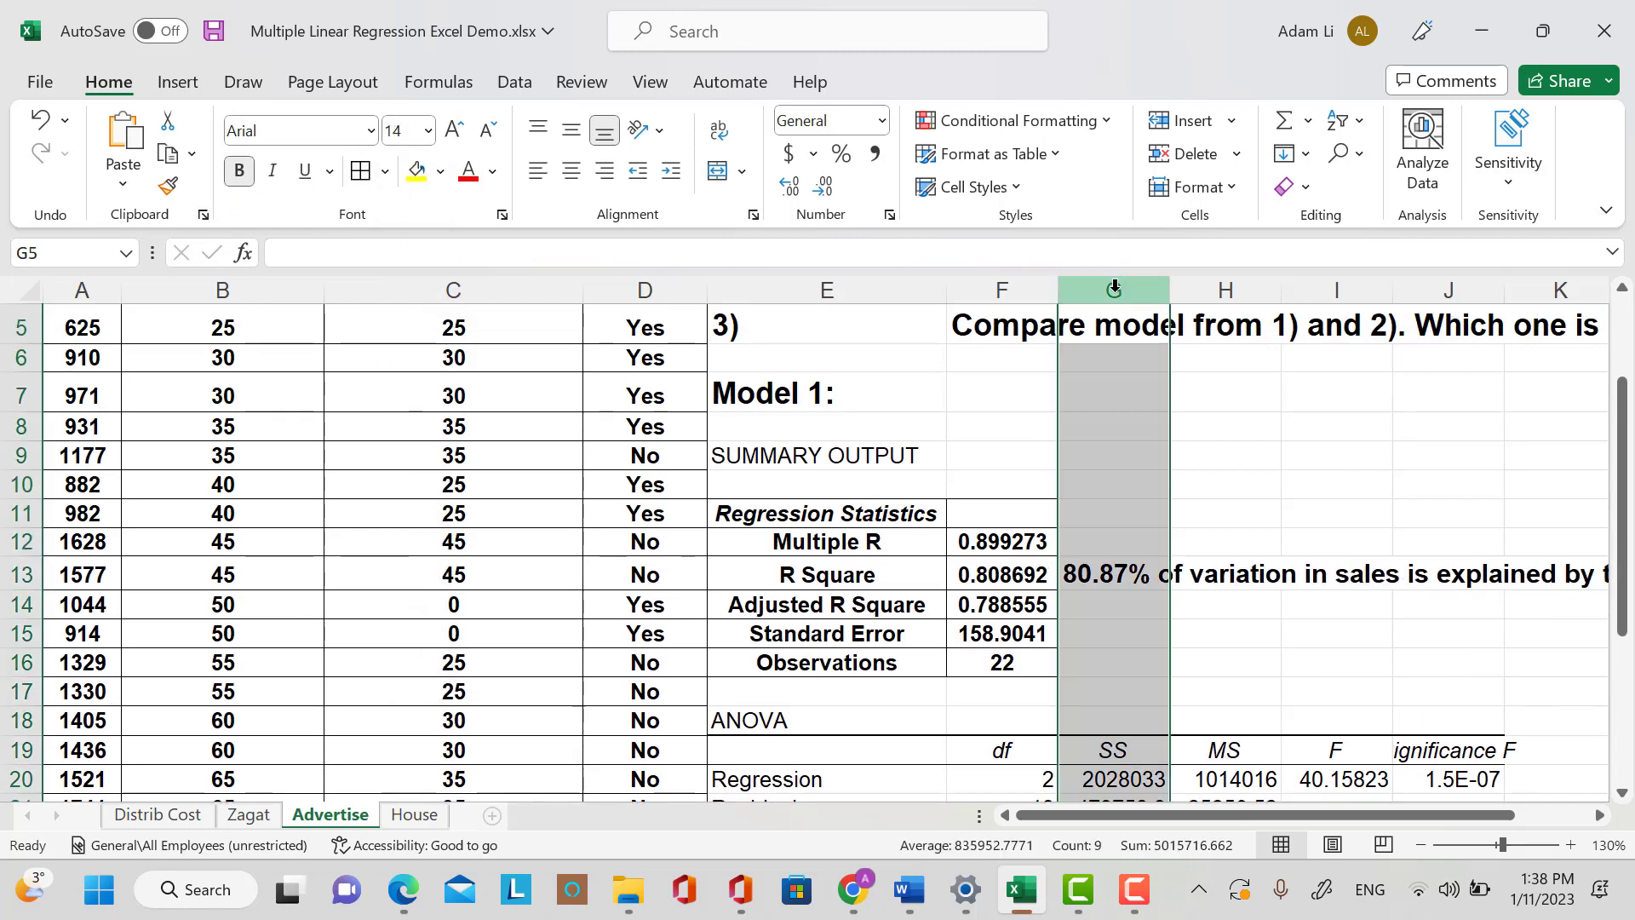
drag(1107, 572, 1132, 657)
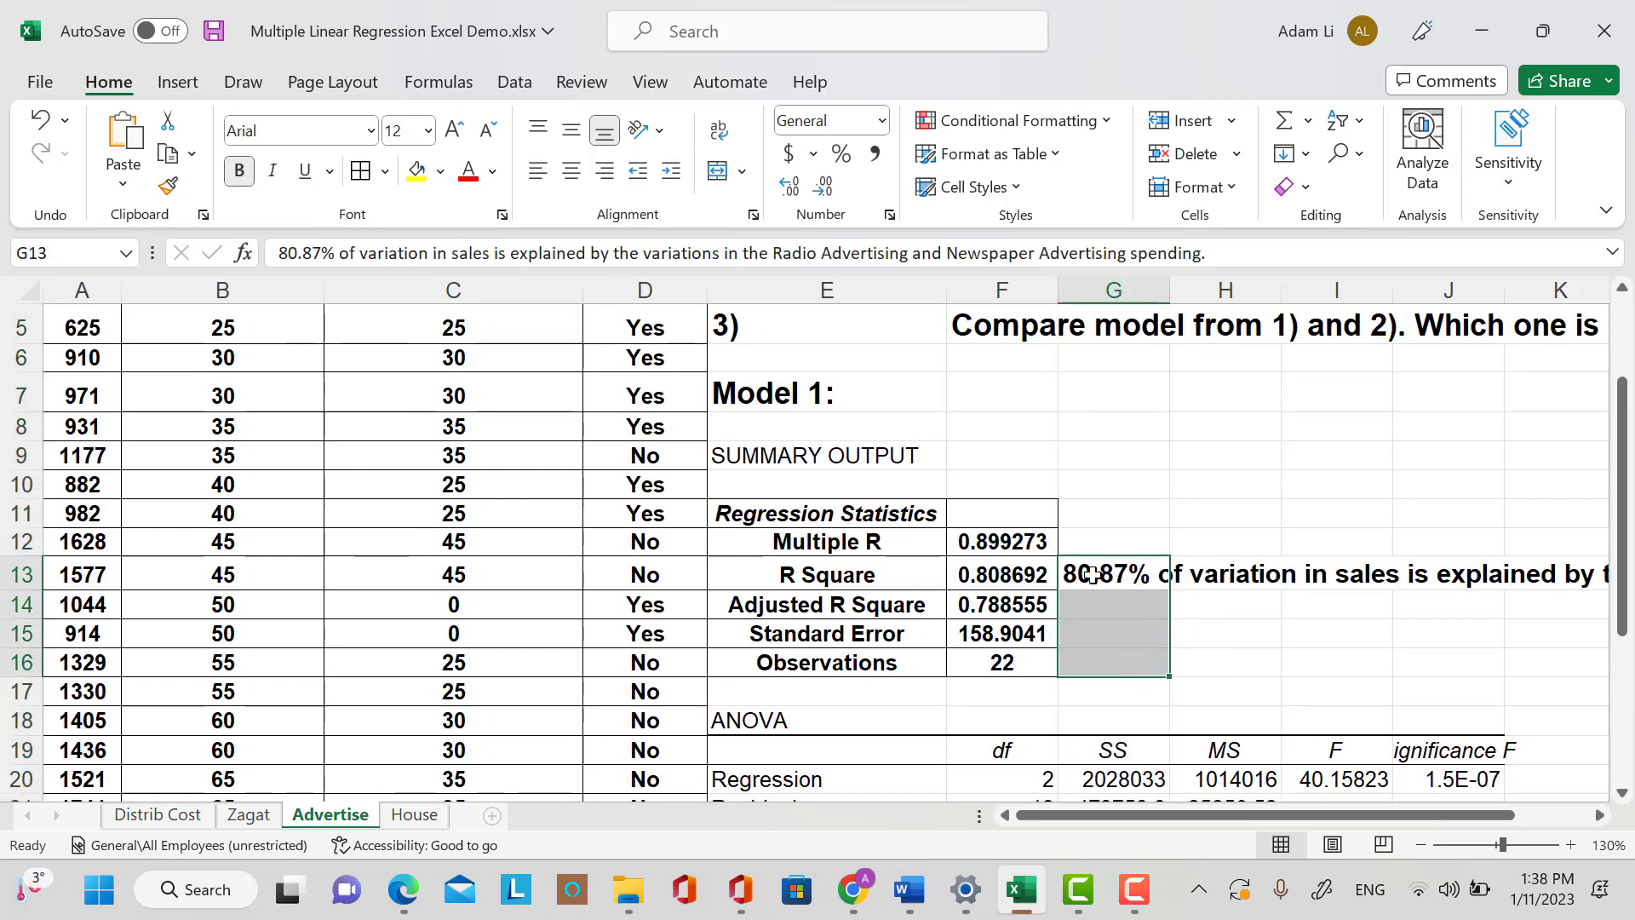
click(239, 170)
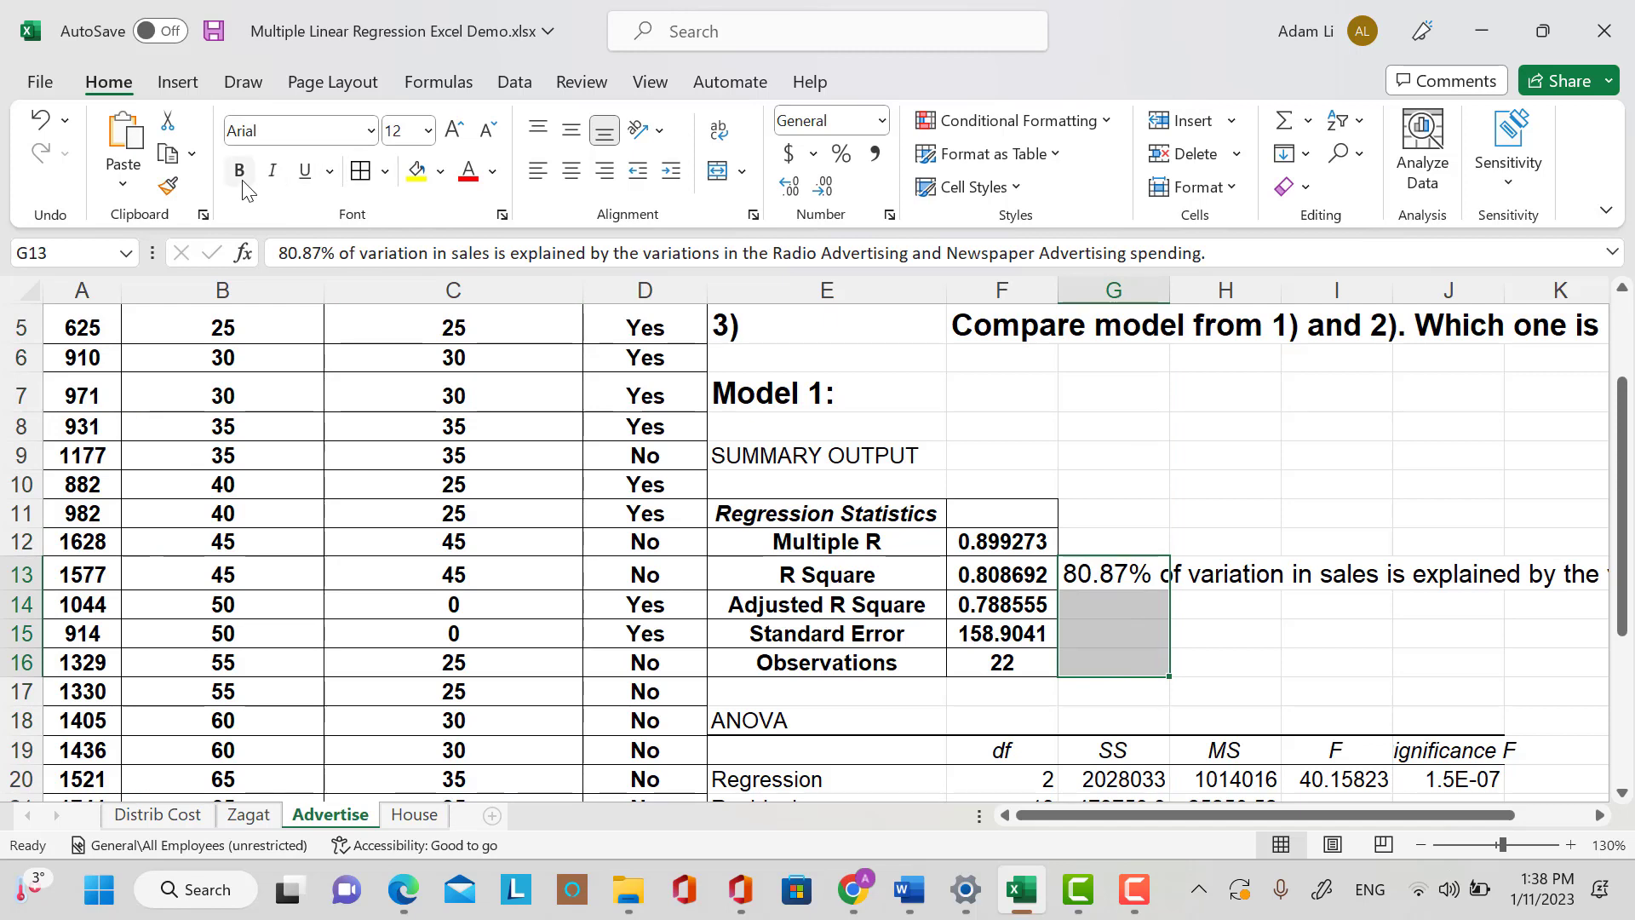
click(239, 170)
click(429, 131)
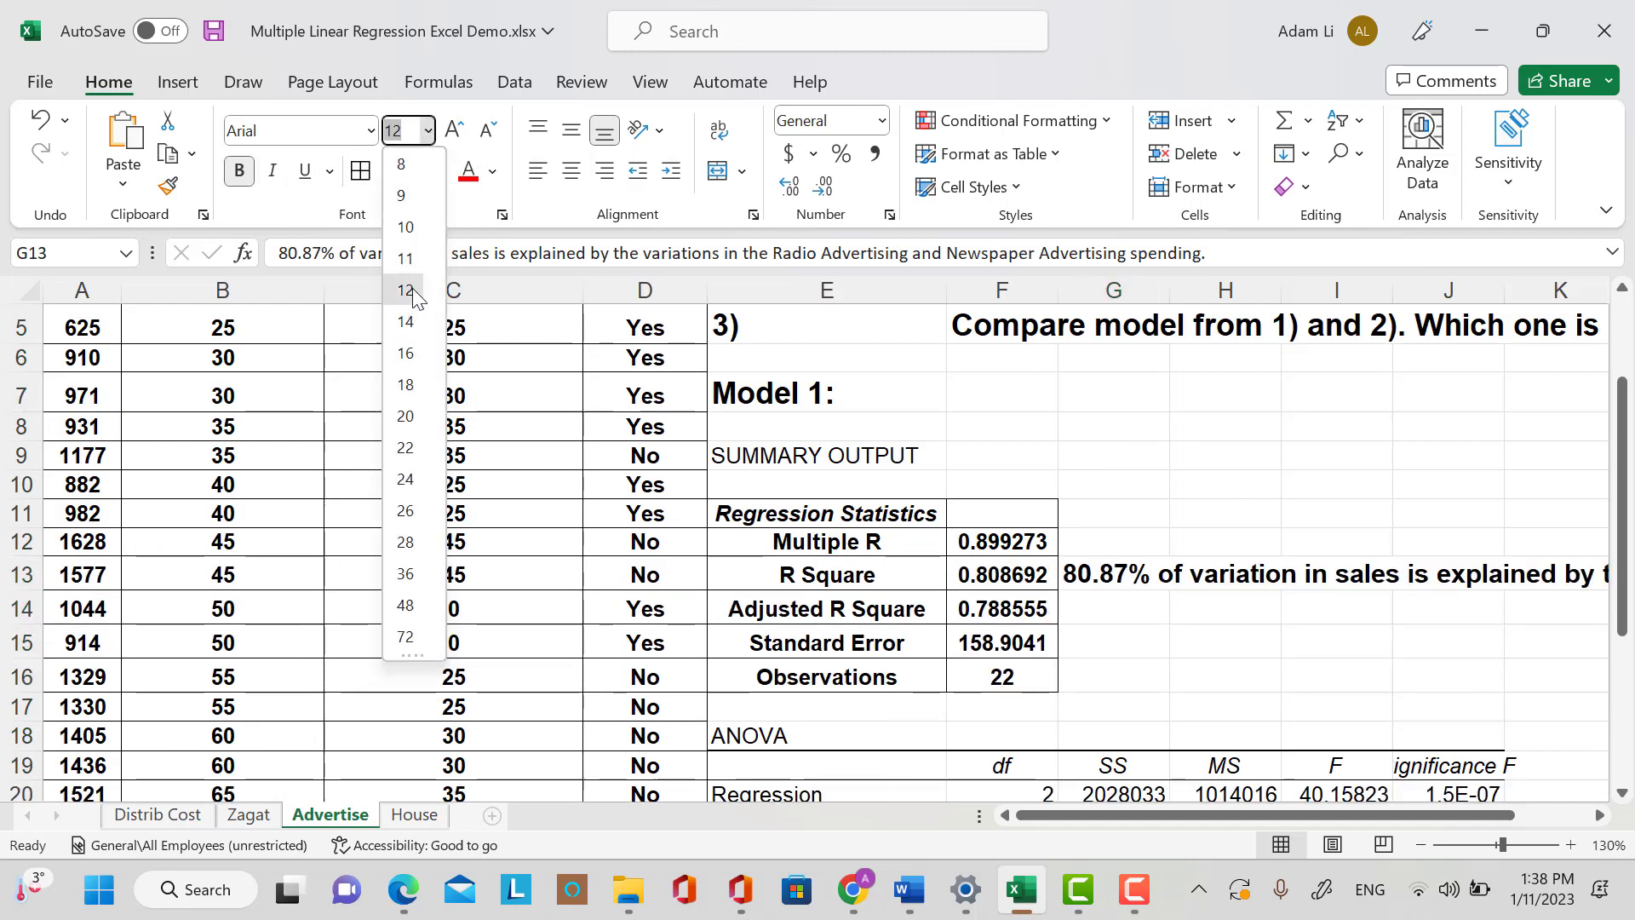
click(410, 290)
Start a note in G14 beside Adjusted R Square with "78.86%".
click(1132, 602)
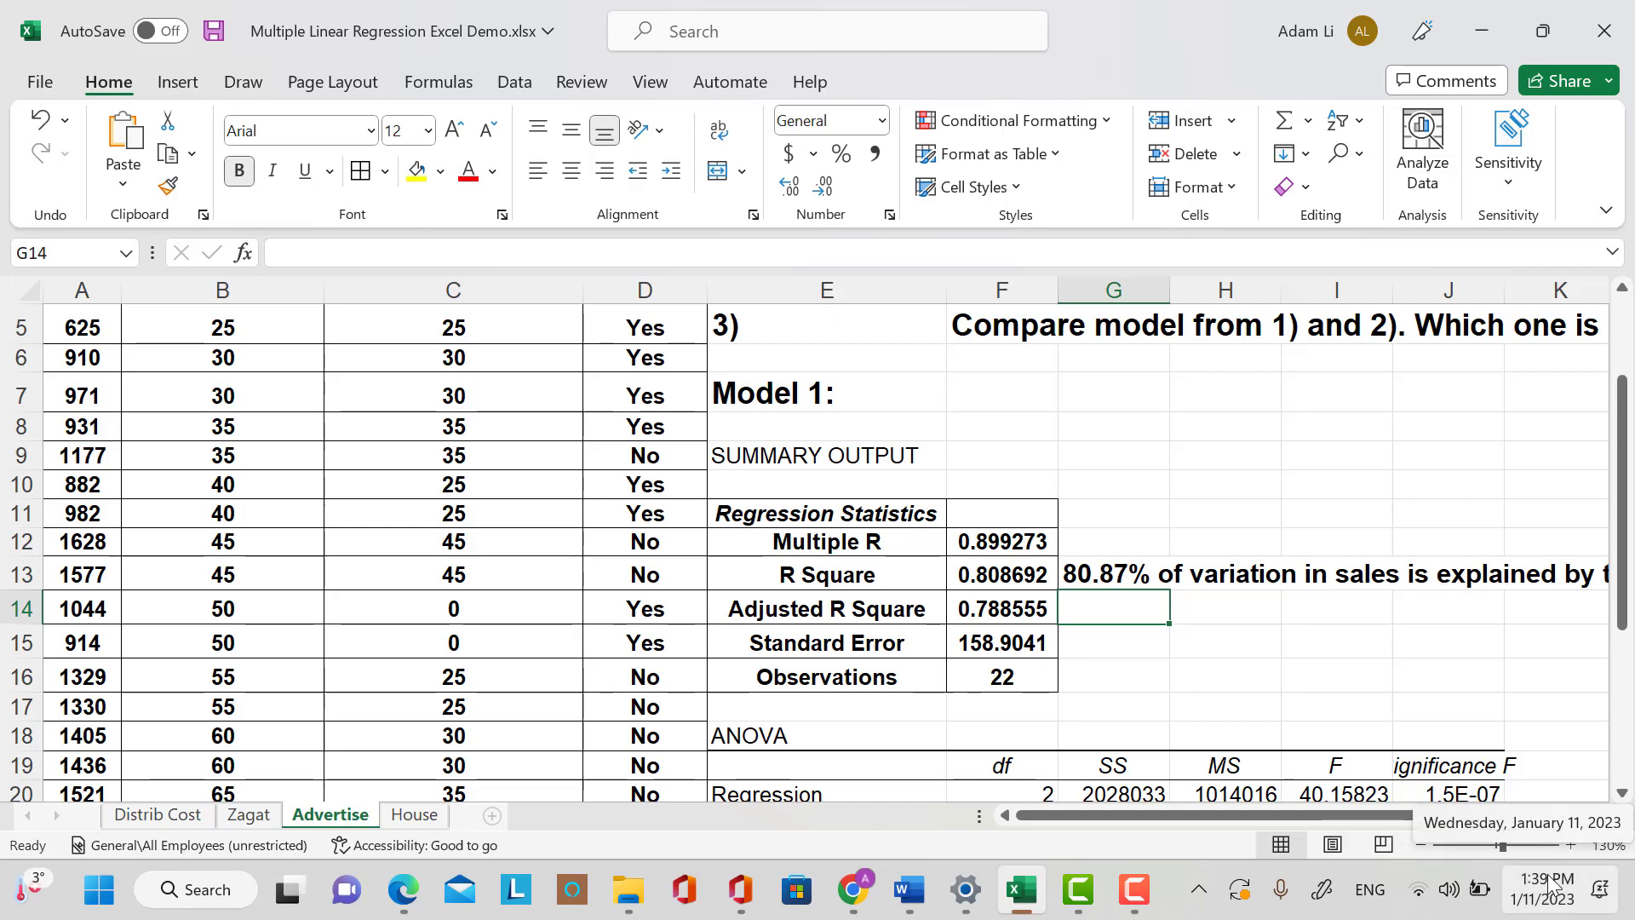
drag(1005, 543, 1016, 635)
drag(1033, 550, 1062, 611)
click(1107, 617)
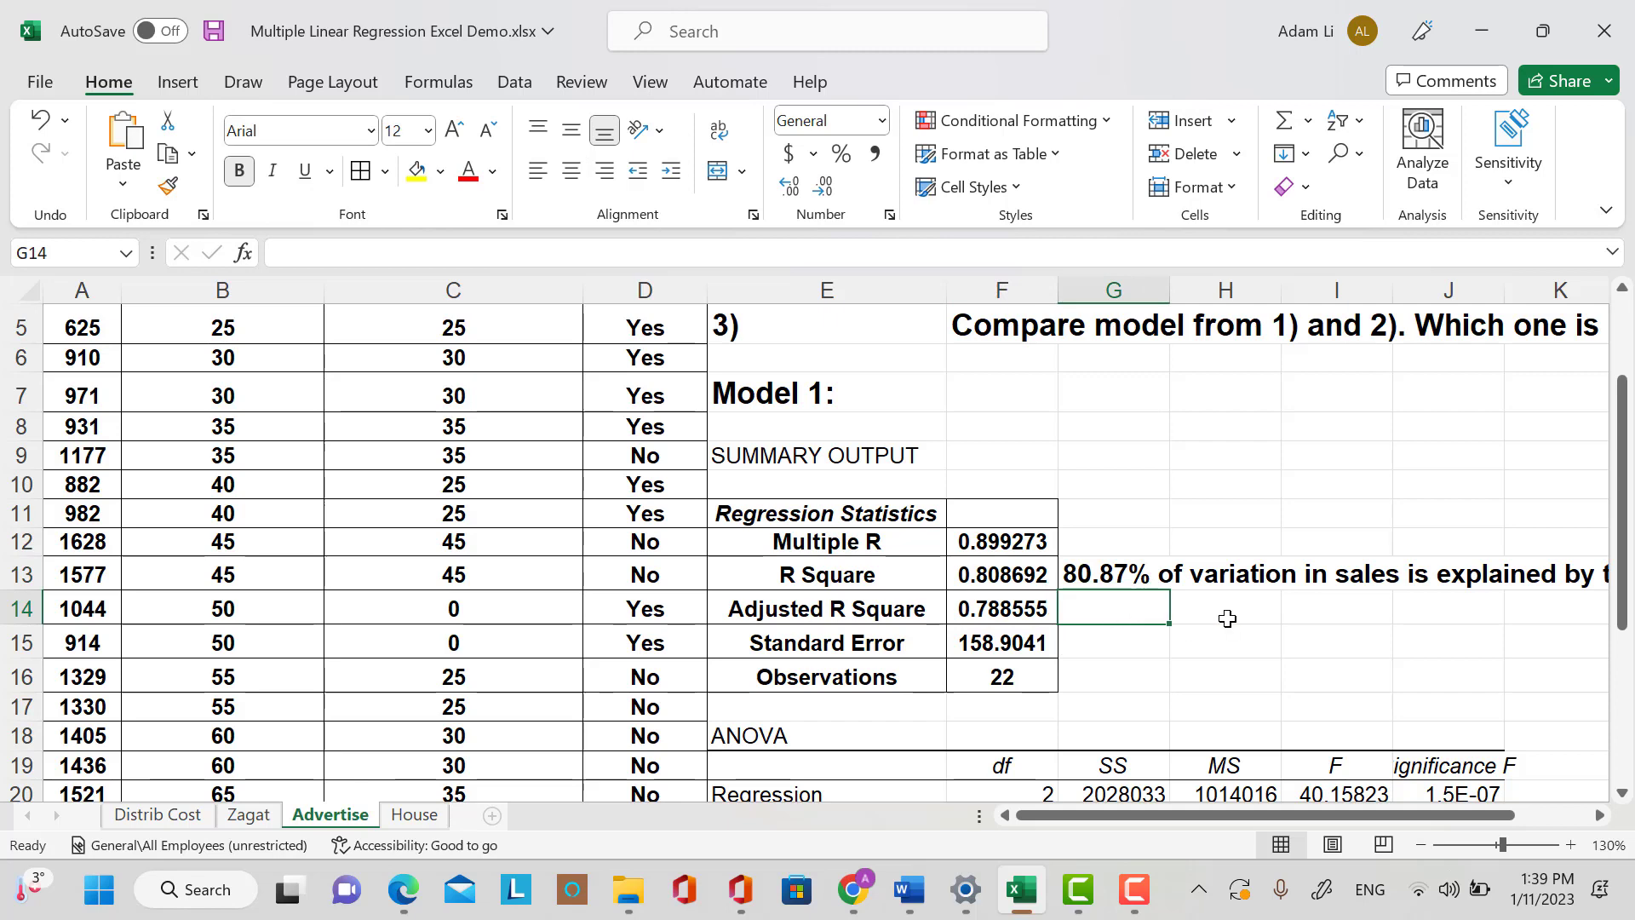
text(7)
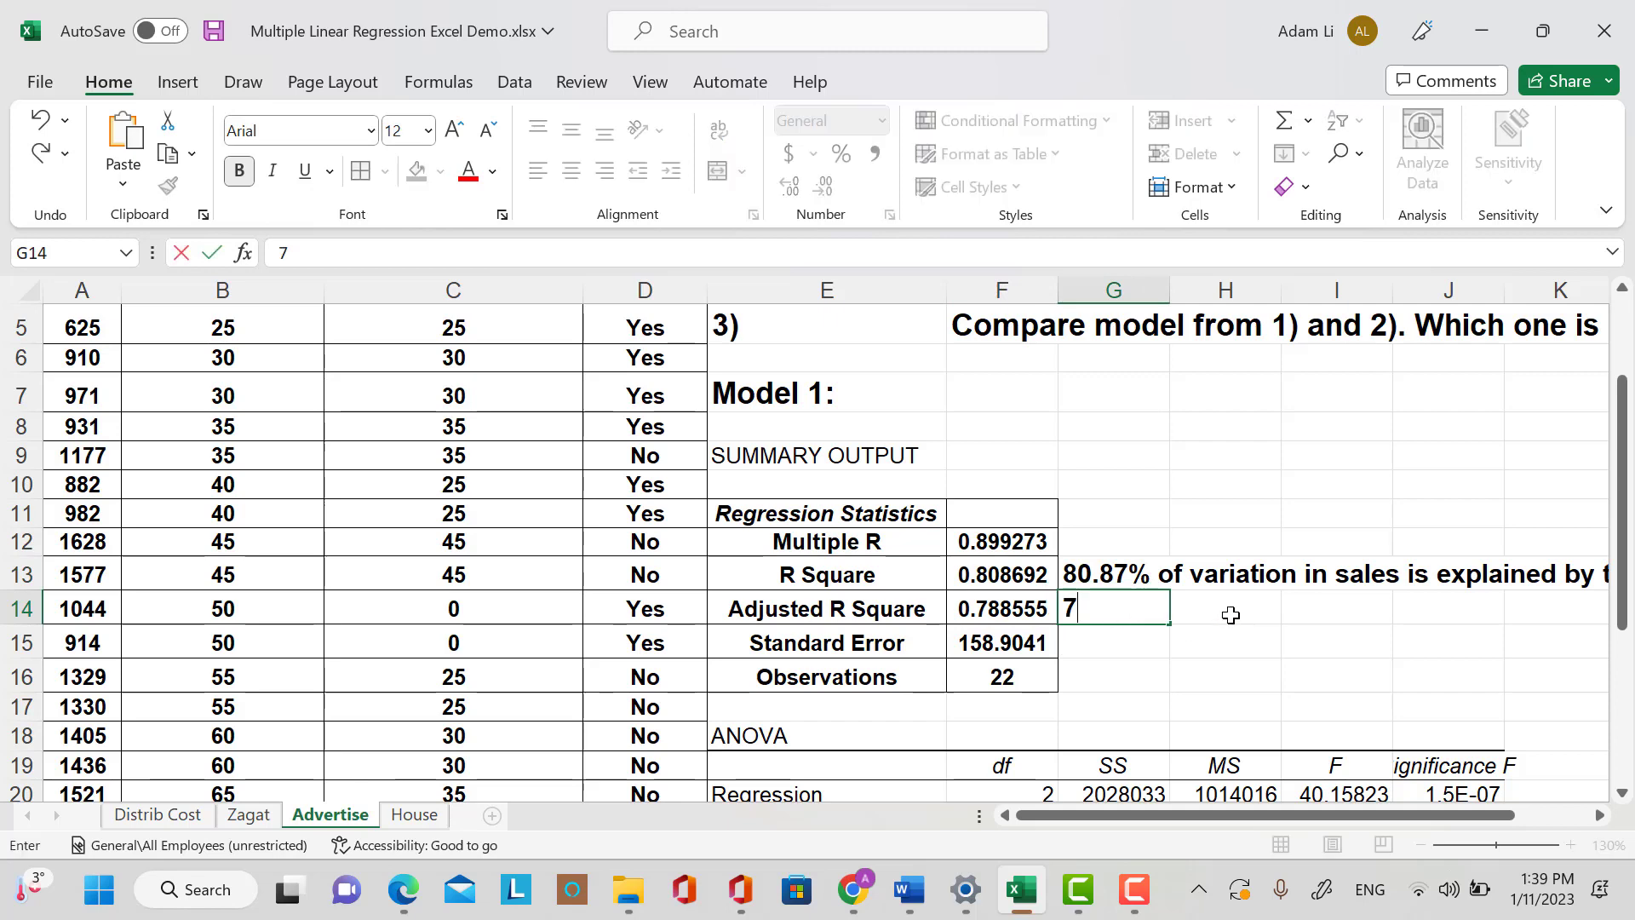
text(8.86)
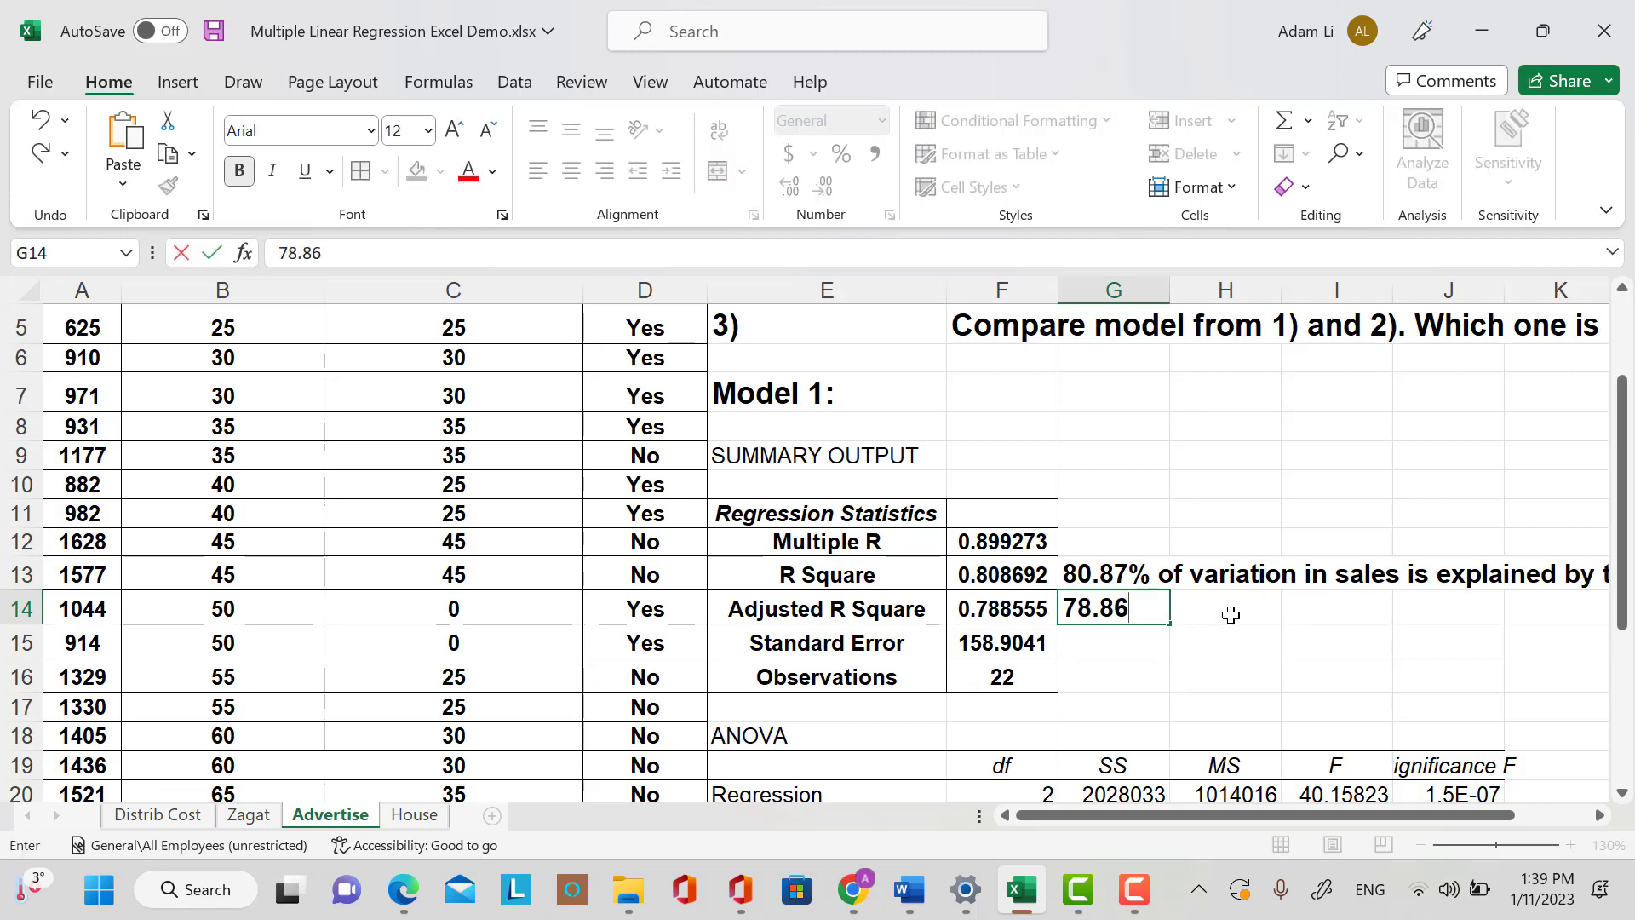
text(5)
key(BackSpace)
text(5)
key(BackSpace)
text(%)
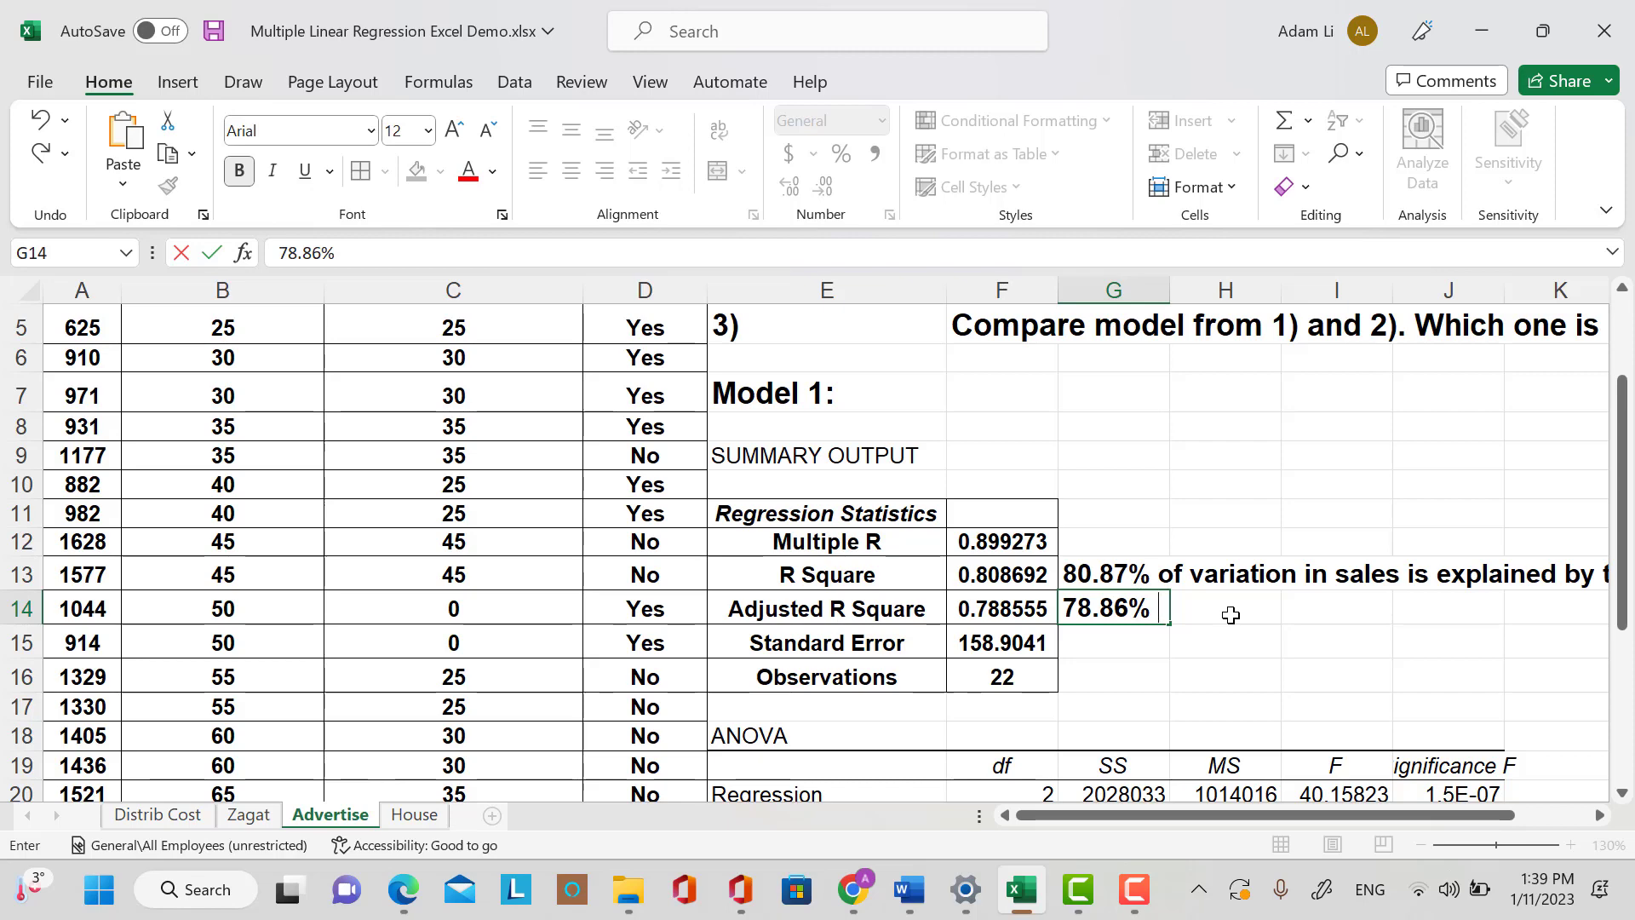
Continue the Adjusted R Square note in G14 with "of variation in sales is explained by".
text(of variation in the)
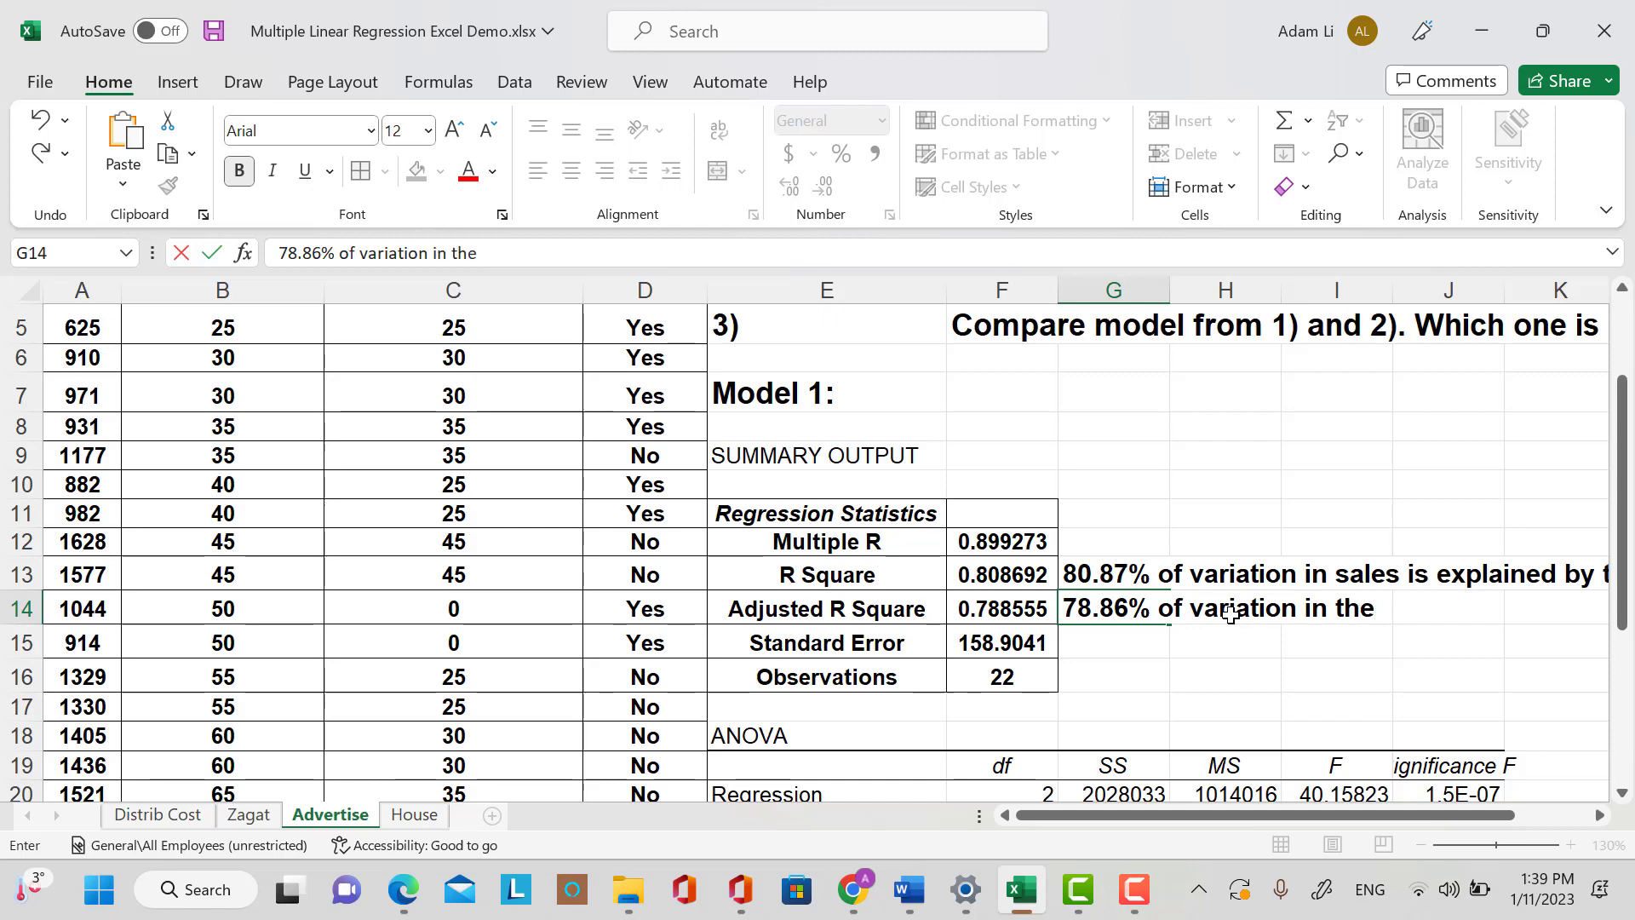
key(BackSpace)
key(BackSpace)
key(BackSpace)
text(sales s)
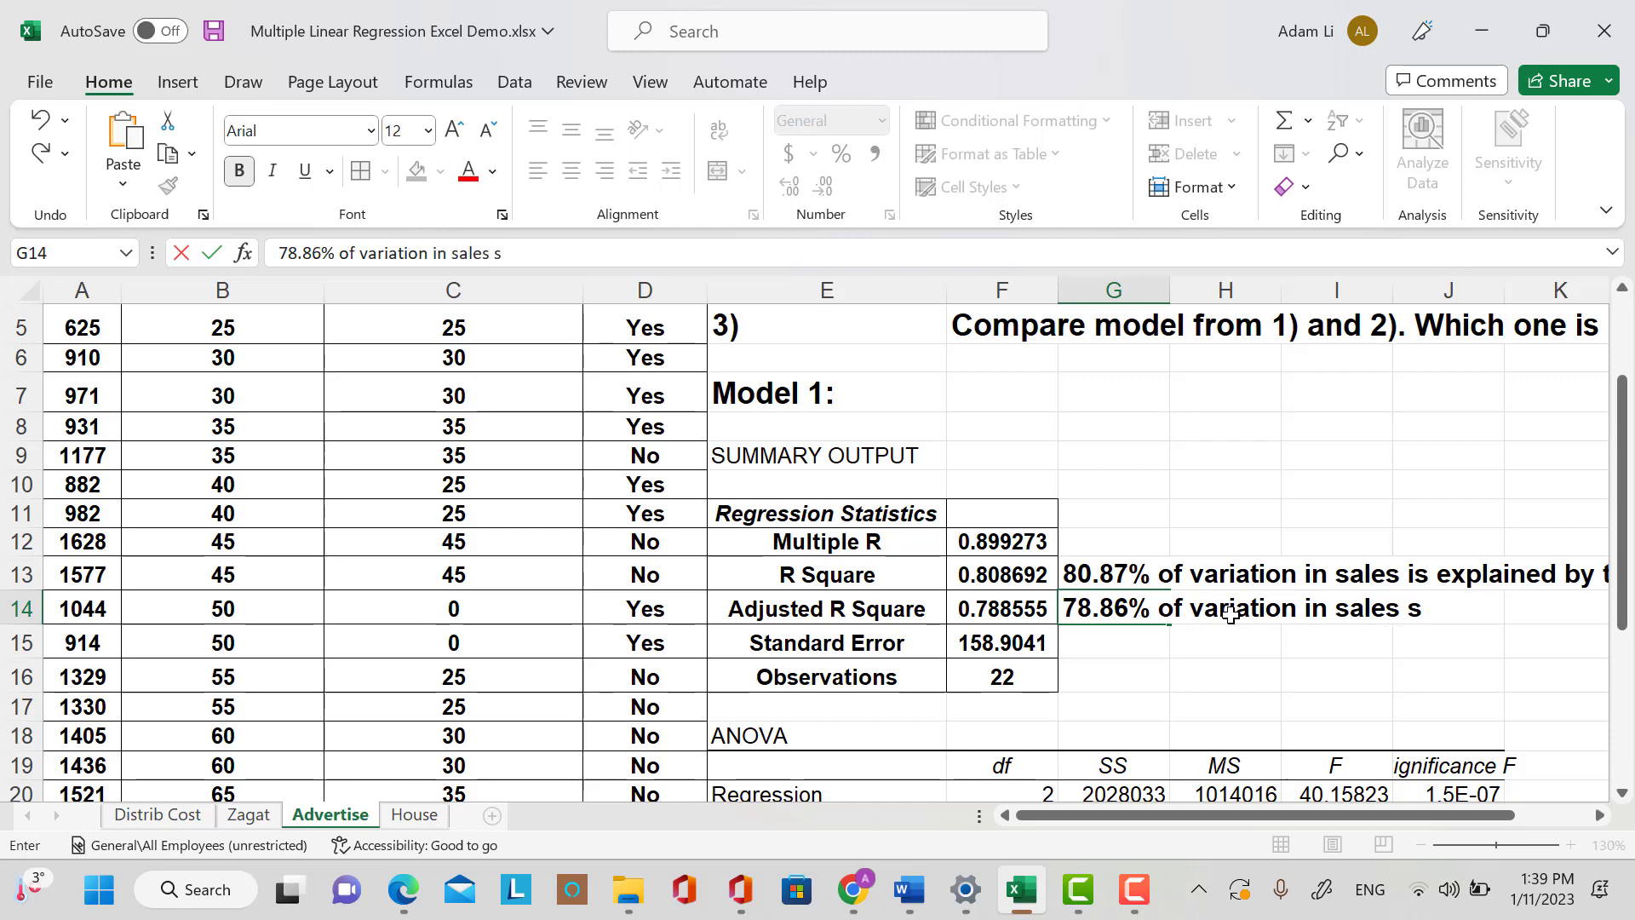
key(BackSpace)
text(is expli)
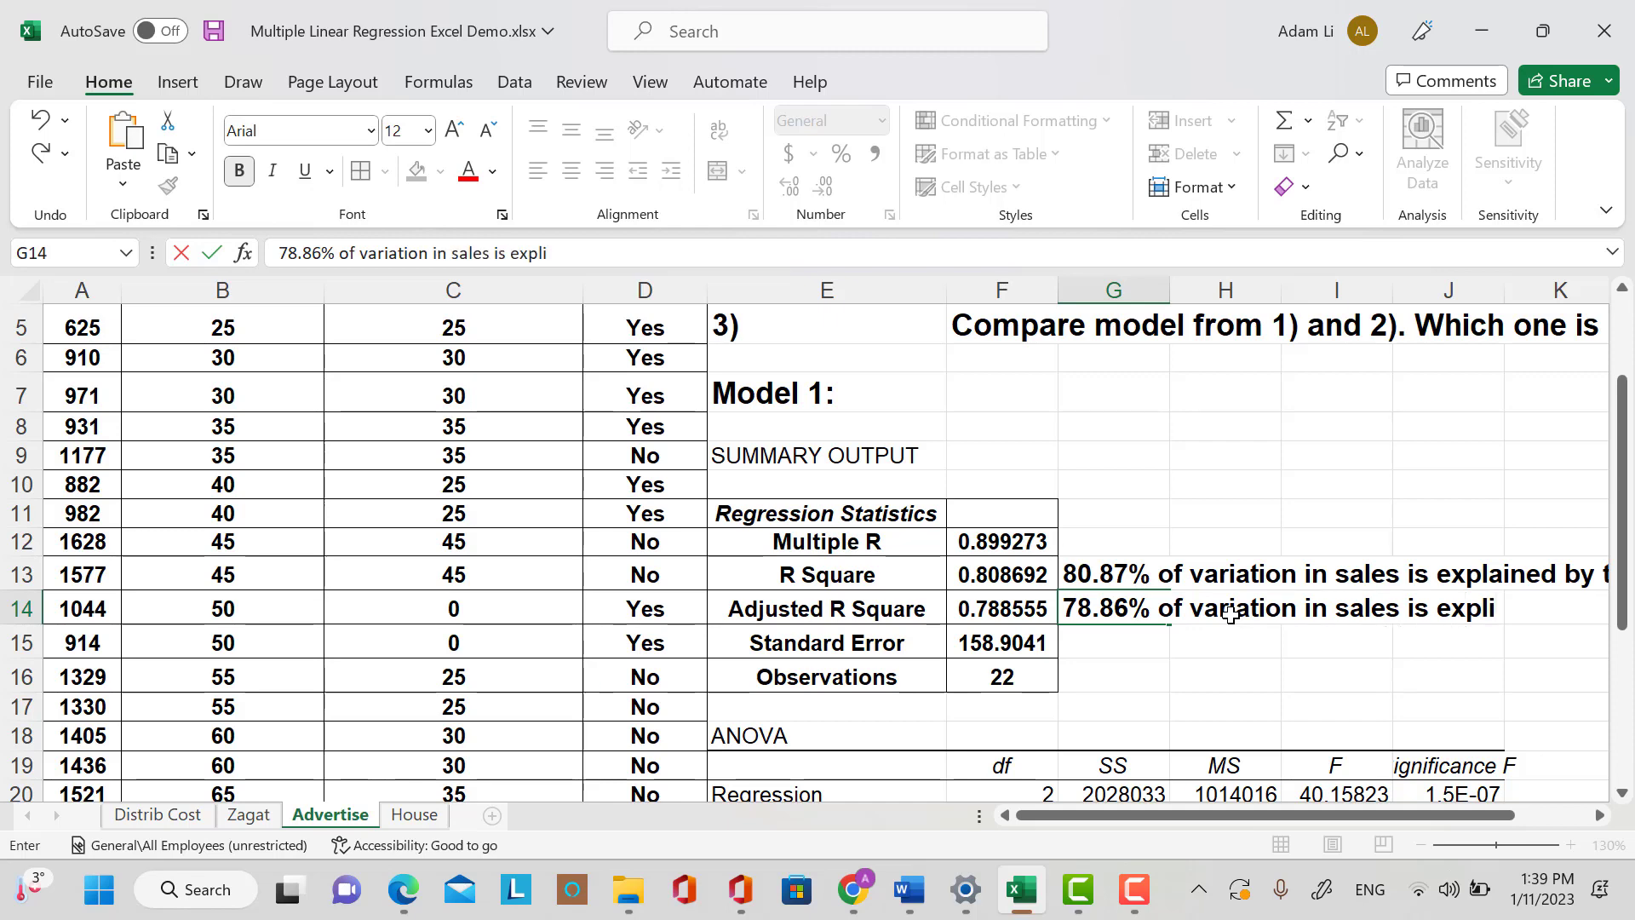
key(BackSpace)
text(ained by tge)
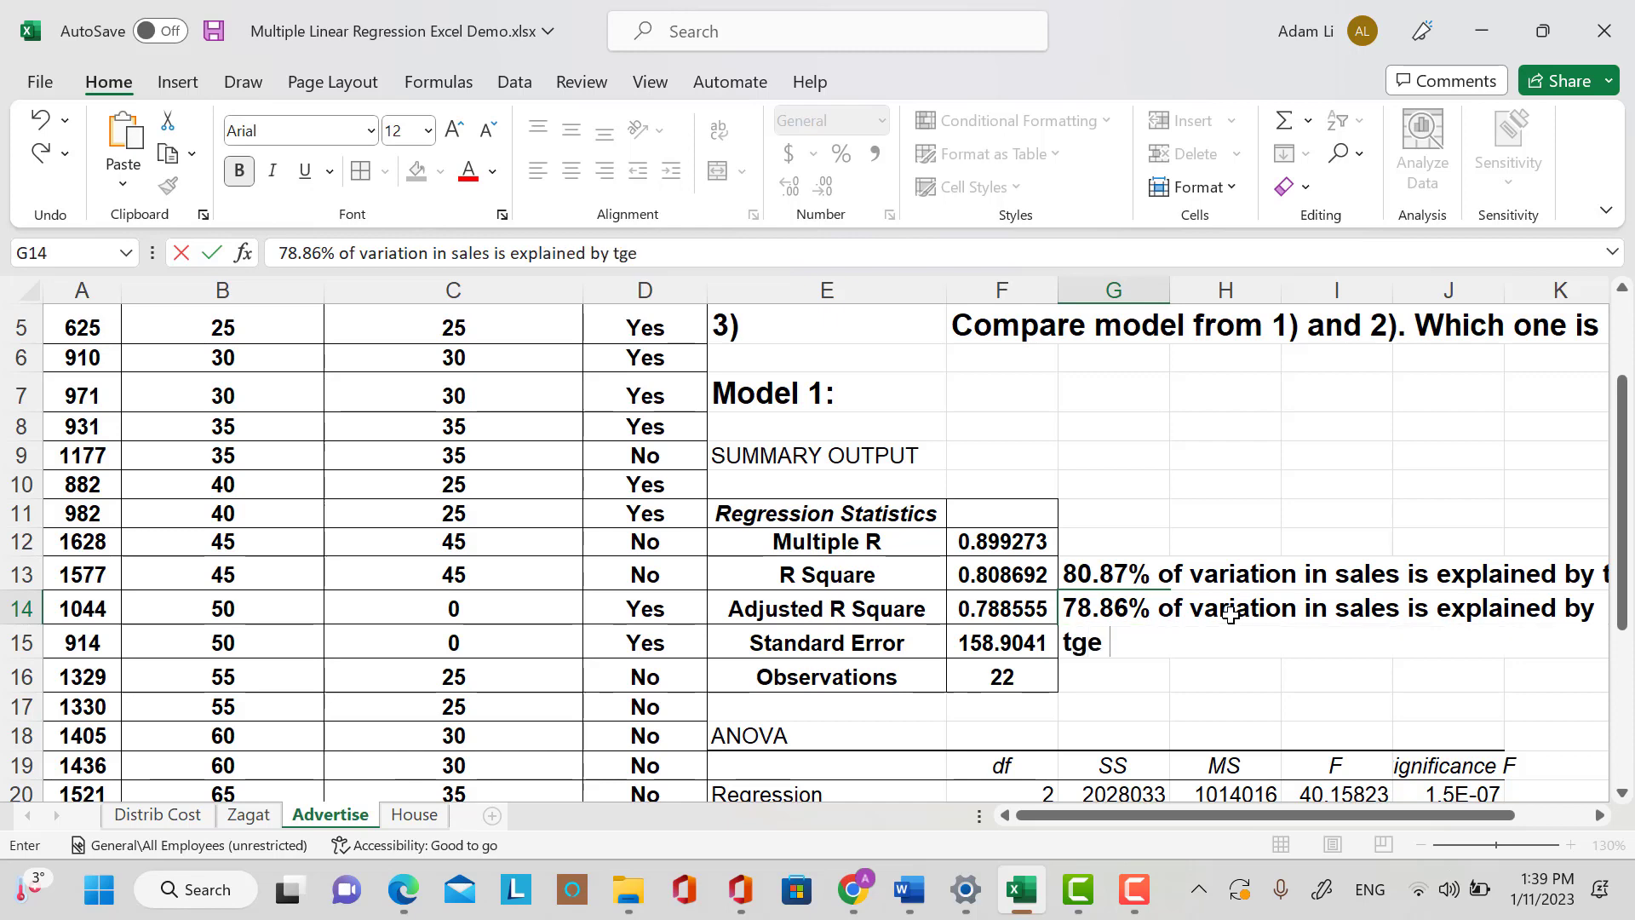
Extend the Adjusted R Square note in G14 with "the variations in the Radio Advertising and".
key(BackSpace)
key(BackSpace)
key(BackSpace)
text(he variations in t)
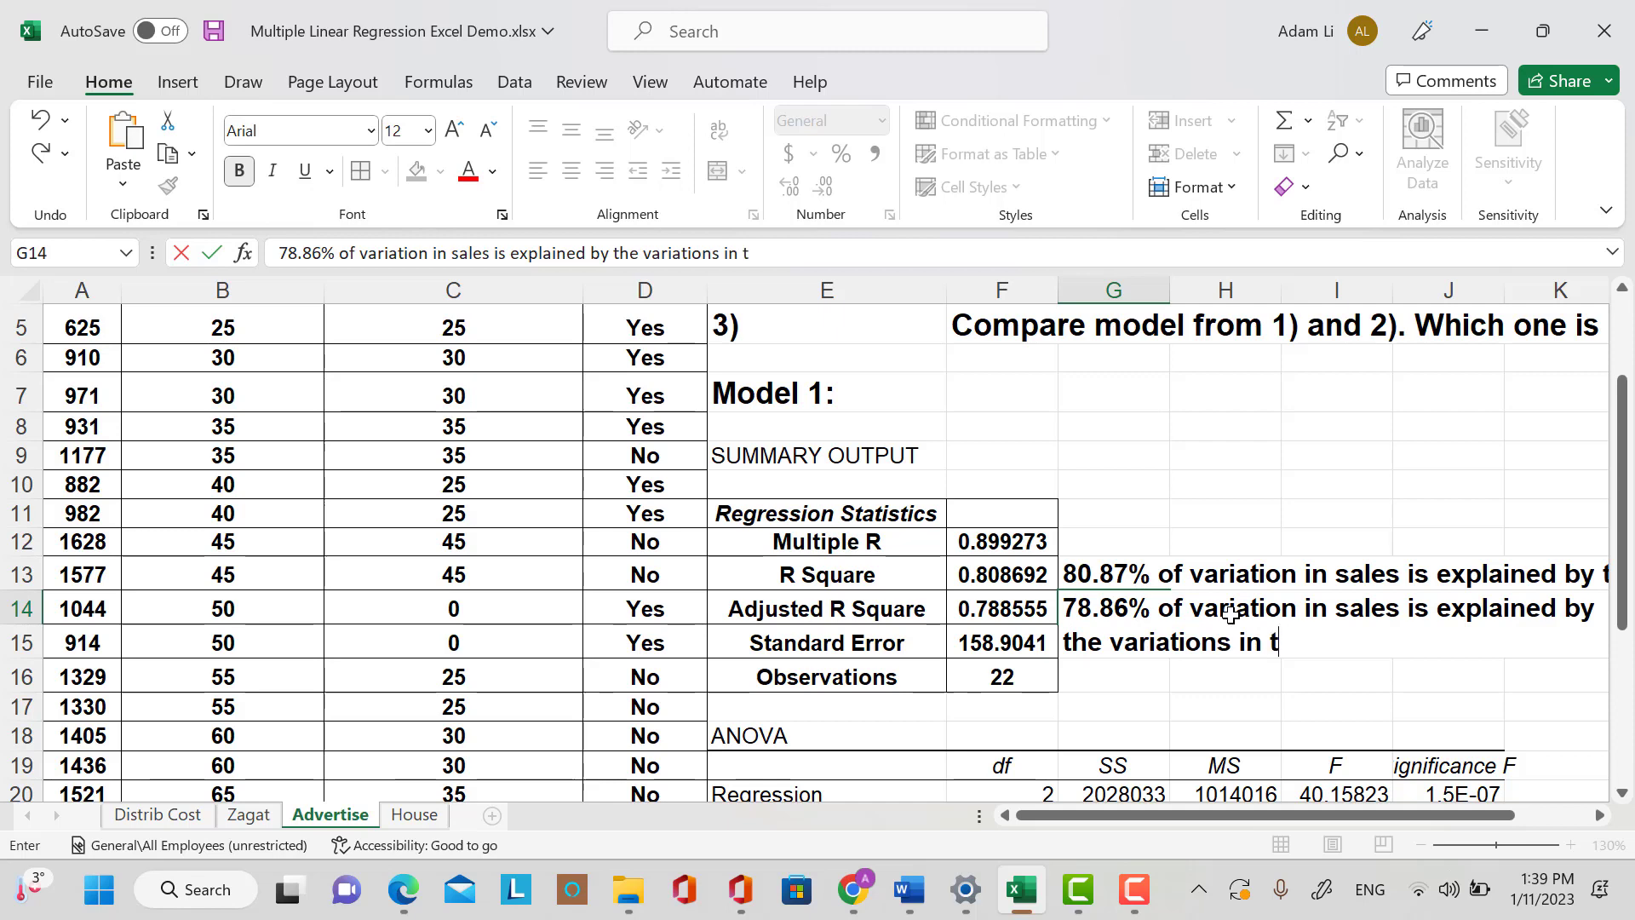
text(he R)
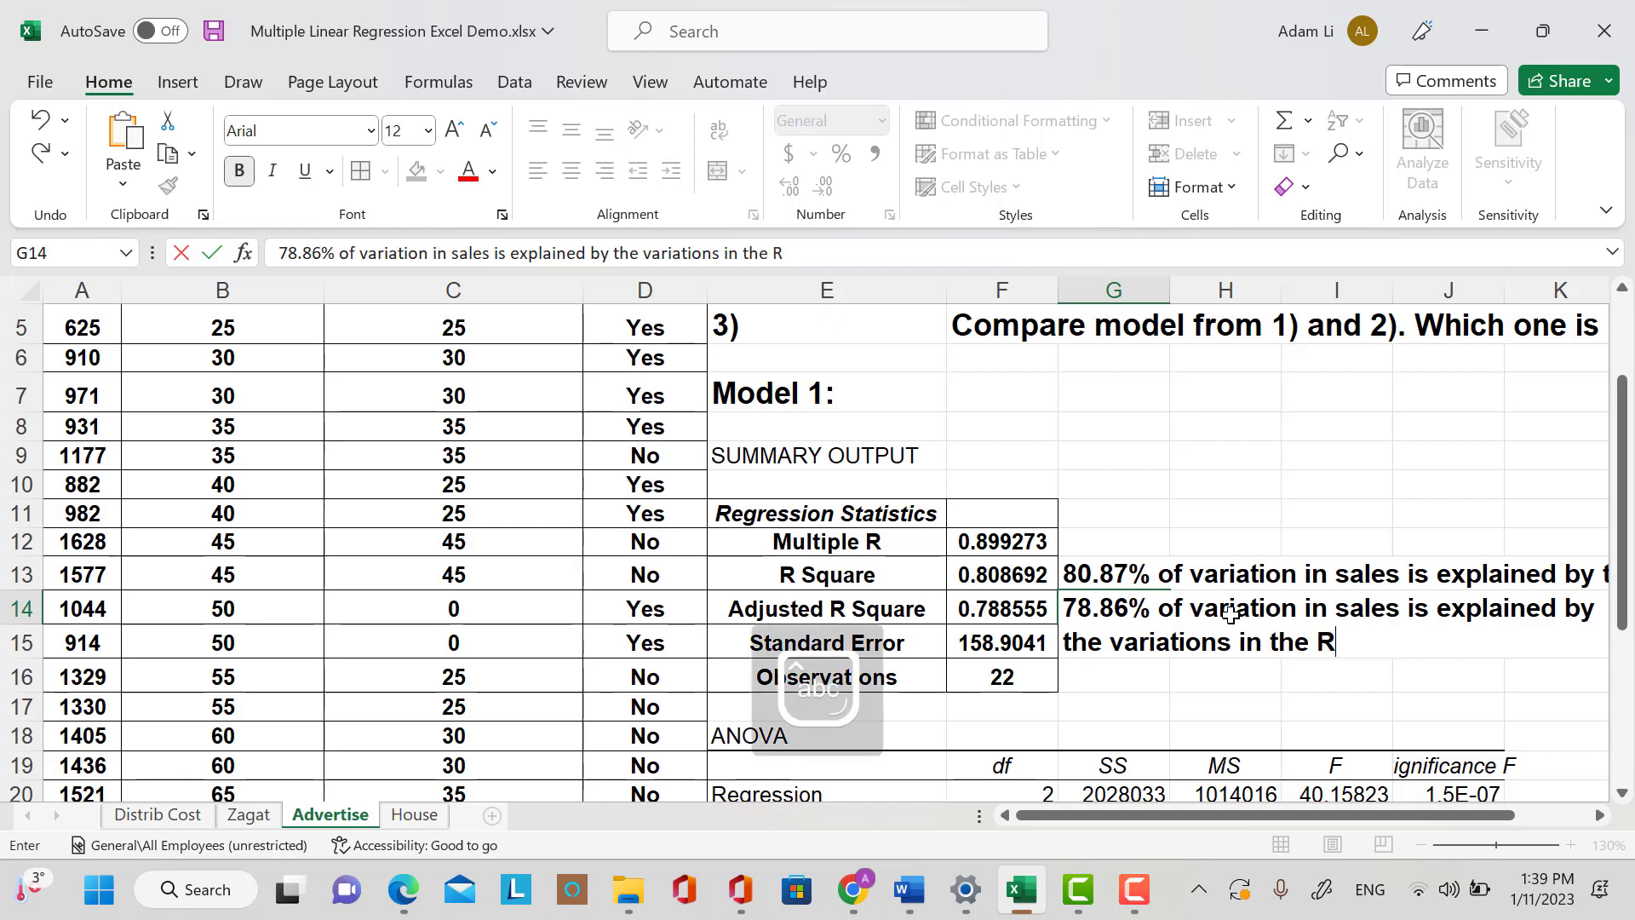
text(adio A)
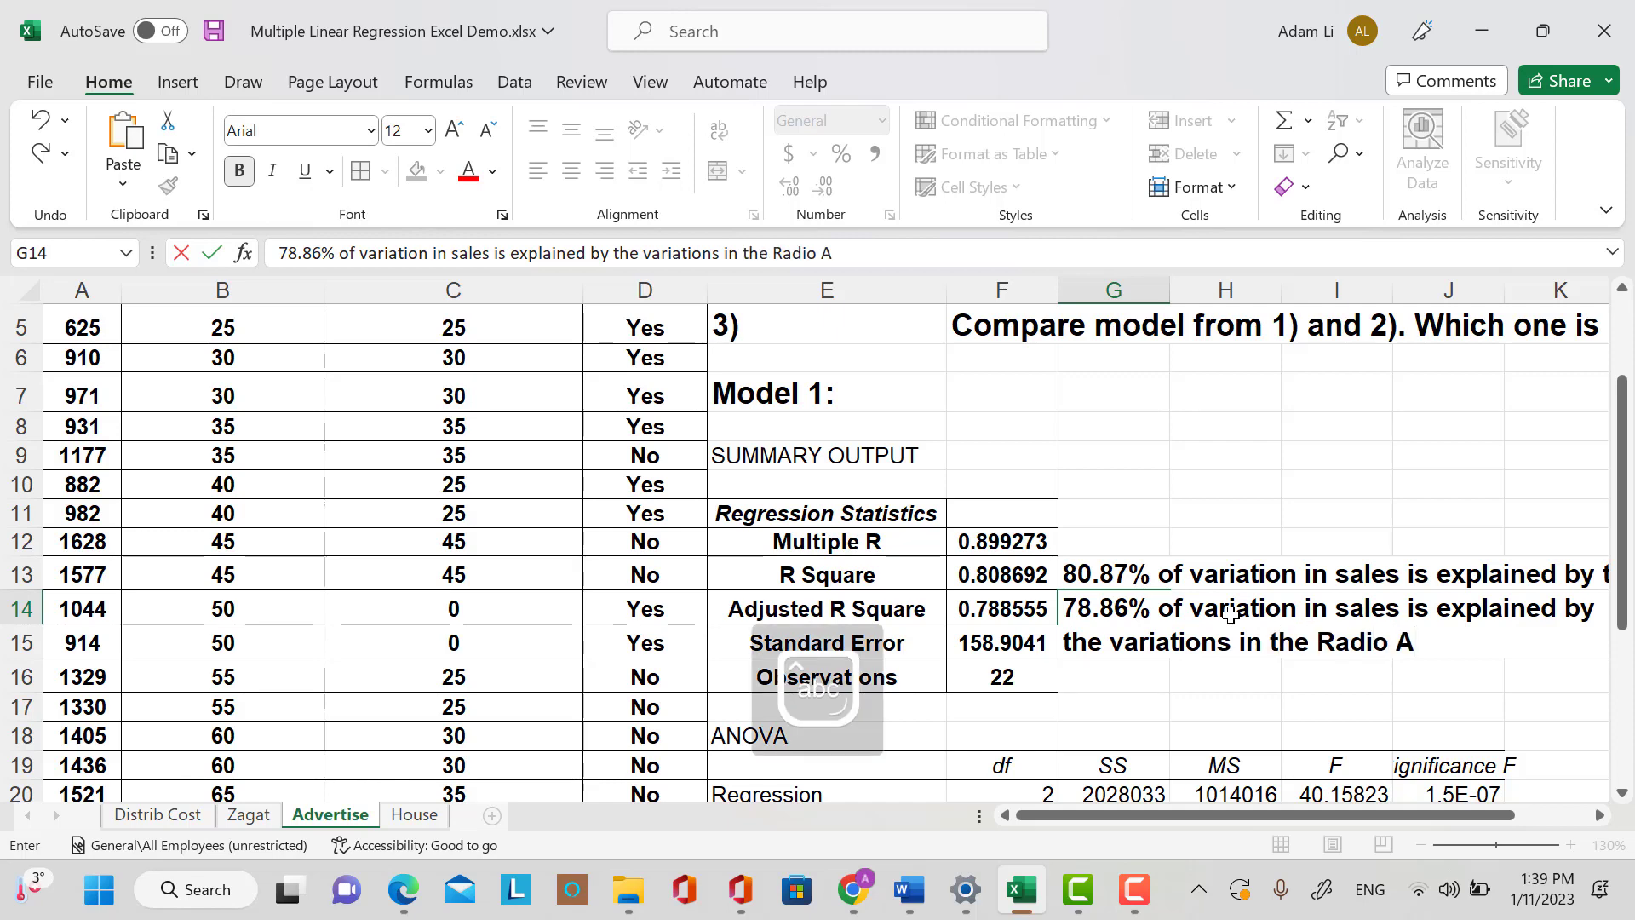
text(dvertising and)
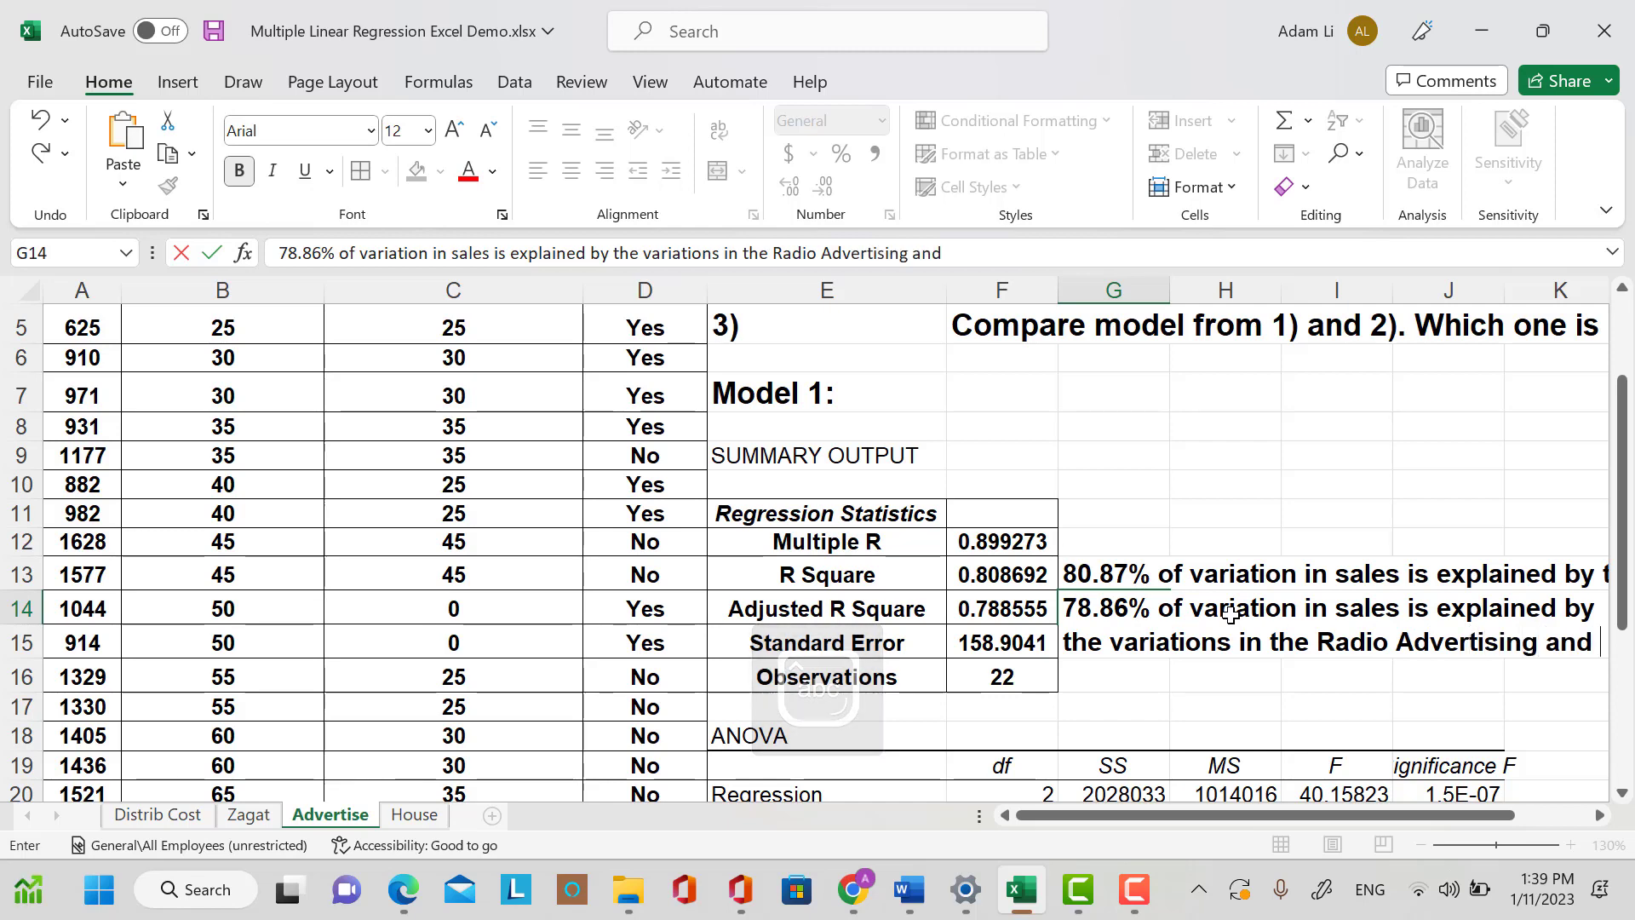
Extend the Adjusted R Square note in G14 with "Newspaper Advertising".
key(Caps_Lock)
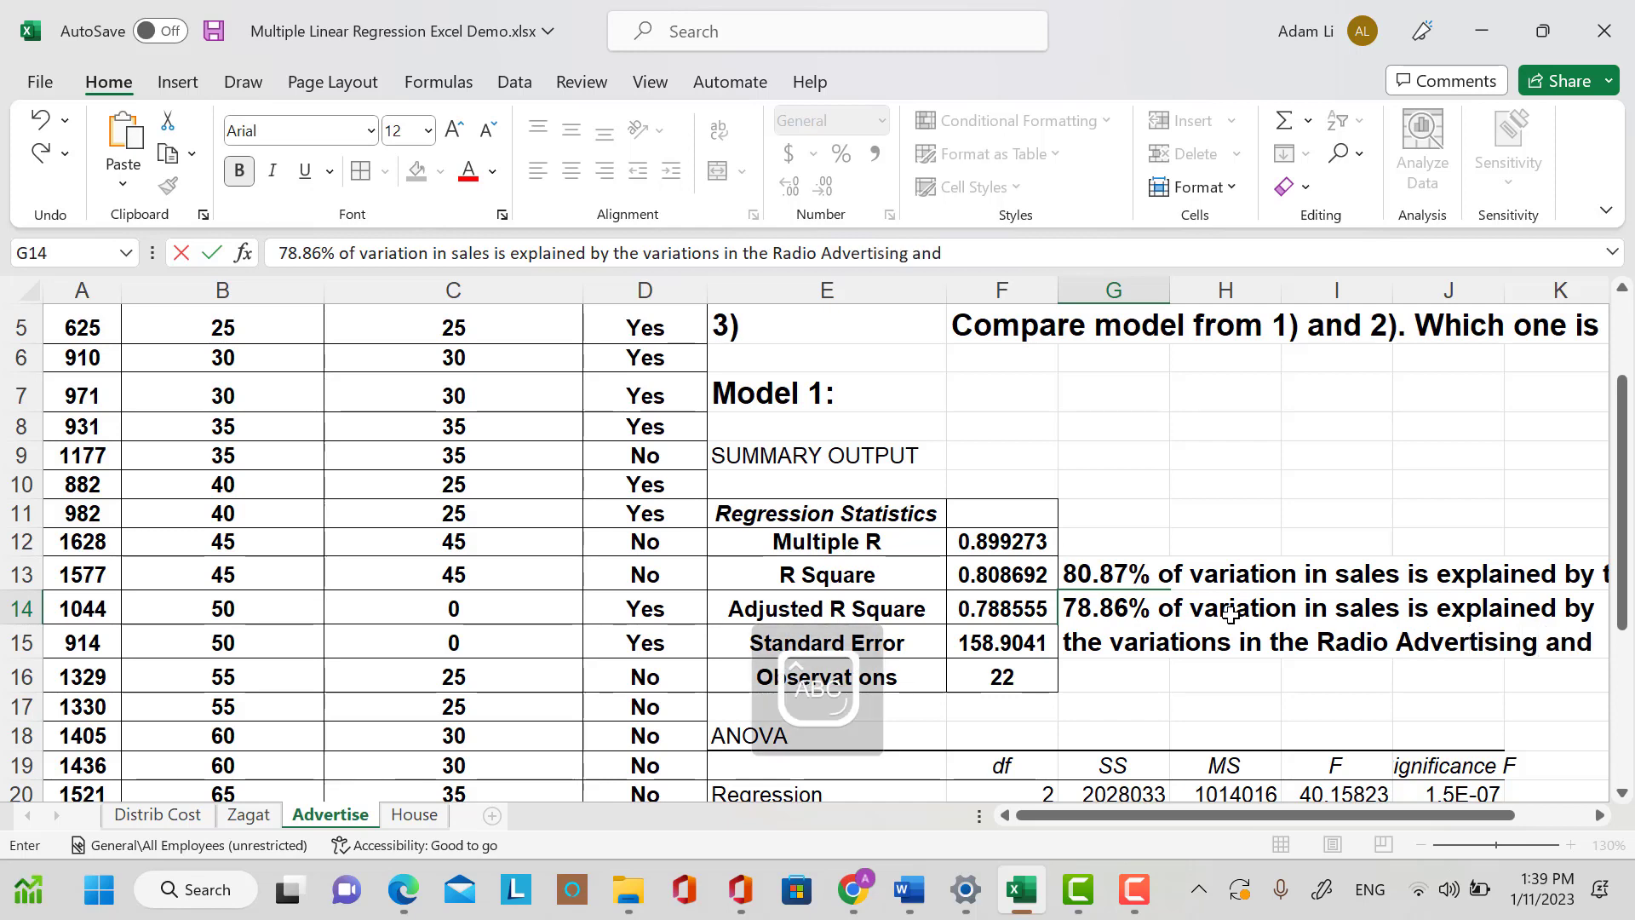
text(N)
key(Caps_Lock)
text(ewspp)
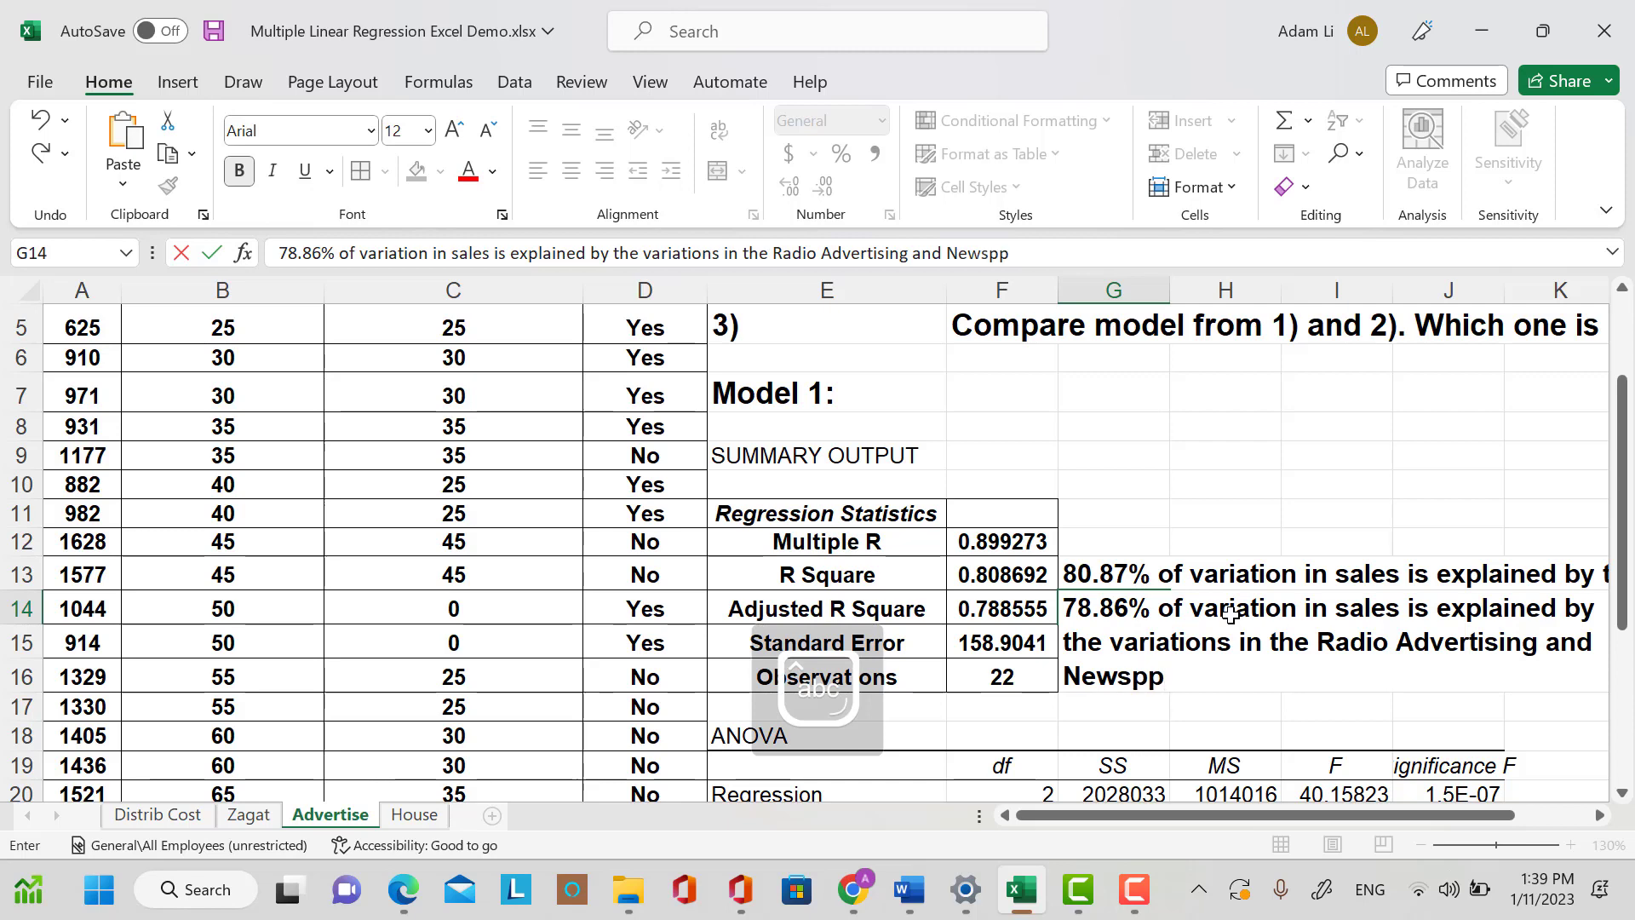
key(BackSpace)
text(aper)
key(Caps_Lock)
text(A)
key(Caps_Lock)
text(d)
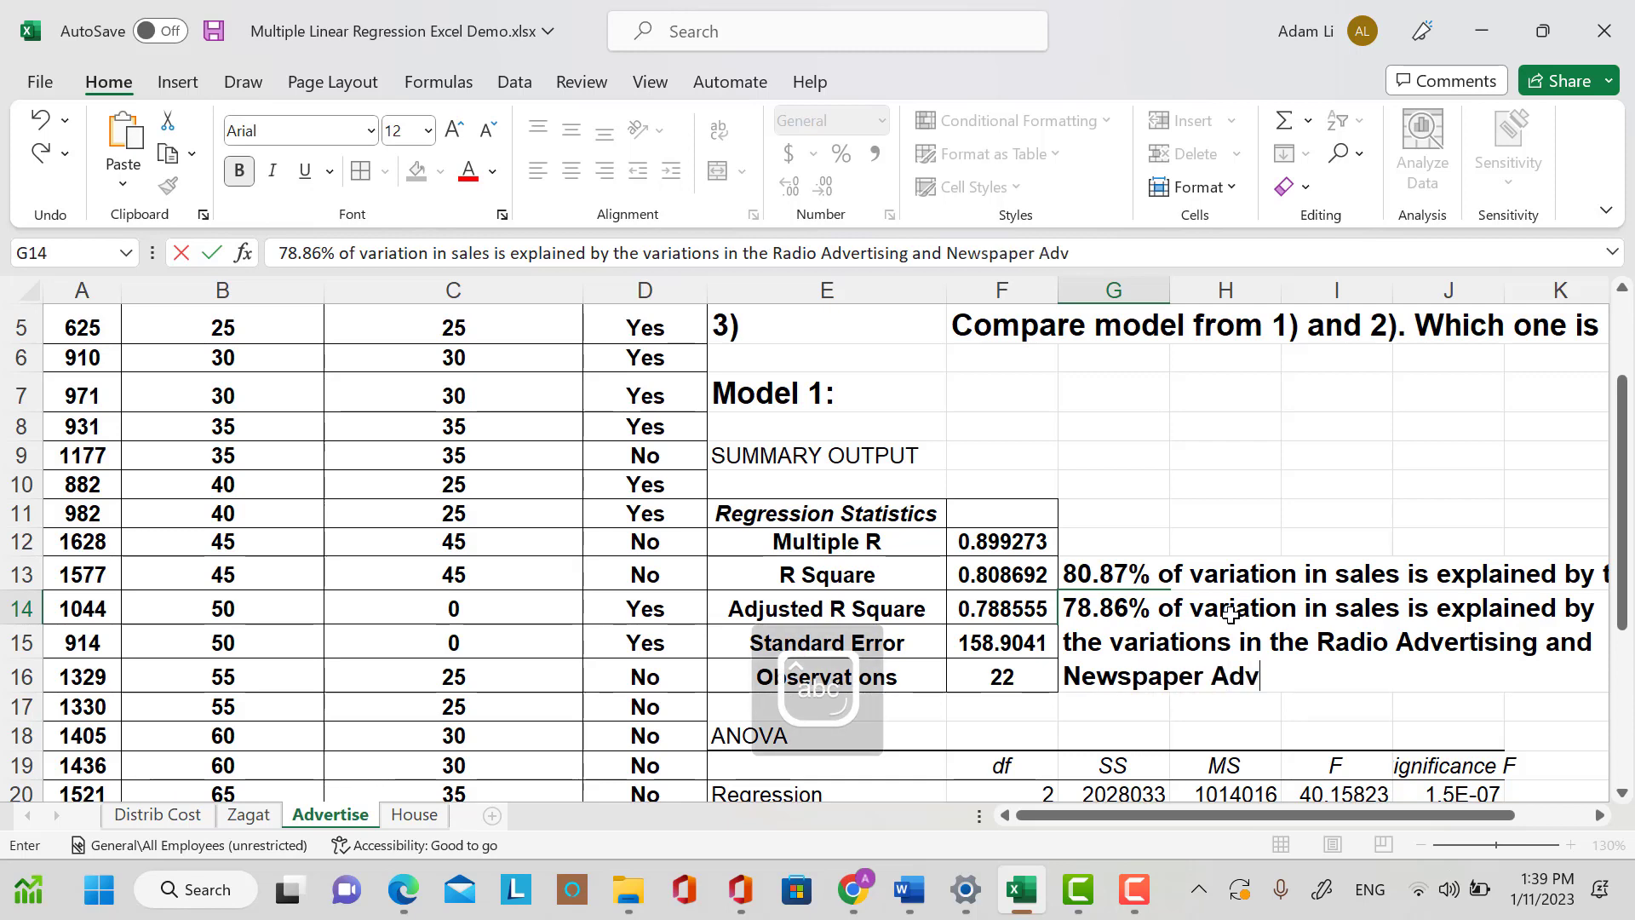
text(vertising)
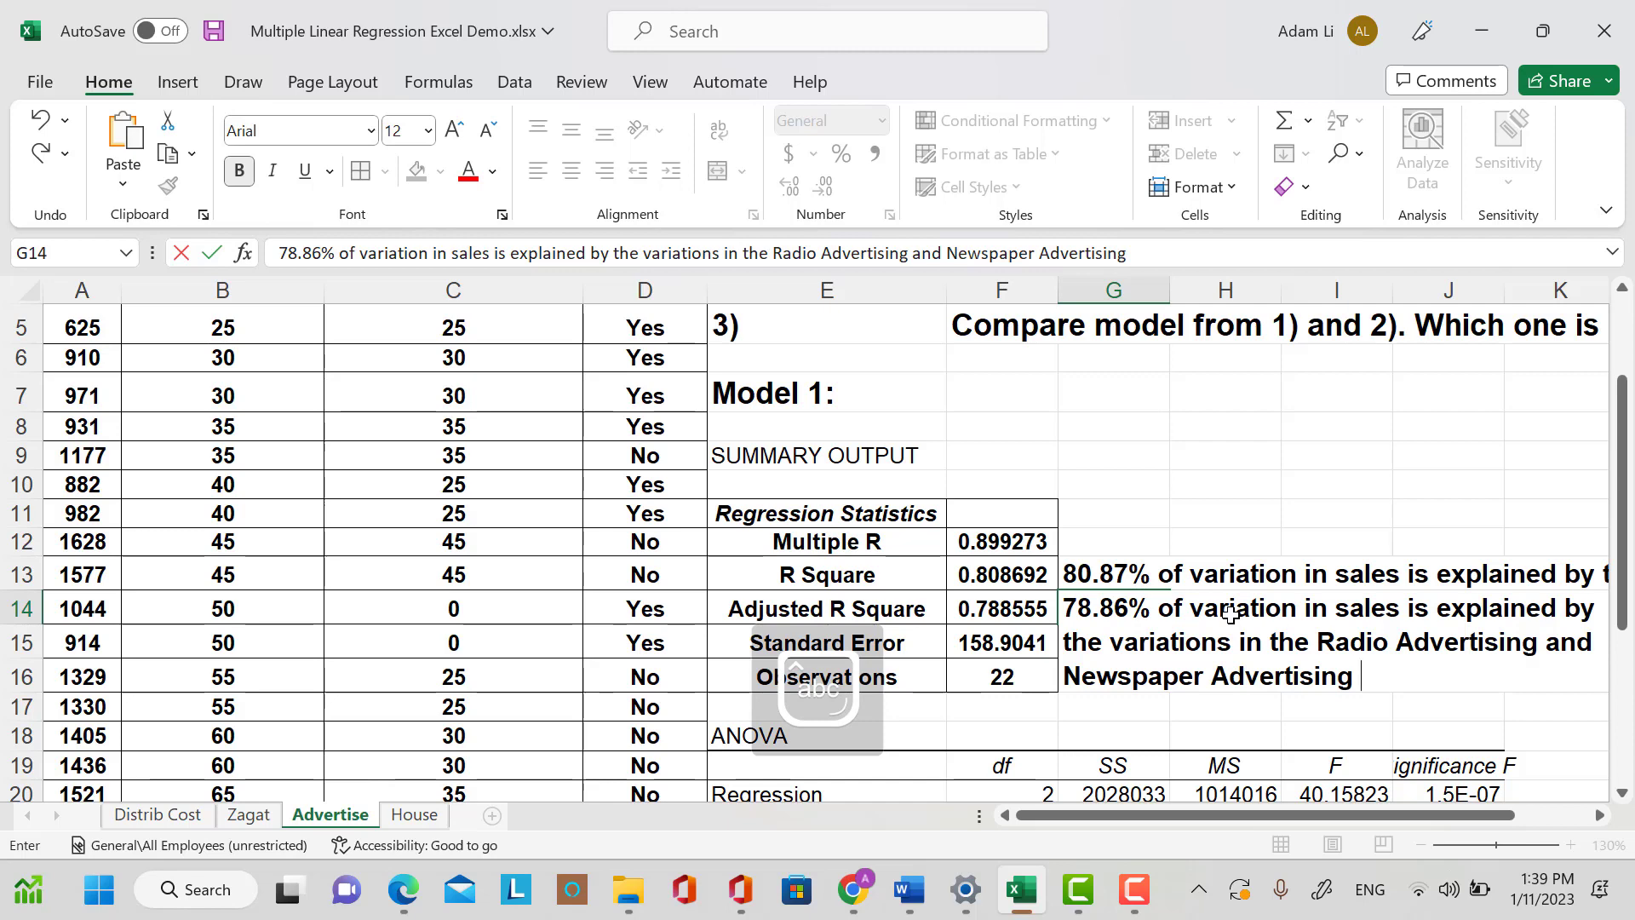
Continue the Adjusted R Square note in G14 with "spending, taking into the".
key(Caps_Lock)
text(spen)
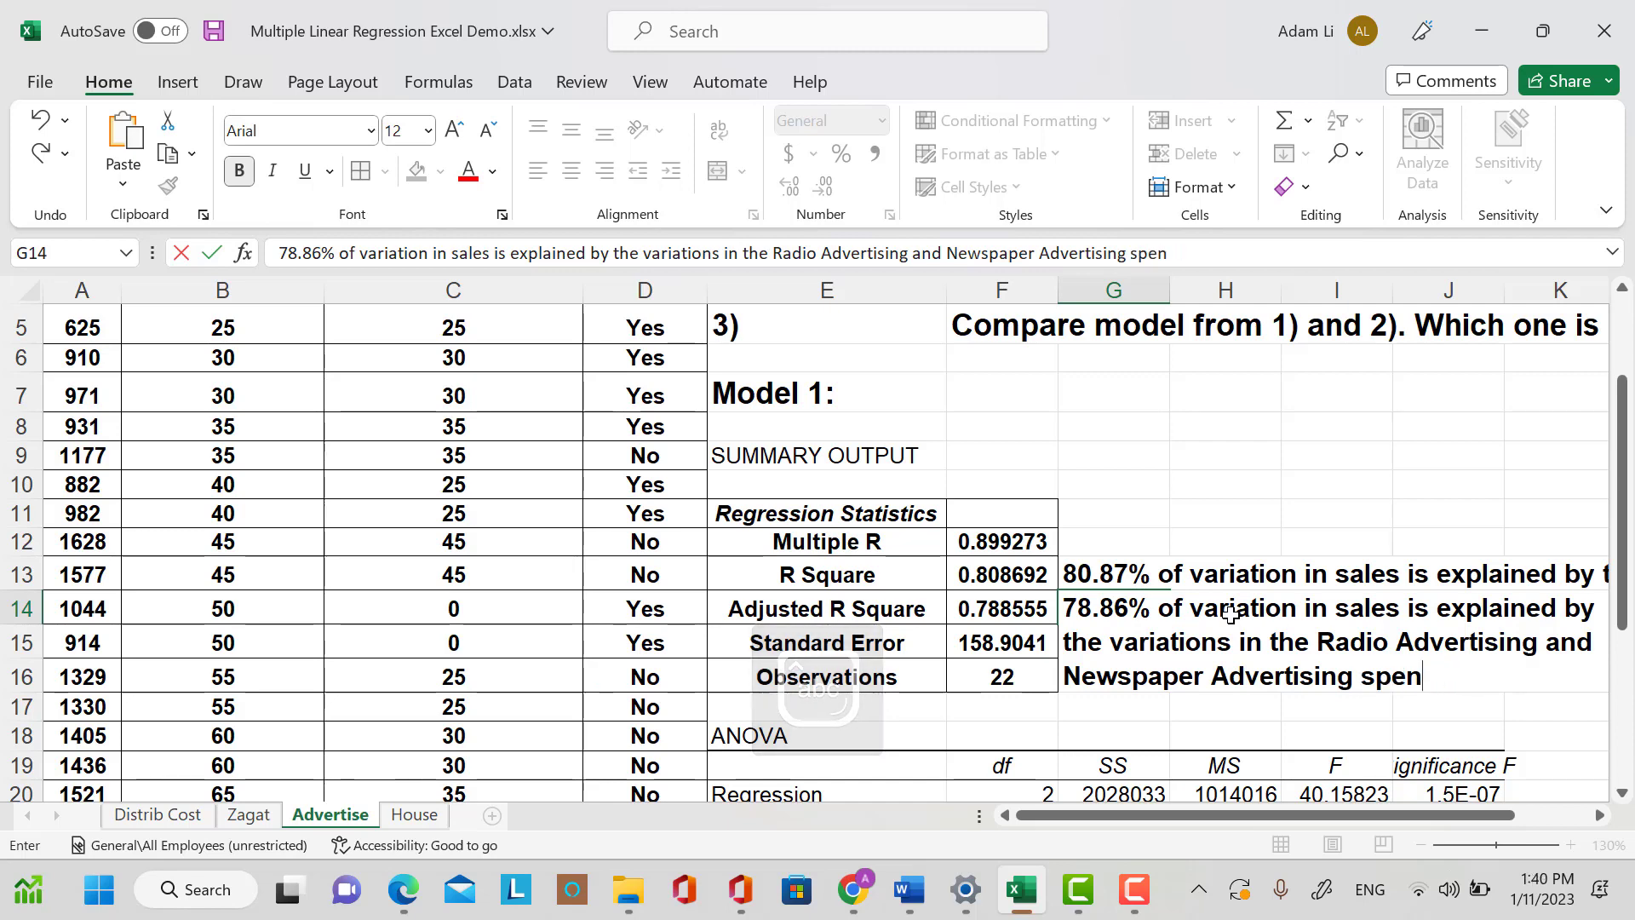
text(ding, taing)
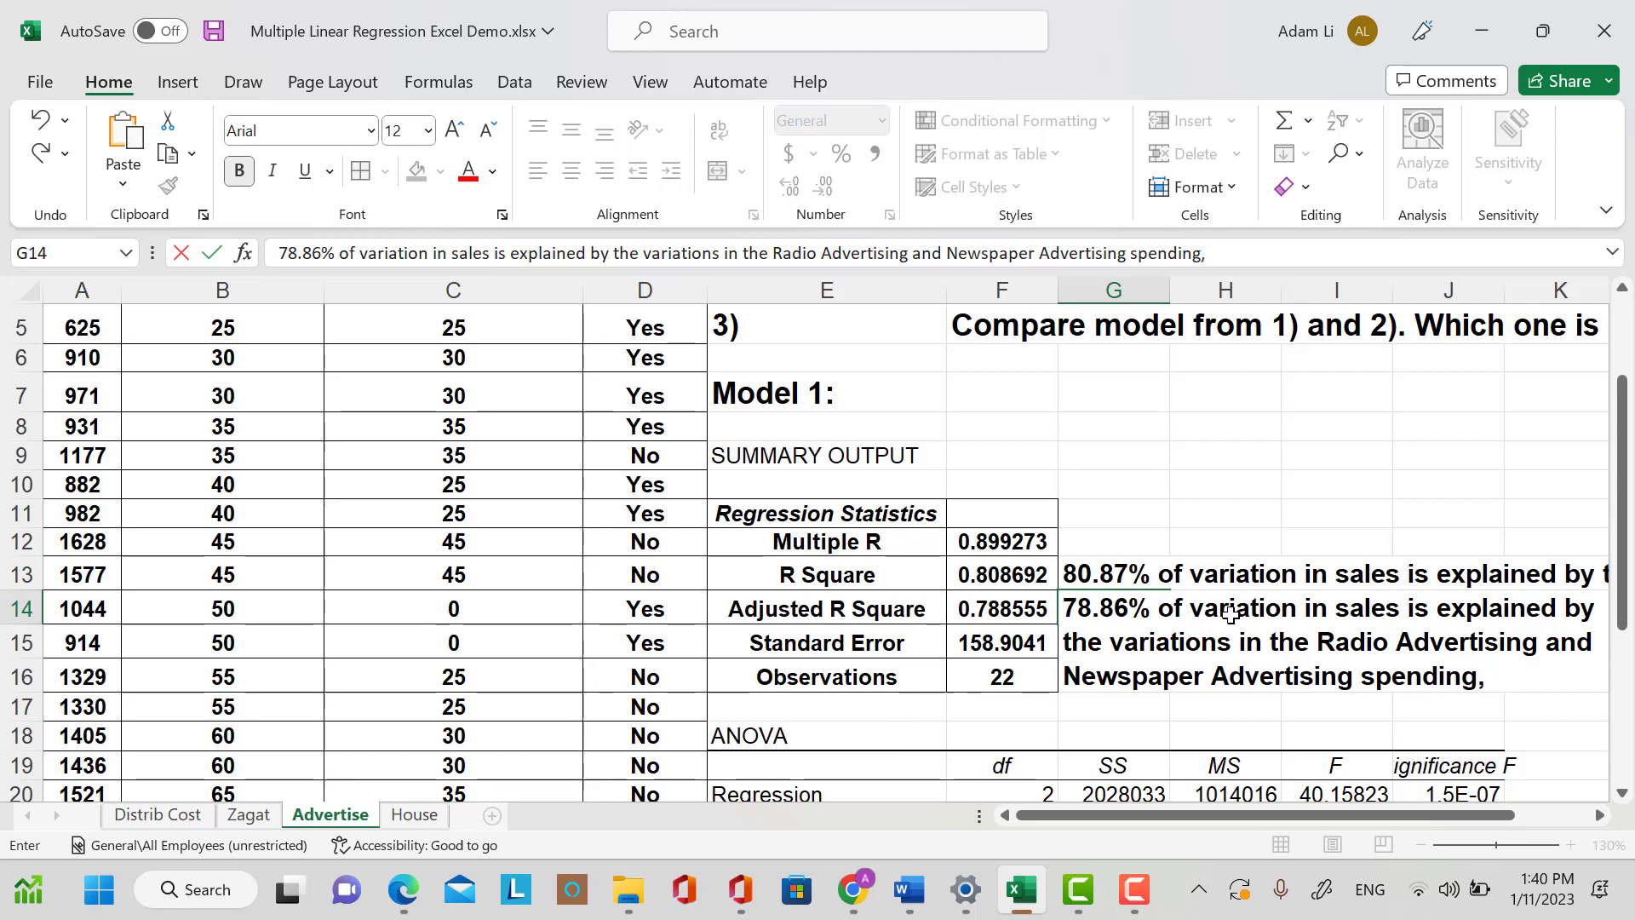
key(BackSpace)
key(BackSpace)
key(BackSpace)
text(king into the)
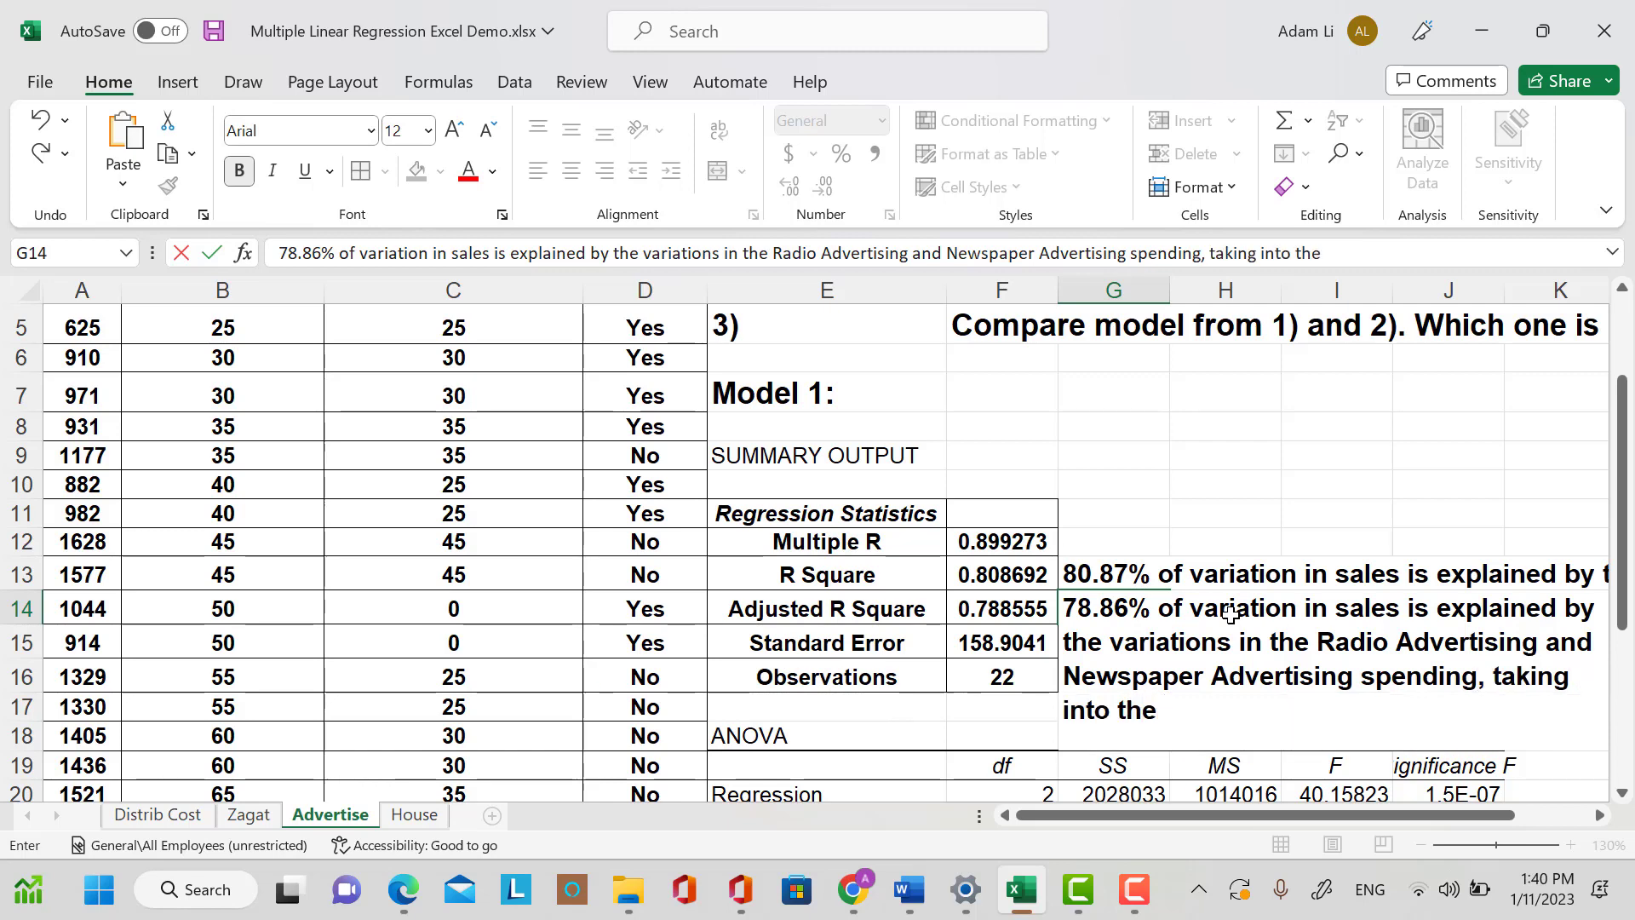
Add "consideration of the sample size" to the G14 note, followed by "and" on a new line within the cell.
text( conside)
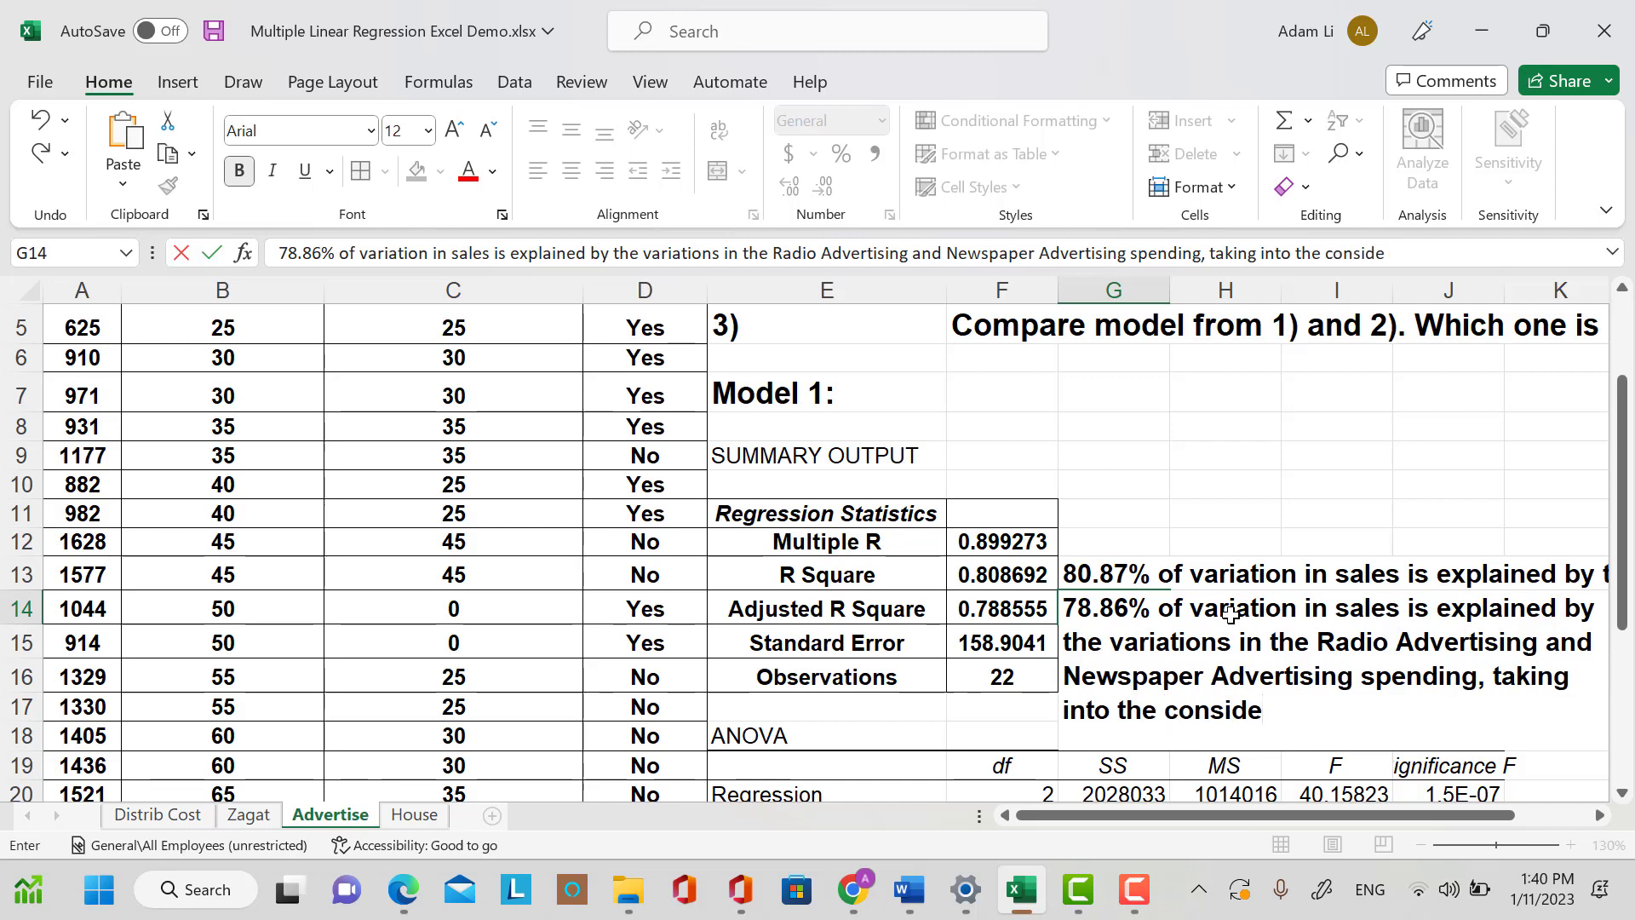
text(ration of the )
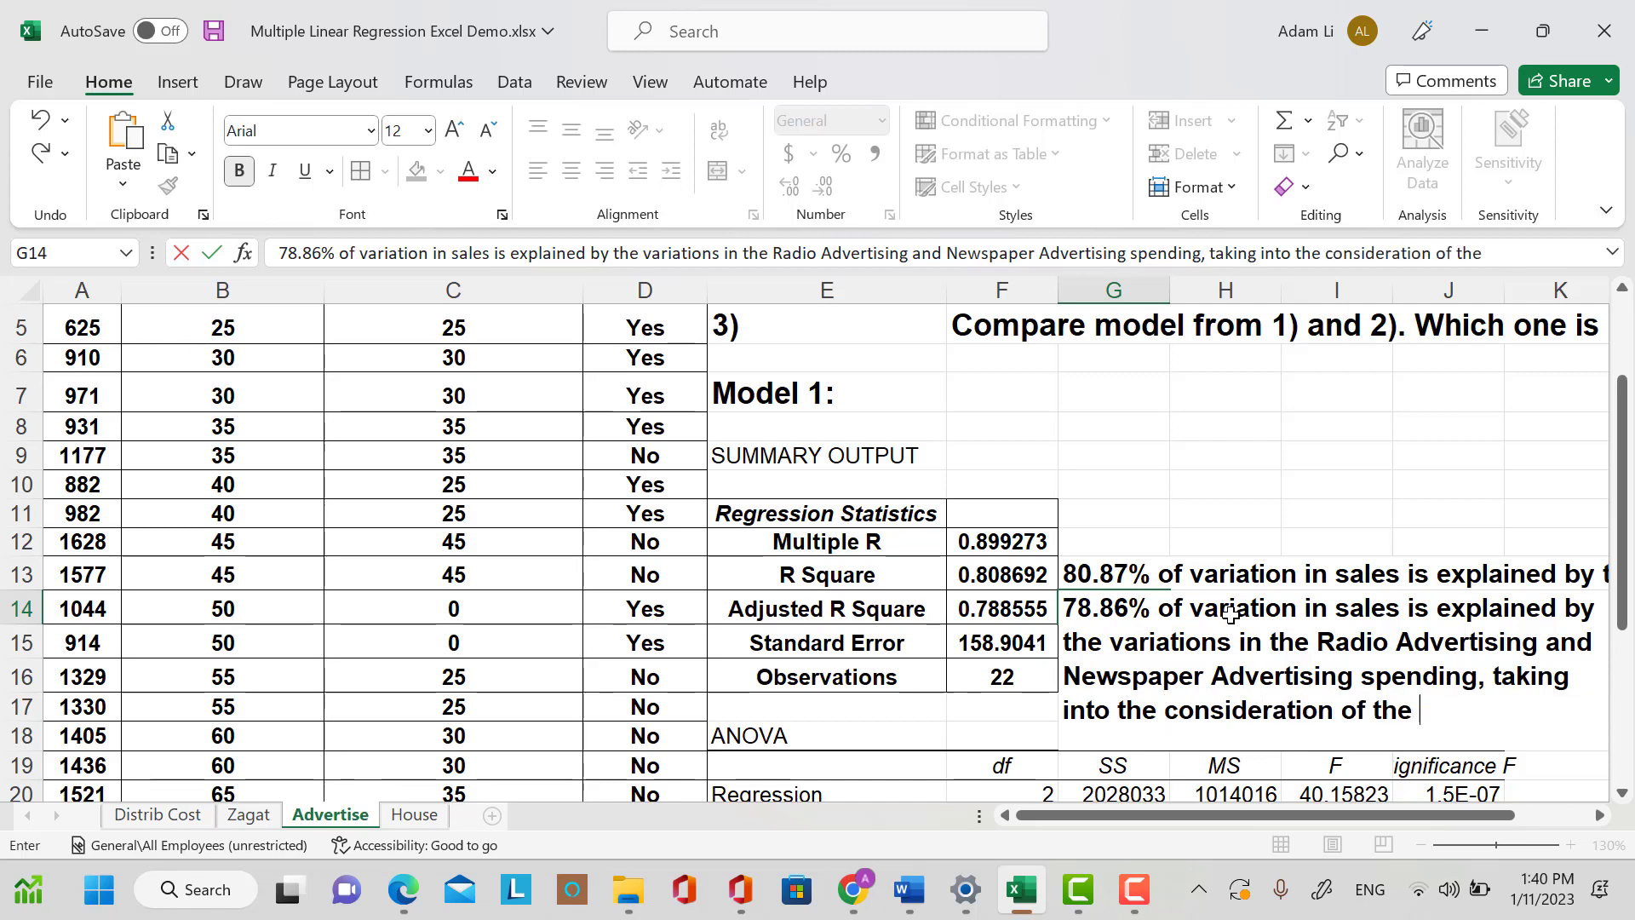
text(sample s)
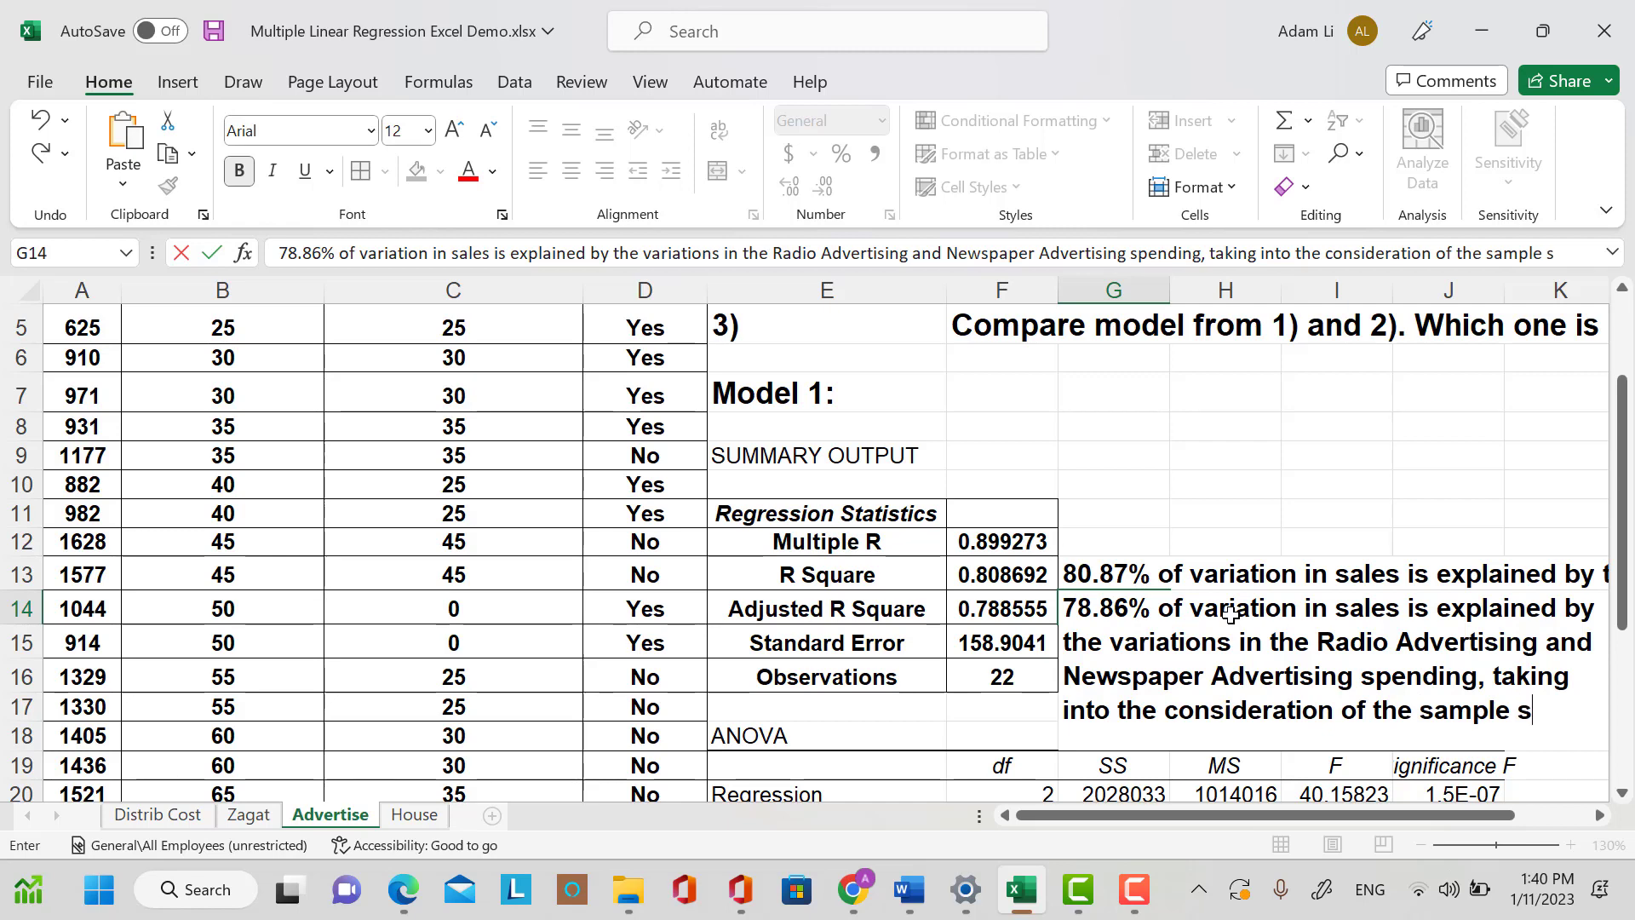
text(ize)
key(alt+Return)
text(and)
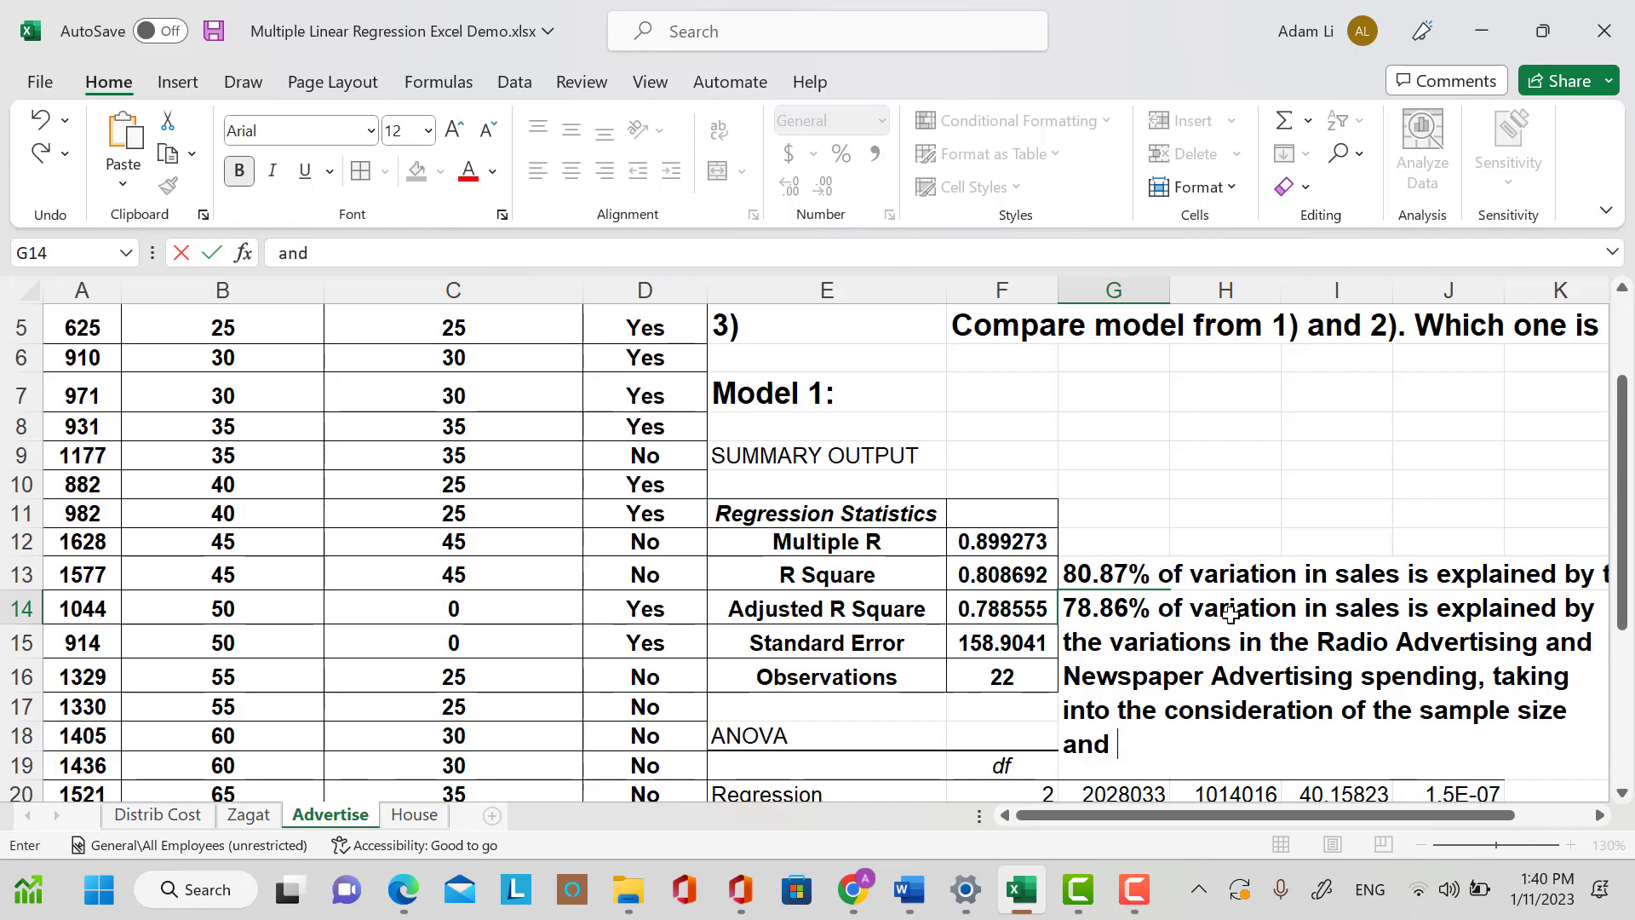
Finish the Adjusted R Square note in G14 with "# of independent variables used.".
text( # of inden)
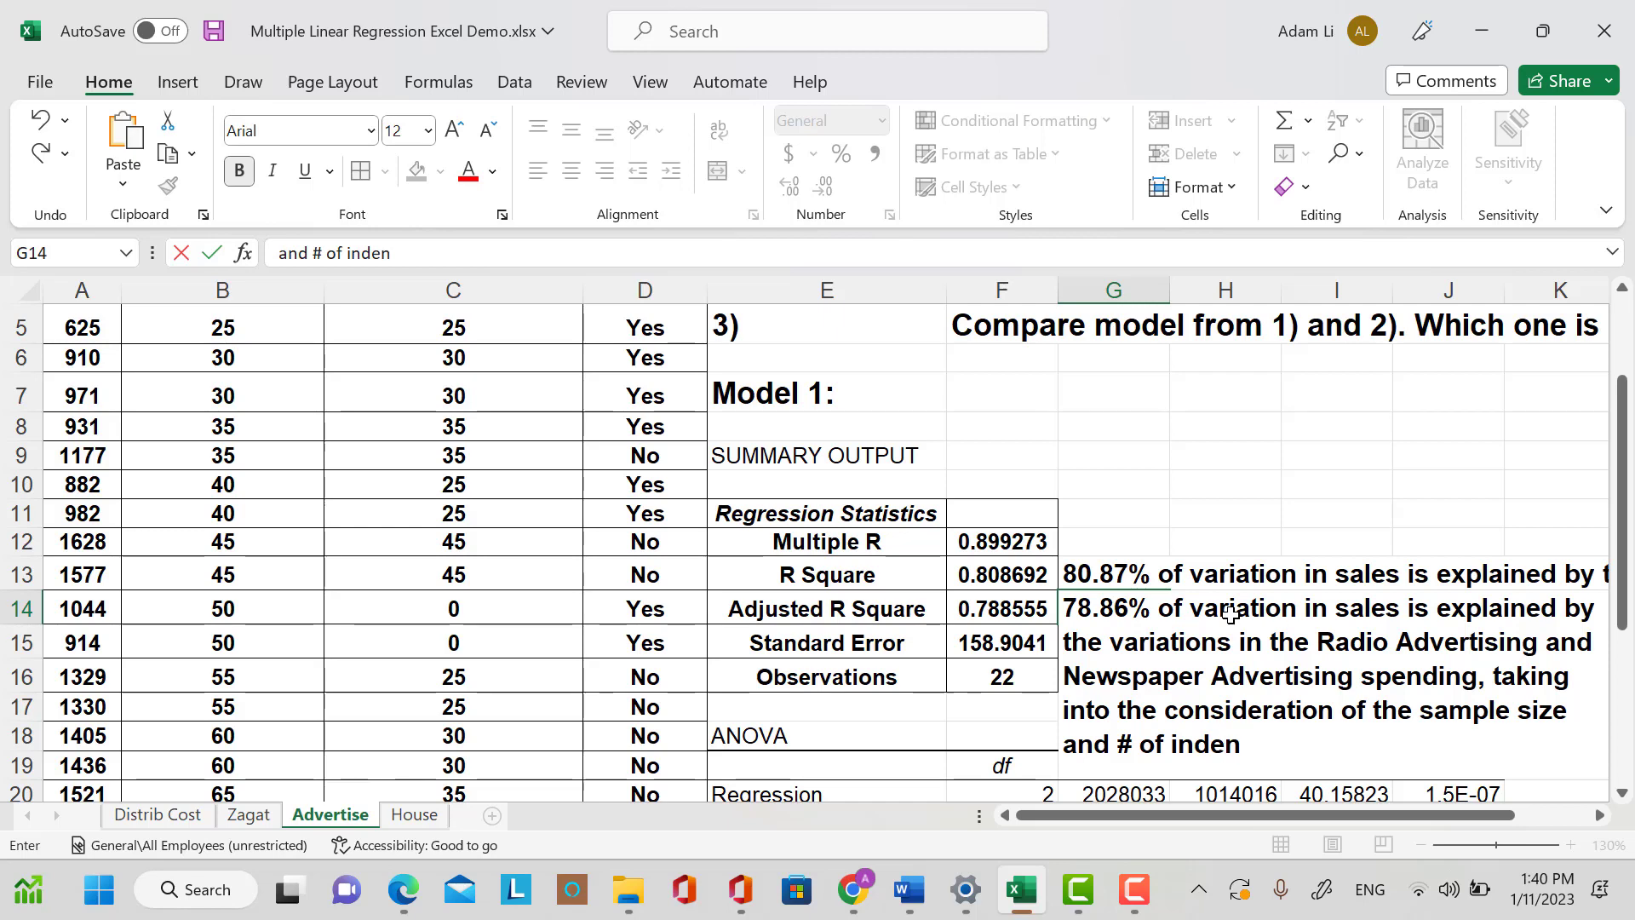
key(BackSpace)
text(pendent)
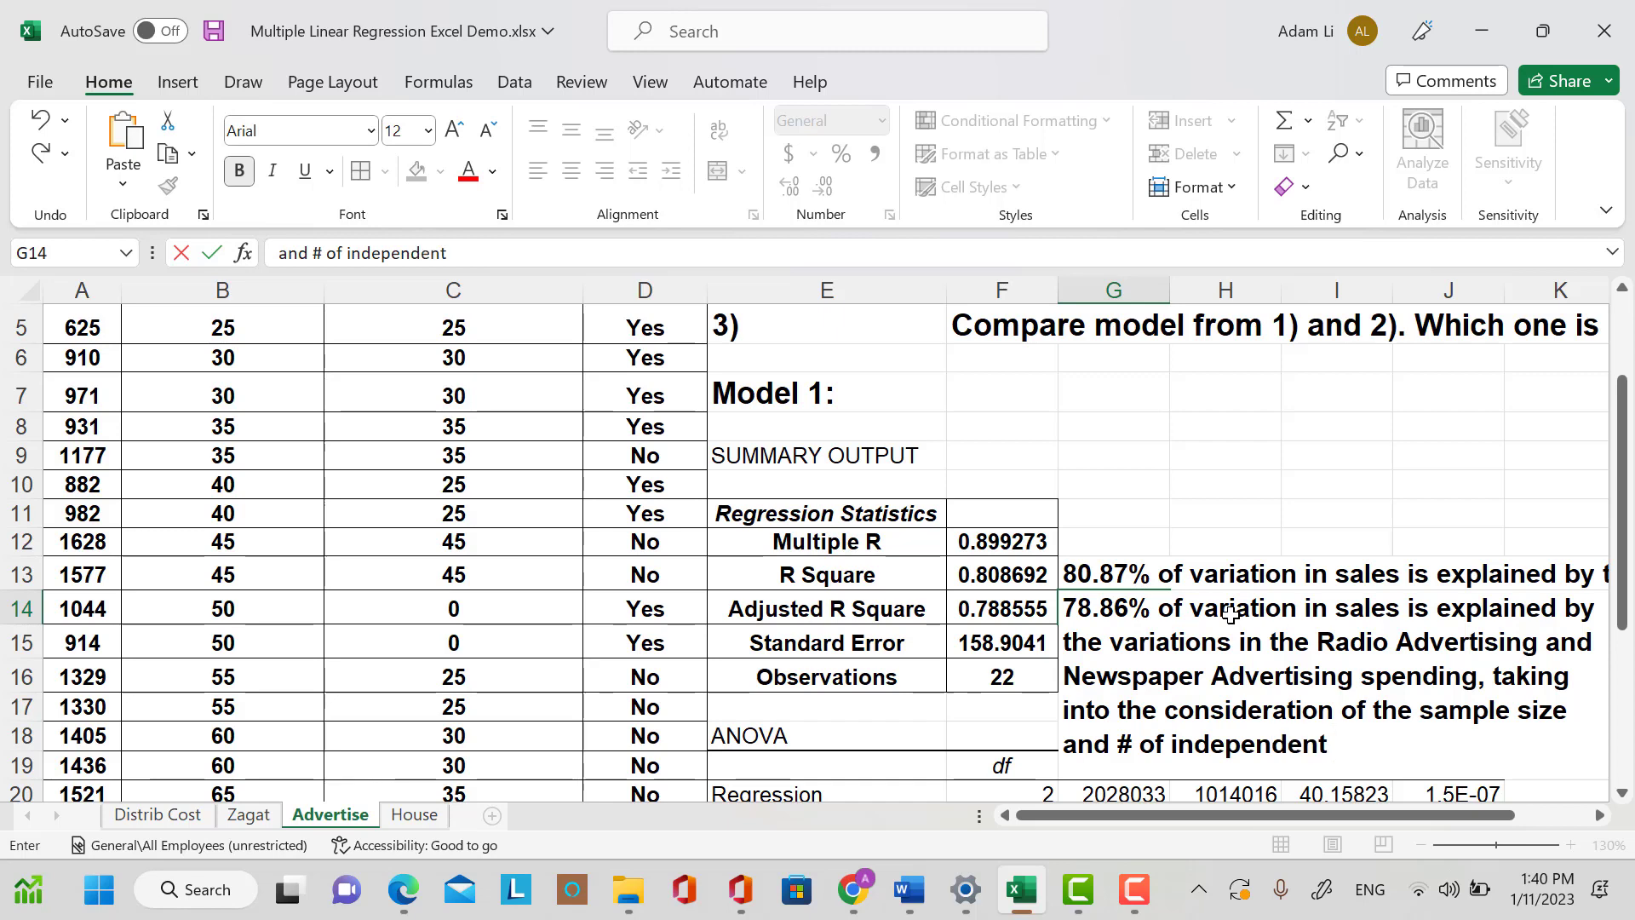
text( variables used.)
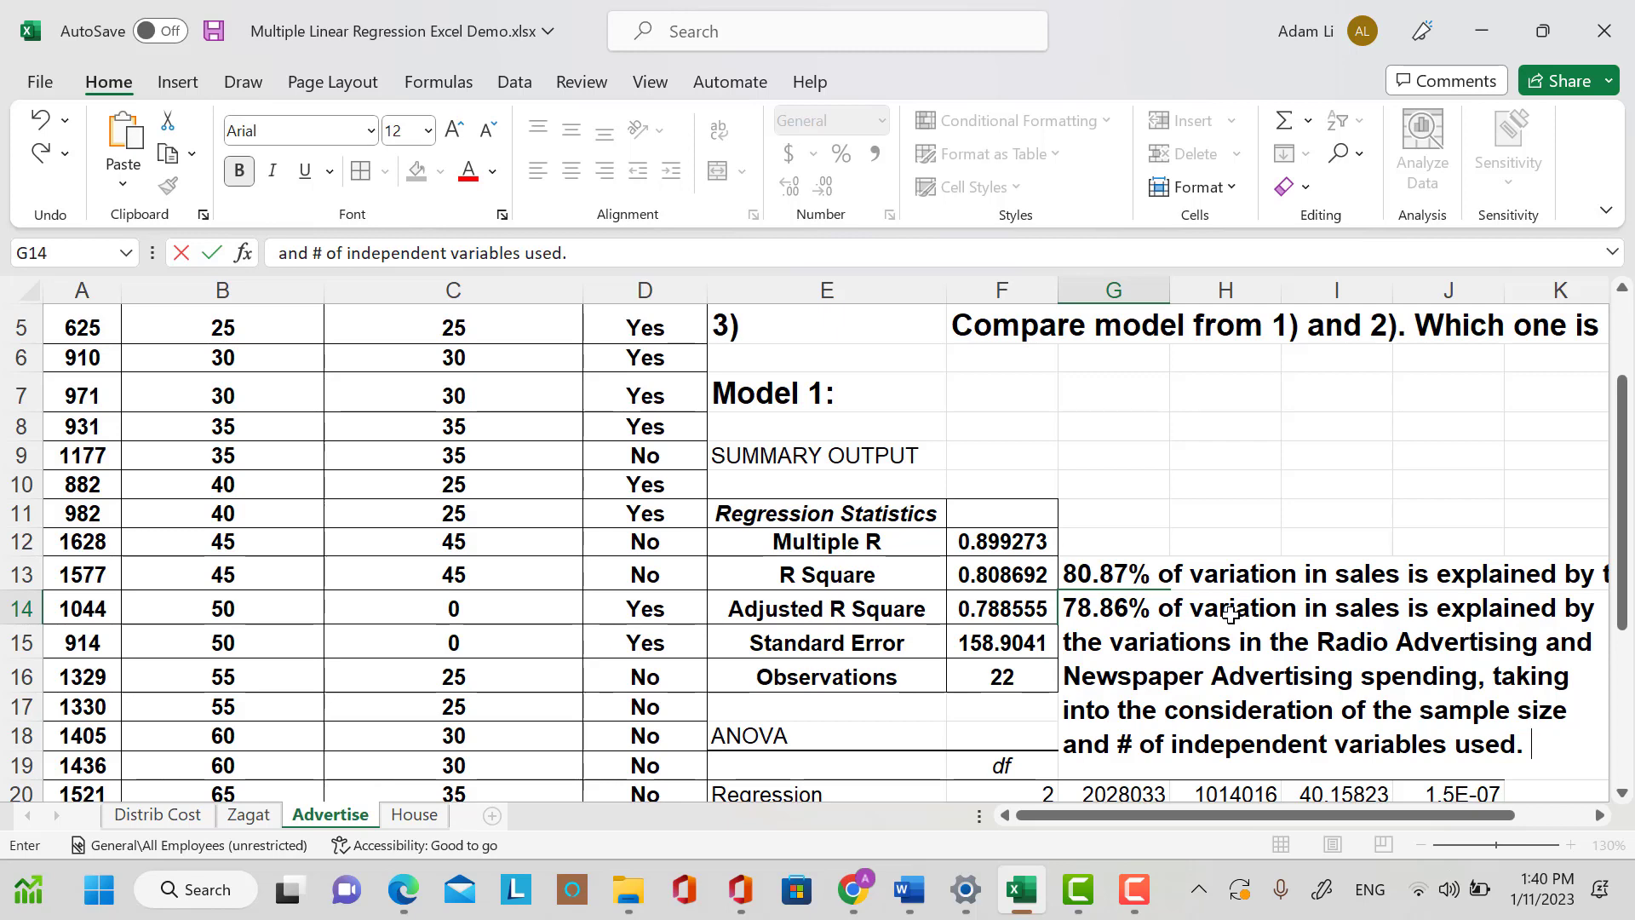
key(Return)
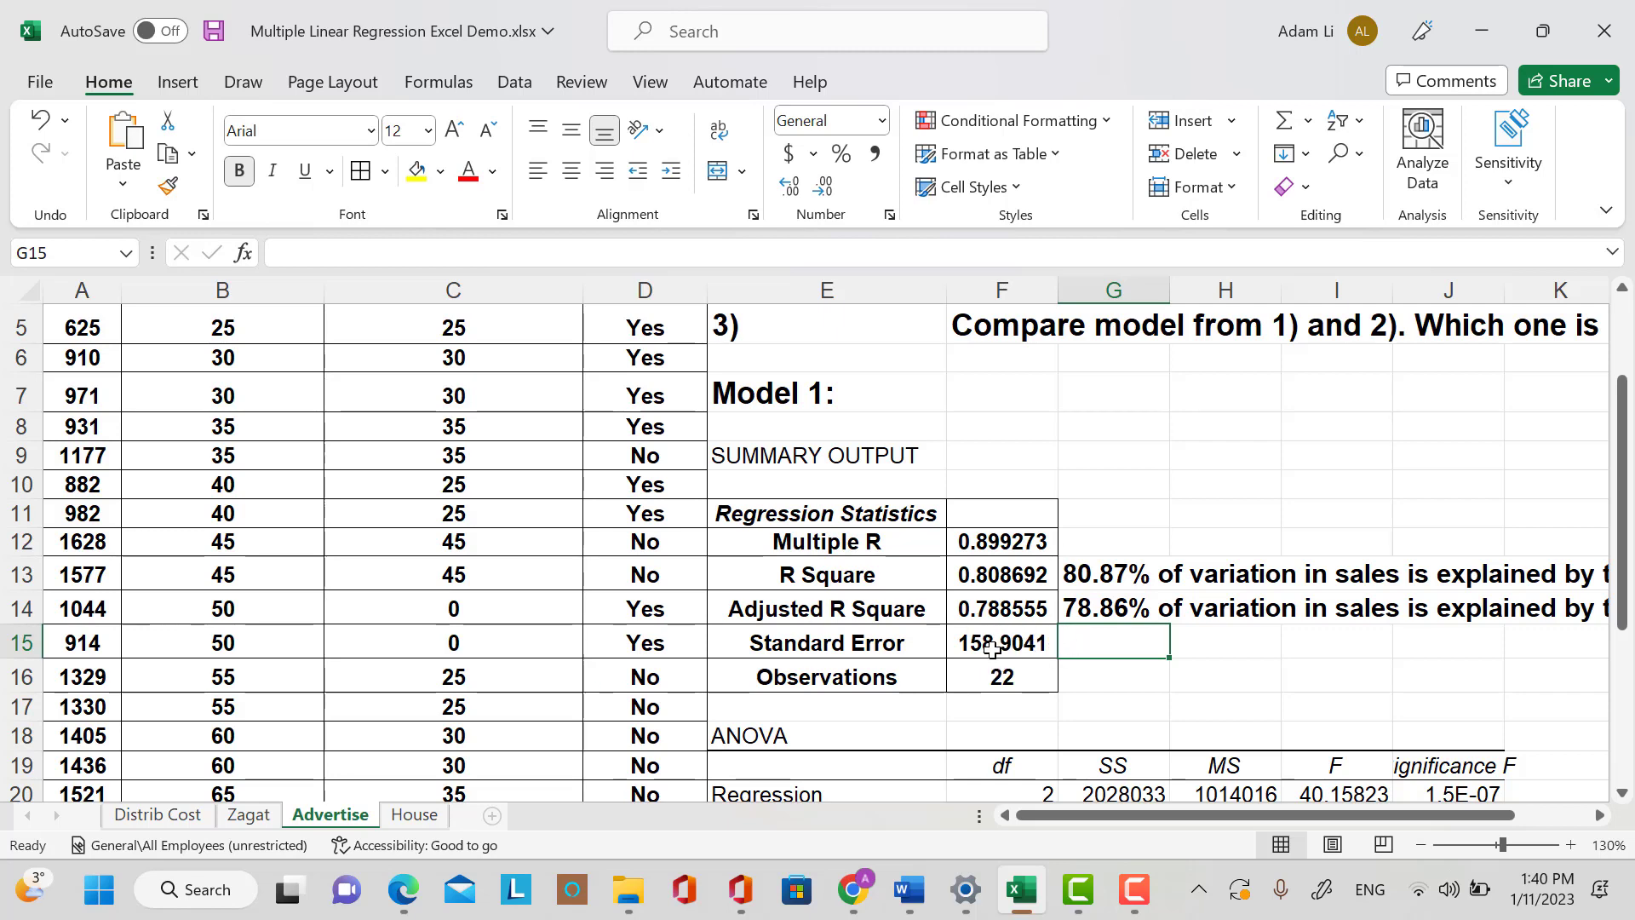
Enter the note "n=22" in G16 beside Observations.
click(1103, 681)
text(n)
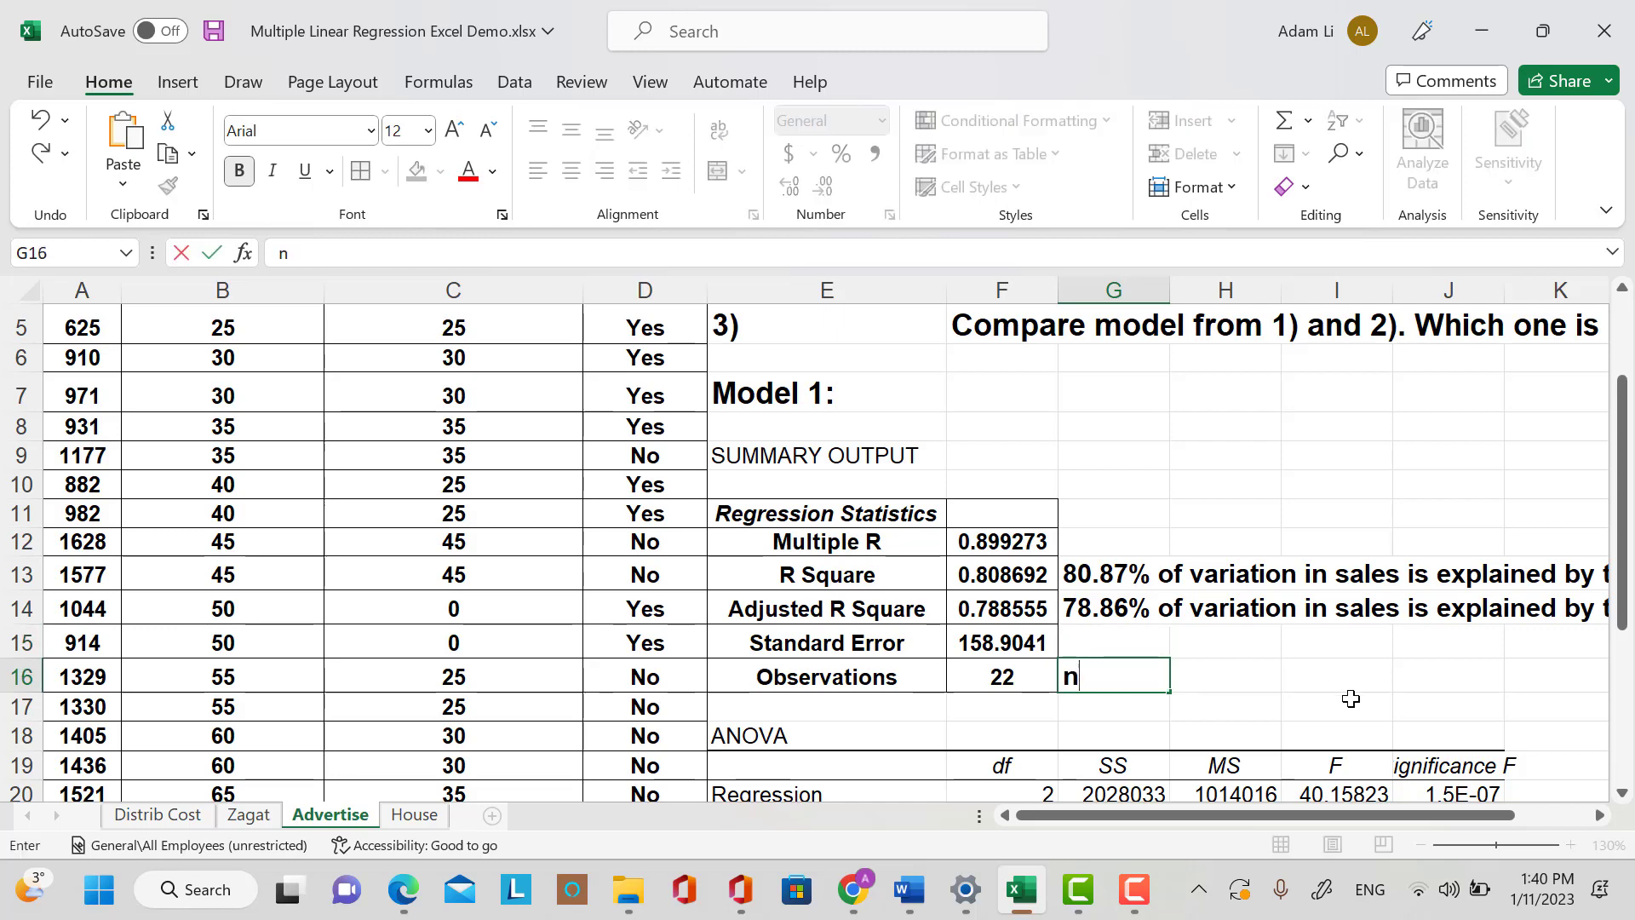
text(=22)
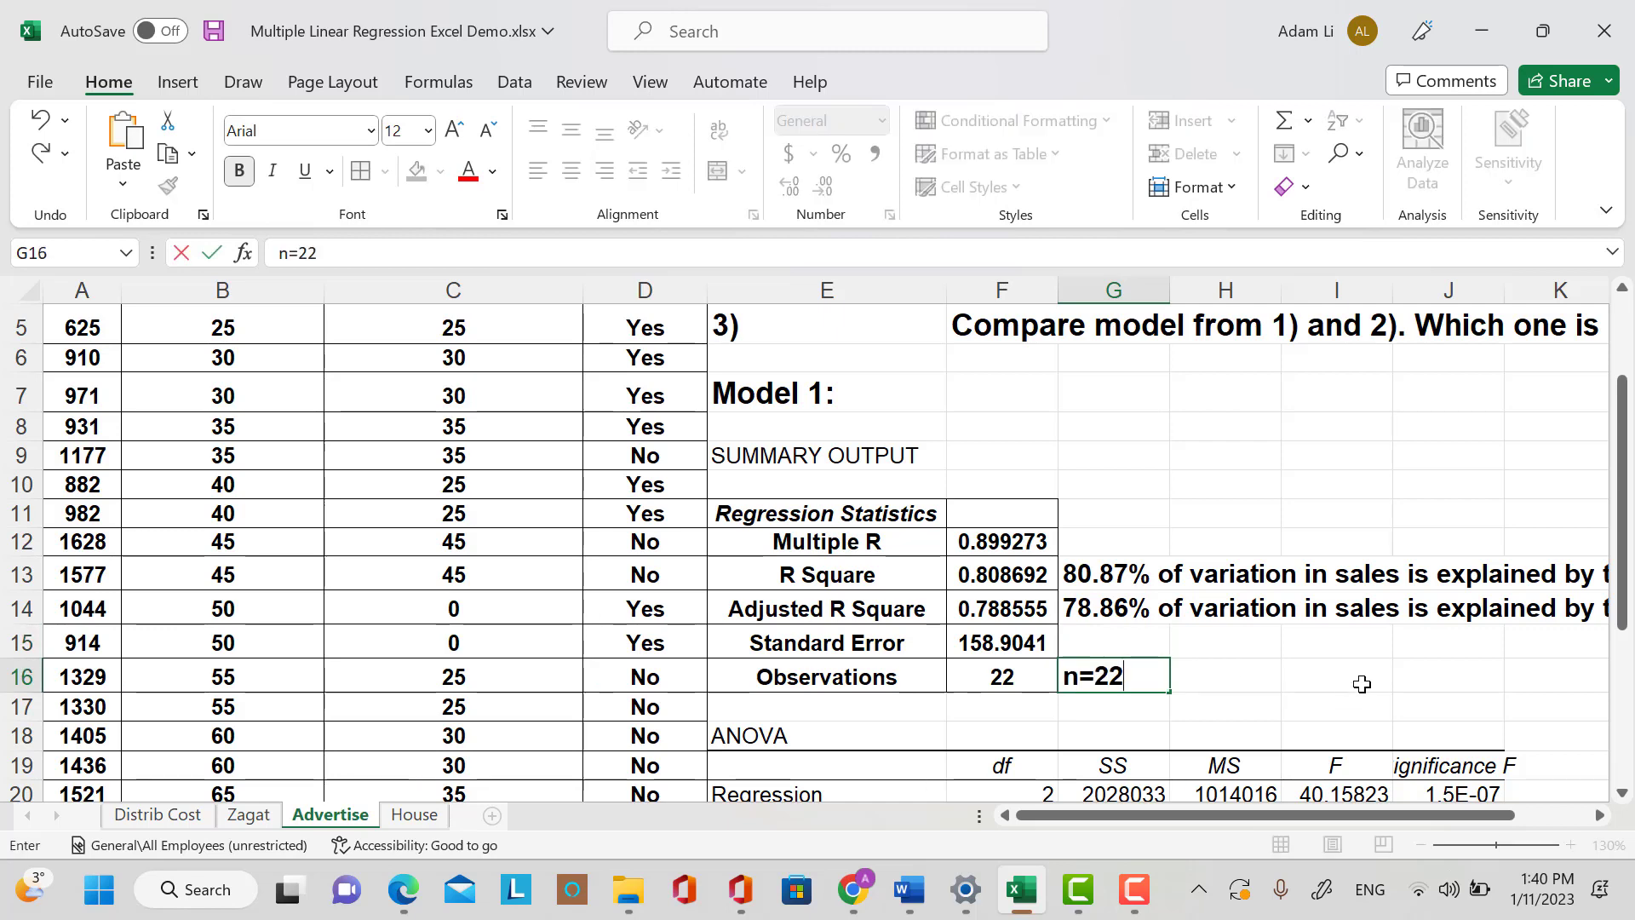
Format the ANOVA block E18:J22 as bold, font size 12 and centered.
scroll(1383, 739, down, 2)
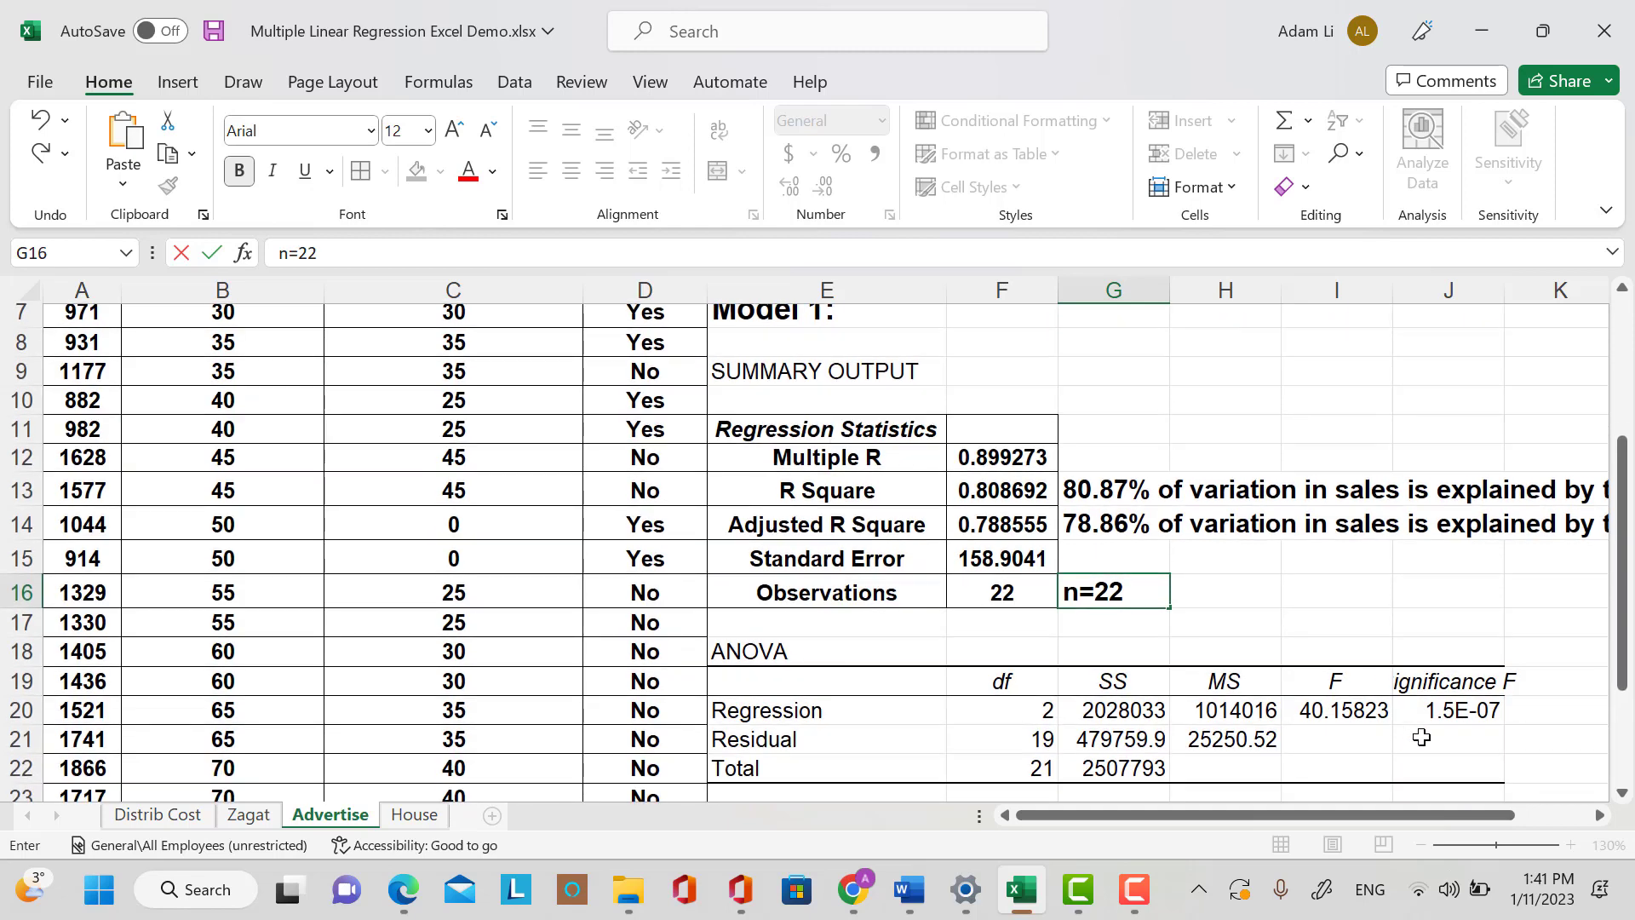
drag(743, 568, 1460, 685)
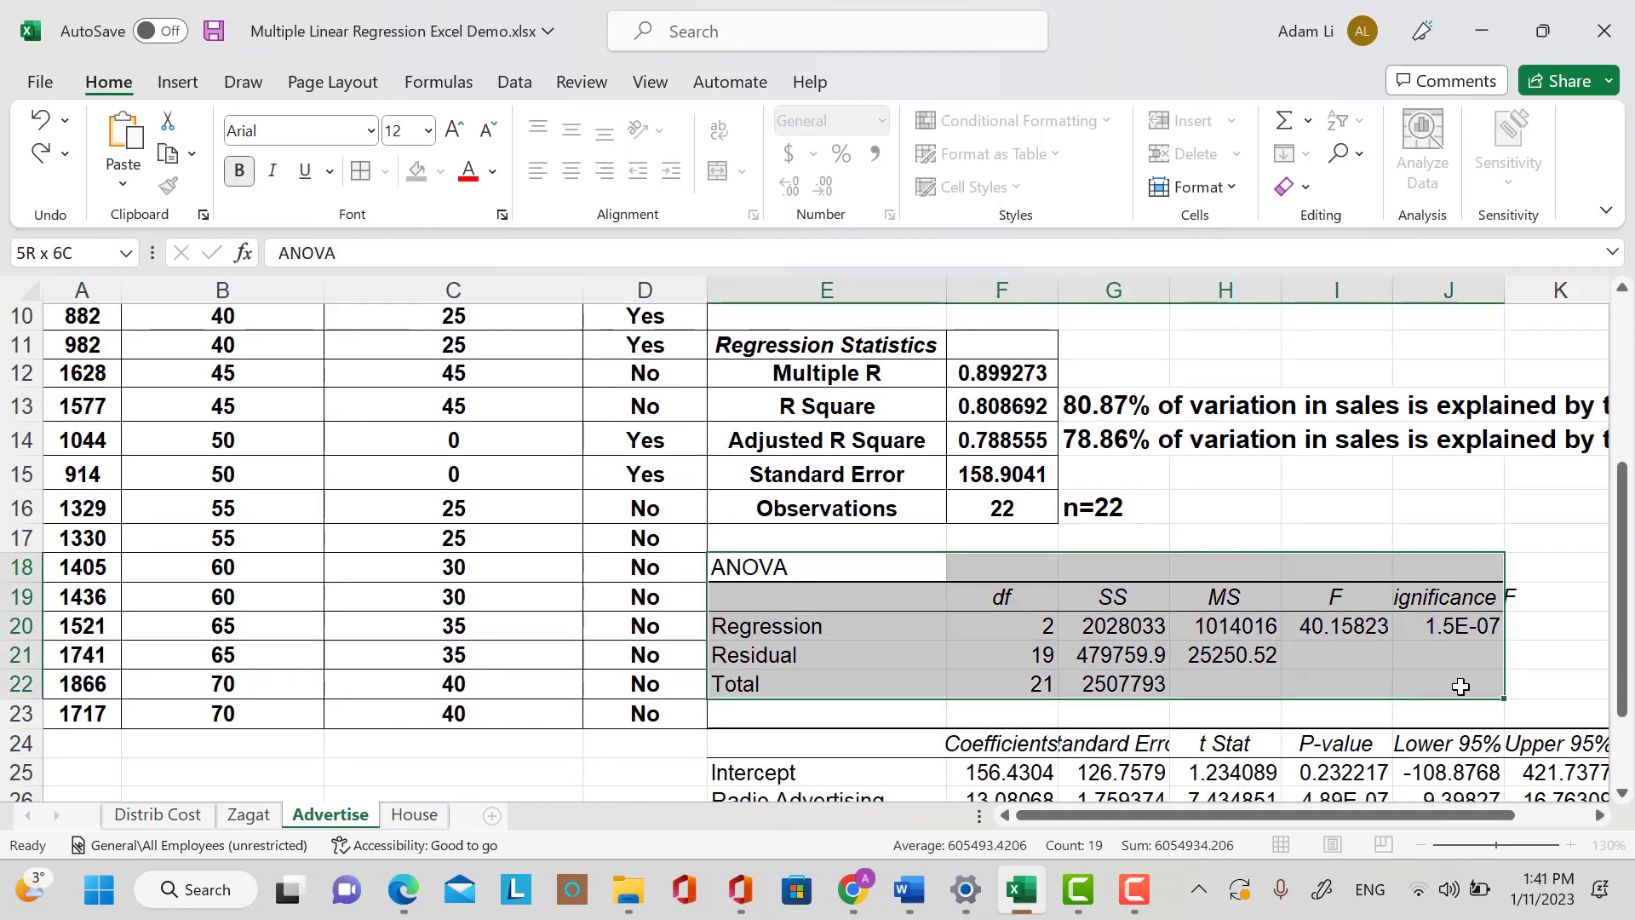
click(239, 170)
click(427, 130)
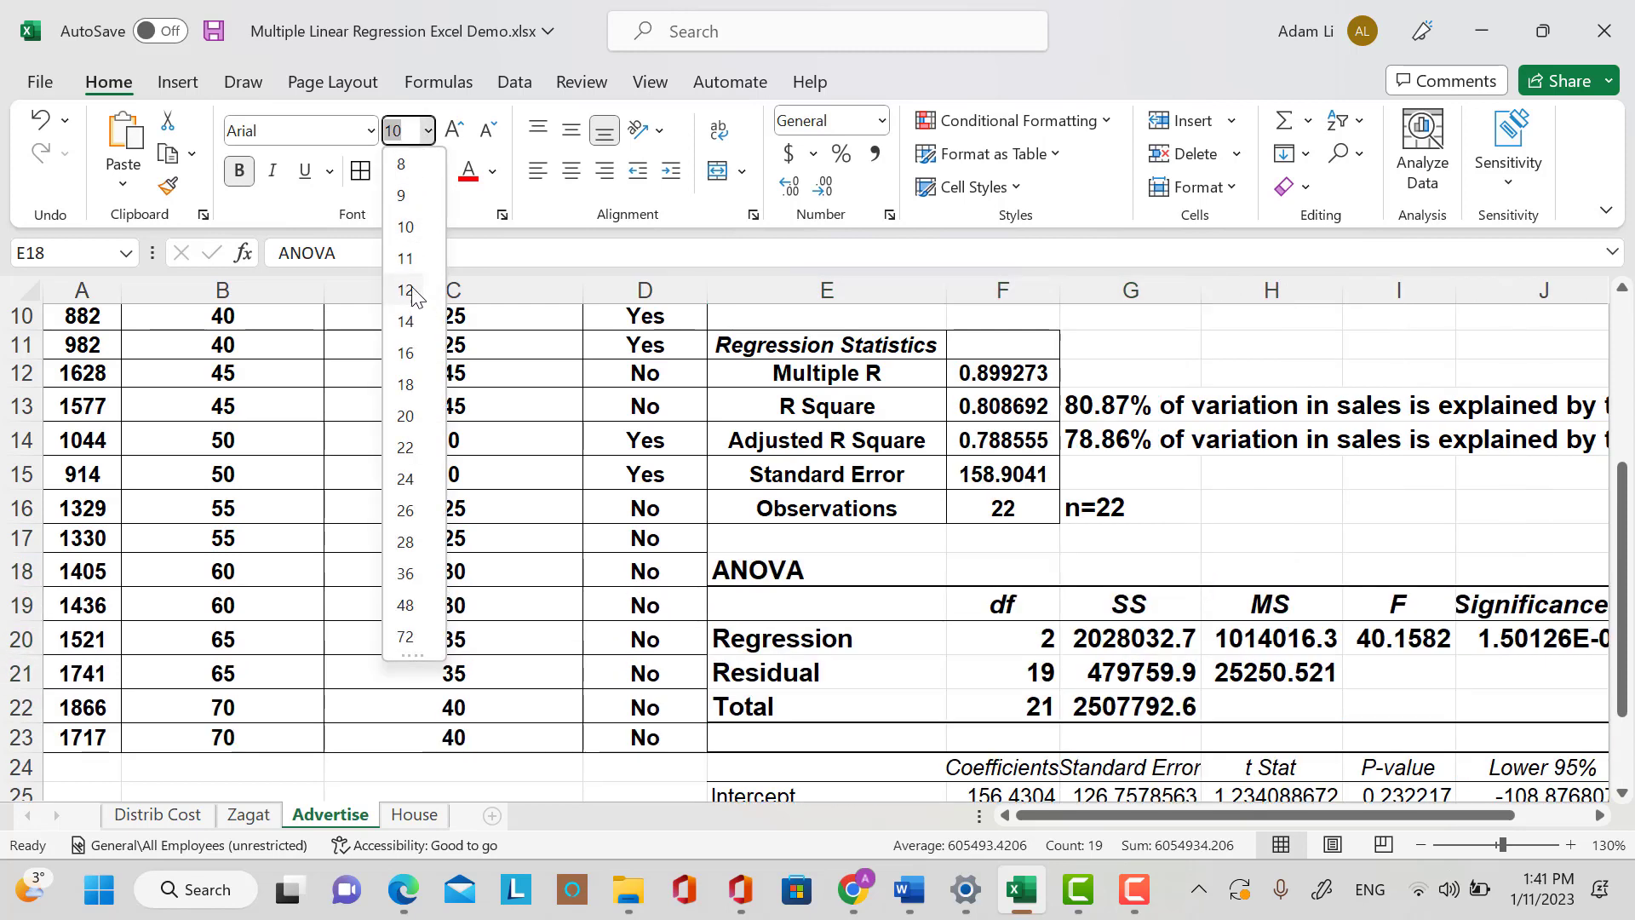
click(406, 289)
click(571, 170)
click(885, 631)
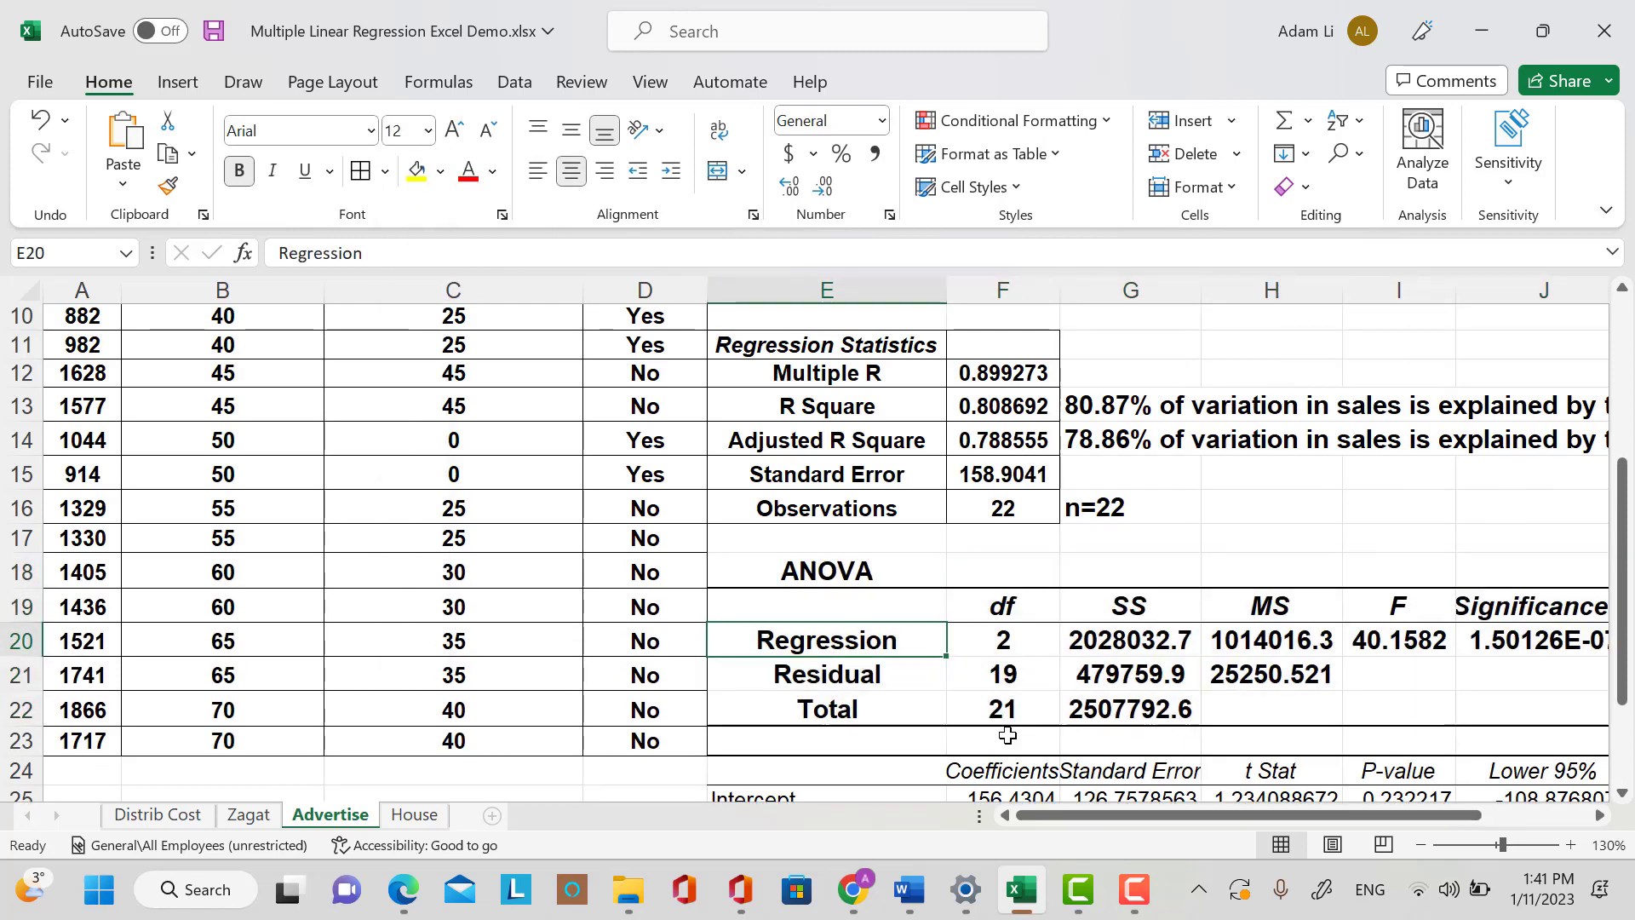
Add all borders to the ANOVA table E19:J22 and keep its text bold.
drag(1180, 815, 1361, 817)
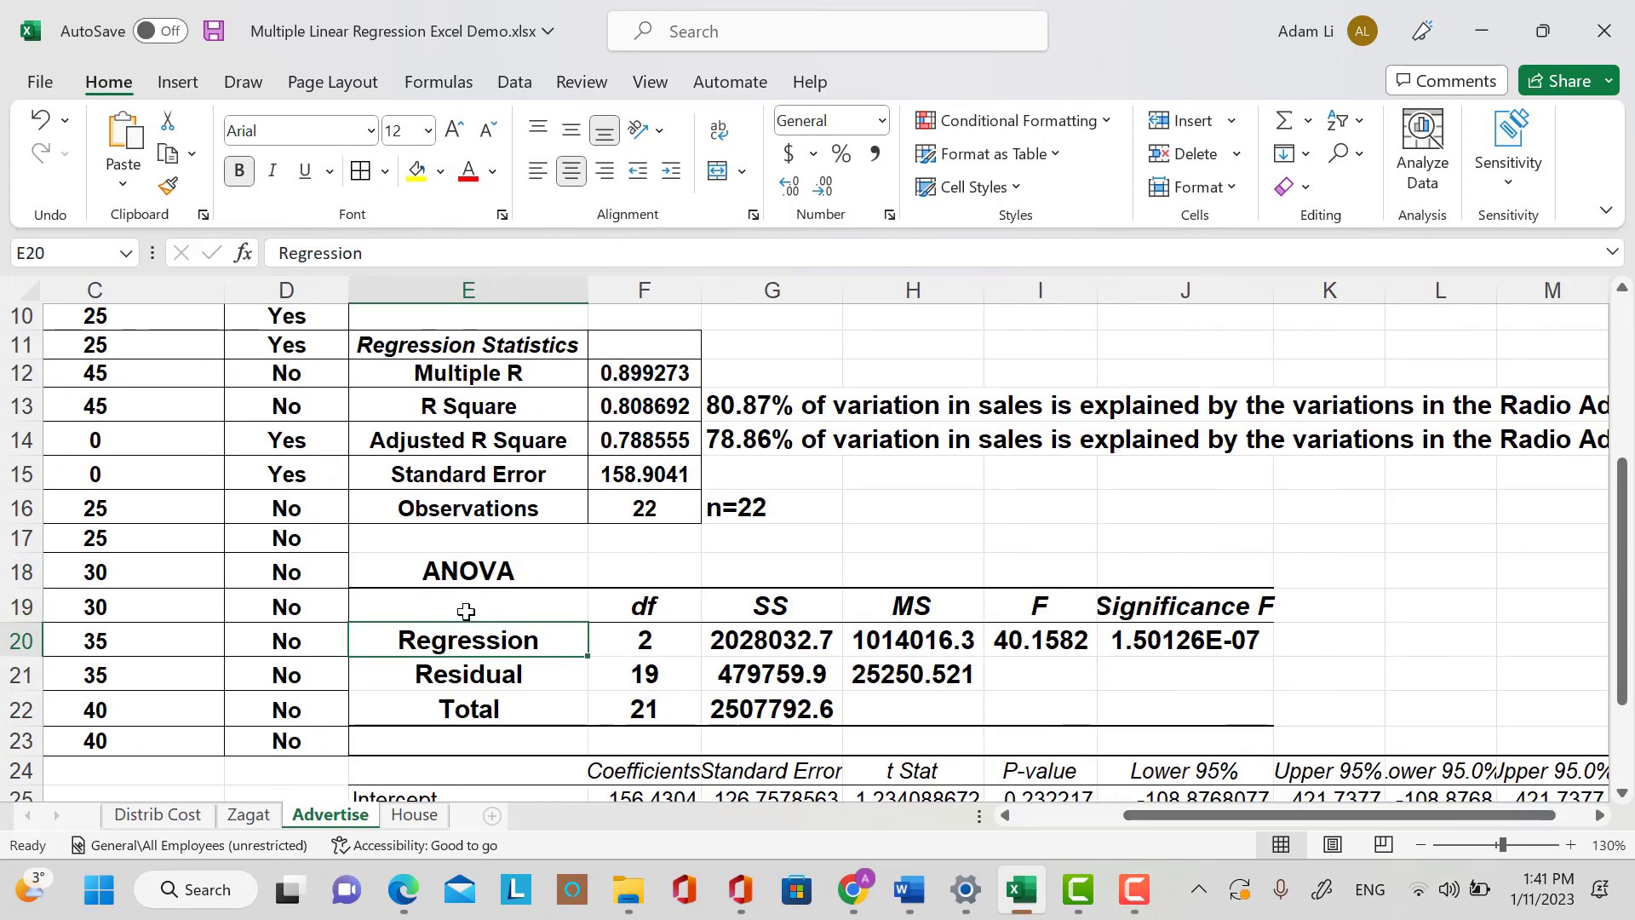
drag(451, 608, 1184, 700)
click(240, 173)
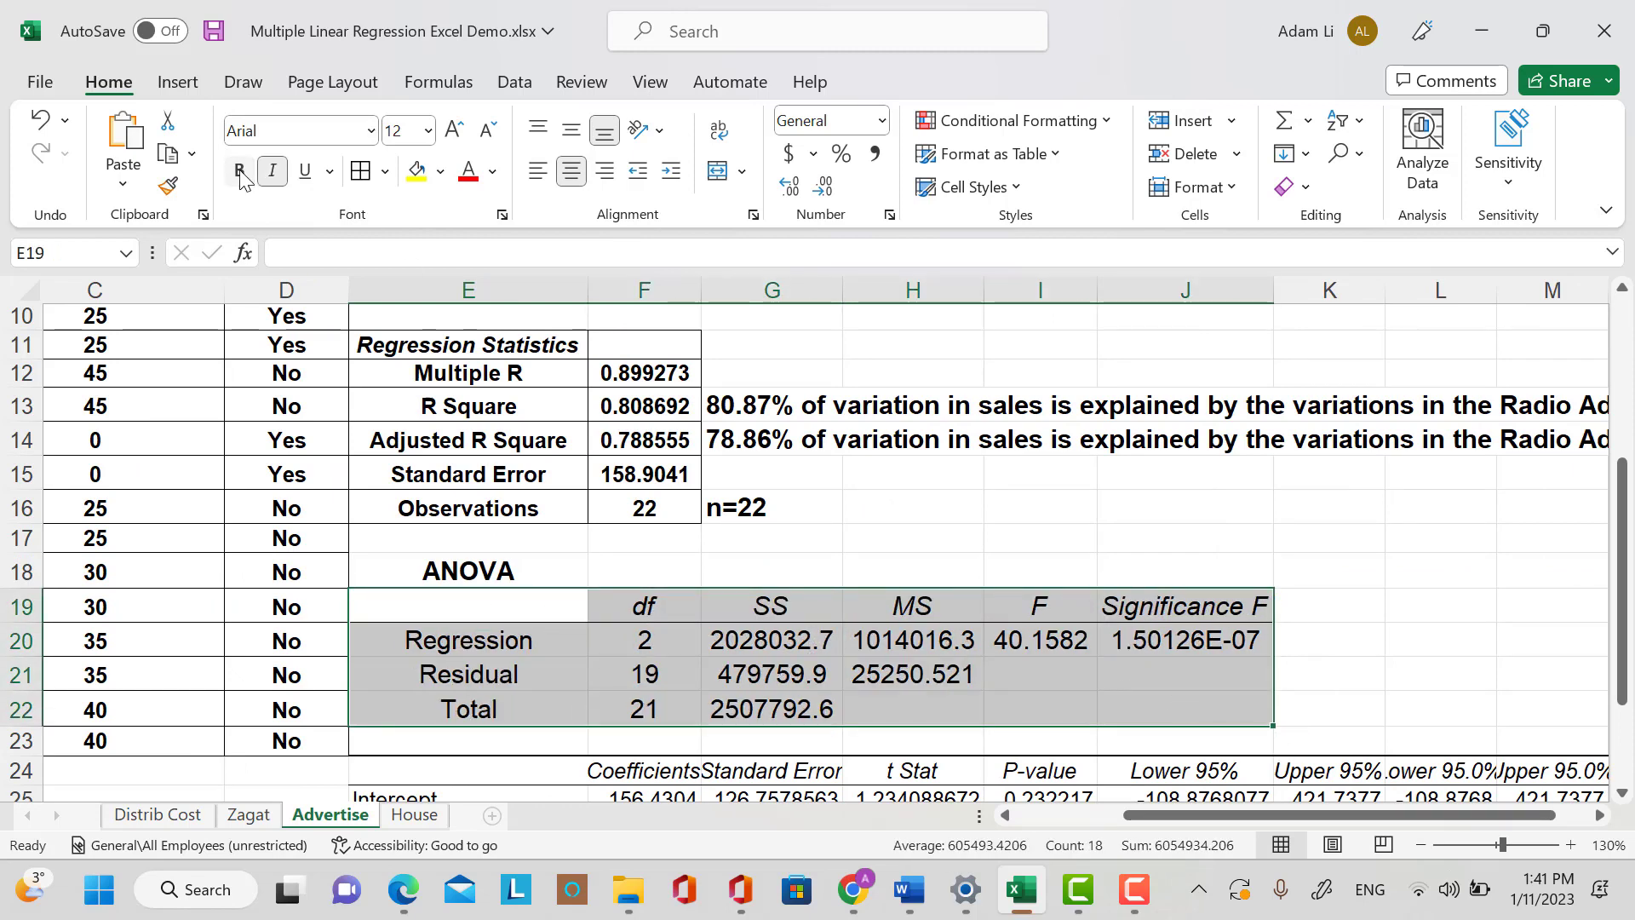
click(242, 174)
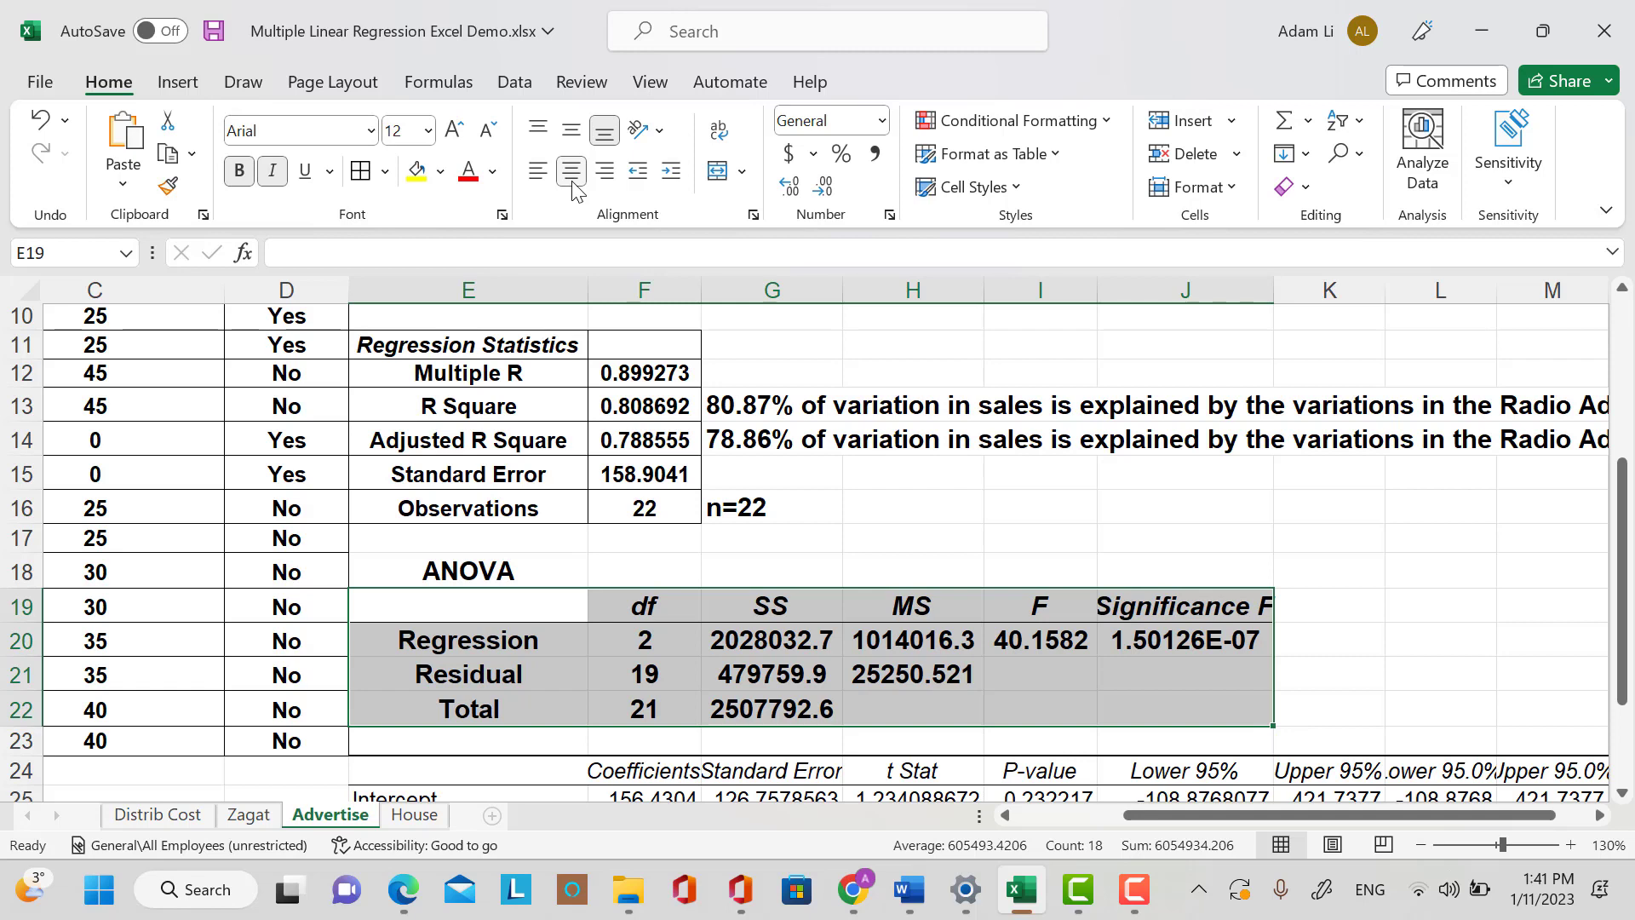
click(369, 174)
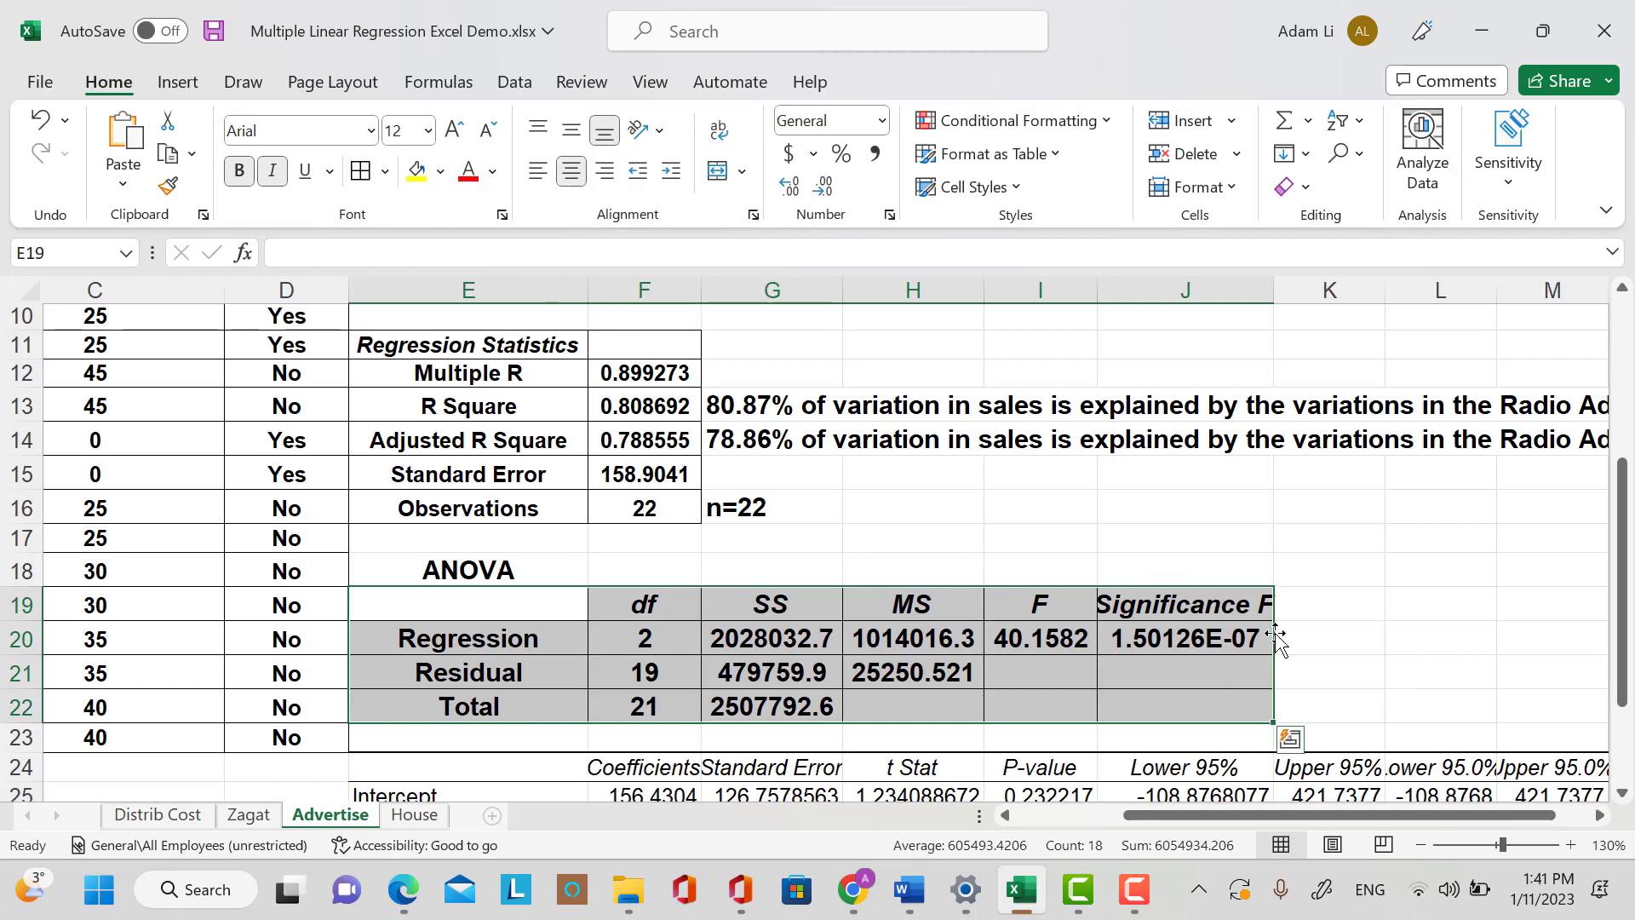
click(1313, 632)
Replace the "Significance F" heading in J19 with "P-value".
click(1250, 596)
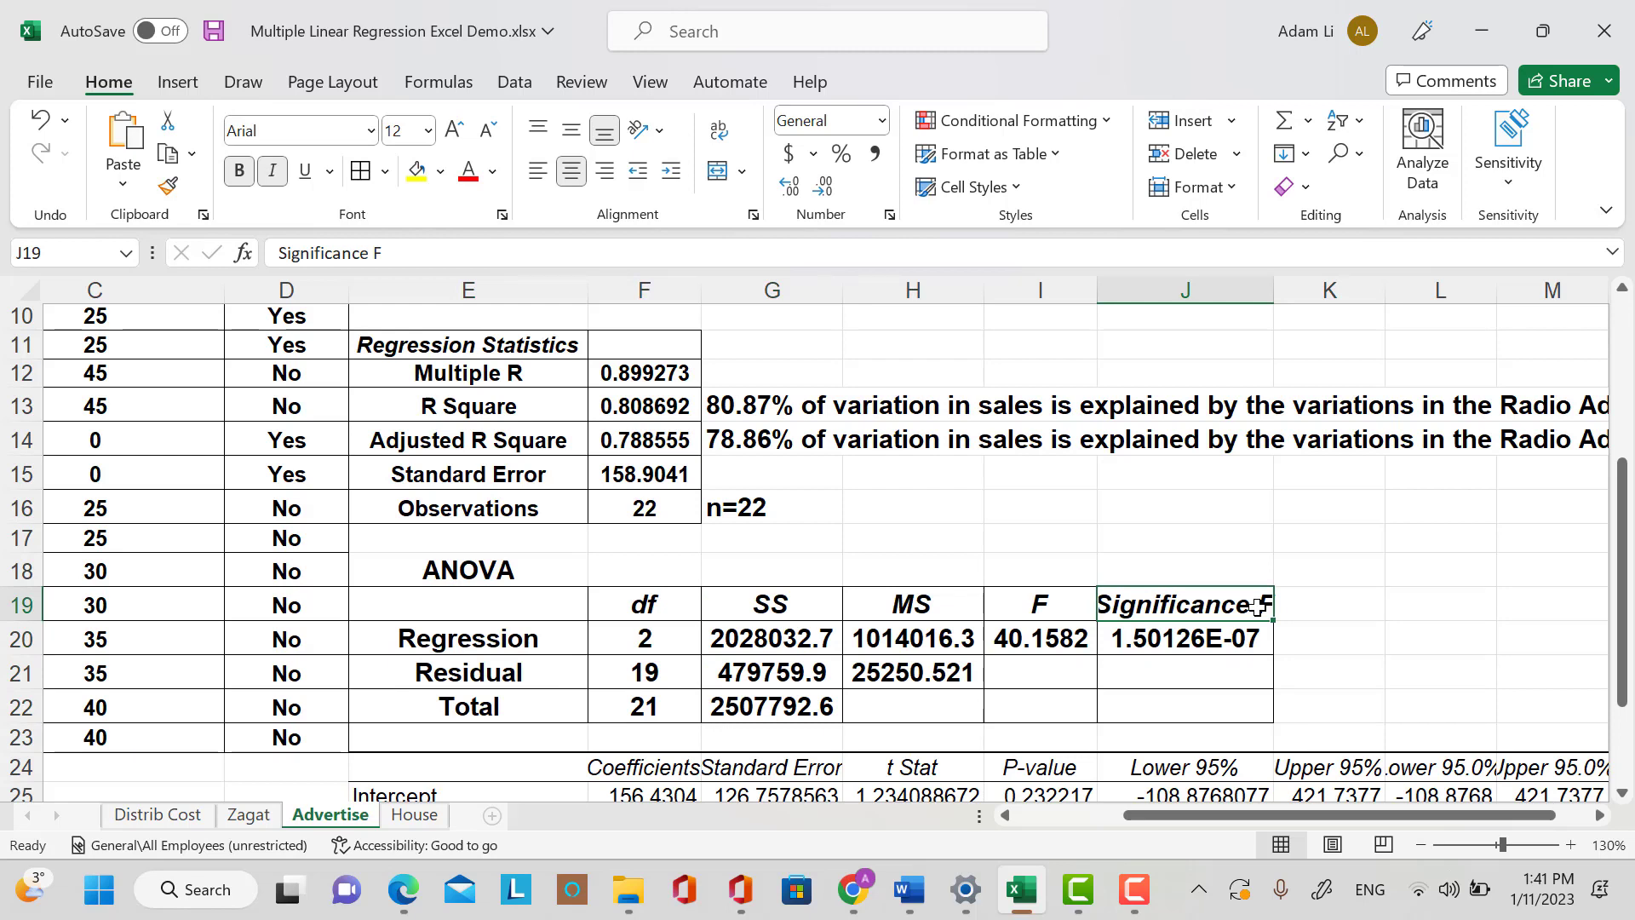
key(BackSpace)
text(P)
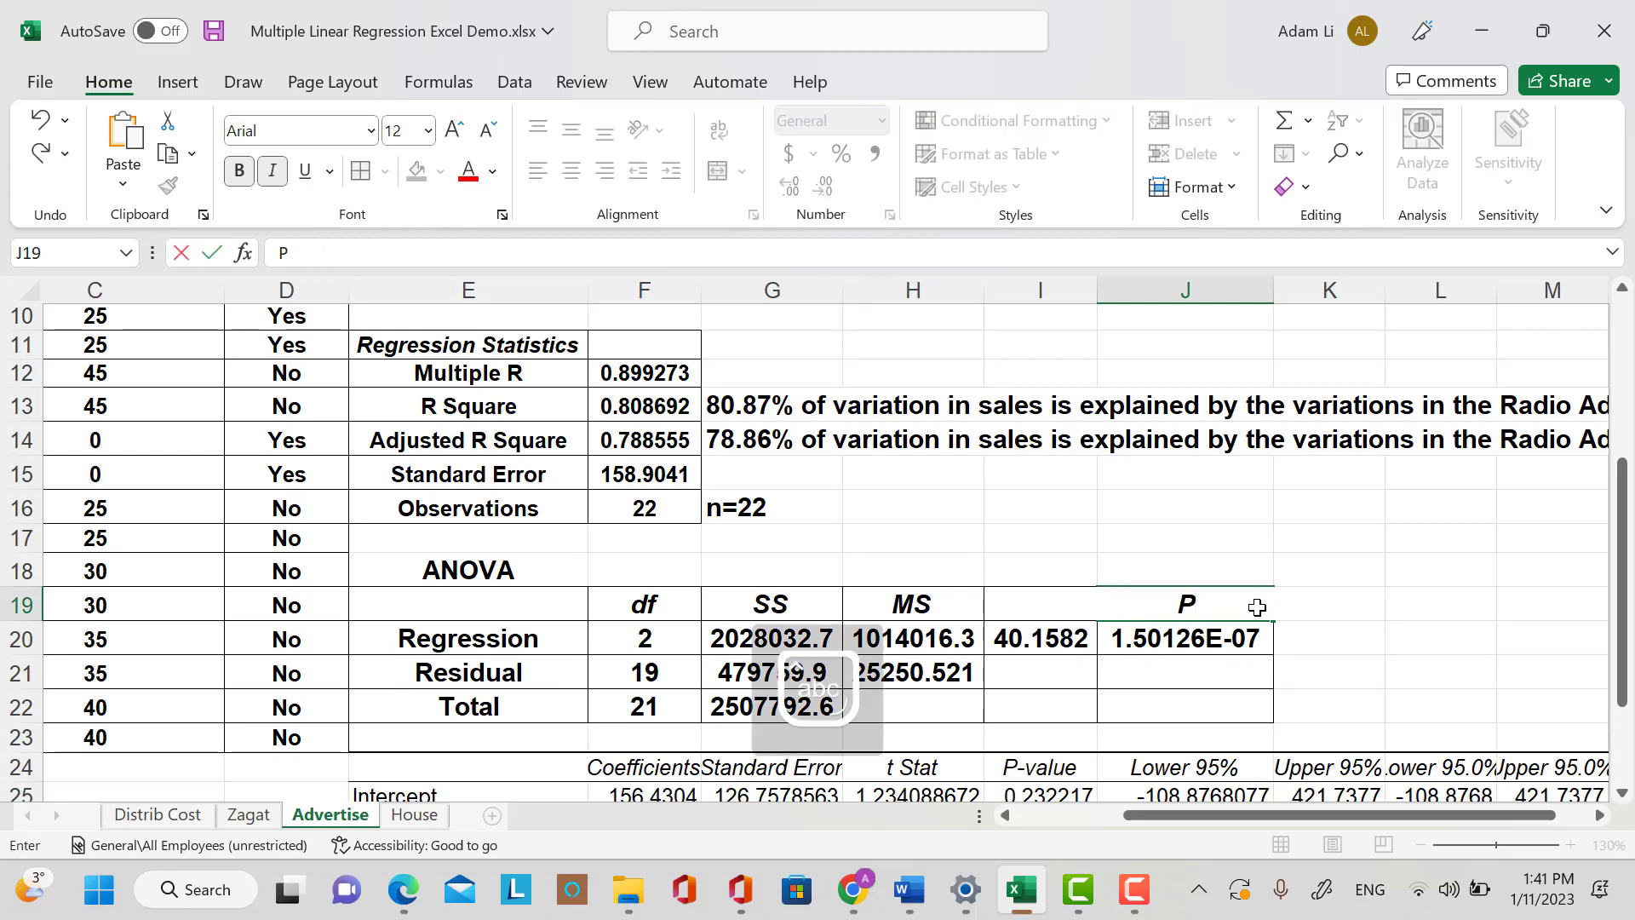
text(-value)
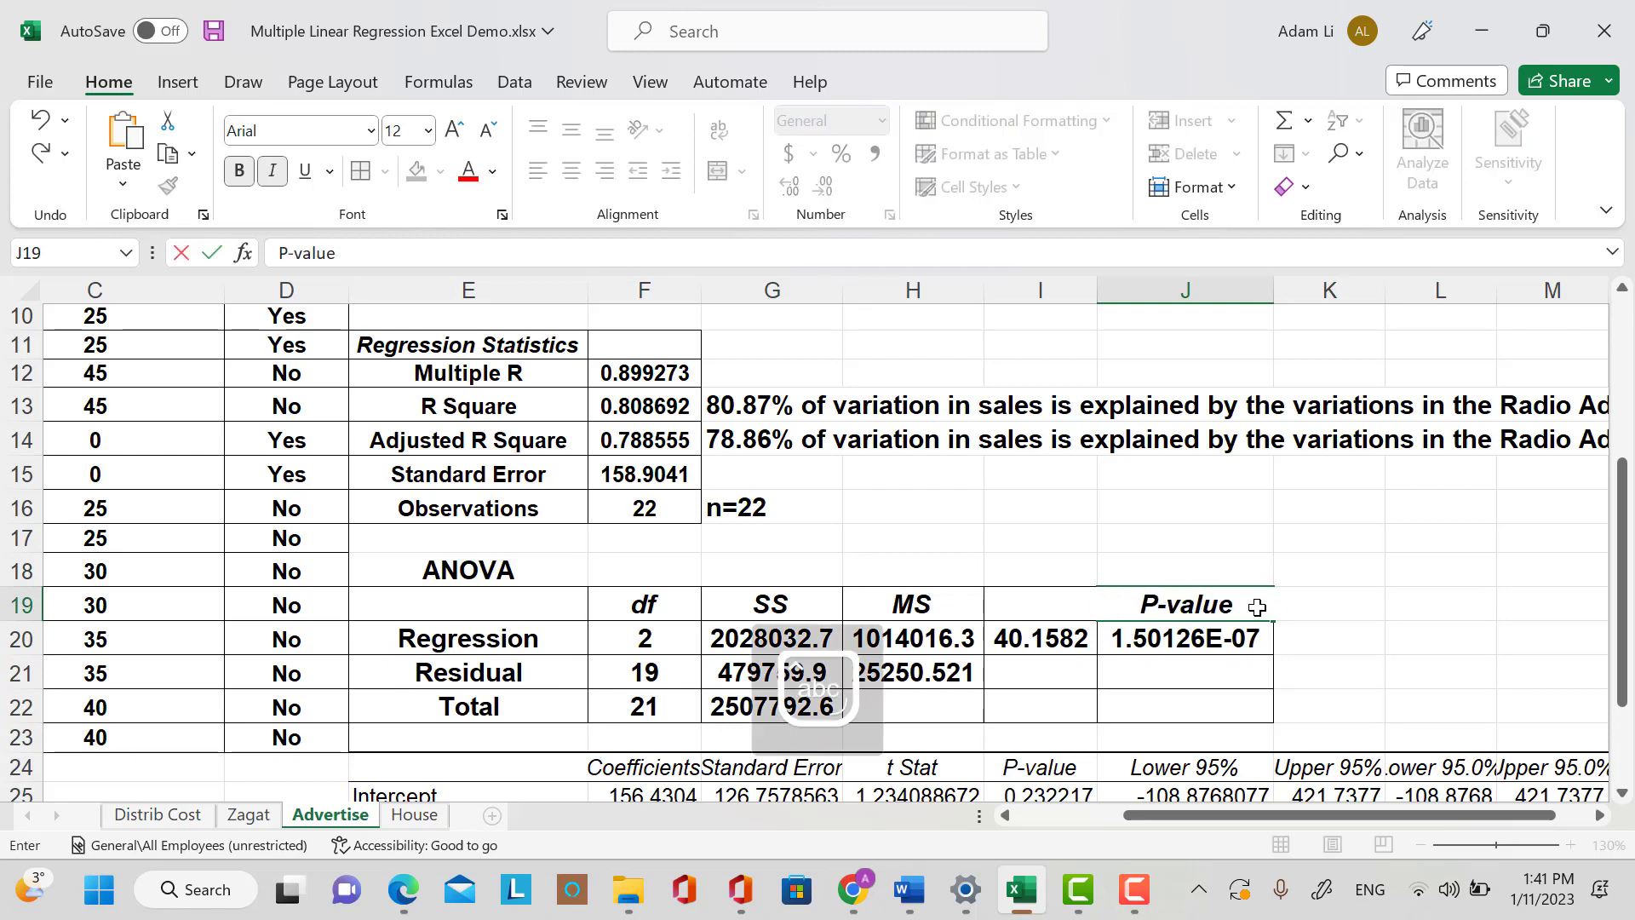
Write the regression P-value in power-of-ten form as "1.50126*10^-7" in J21.
click(1165, 669)
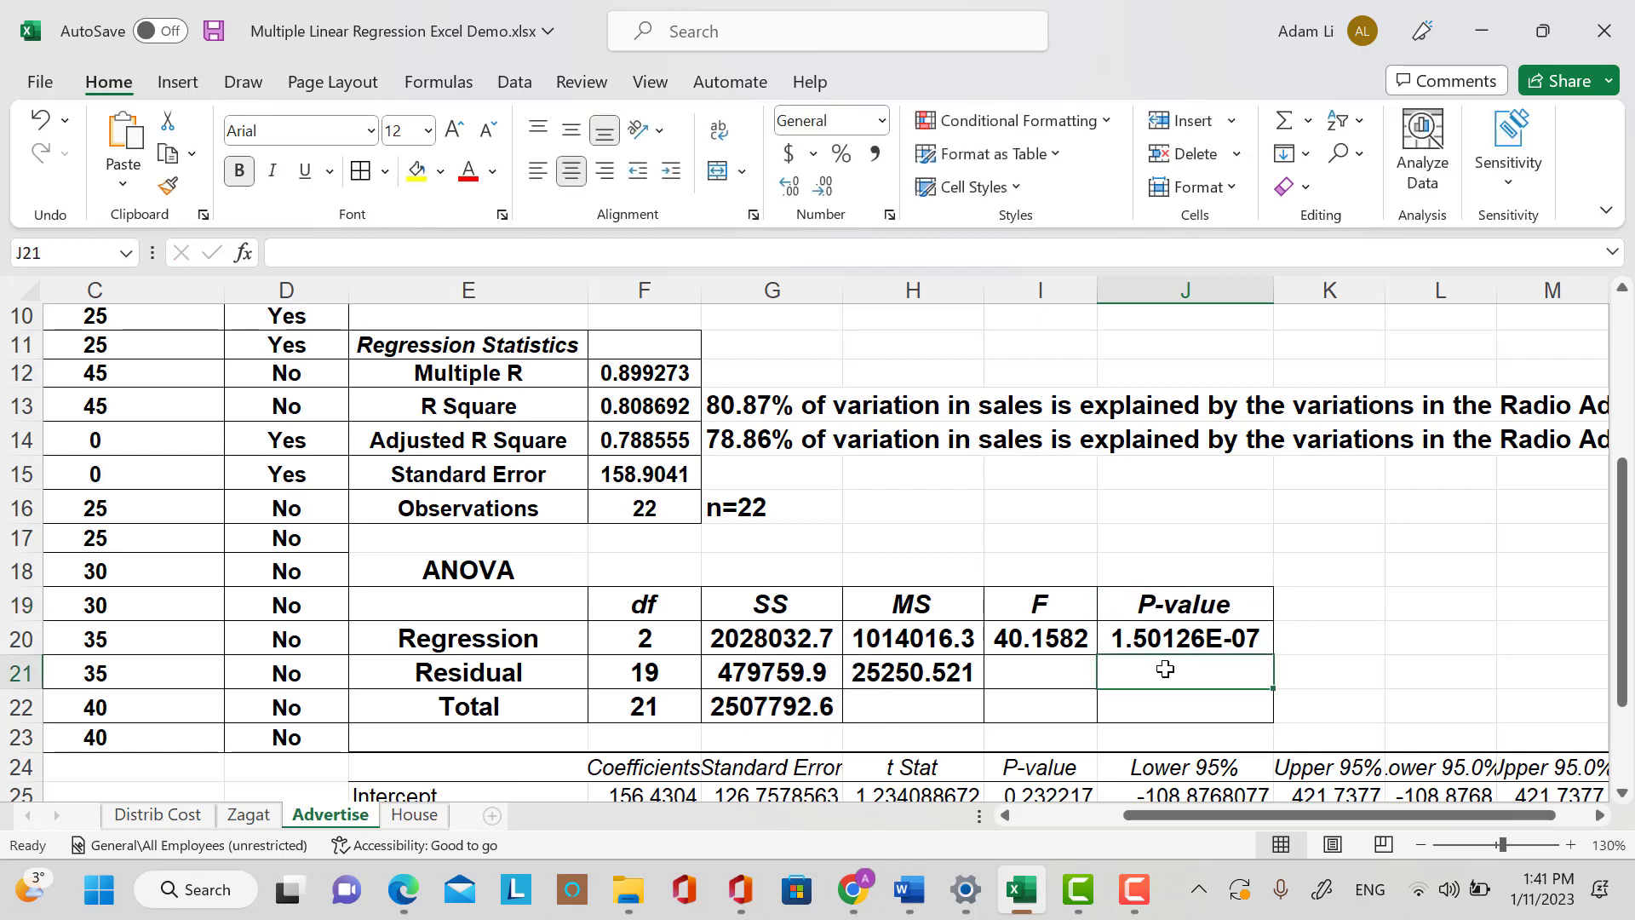
text(1.)
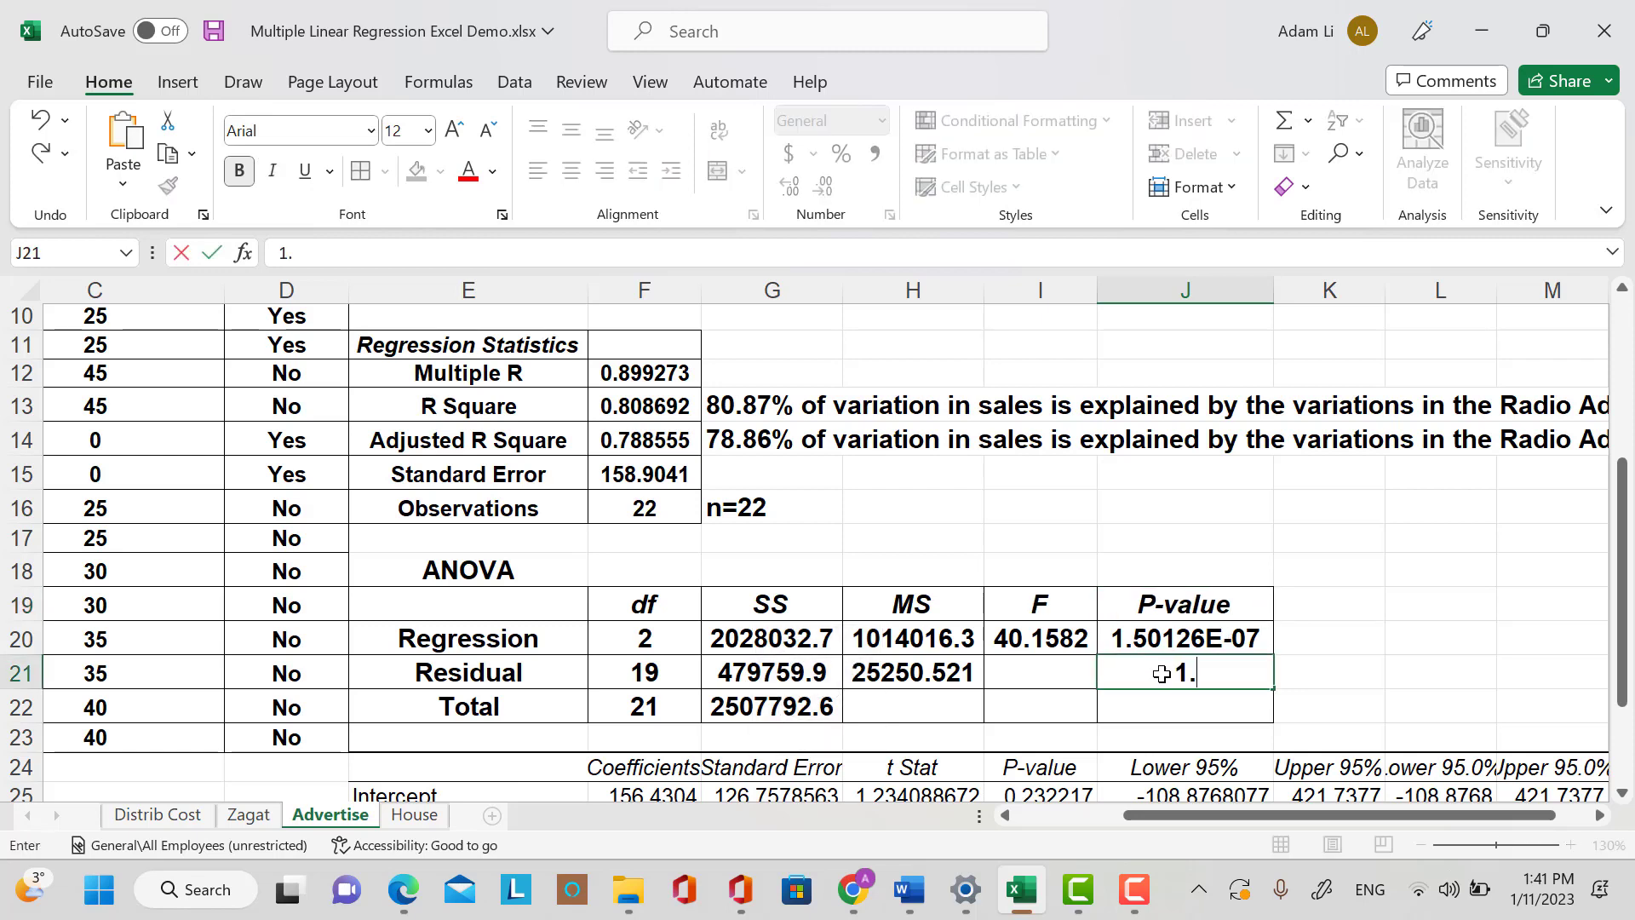
text(50125)
key(BackSpace)
text(6)
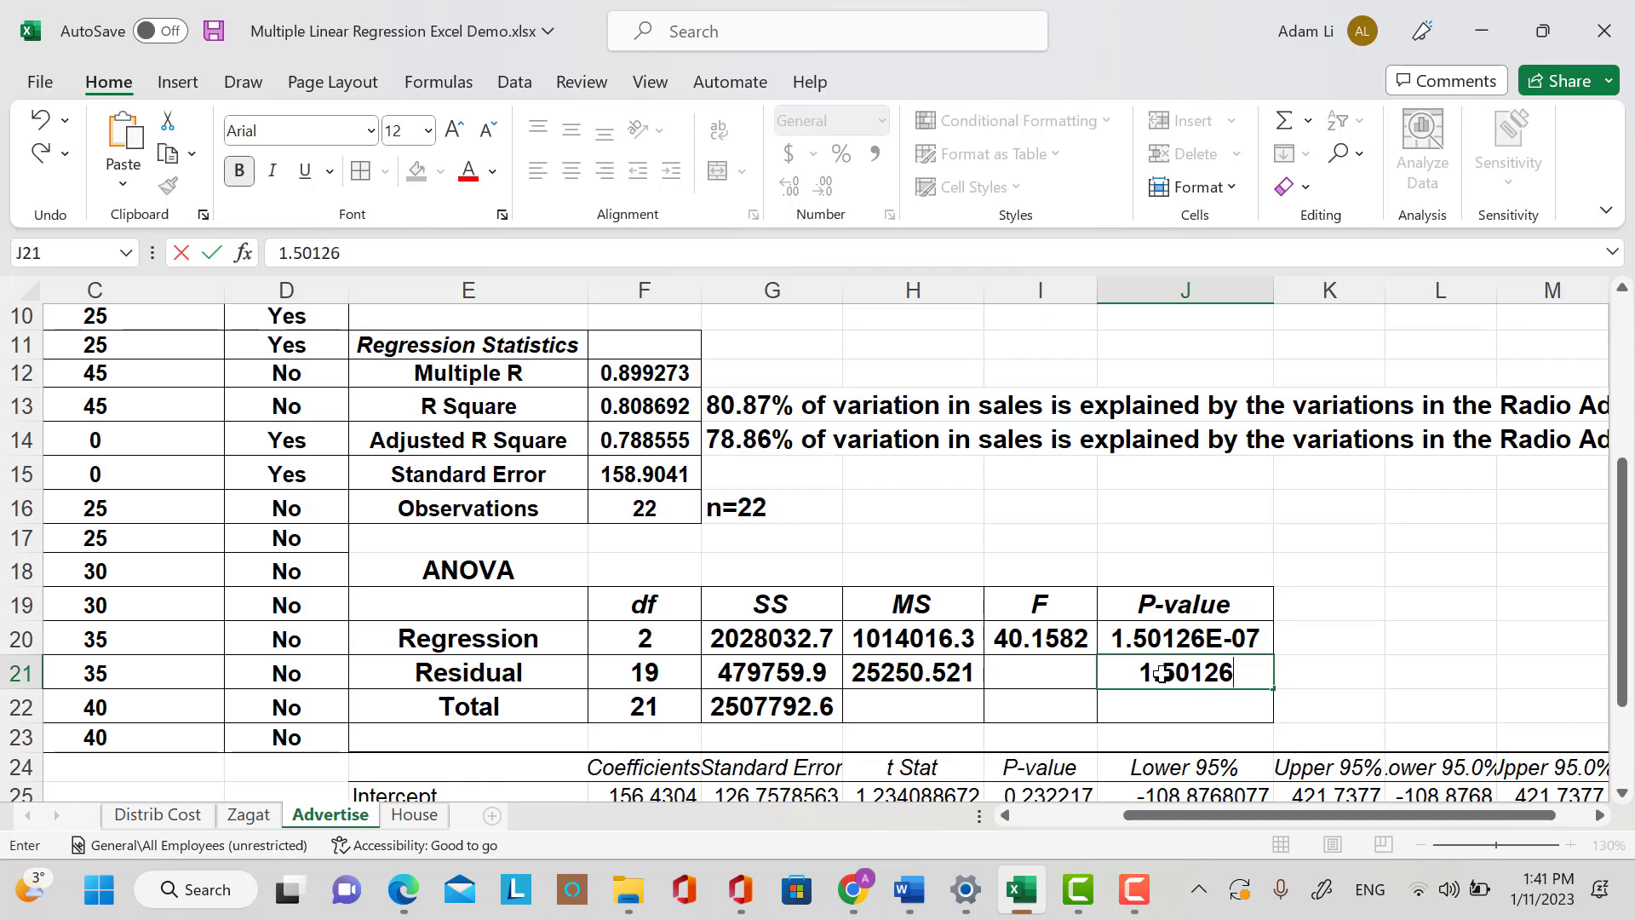
text(*)
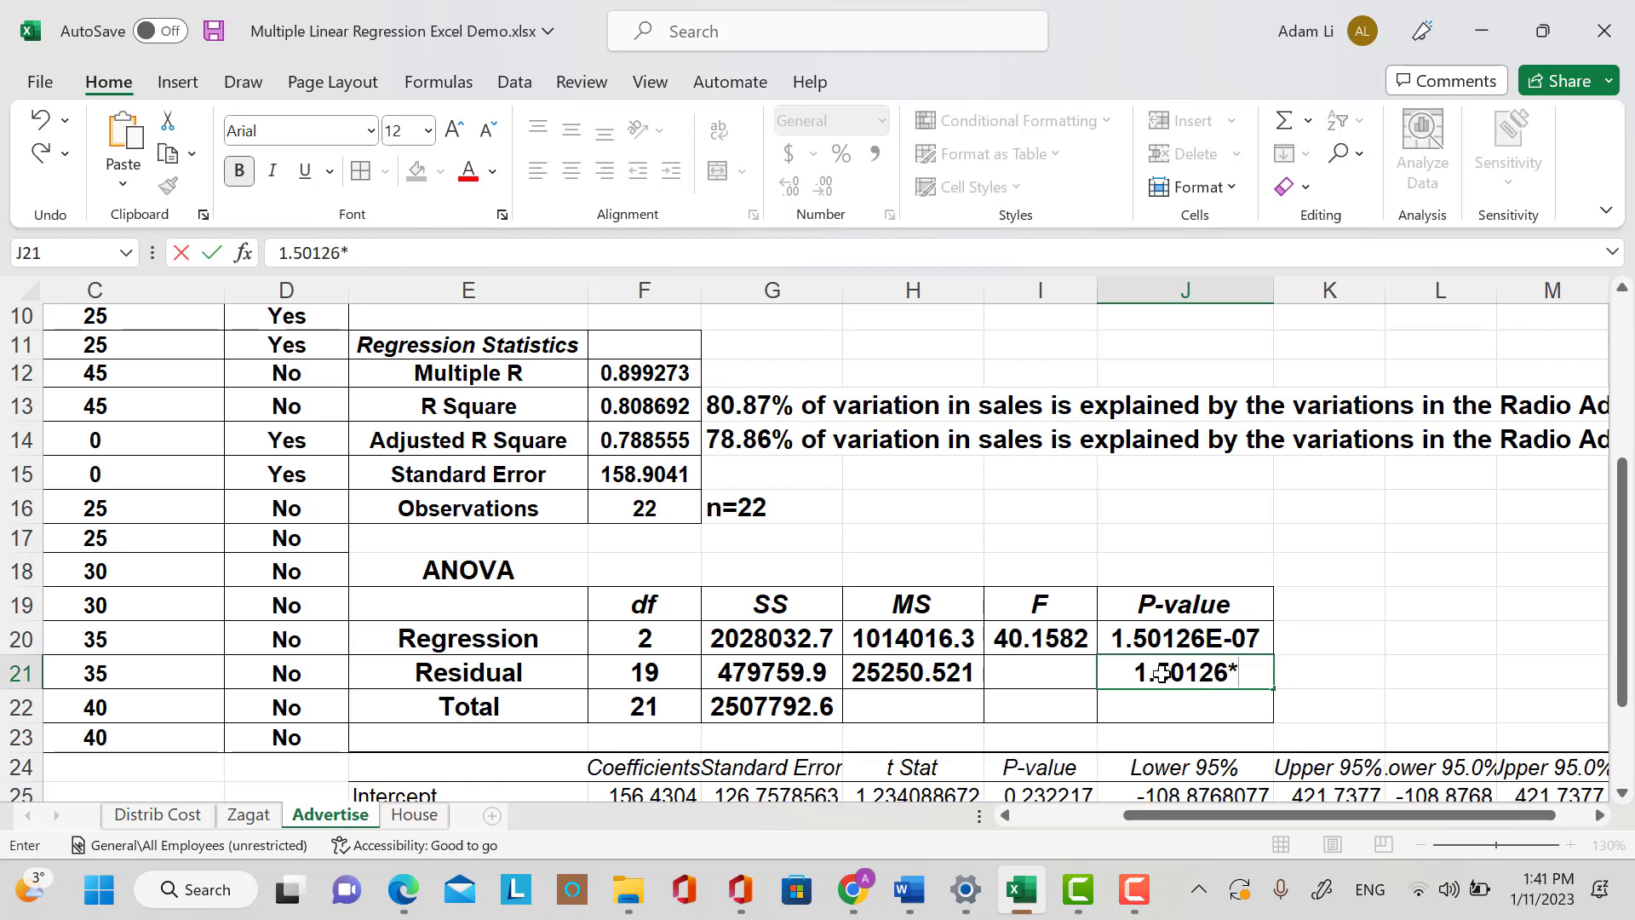
text(10^)
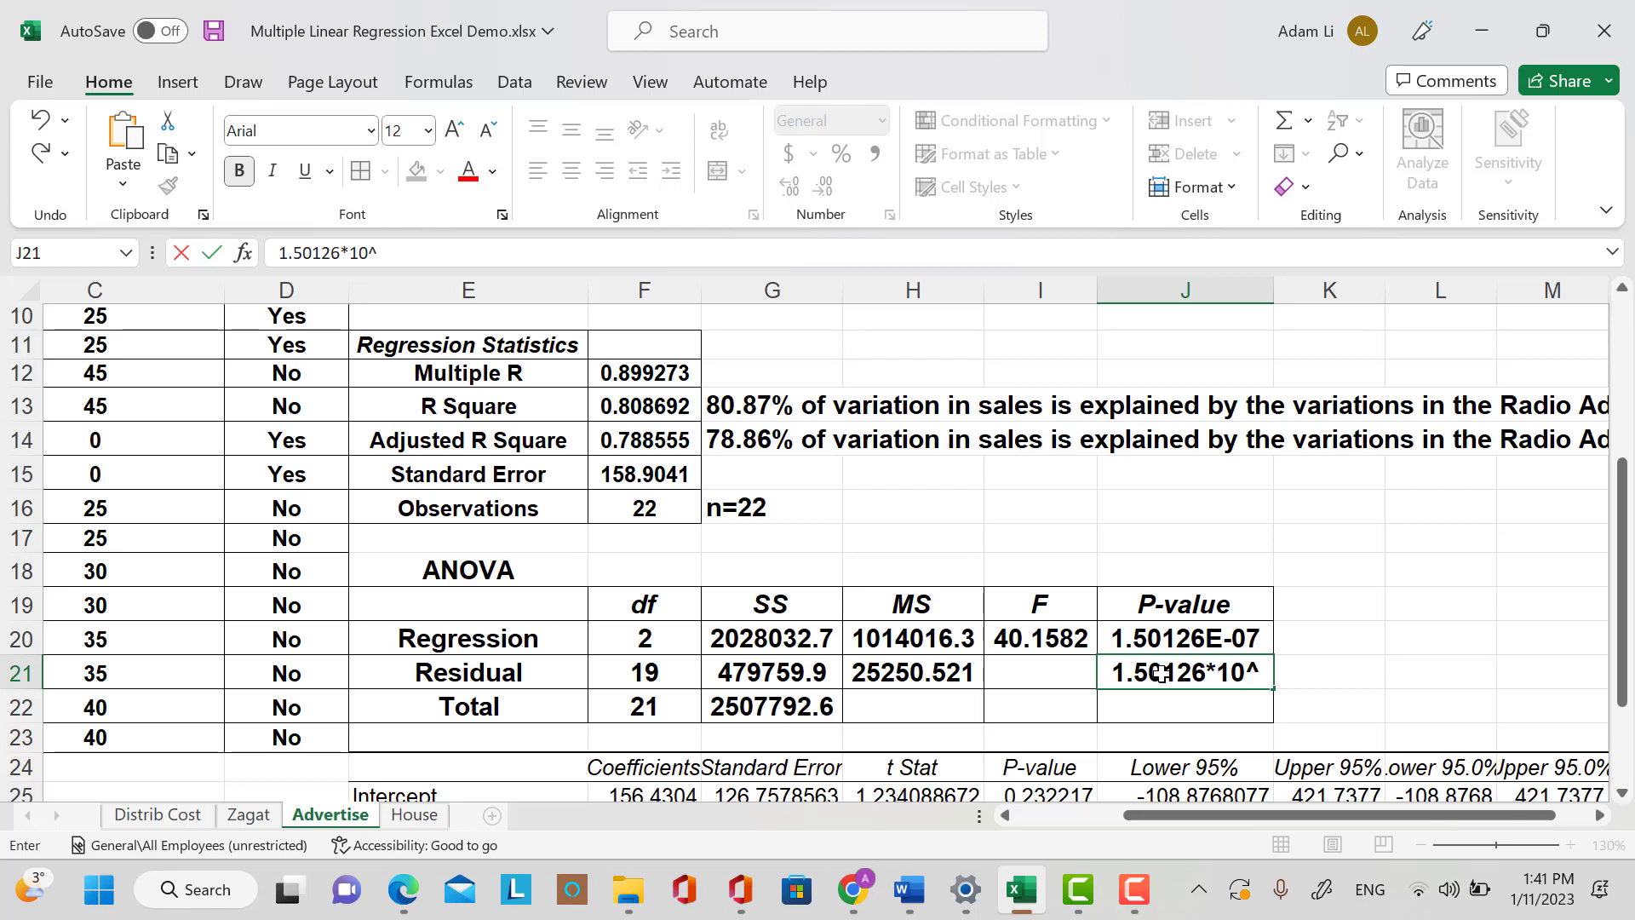
text(-7)
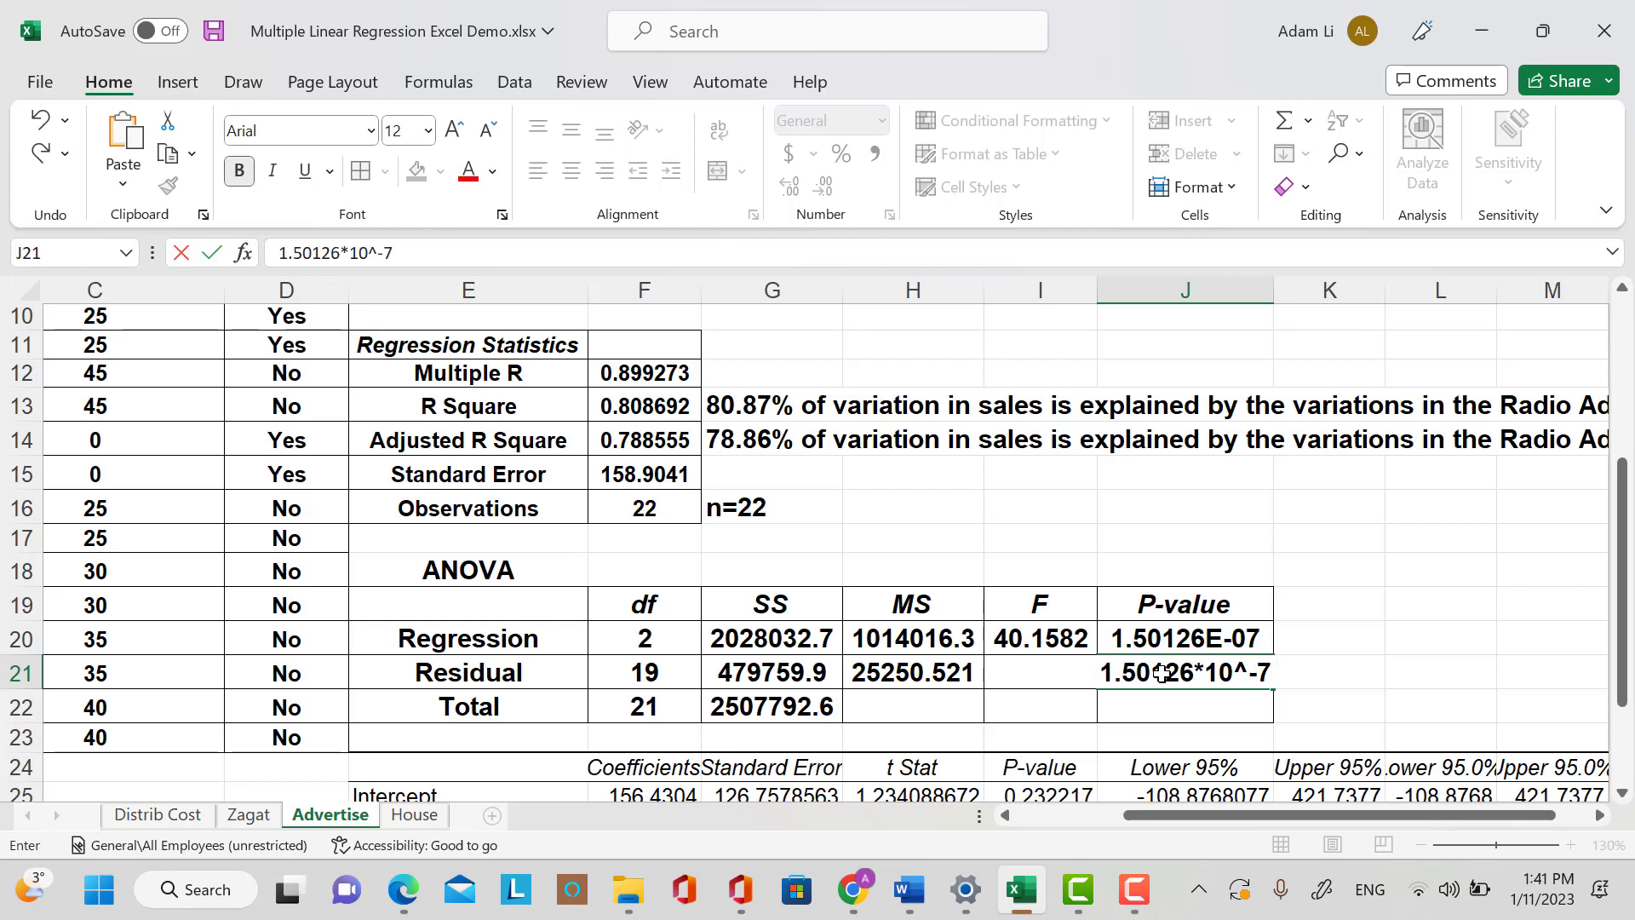
key(Return)
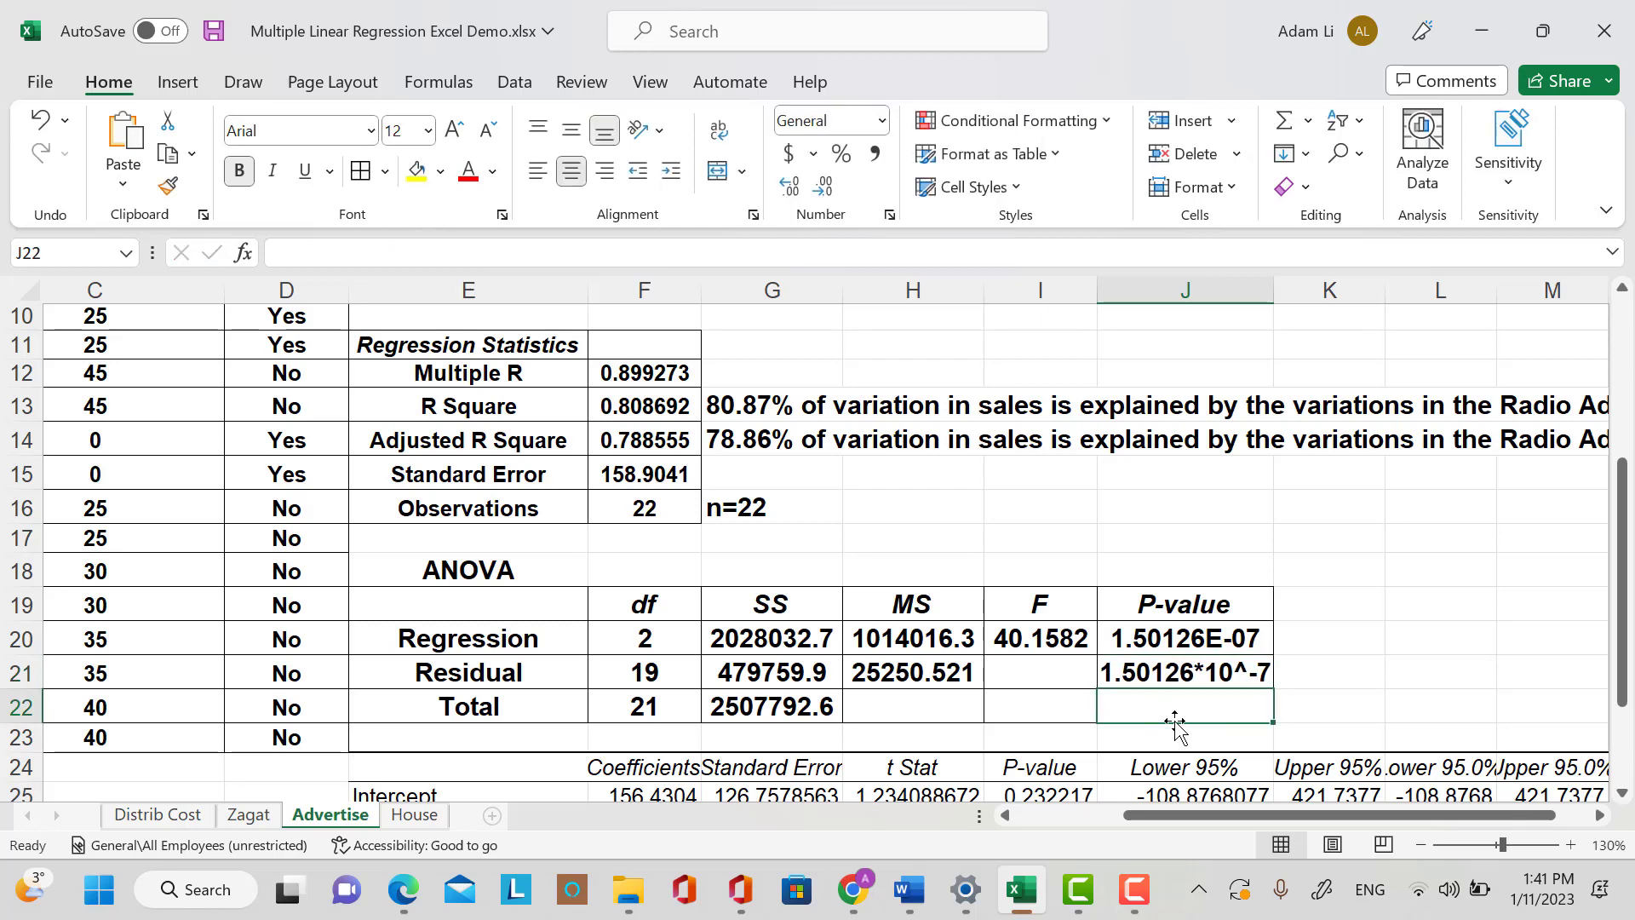
text(=)
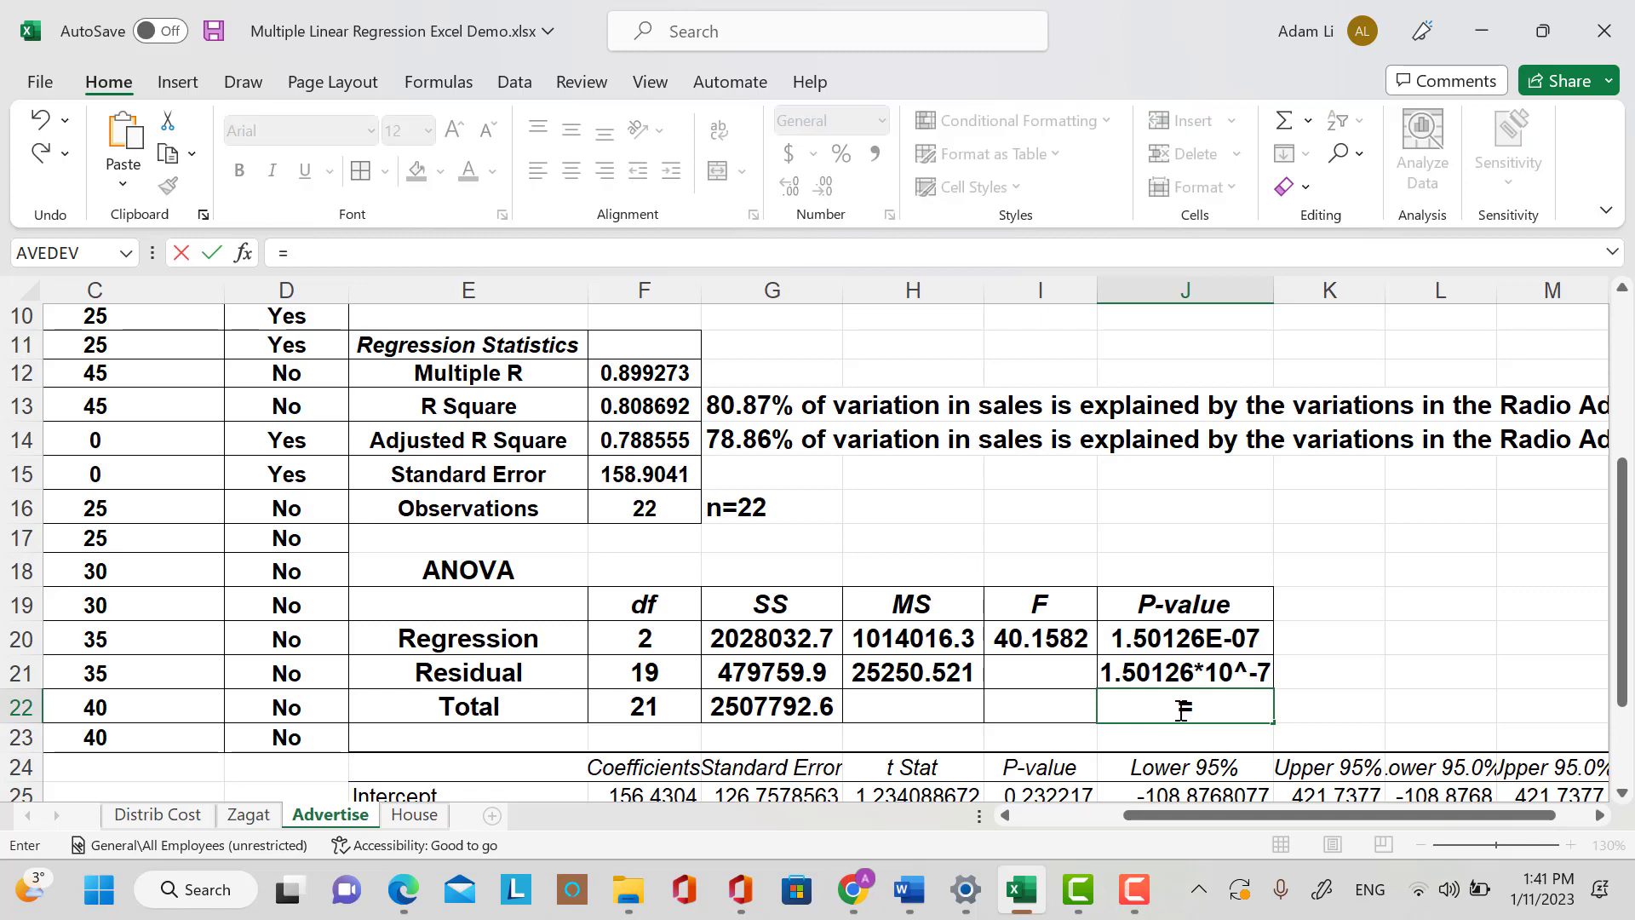
click(1189, 673)
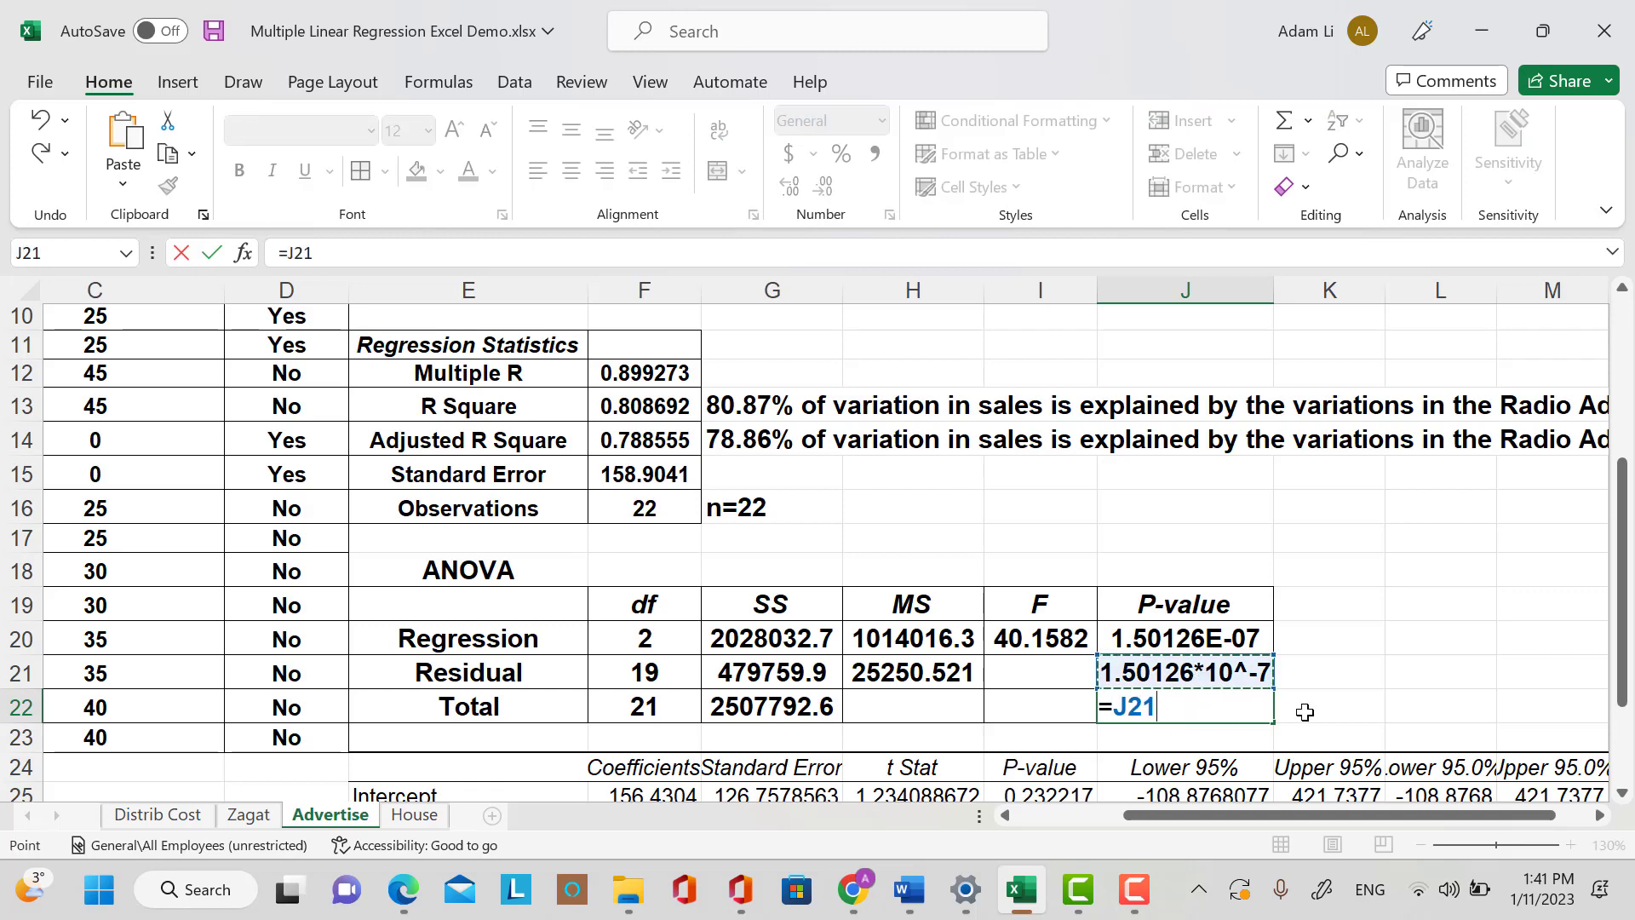
key(BackSpace)
key(BackSpace)
key(BackSpace)
key(BackSpace)
Format the regression P-value in J20 as a Number with 8 decimal places.
click(1216, 639)
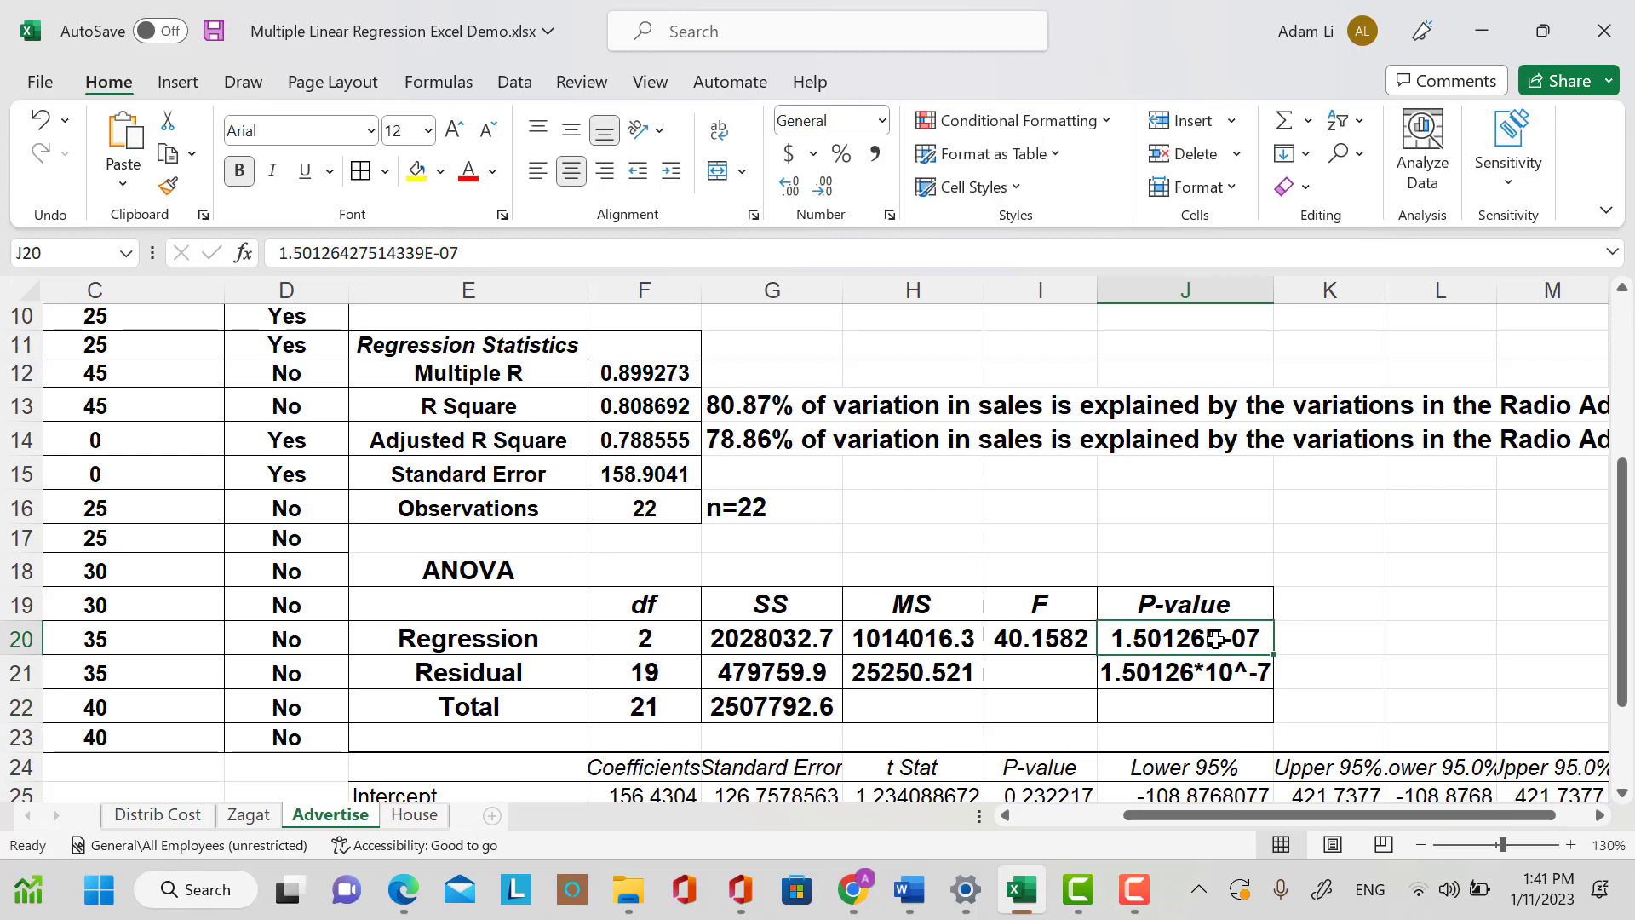
right_click(1213, 643)
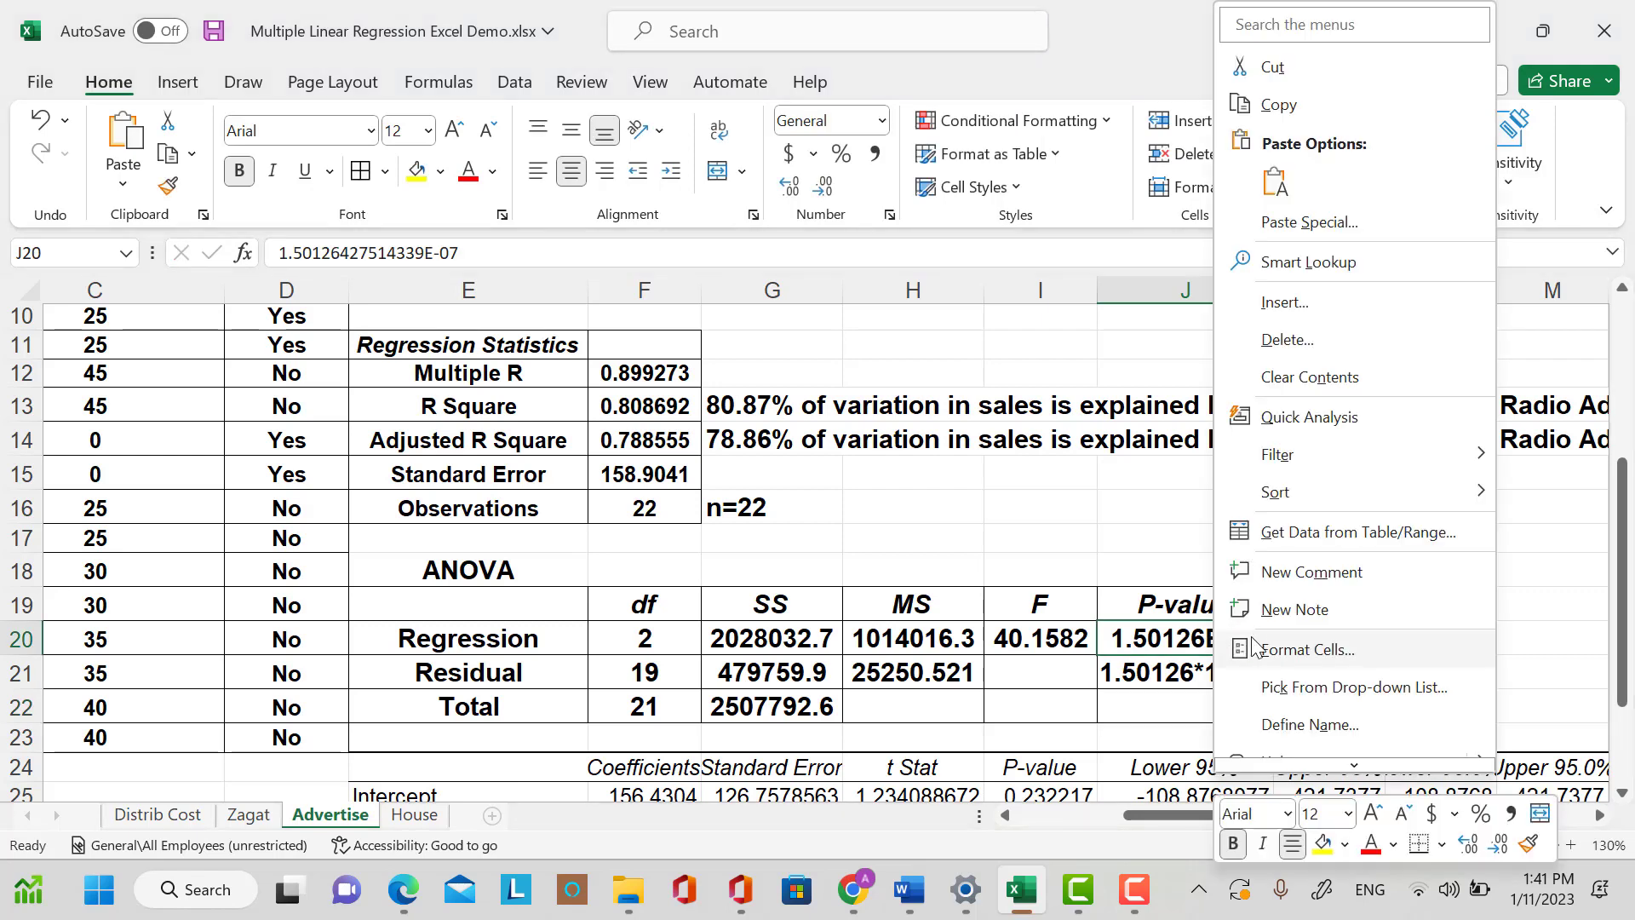
click(1303, 649)
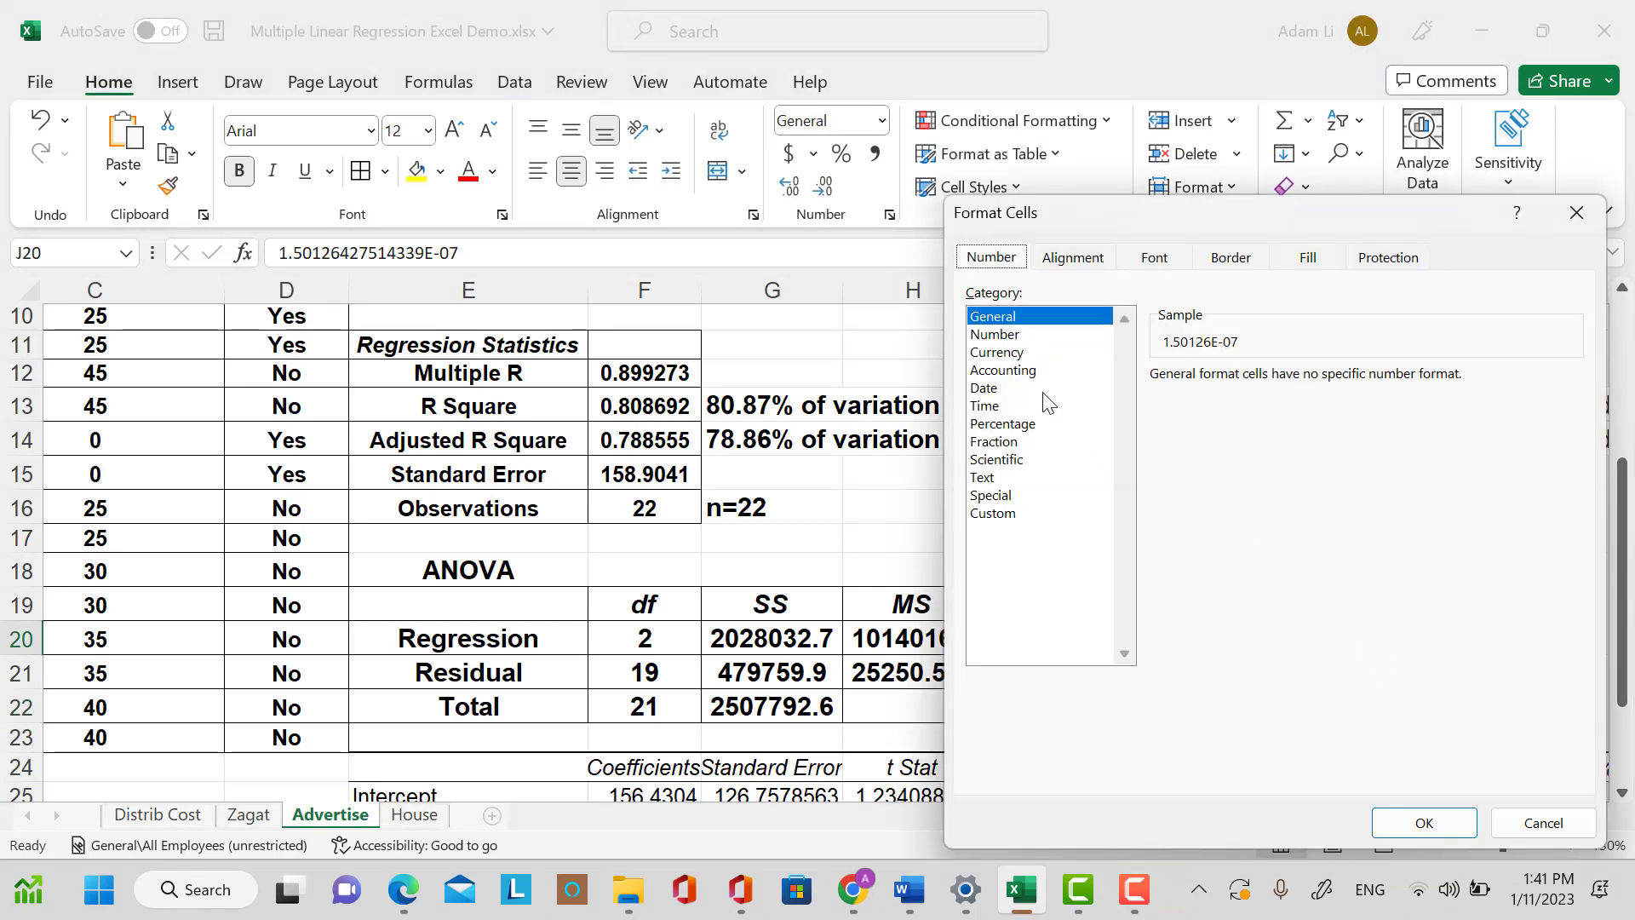
click(1010, 335)
drag(1322, 373, 1323, 372)
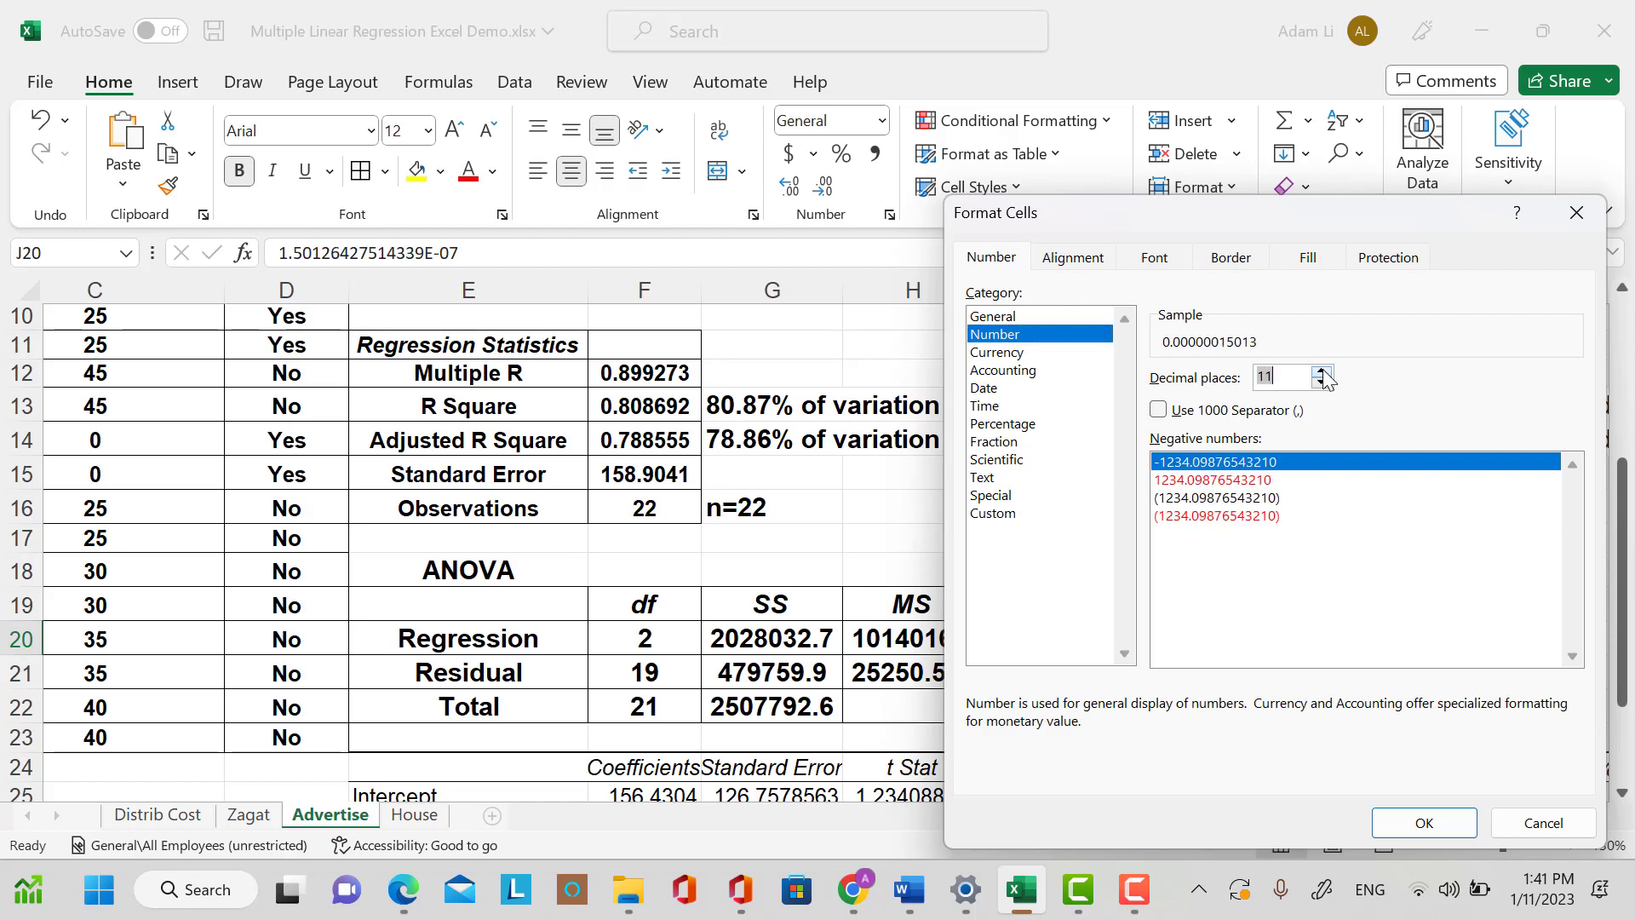
click(1322, 382)
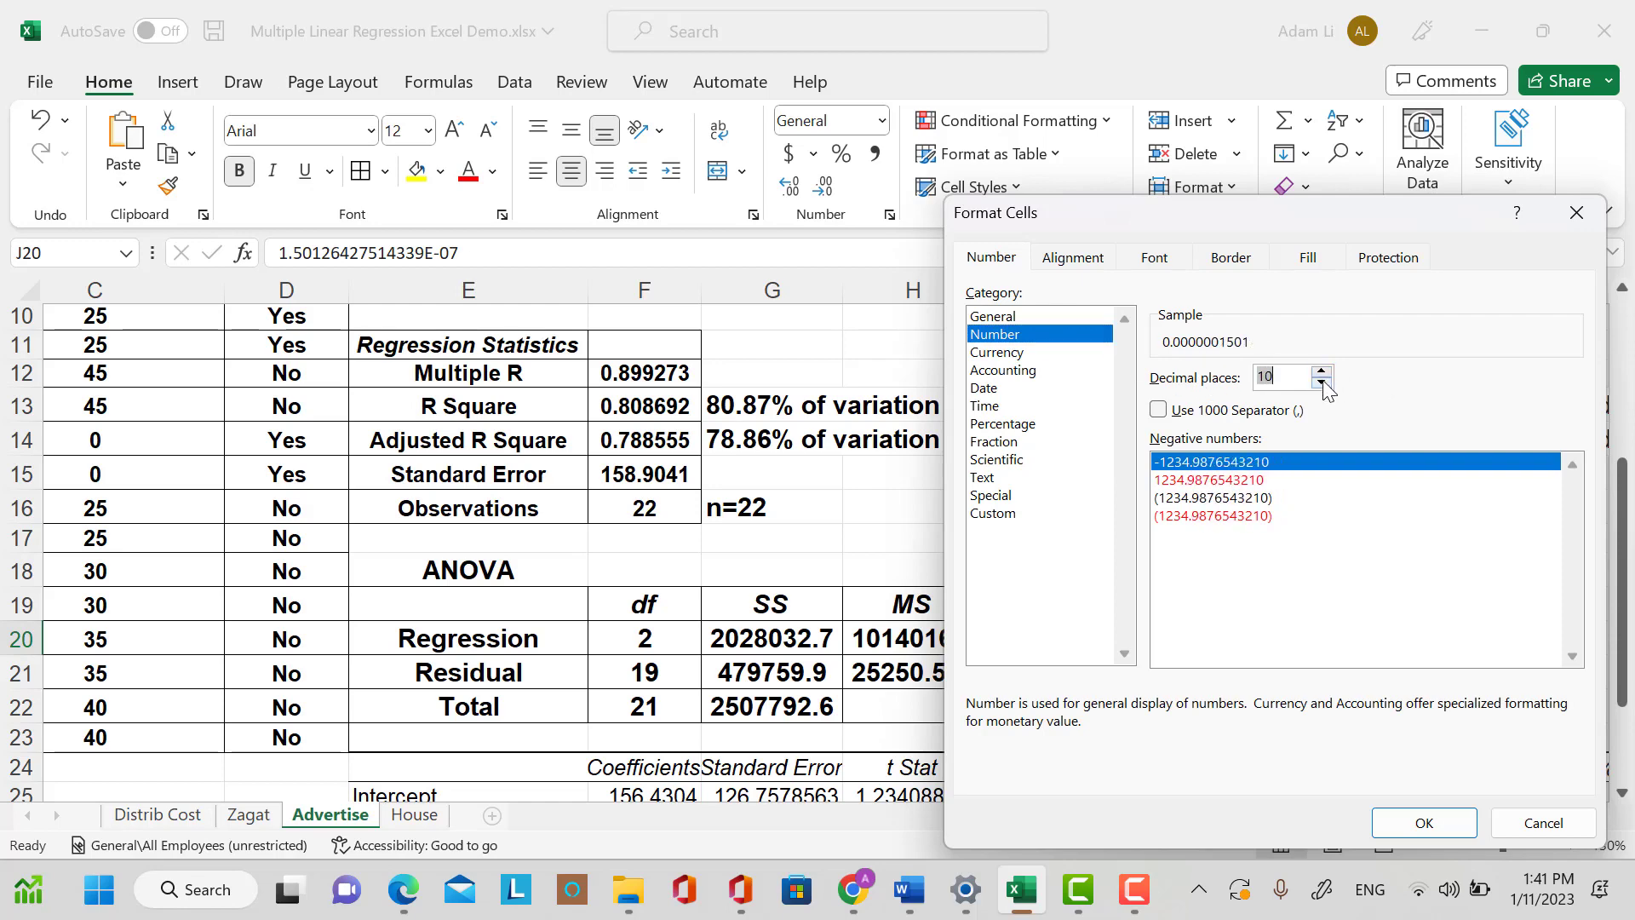
click(1322, 383)
click(1322, 383)
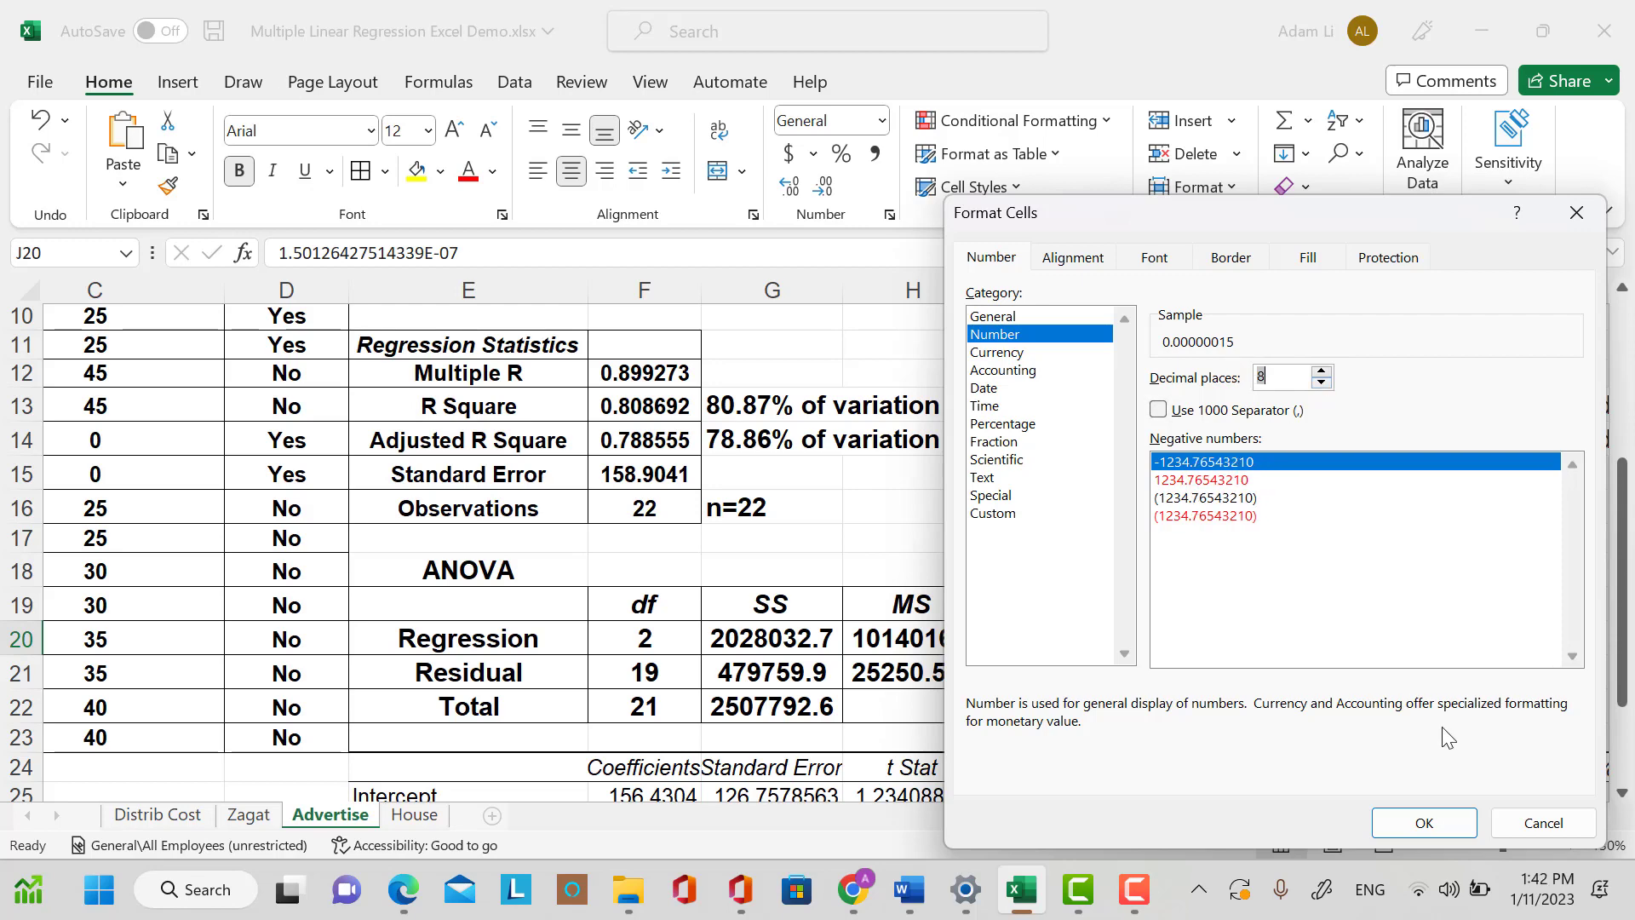
click(1424, 822)
Enter the significance comparison "< a(0.05)" in K20 beside the regression P-value.
click(1305, 640)
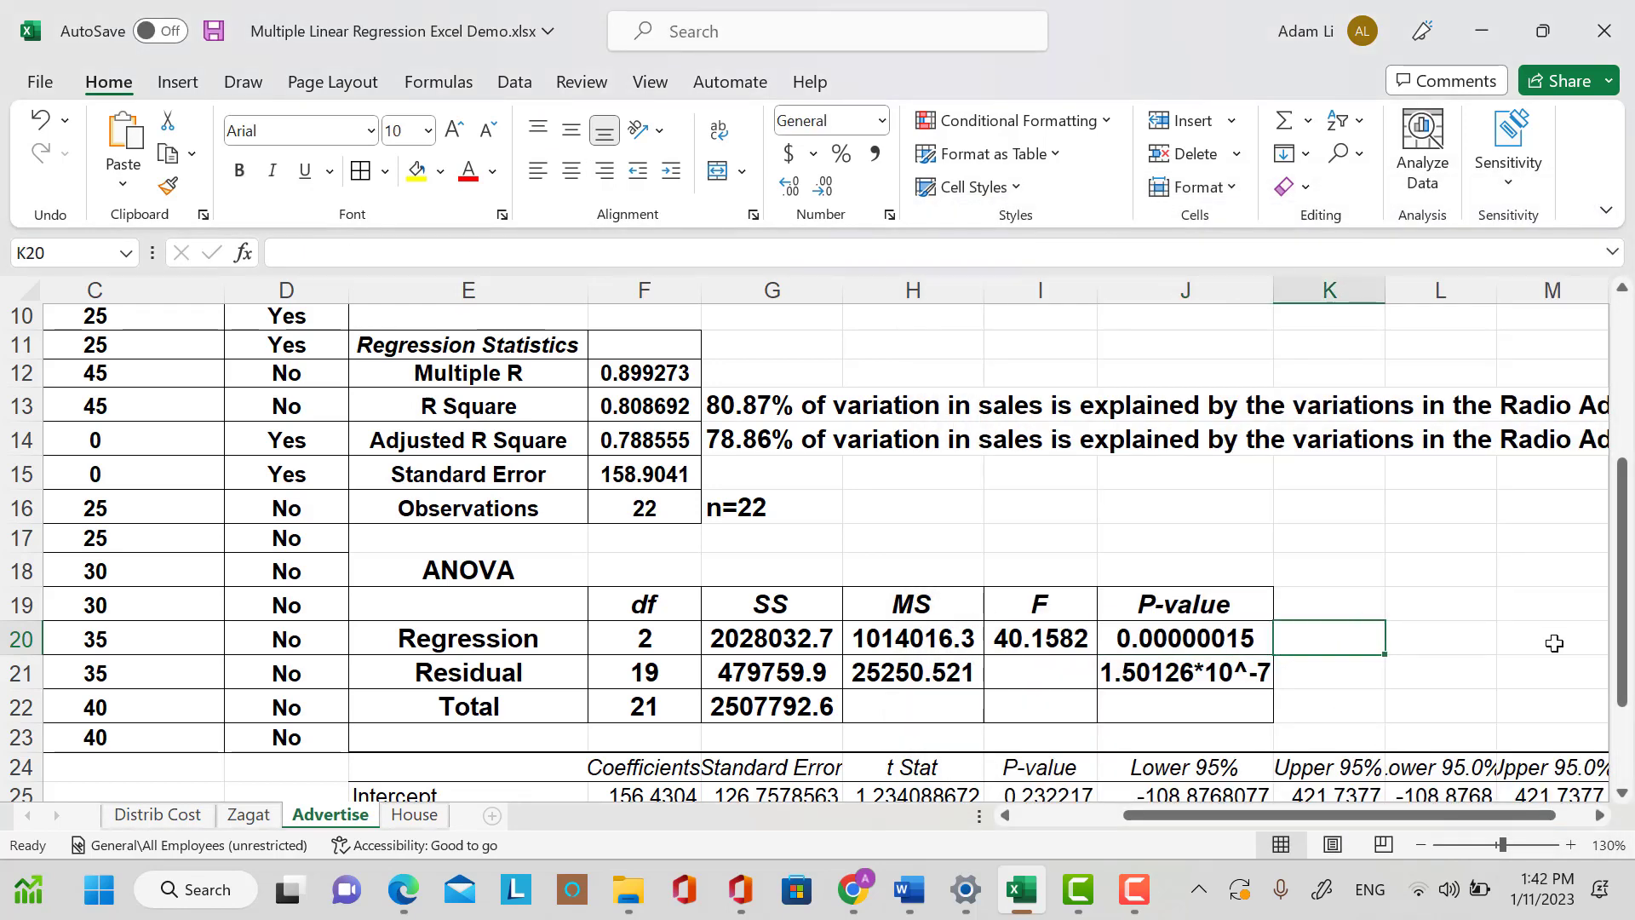
text(<)
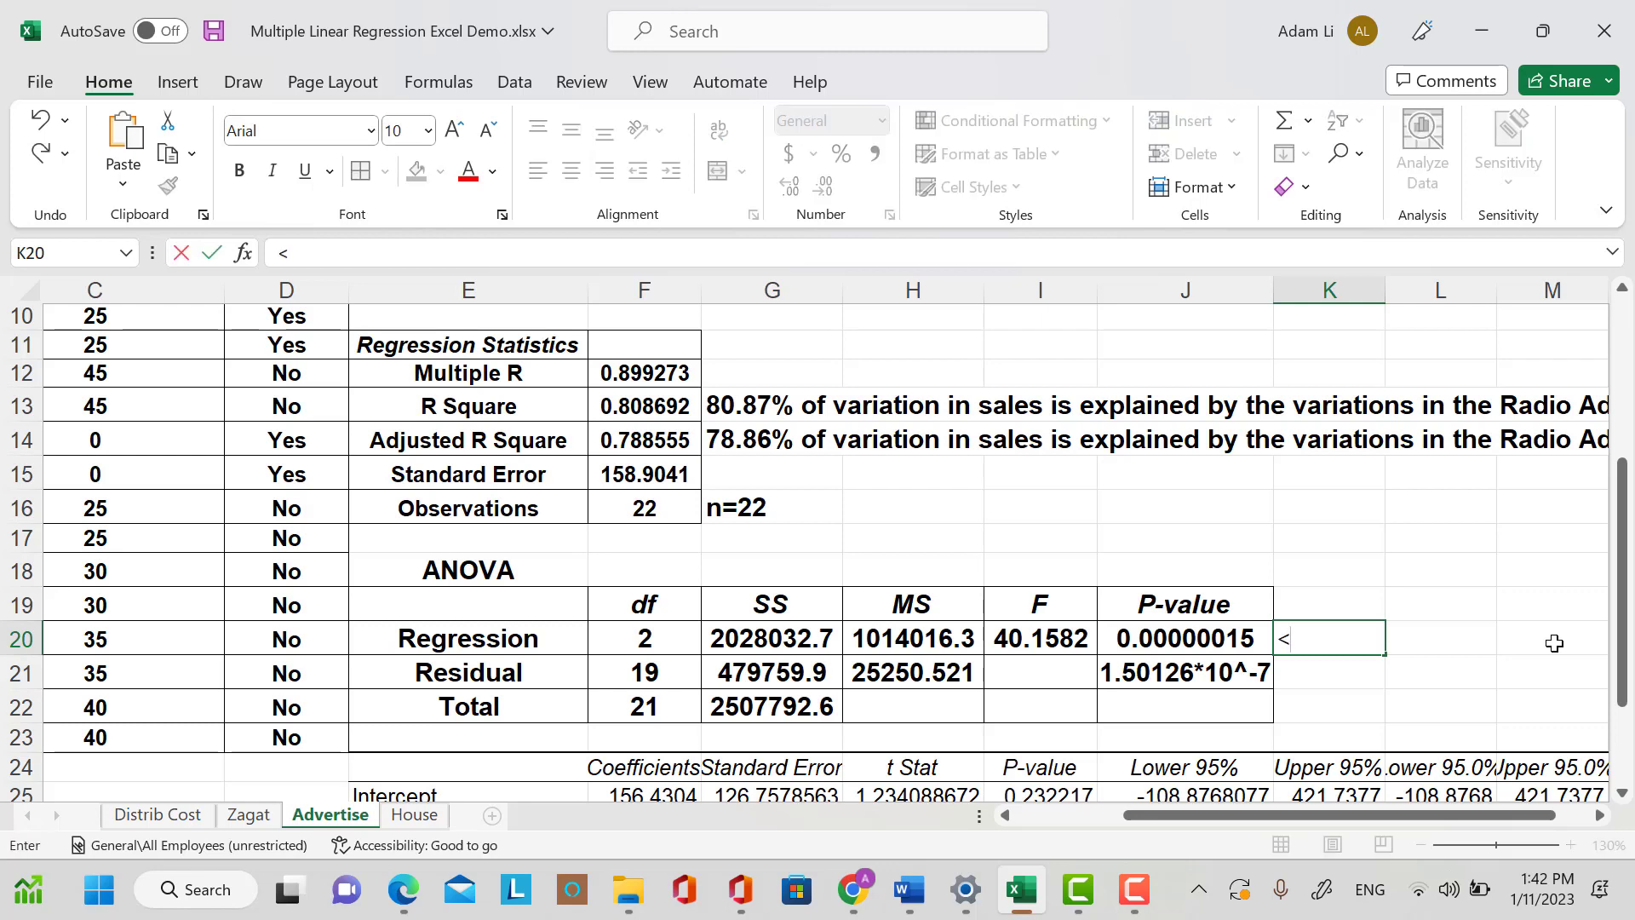
text( a(0.05))
Enter the test decision "Reject Ho (B1=B2=0)." in K21.
click(1358, 679)
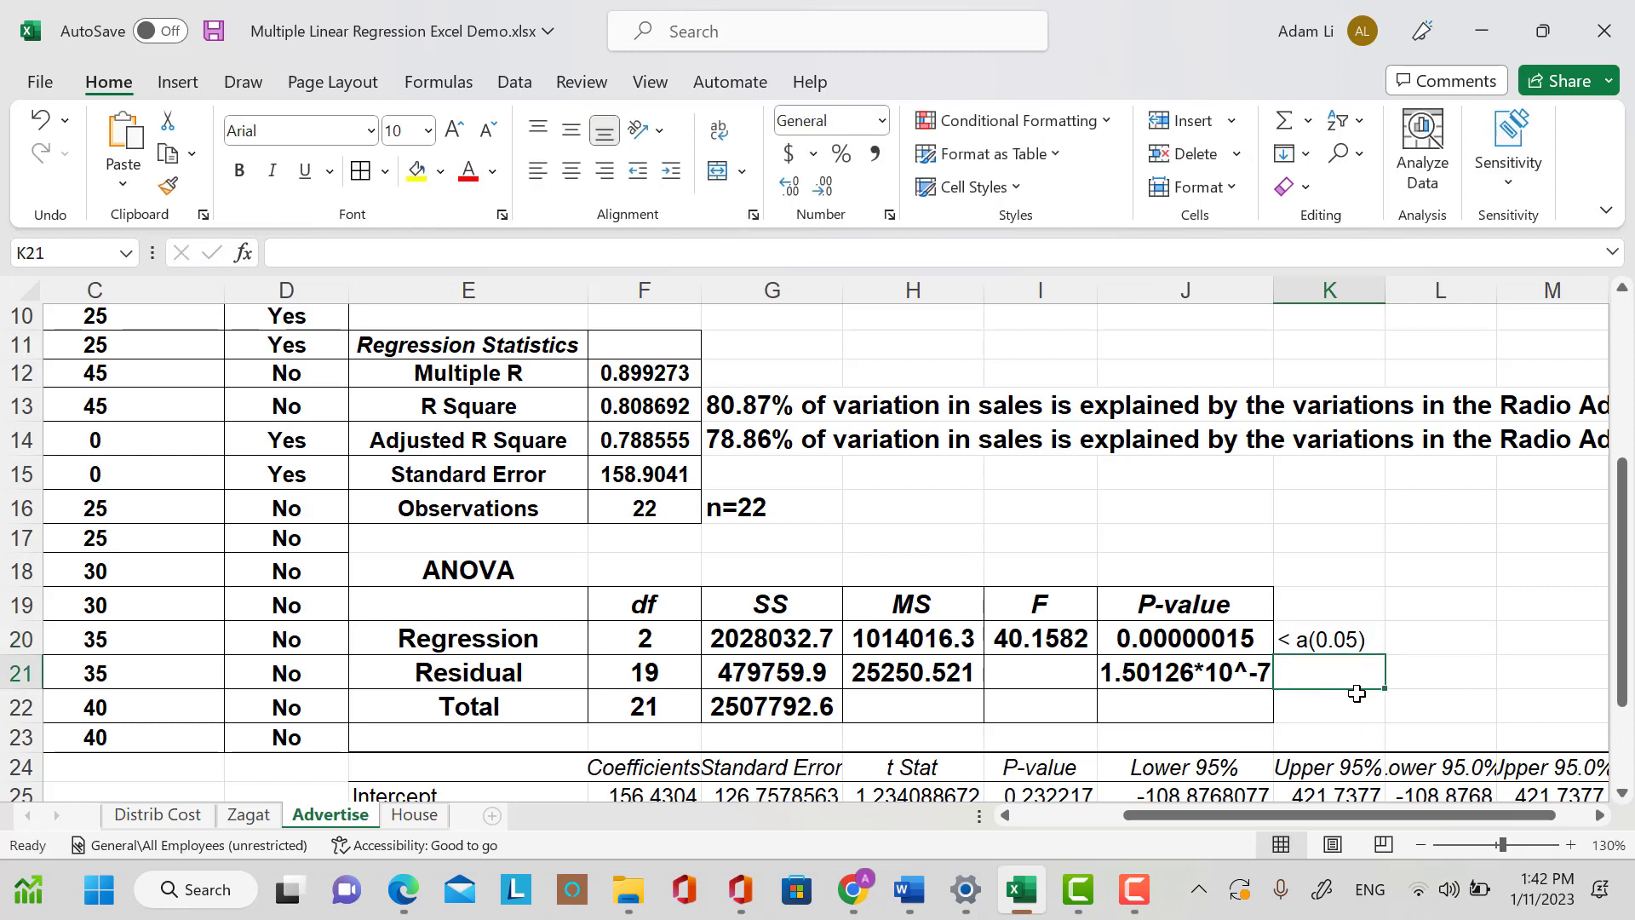
text(Re)
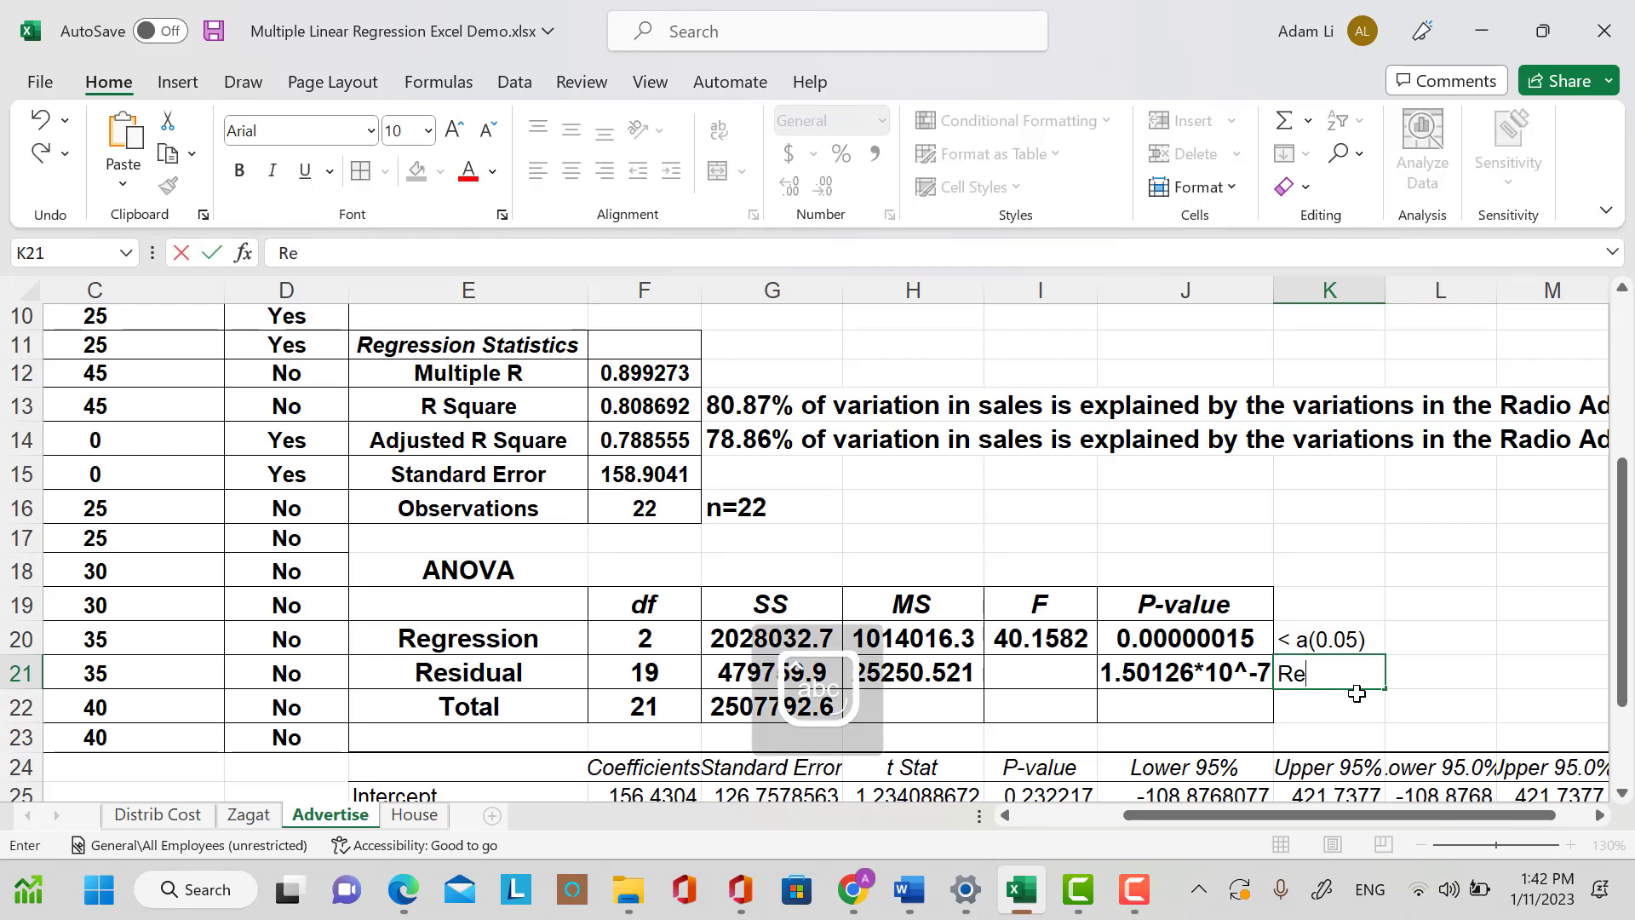
text(ject Hp)
key(BackSpace)
text(()
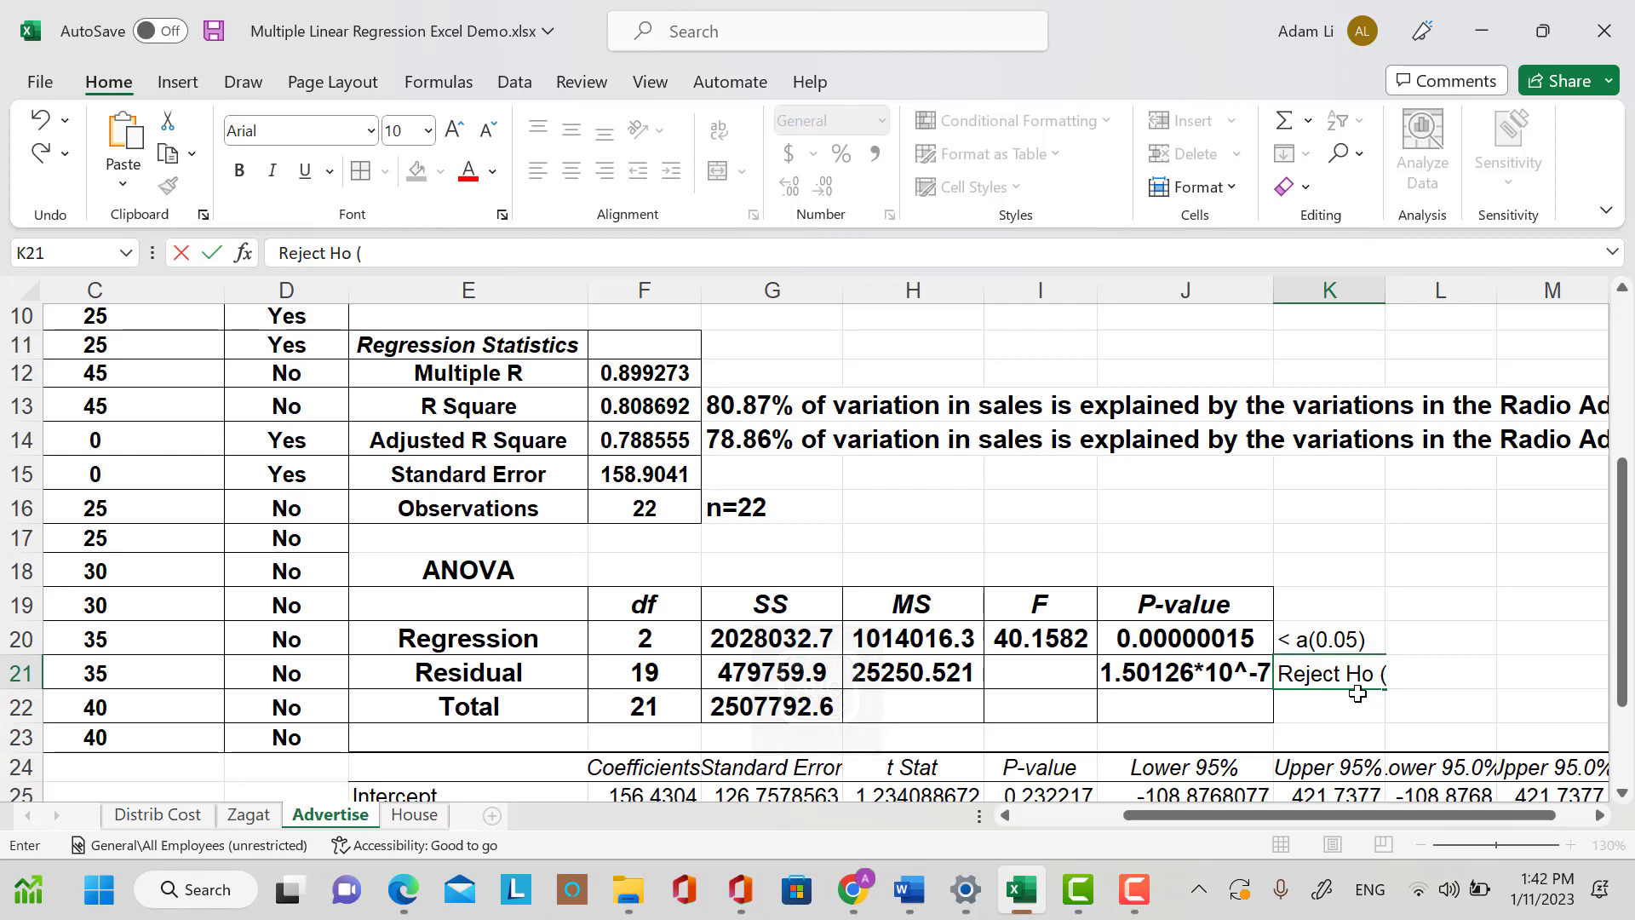
text(B1)
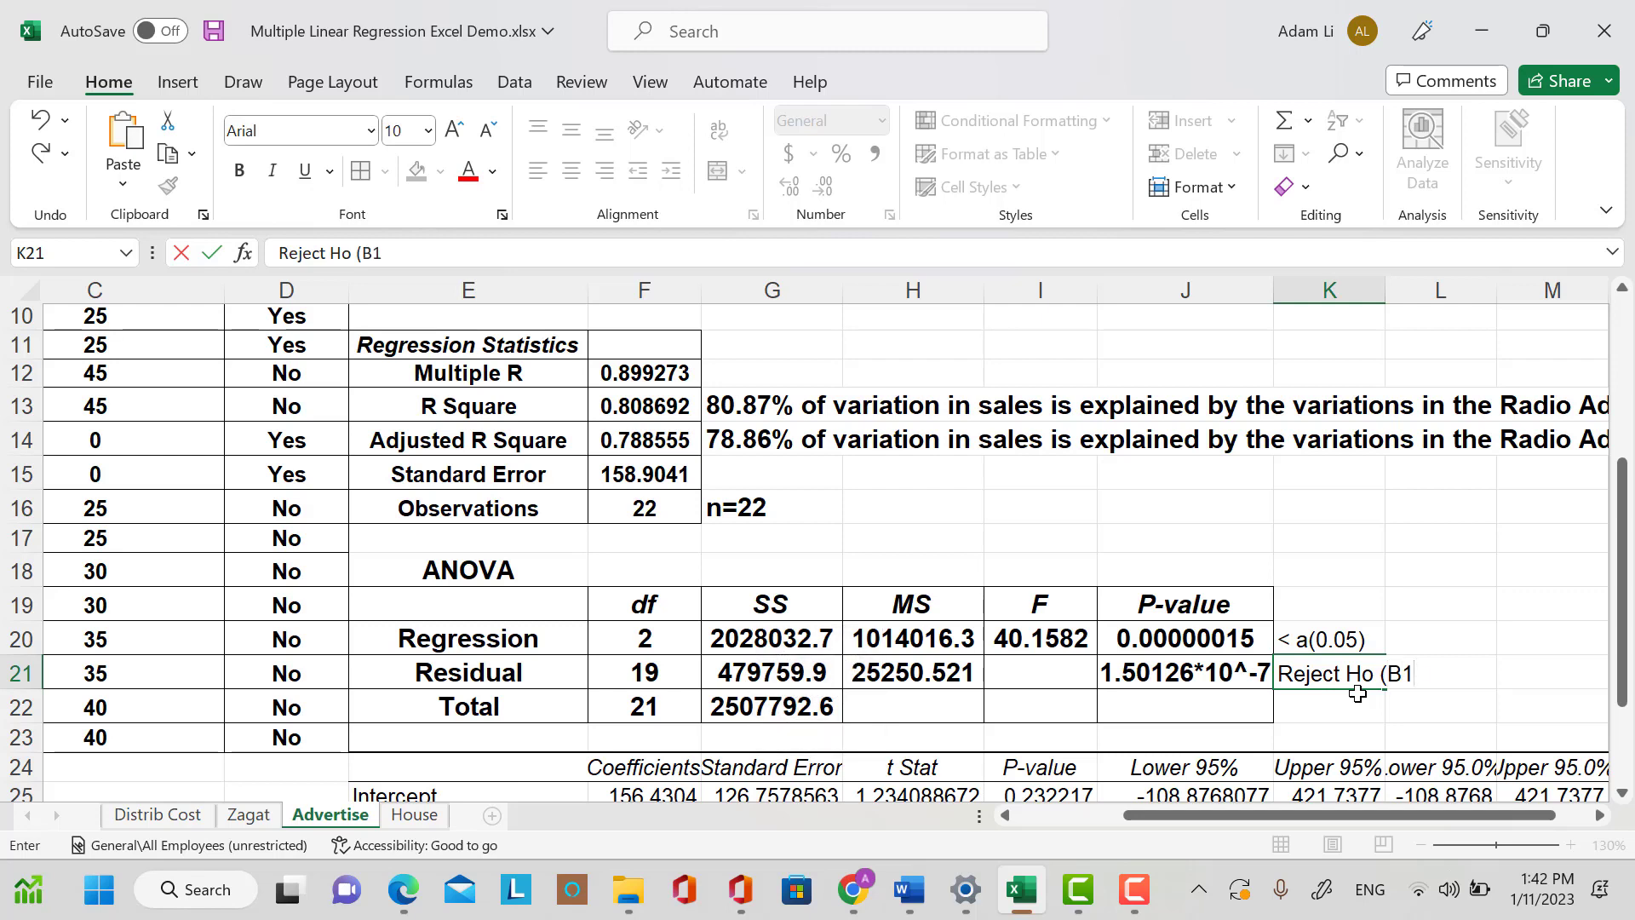
text(=B2=0)
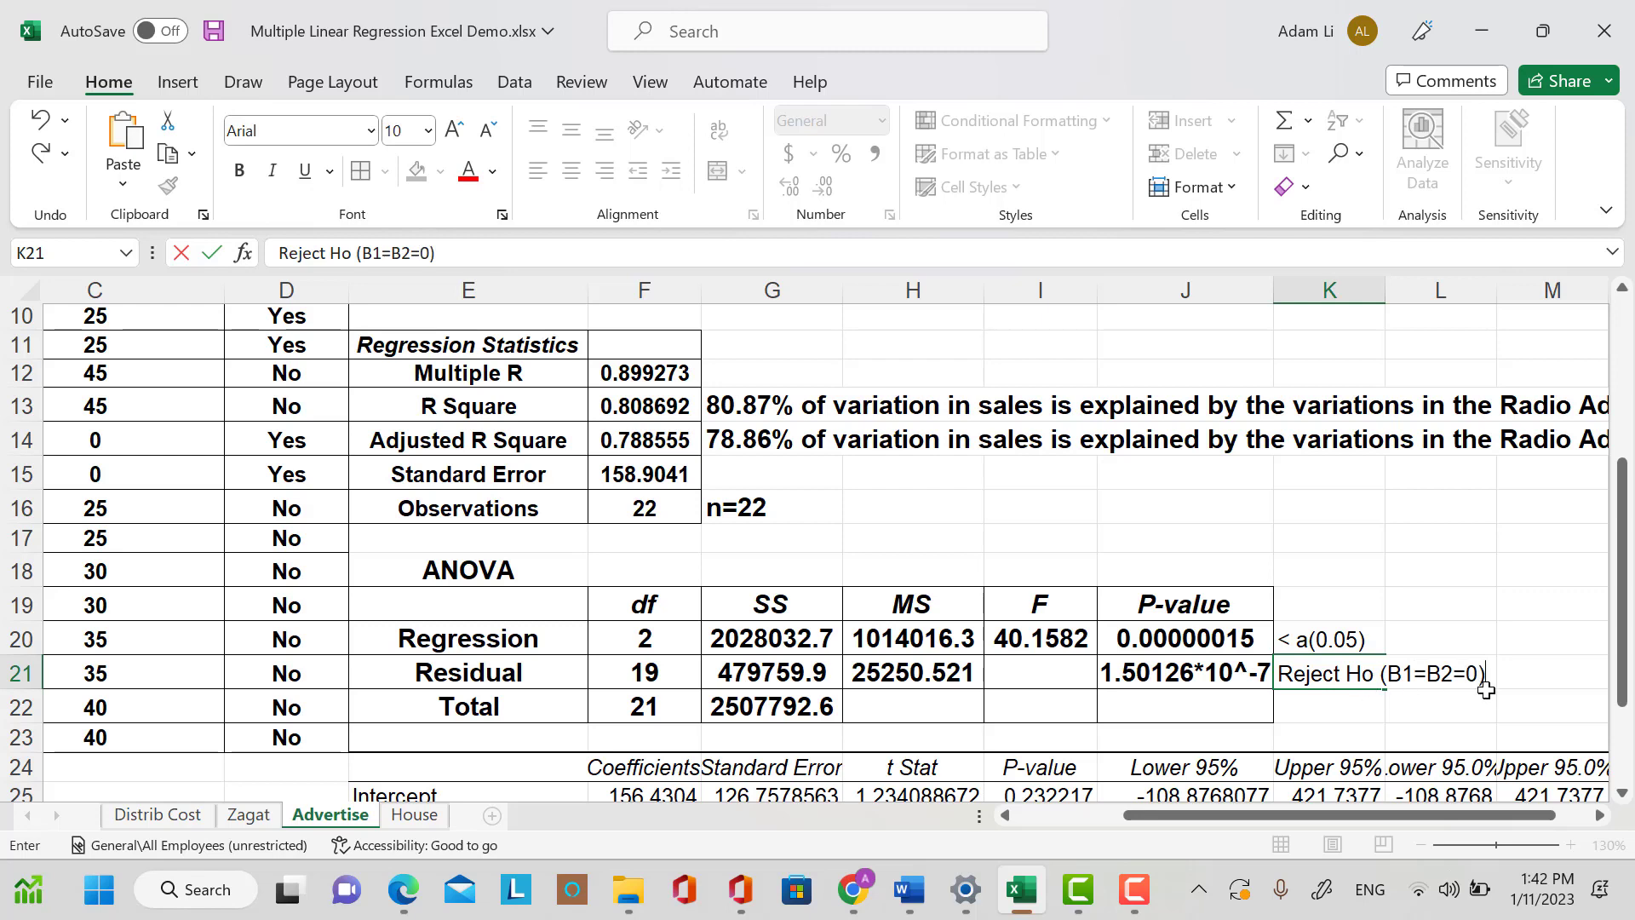
text().)
Make the notes in K20:K22 bold with font size 12.
drag(1334, 630, 1340, 705)
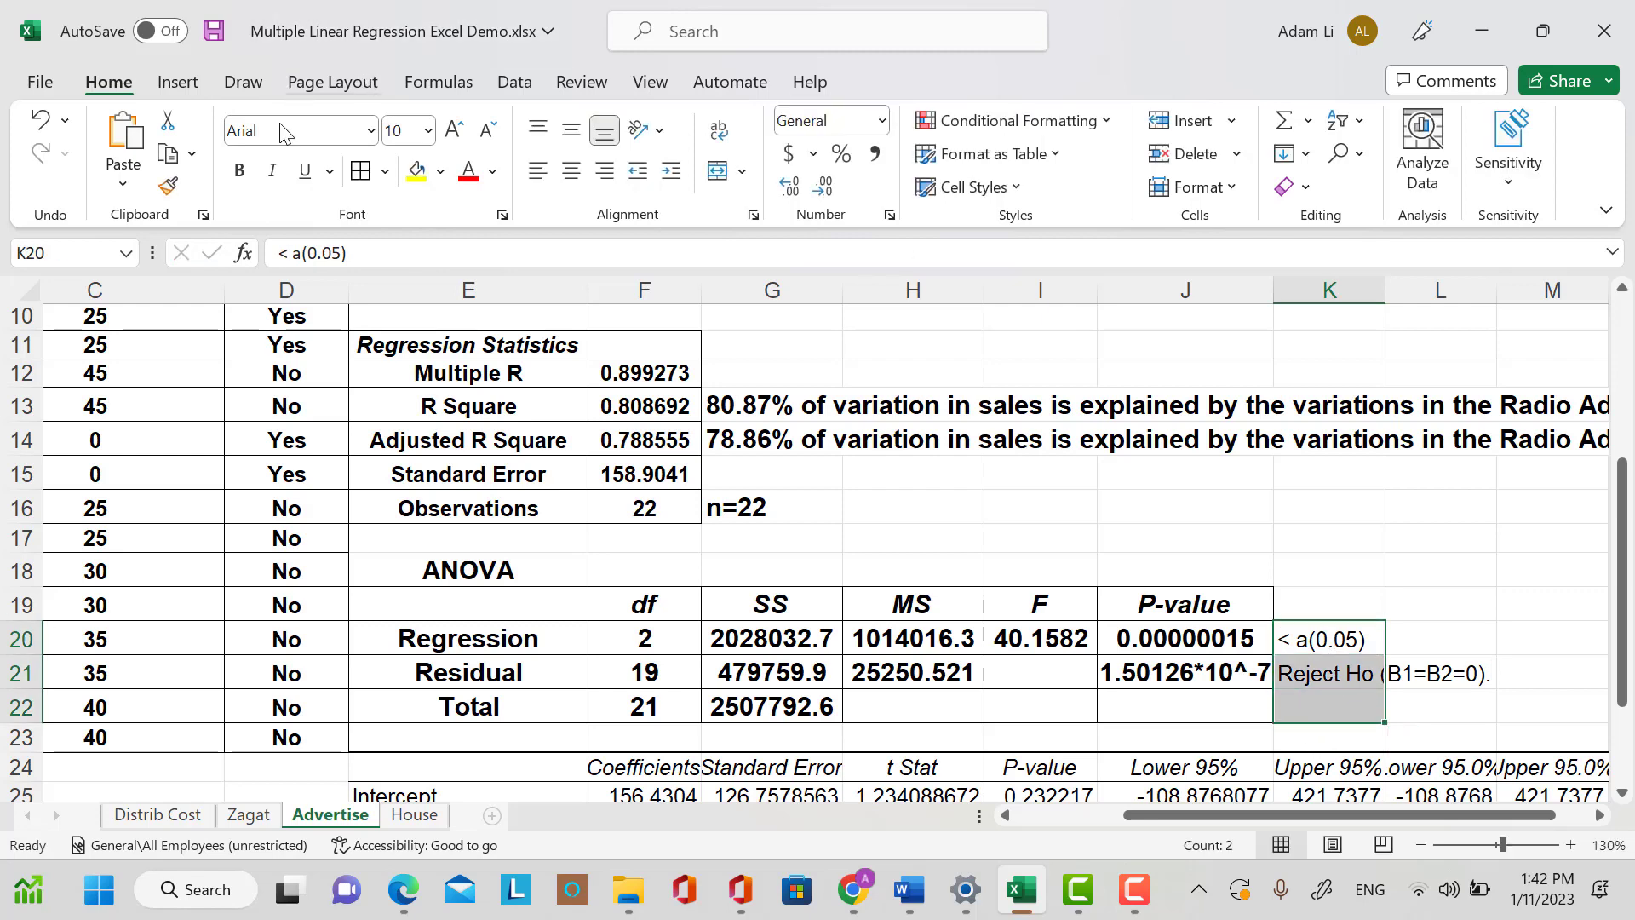
click(245, 173)
click(428, 131)
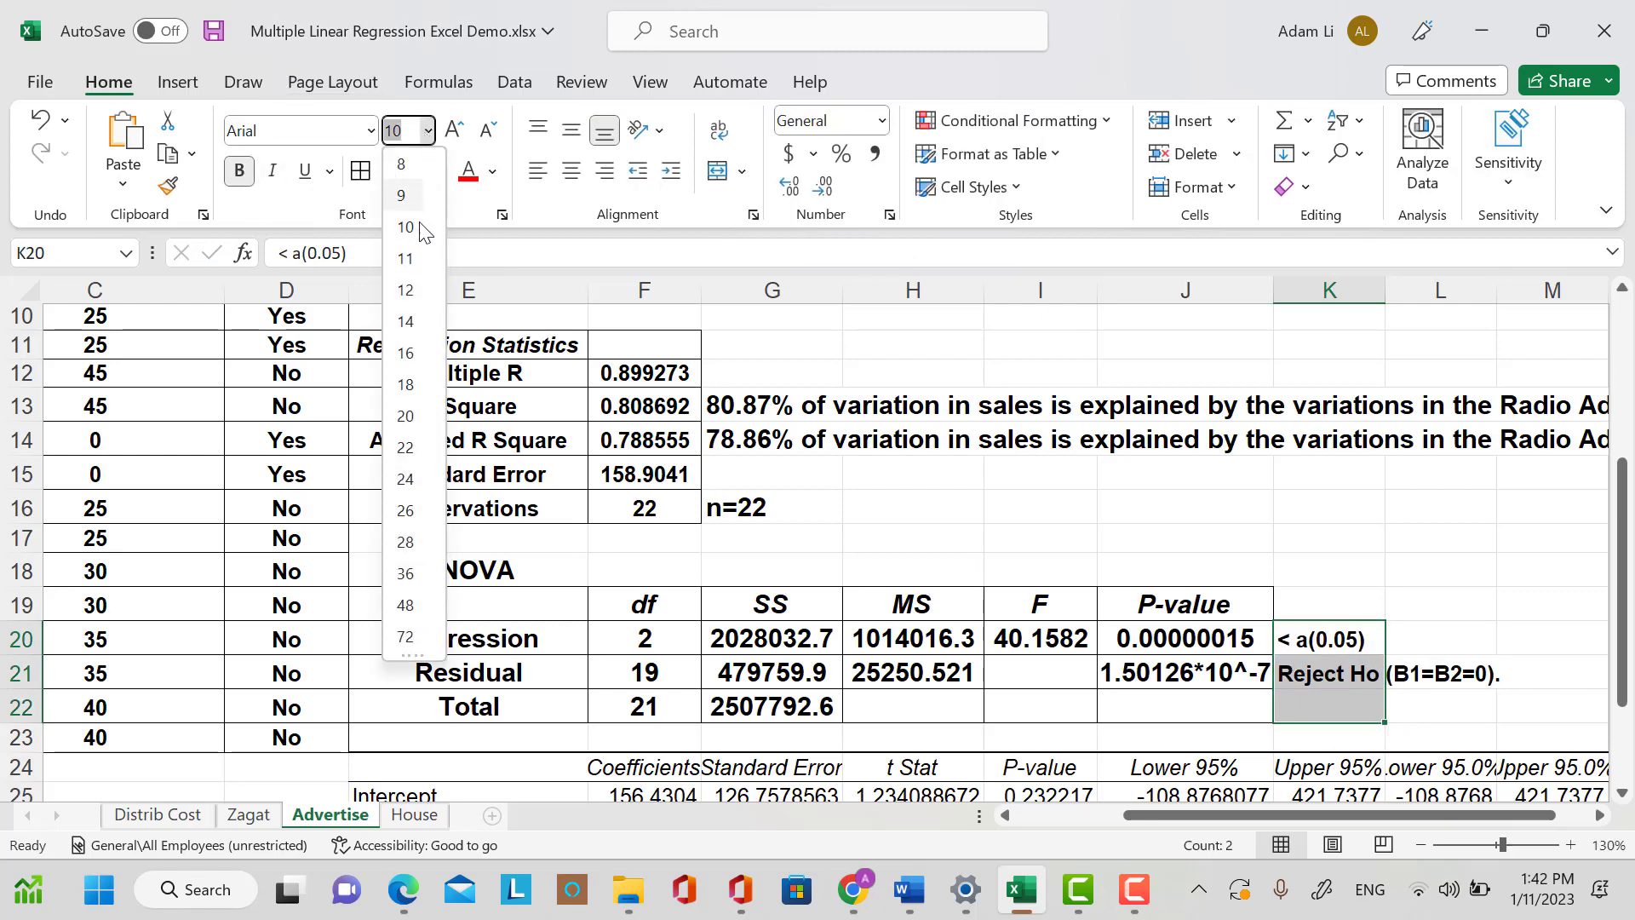
click(407, 290)
Enter the conclusion "With 95% confidence, there is a linear relatioship between sales and Radio Advertising and Newspaper Advertising spending." in K22.
click(1328, 707)
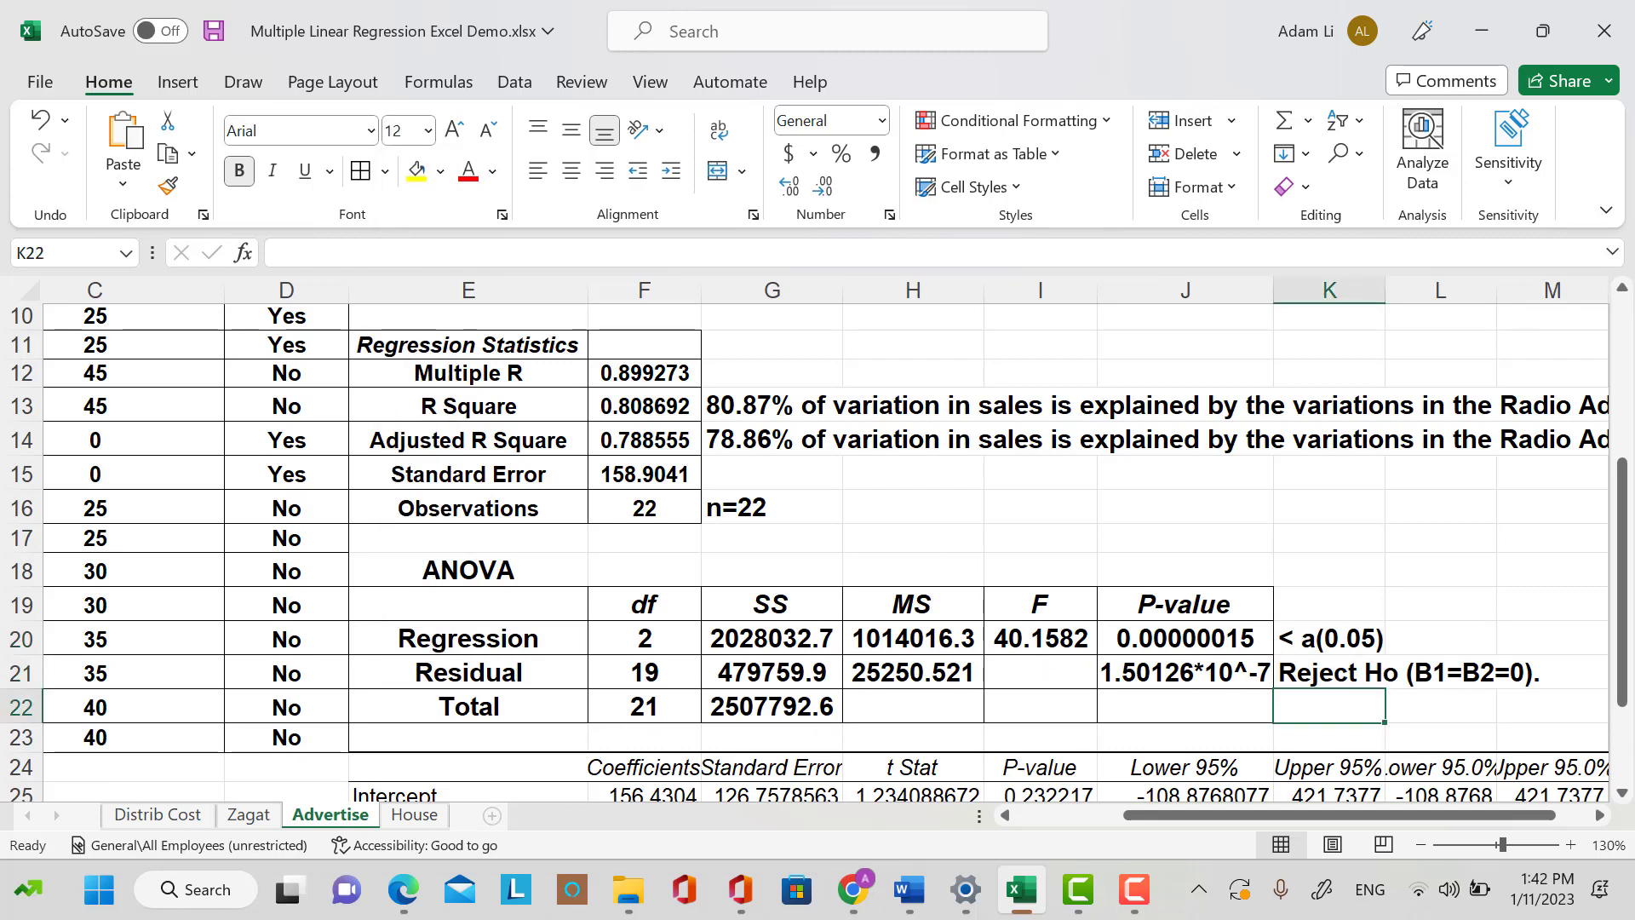
text(T)
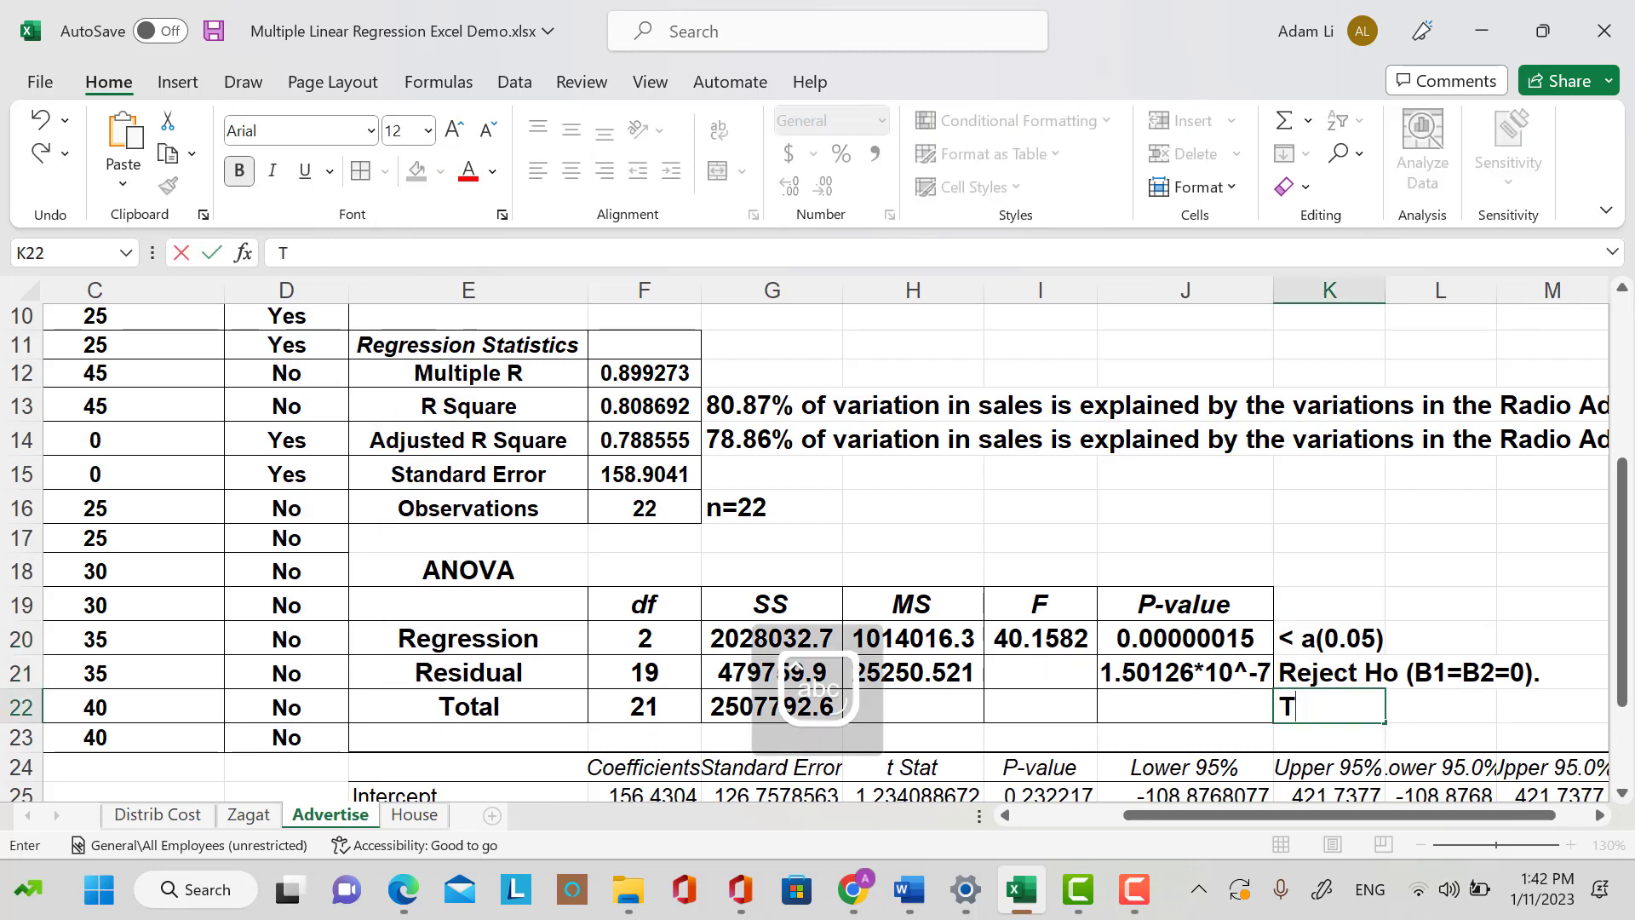
key(BackSpace)
text(With )
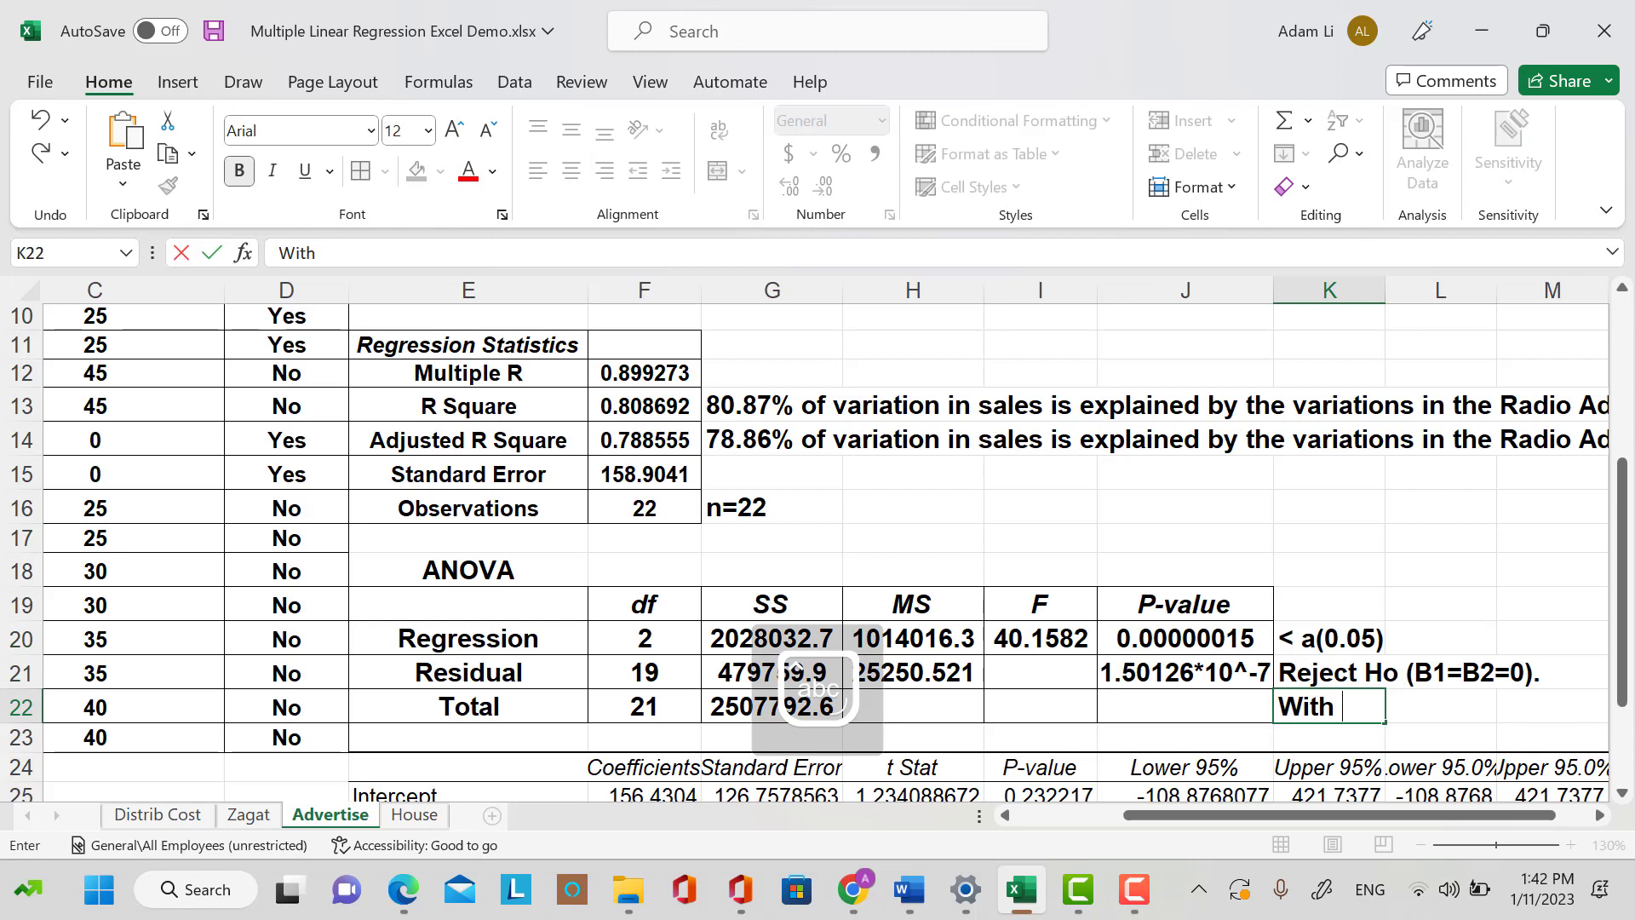
text(95%)
key(alt)
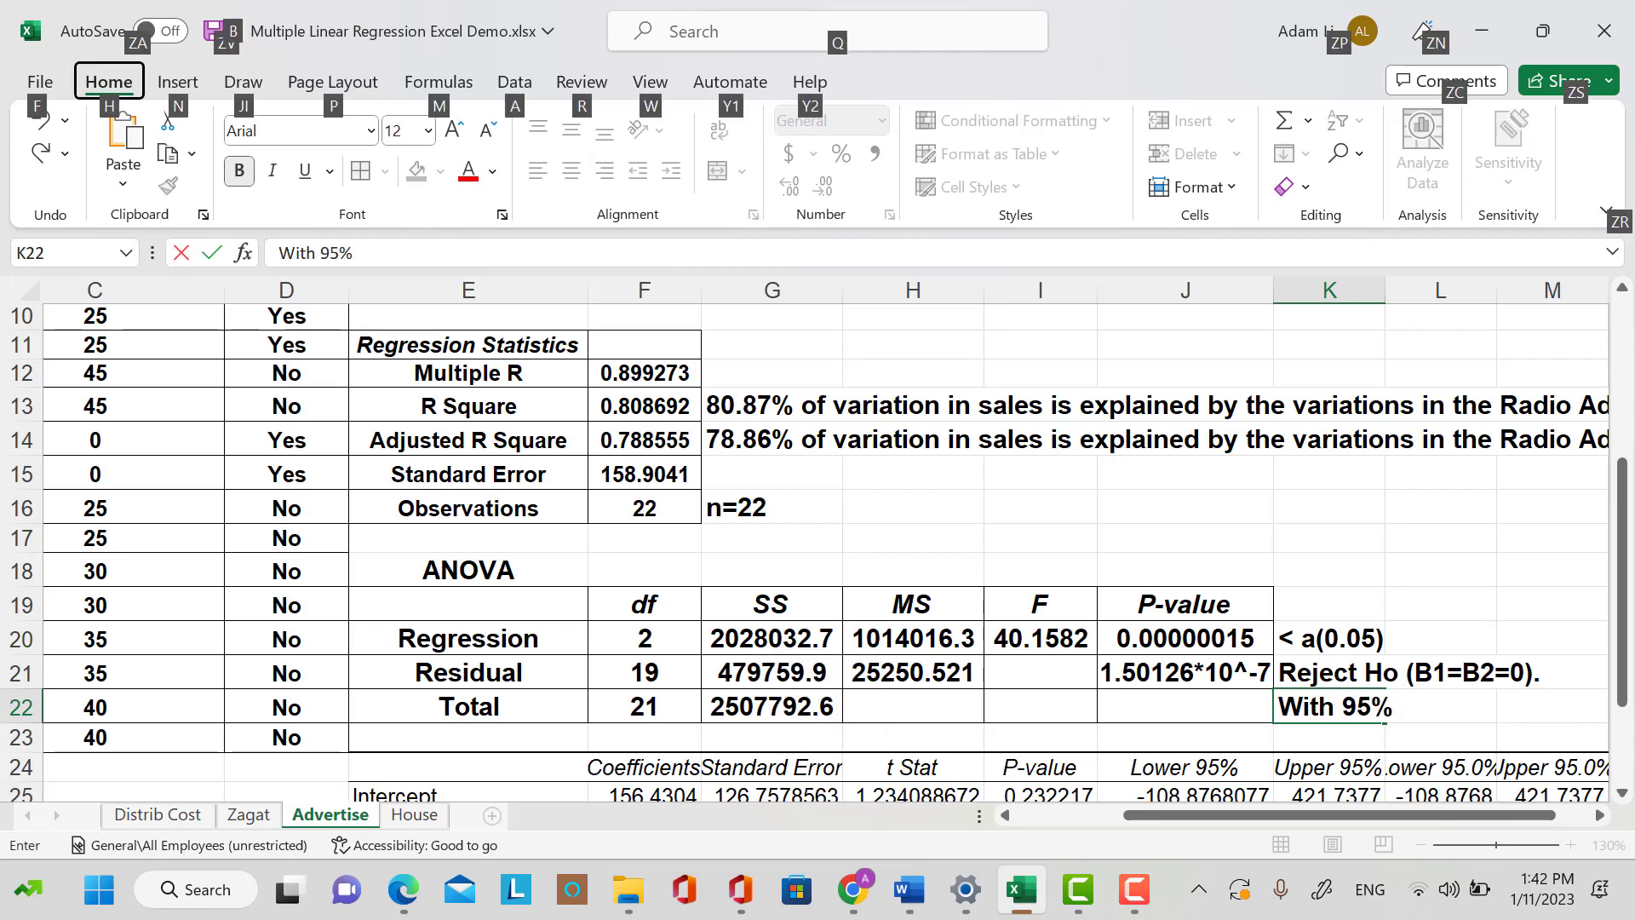
click(1407, 706)
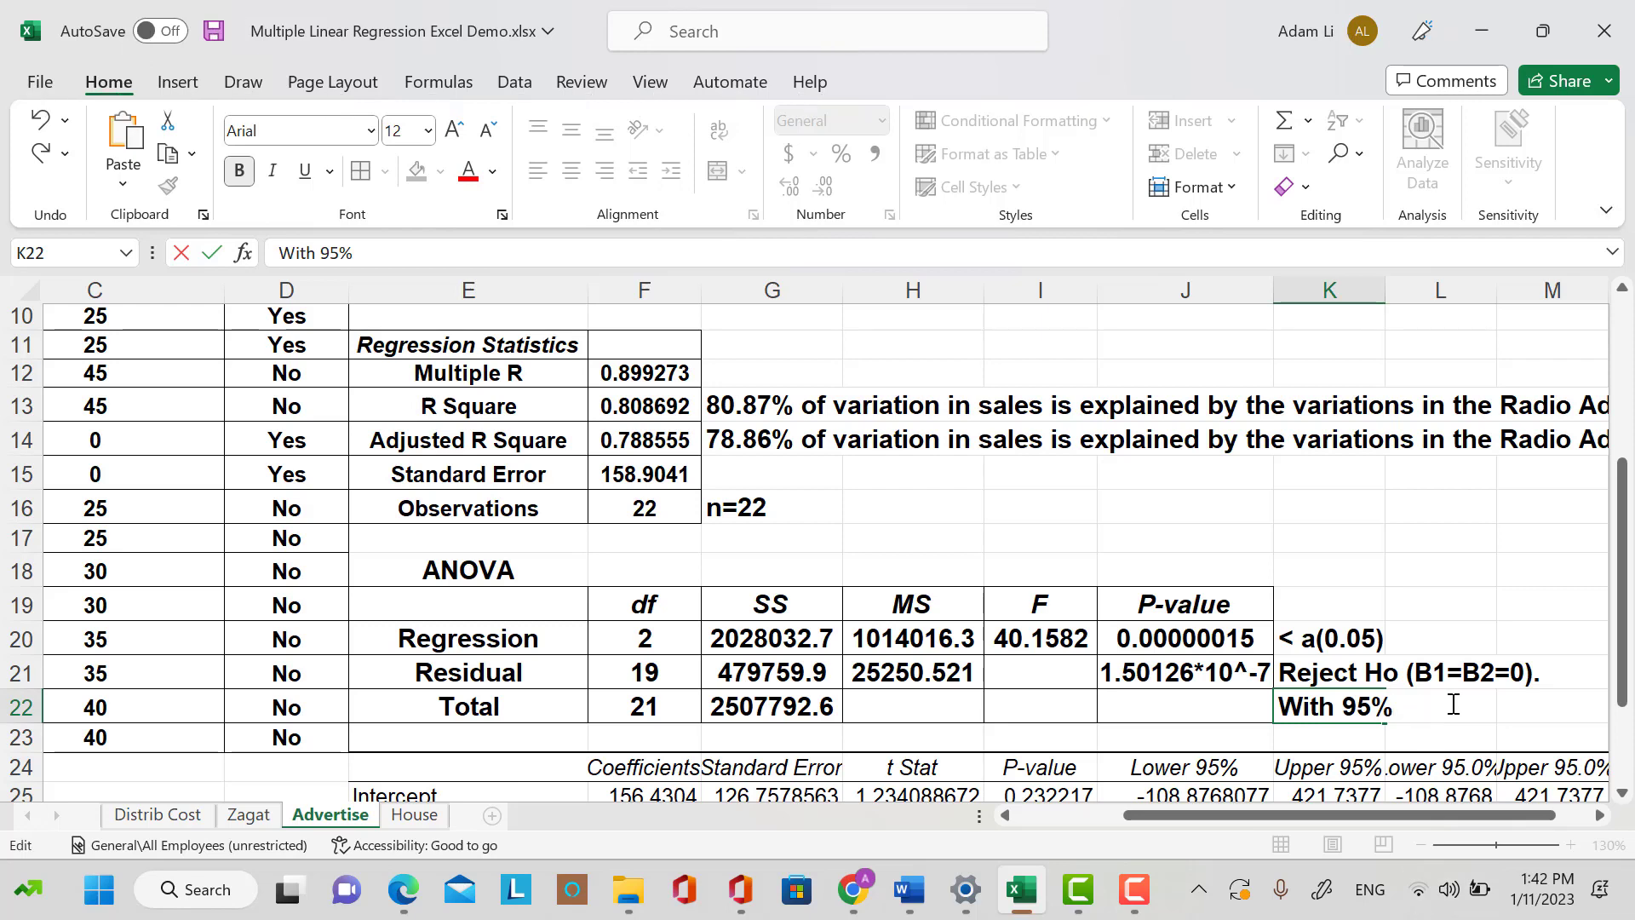
text(confidence, t)
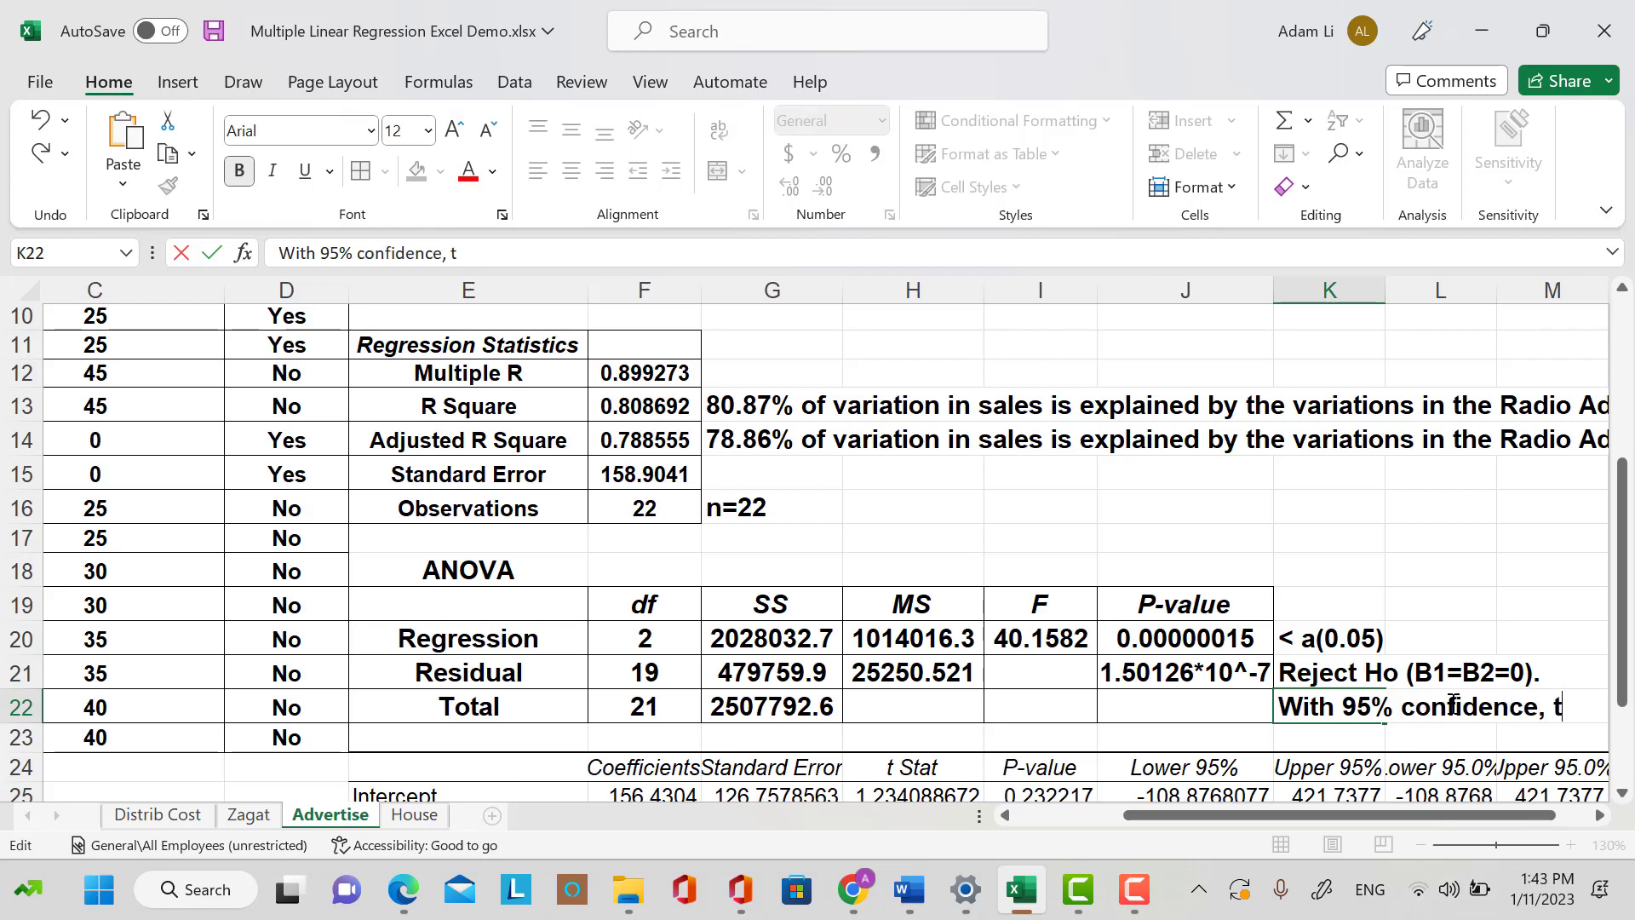
text(here is a lin)
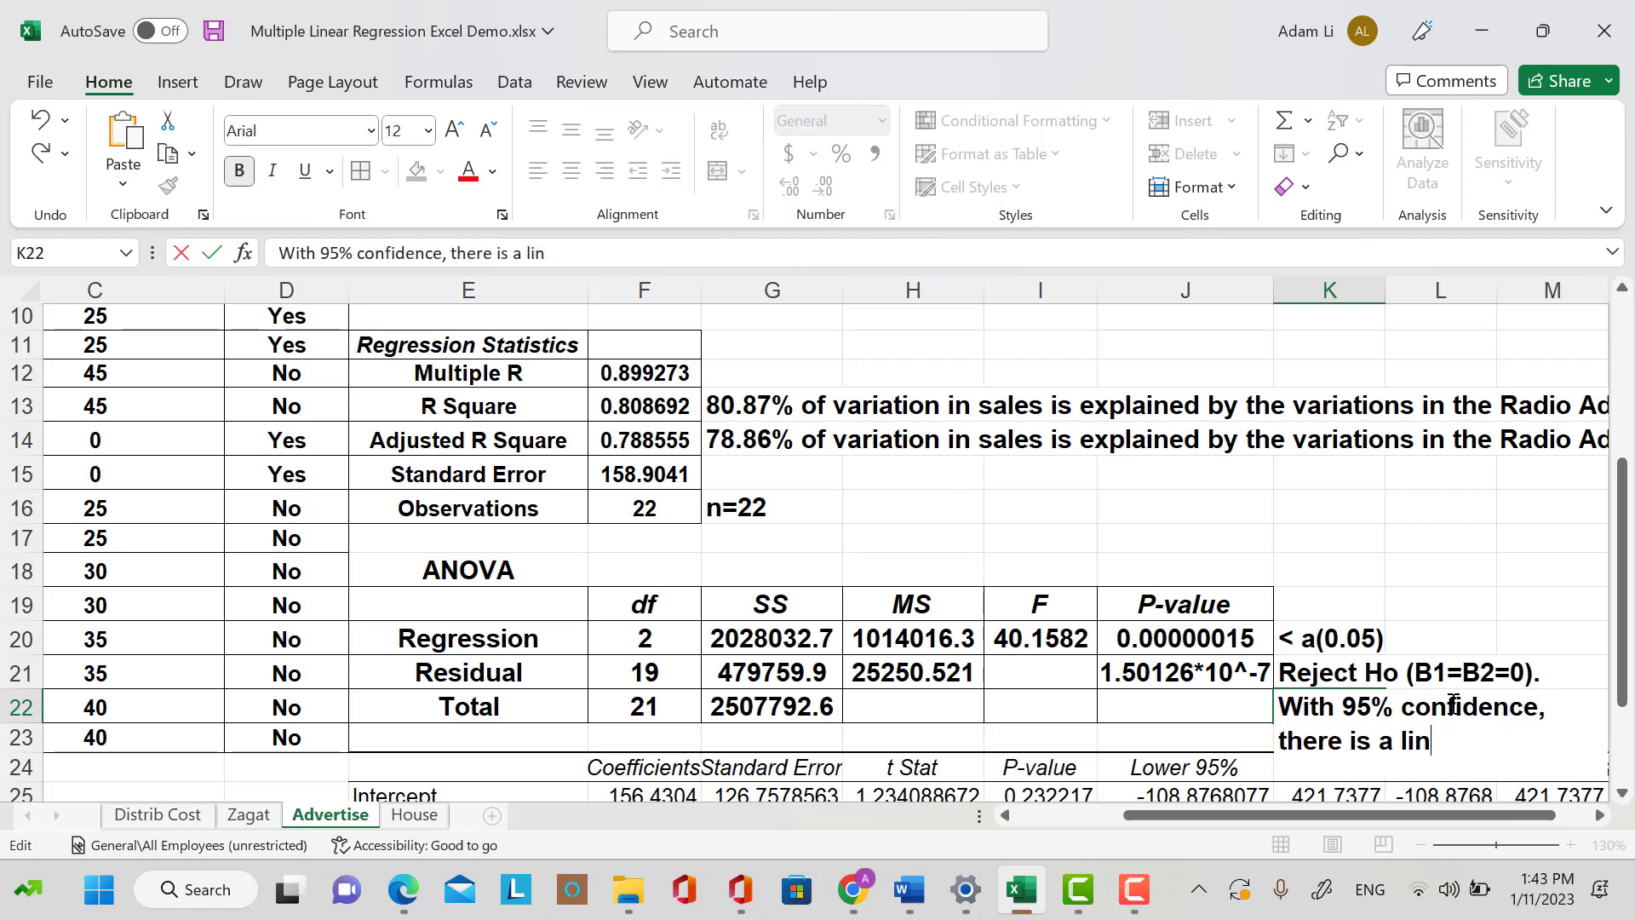
text(ear relatioshop)
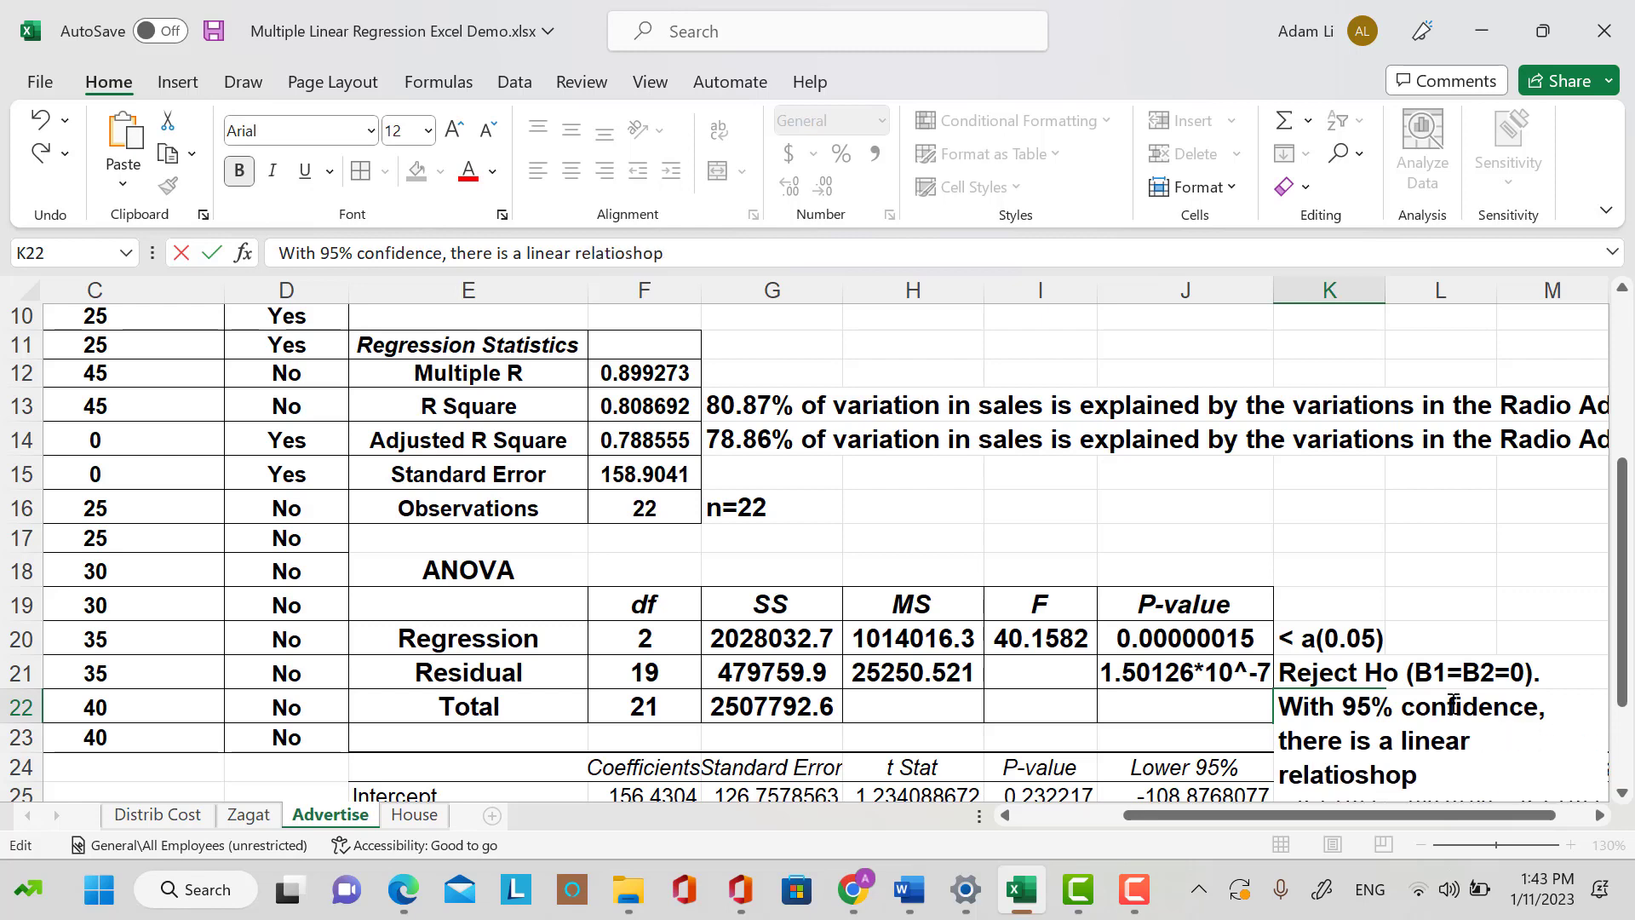
key(BackSpace)
key(BackSpace)
key(BackSpace)
key(BackSpace)
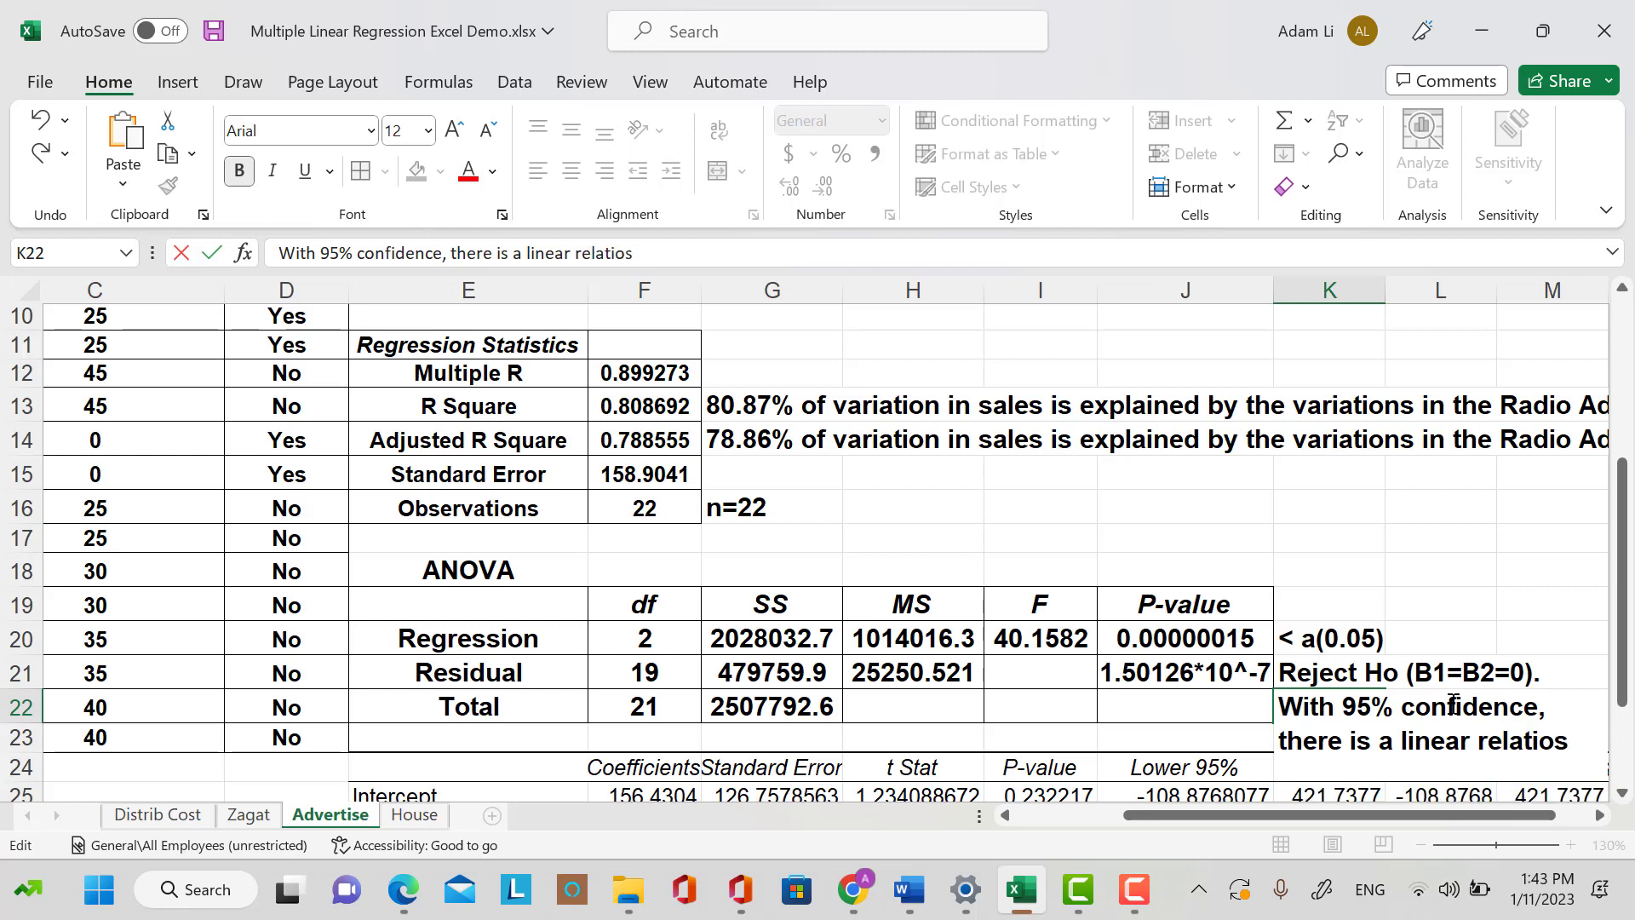
text(hip bet)
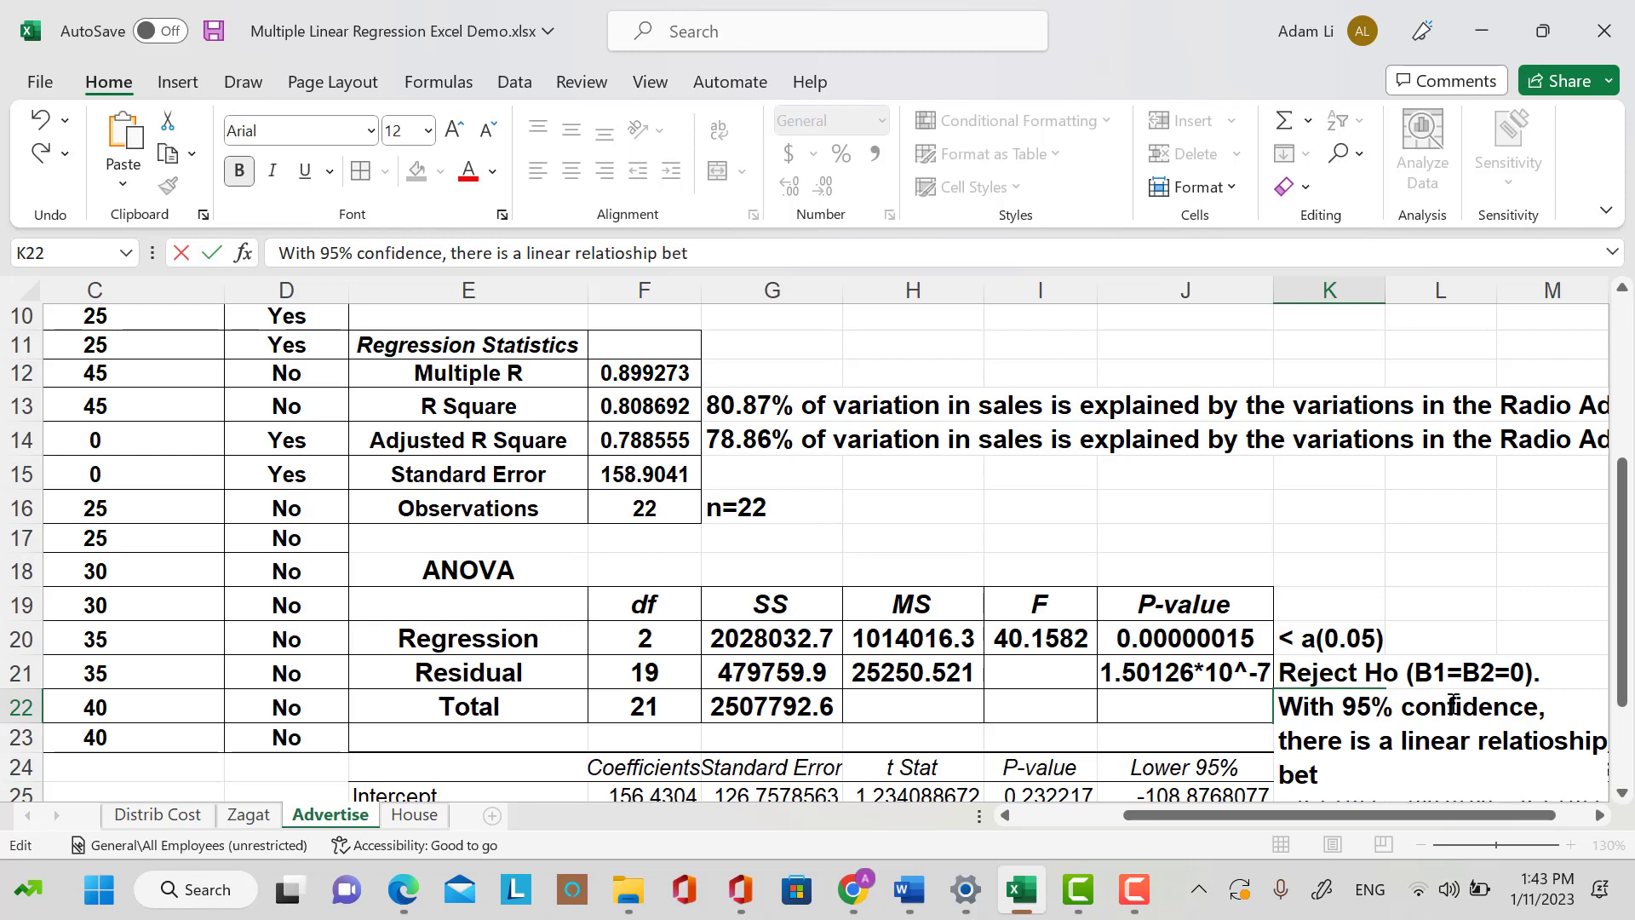
text(ween sales and )
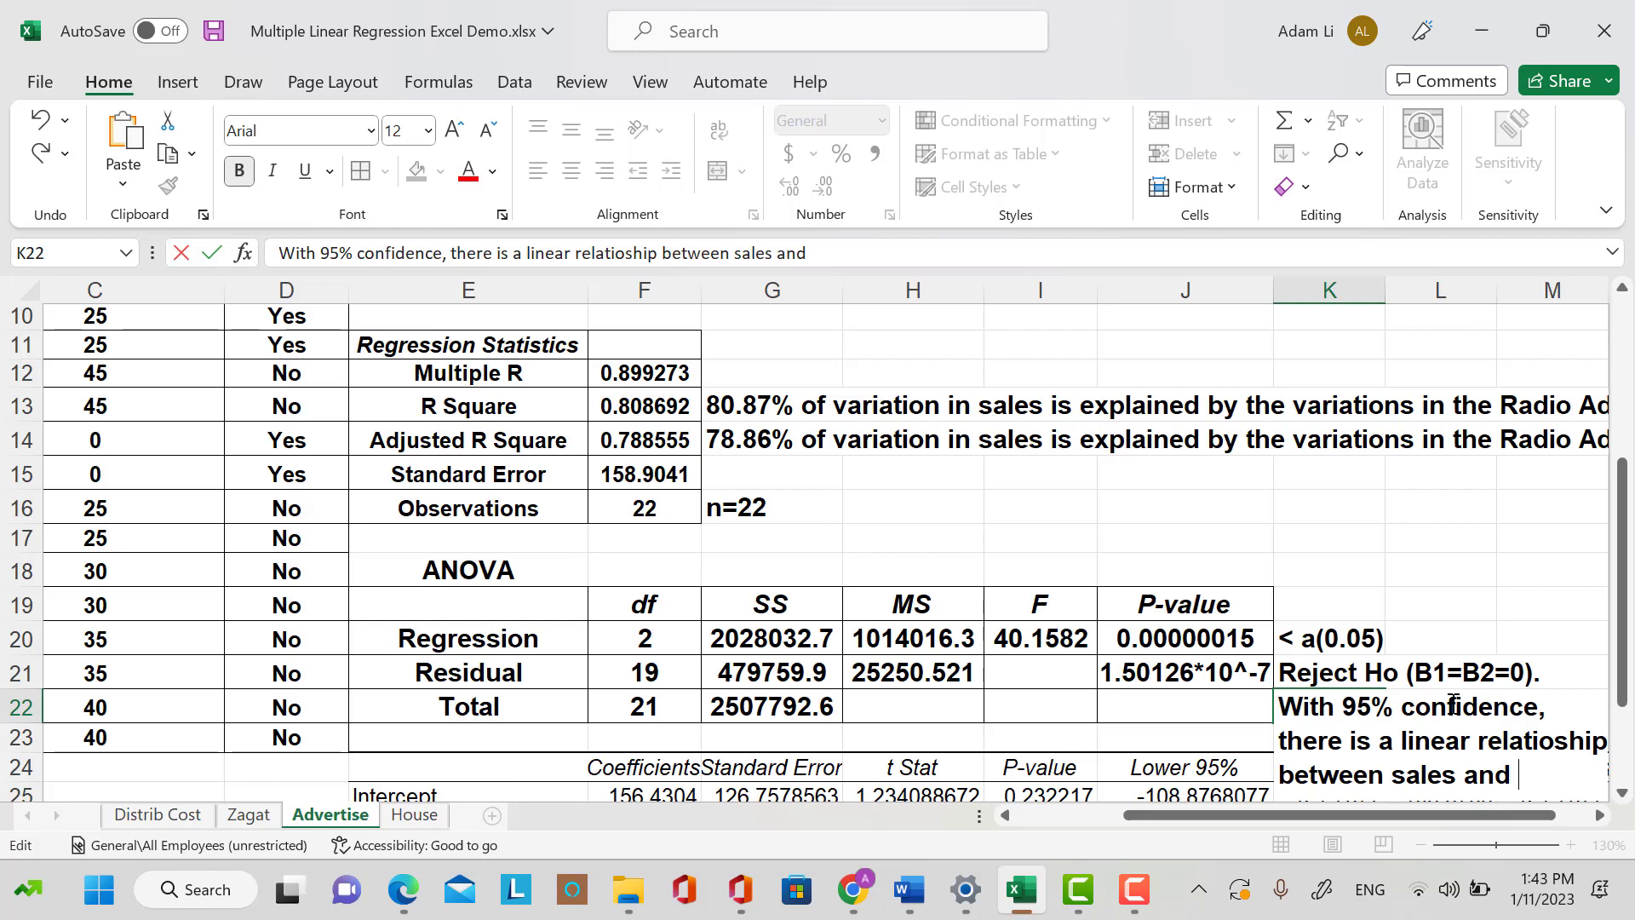
text(Raid)
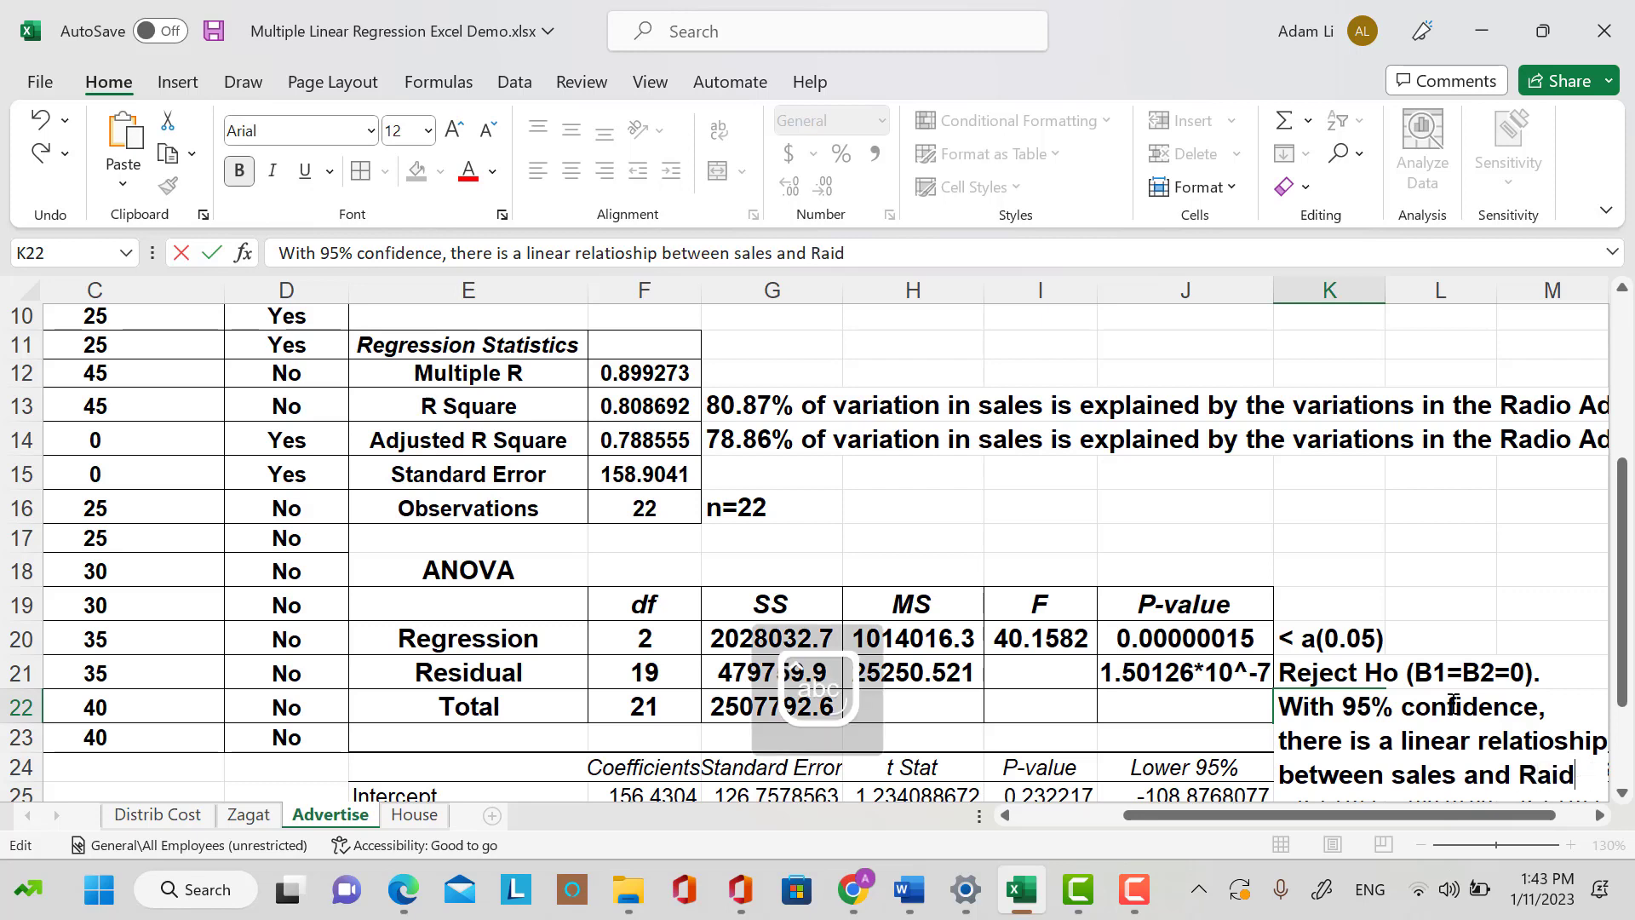
key(BackSpace)
key(BackSpace)
text(dio a)
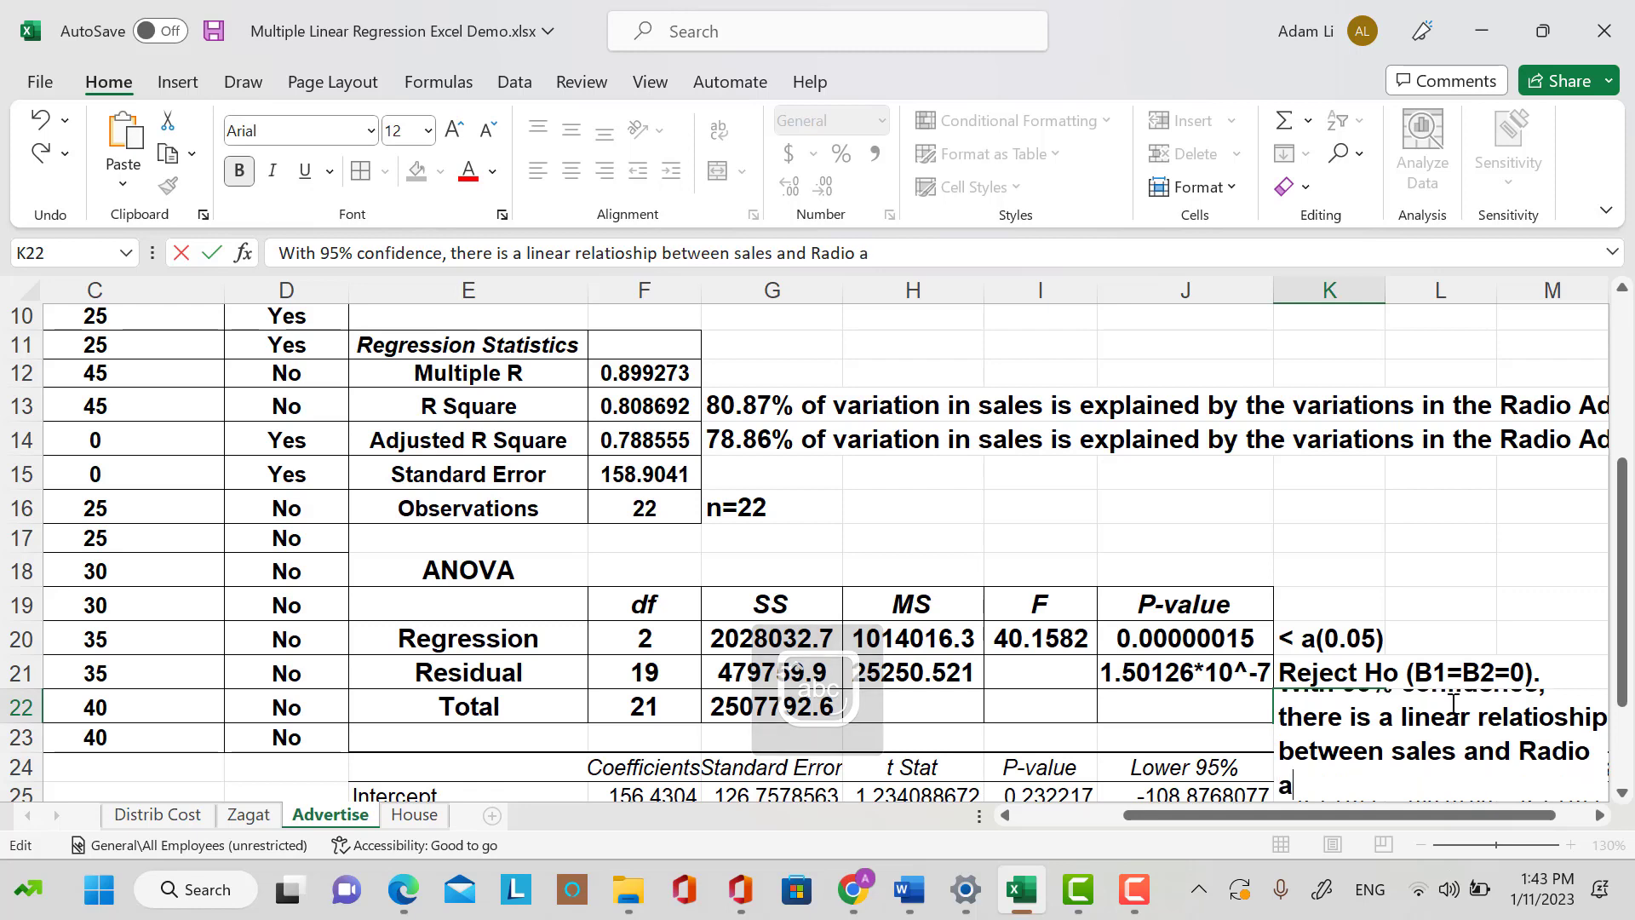
key(BackSpace)
text(A)
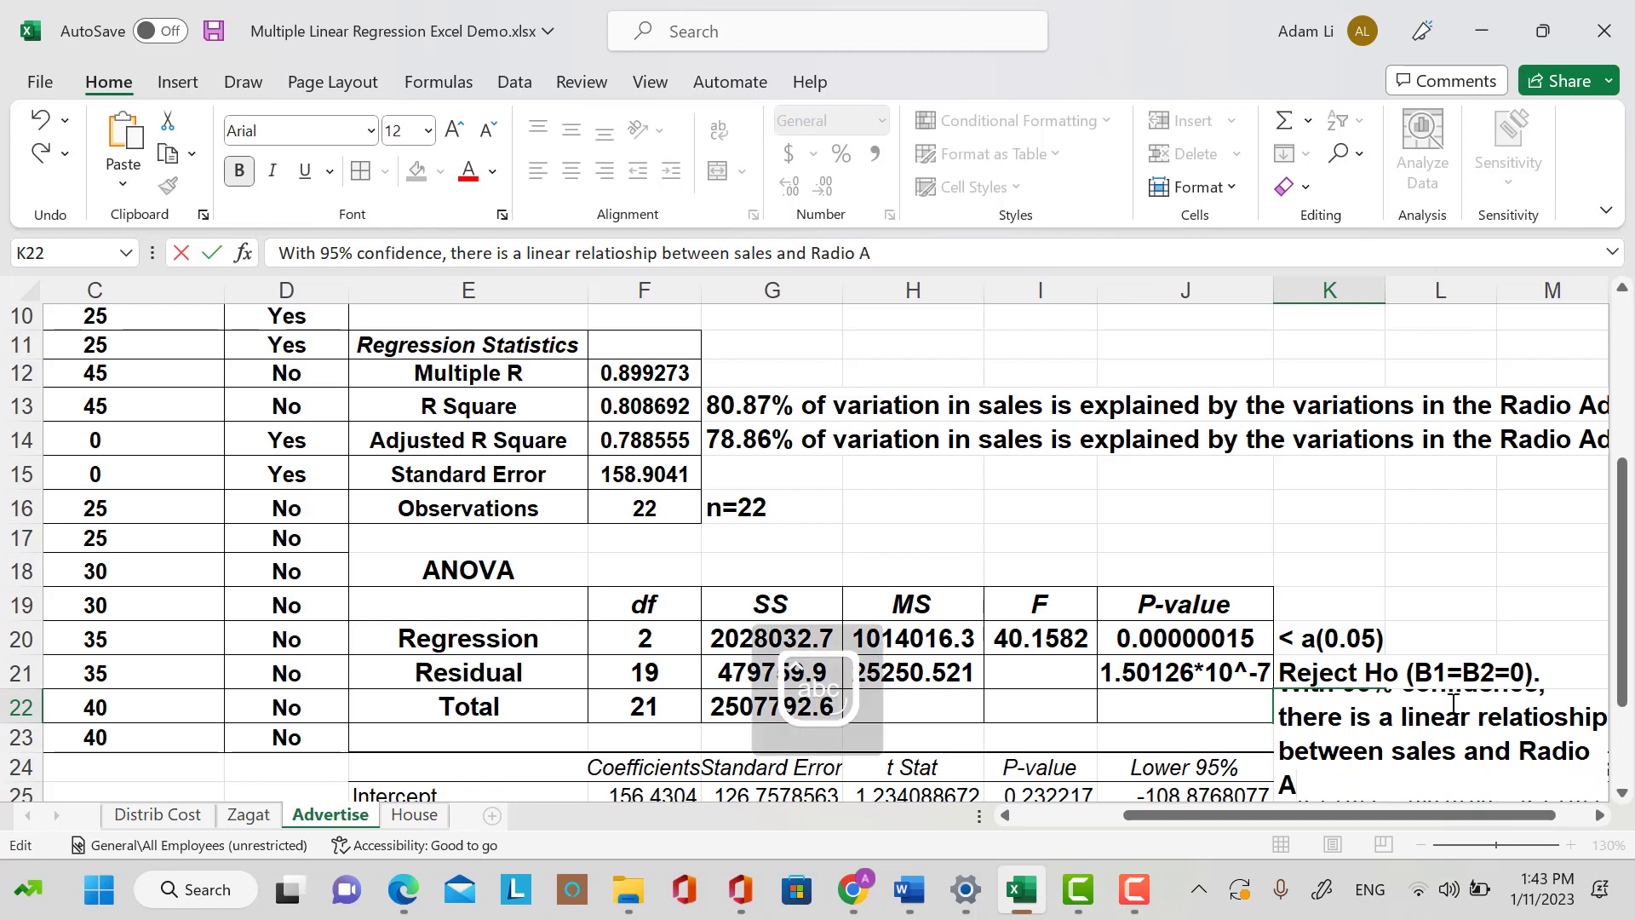
text(dvertising and)
key(Caps_Lock)
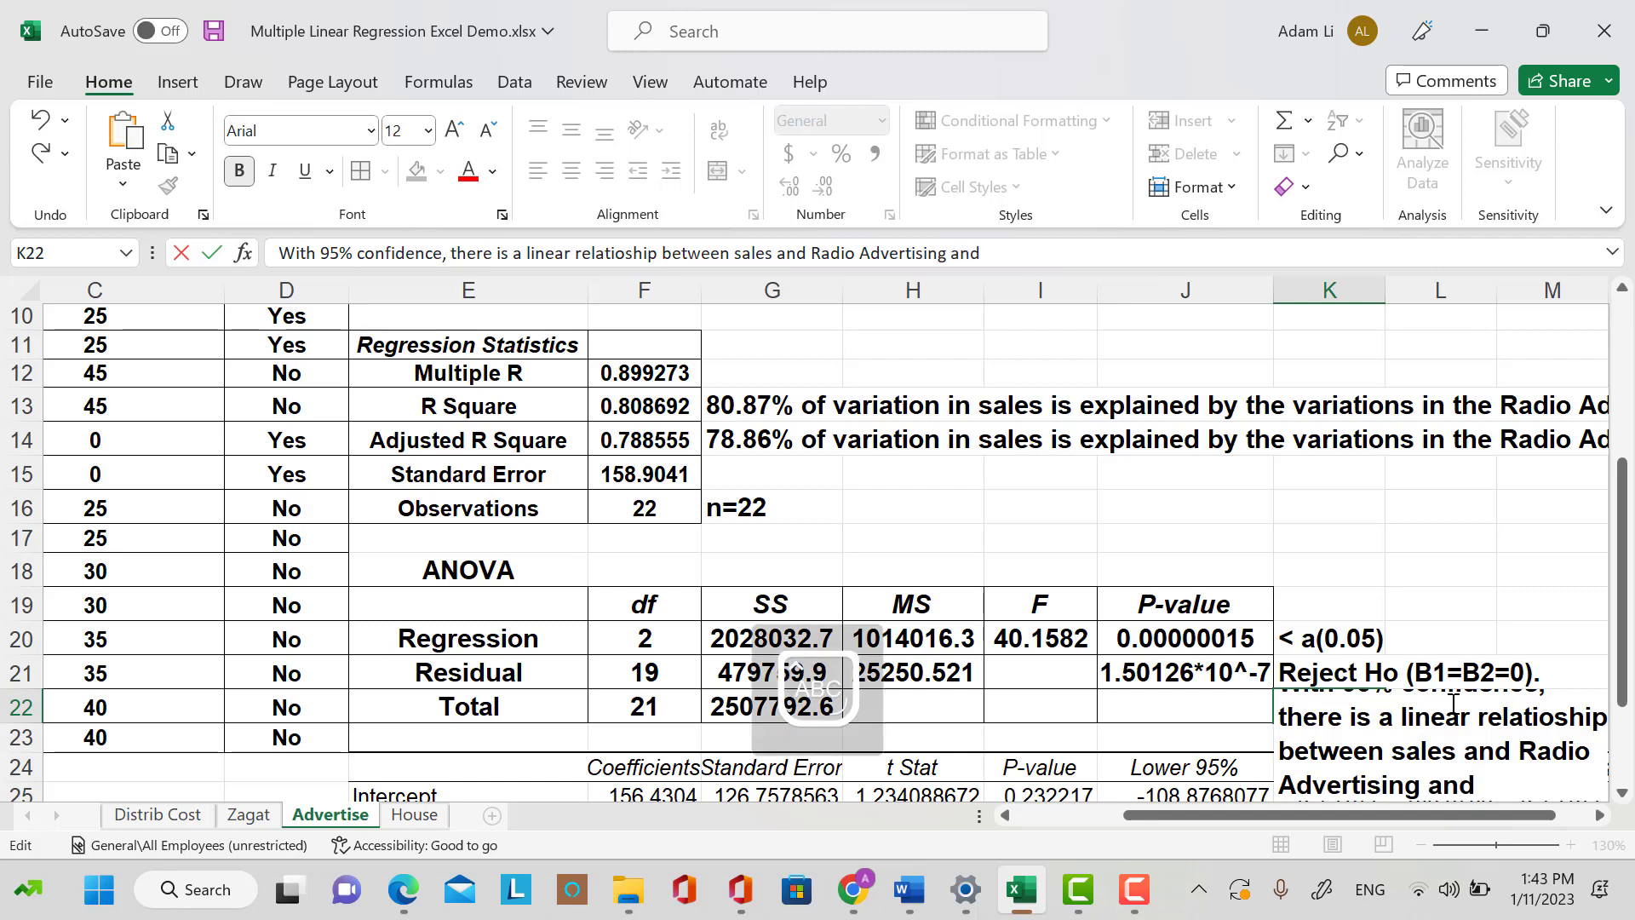
text(N)
key(Caps_Lock)
text(ew)
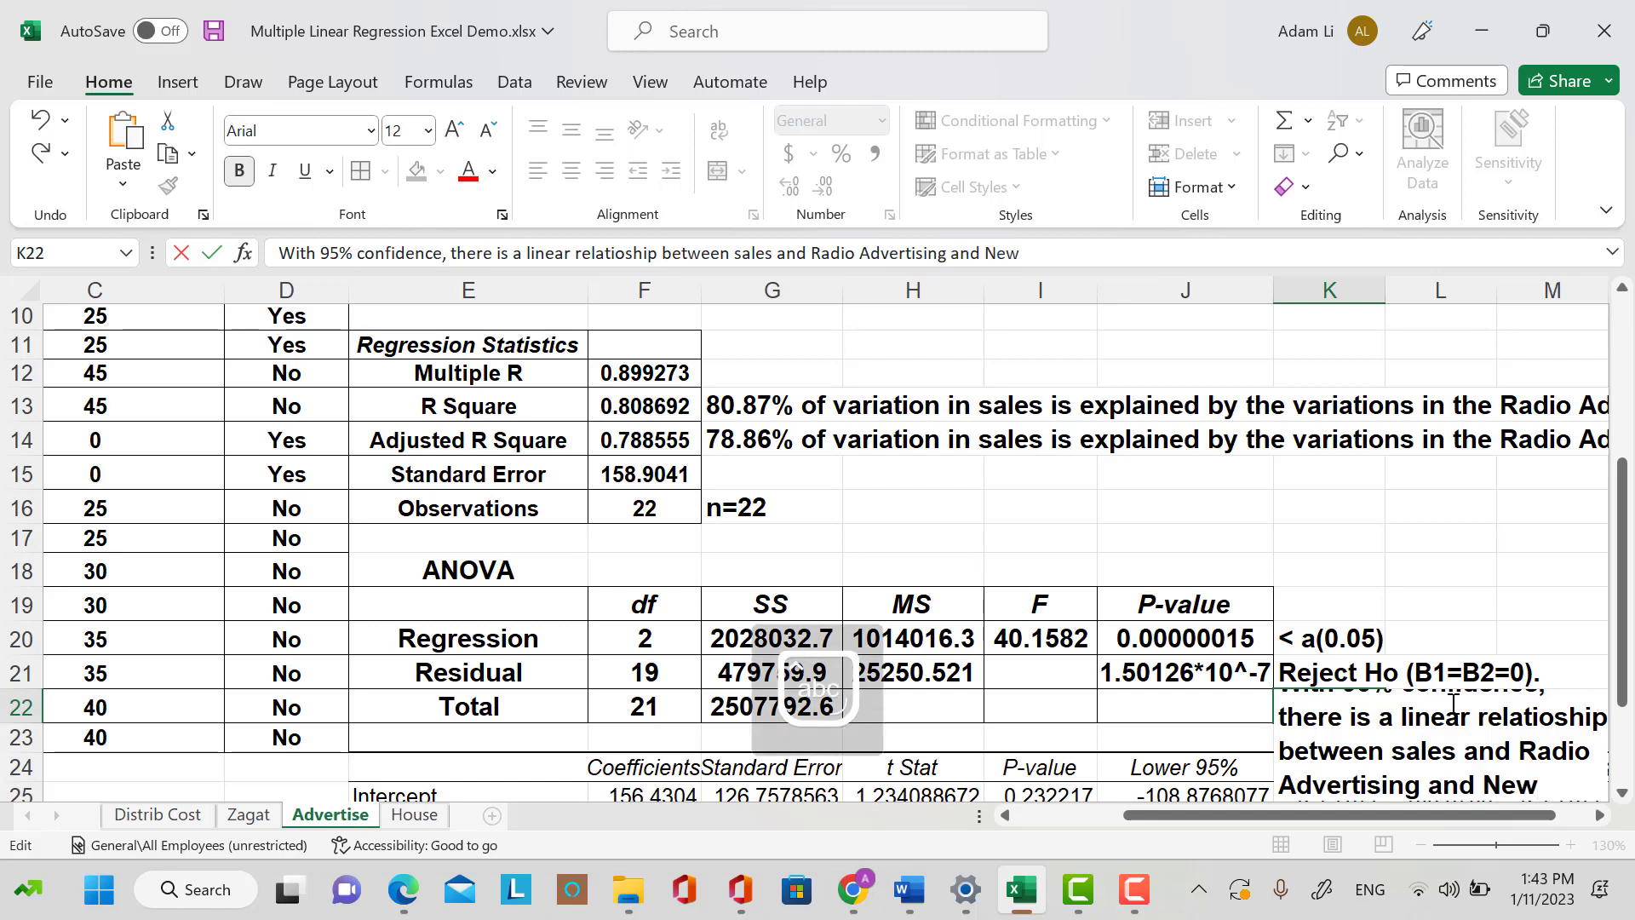
text(spaper)
key(Caps_Lock)
text(A)
key(Caps_Lock)
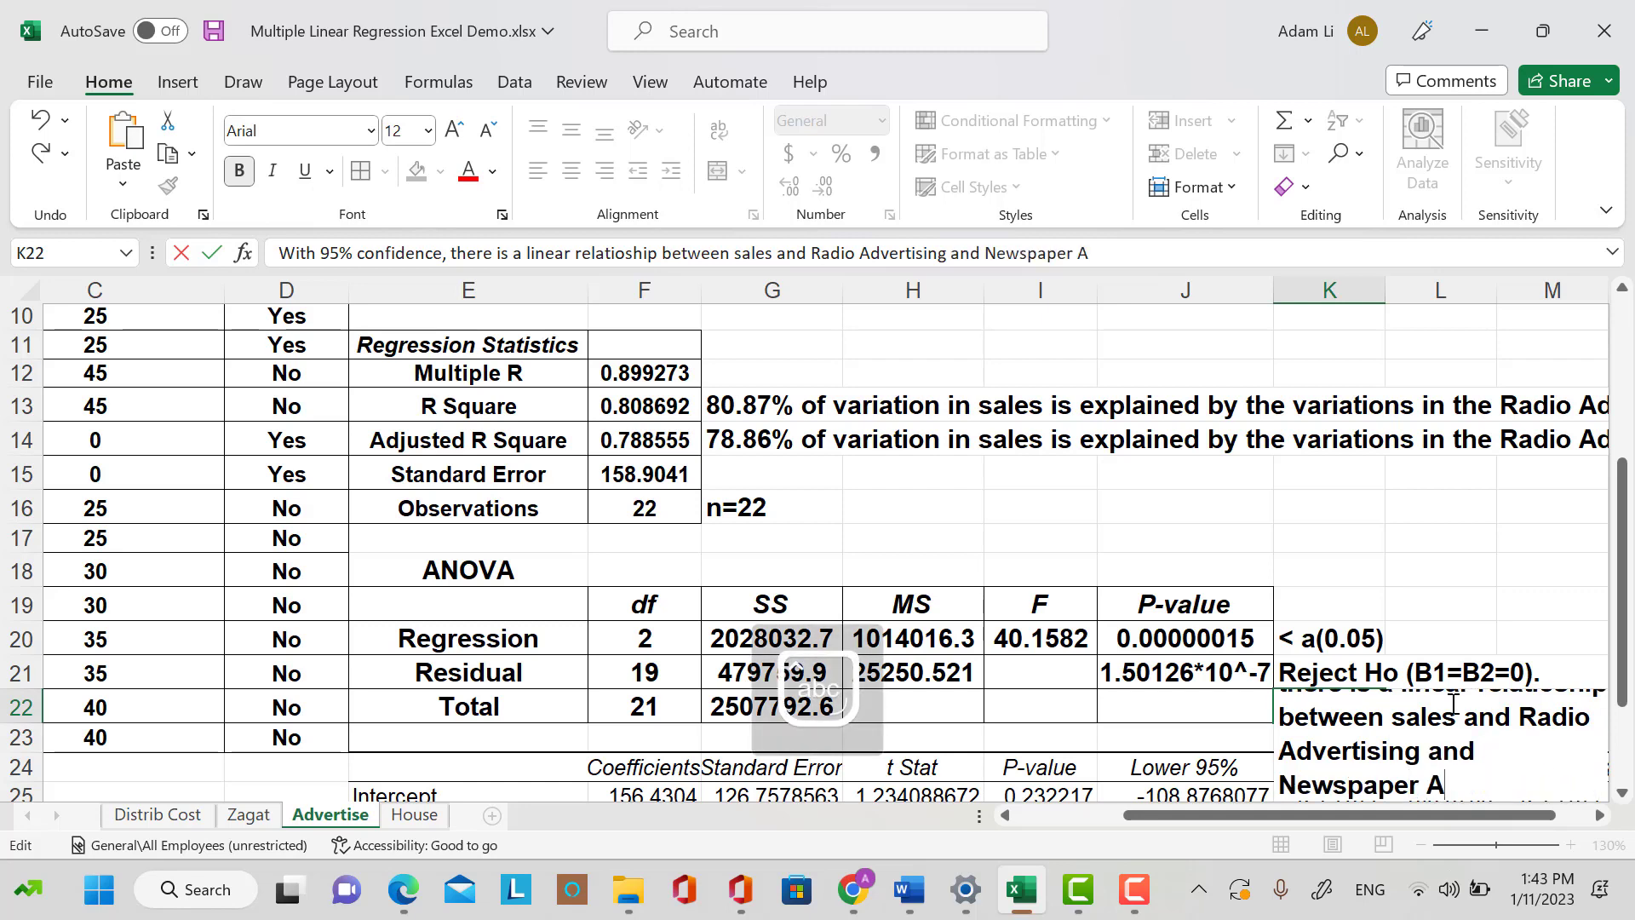
text(dvertising)
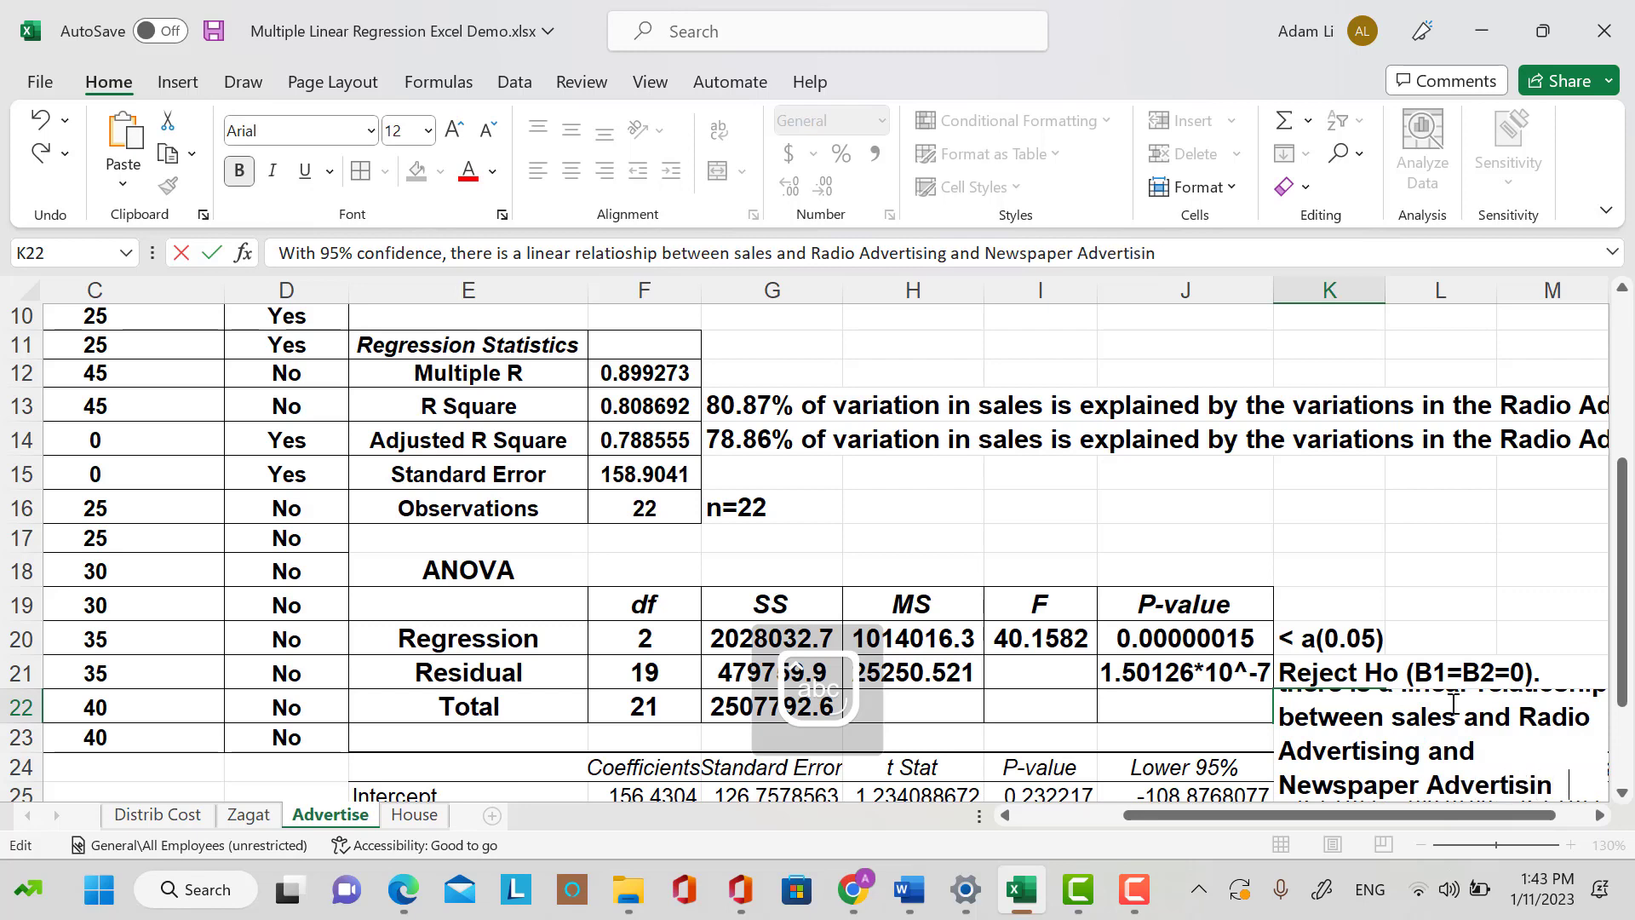
key(Caps_Lock)
text(S)
key(Caps_Lock)
text(p)
key(BackSpace)
key(BackSpace)
text(sp)
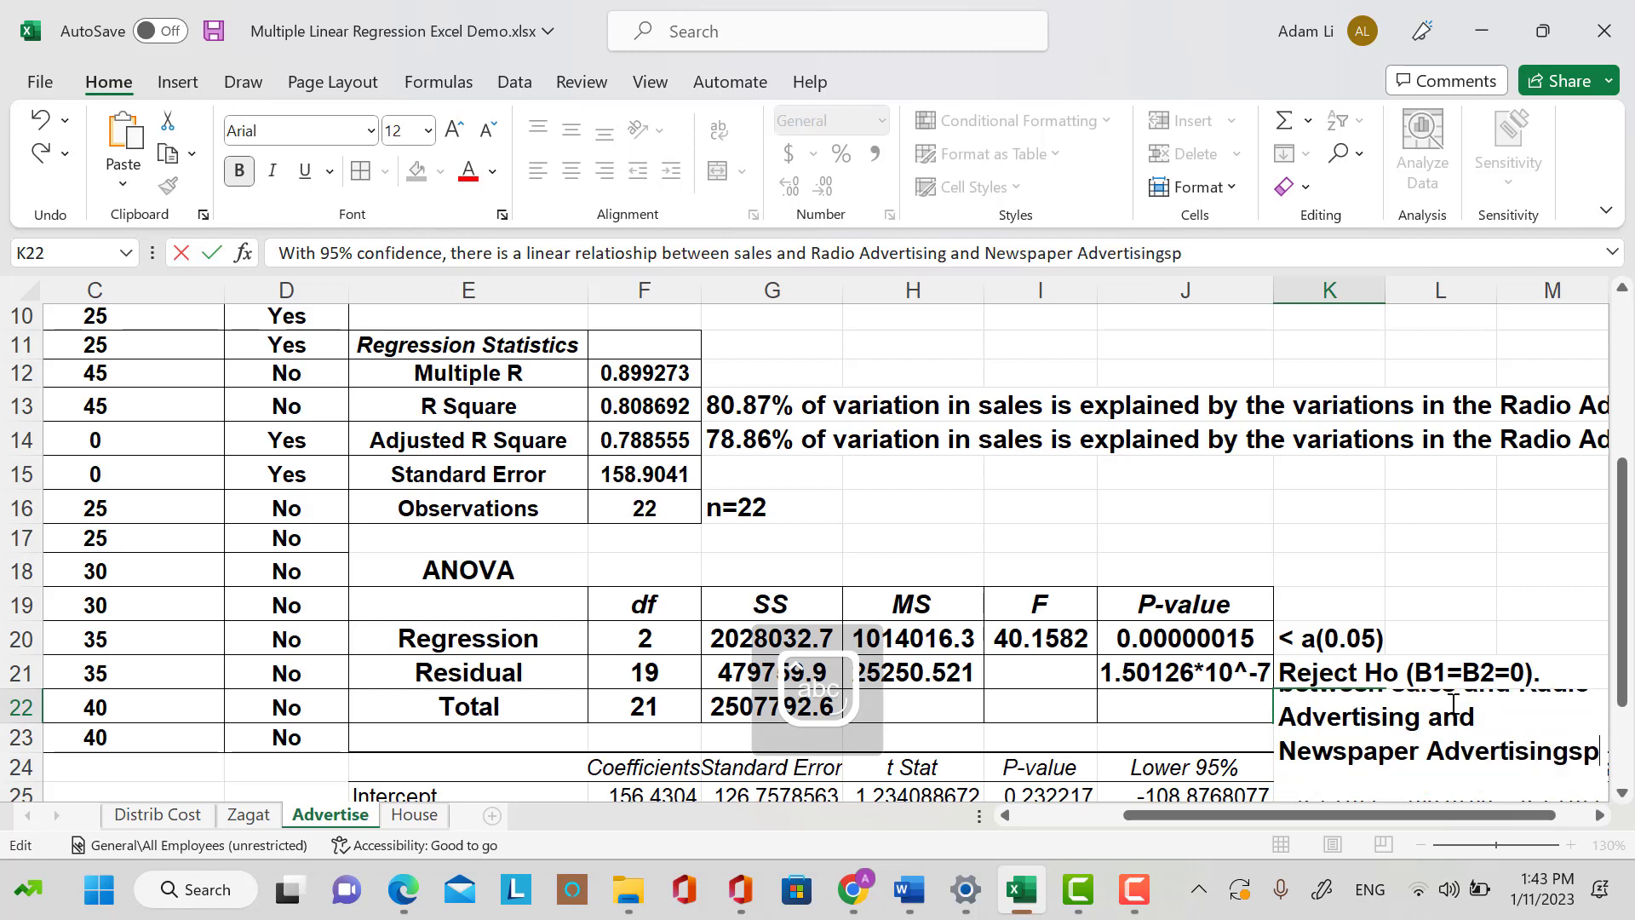
key(BackSpace)
key(BackSpace)
text(spending.)
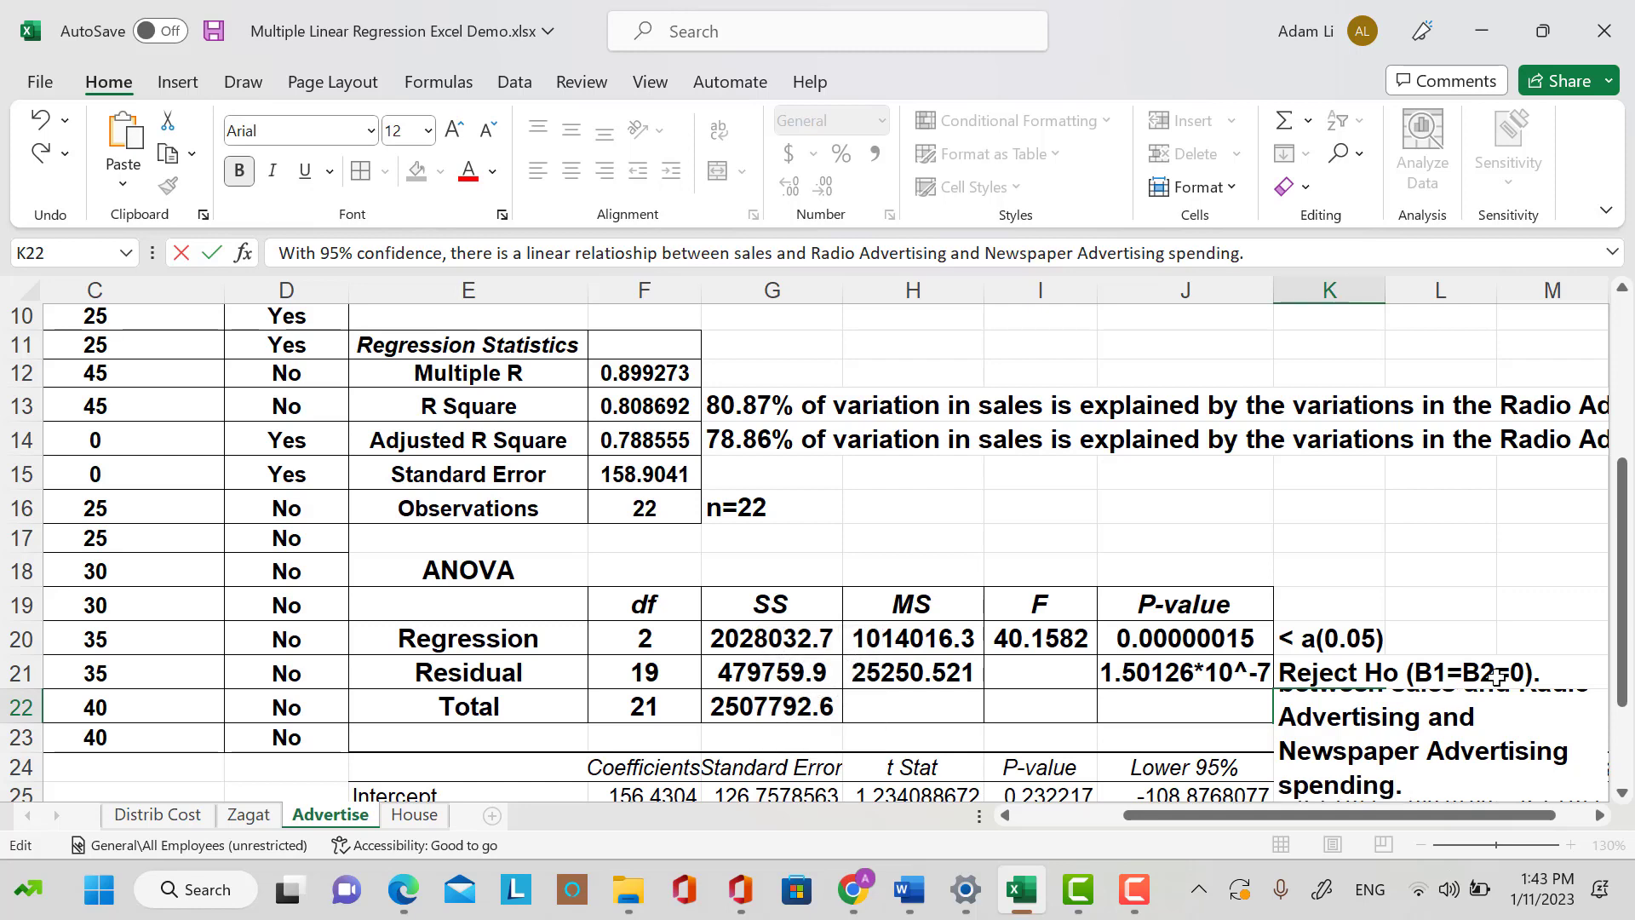
key(Return)
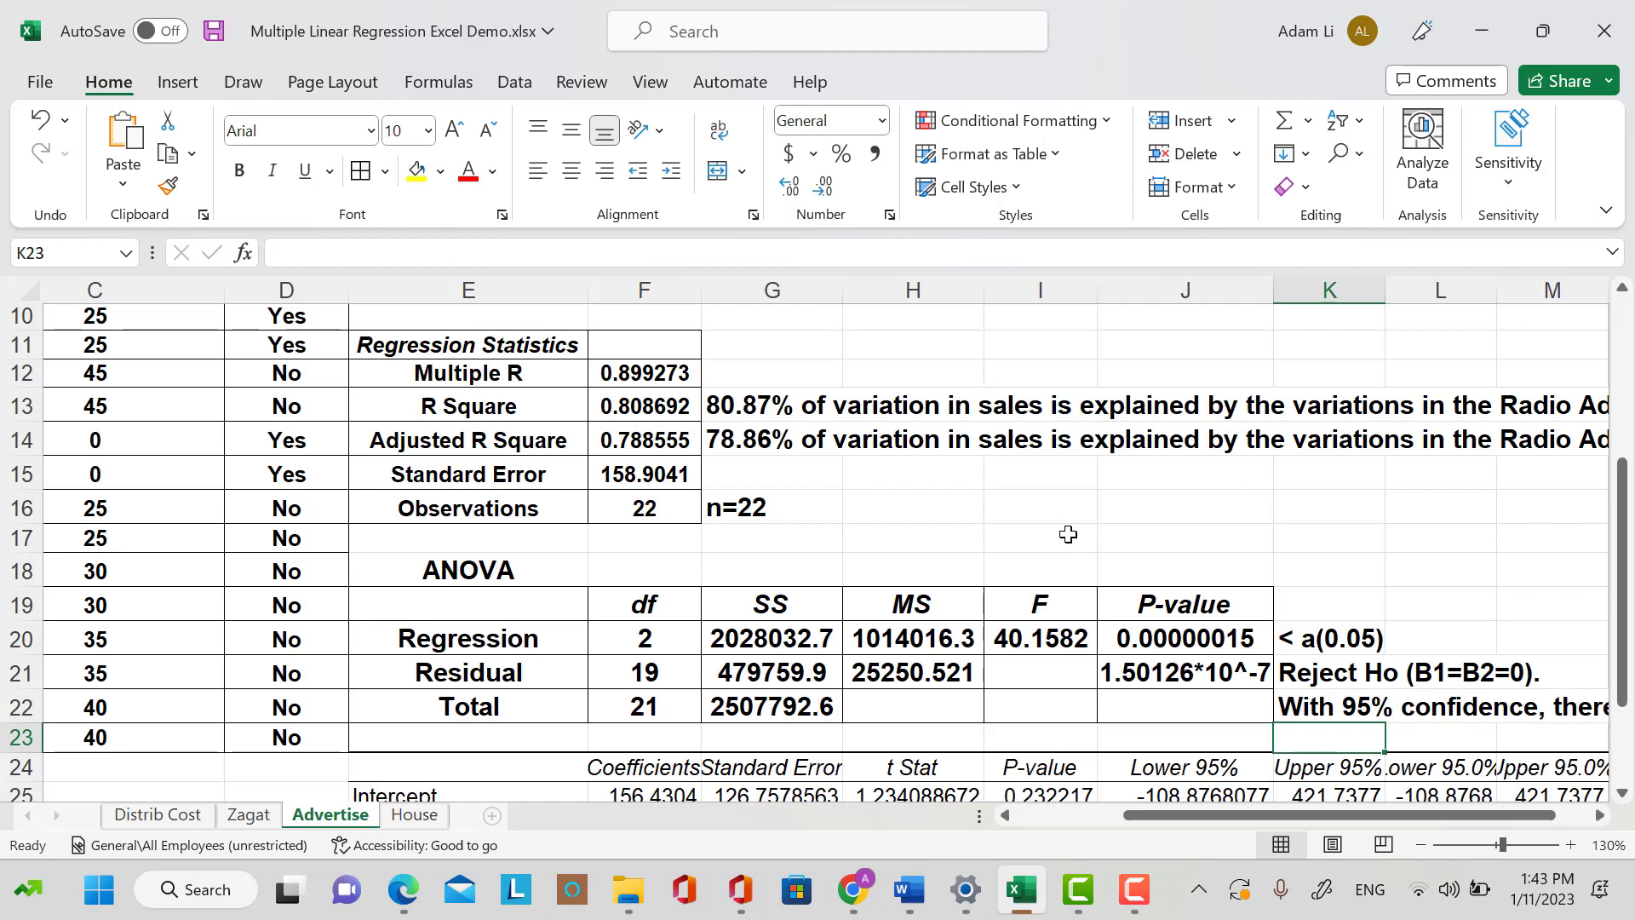
Format the coefficients table E24:M27 as bold, centred, font size 12, with borders around all cells.
scroll(1118, 494, down, 2)
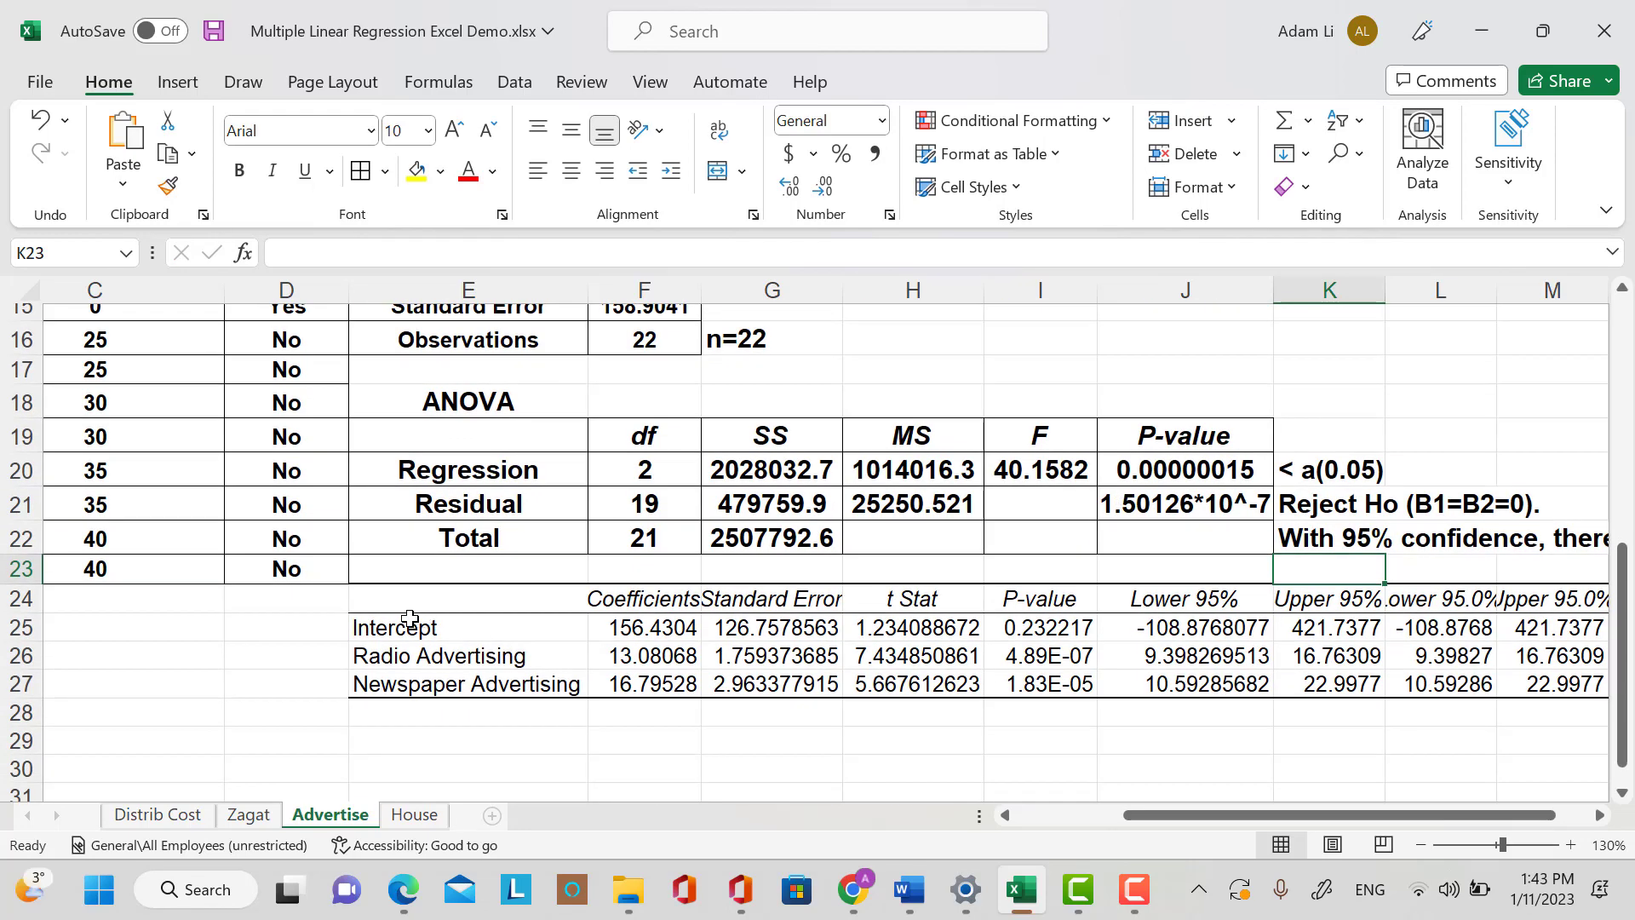
drag(409, 615, 890, 685)
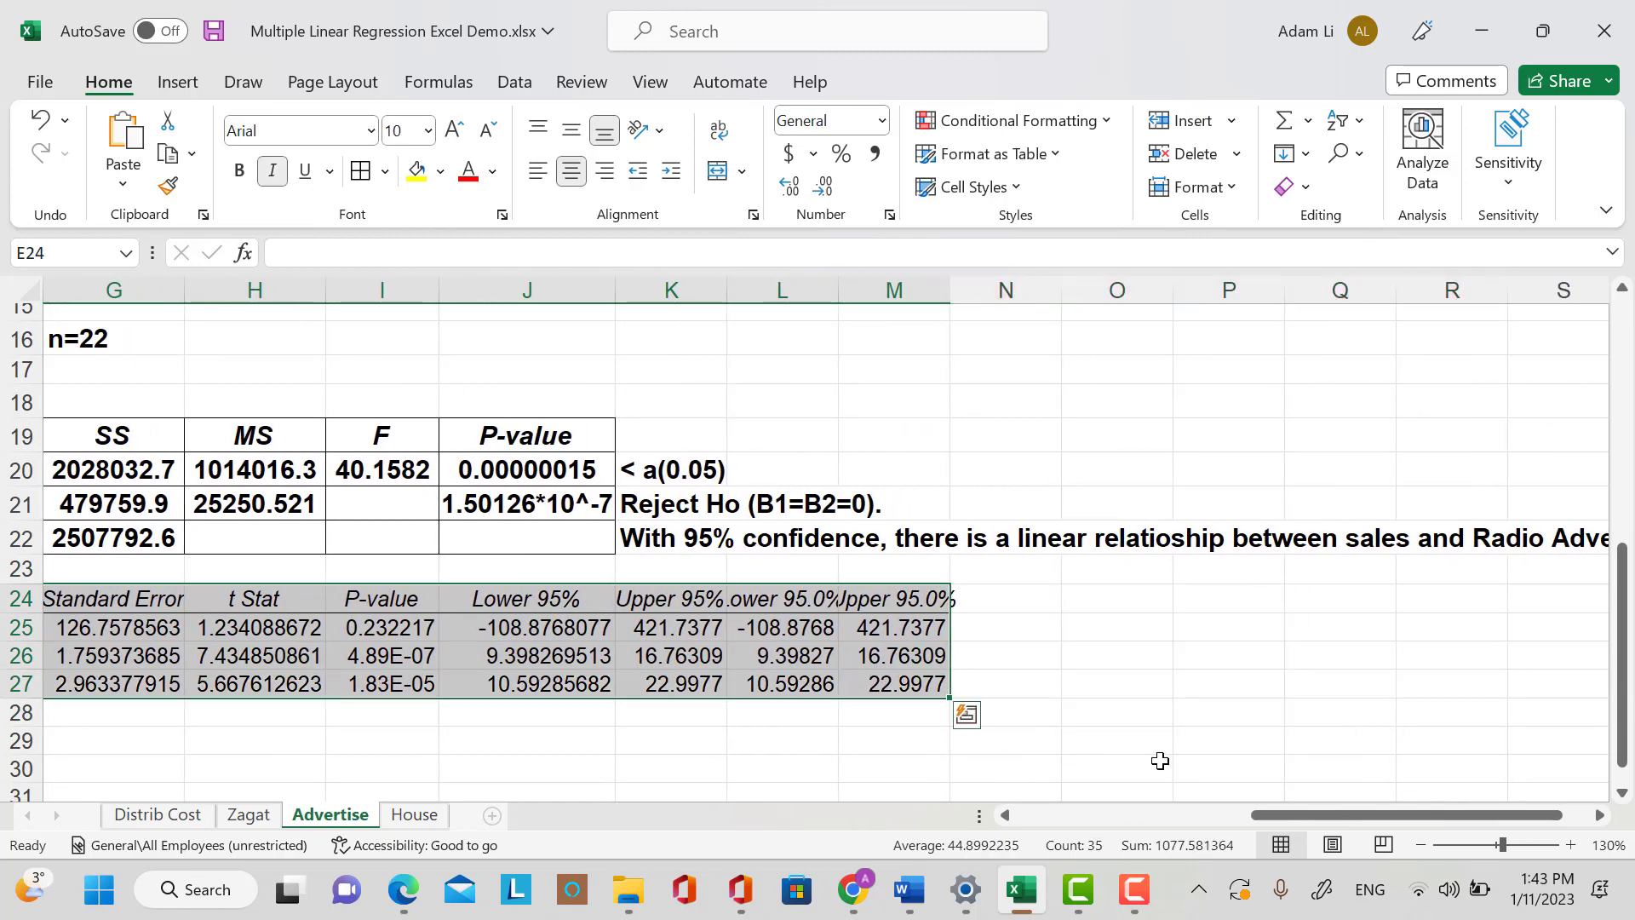
drag(1285, 820, 1167, 820)
click(239, 171)
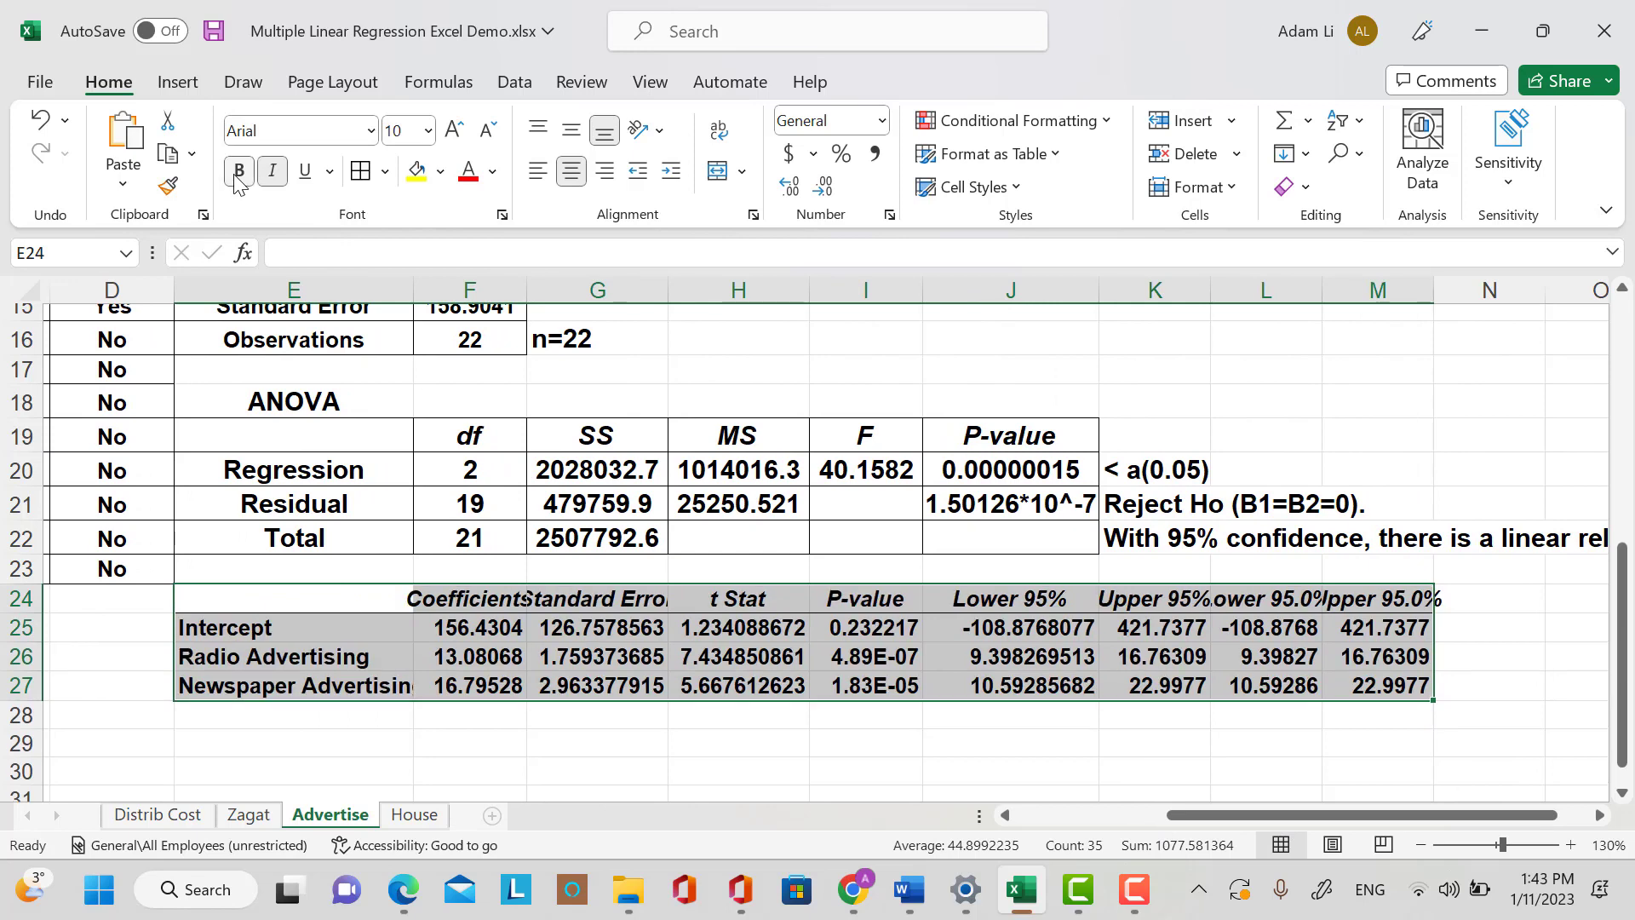
click(575, 173)
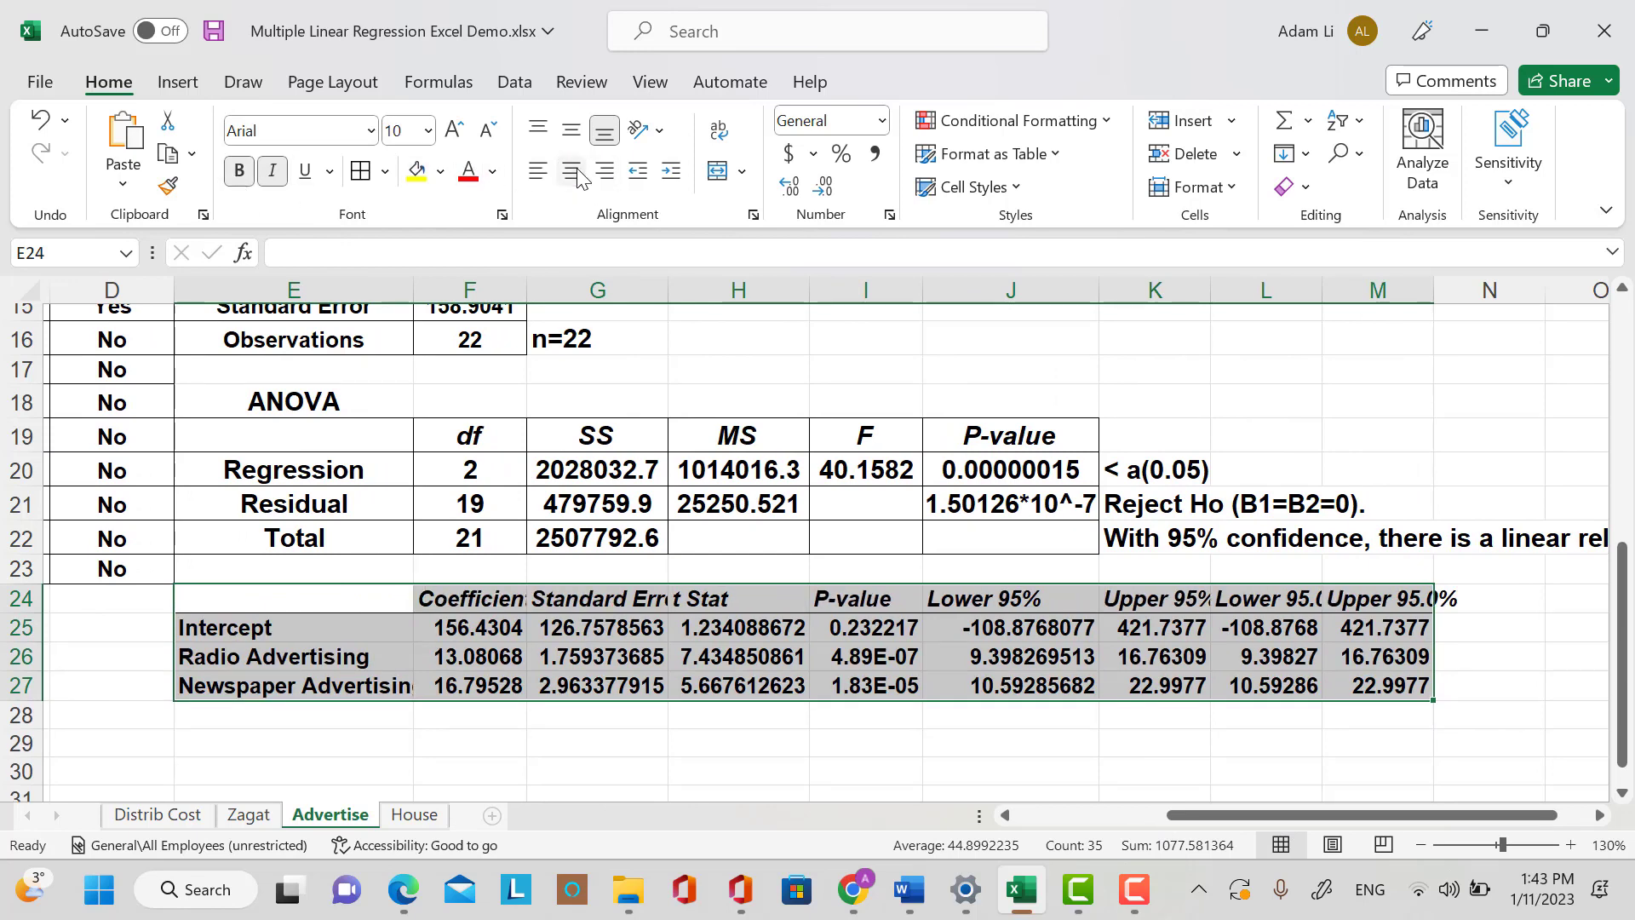
click(576, 173)
click(428, 131)
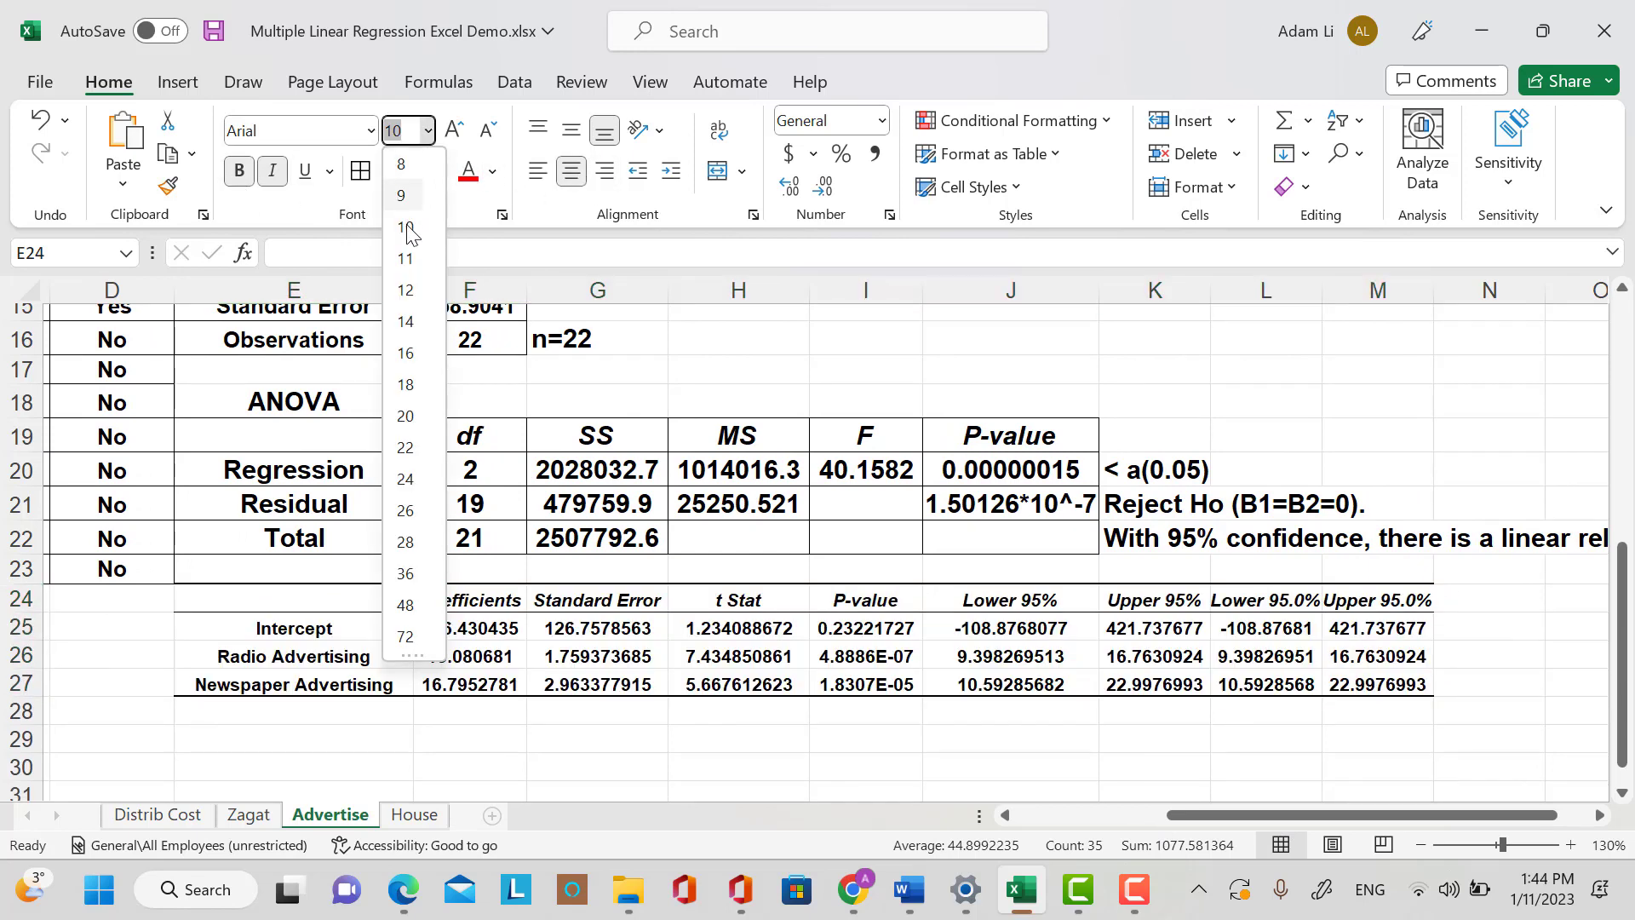
click(438, 298)
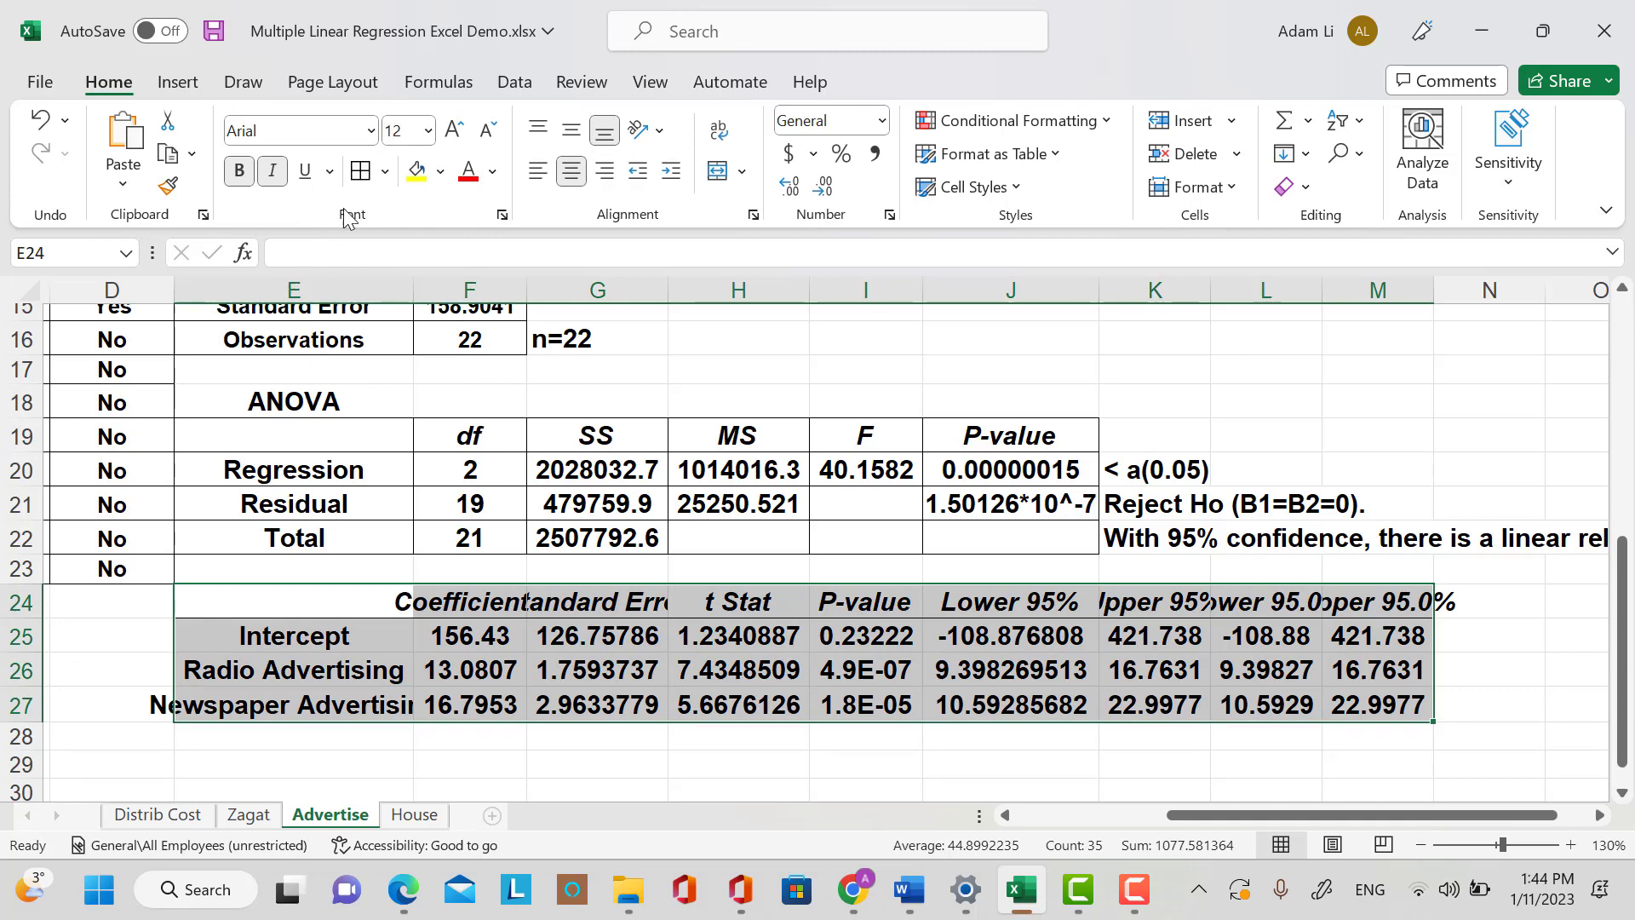
click(361, 173)
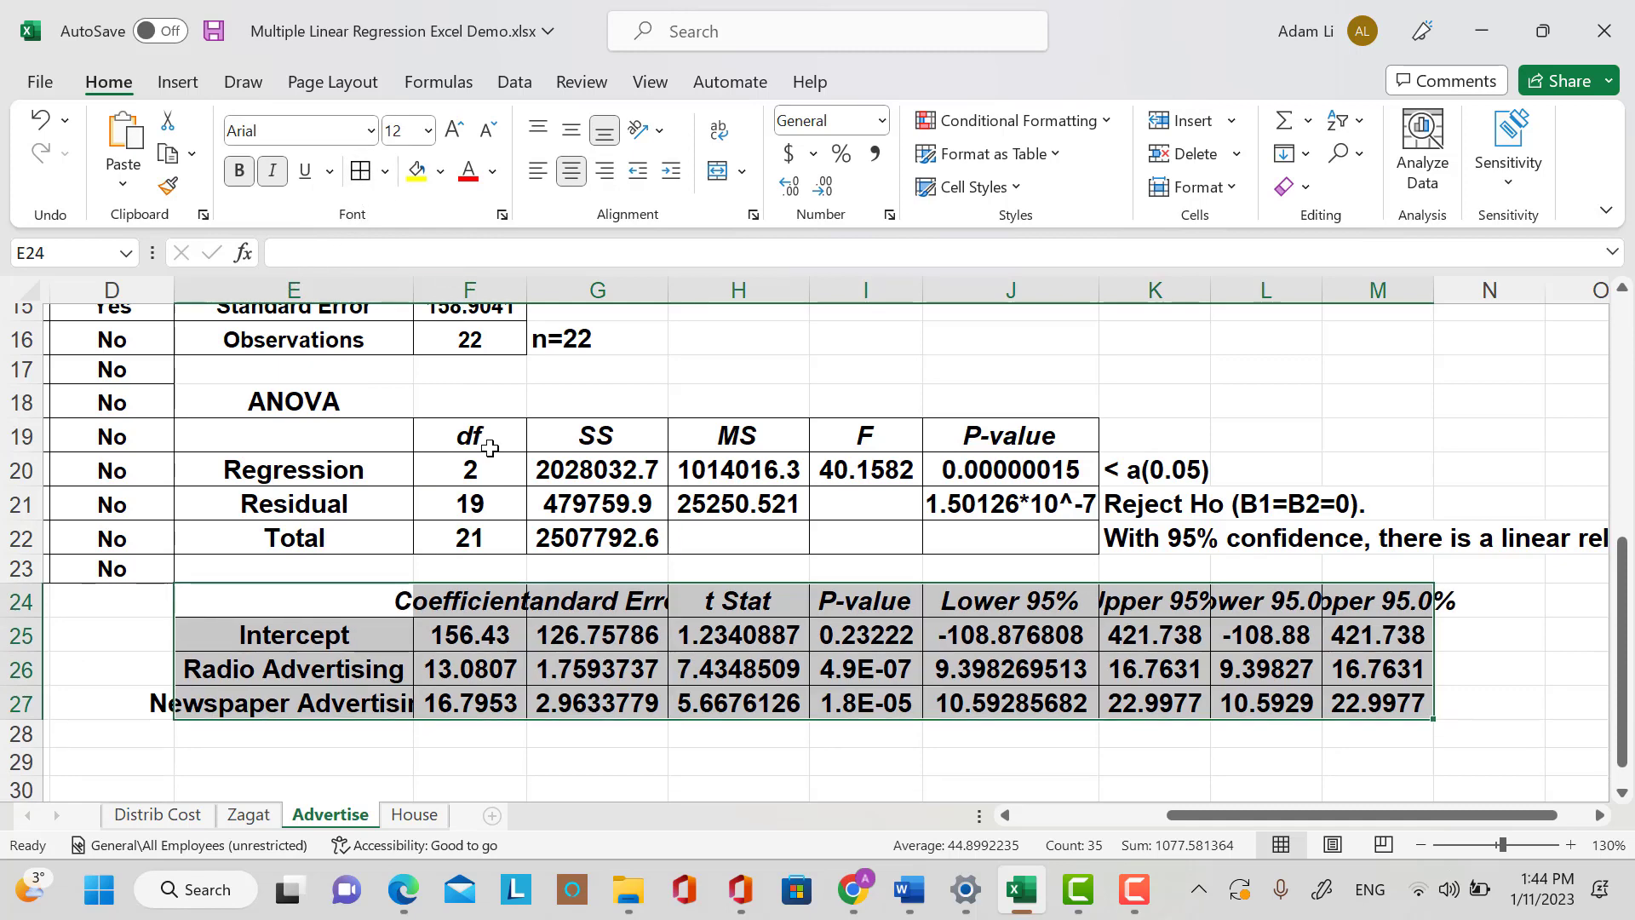
AutoFit columns E through H to the coefficients table's labels and values, undoing the excessive widening of column F.
double_click(414, 289)
double_click(600, 290)
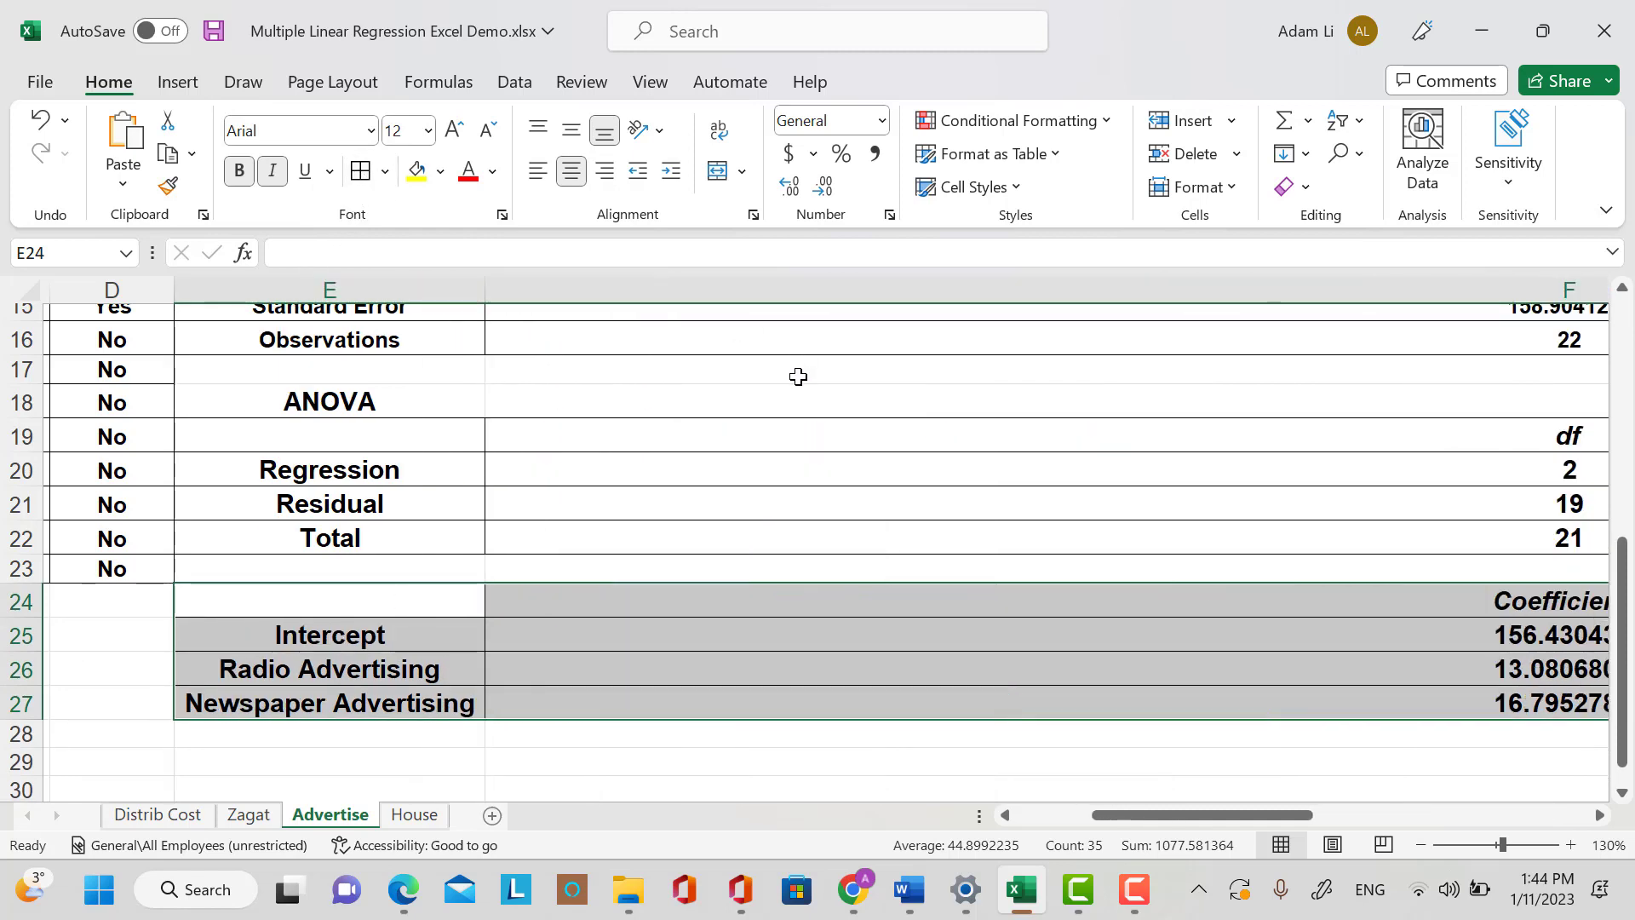
click(41, 121)
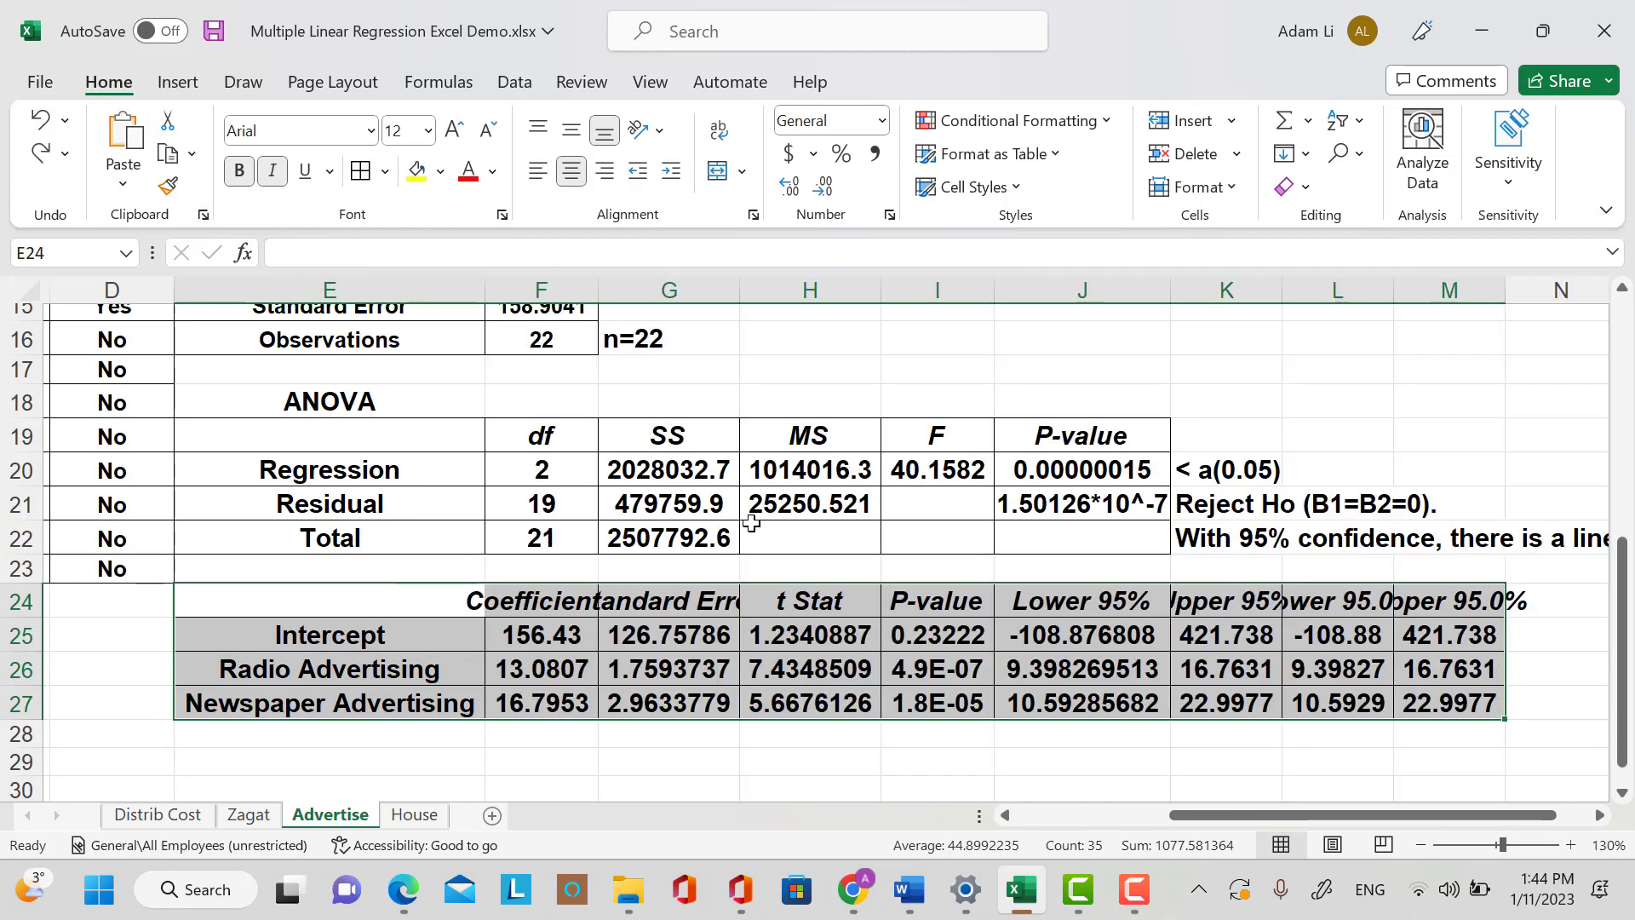
double_click(599, 289)
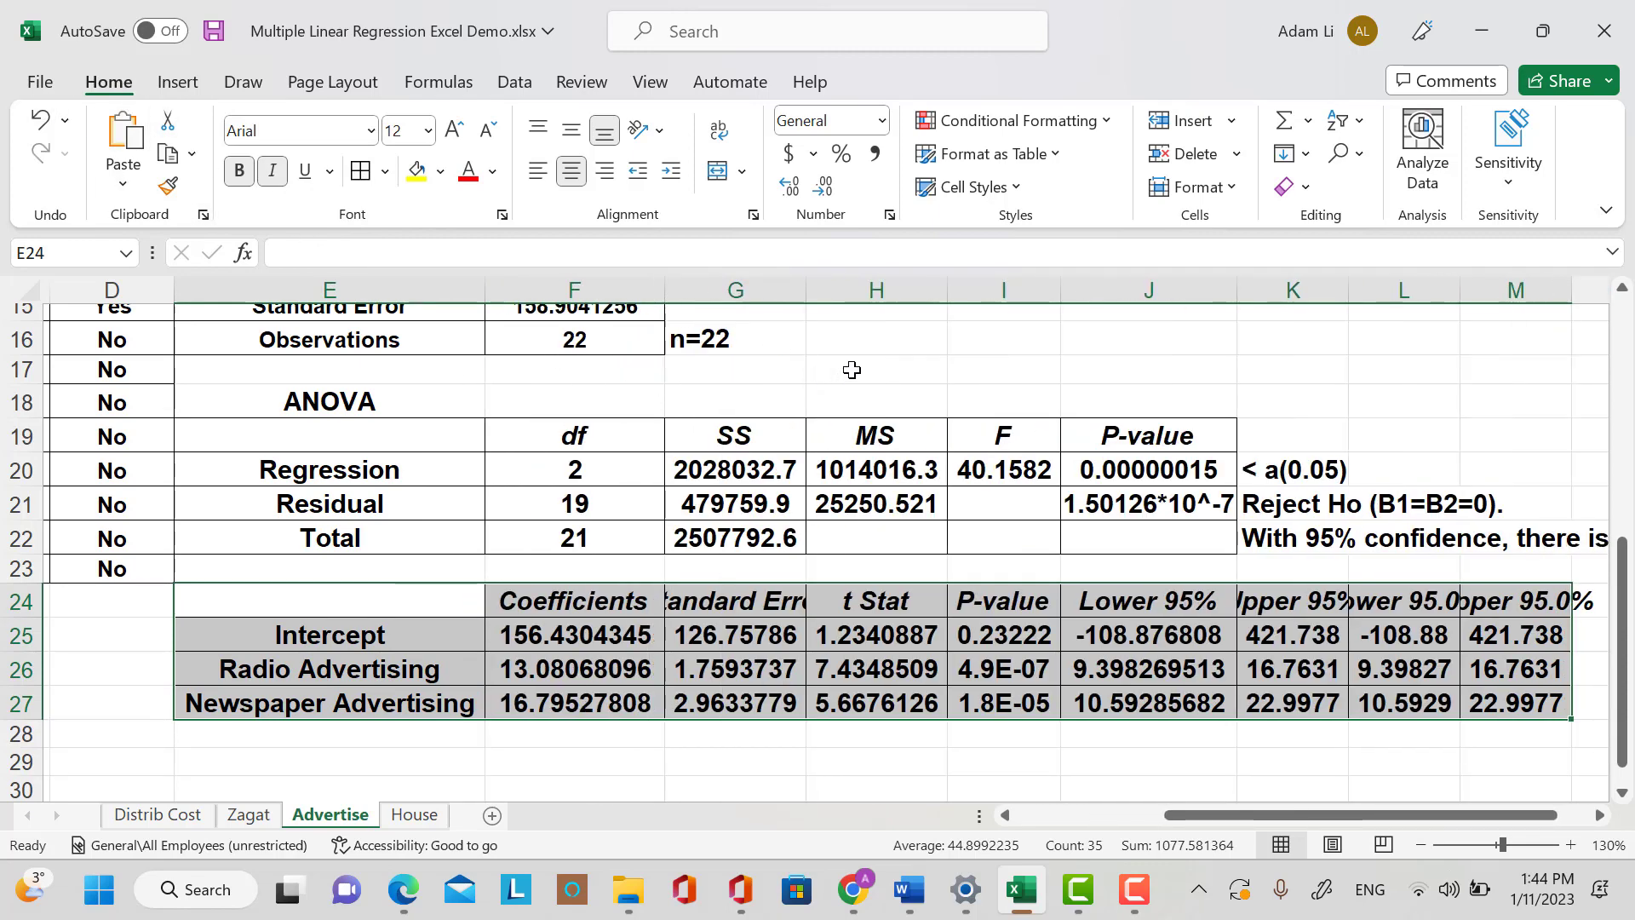
double_click(805, 290)
double_click(1017, 291)
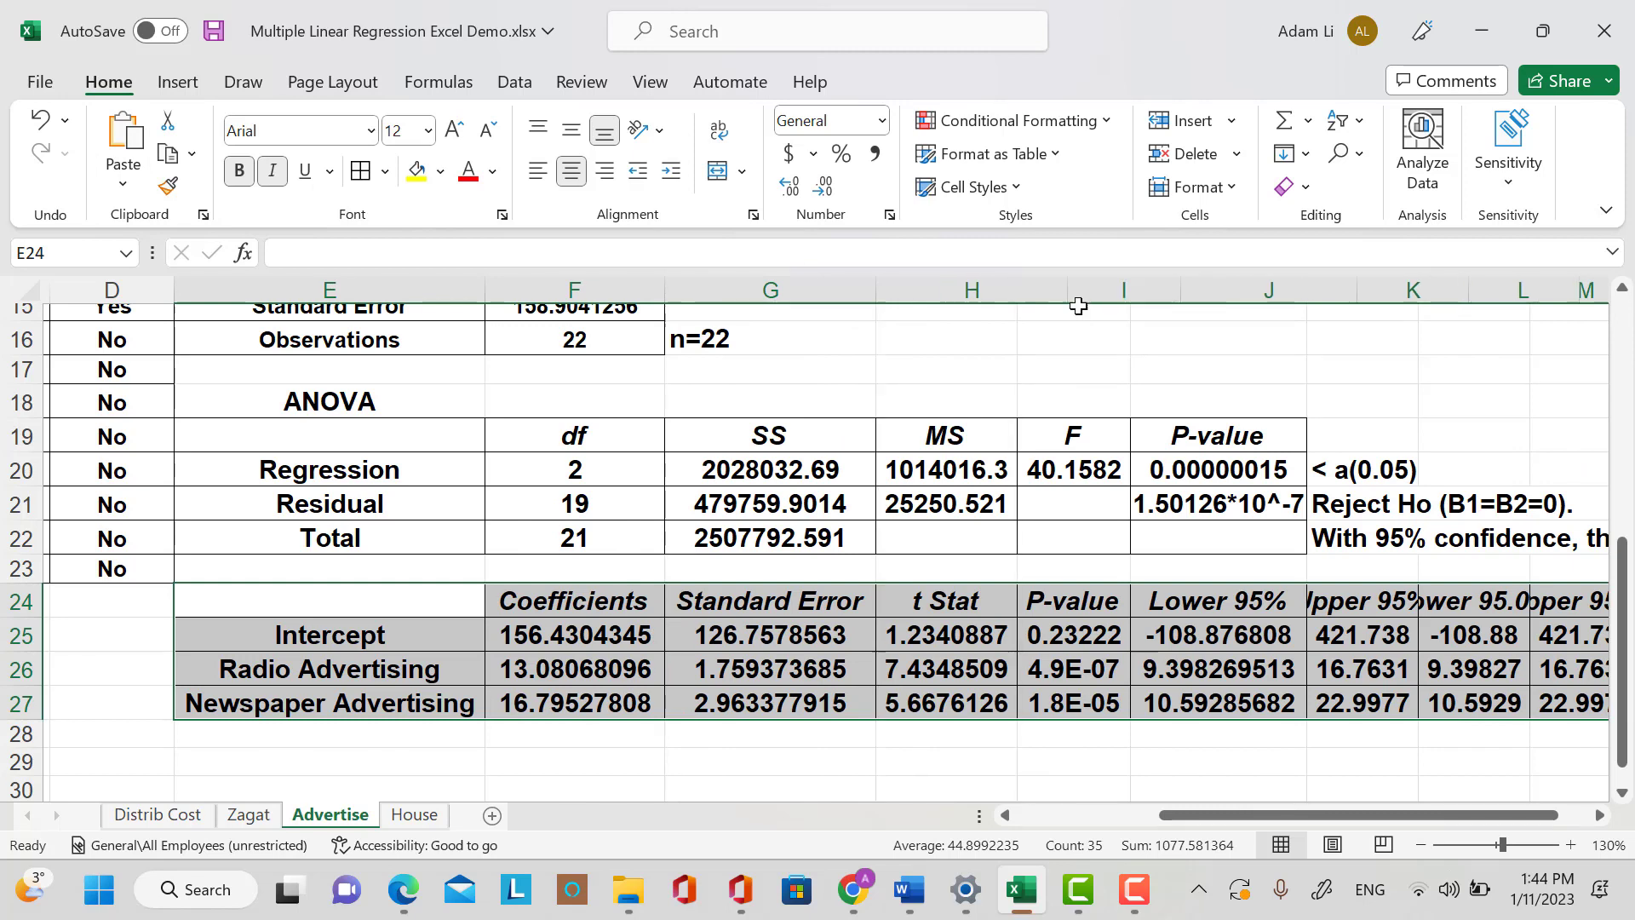
Widen columns I, J, K and L to fit the P-value and confidence limit headings and values.
drag(1181, 294, 1231, 303)
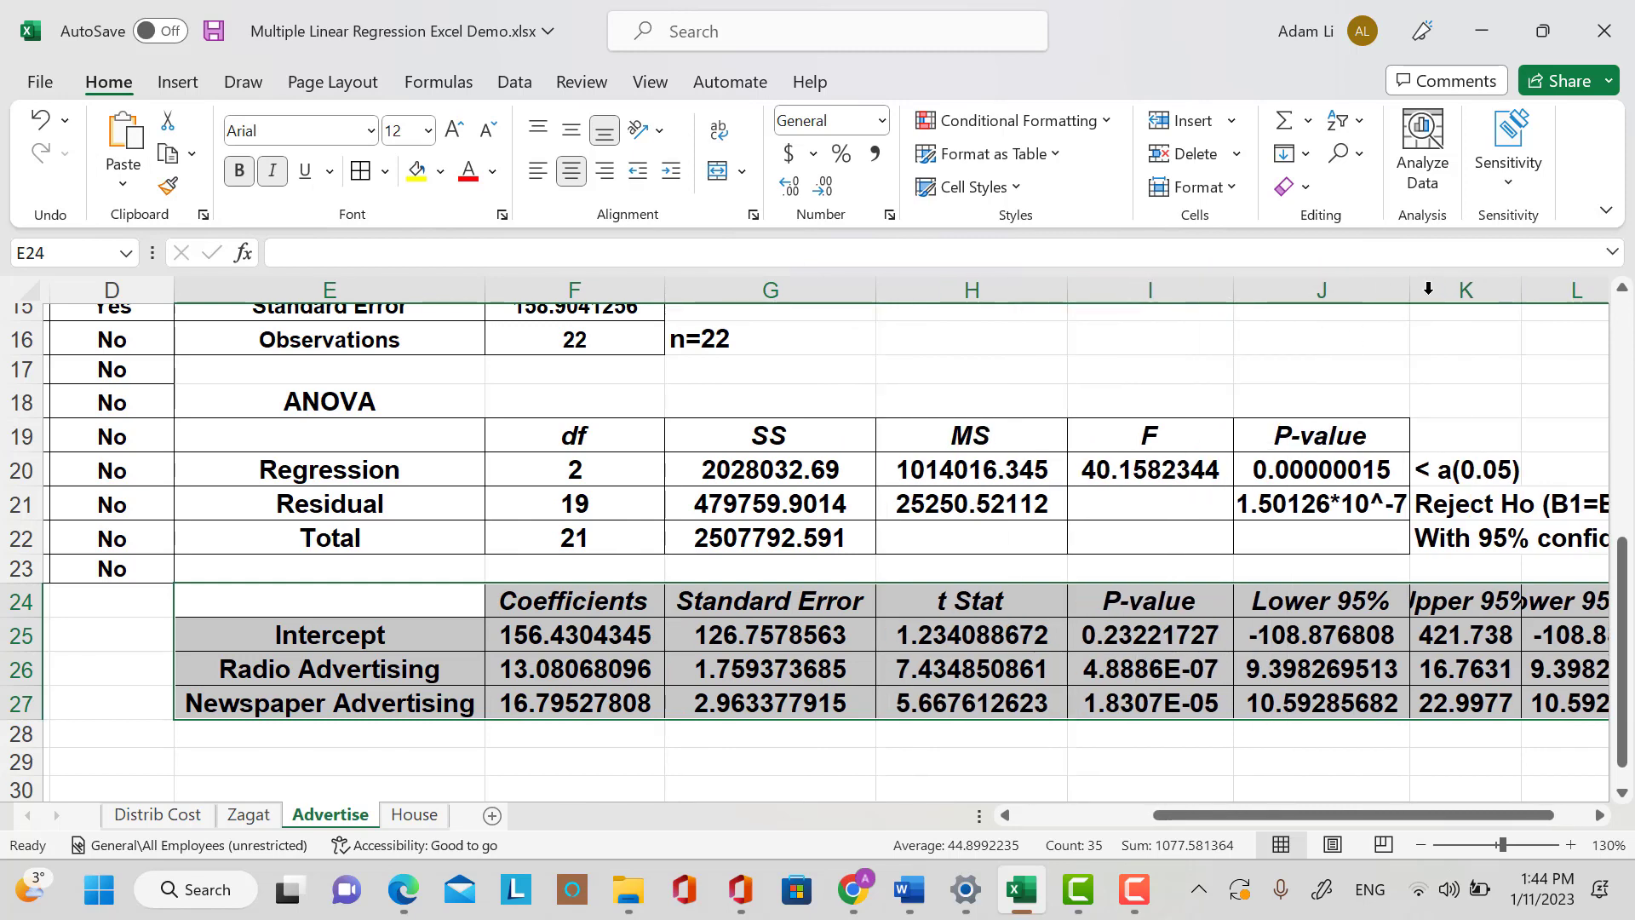
drag(1456, 309, 1471, 309)
drag(1495, 815, 1540, 818)
drag(1385, 290, 1425, 291)
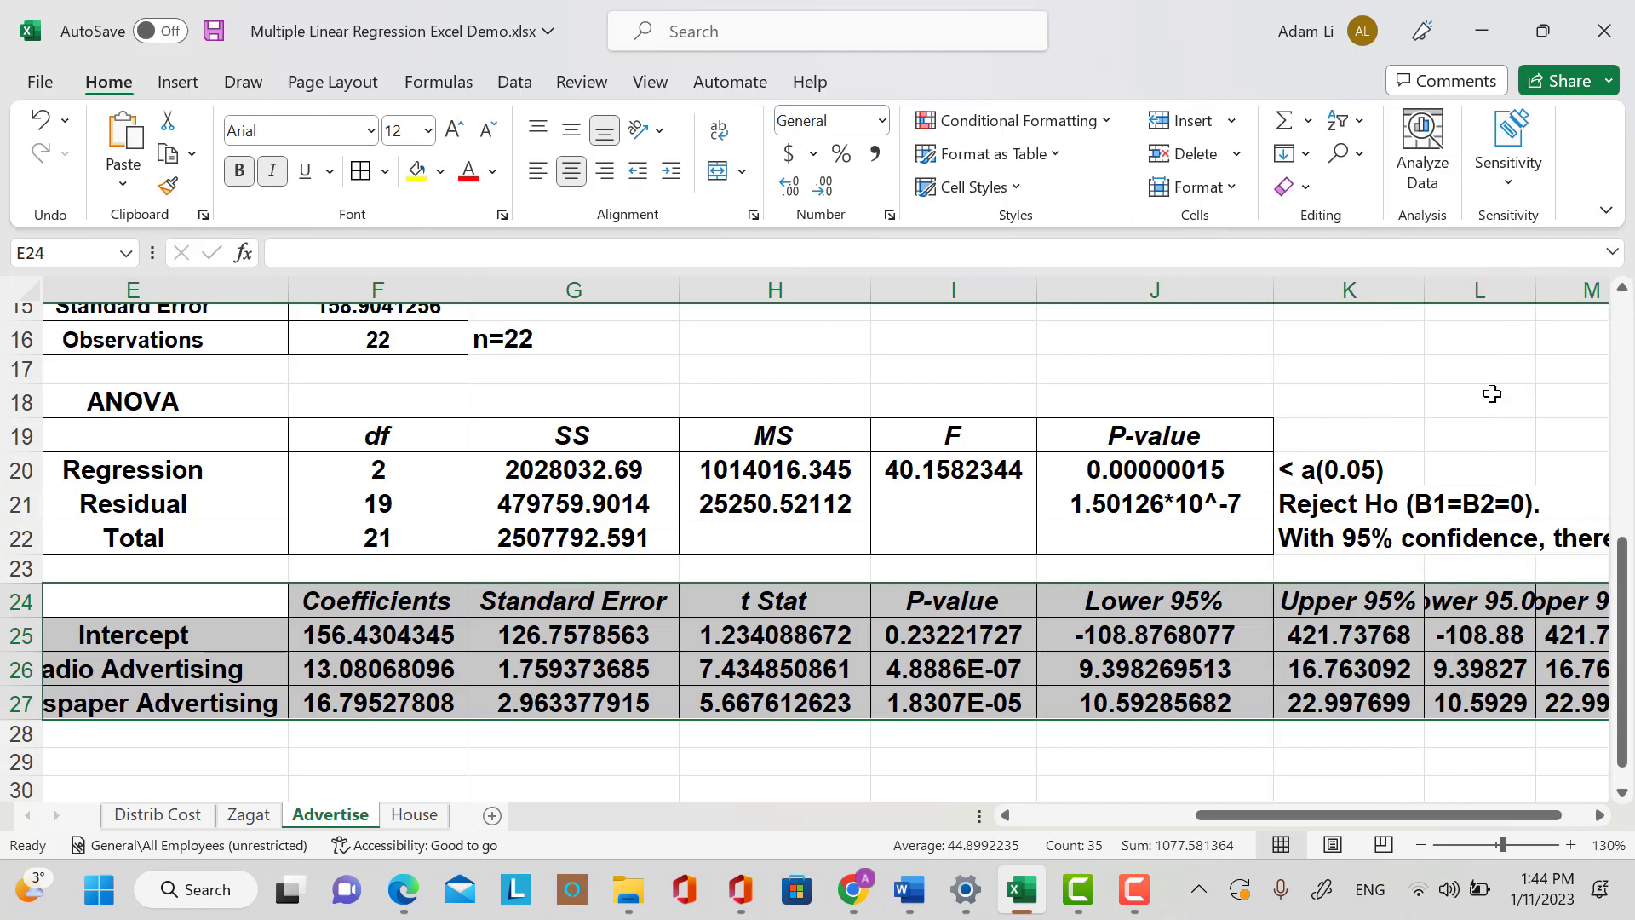
drag(1536, 290, 1598, 291)
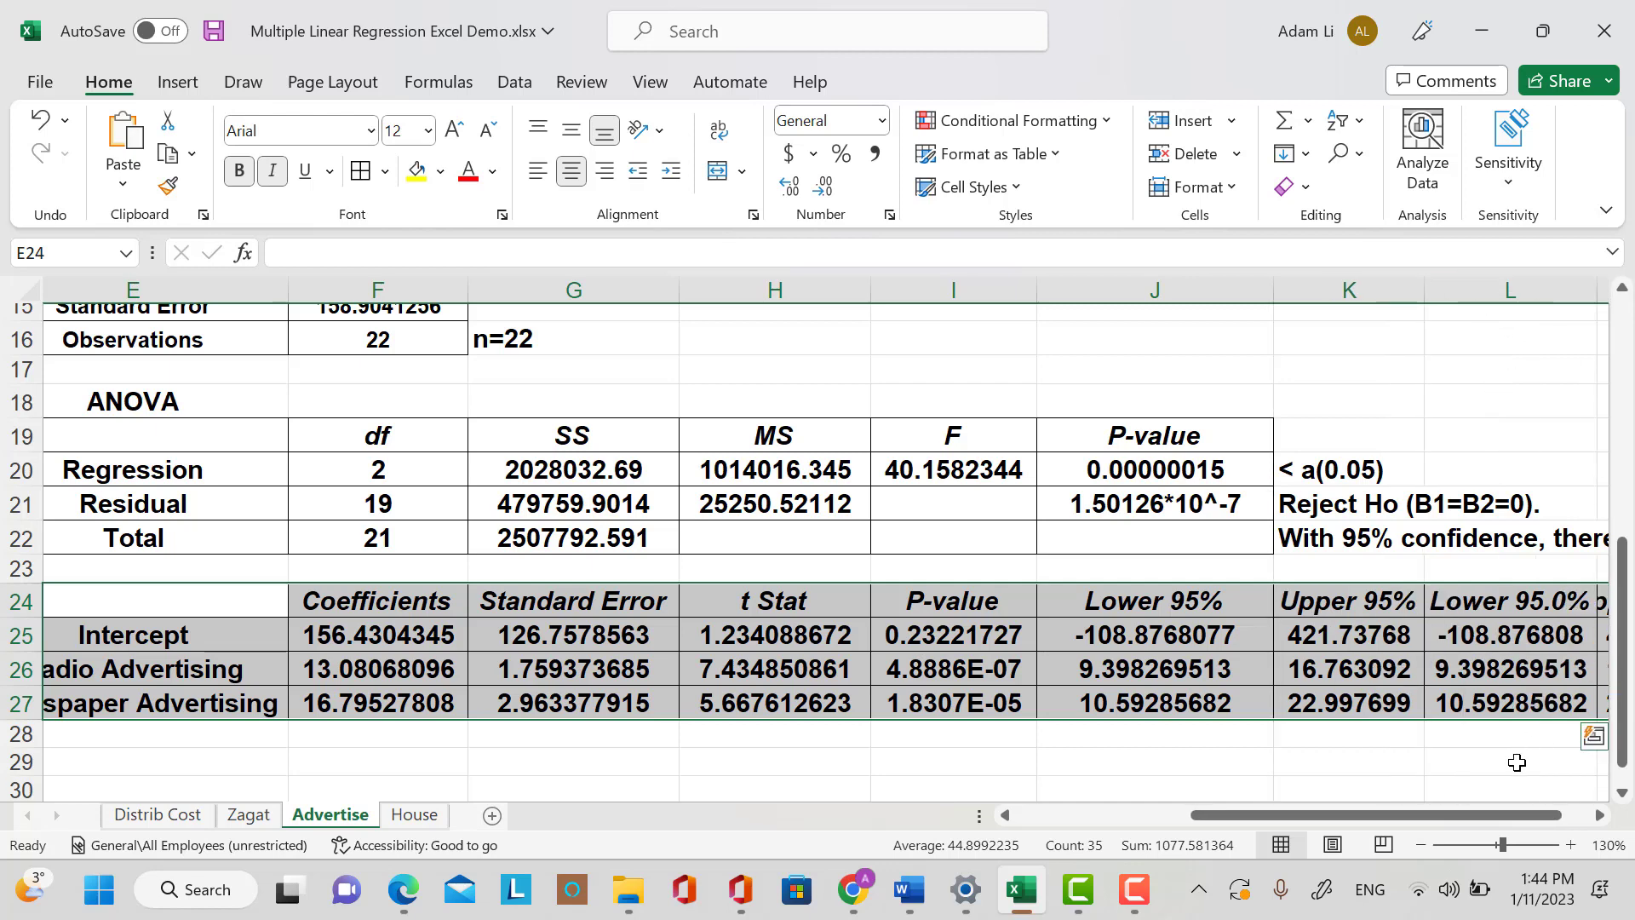
Widen column M to fit the "Upper 95.0%" heading and its values.
drag(1525, 816, 1551, 819)
drag(1603, 291, 1610, 293)
drag(1537, 818, 1567, 819)
drag(1496, 291, 1535, 290)
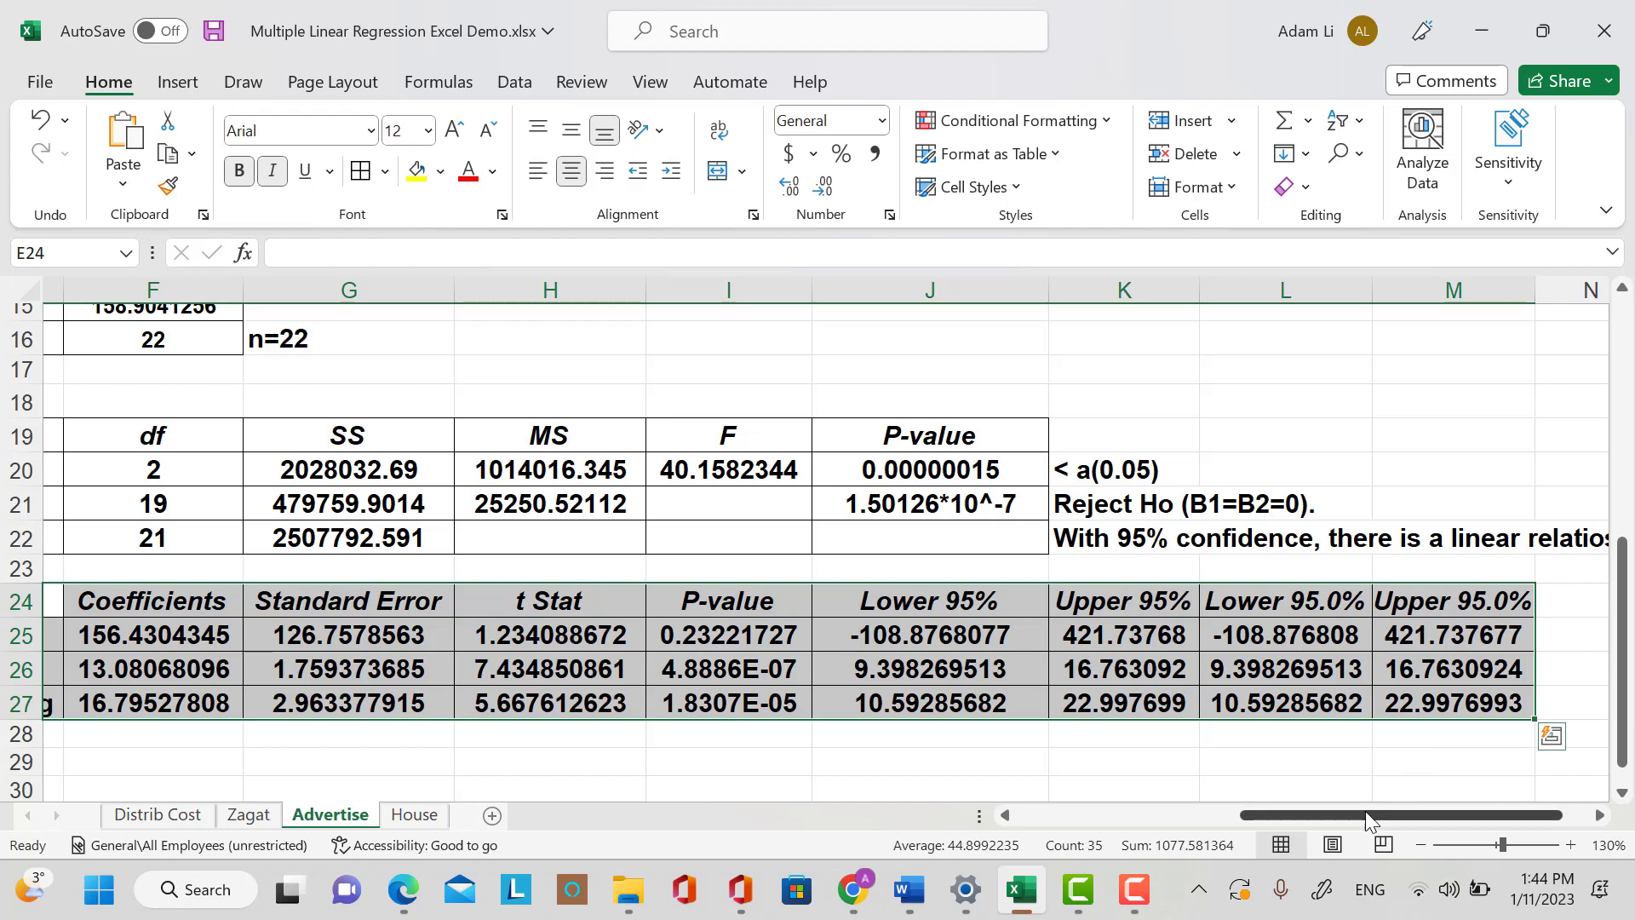
Enter the label "Multiple Linear Regression Model:" in cell E28, directly below the coefficients table.
drag(1366, 814, 1261, 823)
scroll(477, 681, down, 1)
click(478, 656)
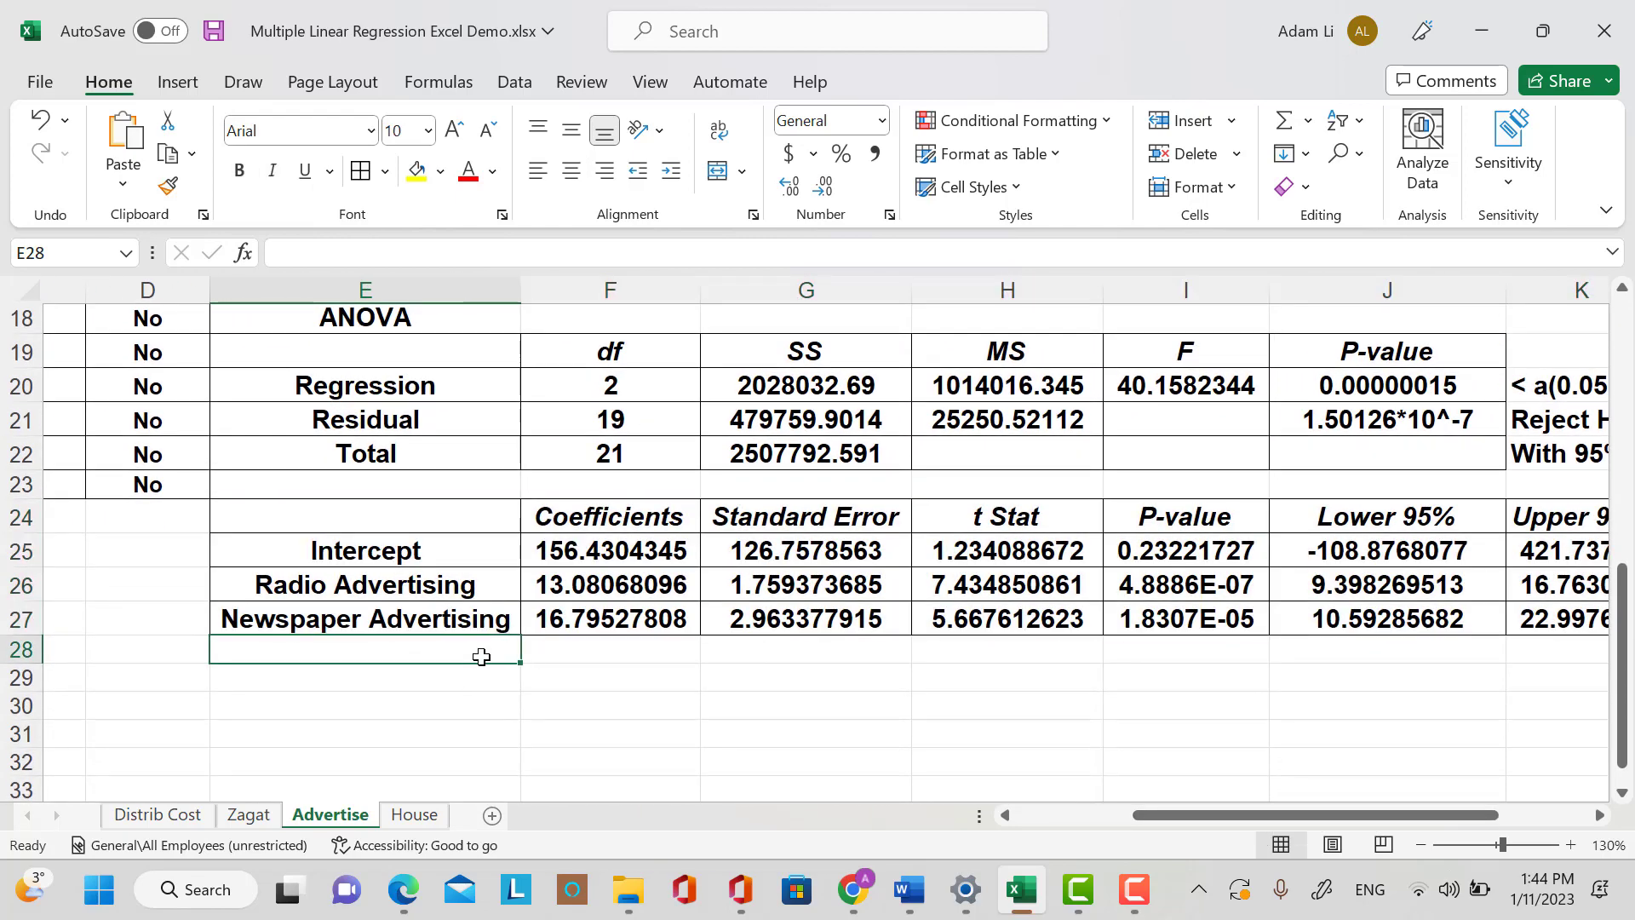
text(Multiple Linear)
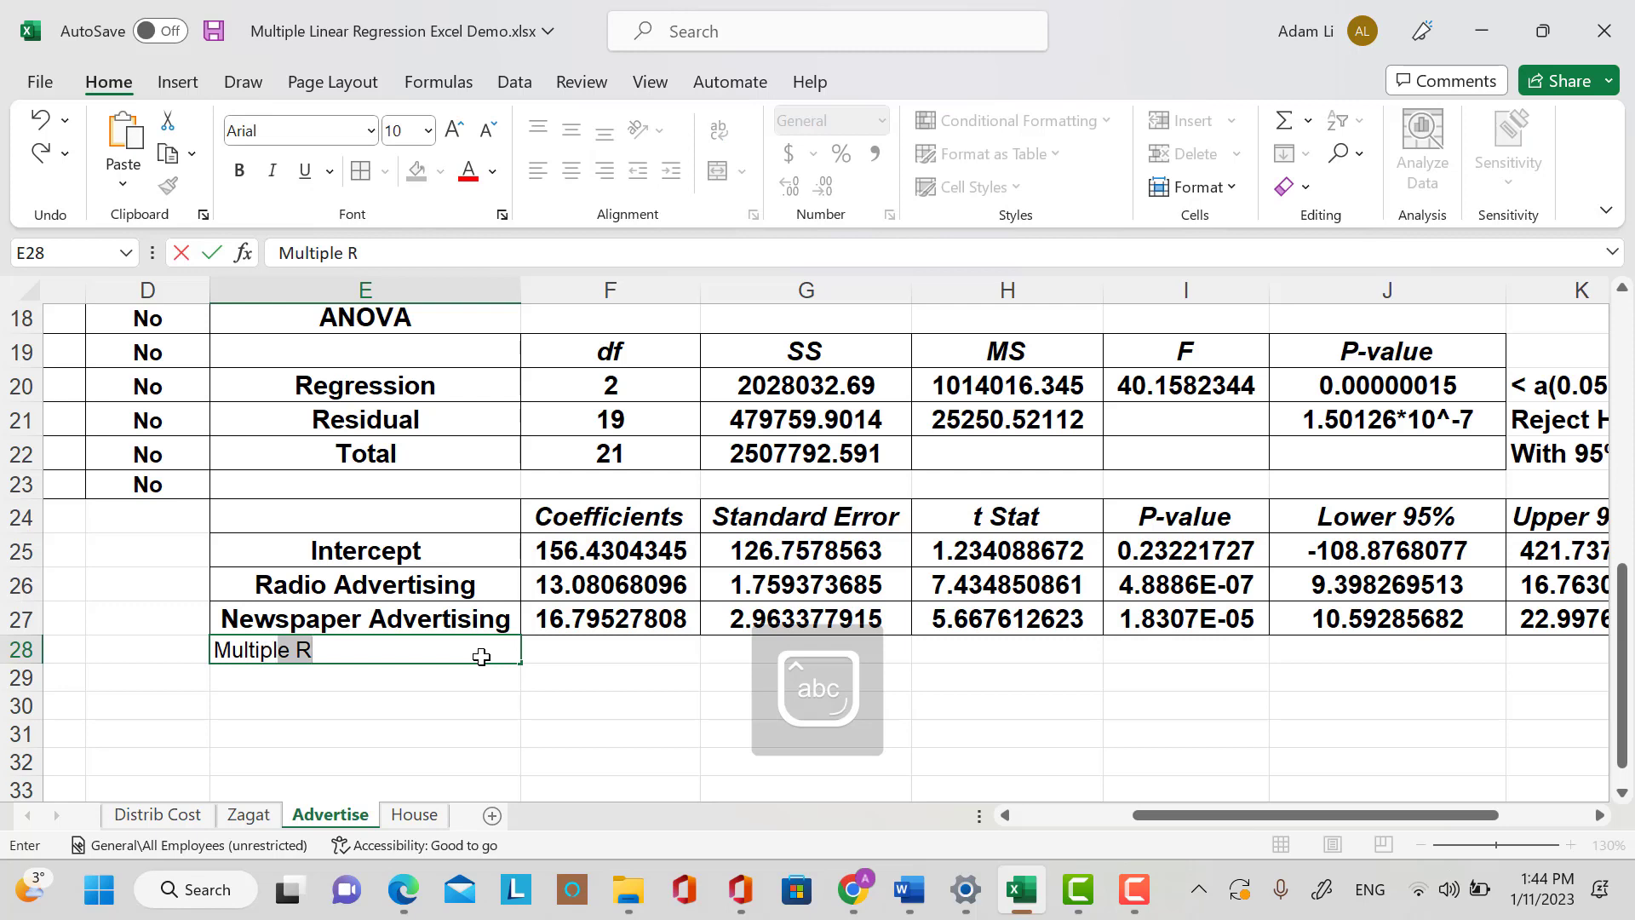
text( Regrees)
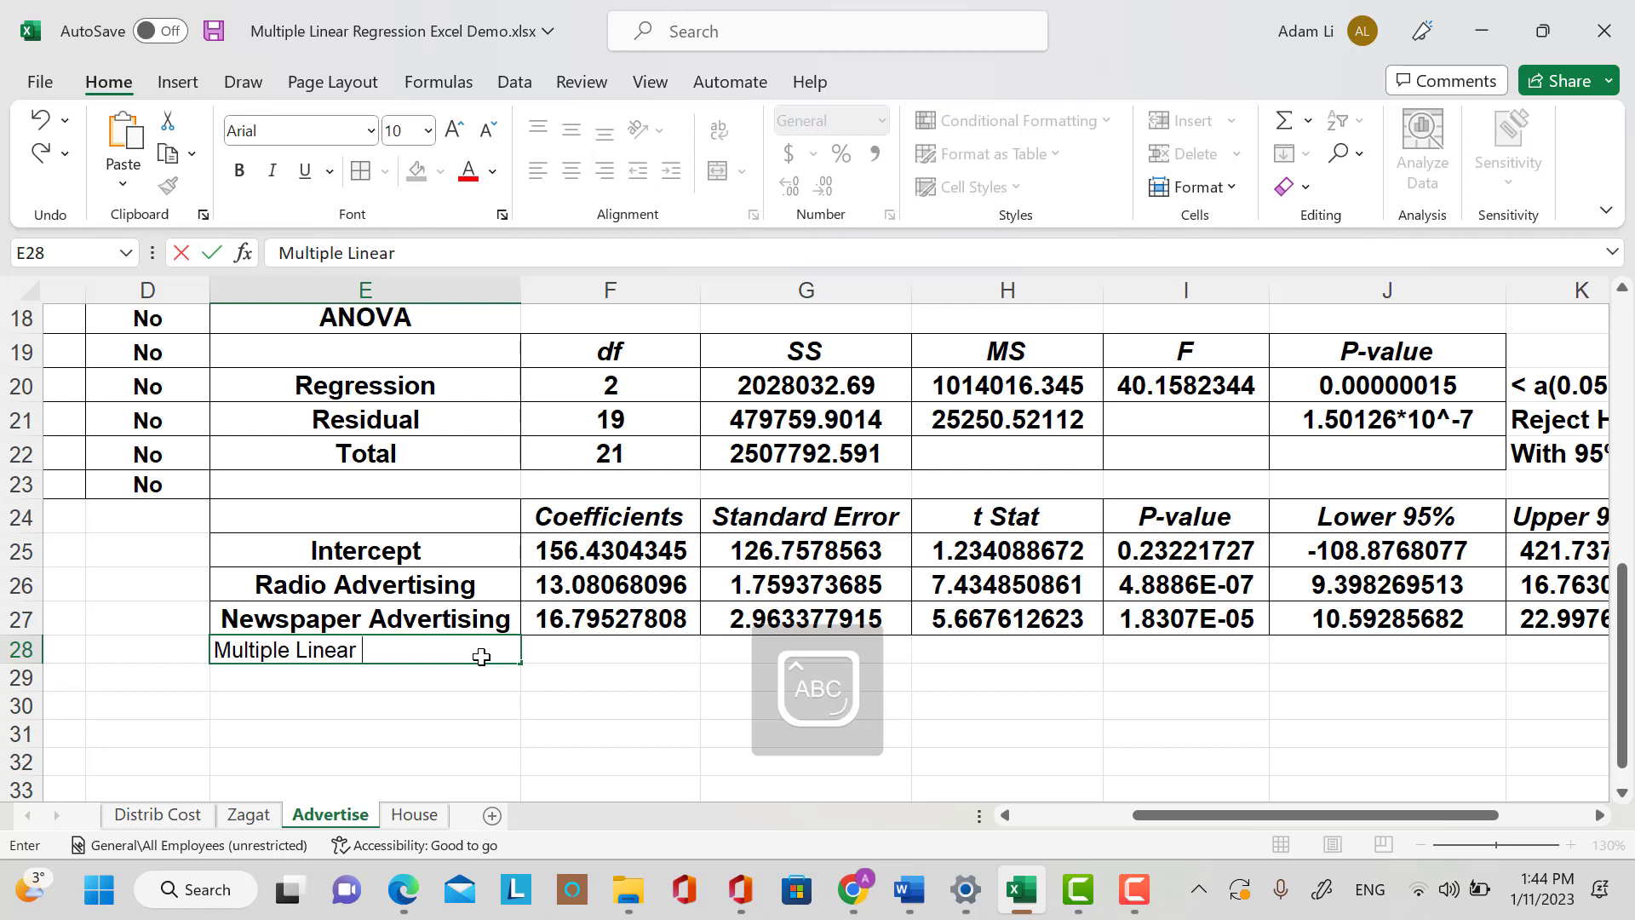
text(s)
key(BackSpace)
key(BackSpace)
key(BackSpace)
key(BackSpace)
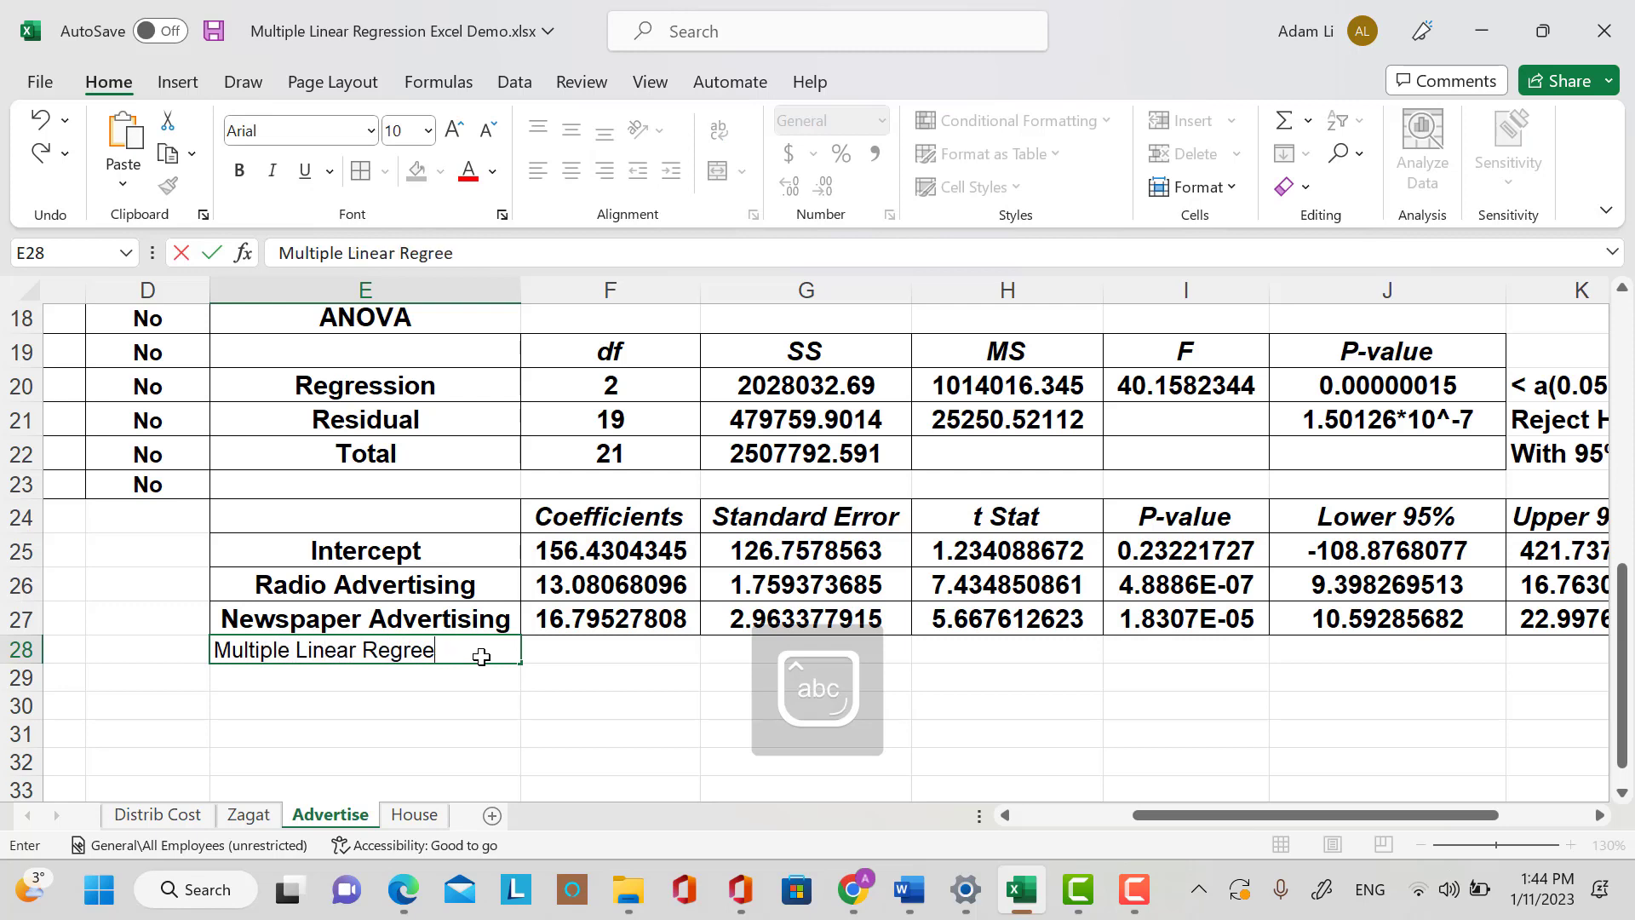
text(ss)
key(BackSpace)
key(BackSpace)
text(ession Model)
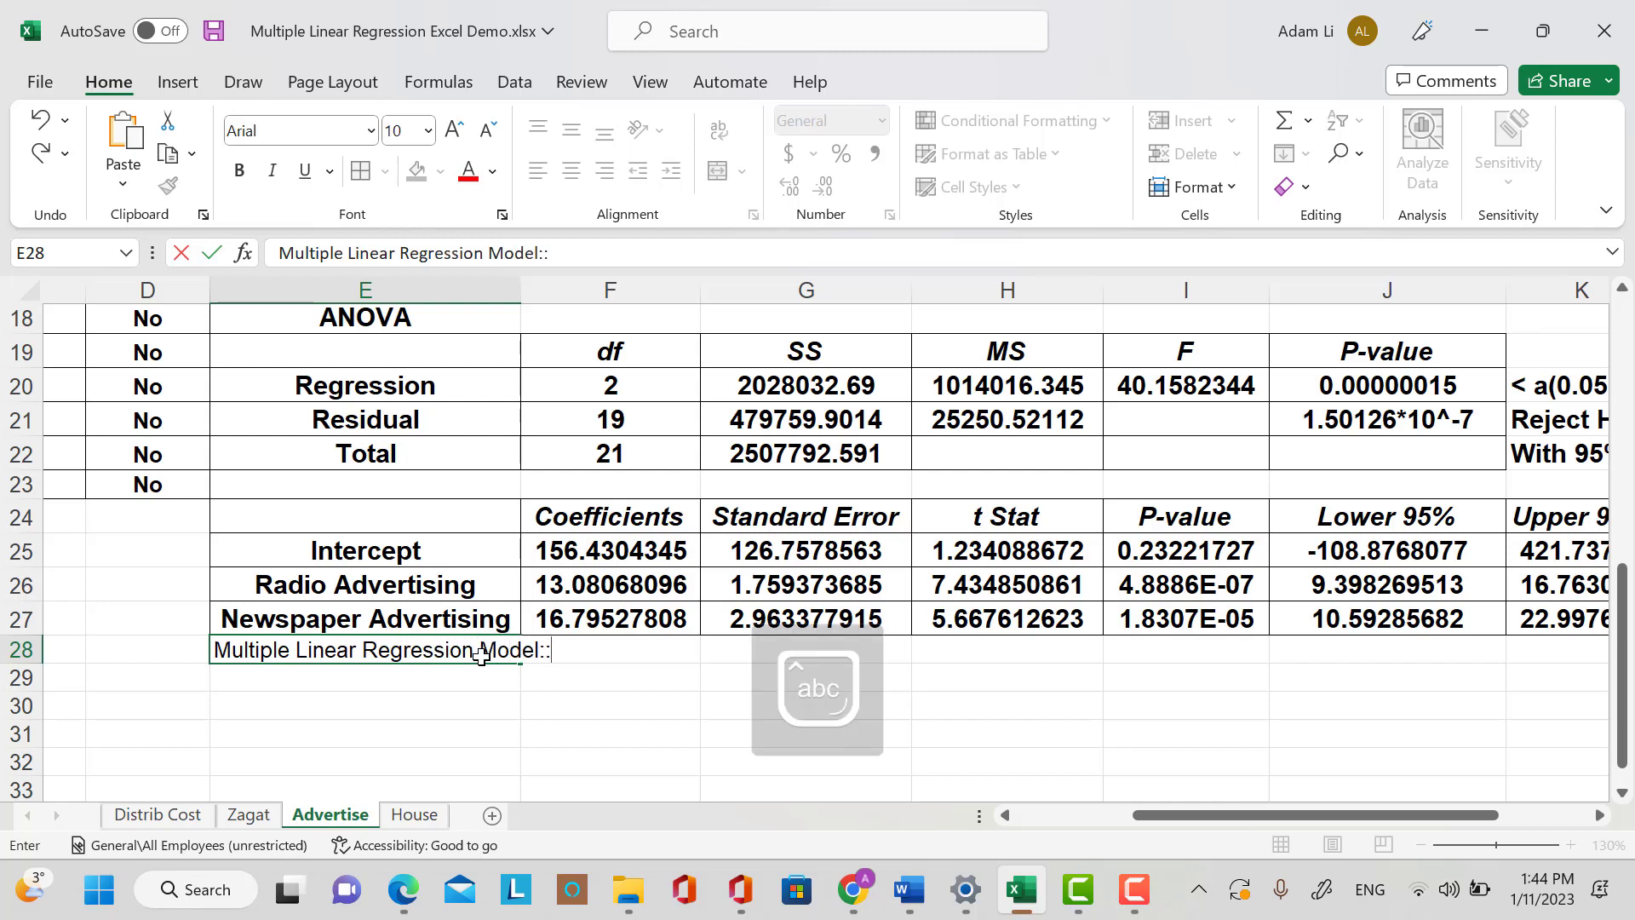
text(::)
key(BackSpace)
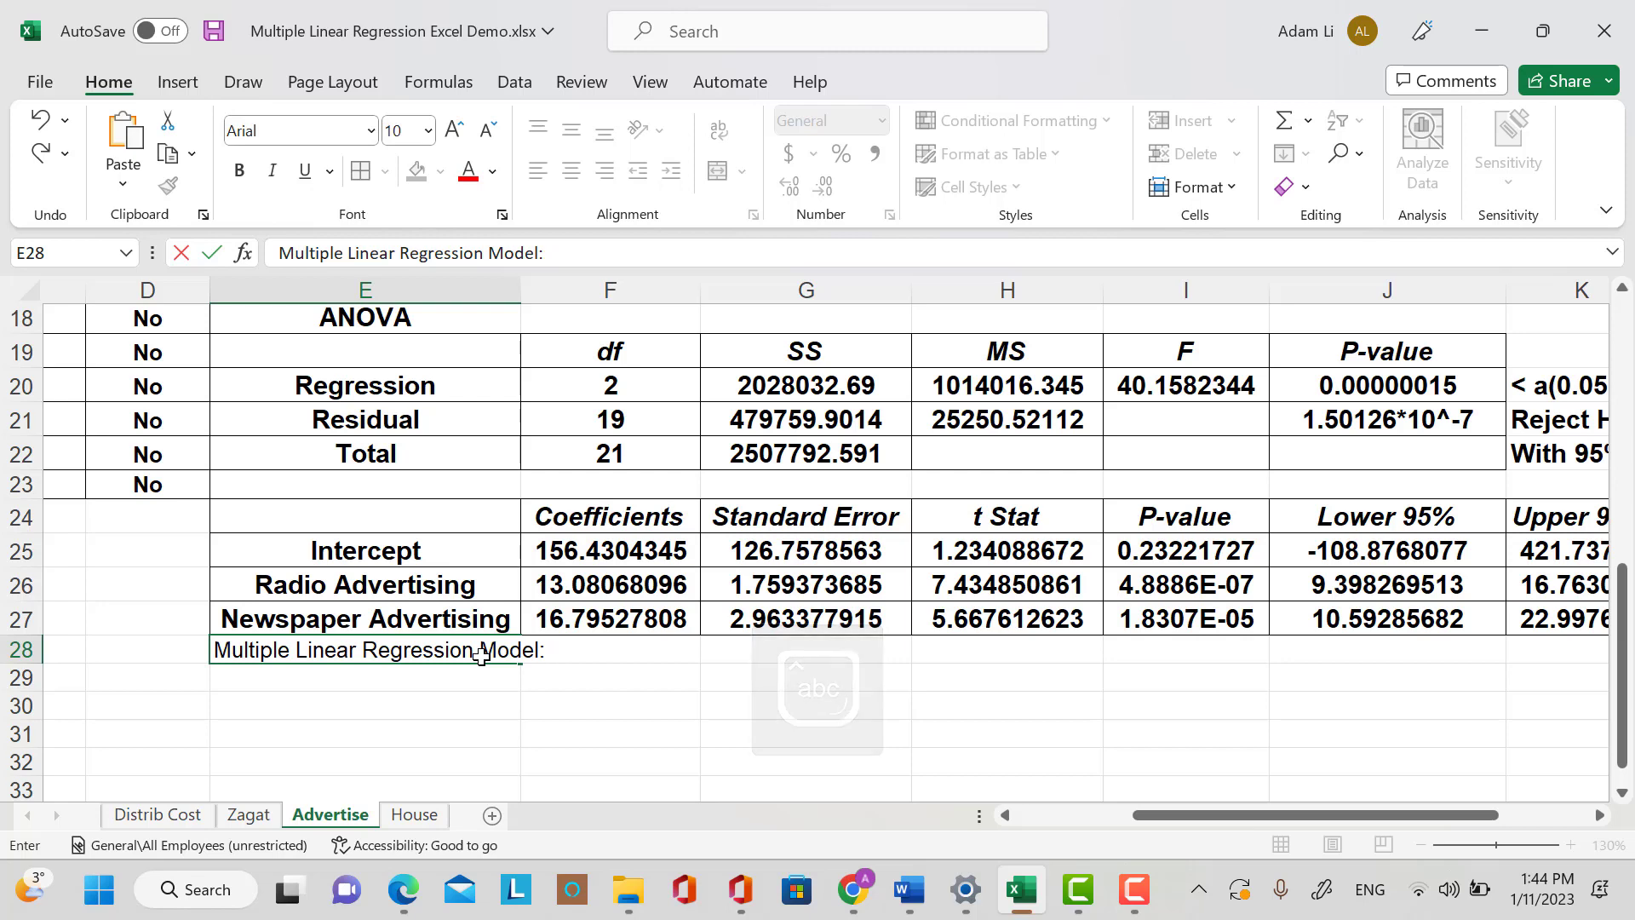
Continue the text in E28 with the start of the equation, "Predicted_Sales = 156.".
text(Predicted)
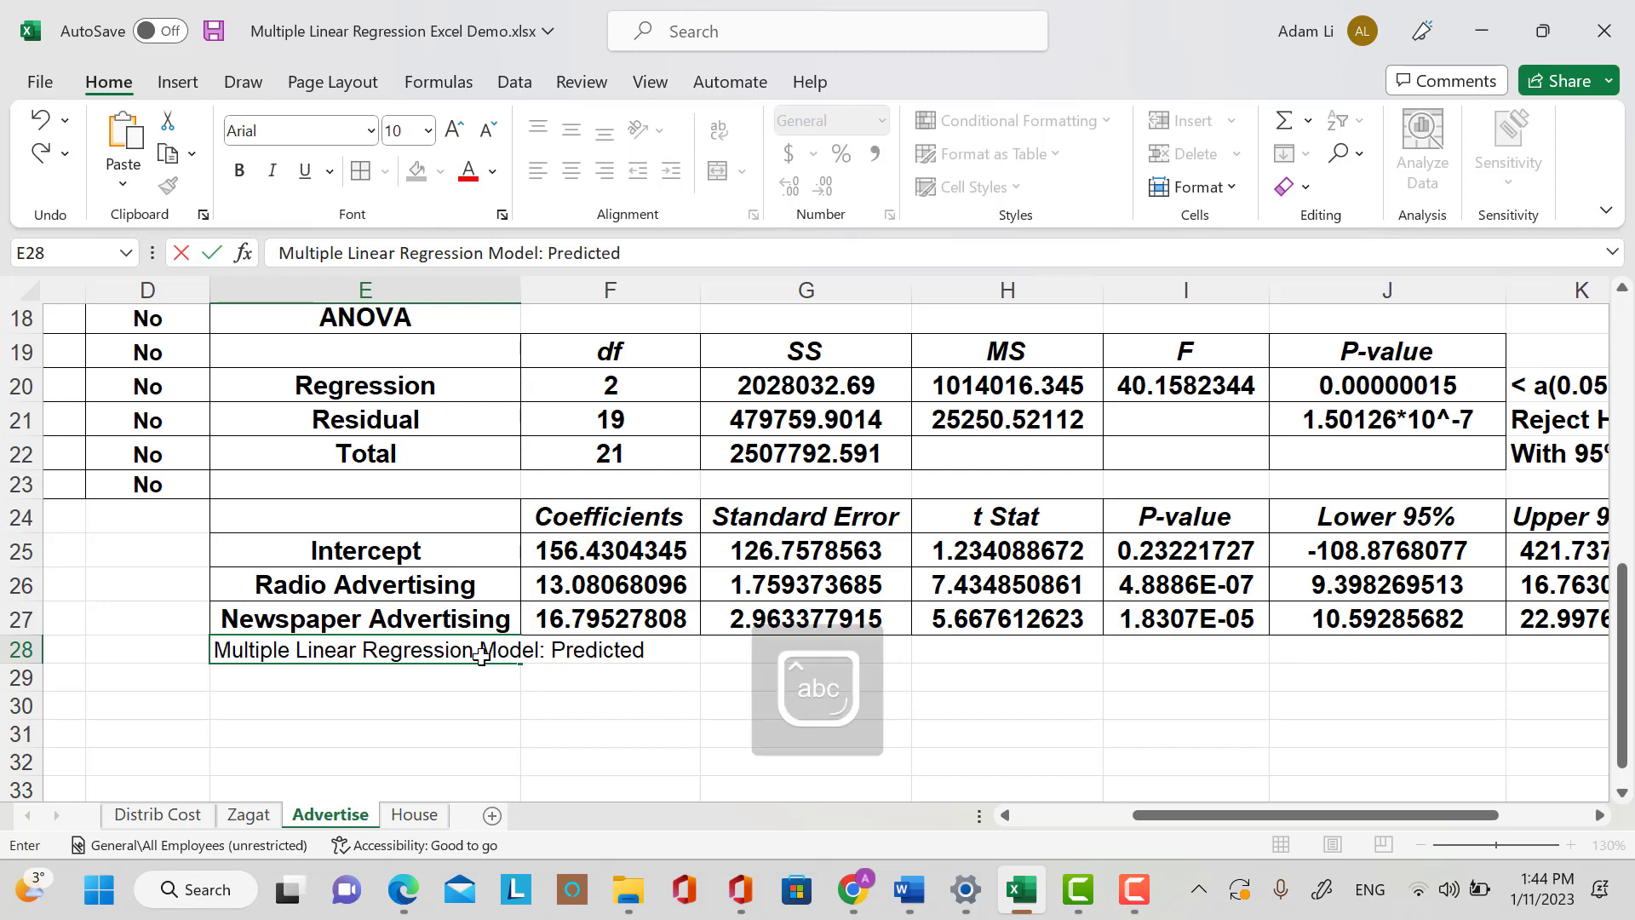
text(_Sale)
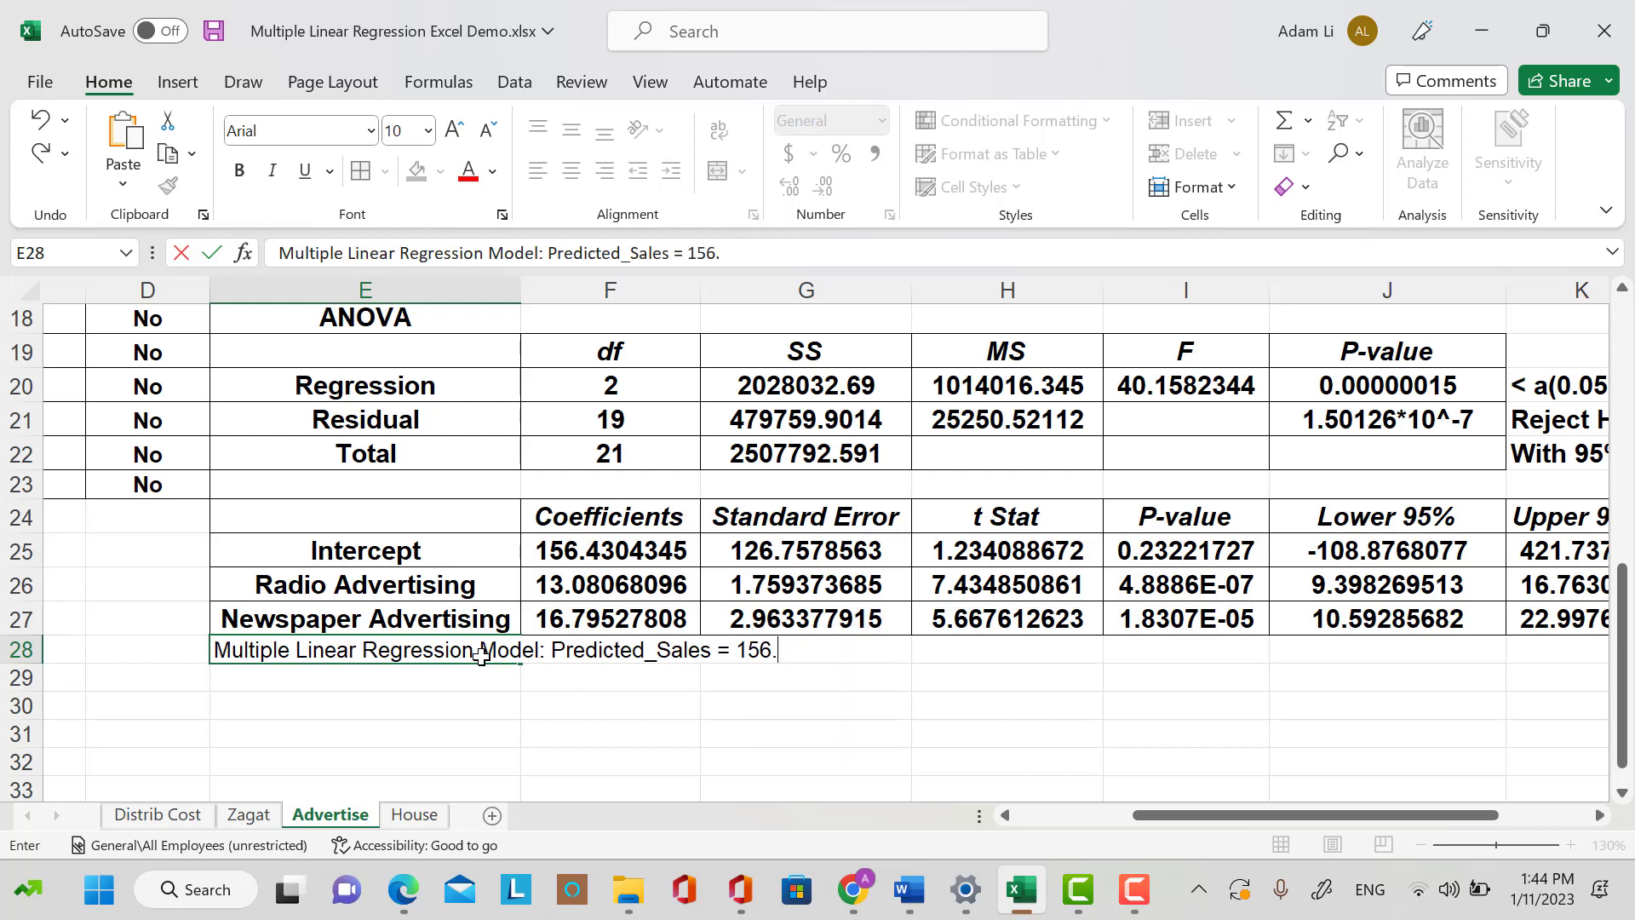
text(s = 156.)
Reduce the three coefficients in F25:F27 to three decimal places.
drag(575, 553, 619, 619)
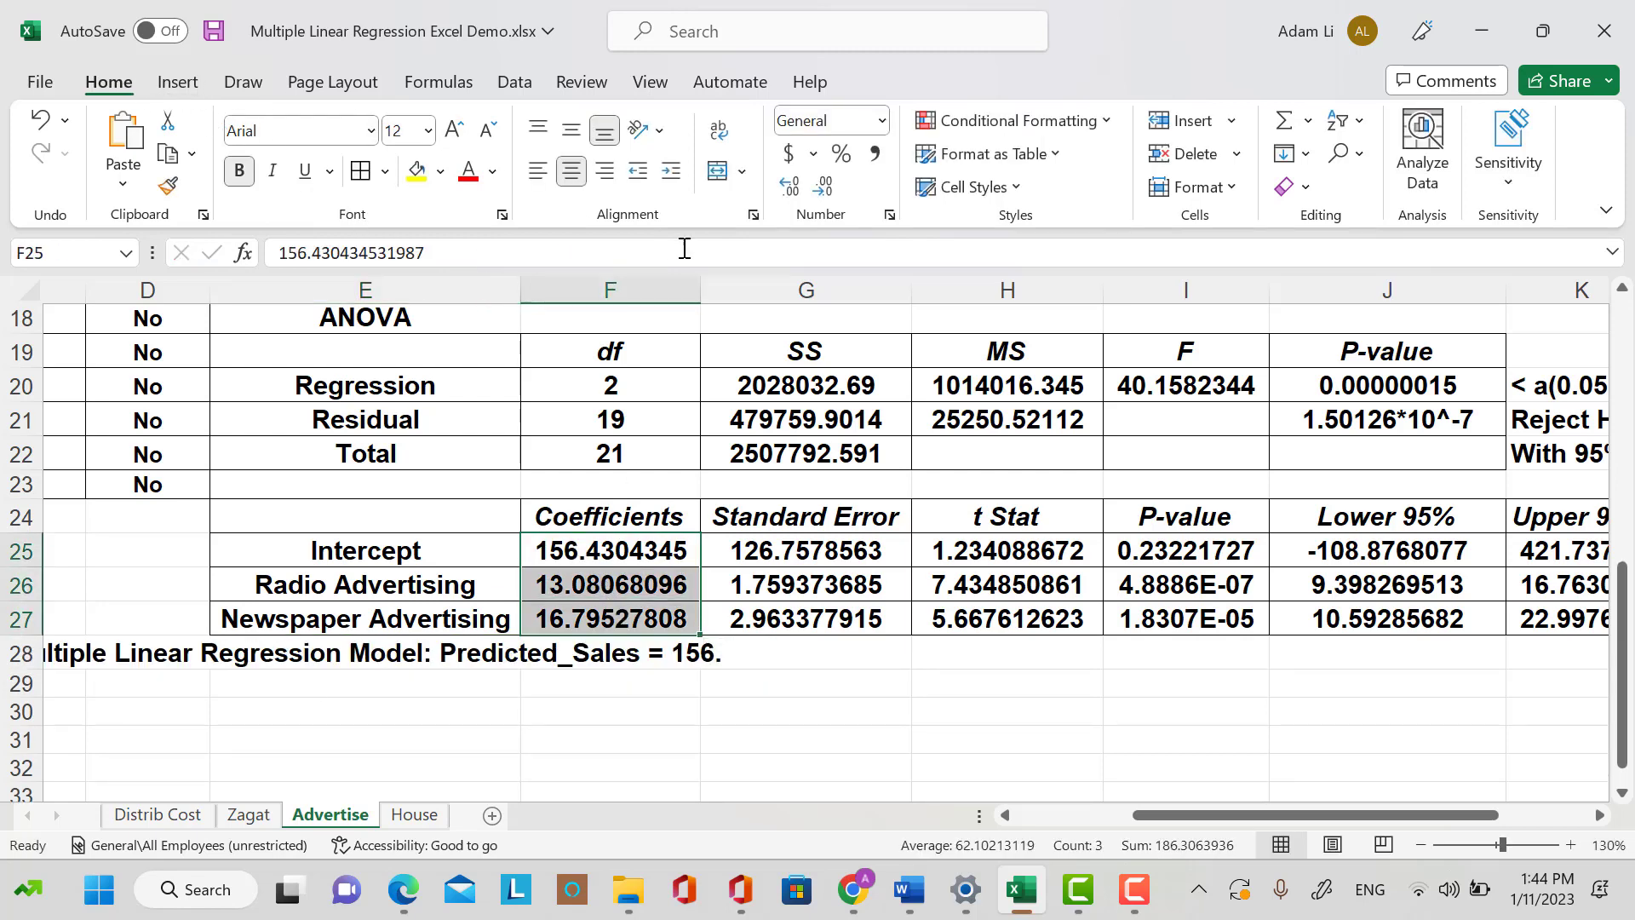
click(824, 187)
click(824, 187)
click(824, 188)
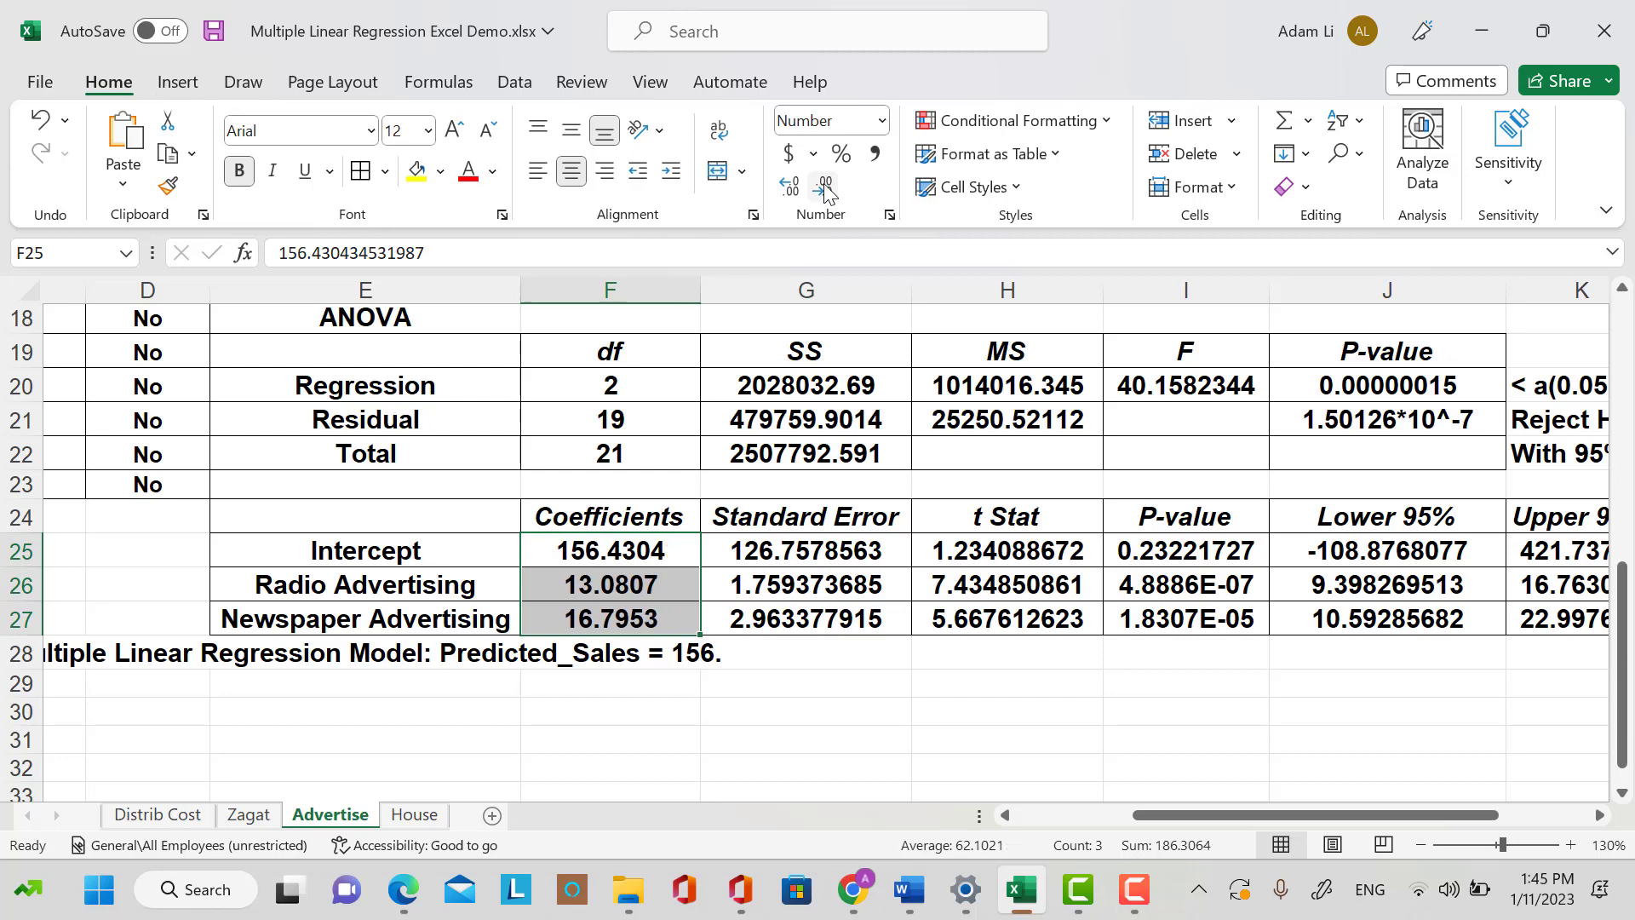
click(825, 187)
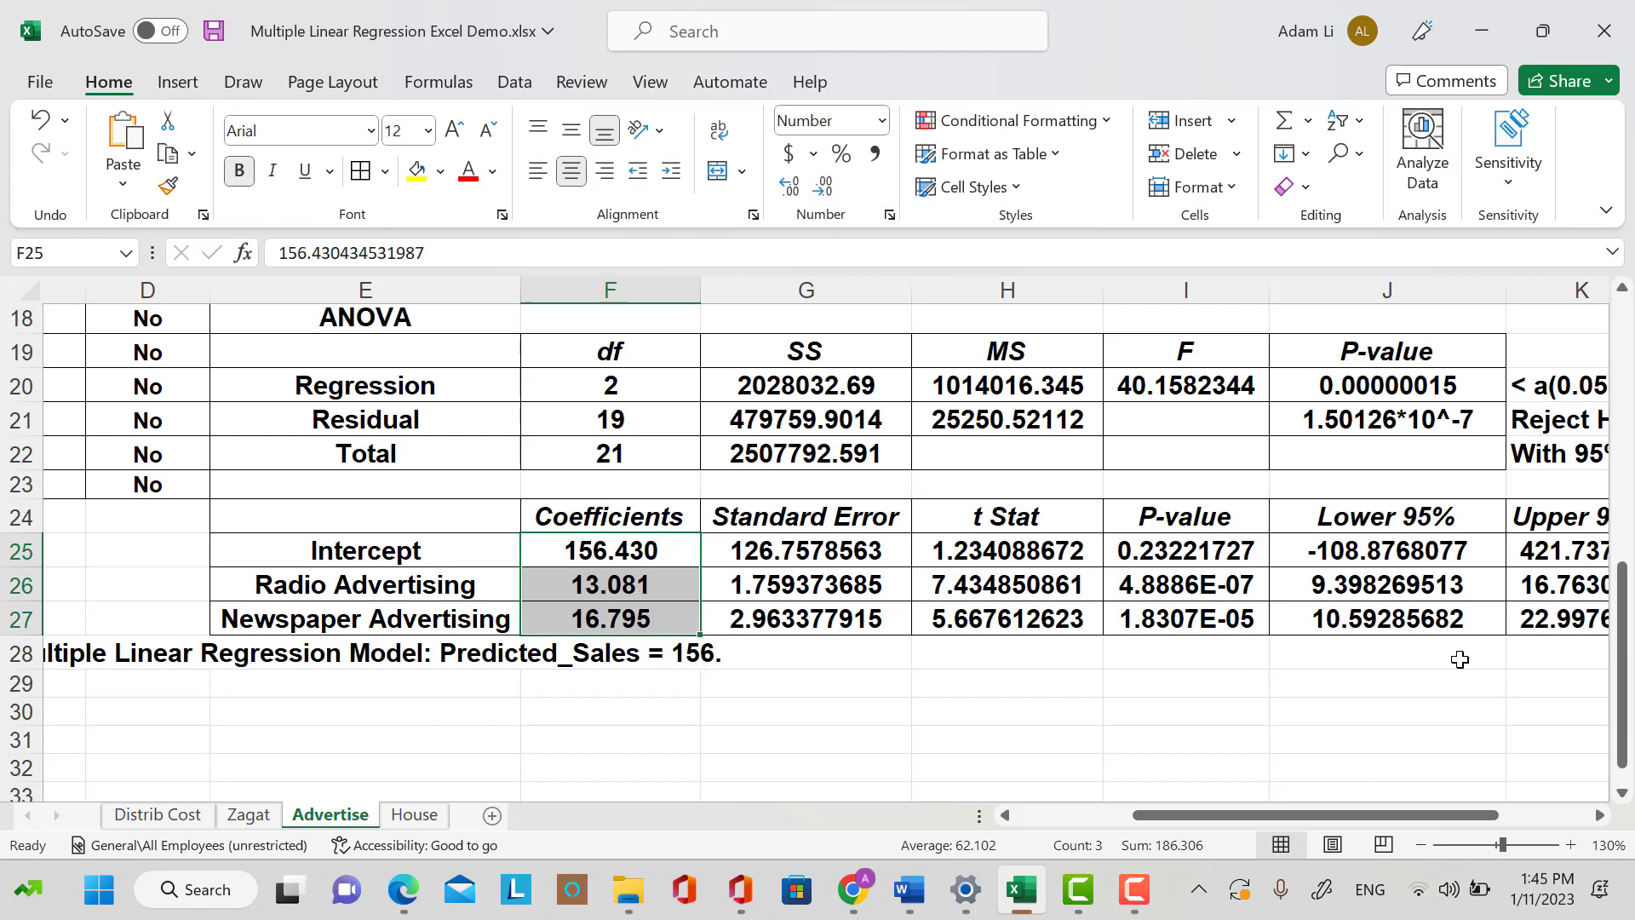
text(430)
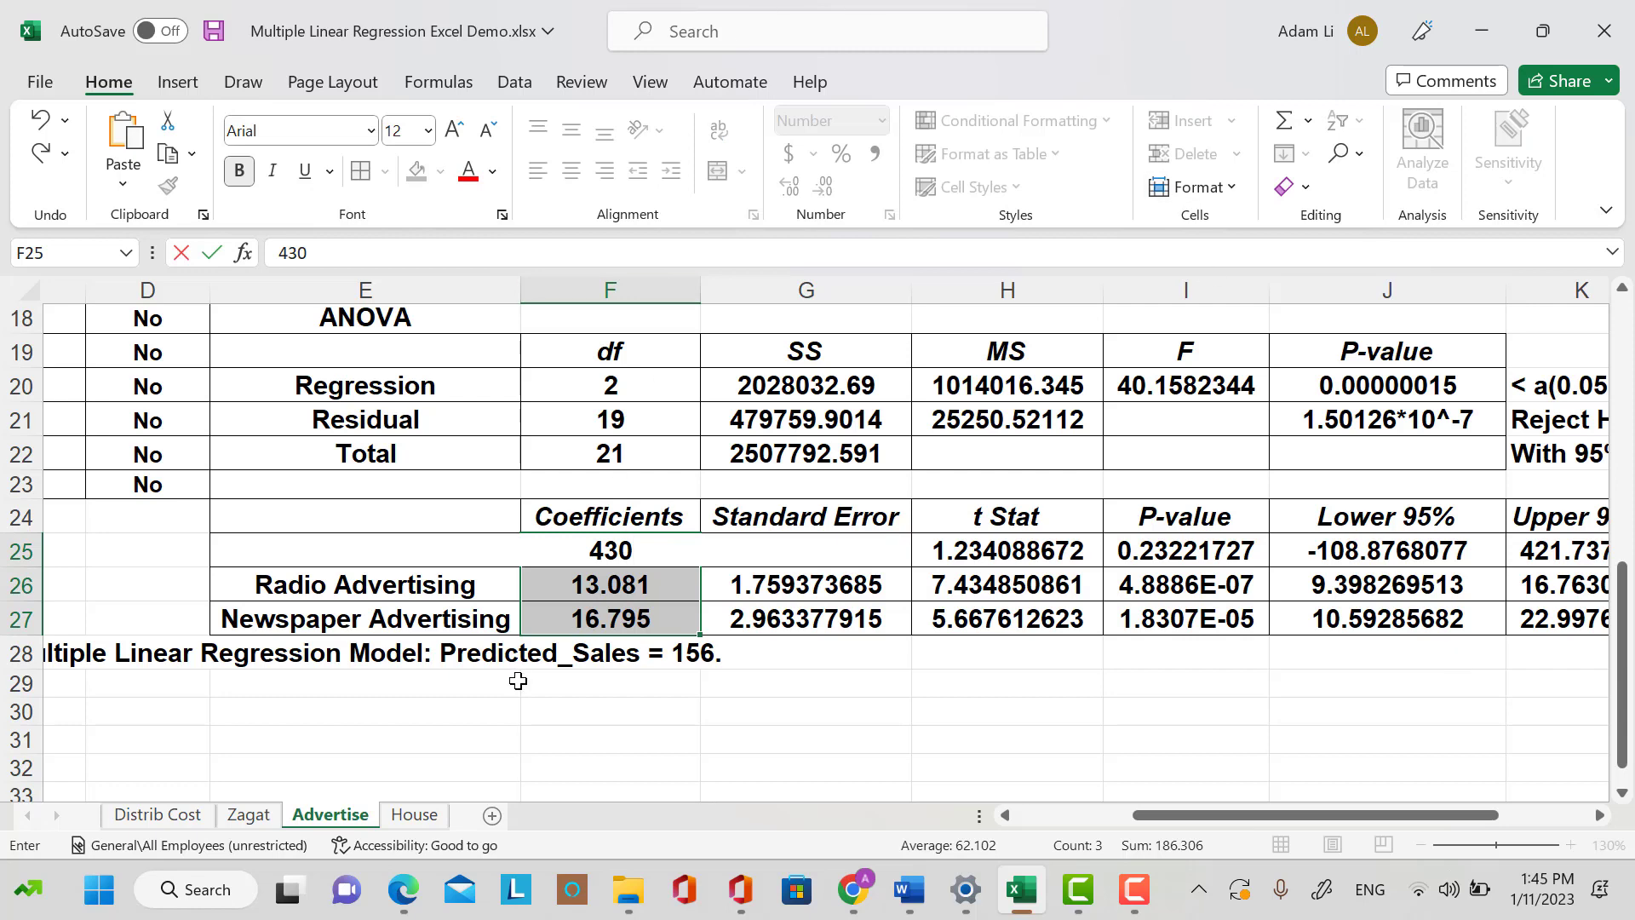
key(Return)
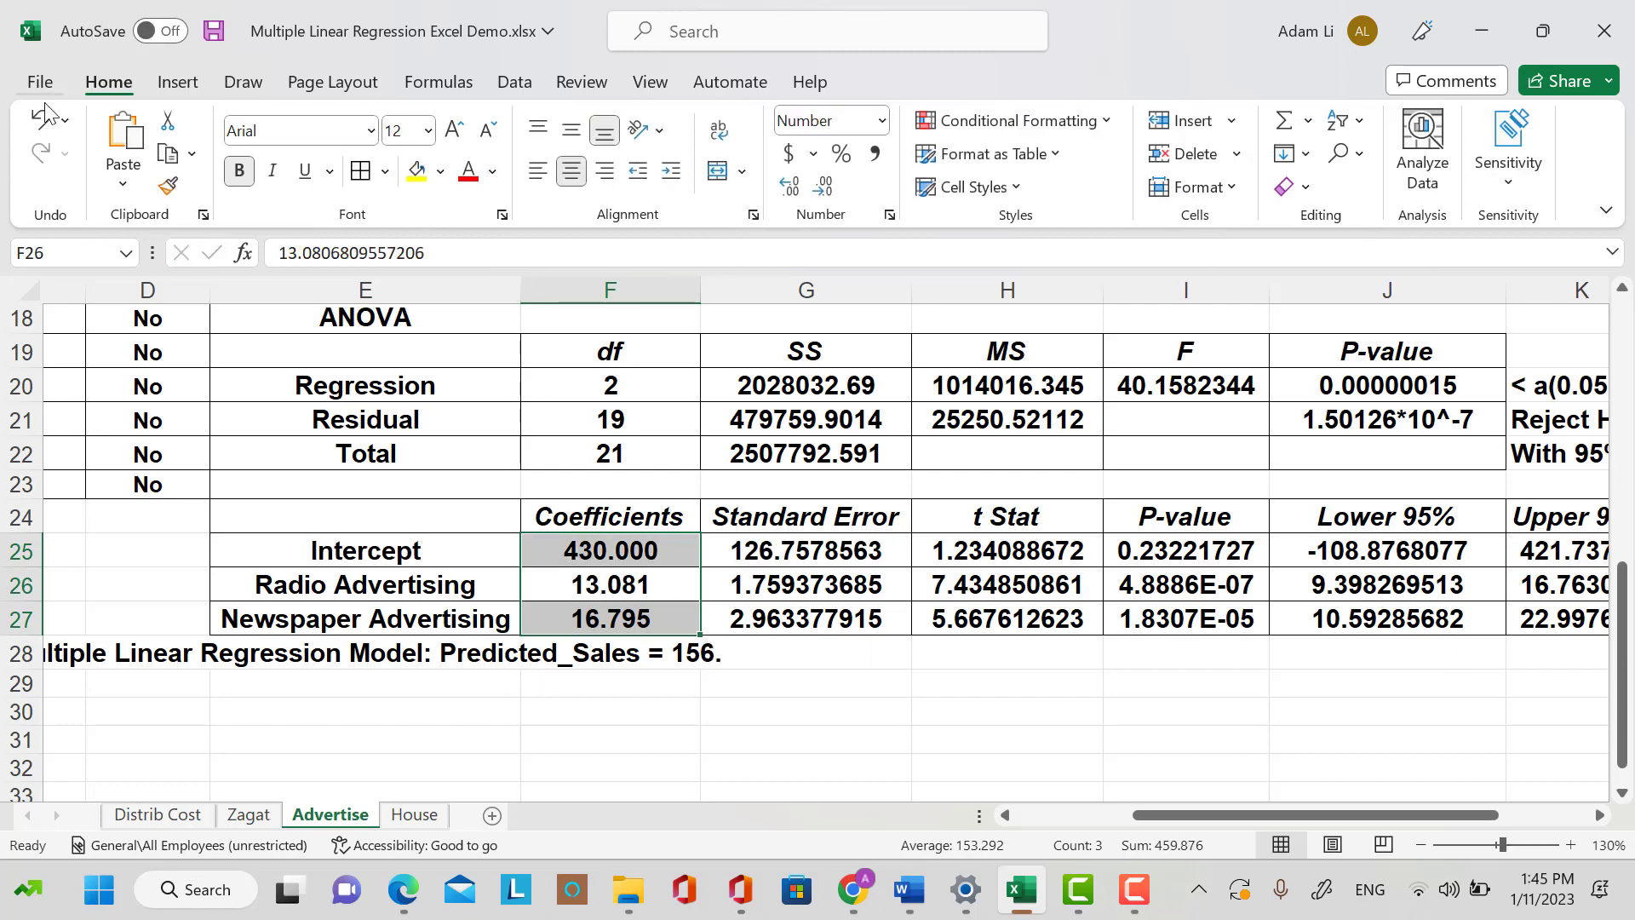
click(44, 121)
click(733, 704)
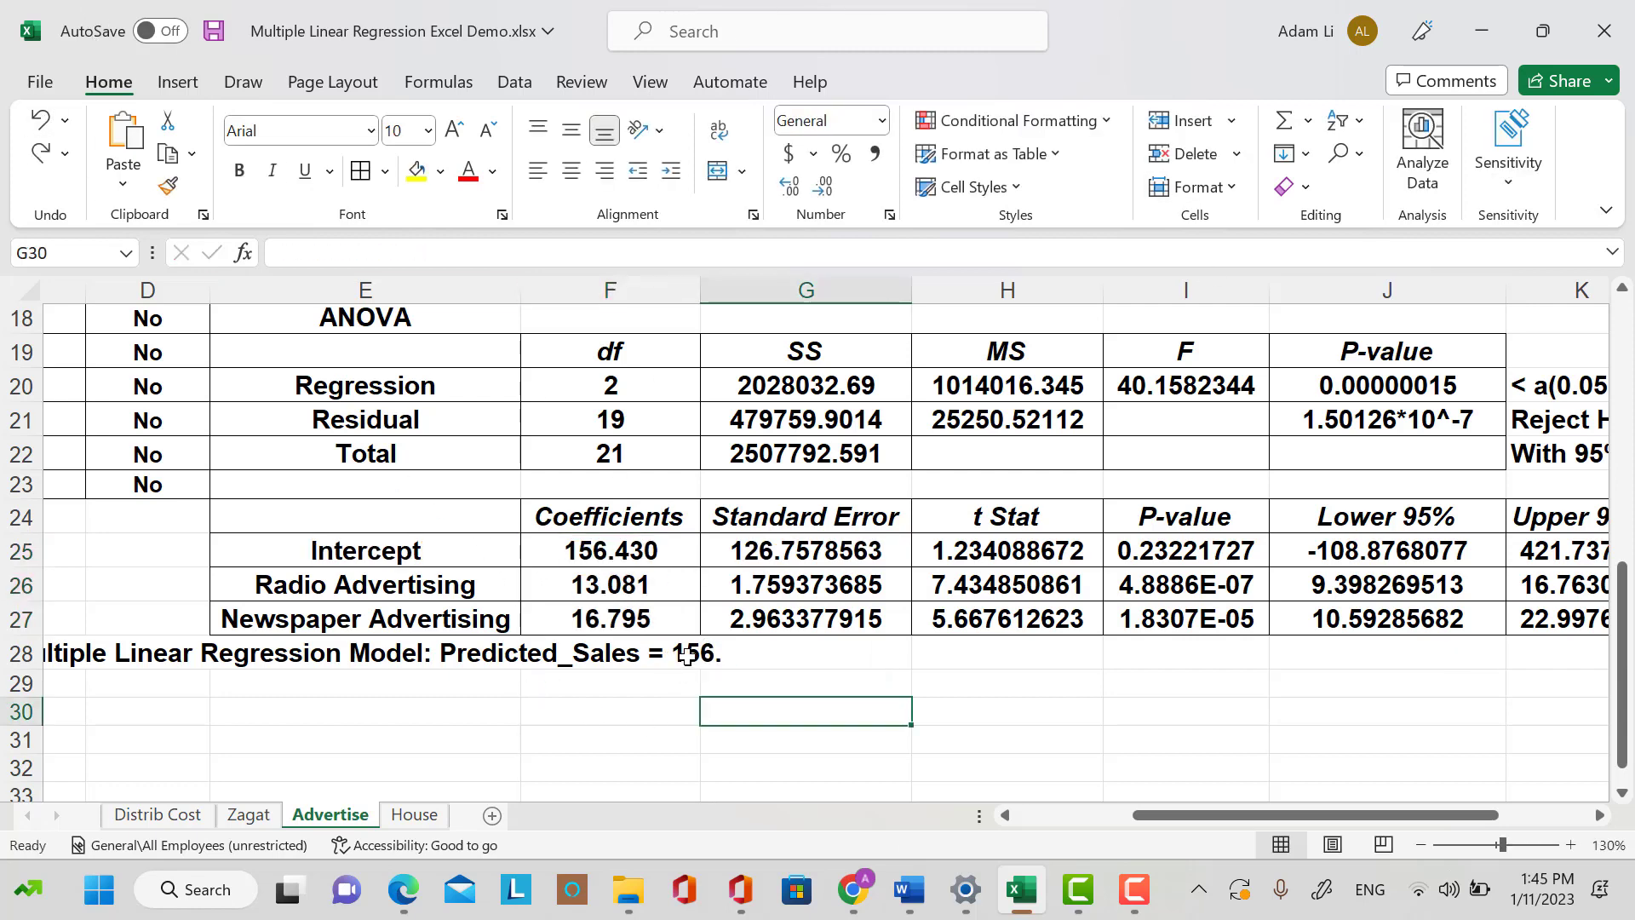
Extend the equation in E28 so it reads "Predicted_Sales = 156.430 +13.081 * Radio Advertising".
double_click(719, 656)
click(525, 652)
double_click(304, 651)
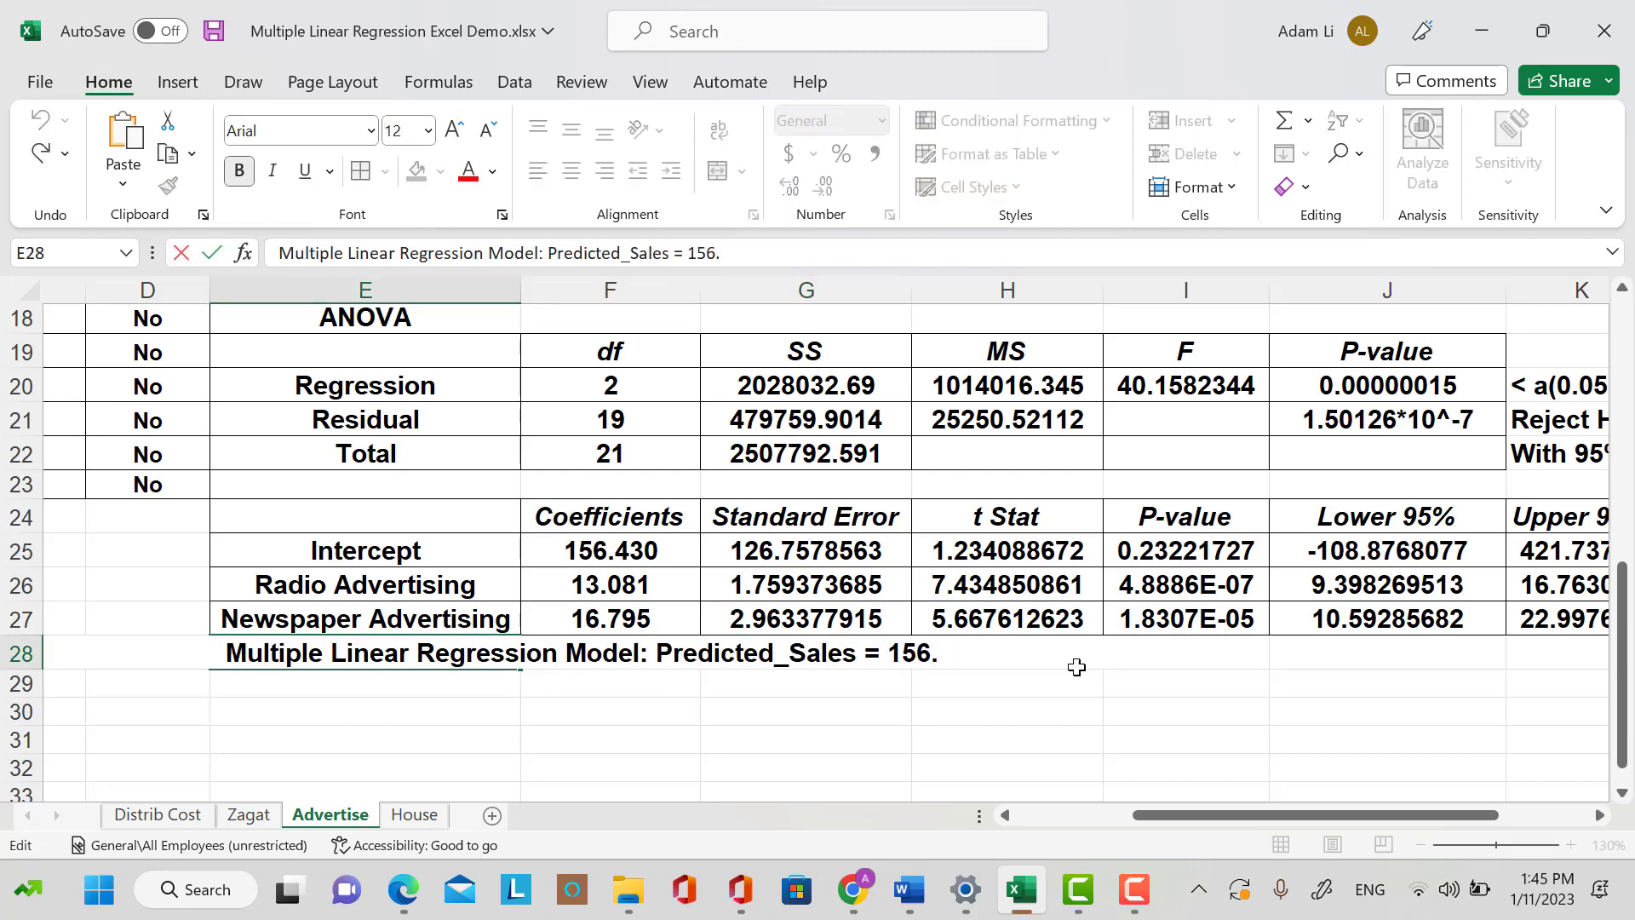
text(430)
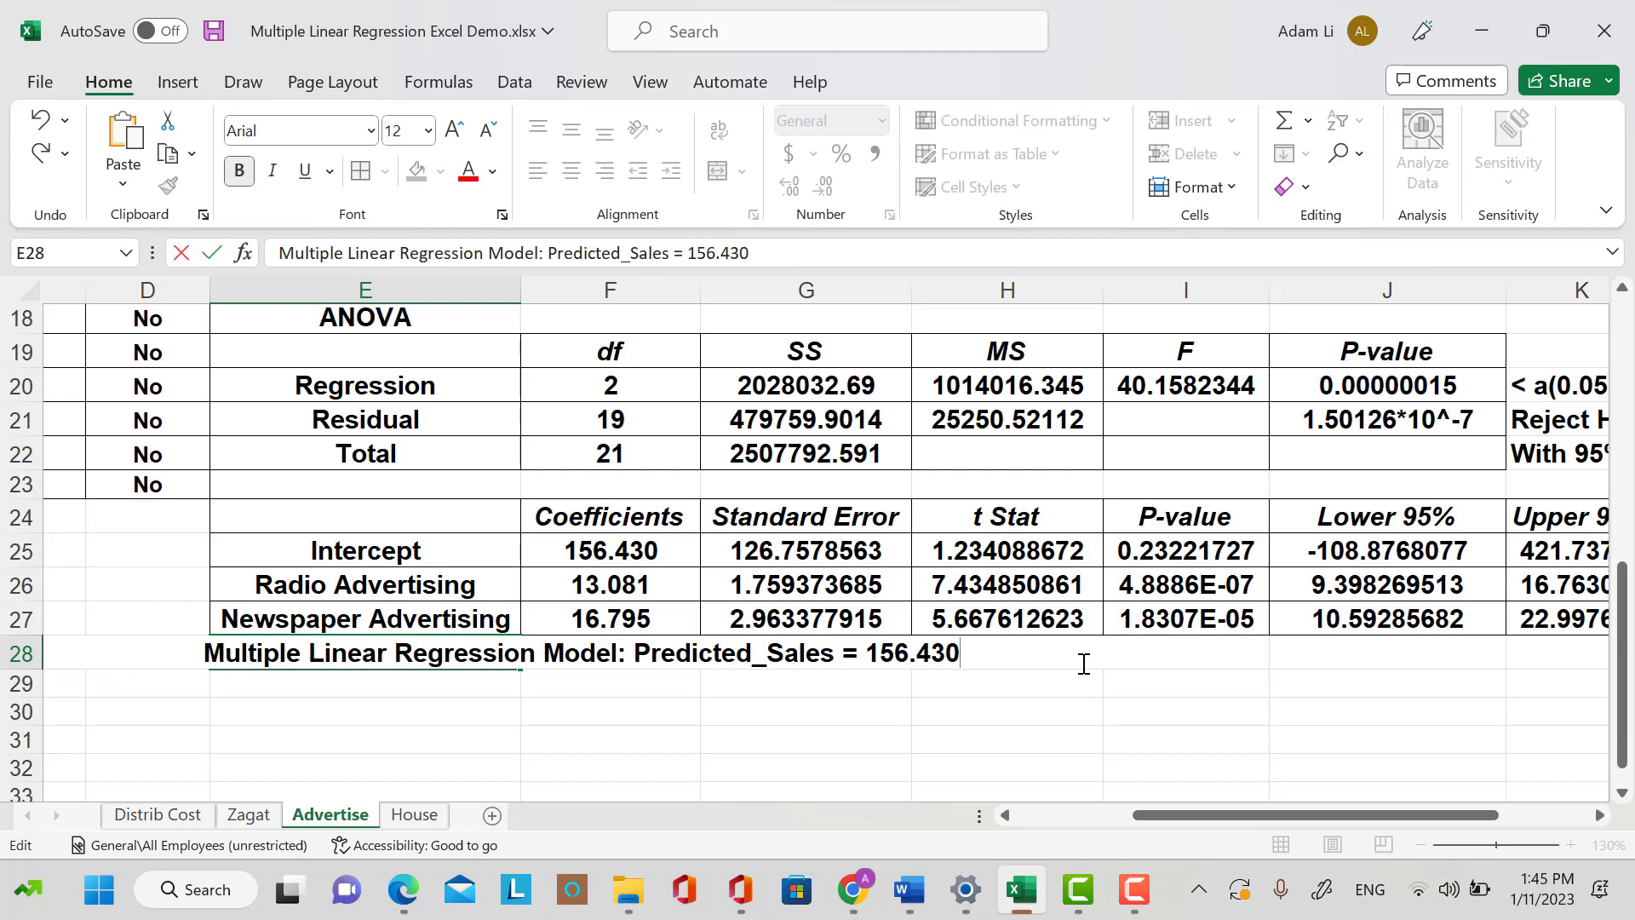
text( +)
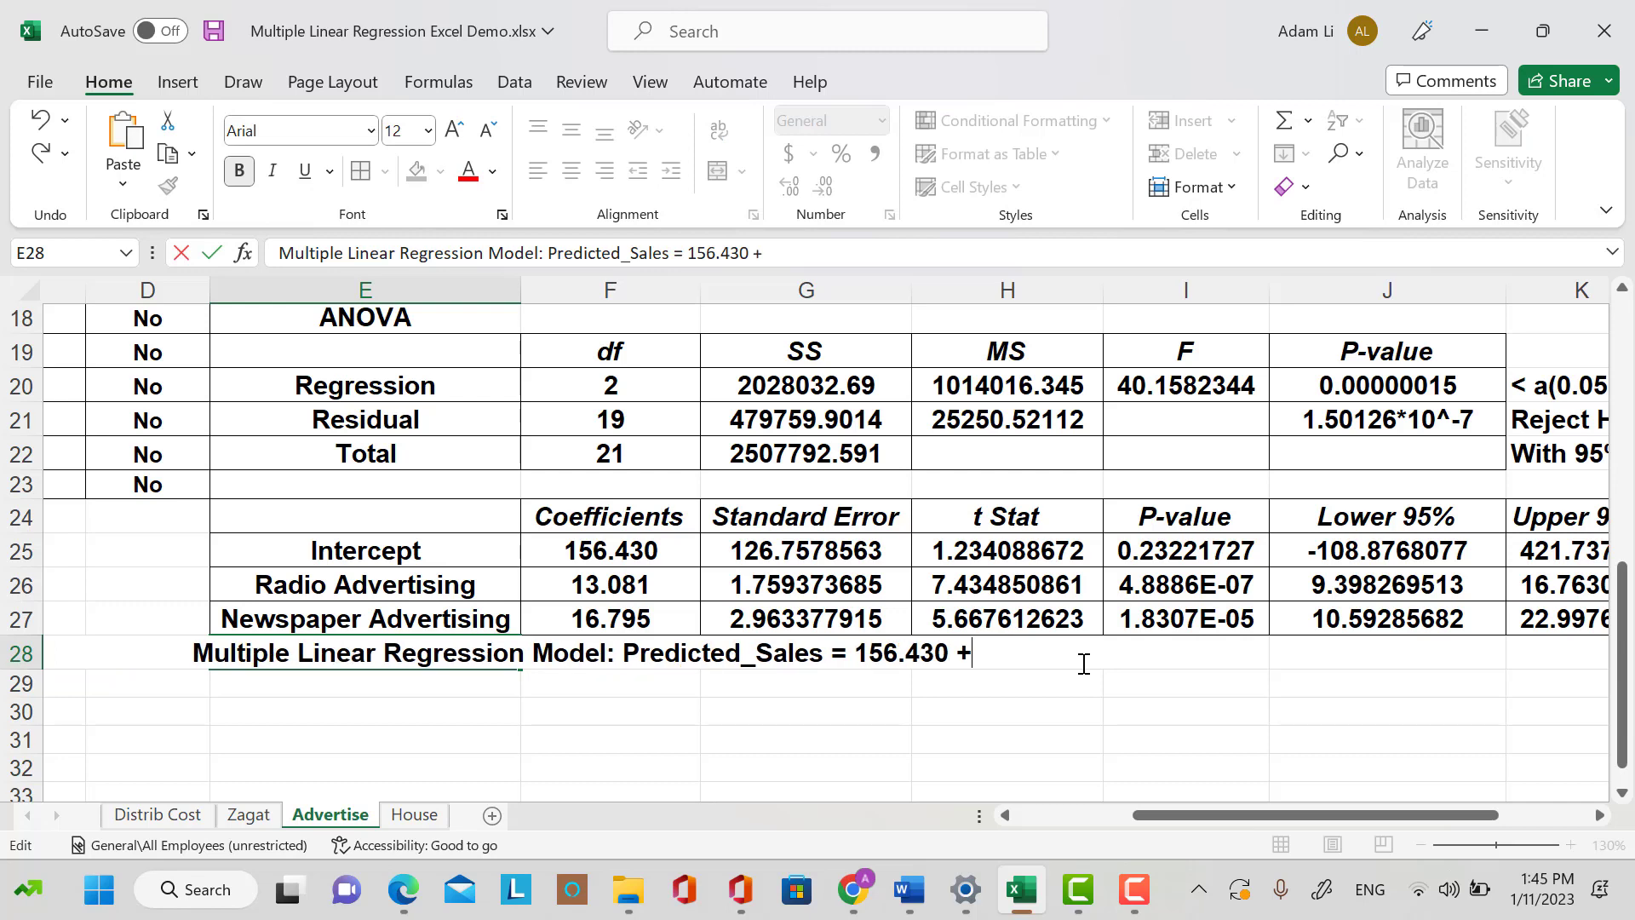
text(13)
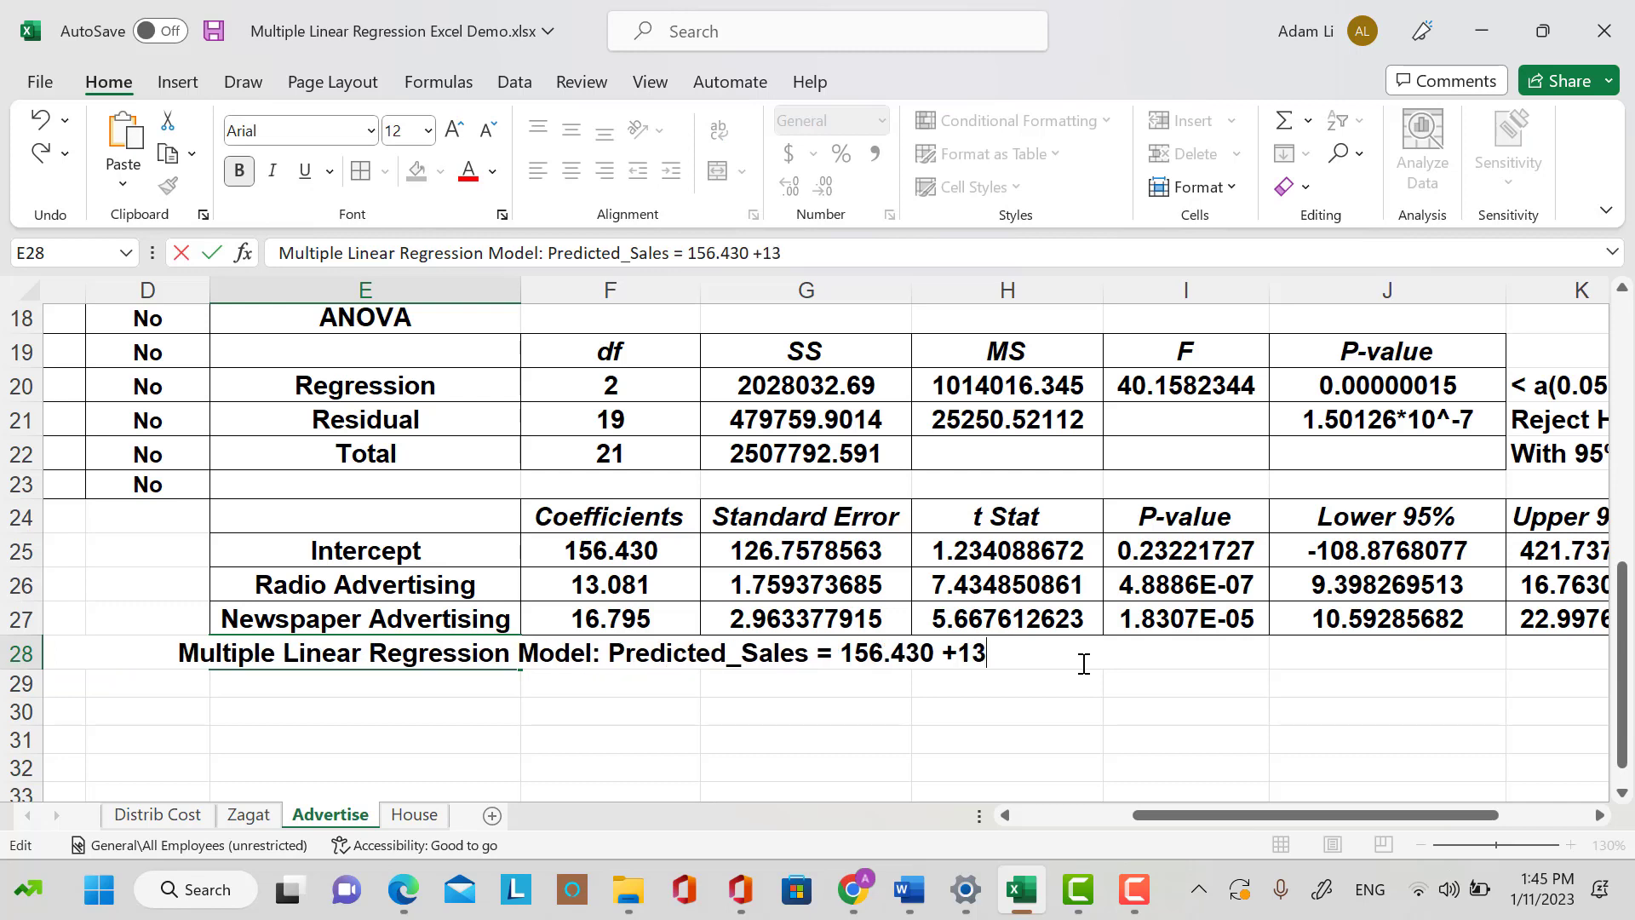
text(.08)
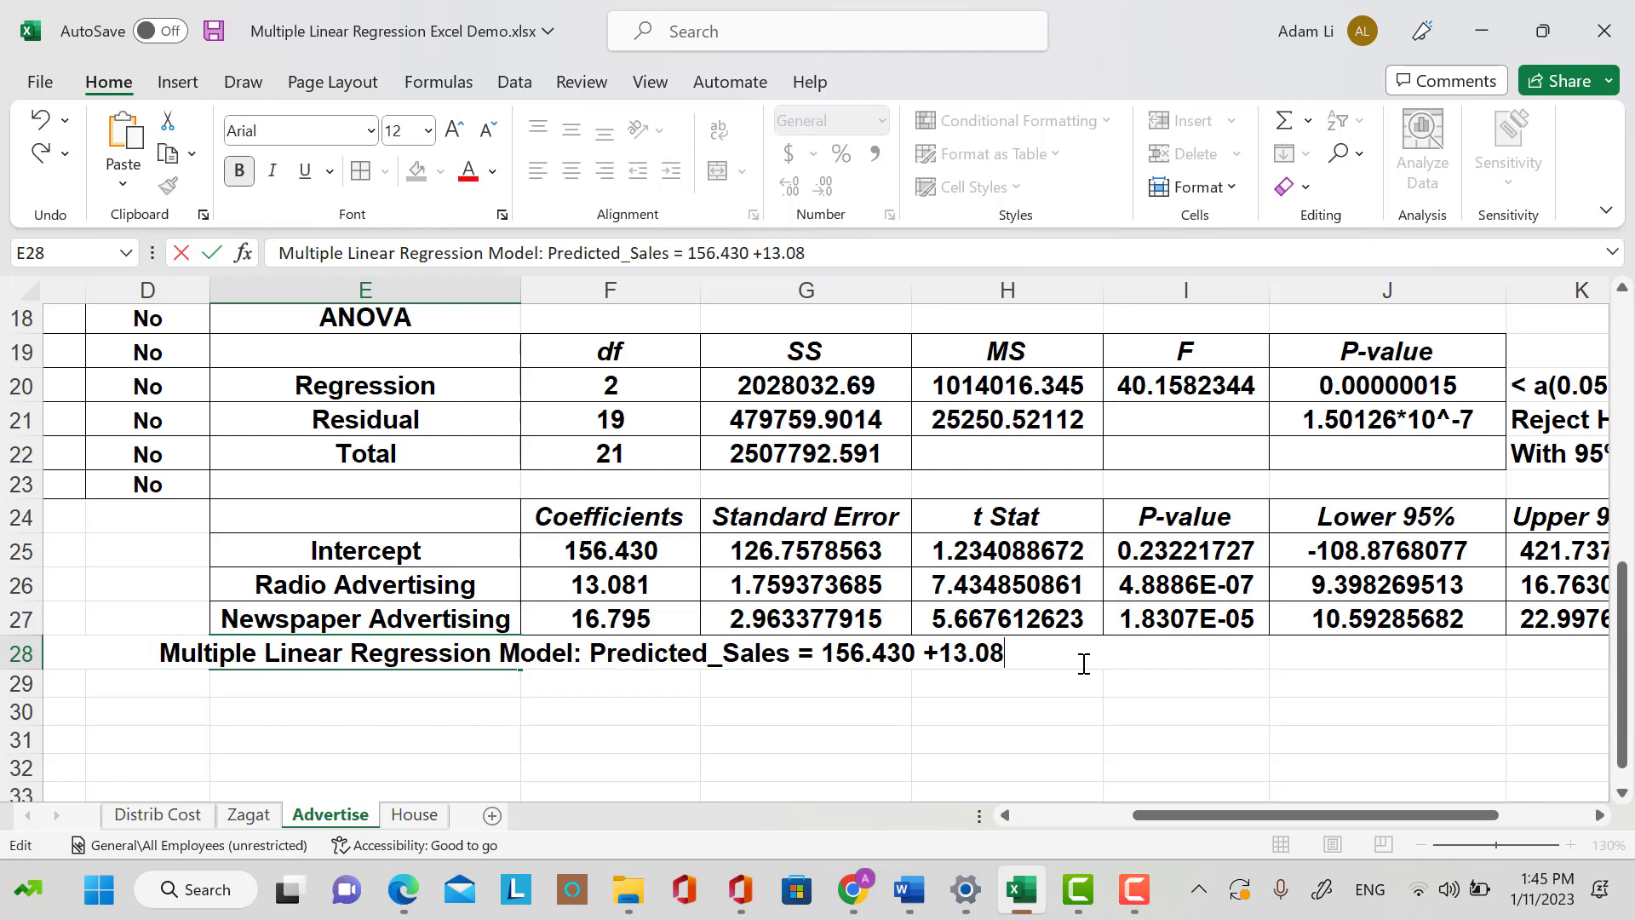
text(1 *)
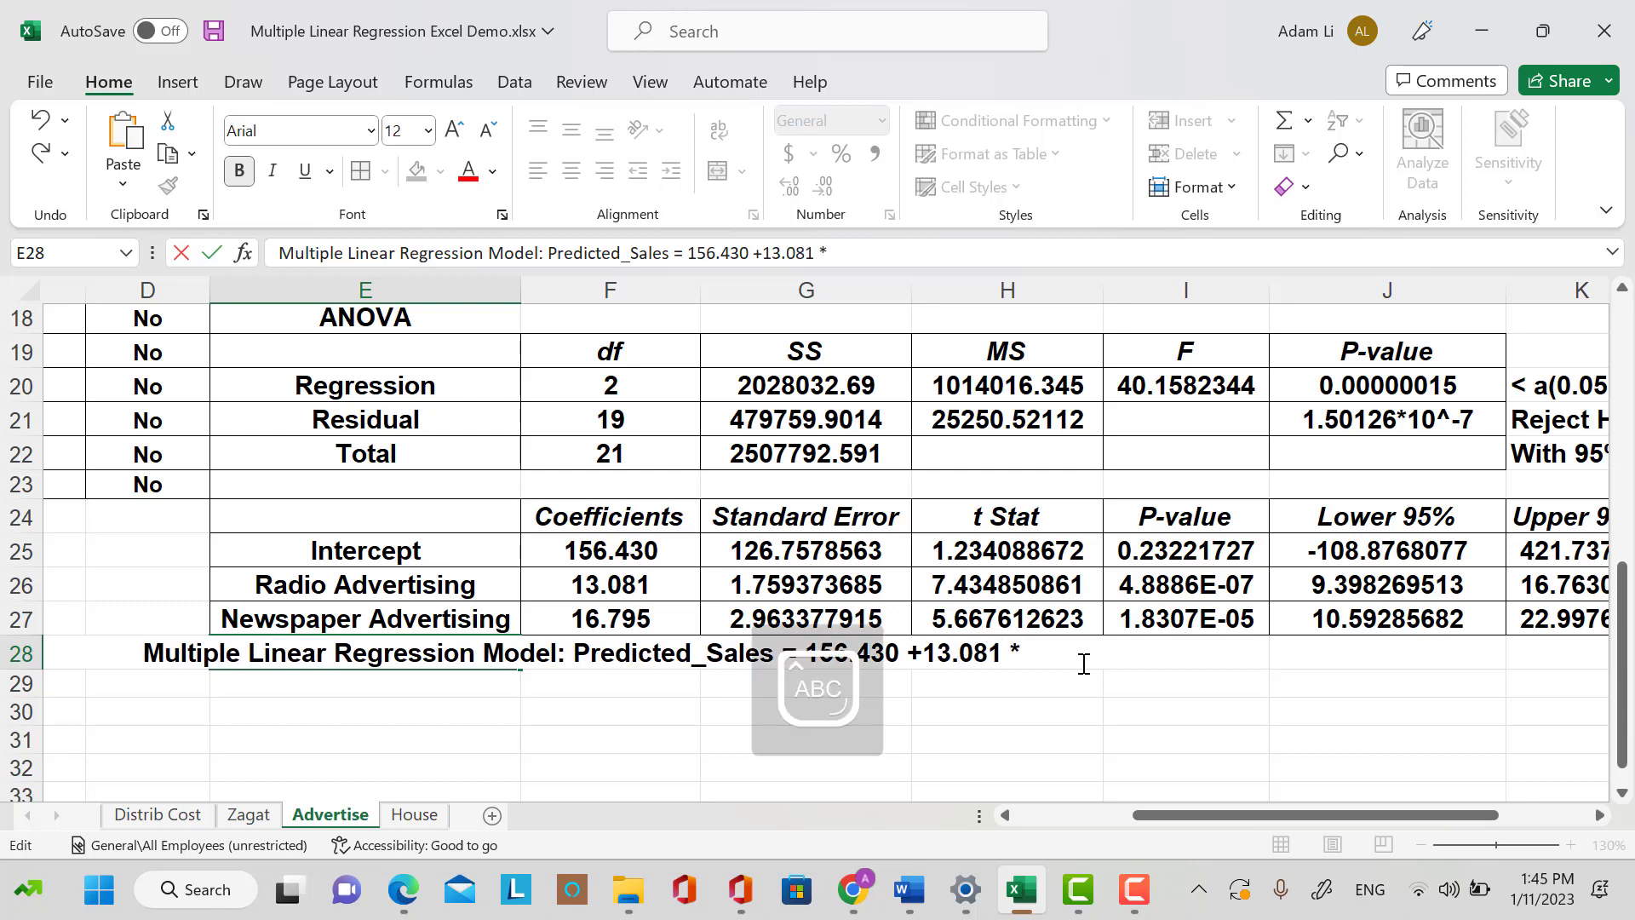
text( Radio)
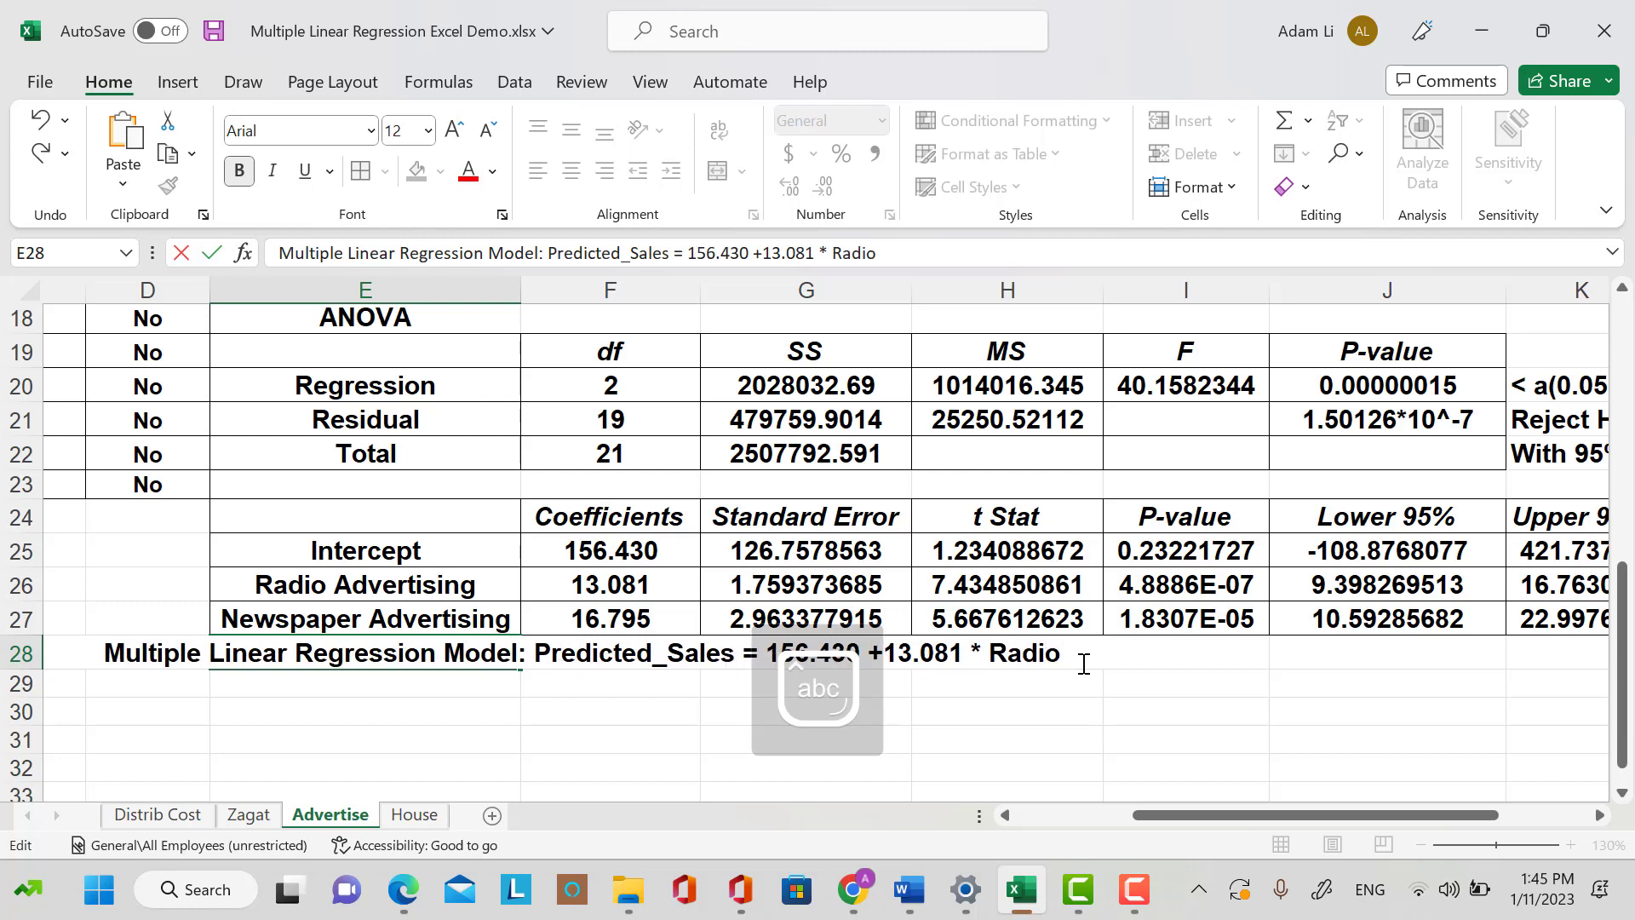
text( Adver)
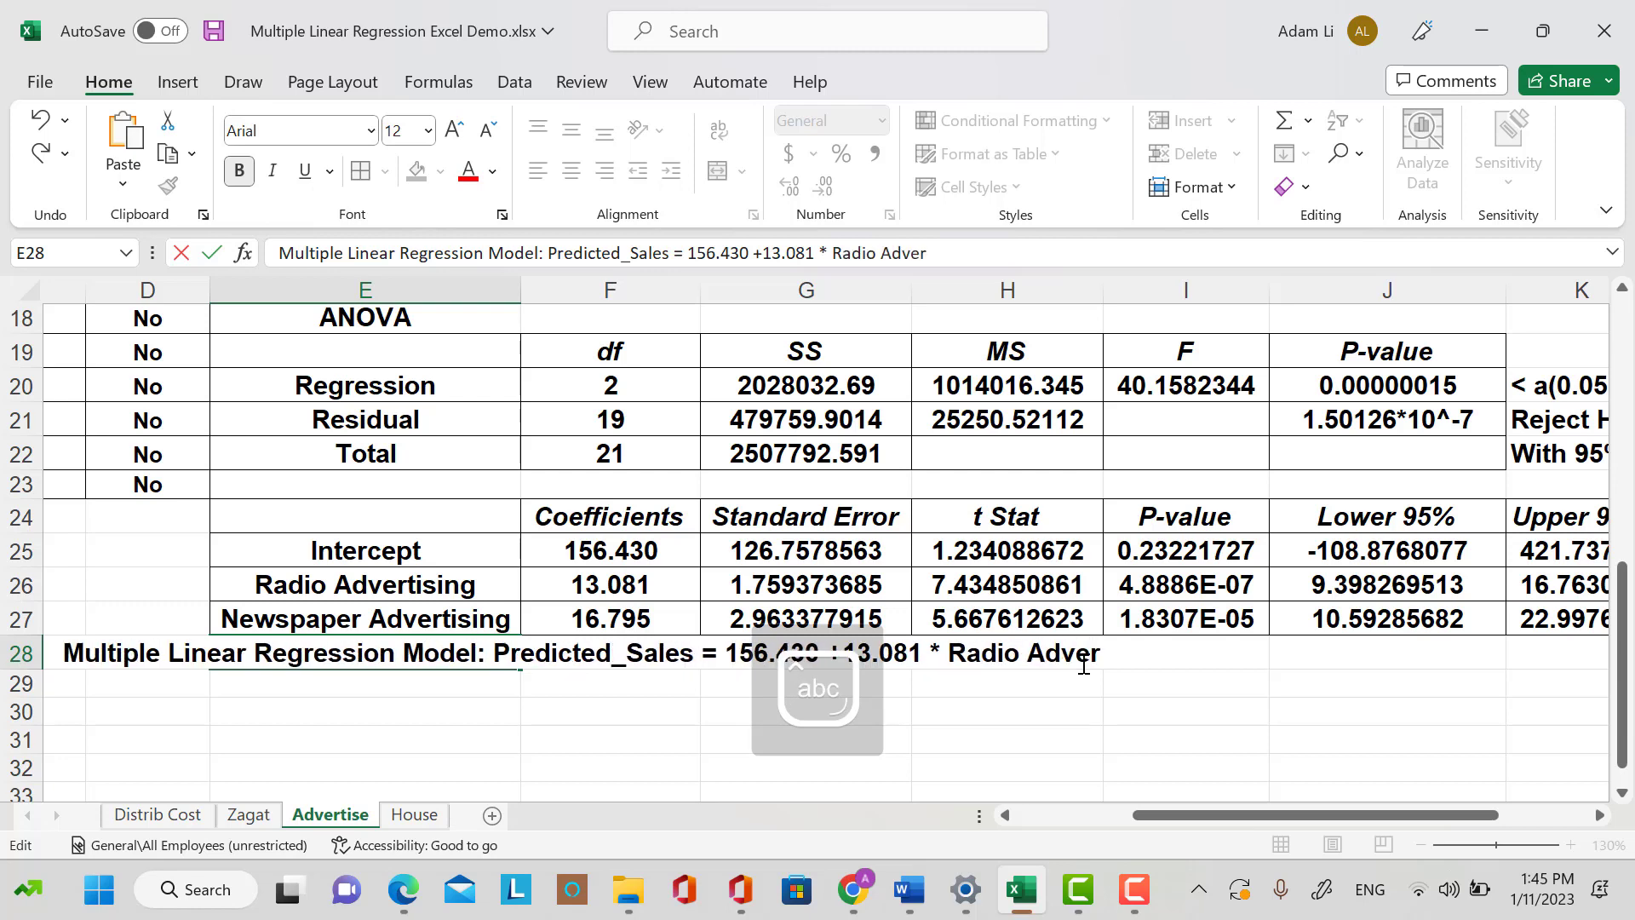
text(siting)
key(BackSpace)
key(BackSpace)
key(BackSpace)
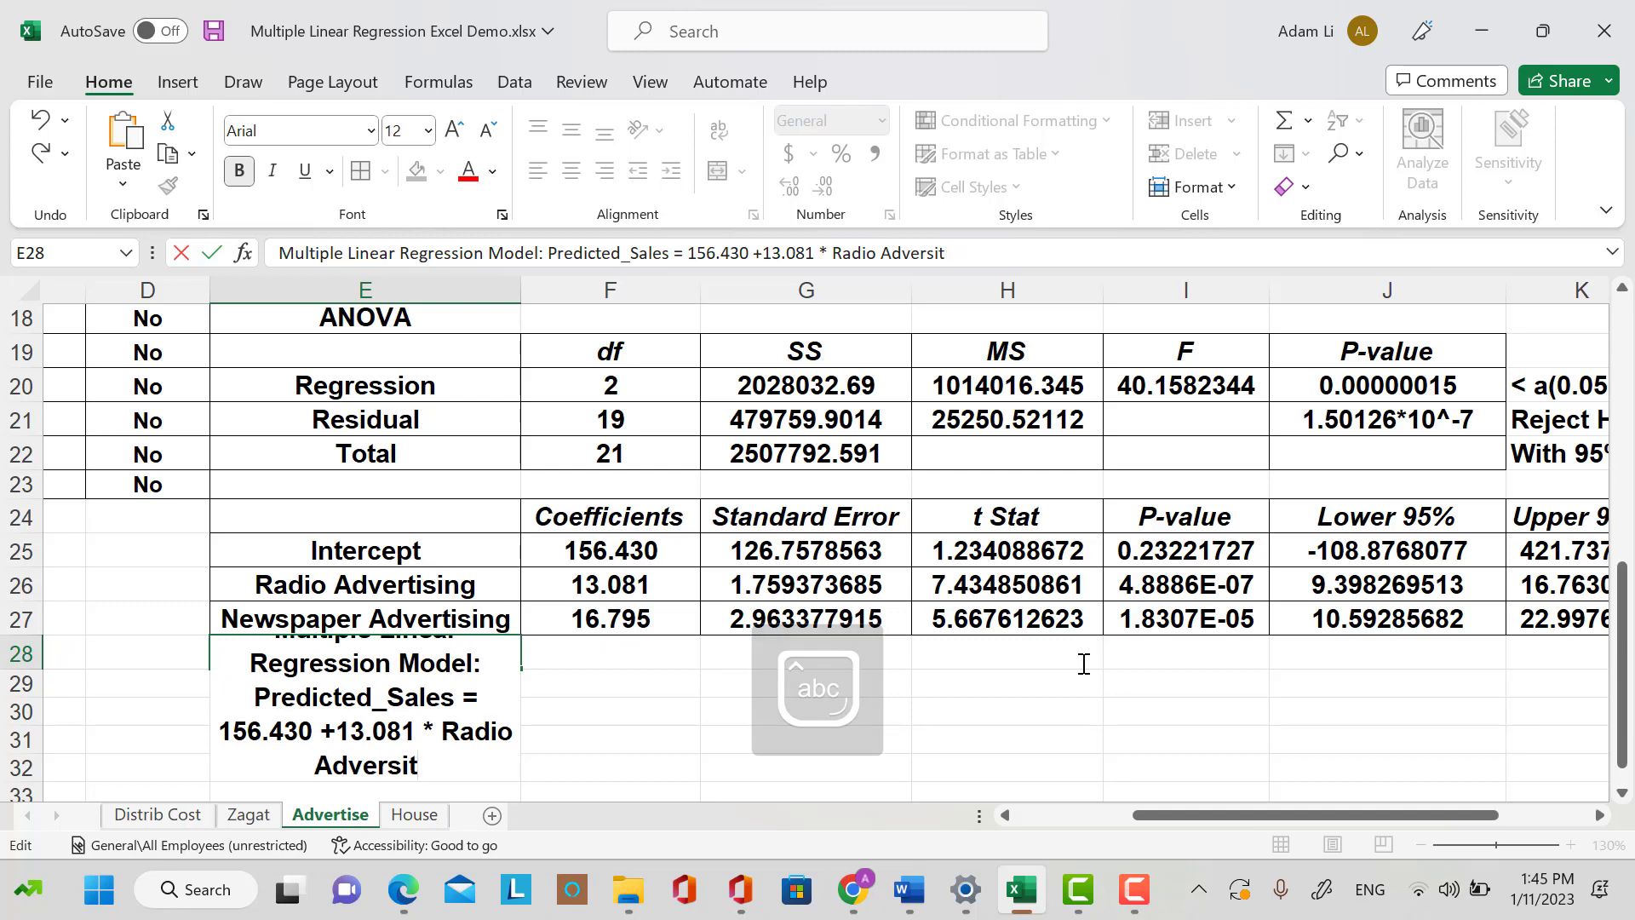
key(BackSpace)
key(BackSpace)
text(tising)
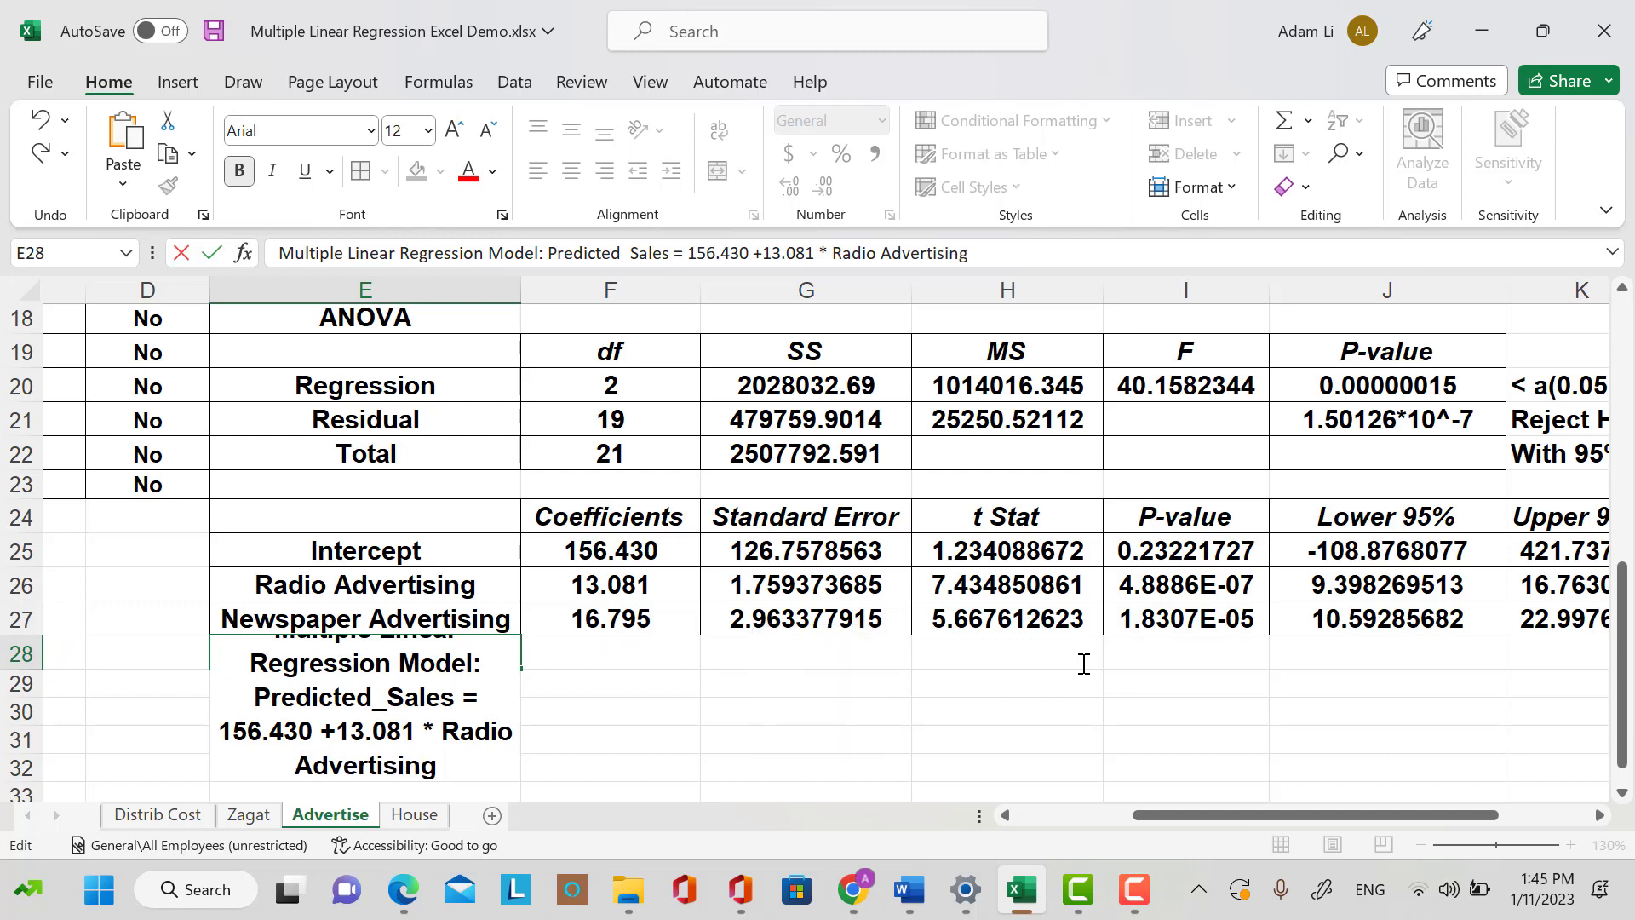
Complete the equation in E28 by adding the term "+ 16.795 * Newspaper Advertising".
text( =)
key(BackSpace)
key(BackSpace)
key(BackSpace)
text(+ )
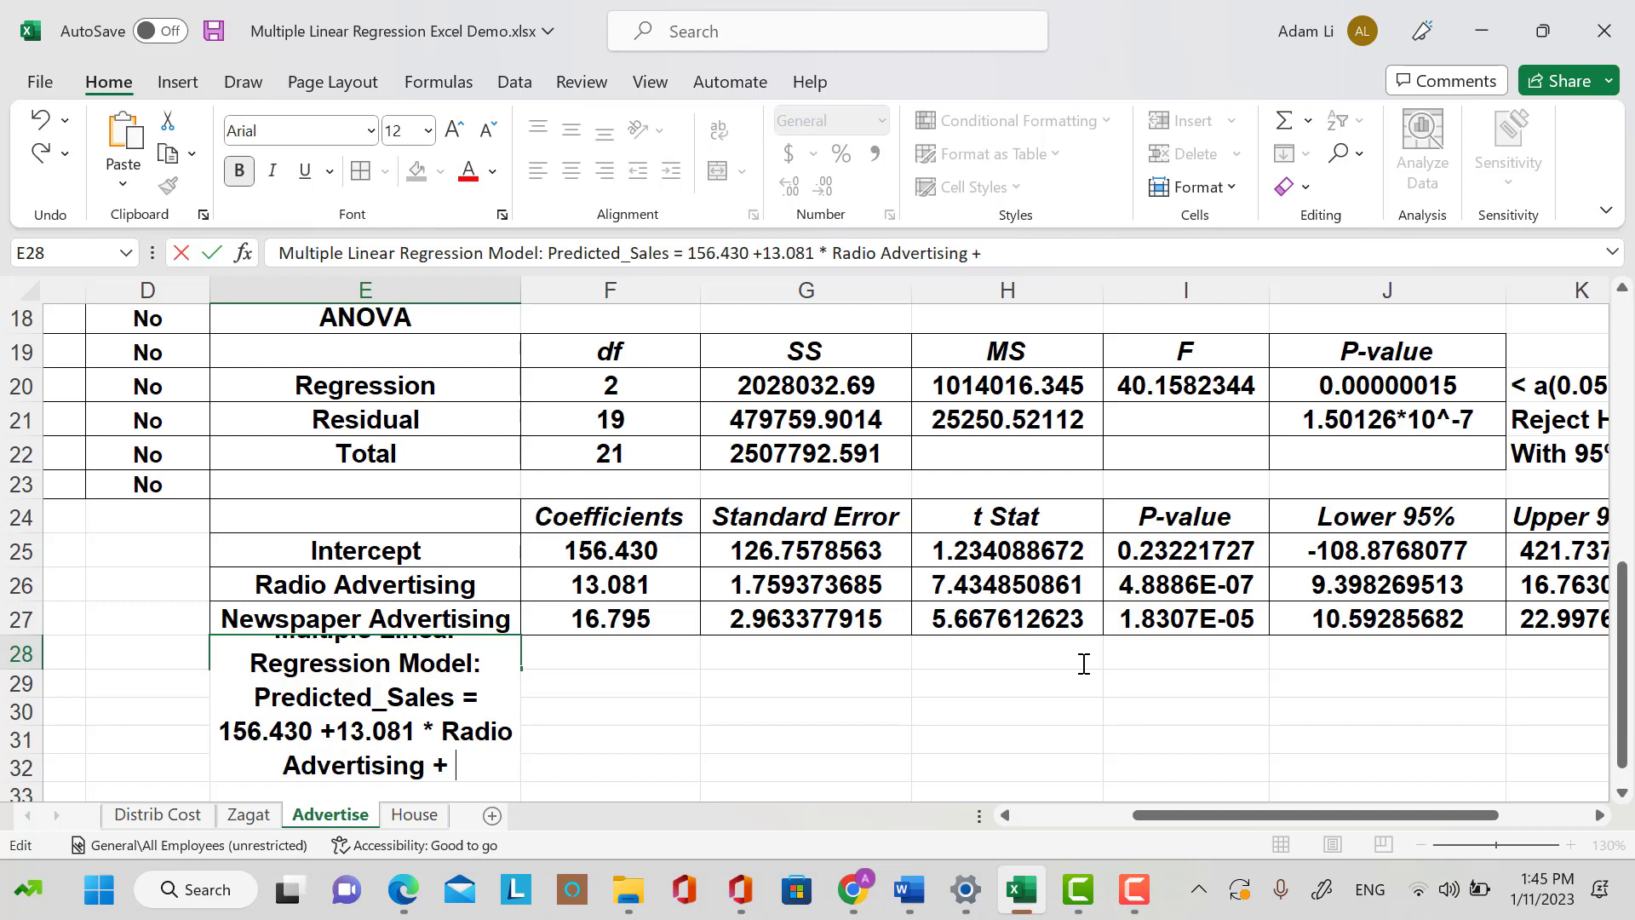
text(16.7)
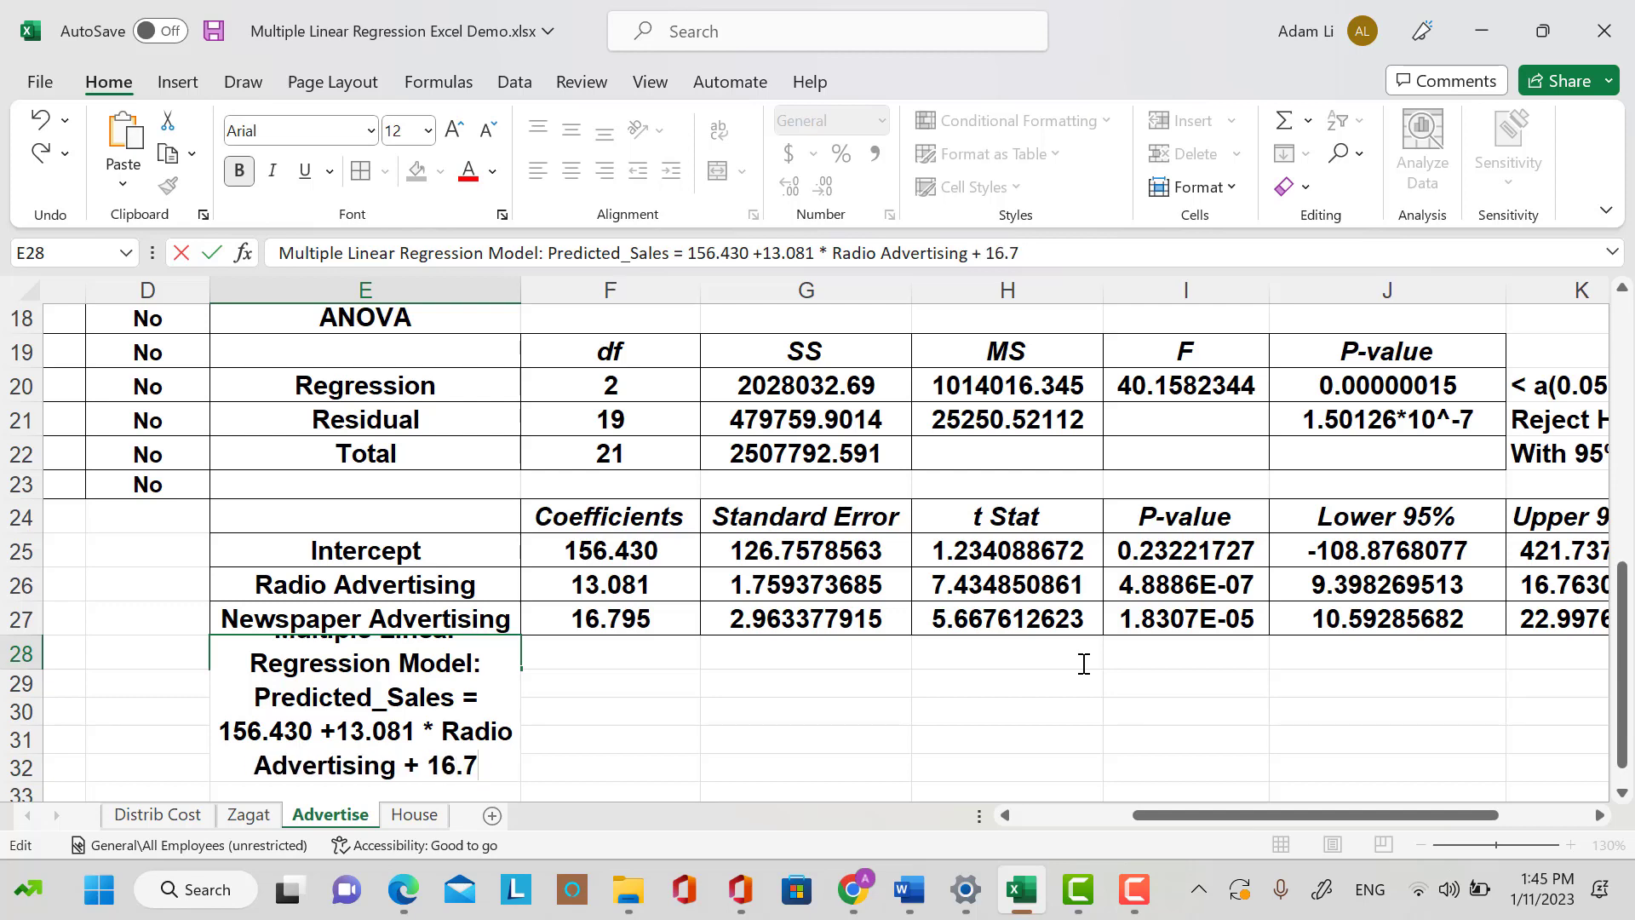
text(95 * )
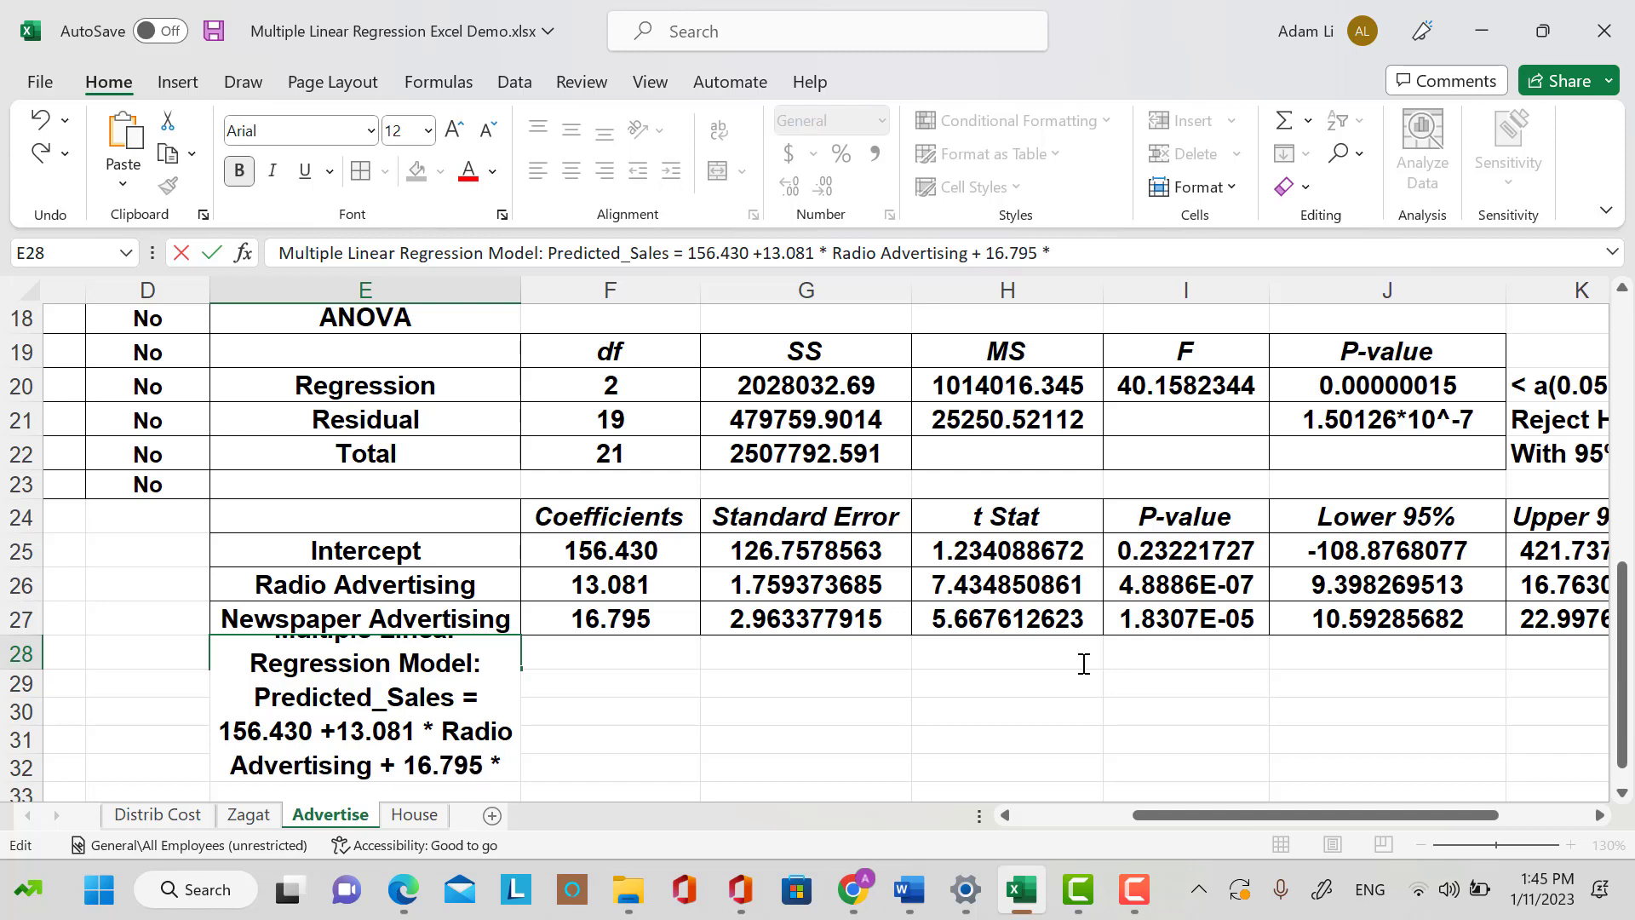
text(New)
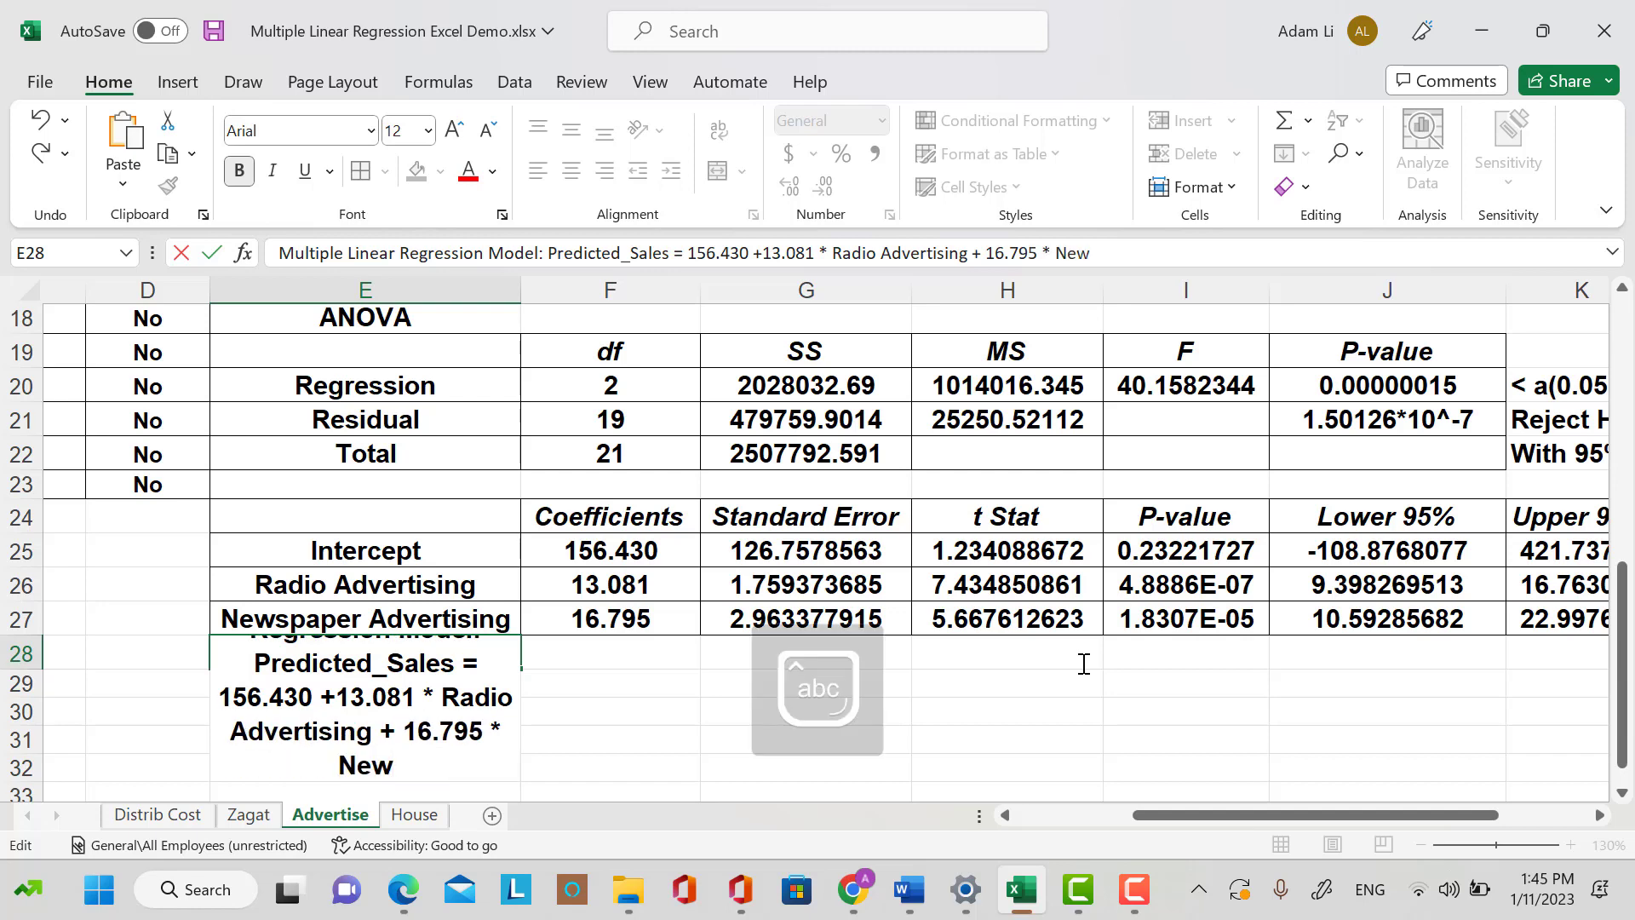
text(spaper)
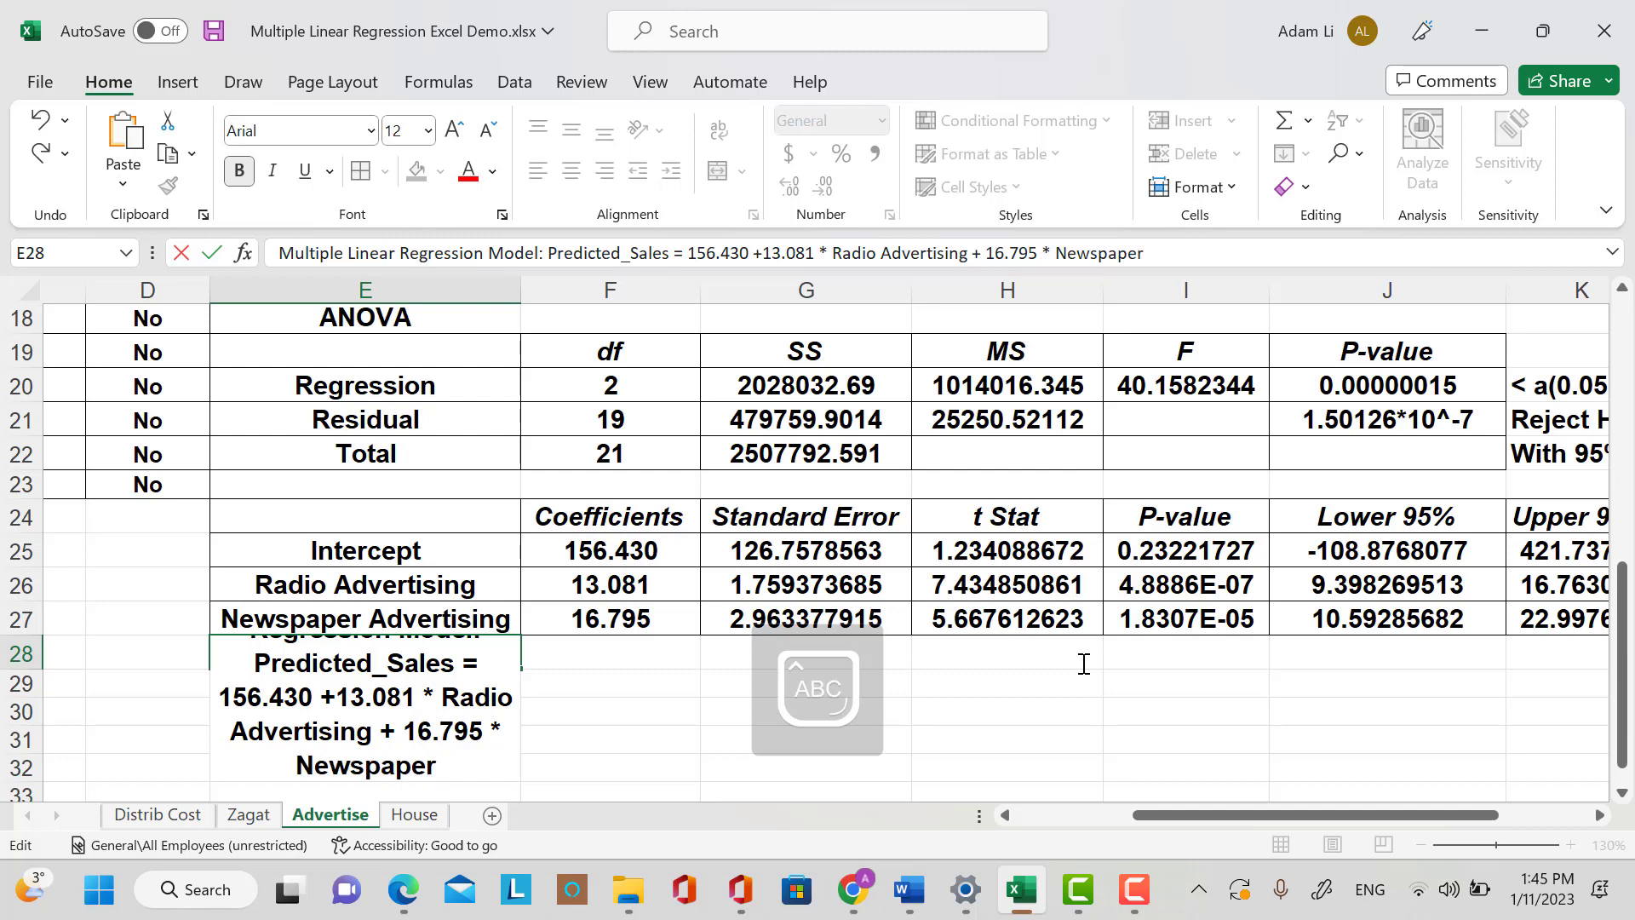
text( Advertising)
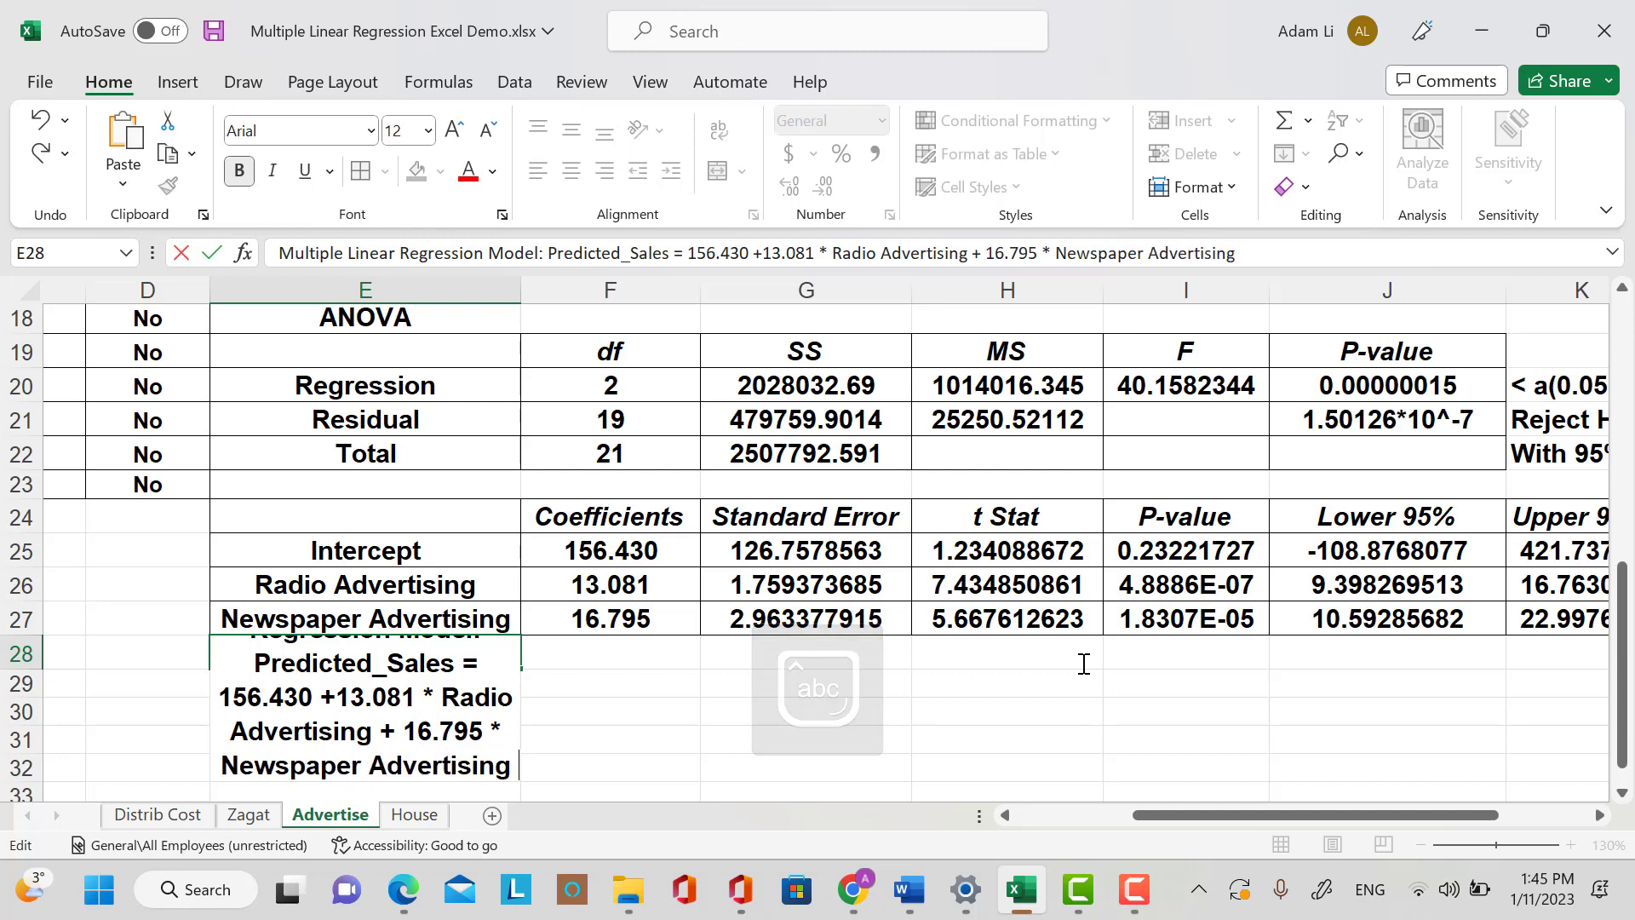
key(Return)
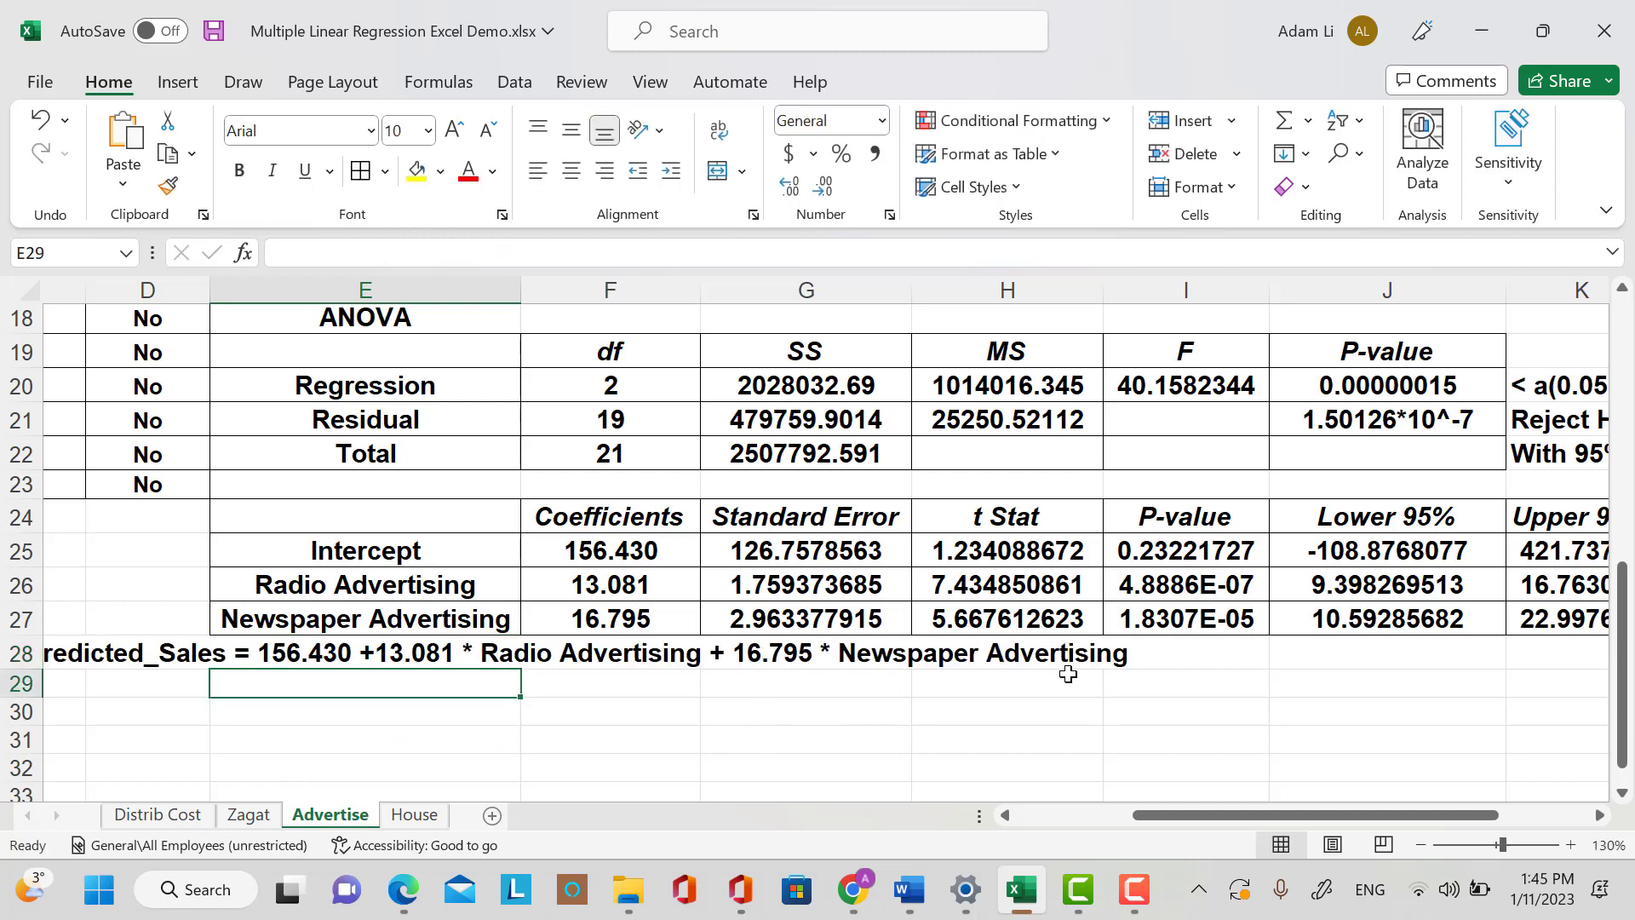
Check the regression model equation in row 28 from its beginning.
click(216, 658)
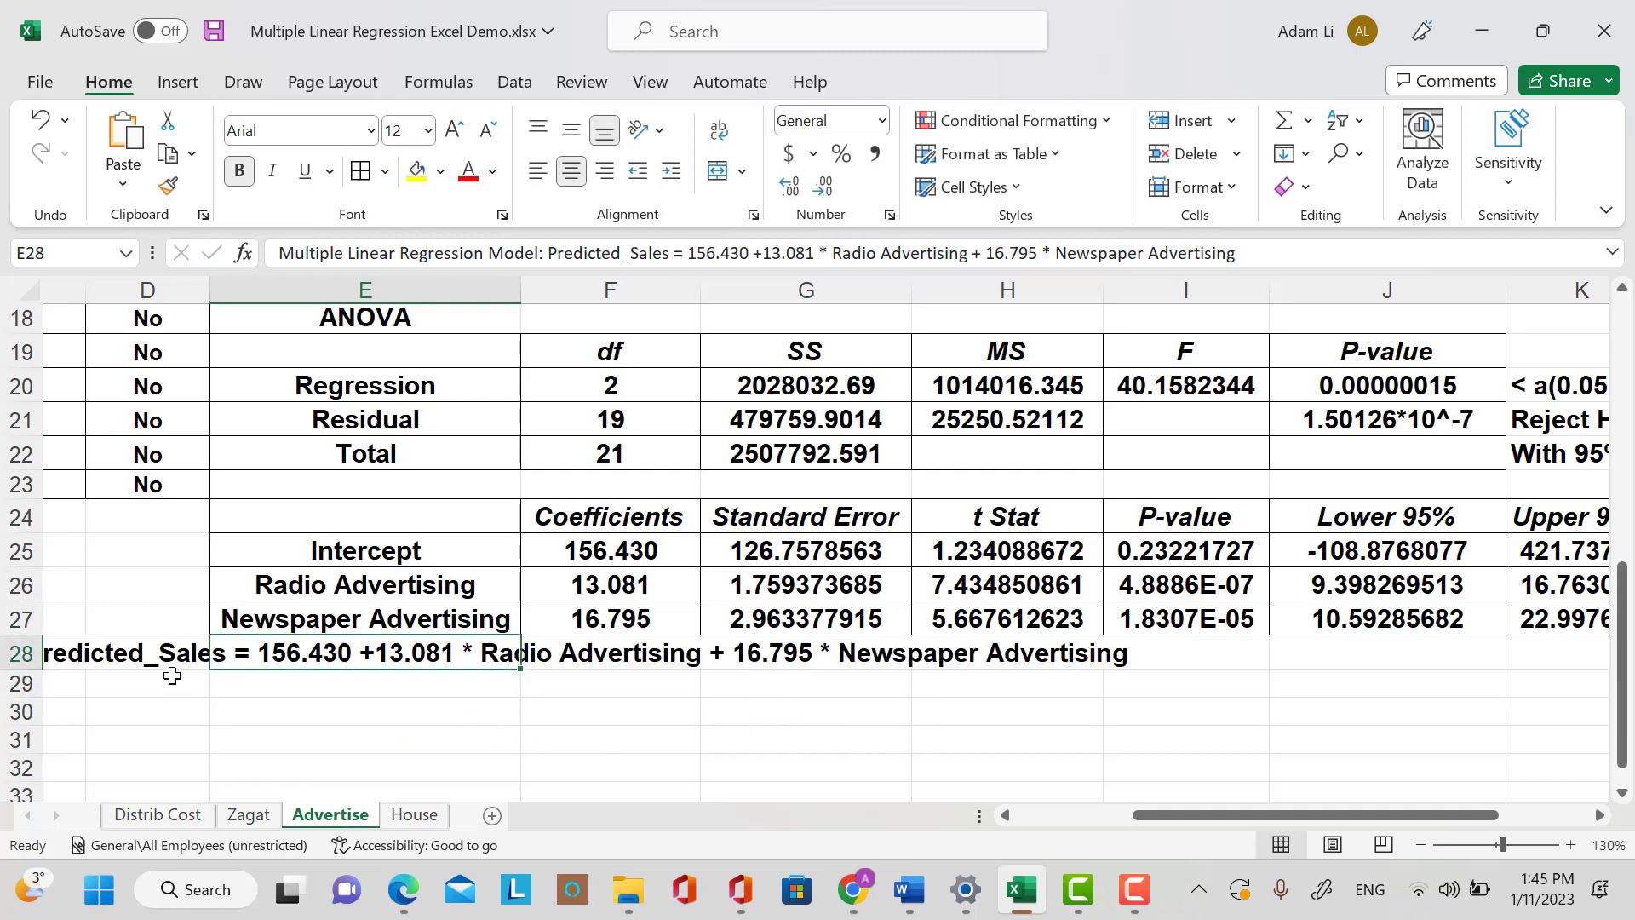
key(Down)
key(Down)
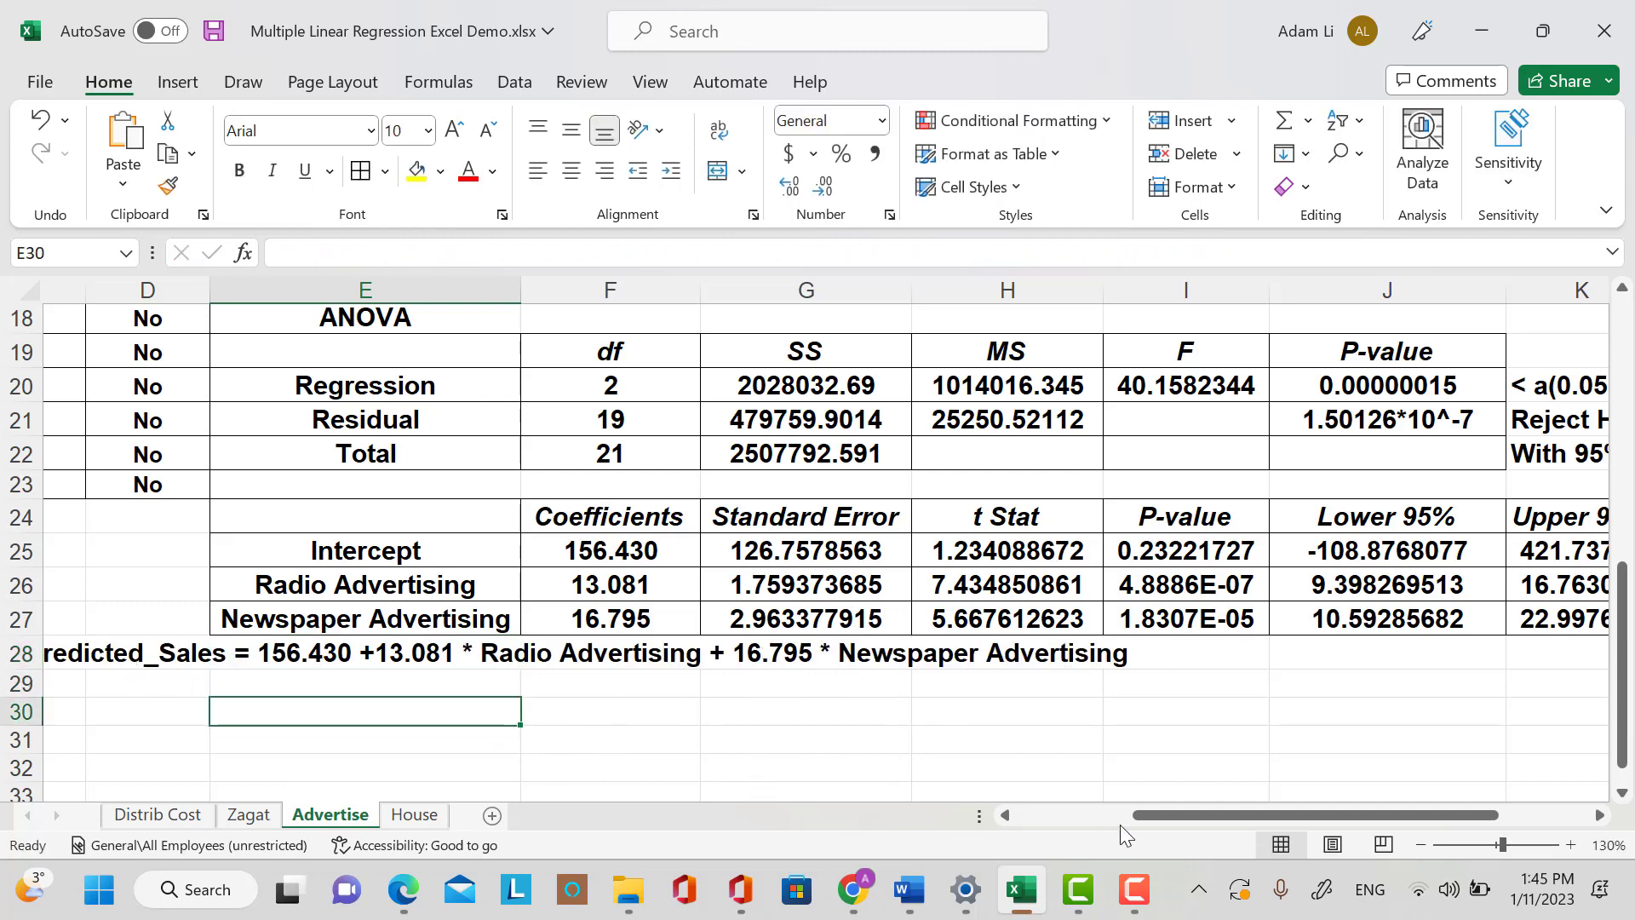
drag(1143, 810, 1020, 821)
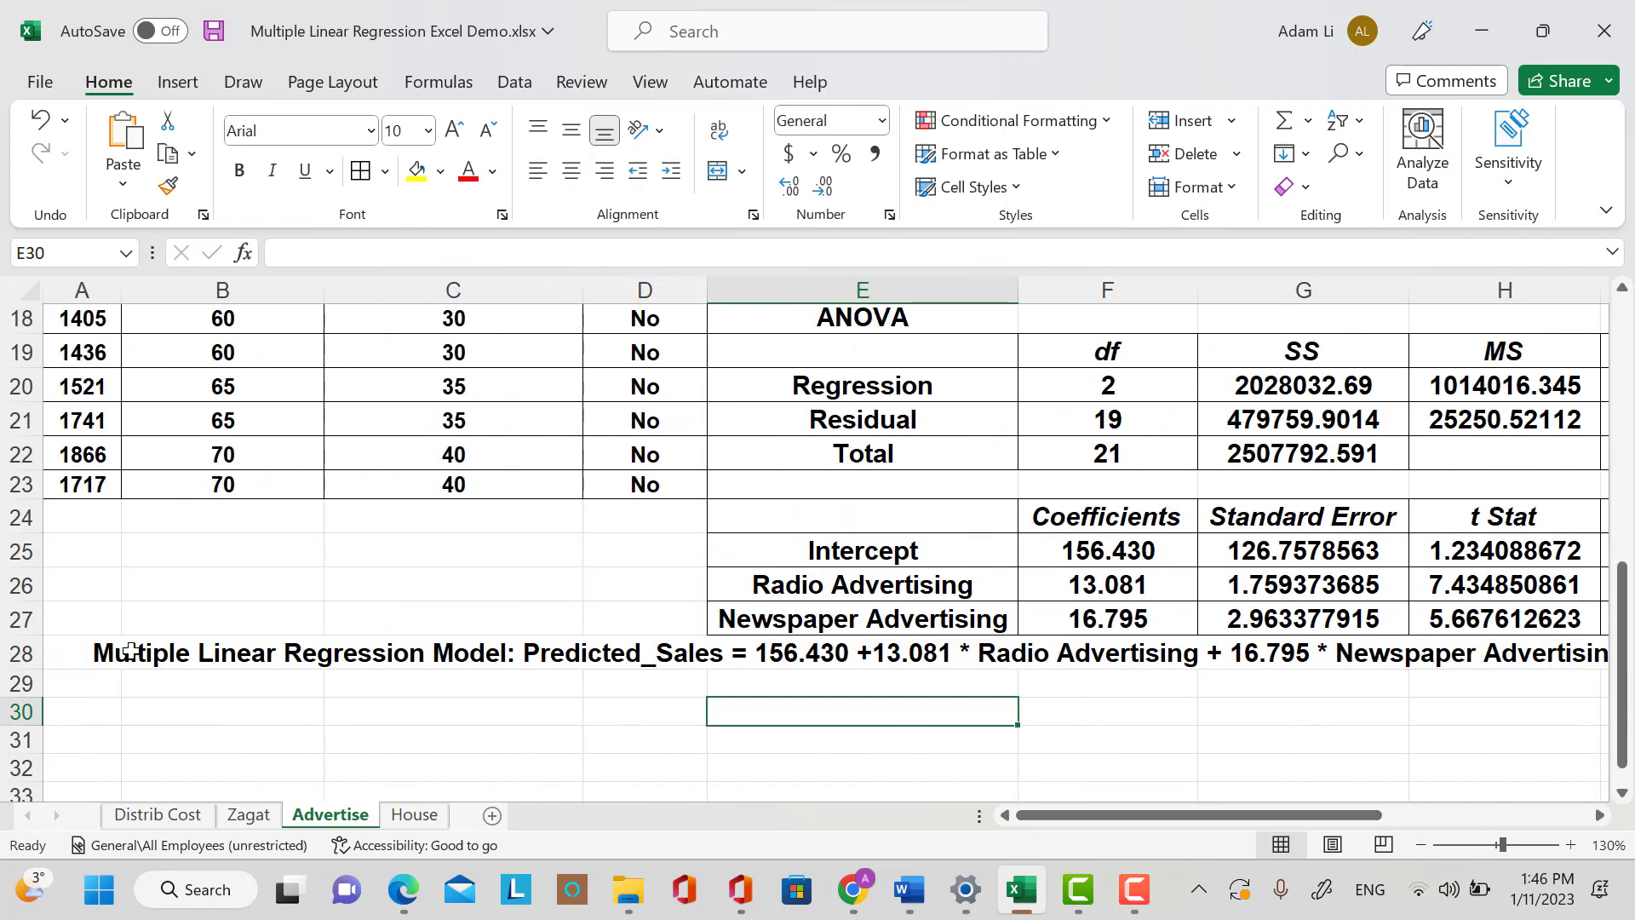
Copy the full regression equation text from E28, clear the cell, and paste the text back into E28.
click(102, 652)
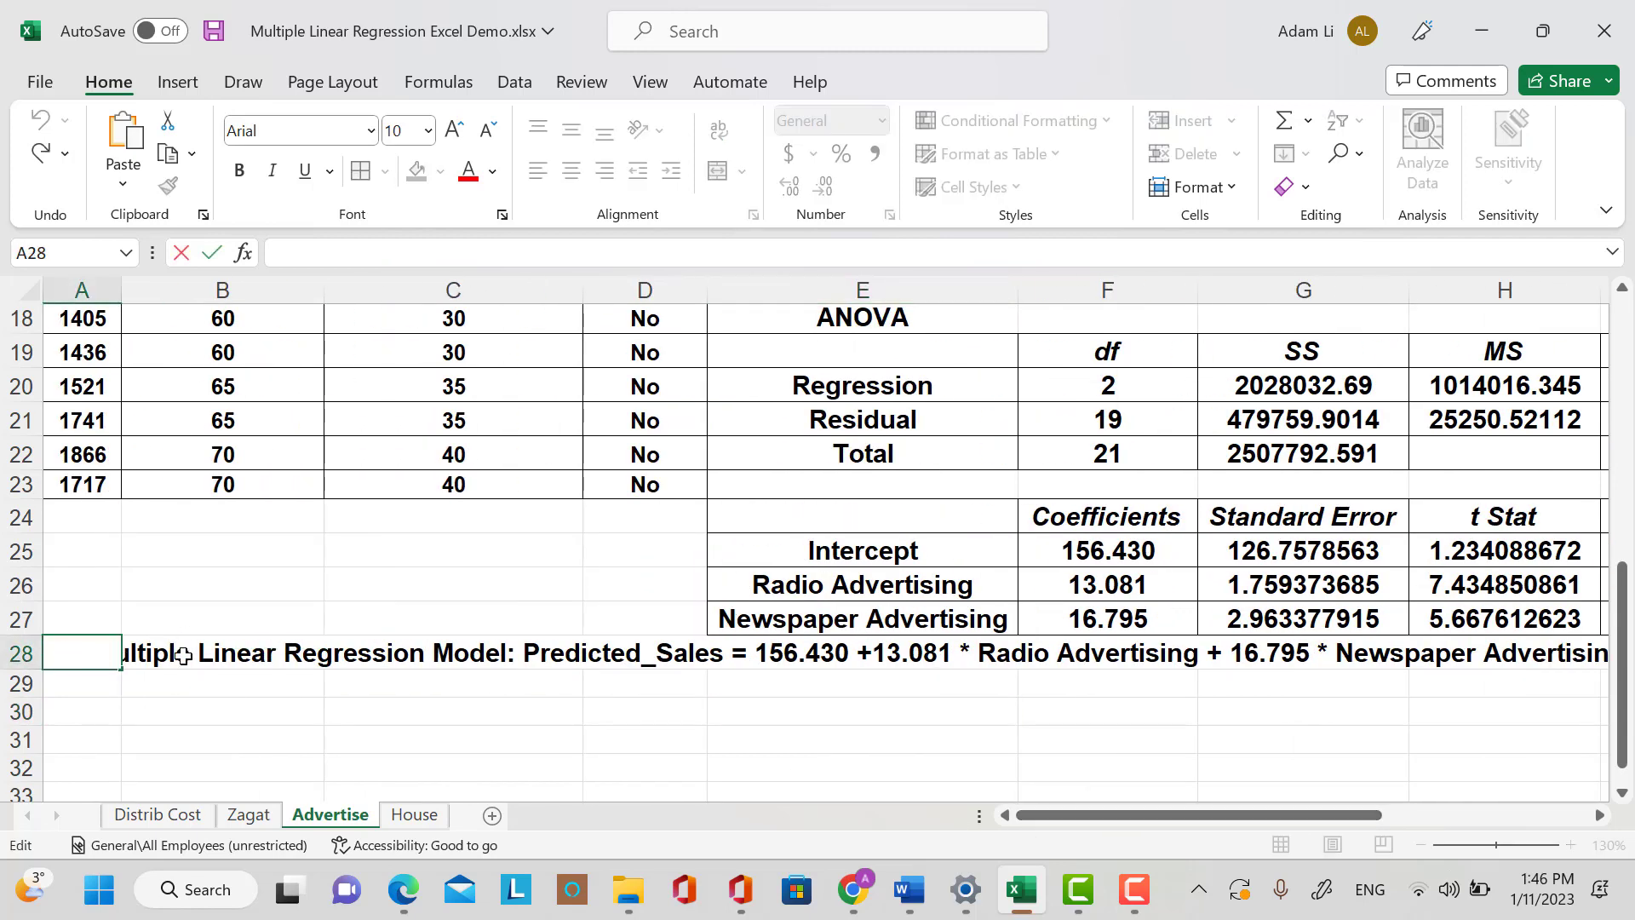
click(248, 652)
click(741, 650)
double_click(741, 650)
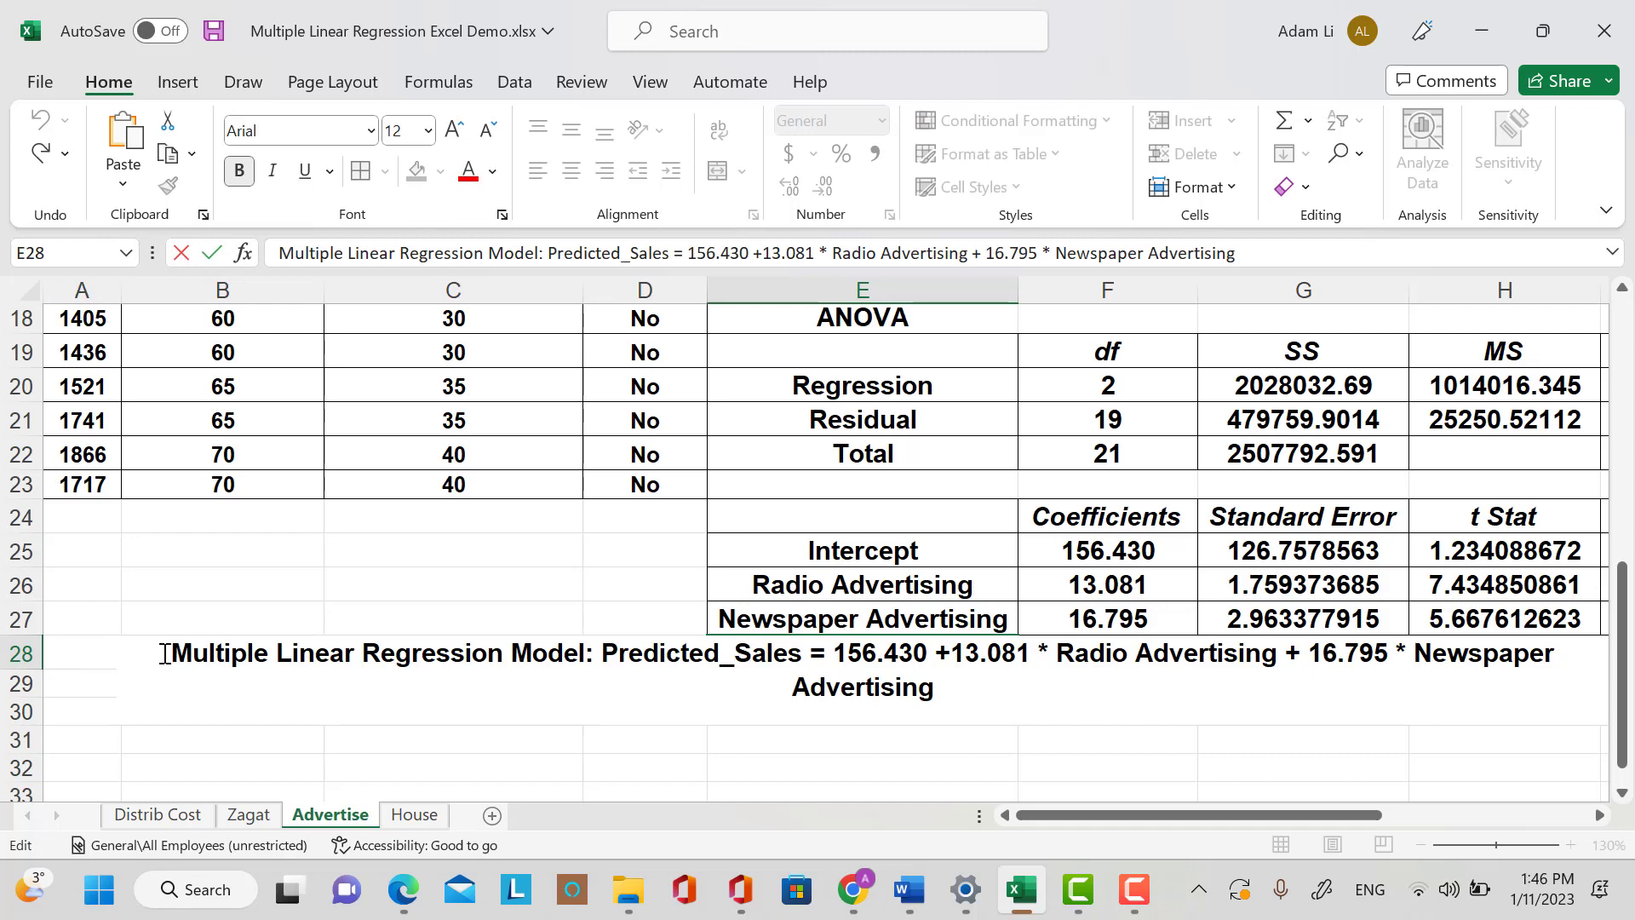
drag(164, 653, 956, 700)
key(ctrl+c)
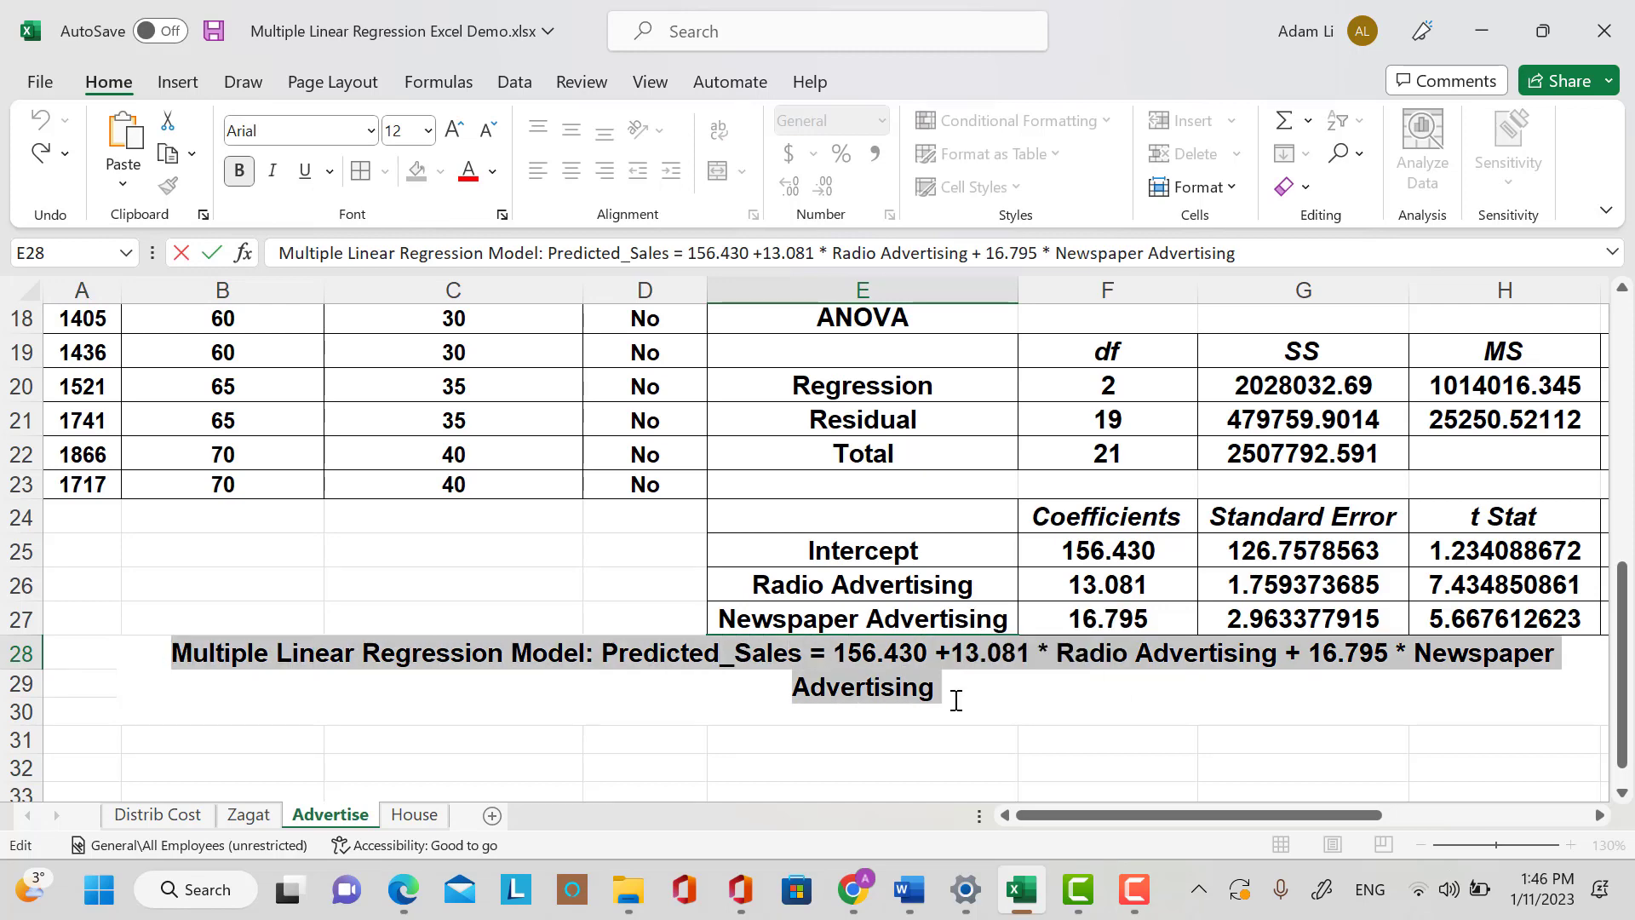
key(BackSpace)
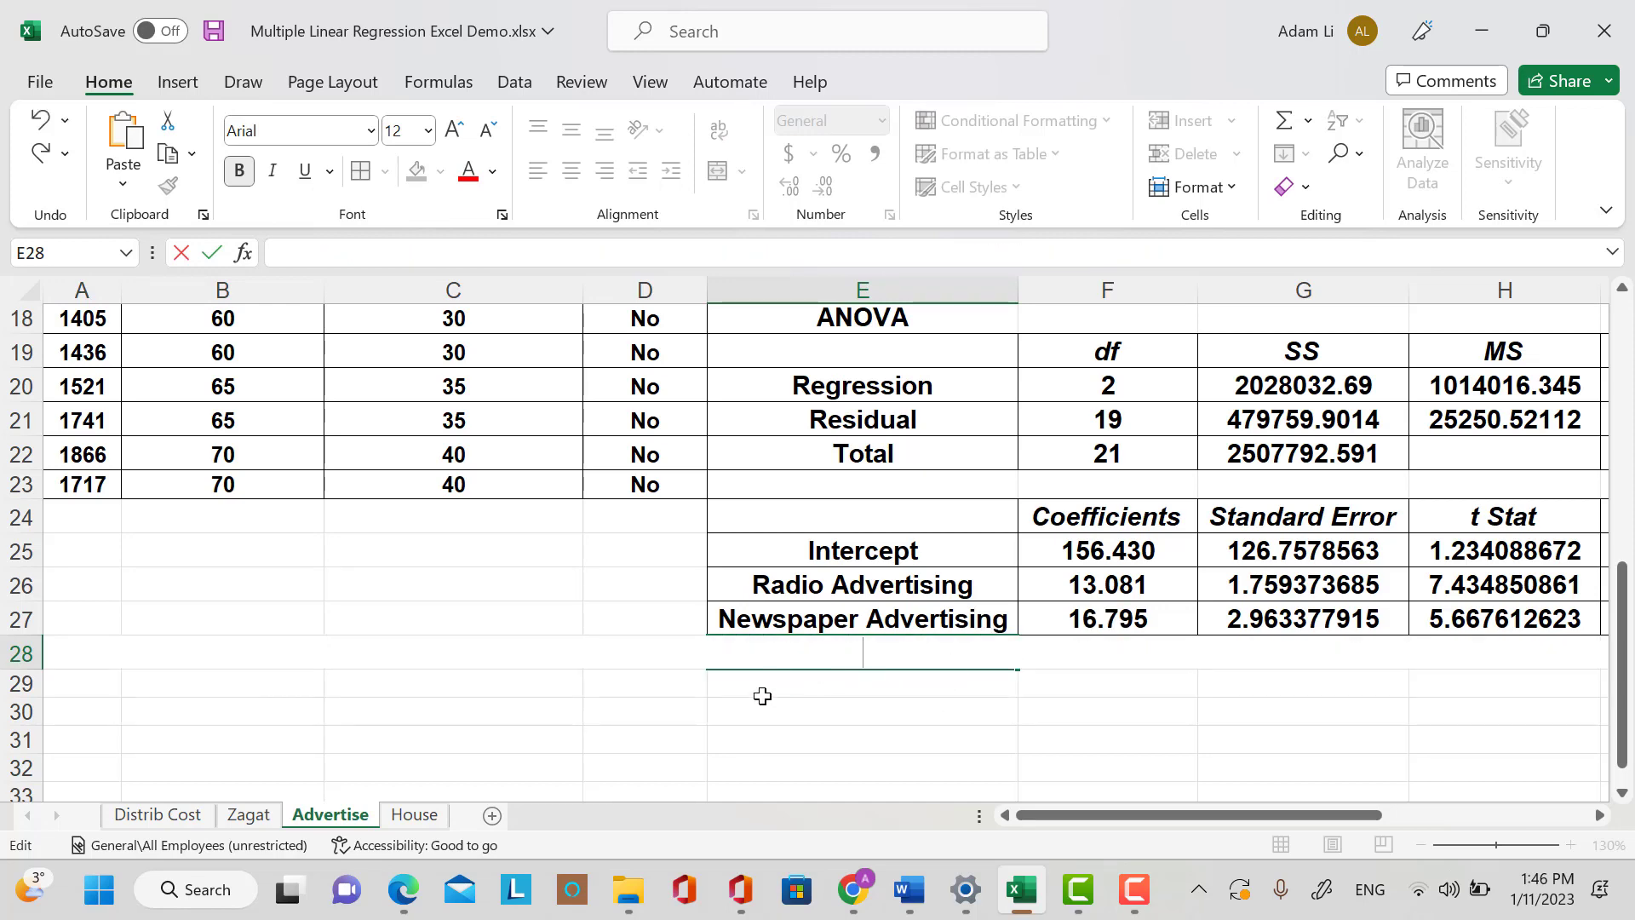
key(Return)
click(841, 651)
key(ctrl+v)
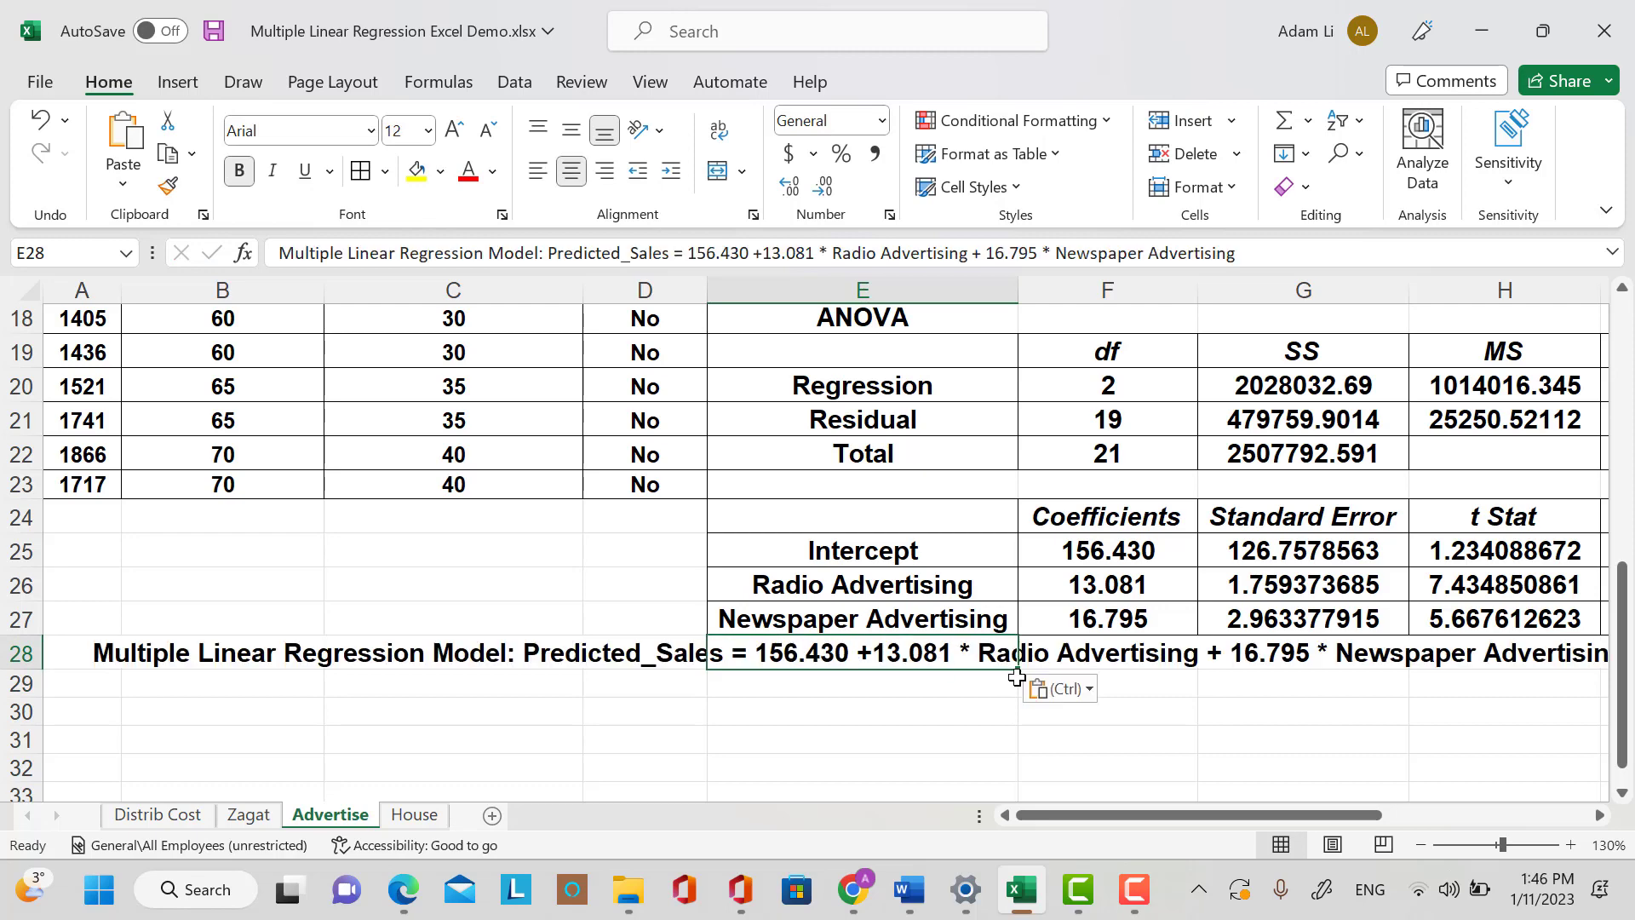
Start a coefficient interpretation heading in E30 with the text "For B1:".
drag(1152, 815, 1268, 824)
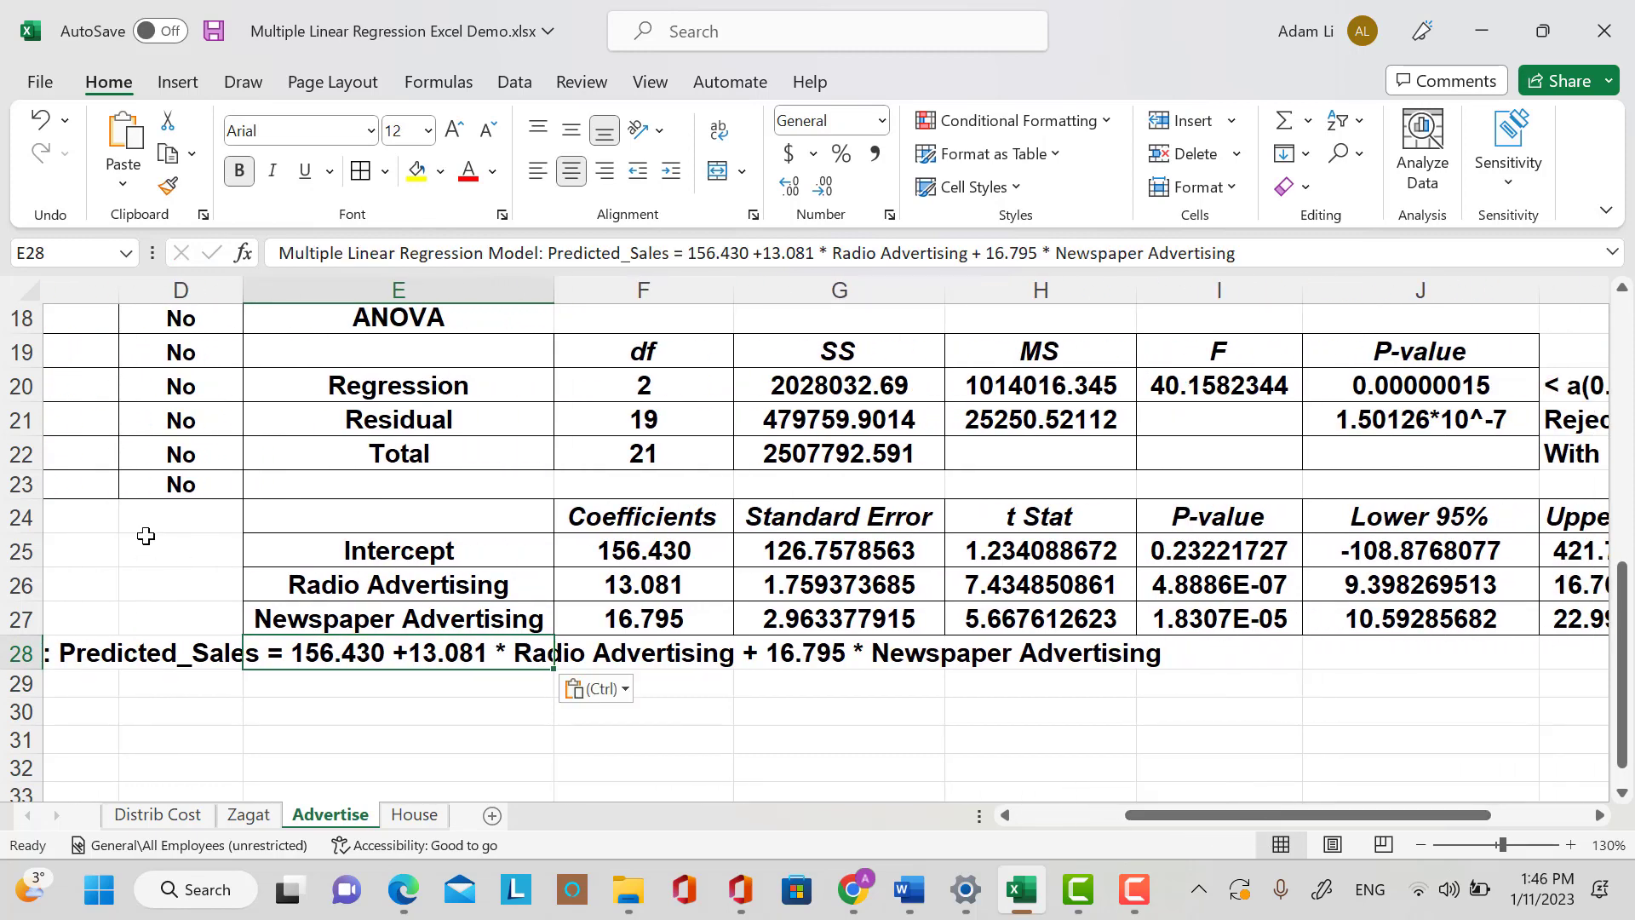
click(429, 708)
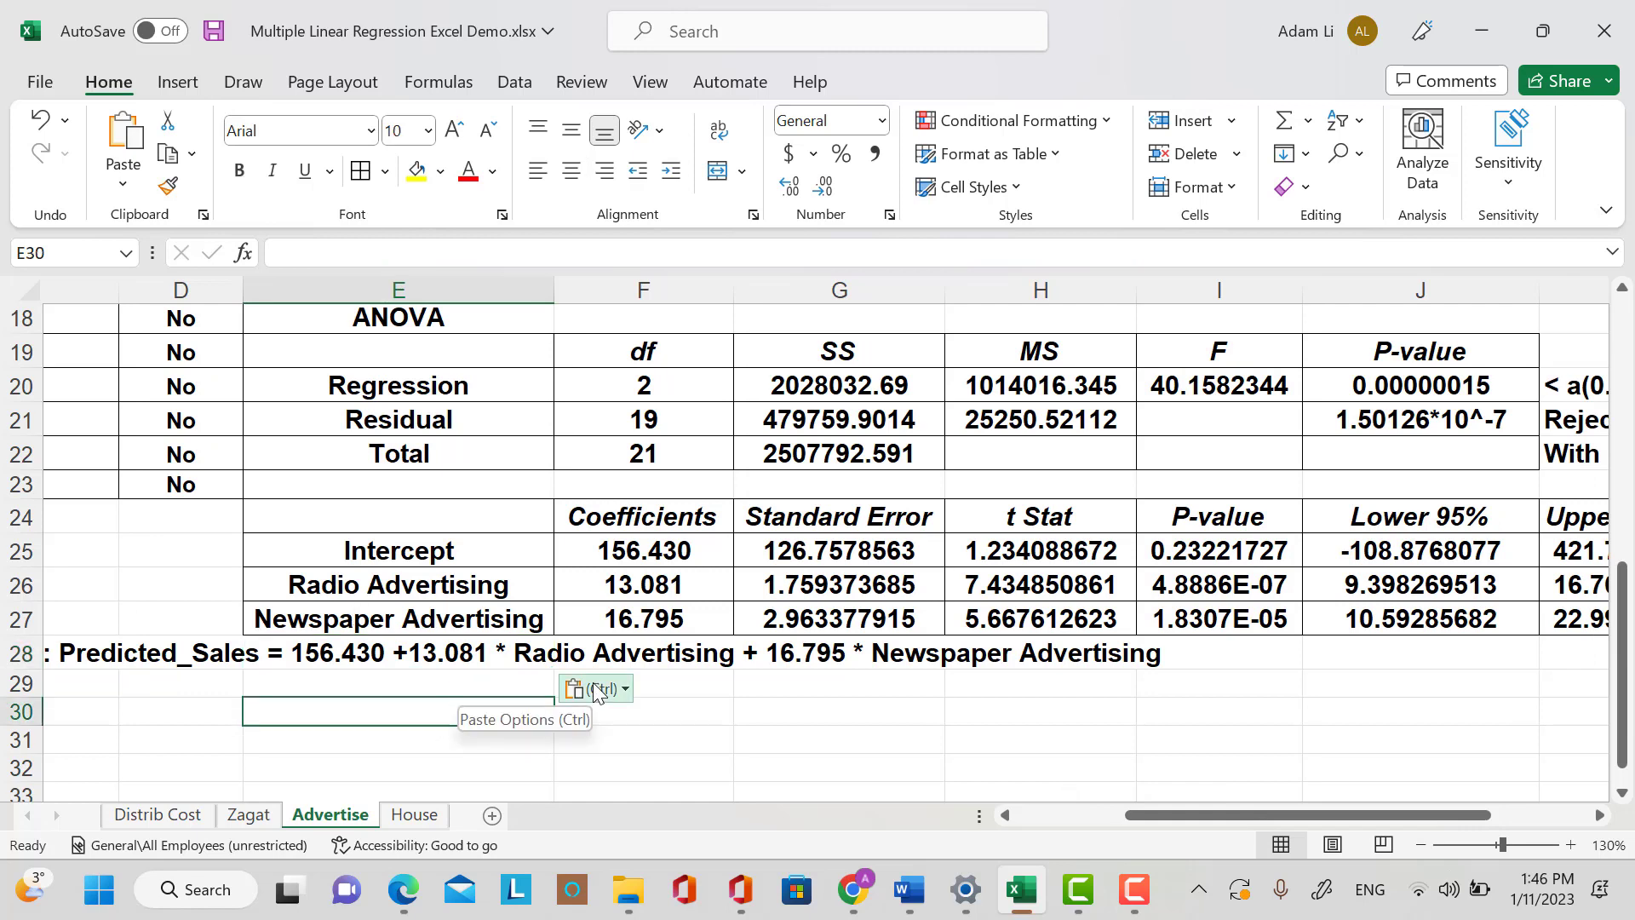
text(D)
key(Caps_Lock)
key(BackSpace)
key(Caps_Lock)
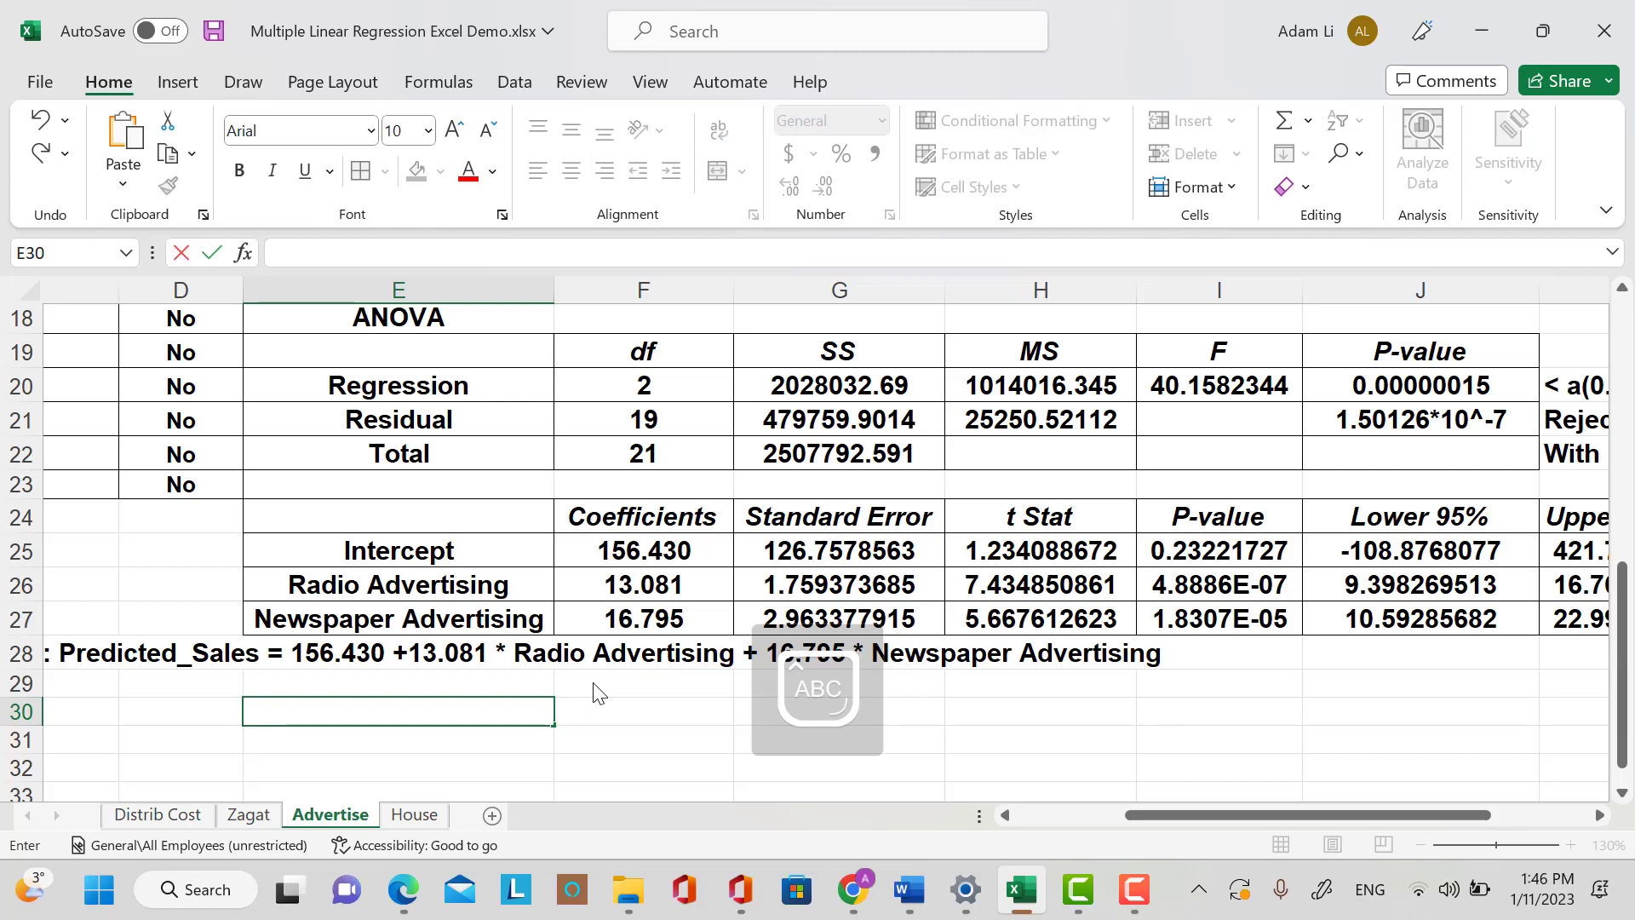
text(For B1:)
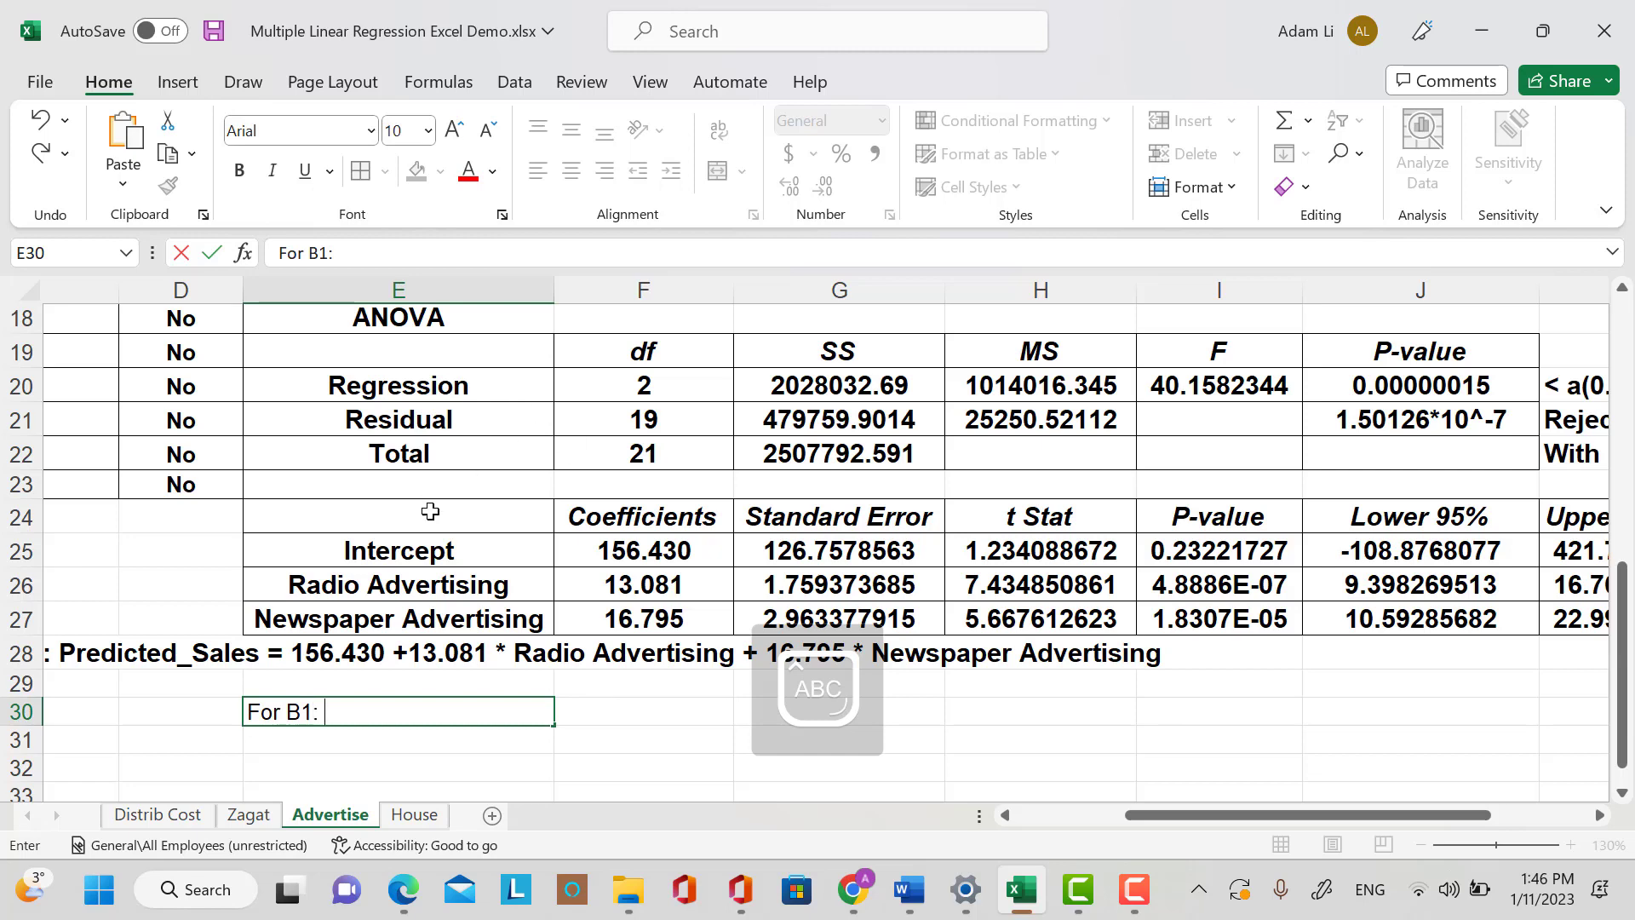
Complete the heading in E30 by adding "(Radio Advertising)" after "For B1:".
click(386, 721)
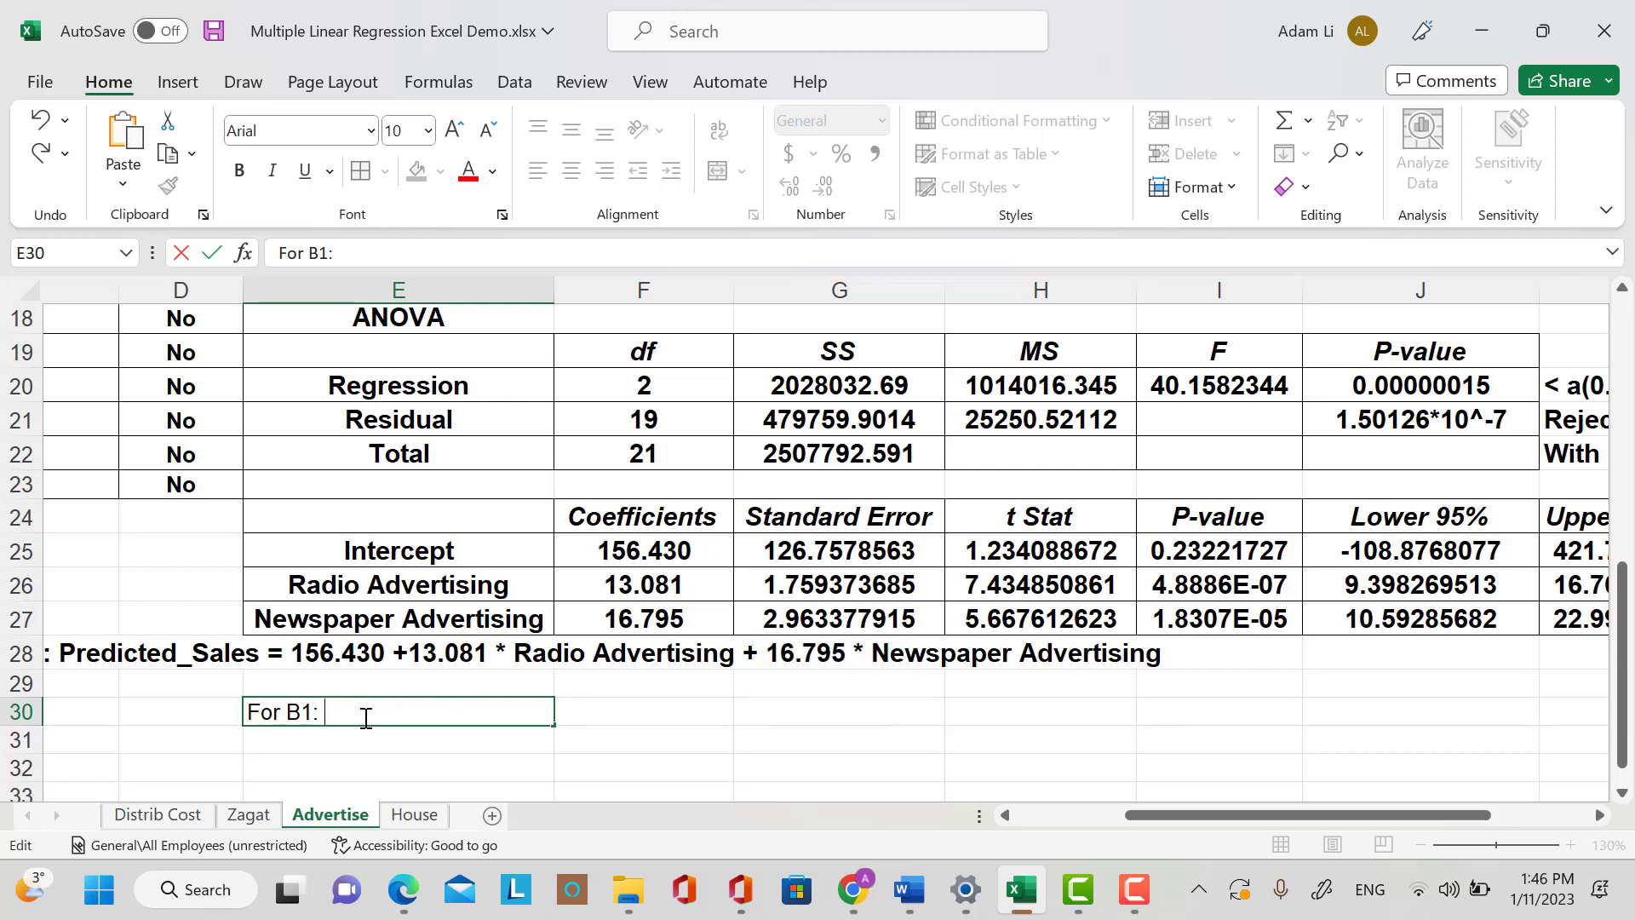
text(()
key(Caps_Lock)
text(r)
key(Caps_Lock)
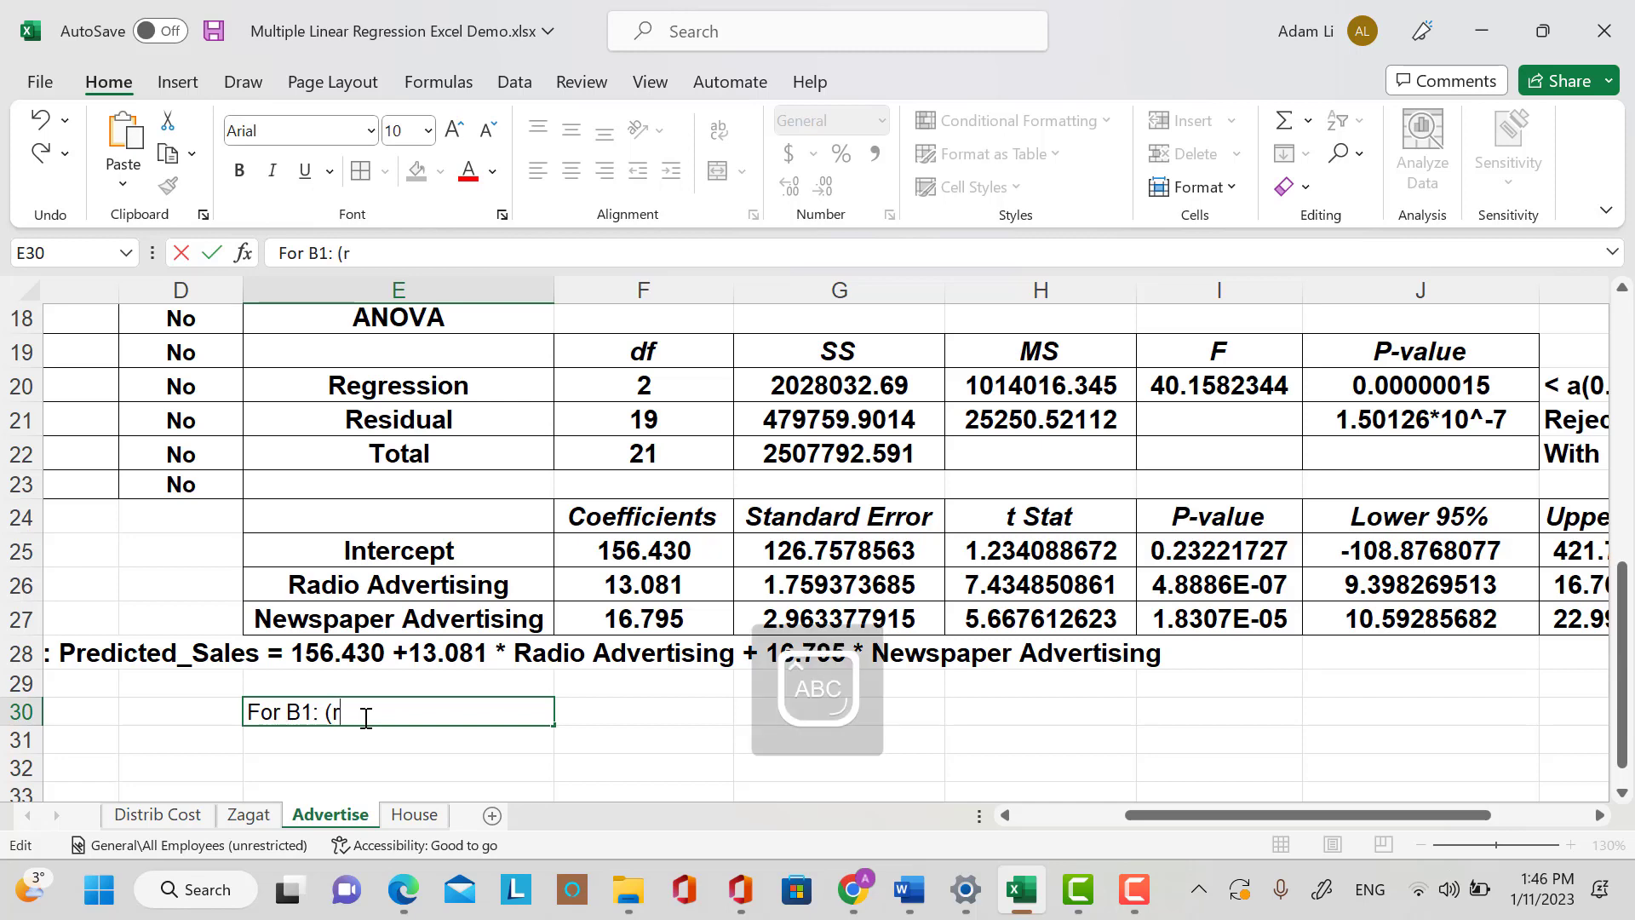
key(BackSpace)
text(R)
key(Caps_Lock)
text(adio)
key(Caps_Lock)
text(A)
key(Caps_Lock)
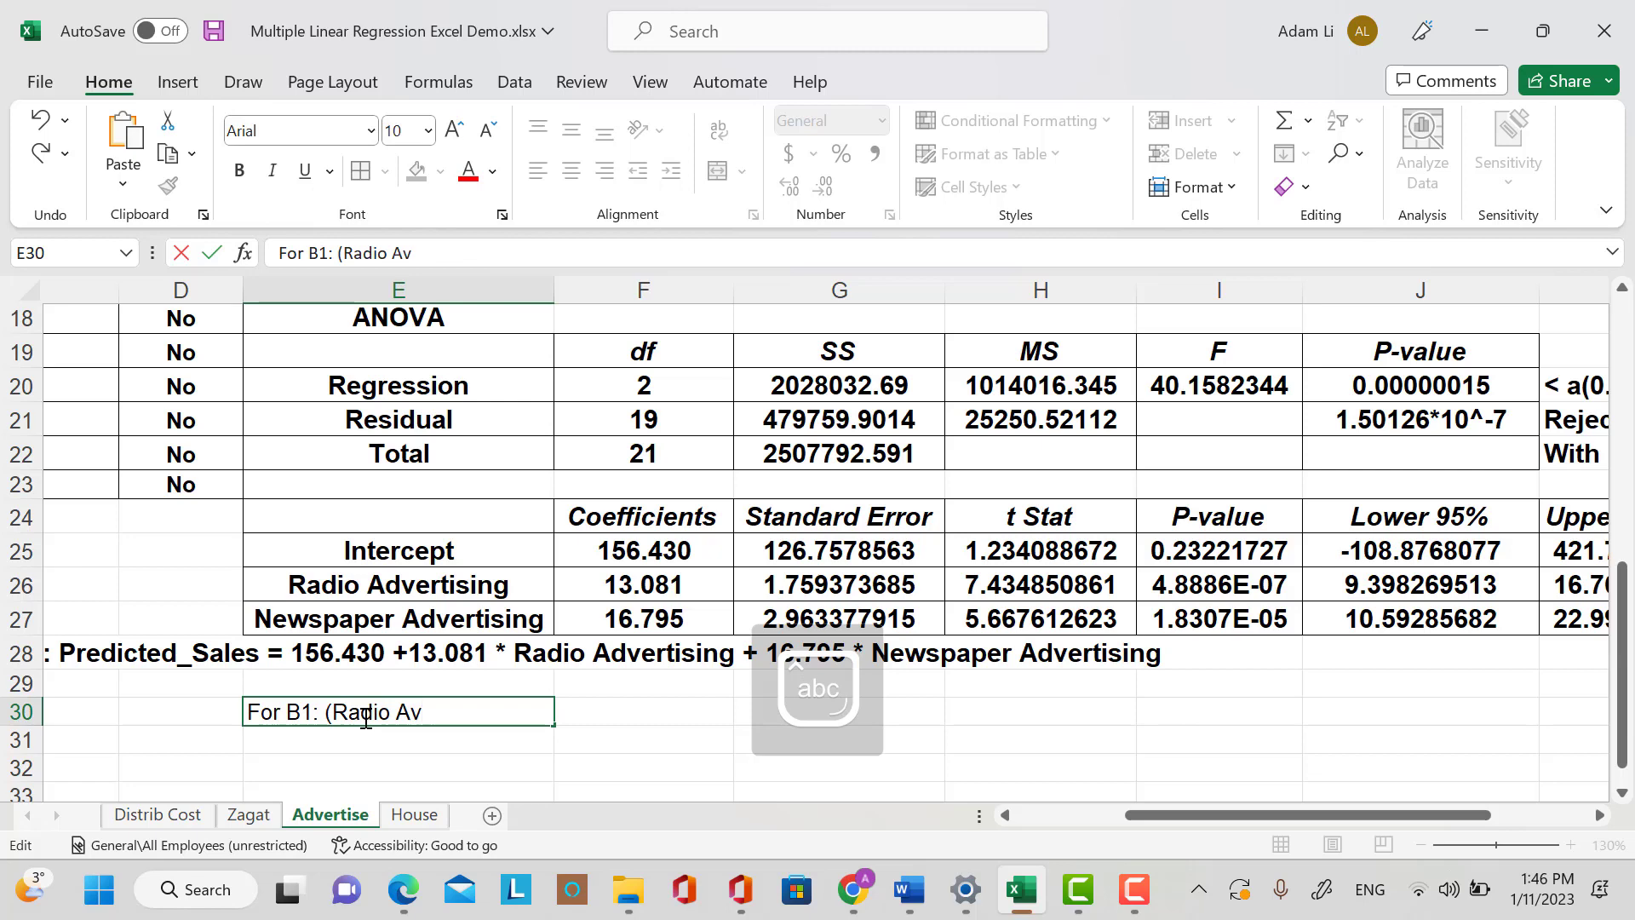
text(vd)
text(ertising)
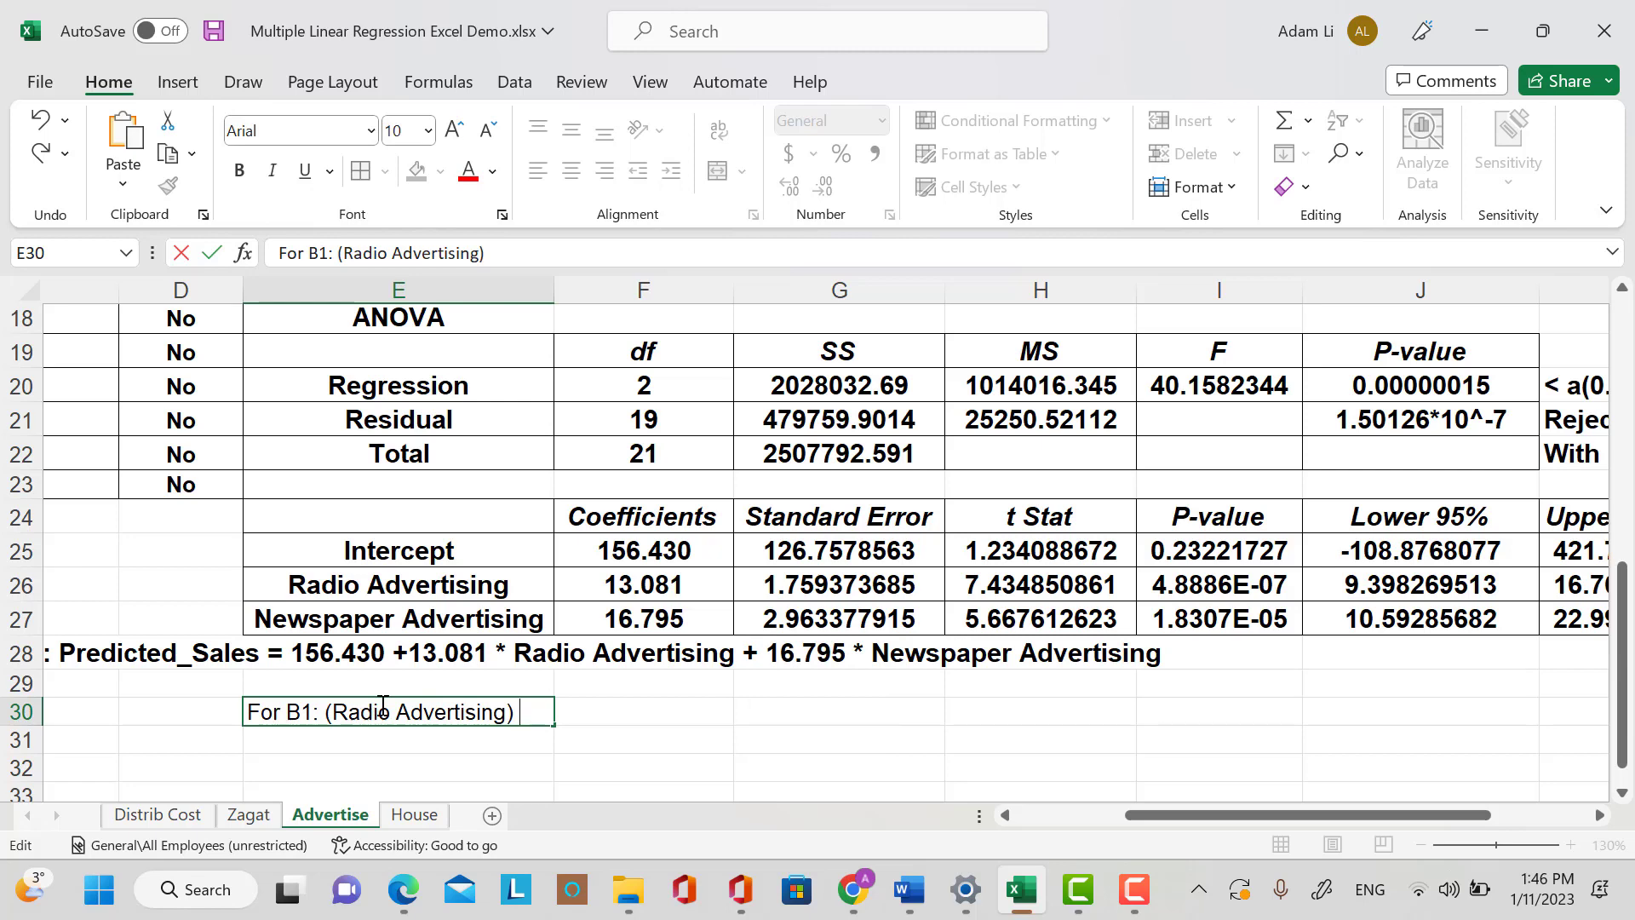
text())
click(1091, 588)
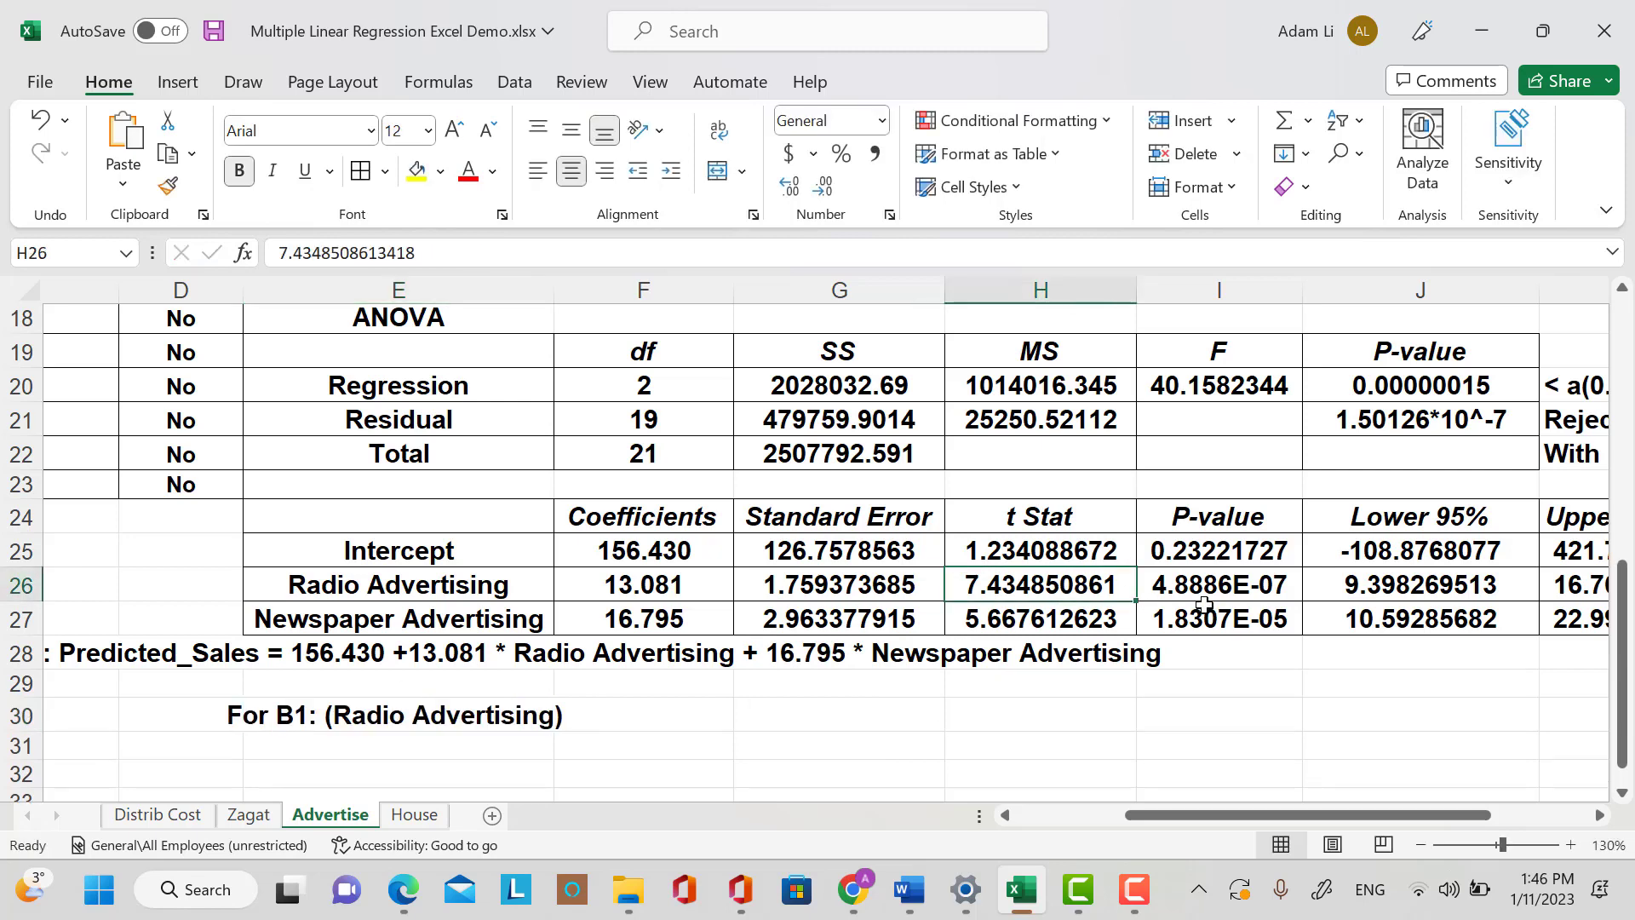
Format the Radio and Newspaper Advertising P-values in I26:I27 as Number with 8 decimal places.
drag(1204, 596, 1209, 620)
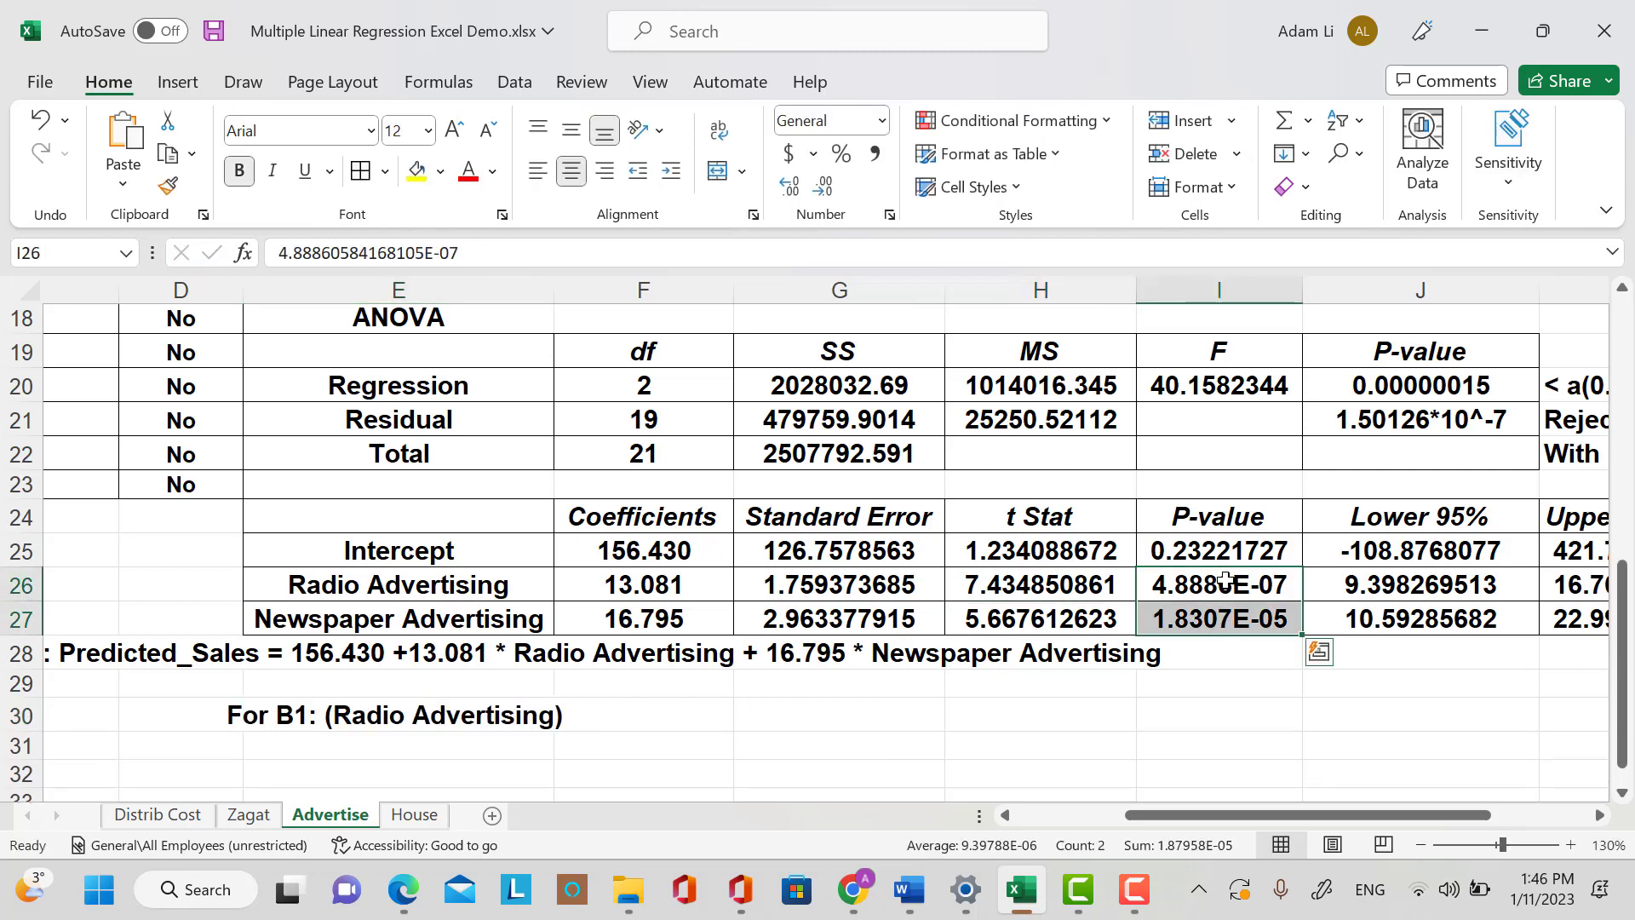
right_click(1224, 579)
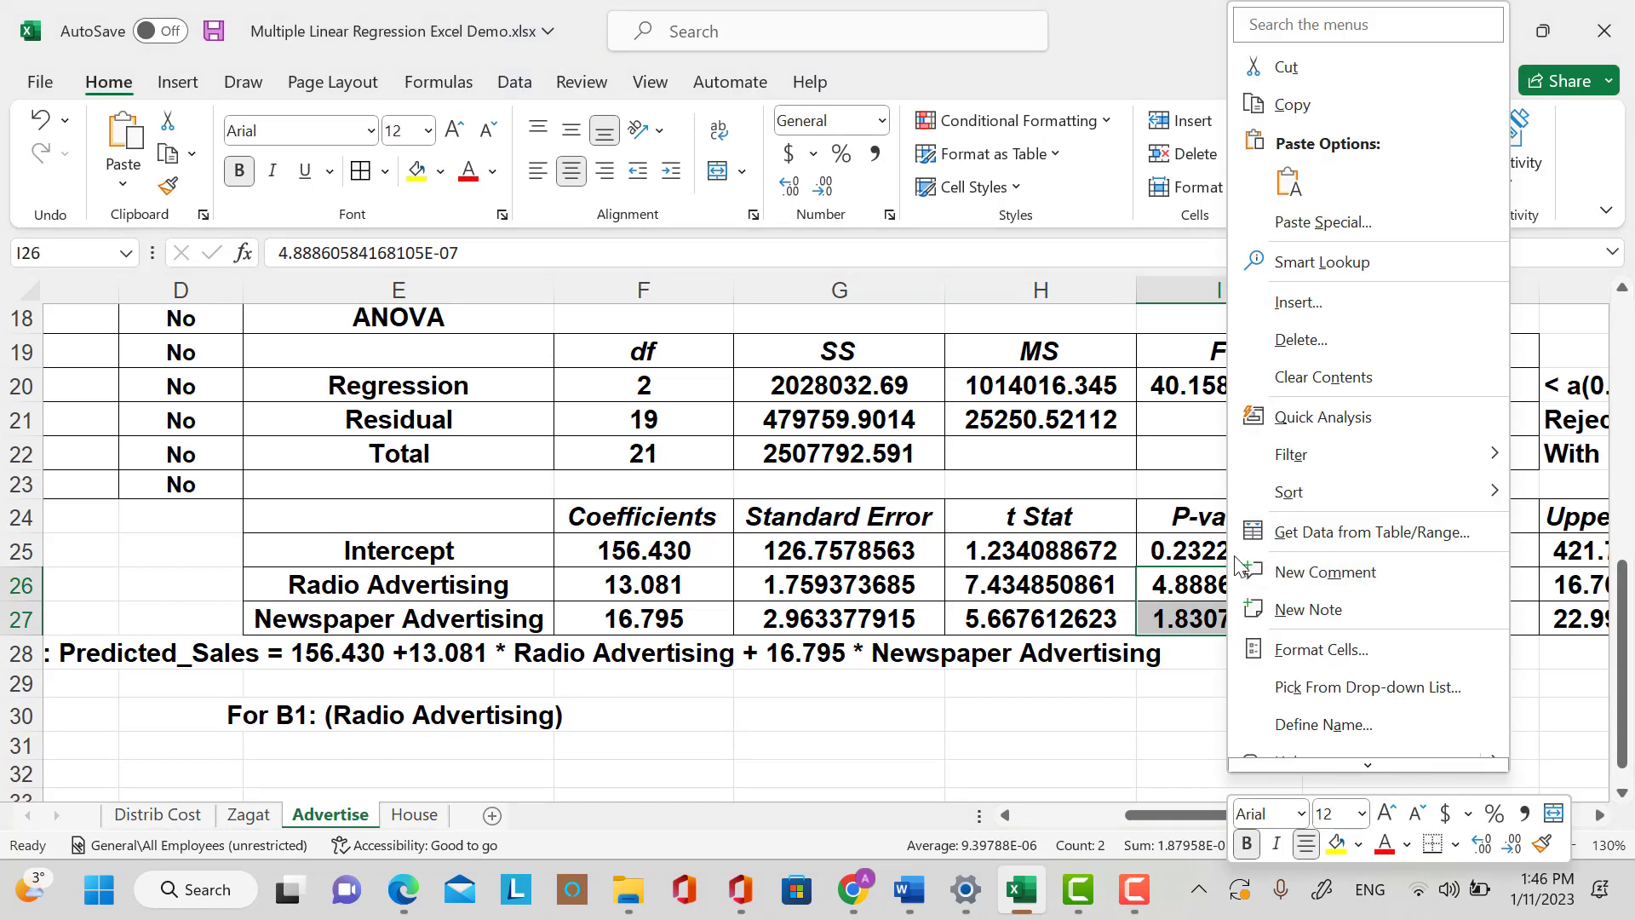
click(1353, 654)
click(1018, 335)
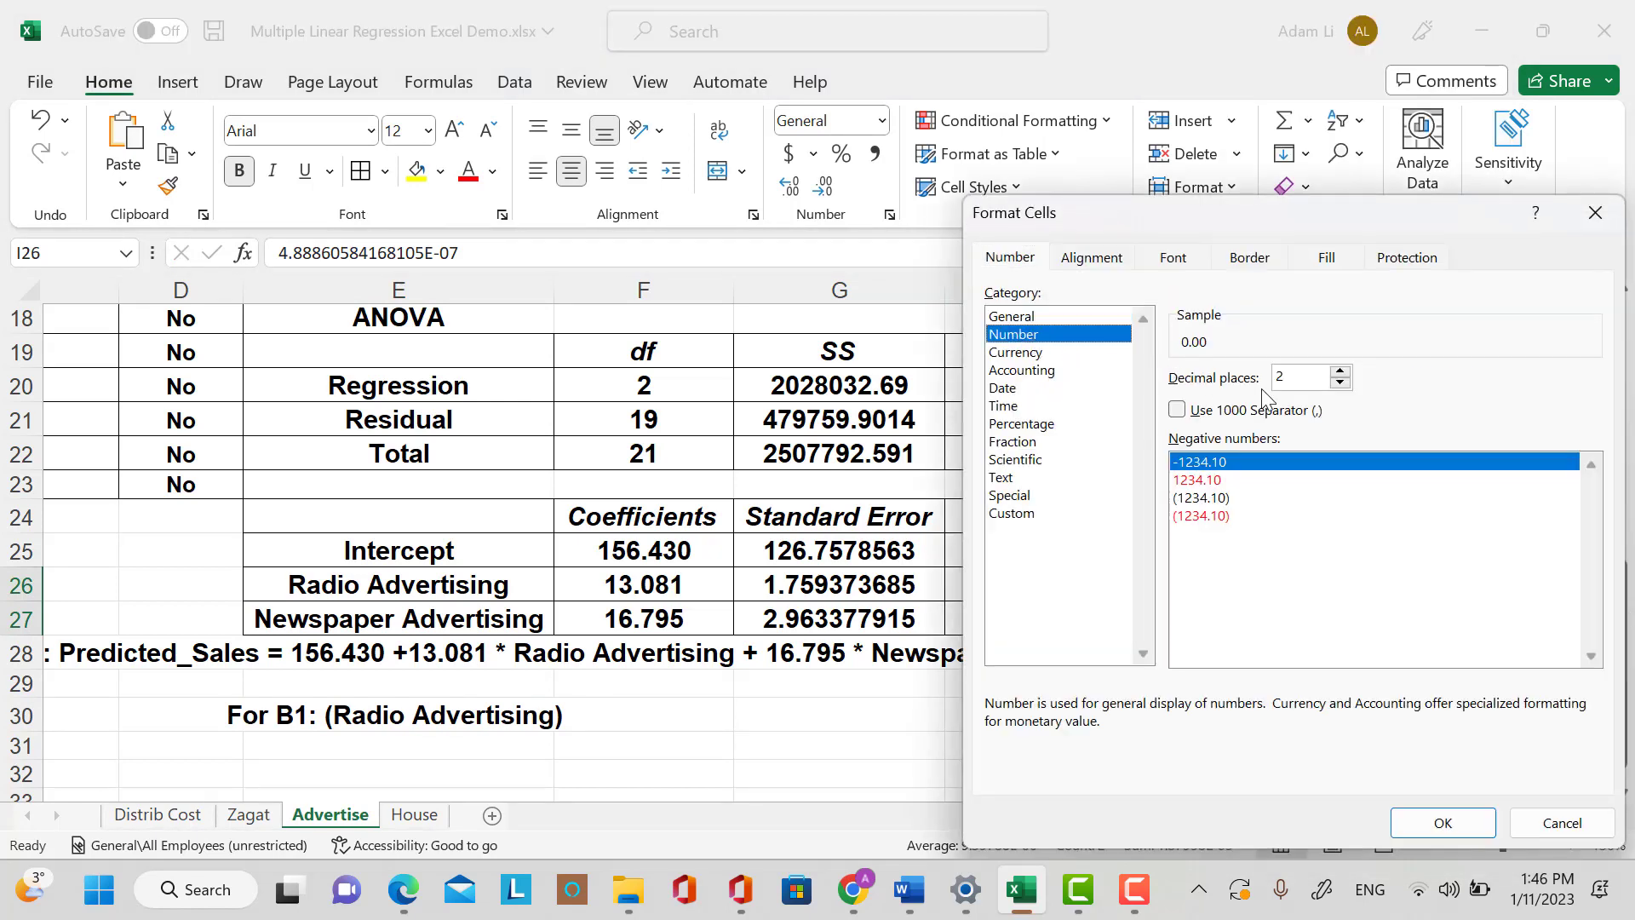
click(1340, 371)
click(1340, 371)
click(1341, 372)
click(1341, 371)
click(1341, 372)
click(1340, 372)
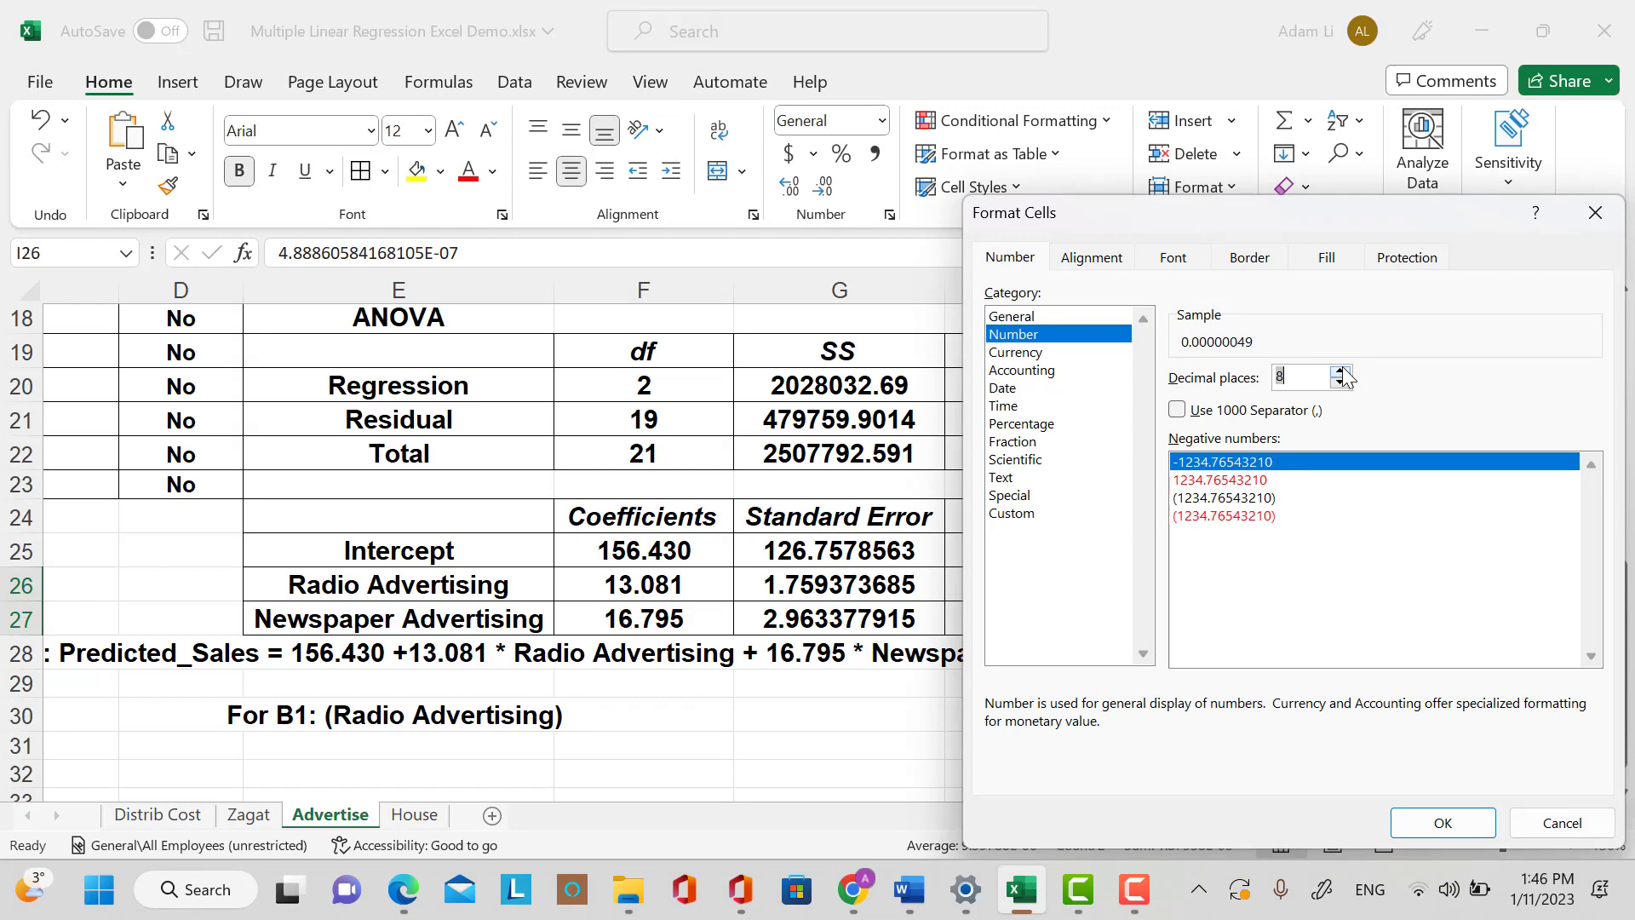
click(1444, 822)
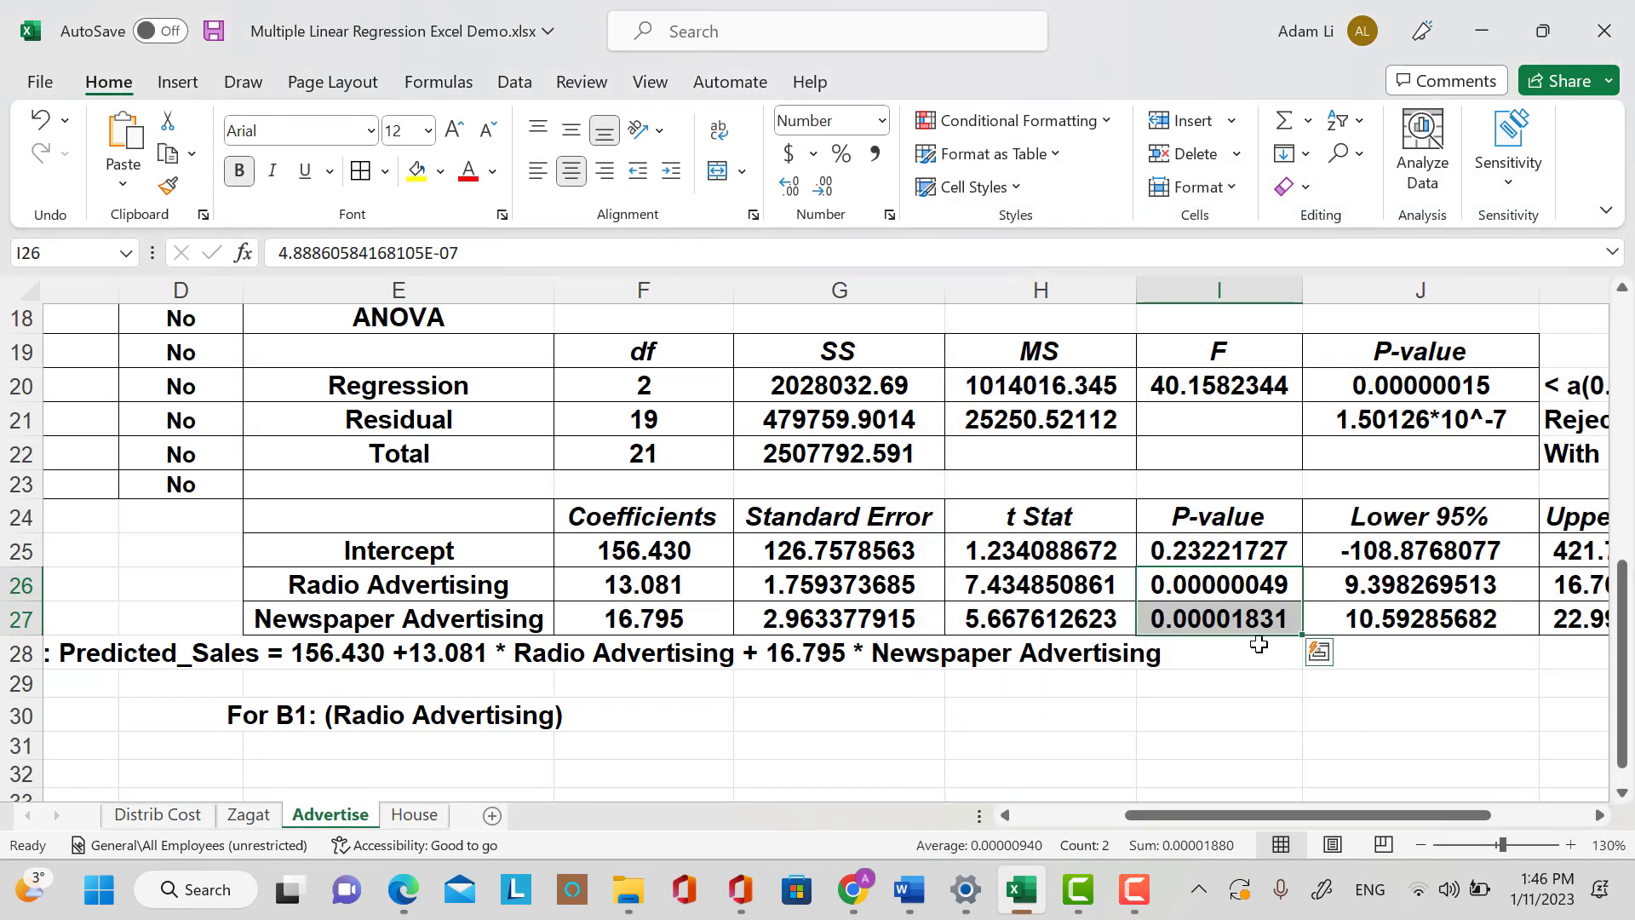
Enter the test decision "P-value < a. Reject Ho (B1=0)." in E31 below the B1 heading.
click(378, 738)
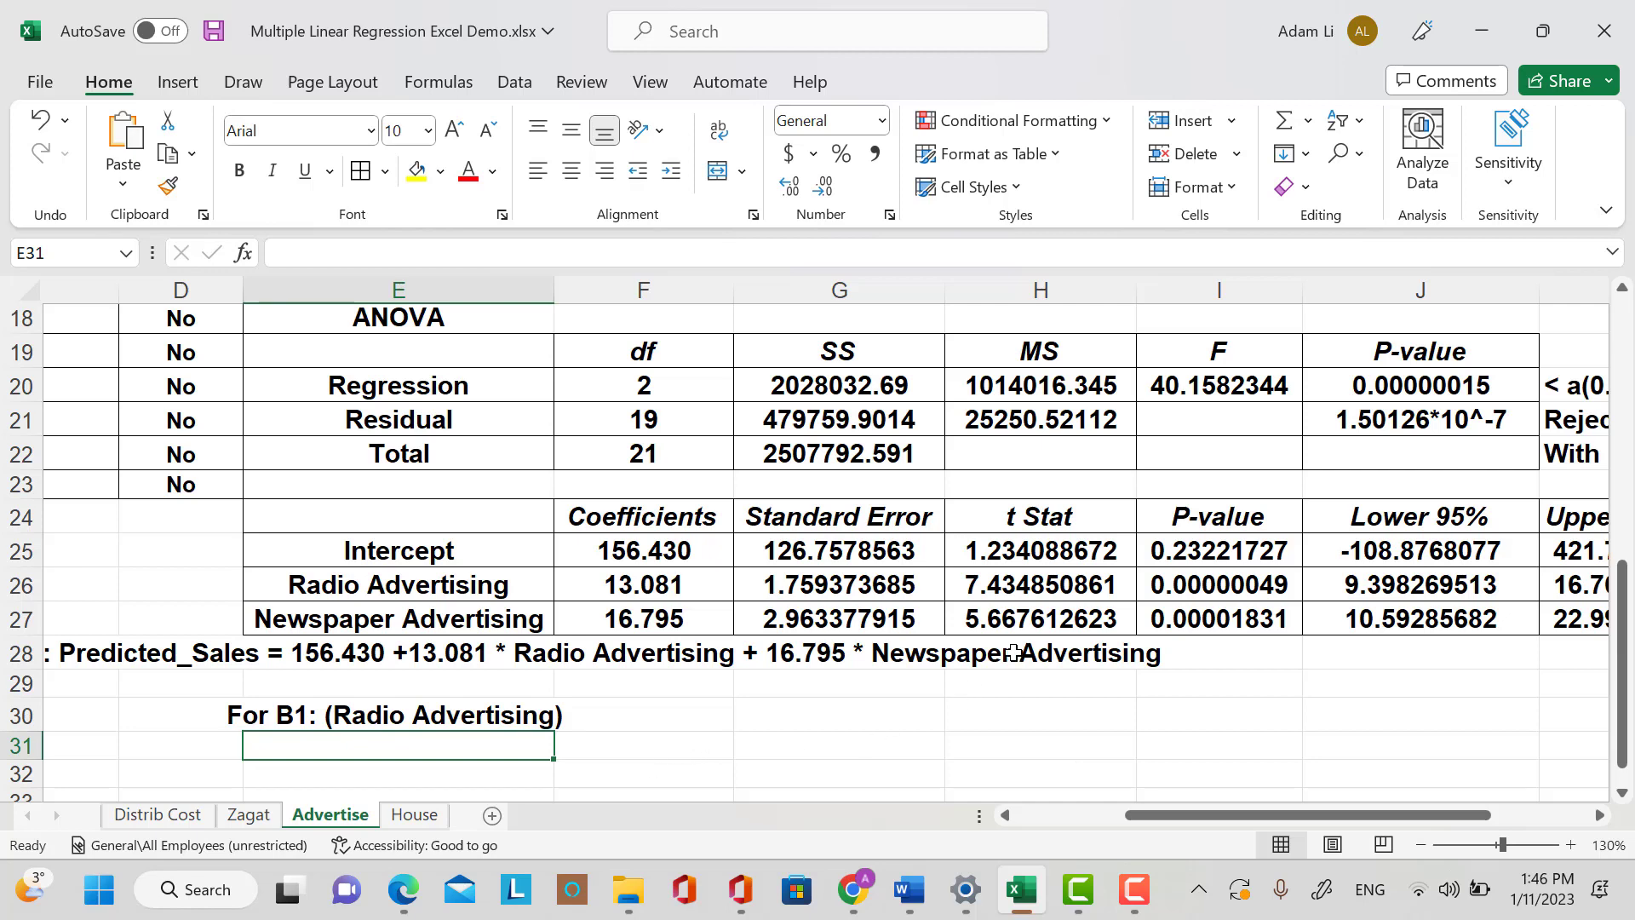
text(P)
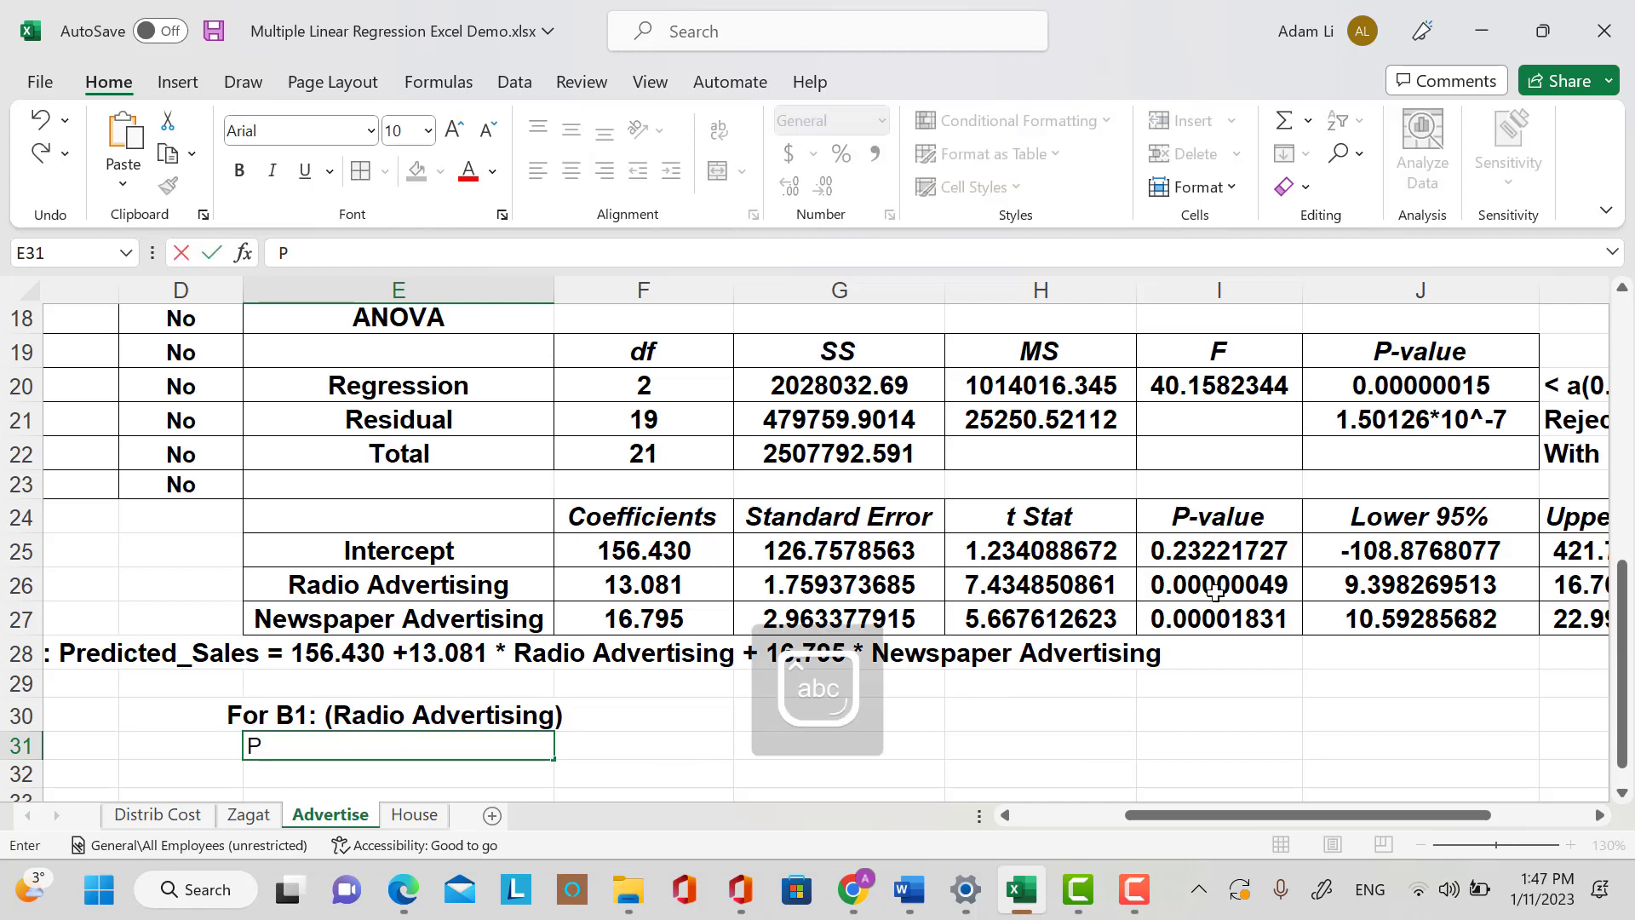
text(-value < a. Reject Ho (B1=0).)
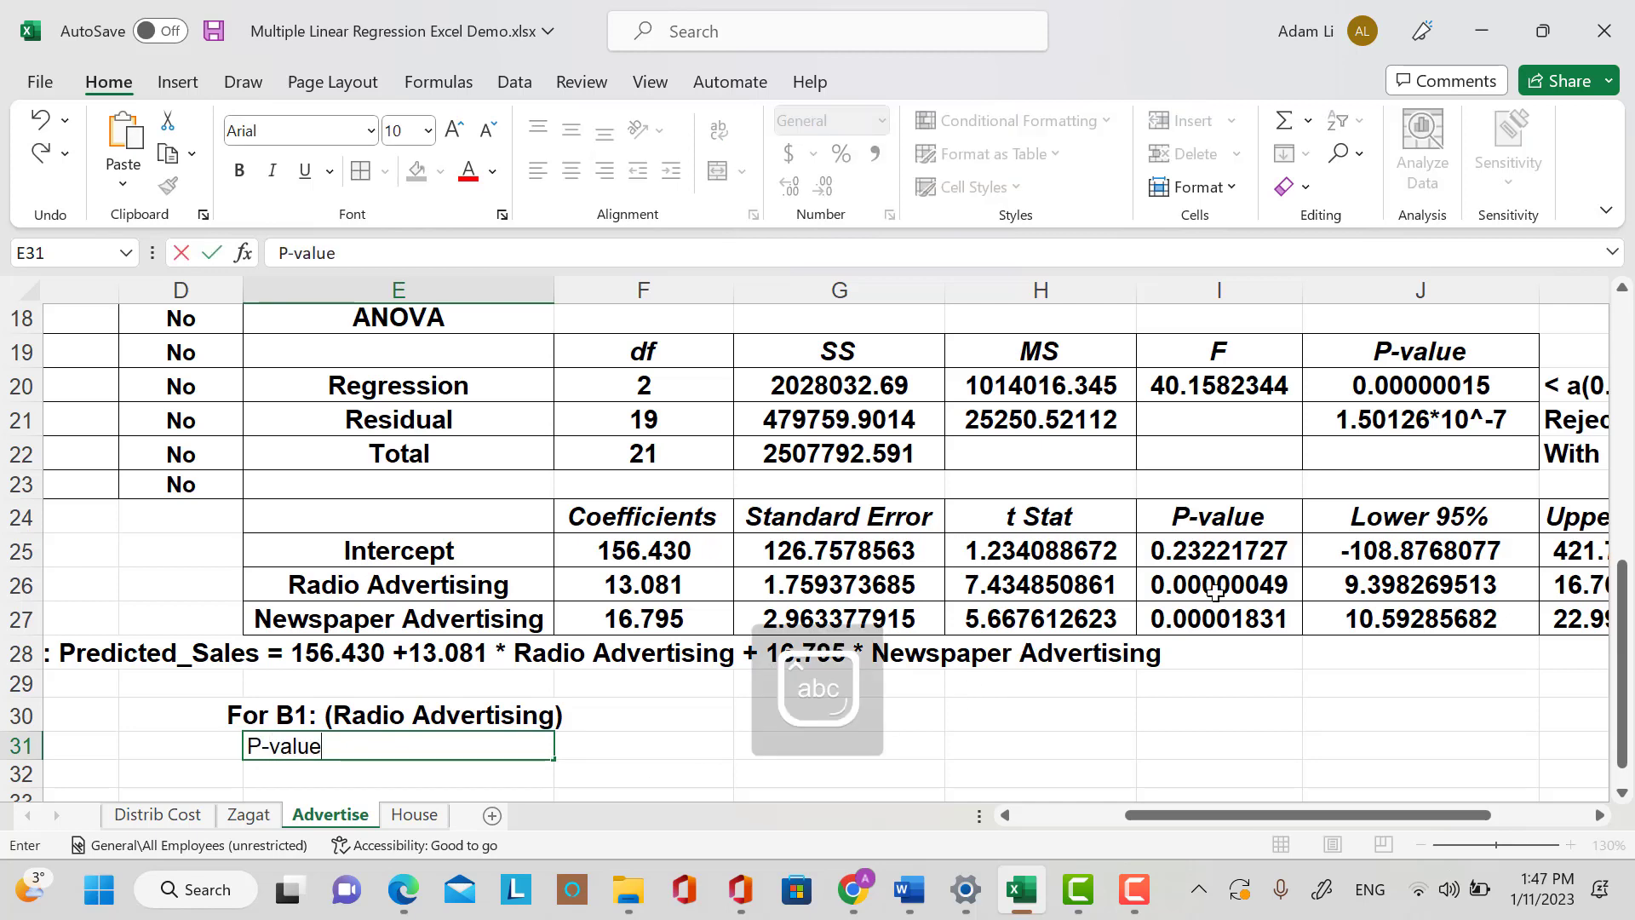
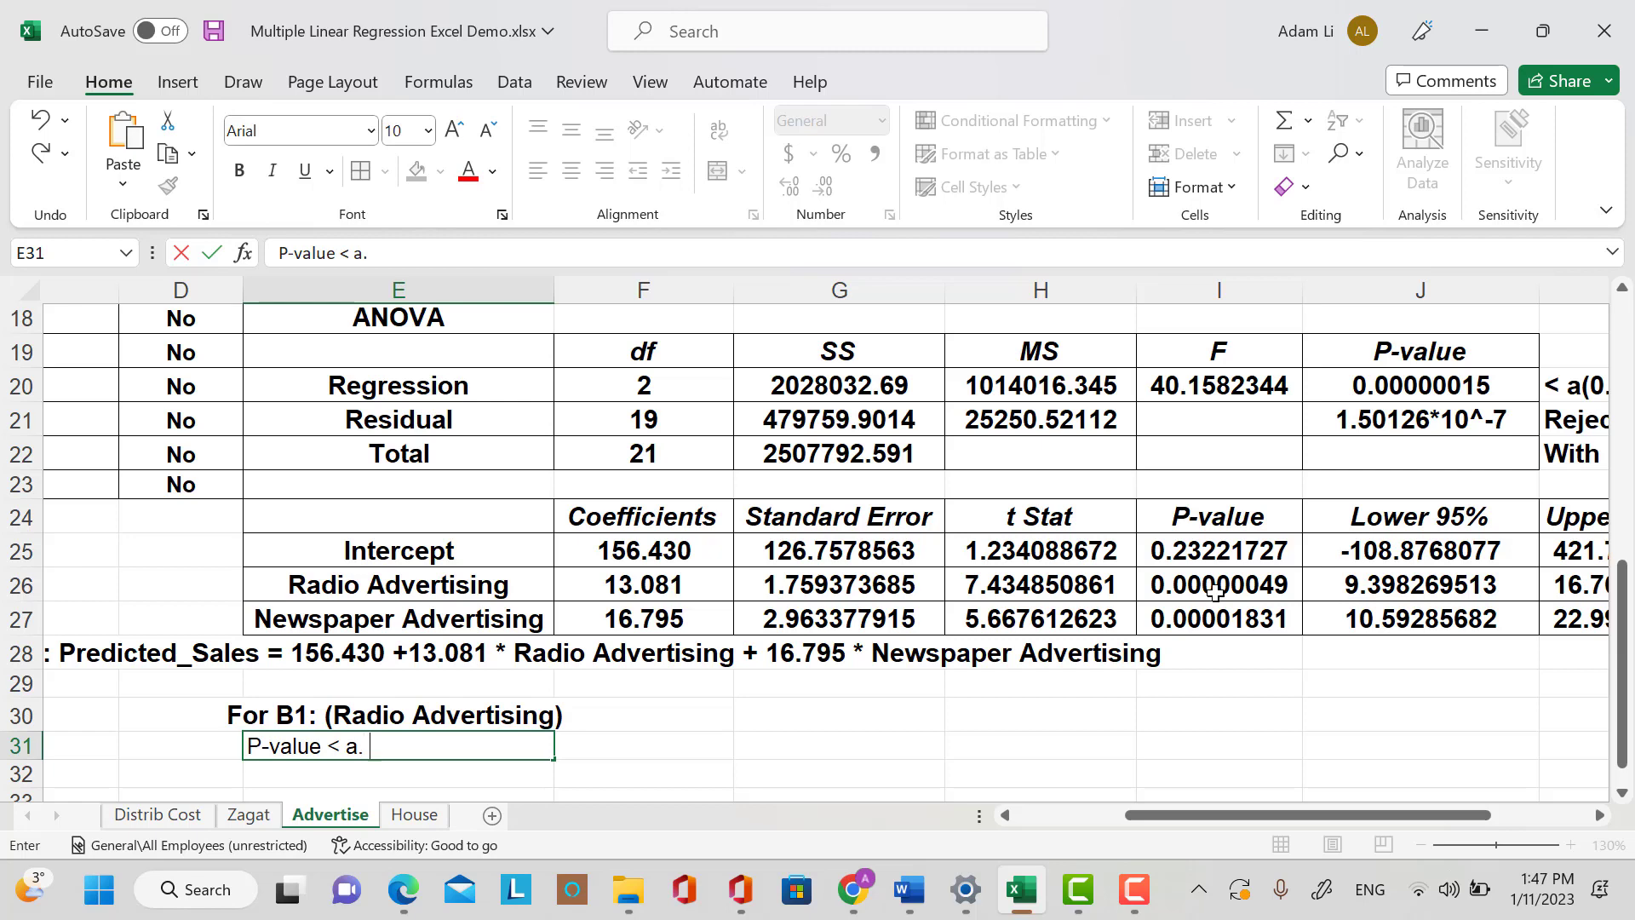
text(Reject Ho)
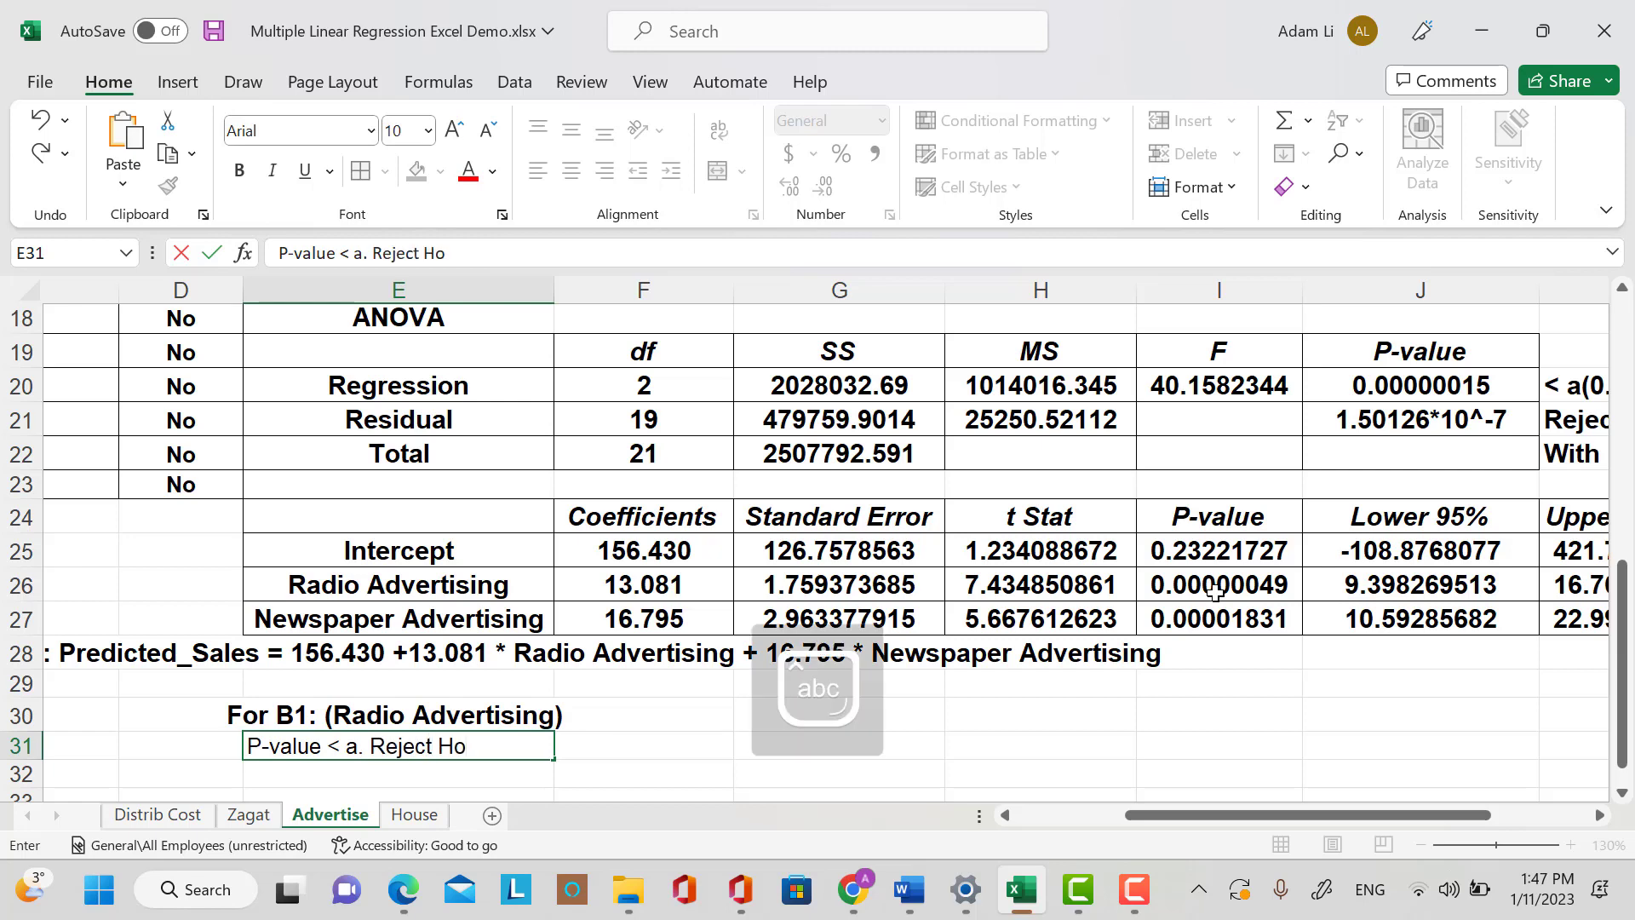
text( (B1=0)
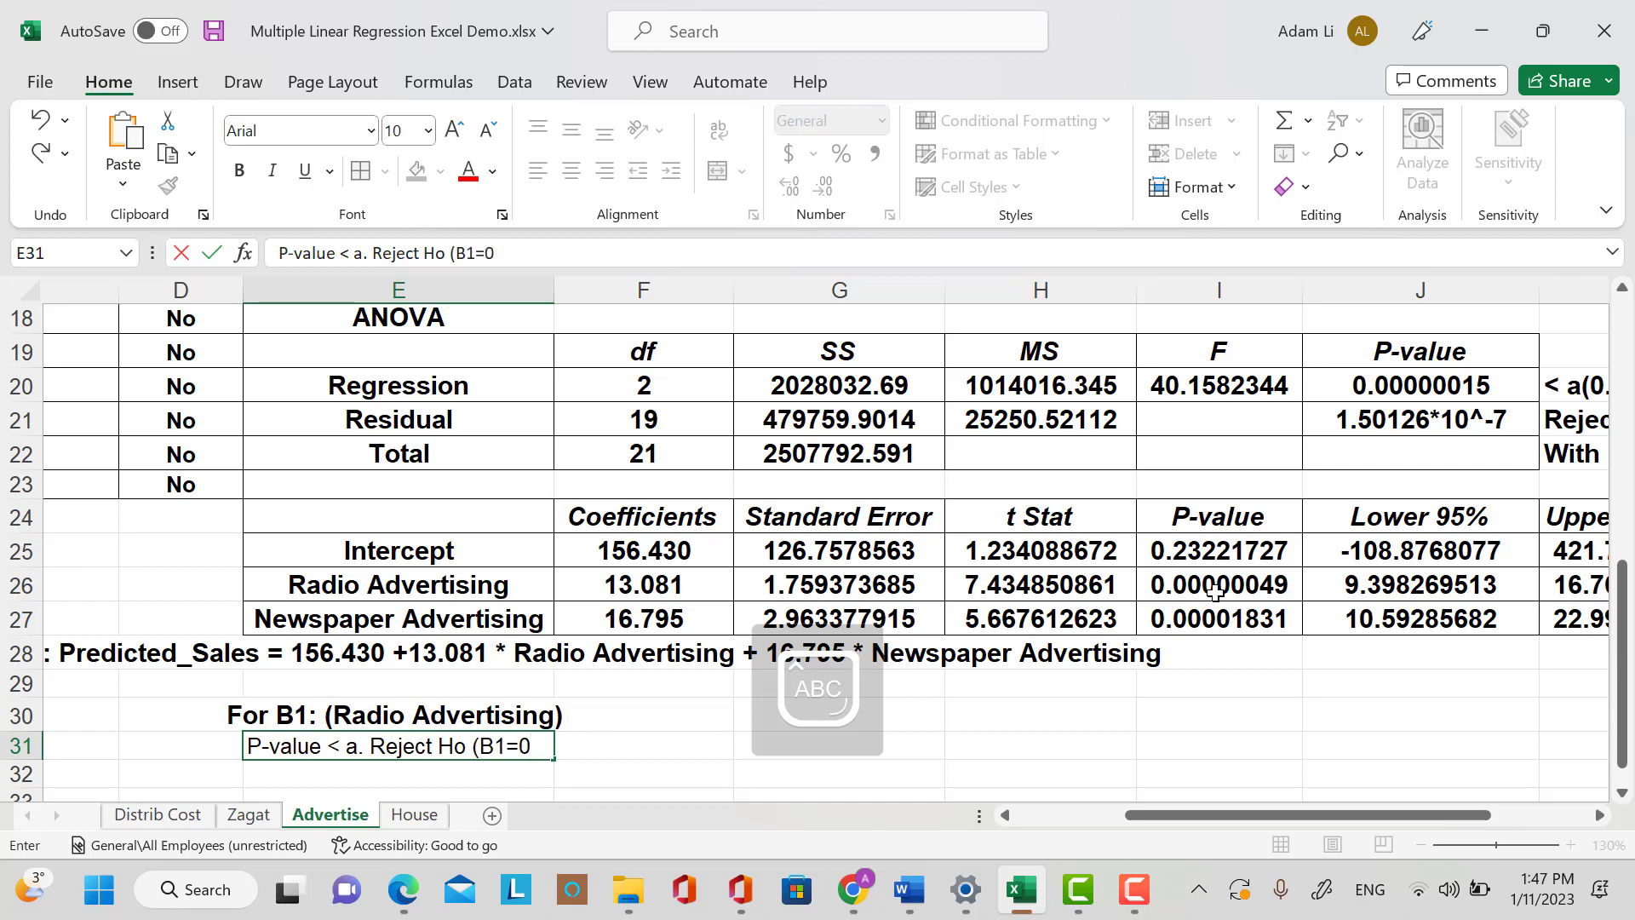
text().)
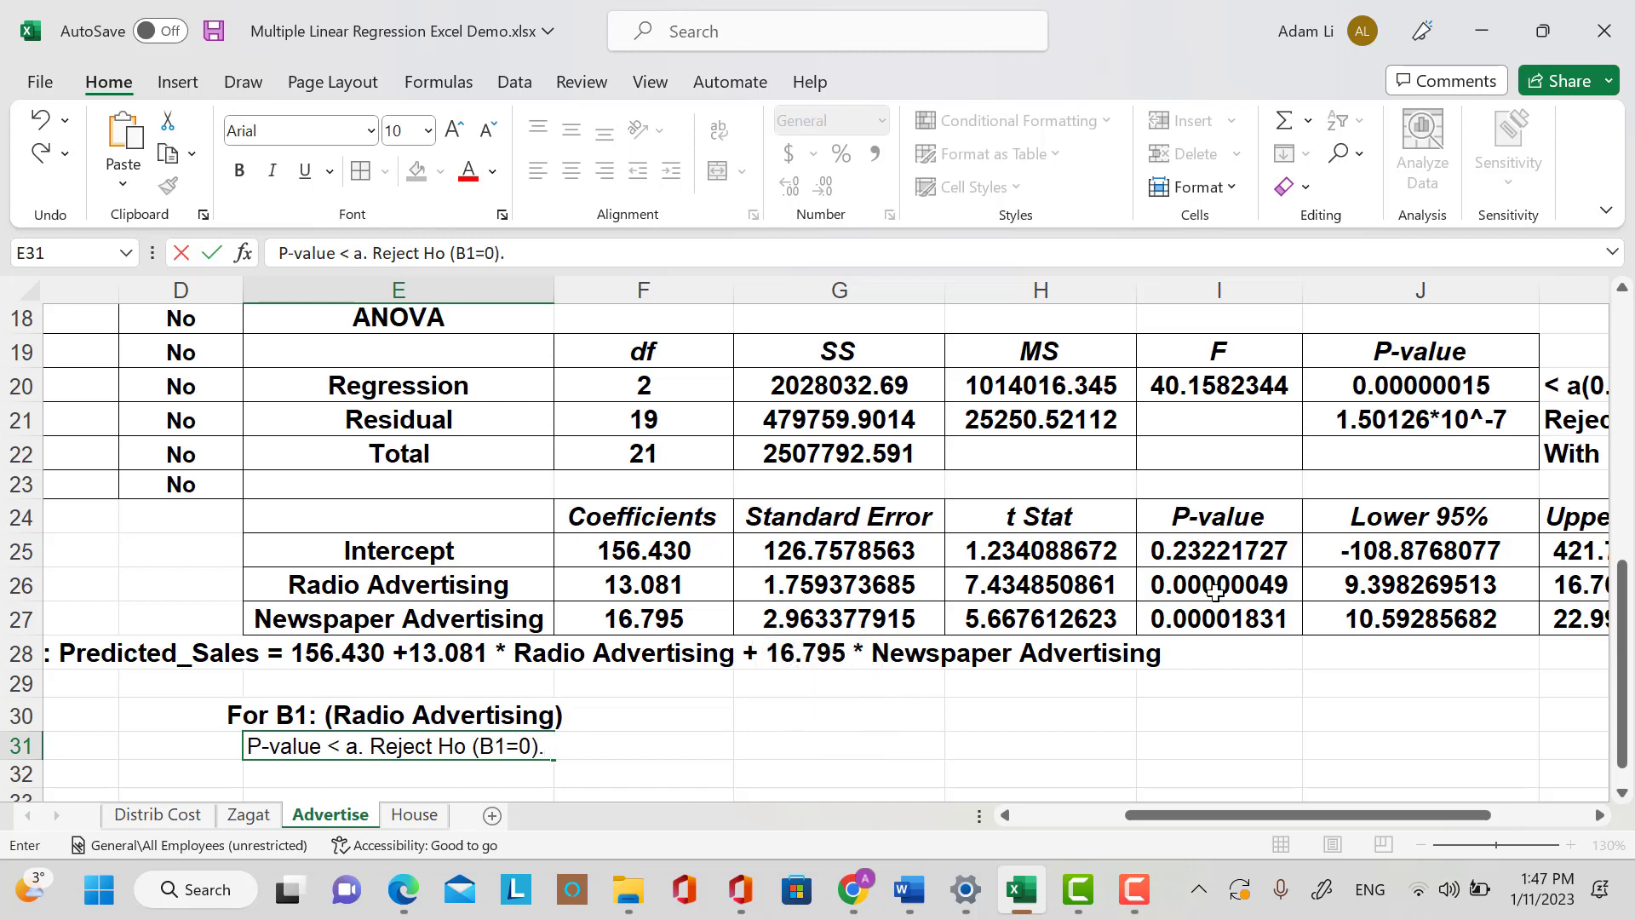
Begin the conclusion sentence in E31 by adding "Radio Advertising" after the test decision.
key(Caps_Lock)
text(r)
key(Caps_Lock)
text(A)
key(BackSpace)
key(BackSpace)
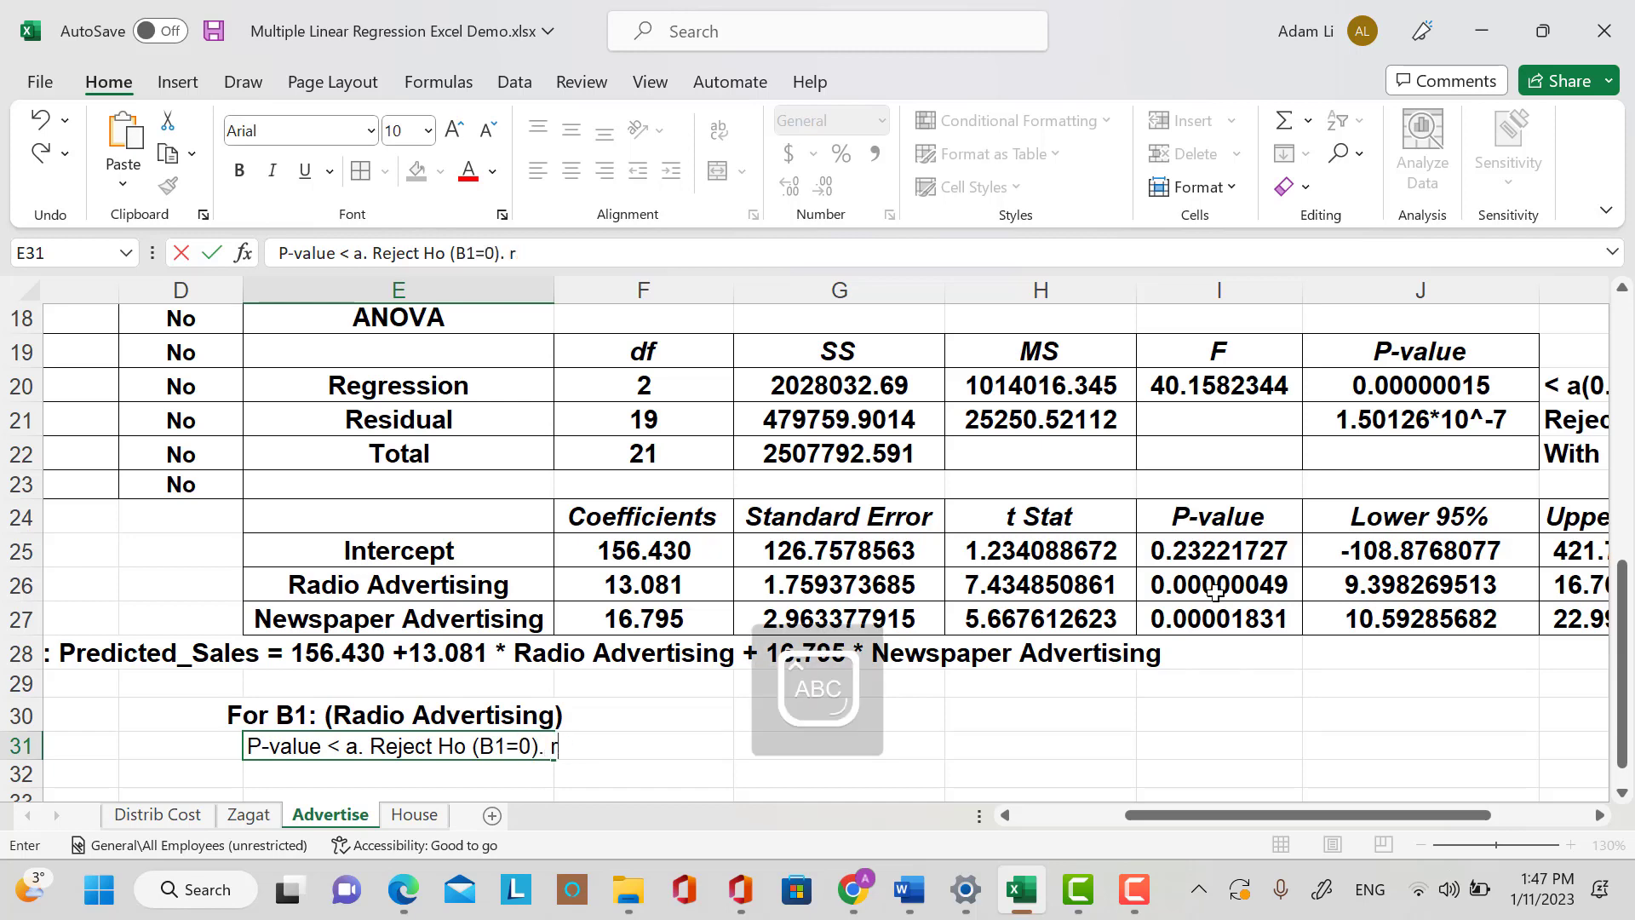
text(R)
key(Caps_Lock)
text(adio)
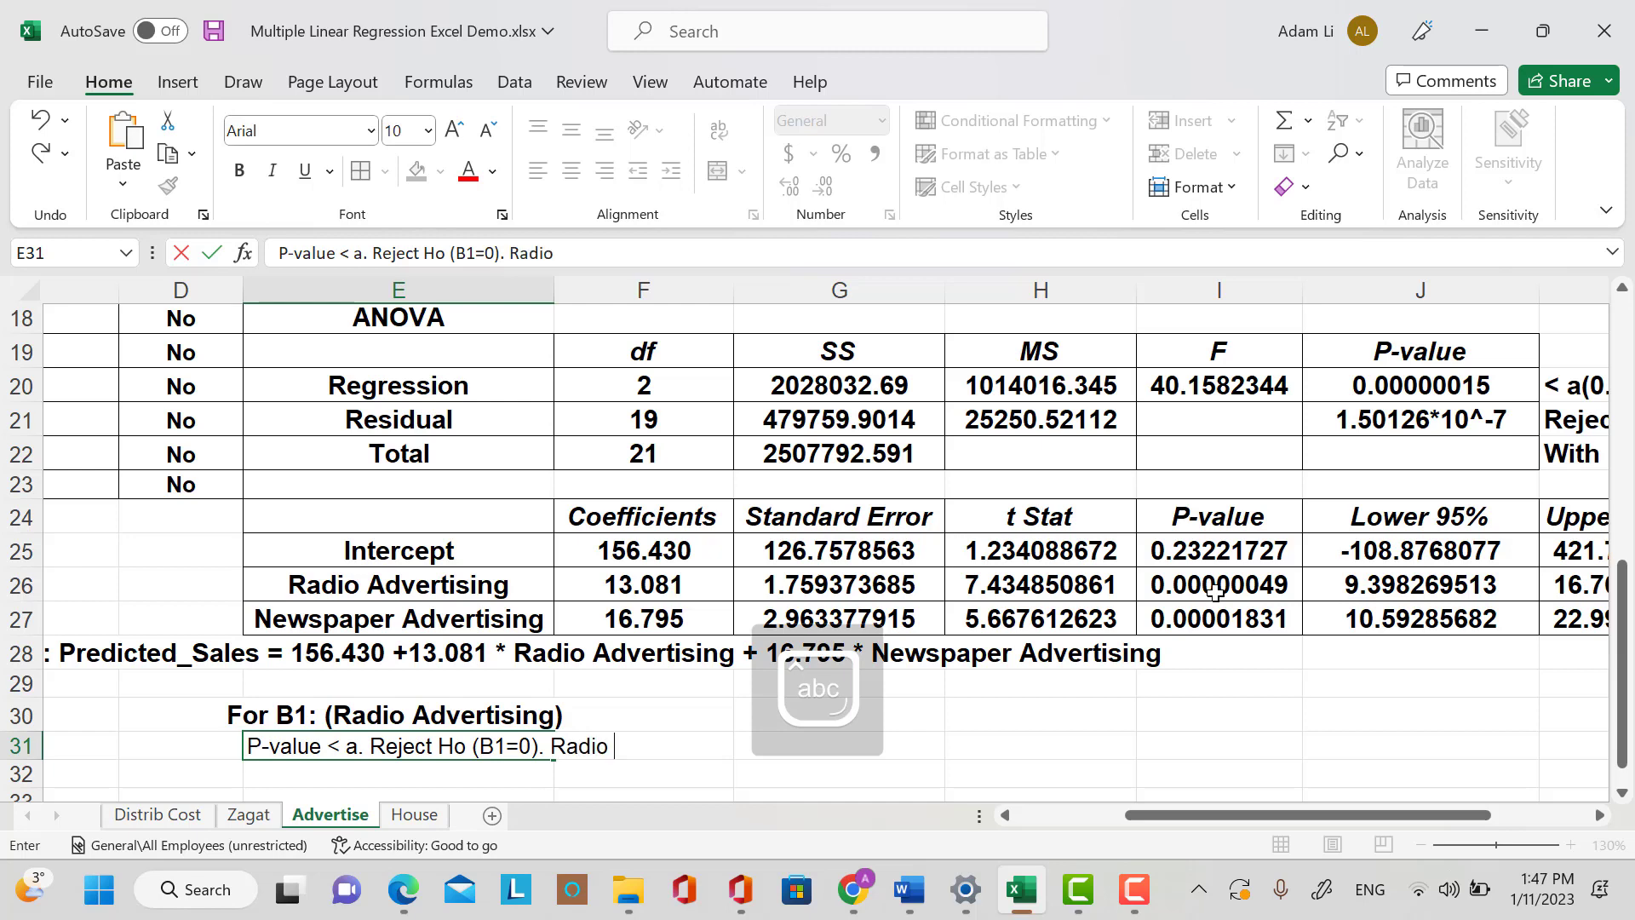
text( Adverstising)
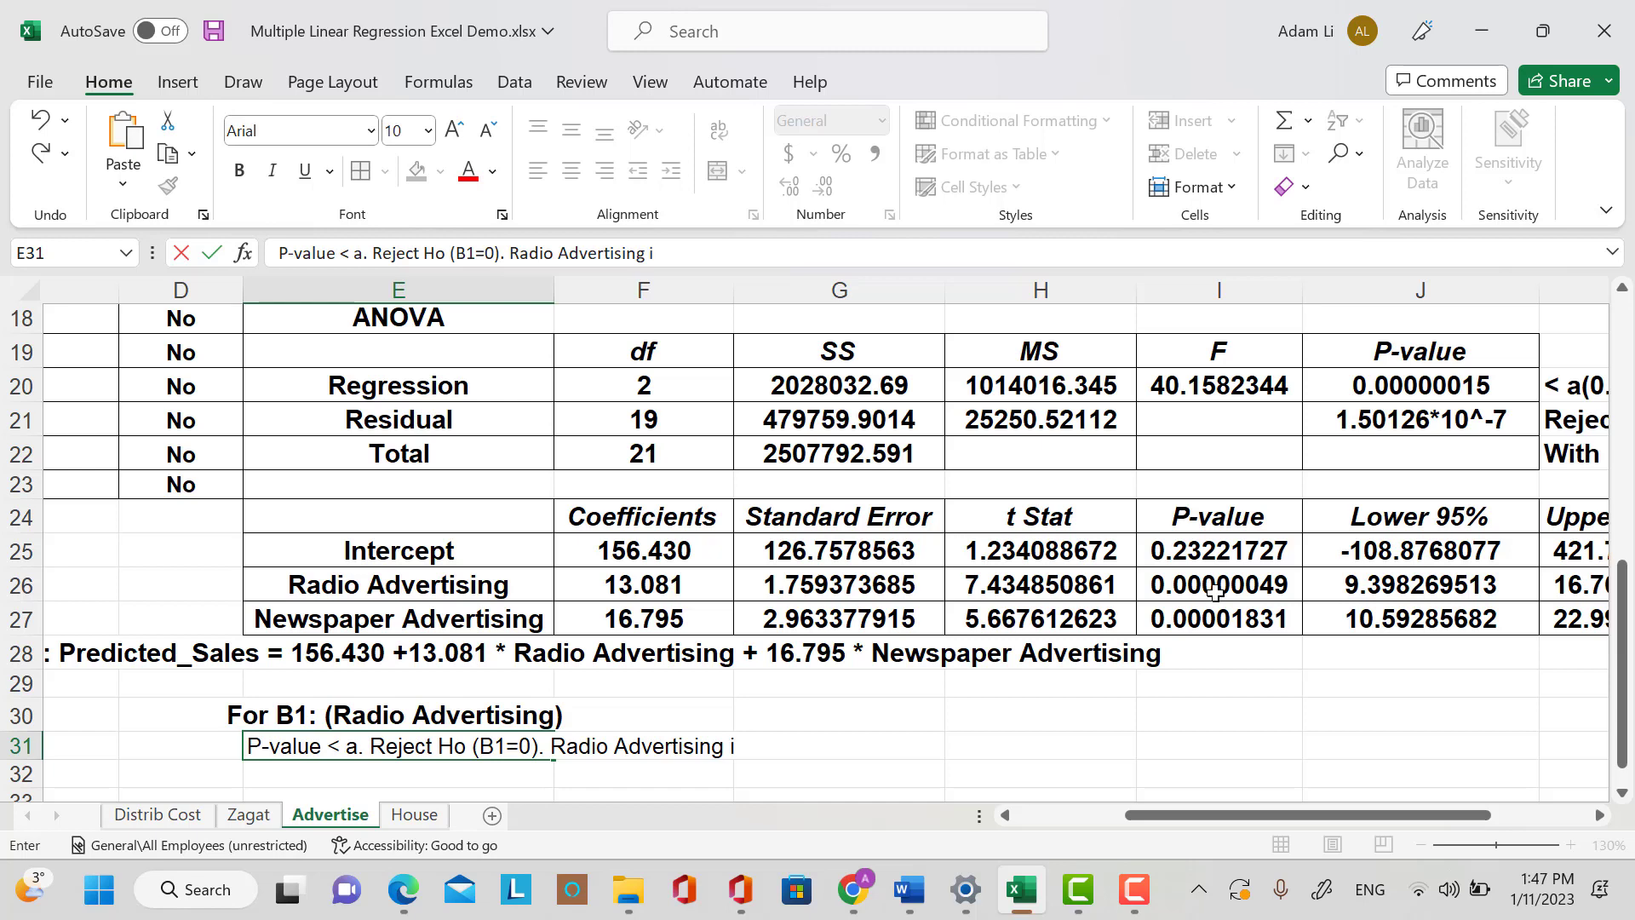
Finish the conclusion sentence in E31 with "is a significant indicator of the sales.".
text(is a sigi)
key(BackSpace)
key(BackSpace)
text(f)
text(g)
text(fi)
key(BackSpace)
key(BackSpace)
text(nificant)
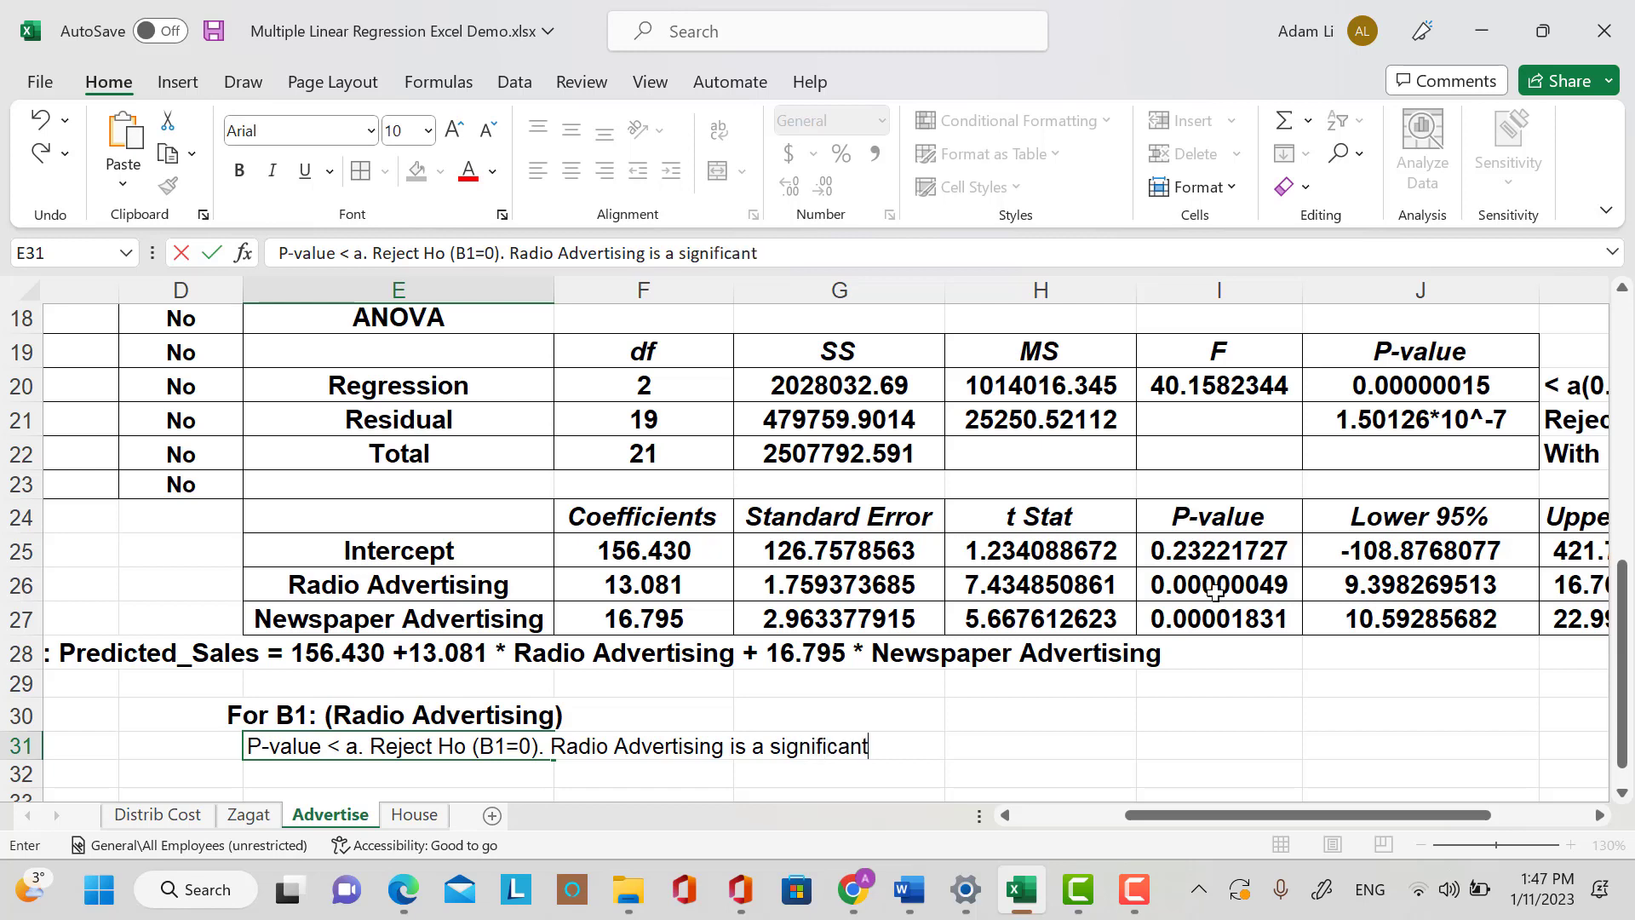
text( indicator or th)
key(BackSpace)
key(BackSpace)
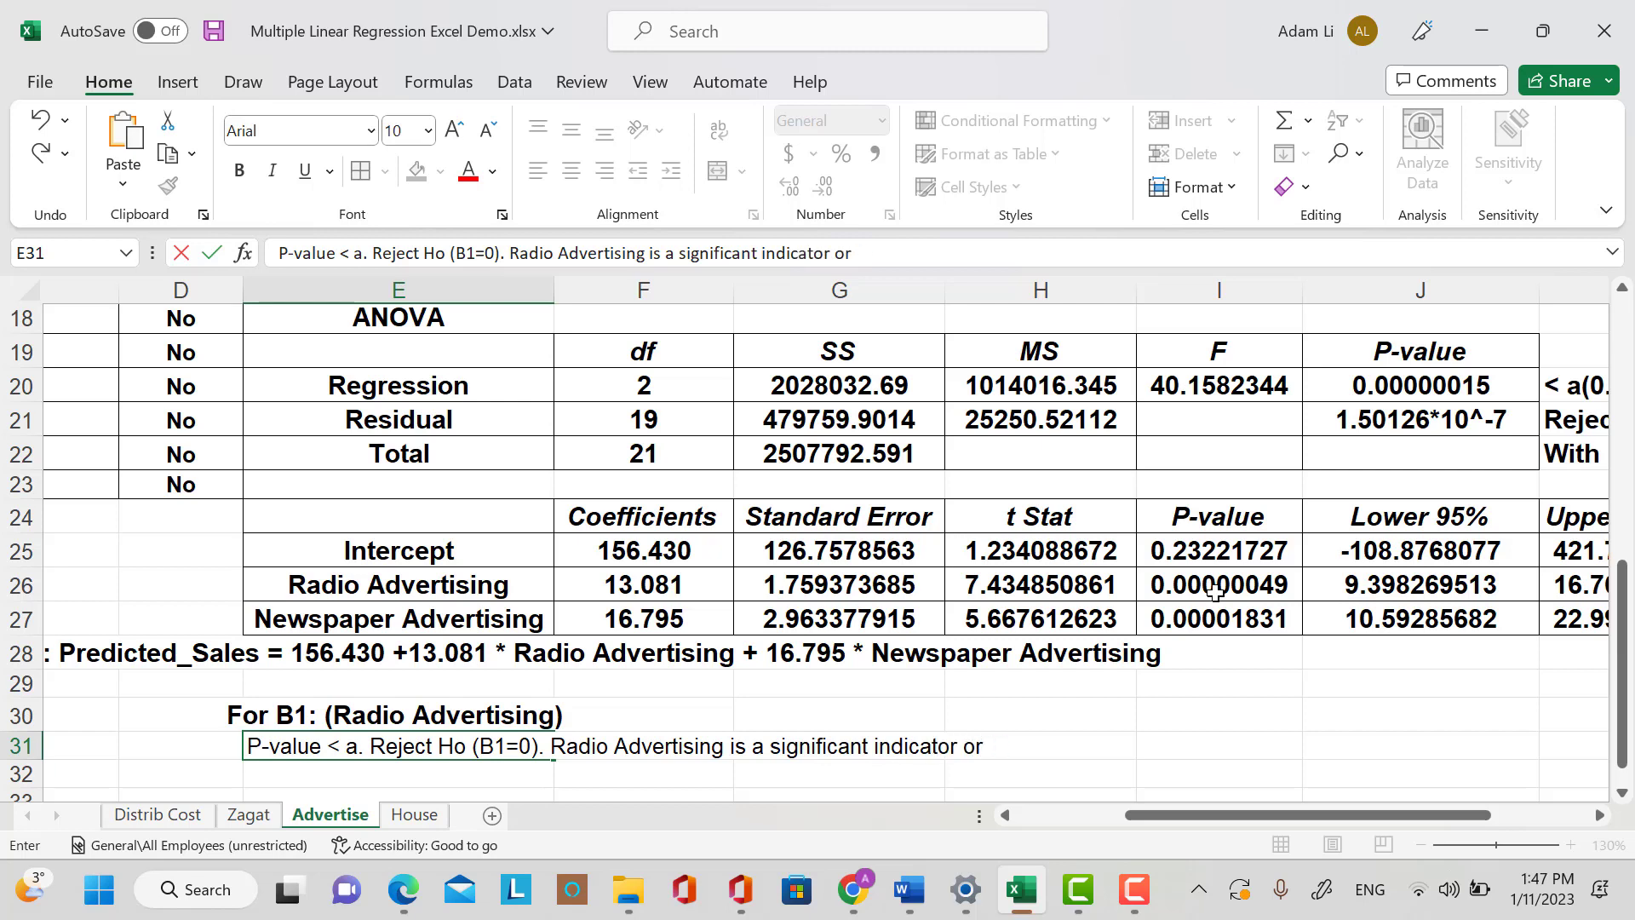
text(th)
key(BackSpace)
key(BackSpace)
key(BackSpace)
text(the sales.)
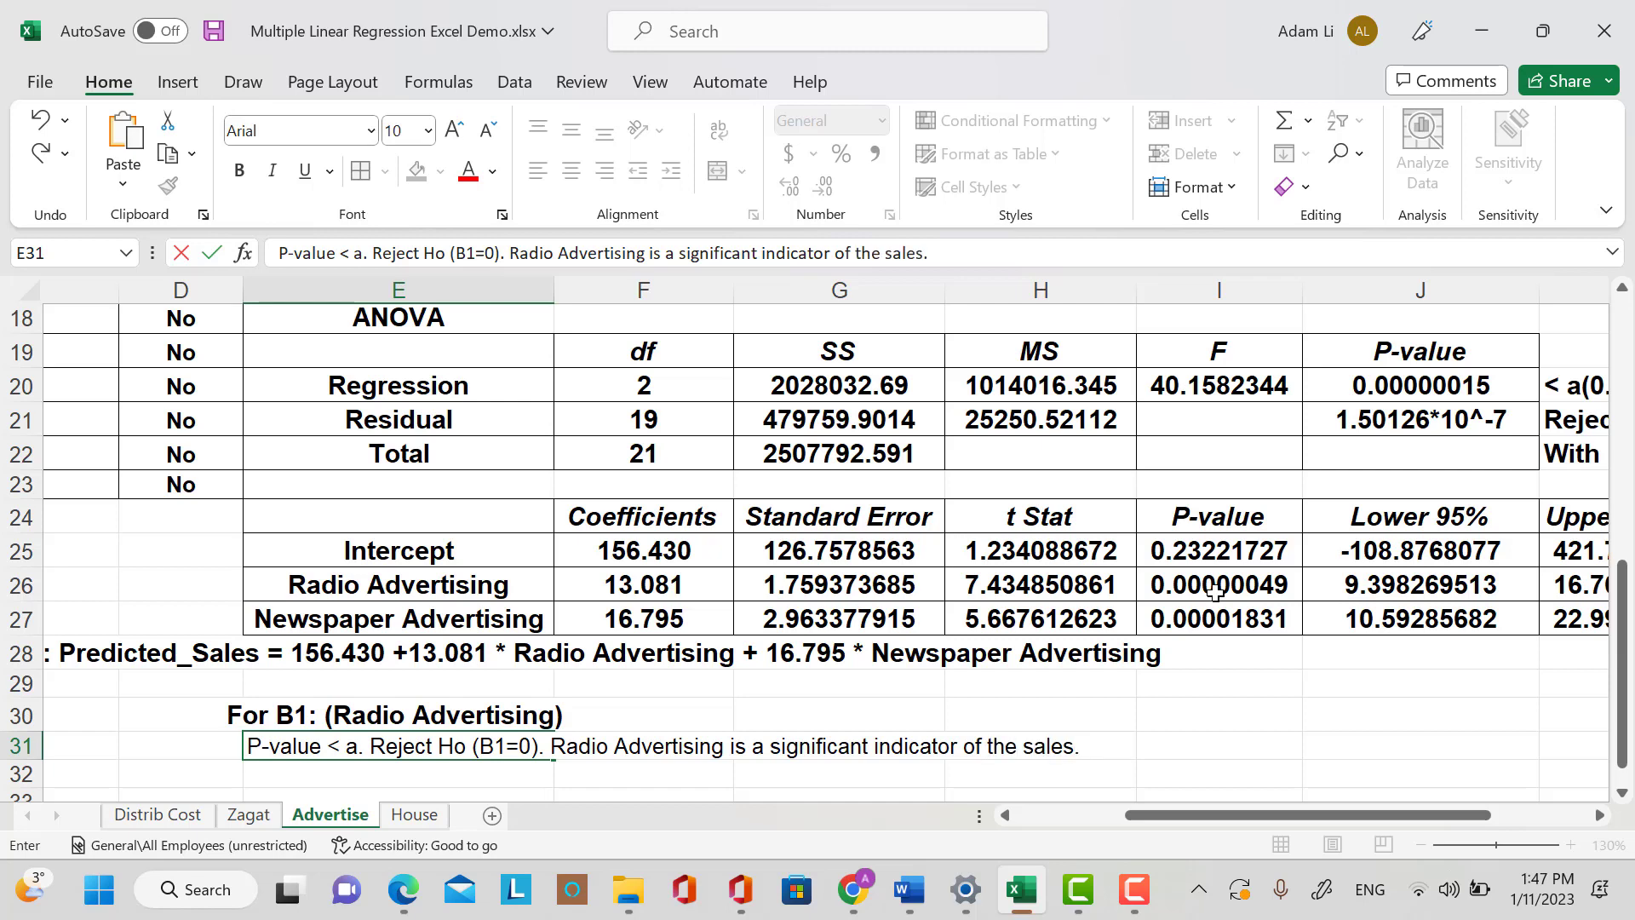
Continue the conclusion in E31 by adding "(There is linear relationship" after the significance sentence.
text( 9)
key(BackSpace)
text((There)
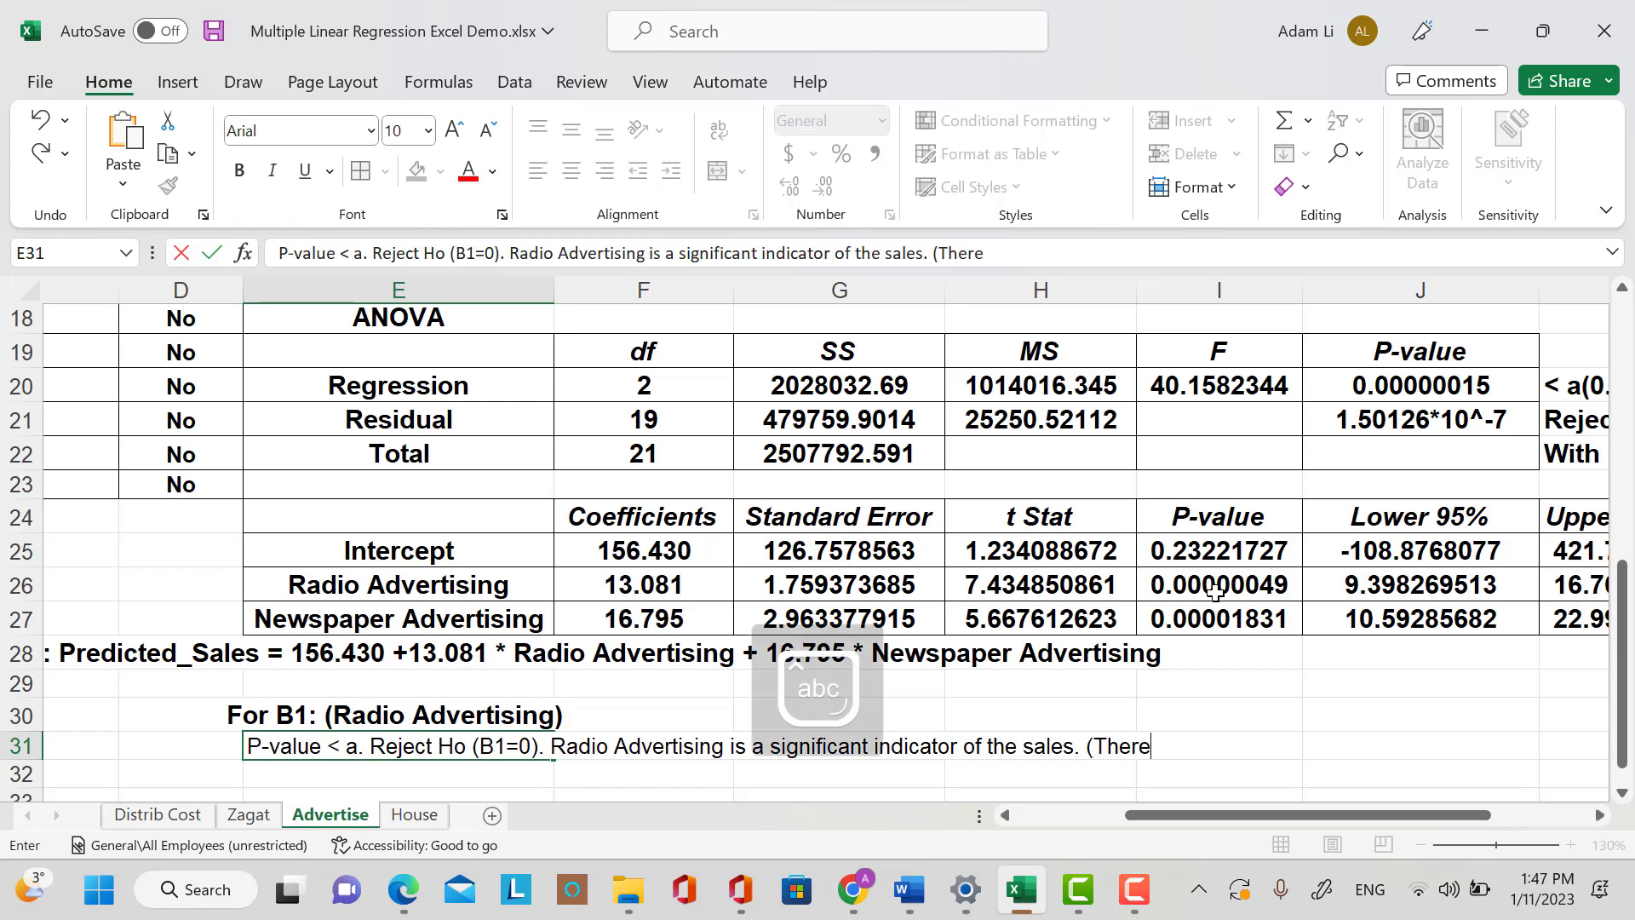
text( is linear rel)
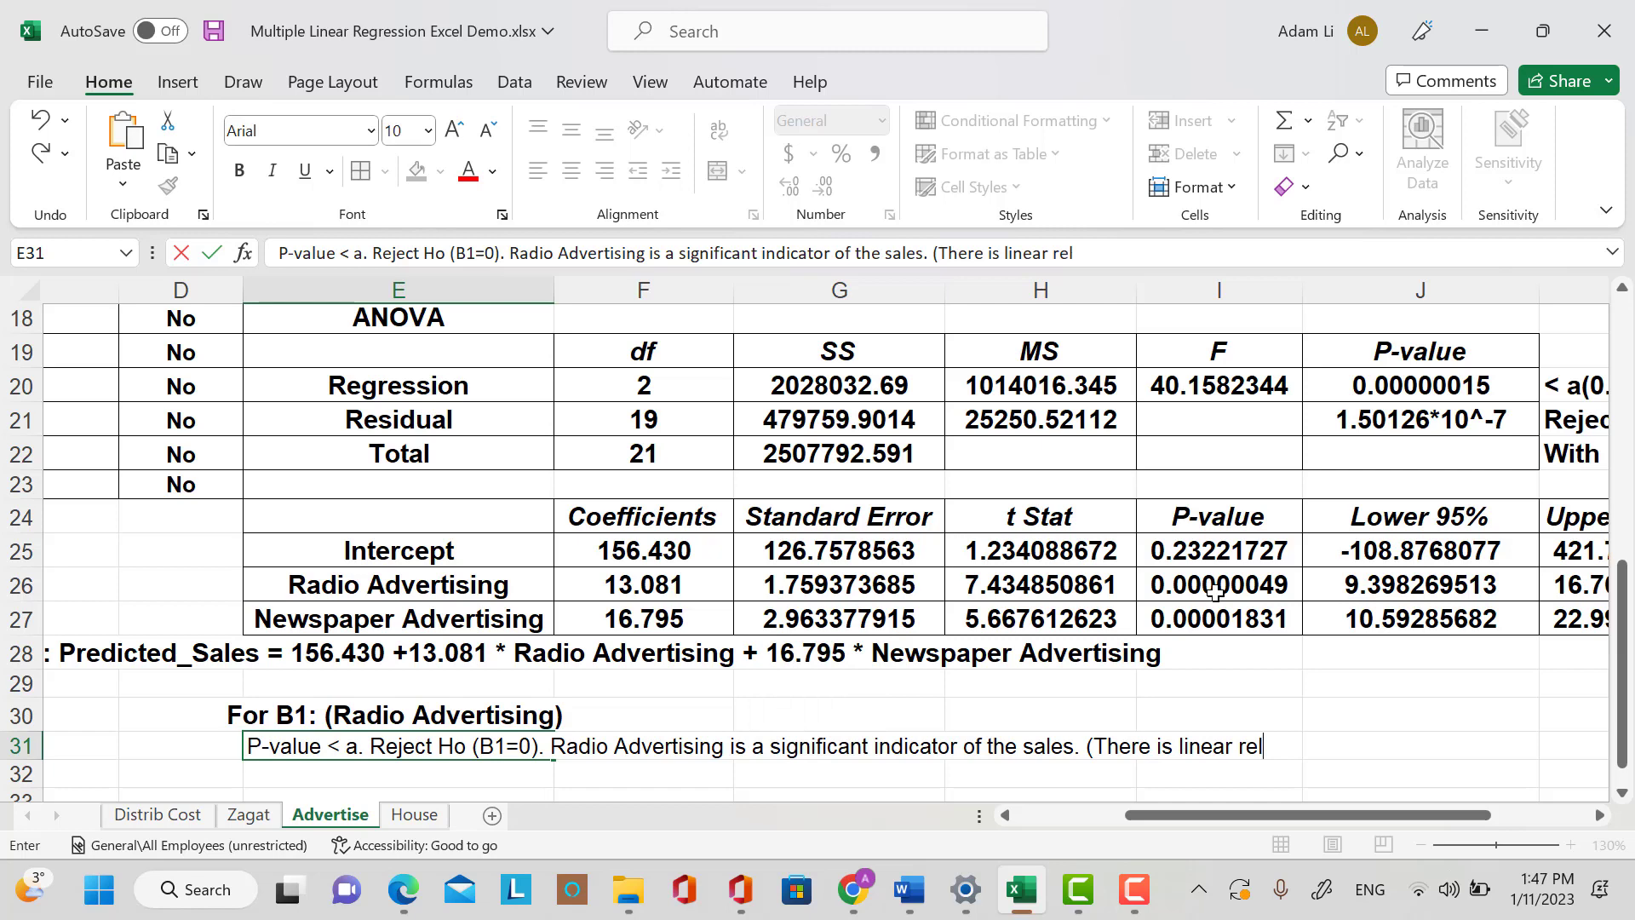
text(i)
key(BackSpace)
text(ations)
key(BackSpace)
key(BackSpace)
key(BackSpace)
text(onsip)
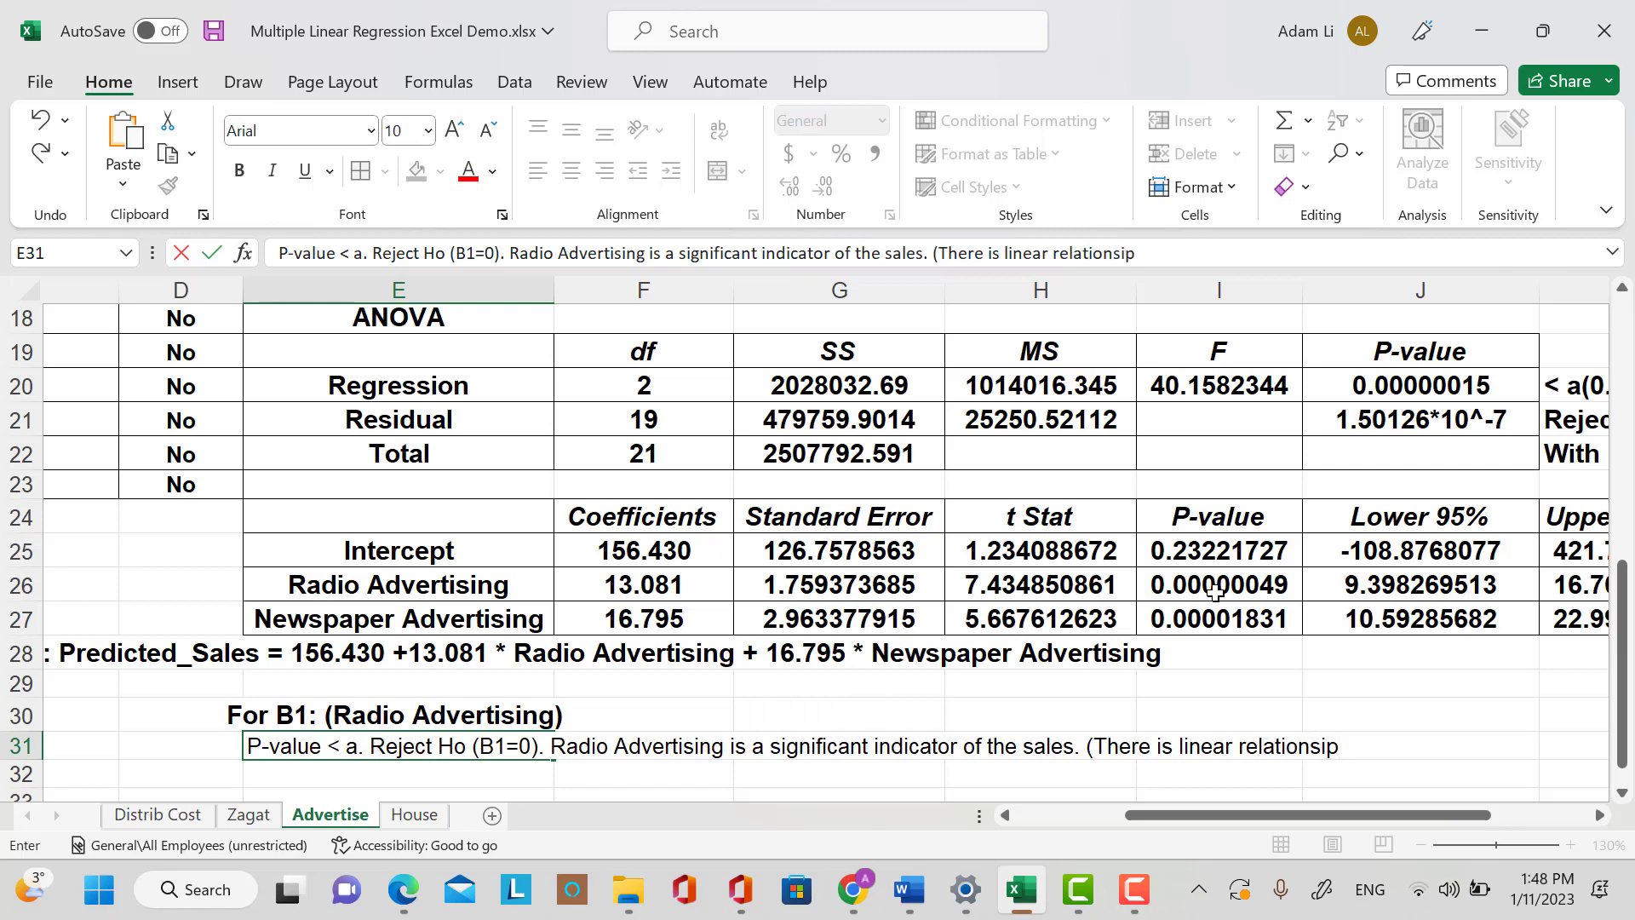
key(BackSpace)
key(BackSpace)
text(hp)
Complete the parenthetical note in E31 with "between Radio Advertising and Sales.)" and commit the cell.
text(p b)
text(etwwen)
key(BackSpace)
key(BackSpace)
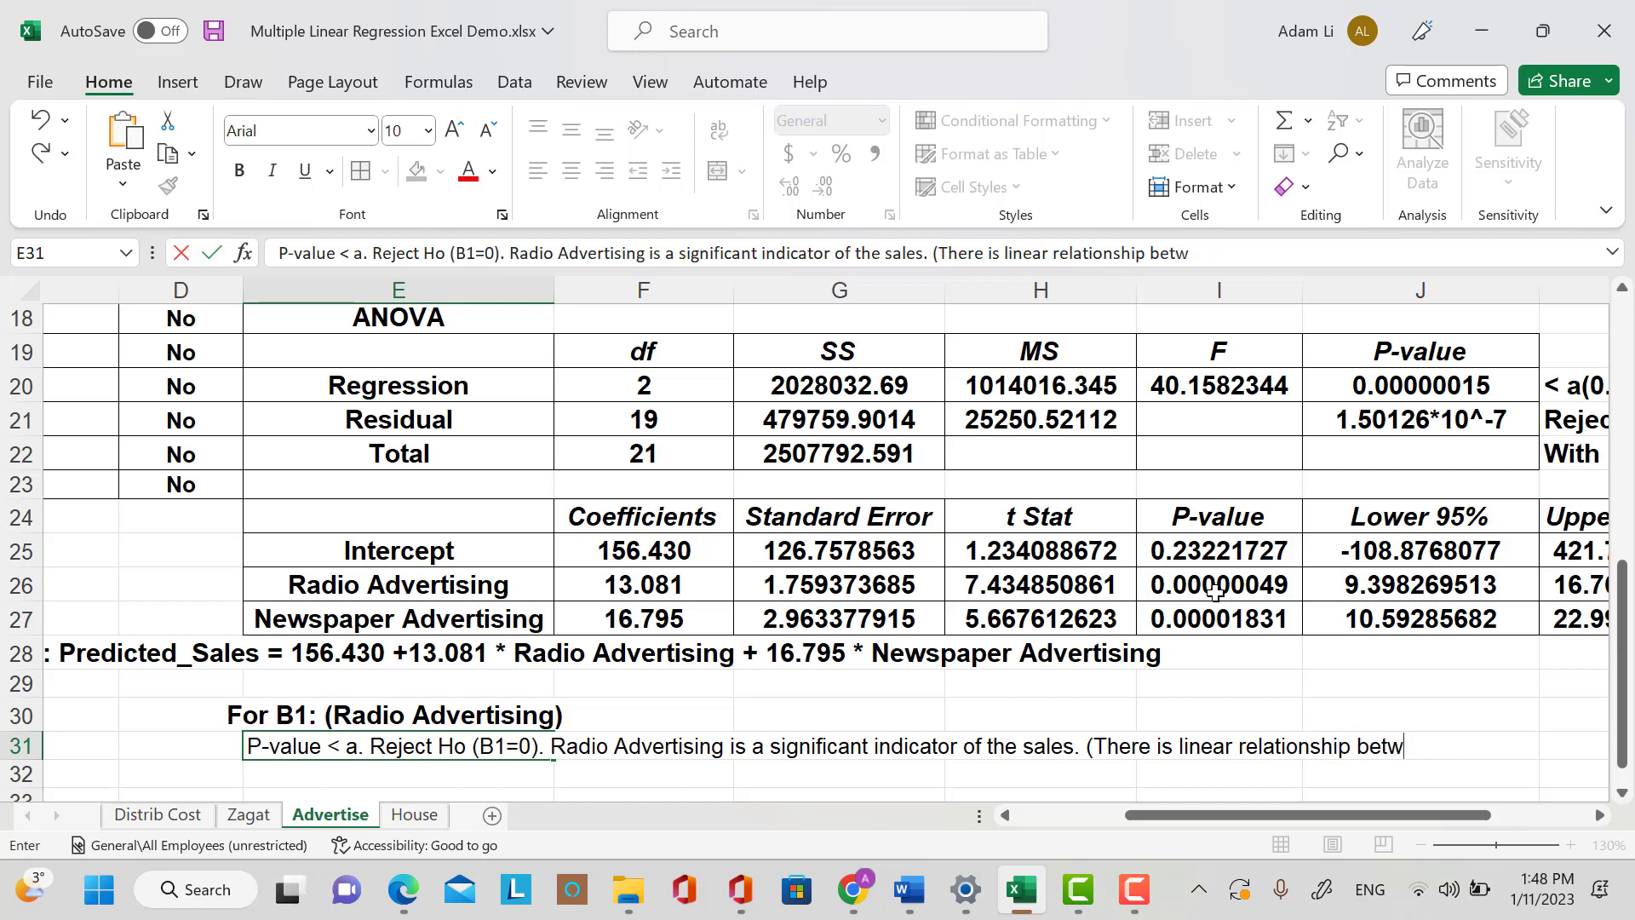
text(een R)
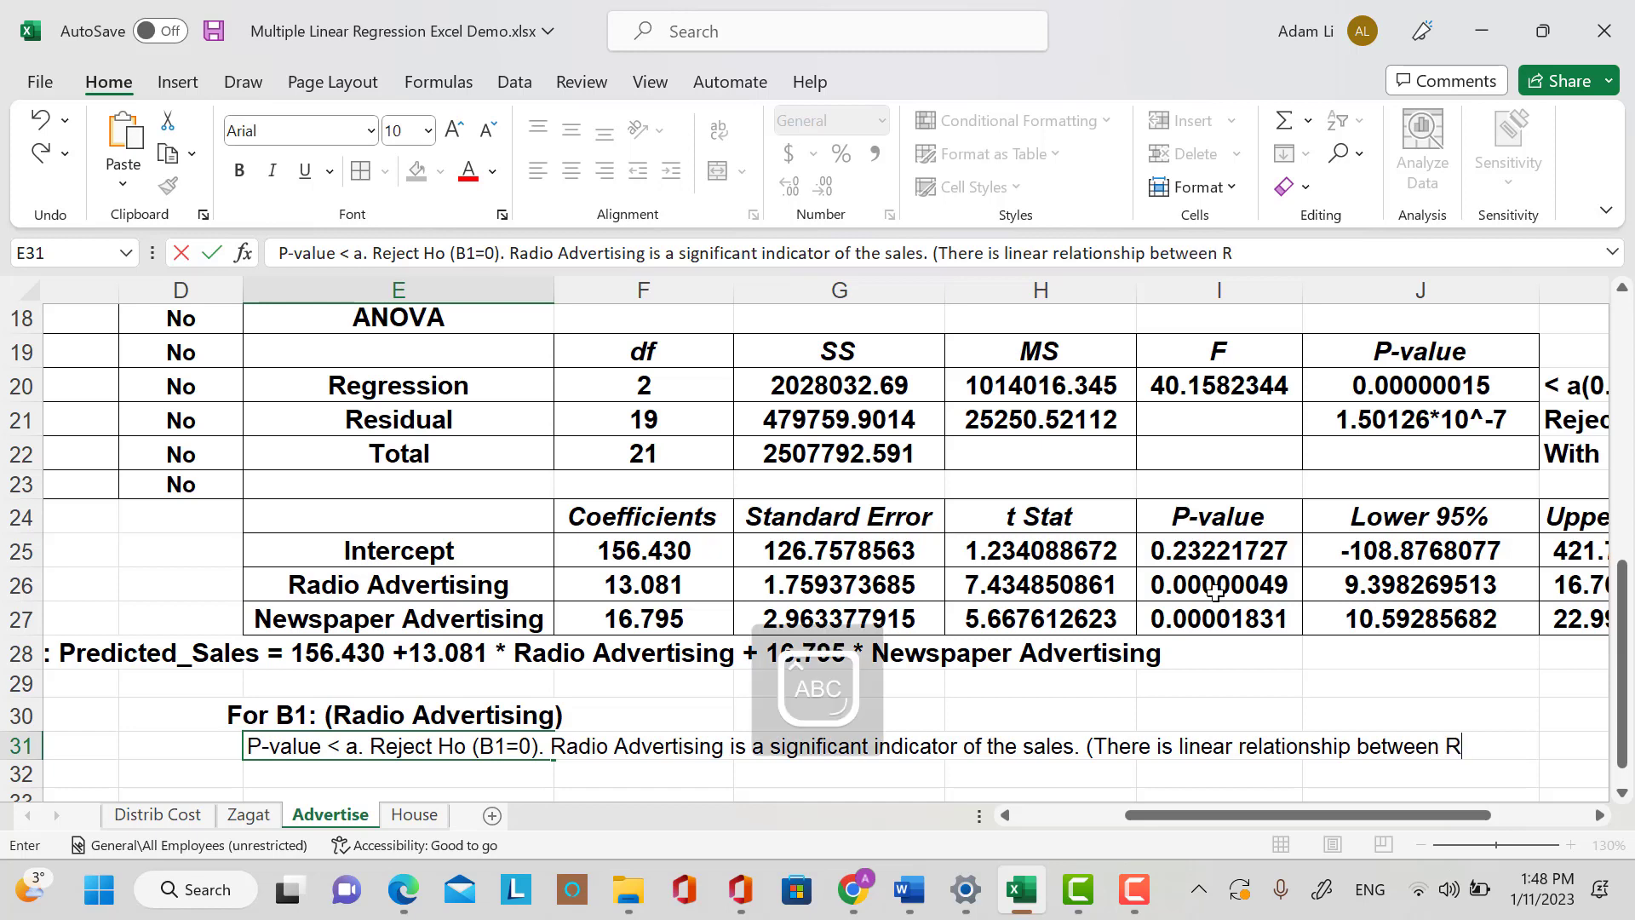
text(adio Adv)
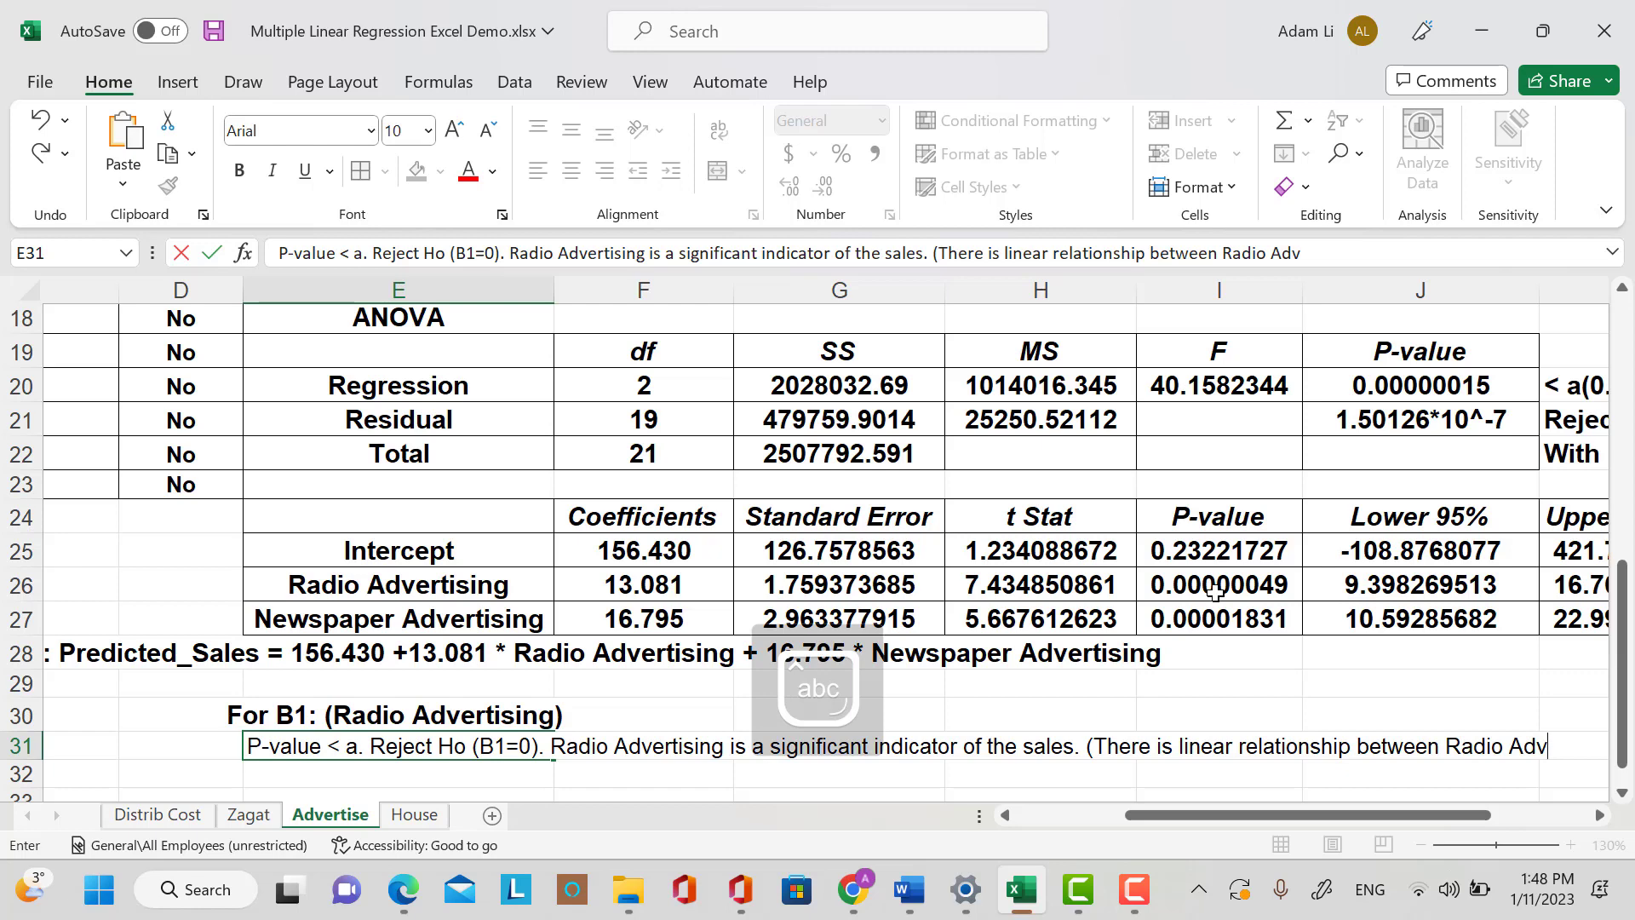
text(erti)
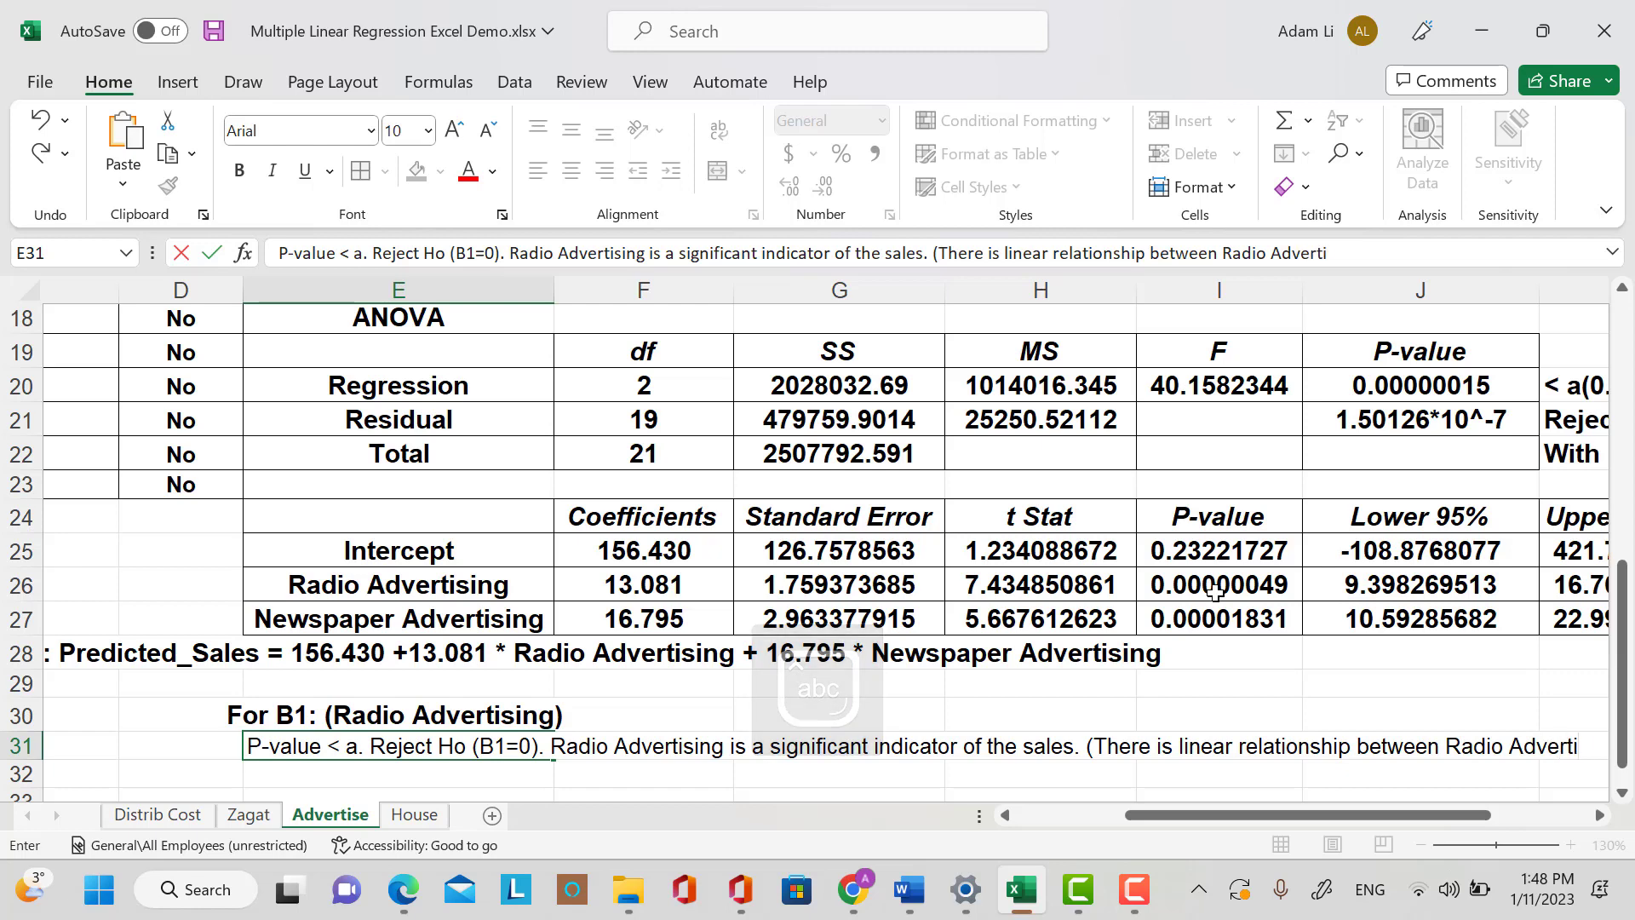
text(sing and S)
key(Caps_Lock)
text(a)
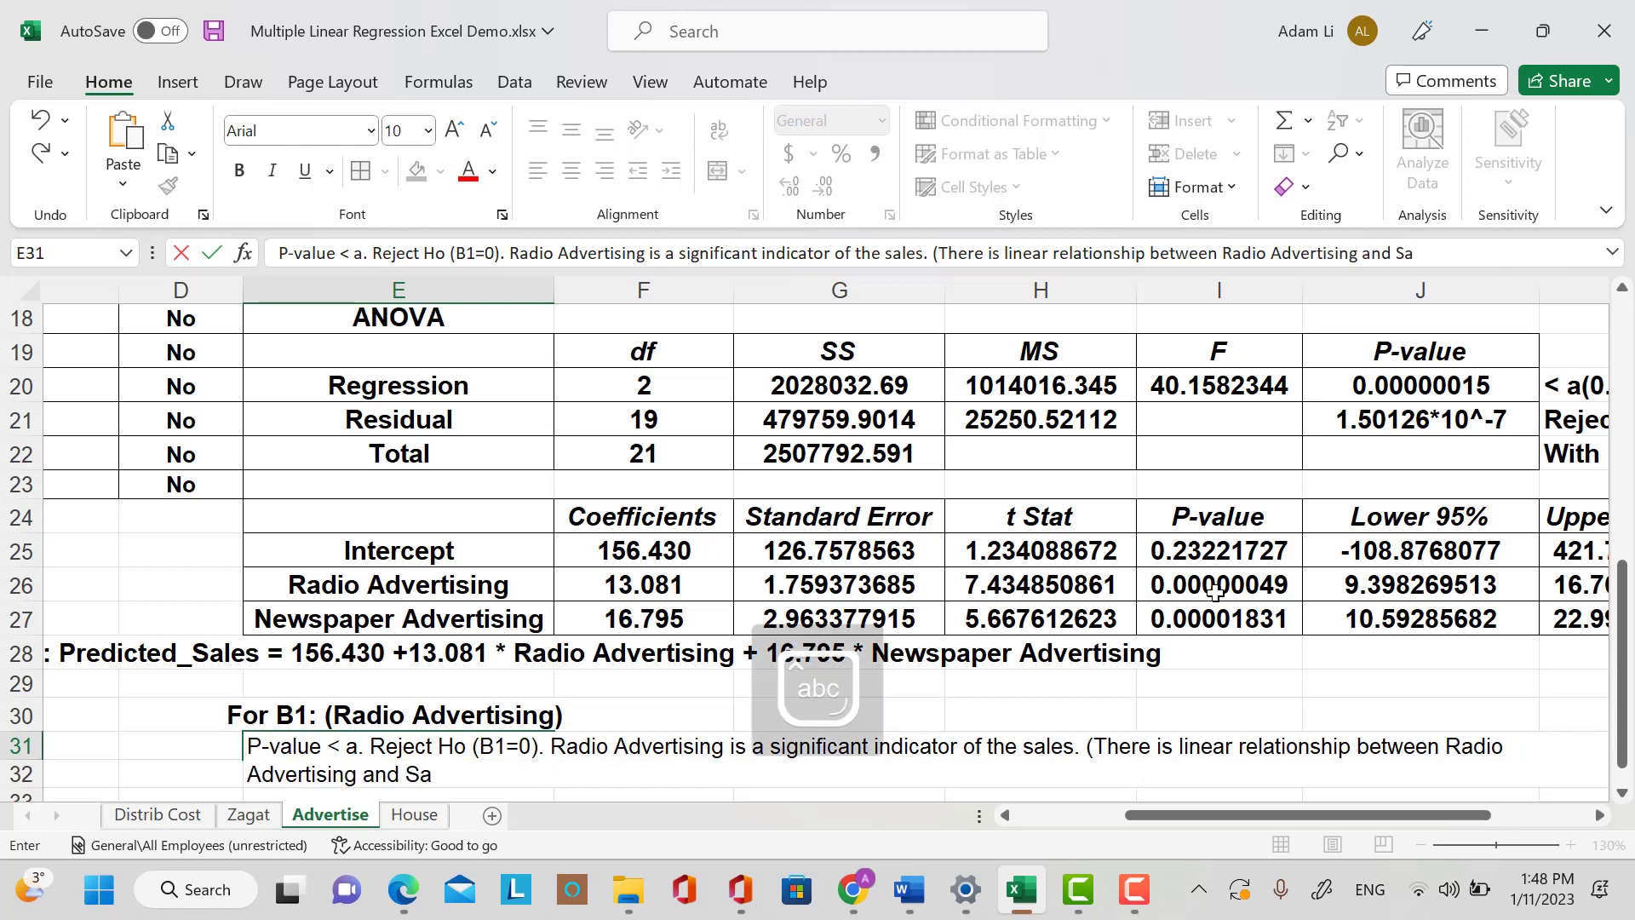
text(les.)
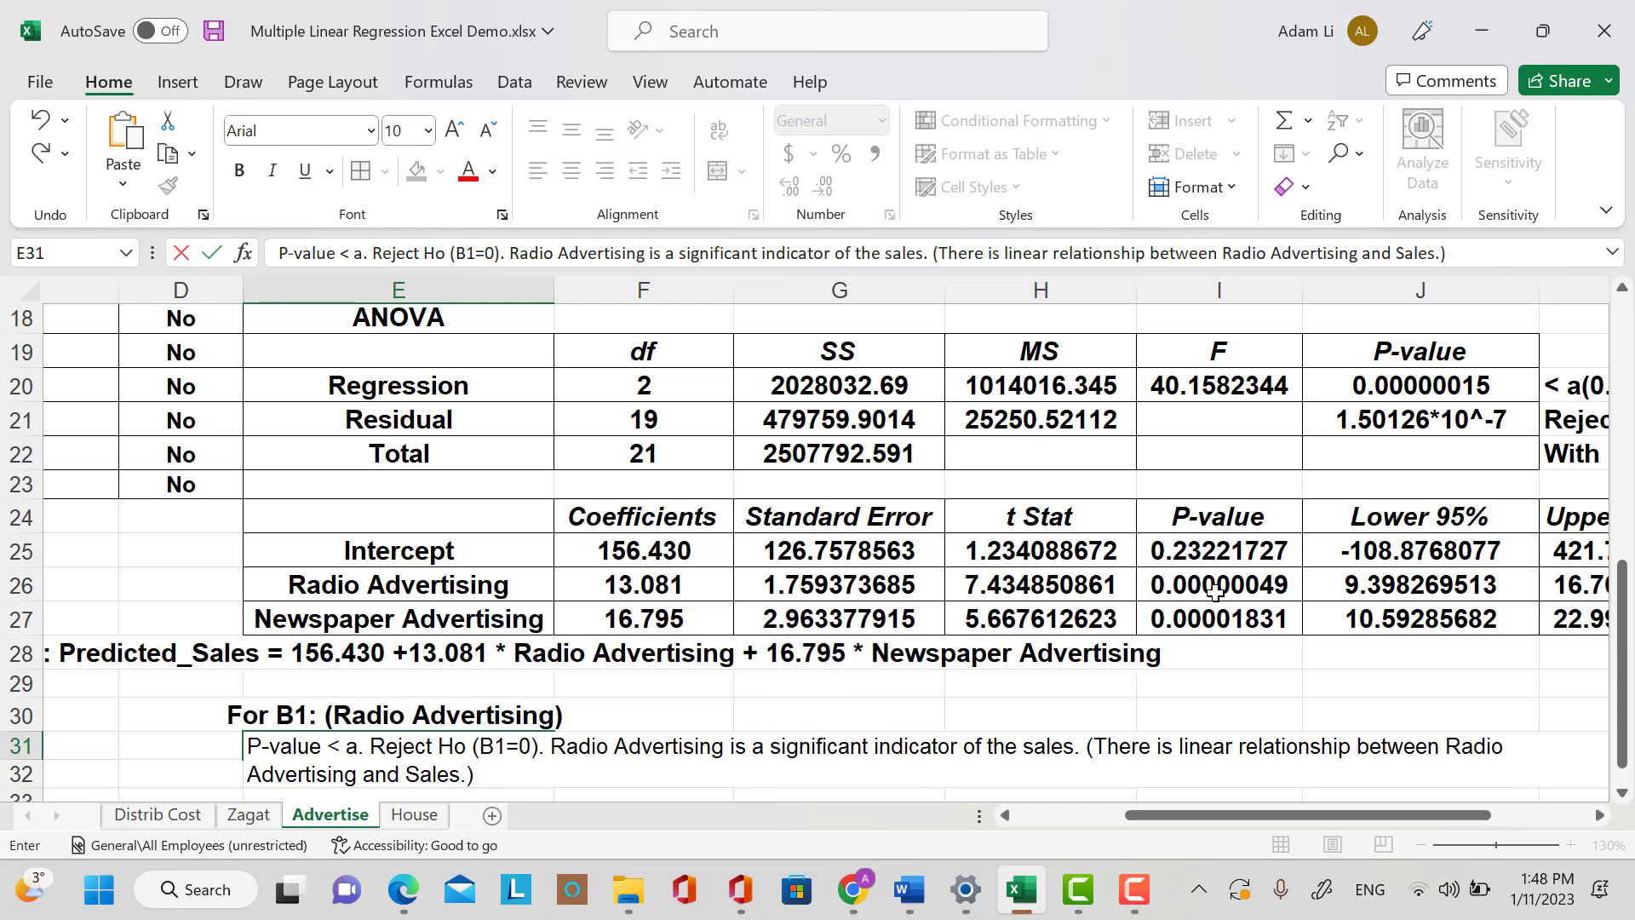
click(864, 704)
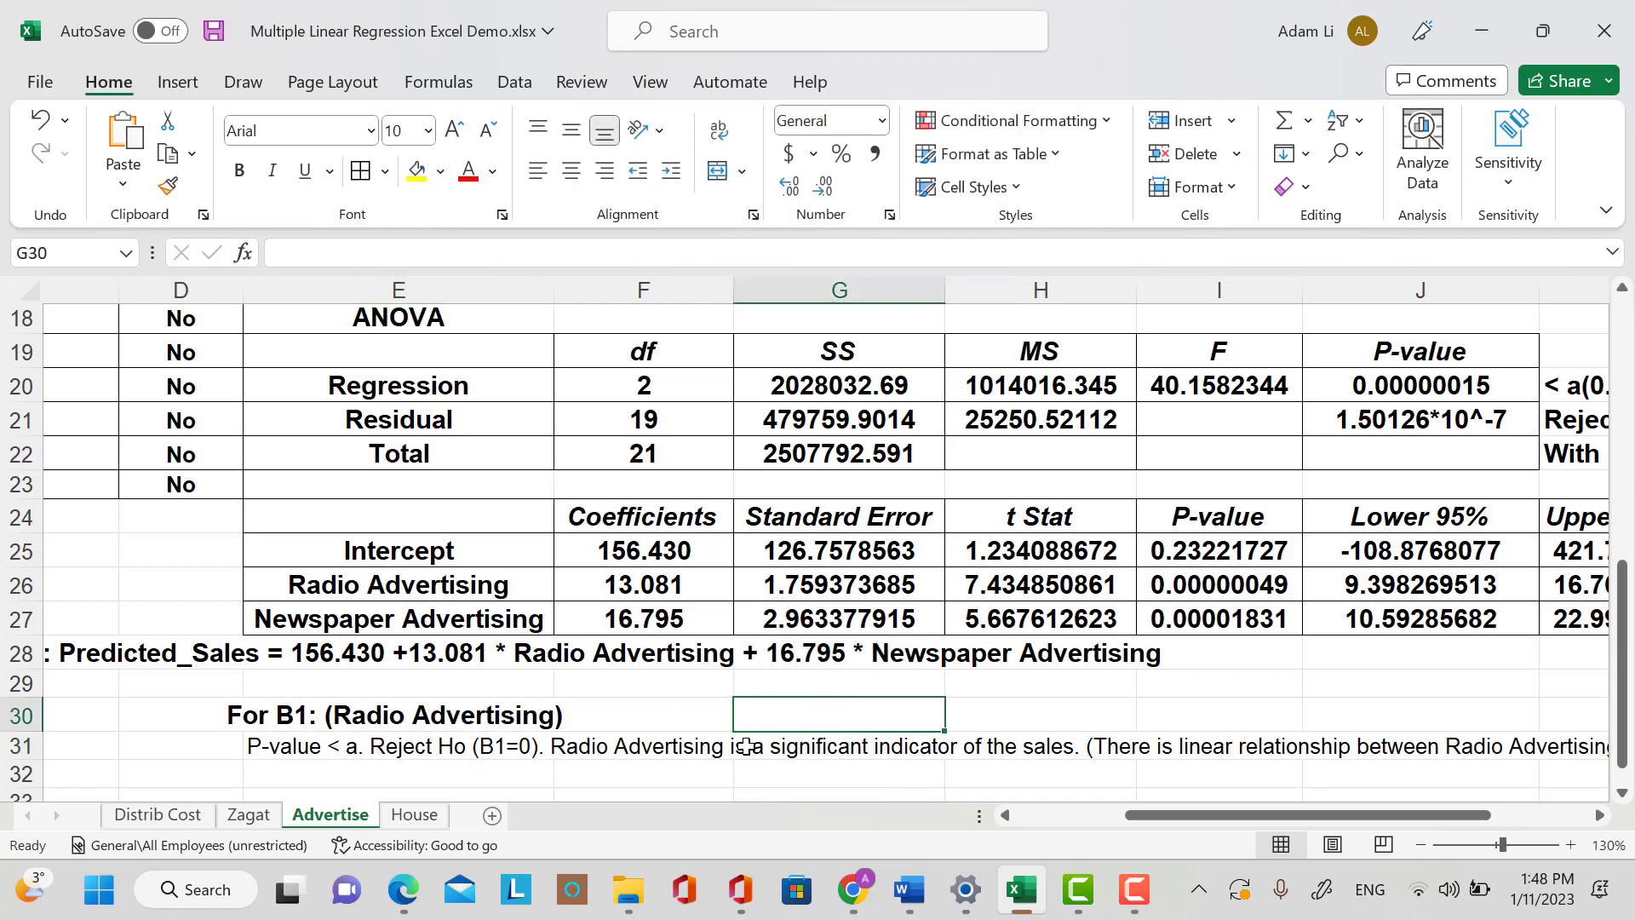
Format the Radio Advertising conclusion in E31 as bold with font size 12.
scroll(746, 747, down, 1)
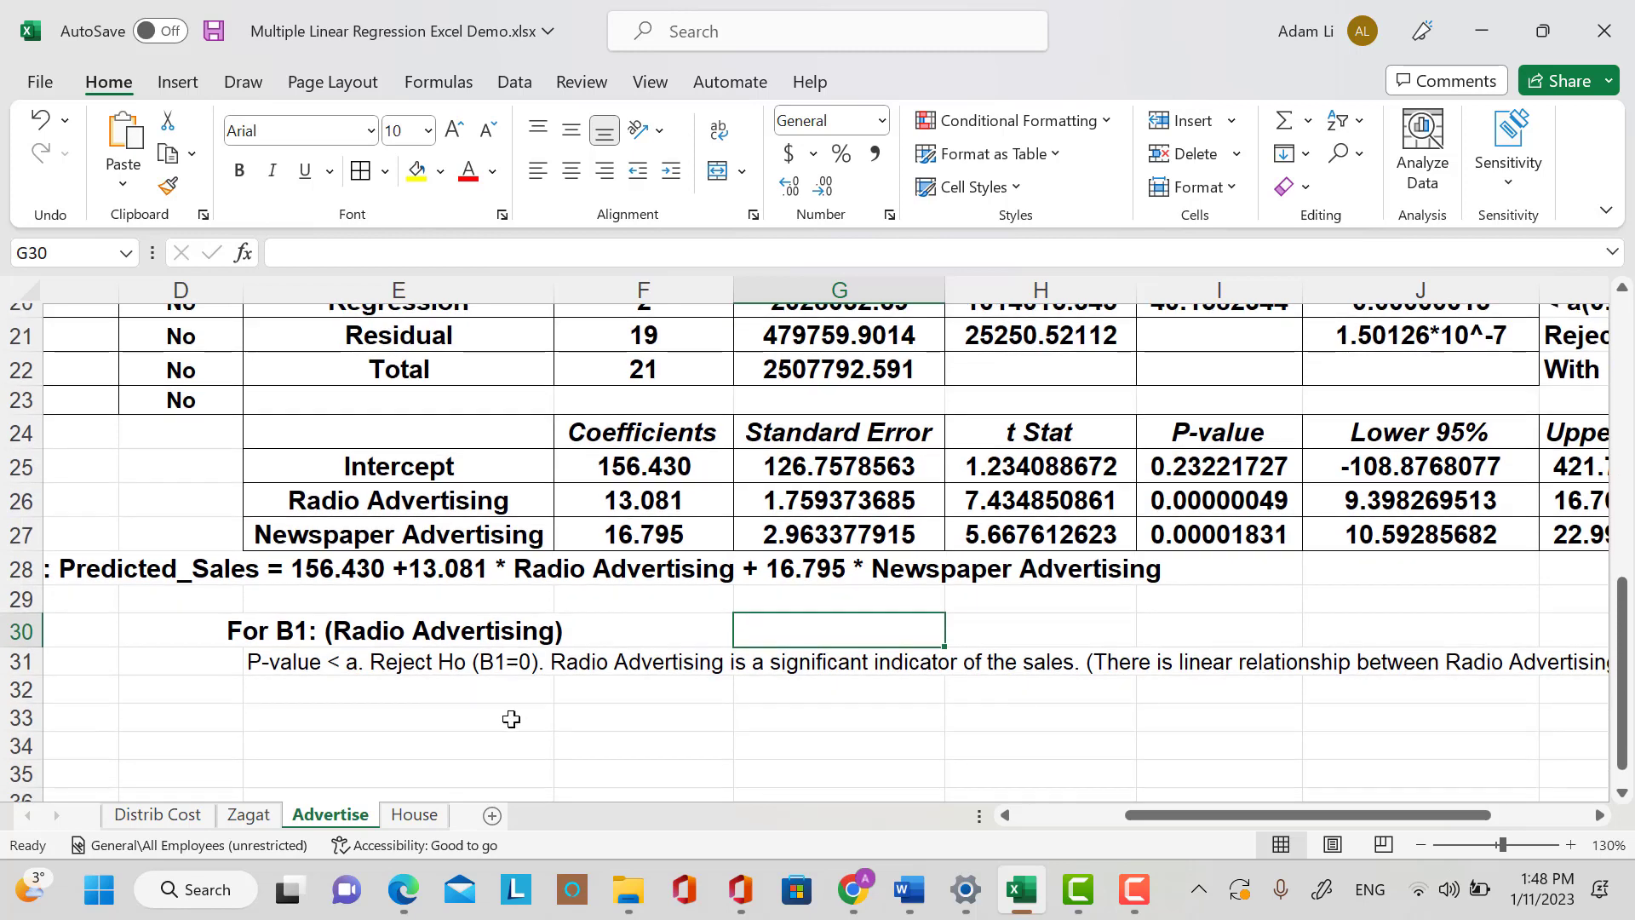
click(270, 653)
click(239, 170)
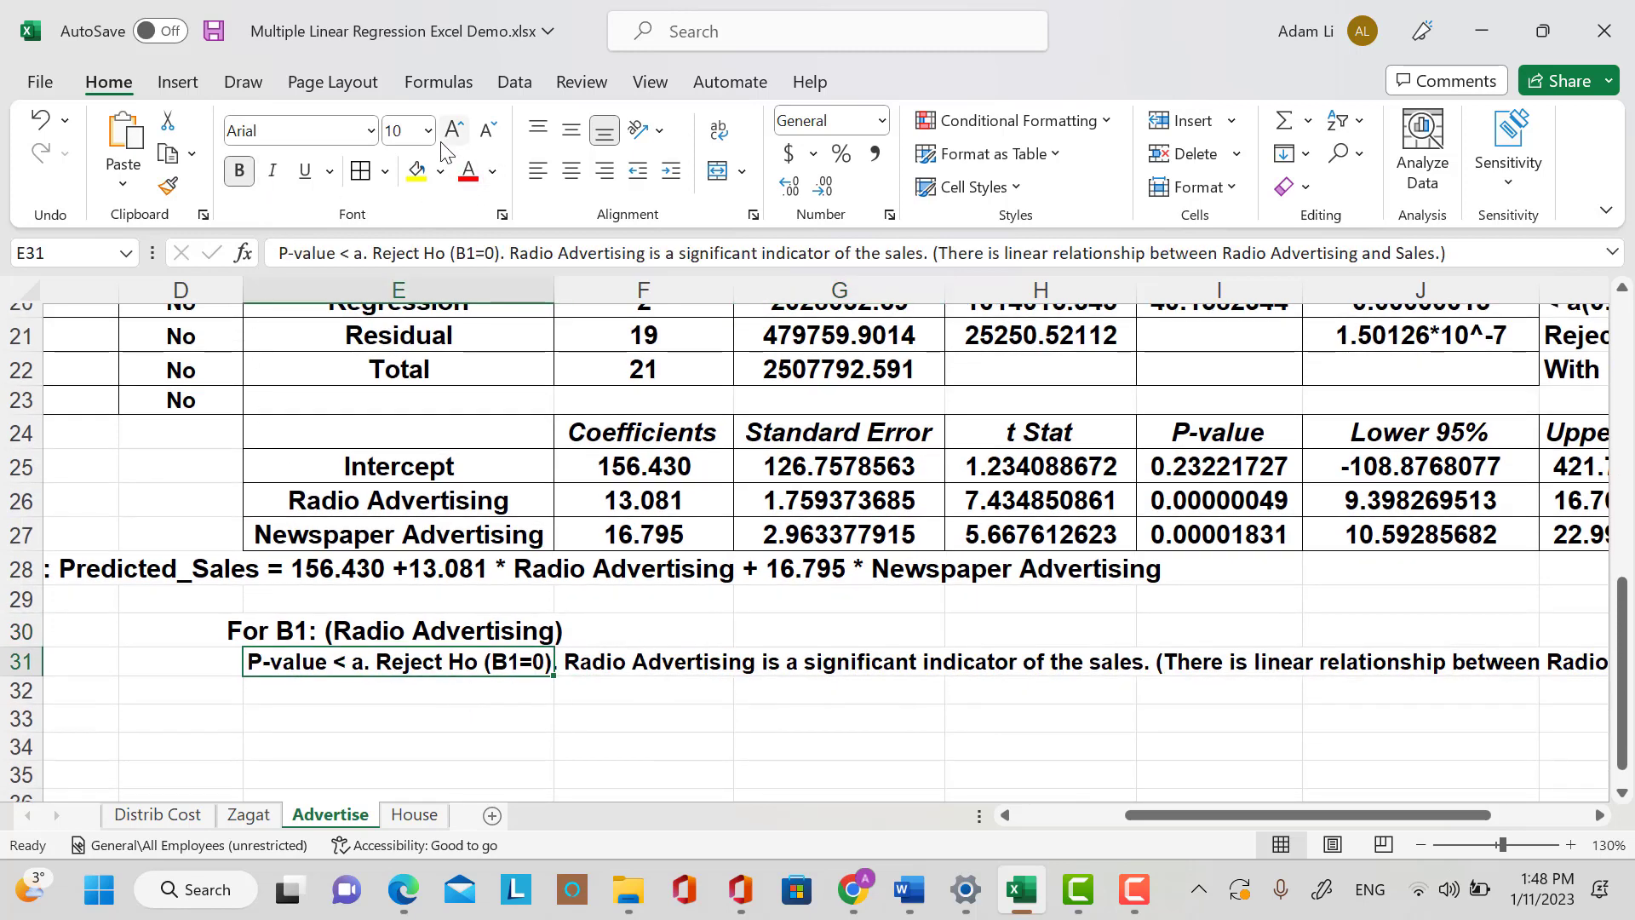
click(428, 131)
click(407, 289)
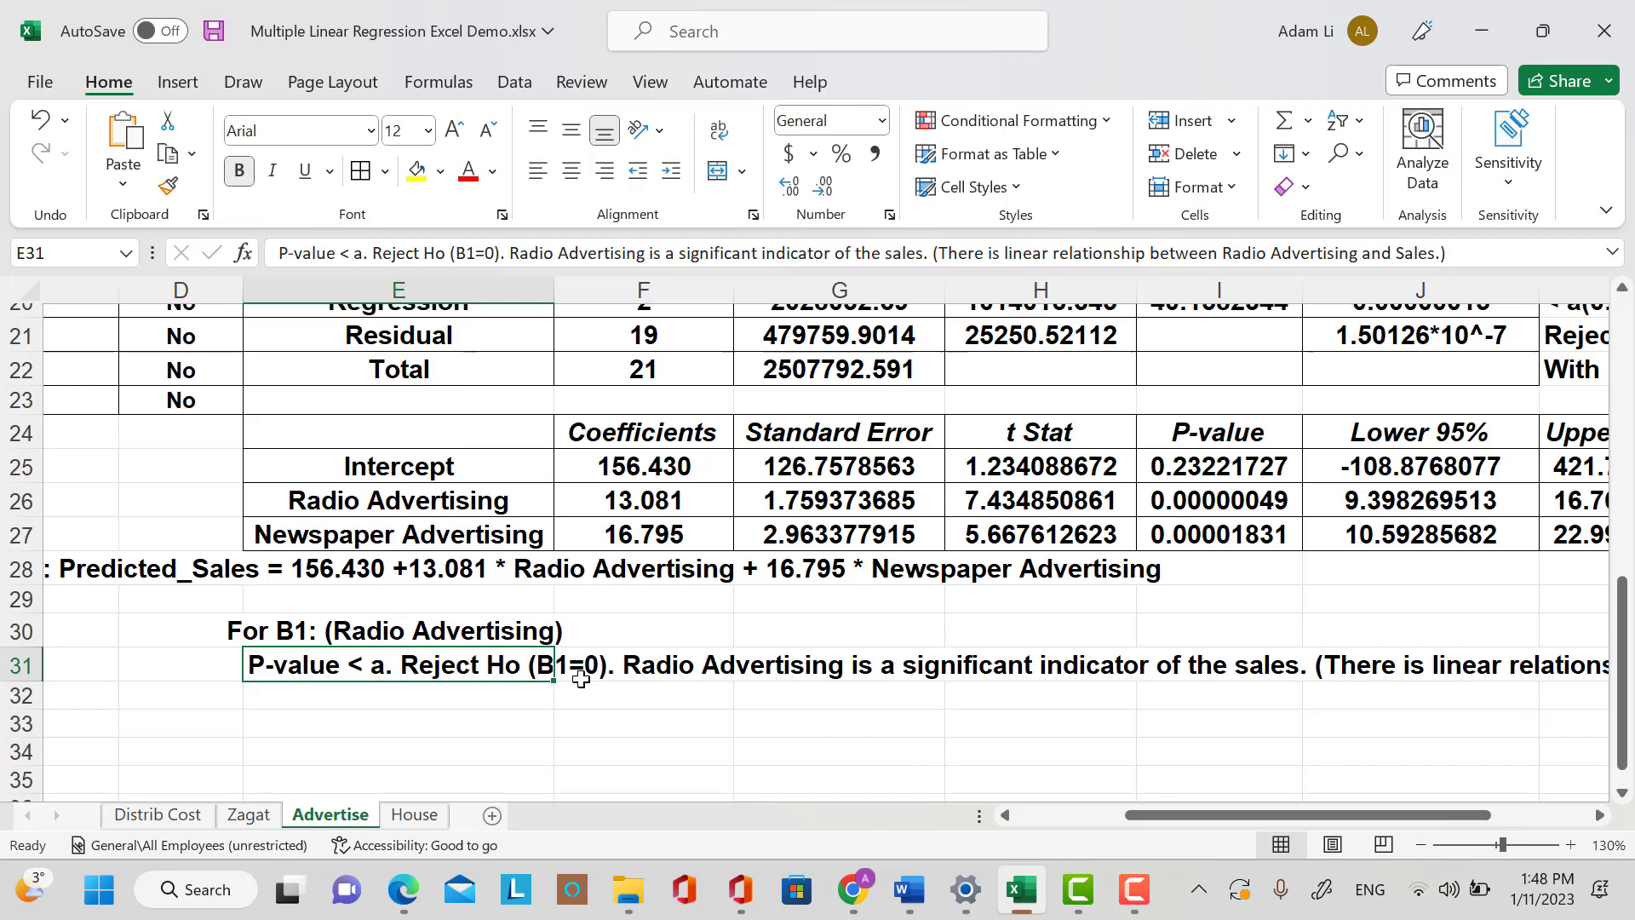
Enter the heading "For B2: (Newspaper Advertising)" in E33 below the B1 conclusion.
click(326, 725)
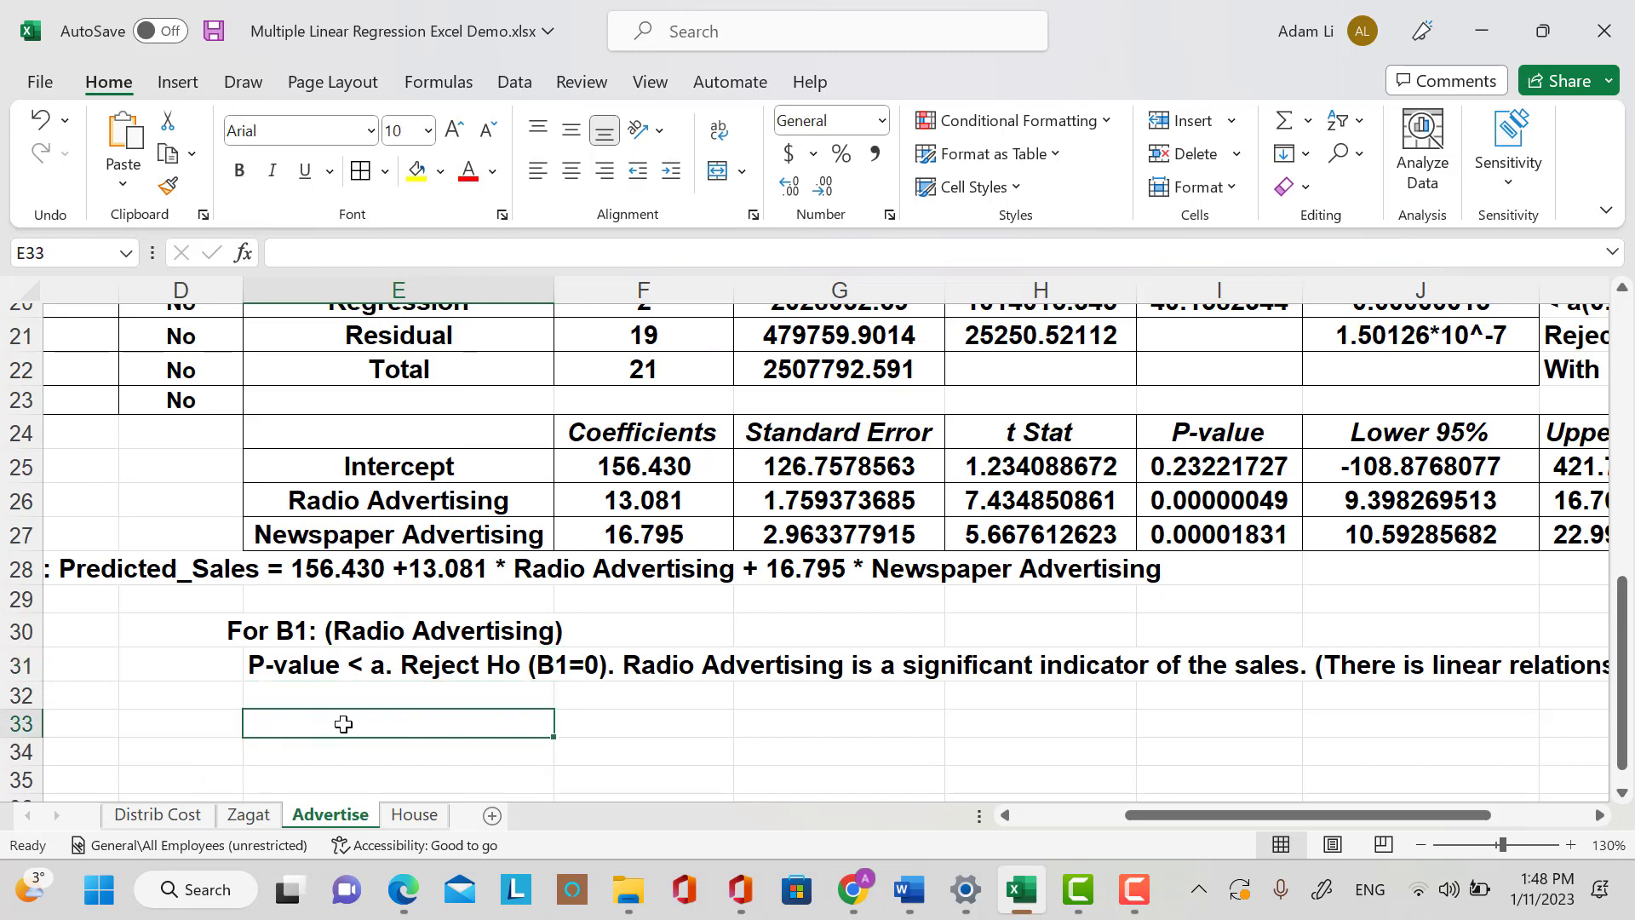
text(For)
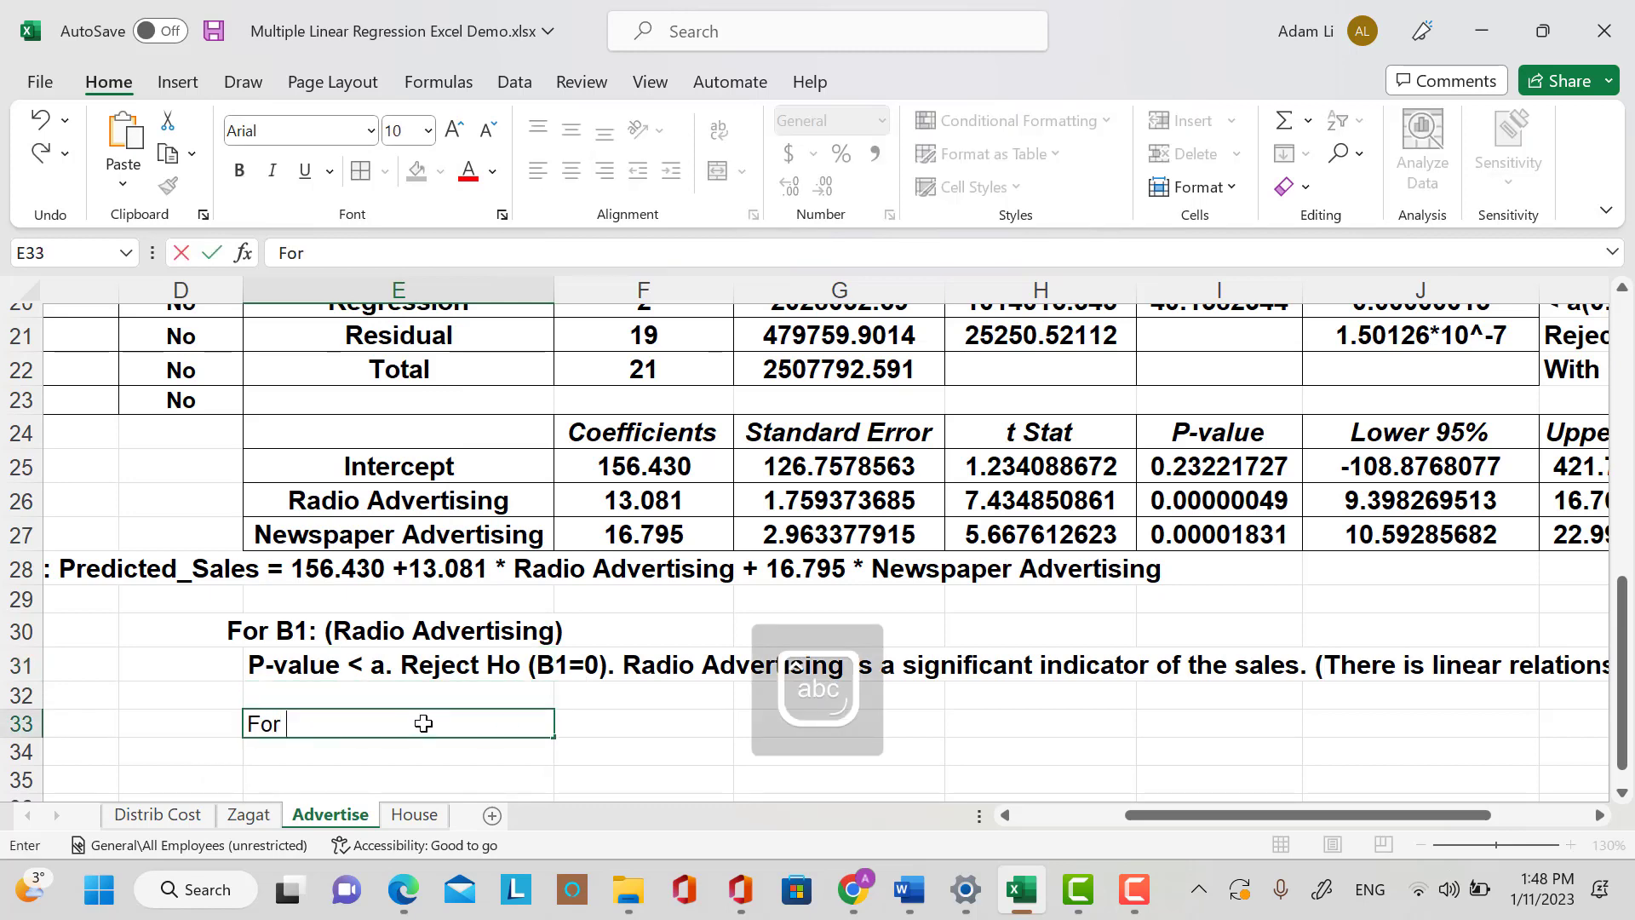
text( B2)
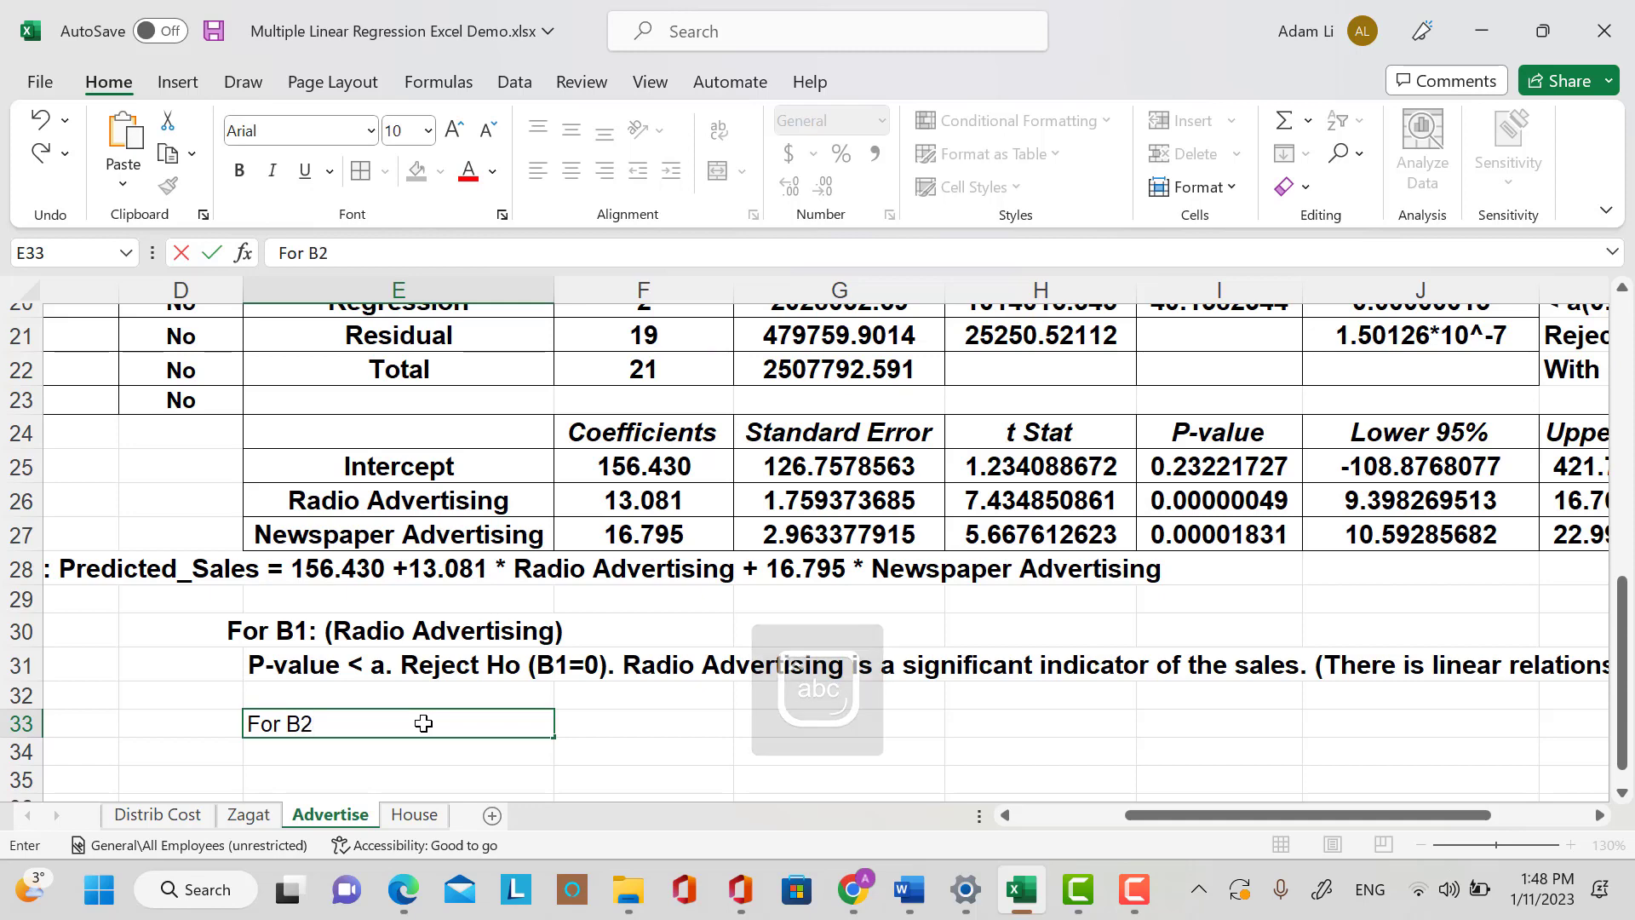
text(: ()
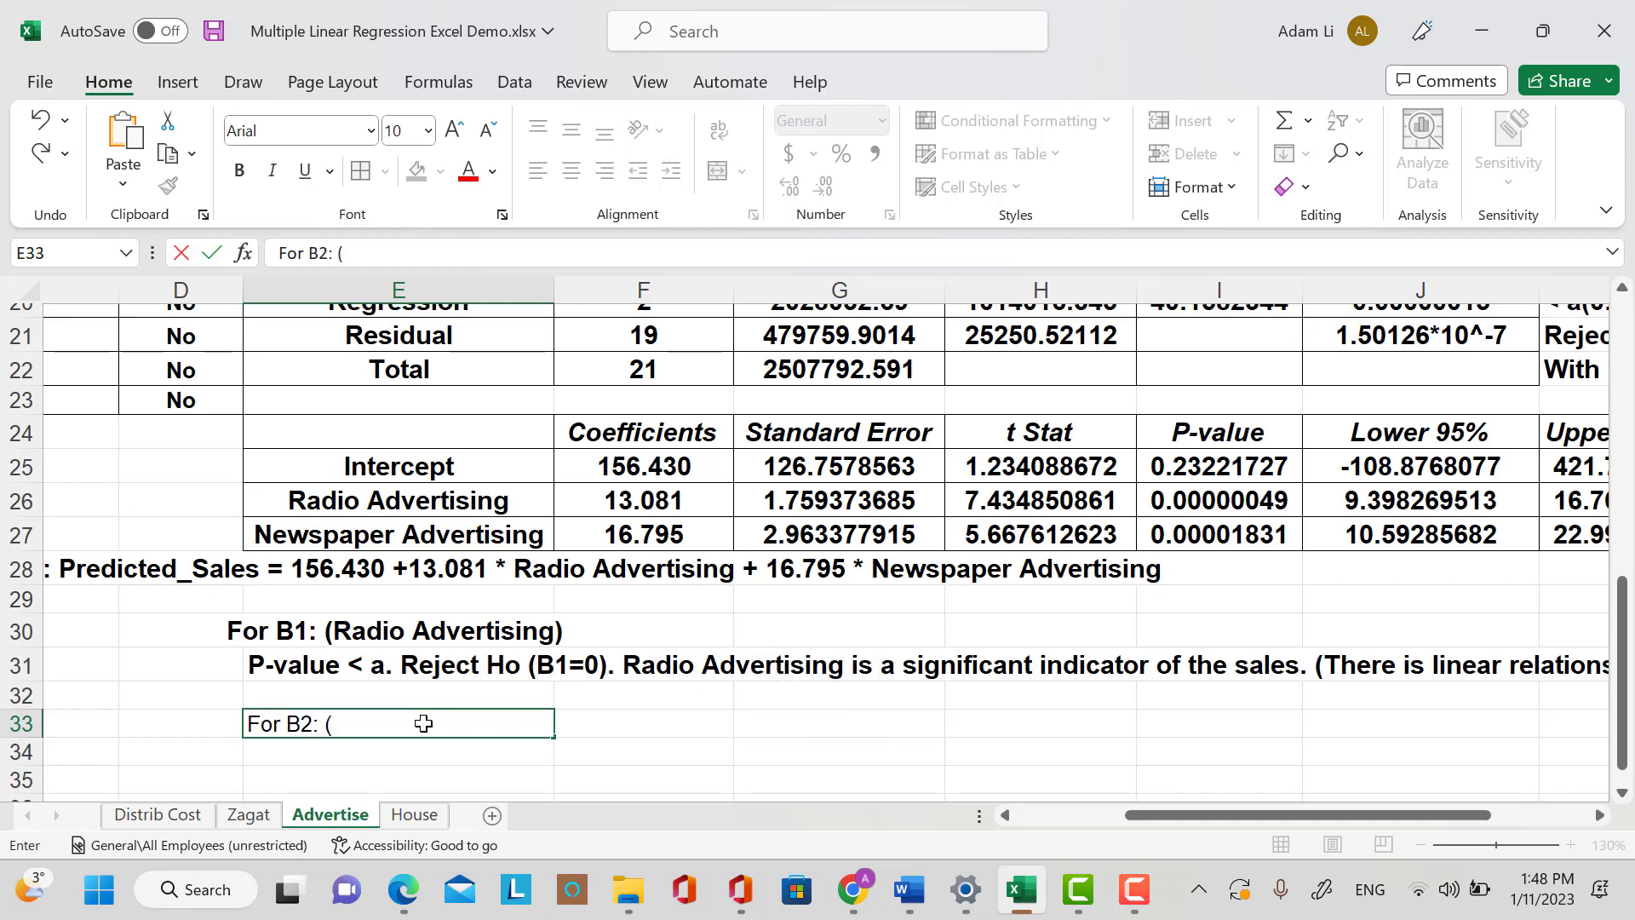
text(n)
key(BackSpace)
key(BackSpace)
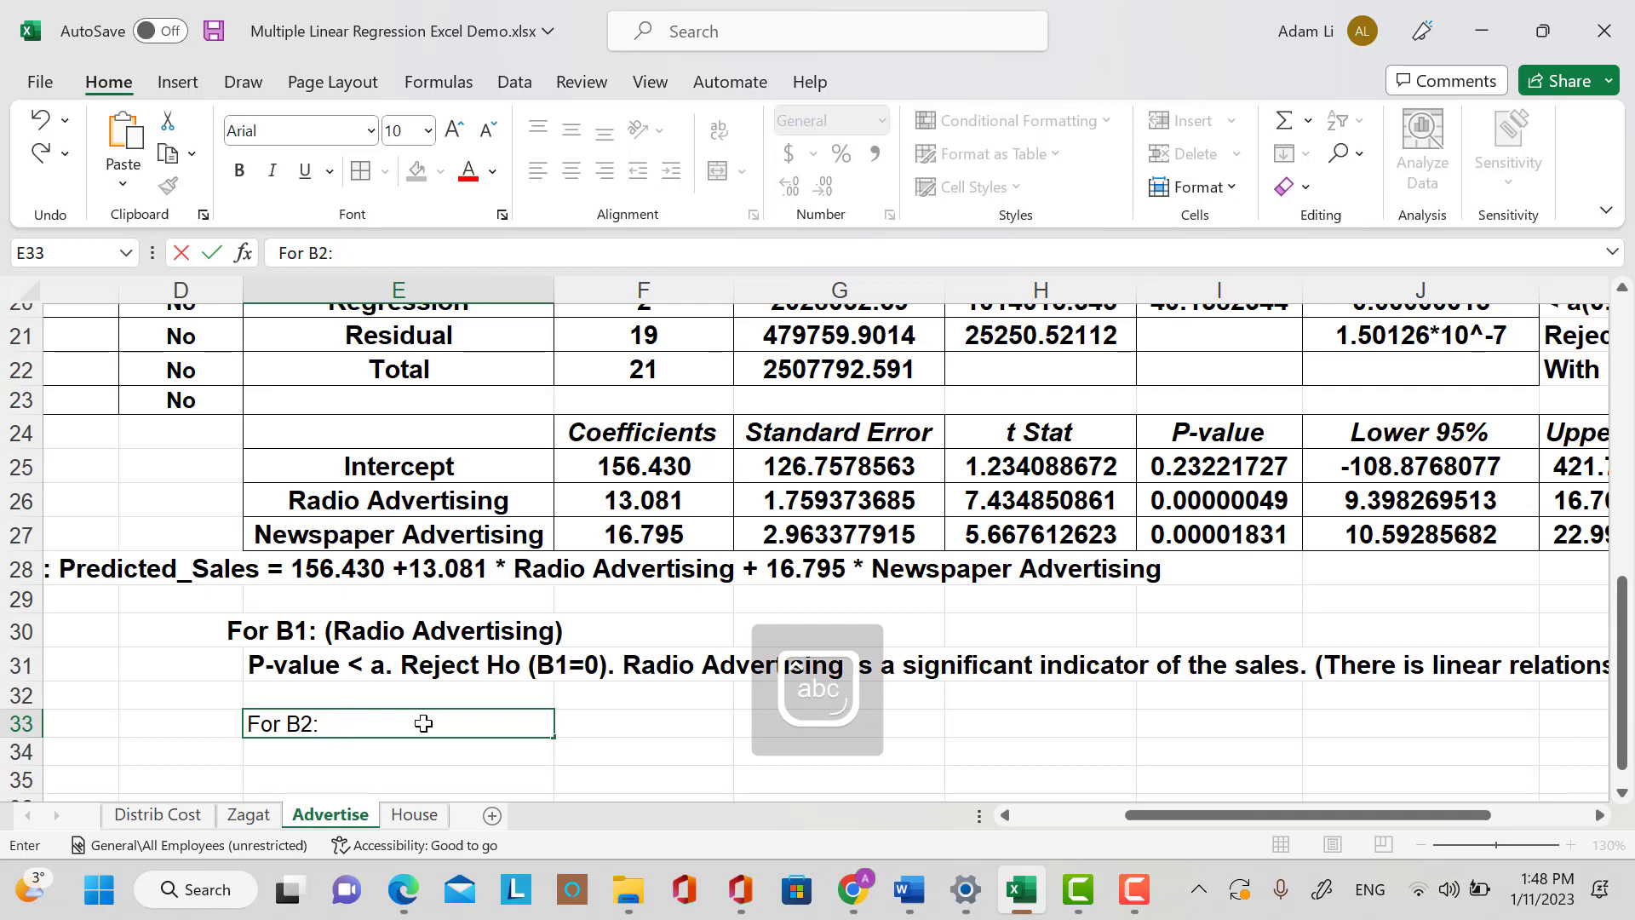
text(Newspaper A)
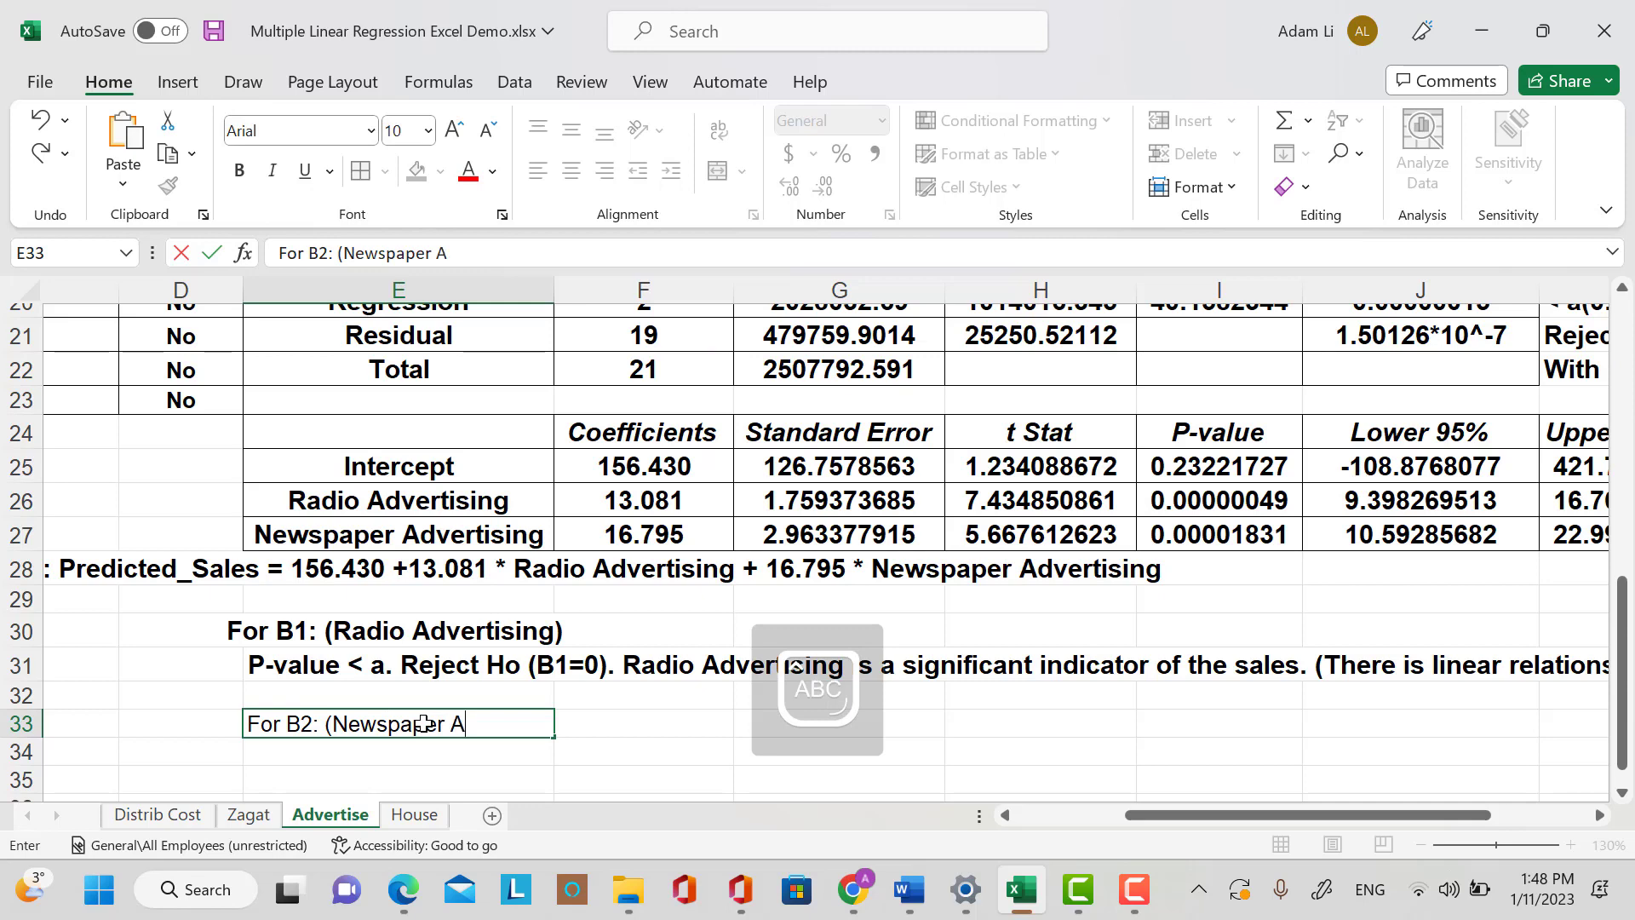
text(s)
key(BackSpace)
text(de)
key(BackSpace)
text(vs)
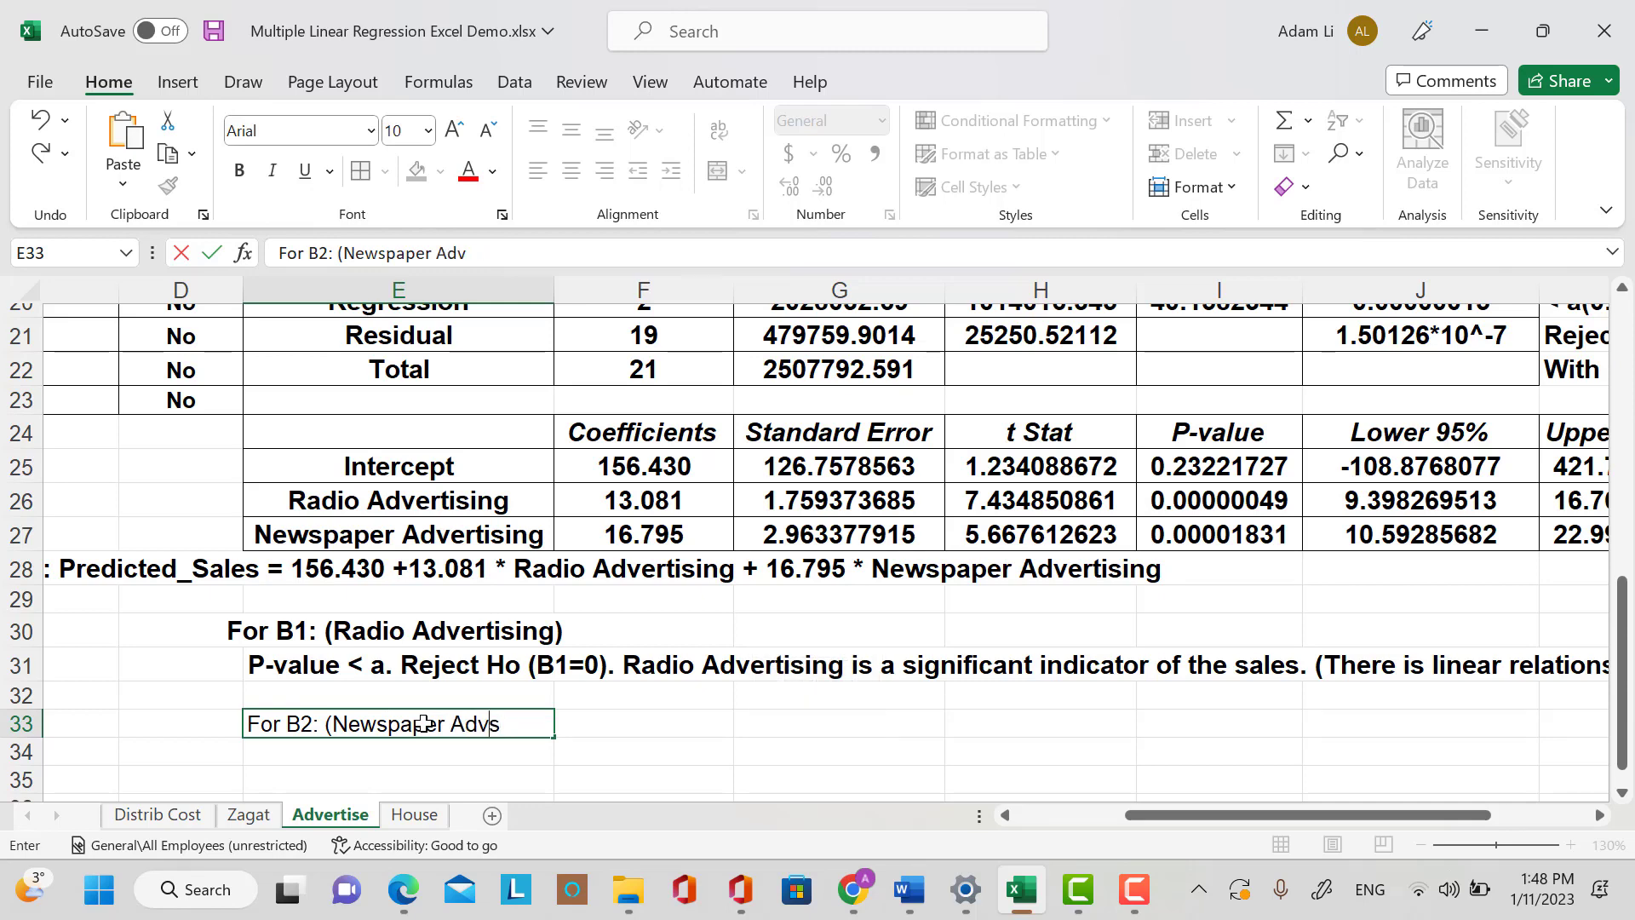
key(BackSpace)
text(ertising))
key(Return)
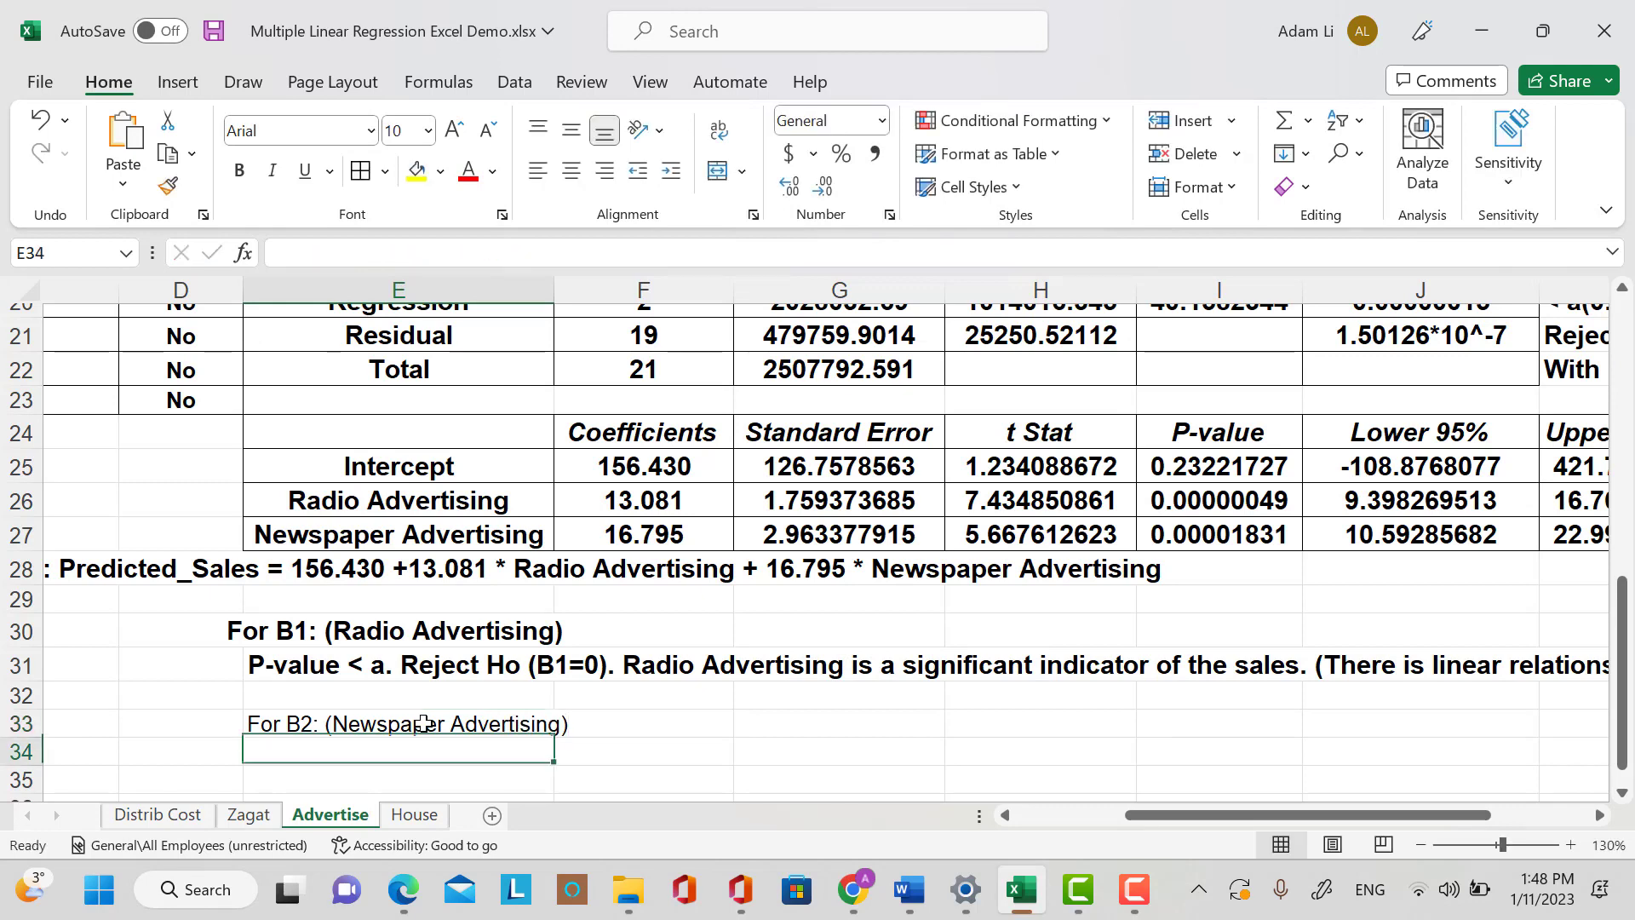
Begin the B2 test decision in E34 with "P-value < a".
text(Pval)
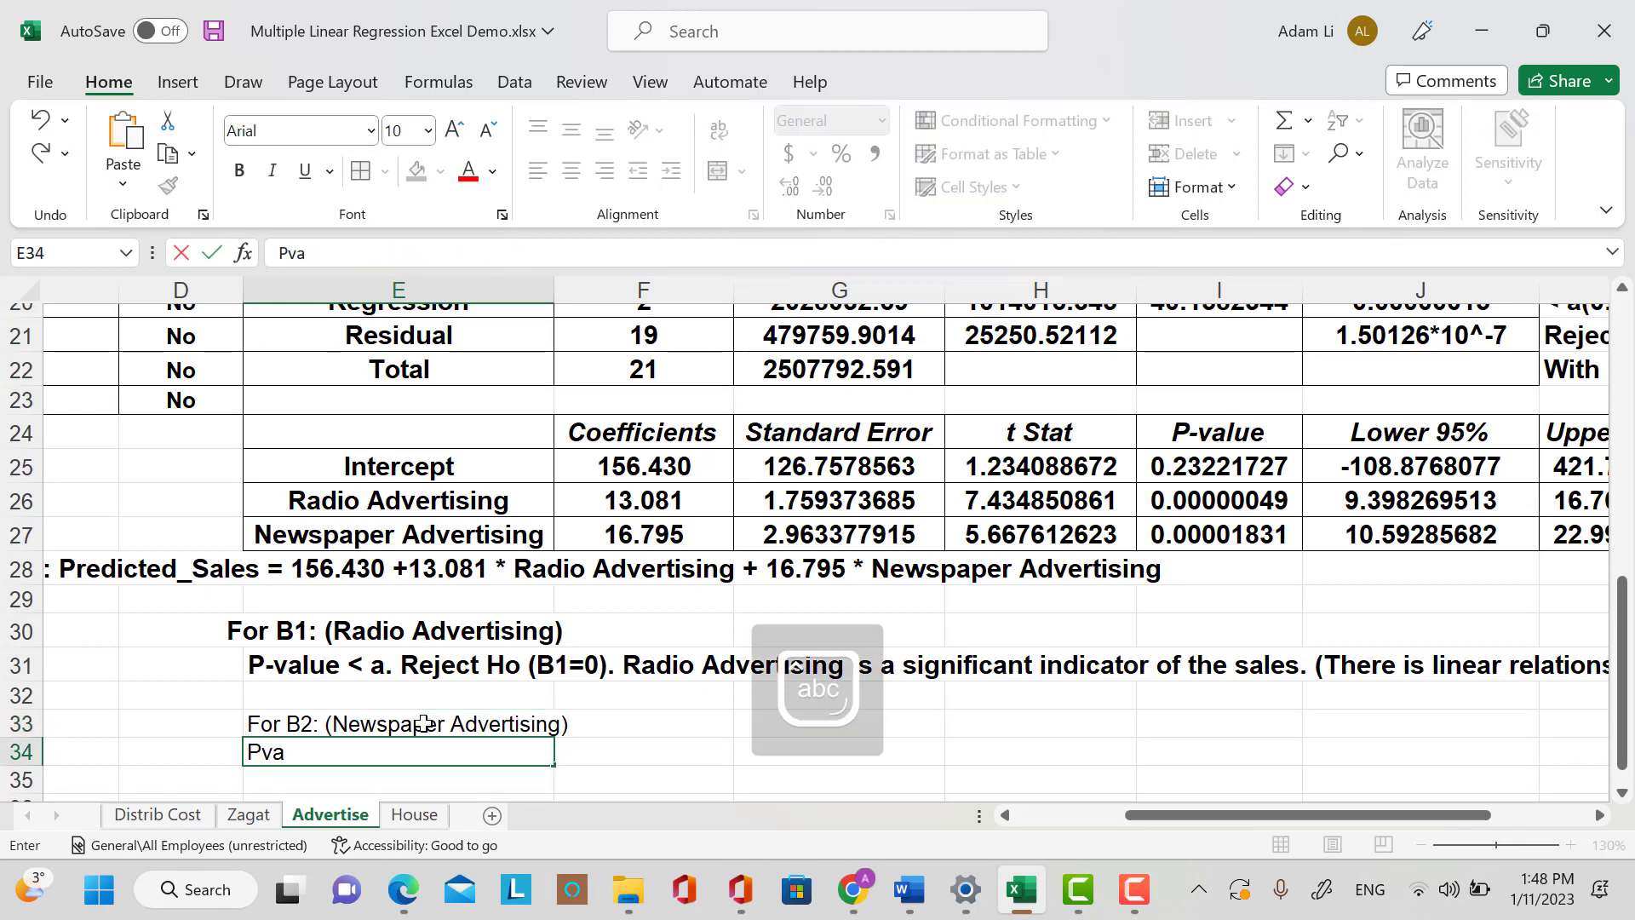
key(BackSpace)
key(BackSpace)
key(BackSpace)
text(-value)
key(BackSpace)
key(BackSpace)
key(BackSpace)
text(l)
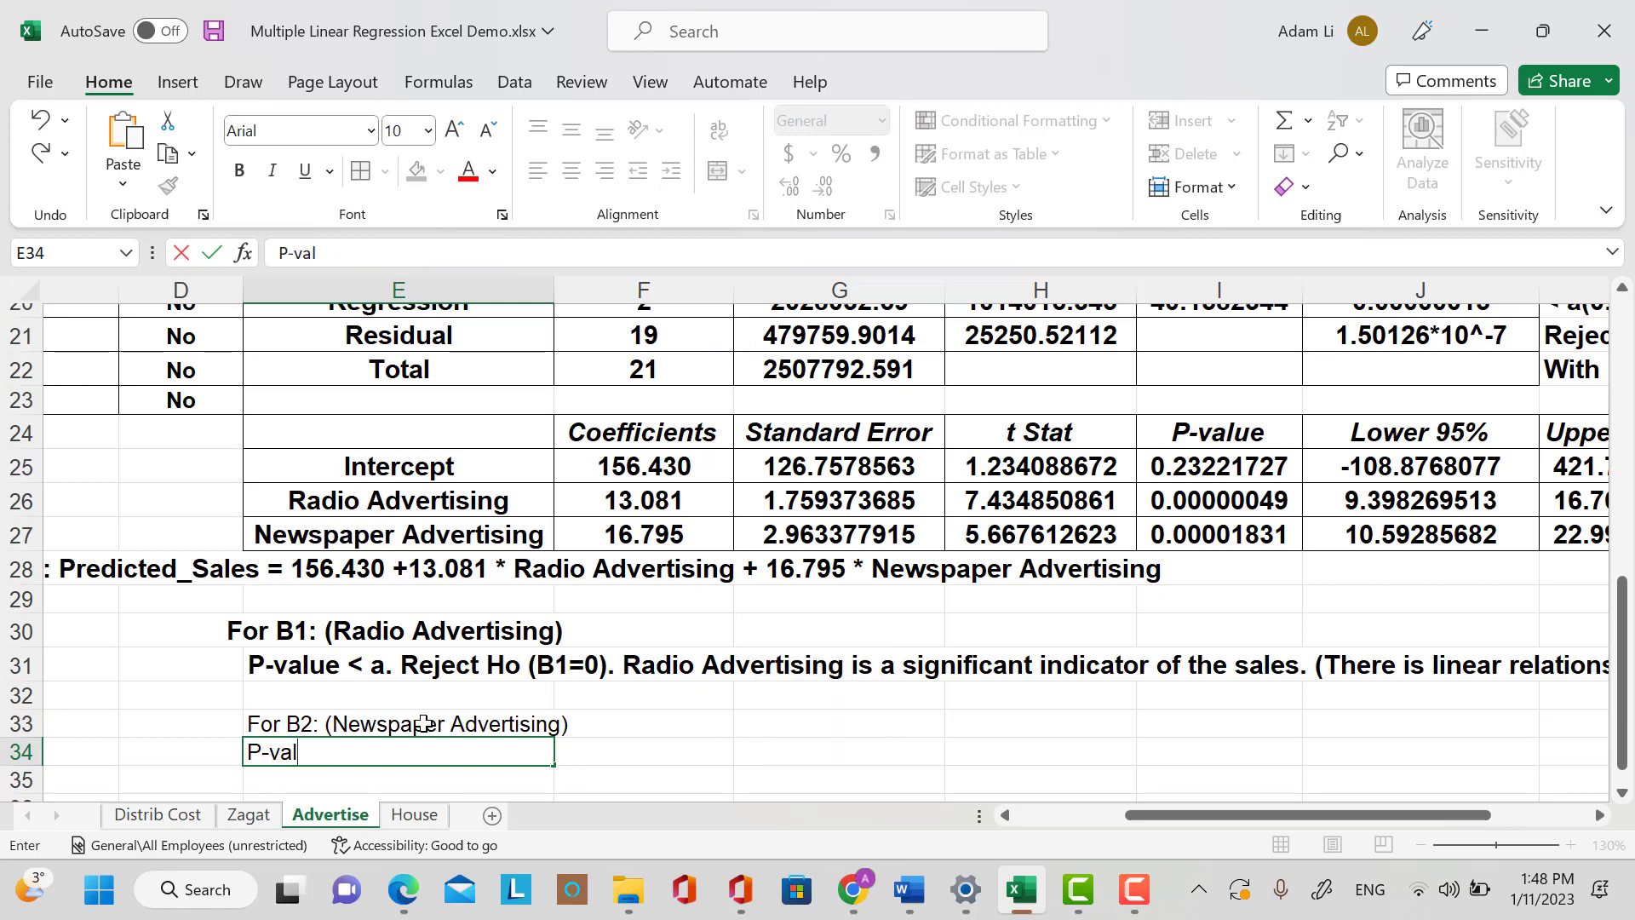
text(ue < a)
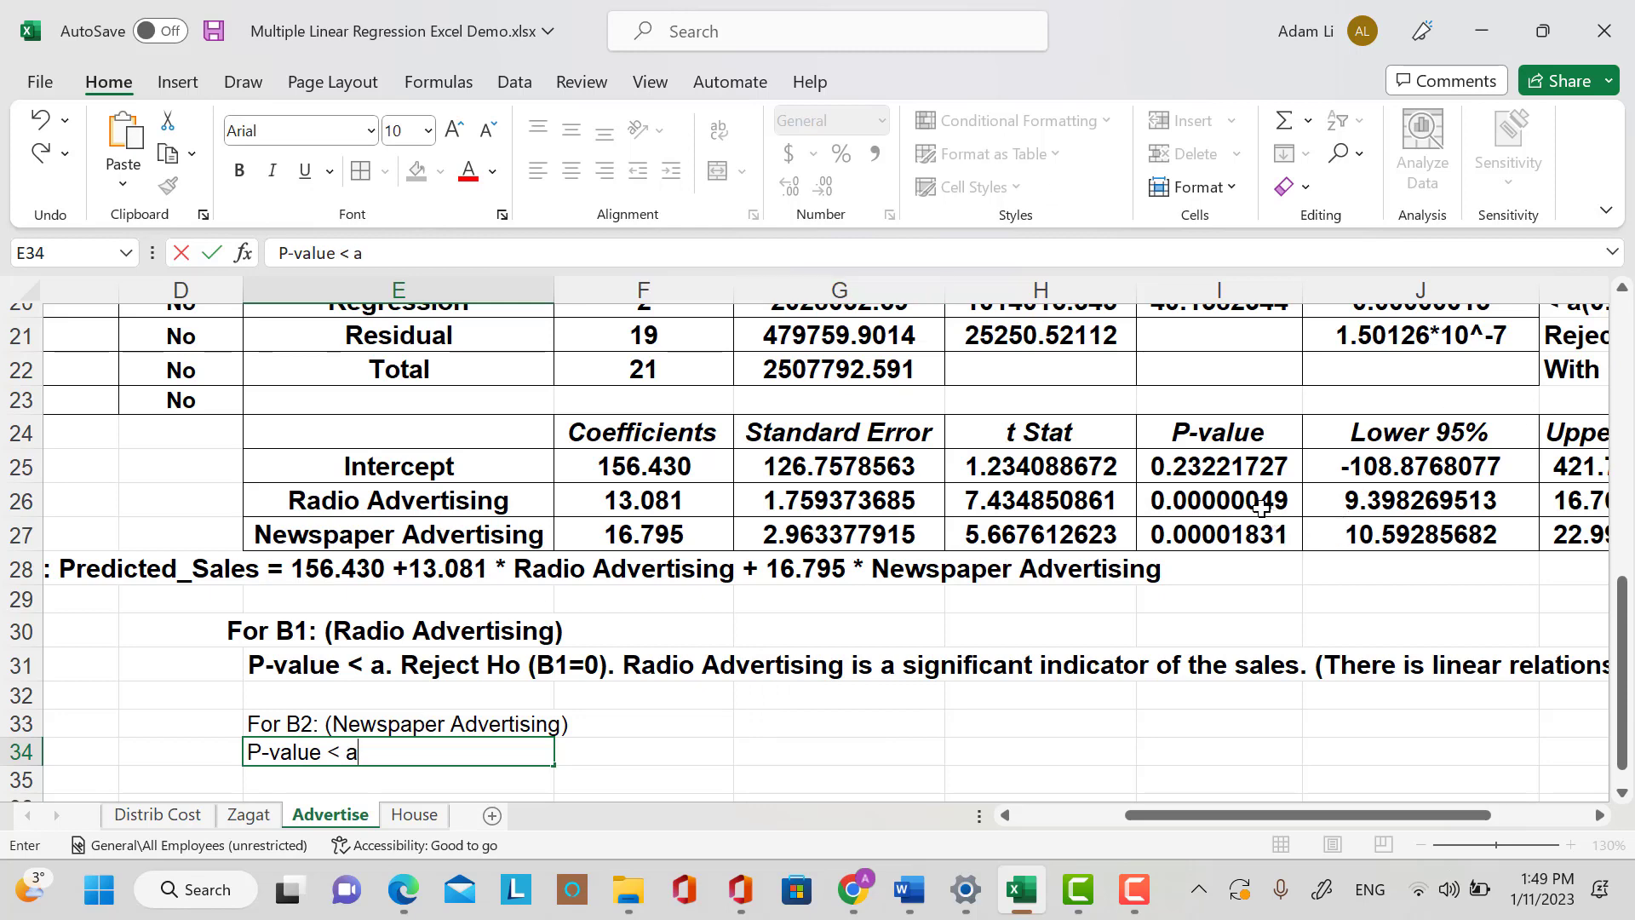
Highlight the Radio and Newspaper Advertising P-values in I26:I27 with yellow fill.
drag(1262, 509, 1252, 534)
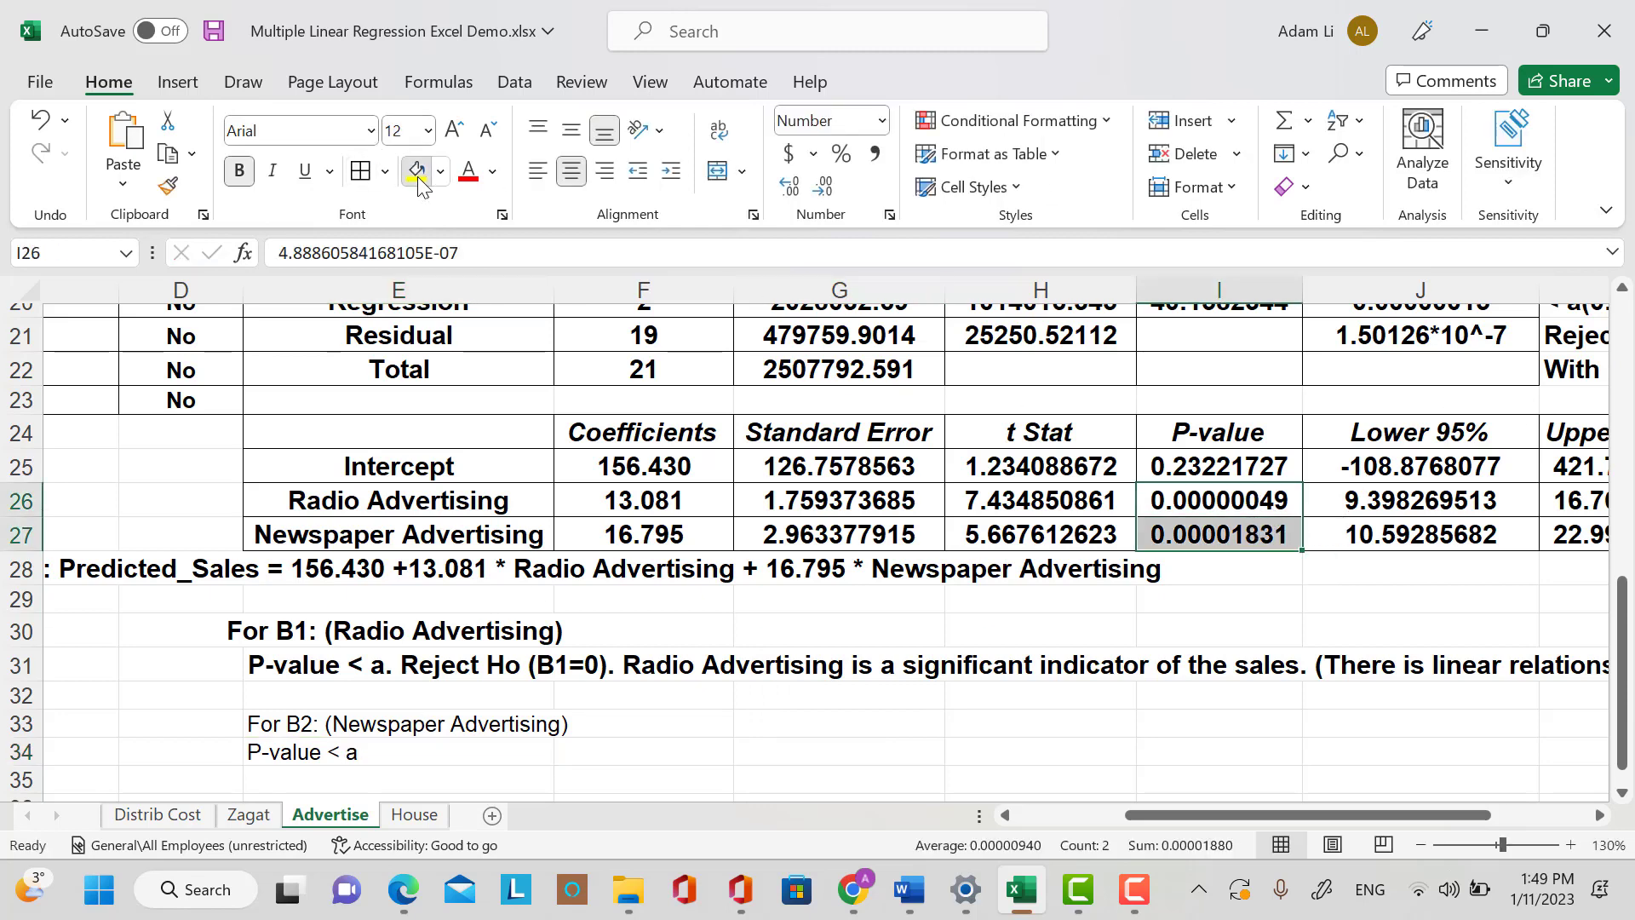
click(418, 181)
click(1209, 628)
Highlight the R Square through Observations values in F13:F16 with yellow fill.
scroll(701, 446, up, 1)
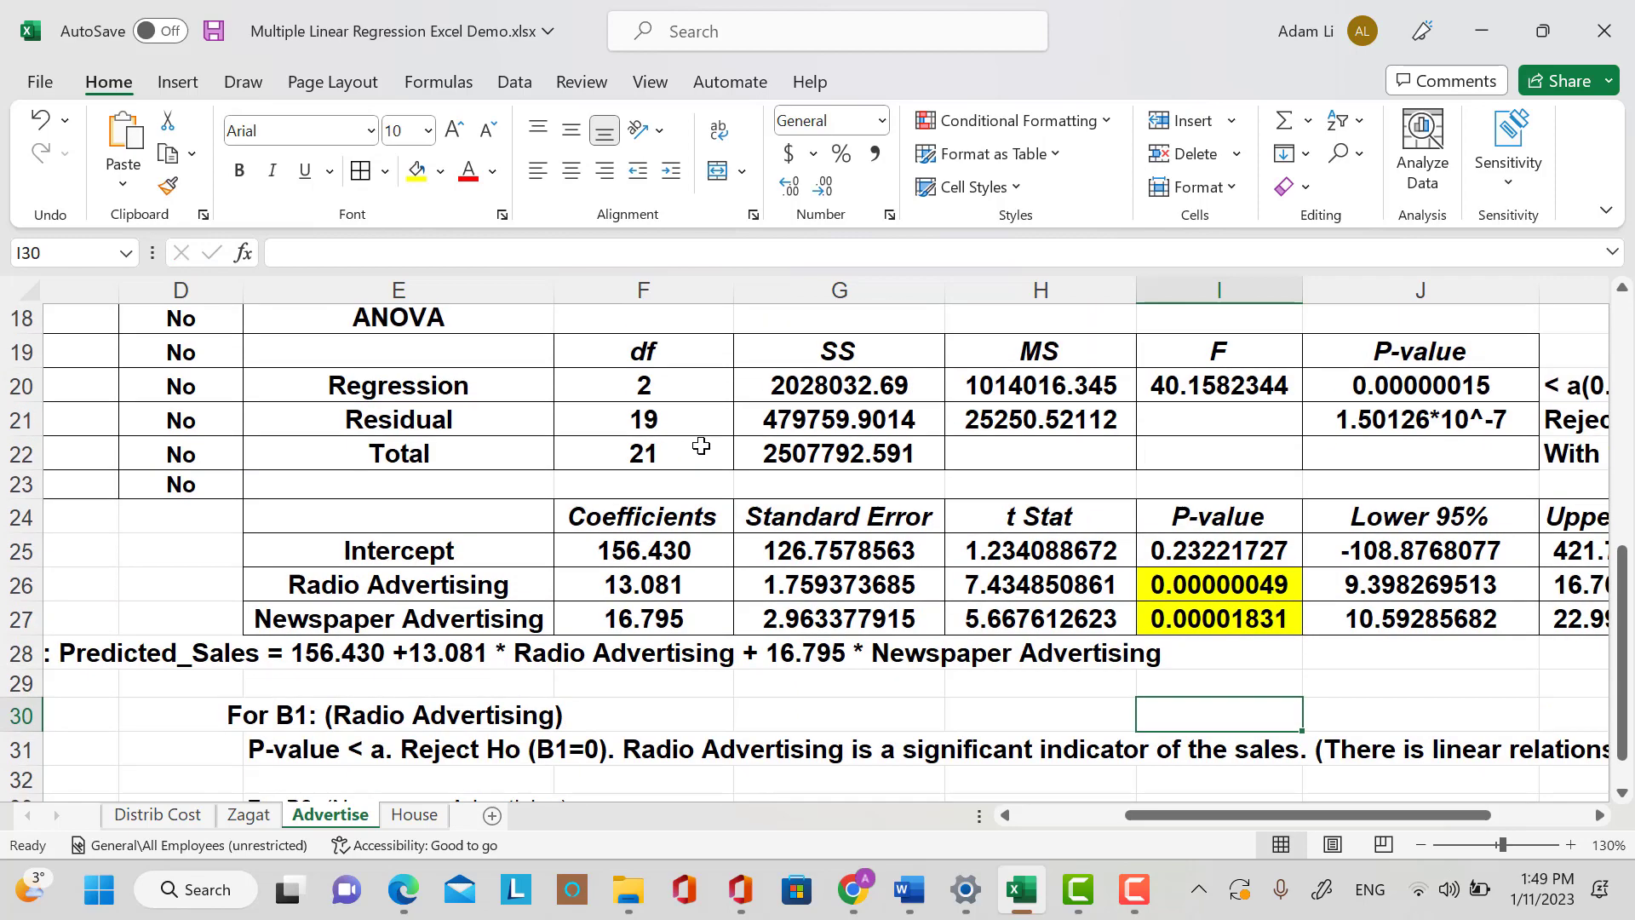
scroll(701, 445, up, 3)
drag(680, 407, 690, 513)
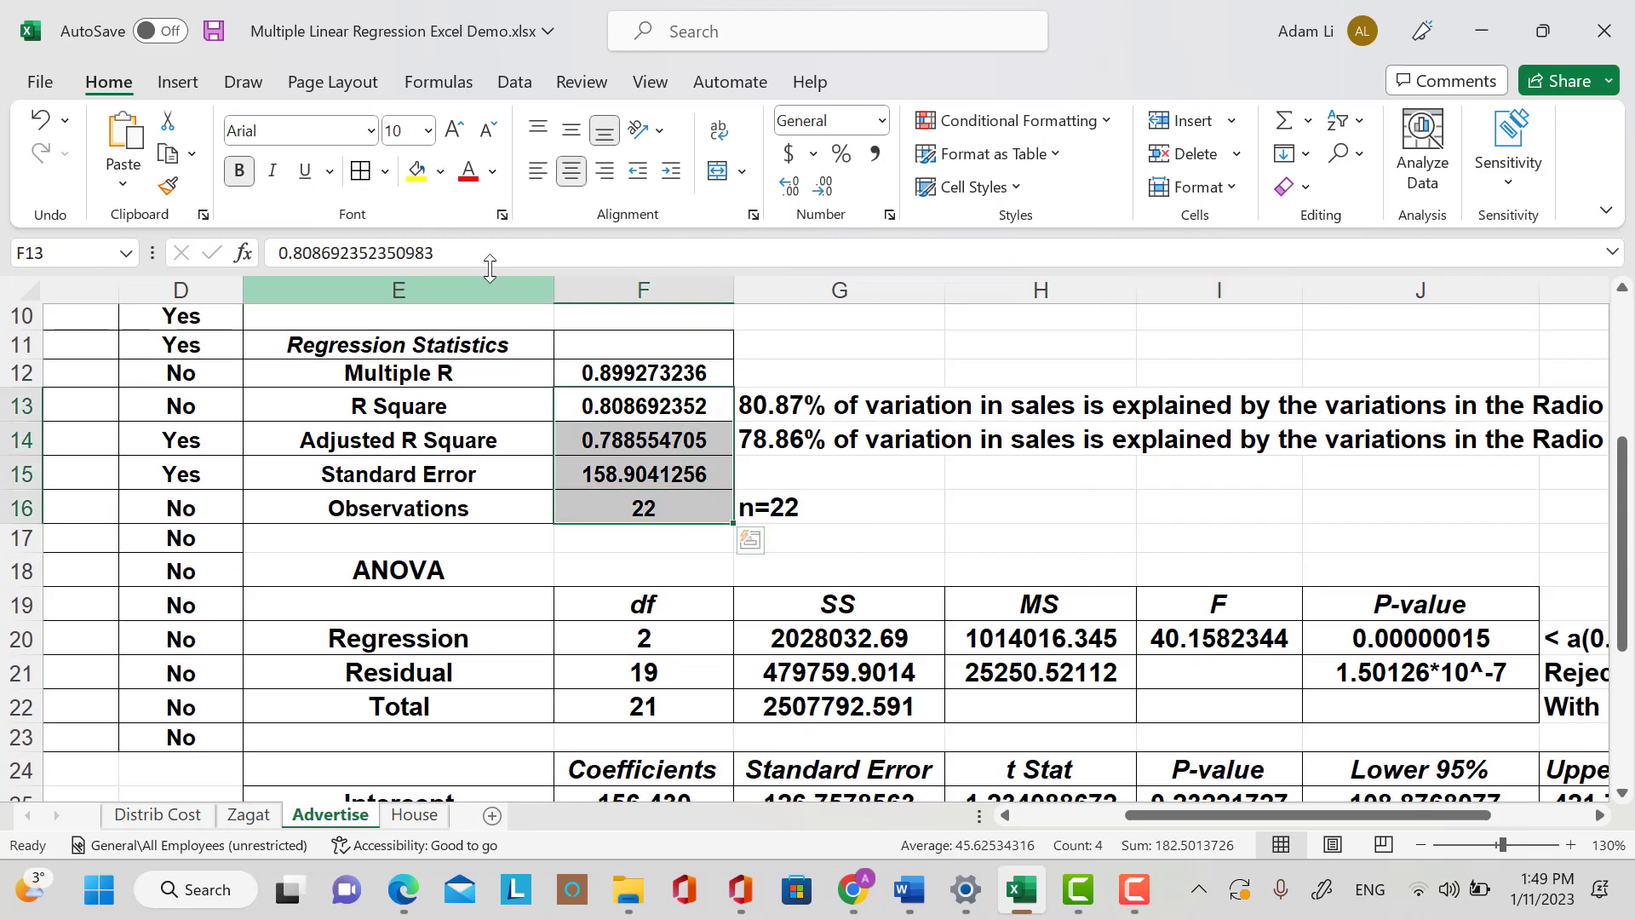
click(417, 172)
Highlight the ANOVA Regression row's F statistic and P-value in I20:J20 with yellow fill.
scroll(1070, 533, up, 2)
scroll(1103, 555, down, 3)
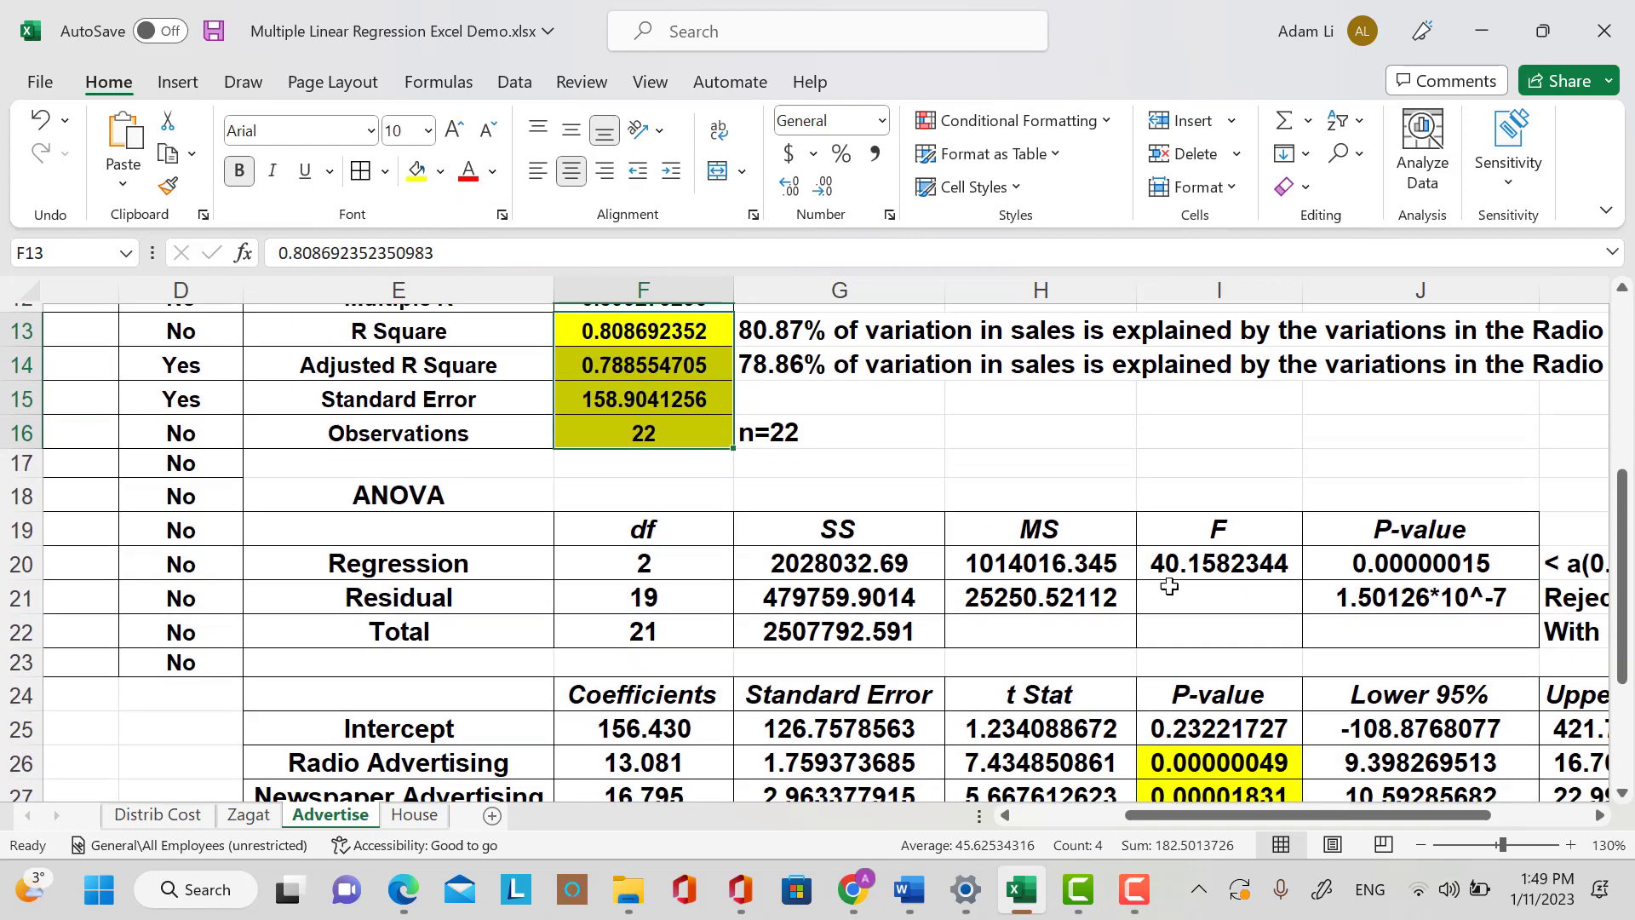
drag(1201, 566, 1420, 558)
click(417, 171)
scroll(1436, 631, down, 1)
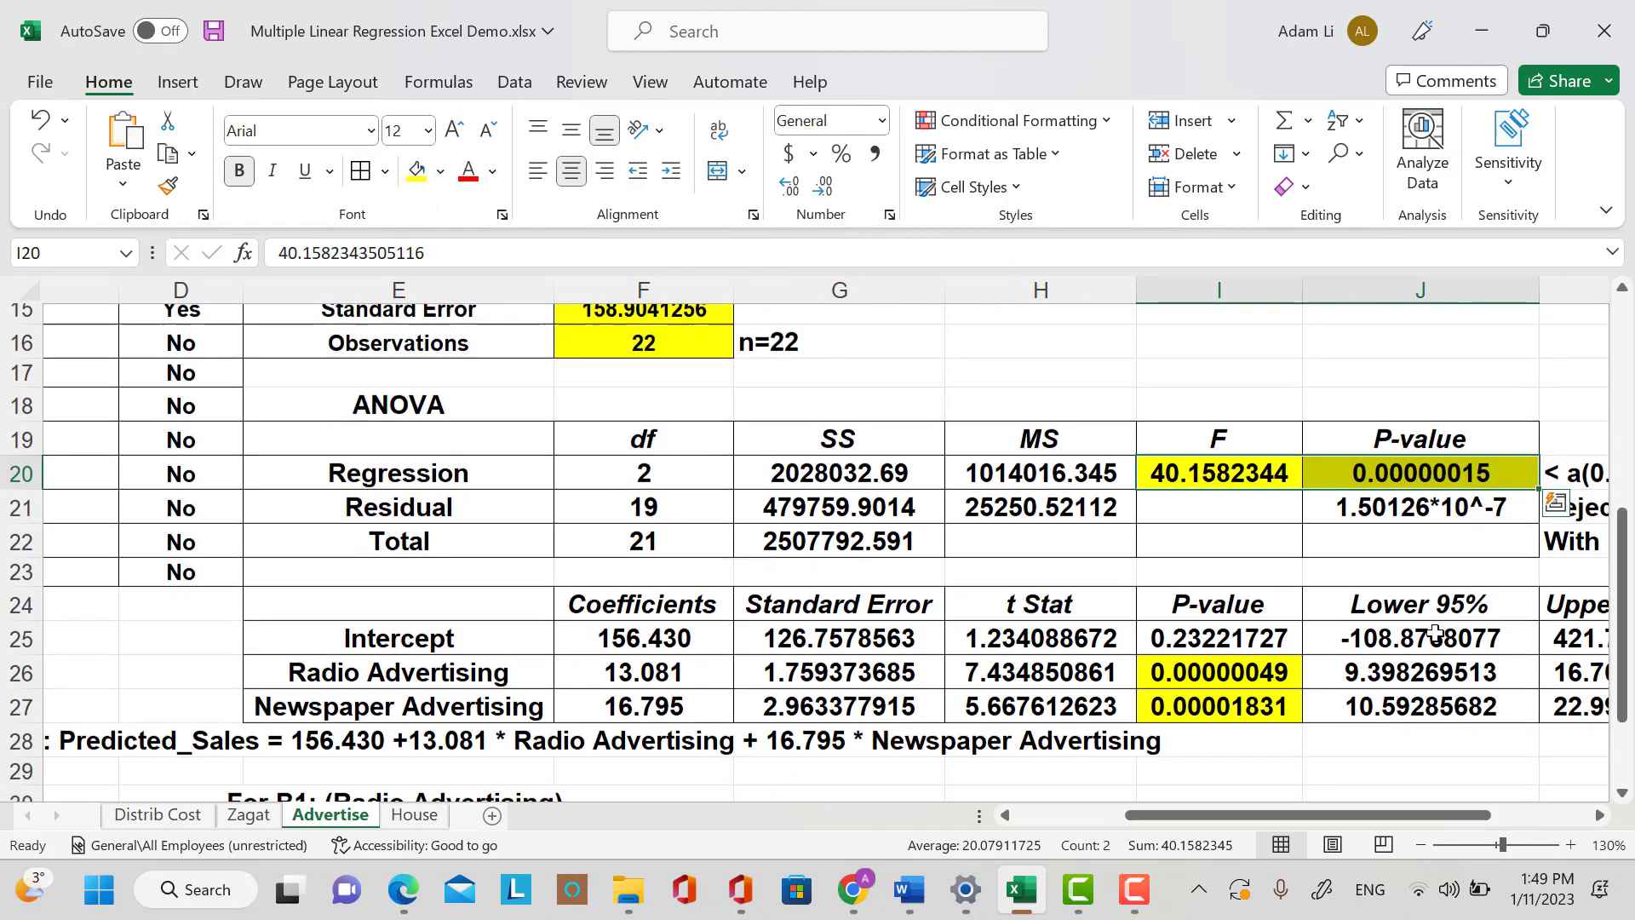
Extend the B2 test decision in E34 to read "P-value < a. Reject Ho (B2=0).".
scroll(1436, 631, down, 4)
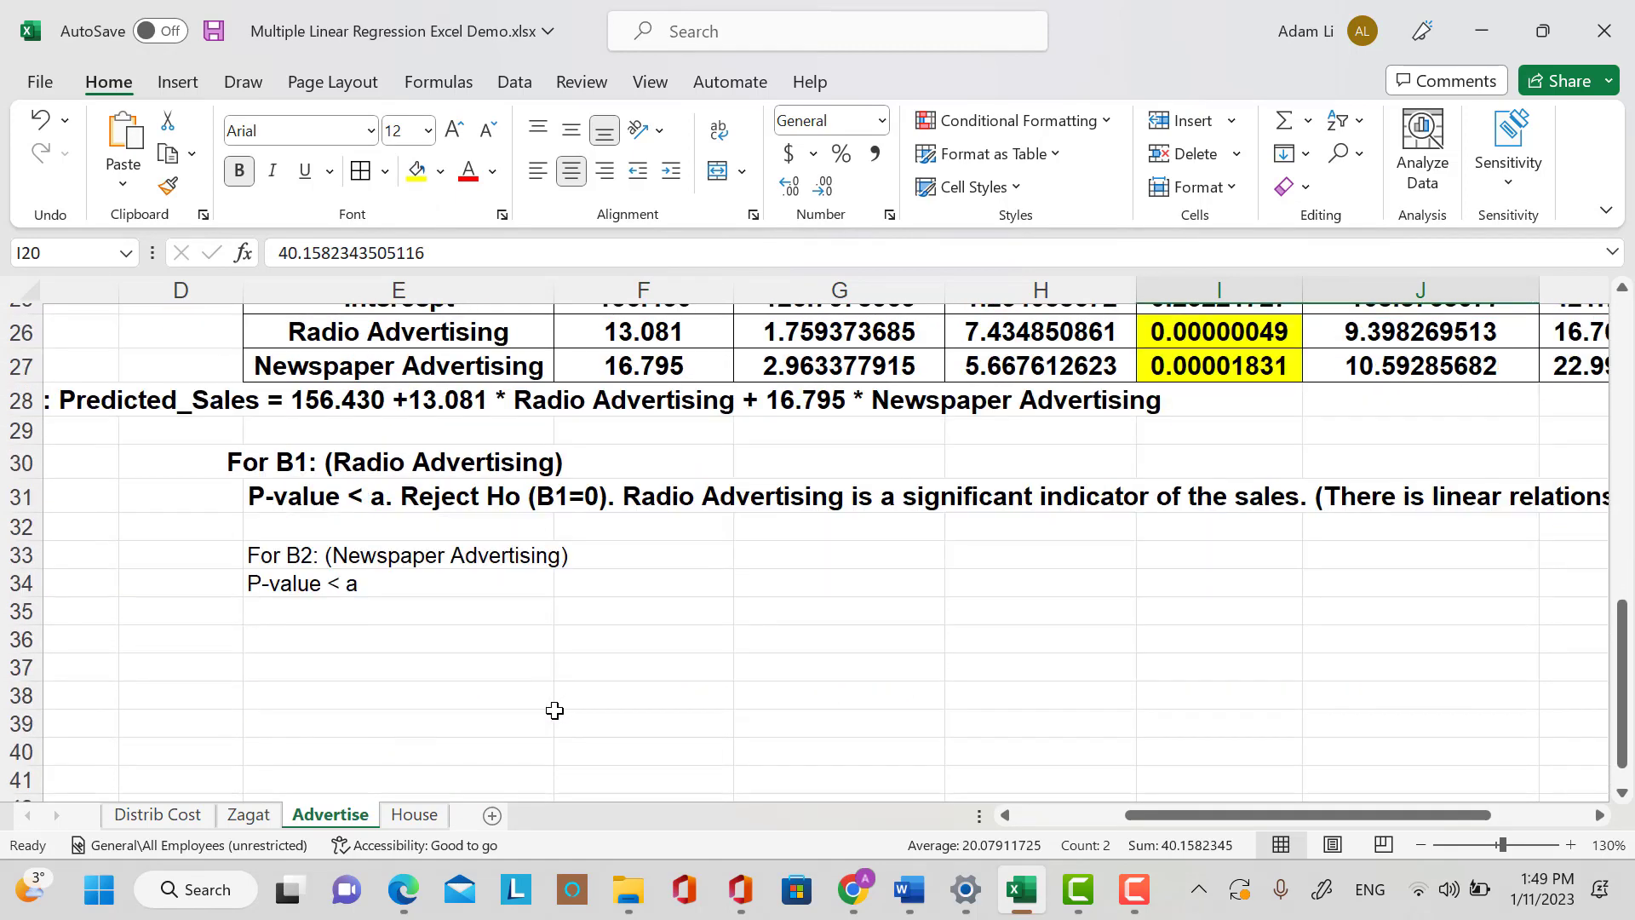
scroll(555, 710, down, 1)
double_click(361, 508)
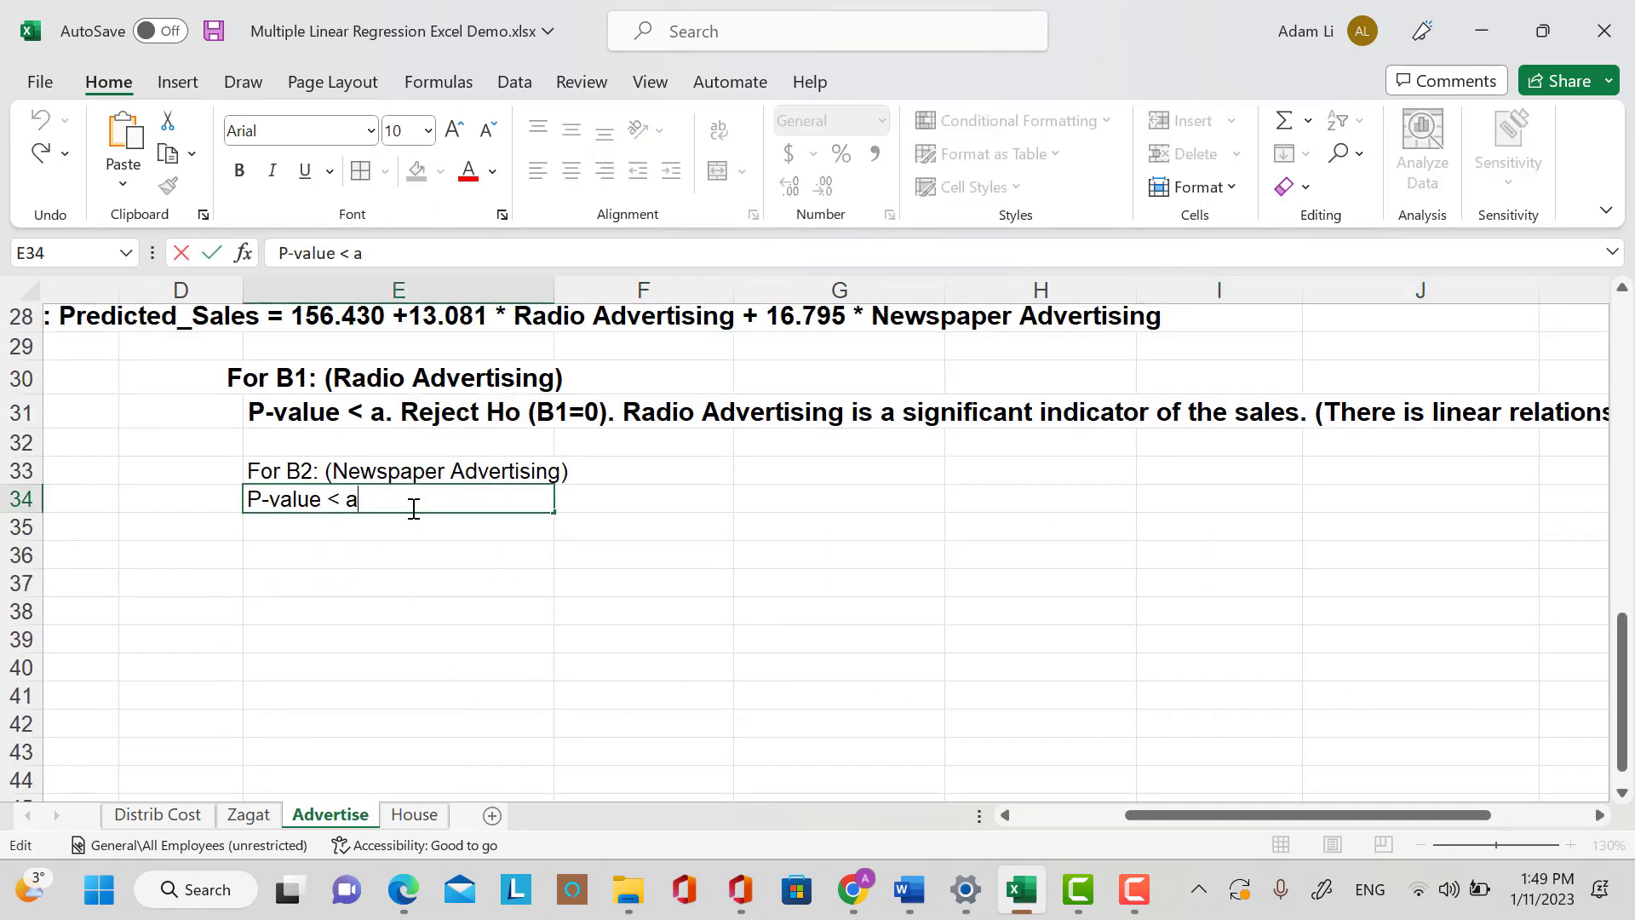
text(.)
key(Caps_Lock)
text(R)
key(Caps_Lock)
text(e)
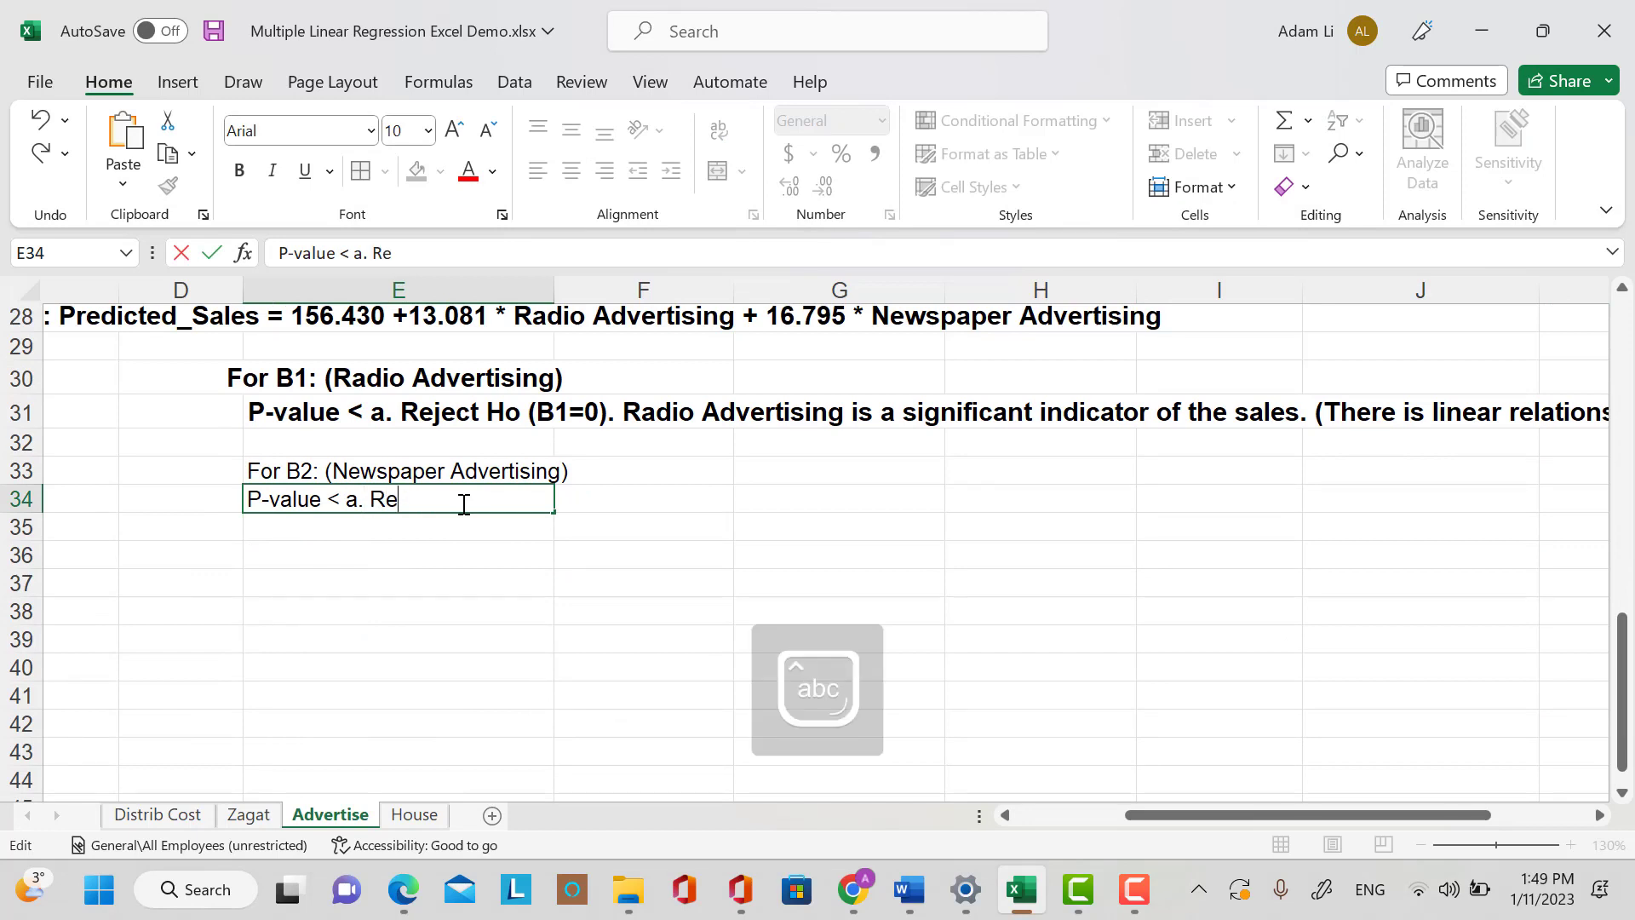
text(ject)
key(Caps_Lock)
text(H)
key(Caps_Lock)
text(o ()
key(Caps_Lock)
text(B)
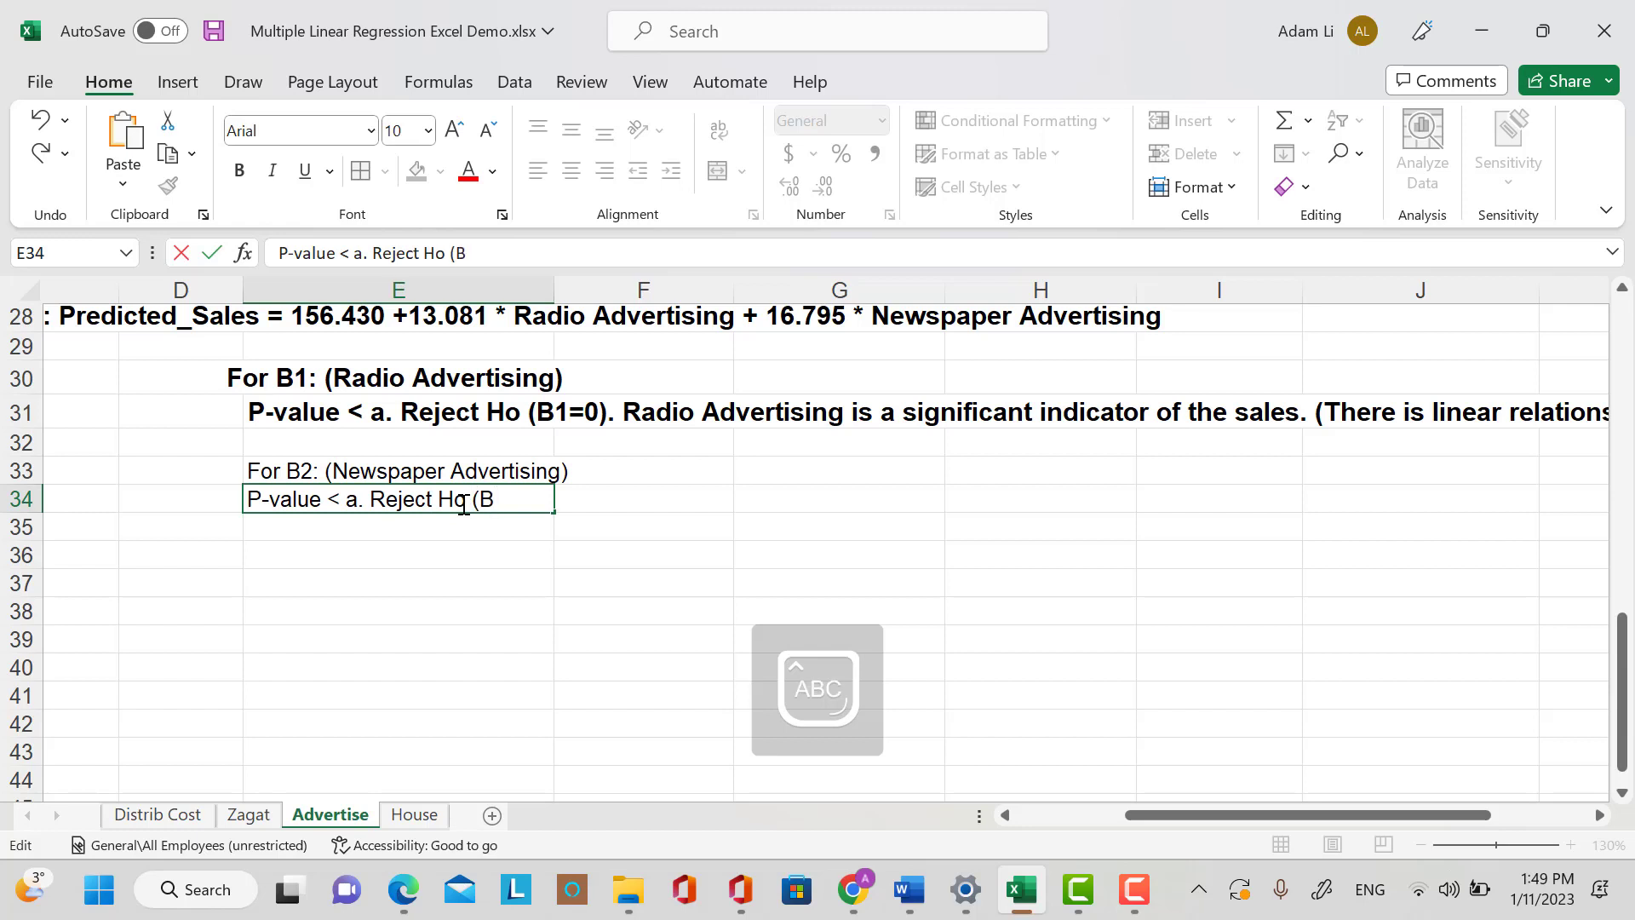
text(2=0)
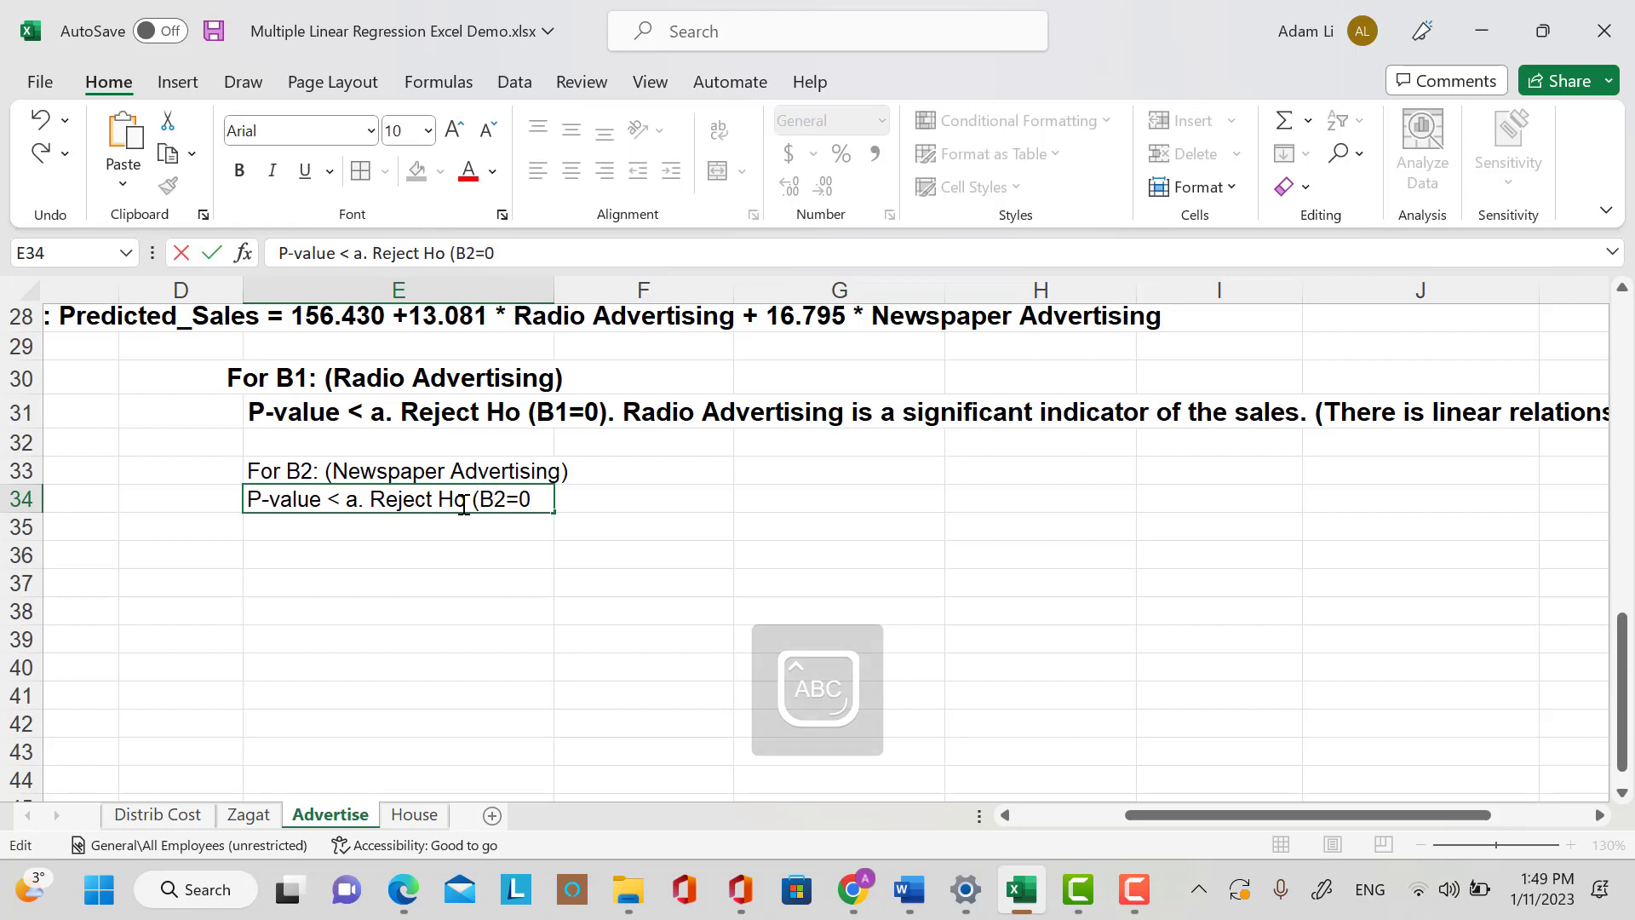
text().)
key(Caps_Lock)
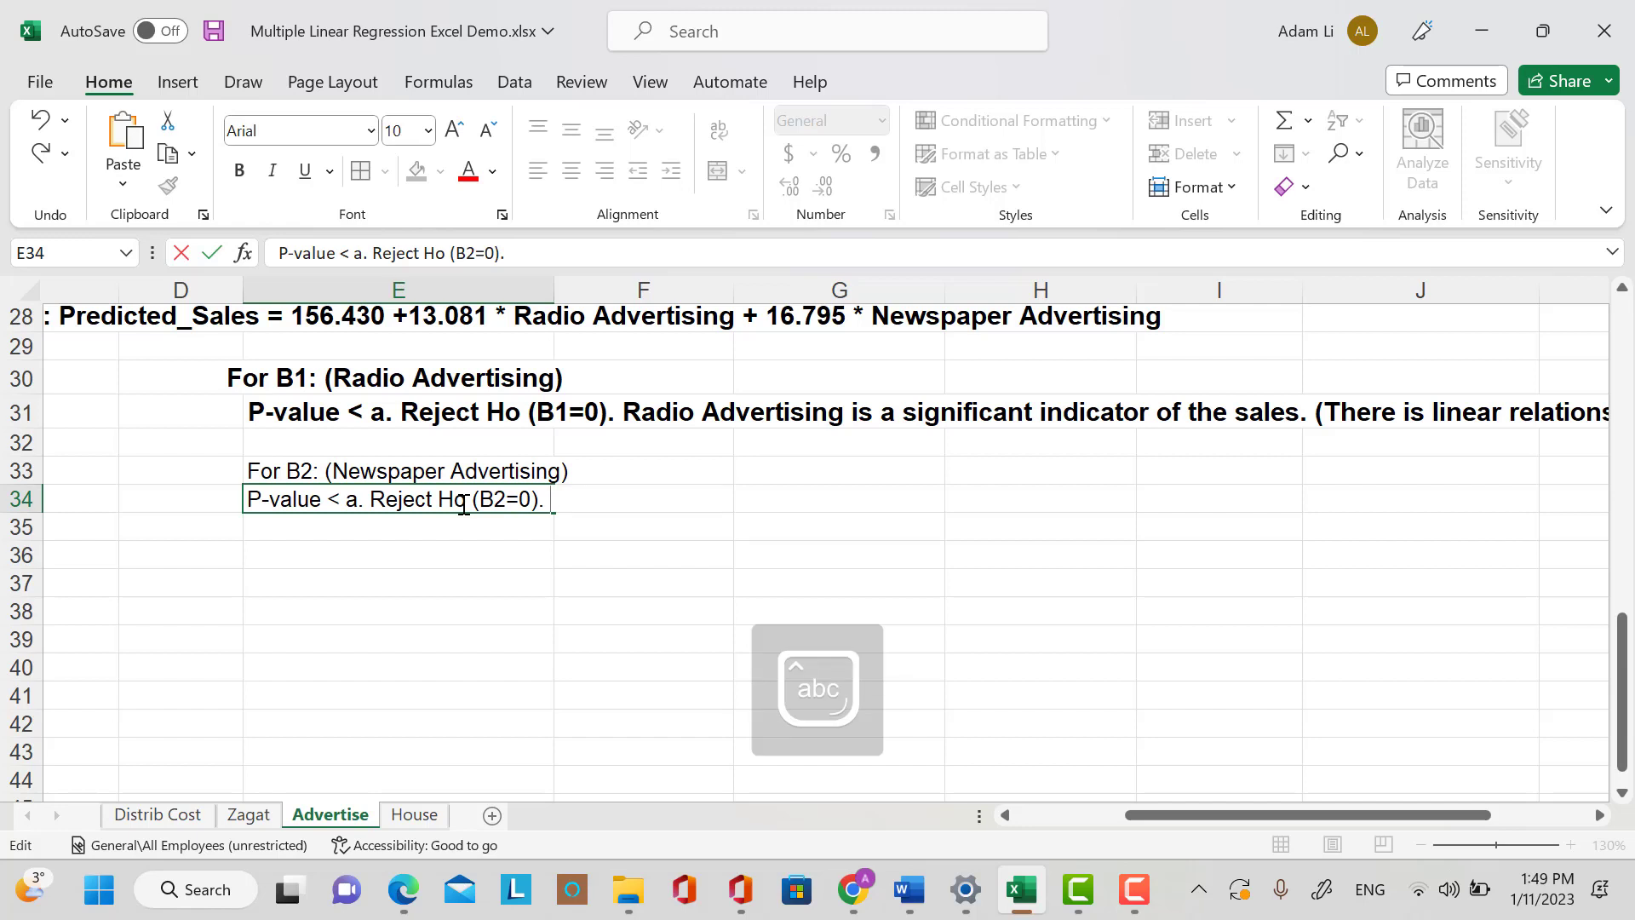
Complete the B2 test conclusion in E34 with "Newspaper Advertising is a useful/effective indicator of the sales.".
text(Newspsper)
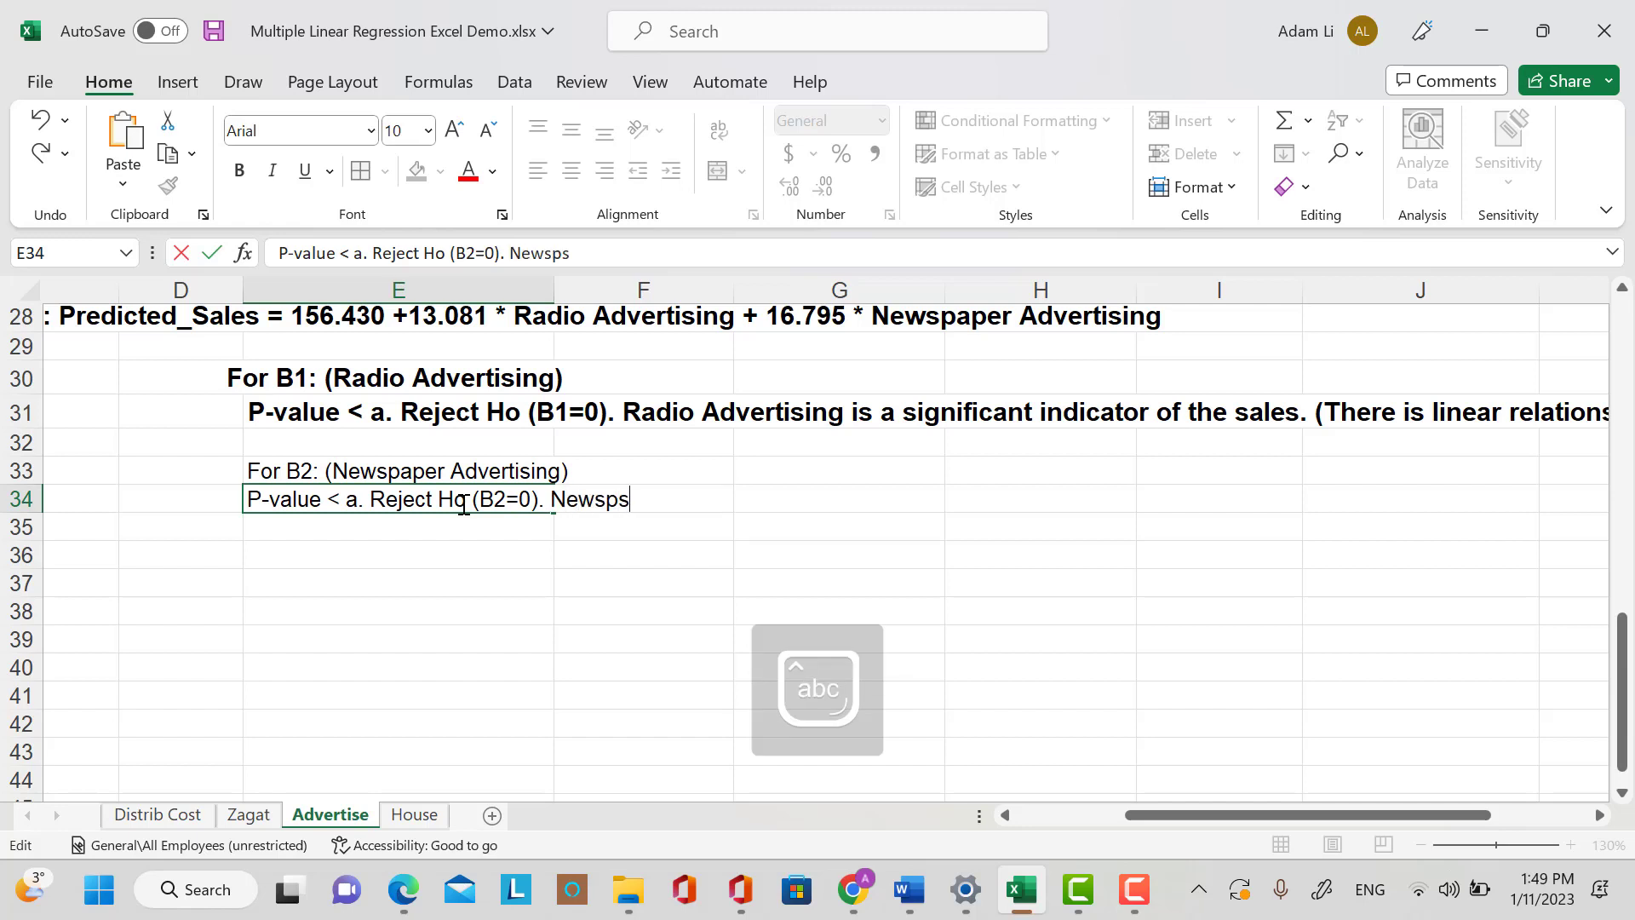
key(BackSpace)
key(BackSpace)
key(BackSpace)
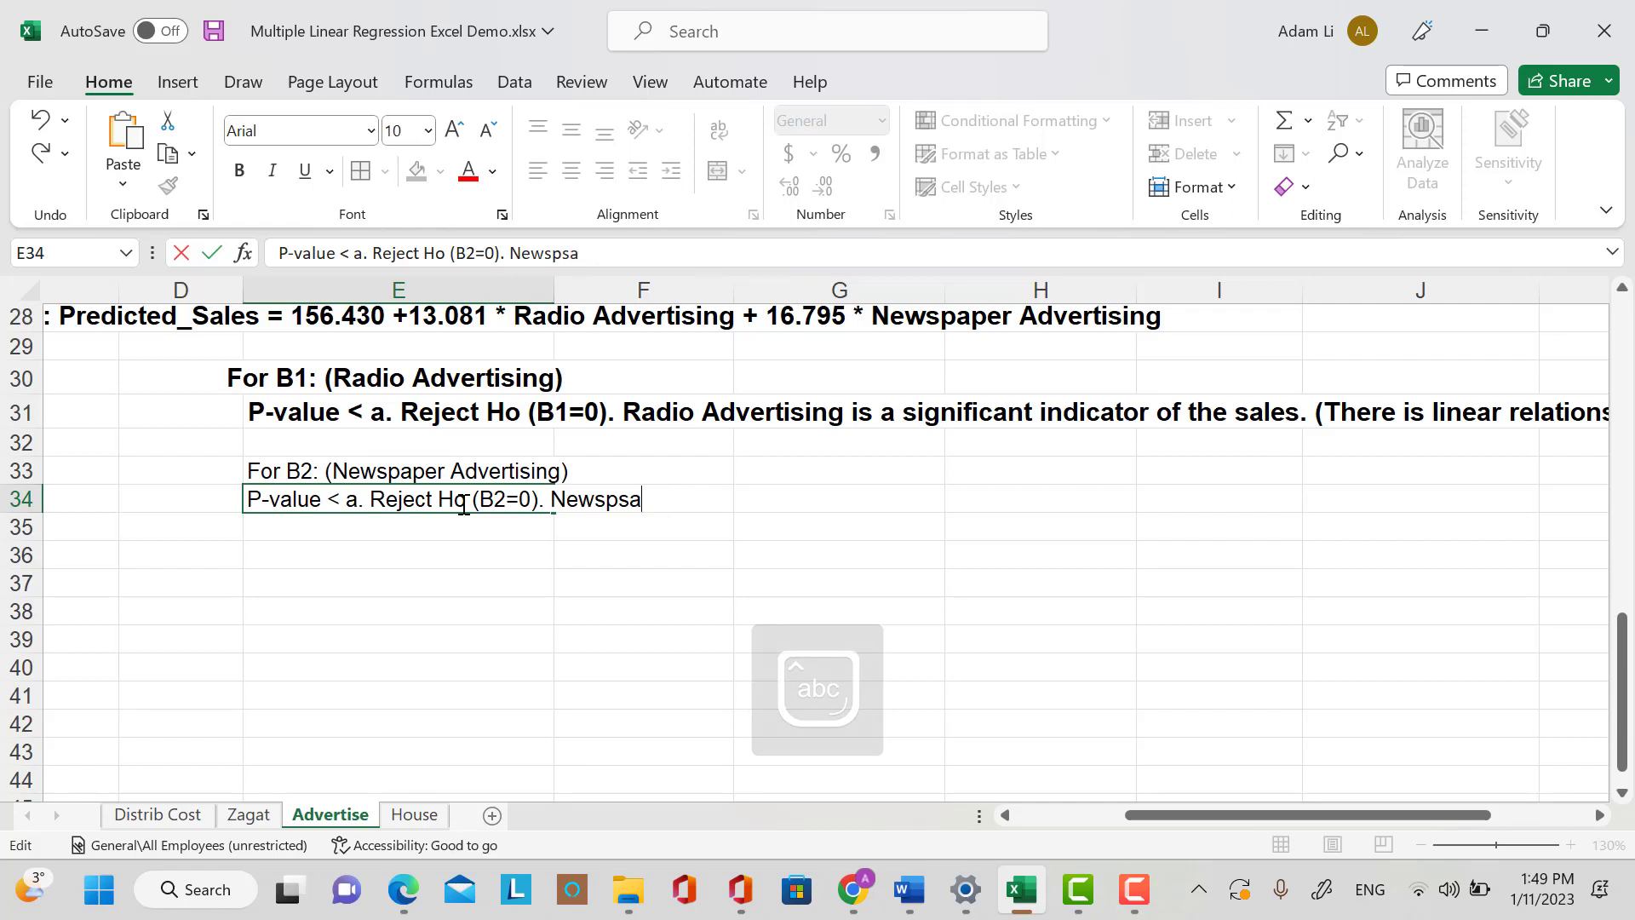
text(apwer)
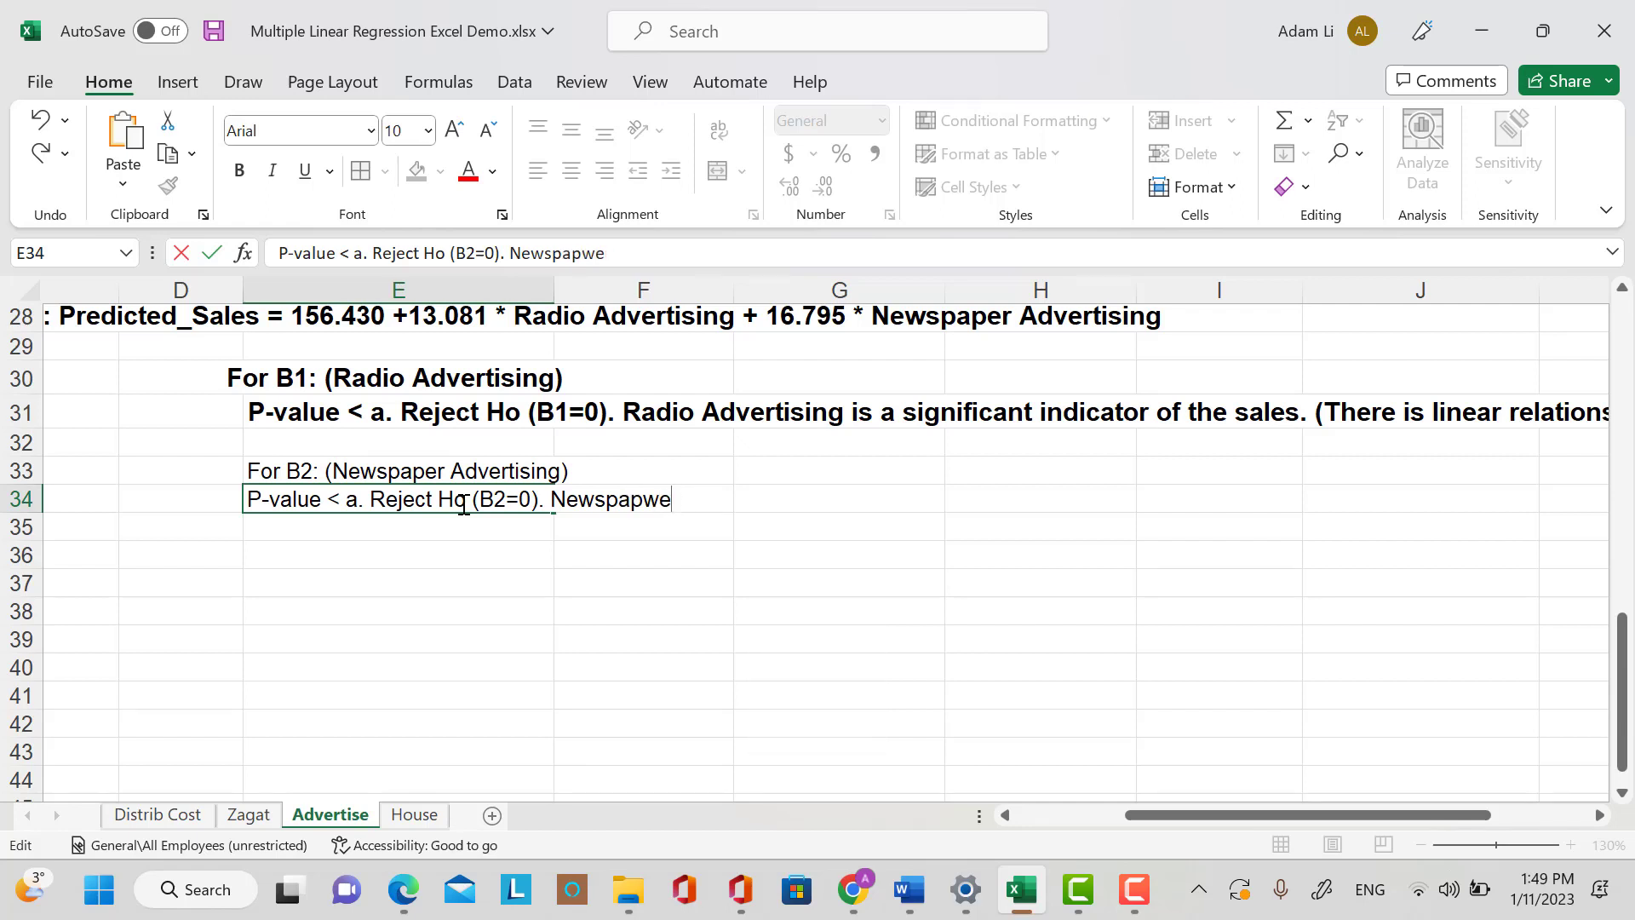
key(BackSpace)
key(BackSpace)
text(er)
key(Caps_Lock)
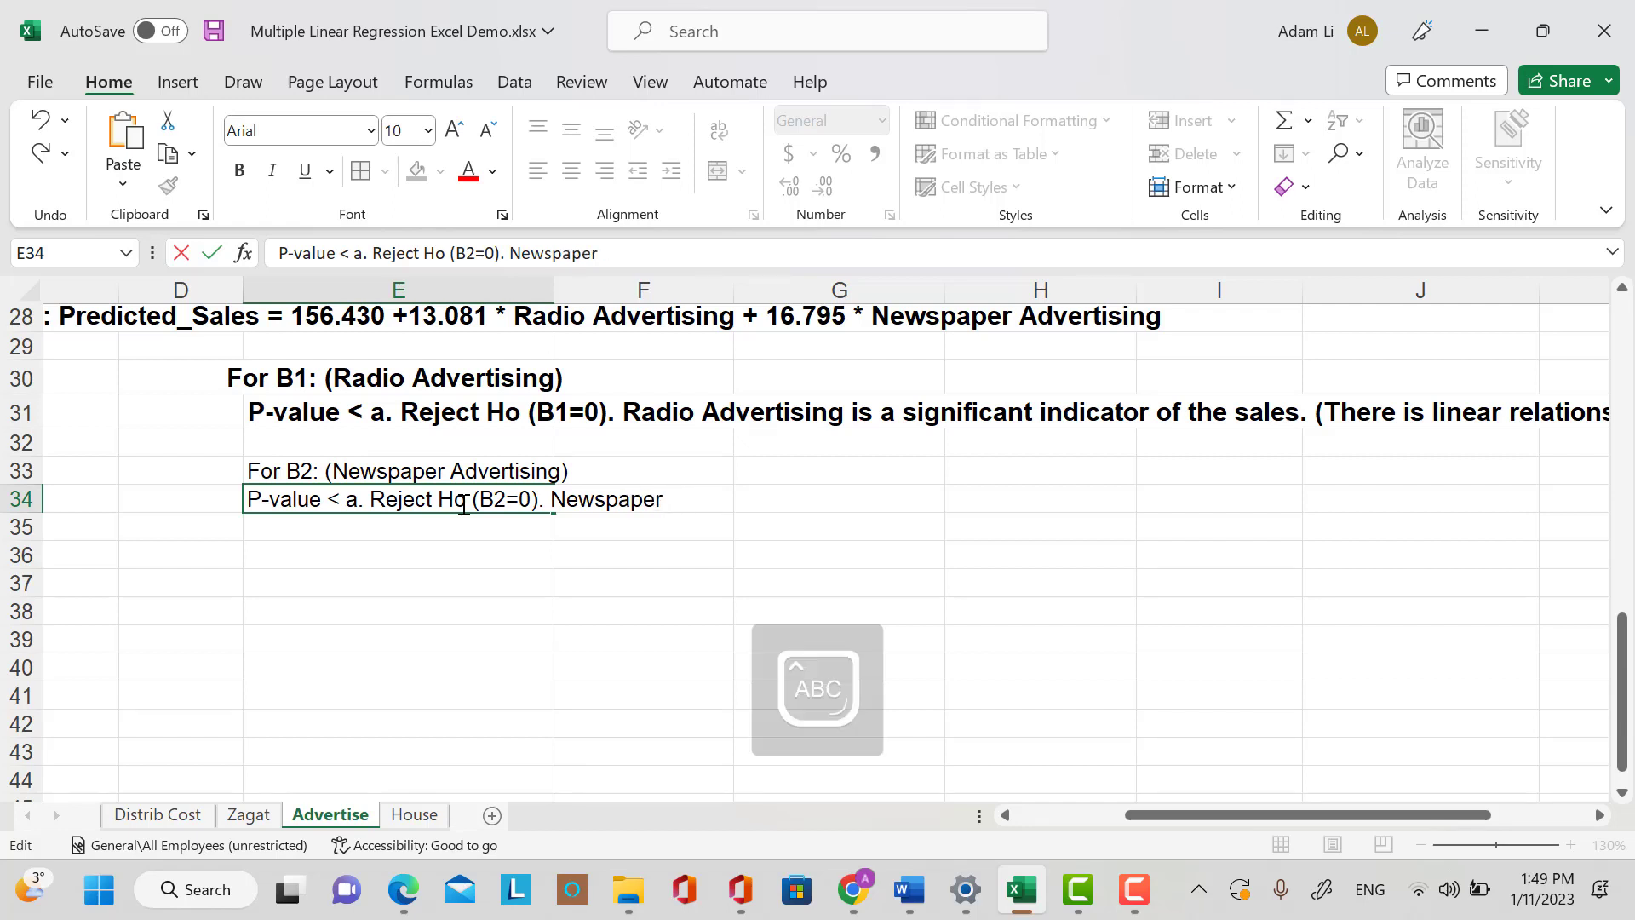
text(A)
key(Caps_Lock)
text(dvers)
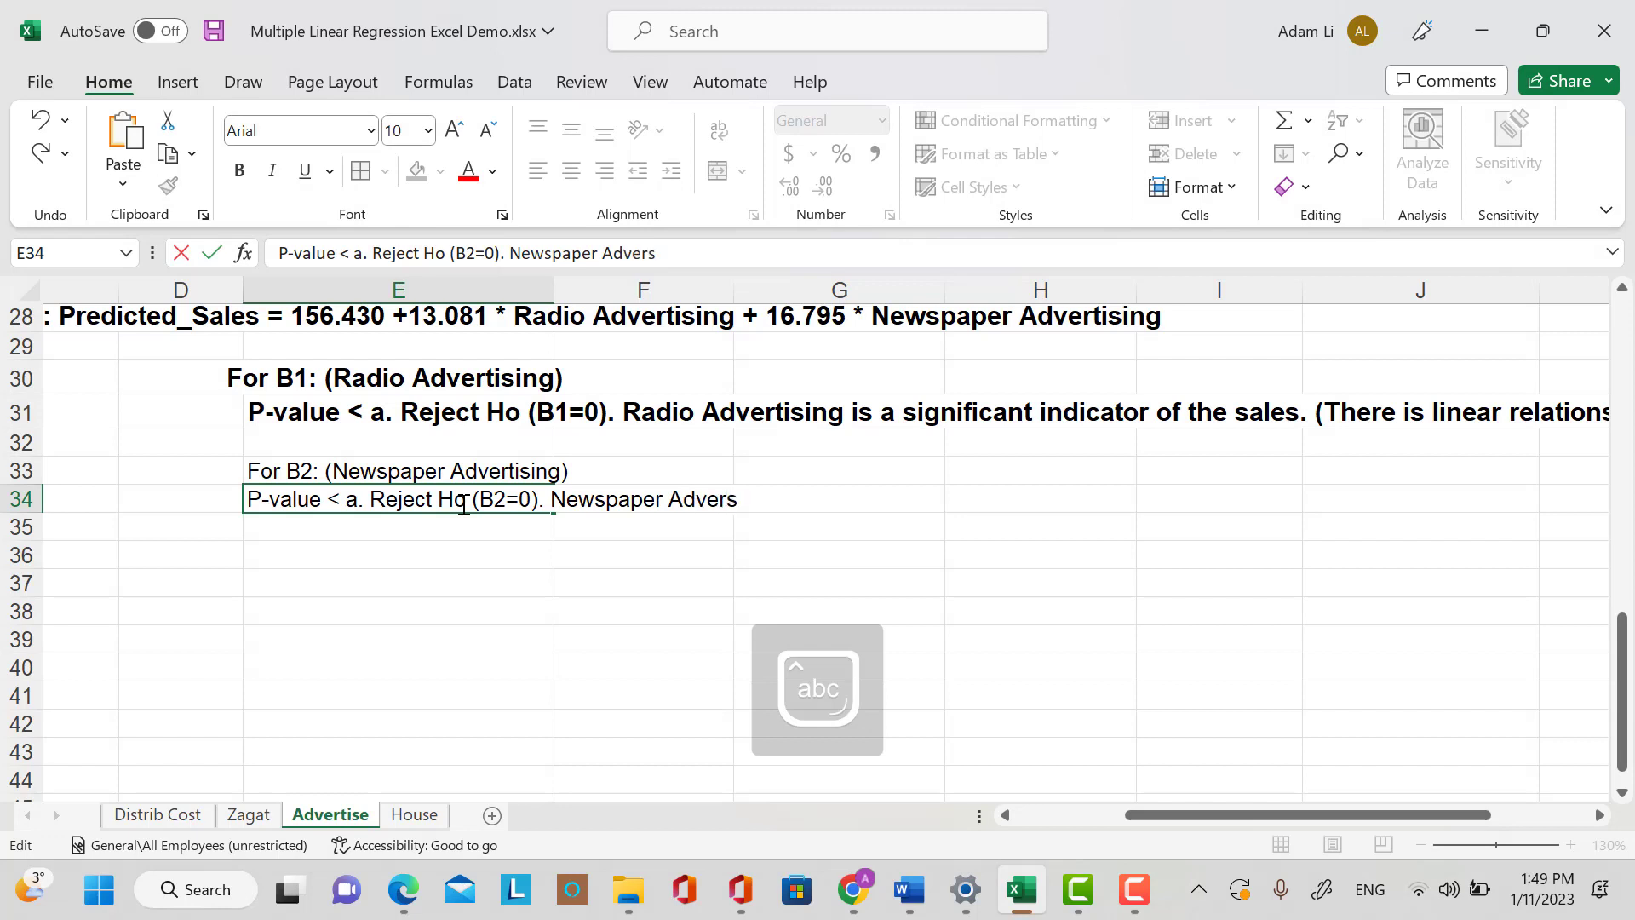
text(t)
key(BackSpace)
key(BackSpace)
text(tising is a )
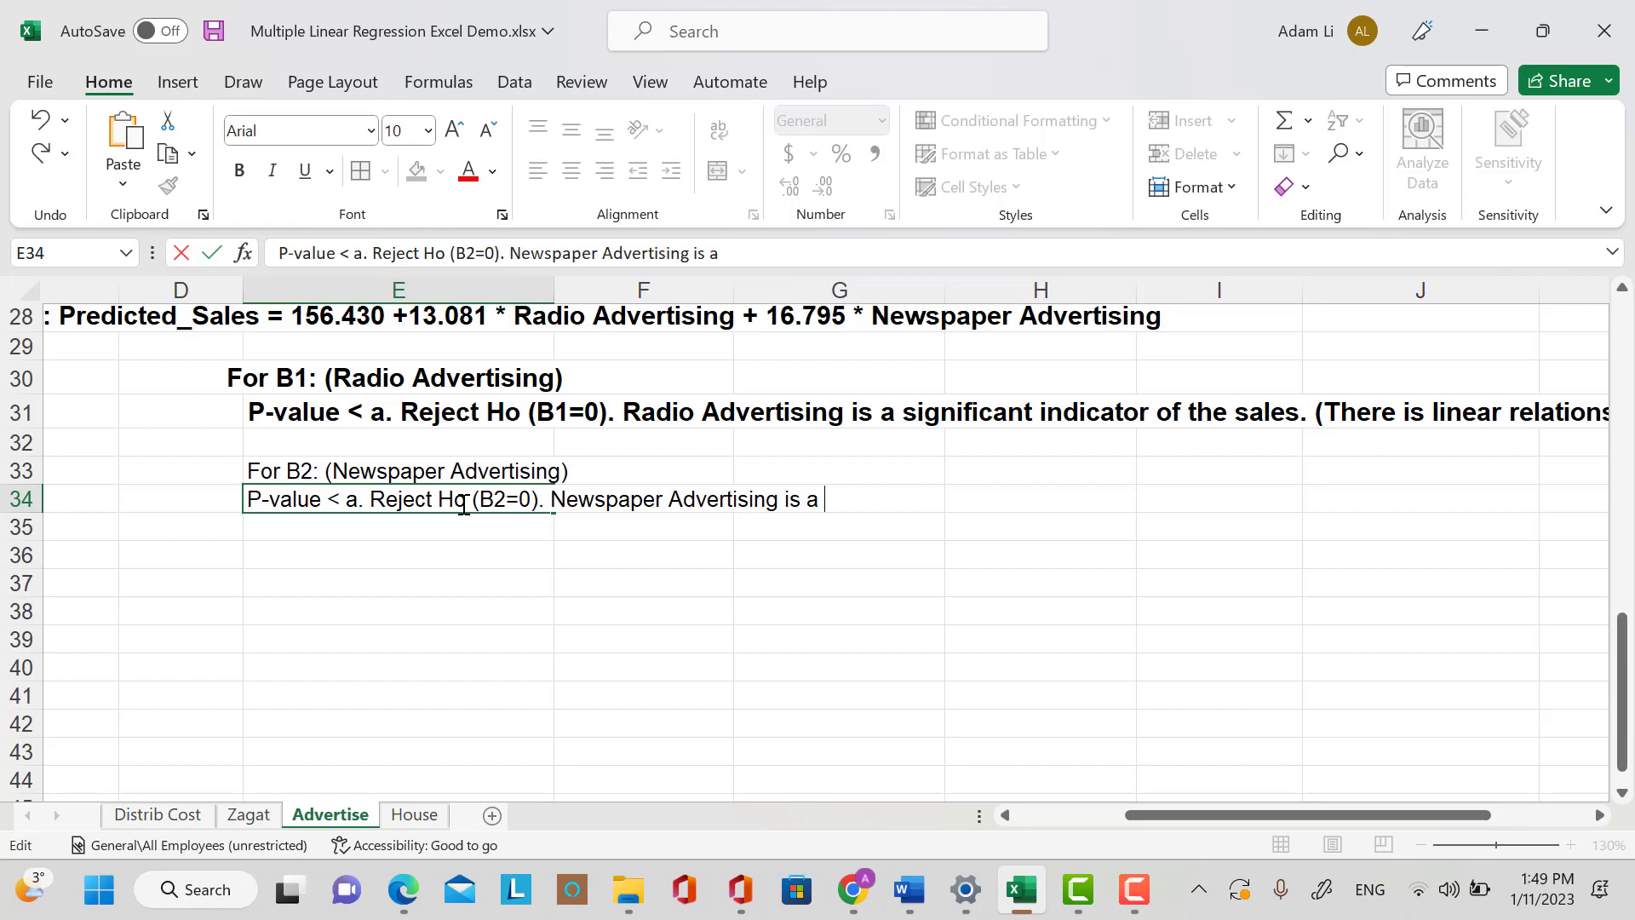
text(useful/e)
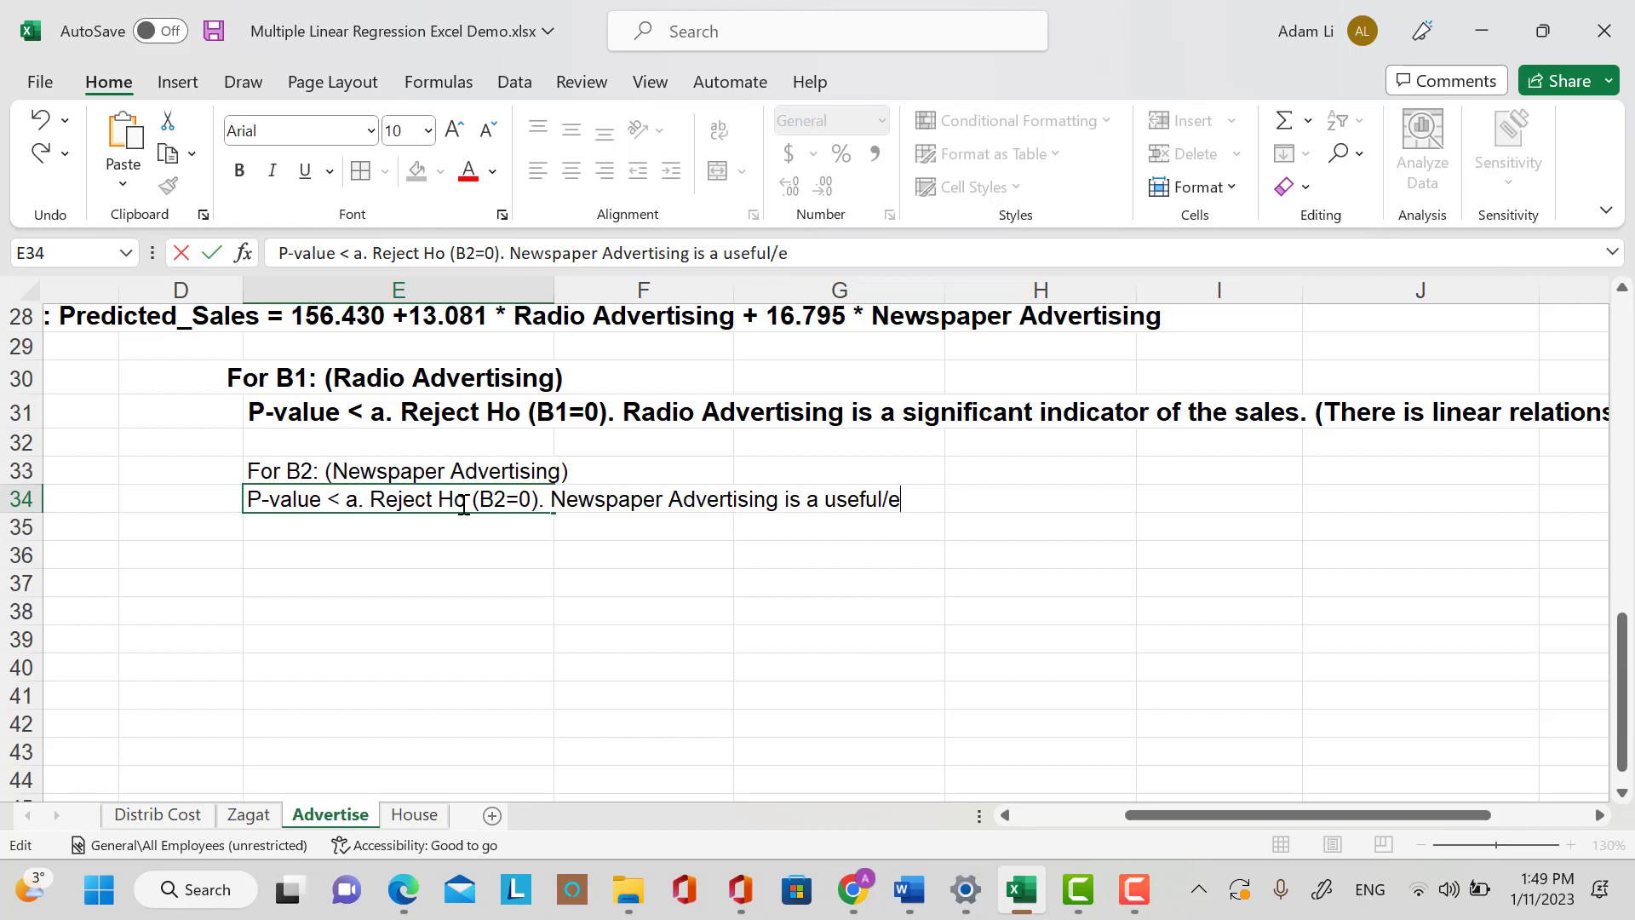
text(ffective indicator)
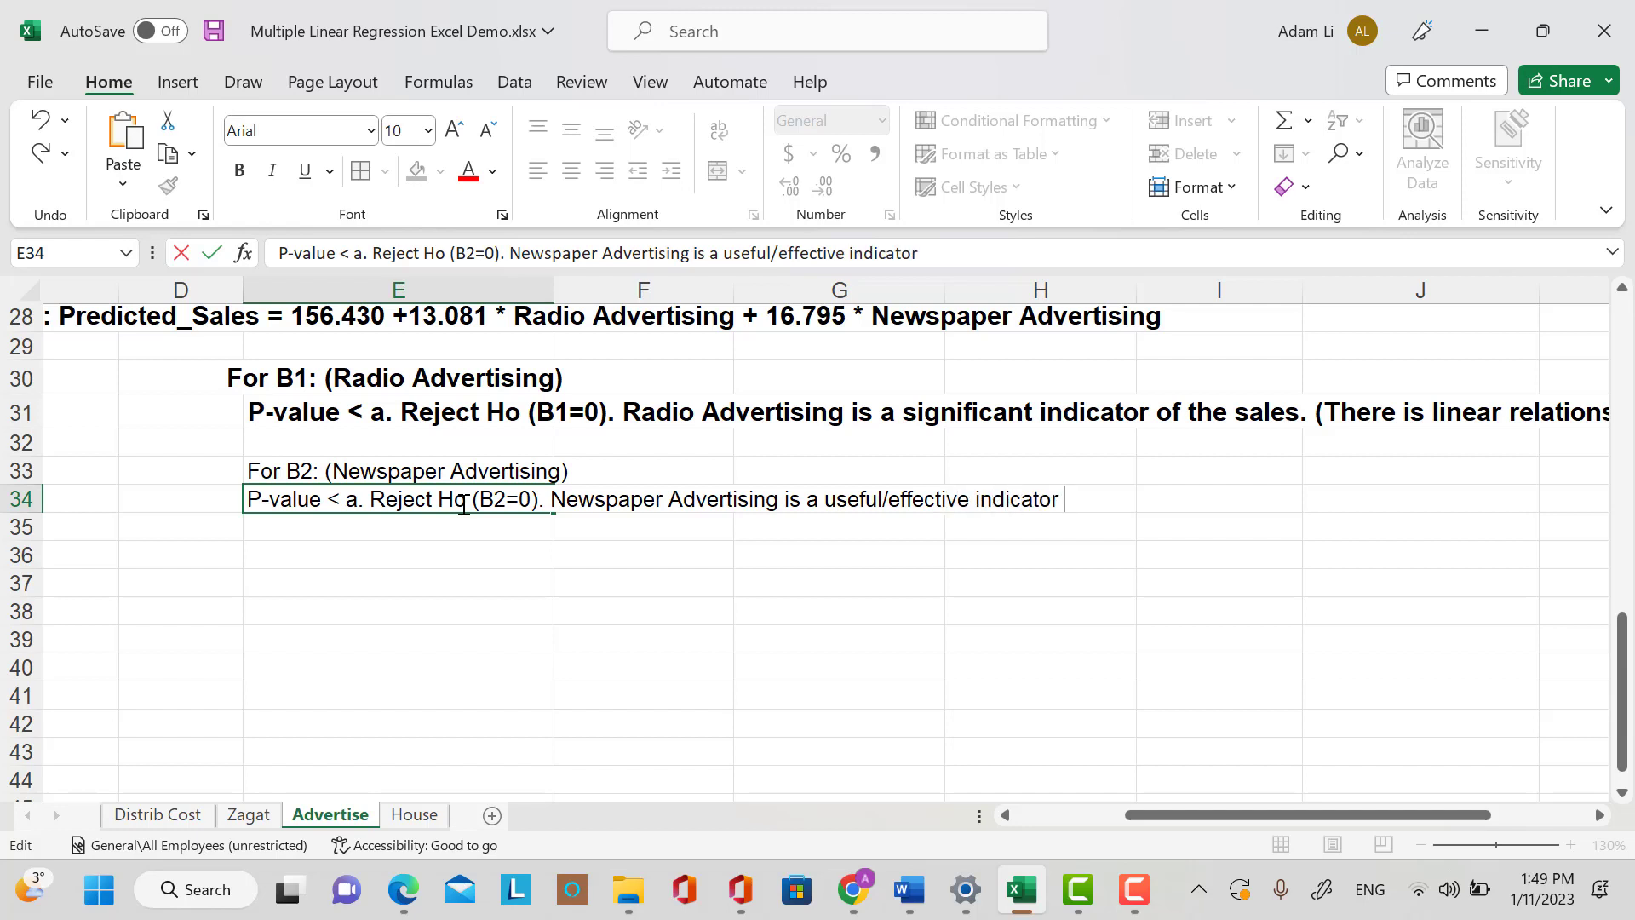
text( of the sales.)
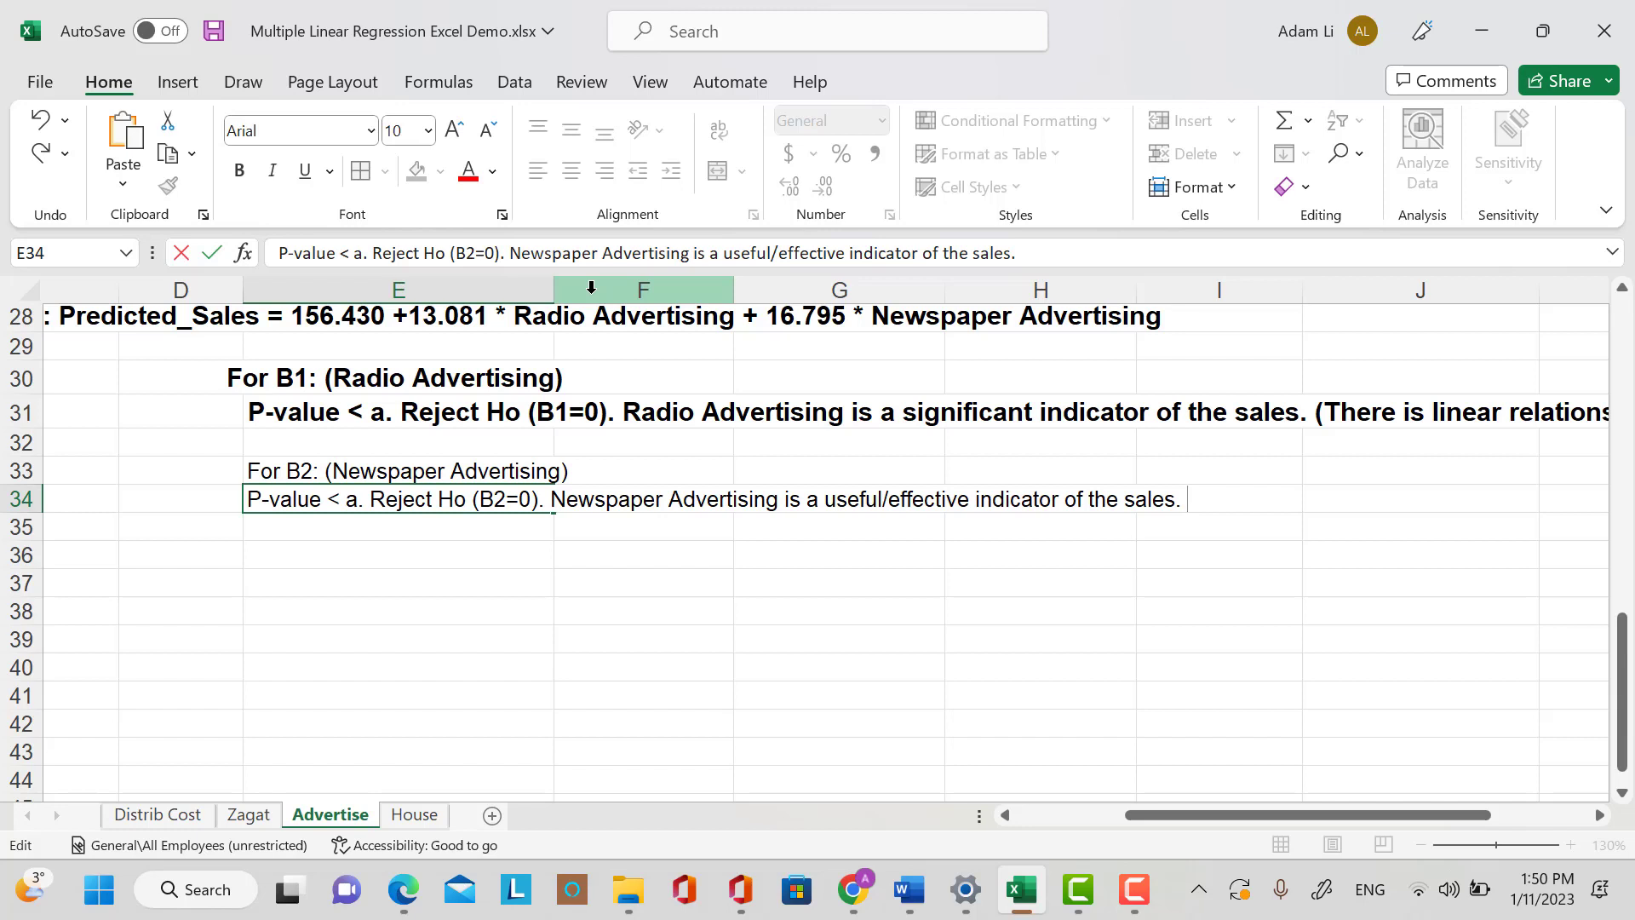
click(511, 649)
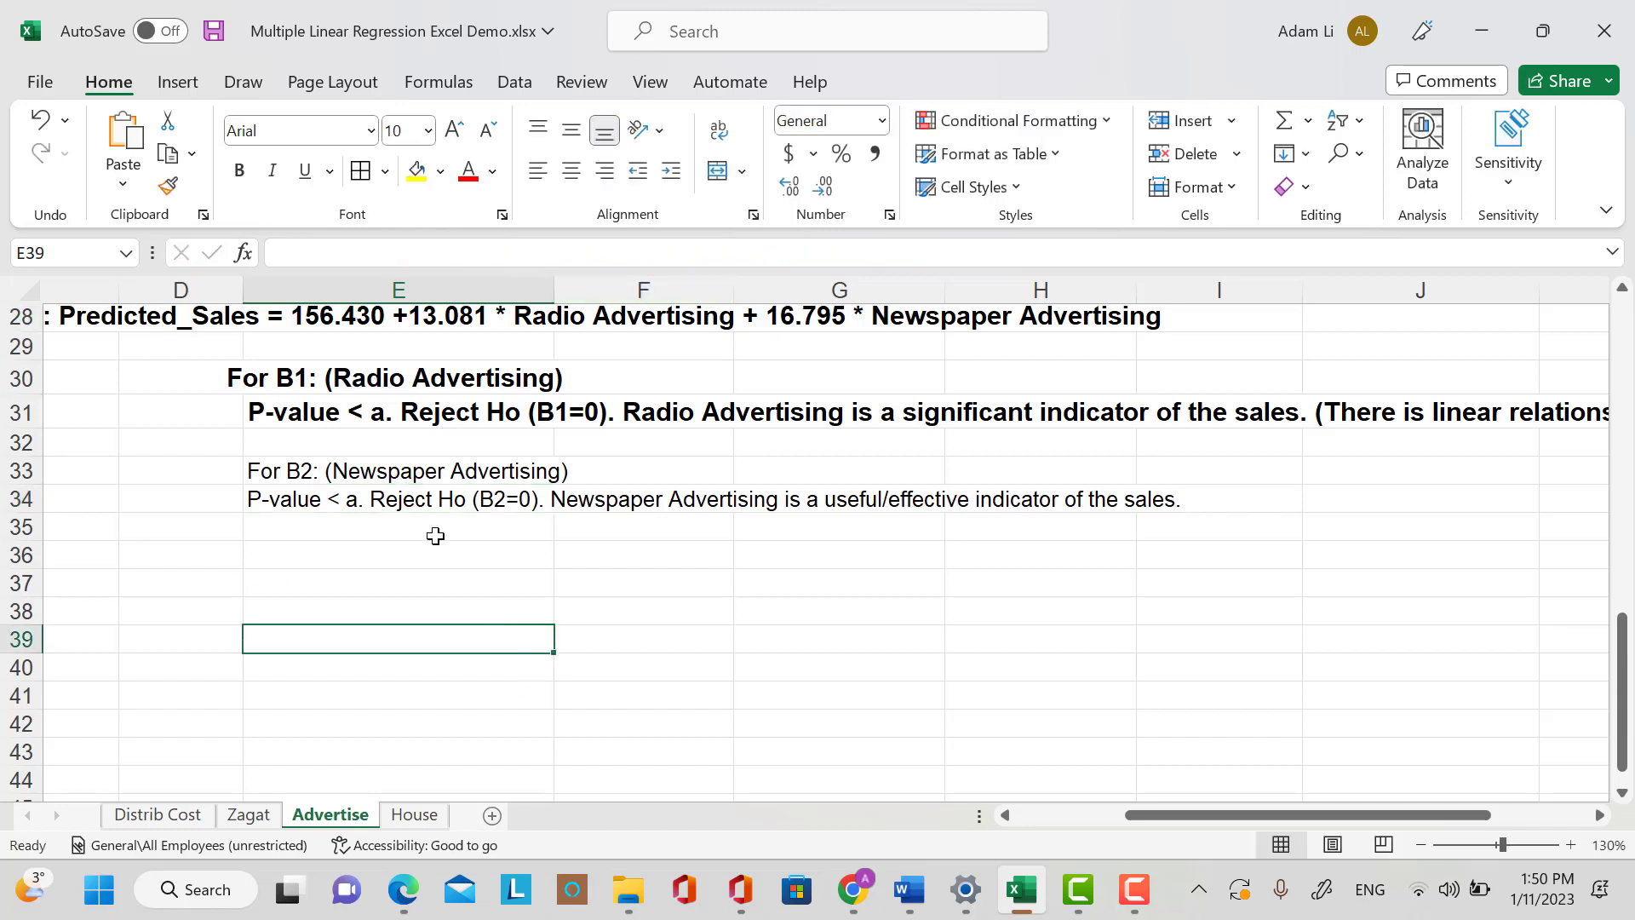
Format the B2 heading and conclusion in E33:E34 as bold with font size 12.
drag(343, 475, 345, 500)
click(239, 170)
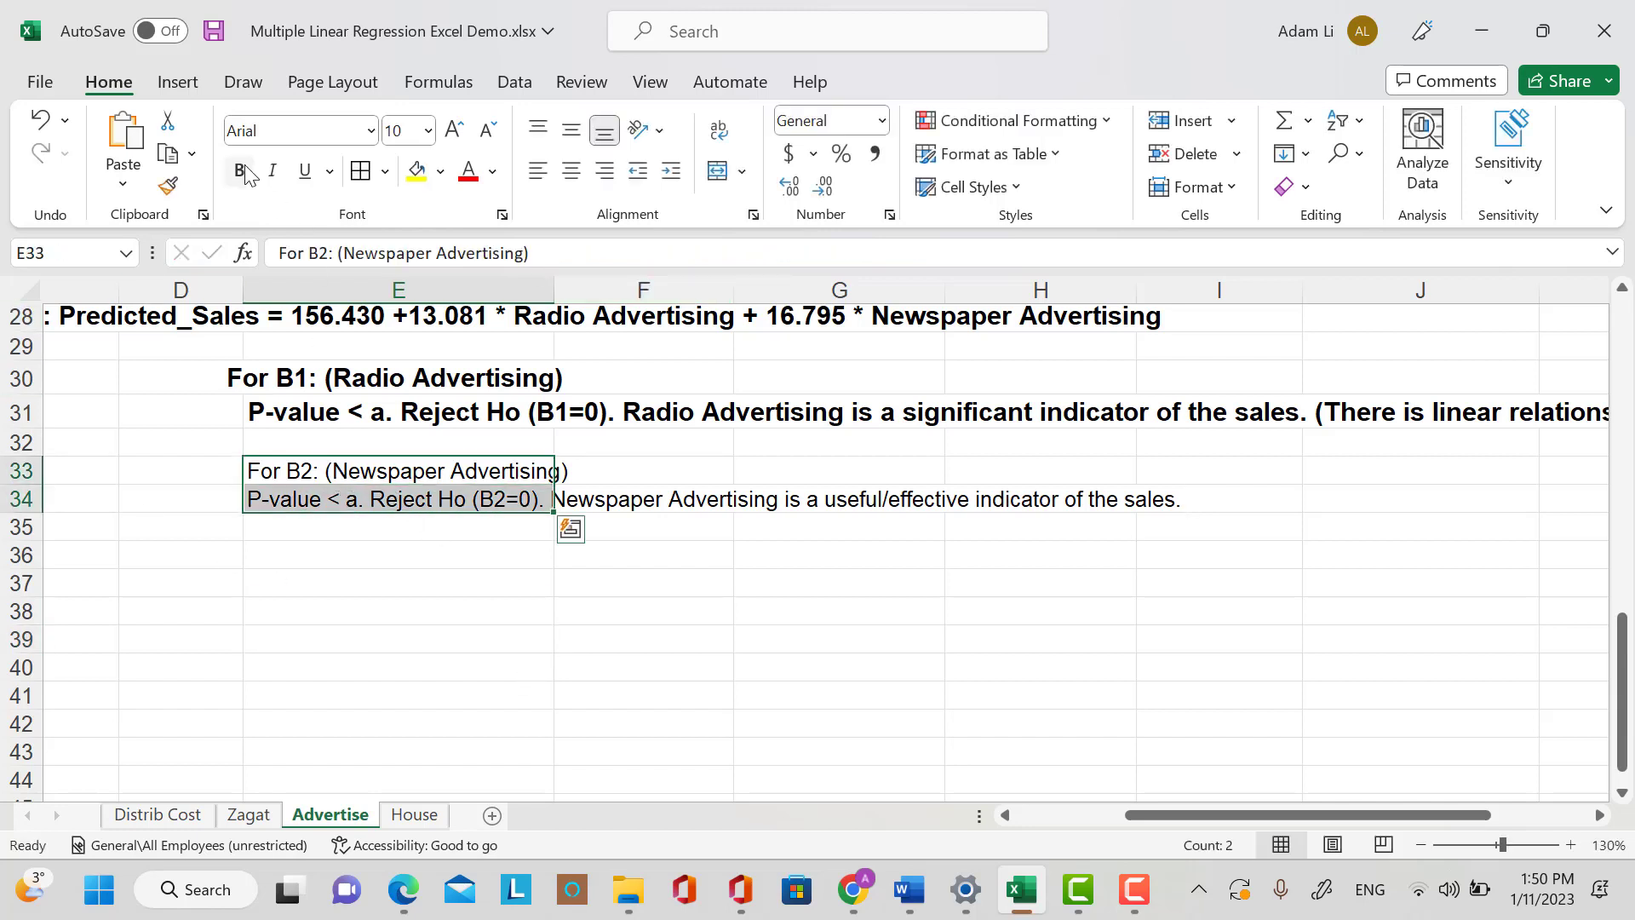
click(428, 130)
click(401, 294)
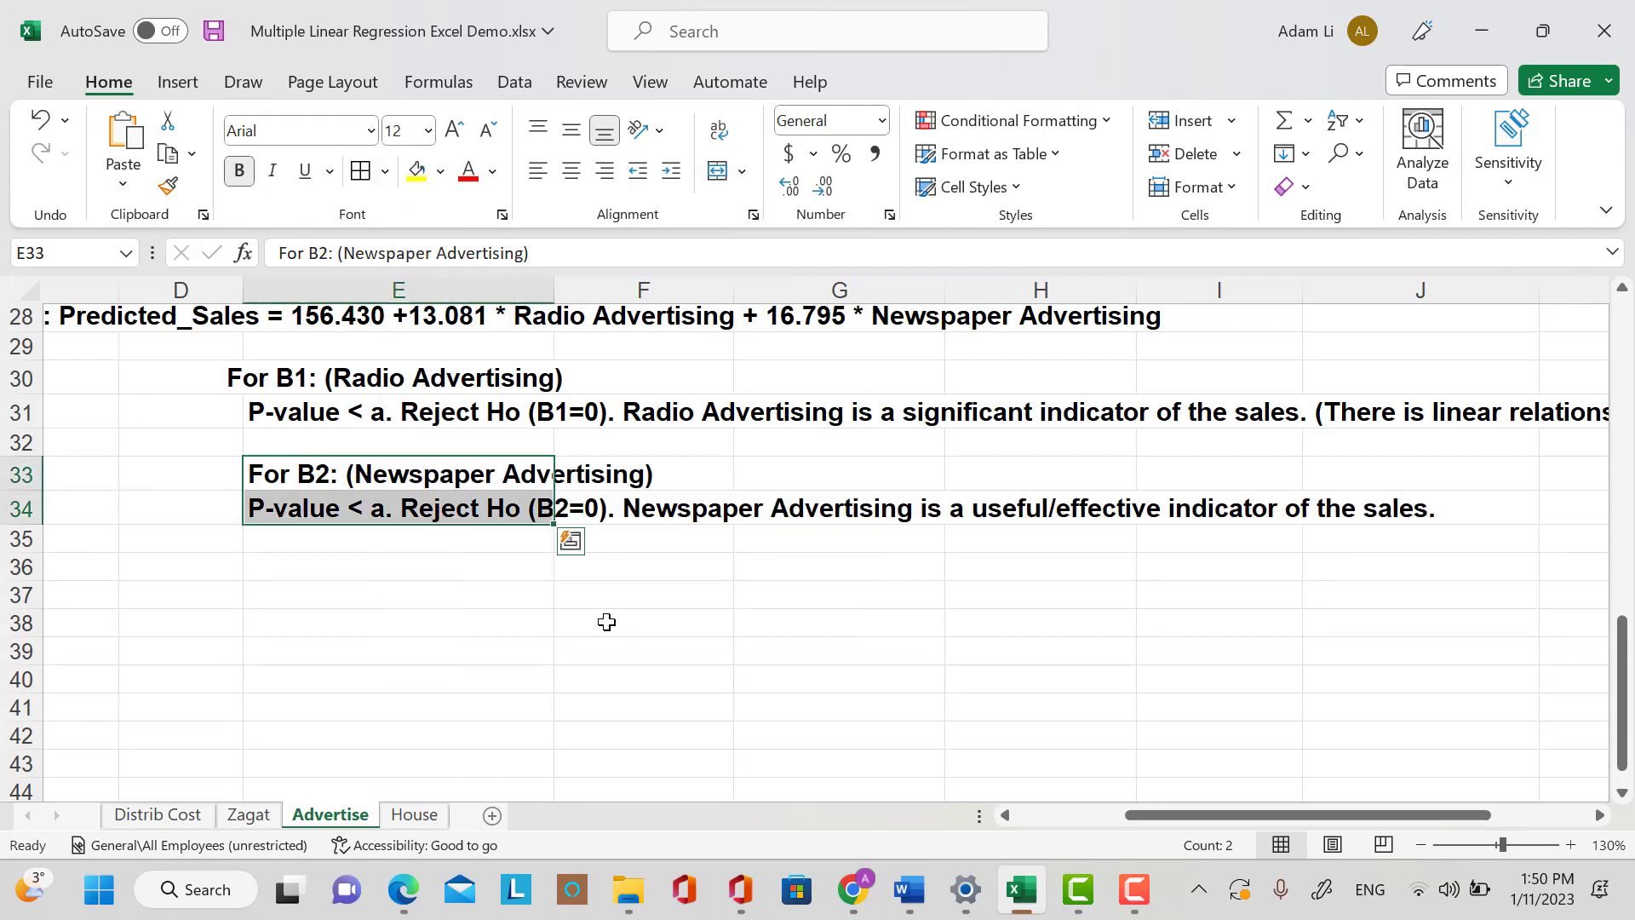
click(626, 645)
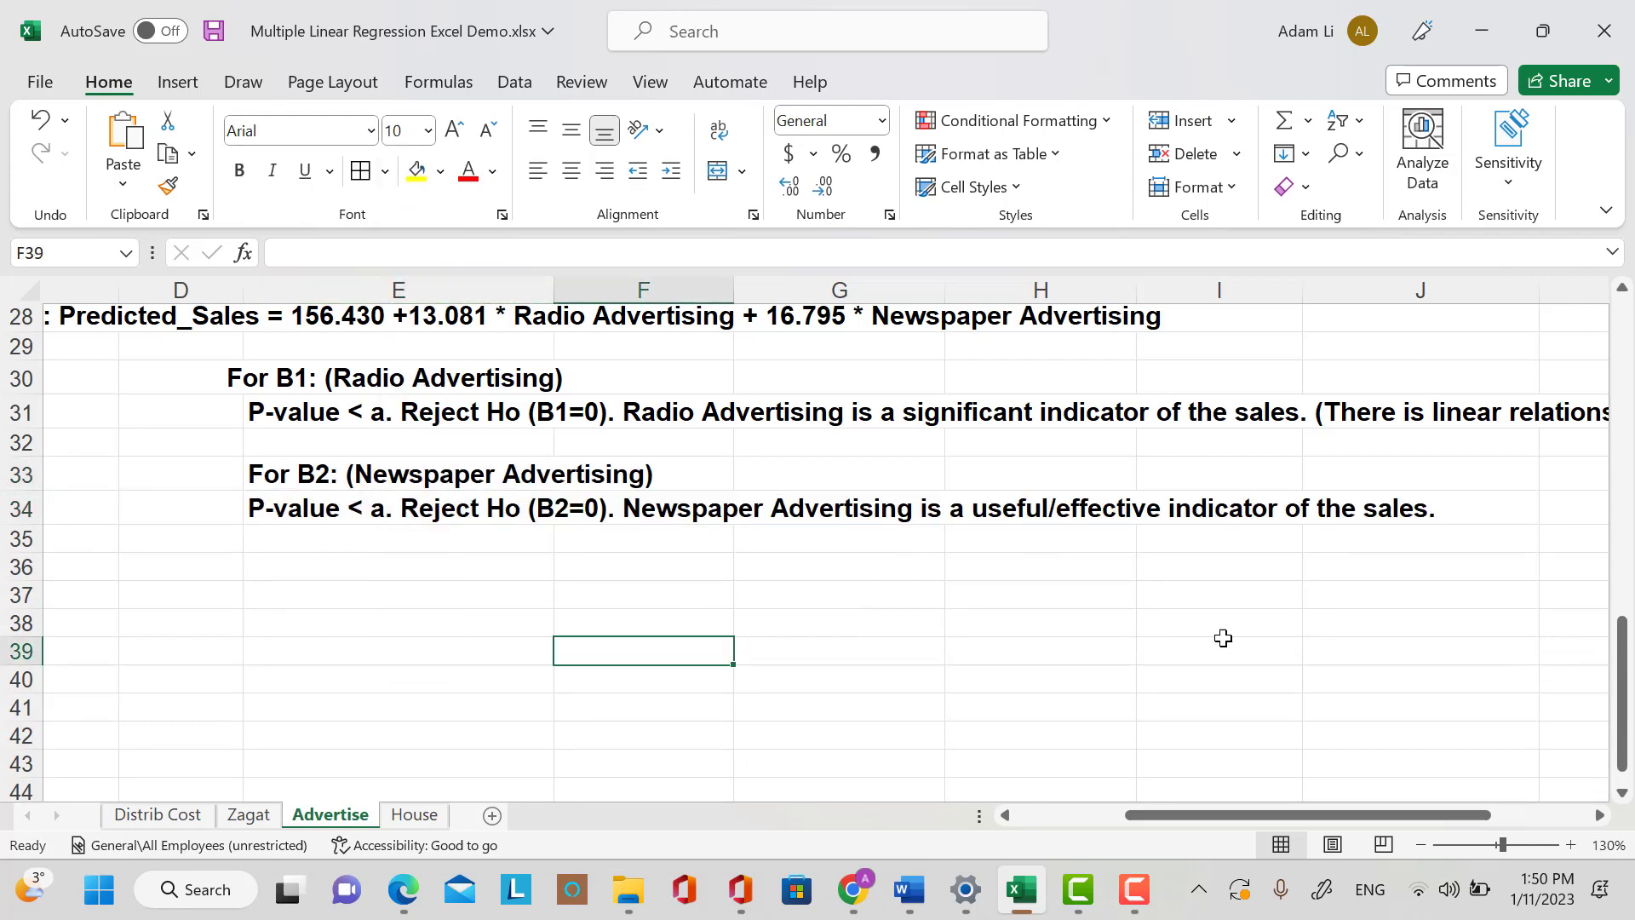
Highlight the Radio Advertising and Newspaper Advertising labels in E26:E27 with yellow fill, keeping them bold.
scroll(1507, 539, up, 2)
scroll(1507, 539, up, 3)
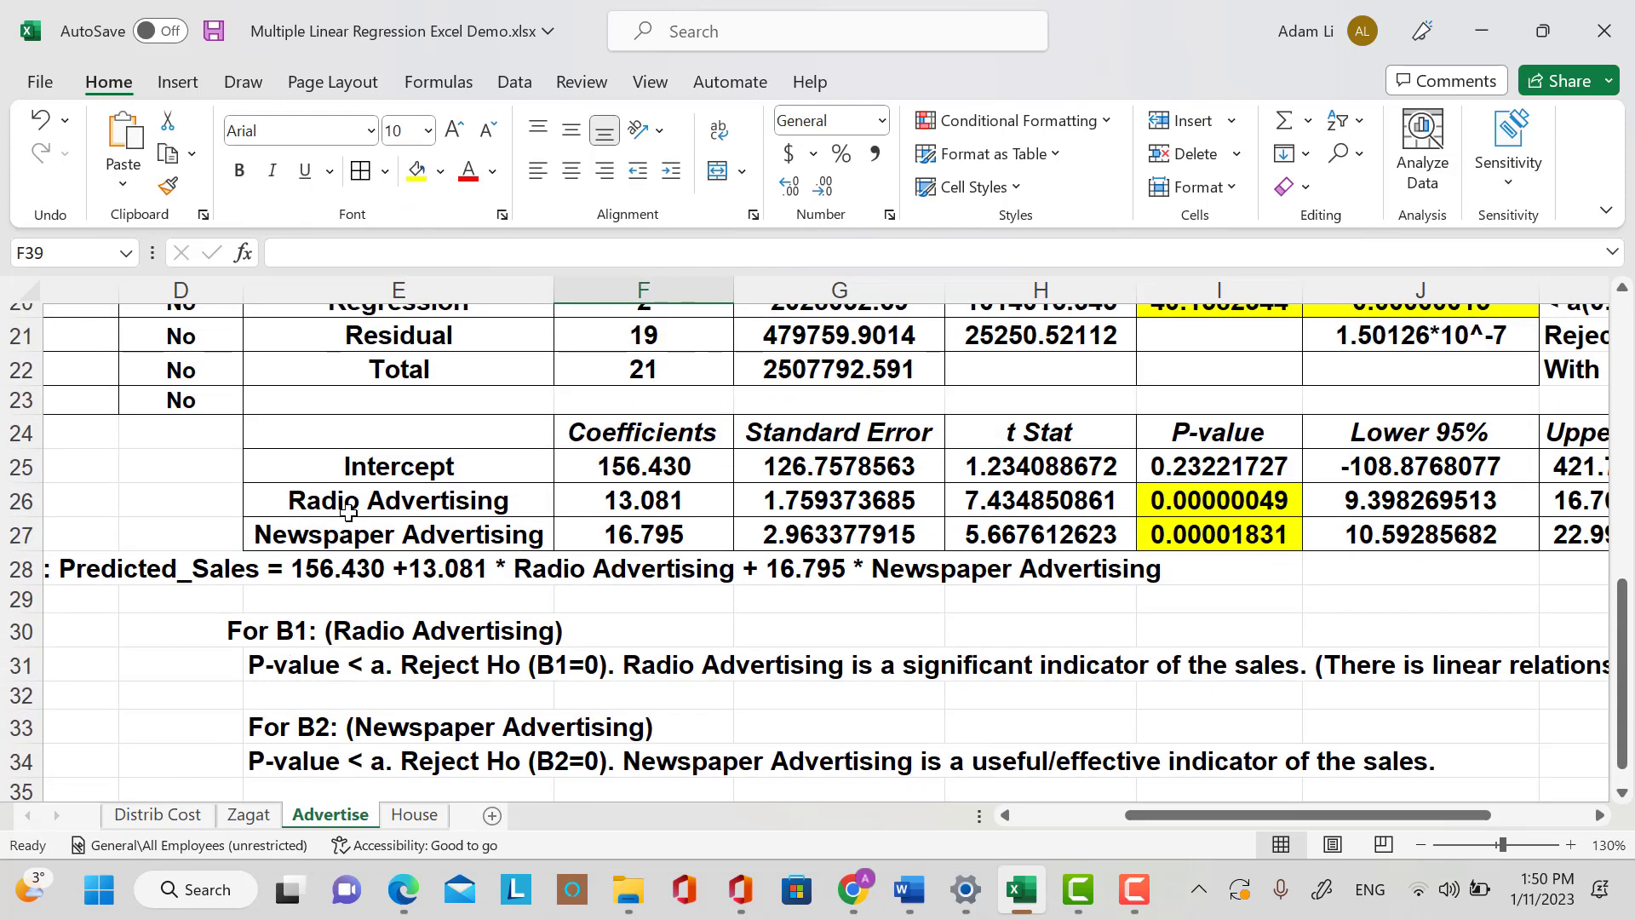
drag(345, 507, 458, 535)
click(239, 170)
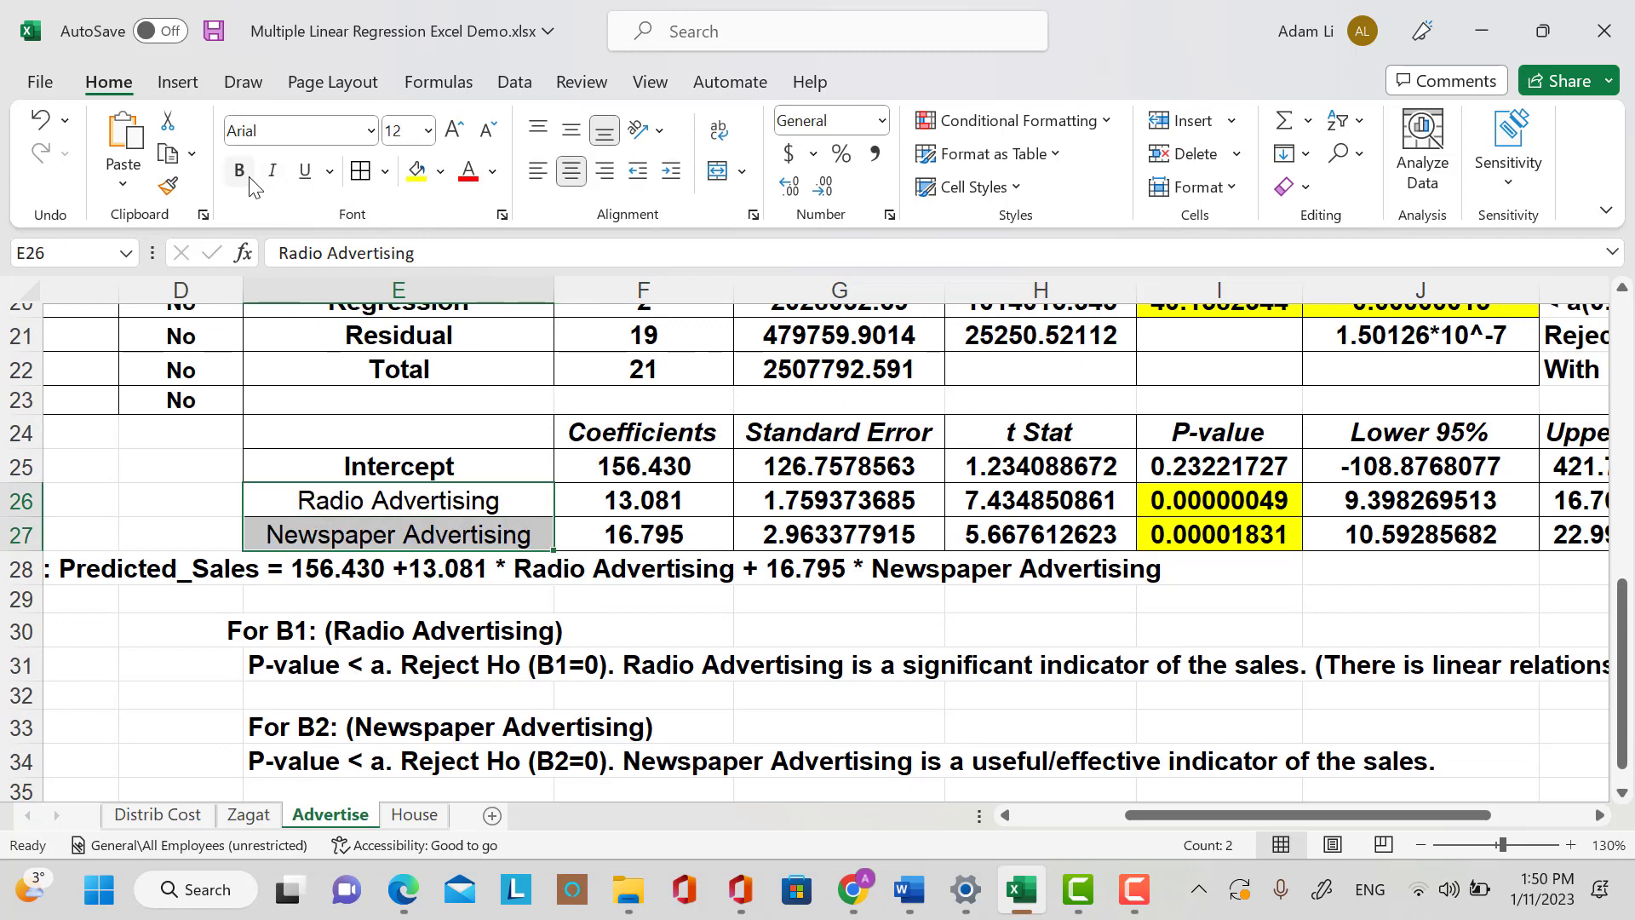
click(239, 170)
click(417, 170)
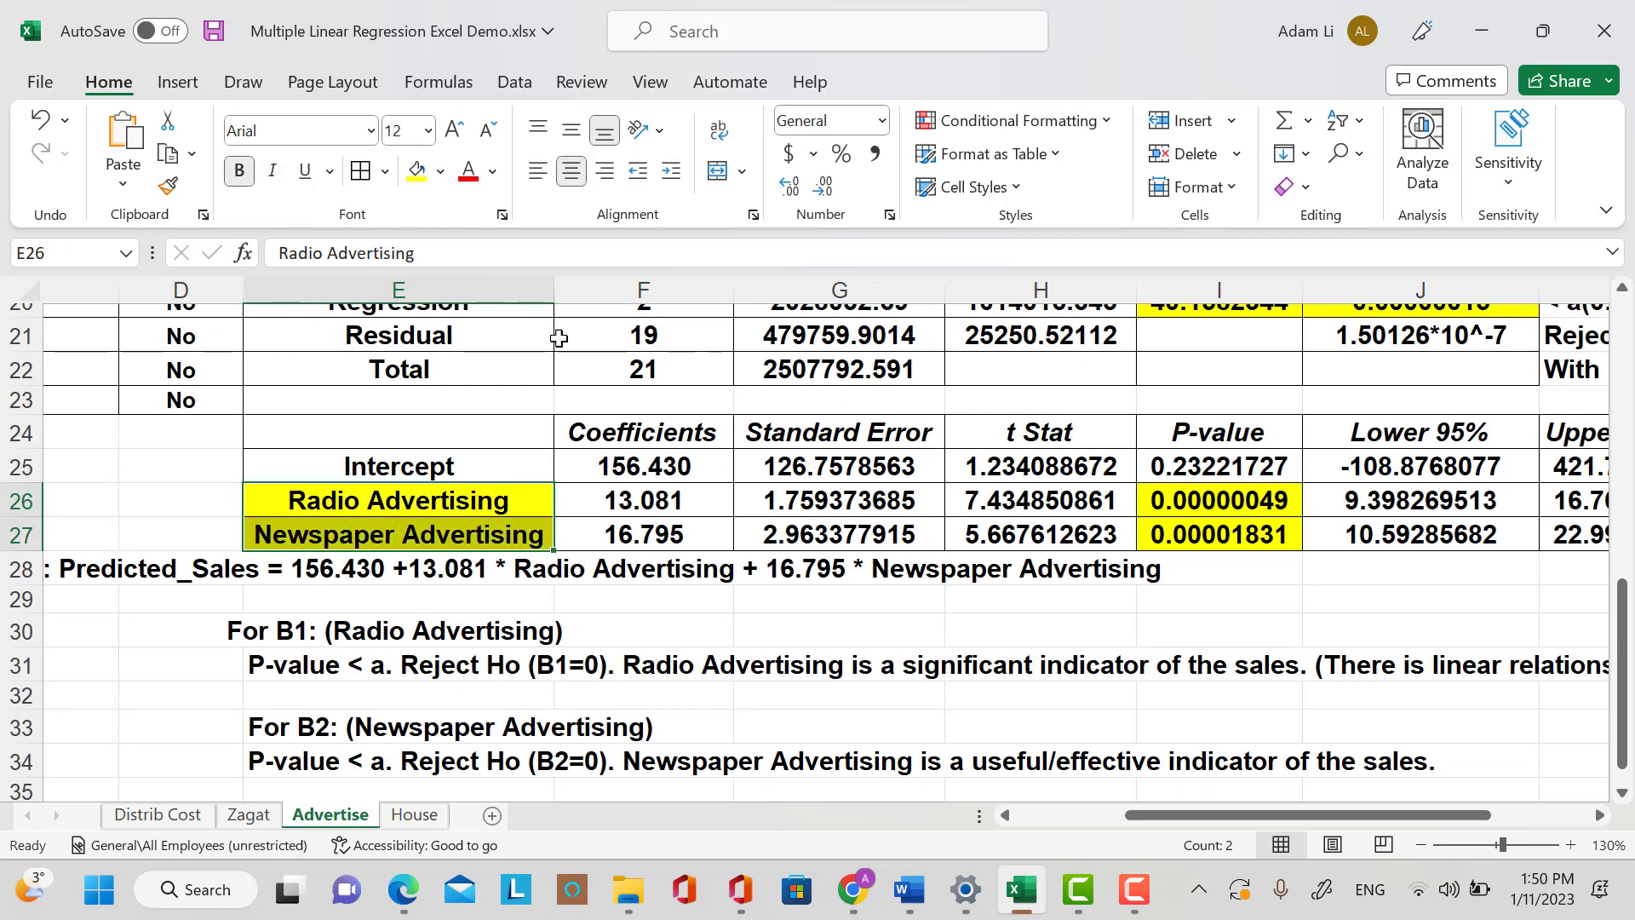
click(1321, 596)
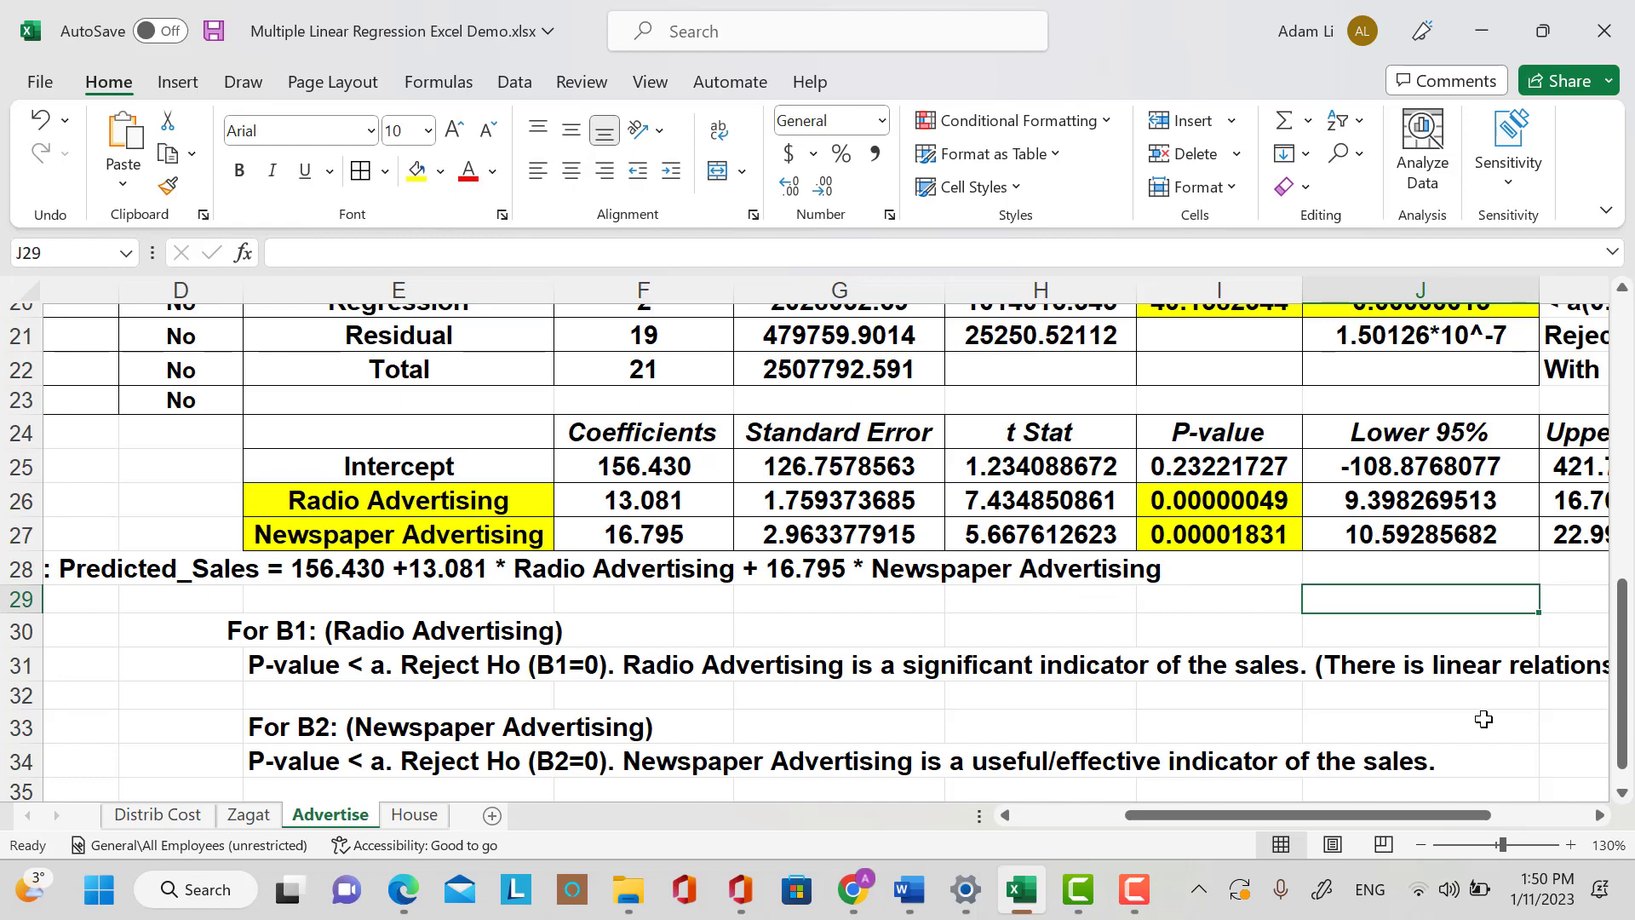
Make the SUMMARY OUTPUT title of Model 1 in E9 bold.
scroll(992, 568, up, 6)
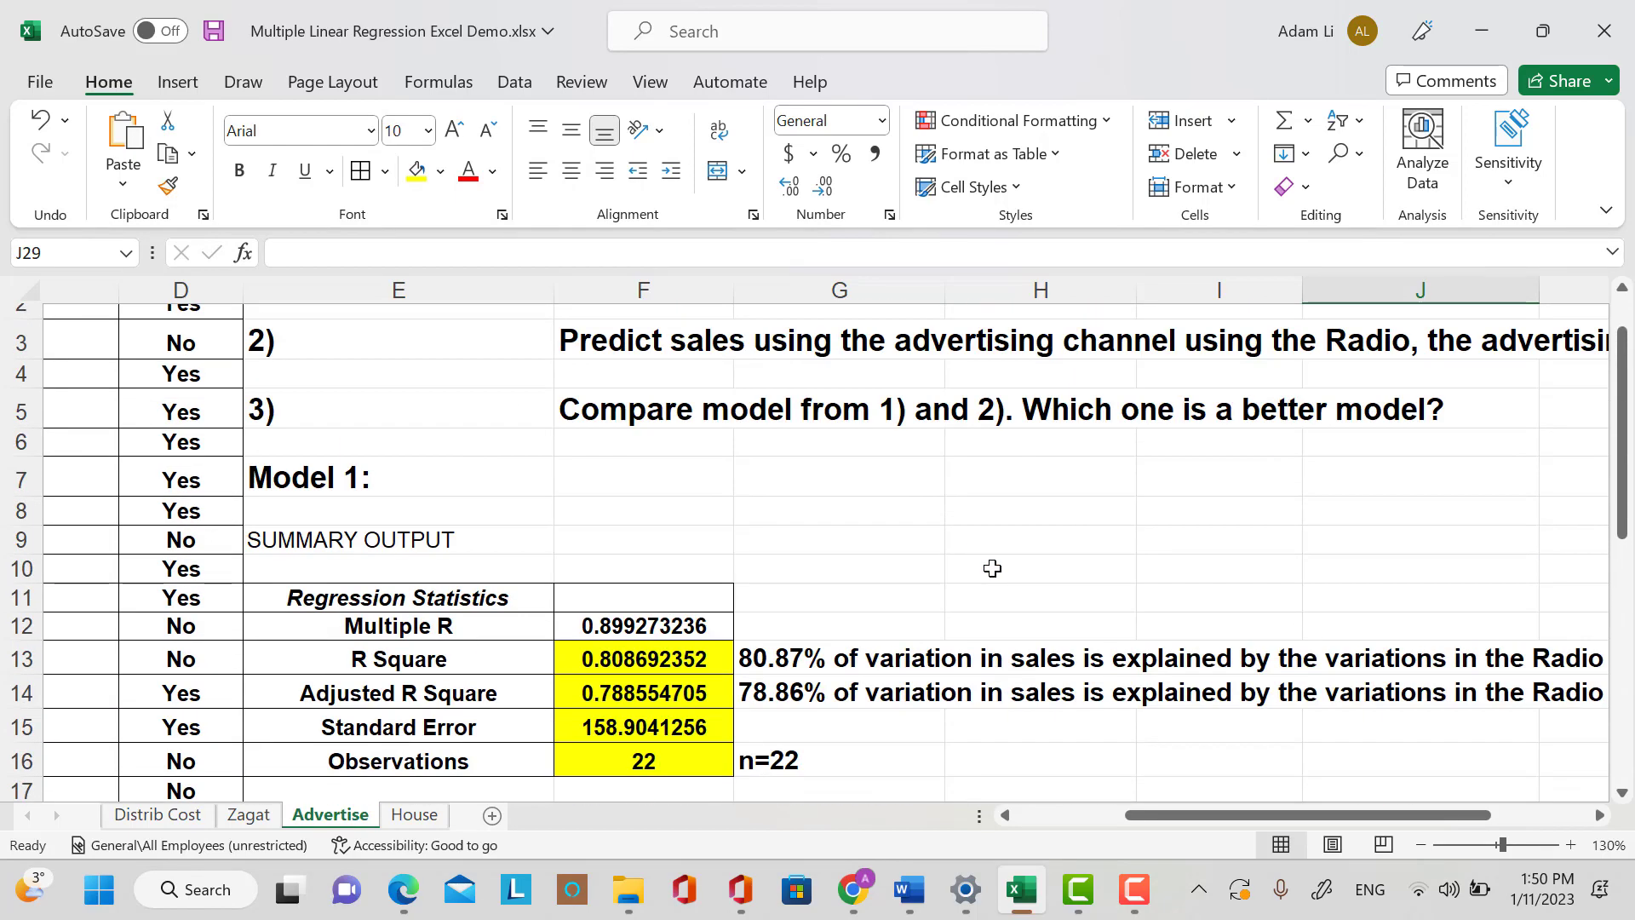
click(406, 539)
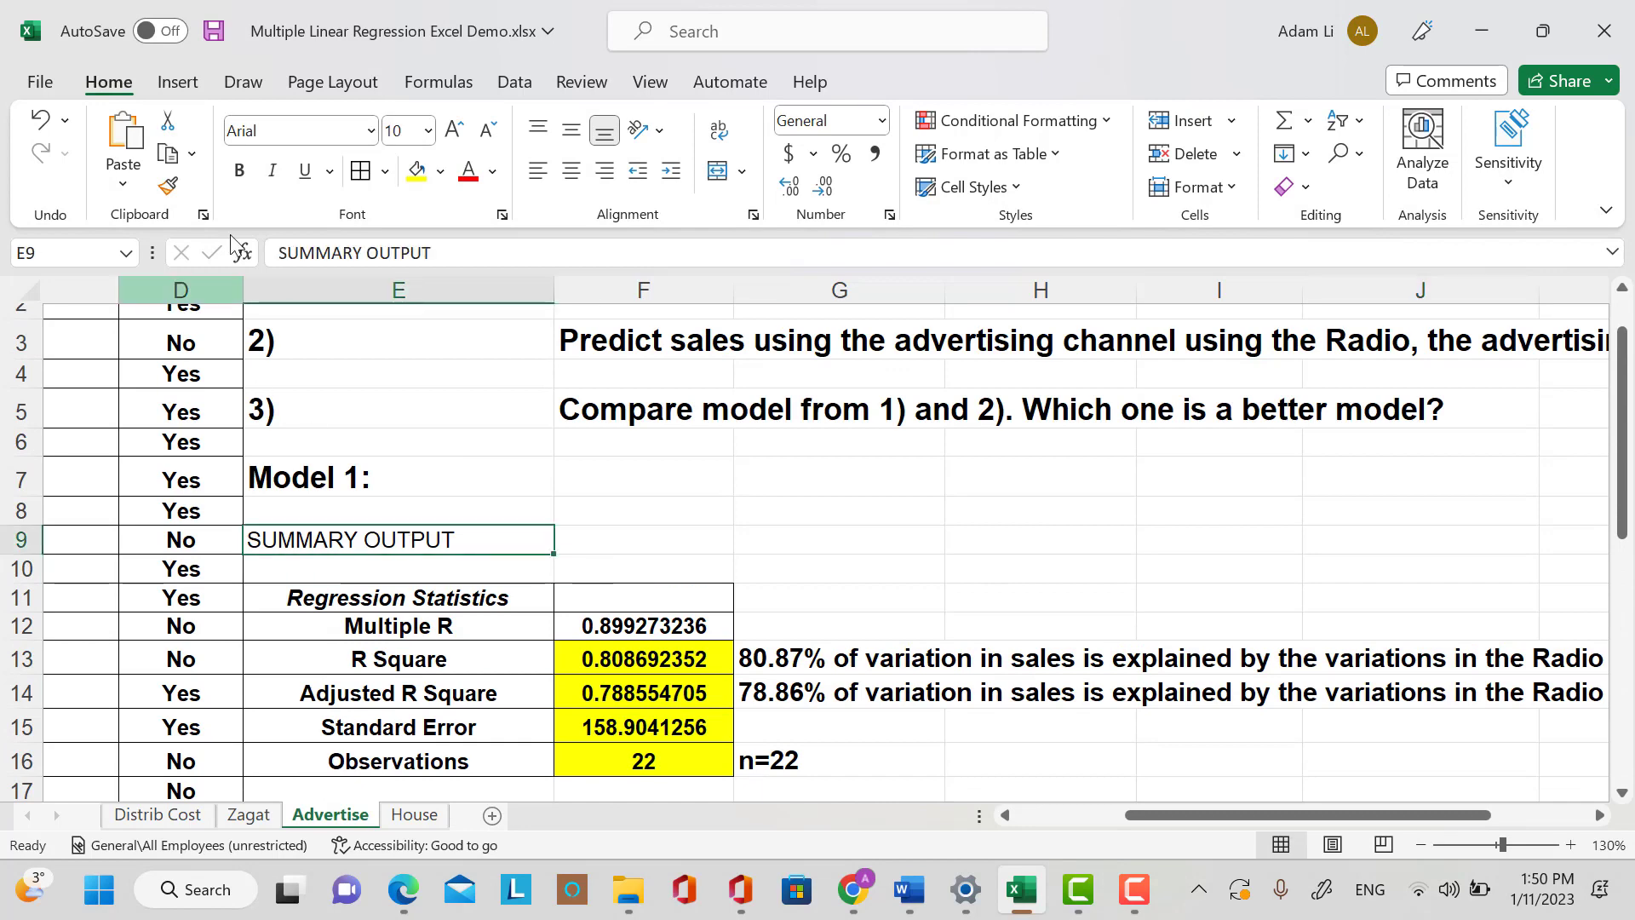
click(238, 173)
Insert a blank column before the Recession column, directly after Newspaper Advertising.
scroll(918, 534, down, 2)
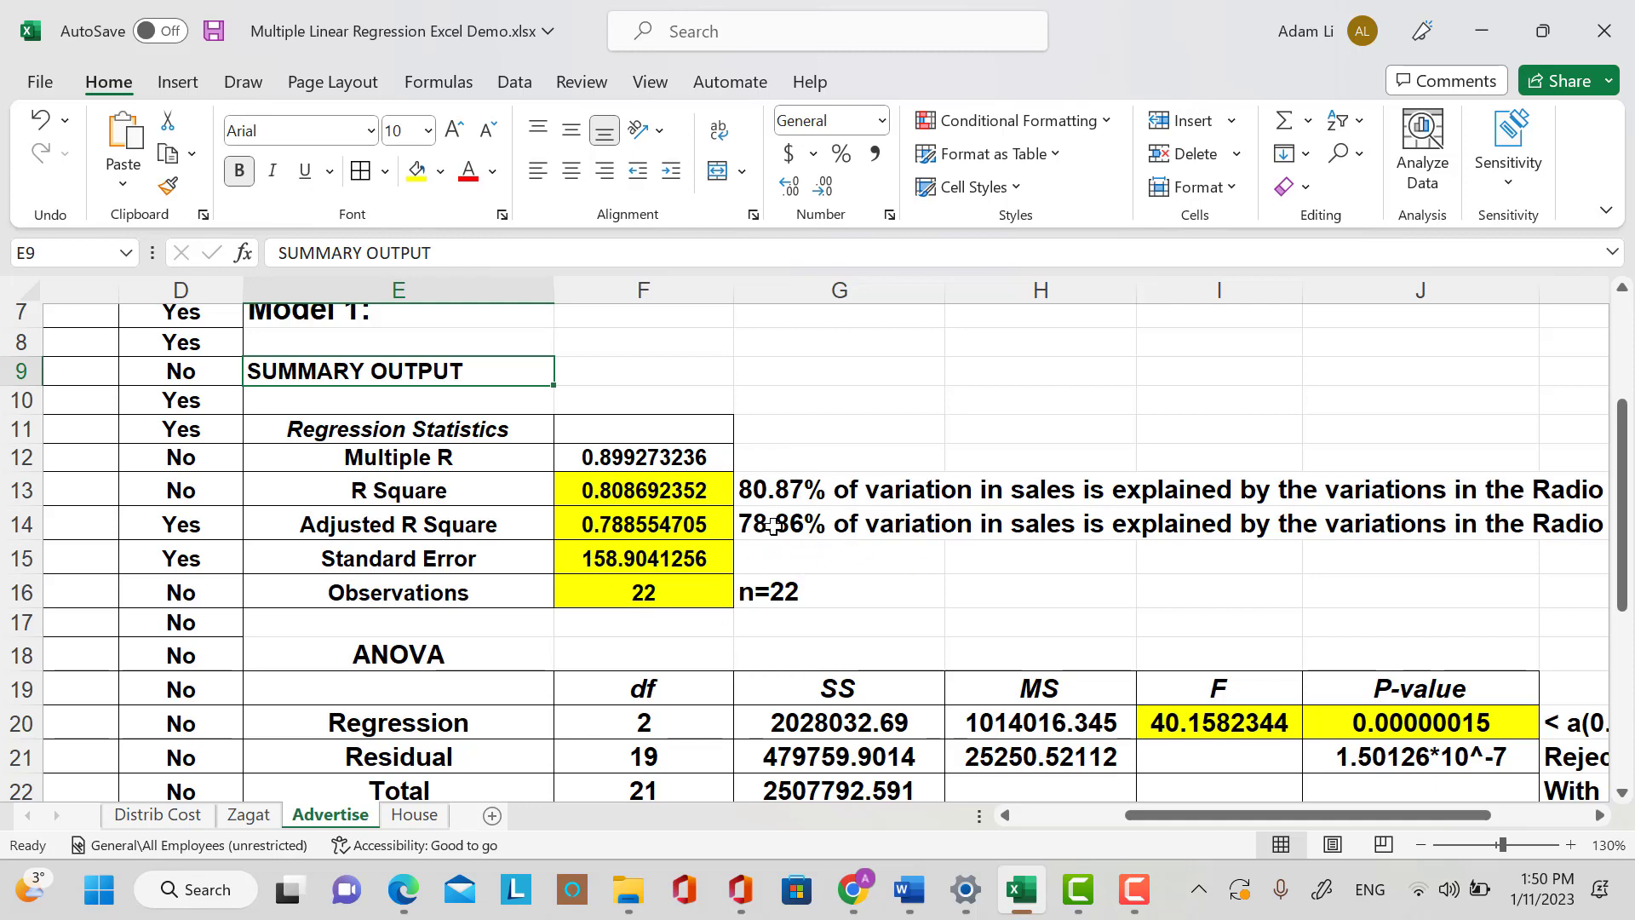
scroll(413, 487, up, 2)
scroll(775, 475, up, 1)
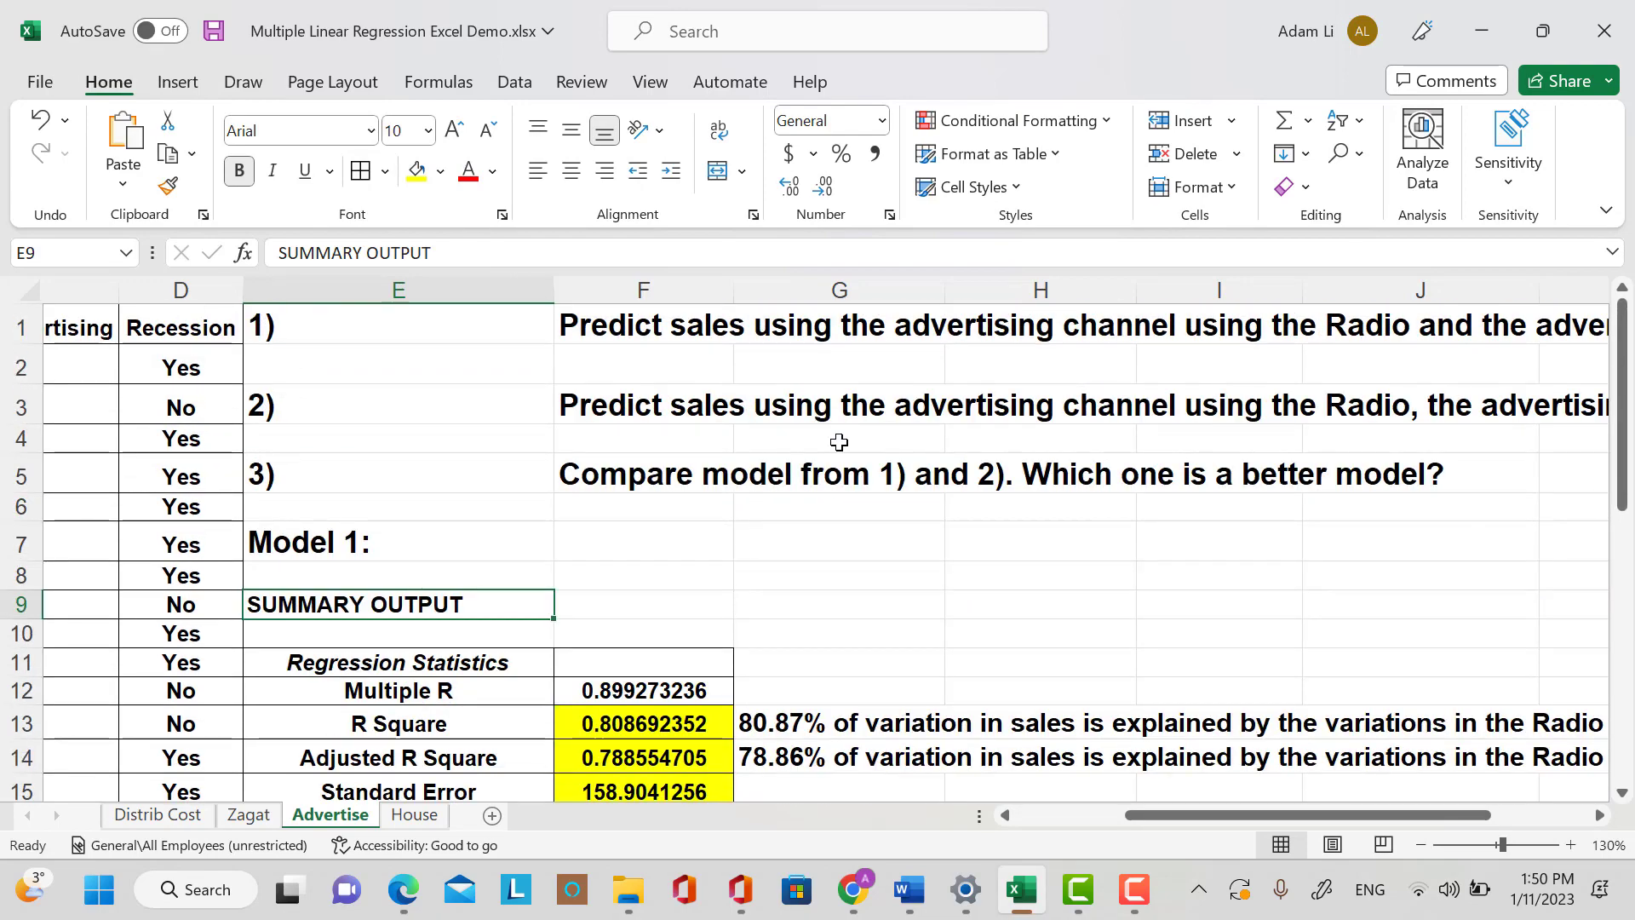
scroll(912, 442, down, 1)
scroll(797, 477, up, 1)
drag(1183, 821, 1007, 816)
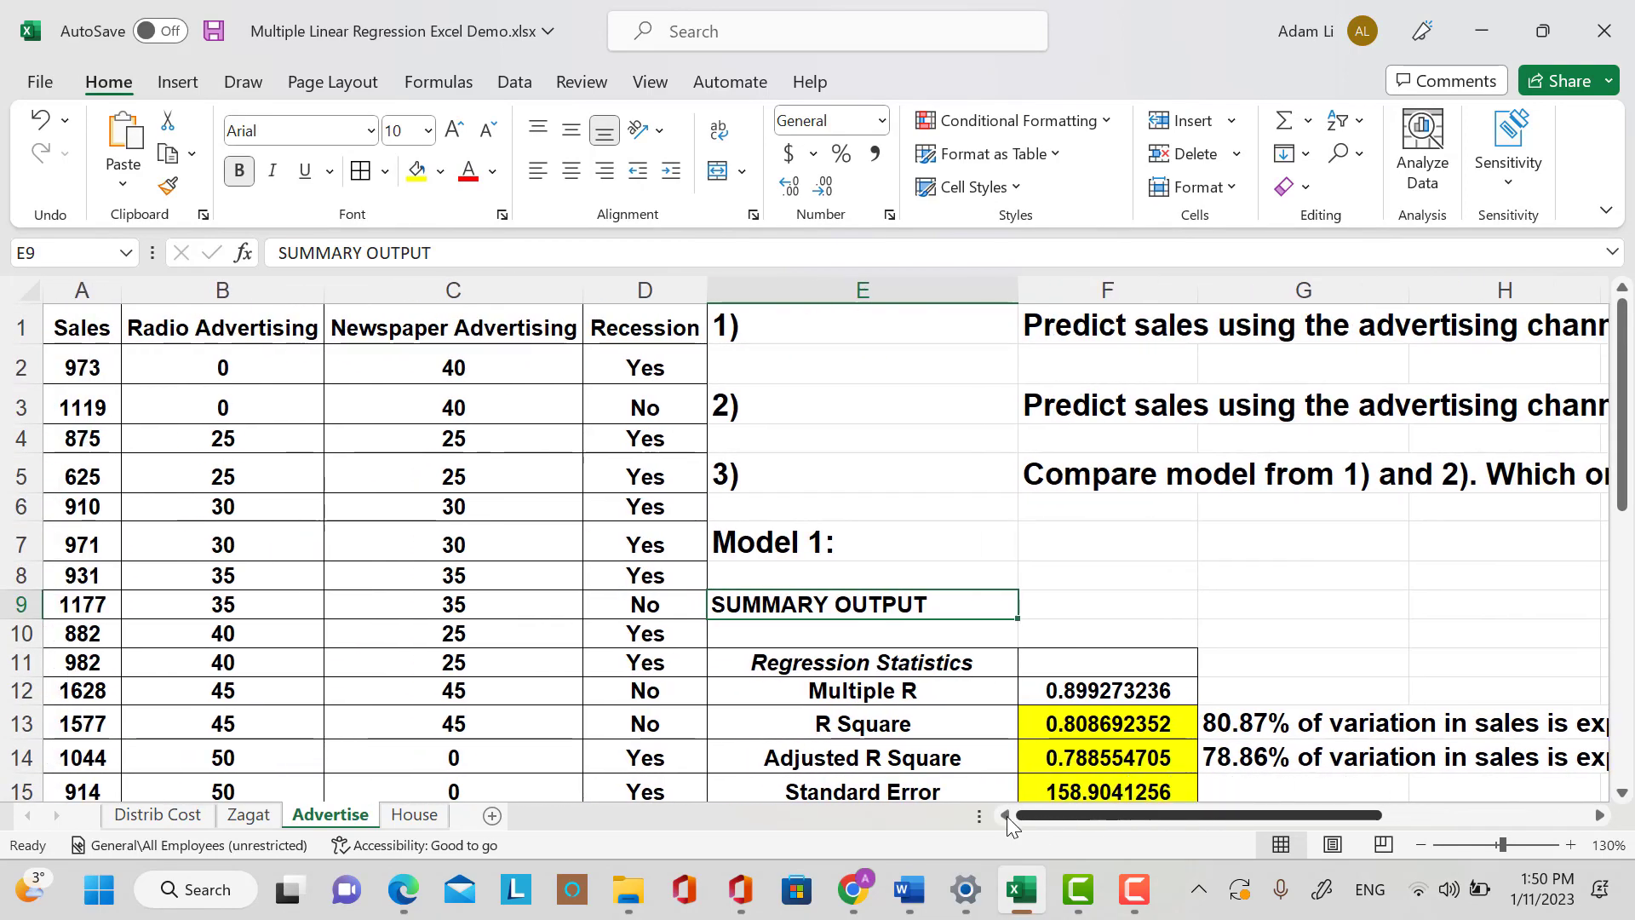
click(645, 290)
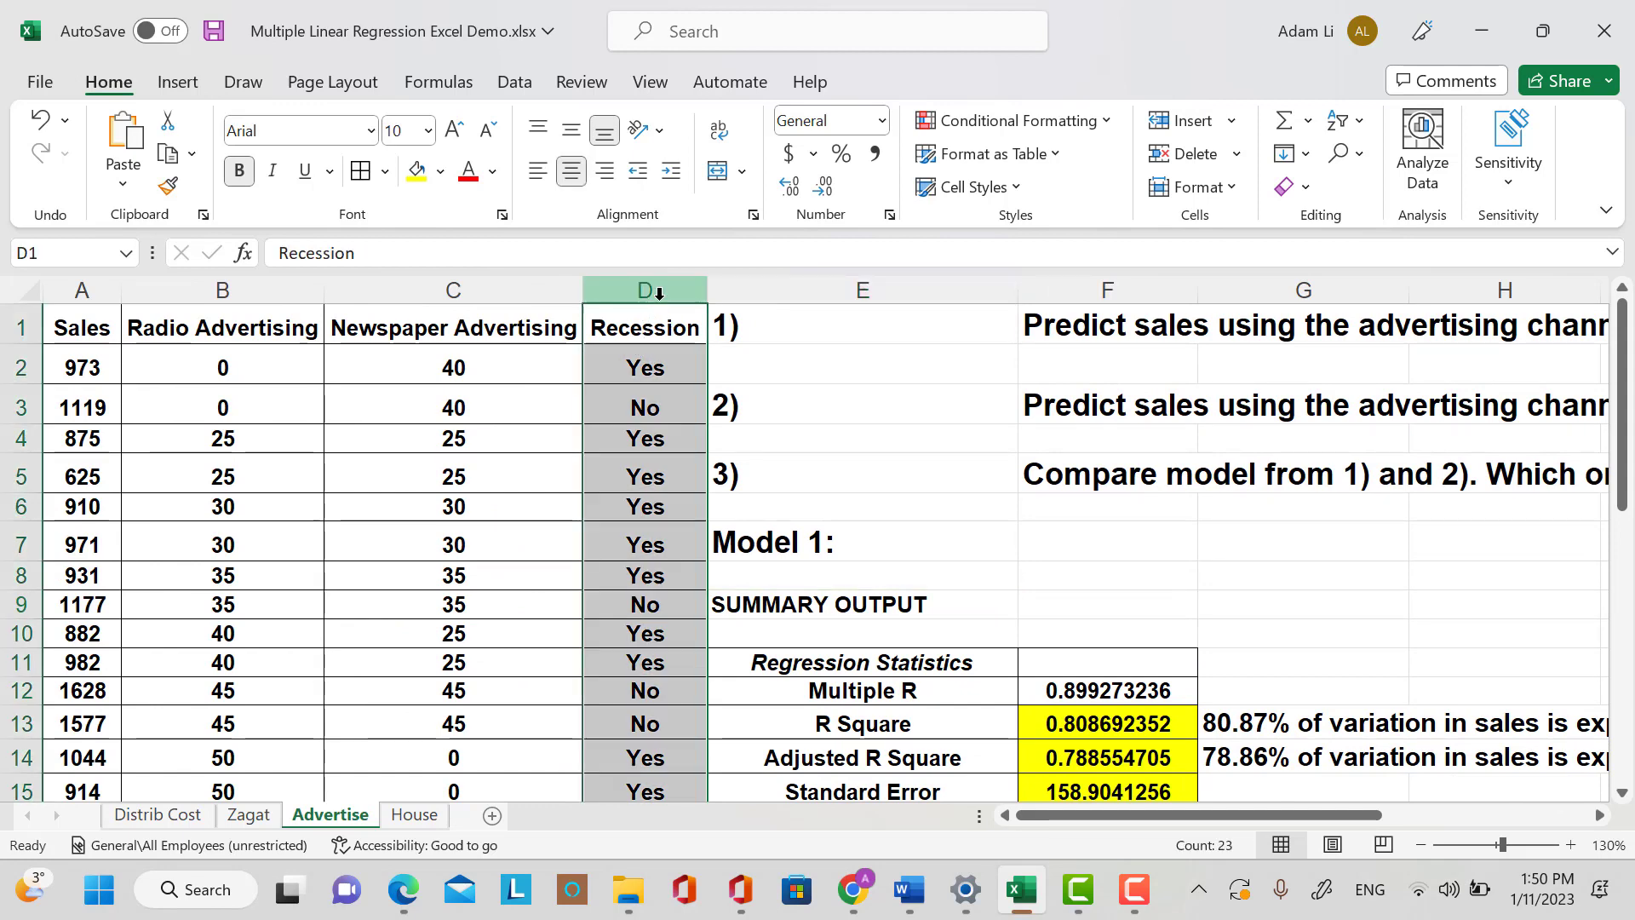
right_click(661, 298)
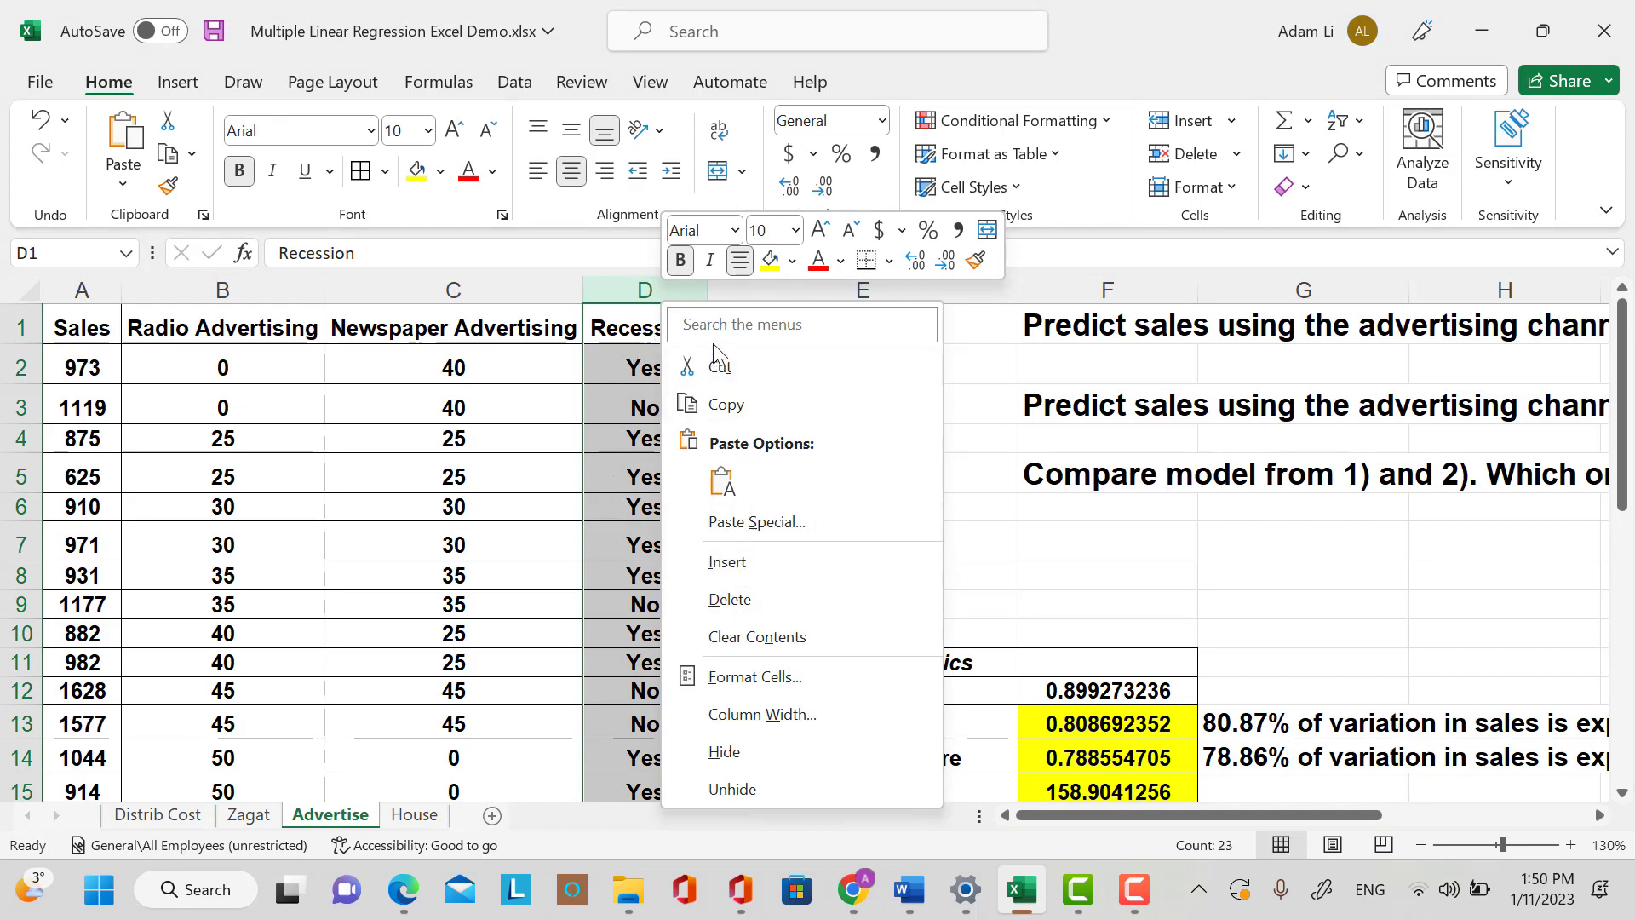
click(765, 558)
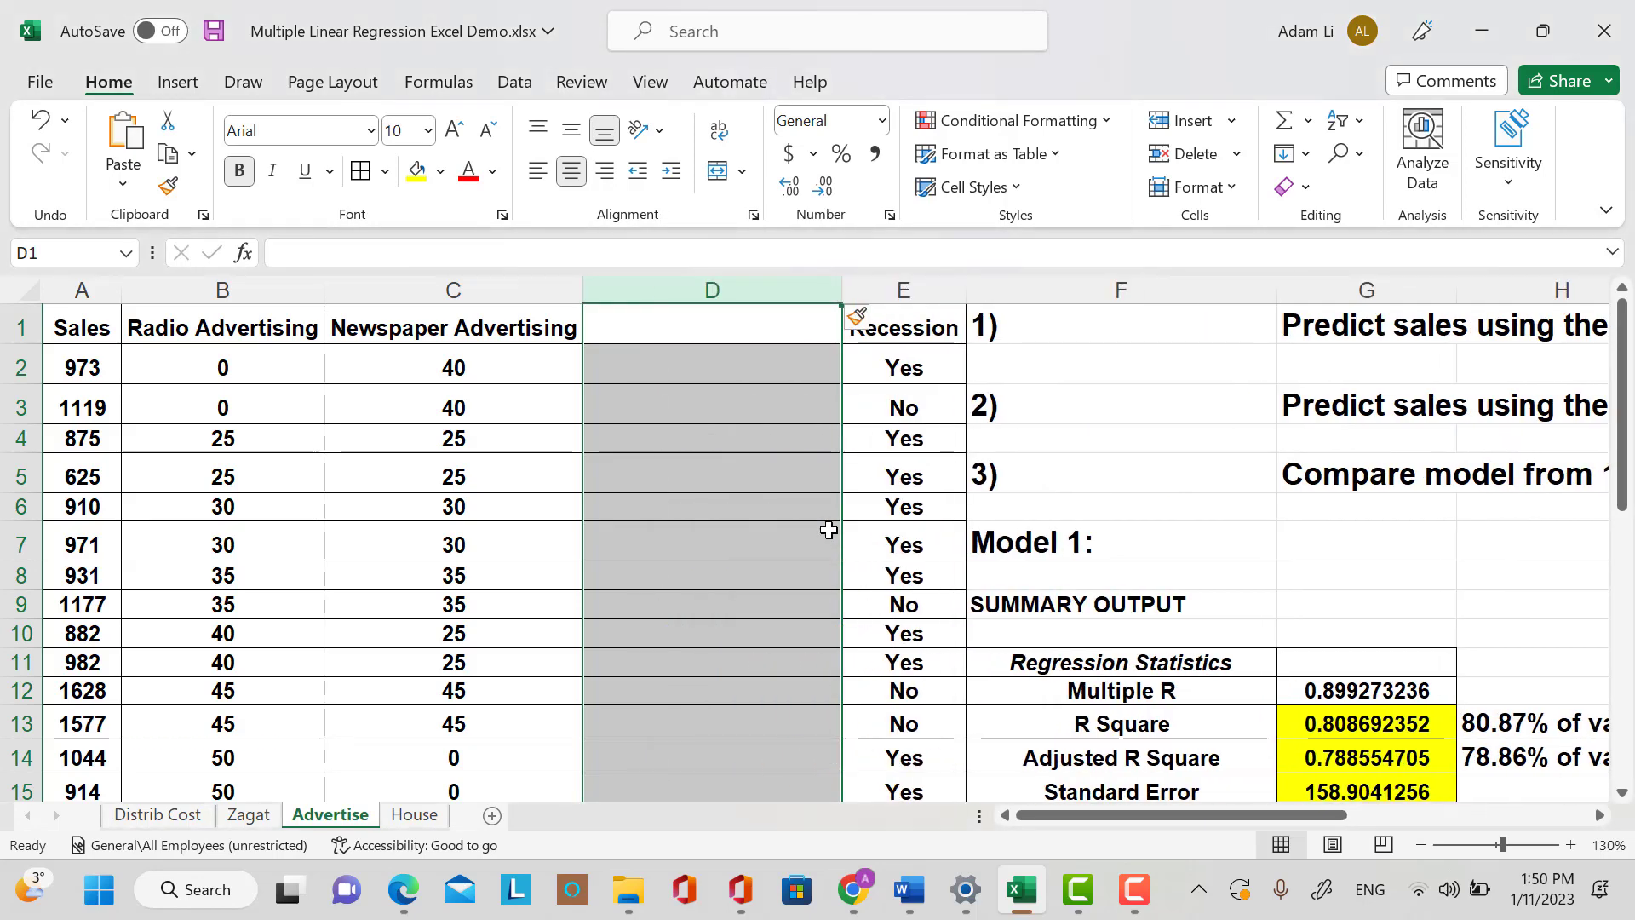
Enter the header "Recession (Dummy)" in D1 of the blank column.
click(743, 327)
text(Recession ()
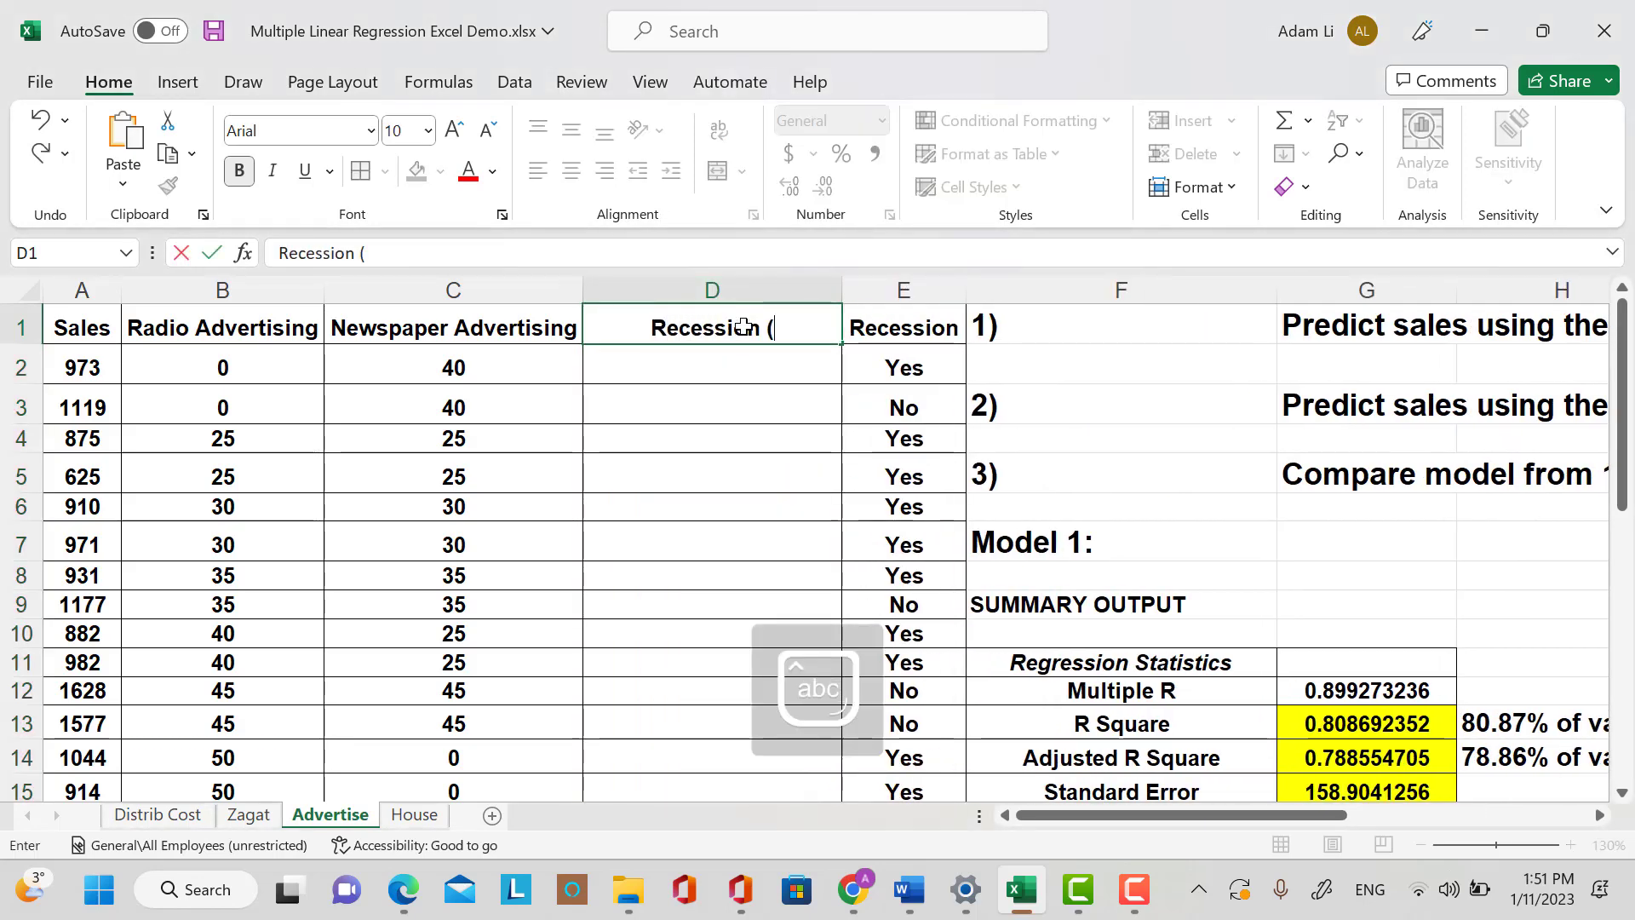
key(BackSpace)
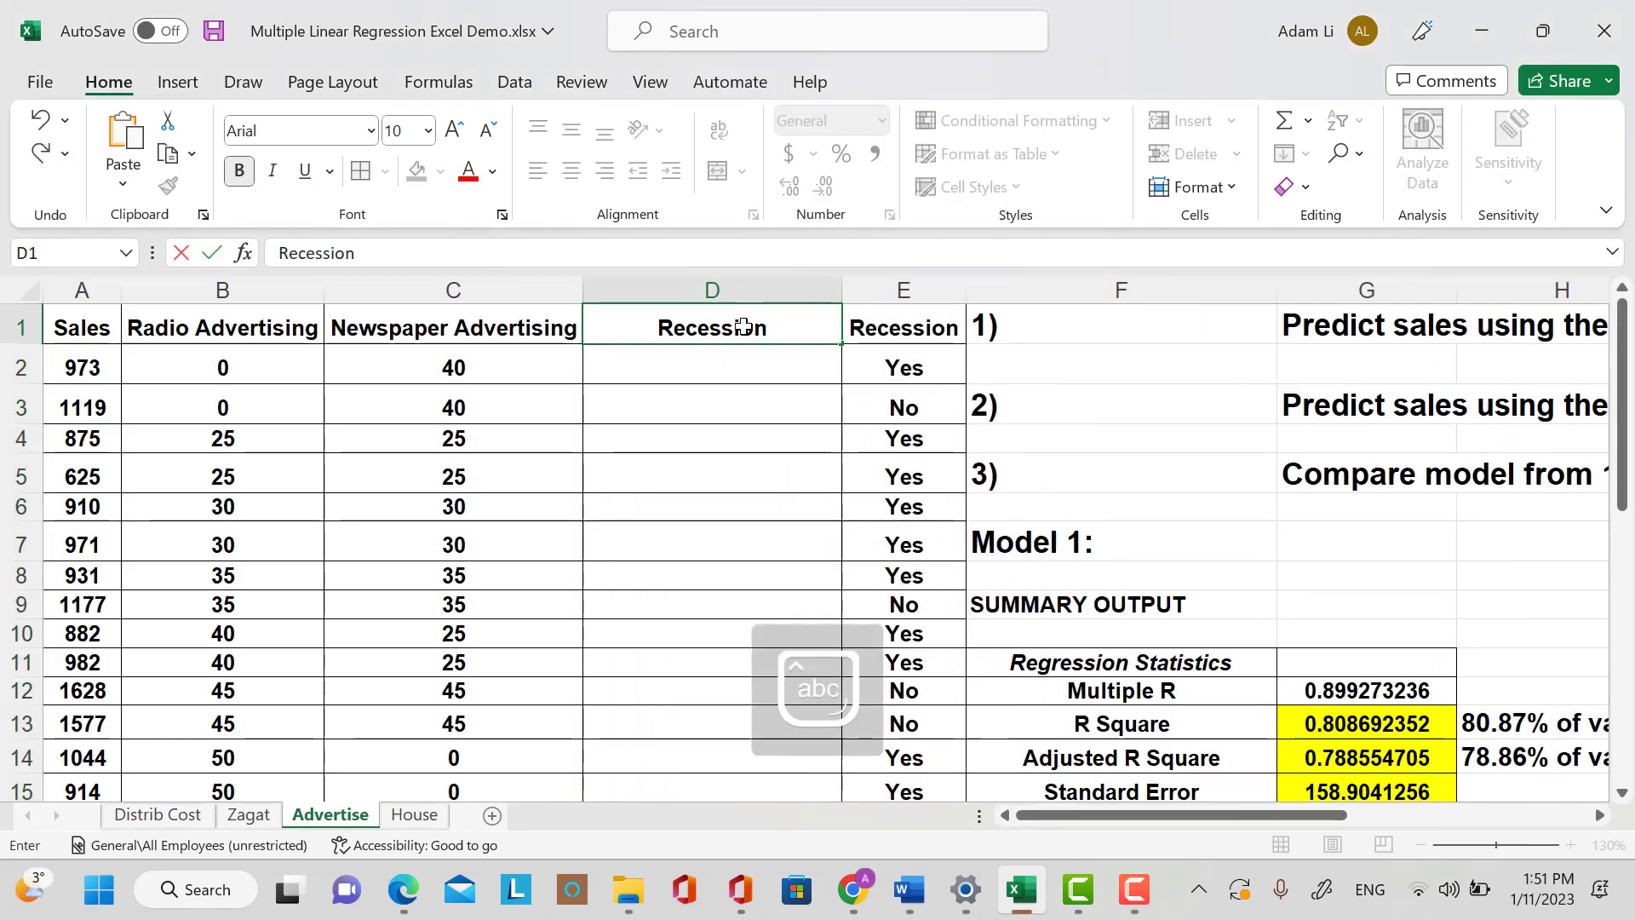
text(Dumm)
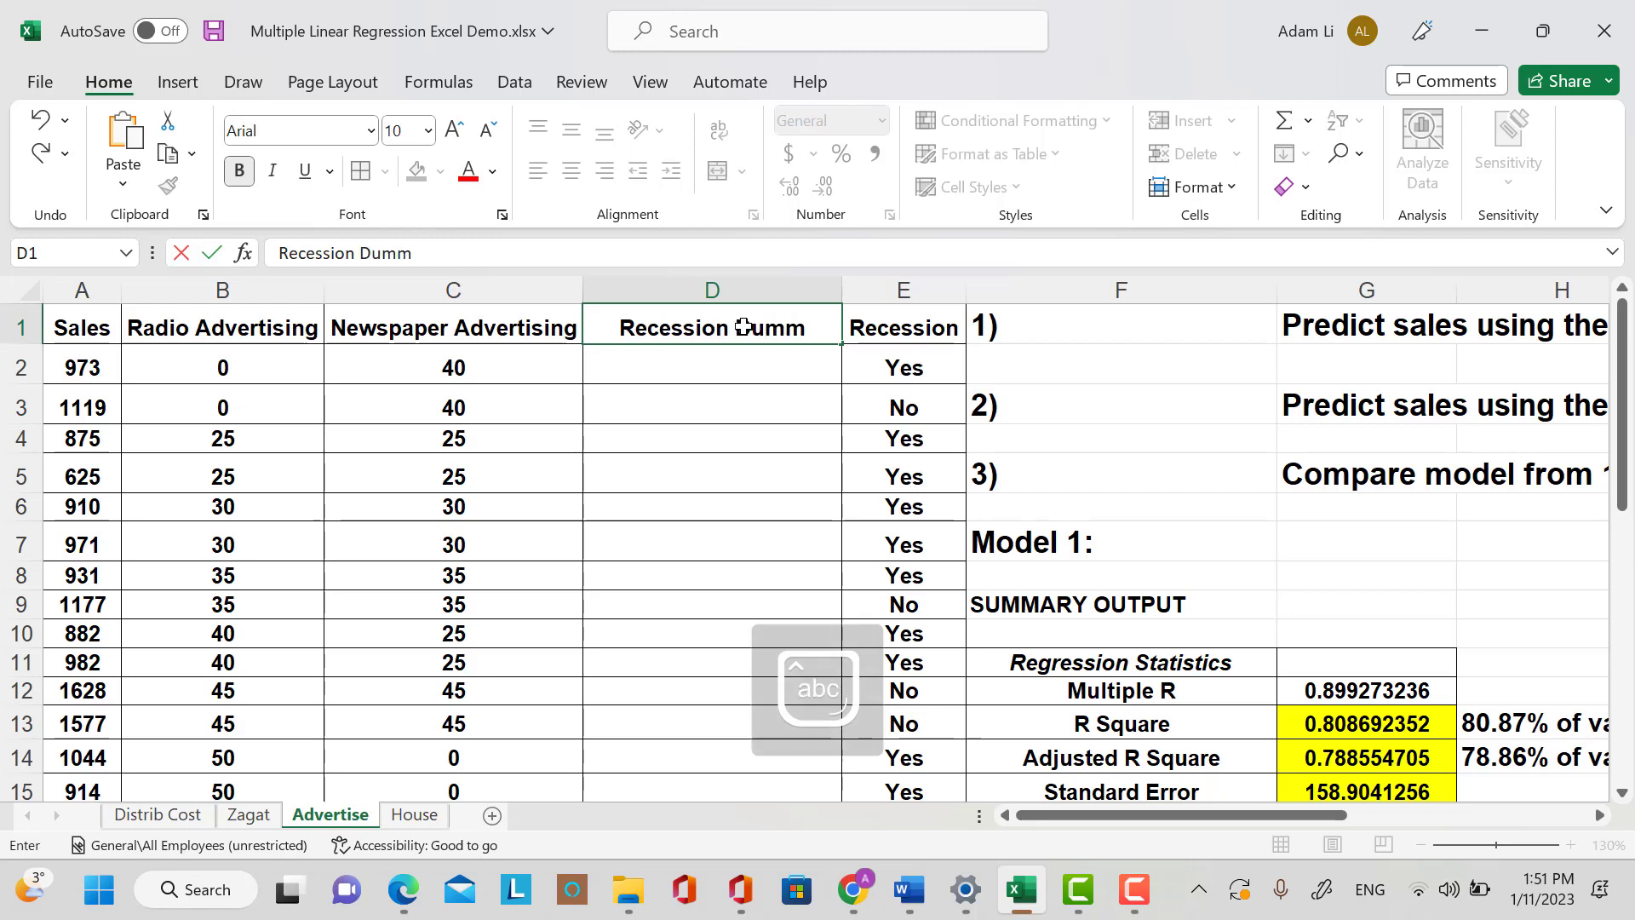
key(BackSpace)
key(BackSpace)
key(BackSpace)
key(BackSpace)
text(()
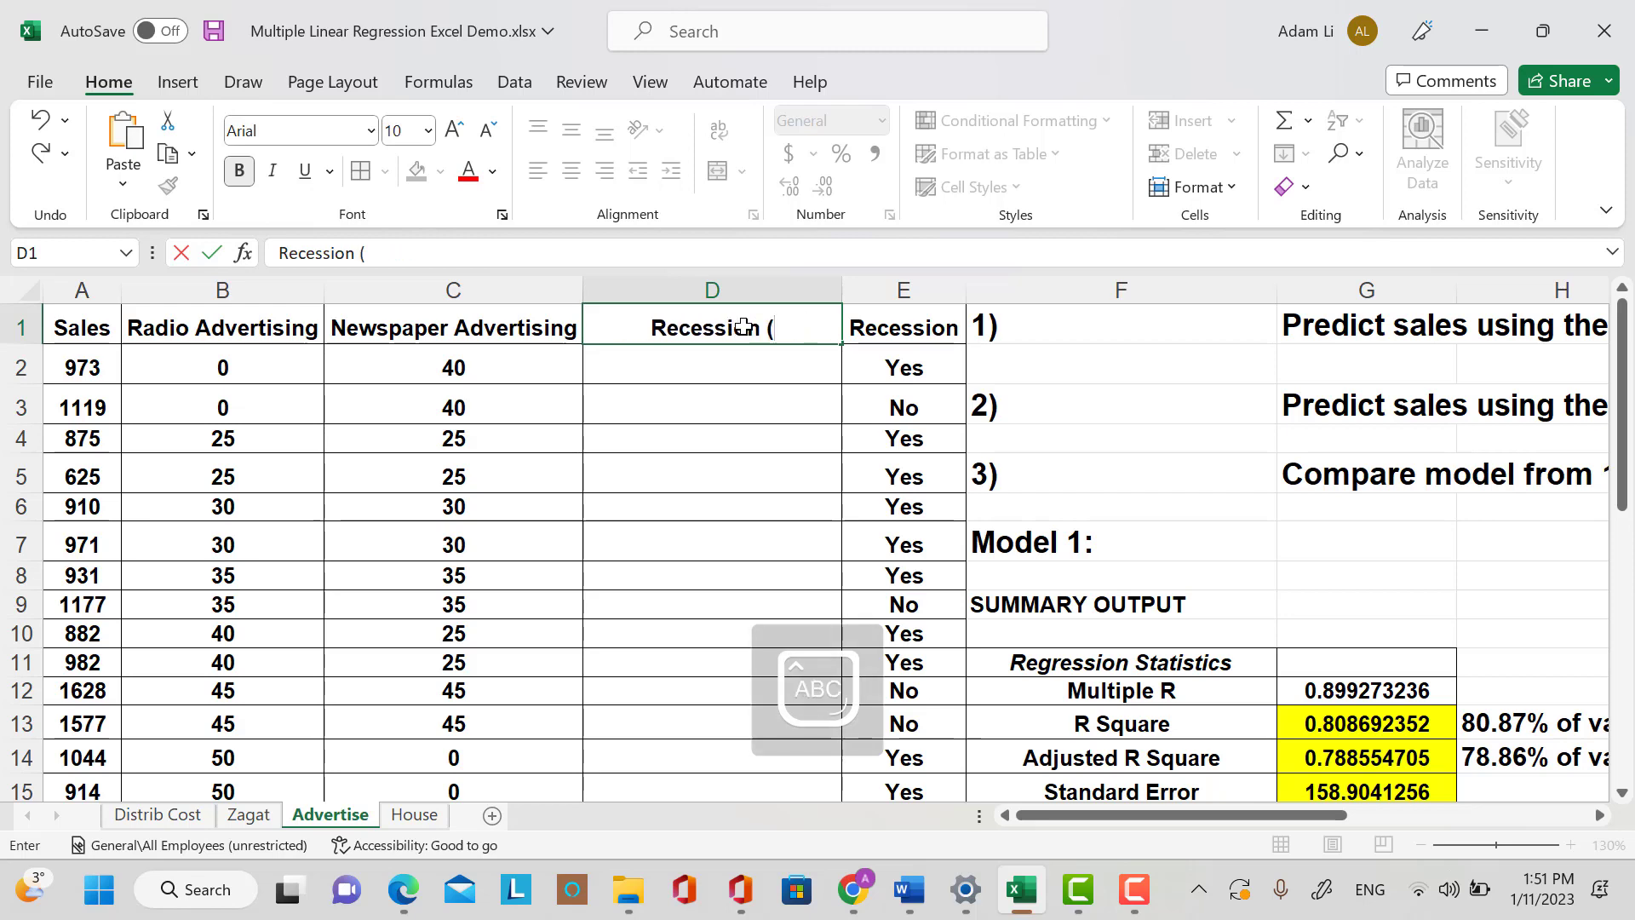
text(D)
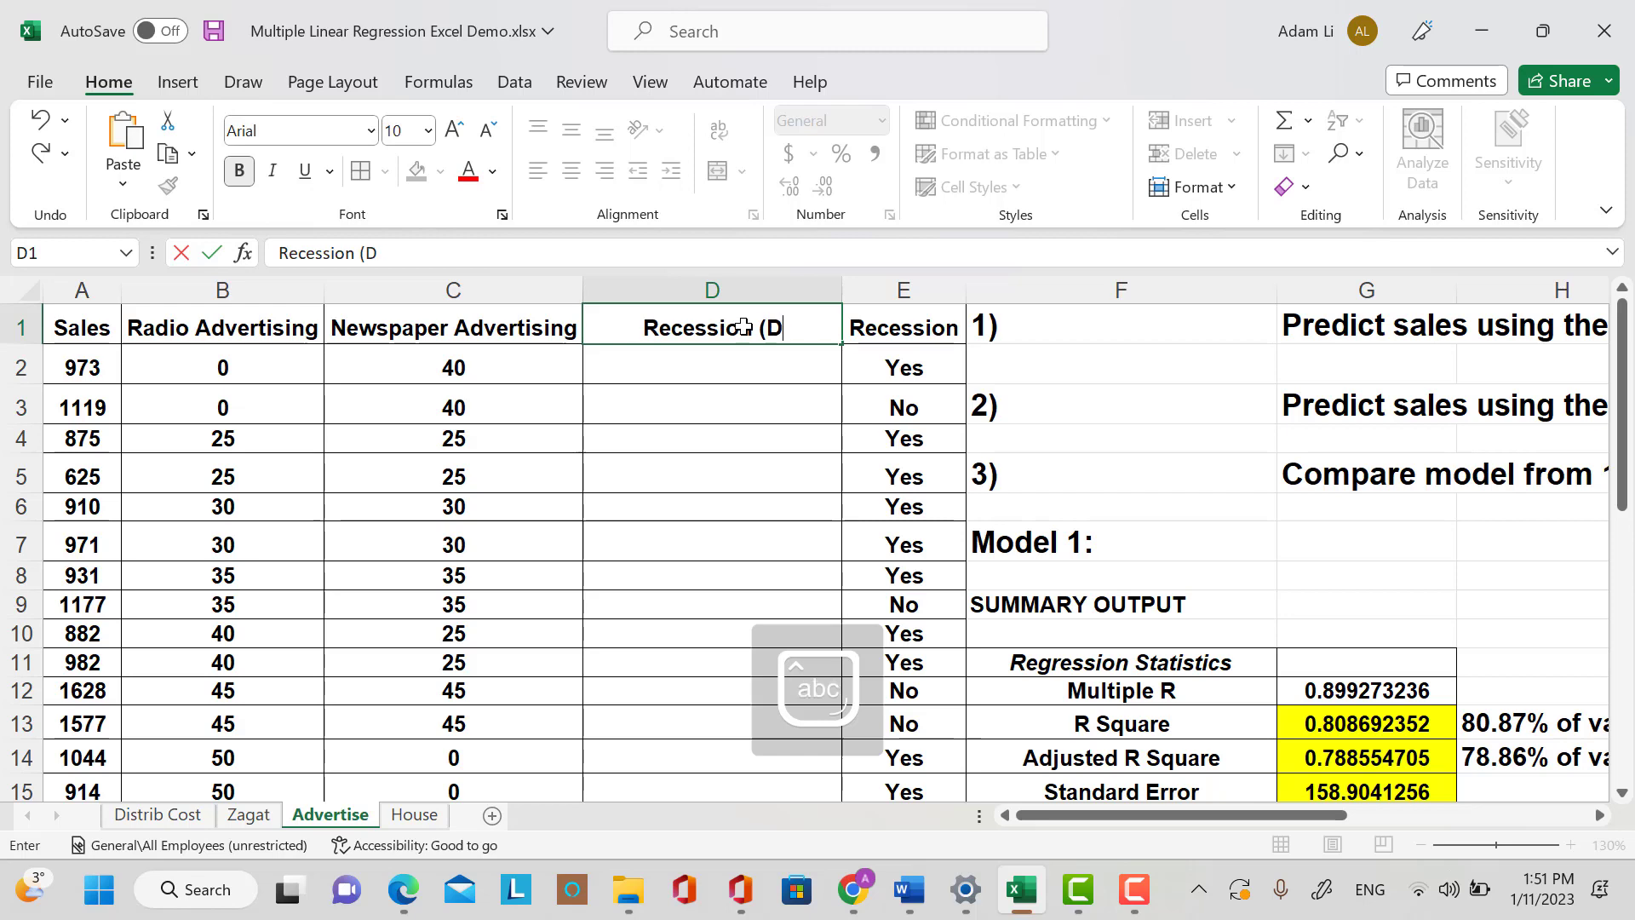
text(ummy))
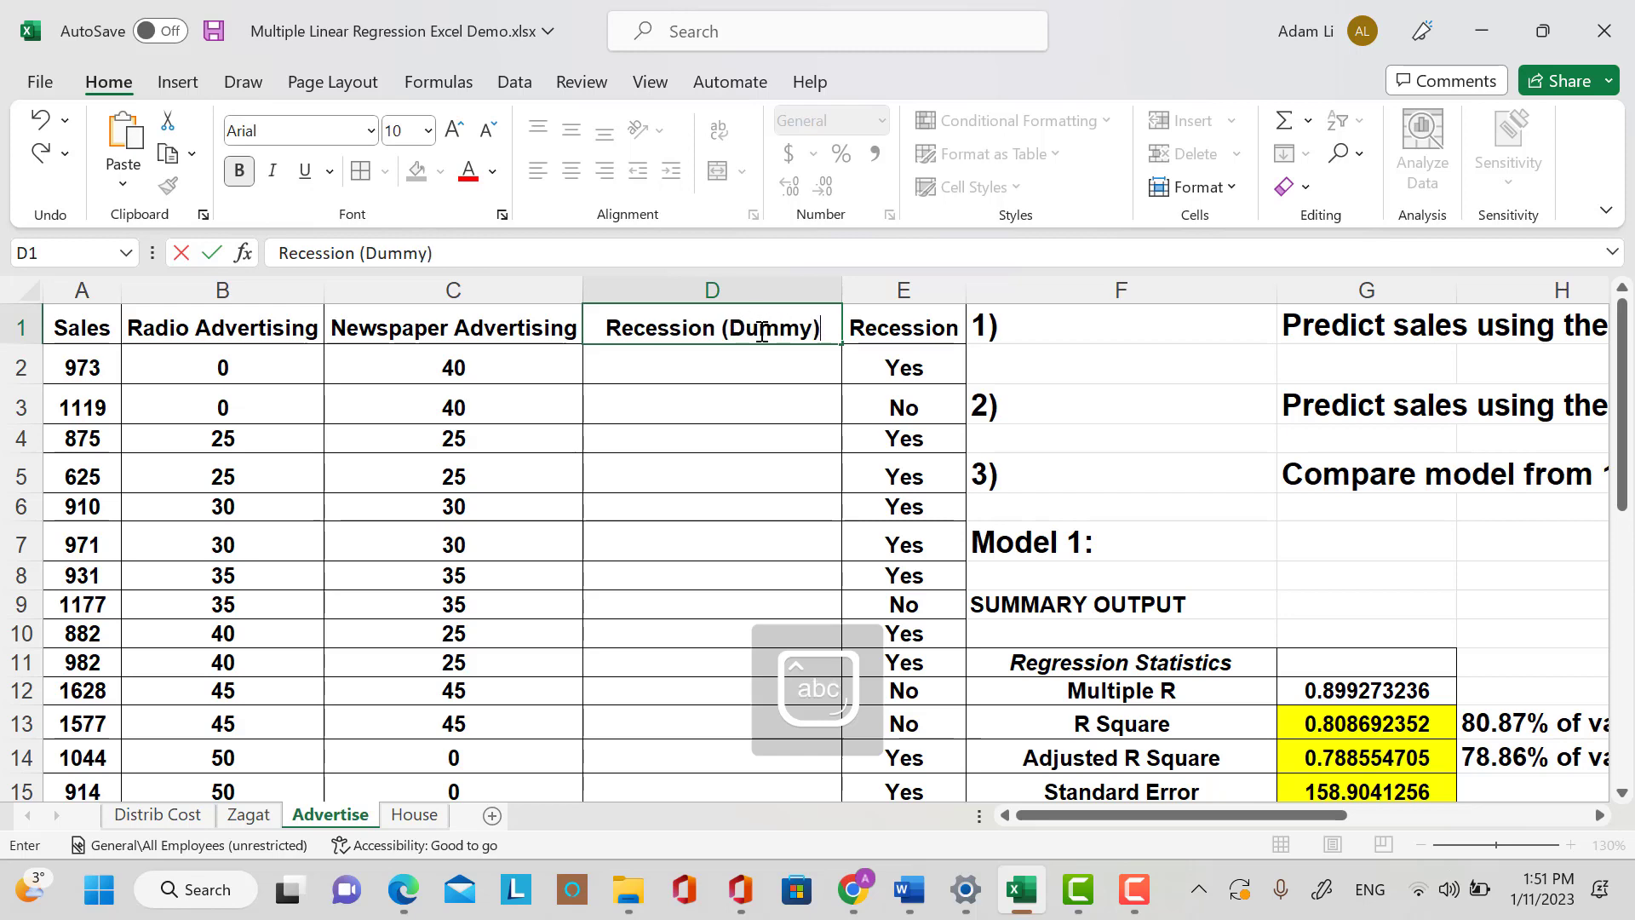
Begin an IF formula in D2 under the Recession (Dummy) header.
click(759, 365)
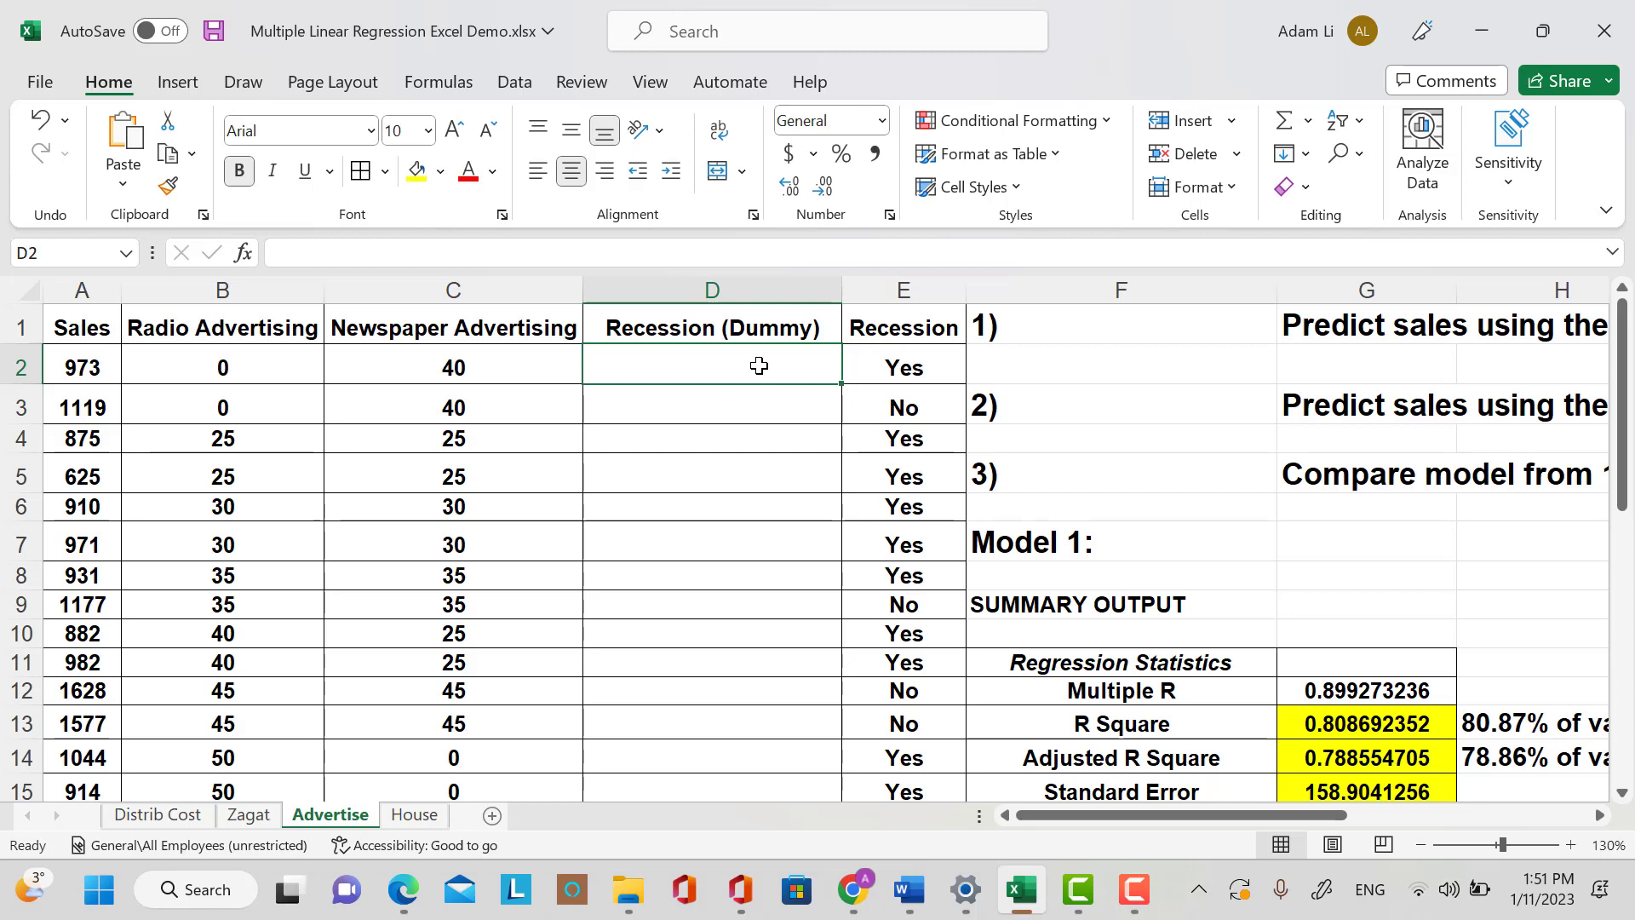
text(=)
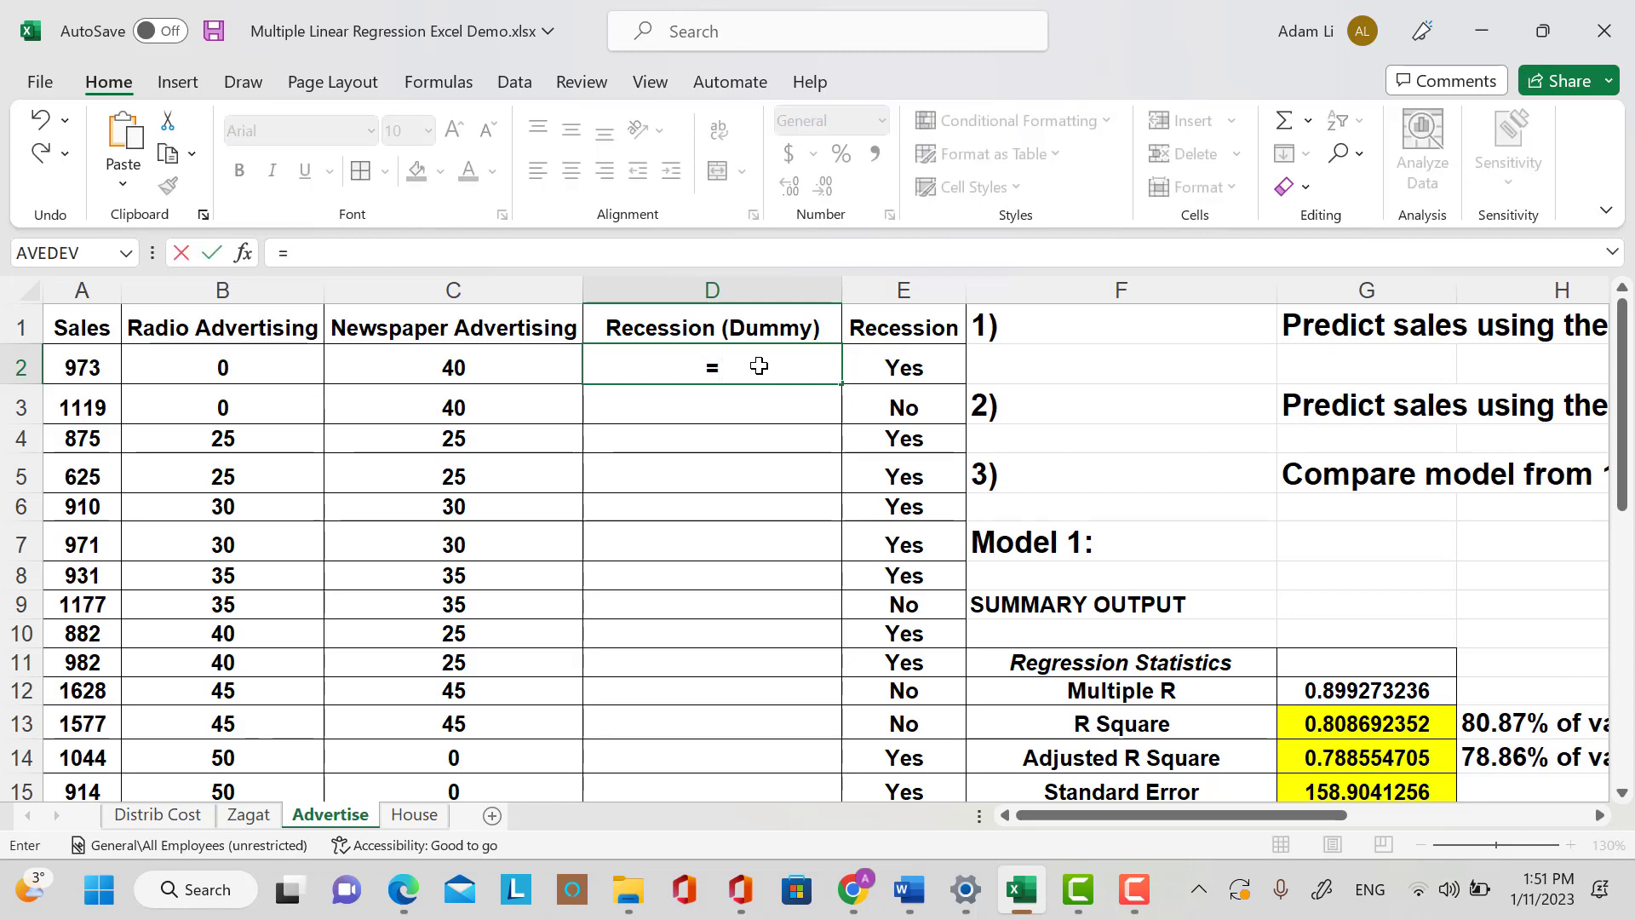
text(if)
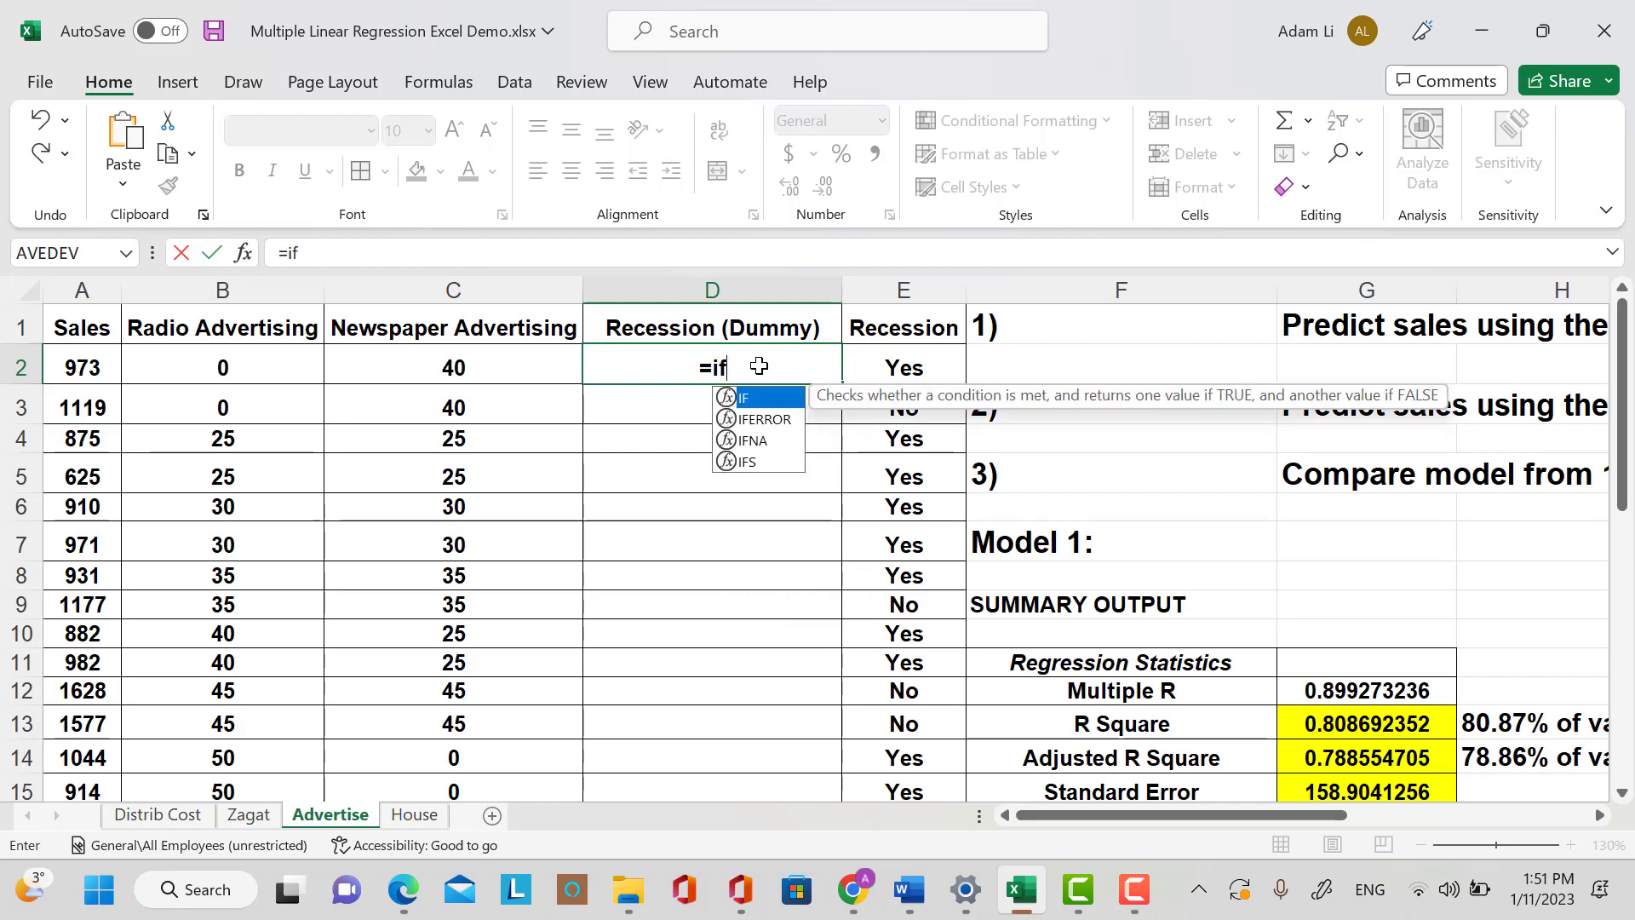
key(BackSpace)
text(f)
key(Tab)
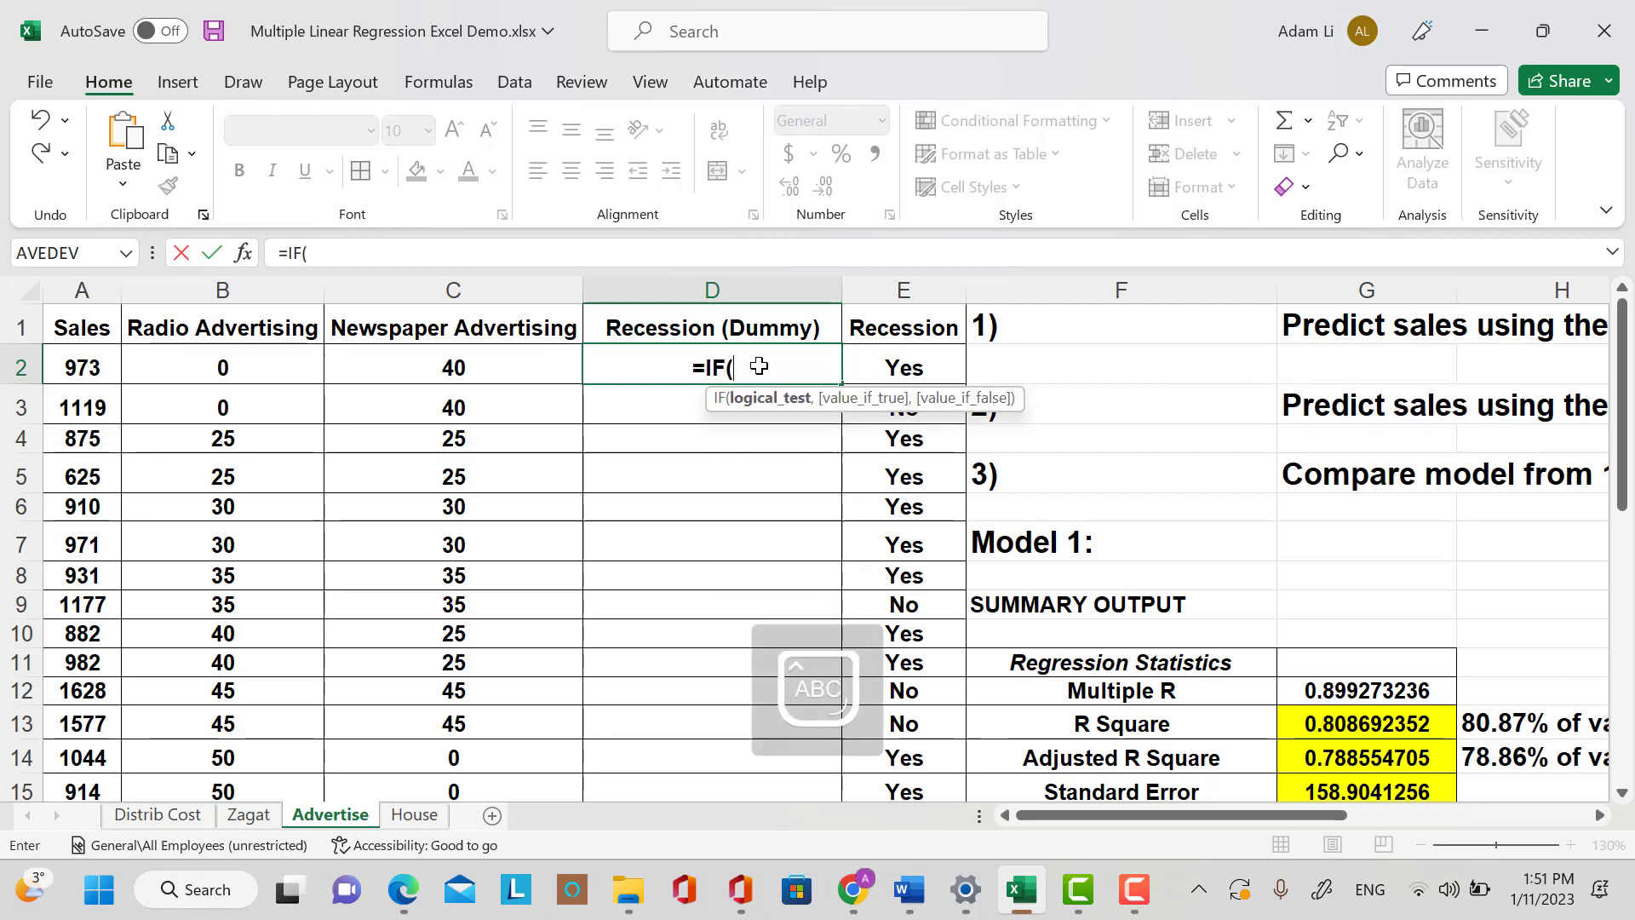
Complete the formula in D2 as =IF(E2="Yes", 0, 1) to code the recession value as a dummy variable.
key(Right)
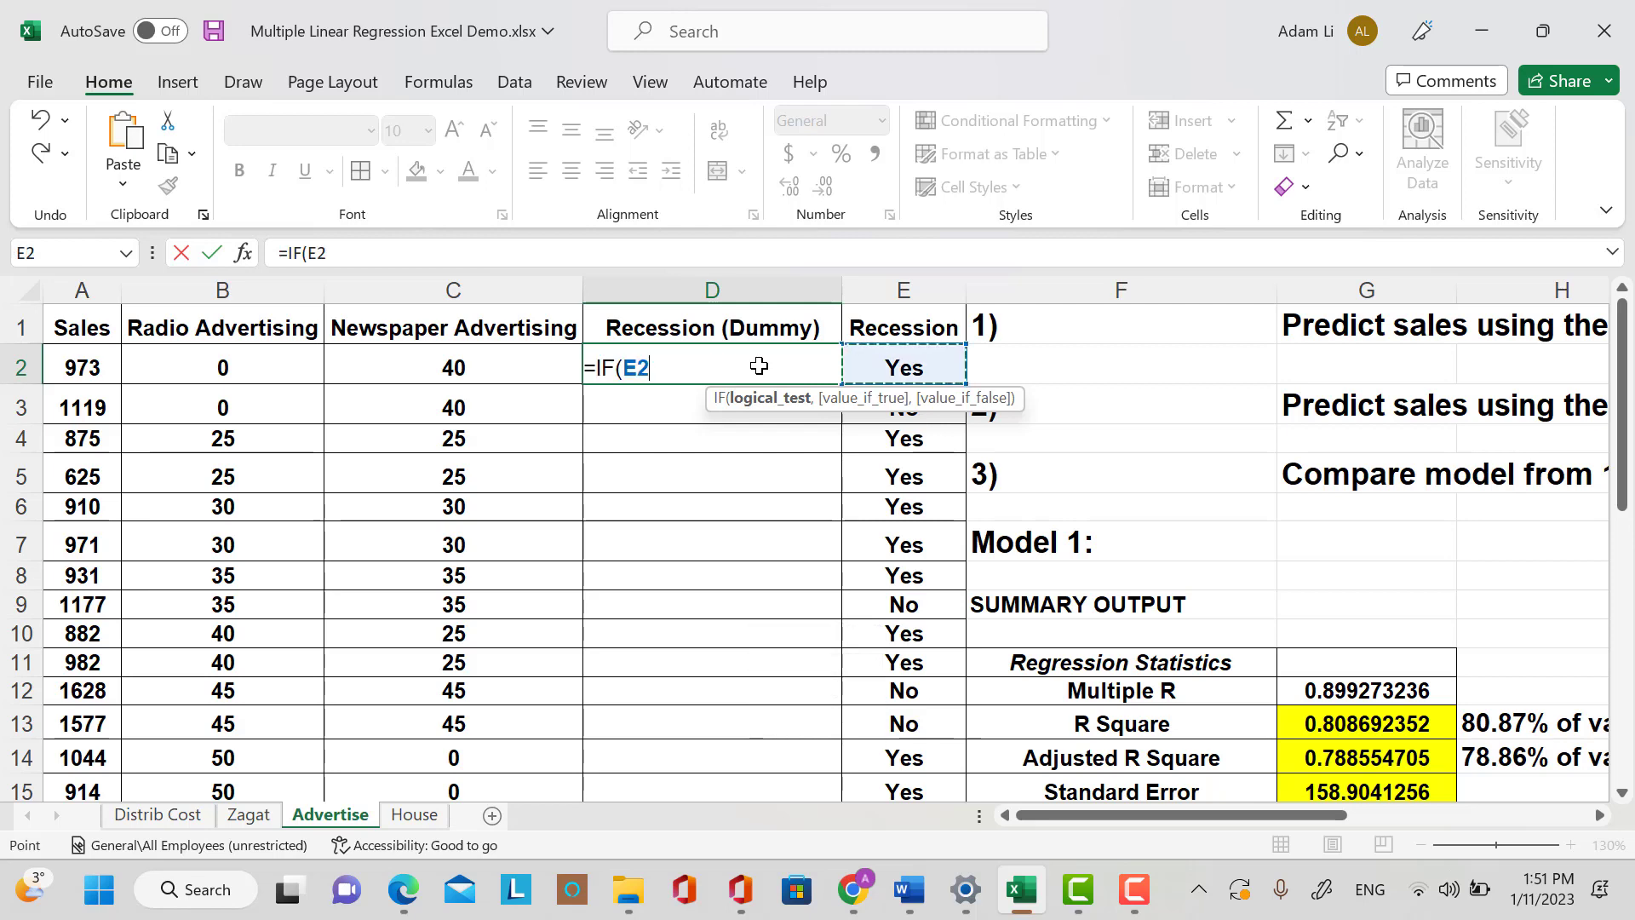
text(=)
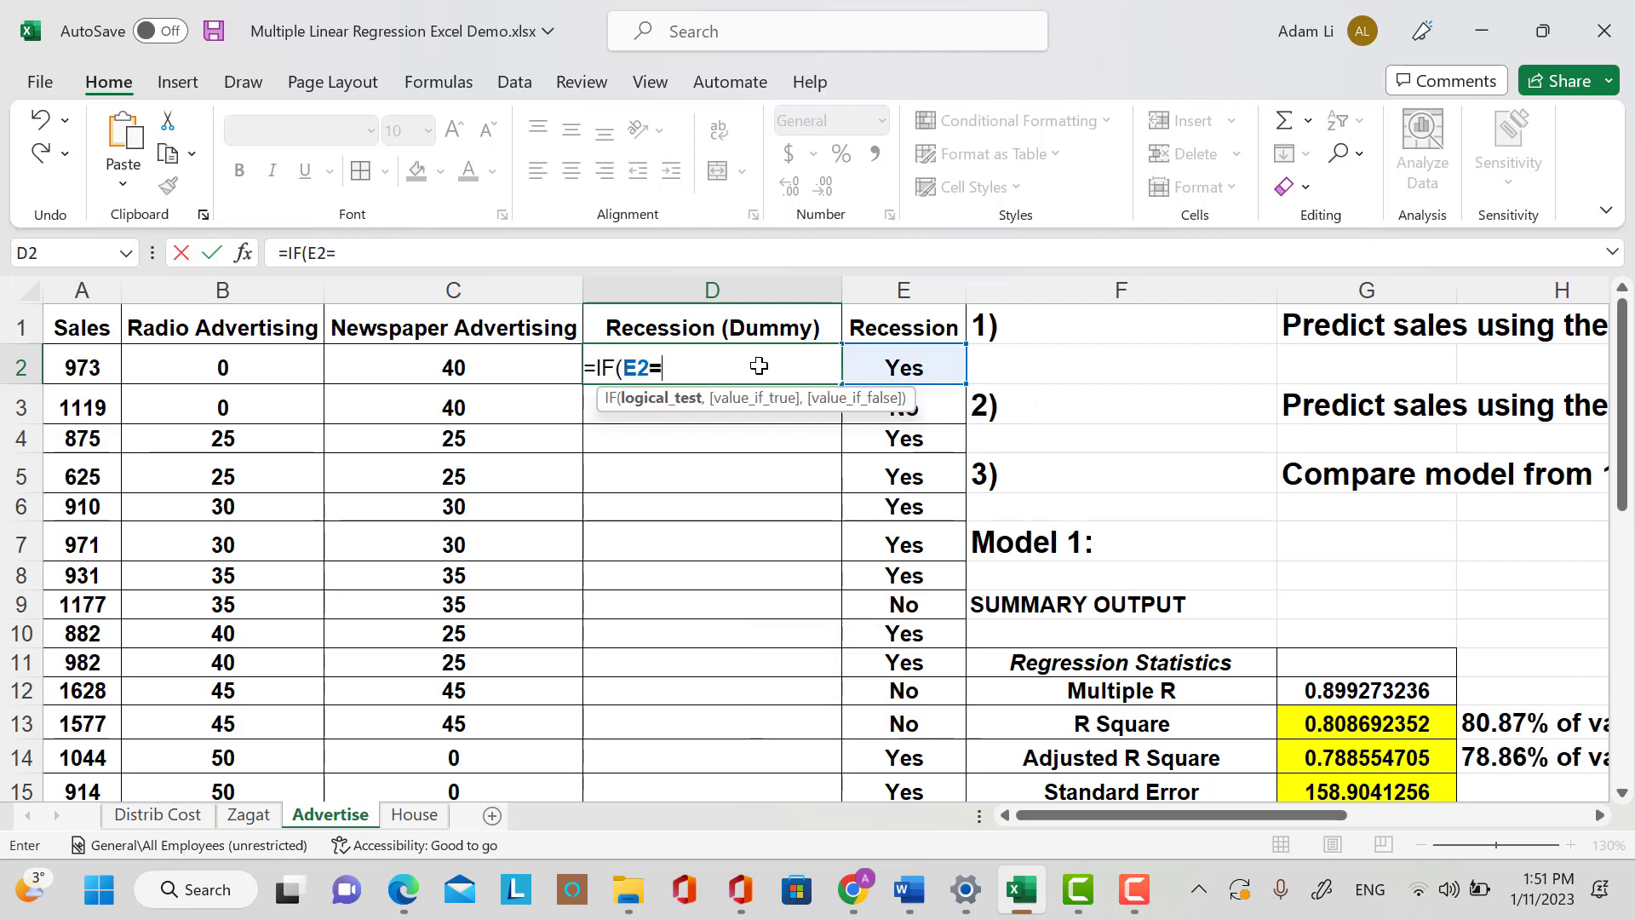
key(Caps_Lock)
text("rE)
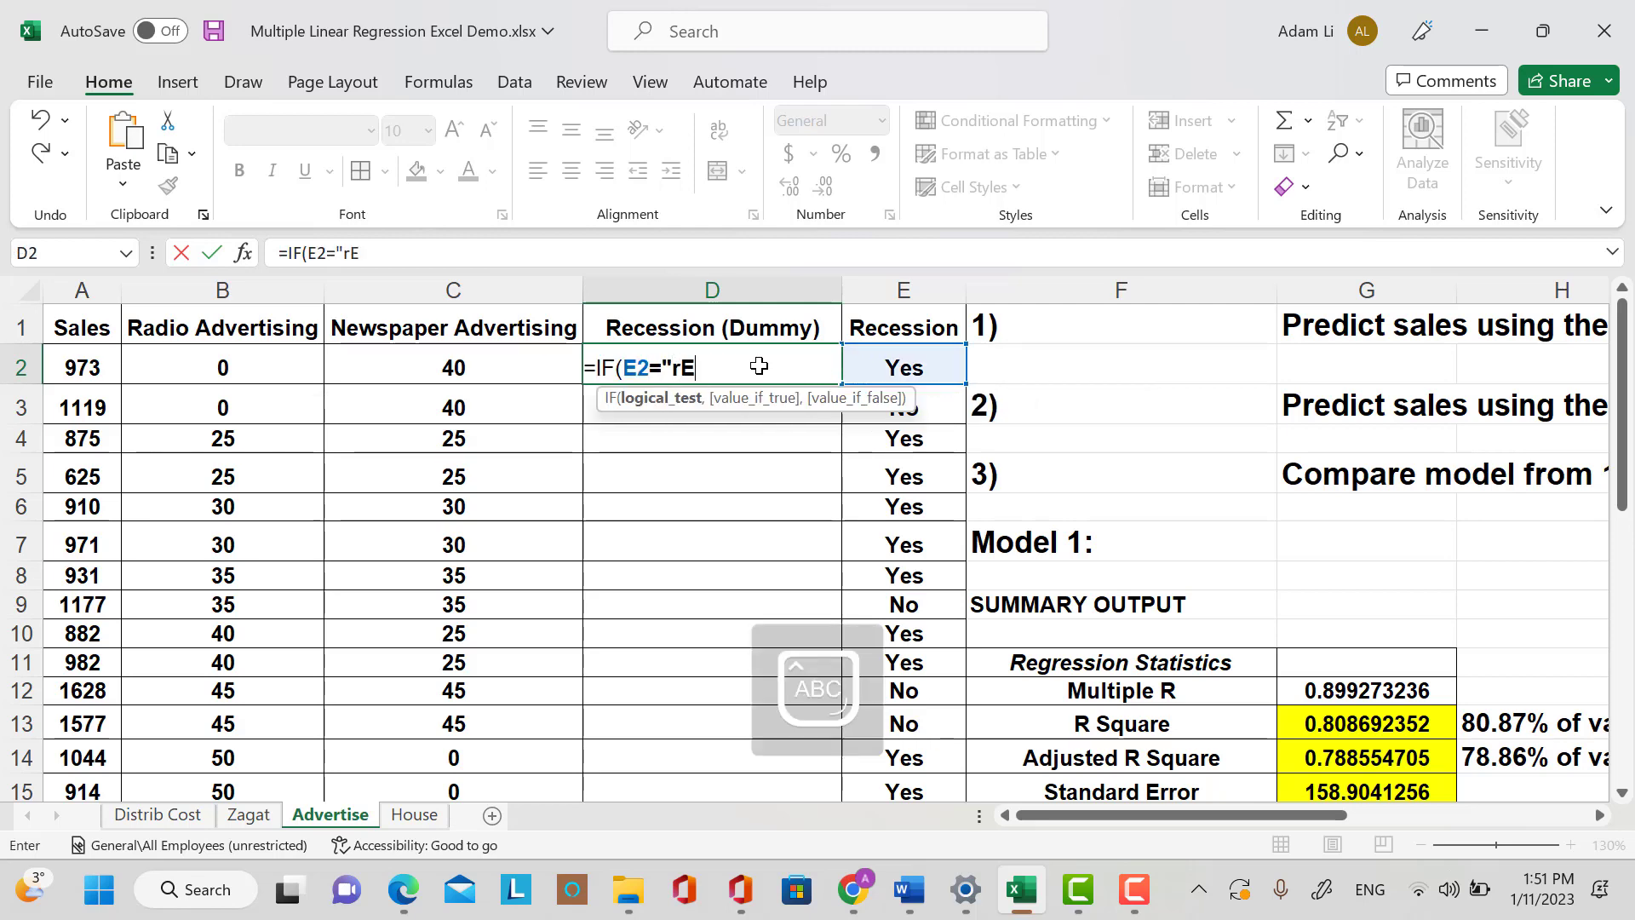
key(BackSpace)
key(BackSpace)
key(BackSpace)
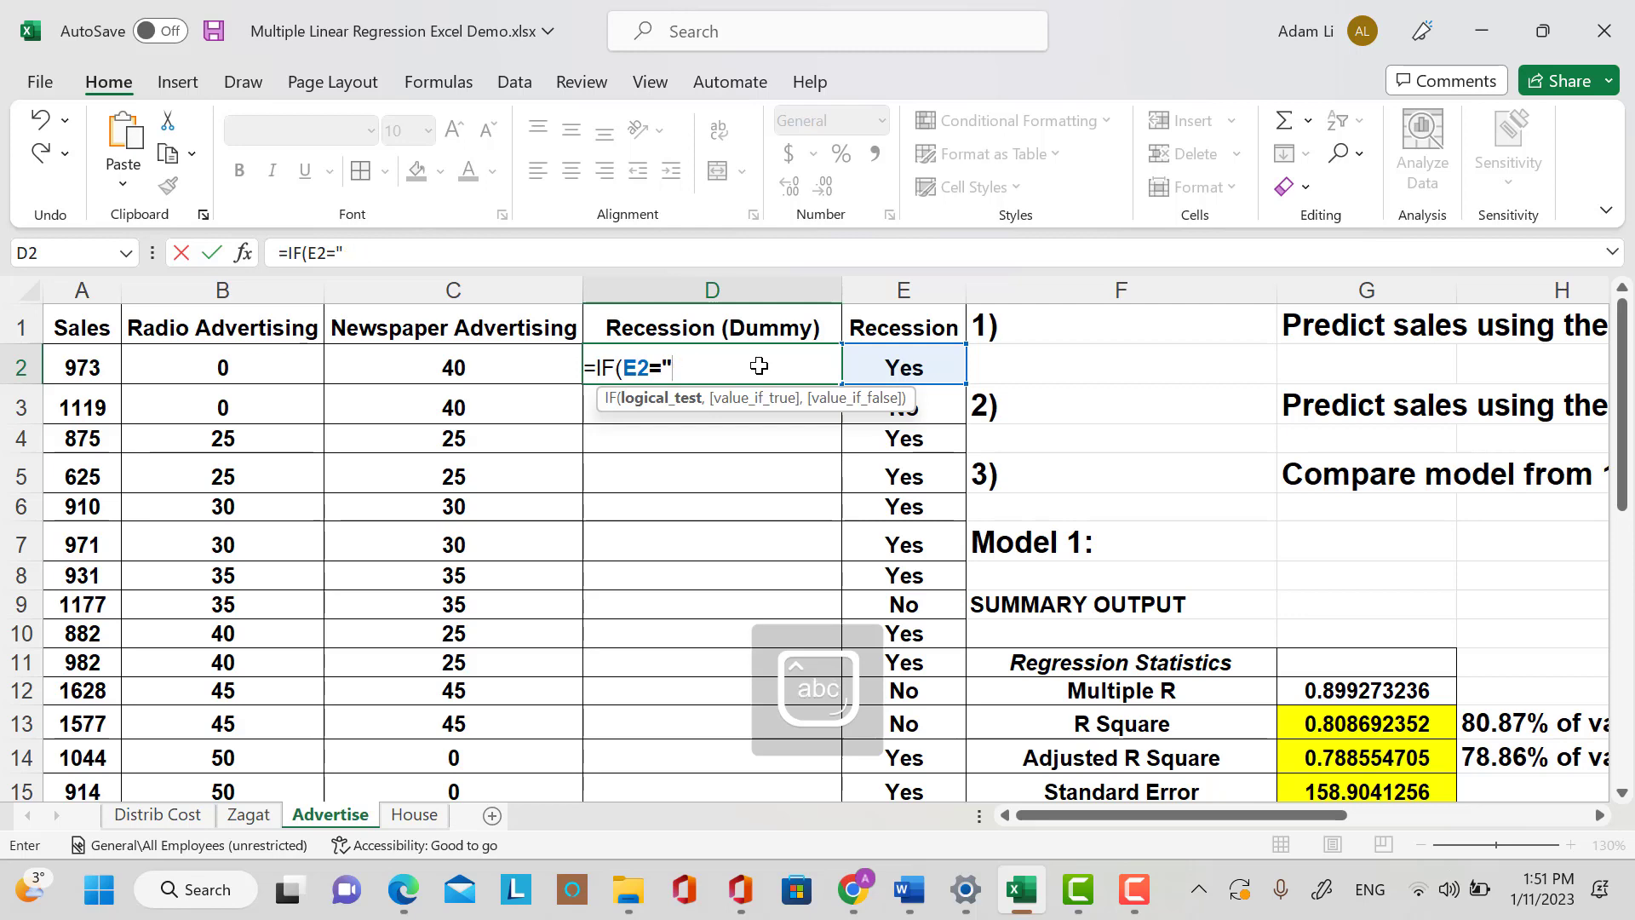
key(Caps_Lock)
key(Caps_Lock)
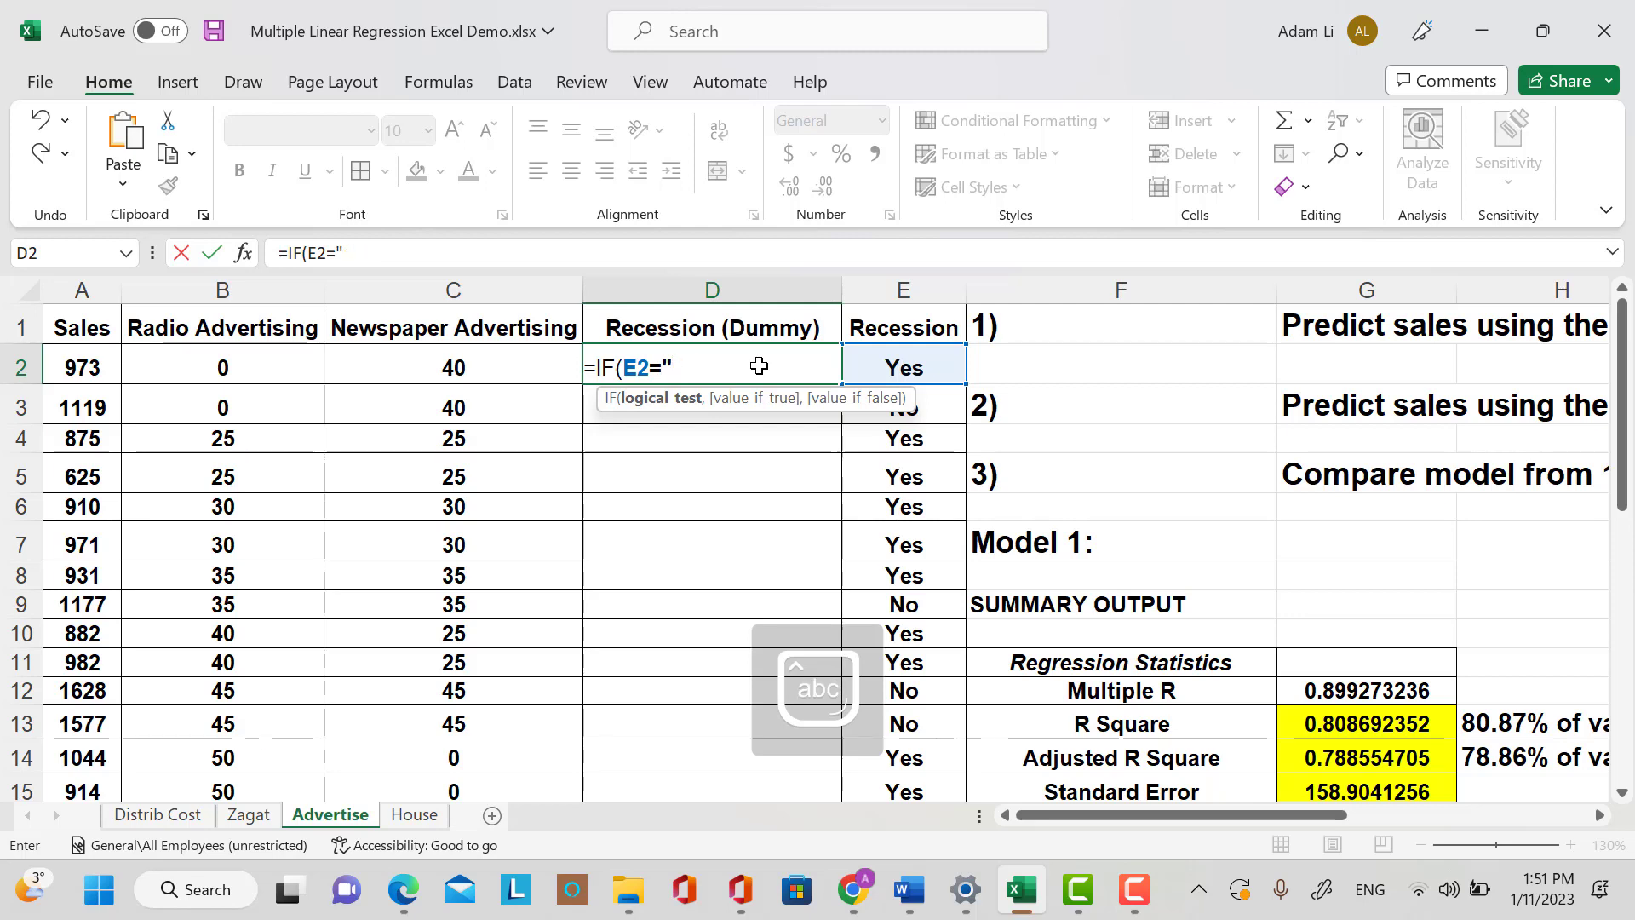
text(Y)
key(Caps_Lock)
text(es)
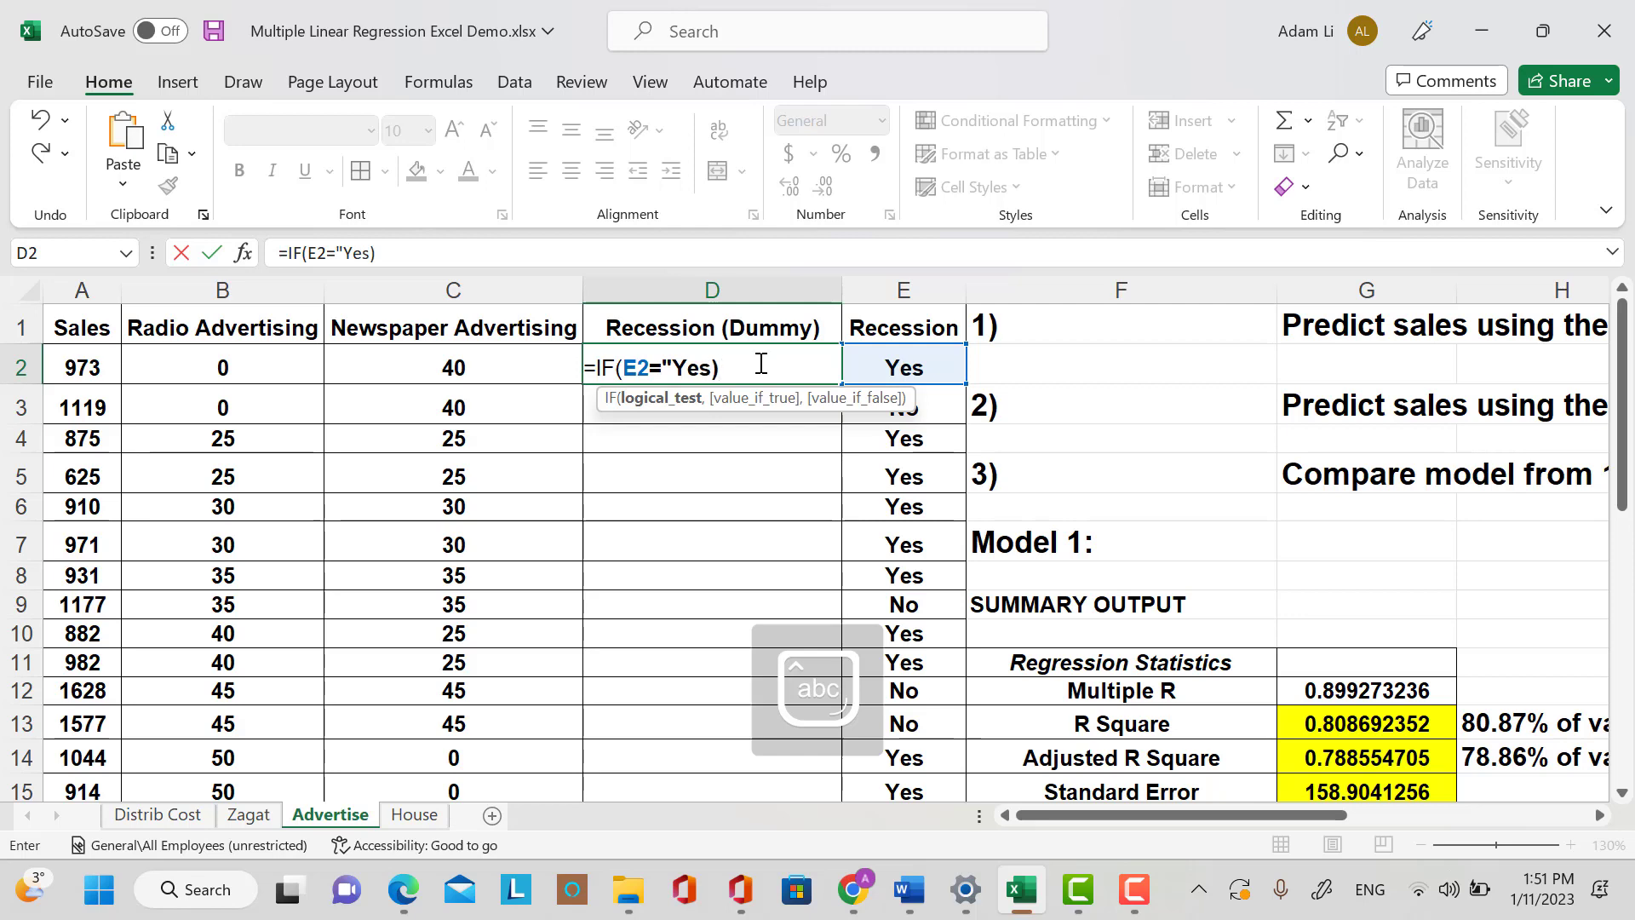
text(",)
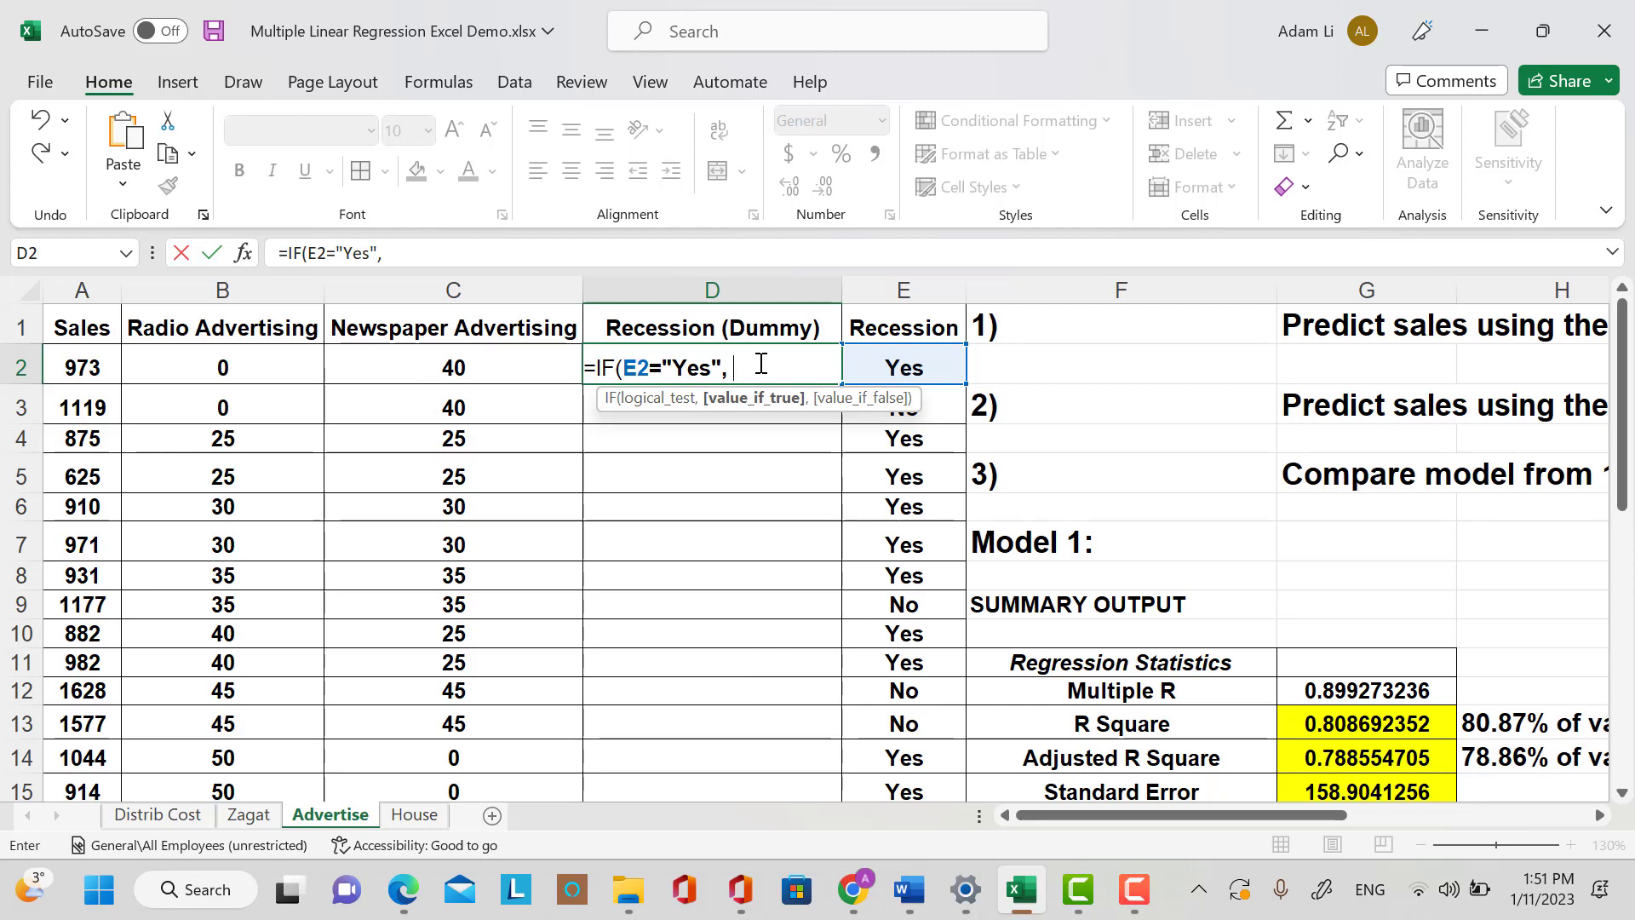
text( 0,)
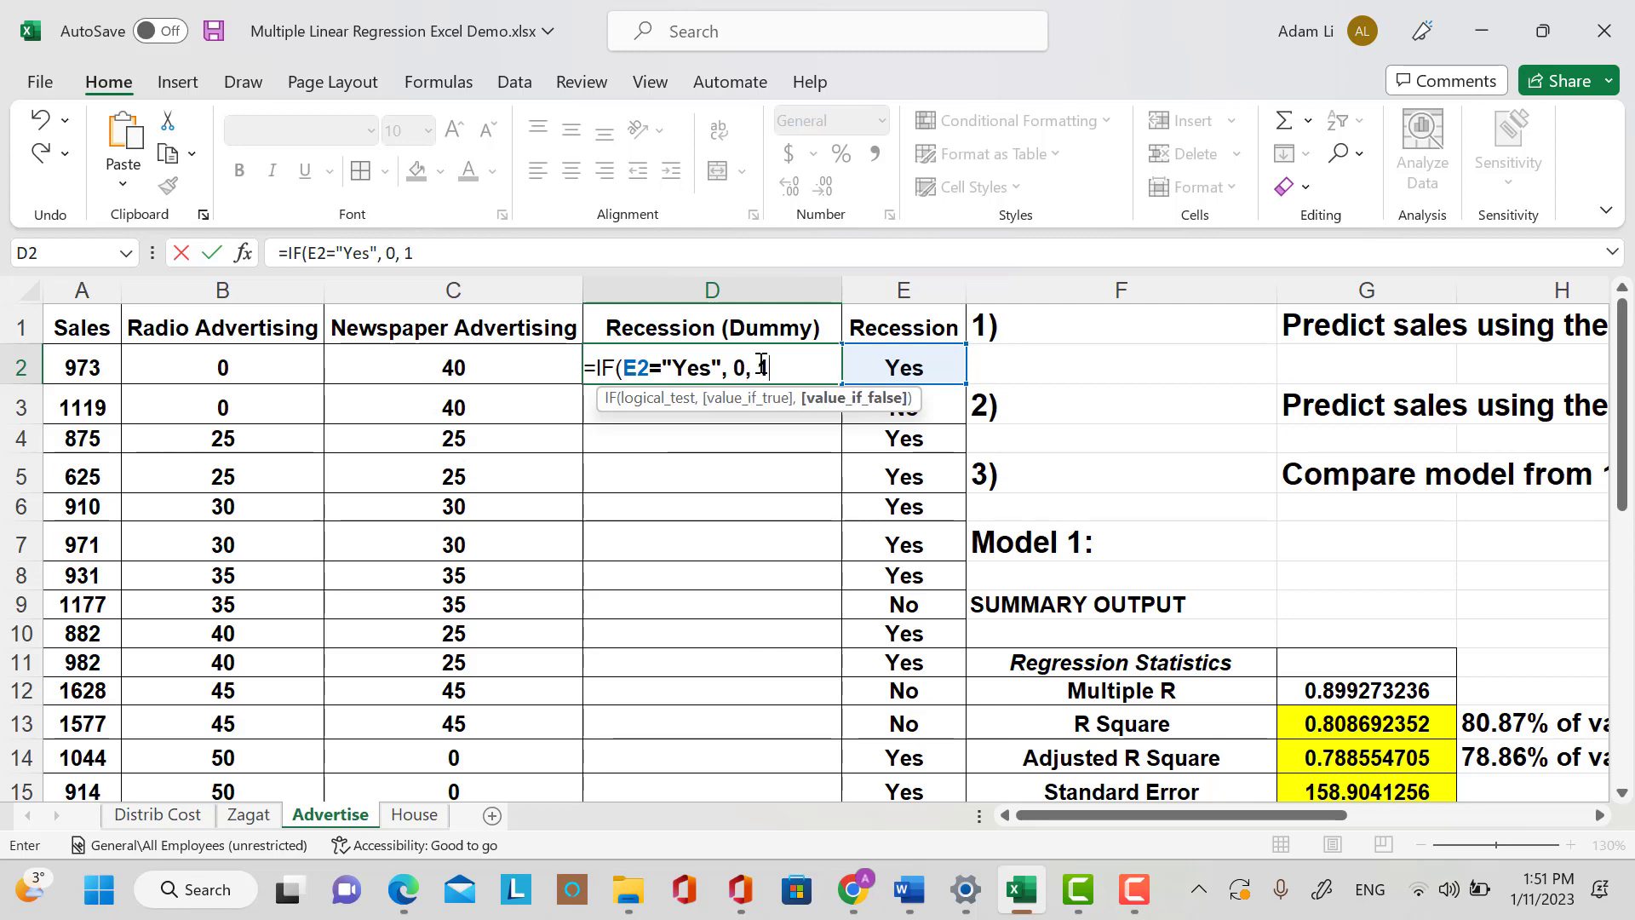
text( 1))
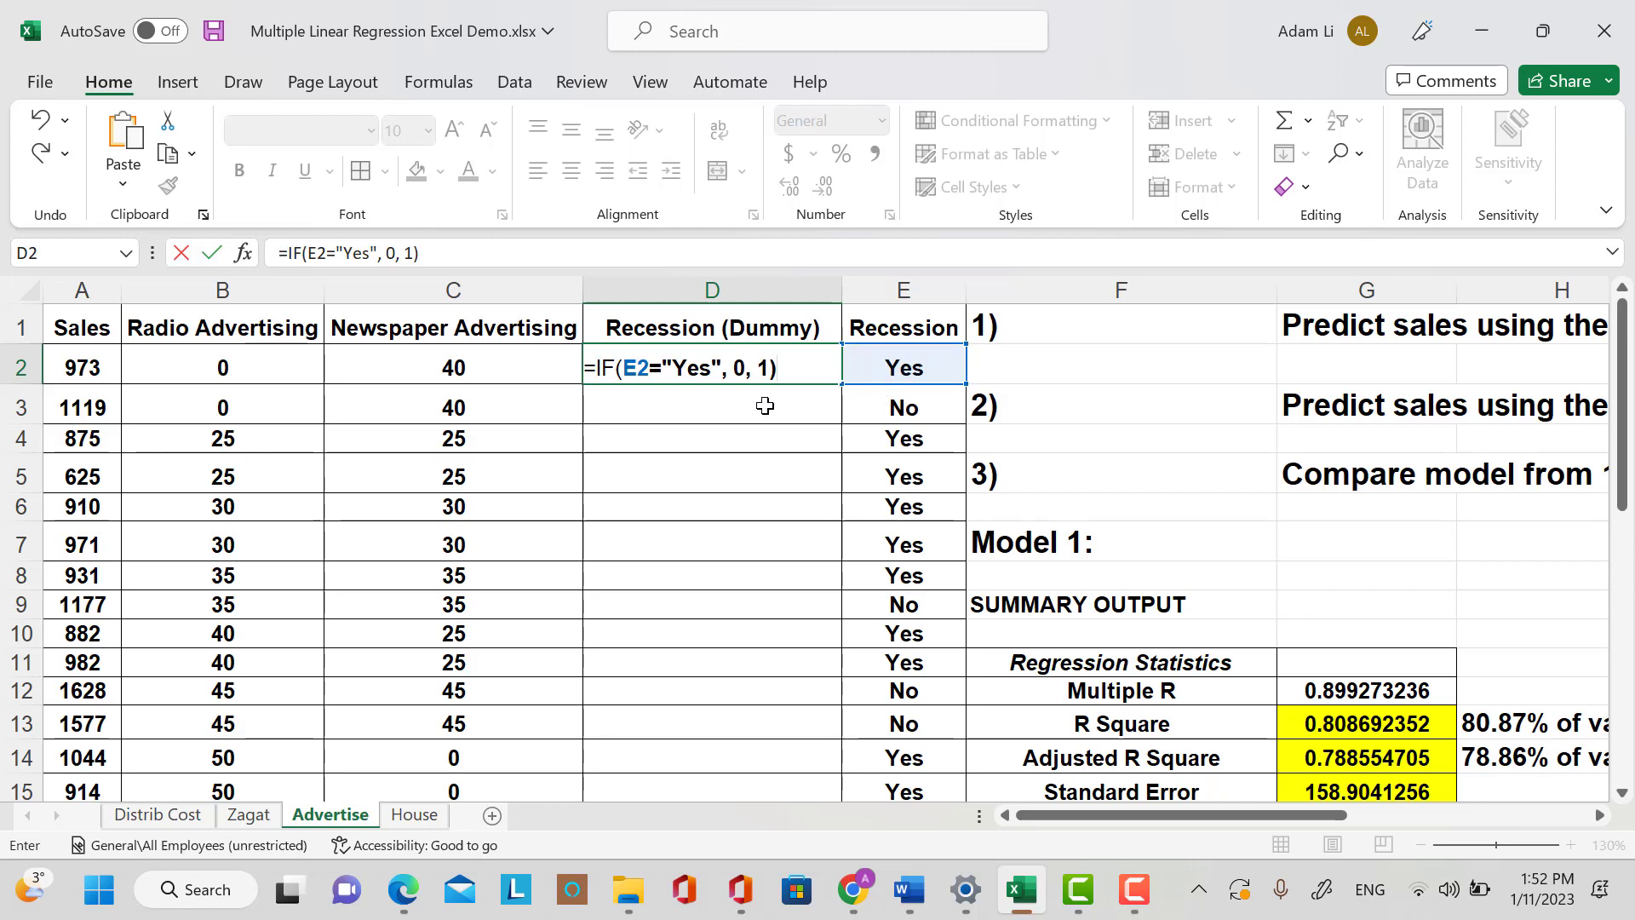
key(Return)
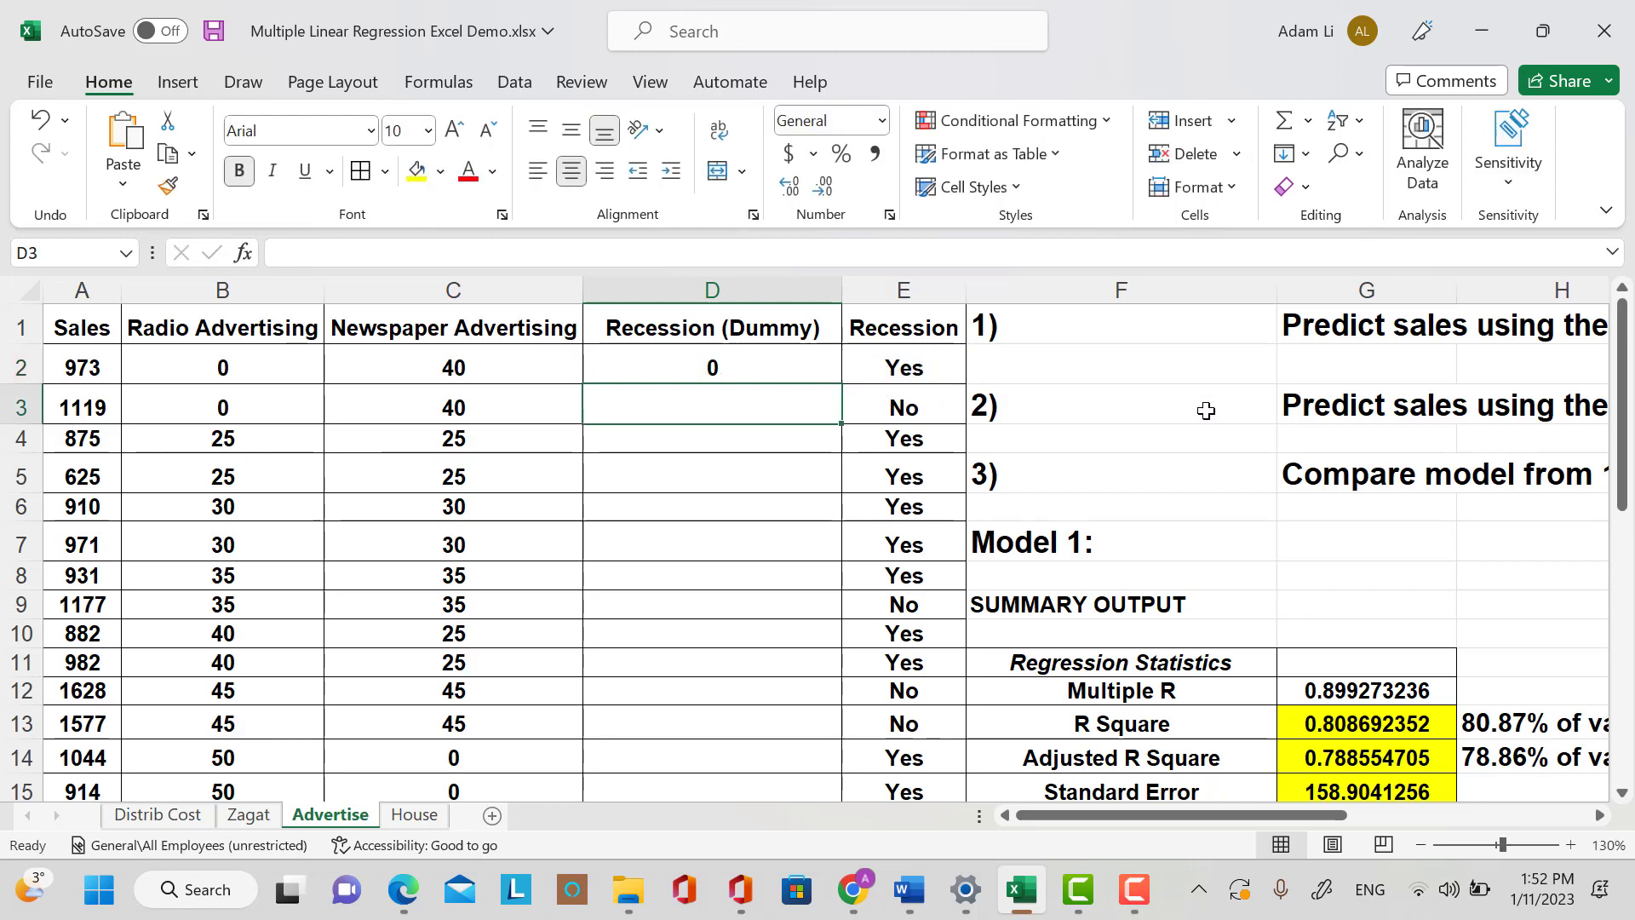
Fill the D2 formula down the Recession (Dummy) column through row 23.
click(831, 362)
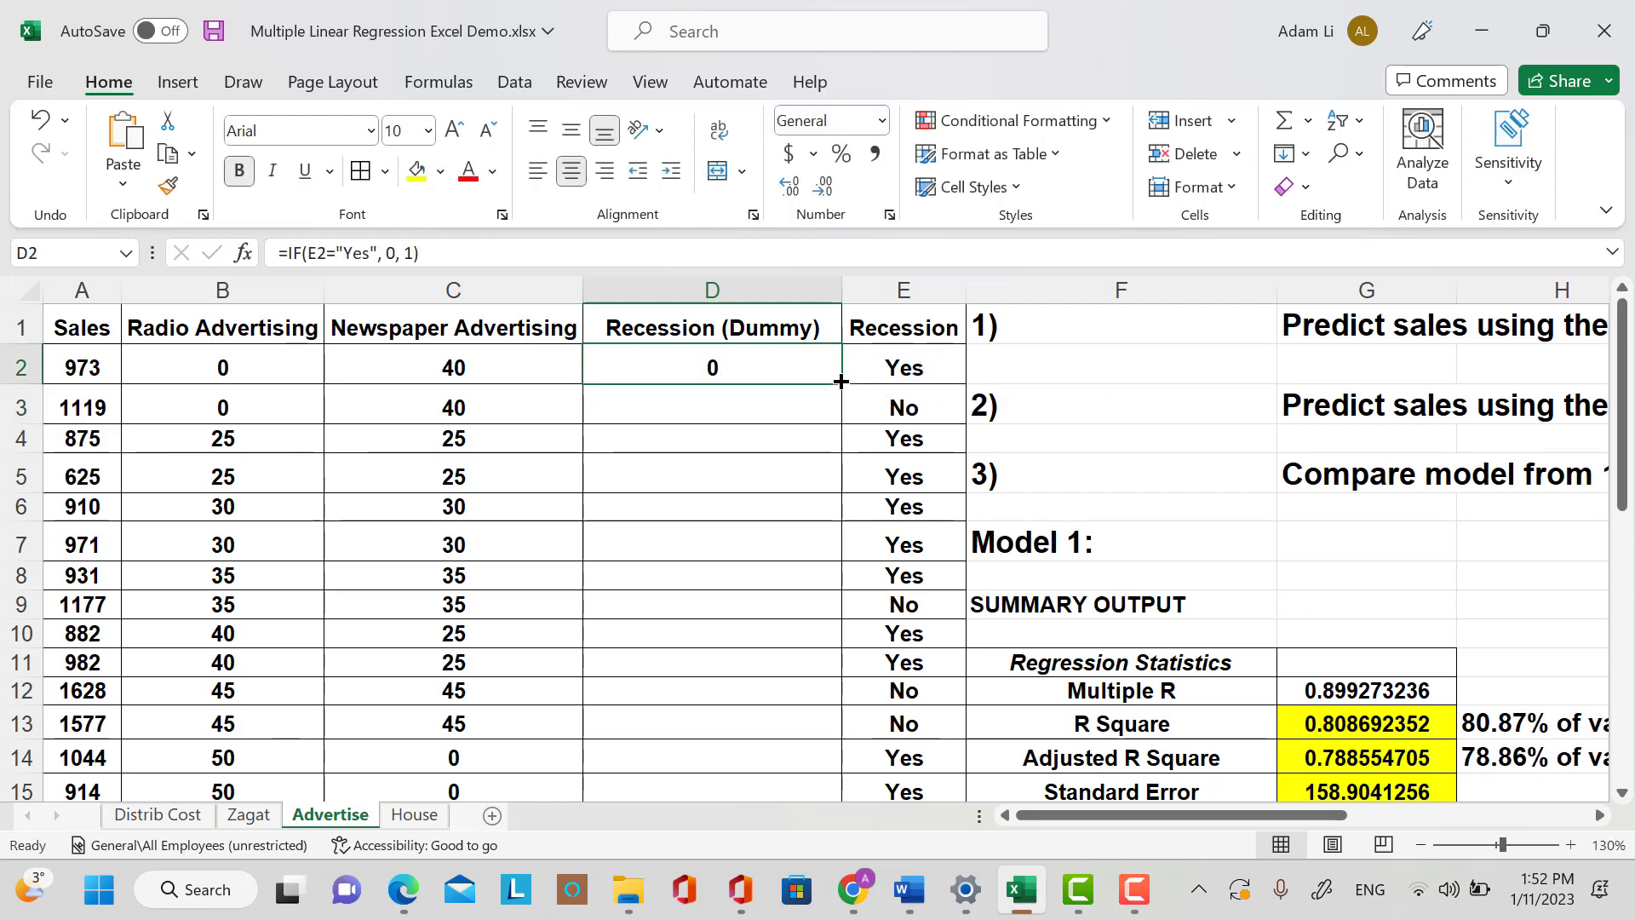
drag(840, 381, 841, 596)
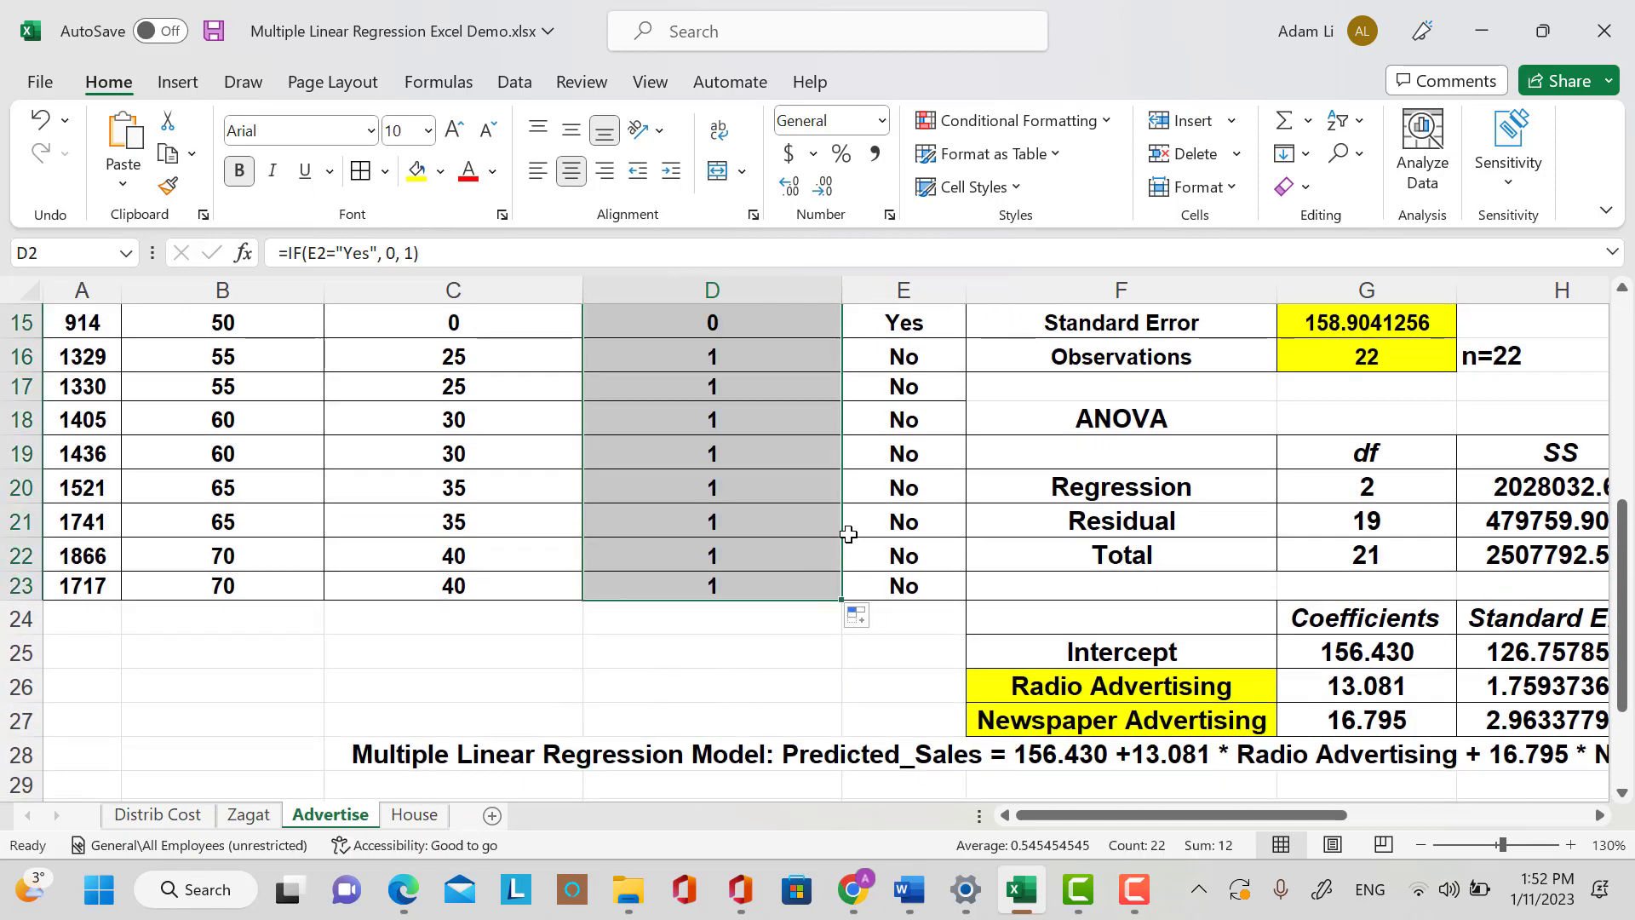
scroll(849, 534, up, 5)
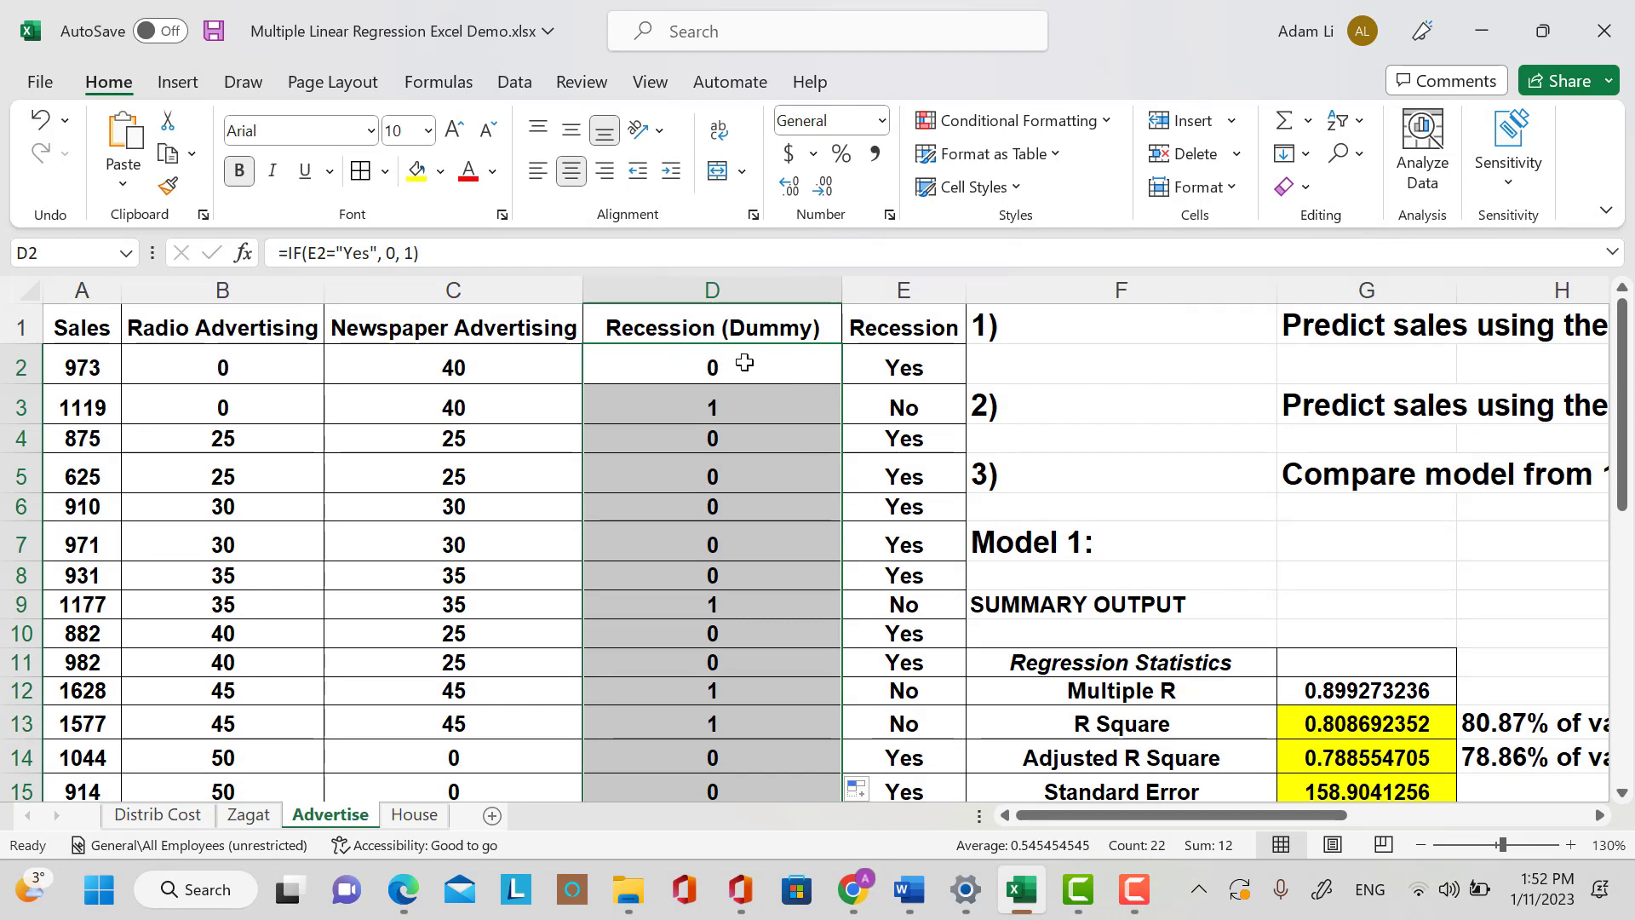
click(1072, 500)
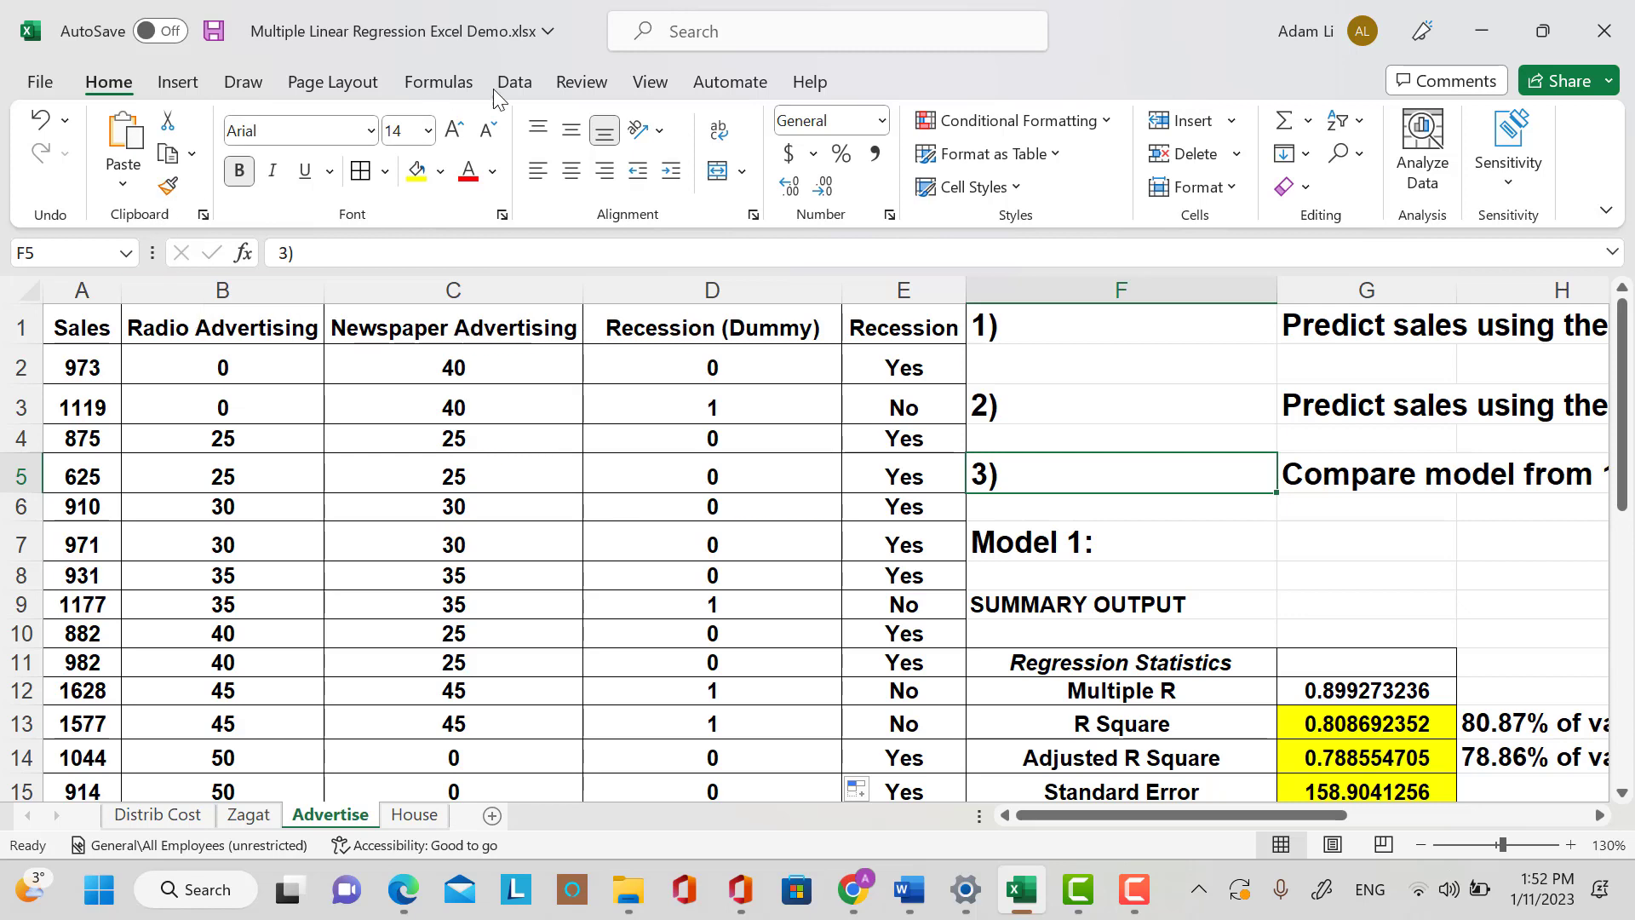
Start a Regression data analysis and set its Input X Range to $B$1:$D$23, including the recession dummy column.
click(516, 83)
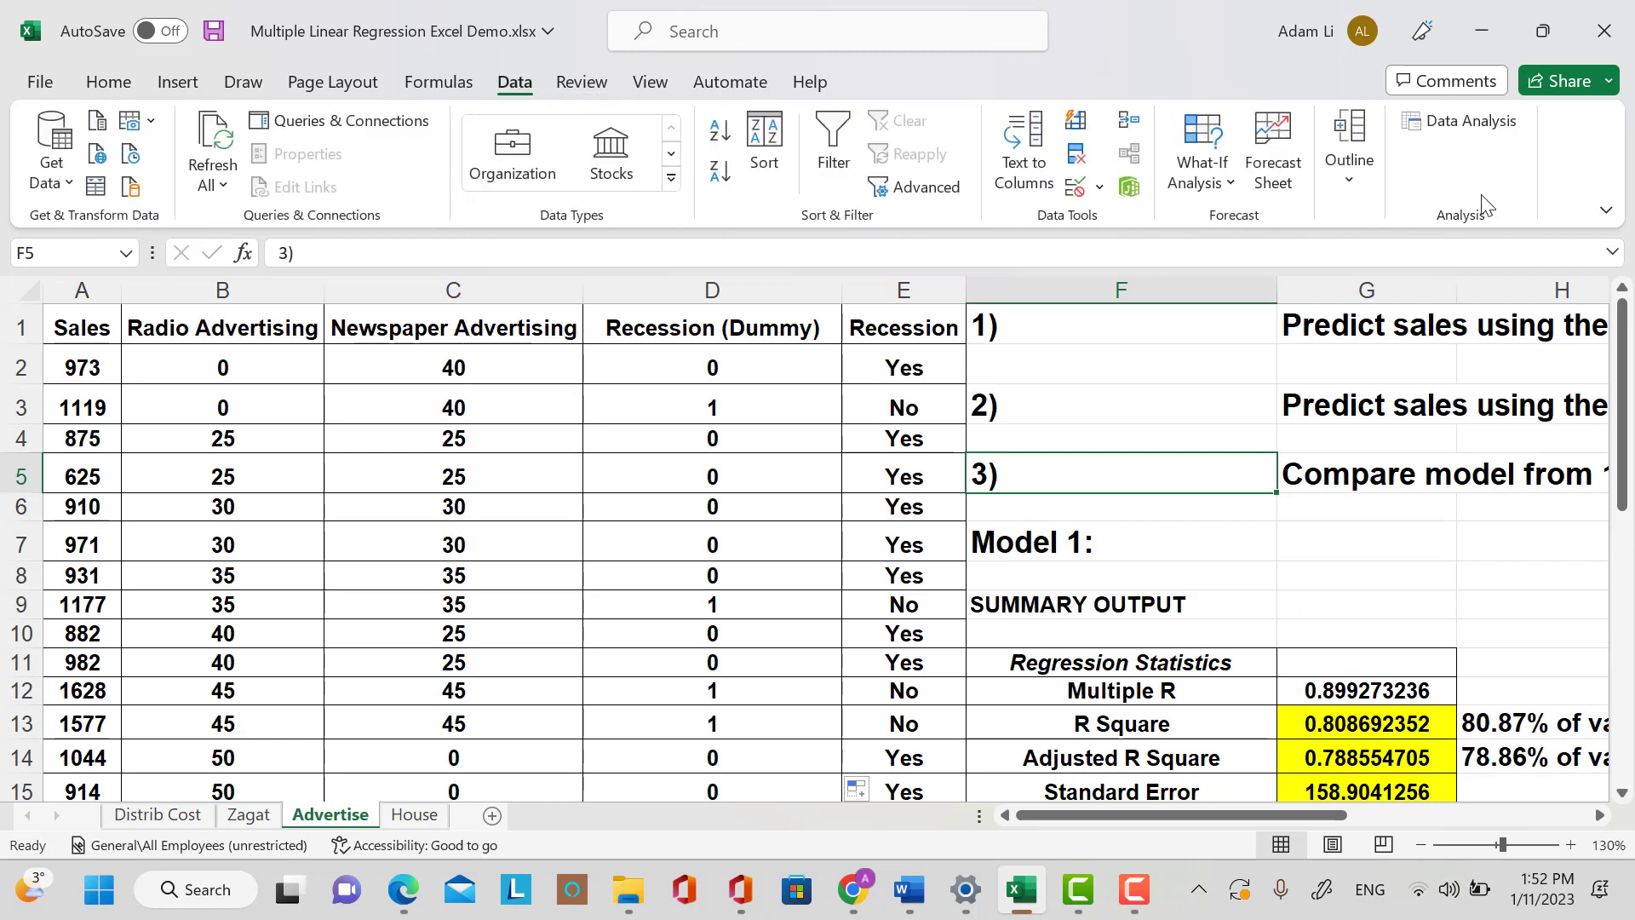
click(1460, 121)
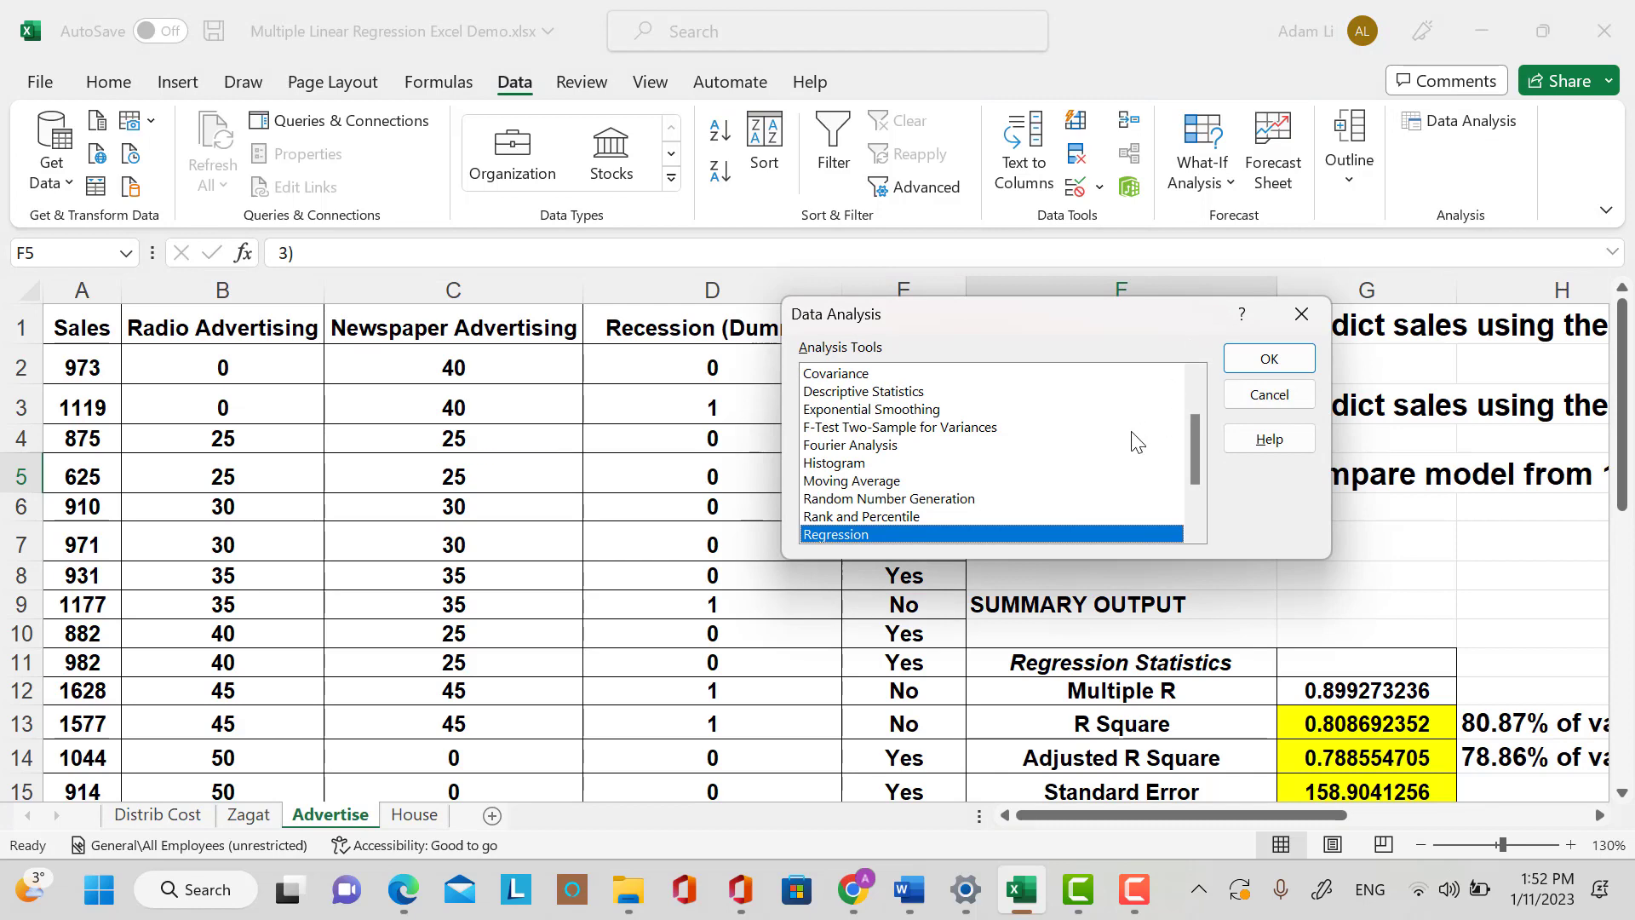
drag(1198, 463, 1197, 477)
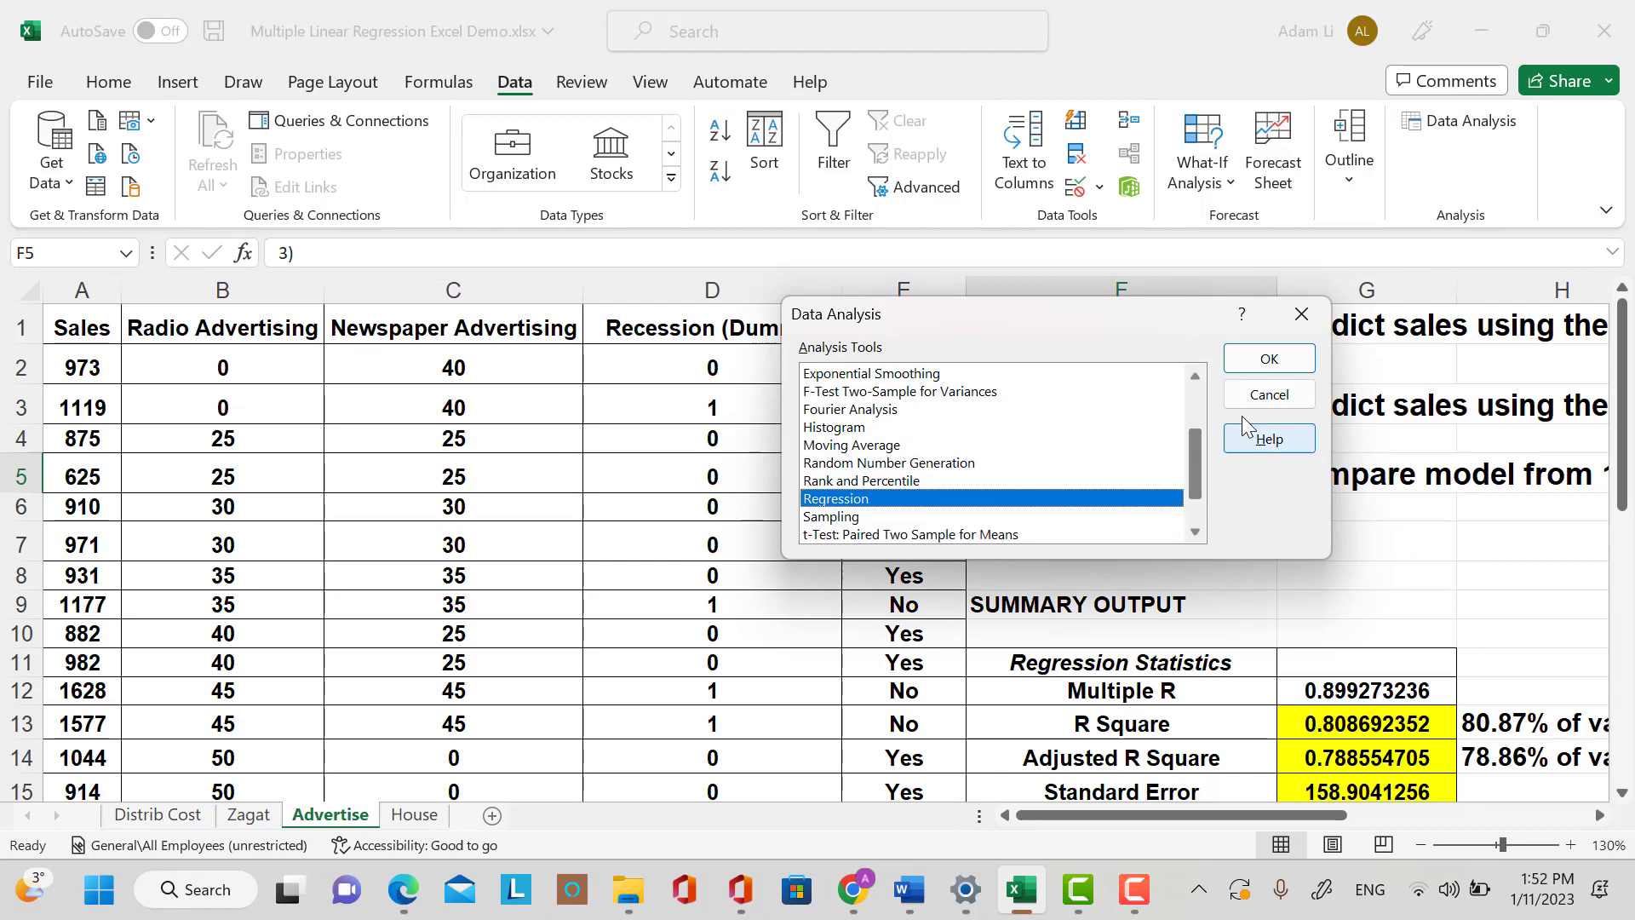
click(1269, 359)
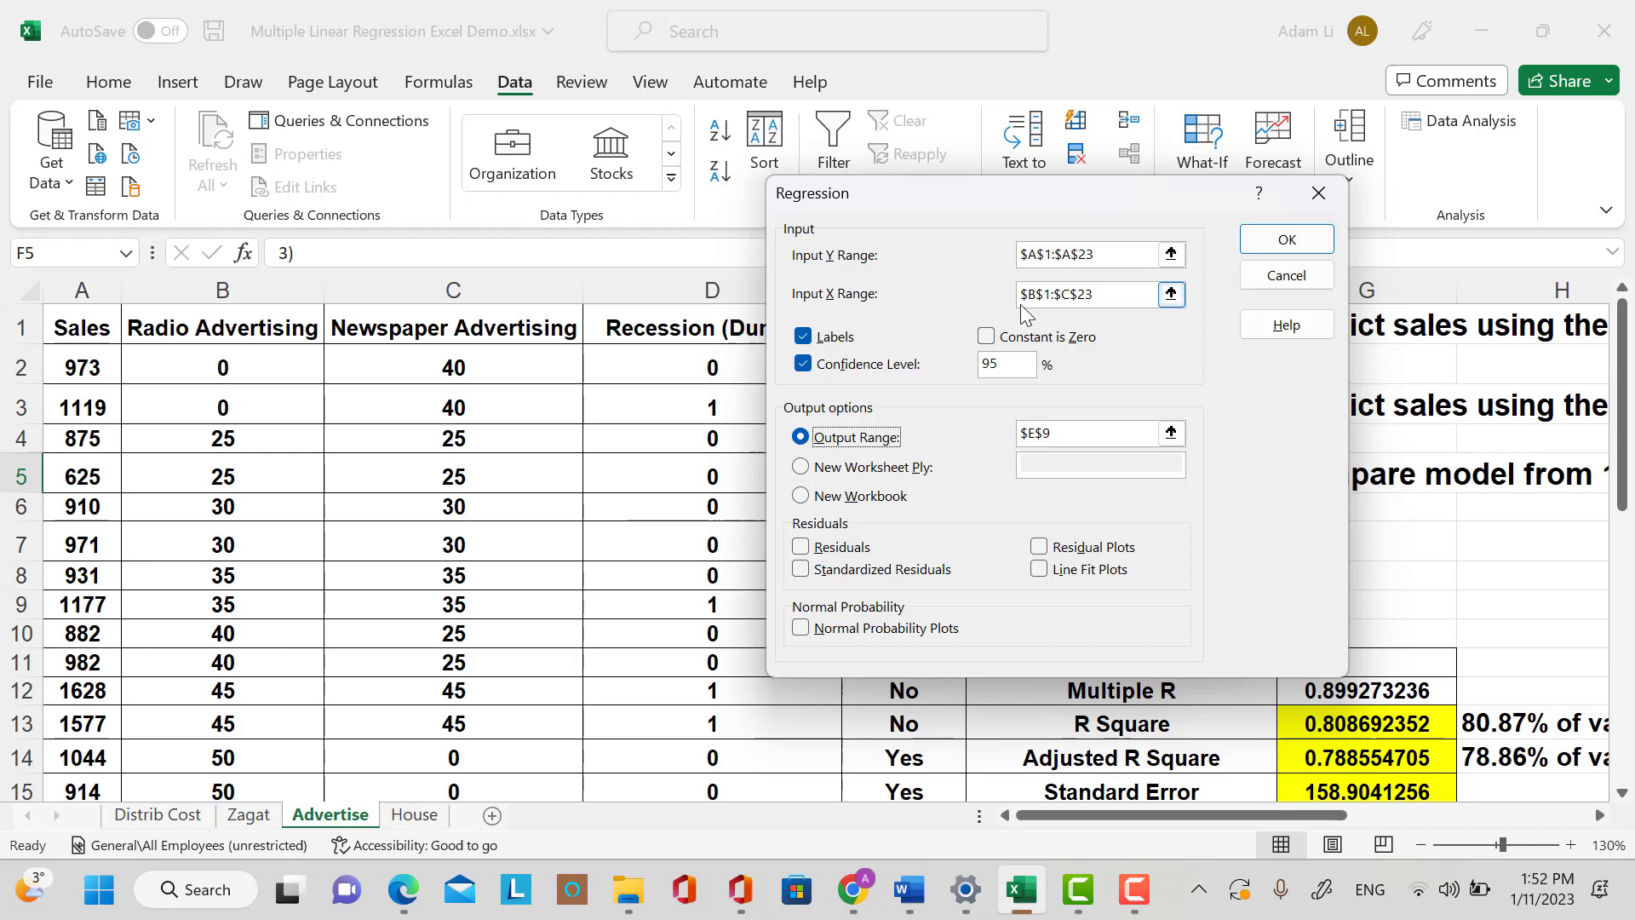
click(1171, 295)
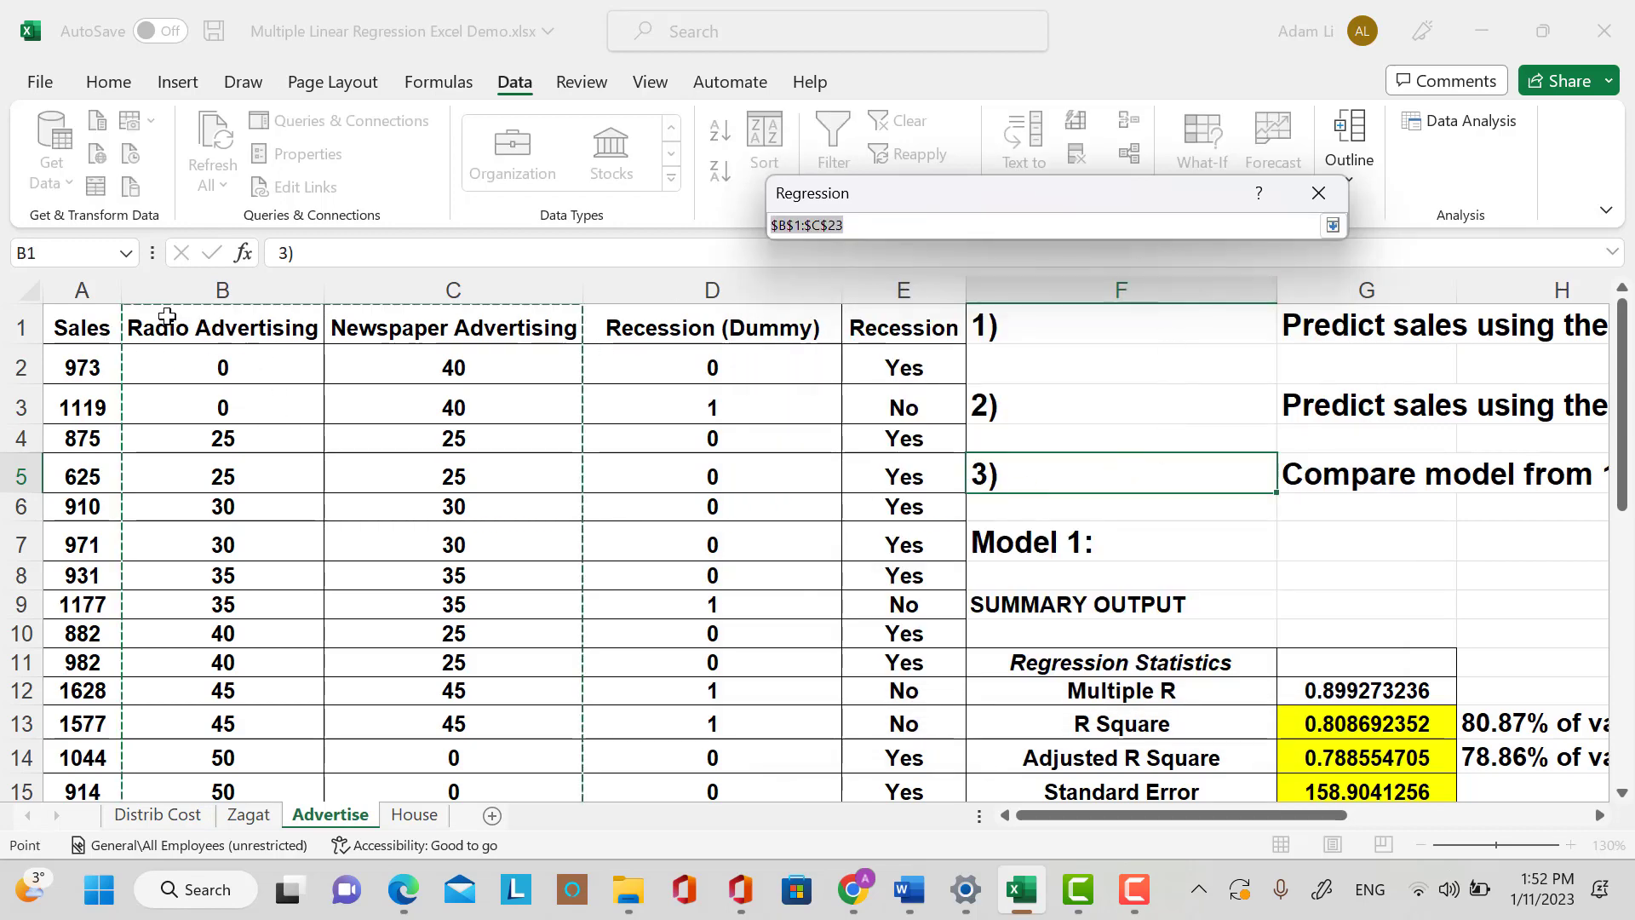
drag(167, 316, 800, 583)
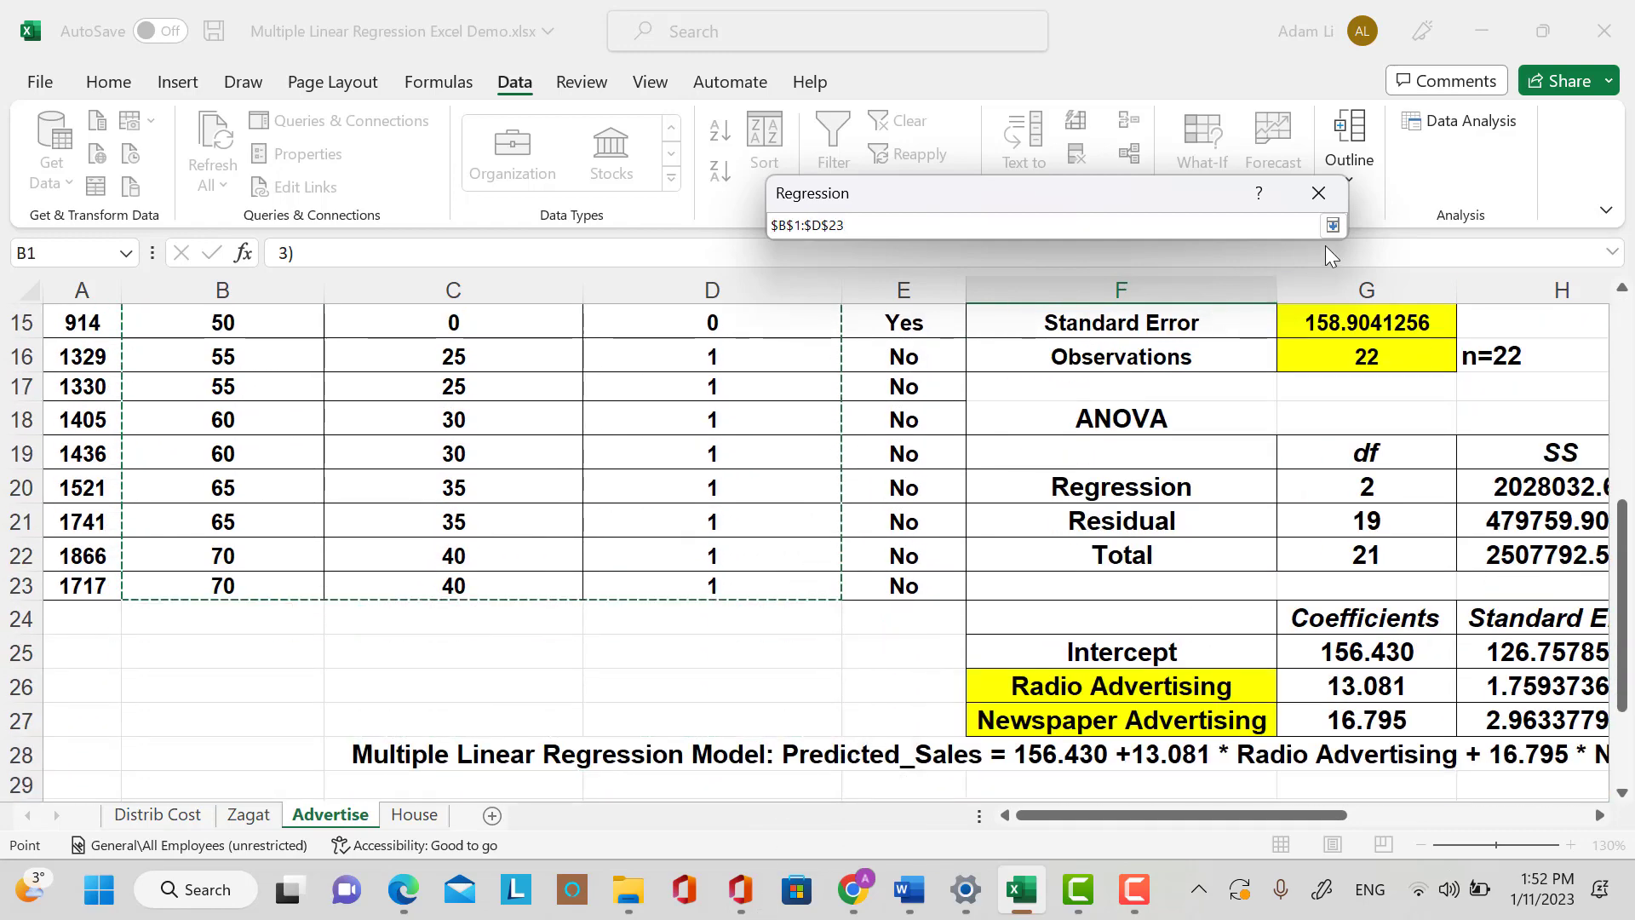
scroll(595, 357, up, 5)
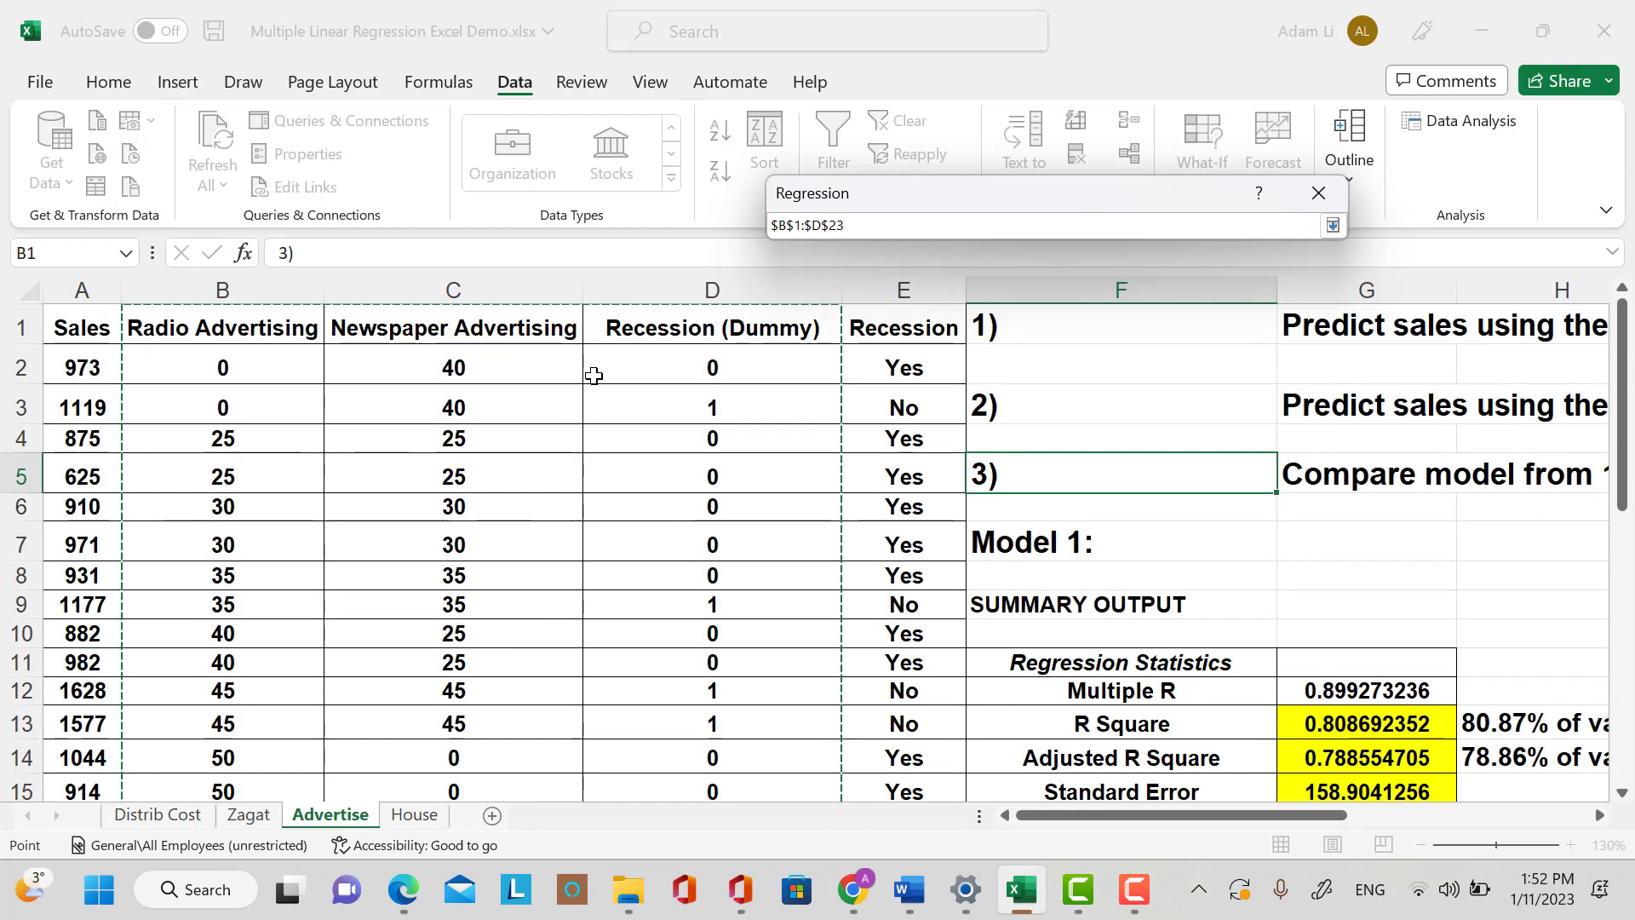
scroll(595, 375, down, 1)
click(1332, 225)
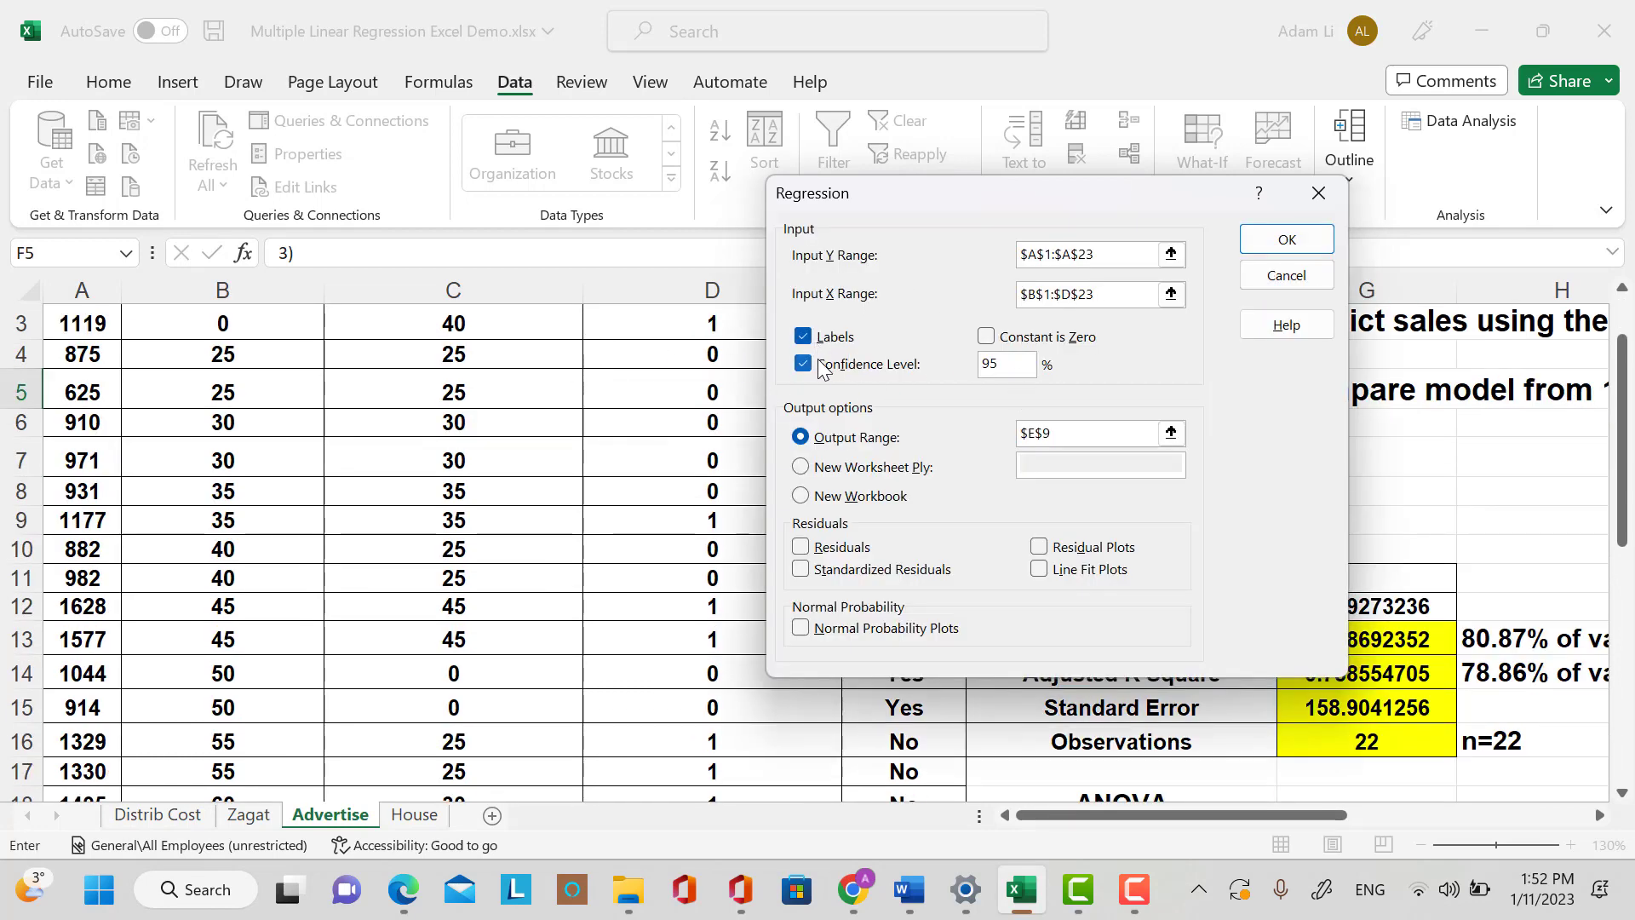
Set the regression's Output Range to $F$37, below the Model 1 conclusions, and run the analysis.
click(1171, 434)
scroll(1295, 489, down, 6)
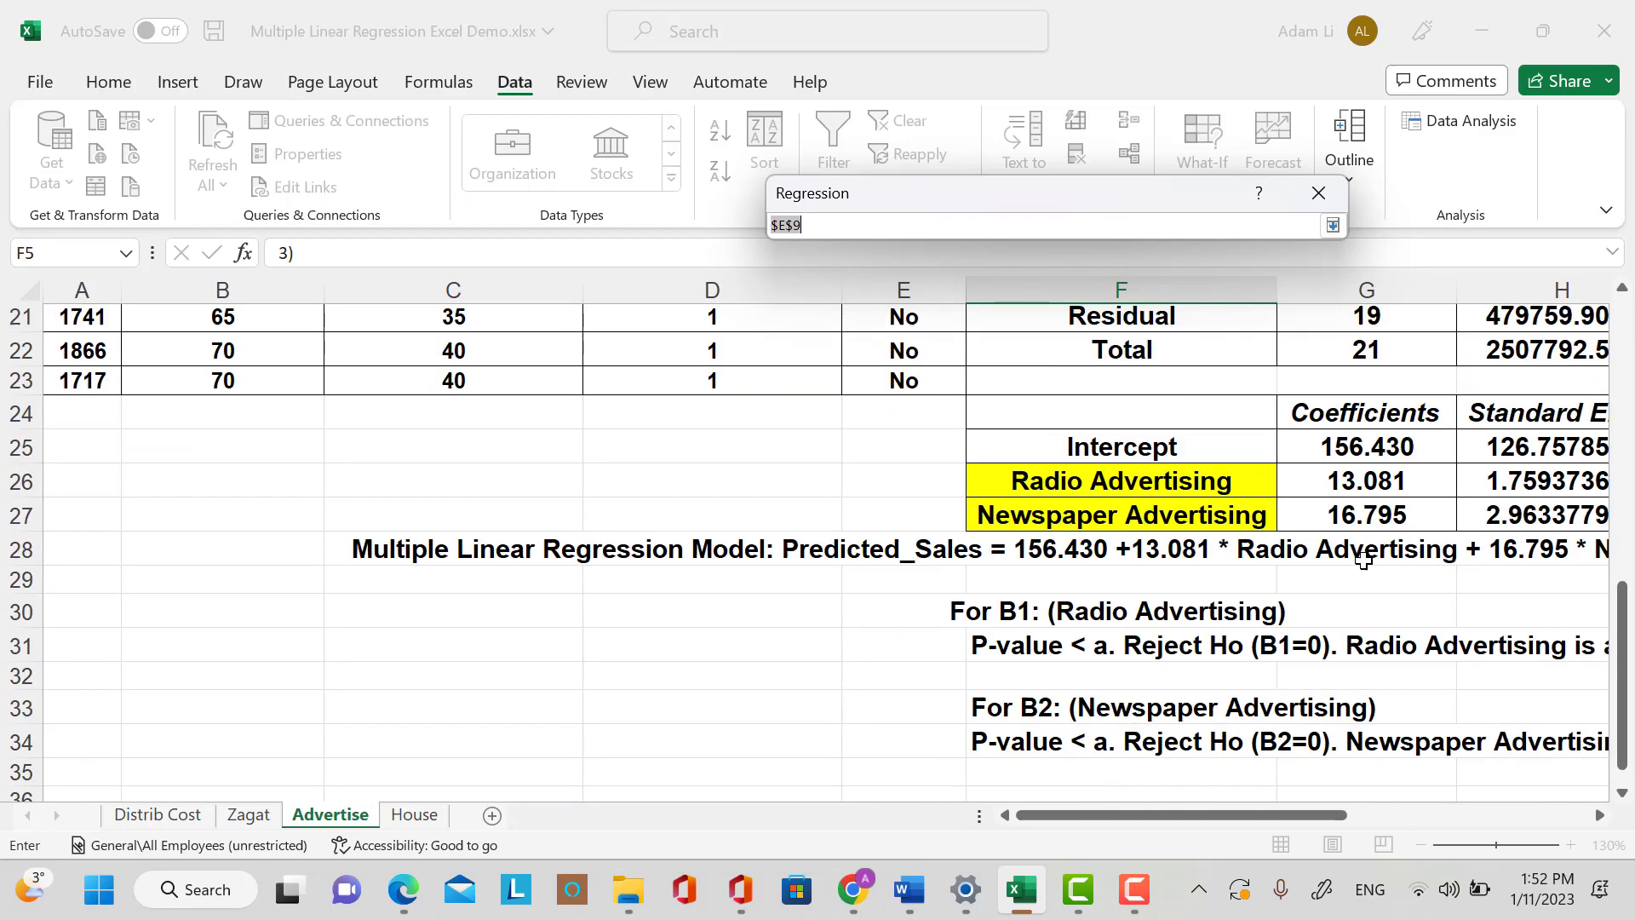
scroll(1365, 564, down, 2)
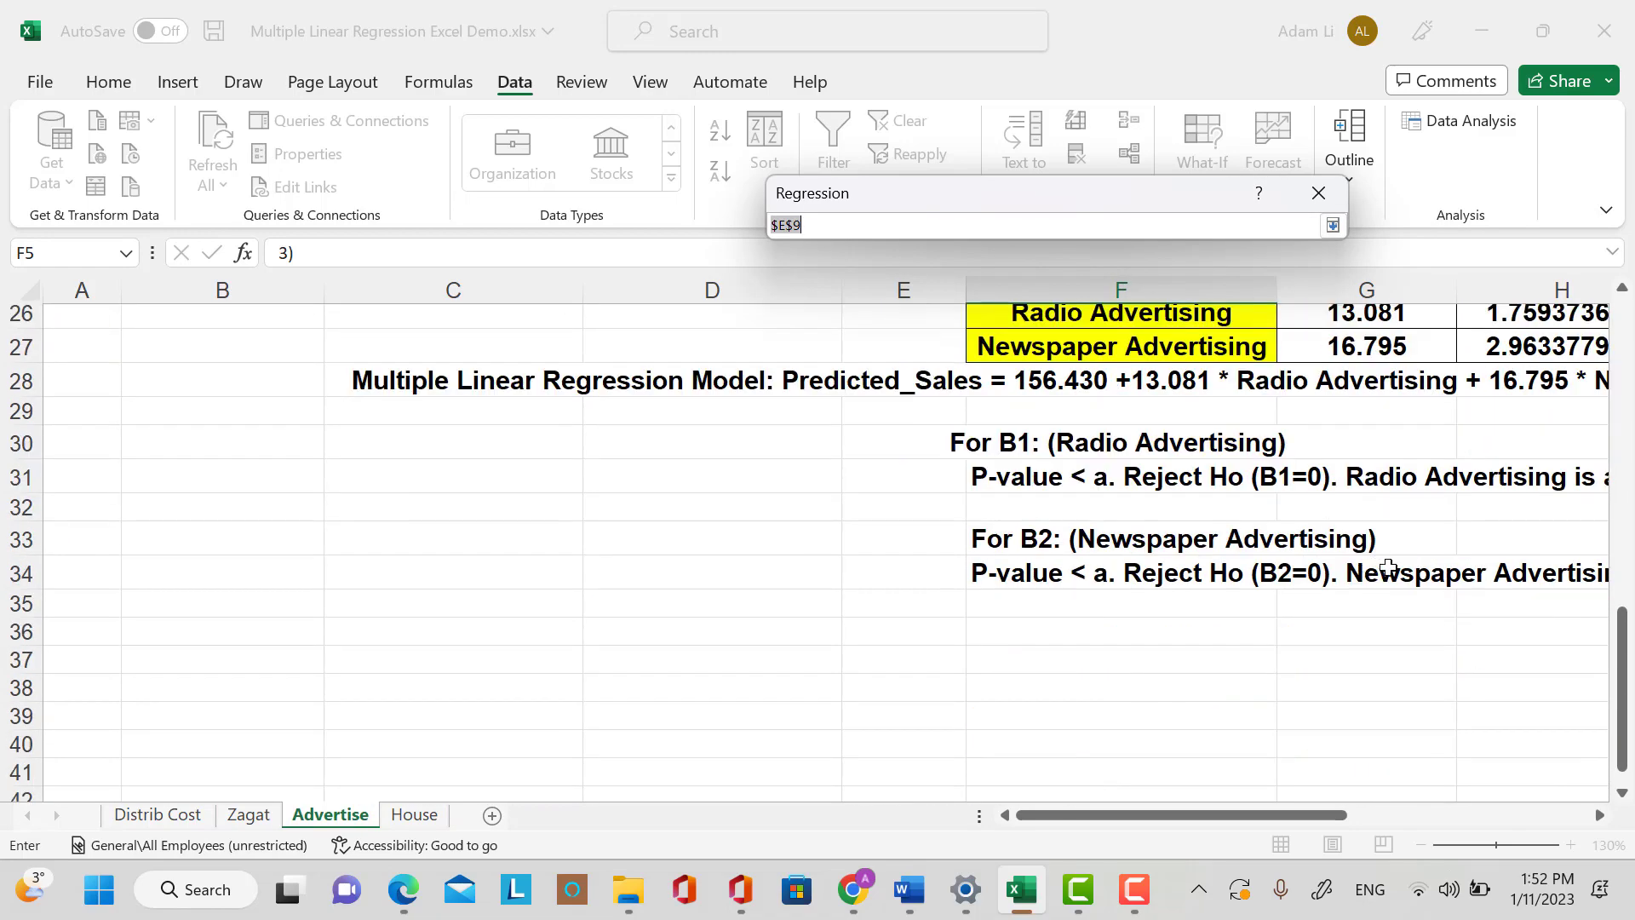
scroll(1481, 591, down, 1)
scroll(1057, 573, up, 3)
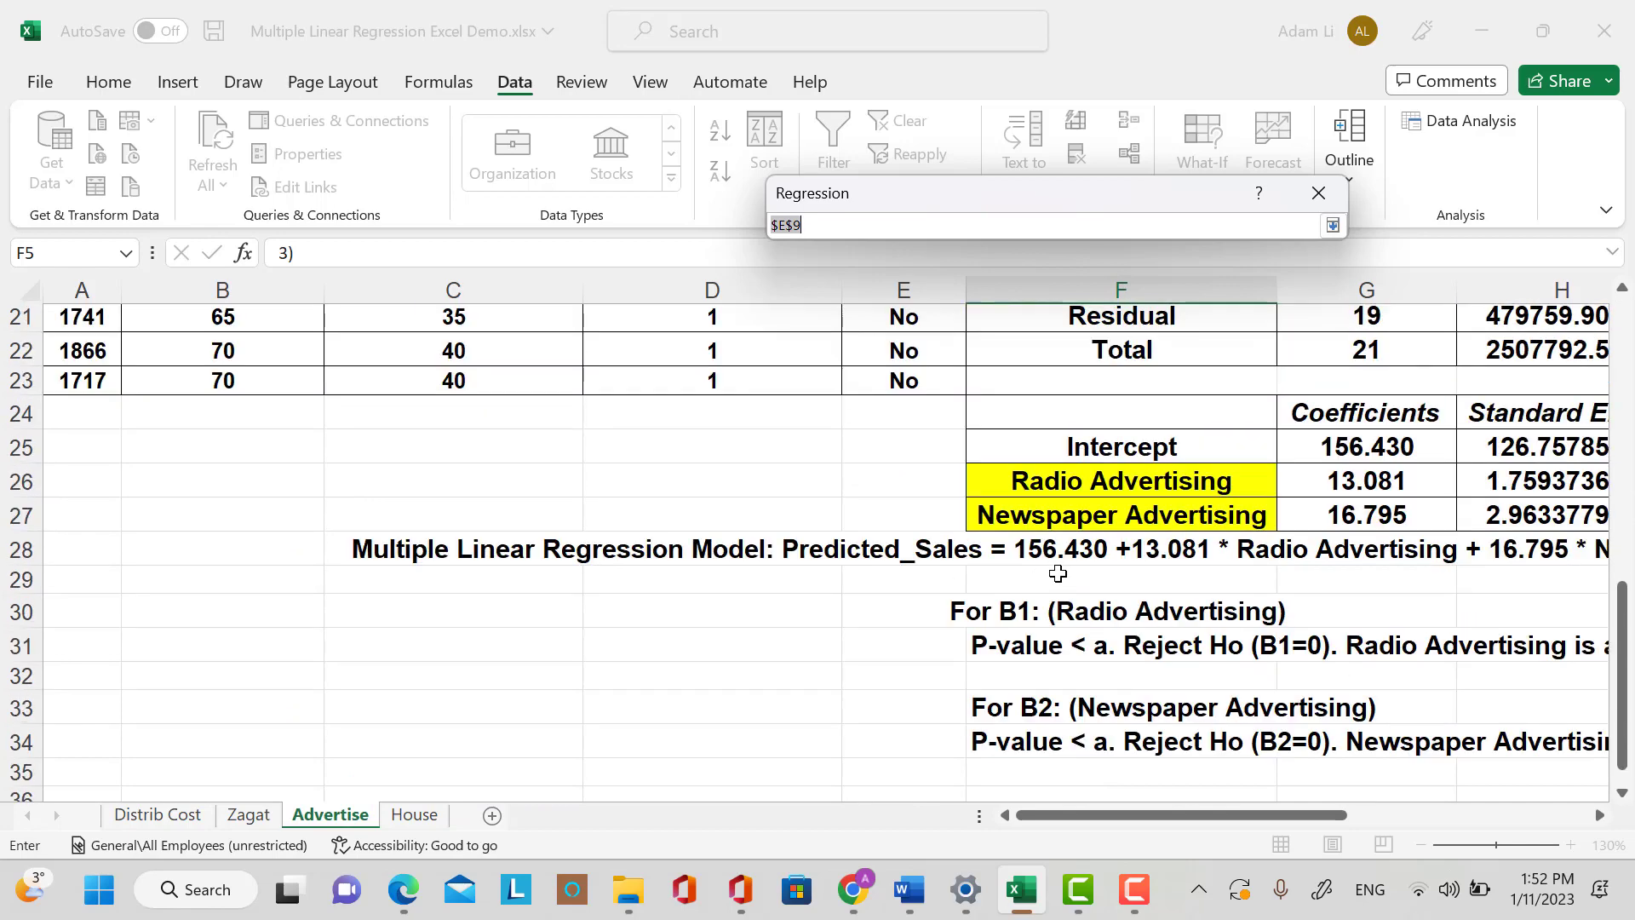
scroll(1344, 573, up, 1)
scroll(1344, 569, down, 3)
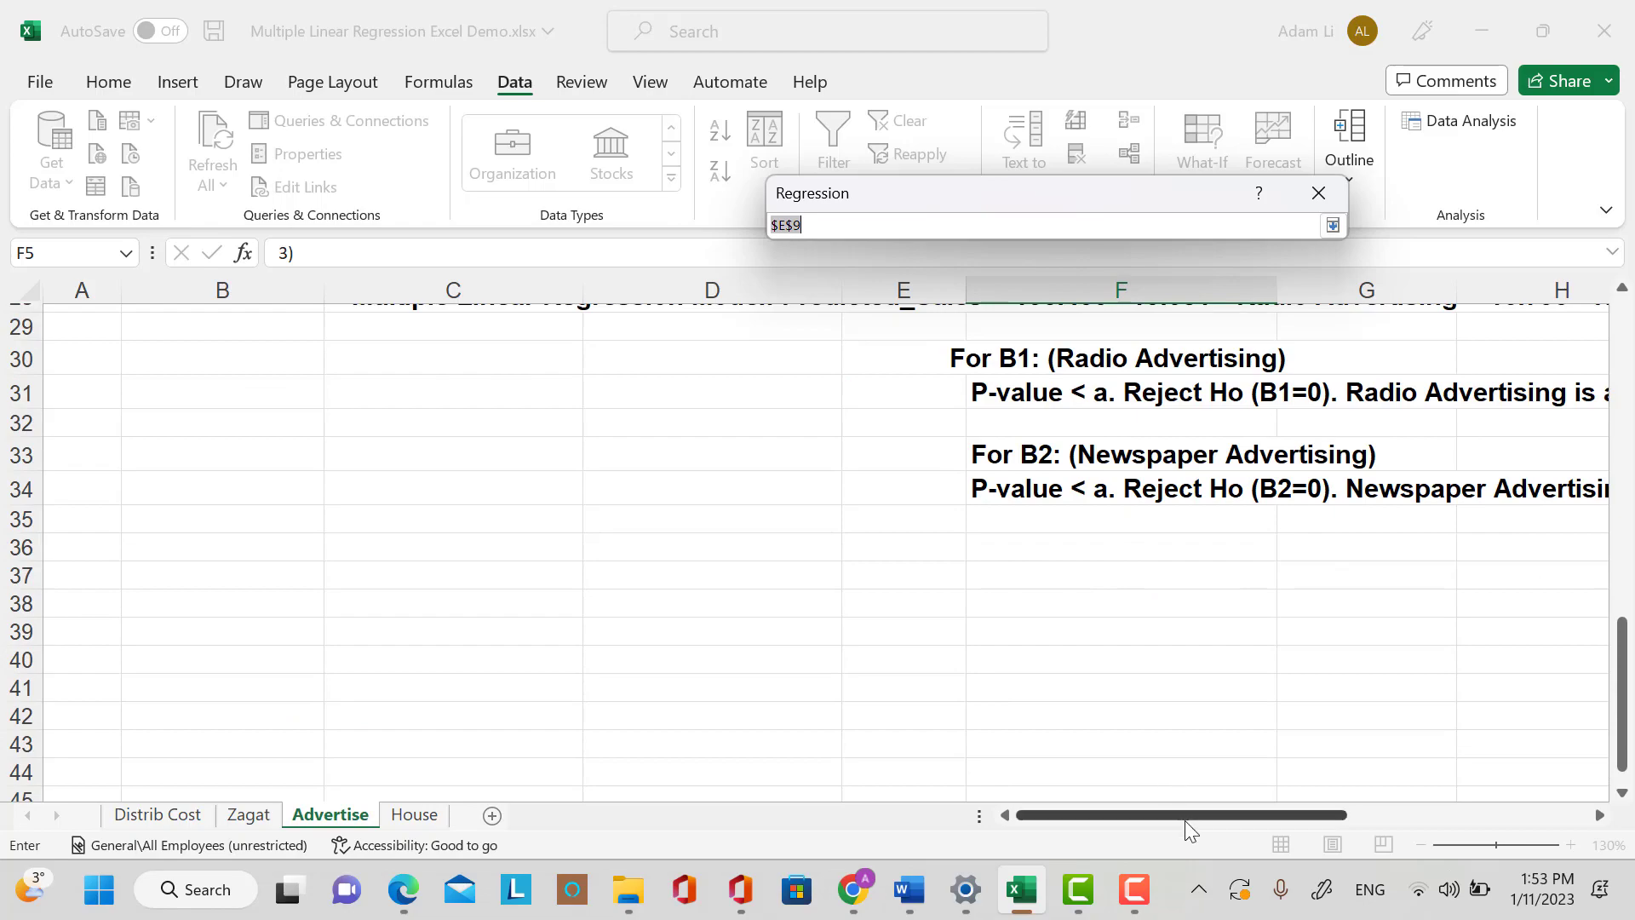
mouse_move(1184, 815)
mouse_down()
mouse_move(1426, 815)
mouse_move(1188, 820)
mouse_up()
scroll(1499, 648, up, 4)
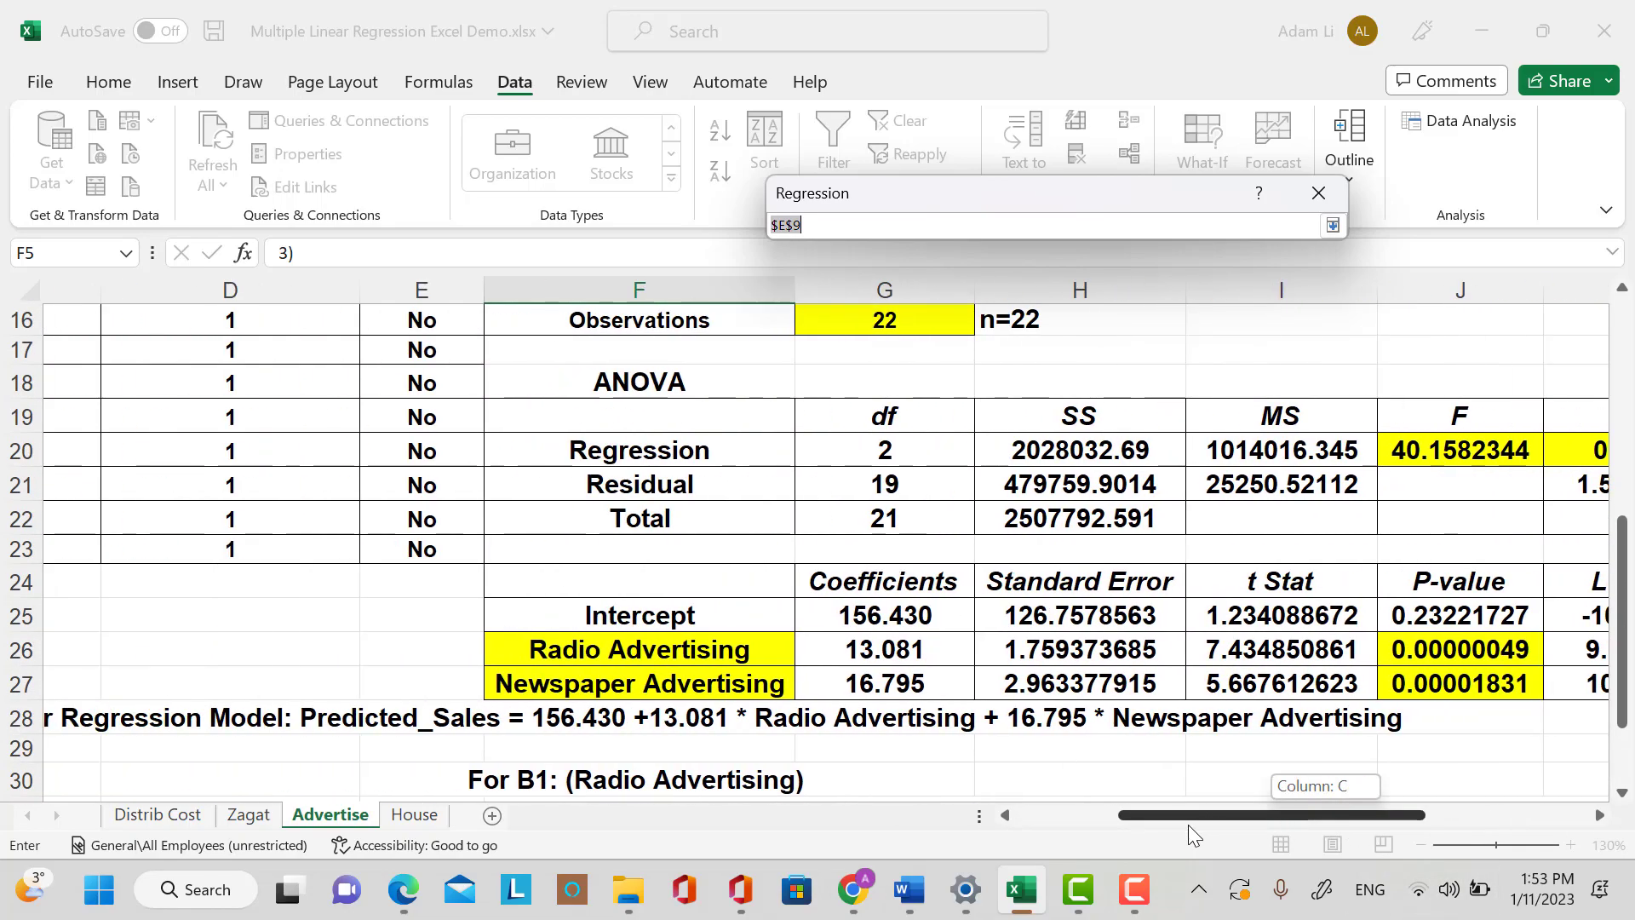
scroll(875, 651, down, 5)
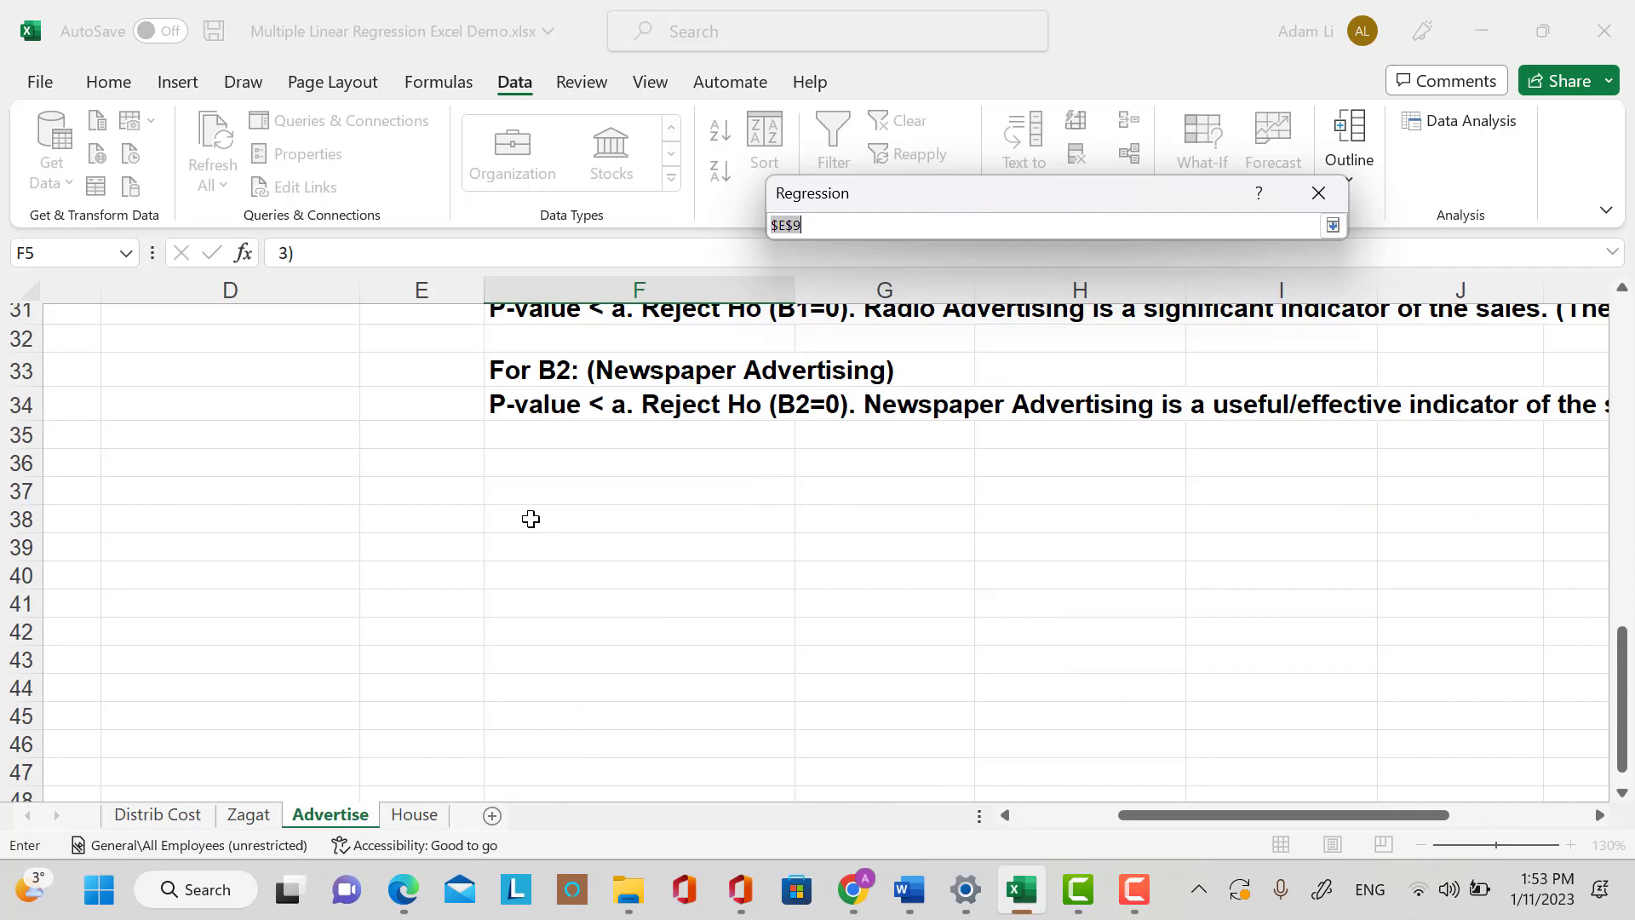
click(518, 495)
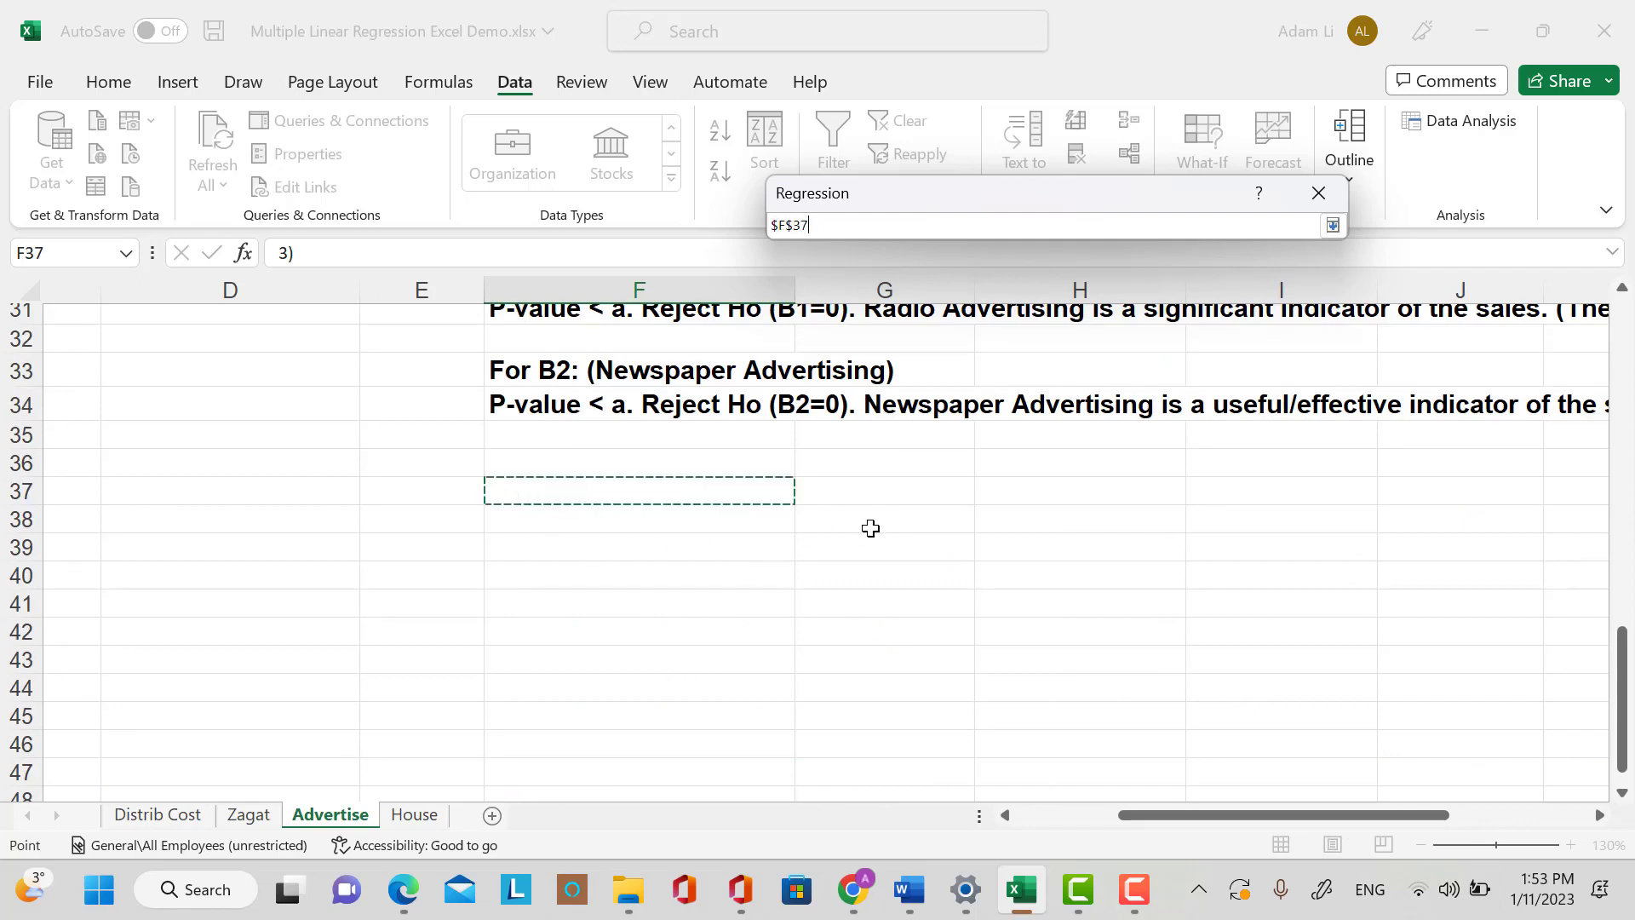
click(1332, 226)
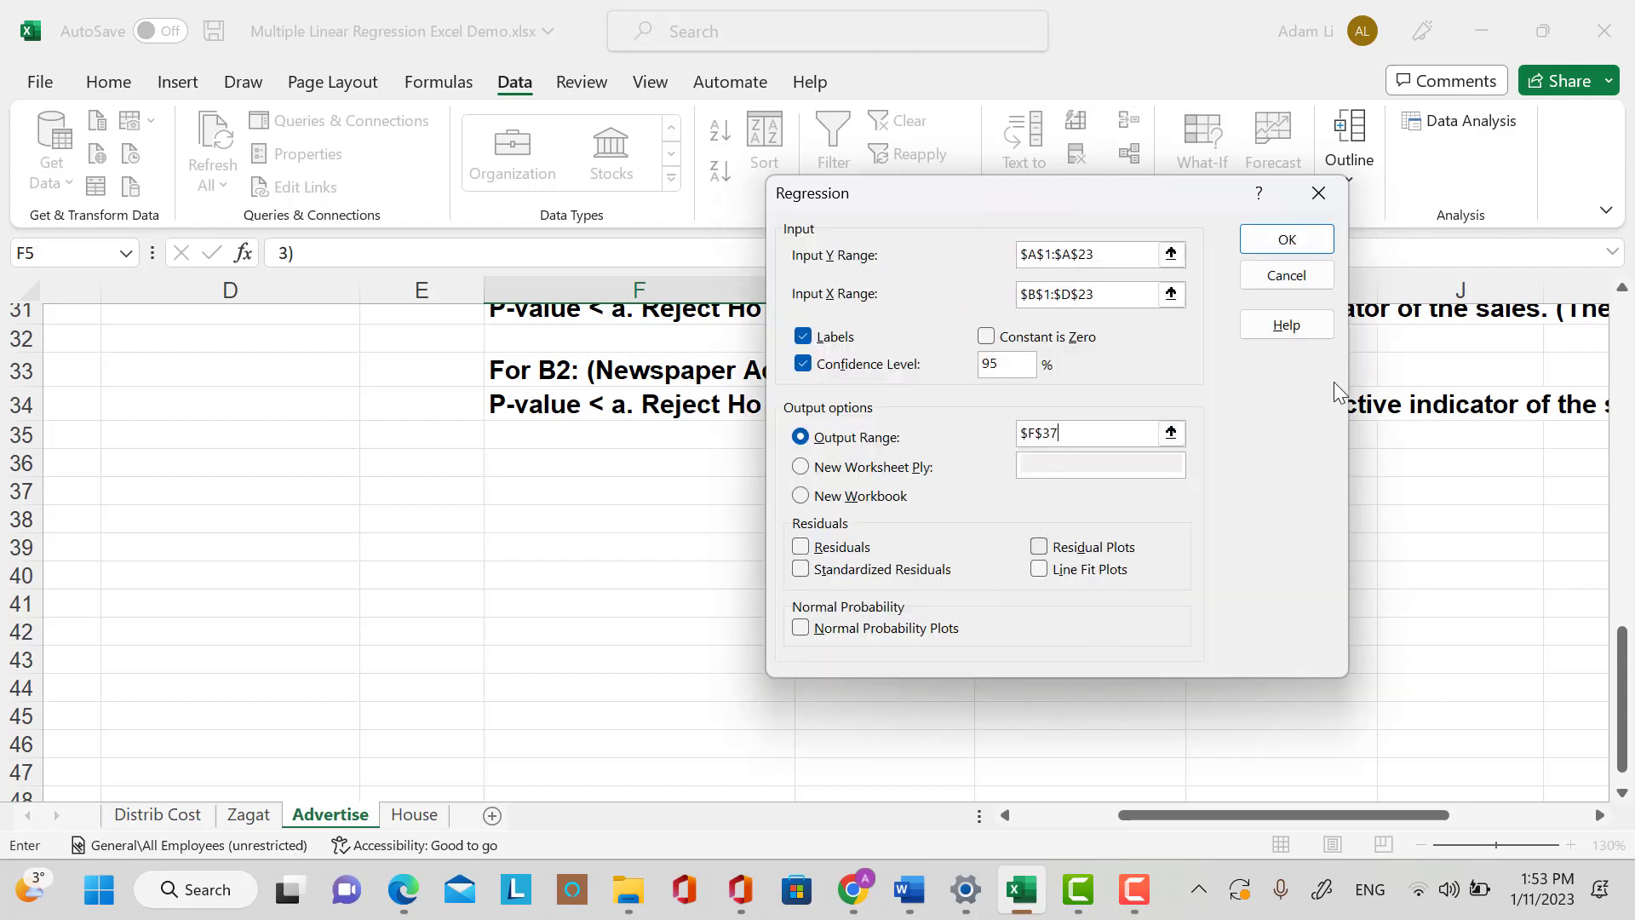
click(1303, 239)
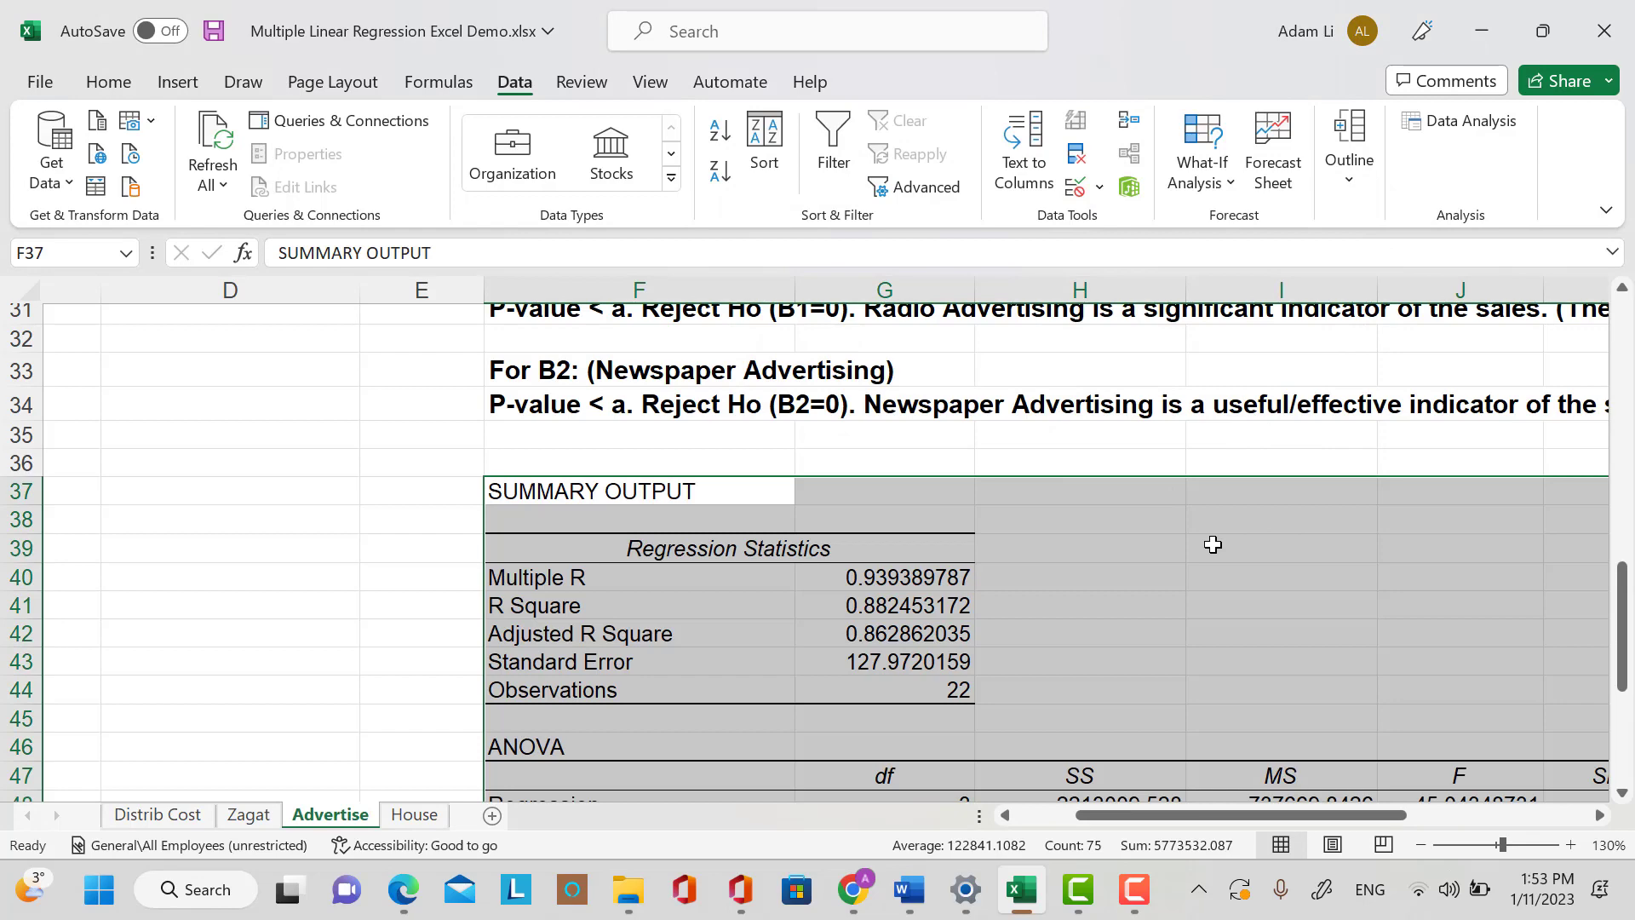
Enter the label "Model 2:" in F36, directly above the new summary output.
click(661, 459)
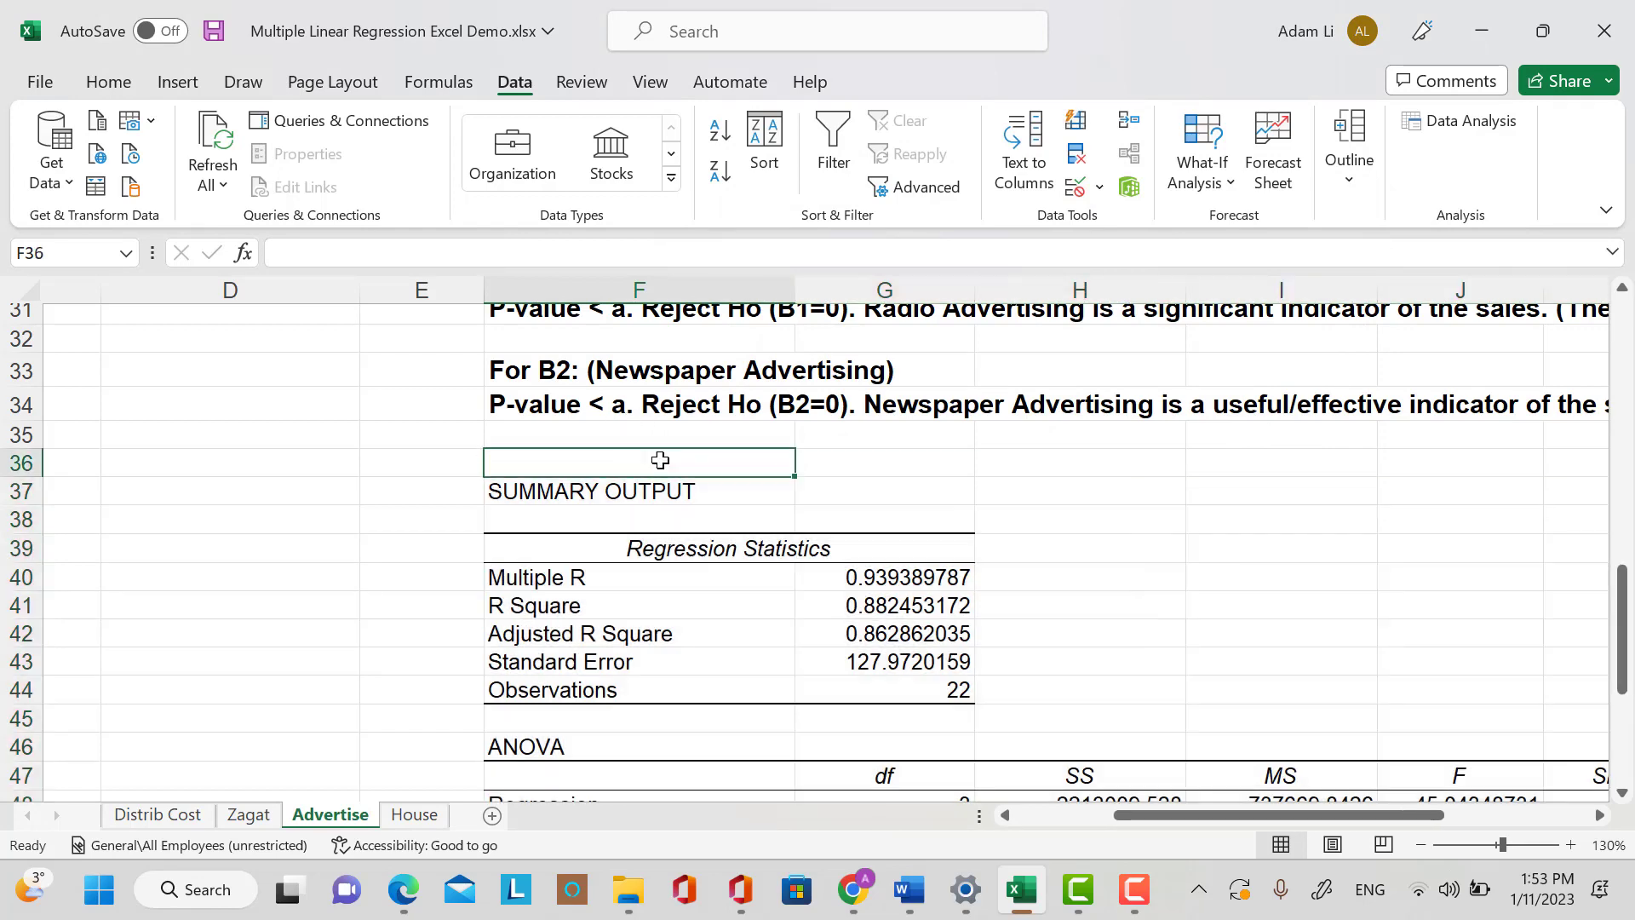
text(Mod)
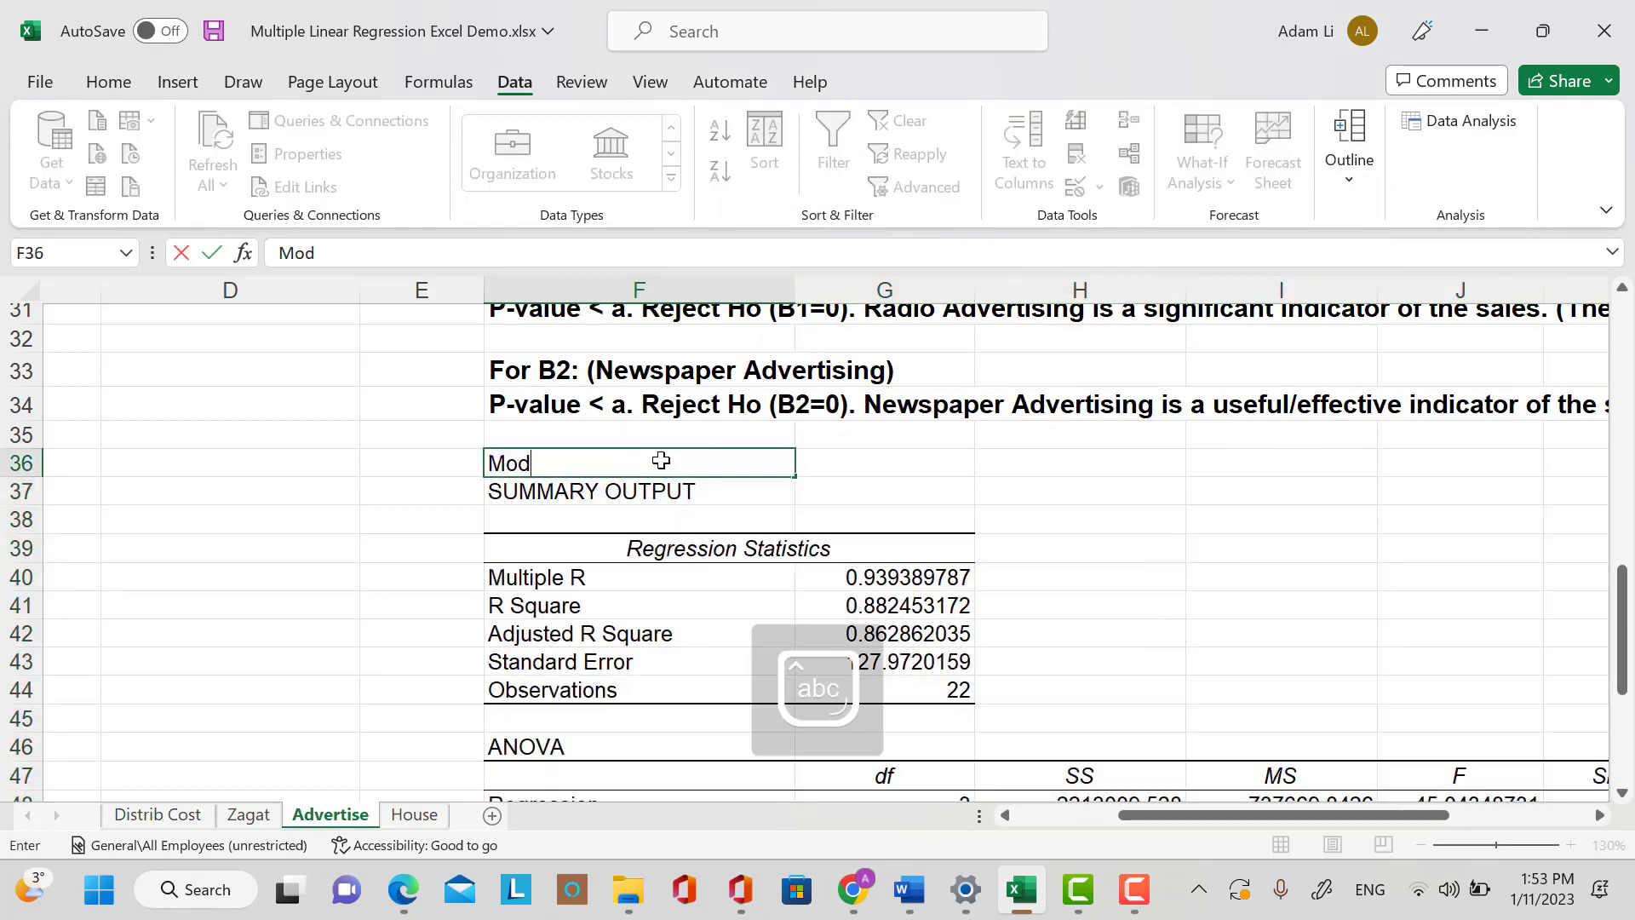
text(el 2:)
key(Return)
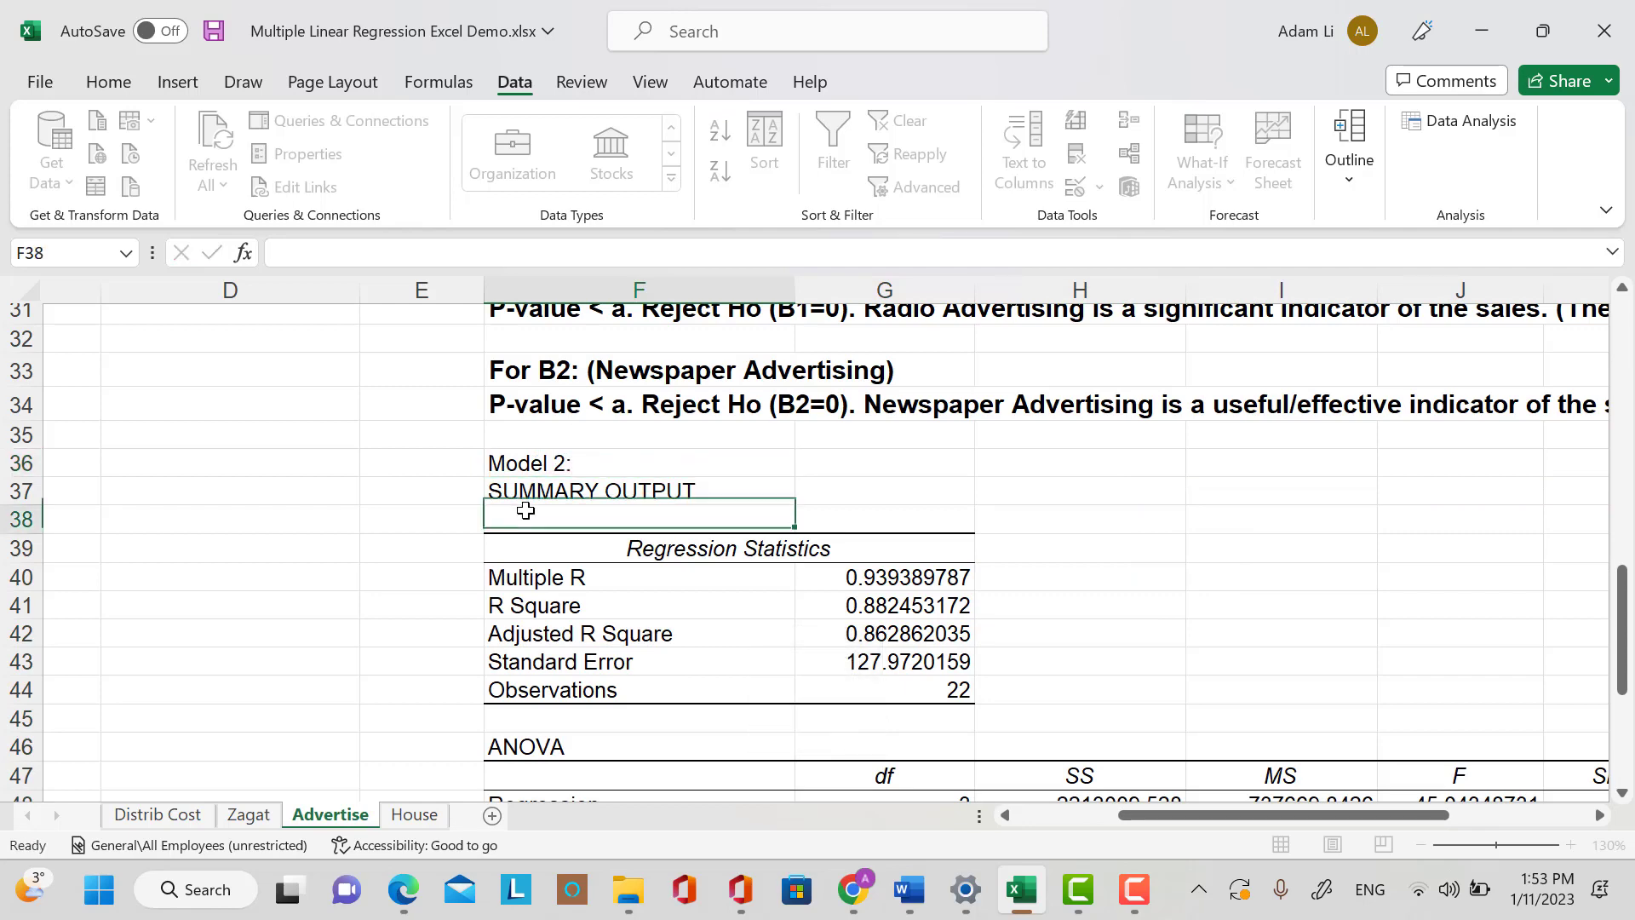
Format the "Model 2:" label in F36 as bold with font size 14.
click(530, 457)
click(108, 82)
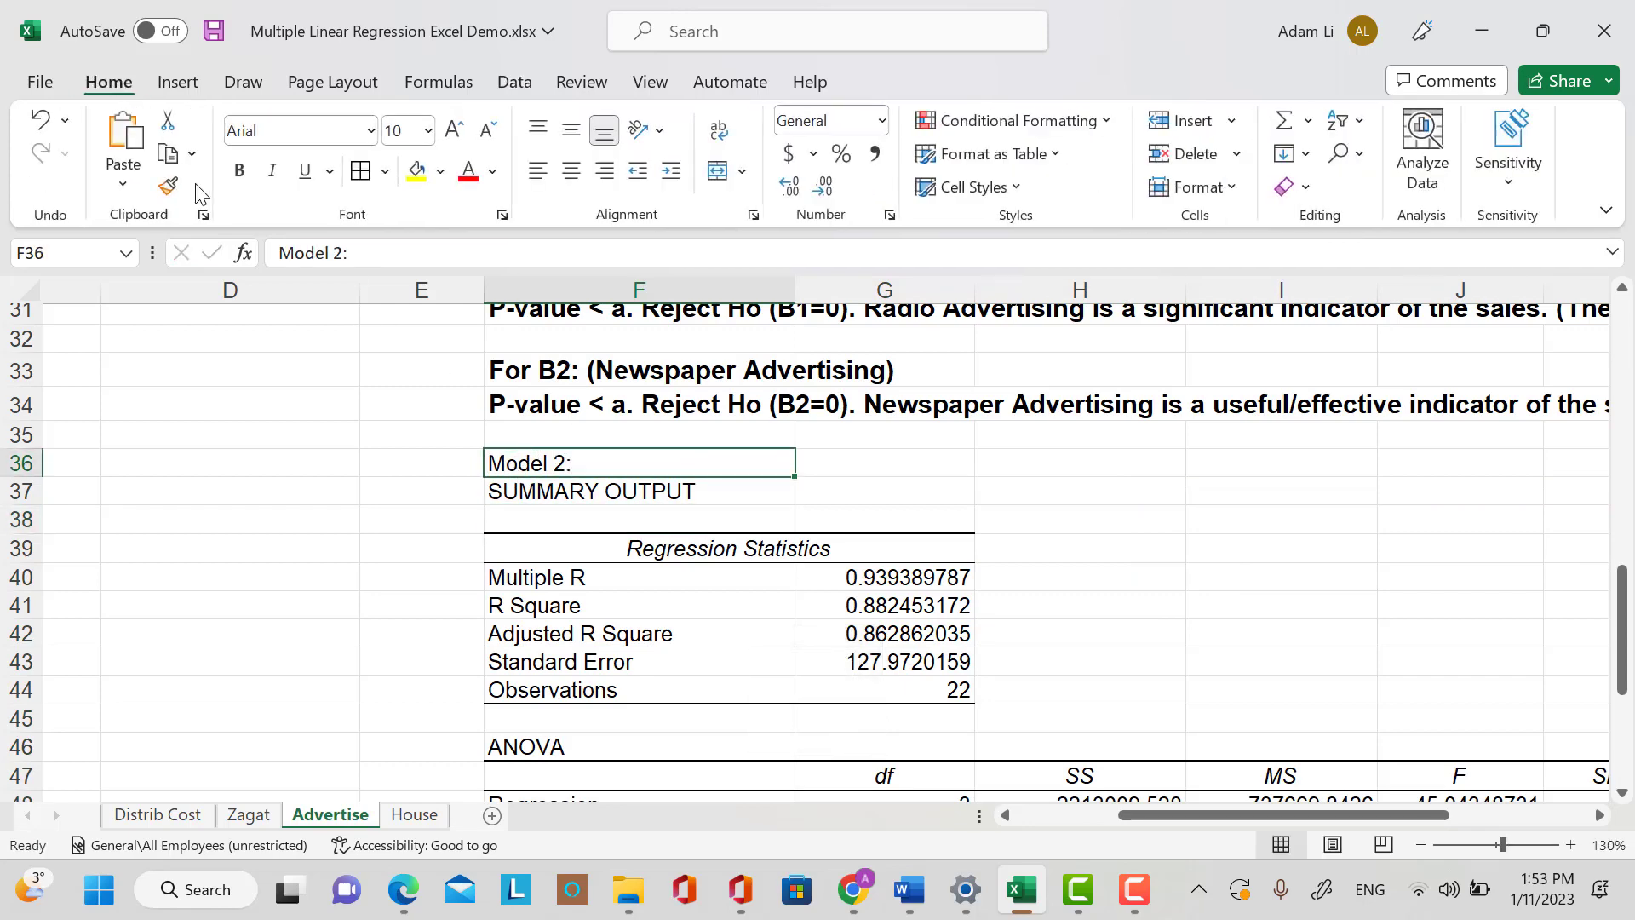
click(239, 170)
click(428, 130)
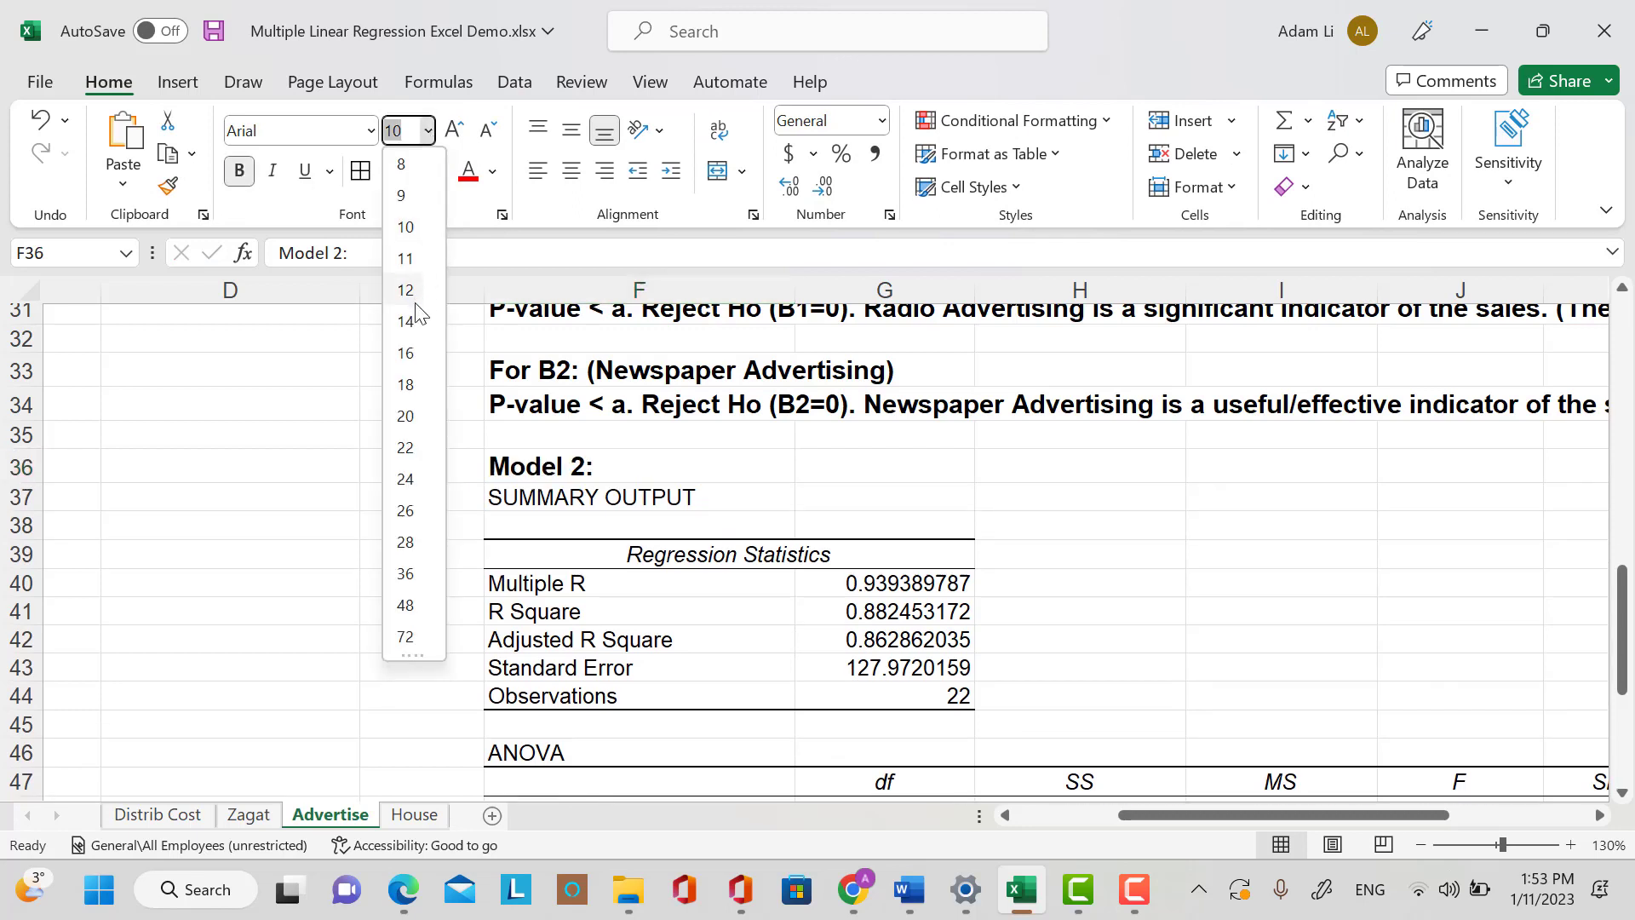
click(411, 317)
Format the Model 2 summary output and regression statistics in F37:G44 as bold, size 12 and centered.
mouse_move(634, 509)
mouse_down()
mouse_move(596, 510)
mouse_move(865, 667)
mouse_move(883, 711)
mouse_up()
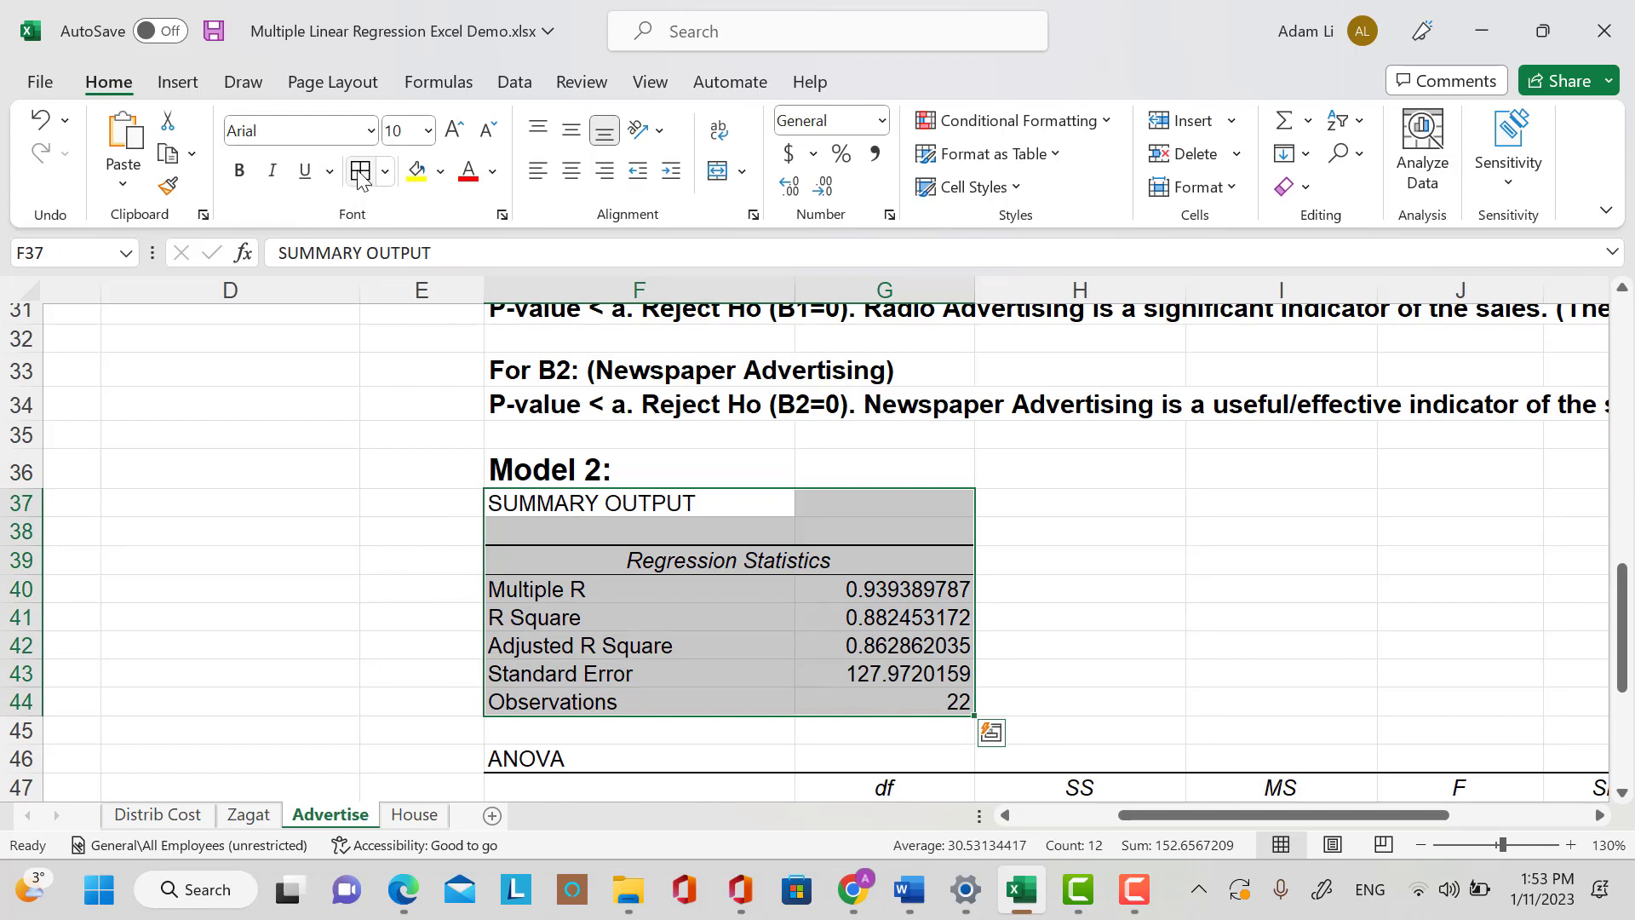
click(240, 171)
click(428, 131)
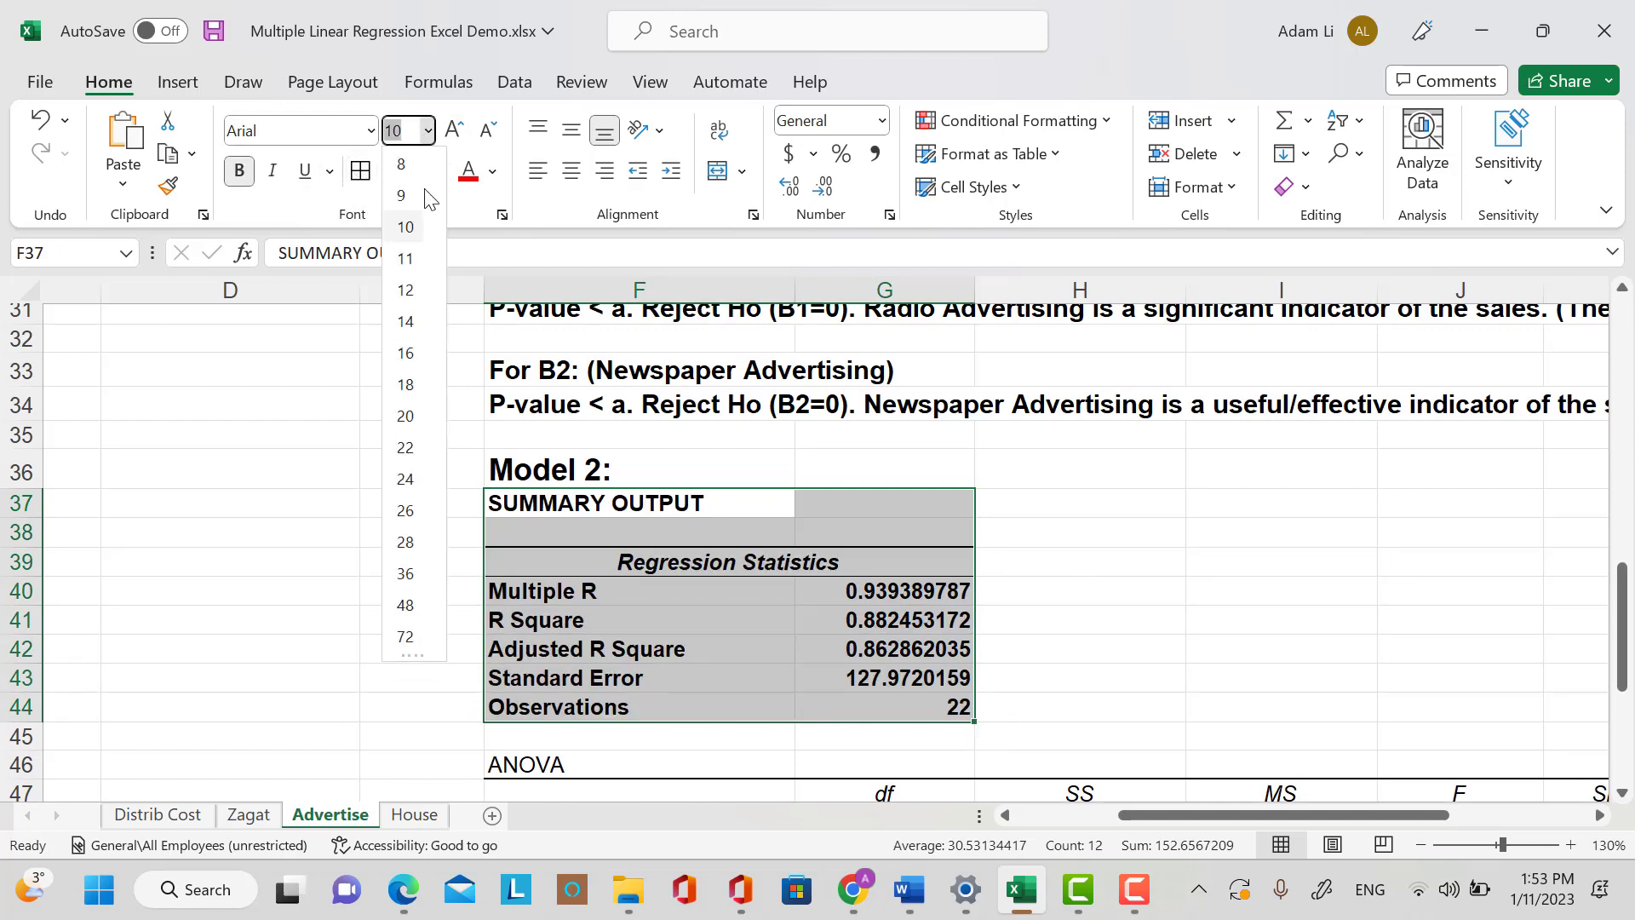
click(416, 291)
click(571, 170)
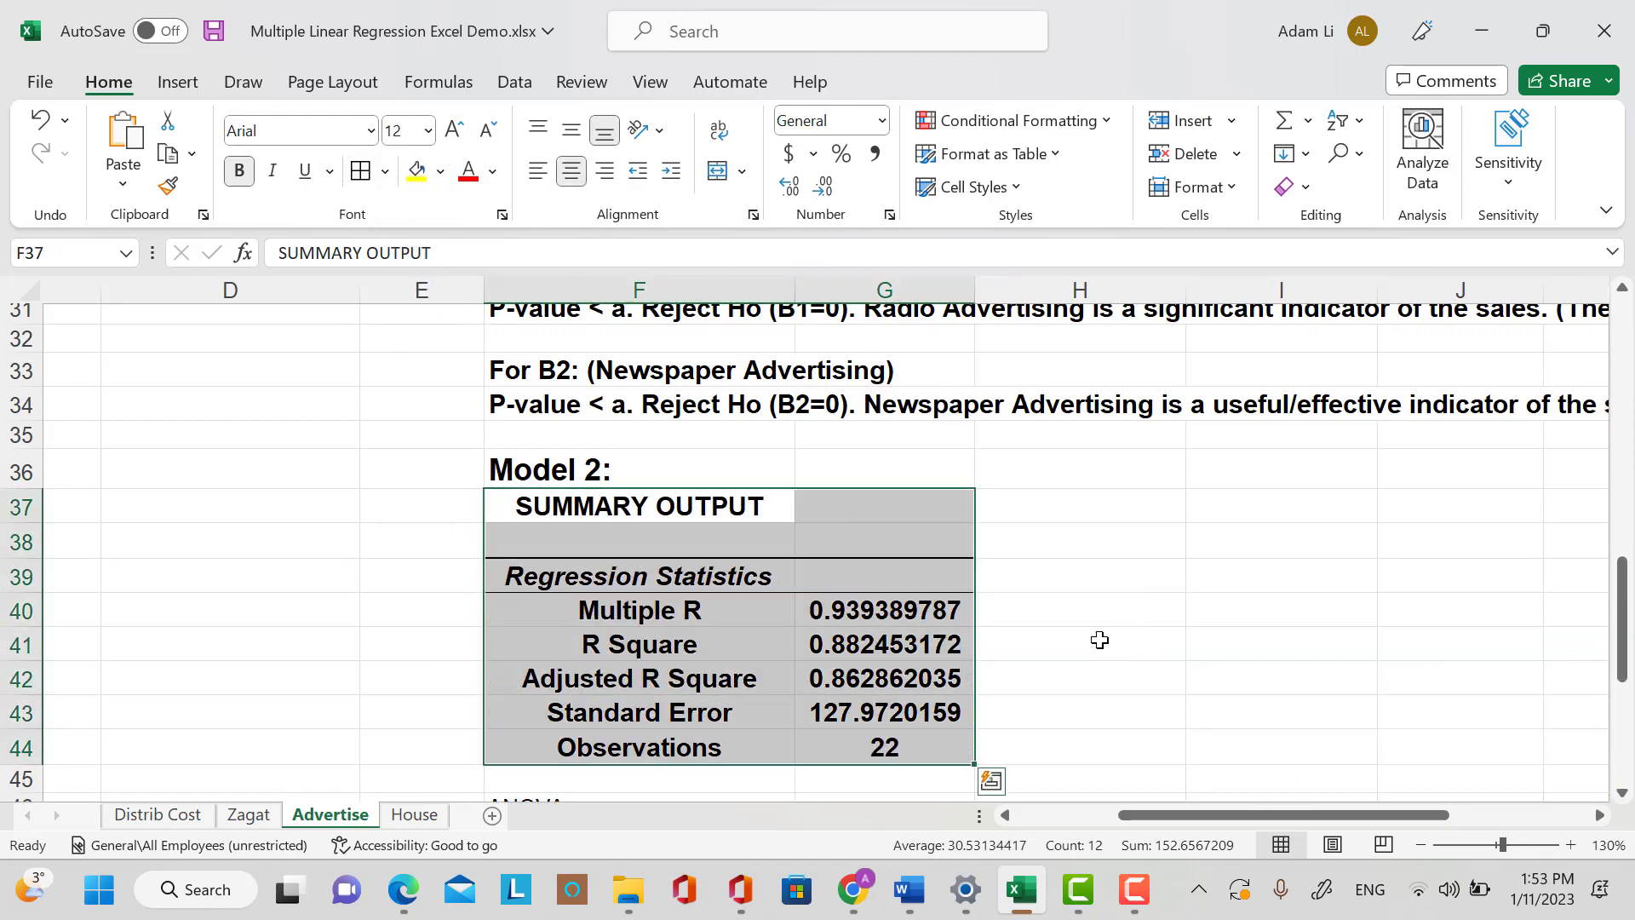
click(1144, 596)
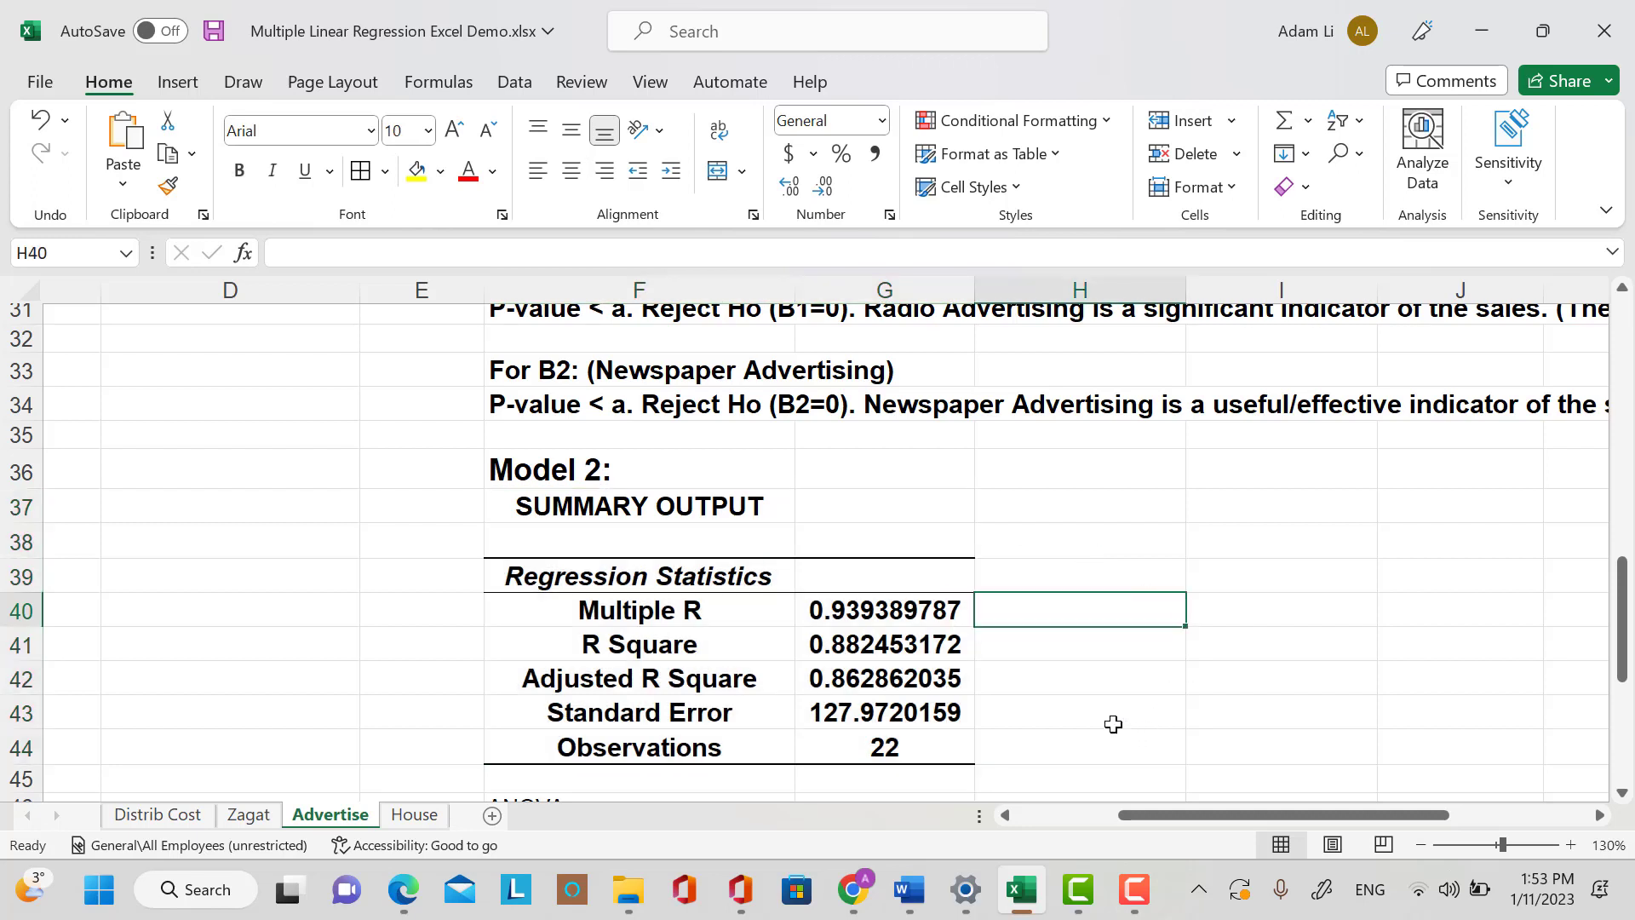
Begin the R Square interpretation in H41 with "88.24% of variation in sales is explained by the variation in".
click(1107, 647)
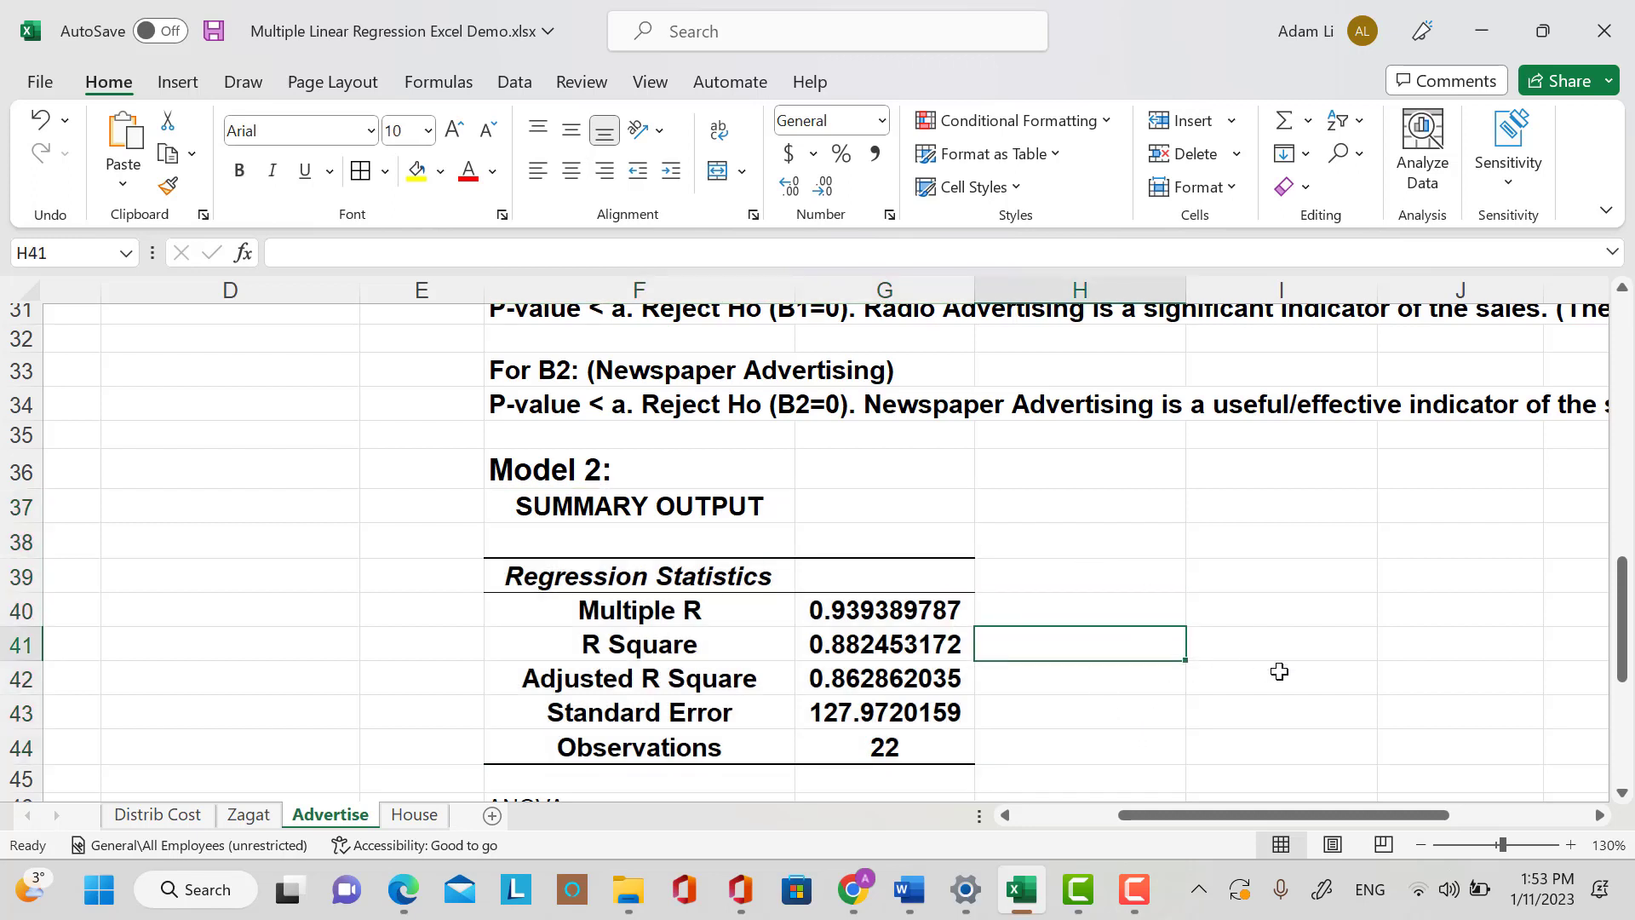
text(88)
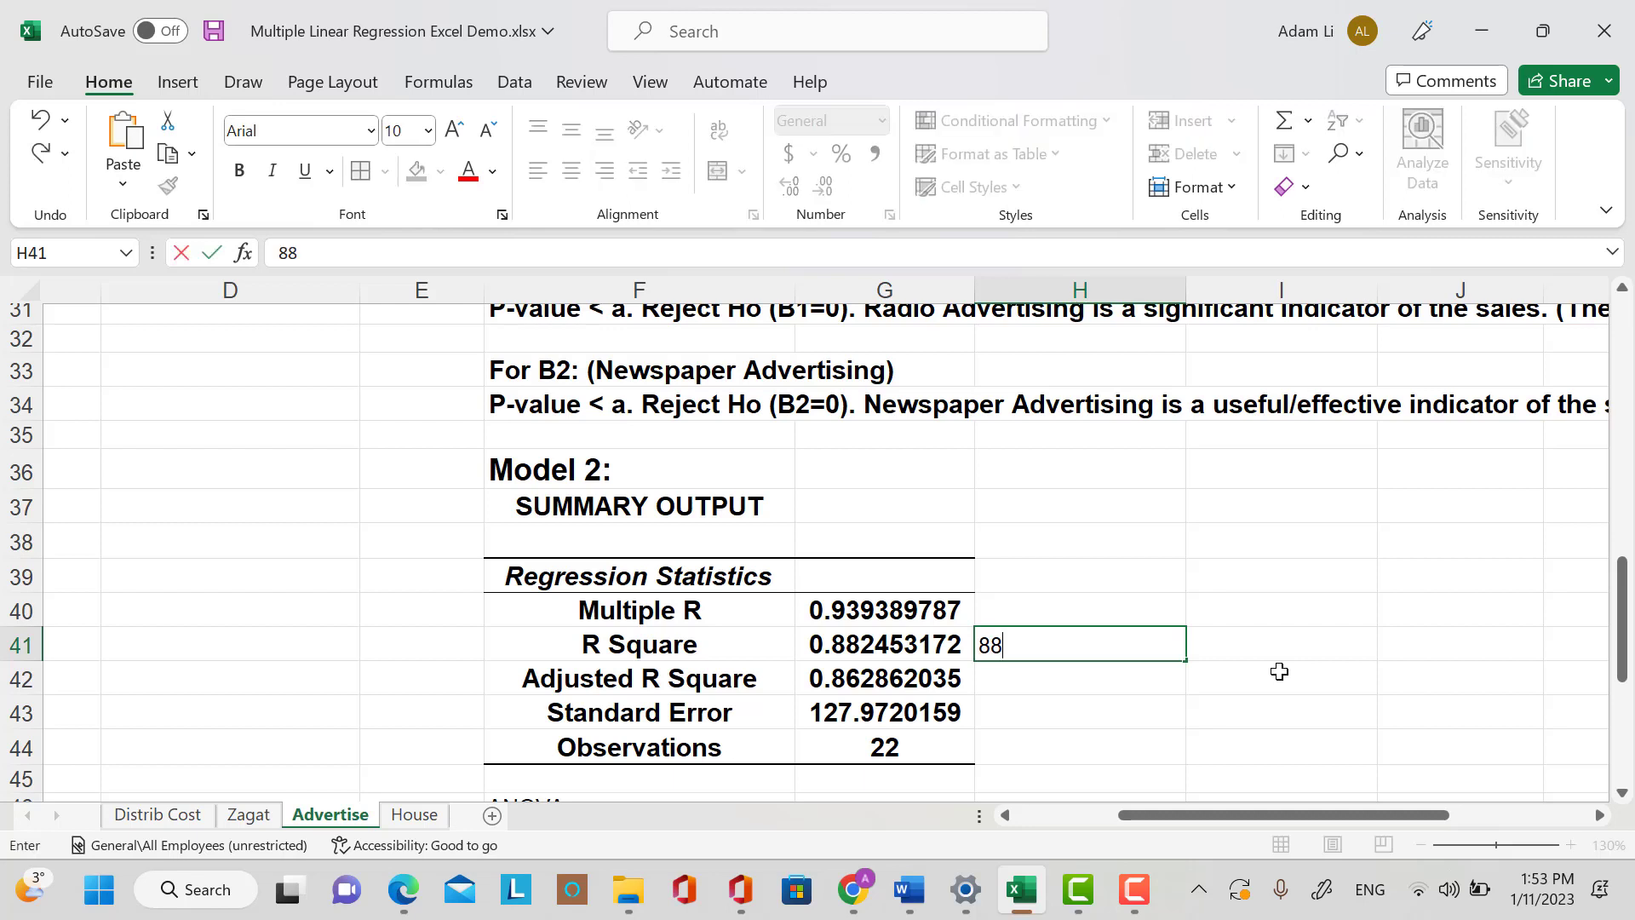
text(.24% of)
key(Caps_Lock)
key(BackSpace)
text(va)
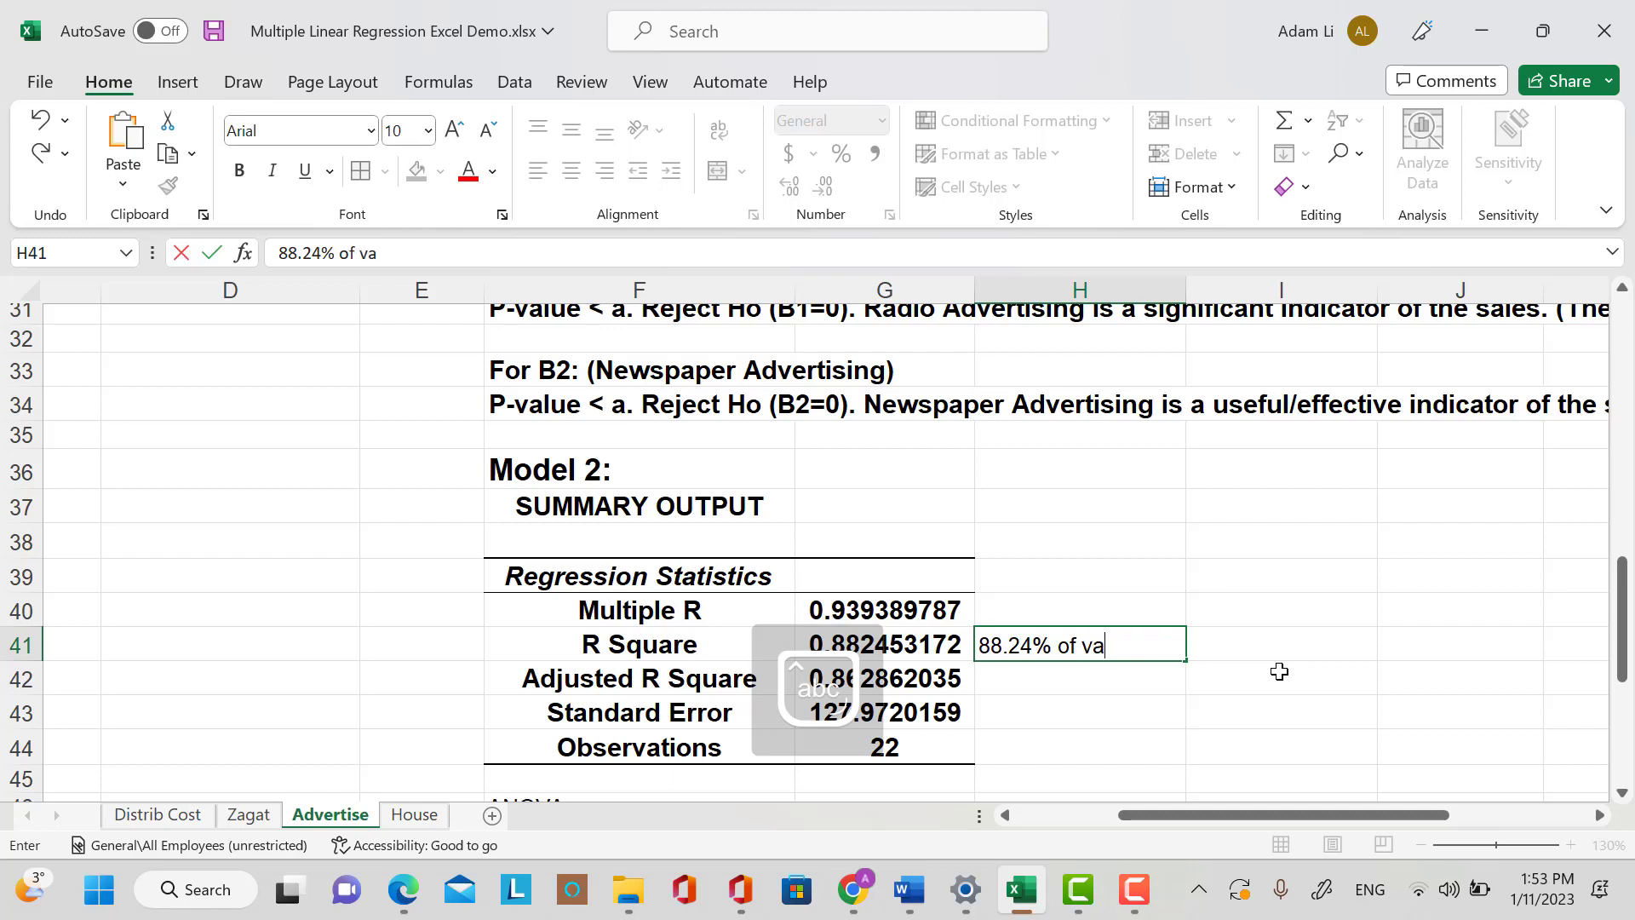
text(riation in s)
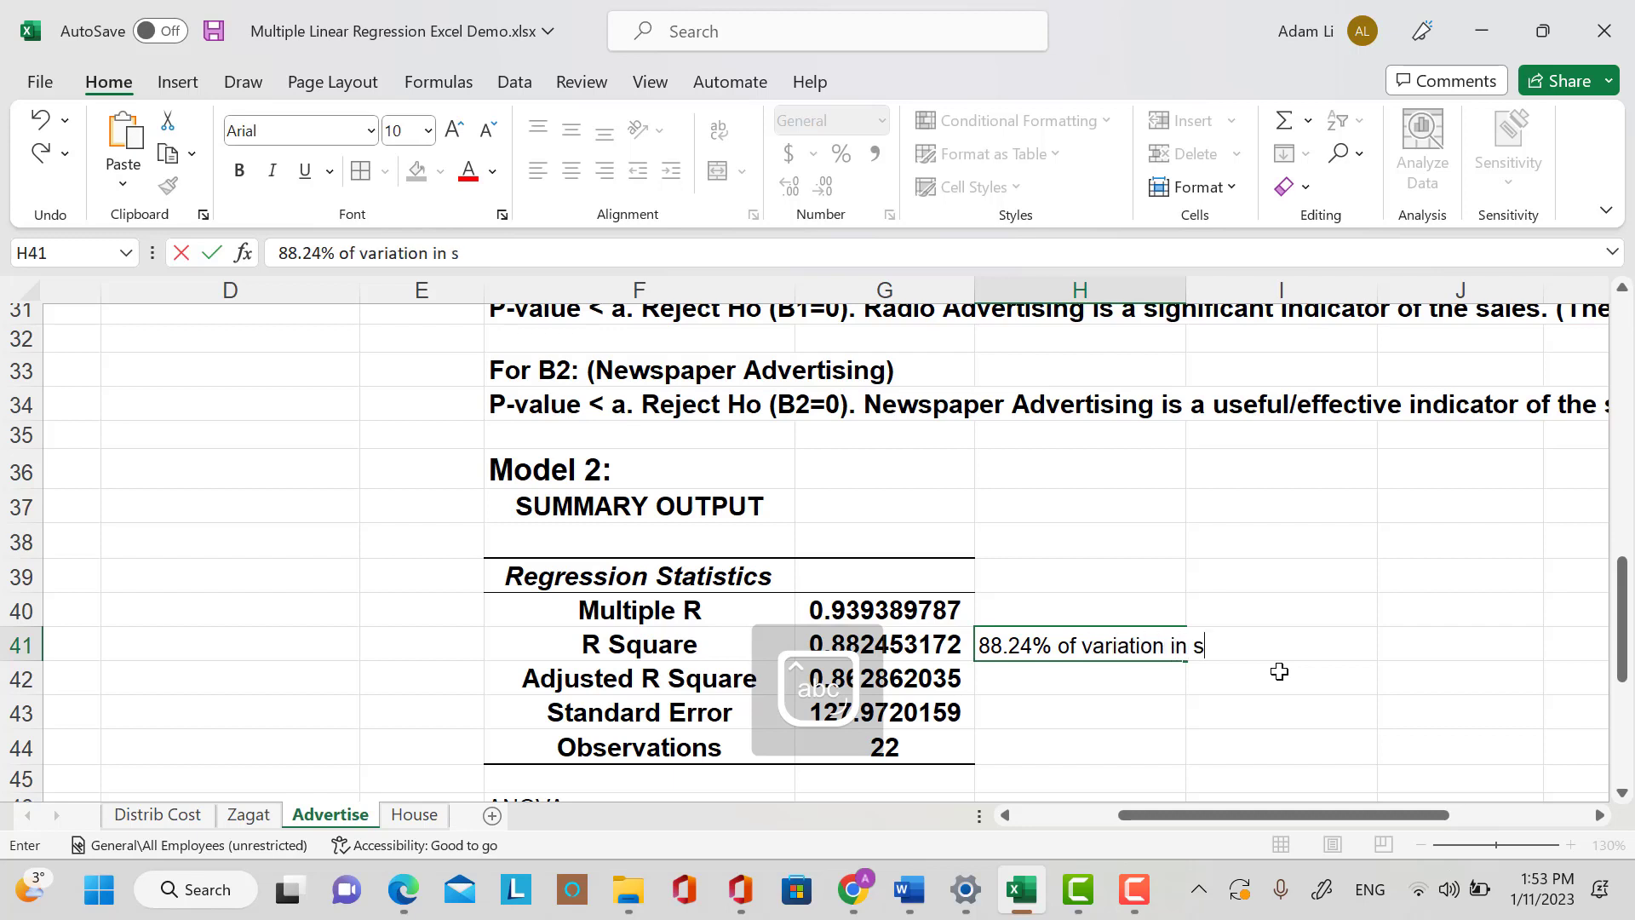
text(ales is)
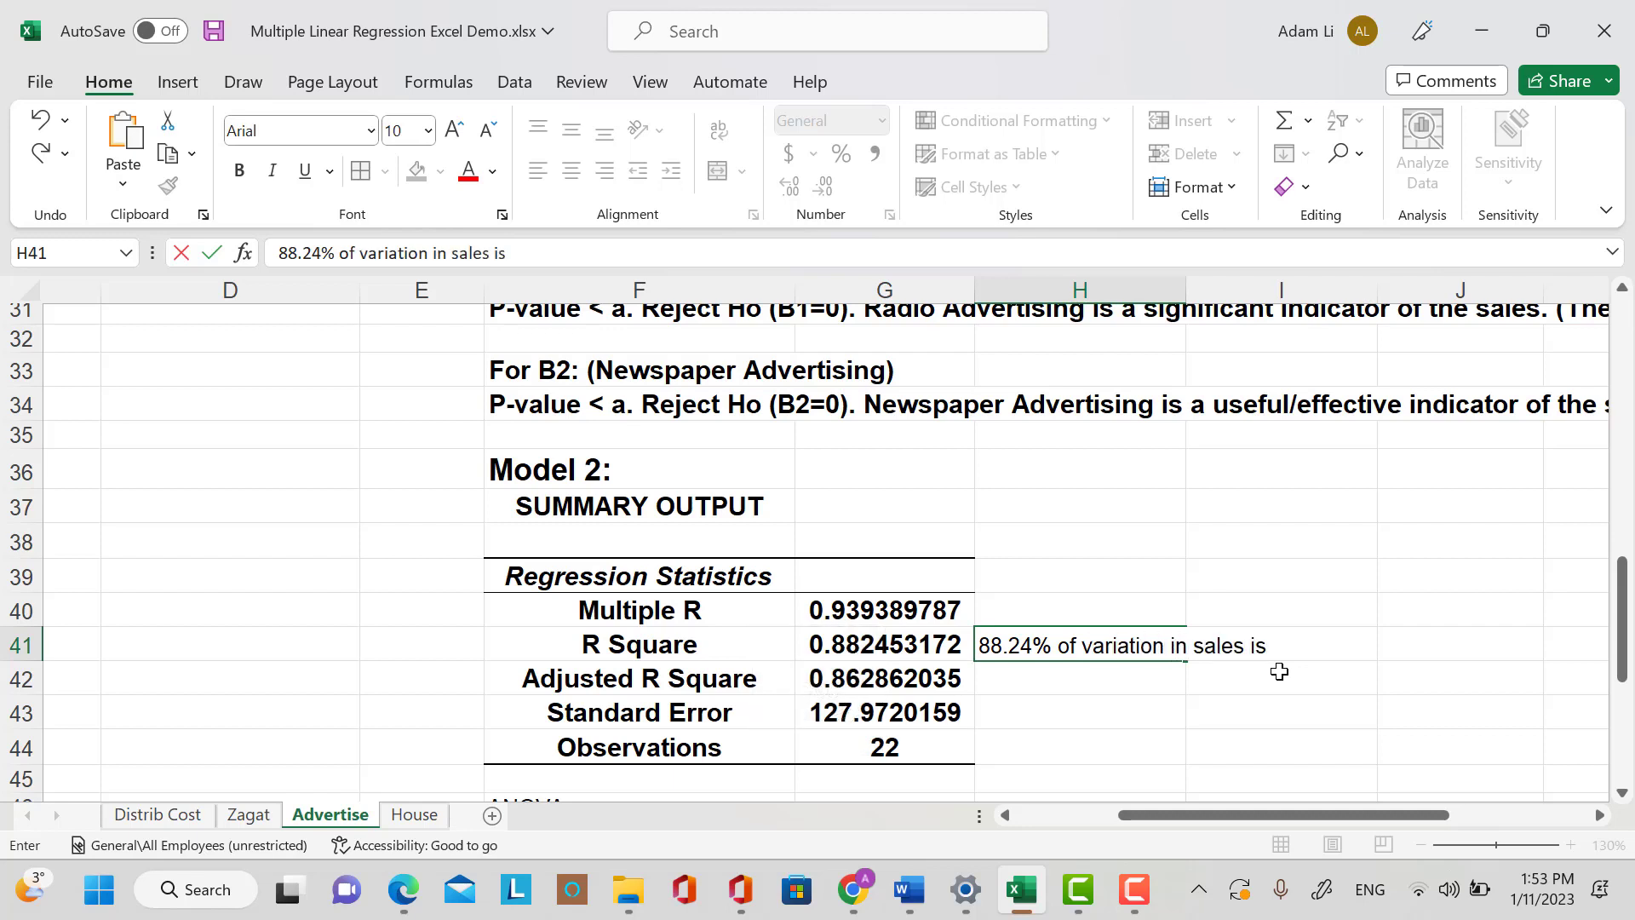
text( explained)
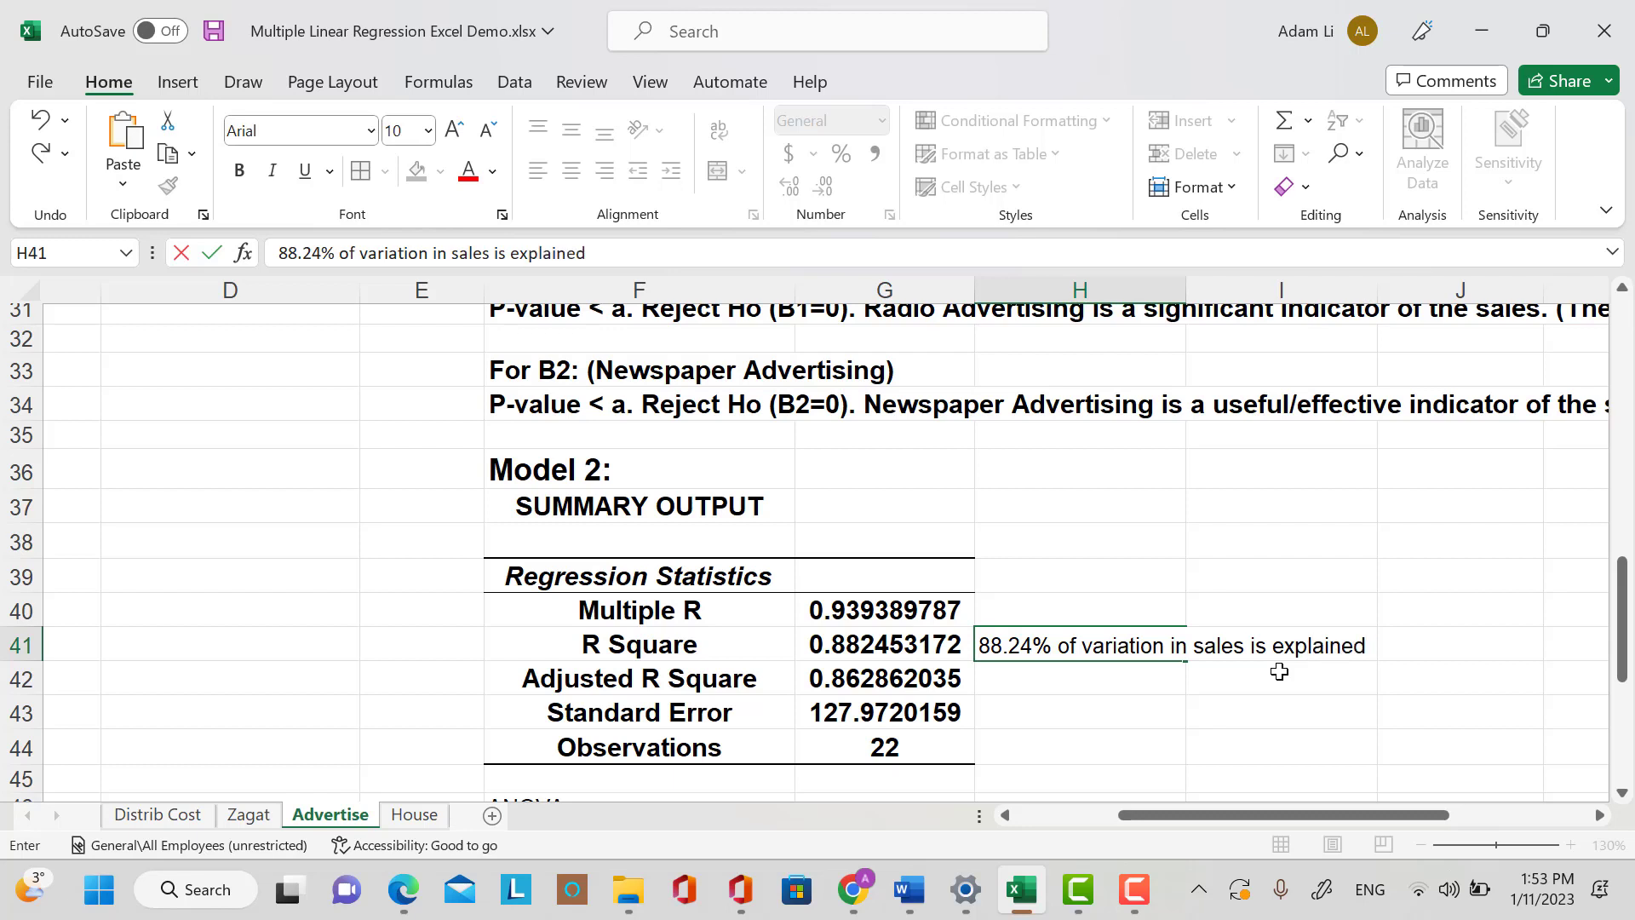
text( by the variation in)
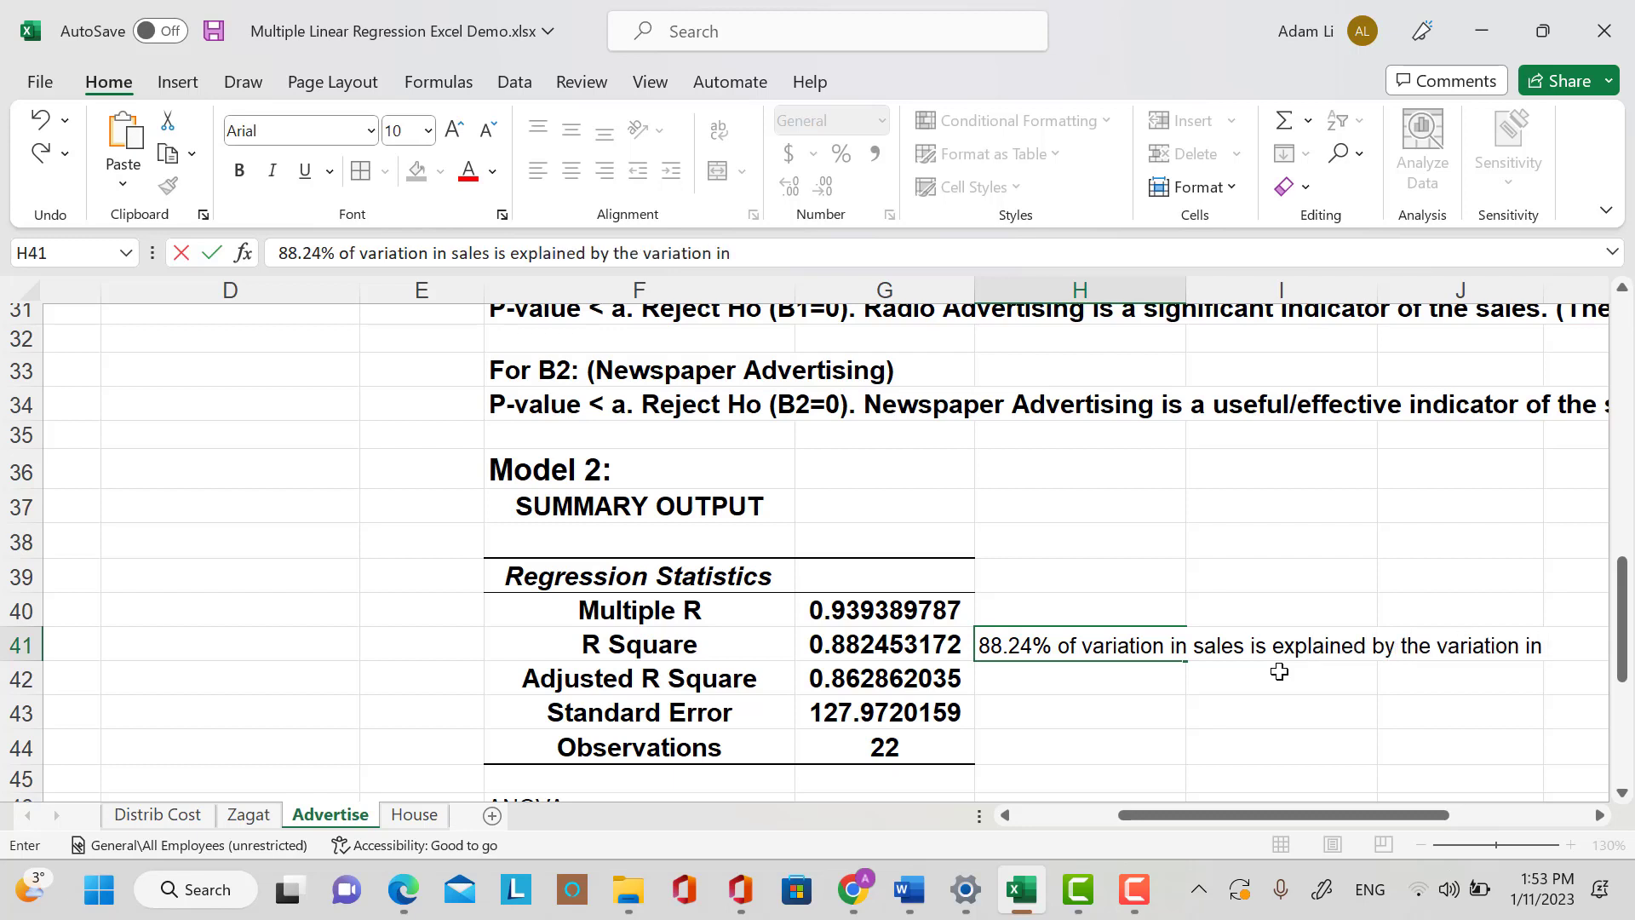
Continue the H41 interpretation with the two predictors, "Radio Advertising, Newspaper Advertising".
scroll(1076, 626, up, 5)
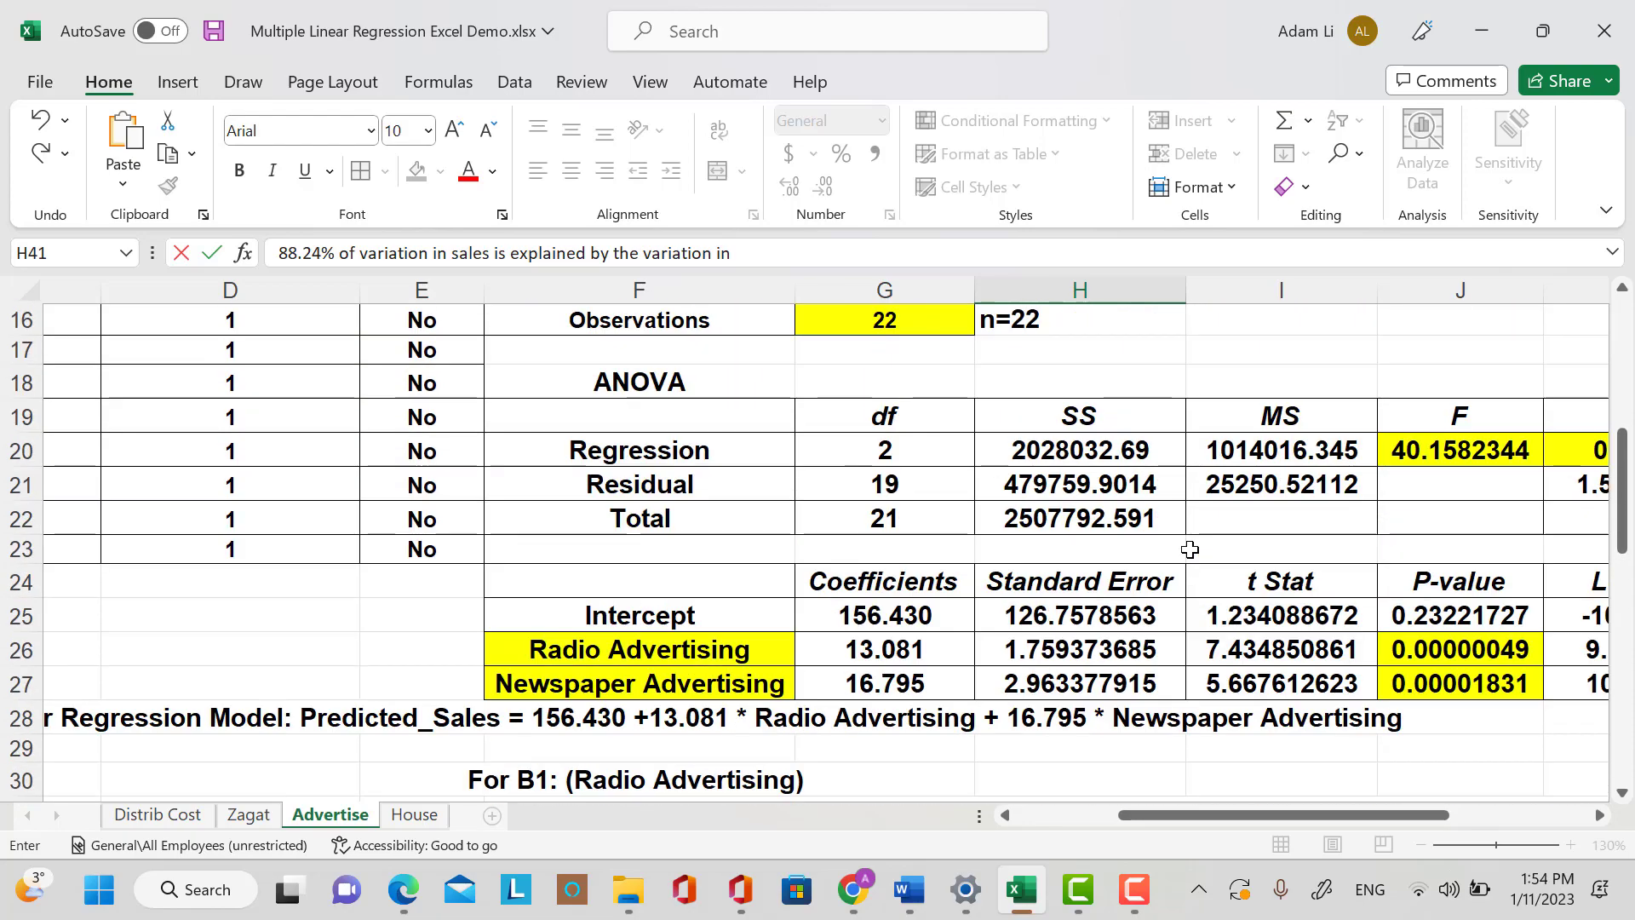
scroll(1195, 586, down, 3)
scroll(1195, 586, down, 3)
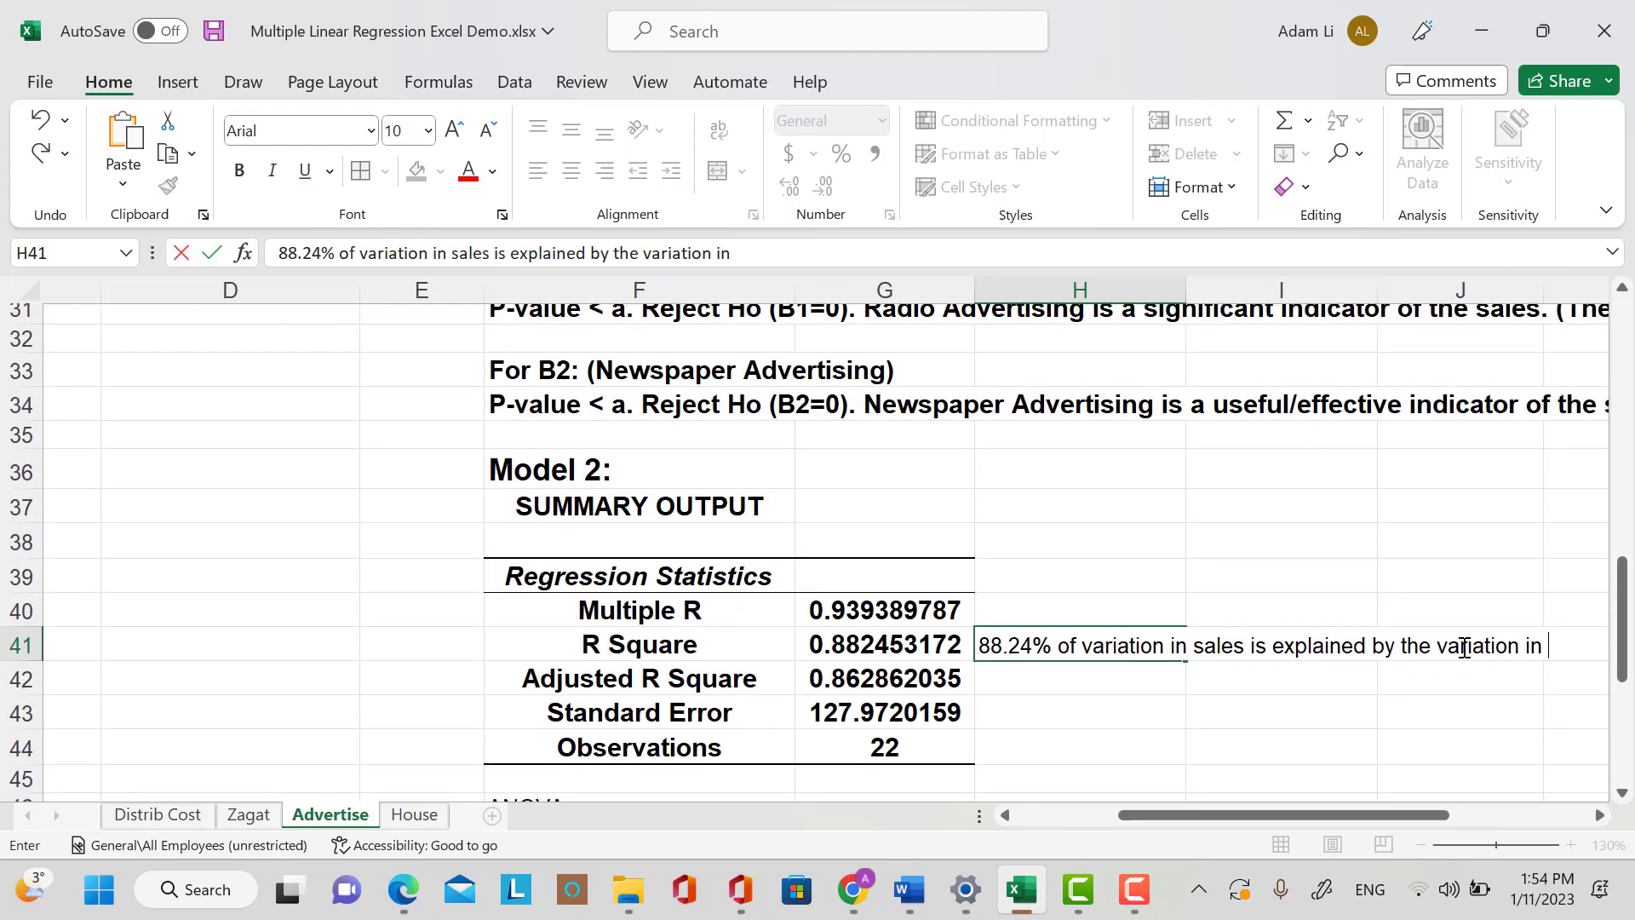
text(Radio A)
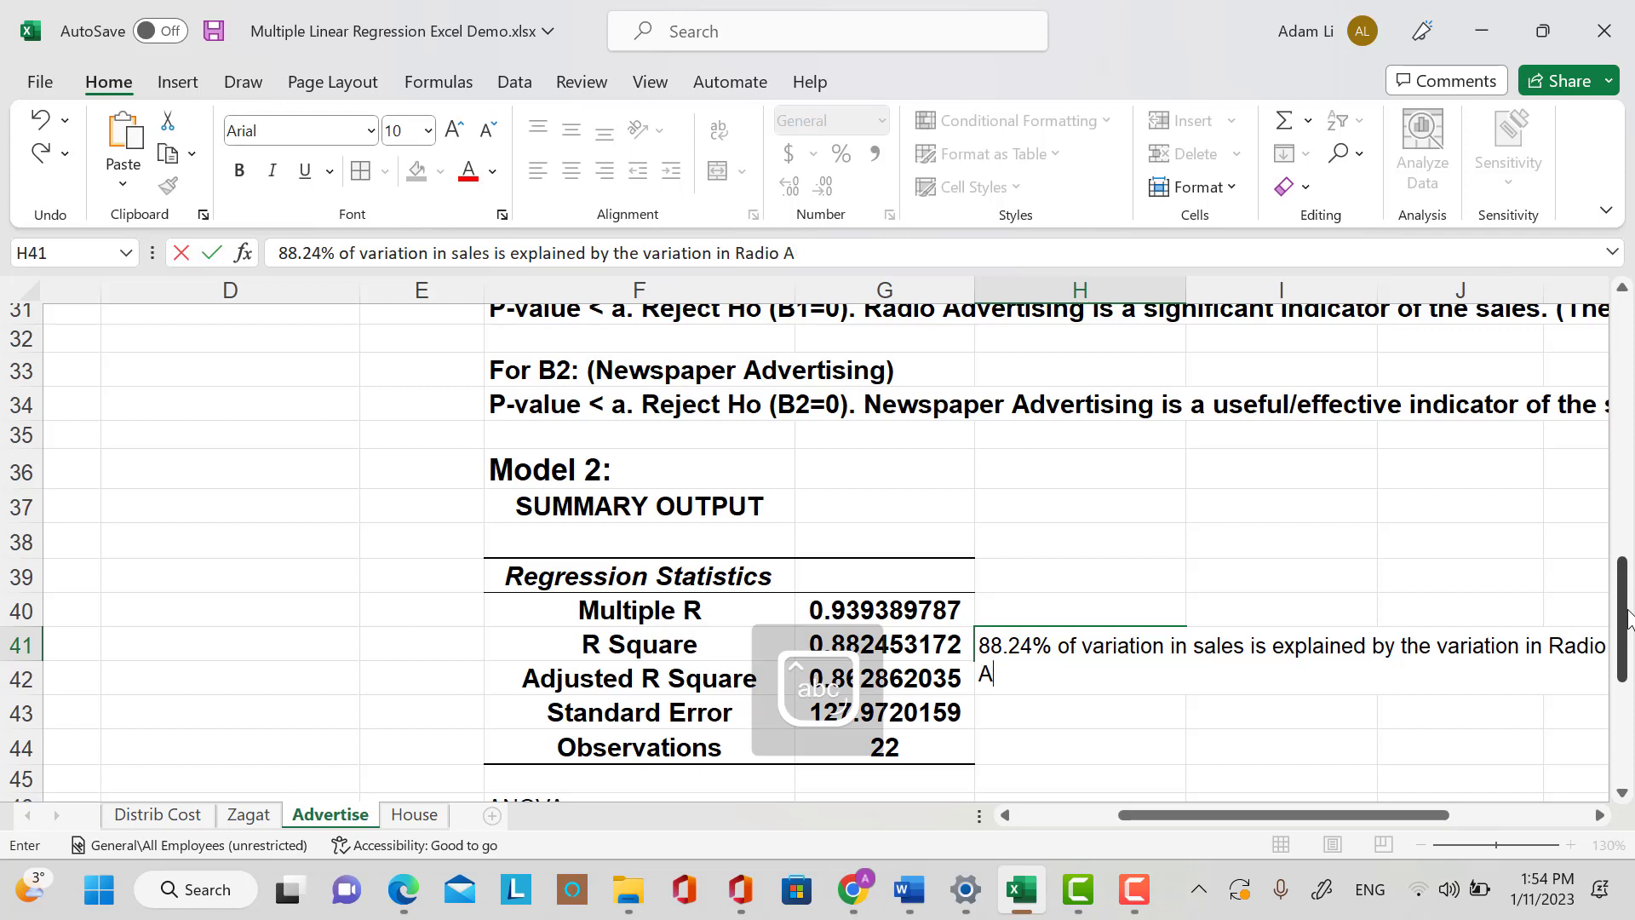
text(dvertising, )
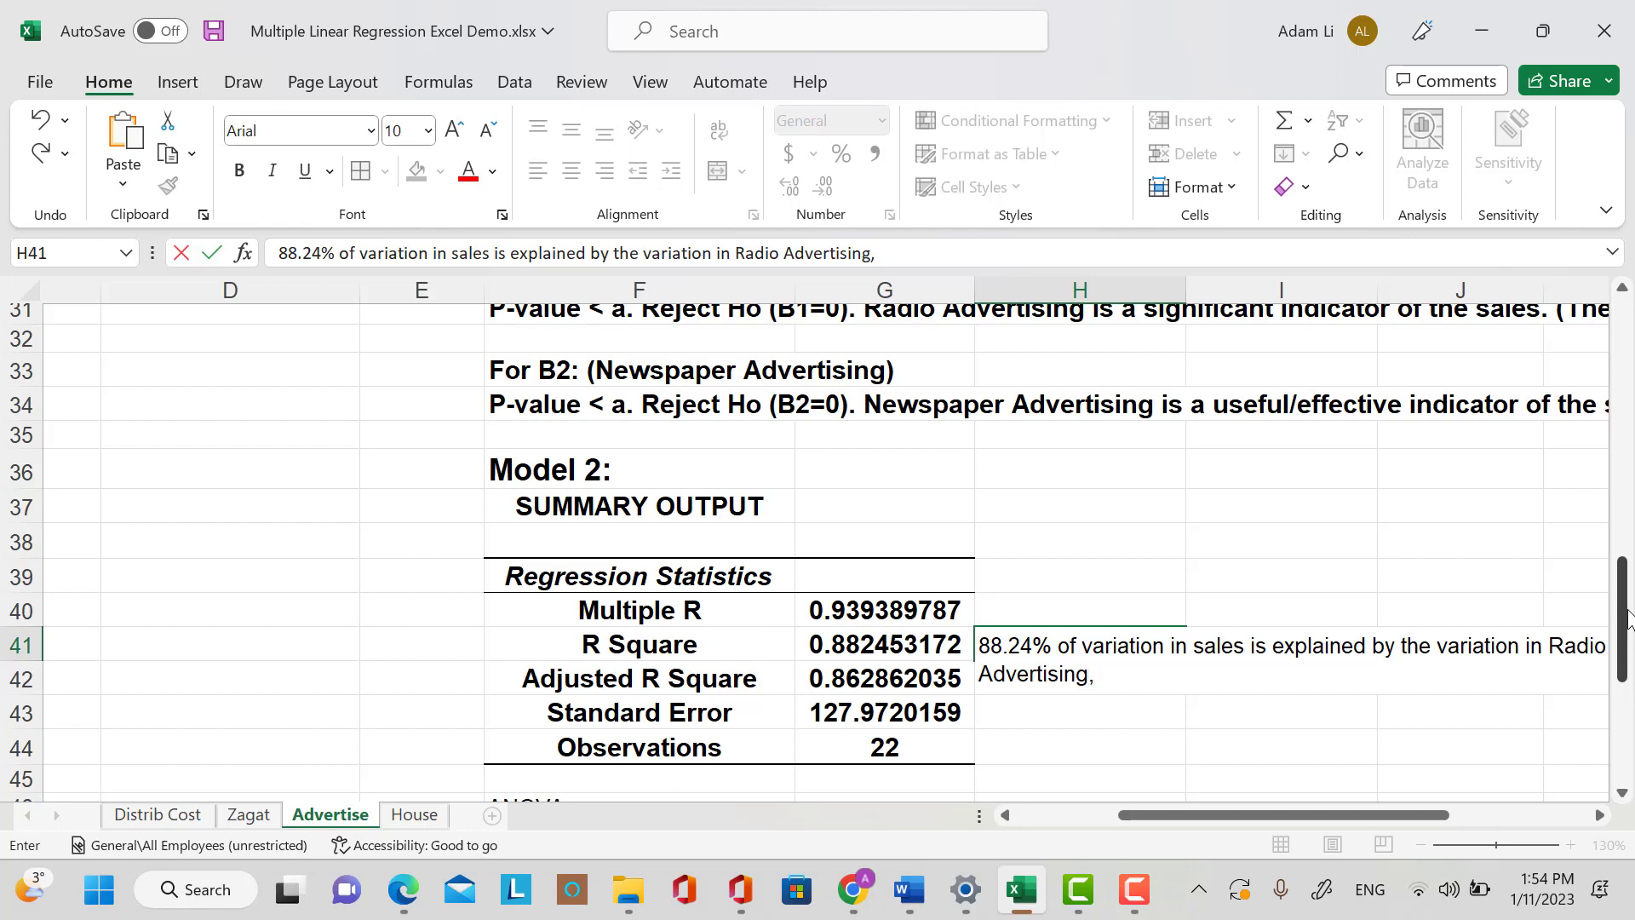
text(New)
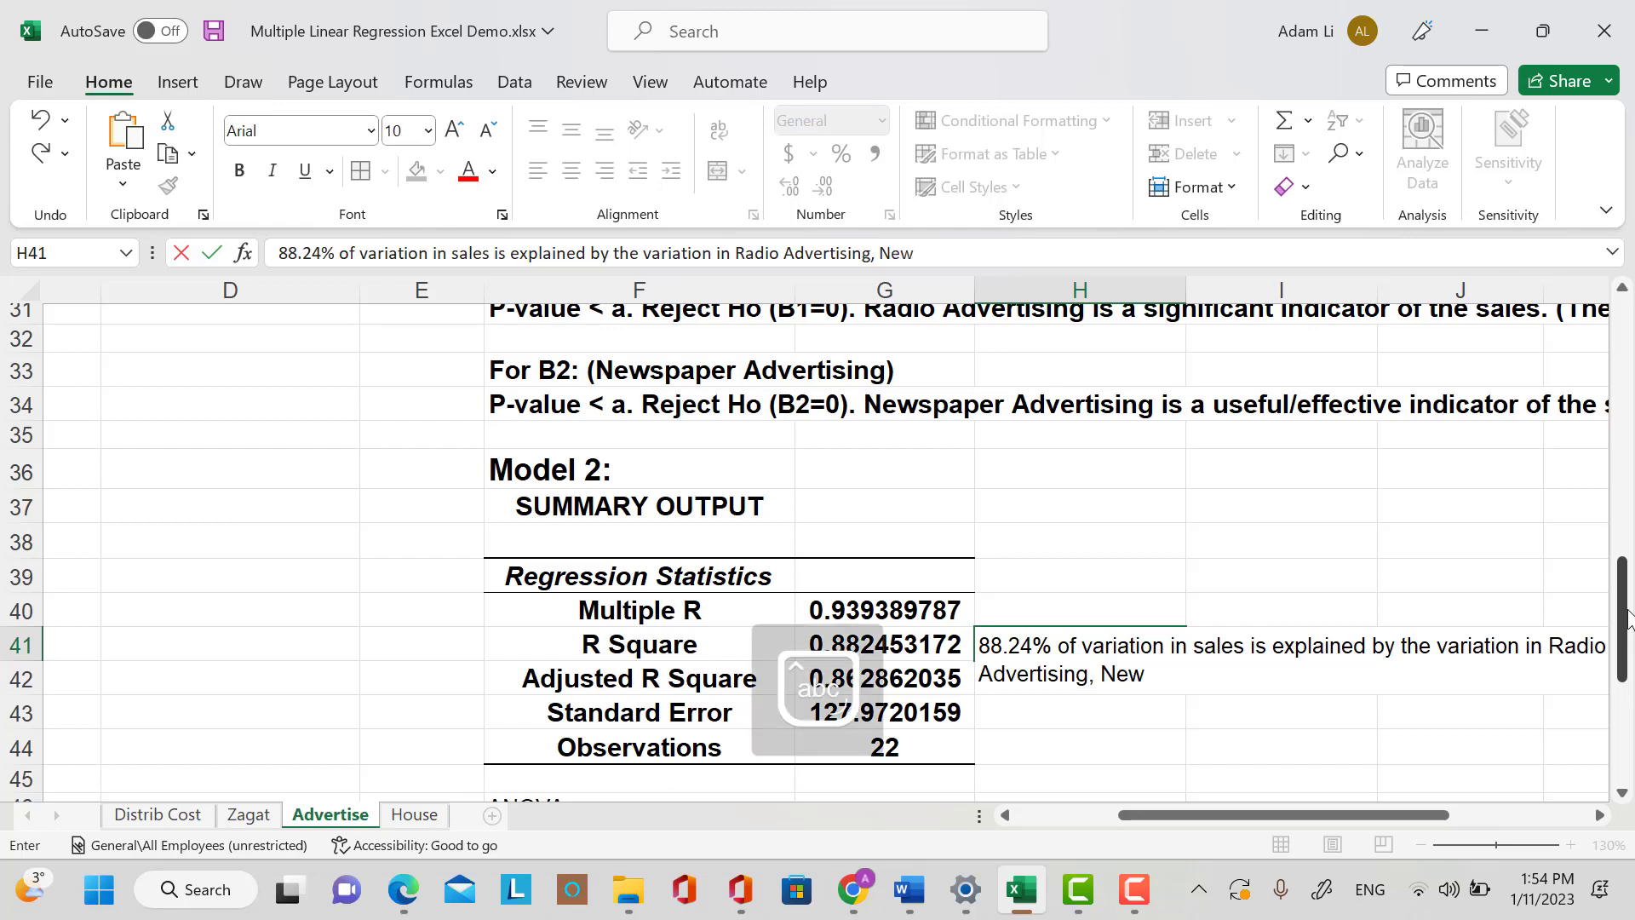
text(spaper)
key(Caps_Lock)
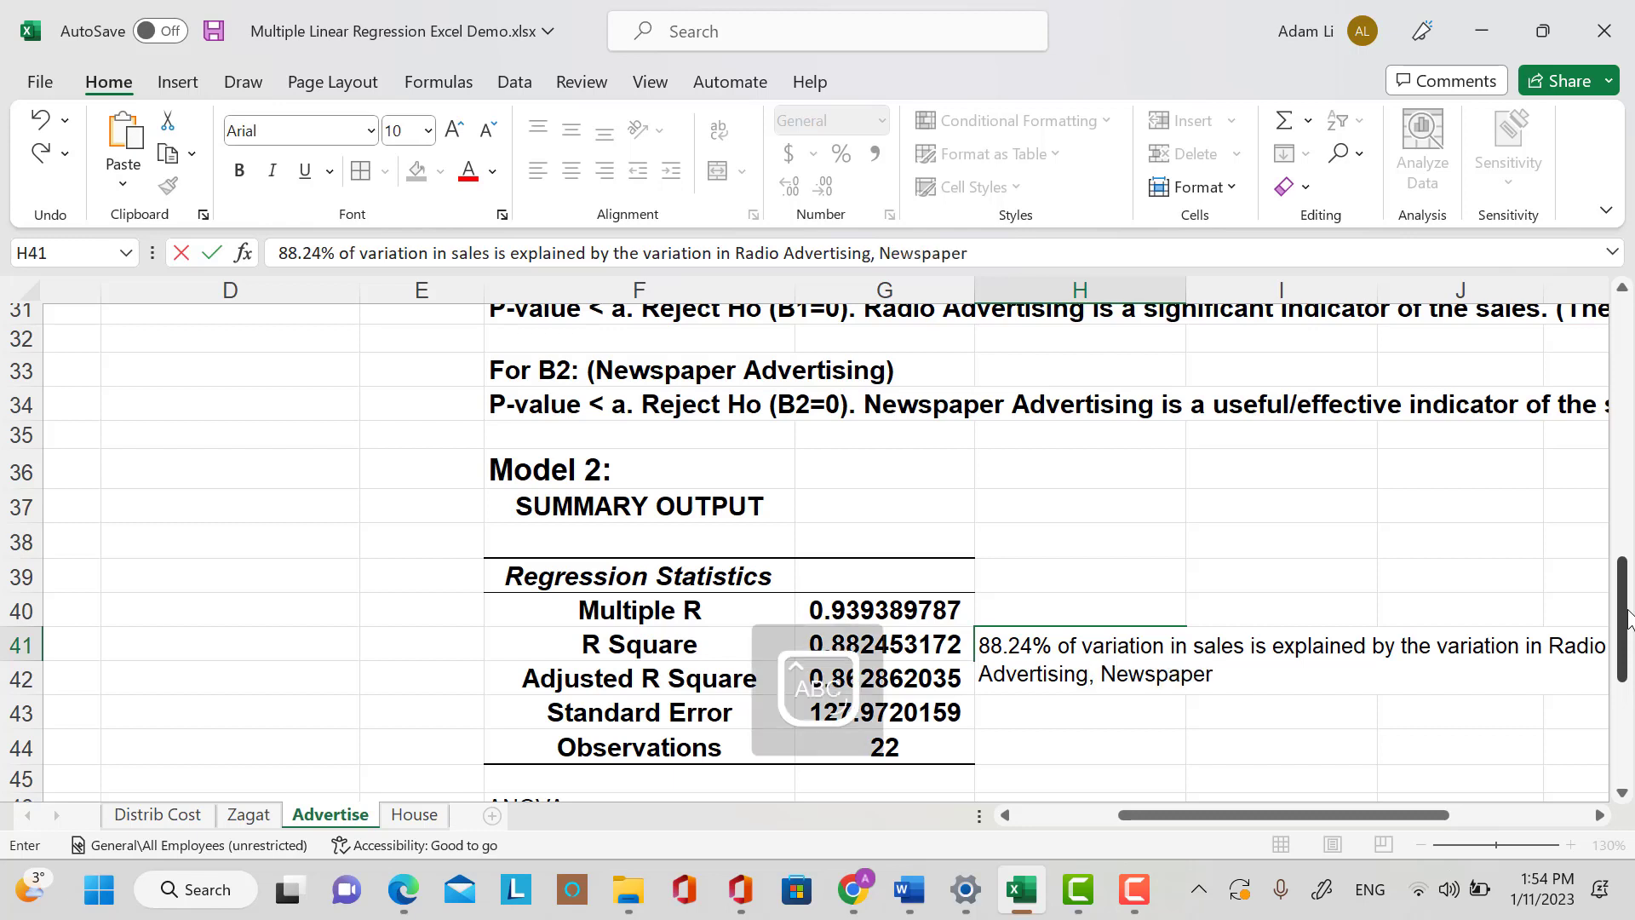
text(S)
key(BackSpace)
text(A)
key(Caps_Lock)
text(dver)
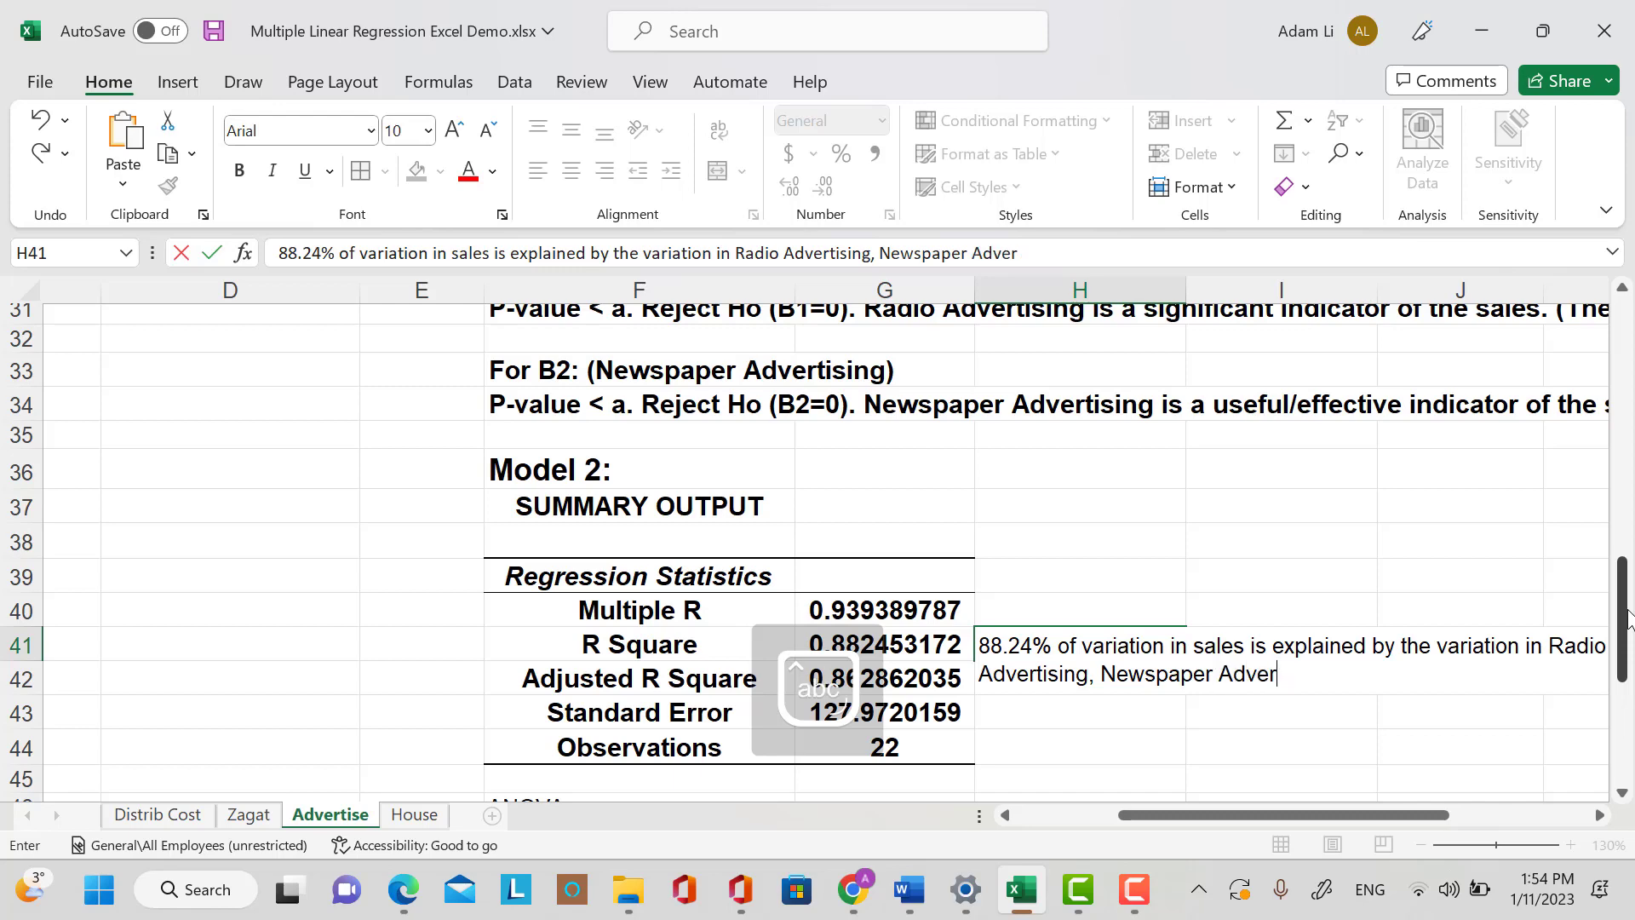
text(stising)
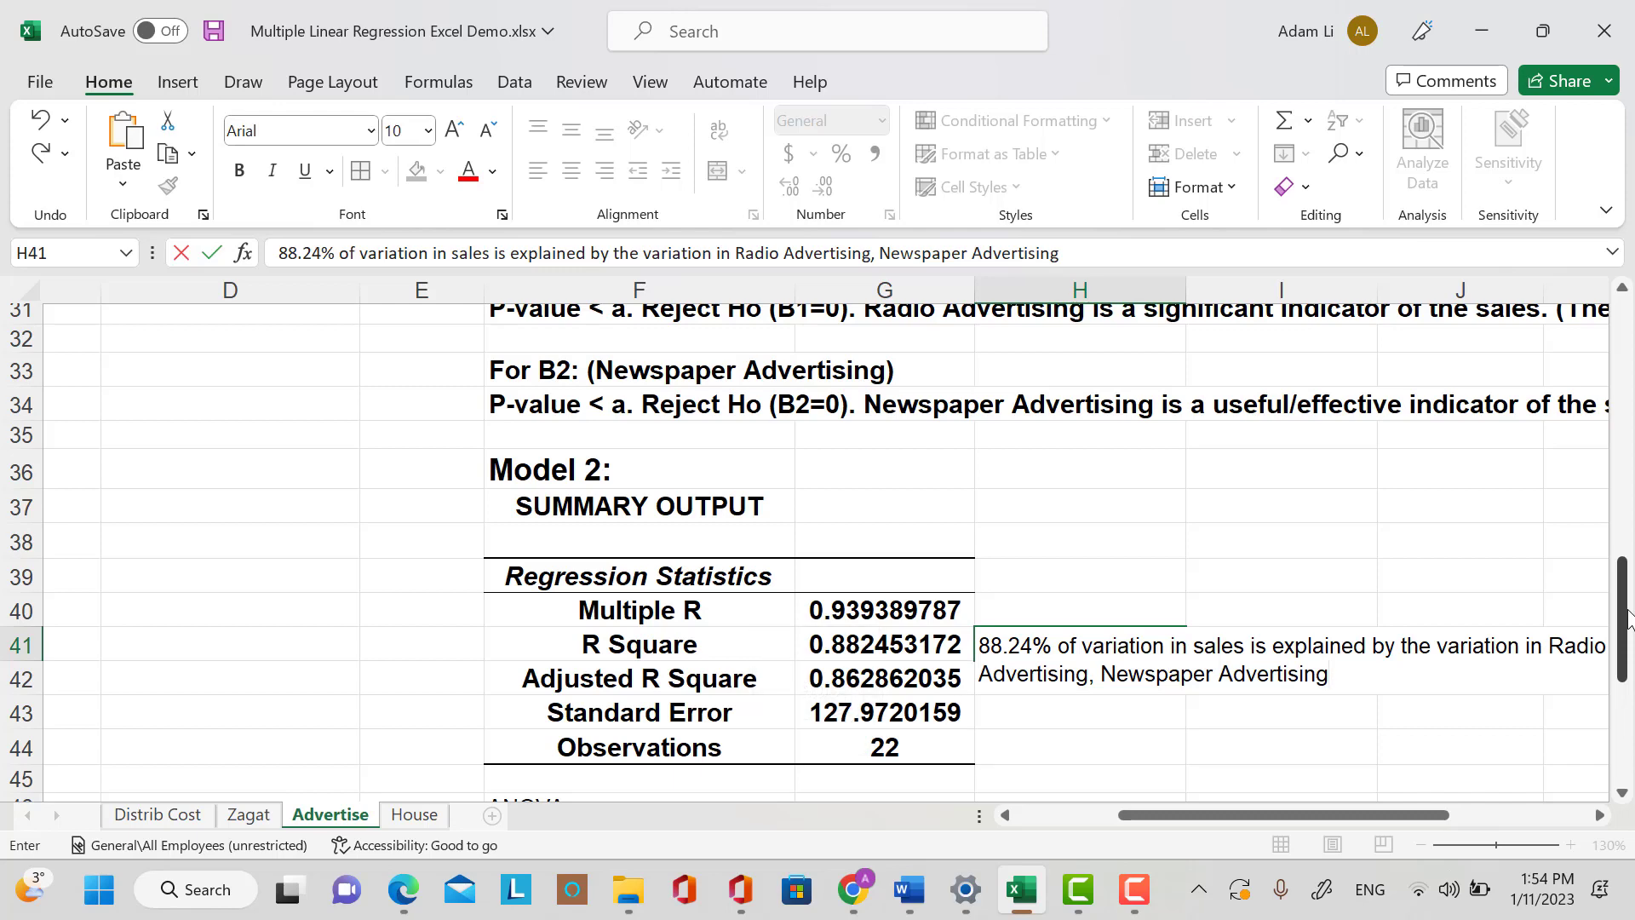
Finish the H41 interpretation with "and whether or not there is a recession.)" and commit the entry.
text(and whether or n)
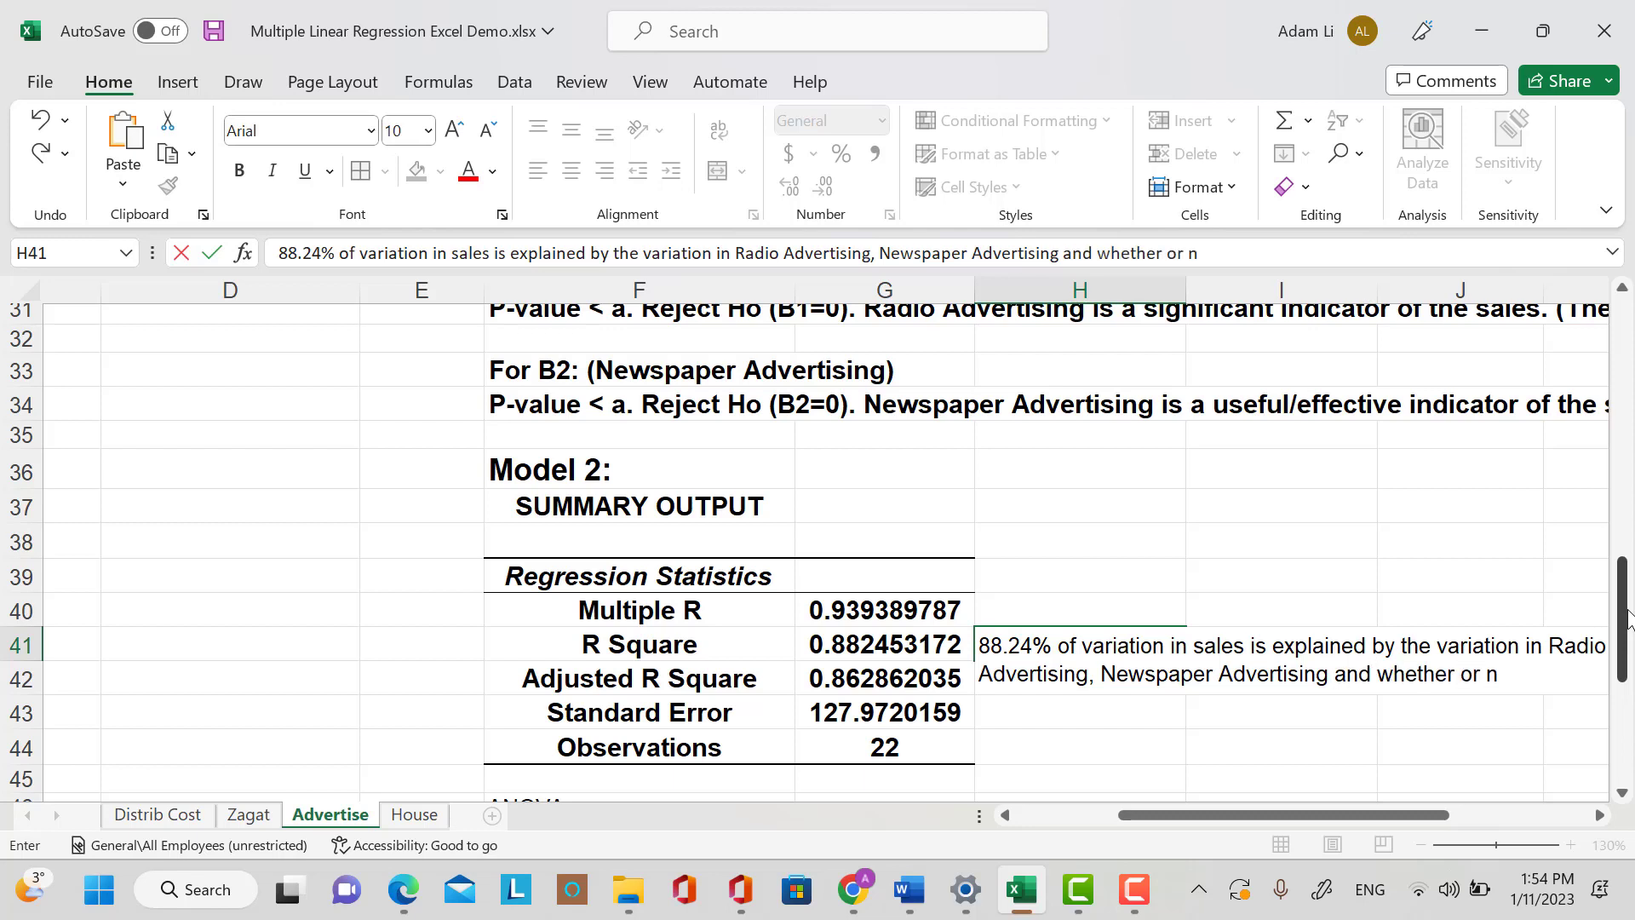
text(ot threr)
key(BackSpace)
key(BackSpace)
key(BackSpace)
text(ere is )
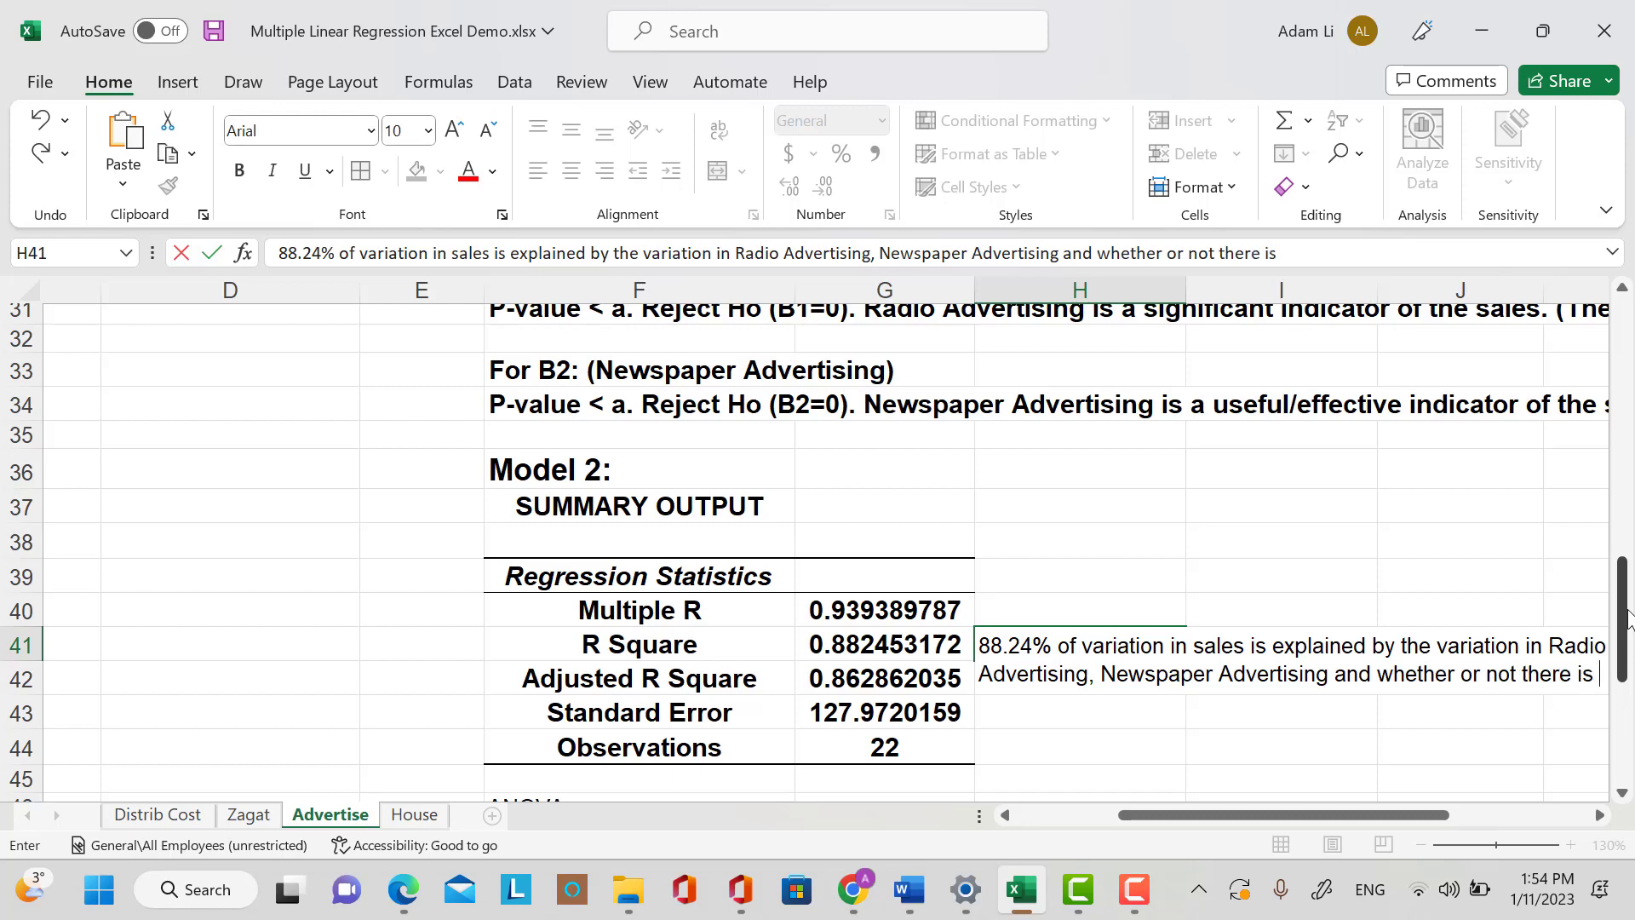
text(a revess)
key(BackSpace)
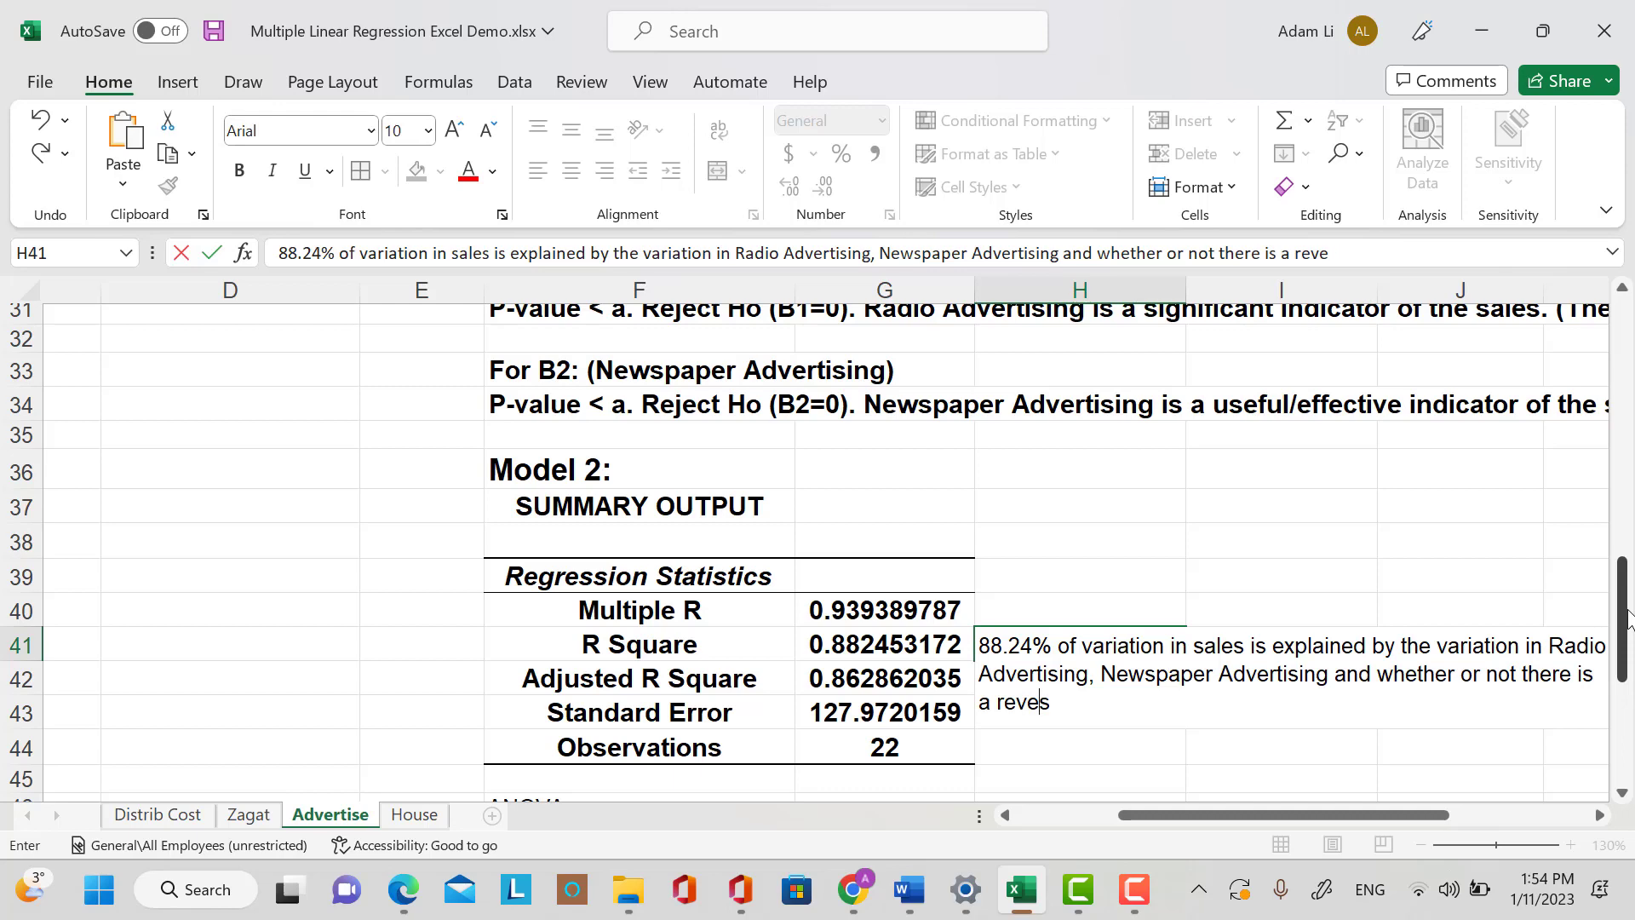
key(BackSpace)
key(BackSpace)
key(BackSpace)
text(cession.))
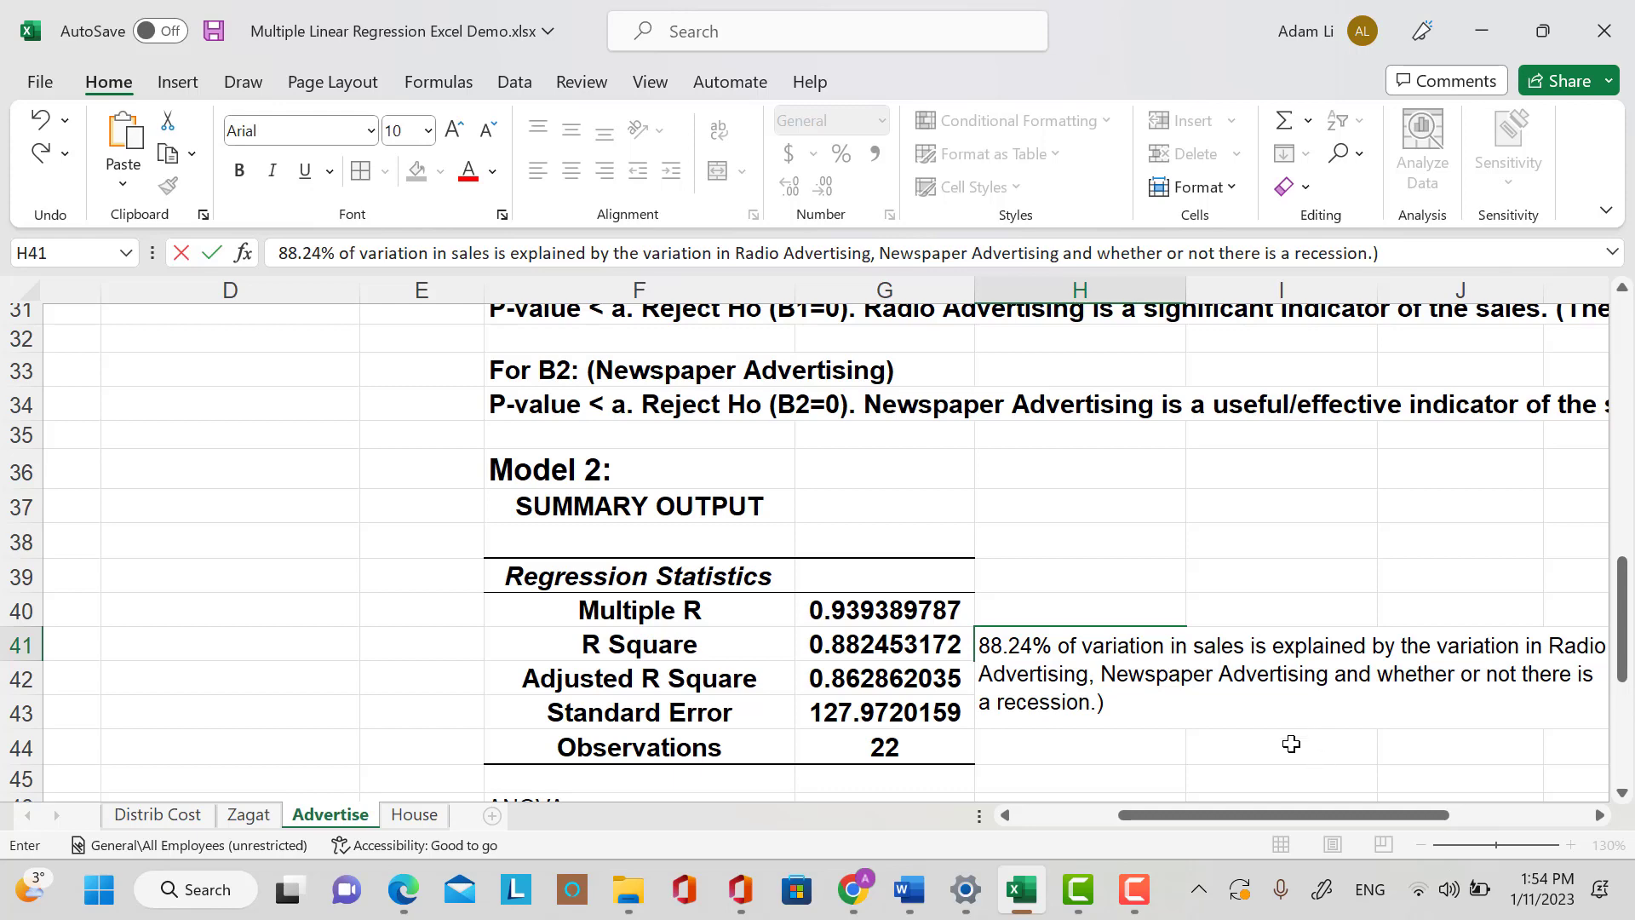
click(1246, 740)
Format cells H41:H44 beside the regression statistics as bold with font size 12.
drag(1033, 639, 1076, 738)
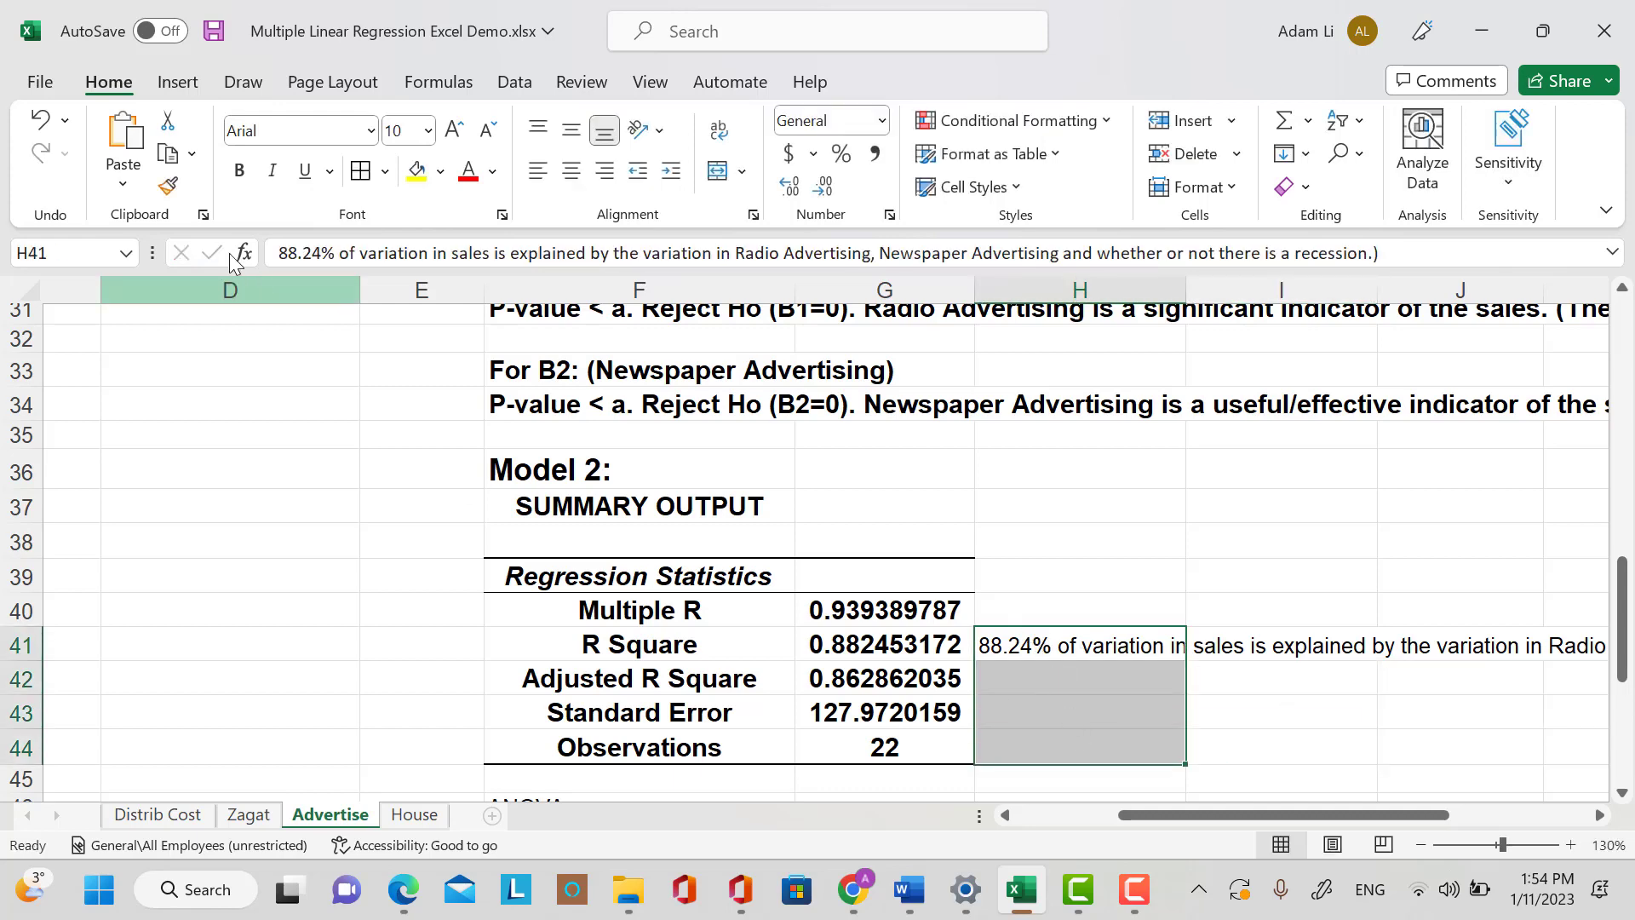
click(239, 177)
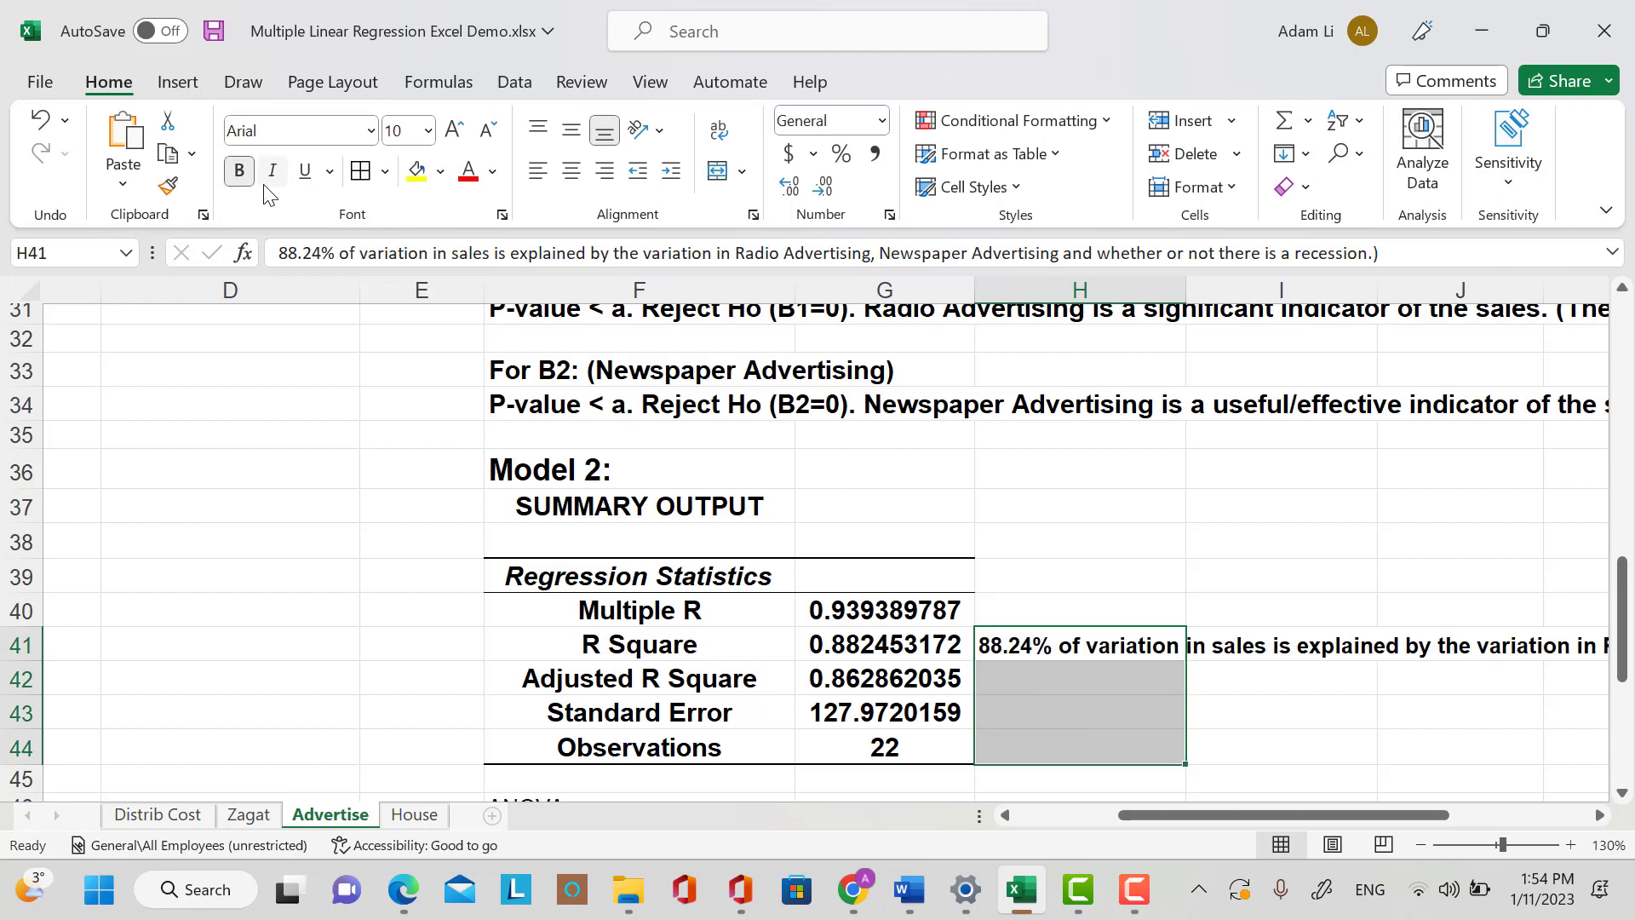
click(429, 130)
click(405, 289)
Begin the Adjusted R Square interpretation in H42 with "86.29% of variation in sales is explained by the variation in".
click(1094, 685)
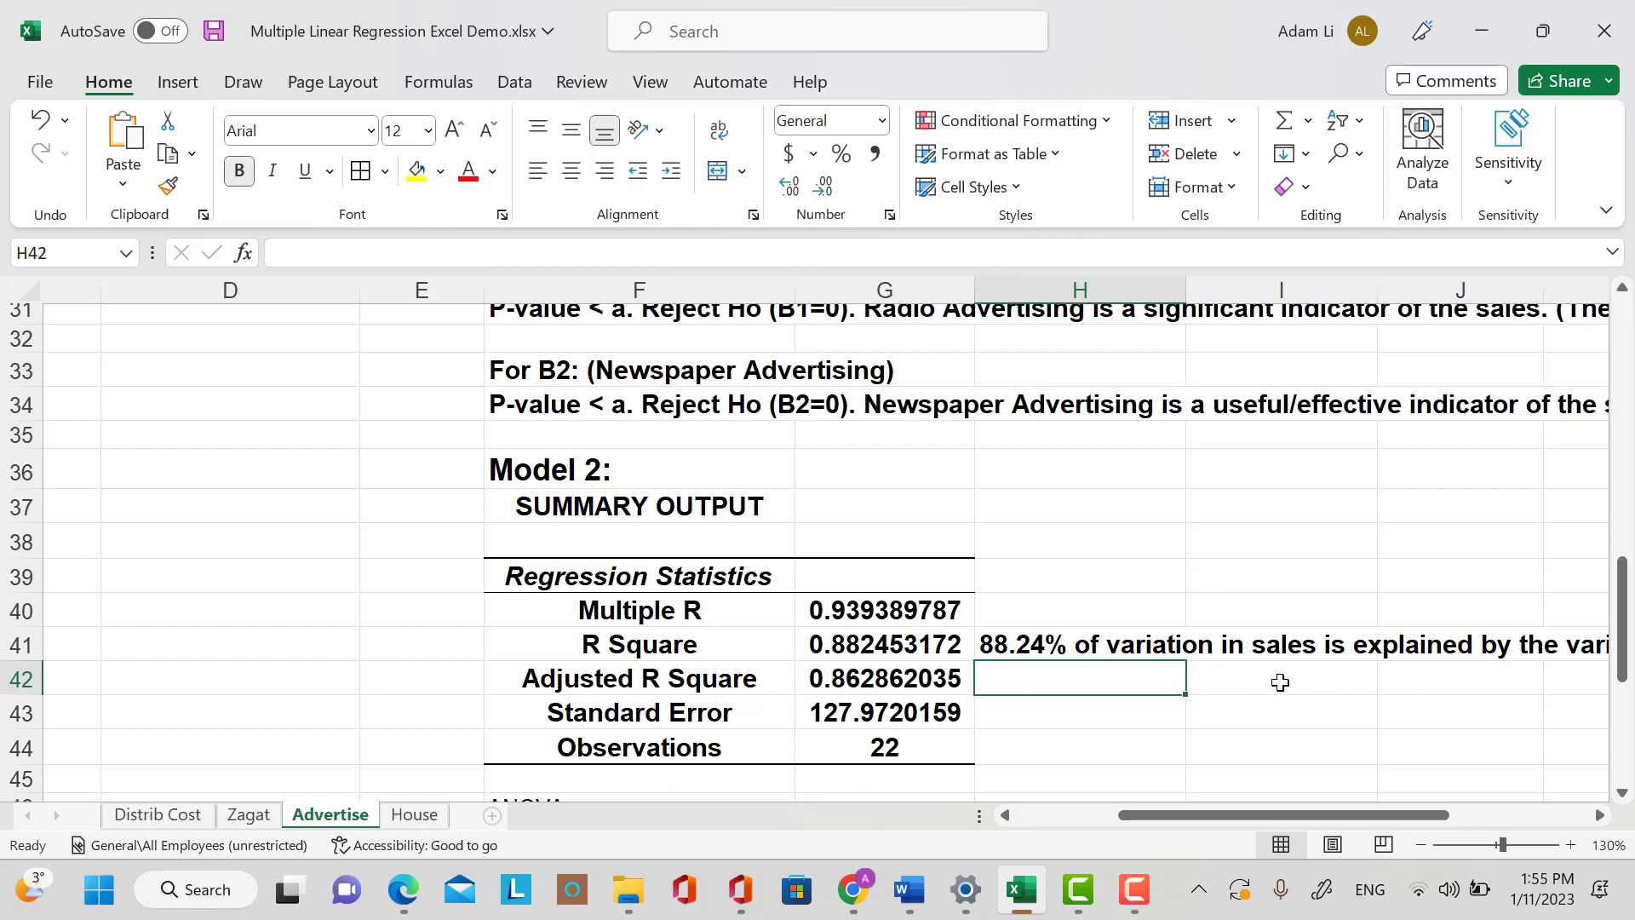
text(86)
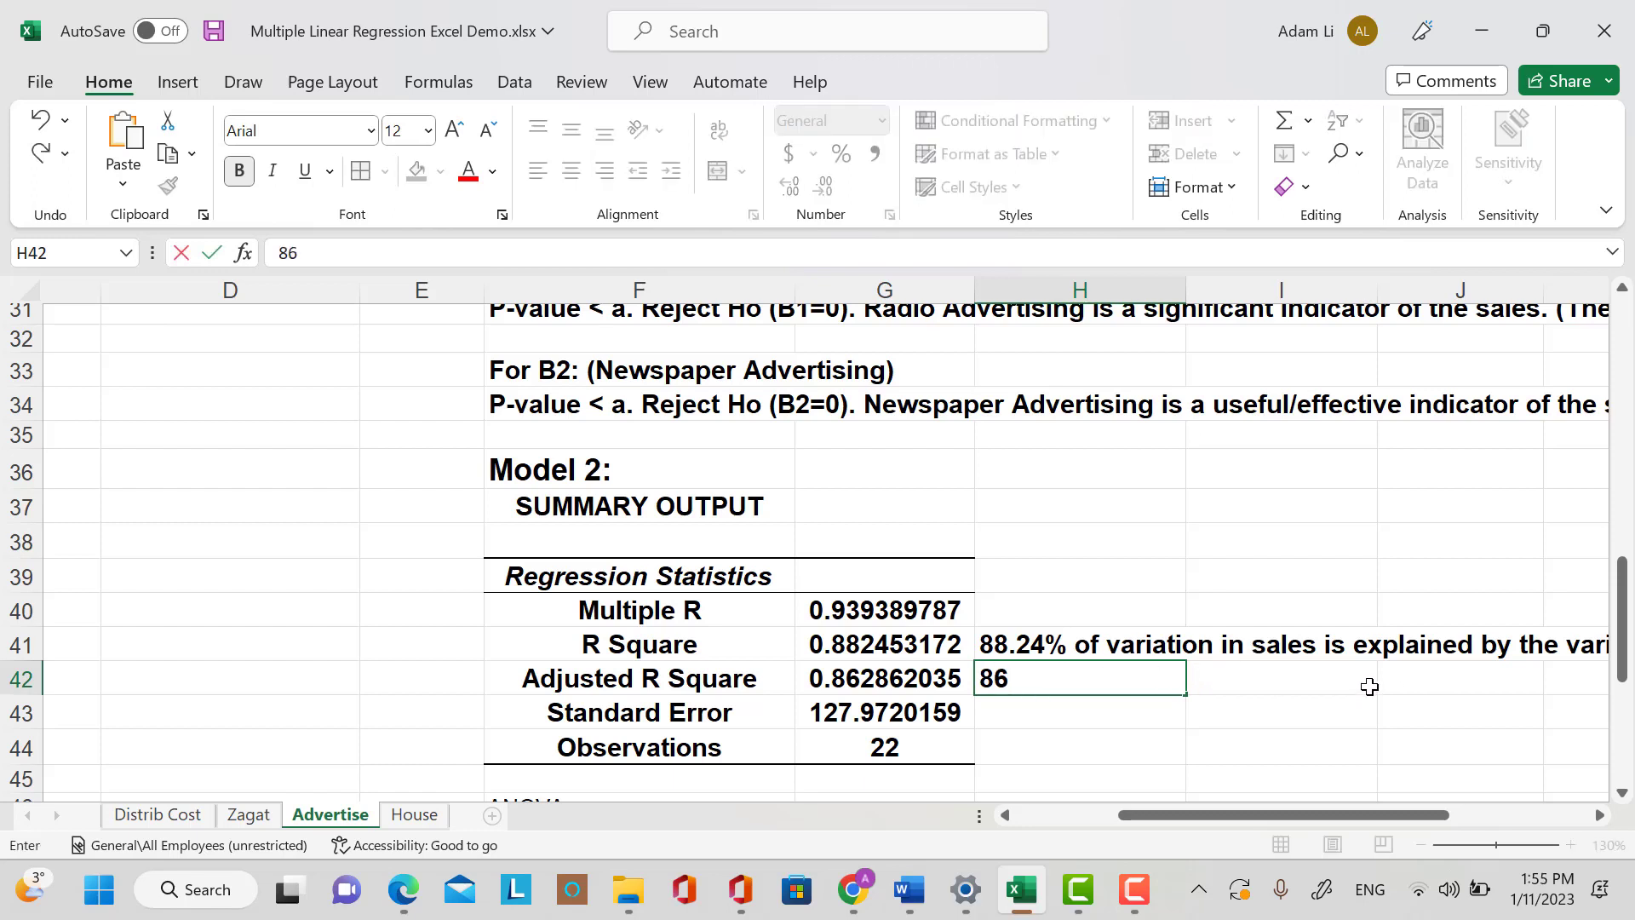
text(.29% of v)
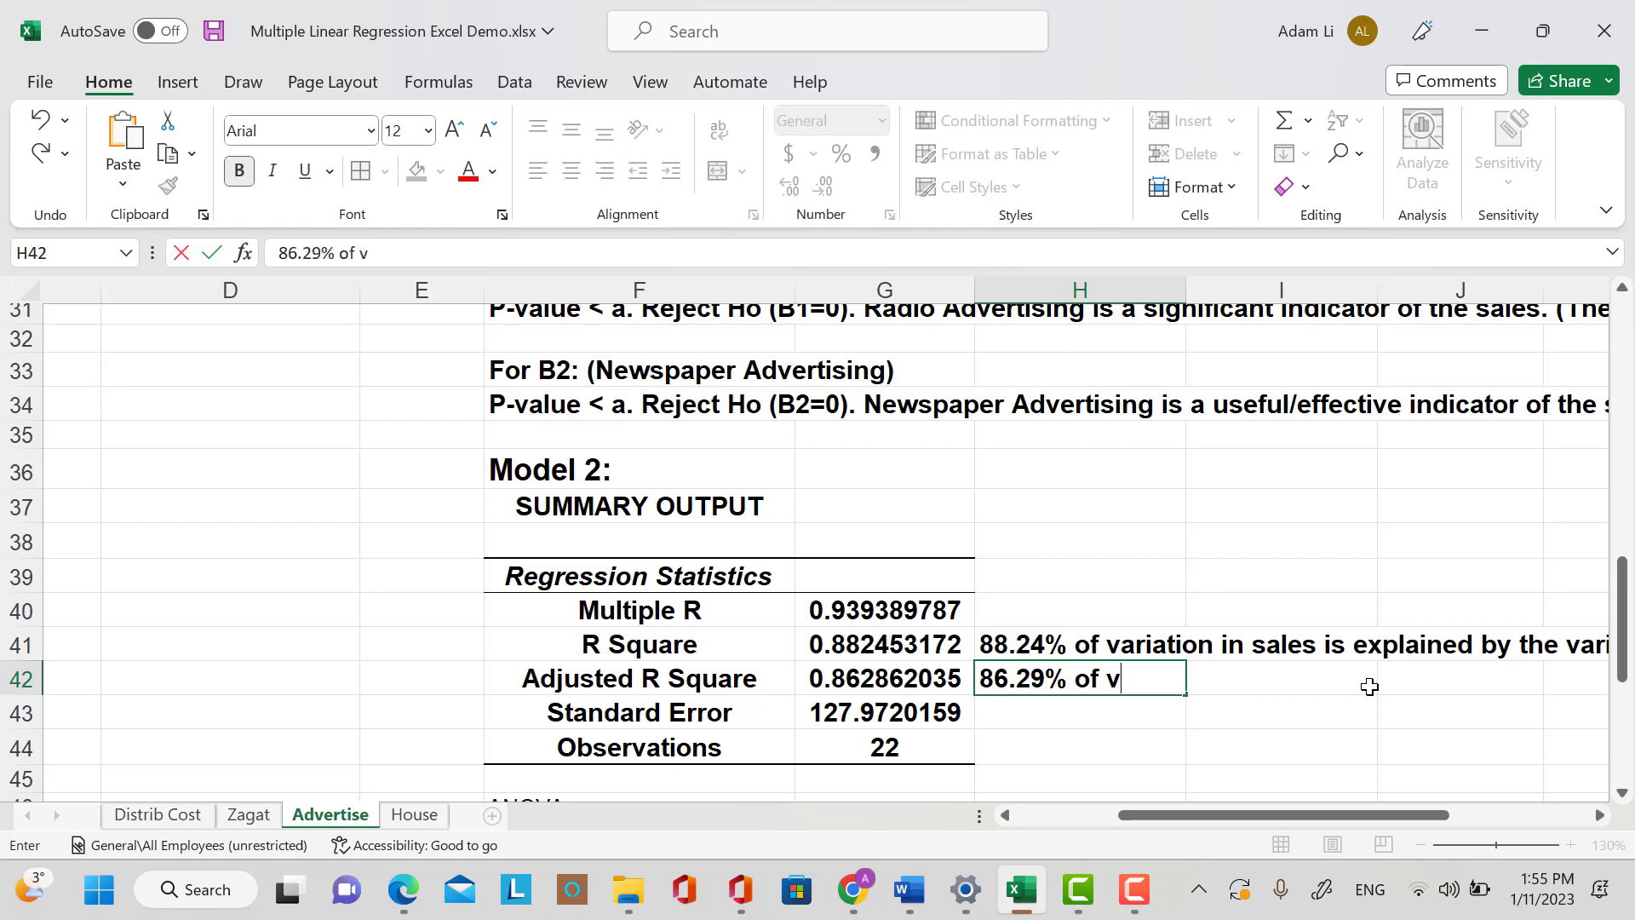
text(ai)
text(iation)
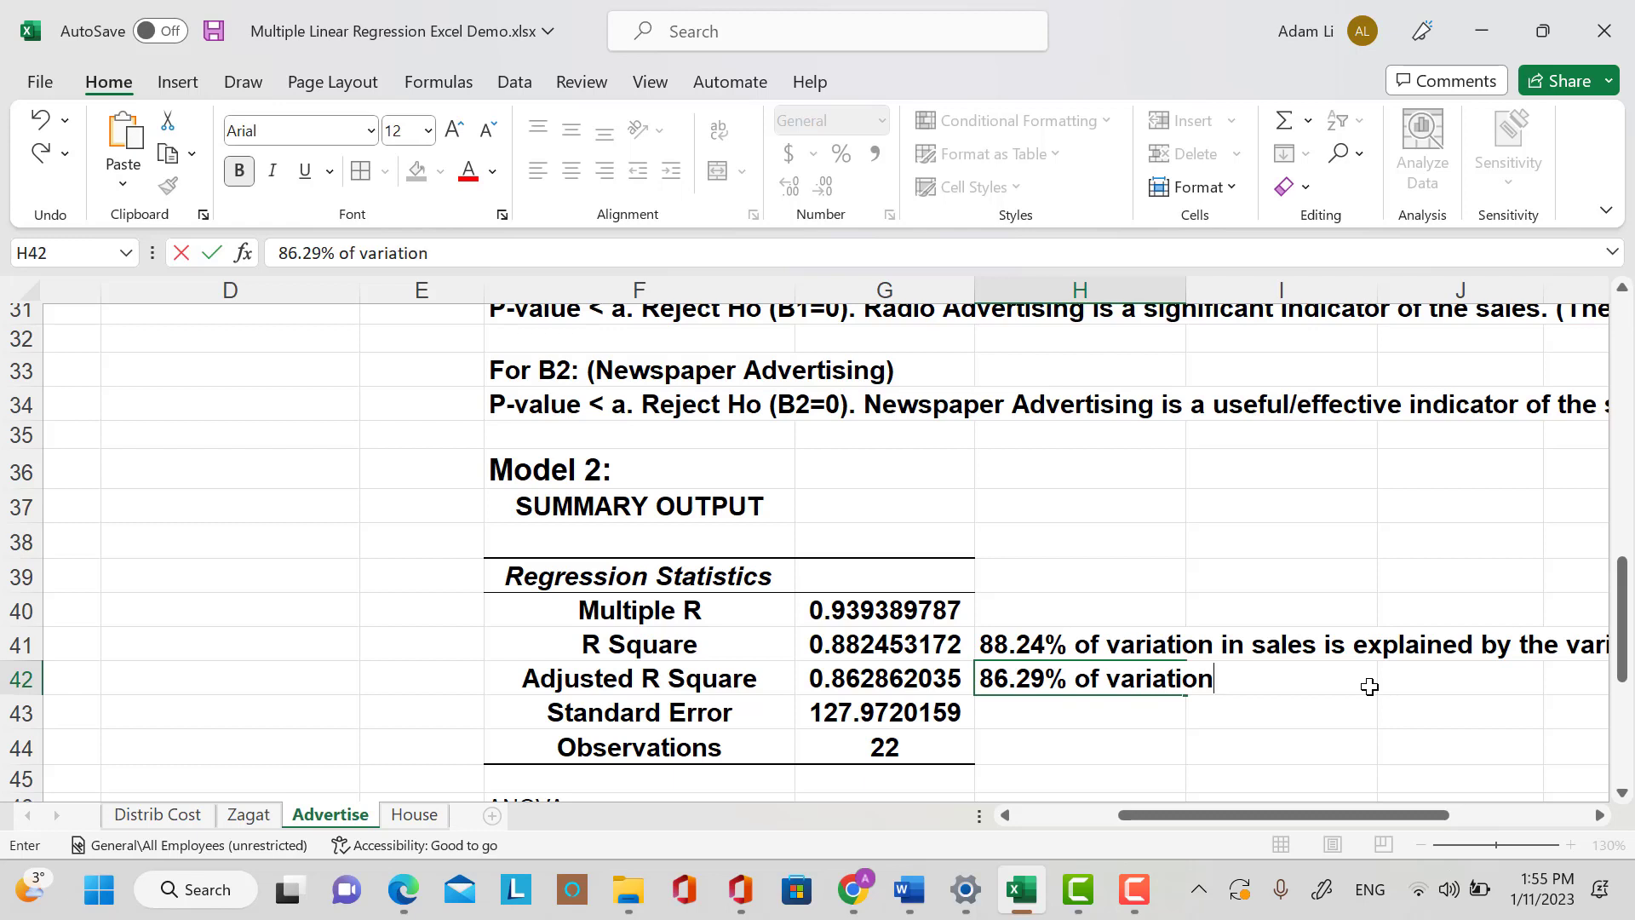
text( in as)
key(BackSpace)
key(BackSpace)
text(sales)
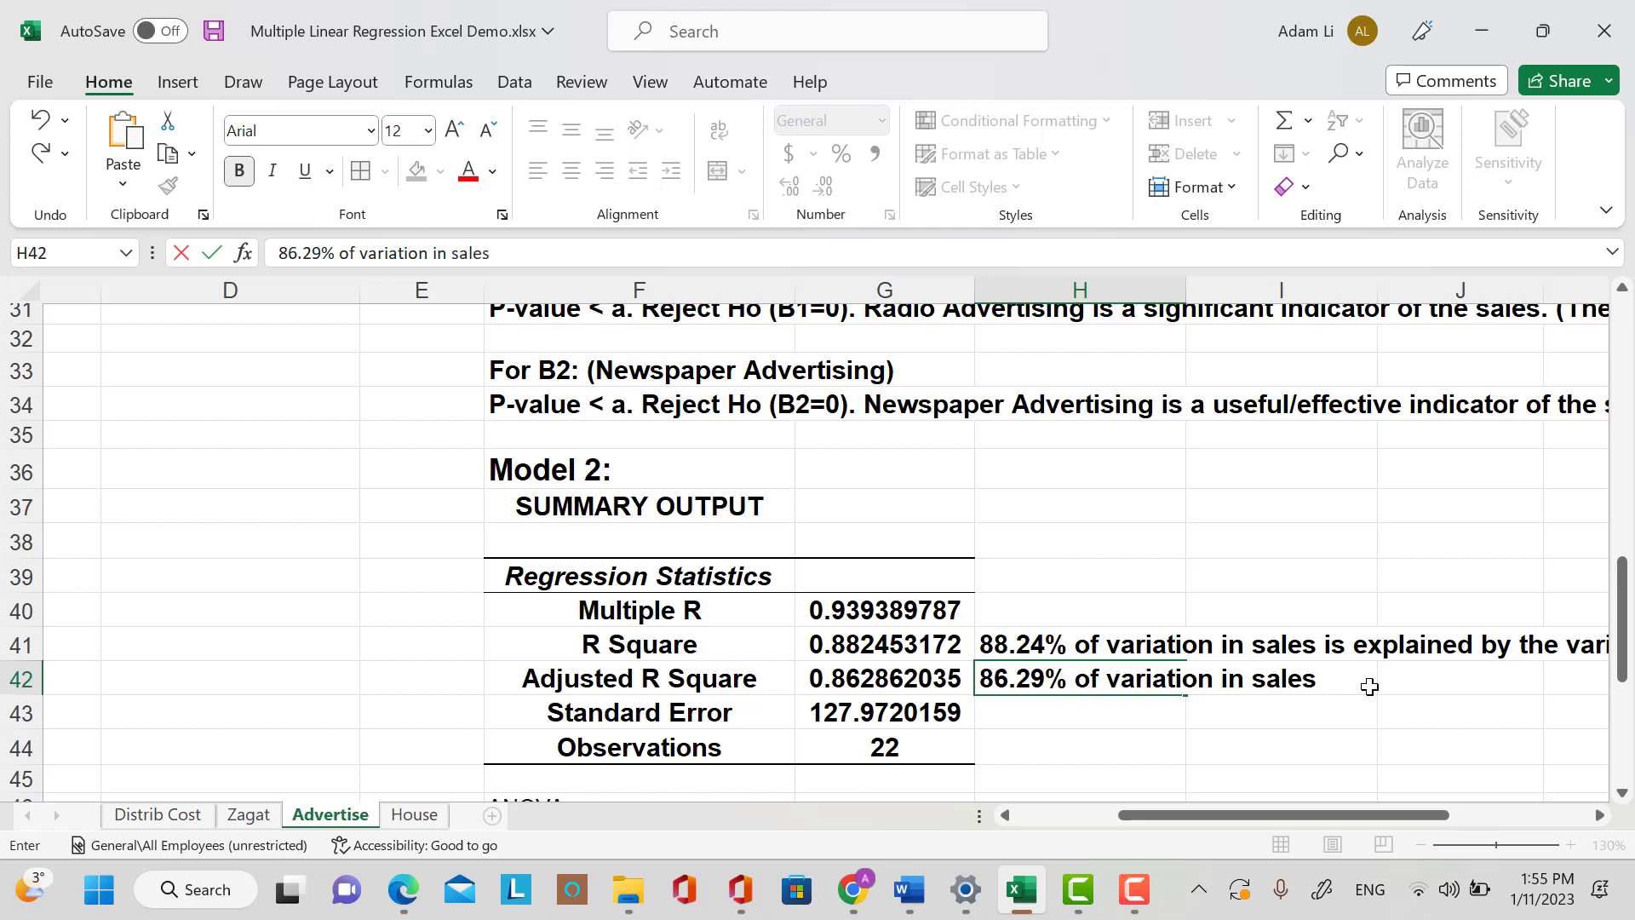
text( is expl)
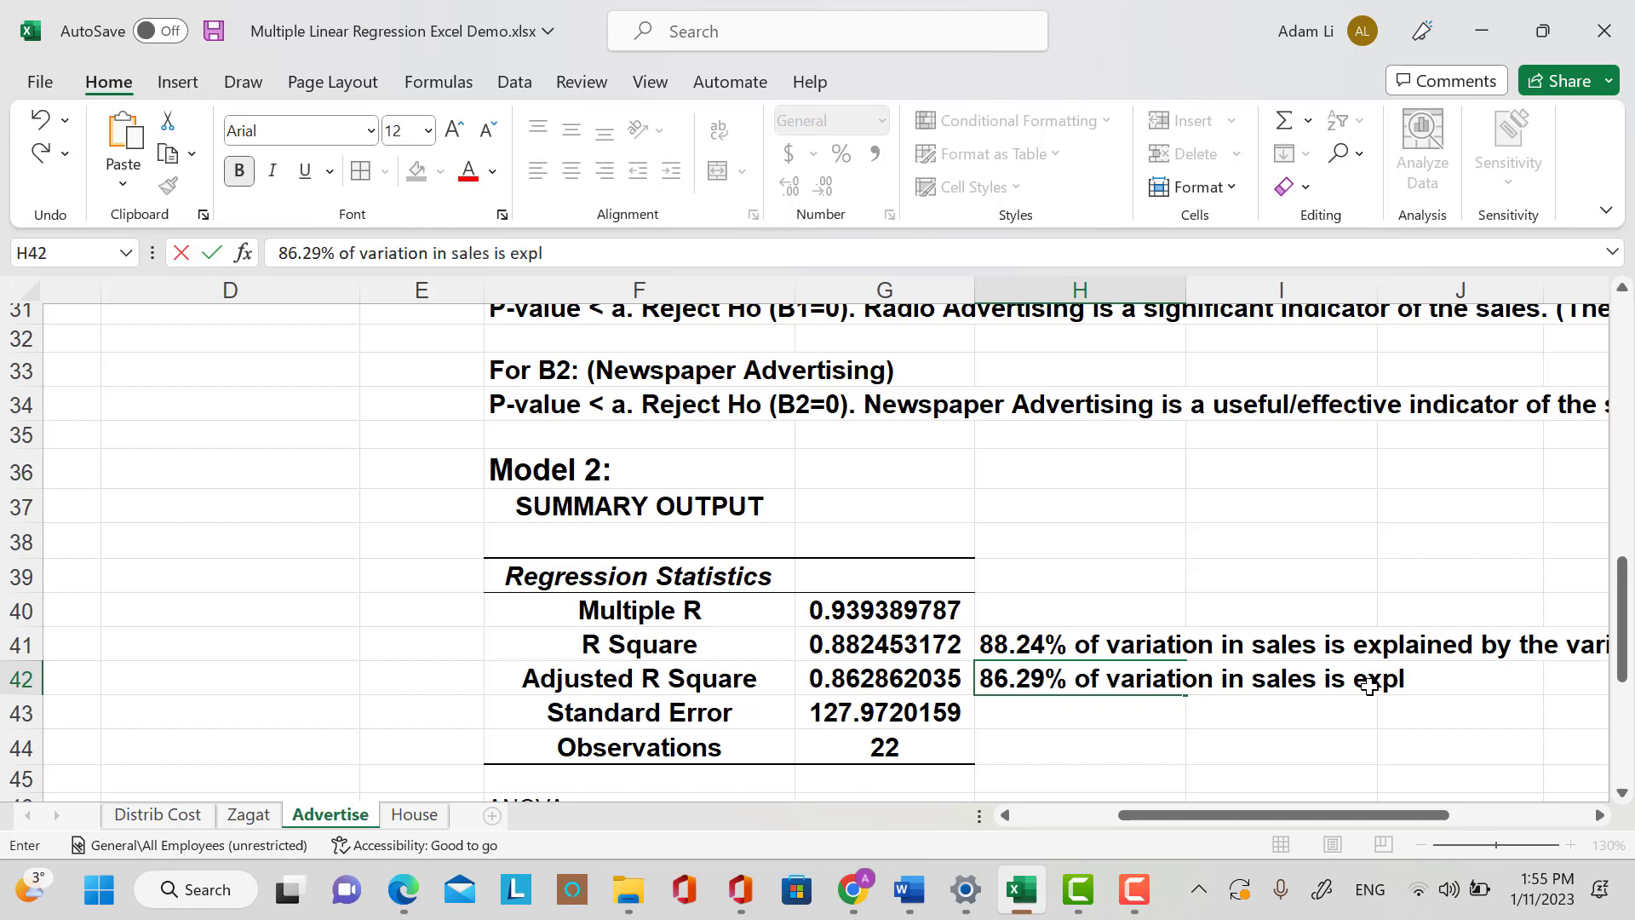
text(ained by the va)
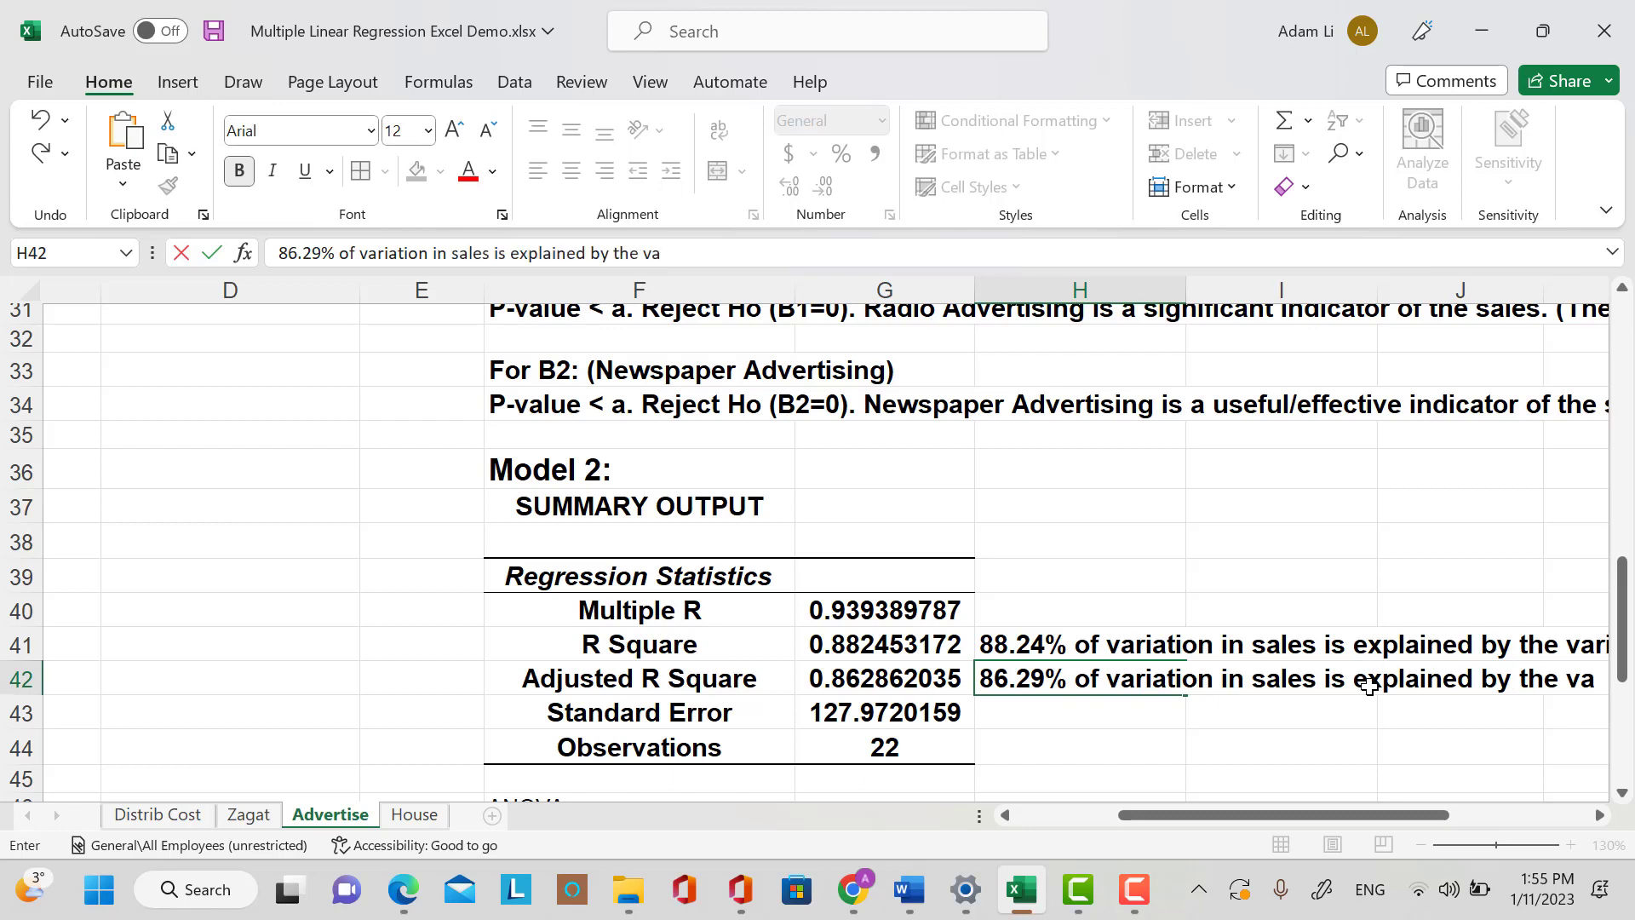
text(riation i)
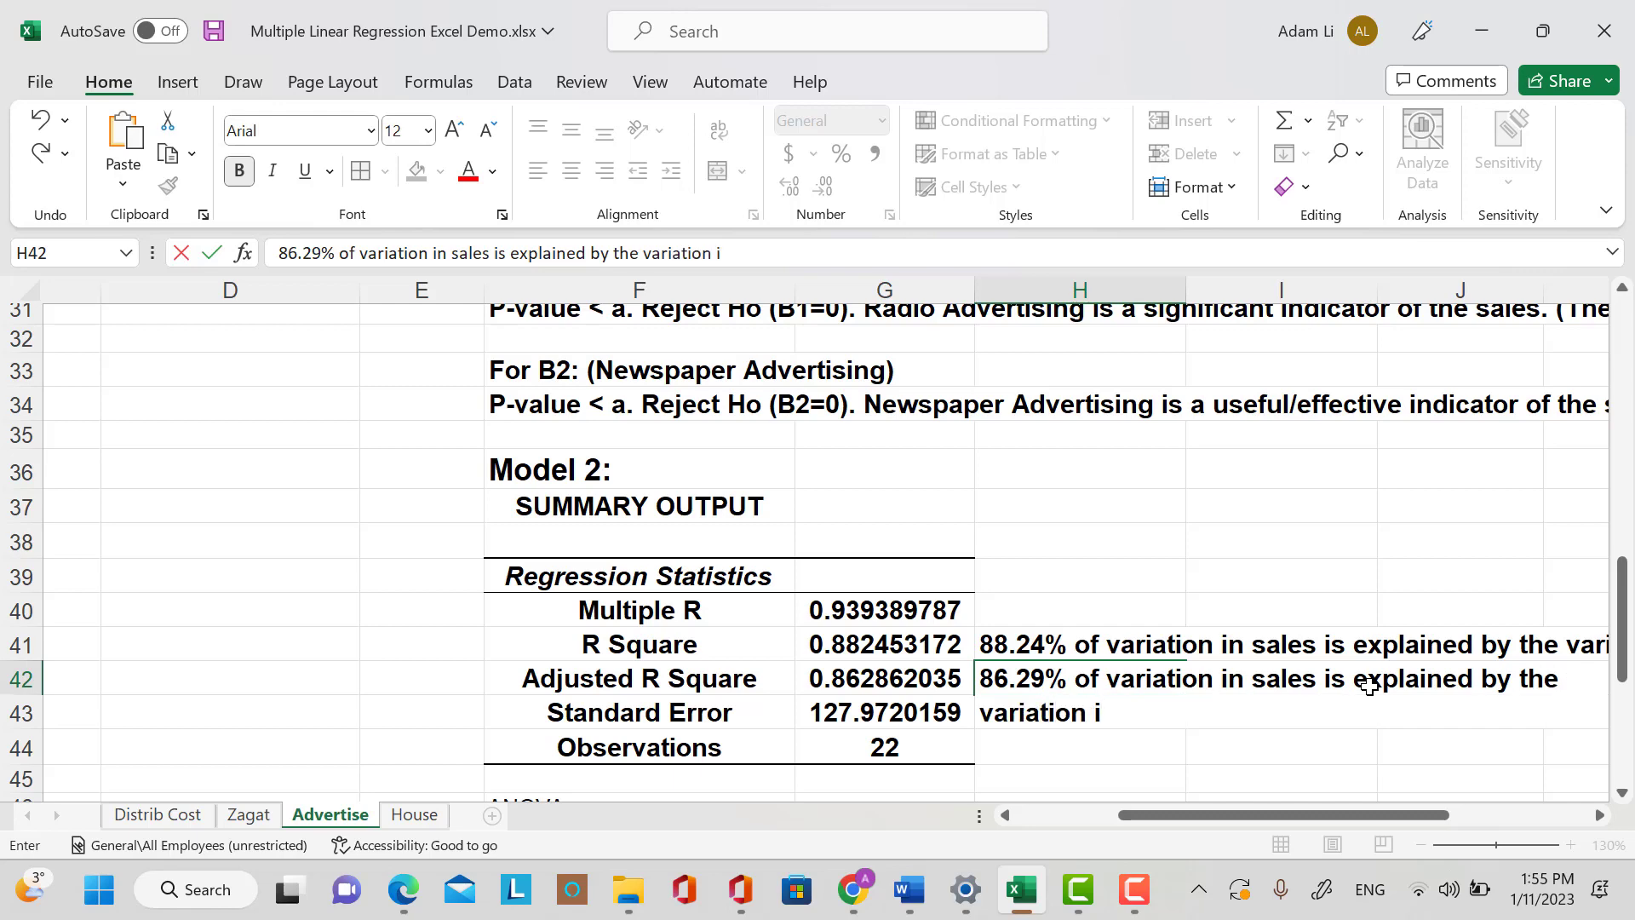
text(n)
Continue the H42 interpretation with the first predictor and the start of the second, "Radio Advertising, Newspaper A".
text(Radi)
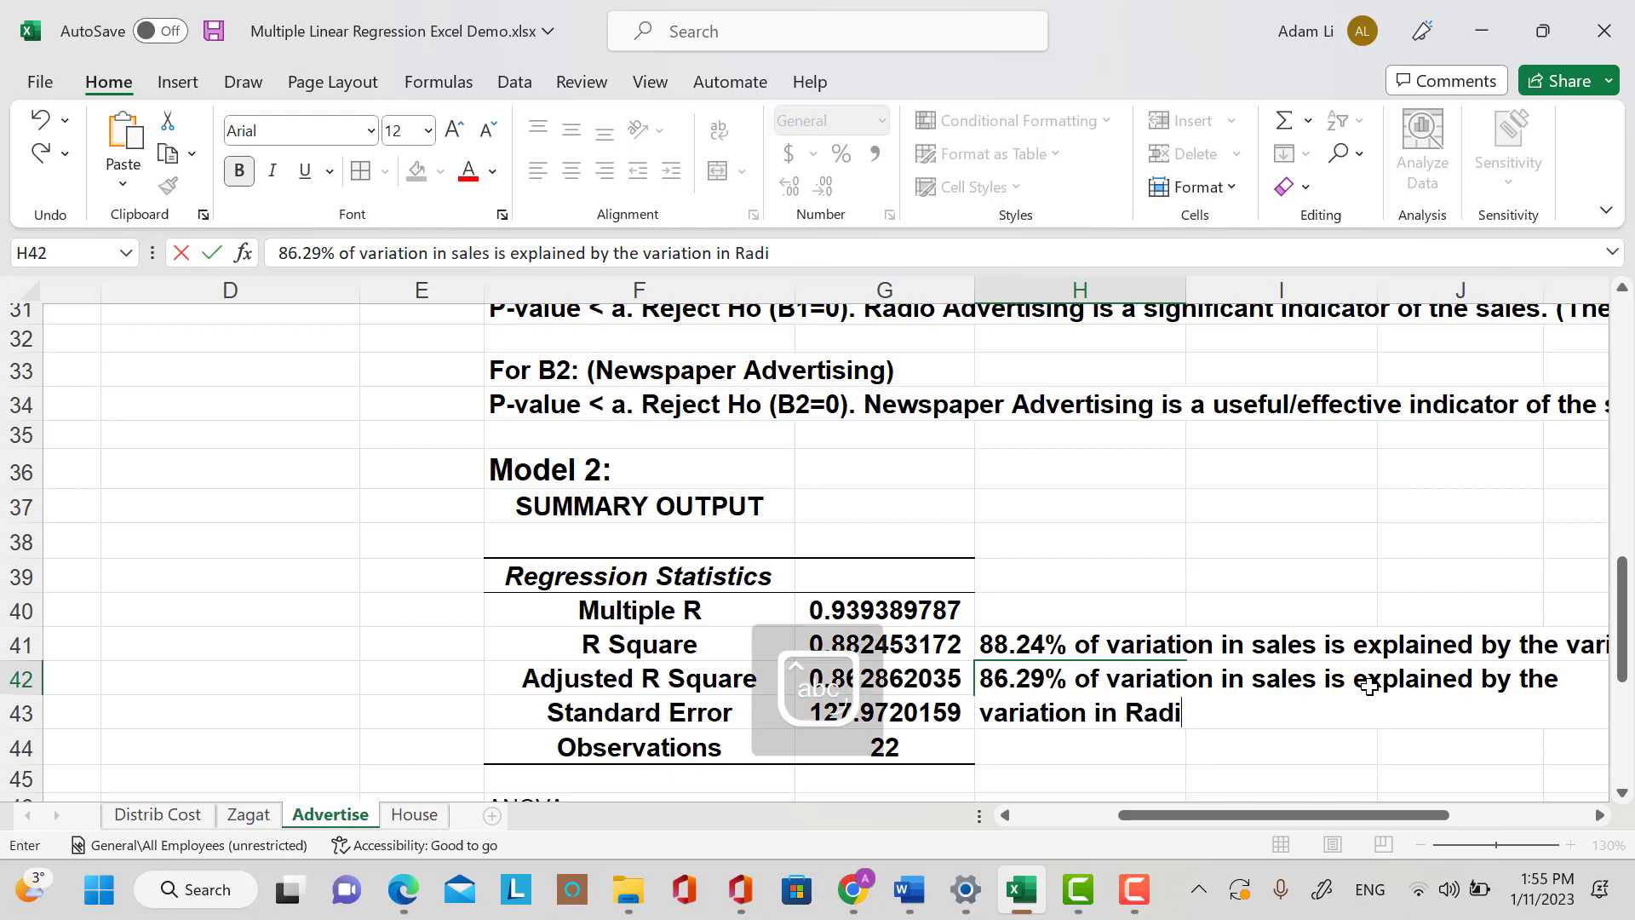
text(o Advertising )
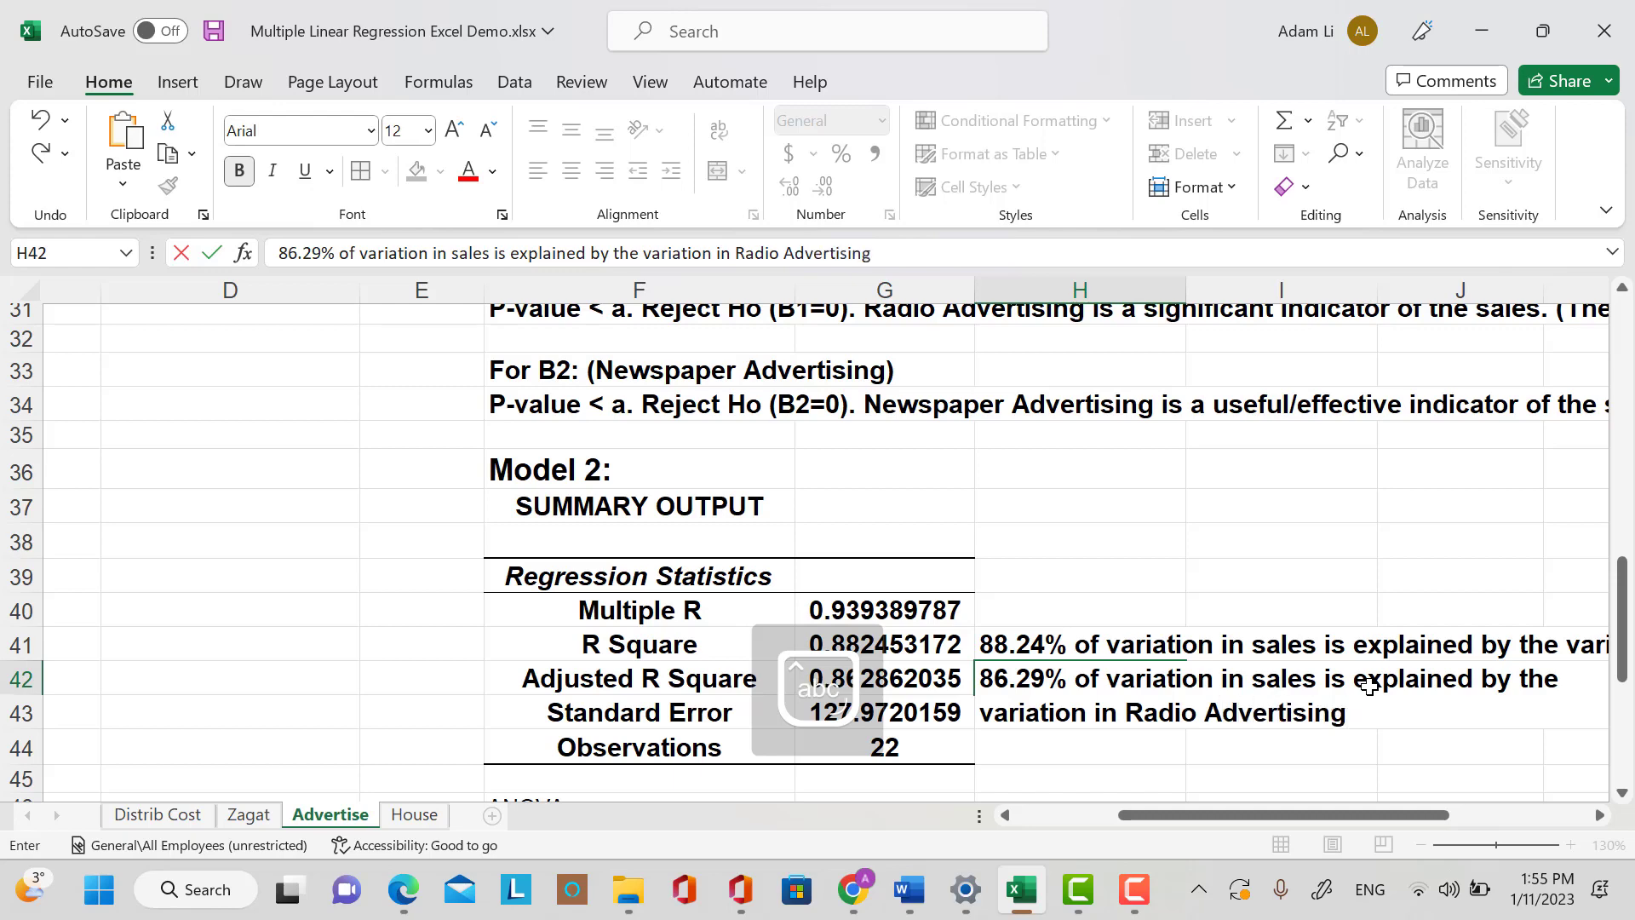
text(, New)
key(Caps_Lock)
text(S)
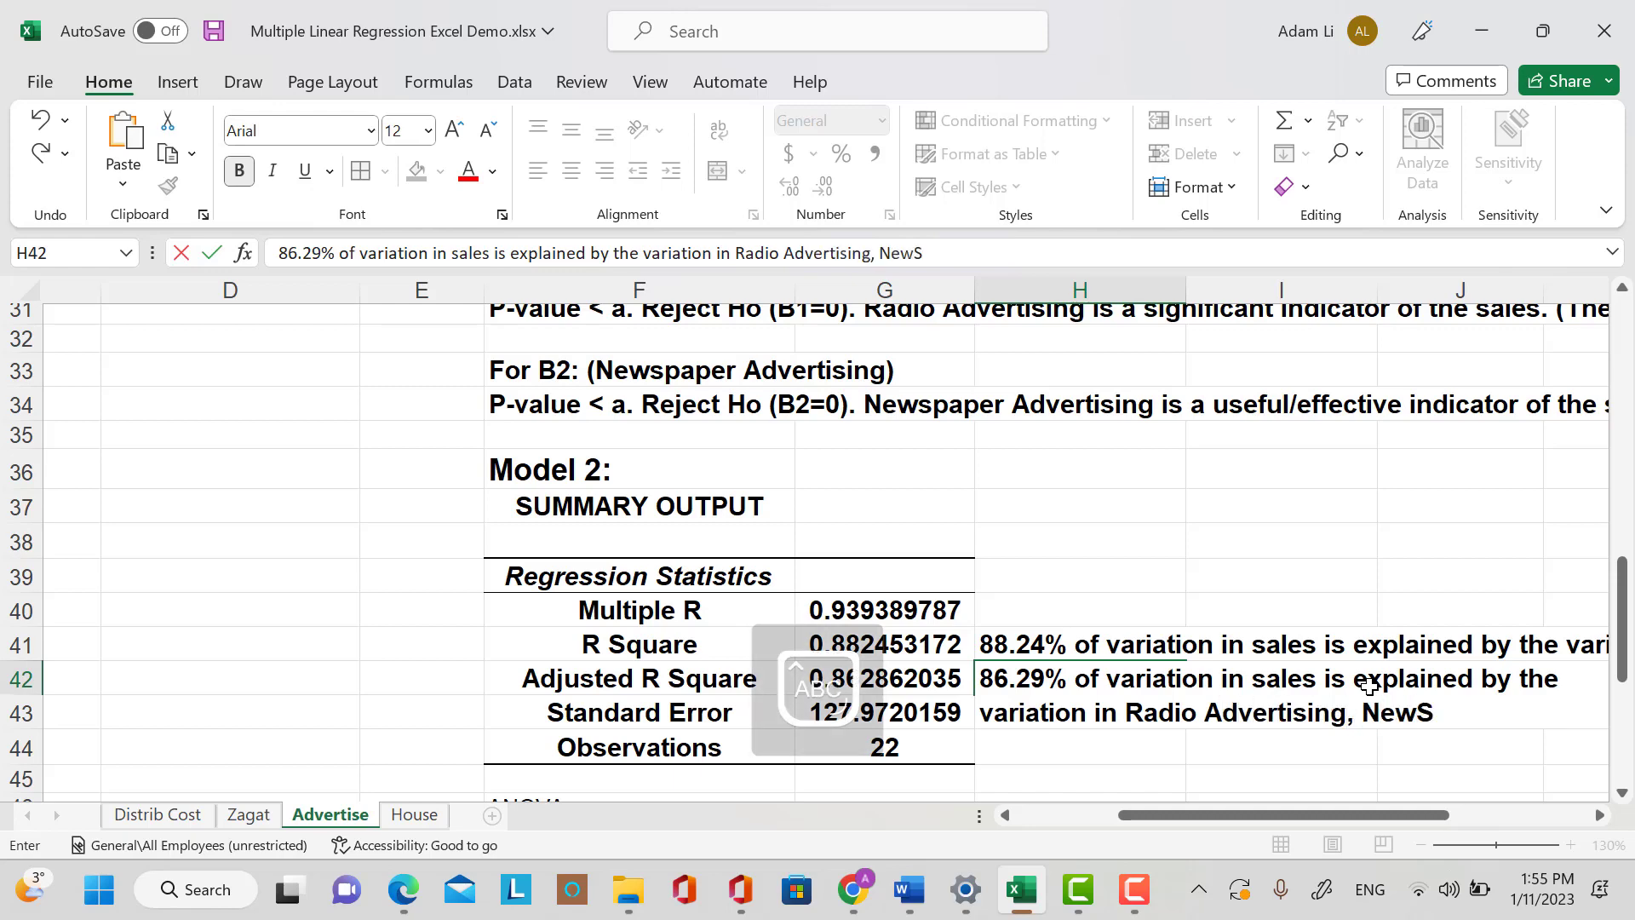
key(Caps_Lock)
text(s)
key(BackSpace)
key(BackSpace)
text(spaper A)
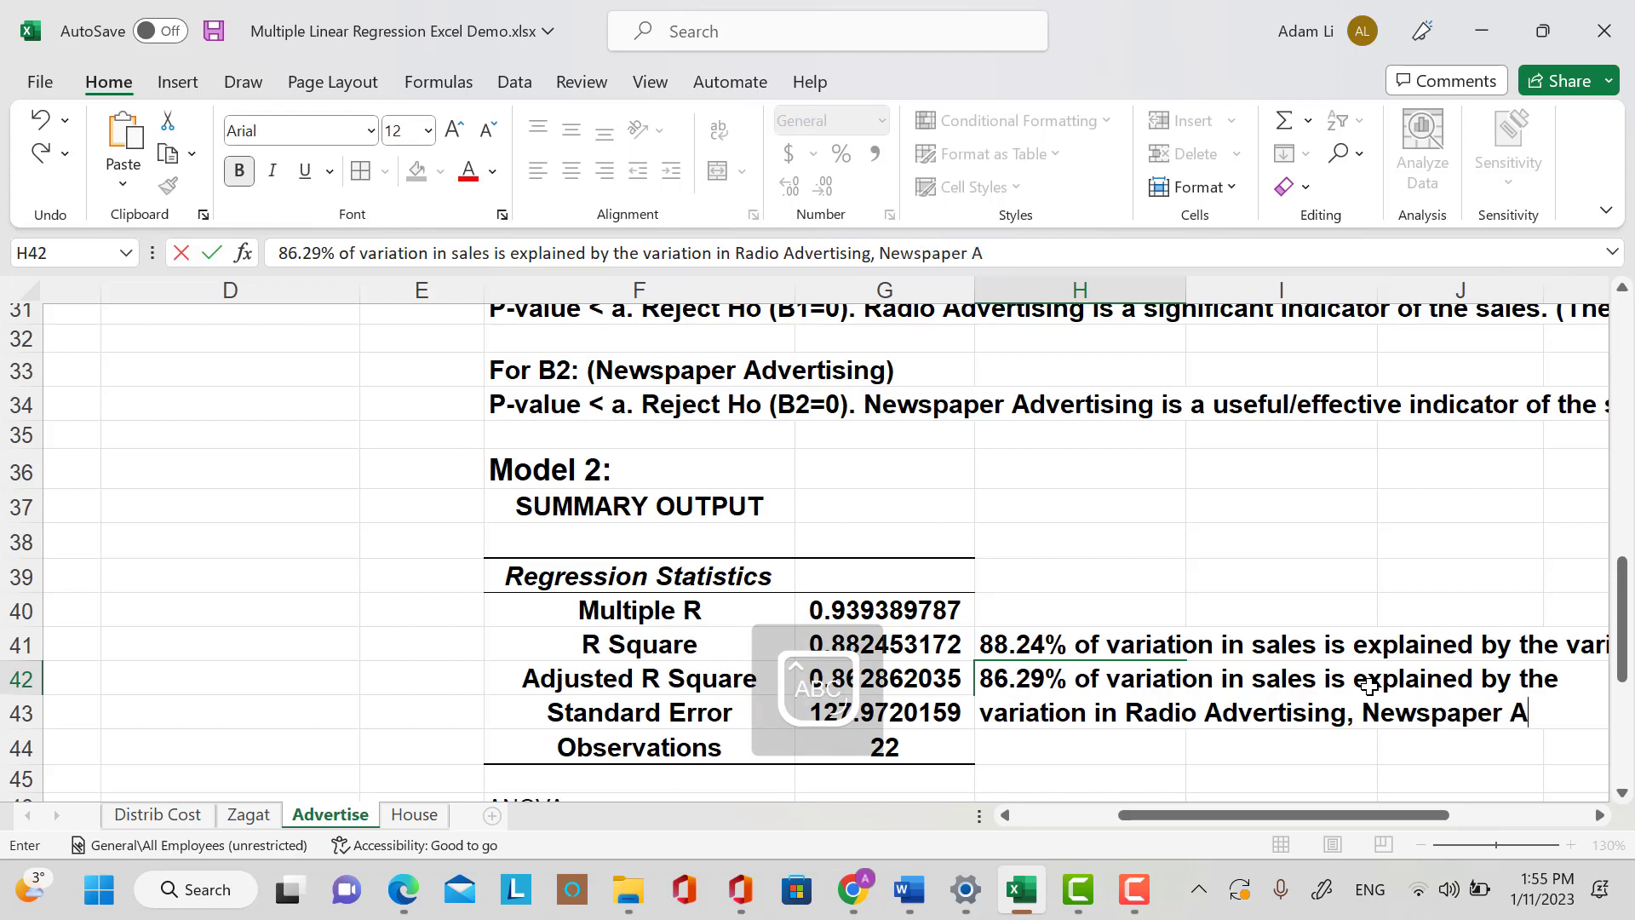
Finish the H42 interpretation with "dvertising and Recession." and commit the entry.
text(dvertising and )
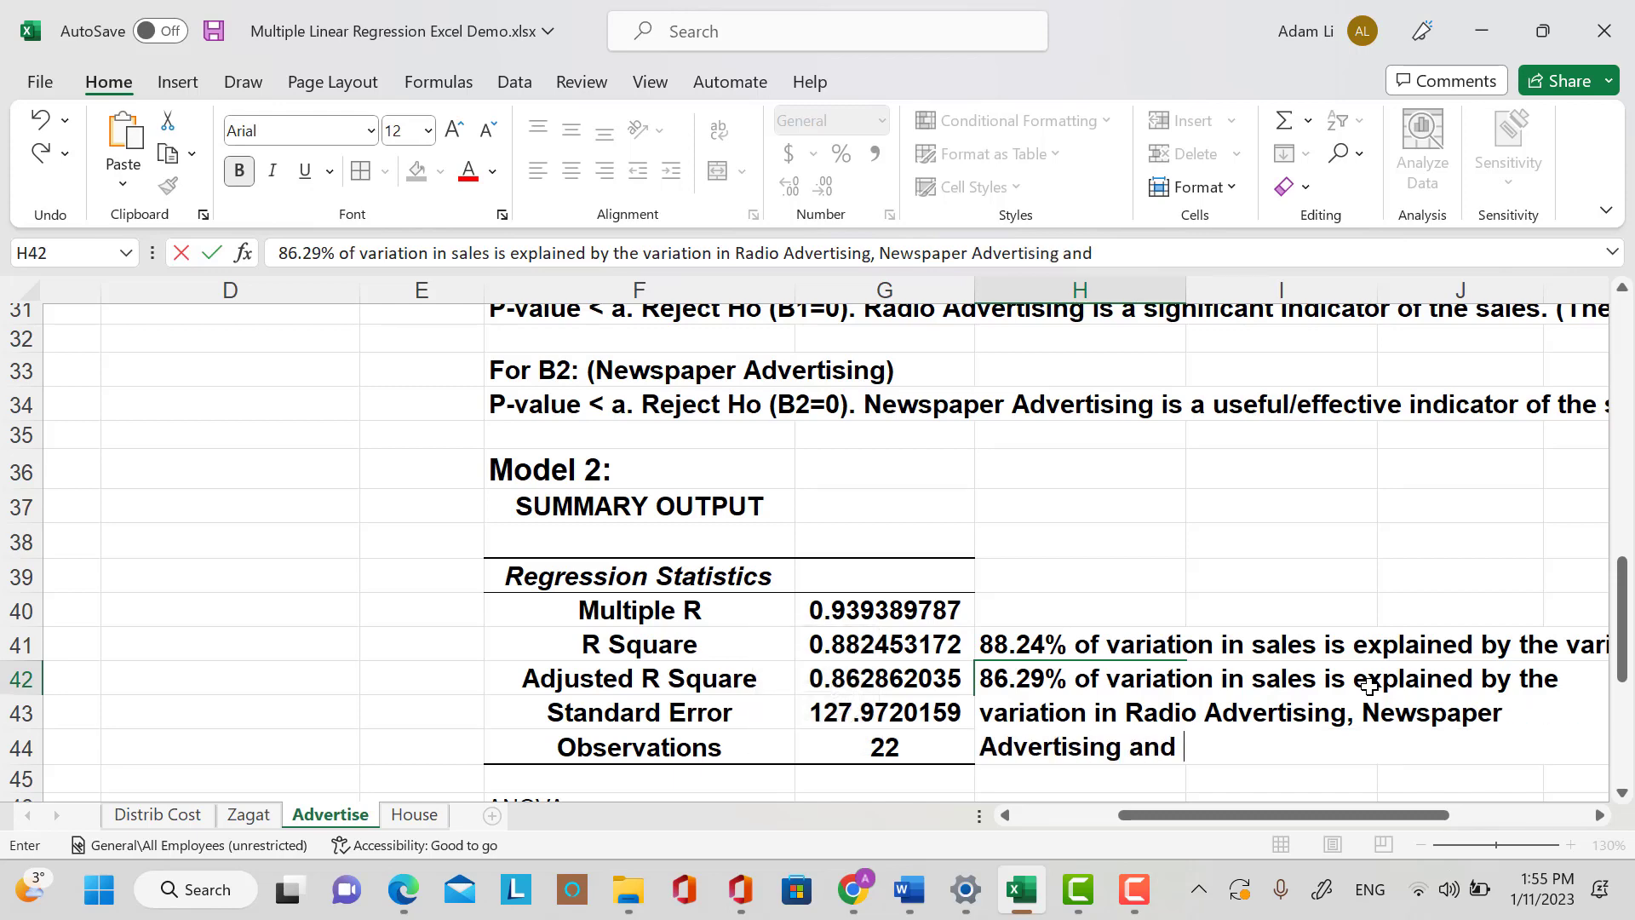
text(Recession.)
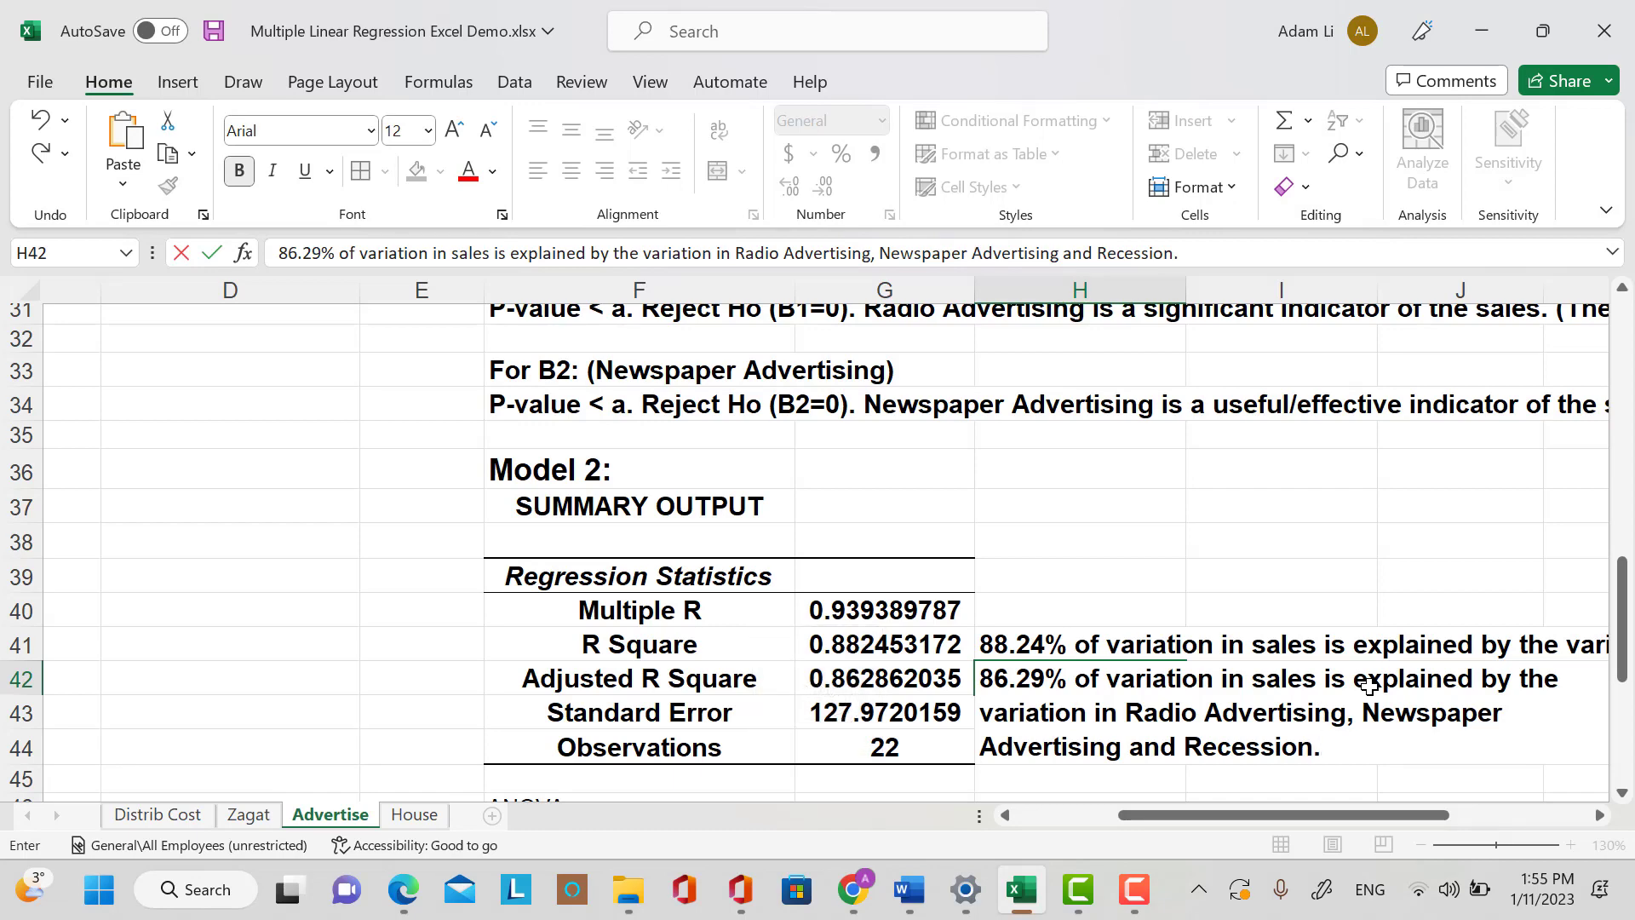
click(1071, 683)
scroll(1184, 536, down, 1)
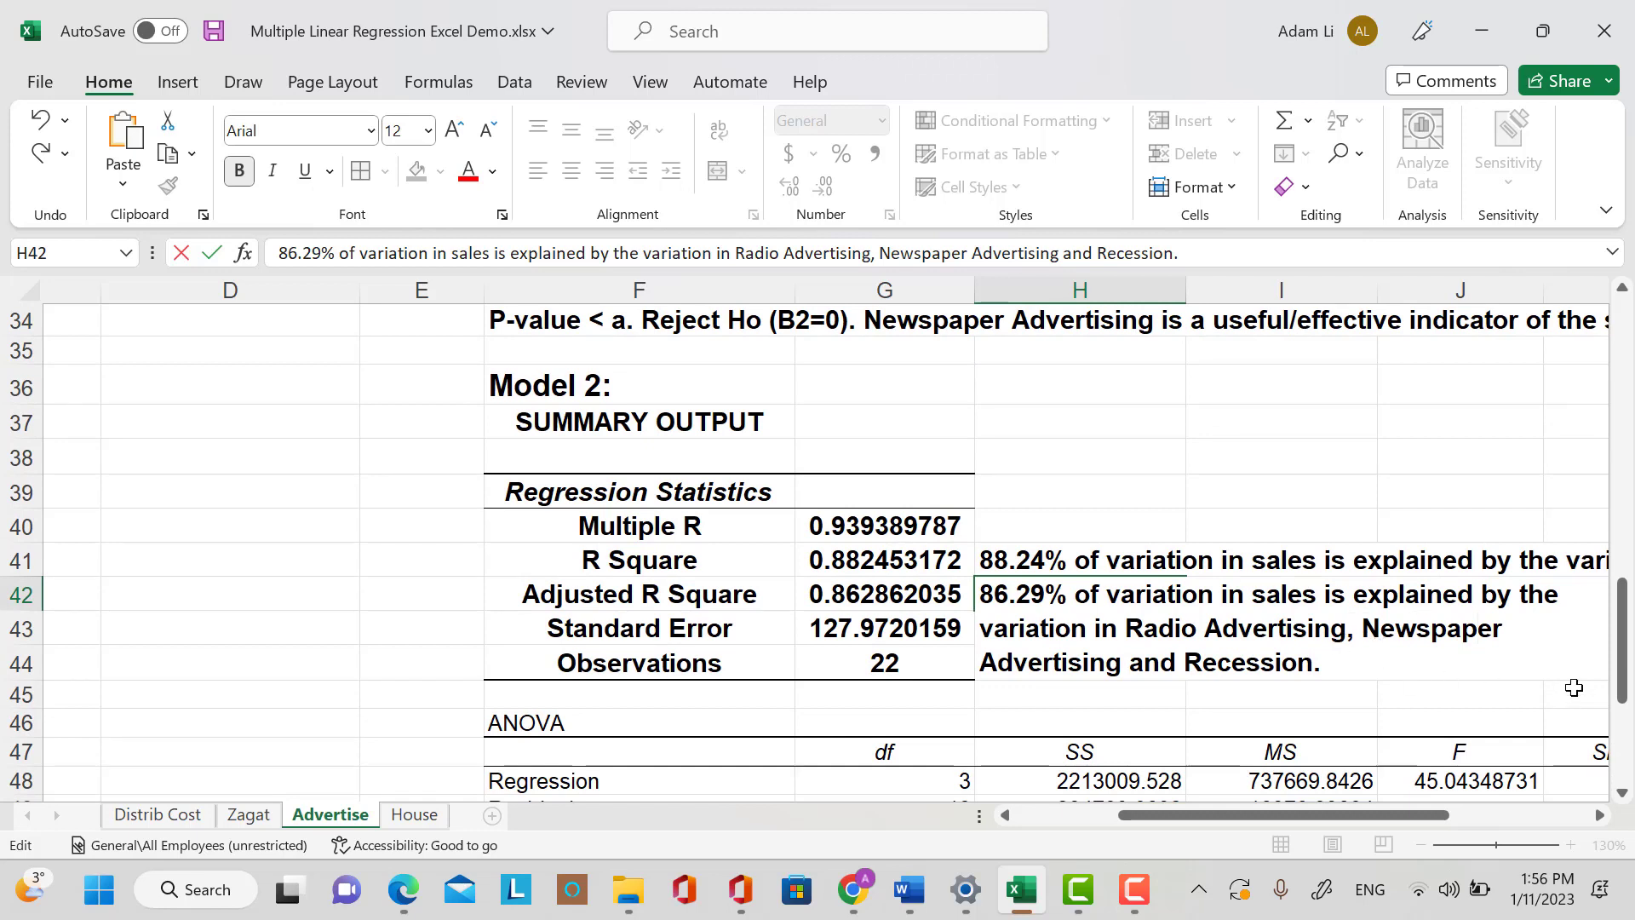
key(Return)
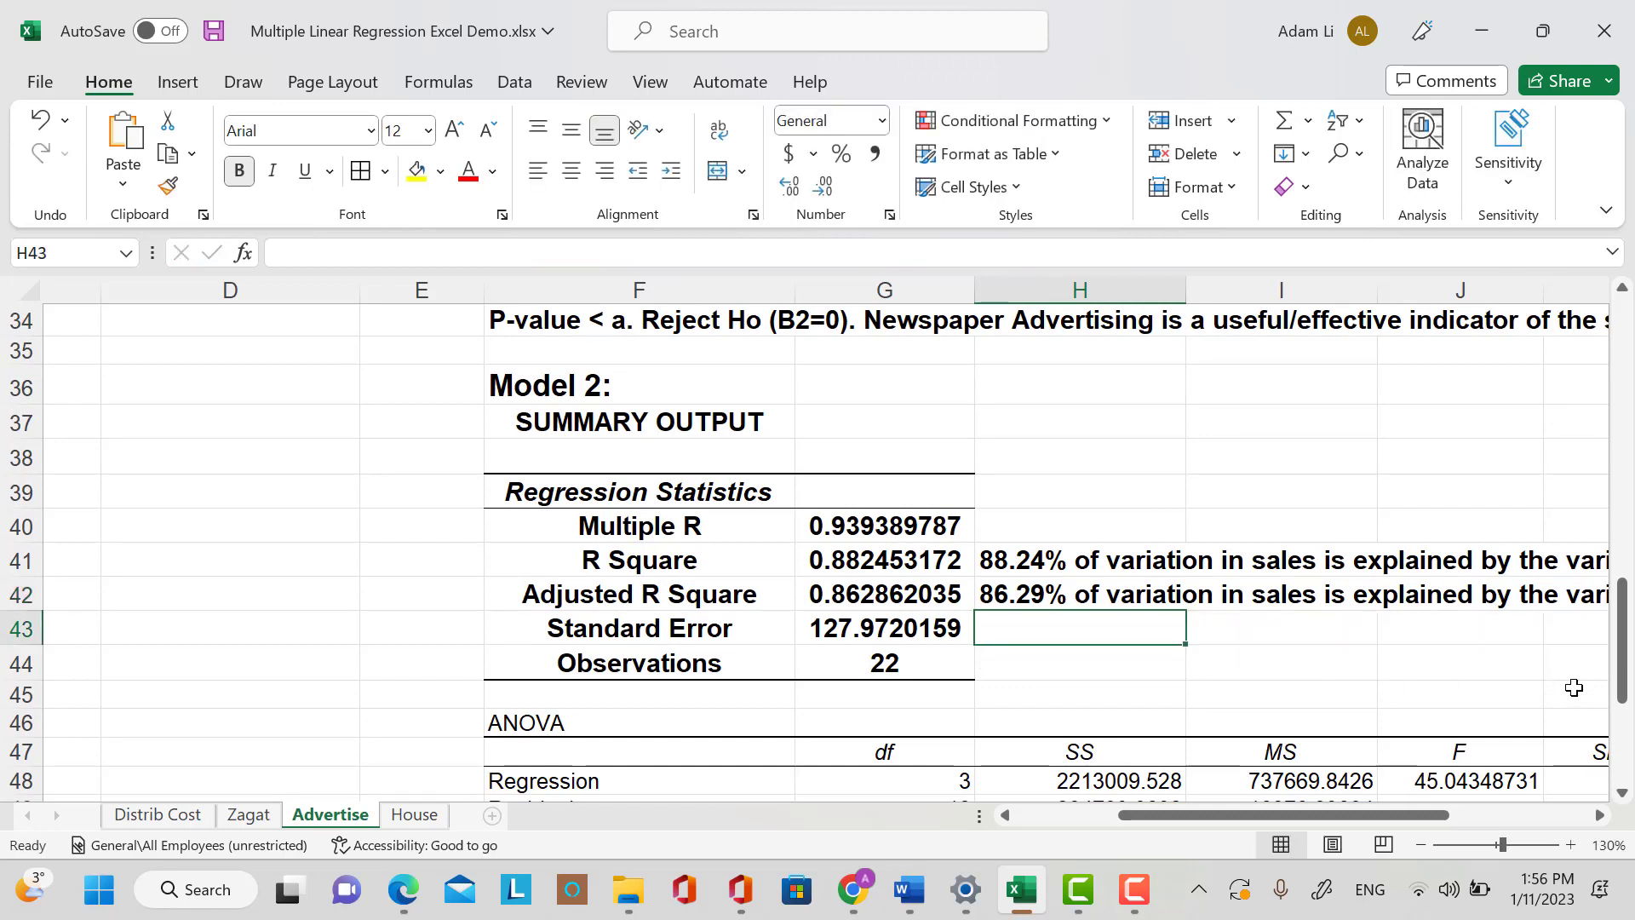
Enter "n=22" in H44 beside the Observations value of Model 2.
click(851, 663)
click(1143, 666)
text(n=22)
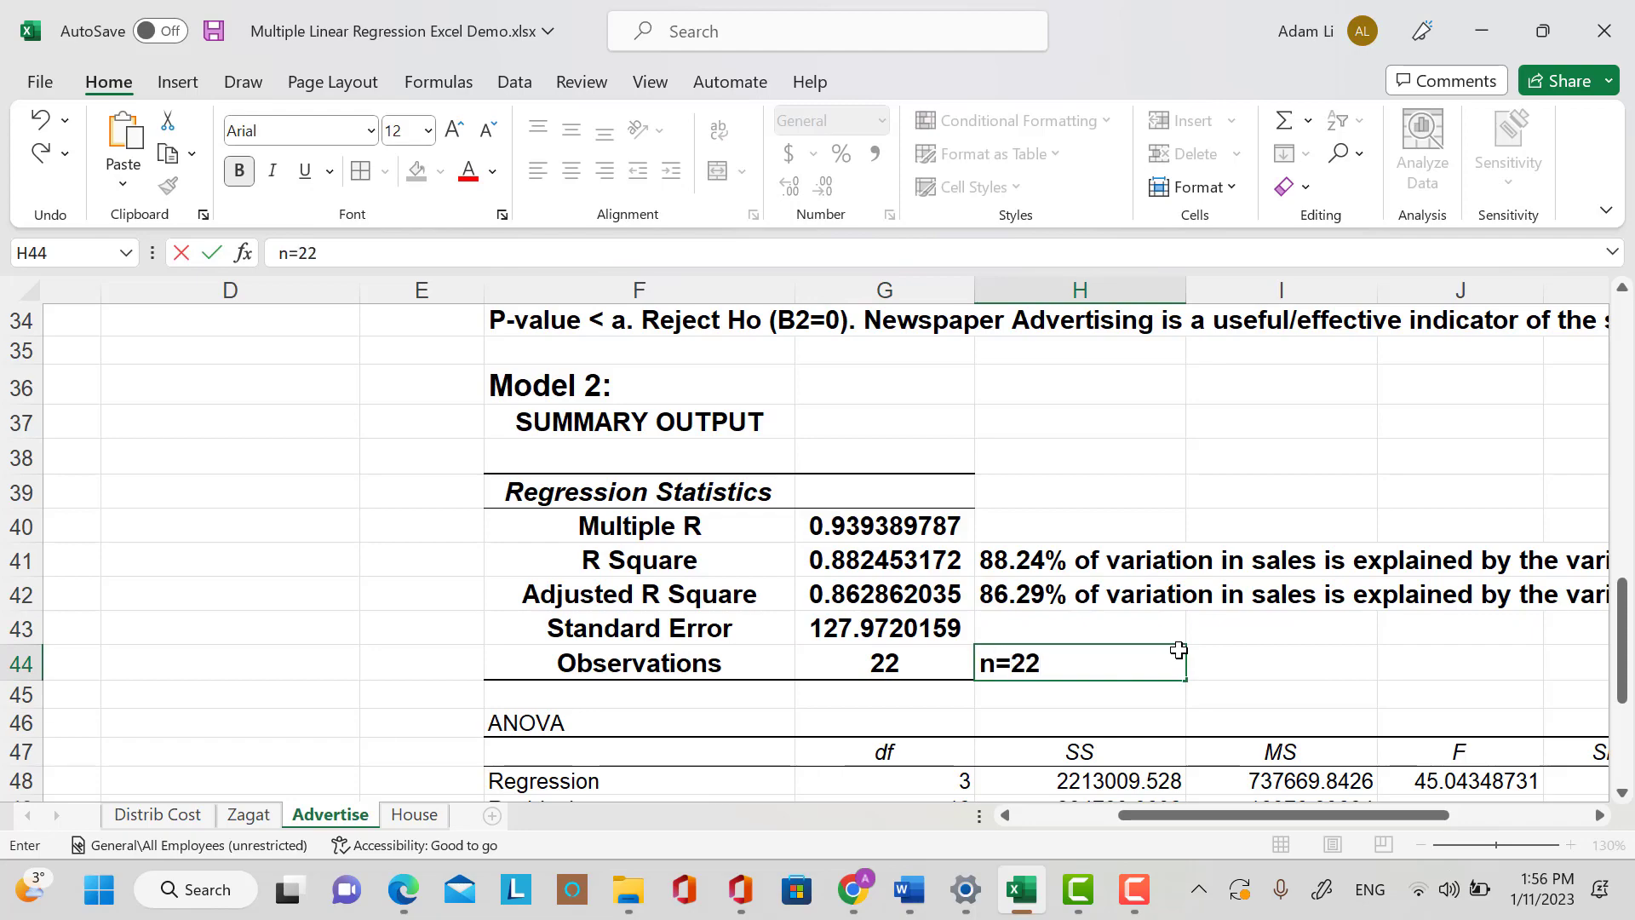
key(Return)
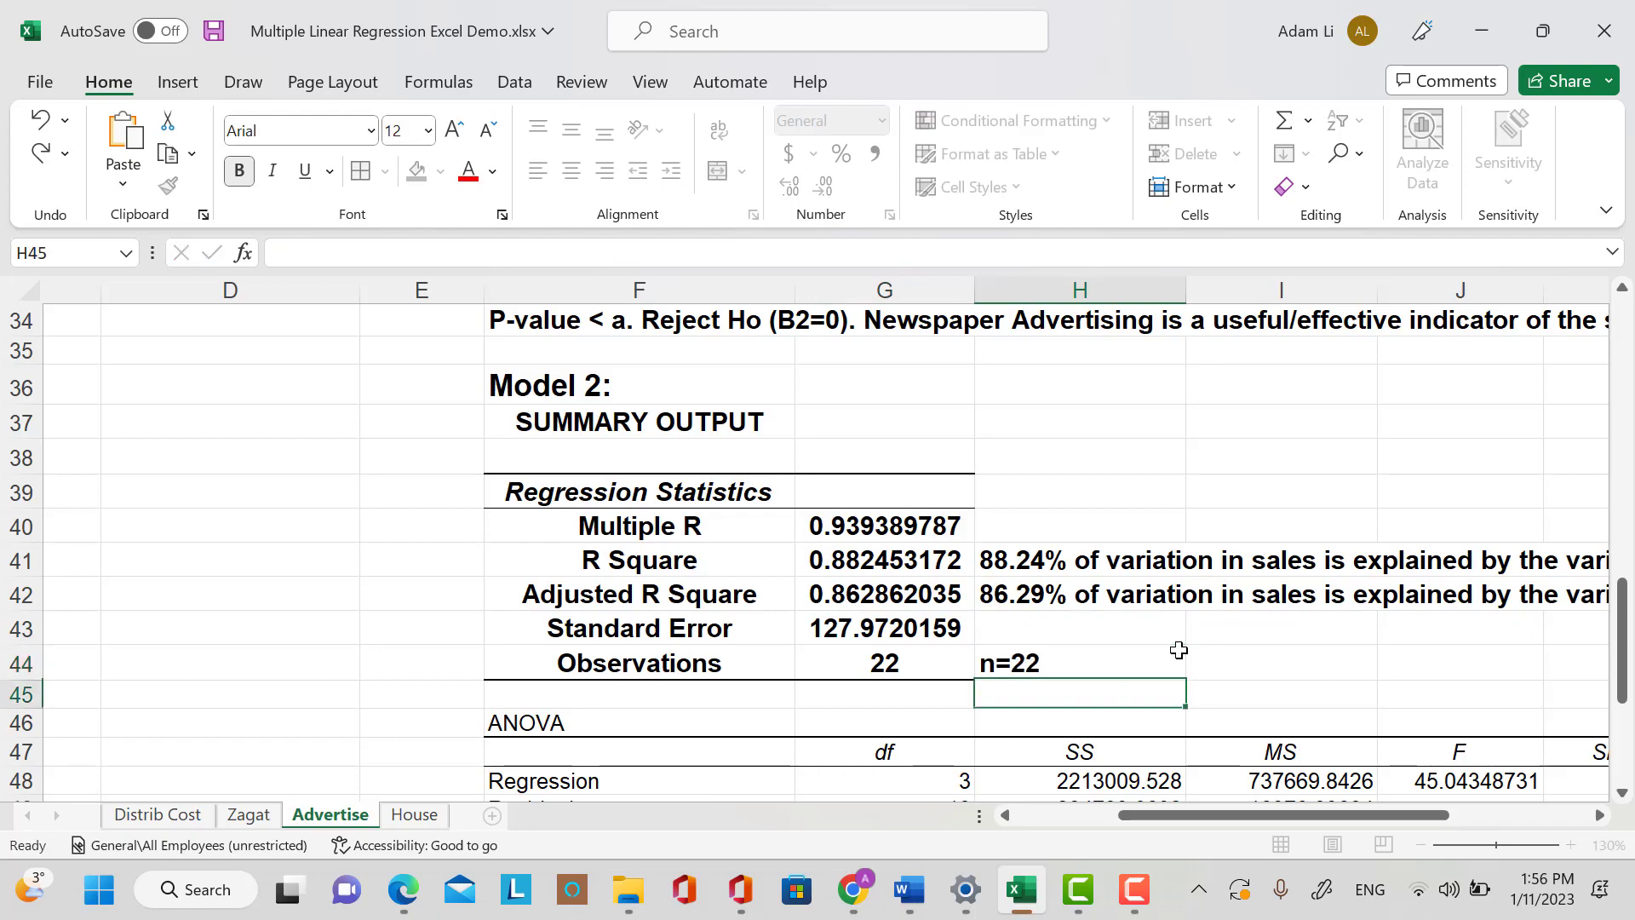
Format Model 2's ANOVA block F46:K50 as bold, font size 12 and horizontally centred.
scroll(1180, 651, down, 3)
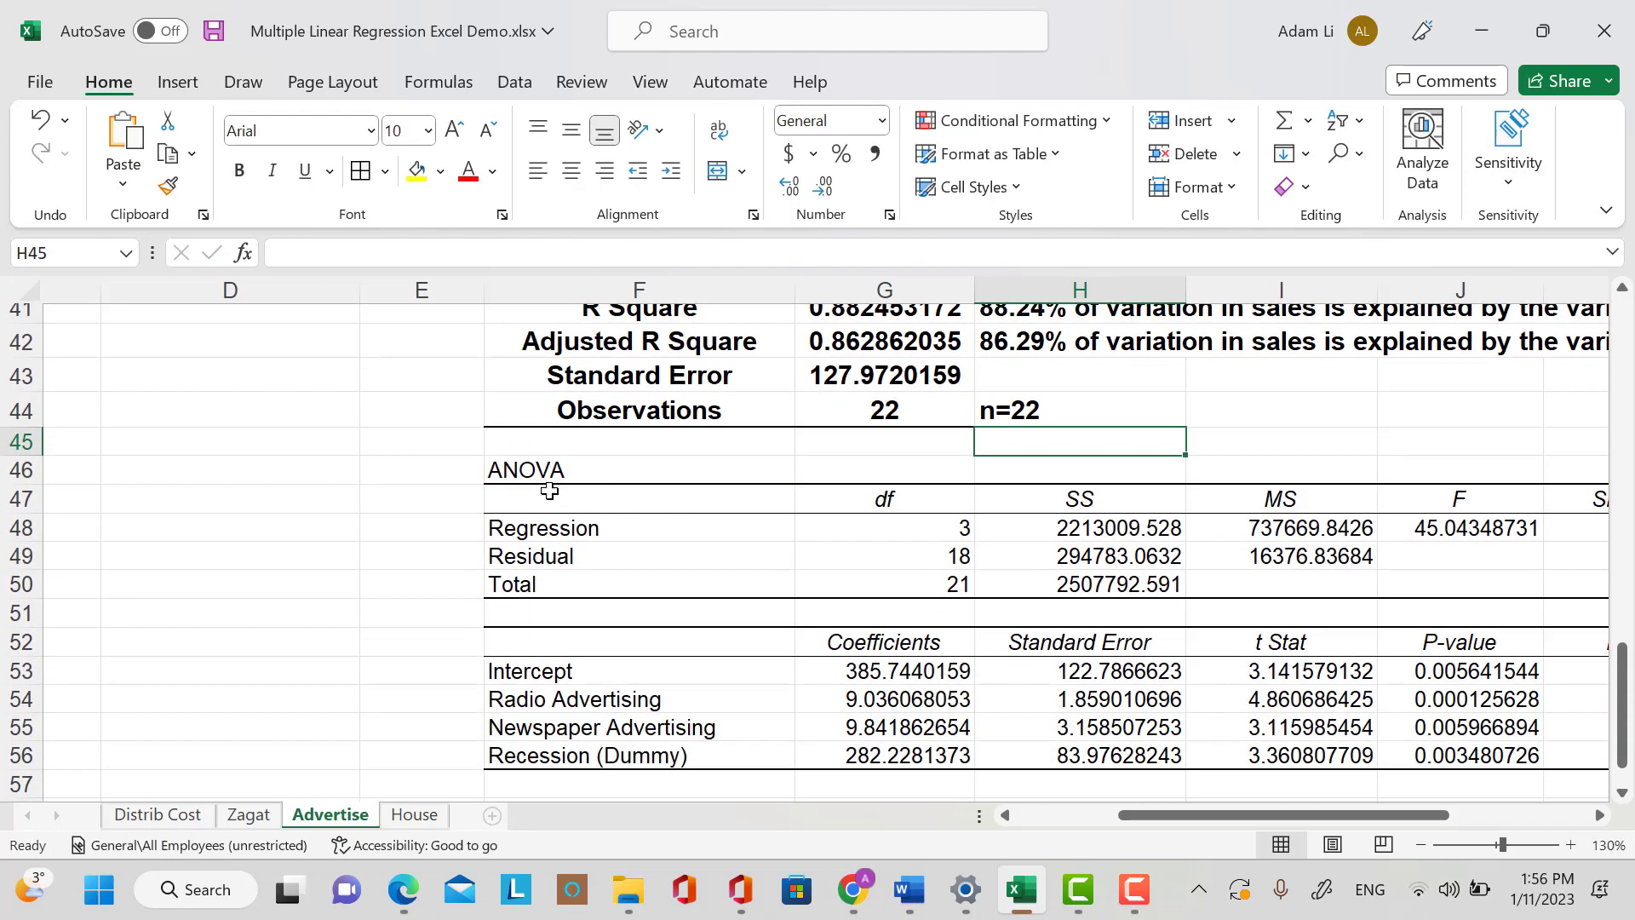
drag(511, 473, 1107, 588)
click(239, 171)
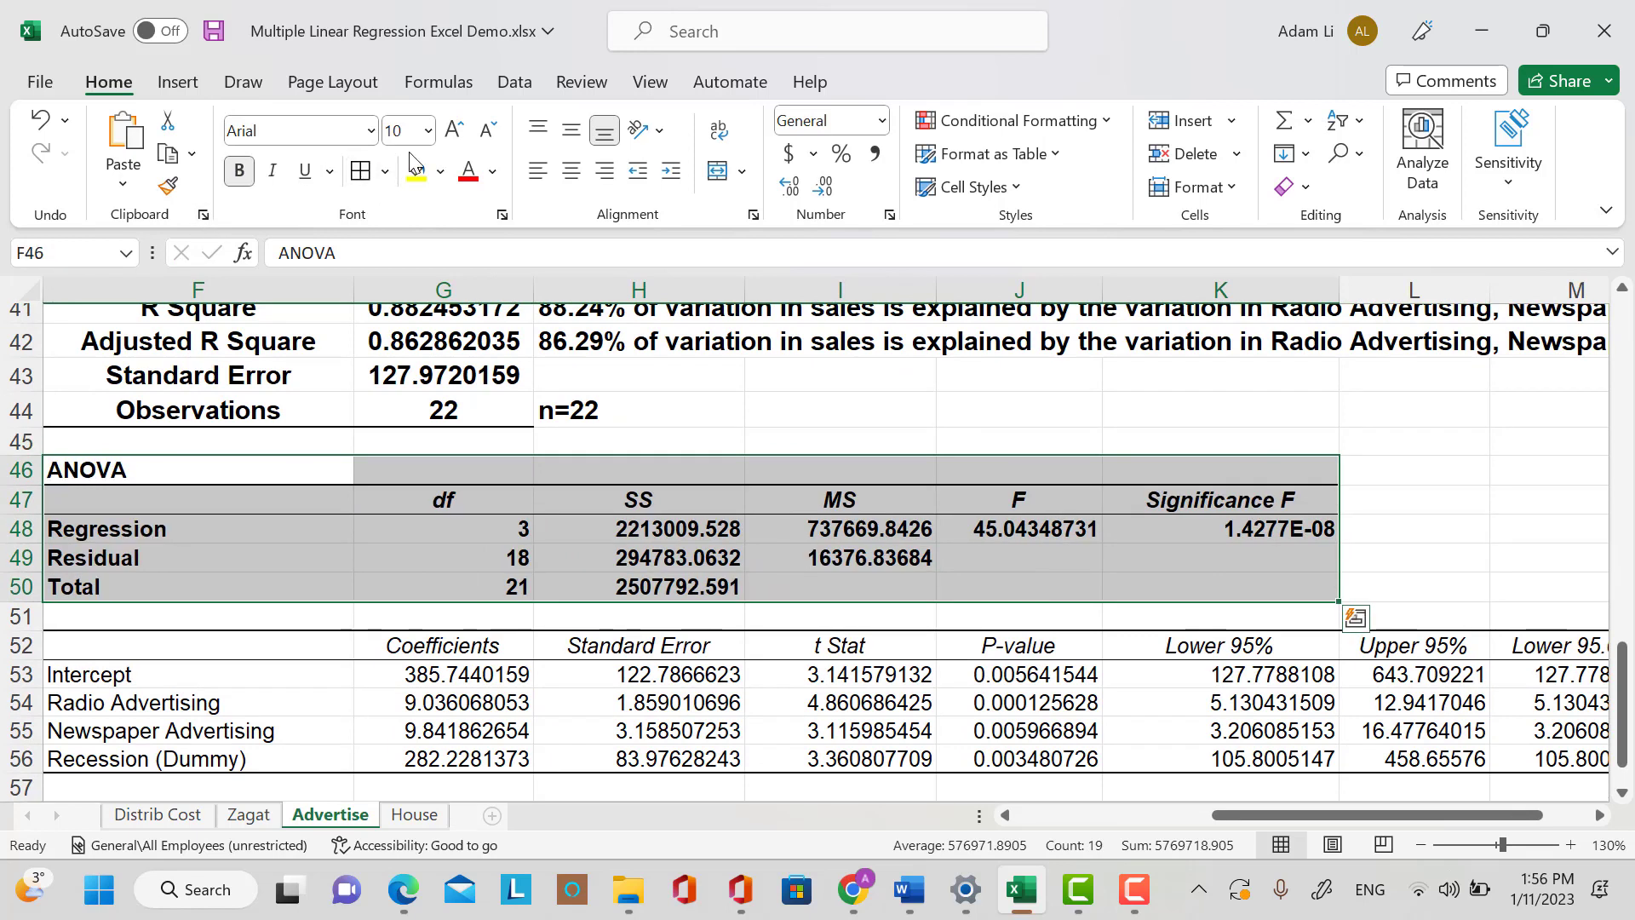
click(428, 131)
click(430, 285)
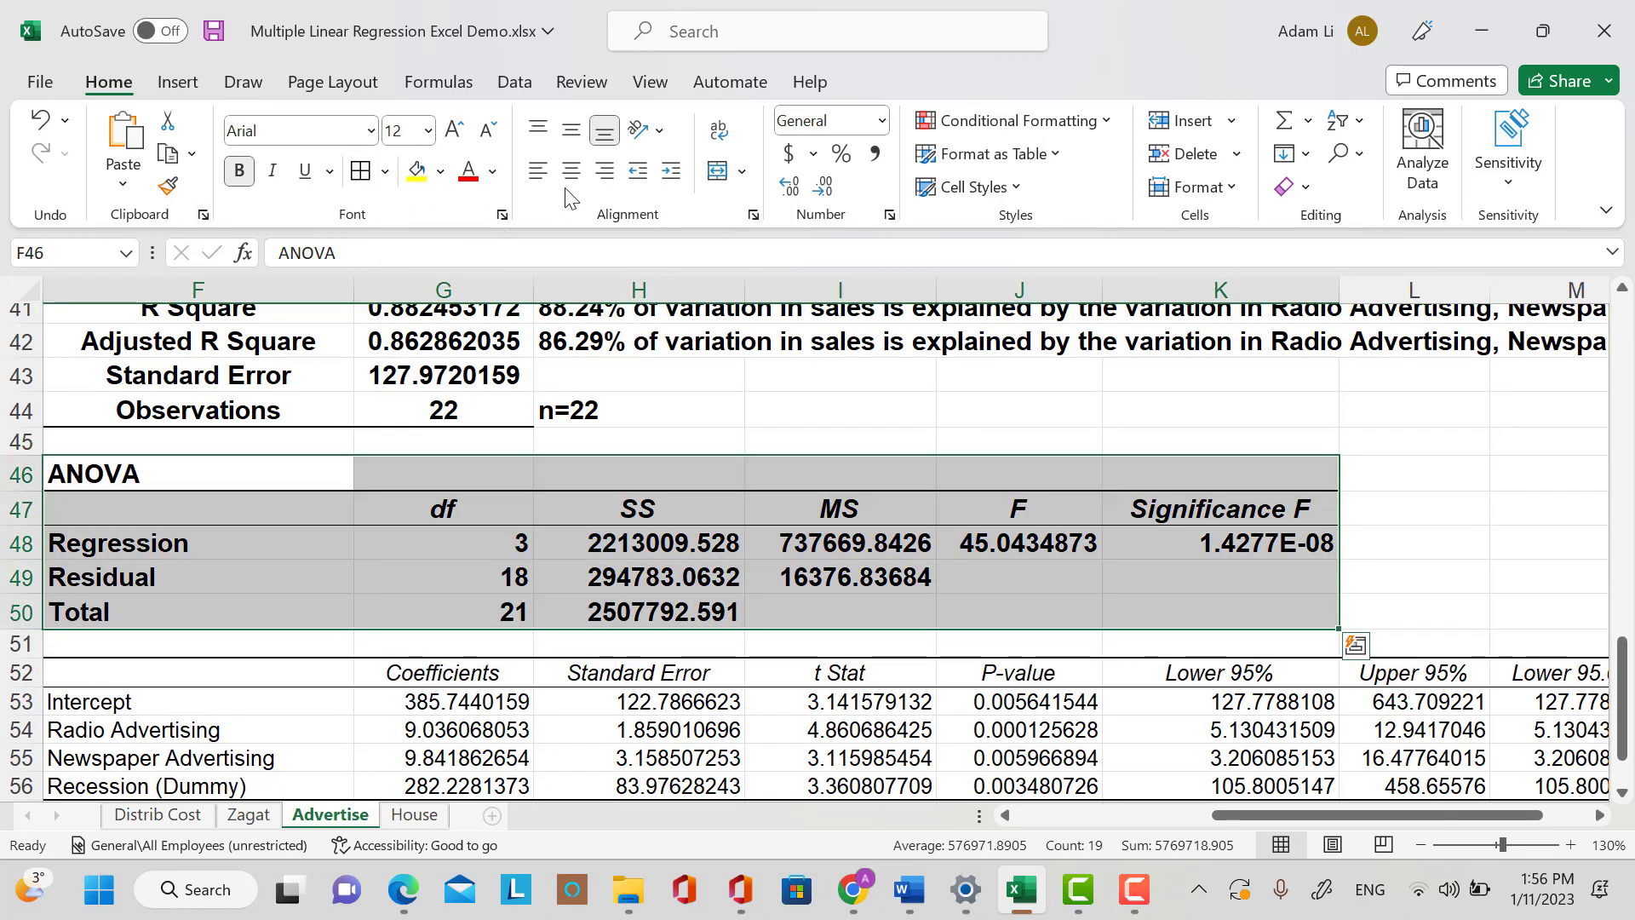
click(570, 171)
click(489, 617)
Apply all borders to the ANOVA table cells F47:K50.
click(262, 509)
drag(261, 508, 1236, 608)
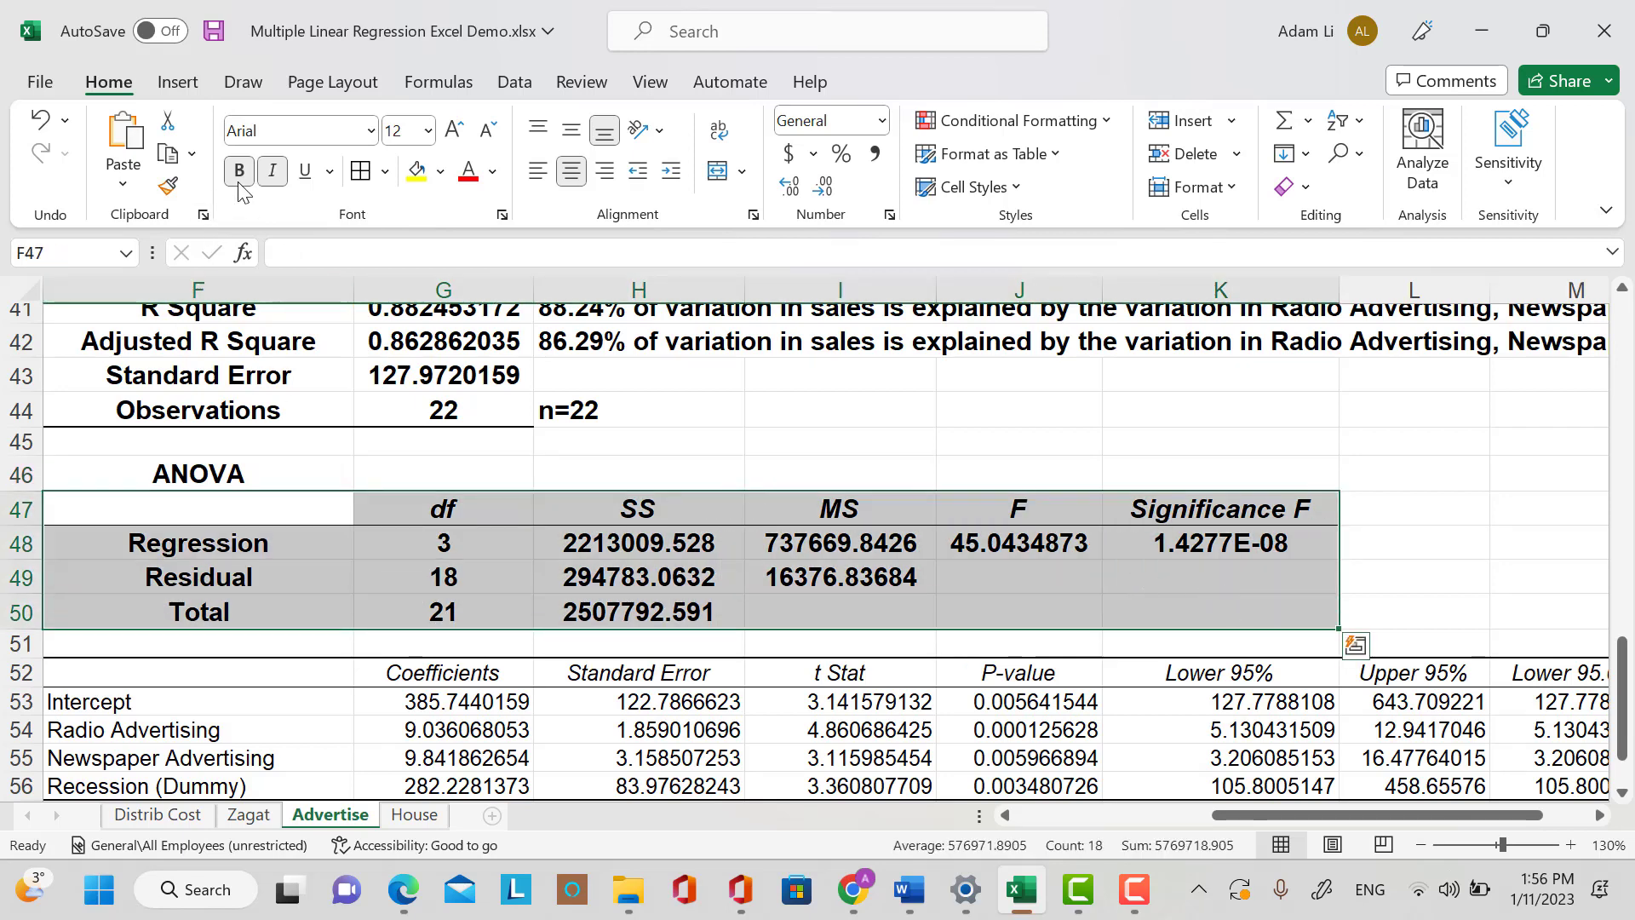
click(361, 172)
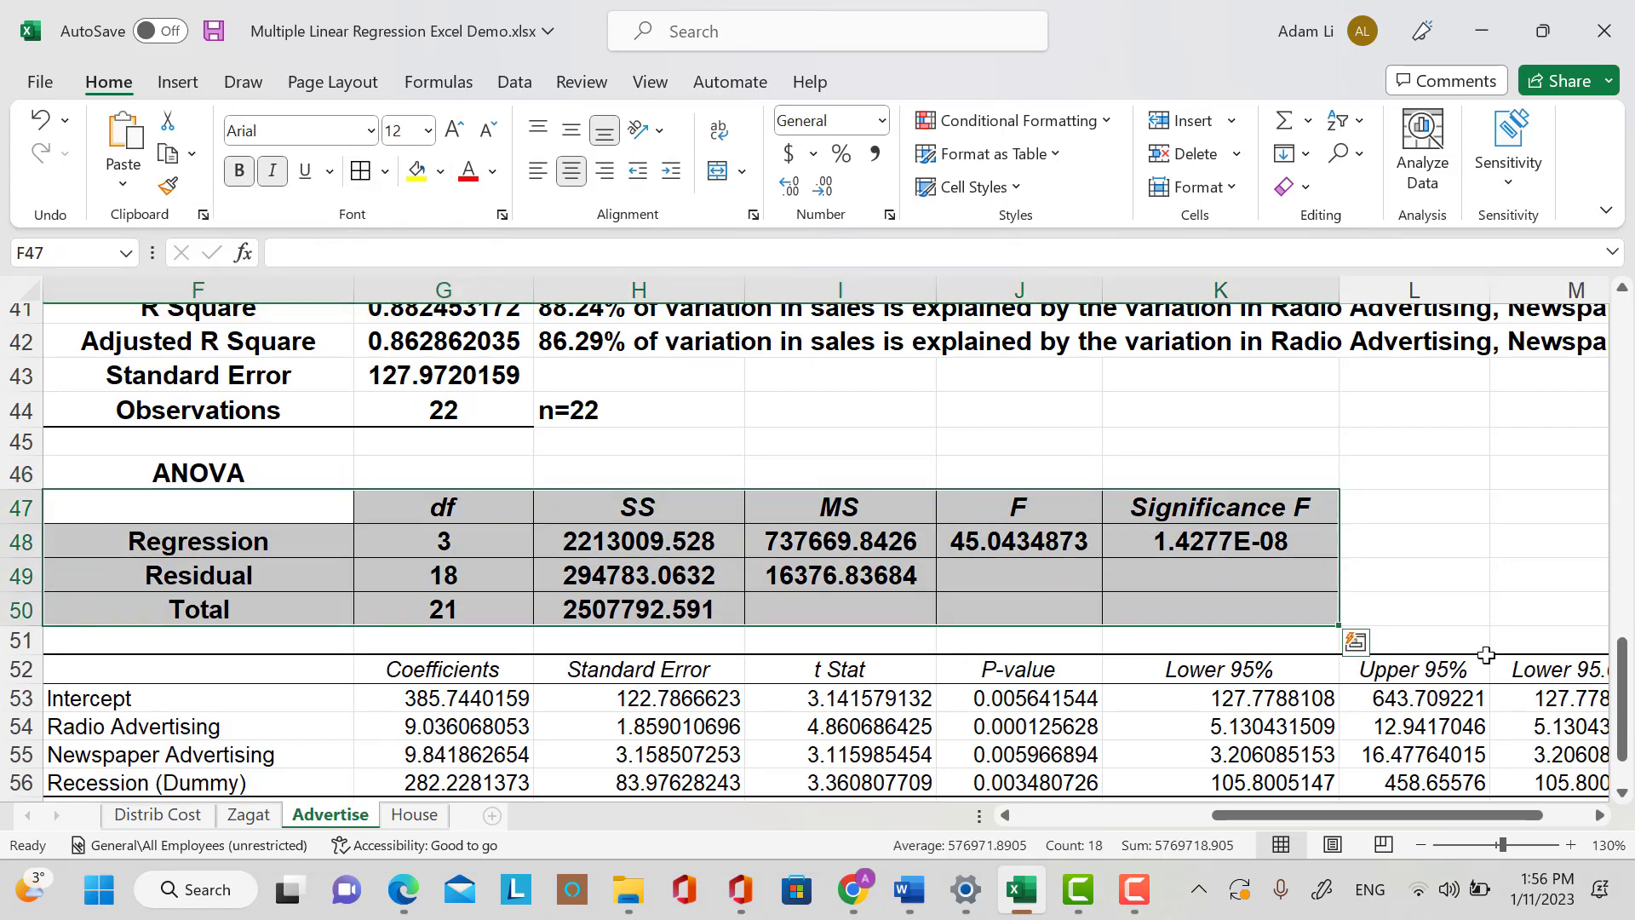
Check Model 1's ANOVA headings, and replace the Significance F heading in K47 of Model 2 with "P-value".
click(1082, 550)
scroll(1337, 545, up, 5)
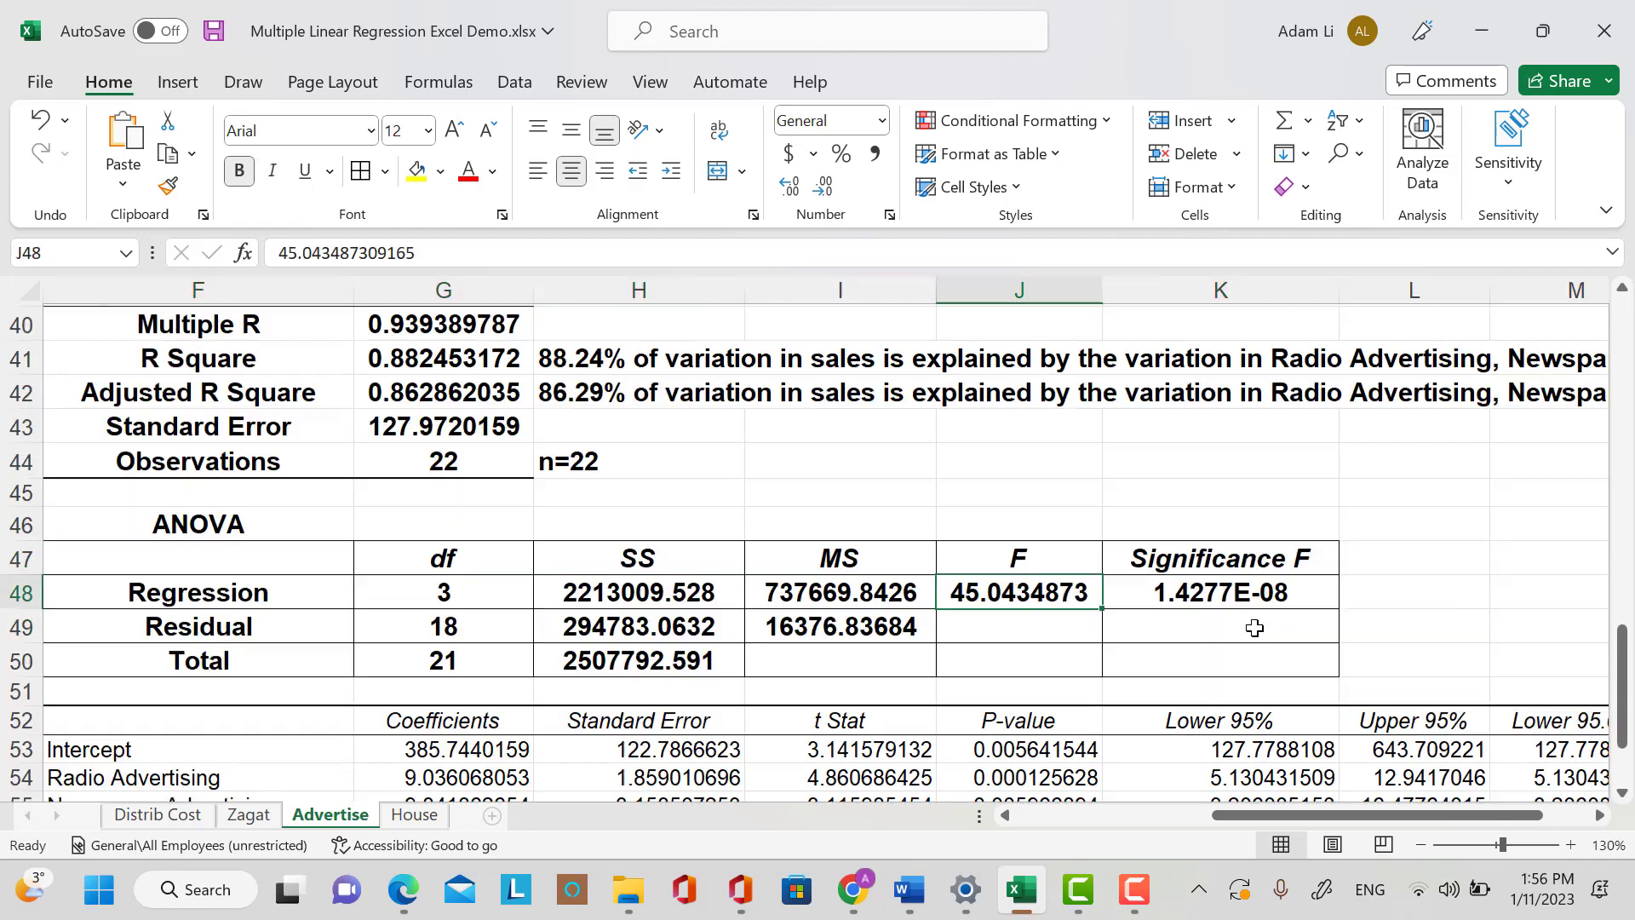
scroll(1337, 545, up, 2)
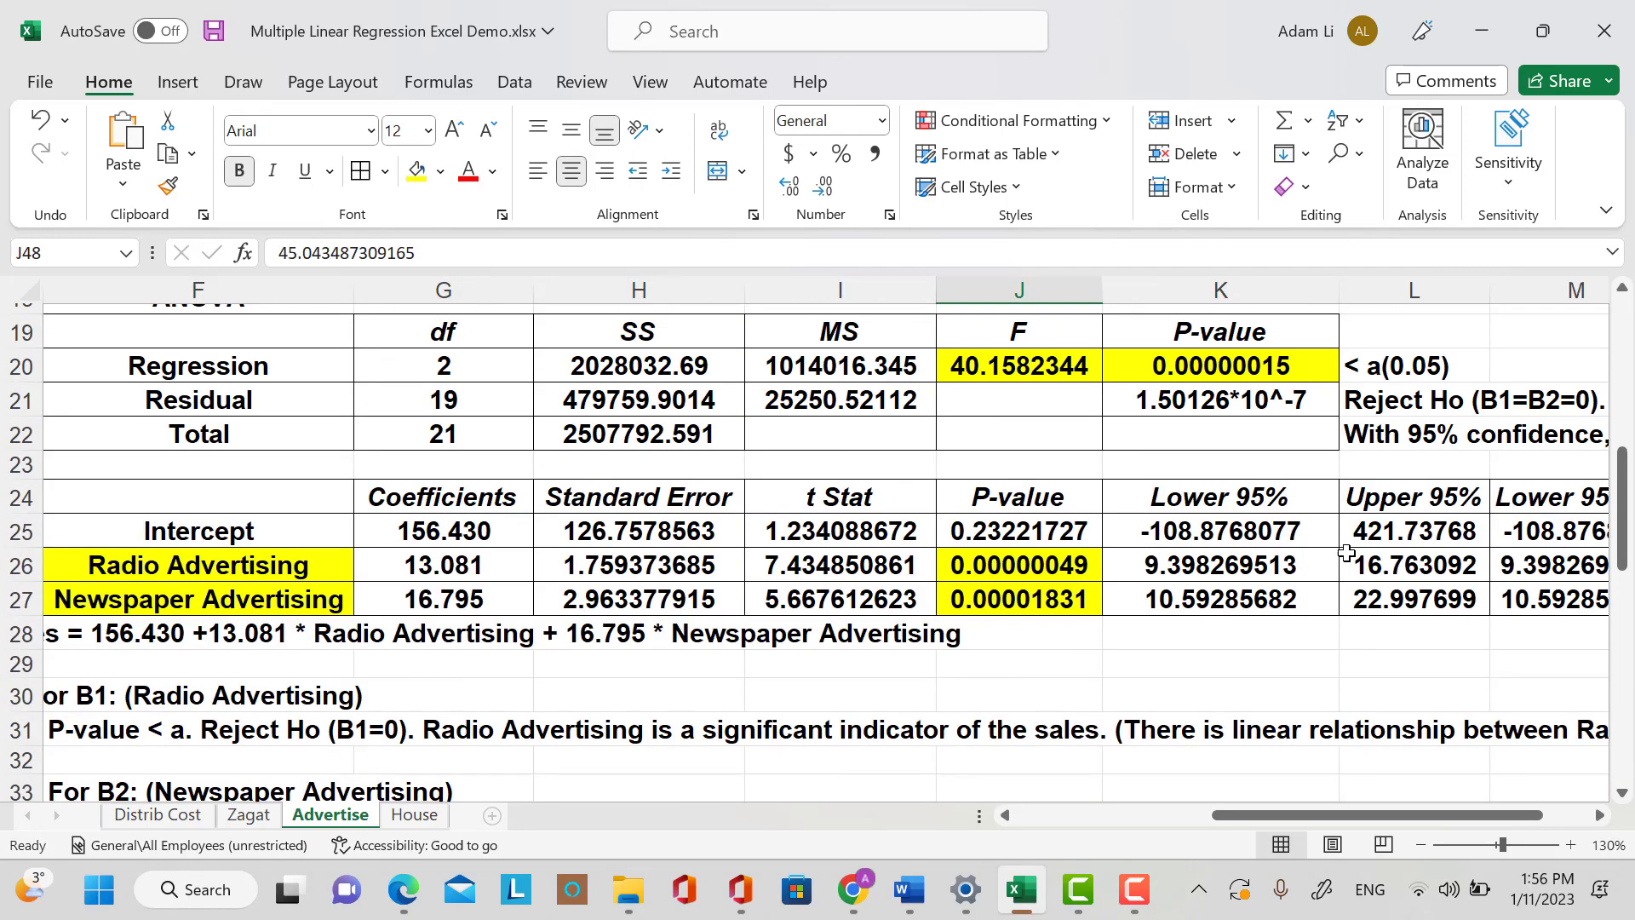
scroll(1090, 358, up, 1)
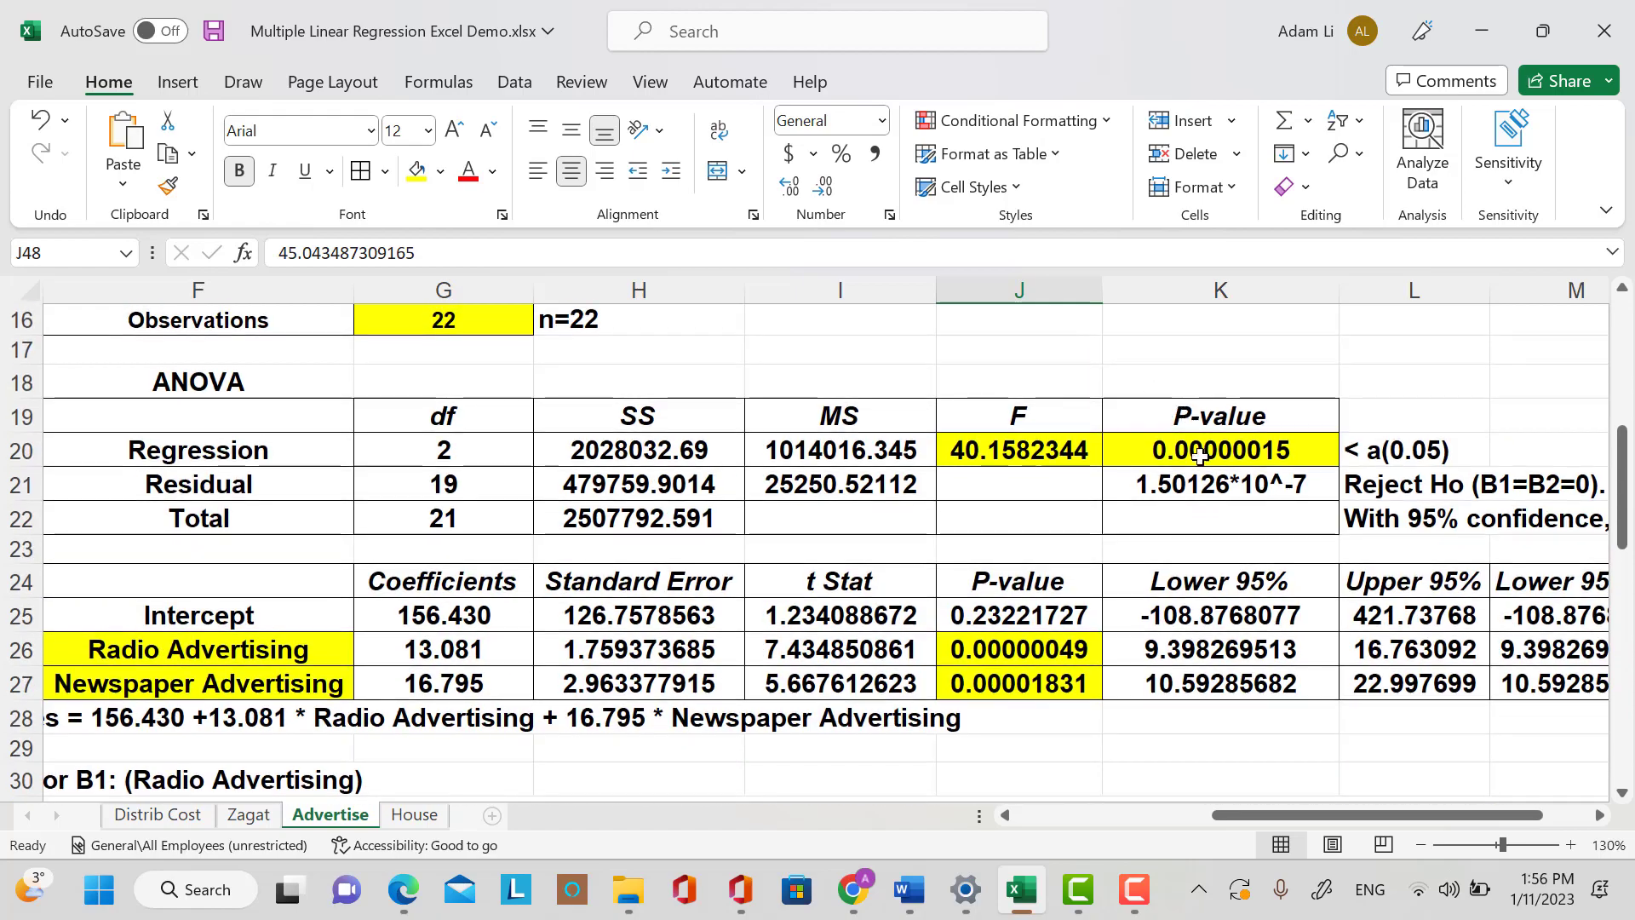
scroll(1223, 504, down, 5)
scroll(1223, 507, down, 3)
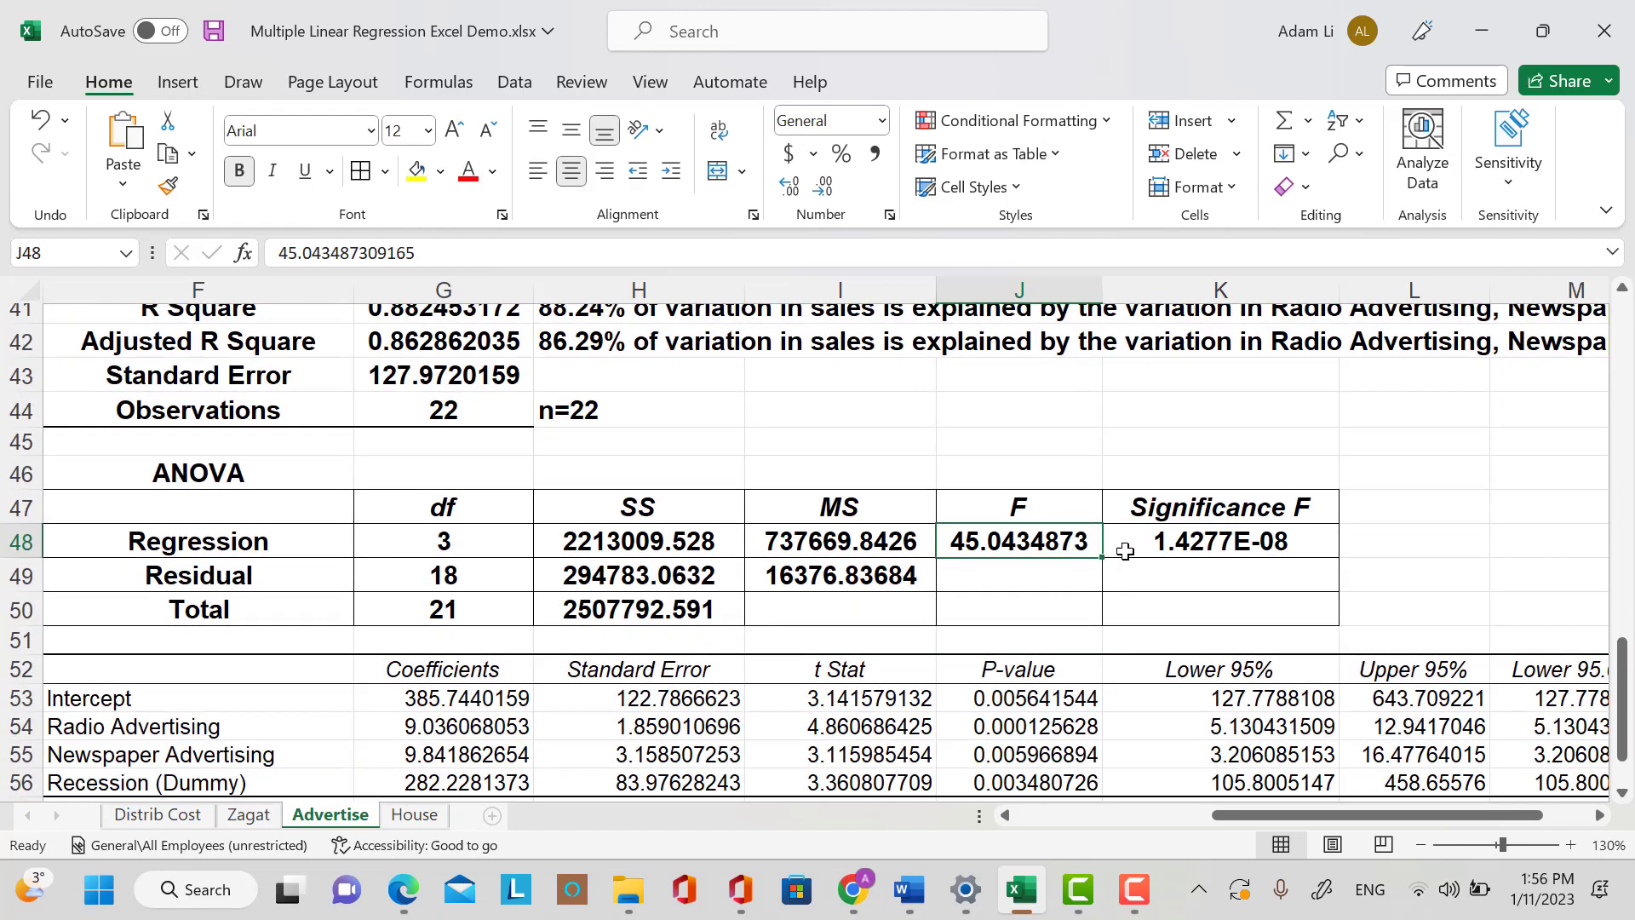
drag(1069, 537, 1216, 538)
click(1329, 511)
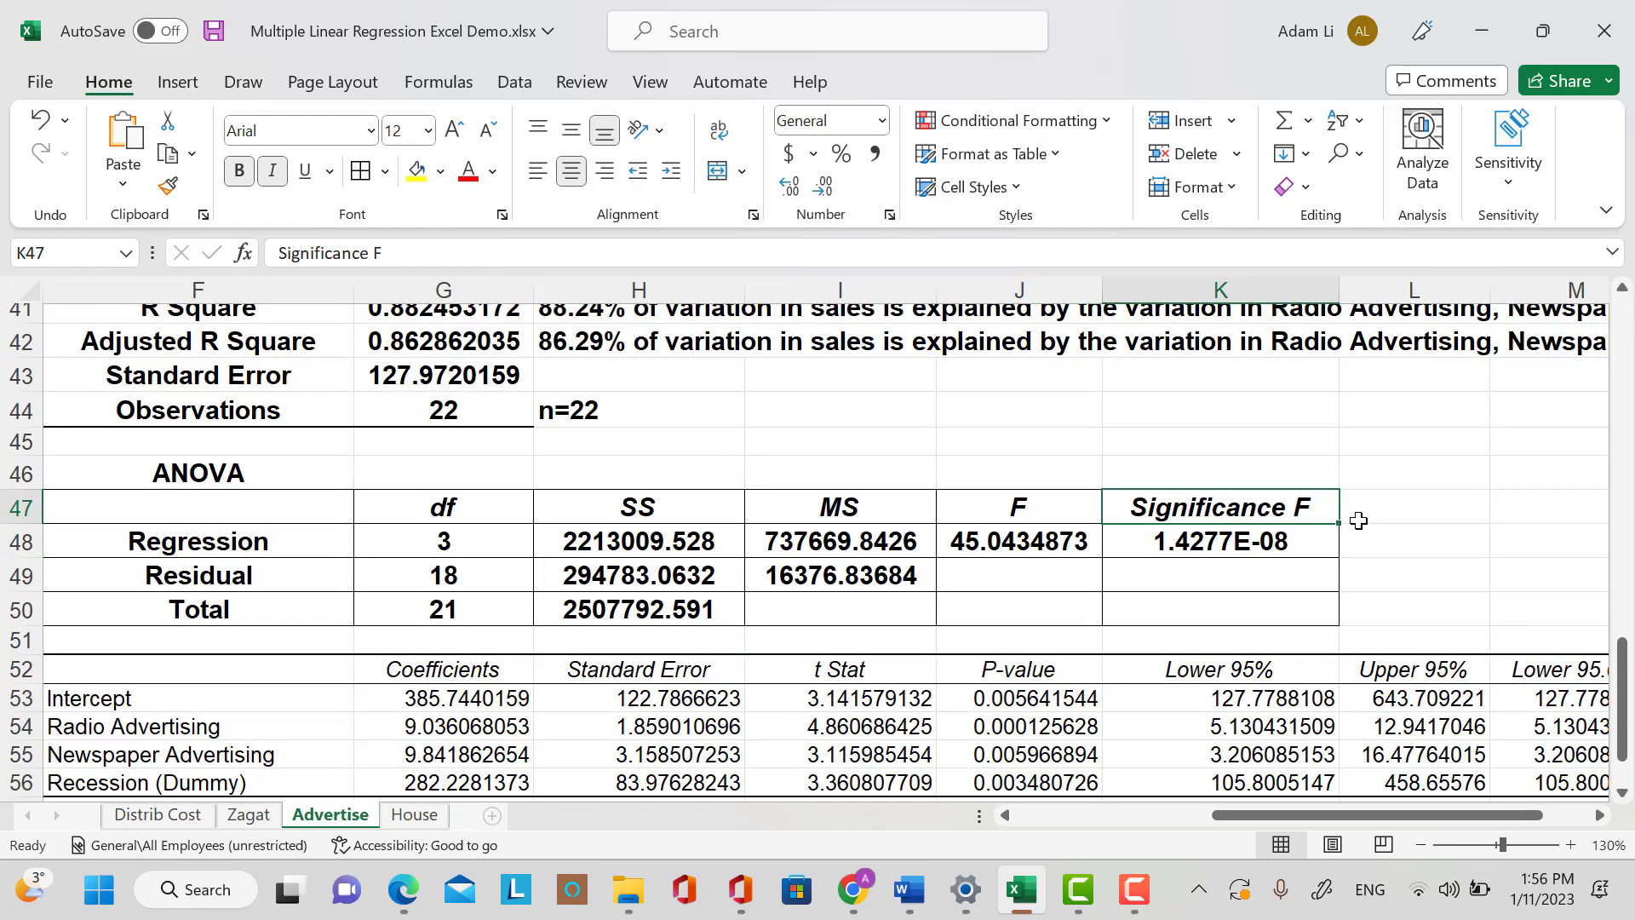
key(Caps_Lock)
text(P-value)
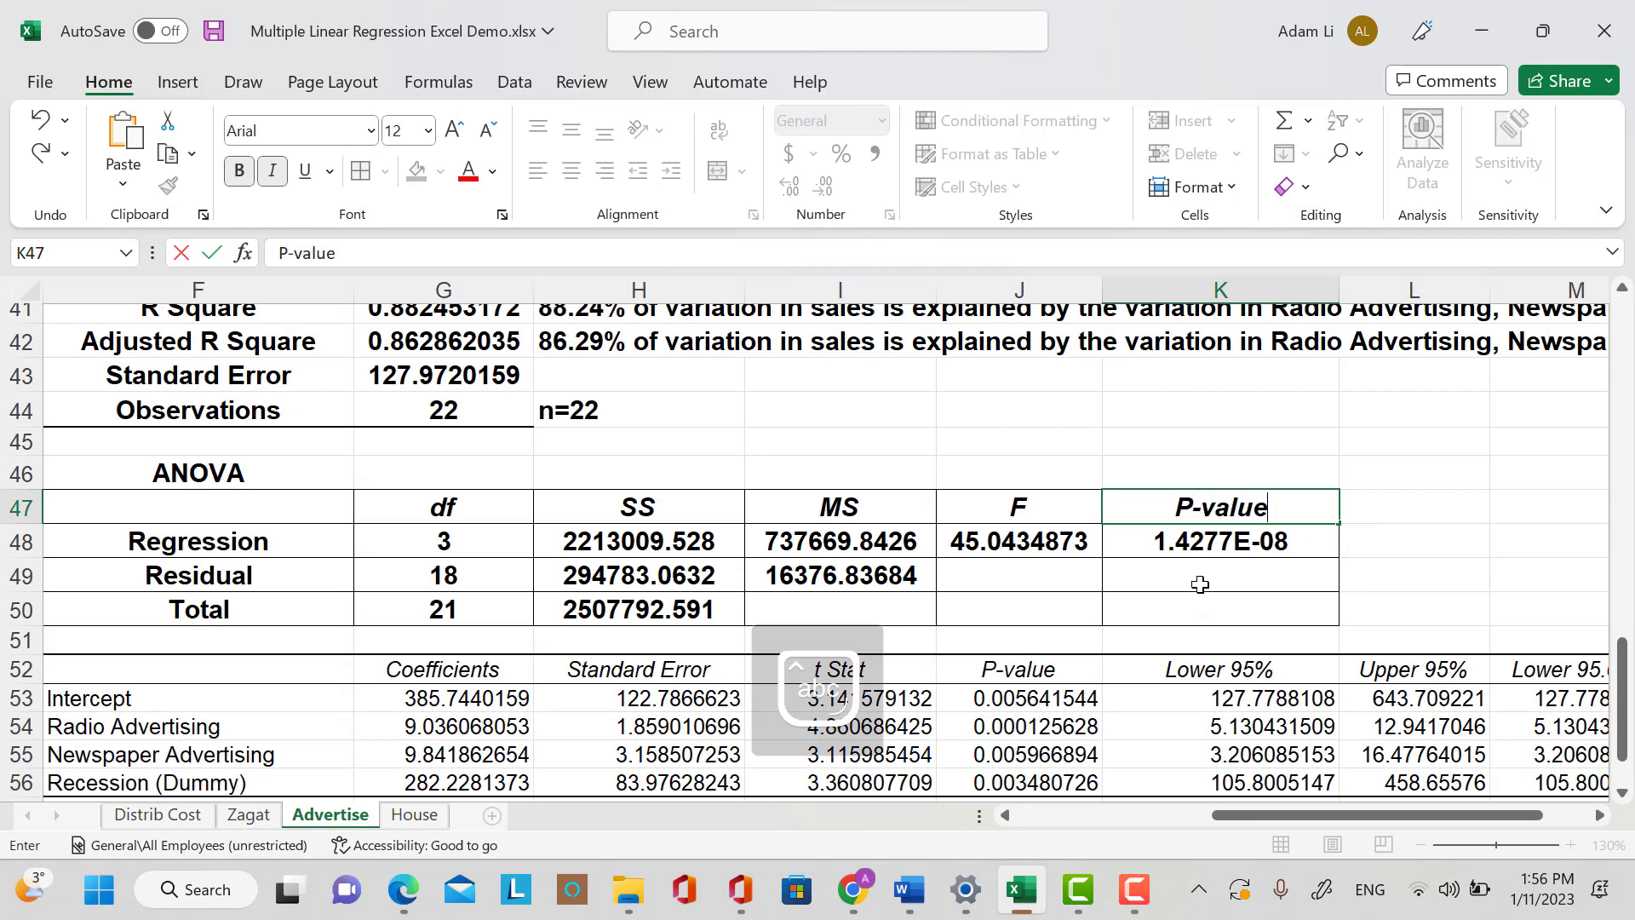
key(Return)
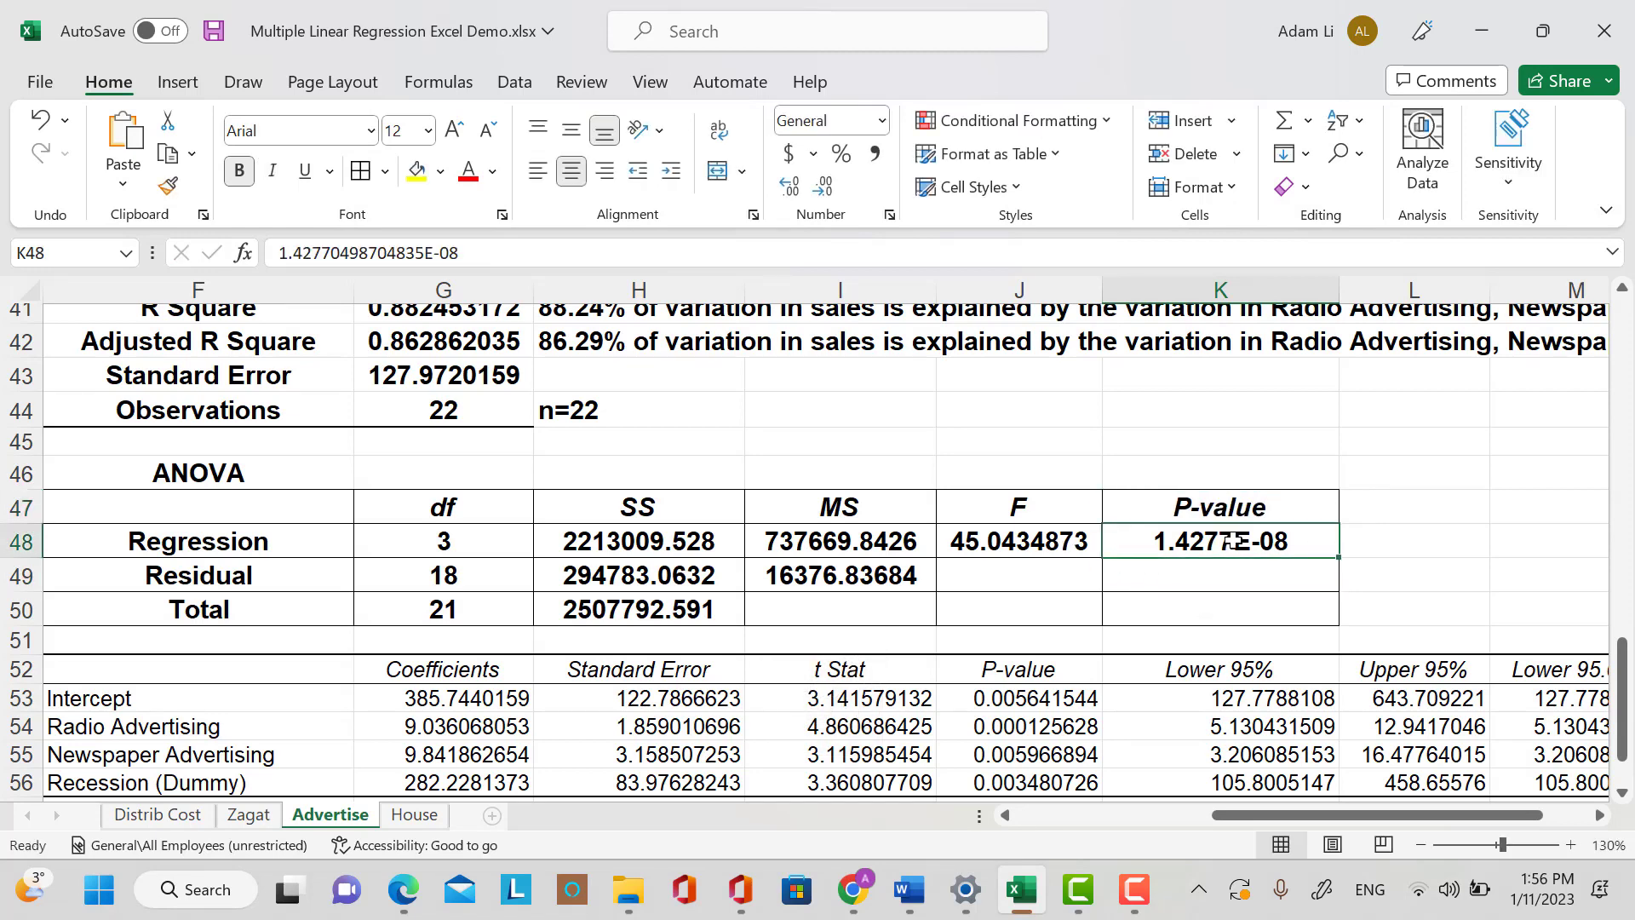
Format the regression P-value in K48 as a Number with 9 decimal places.
right_click(1235, 541)
click(1327, 650)
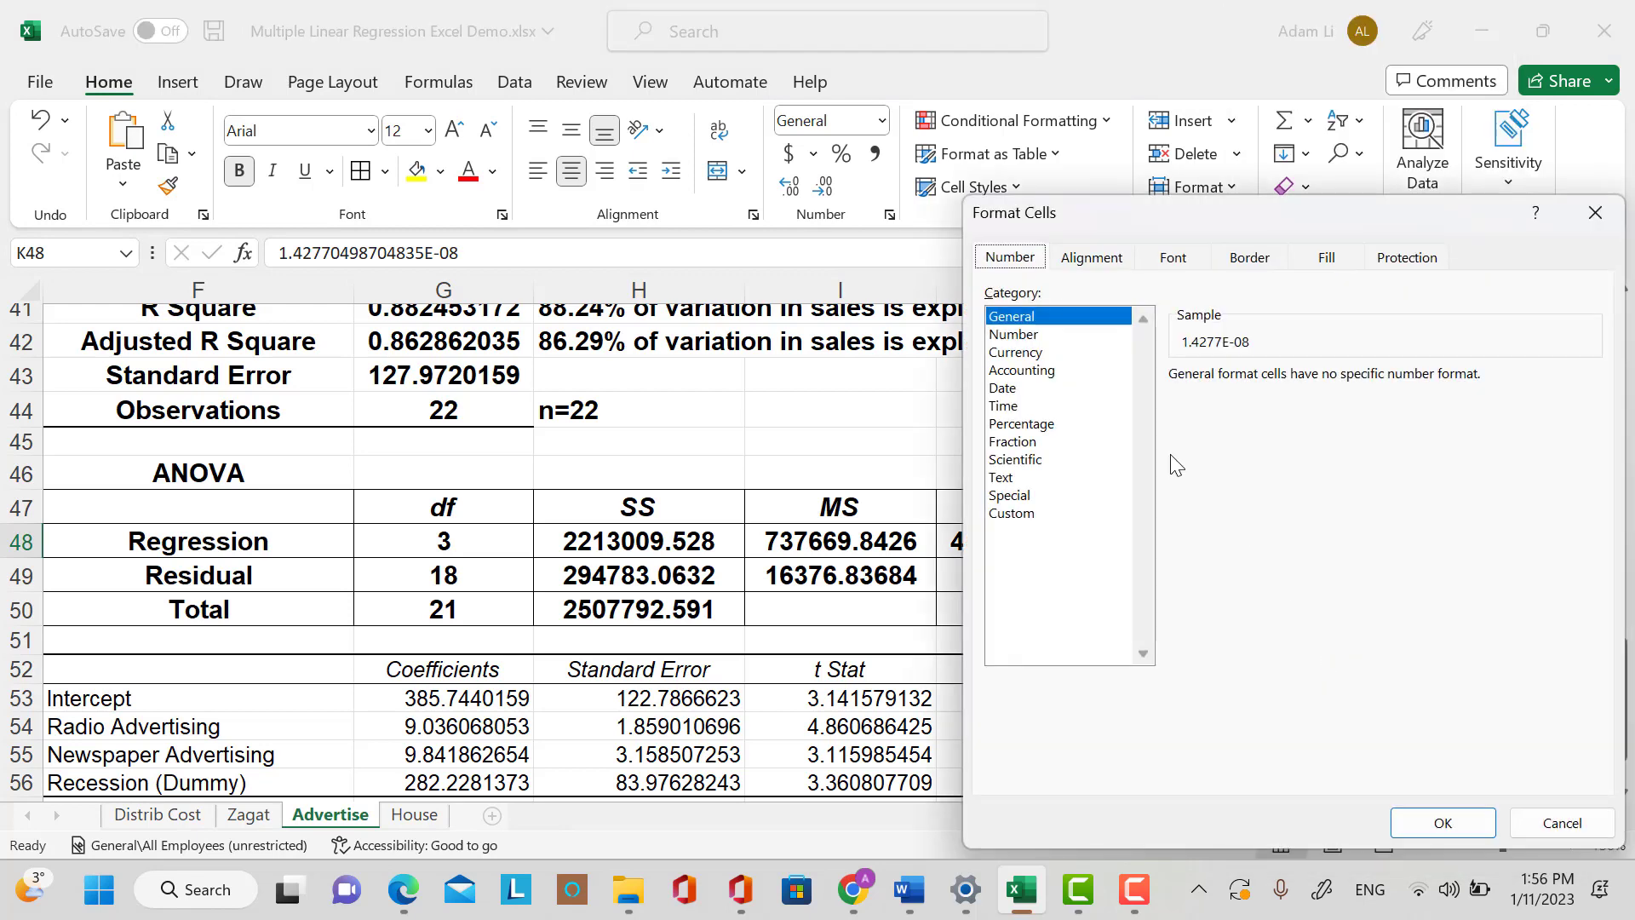
click(1014, 334)
click(1342, 373)
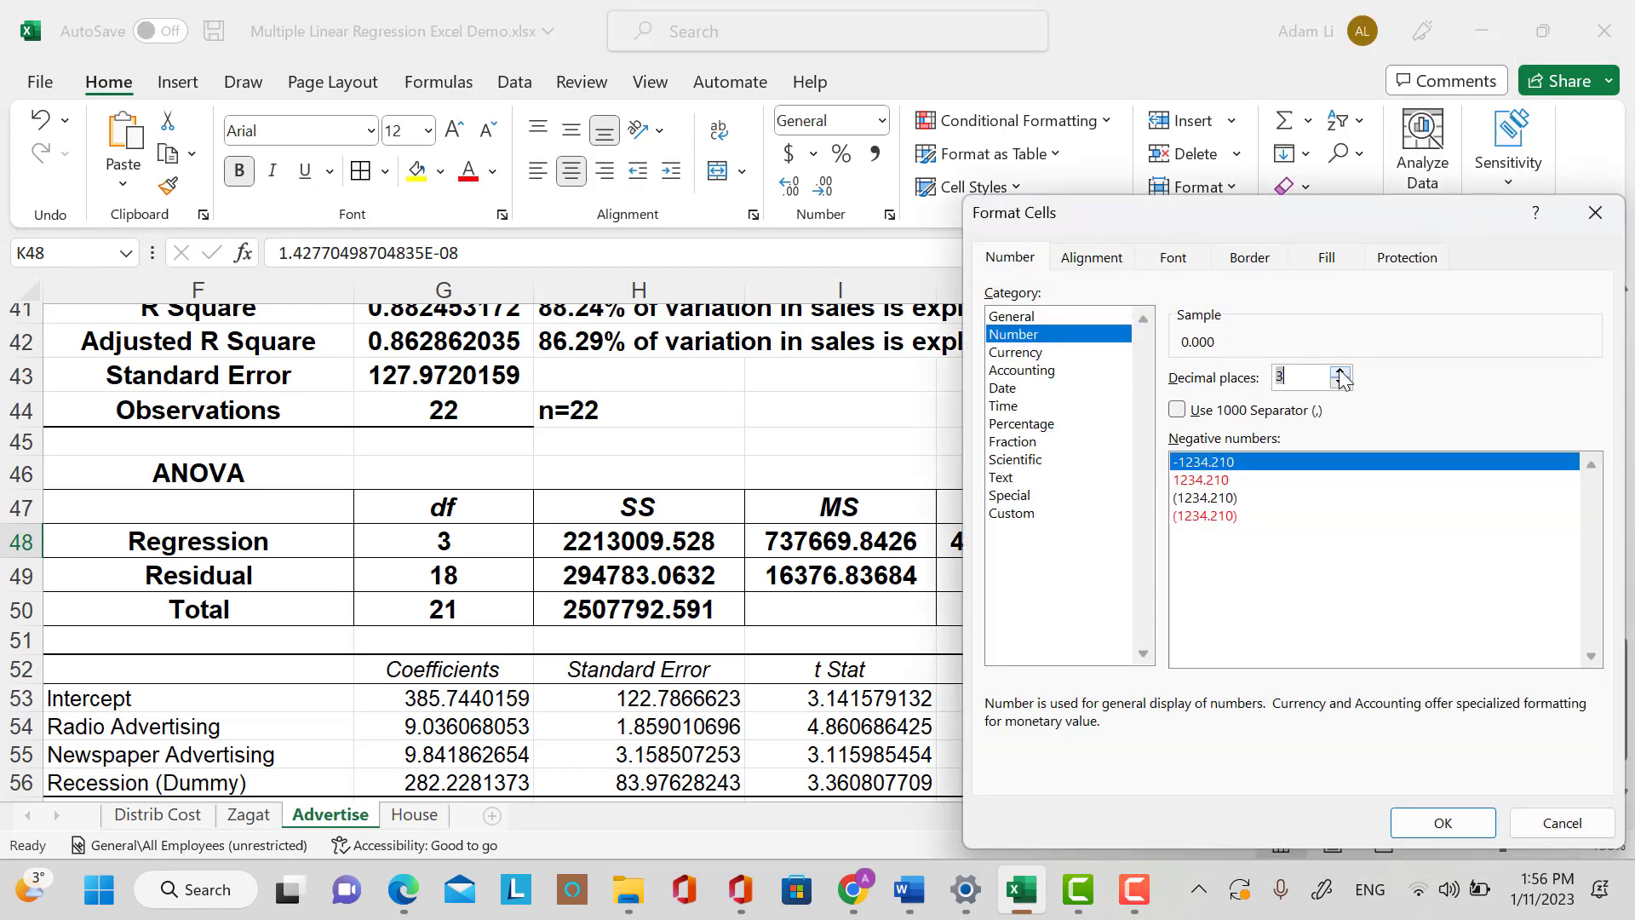
click(1341, 373)
click(1341, 373)
click(1341, 373)
click(1341, 373)
click(1341, 373)
click(1341, 373)
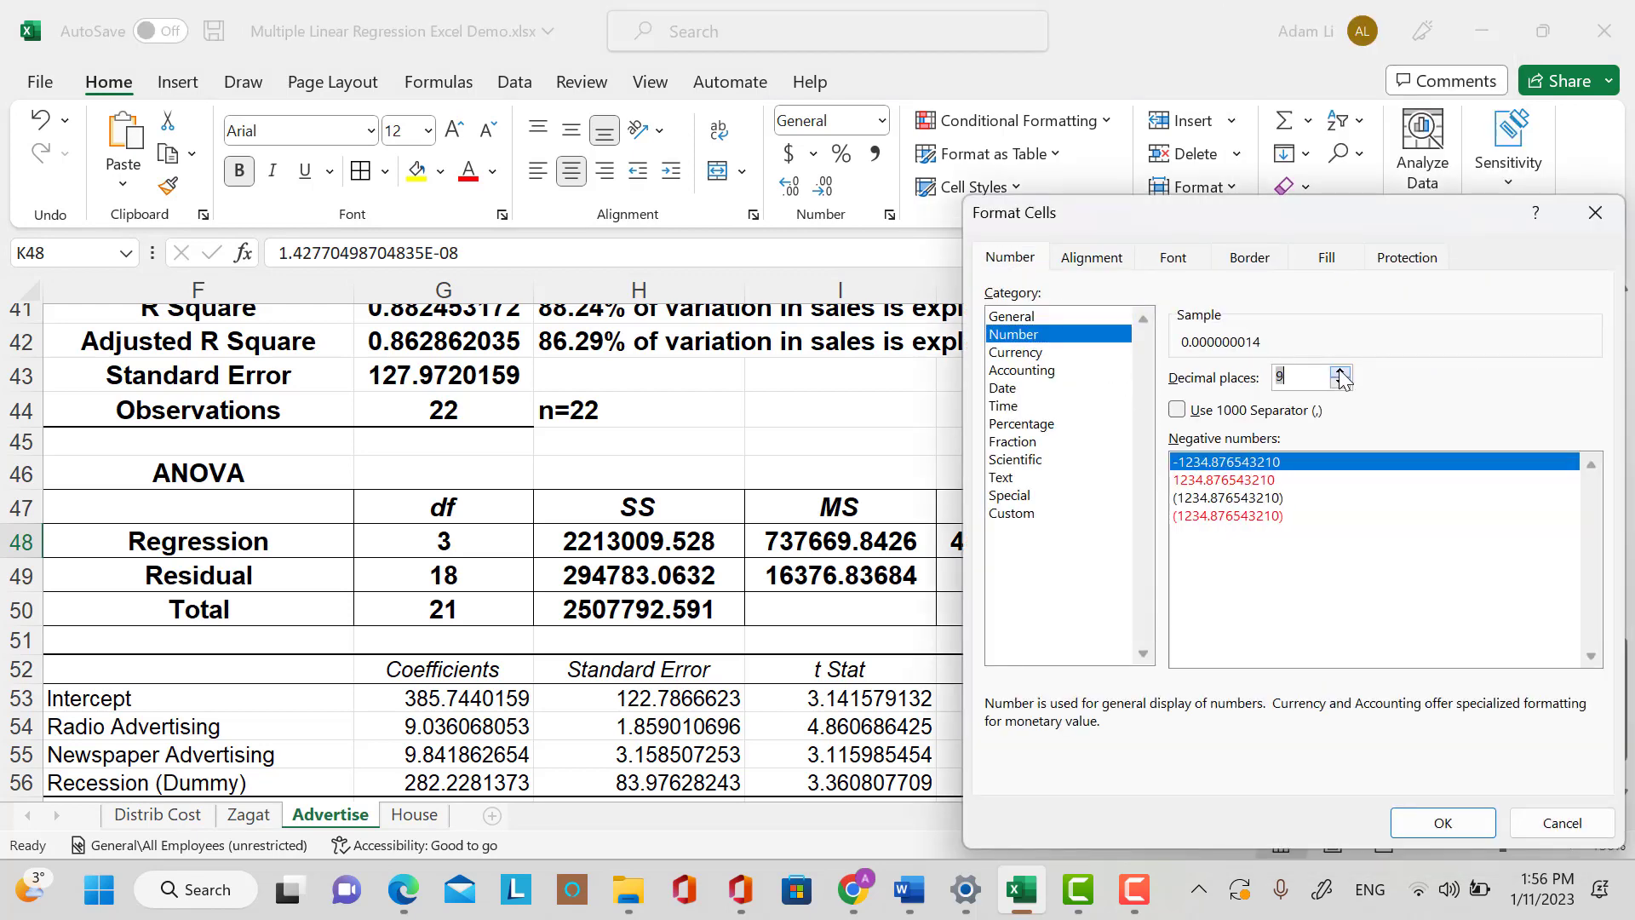
click(1416, 823)
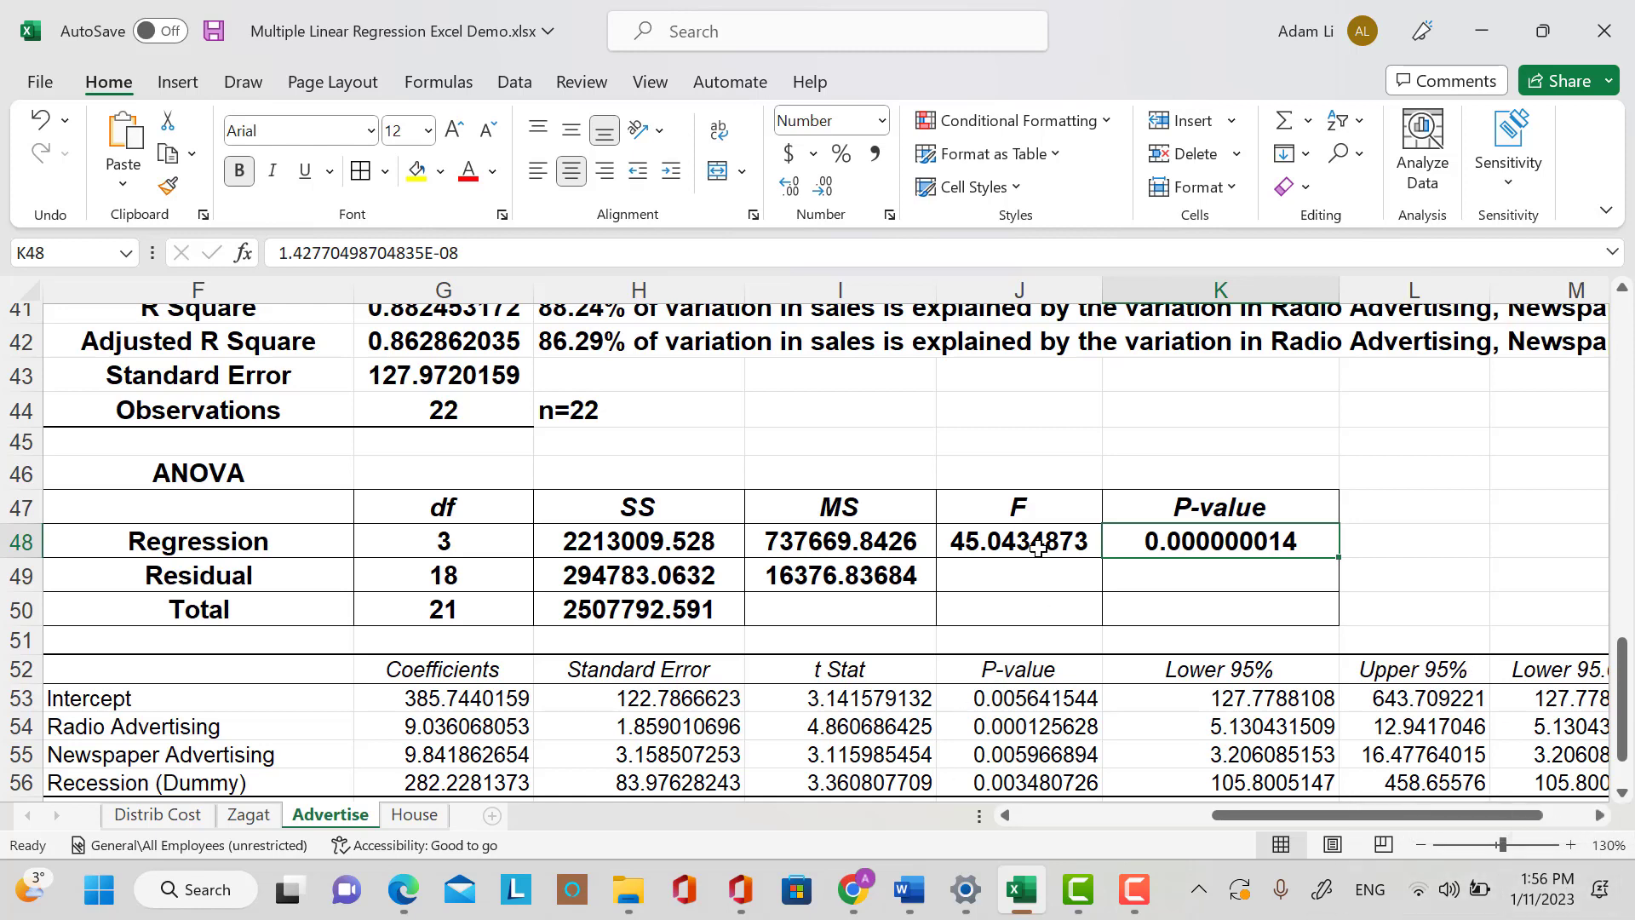
Fill the regression F statistic and P-value cells J48:K48 with light green.
drag(1037, 545, 1188, 538)
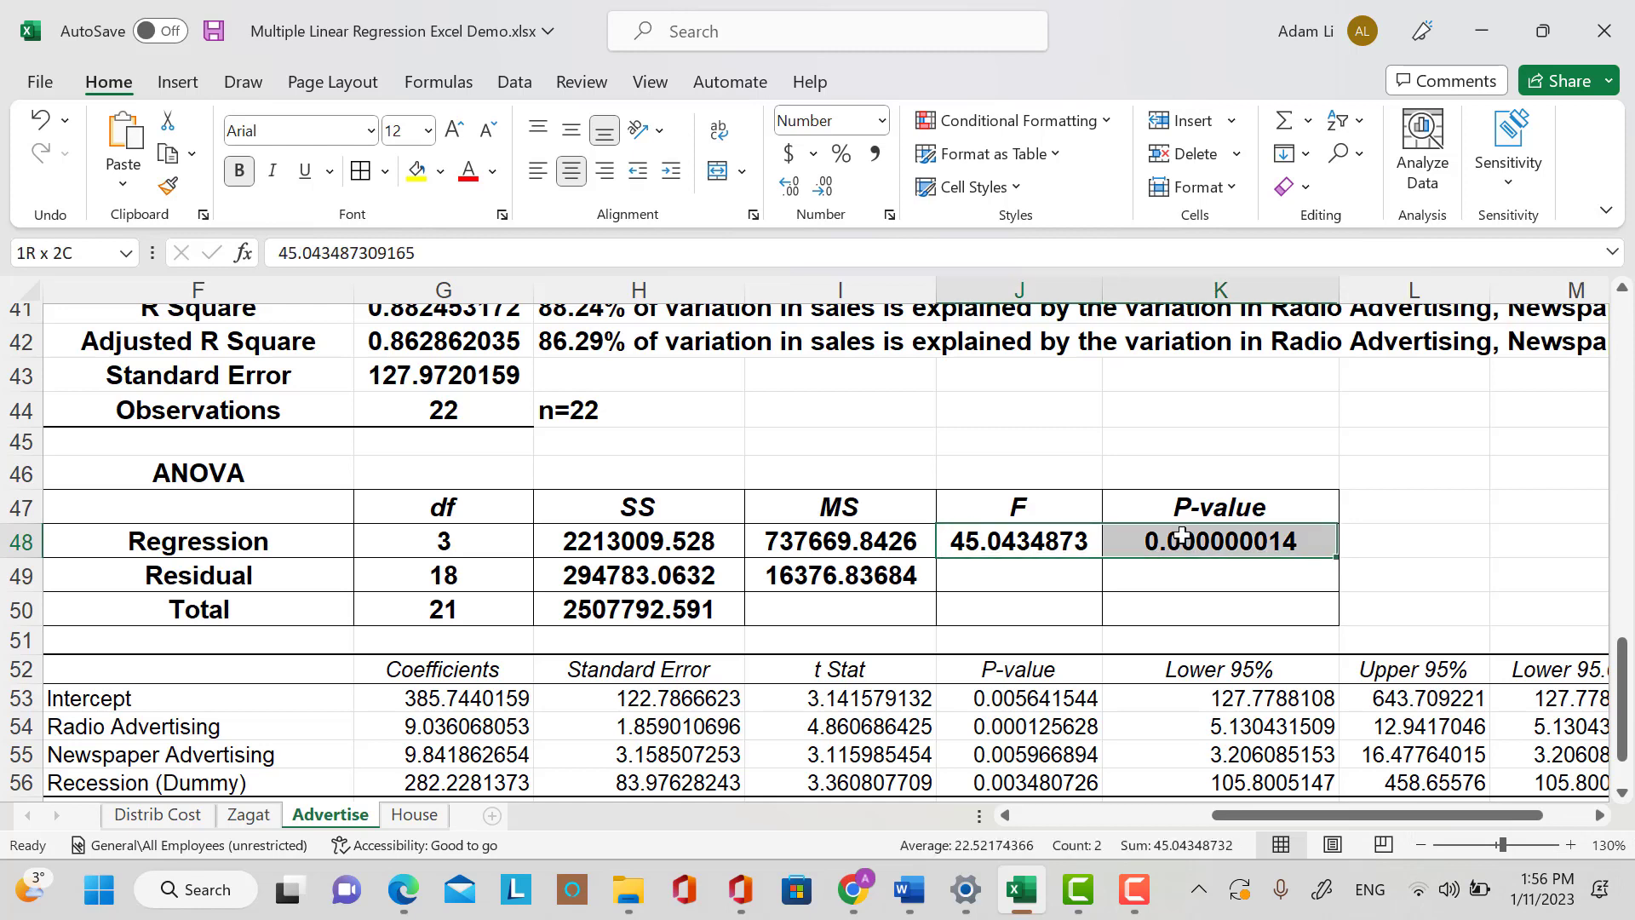
click(442, 174)
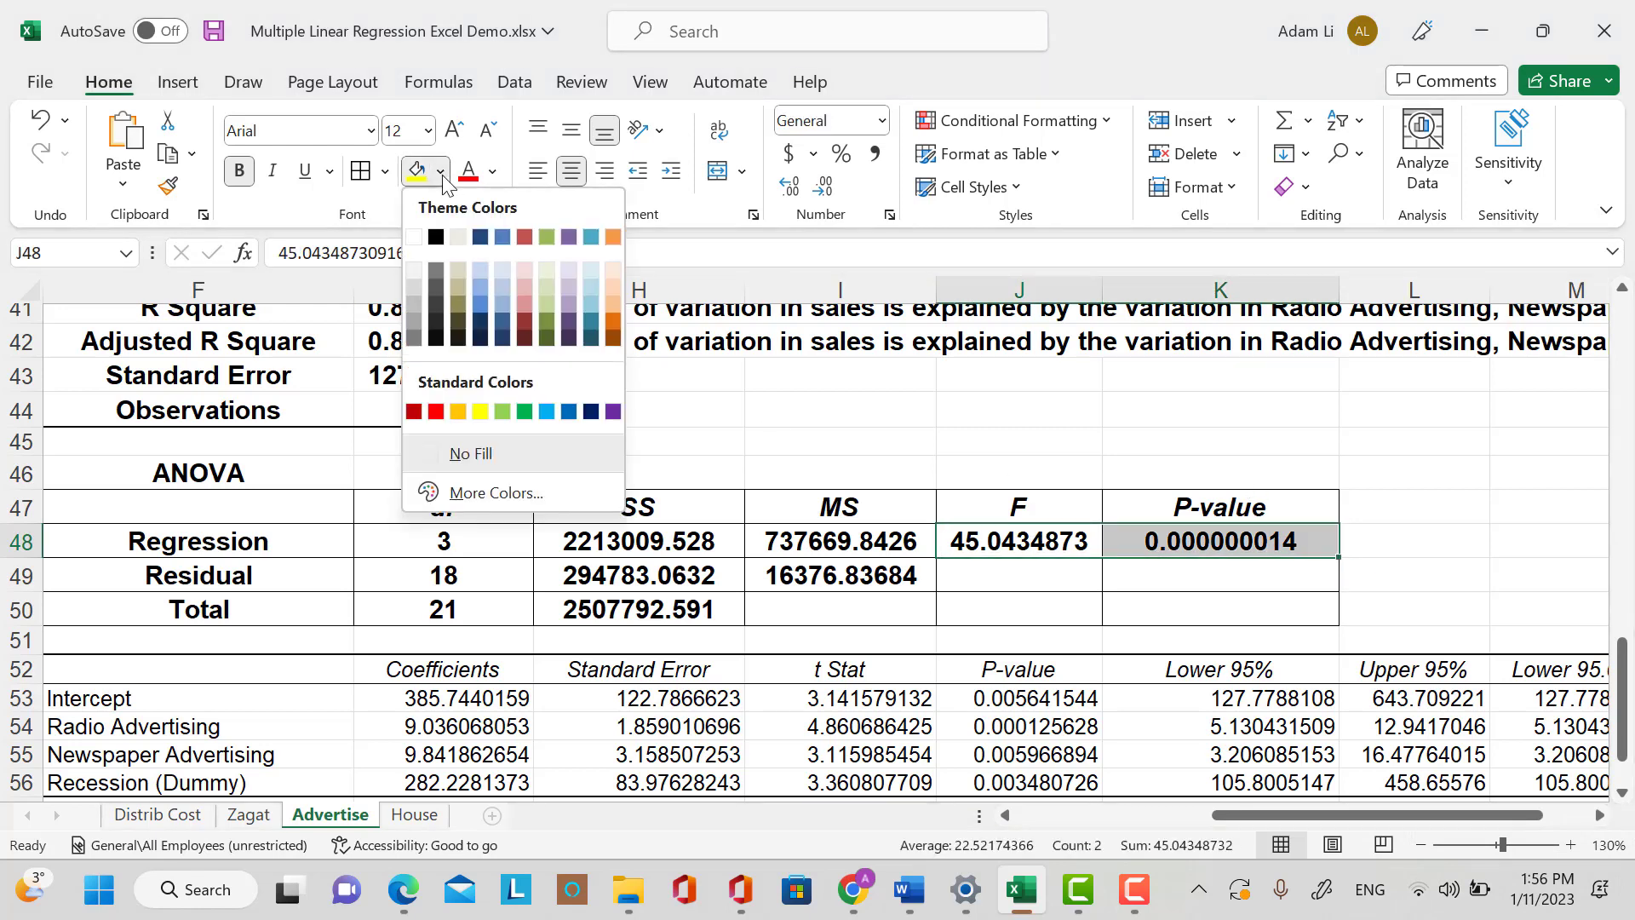
click(503, 412)
Enter the F-test decision "<a. Reject Ho (B1=B2=B3=0)" in cell L48.
click(1397, 577)
click(1441, 542)
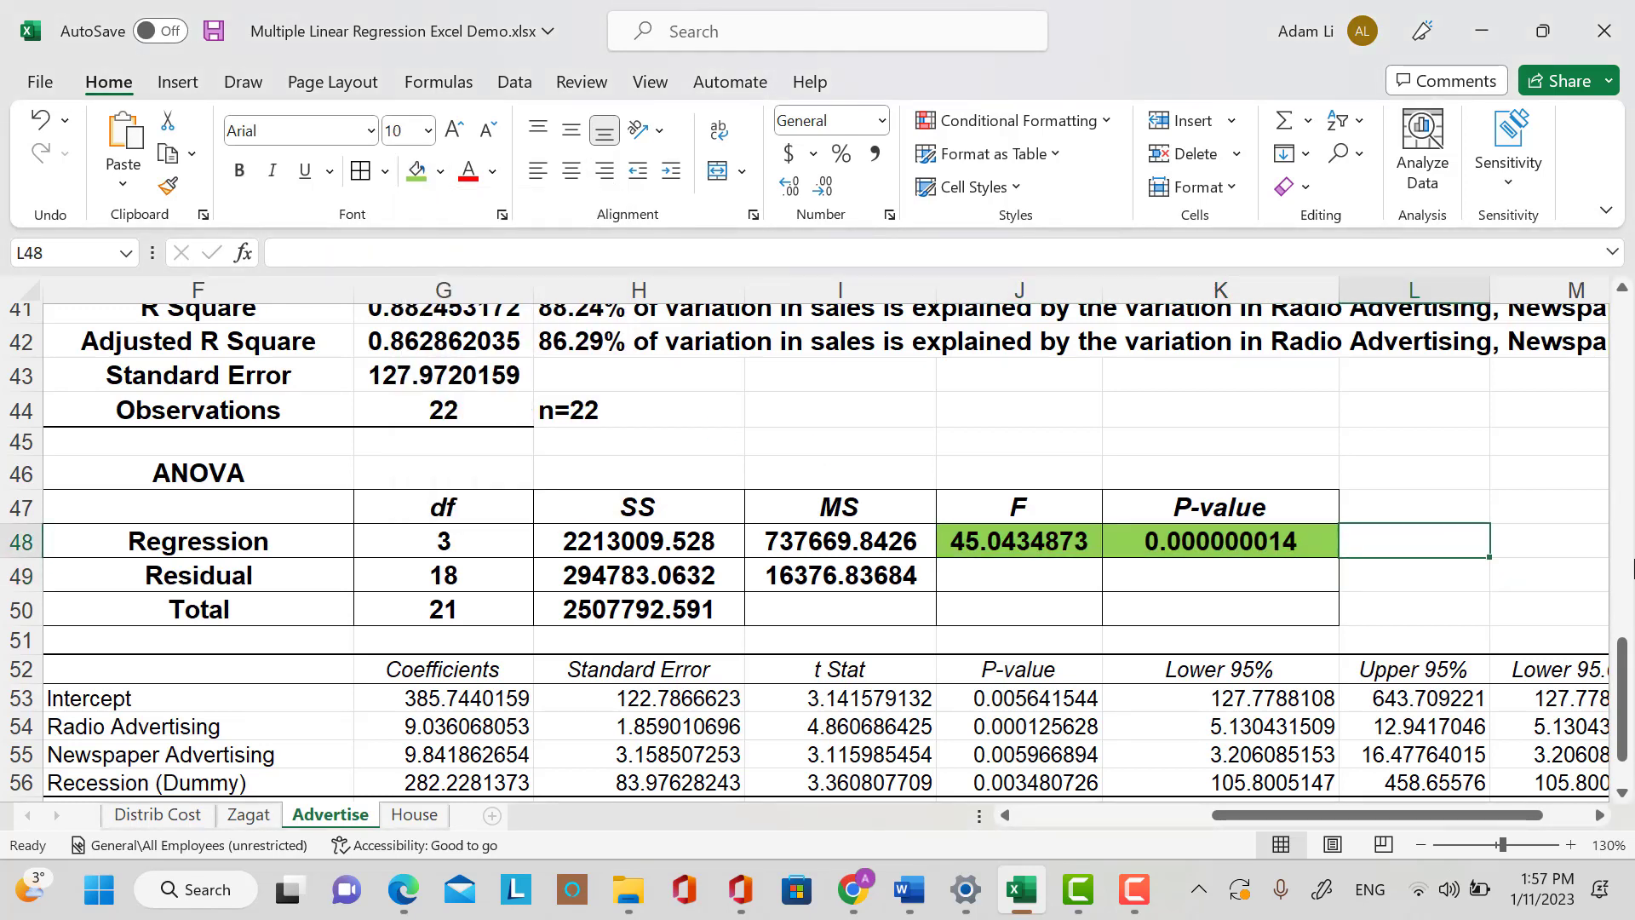
text(<a)
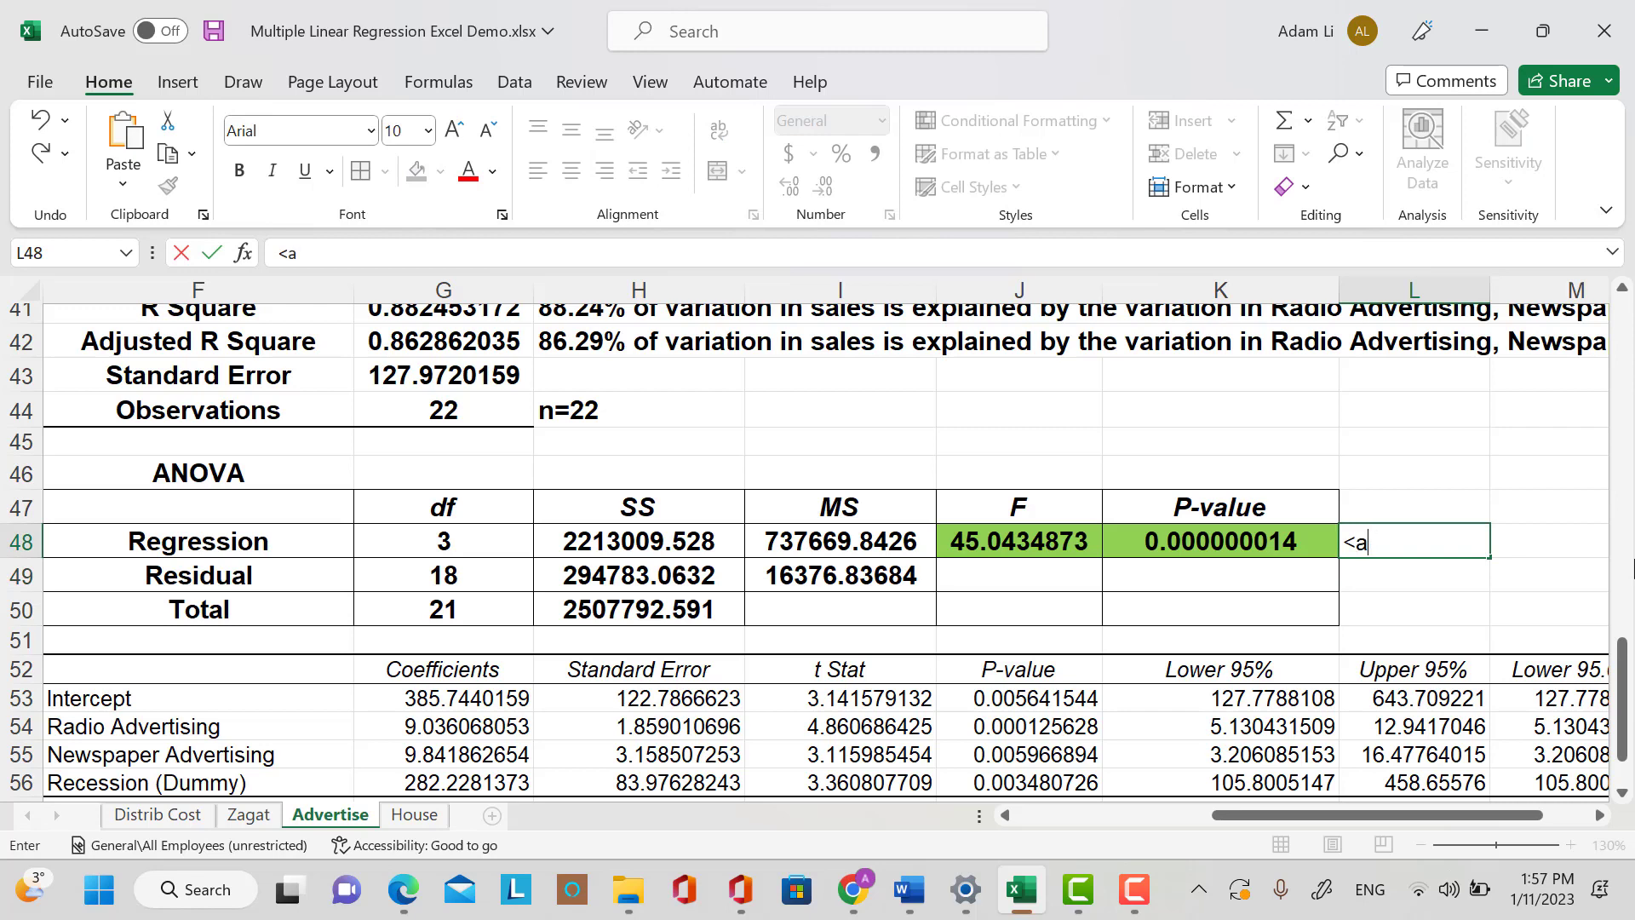
text(R)
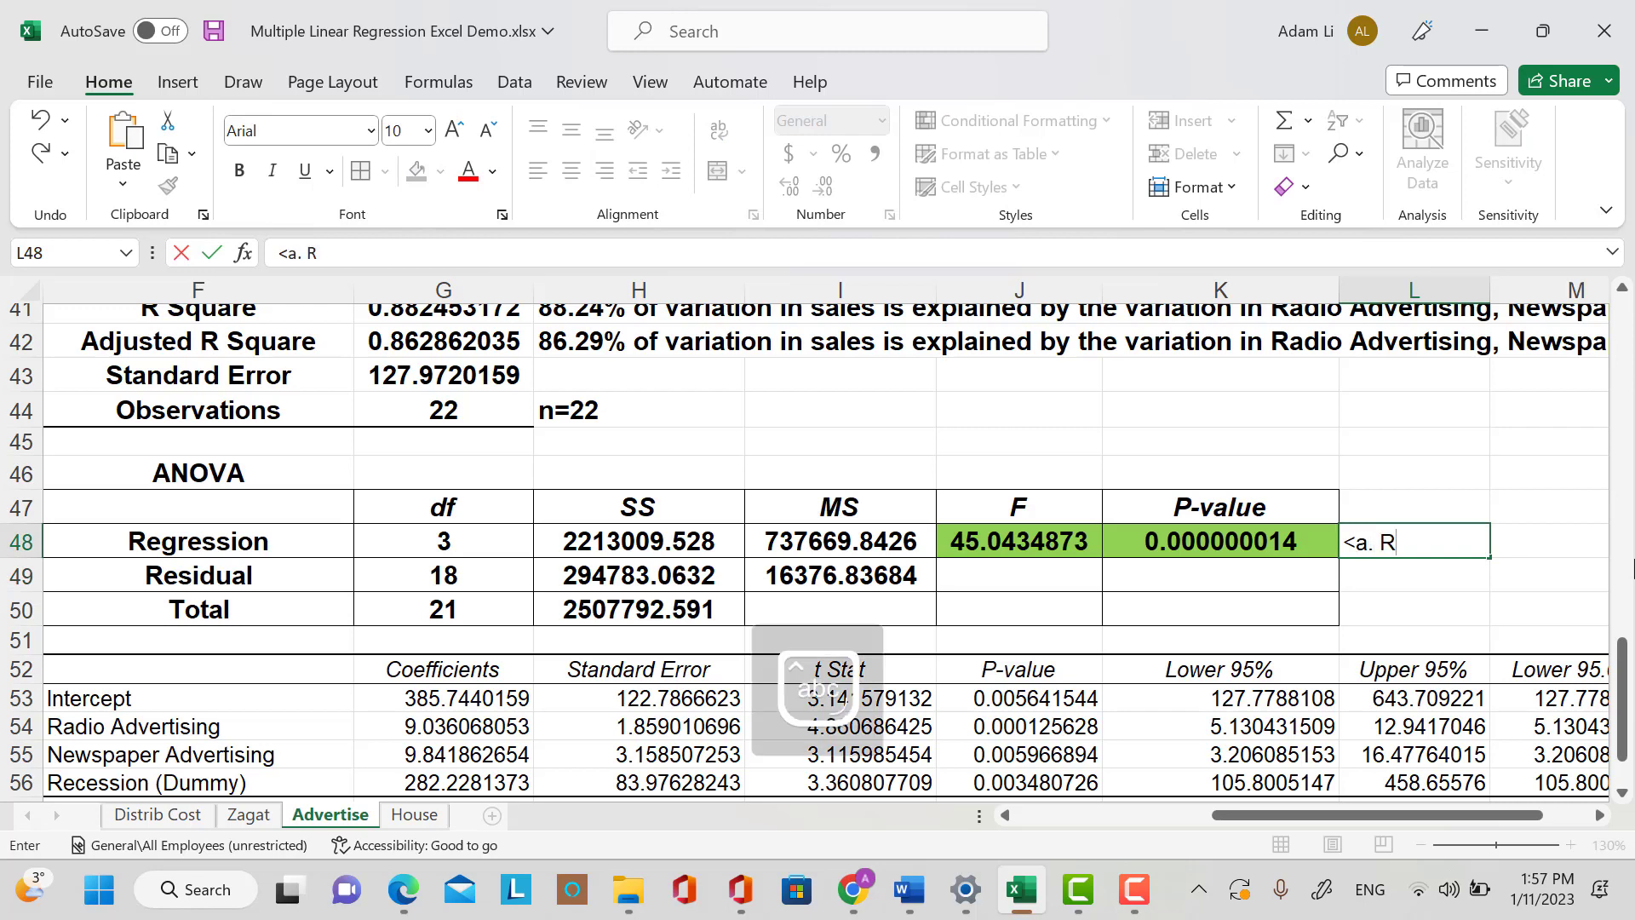
text(eject Ho ()
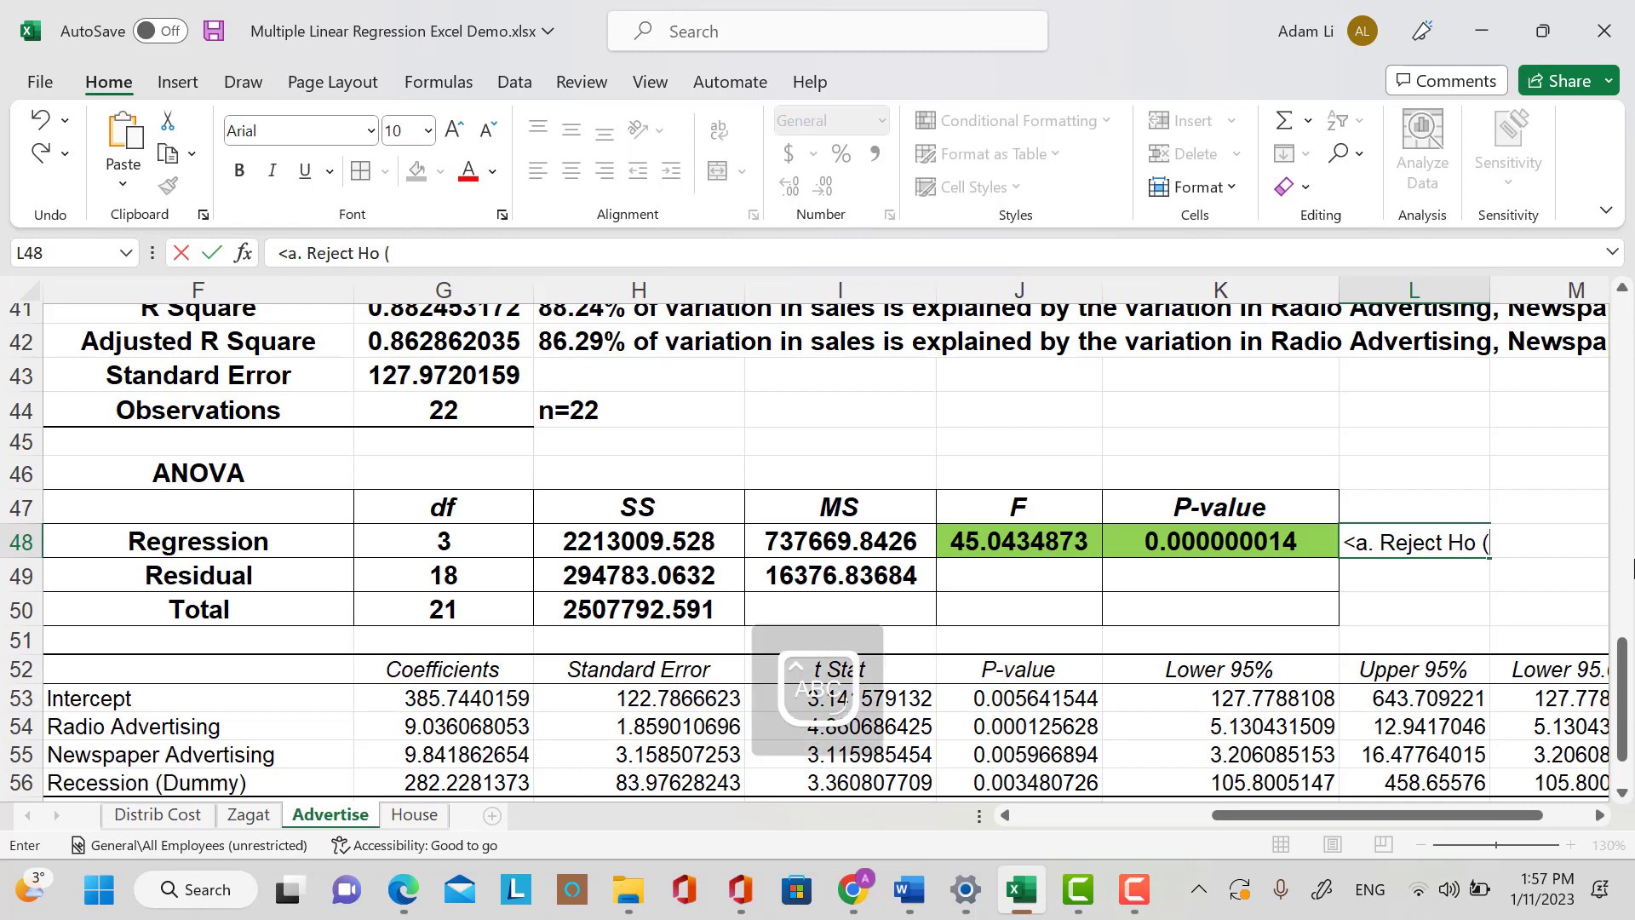
text(B1=B2)
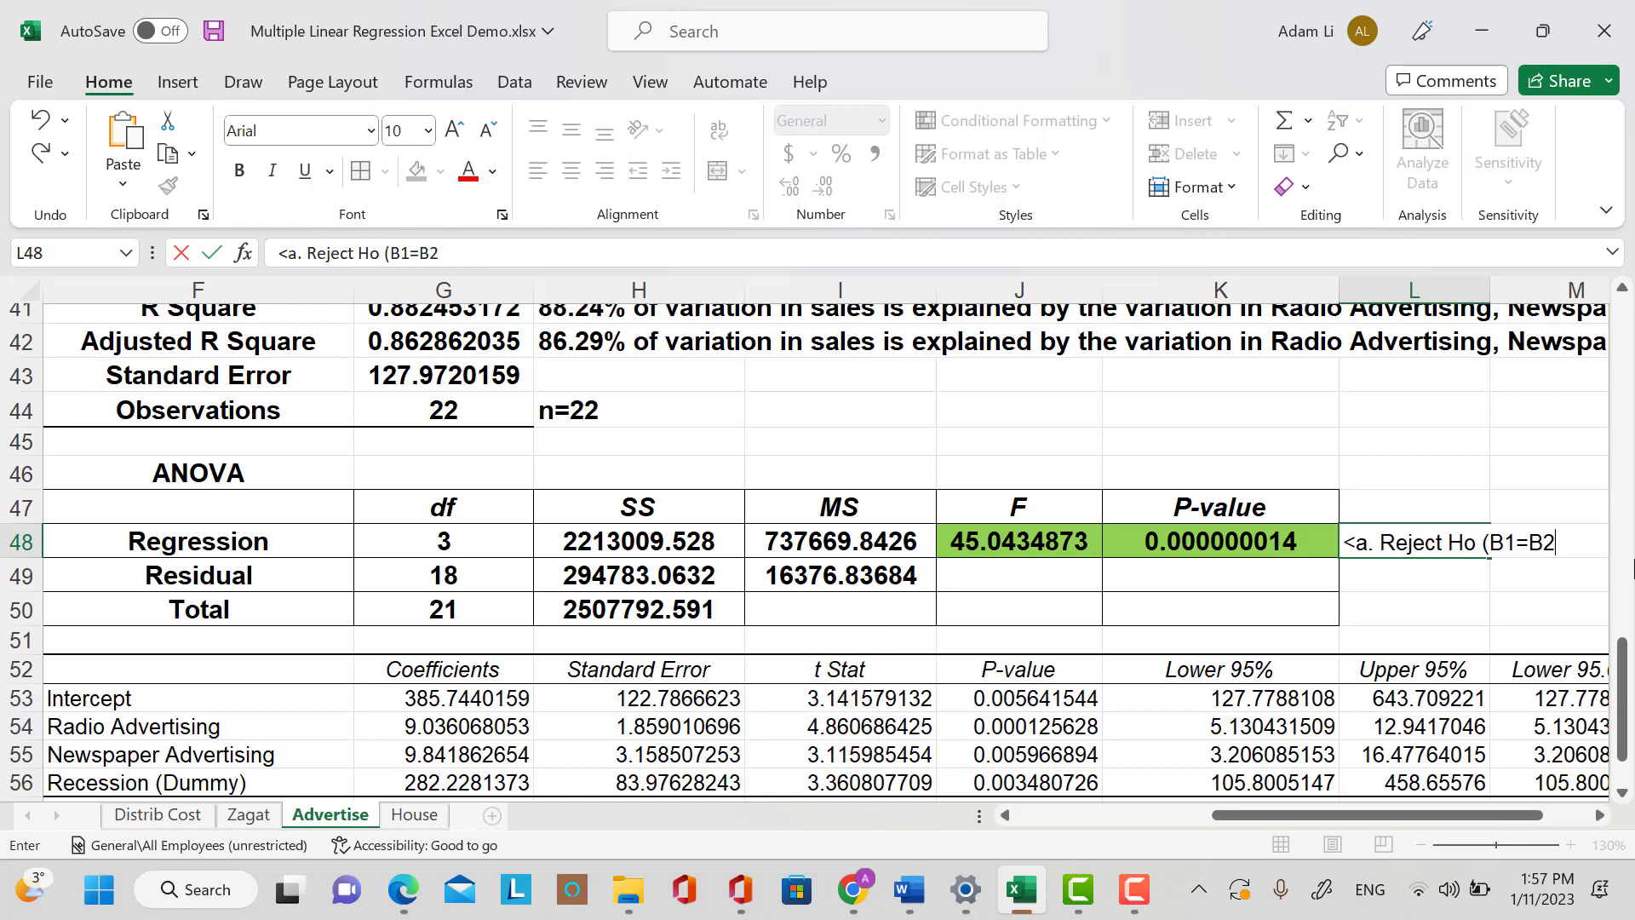
text(=B3=0)
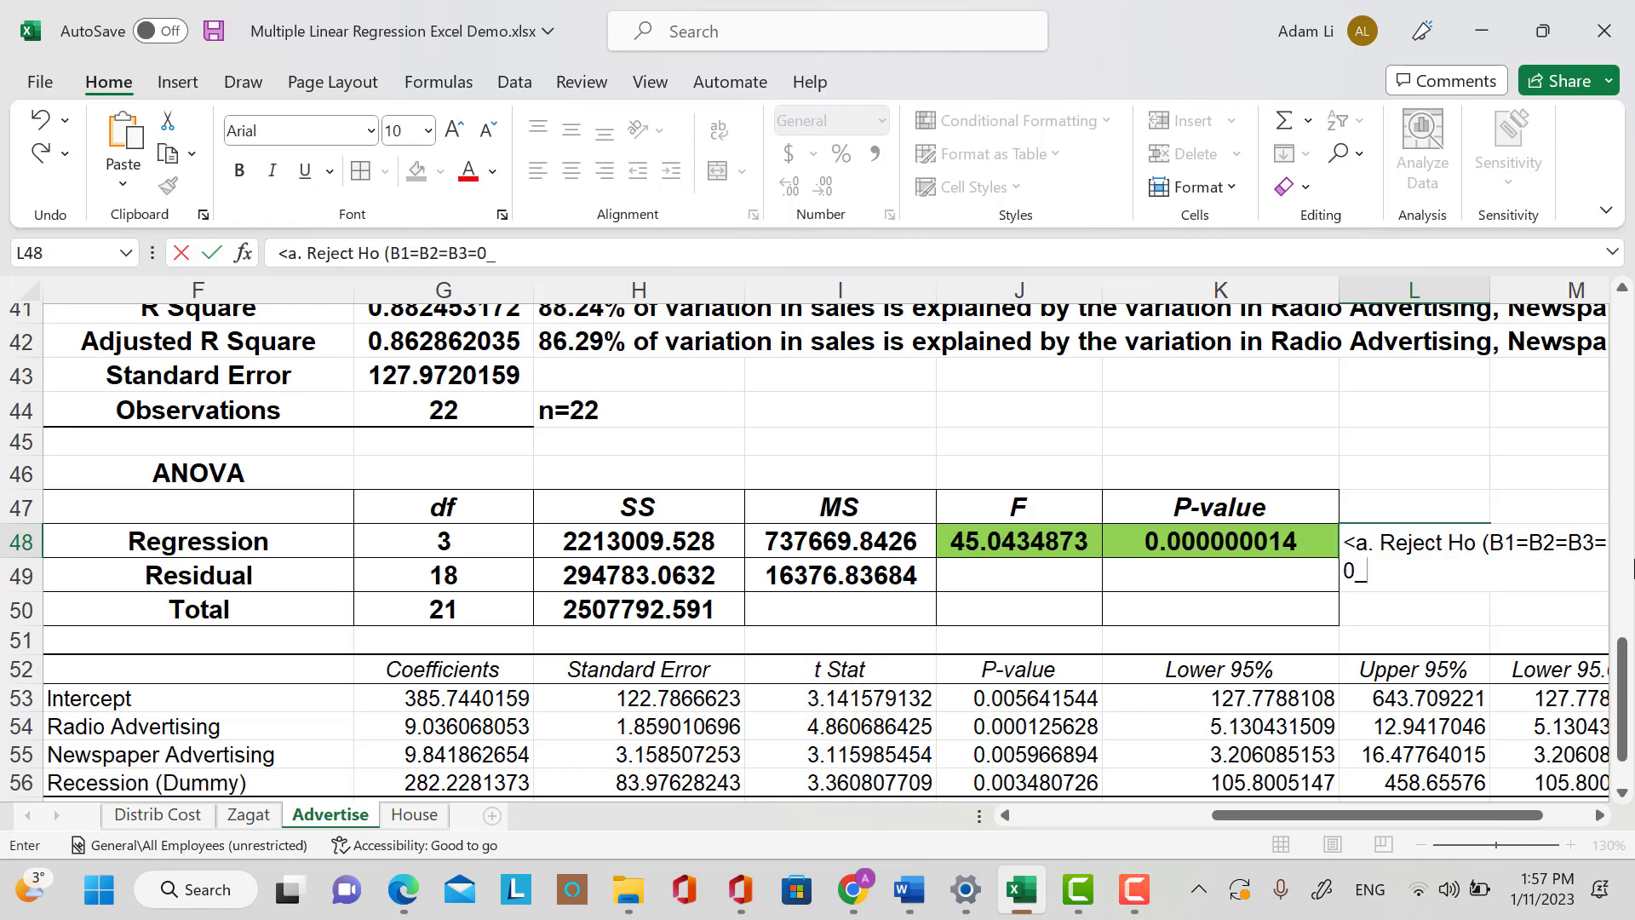
key(Return)
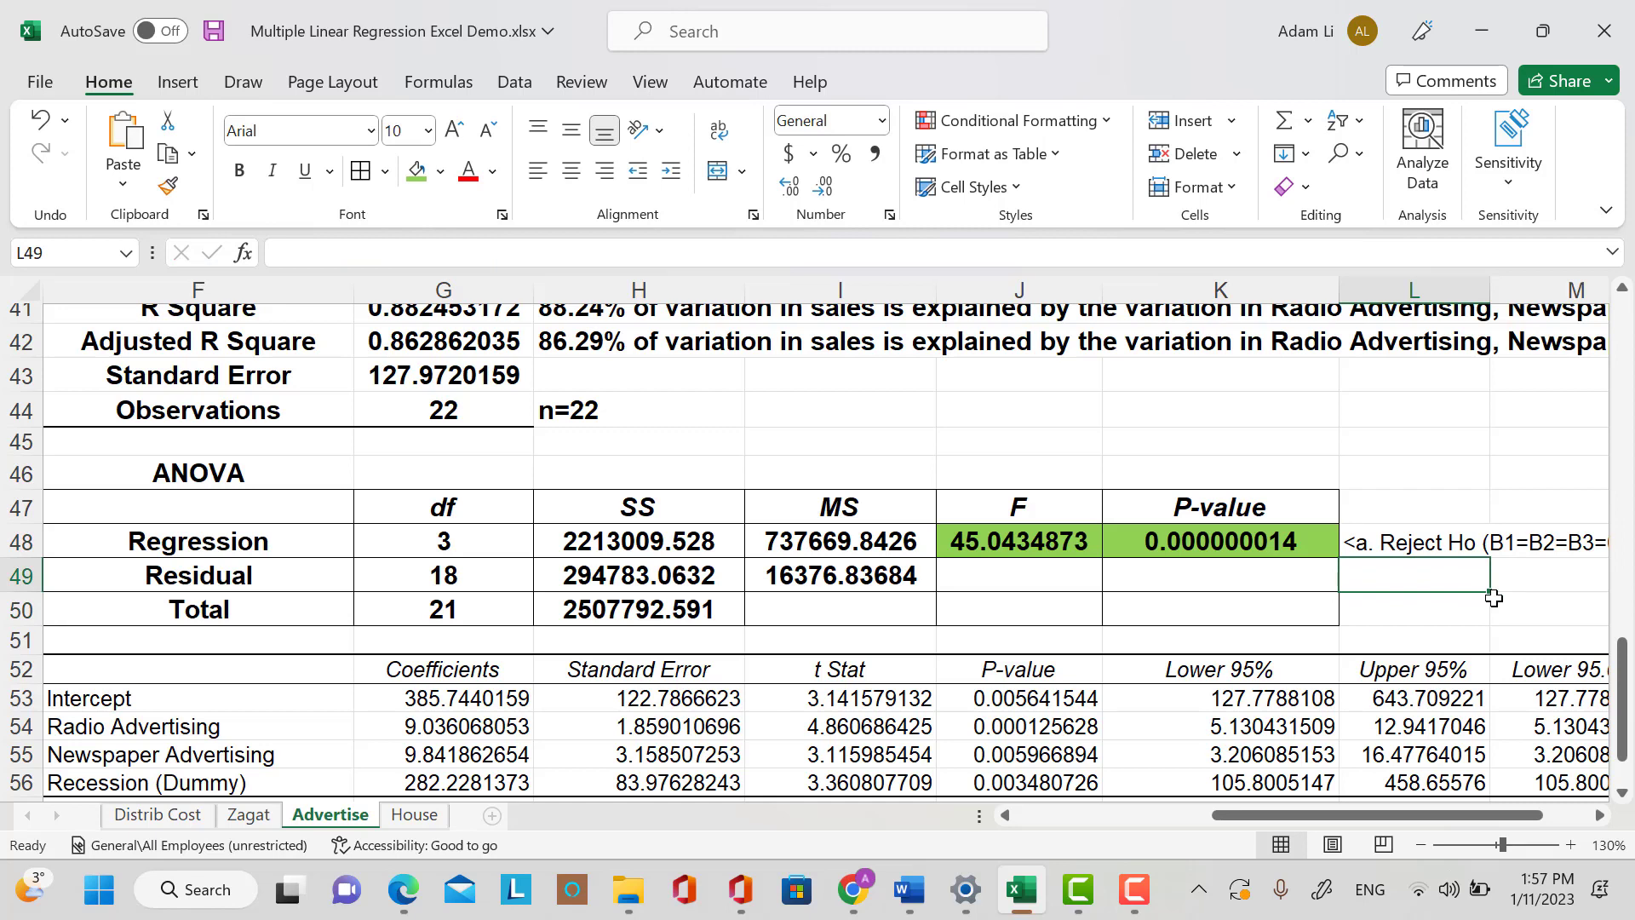
Enter "With 95% confidence, there is a linear relationship between sales and Radio, Newspaper Advertising and Recession.)" in cell L49.
text(wITH)
key(BackSpace)
key(BackSpace)
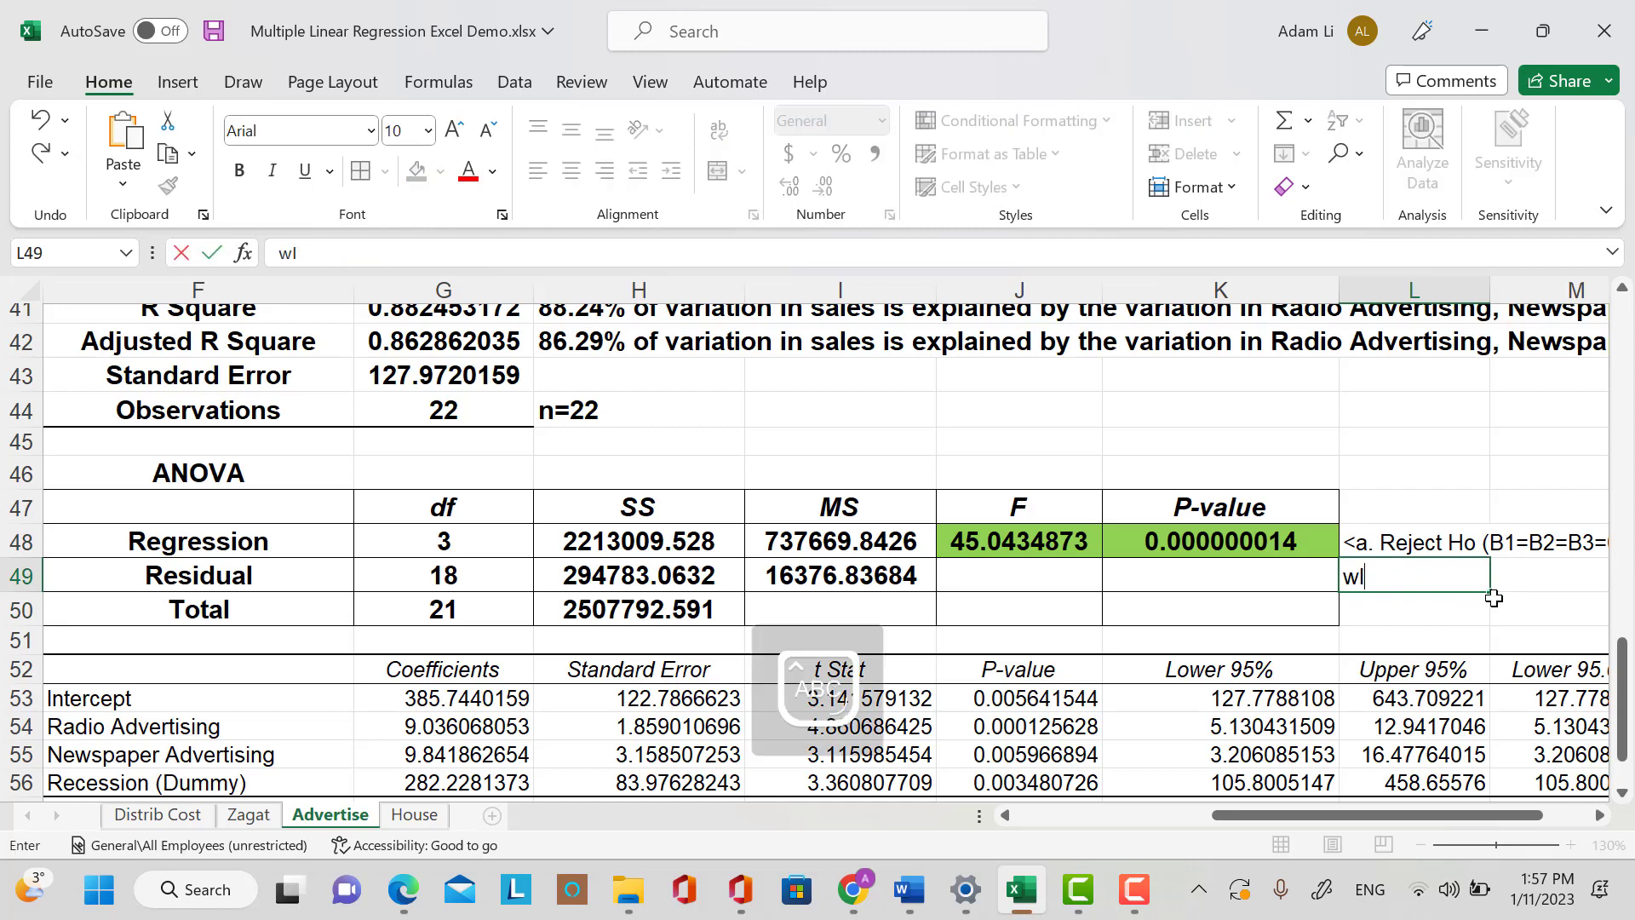
key(BackSpace)
text(IT)
key(BackSpace)
key(BackSpace)
key(BackSpace)
text(wIT)
key(BackSpace)
key(BackSpace)
key(BackSpace)
text(WITH)
key(BackSpace)
key(BackSpace)
key(BackSpace)
text(ith 95)
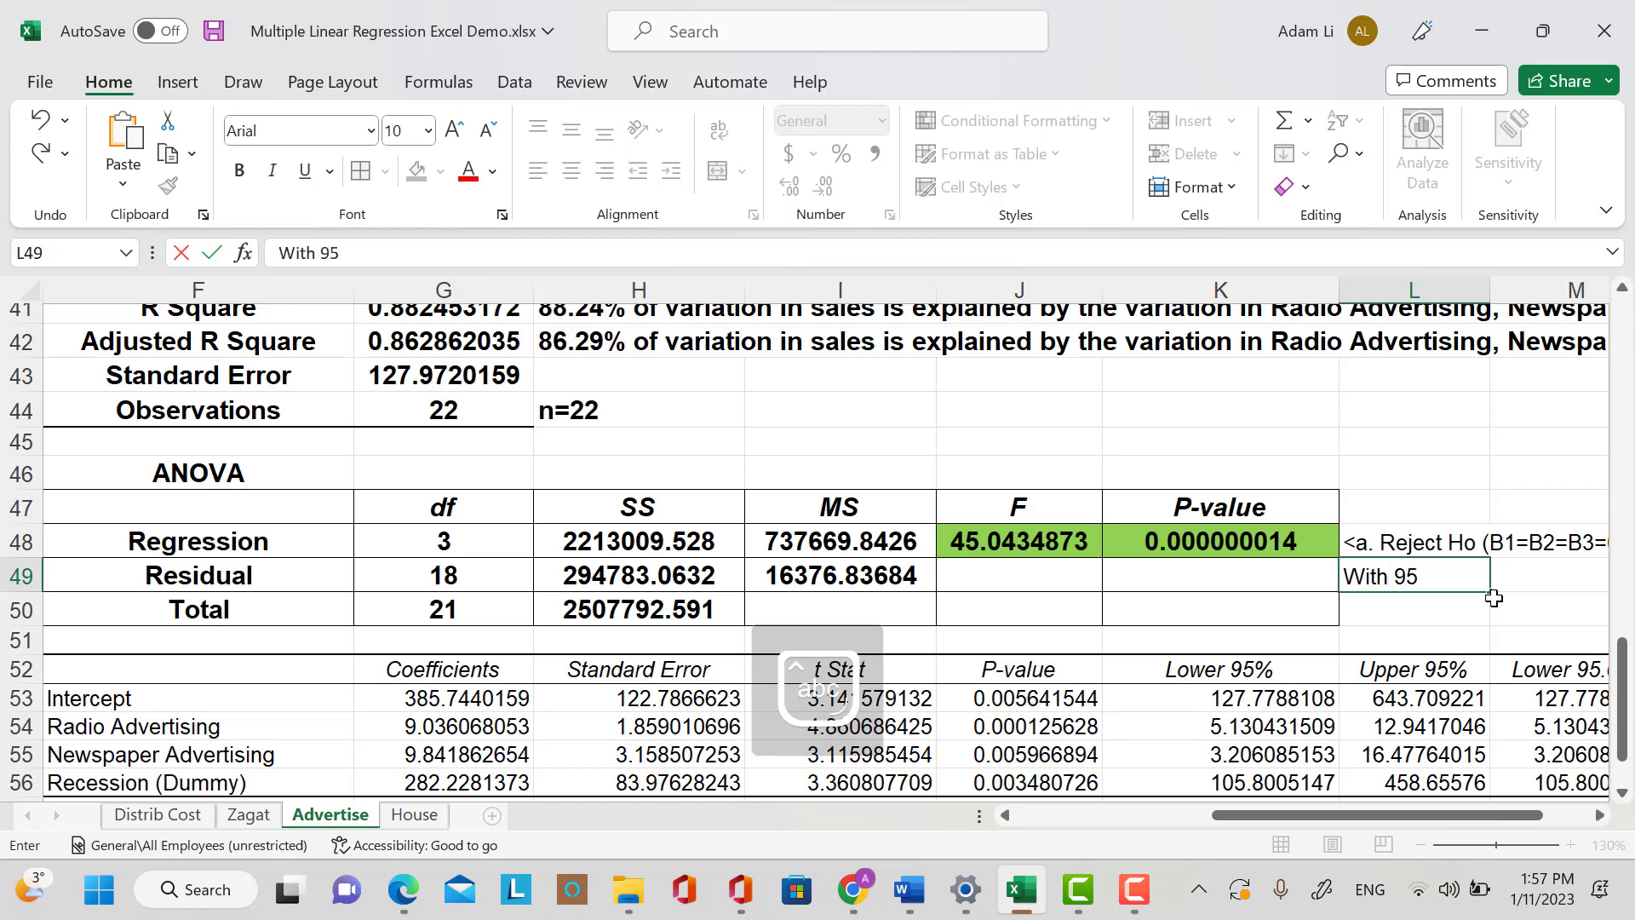
text(% condi)
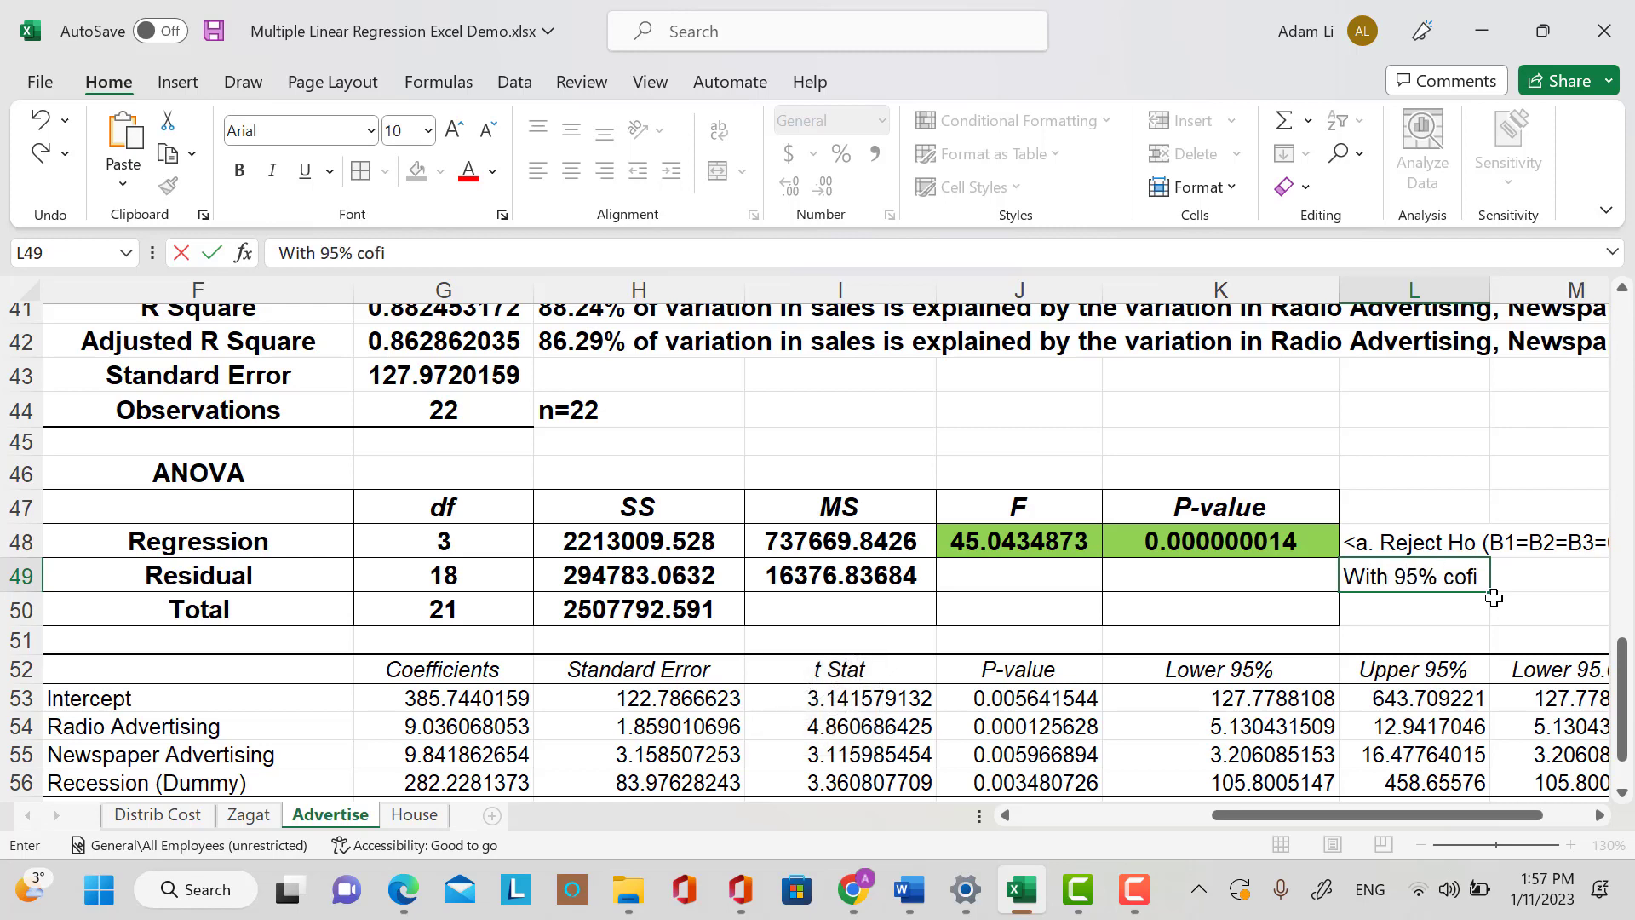
key(BackSpace)
text(fidence)
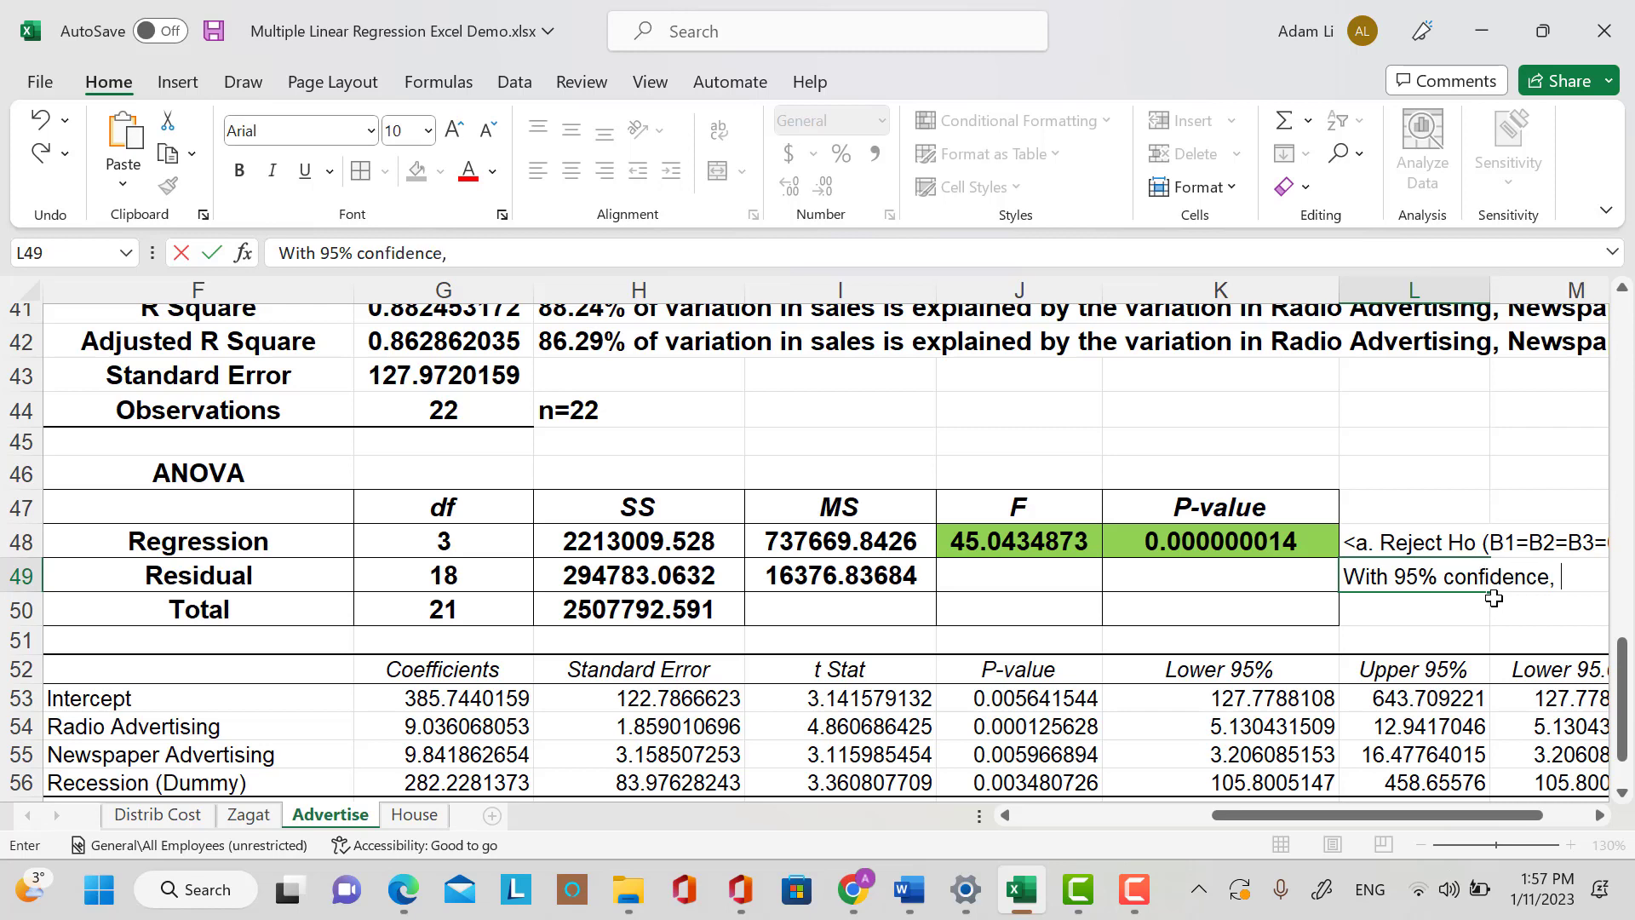
text(, there)
text( is)
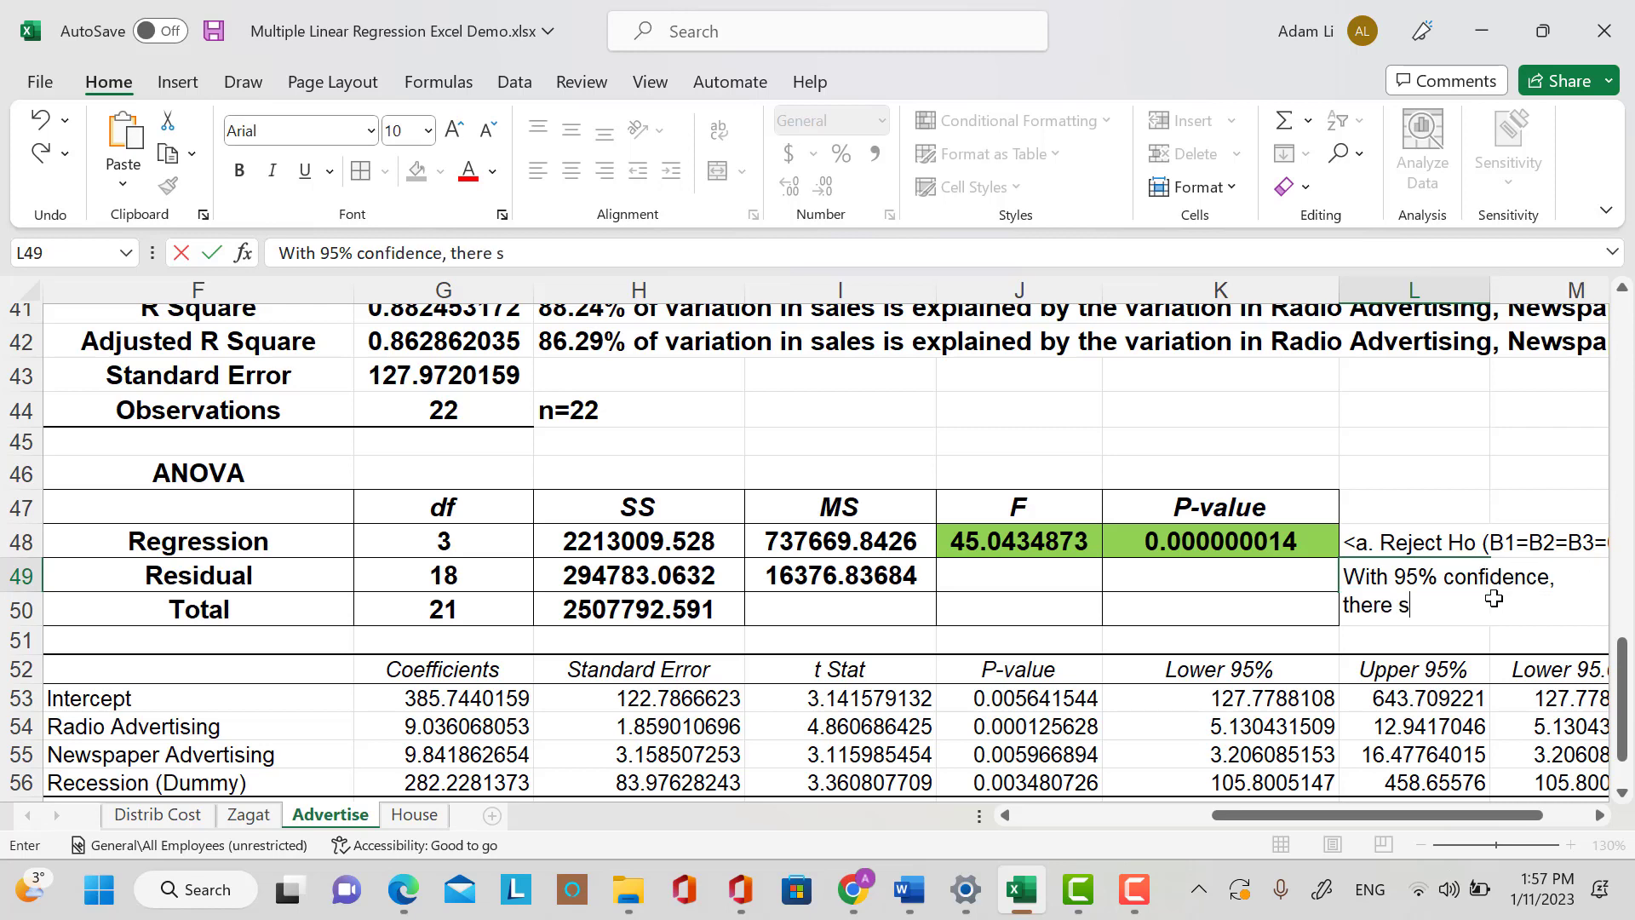
text( a linear rel)
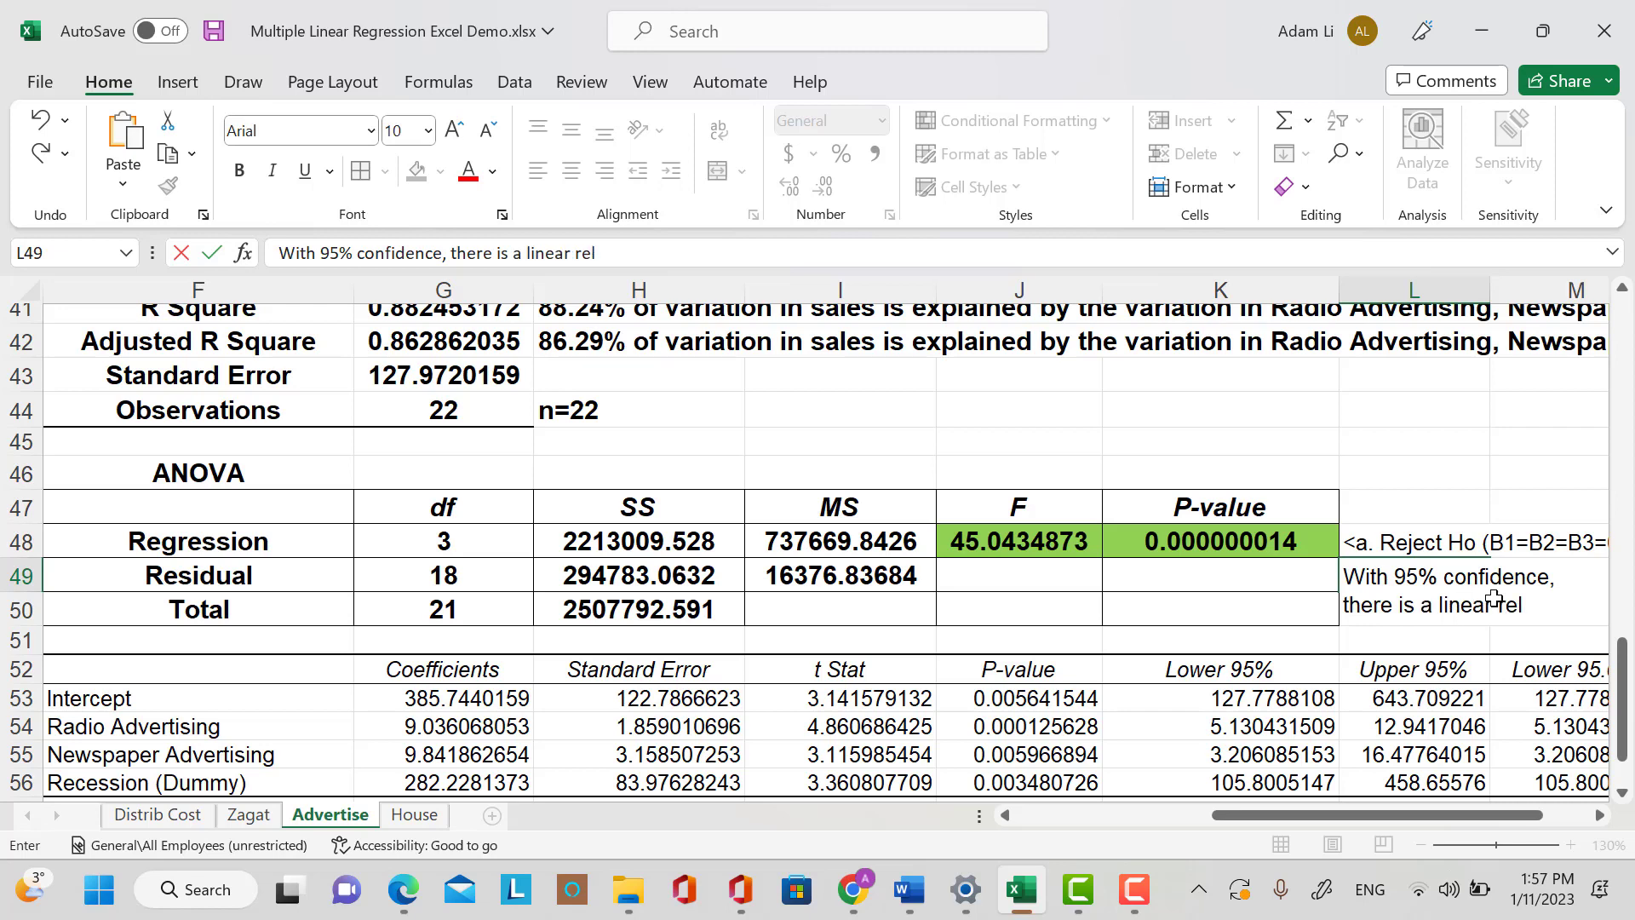
text(esh)
key(BackSpace)
key(BackSpace)
key(BackSpace)
text(a)
key(BackSpace)
text(latiohsh)
key(BackSpace)
key(BackSpace)
key(BackSpace)
text(nship)
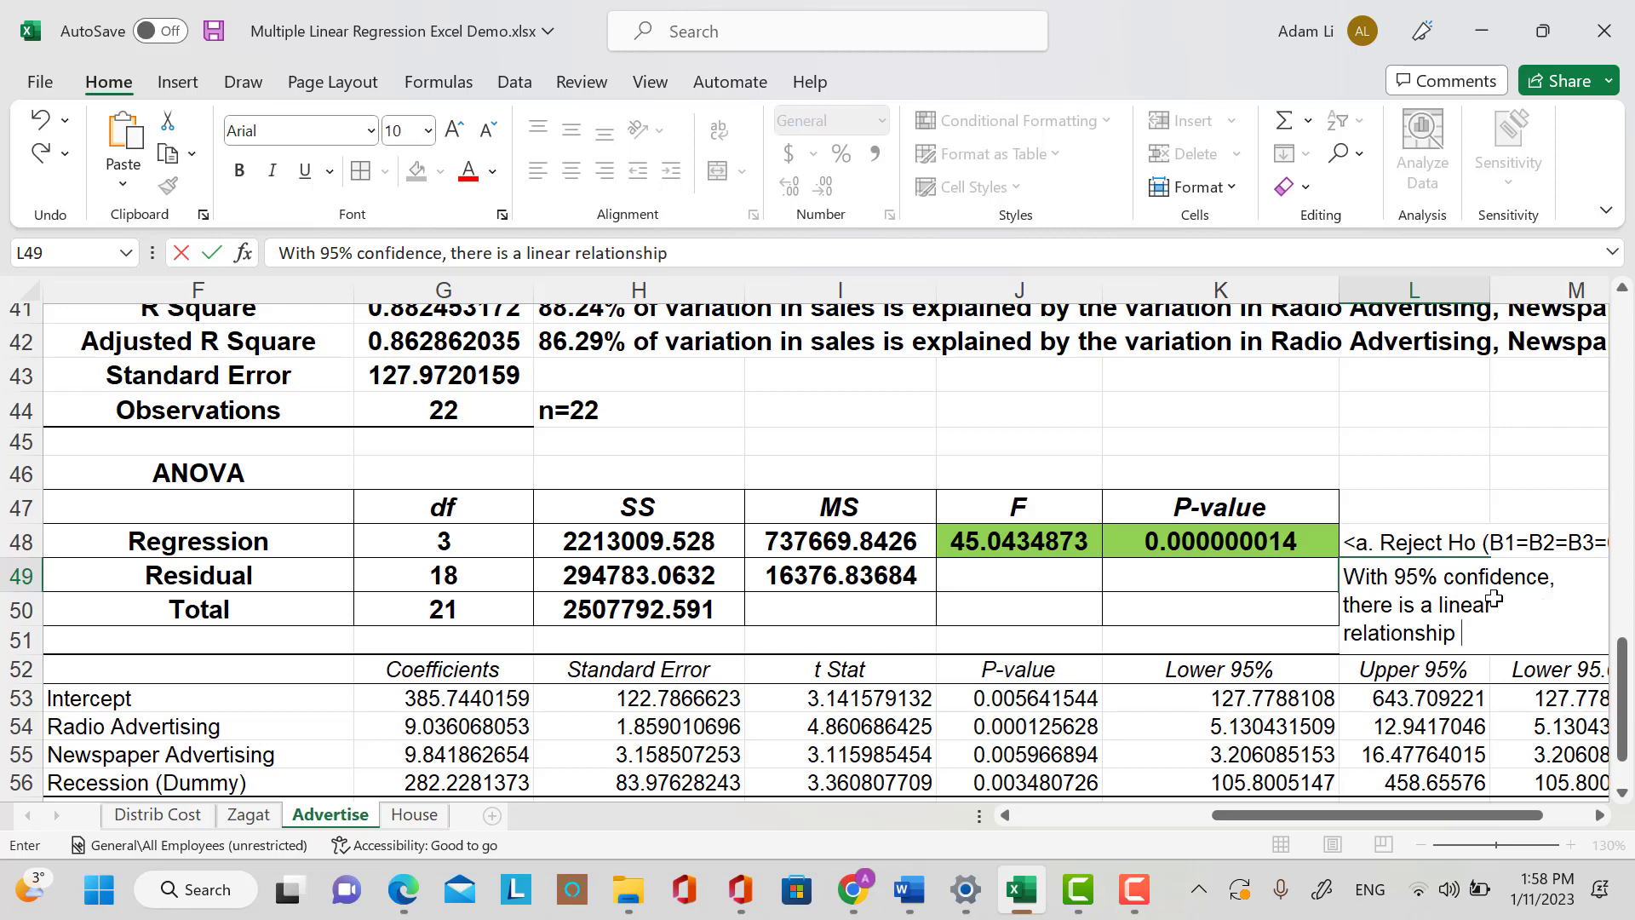
text( between salea dn)
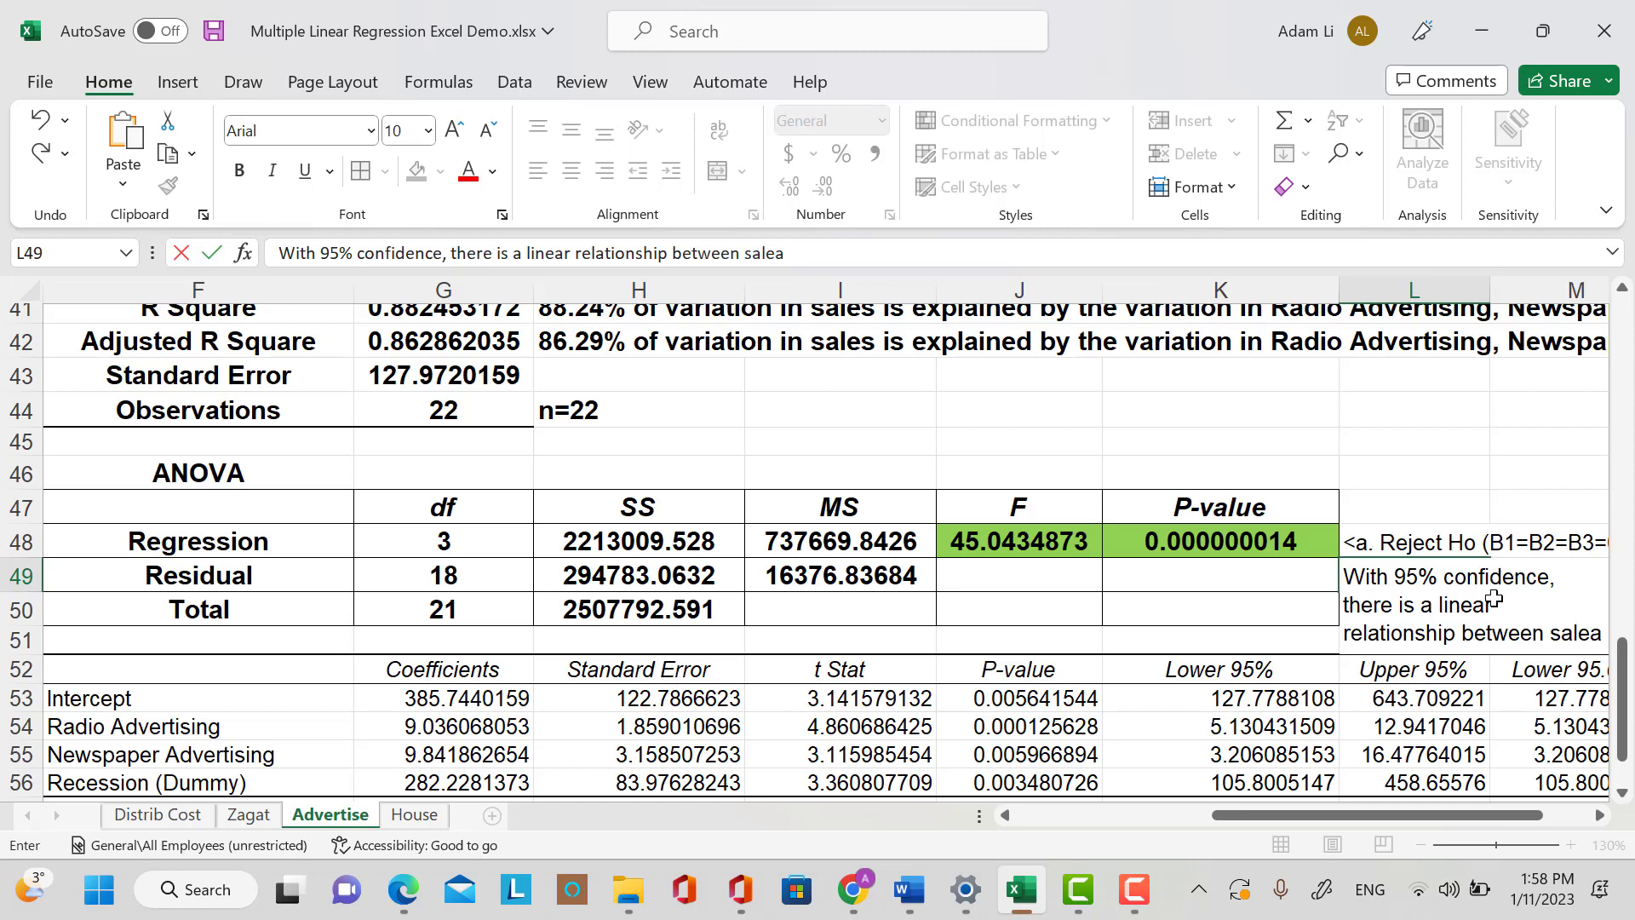
key(BackSpace)
key(BackSpace)
text(s)
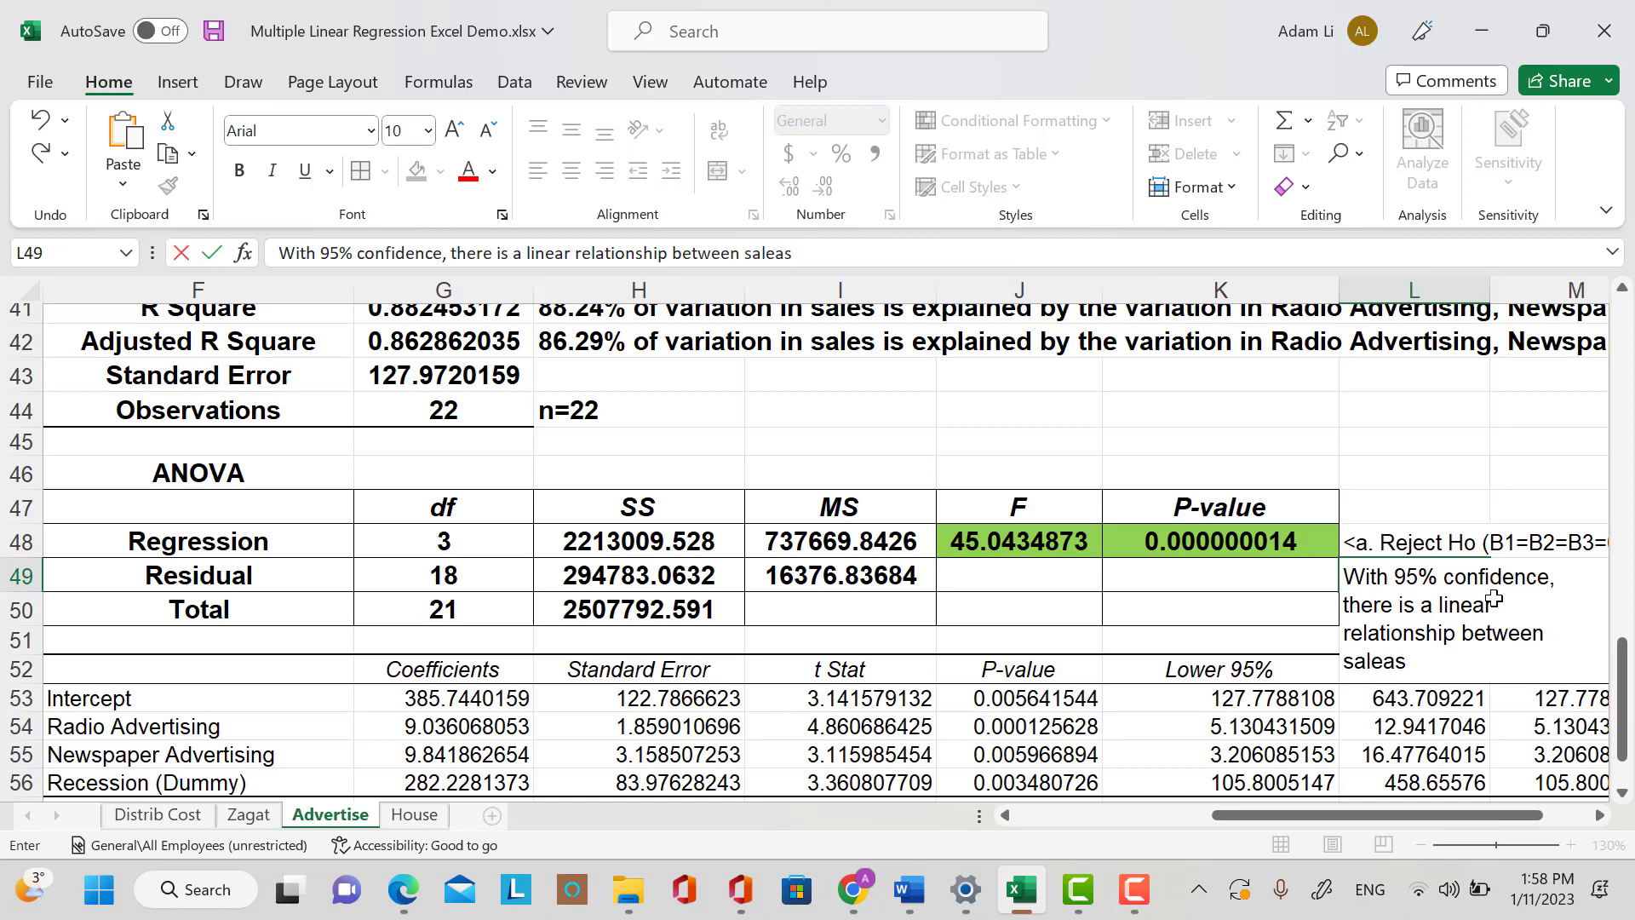
key(BackSpace)
key(BackSpace)
text(d)
key(BackSpace)
text(s and)
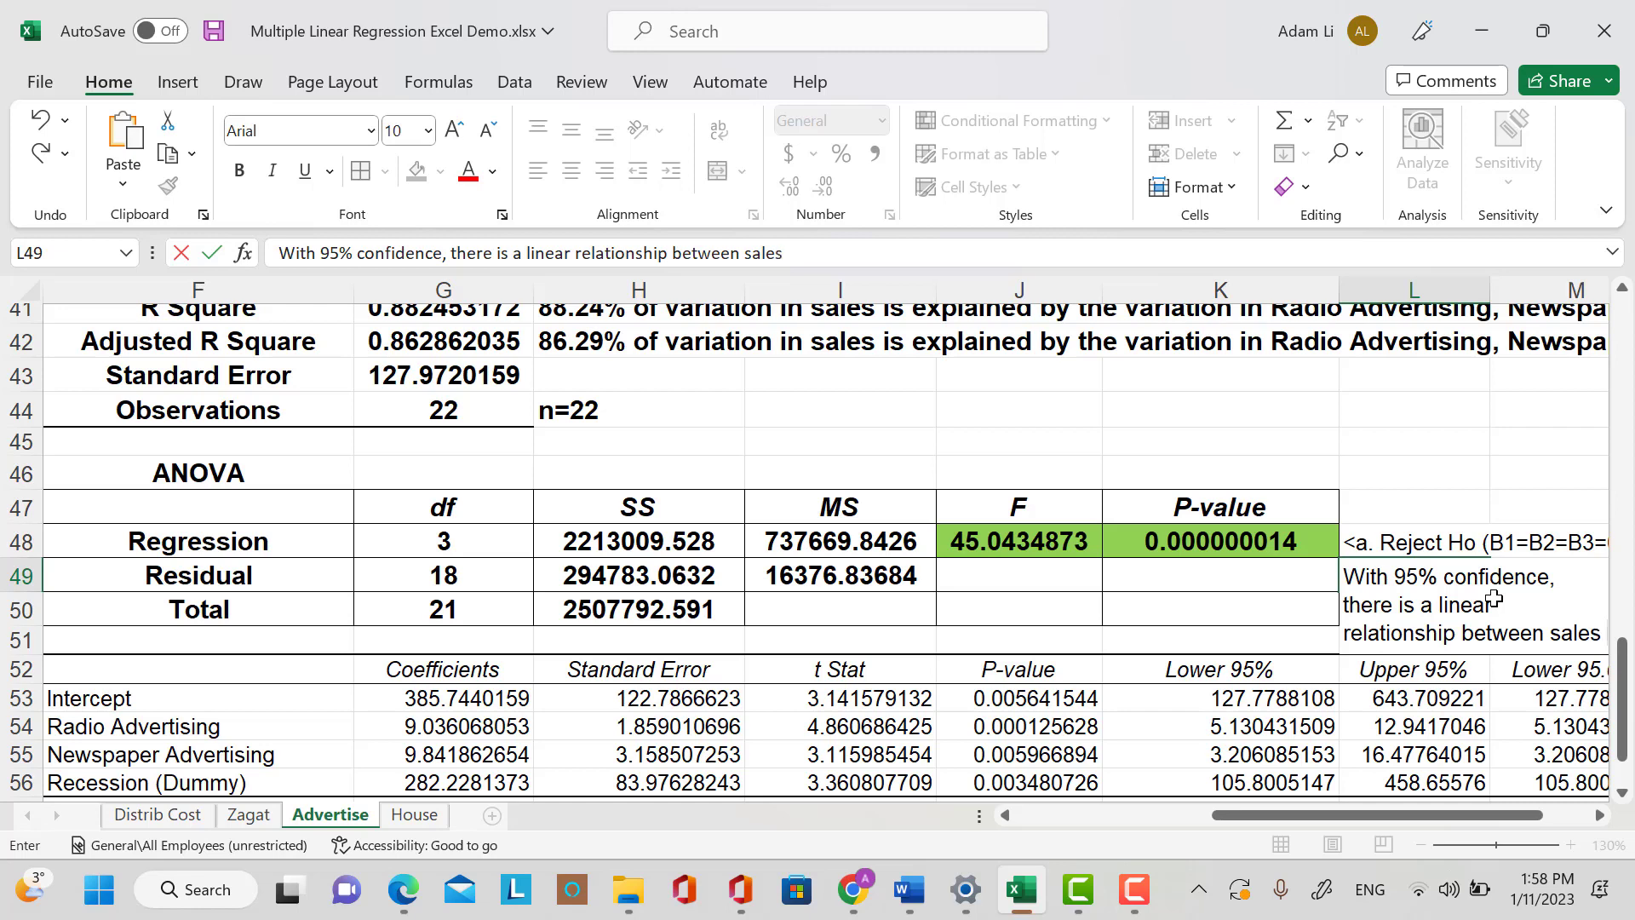
key(Caps_Lock)
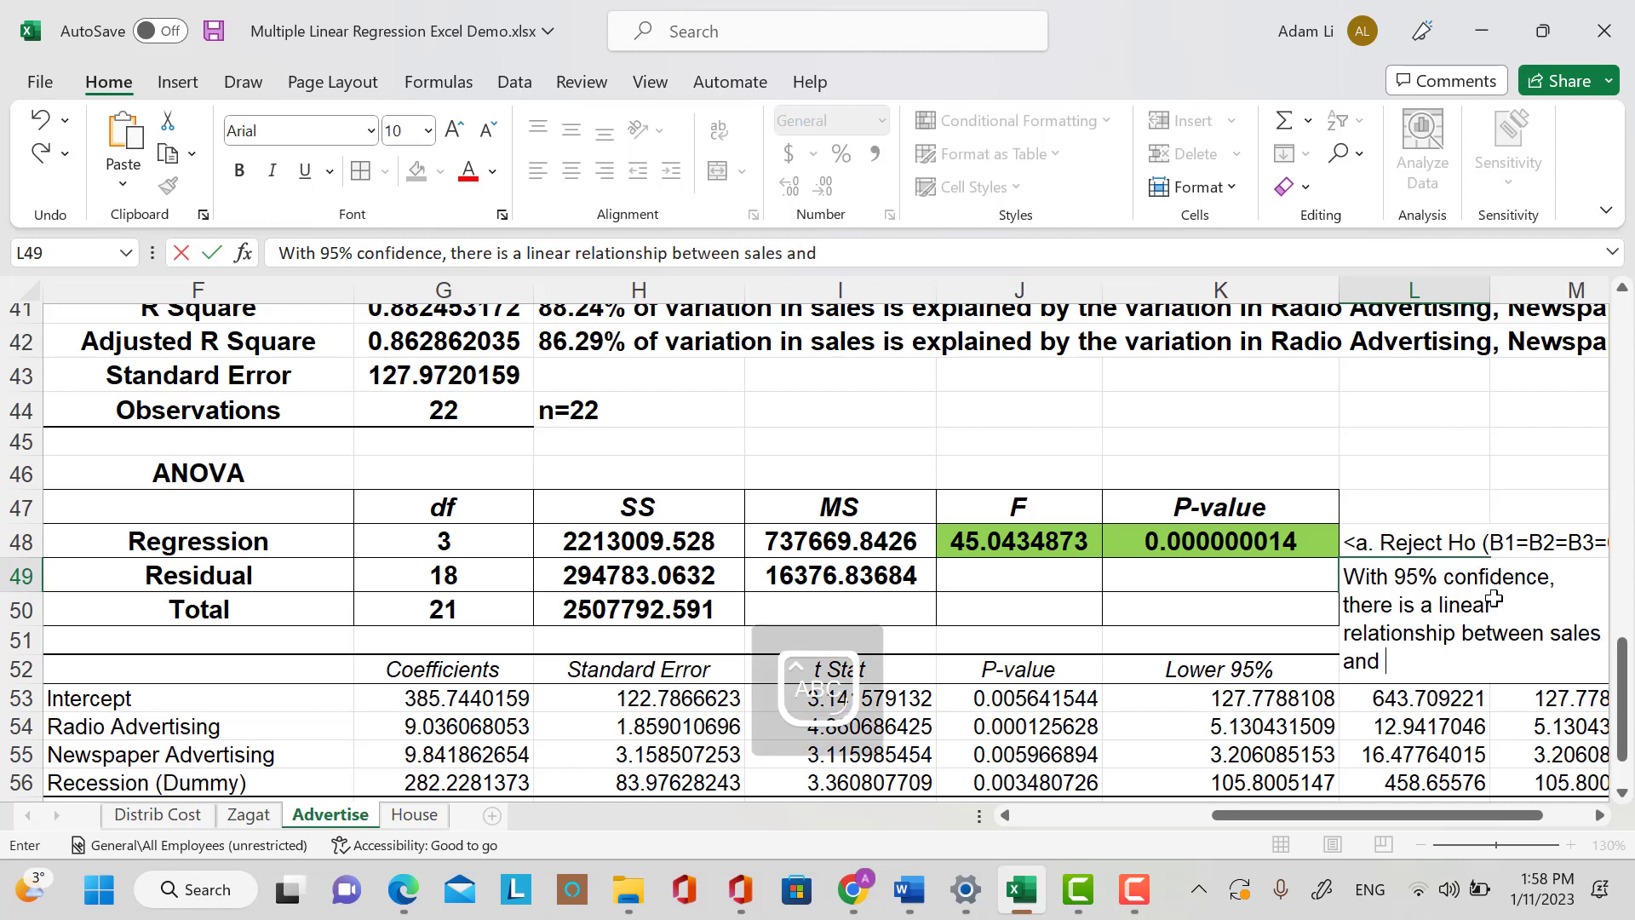
text(R)
key(Caps_Lock)
text(adio)
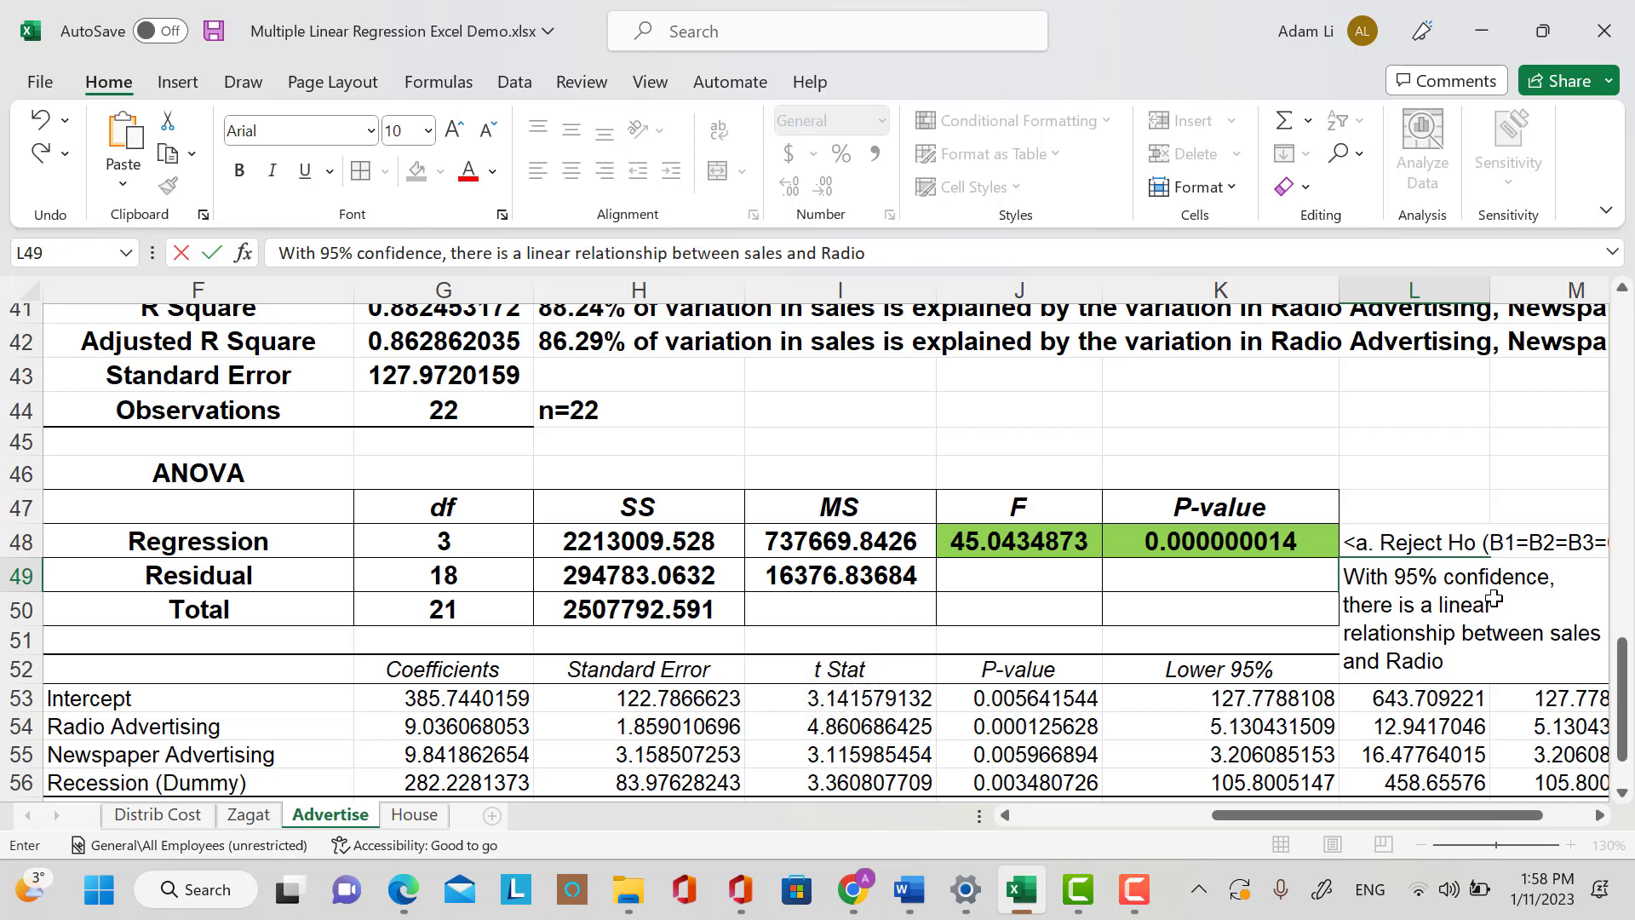
text(,)
key(Caps_Lock)
text(B)
key(Caps_Lock)
text(e)
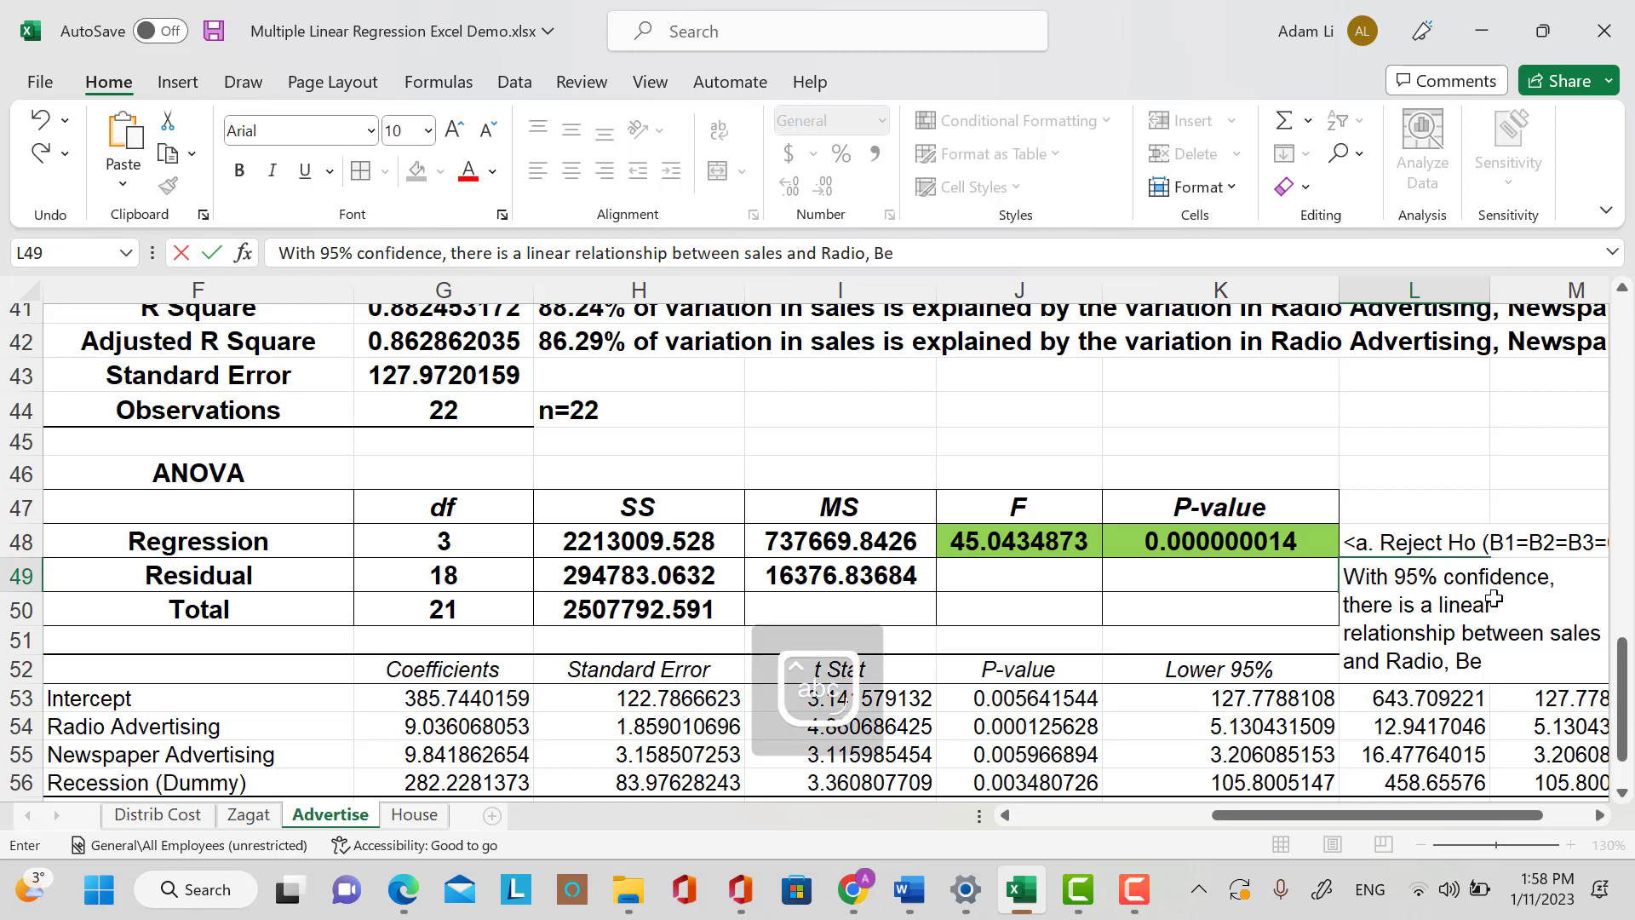
key(BackSpace)
key(BackSpace)
key(Caps_Lock)
text(N)
key(Caps_Lock)
text(ewspsp)
key(BackSpace)
key(BackSpace)
key(BackSpace)
text(ap)
key(BackSpace)
key(BackSpace)
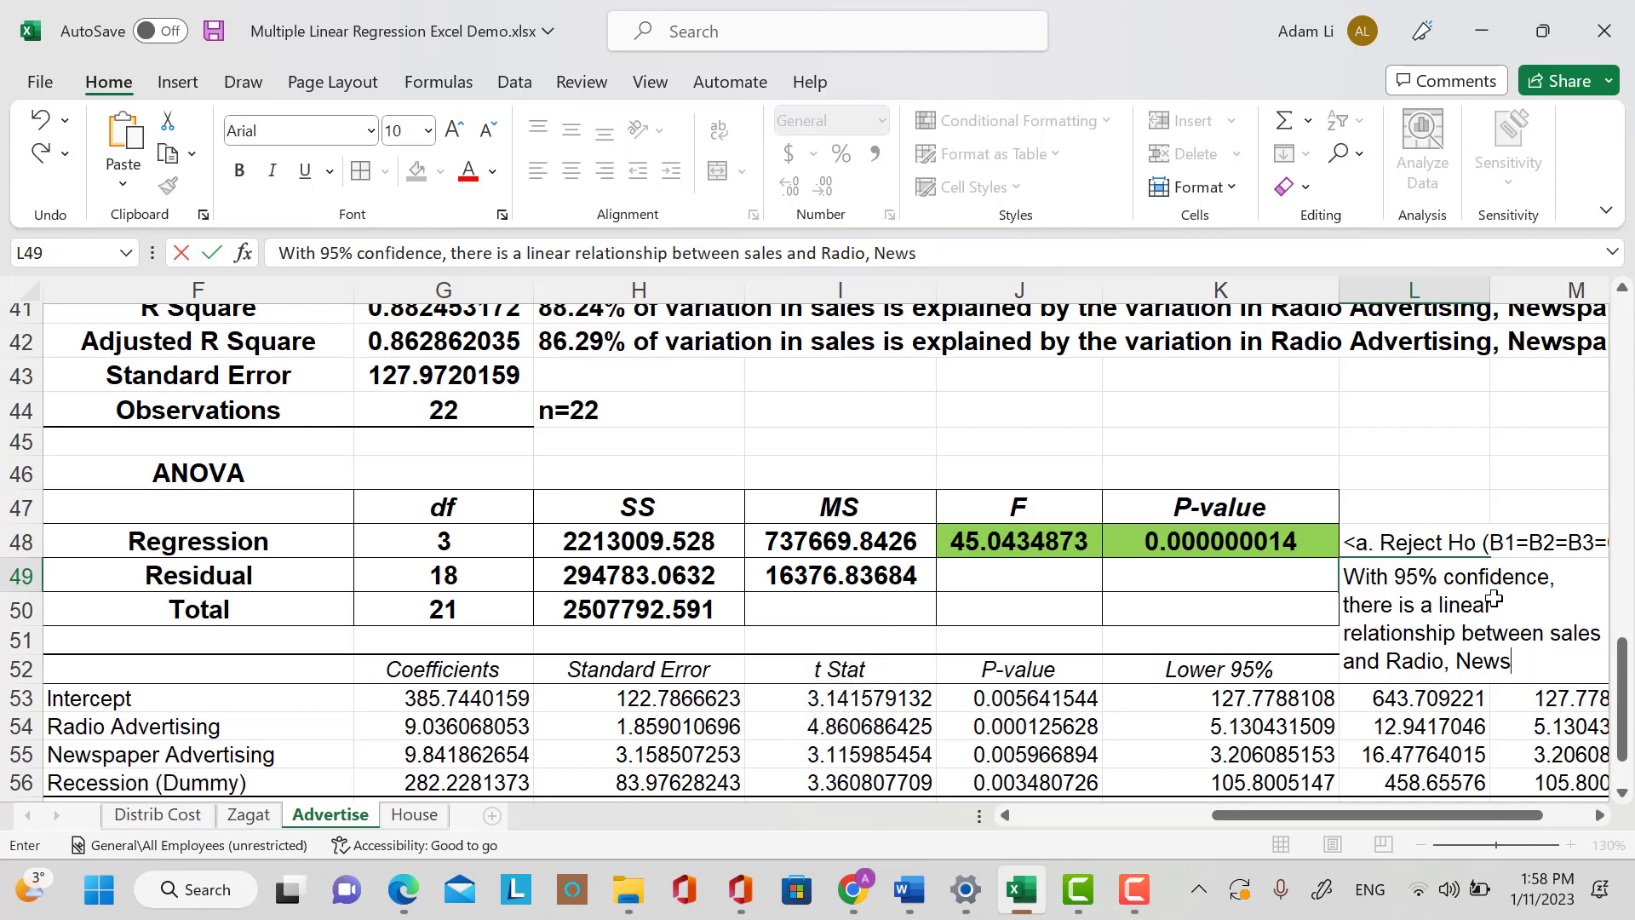
text(paper)
key(Caps_Lock)
text(S)
key(BackSpace)
text(A)
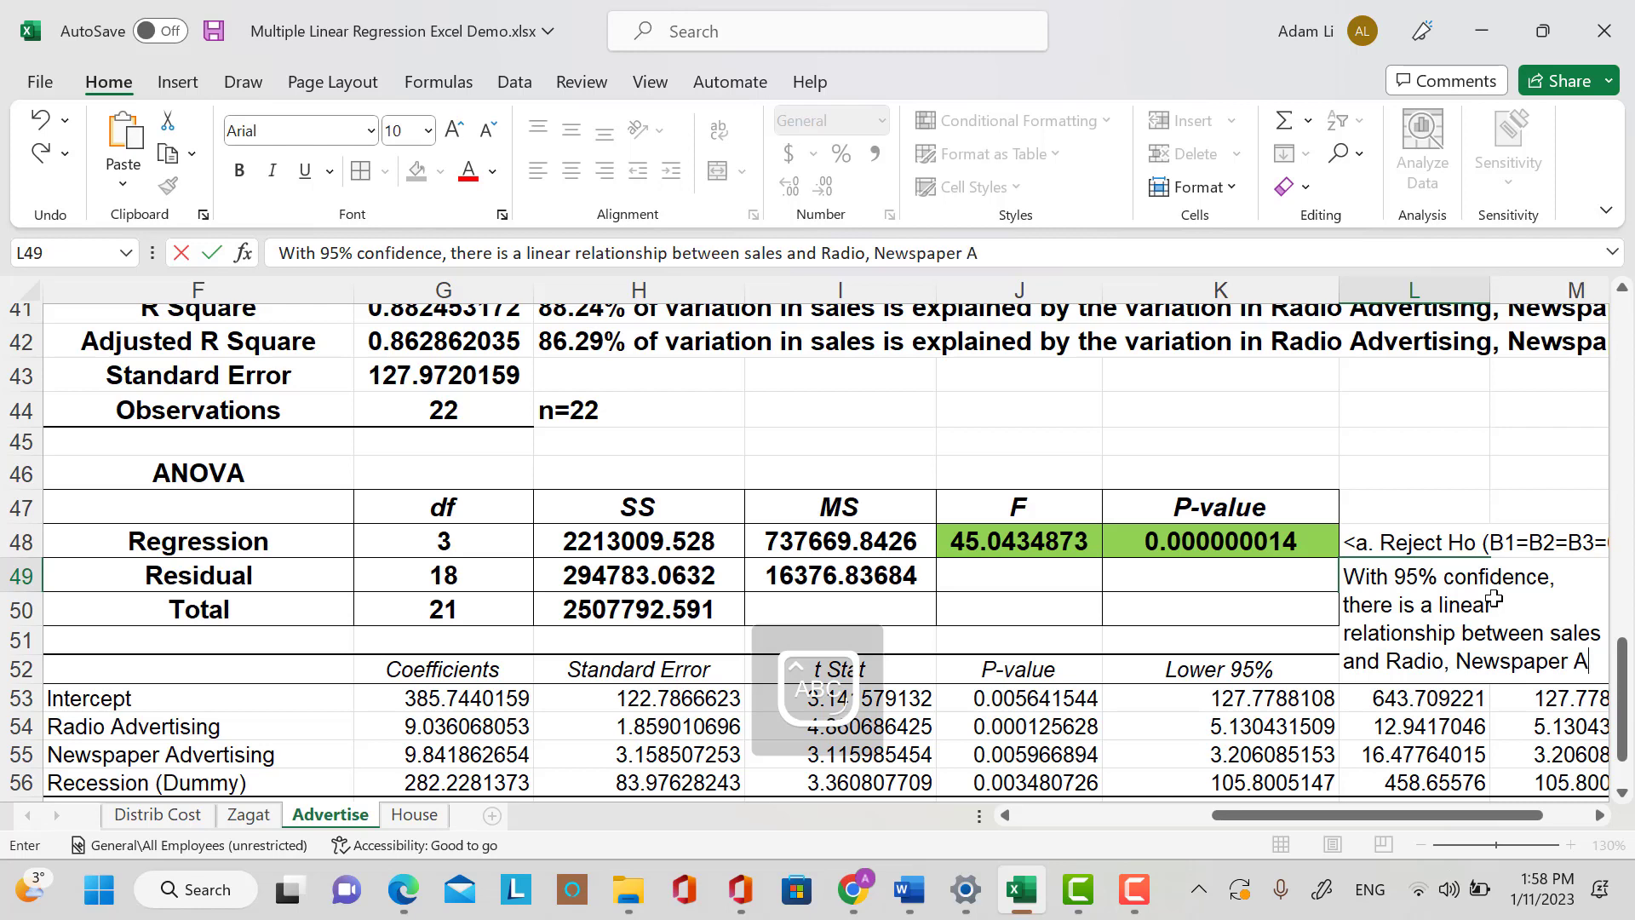
text(A)
key(Caps_Lock)
text(d)
key(BackSpace)
key(BackSpace)
text(dversi)
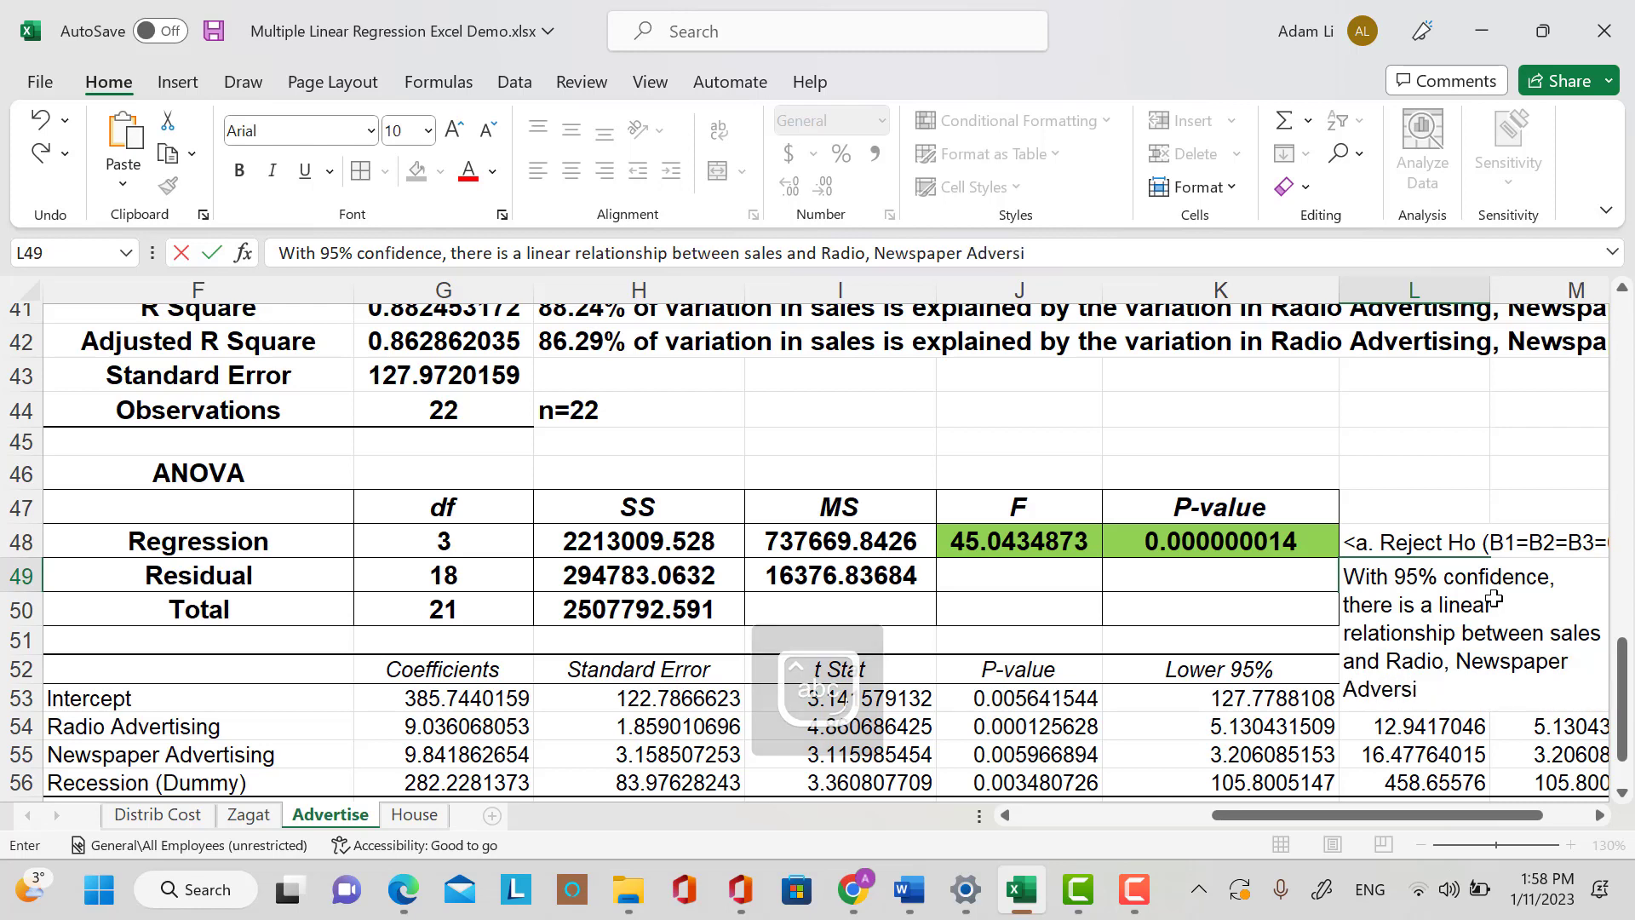
key(BackSpace)
key(BackSpace)
text(toso)
key(BackSpace)
key(BackSpace)
key(BackSpace)
key(BackSpace)
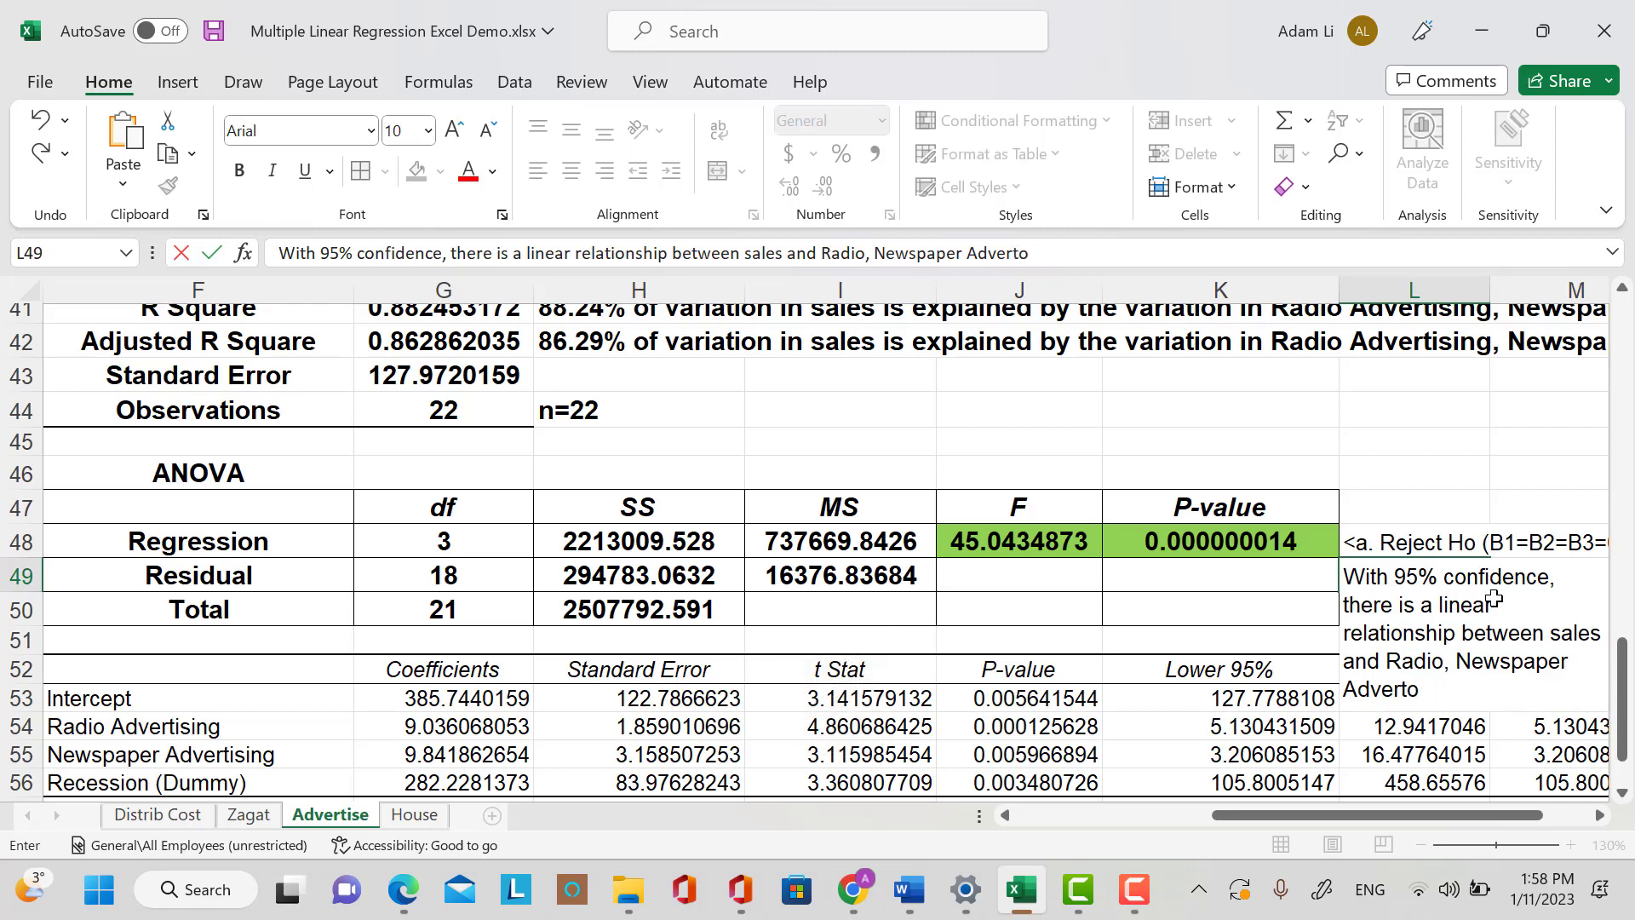
text(is)
key(BackSpace)
key(BackSpace)
text(tsin)
key(BackSpace)
key(BackSpace)
key(BackSpace)
text(ising and)
key(Caps_Lock)
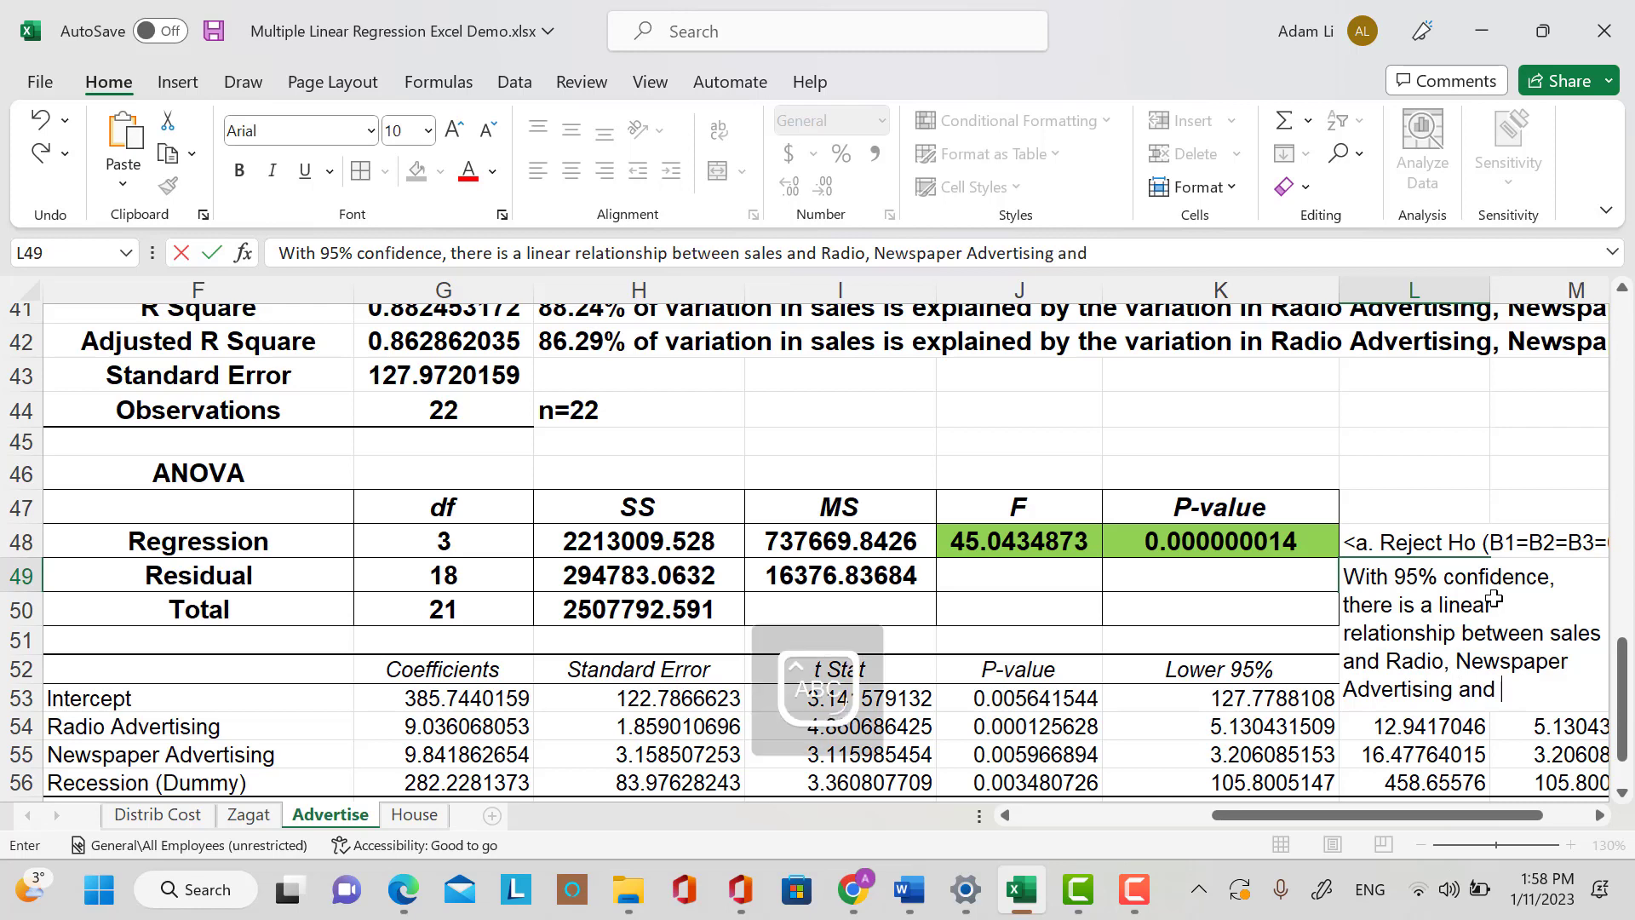
text(R)
key(Caps_Lock)
text(ecession)
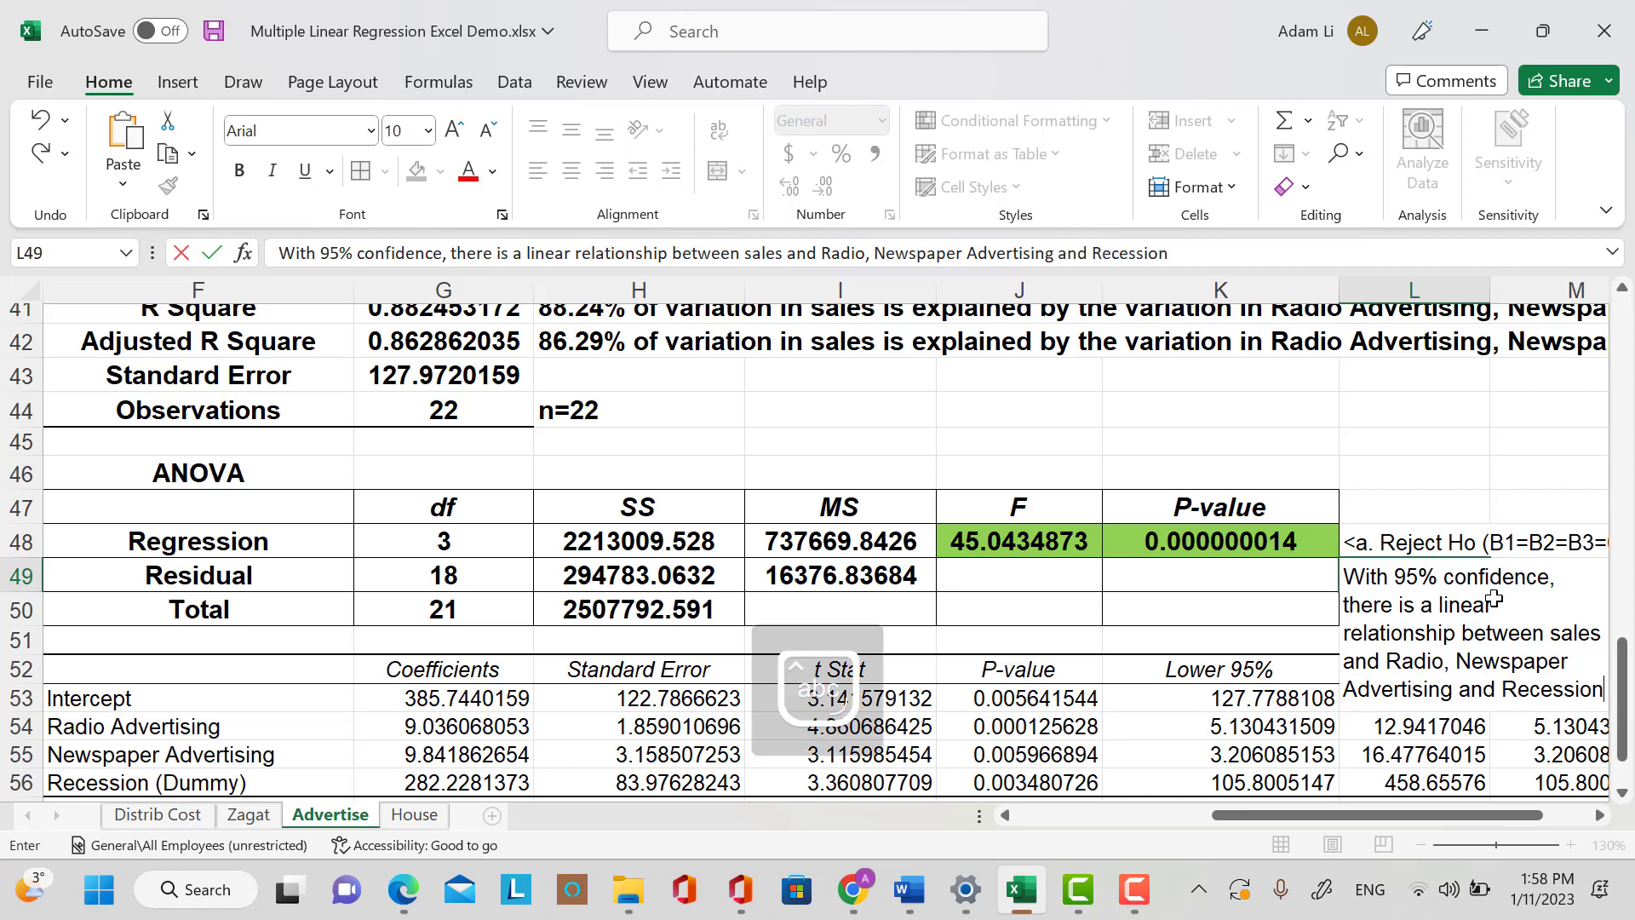
text(.))
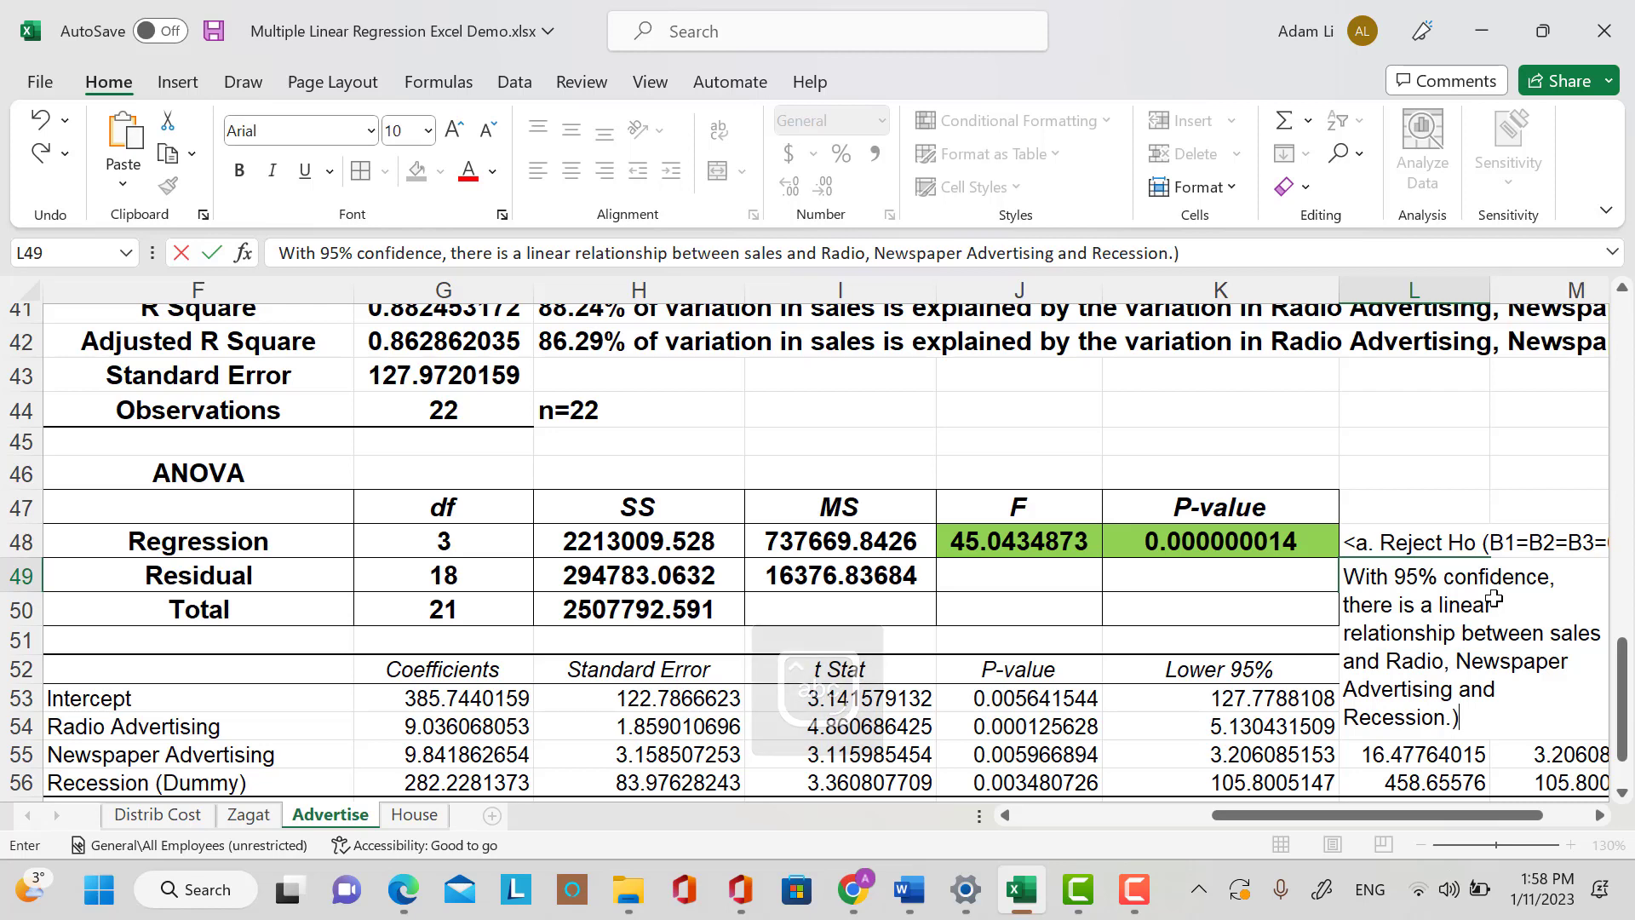
click(1522, 696)
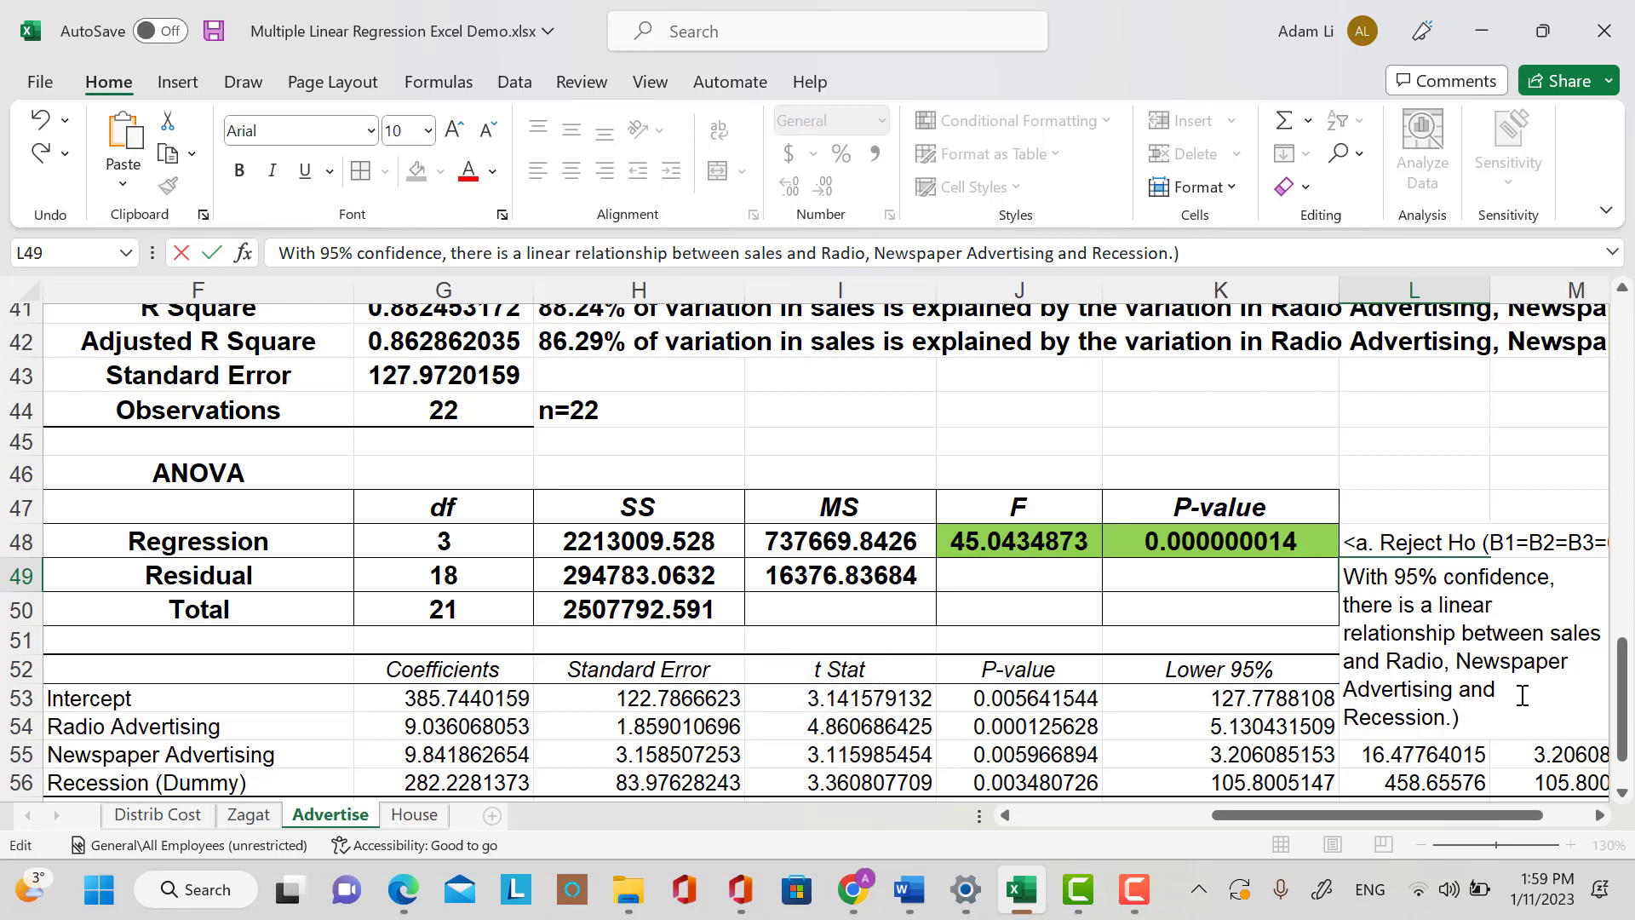
click(1412, 464)
Format the F-test conclusion notes in L48:L49 as bold with font size 12.
drag(1419, 545, 1419, 561)
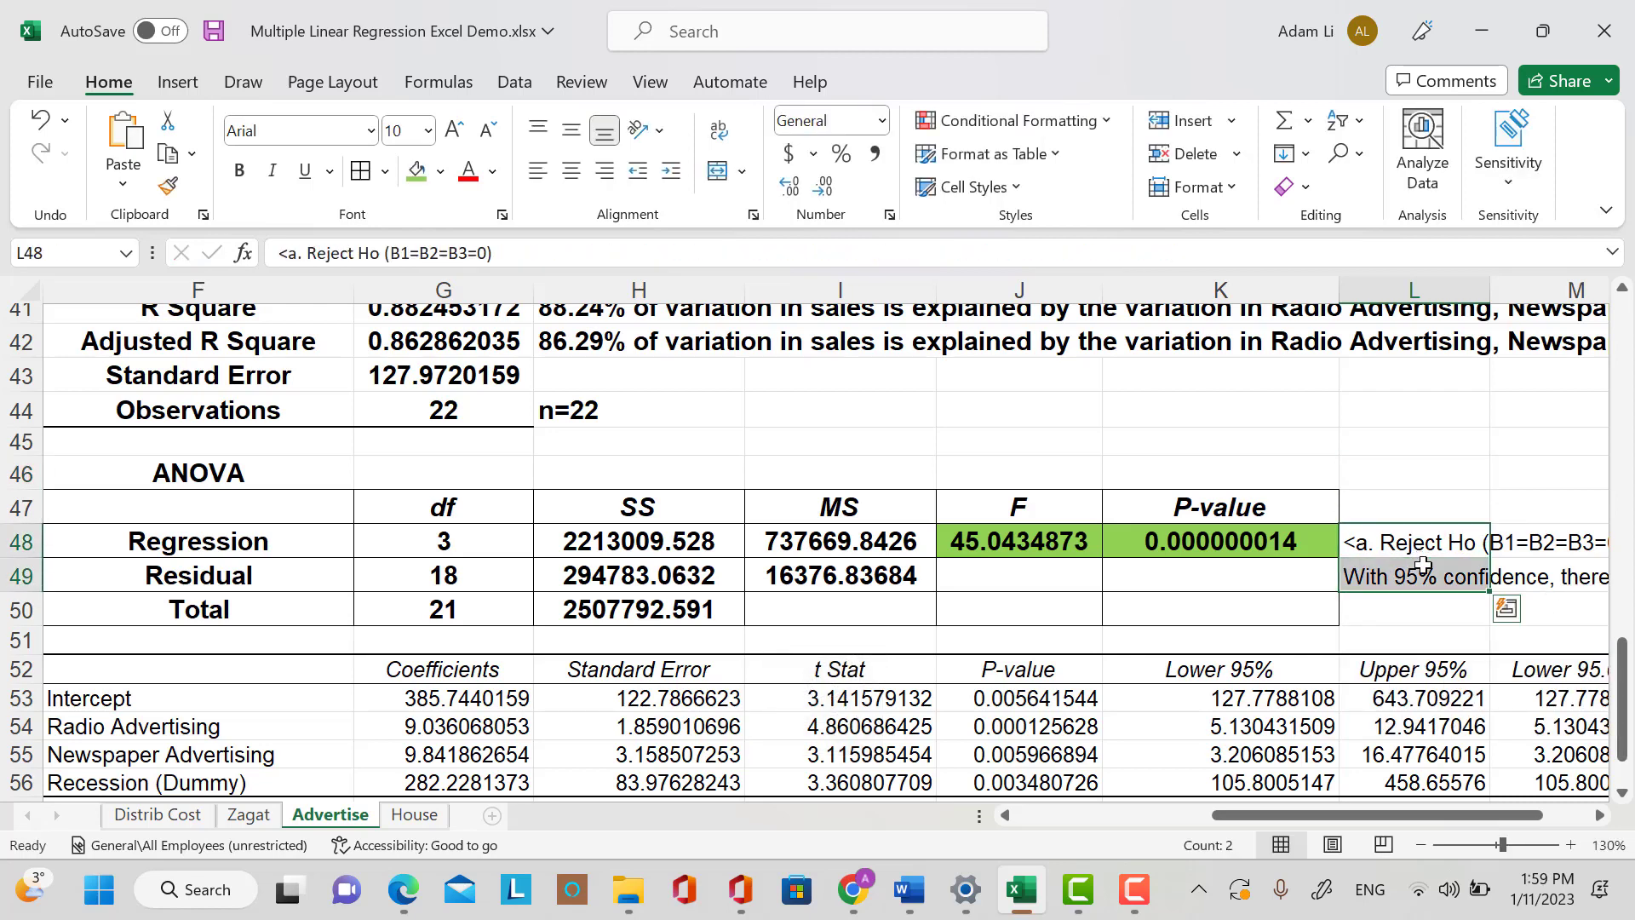
click(240, 171)
click(428, 131)
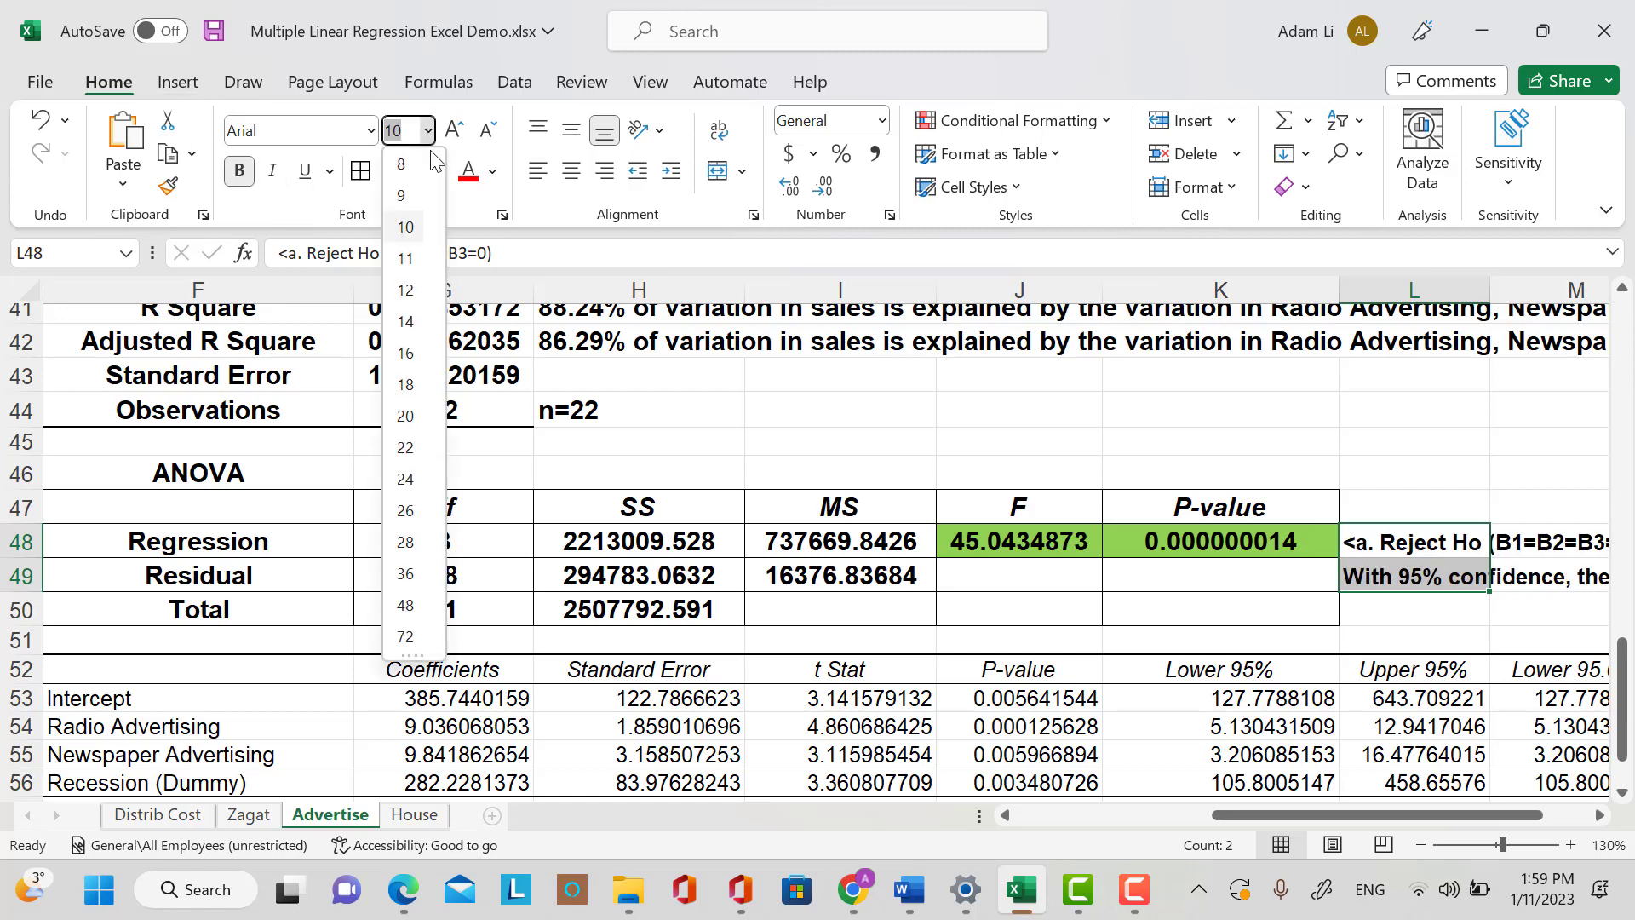
click(409, 361)
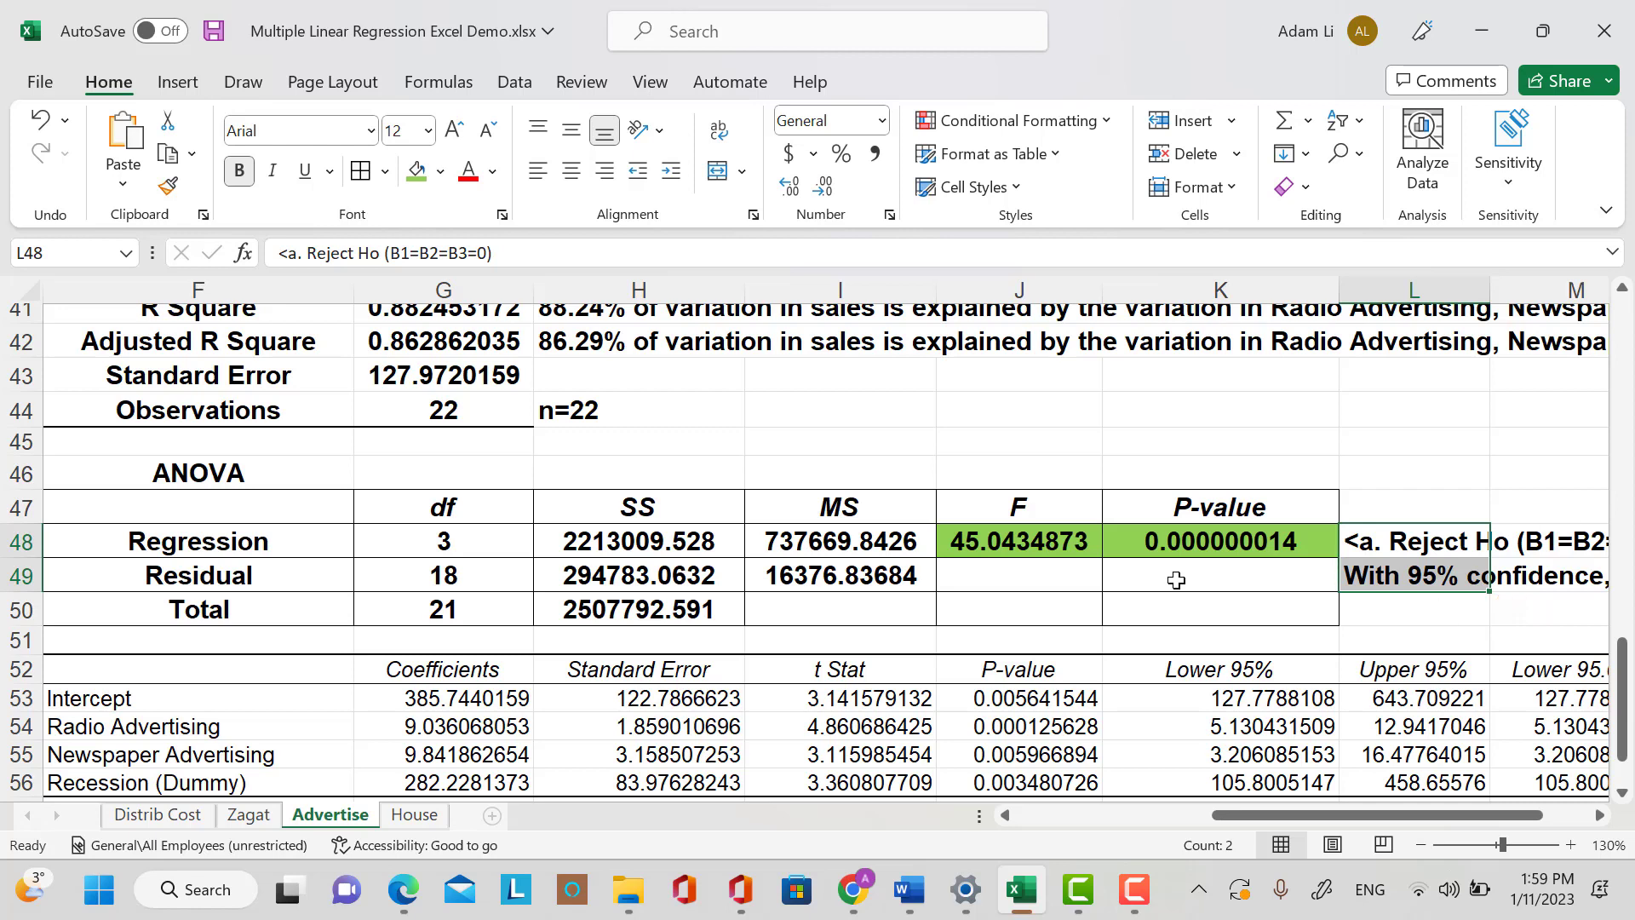
scroll(1175, 579, down, 3)
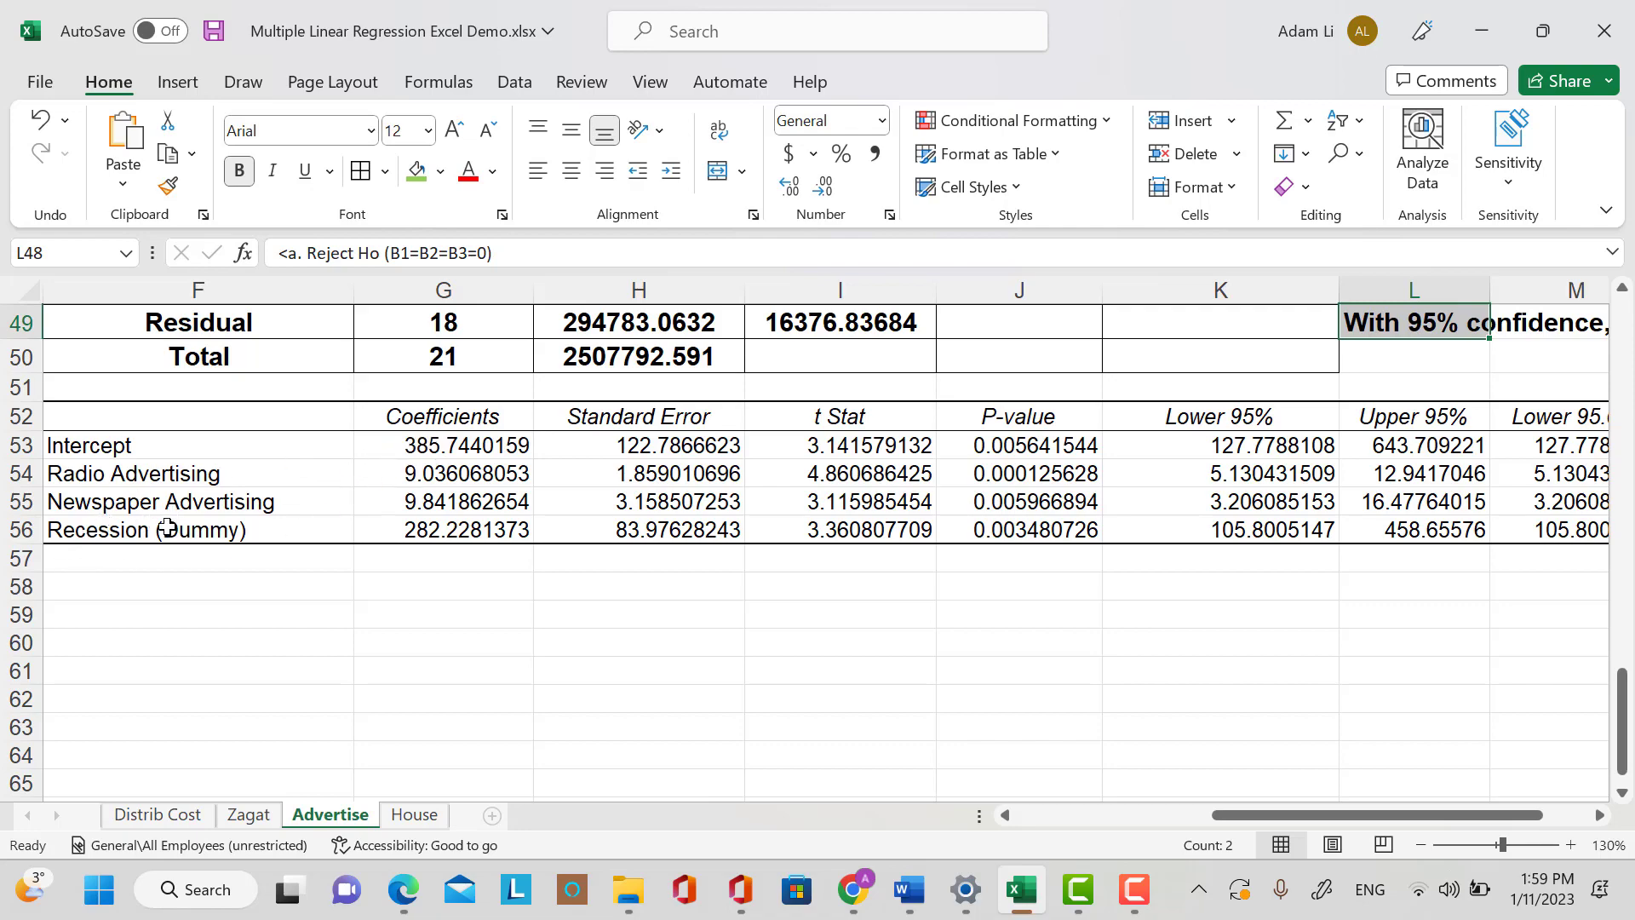
scroll(1097, 613, up, 1)
scroll(1097, 613, up, 9)
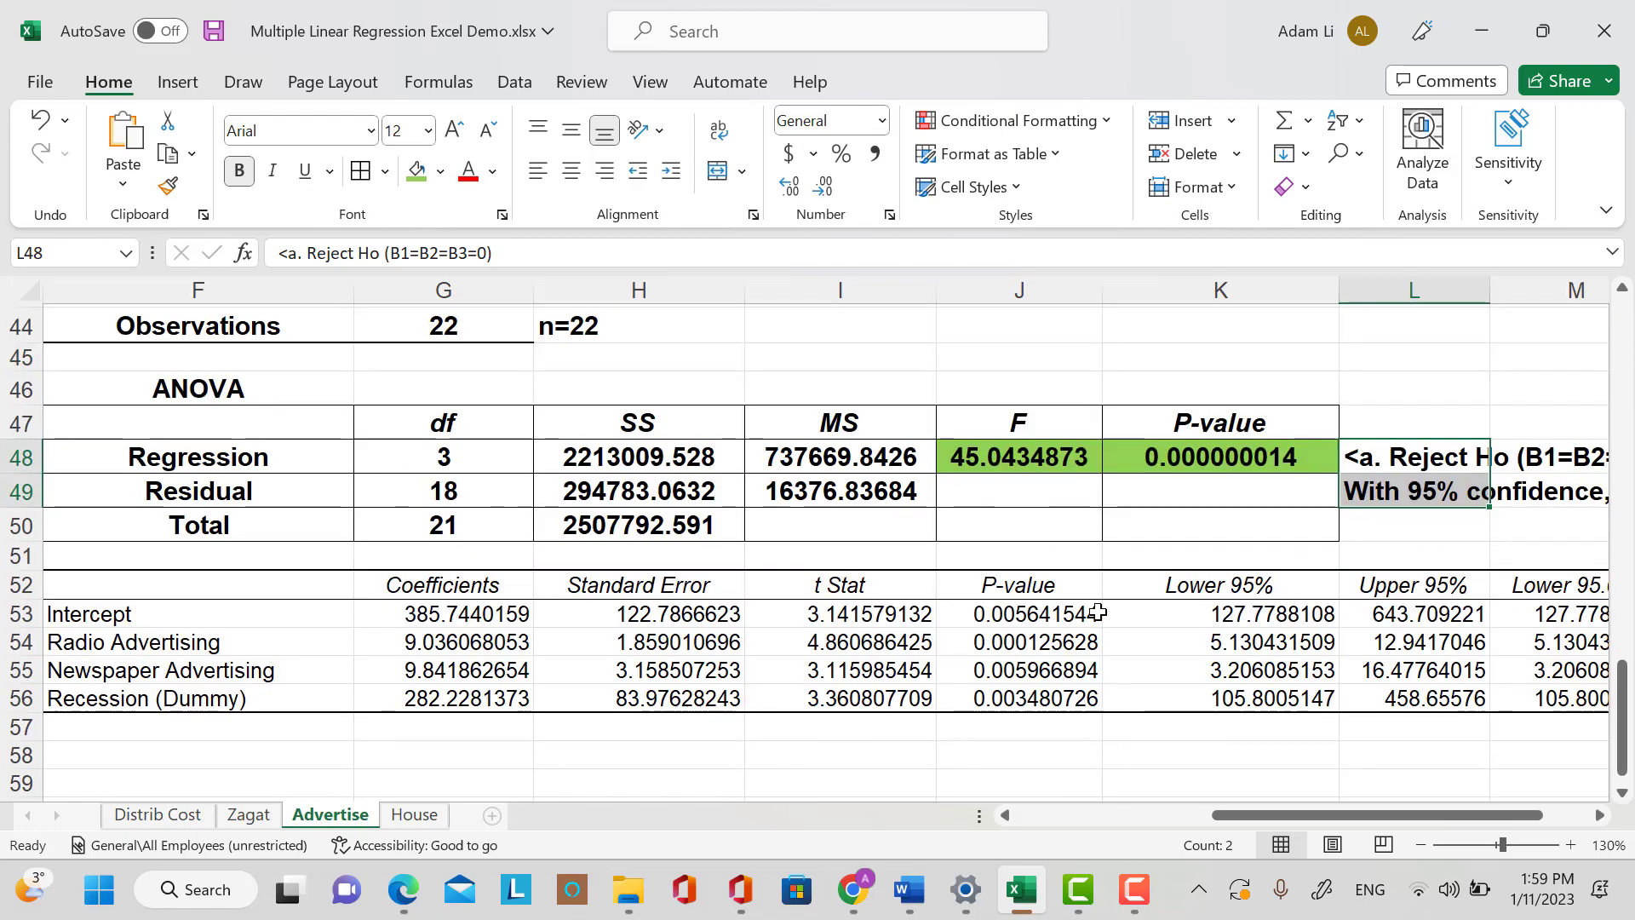
Review the task questions, Model 1 output and advertising data, and return to the Model 2 coefficients table.
scroll(1107, 714, up, 3)
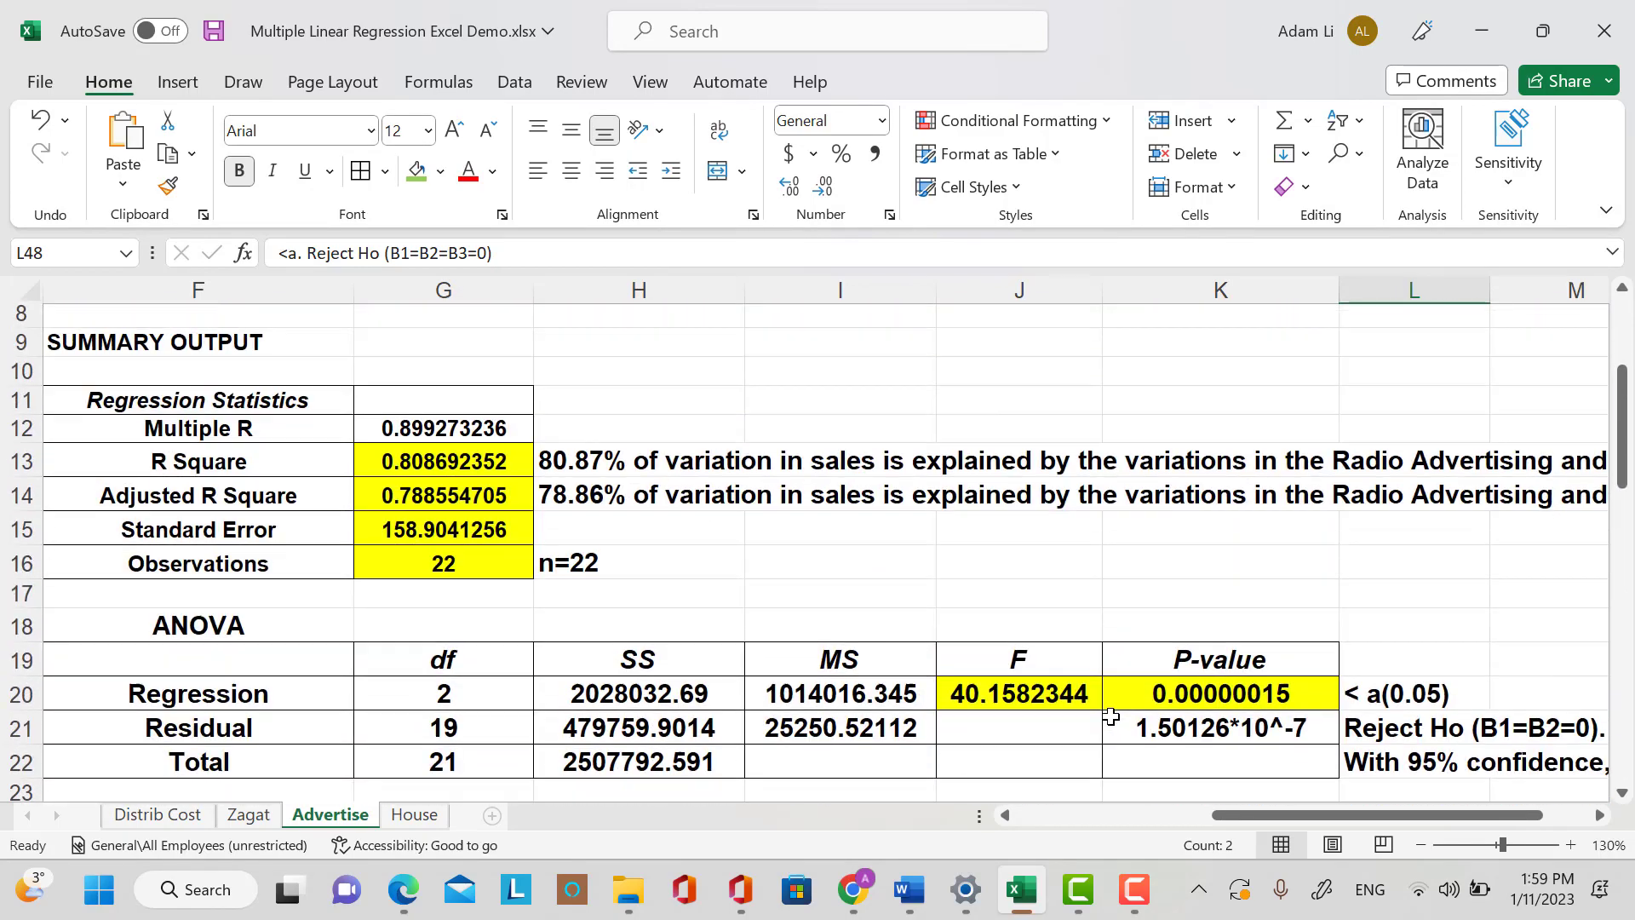
scroll(1168, 503, up, 3)
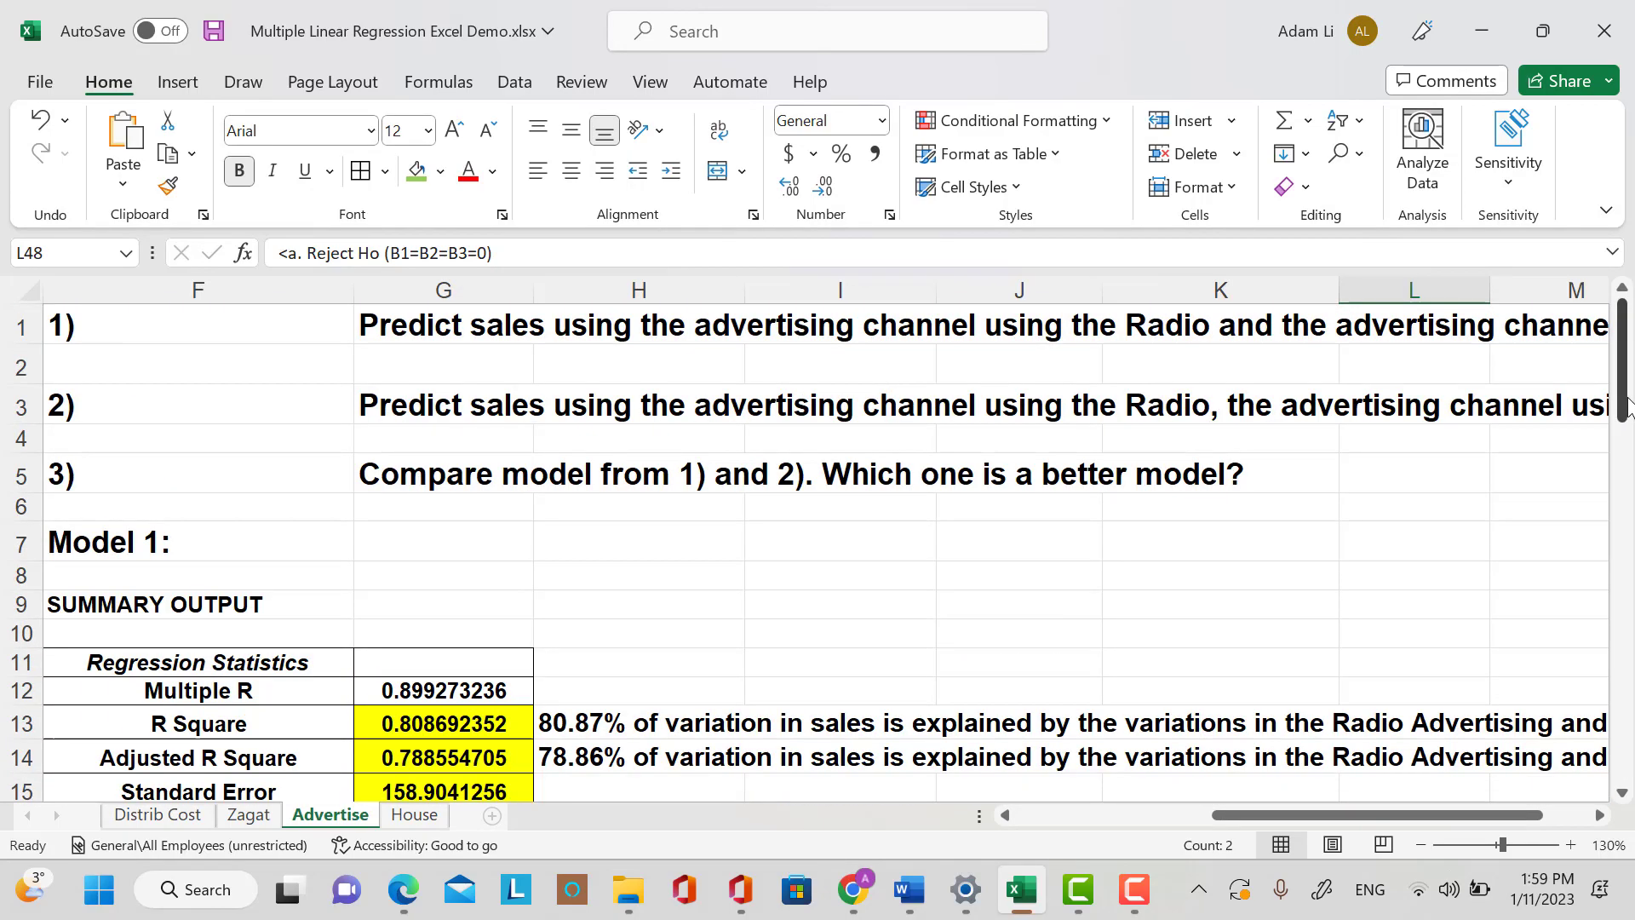
scroll(901, 661, down, 1)
drag(1253, 821, 1059, 824)
scroll(792, 559, up, 1)
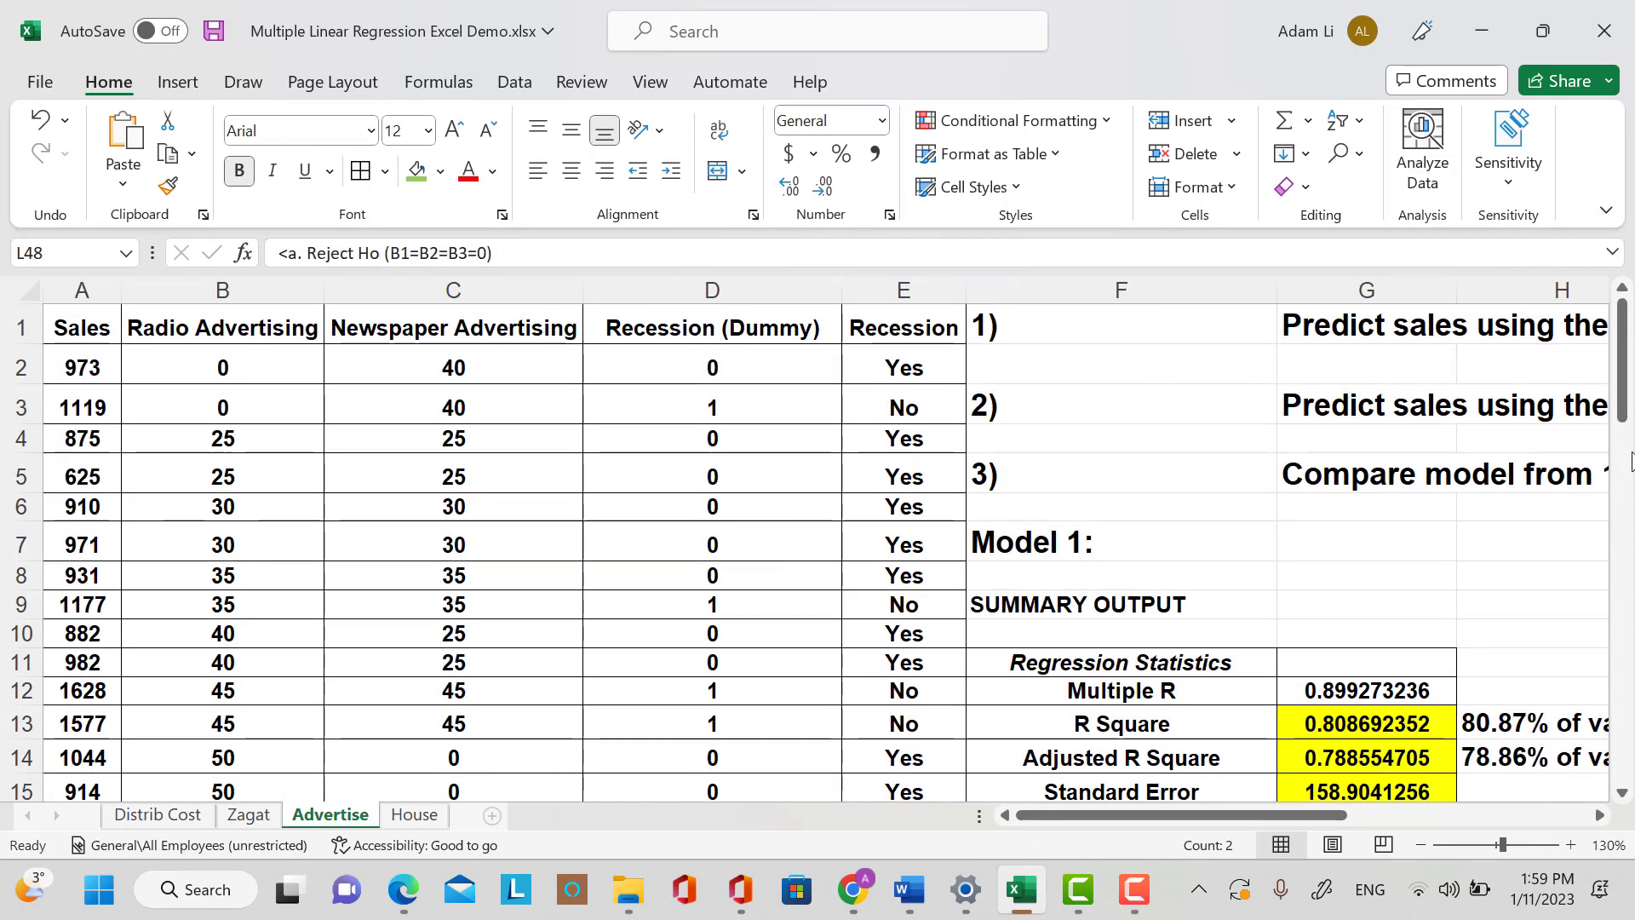
drag(1628, 374, 1625, 732)
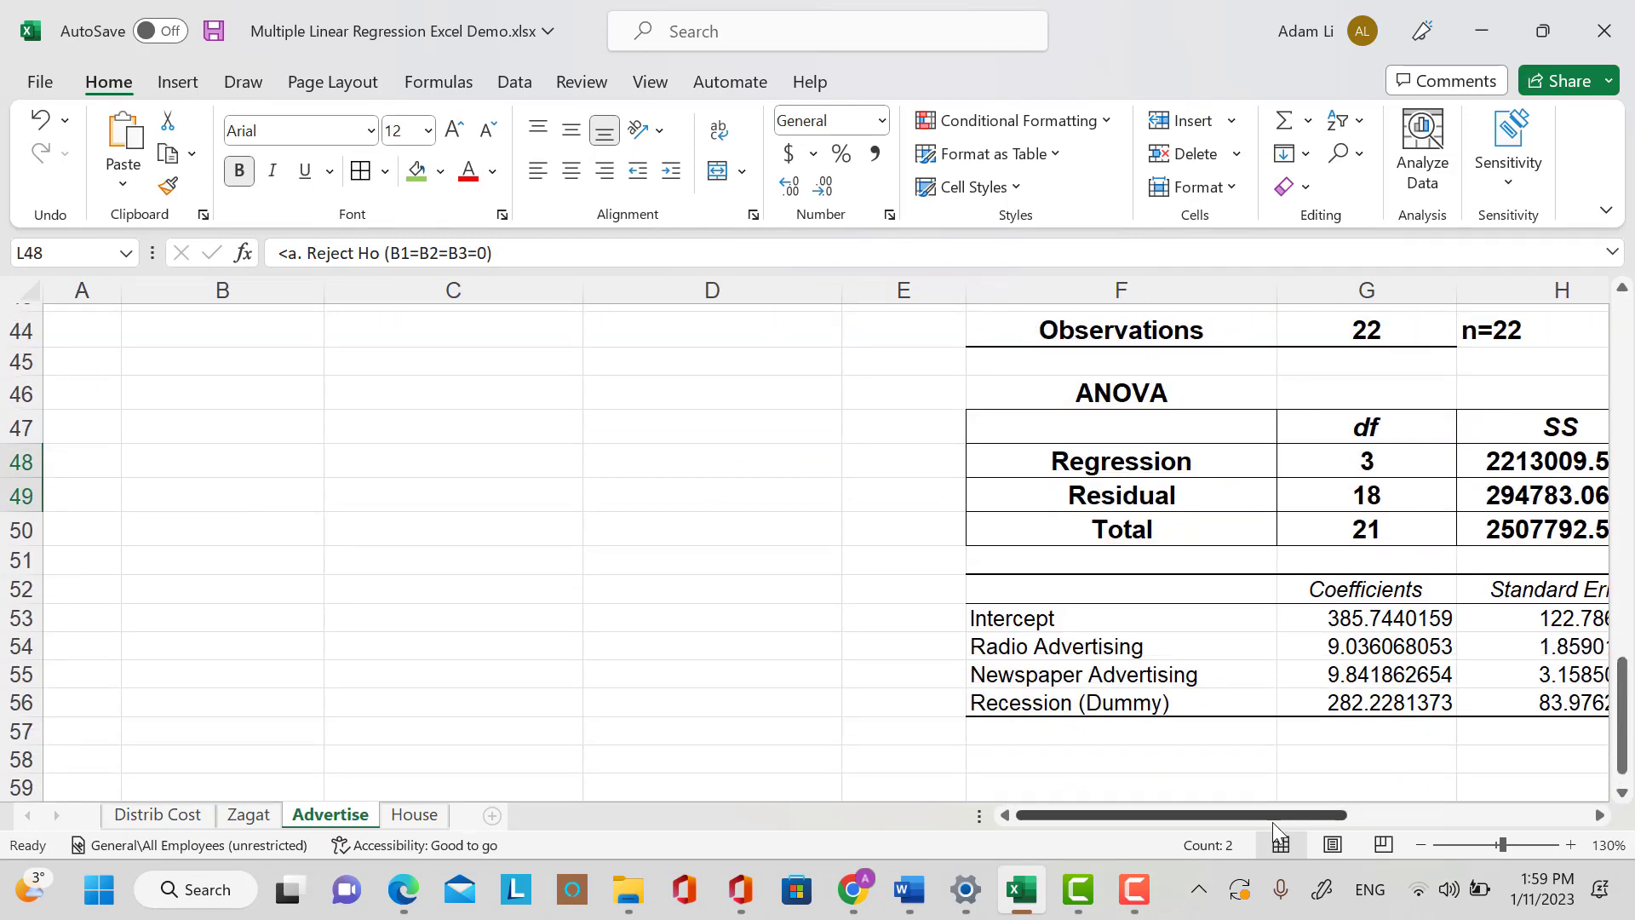
drag(1272, 817, 1463, 819)
scroll(566, 705, down, 2)
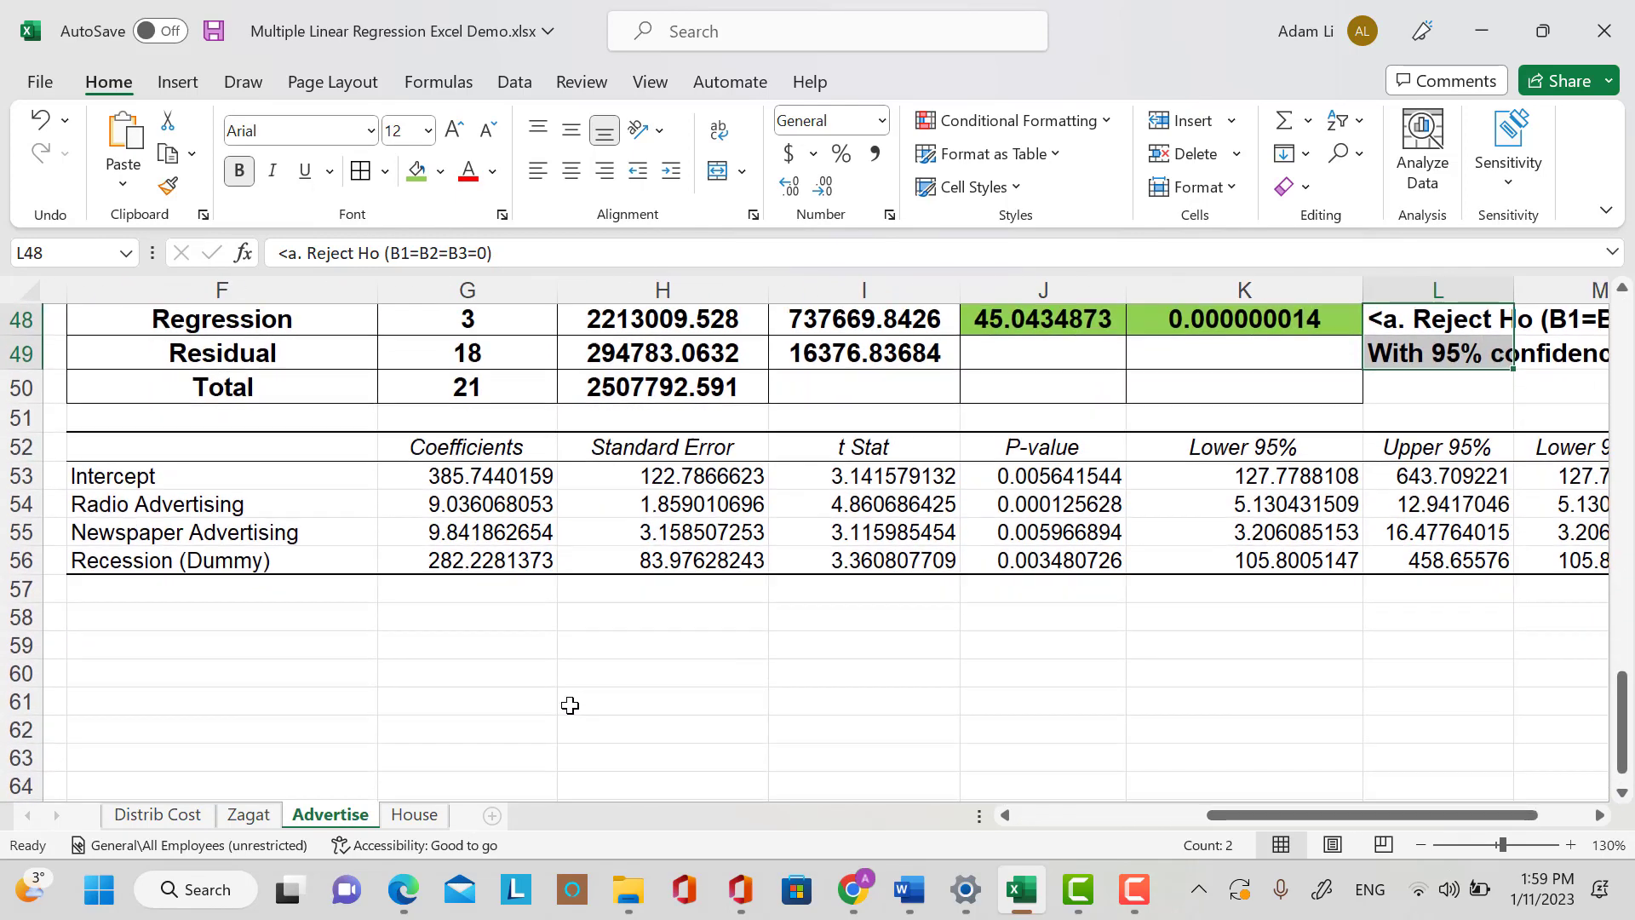
Enter the label "Regression Model:" in cell F57 below the Model 2 coefficients table.
click(147, 569)
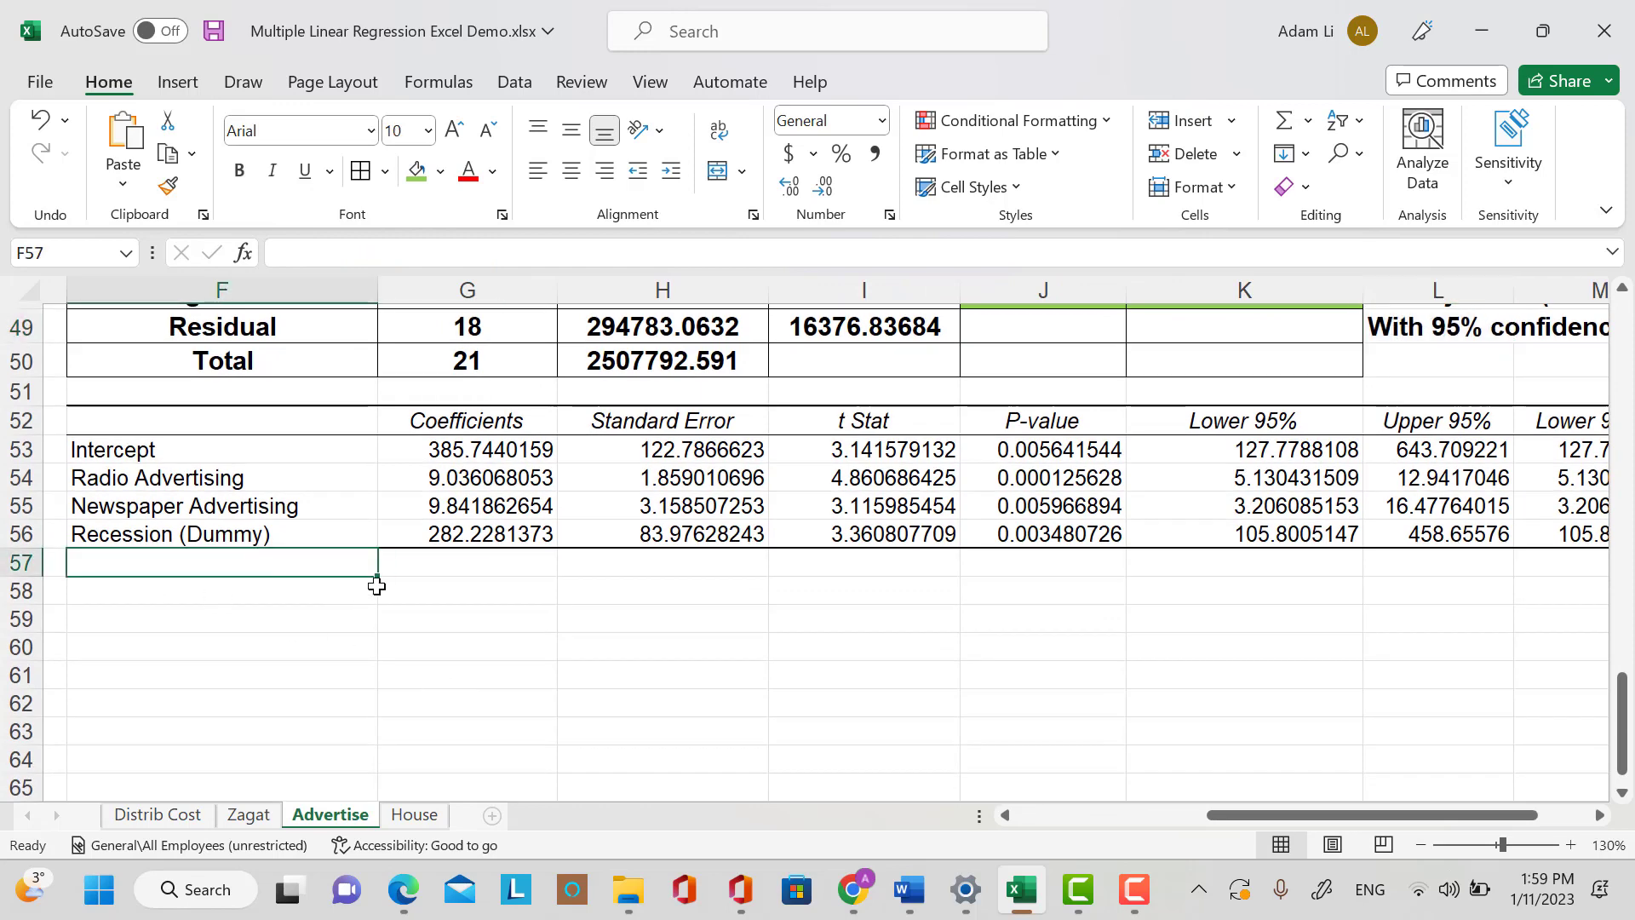
text(Refre)
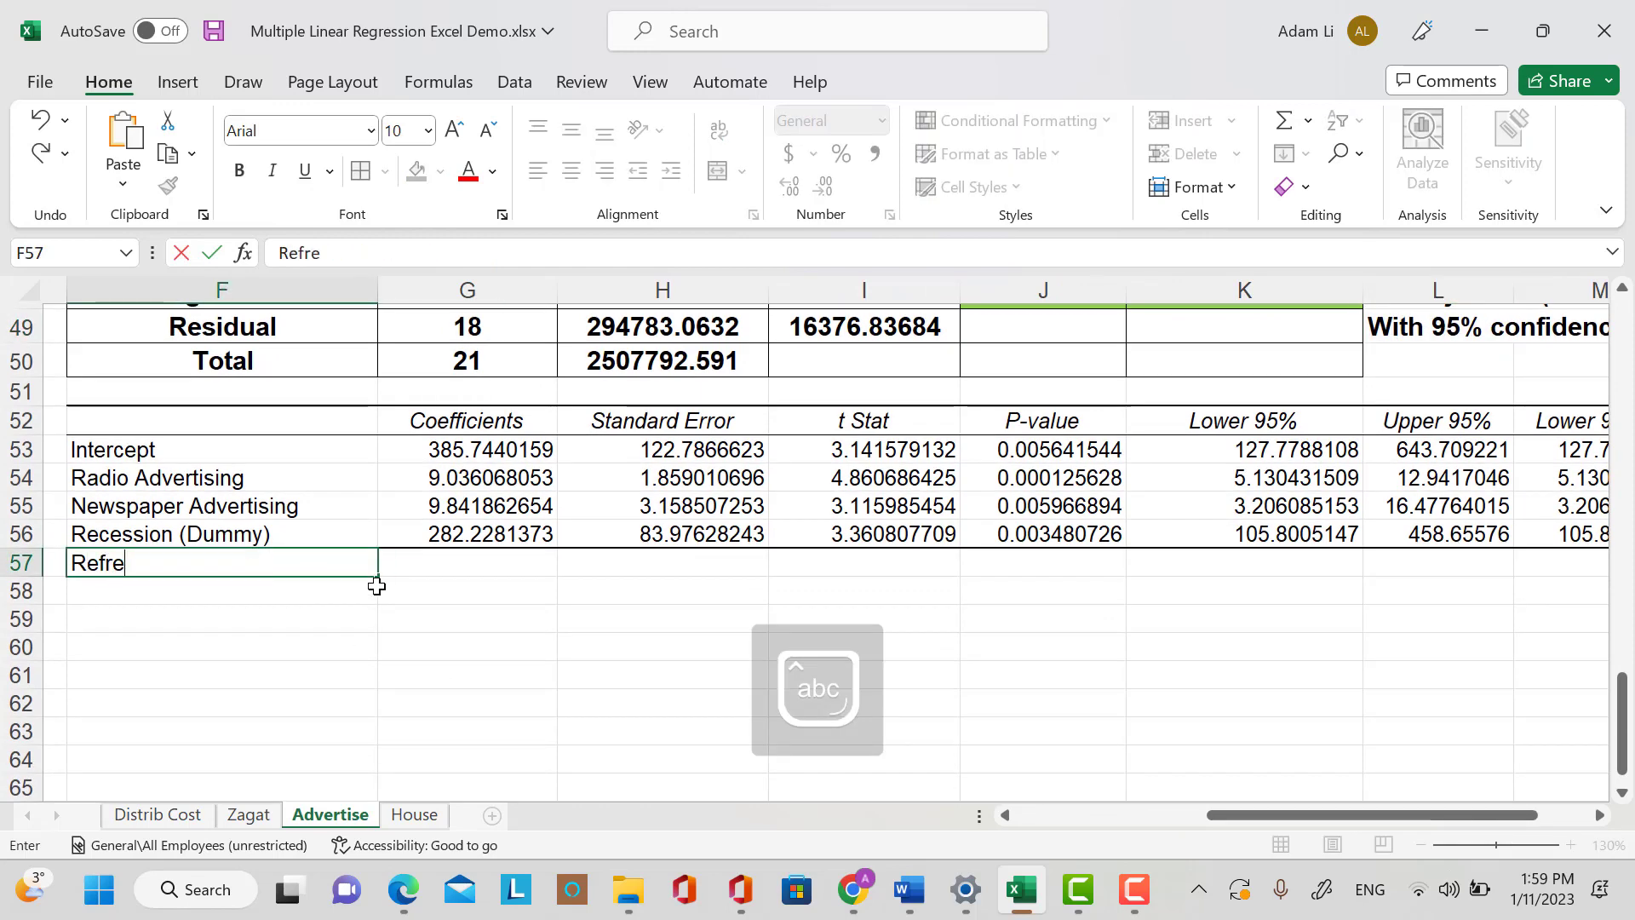
key(BackSpace)
key(BackSpace)
key(BackSpace)
text(gression)
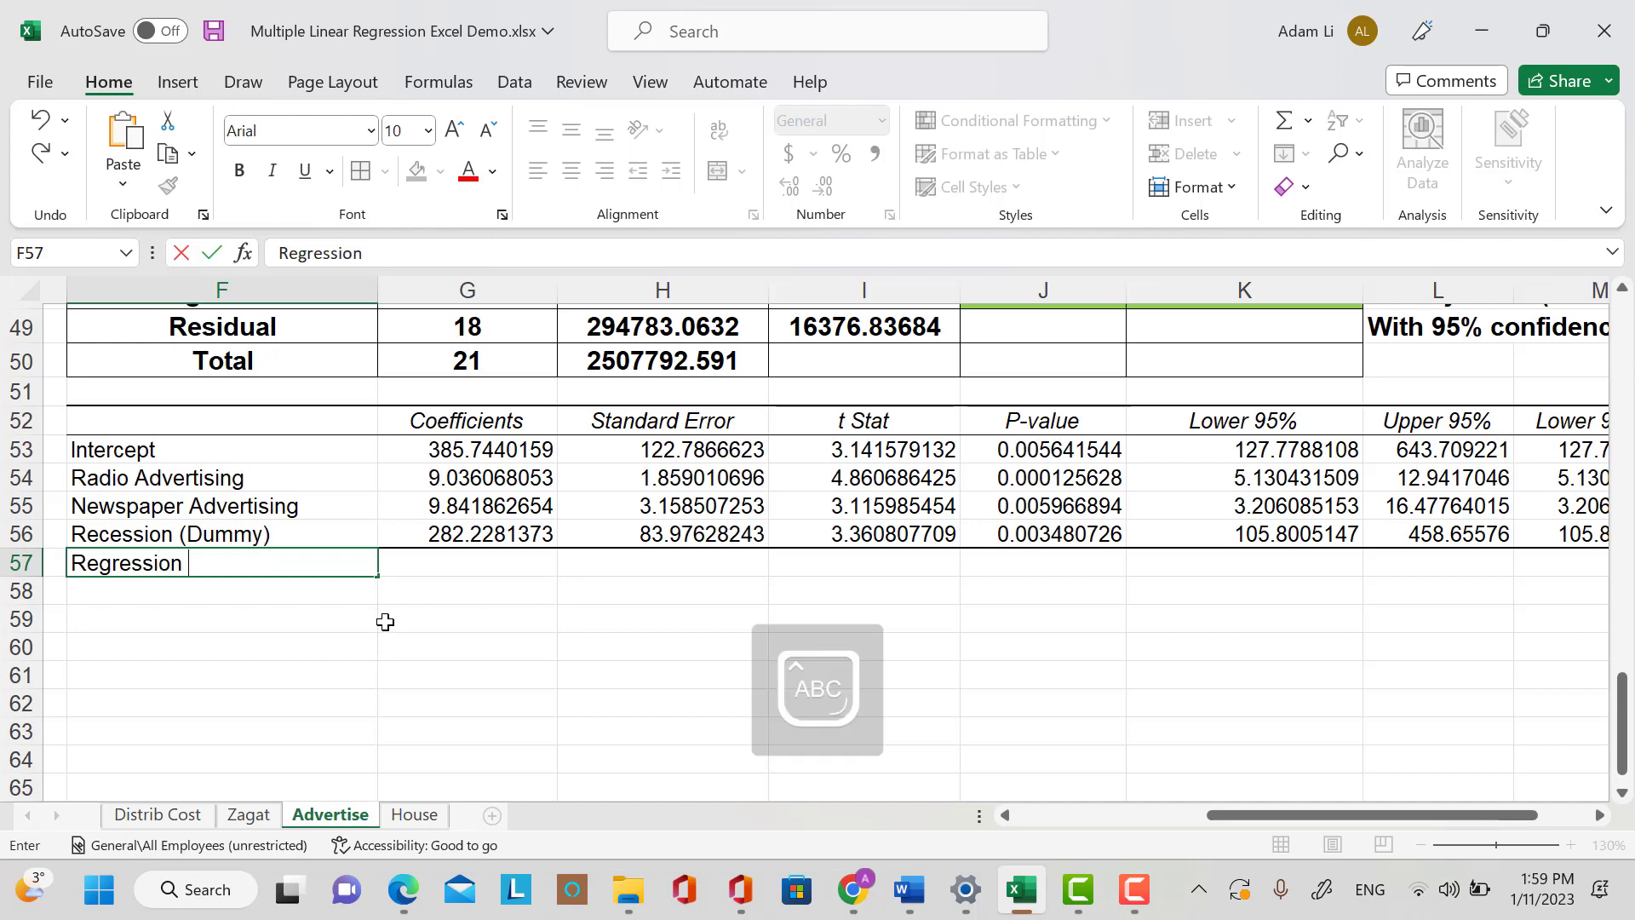
text( Mo)
key(BackSpace)
text(Model)
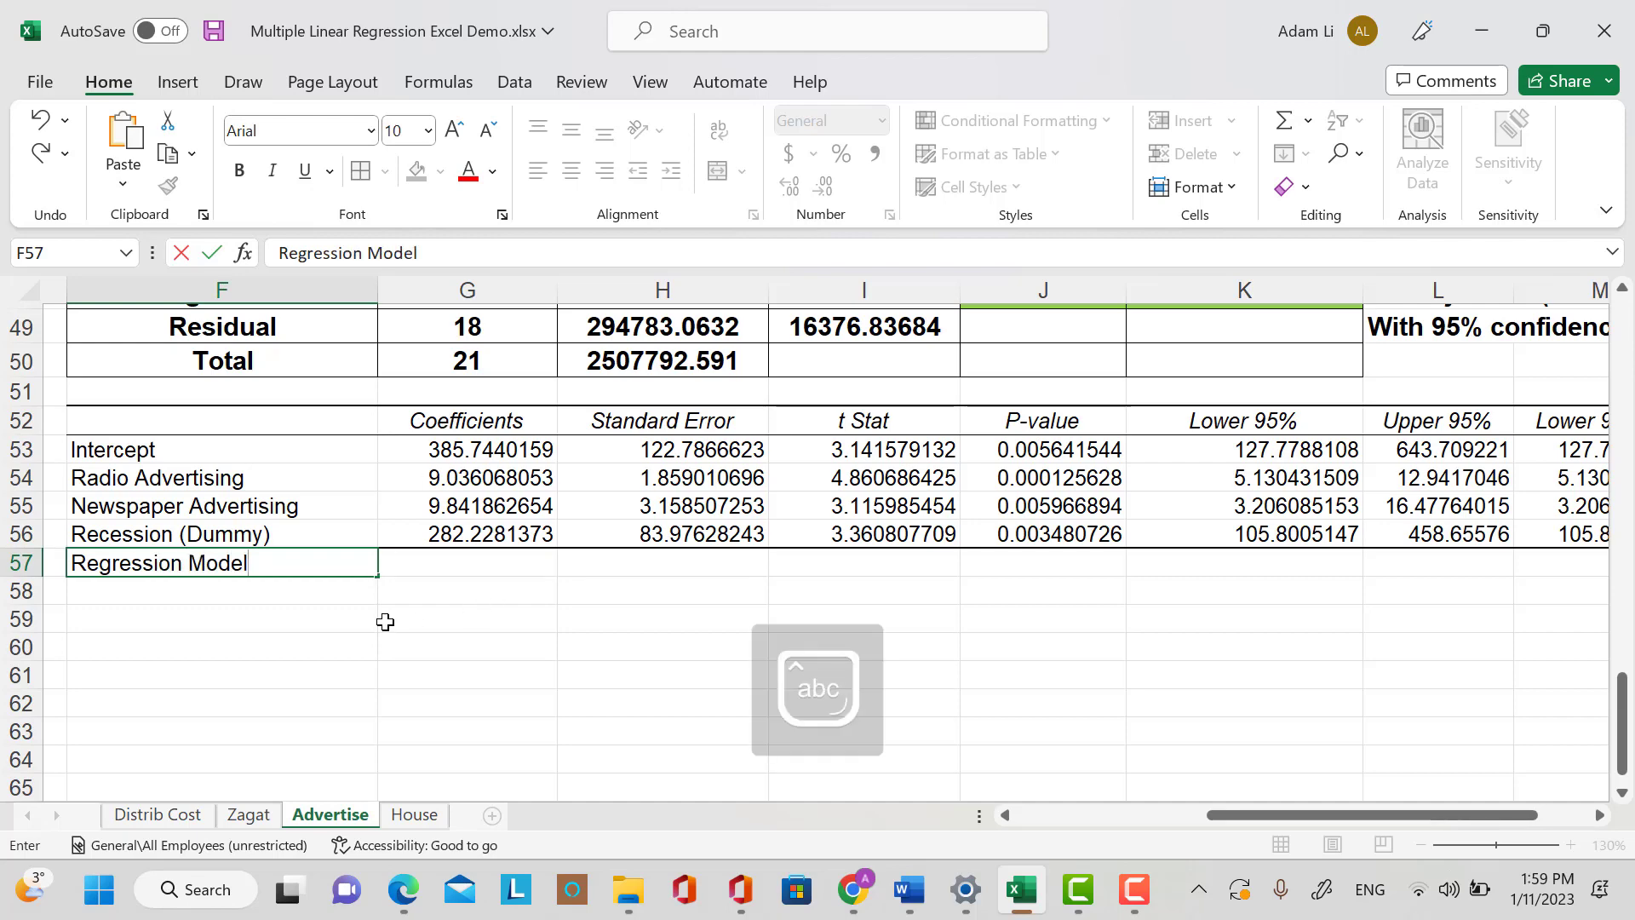
text(:)
click(385, 621)
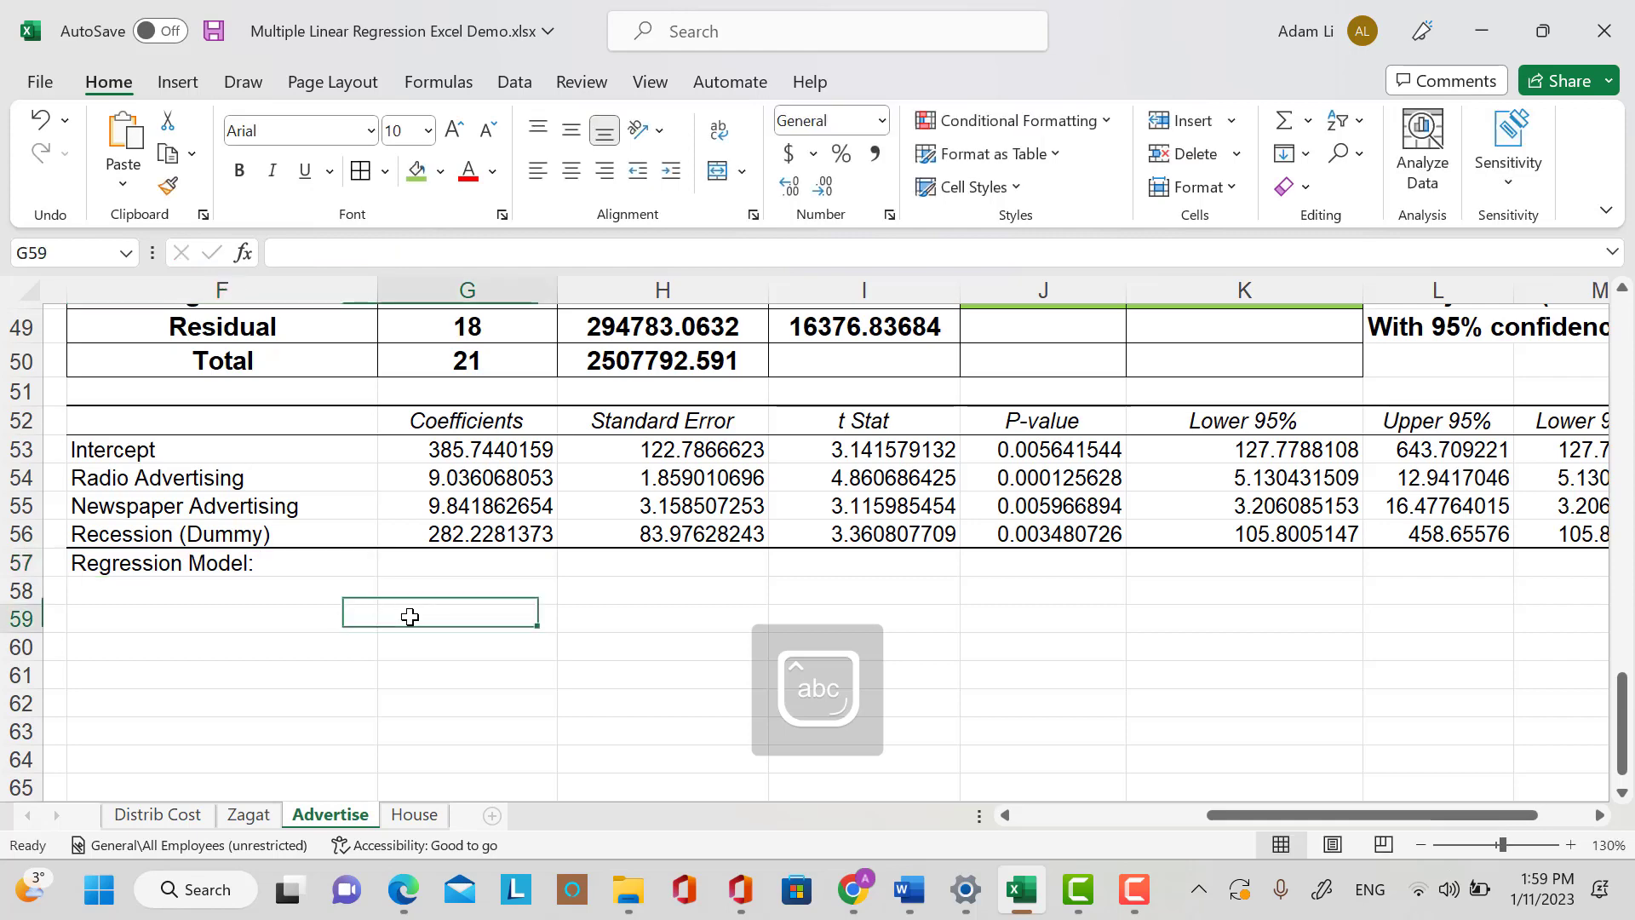
Format the Model 2 coefficients table, from row 51 through row 56, as bold and centered.
drag(200, 407, 1250, 528)
click(239, 171)
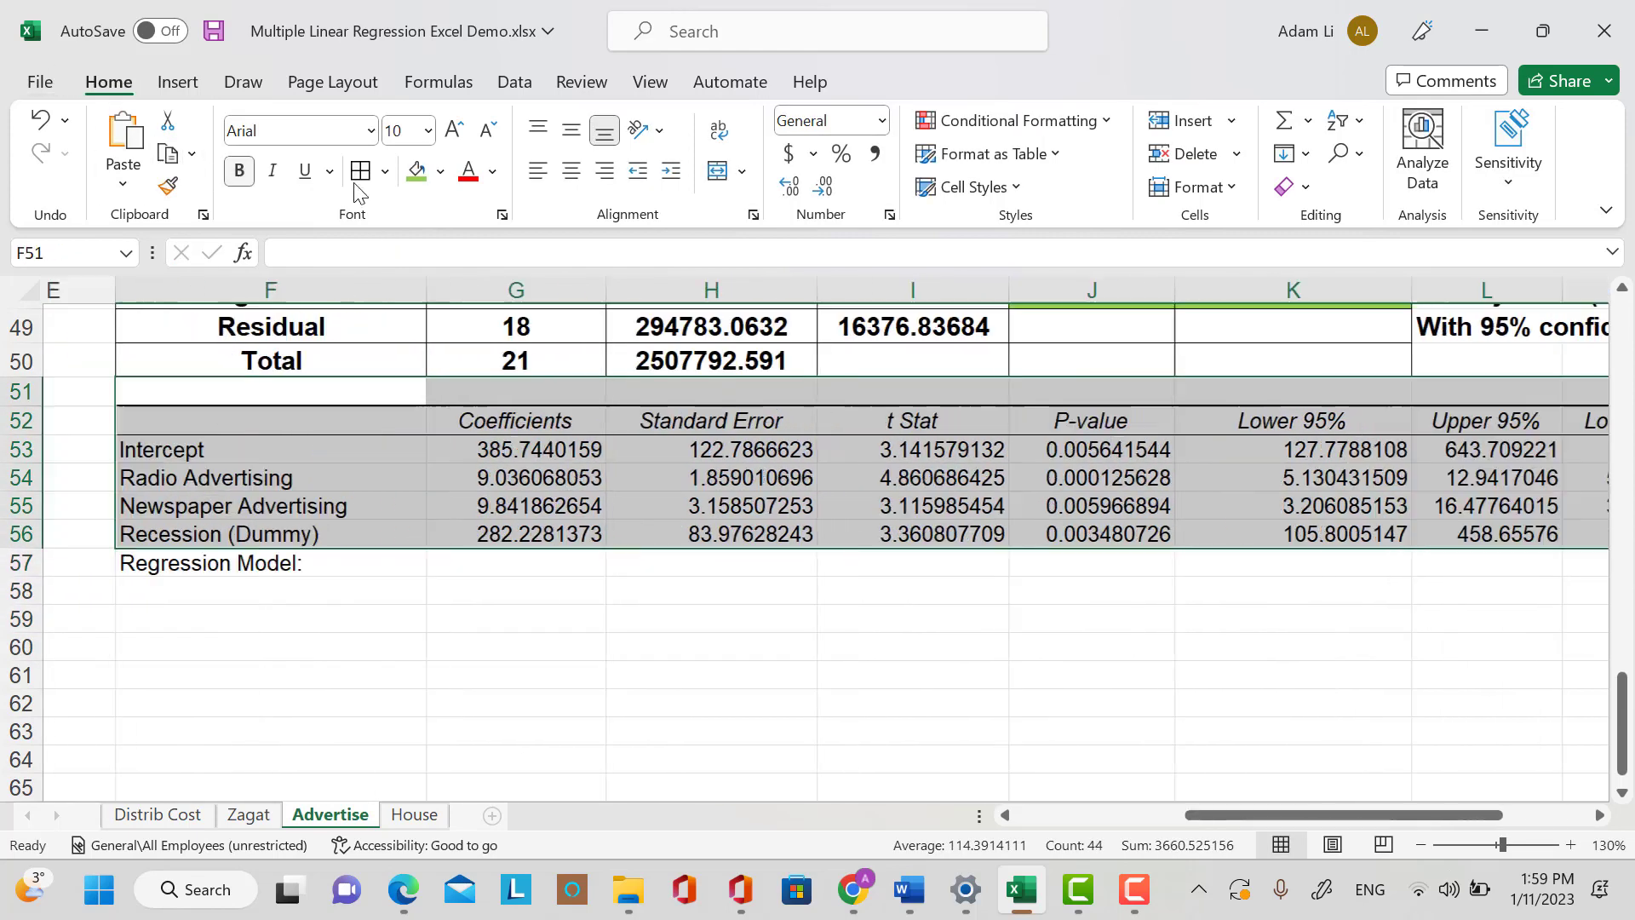
click(570, 170)
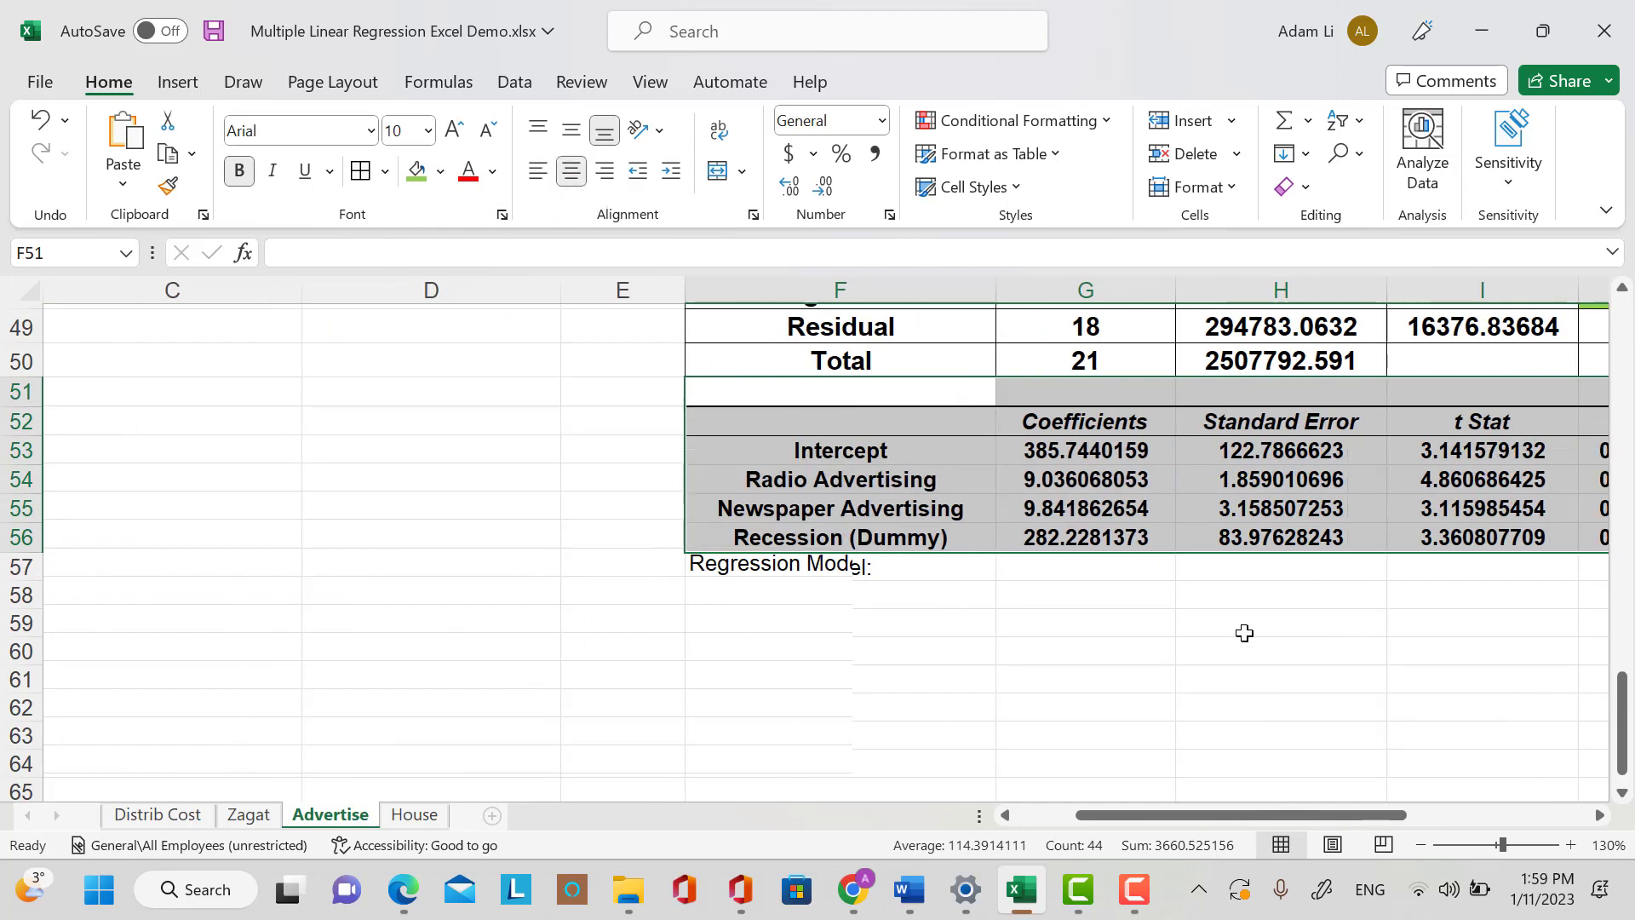
Make the "Regression Model:" label in cell F57 bold.
click(1124, 628)
click(860, 568)
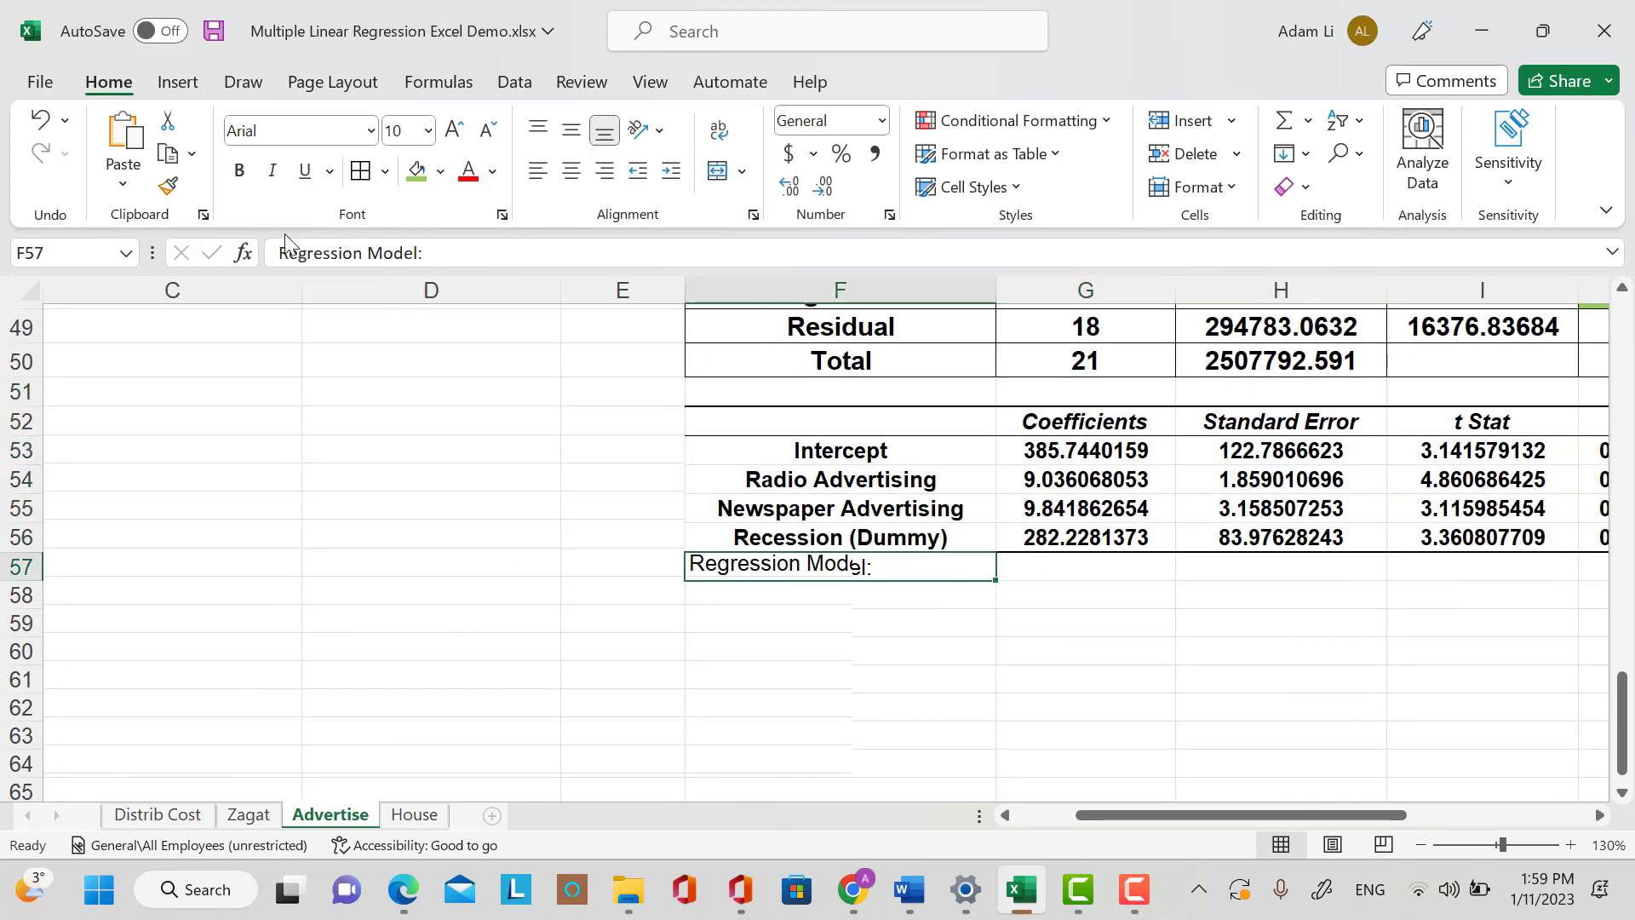
click(240, 170)
click(1066, 683)
Start the regression equation in cell F58 with the text "Predicted_Sales =".
click(1080, 567)
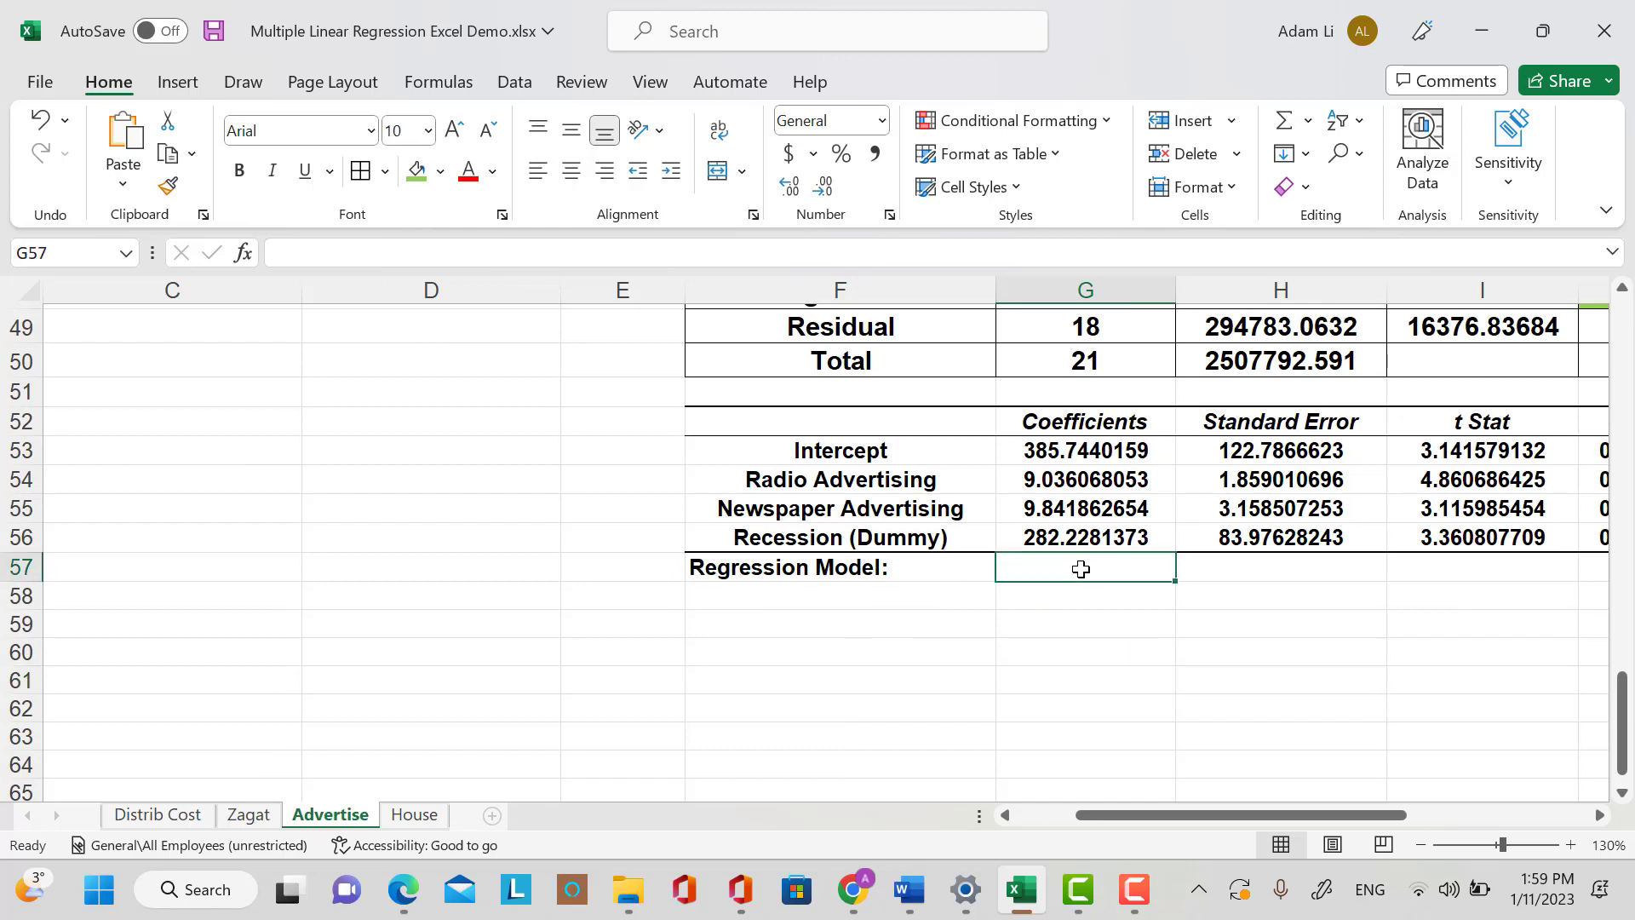
click(750, 601)
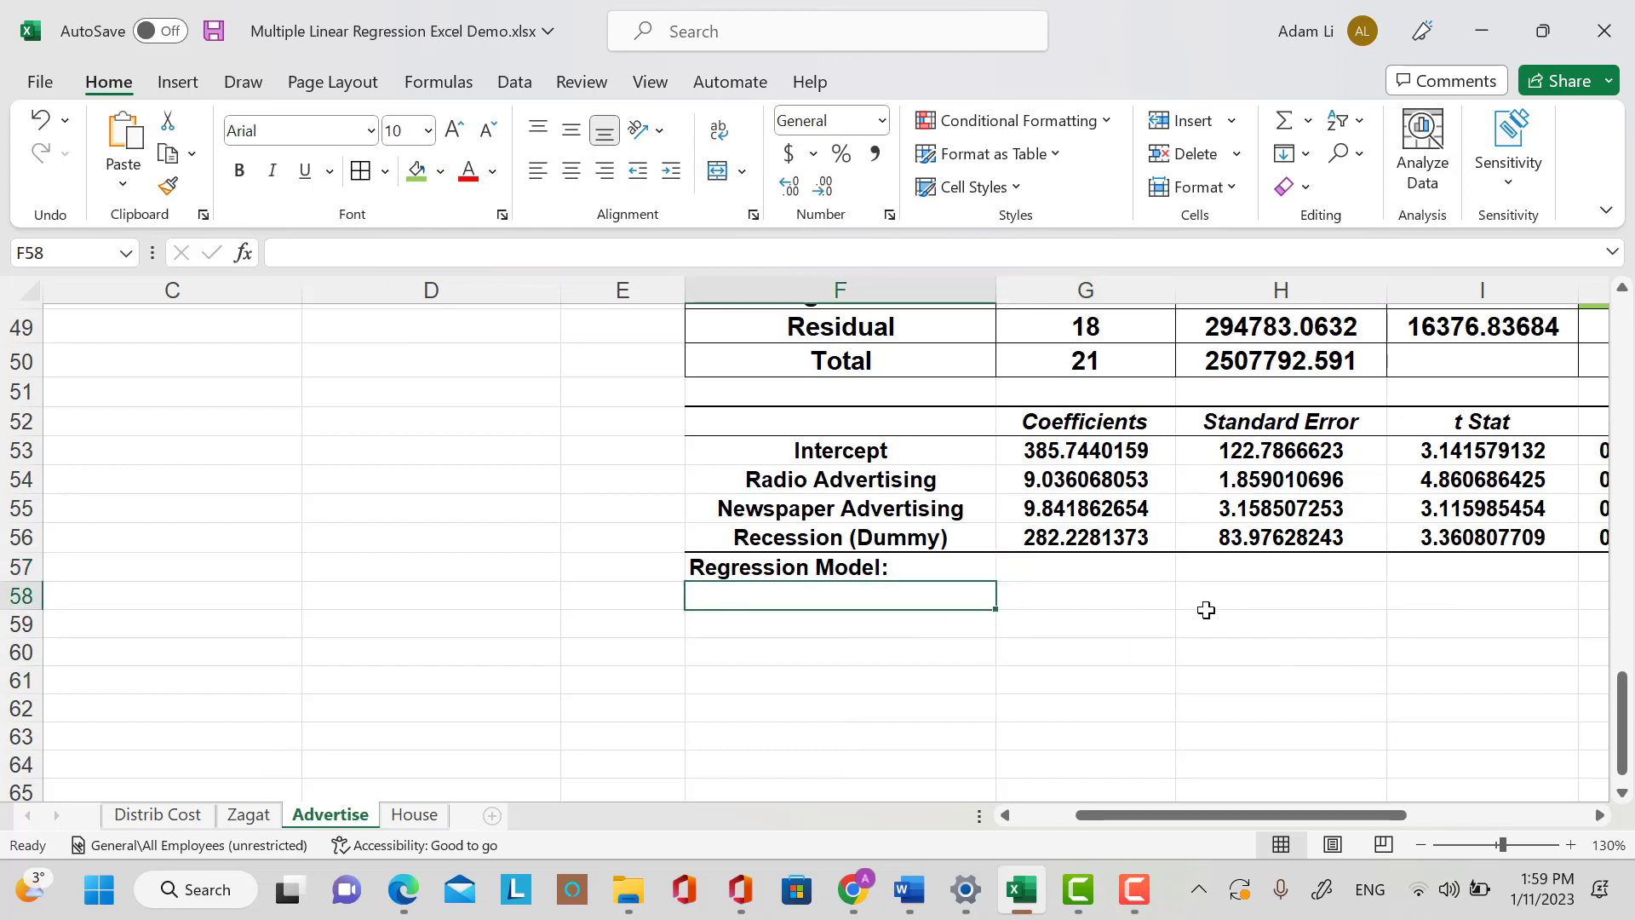
text(Pred)
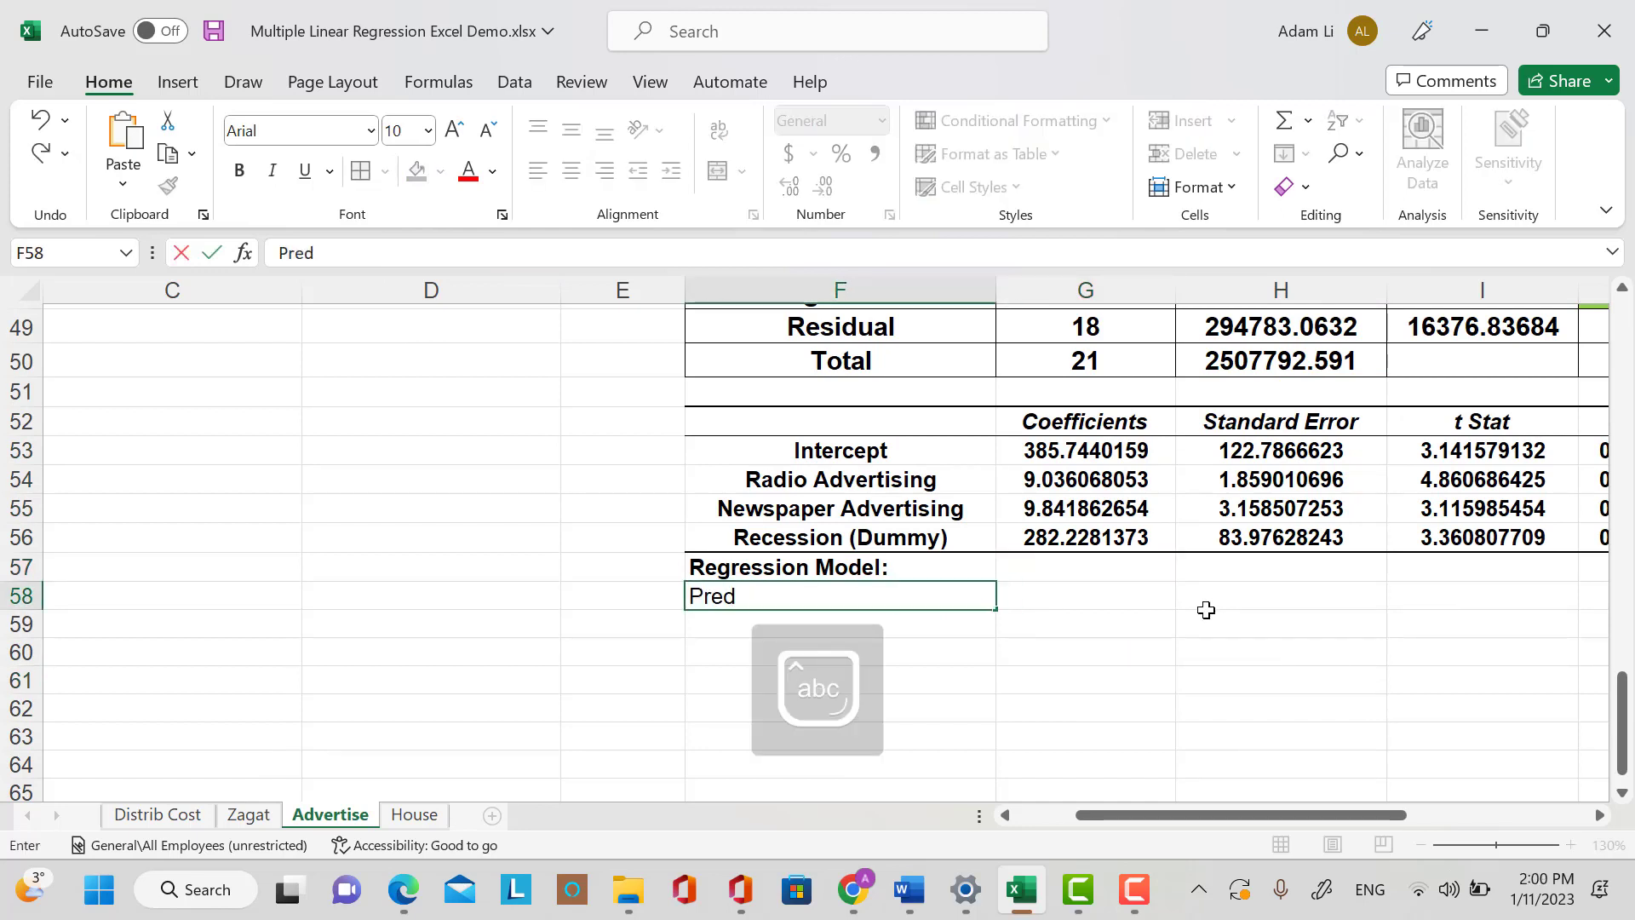
text(icted _)
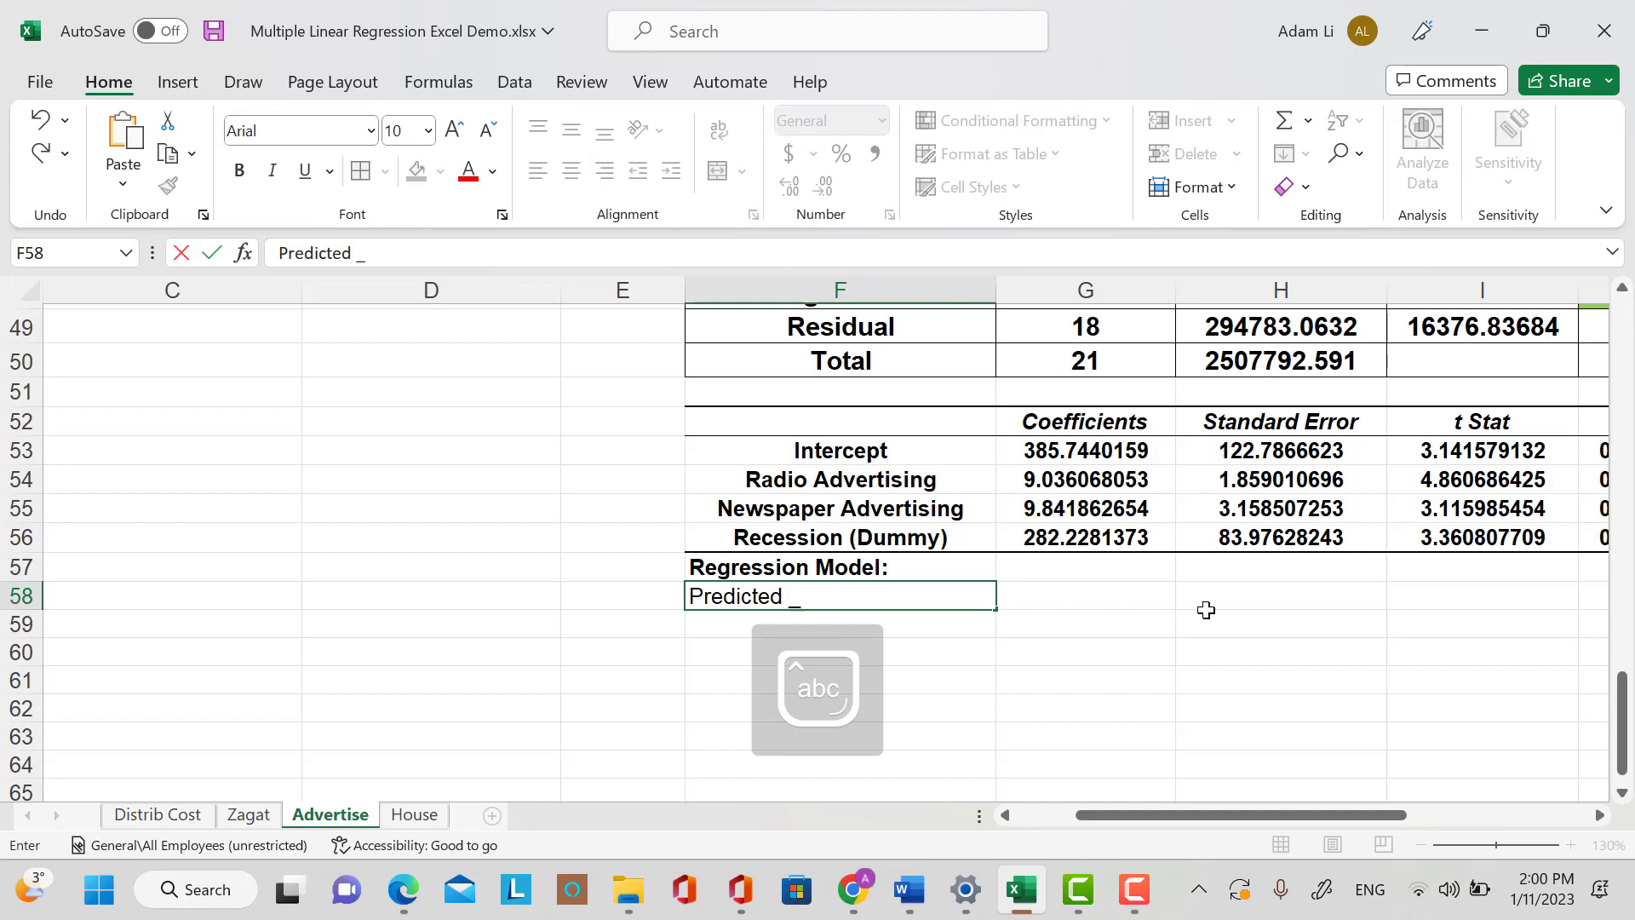
key(BackSpace)
key(BackSpace)
text(_Sales)
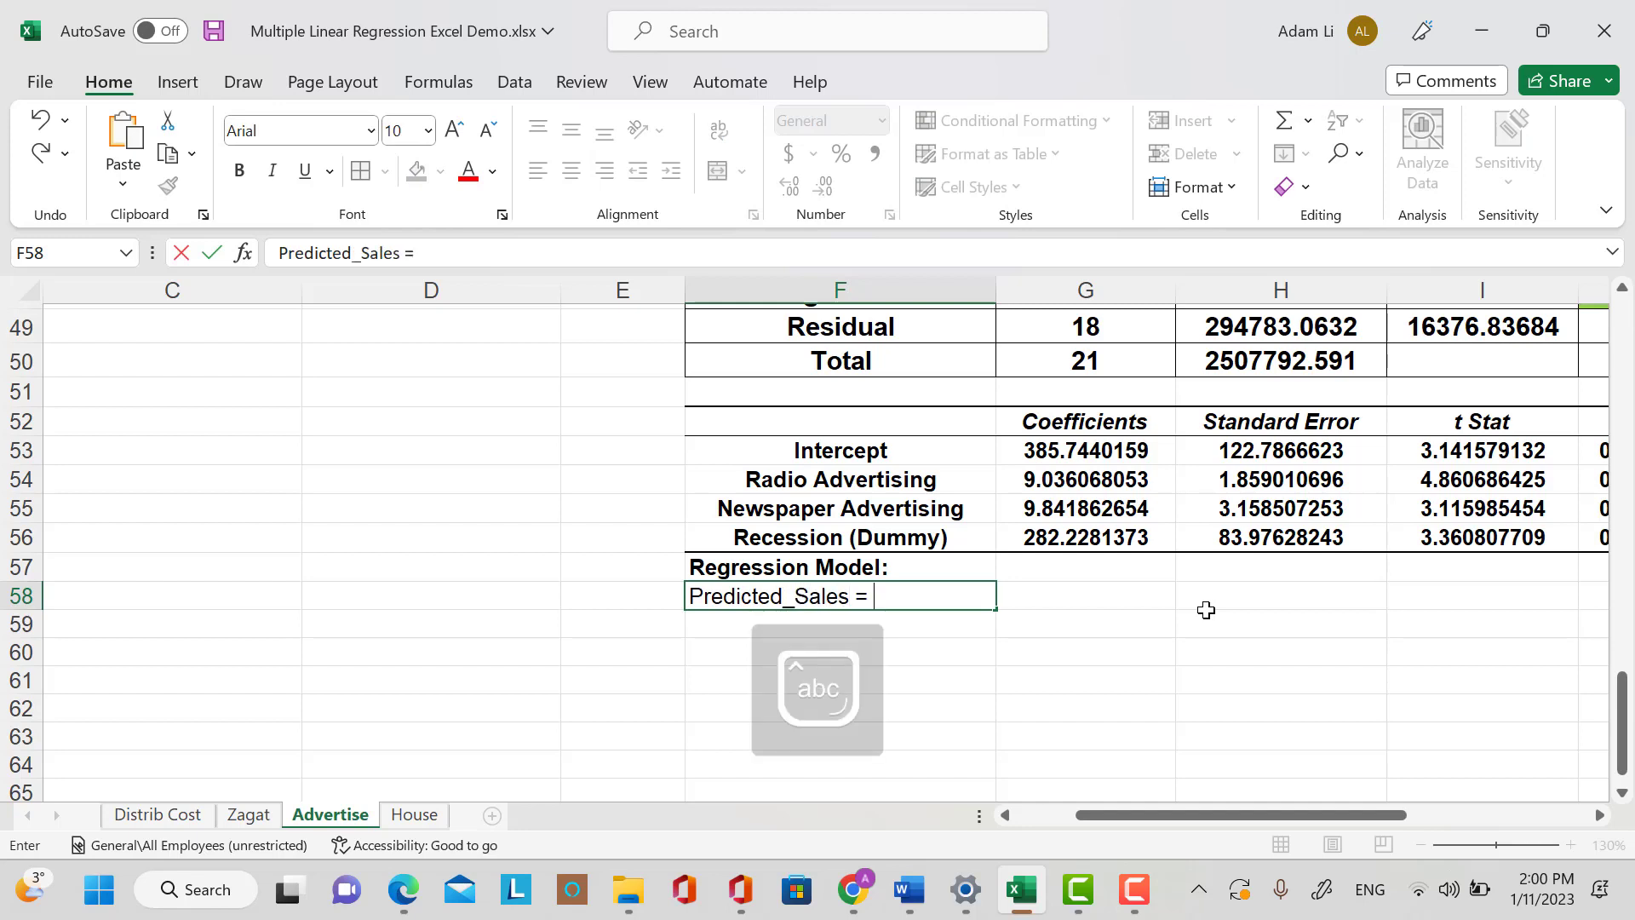
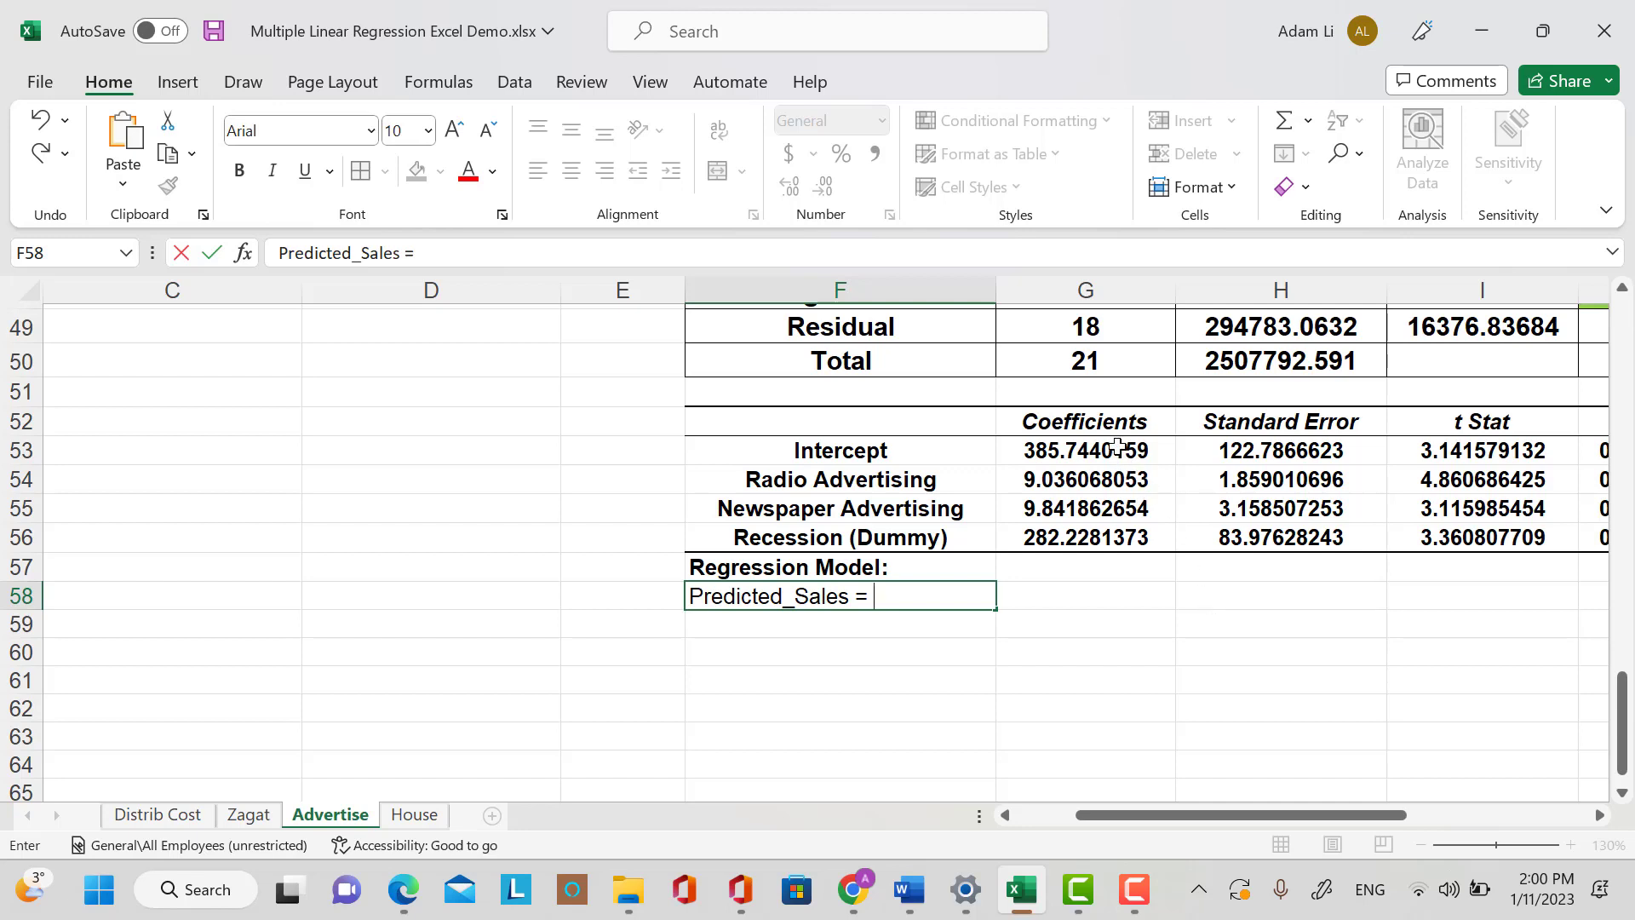
Reduce the Model 2 coefficients in G53:G56 to three decimal places.
drag(1119, 451, 1142, 528)
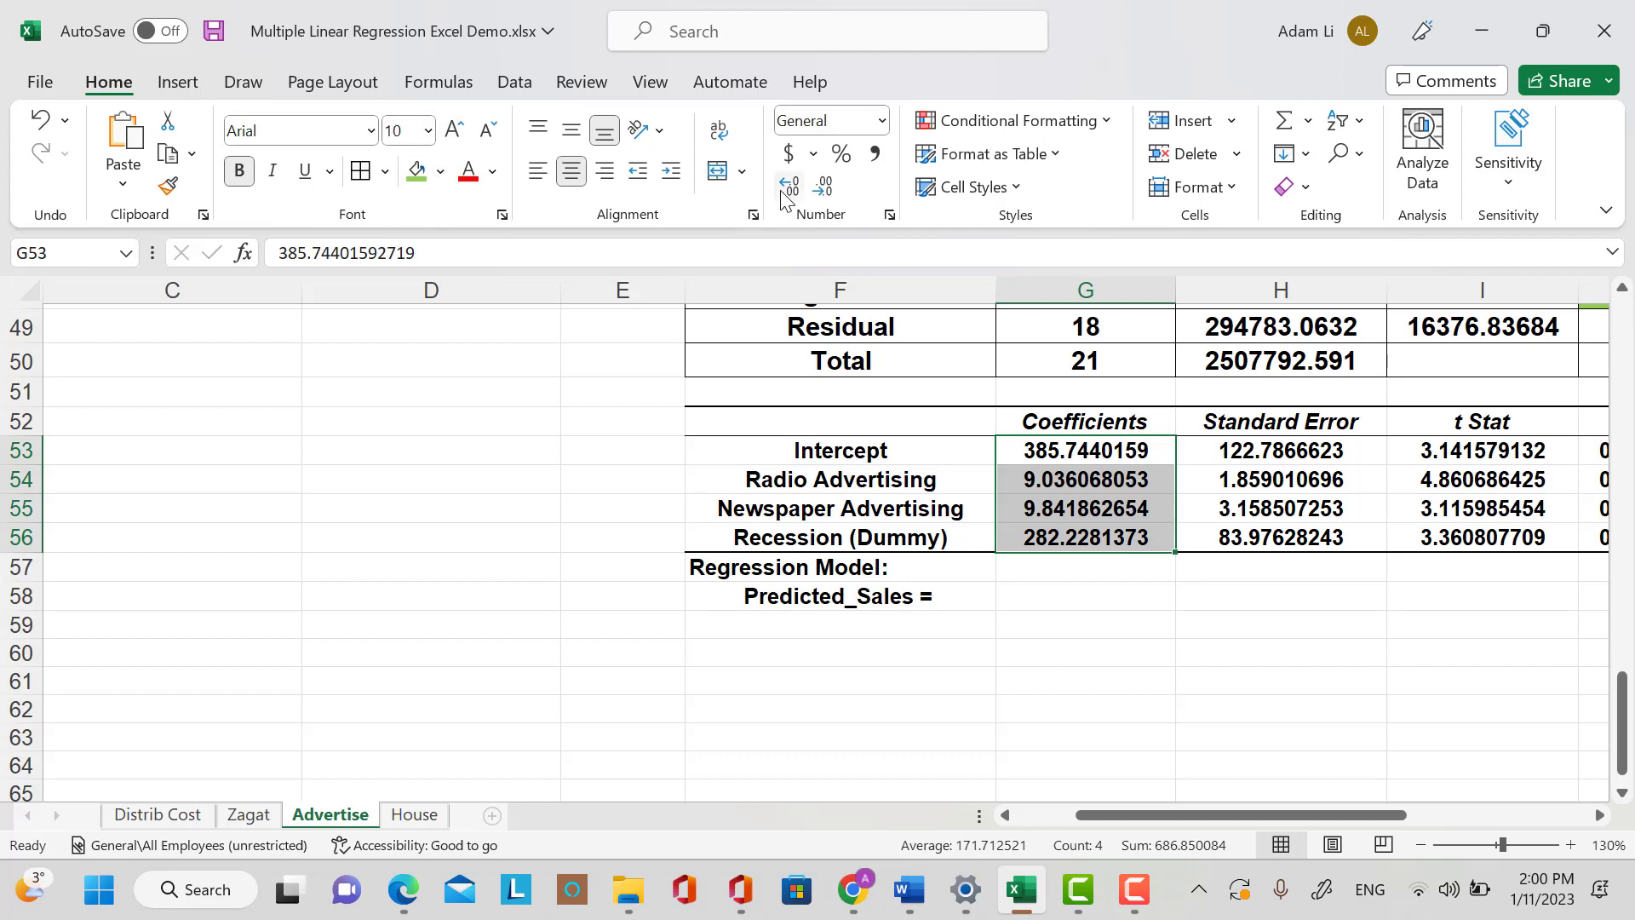
click(832, 189)
click(831, 189)
click(831, 189)
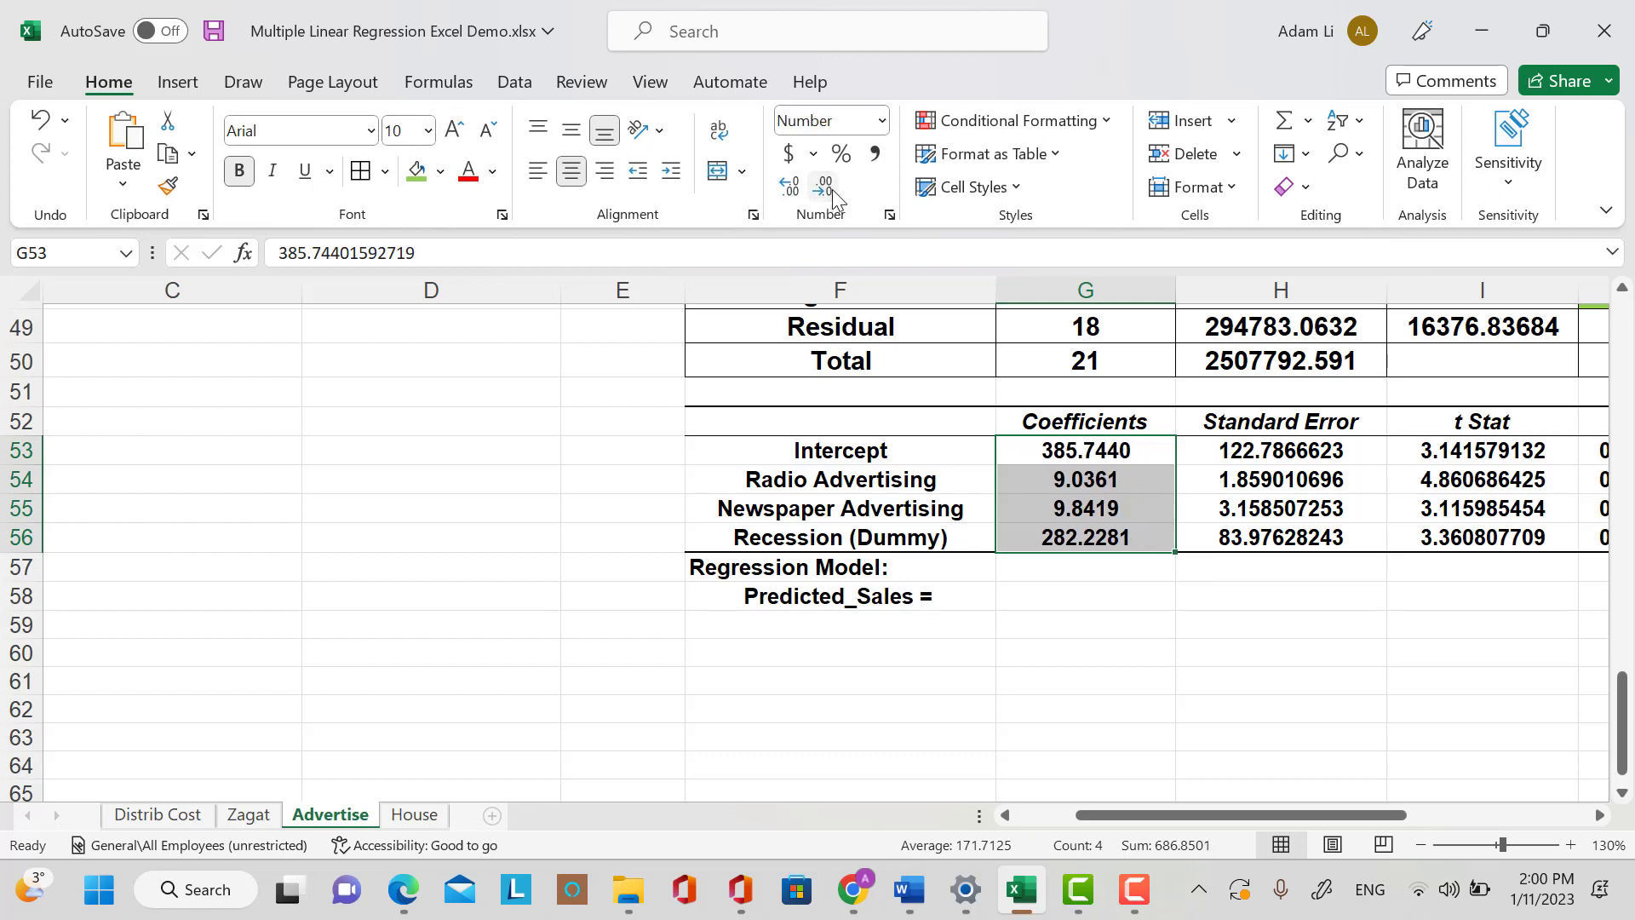
click(831, 189)
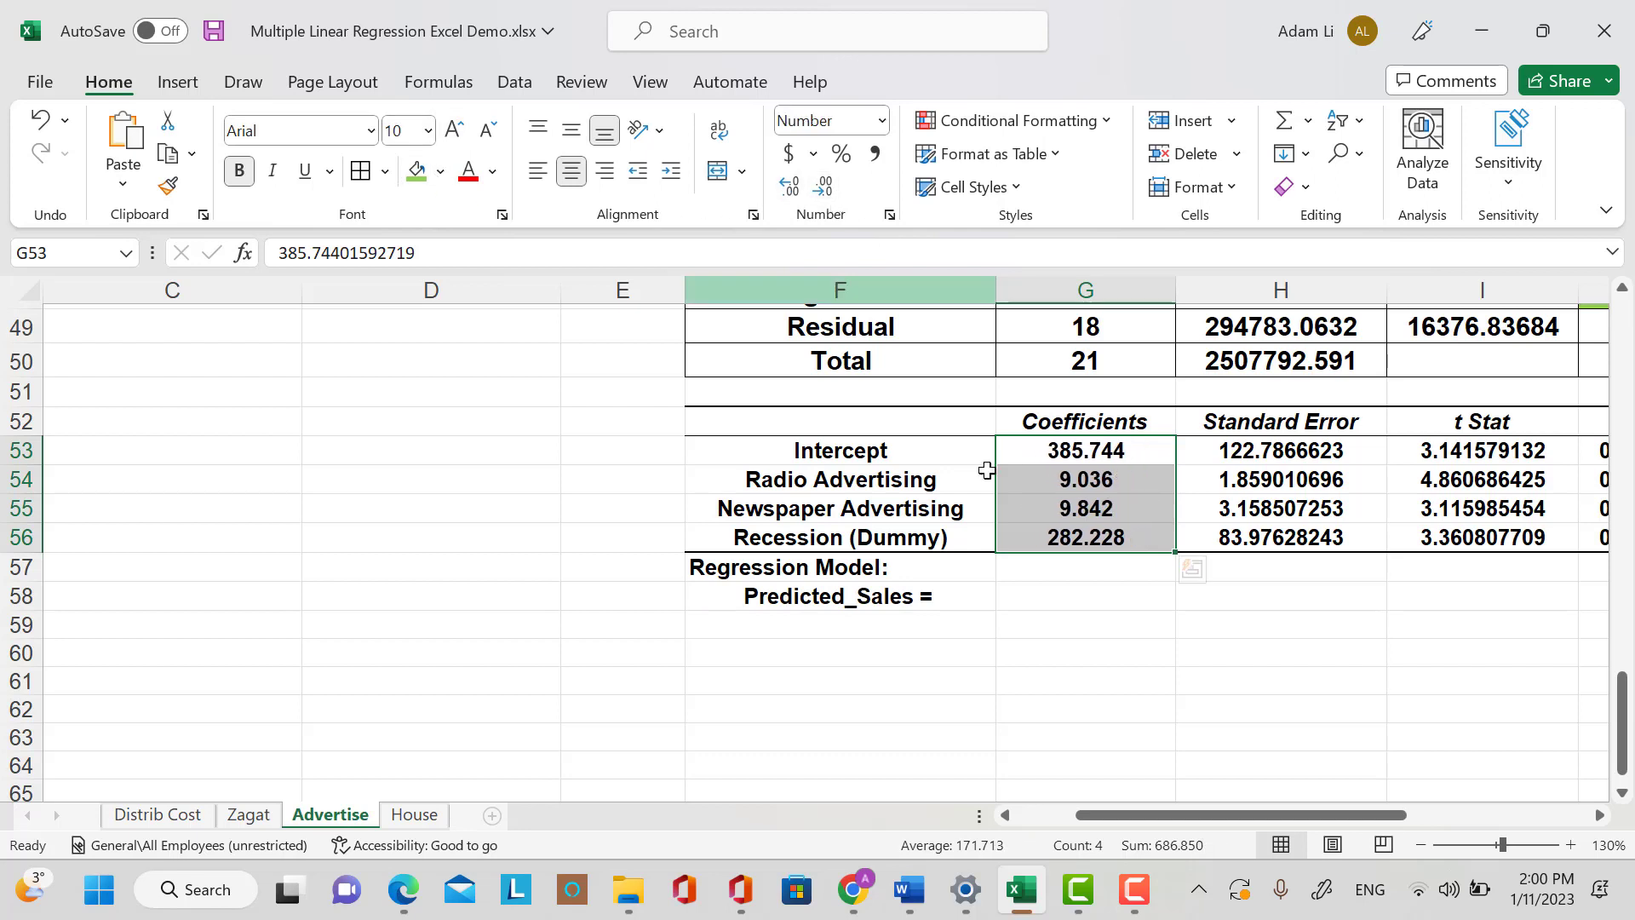
Append the intercept "385.744 +" to the Predicted_Sales equation in cell F58.
click(970, 599)
double_click(948, 595)
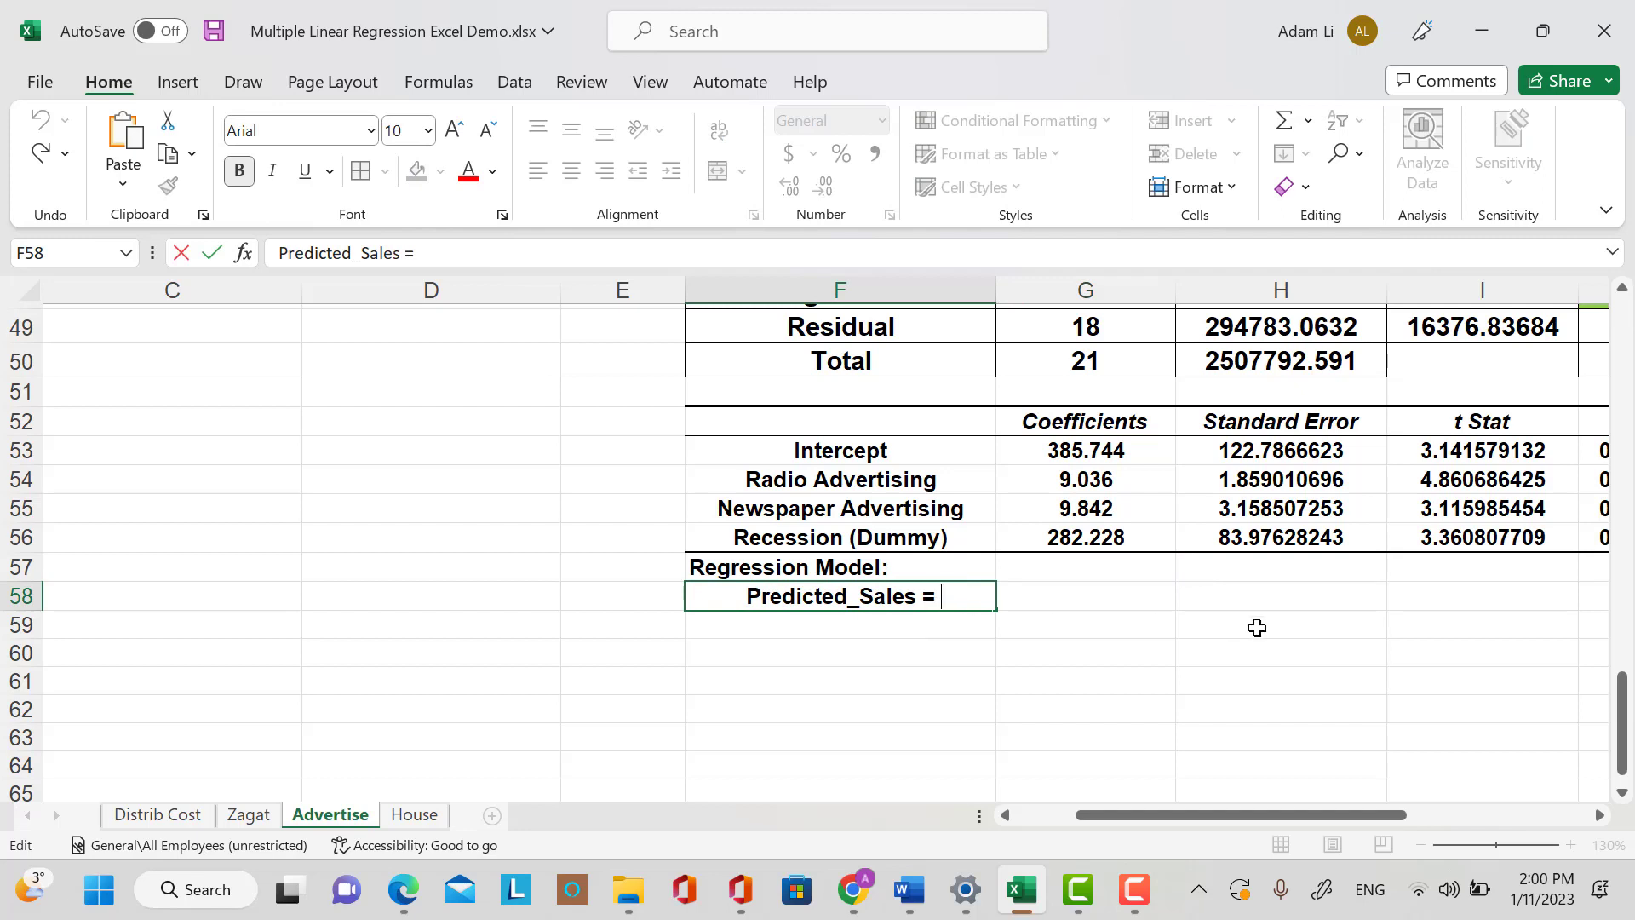
text(3855)
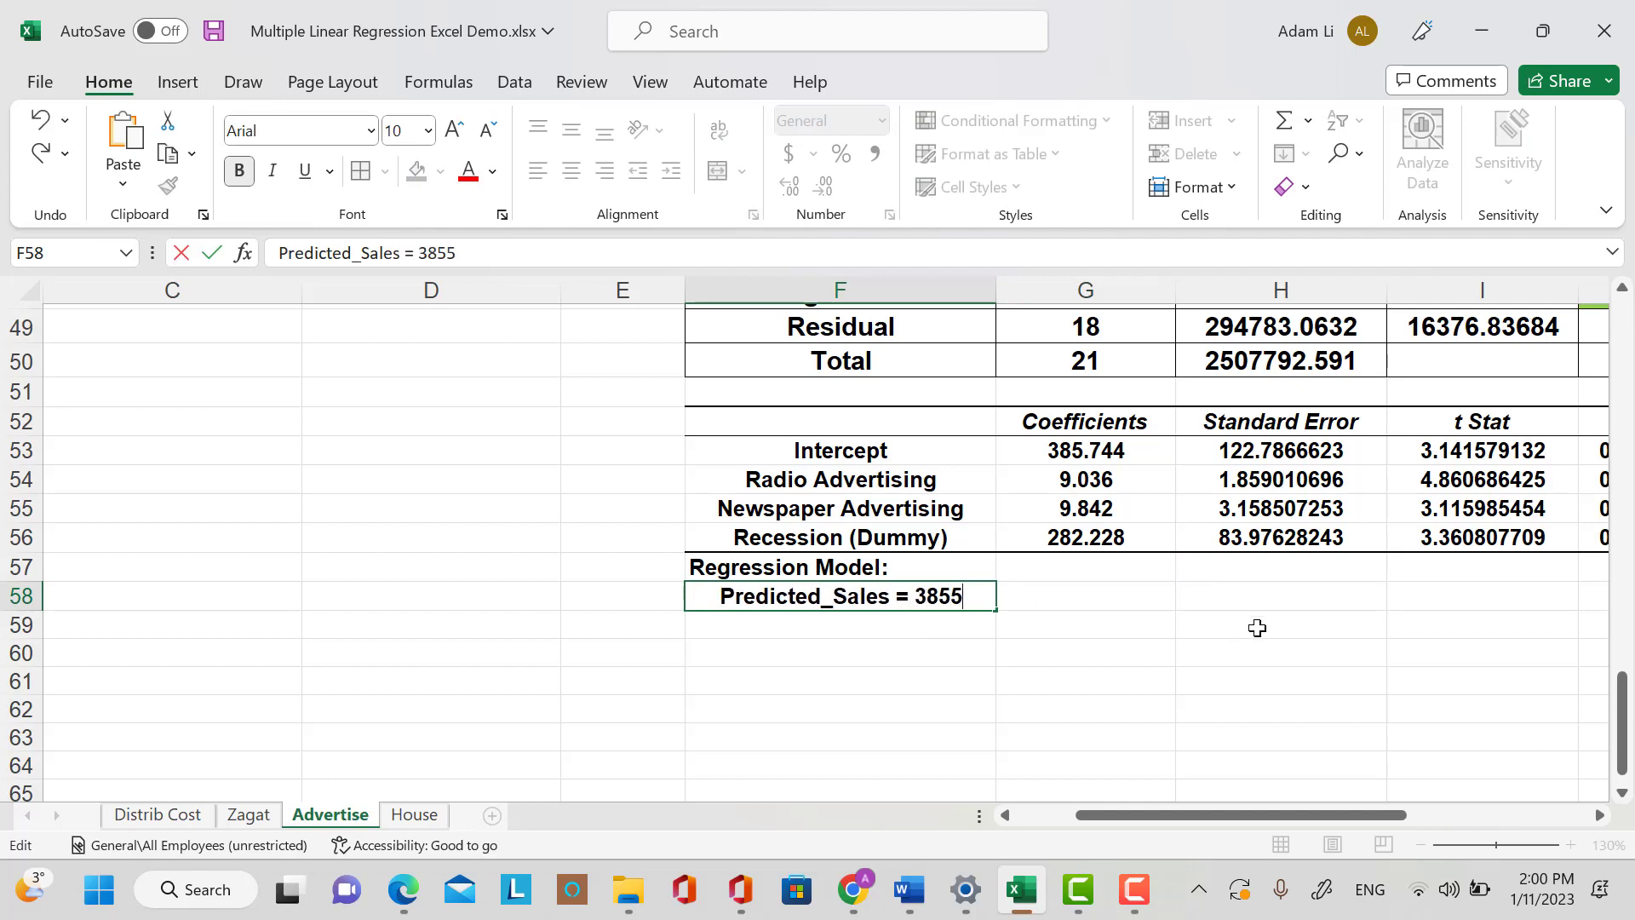
key(BackSpace)
text(.)
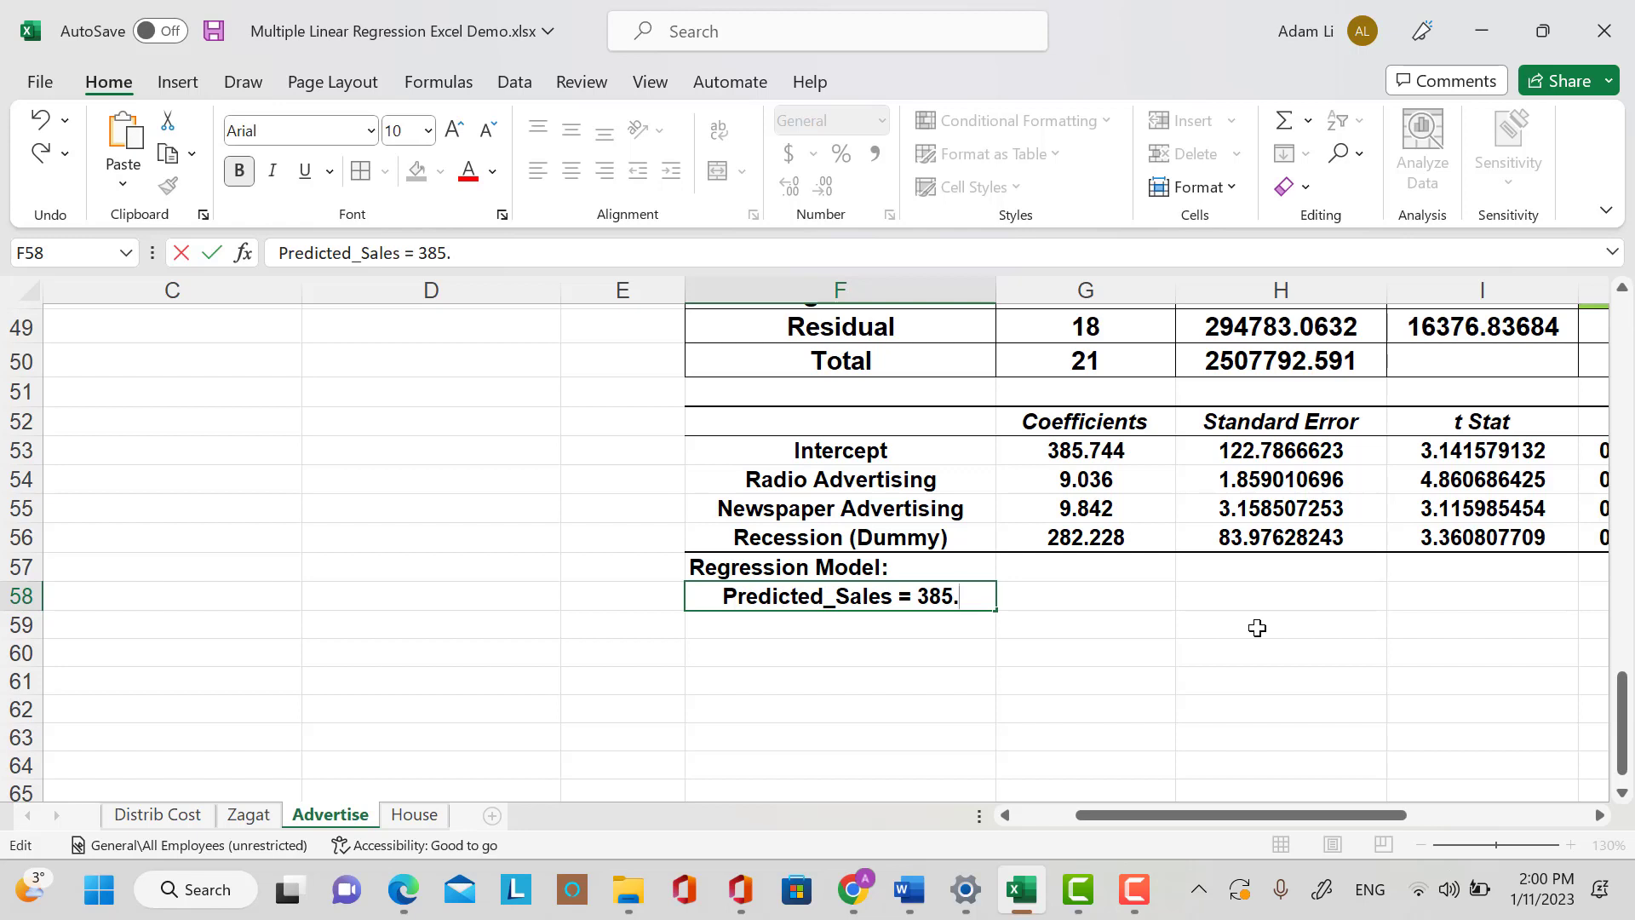
text(7)
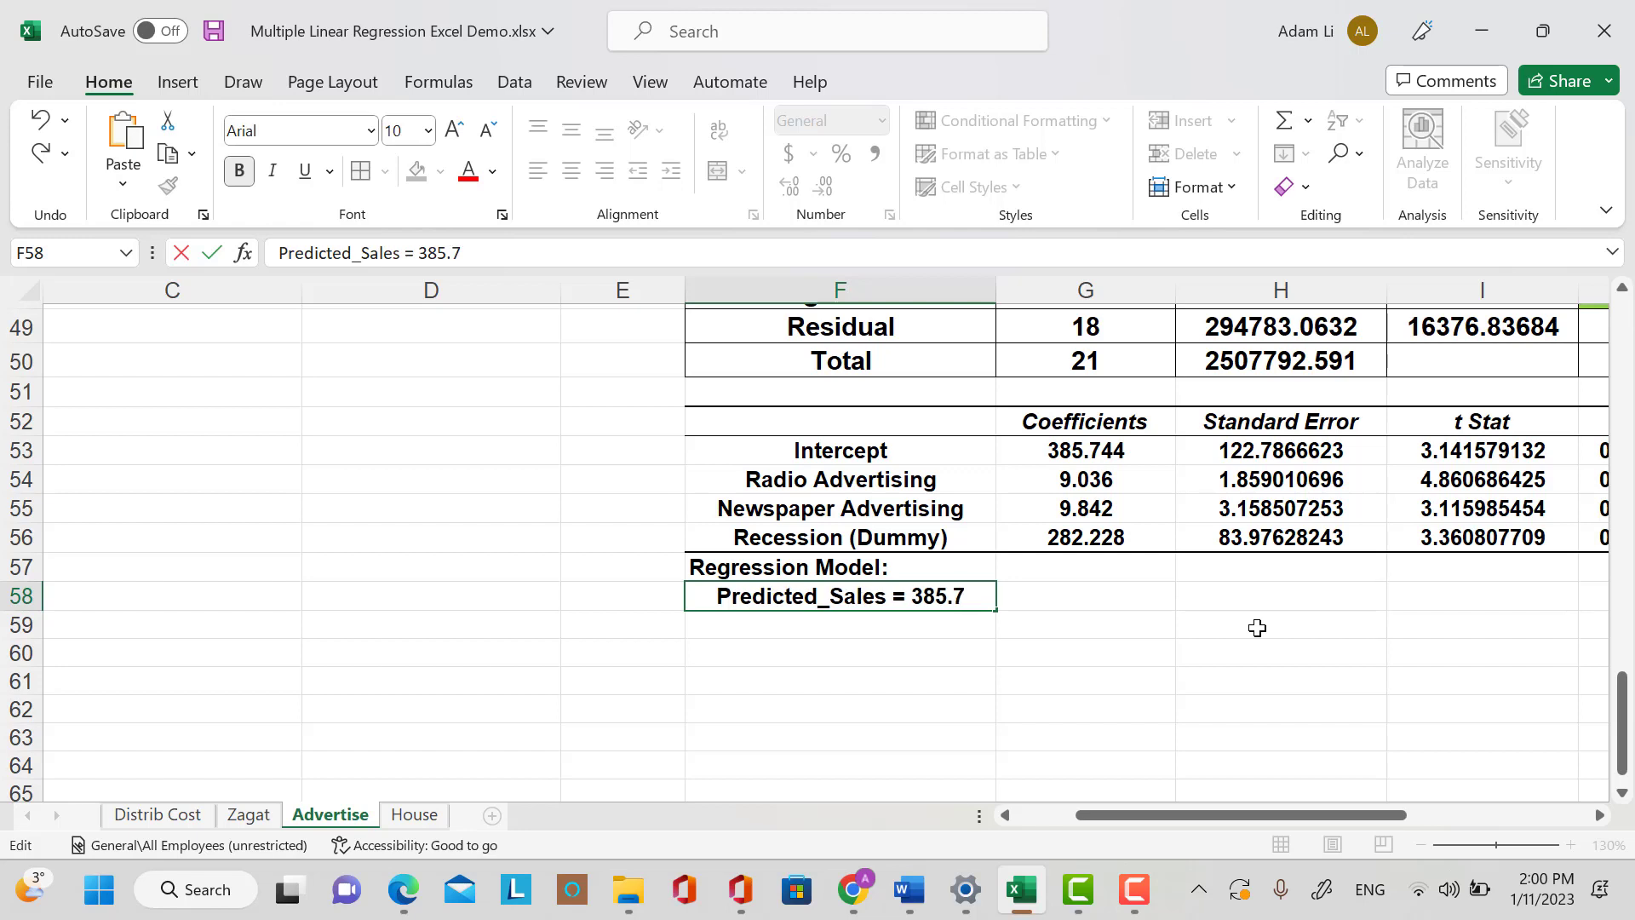
text(44 +)
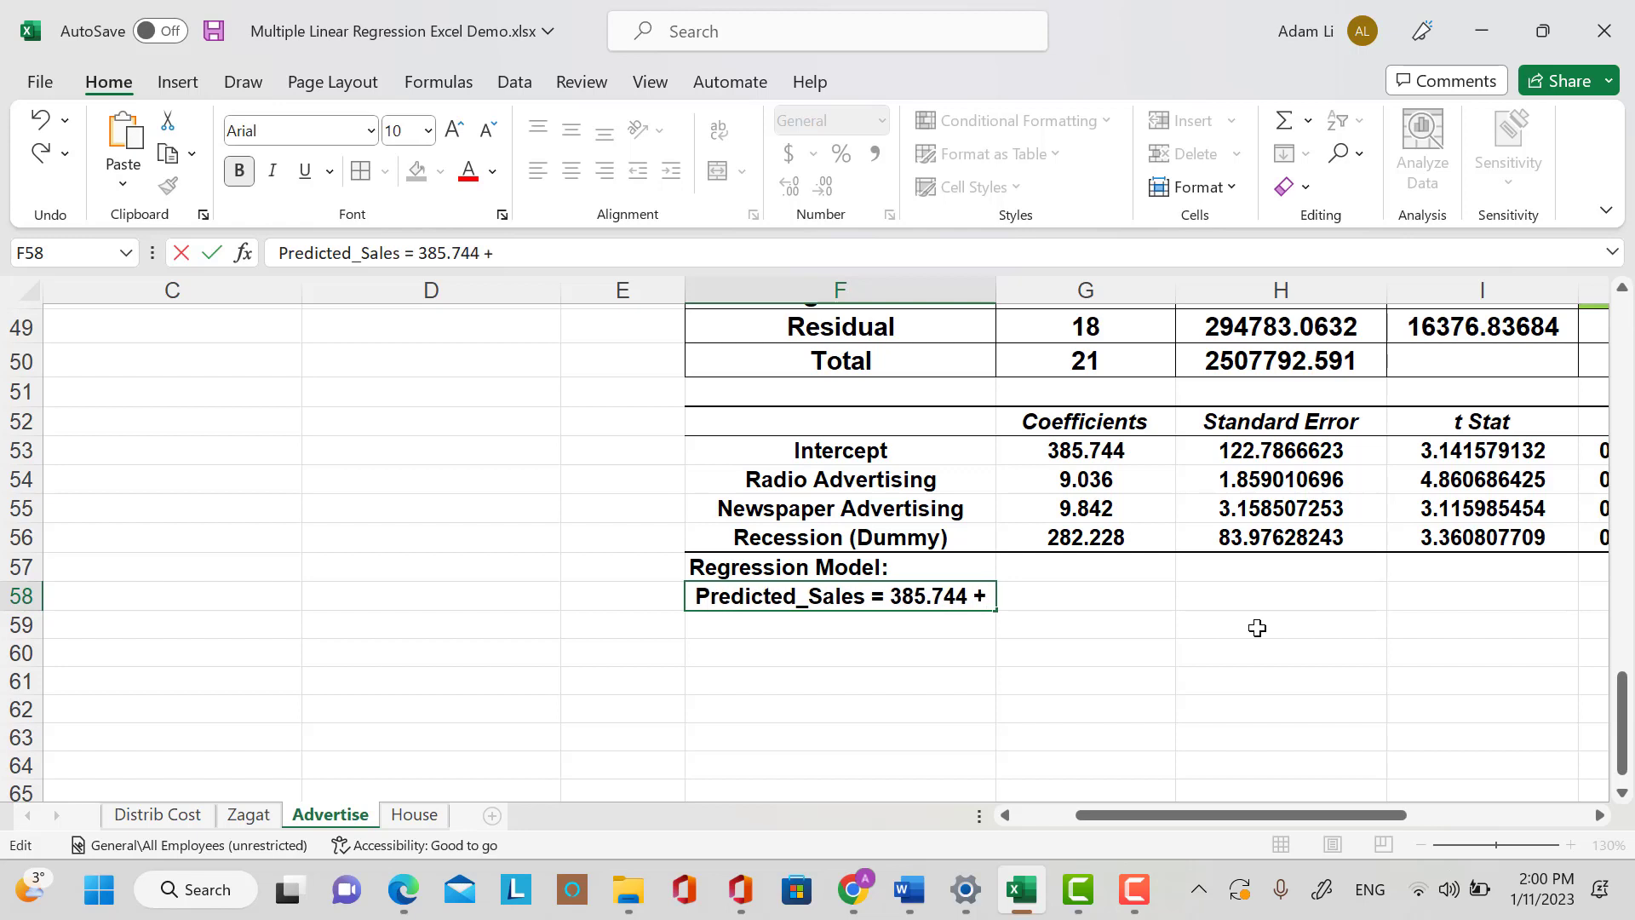
Append the radio term "9.036 * Radio Advertising +" to the Predicted_Sales equation in cell F58.
text( 9)
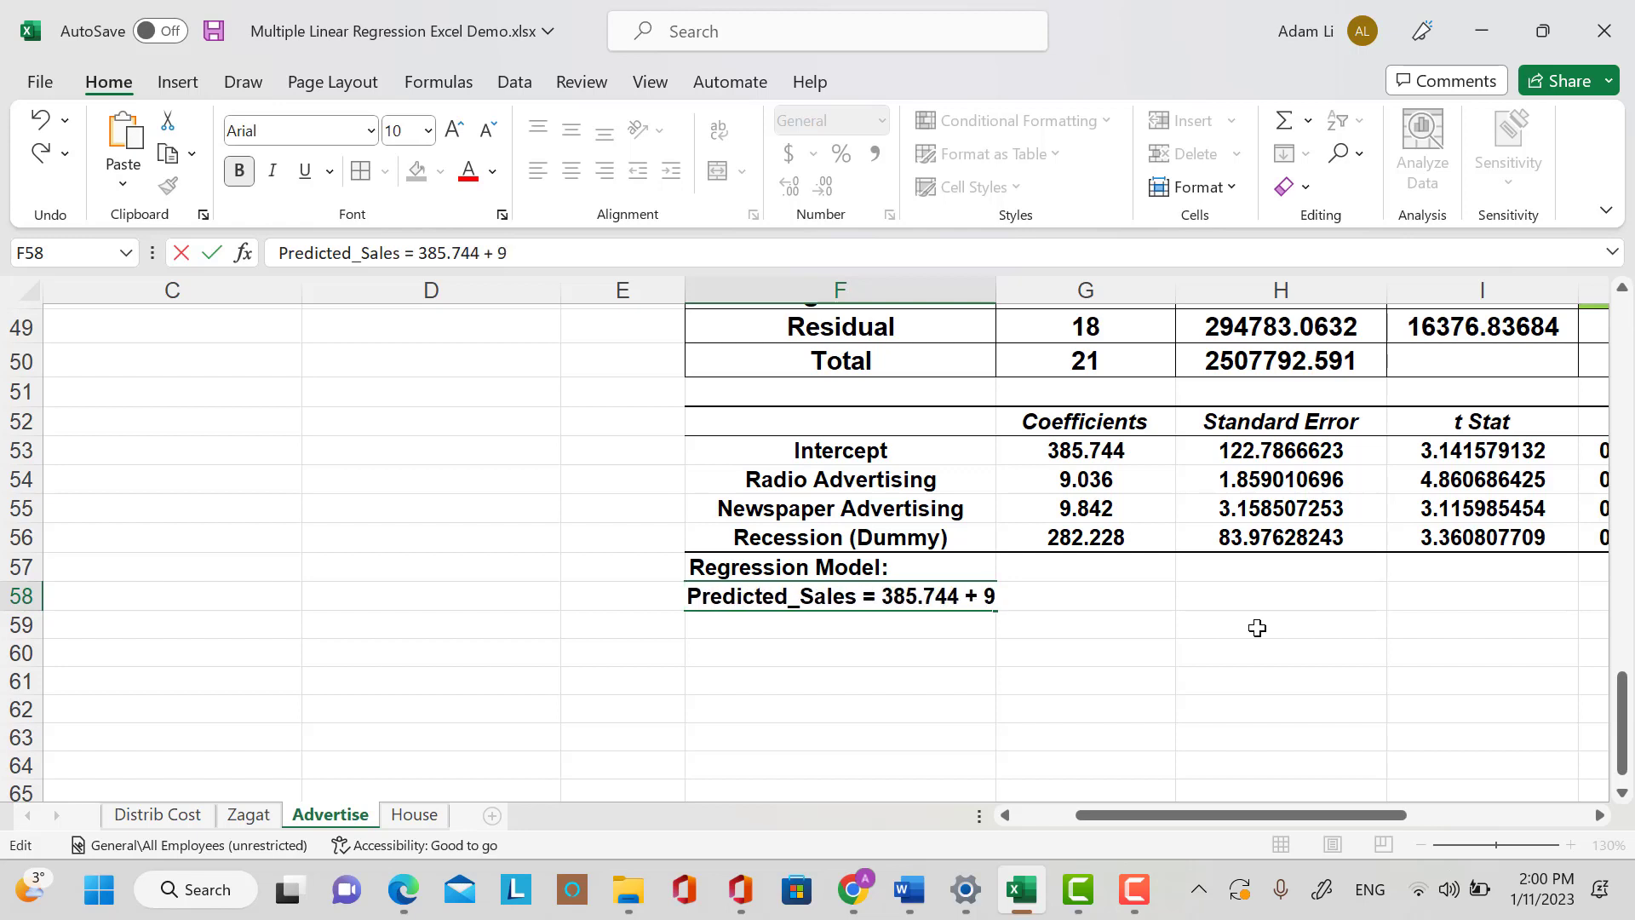
text(.036 *)
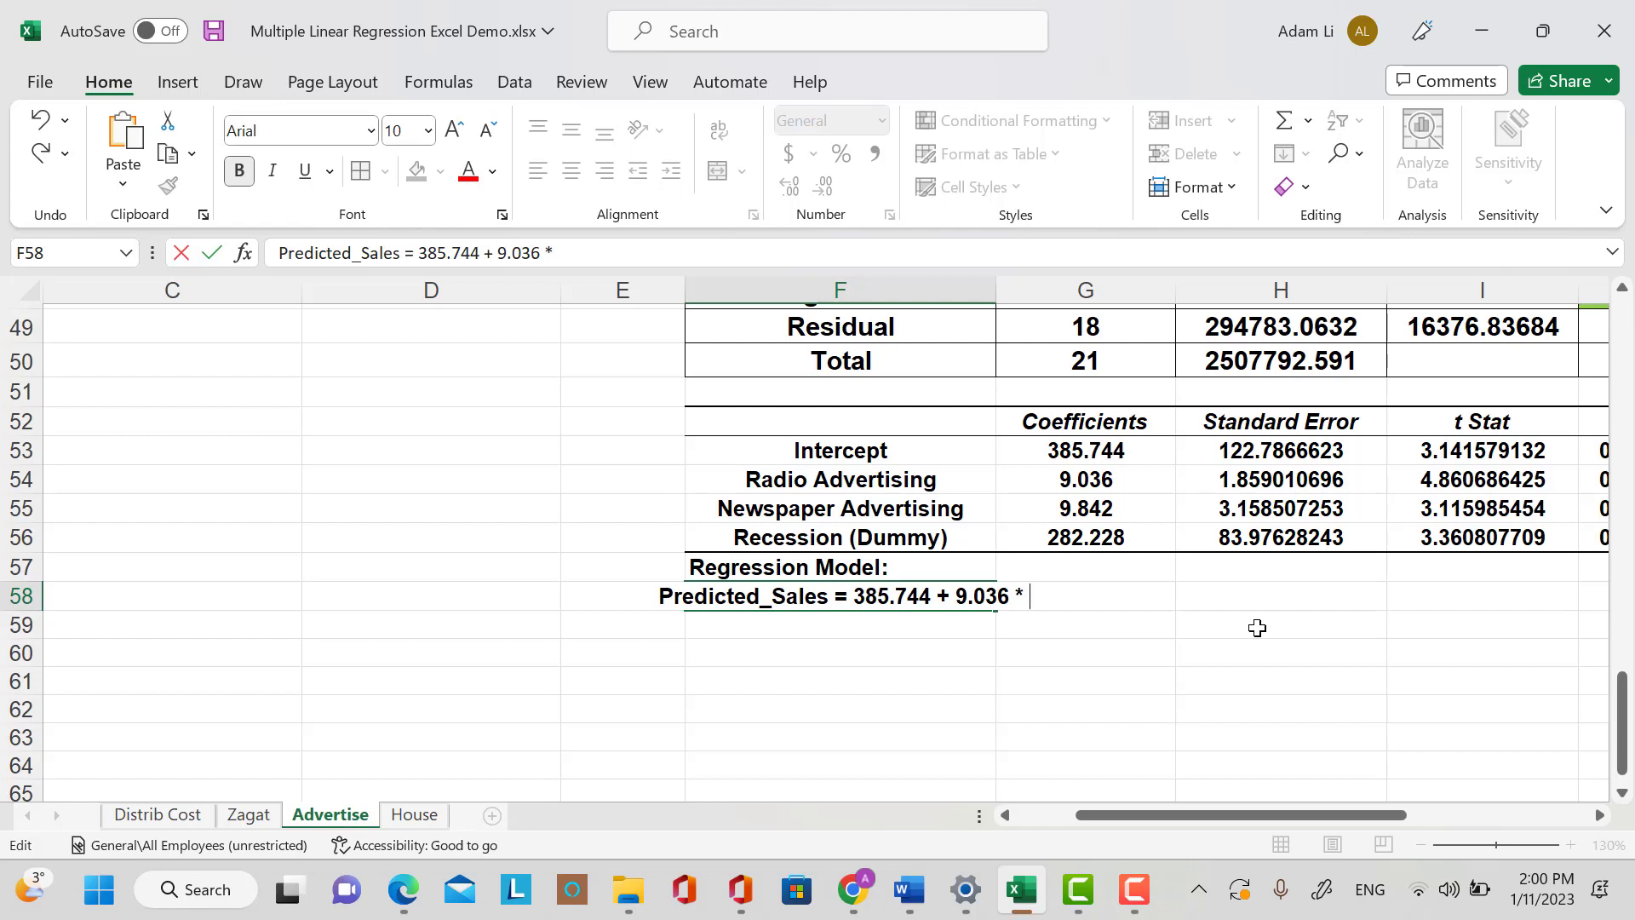
text( Radio)
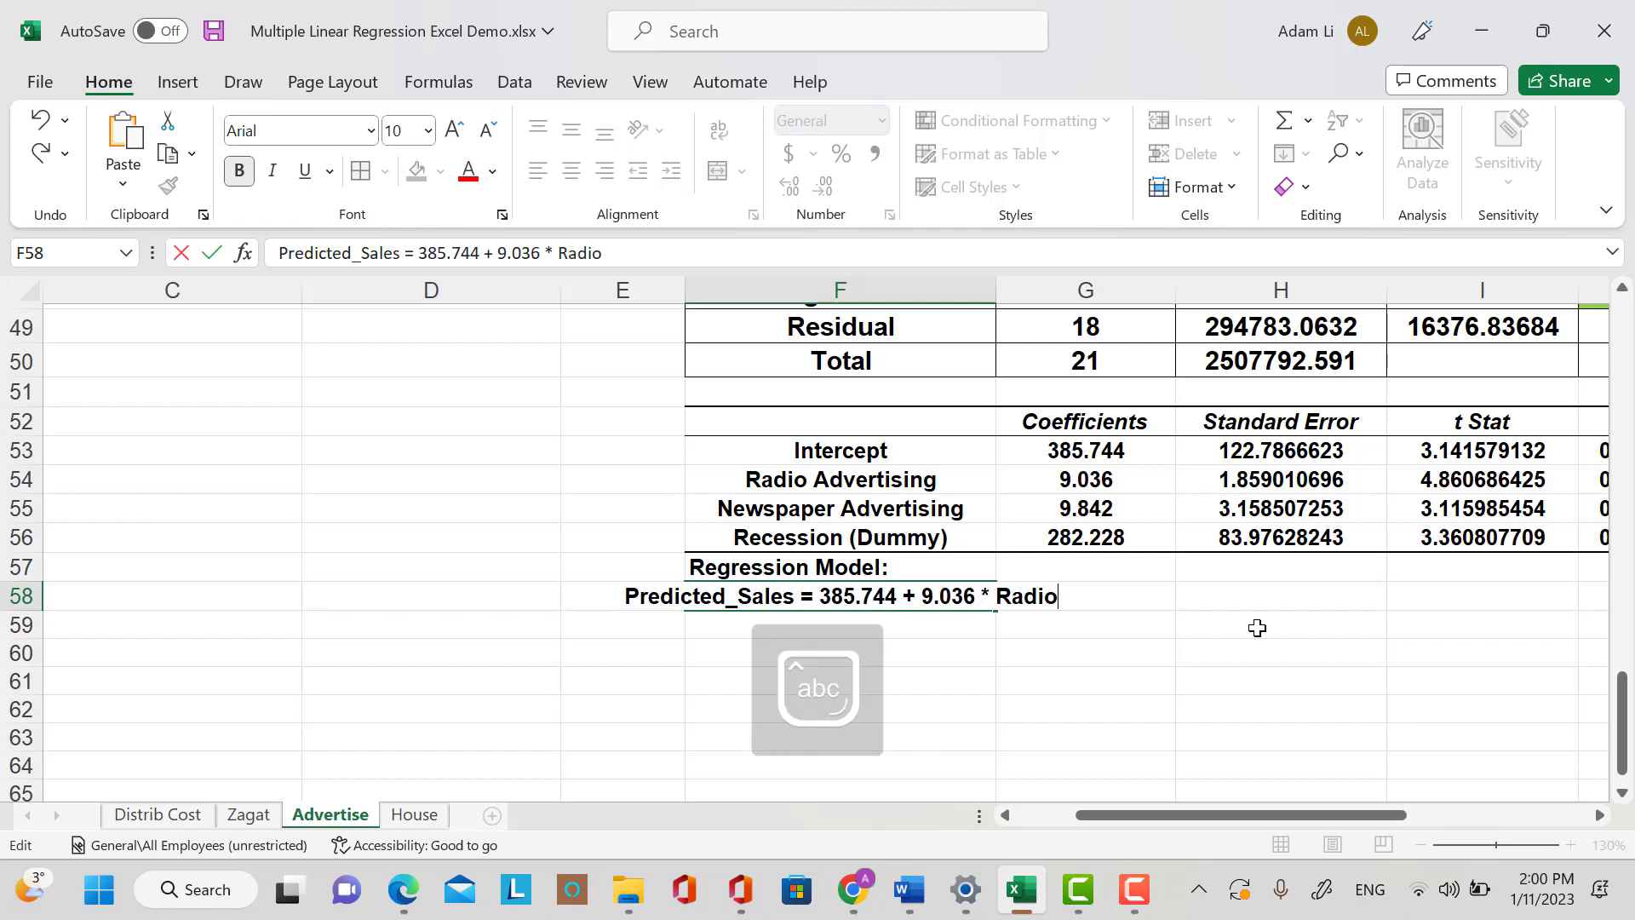
text( +)
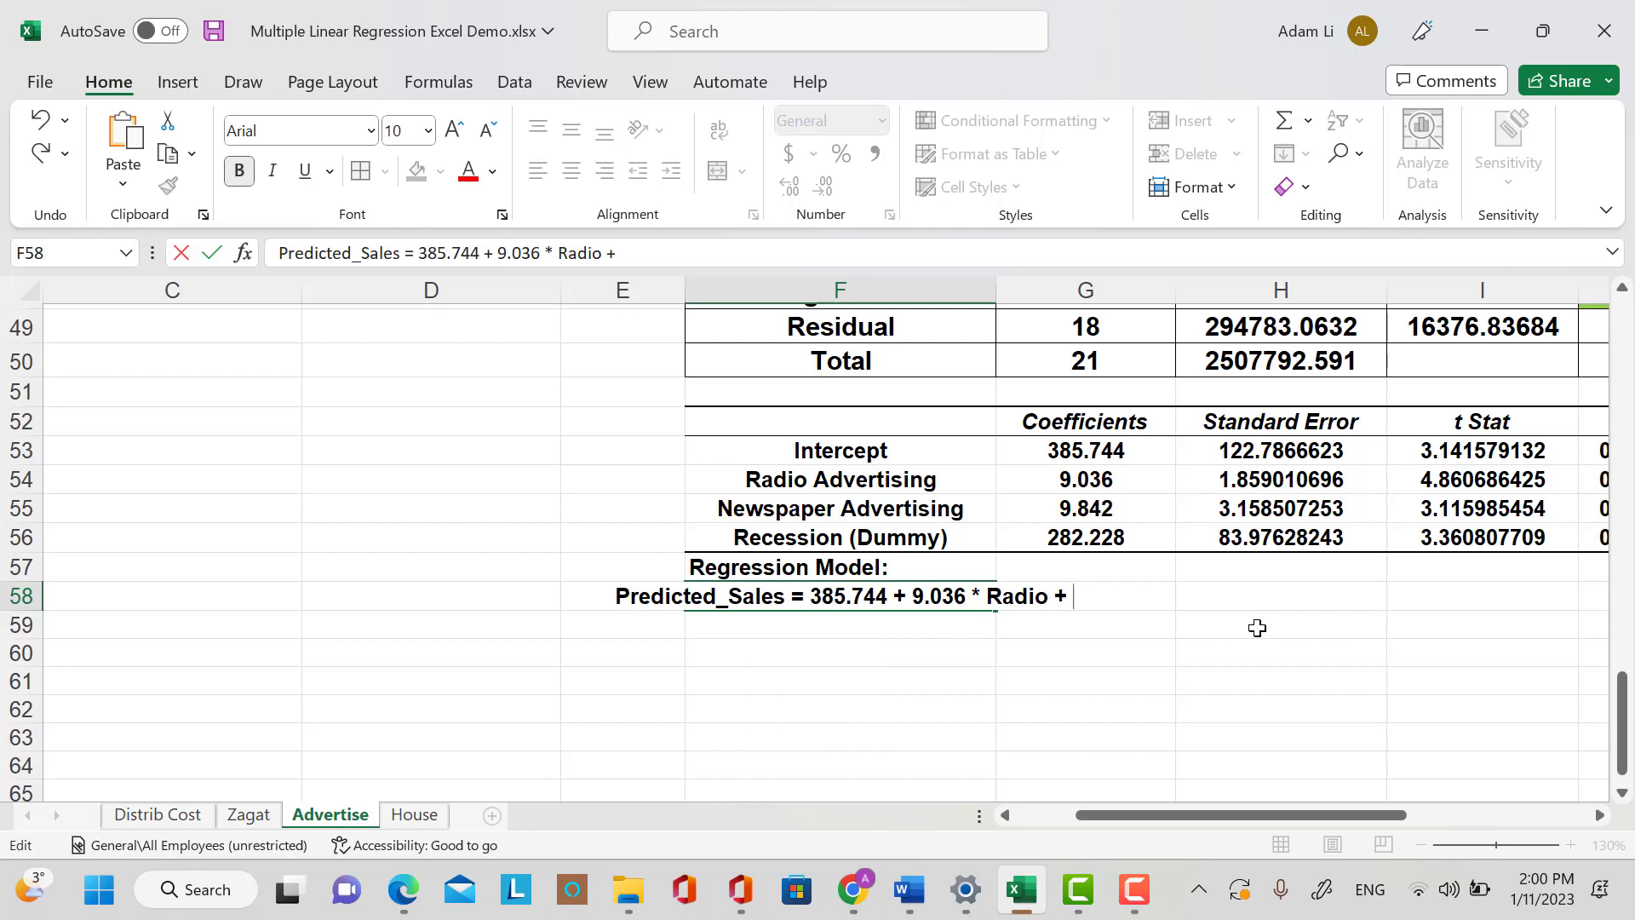
key(BackSpace)
key(BackSpace)
text(Ad)
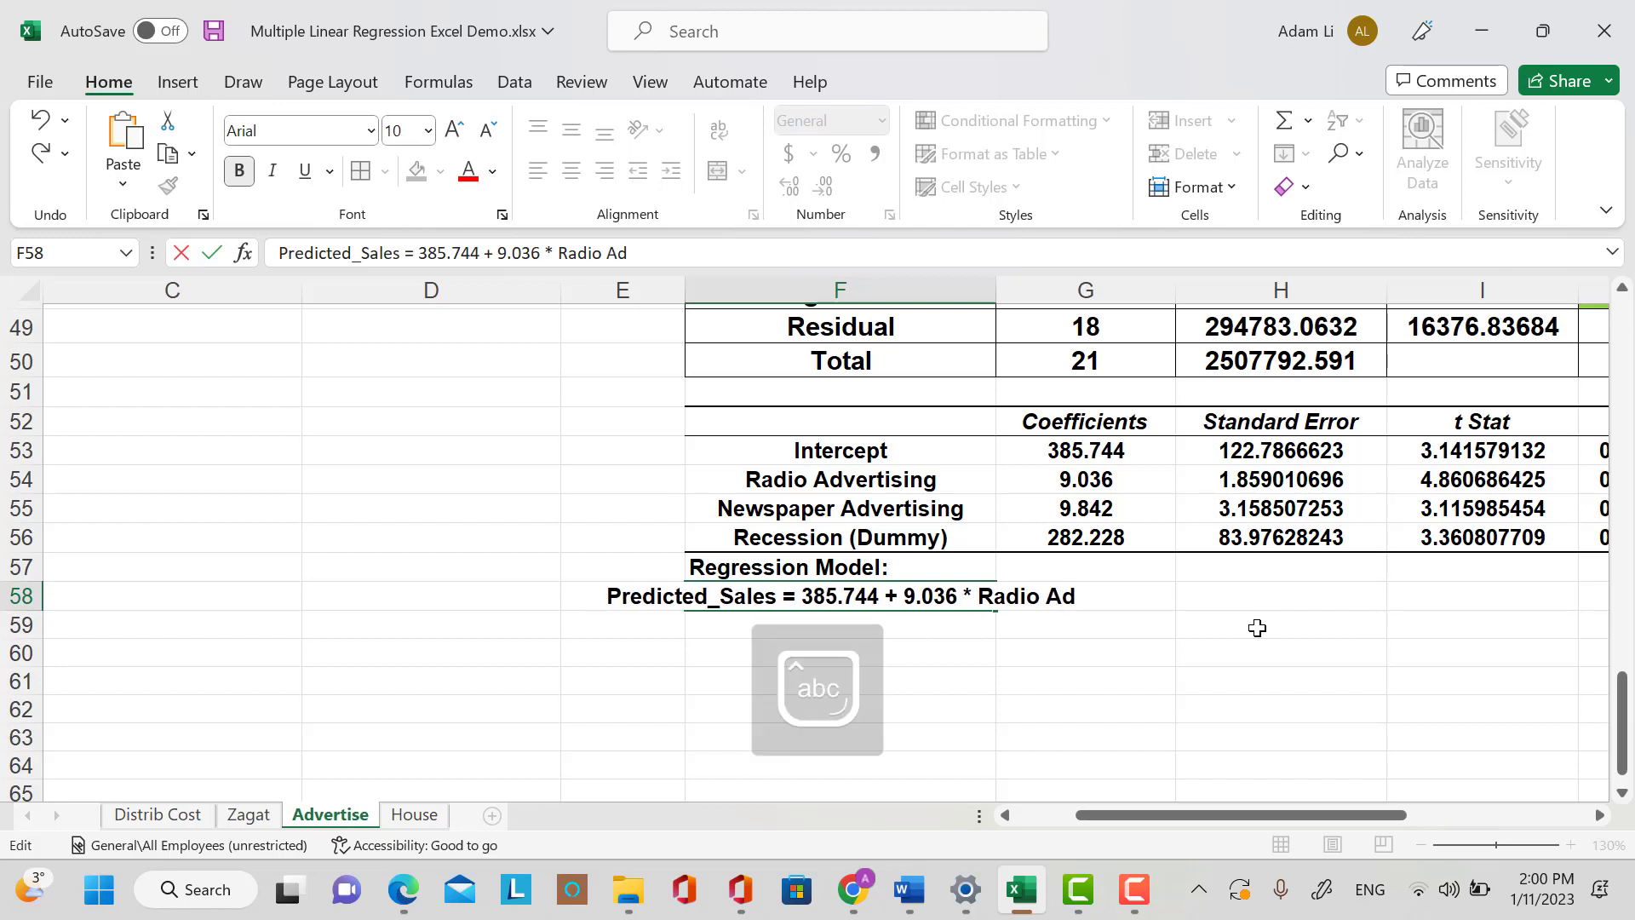
text(versi)
key(BackSpace)
key(BackSpace)
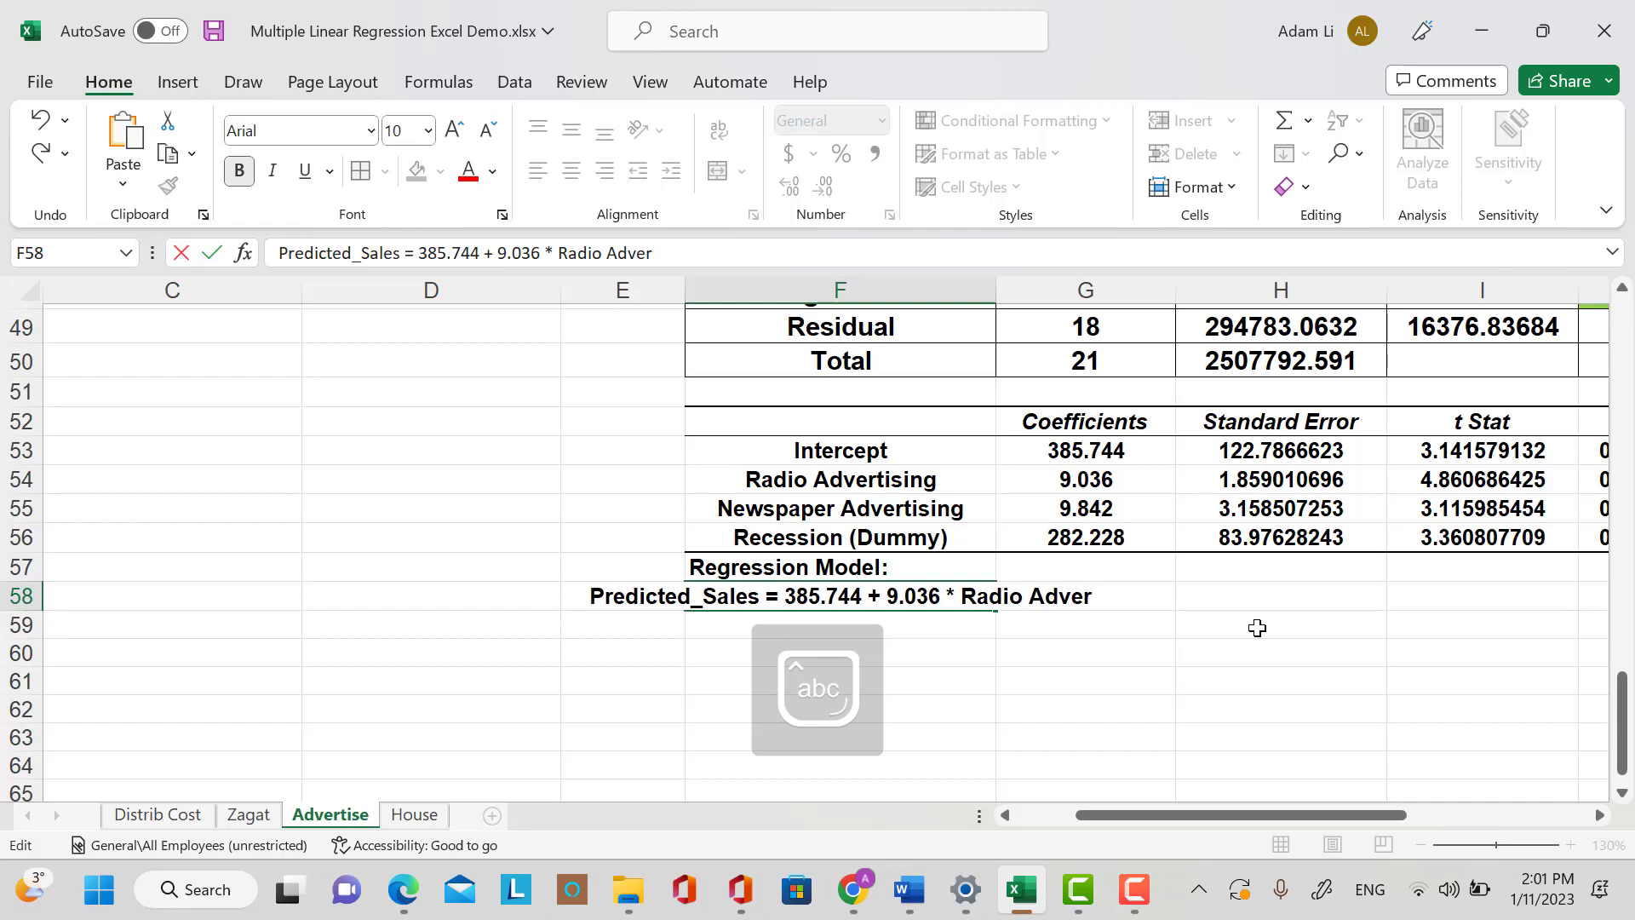
text(tising )
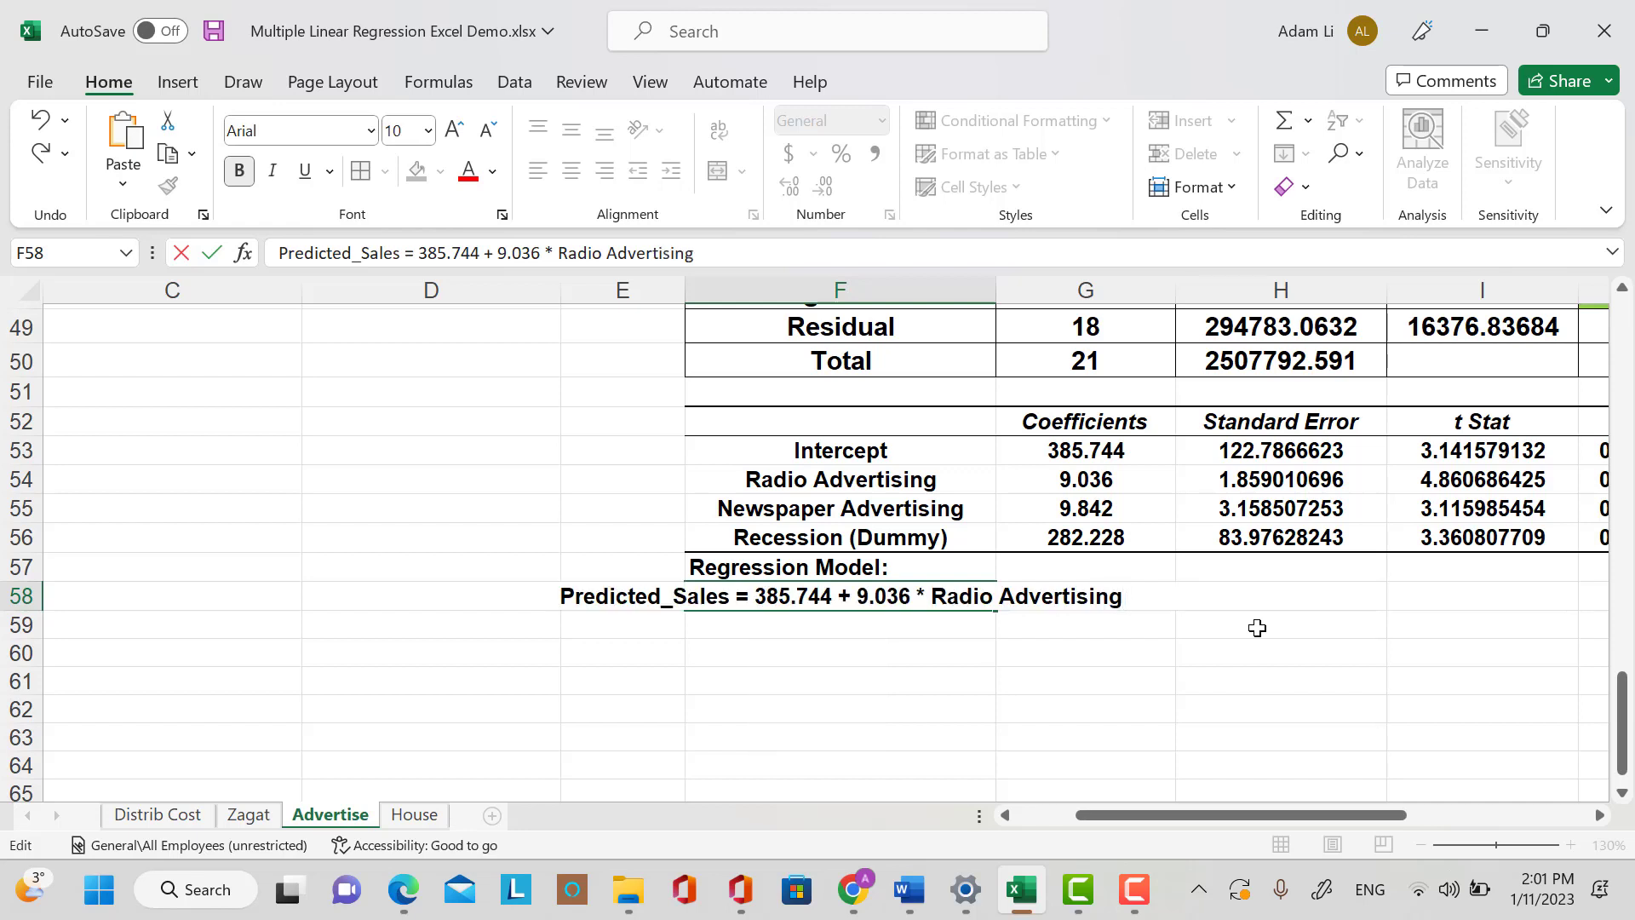
text(+ )
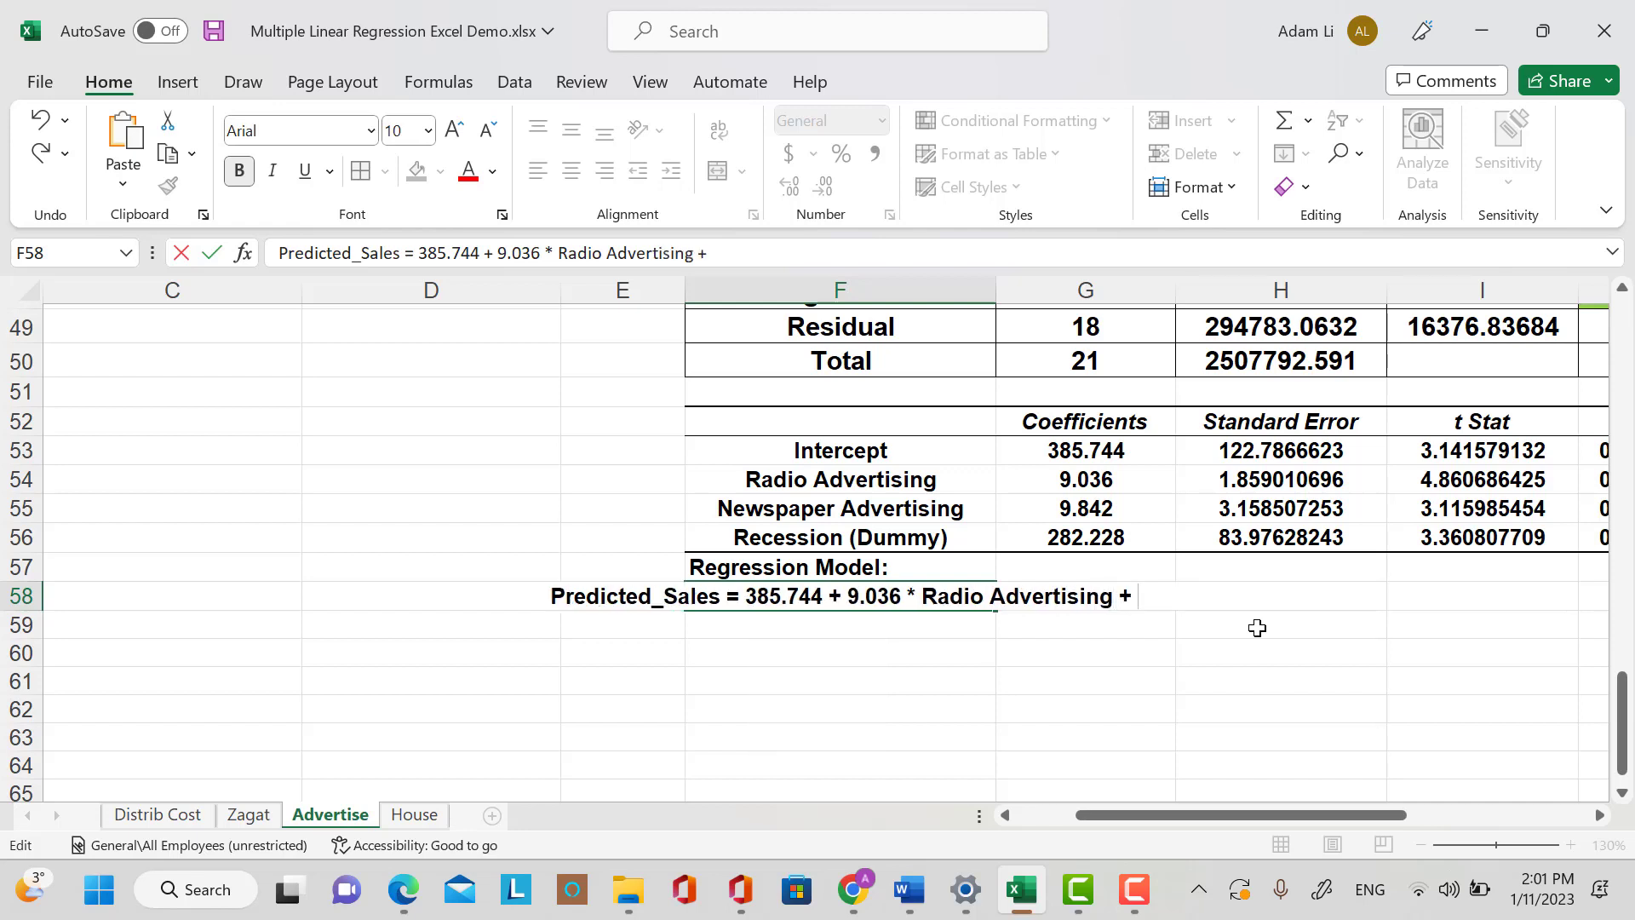
Add the newspaper term "9.842 * Newspaper Advertising" to the equation in cell F58.
text(9)
key(alt)
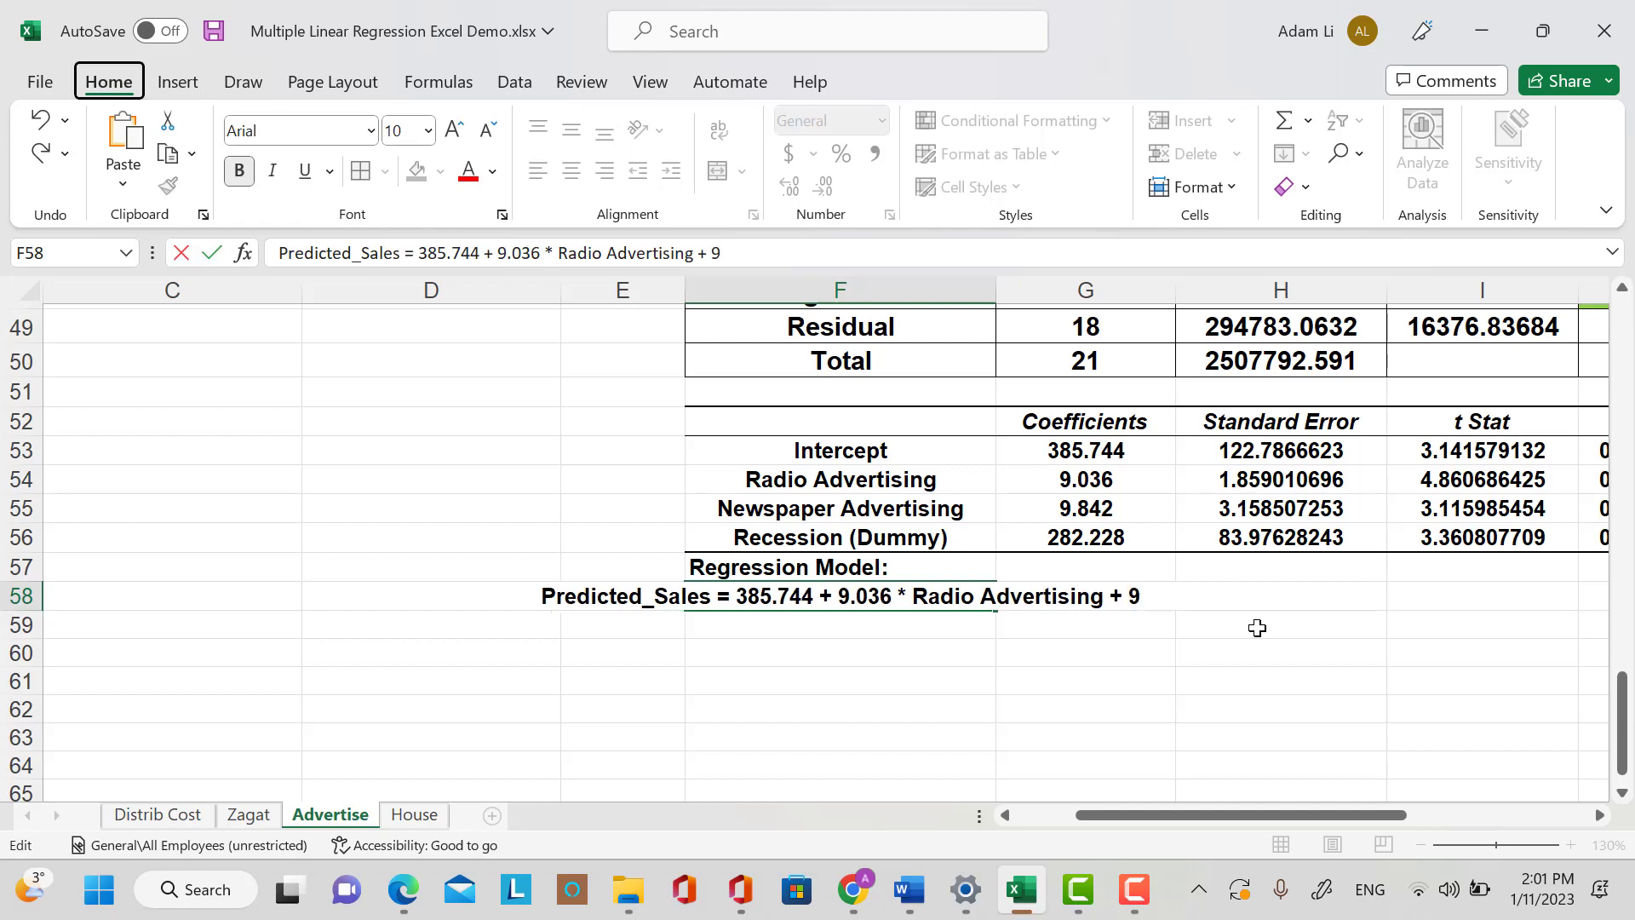
double_click(571, 599)
click(1137, 597)
text(.0)
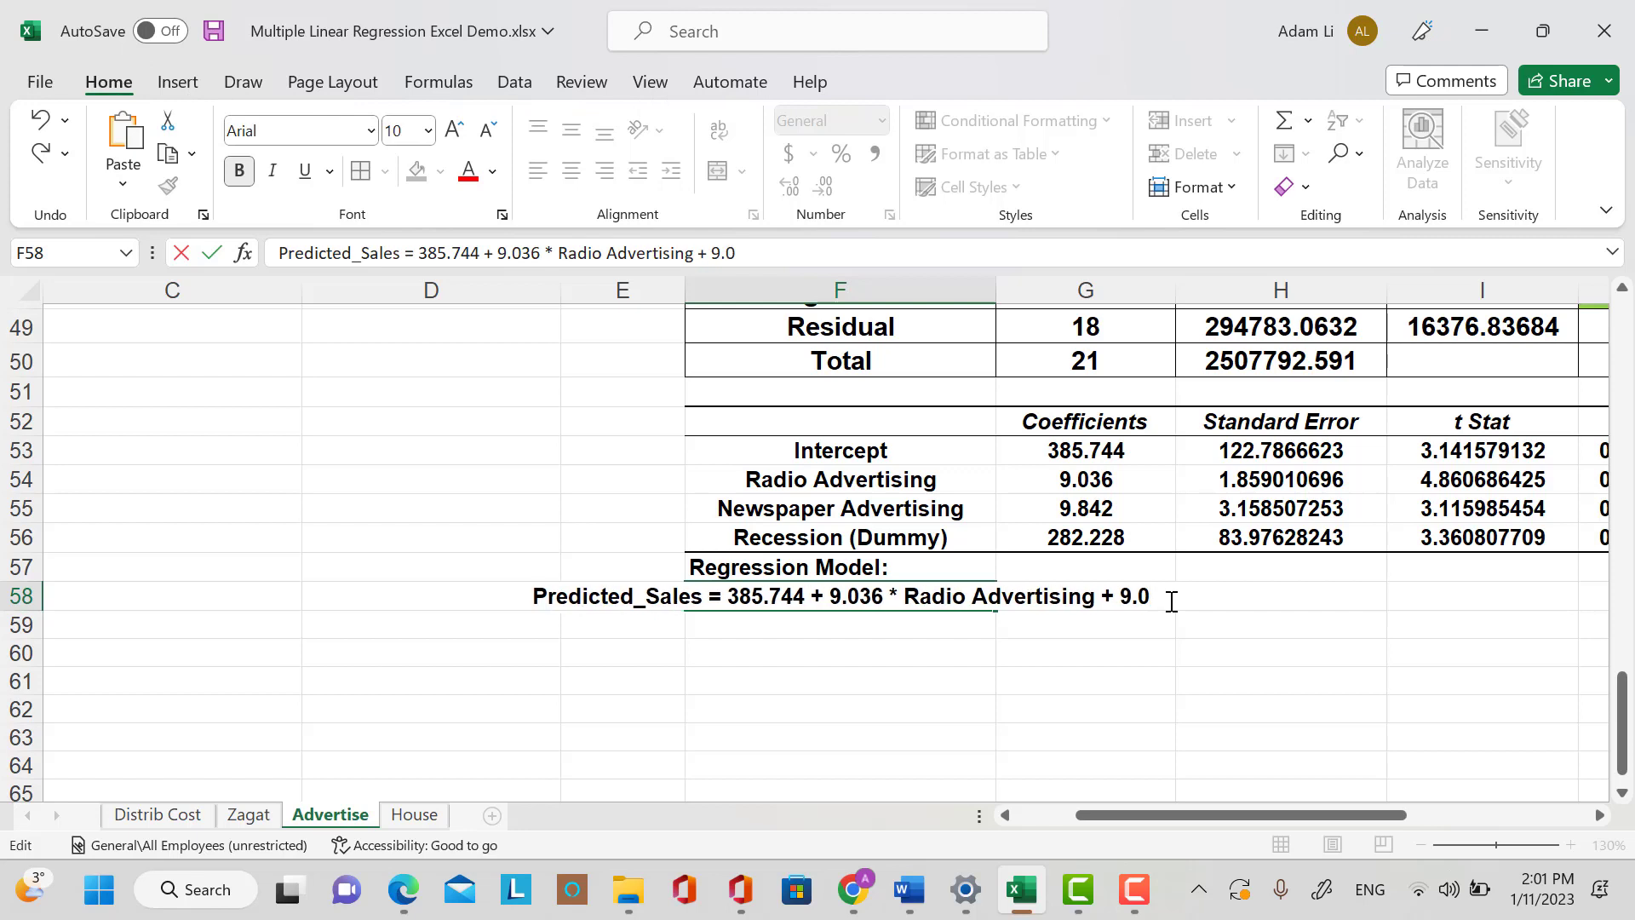
key(BackSpace)
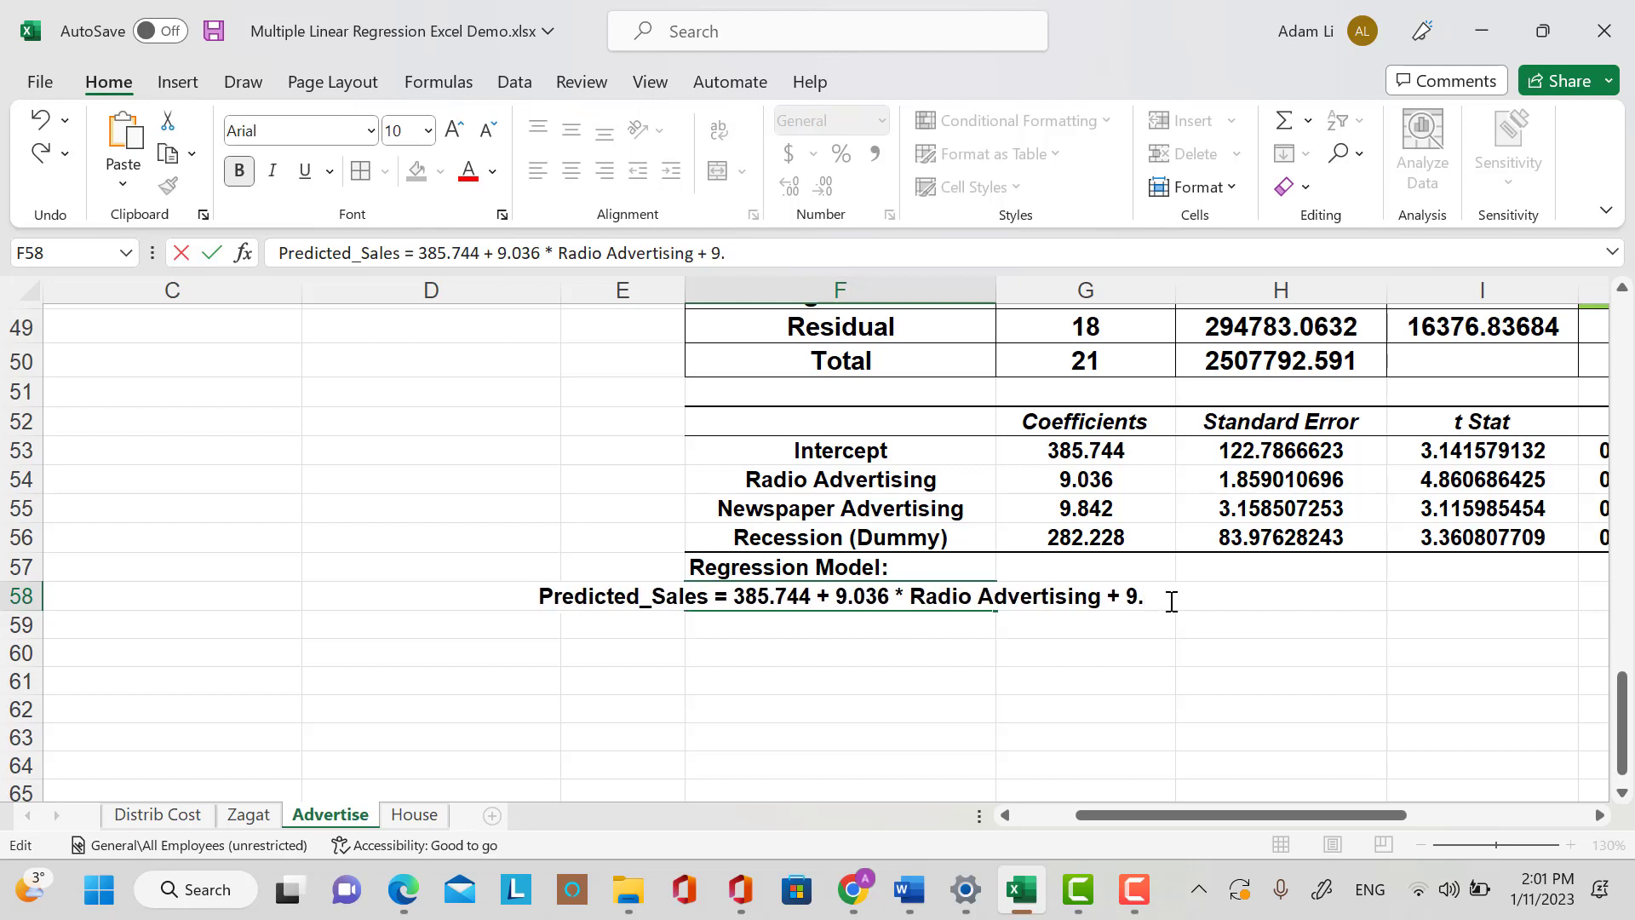
text(842)
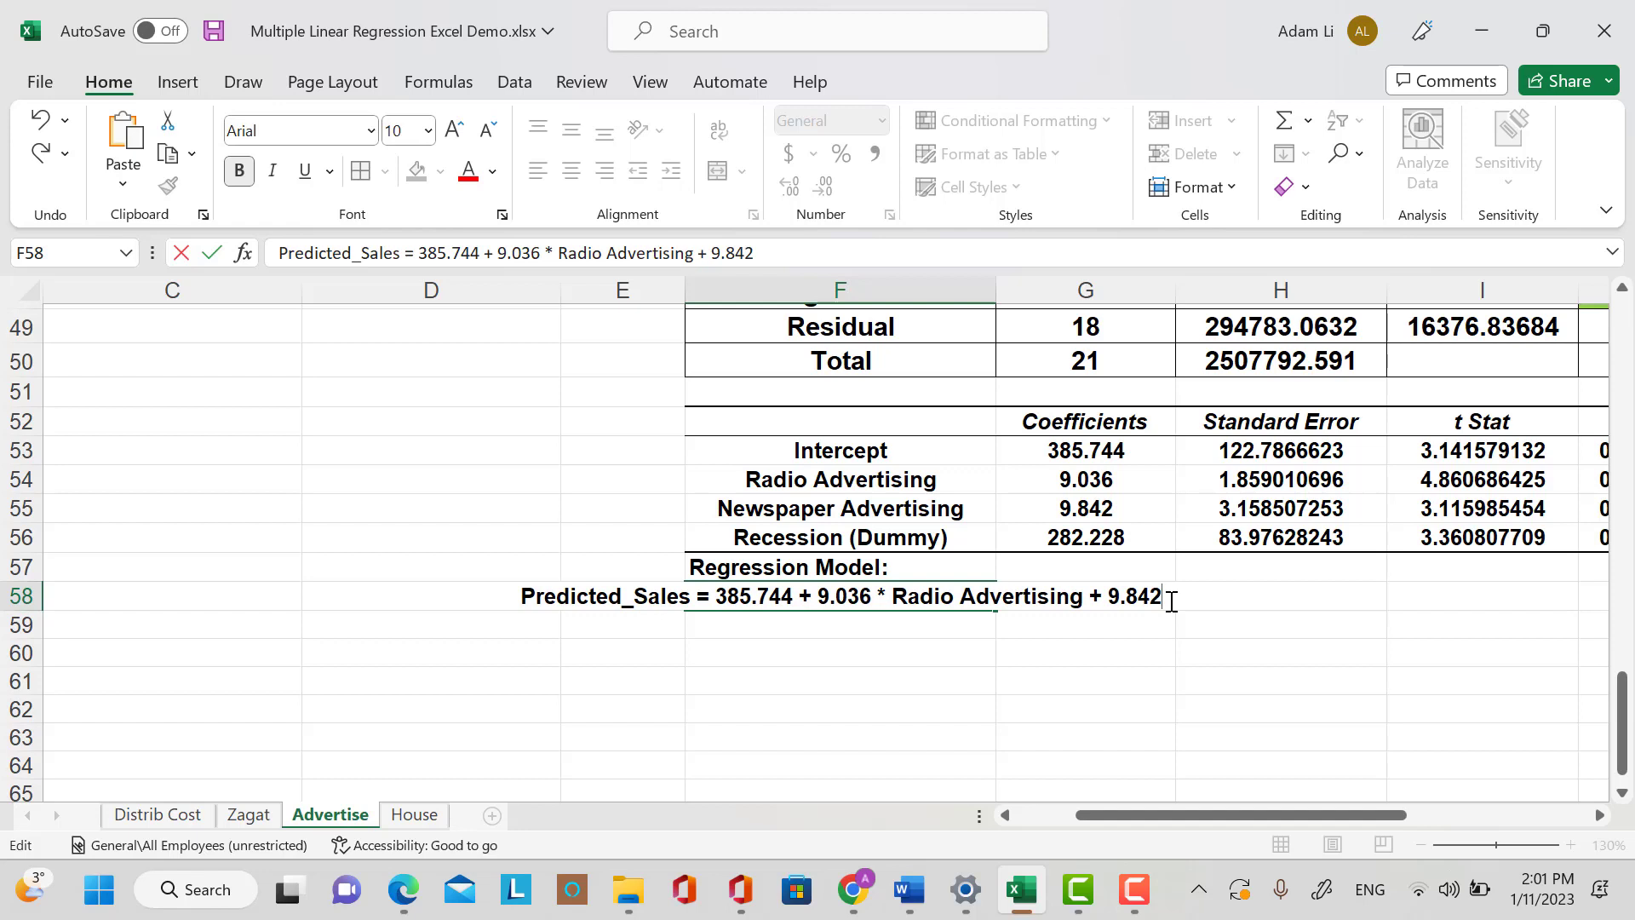
text( *)
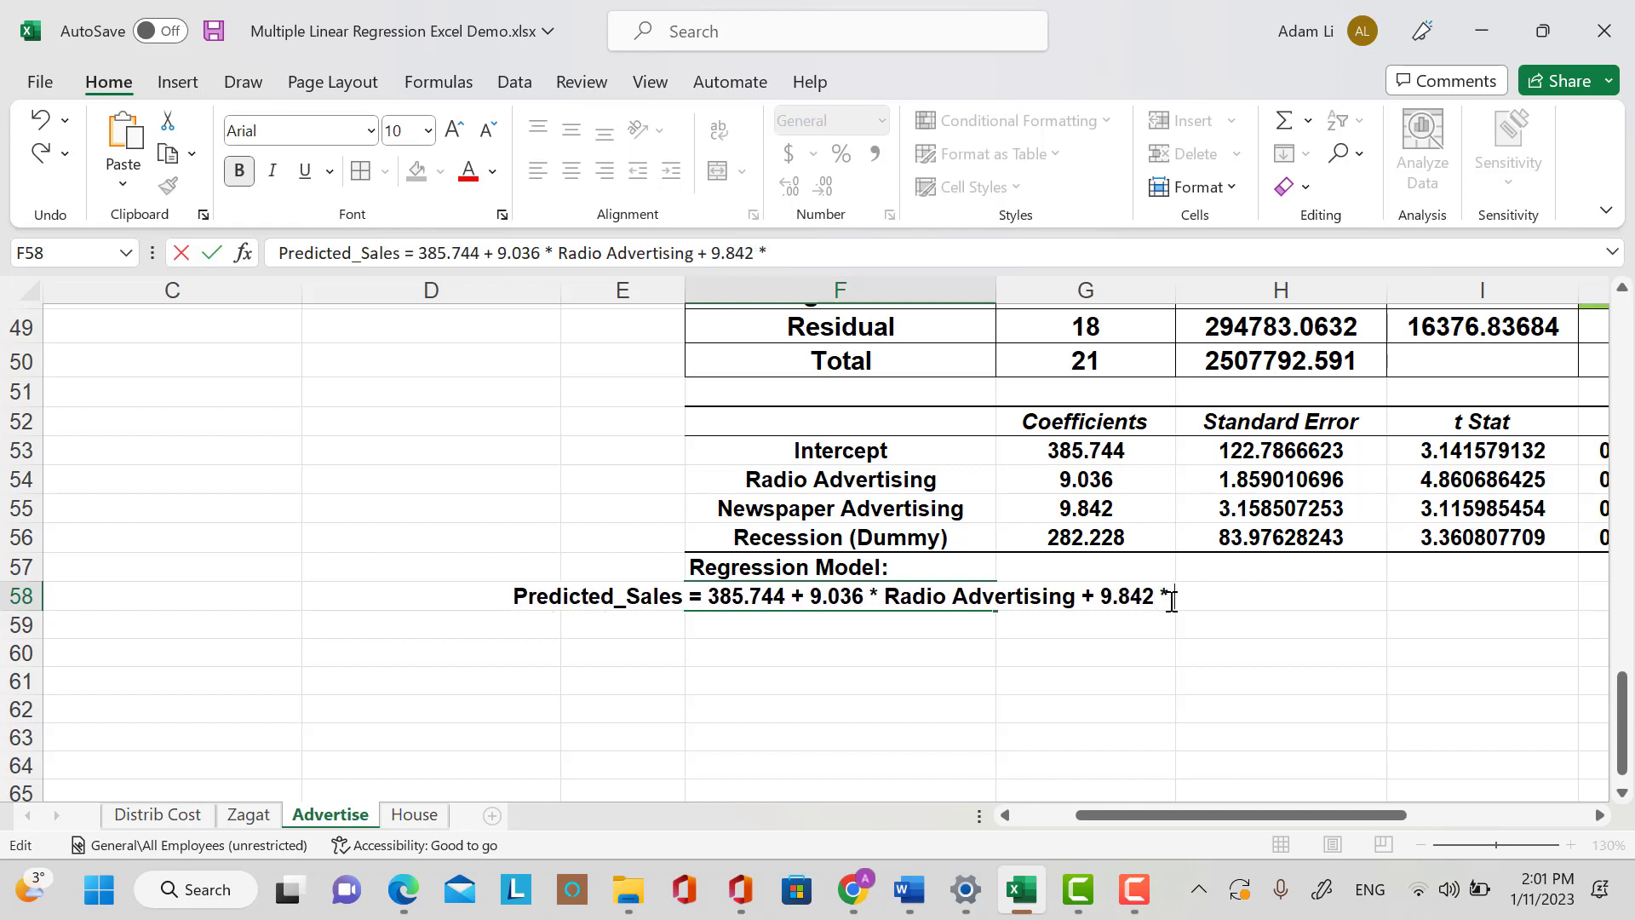
text( Newsp)
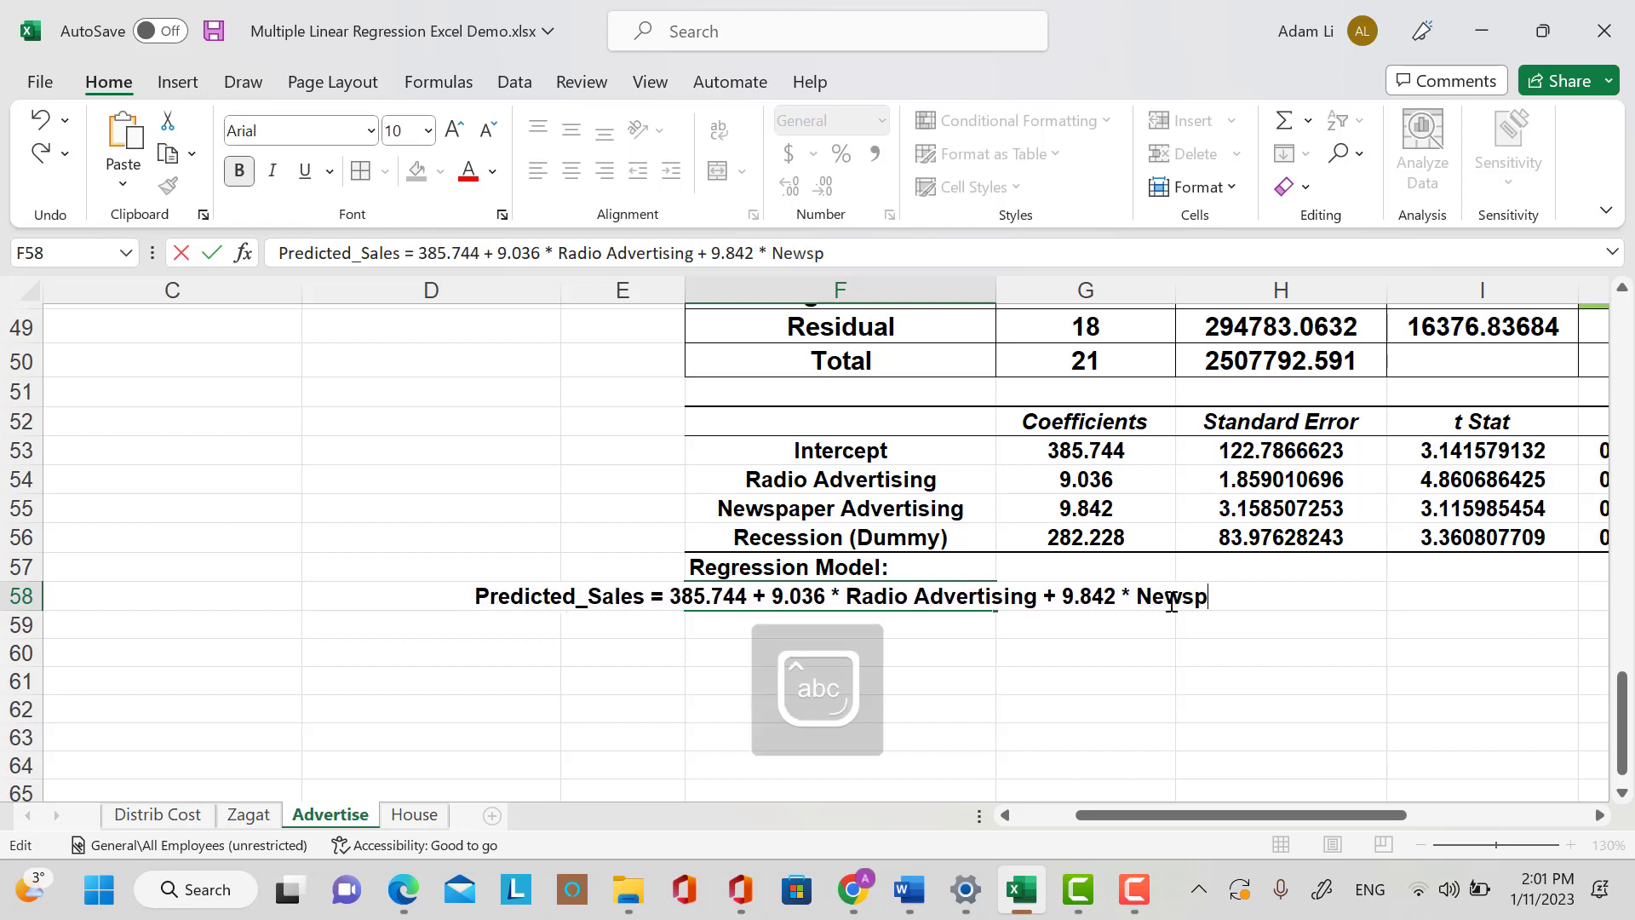
text(aper Ad)
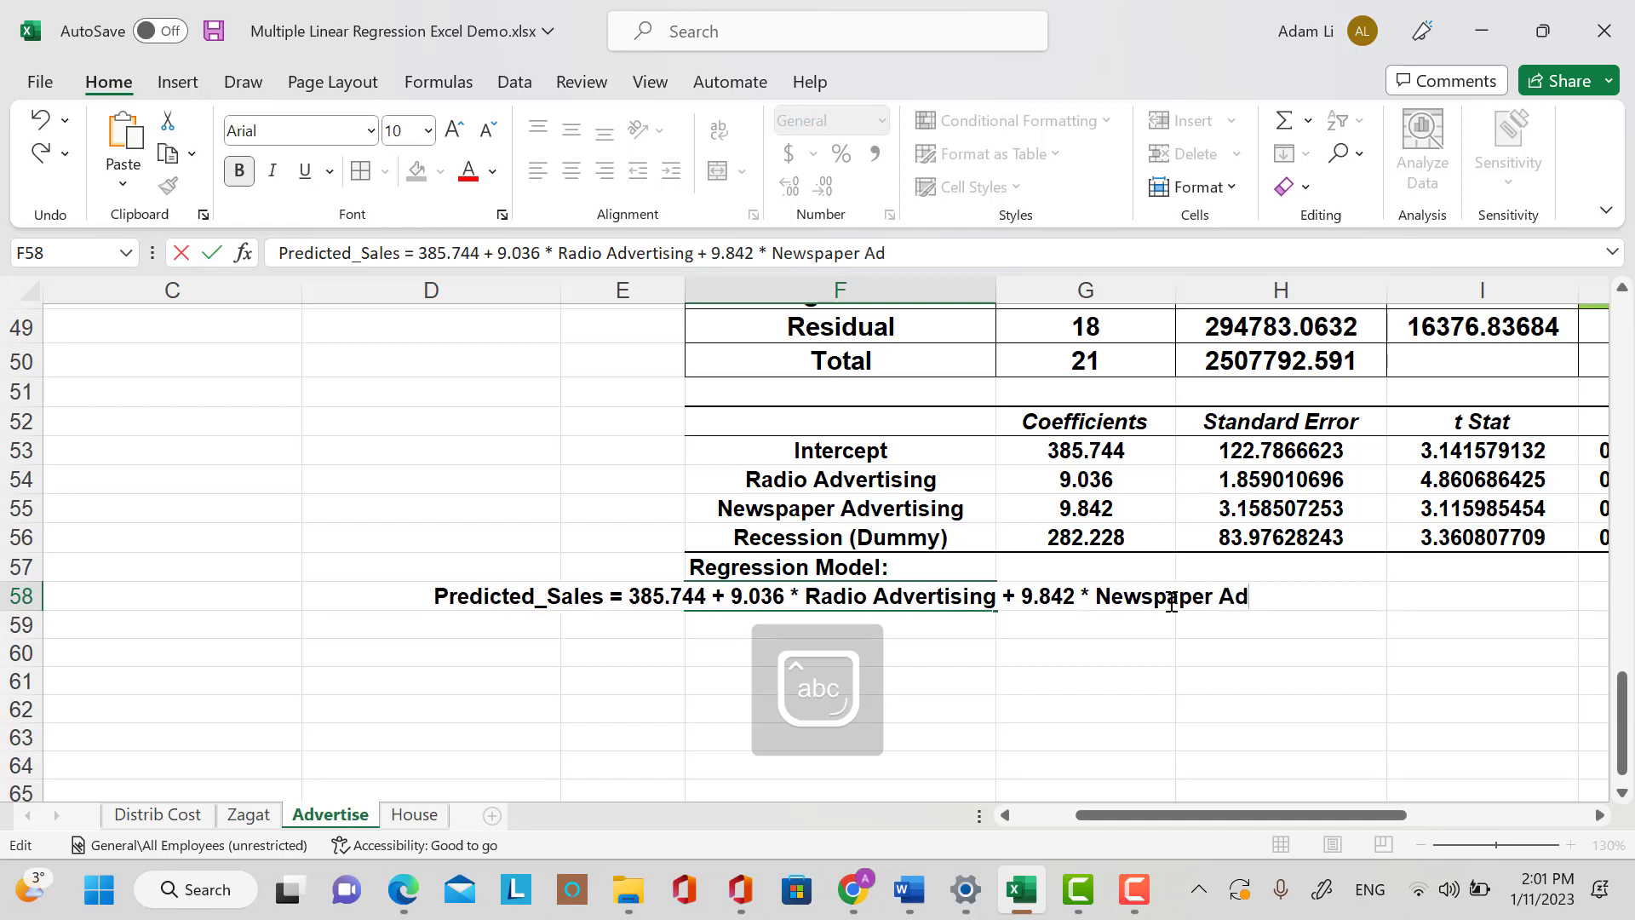
text(vert)
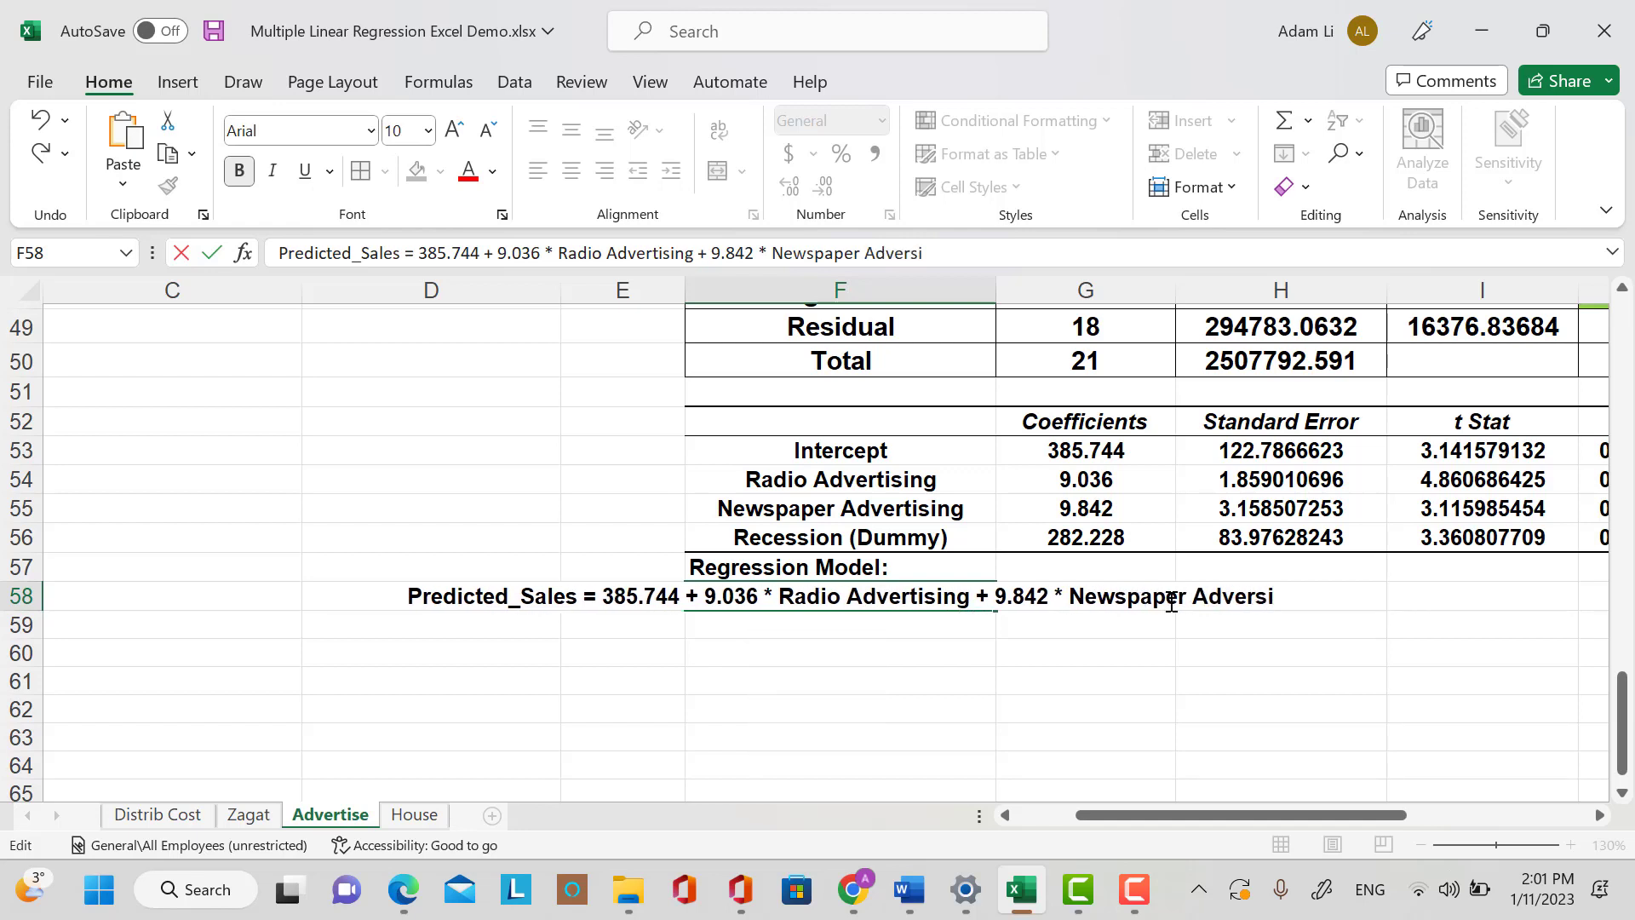
text(ising)
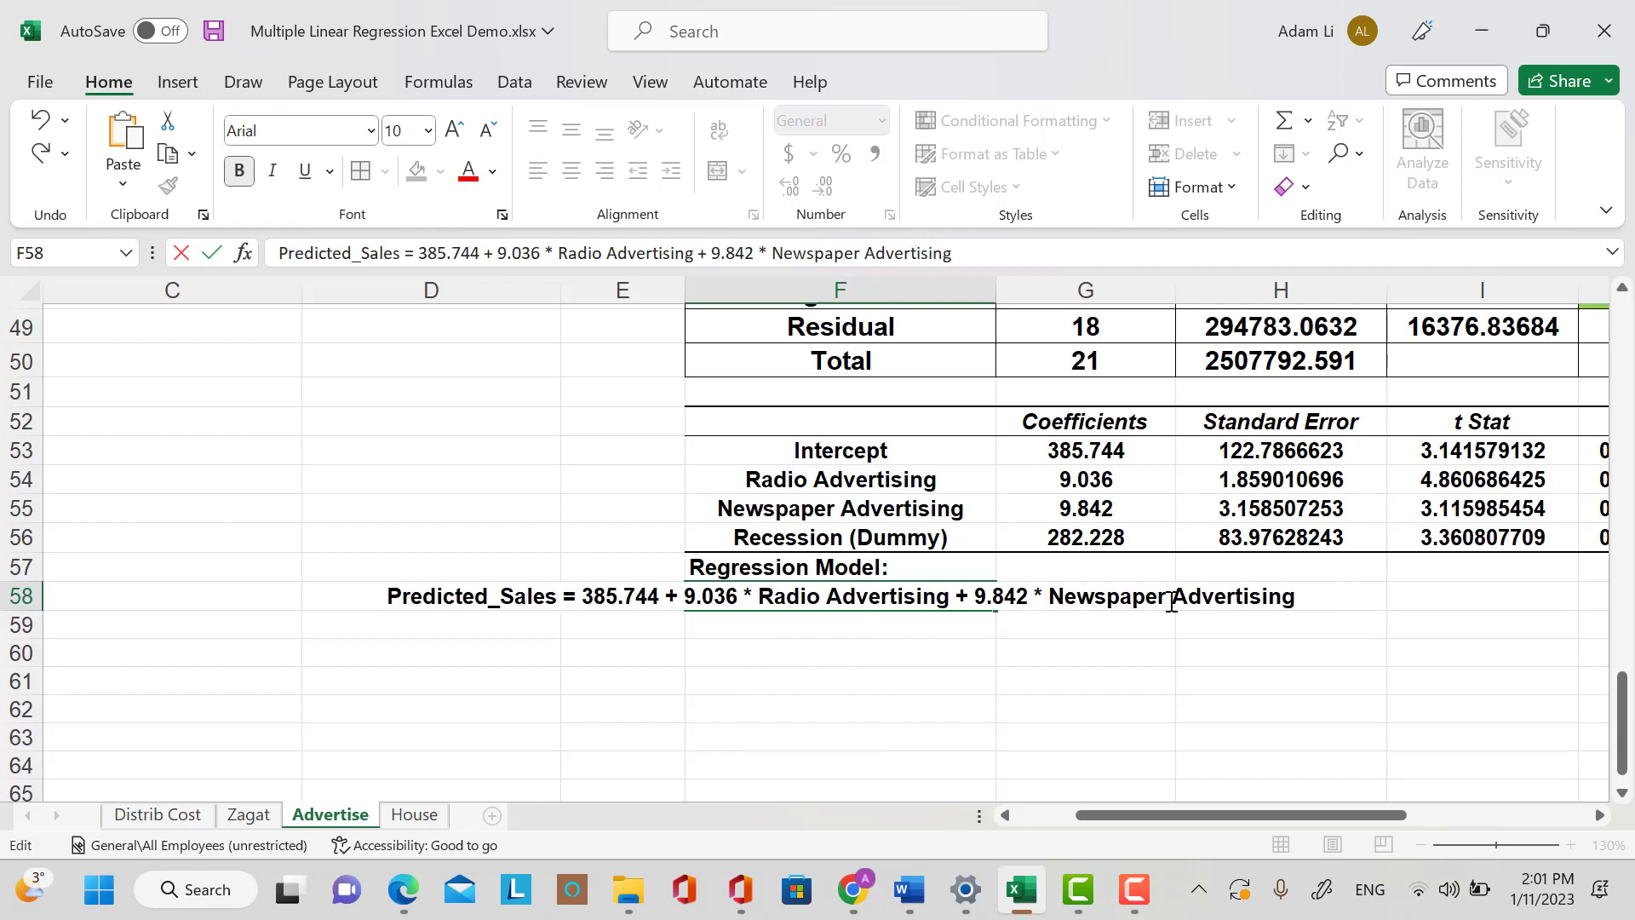
Complete the equation in cell F58 with "+ 282.228 * Recession" and commit the entry.
text( +)
text( 2)
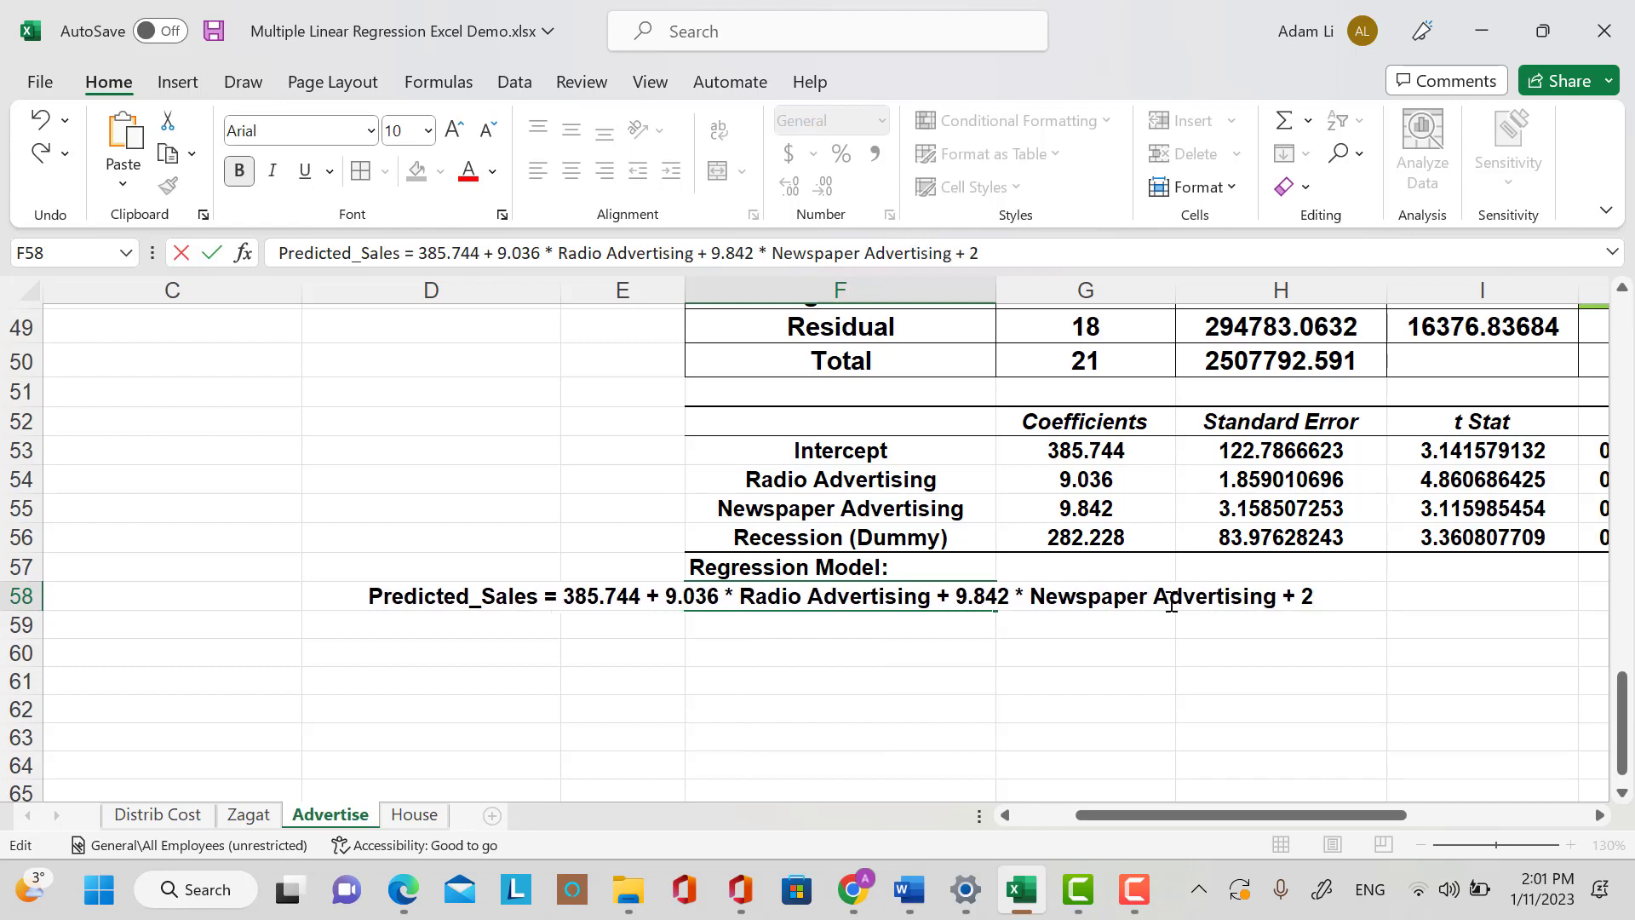
text(82)
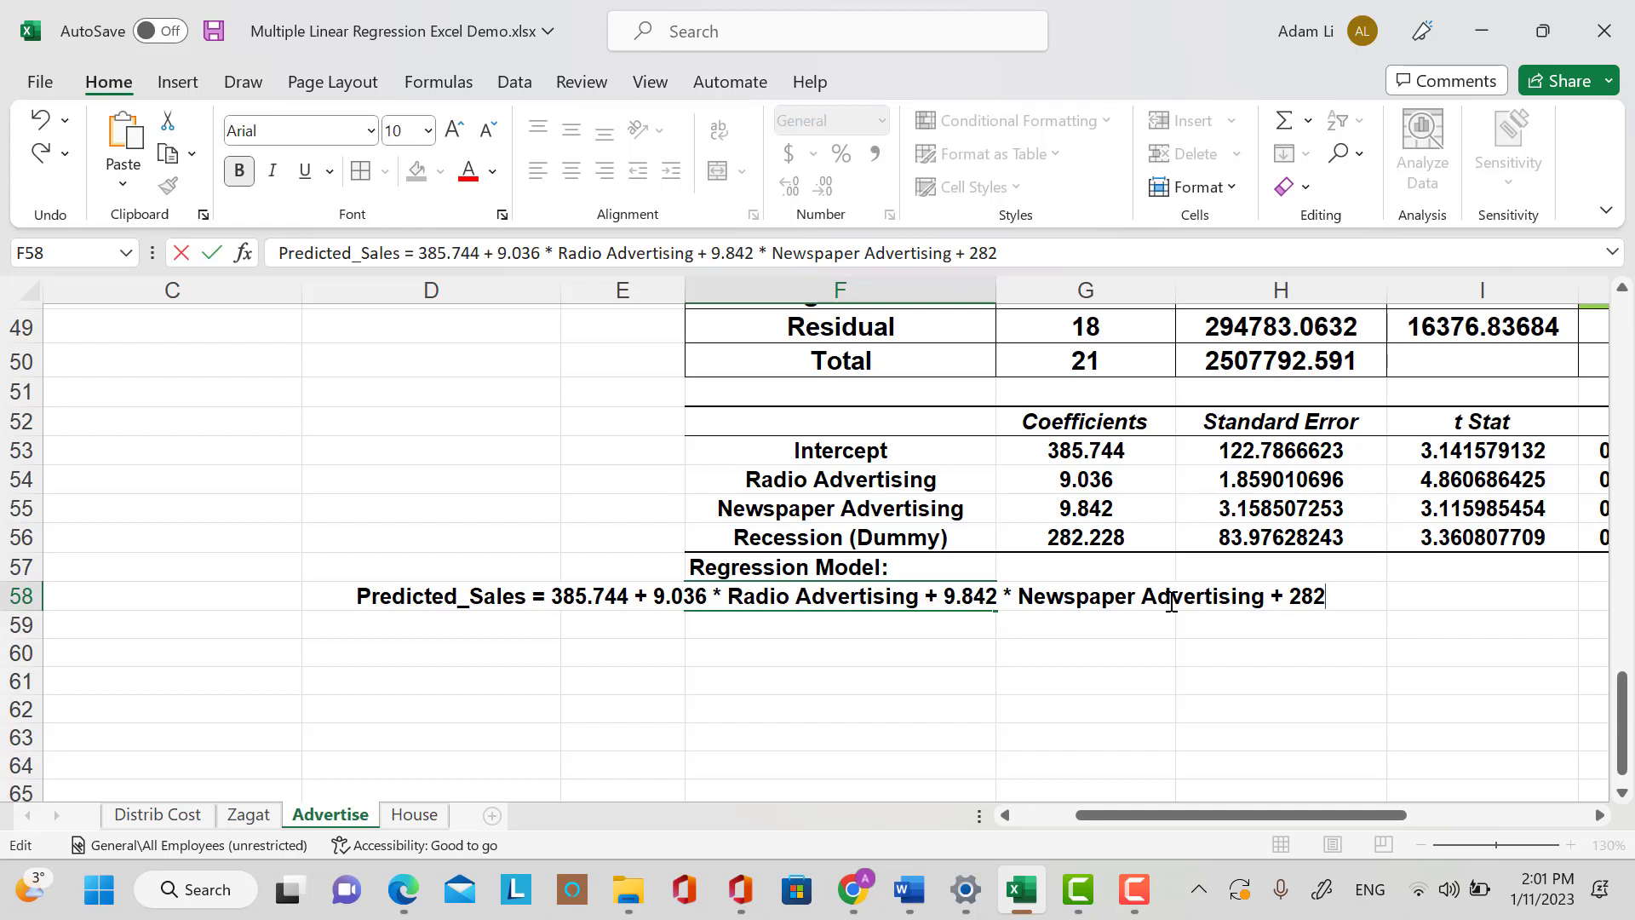
text(.228)
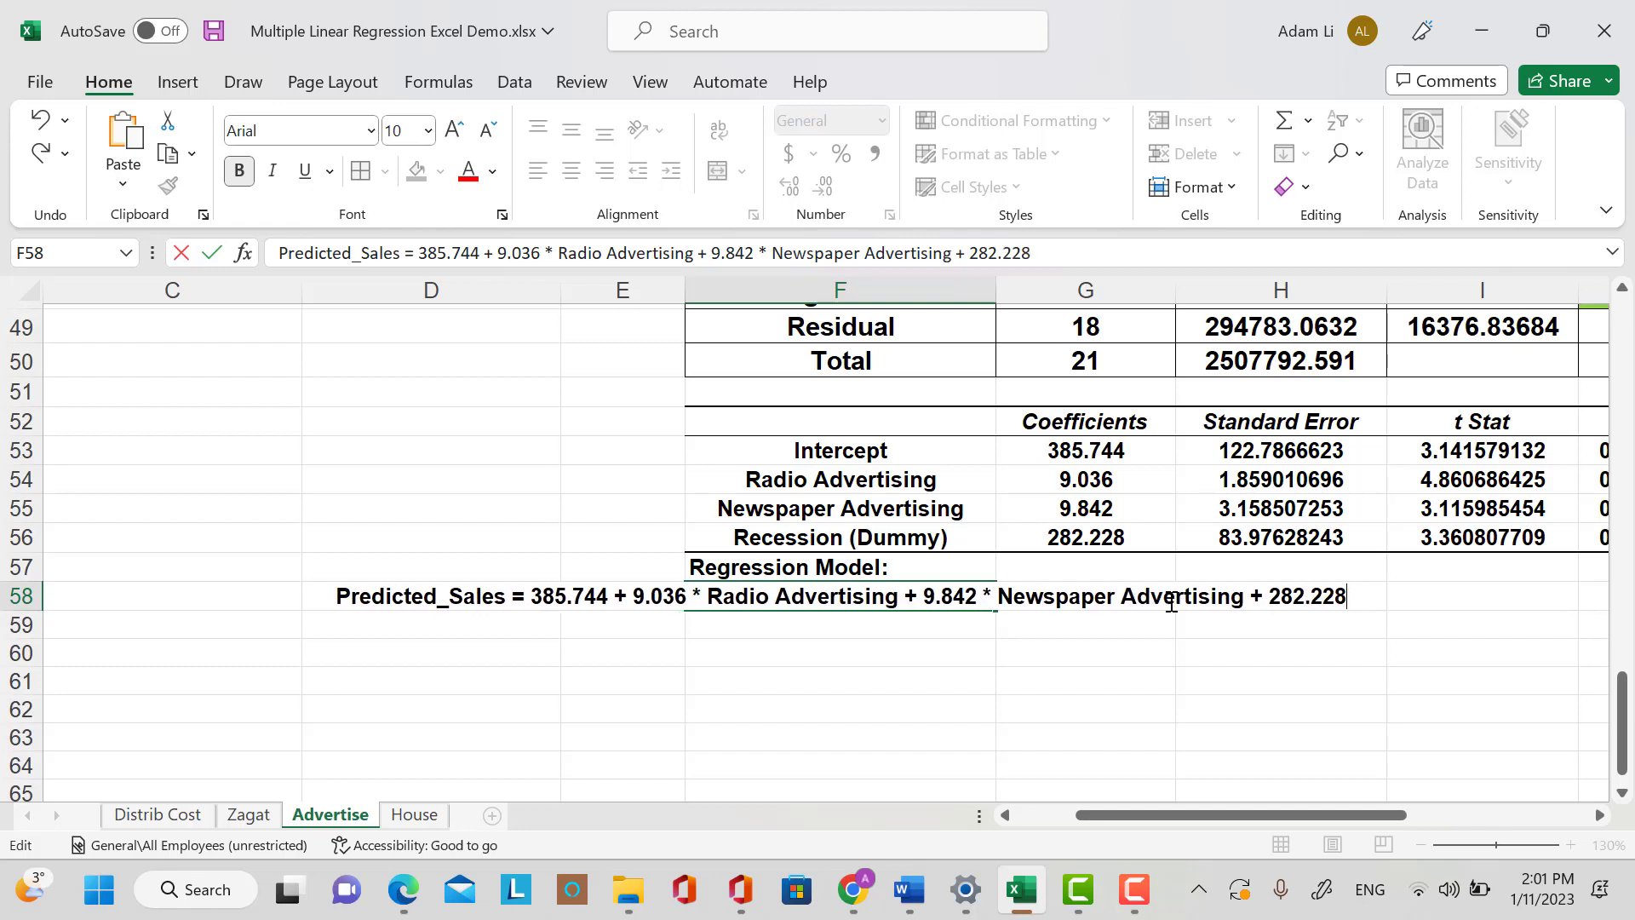
text( *R)
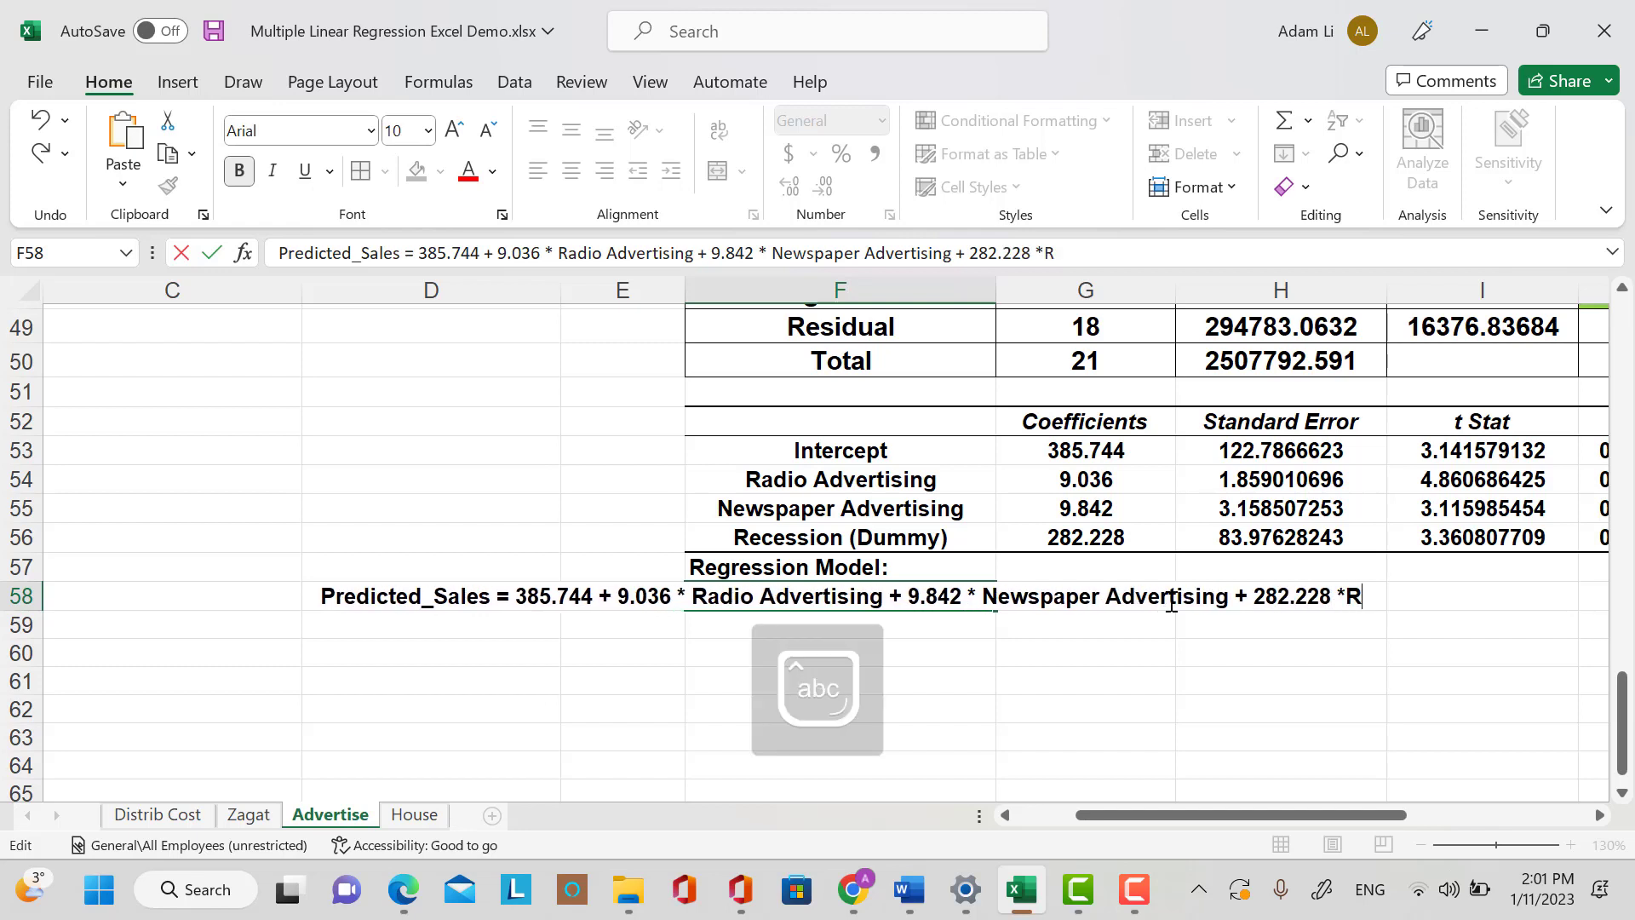
text(eve)
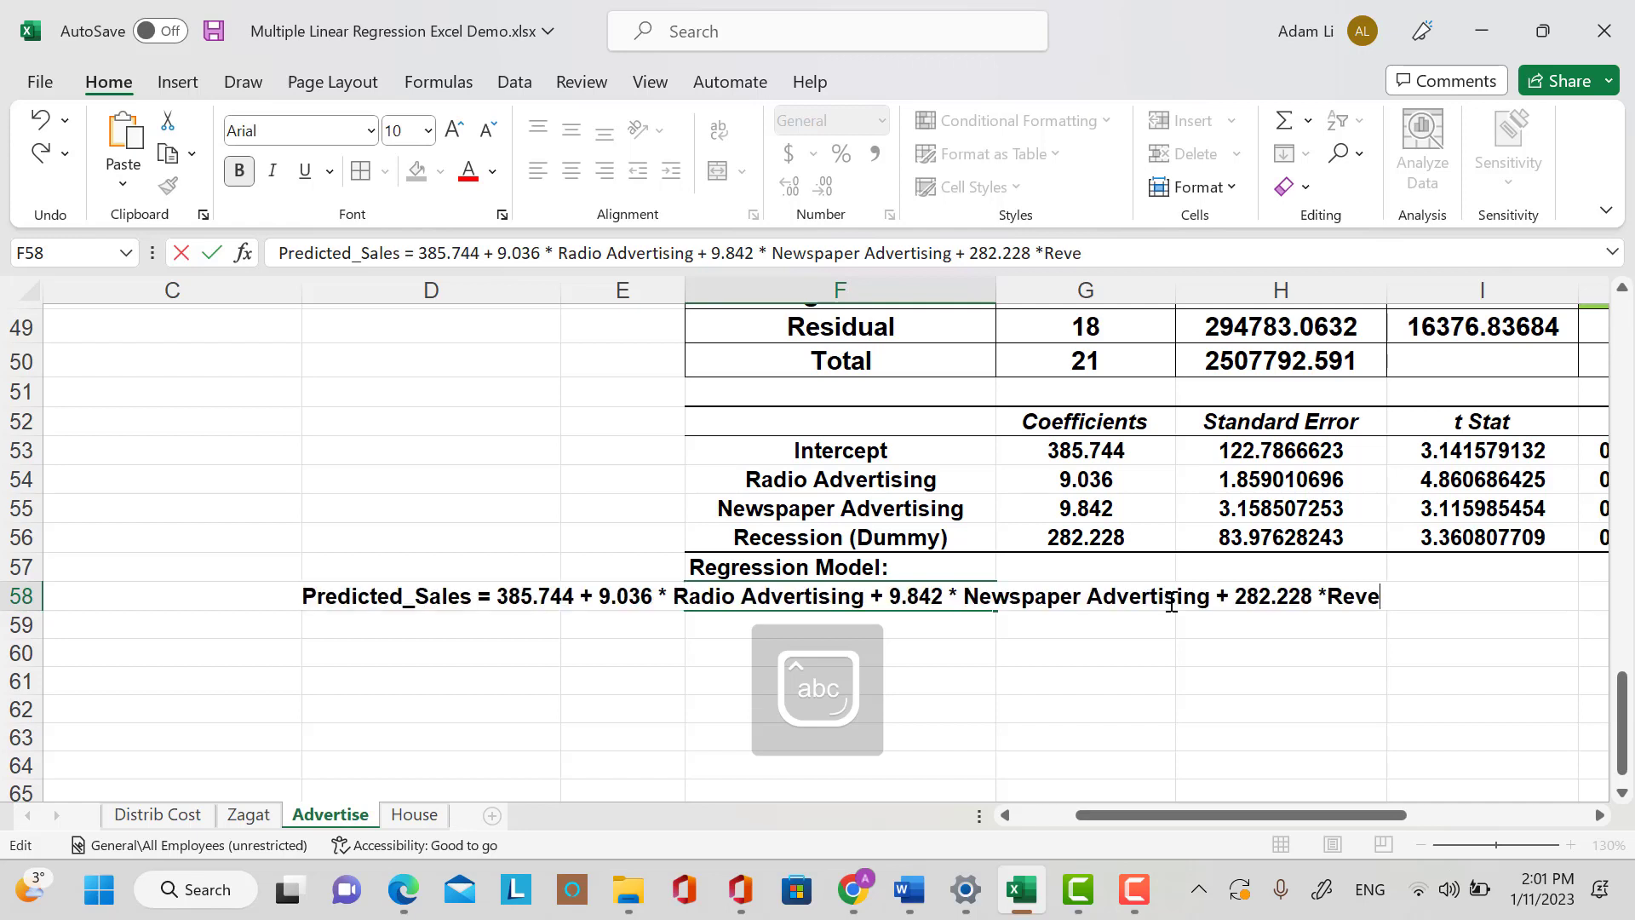
key(BackSpace)
key(BackSpace)
text(v)
key(BackSpace)
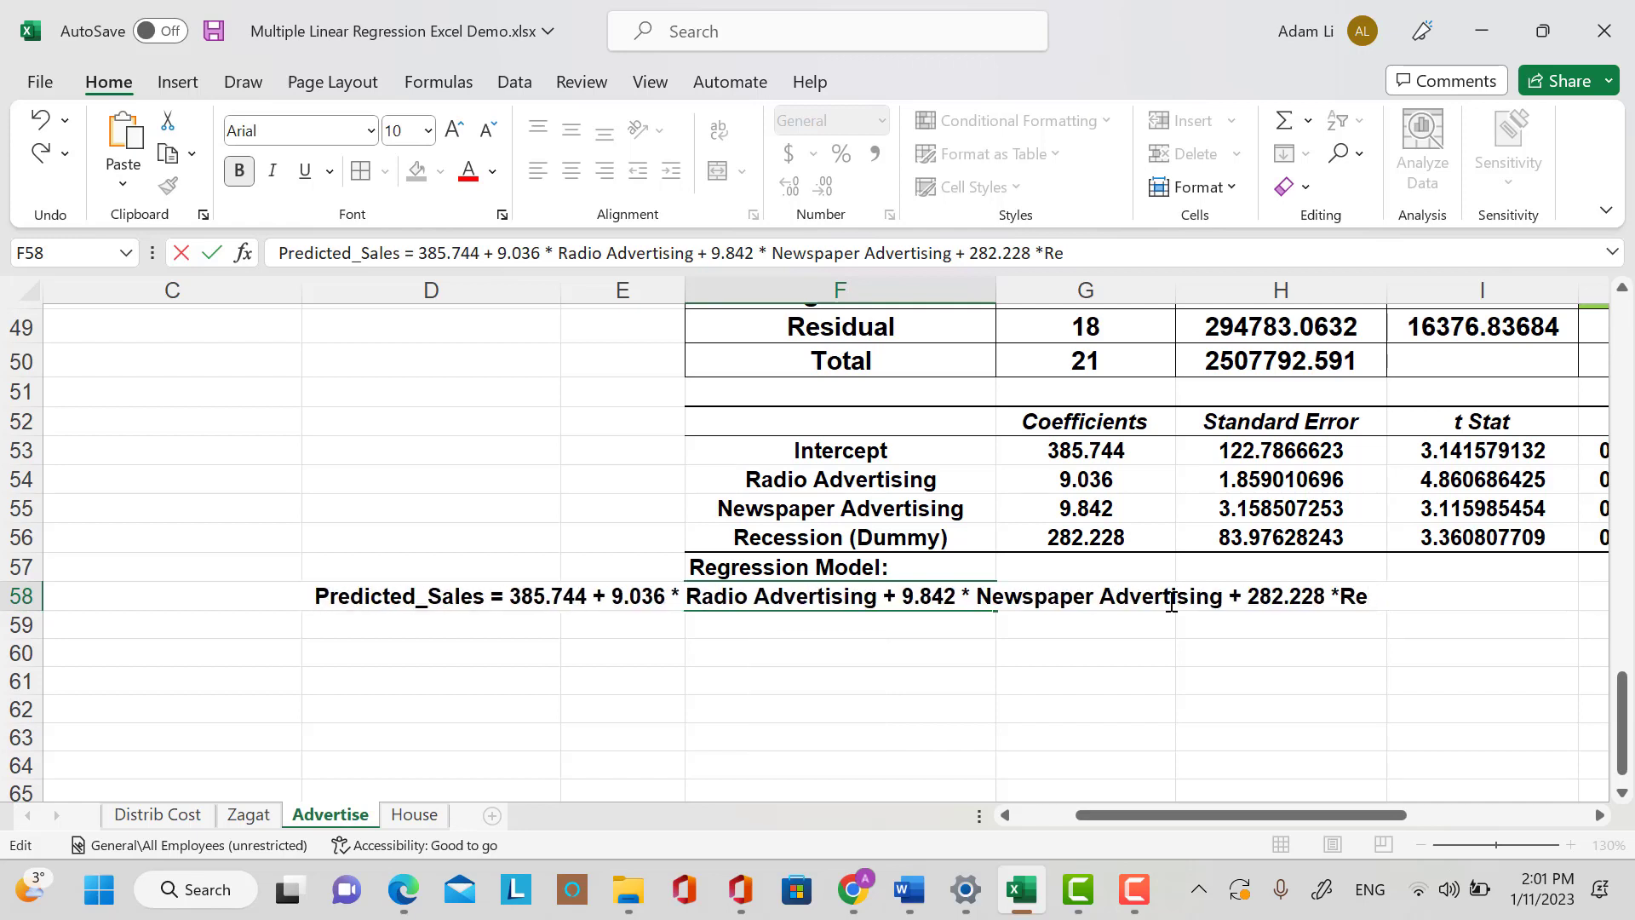
text(cession)
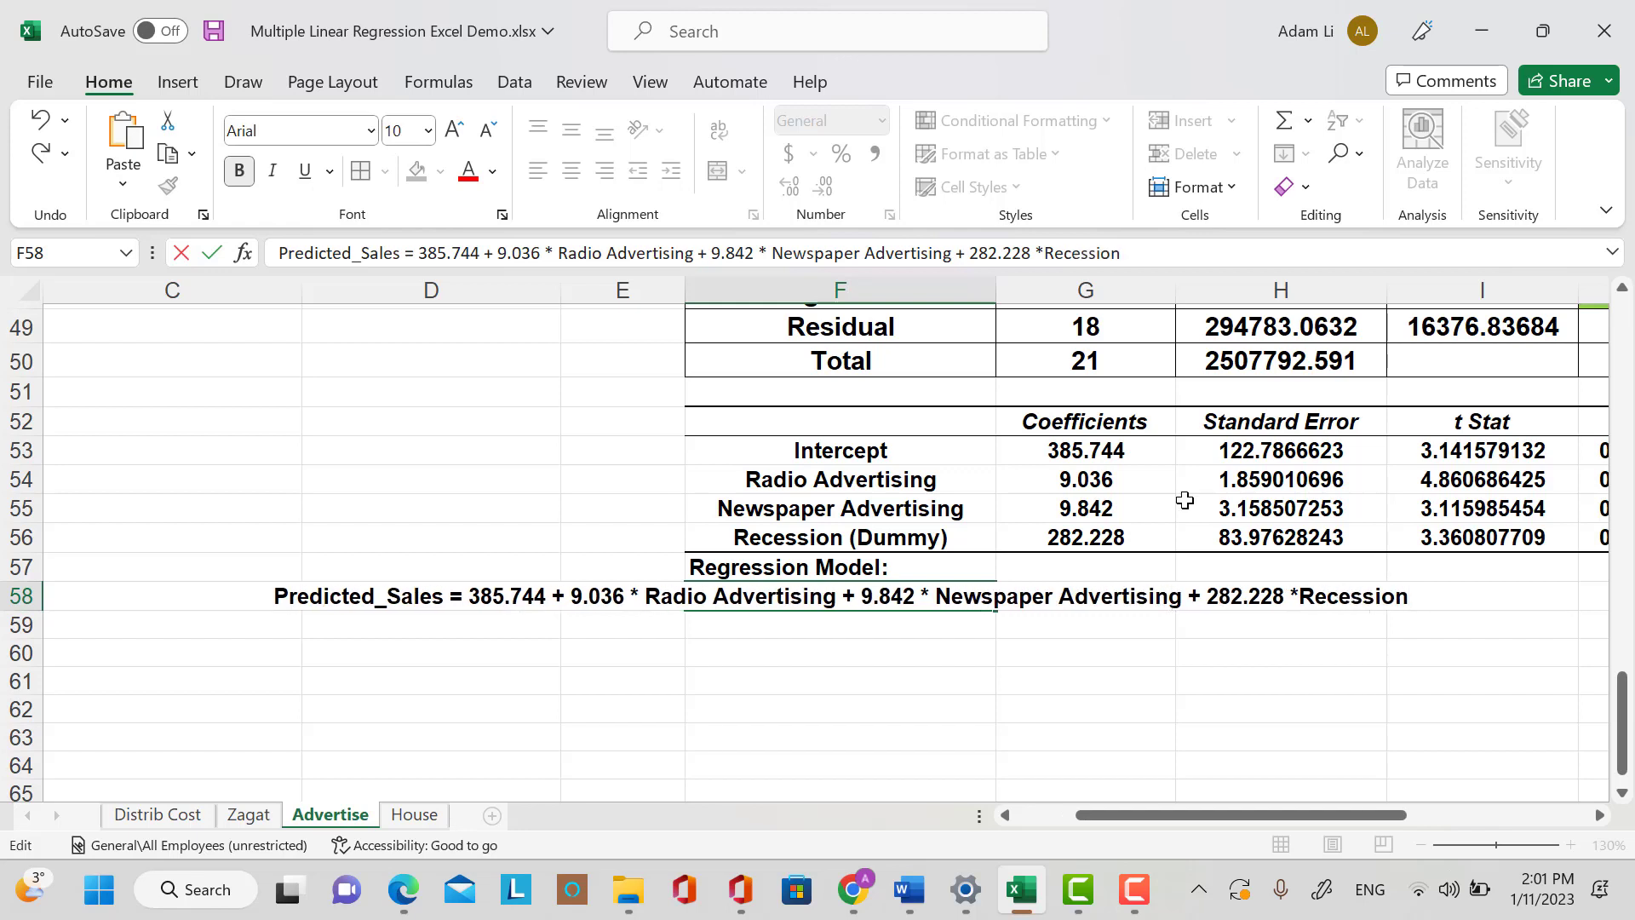
click(1300, 596)
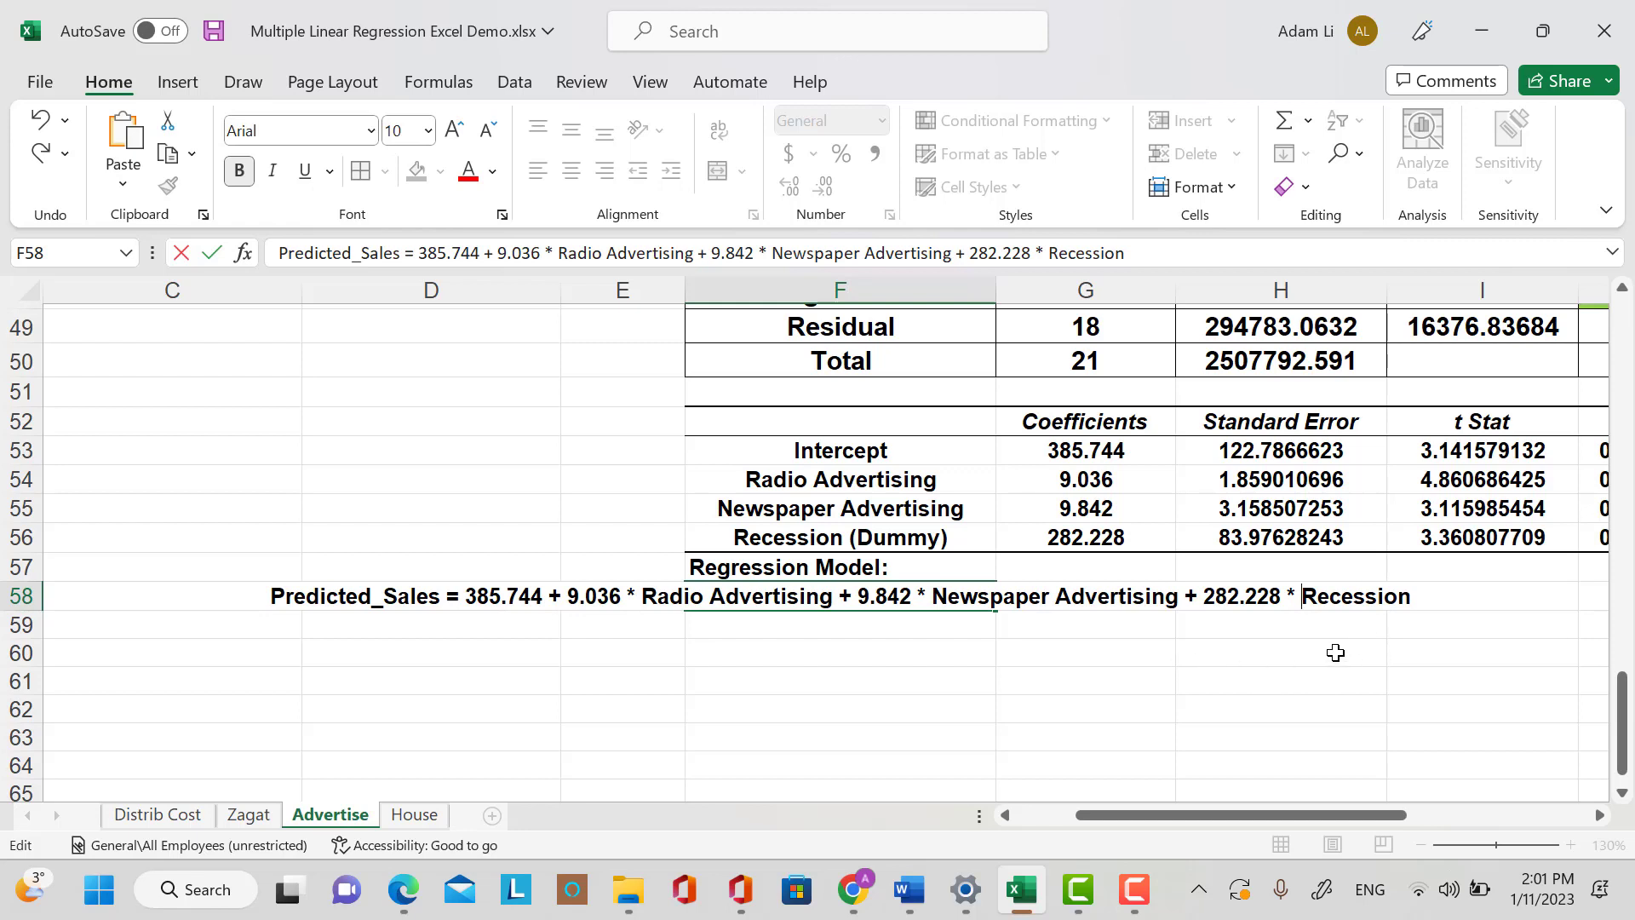
drag(1361, 820, 1434, 819)
click(794, 723)
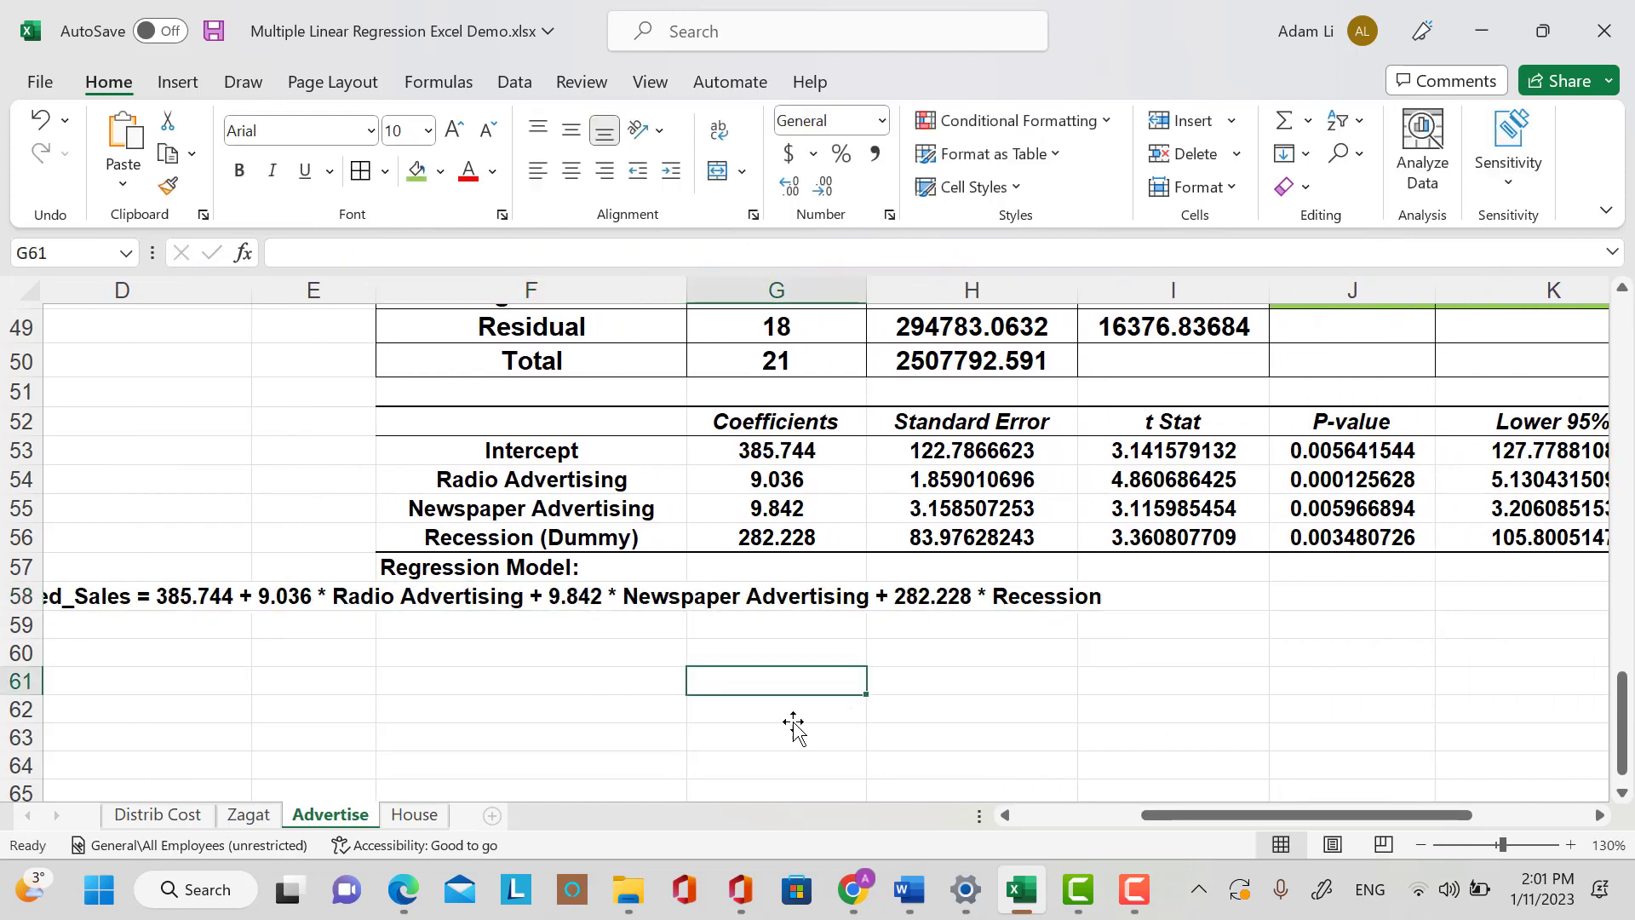
click(611, 482)
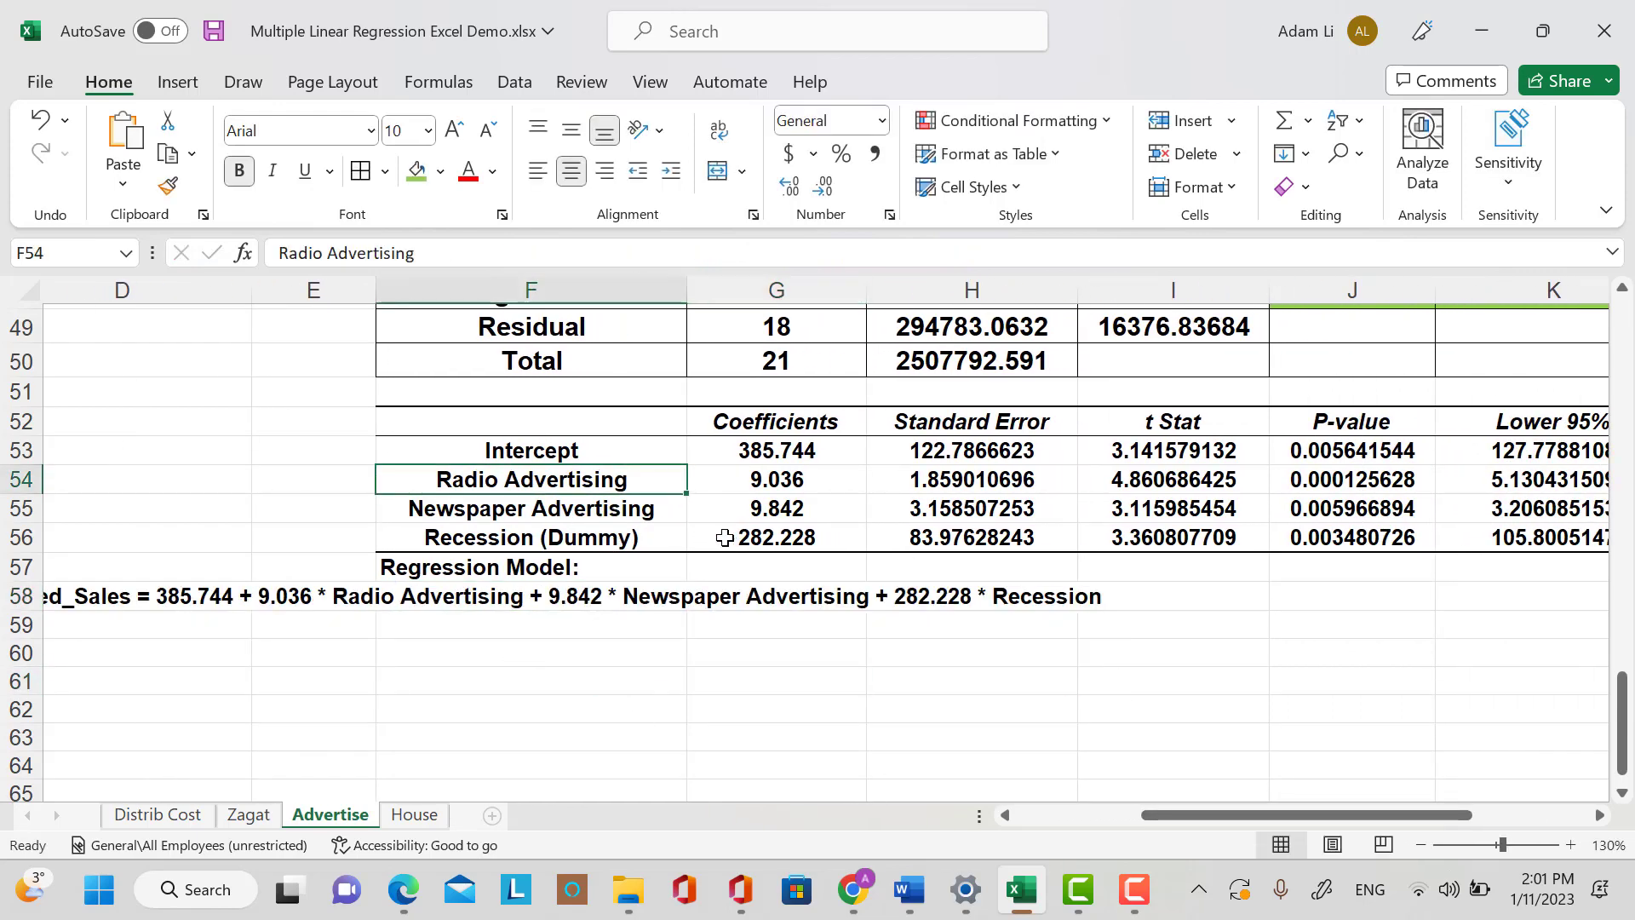
click(552, 630)
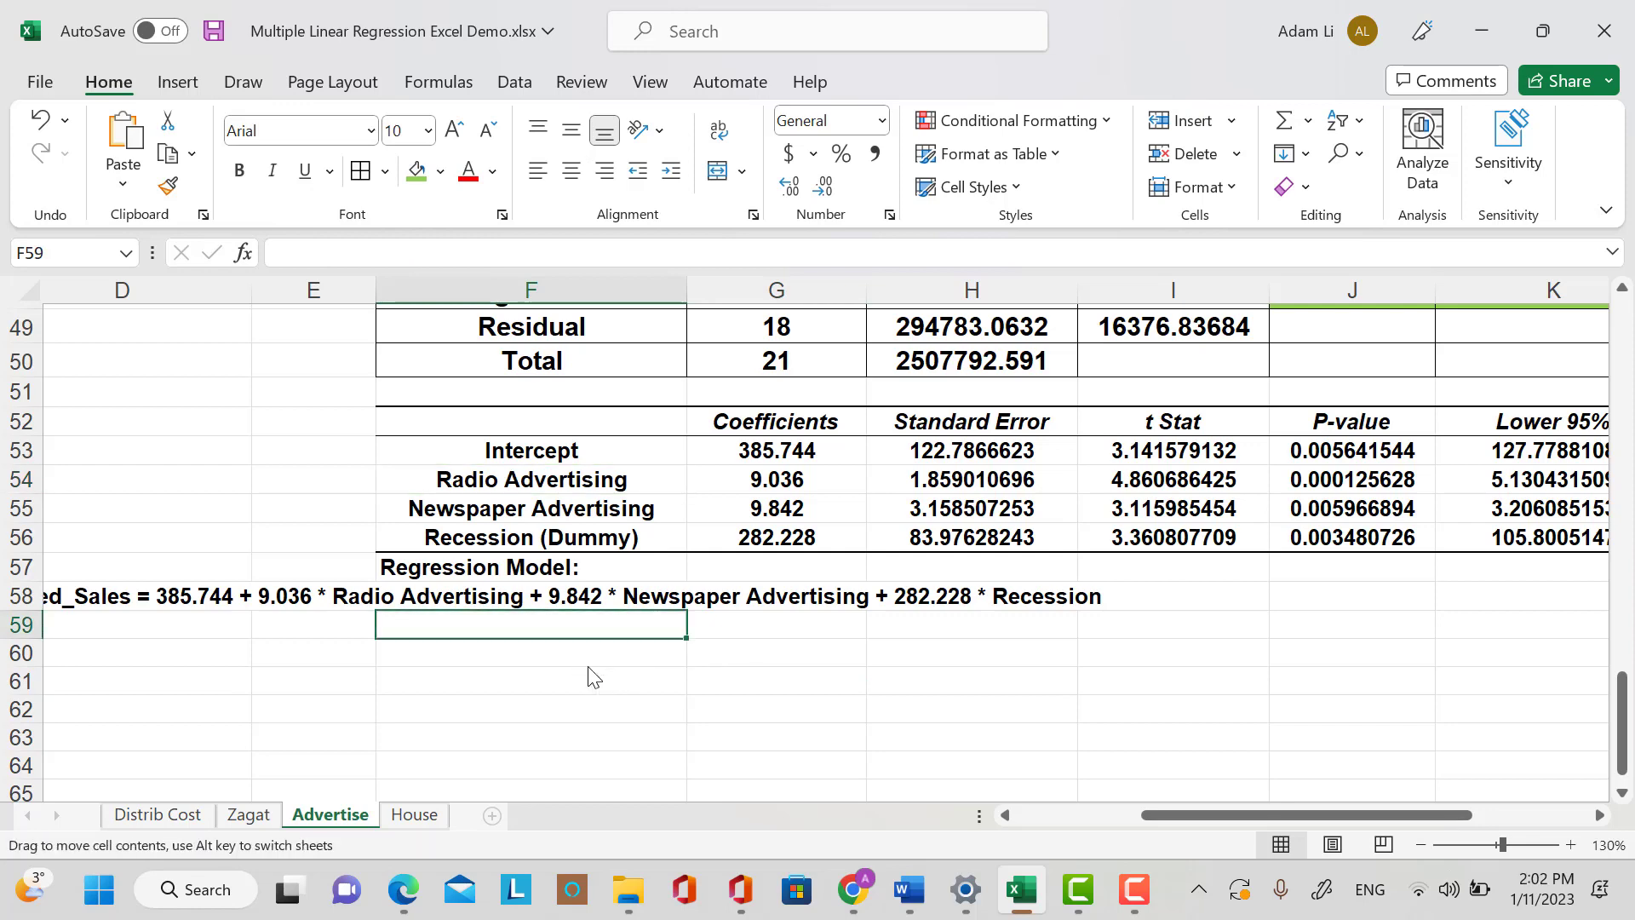
drag(593, 677, 661, 656)
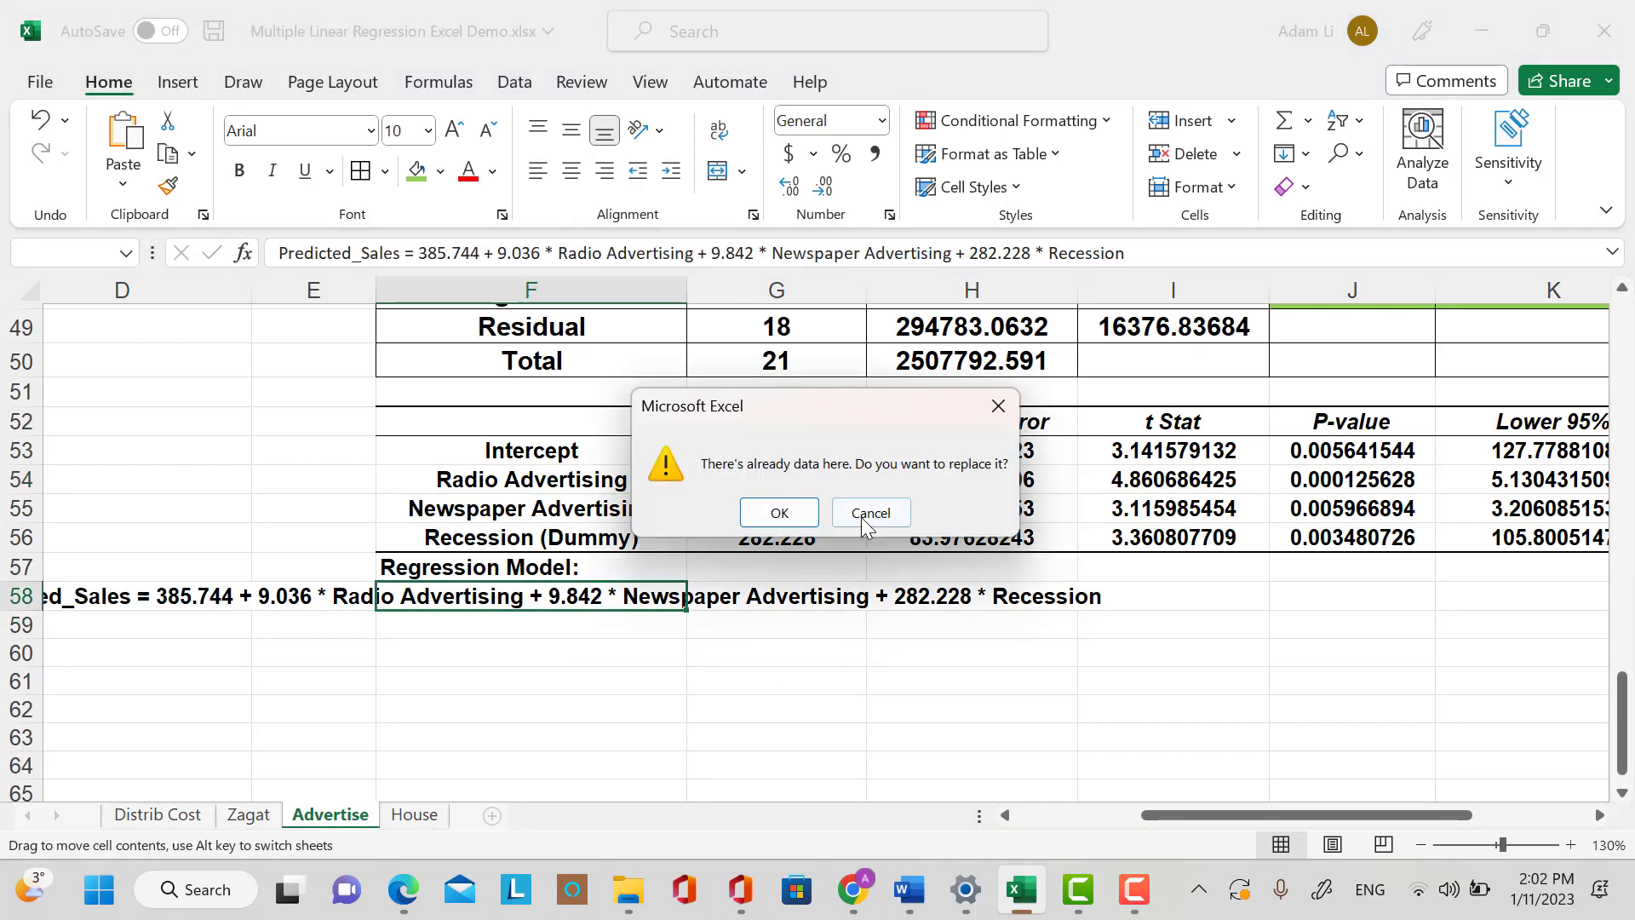
click(869, 513)
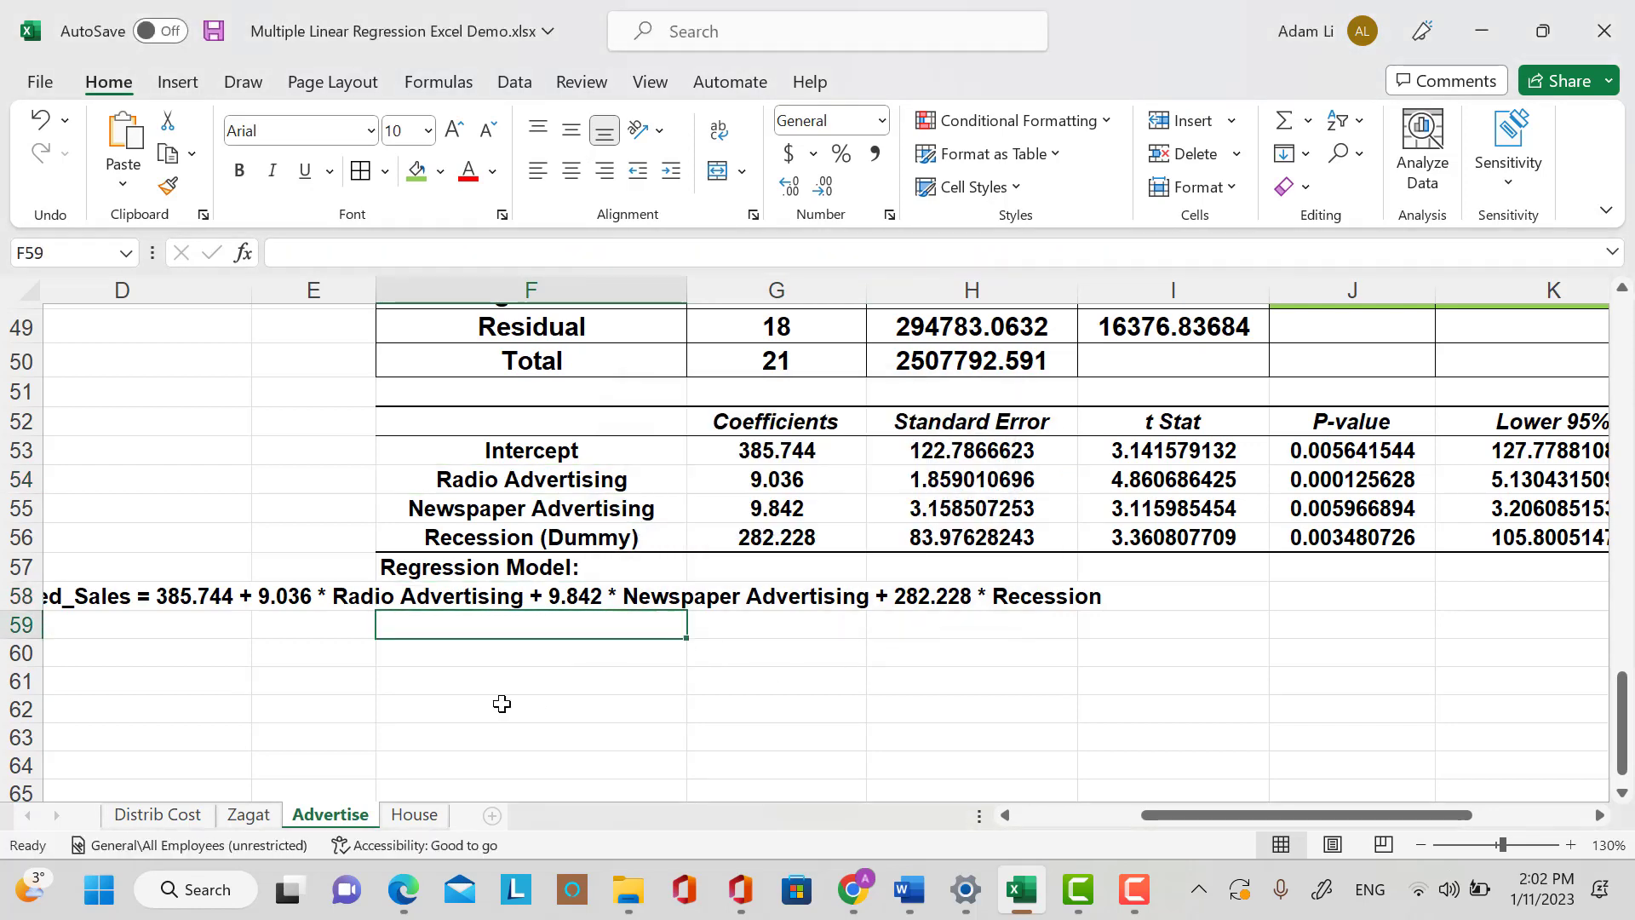
click(536, 662)
text(In)
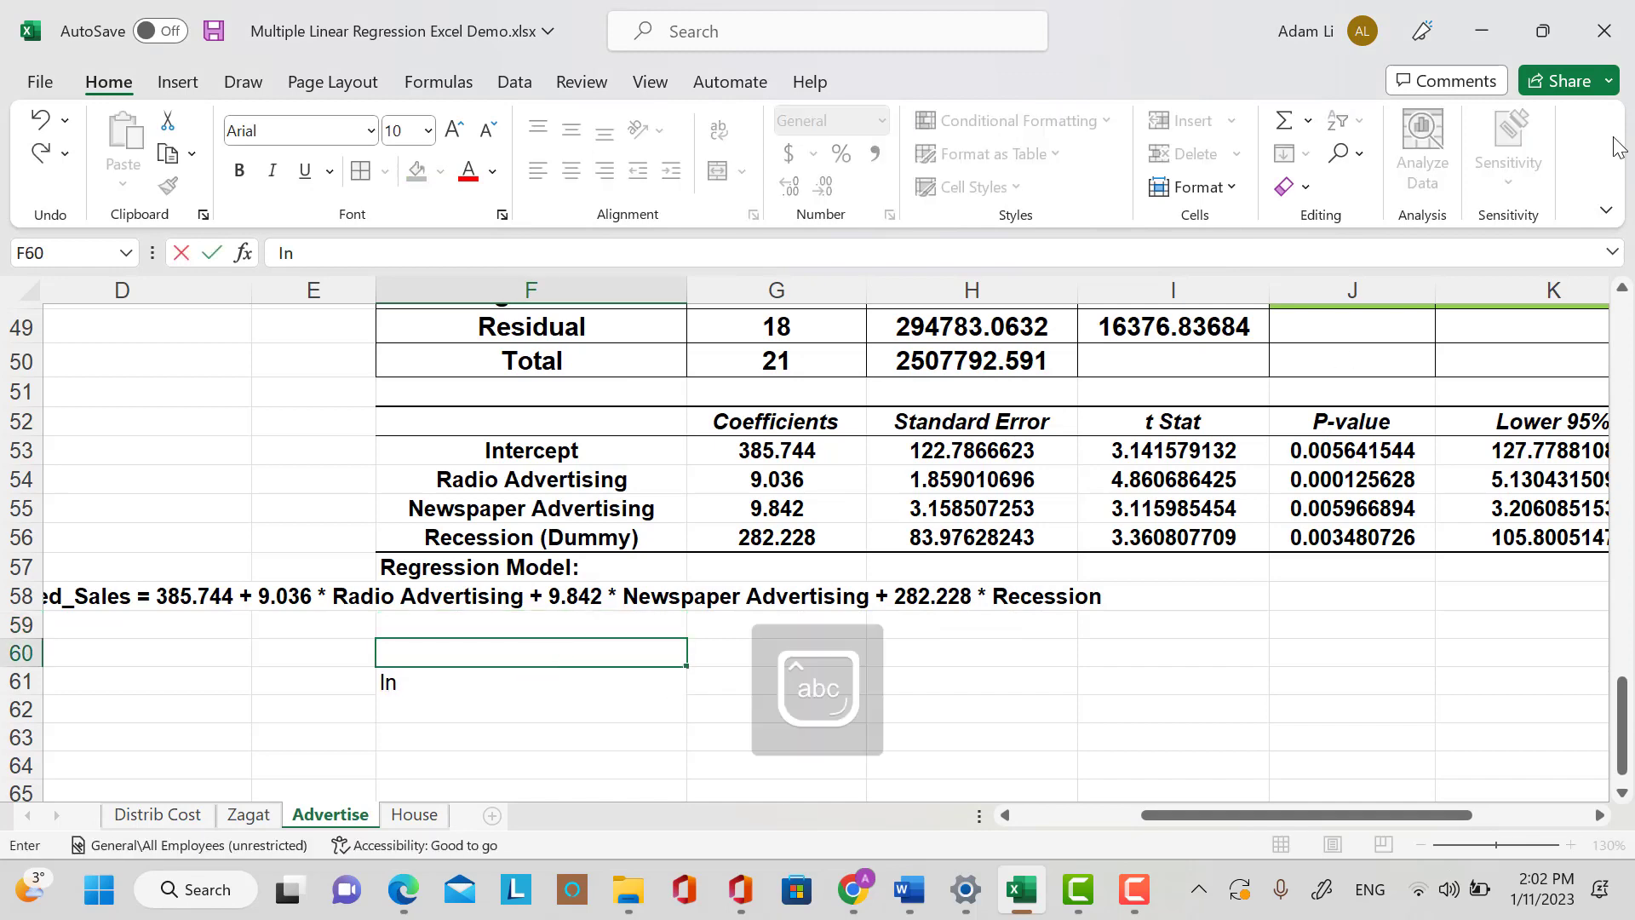
key(BackSpace)
key(BackSpace)
click(317, 628)
click(459, 599)
key(Down)
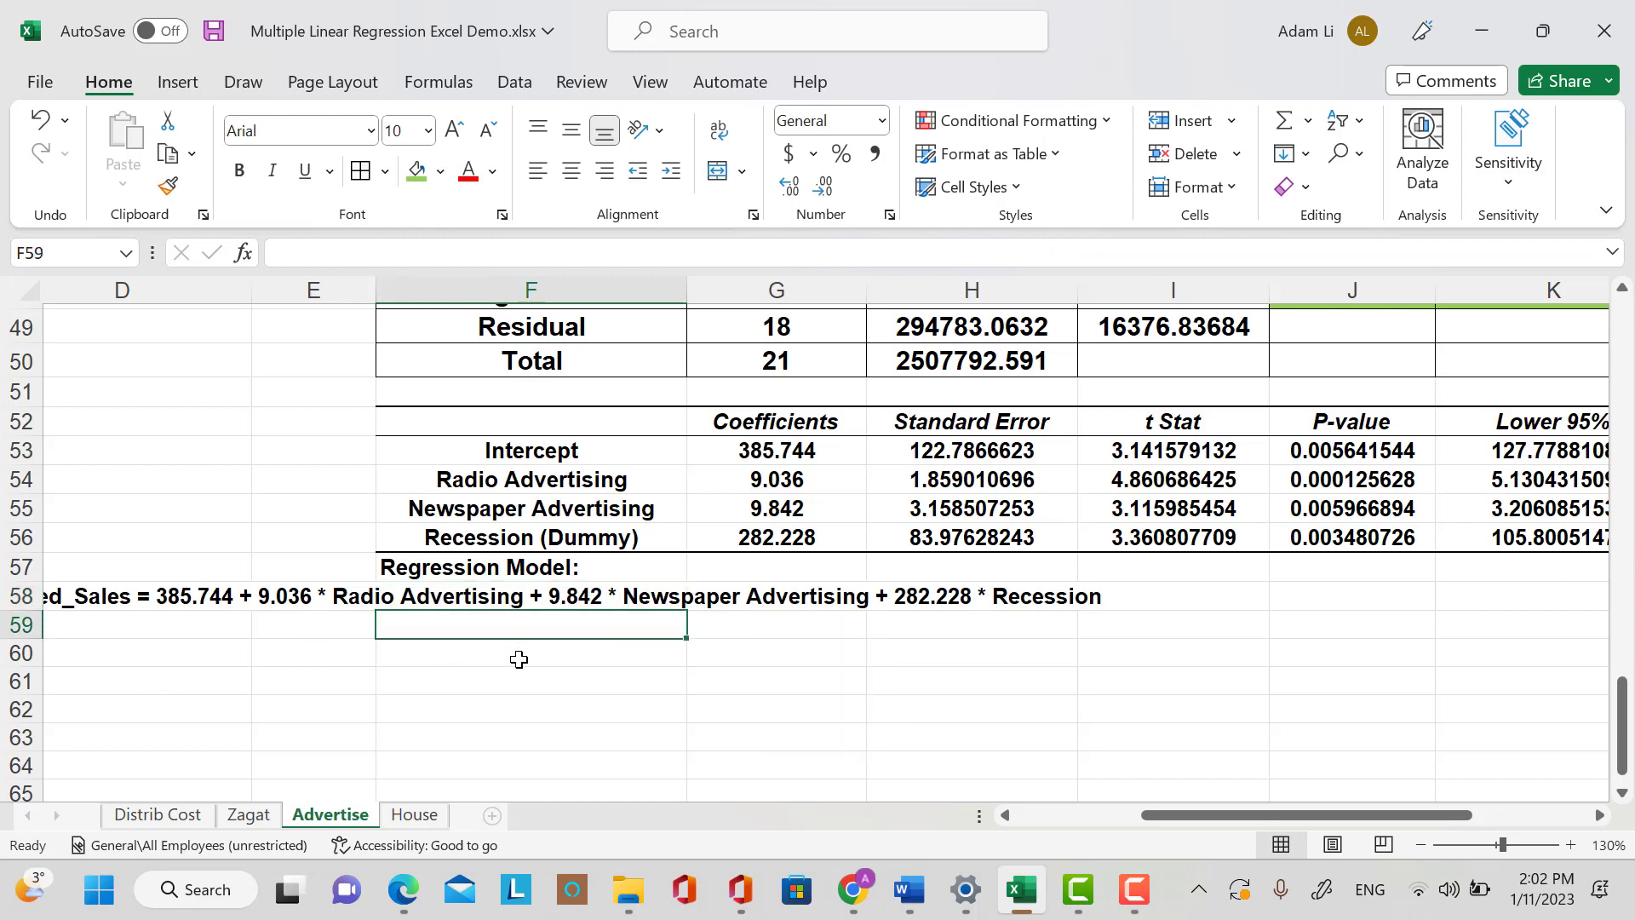
click(511, 655)
click(357, 631)
click(570, 634)
Enter the label "Interpret b1:" in cell F60 beneath the regression equation.
click(578, 642)
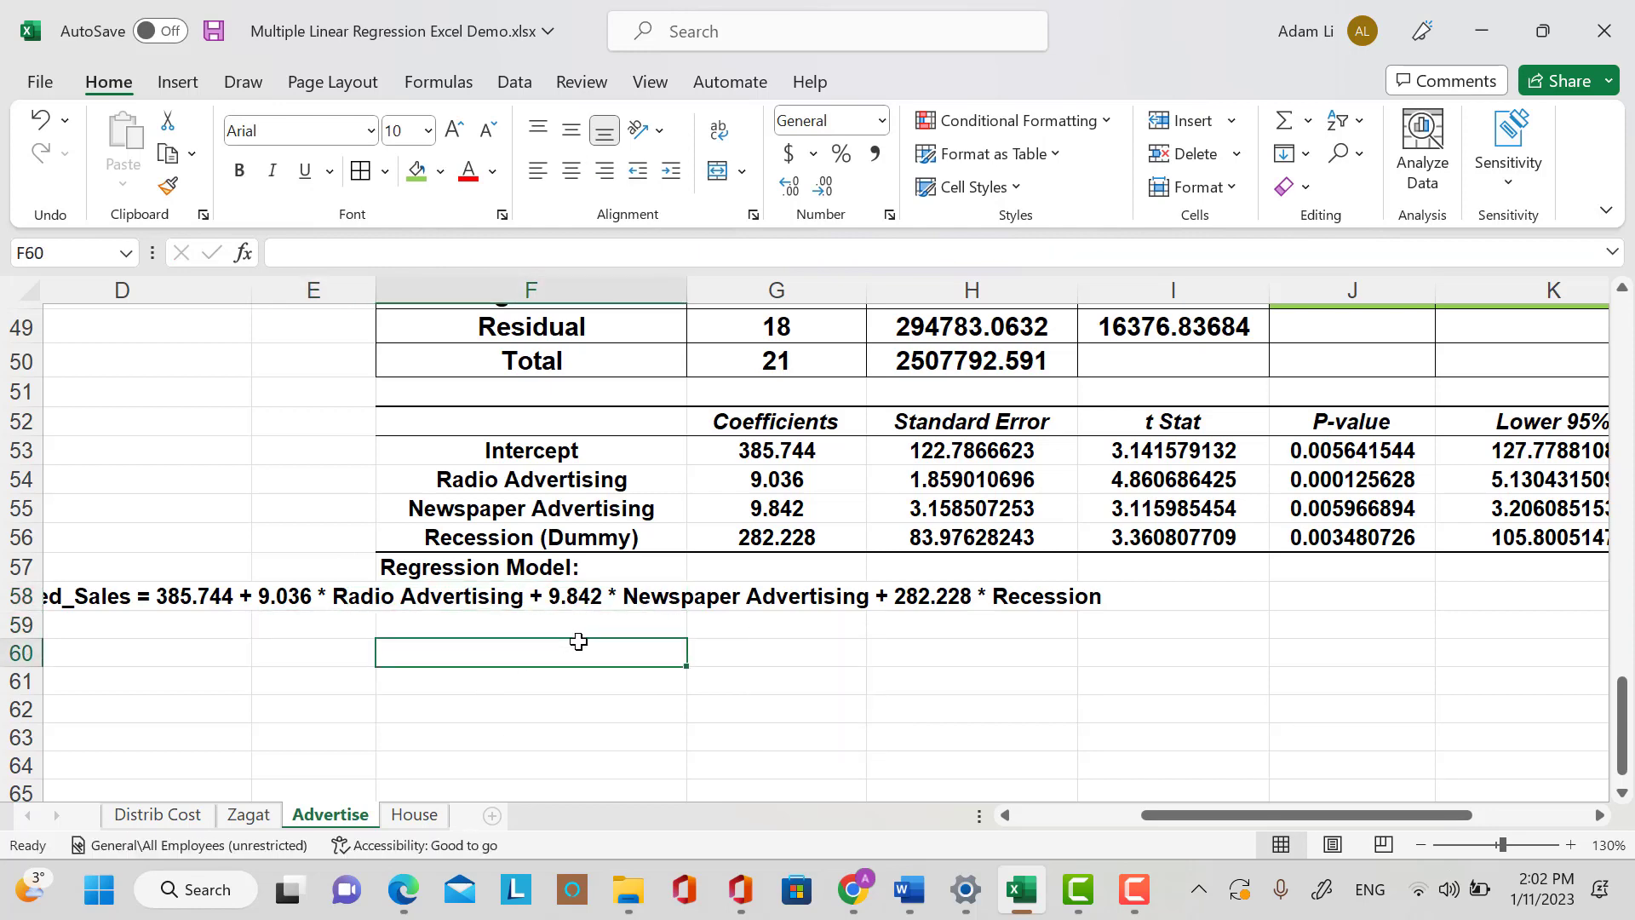
text(Inte)
key(BackSpace)
text(ter)
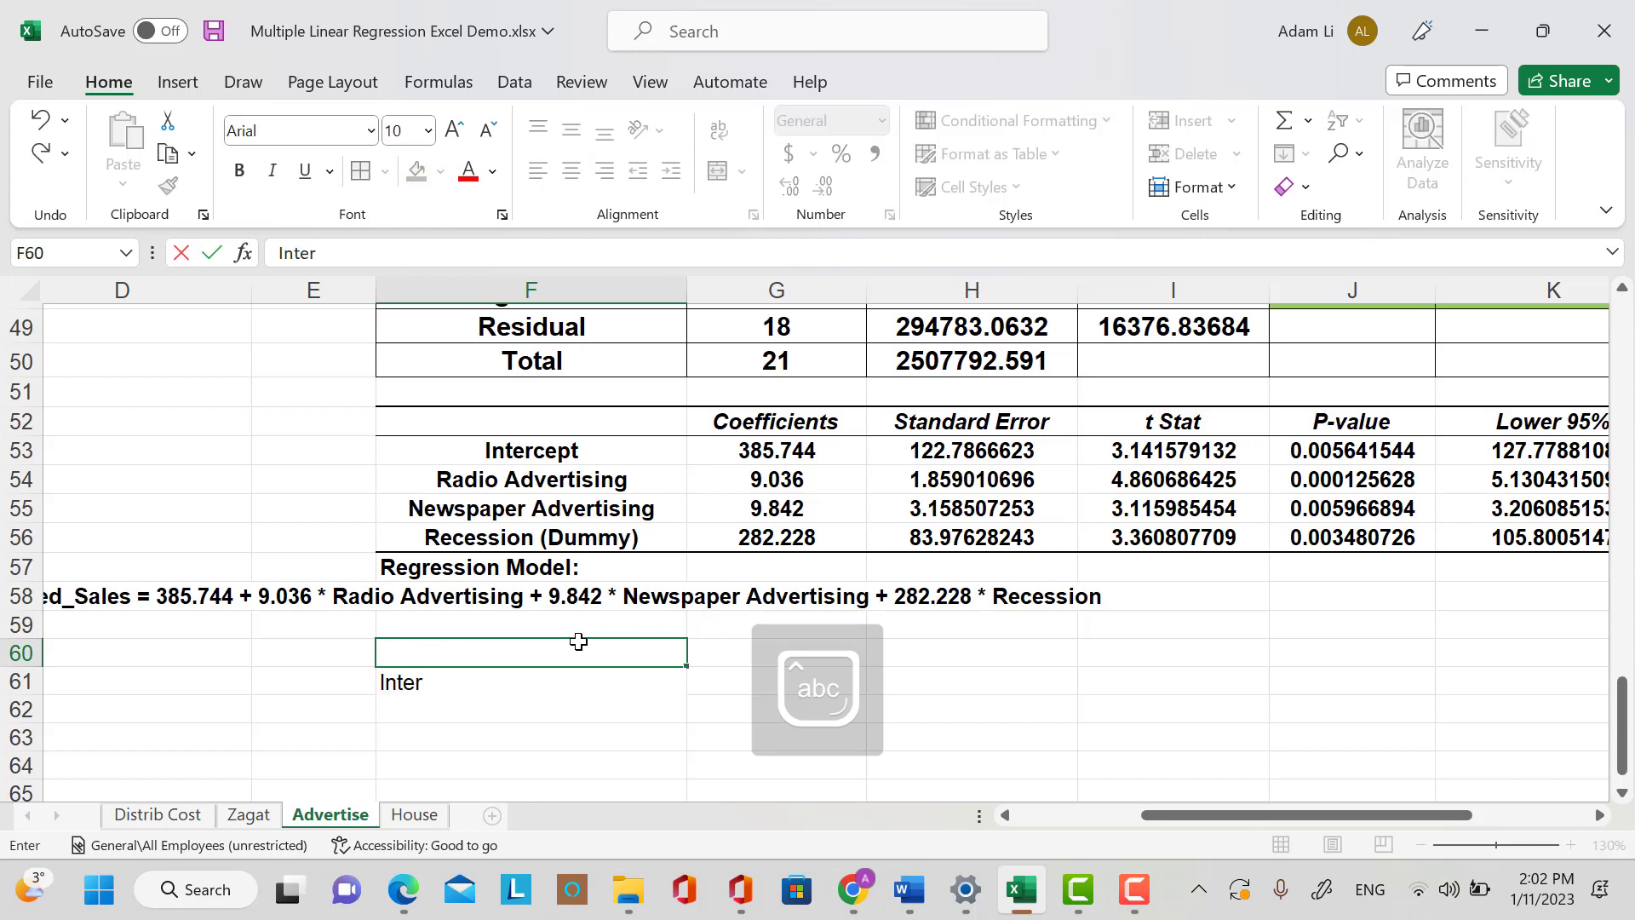
text(pret)
text( b)
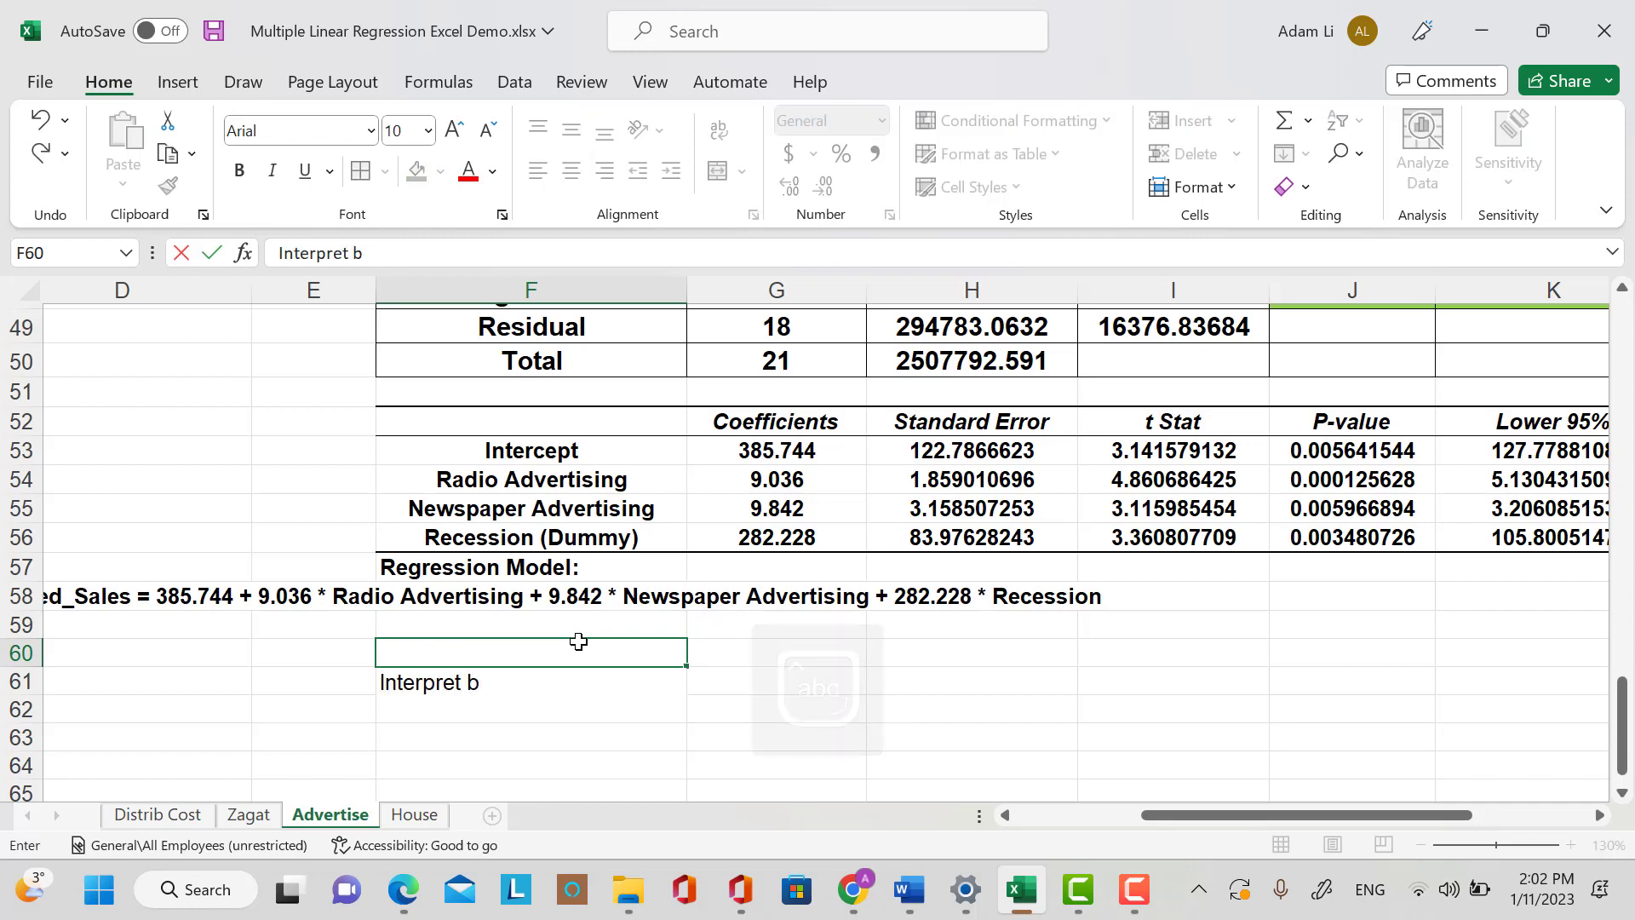
text(1:)
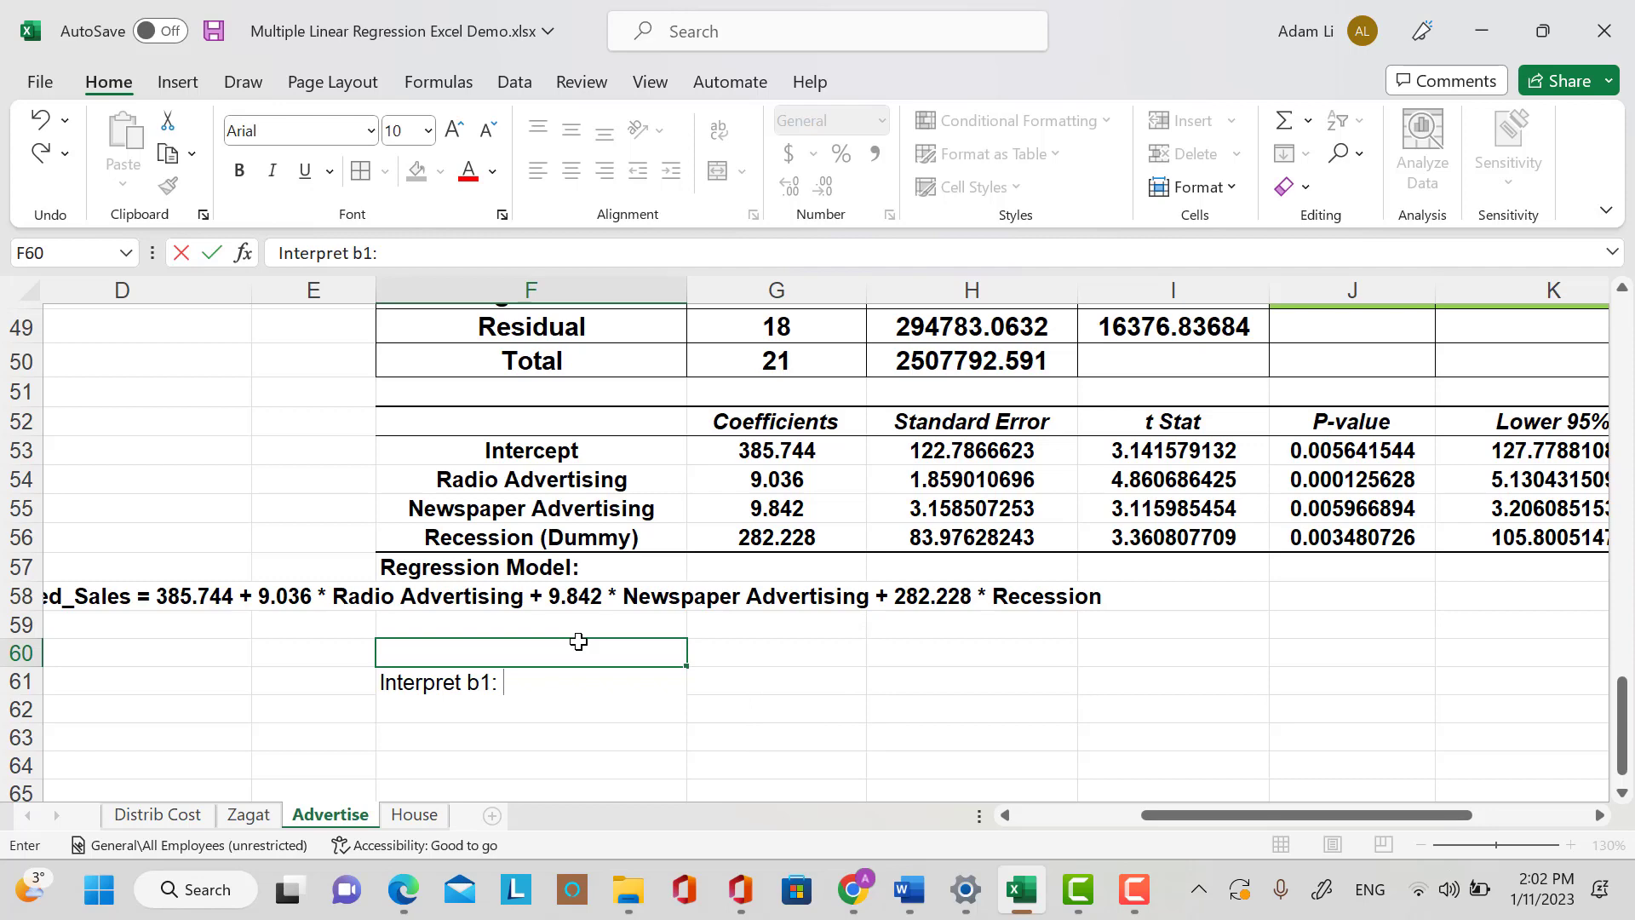
Highlight the four regression coefficients in G53:G56 with a green fill colour.
drag(762, 482, 818, 555)
click(818, 501)
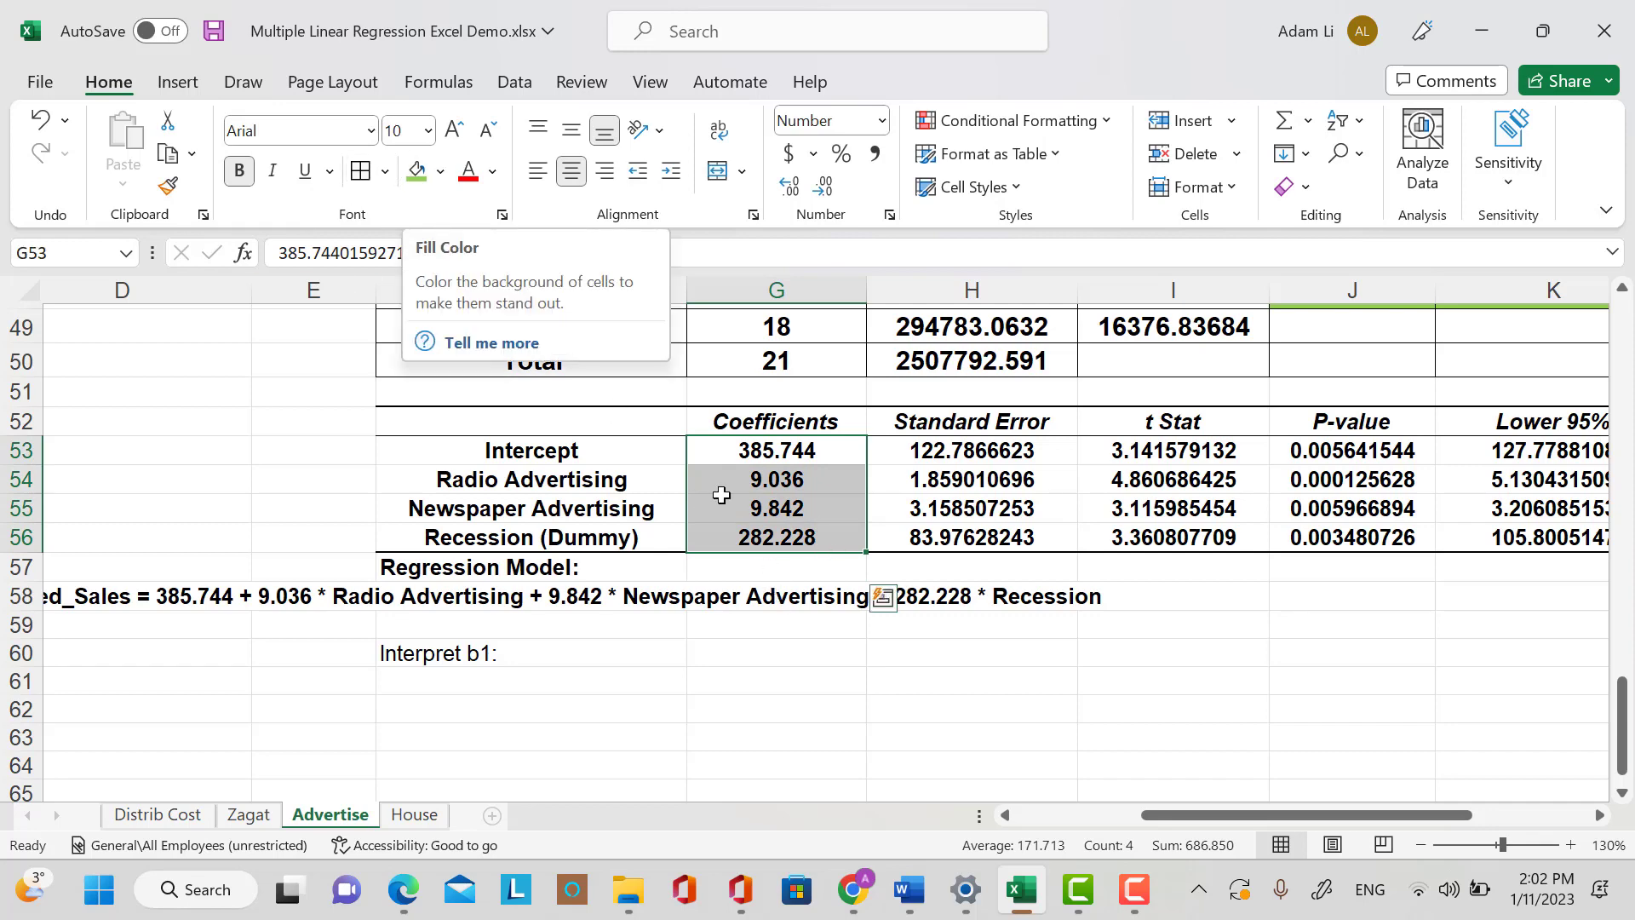
click(418, 178)
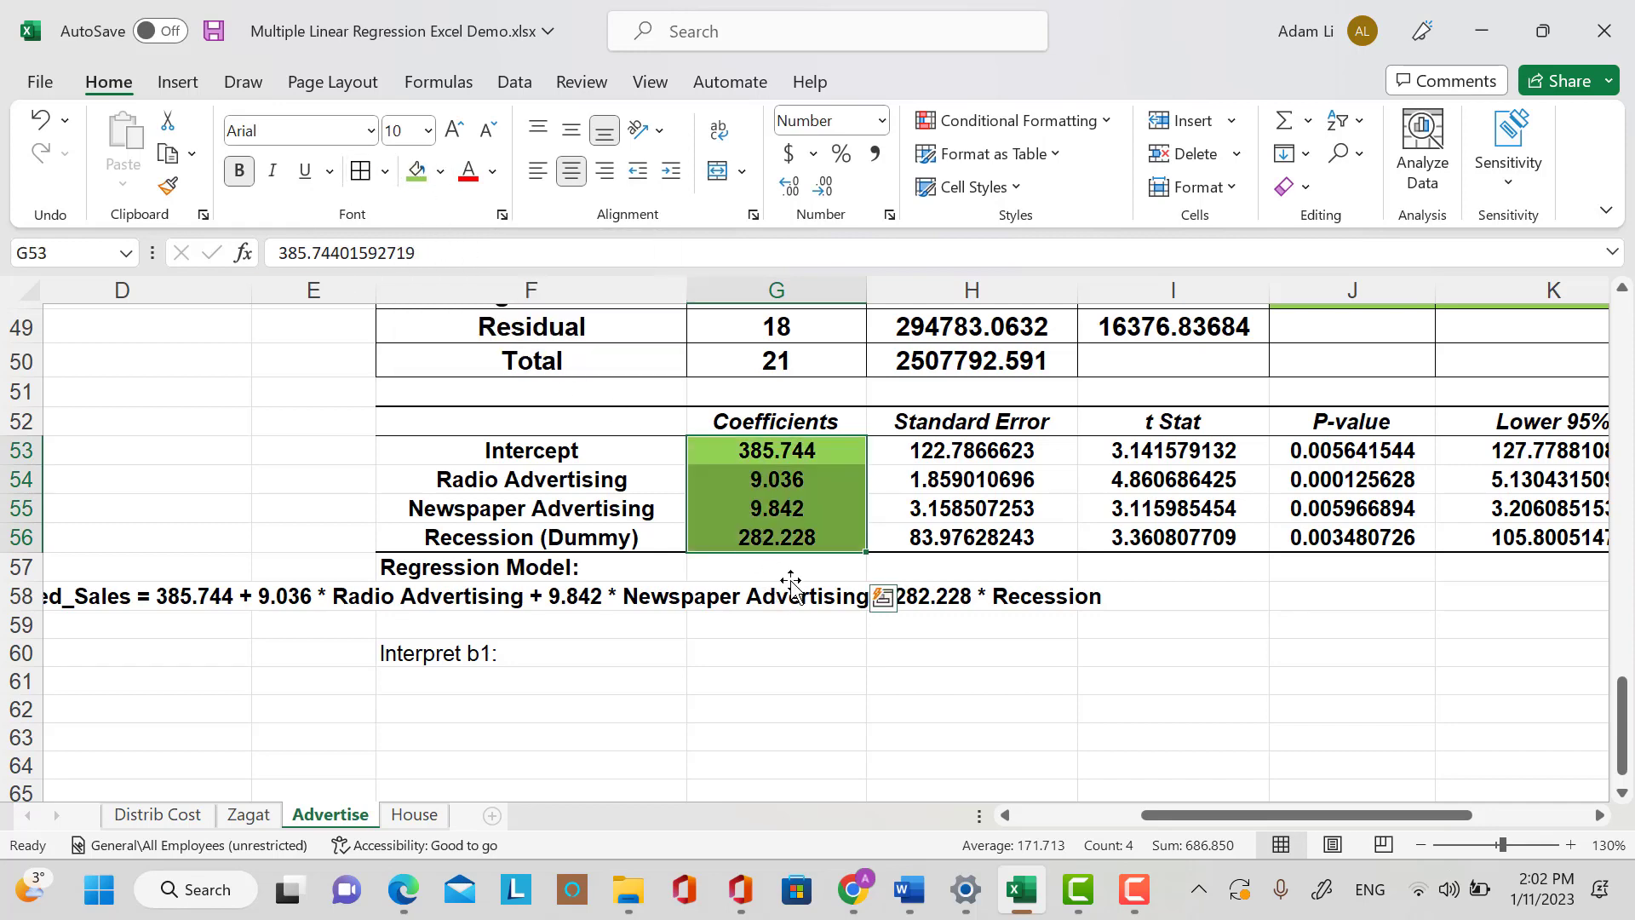
click(788, 508)
drag(807, 453, 819, 516)
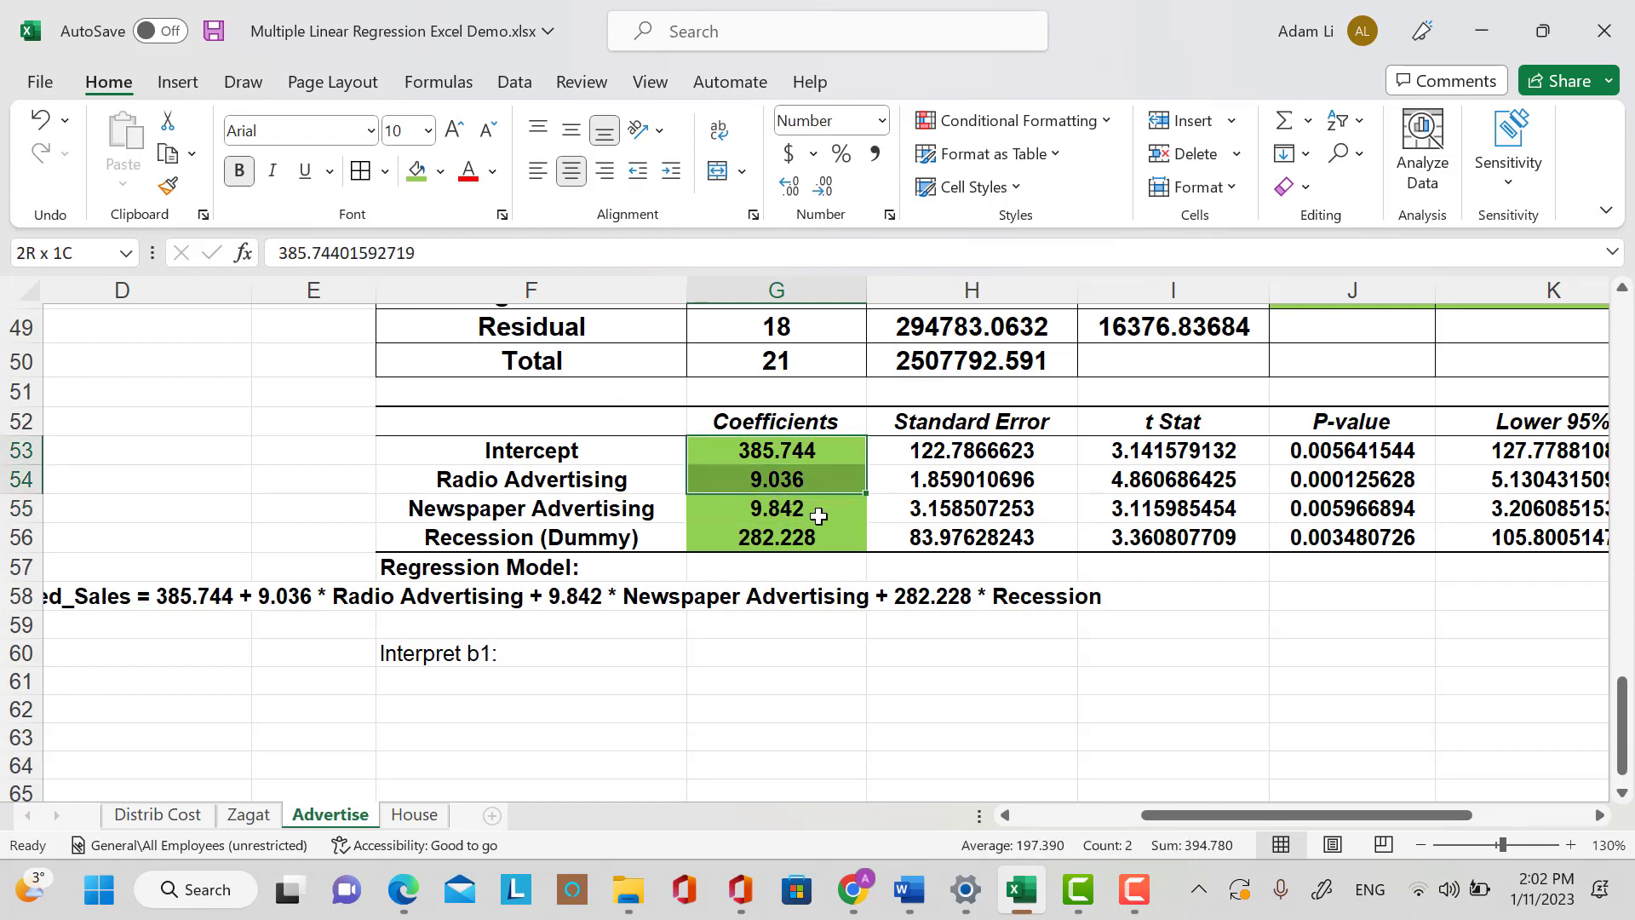
click(1001, 655)
drag(796, 456, 813, 541)
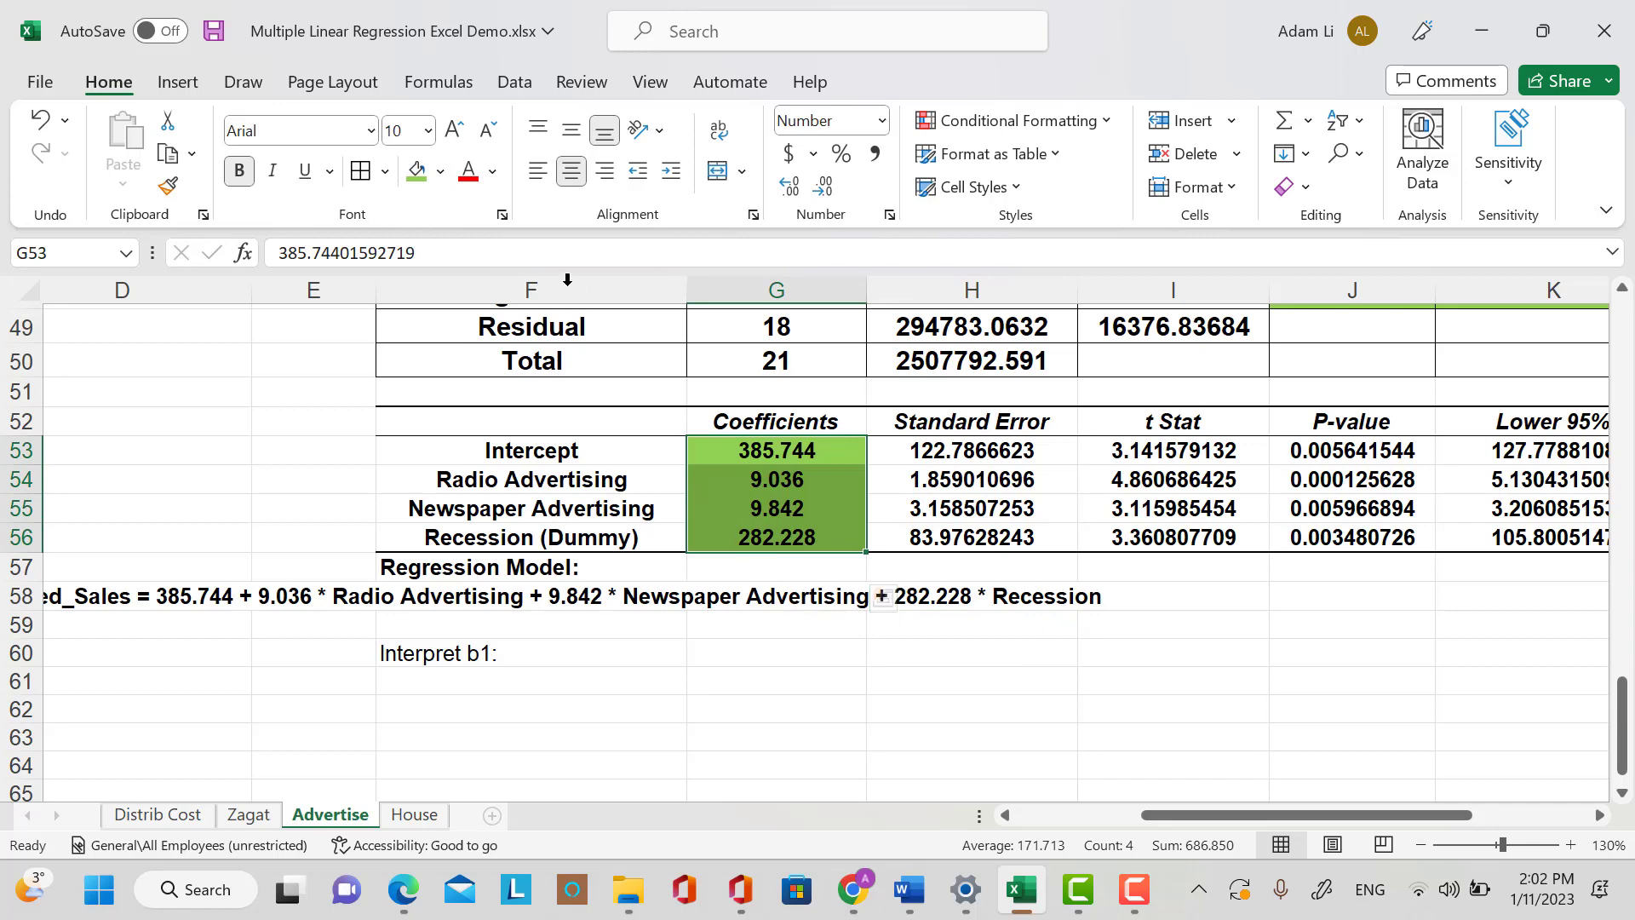
click(442, 176)
click(732, 634)
Reopen cell F60 for editing and clear its "Interpret b1:" text.
double_click(548, 649)
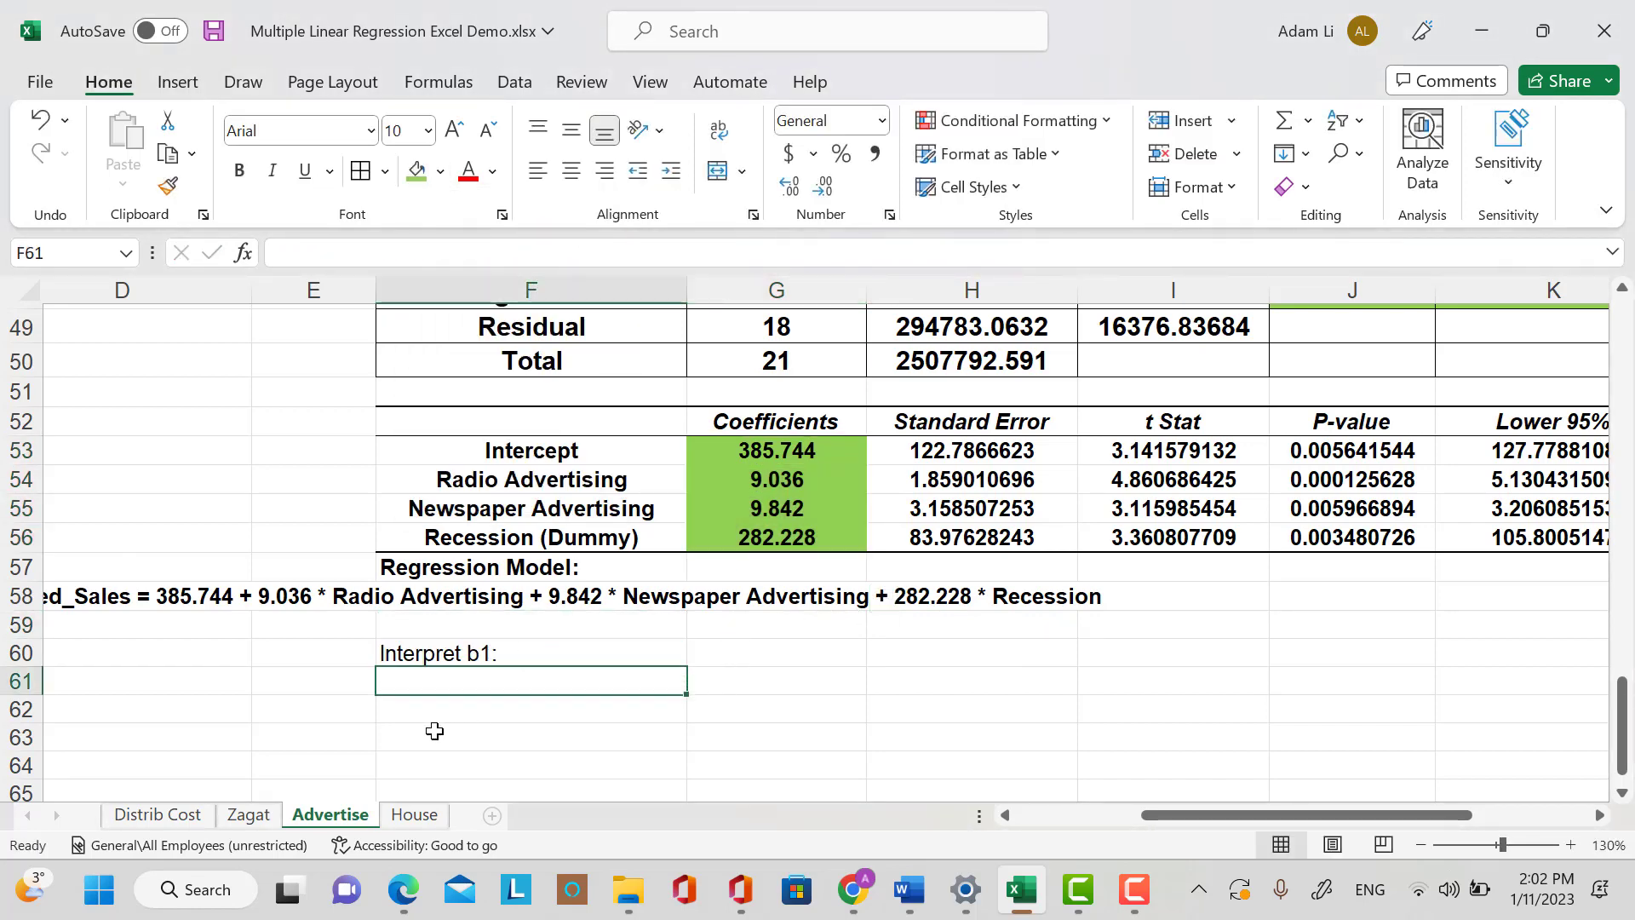
click(537, 654)
key(Up)
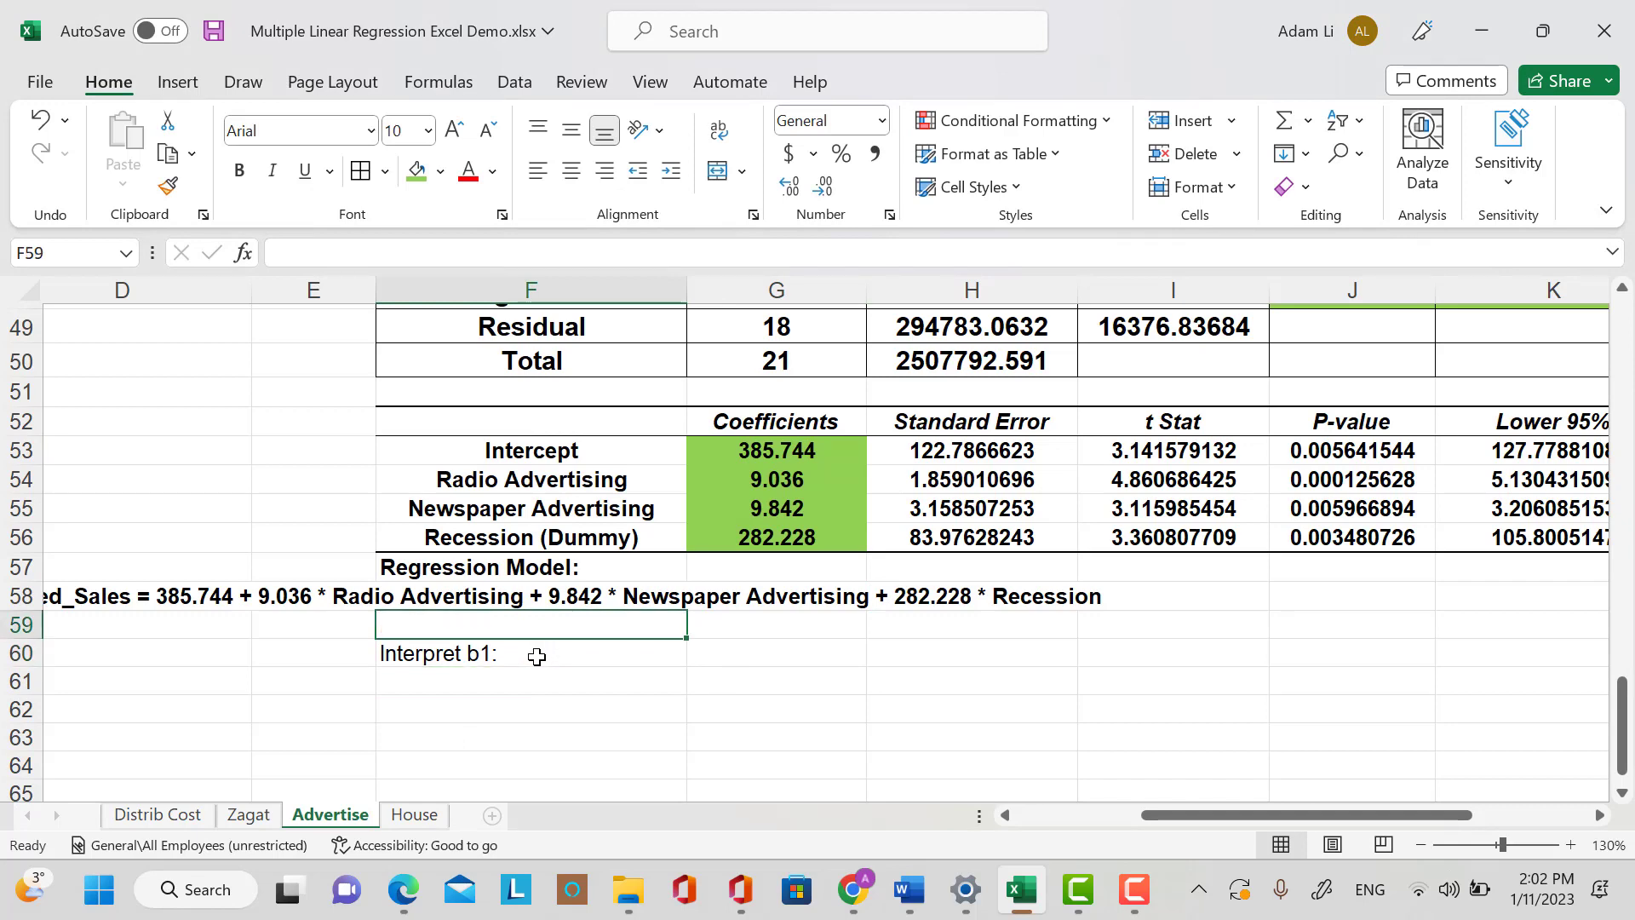
click(419, 686)
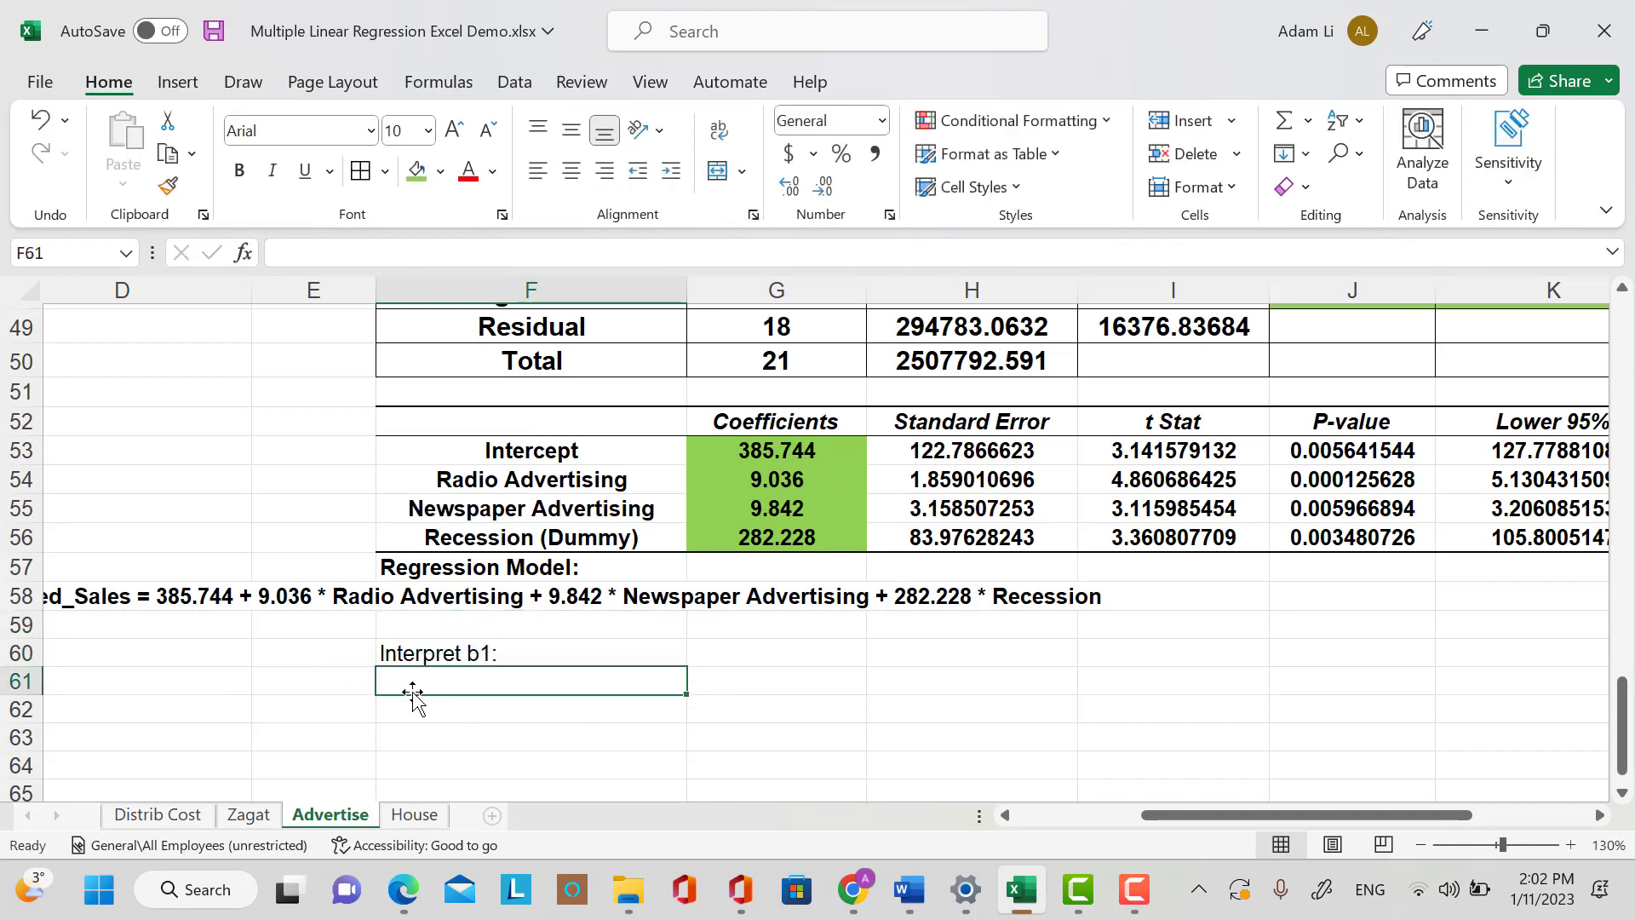
key(Up)
double_click(422, 682)
drag(542, 688, 349, 689)
key(BackSpace)
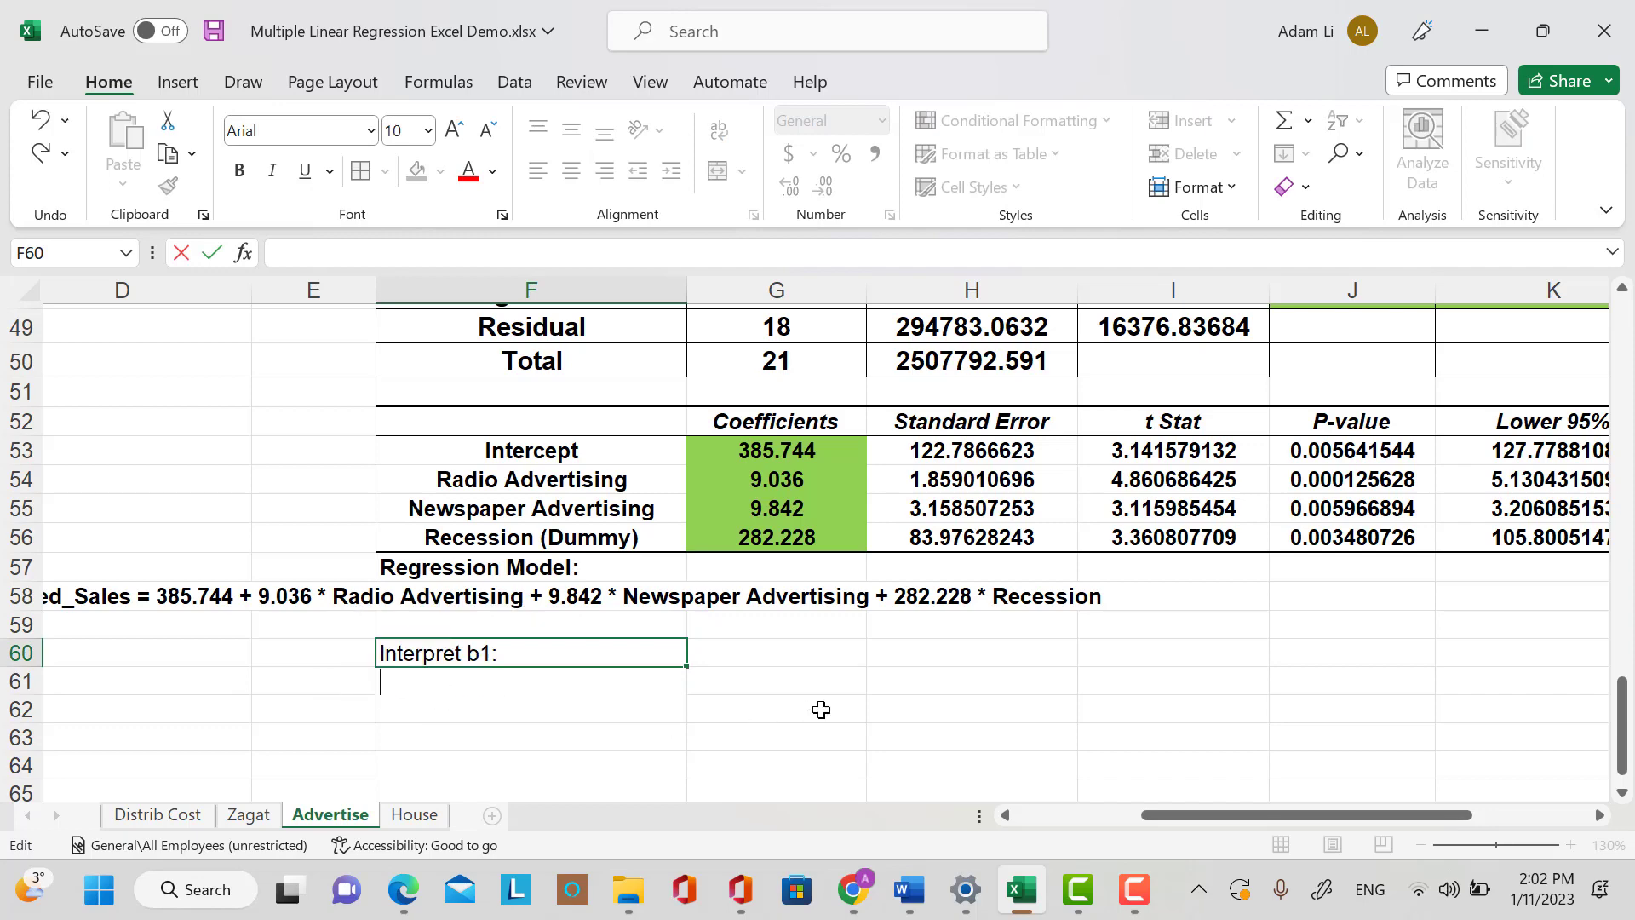
Begin the b1 interpretation in cell F60 with "If the Radio Advertising spending goes up by 1 unit".
text(If the)
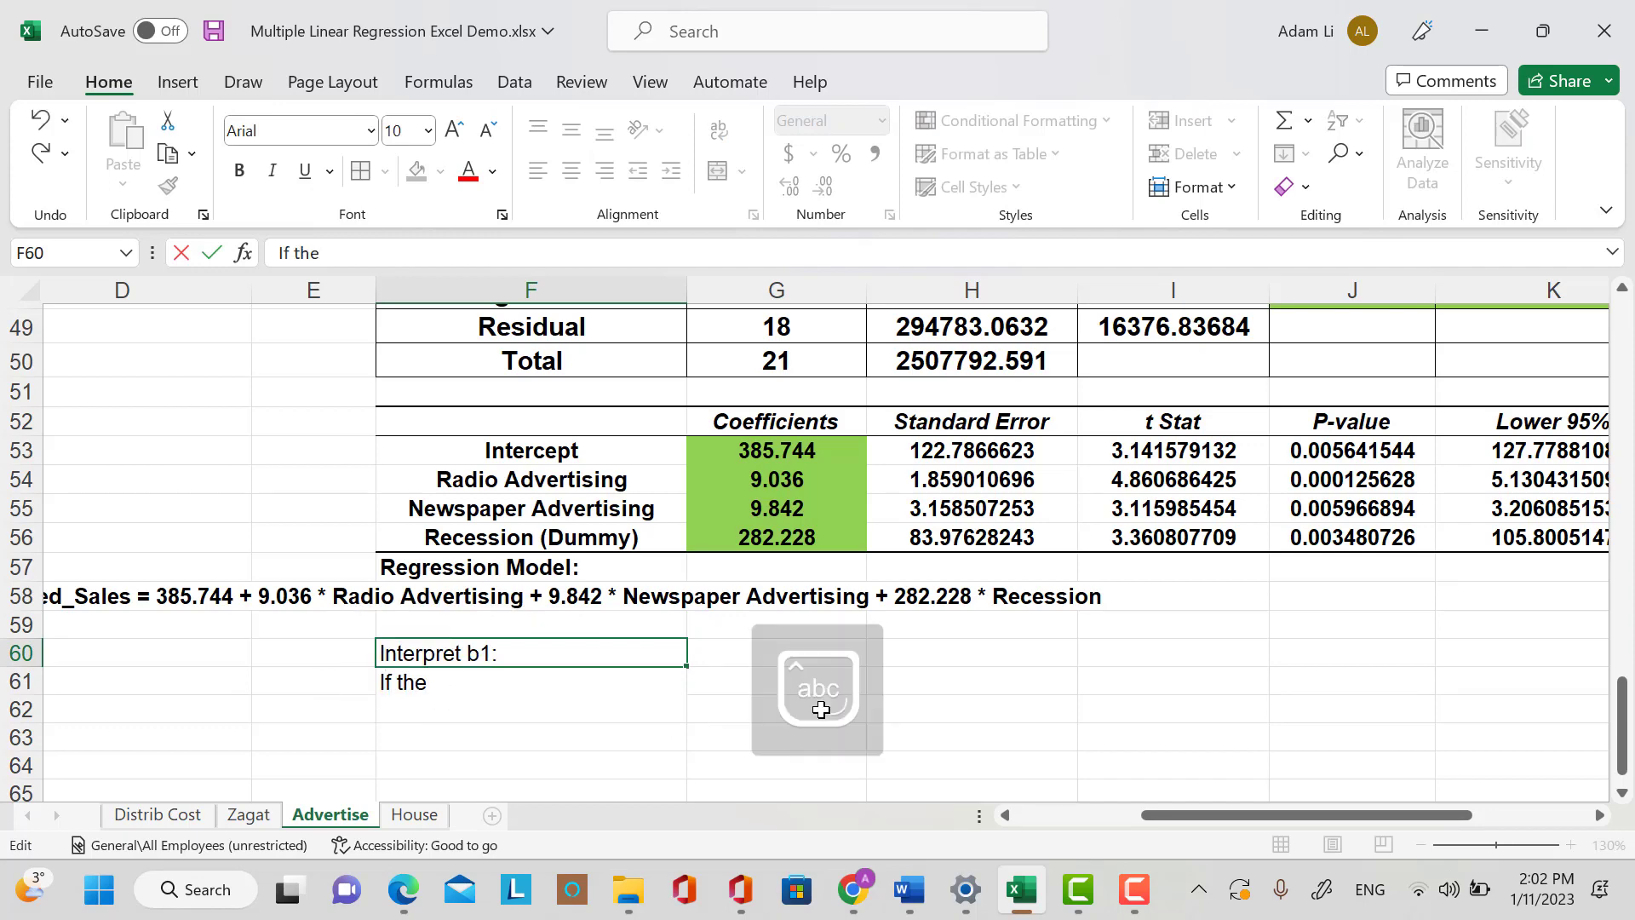
text( Radio Adv)
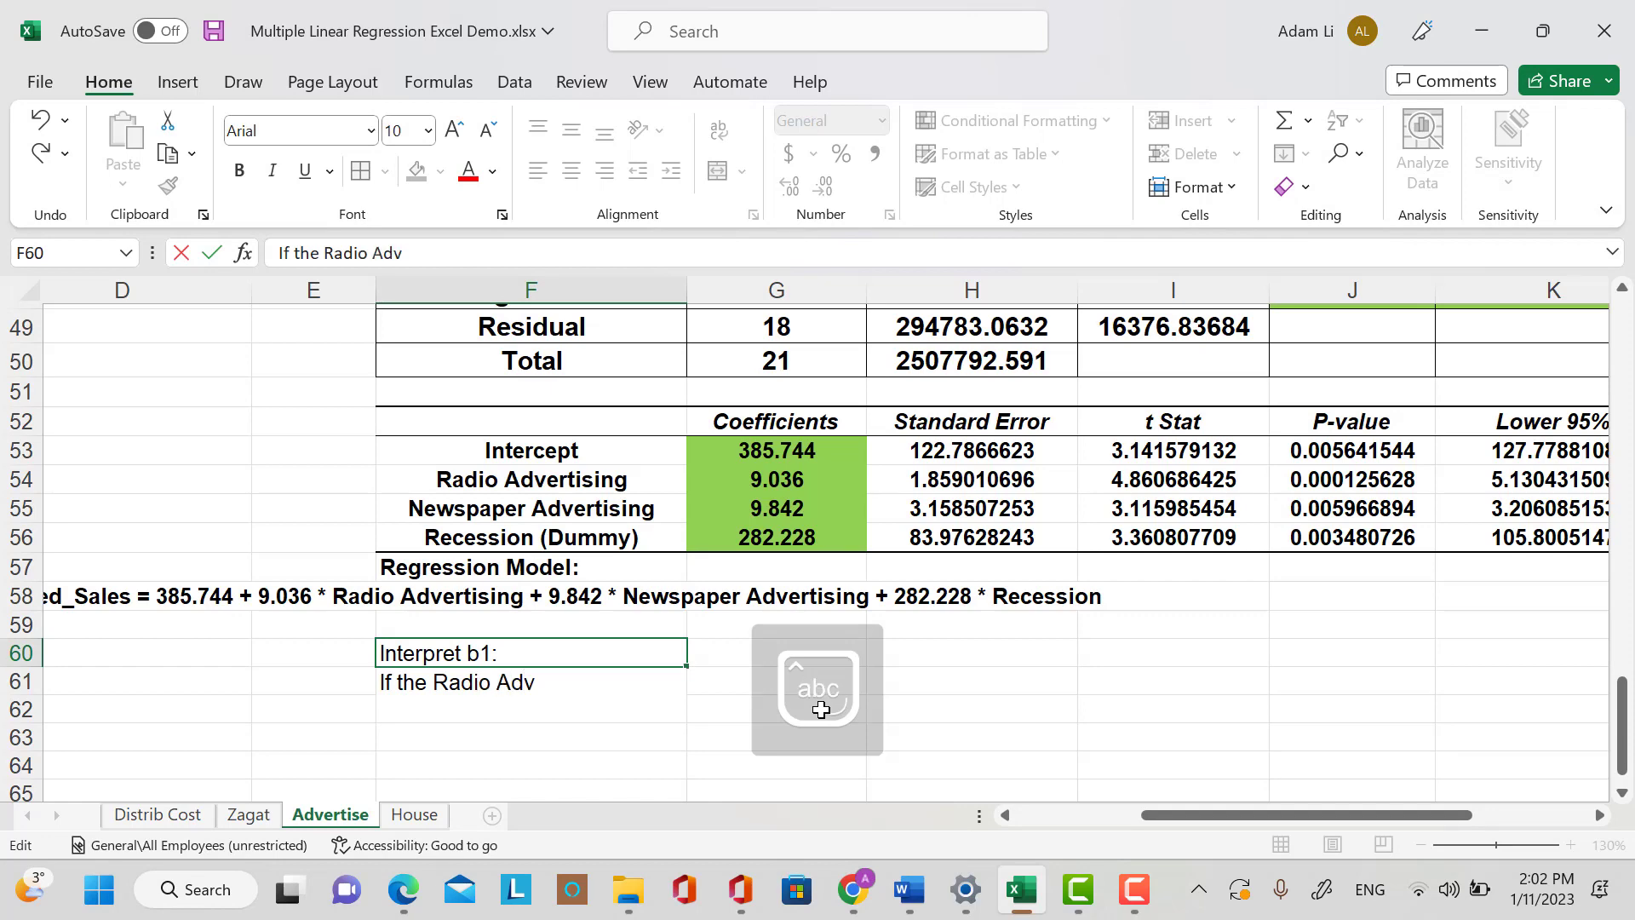
text(ers)
text(ising )
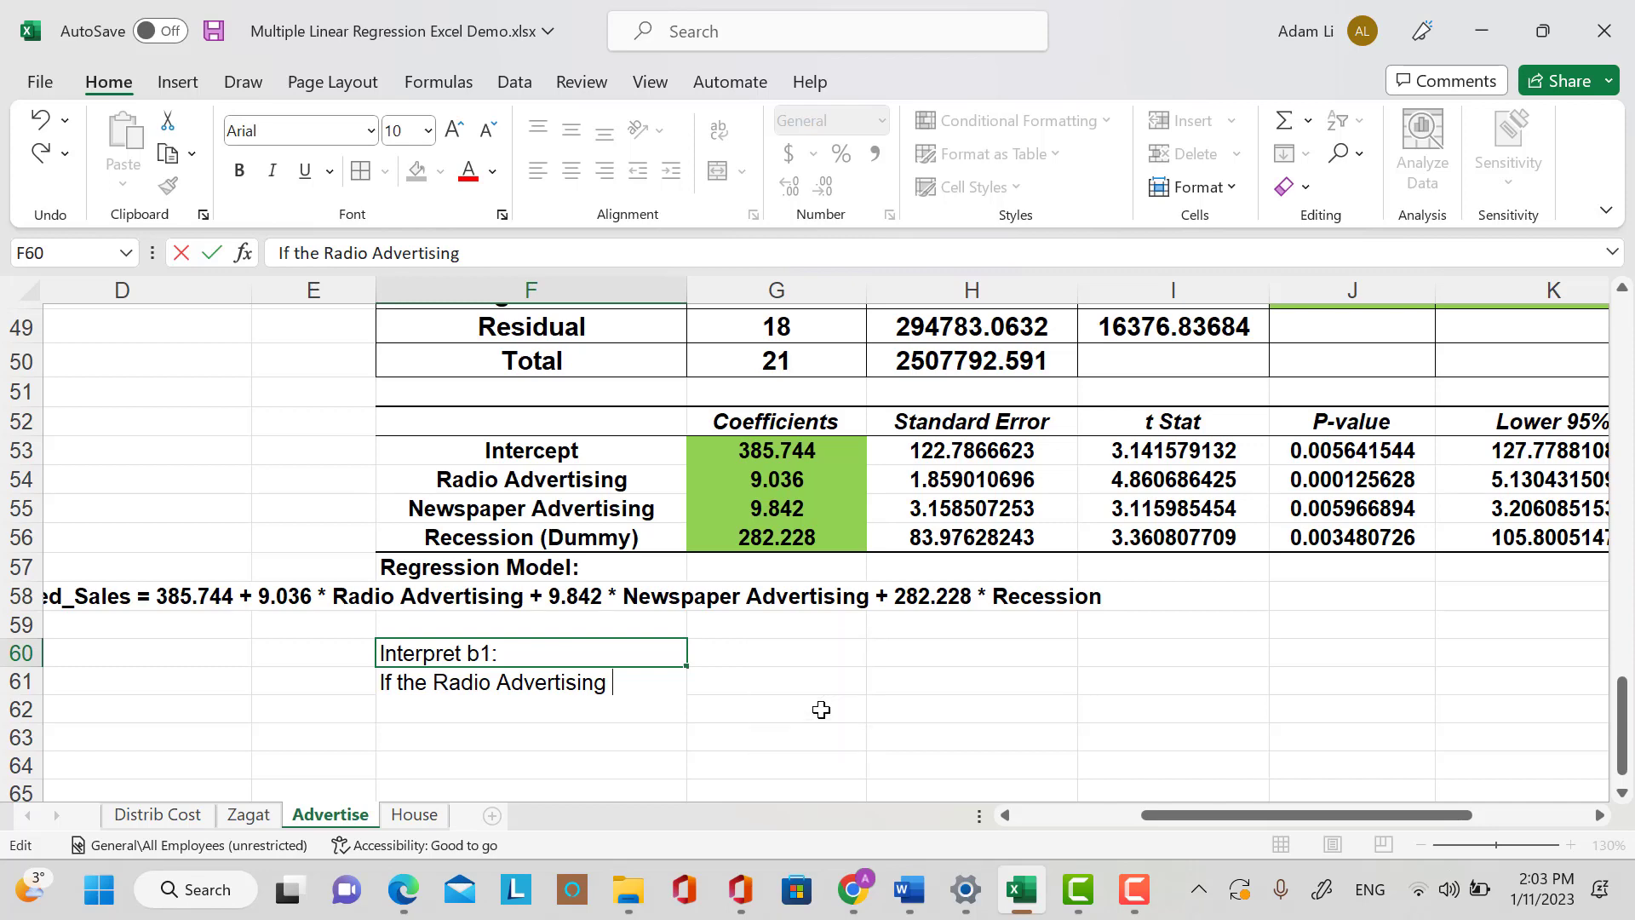
text(spending go )
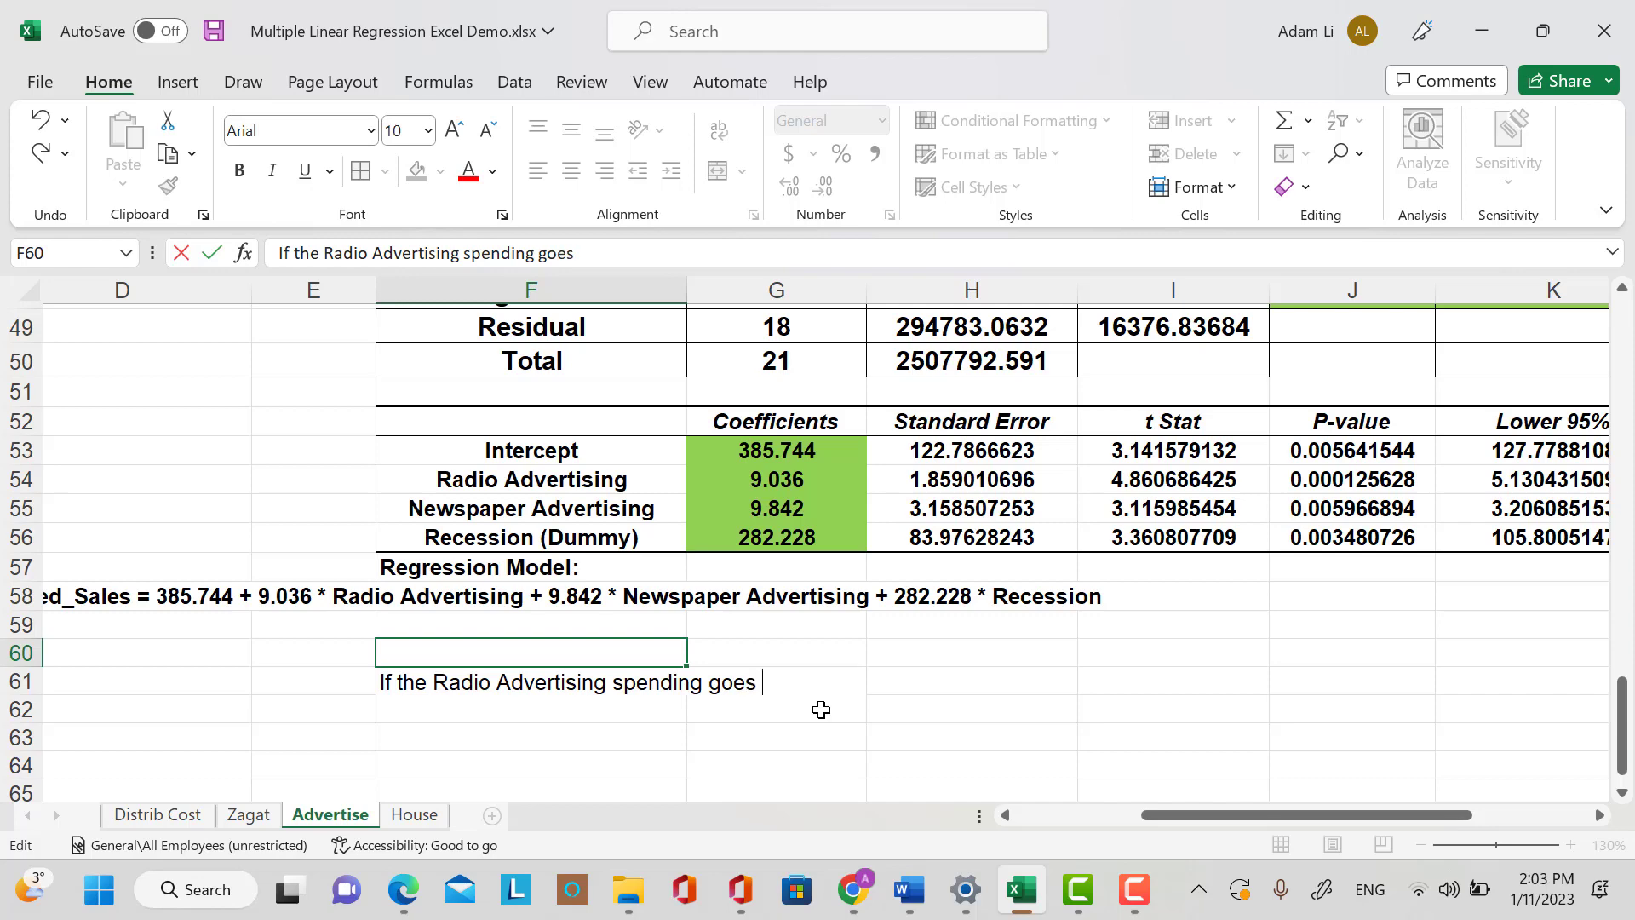
text(u)
key(BackSpace)
text(up by)
text( 1 u)
text( unit)
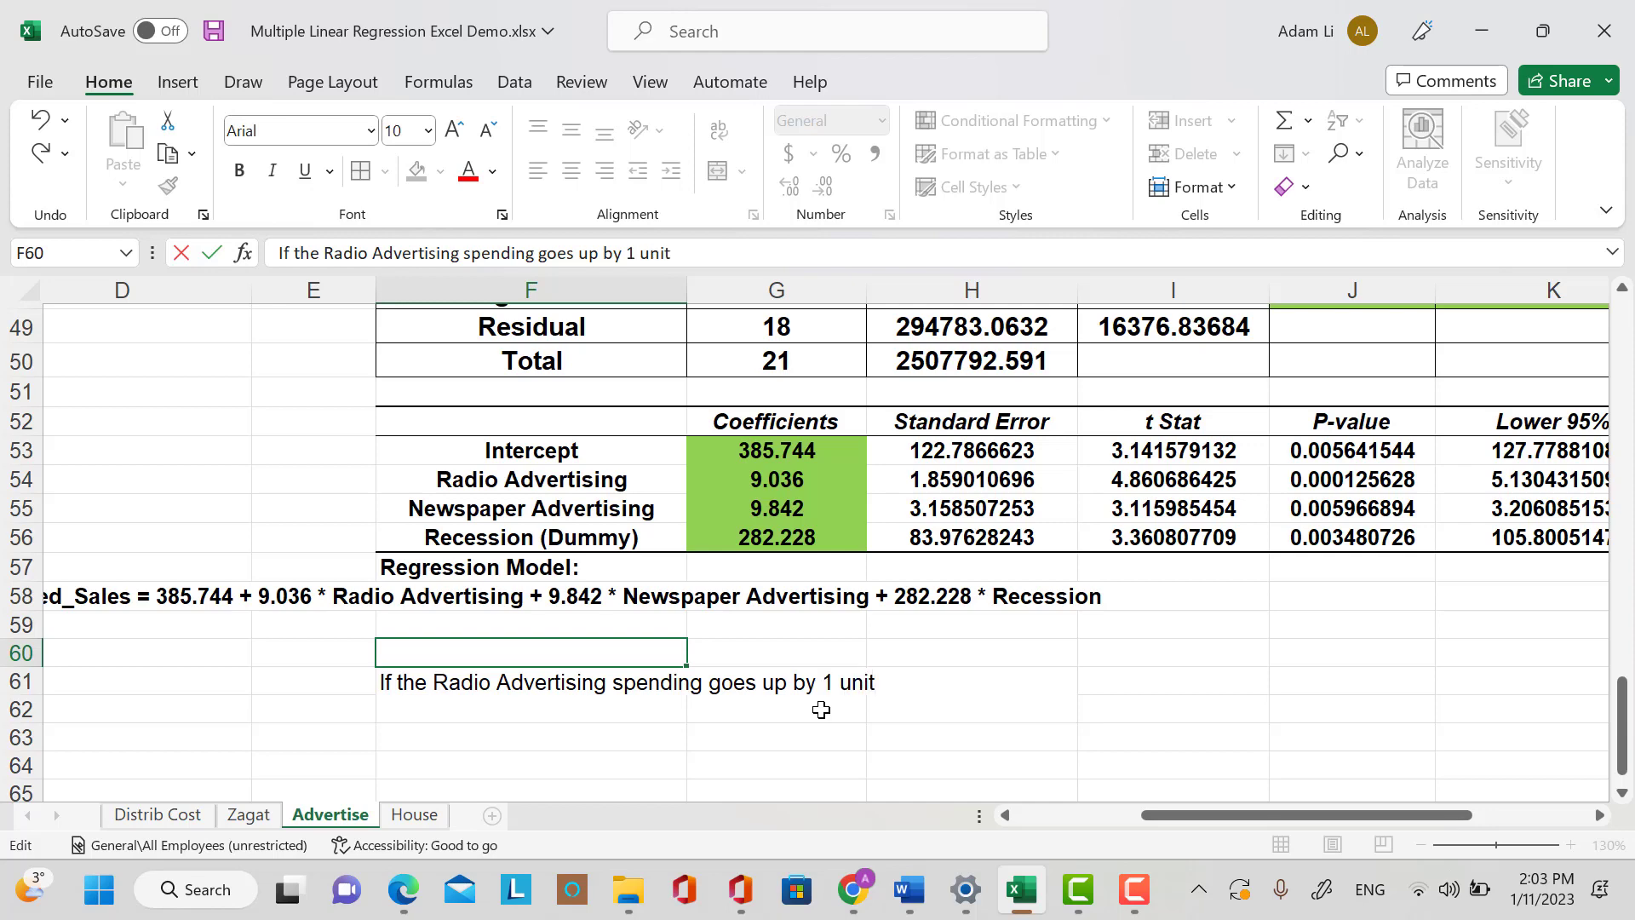
Complete the sentence in F60 with ", on average the sales will go up by 9.036 units" and commit the entry.
text(, the sales)
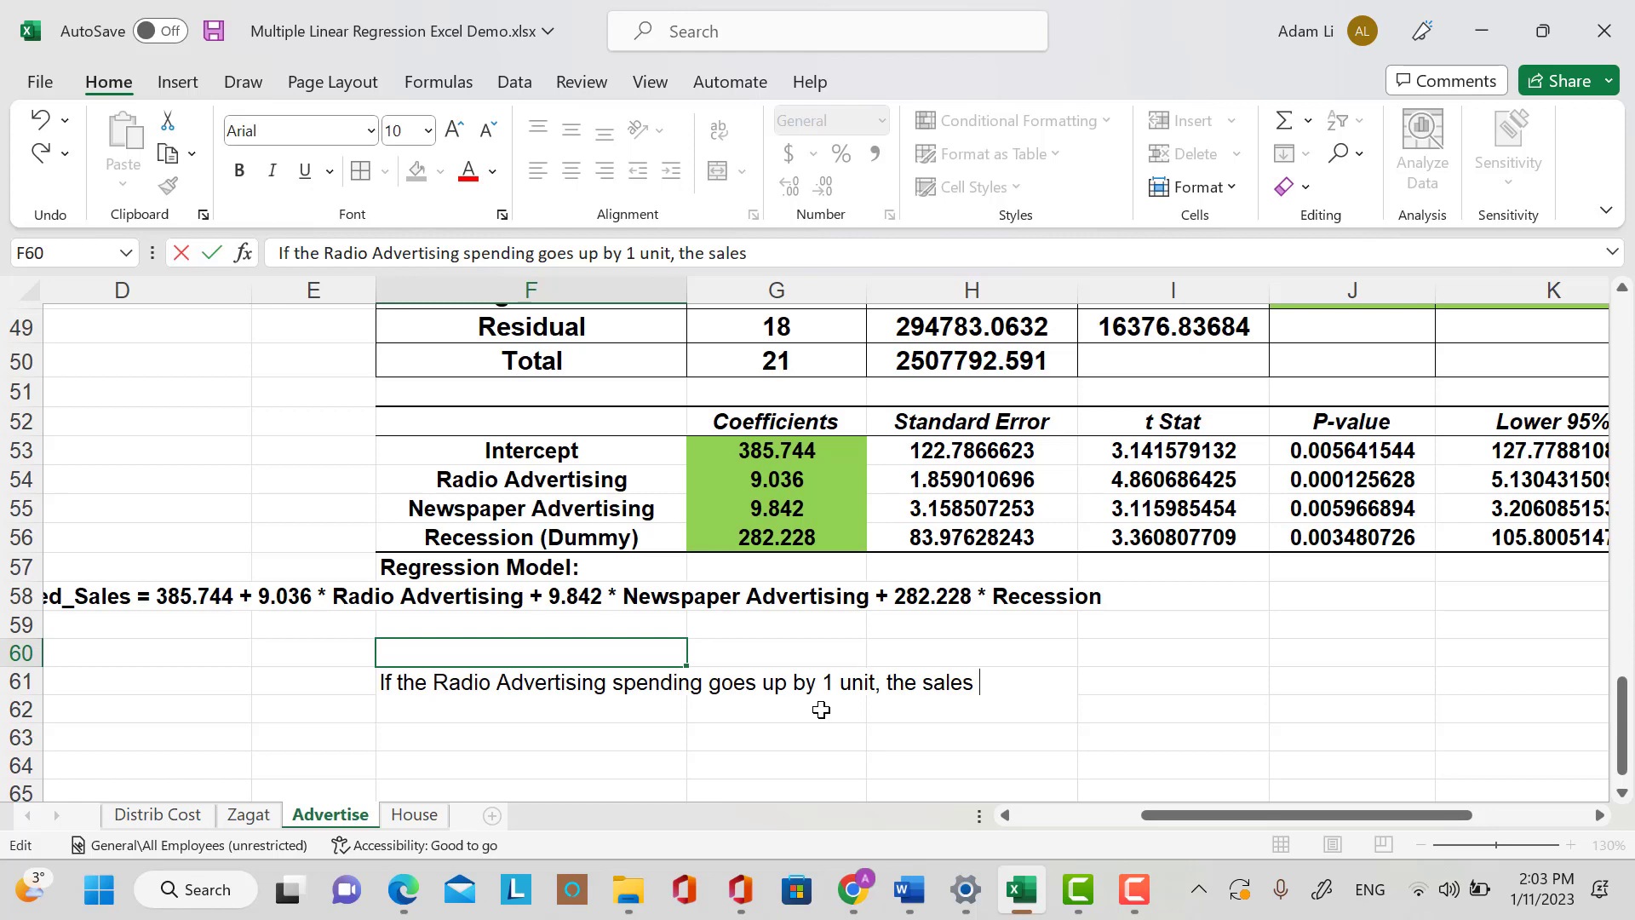
text( will go )
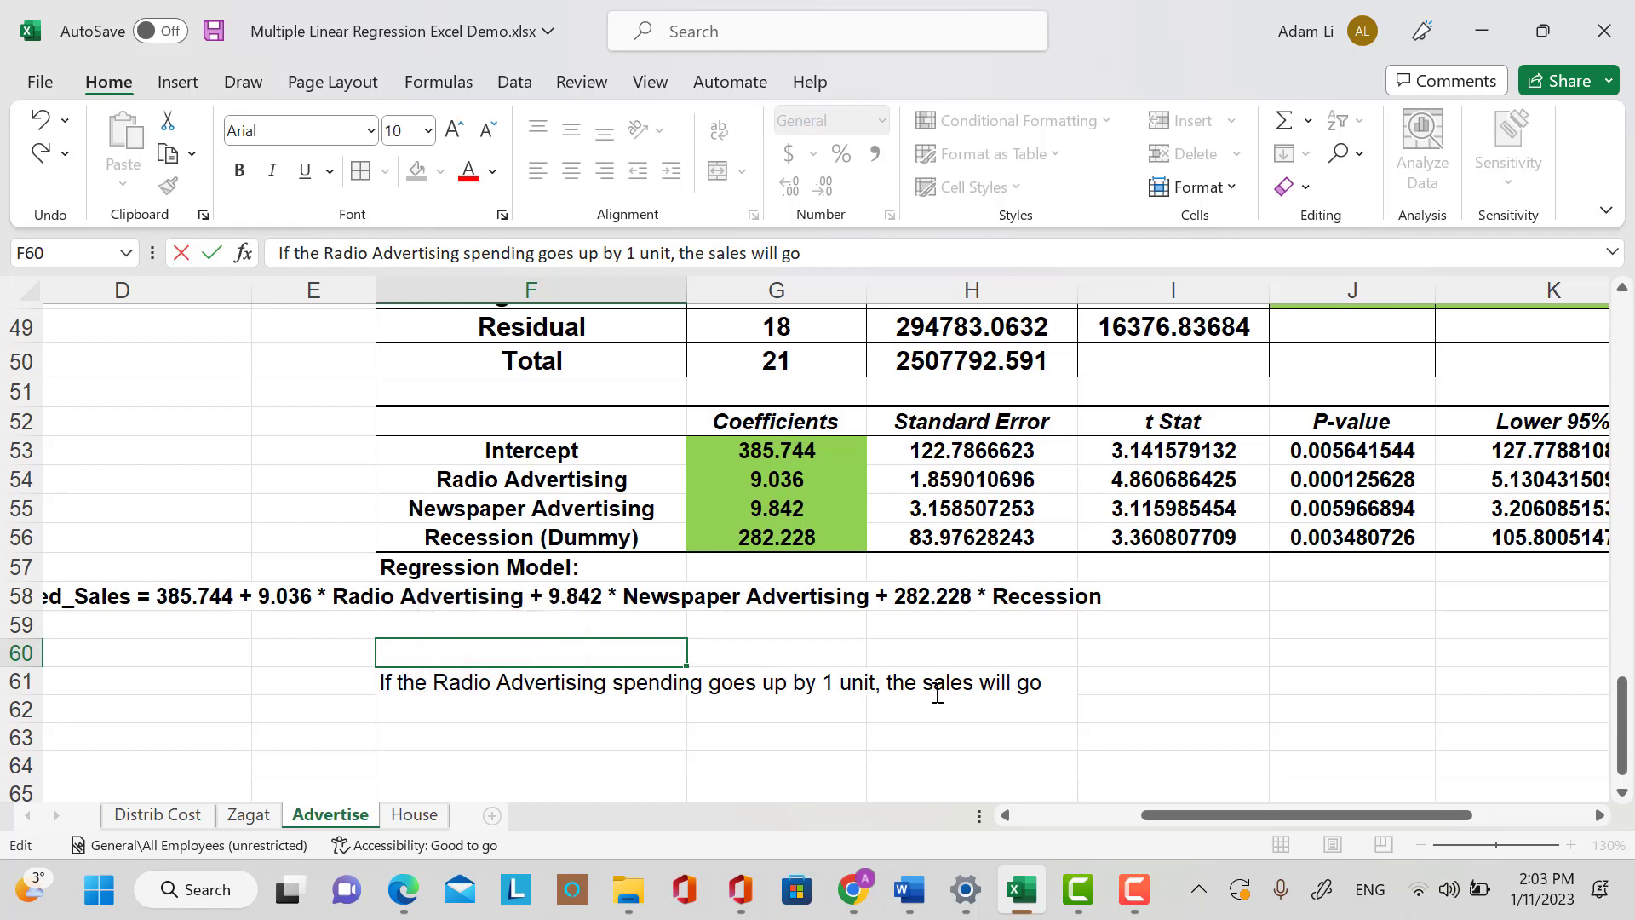
text( on aver)
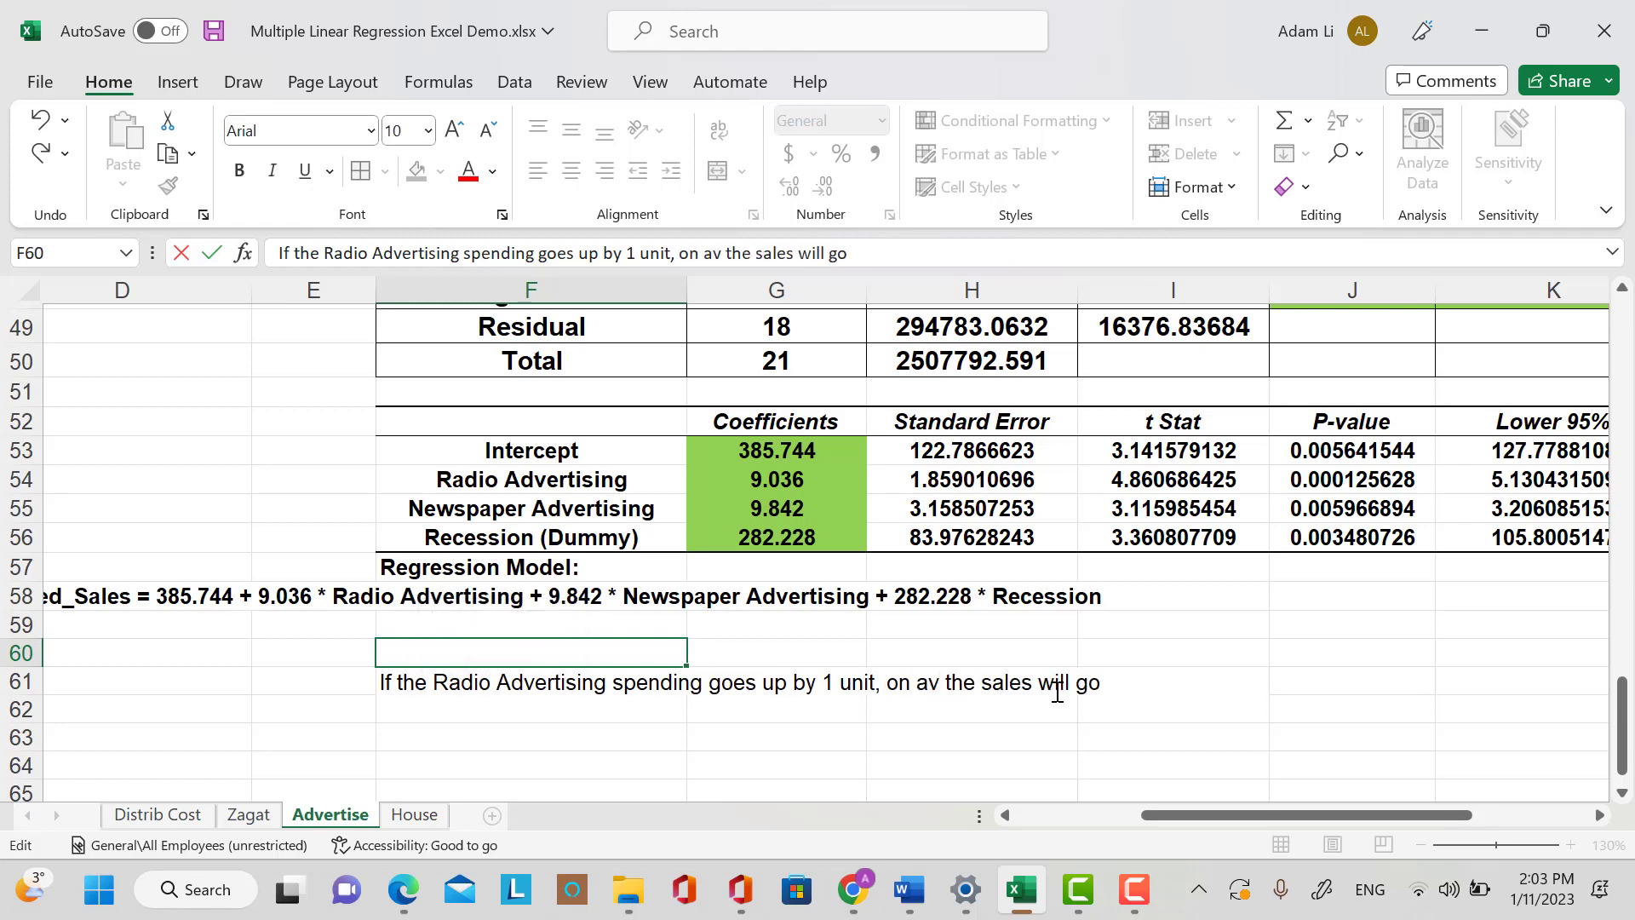
text(age)
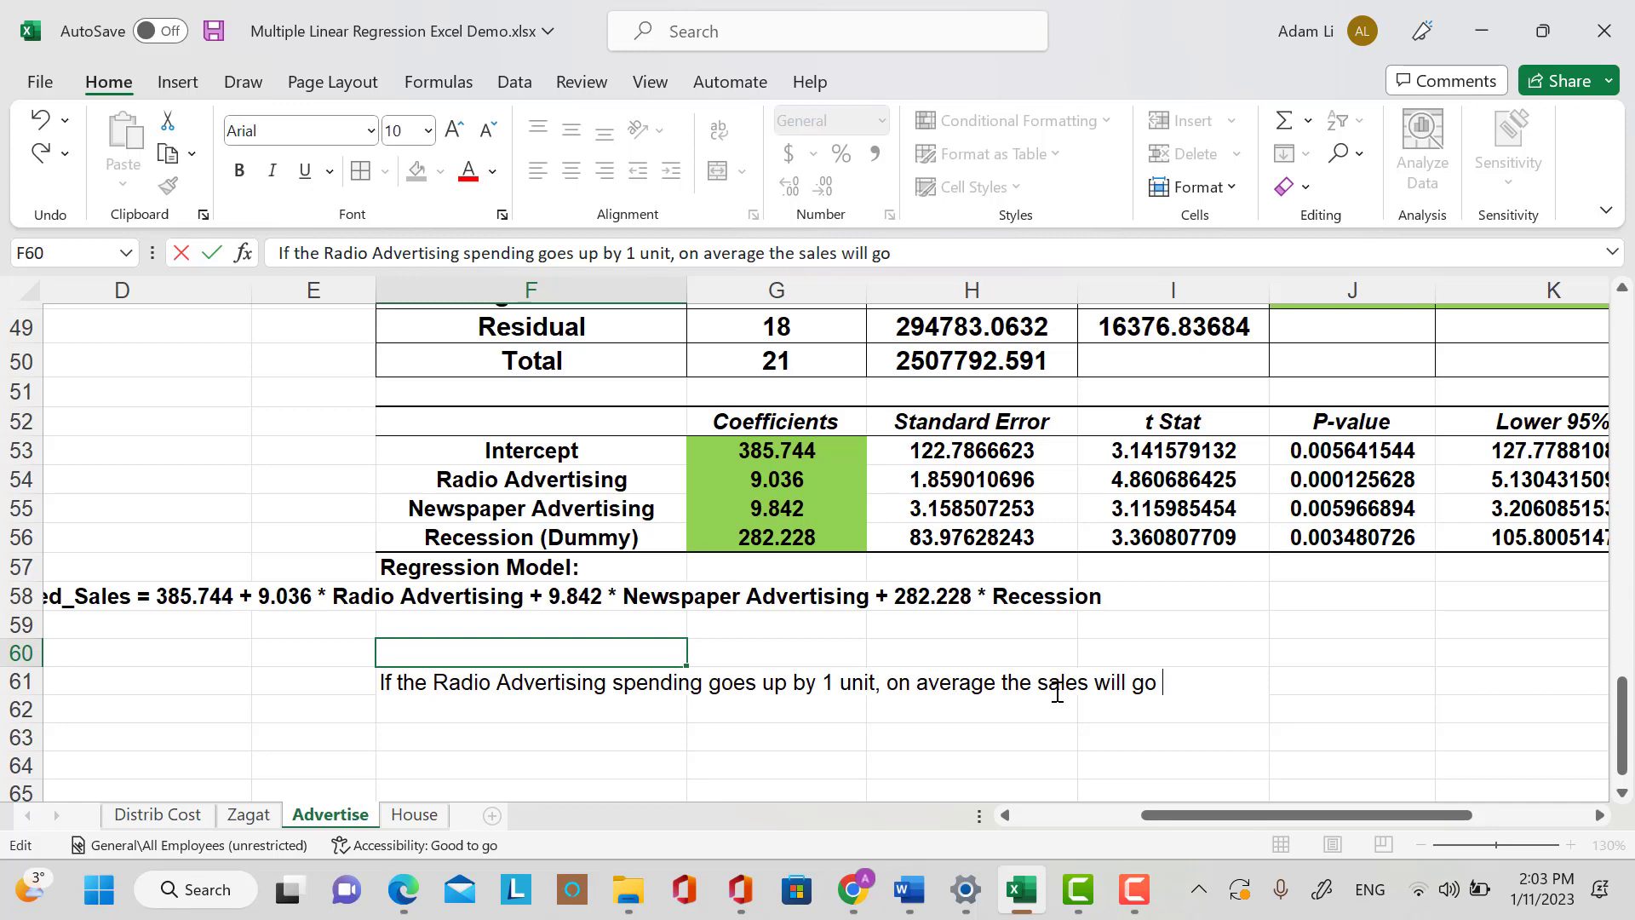
text(up by 9.0)
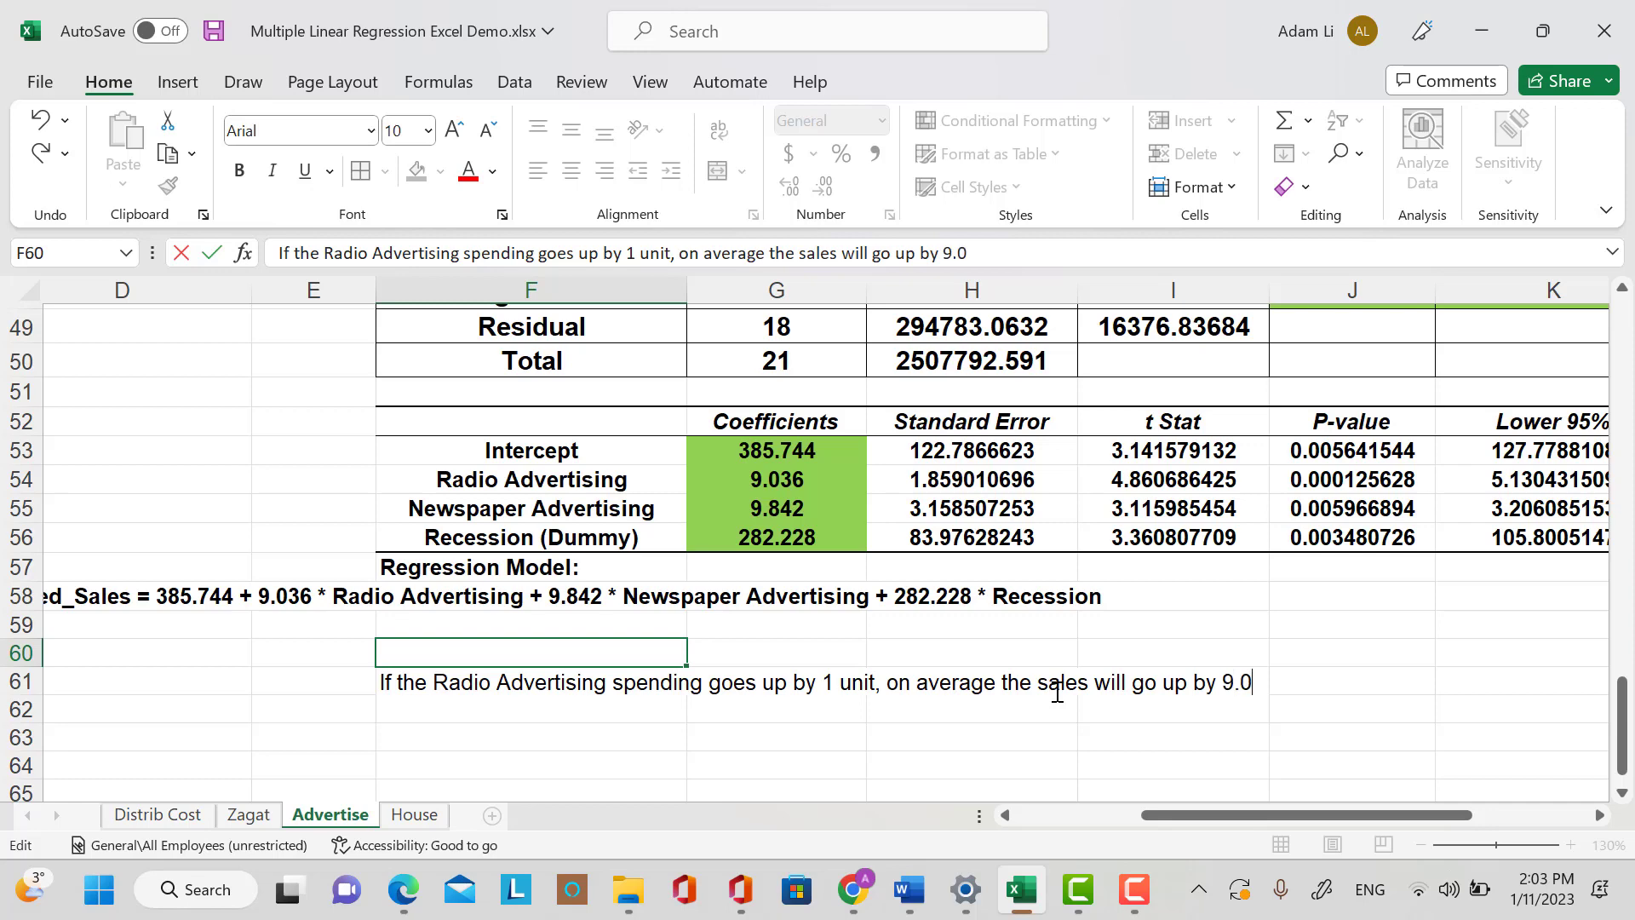
text(36 units)
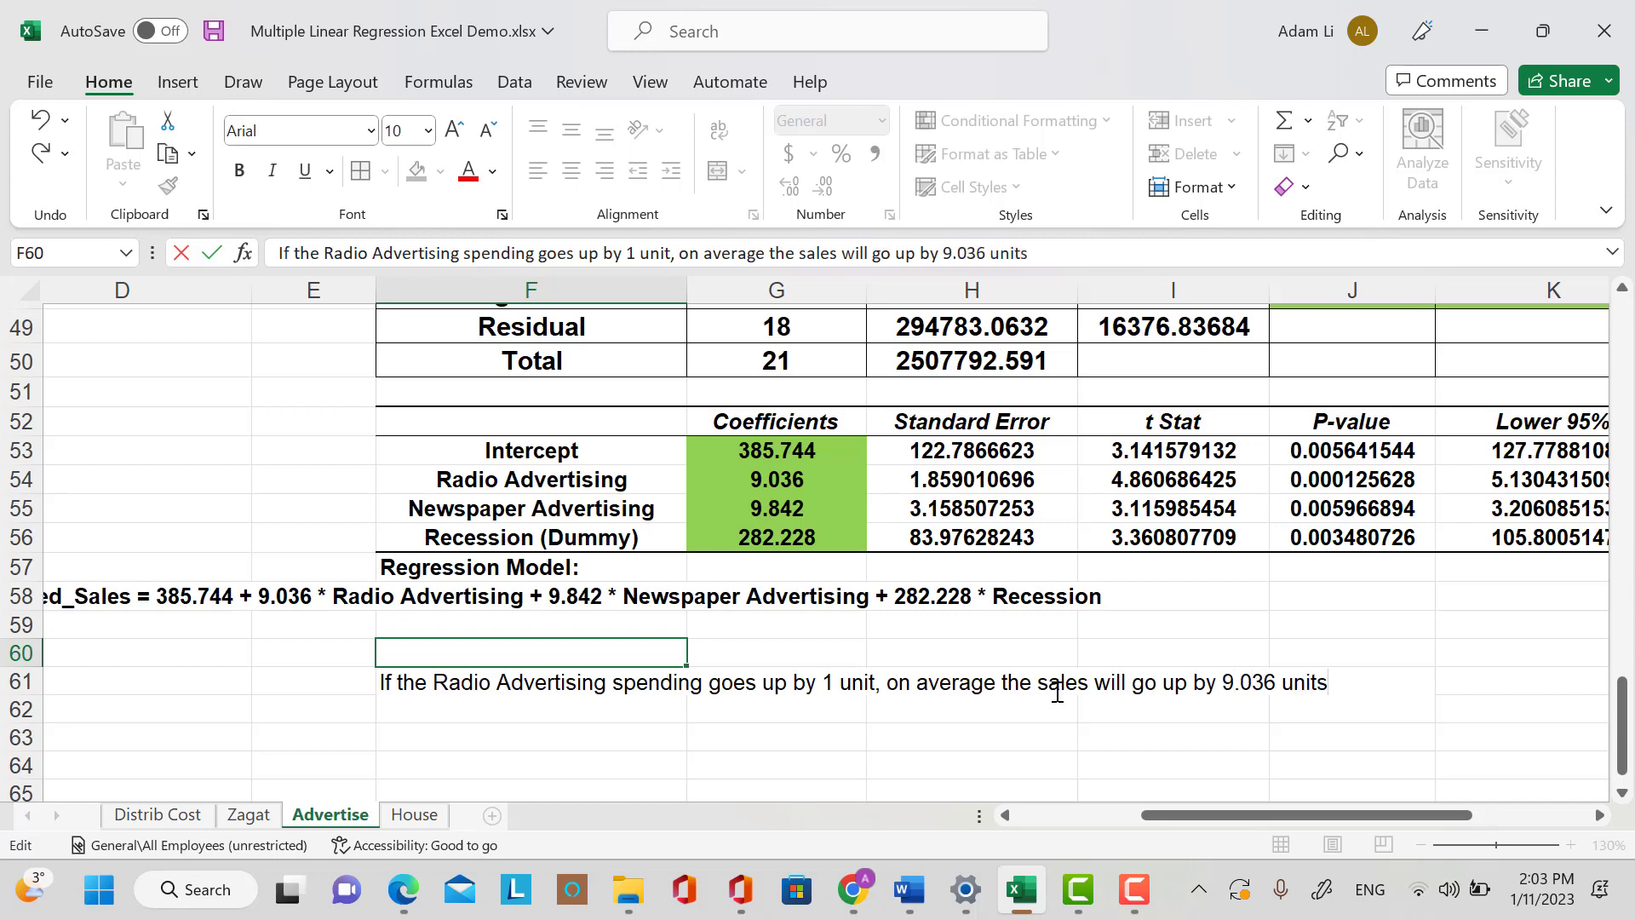
key(Return)
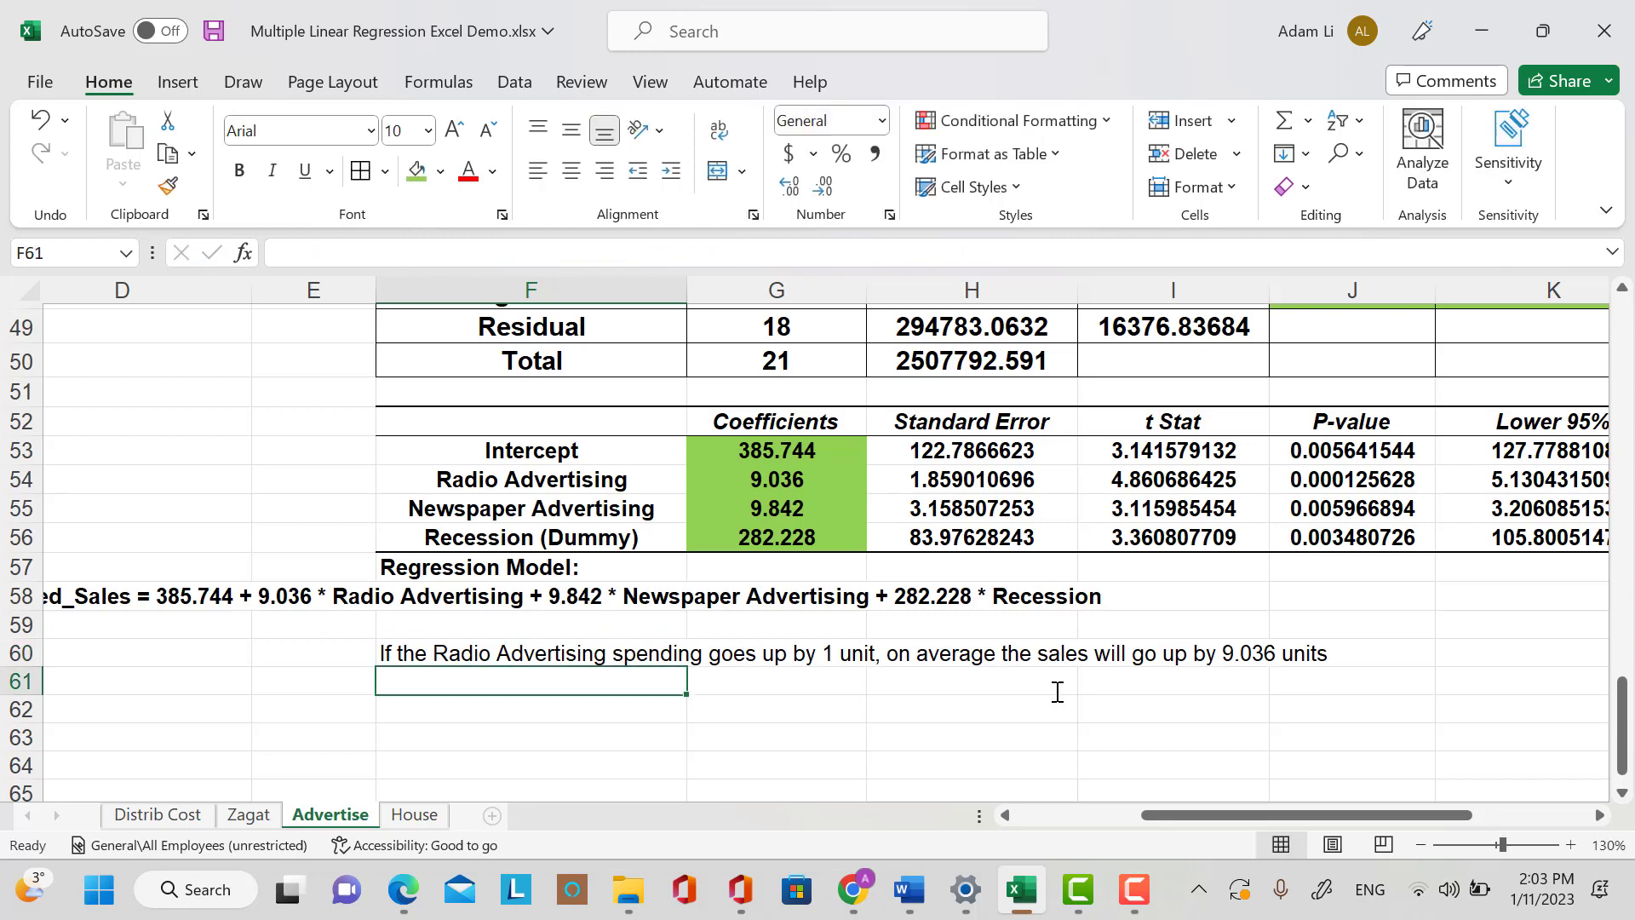
key(Return)
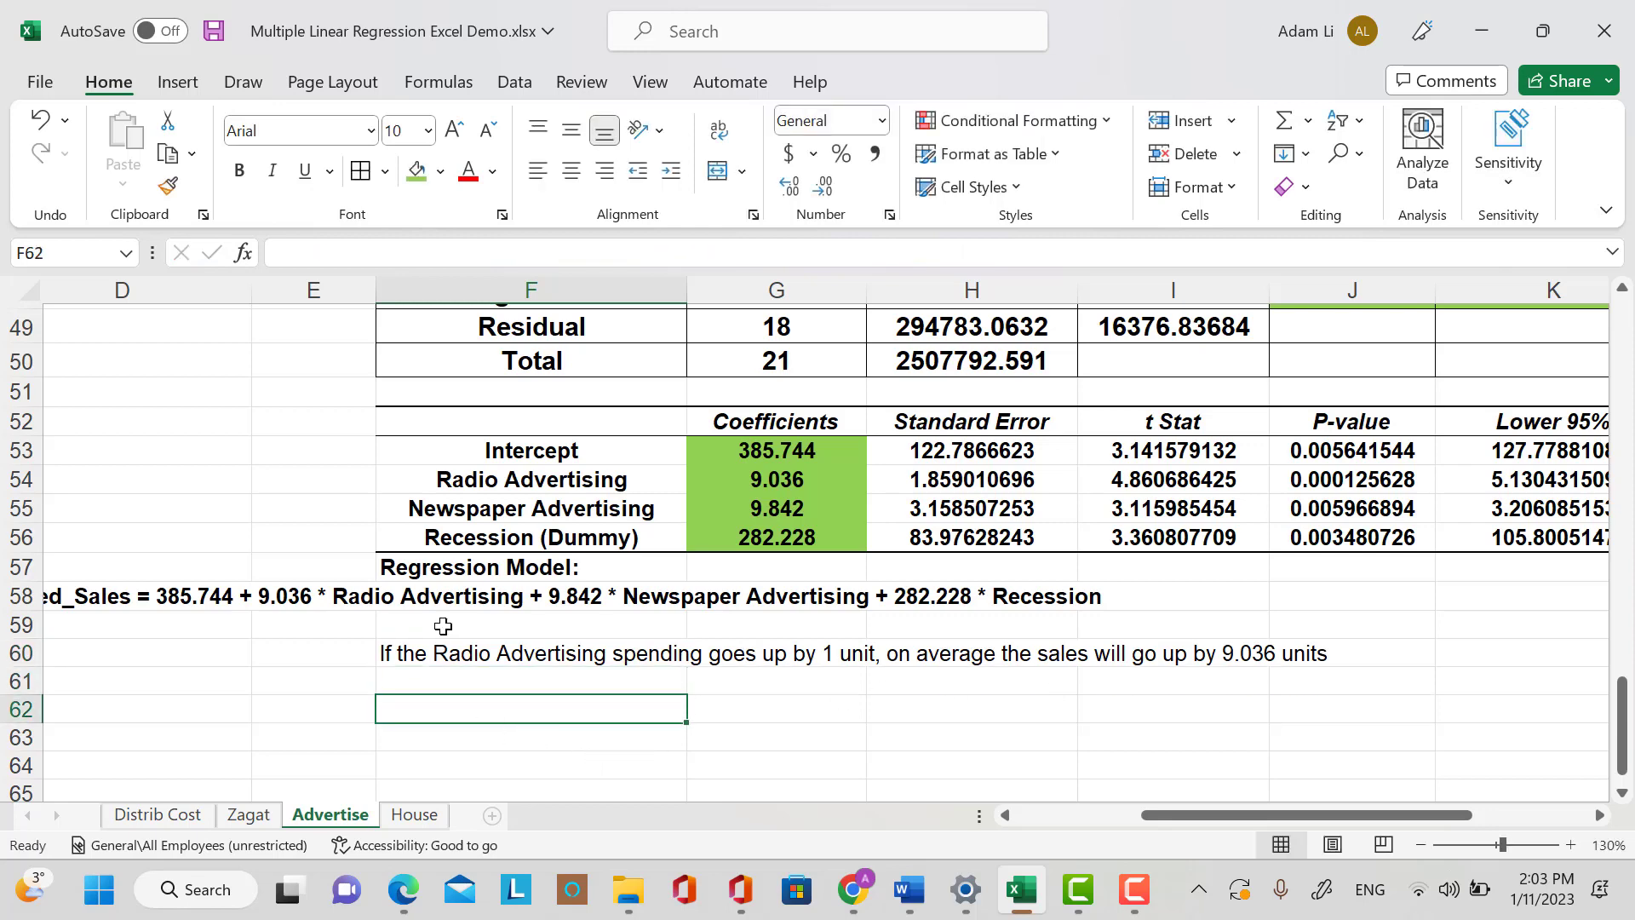
Label the radio advertising interpretation "b1:" in cell E60.
click(317, 628)
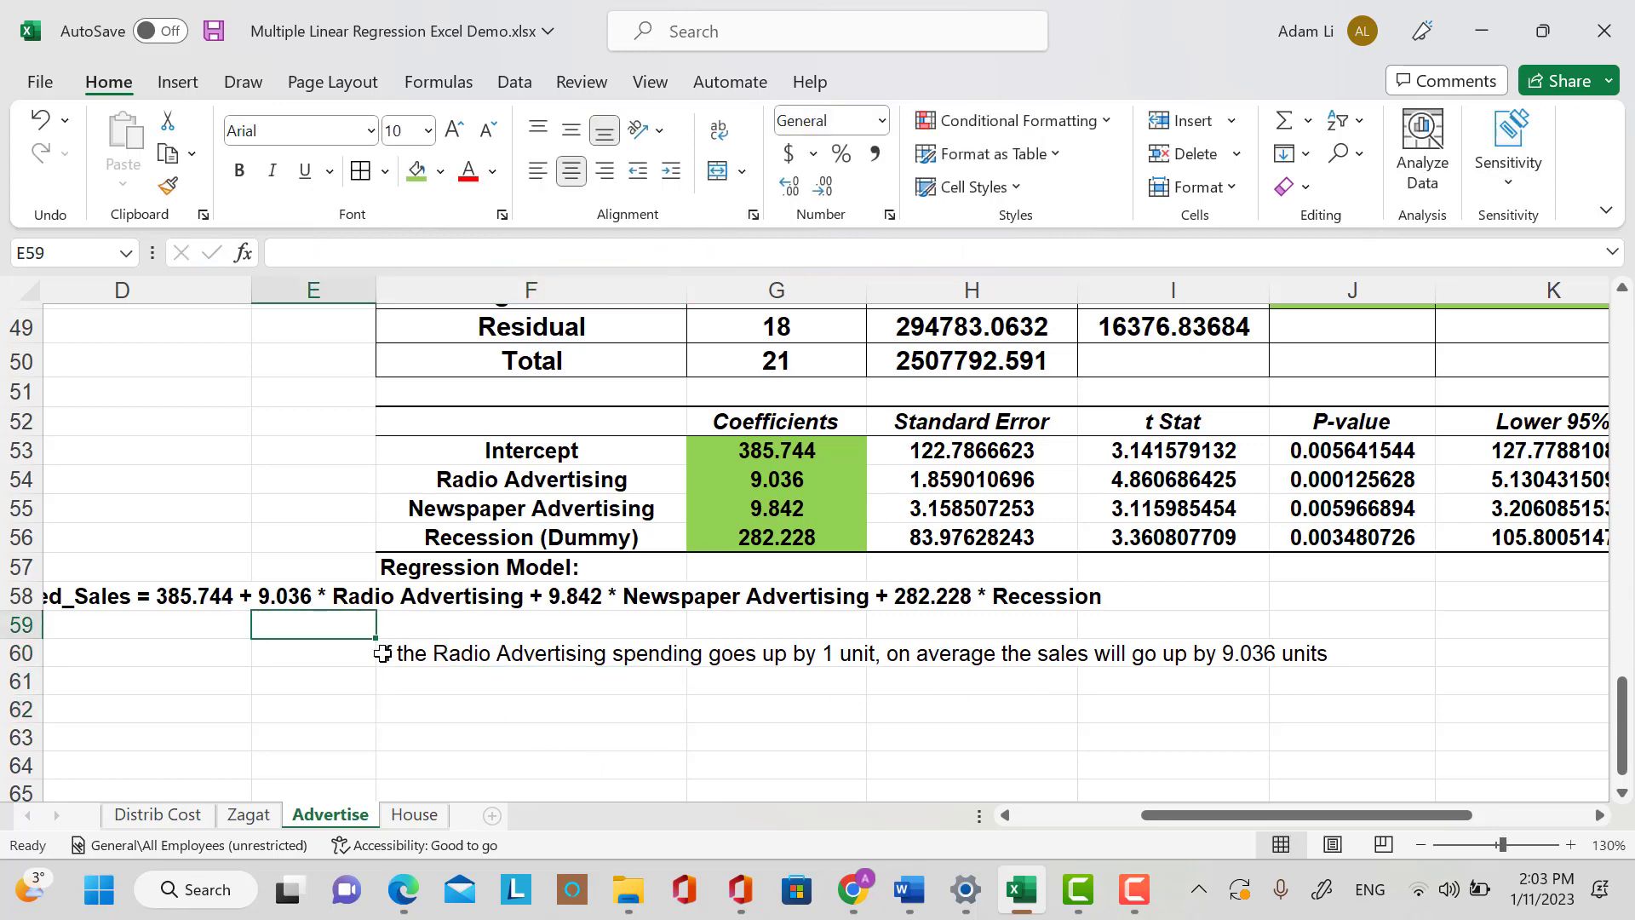
click(318, 658)
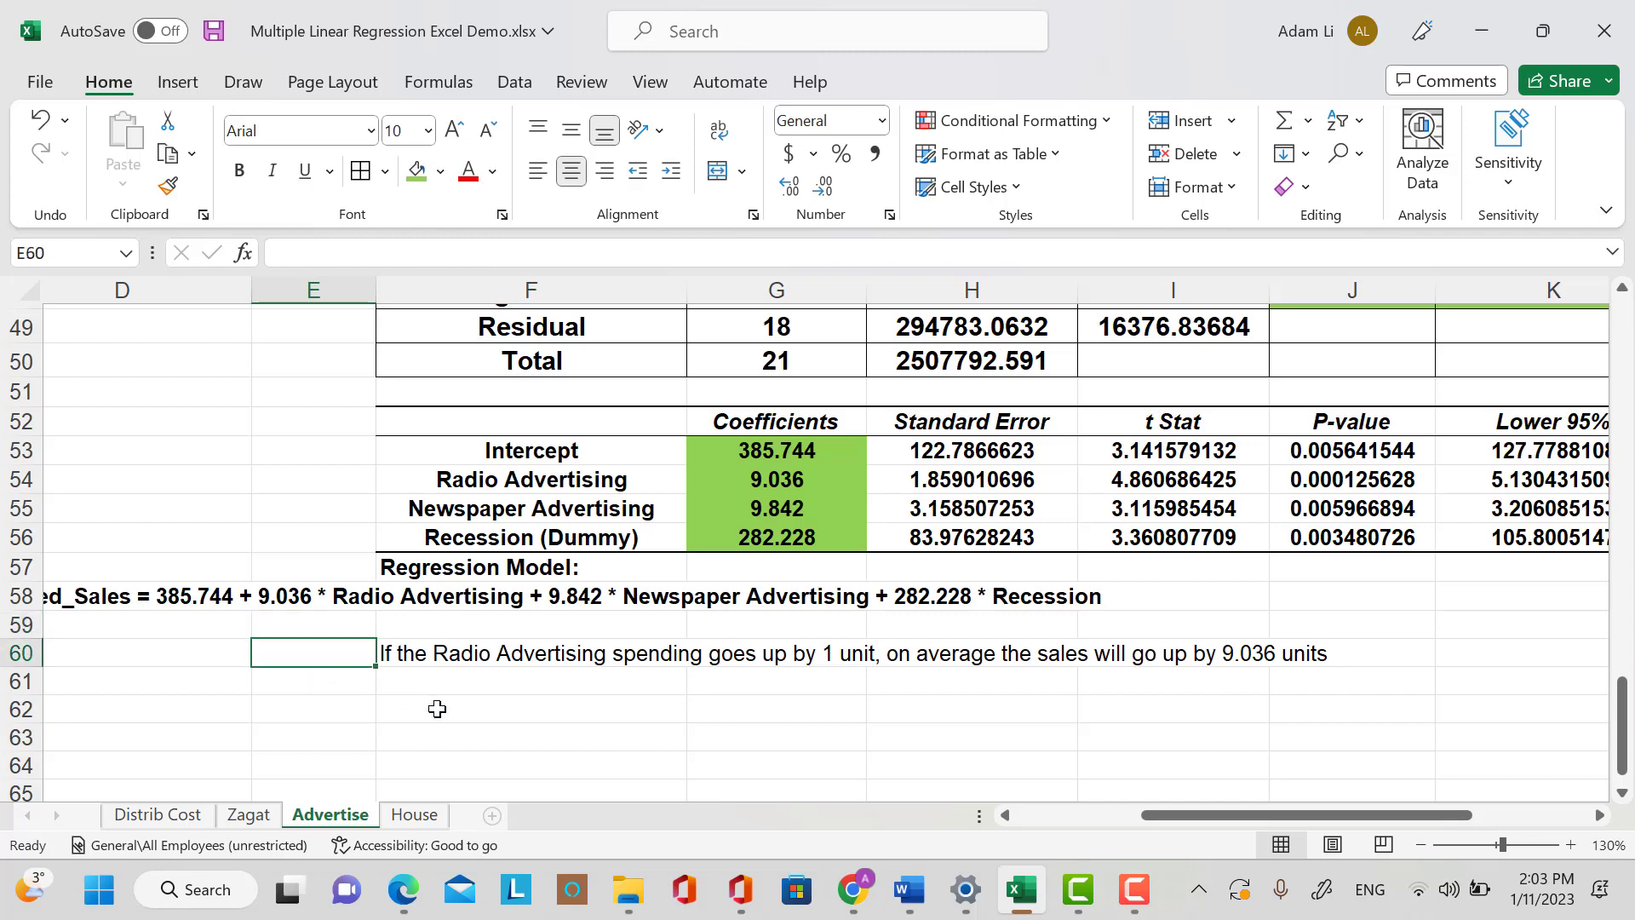
text(b)
text(1)
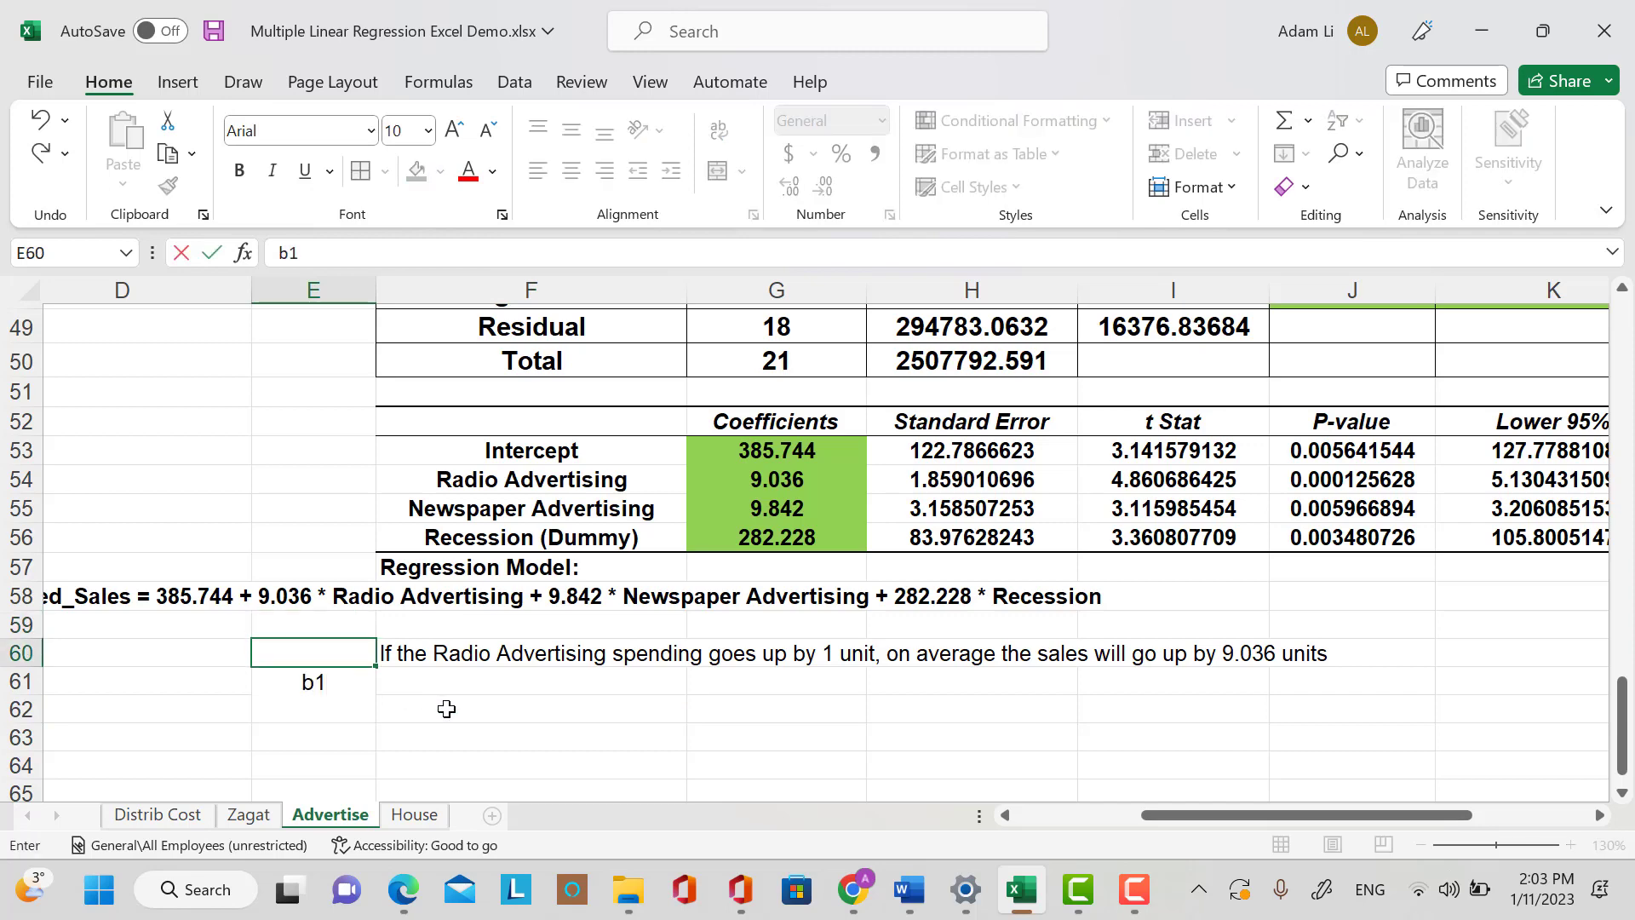
text(")
key(BackSpace)
text(:)
click(449, 689)
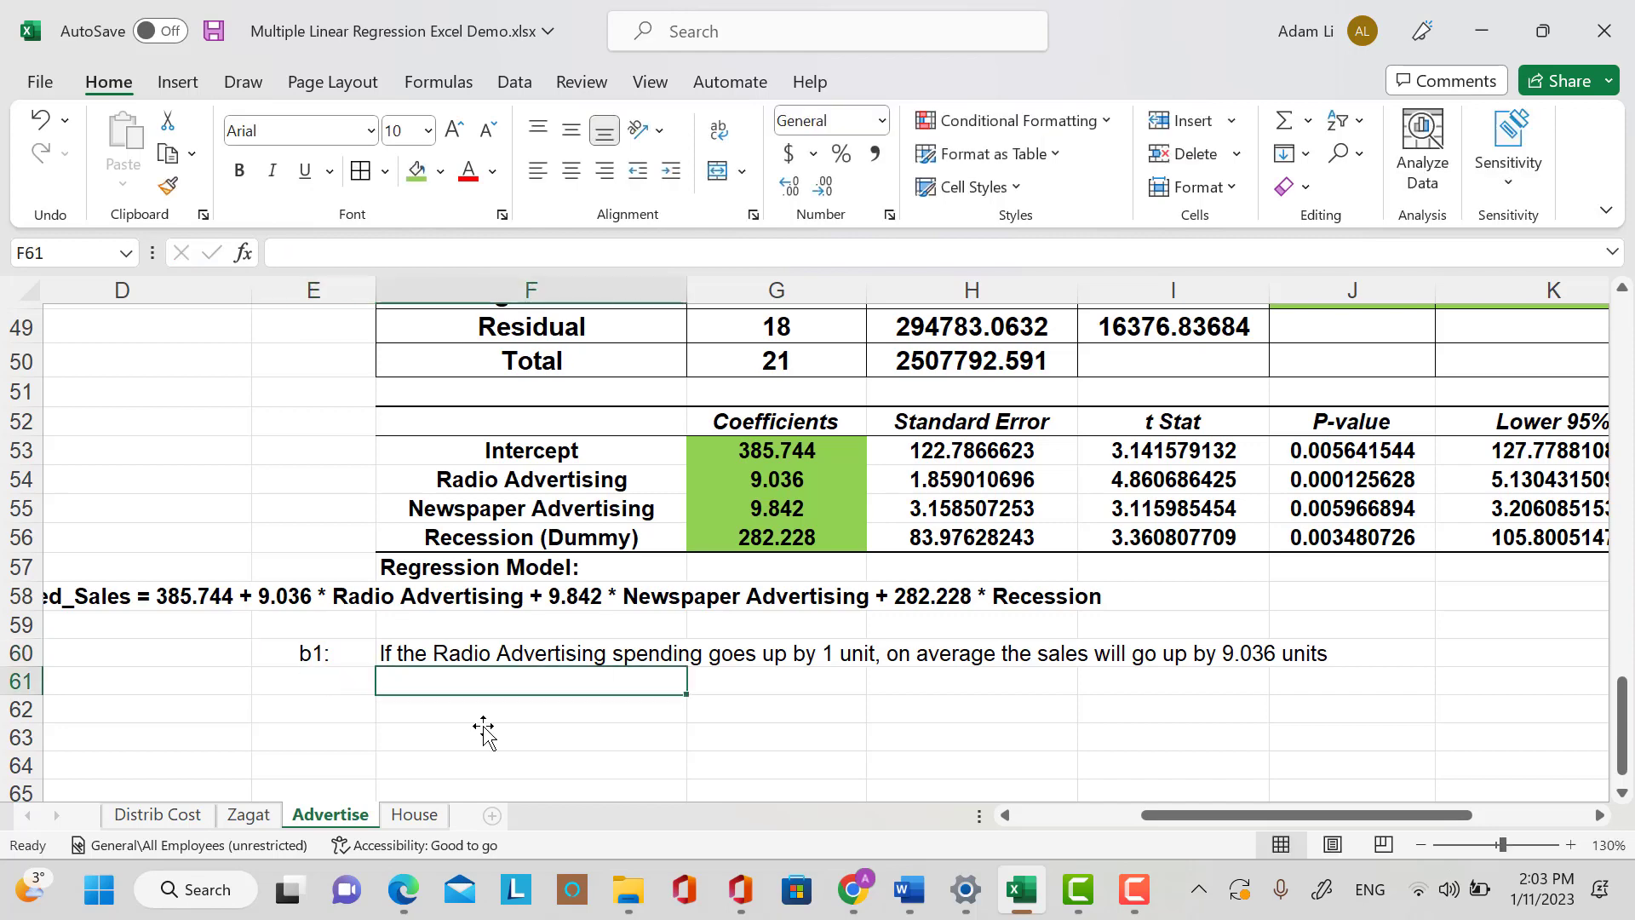
Add the label "b2:" in cell E61 for the newspaper advertising interpretation.
drag(489, 696, 506, 712)
click(317, 661)
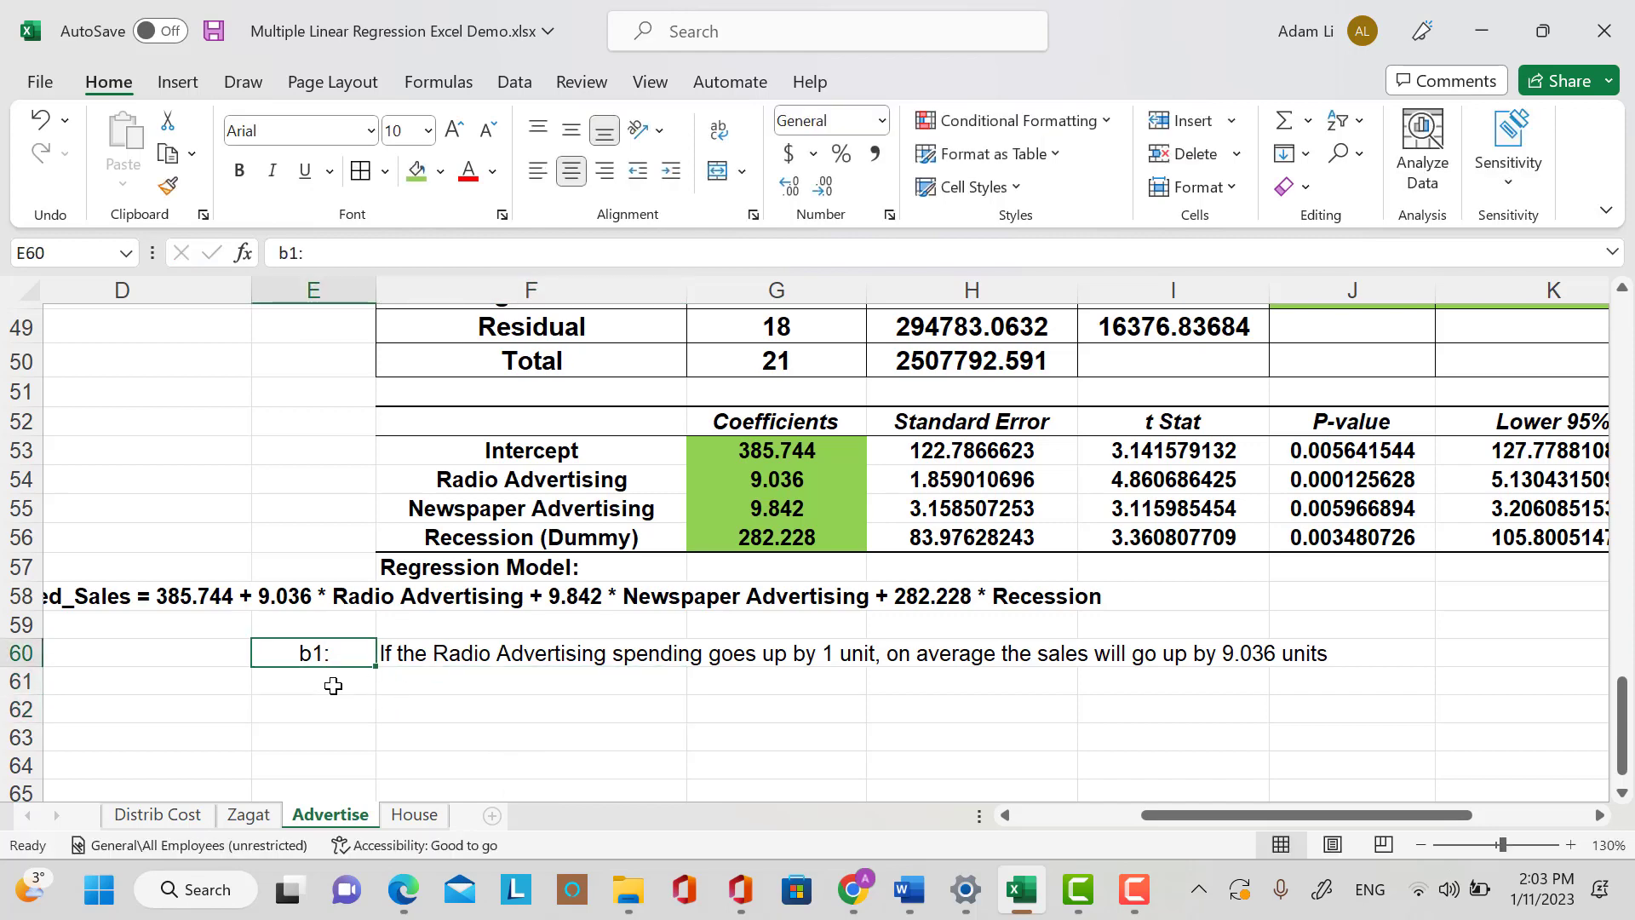
click(325, 690)
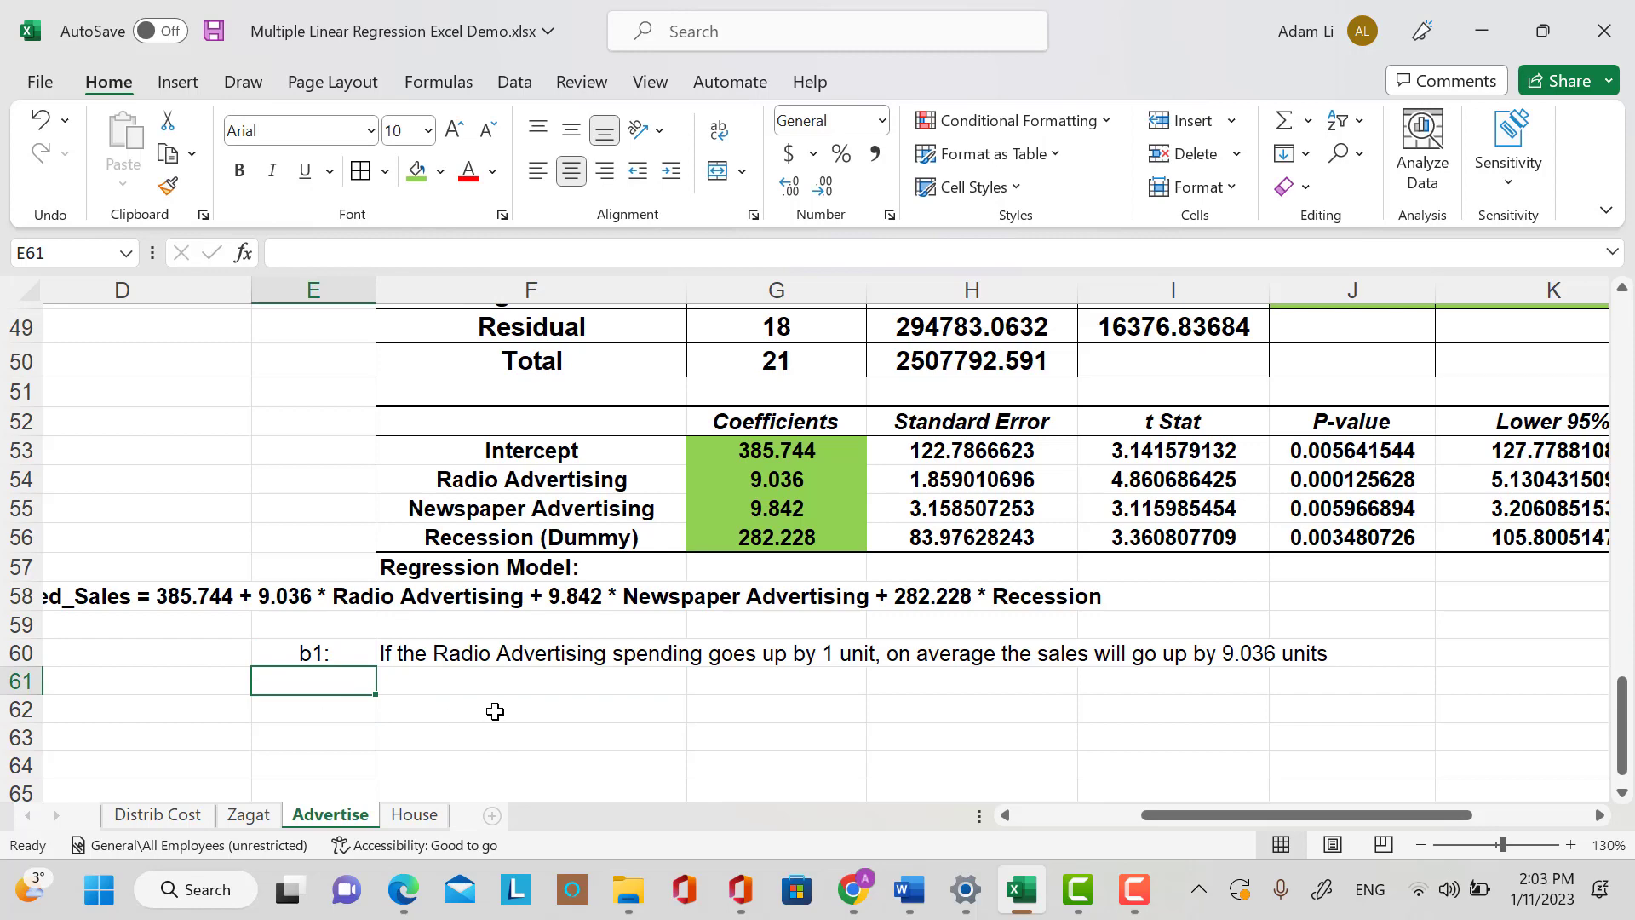
text(b2:)
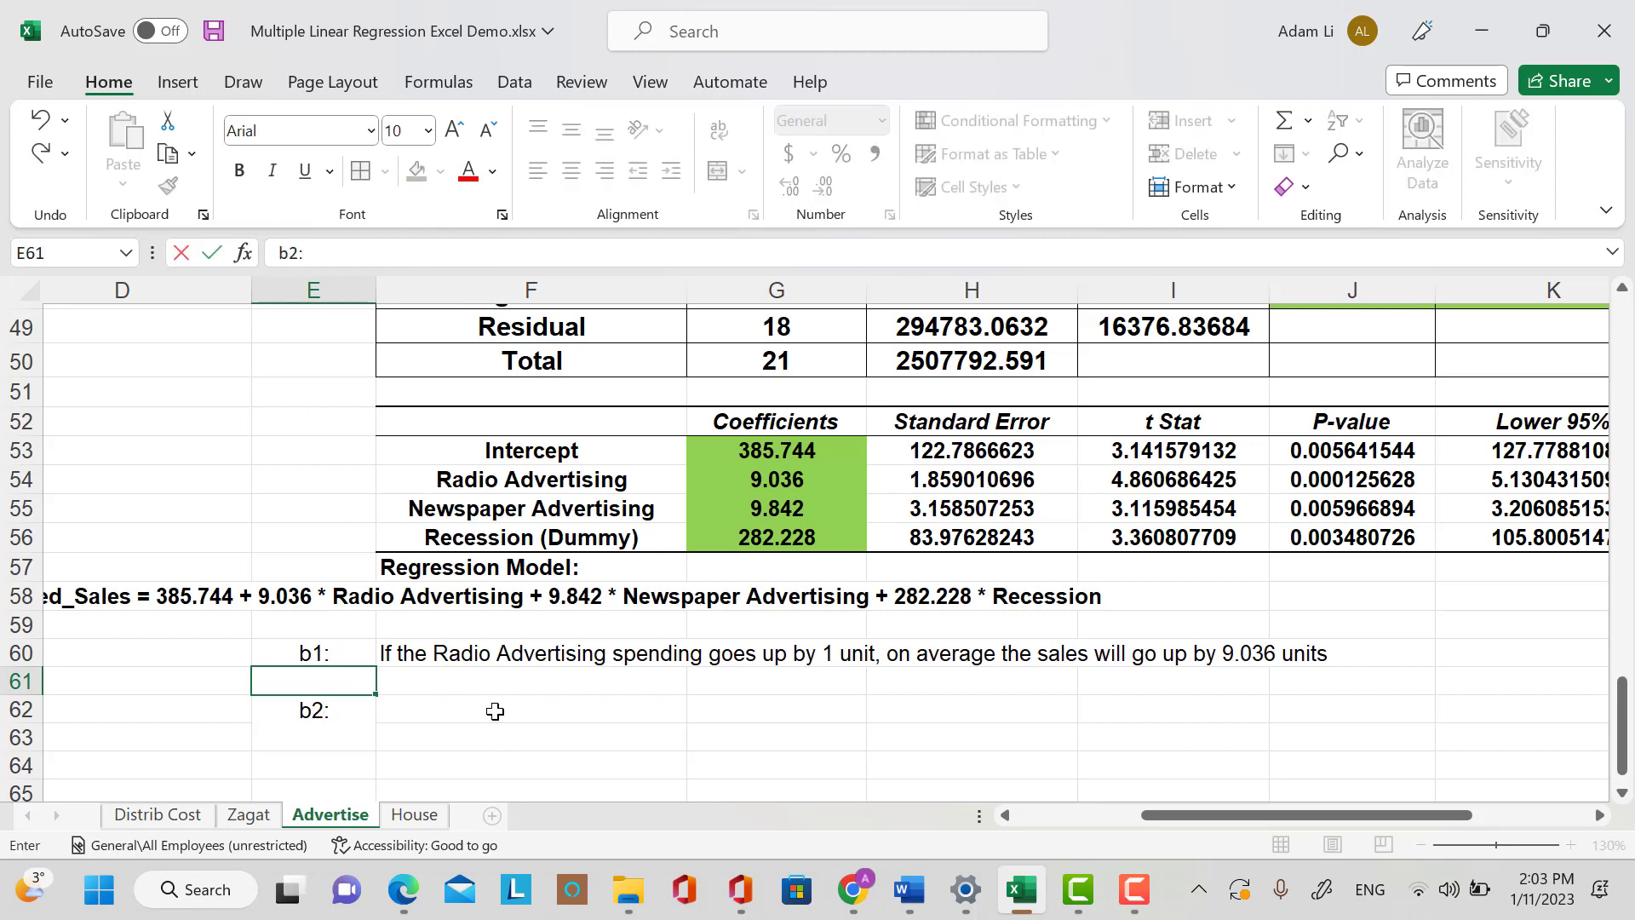
click(504, 685)
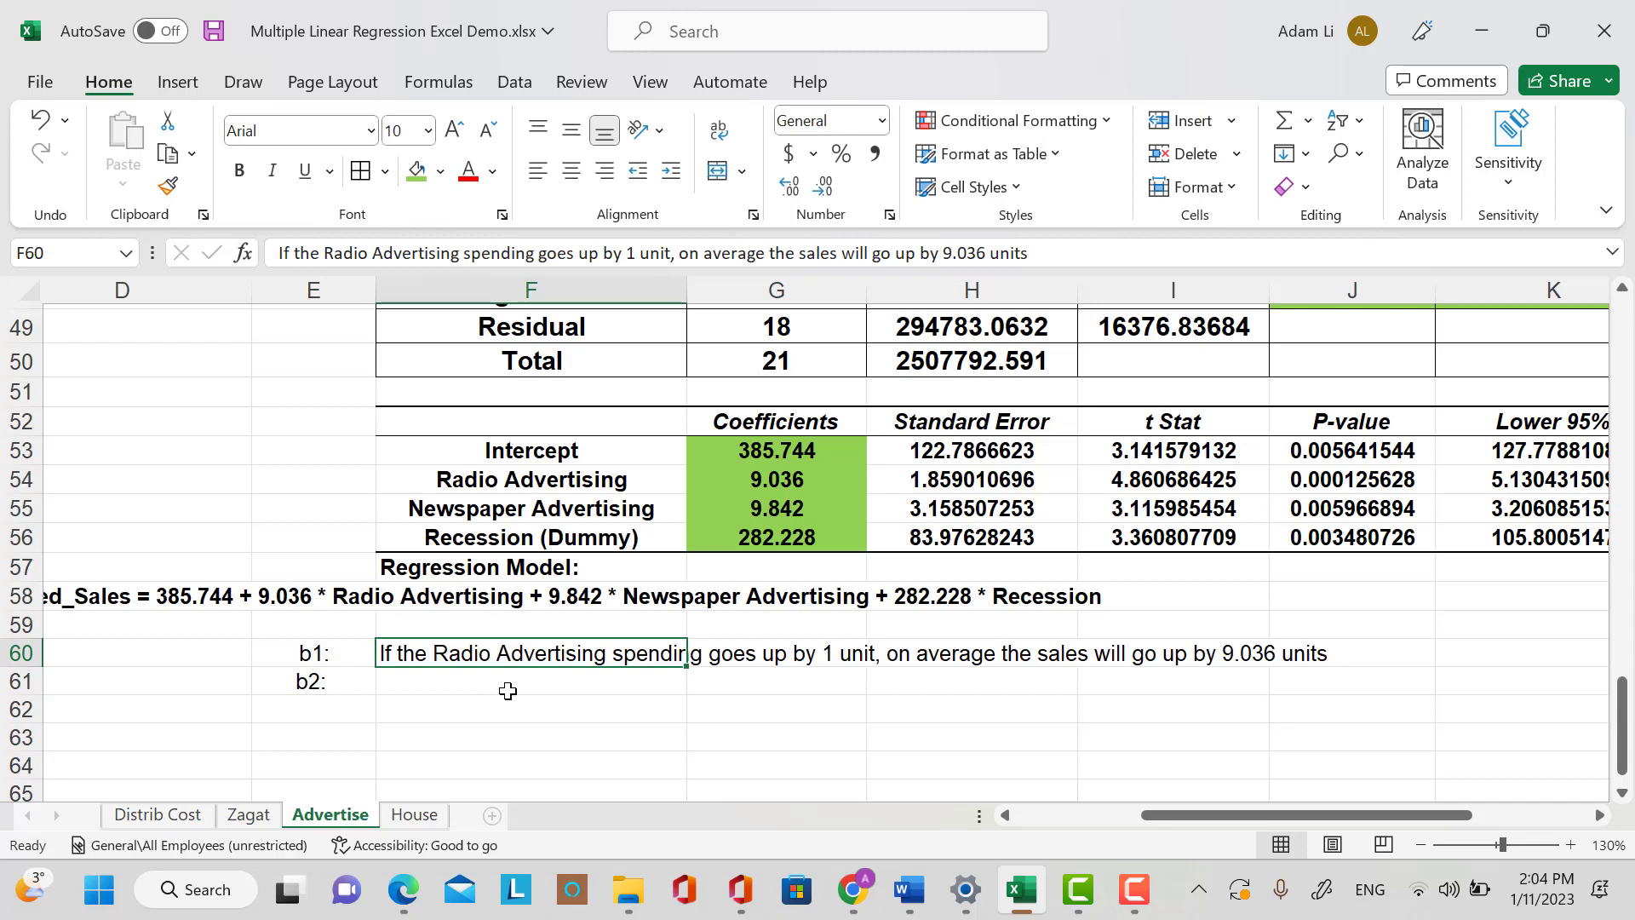
double_click(411, 680)
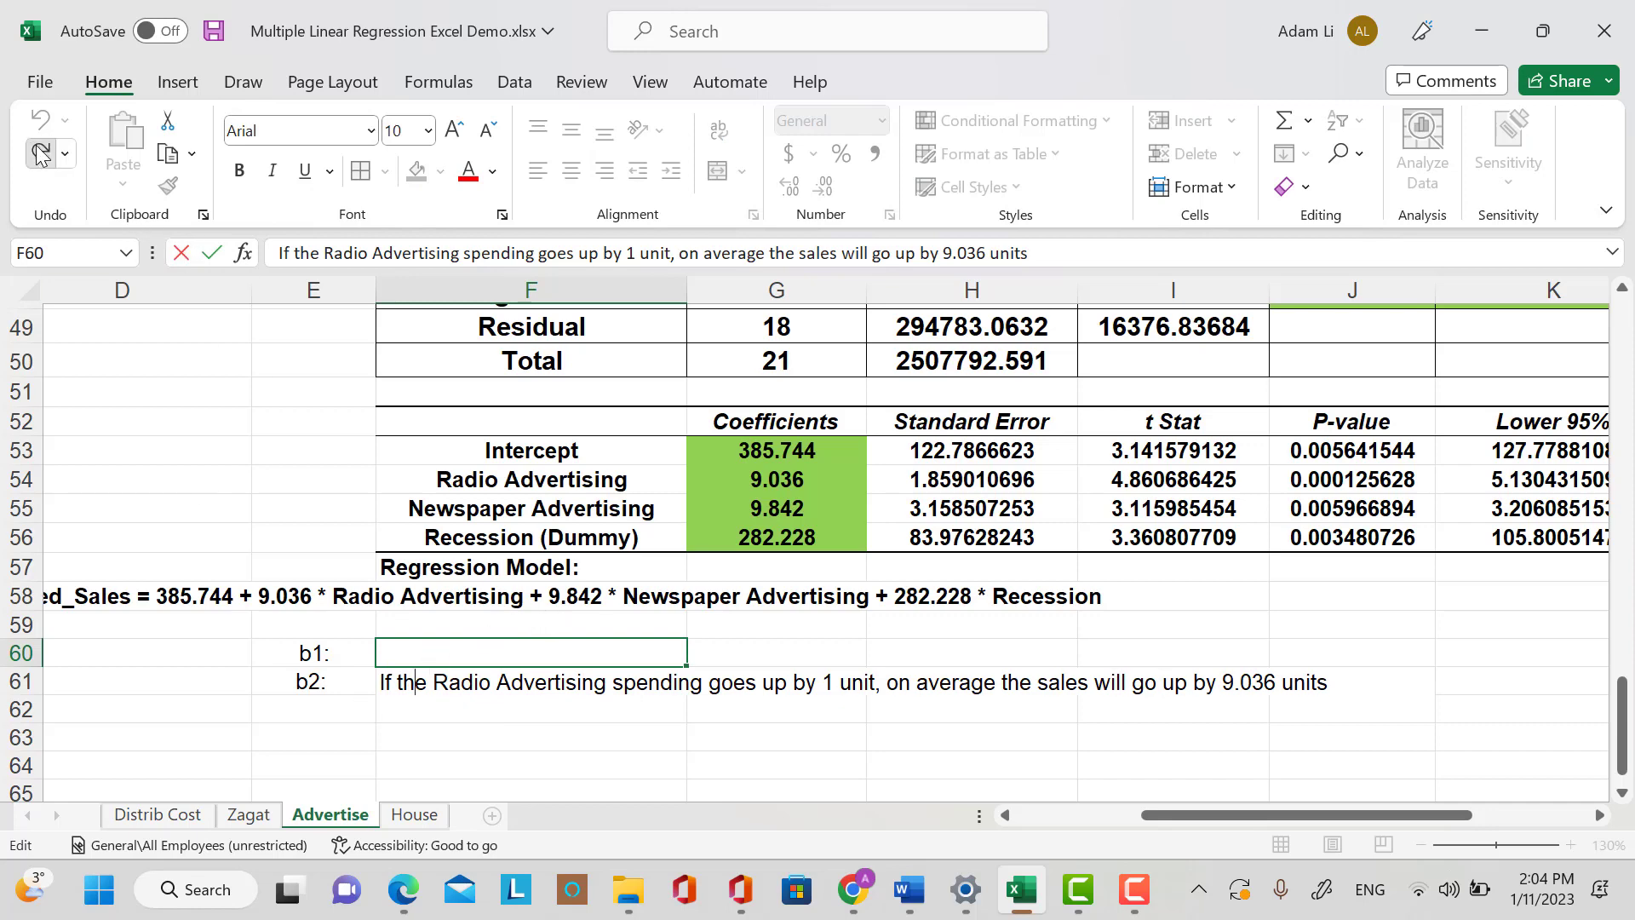
click(534, 714)
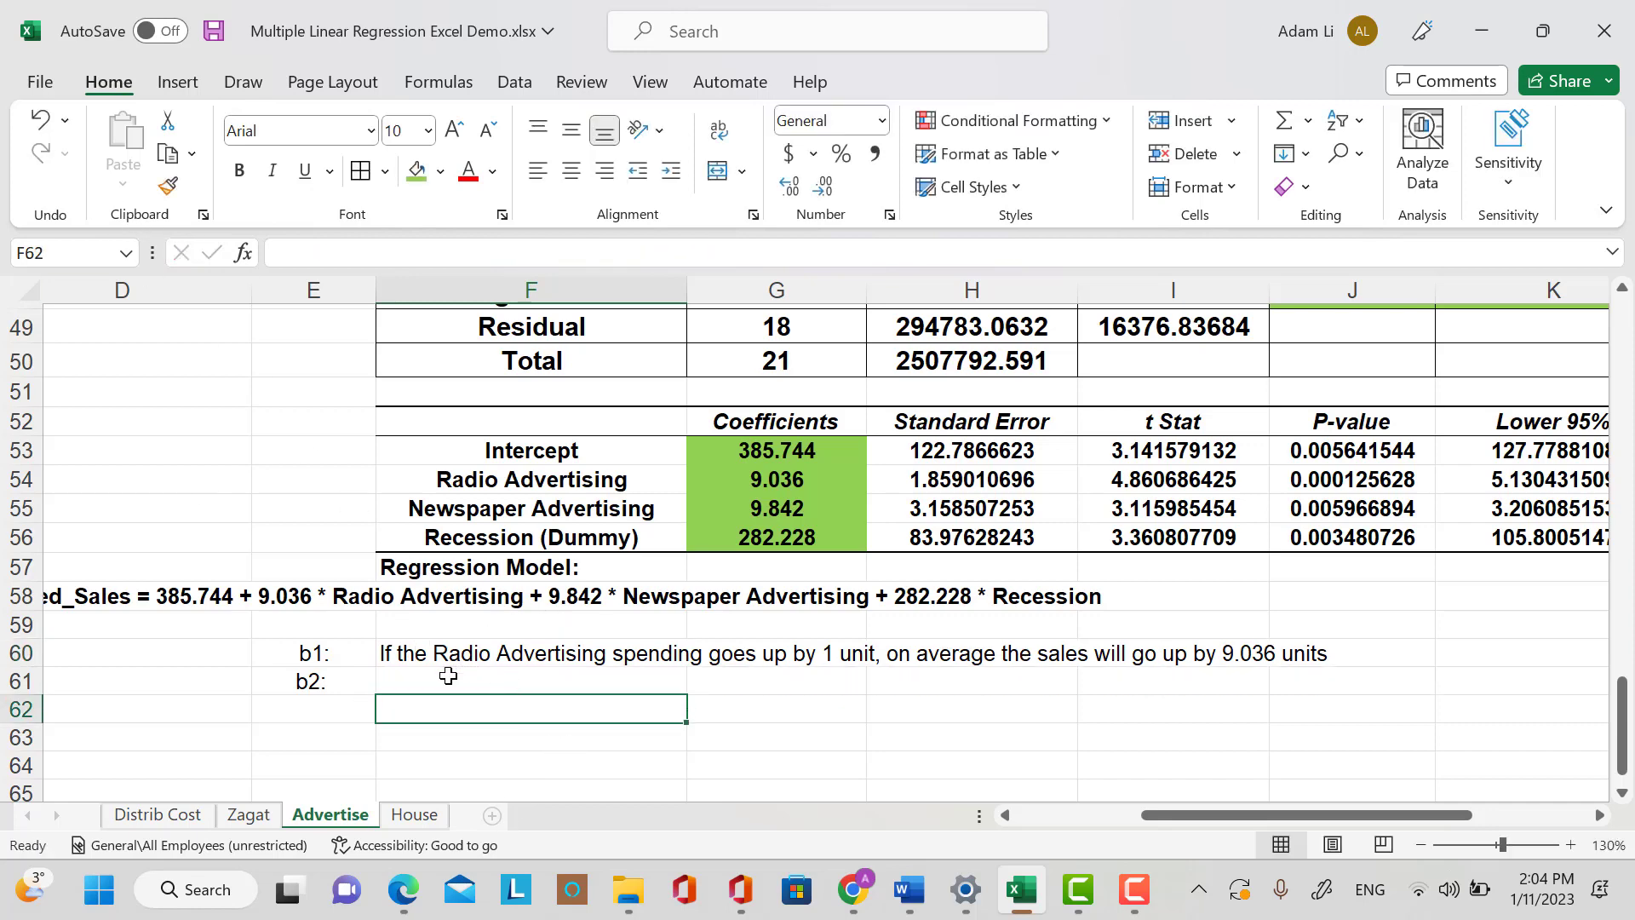
Begin the b2 interpretation in cell F61 with "If the Newspaper Advertising".
key(Up)
key(Up)
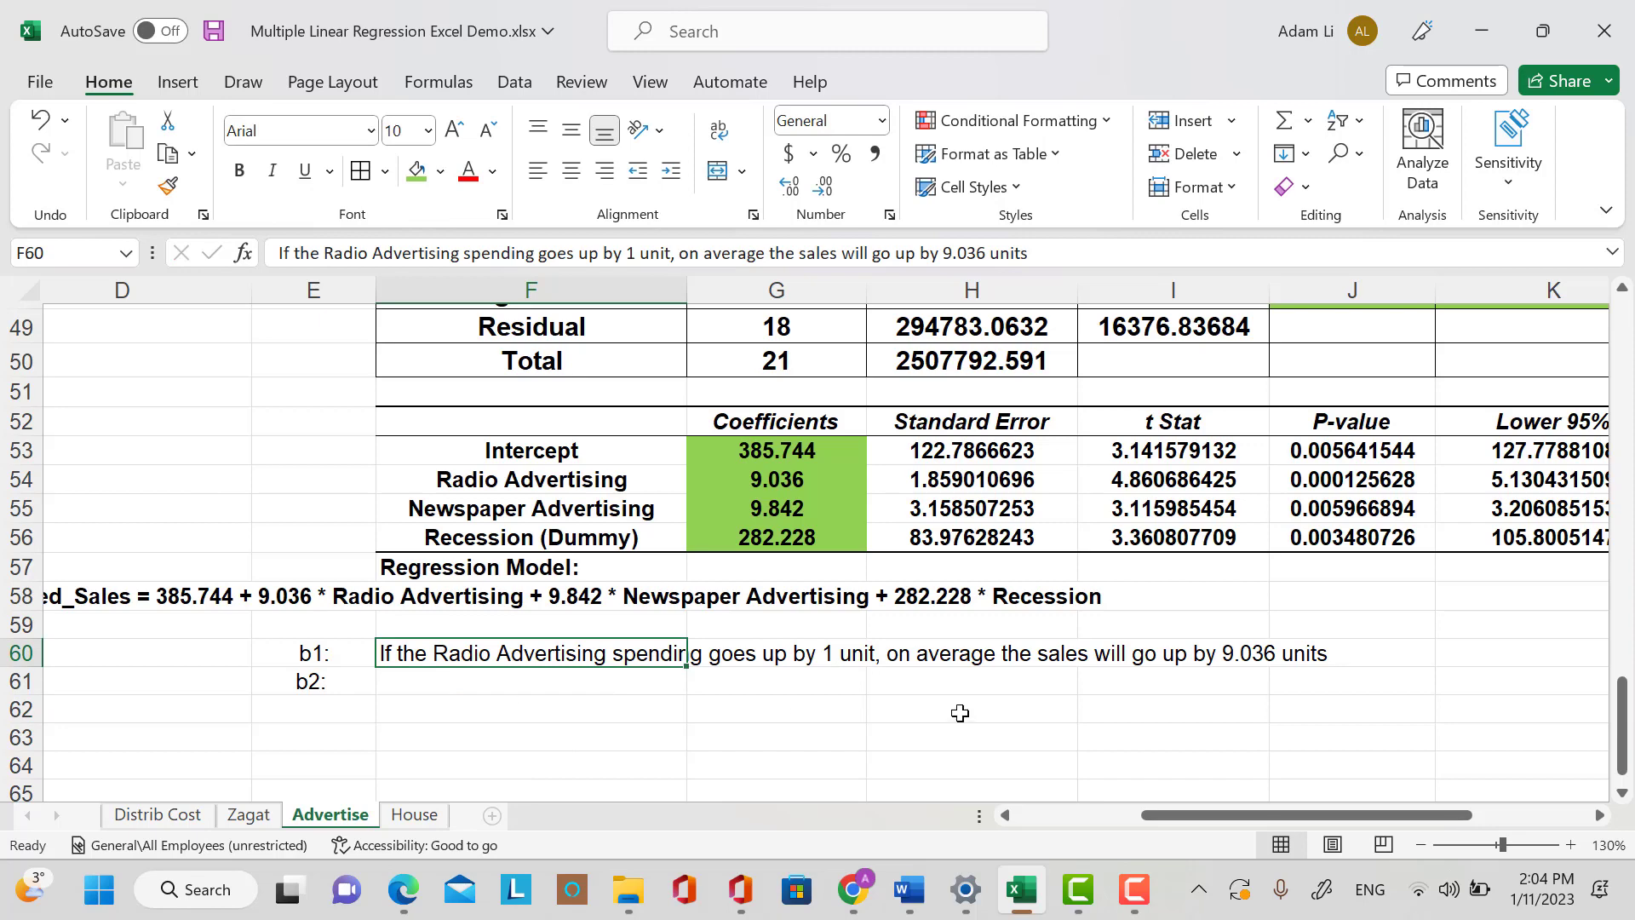
key(Down)
text(If the)
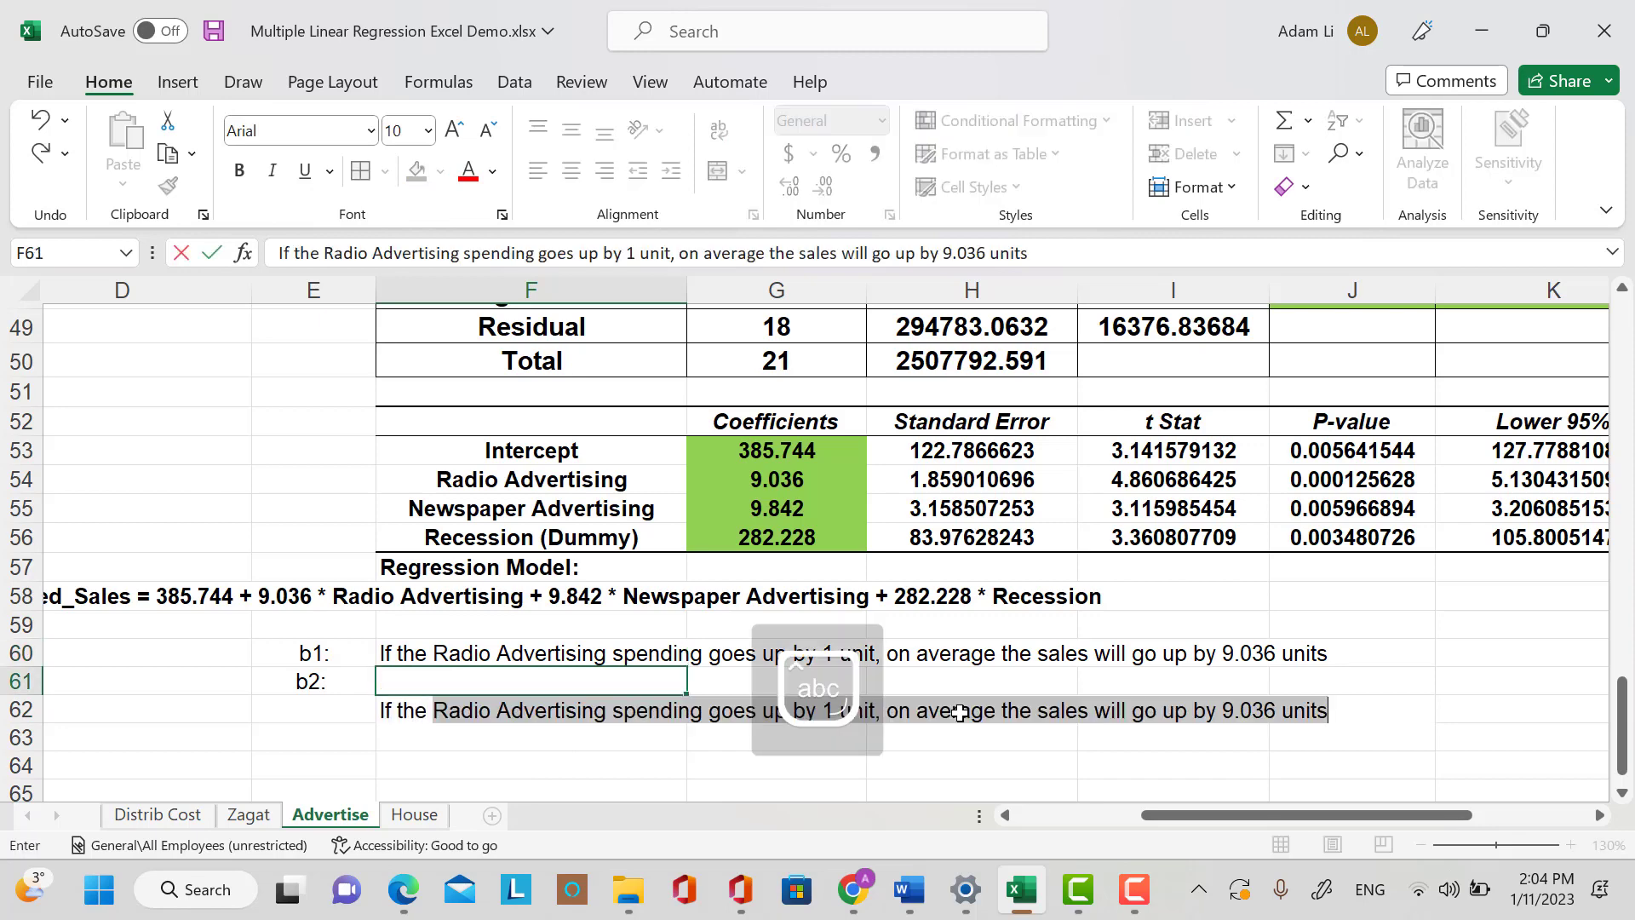
key(BackSpace)
text(n)
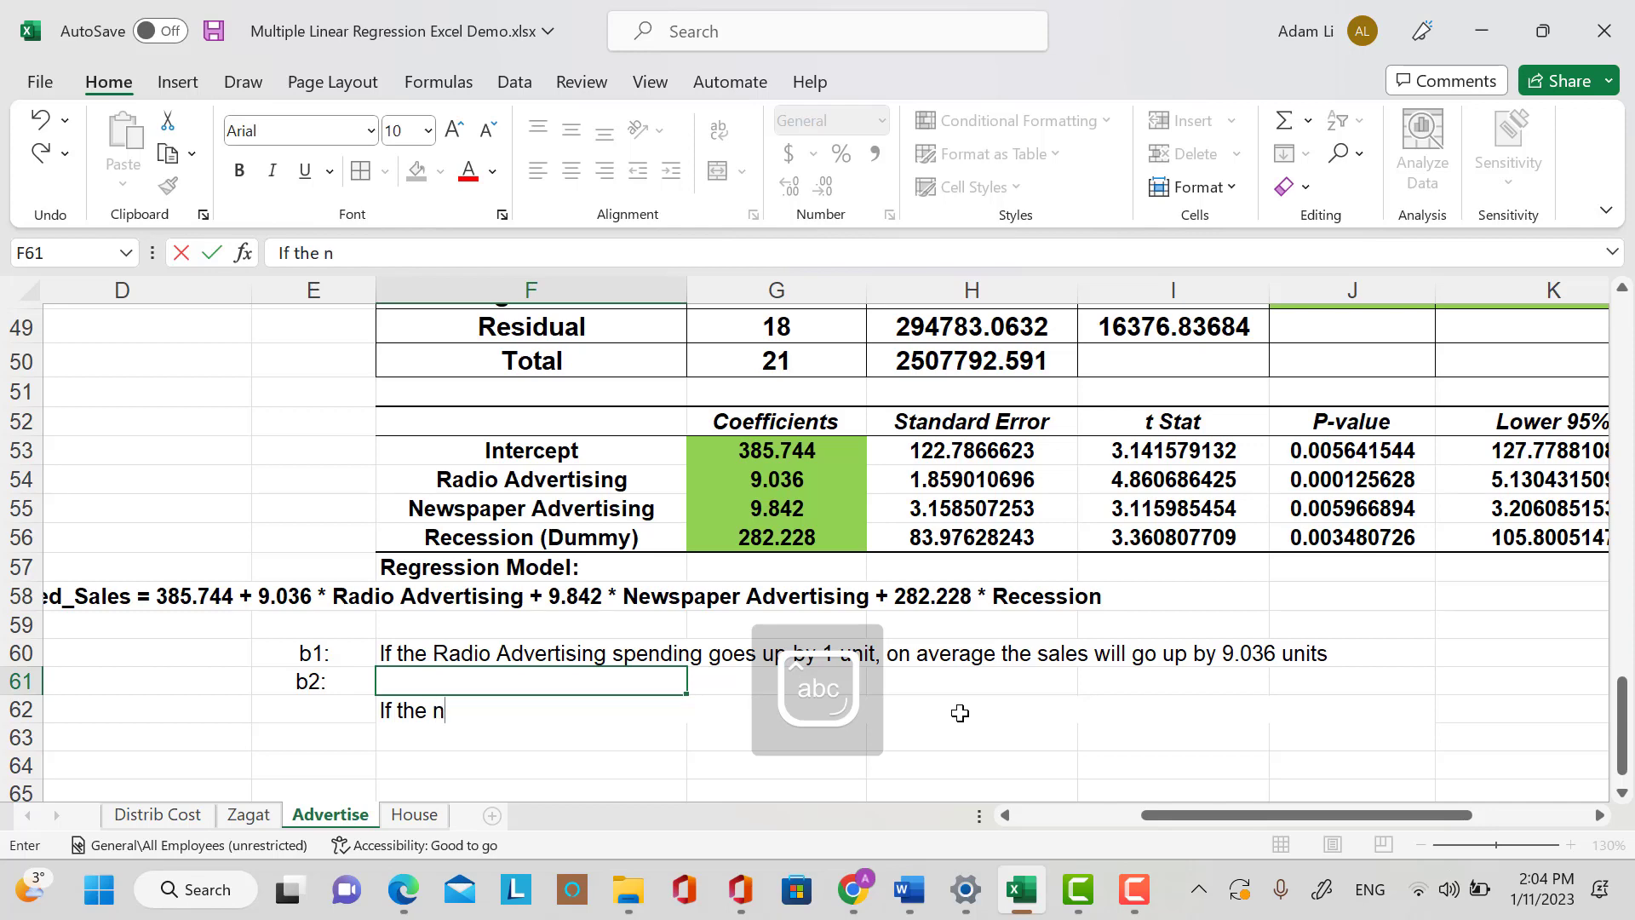
key(BackSpace)
text(New)
text(spaper)
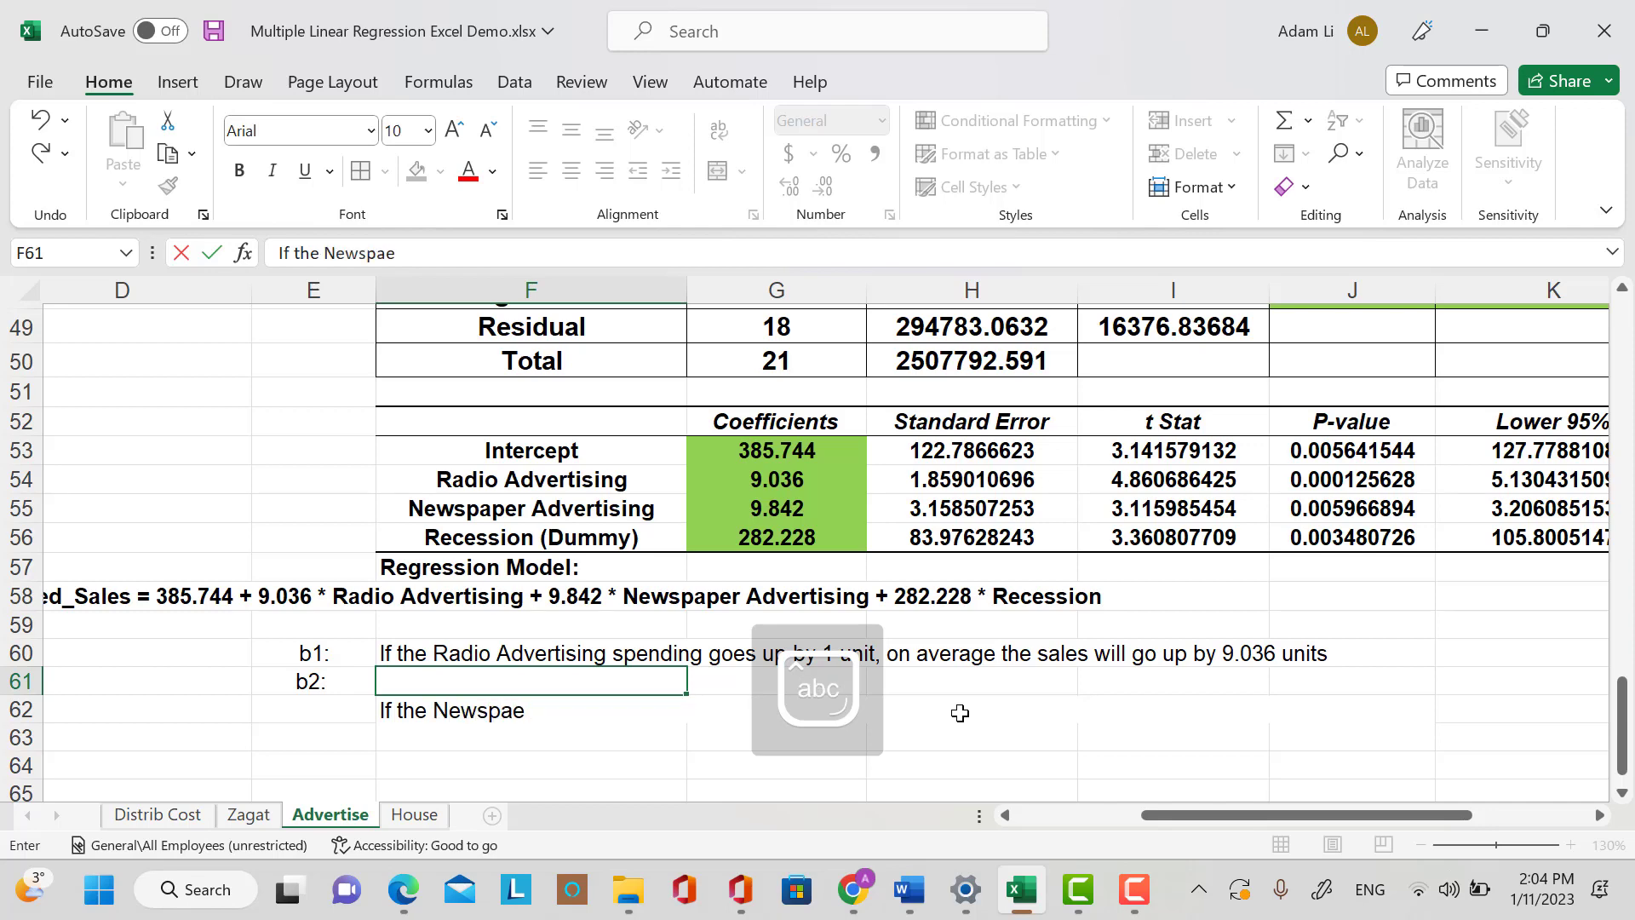
key(Caps_Lock)
text(A)
key(Caps_Lock)
text(d)
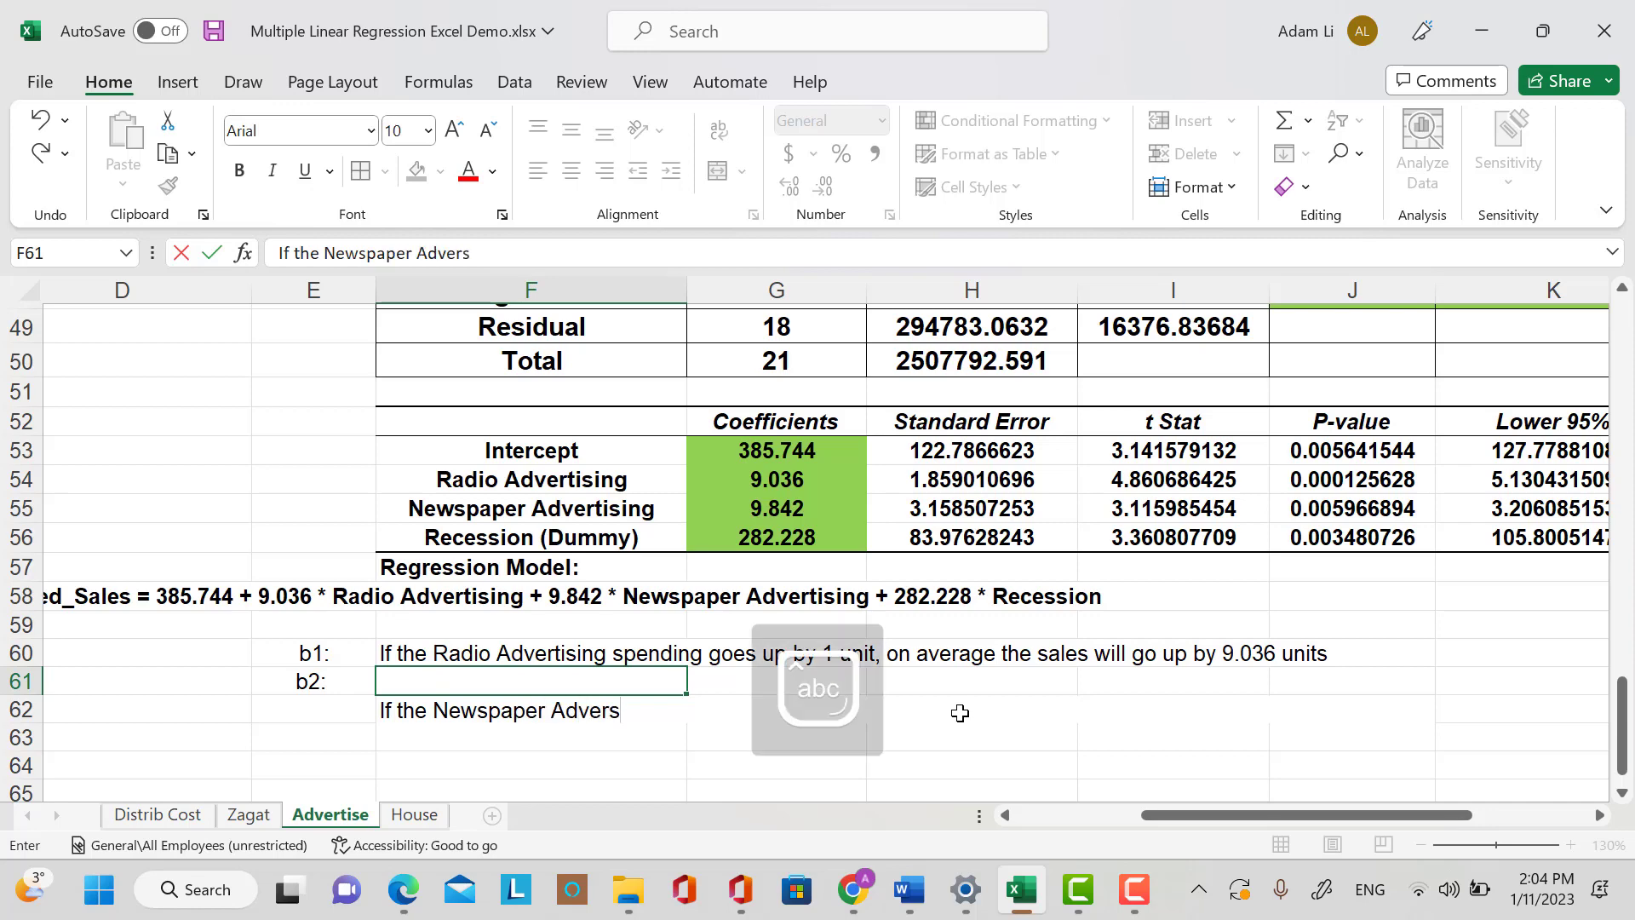
text(vertising Spe)
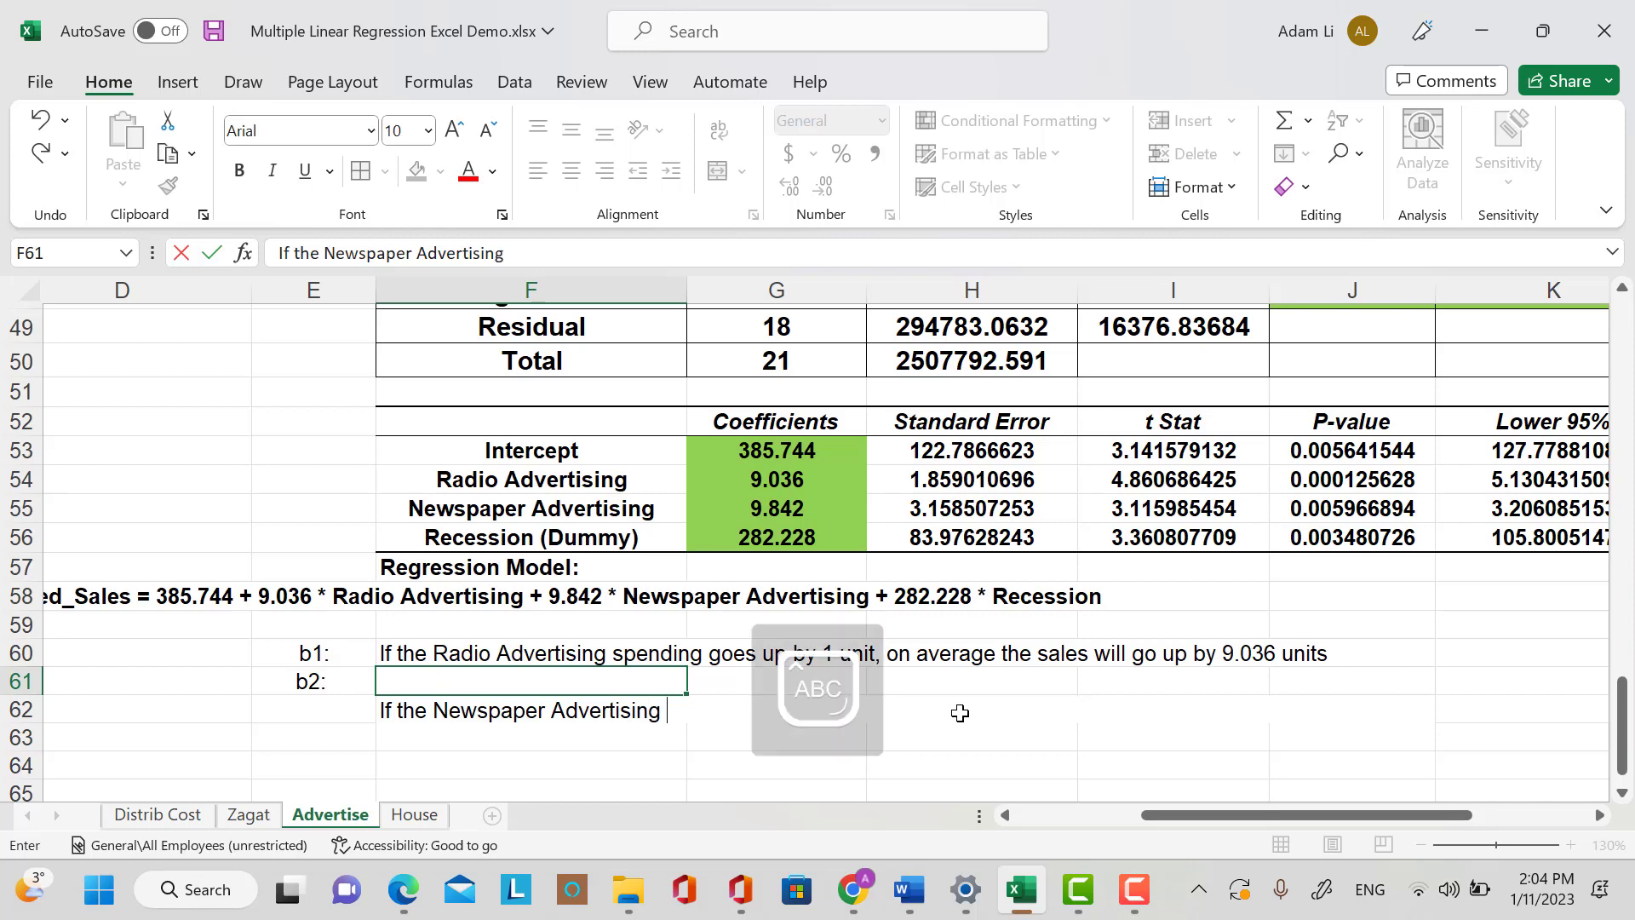
key(BackSpace)
key(BackSpace)
key(BackSpace)
Continue the F61 sentence with "spending goes up by 1 unit, on average the sales will go up by 9.842 units".
text(spending go)
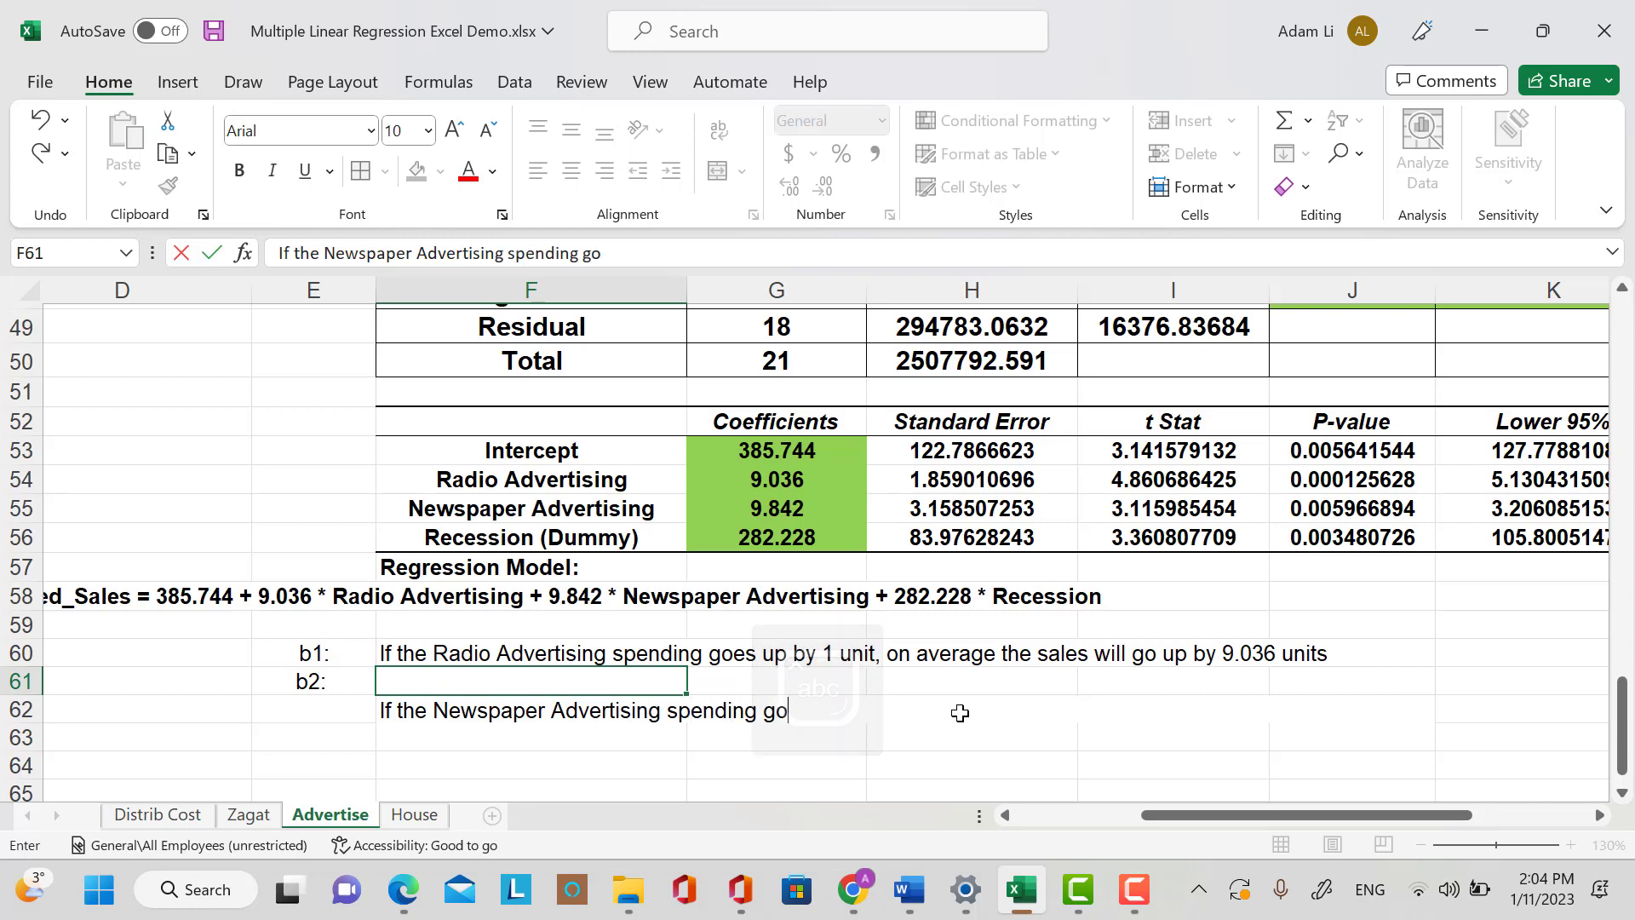
text(es up by)
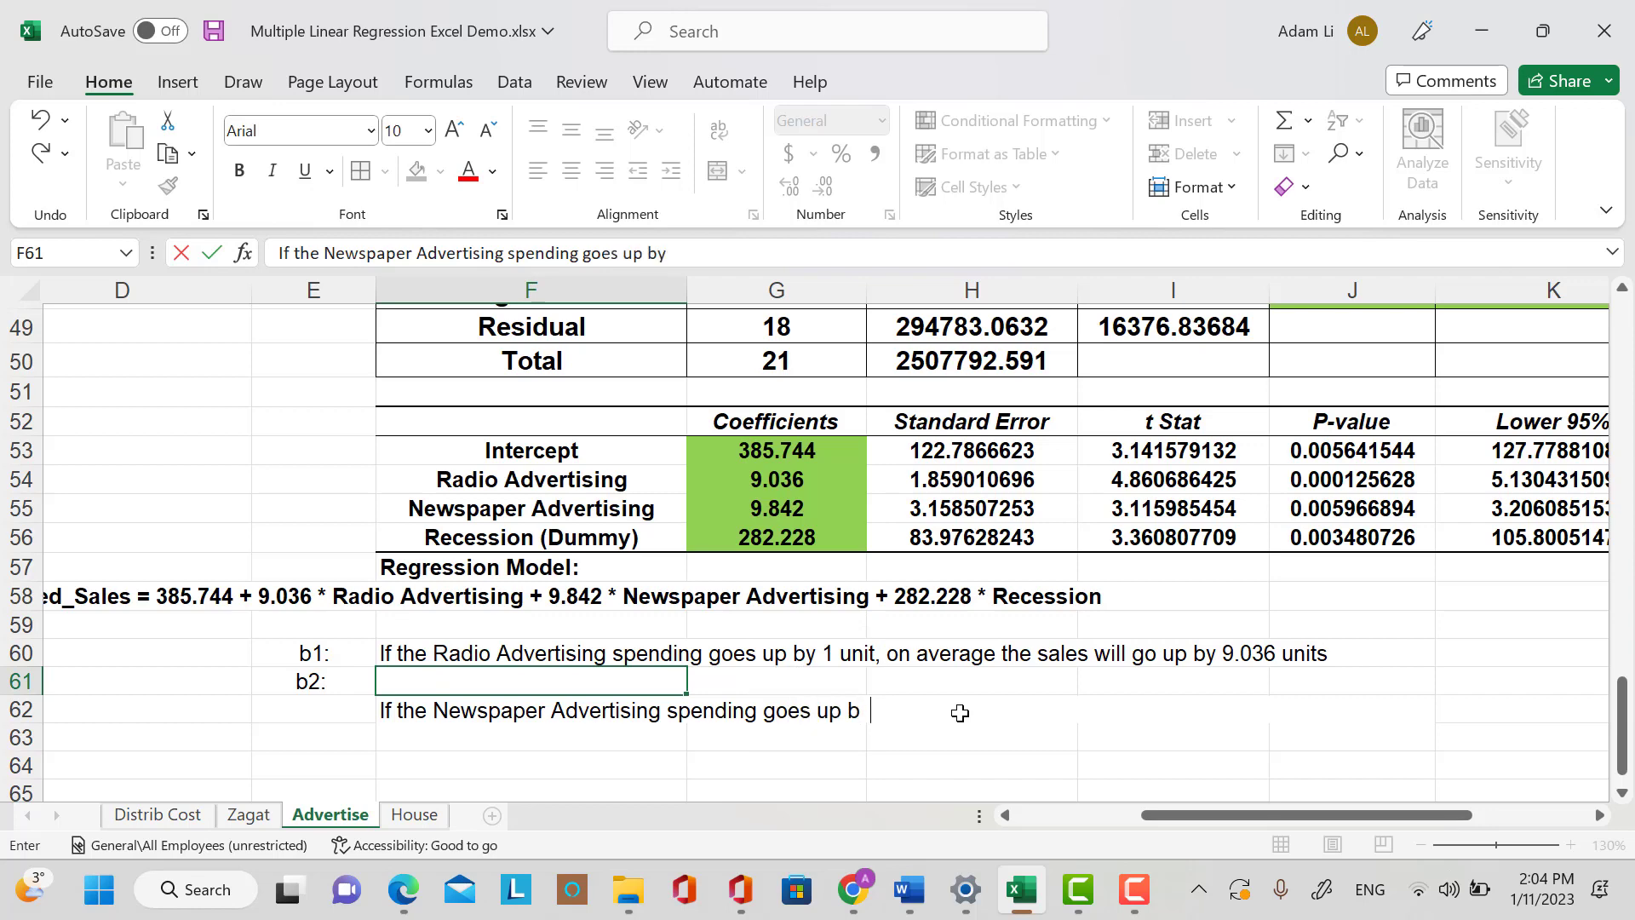
text( 1 unit, on average)
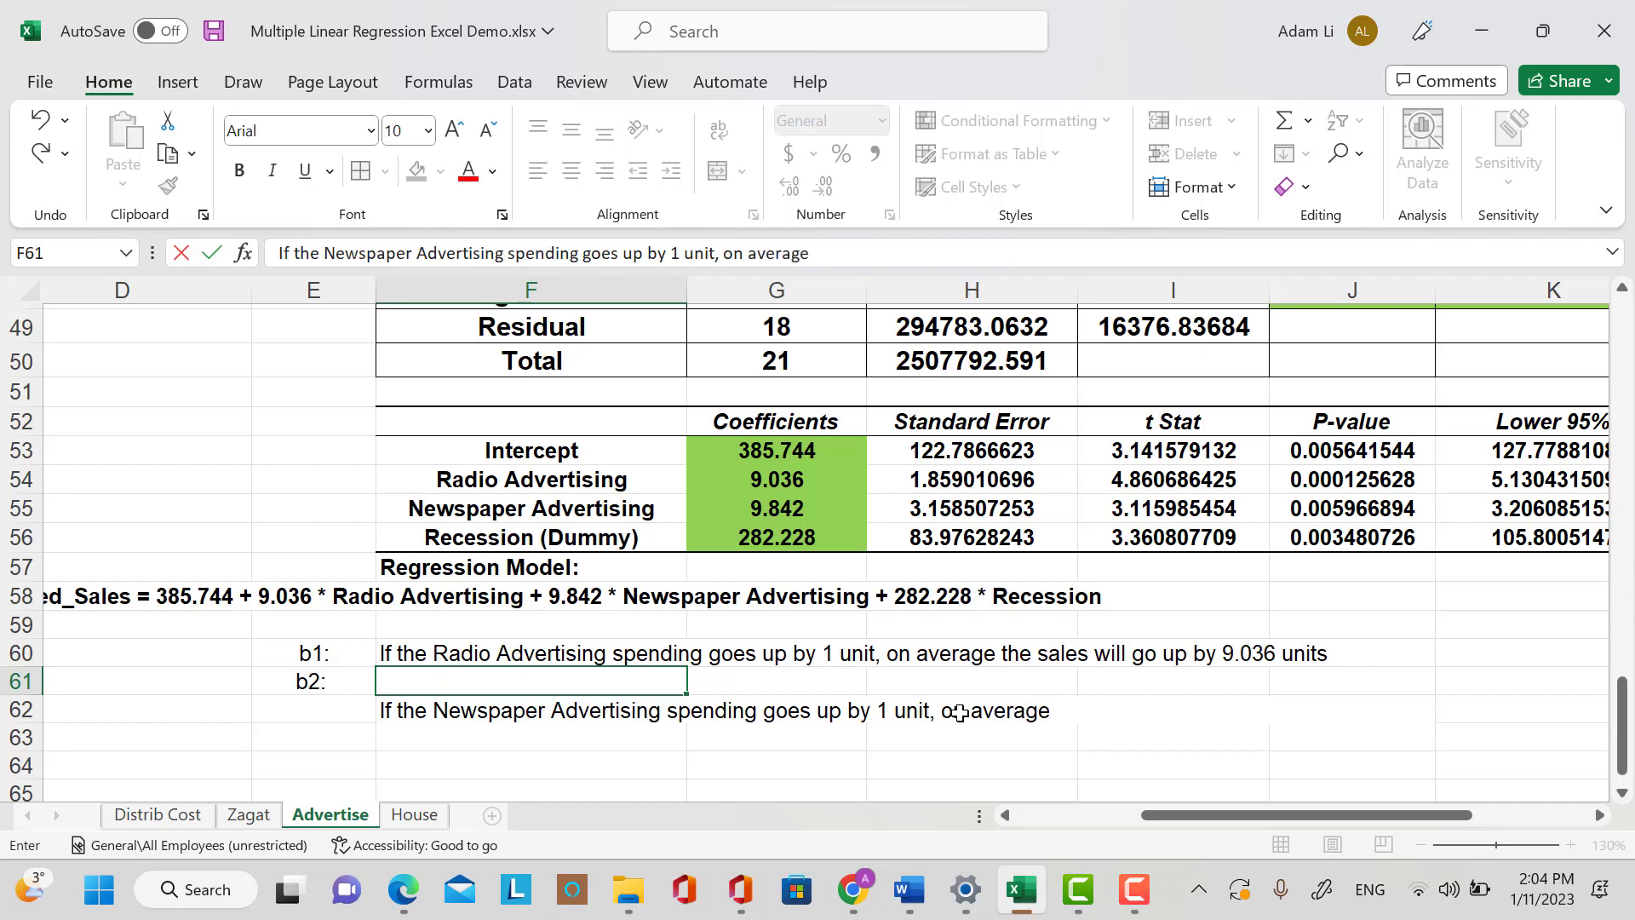
text( the sales will go )
text(up by)
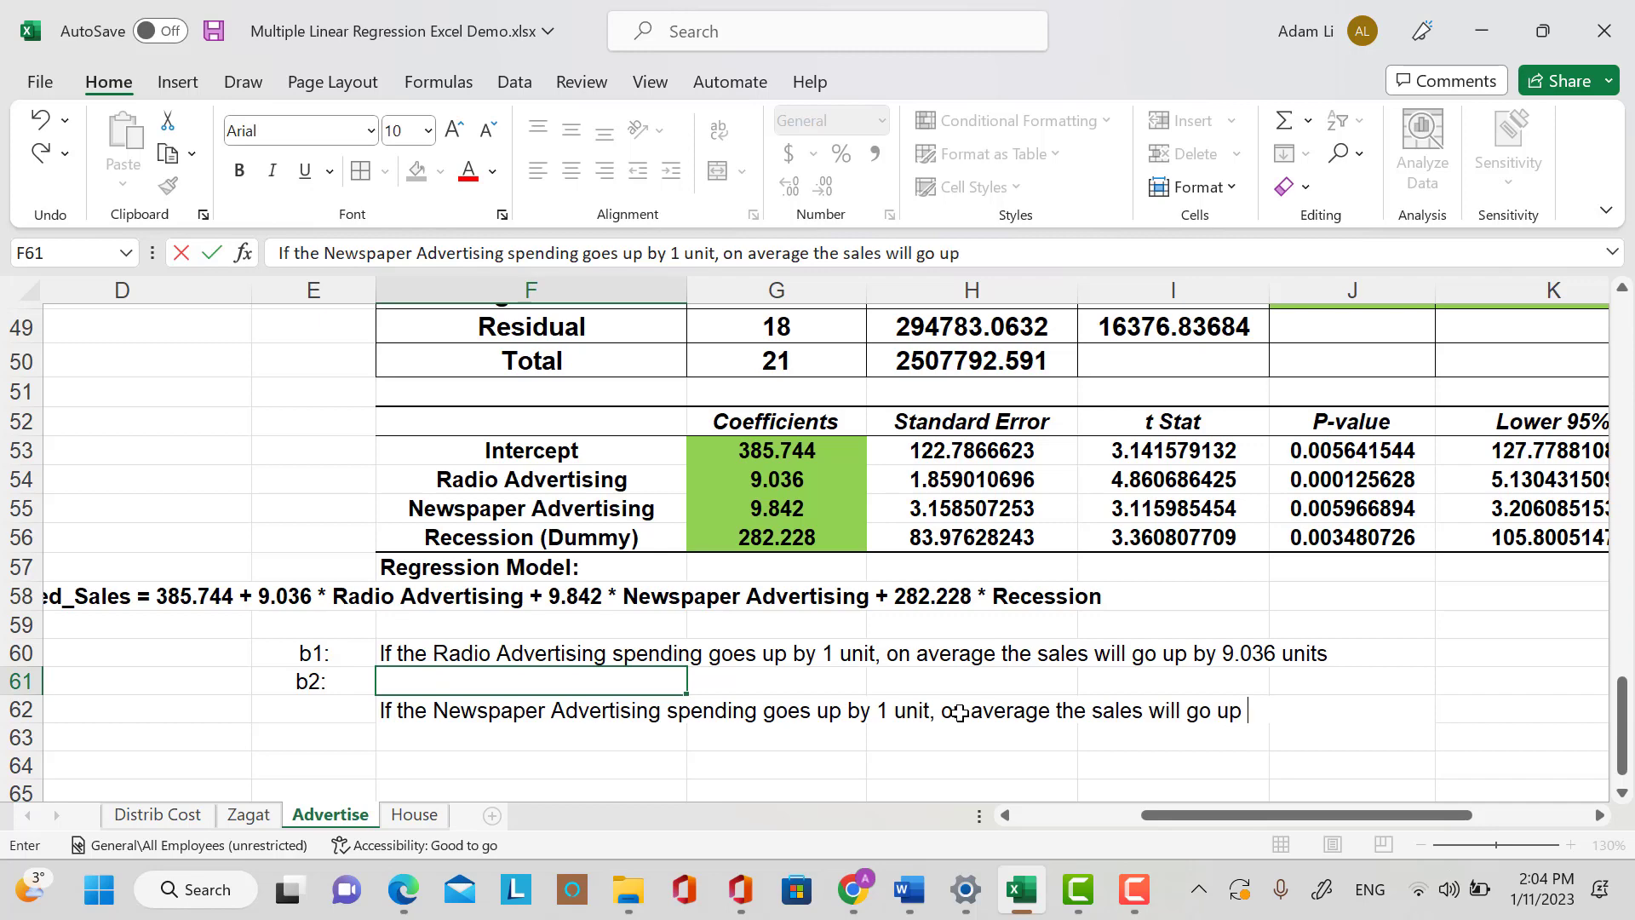
text( 9,842)
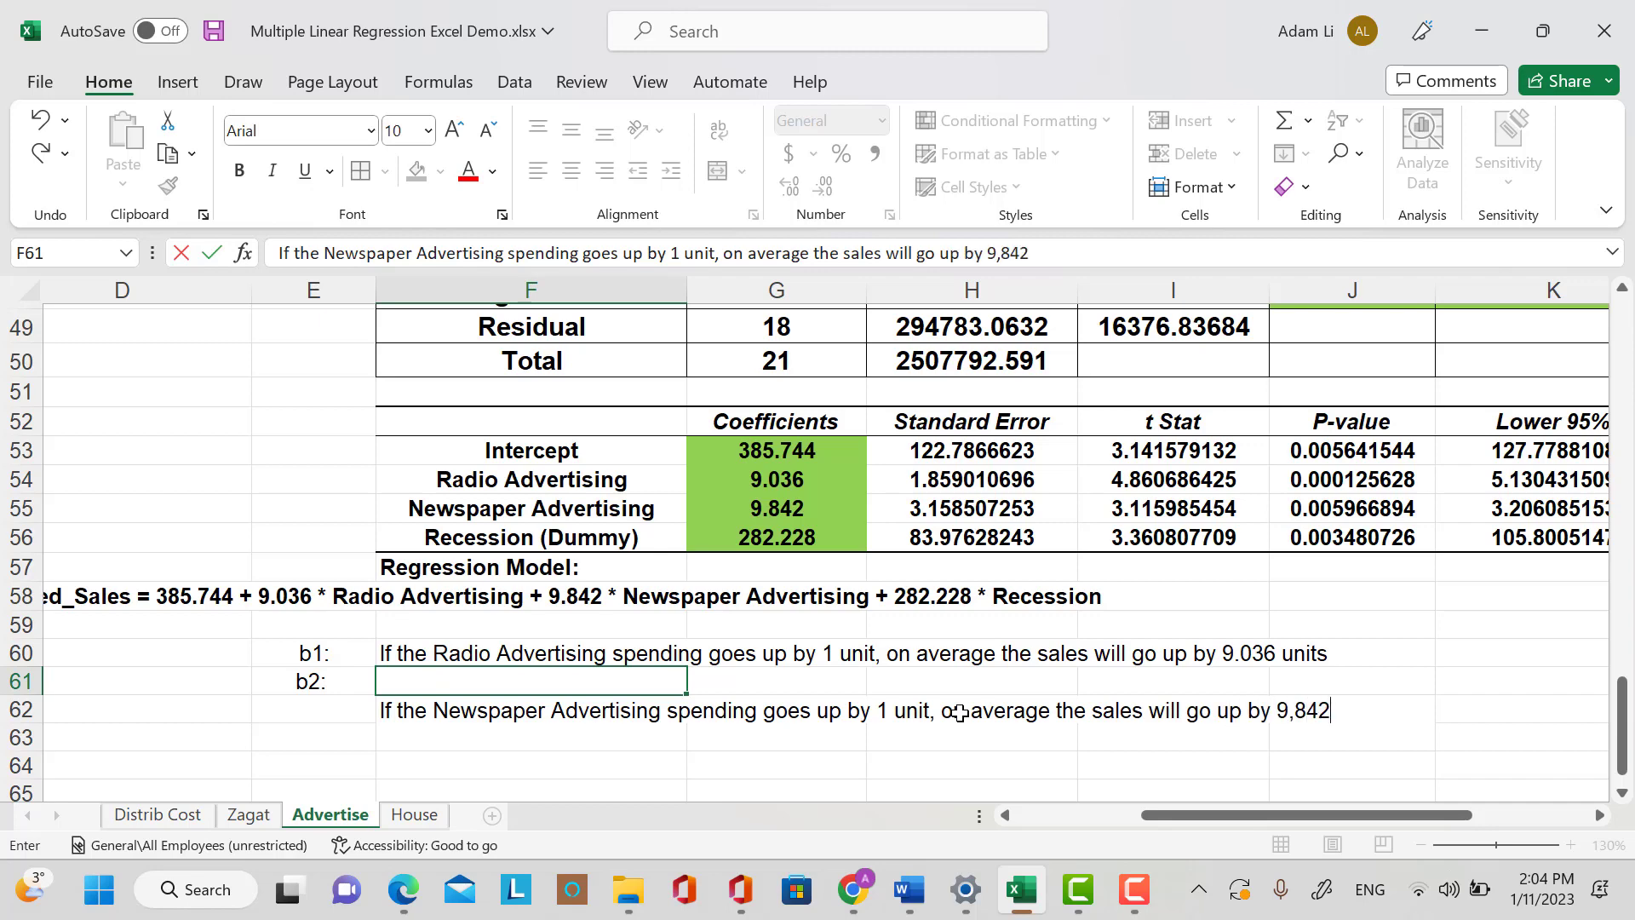
key(BackSpace)
key(BackSpace)
key(BackSpace)
key(BackSpace)
text(84)
text(2 units ho)
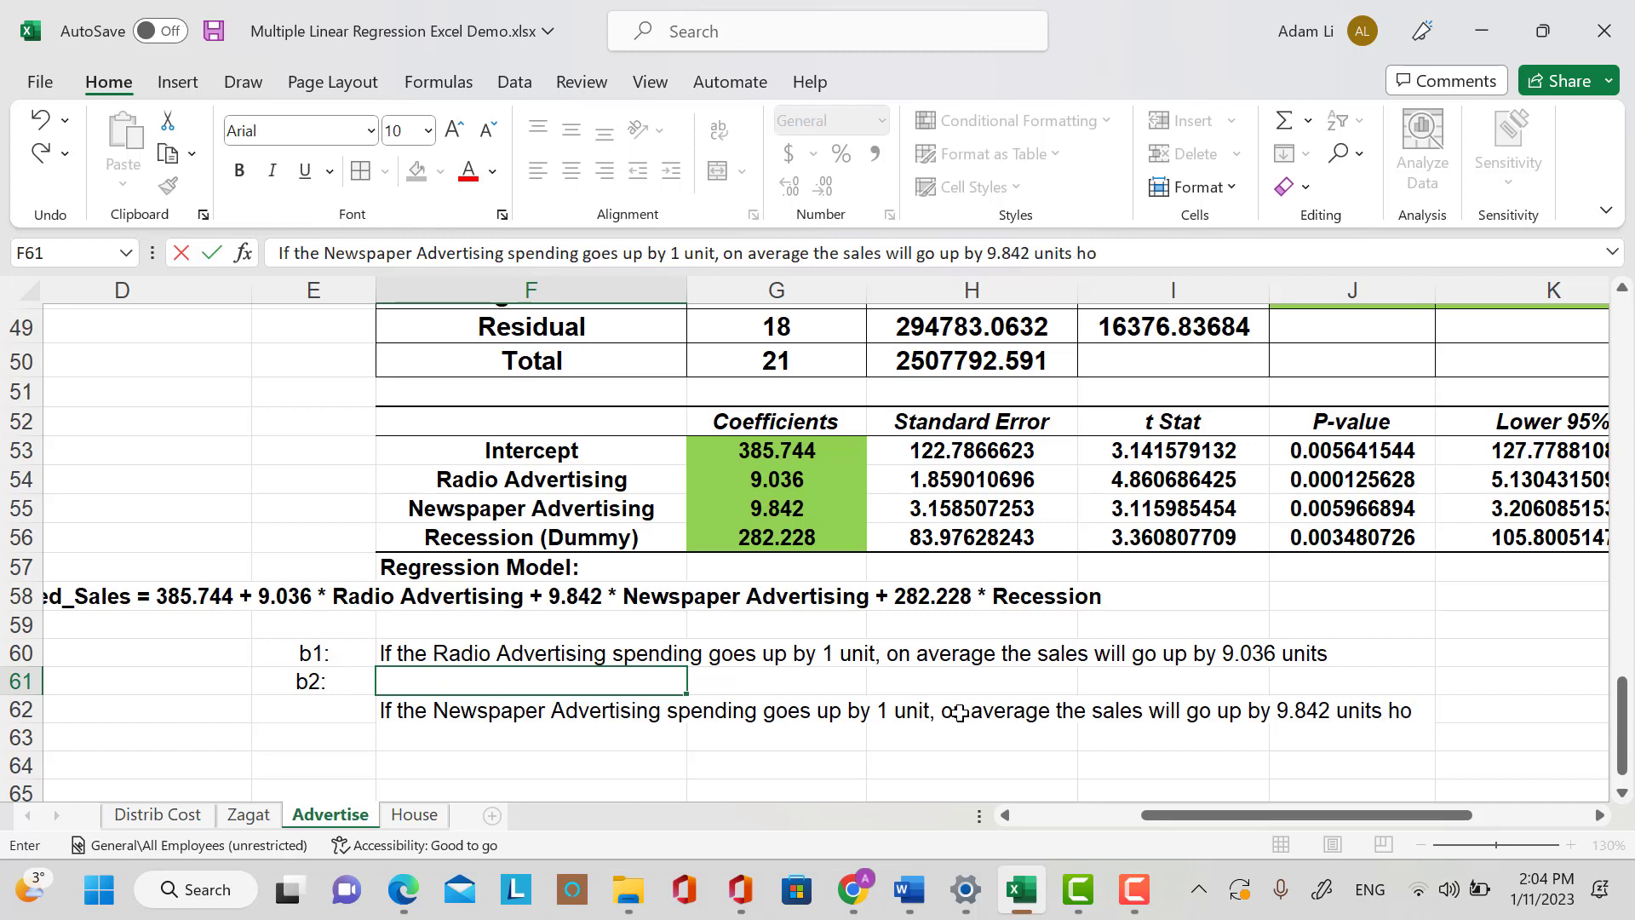
Complete the sentence in F61 with "holding the Radio Advertising and Recession constant." and commit the entry.
text(lding the)
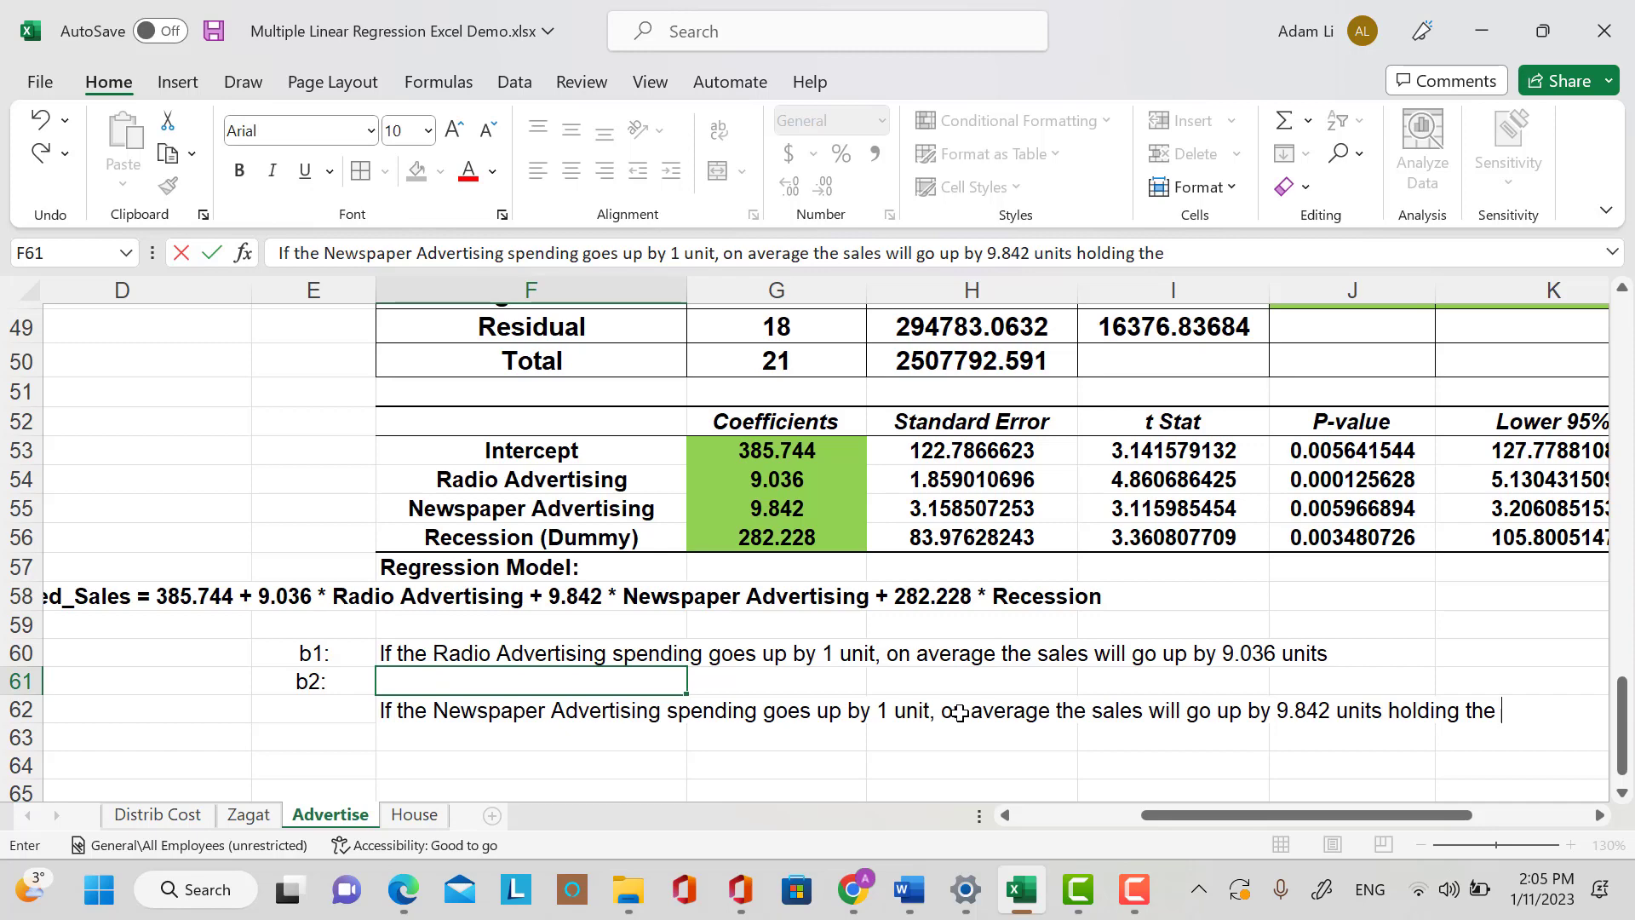
key(Caps_Lock)
text(Radu)
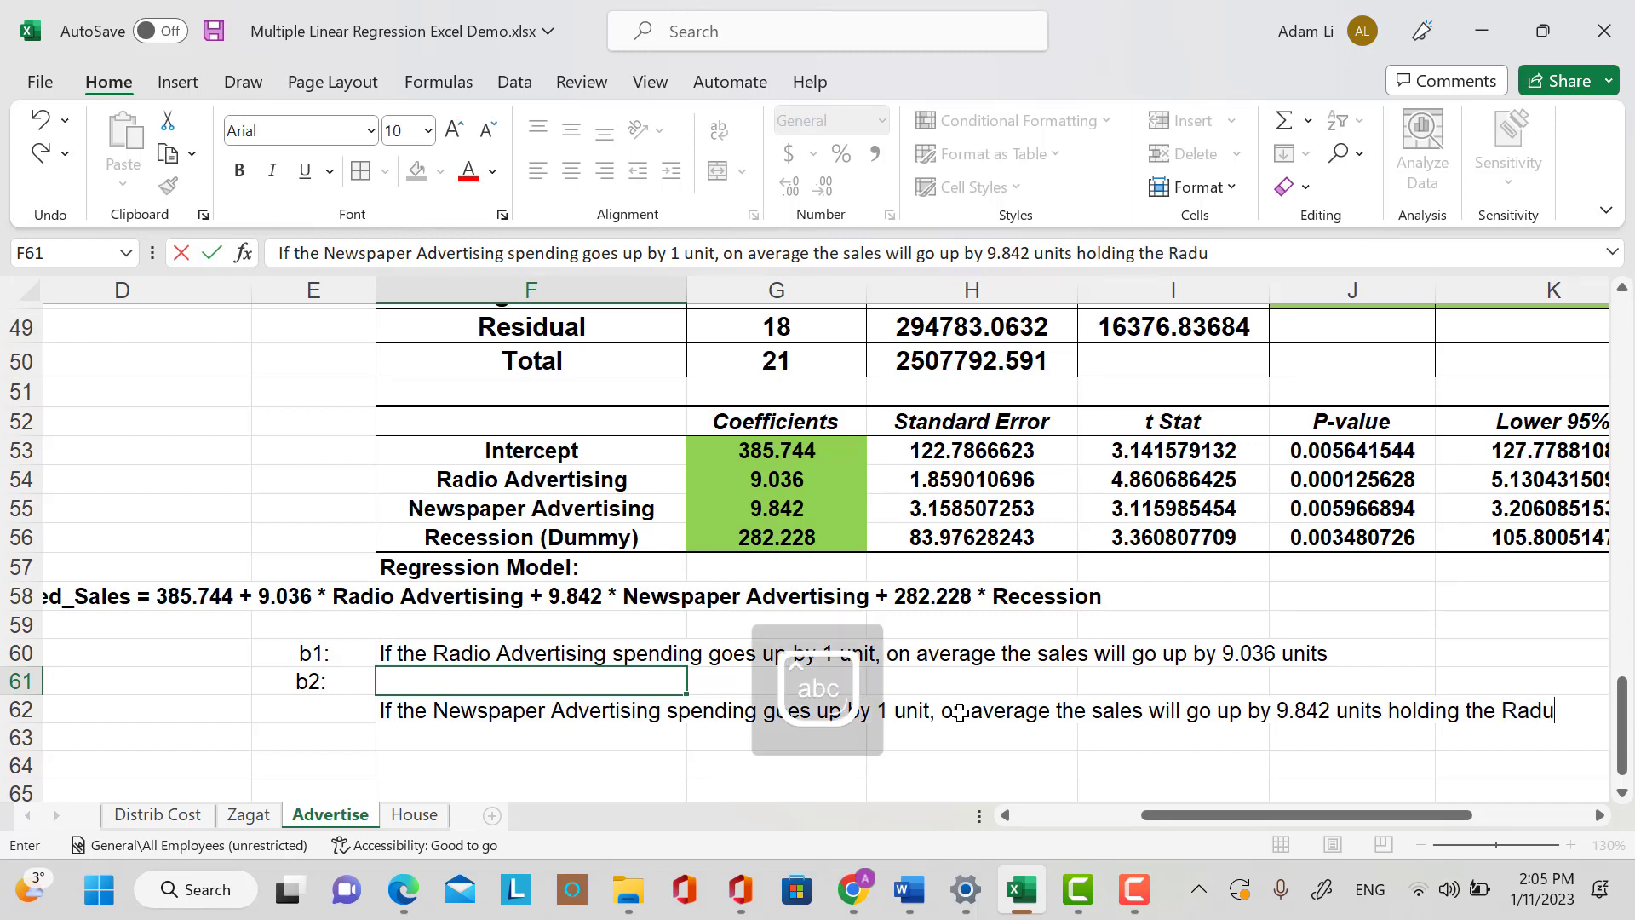
key(BackSpace)
text(io Adversi)
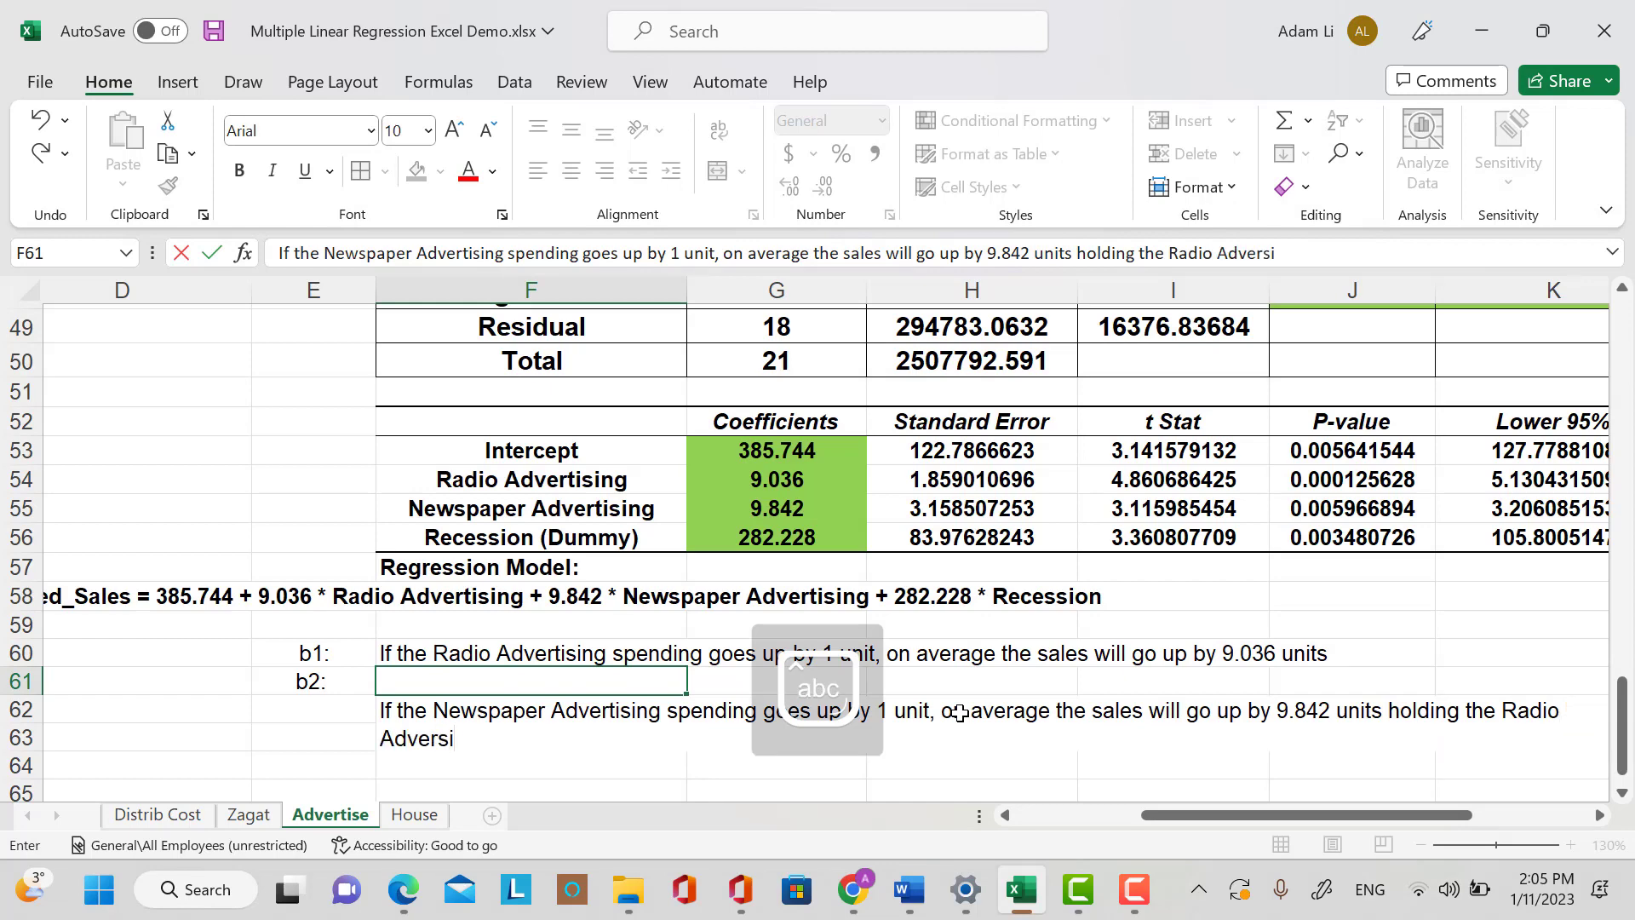
key(BackSpace)
key(BackSpace)
text(tising)
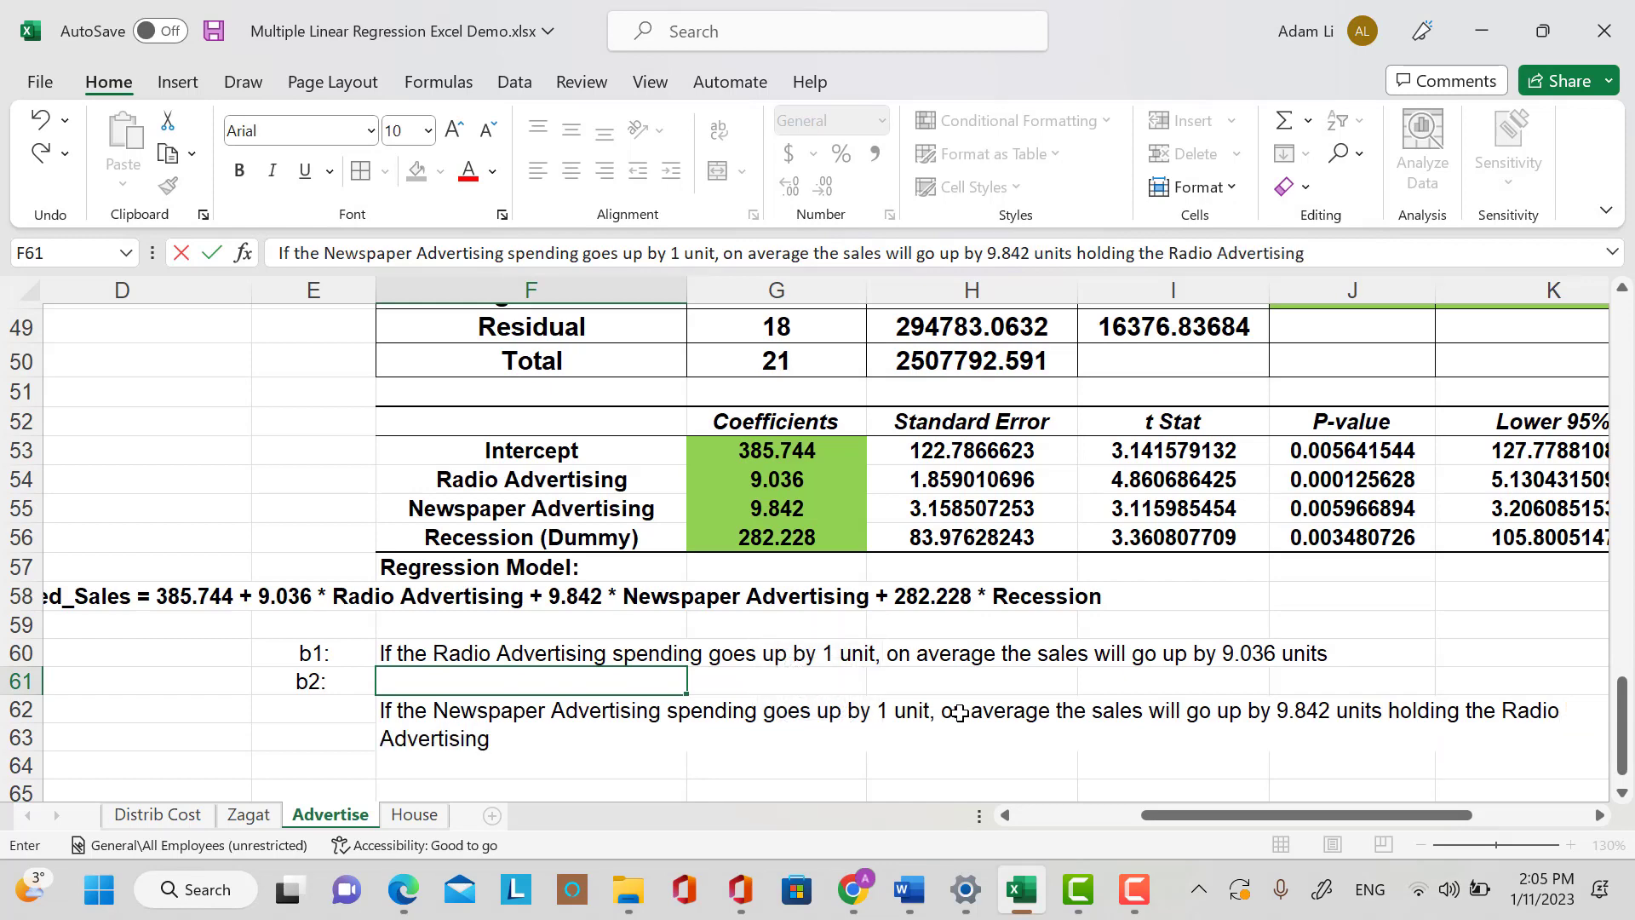
text( and Rev)
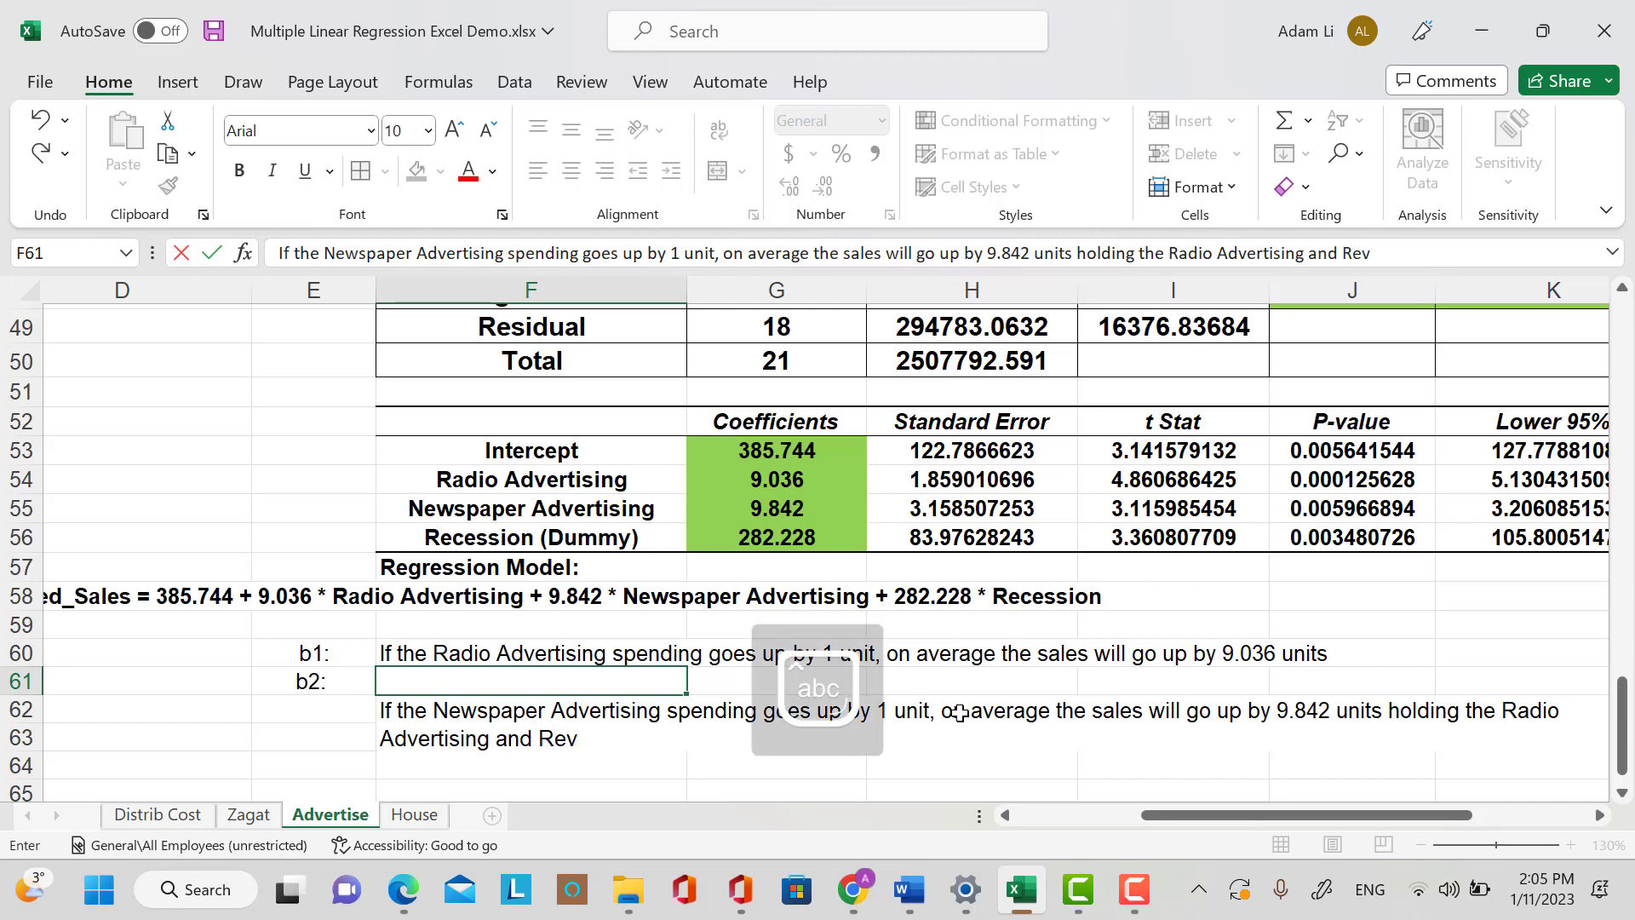
text(e)
key(BackSpace)
key(BackSpace)
text(cess)
text(ion )
text(con)
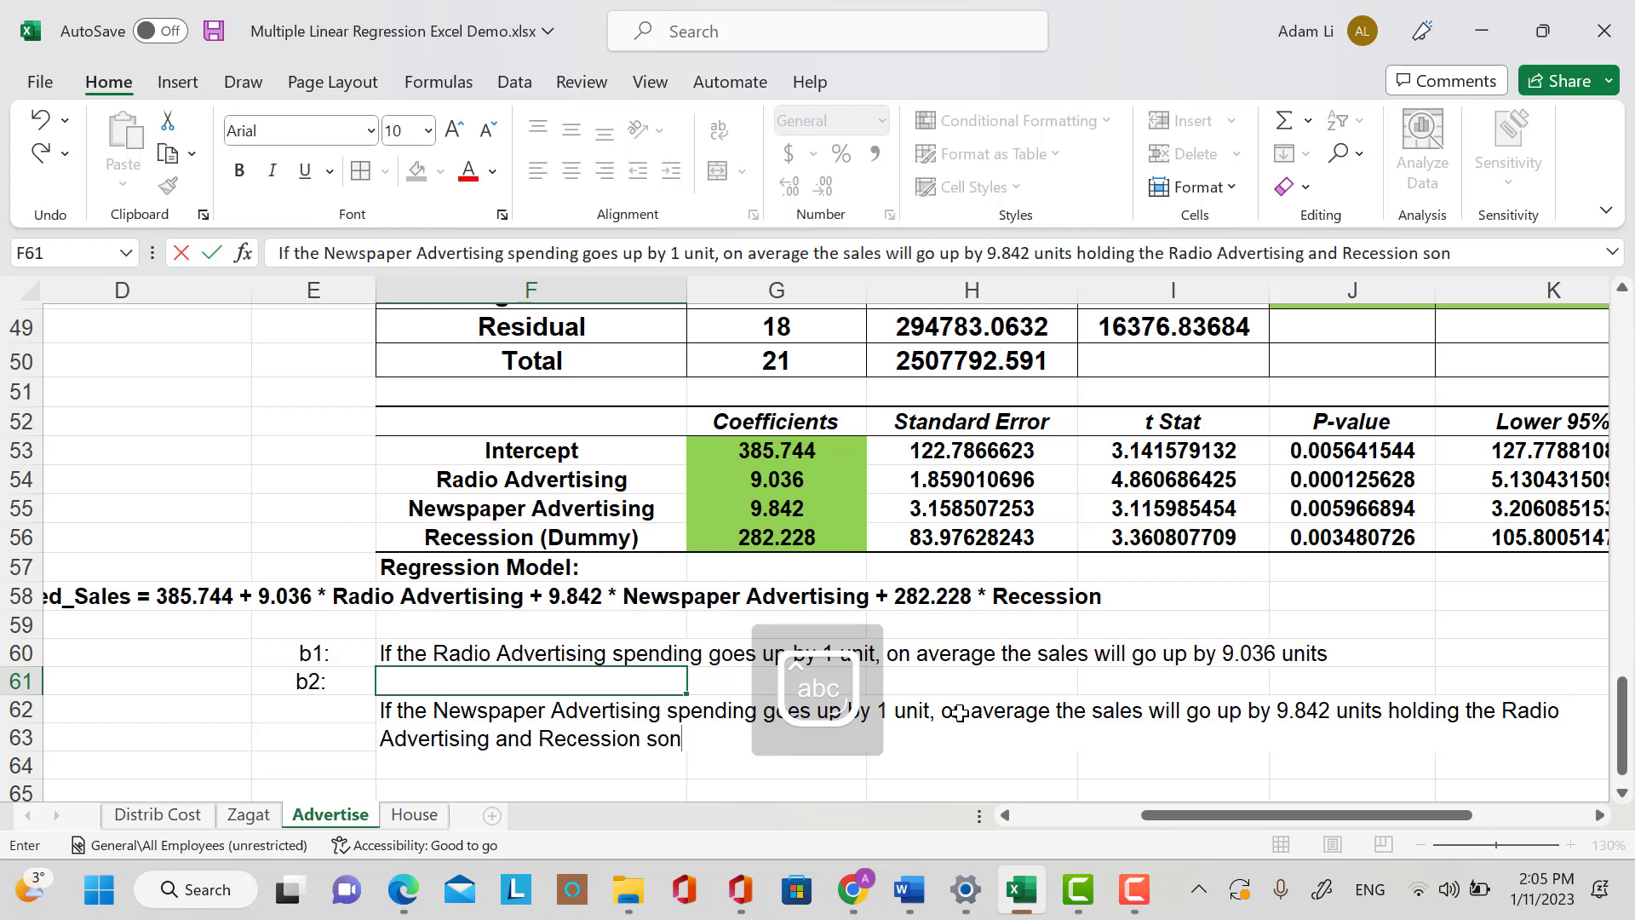
key(BackSpace)
key(BackSpace)
text(onstant.)
click(421, 652)
double_click(393, 658)
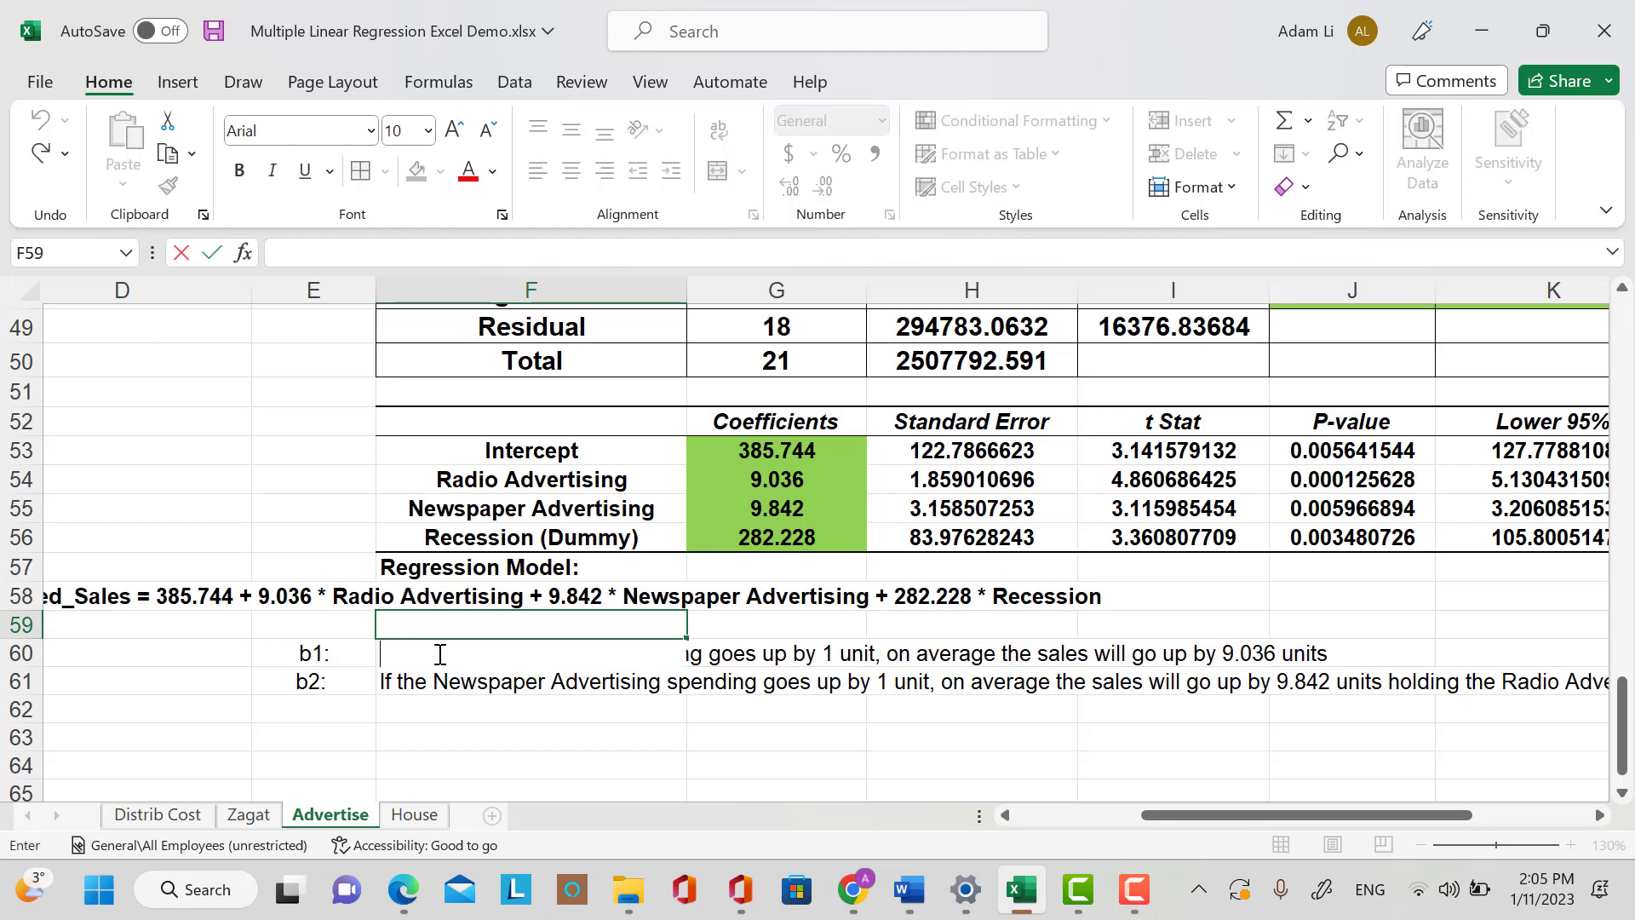
click(1328, 637)
double_click(415, 652)
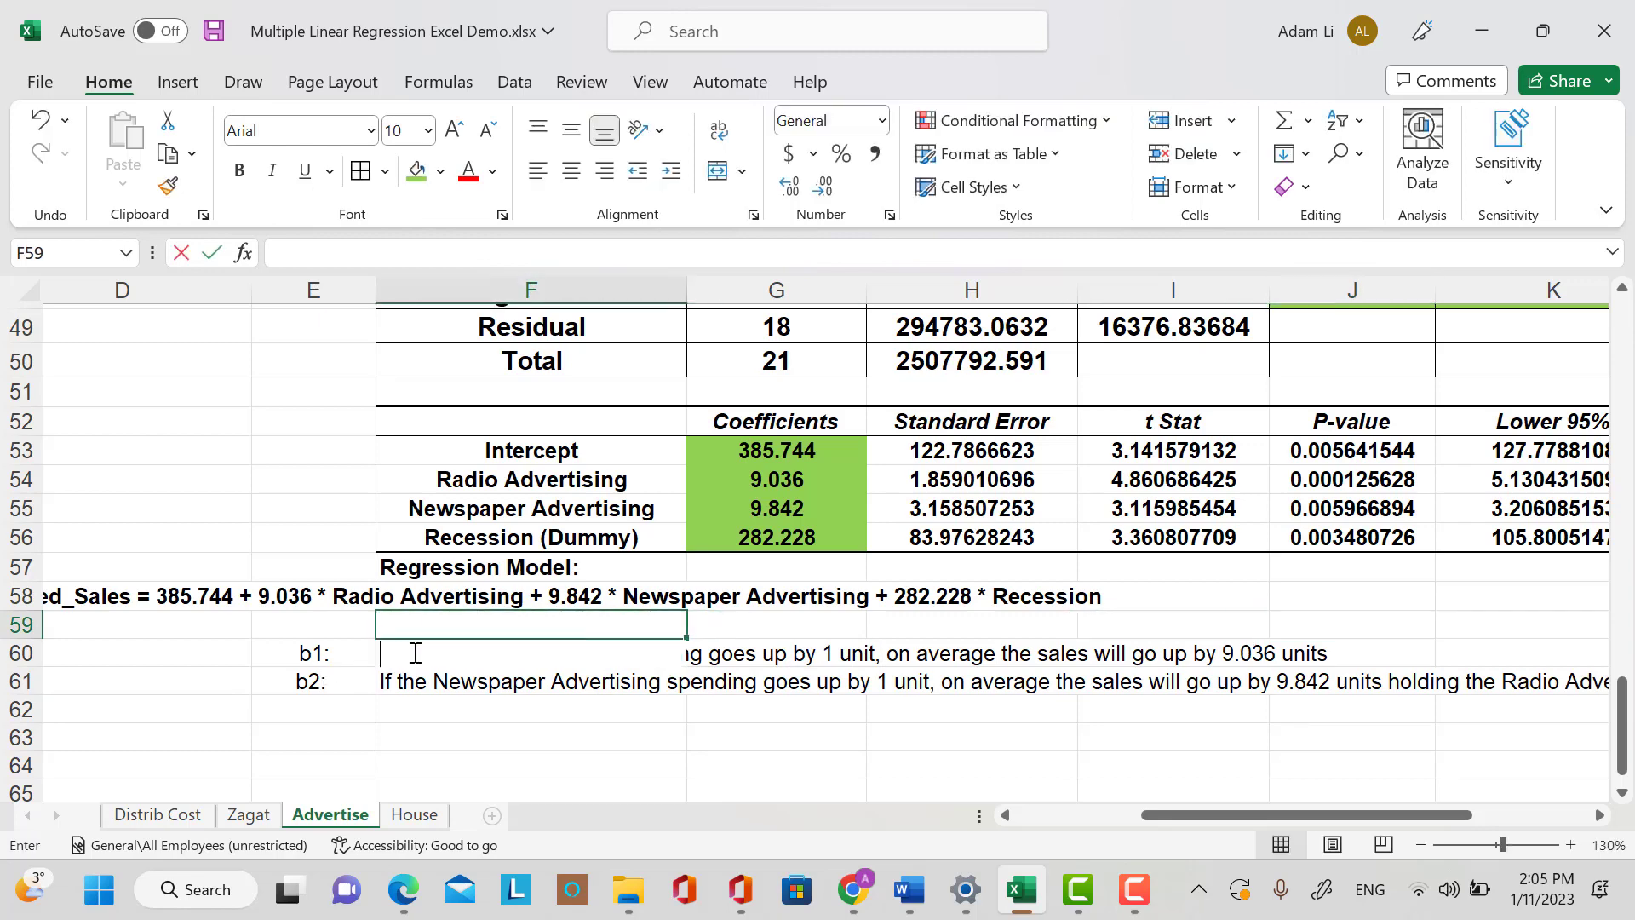
double_click(399, 676)
click(506, 657)
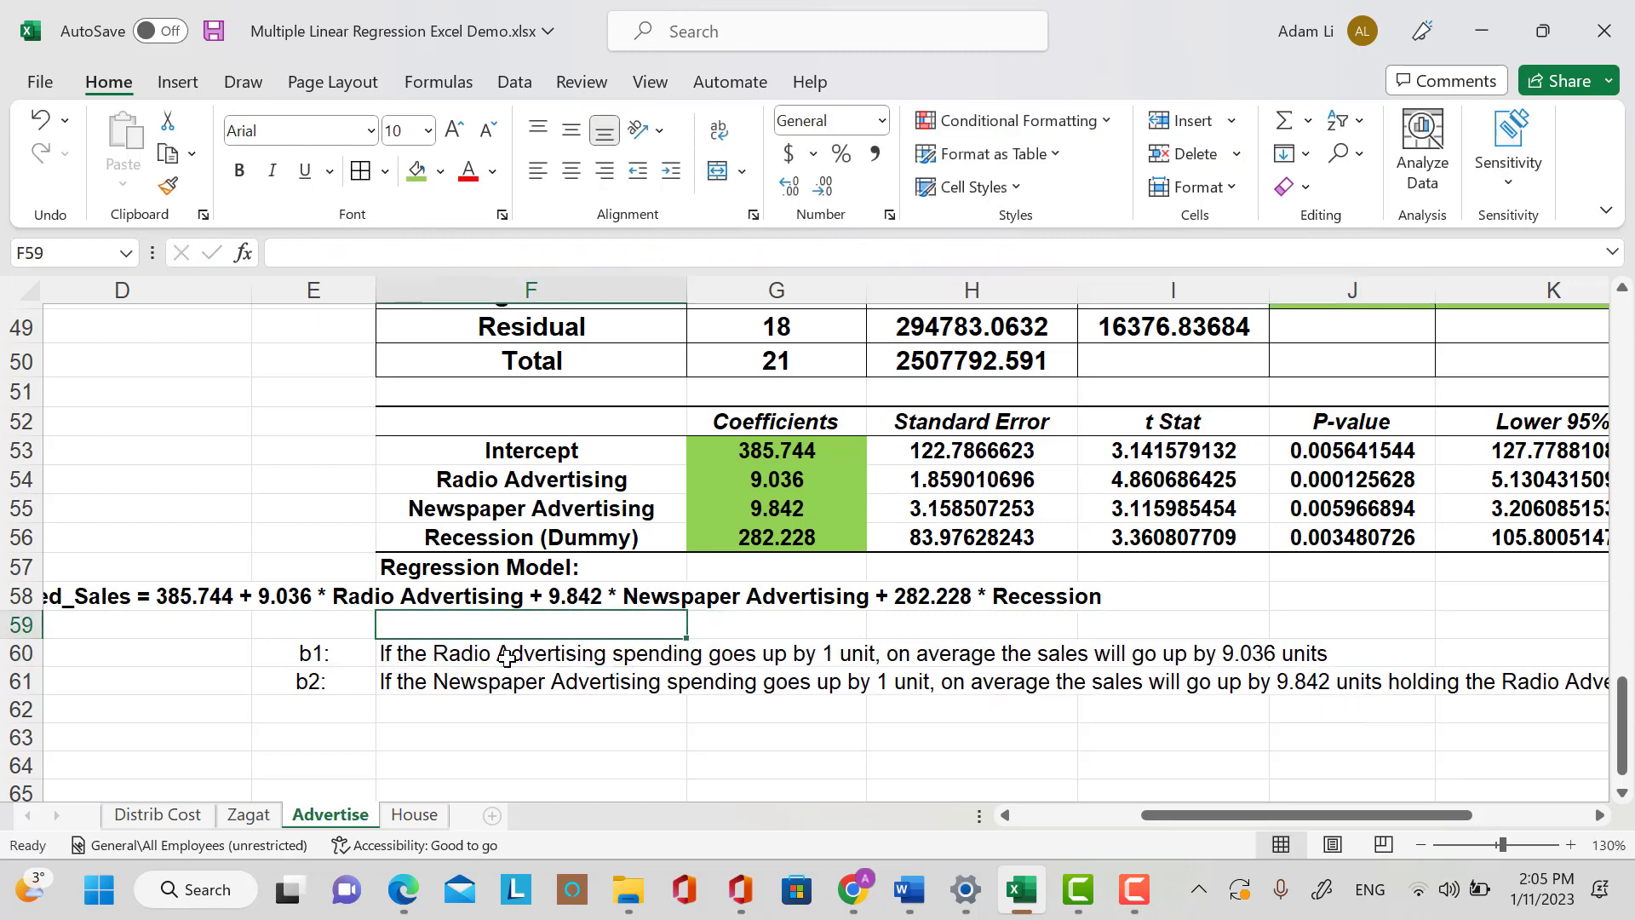
double_click(482, 661)
click(805, 646)
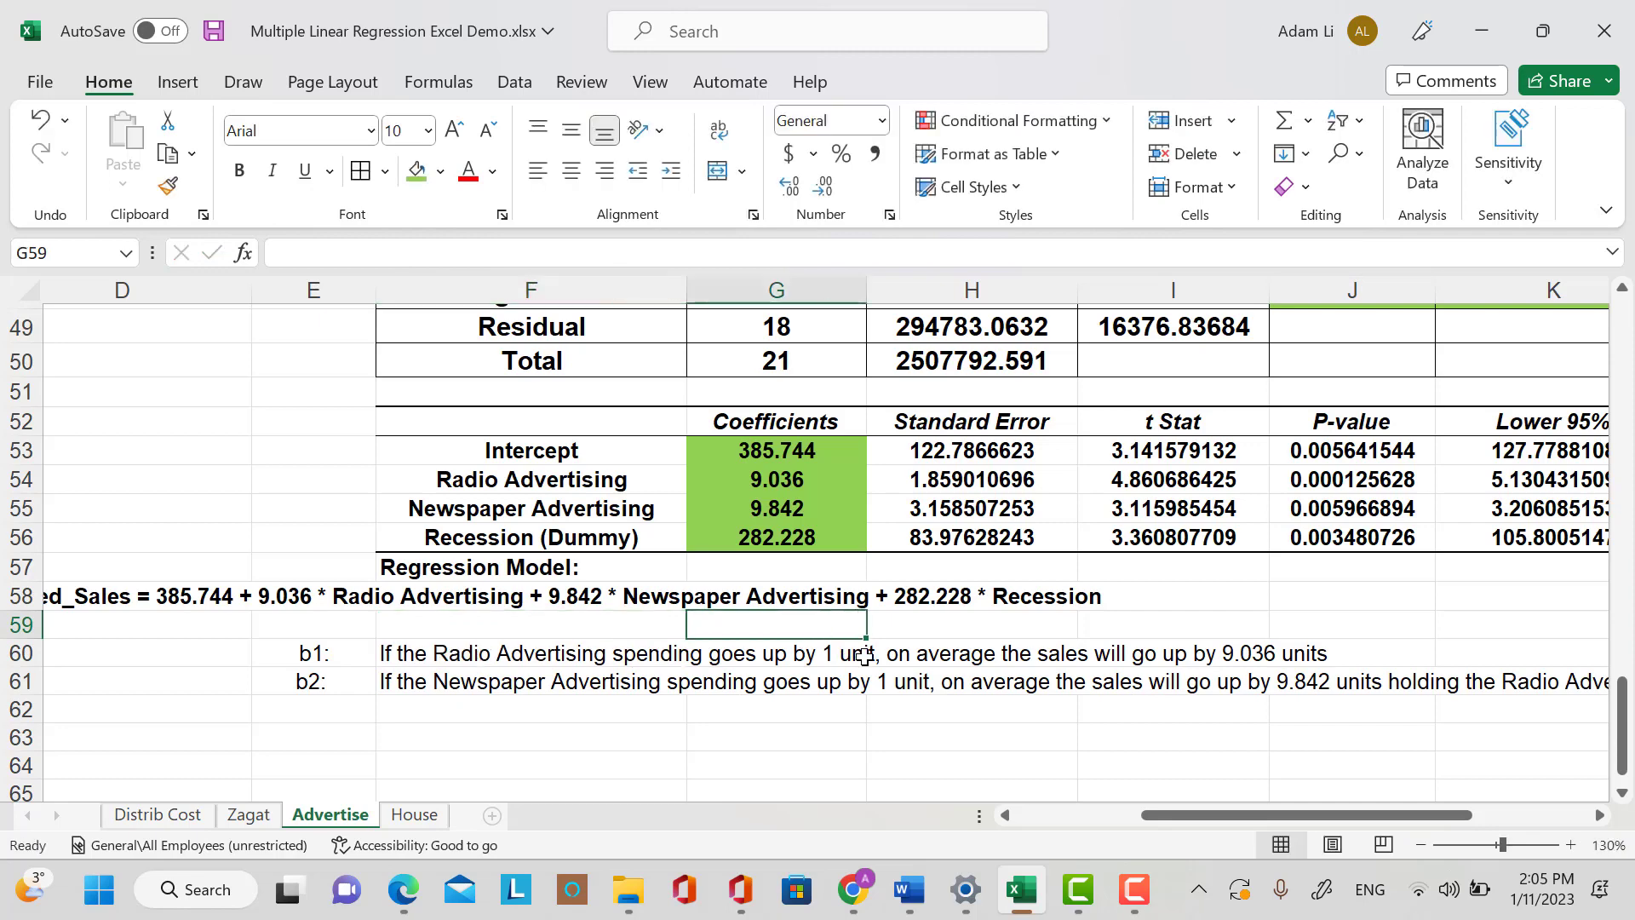
click(1263, 630)
click(1306, 657)
double_click(1317, 663)
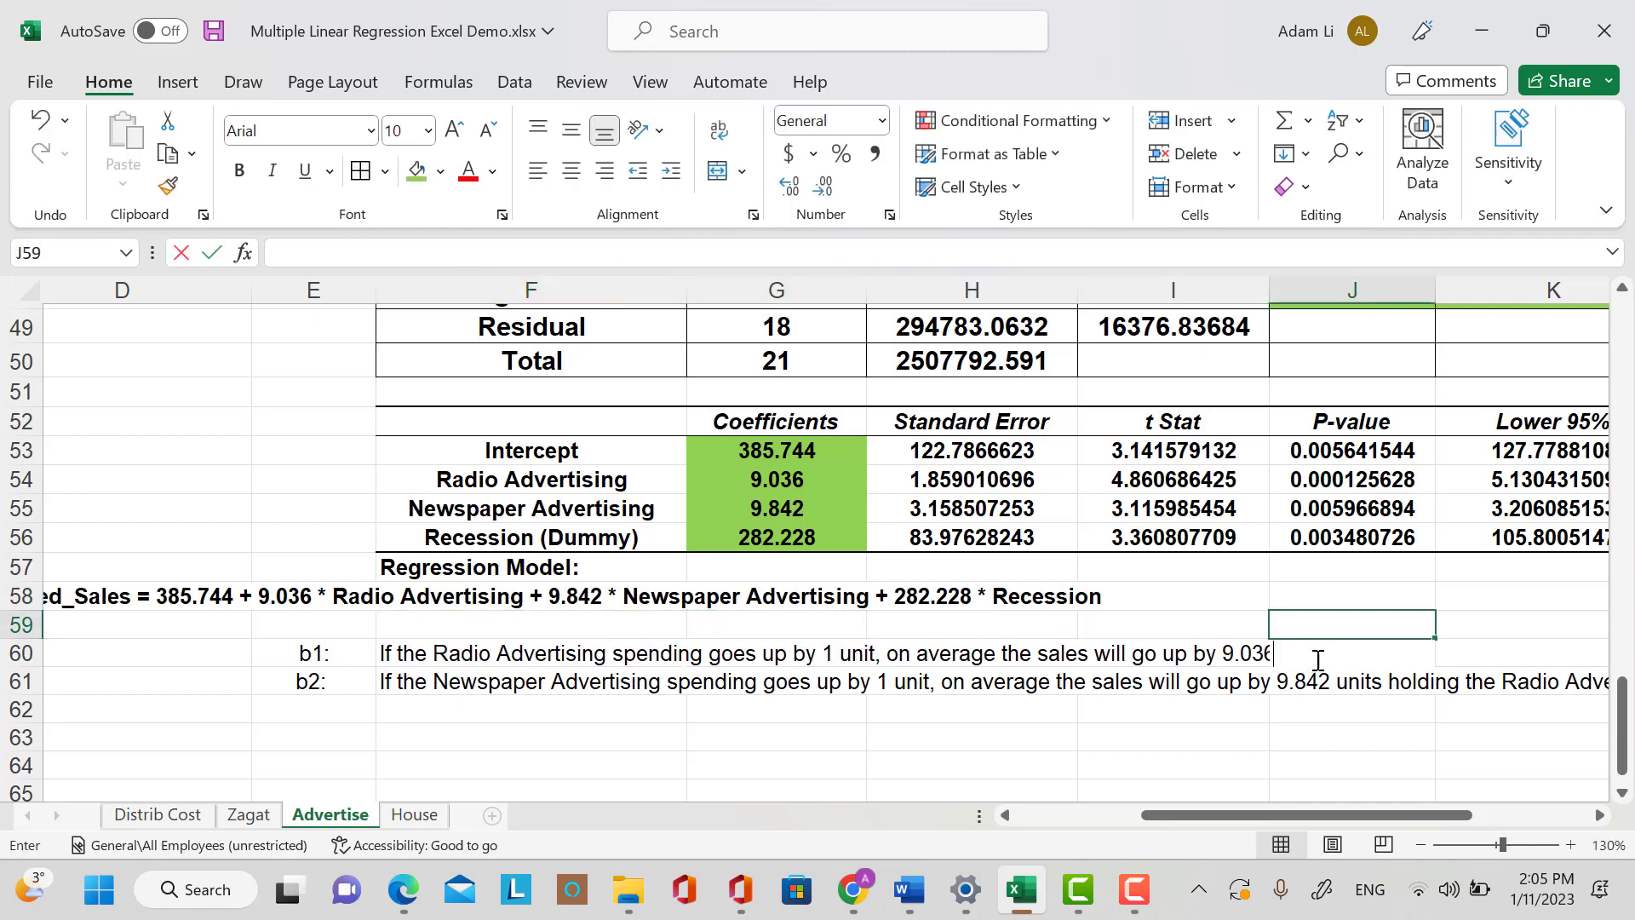
click(1183, 662)
Add the label "b3:" in cell E62 for the recession dummy interpretation.
drag(749, 751, 772, 747)
click(468, 754)
click(300, 726)
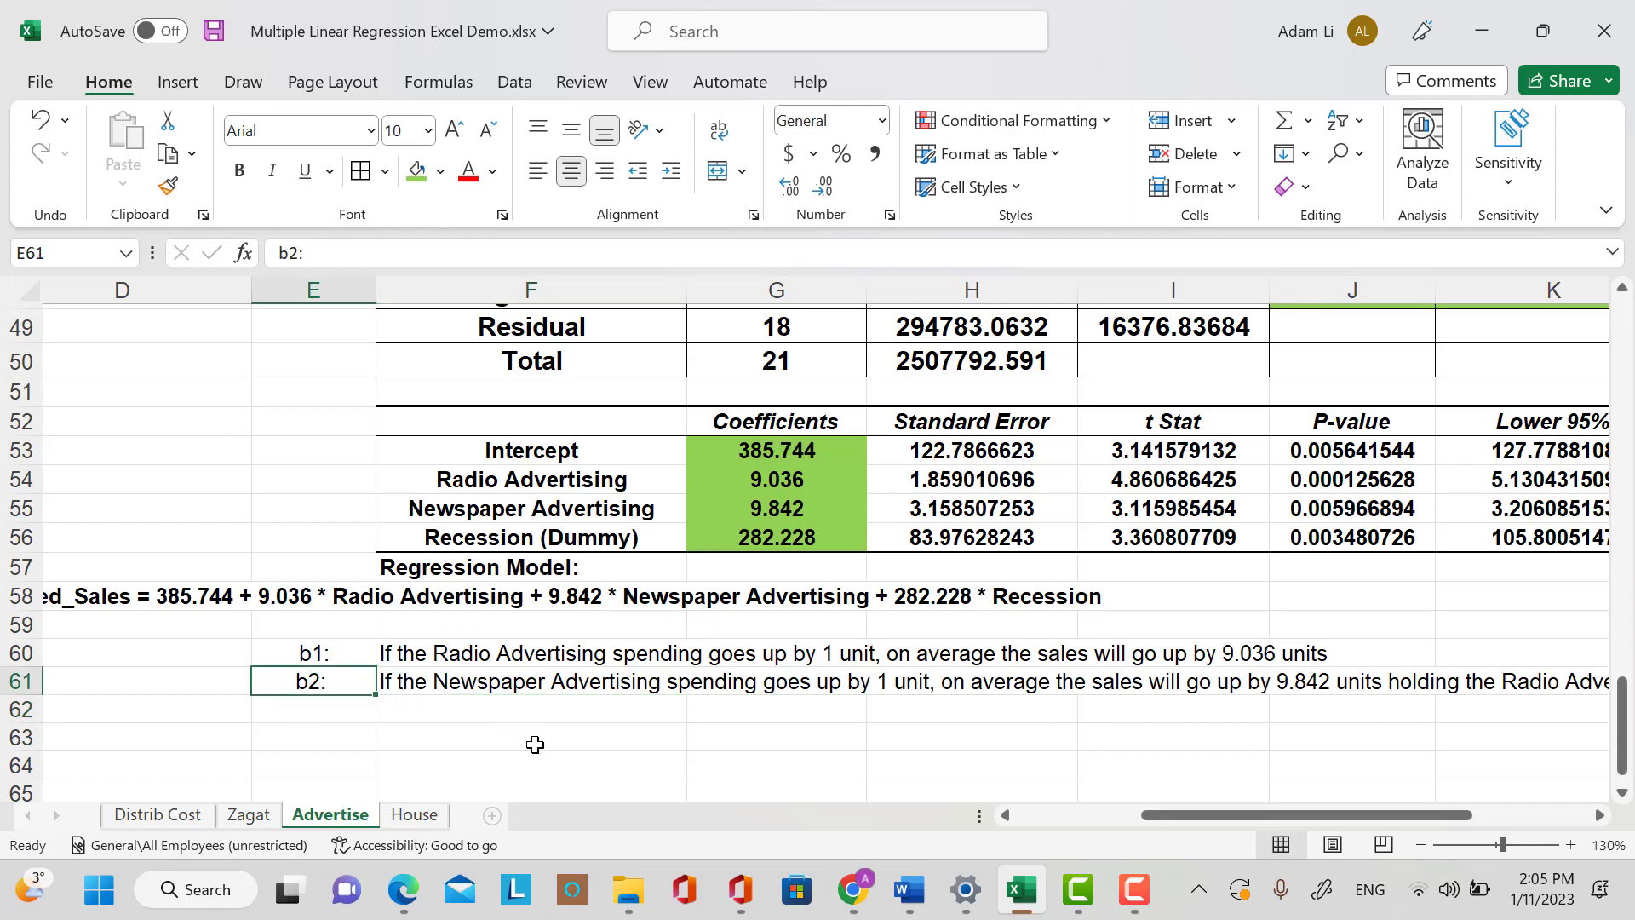
click(313, 712)
text(b)
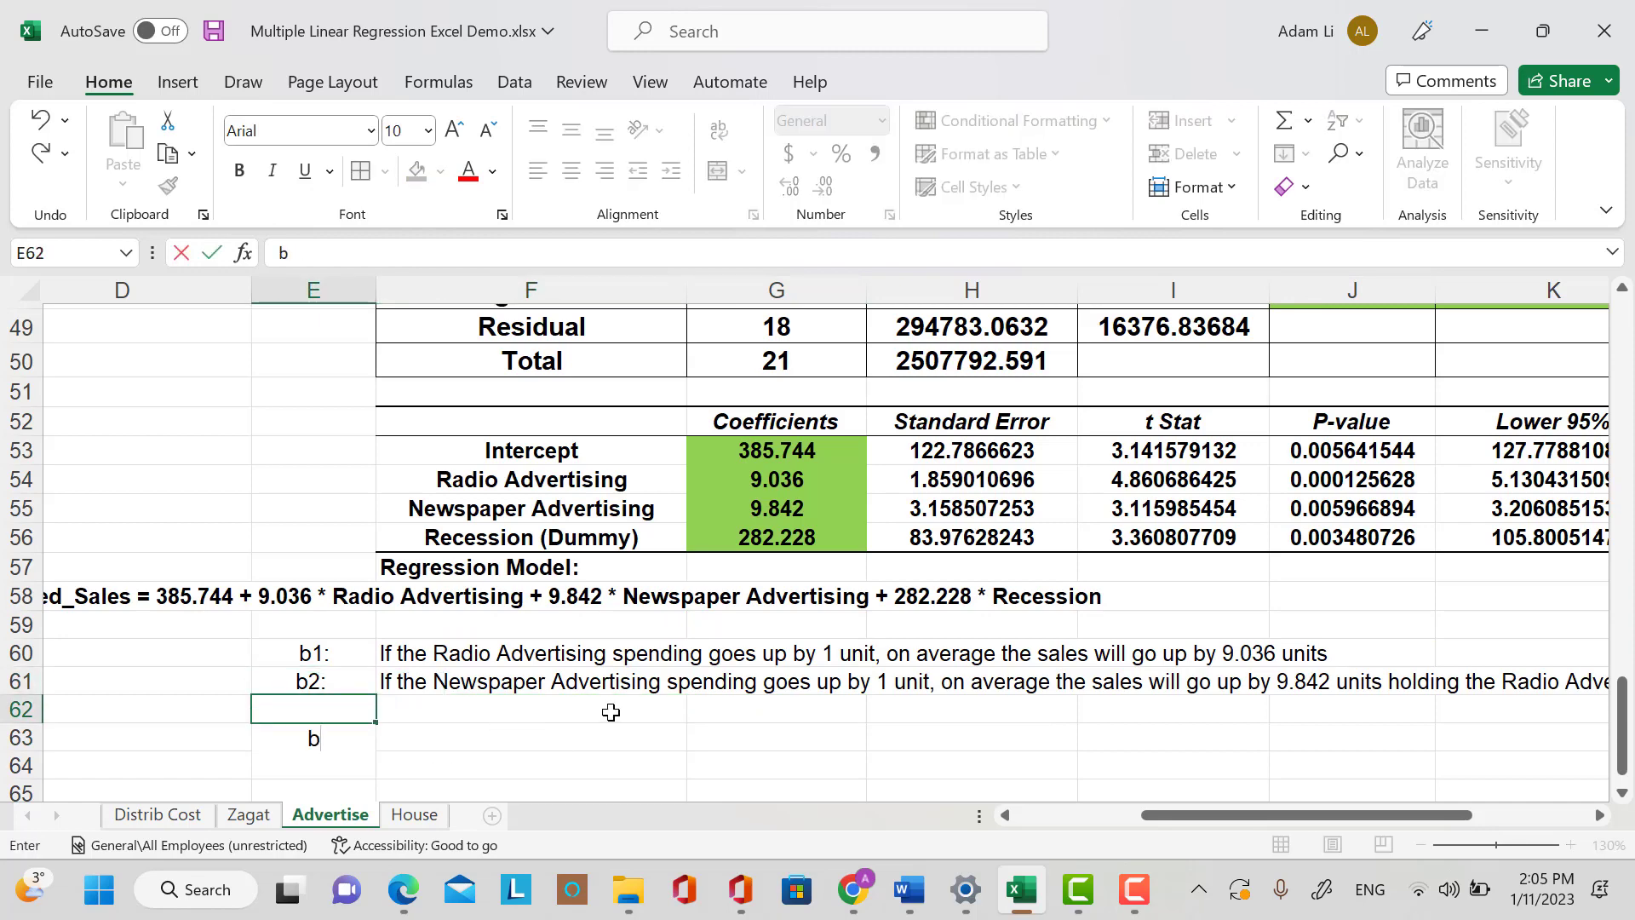
text(3:)
Begin the b3 interpretation in cell F62 with "If there is no recession, sales will go up by 282.228 units".
click(610, 712)
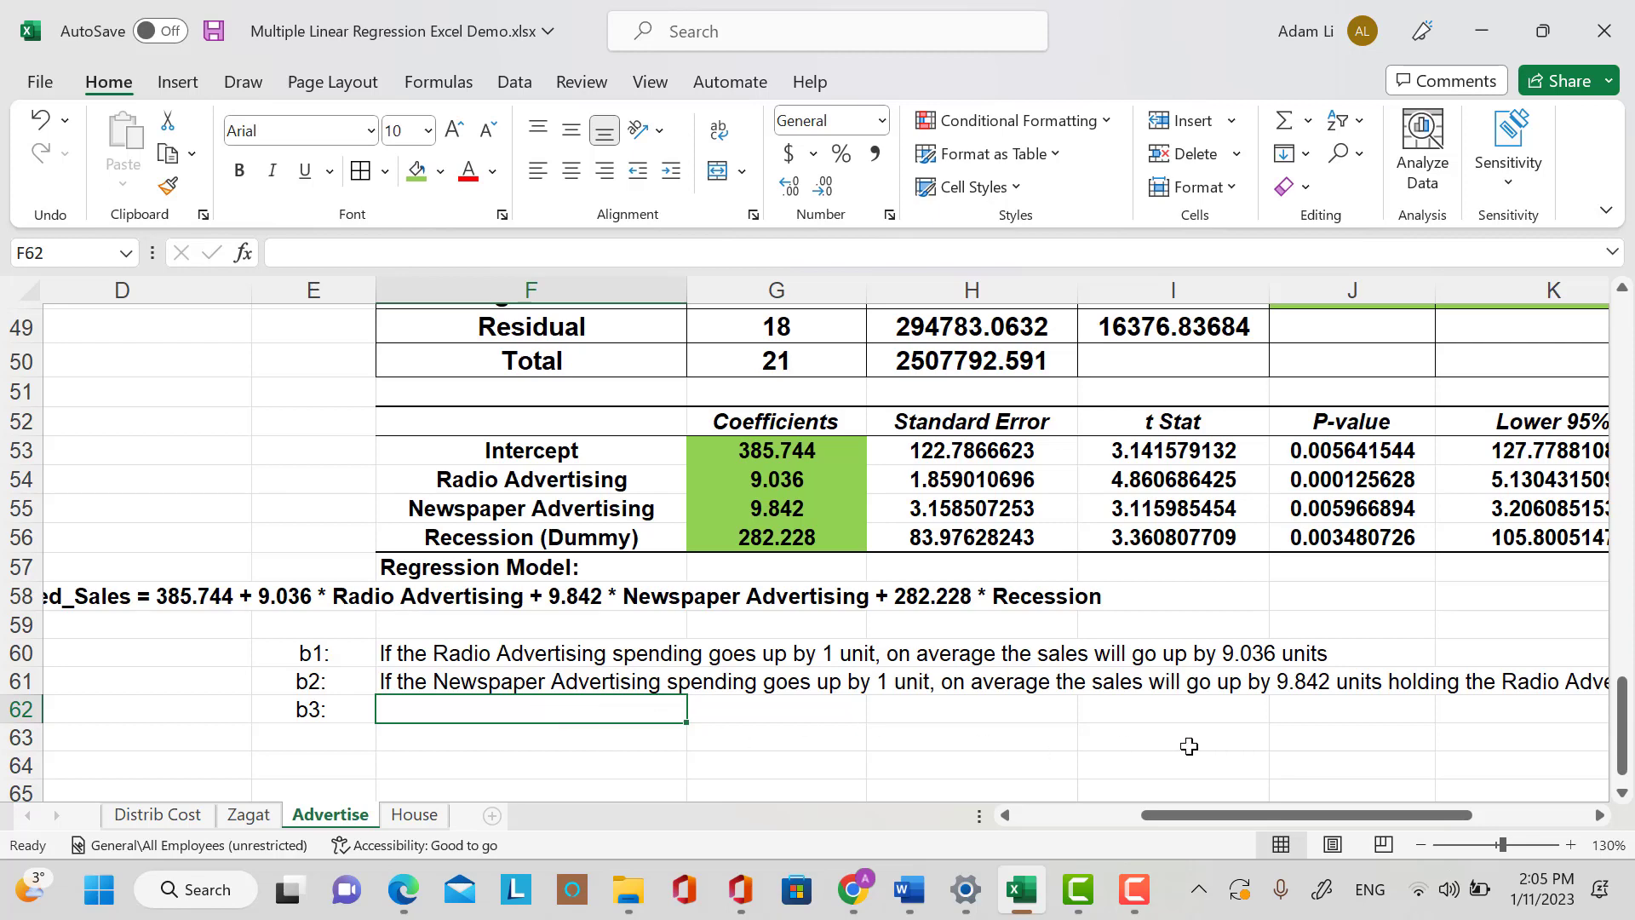
text(If the)
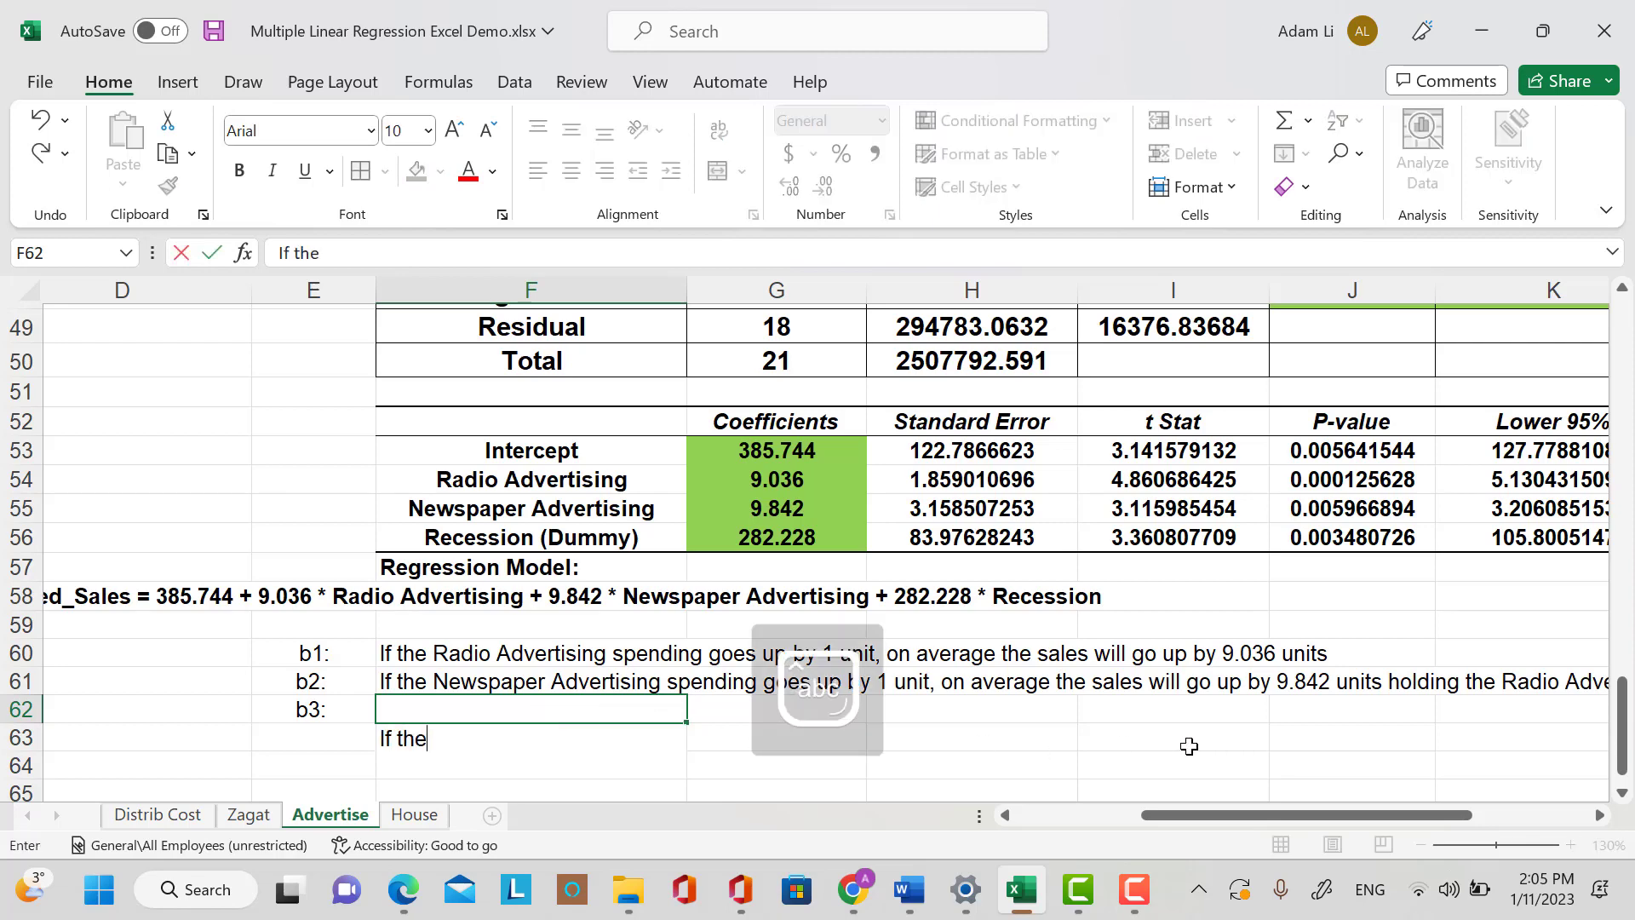
text(re is no recession,)
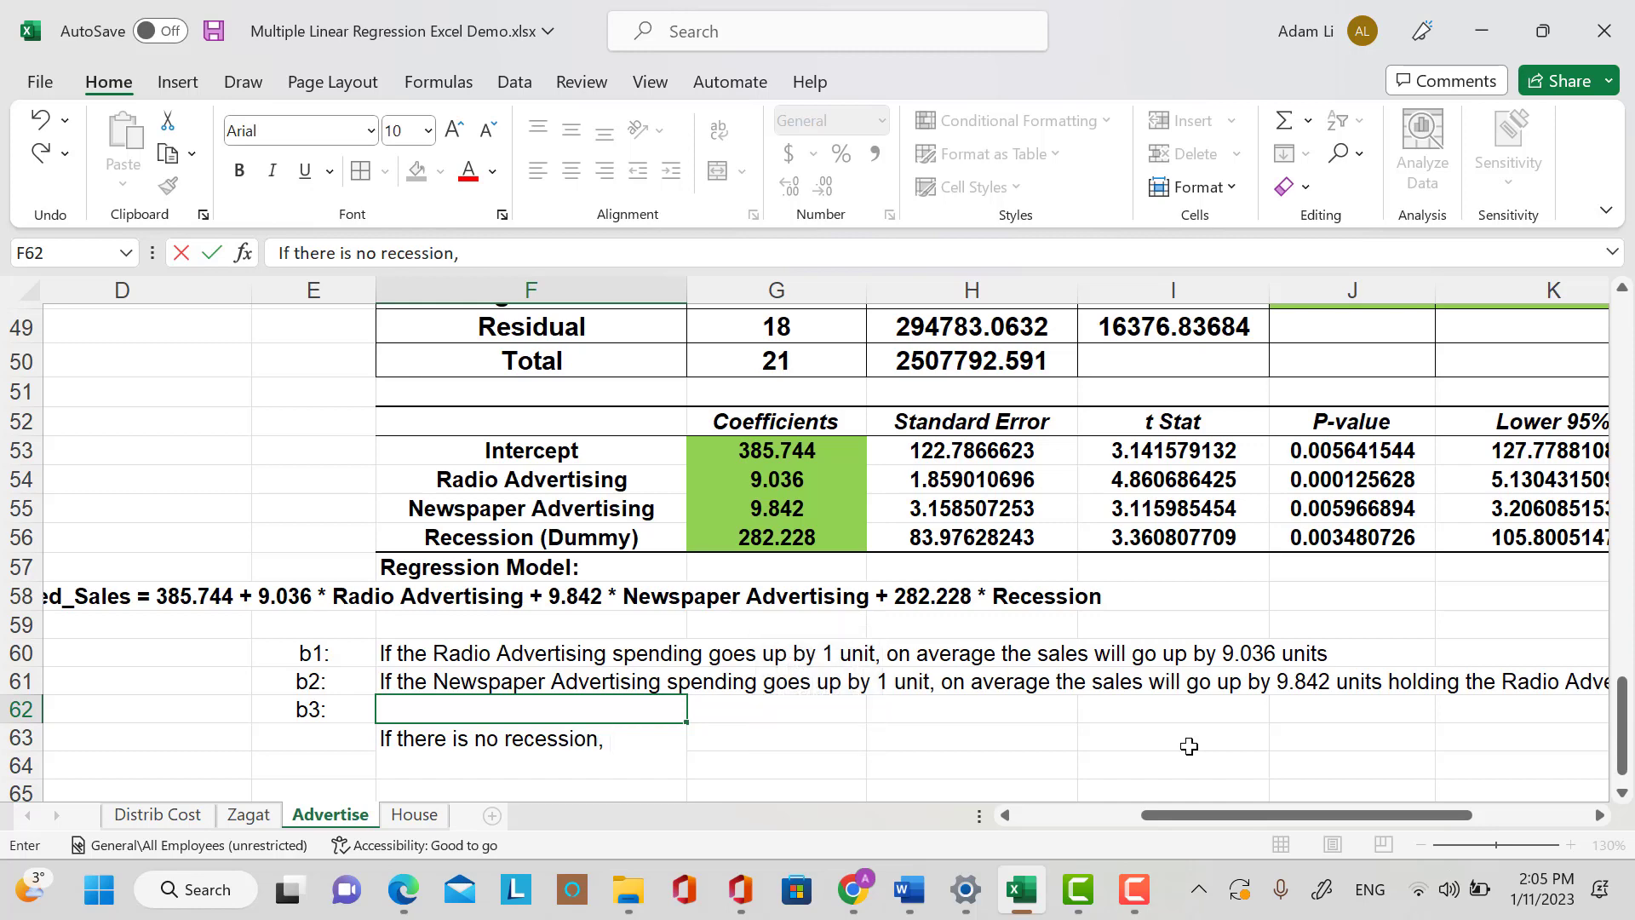
text( sales will)
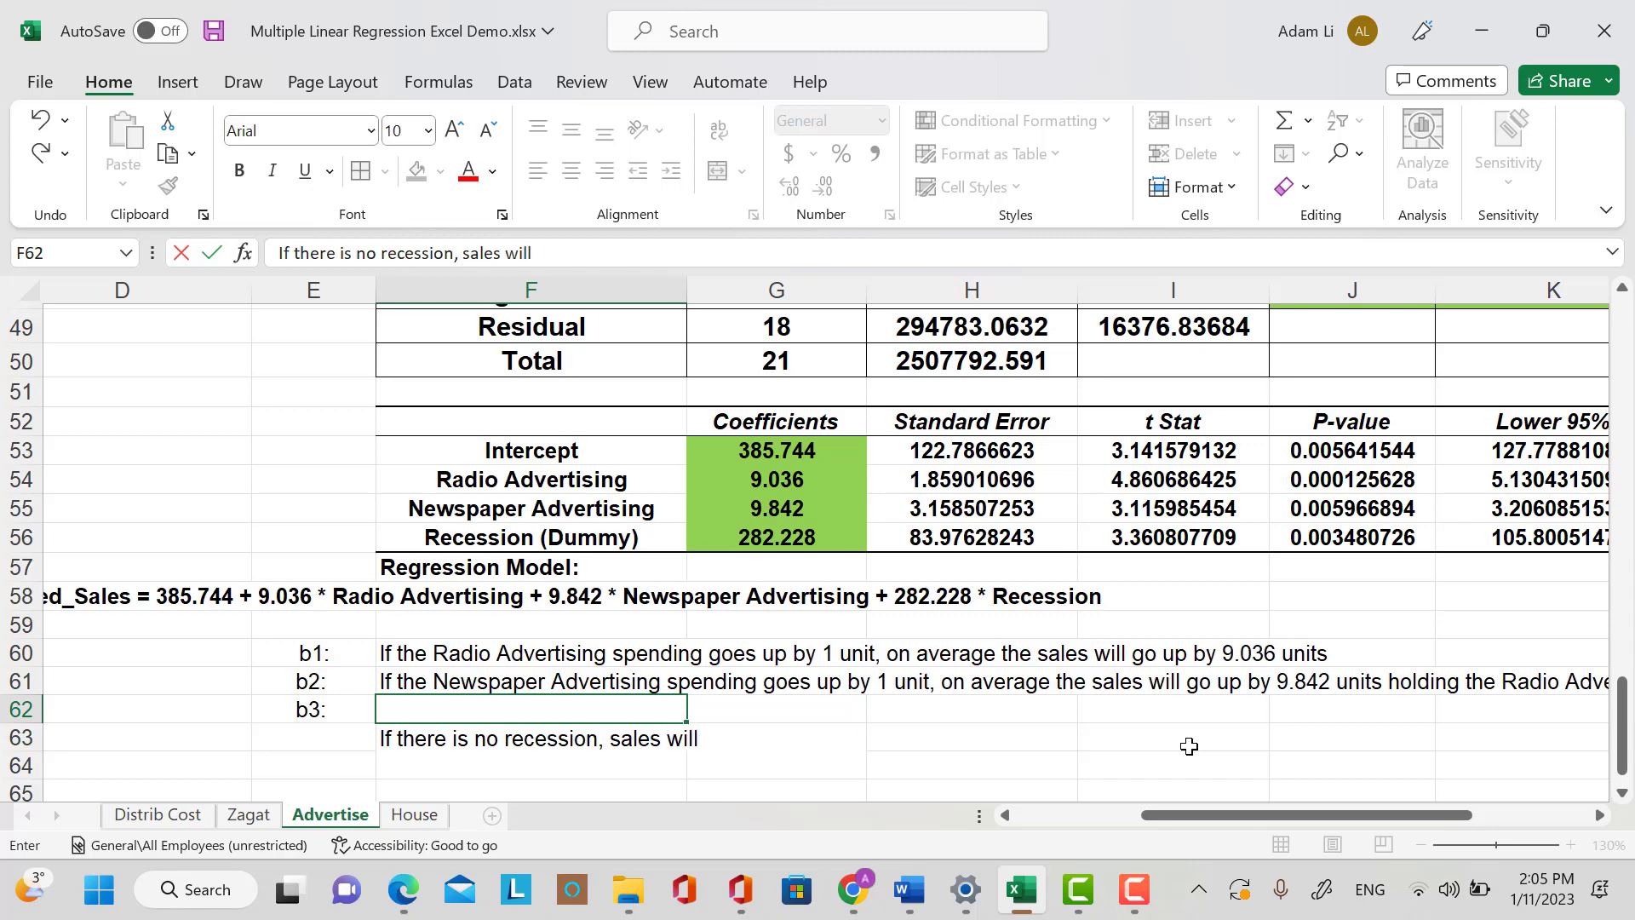
text( go up by 282)
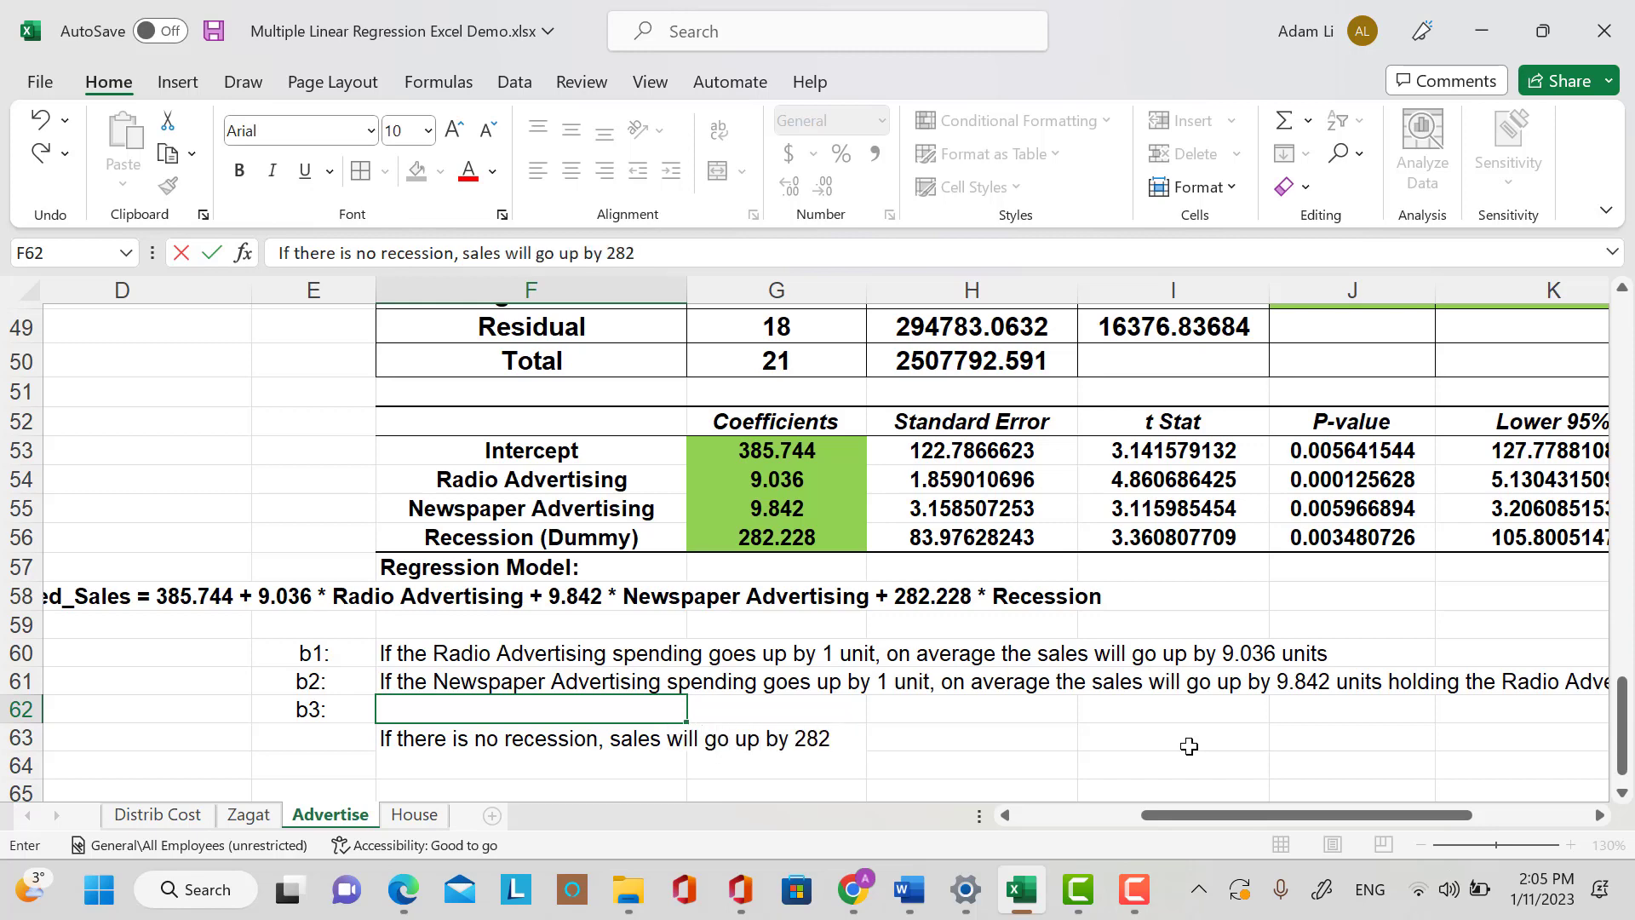
text(.228 units.)
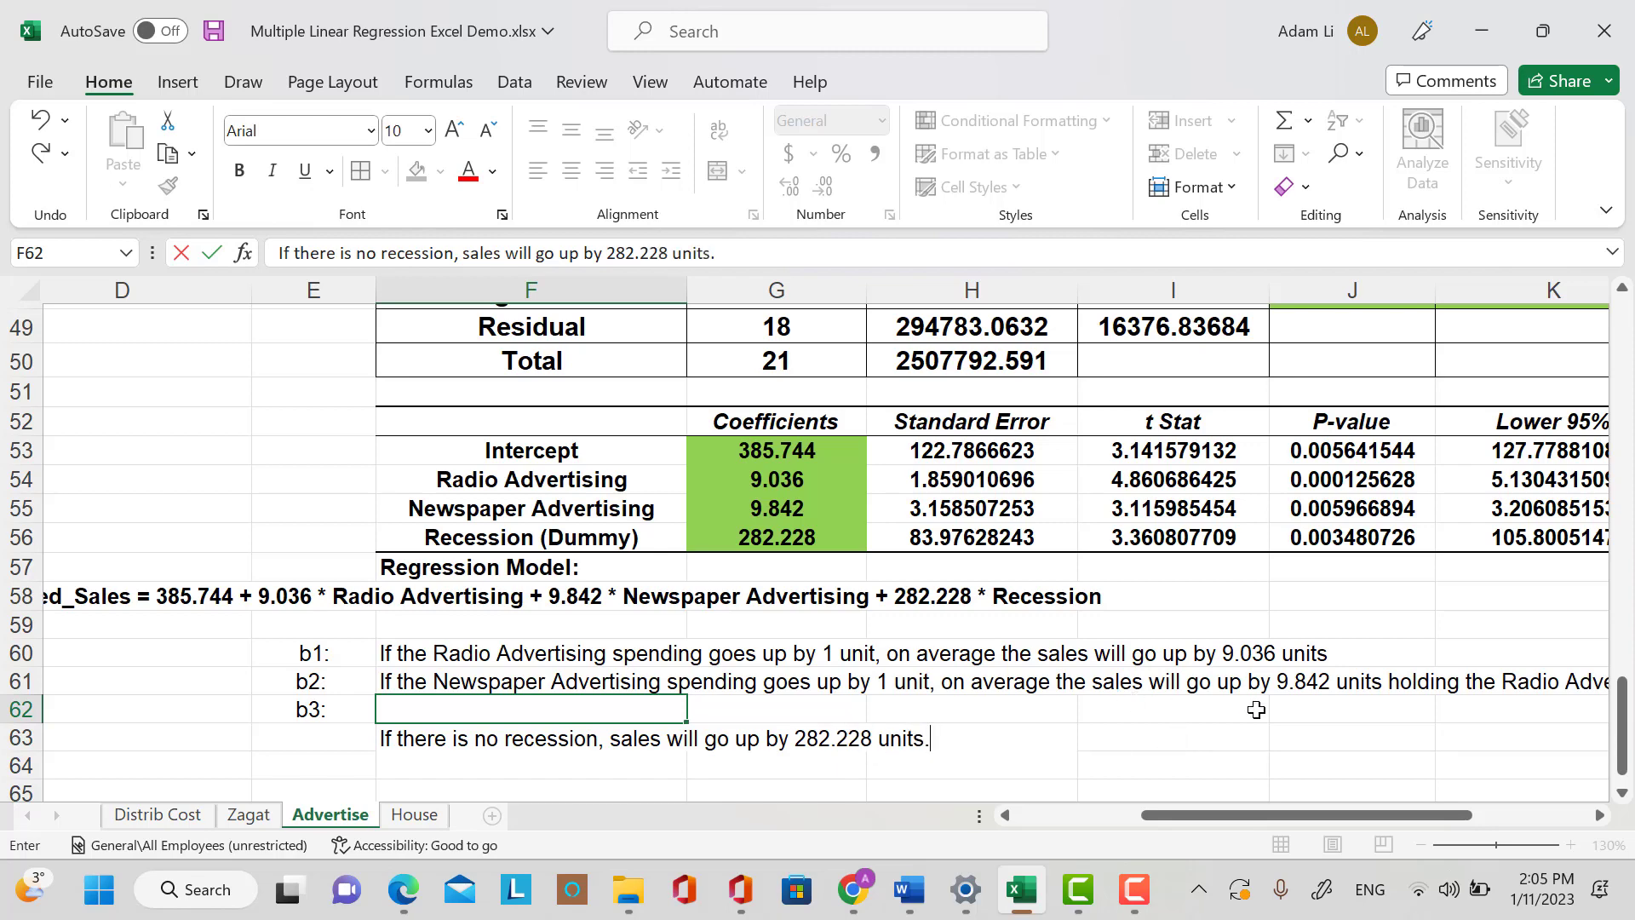
Complete the sentence in F62 with "holding the other 2 independent variation constant." and commit the entry.
key(BackSpace)
text( holding the othe)
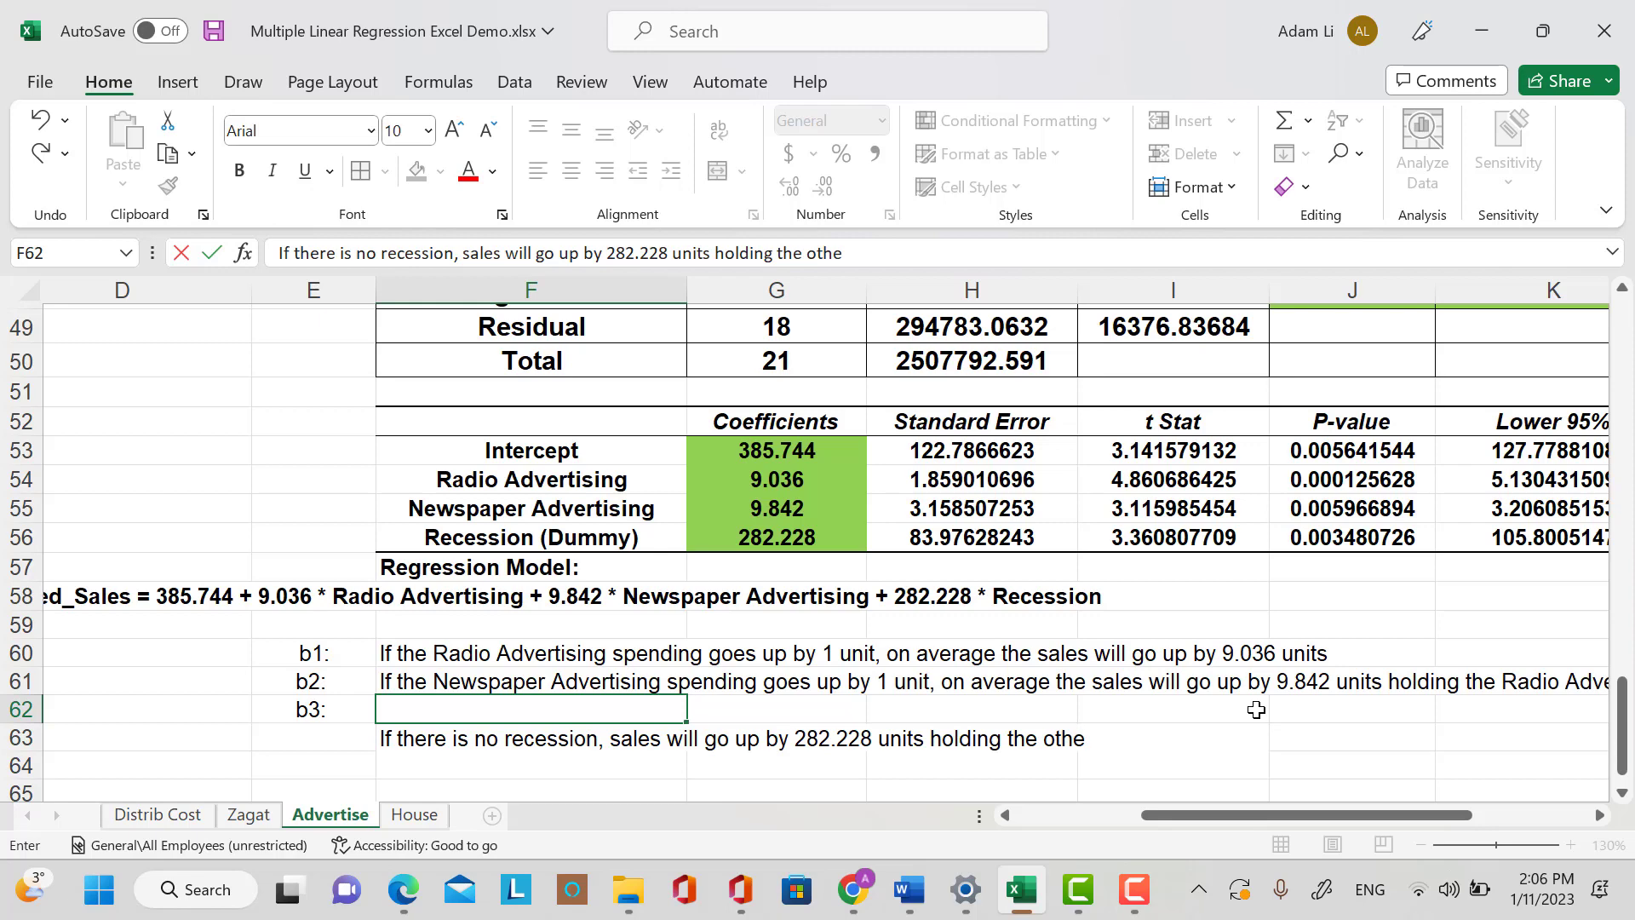
text(r two)
key(BackSpace)
key(BackSpace)
key(BackSpace)
text(2 independent)
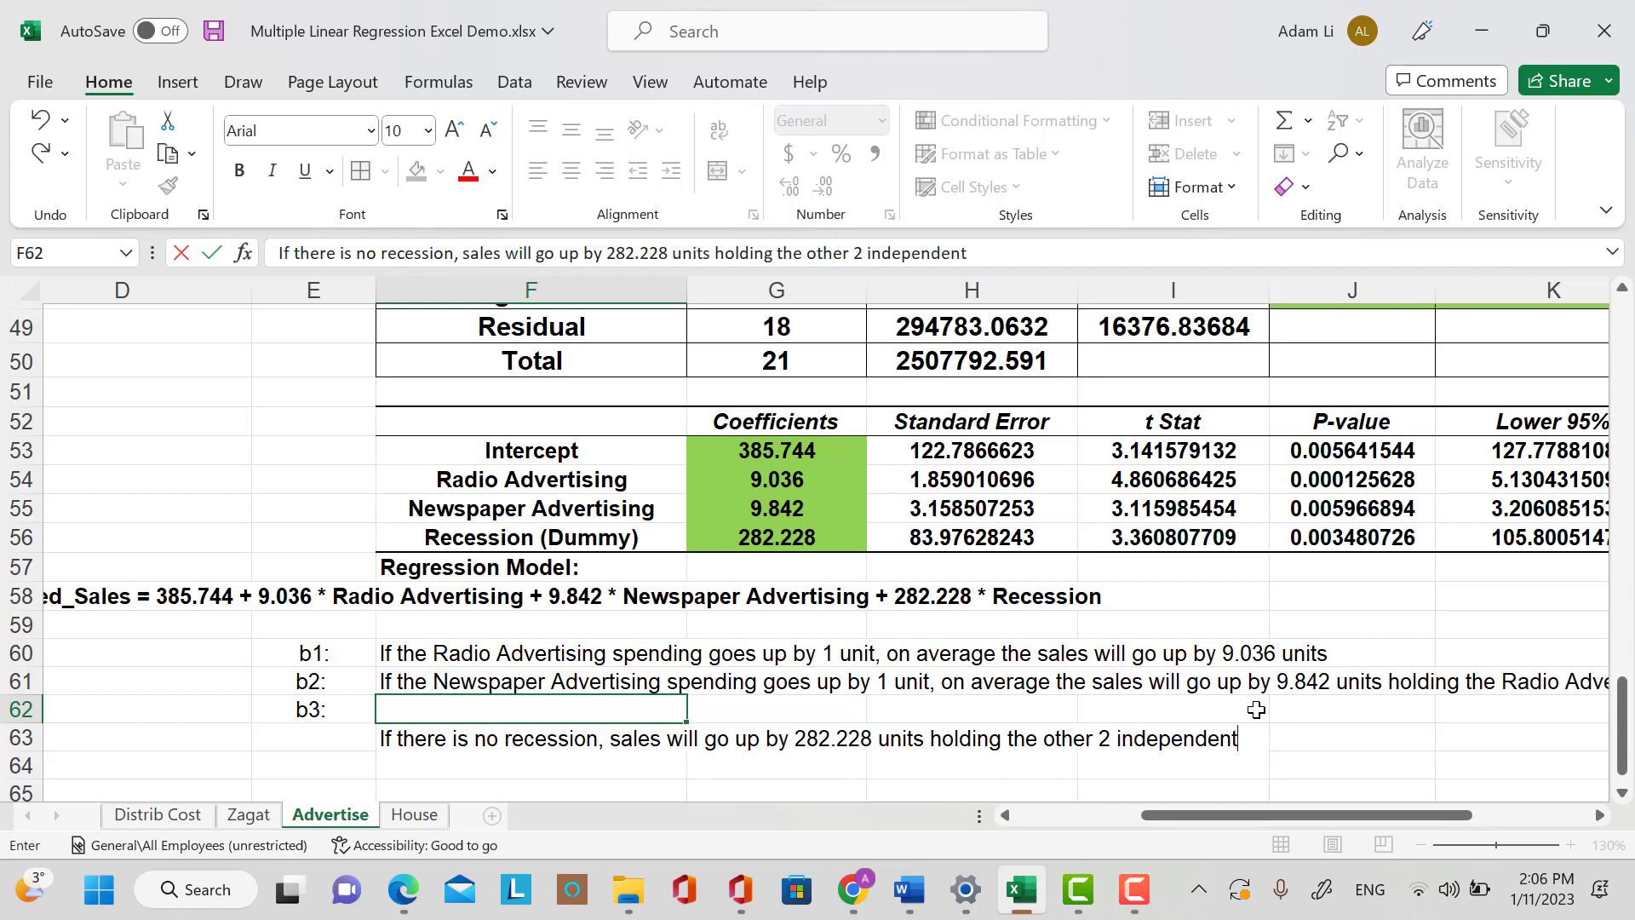
text( variation cons)
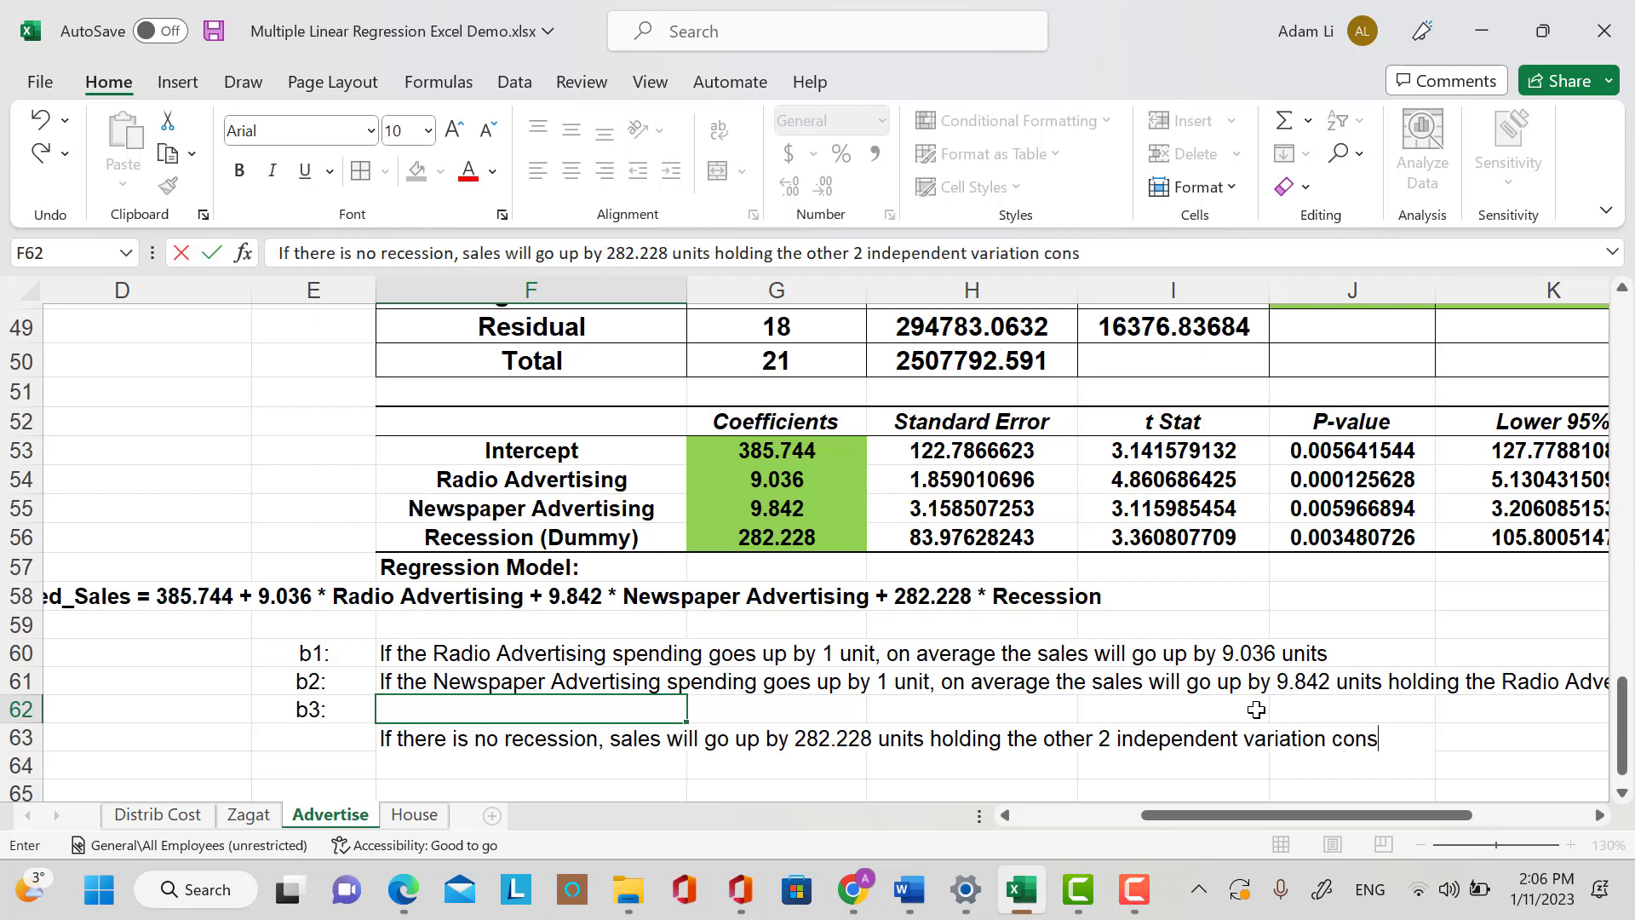
text(tant.)
key(Return)
Make the b1–b3 labels and interpretations in E59:F62 bold with font size 12.
drag(323, 630, 462, 723)
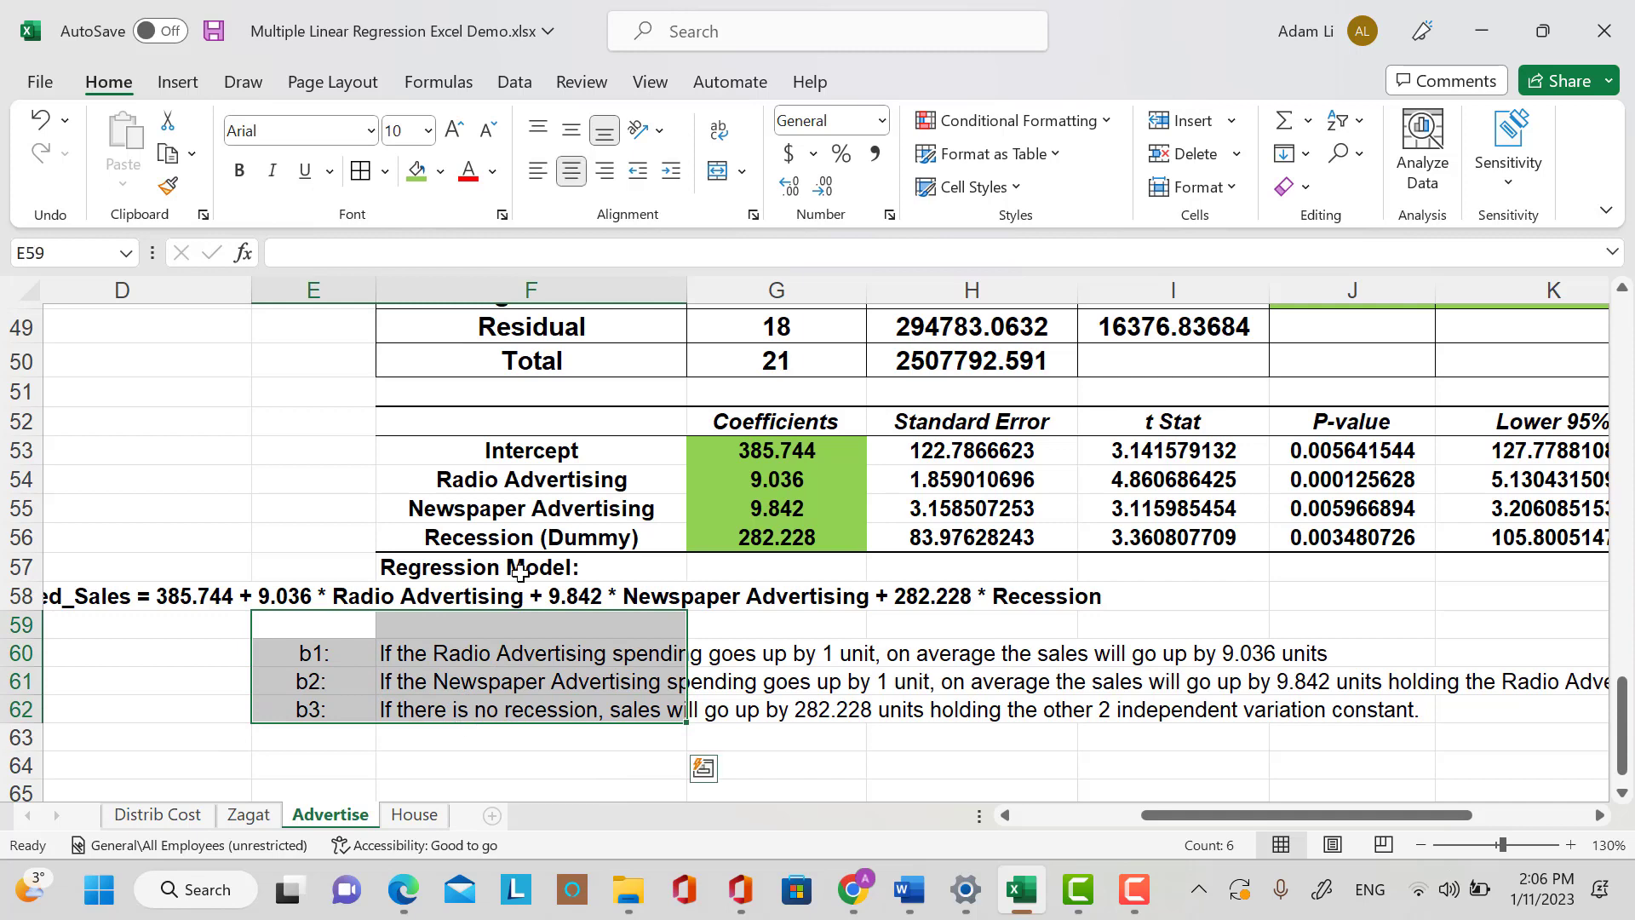
click(239, 171)
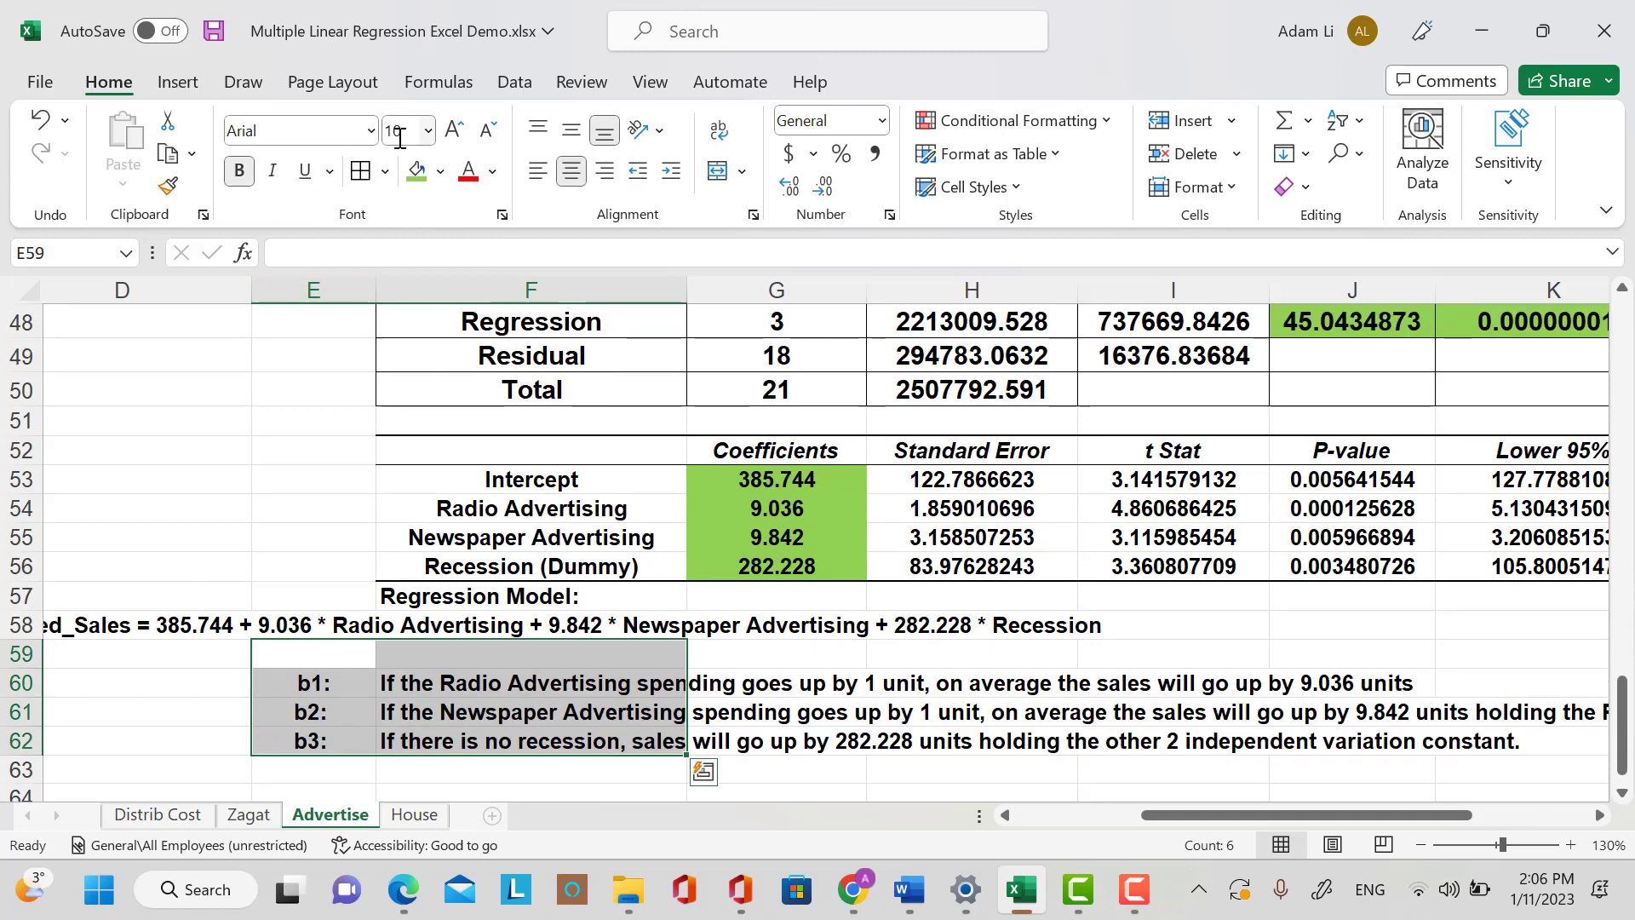
click(428, 131)
click(405, 290)
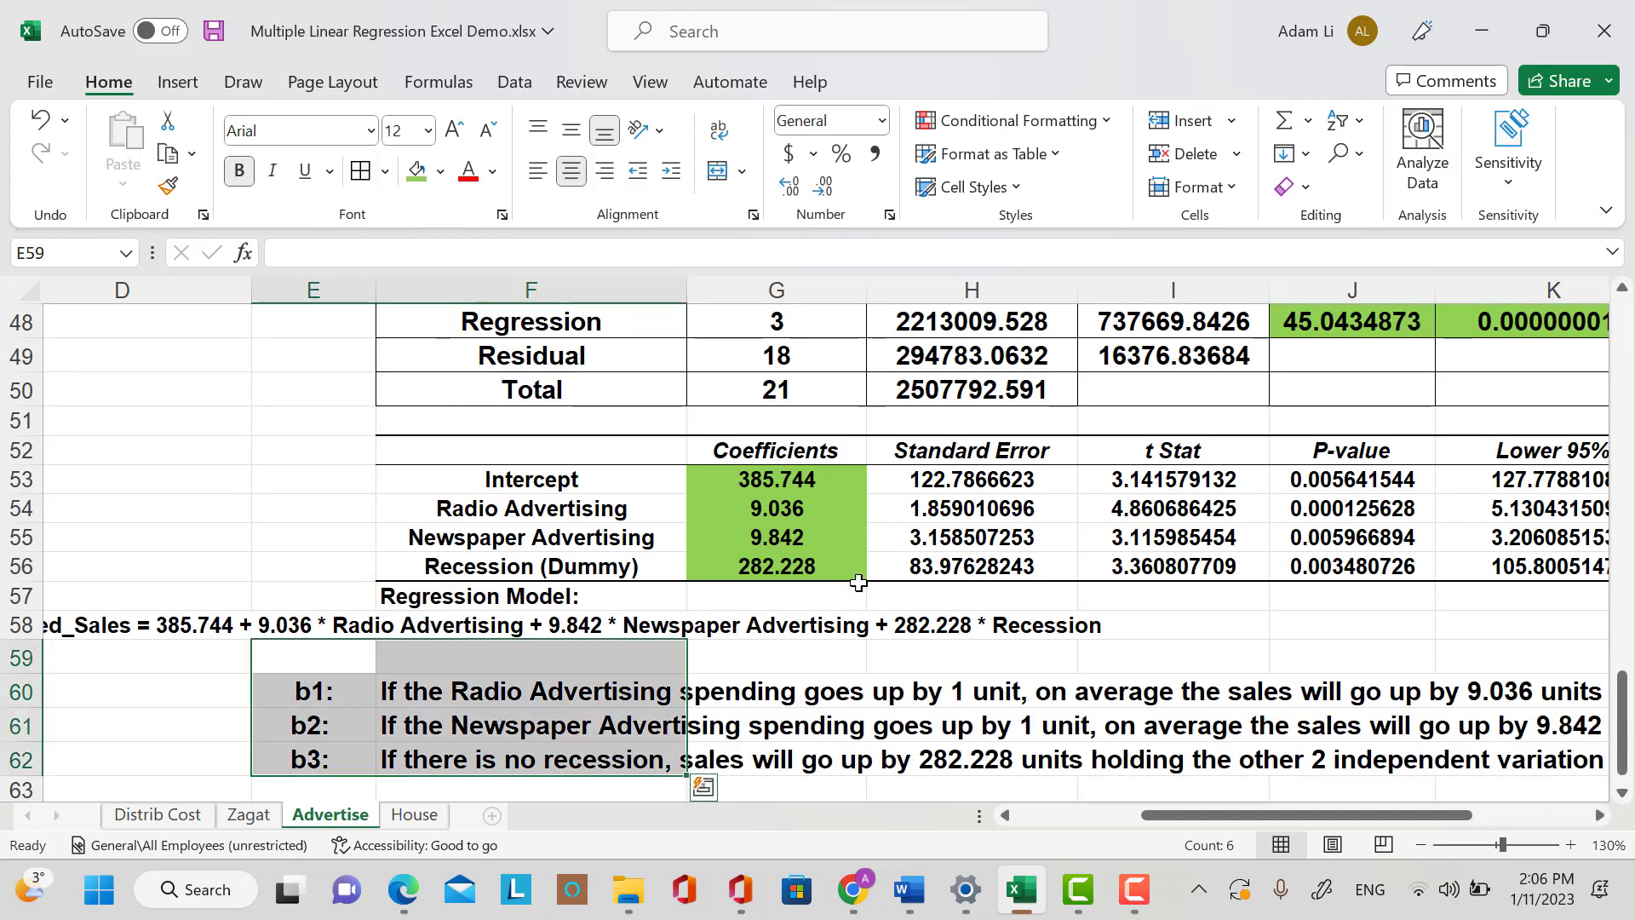
Fill the P-values of Radio Advertising, Newspaper Advertising and Recession (J54:J56) with the green highlight colour.
scroll(703, 784, down, 1)
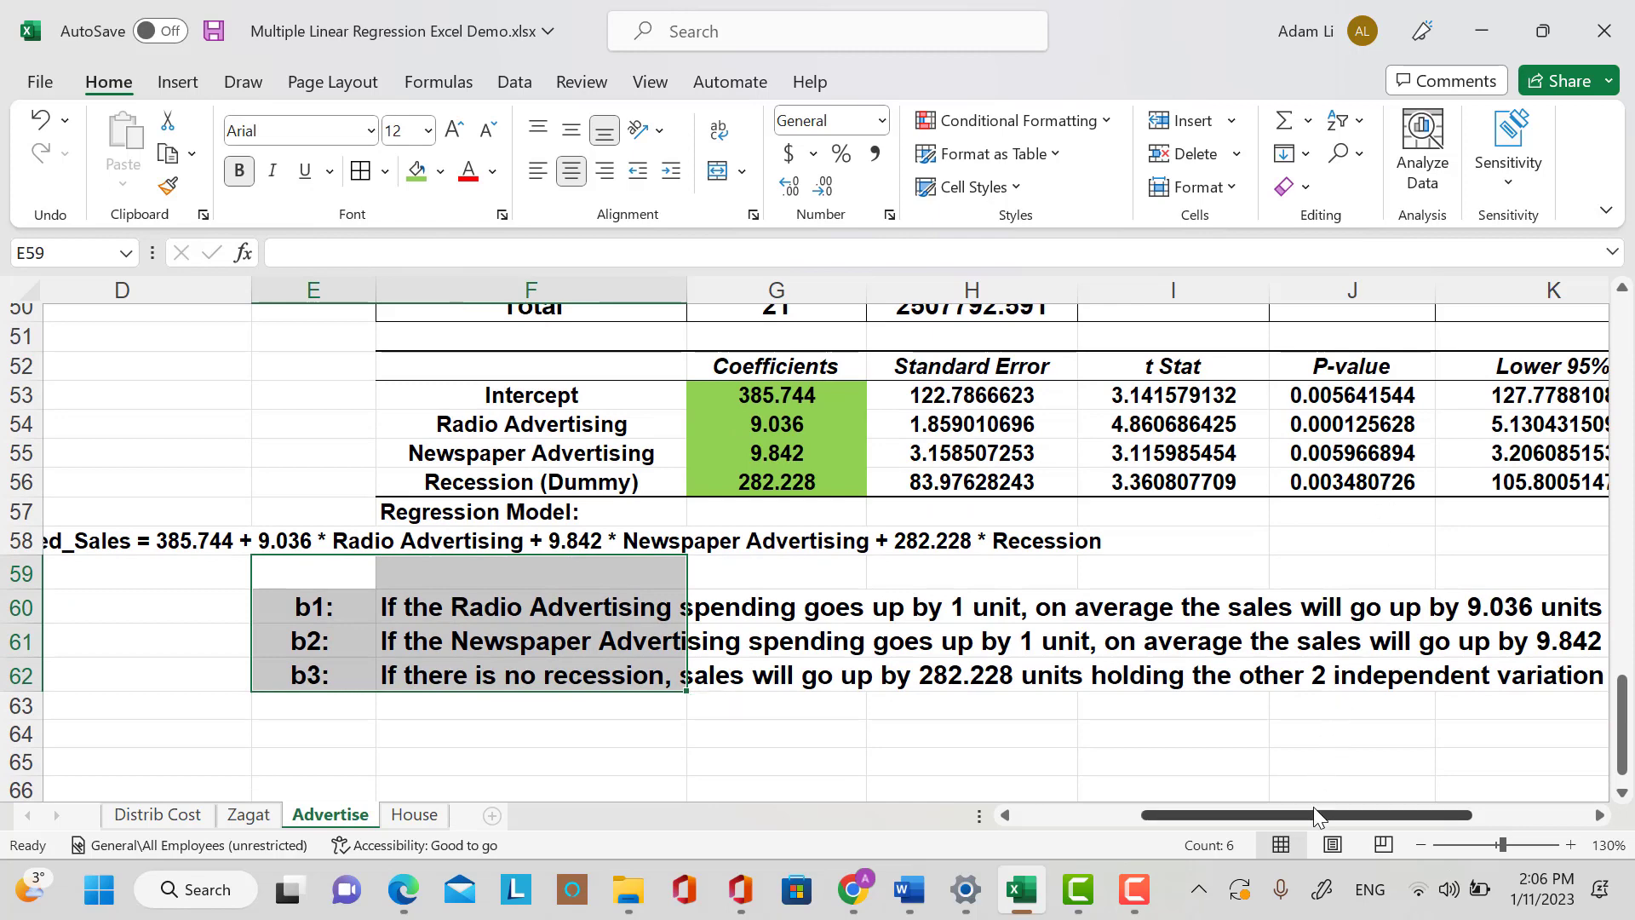
drag(1313, 813, 1388, 813)
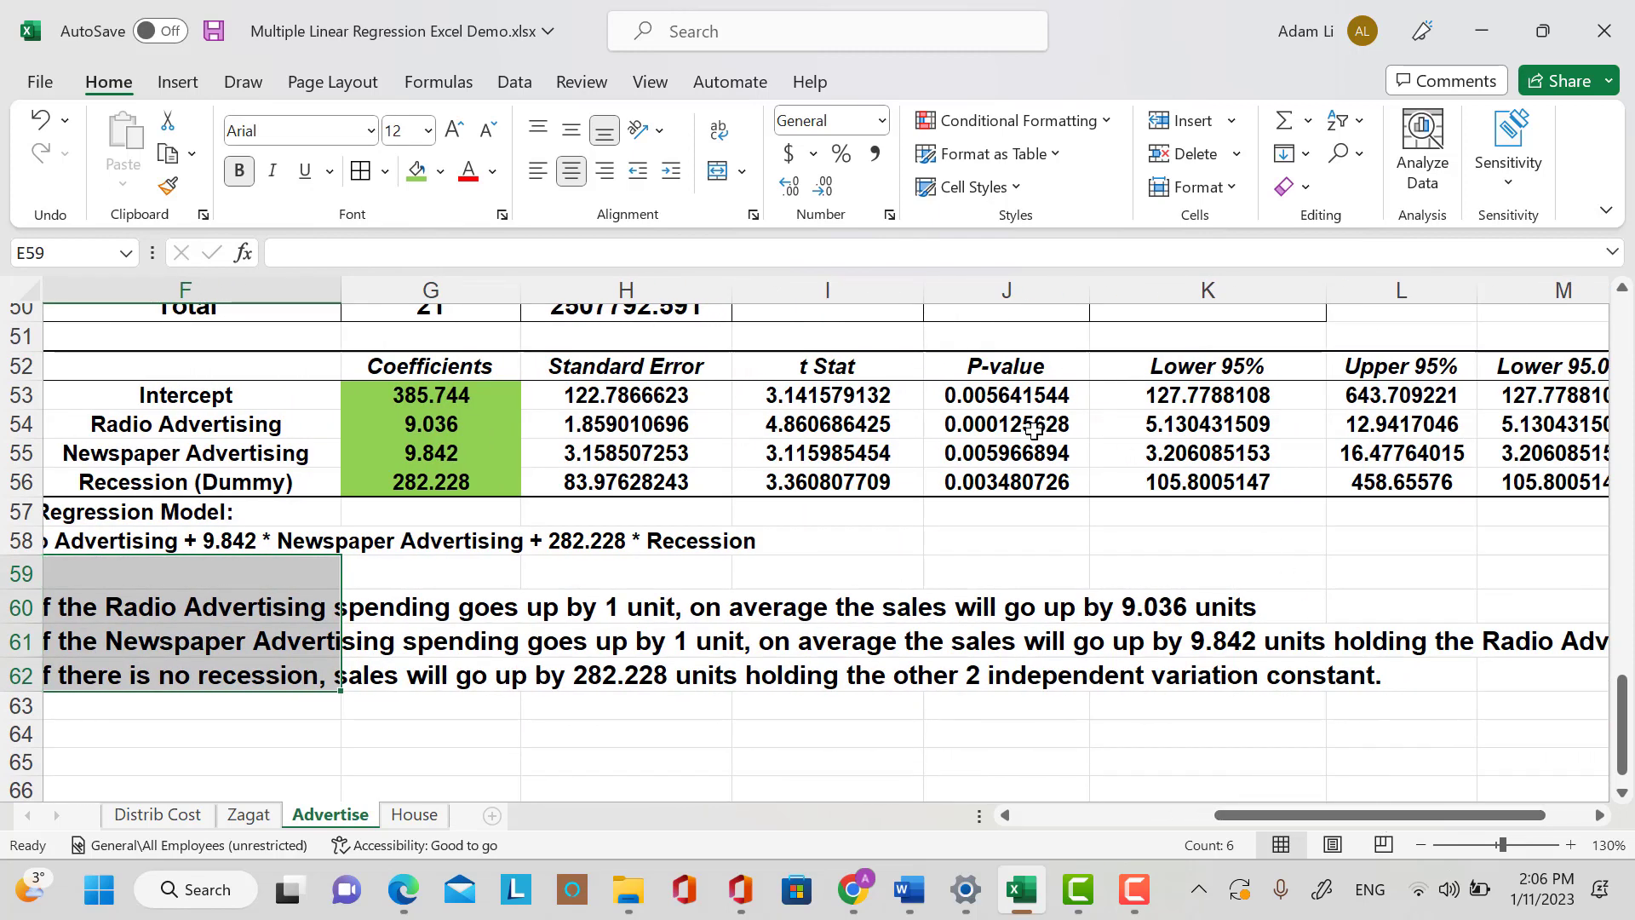
drag(1035, 430, 1027, 481)
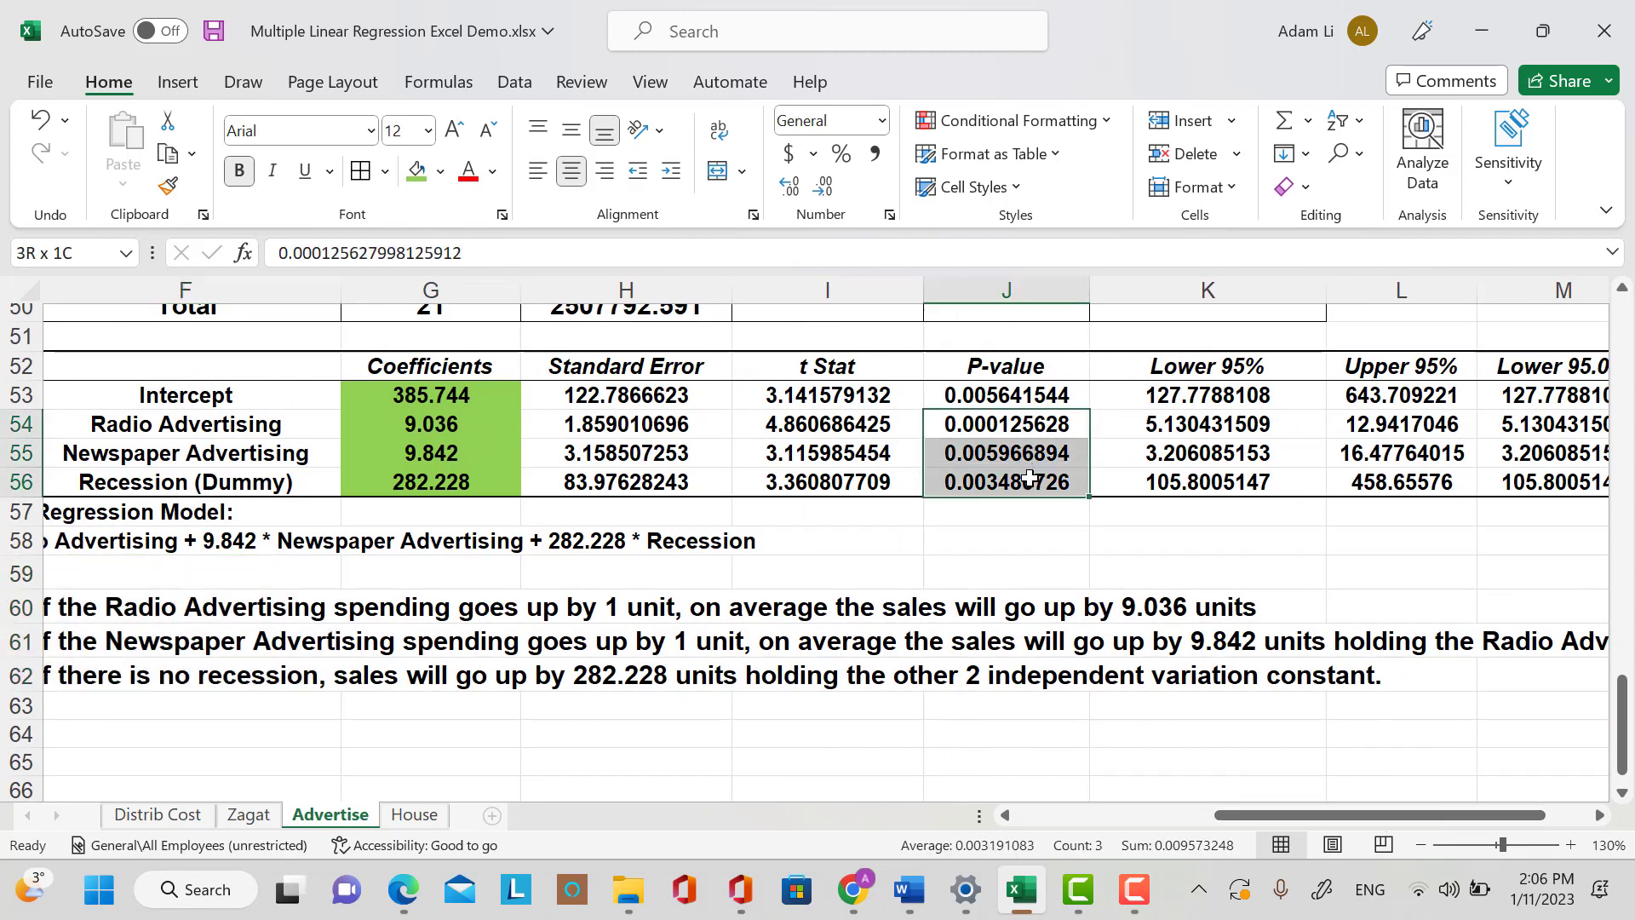
click(416, 171)
click(1005, 568)
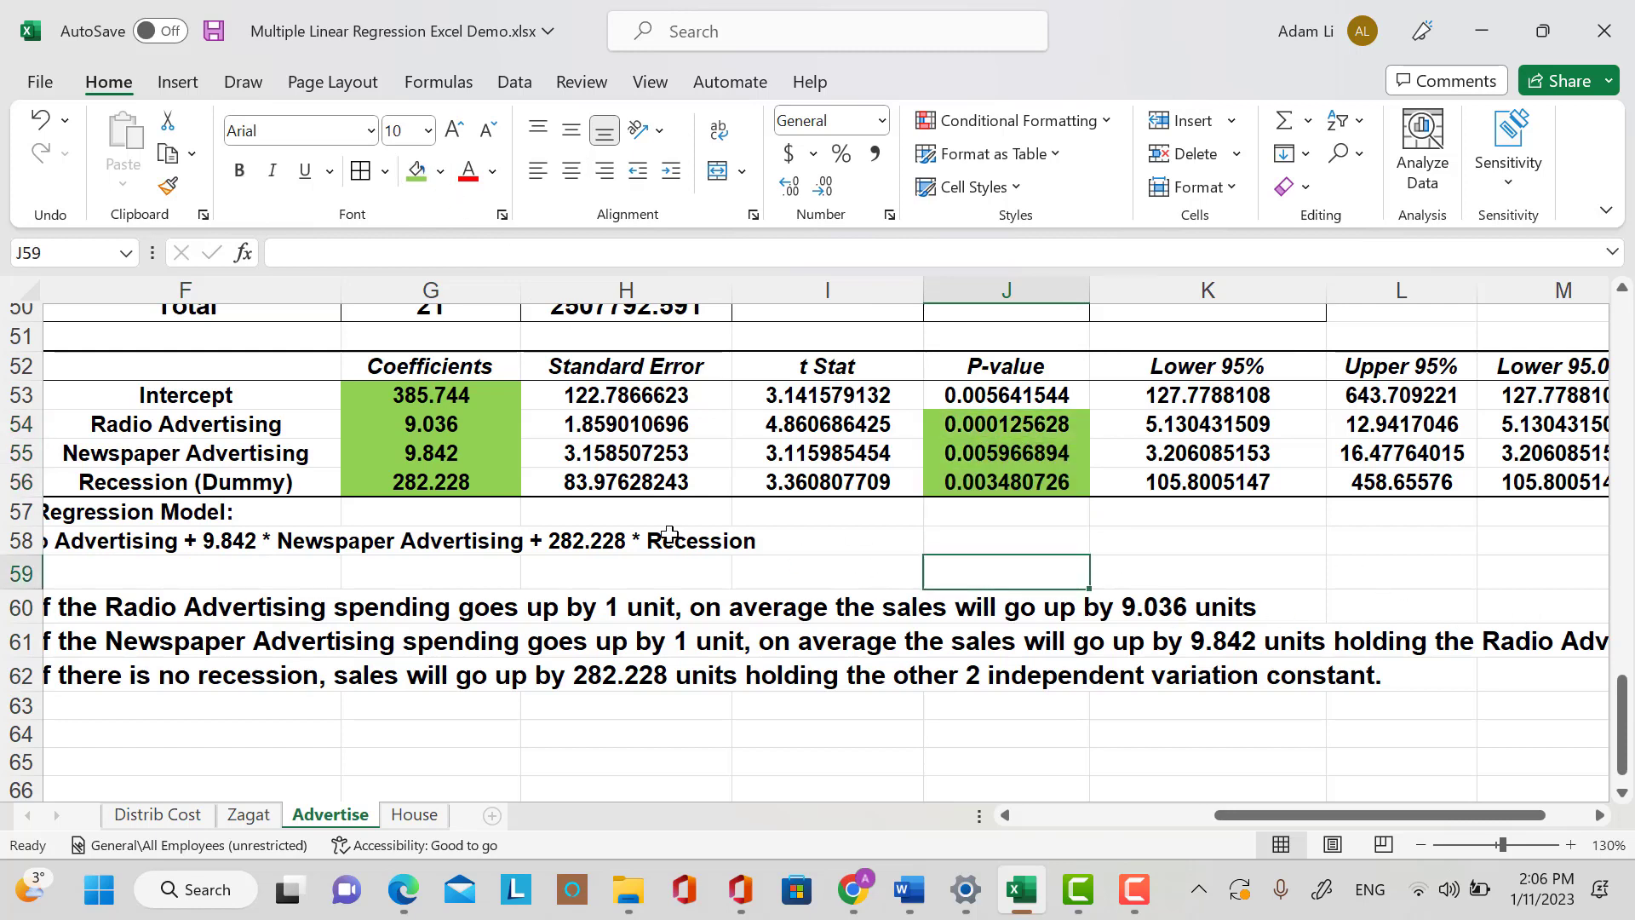
Add borders to the highlighted coefficients in G53:G56 and the highlighted P-values in J54:J56.
drag(390, 399, 463, 482)
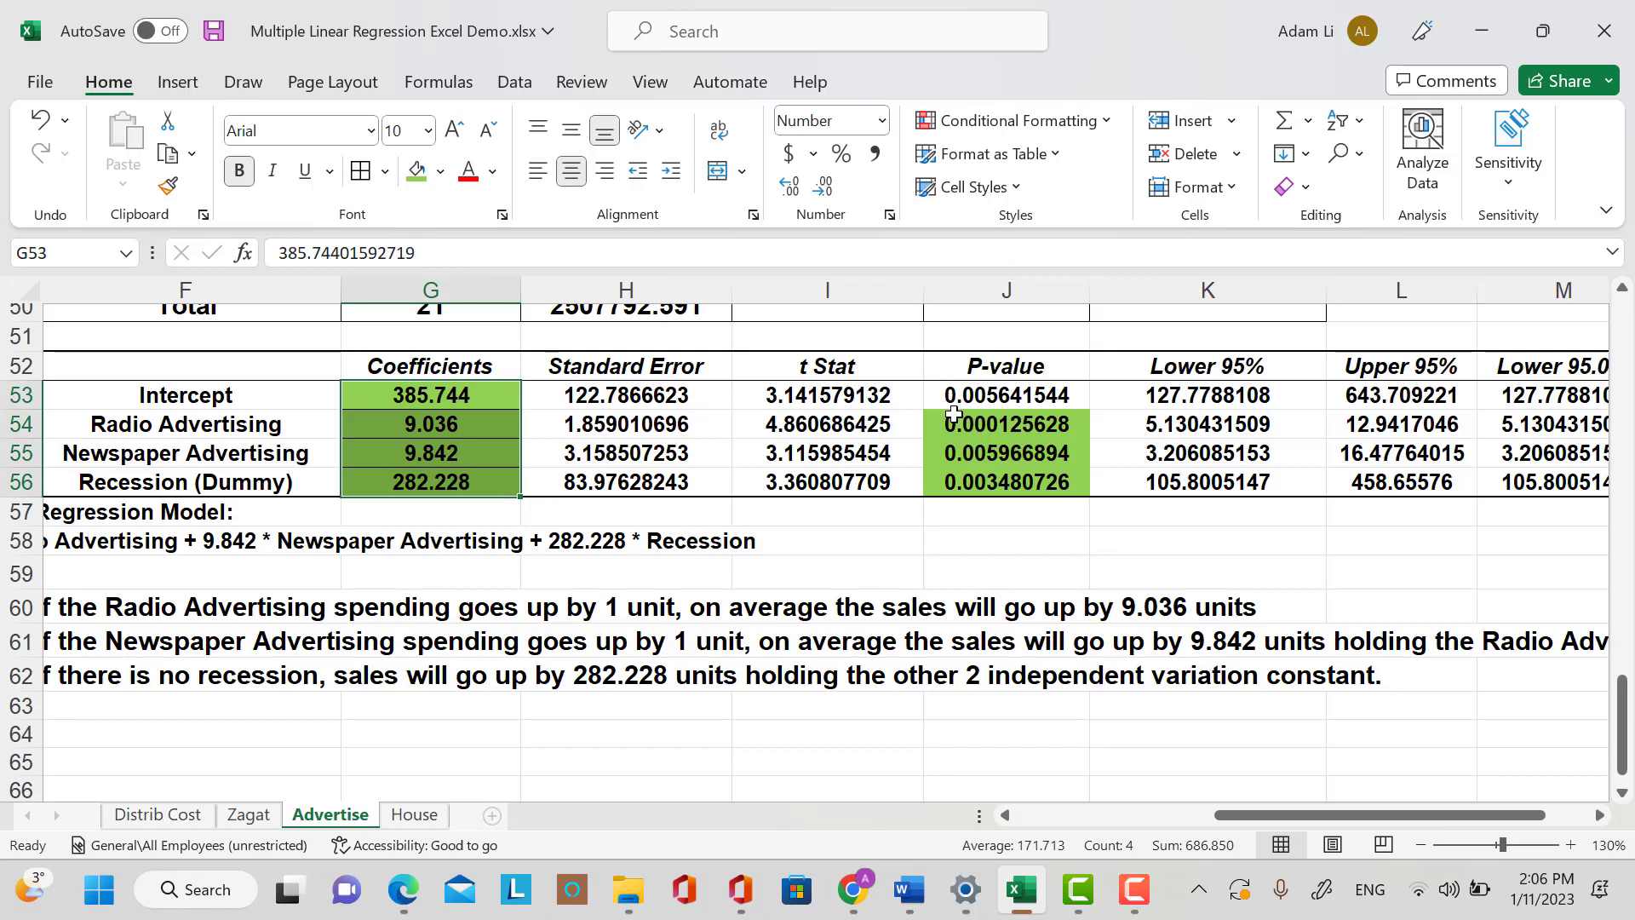
drag(960, 419, 960, 482)
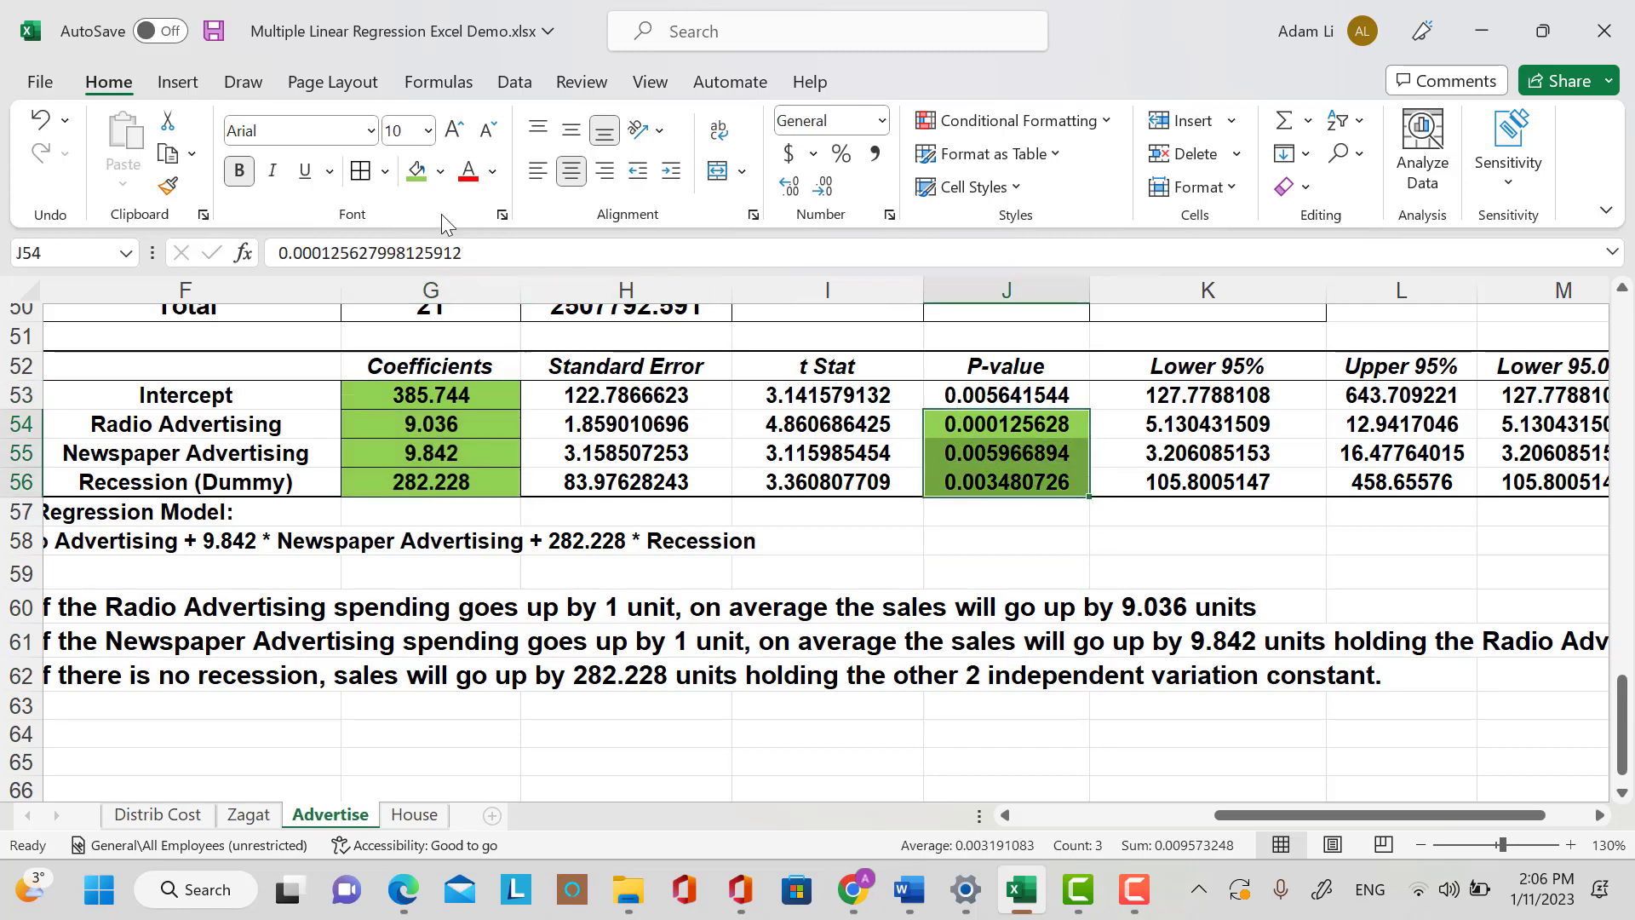
click(967, 580)
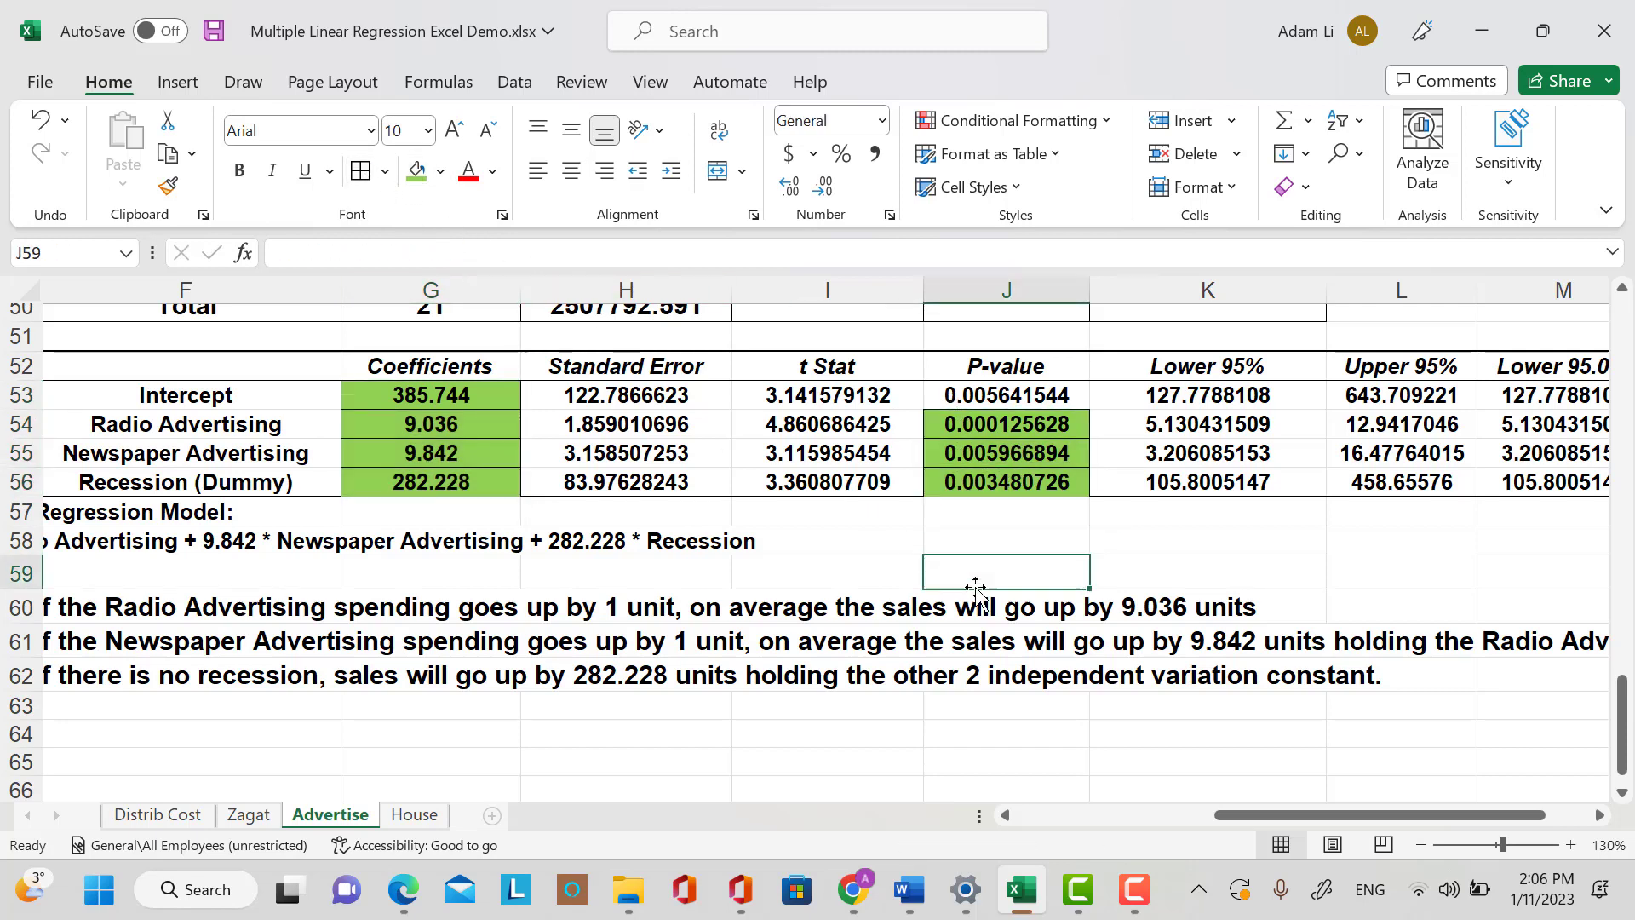
Enter the heading "For B1: (Radio Advertising)" in cell F64 for the coefficient's significance test.
scroll(992, 614, down, 1)
scroll(937, 622, up, 1)
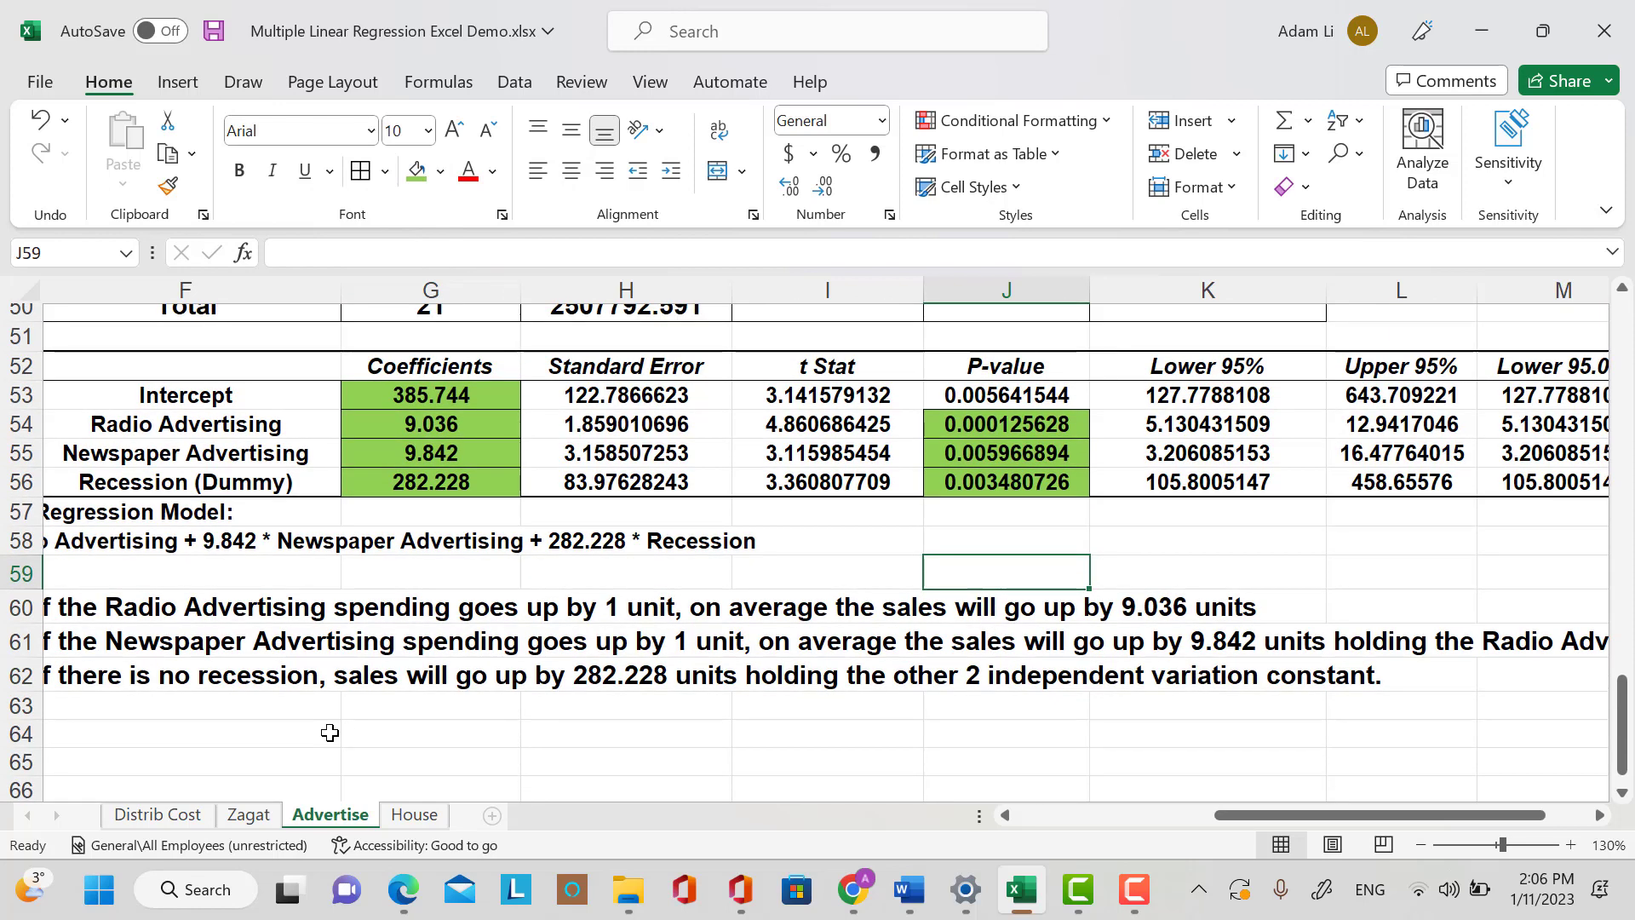
drag(1235, 818, 1194, 832)
click(354, 749)
text(For B)
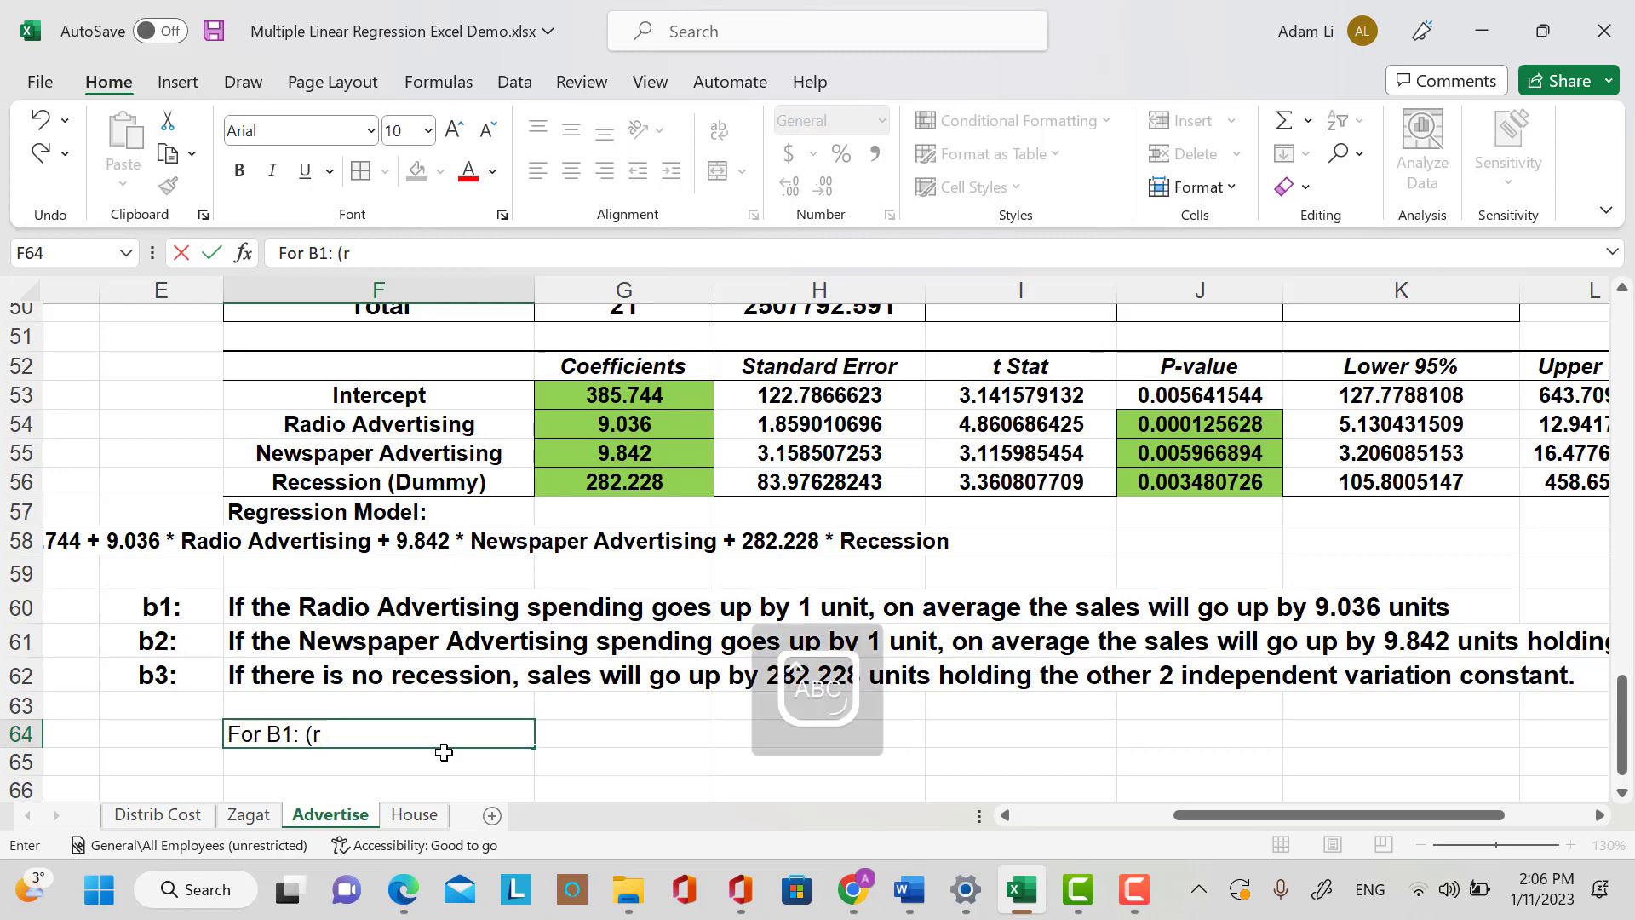
text(1: (Radi)
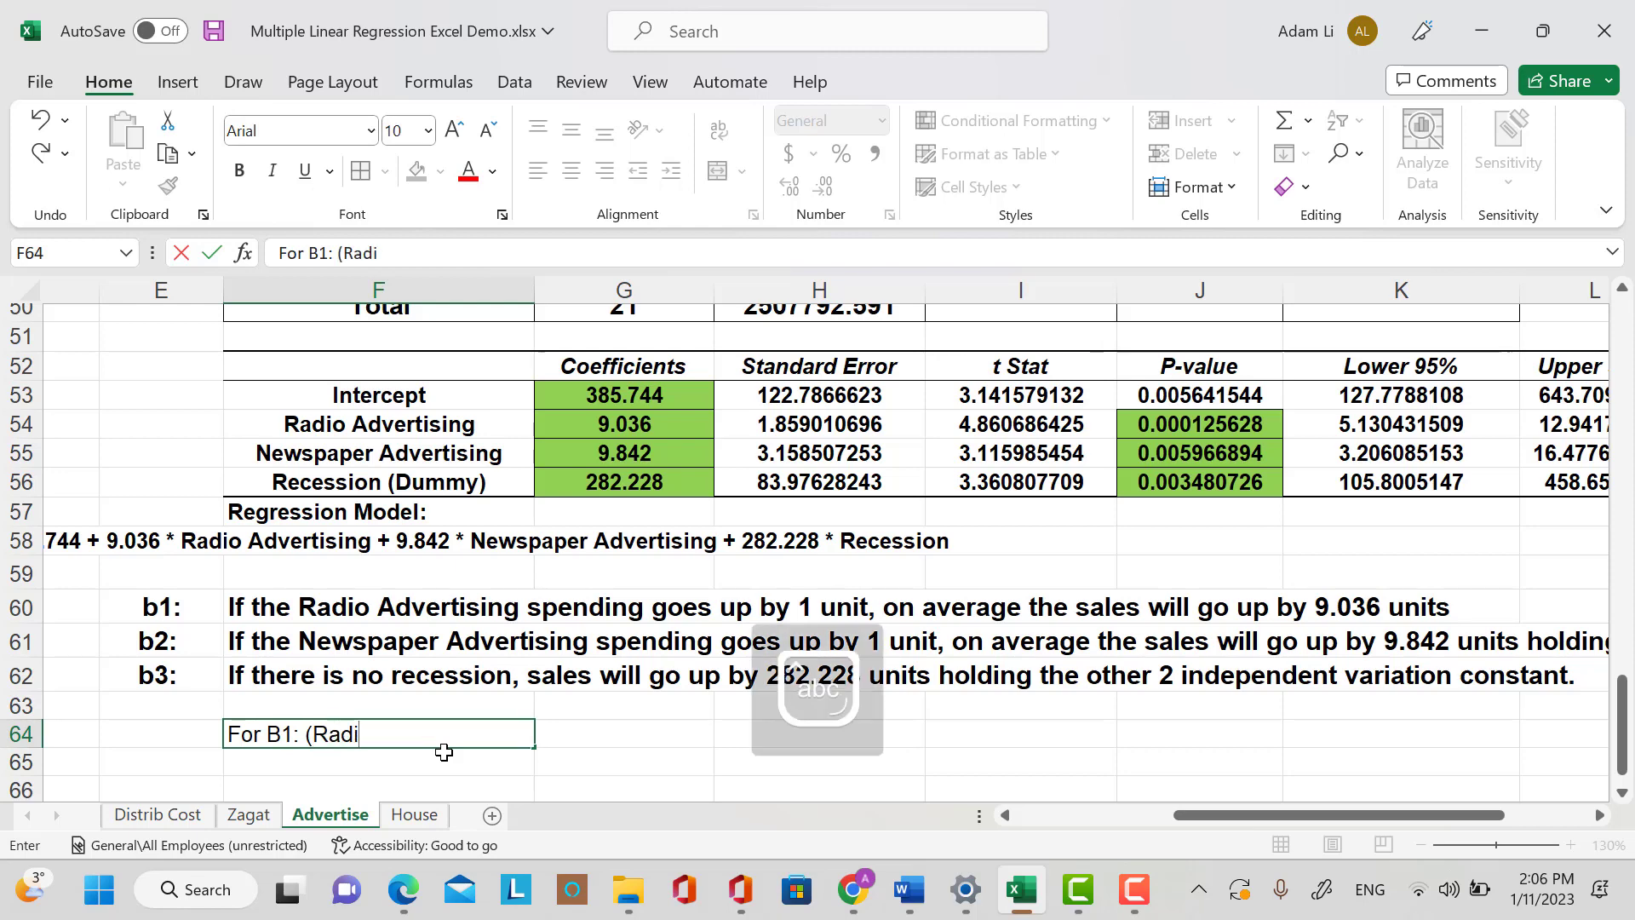
text(o Advertising)
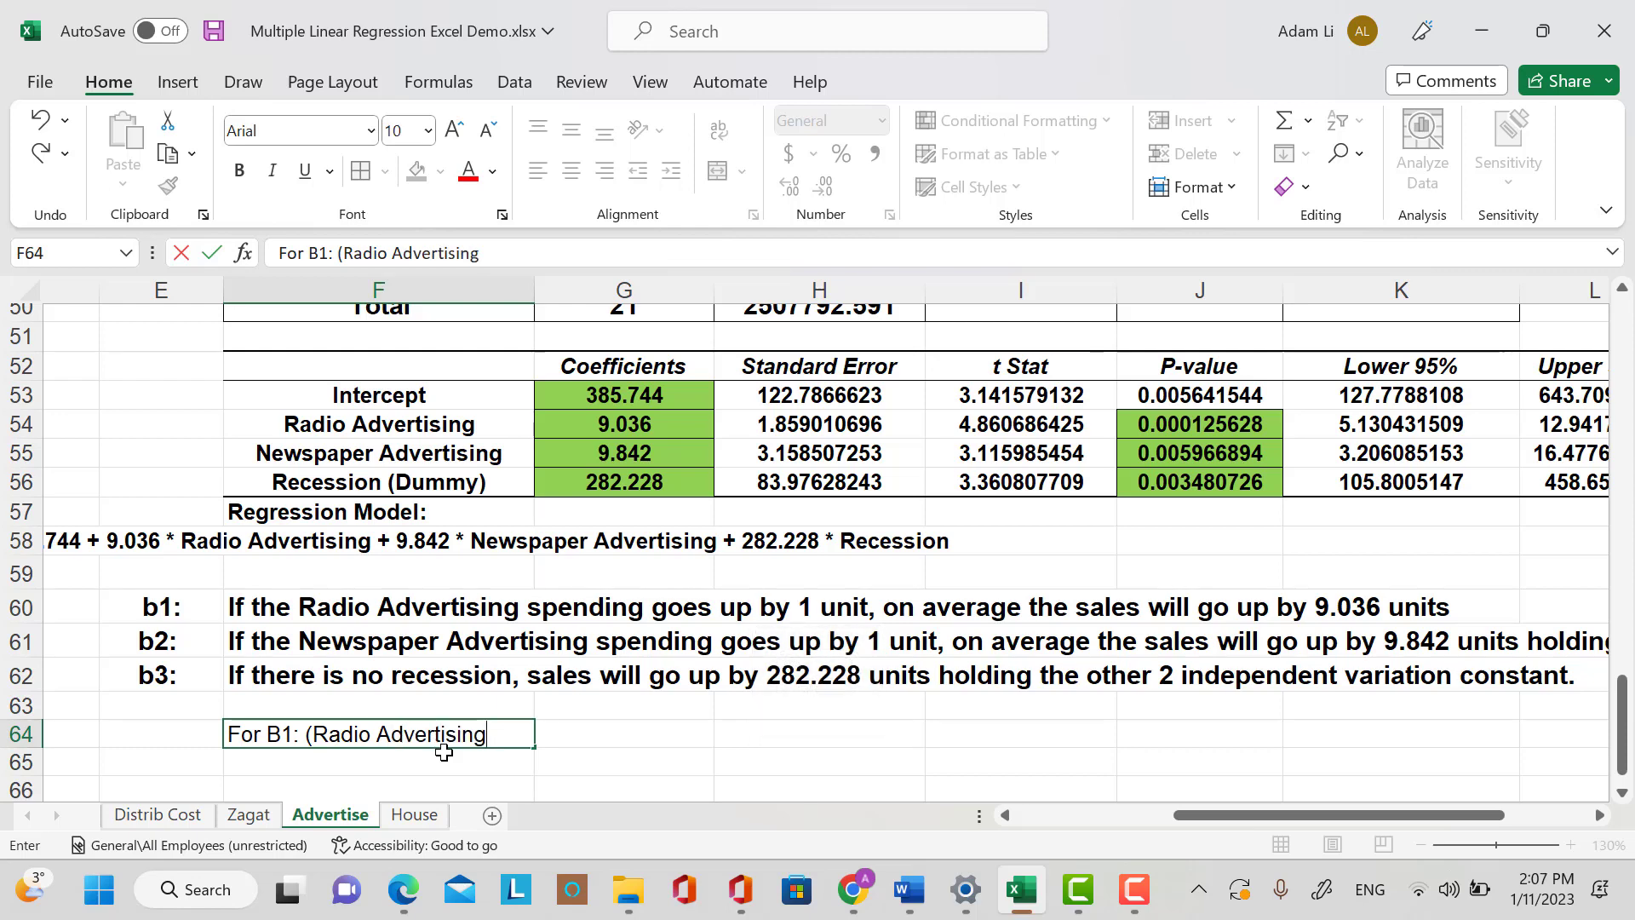
key(Return)
Begin the B1 test conclusion in cell F65 with "P-value < a. Reject Ho (B1=0).".
text(P)
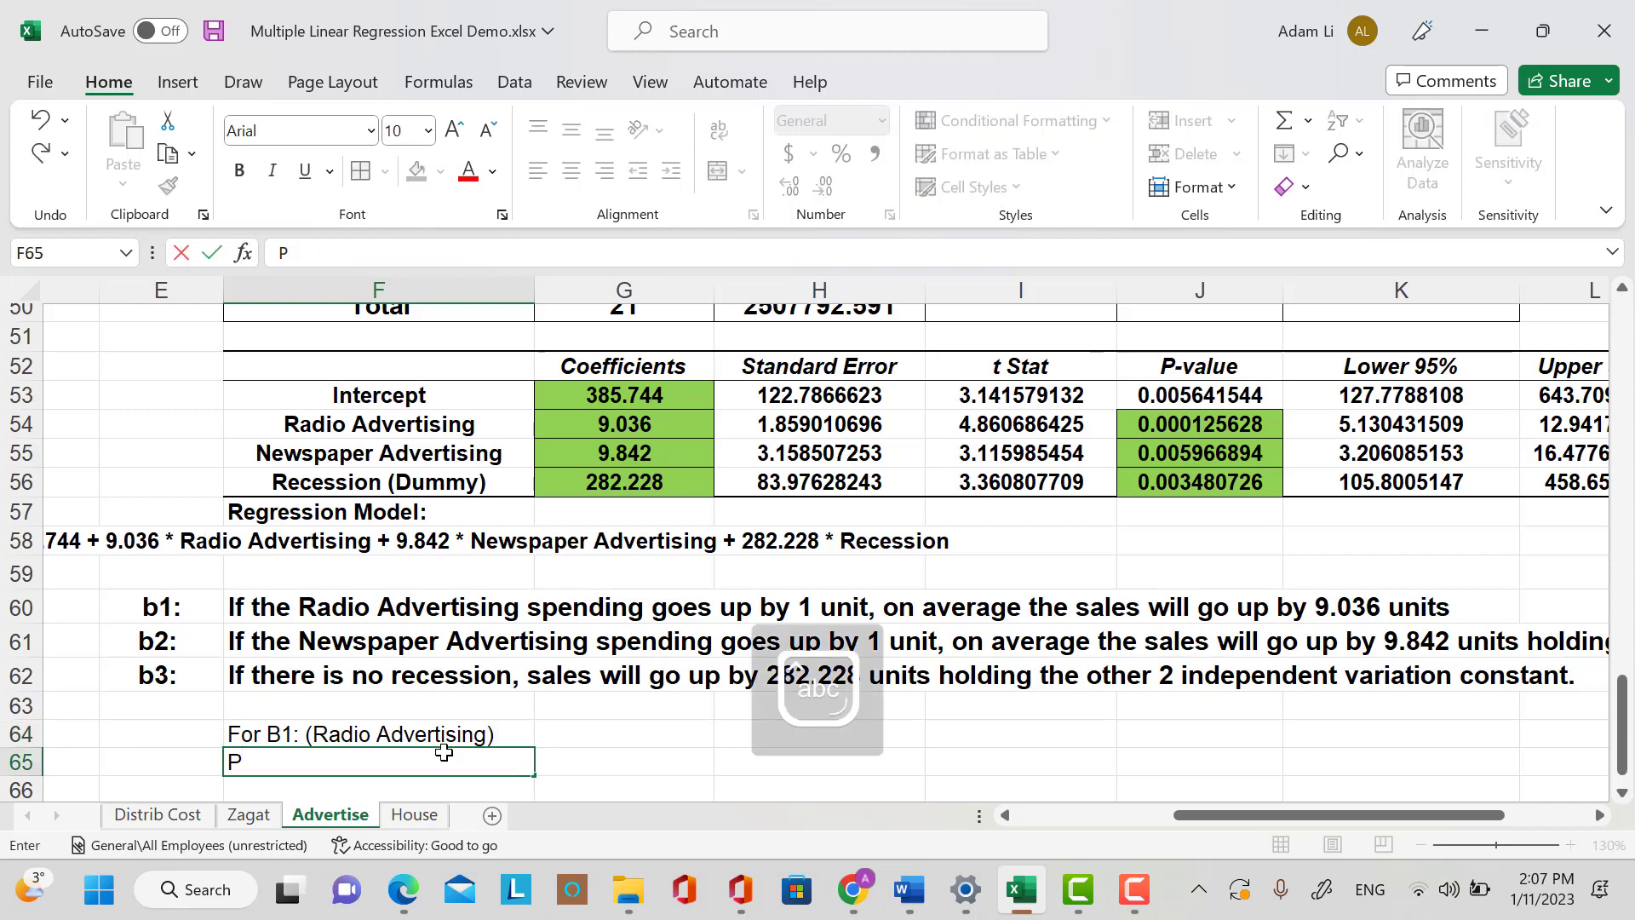
text(-value < a)
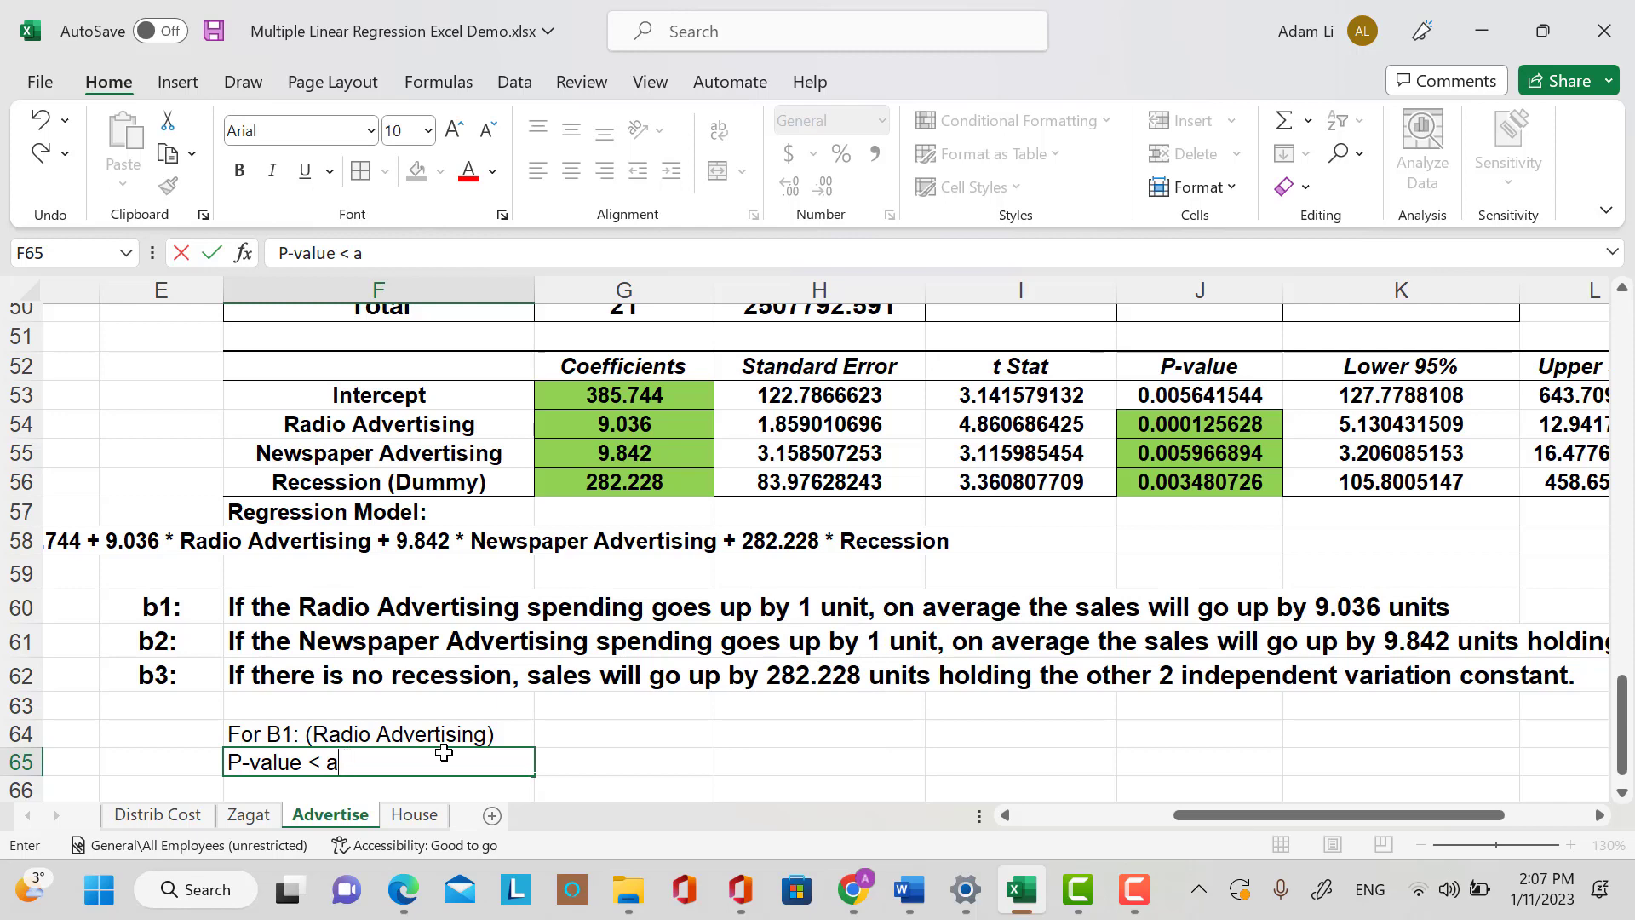
text(Reject Ho)
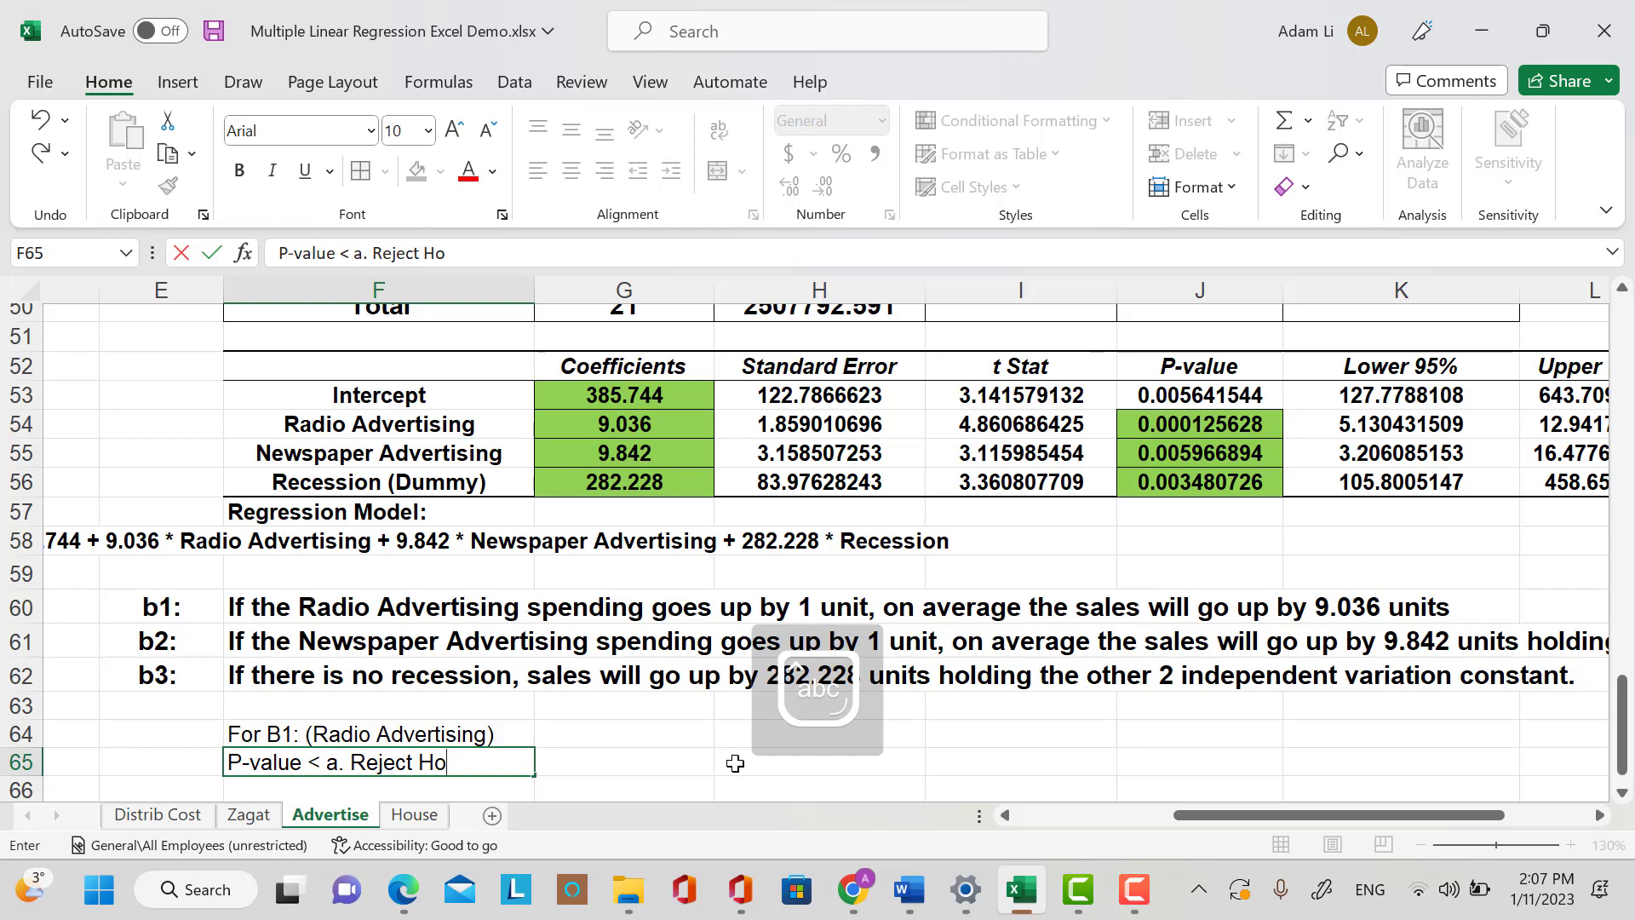
text( (b)
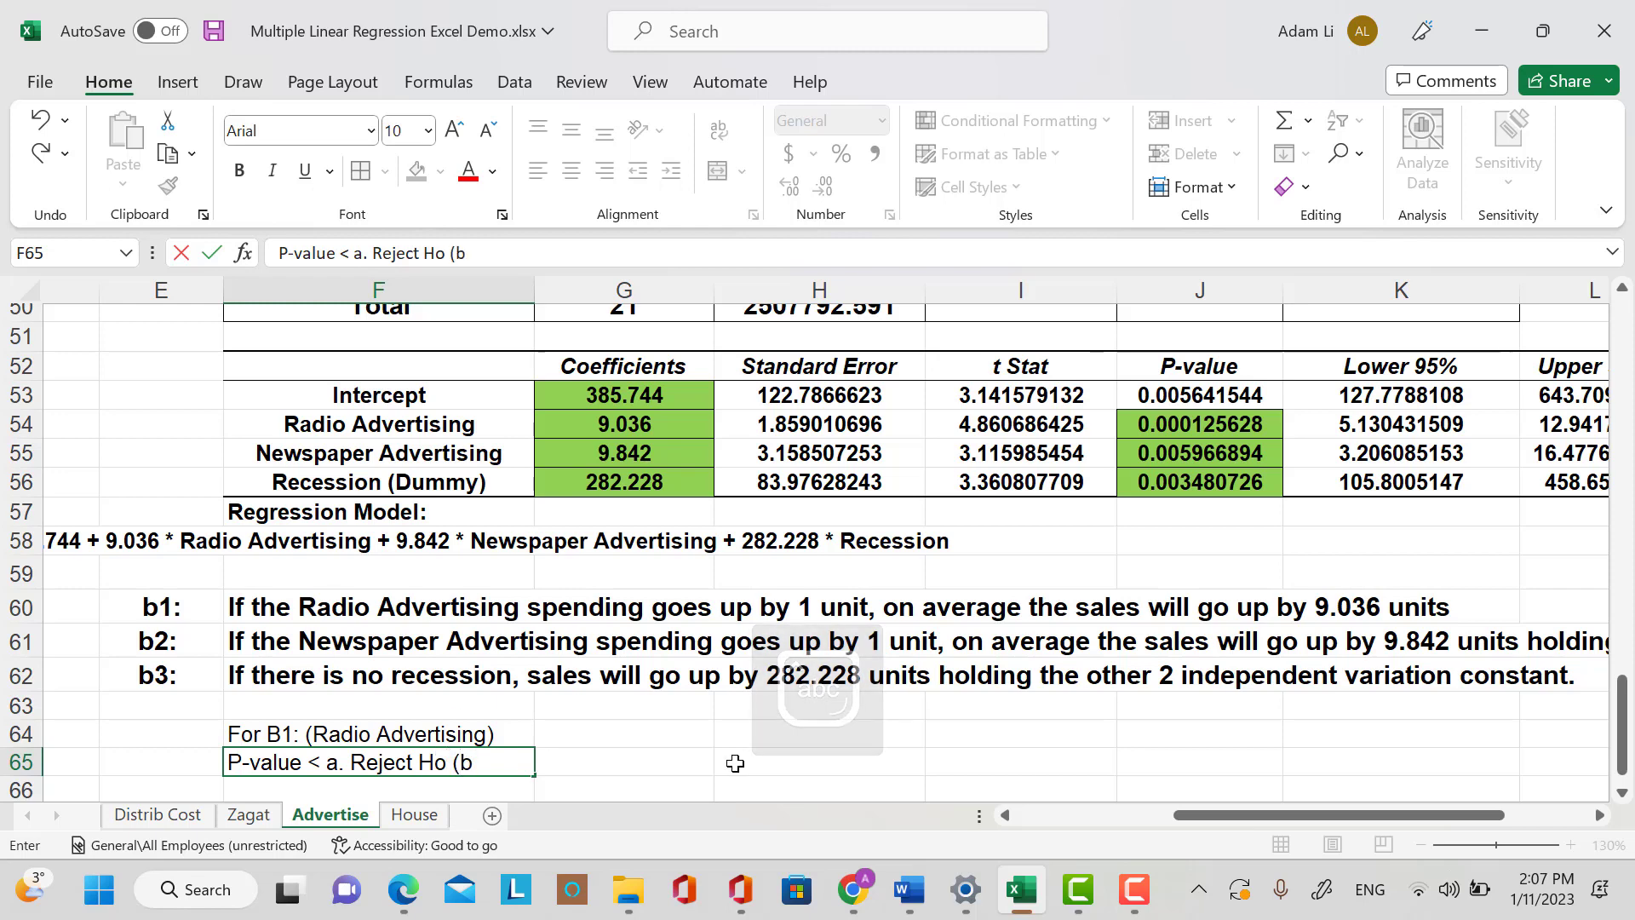
key(Caps_Lock)
key(BackSpace)
text(B)
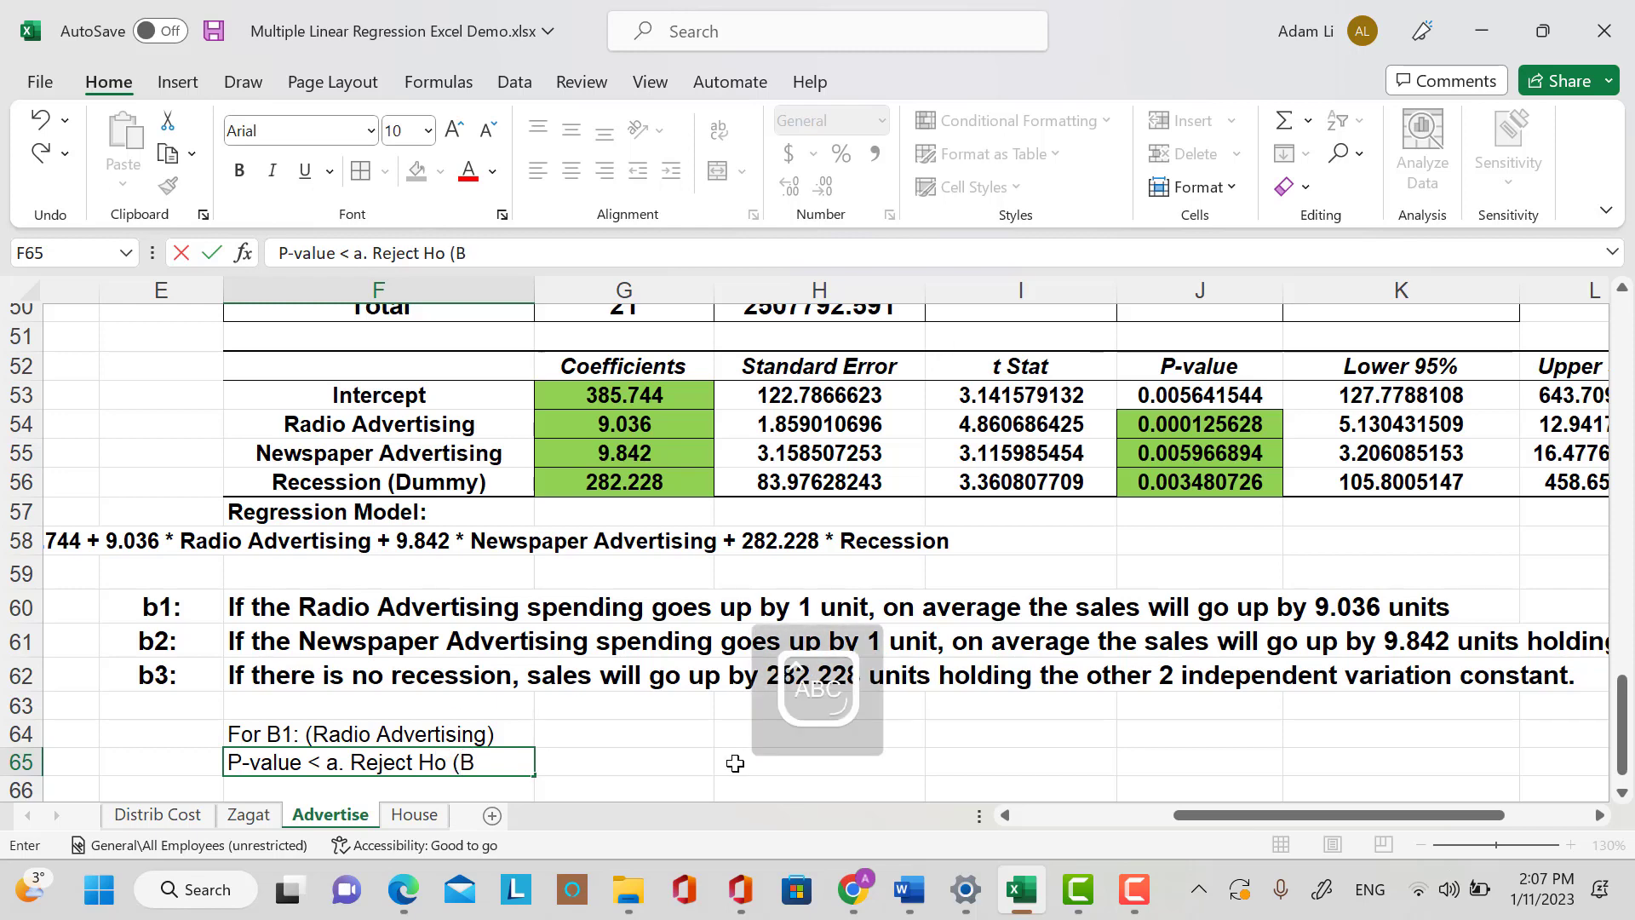
text(1=0).)
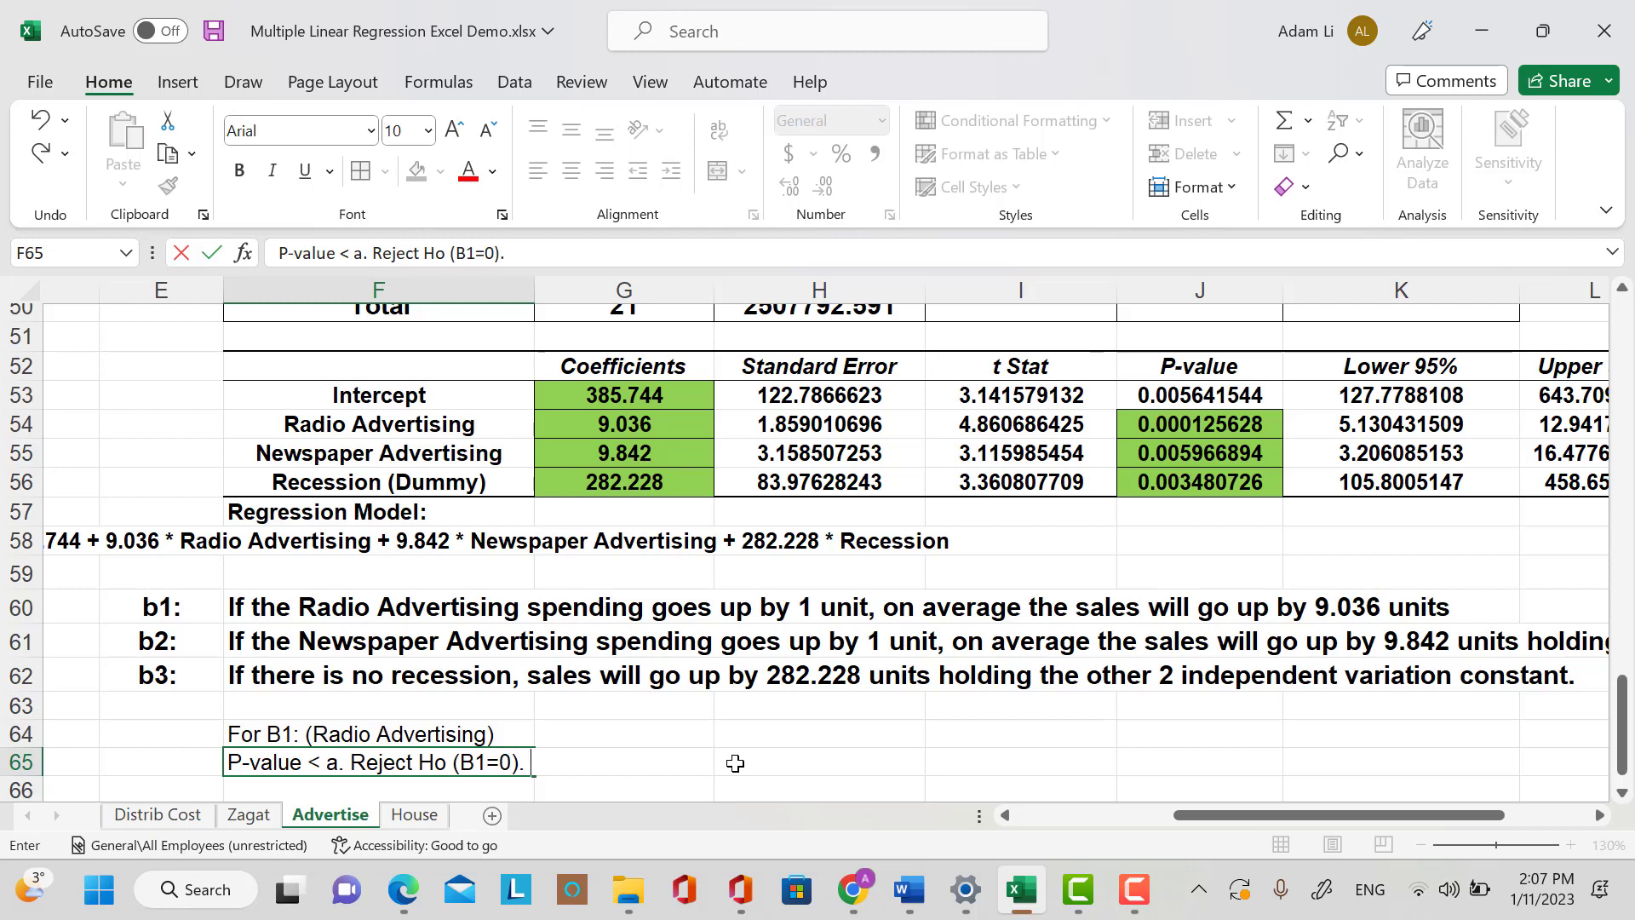
Continue the conclusion in F65 with "There is a linear relatiionship between".
key(Caps_Lock)
text(t)
key(Caps_Lock)
text(HRE)
key(BackSpace)
key(BackSpace)
key(BackSpace)
key(BackSpace)
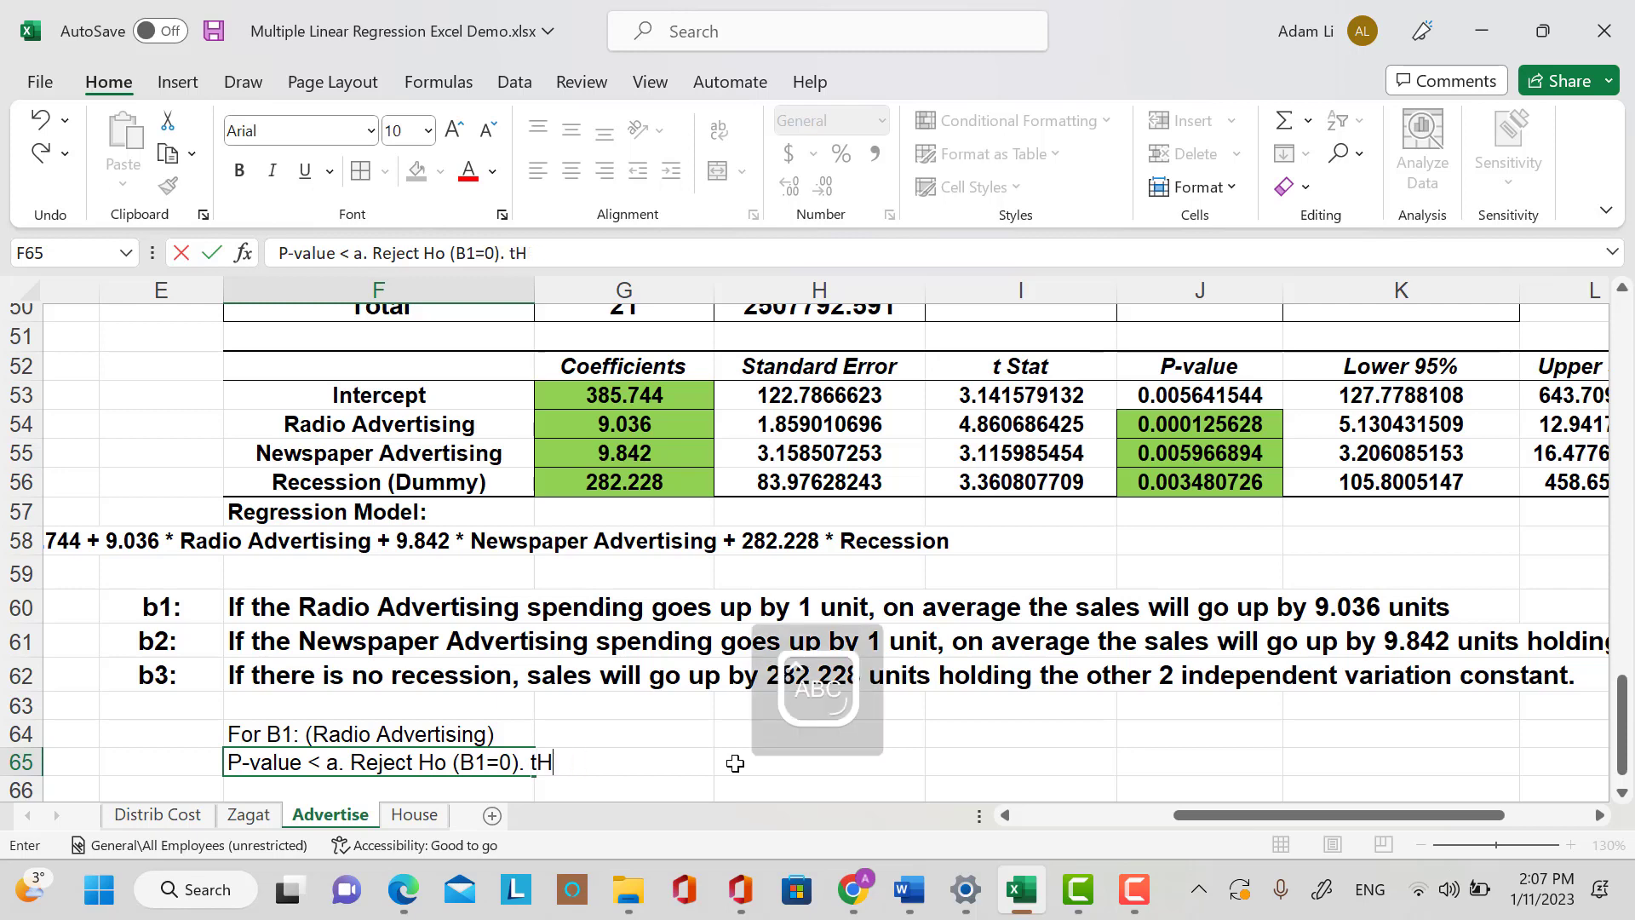
text(T)
key(Caps_Lock)
text(here is a)
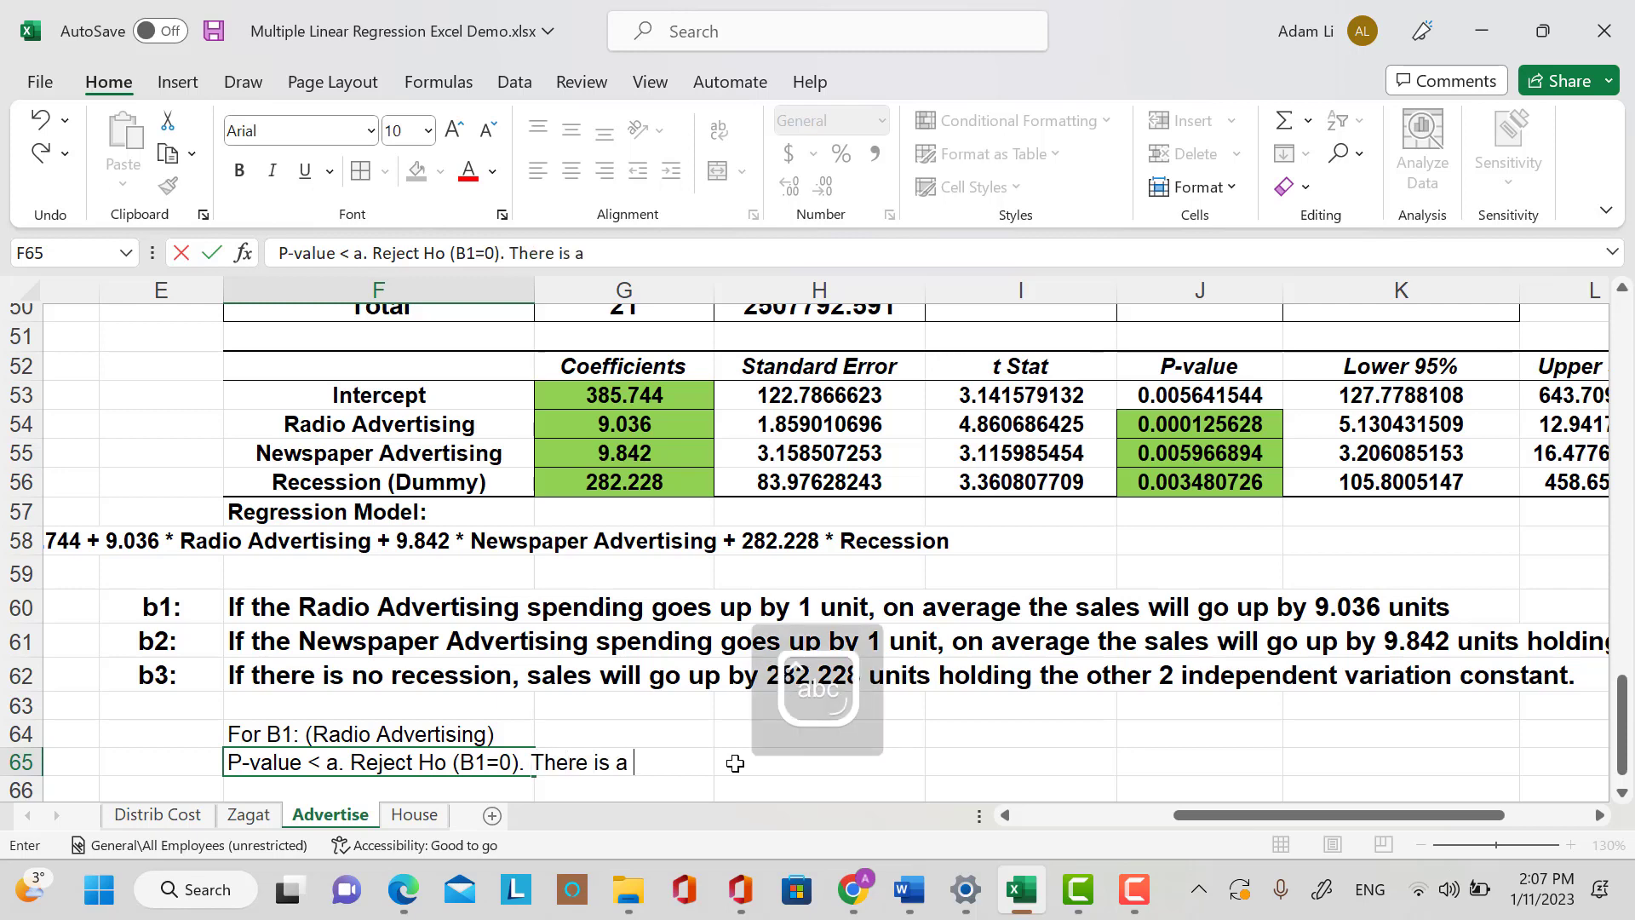
text( linear )
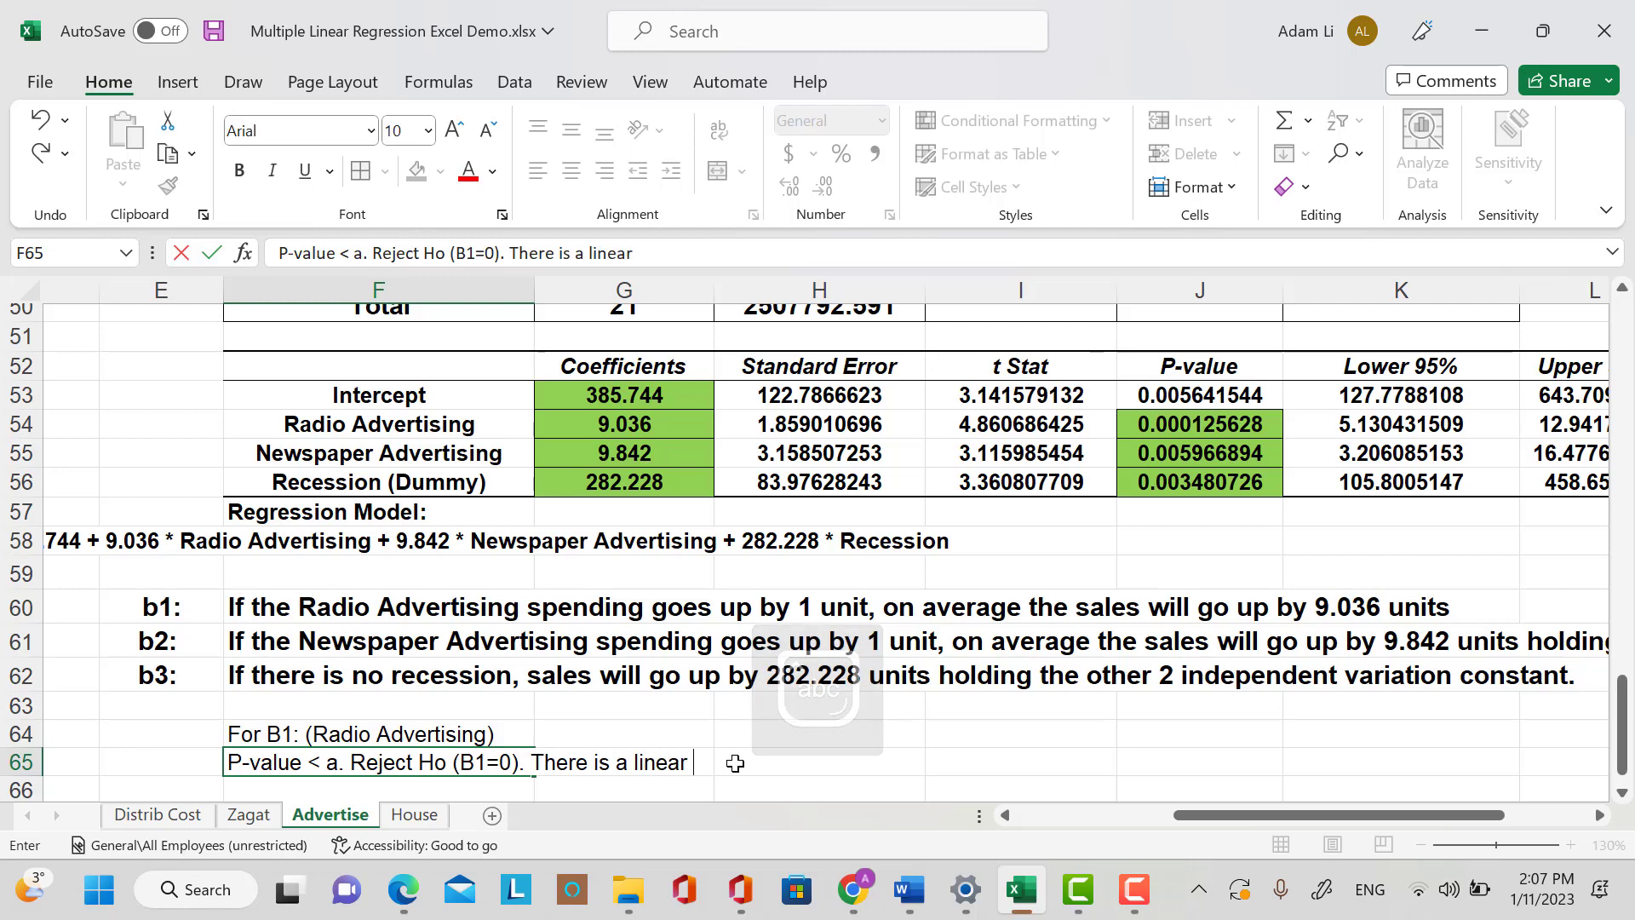
text(relat)
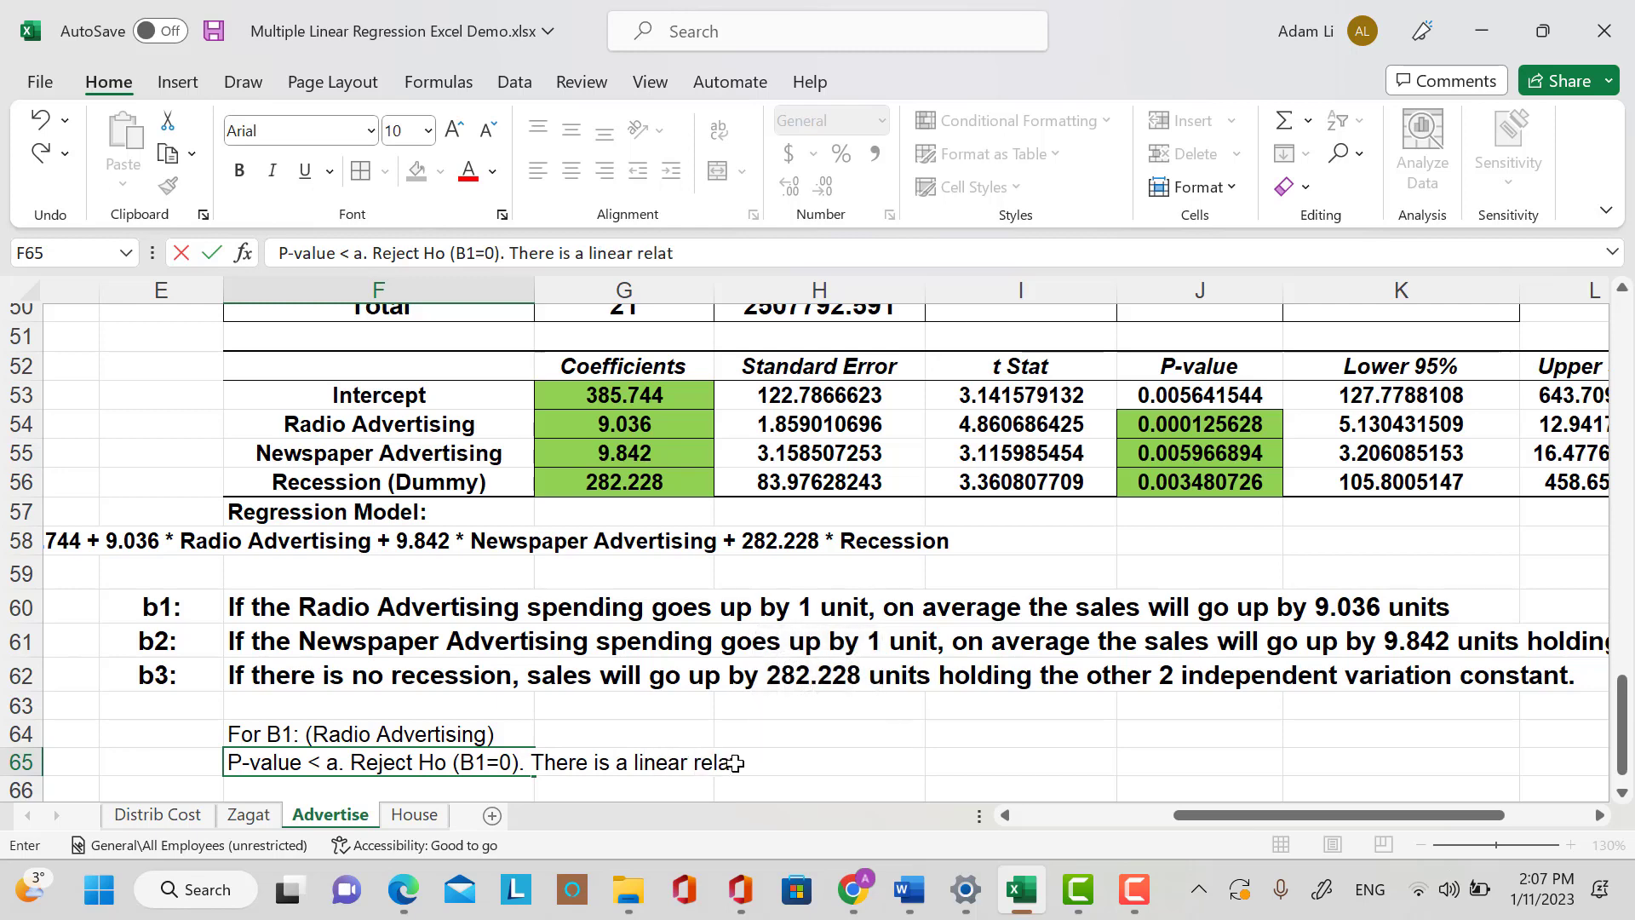
text(iionship bet)
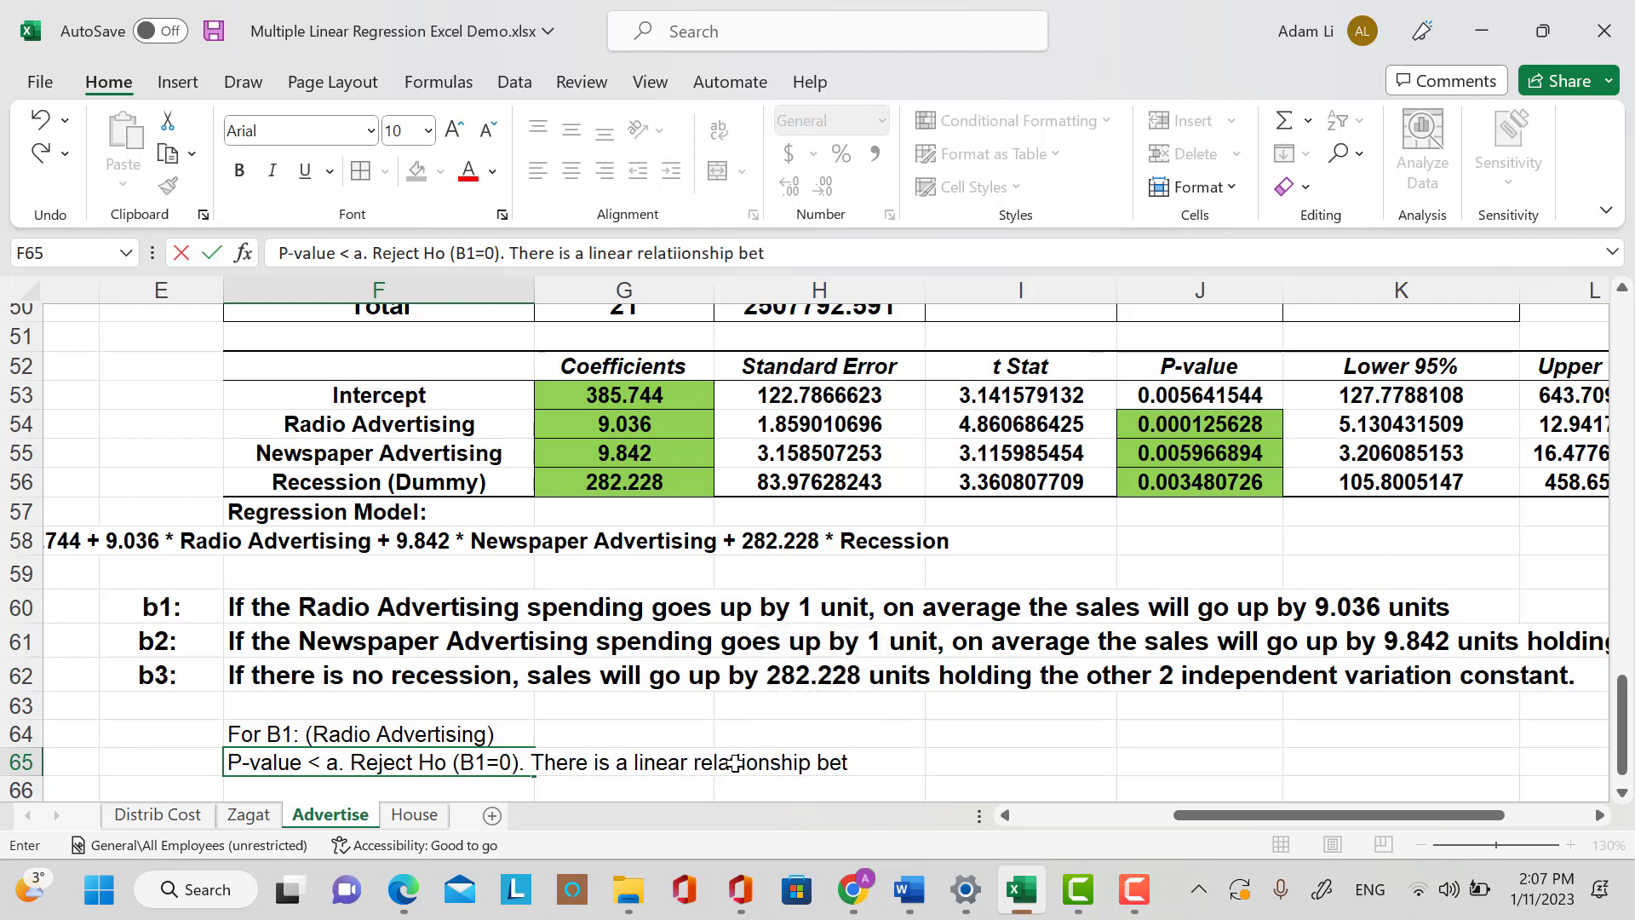
Complete the F65 conclusion with "the Radio Advertising and Sales" and commit the entry.
text(ween the Raido A)
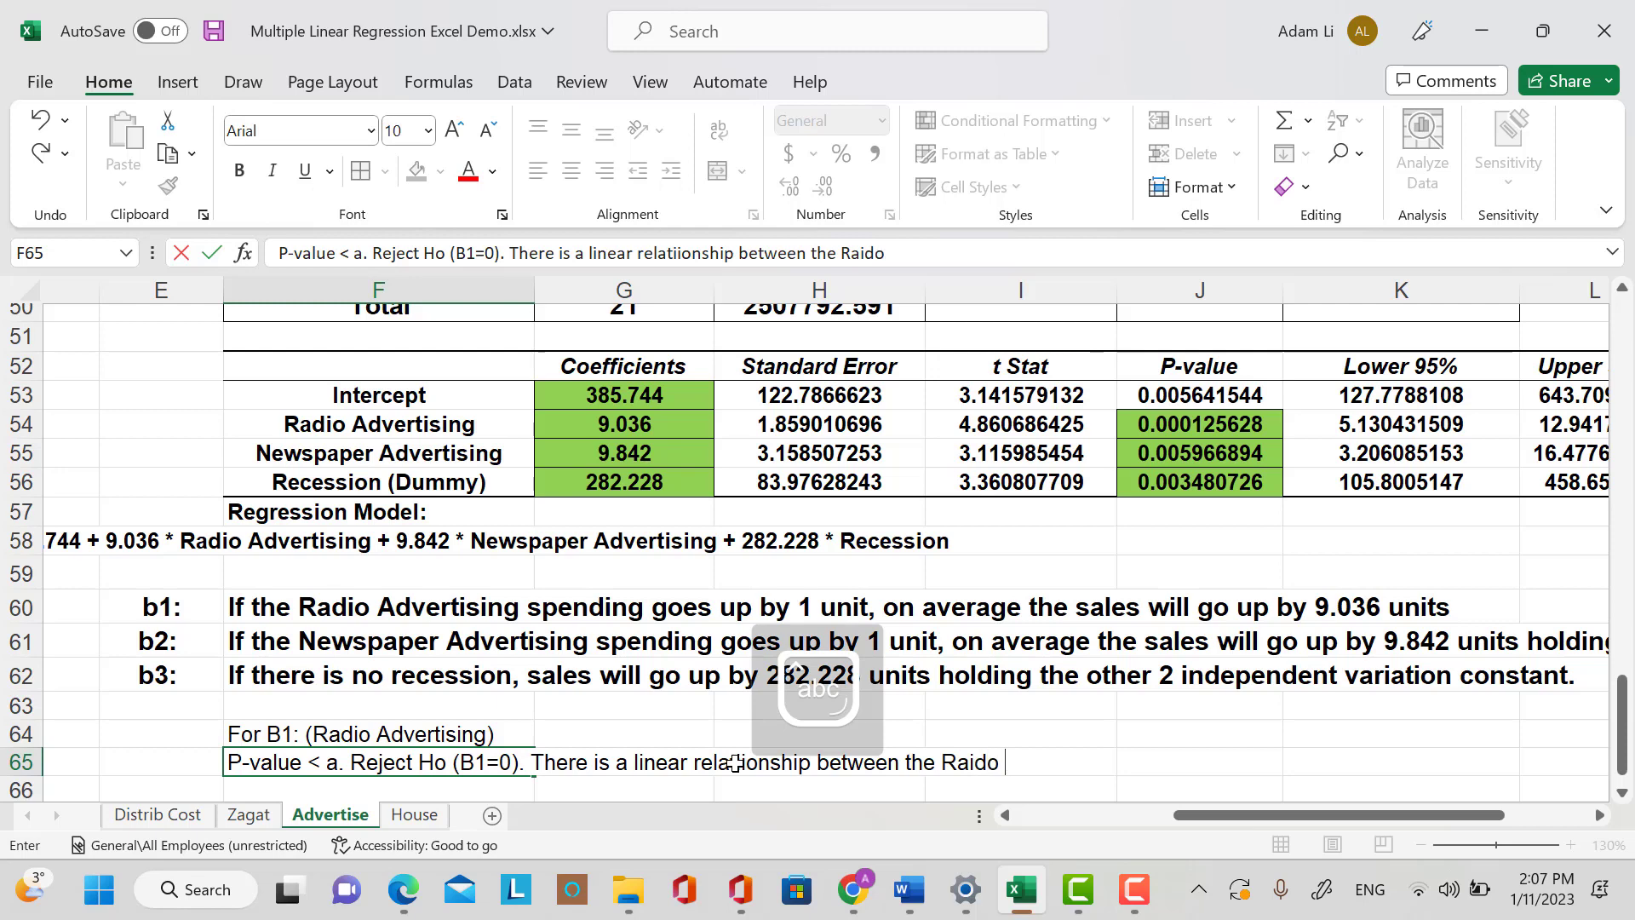
key(BackSpace)
key(BackSpace)
key(BackSpace)
key(BackSpace)
key(BackSpace)
text(dio Avdver)
key(BackSpace)
key(BackSpace)
text(ert)
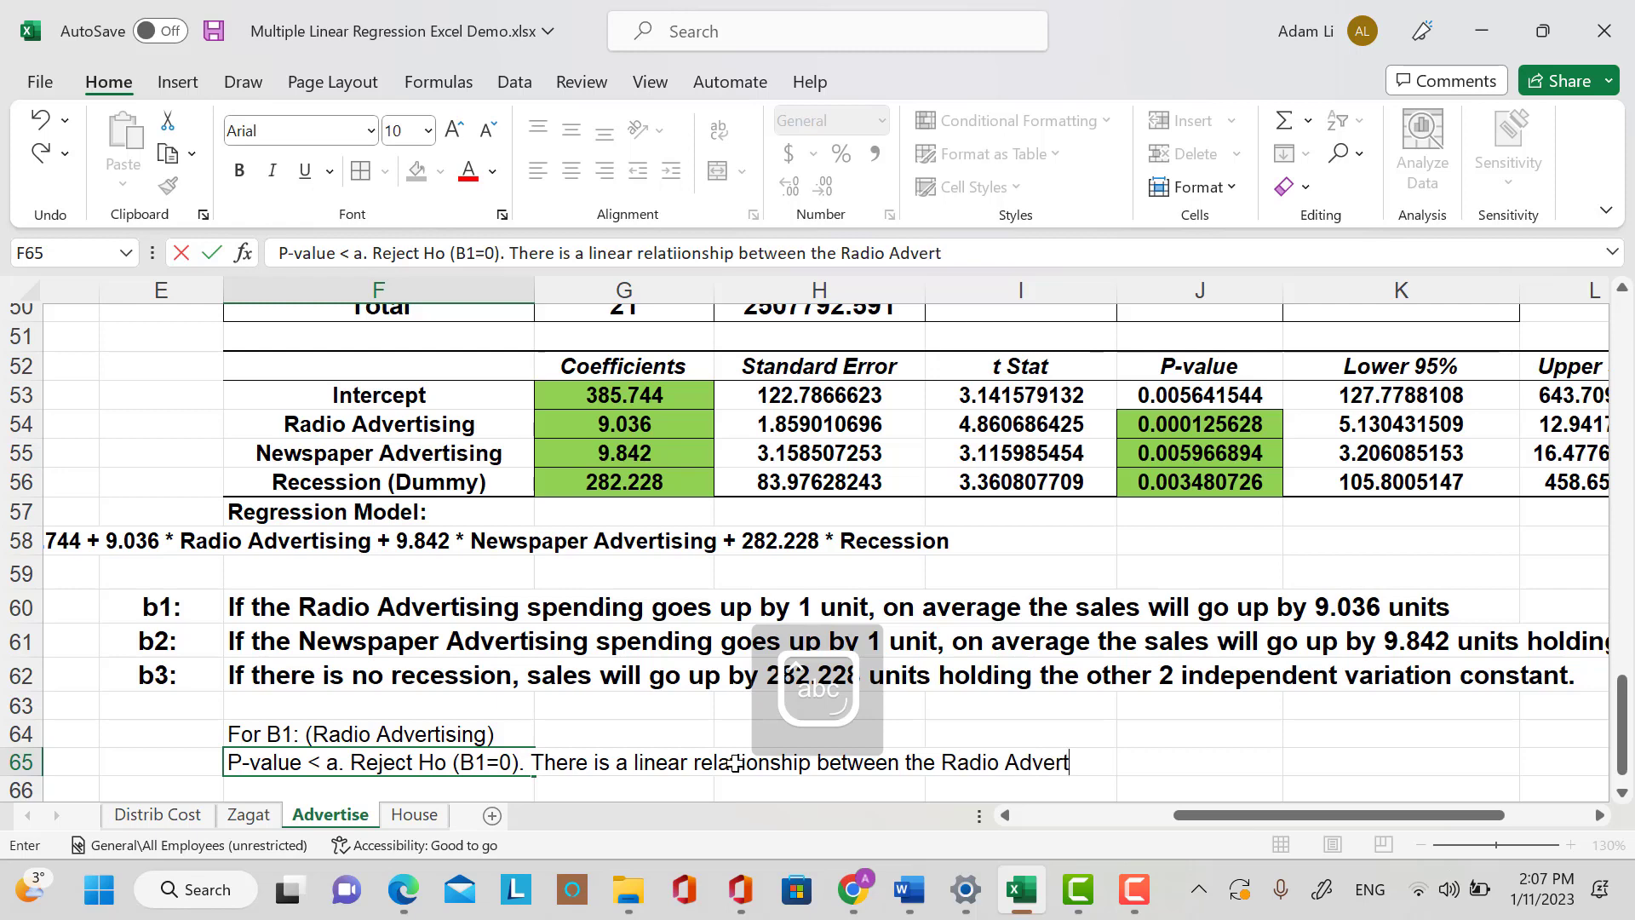
text(ising and )
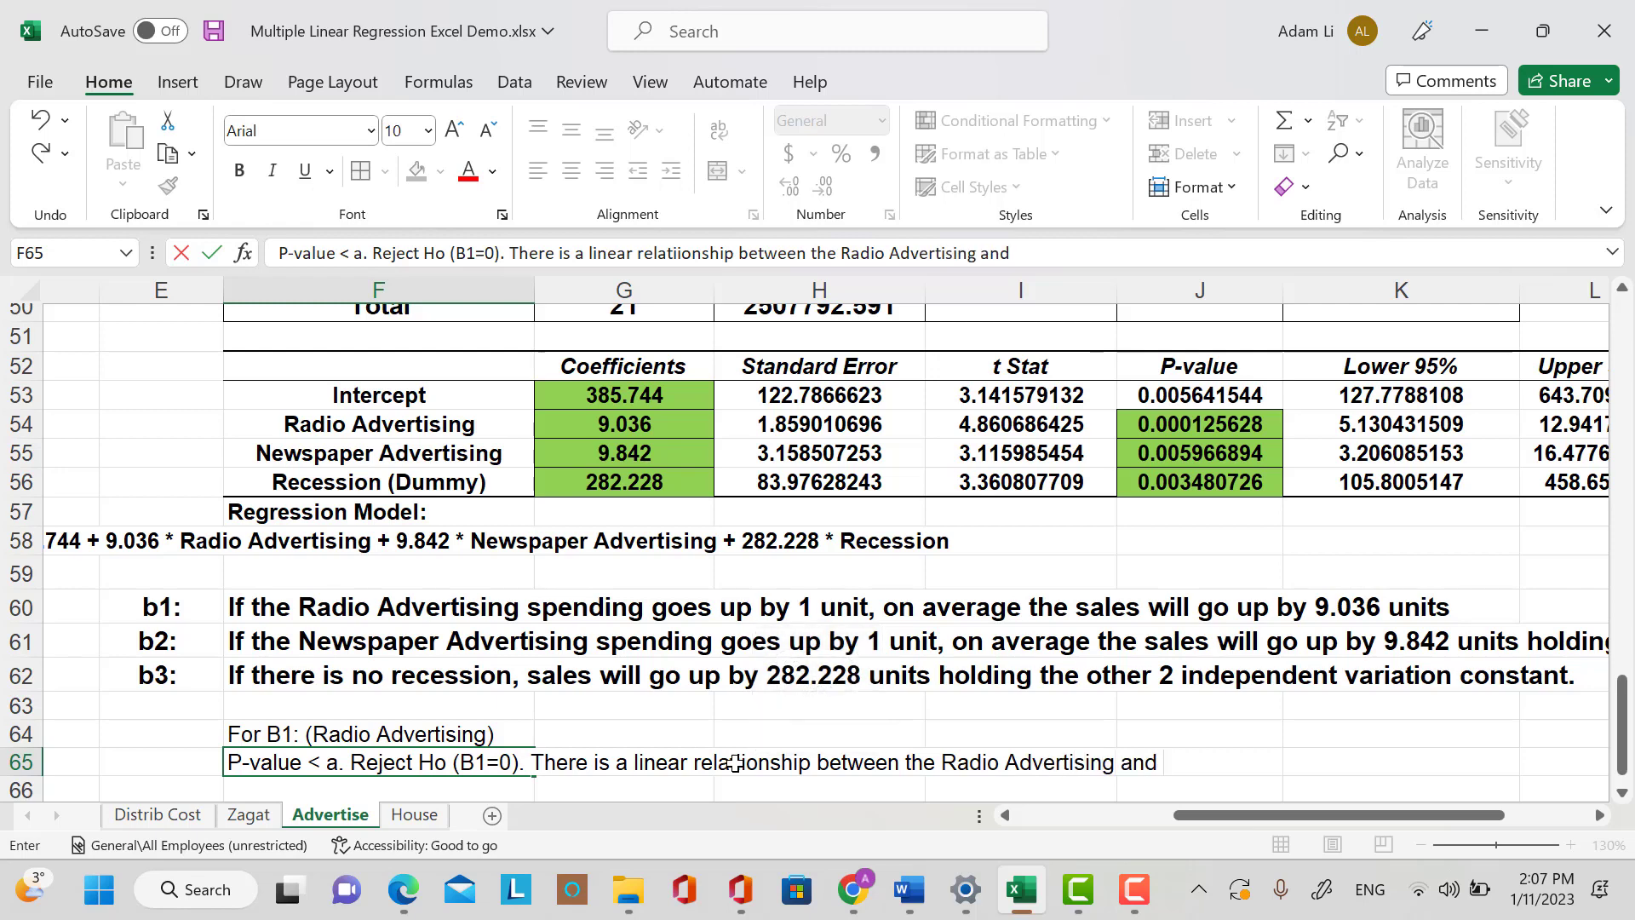
text(Sales)
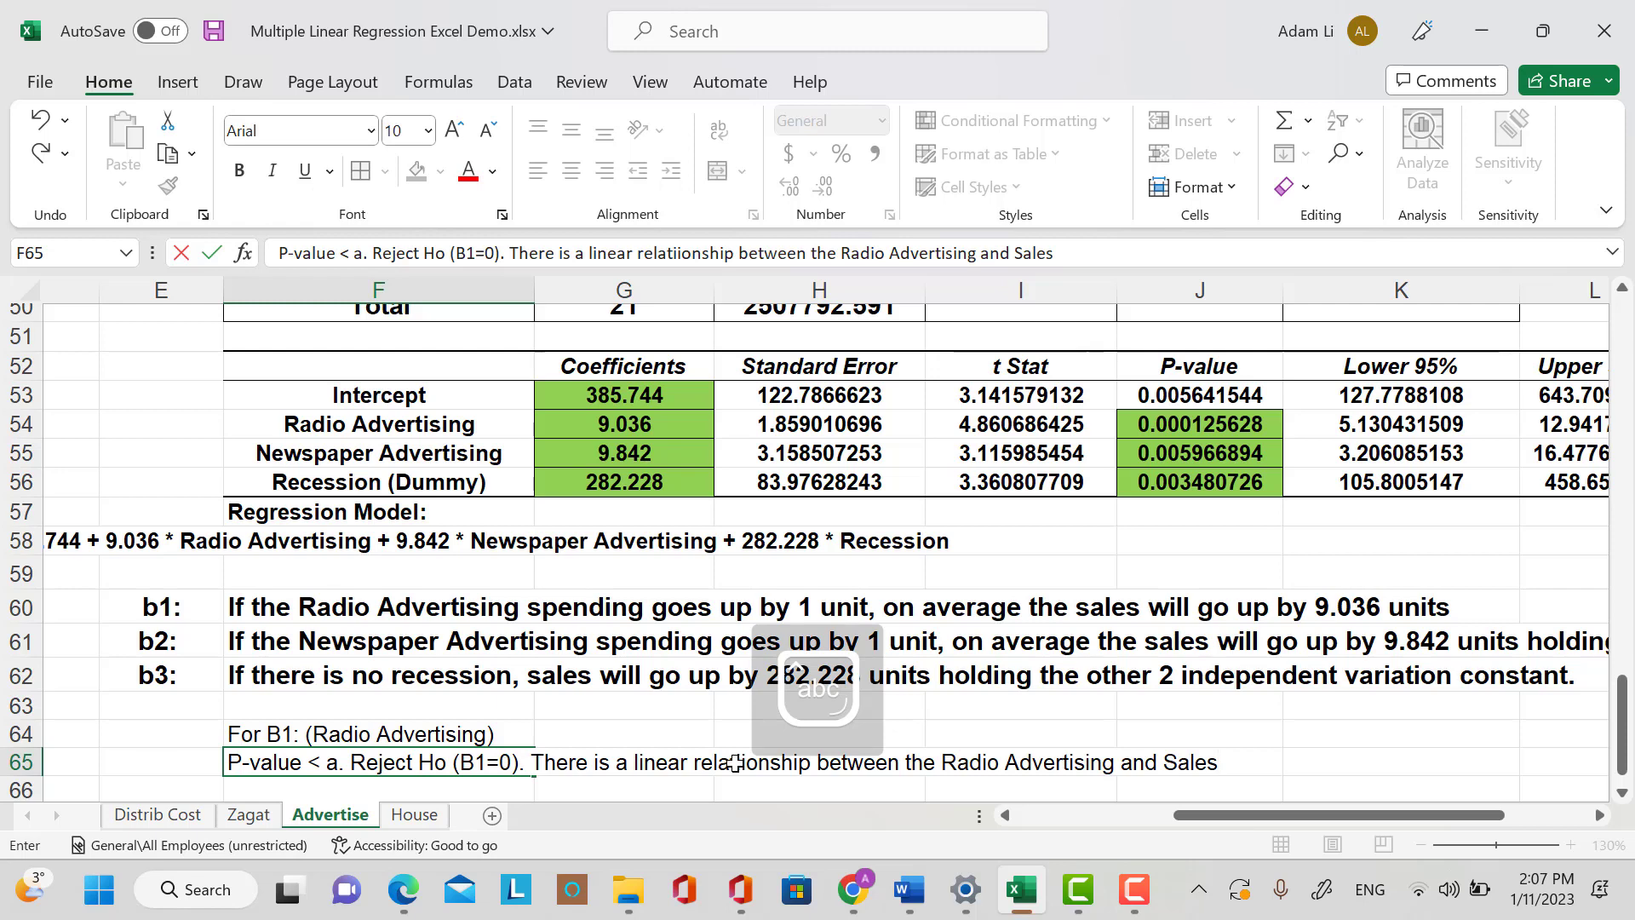
key(Return)
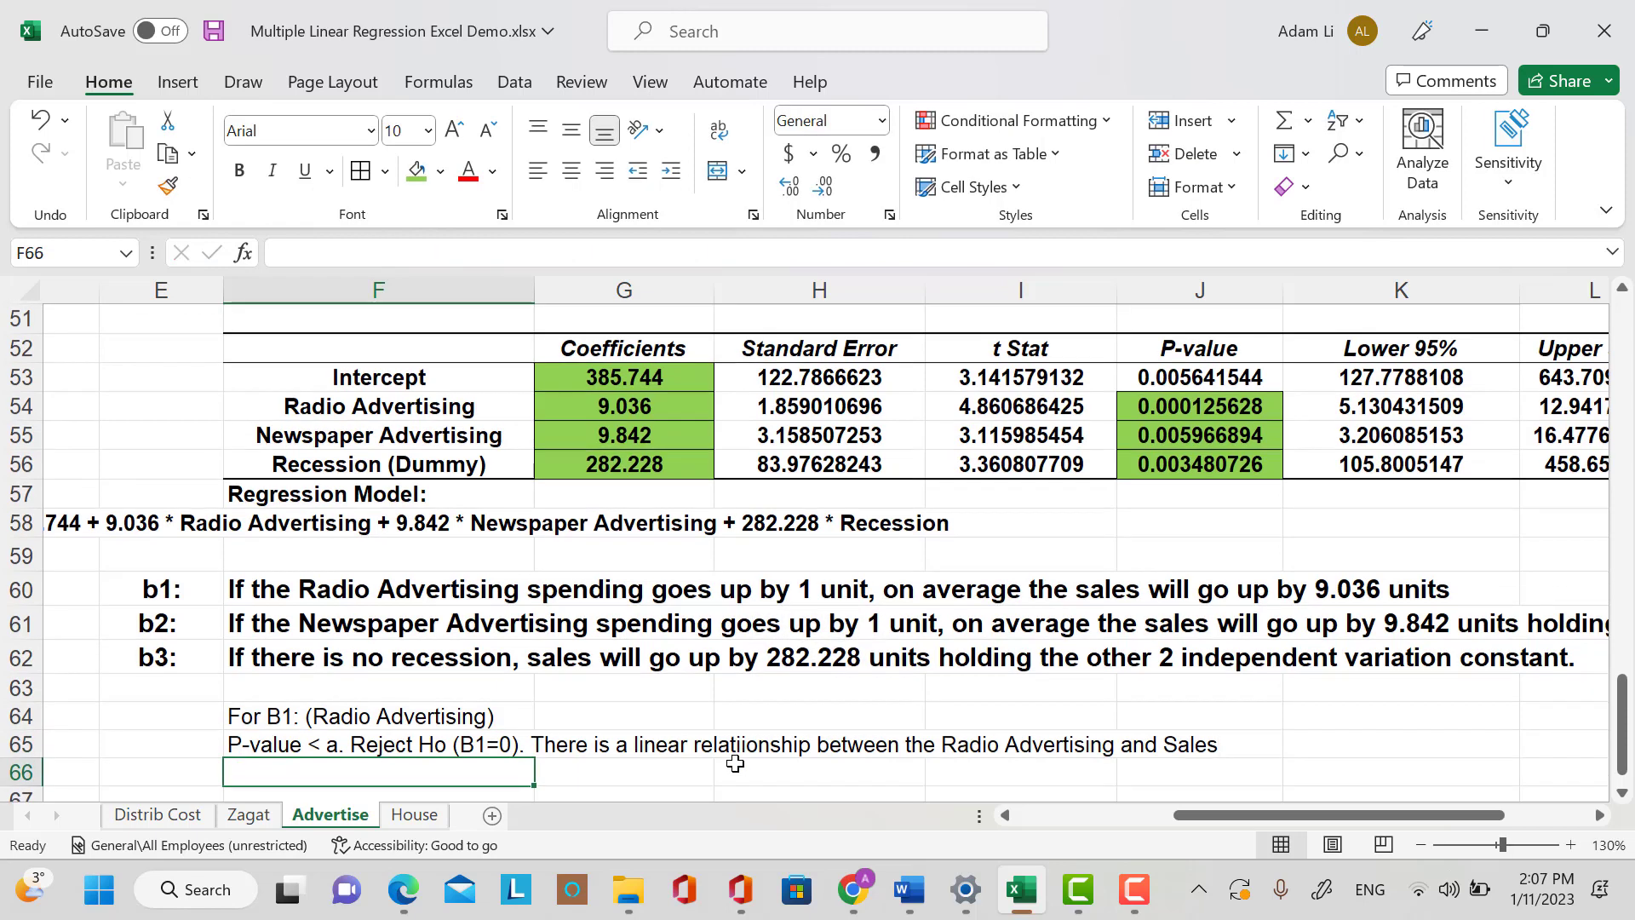
Format all of column F in bold with a font size of 12.
scroll(650, 720, down, 1)
double_click(303, 623)
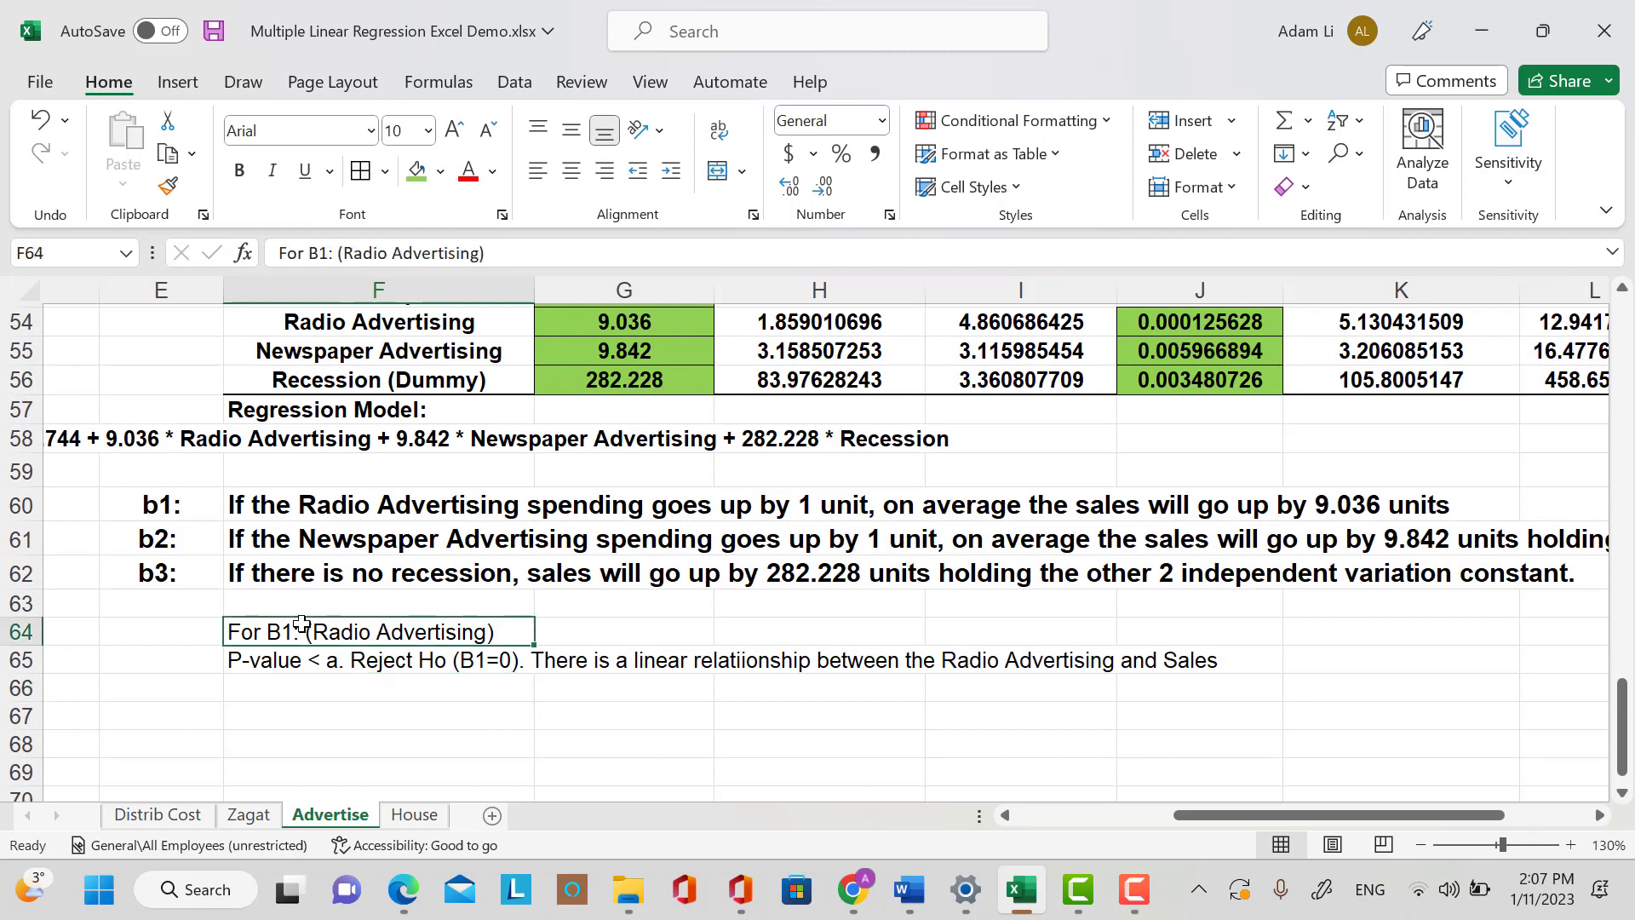
drag(302, 623, 310, 661)
click(310, 660)
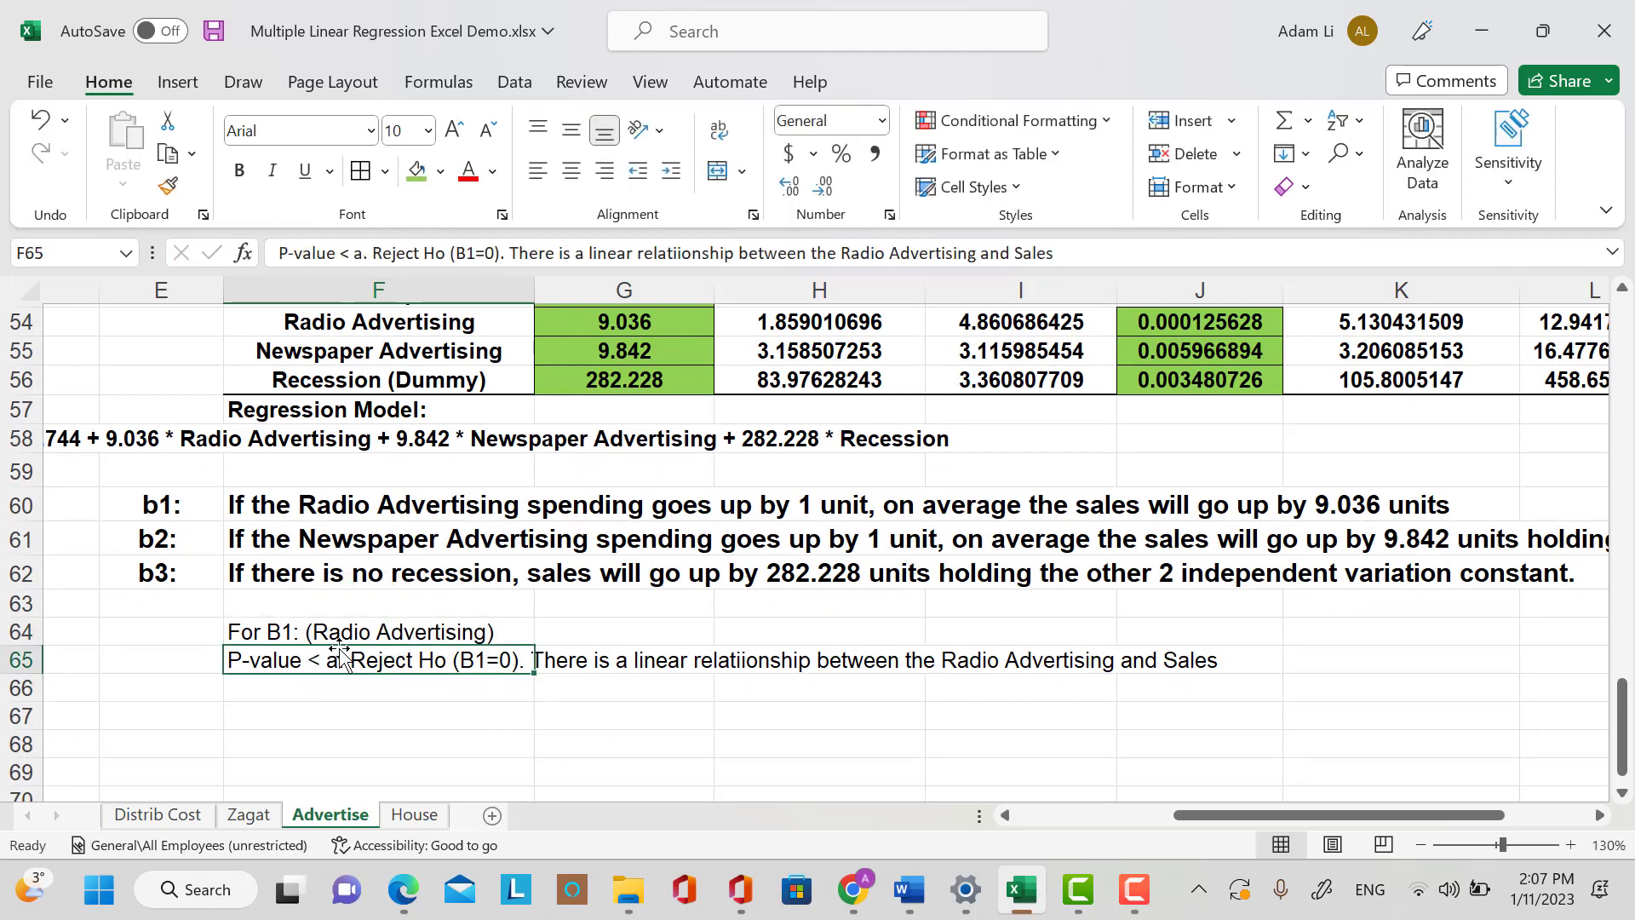
click(425, 281)
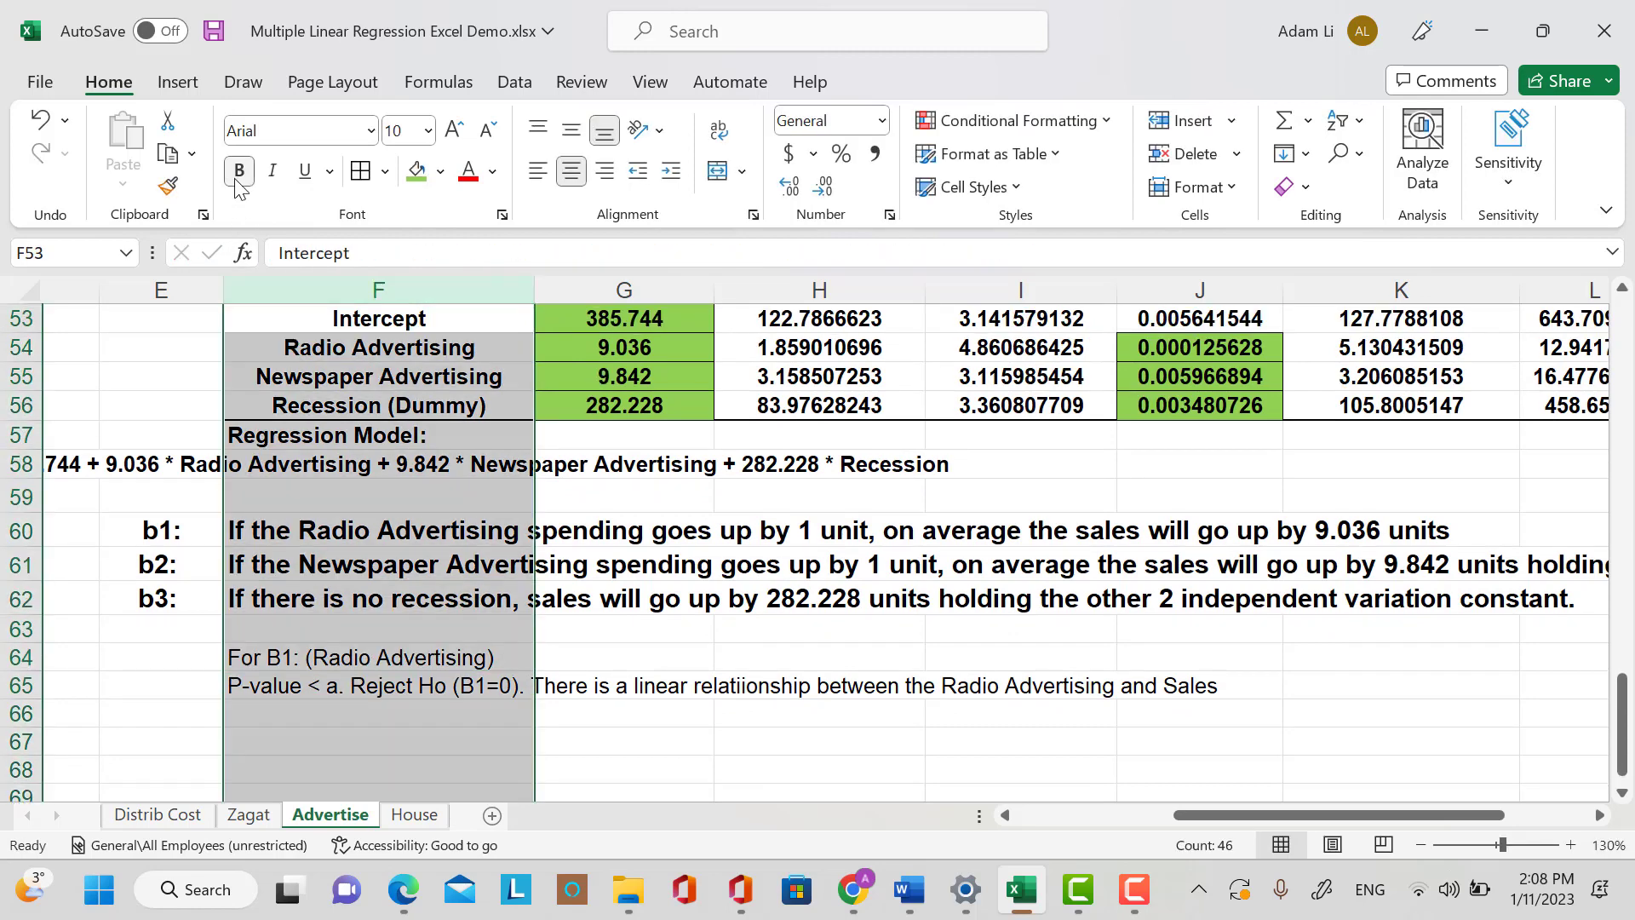
key(ctrl+b)
key(ctrl+b)
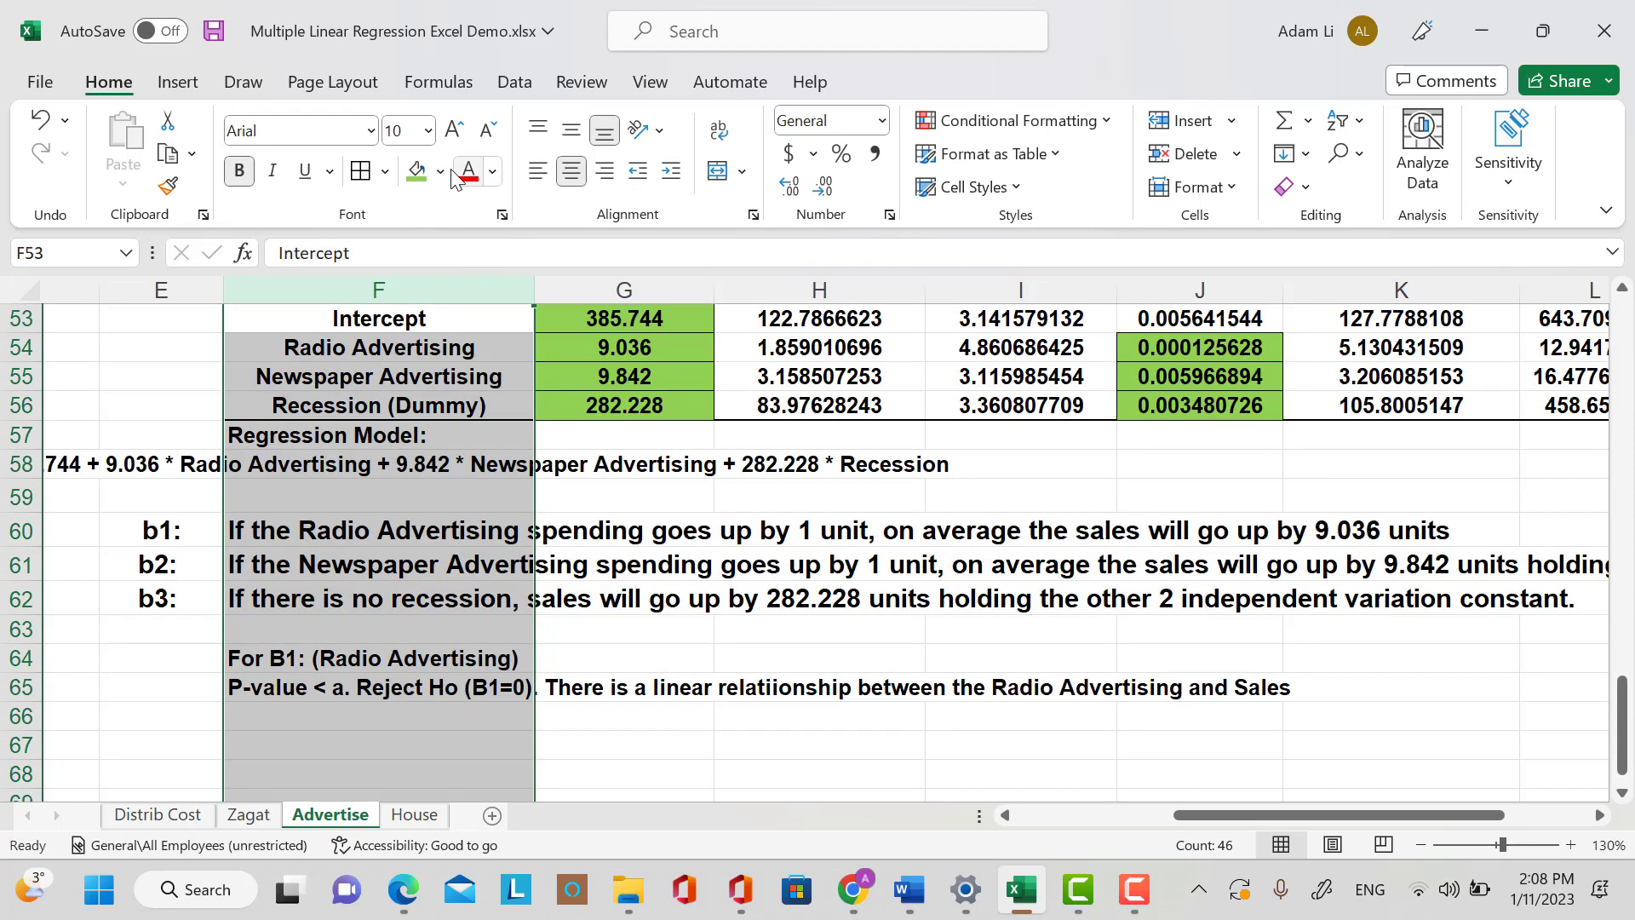
click(428, 130)
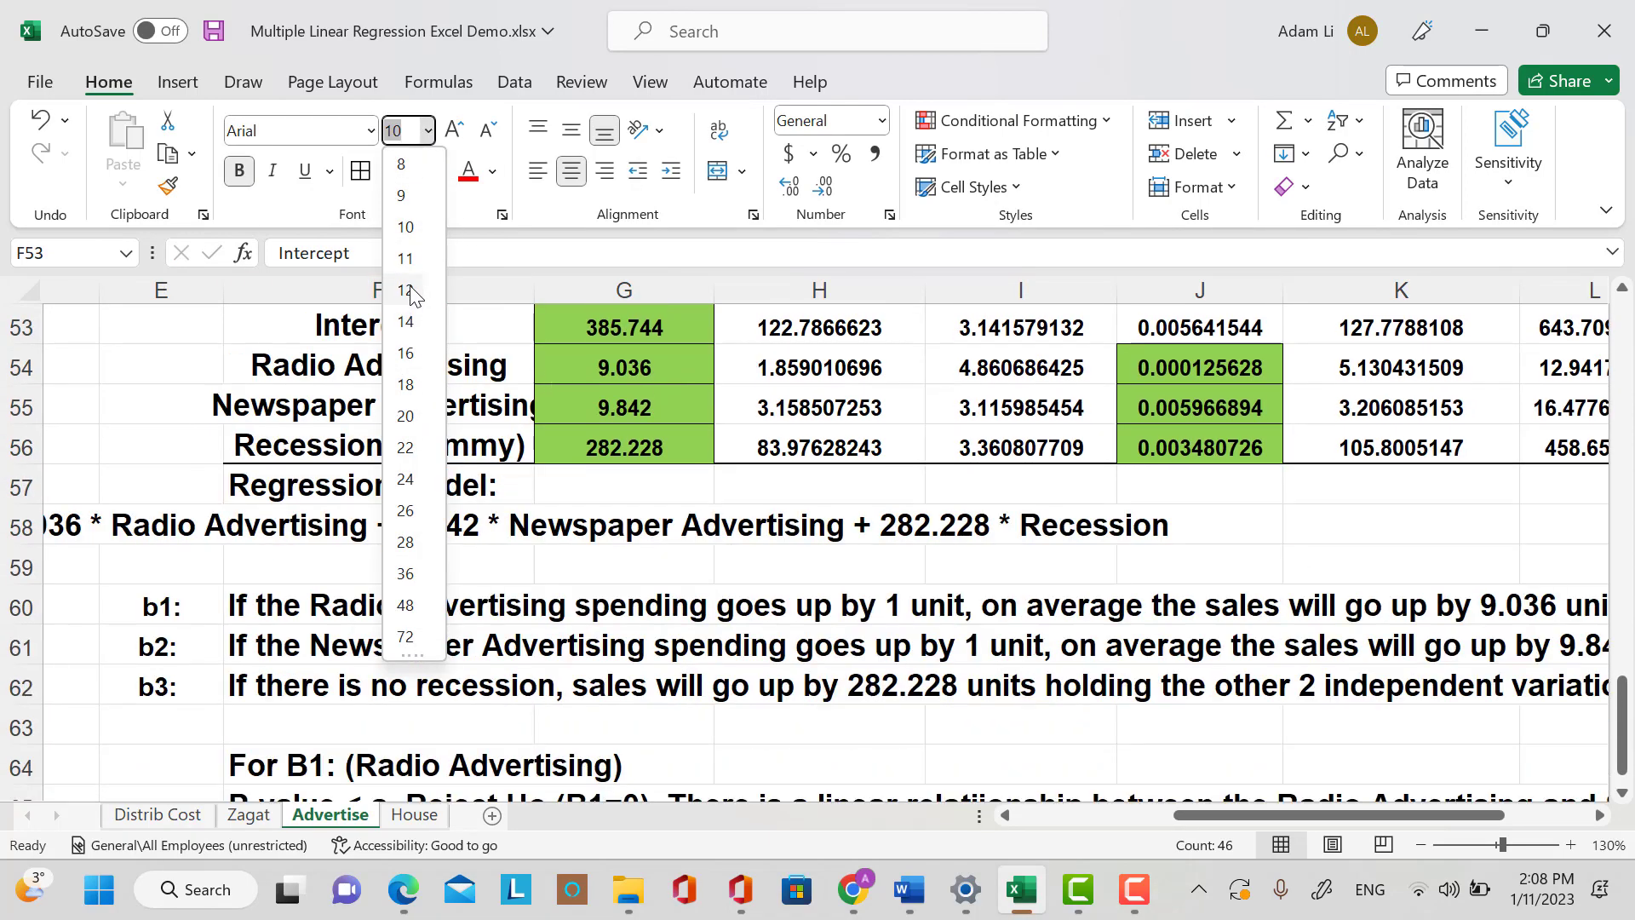
click(406, 290)
scroll(409, 596, down, 2)
Begin the newspaper coefficient's test heading in cell F67 with "For B2: N".
click(362, 595)
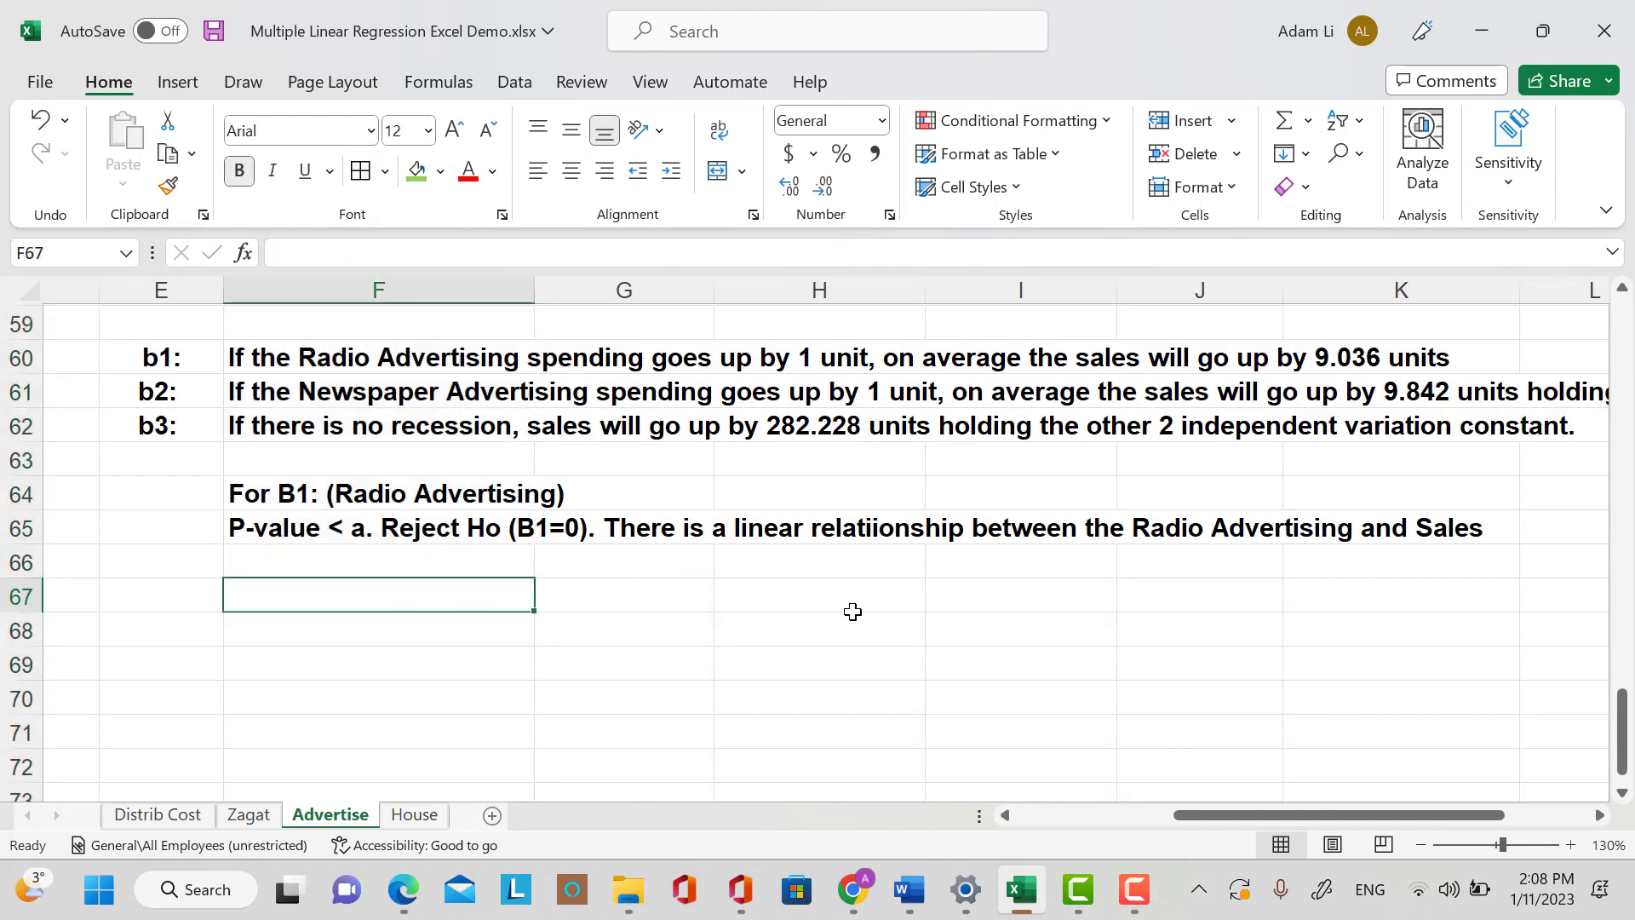
text(For b)
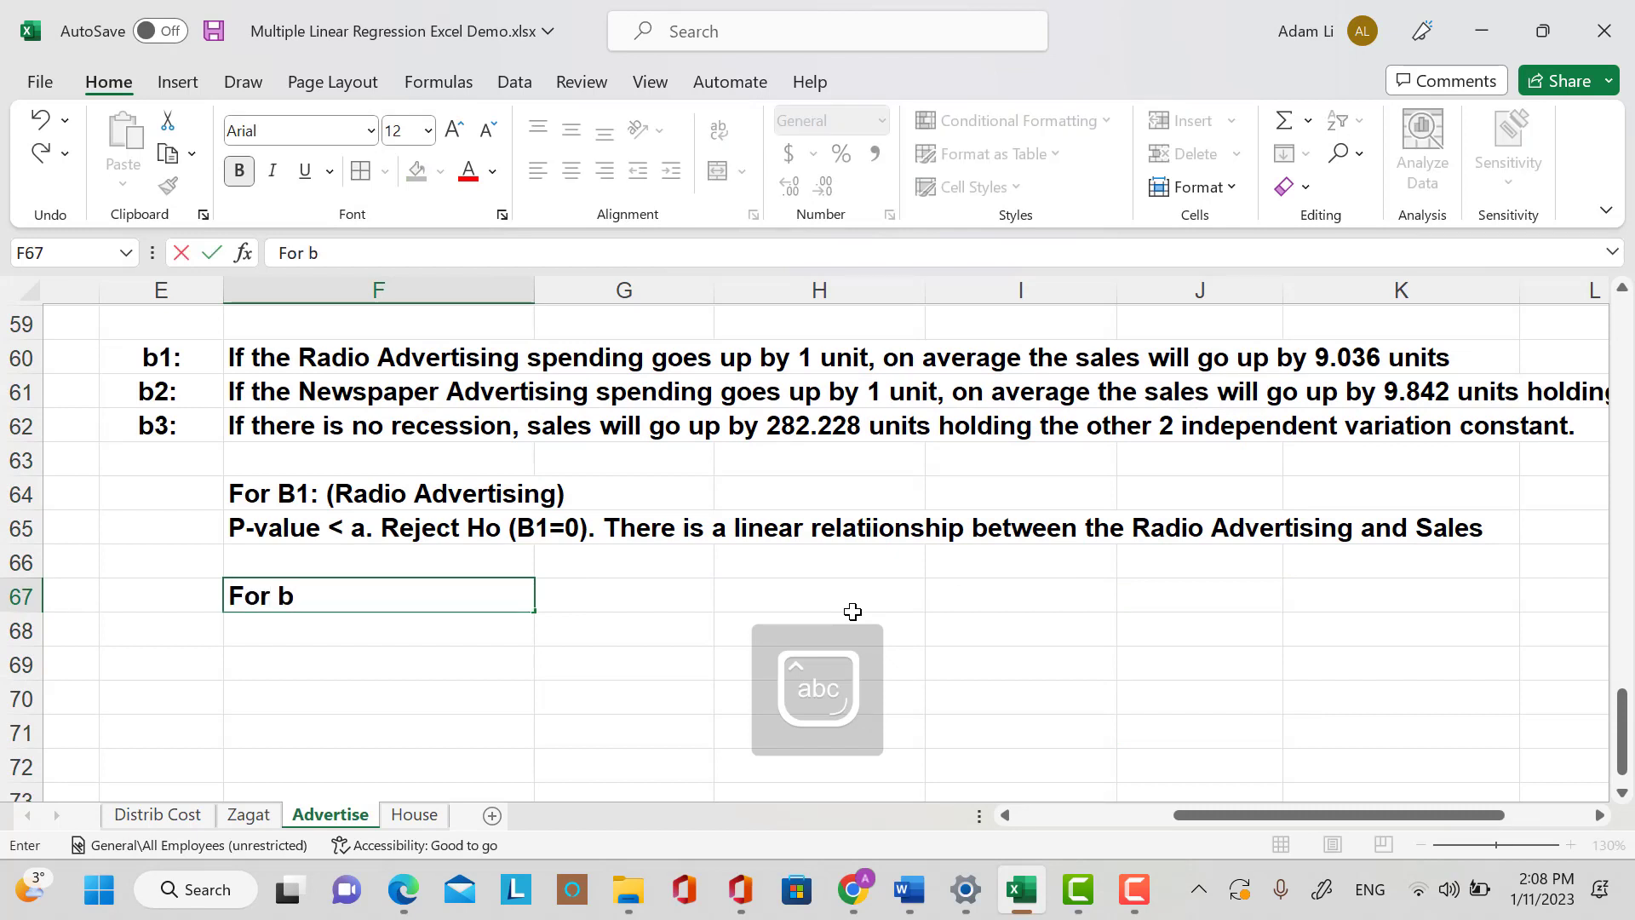
key(BackSpace)
key(Caps_Lock)
text(B2: ()
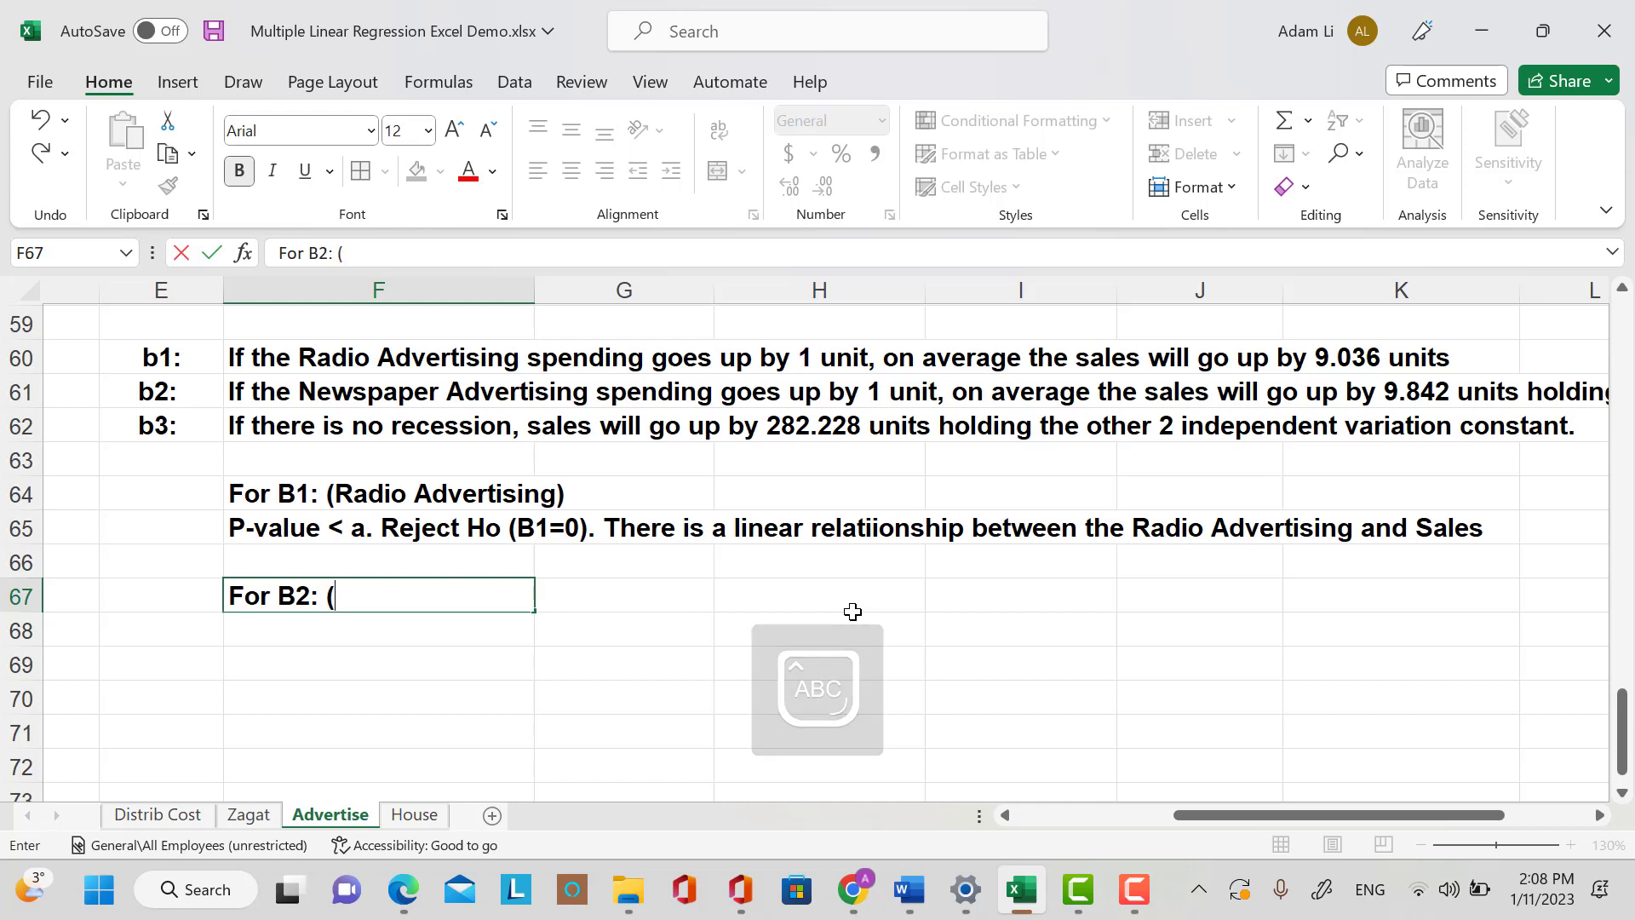
key(Caps_Lock)
text(r)
key(Caps_Lock)
text(AD)
key(BackSpace)
key(BackSpace)
key(BackSpace)
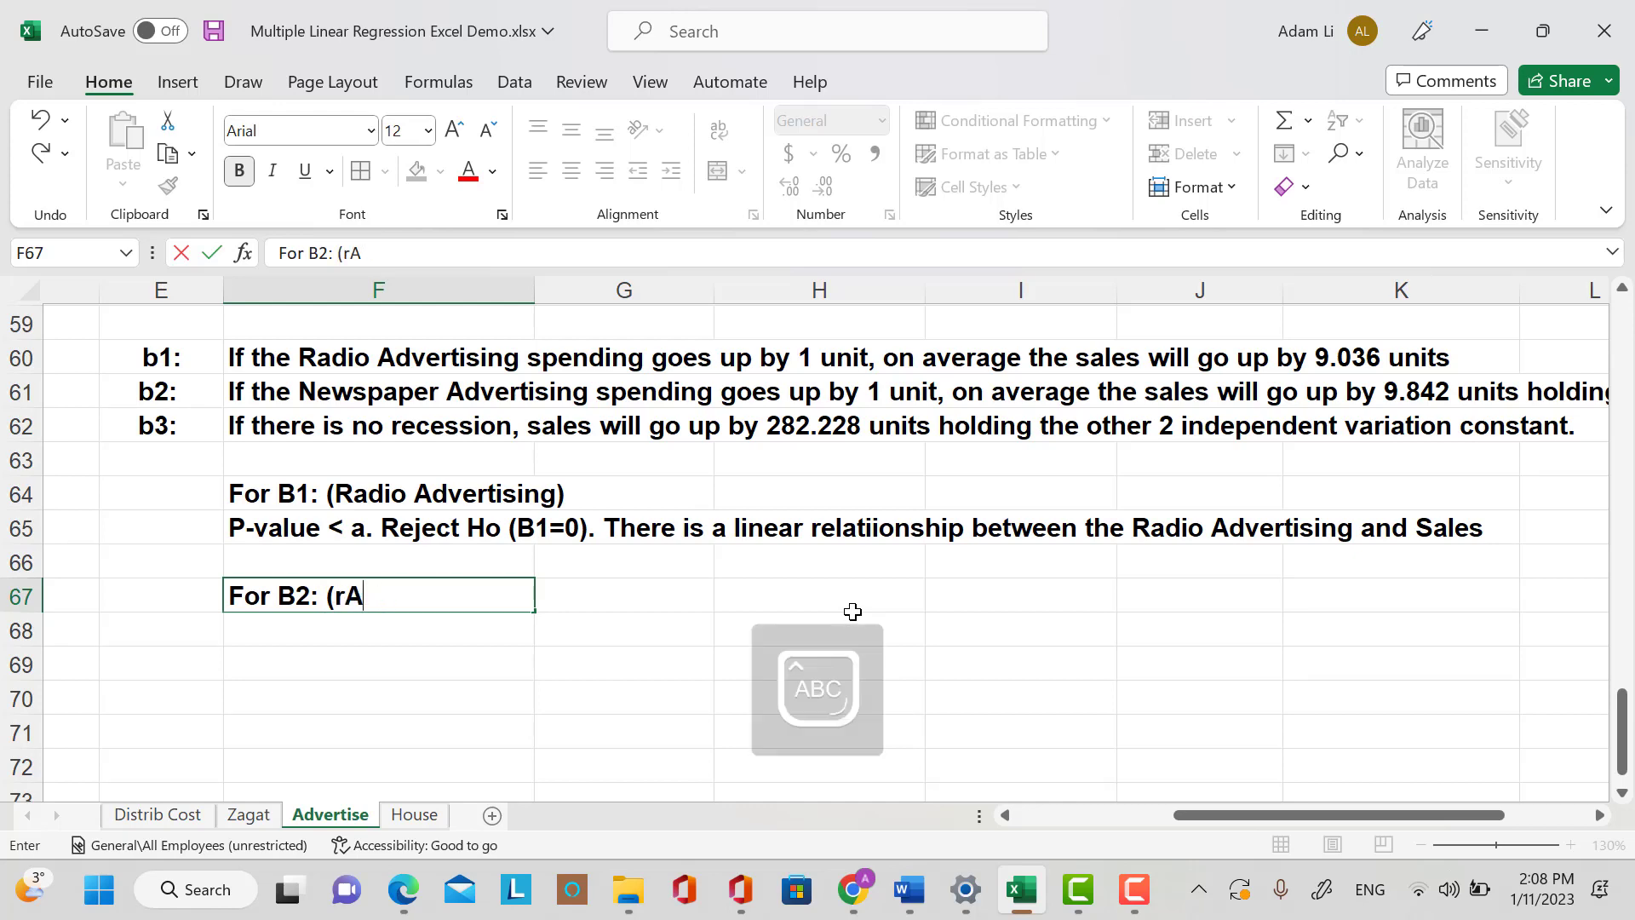
key(Caps_Lock)
text(n)
key(Caps_Lock)
key(BackSpace)
key(BackSpace)
text(N)
key(Left)
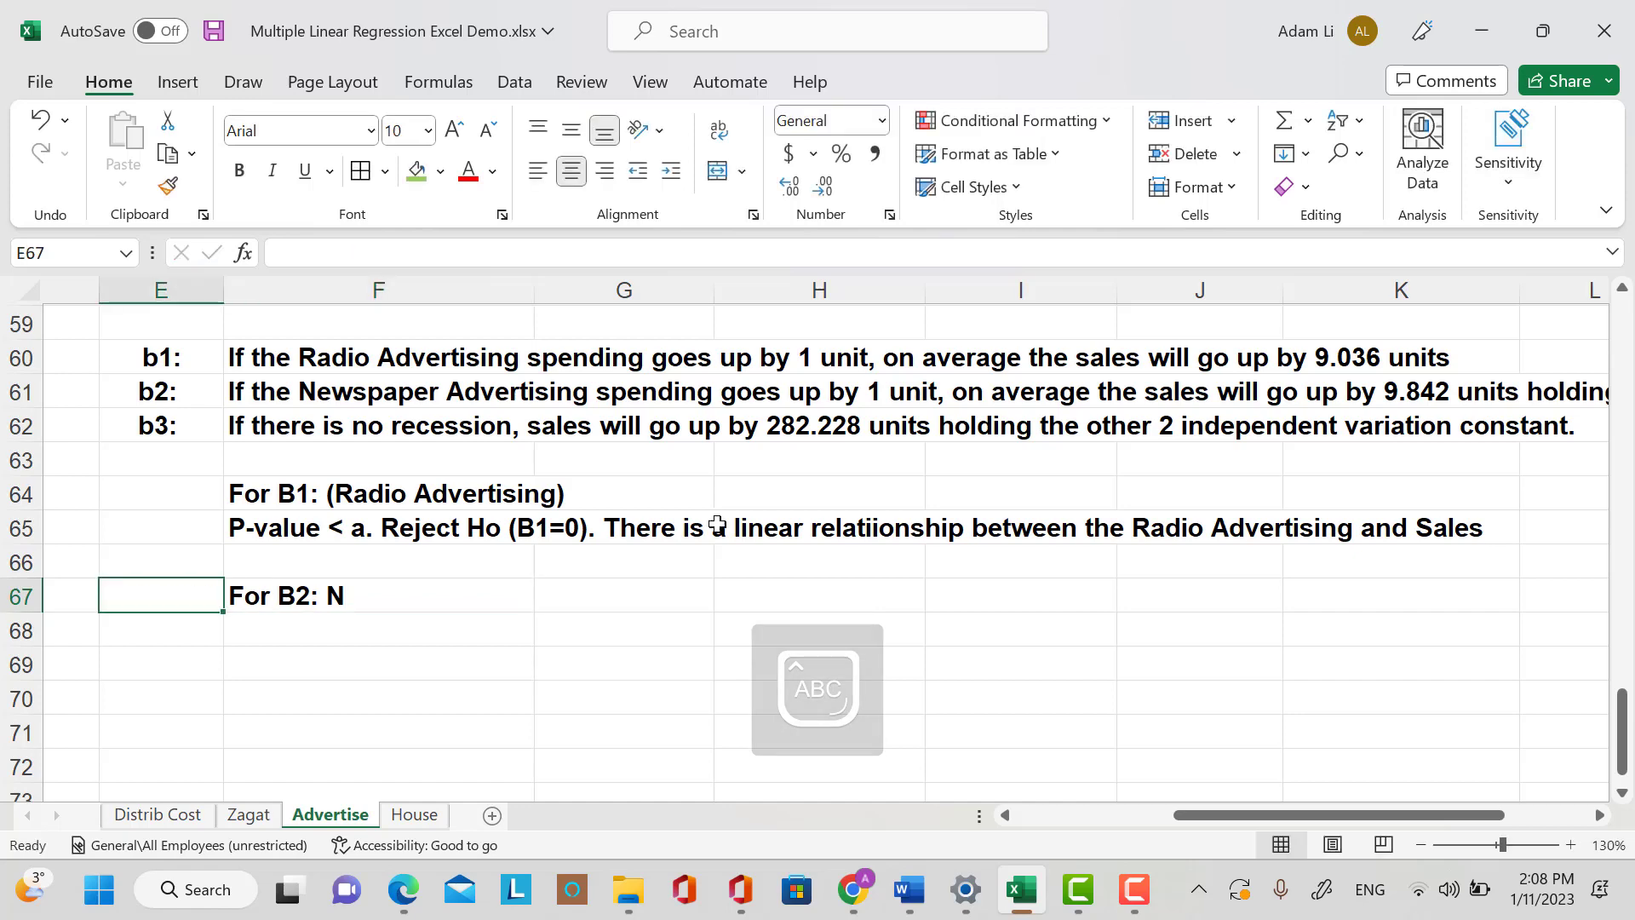
Complete the heading in cell F67 so it reads "For B2: (Newspaper Advertising)".
double_click(247, 588)
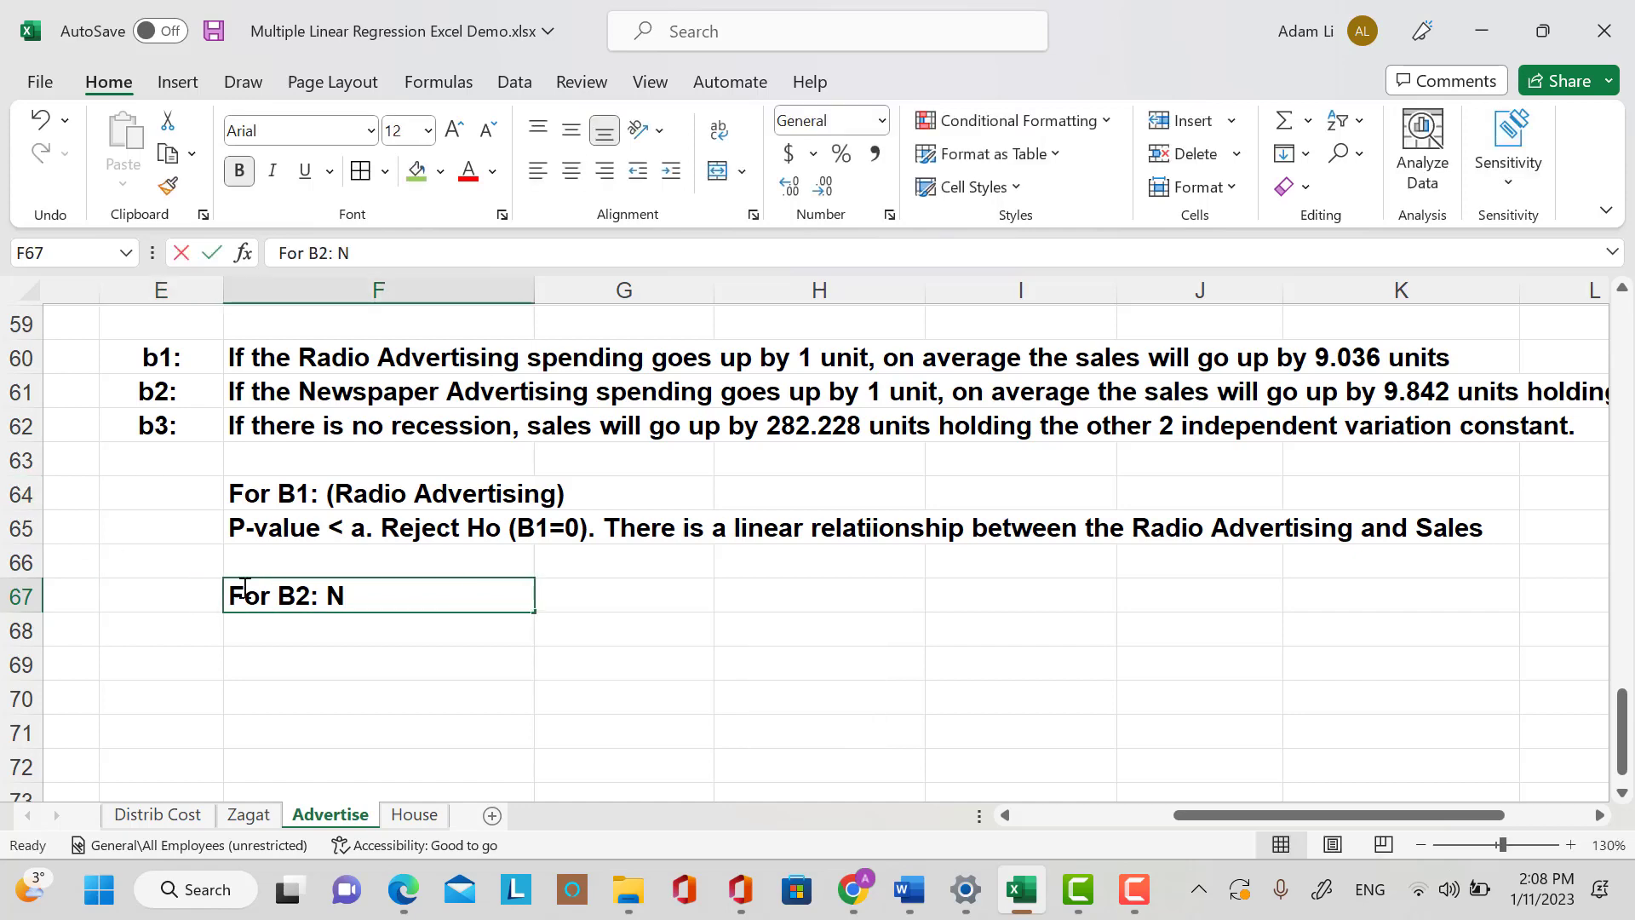
click(326, 594)
text(()
key(Right)
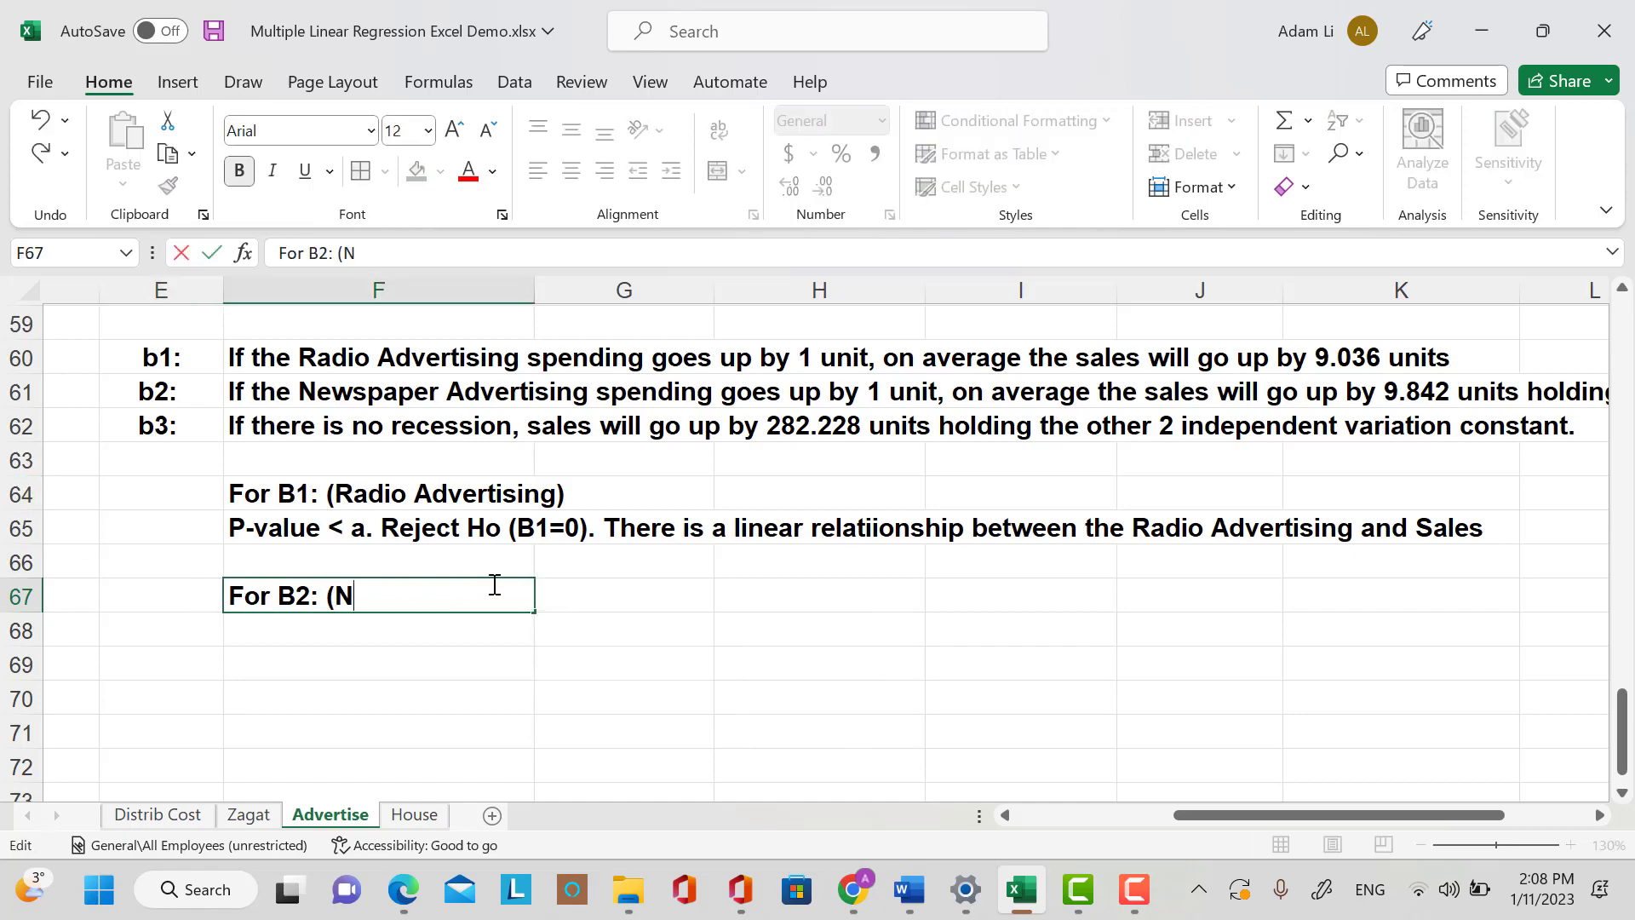
text(ES)
key(BackSpace)
key(BackSpace)
key(Caps_Lock)
text(es)
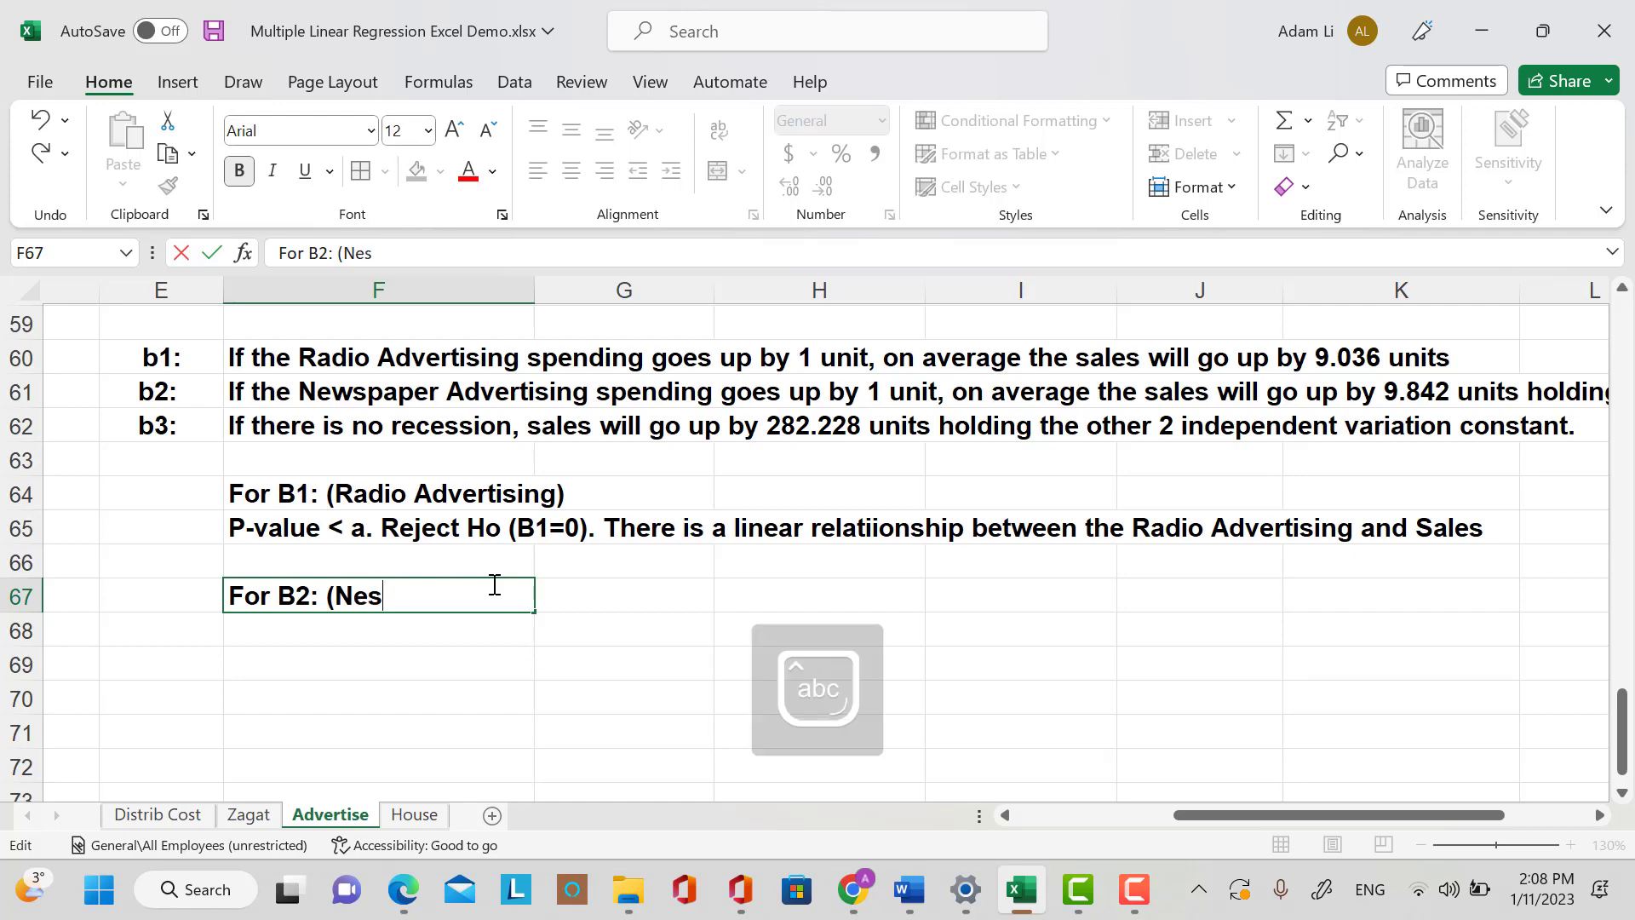
key(BackSpace)
text(wspaper)
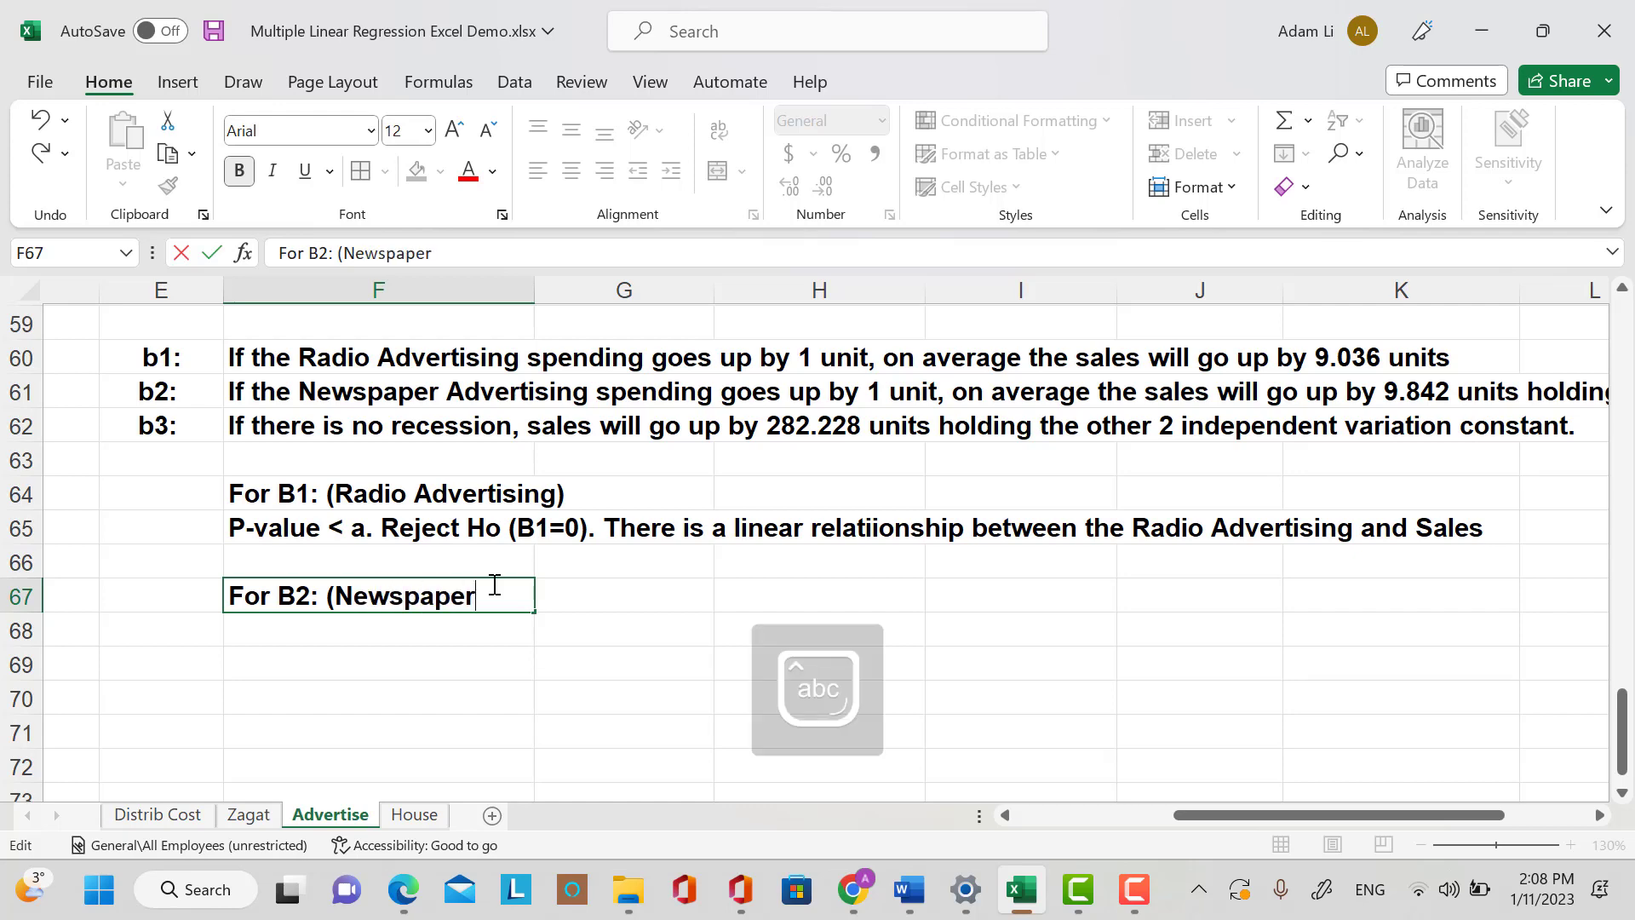
text( Advertising)
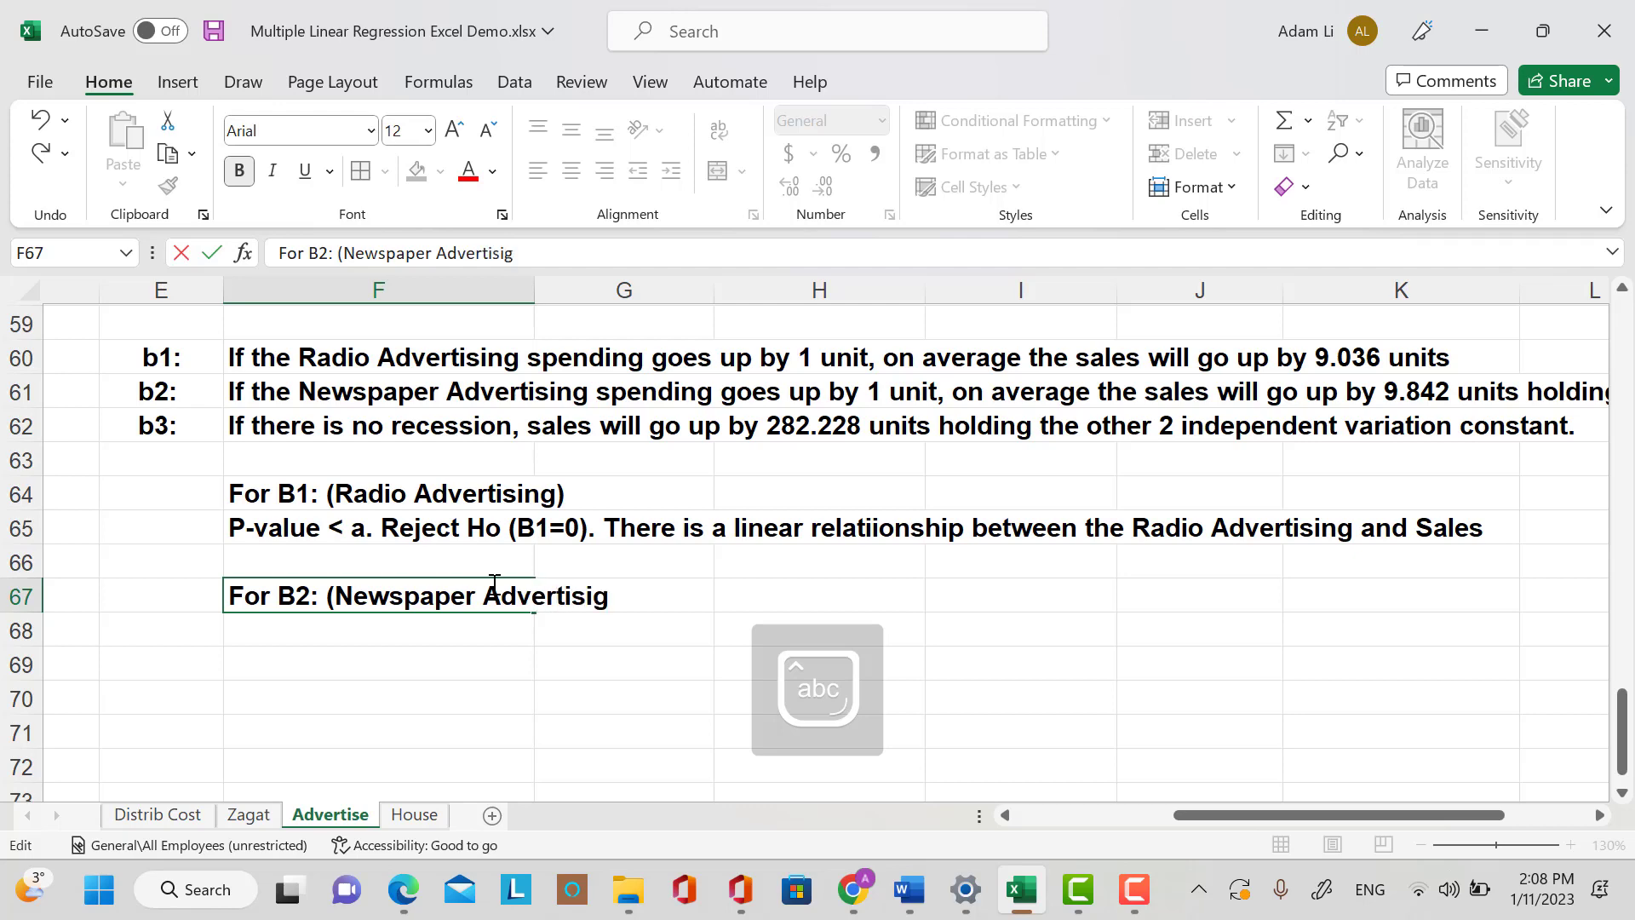
text())
key(Return)
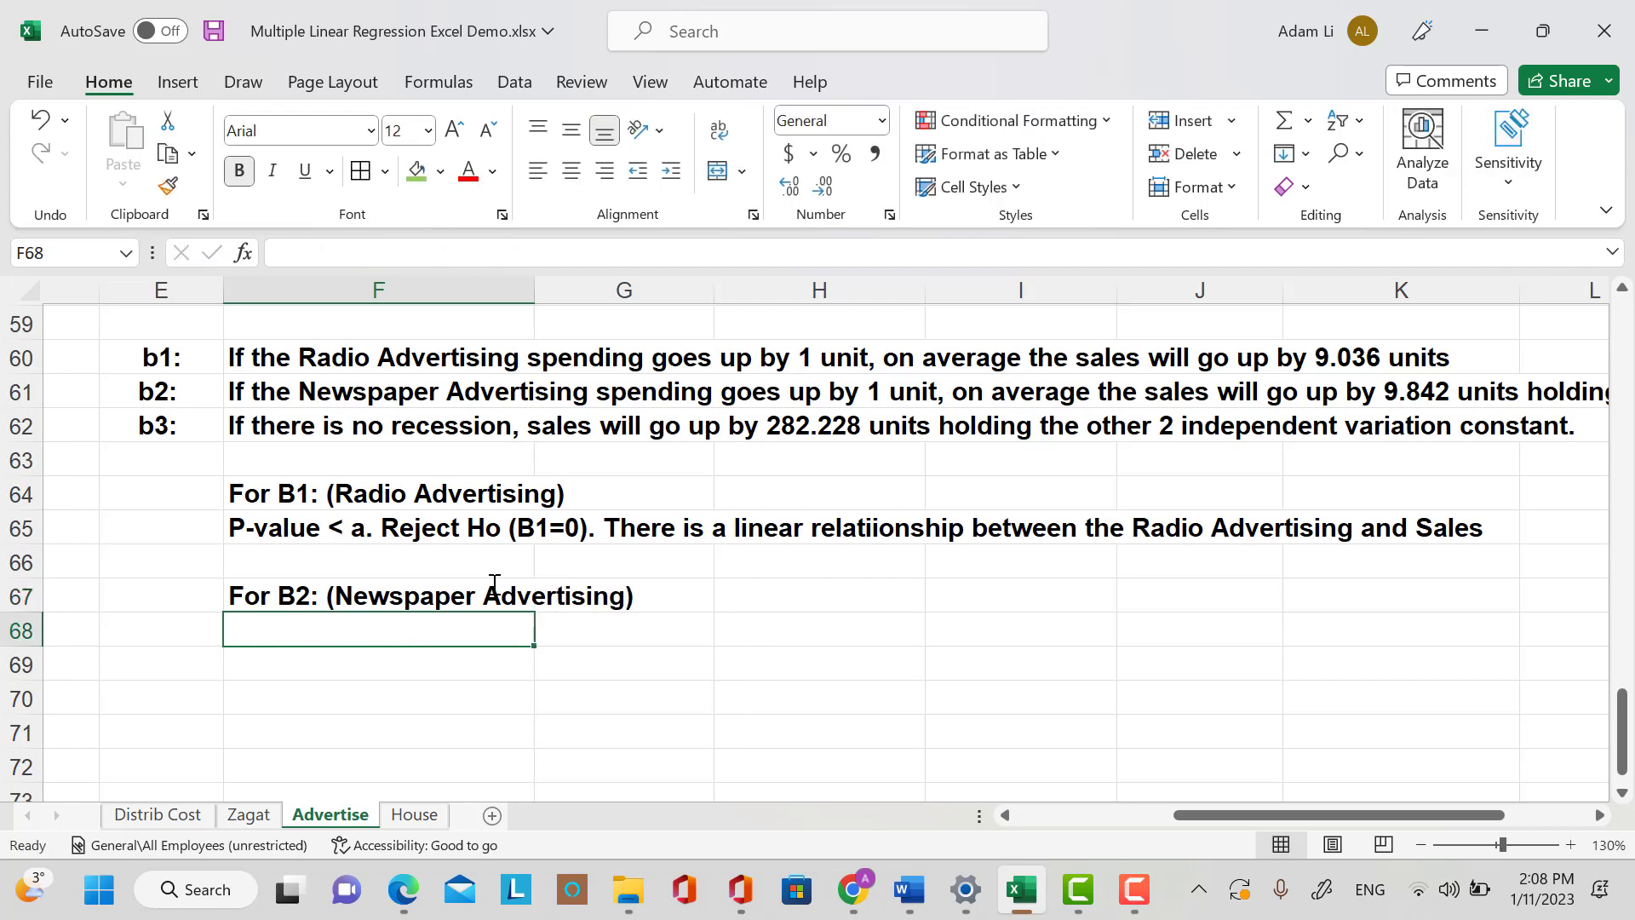
Begin the B2 test conclusion in cell F68 with "P-value < a. Reject Ho (B2=0).".
key(Caps_Lock)
text(P)
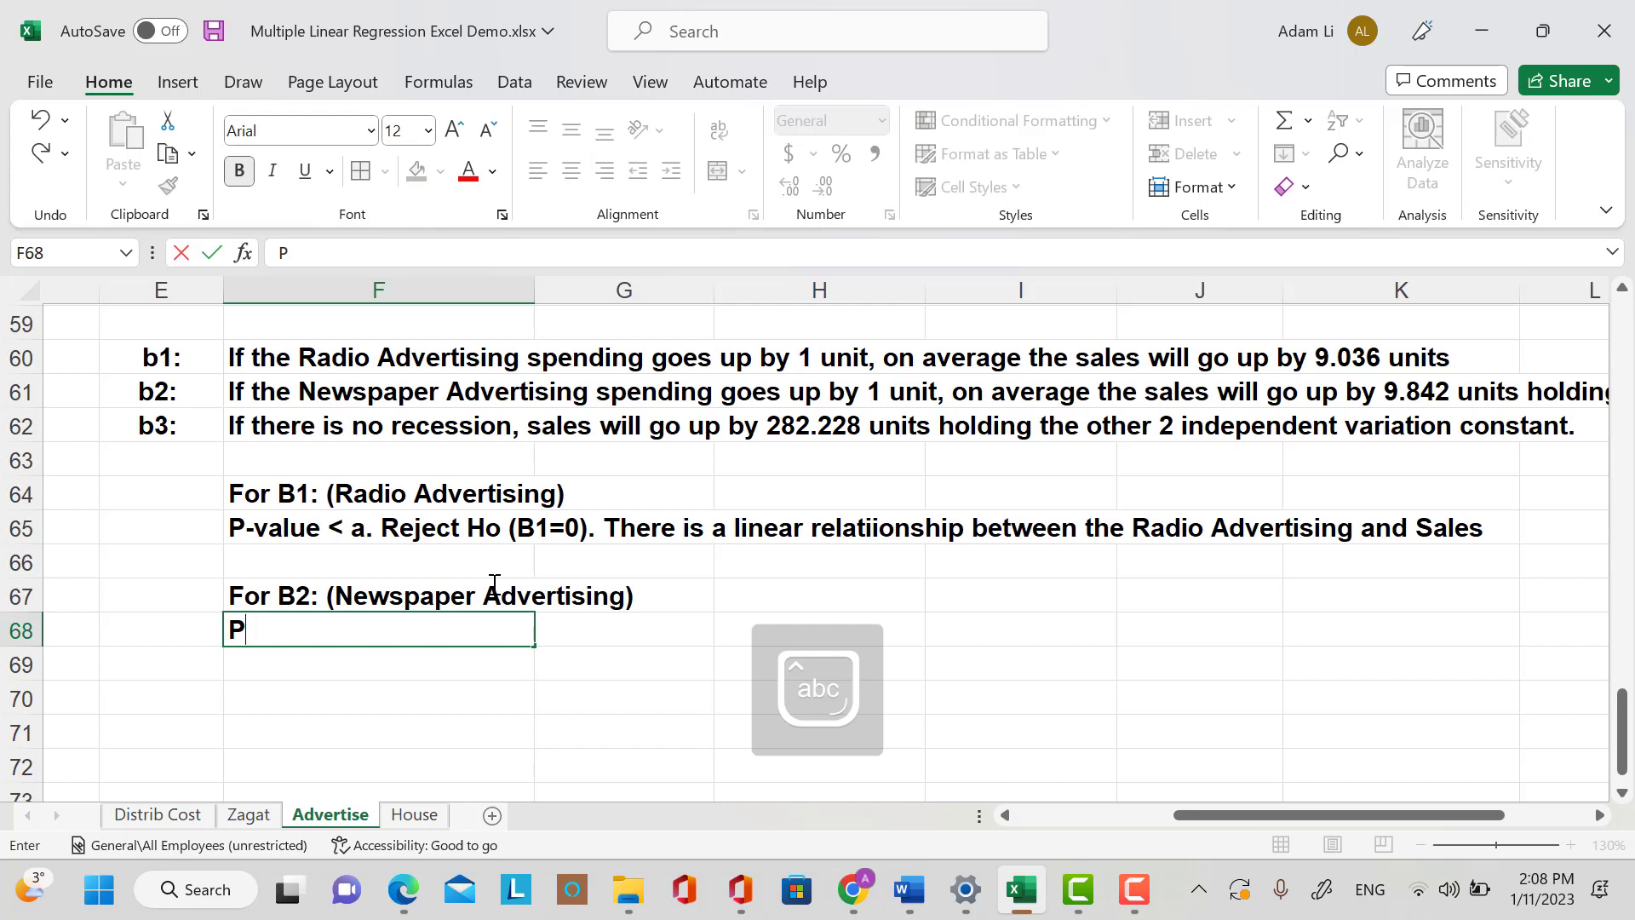
text(-value)
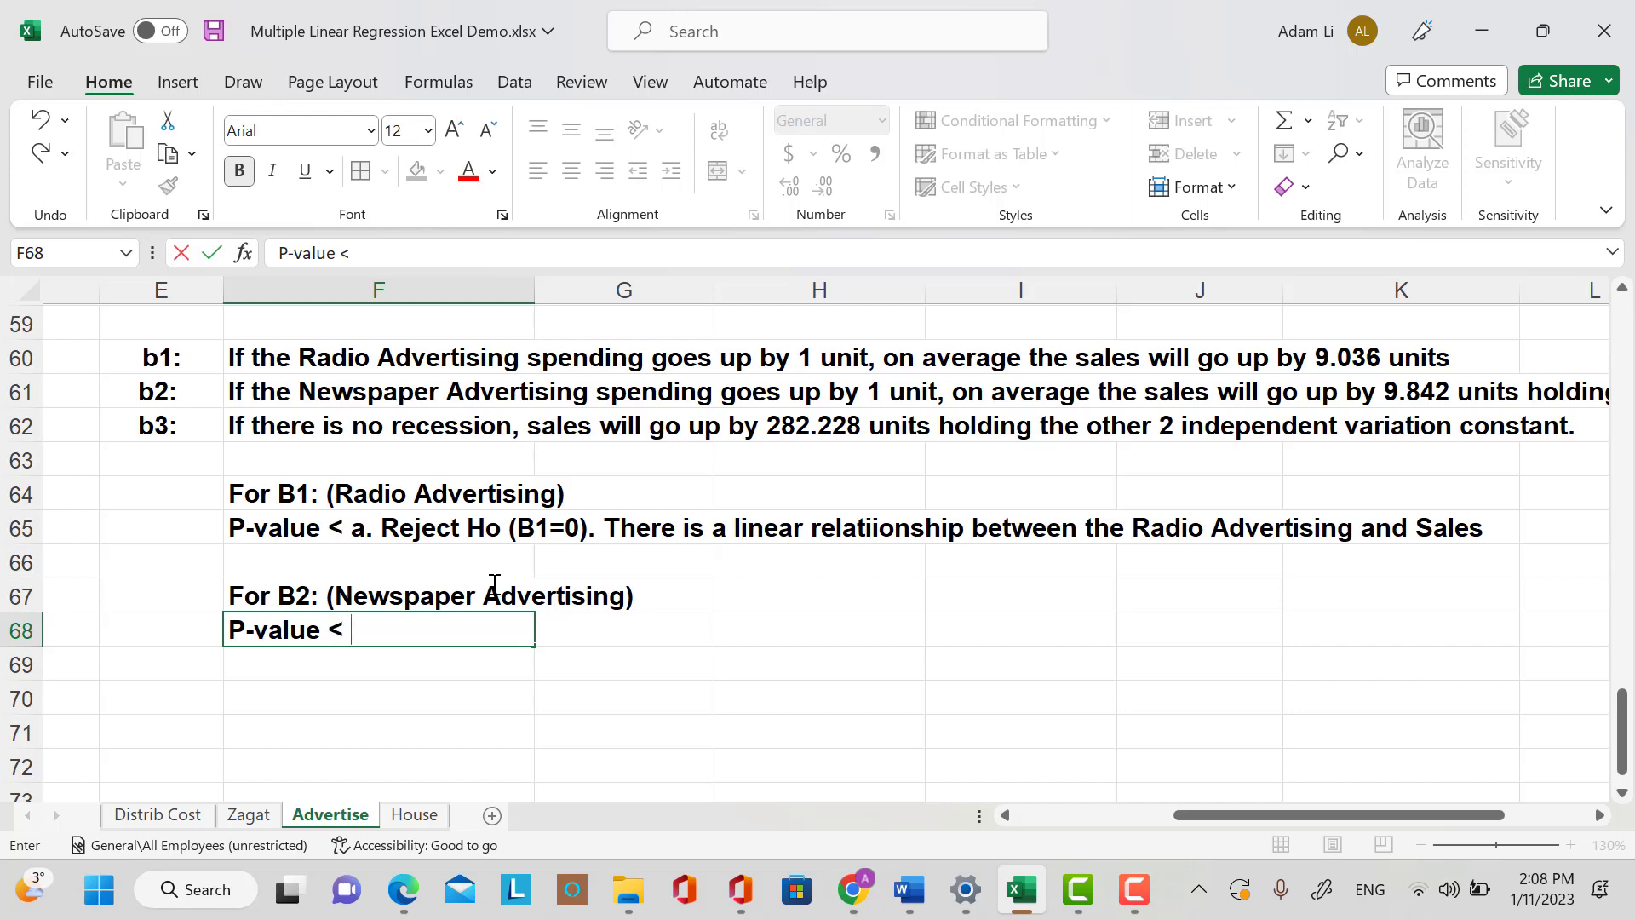
text( < a. Reject )
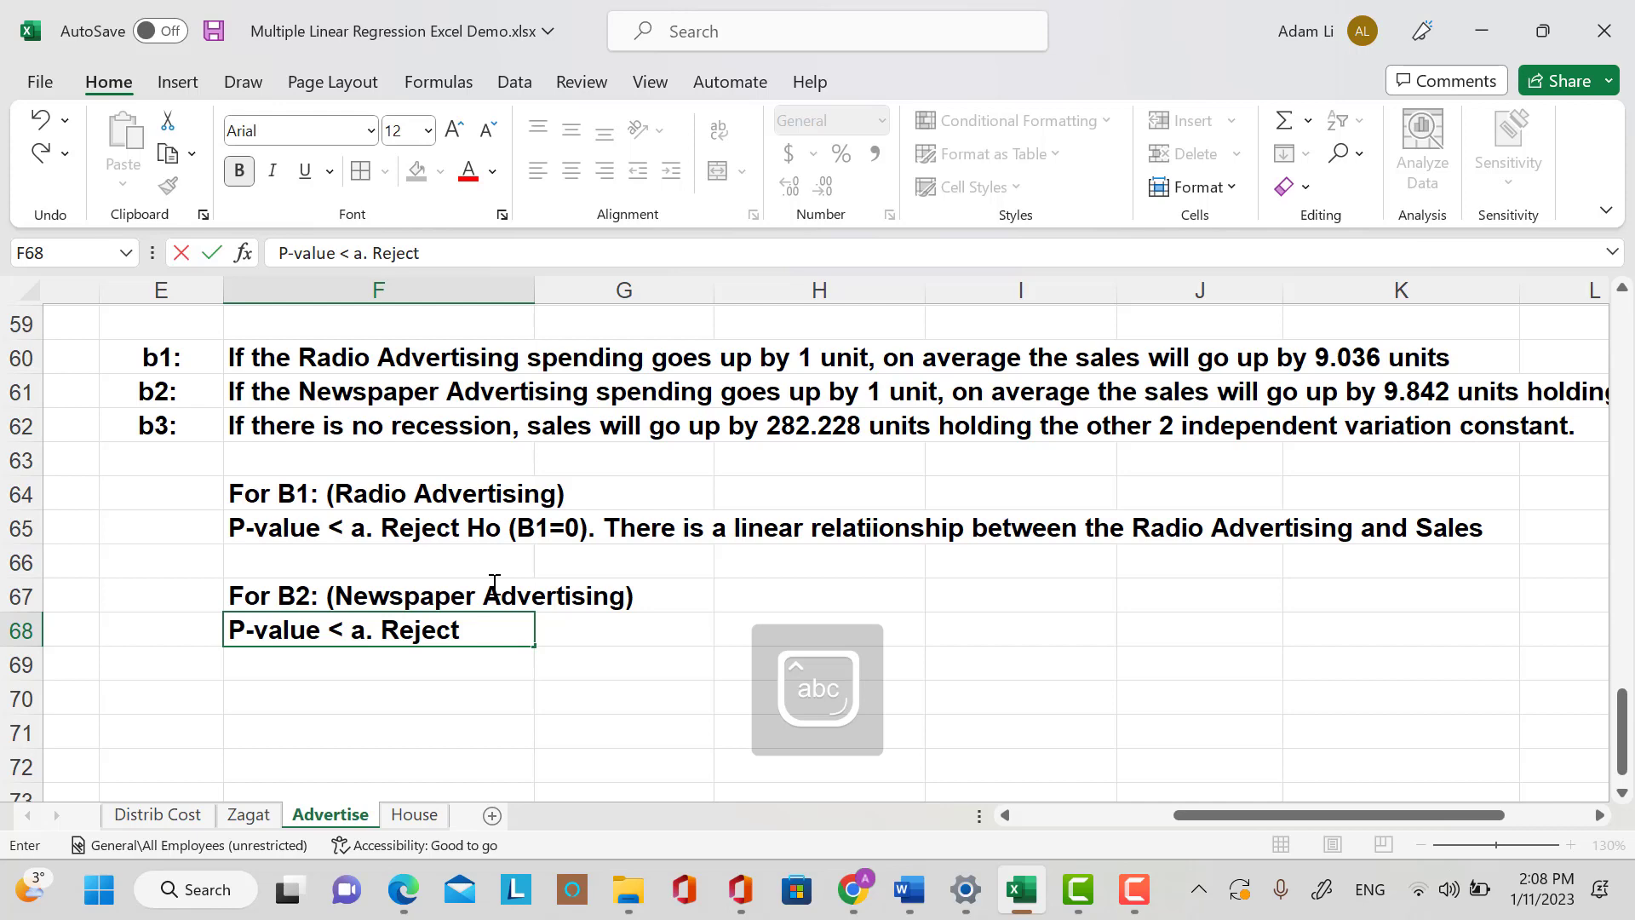
text(Ho ()
key(Caps_Lock)
text(B2=)
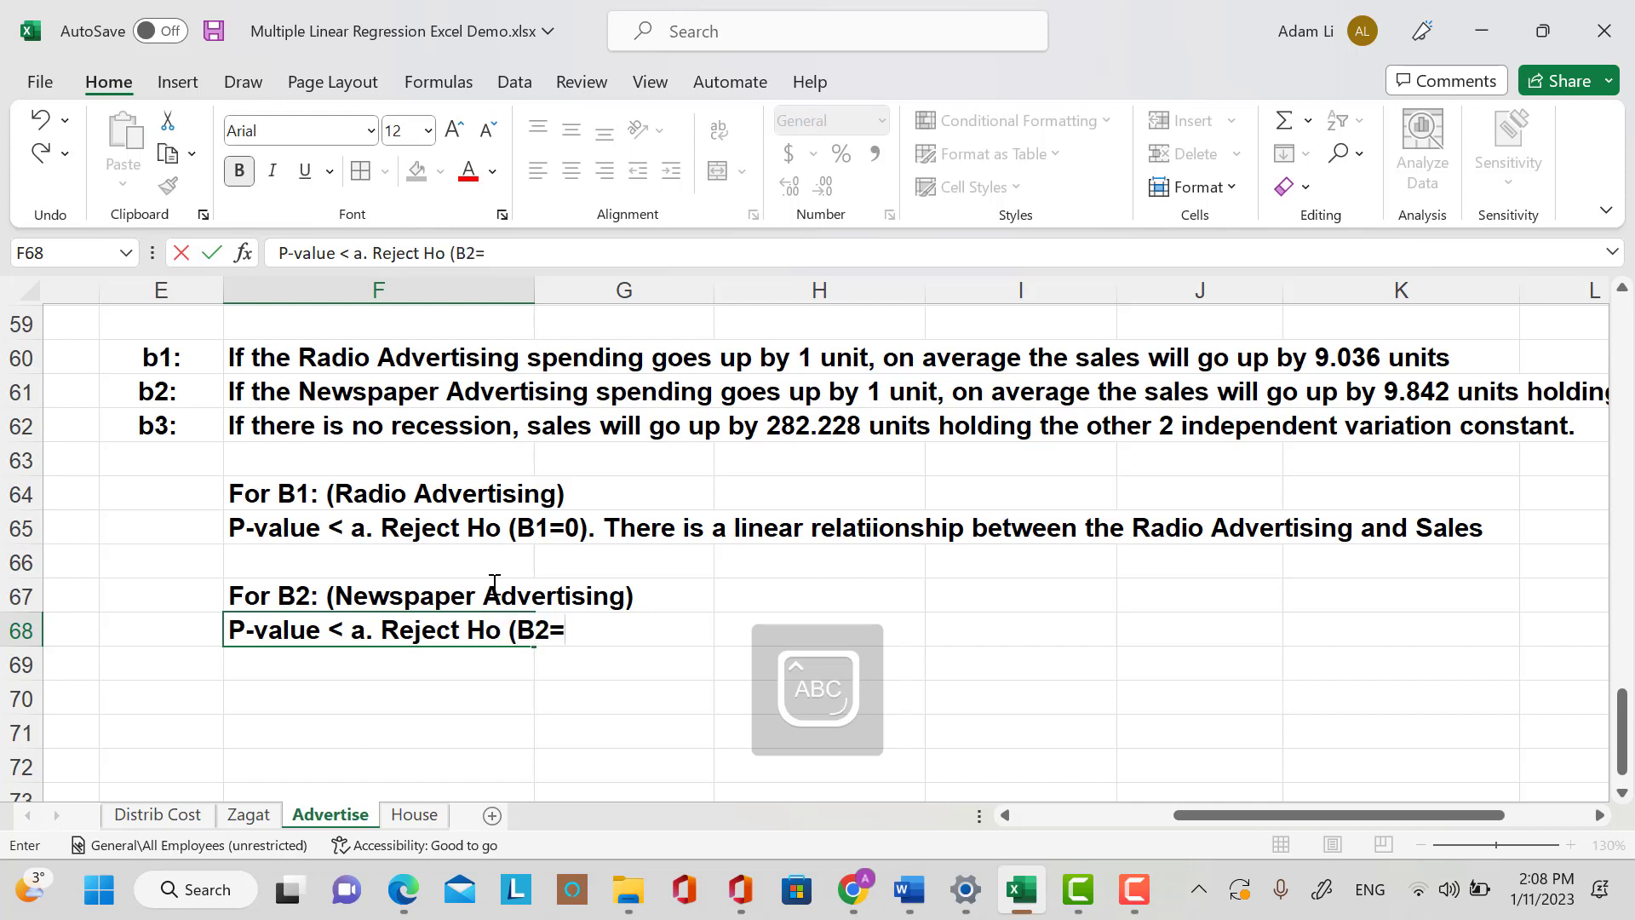
text(0).)
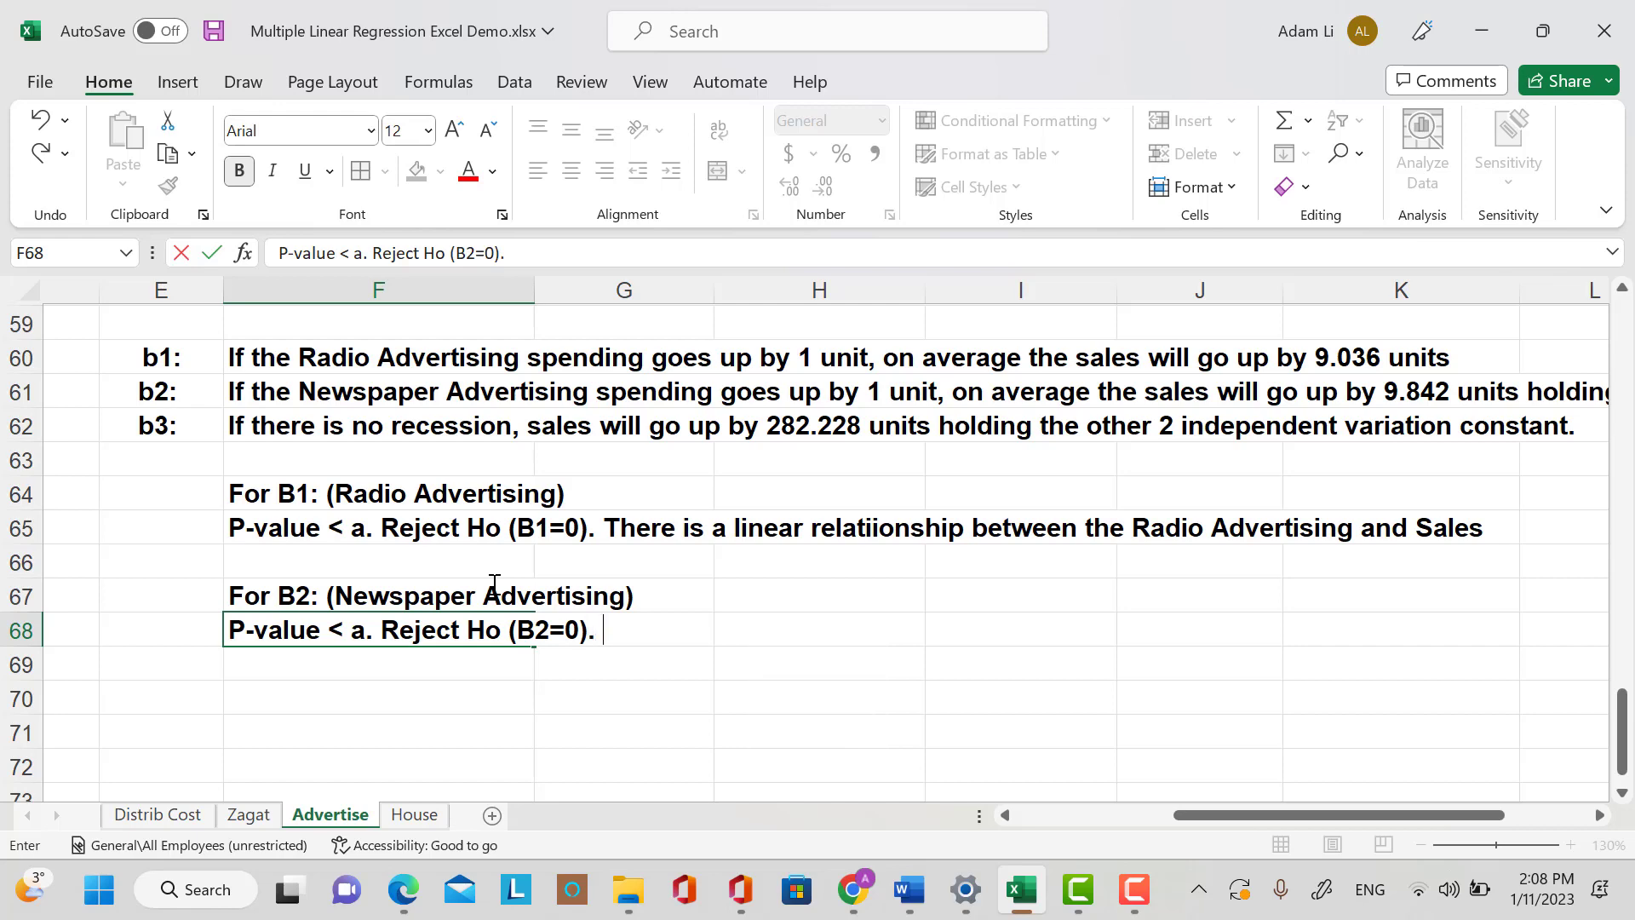
key(Caps_Lock)
text(tHE)
key(BackSpace)
key(BackSpace)
key(BackSpace)
text(T)
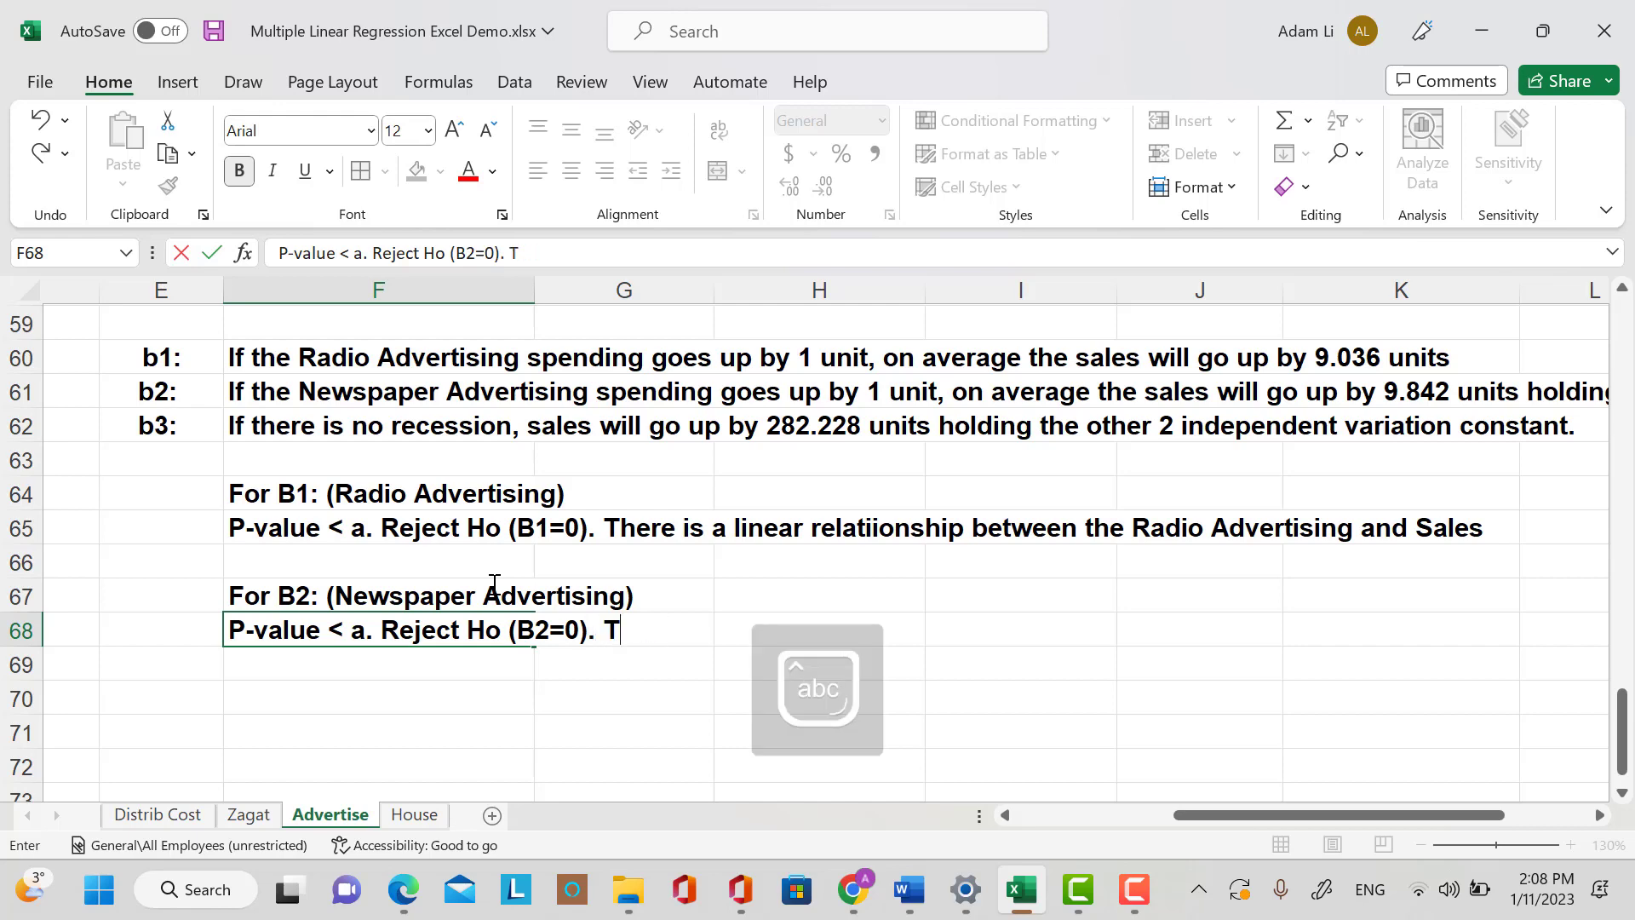
text(h)
key(BackSpace)
key(BackSpace)
Continue the conclusion in cell F68 with "Newspaper Advertising".
key(Caps_Lock)
text(Newspapew)
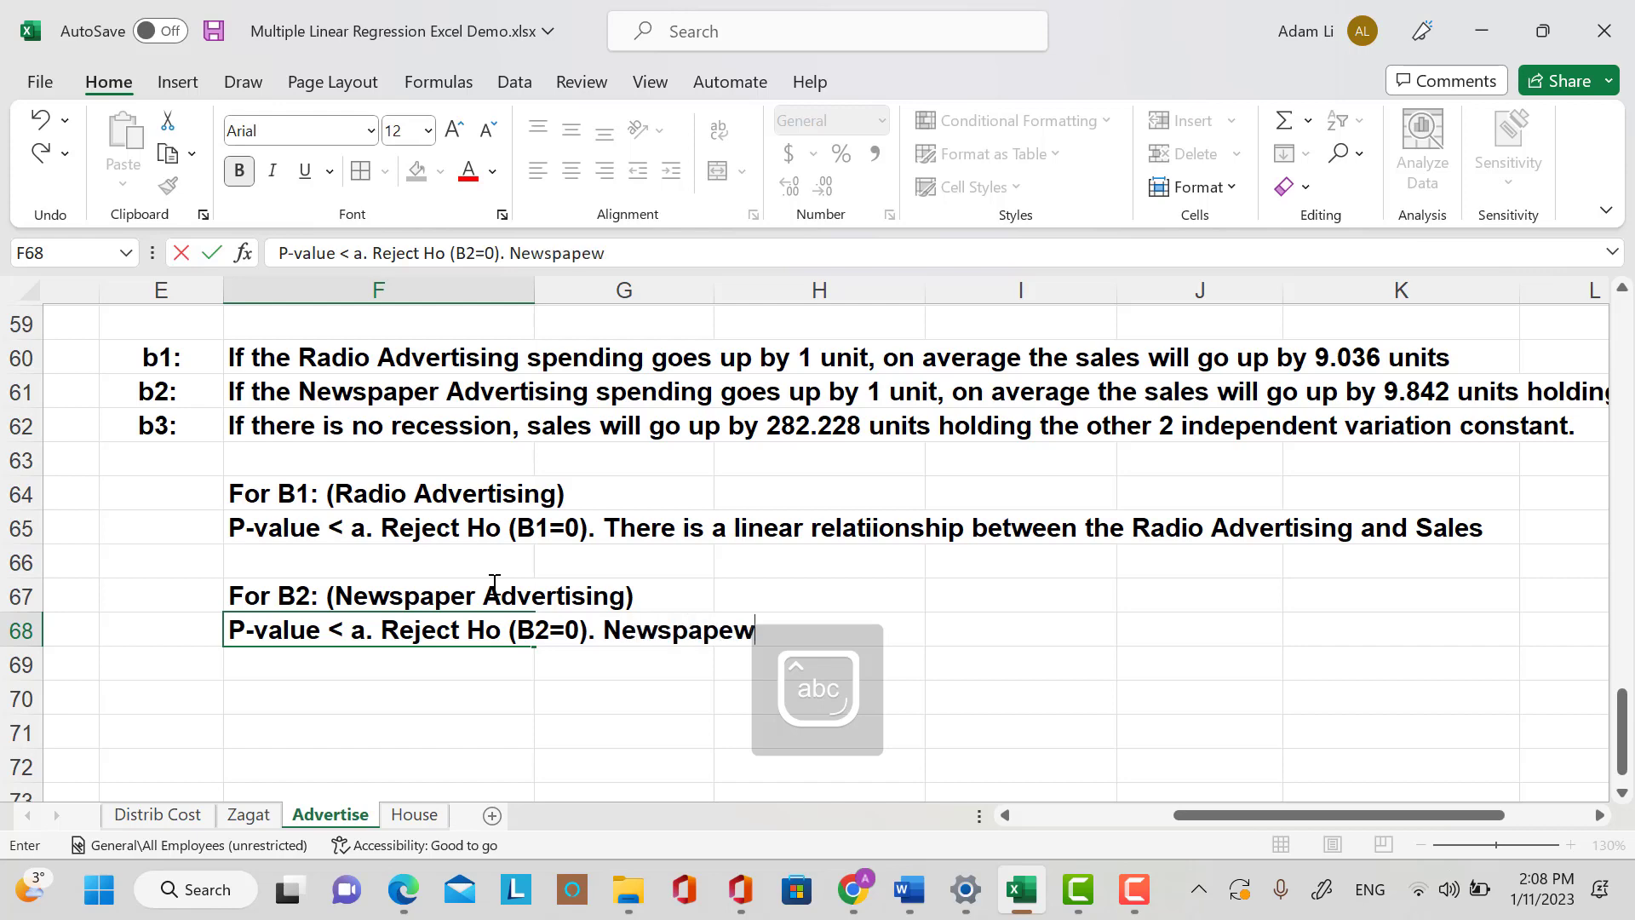
key(BackSpace)
text(re is a)
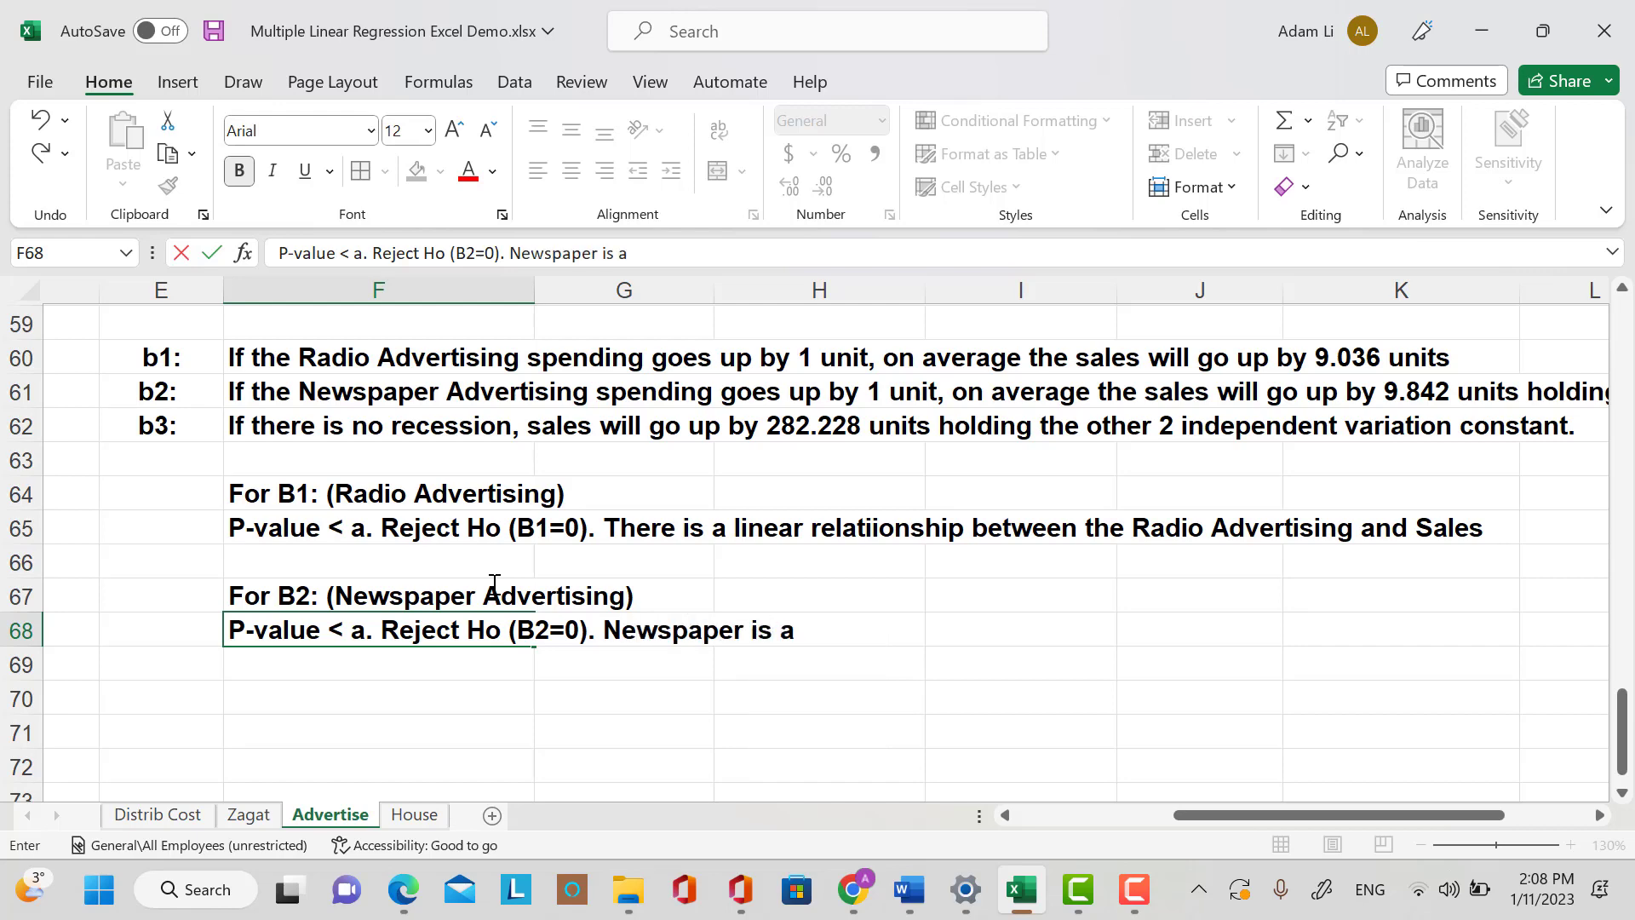
key(BackSpace)
key(BackSpace)
key(BackSpace)
key(BackSpace)
key(BackSpace)
text(a)
key(BackSpace)
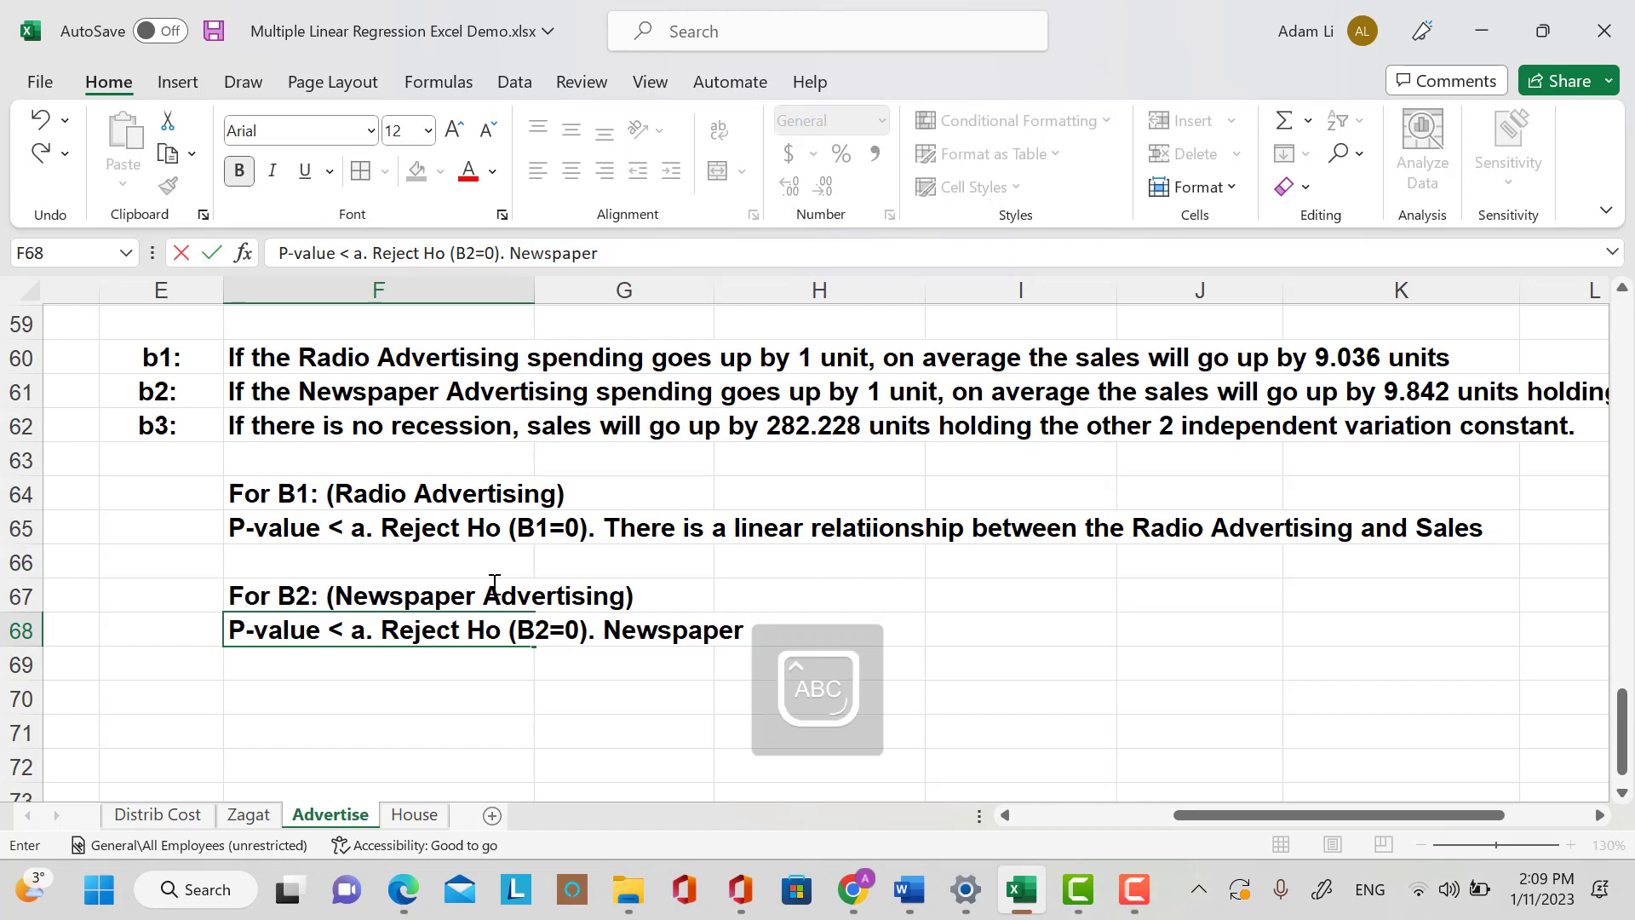
text(A)
key(BackSpace)
text(dve)
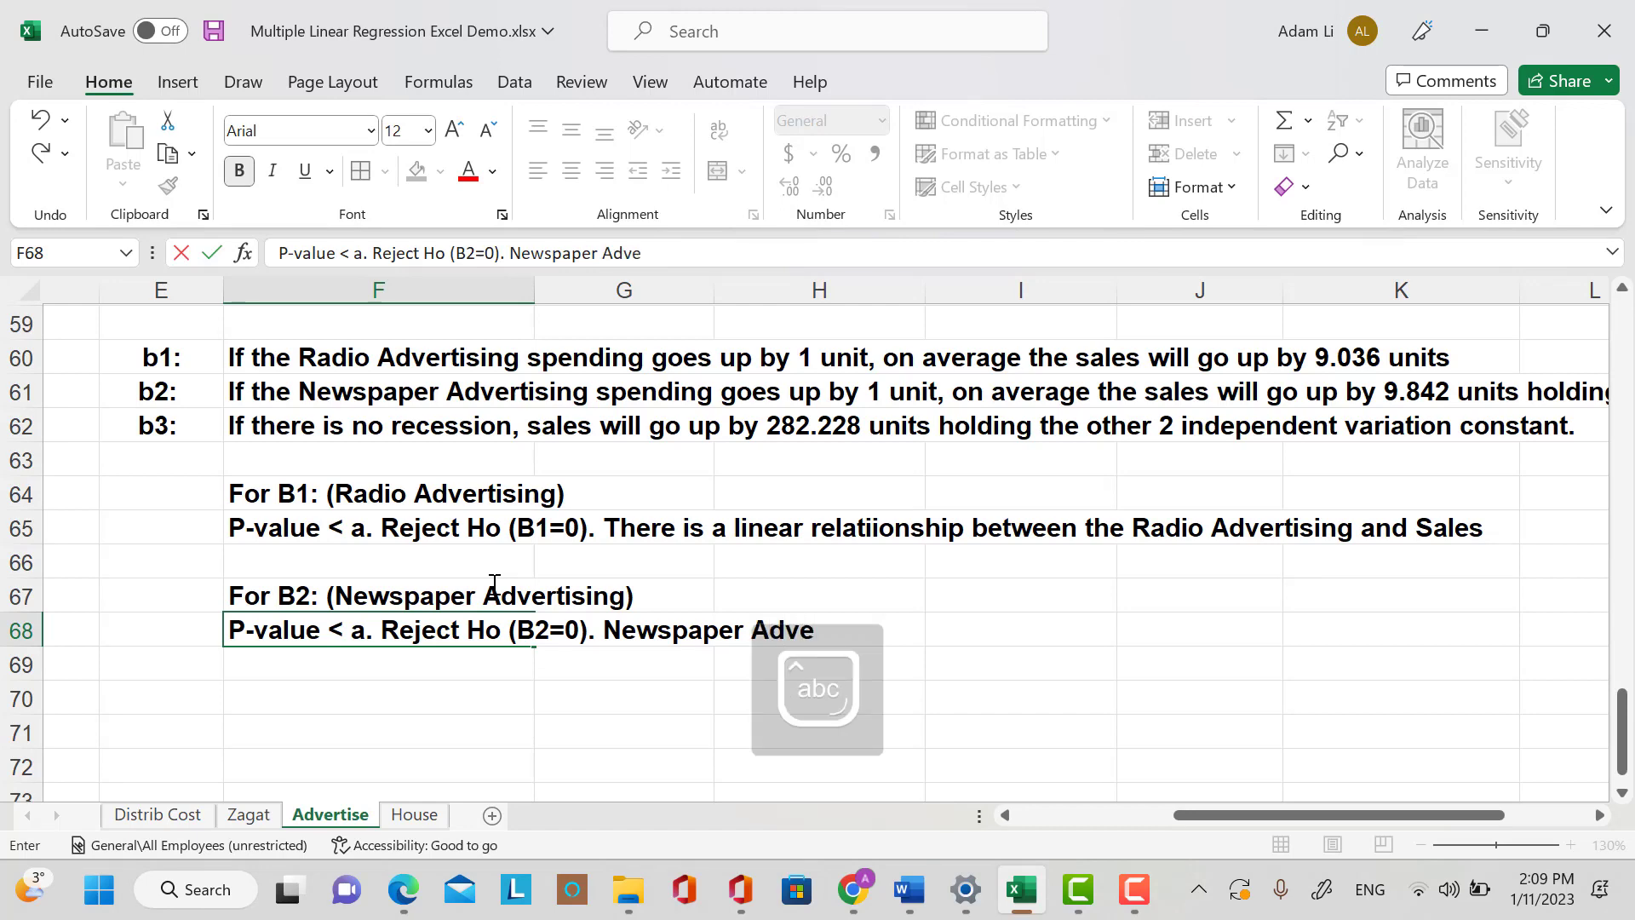
text(rsttising )
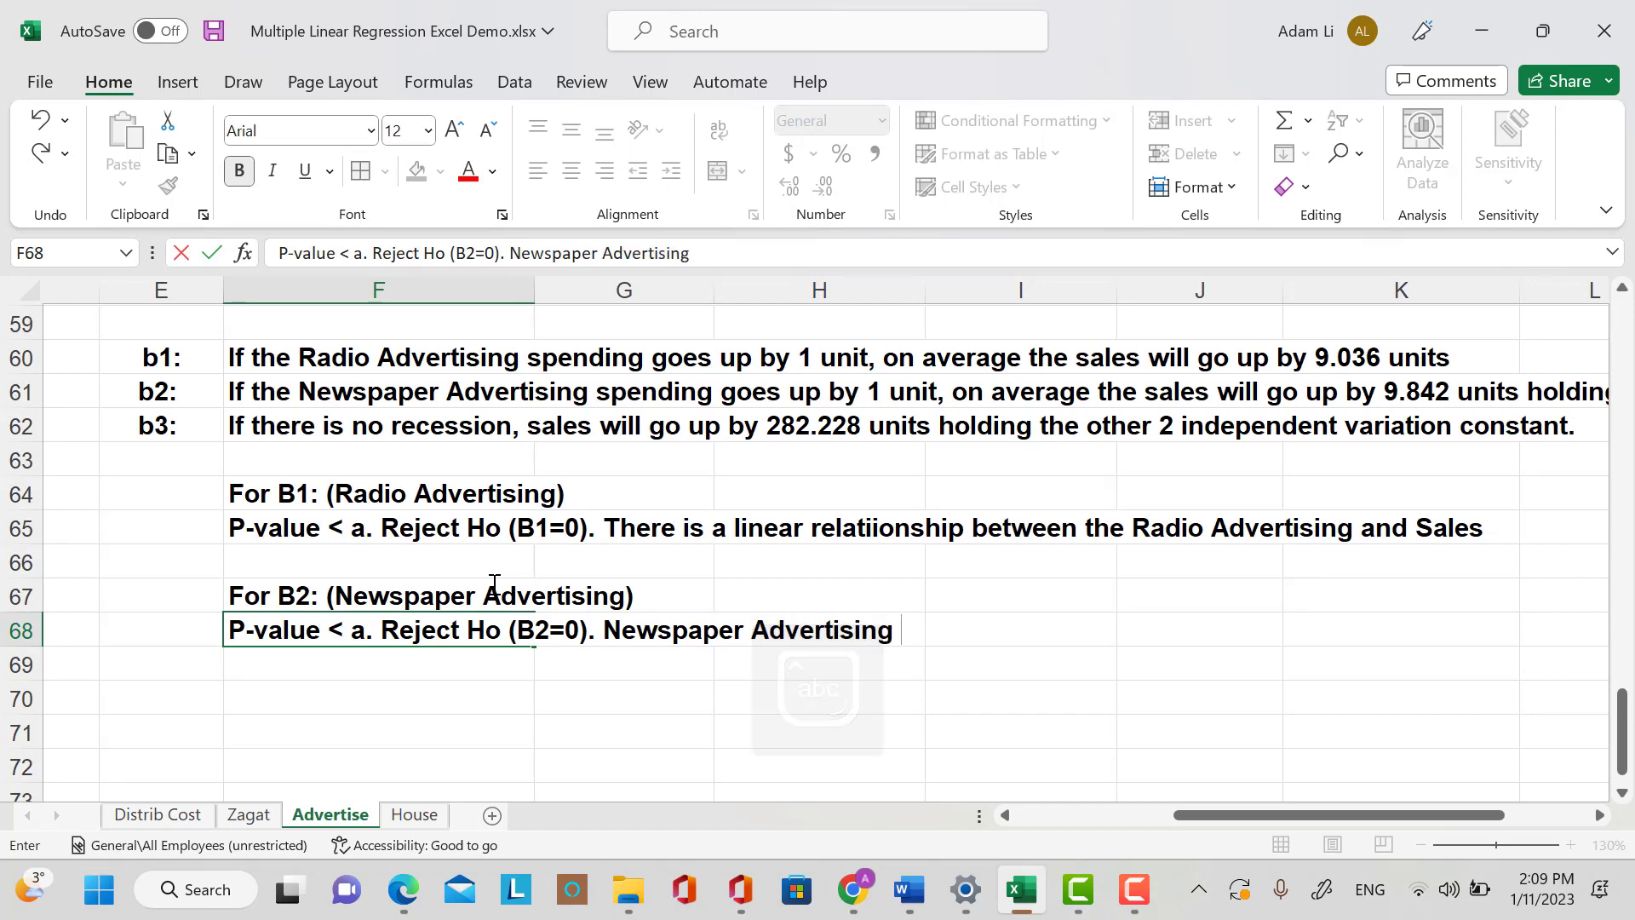
Complete the F68 conclusion with "is a significant indicator of Sales." and commit the entry.
text(is a sigi)
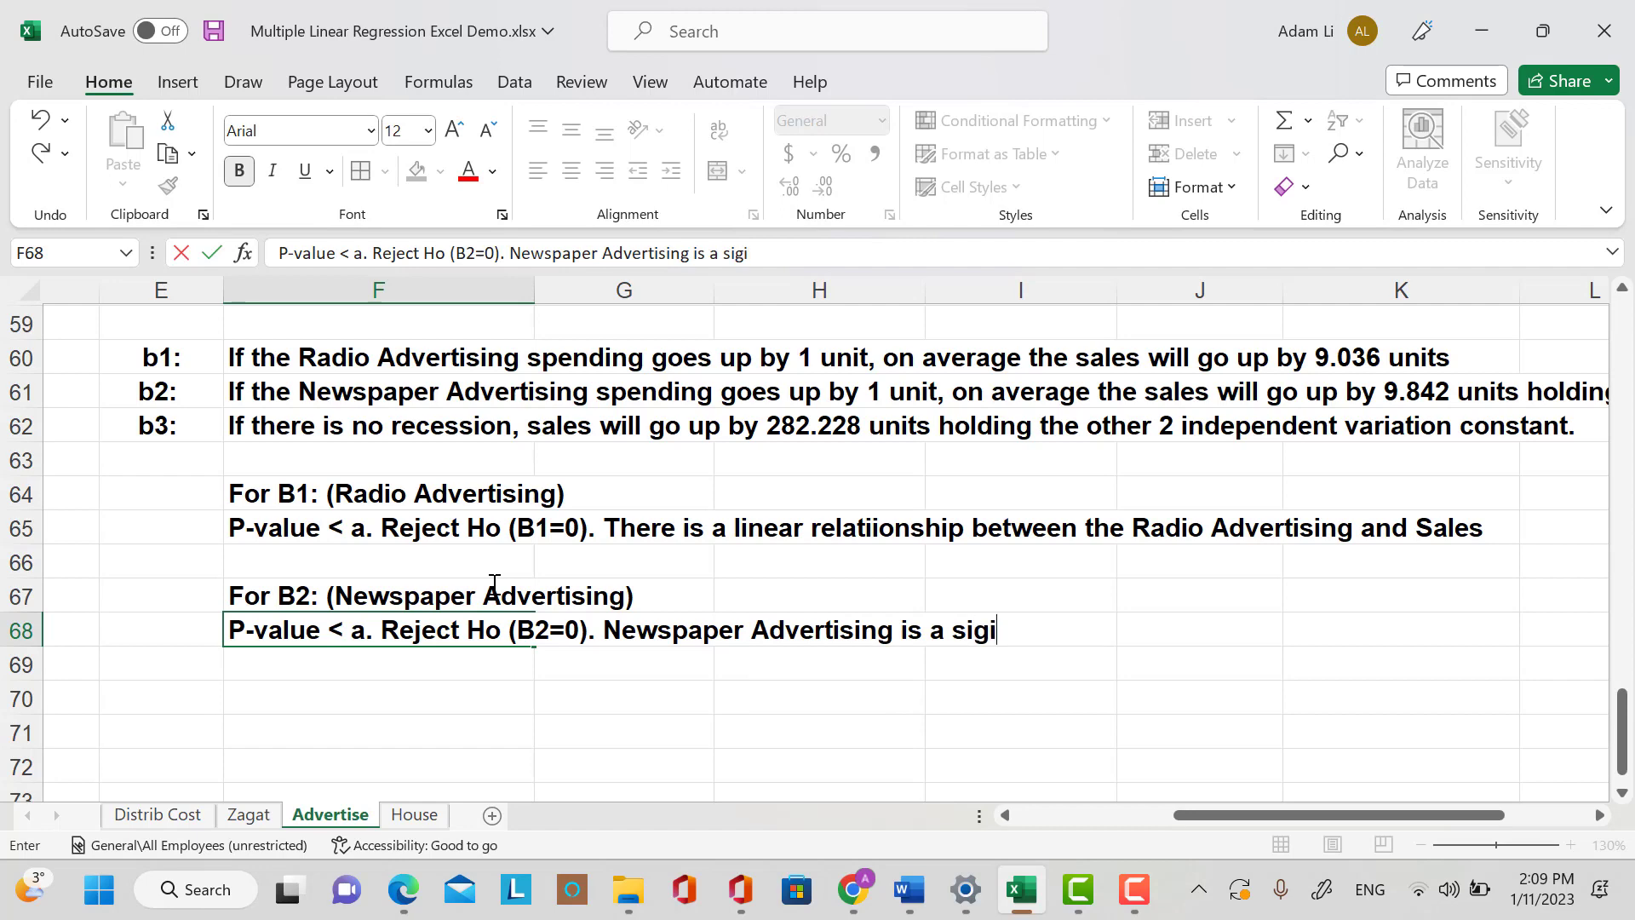
key(BackSpace)
key(BackSpace)
text(gnific)
key(BackSpace)
text(cant indi)
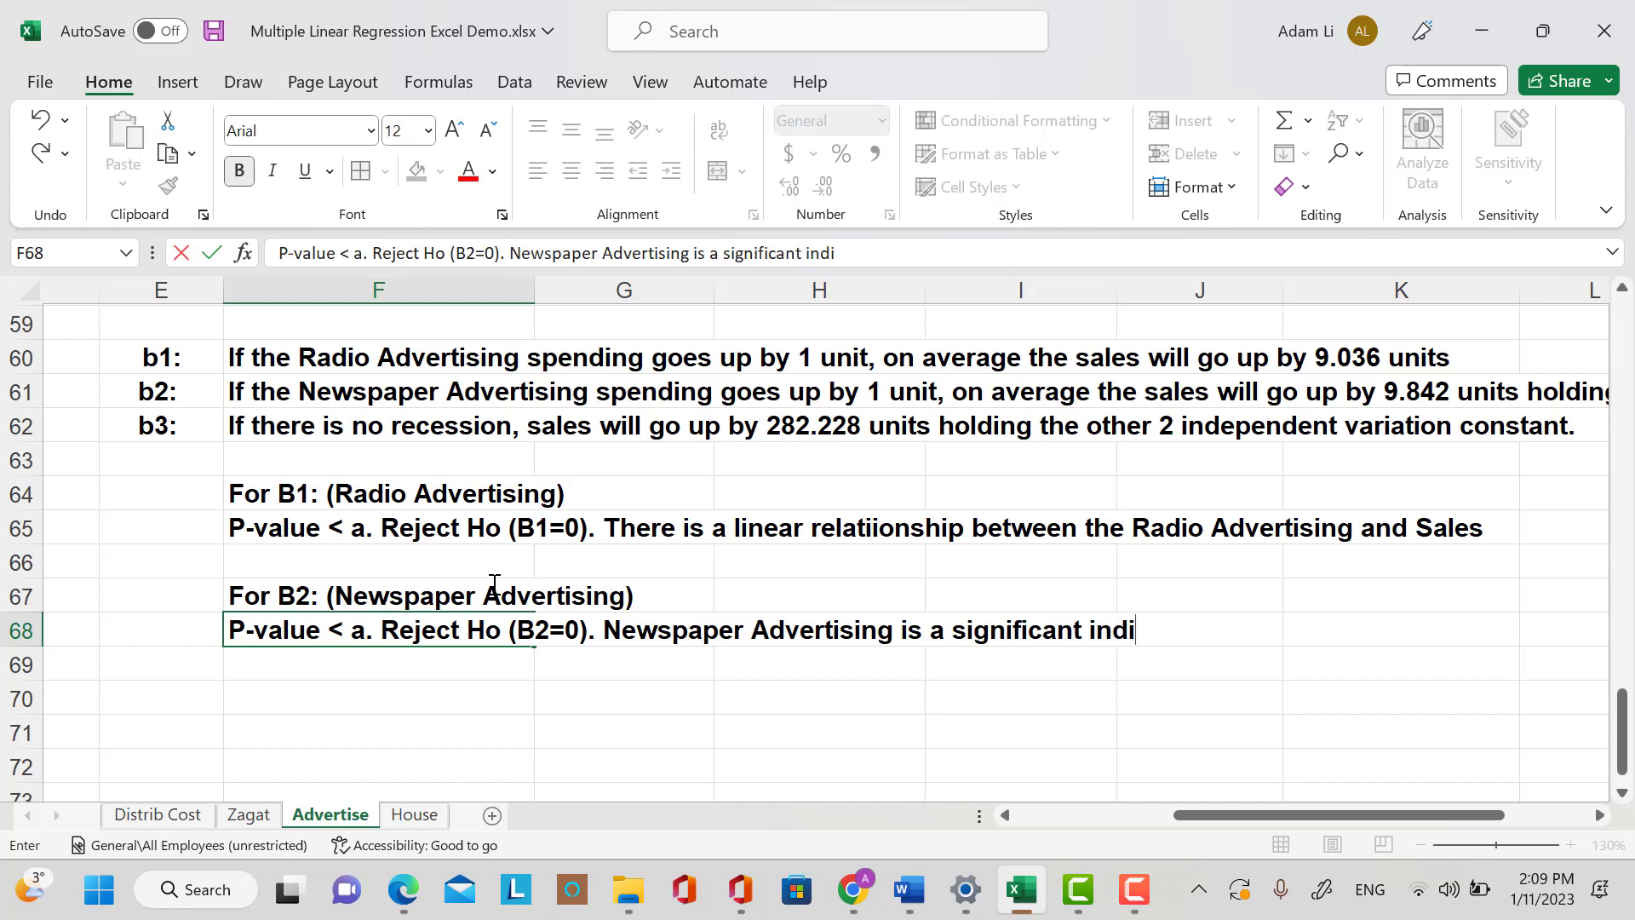
text(cator)
text(of Sales.)
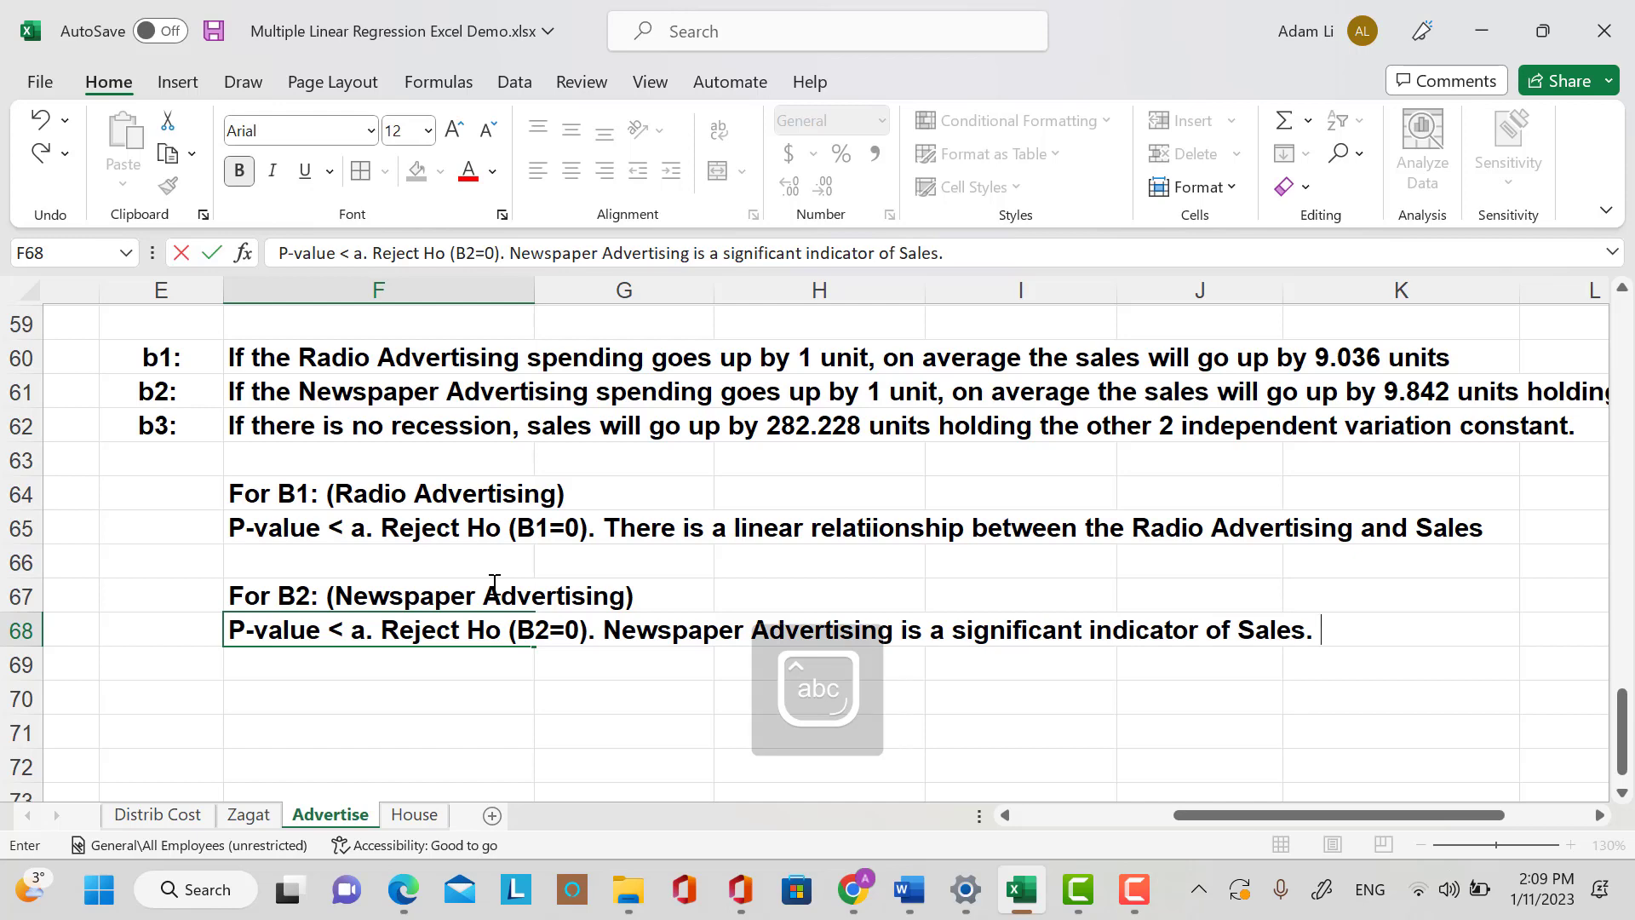
key(Return)
Begin the next coefficient's test heading in cell F70 with "For".
key(Return)
text(For )
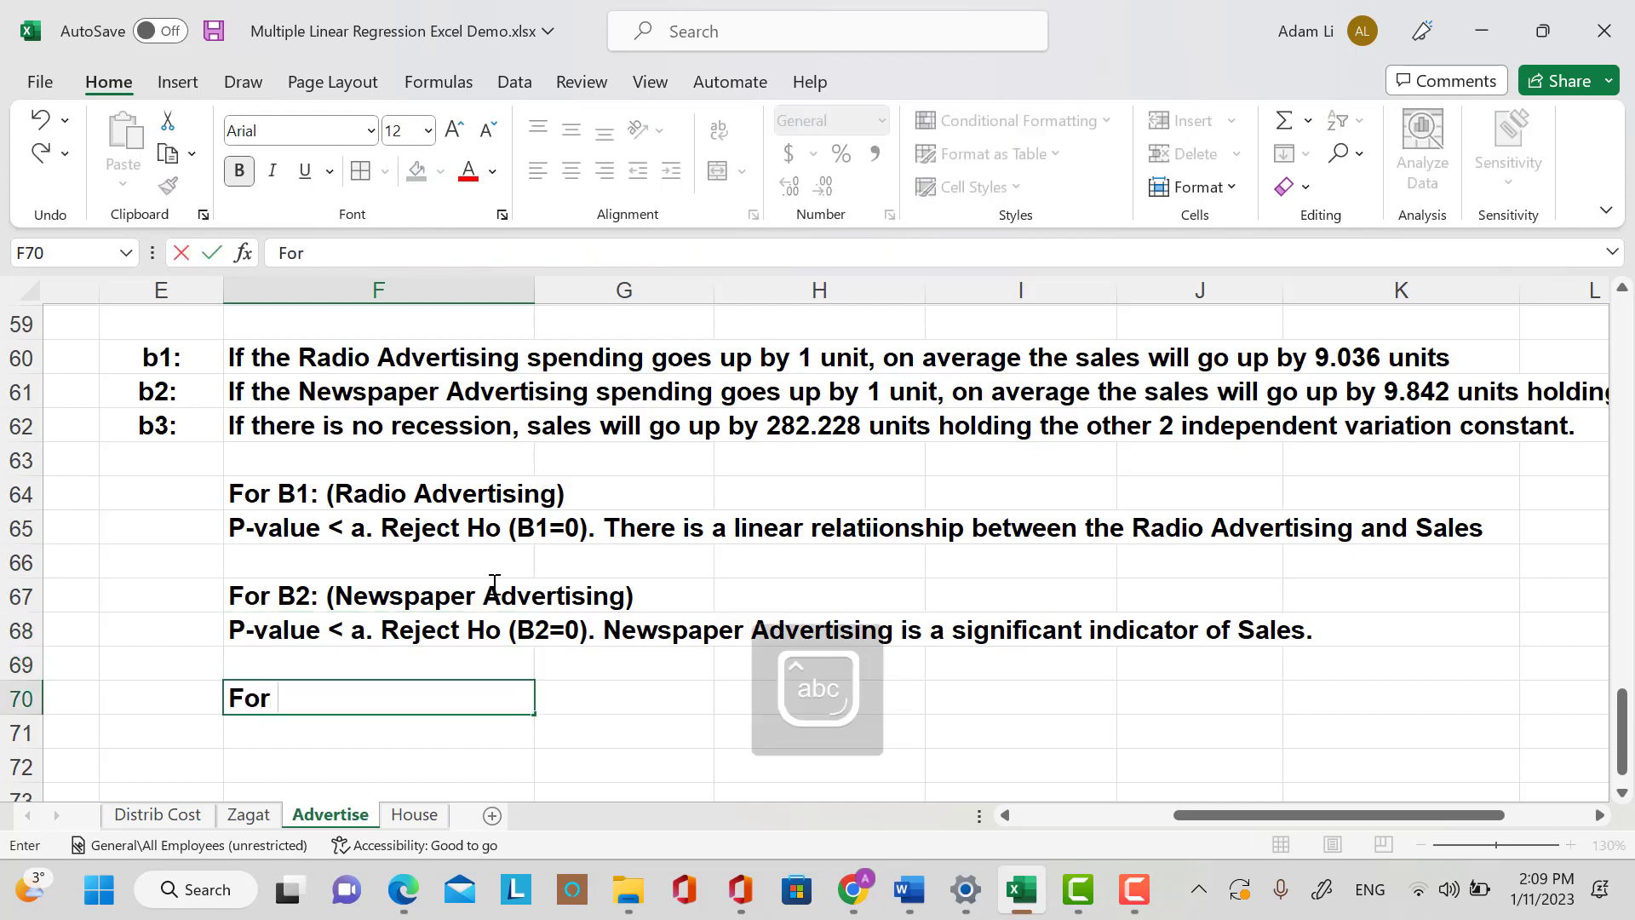
Complete the heading in cell F70 as "For B3: (Recession)".
text(b)
key(BackSpace)
key(Caps_Lock)
text(B3:)
key(Caps_Lock)
text(9)
key(BackSpace)
text((Re)
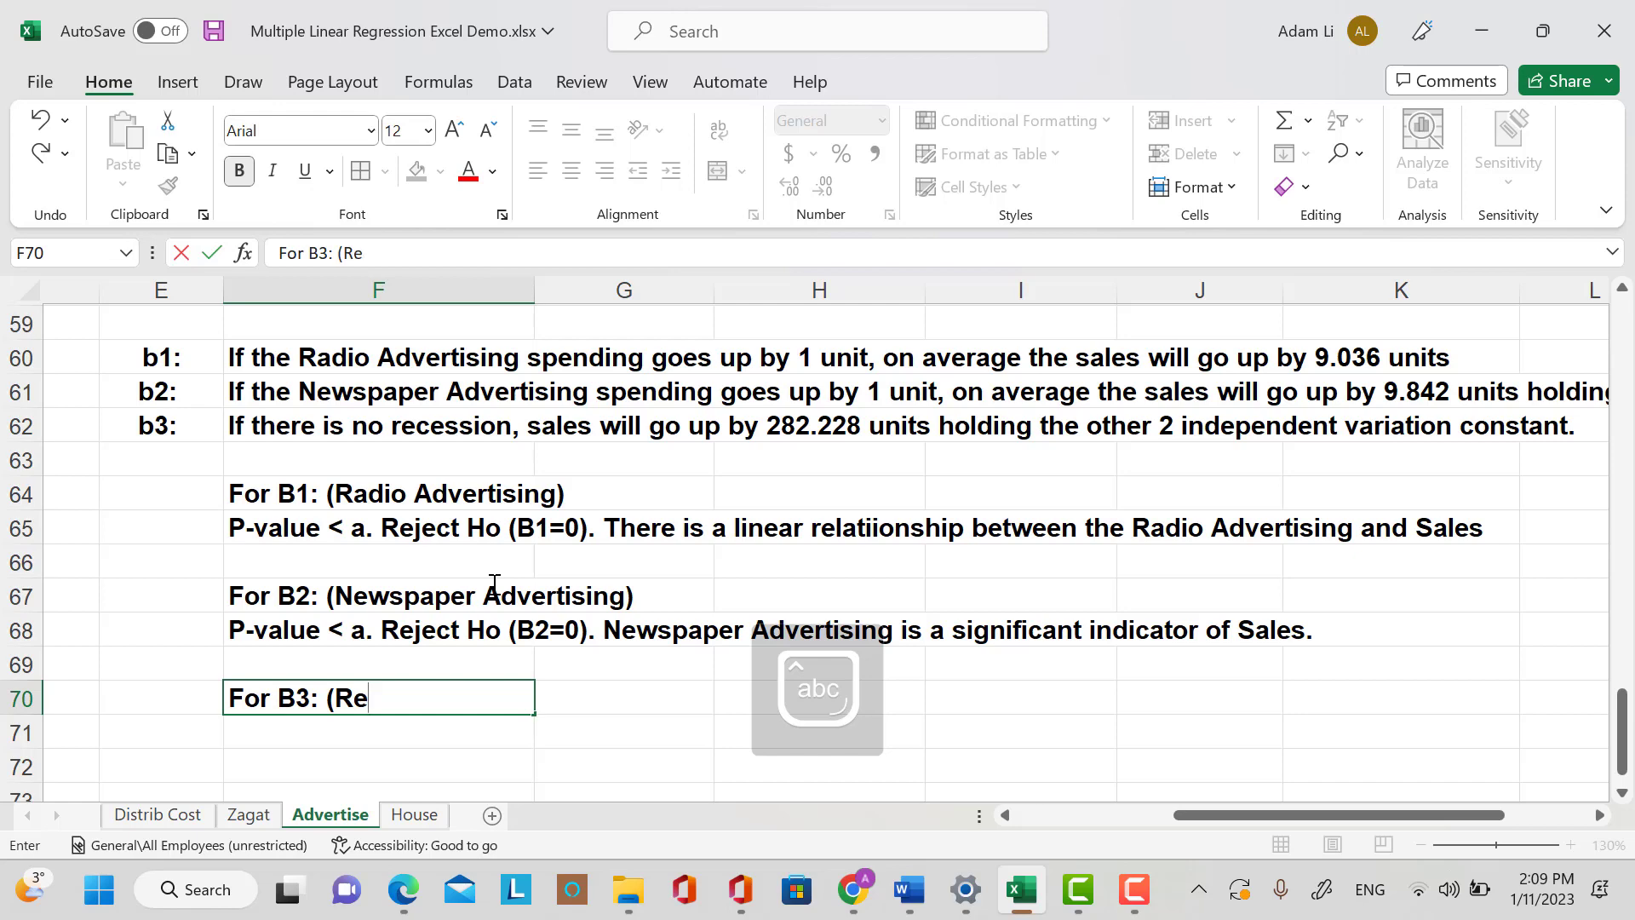
text(cession))
key(Return)
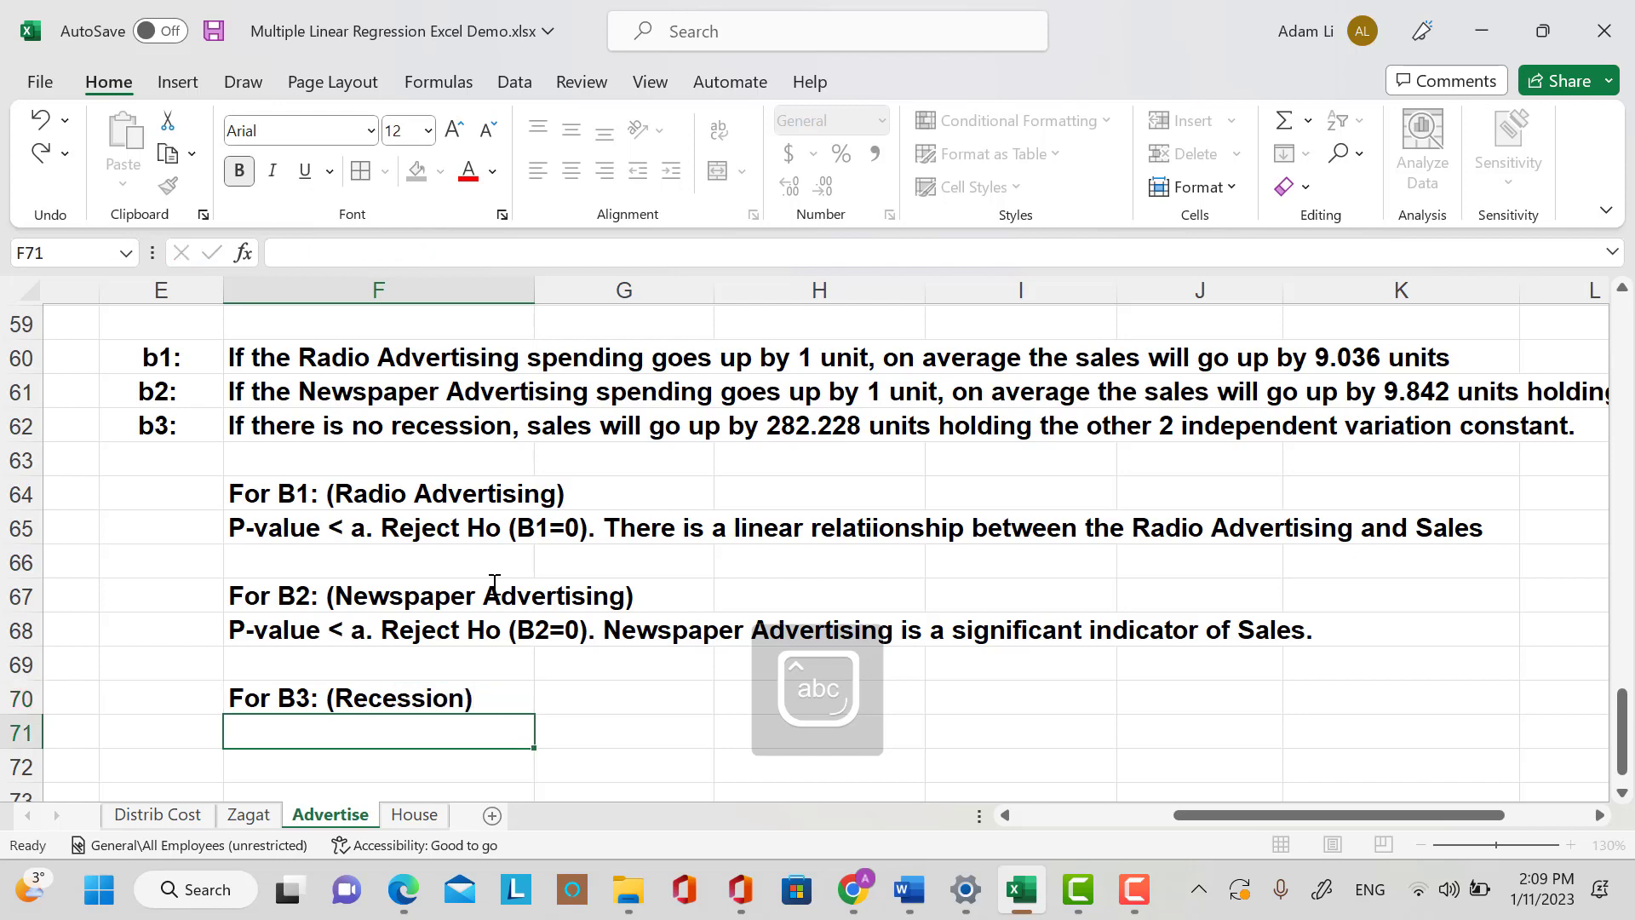
Begin the recession conclusion in cell F71 with "P-value < a".
text(p)
key(BackSpace)
key(Caps_Lock)
text(P)
key(Caps_Lock)
text(0-)
key(BackSpace)
key(BackSpace)
text(-vali)
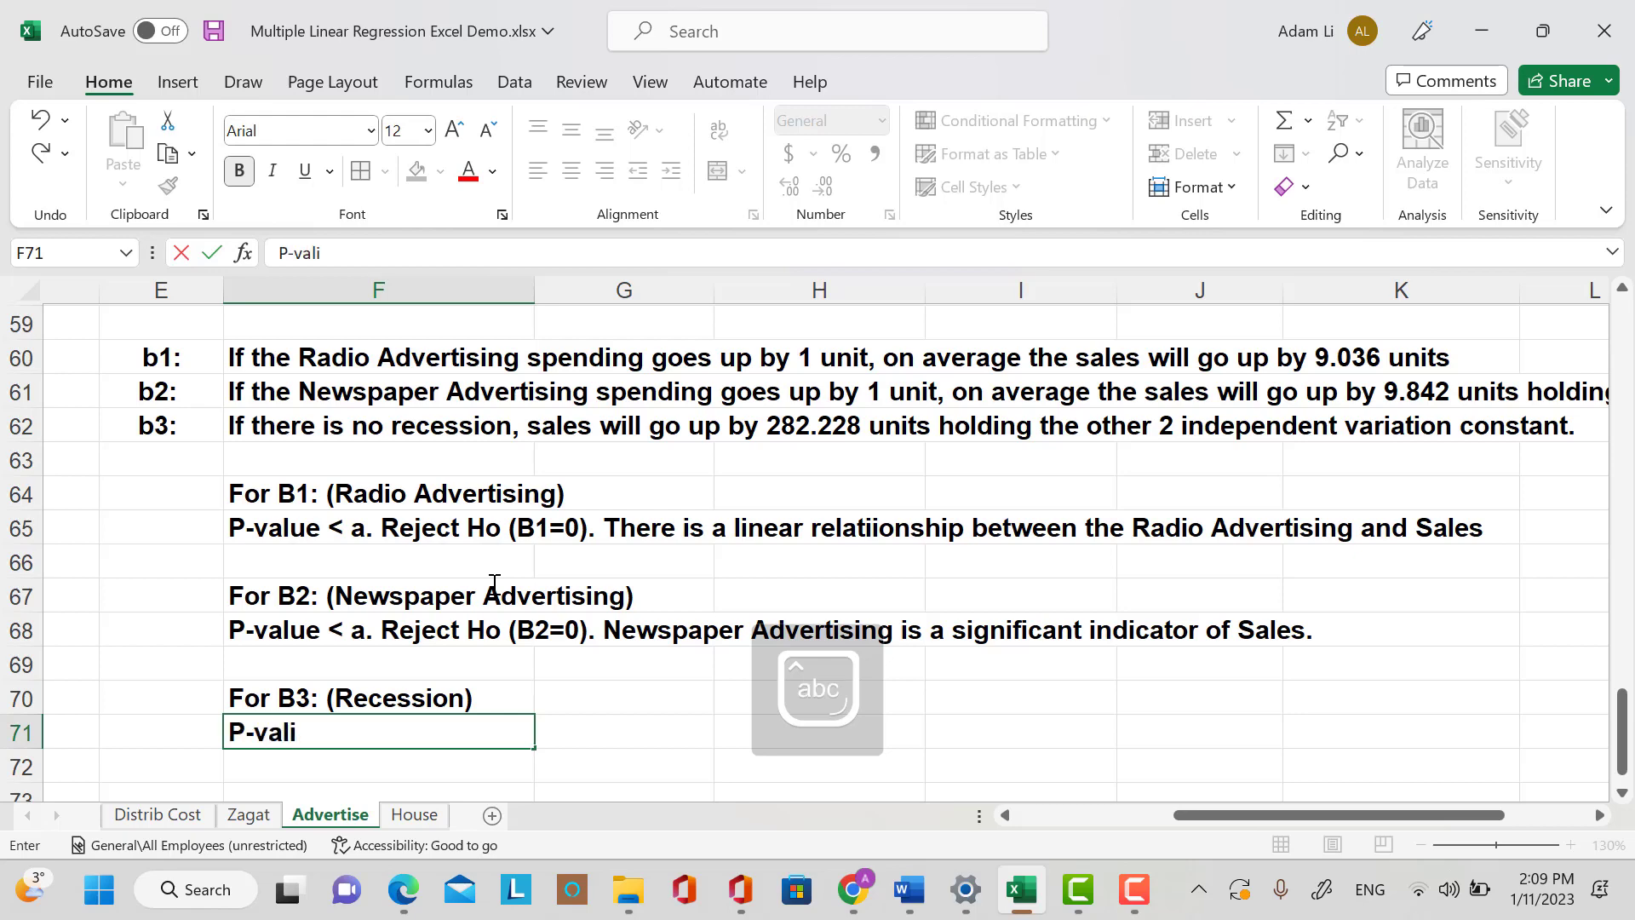
key(BackSpace)
text(ue is)
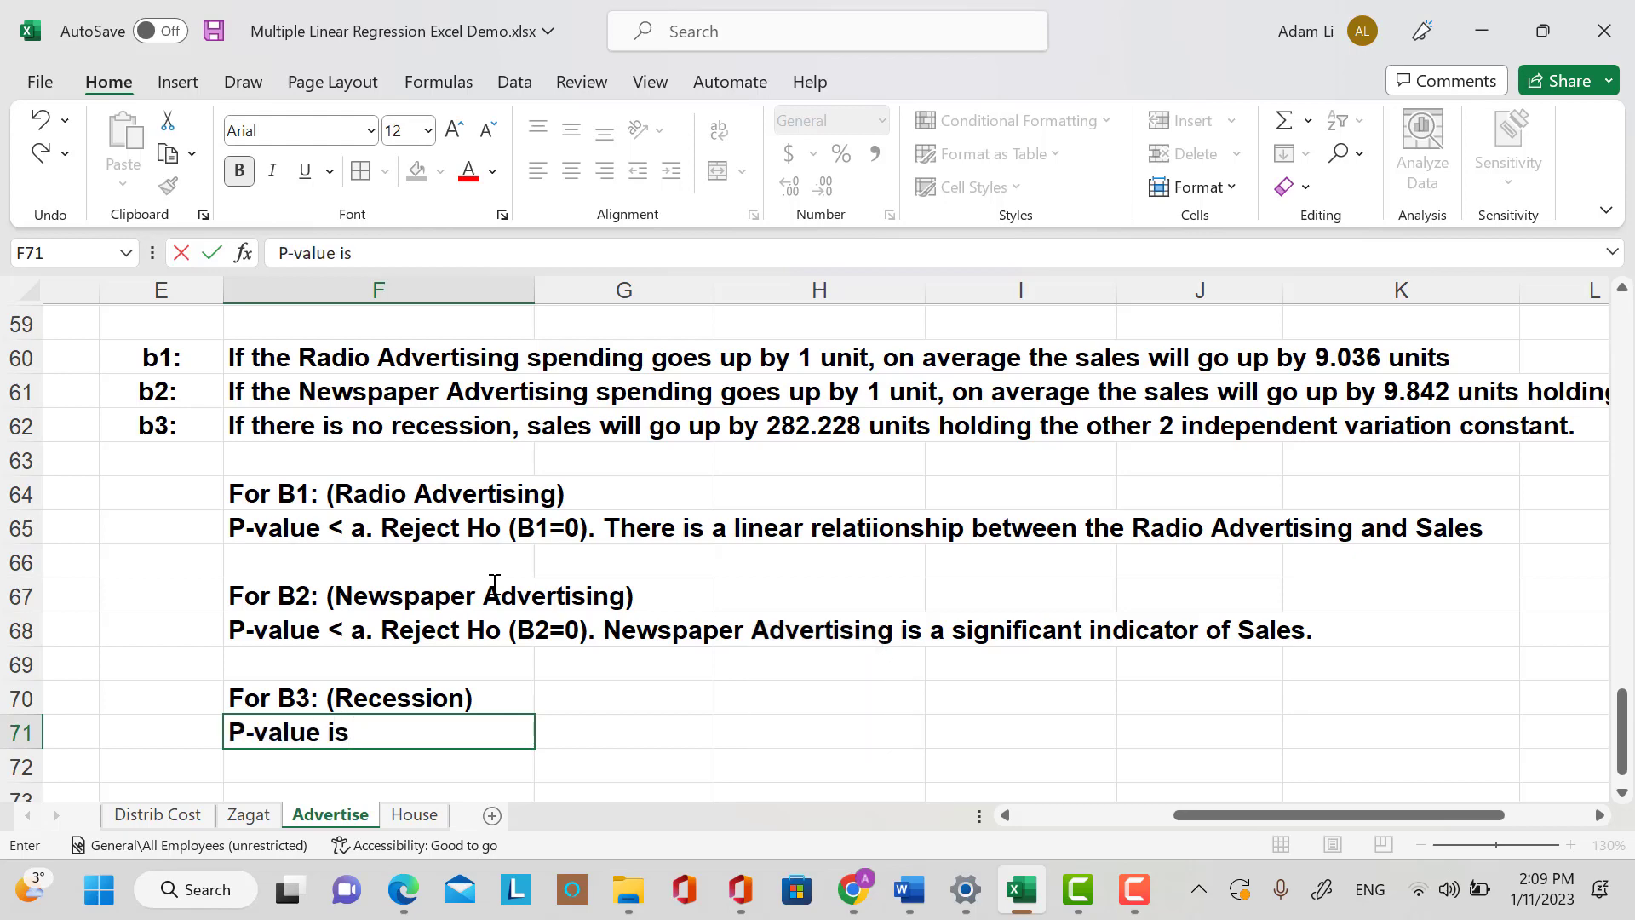
key(BackSpace)
key(BackSpace)
key(BackSpace)
text(< a, )
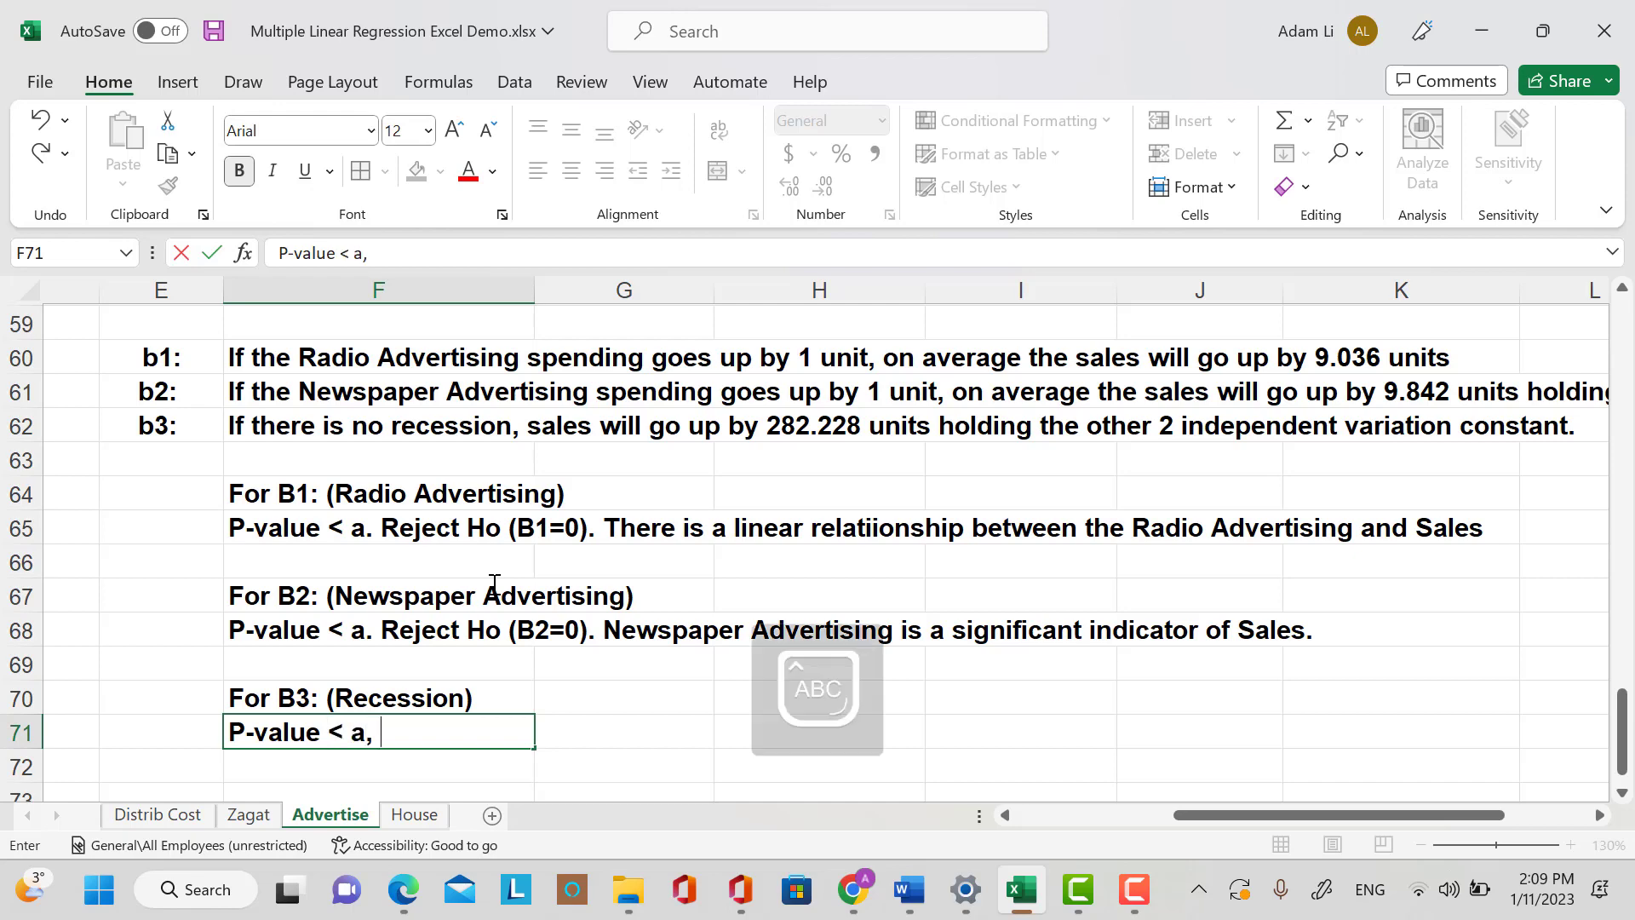
Continue the F71 conclusion with the hypothesis decision "Reject Ho (B3=0)".
text(. rE)
key(BackSpace)
key(BackSpace)
key(Caps_Lock)
text(Reject)
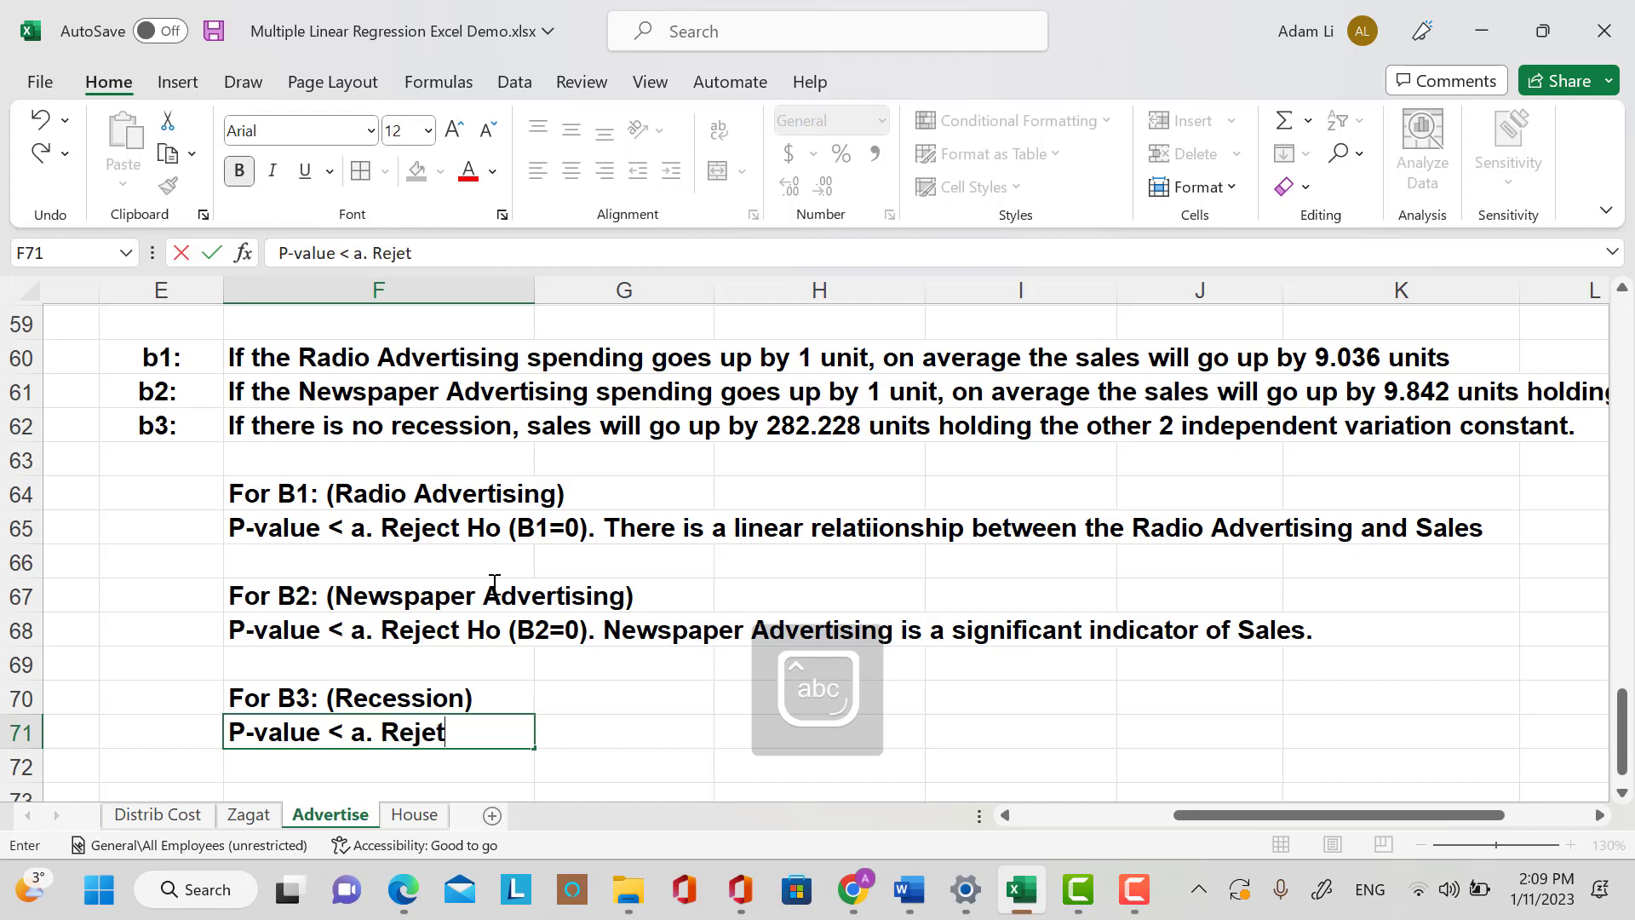
key(BackSpace)
text(ct)
key(Caps_Lock)
text(H)
key(Caps_Lock)
text(o()
key(BackSpace)
text(()
key(Caps_Lock)
text(B)
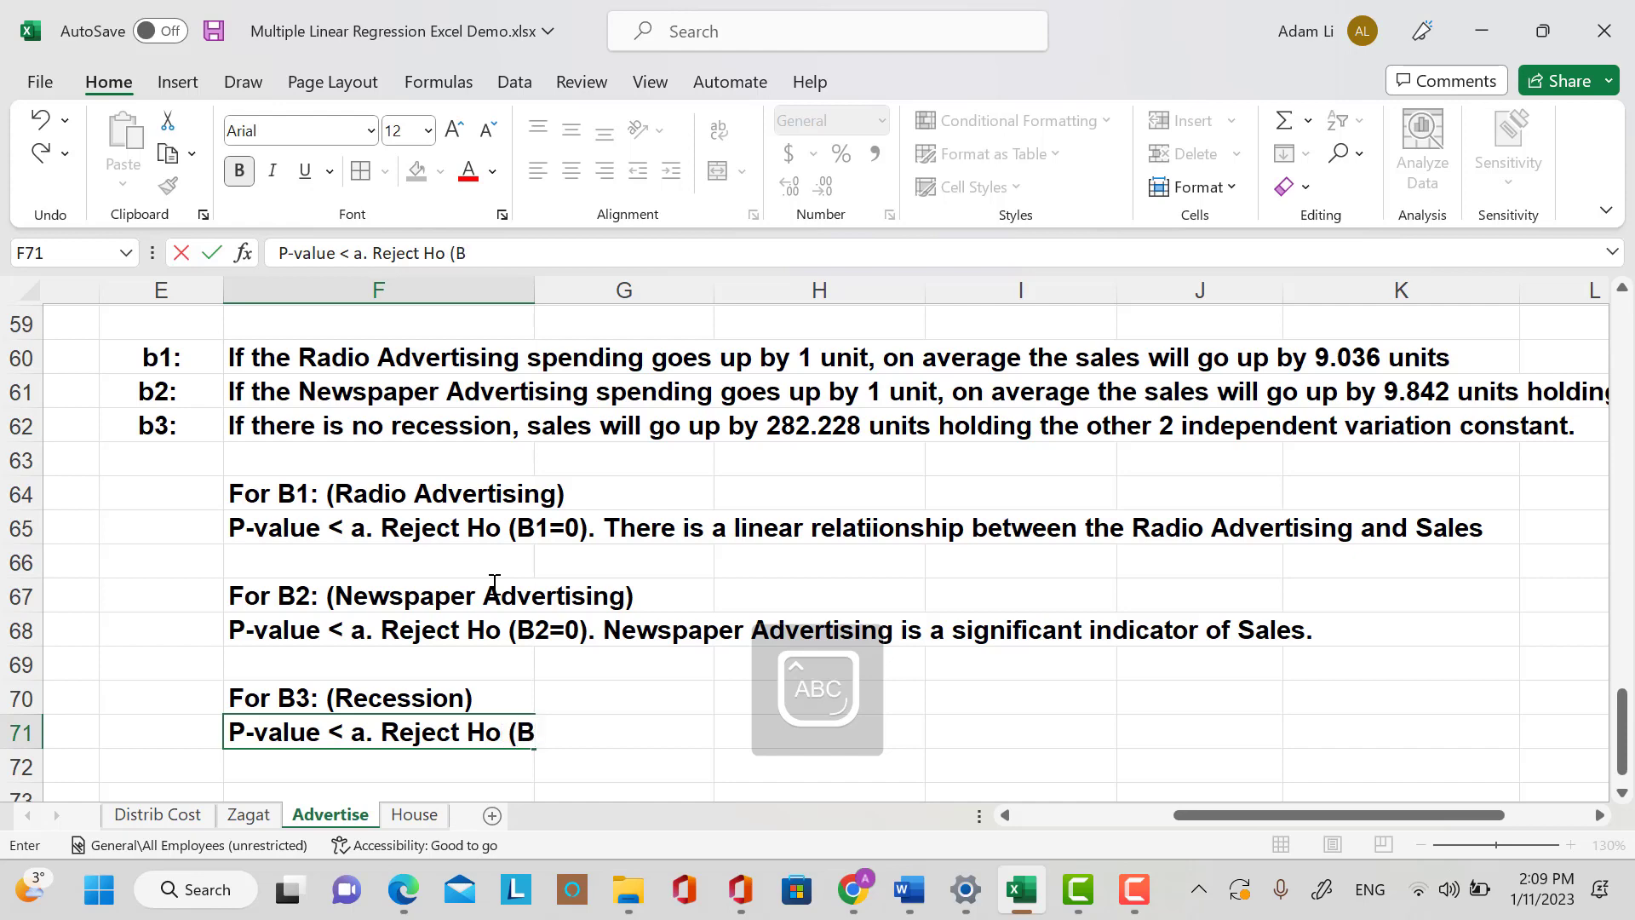
text(3=0))
key(Caps_Lock)
Finish the F71 conclusion with the sentence "Recession is a significant predictor of Sales.".
text(. r)
key(Caps_Lock)
text(E)
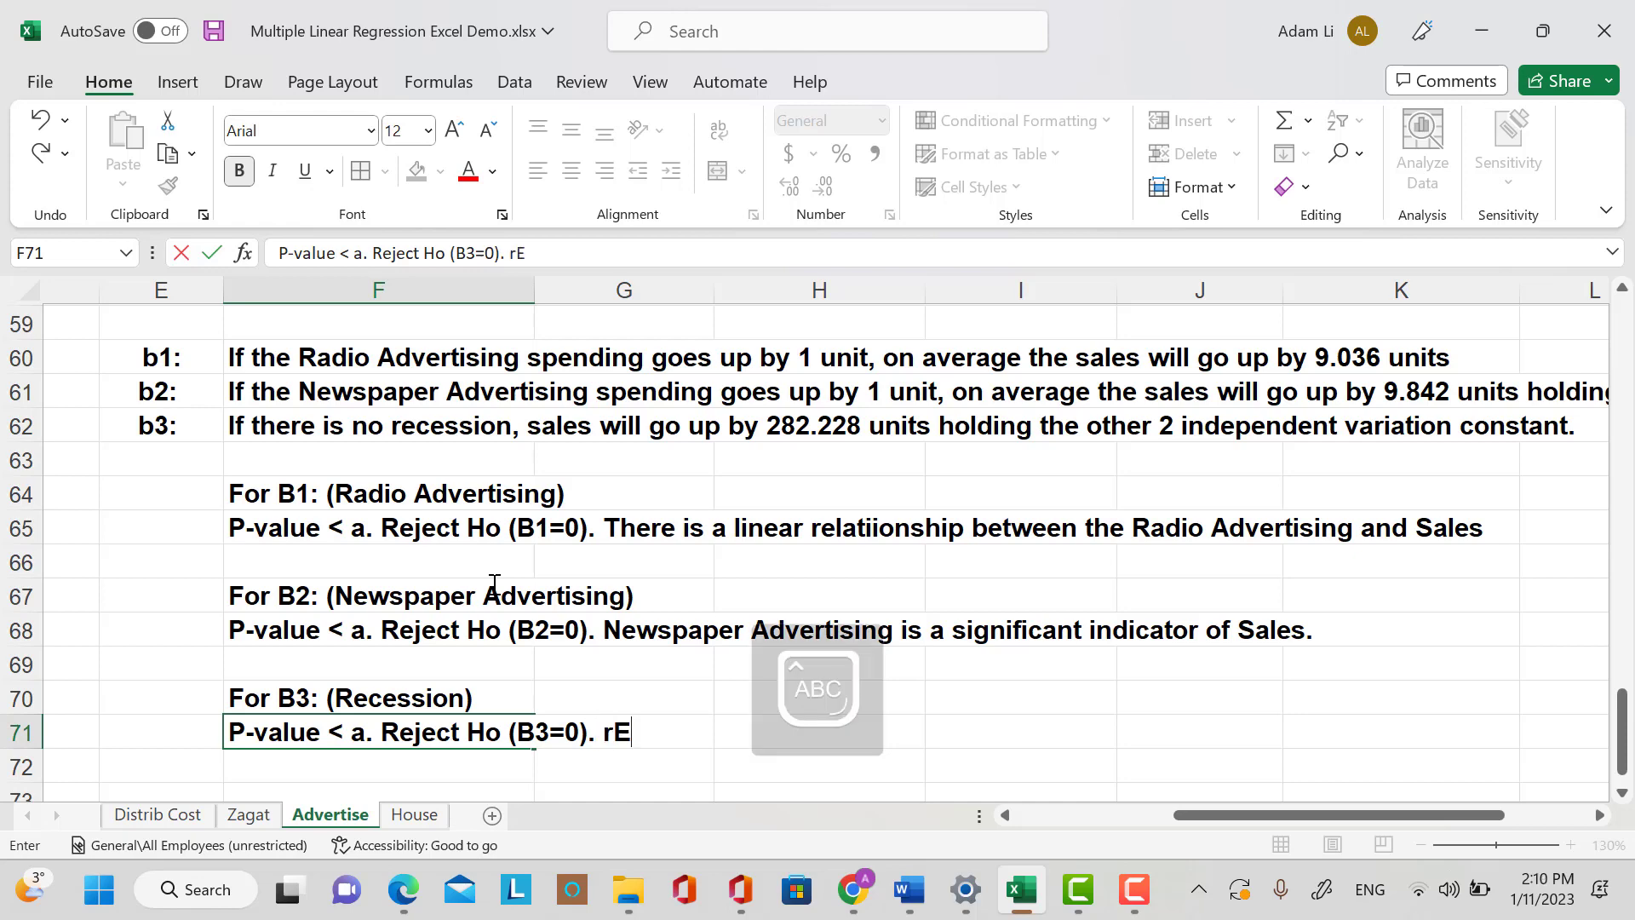
text(C)
key(BackSpace)
key(BackSpace)
key(BackSpace)
text(R)
key(Caps_Lock)
text(ecess)
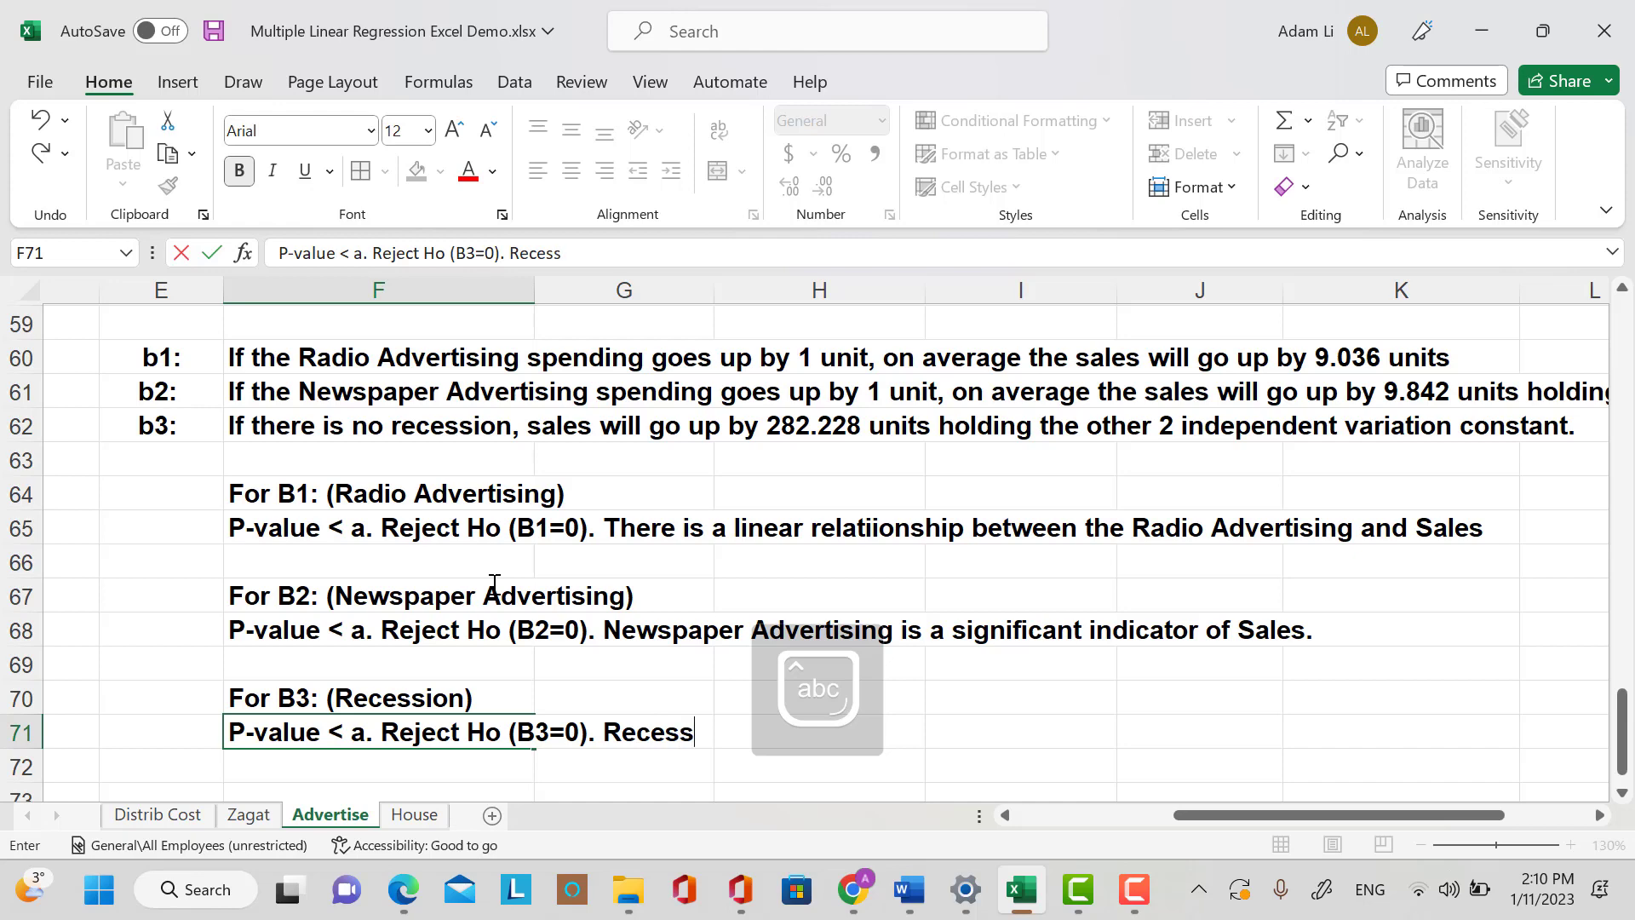
text(ion has a)
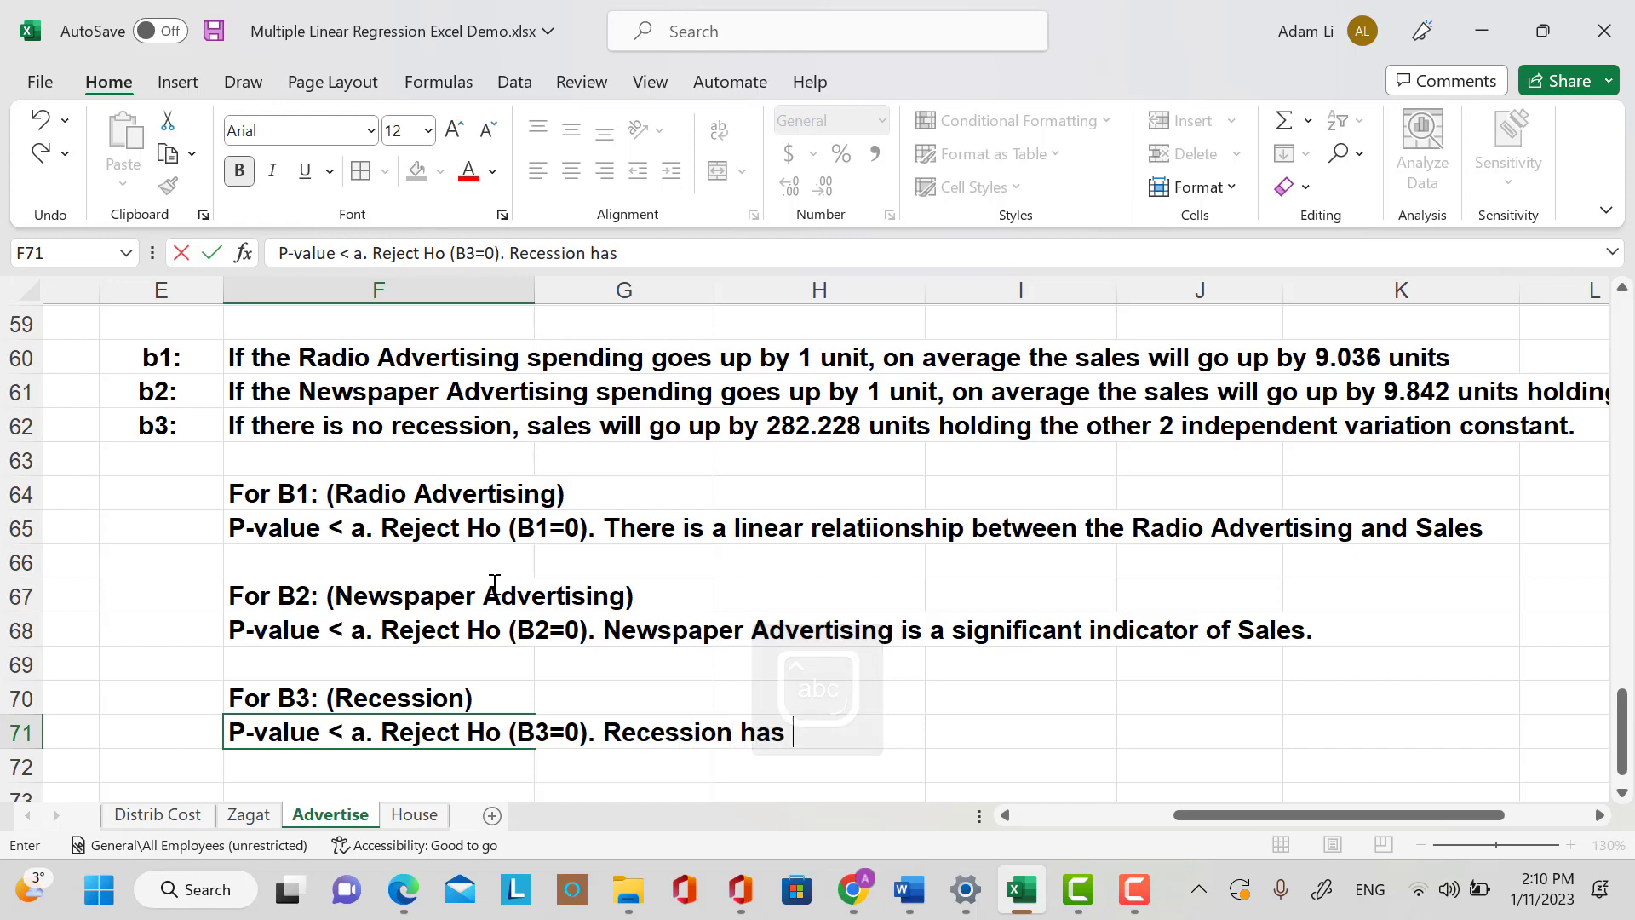
key(BackSpace)
key(BackSpace)
key(BackSpace)
key(BackSpace)
key(BackSpace)
text(is)
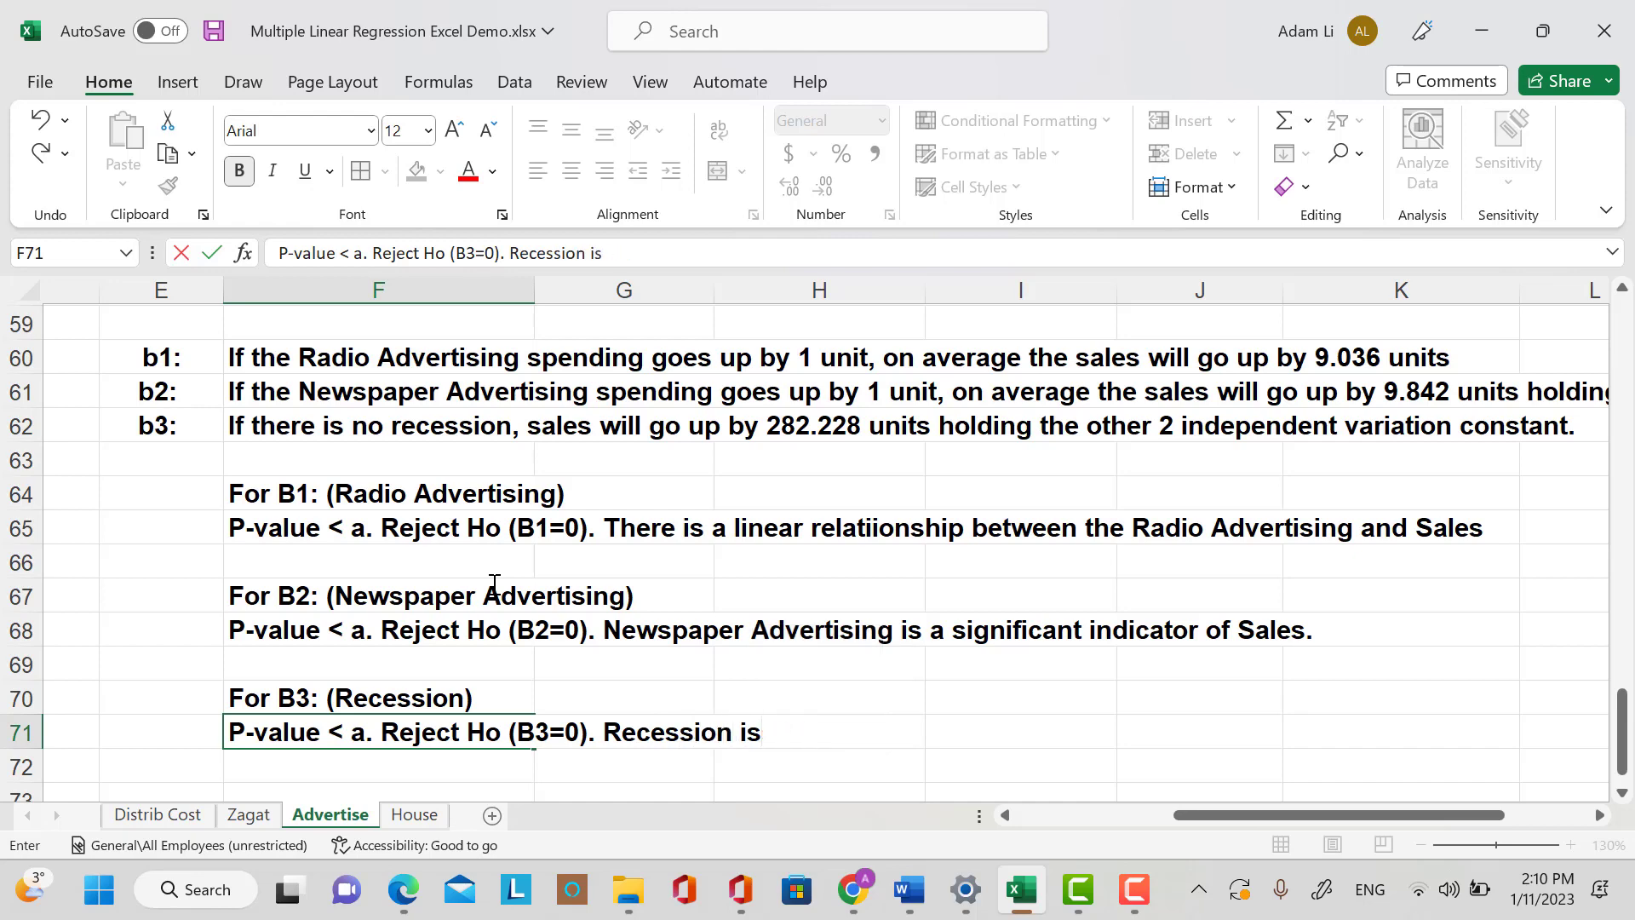
text( a signifi)
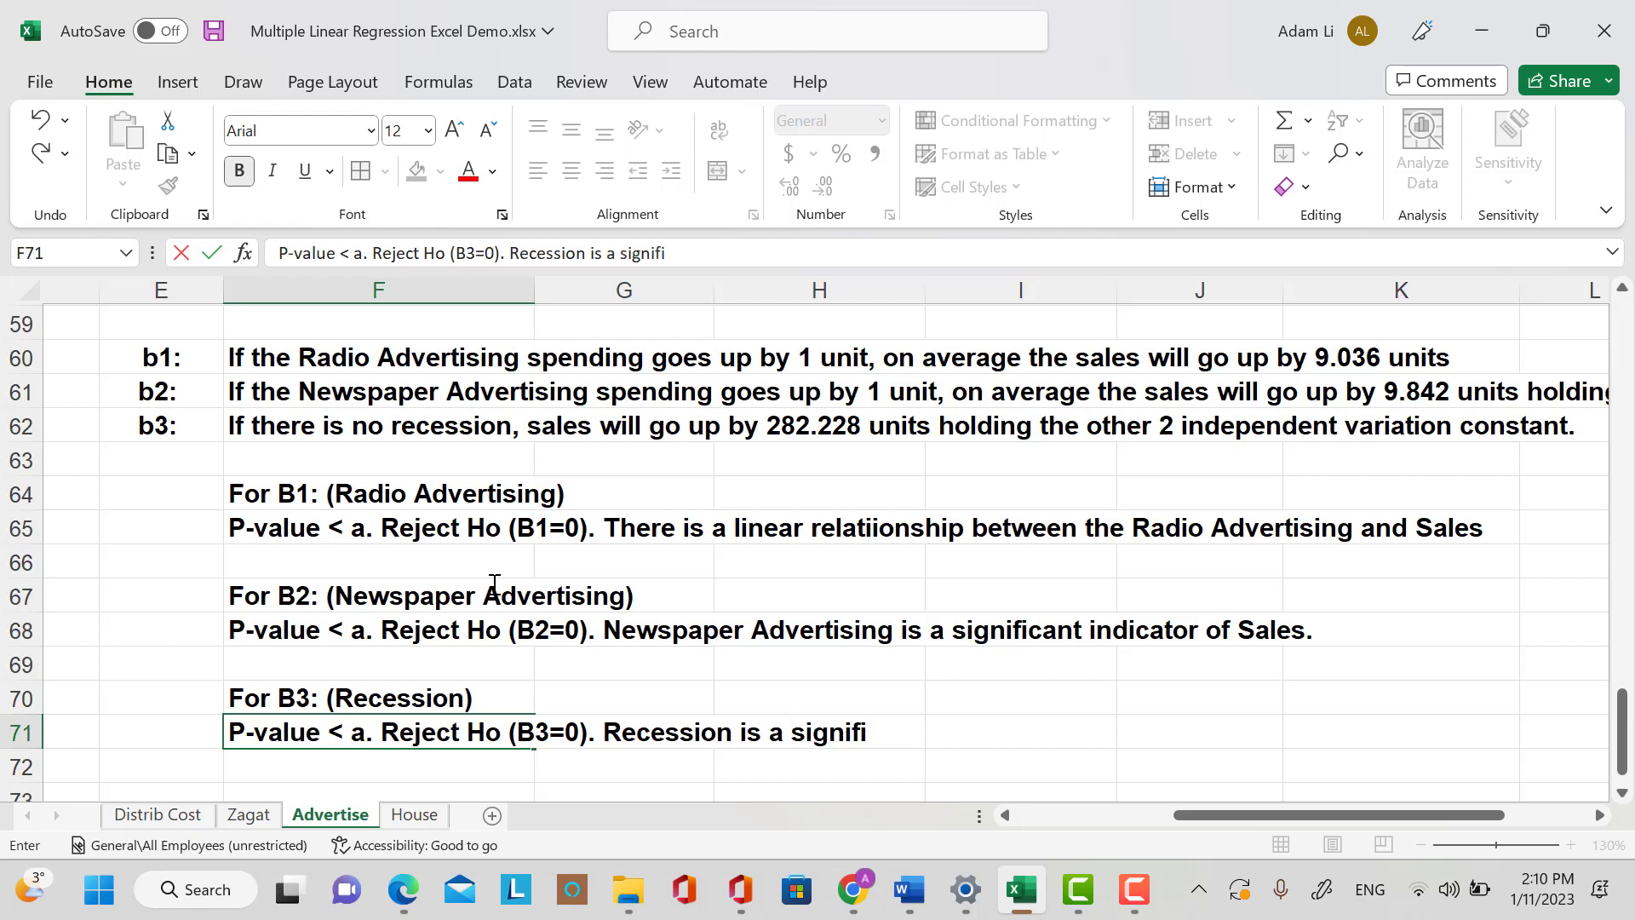
text(cant pre)
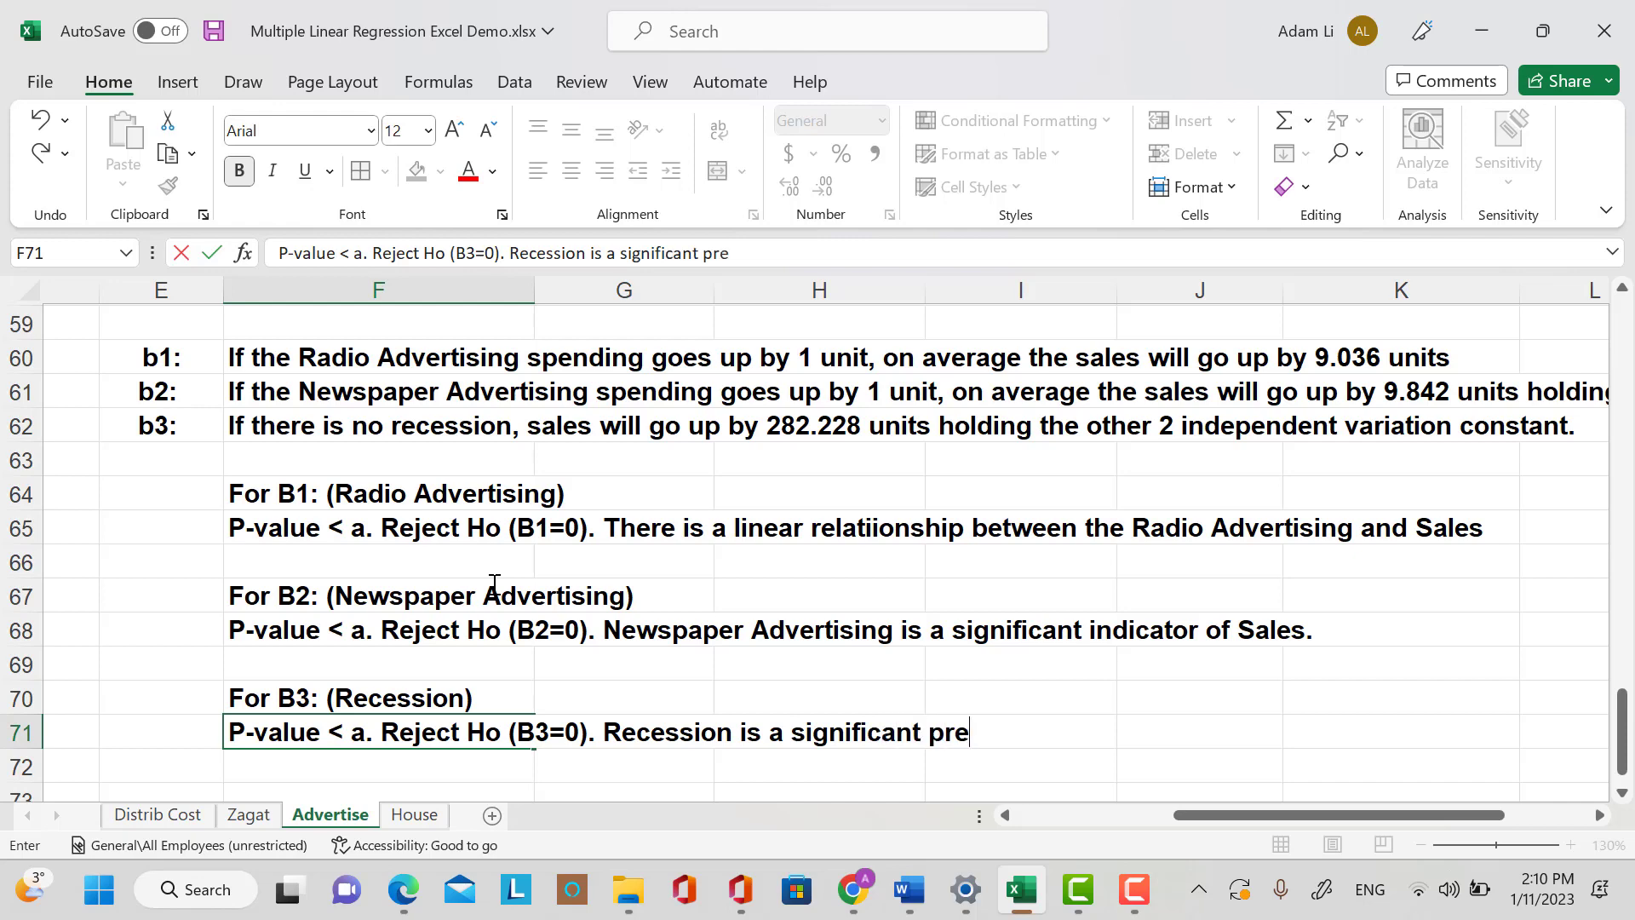
text(dictor of )
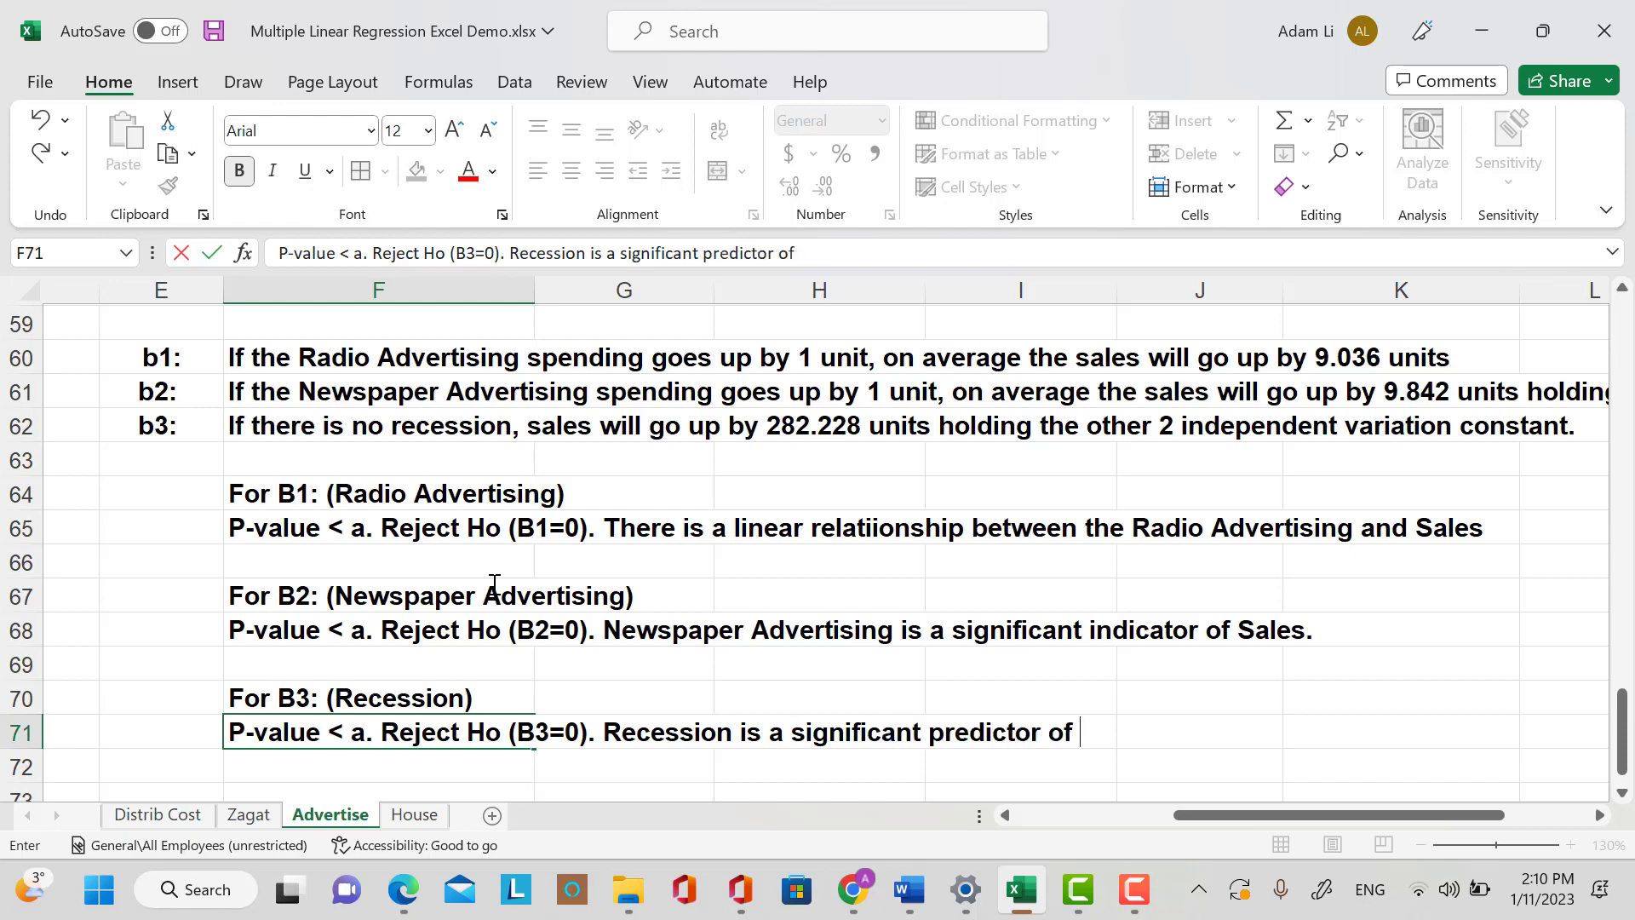
text(Sales.)
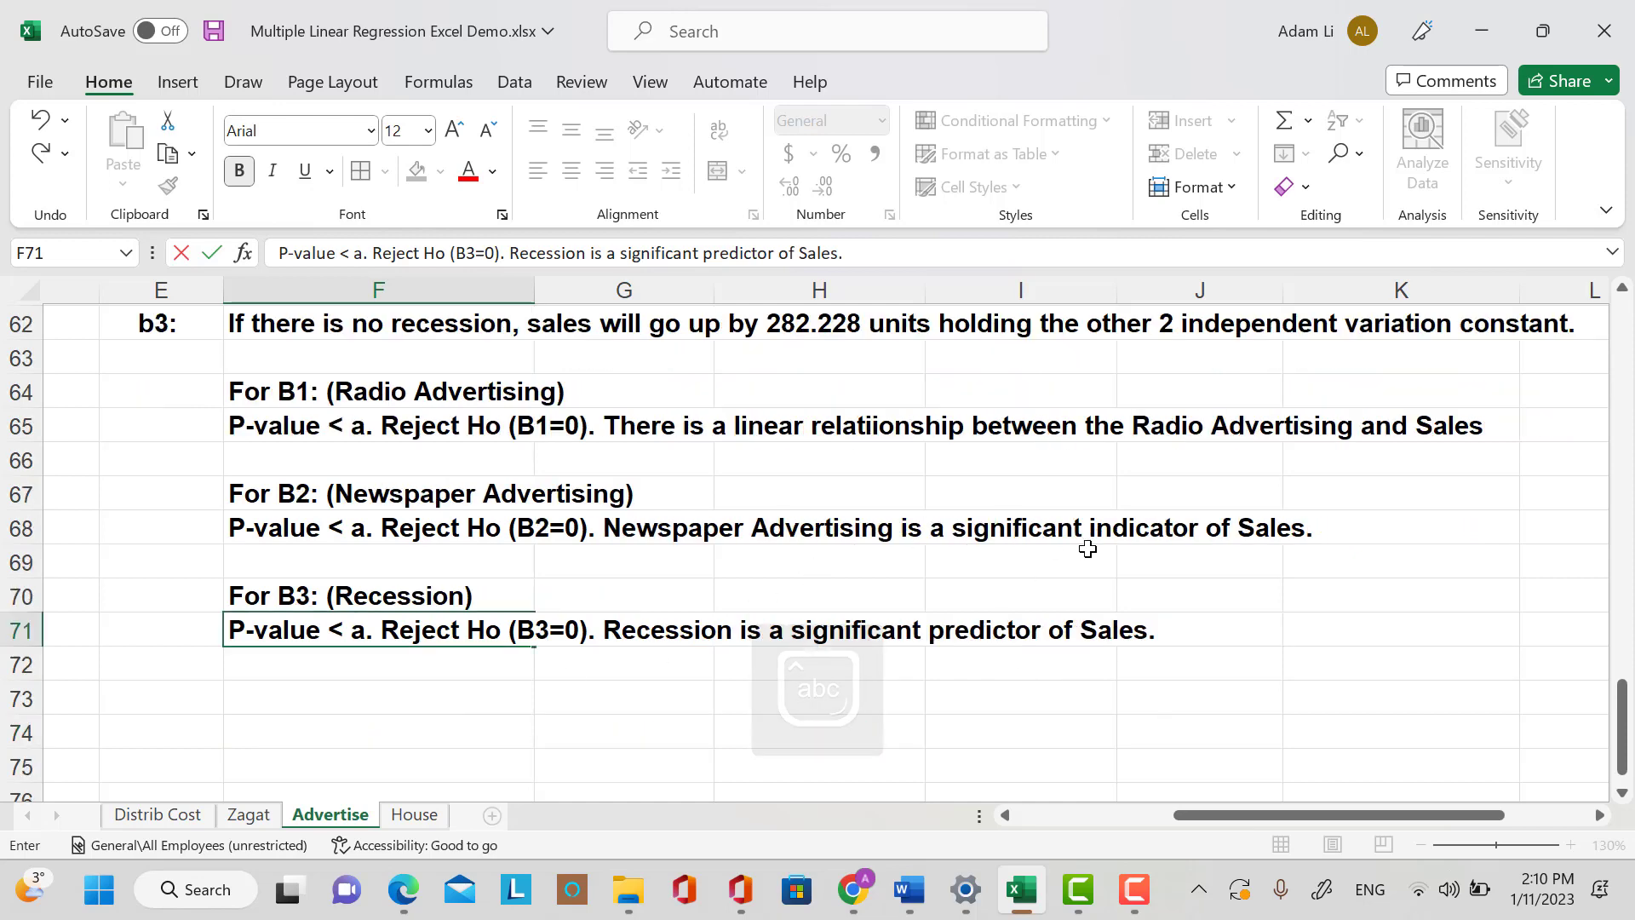
Answer the model comparison question in cell G6 with "Model 2 is better because adjusted r square is bigger.".
scroll(1083, 549, up, 1)
scroll(1084, 549, up, 1)
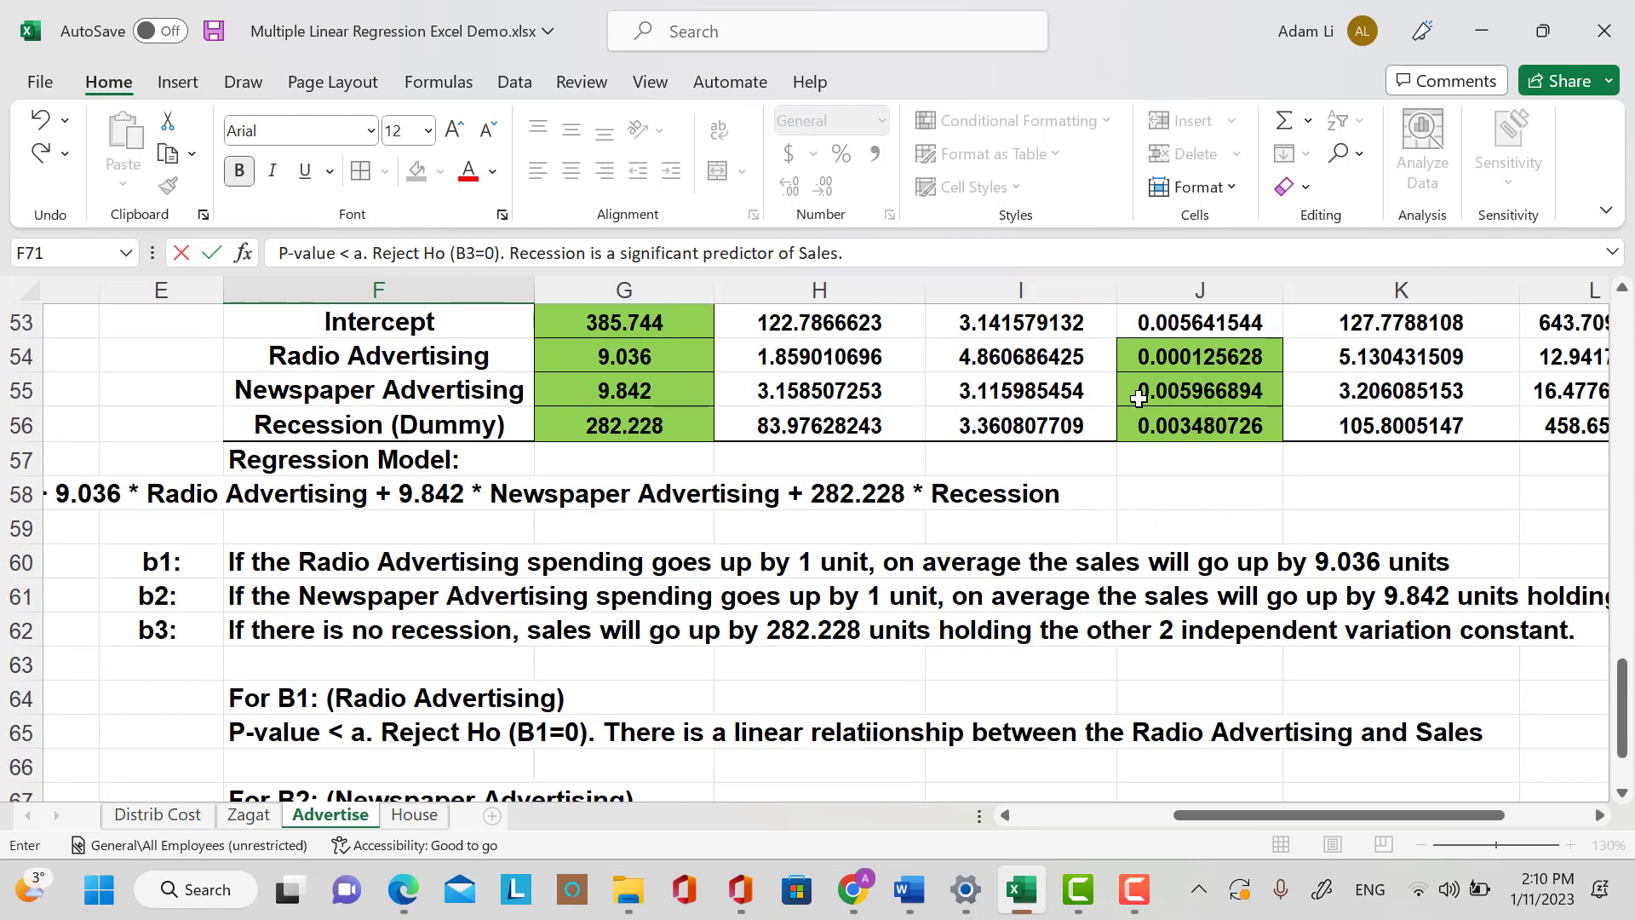
drag(1367, 821, 1432, 821)
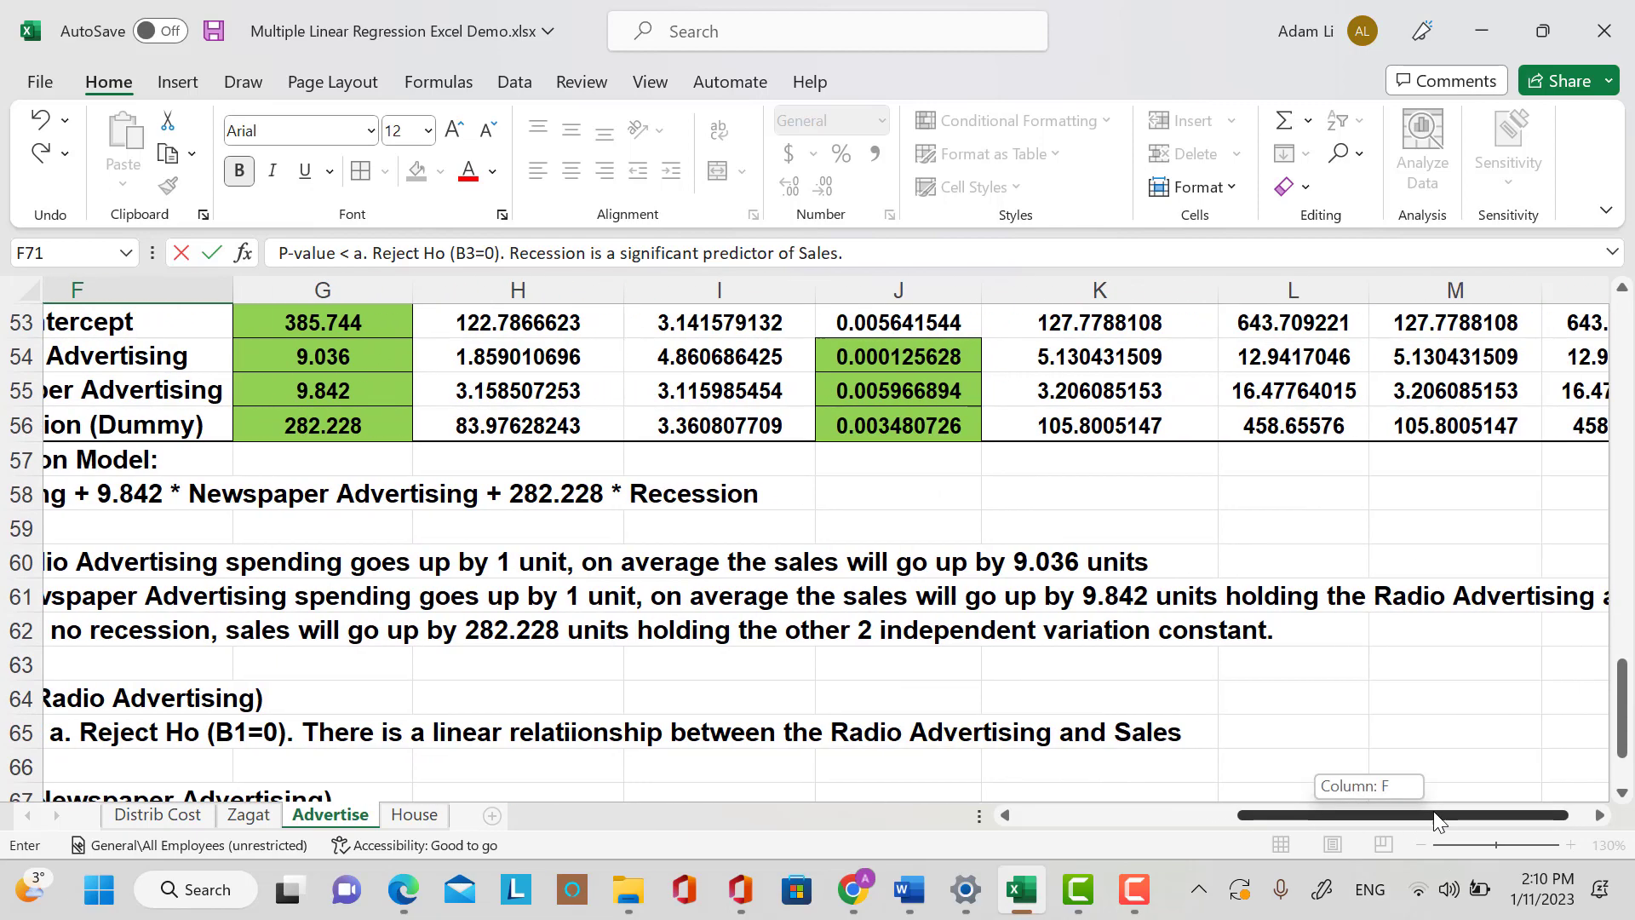
scroll(1302, 598, up, 3)
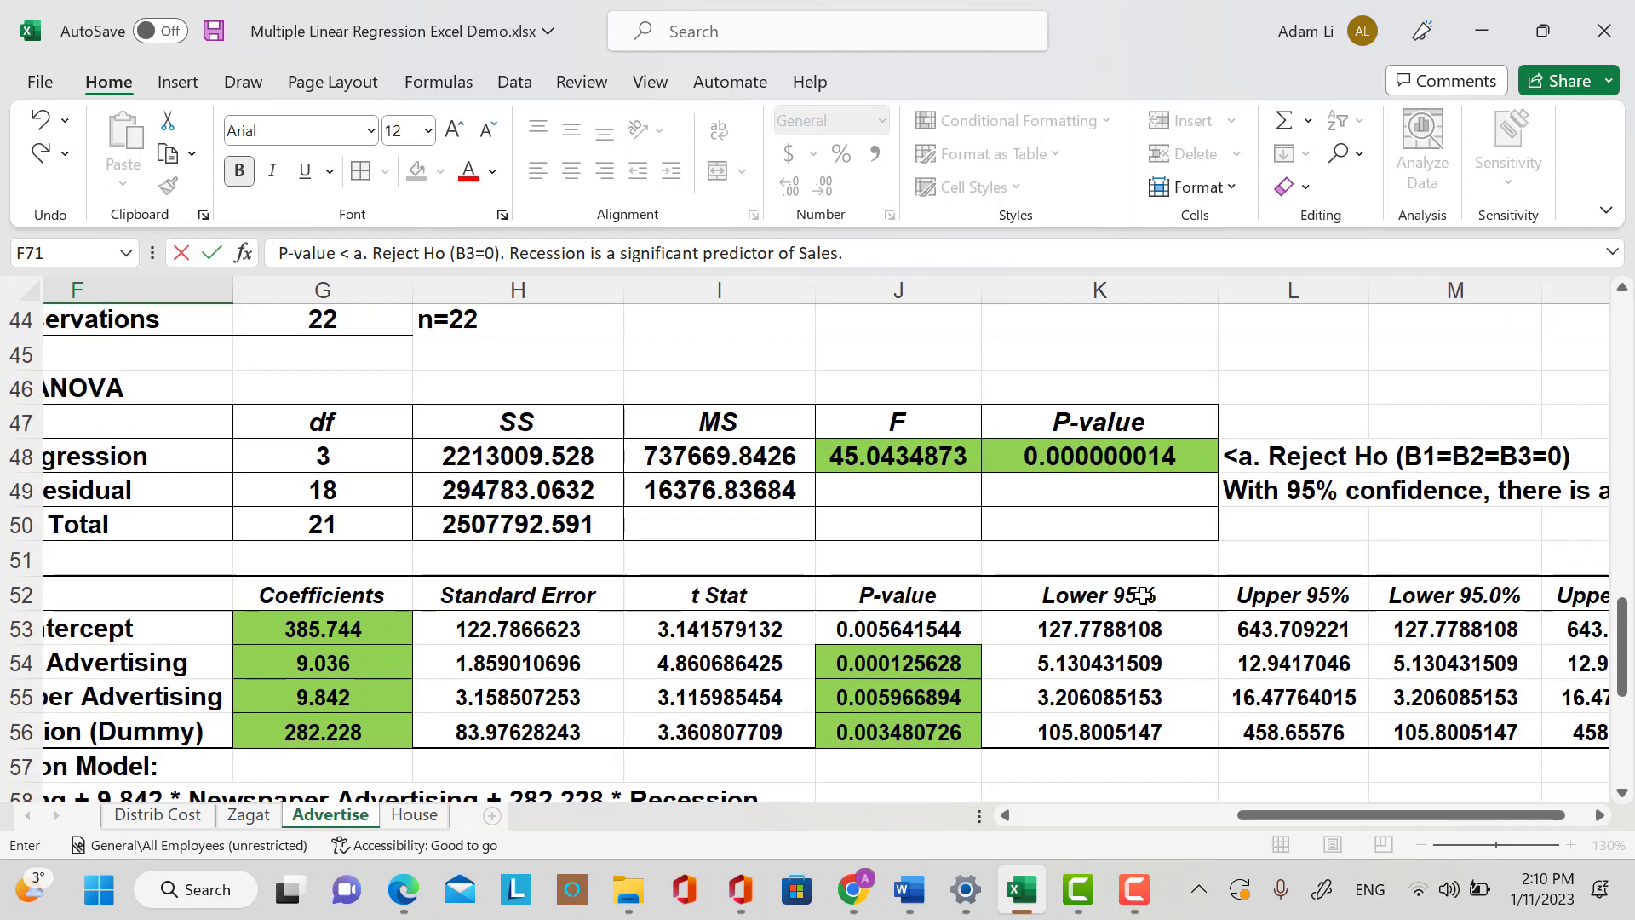
scroll(1260, 557, up, 4)
scroll(1264, 567, up, 10)
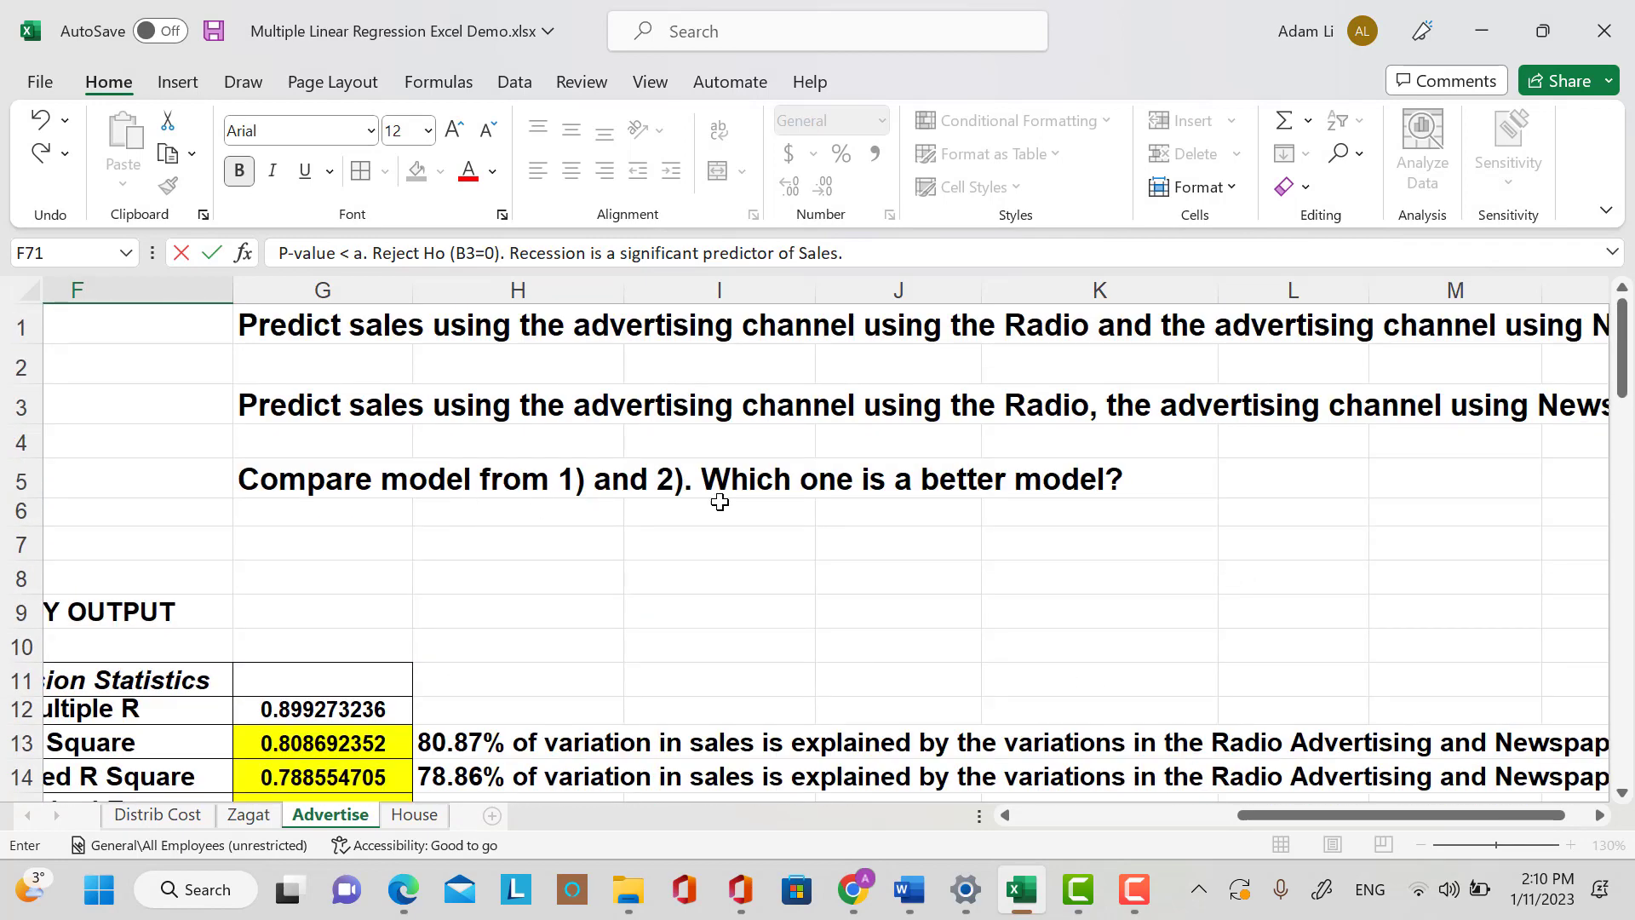
click(345, 516)
text(M)
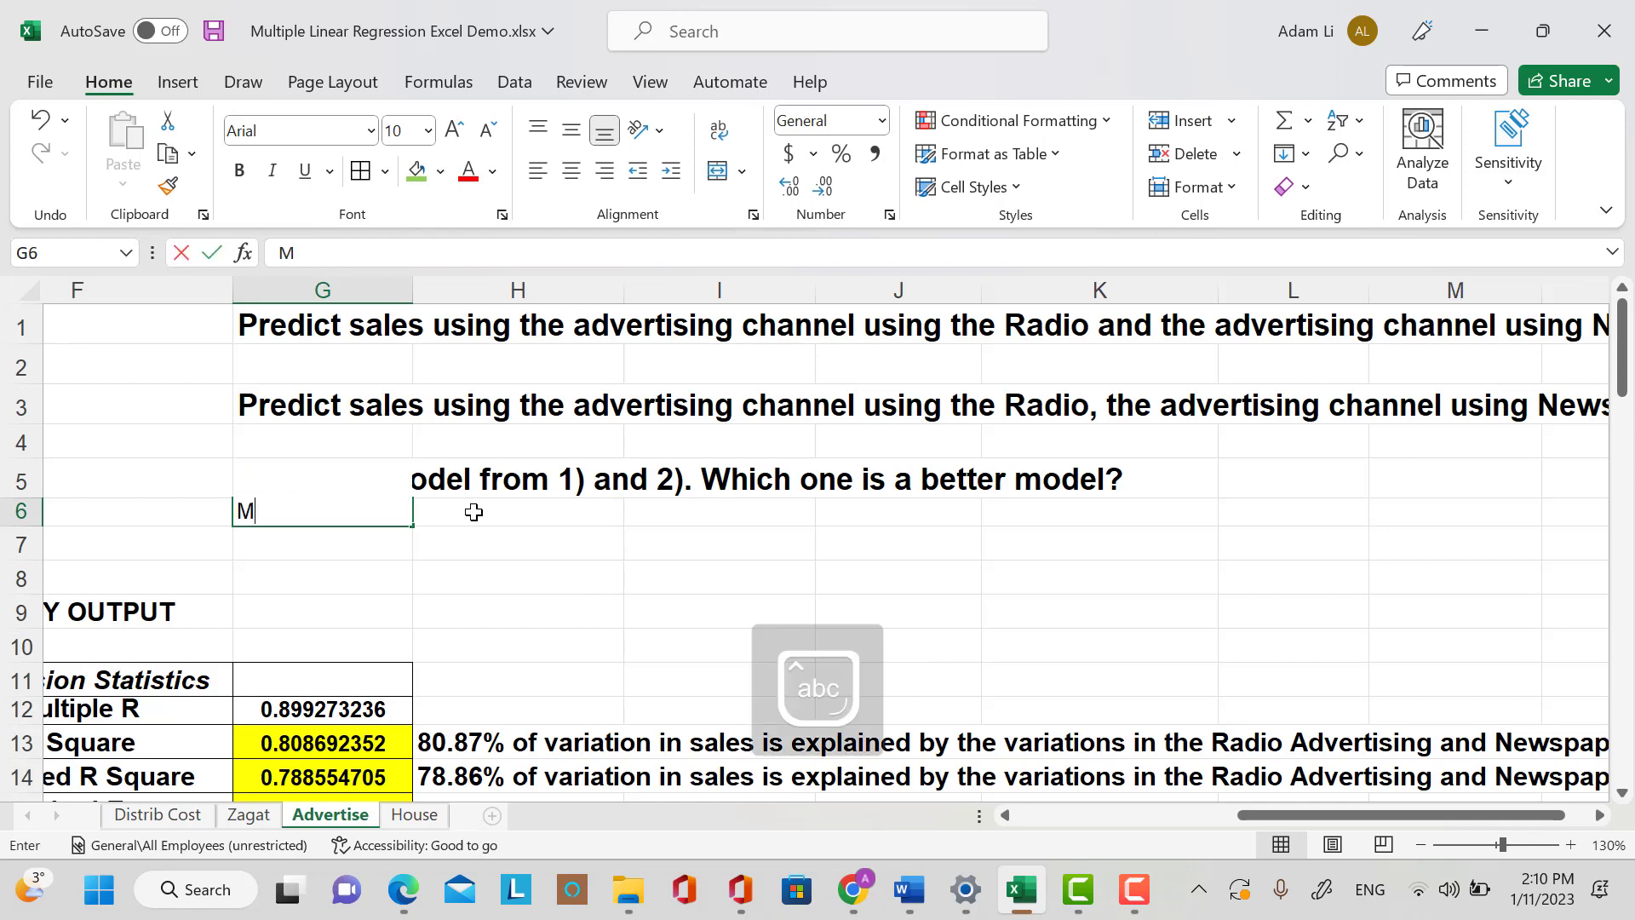
text(odel)
key(Caps_Lock)
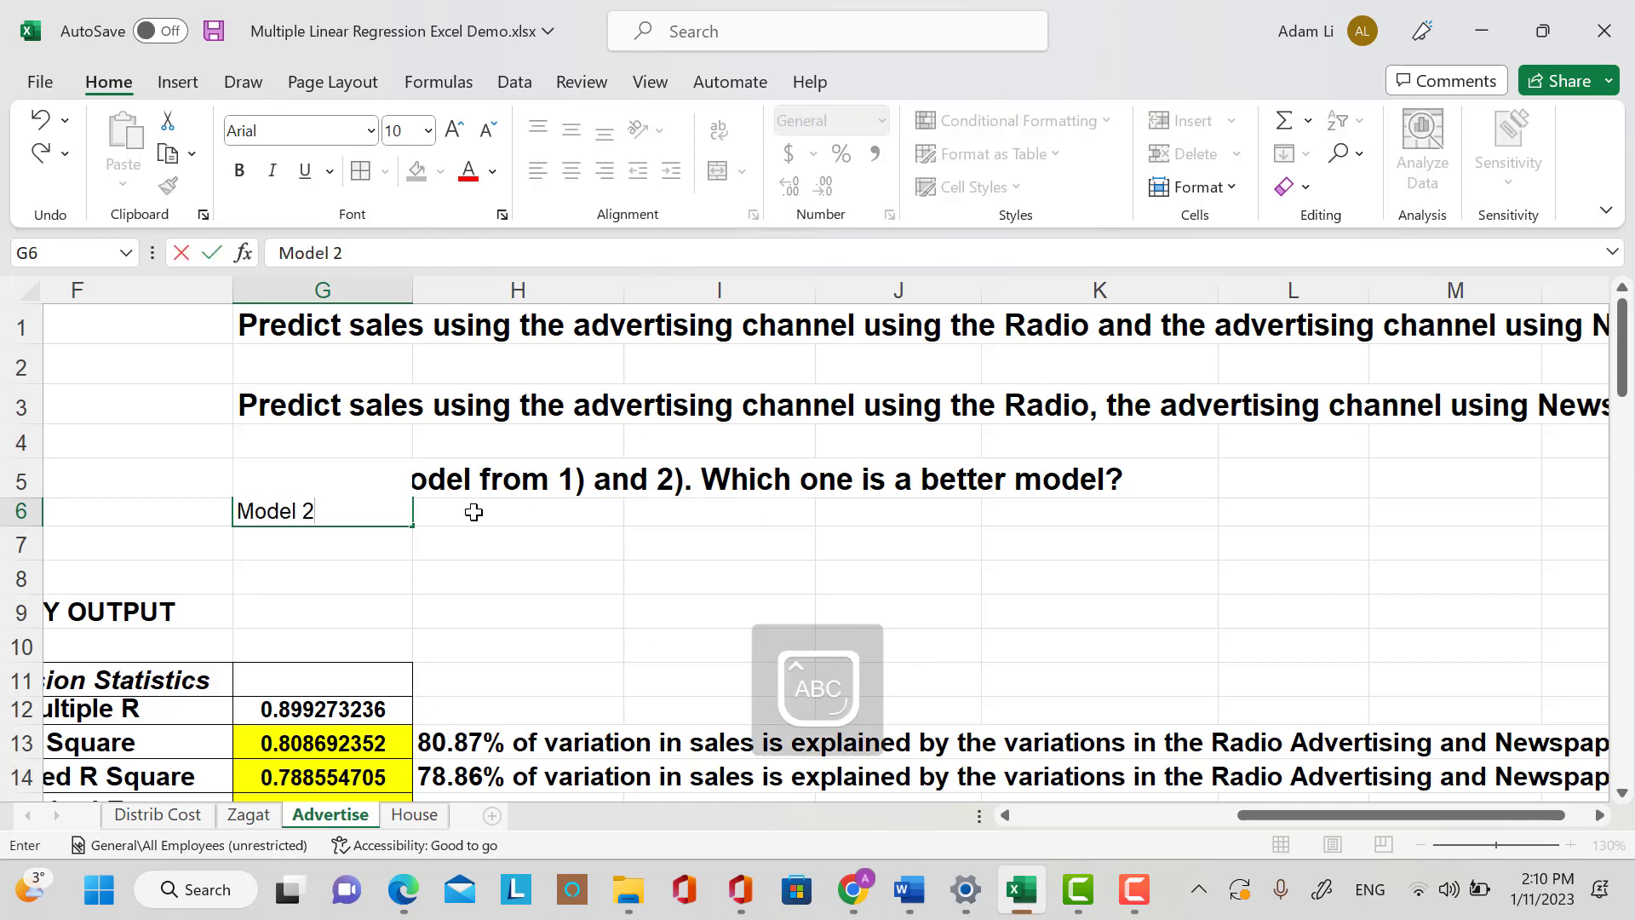
text(2 IS)
key(Caps_Lock)
text(bekt)
key(BackSpace)
key(BackSpace)
text(tt)
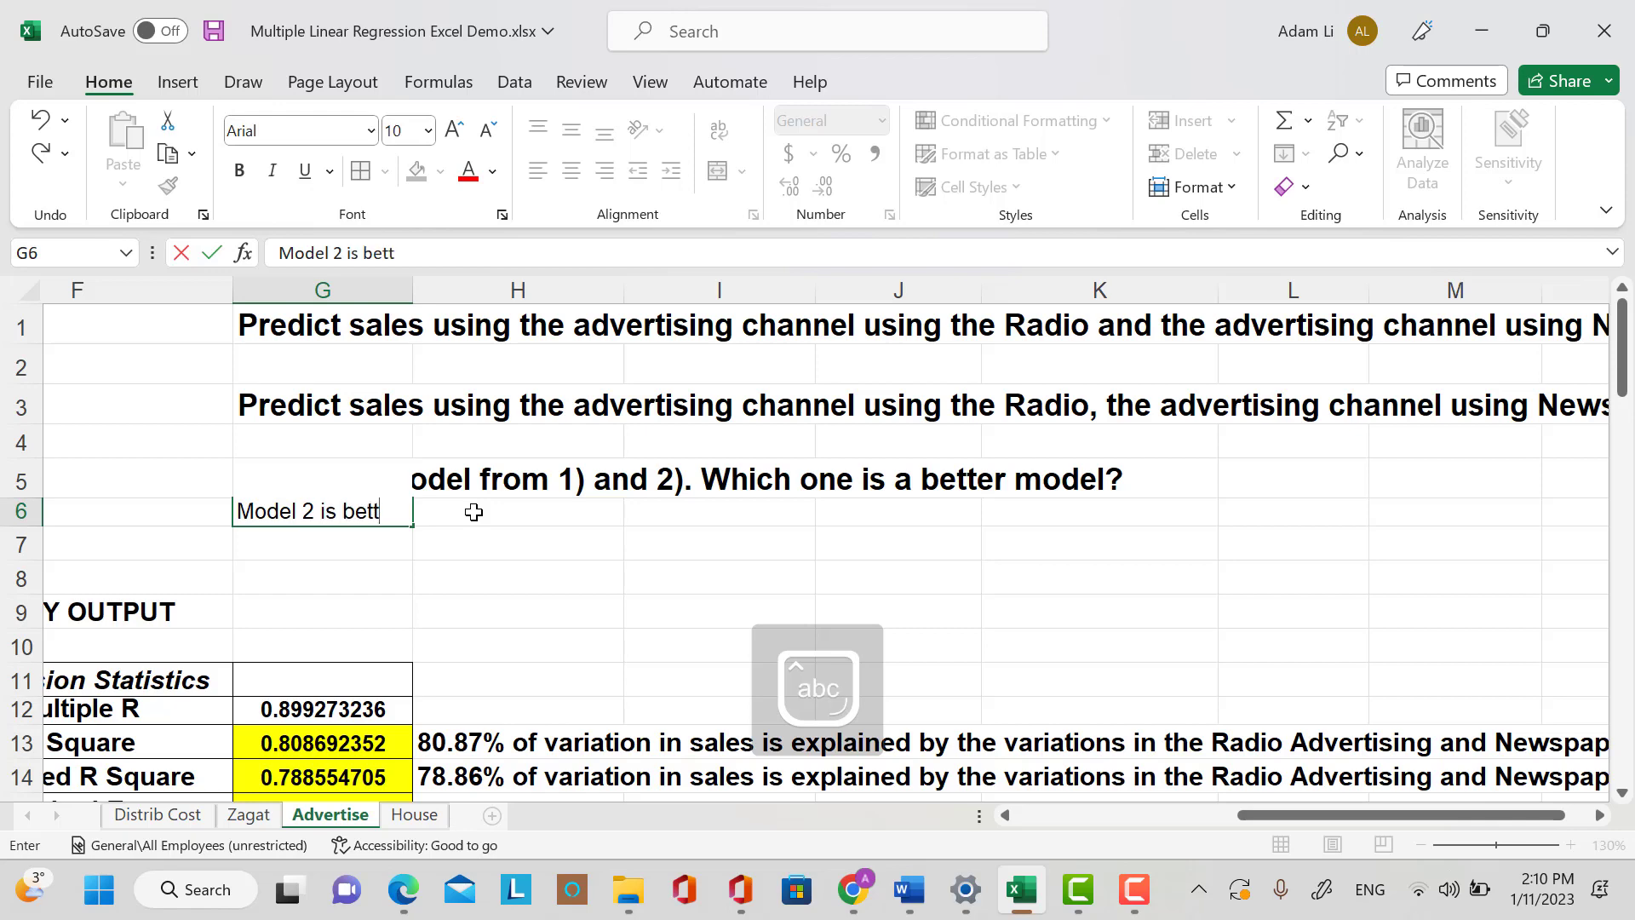
text(er because)
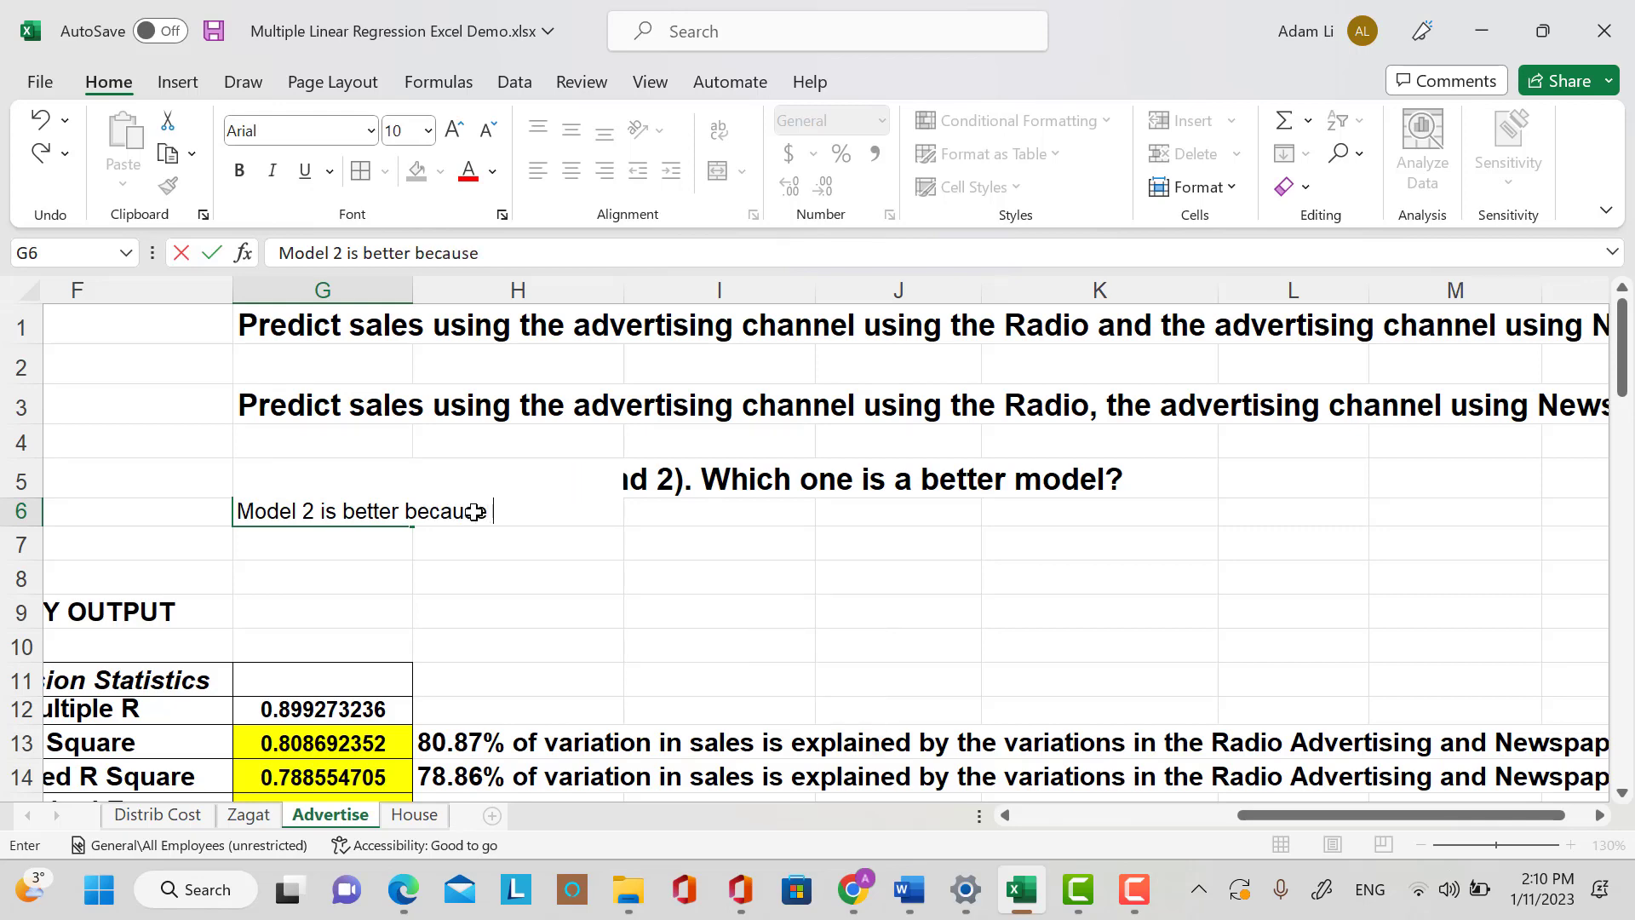
text( adjusted r)
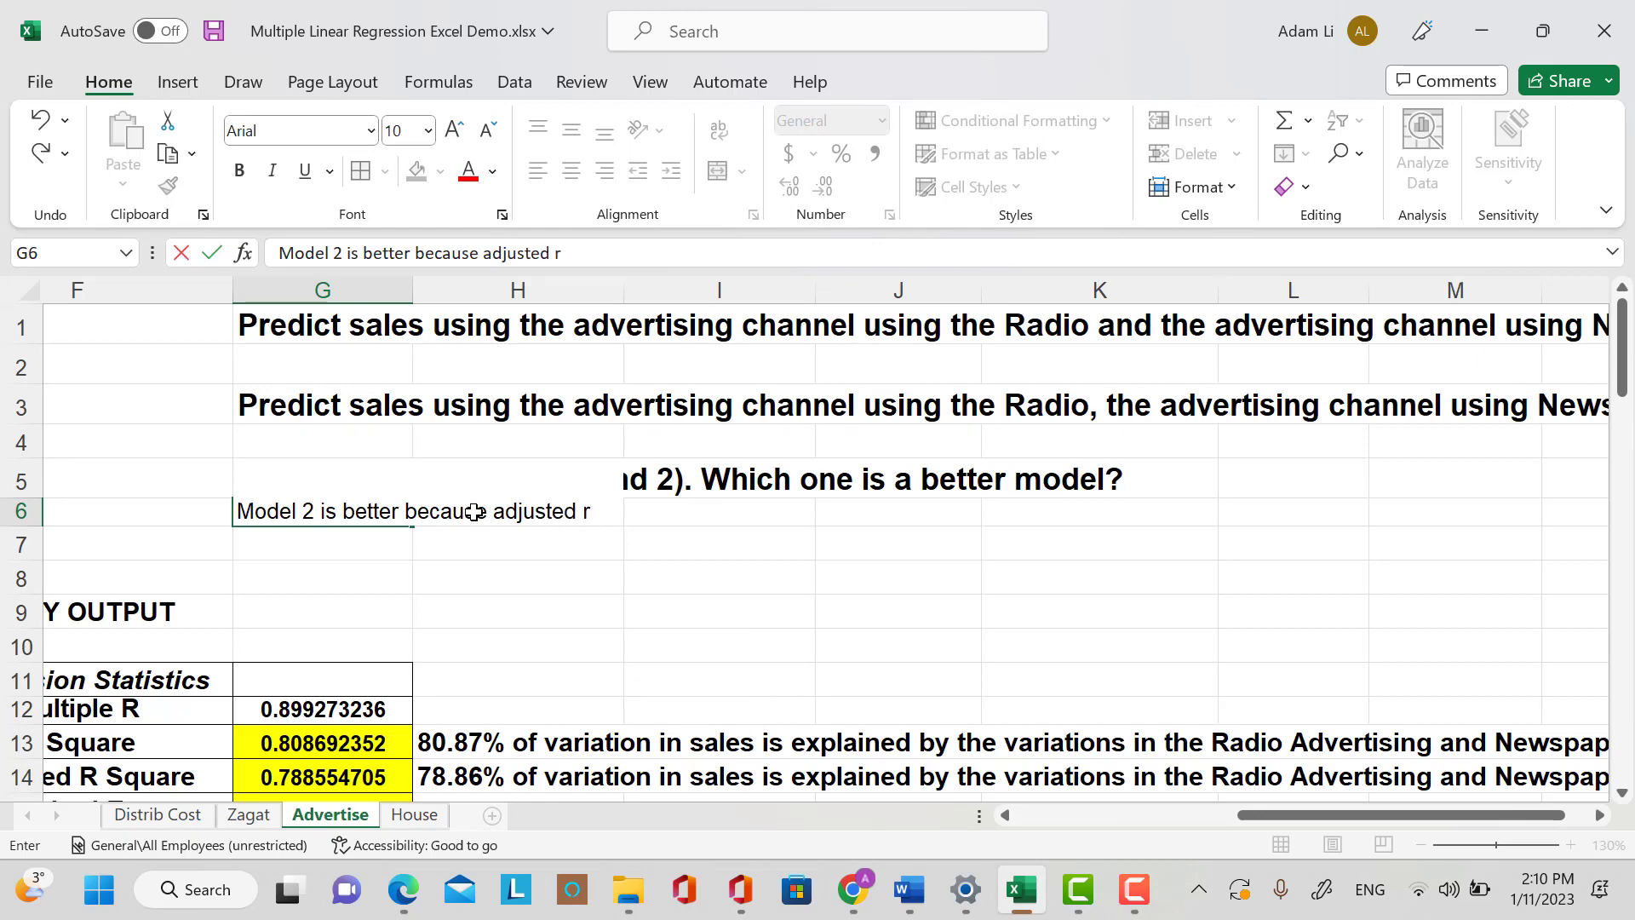
text(squ)
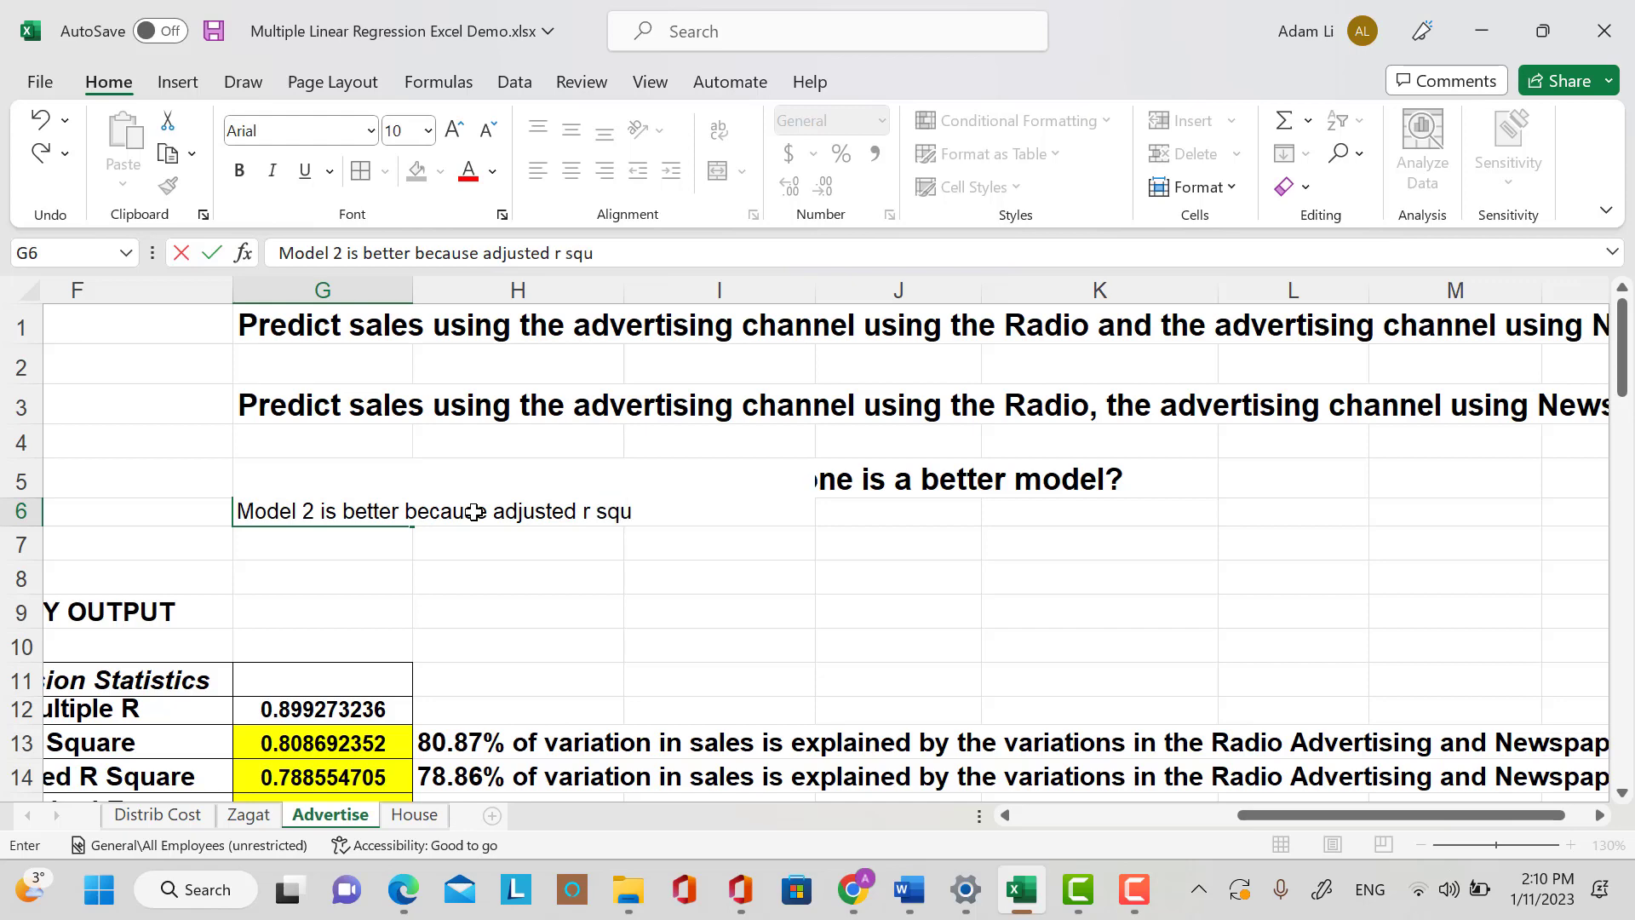
text(are is bigg)
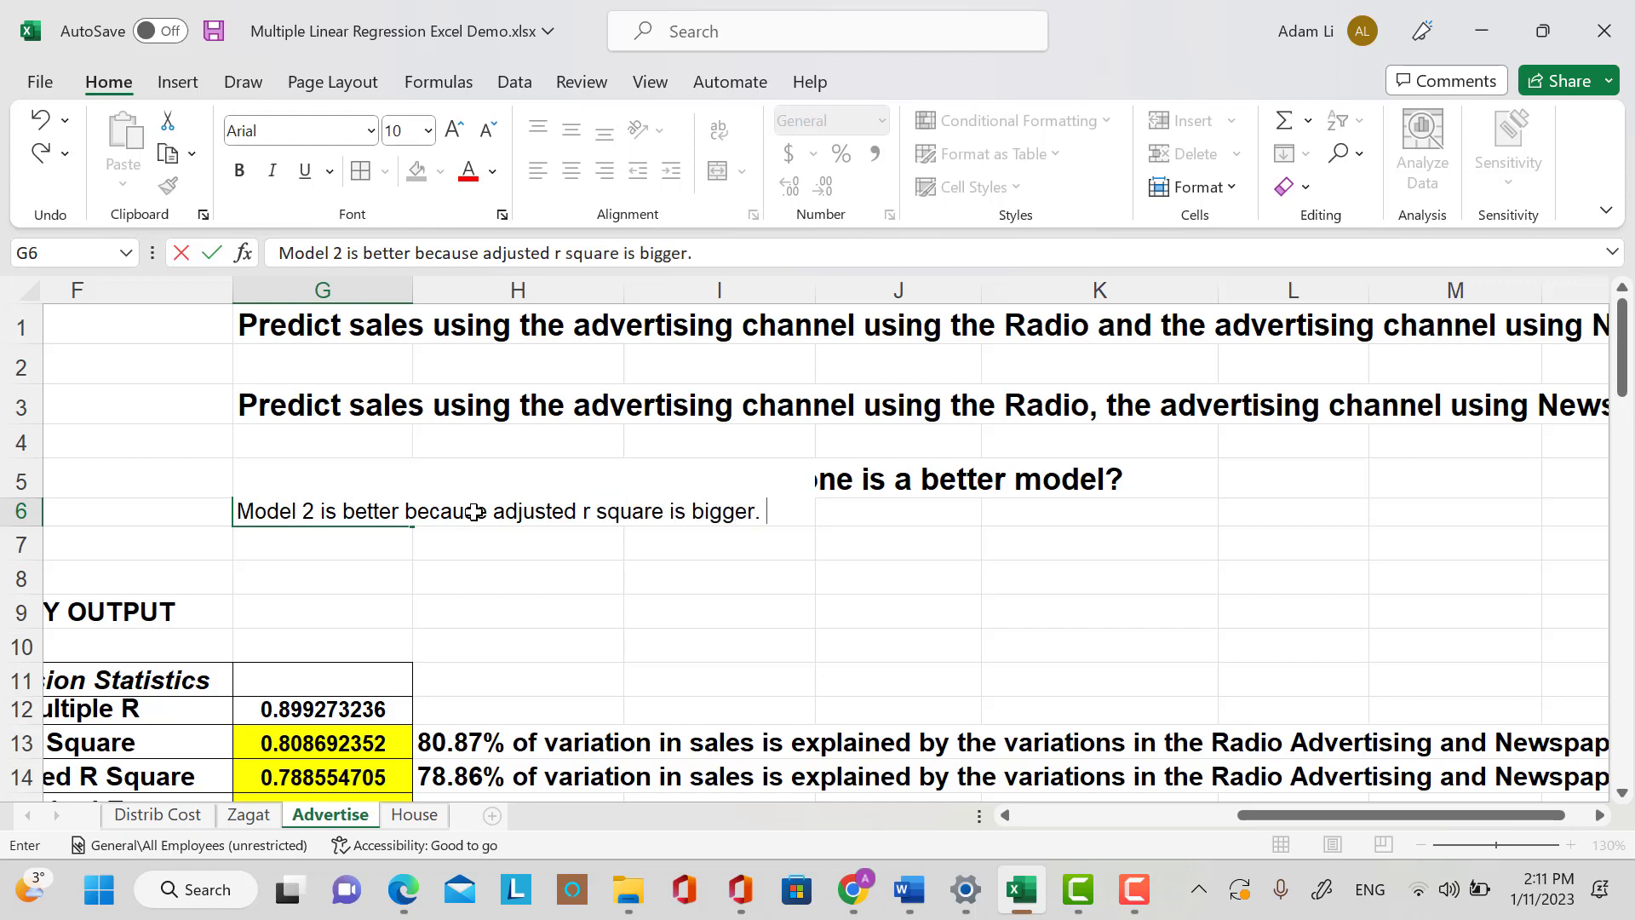
text(er.)
click(534, 615)
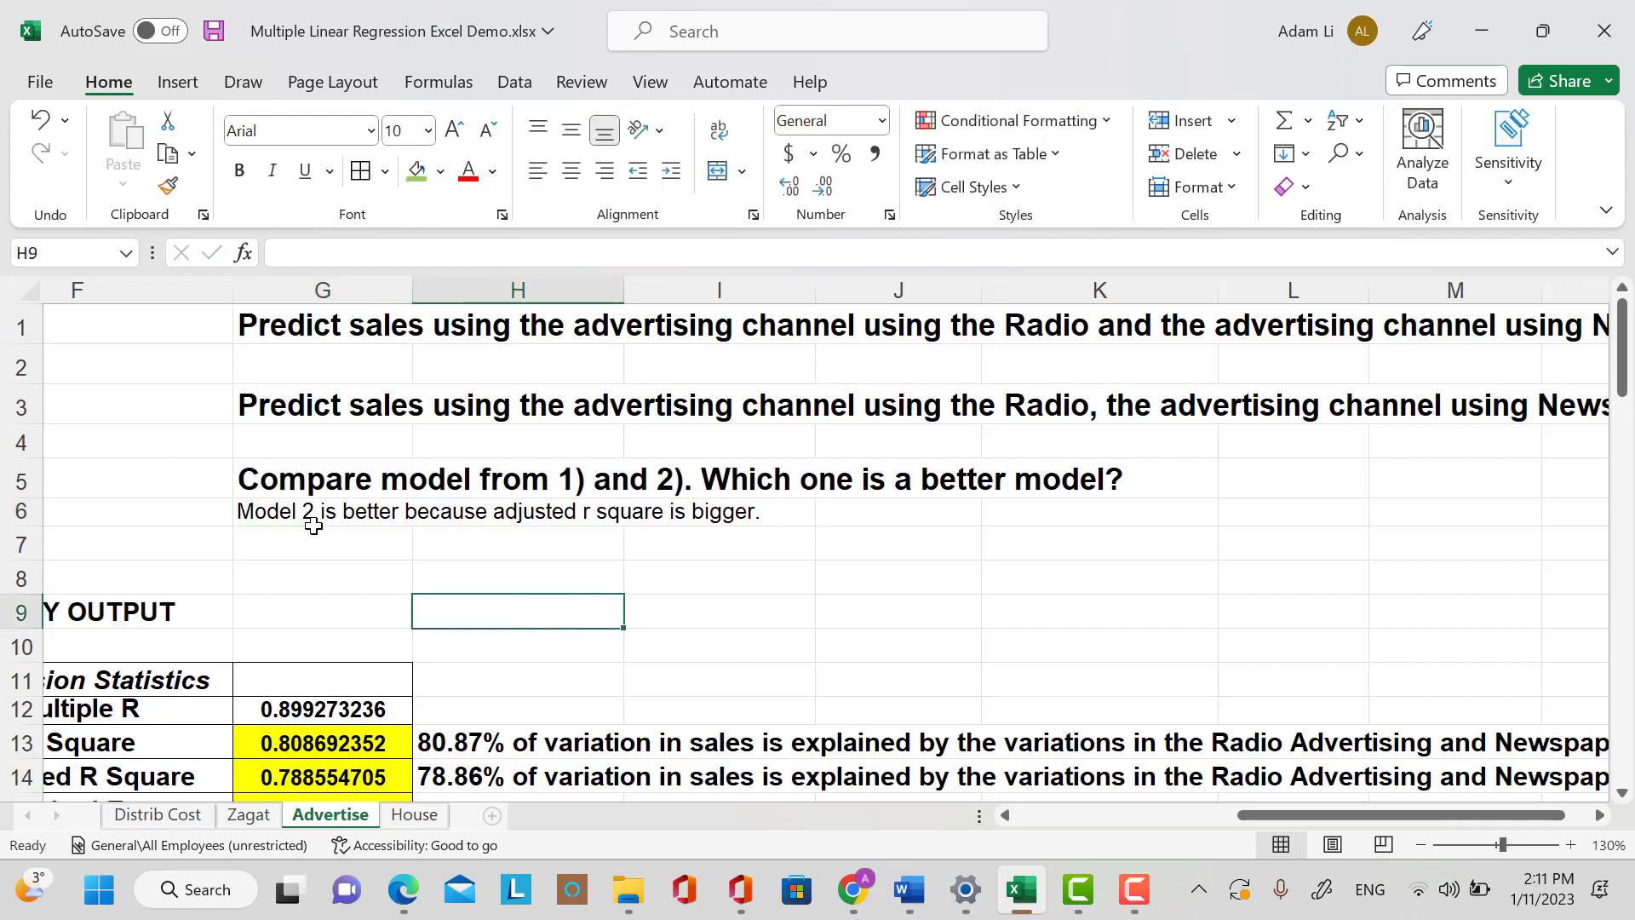
Format the model comparison answer in G6 as bold with font size 12.
click(283, 513)
click(240, 171)
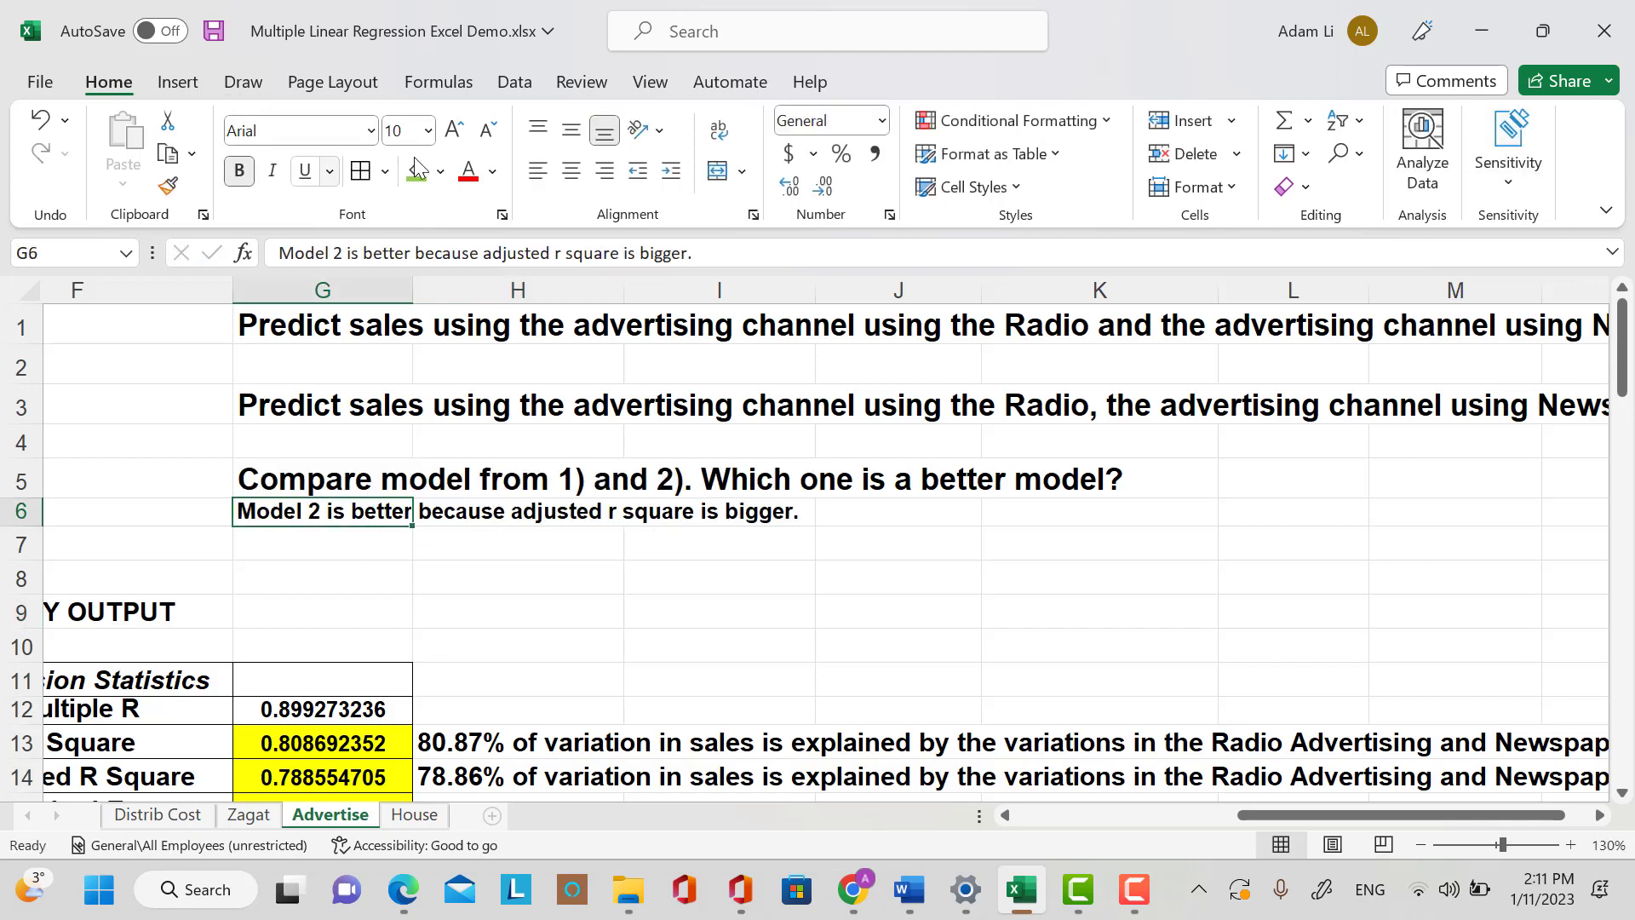
click(427, 130)
click(401, 303)
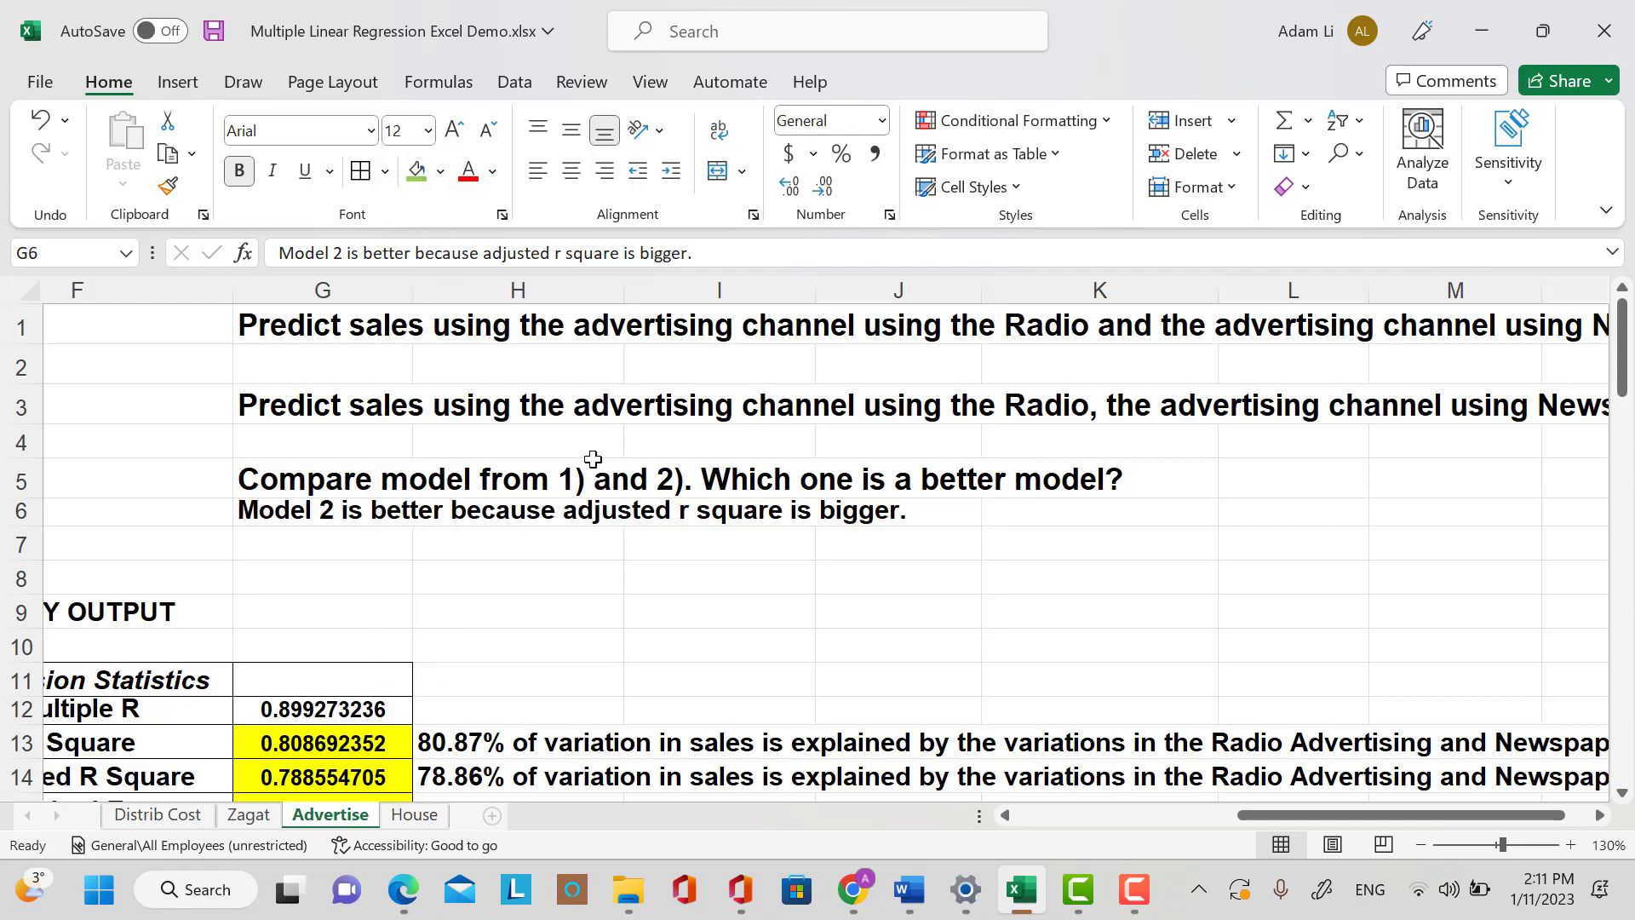
Color the first model's Adjusted R Square value in cell G14 red.
scroll(670, 654, down, 2)
drag(290, 581, 366, 582)
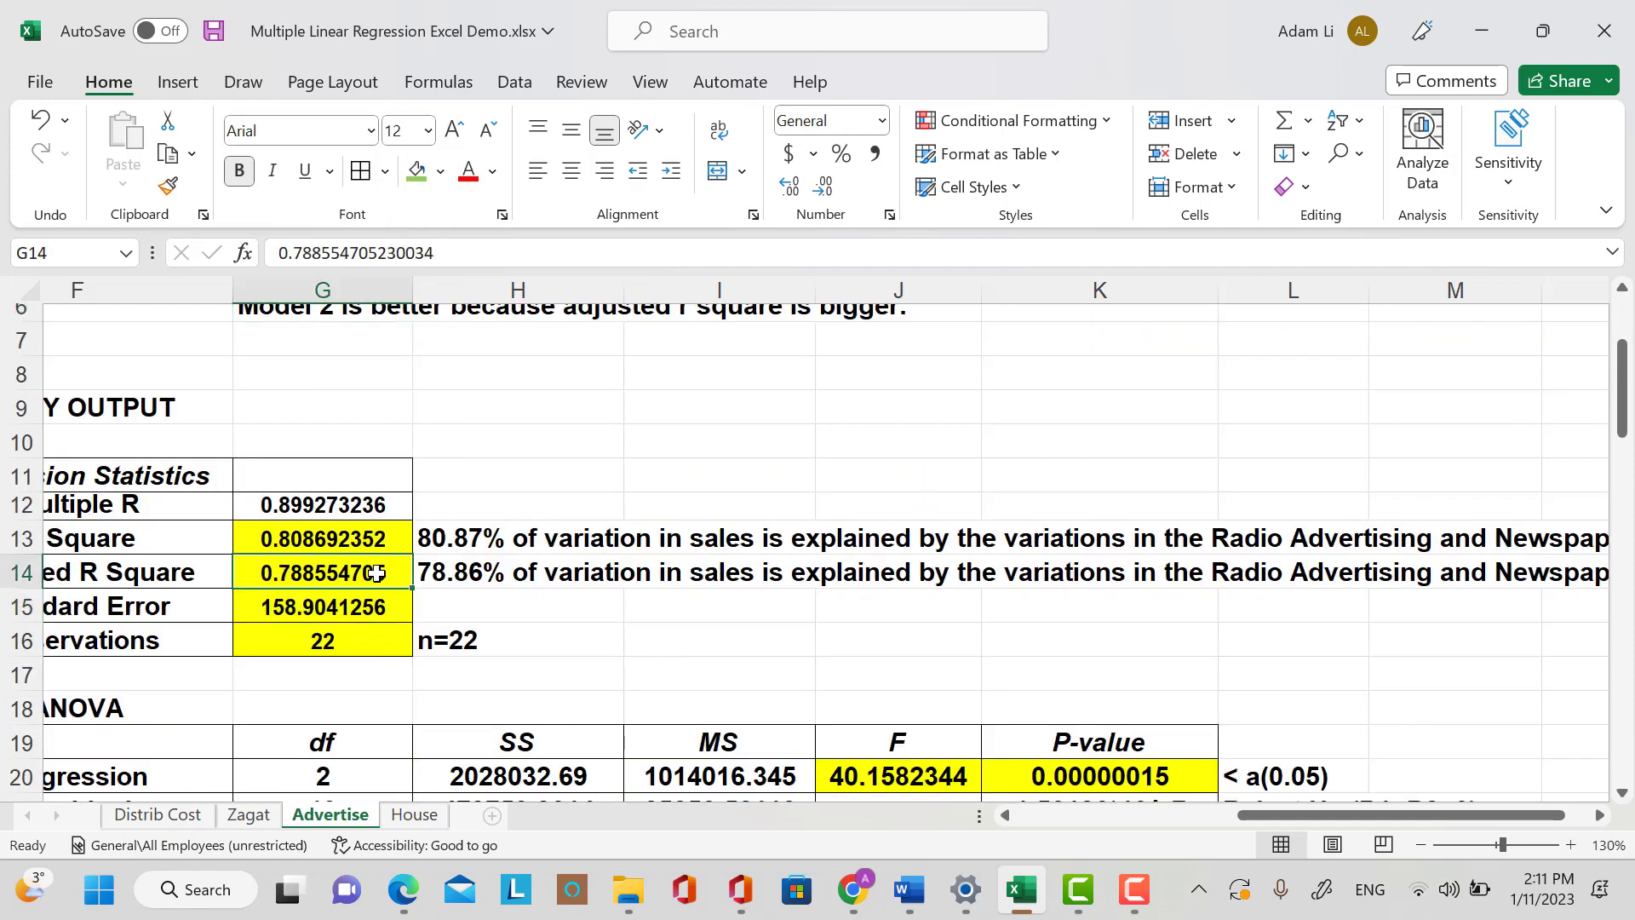
click(467, 170)
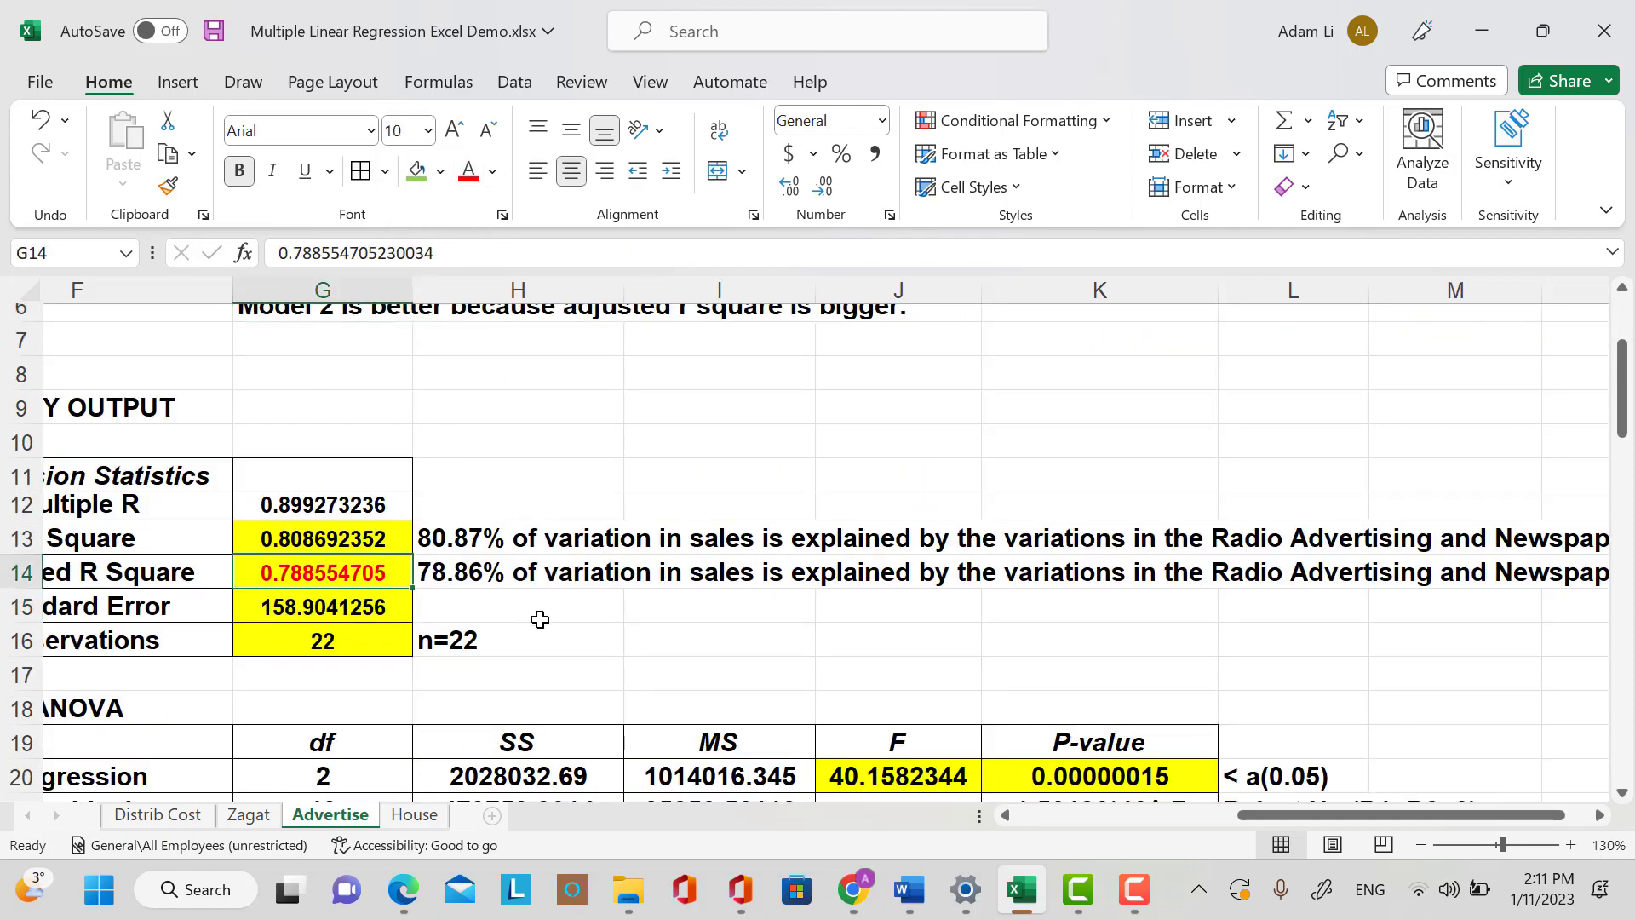
Highlight the second model's Adjusted R Square value in cell G42 with a green fill and red font.
scroll(540, 619, down, 6)
scroll(544, 628, down, 6)
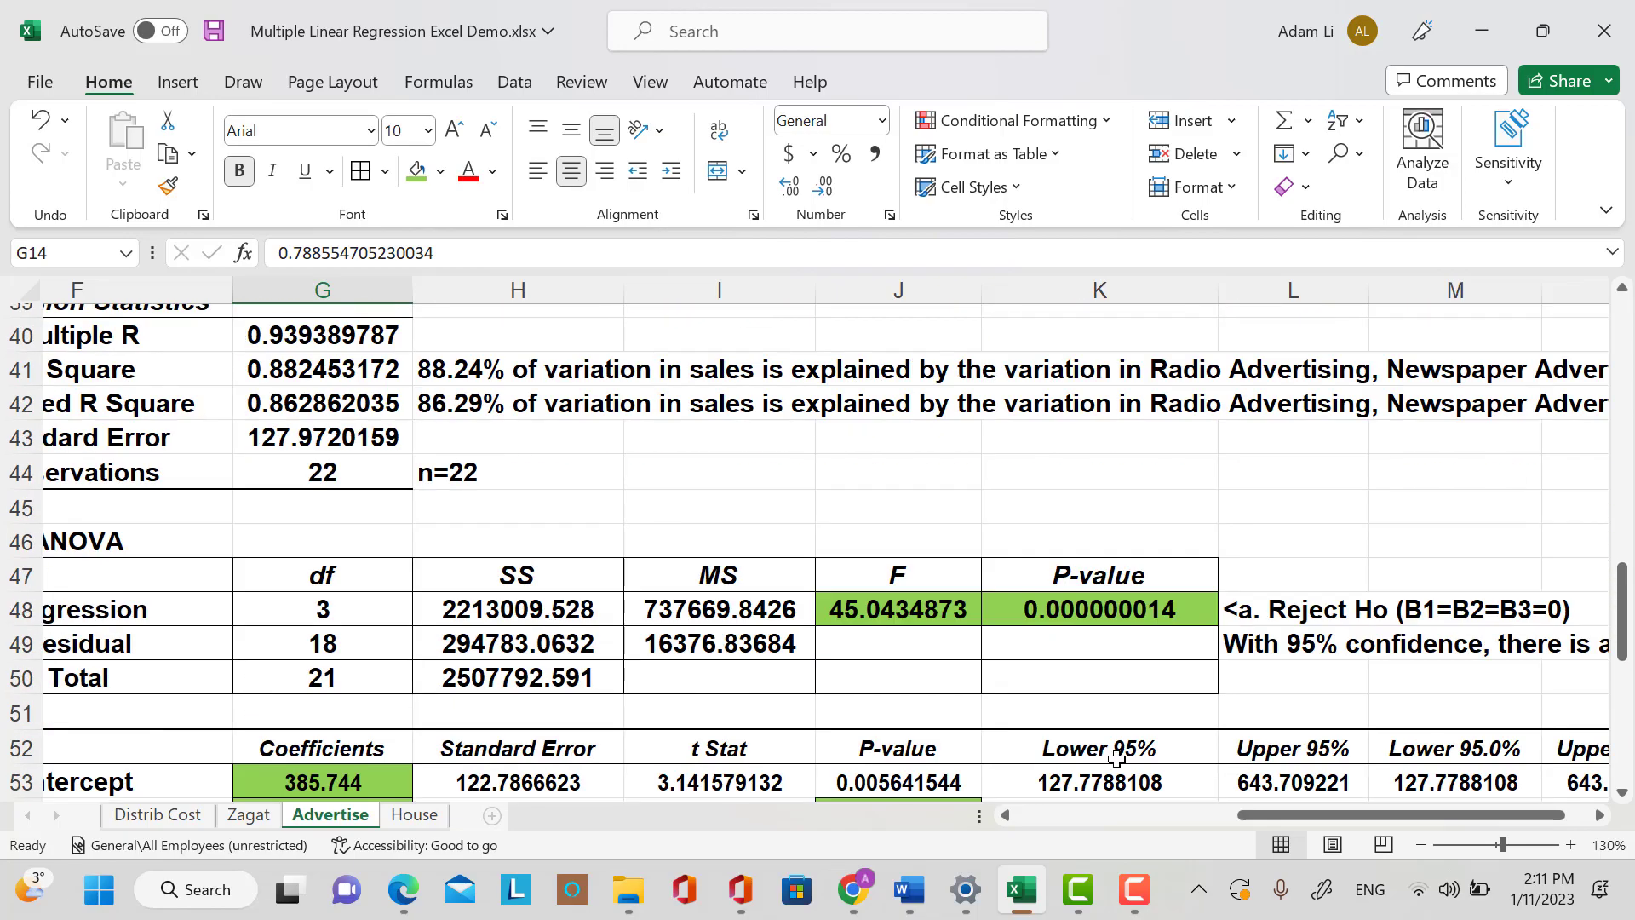
drag(1319, 815, 1147, 795)
scroll(897, 619, up, 2)
scroll(896, 619, down, 1)
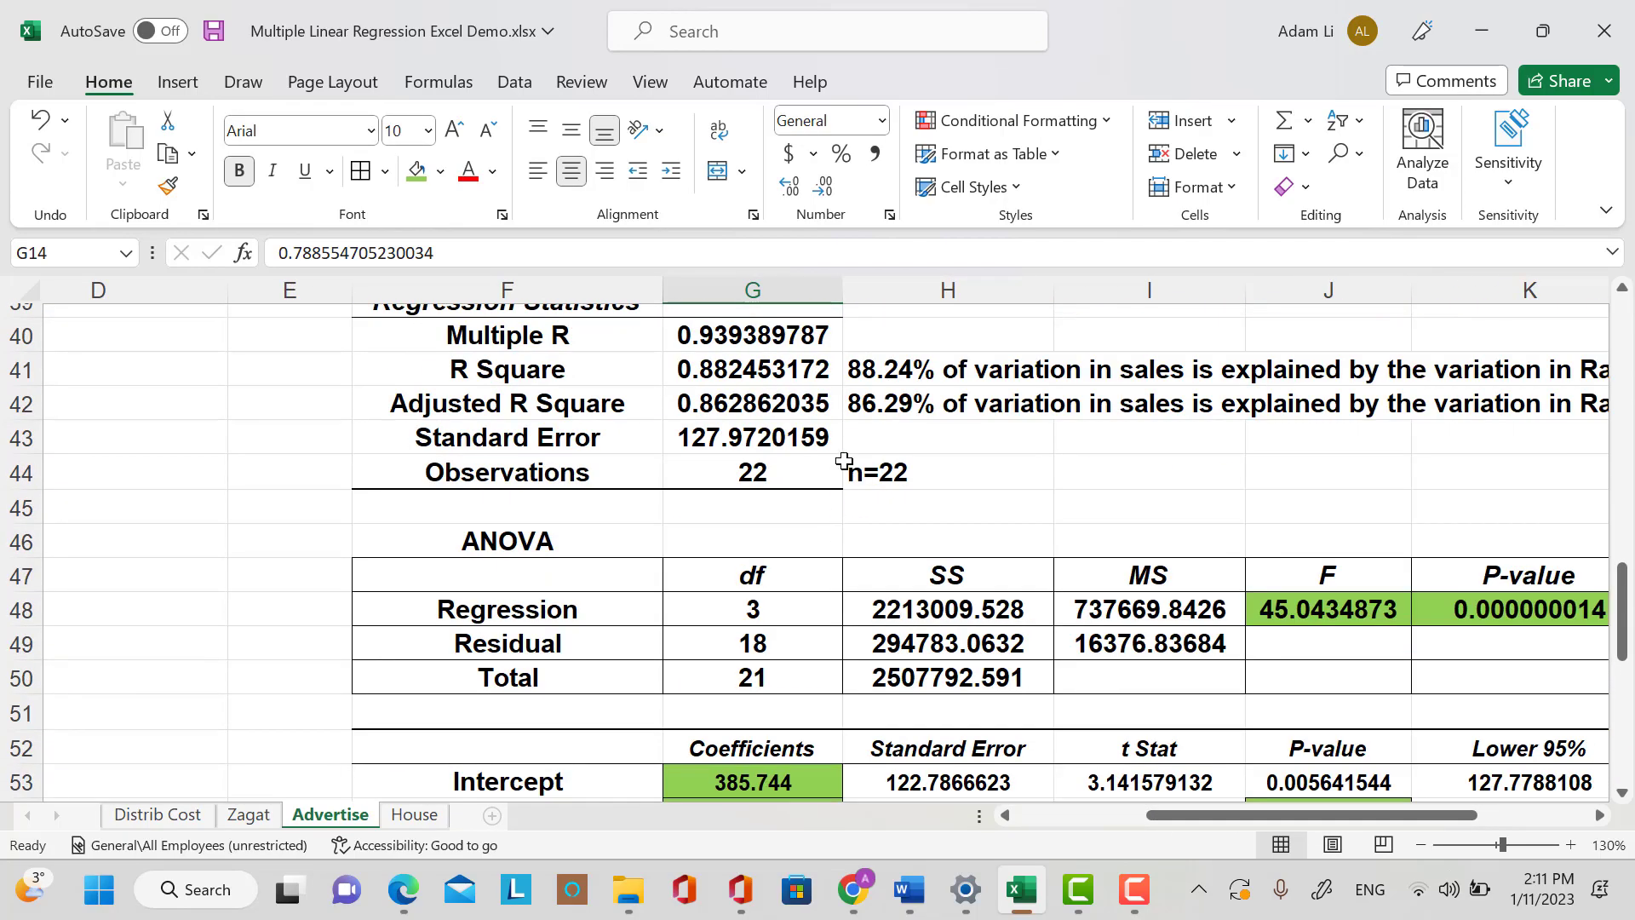
click(776, 413)
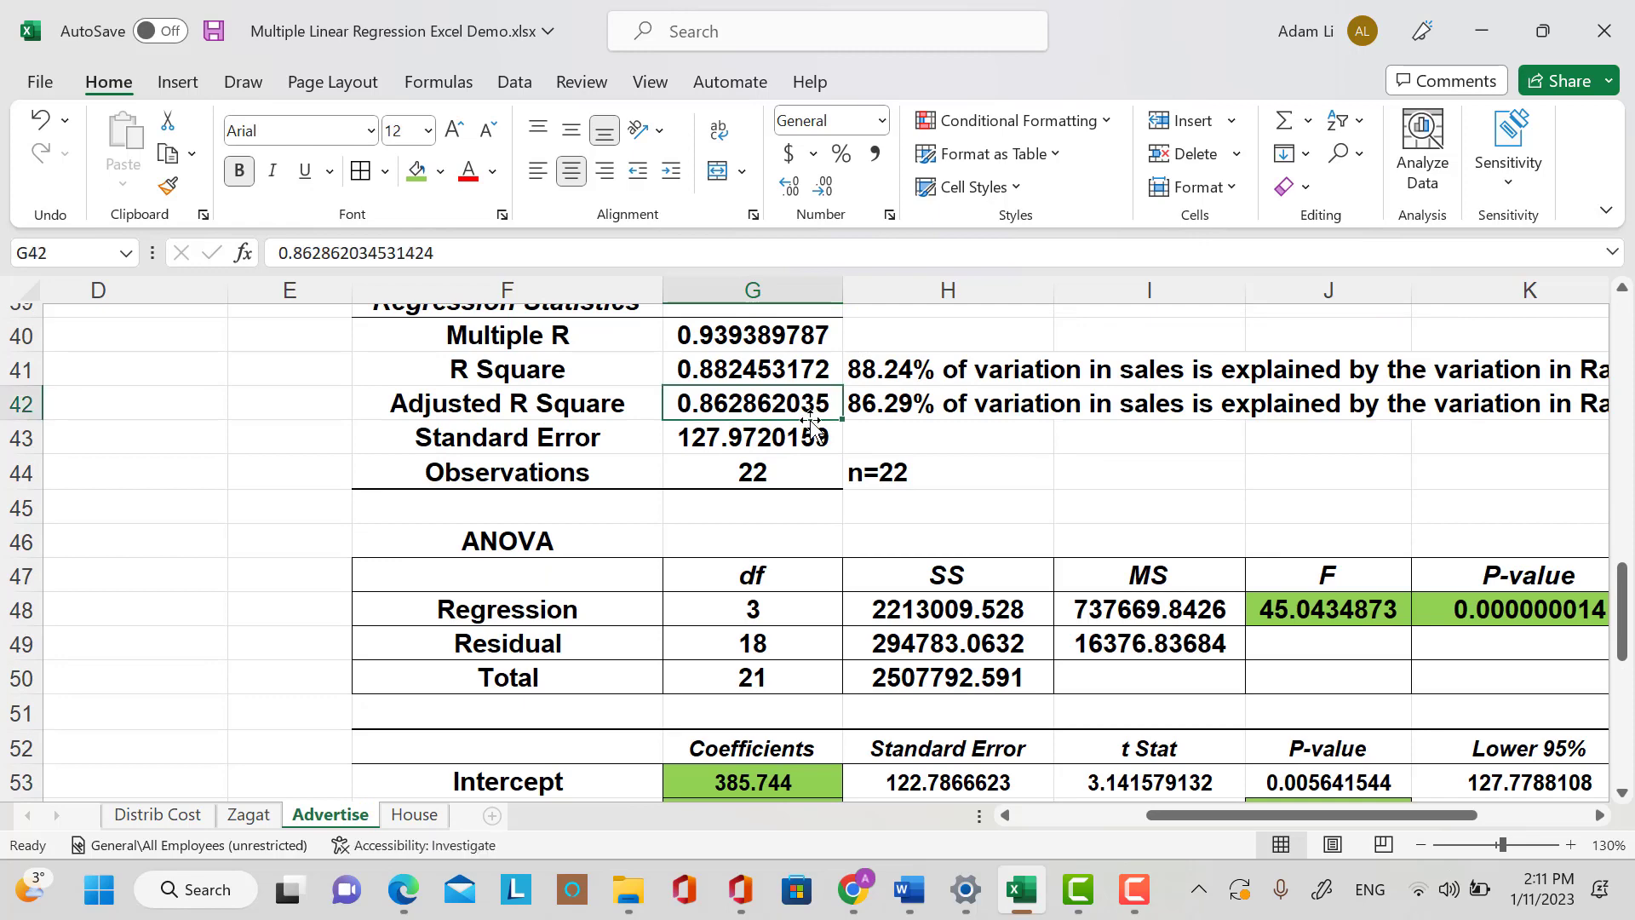
click(416, 172)
click(468, 172)
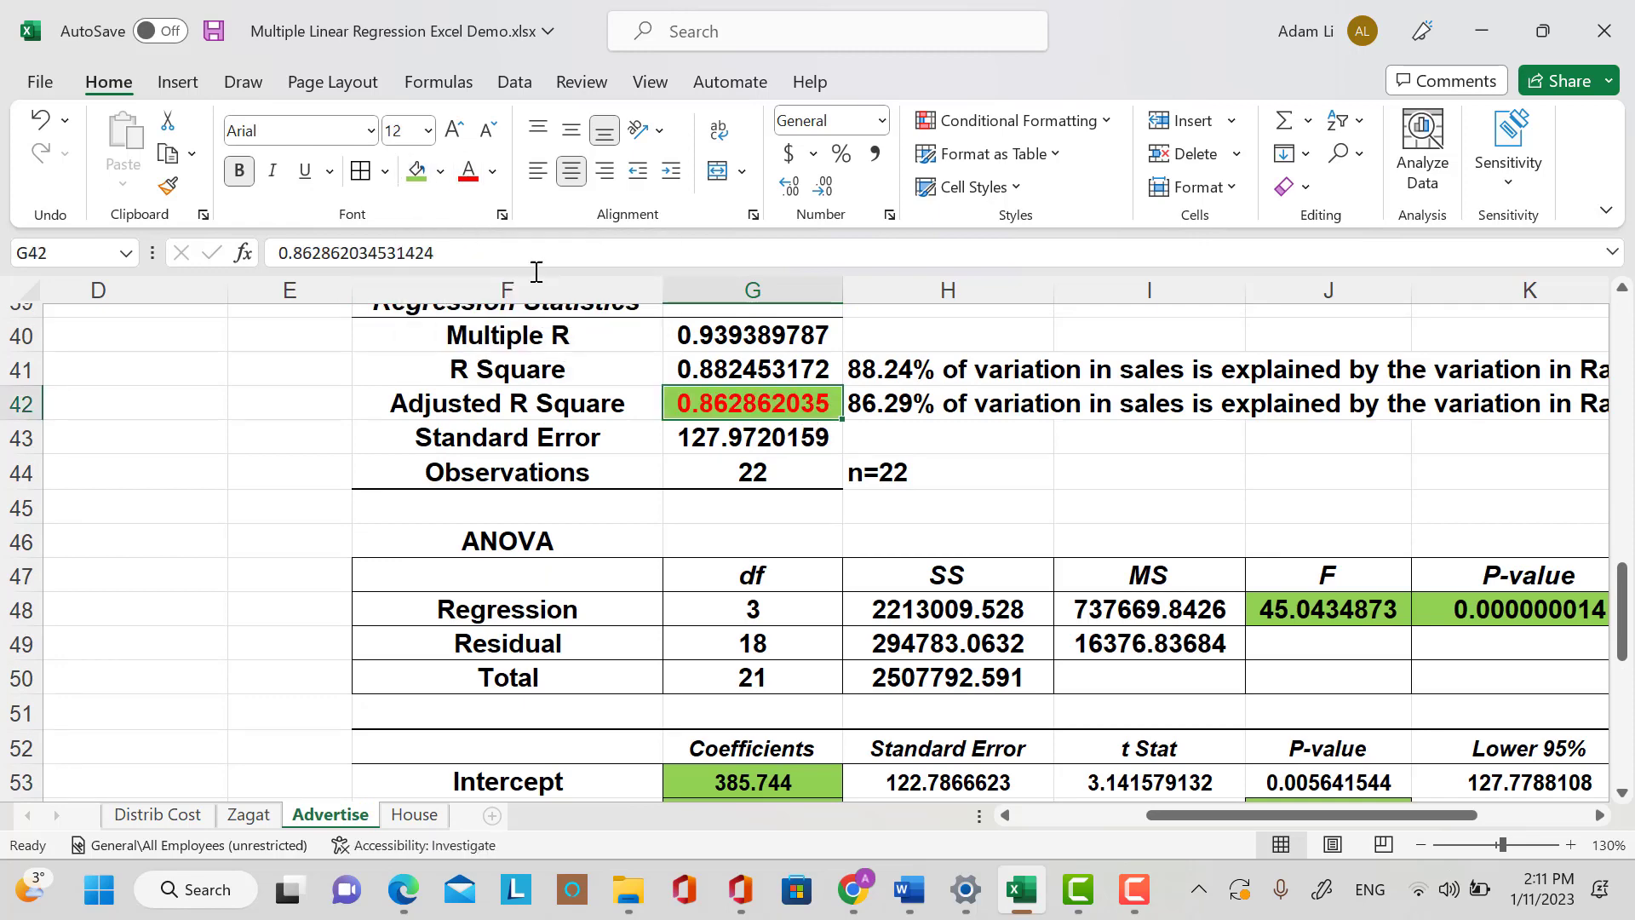
Highlight the second model's R Square and Adjusted R Square values in G41:G42 with a green fill.
click(996, 485)
scroll(855, 437, up, 1)
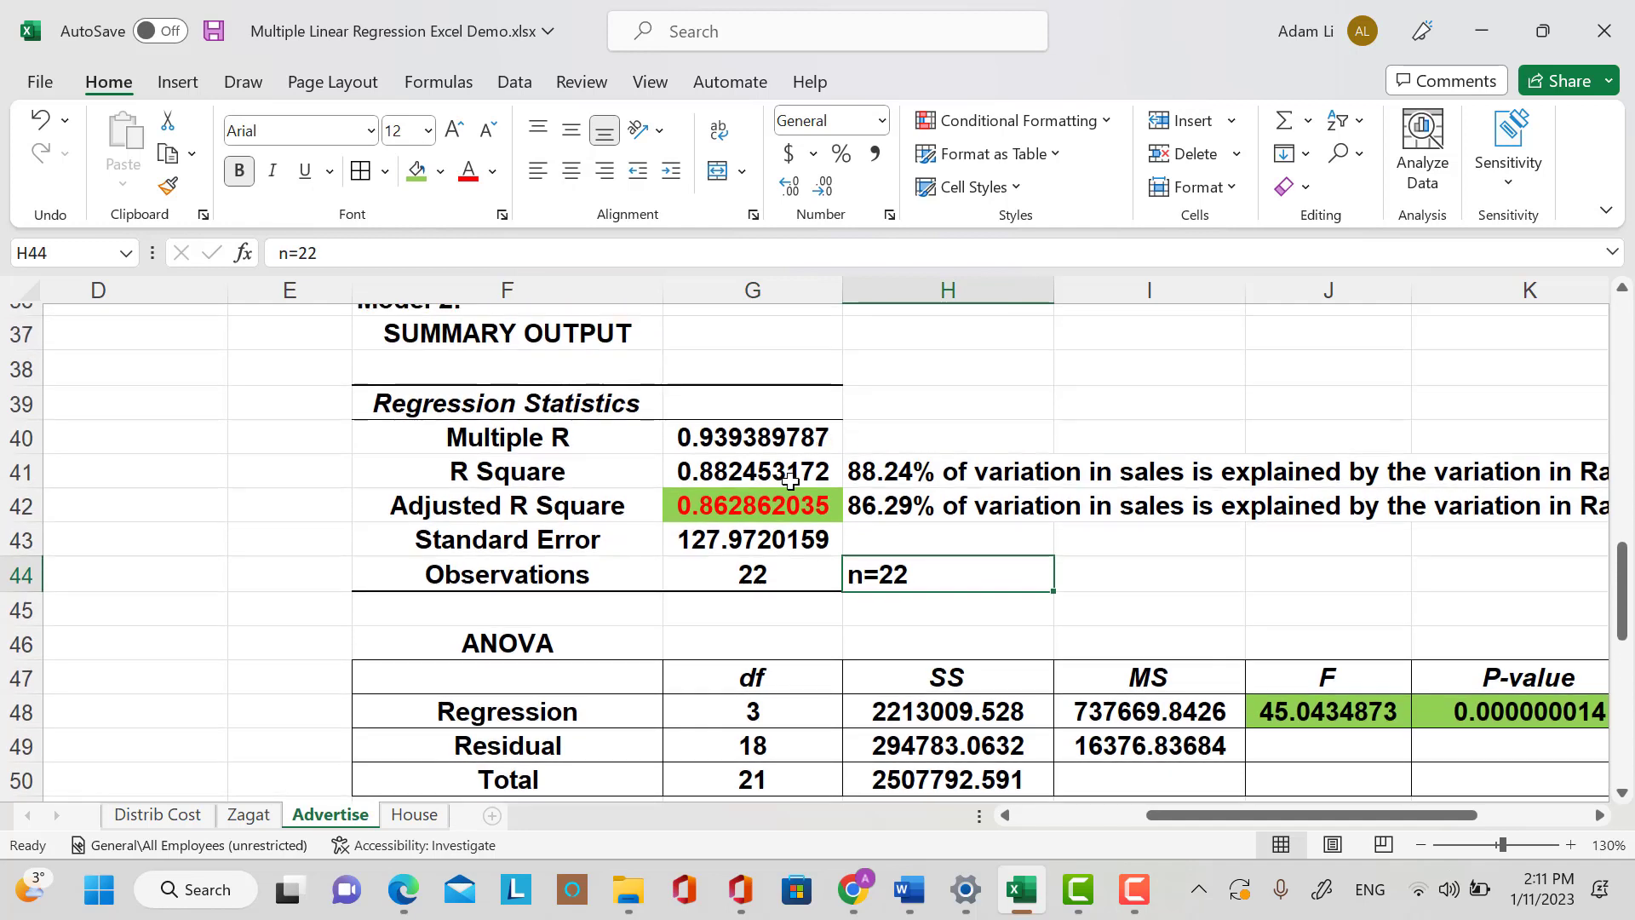
drag(791, 477, 791, 497)
click(416, 173)
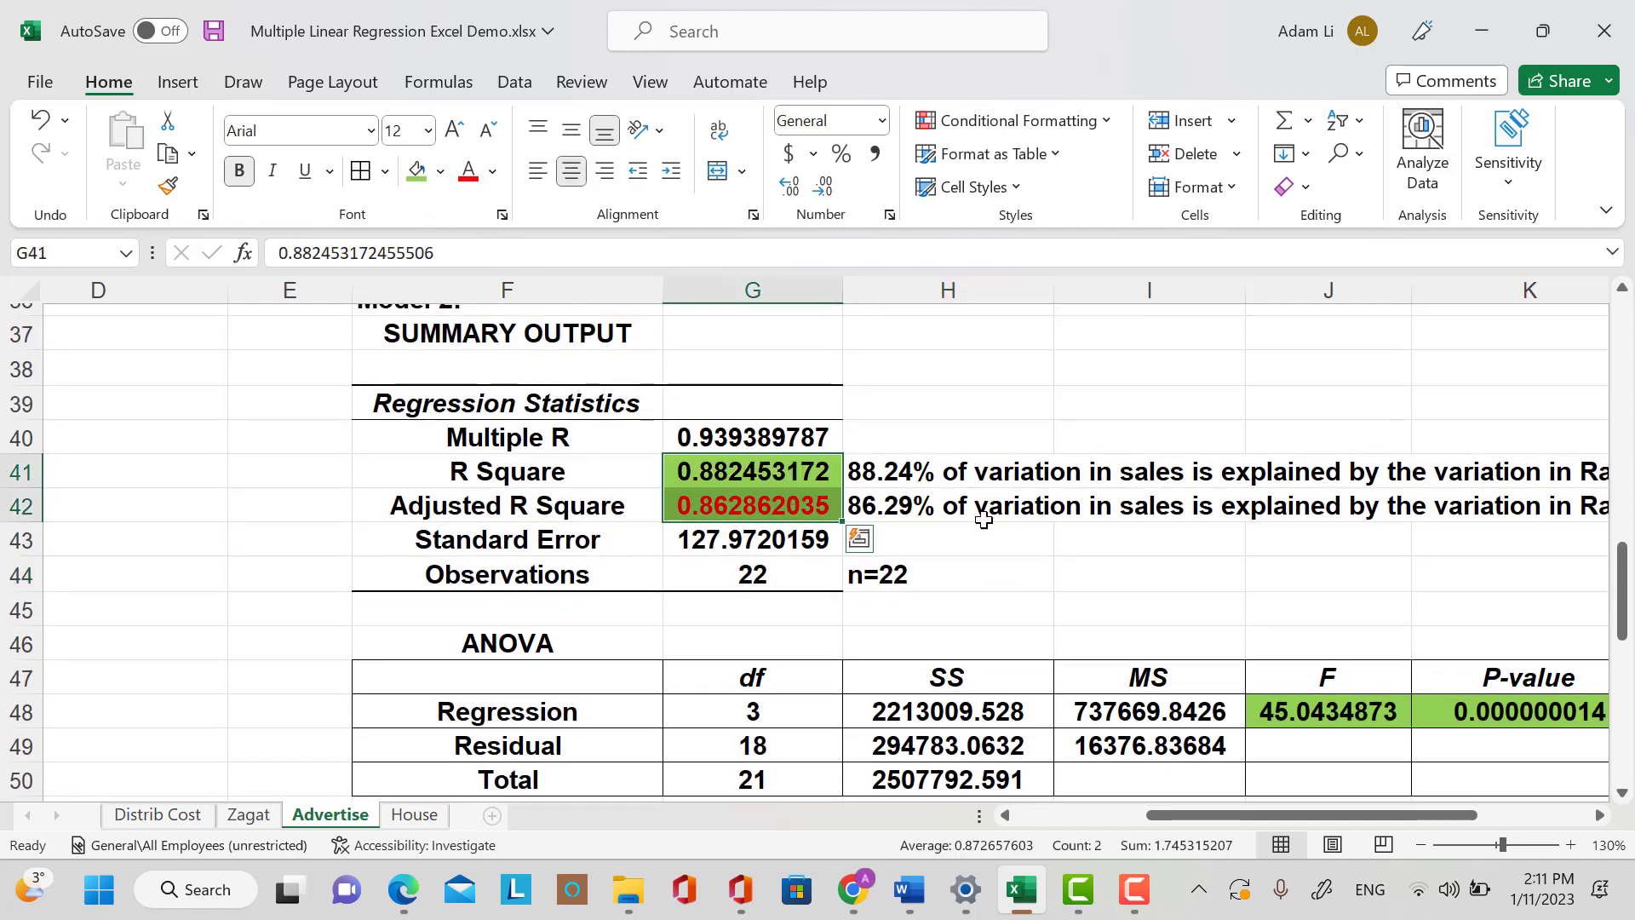
click(1239, 577)
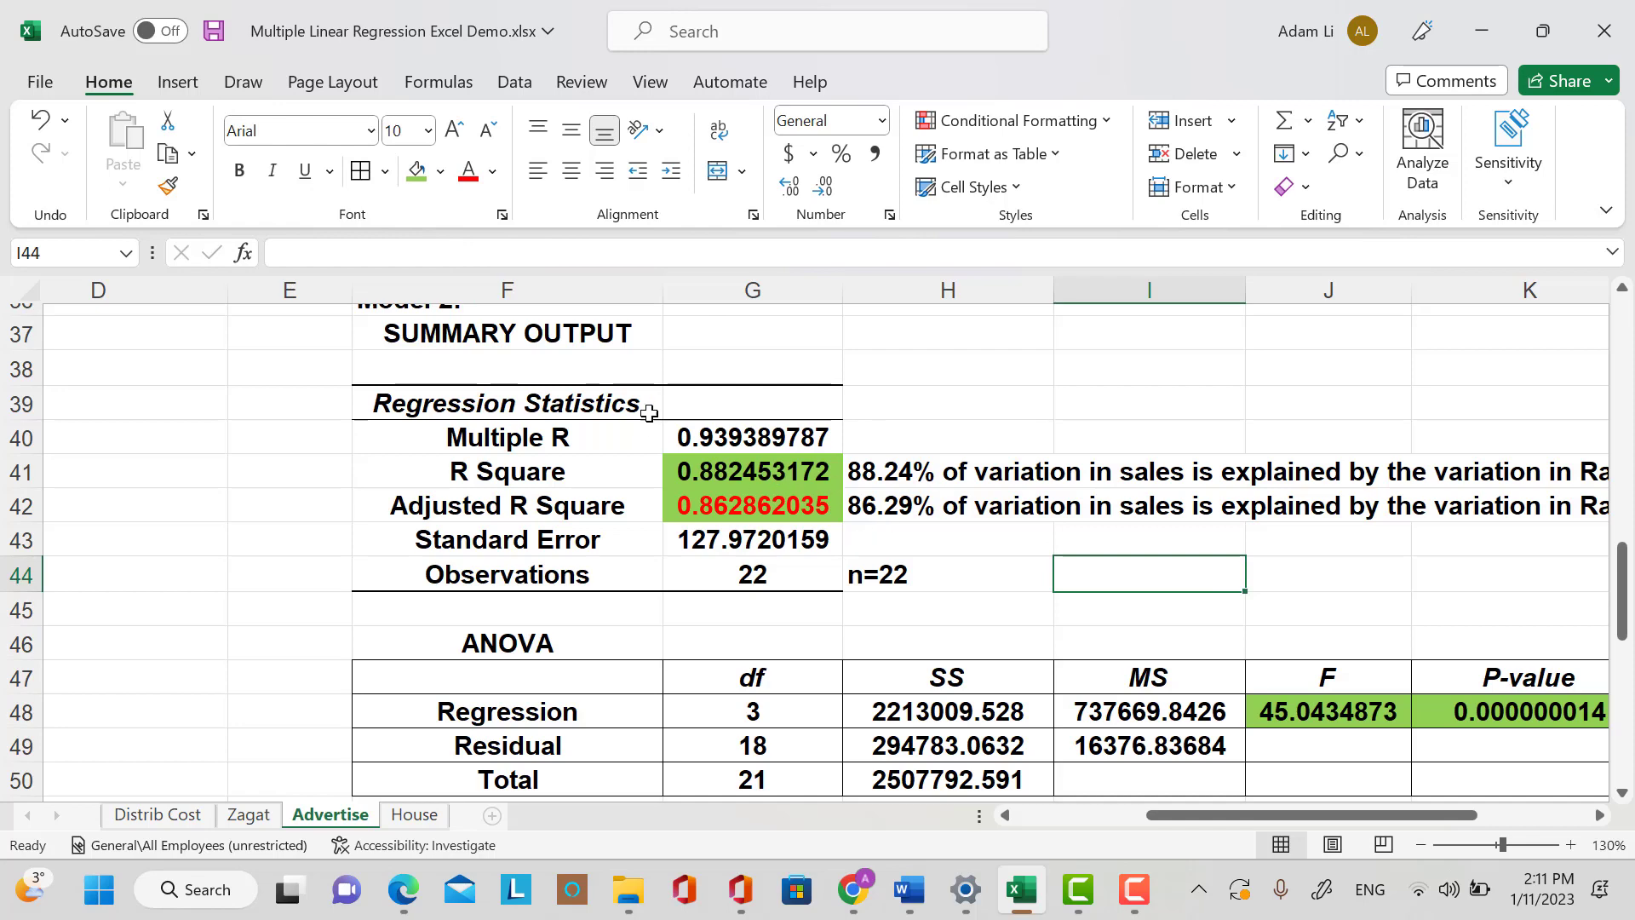
click(724, 504)
drag(740, 477, 752, 505)
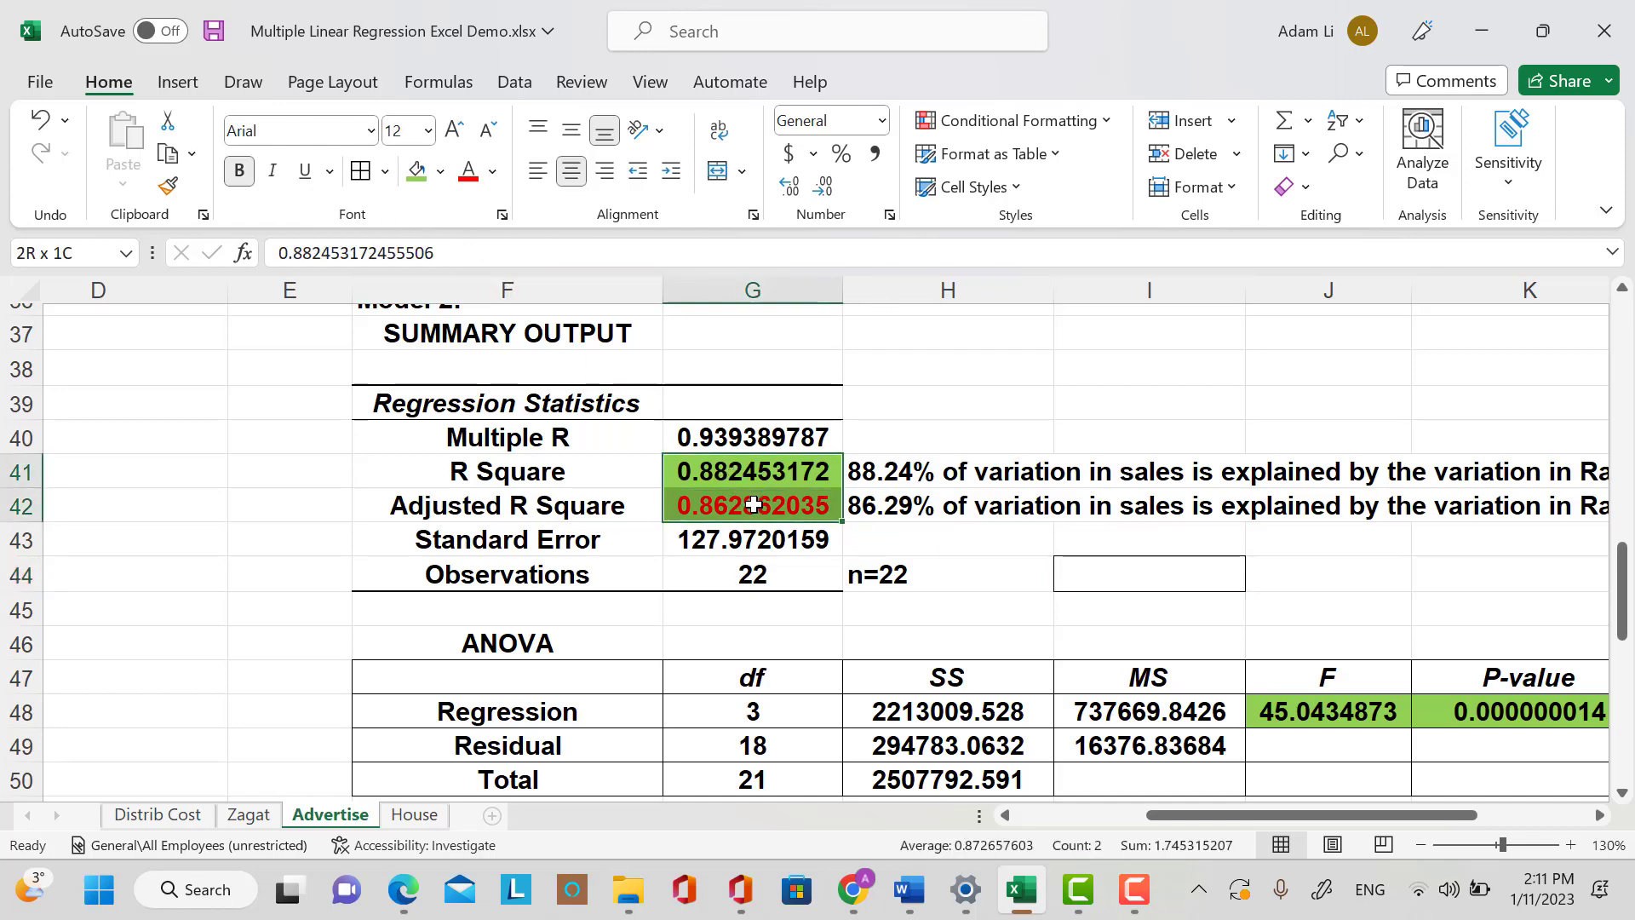
click(1035, 624)
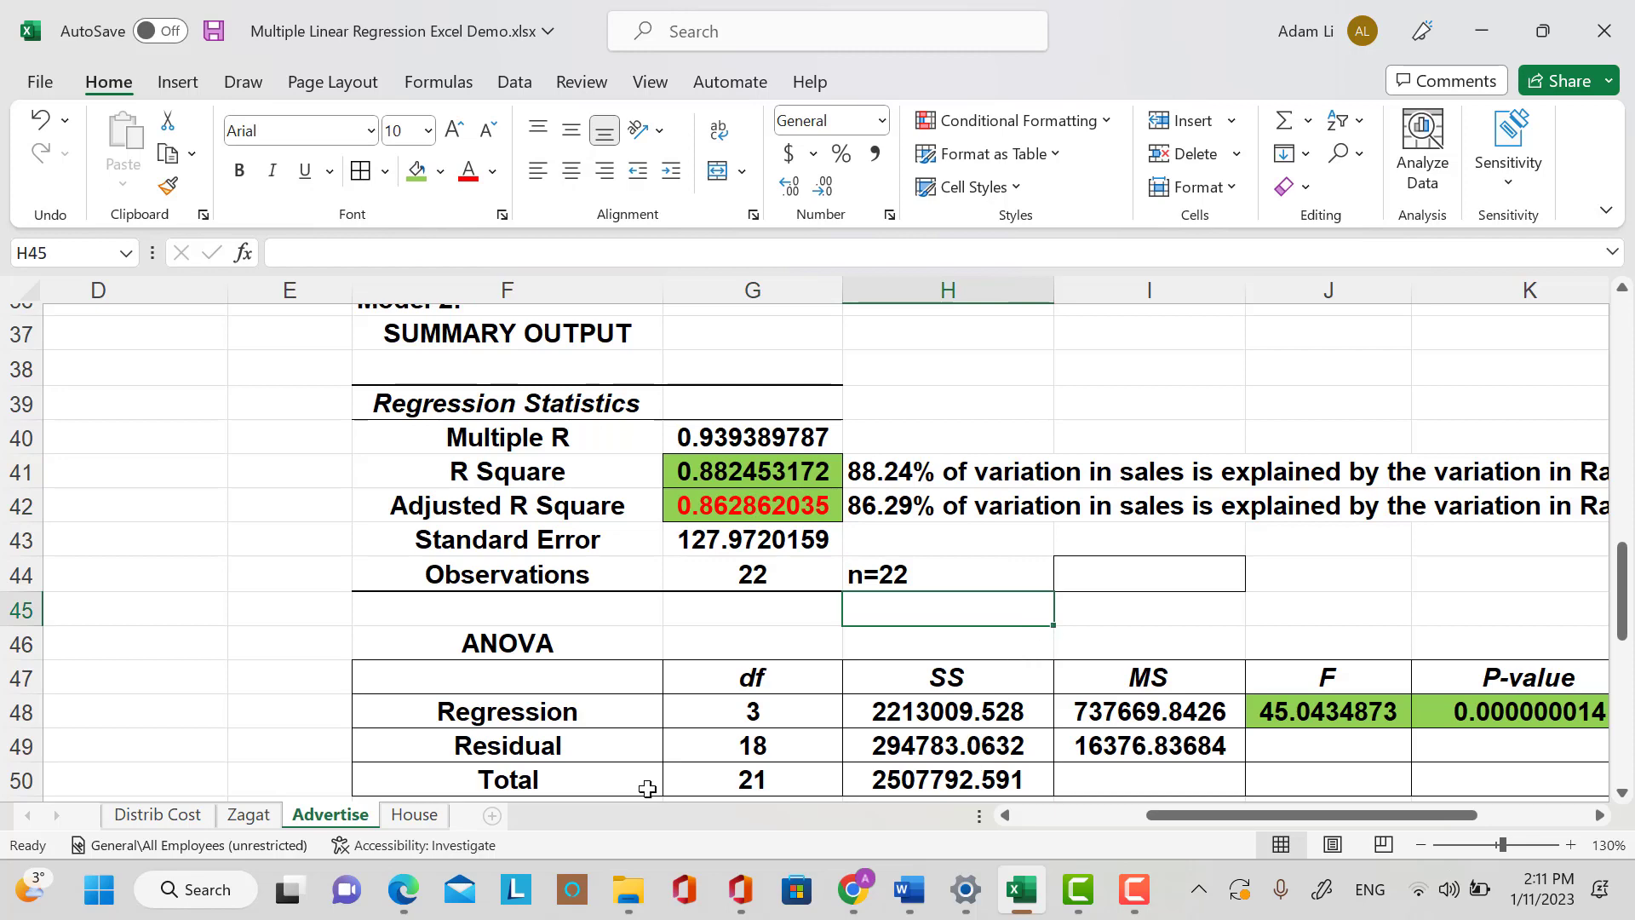
On the House sheet, insert a blank column before the Fireplace column.
click(415, 814)
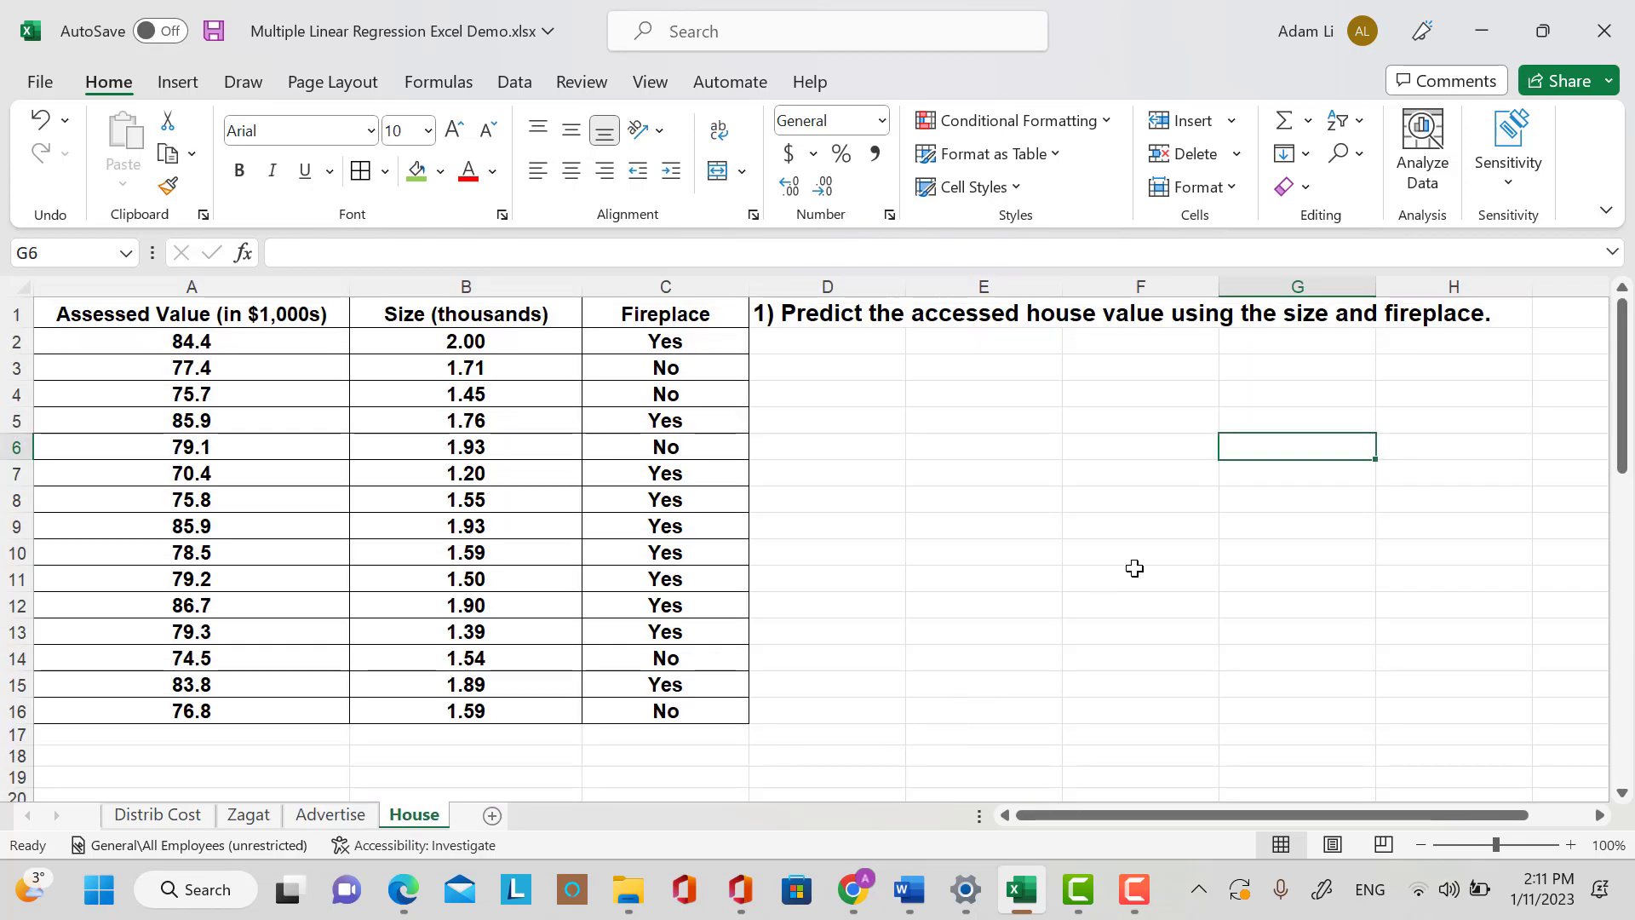
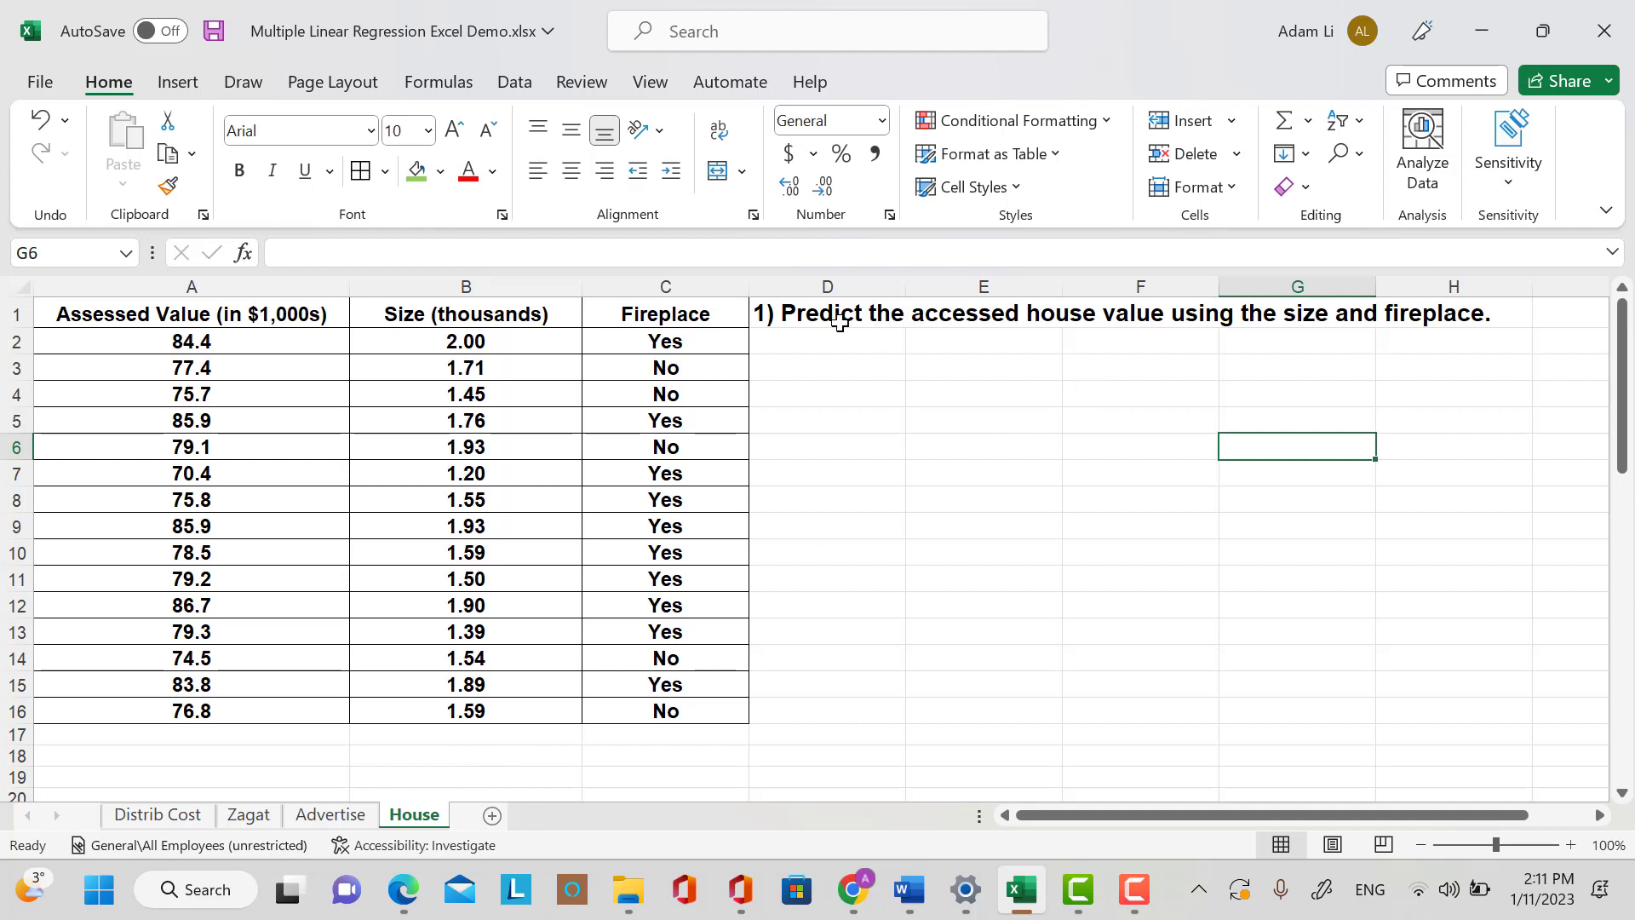
click(707, 286)
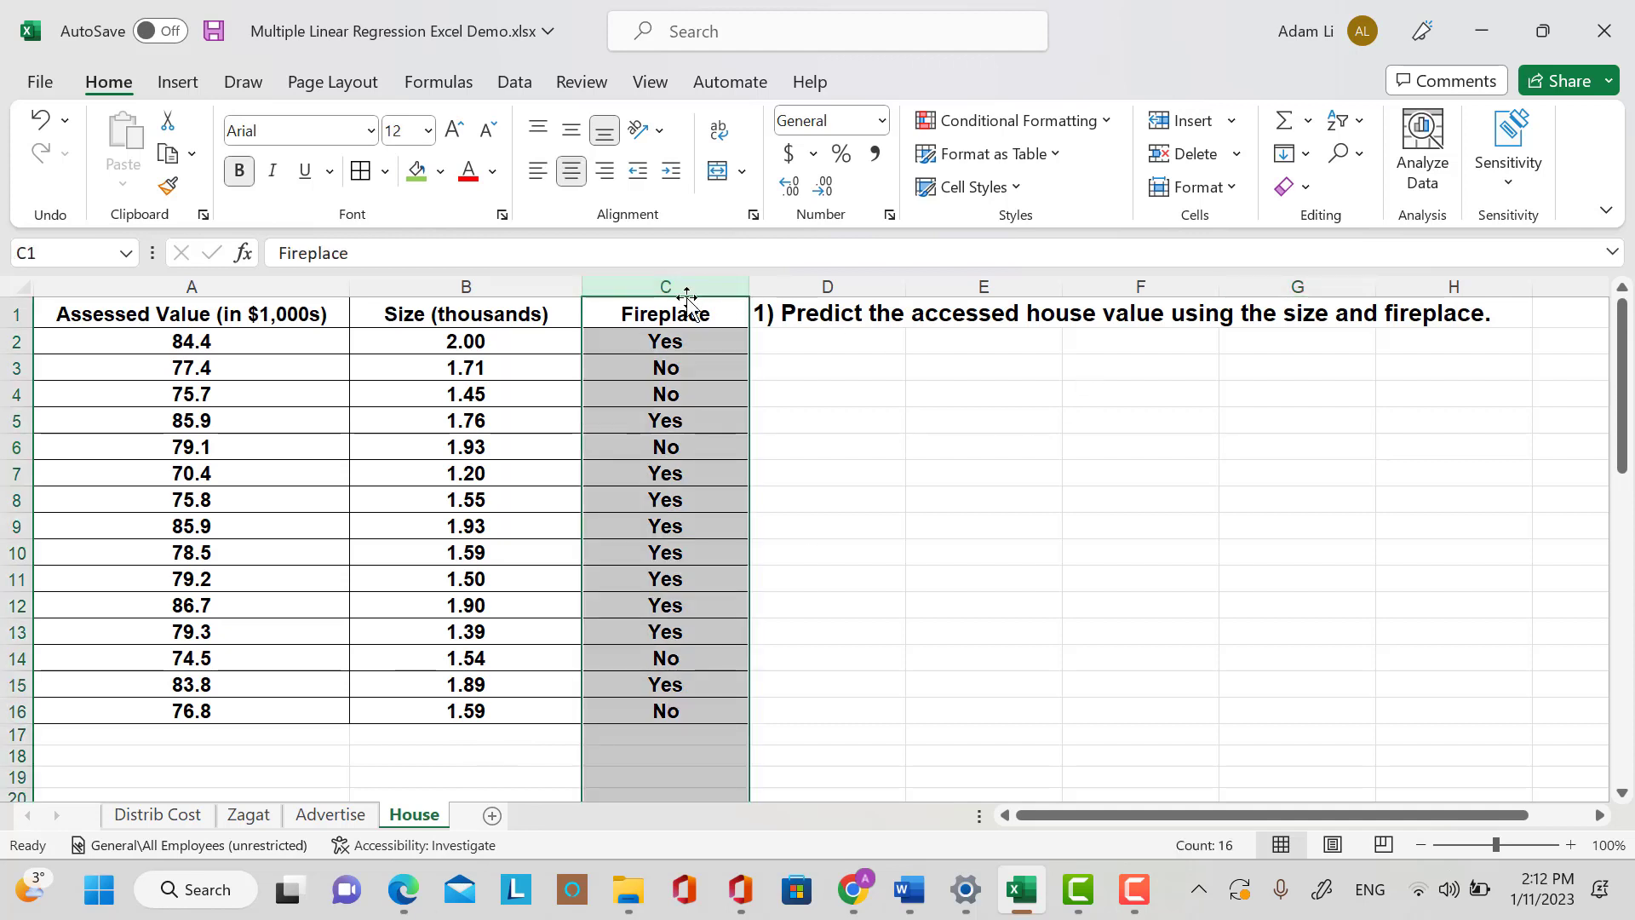
right_click(685, 286)
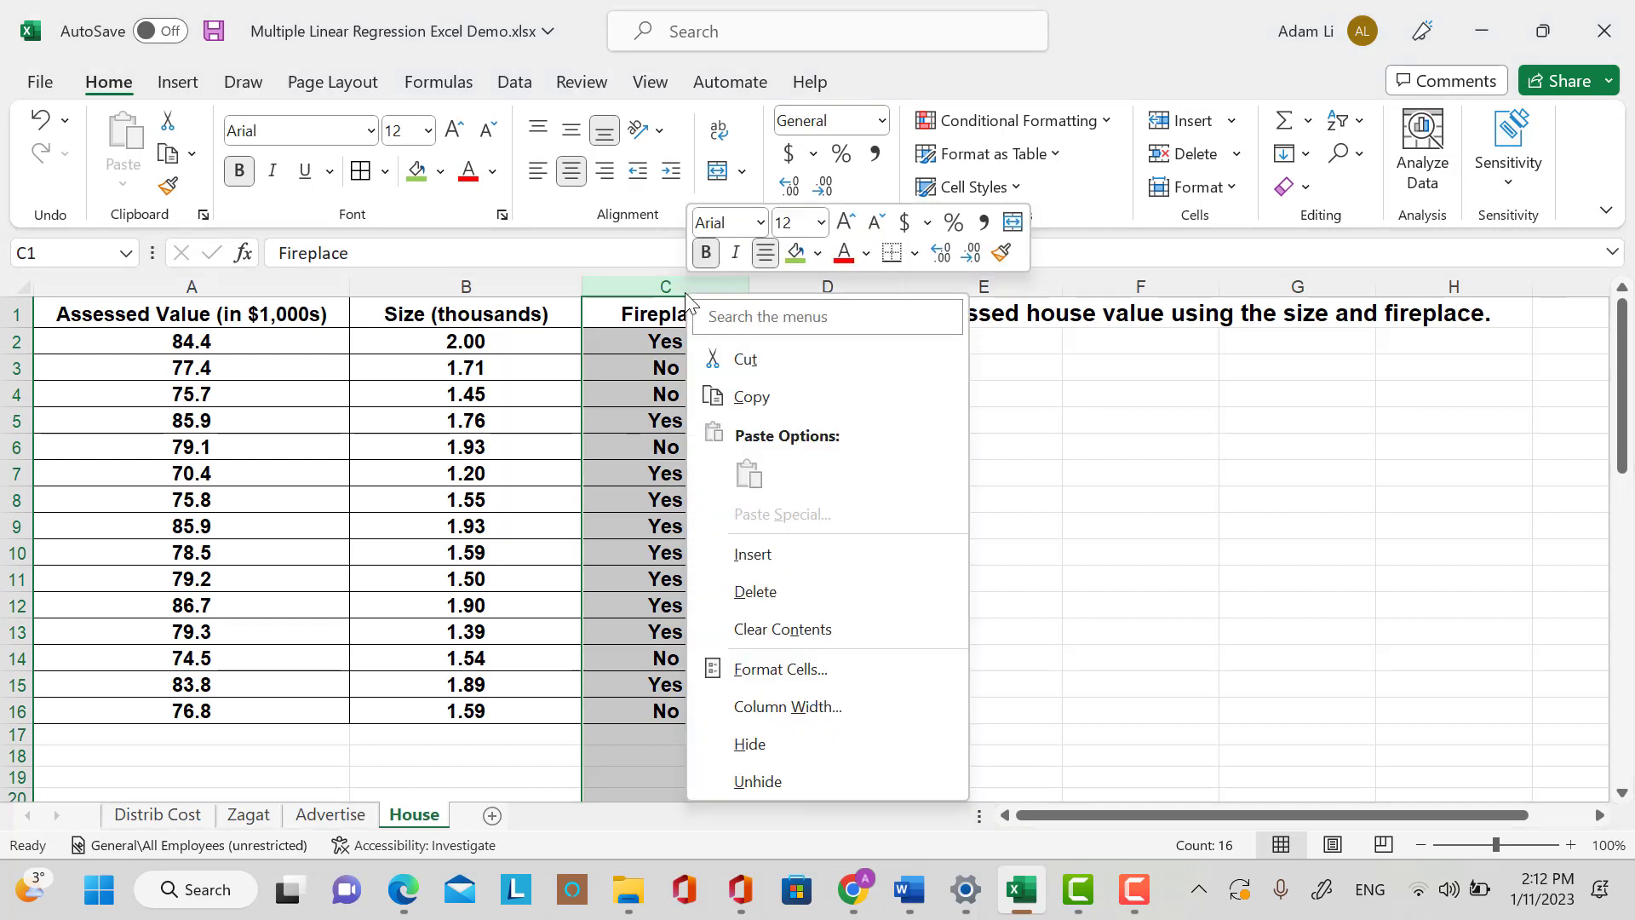
click(771, 562)
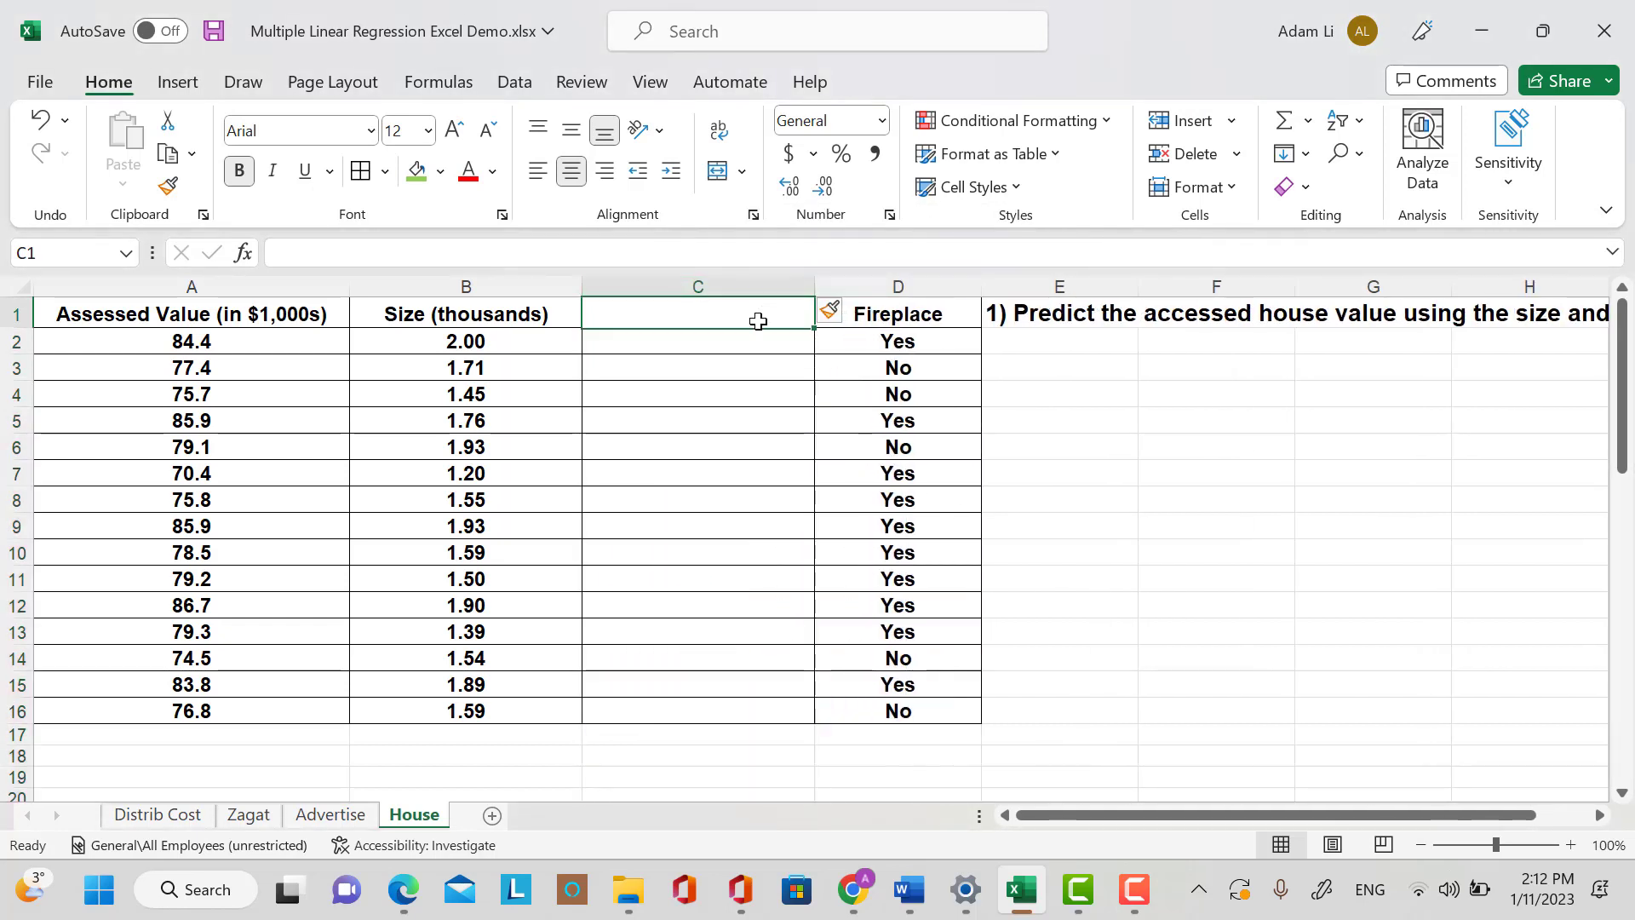
Enter the header "Fireplace (Dummy)" in cell C1 of the blank column.
text(Fire)
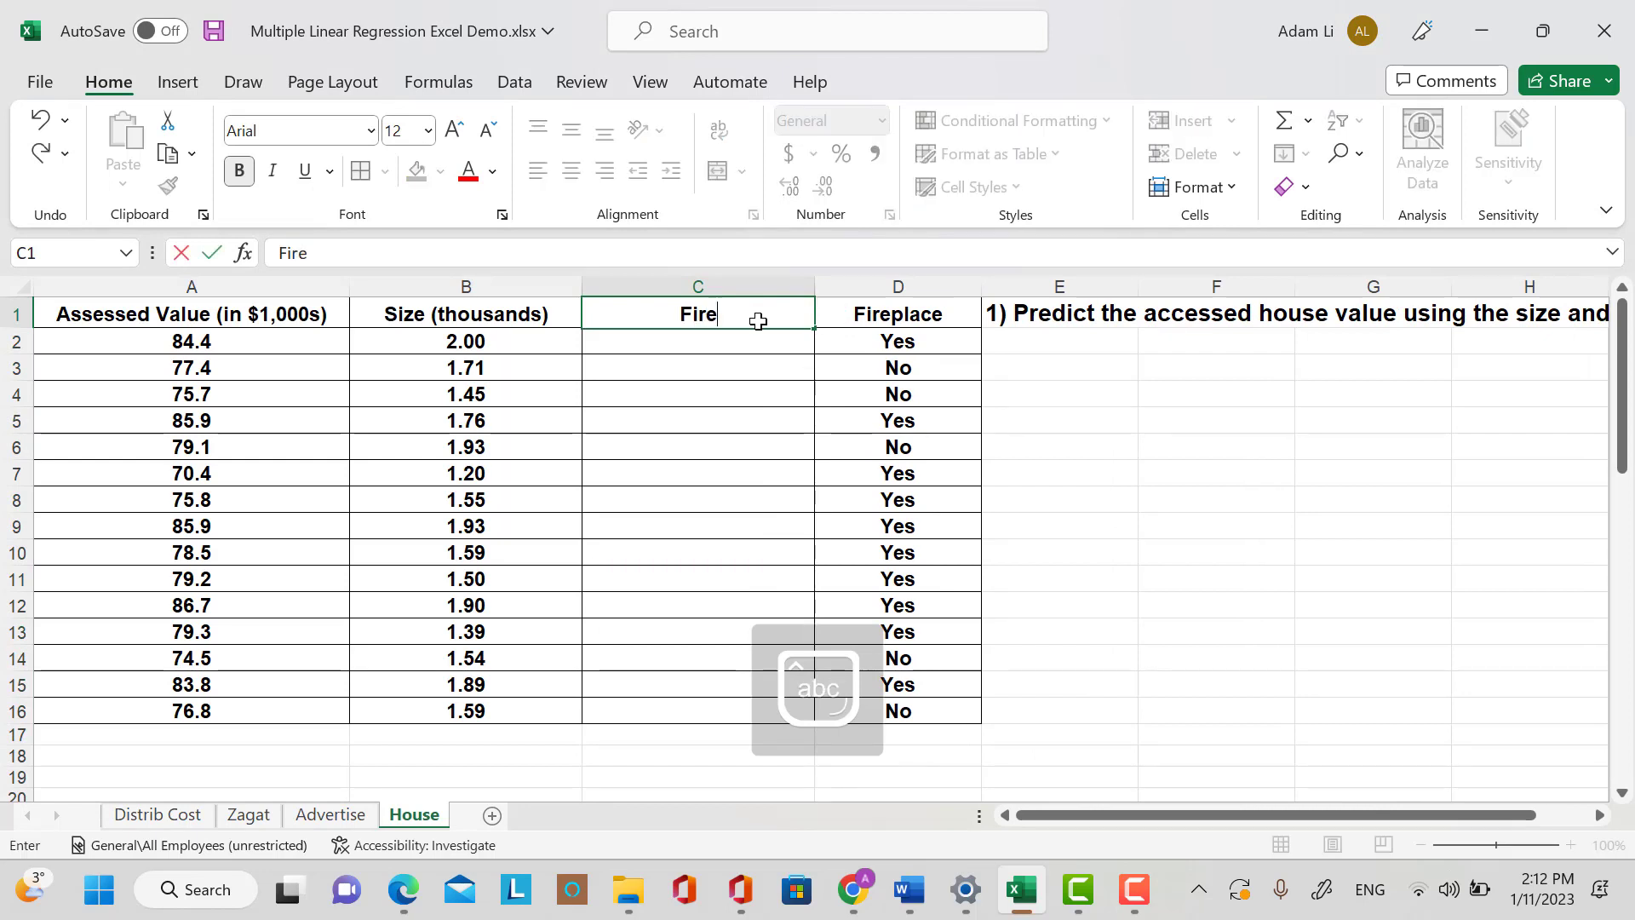
text(place ()
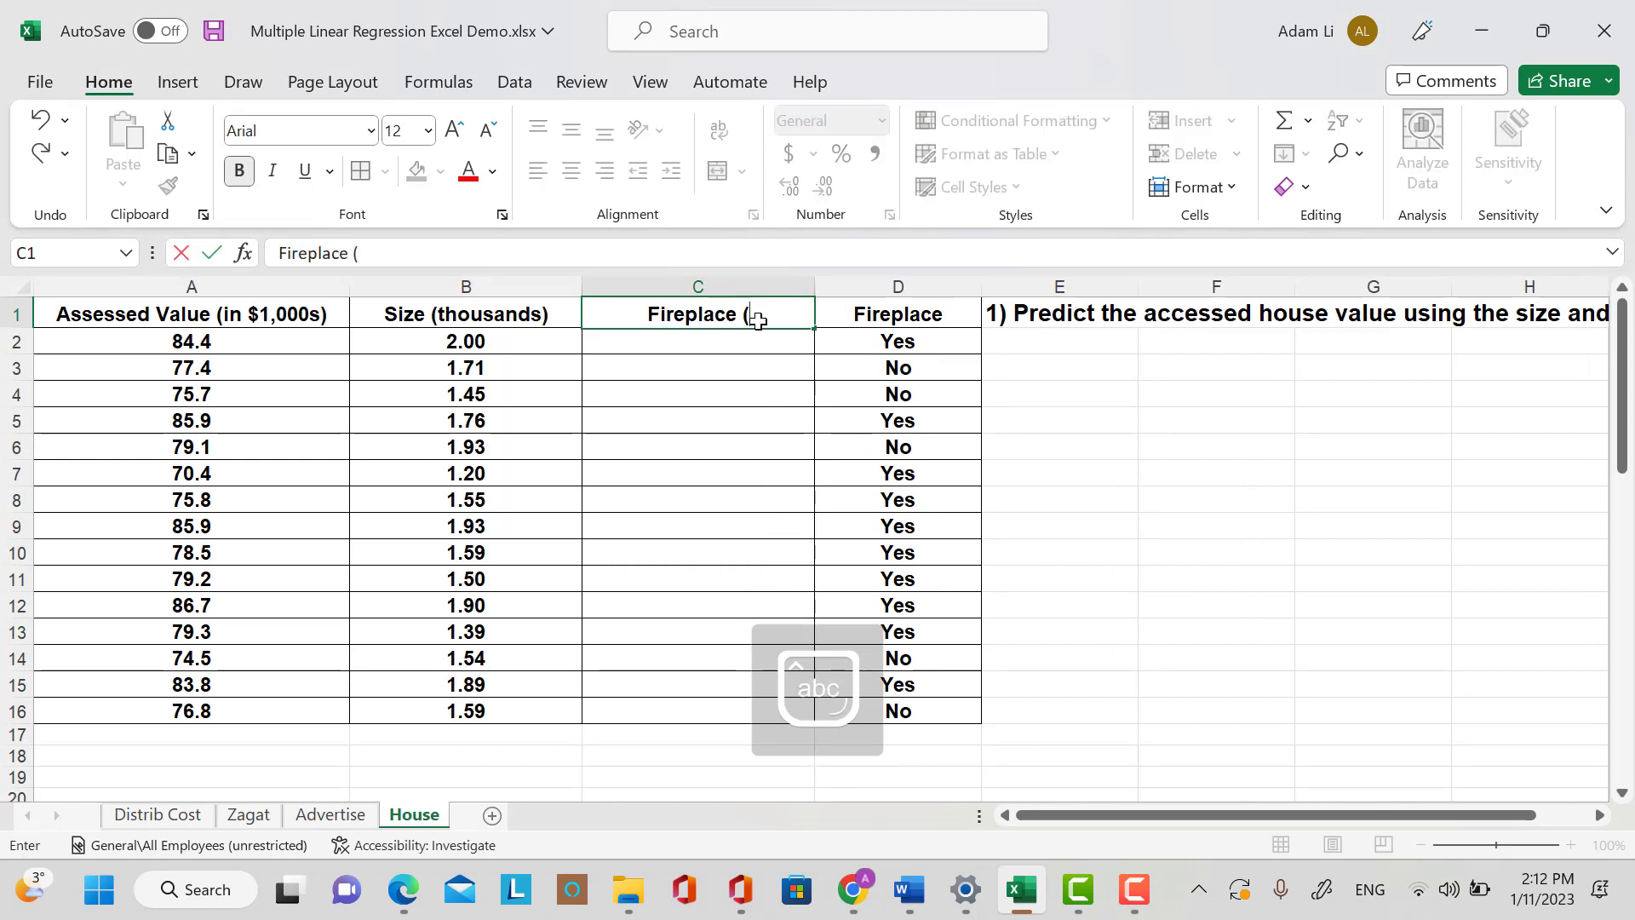
text(Dummy)
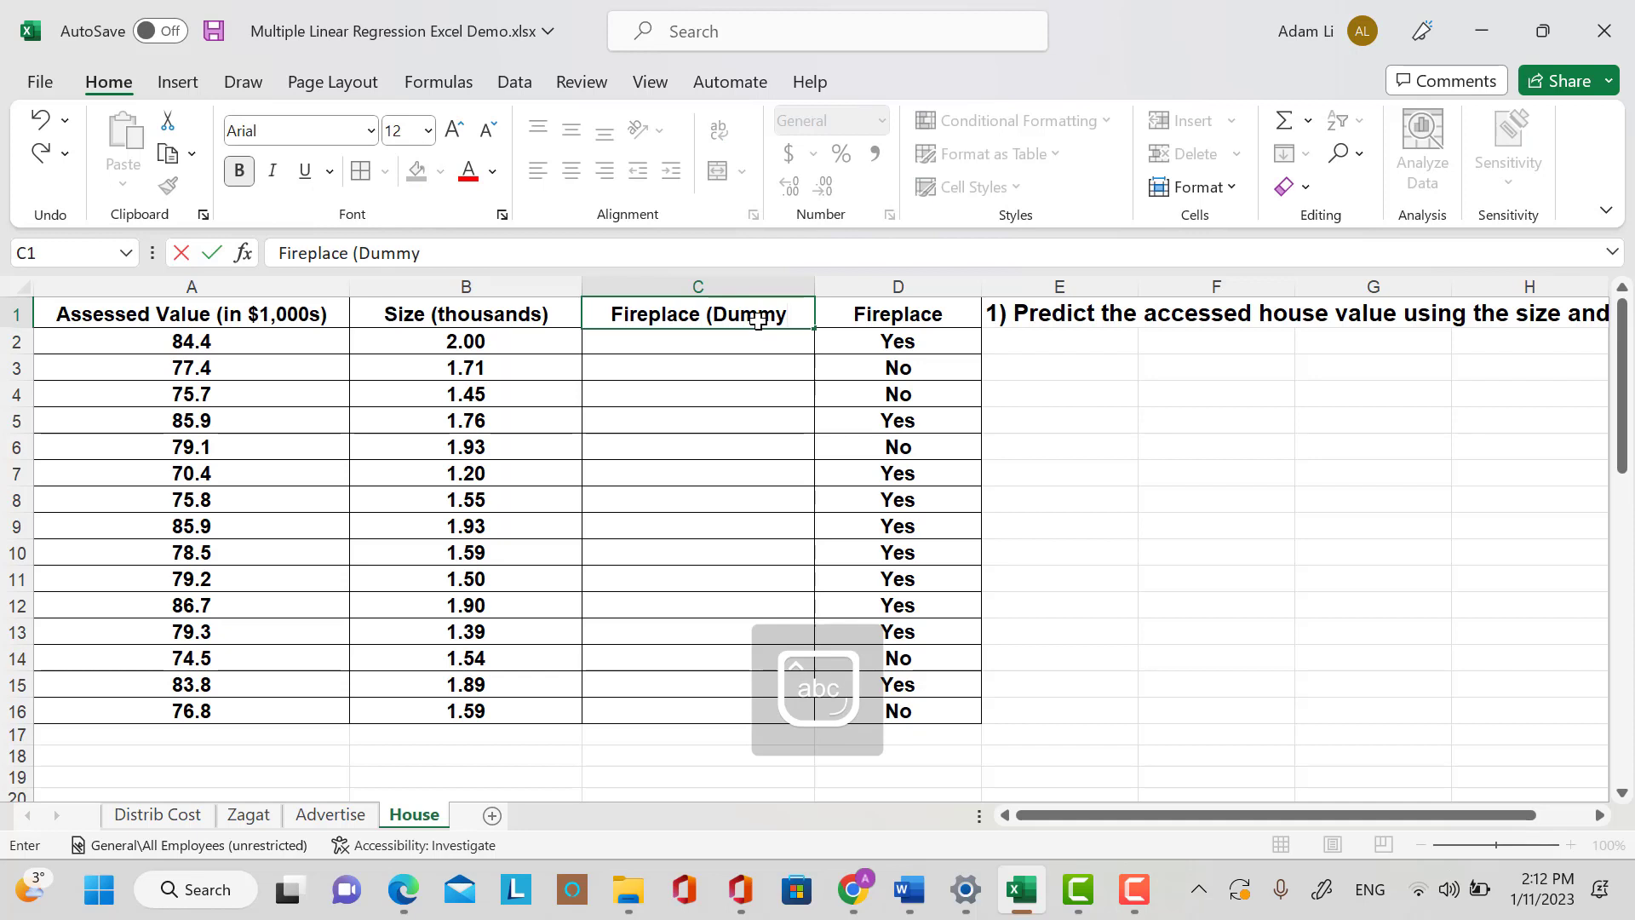
text())
key(Return)
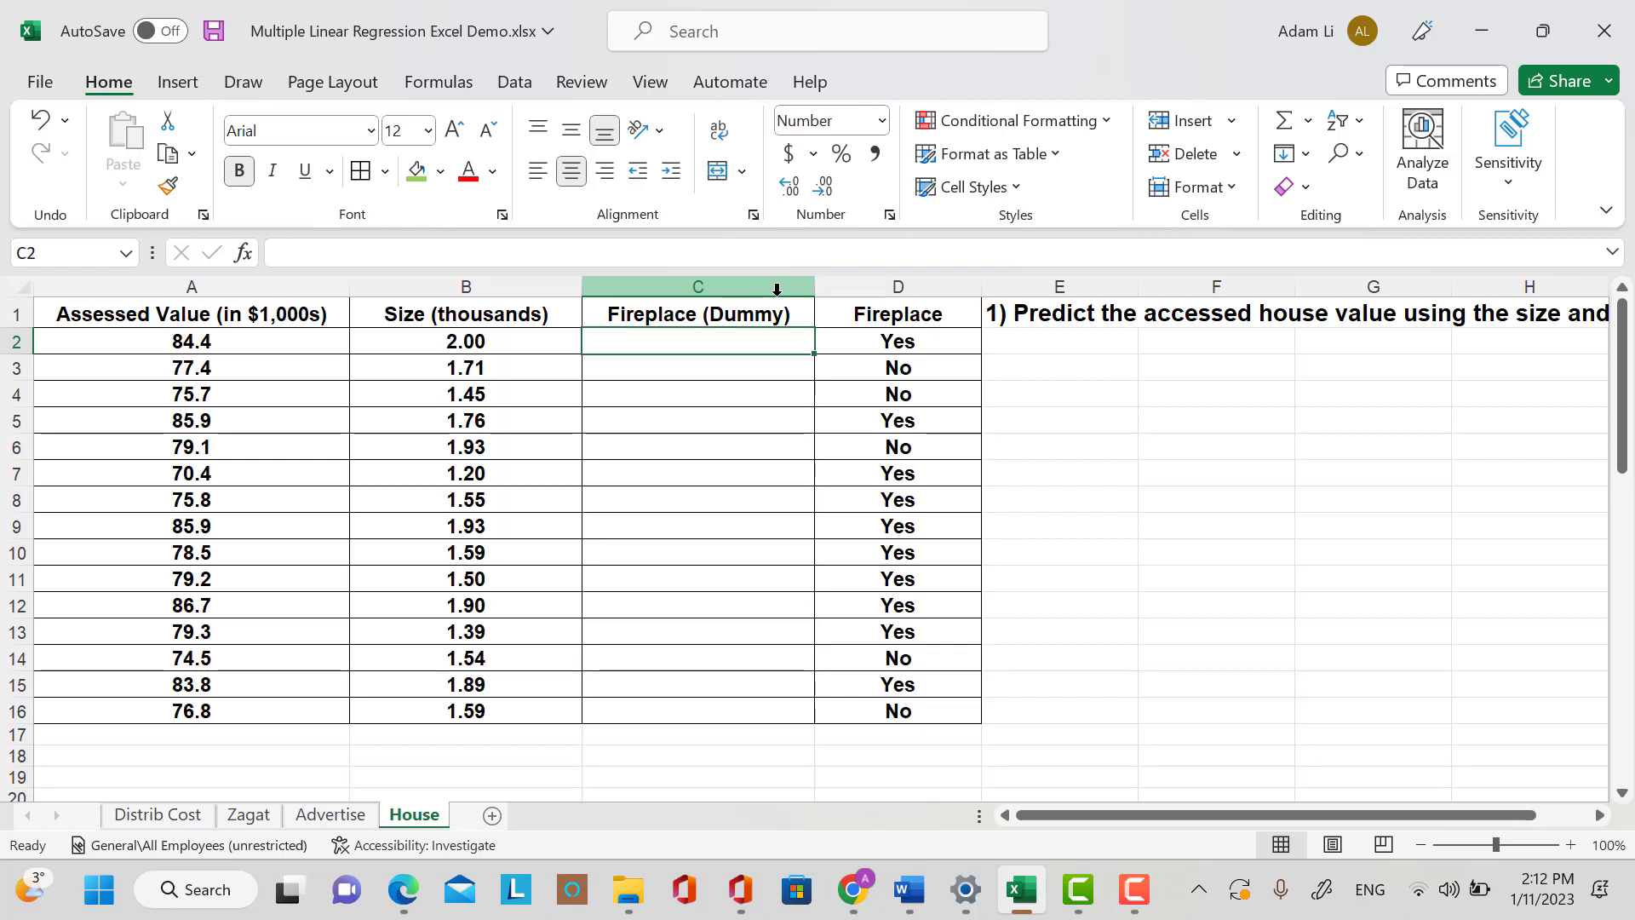
Enter the formula =IF(D2="Yes", 1, 0) in cell C2 to code the fireplace answer as a dummy value.
text(=)
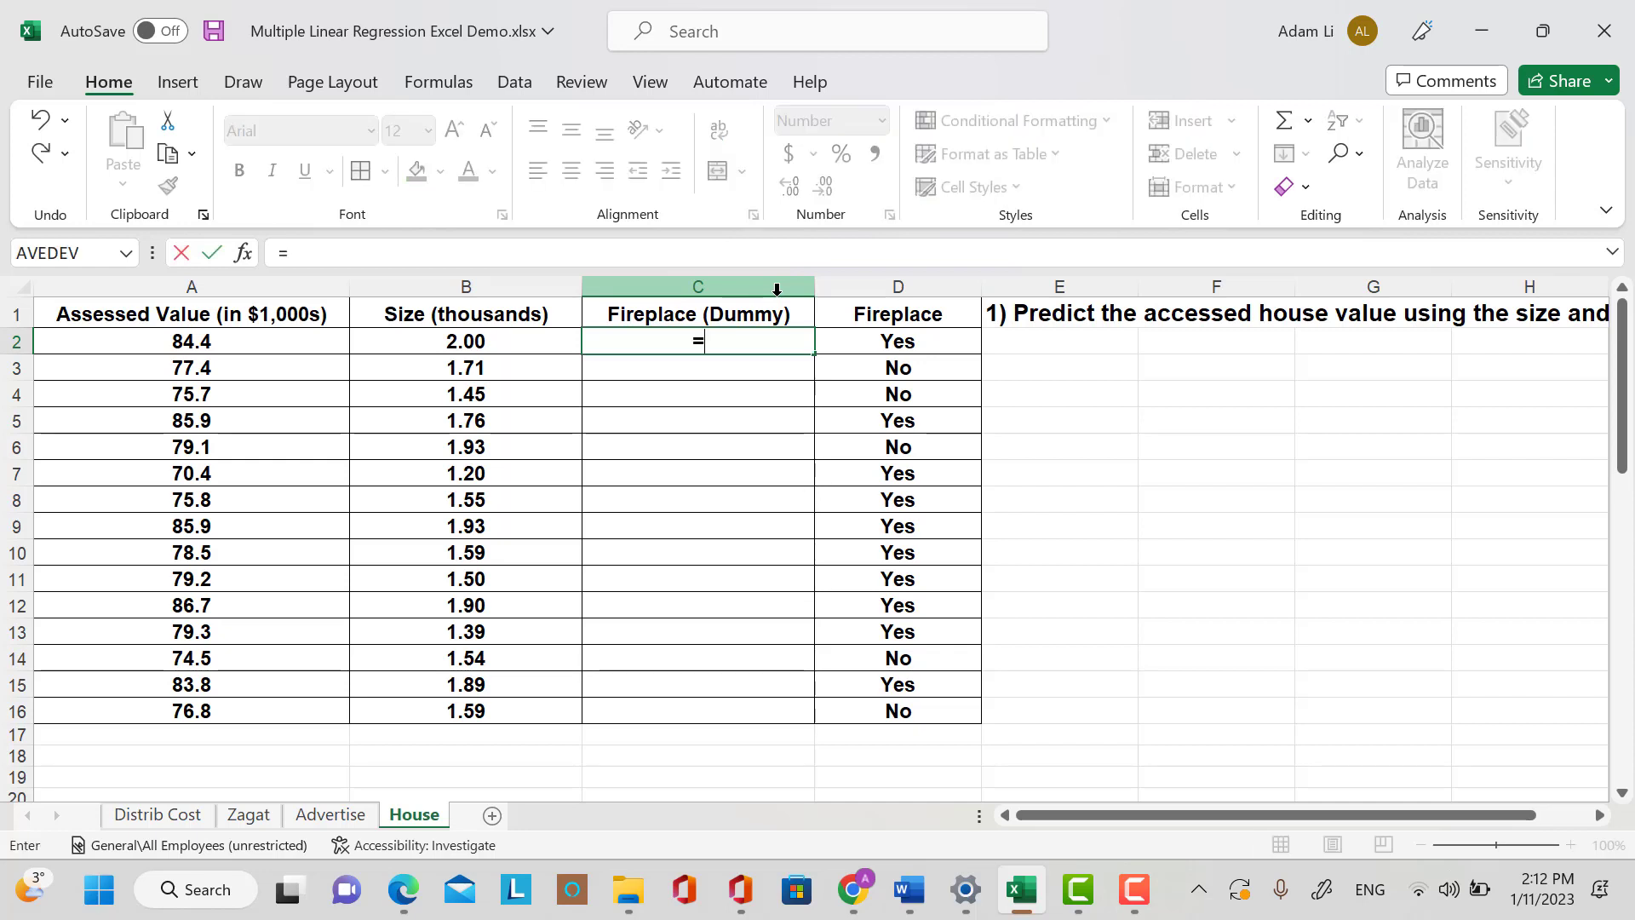
text(IF)
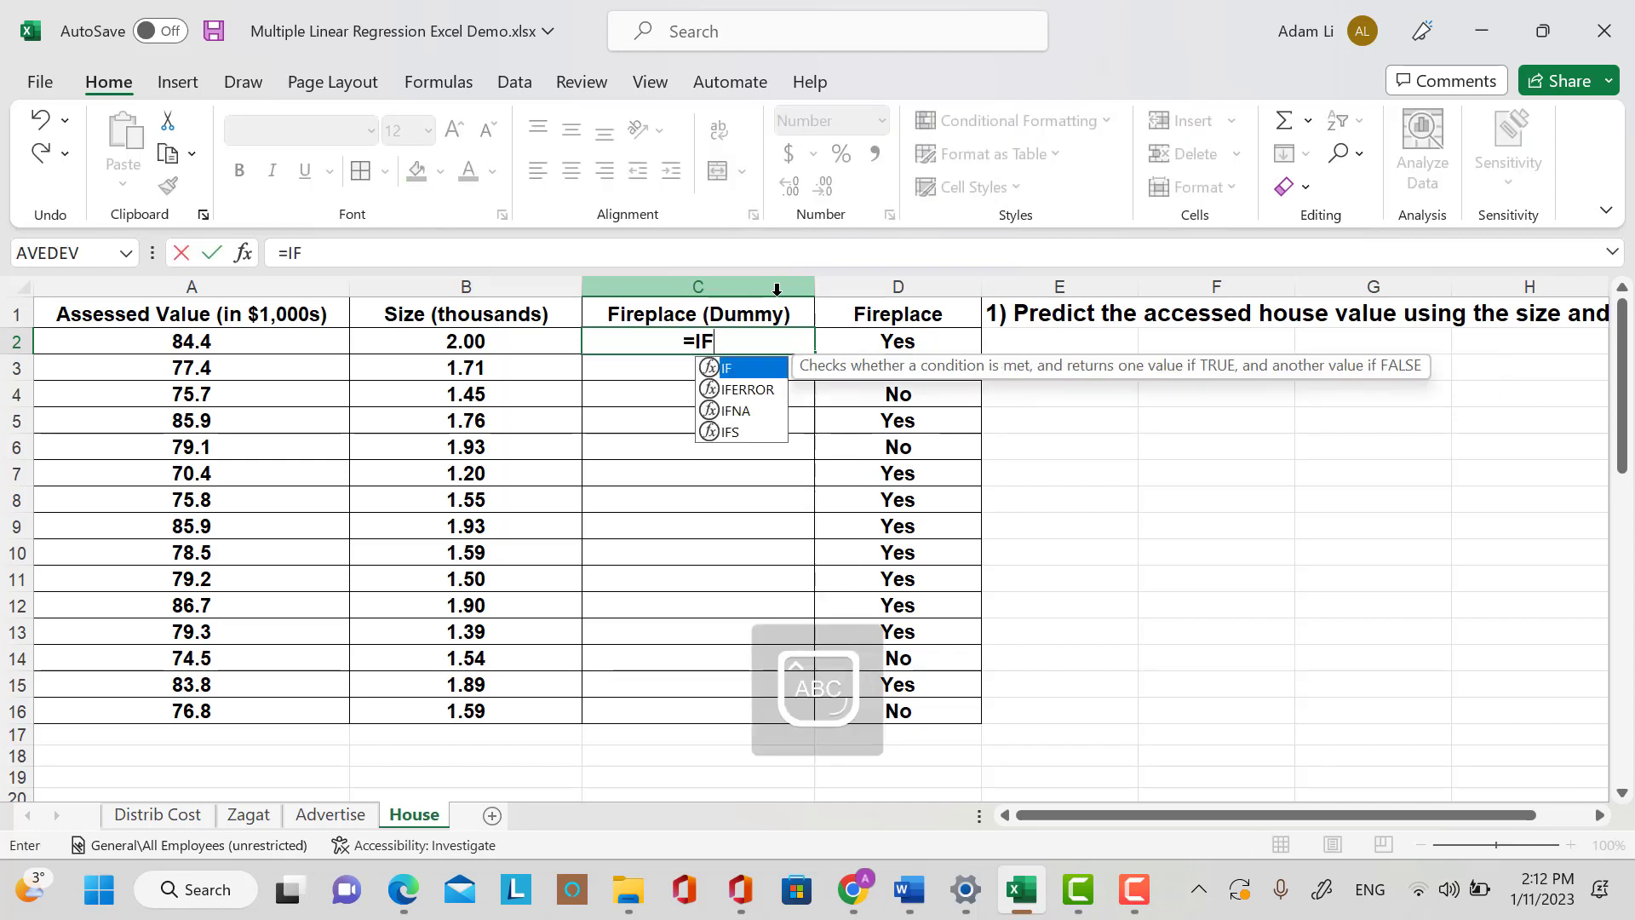
text(()
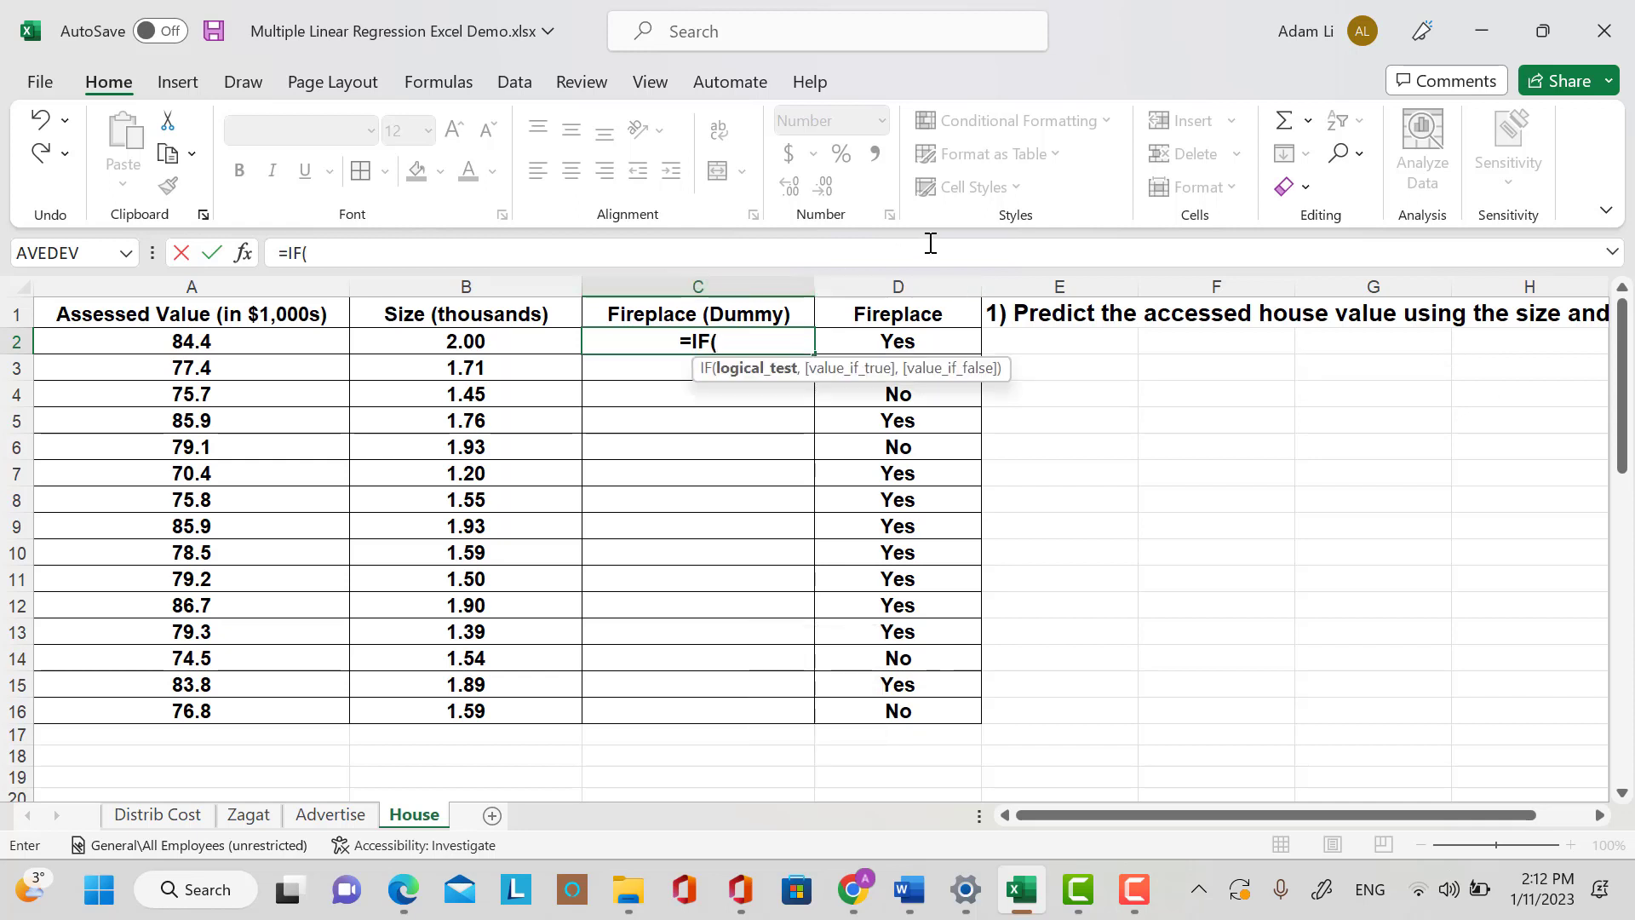
key(Right)
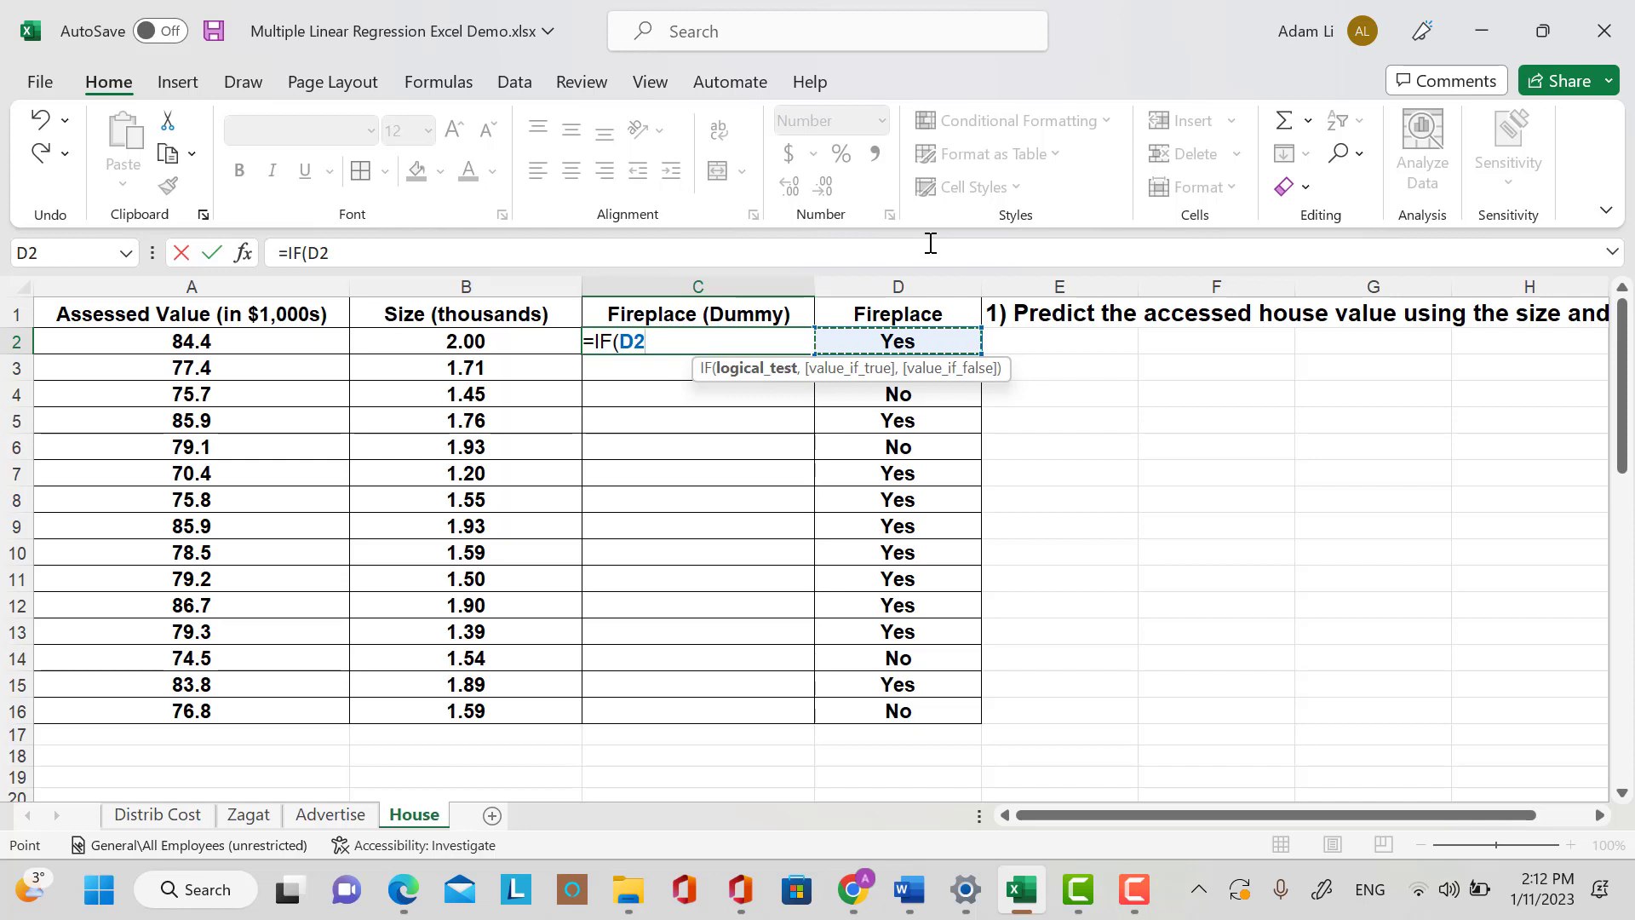
text(=)
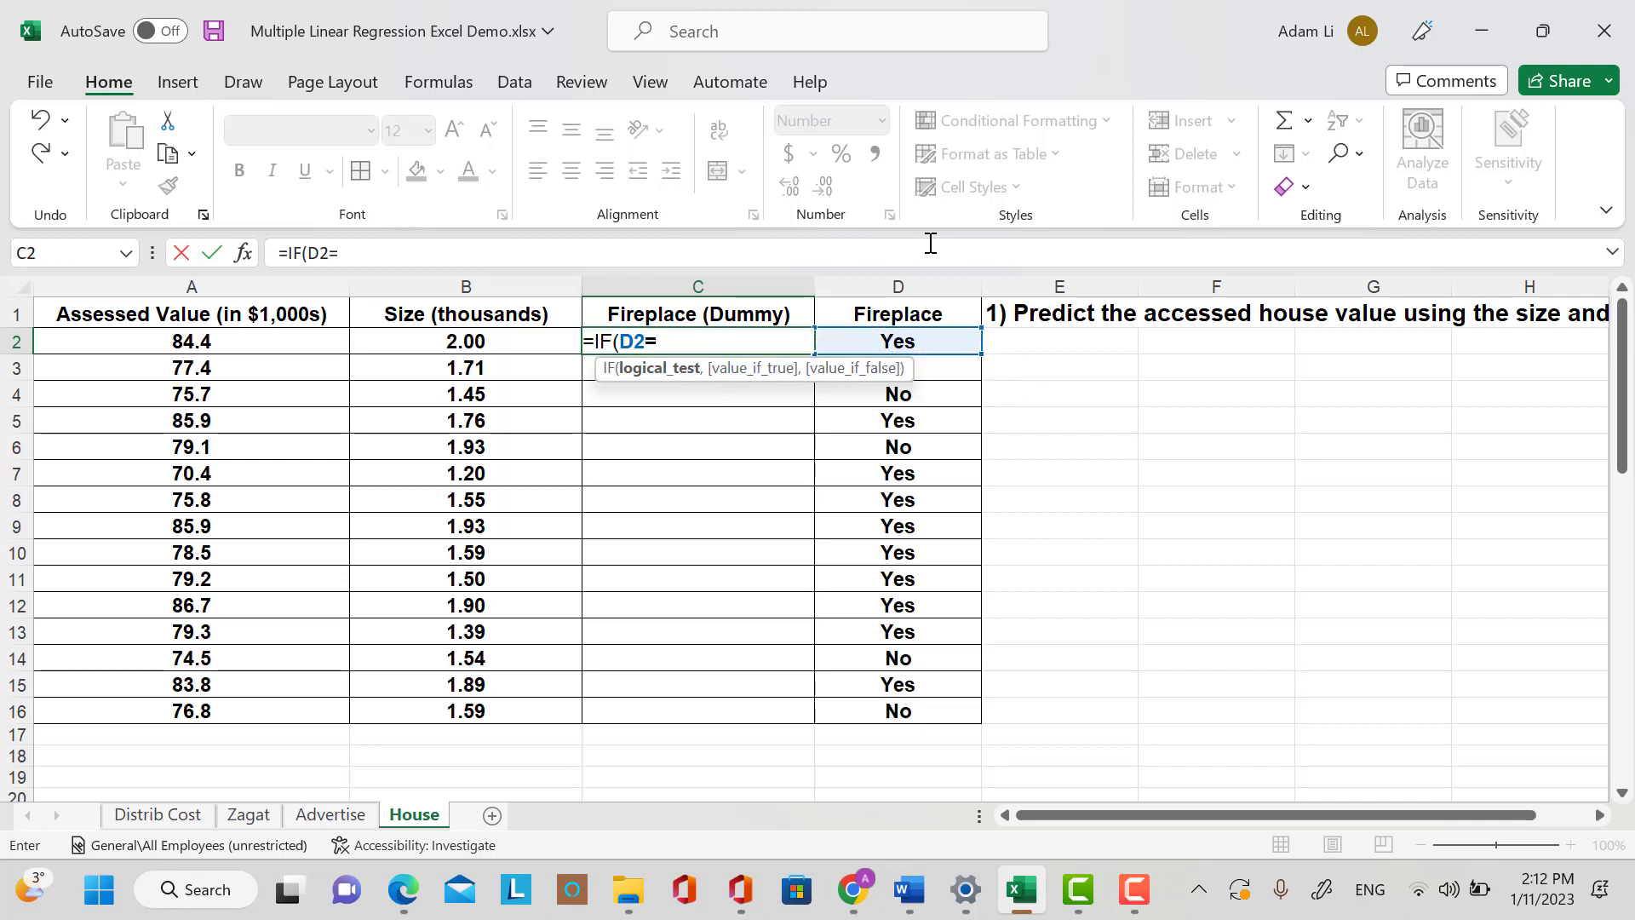
text("y)
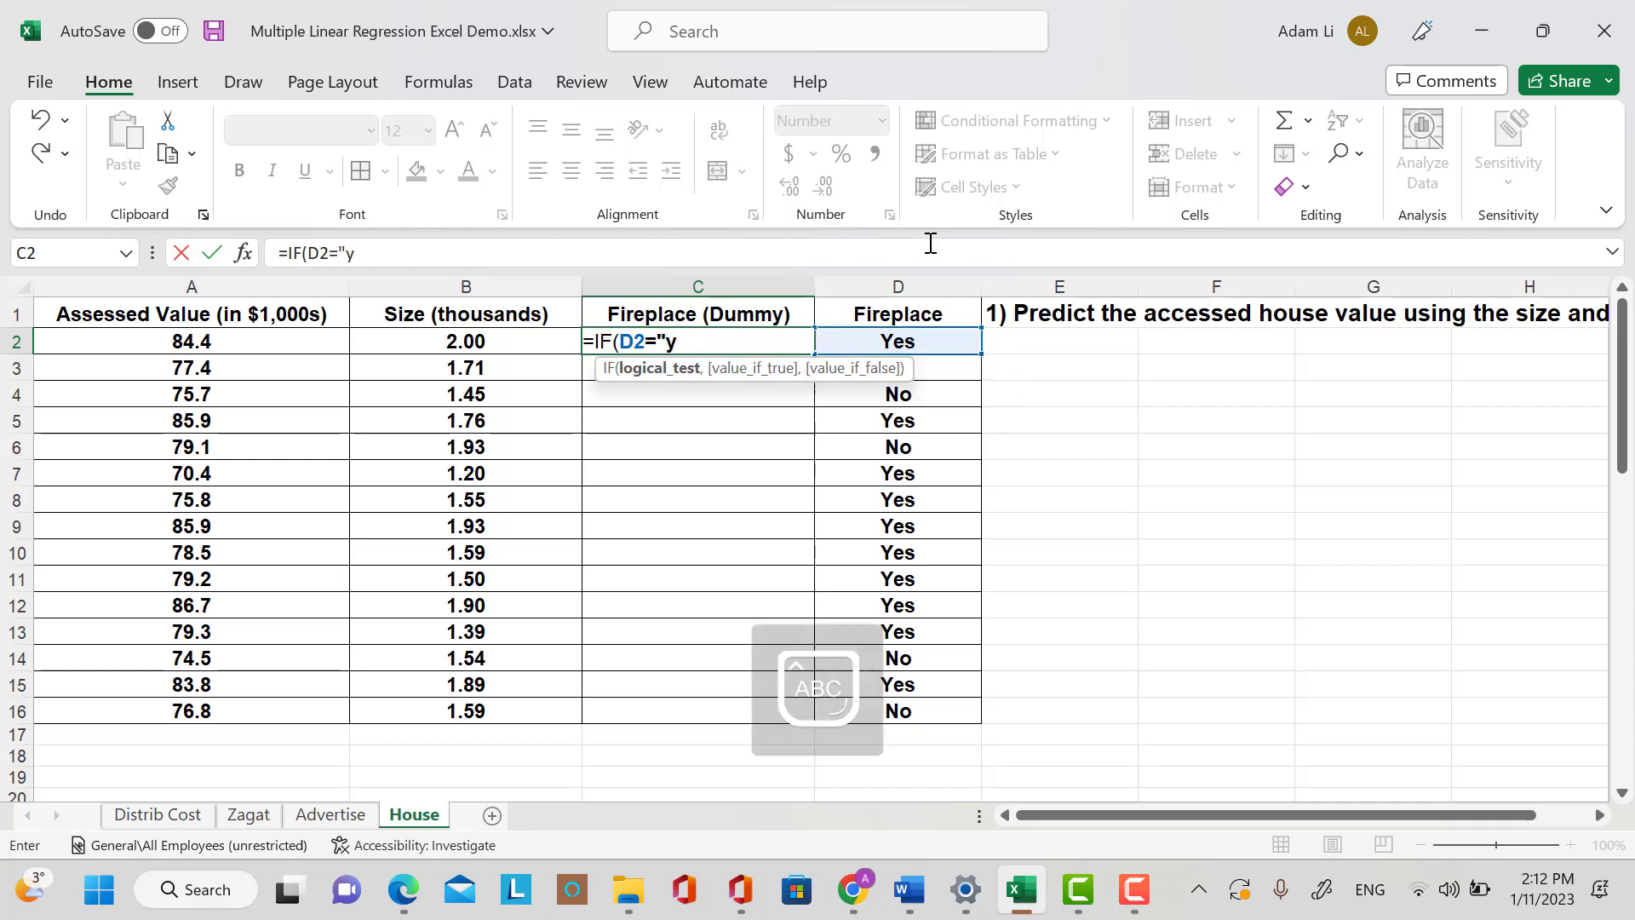
text(Y)
key(Caps_Lock)
text(es", )
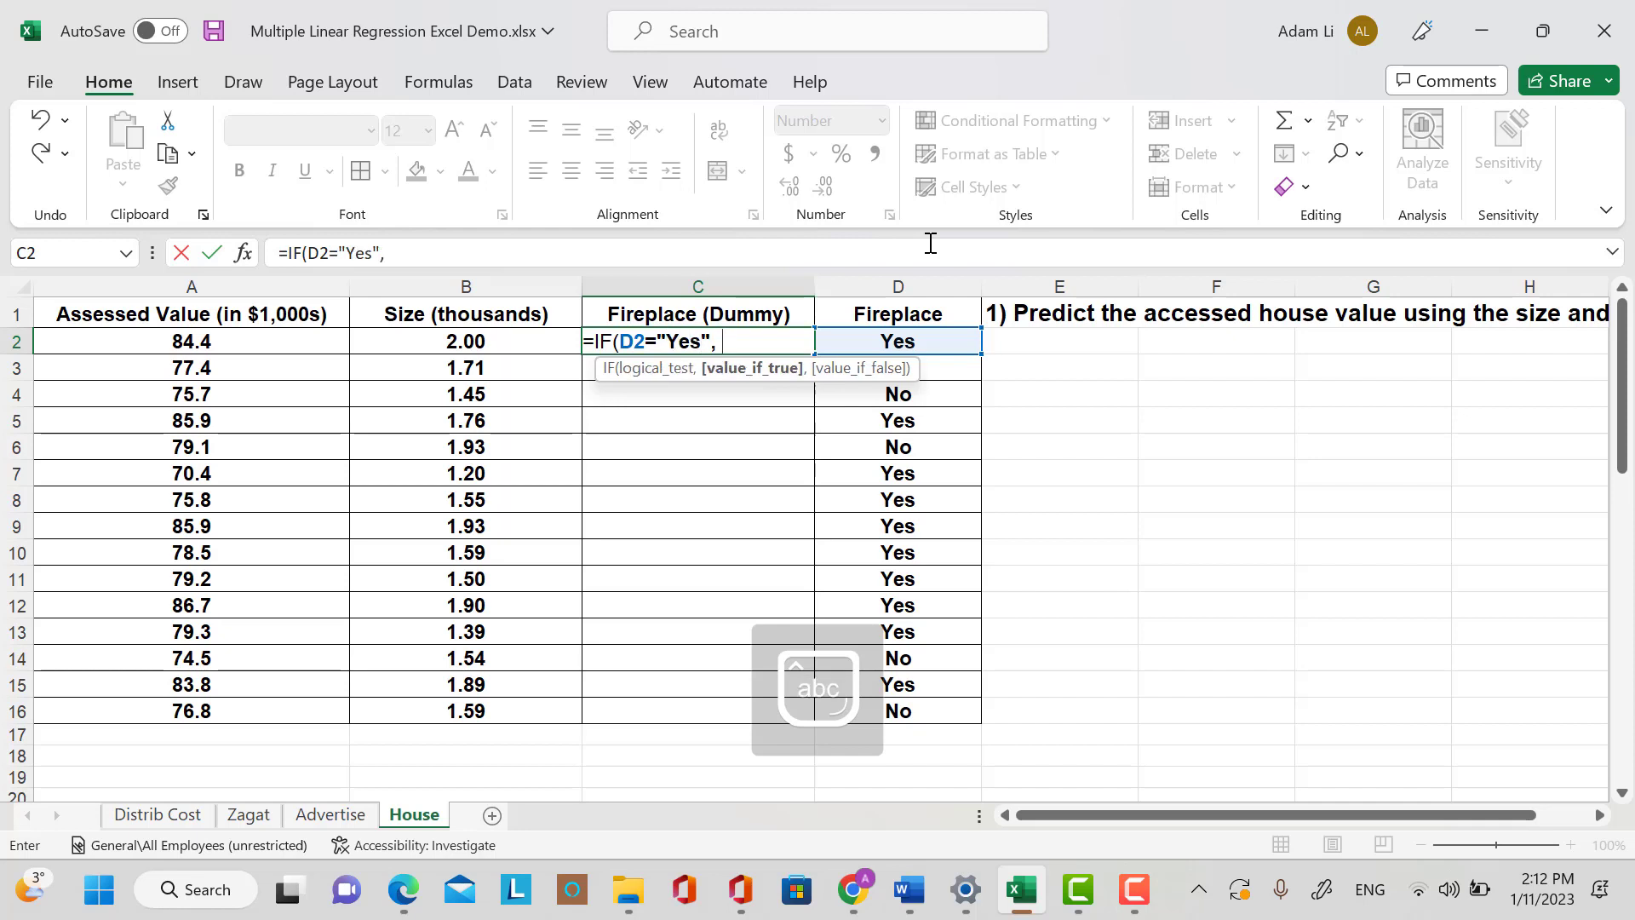
text(1, 0)
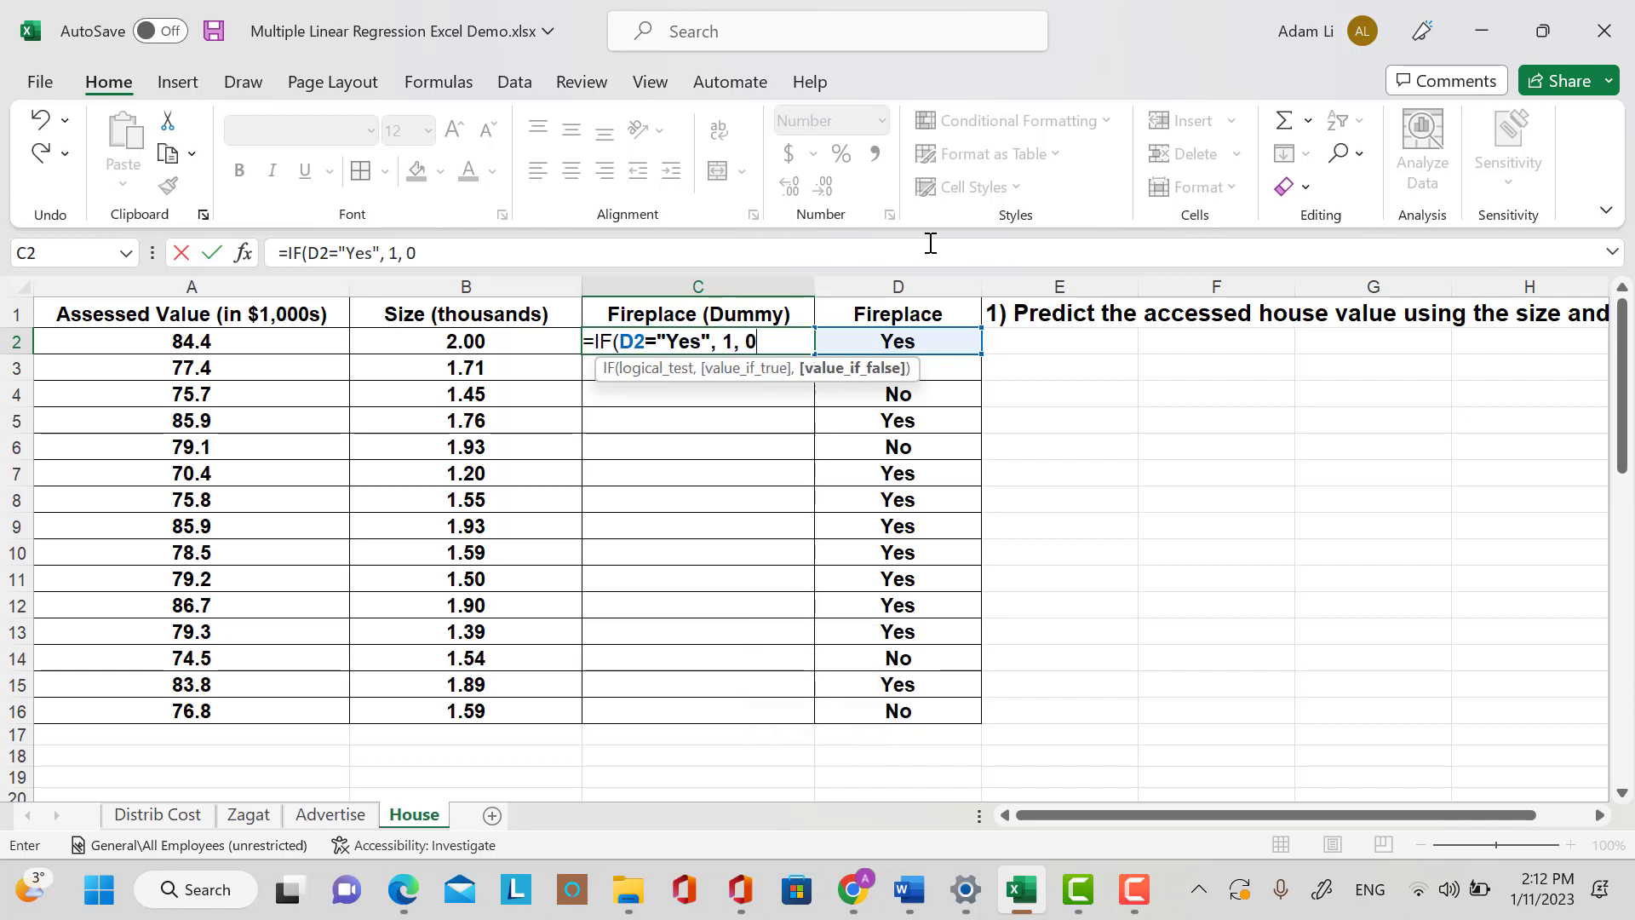
text())
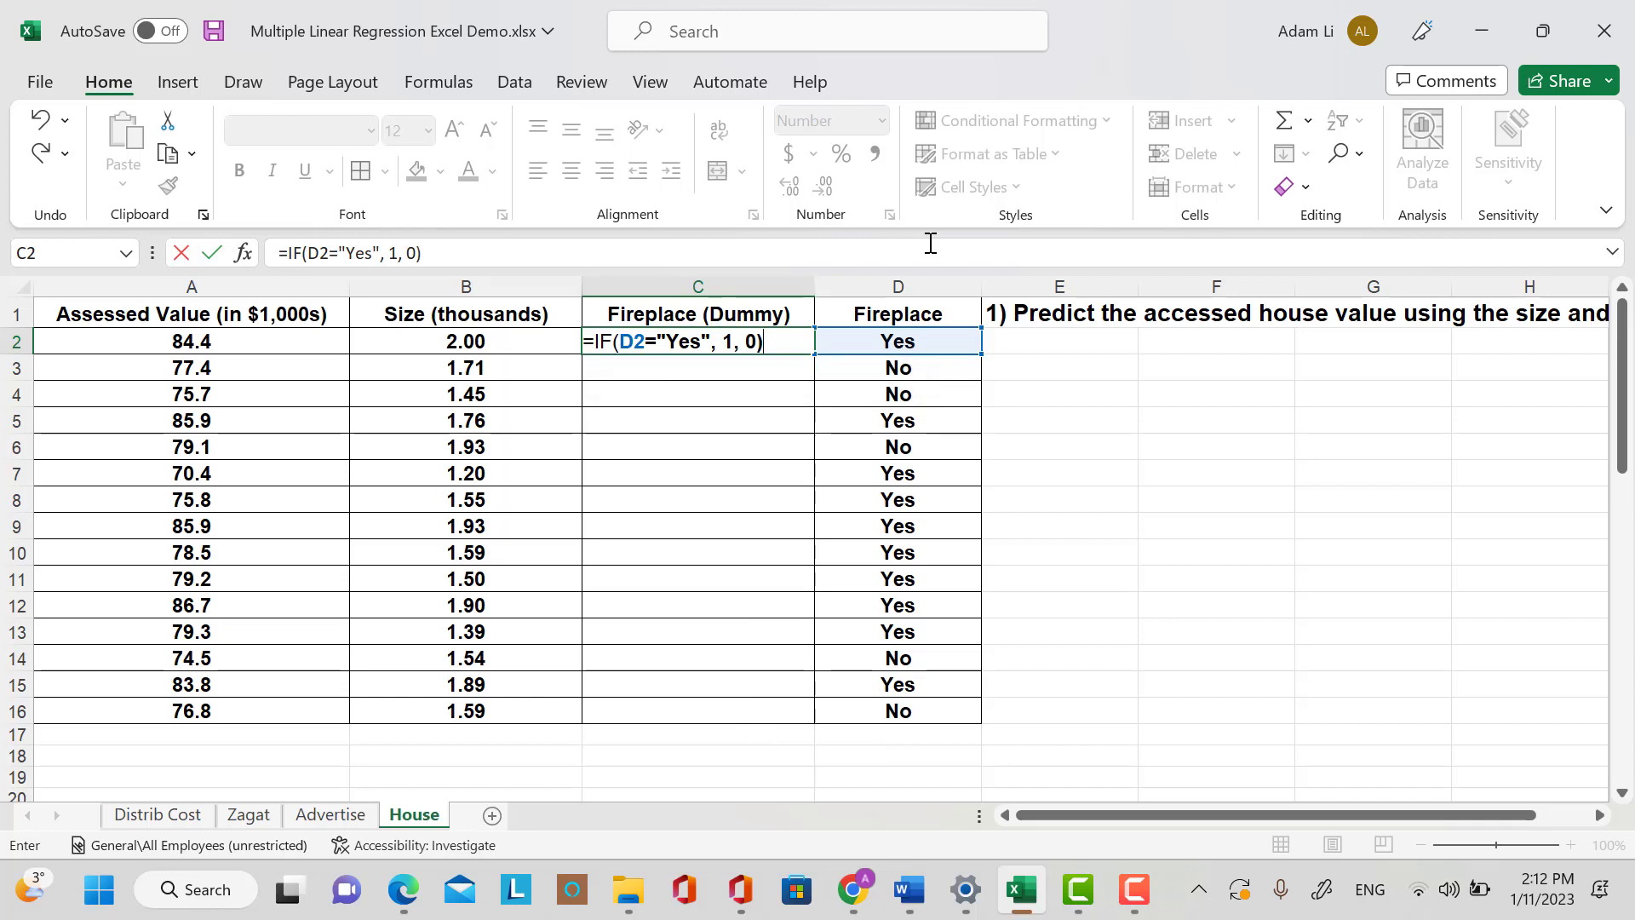
key(Return)
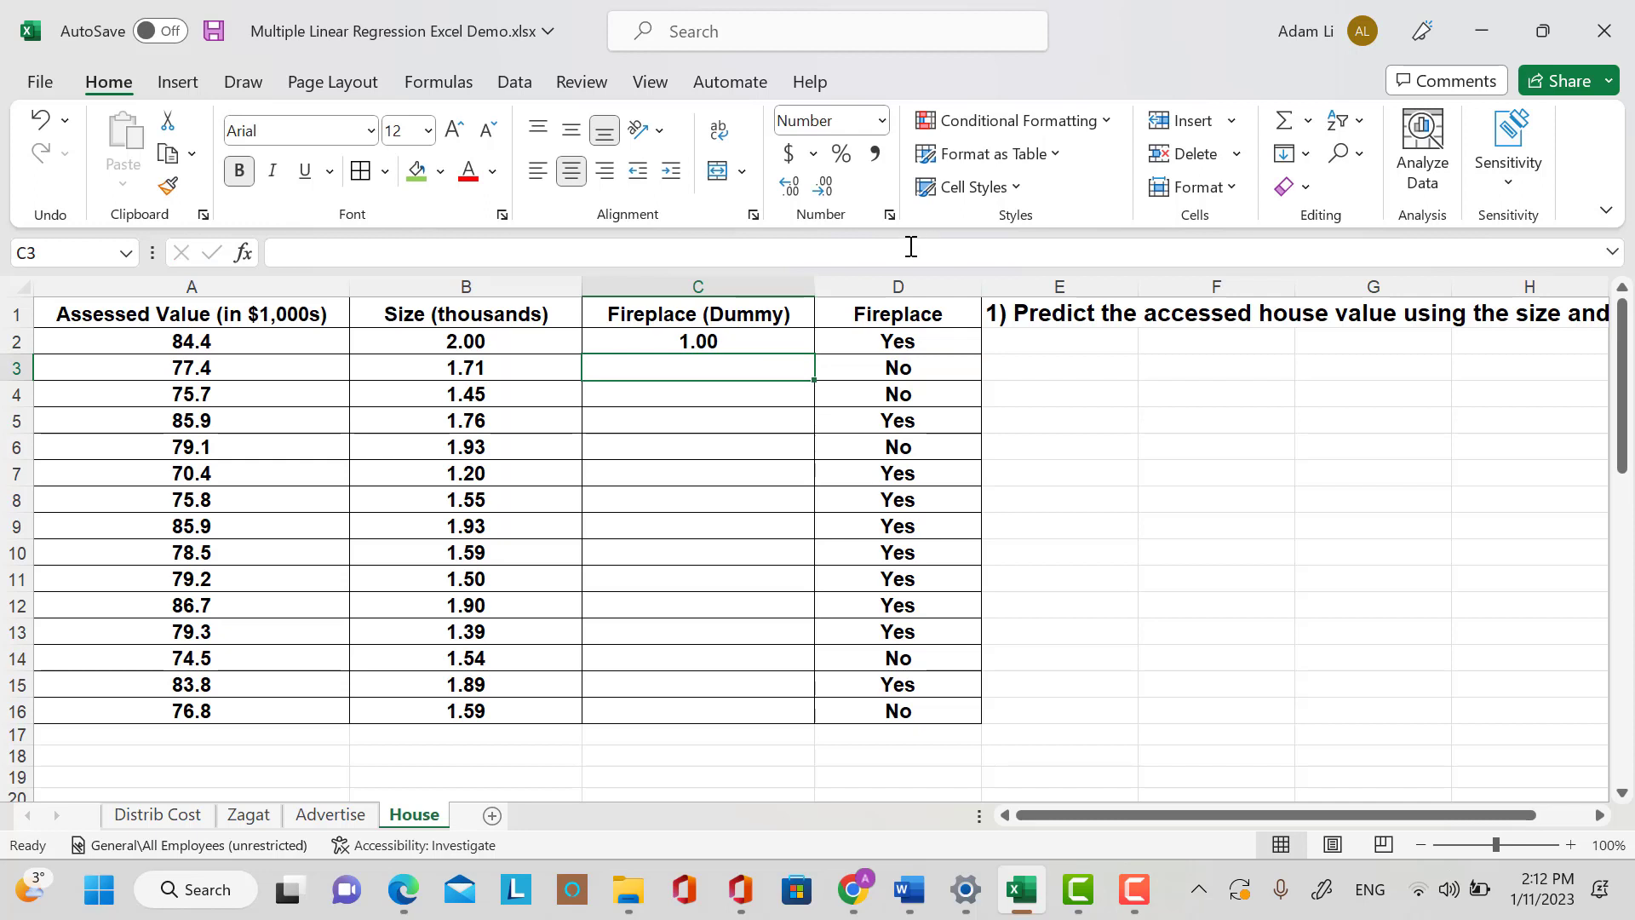
Fill the dummy formula from C2 down to C16 and show the values with no decimal places.
click(756, 340)
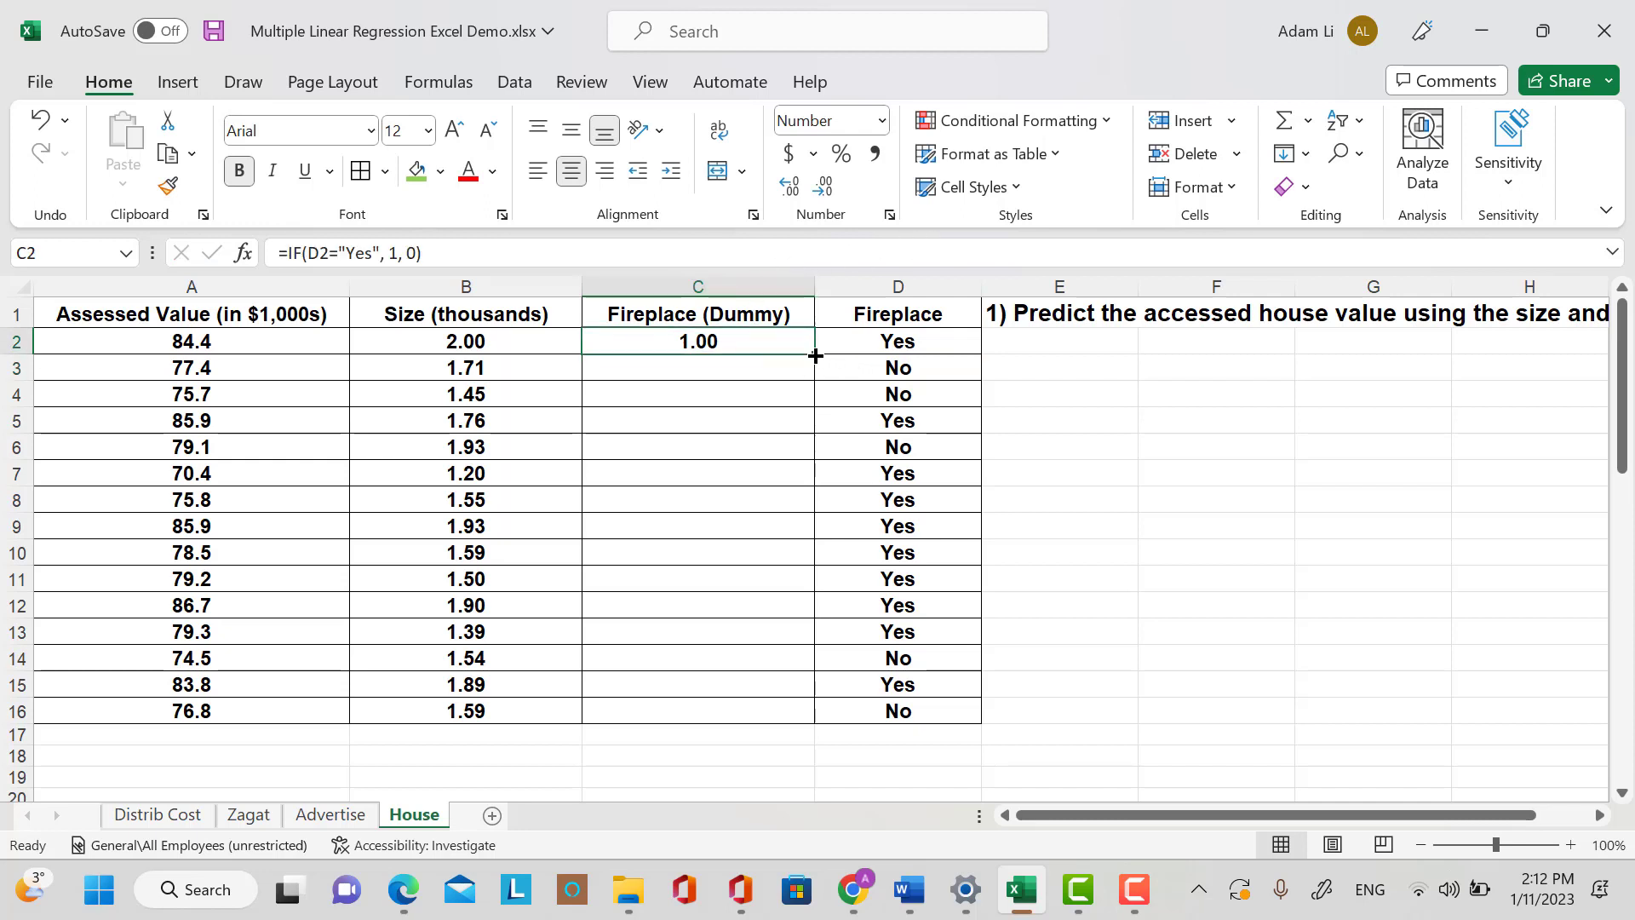
drag(815, 355, 796, 731)
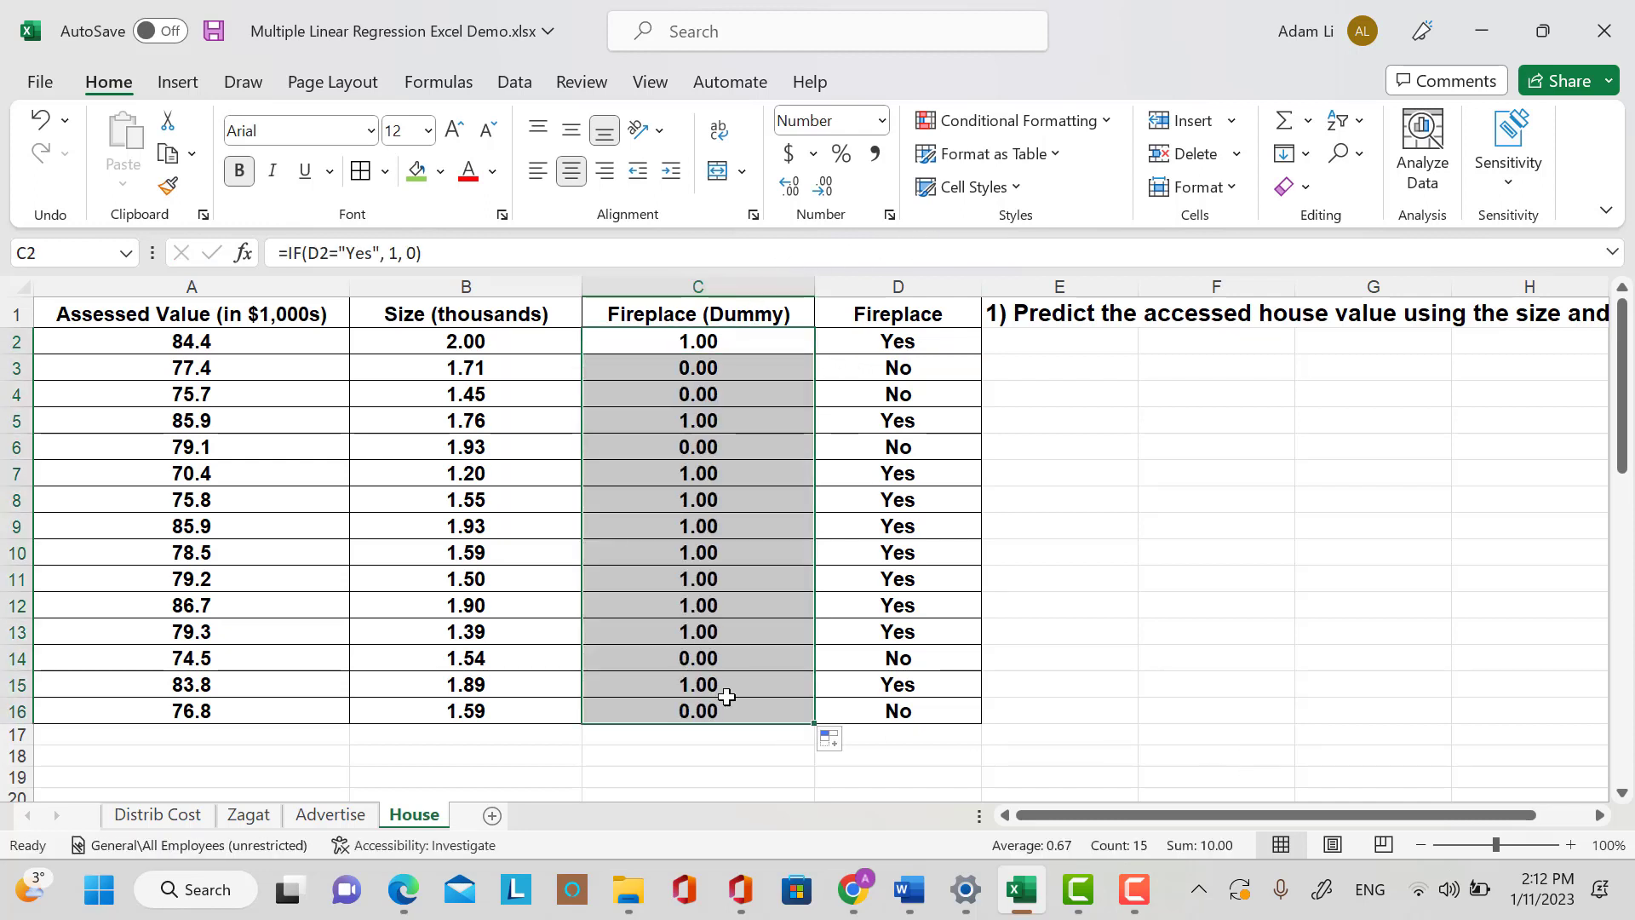
drag(737, 345, 753, 714)
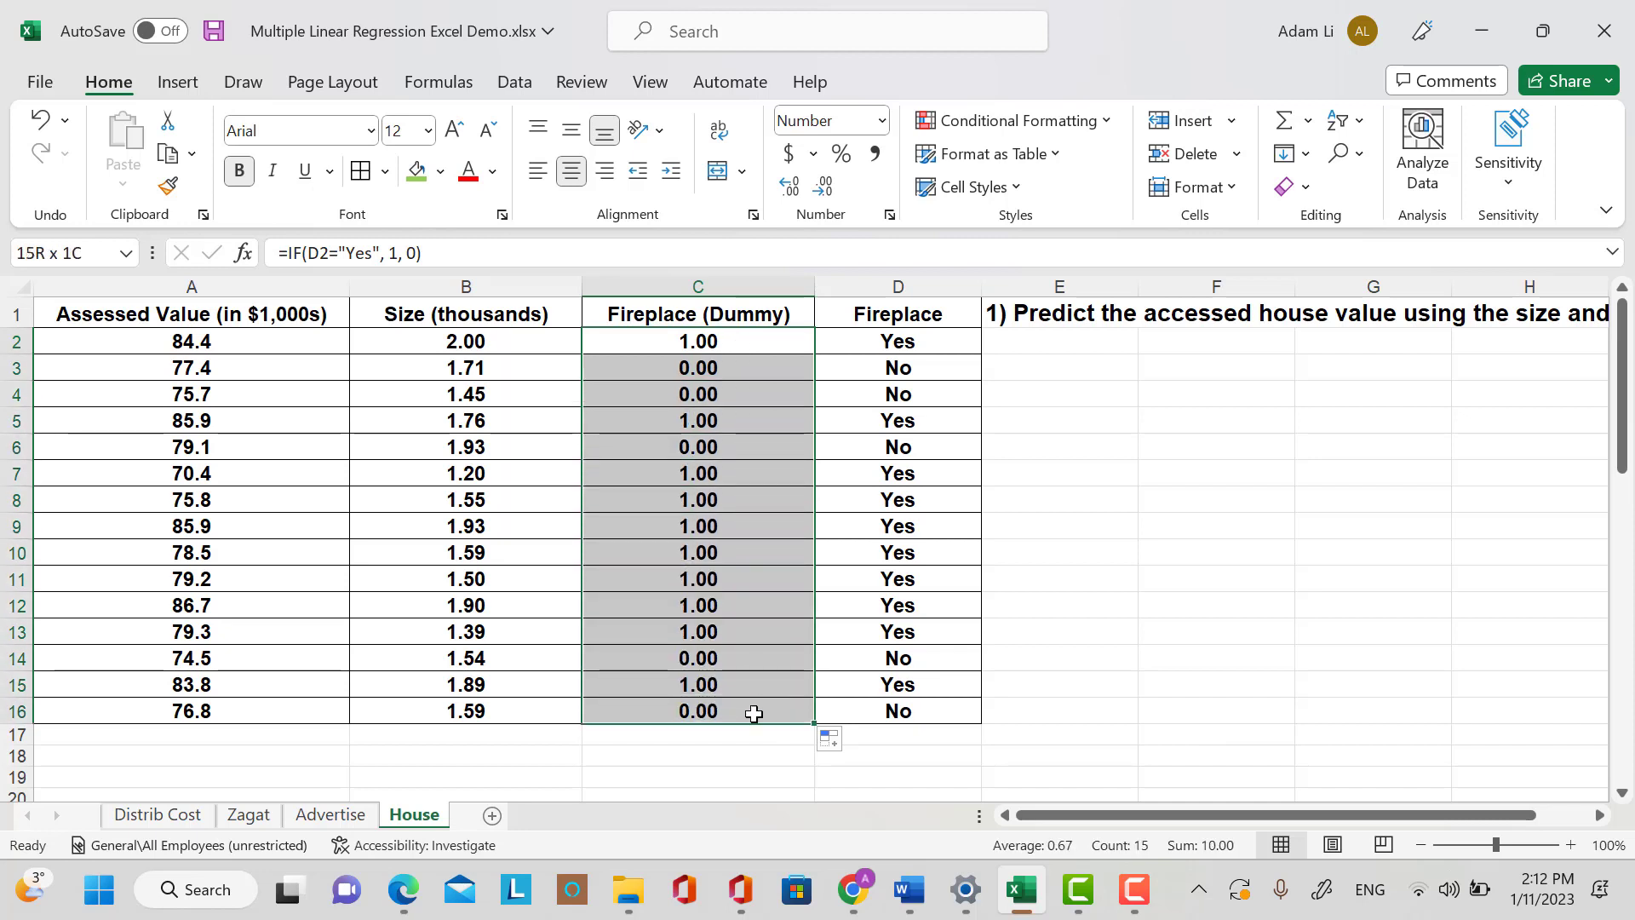
click(828, 196)
click(828, 195)
click(1093, 464)
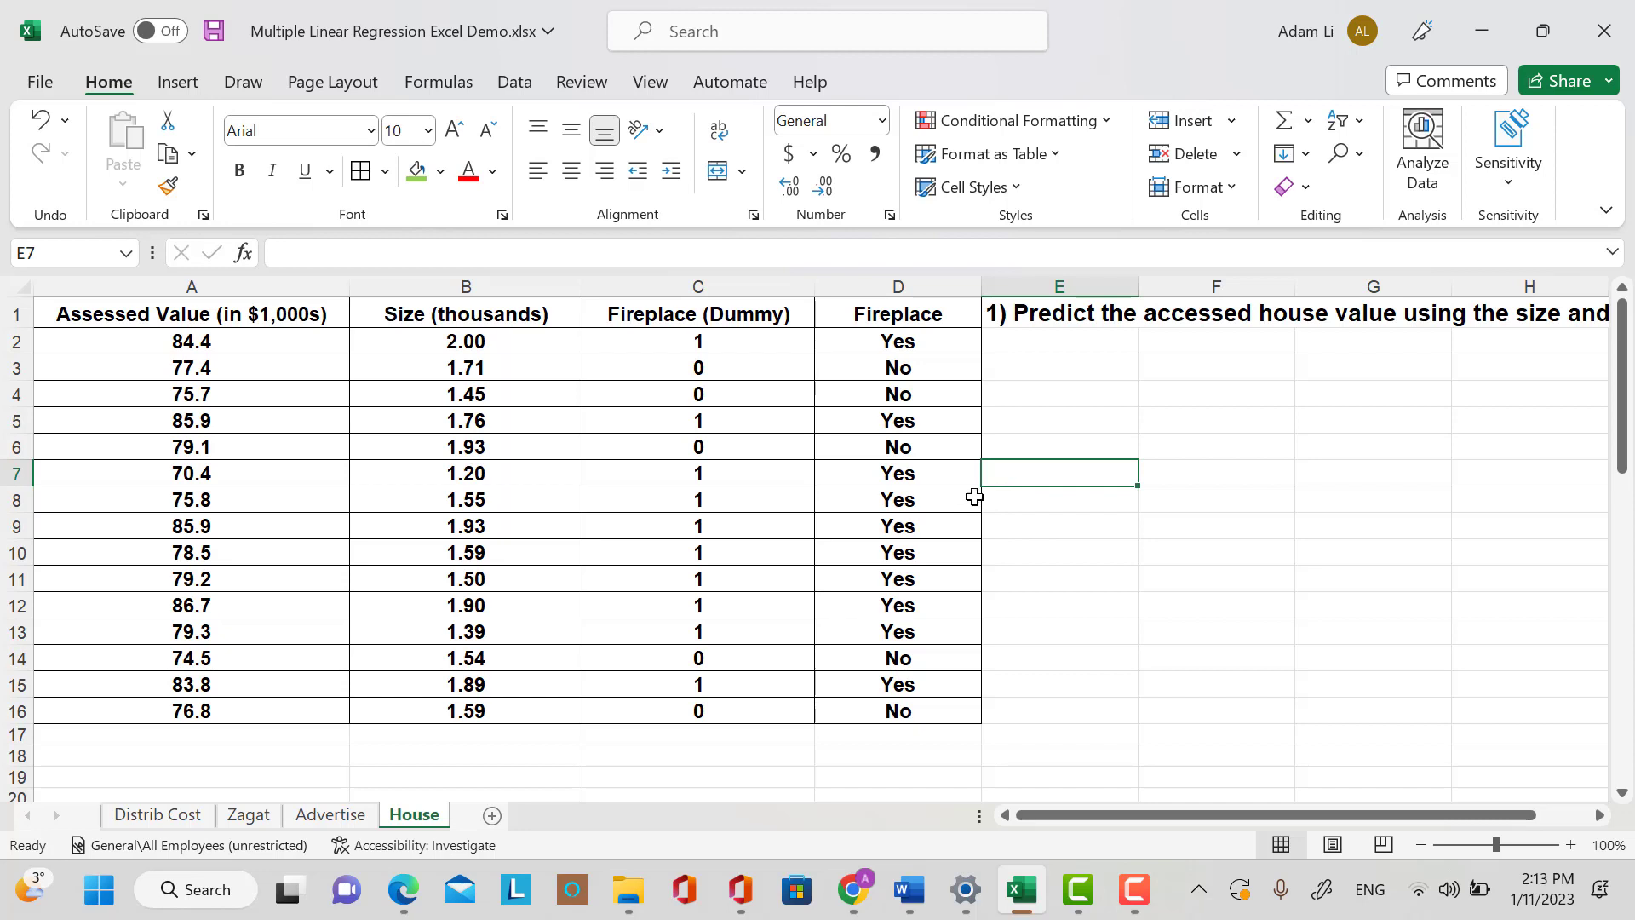
Start a Regression data analysis and set its Input Y Range to the assessed values in $A$1:$A$16.
click(1008, 40)
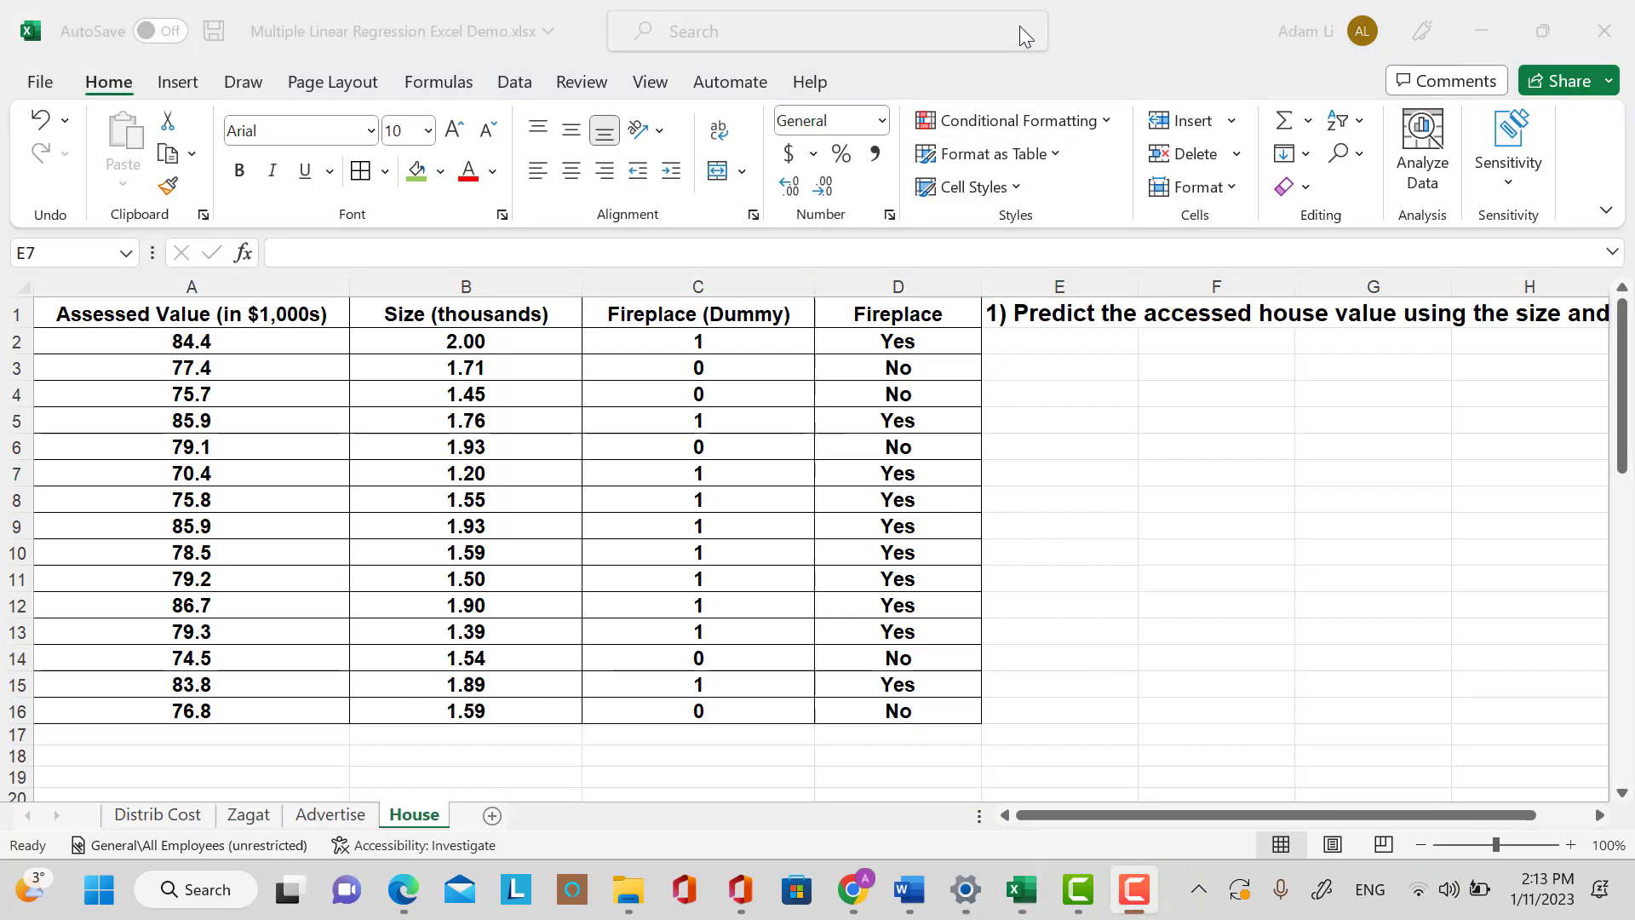
click(516, 89)
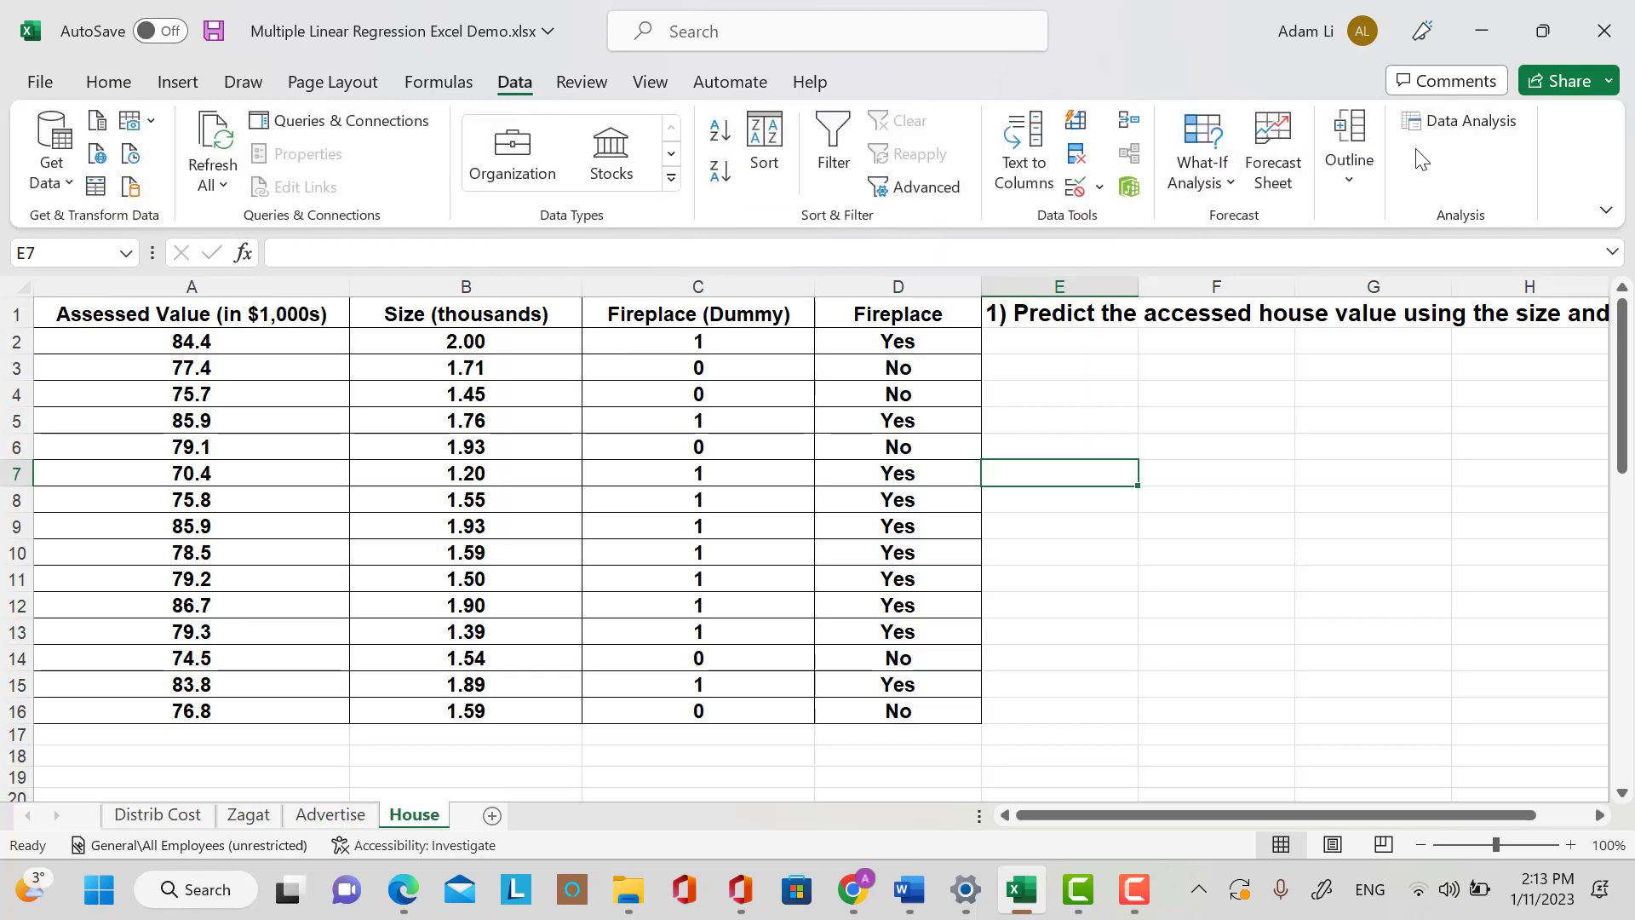
click(1461, 120)
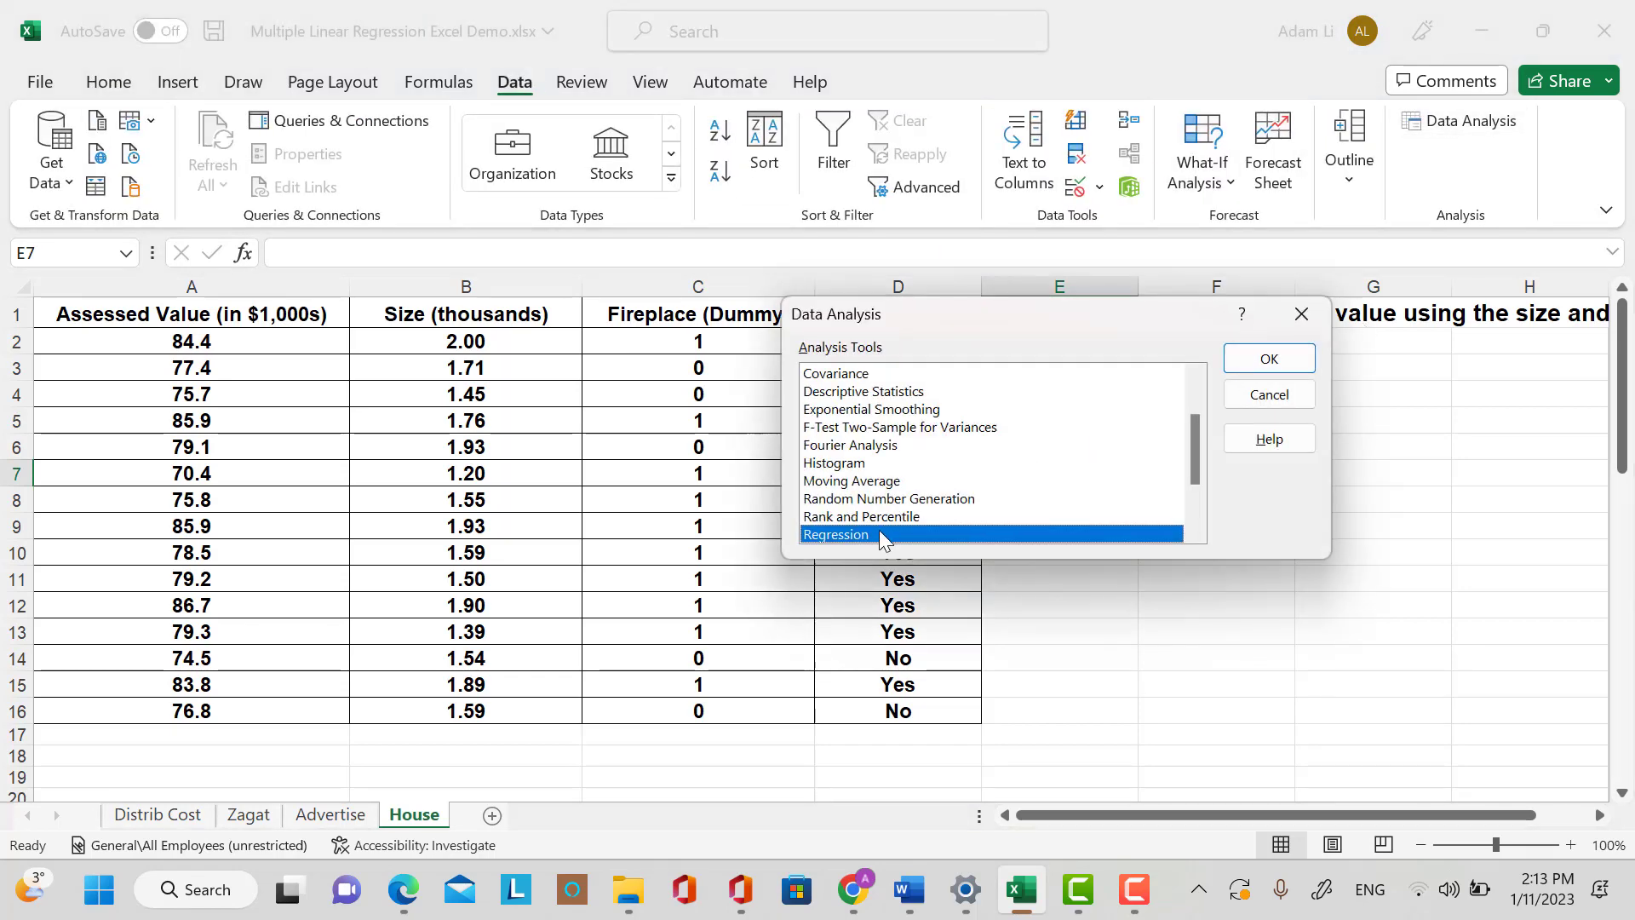
click(1269, 359)
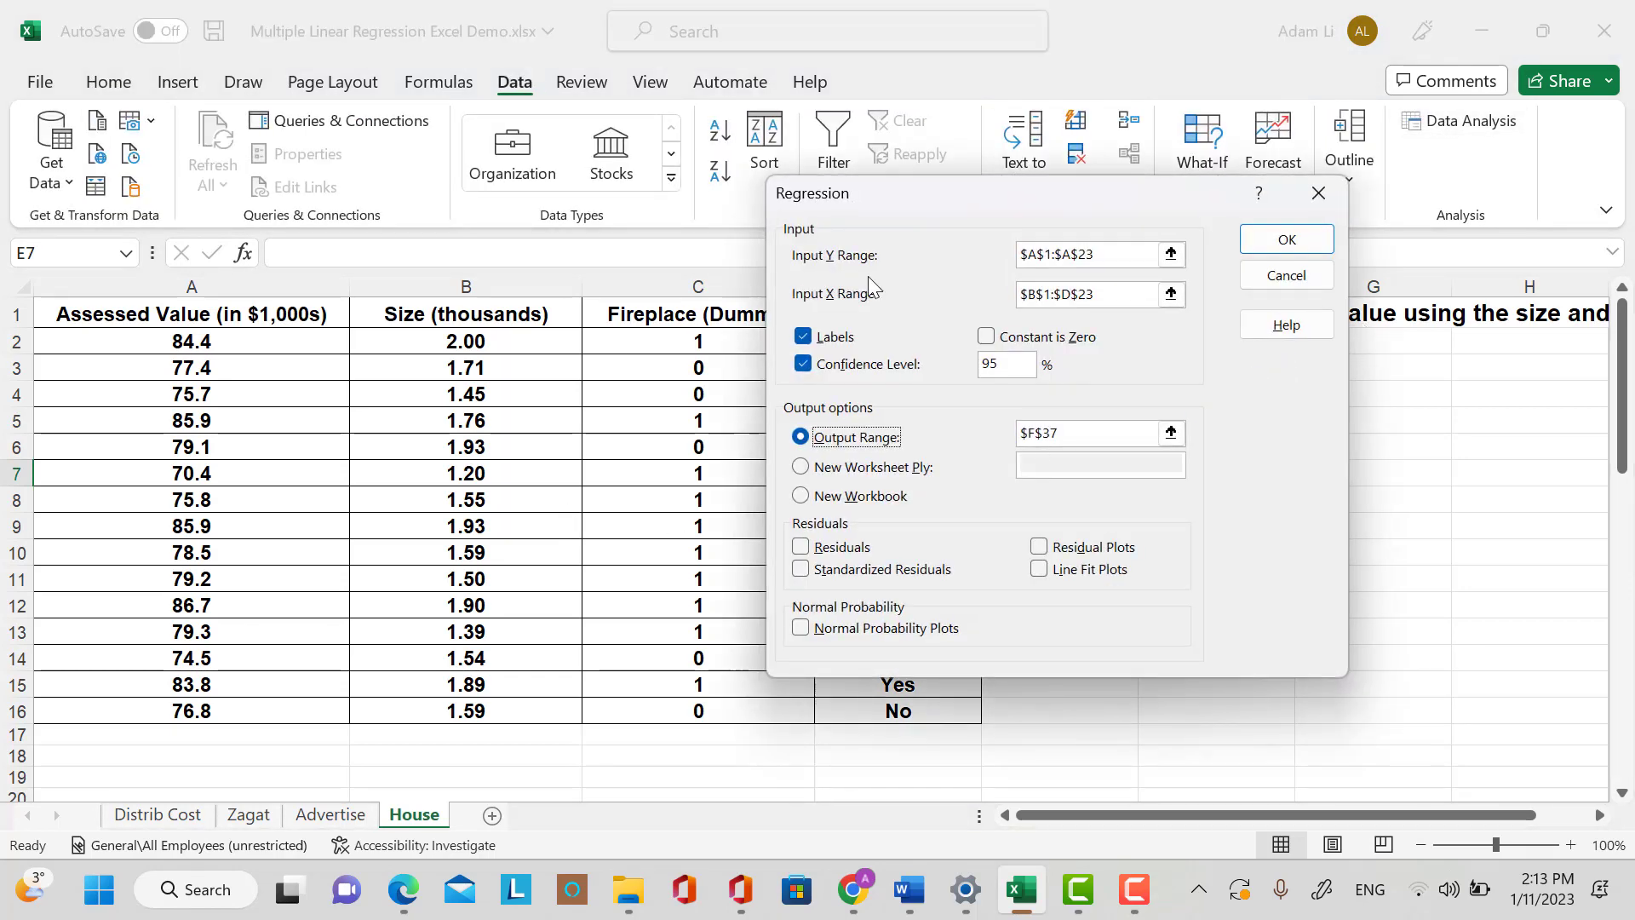
click(1172, 254)
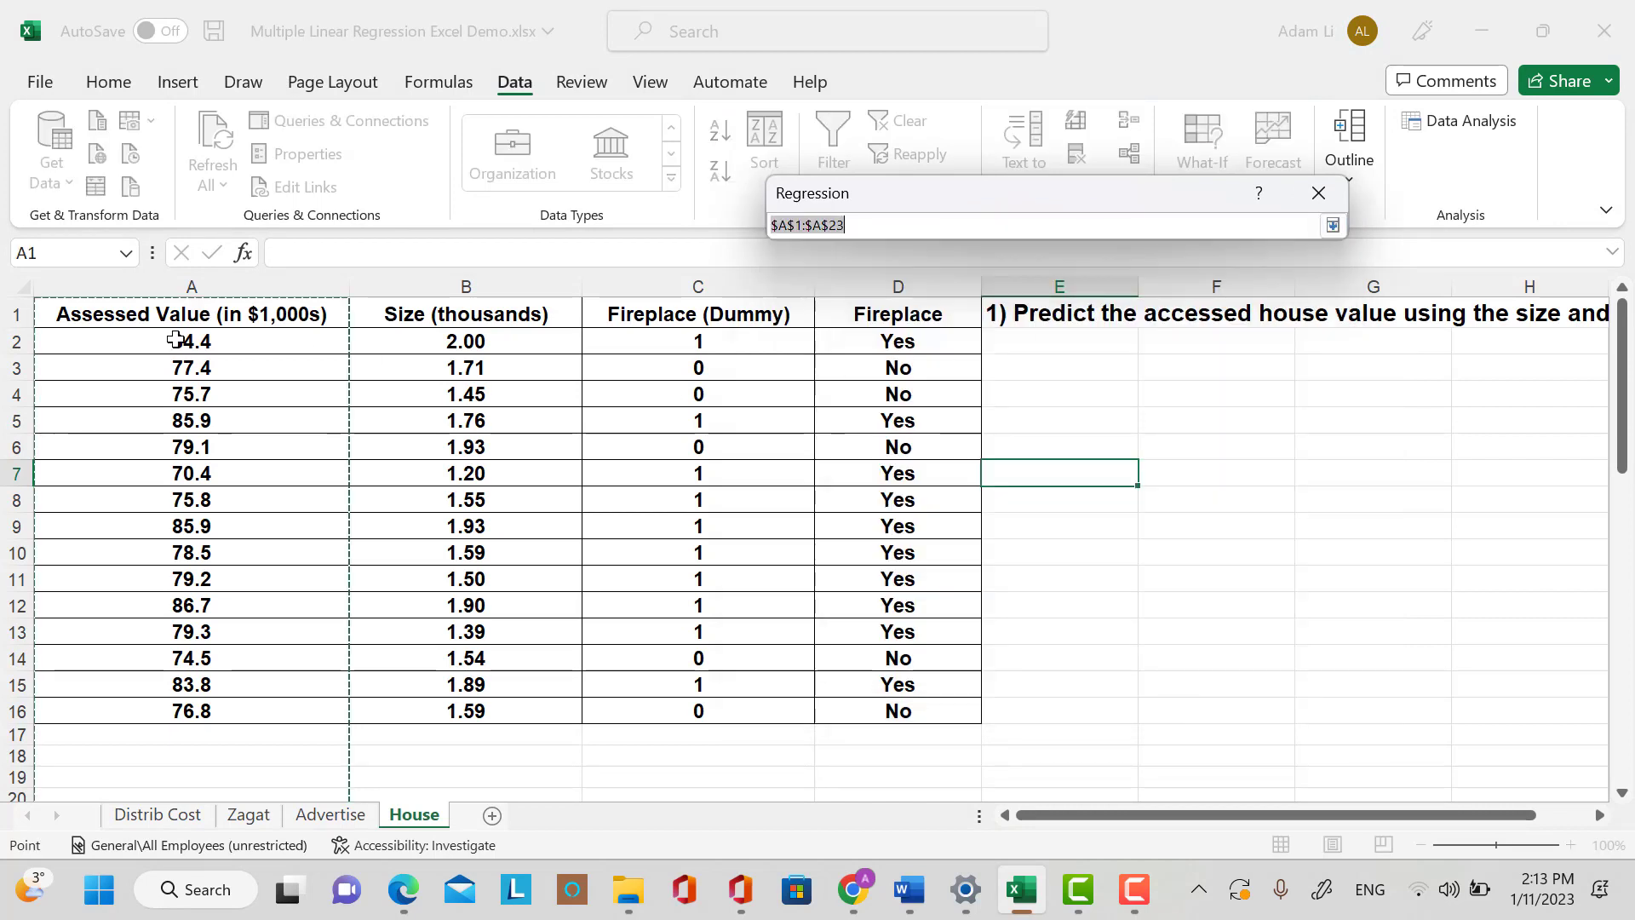
click(182, 320)
drag(181, 319, 250, 717)
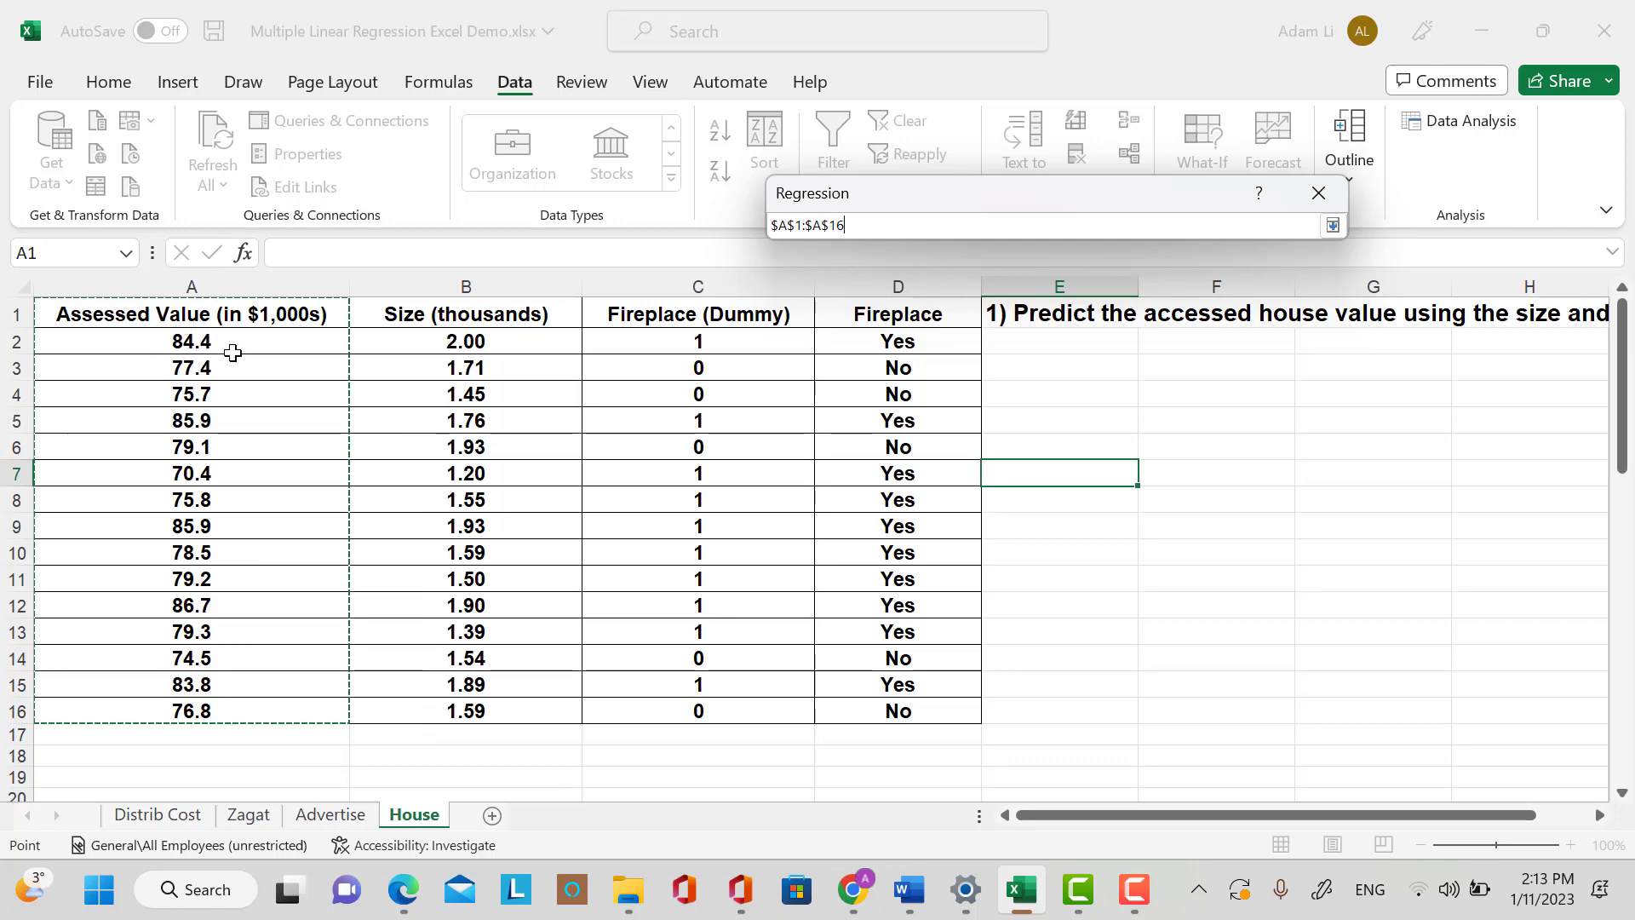
click(1333, 226)
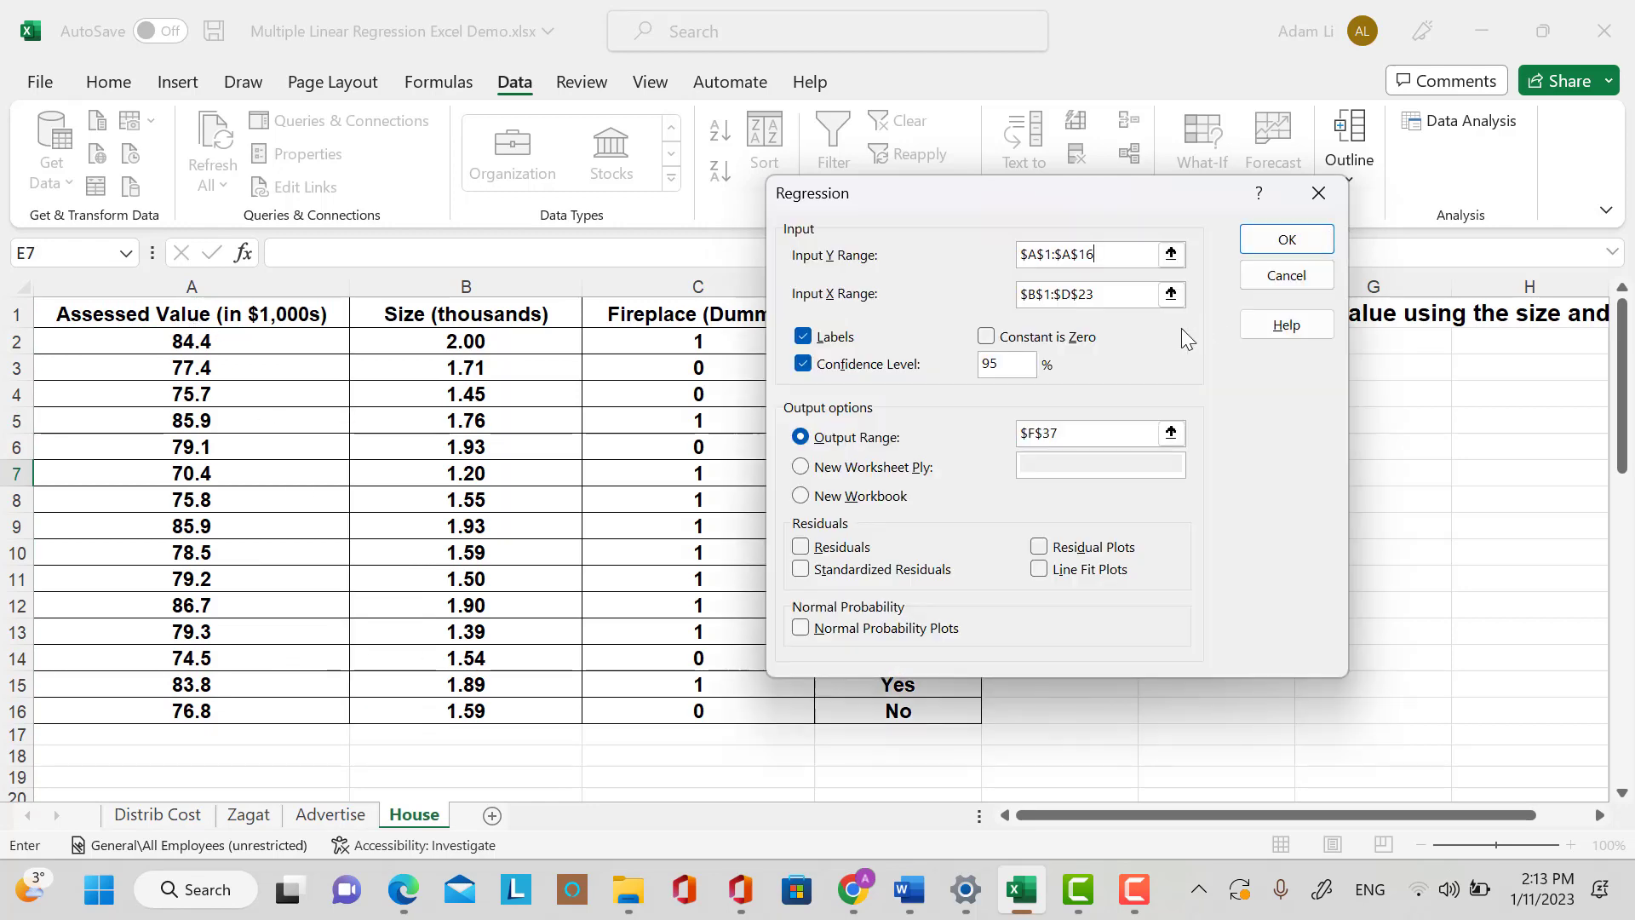
Set the regression's Input X Range to the size and fireplace dummy columns, $B$1:$C$16, including their headers.
click(1172, 290)
drag(358, 316, 719, 719)
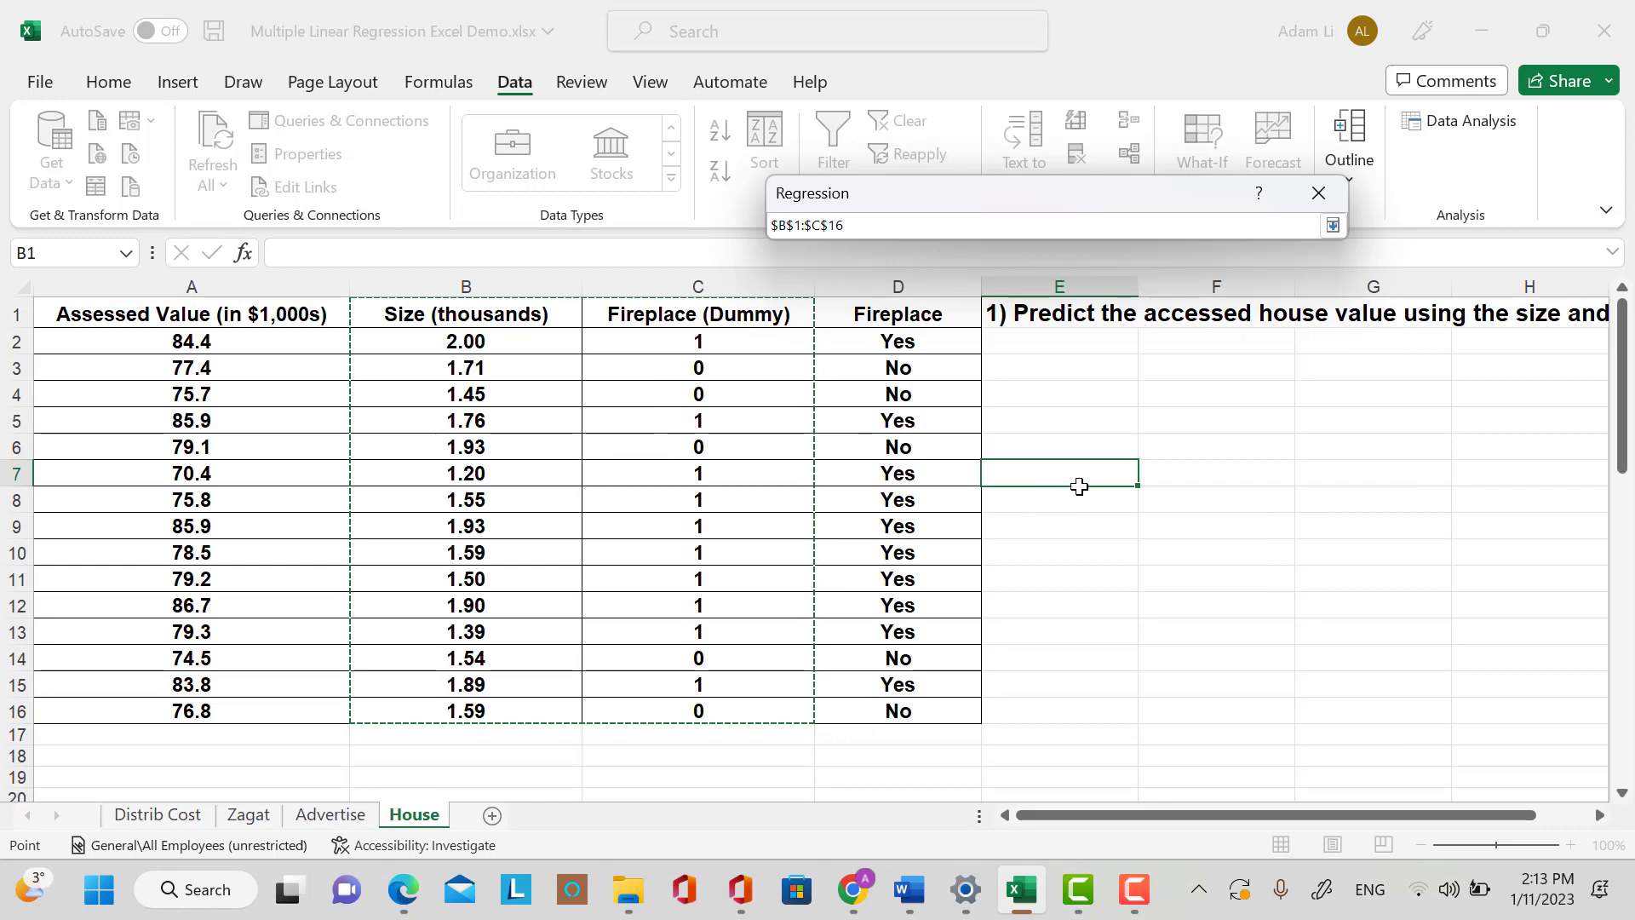
click(1333, 226)
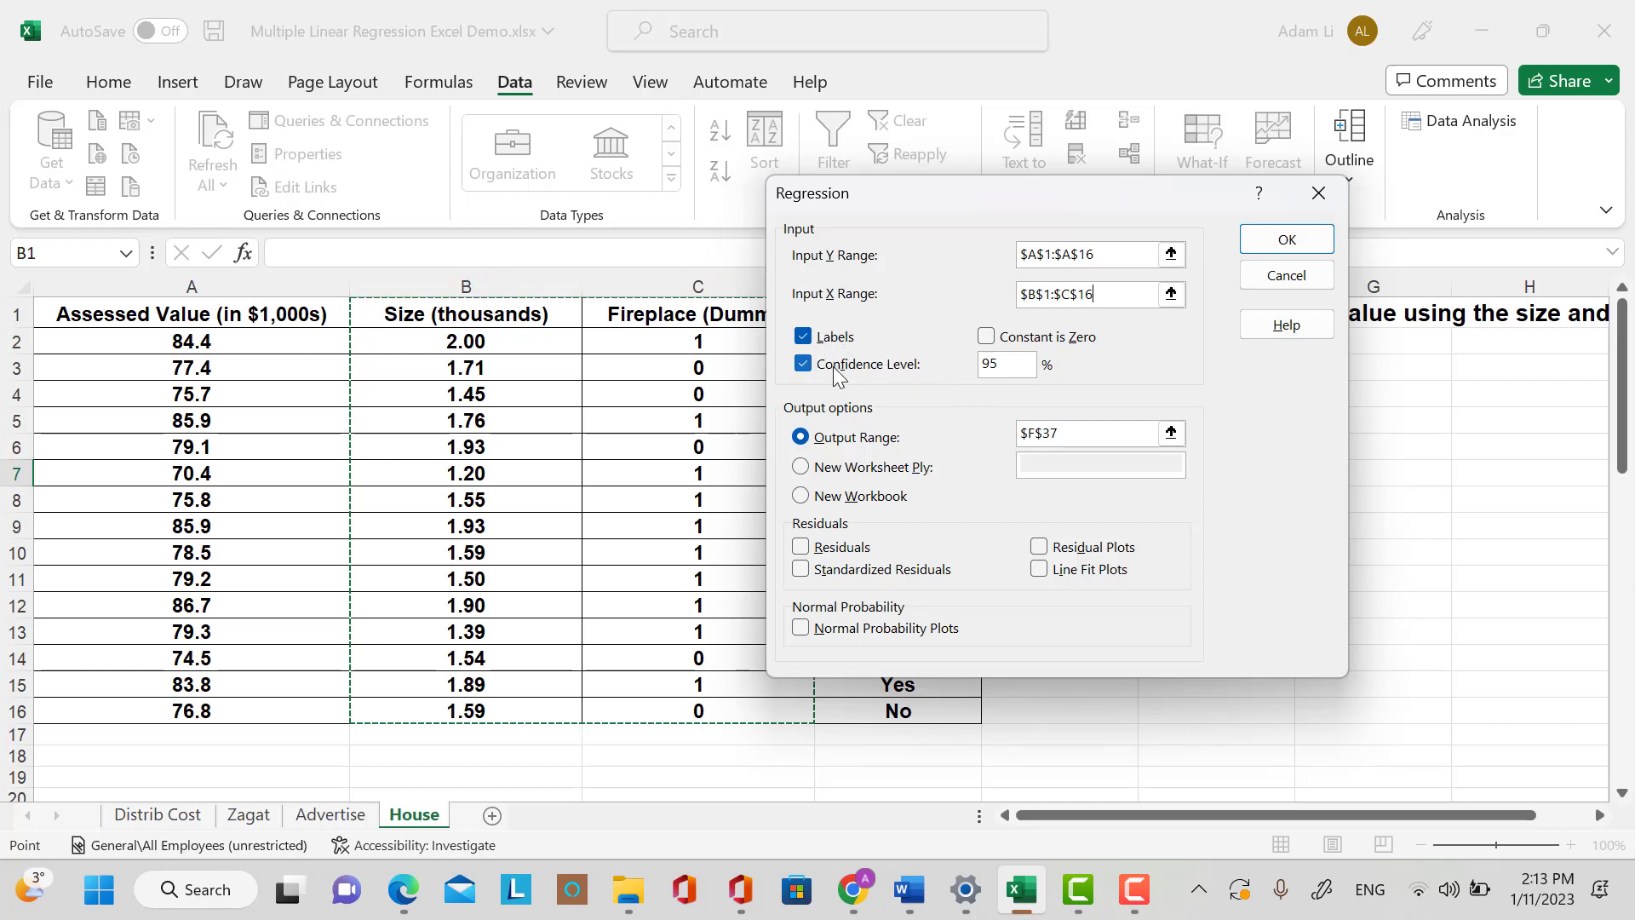
Set the regression's Output Range to cell $E$4 and run the analysis.
click(1186, 436)
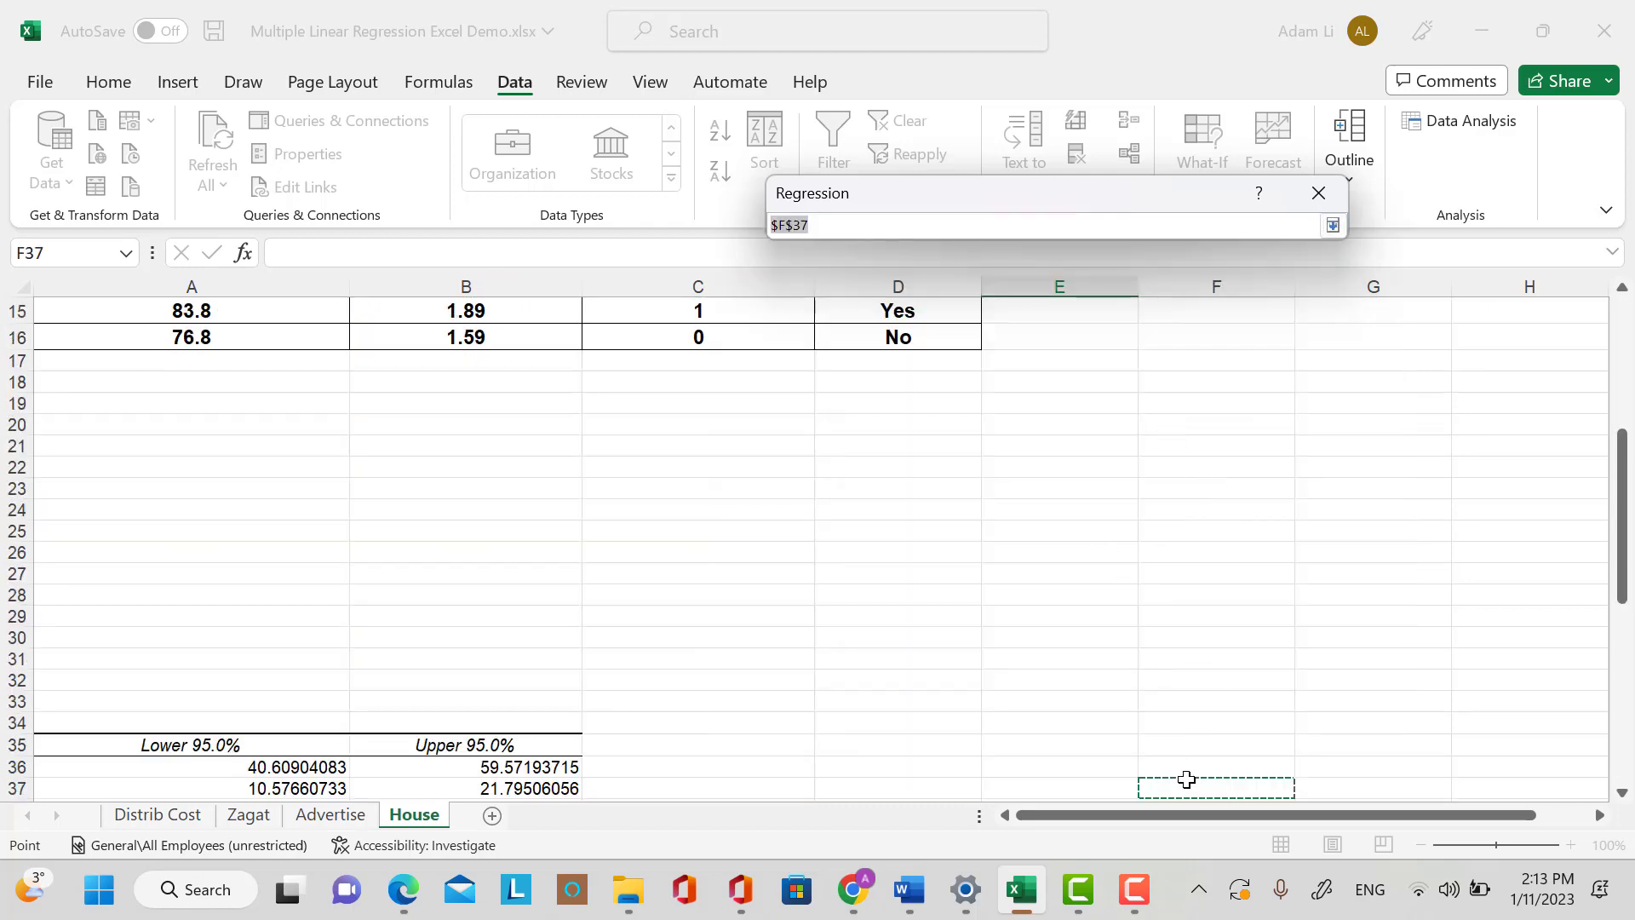
scroll(1157, 652, up, 5)
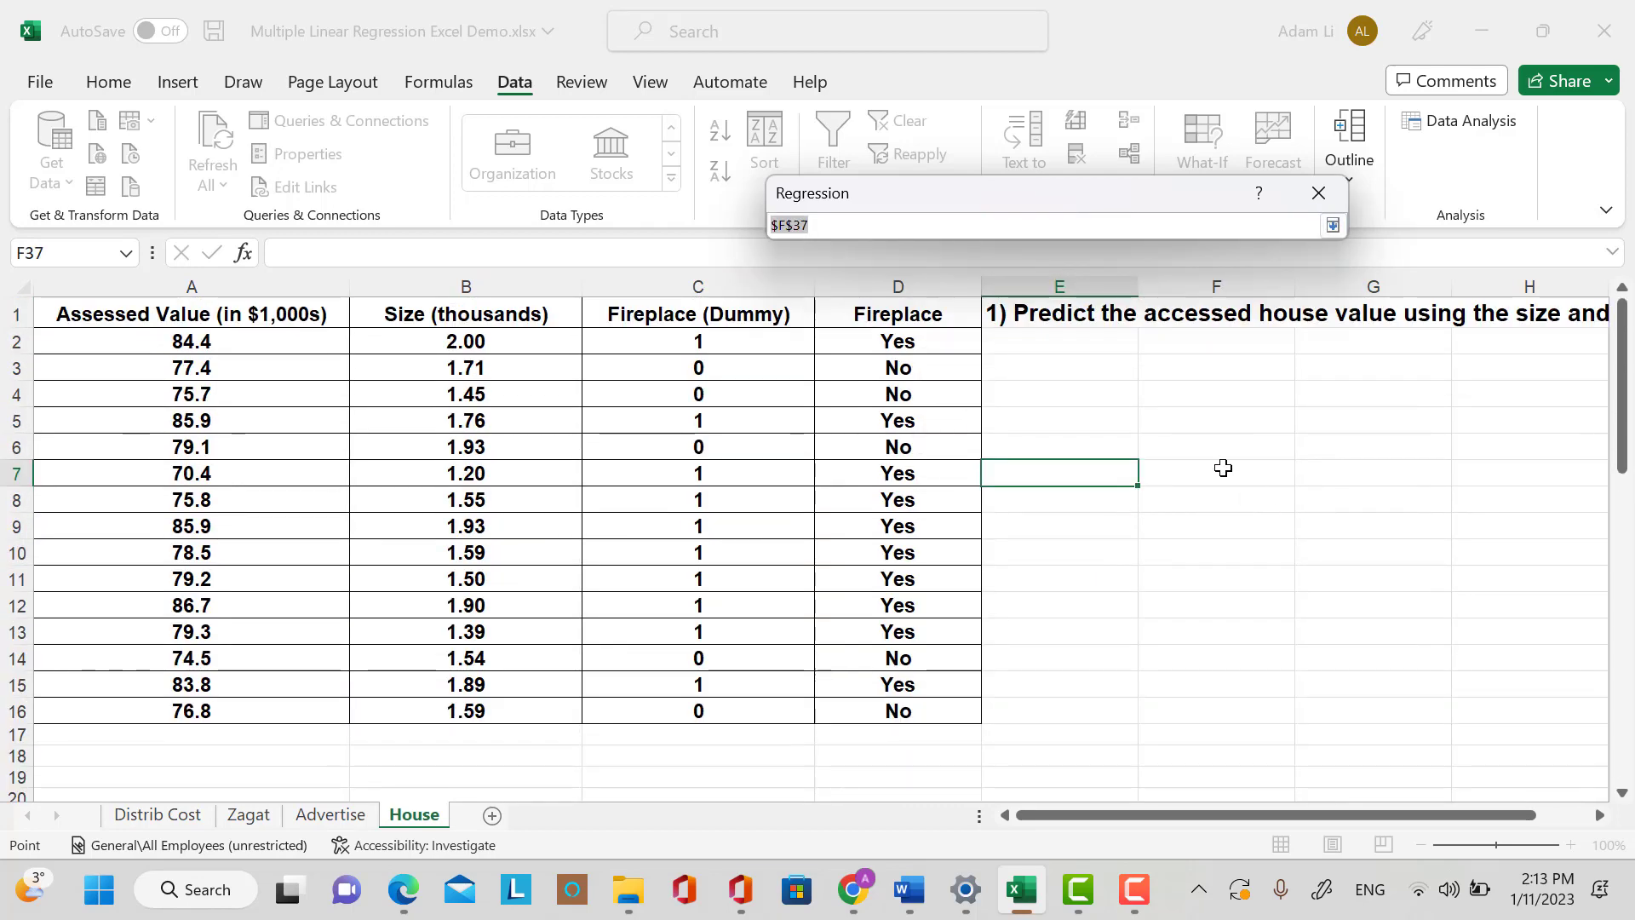
click(1089, 398)
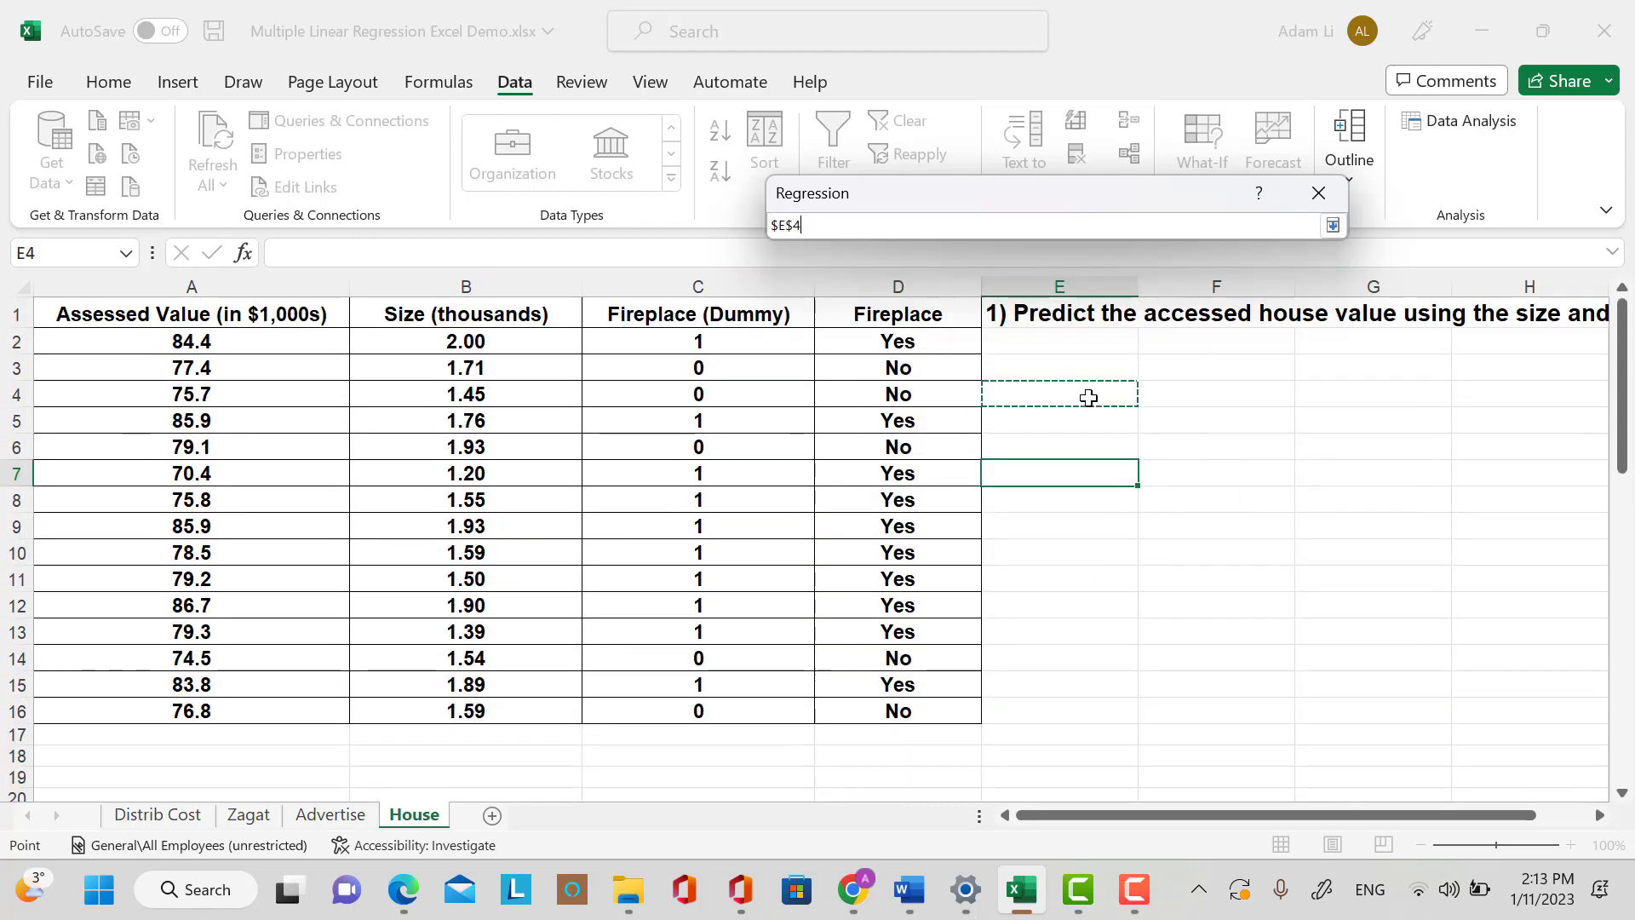
click(1333, 225)
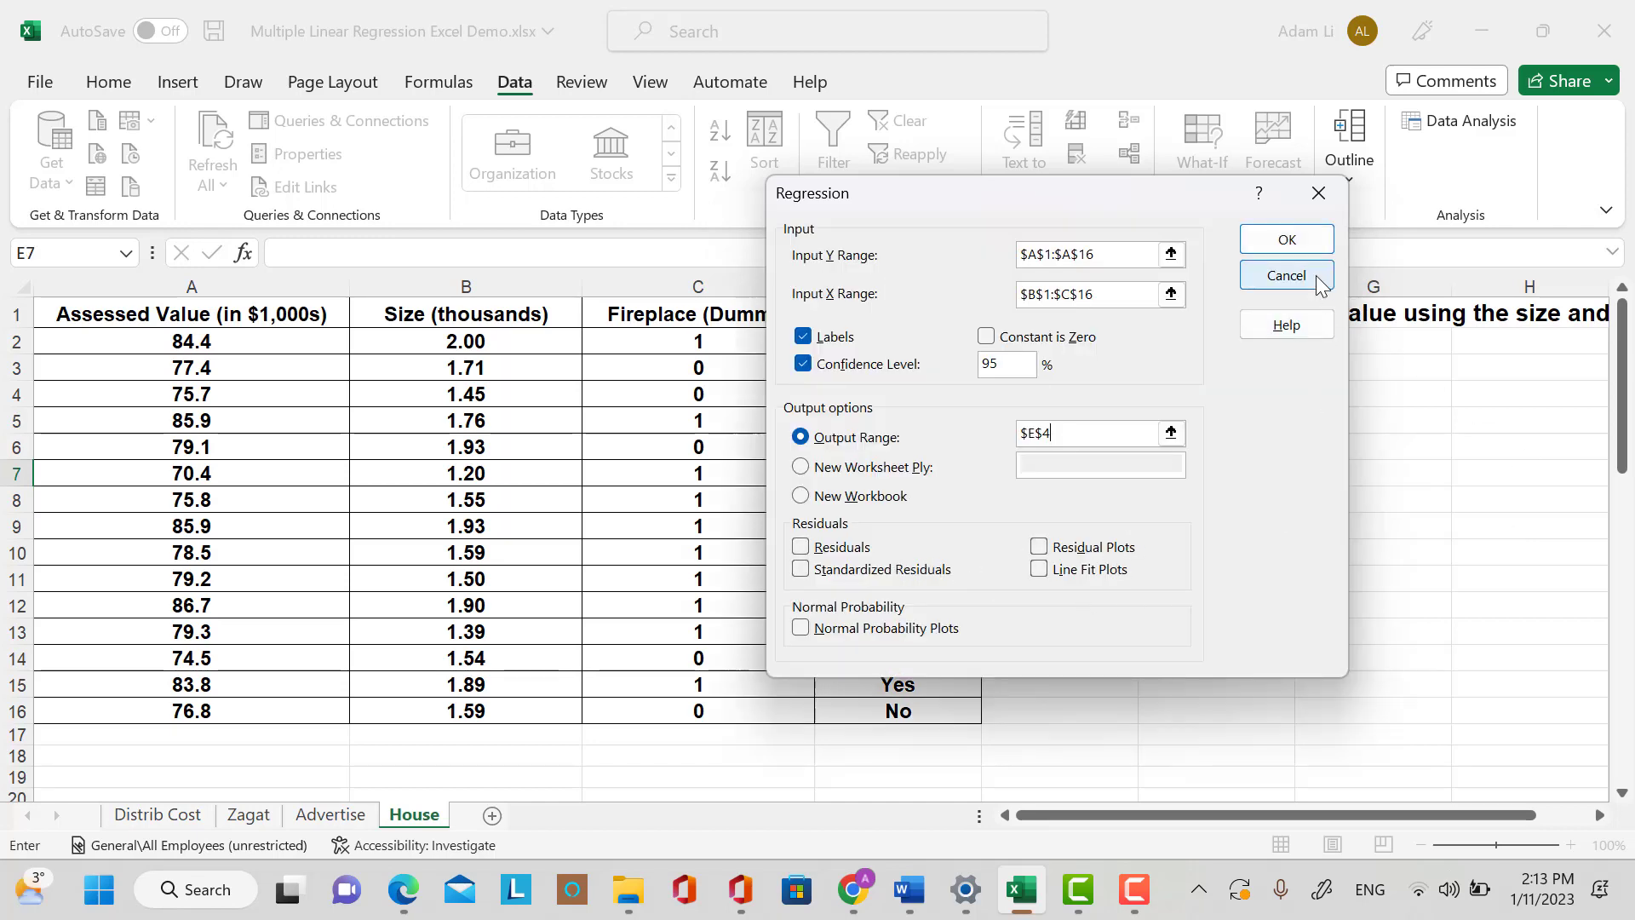
click(1287, 239)
Delete the leftover Lower 95.0% and Upper 95.0% cells in A35:B38, shifting cells left.
scroll(1460, 600, down, 5)
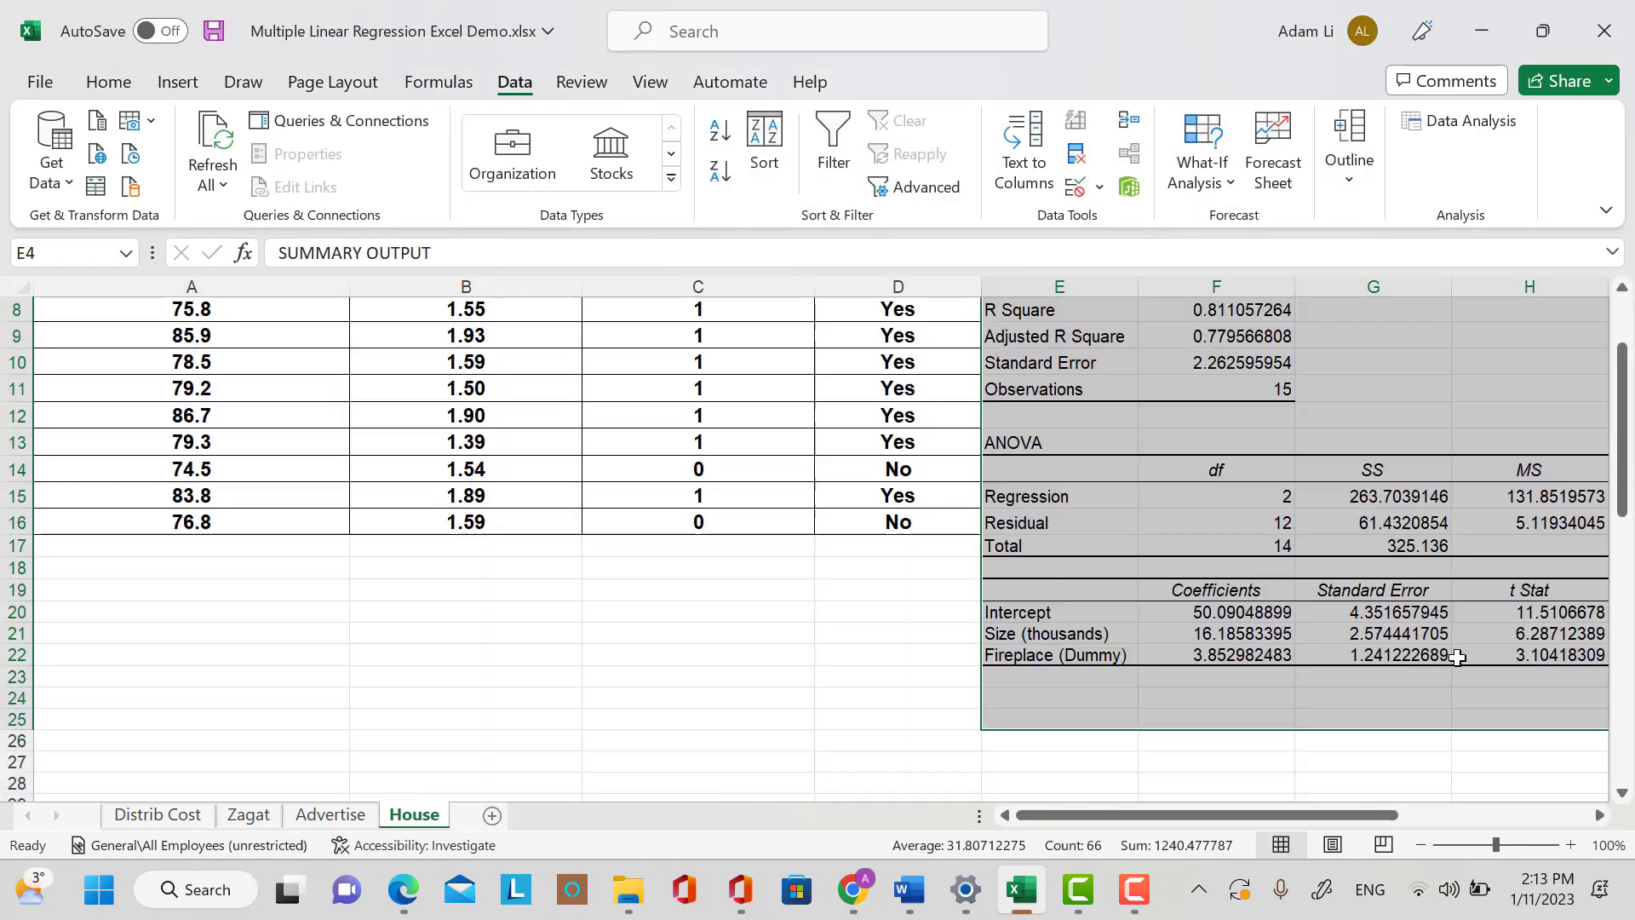
scroll(937, 766, down, 6)
scroll(845, 772, up, 2)
scroll(843, 771, down, 1)
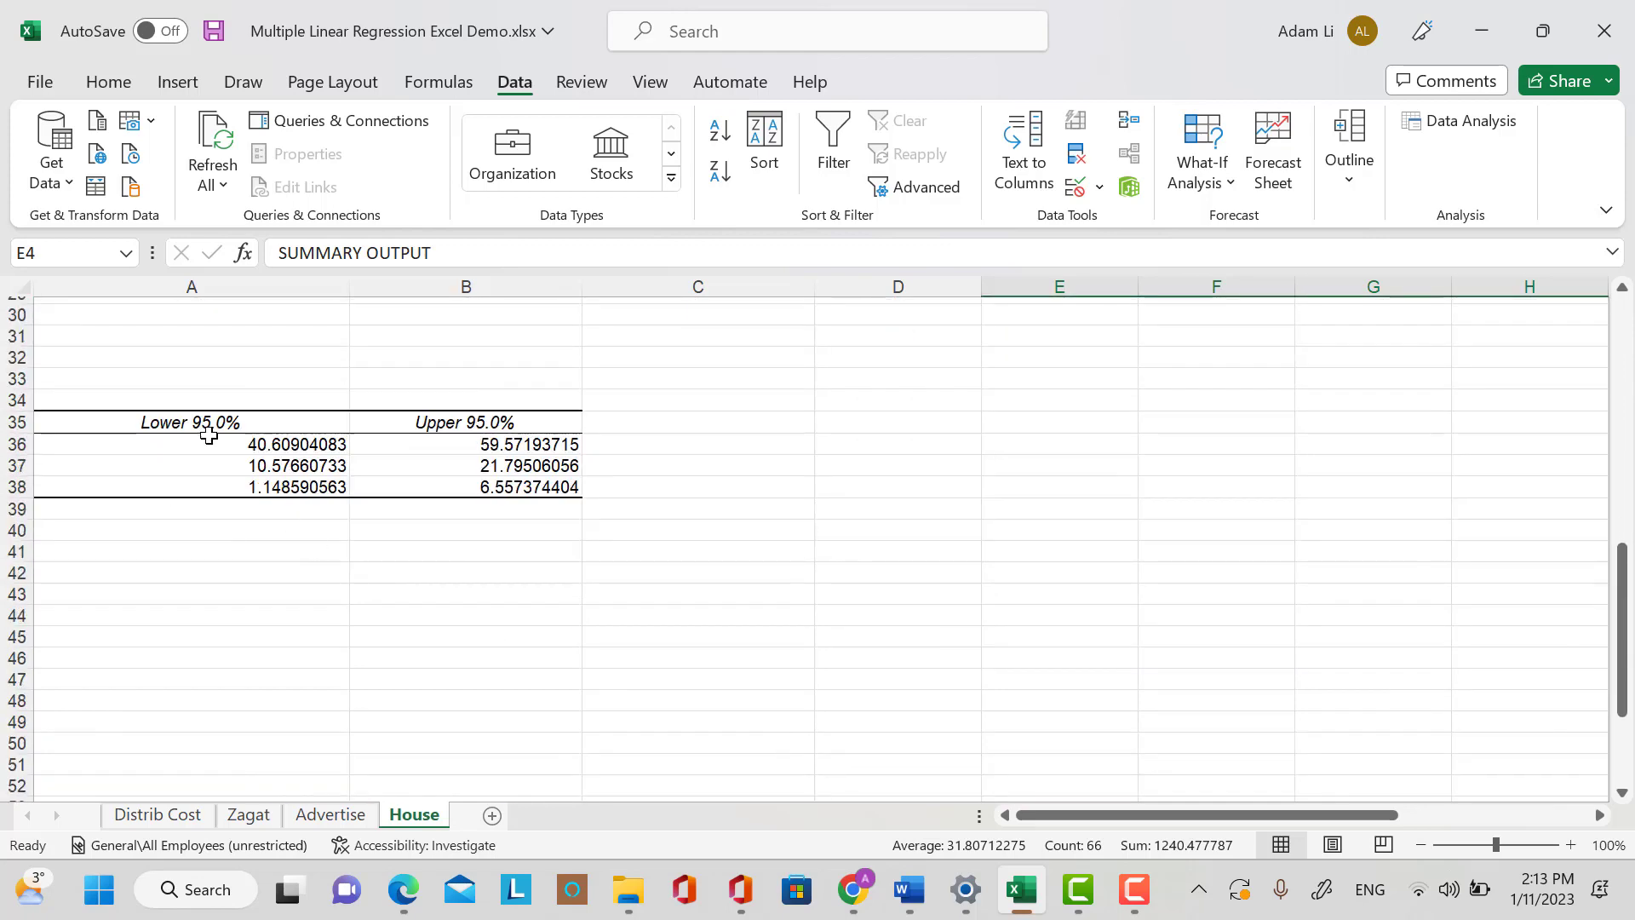
click(183, 417)
drag(183, 417, 401, 482)
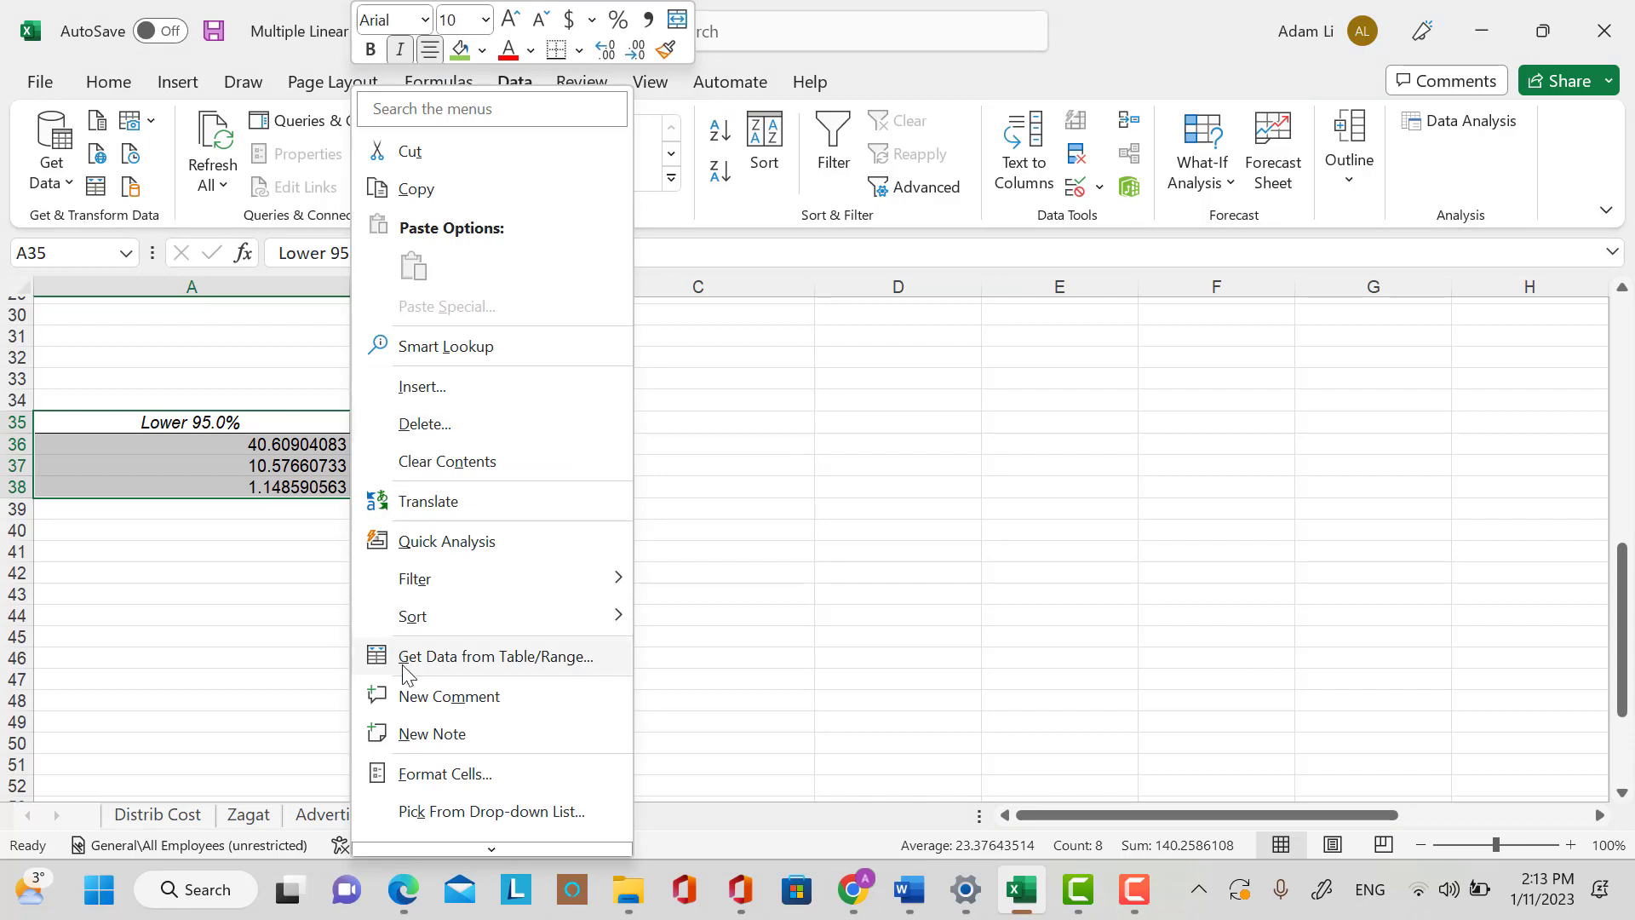
click(430, 424)
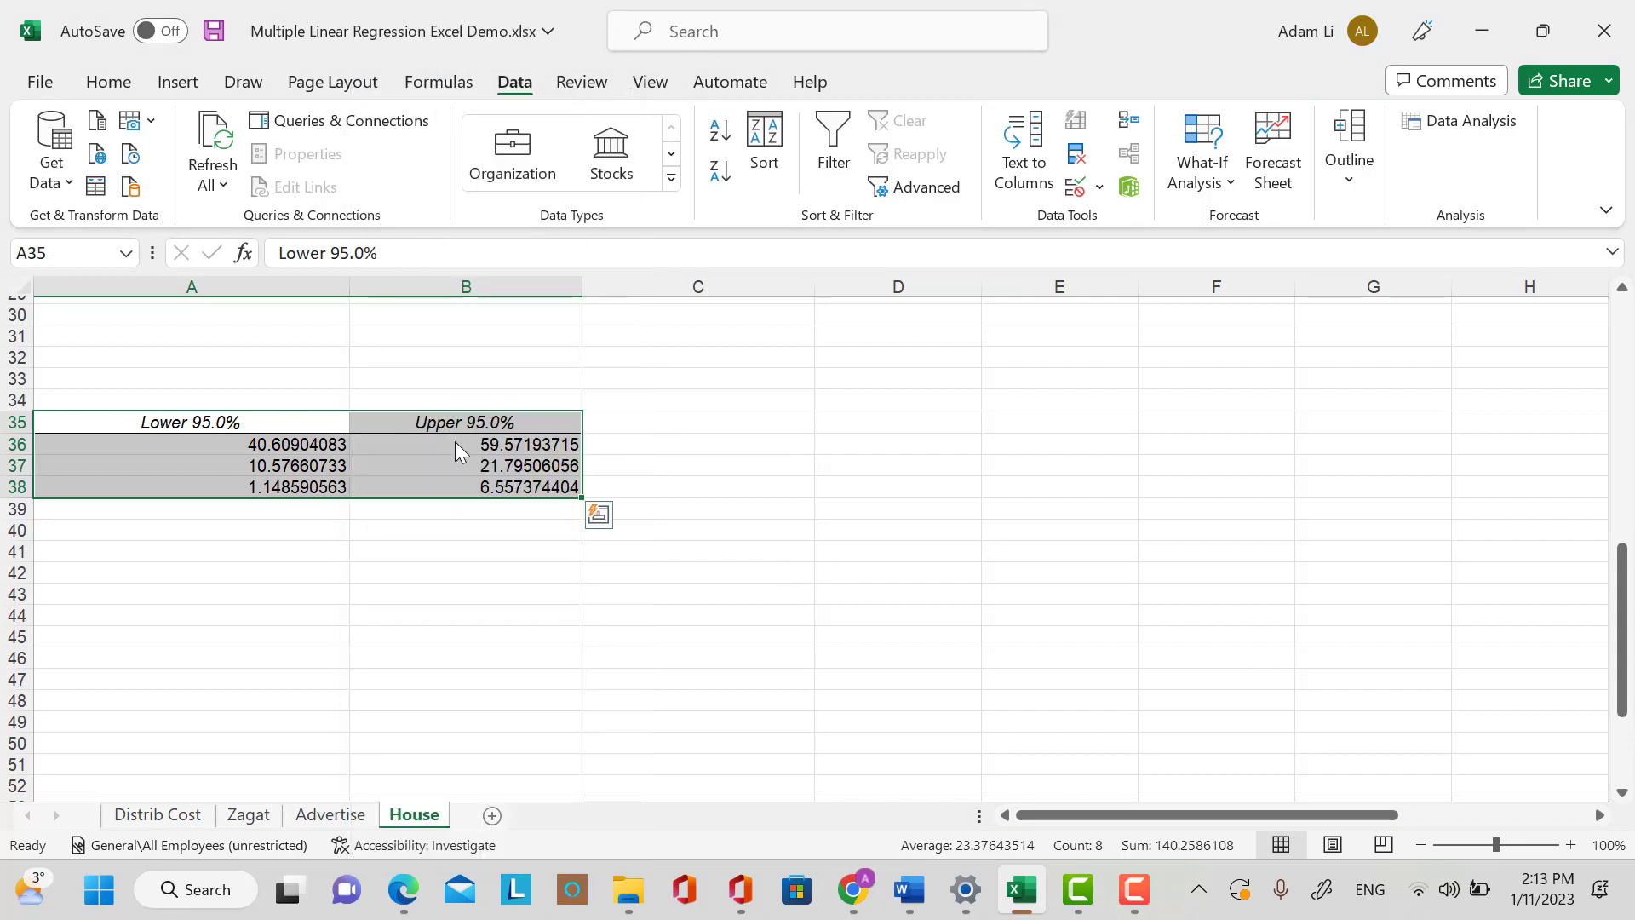
click(374, 535)
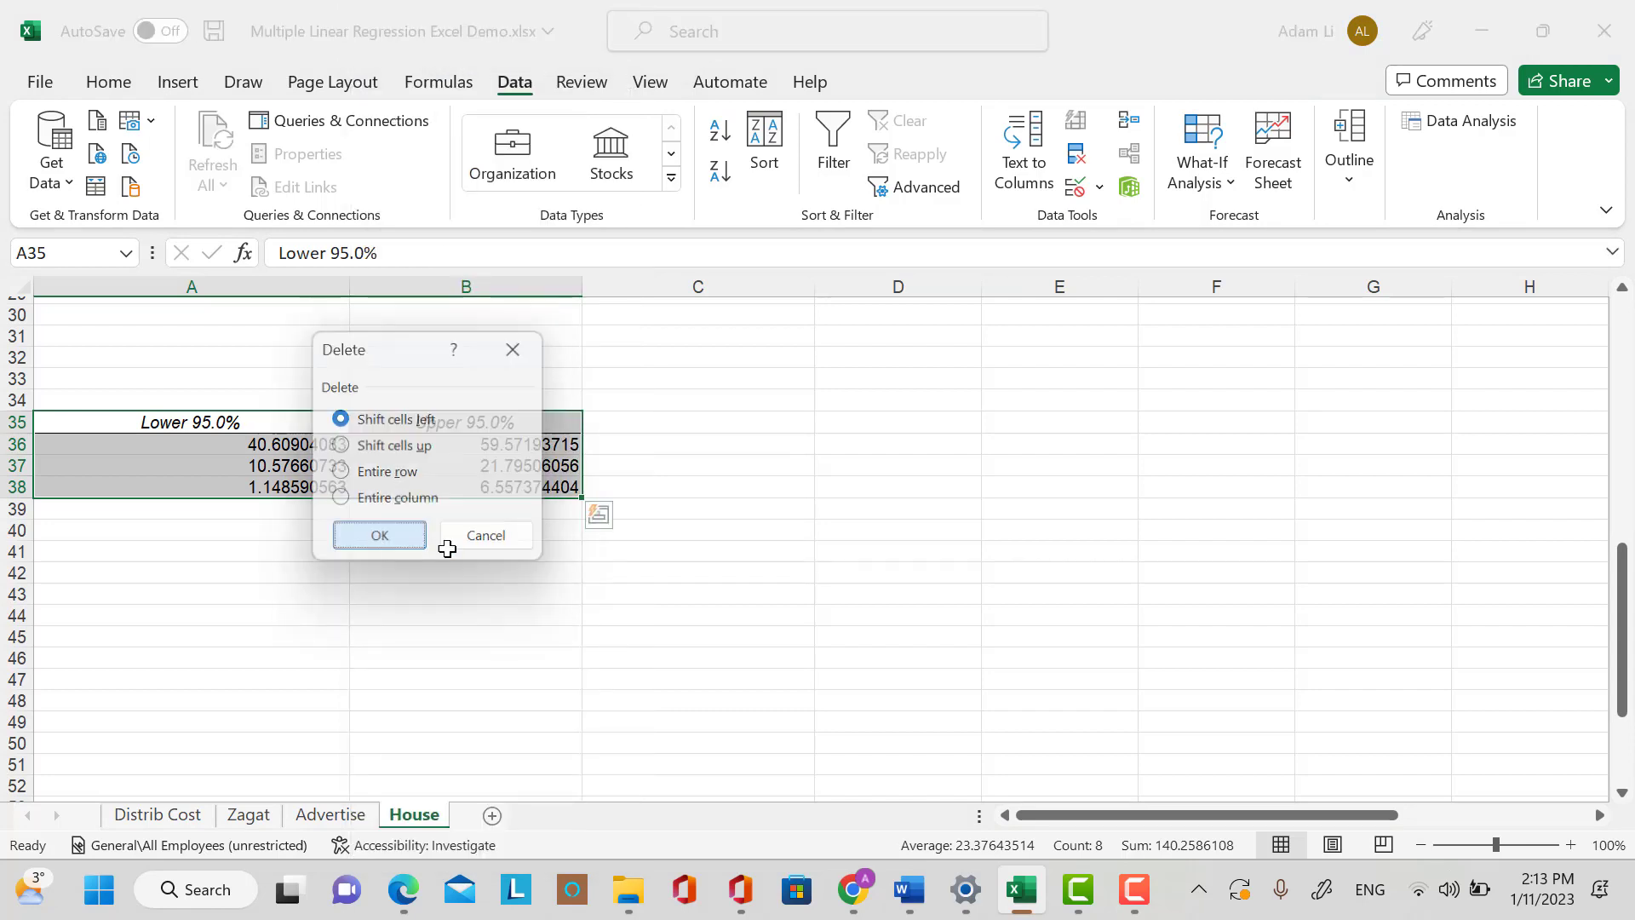
drag(1096, 610, 1171, 594)
Format the summary output and regression statistics in E4:F11 as bold, size 12 and centred.
scroll(1431, 493, up, 2)
scroll(1447, 491, down, 1)
scroll(1449, 491, up, 1)
scroll(1449, 491, up, 8)
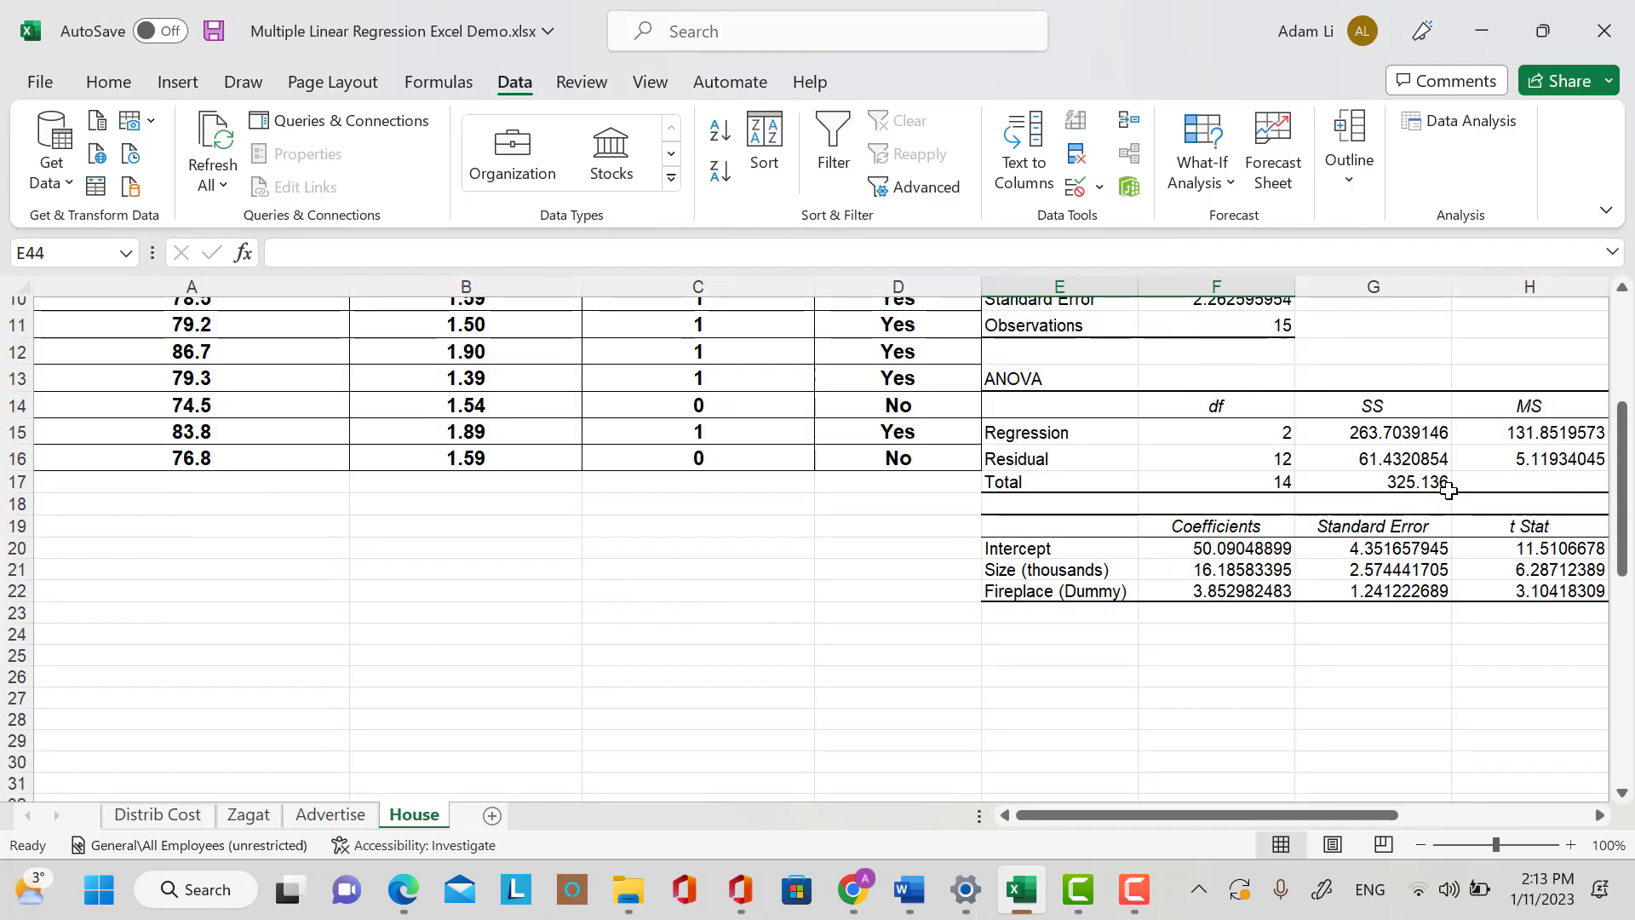
scroll(1448, 491, down, 2)
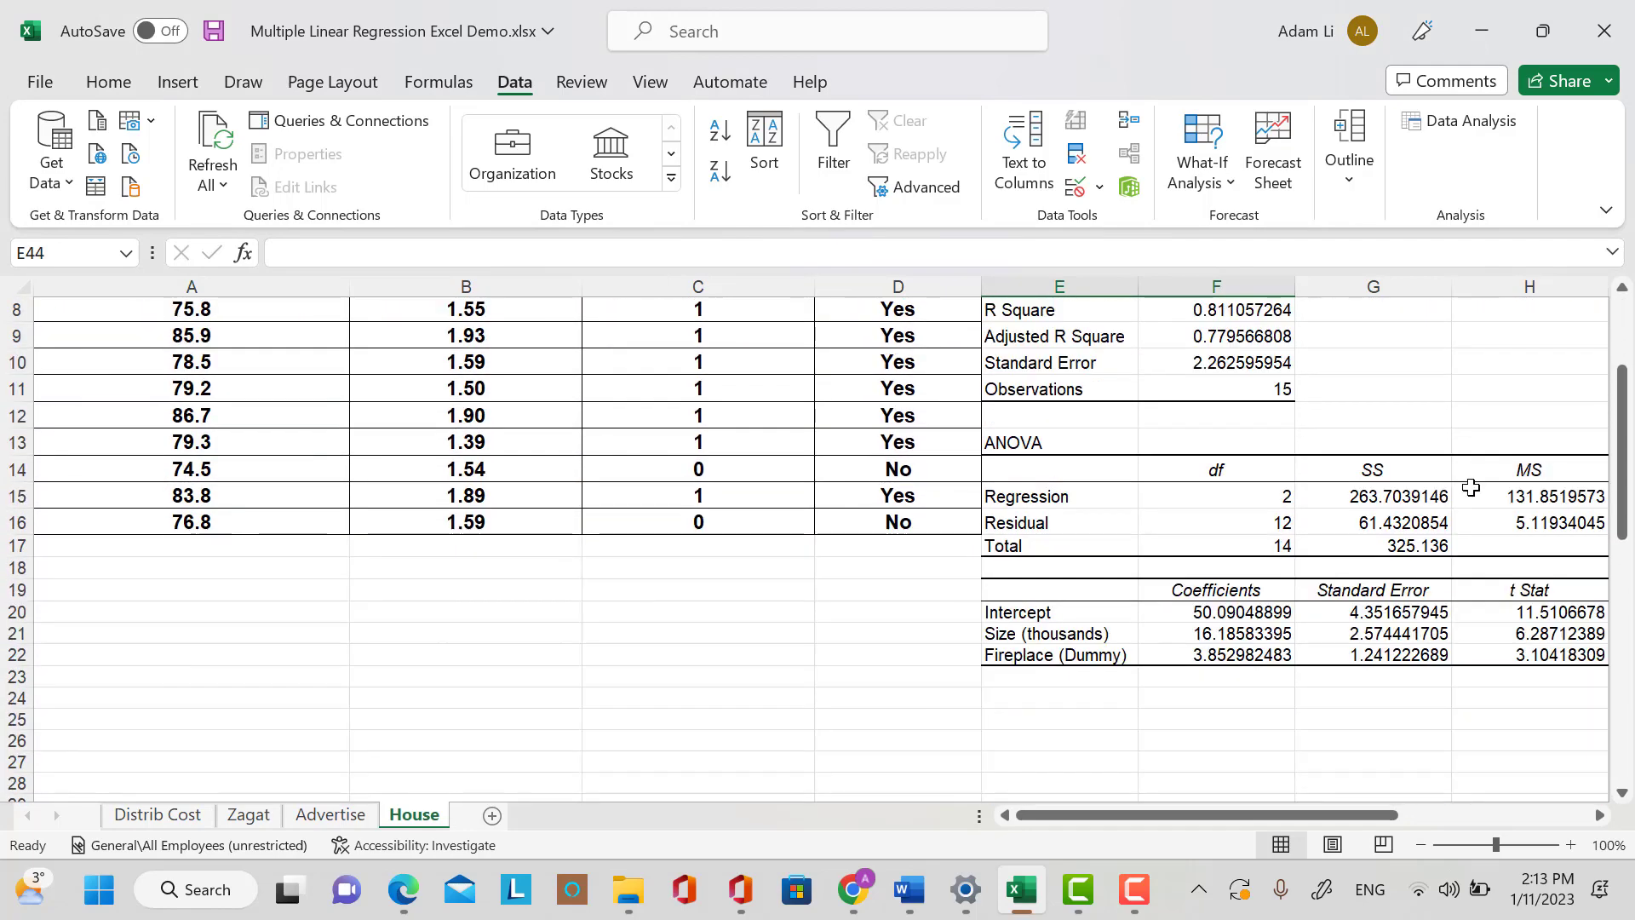
scroll(1569, 673, up, 2)
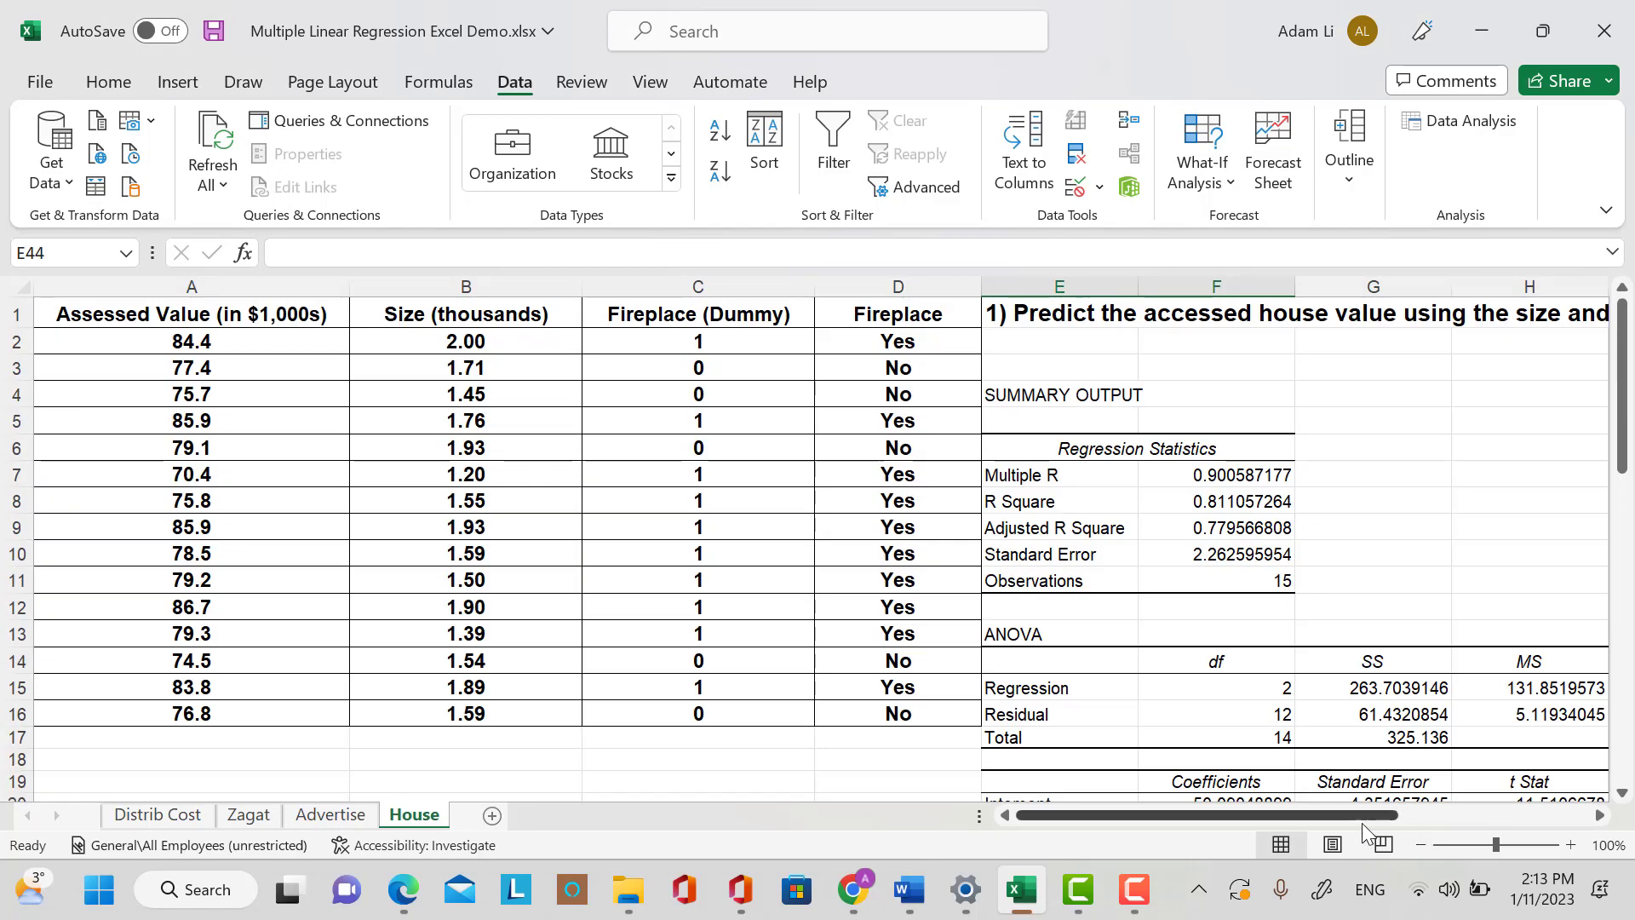
drag(1362, 817, 1391, 818)
scroll(1288, 679, down, 1)
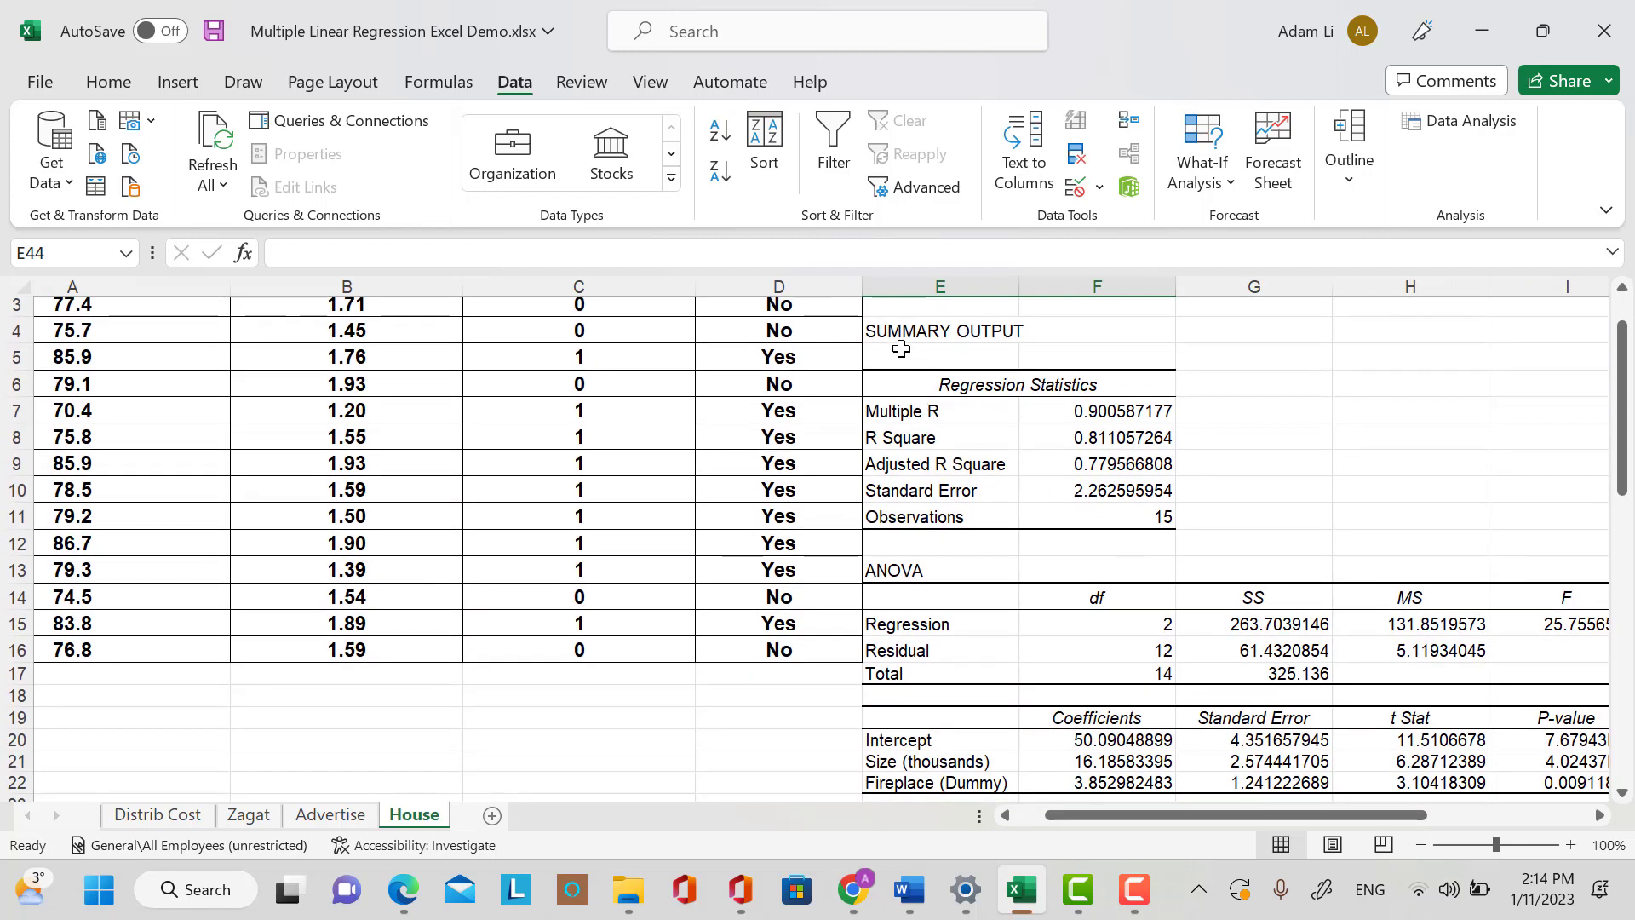
drag(901, 341, 1124, 517)
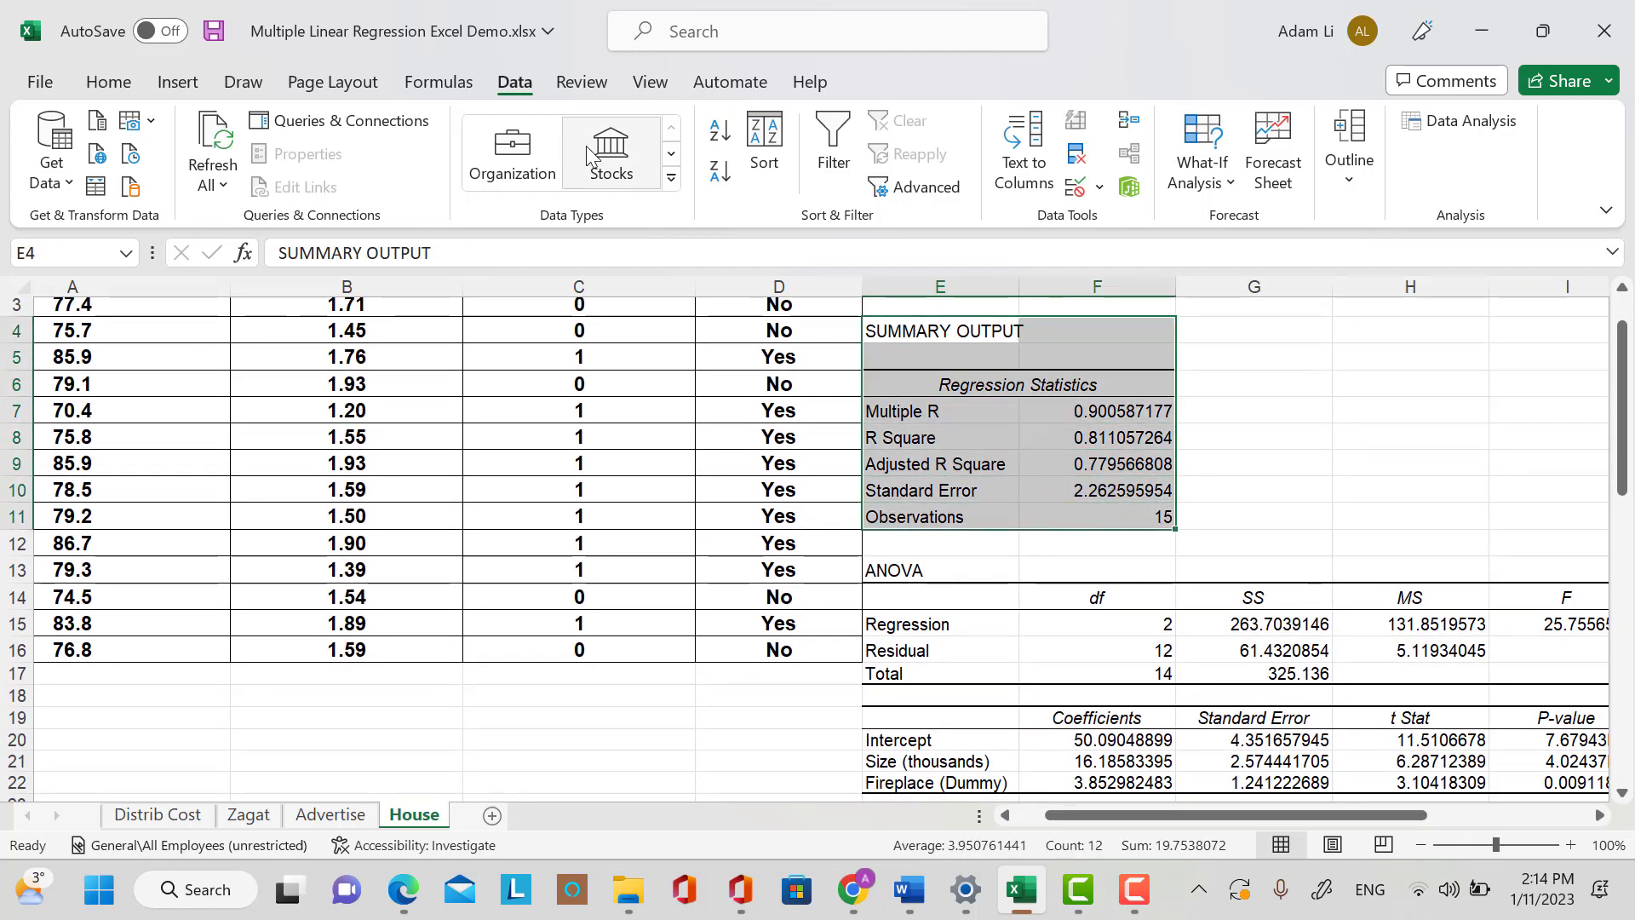
click(129, 80)
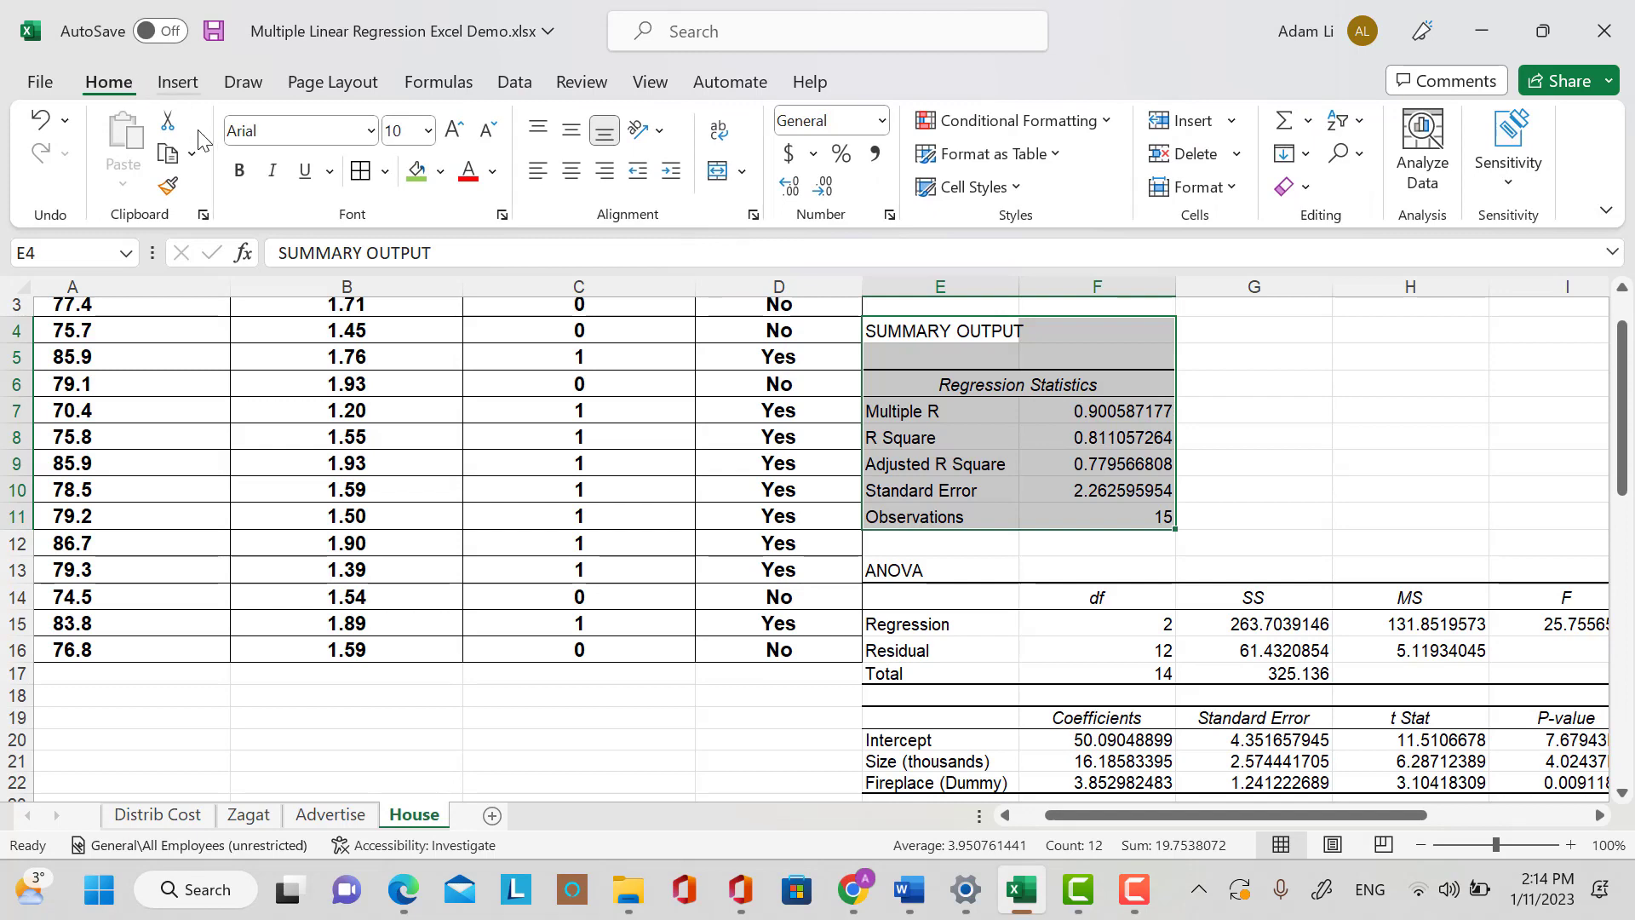
click(240, 171)
click(429, 129)
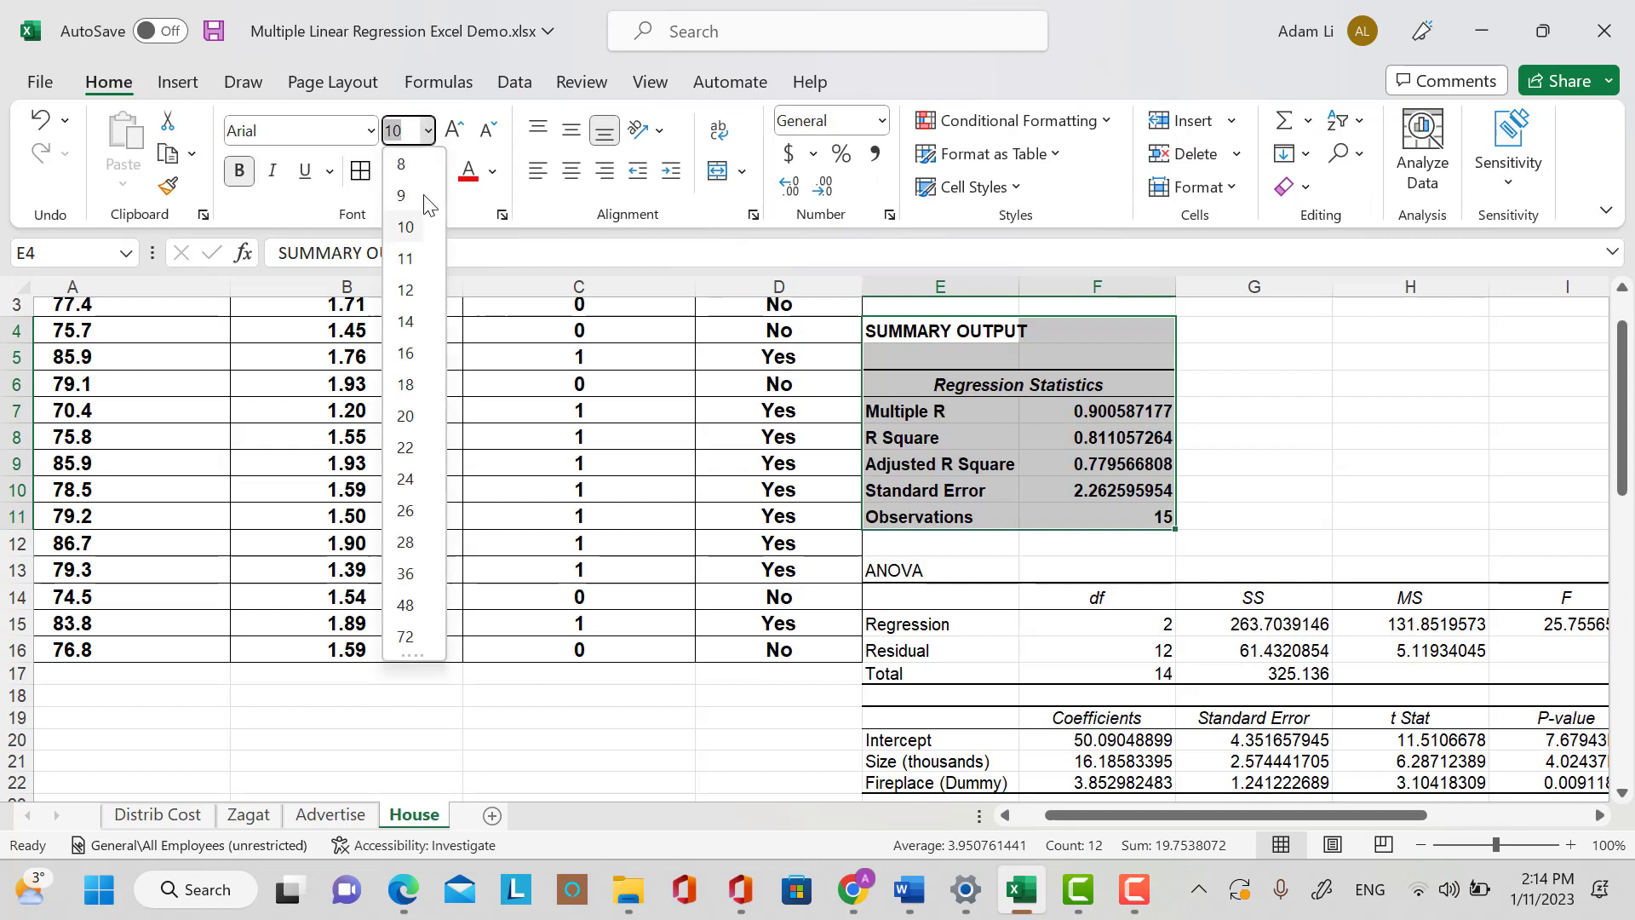
click(407, 312)
click(572, 171)
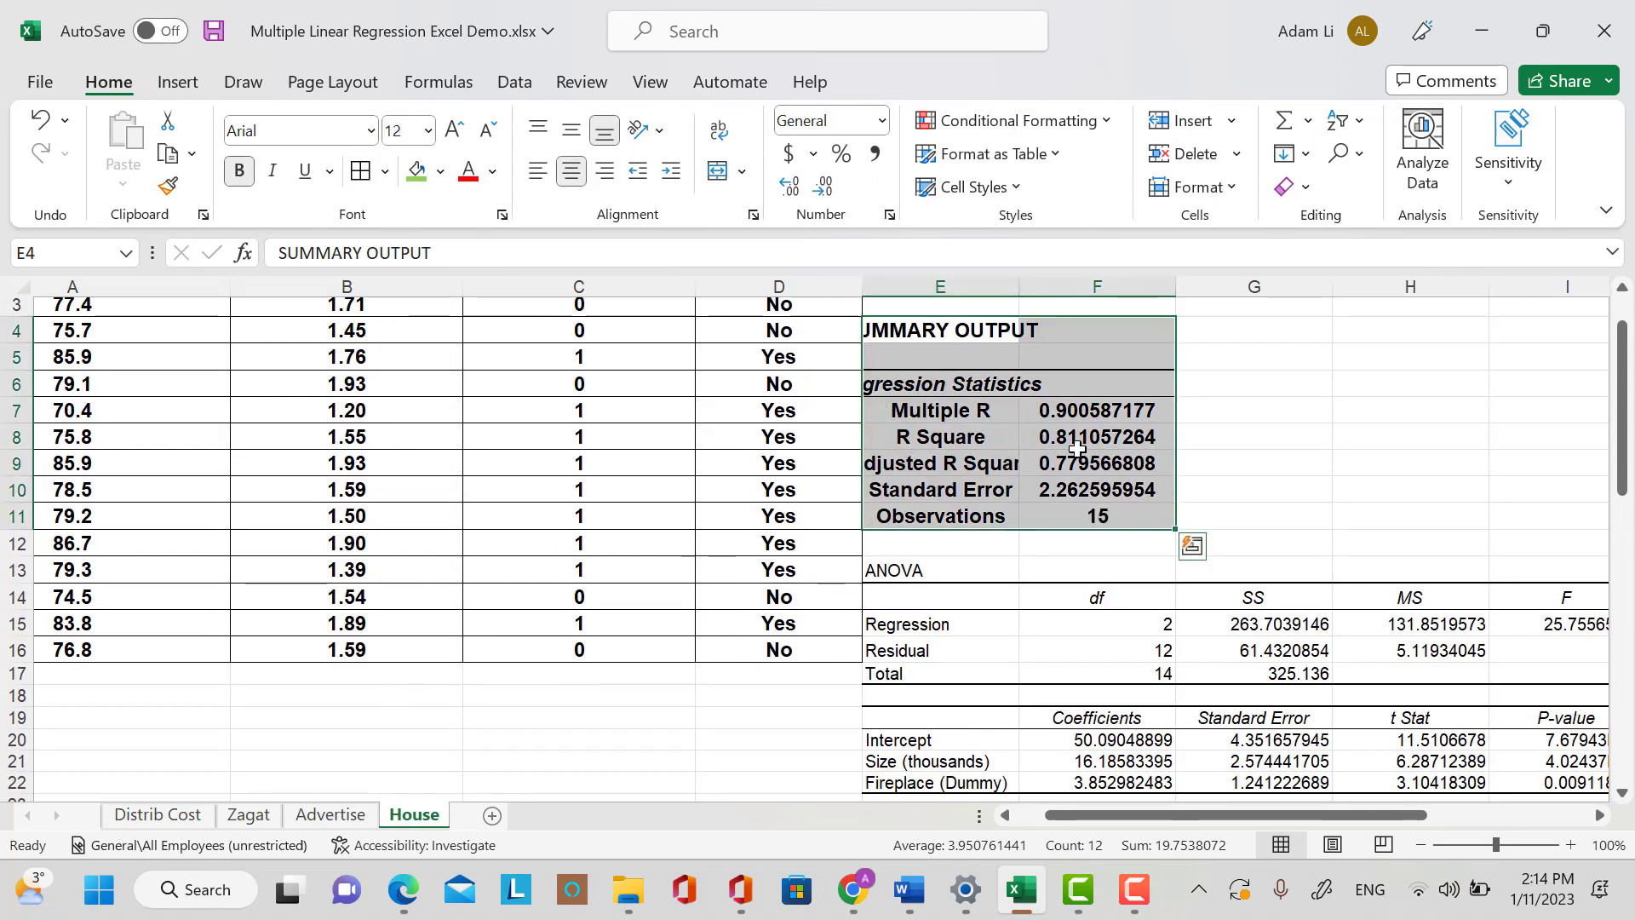
Widen column E to fit the statistic labels and add borders to all cells in E7:F11.
drag(1020, 286, 1088, 286)
drag(986, 418, 1204, 518)
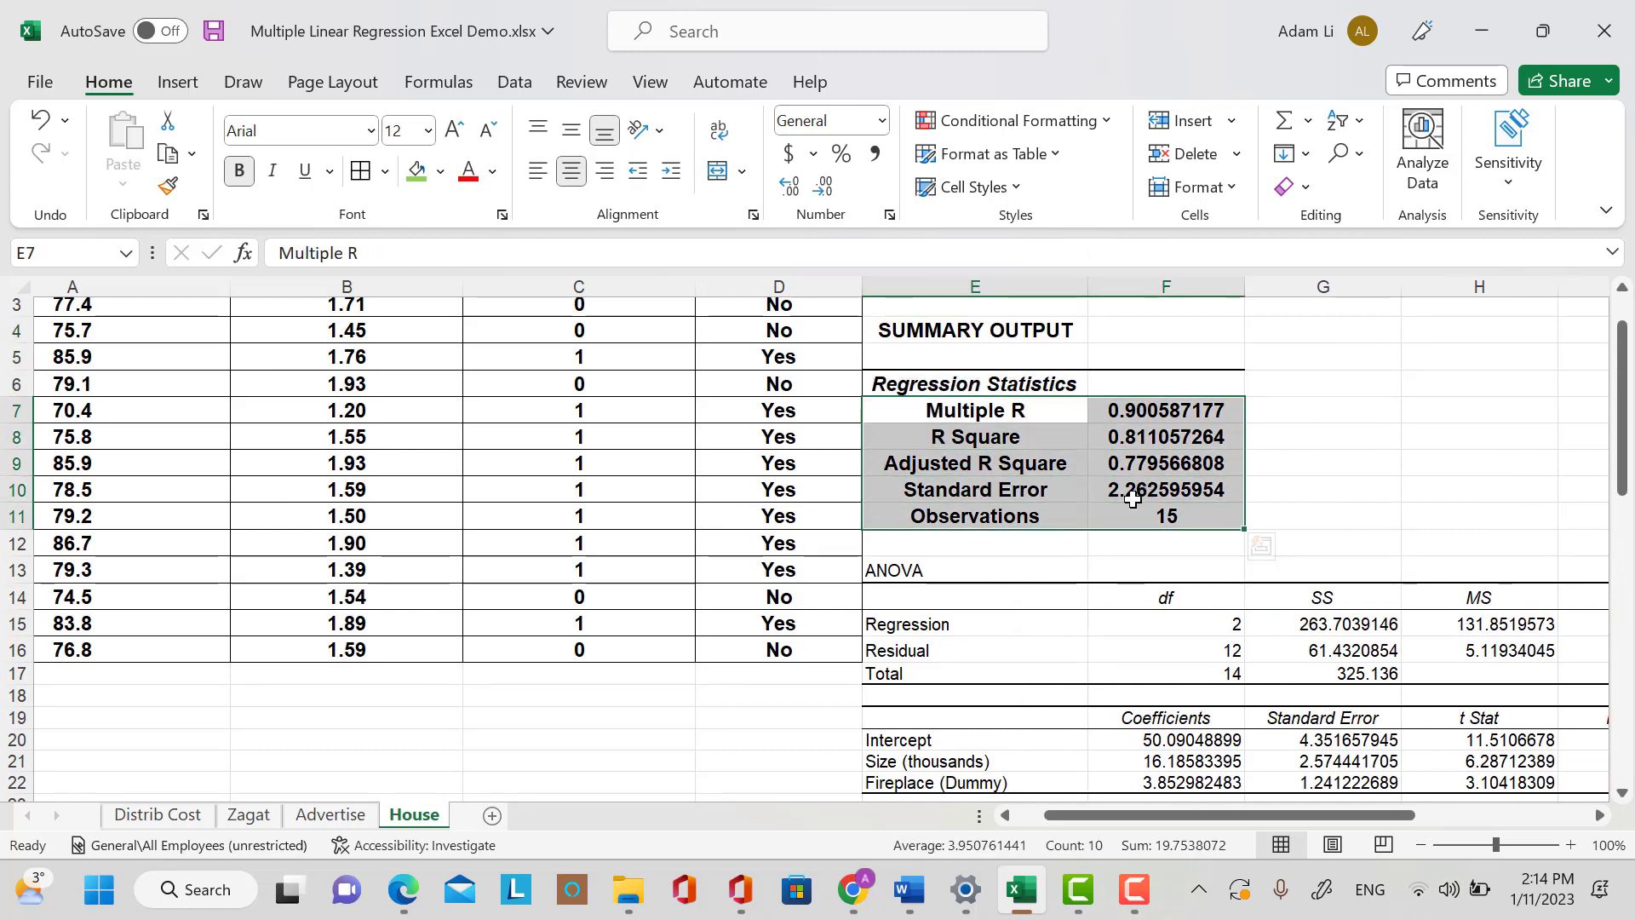
click(368, 174)
click(1341, 413)
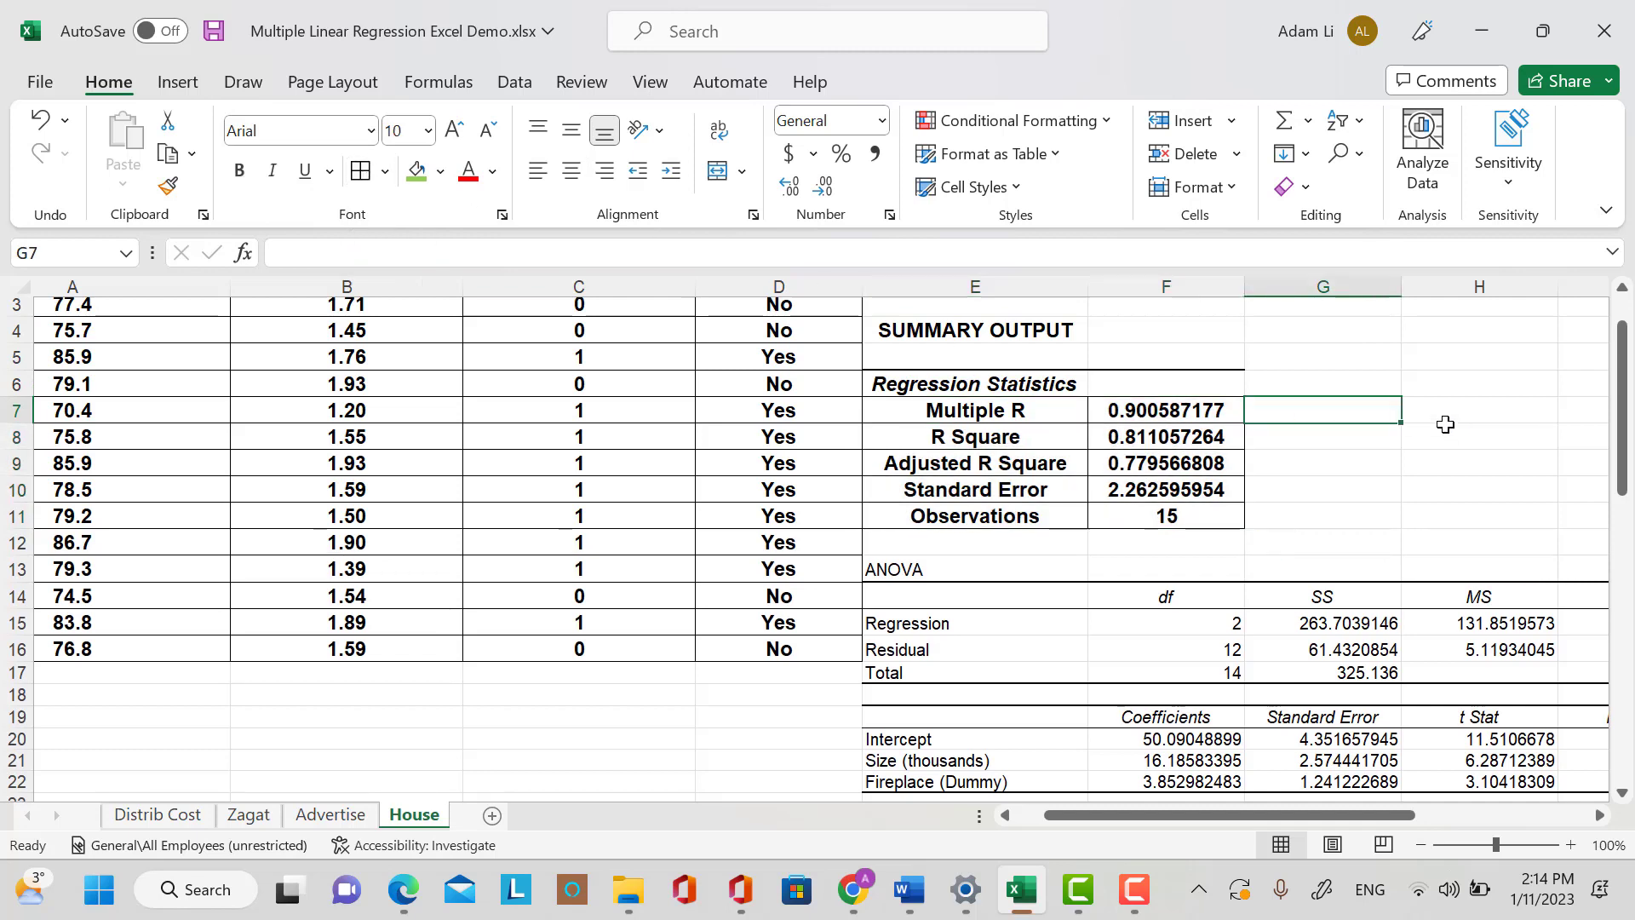
Begin an R Square interpretation in cell G8 with the text "81.11% of Variation in Assesed value".
click(1372, 441)
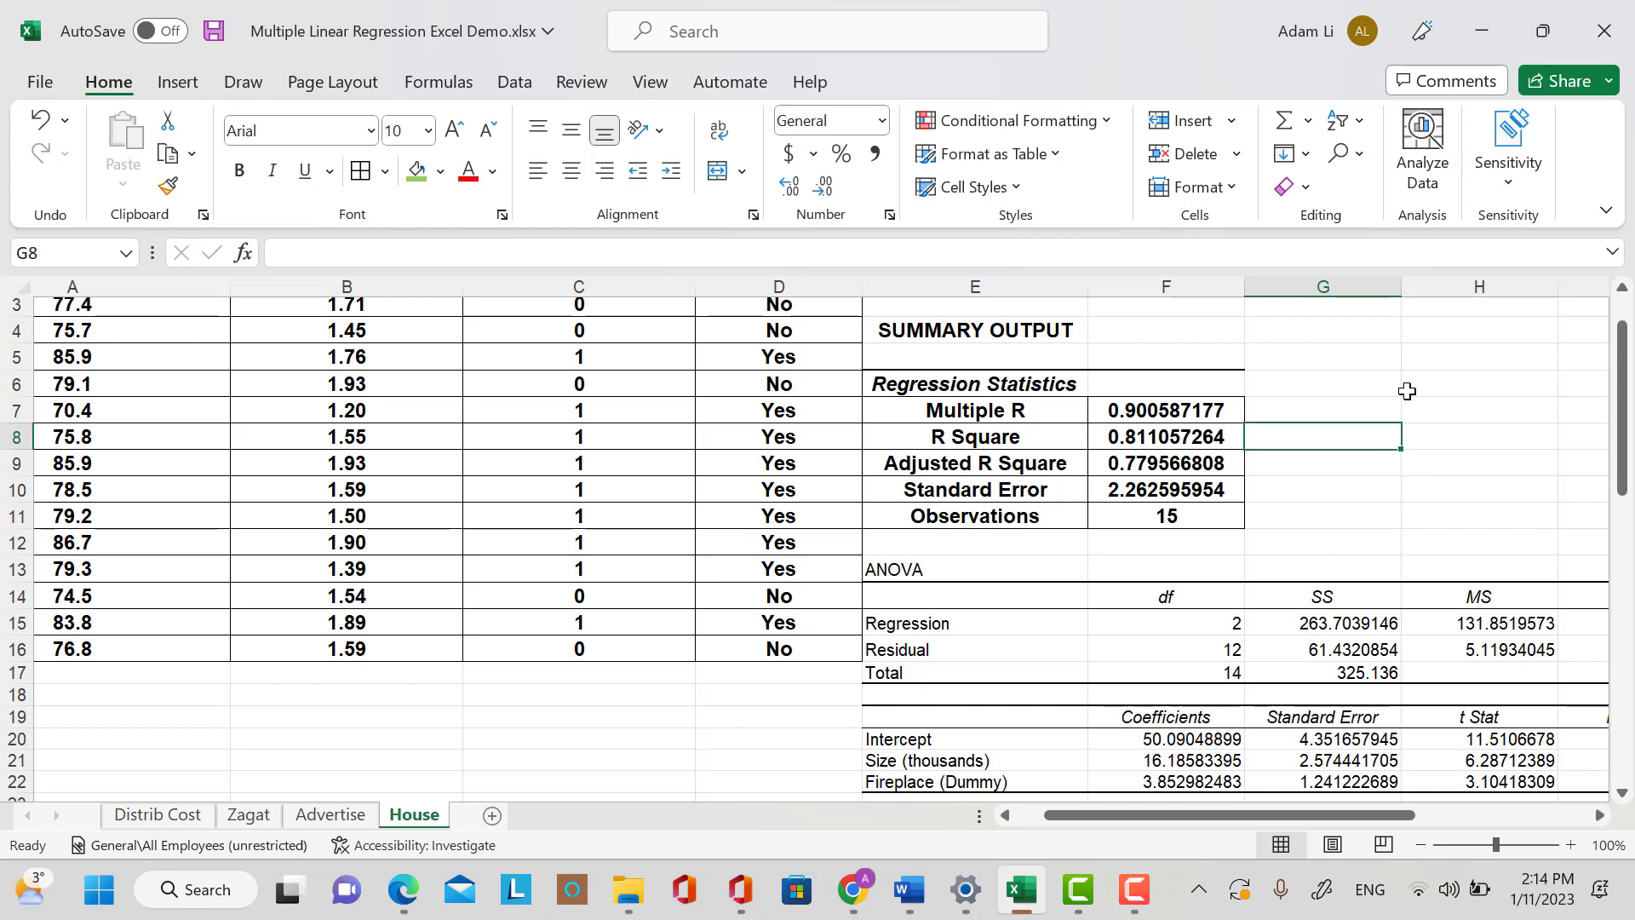
text(81)
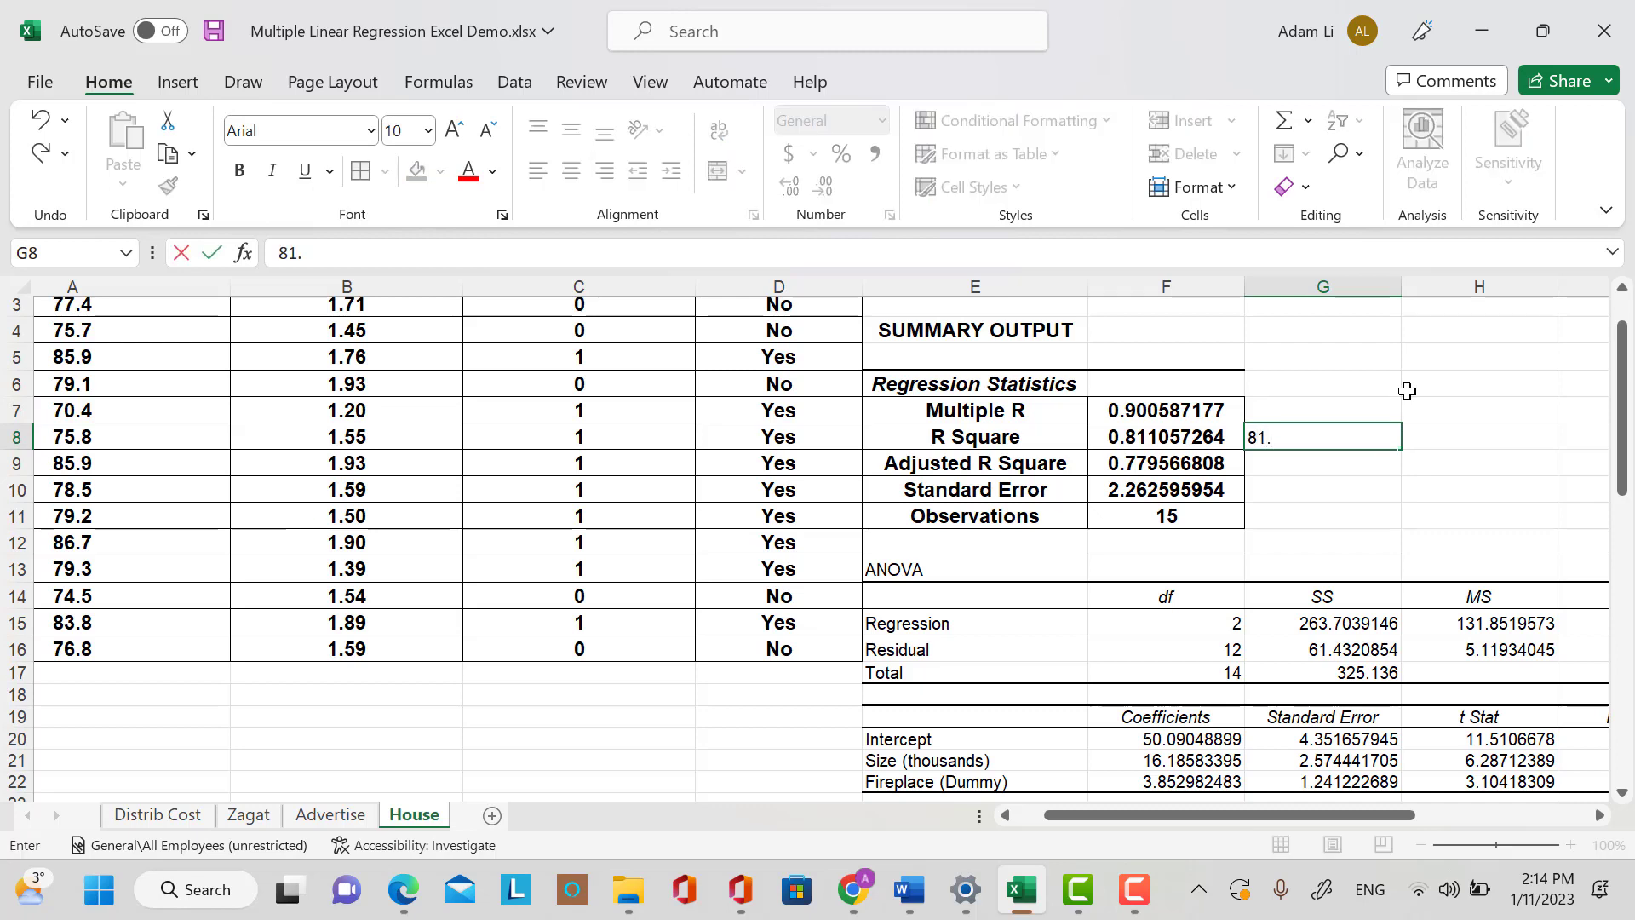
text(.11% of )
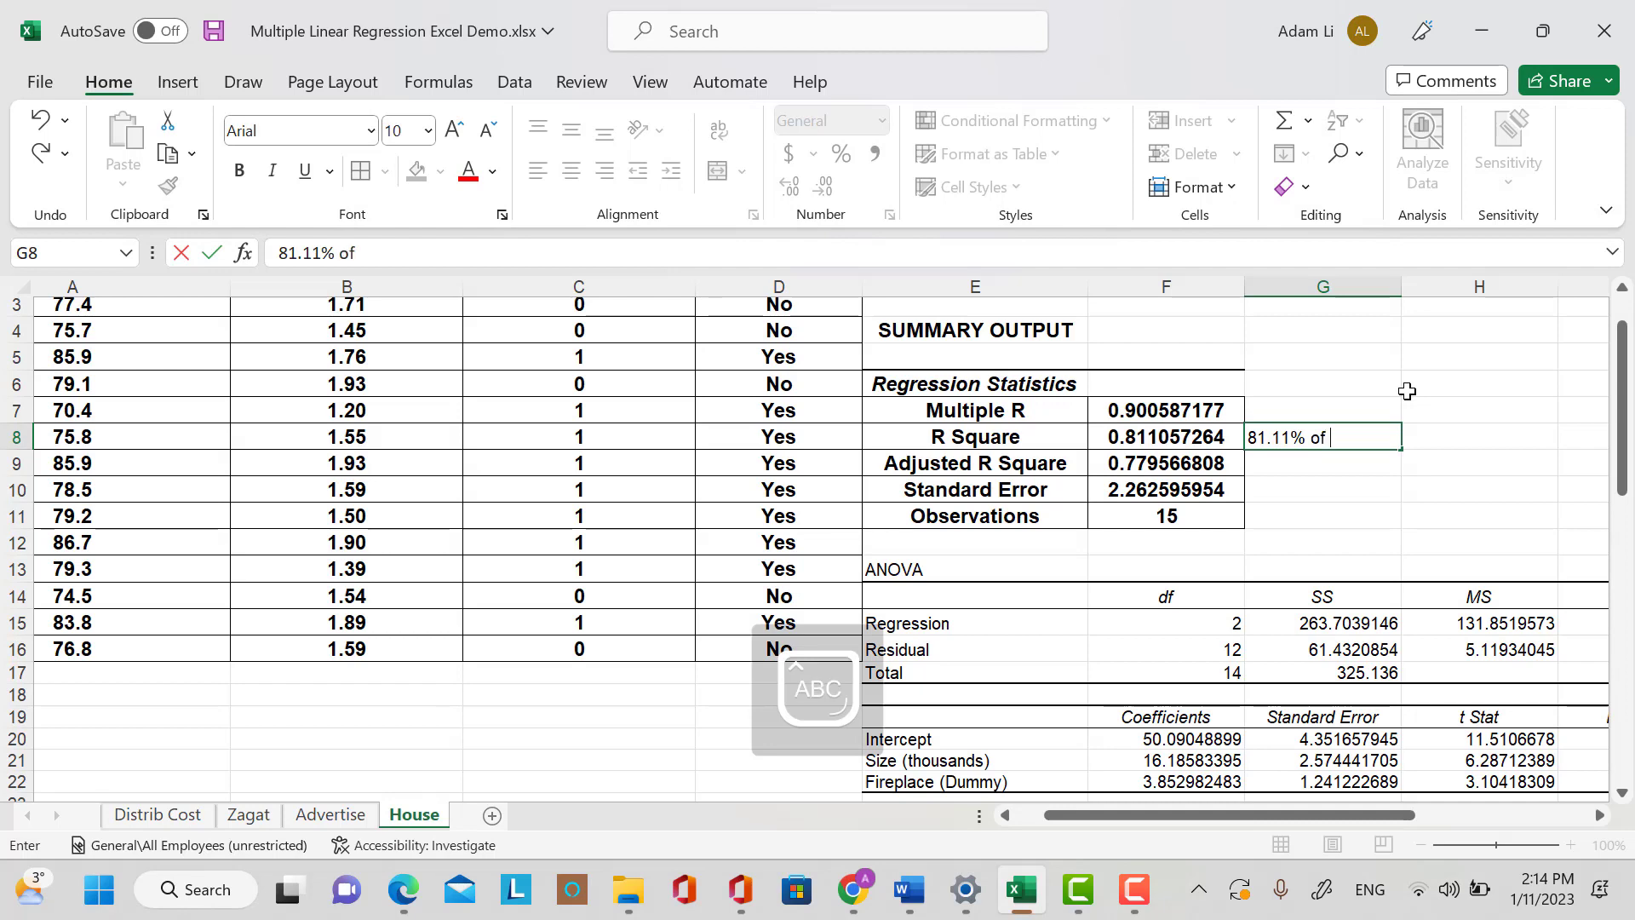
text(Variation in)
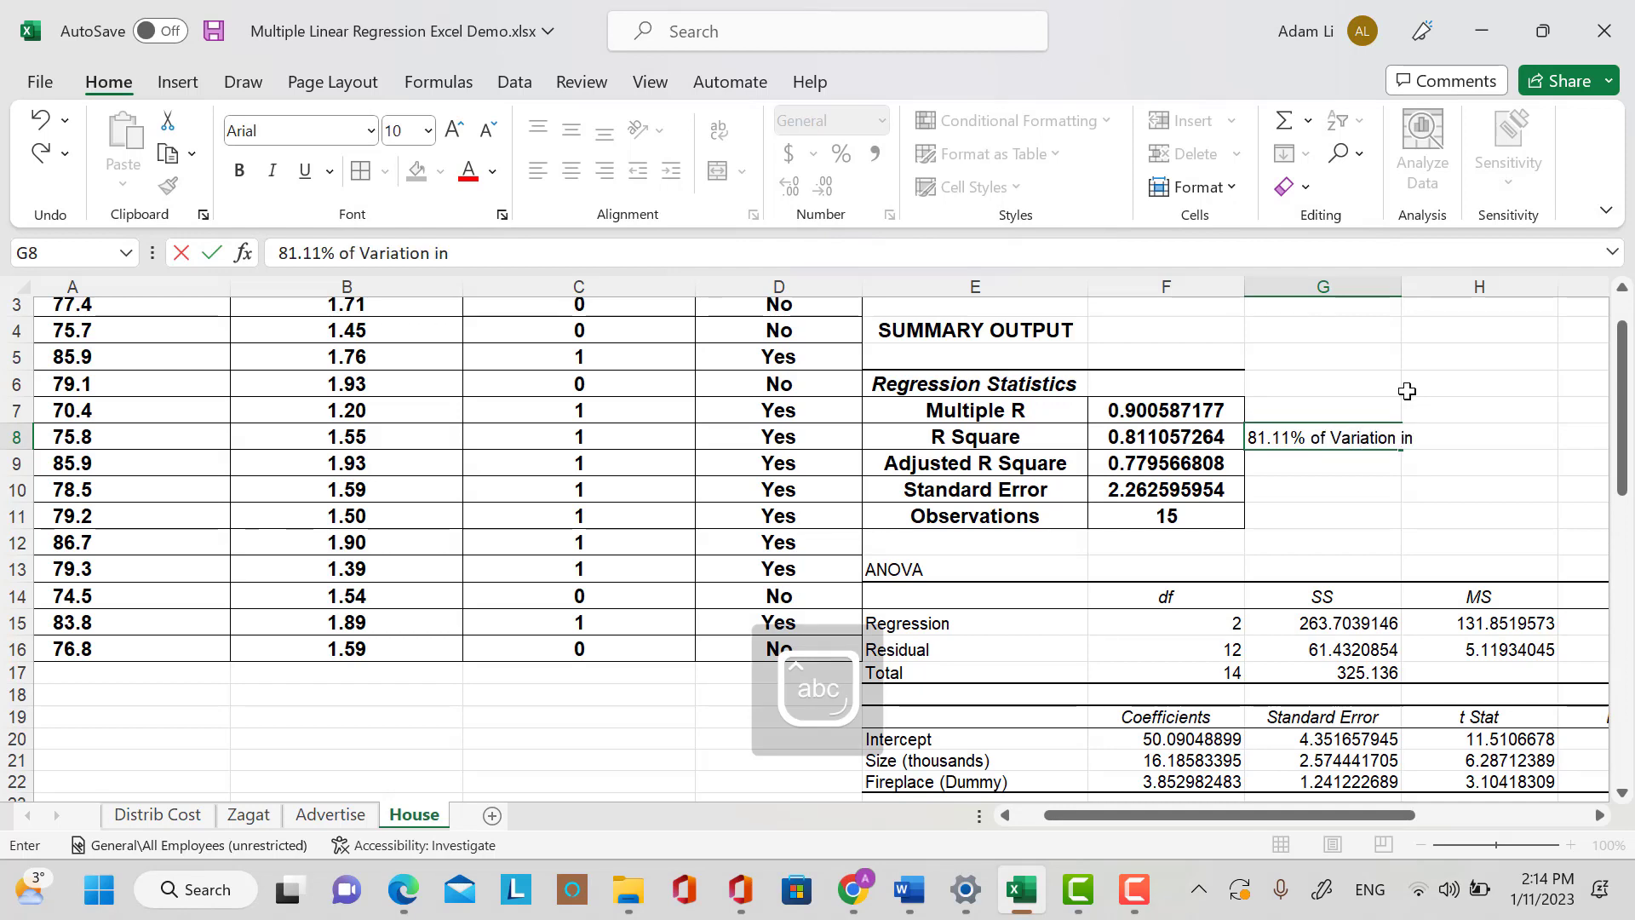
key(Caps_Lock)
text(n A)
key(Caps_Lock)
text(ssesed)
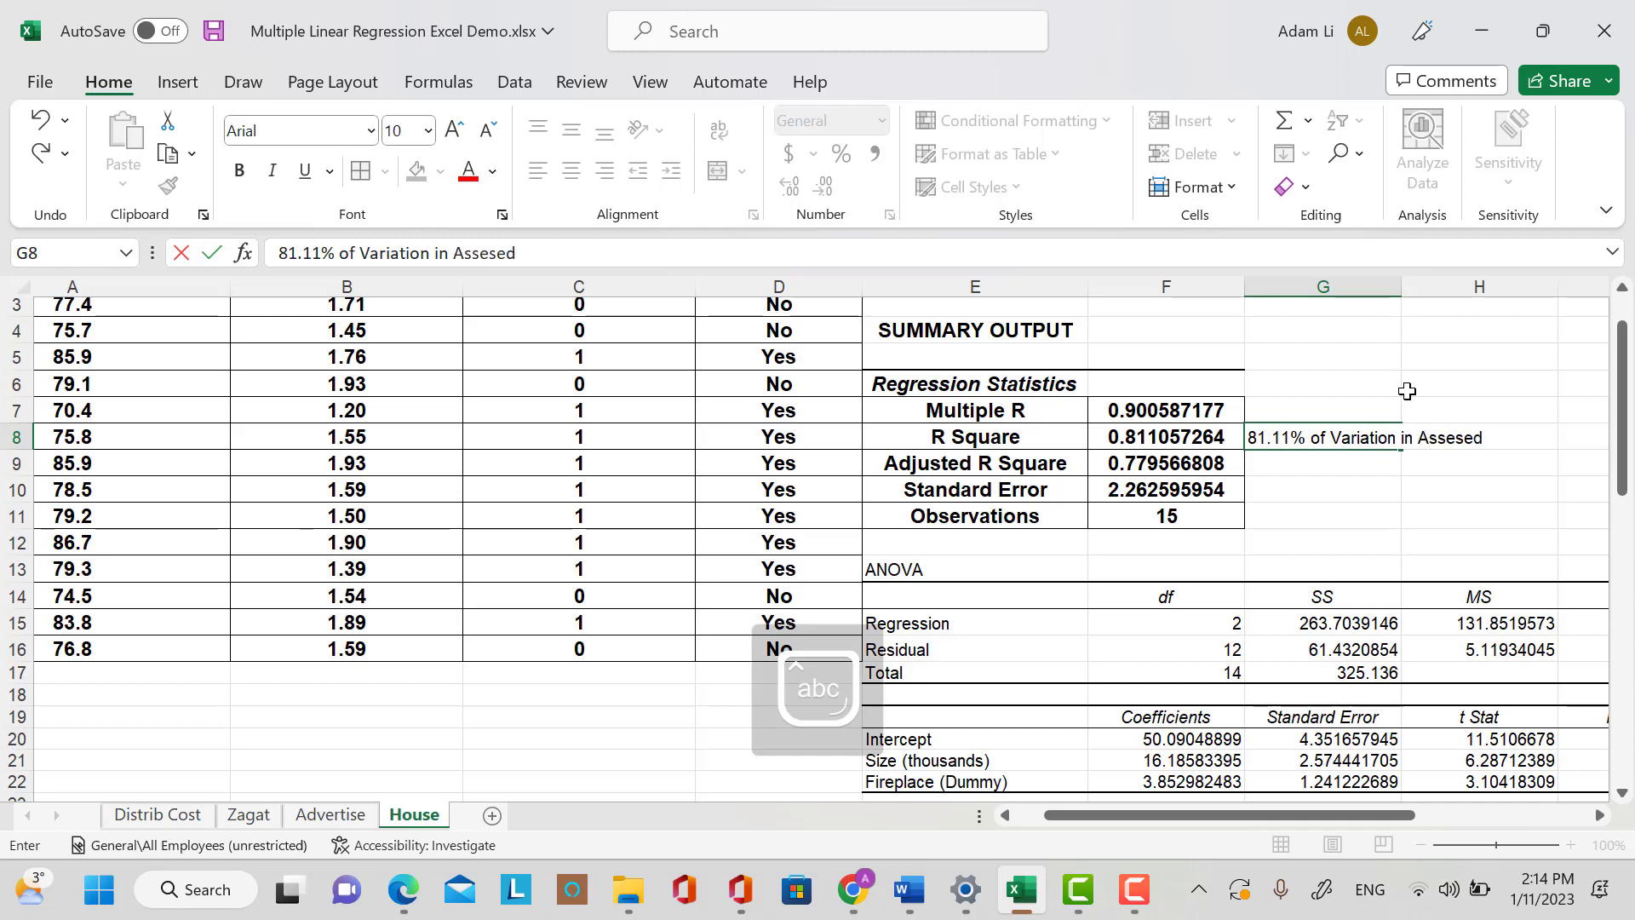
text( value)
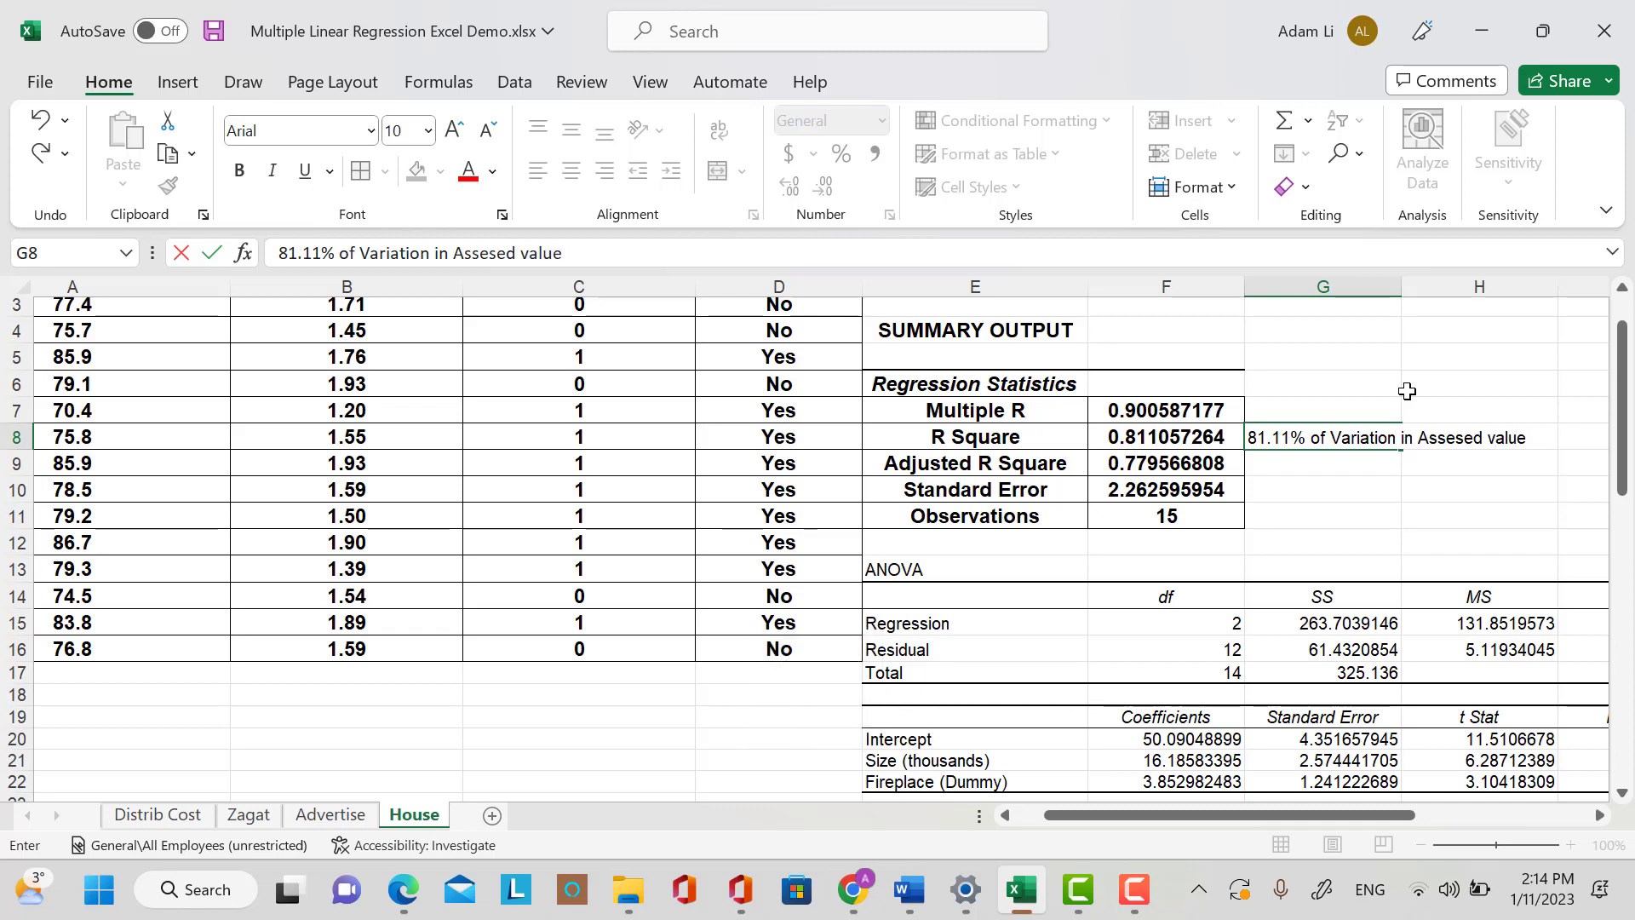
Extend the R Square interpretation in G8 so it continues with "house value is explained by the variation in".
click(1492, 442)
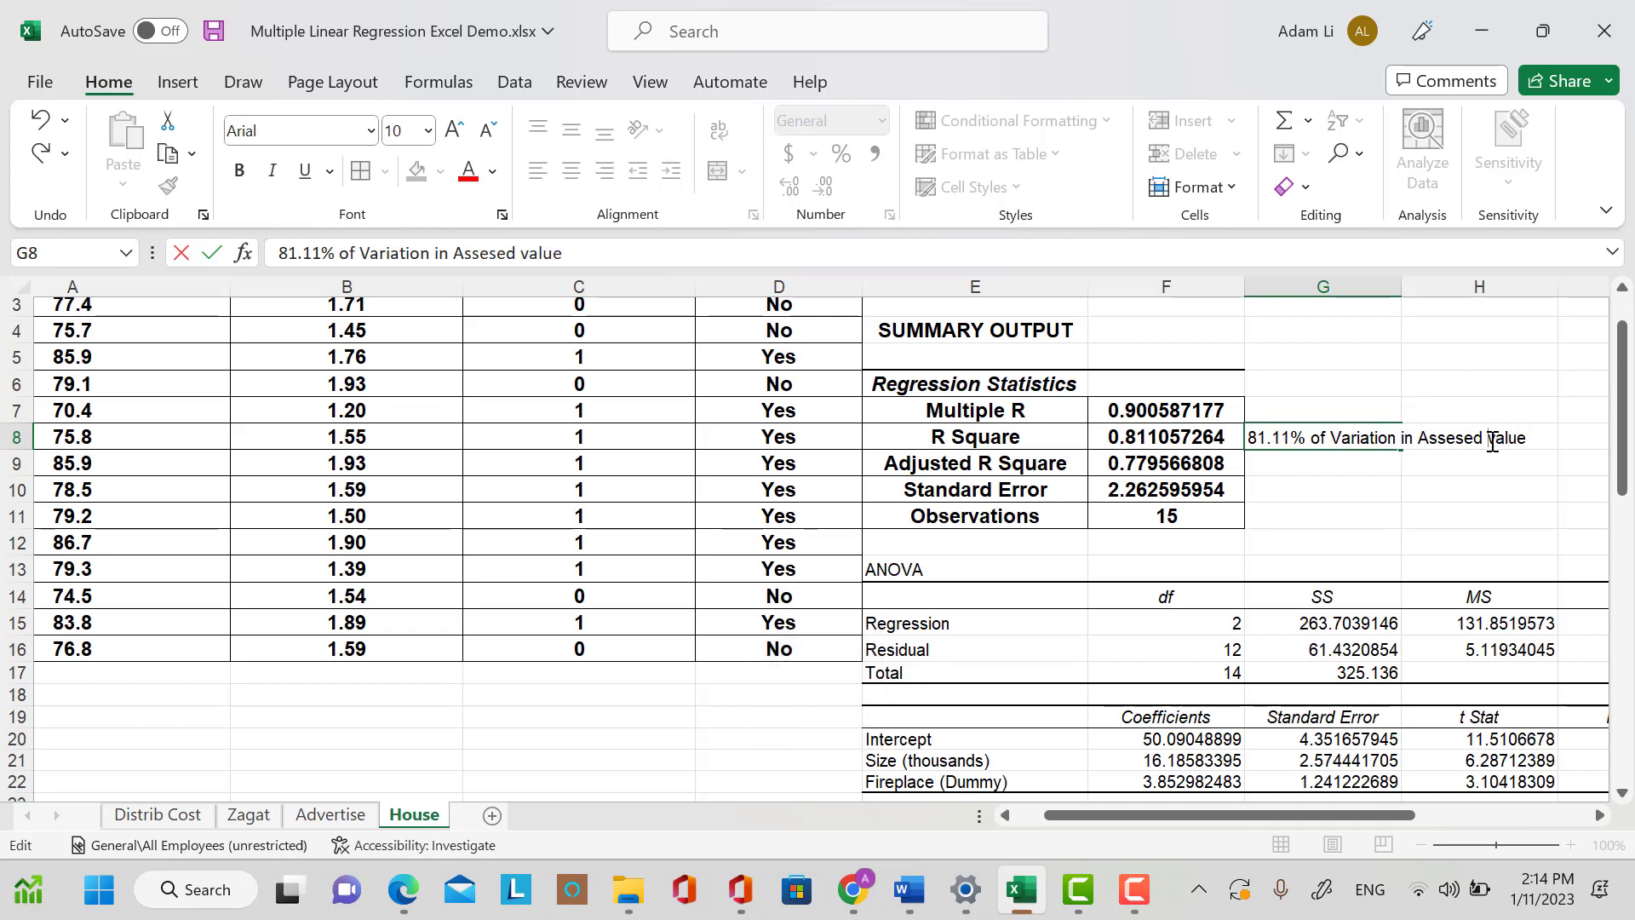
text(house value)
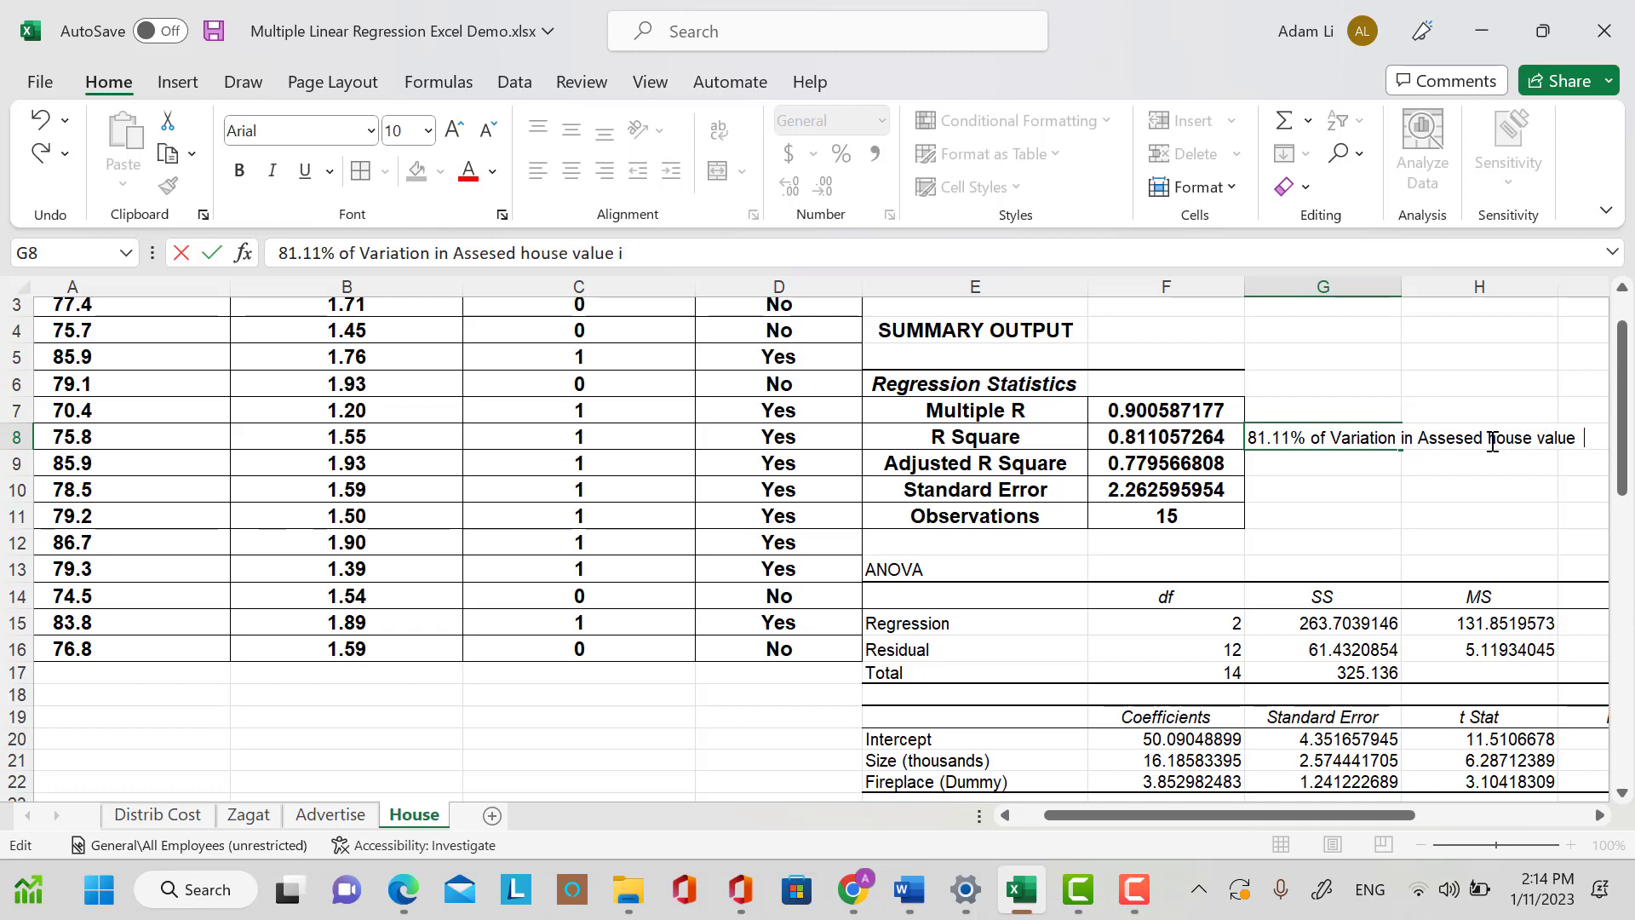
text( is exp)
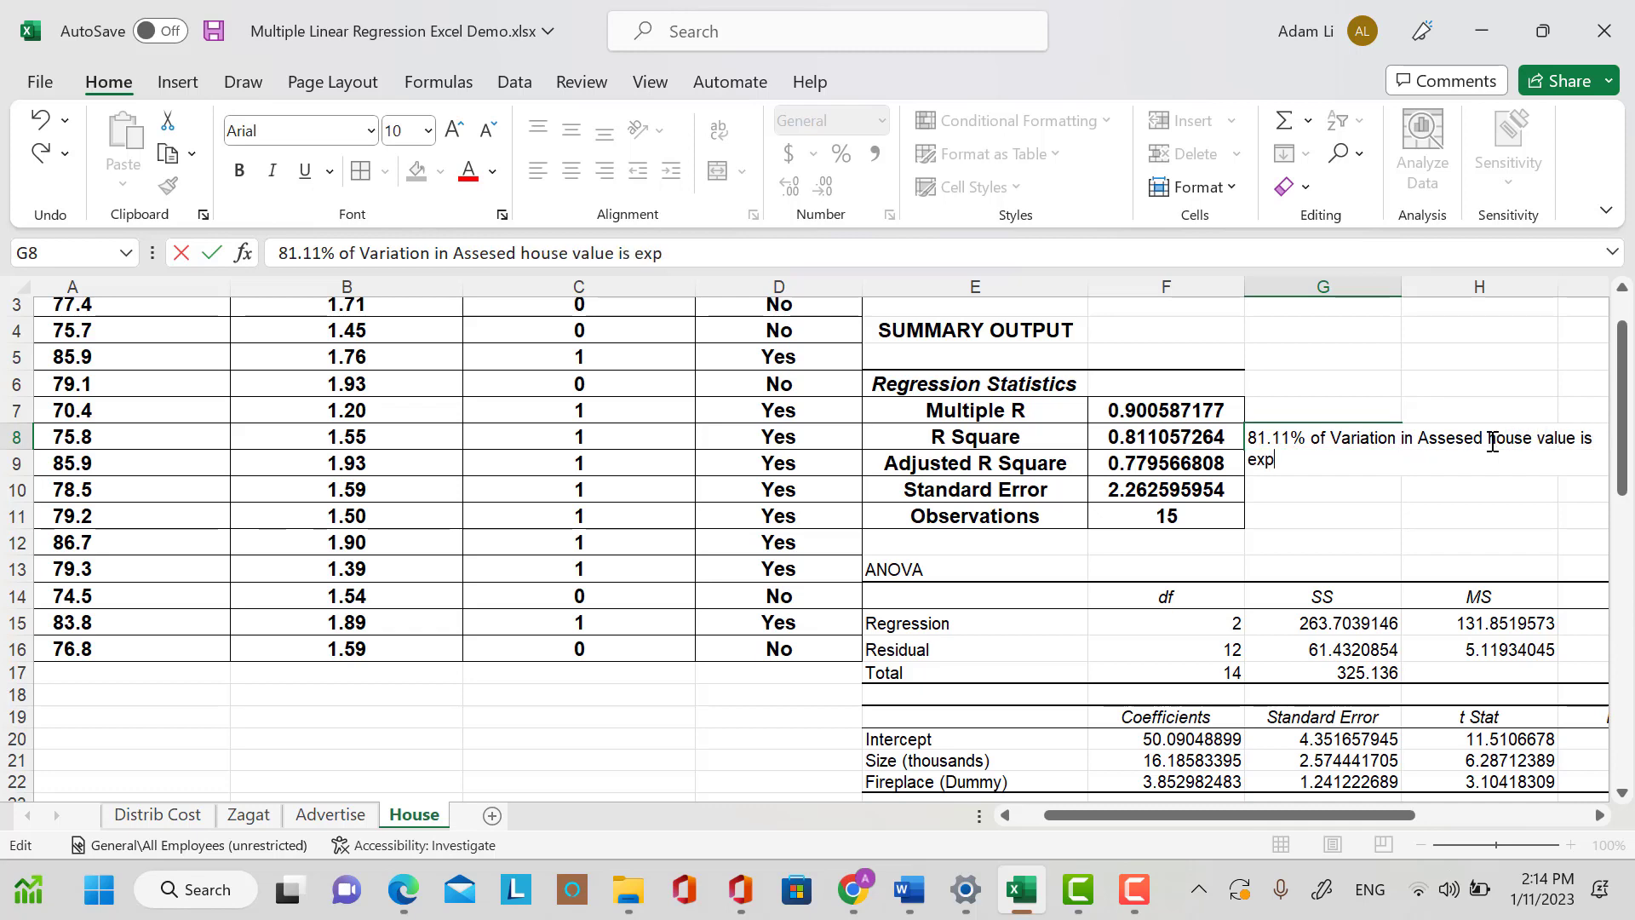
text(lained by t)
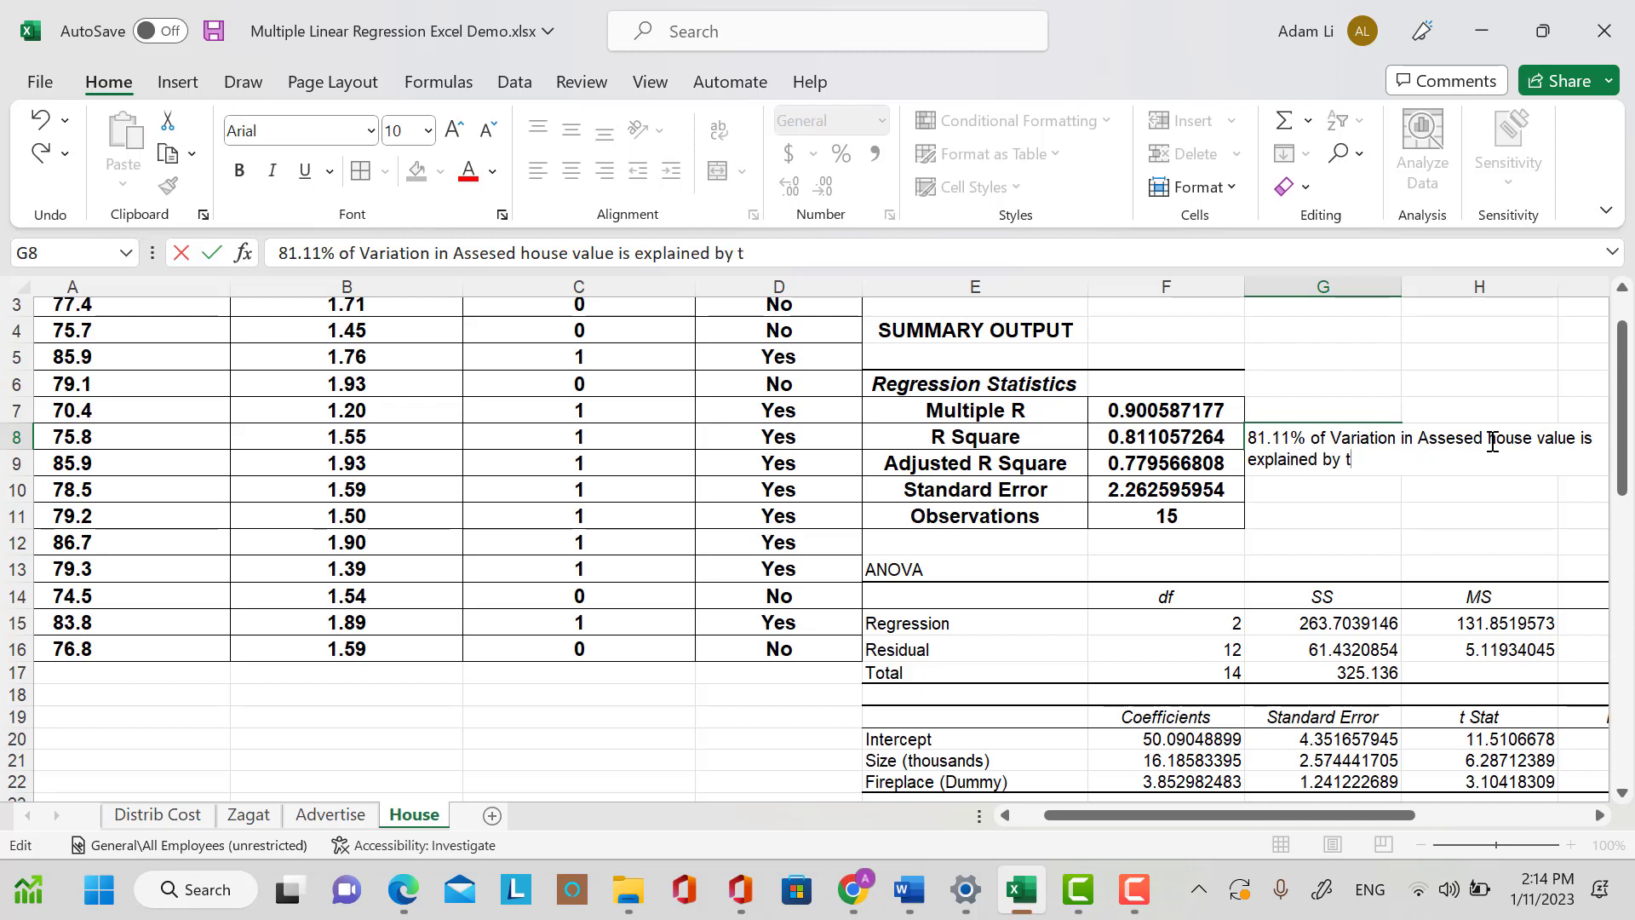
text(he variation in)
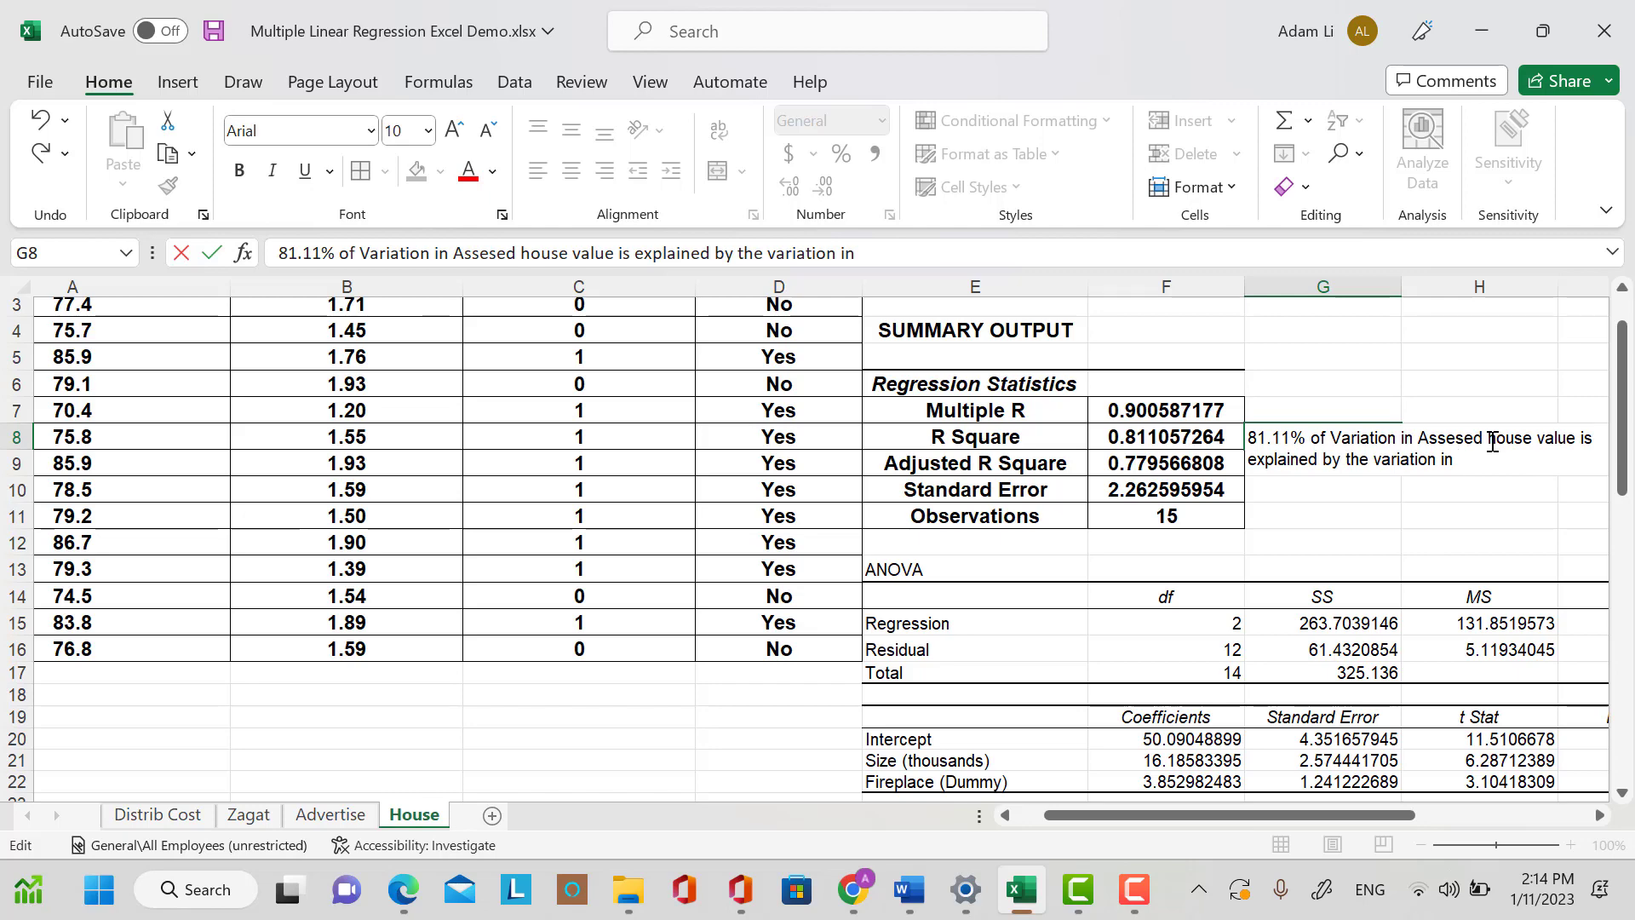
Finish the R Square interpretation in G8 with the words "Size and Fireplace." and commit the entry.
scroll(523, 518, up, 1)
scroll(524, 519, down, 1)
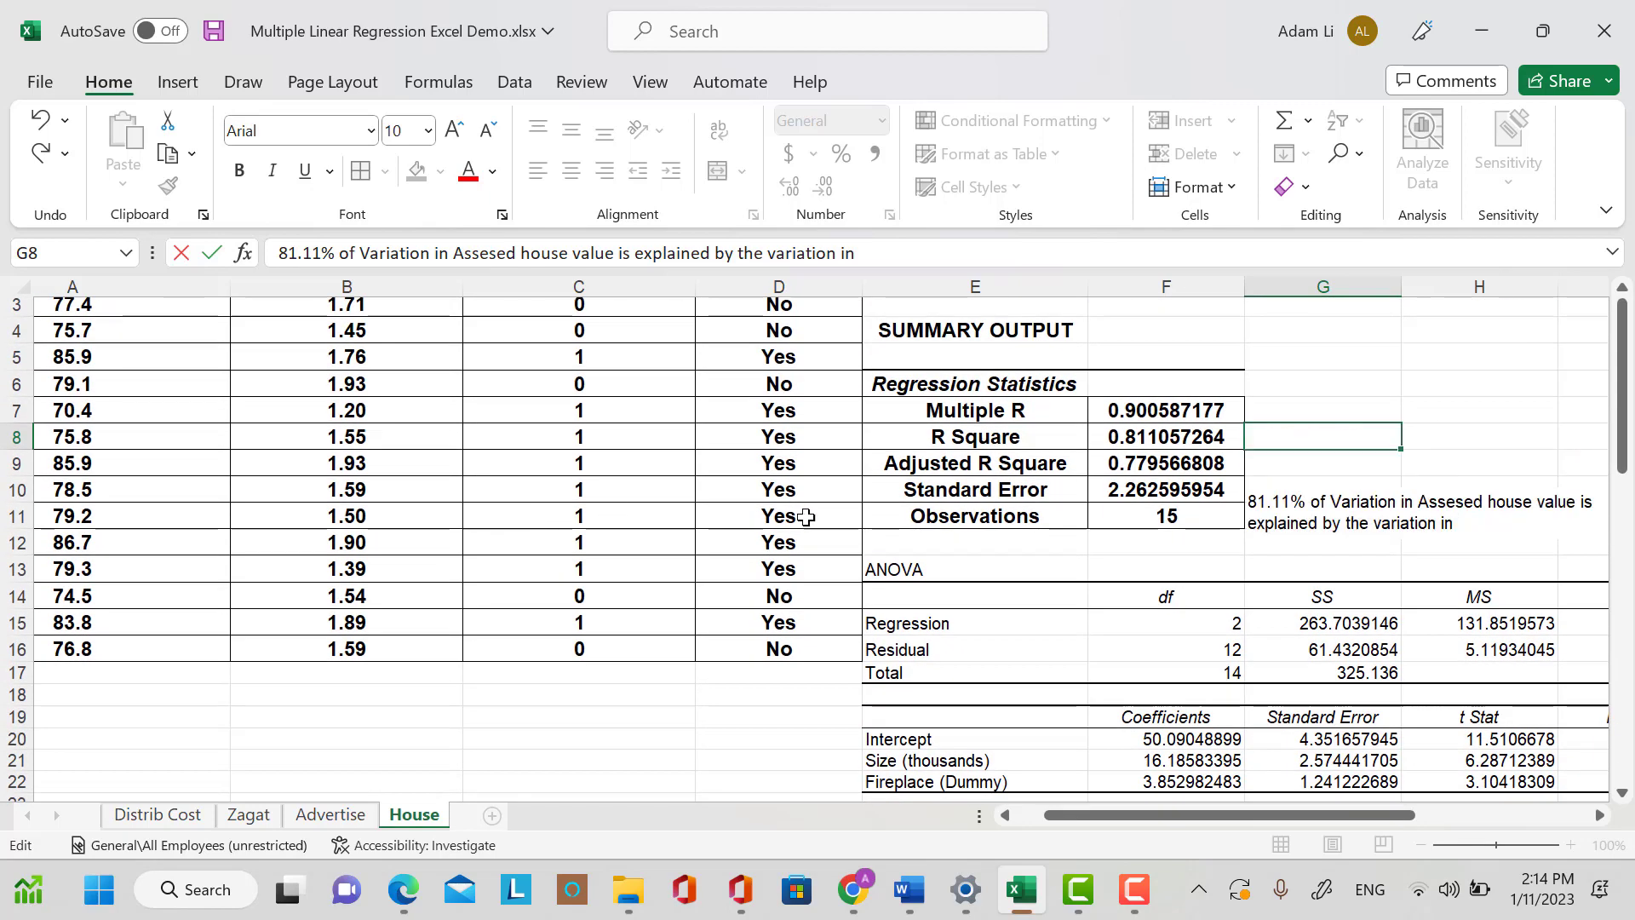
scroll(1044, 573, up, 1)
scroll(1278, 566, down, 2)
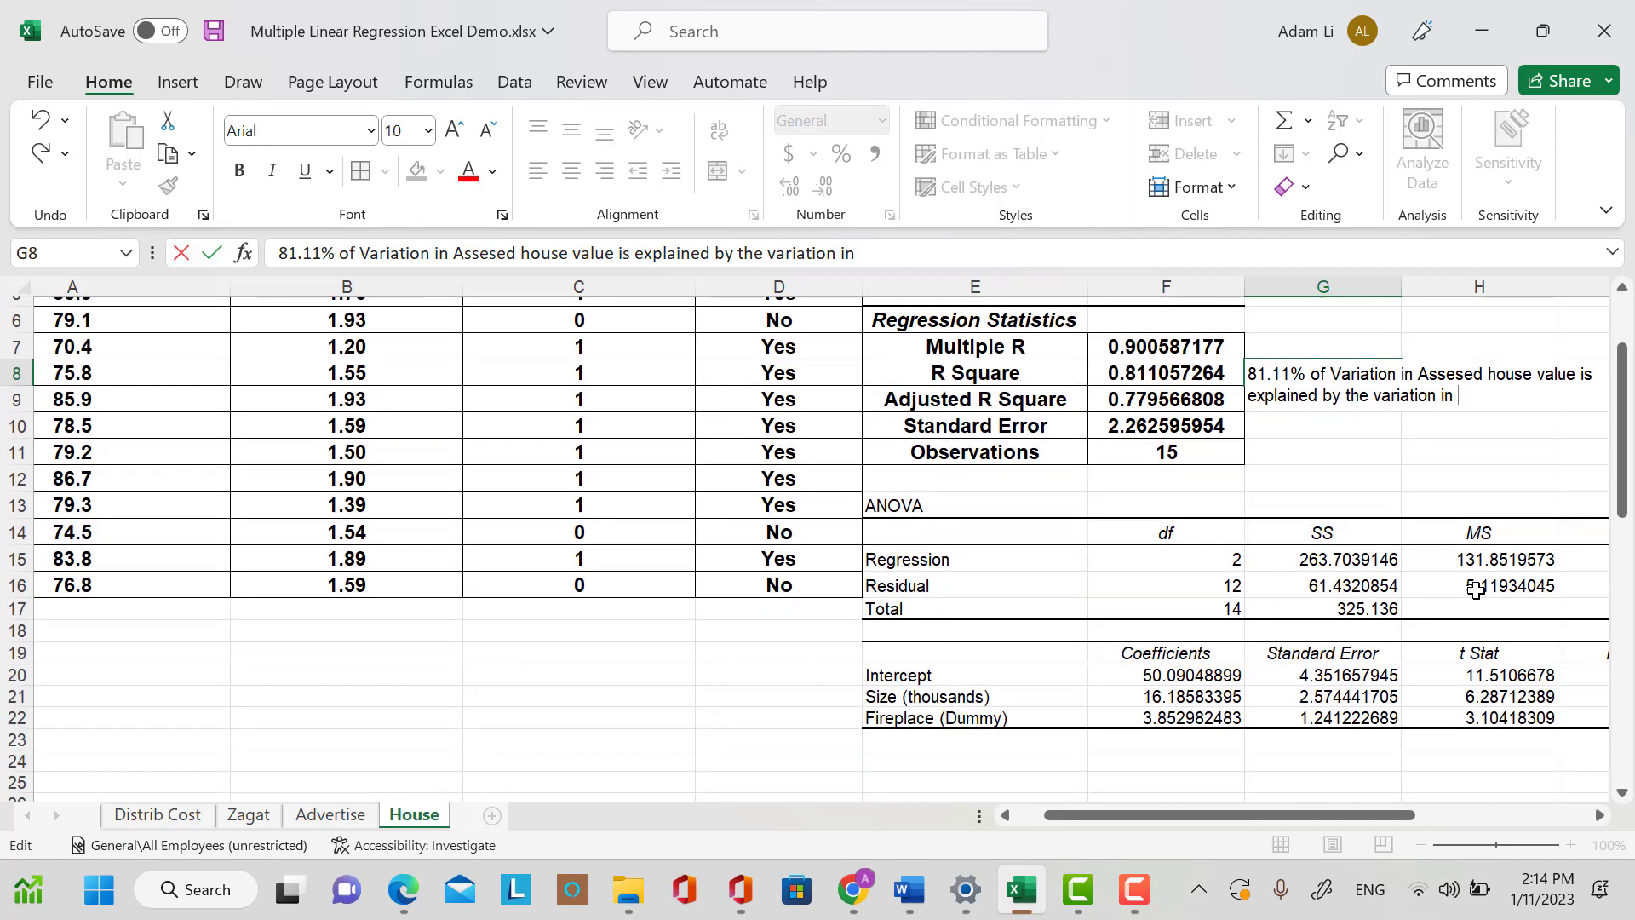
key(Caps_Lock)
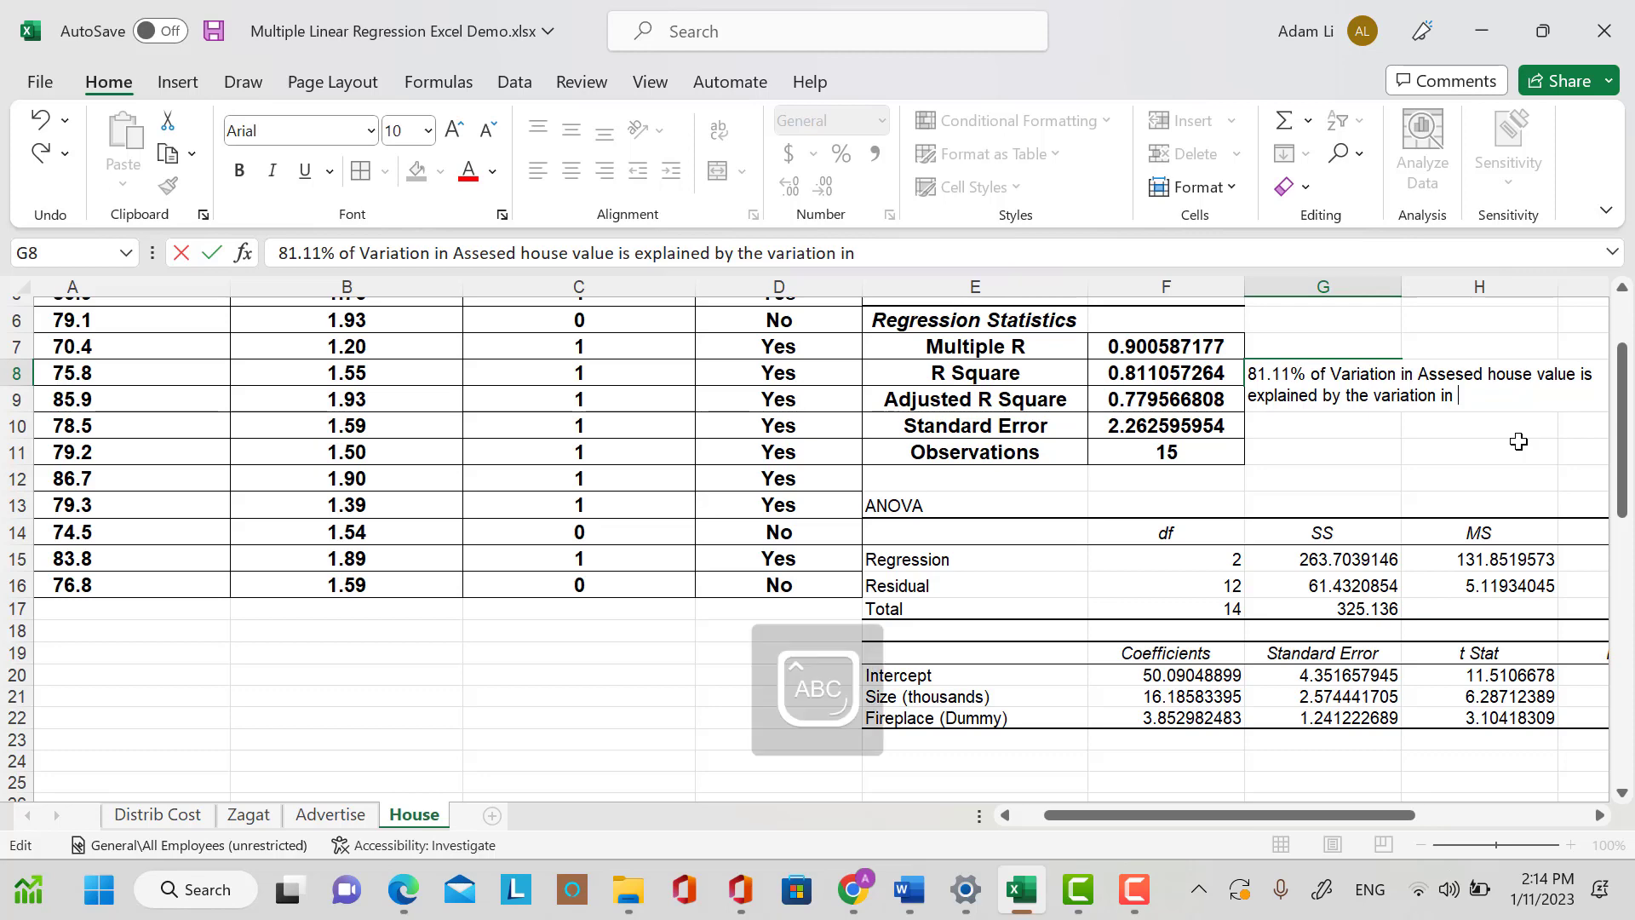
text(A)
key(BackSpace)
text(S)
key(Caps_Lock)
text(ize and Firepl)
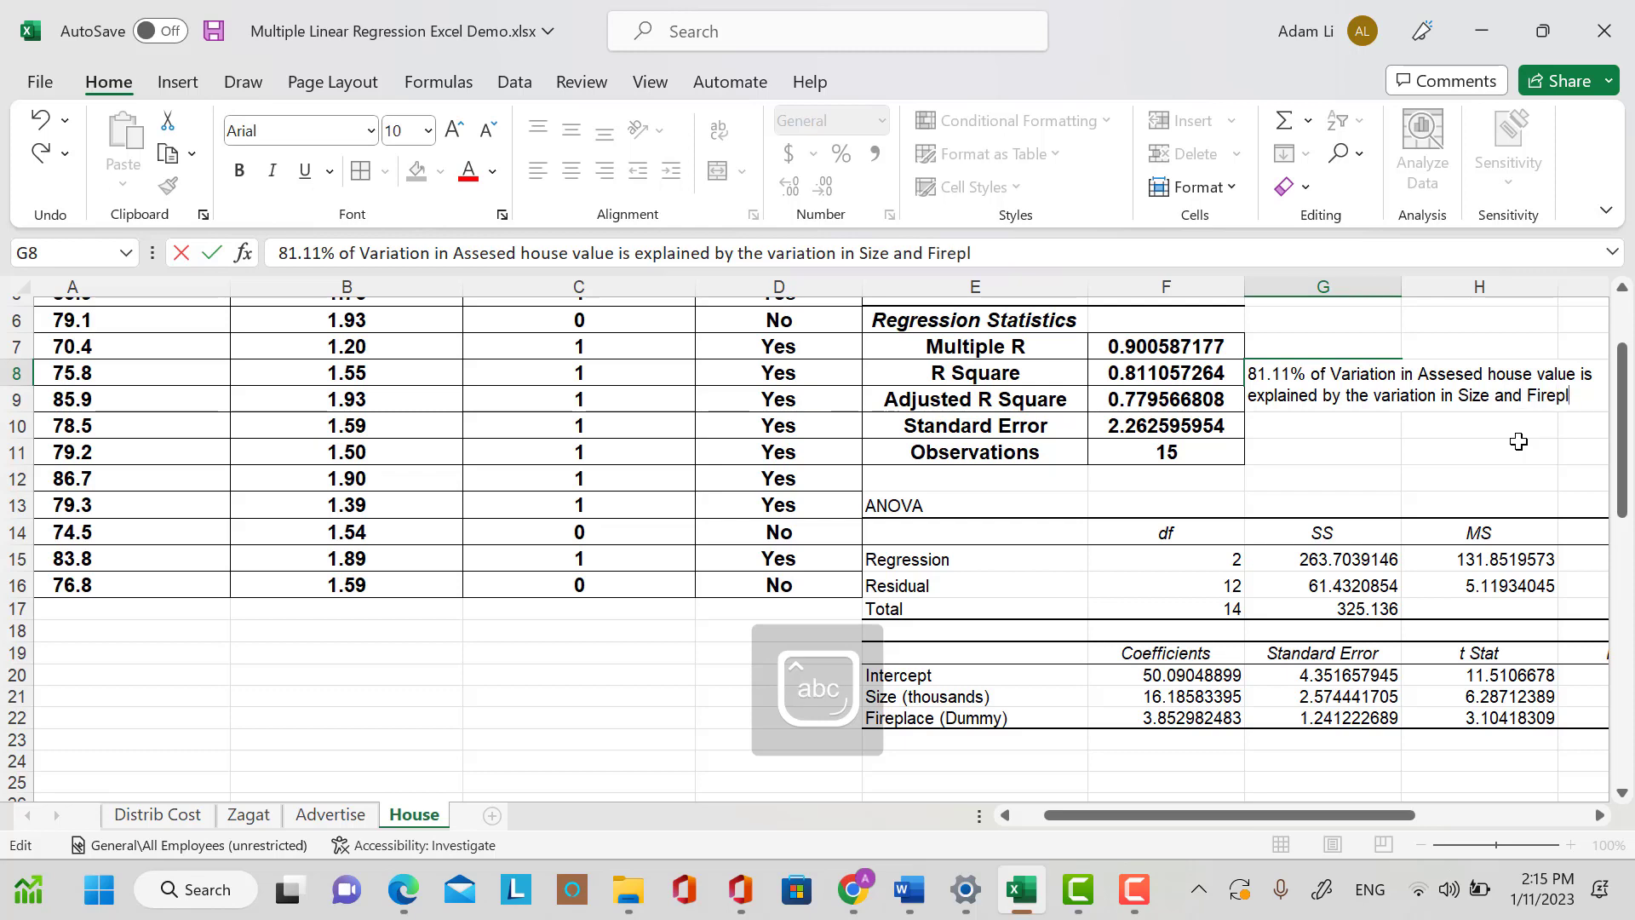
text(ace.)
click(1519, 441)
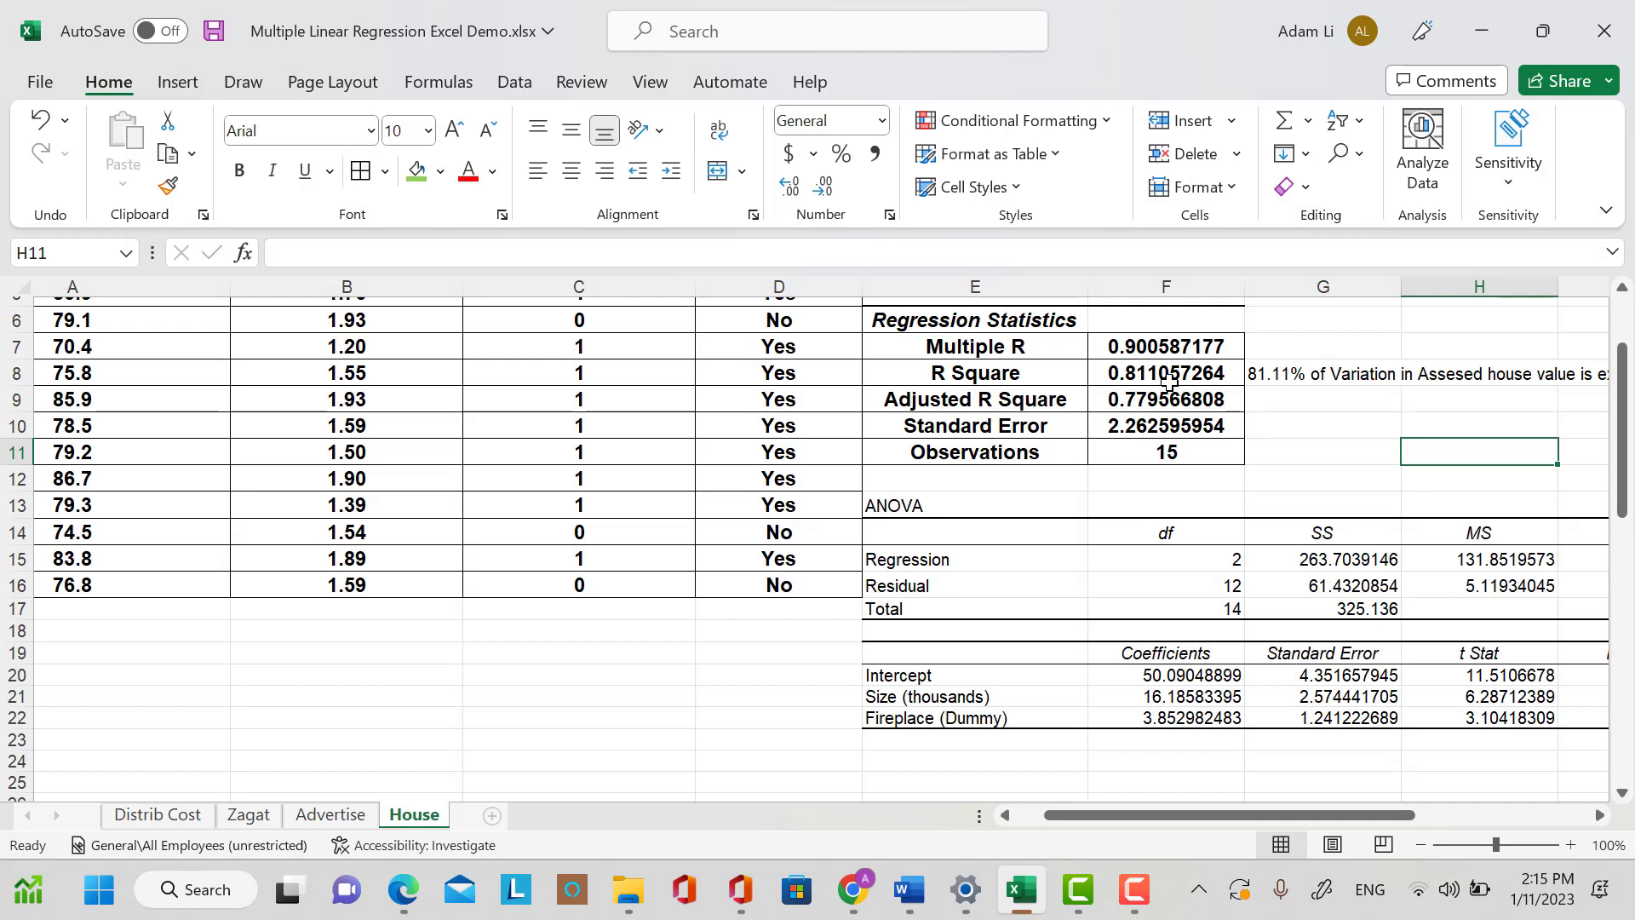
Fill the R Square through Observations values in F8:F11 with yellow.
drag(1168, 381, 1172, 455)
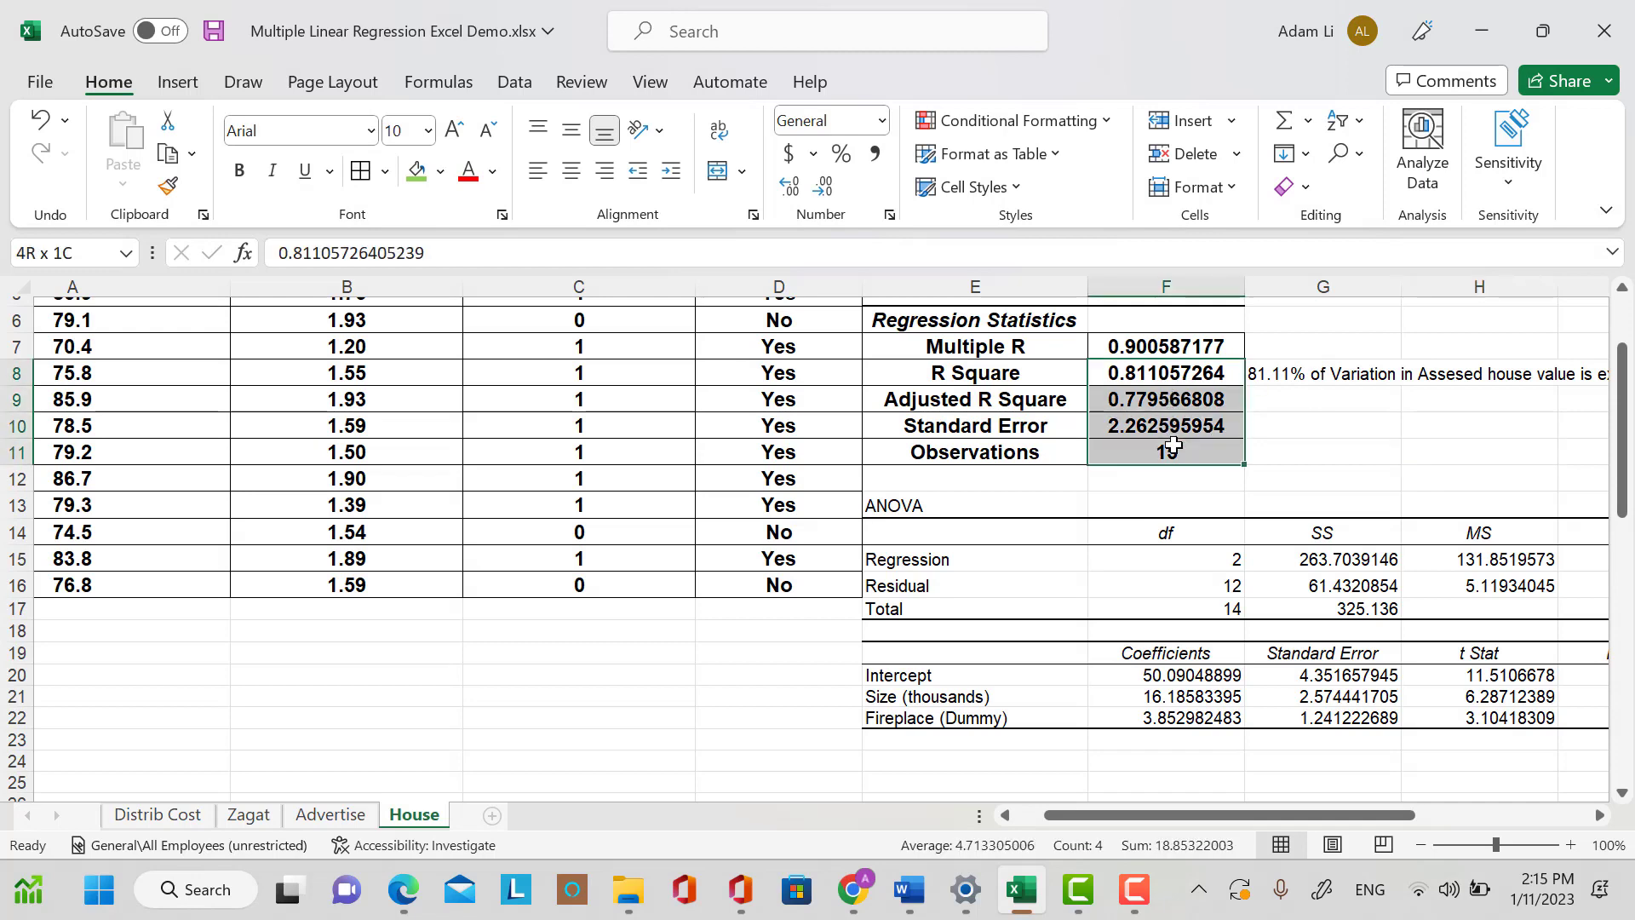
click(441, 174)
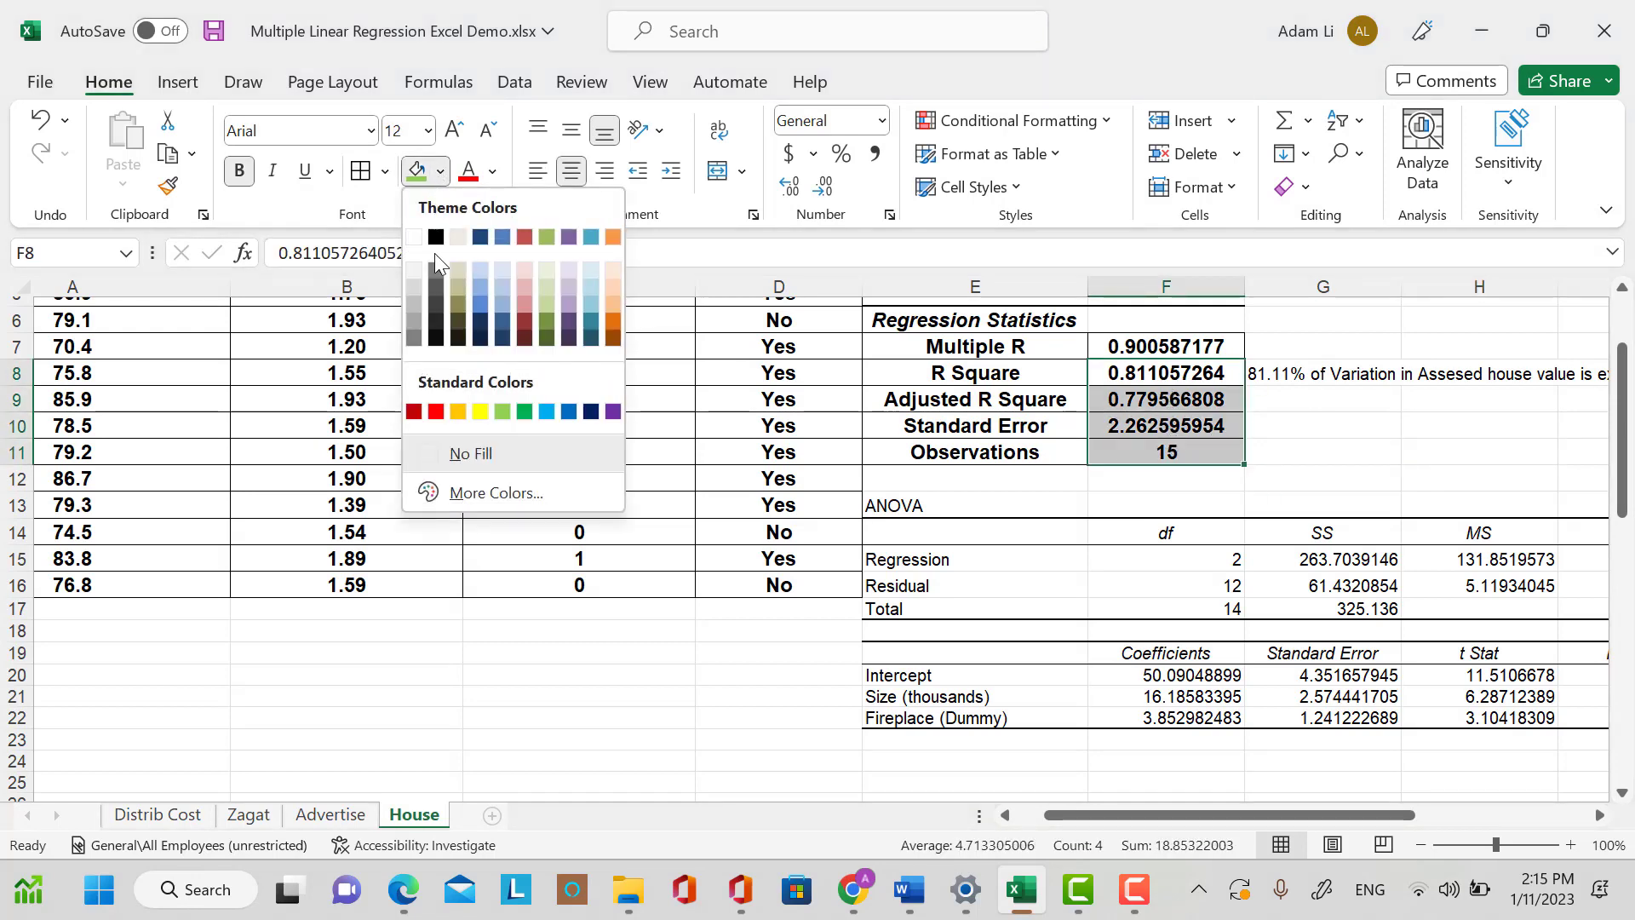
click(482, 419)
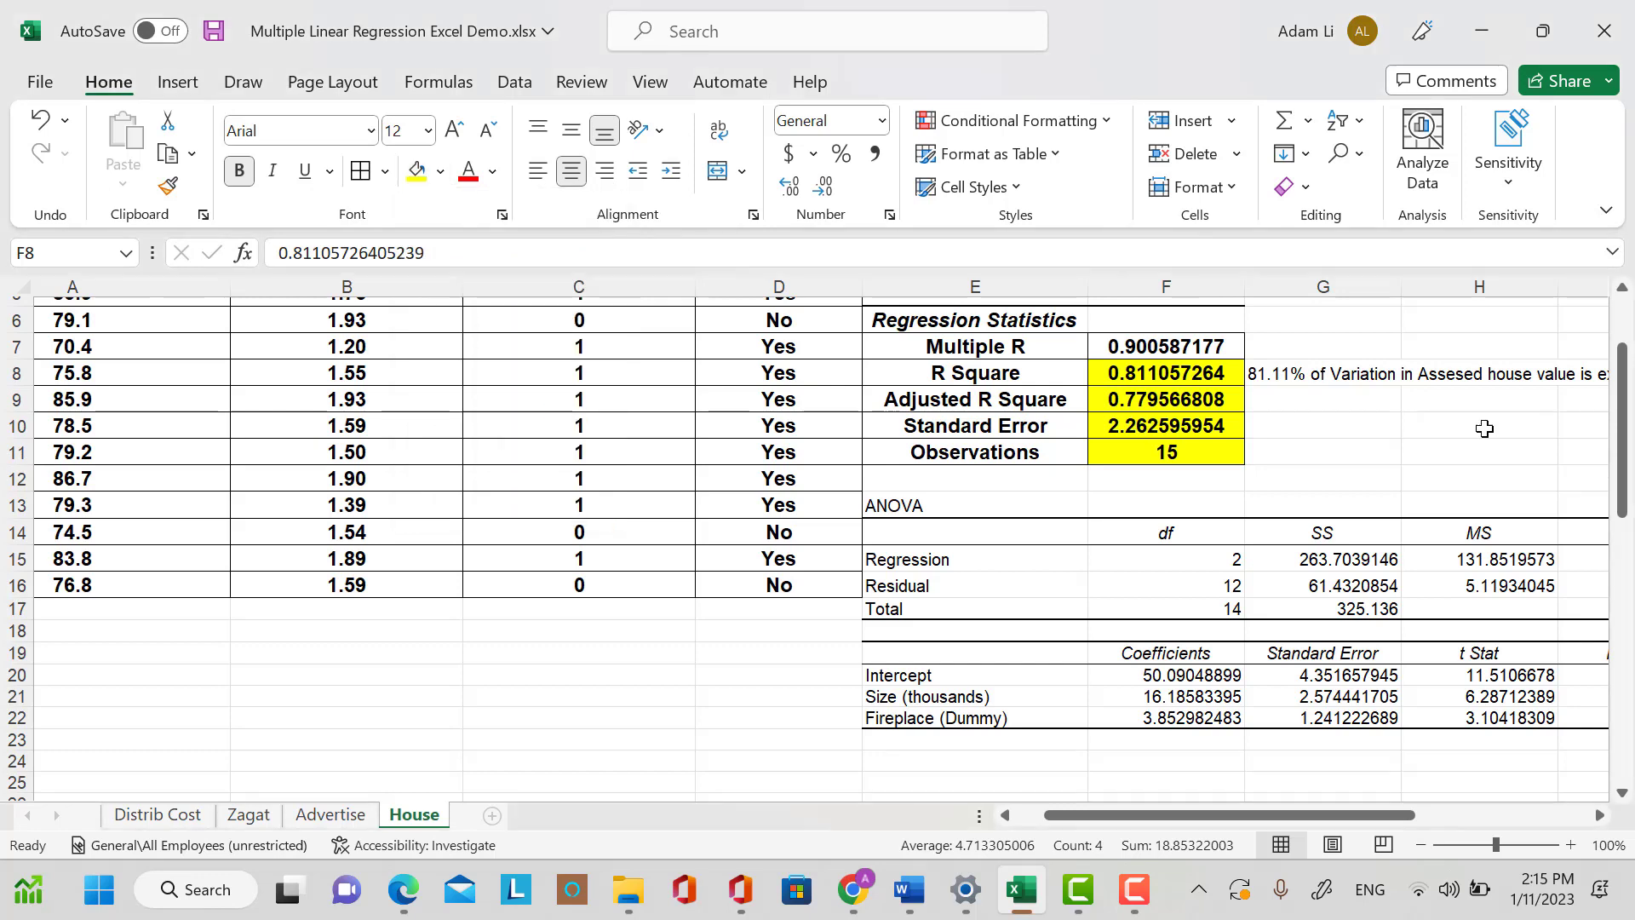
click(1328, 399)
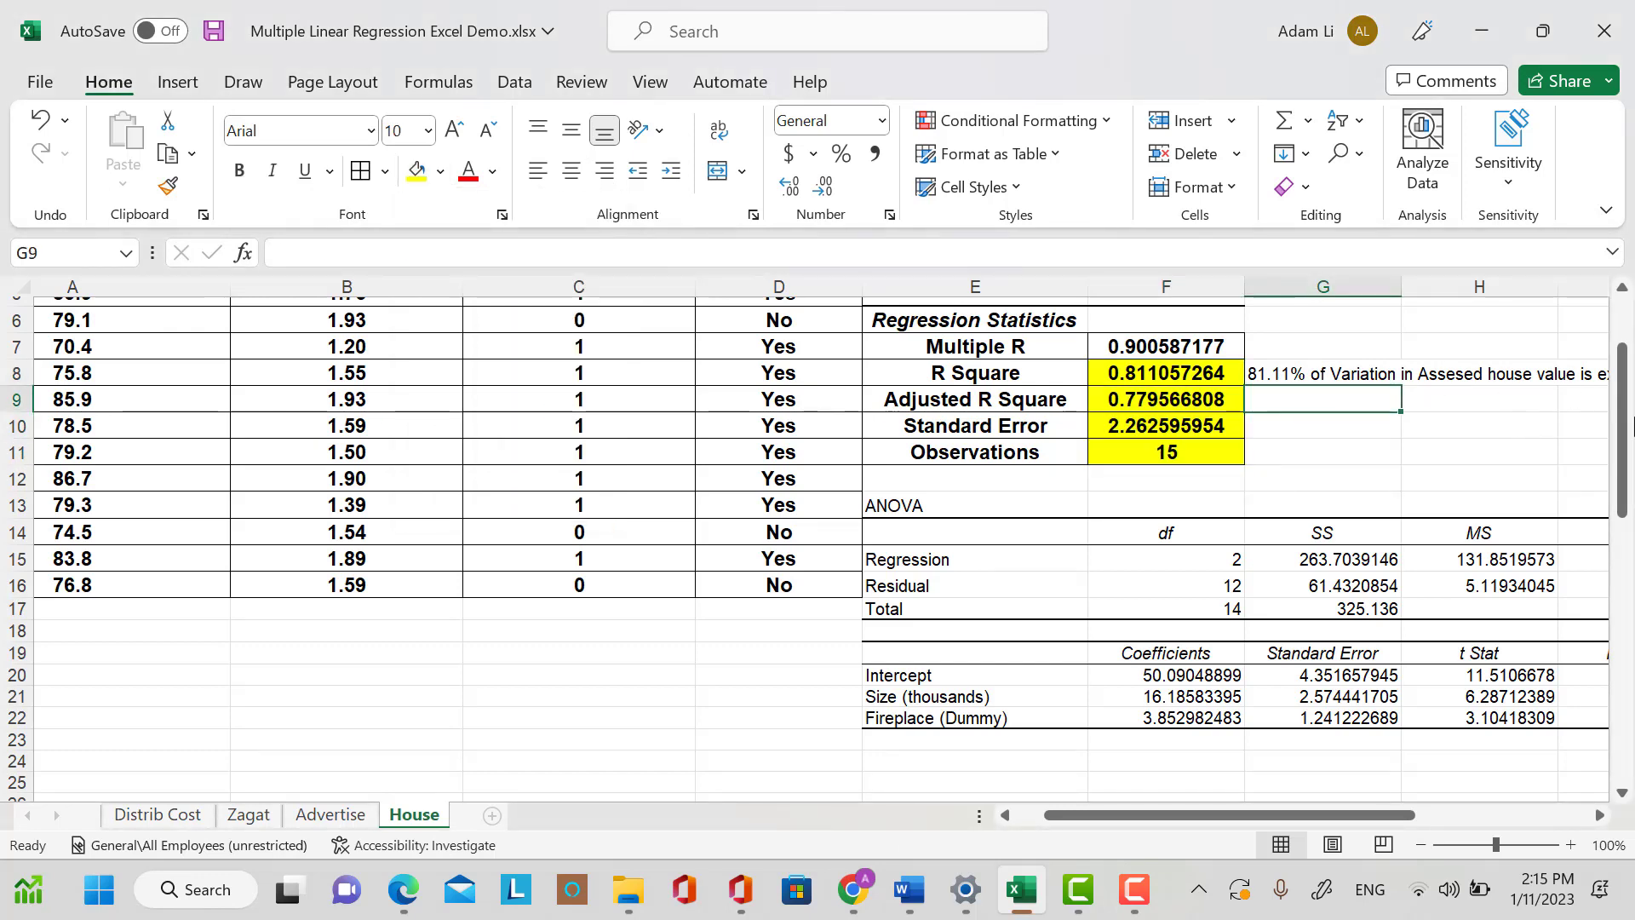
Format the interpretation cells G8:G11 as bold at font size 12.
click(1334, 375)
drag(1334, 375, 1337, 452)
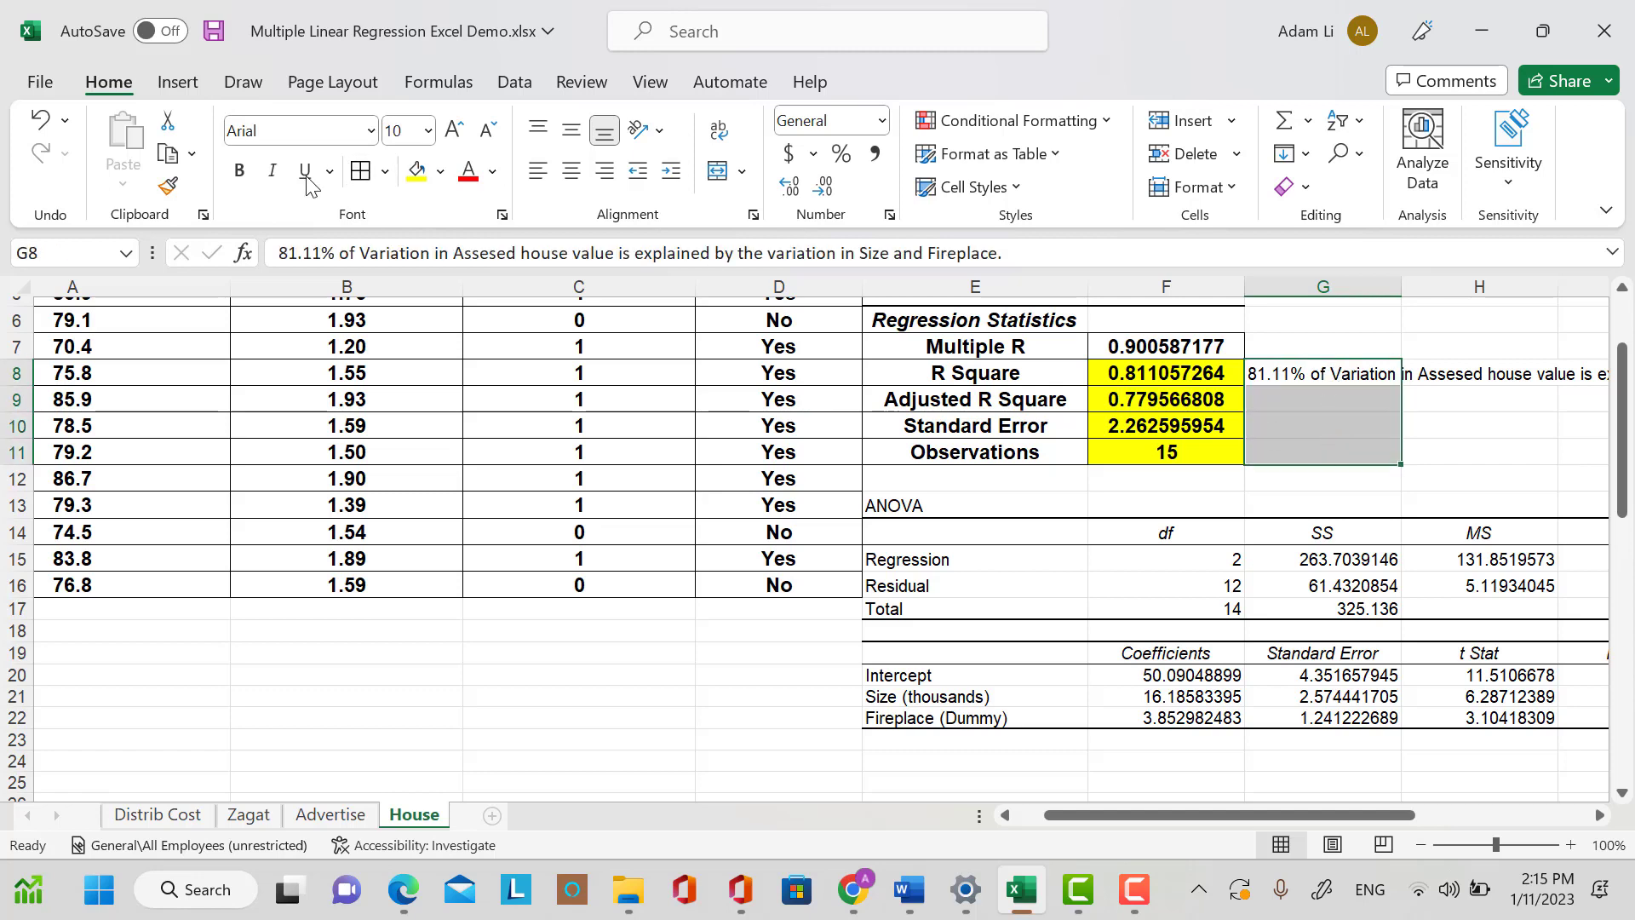
click(241, 173)
click(428, 131)
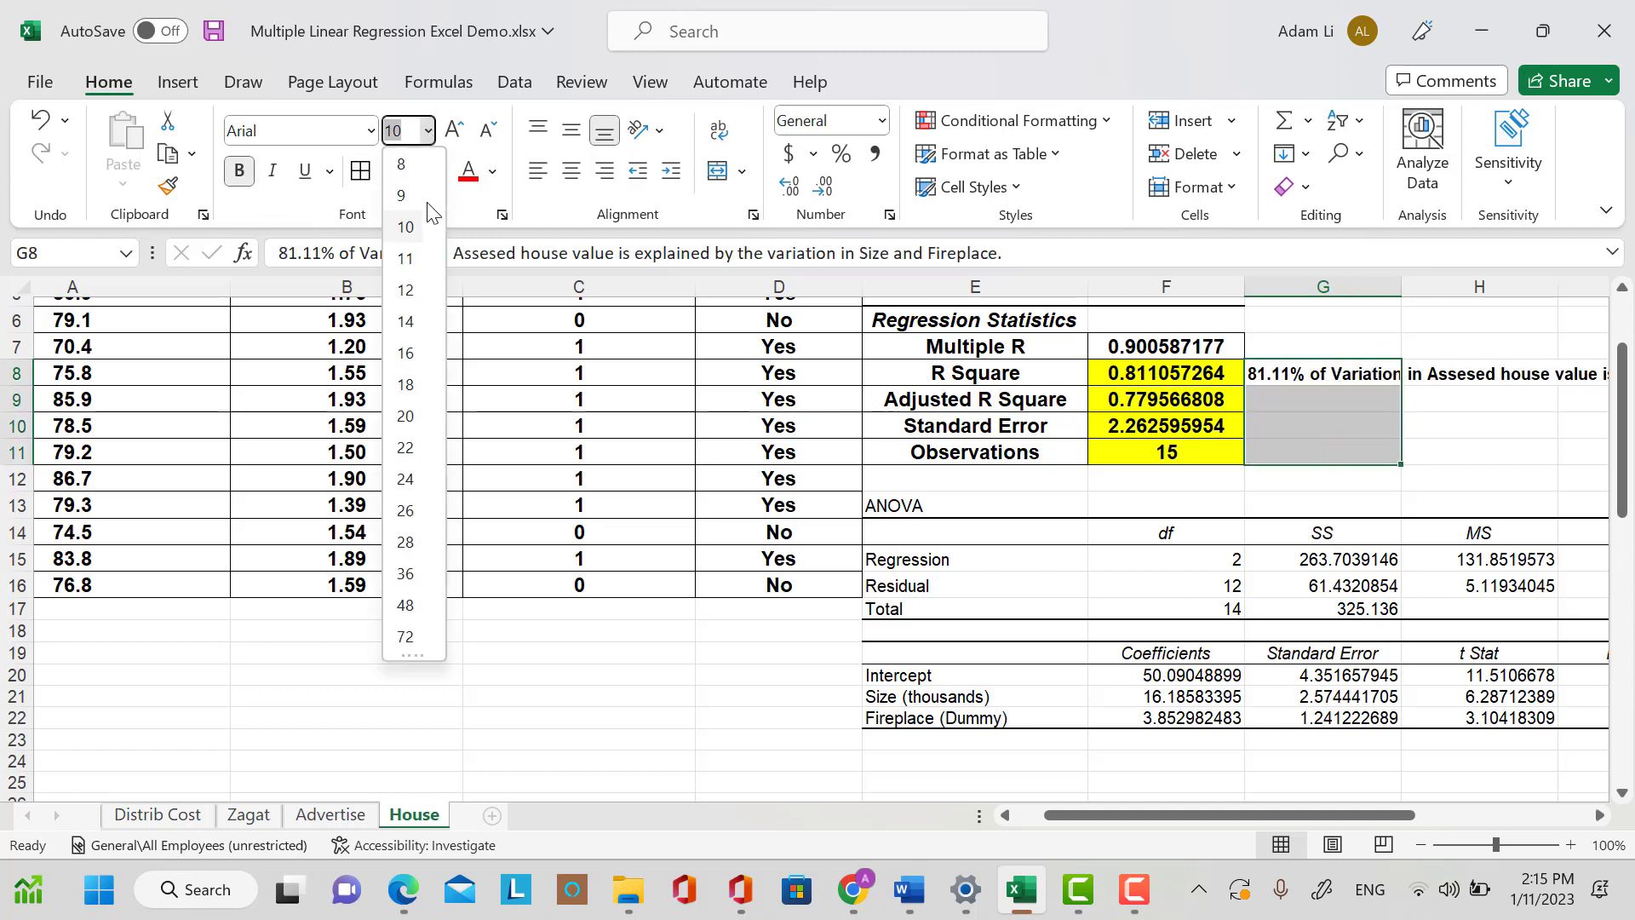
click(407, 290)
Begin the Adjusted R Square interpretation in G9 with "77.96% of variation in Assesed house value is".
click(1293, 400)
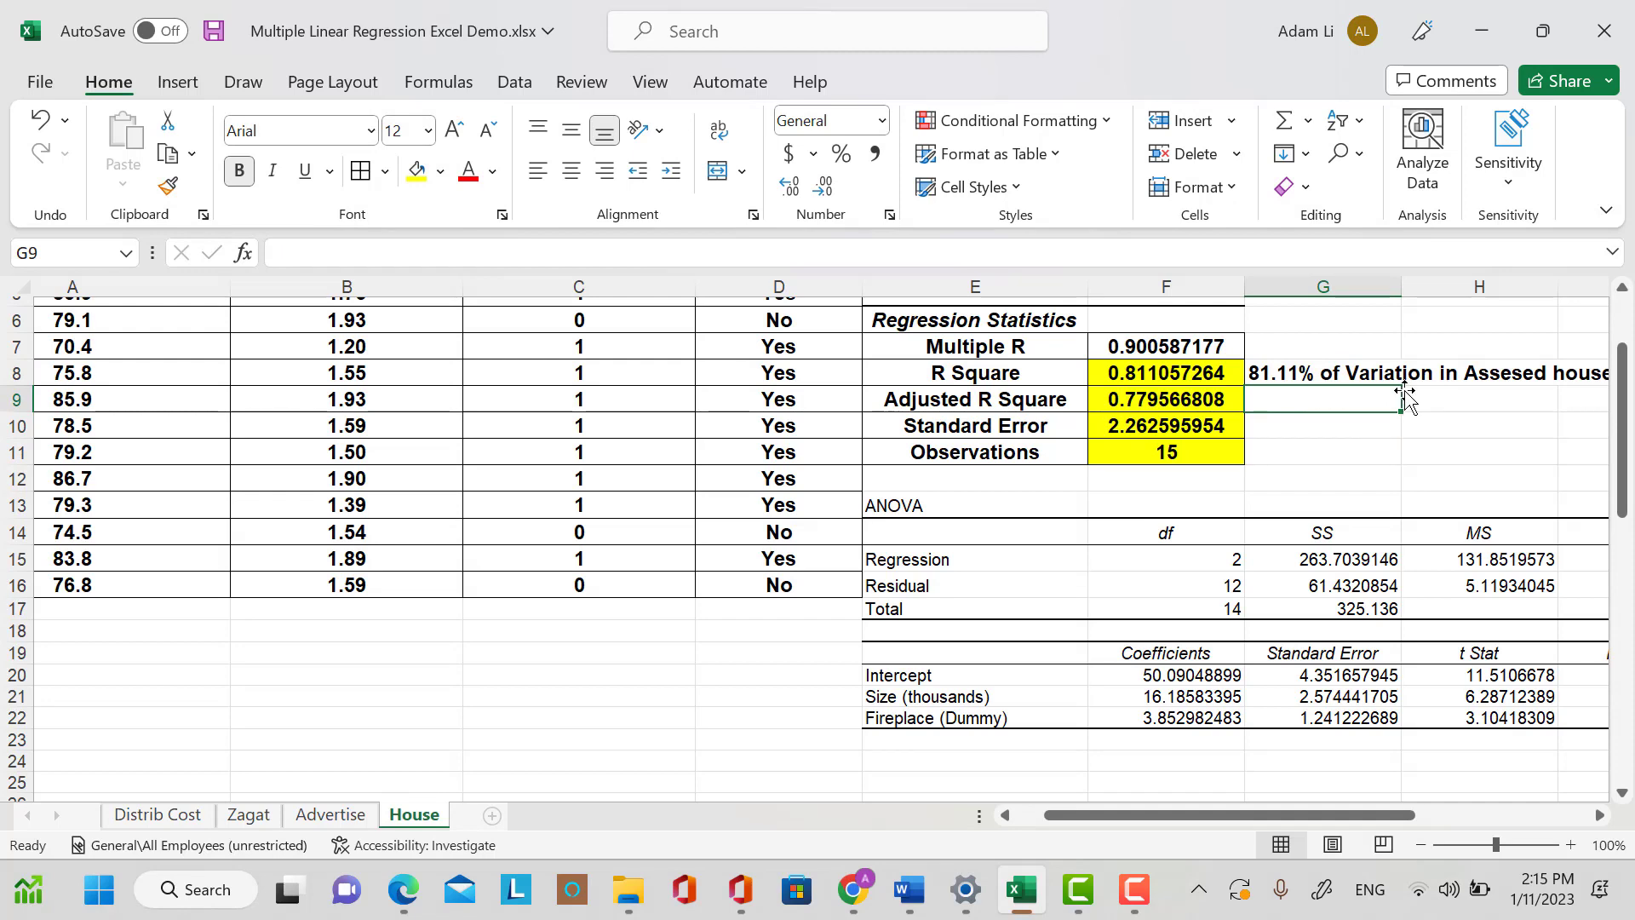
text(77)
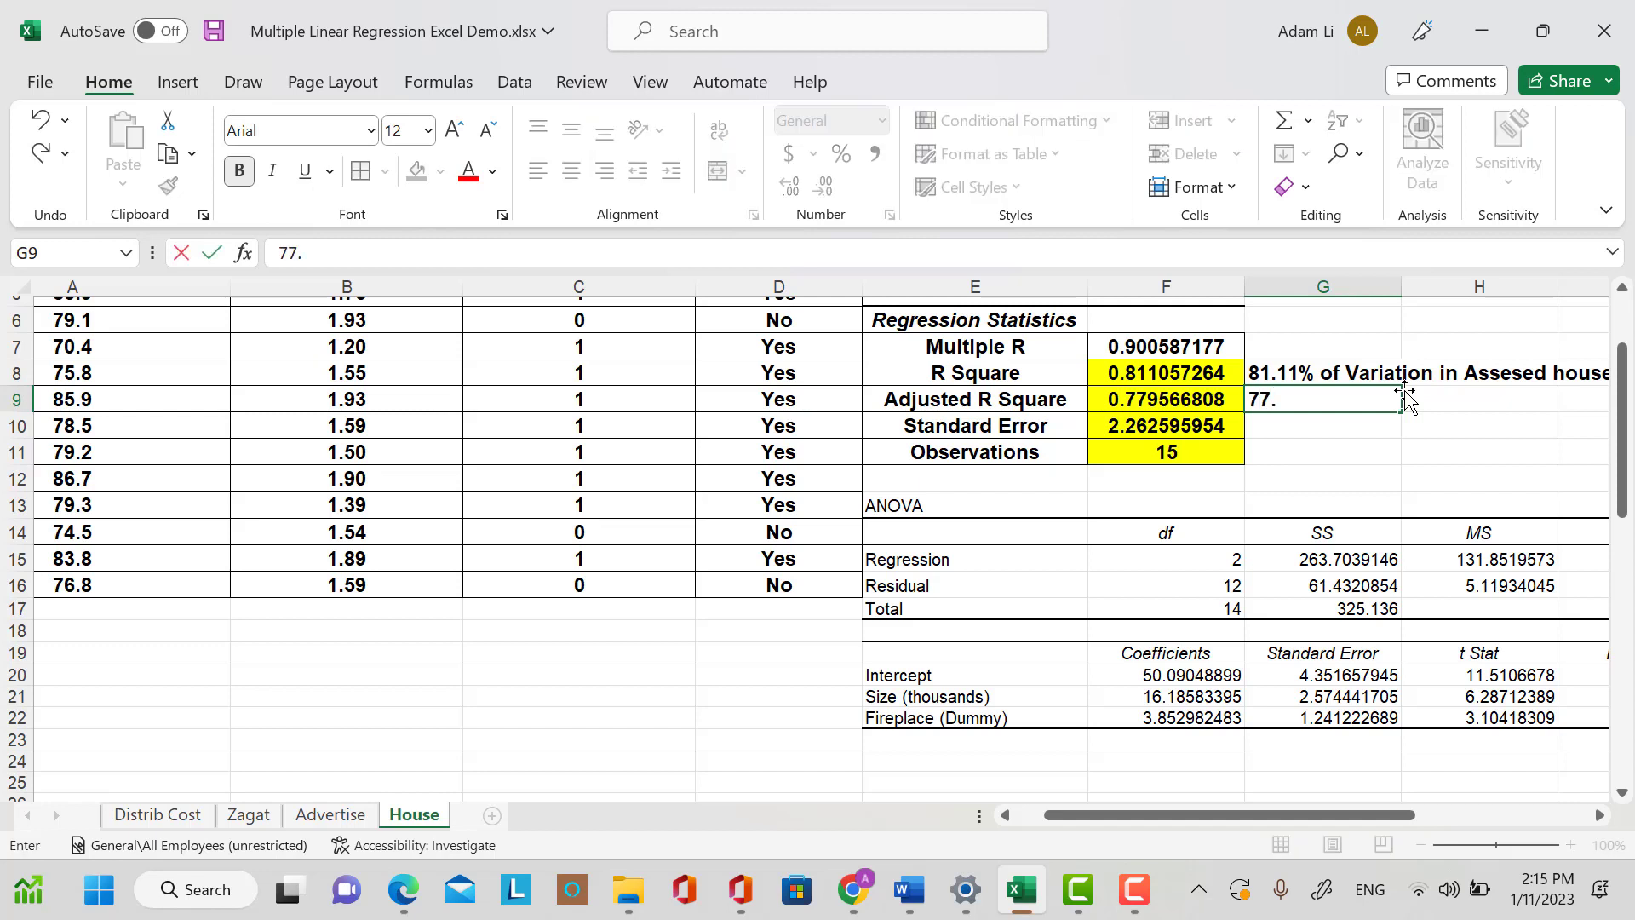
text(.96%)
text( fo)
key(BackSpace)
key(BackSpace)
text(of variation iin)
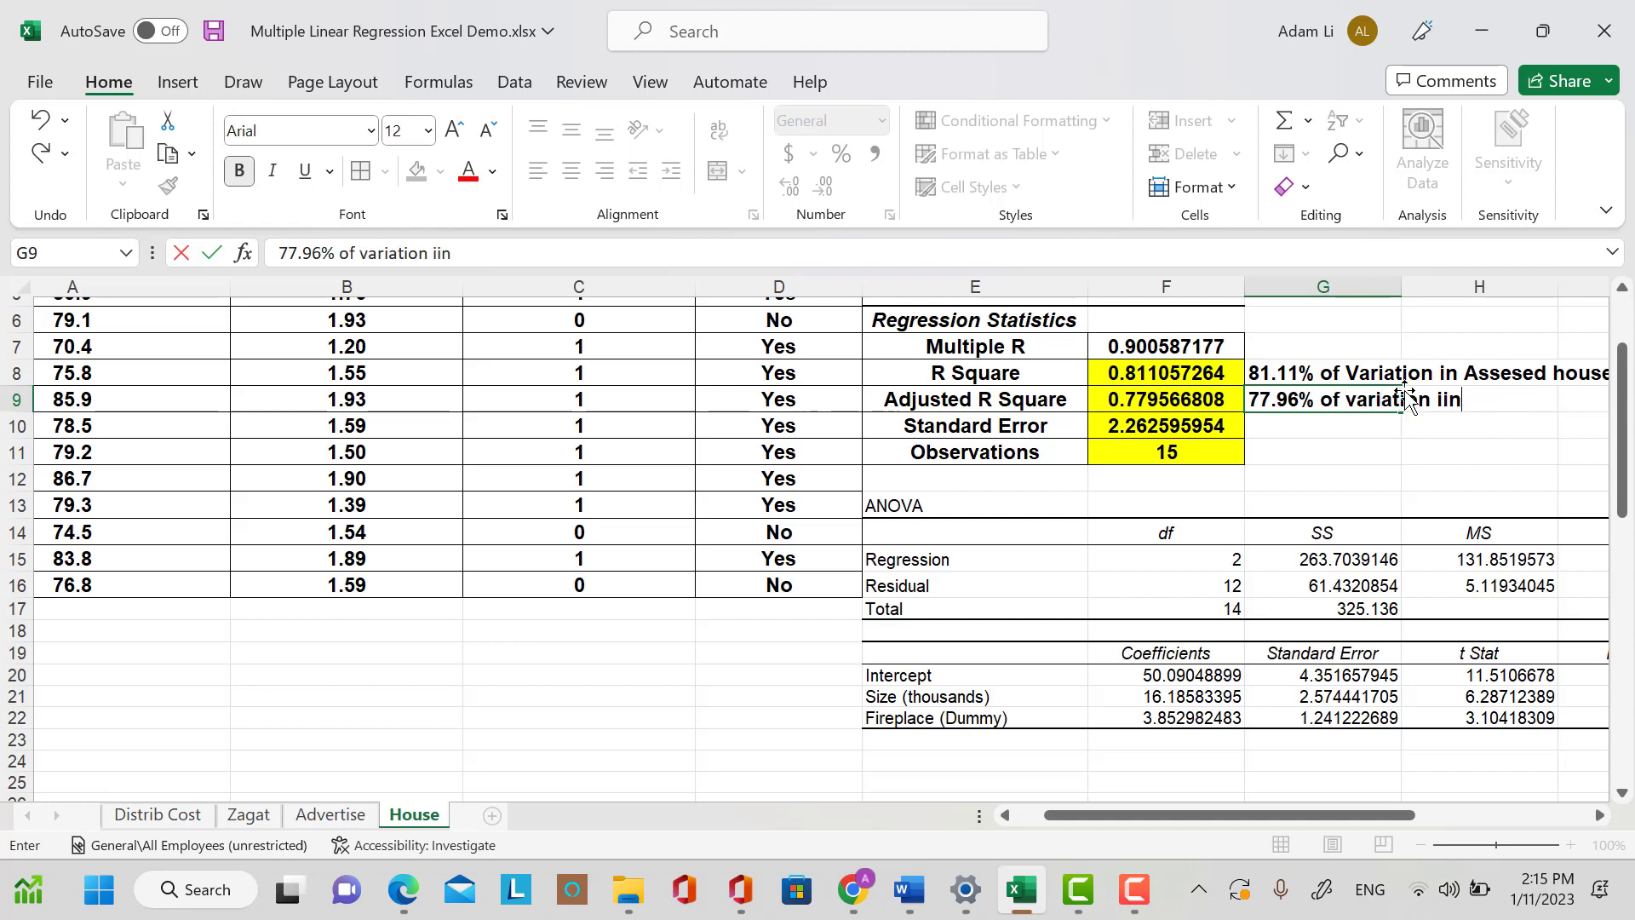
key(BackSpace)
key(BackSpace)
text(n A)
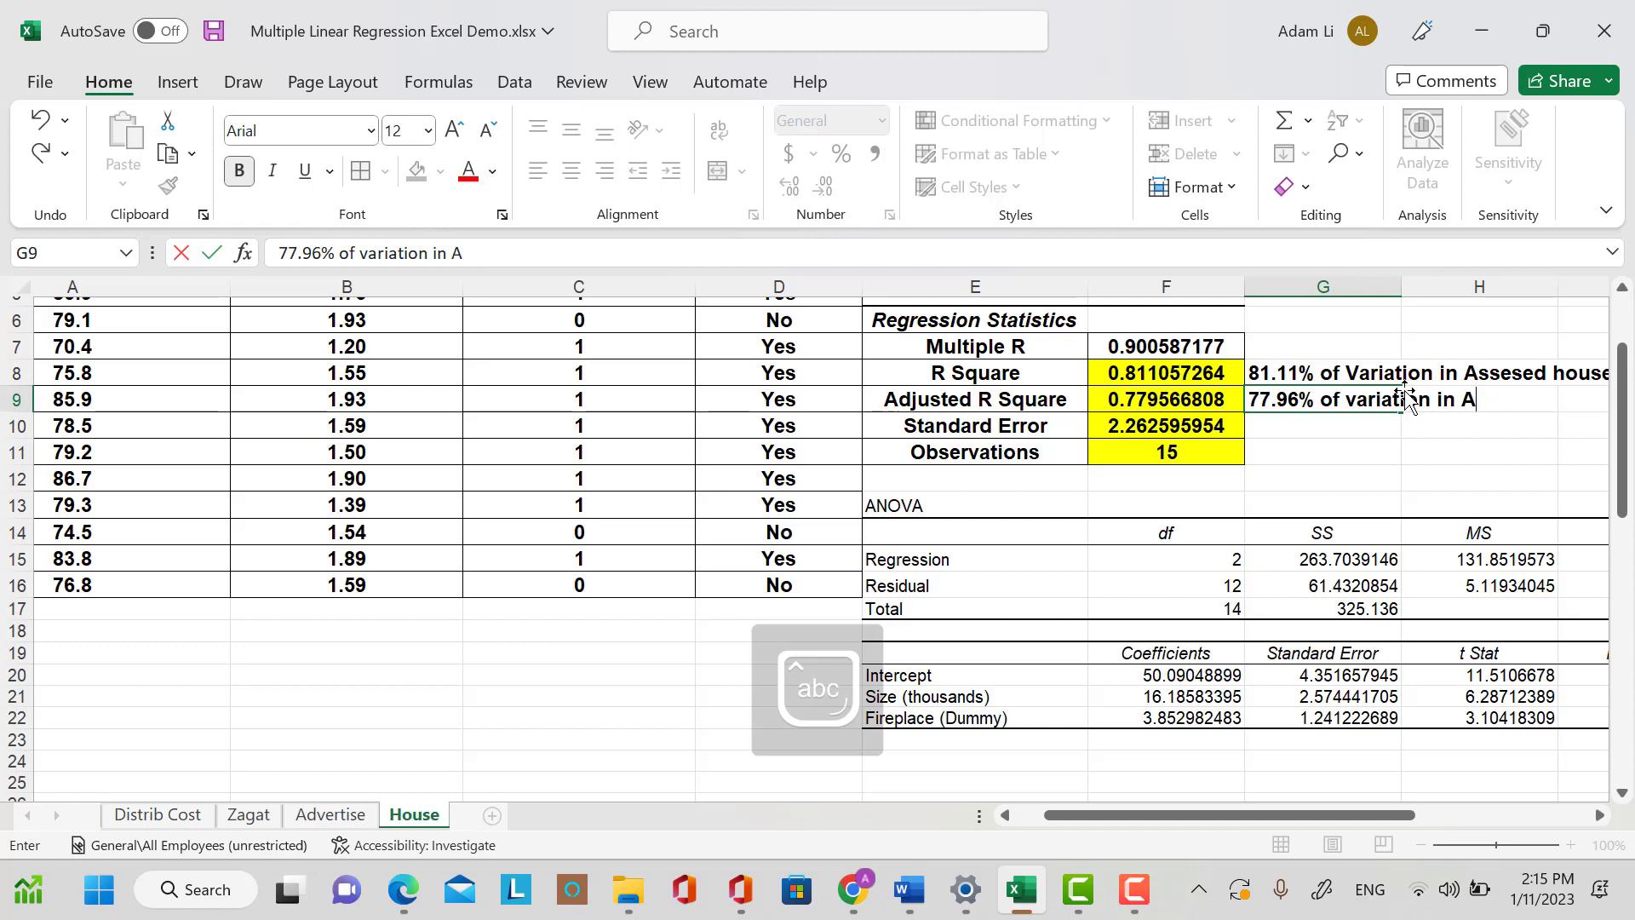
text(ssesed )
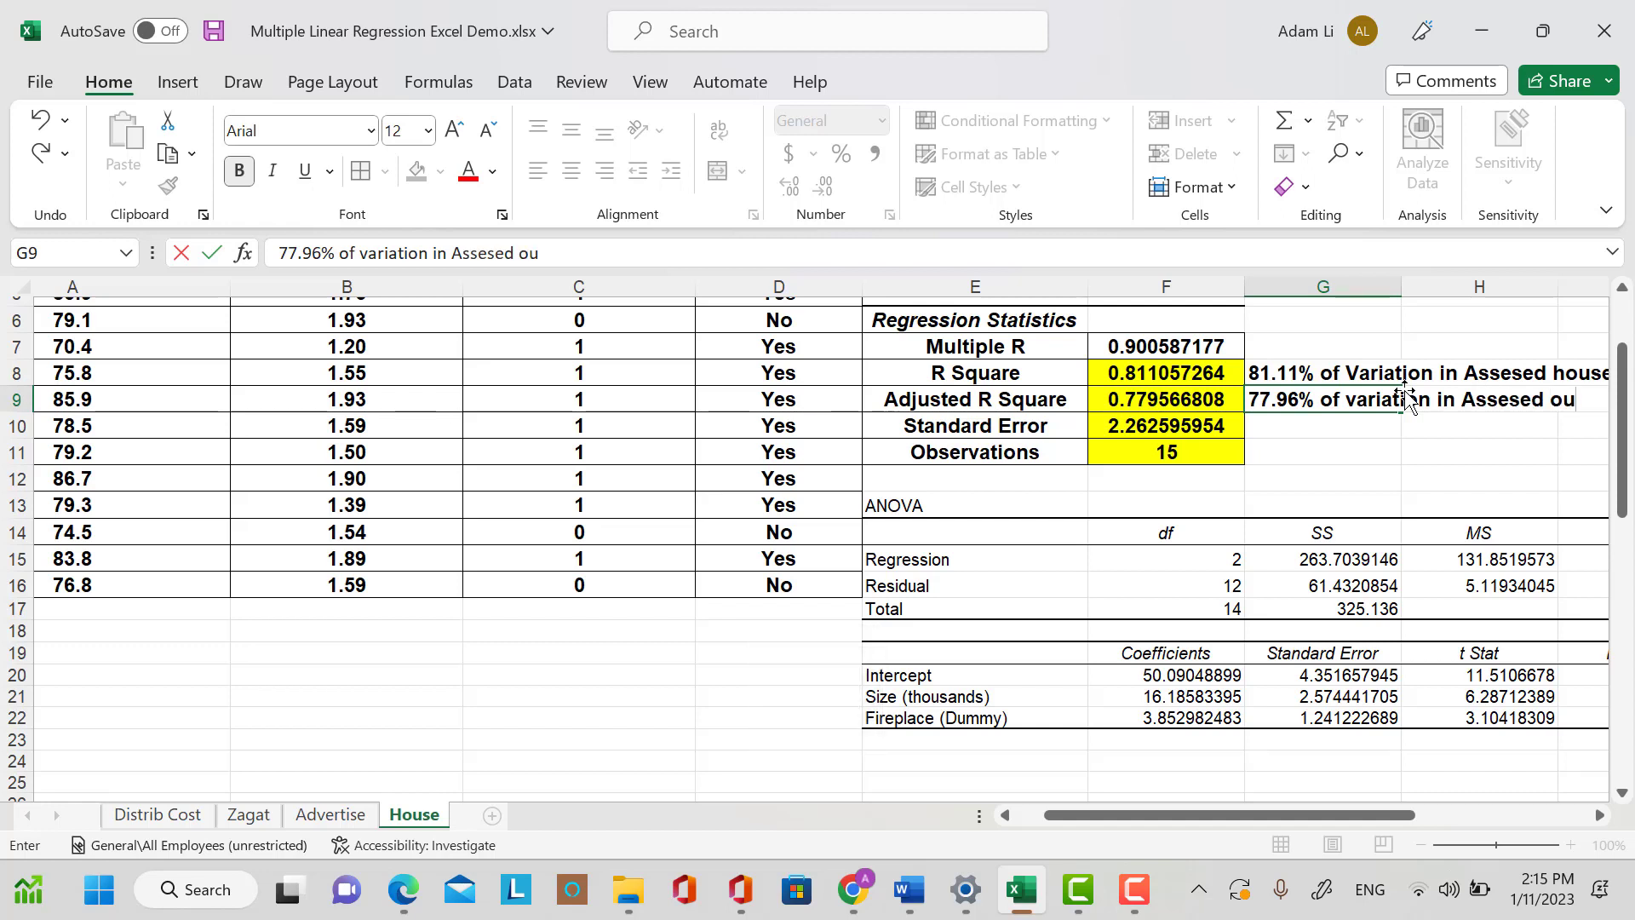
text(house)
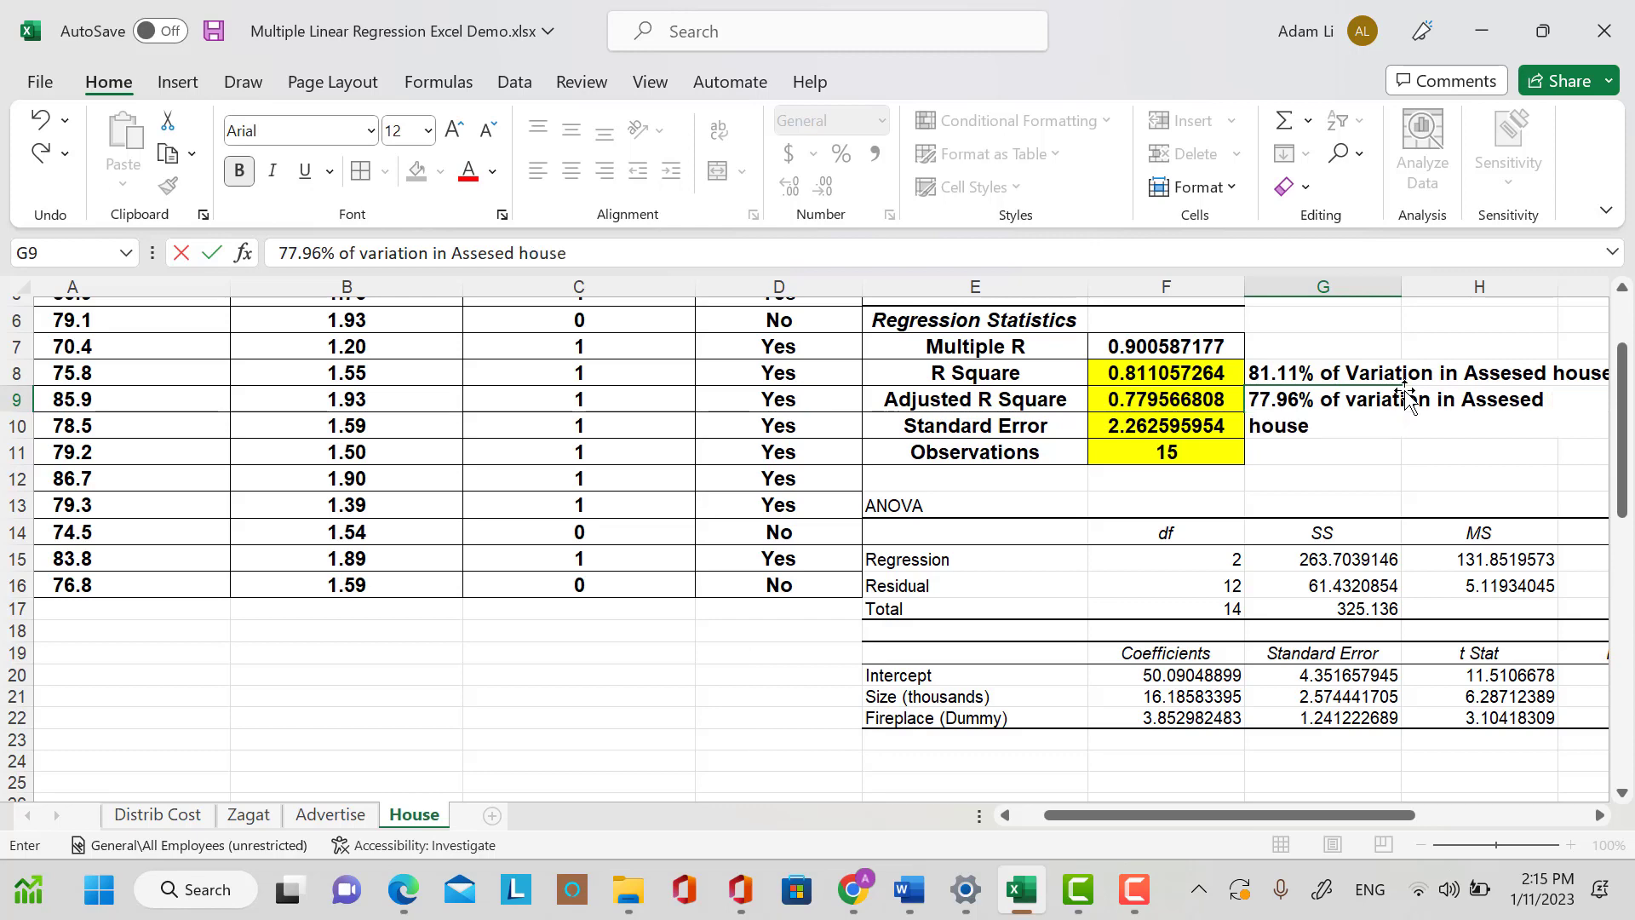
text( value is)
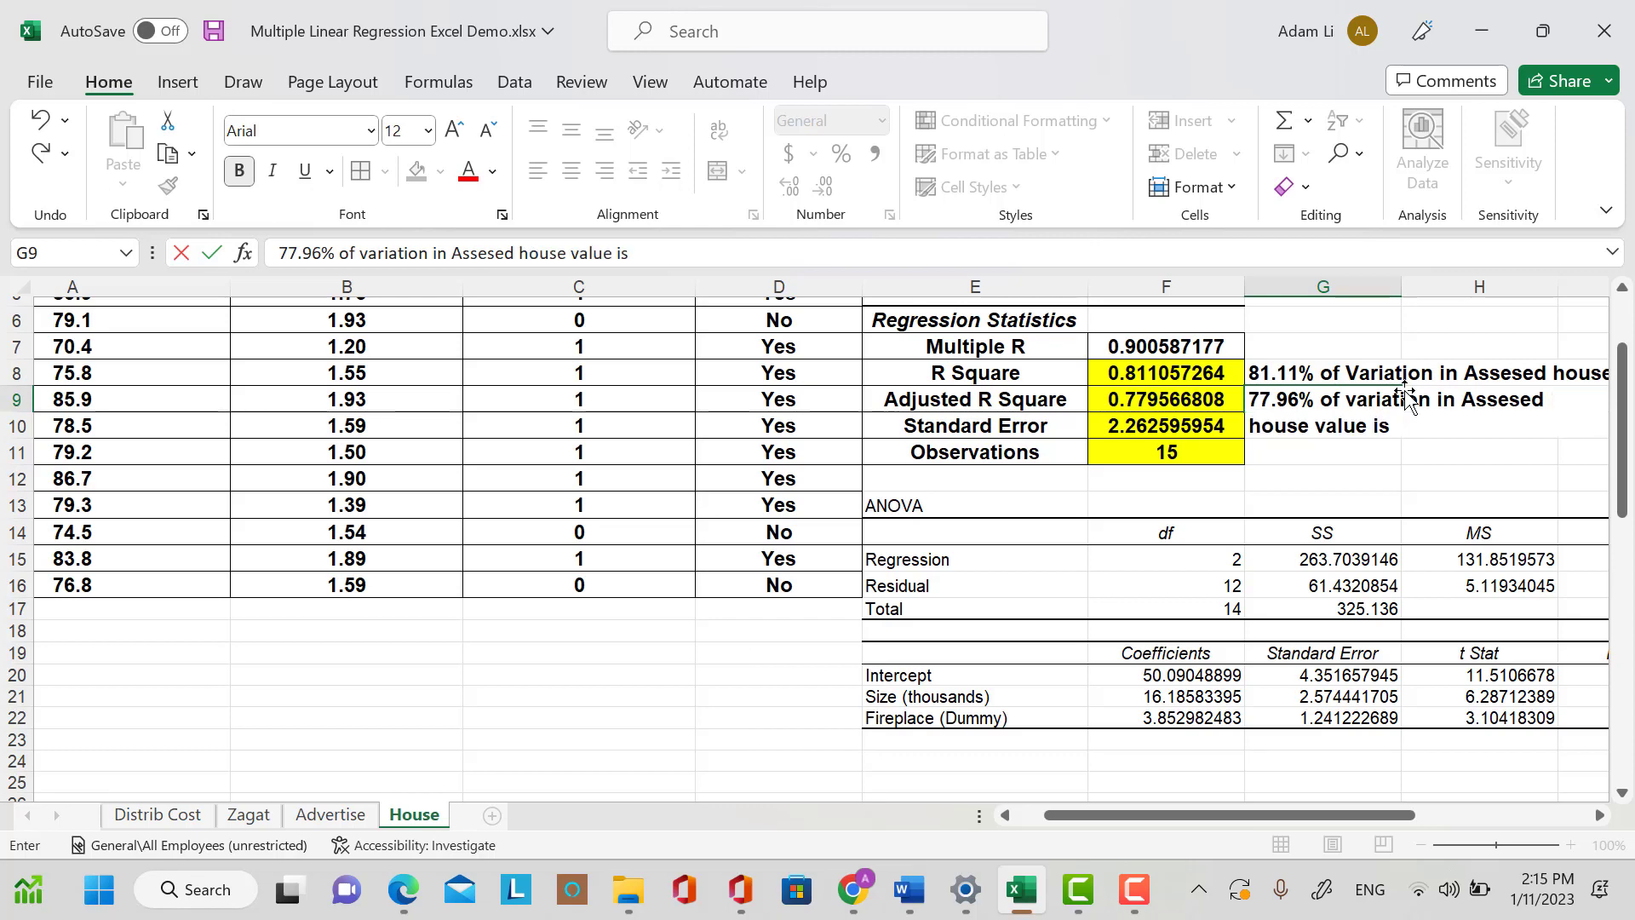
Continue the Adjusted R Square interpretation in G9 with "explained by the Size and Fireplace taking into".
text( exap)
key(BackSpace)
text(plained by teh)
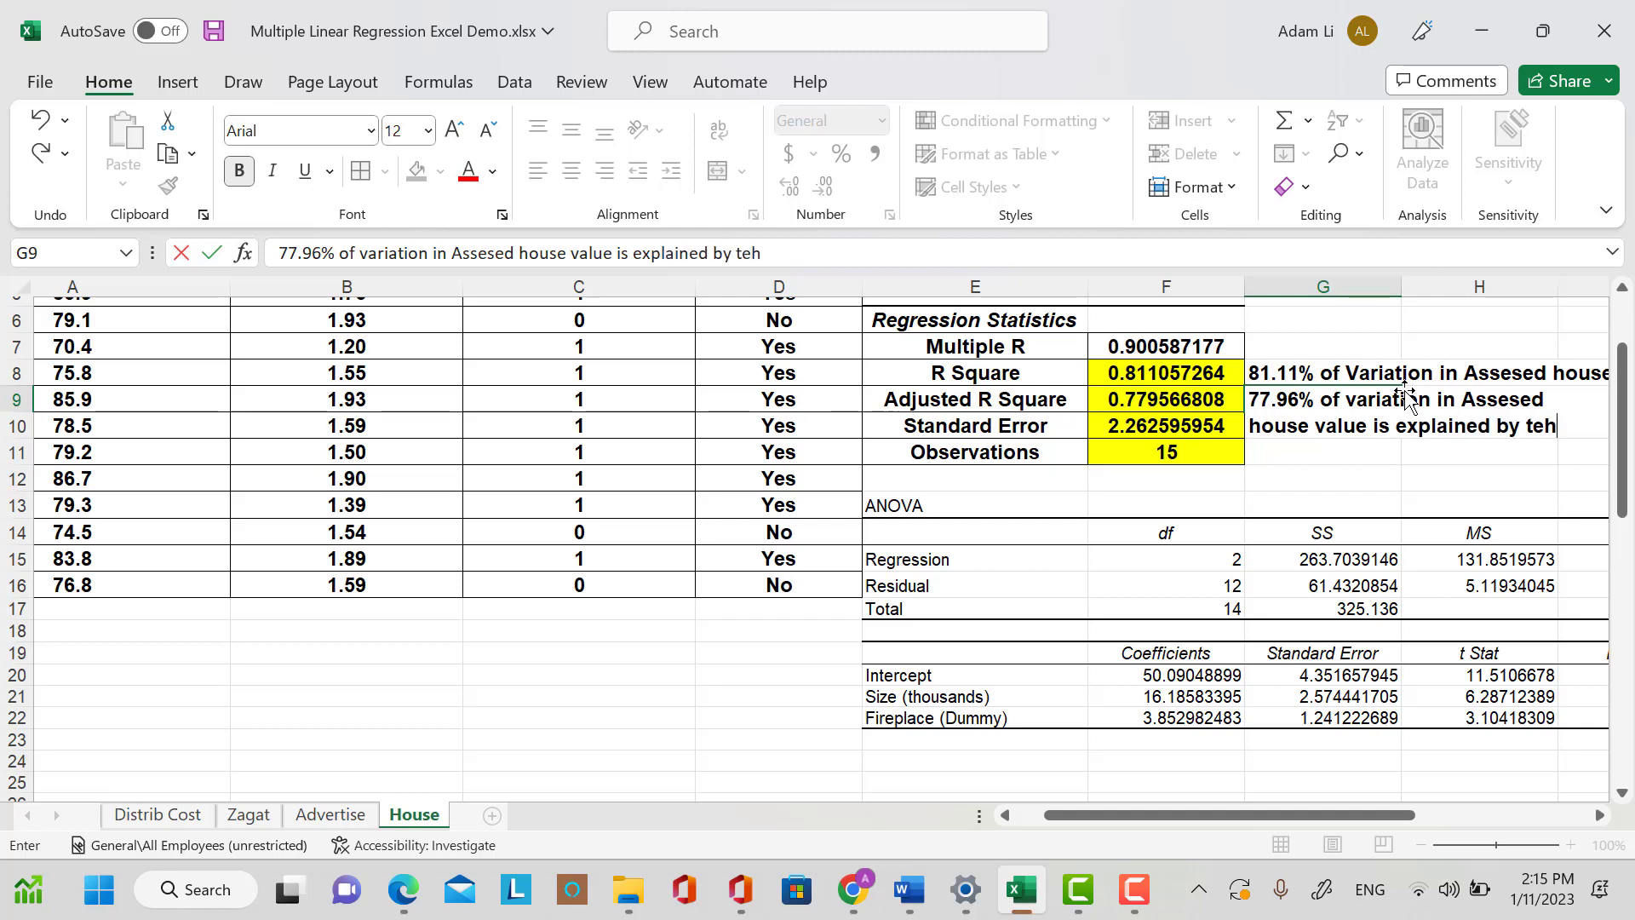
key(BackSpace)
key(BackSpace)
text(he)
key(Caps_Lock)
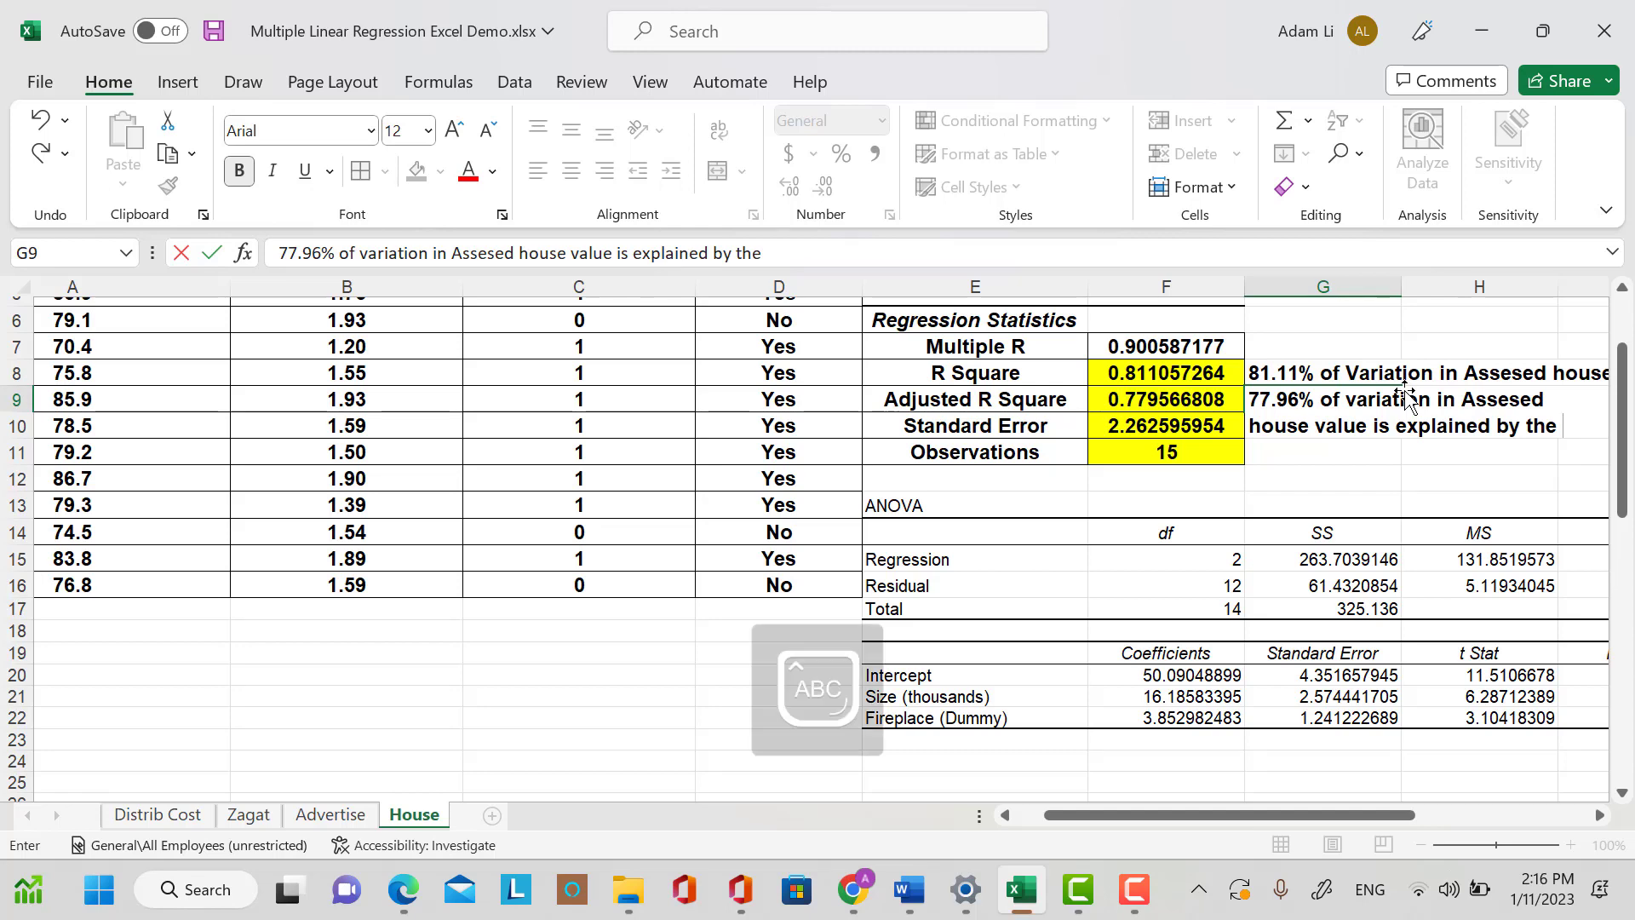
text(S)
key(Caps_Lock)
text(ize and Fire)
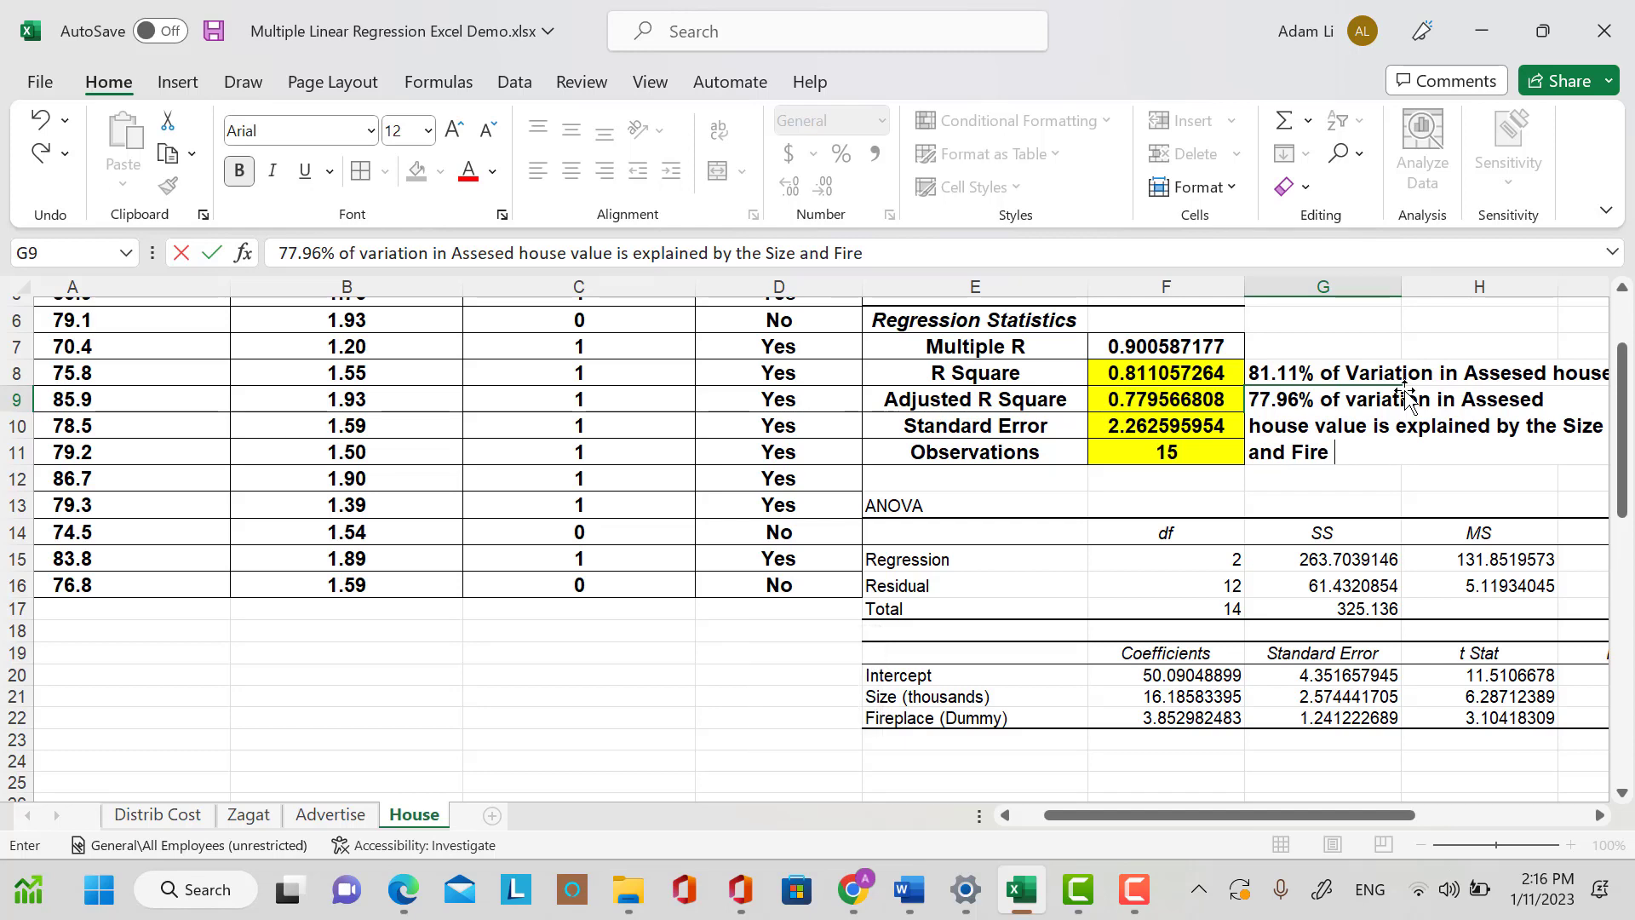
text(place taking into )
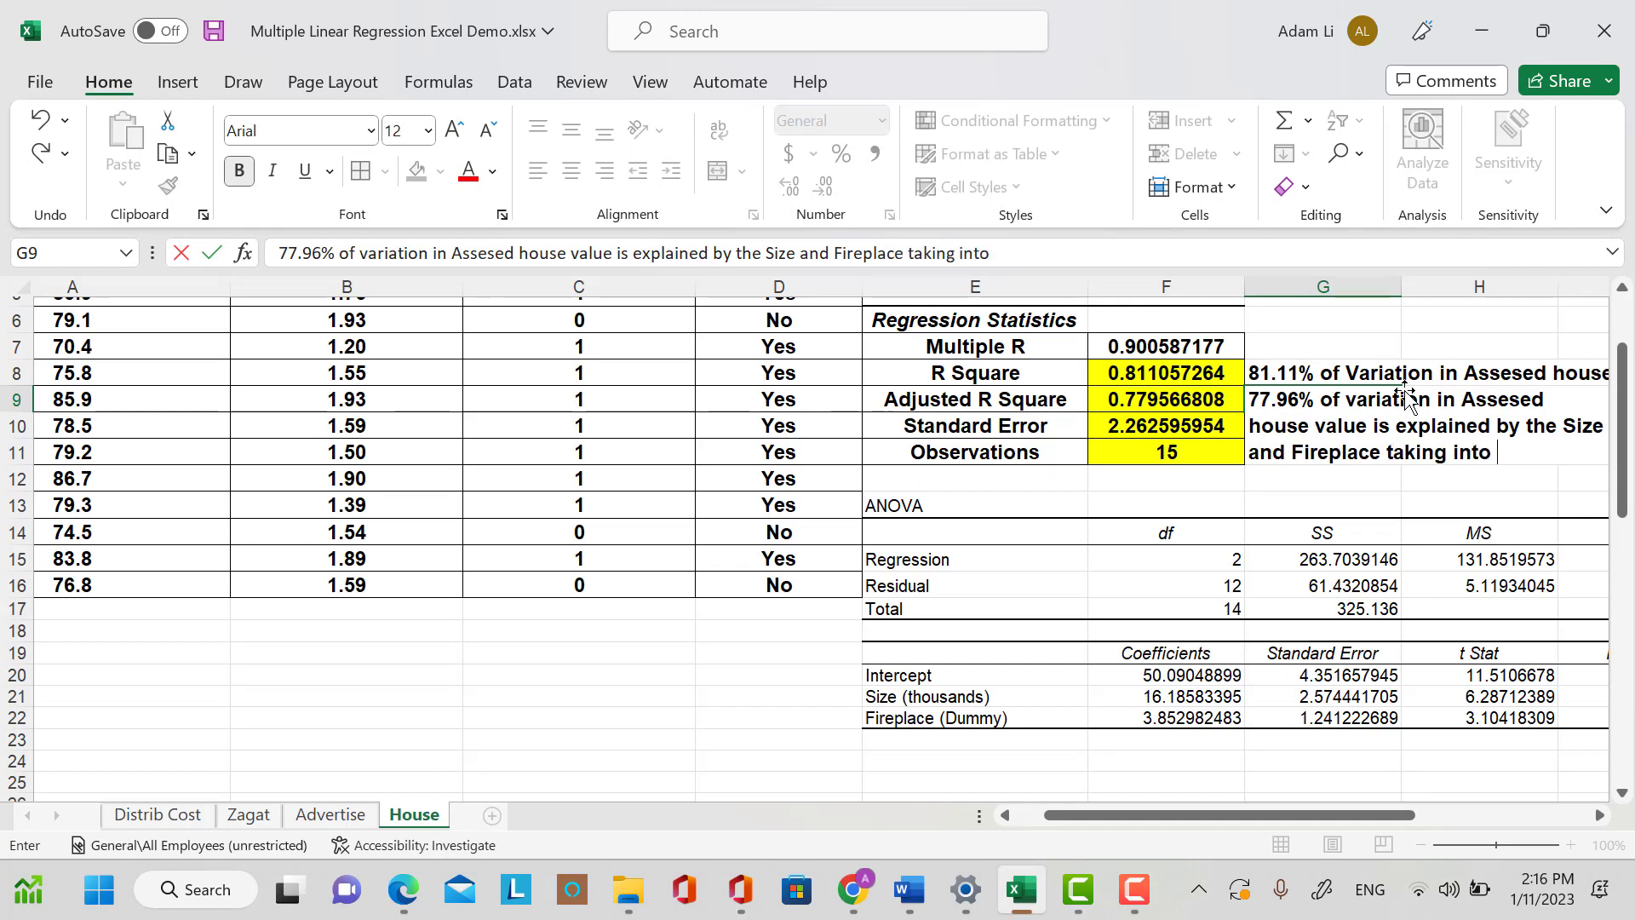
Finish the G9 interpretation with "consideration of sample size and # of independent variable used." and commit the entry.
text(considera)
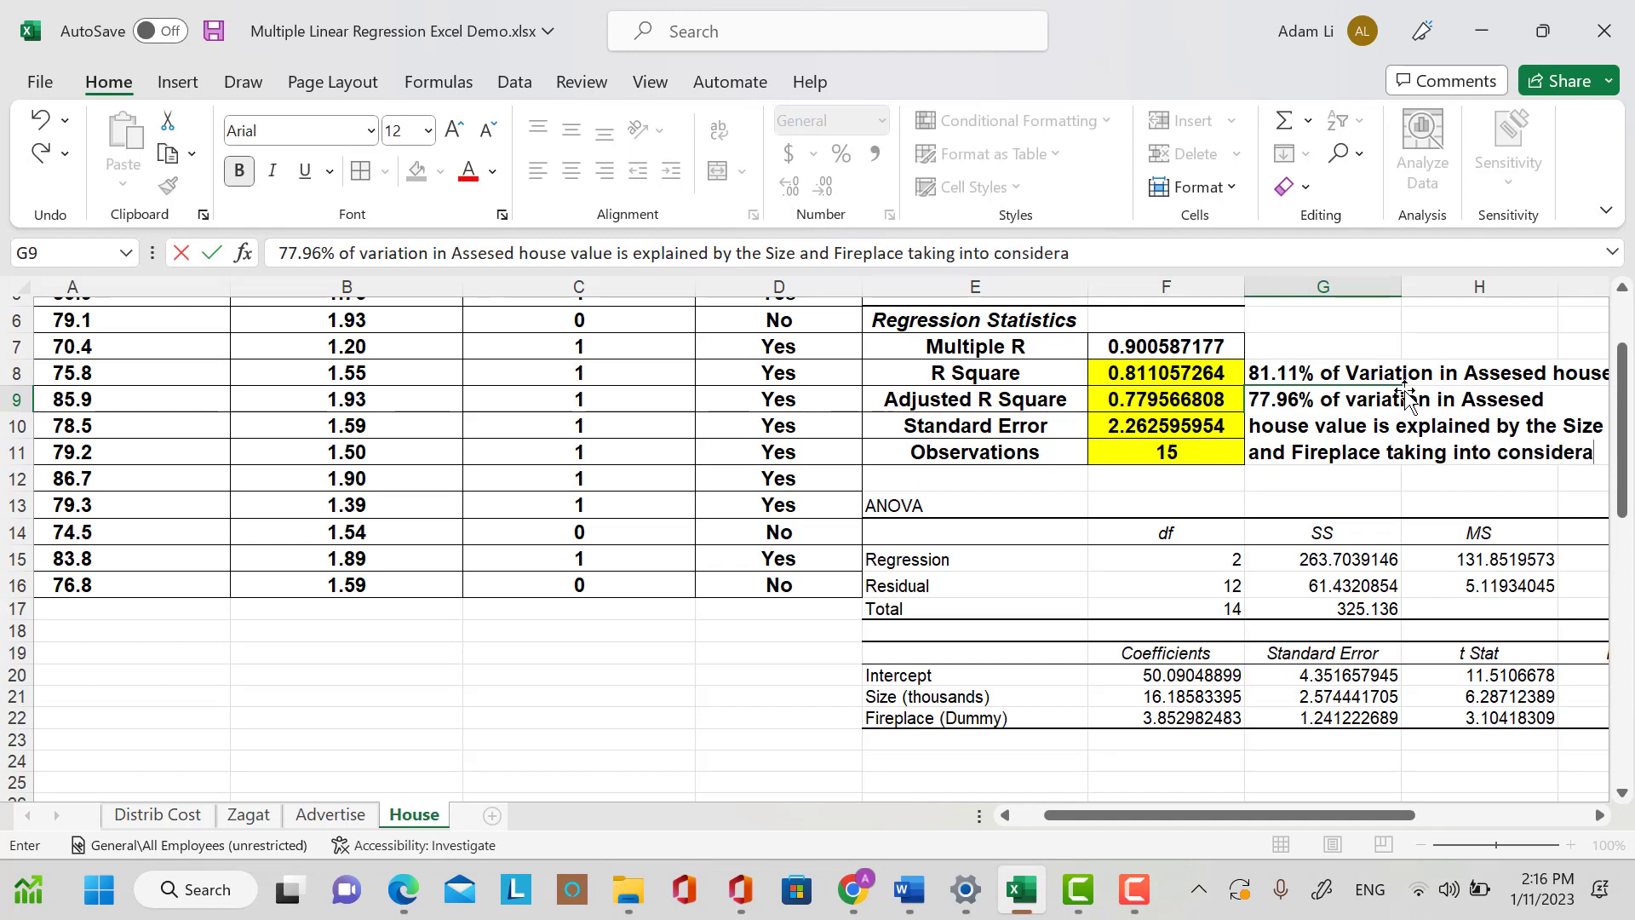
text(tion of)
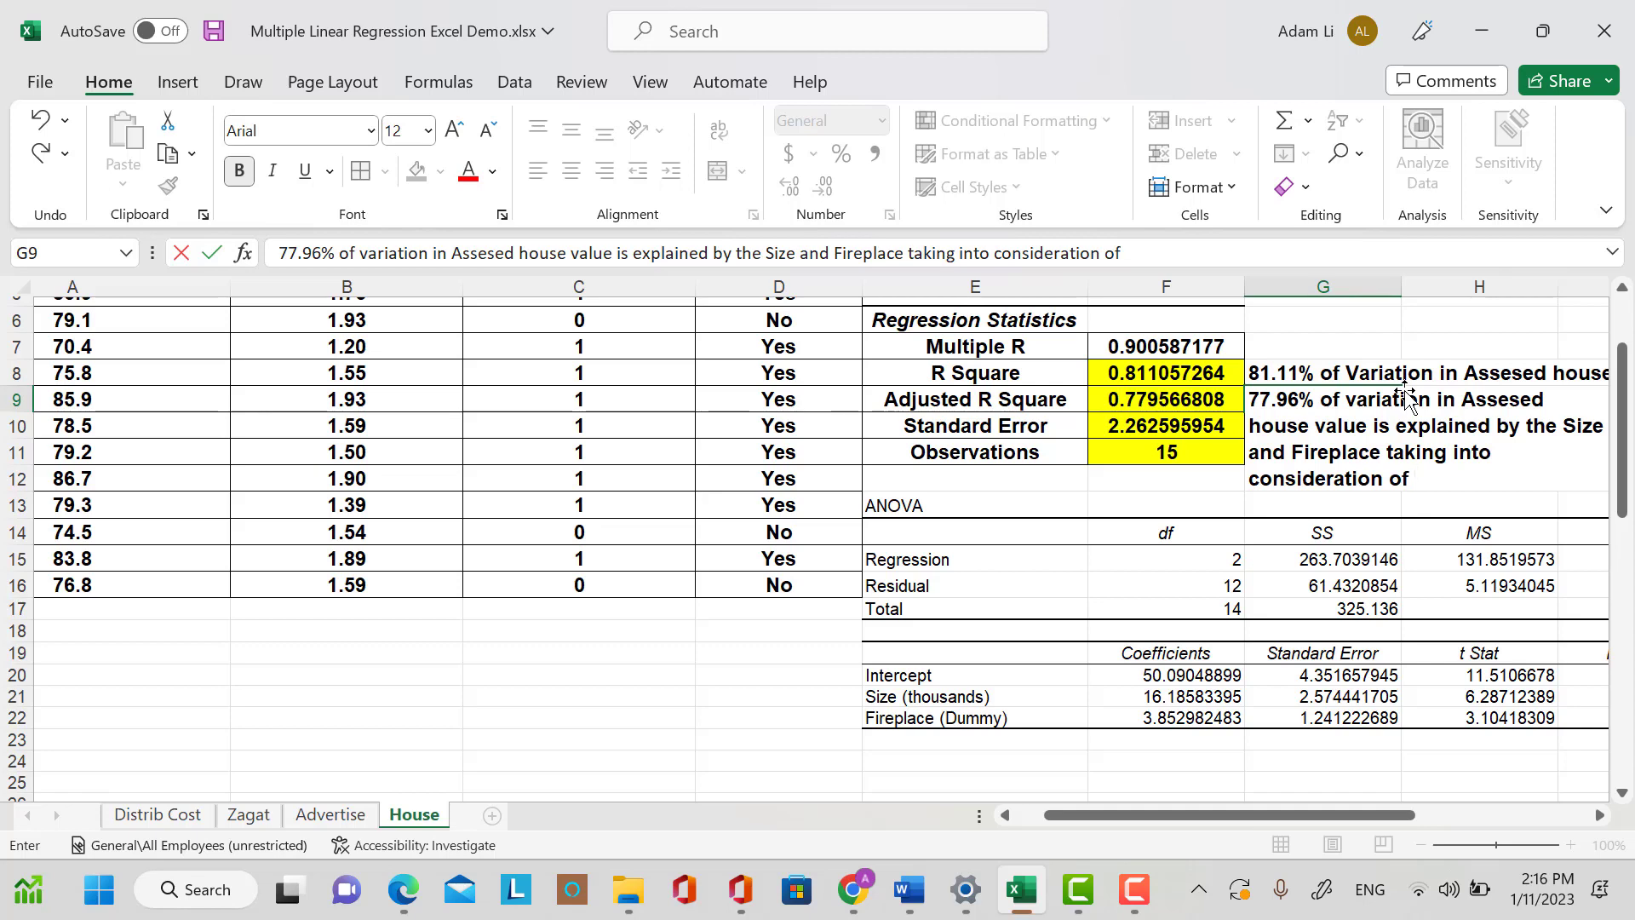
text( sample size and)
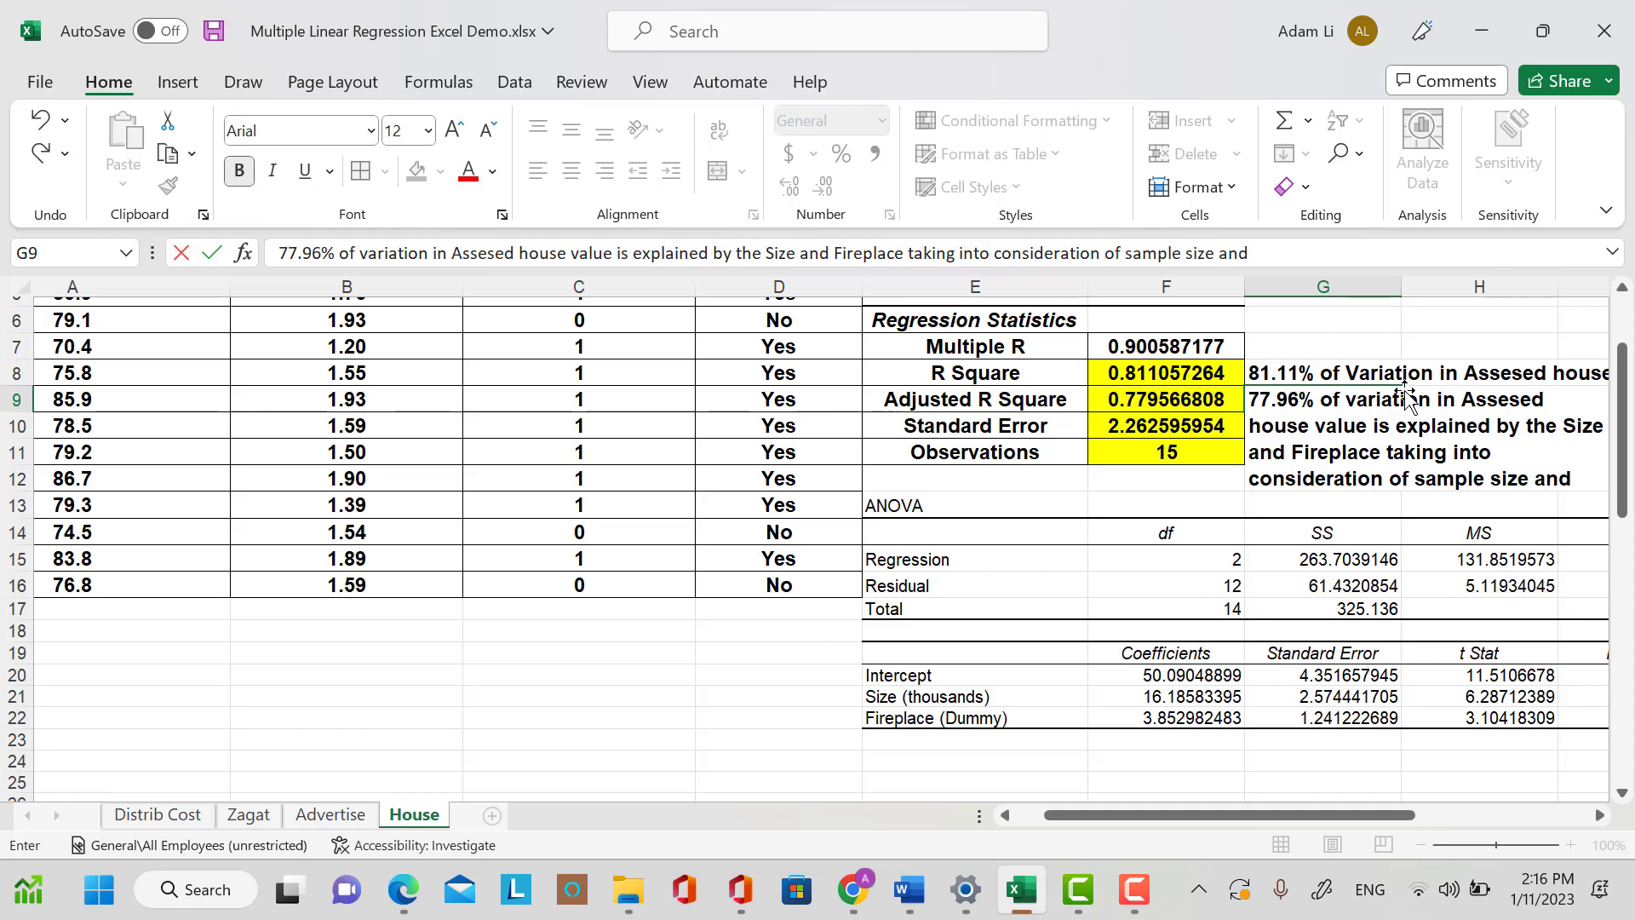
text( # of)
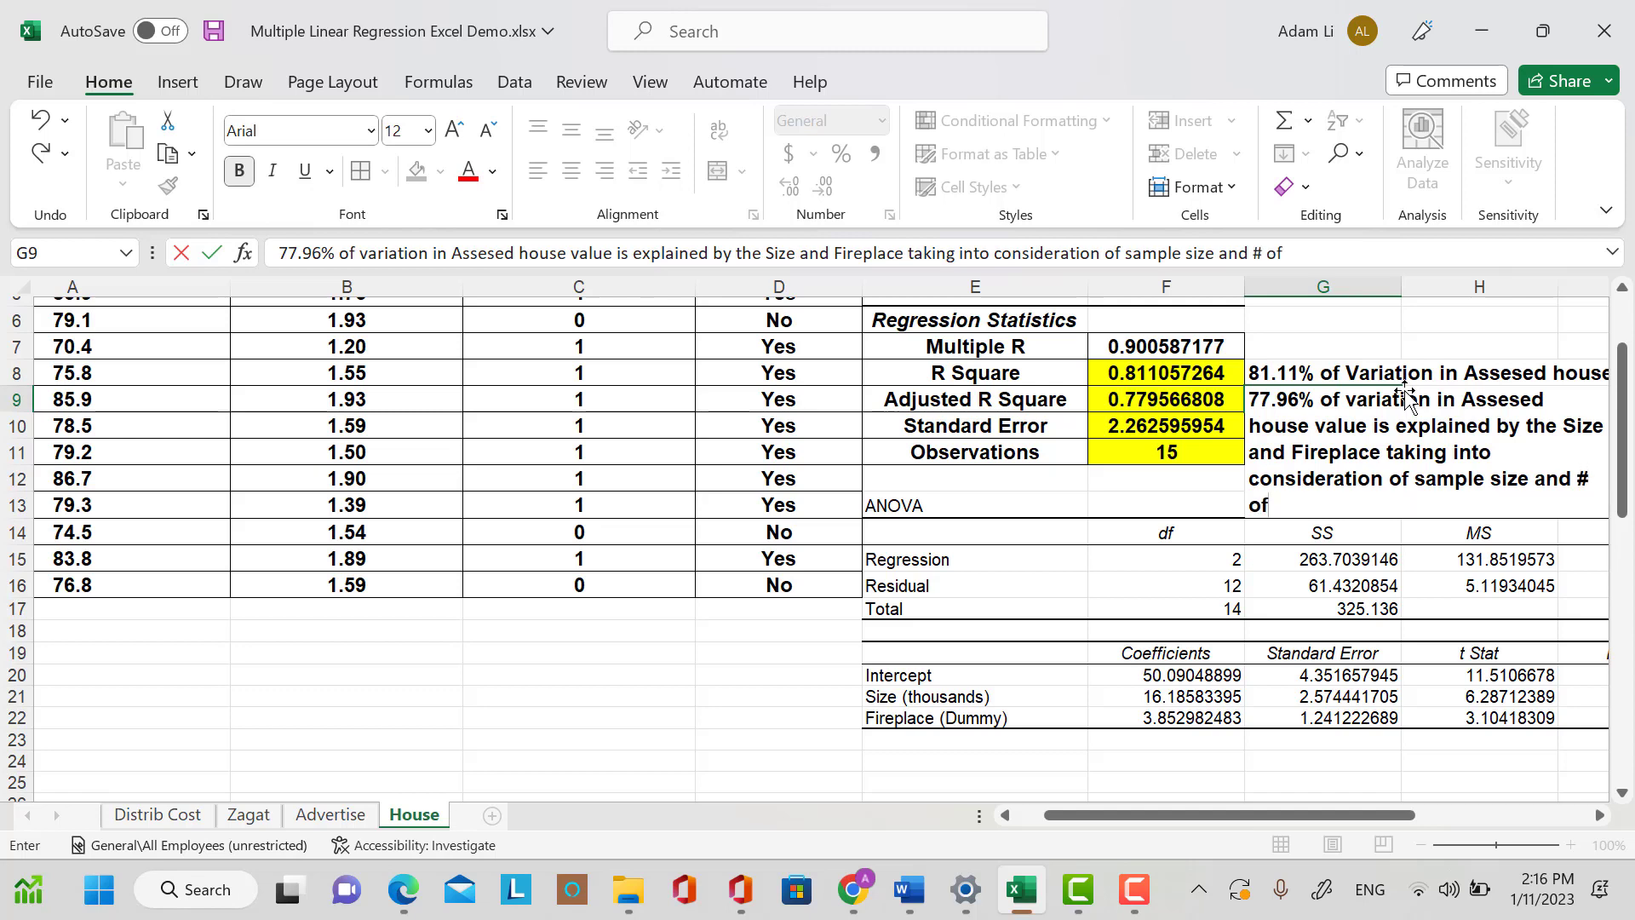
text( indepen)
key(BackSpace)
text(pendent var)
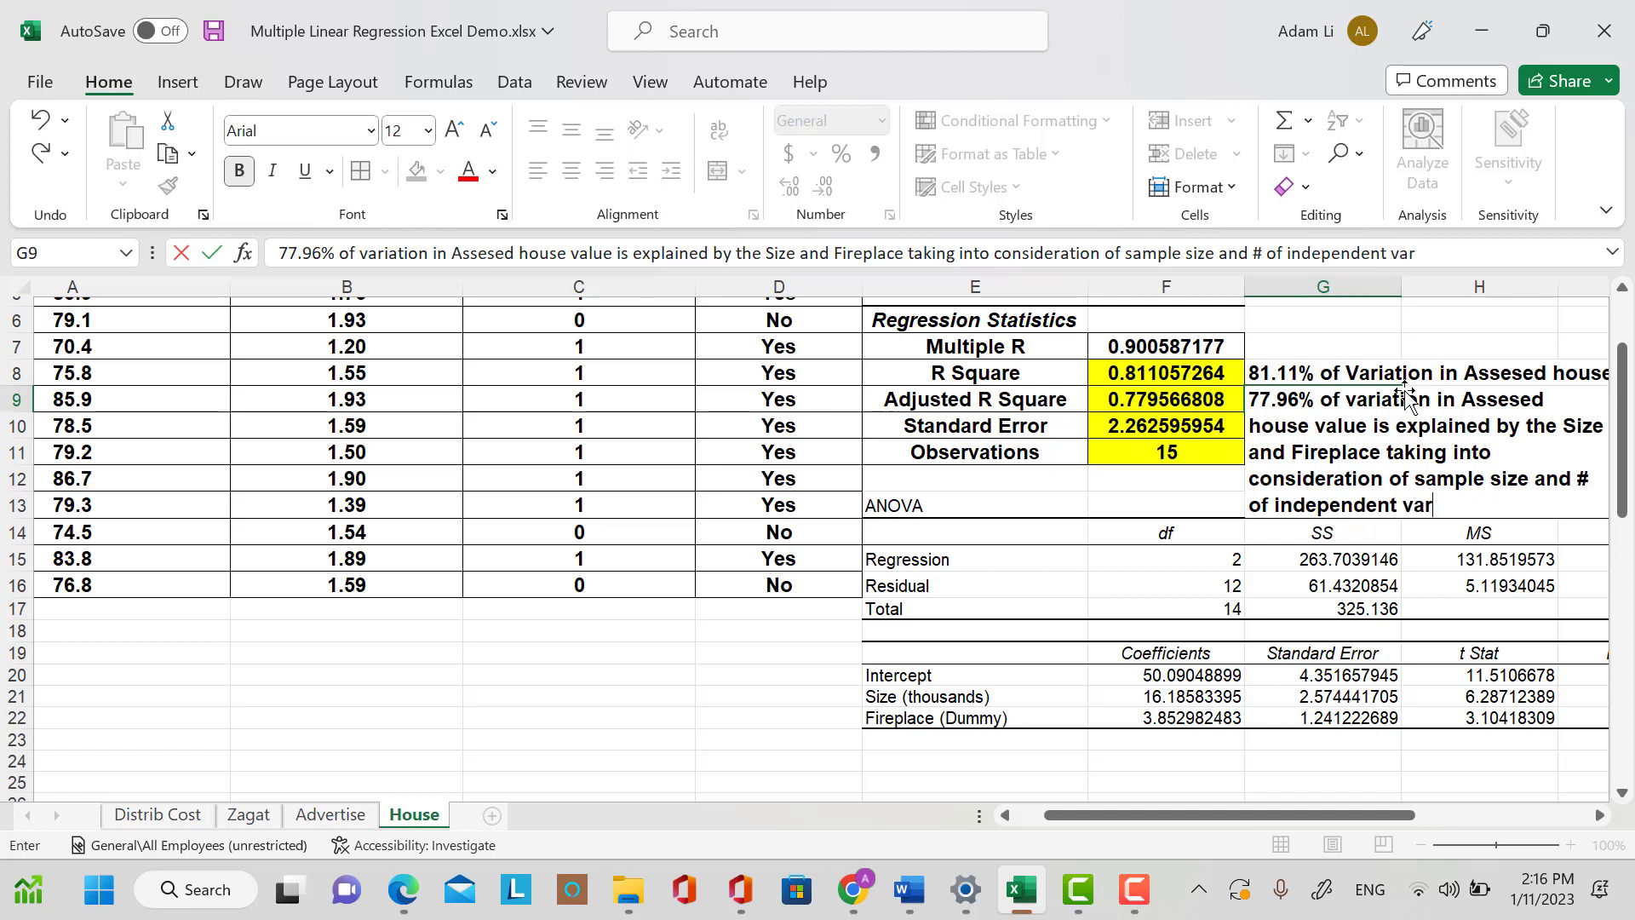
text(iati)
key(BackSpace)
text(ble used.)
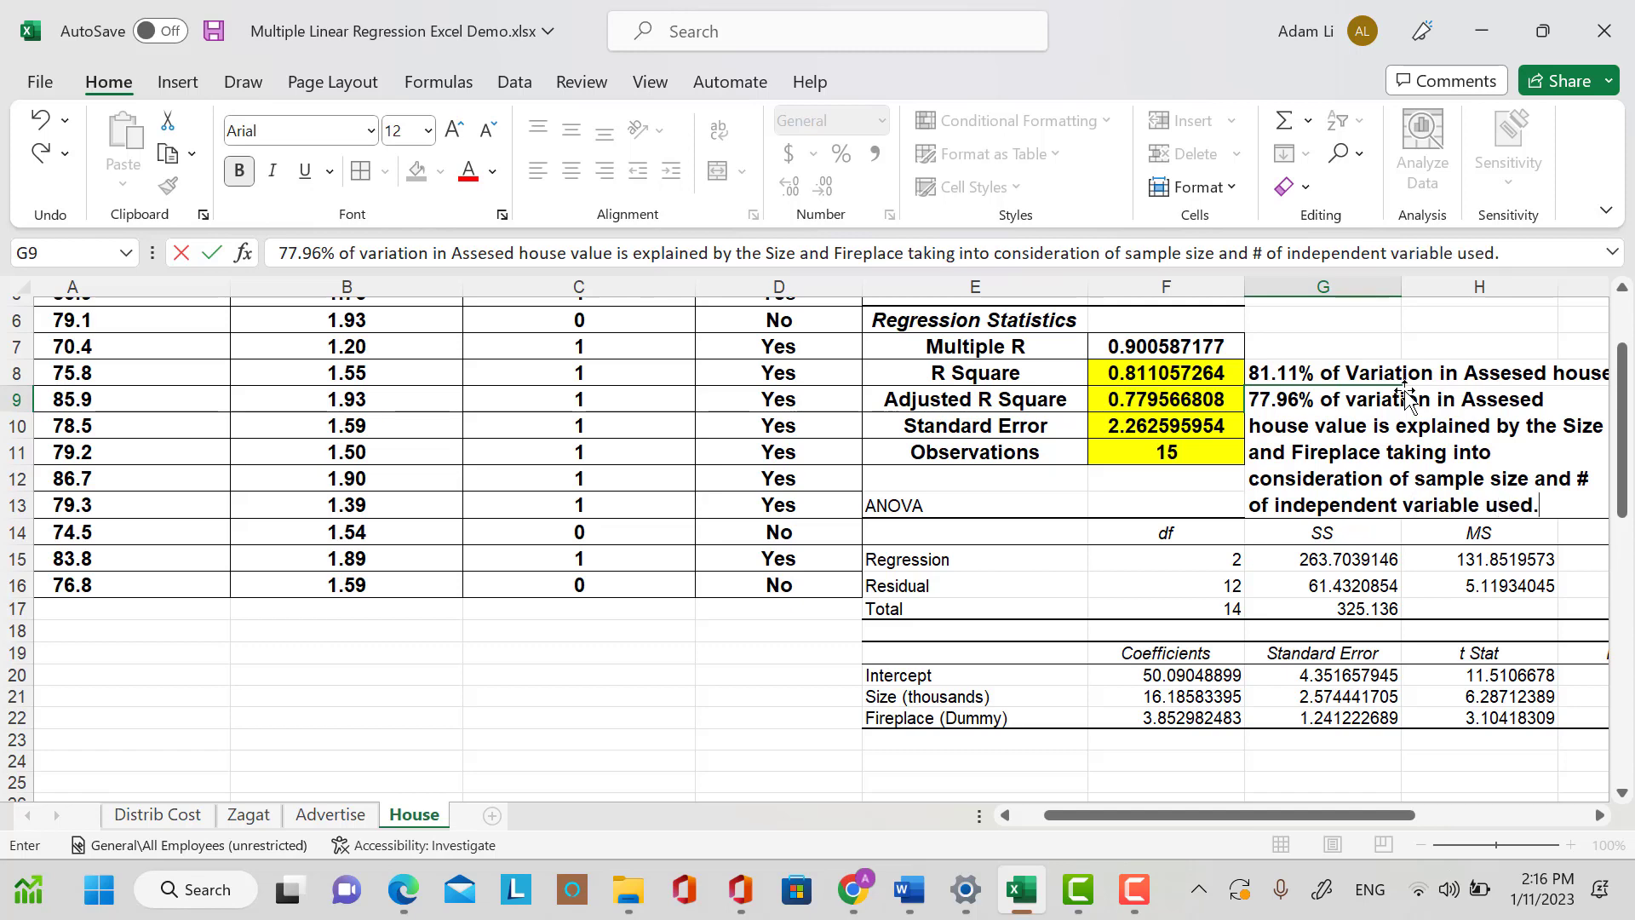
click(1176, 479)
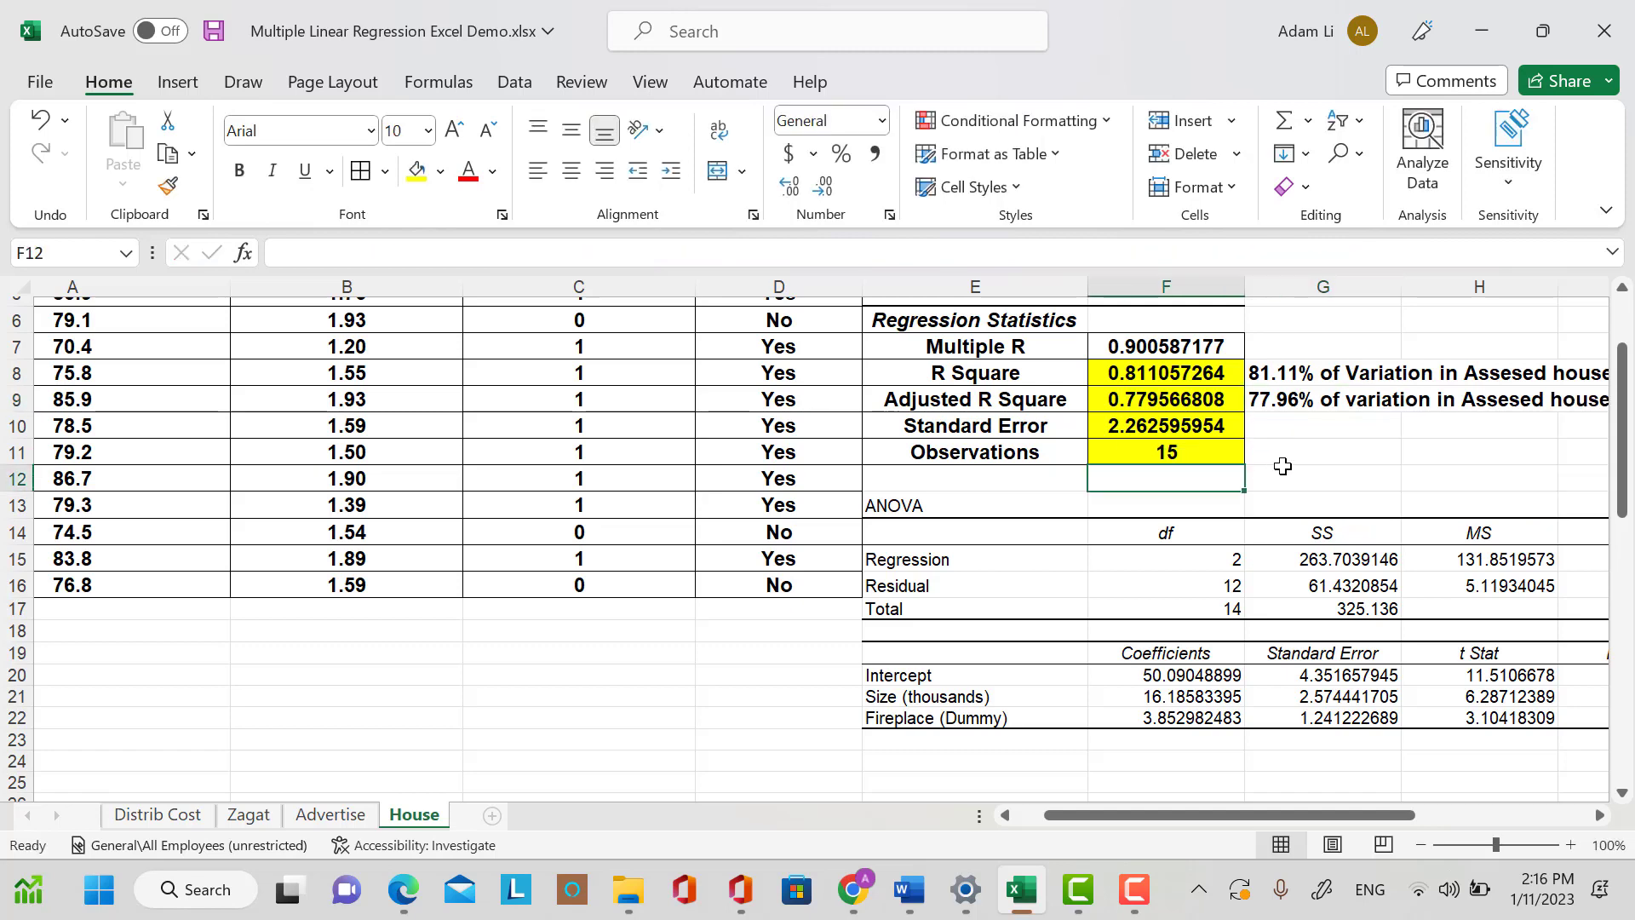
Enter "n=15" in G11 as the interpretation of the Observations value.
click(1293, 455)
text(n=)
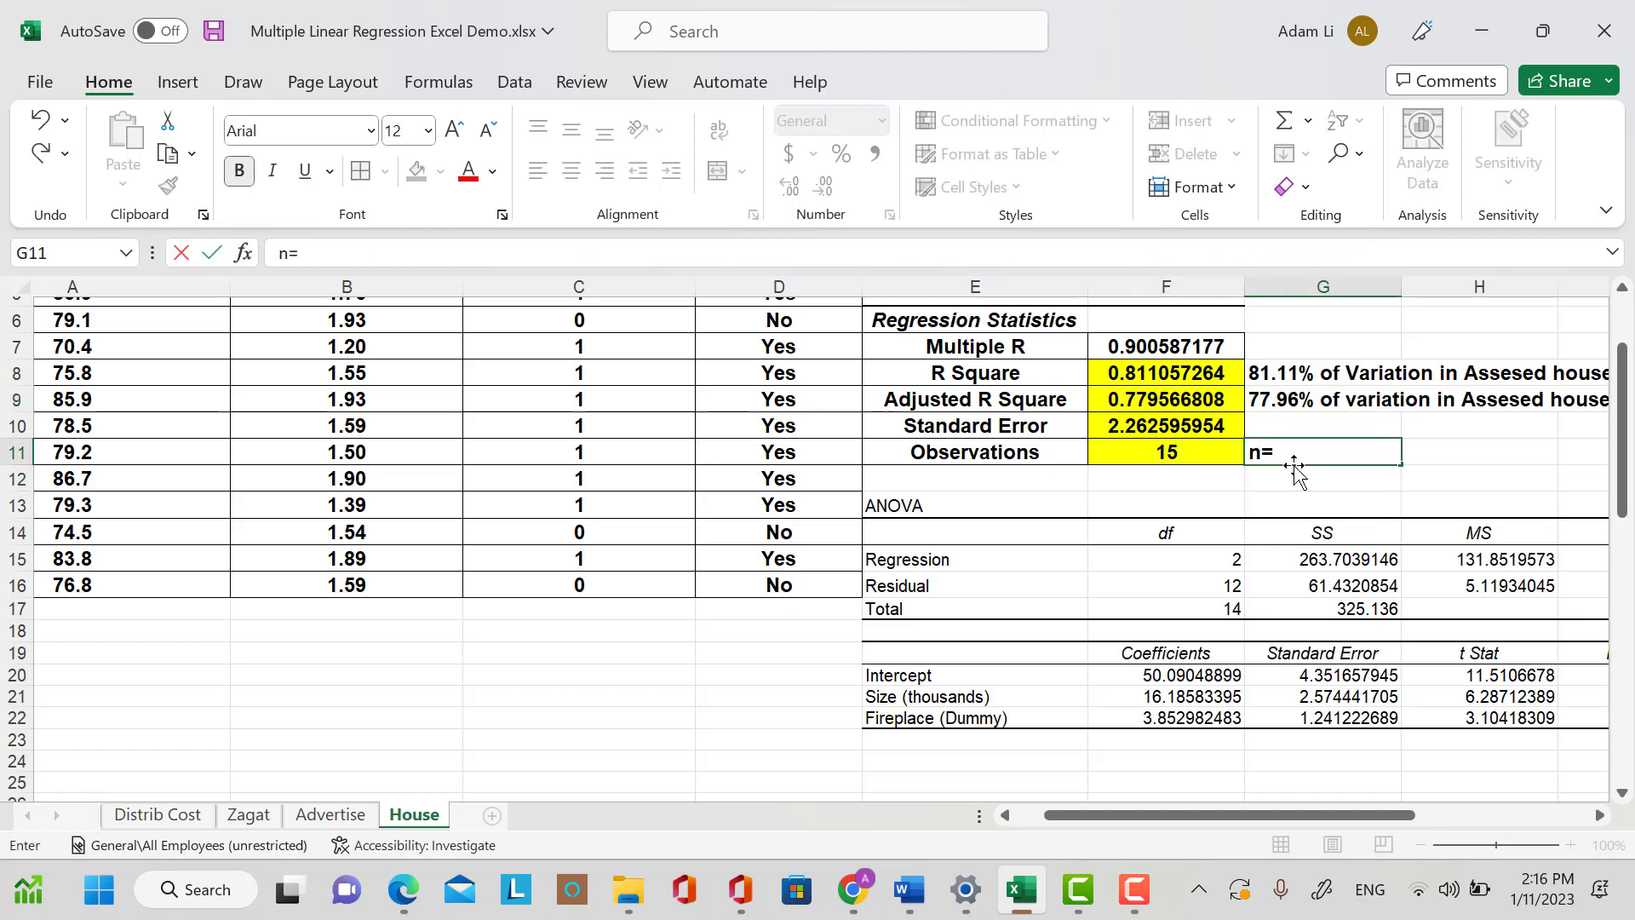
text(15)
click(1267, 547)
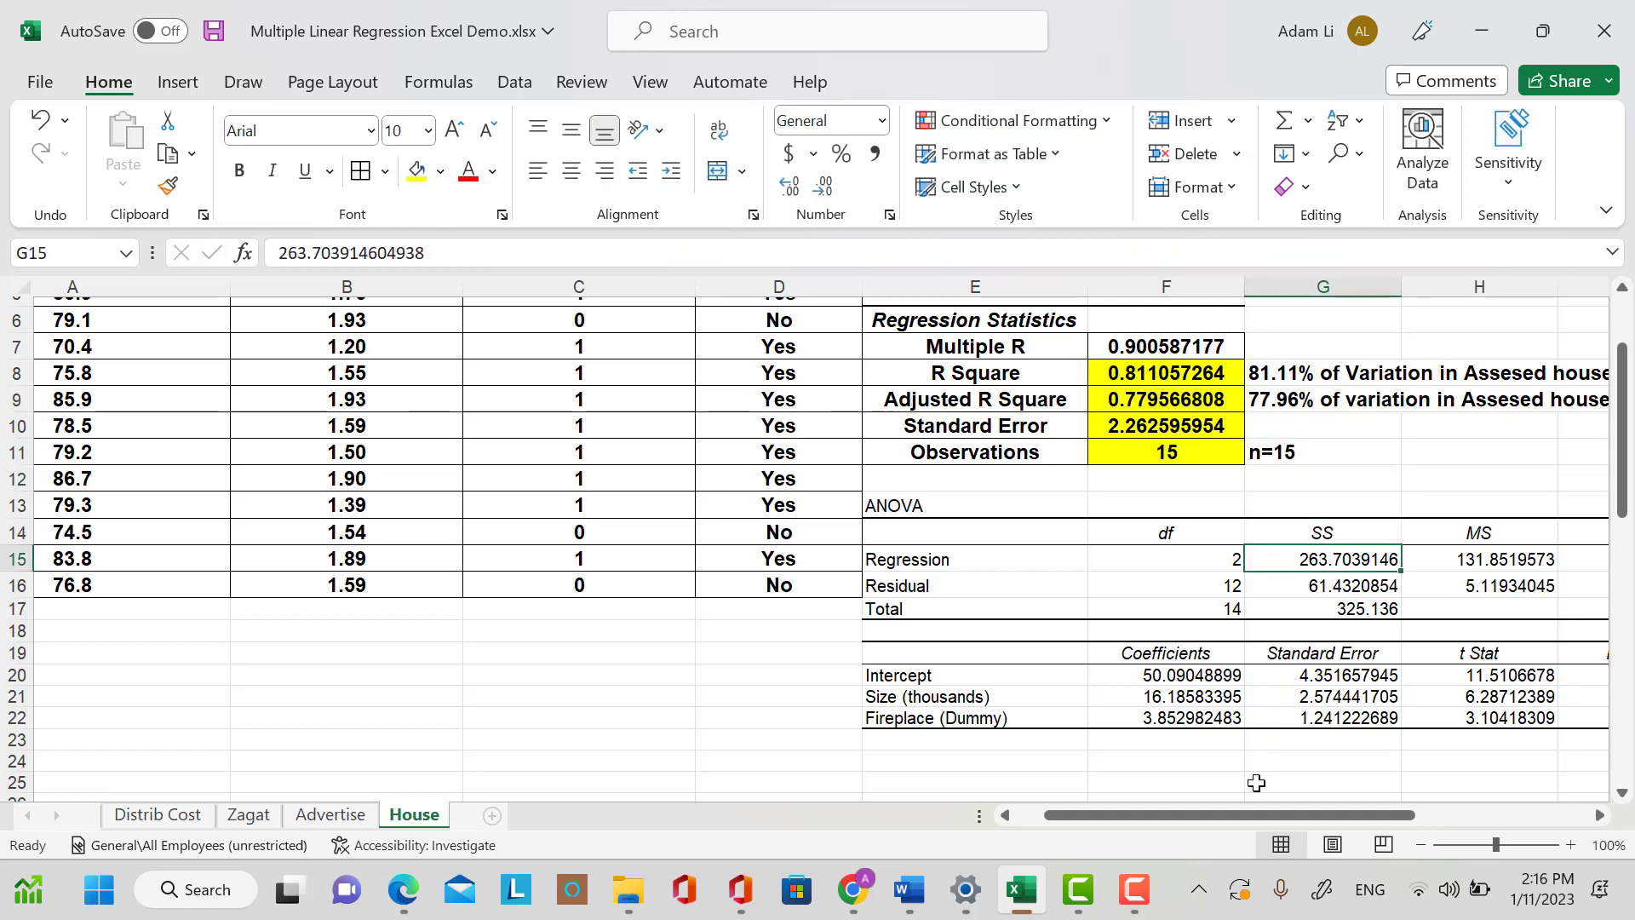
Format the ANOVA table E13:J17 with all borders, bold centred text and font size 12.
drag(1260, 809, 1375, 809)
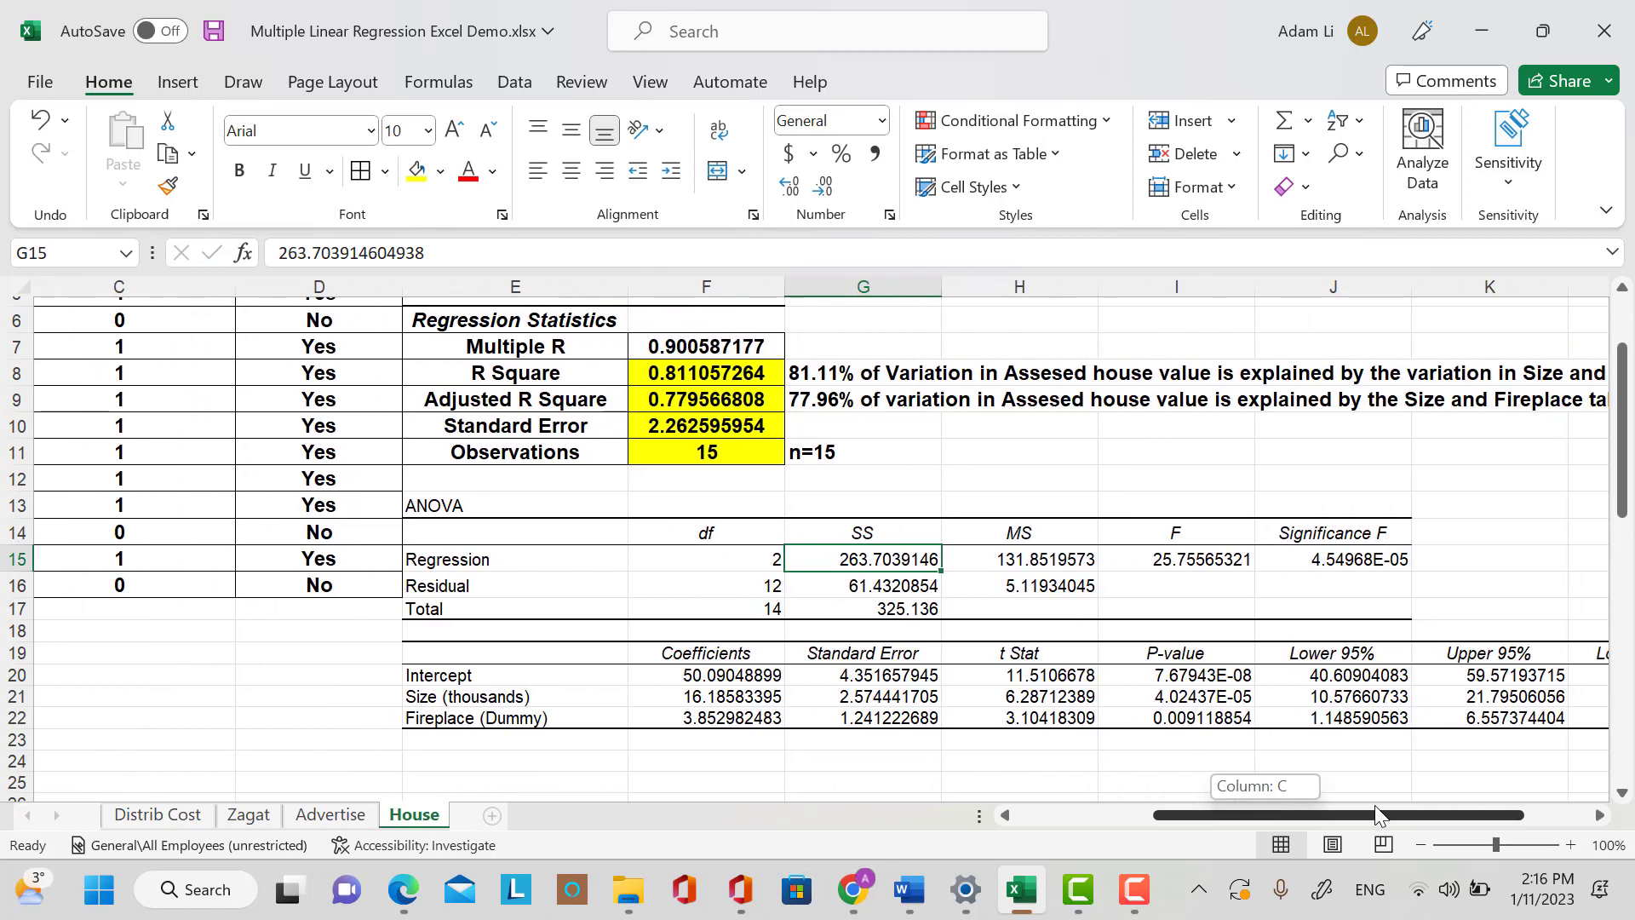
drag(436, 502, 1343, 612)
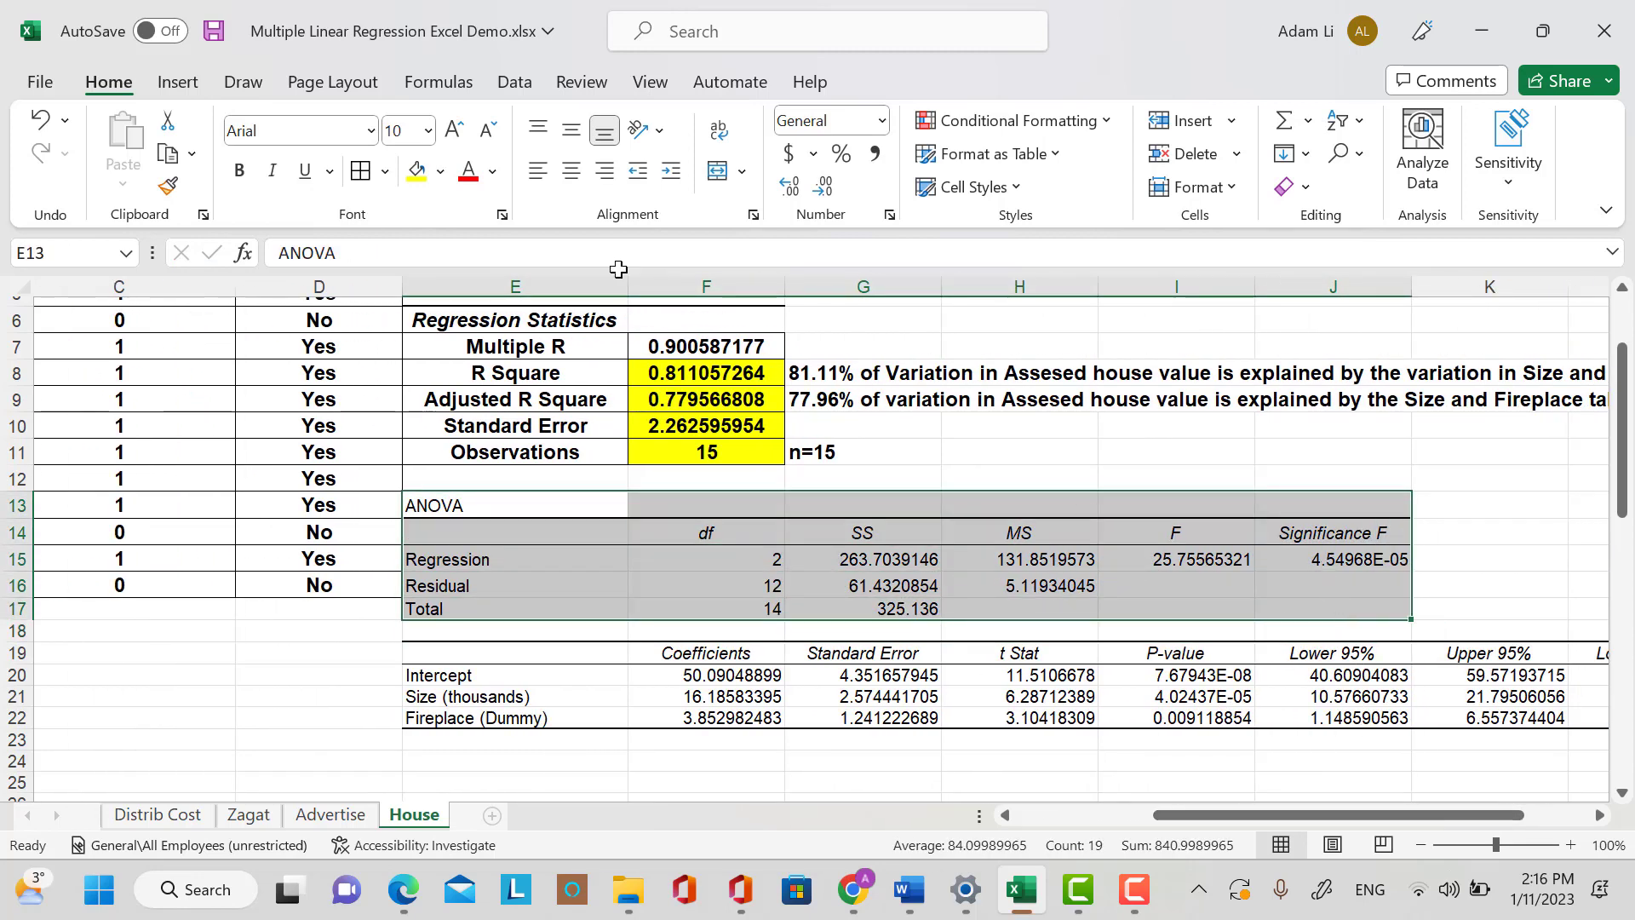
click(359, 173)
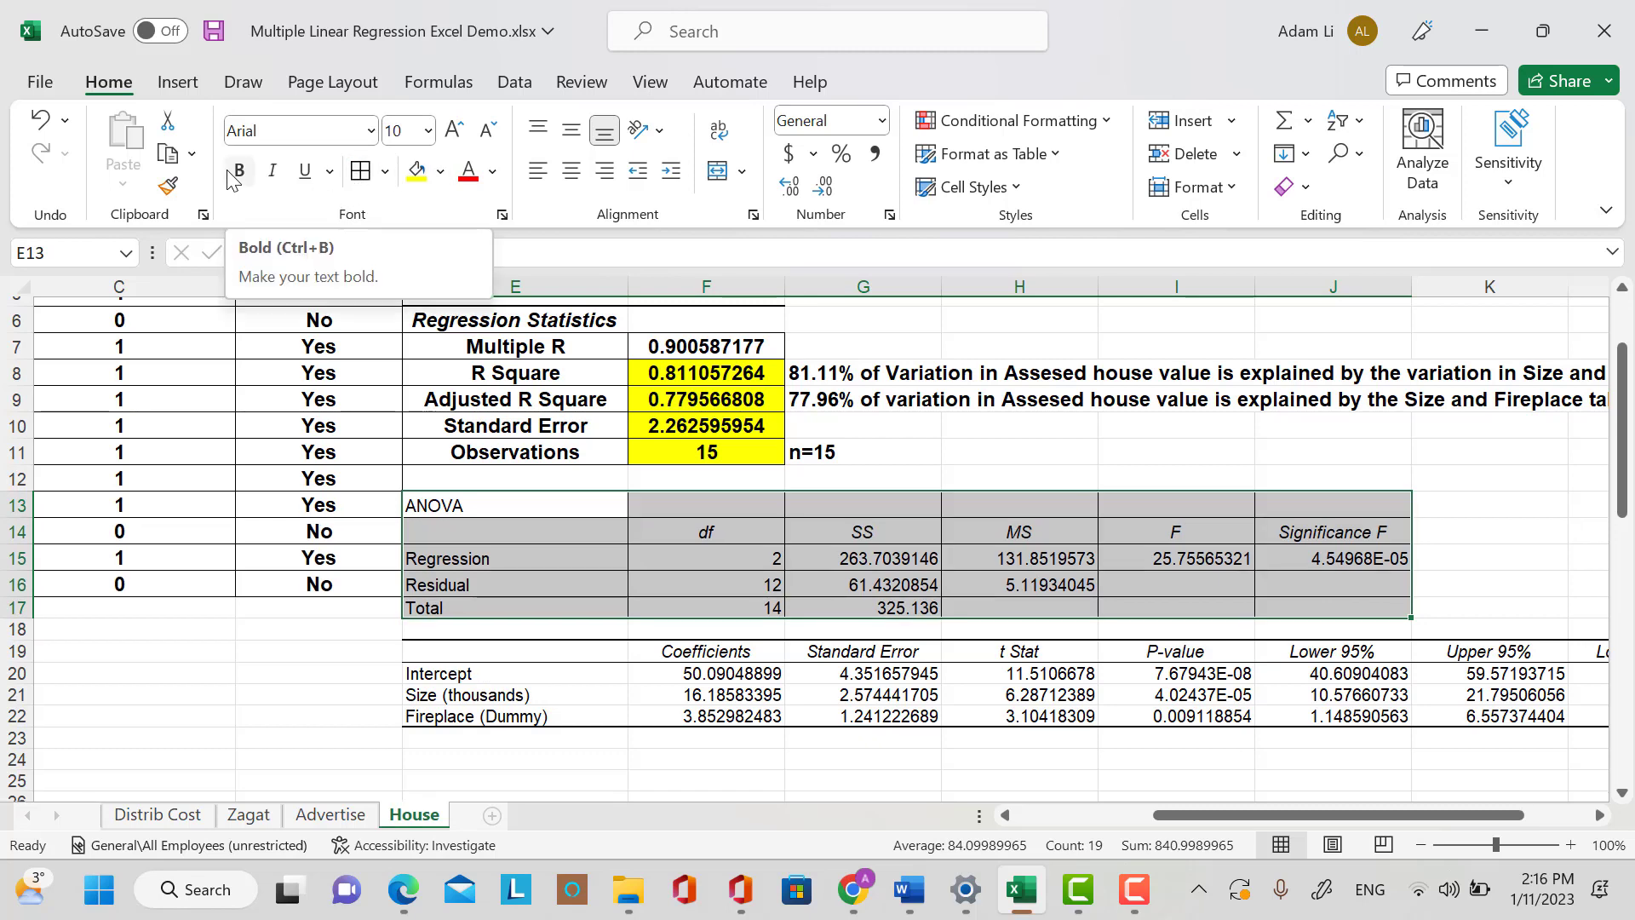
click(239, 172)
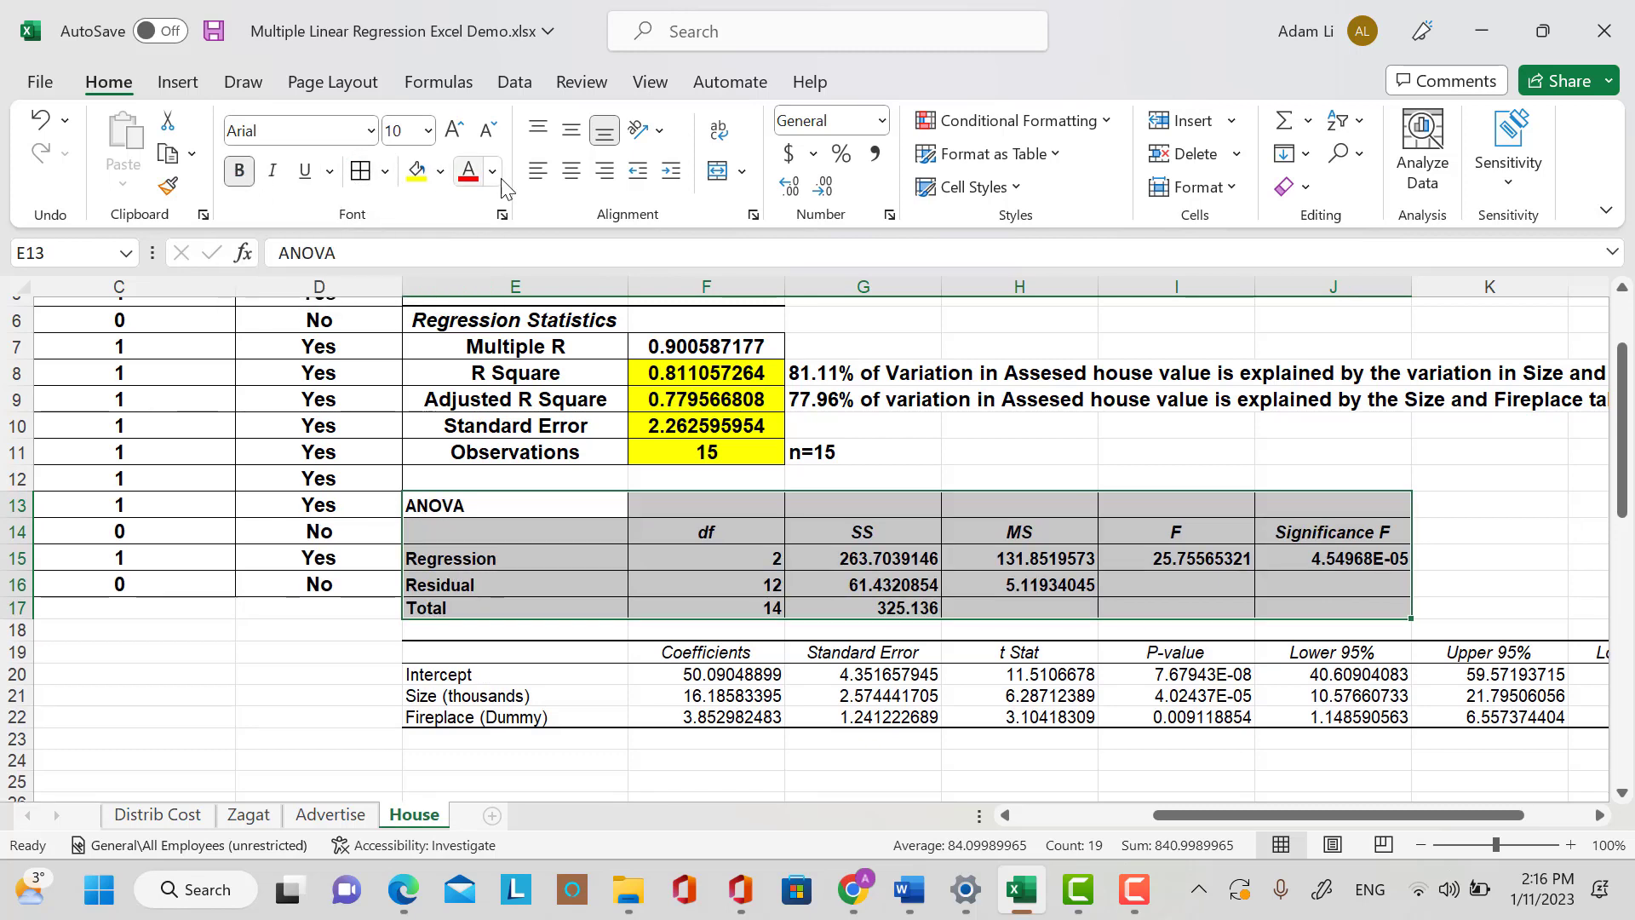
click(571, 171)
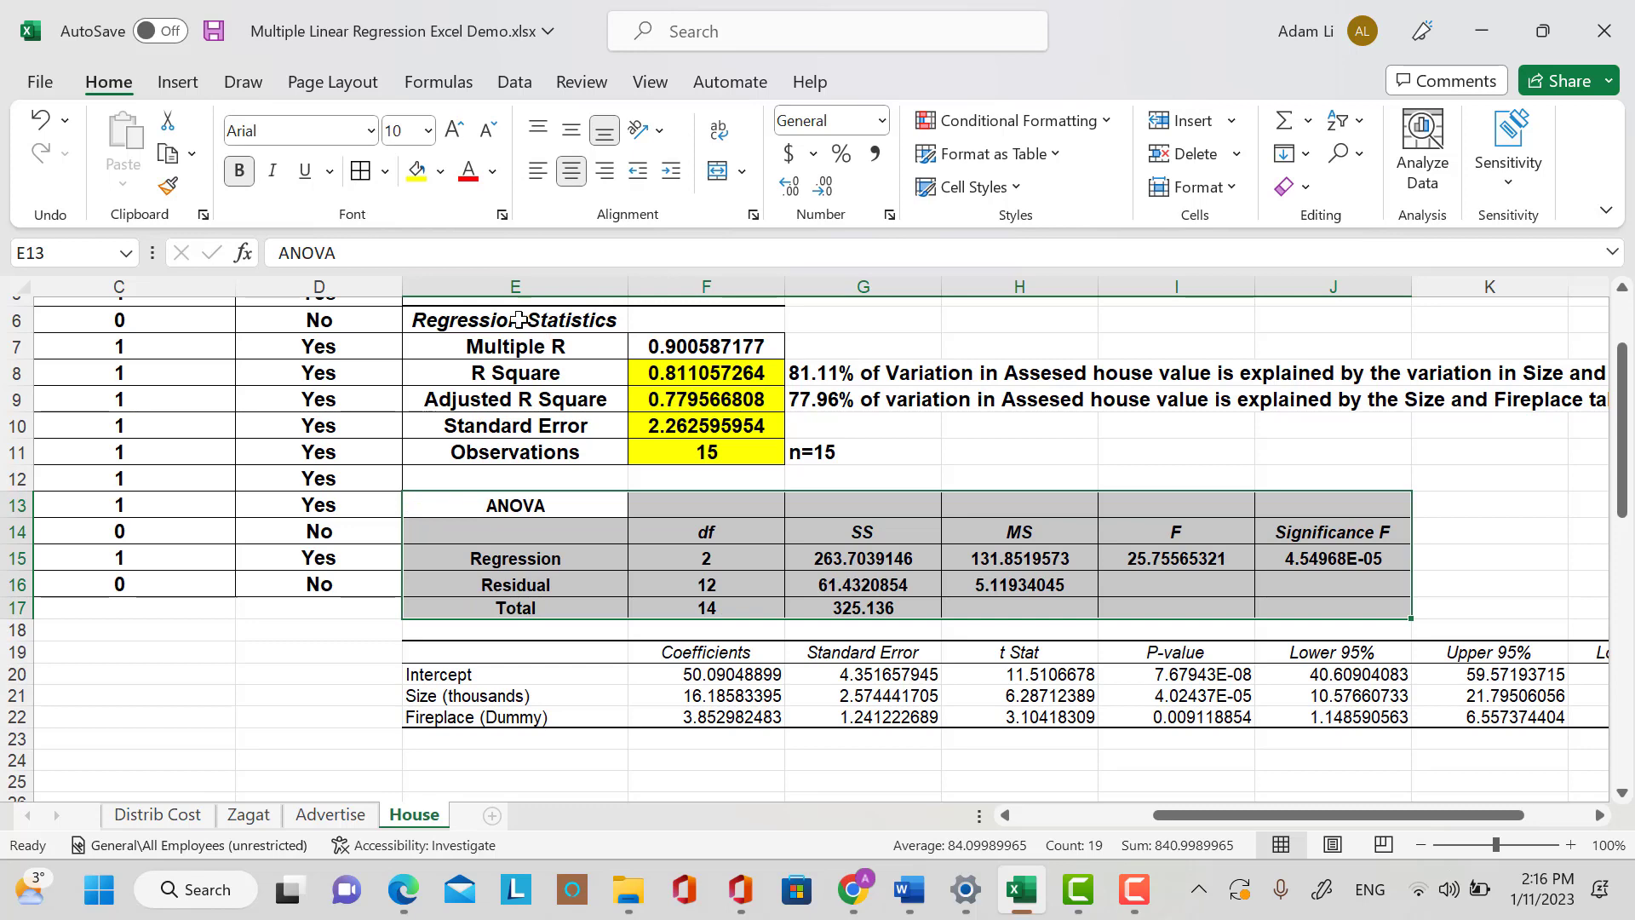
click(428, 131)
click(406, 291)
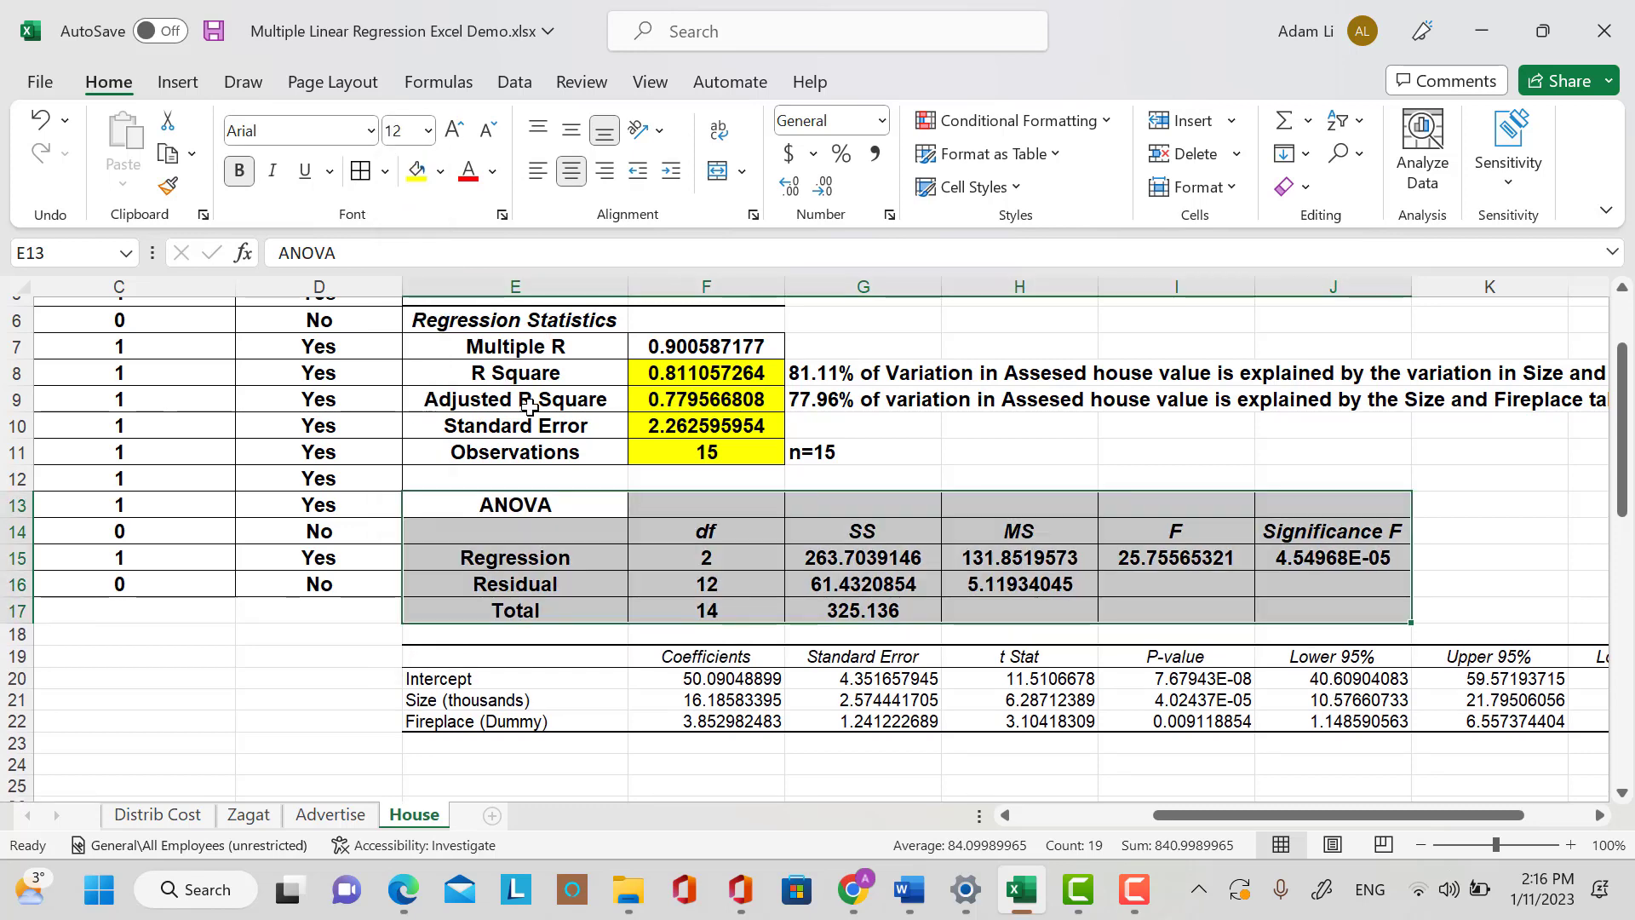
Rename the Significance F header in J14 as "P-value".
click(1376, 537)
text(P)
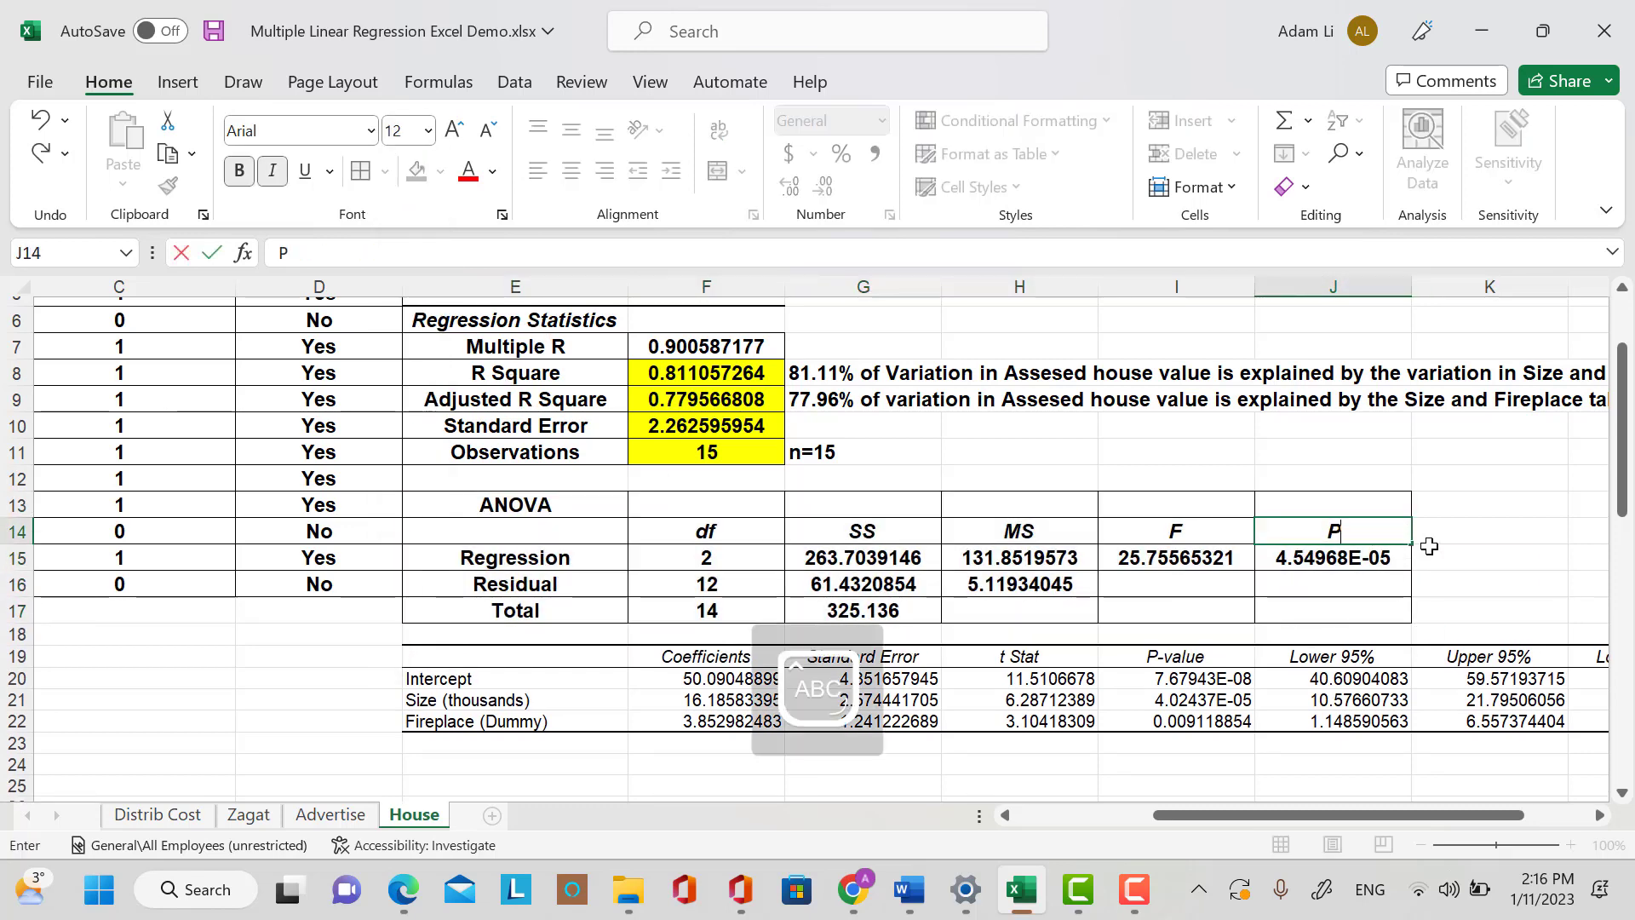
text(-vlaue)
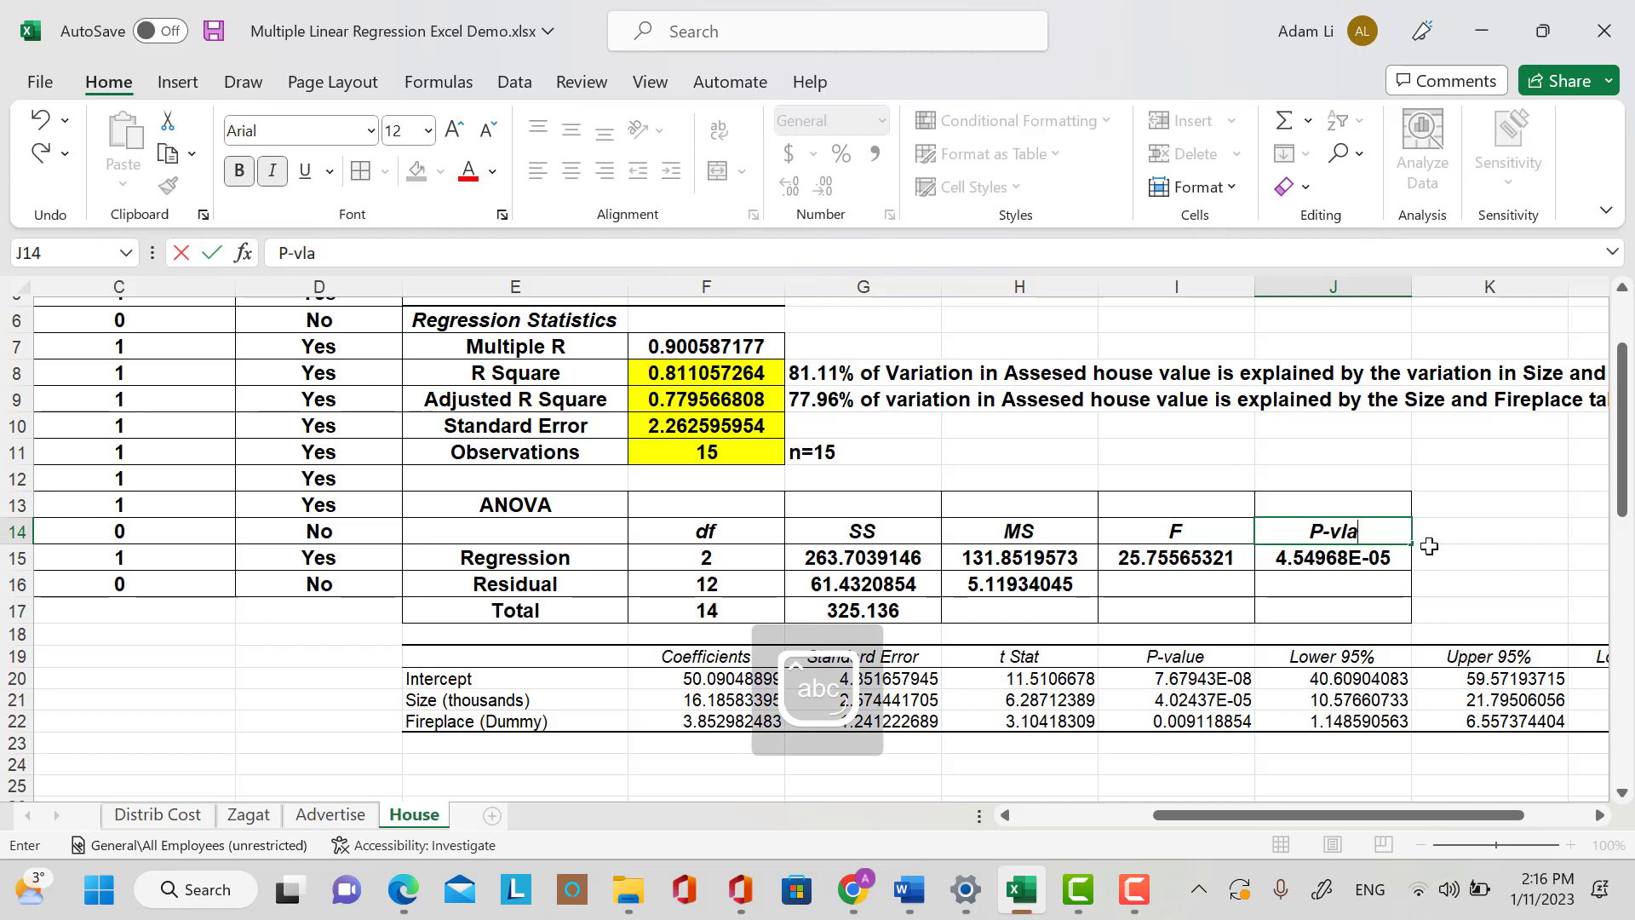
key(BackSpace)
key(BackSpace)
key(BackSpace)
key(BackSpace)
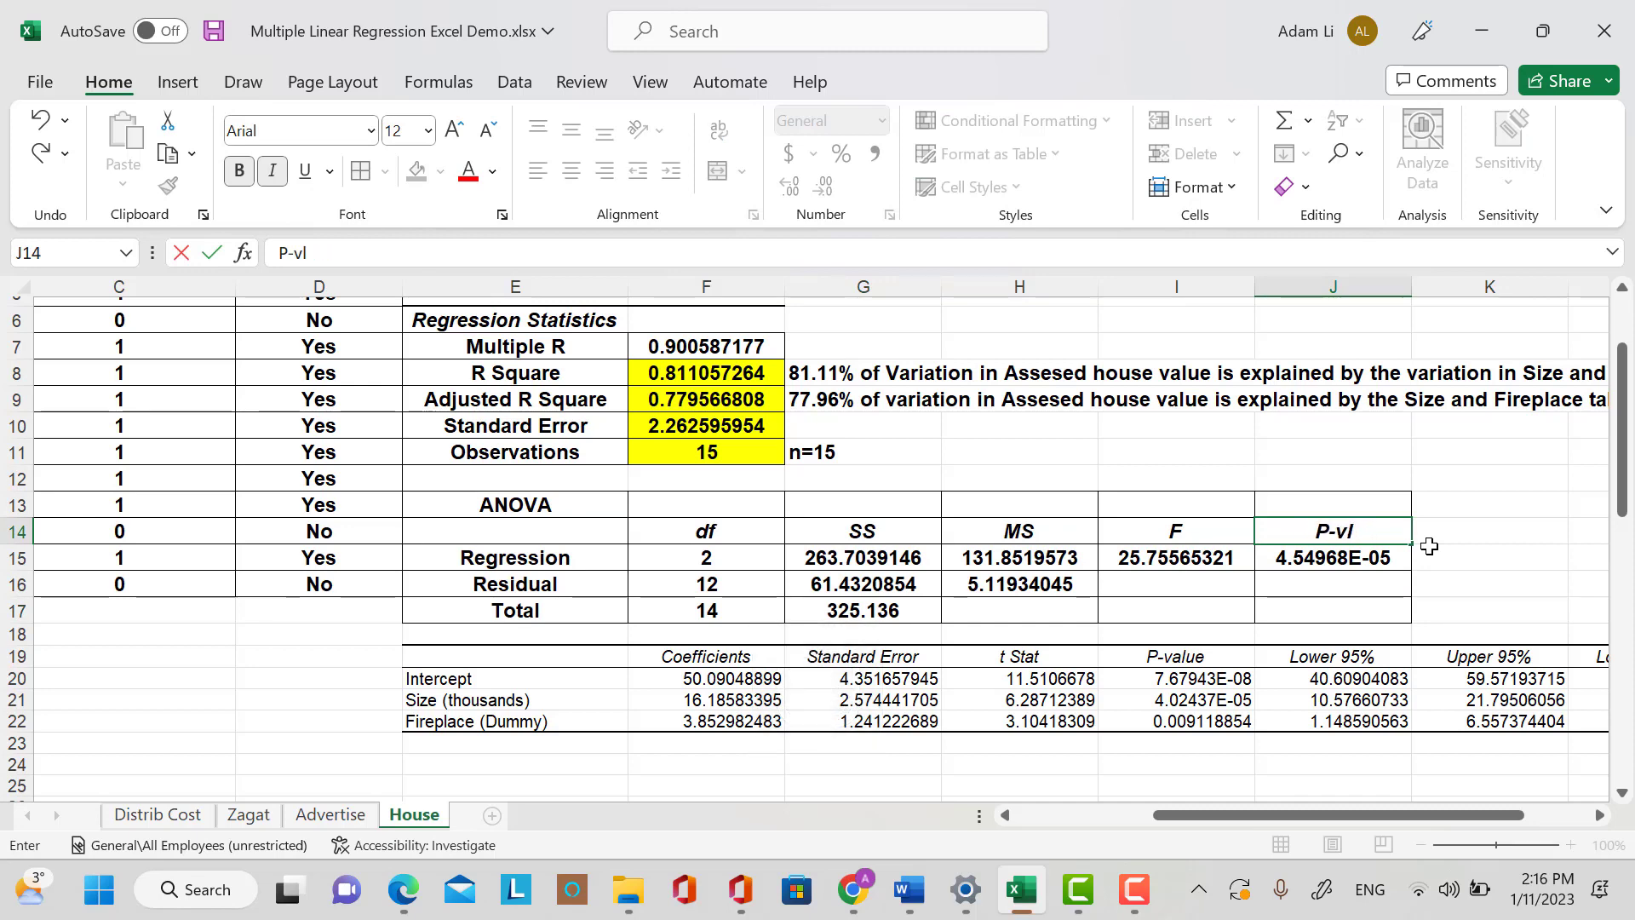
text(a)
text(l)
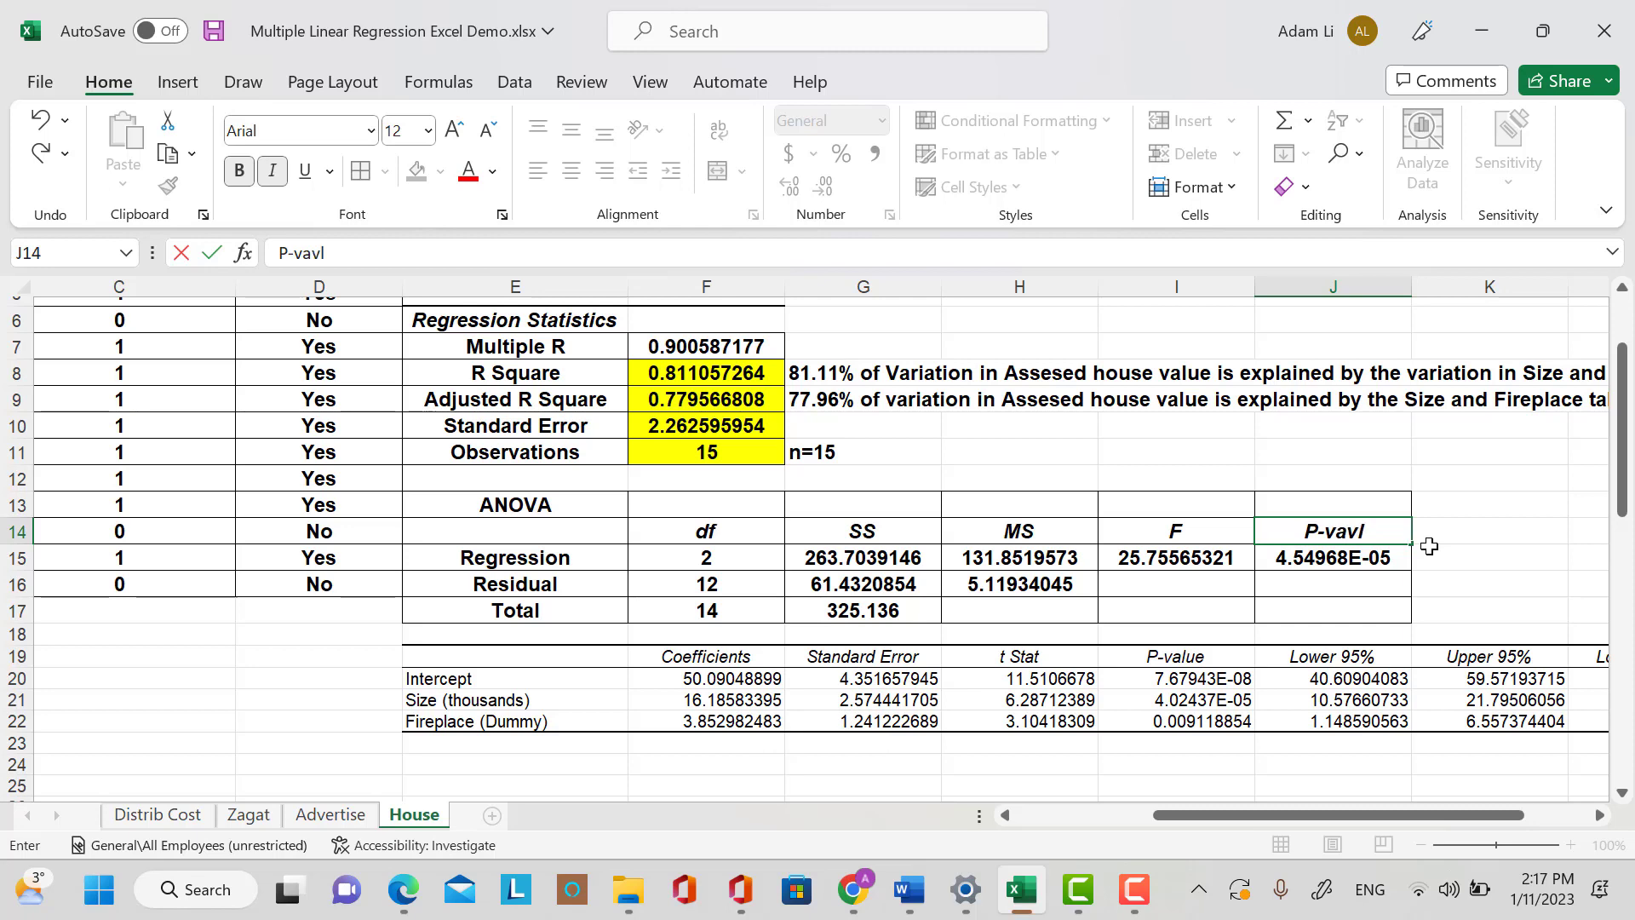
key(BackSpace)
text(lue)
key(Left)
click(1386, 558)
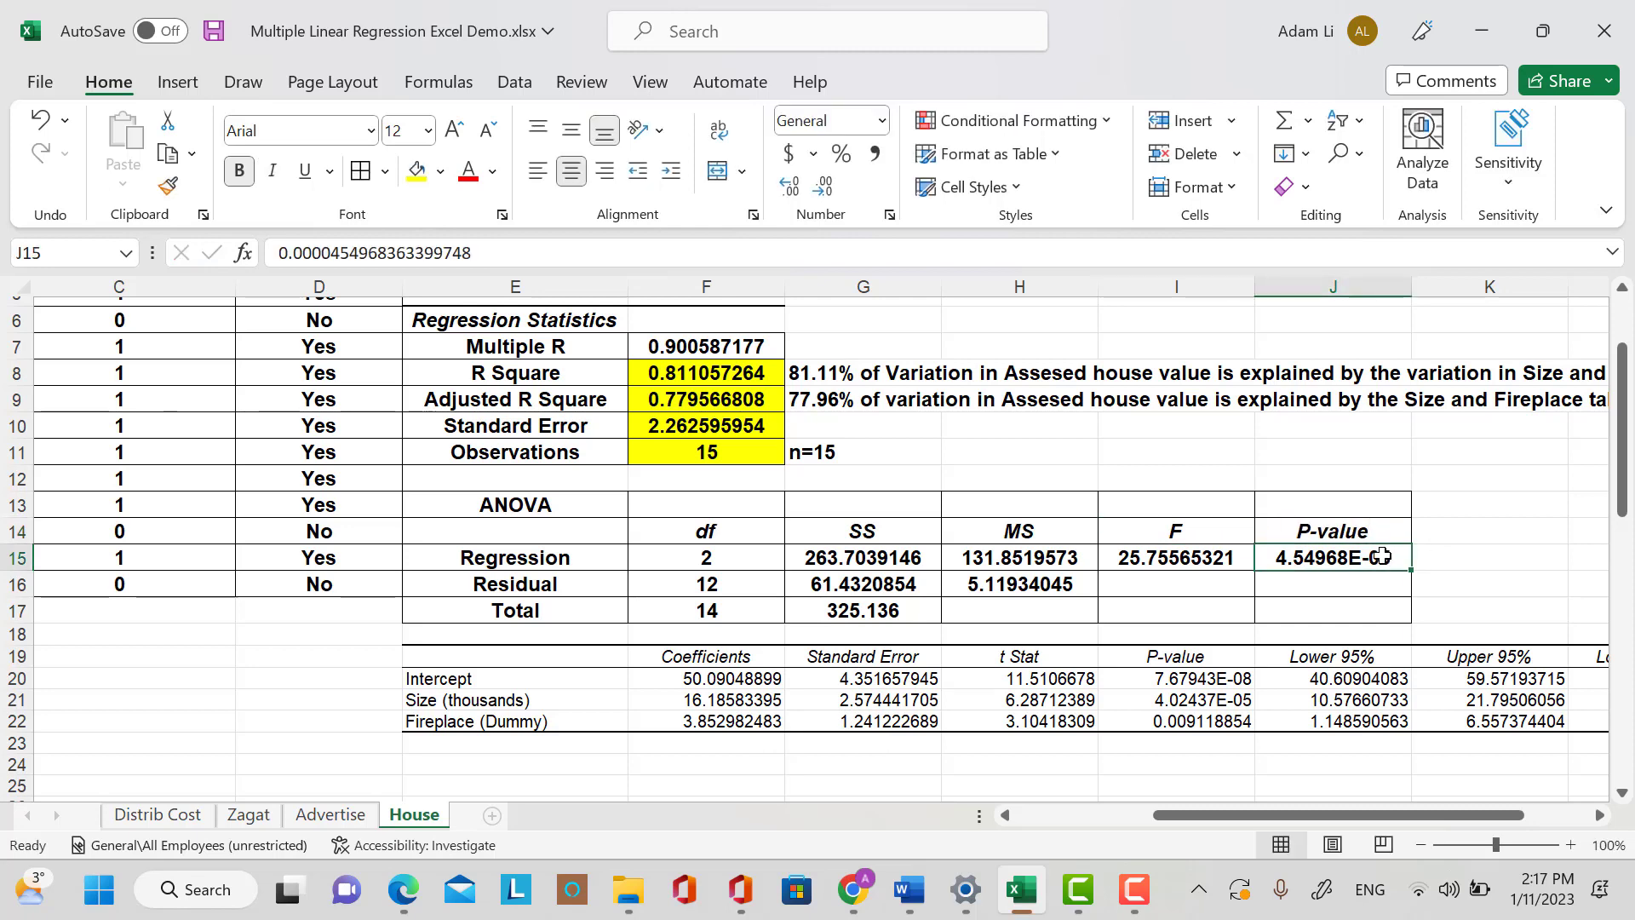
Format the regression P-value in J15 as a Number with 6 decimal places.
click(1181, 559)
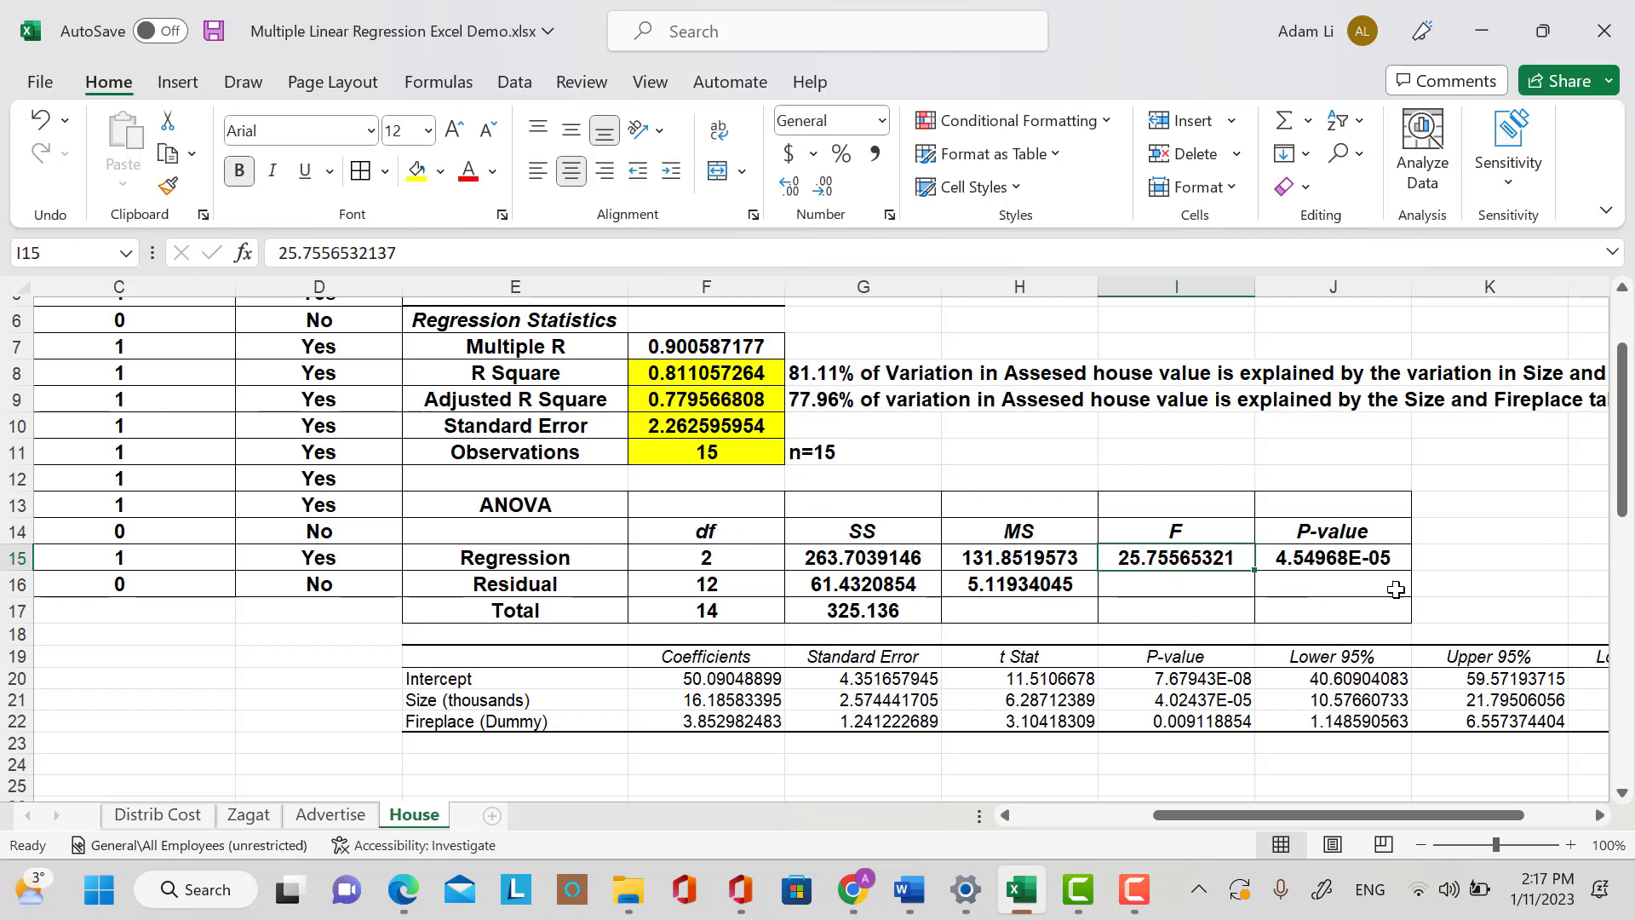
click(1341, 565)
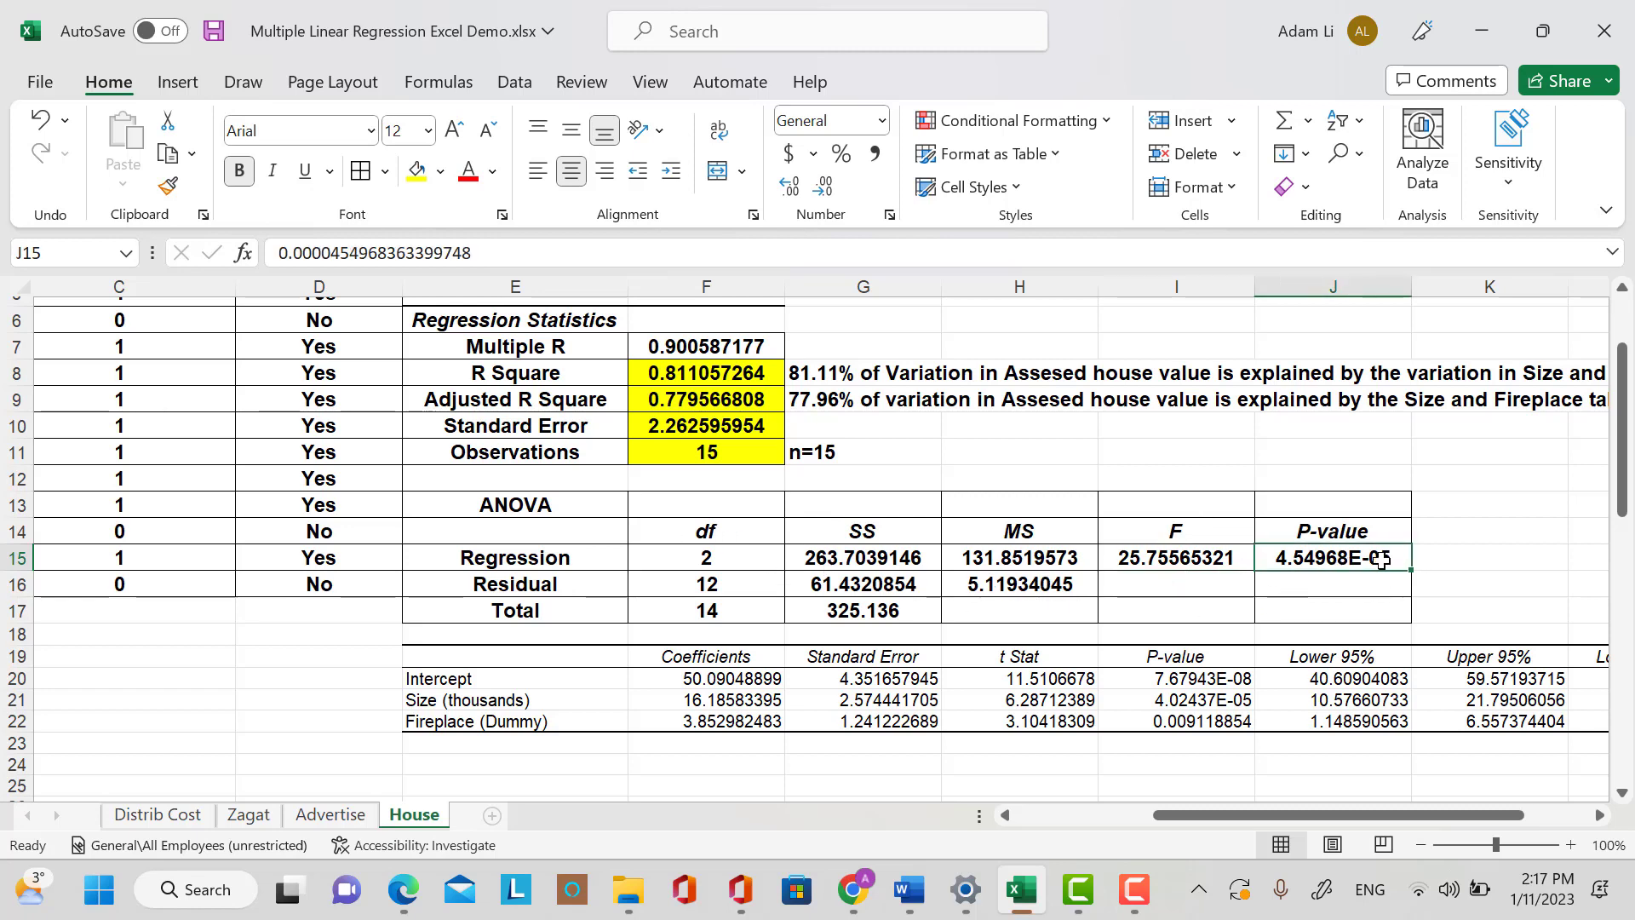
right_click(1356, 570)
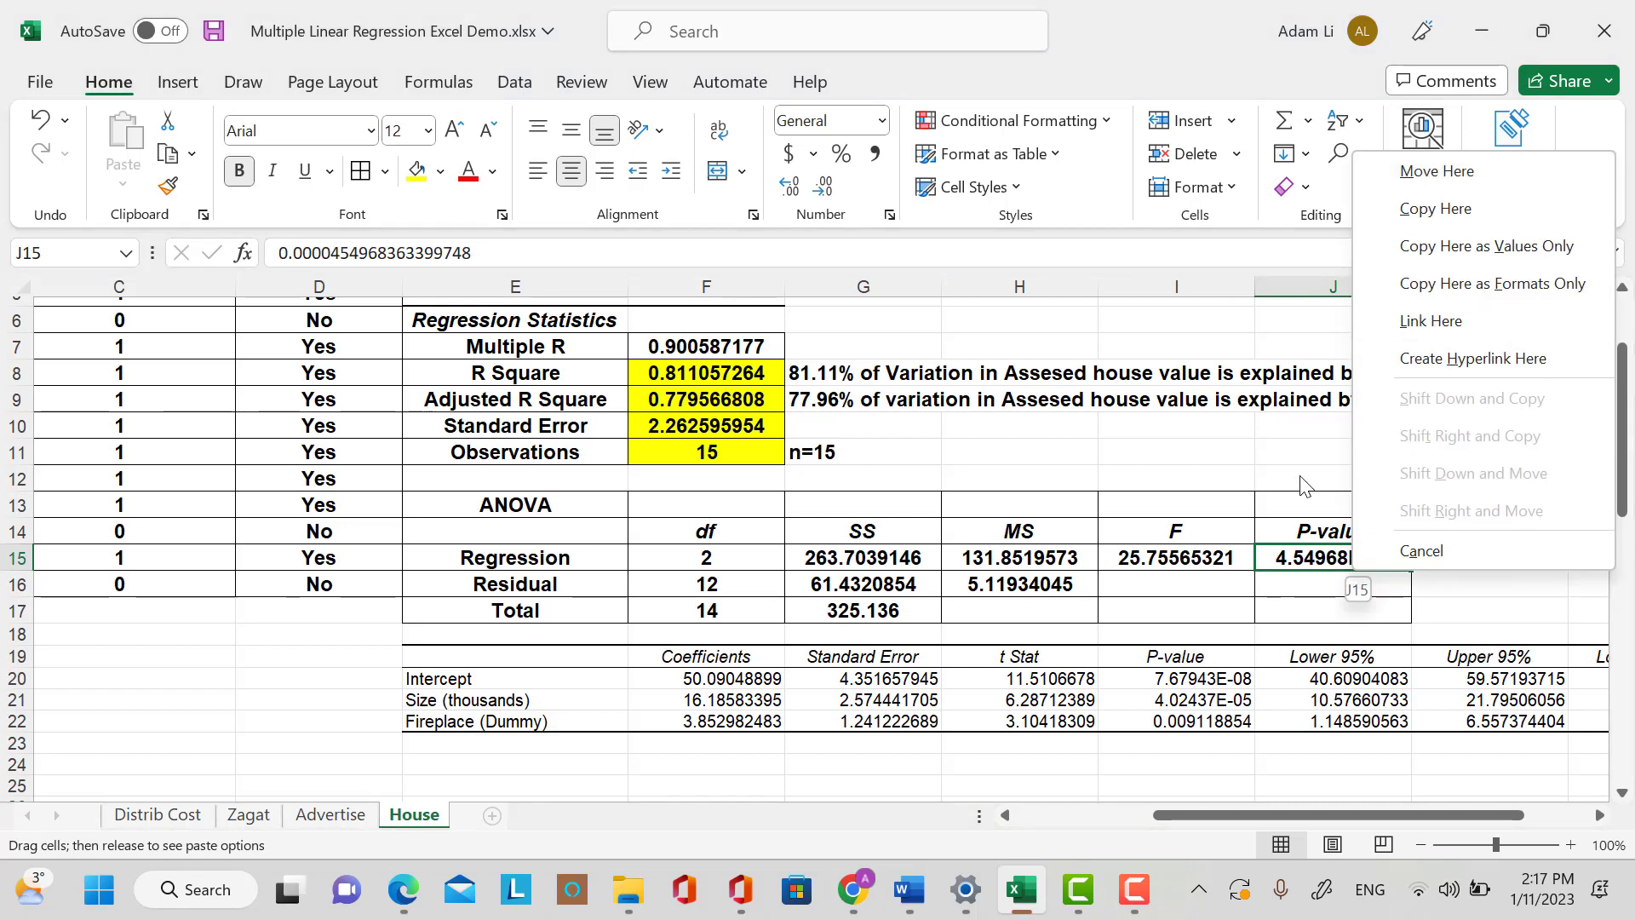
click(1287, 562)
right_click(1287, 557)
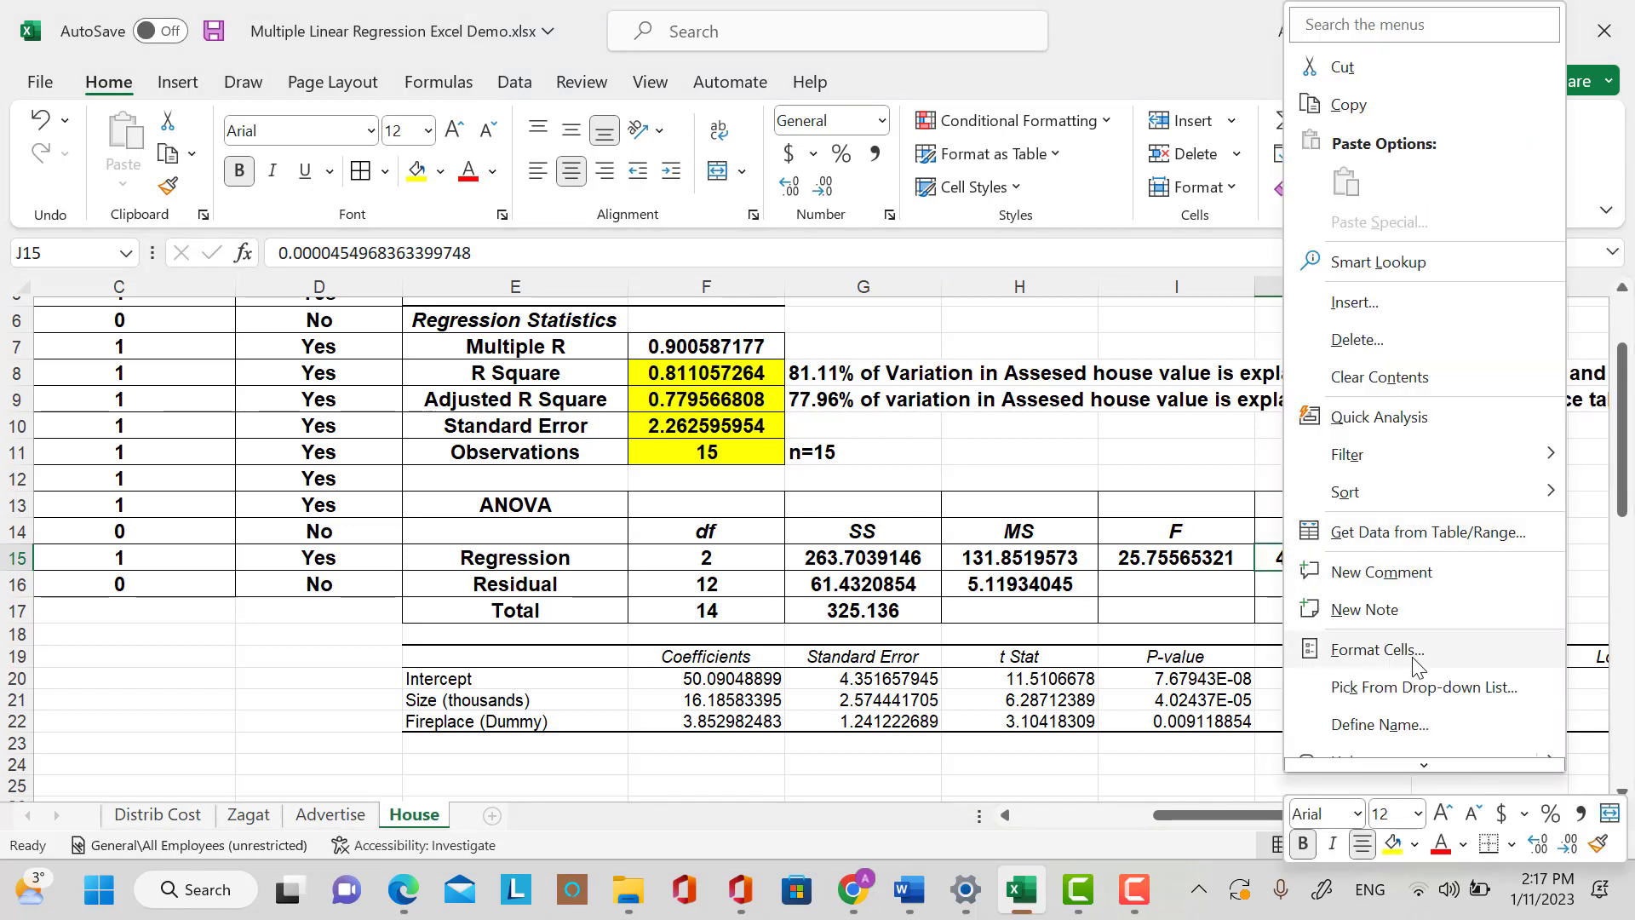
click(1377, 648)
click(1035, 332)
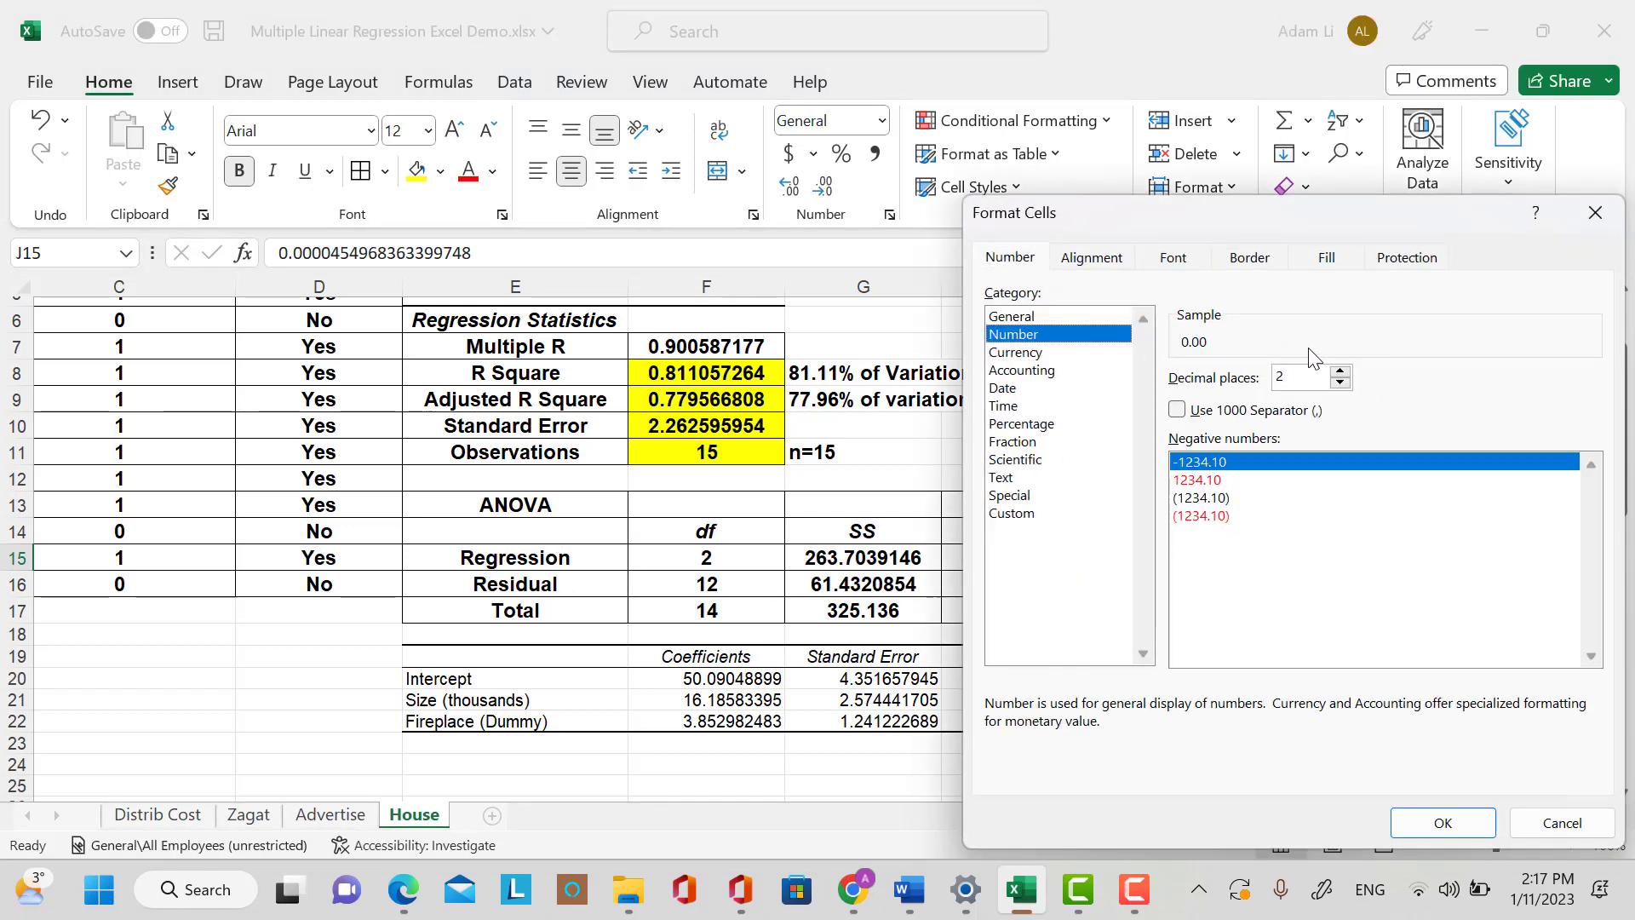
click(1342, 382)
click(1342, 372)
click(1342, 372)
click(1343, 373)
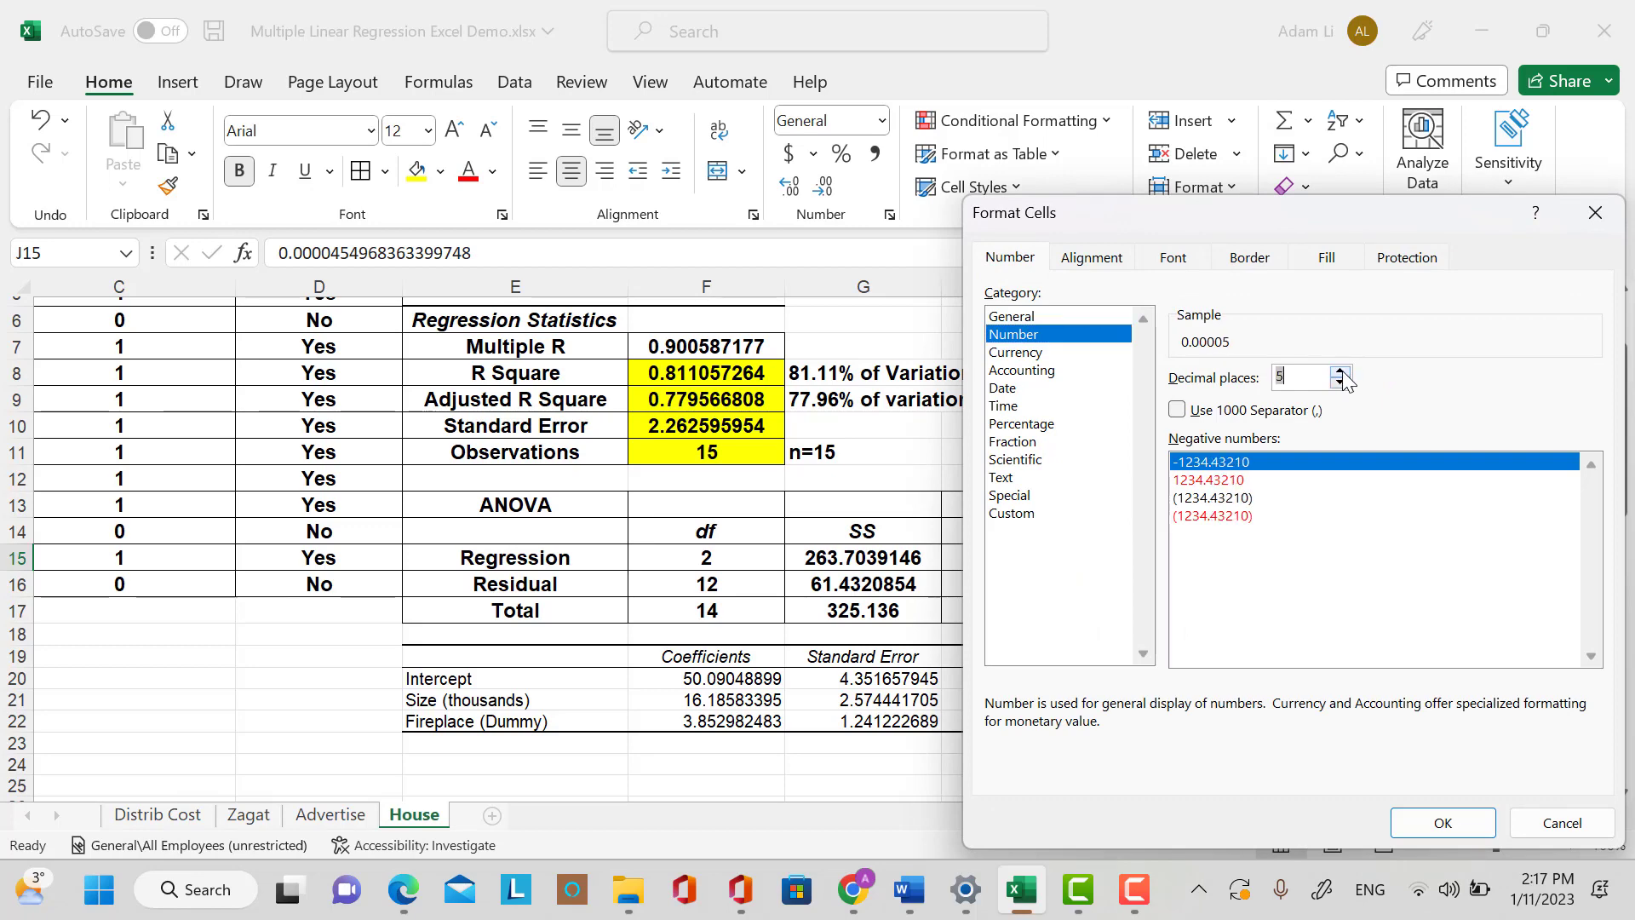
click(1343, 372)
click(1342, 372)
click(1482, 818)
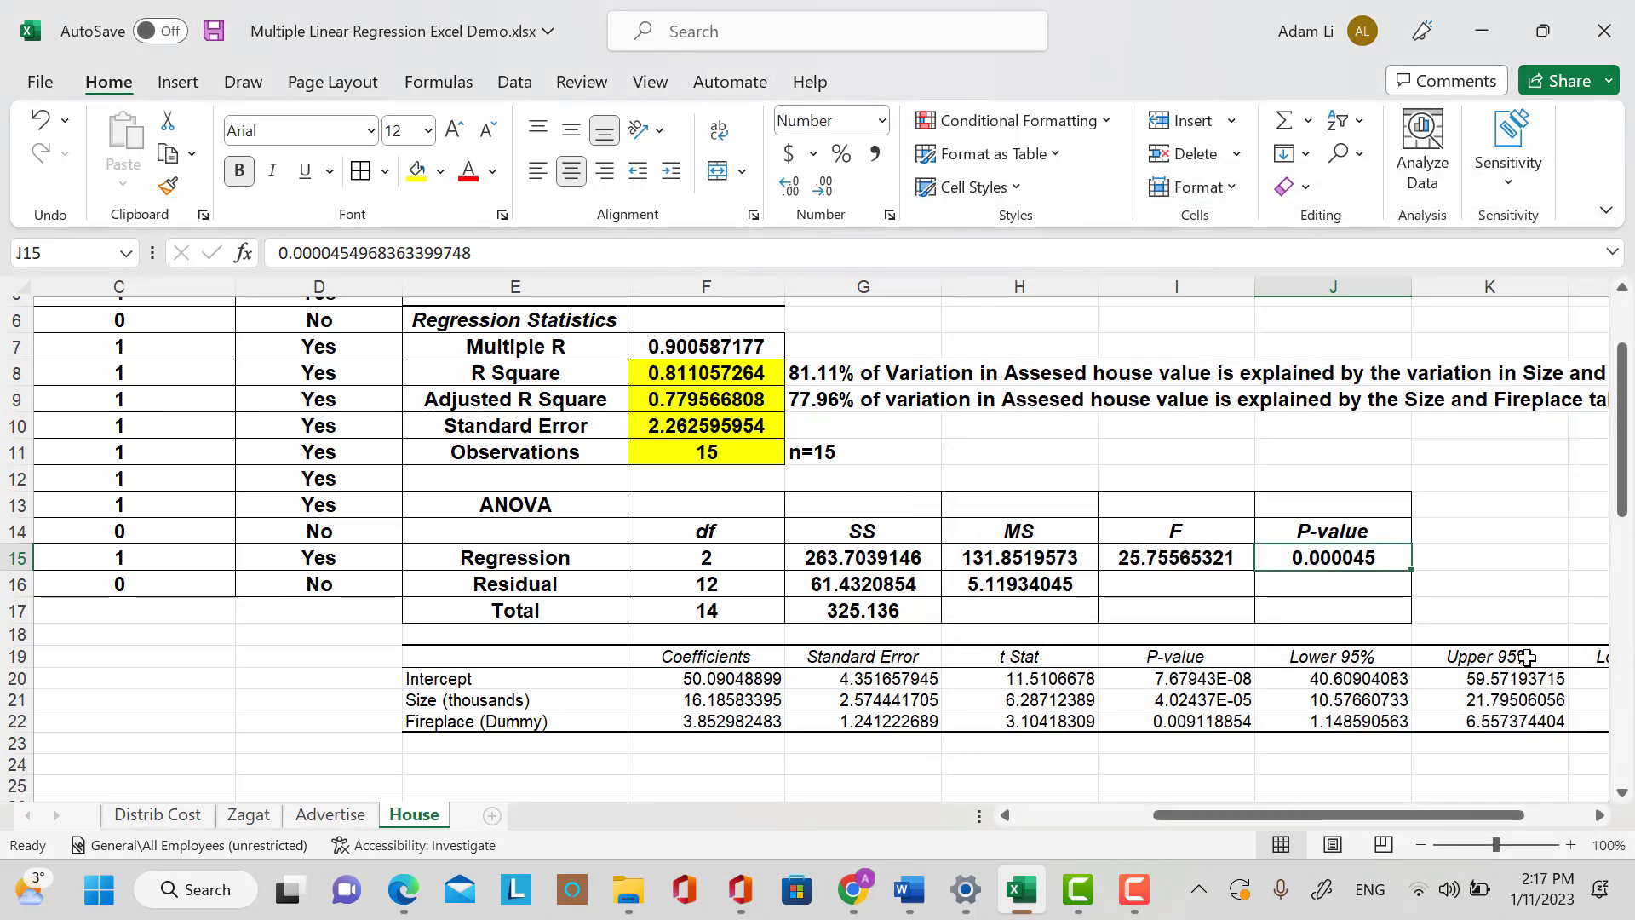
Begin the P-value conclusion in K15, beside the Regression row, with "< a. Reject Ho".
click(1502, 562)
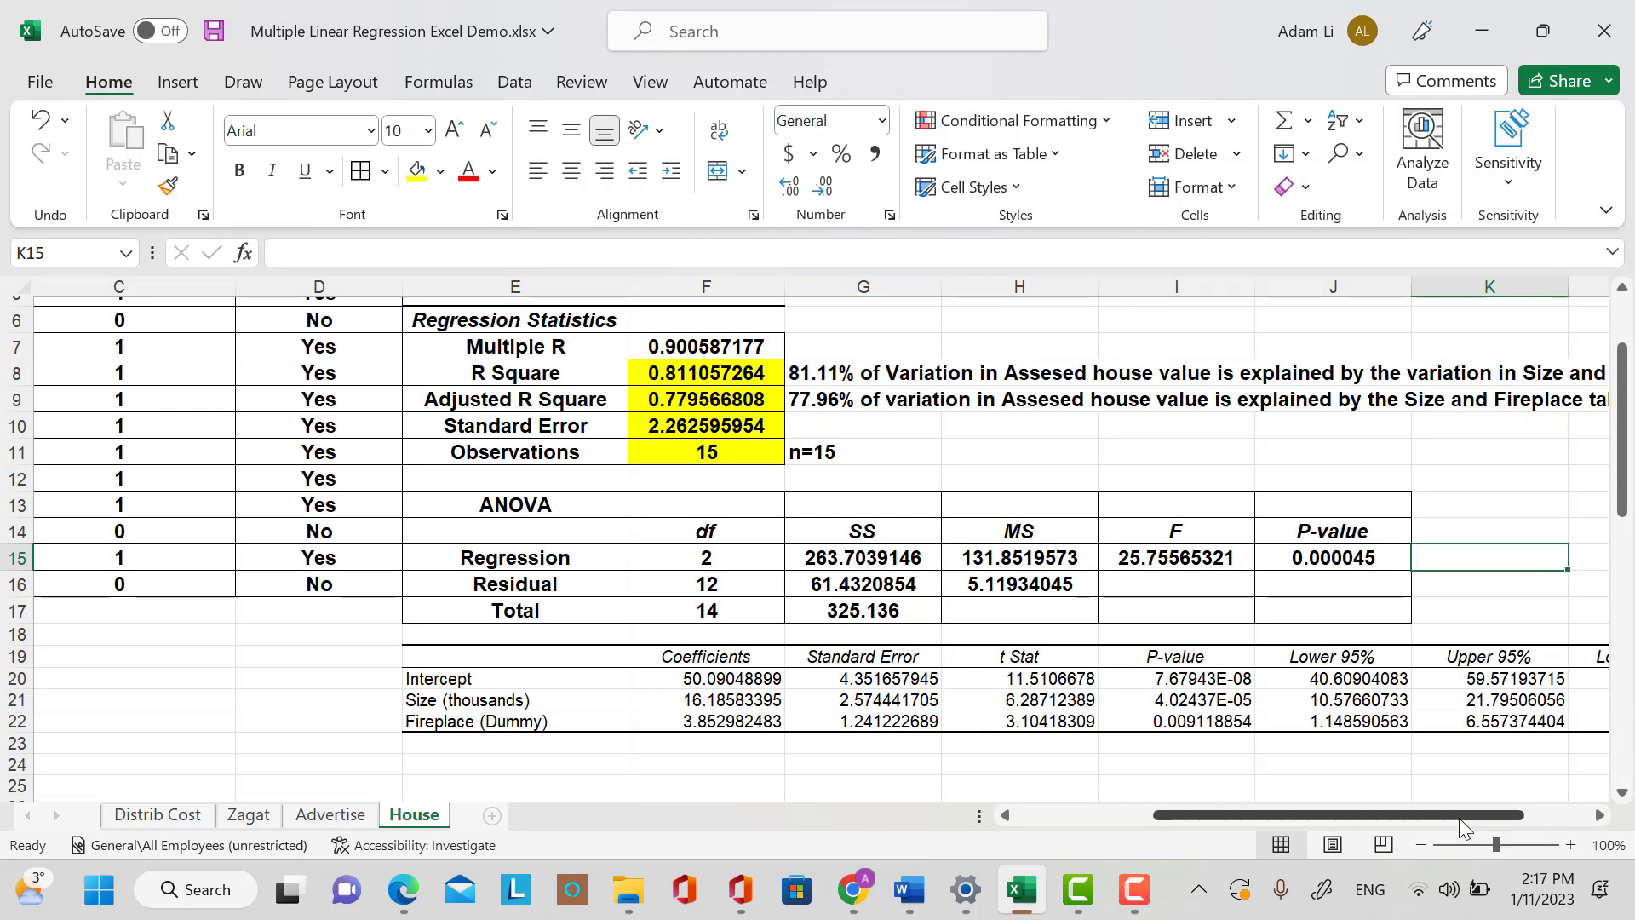
drag(1458, 818, 1517, 822)
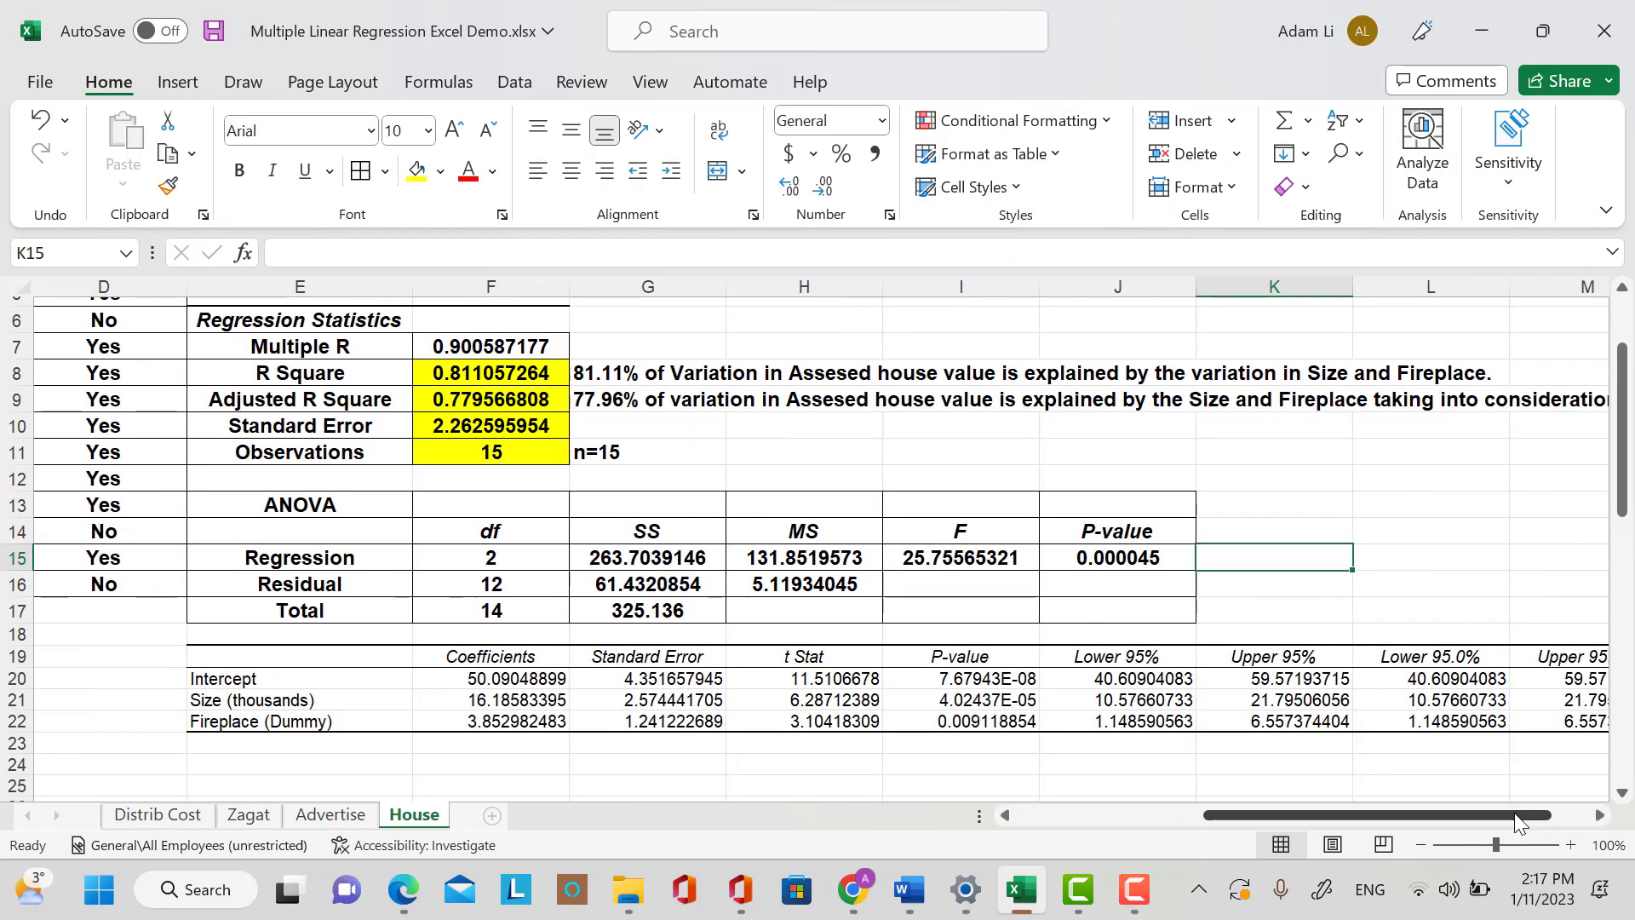
text(< a. ()
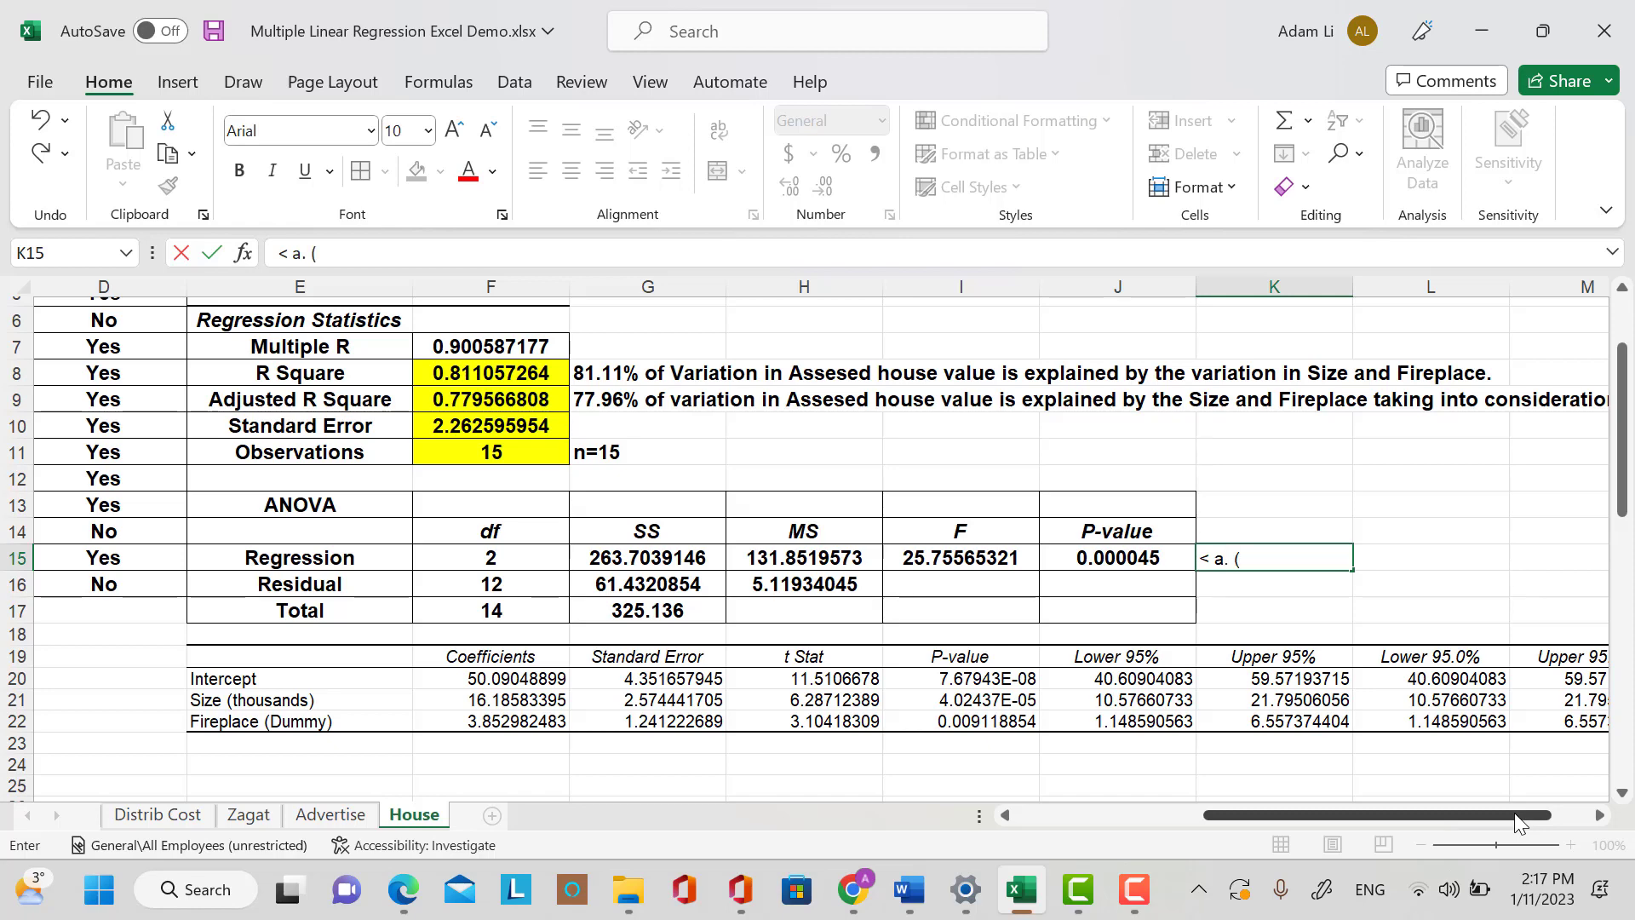
key(Caps_Lock)
text(a.)
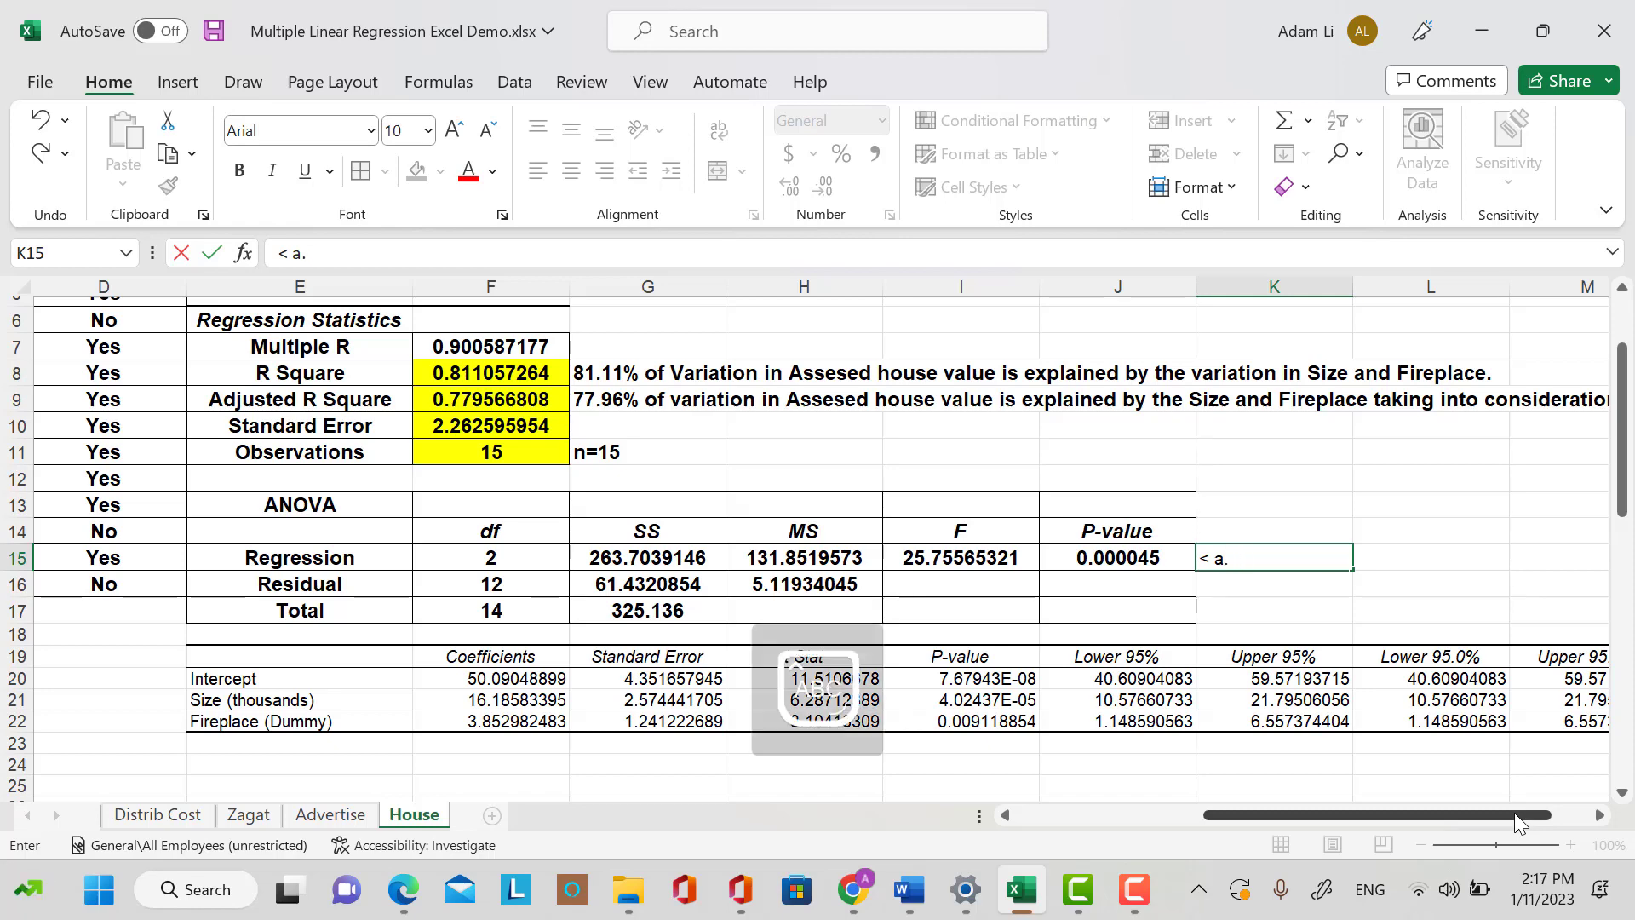
text( R)
key(Caps_Lock)
text(ejet)
key(Caps_Lock)
key(BackSpace)
key(Caps_Lock)
text(ct)
key(Caps_Lock)
text(H)
key(Caps_Lock)
text(o)
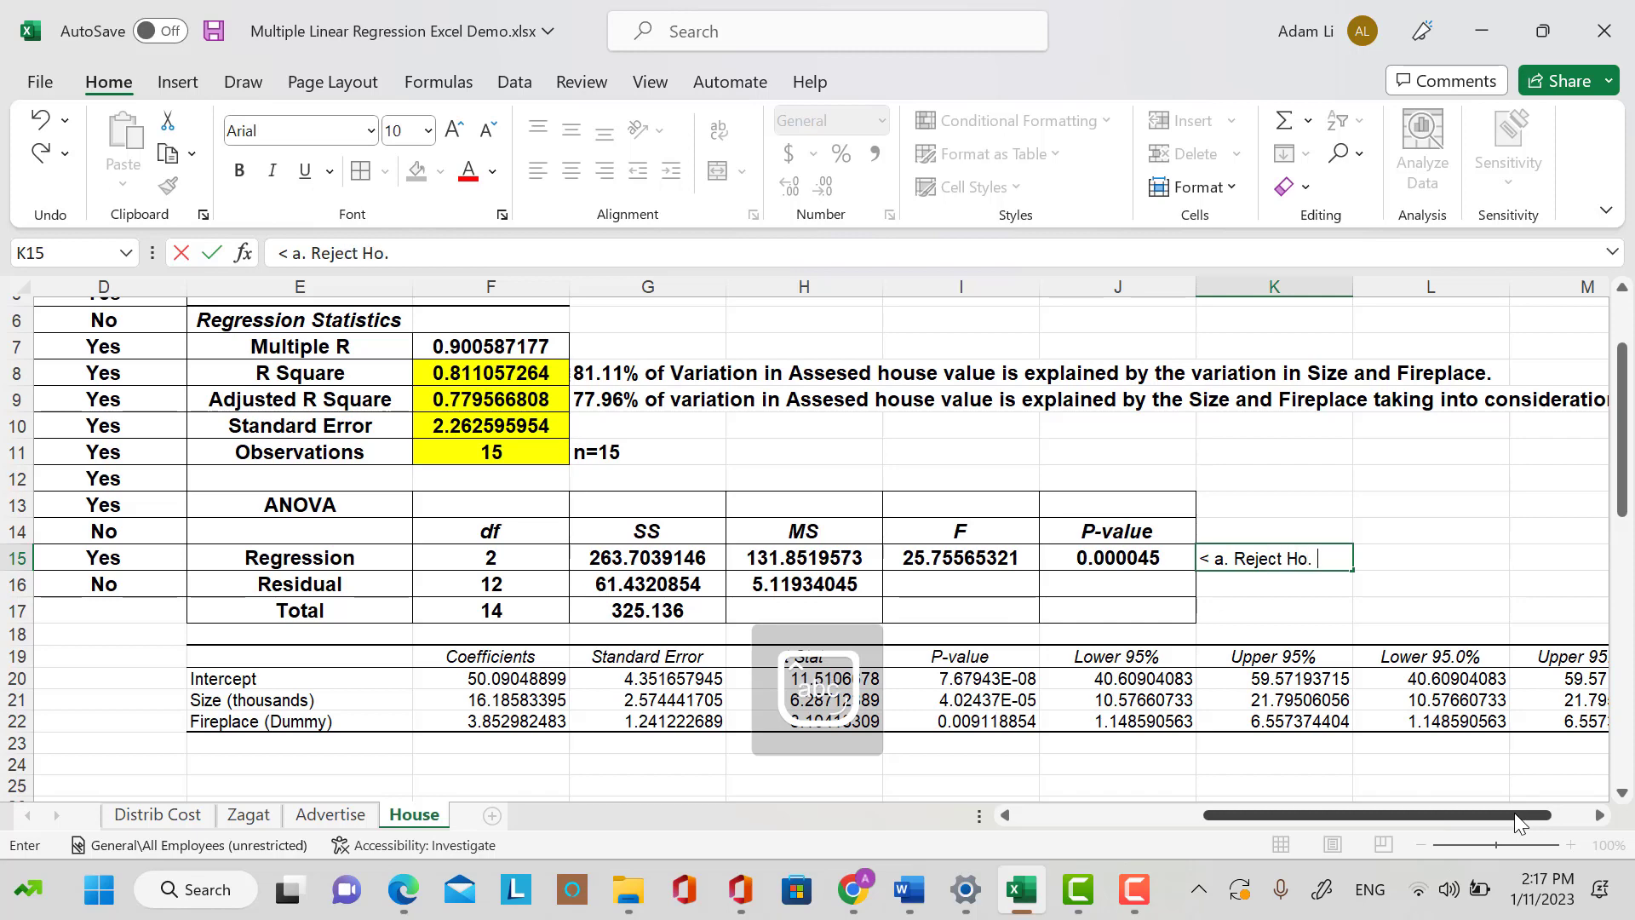
text(.)
key(BackSpace)
key(BackSpace)
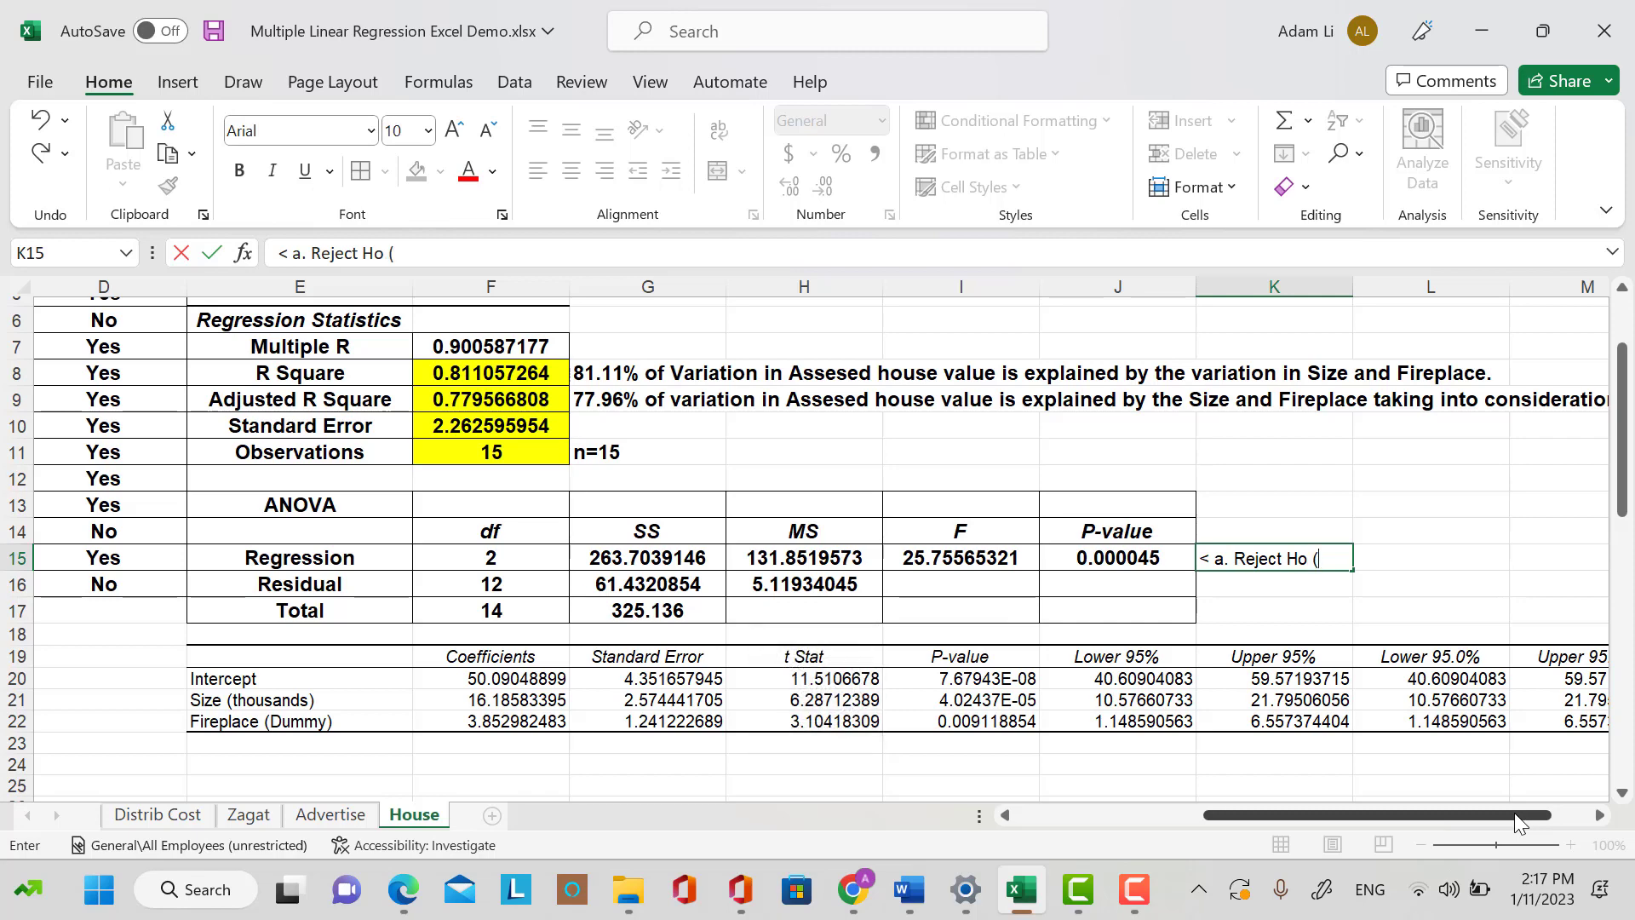
Complete the K15 conclusion with the null hypothesis "(B1=B2=0)" and commit the entry.
text(()
key(Caps_Lock)
text(B1)
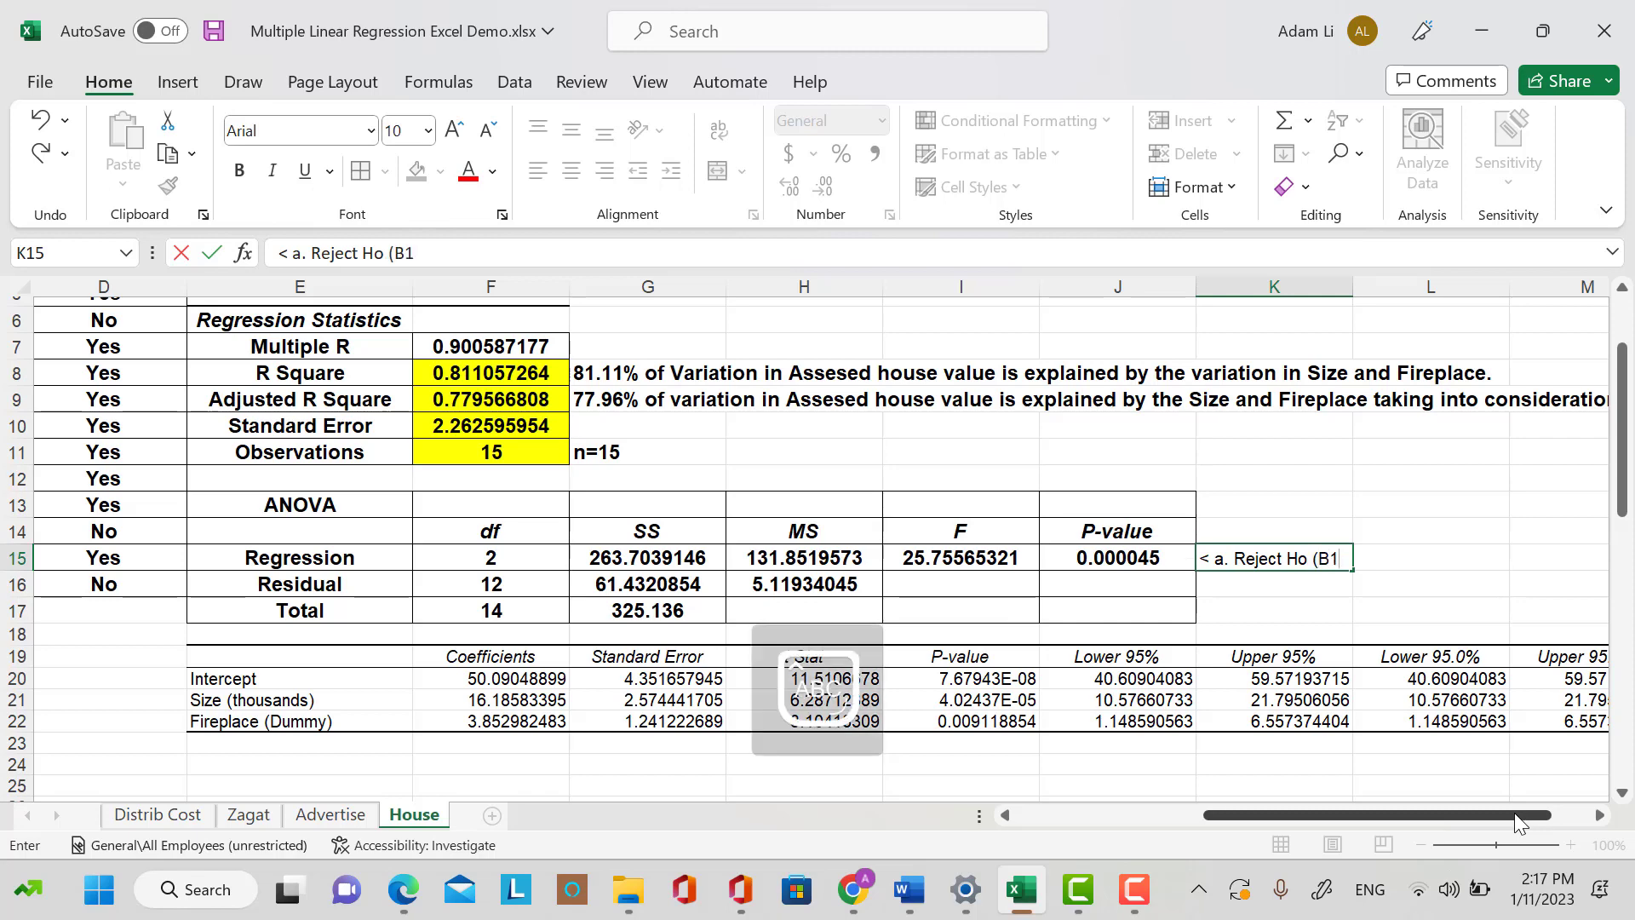
text(=B2=2)
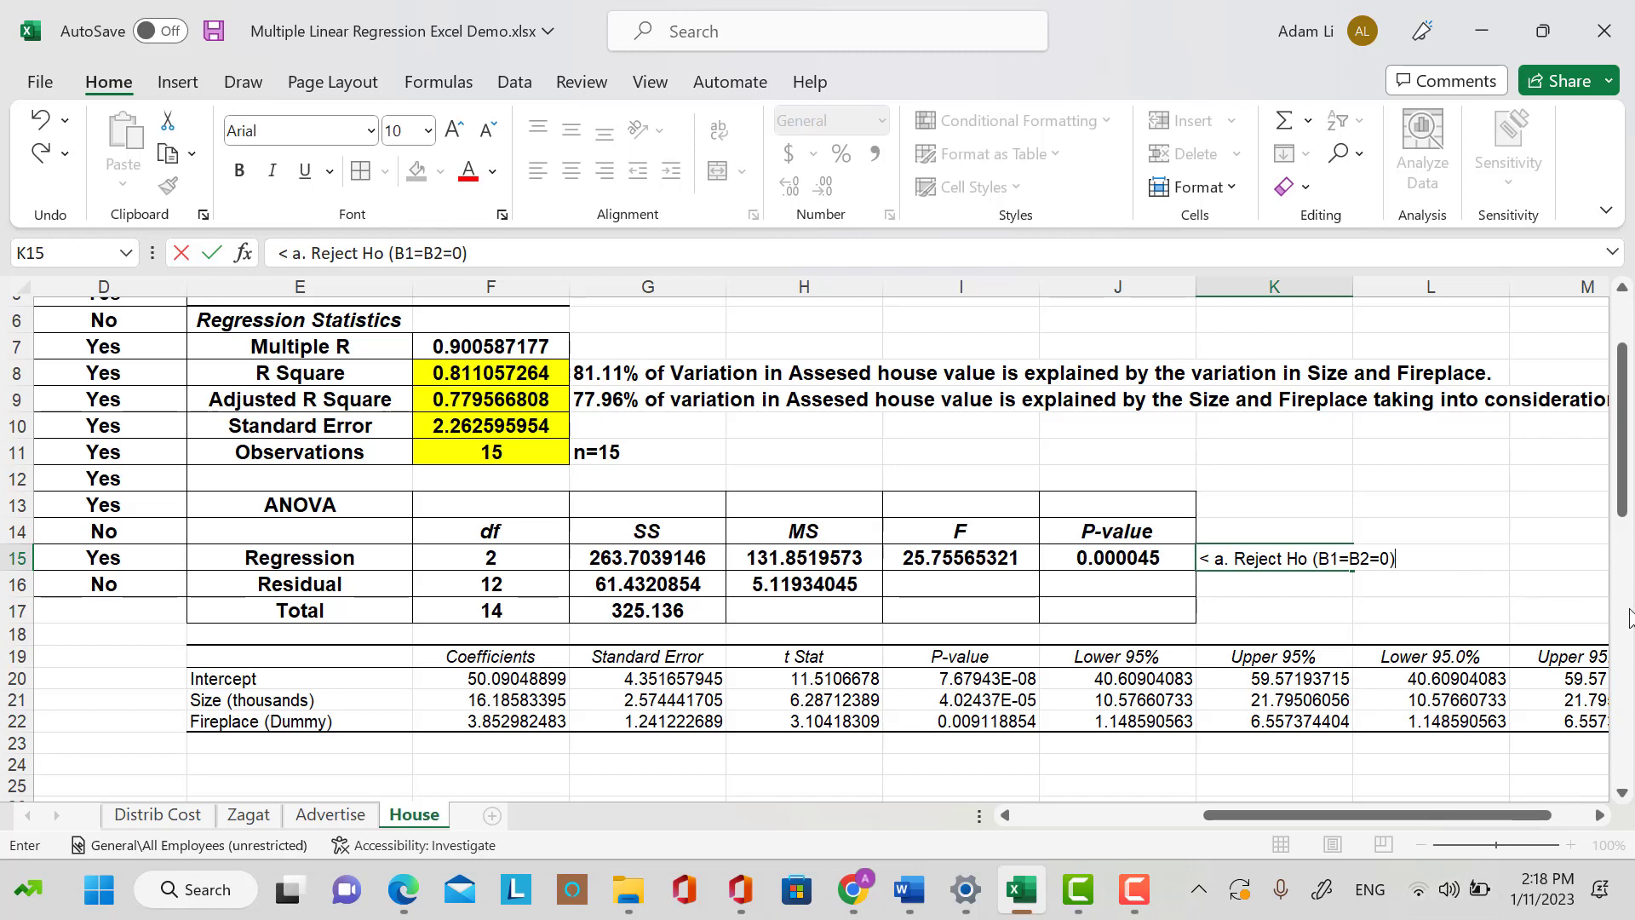
click(1371, 607)
Format the conclusion in K15 as bold at font size 12.
click(1243, 561)
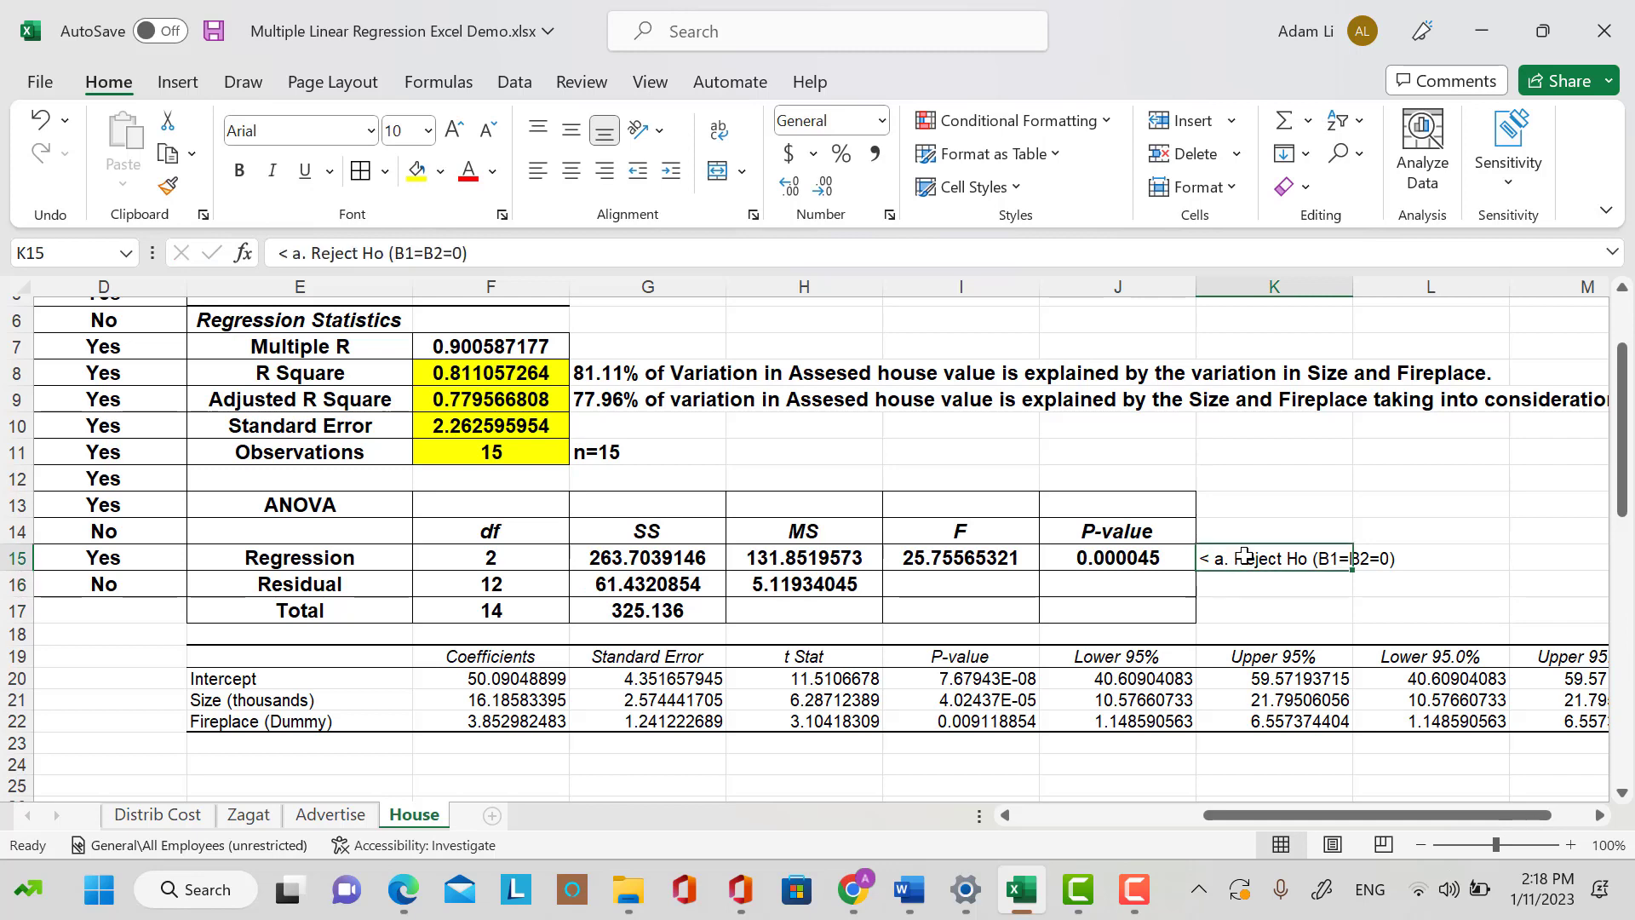
click(239, 171)
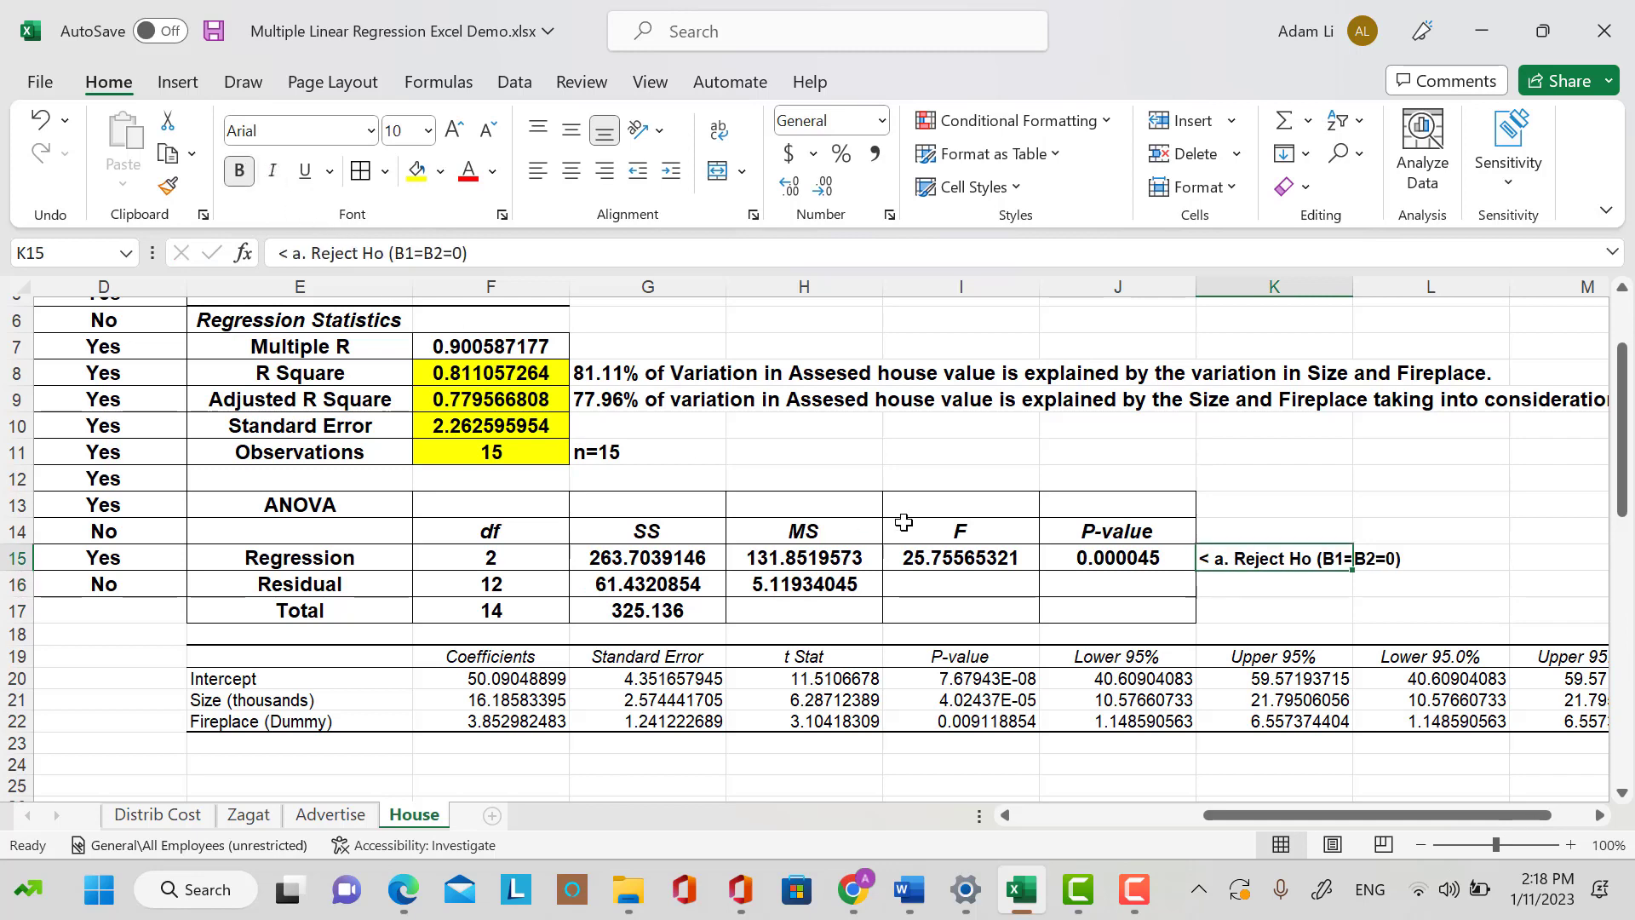
click(428, 130)
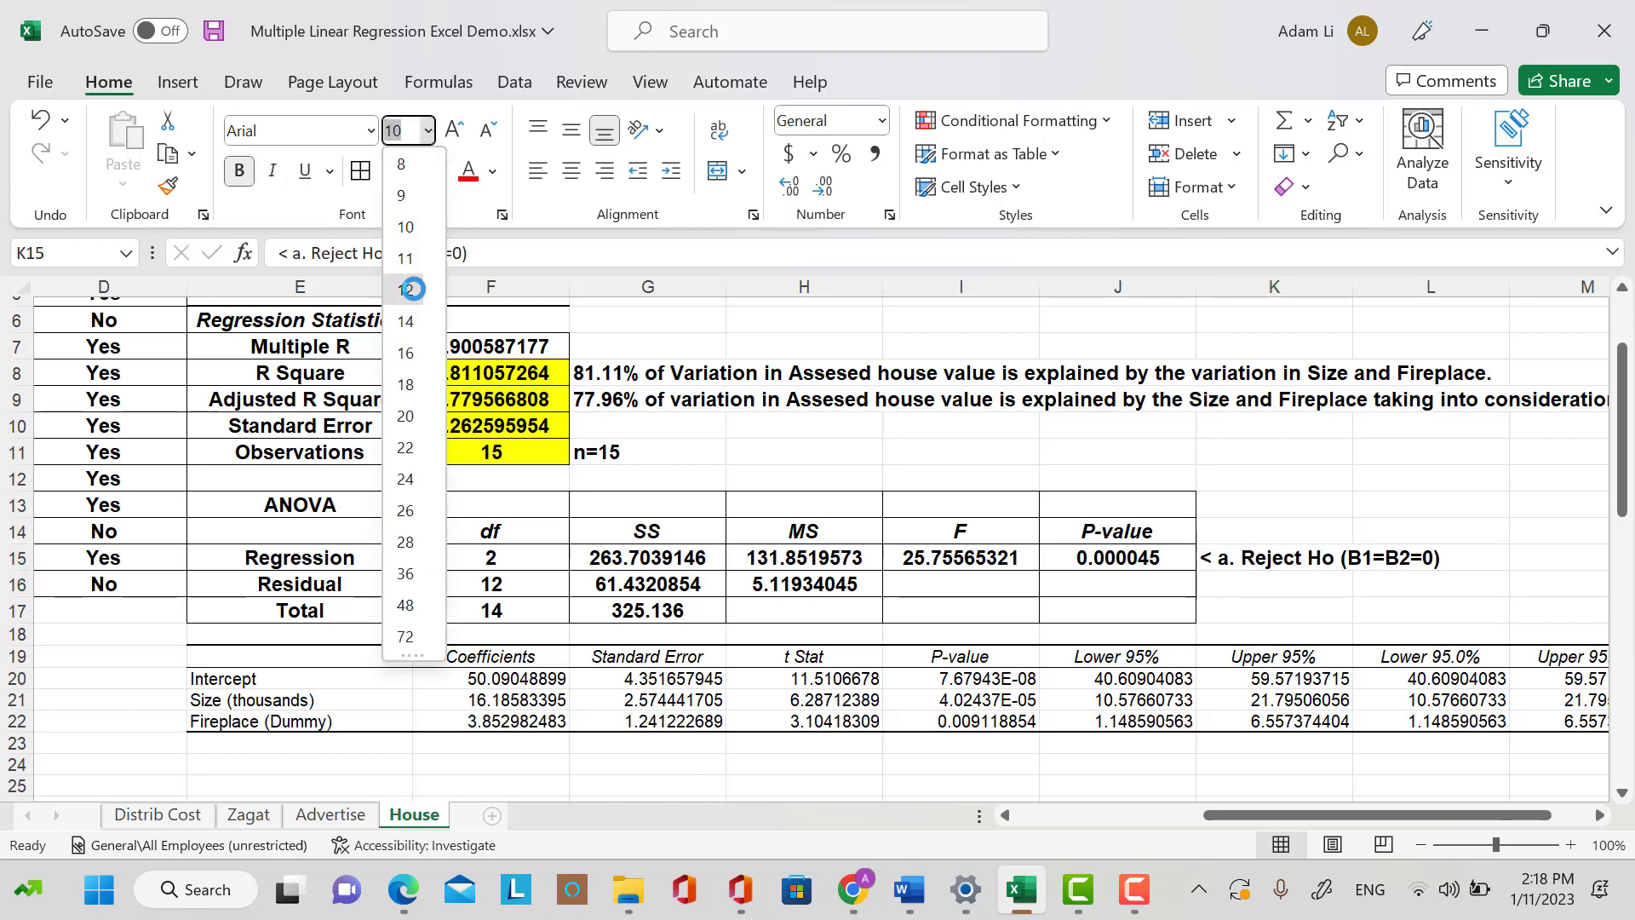
click(413, 288)
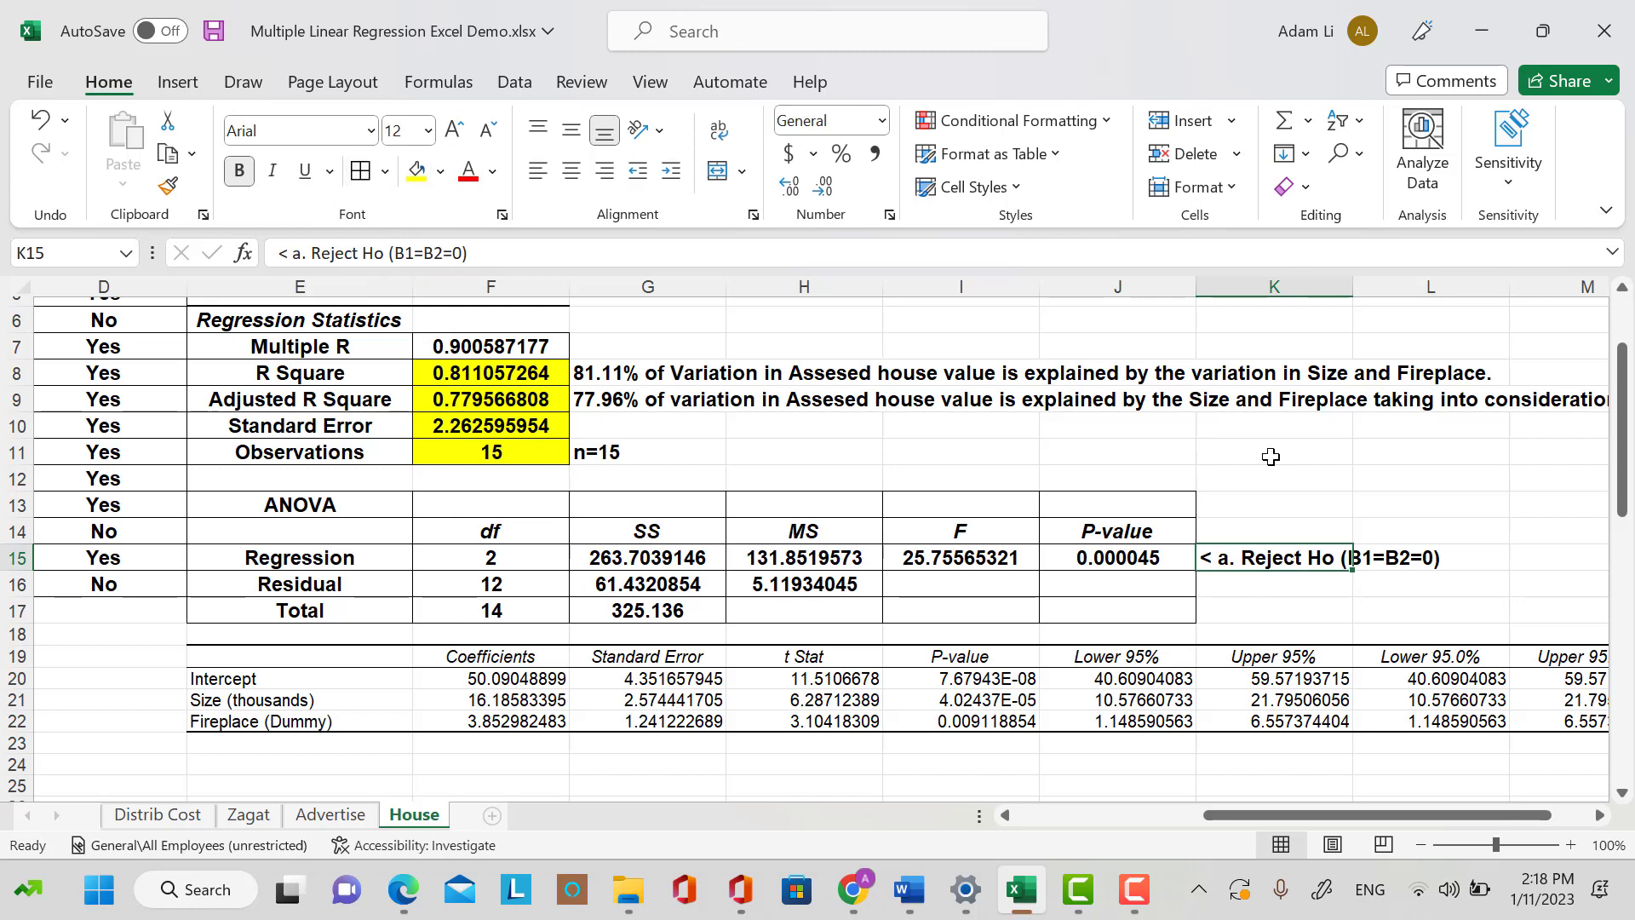
Apply bold and font size 12 to the whole of column K, then select K16.
click(1274, 287)
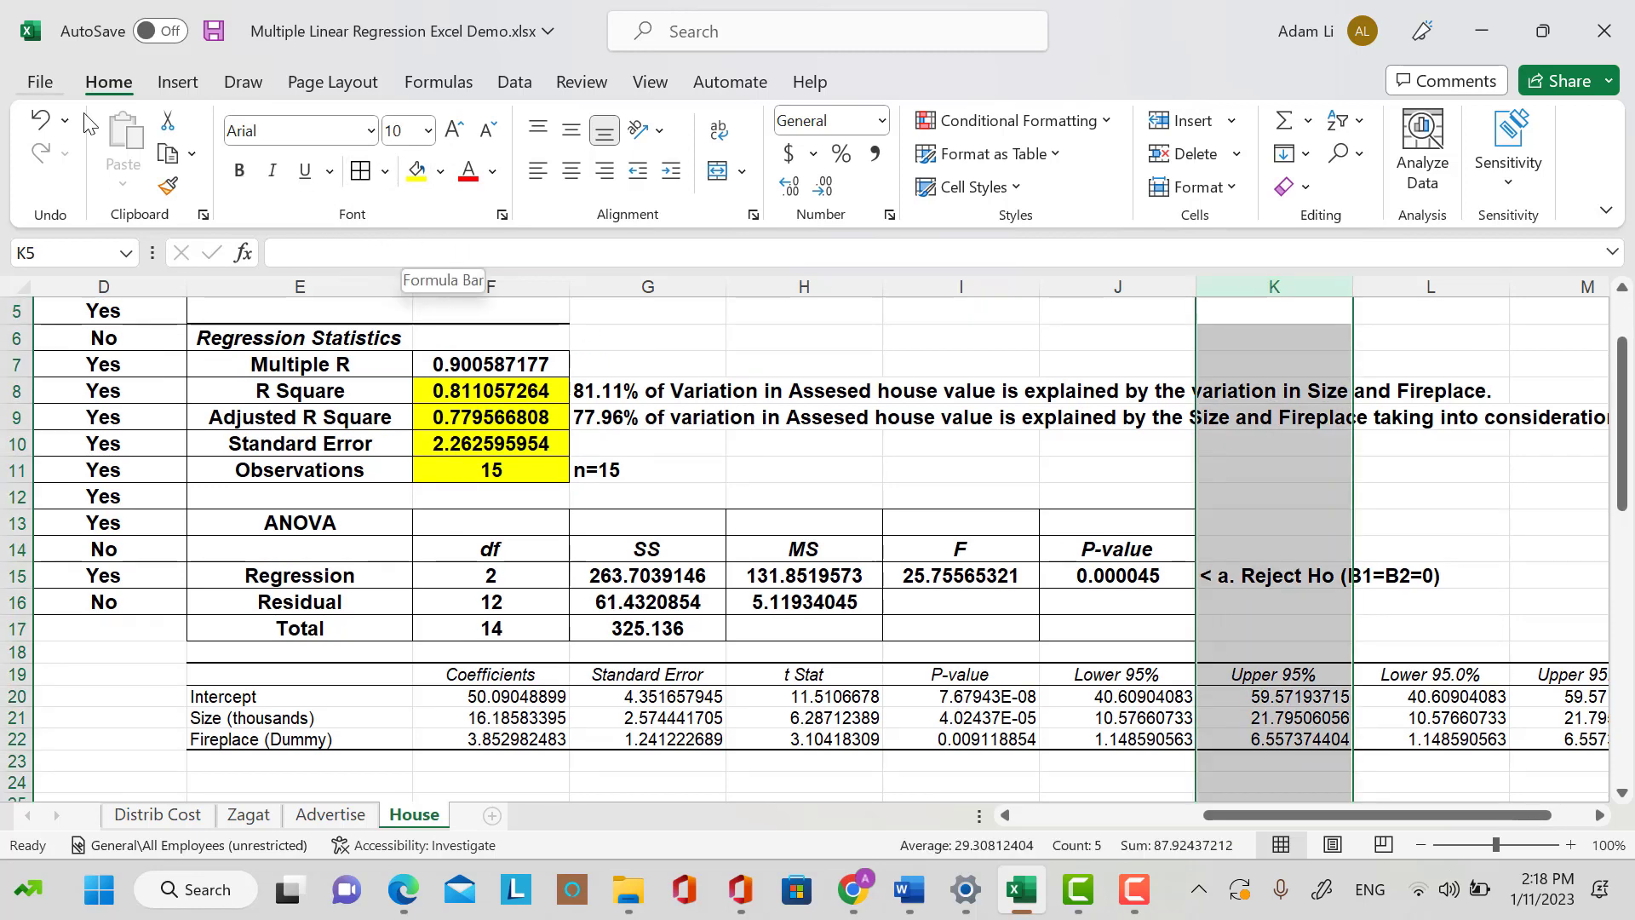
click(239, 171)
click(428, 130)
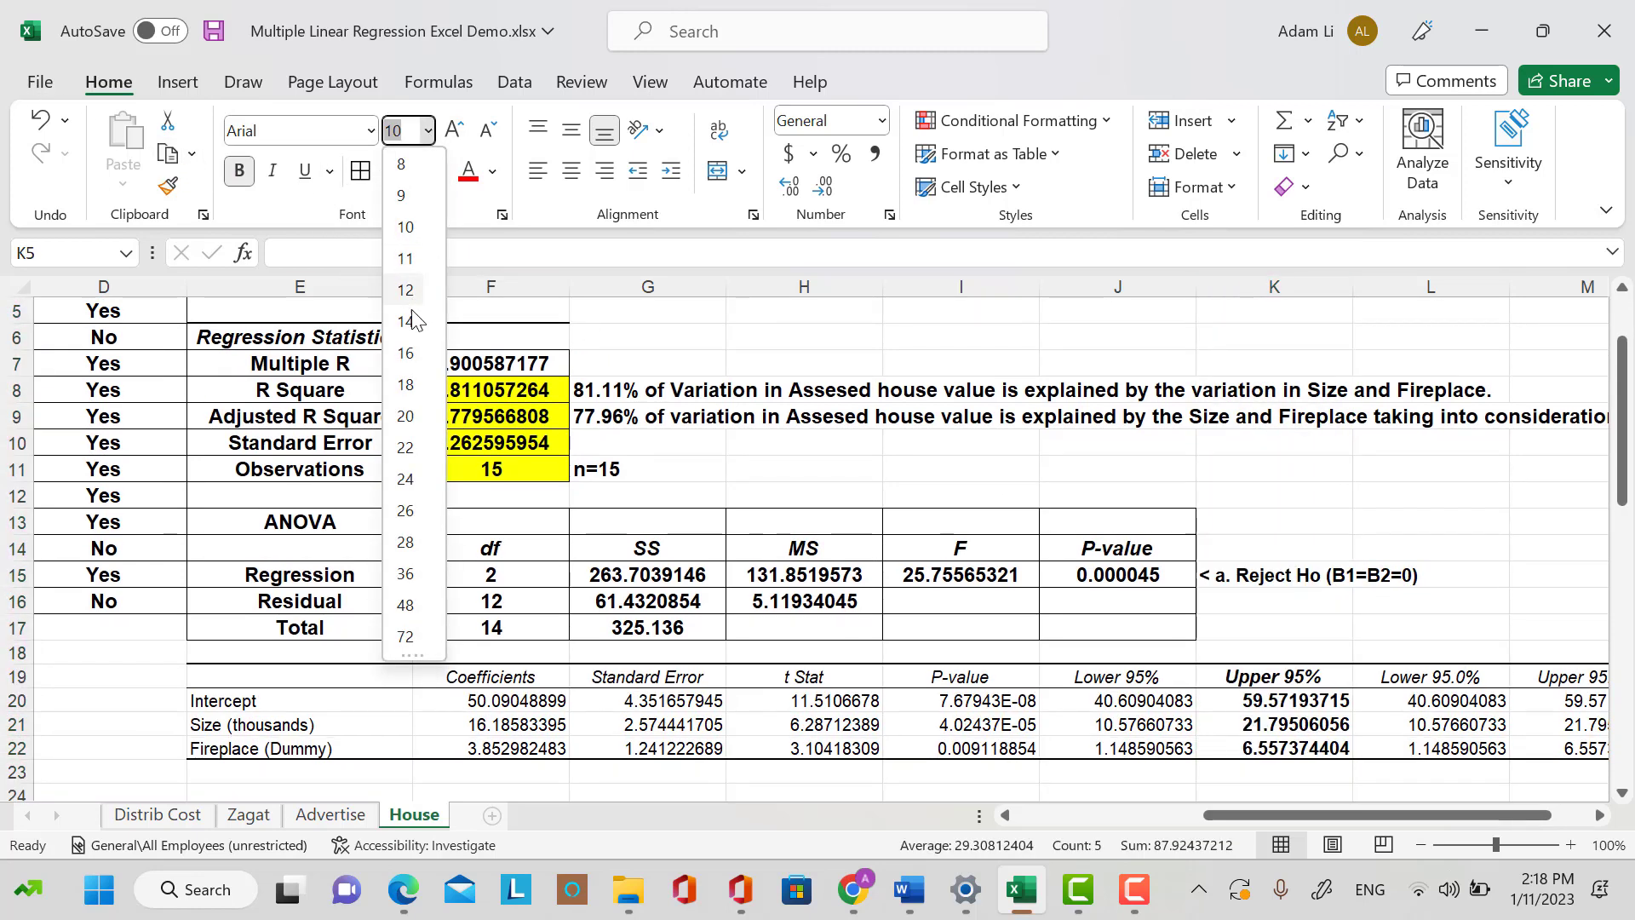
click(406, 290)
click(1309, 603)
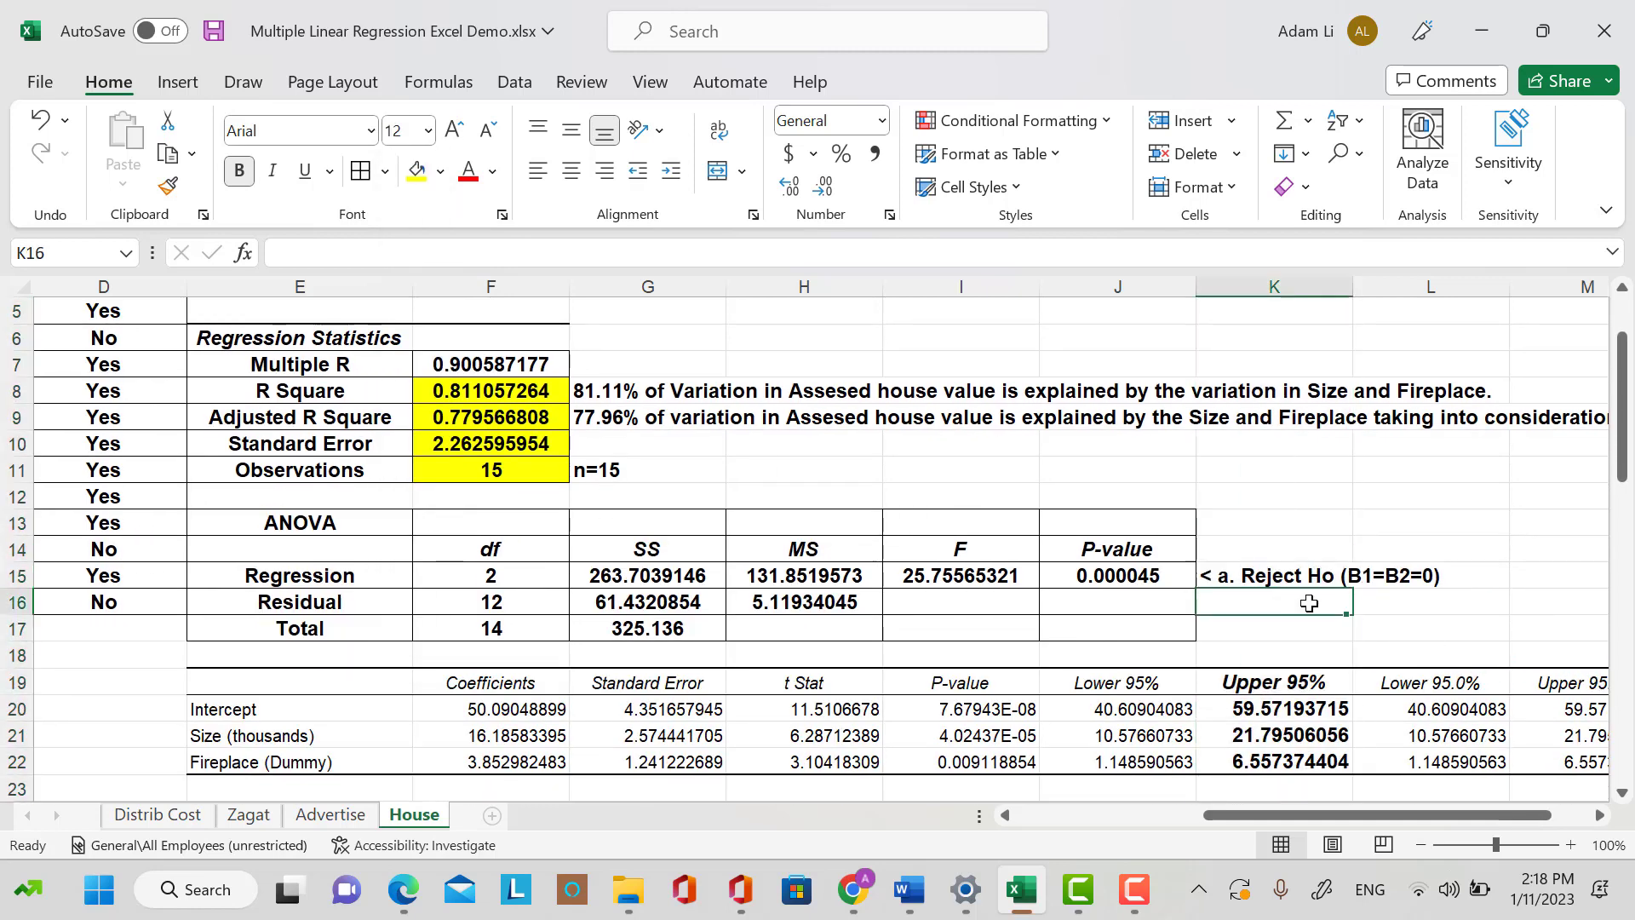
Begin the written conclusion in K16, below the Reject Ho note, with "With 95%".
text(wIT)
key(BackSpace)
key(BackSpace)
key(BackSpace)
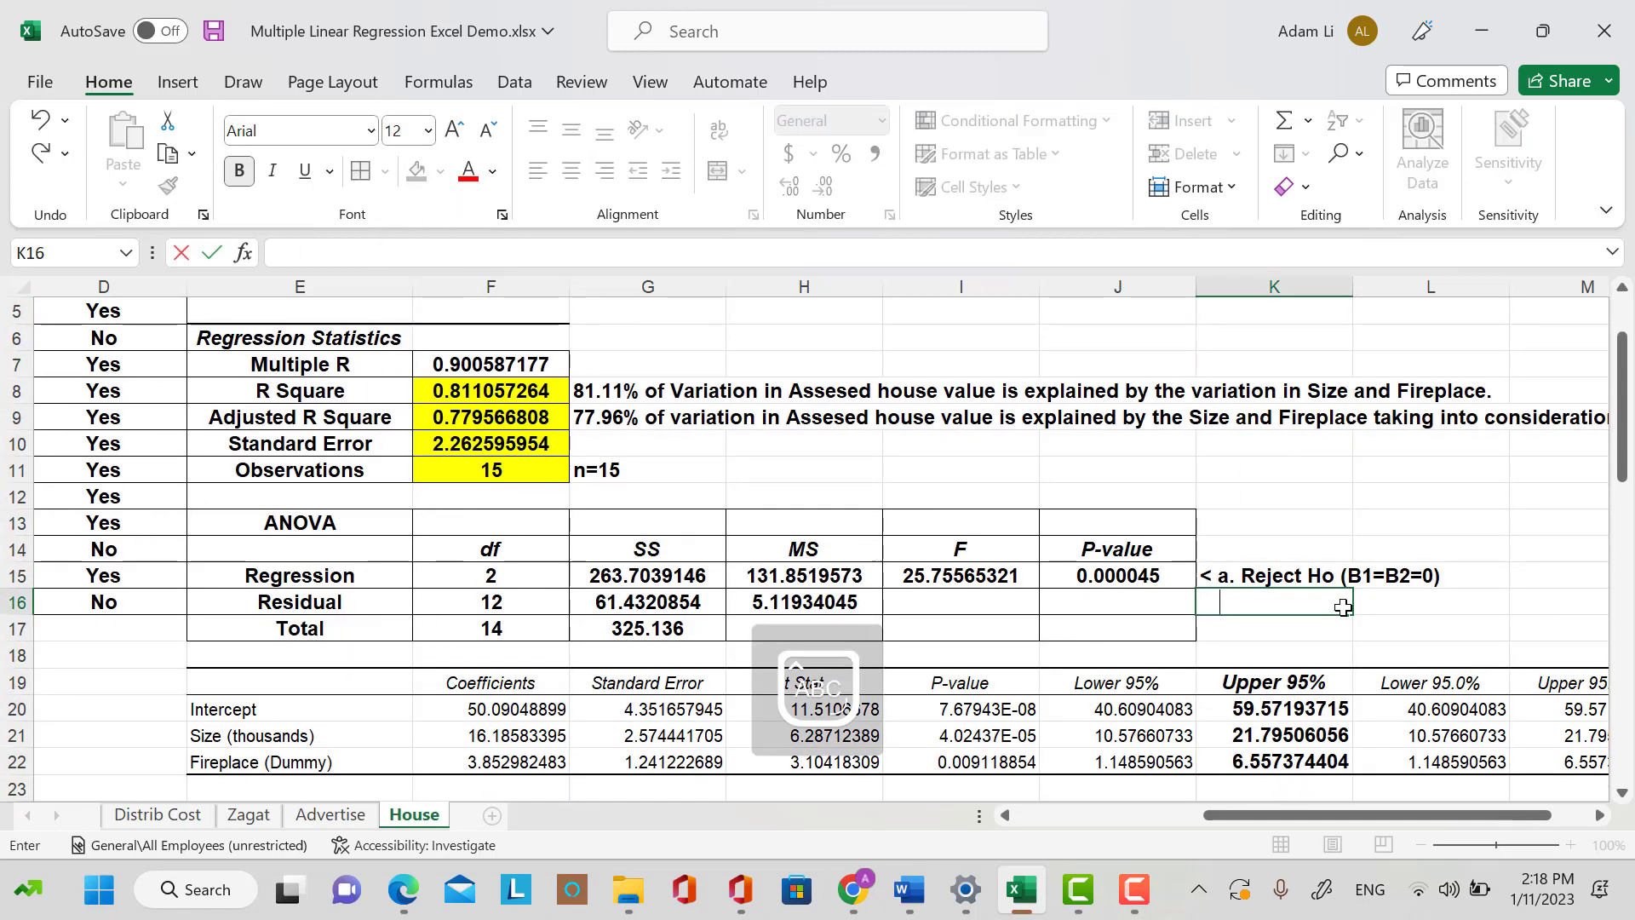
text(W)
key(Caps_Lock)
text(ith 955)
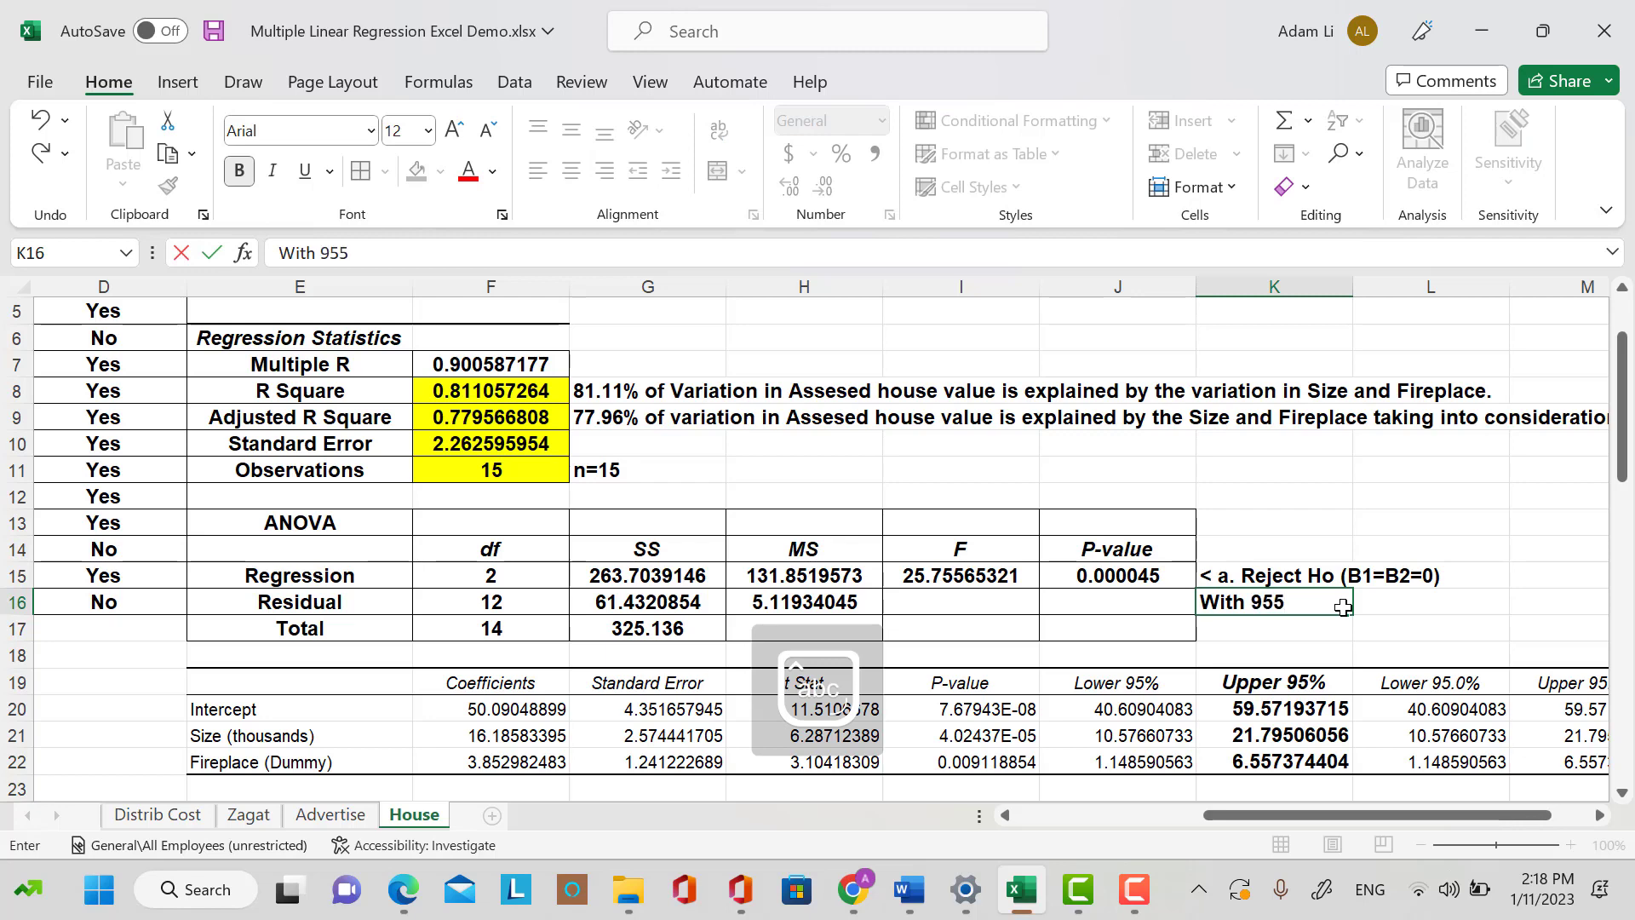
key(BackSpace)
text(%)
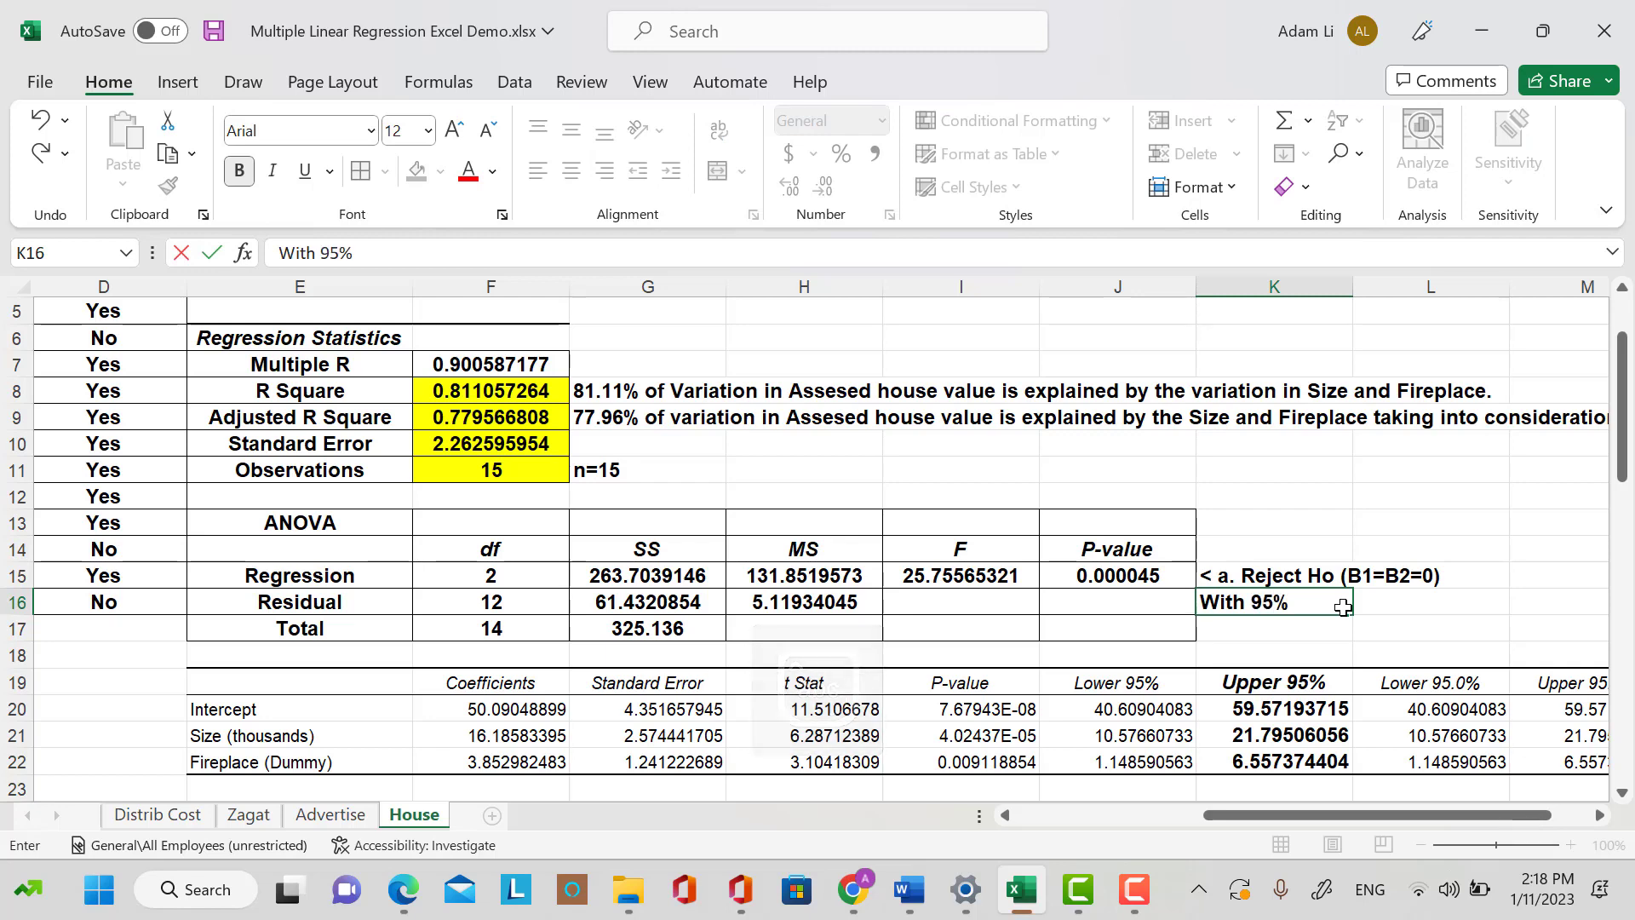
Continue the K16 conclusion with "confidence, there is a".
text( confide)
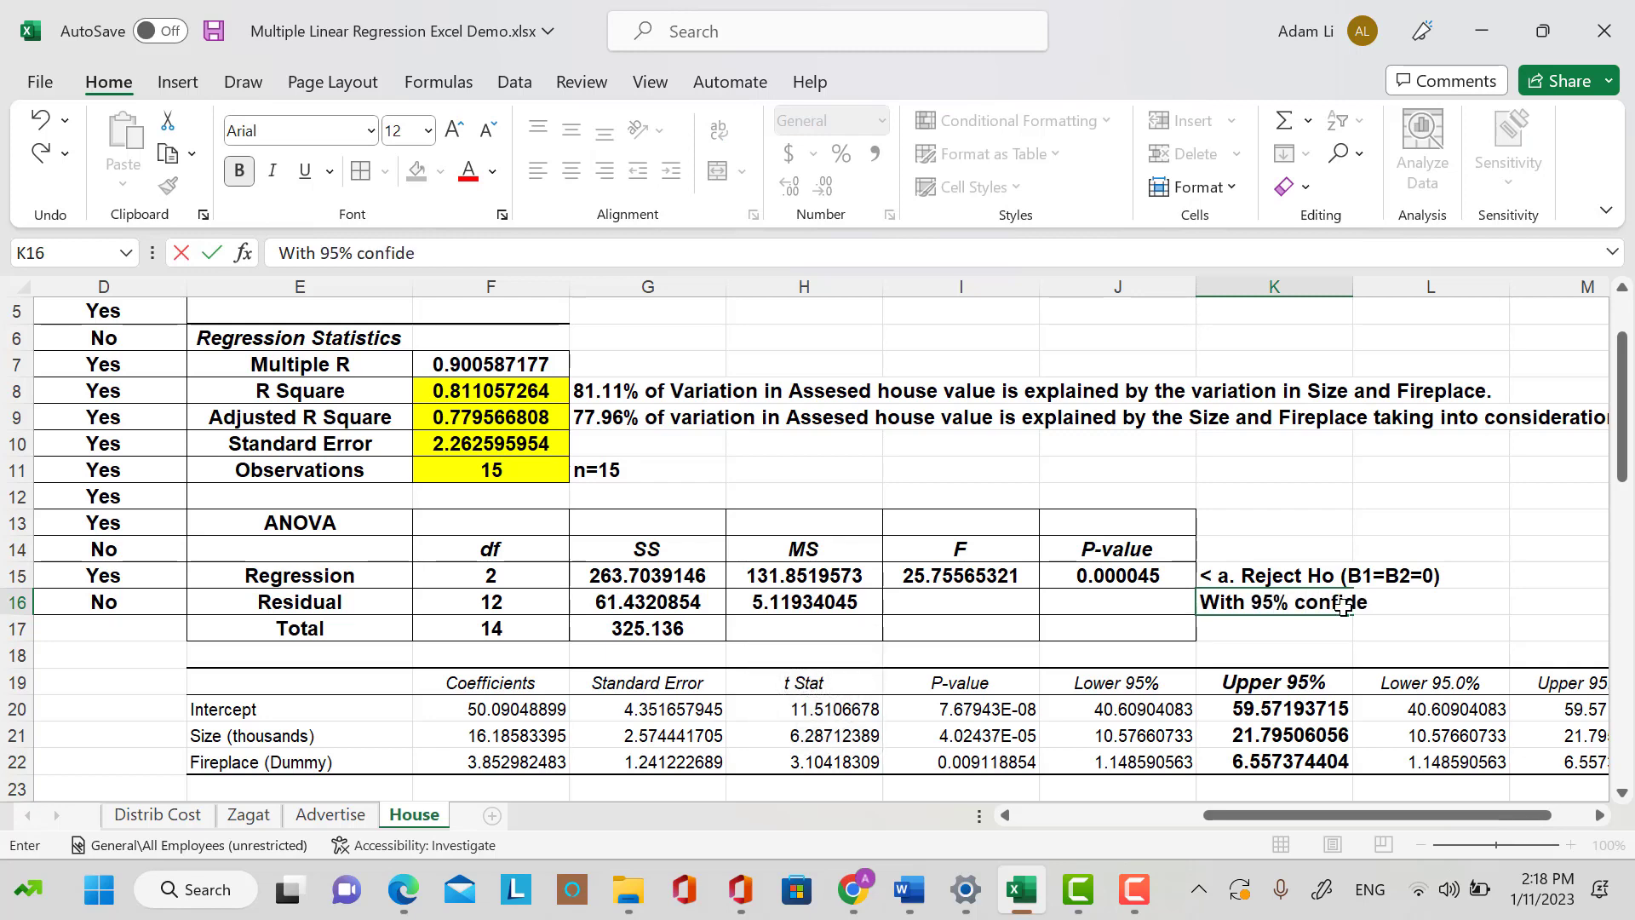
text(ne, threre)
key(BackSpace)
key(BackSpace)
key(BackSpace)
key(BackSpace)
text(ere is a)
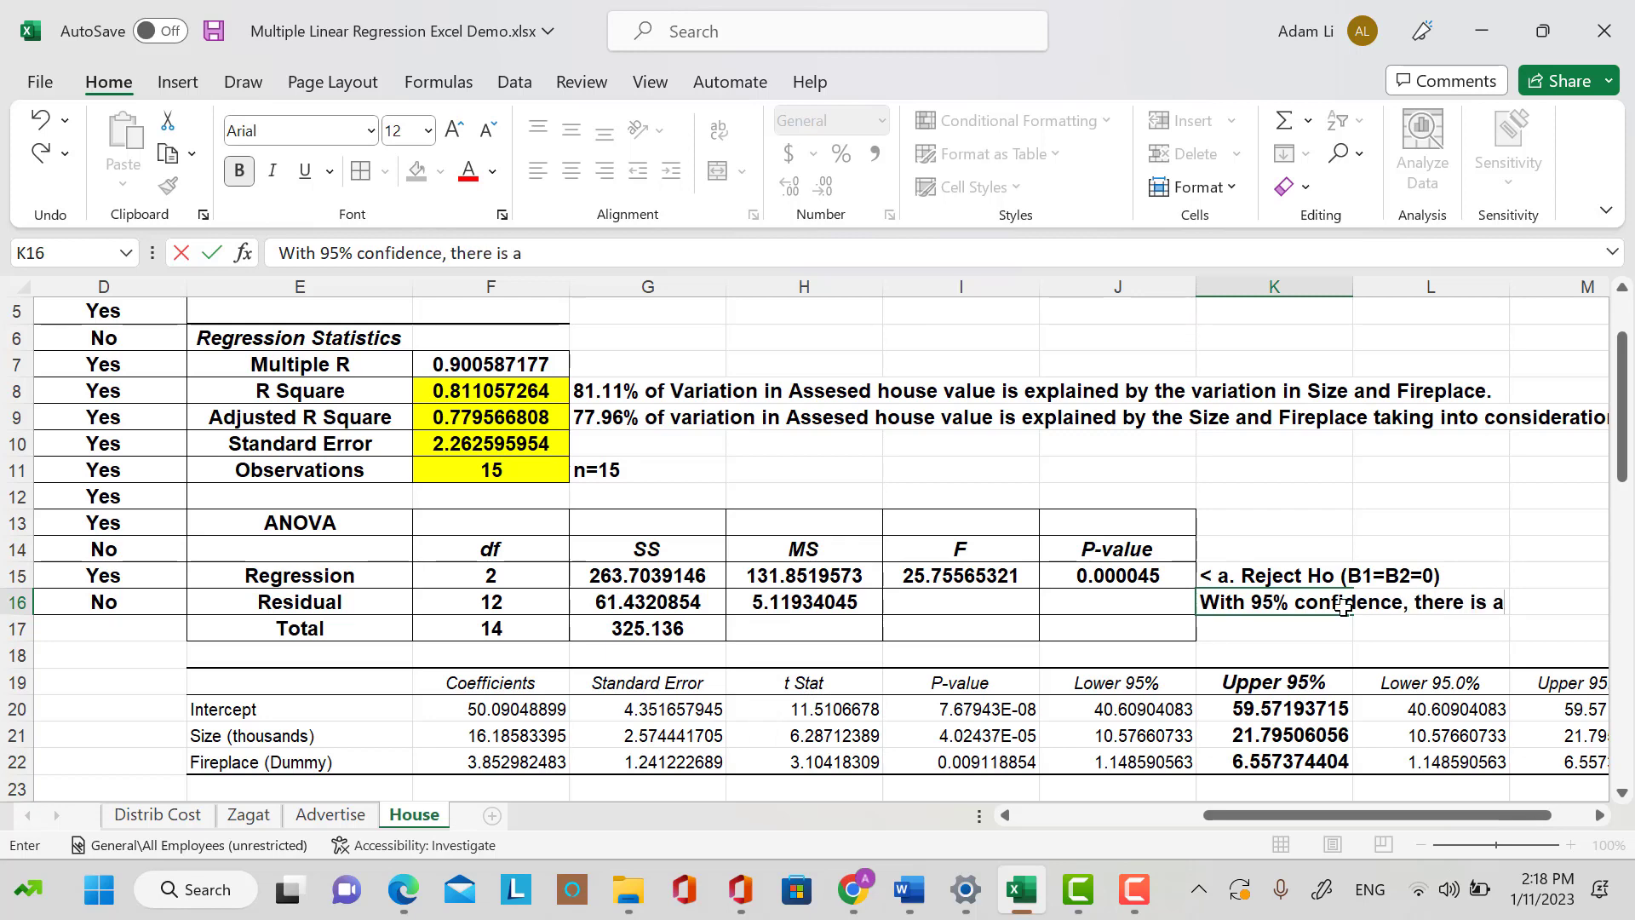
Extend the K16 conclusion with "linear relationship between".
text( lie)
text(near)
text( relat)
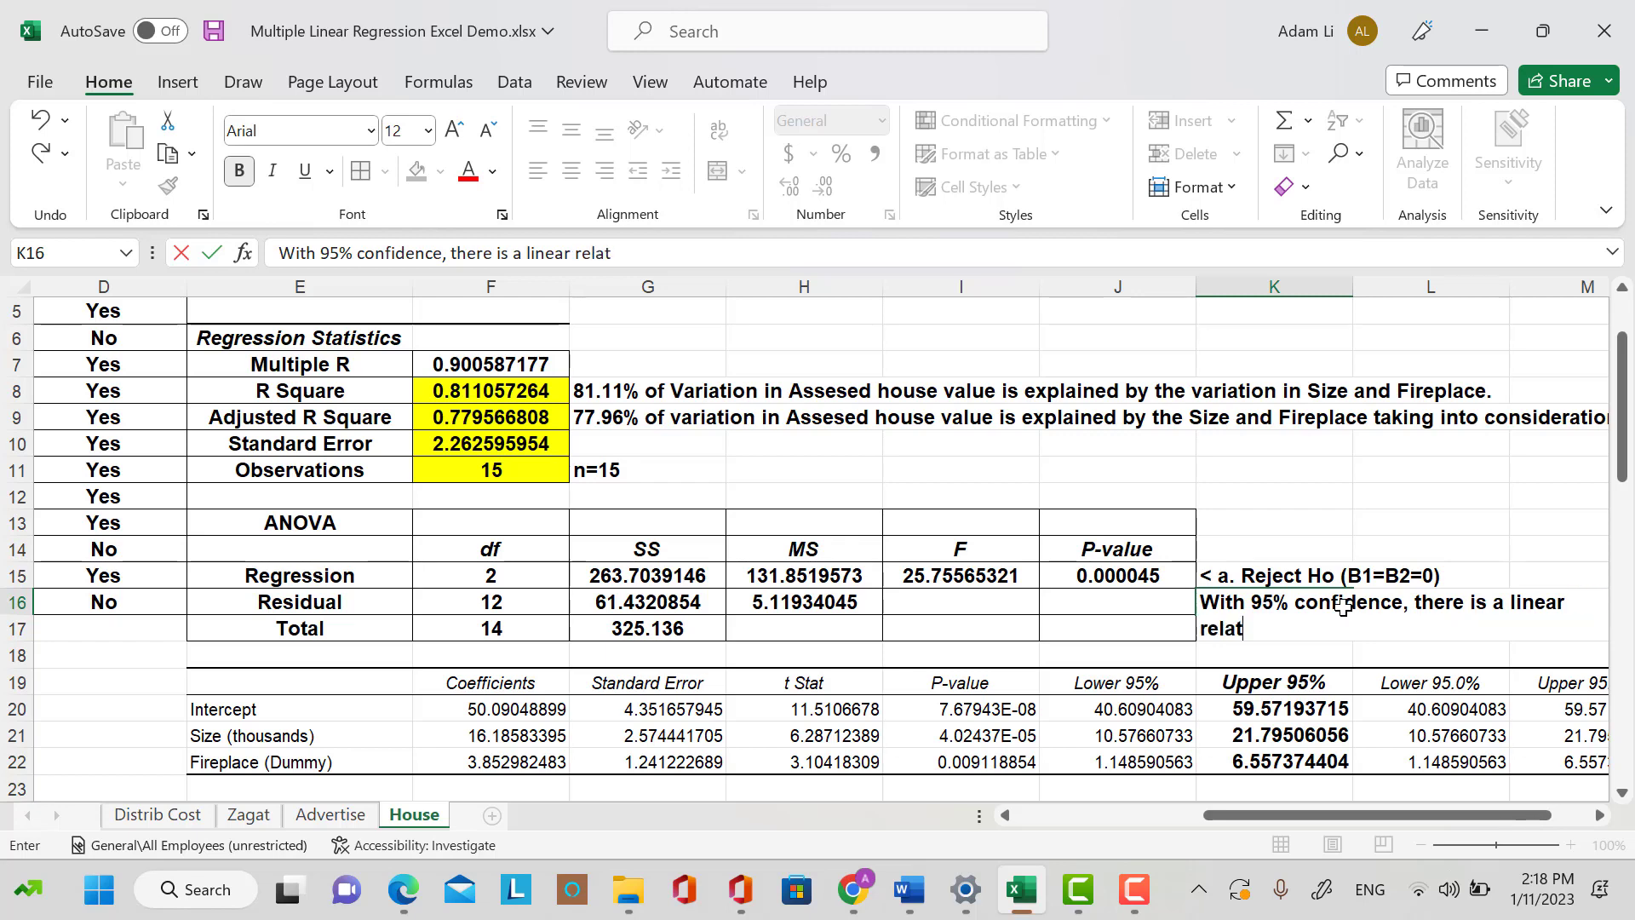
text(ionship bew)
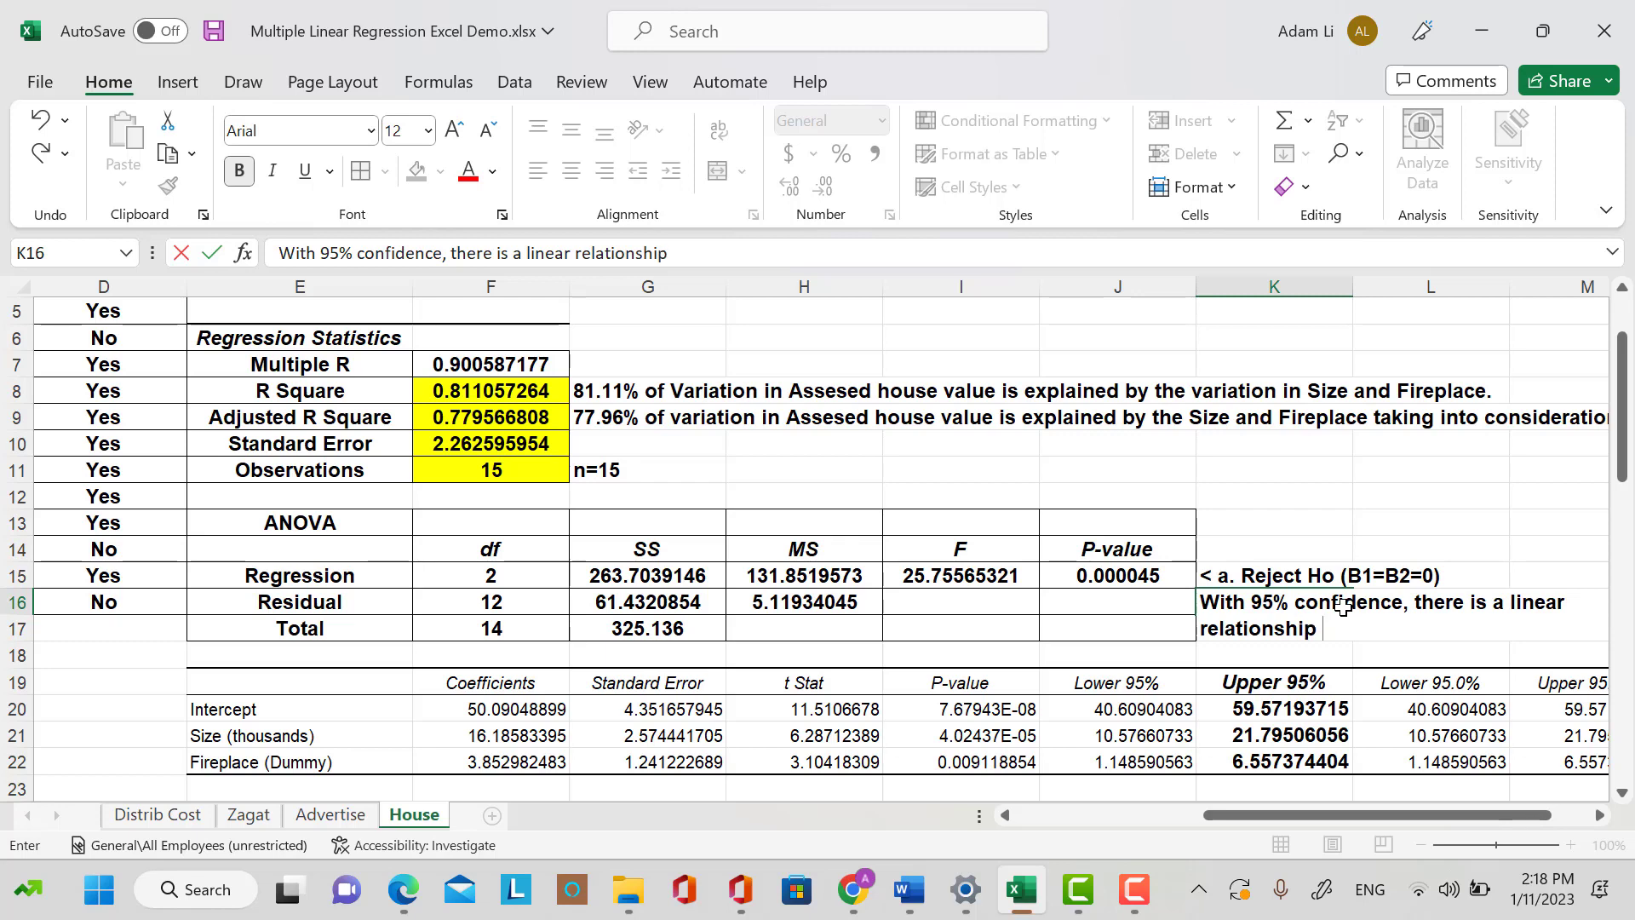
key(BackSpace)
text(tween)
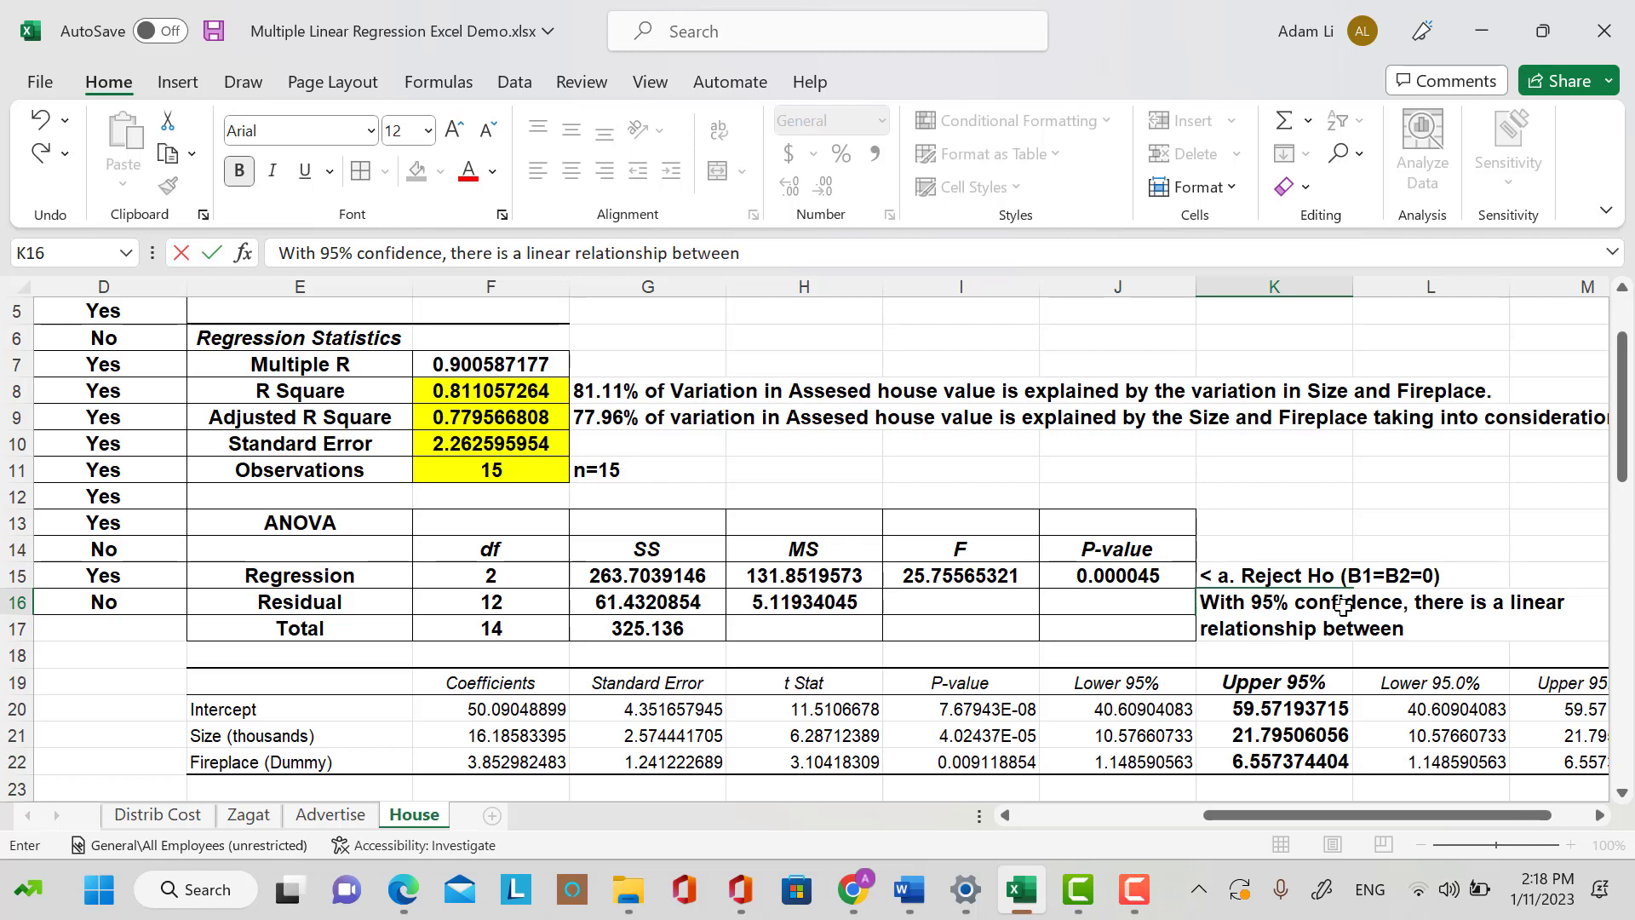
Add "the Assesed House Value and" to the K16 conclusion.
key(Caps_Lock)
text(T)
key(BackSpace)
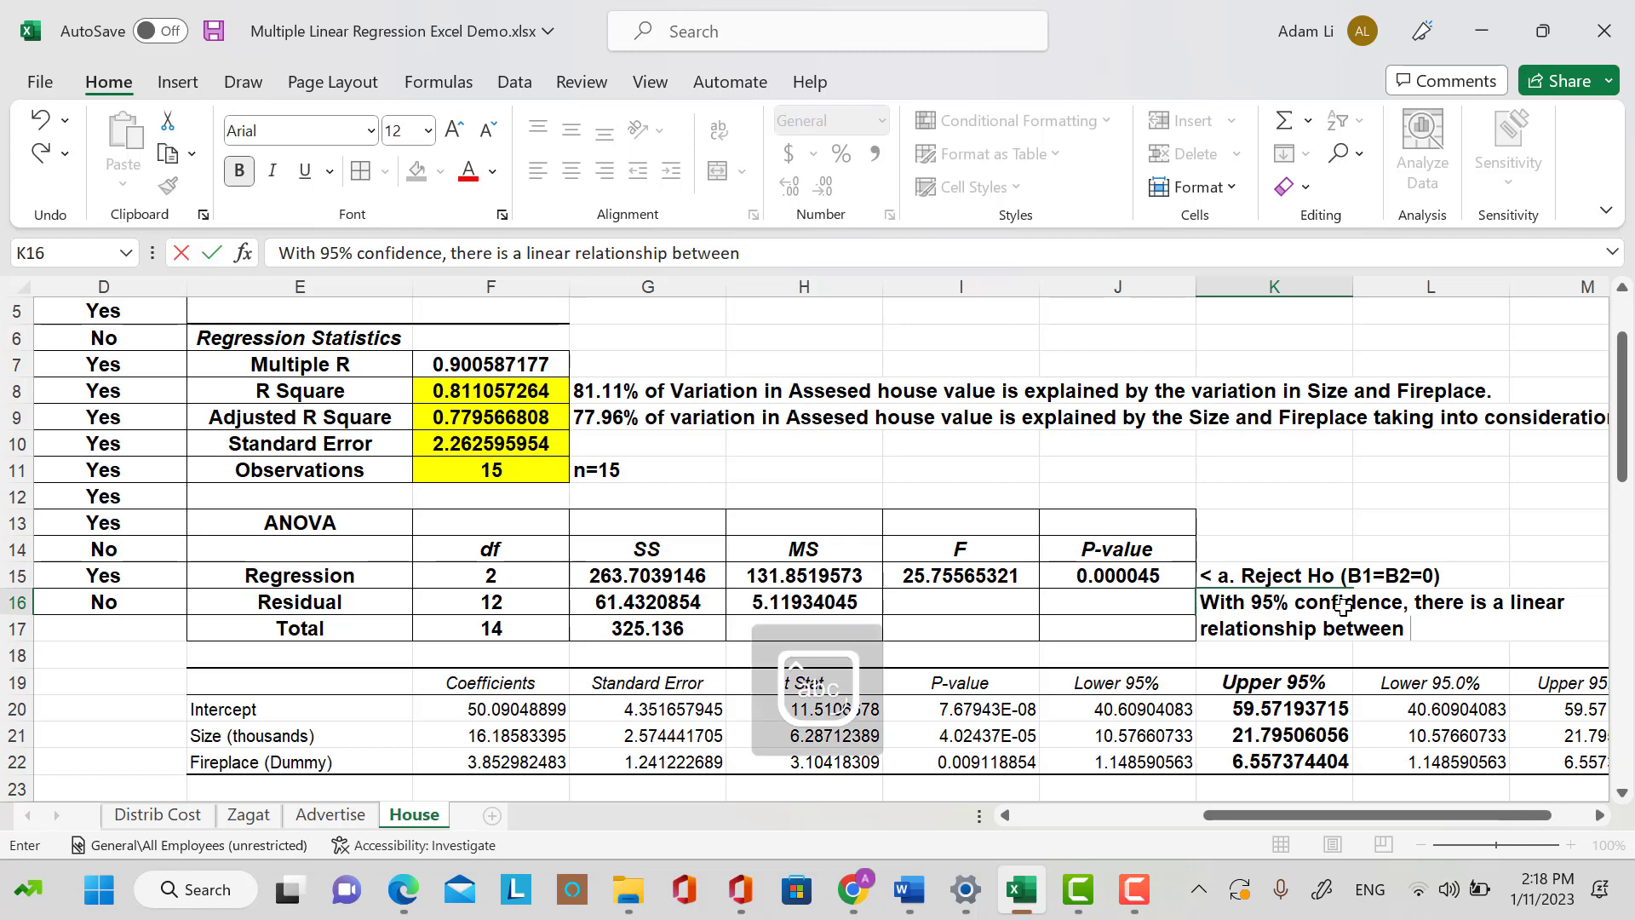
text(the A)
key(Caps_Lock)
text(ssesed H)
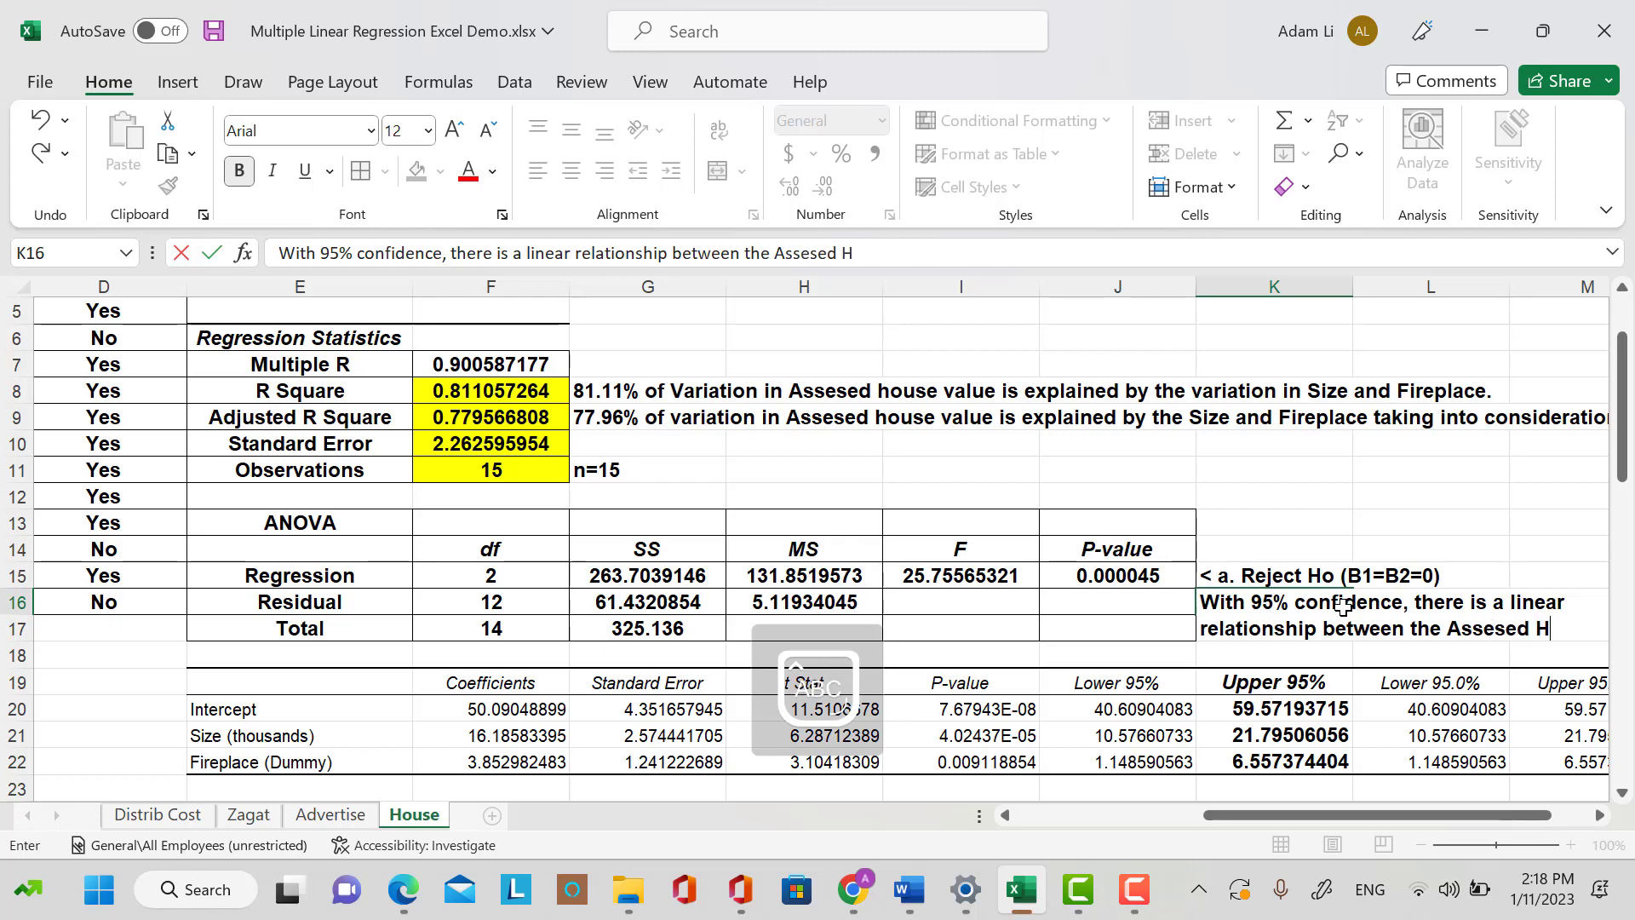
text(ouse valur)
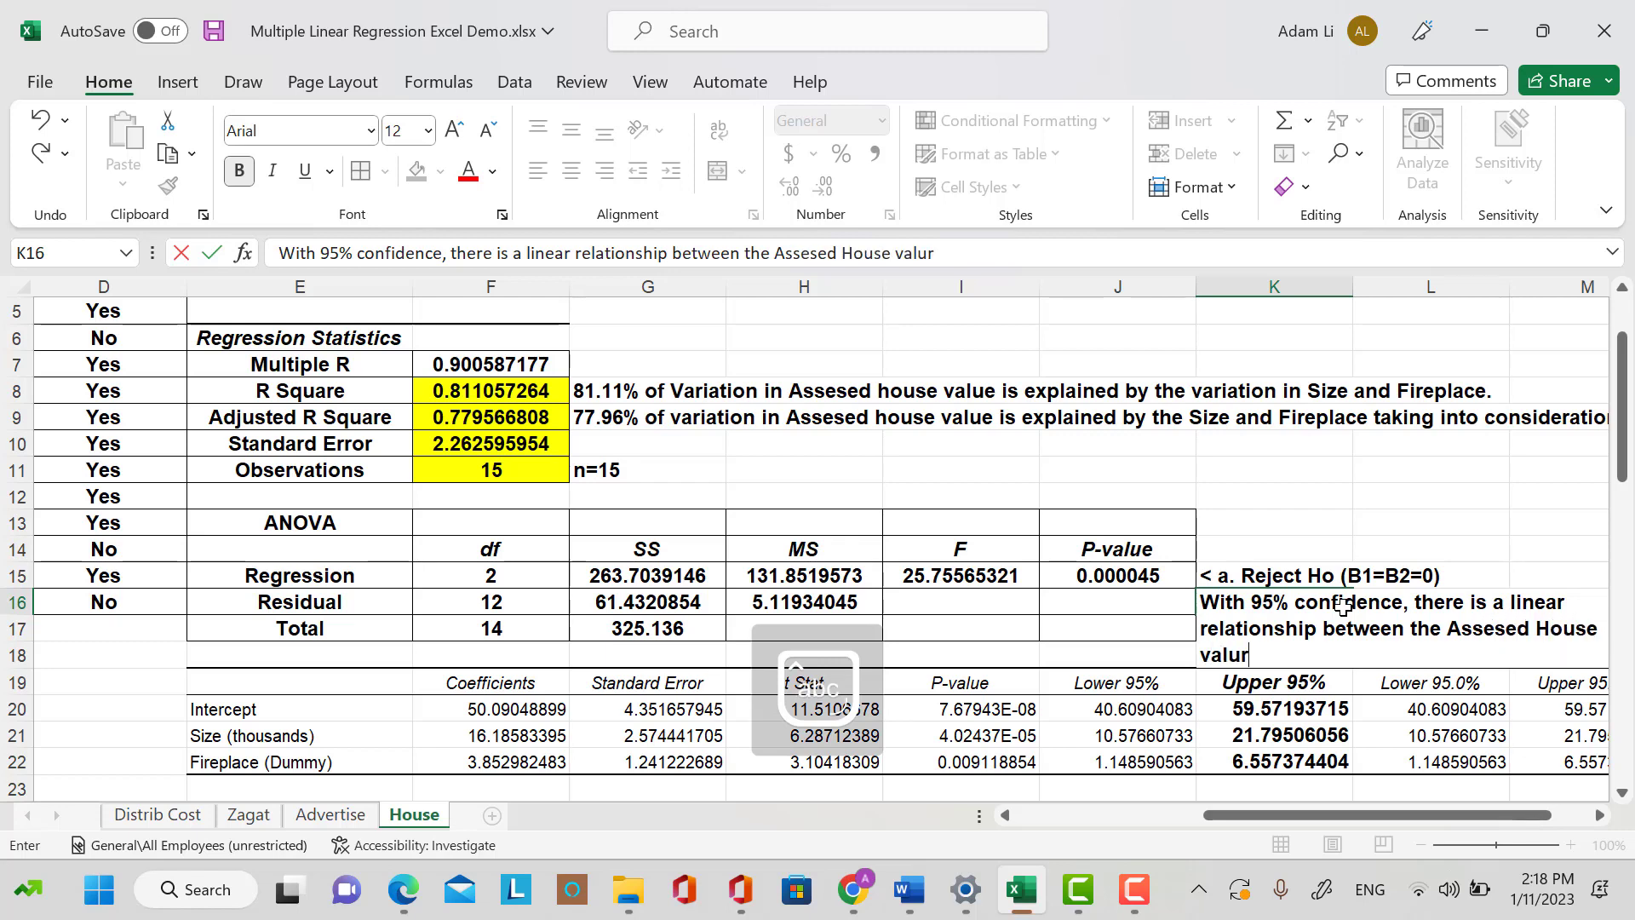
key(BackSpace)
key(BackSpace)
key(BackSpace)
key(BackSpace)
key(BackSpace)
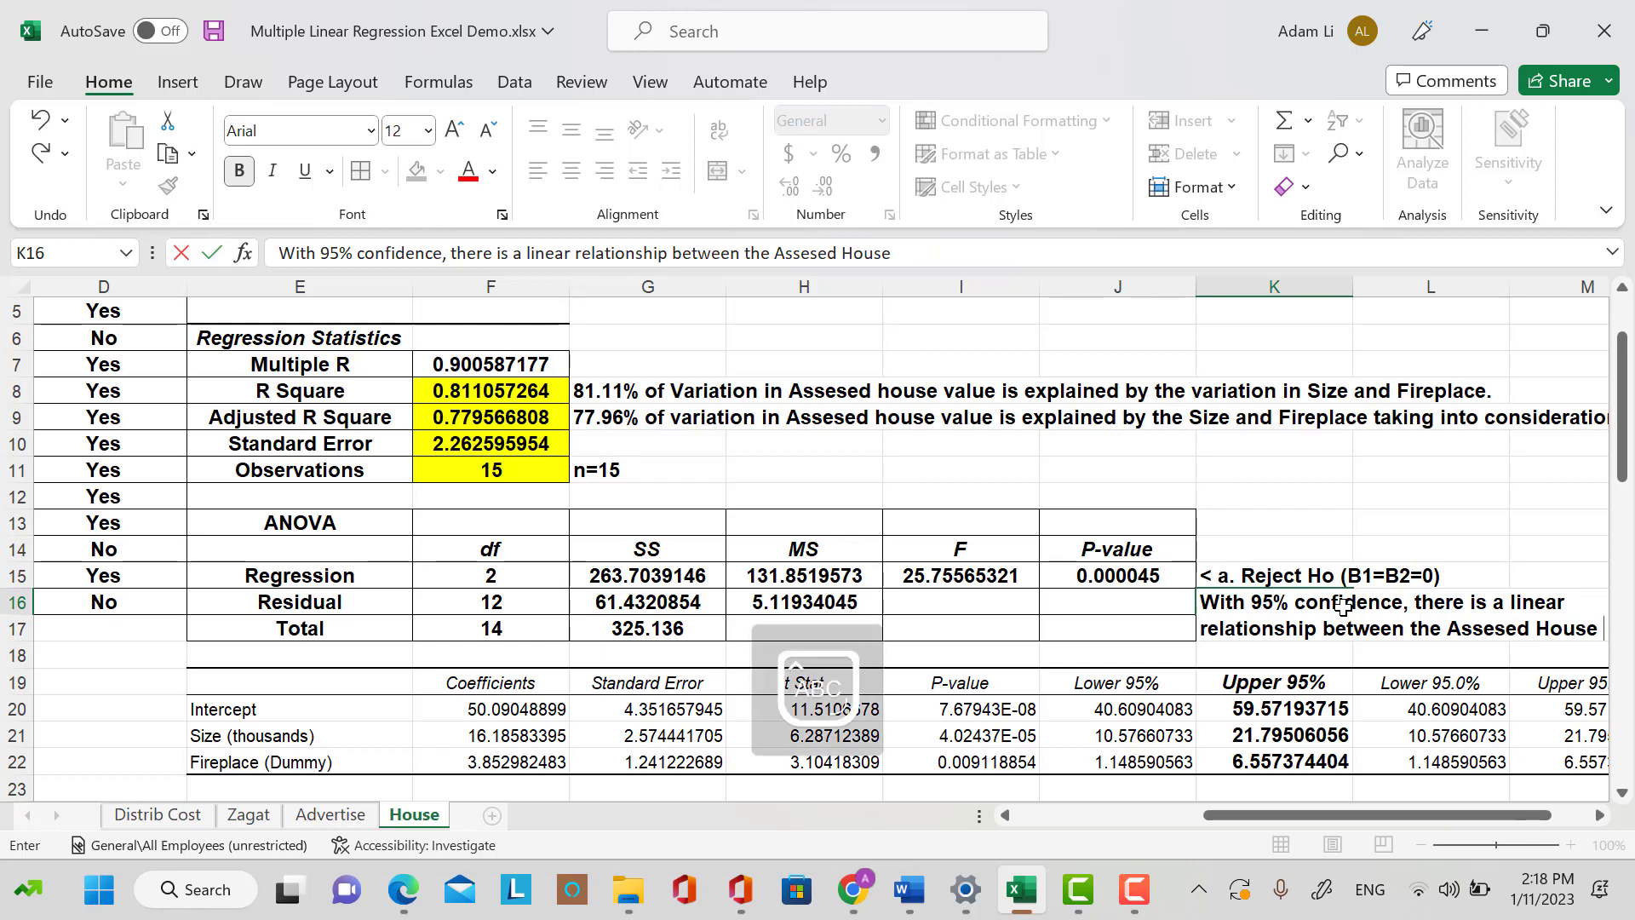
text(Value and)
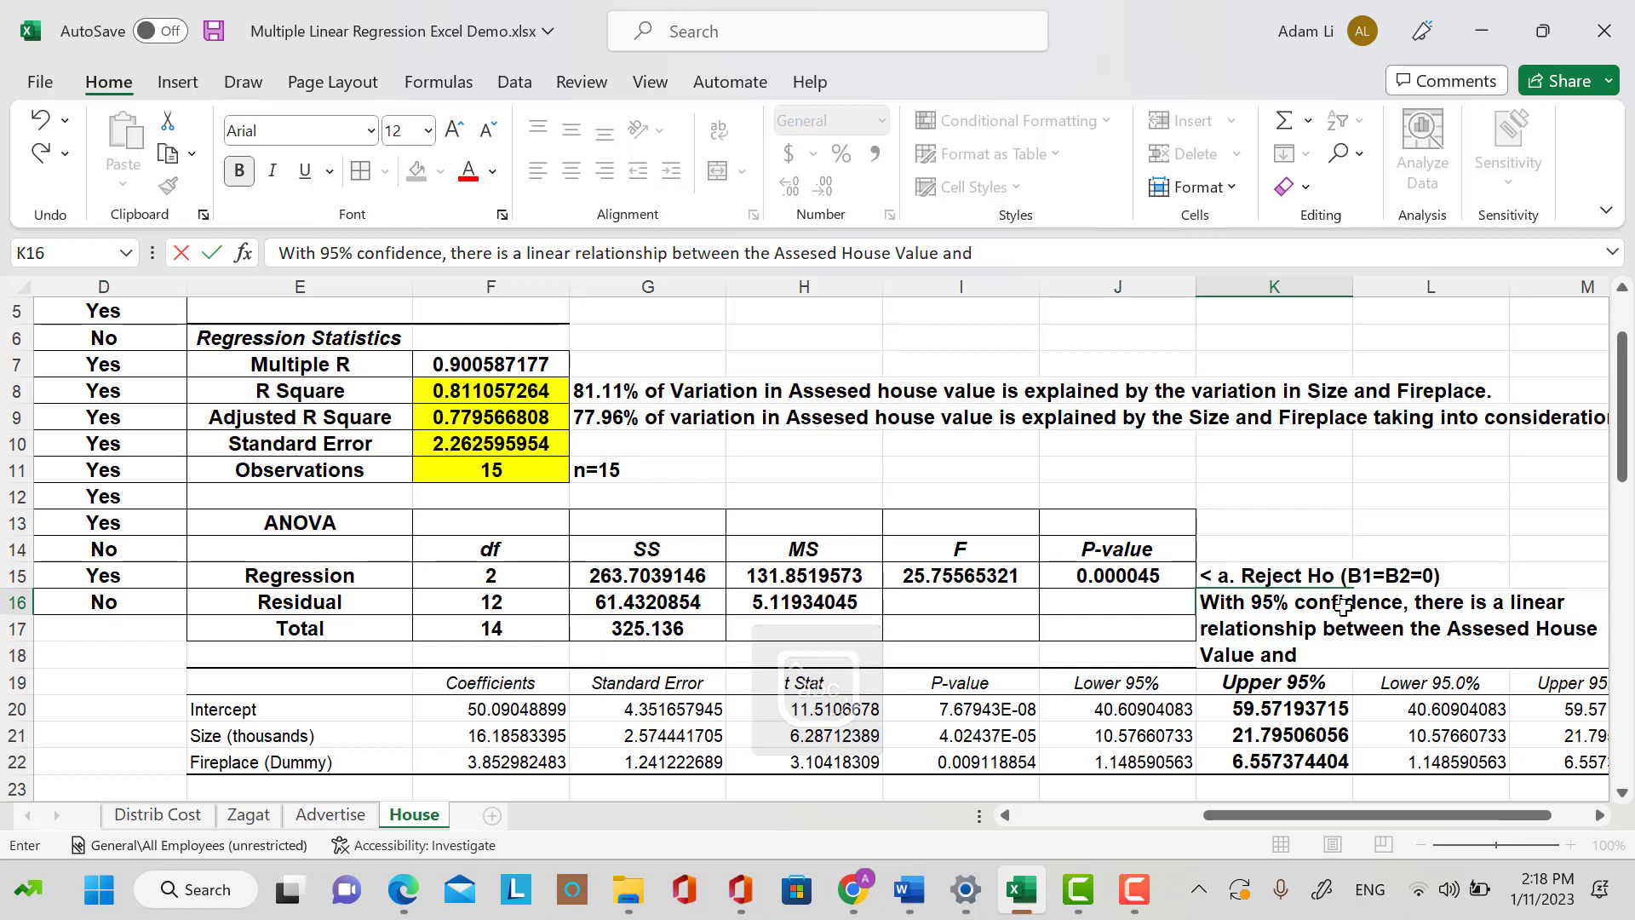
Finish the K16 conclusion with "size of the house & Fireplace." and commit the entry.
text( size)
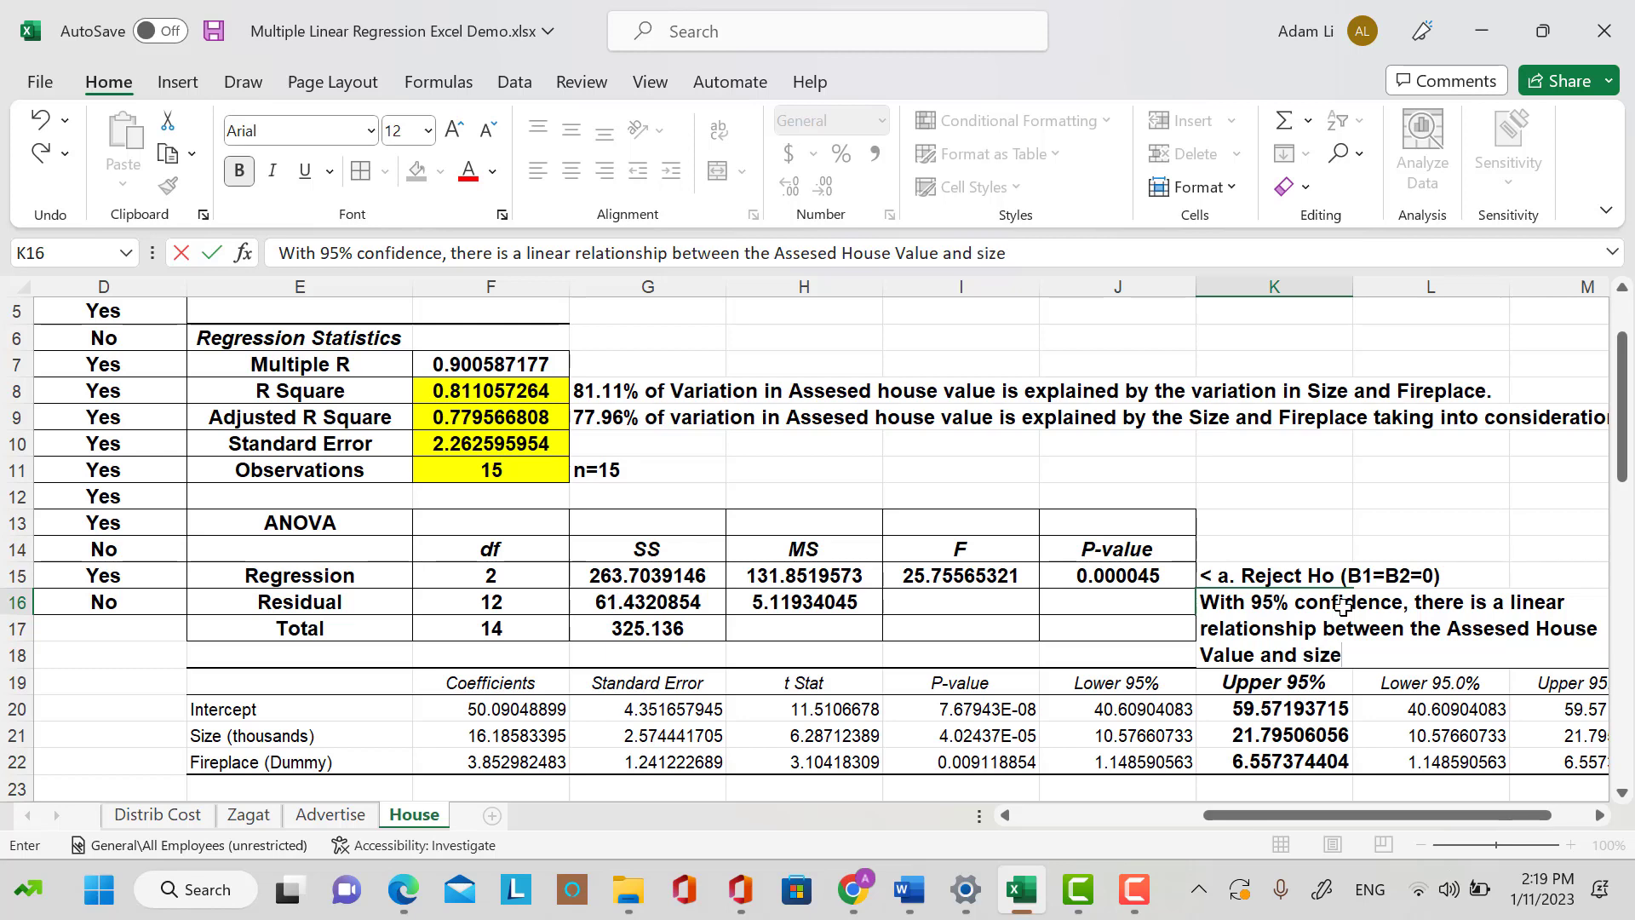
text( of the house)
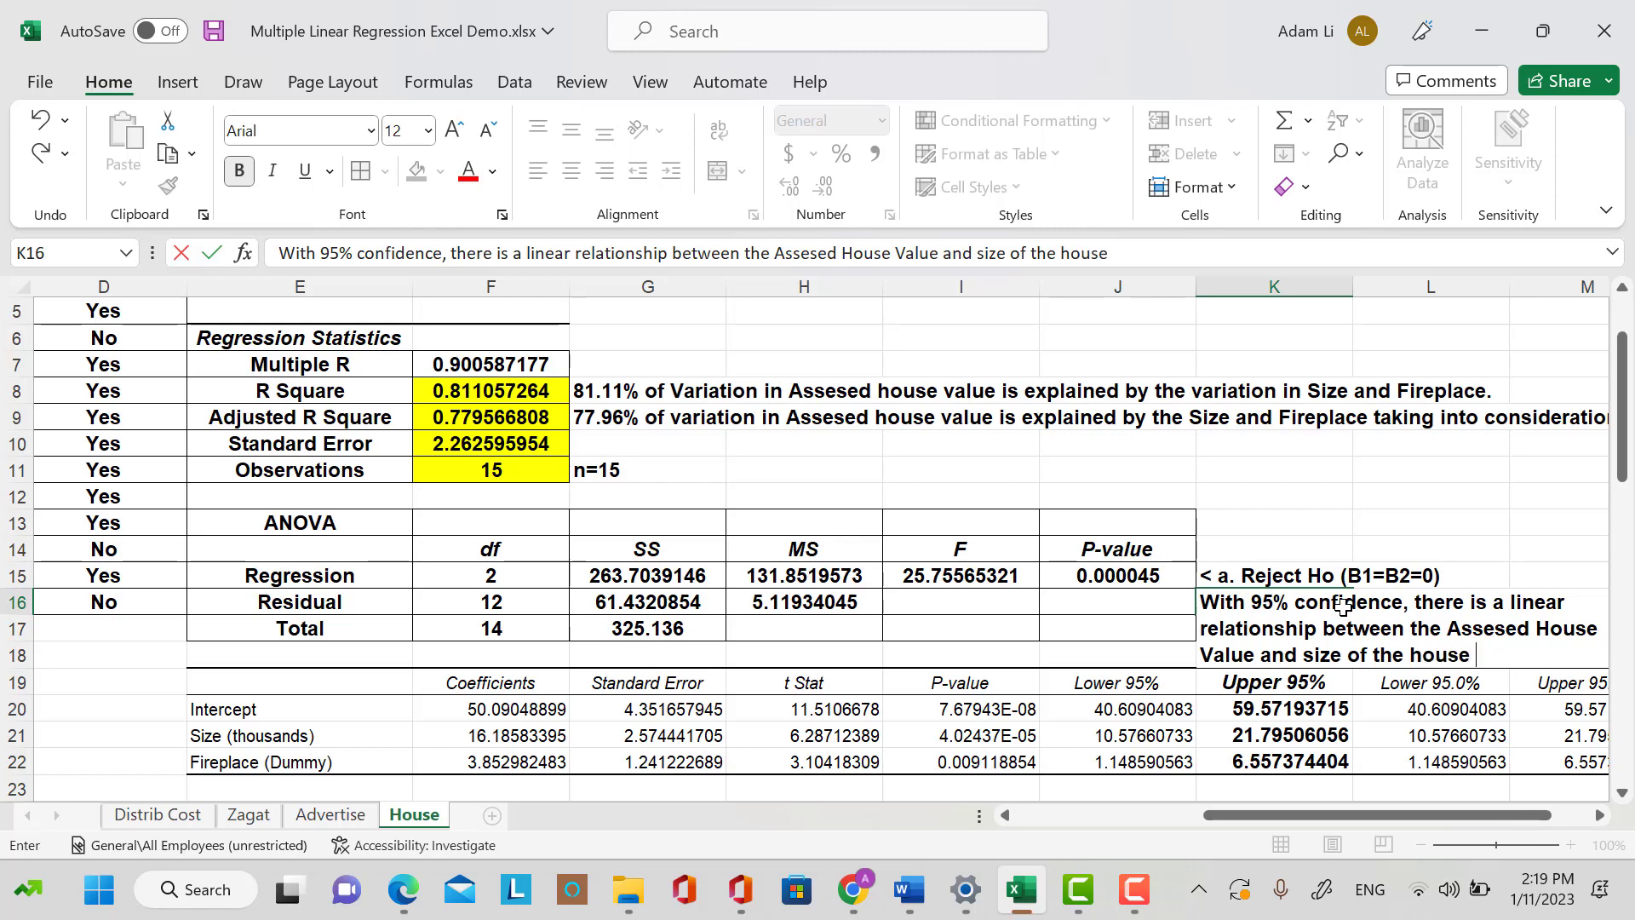
text( &)
text( Re)
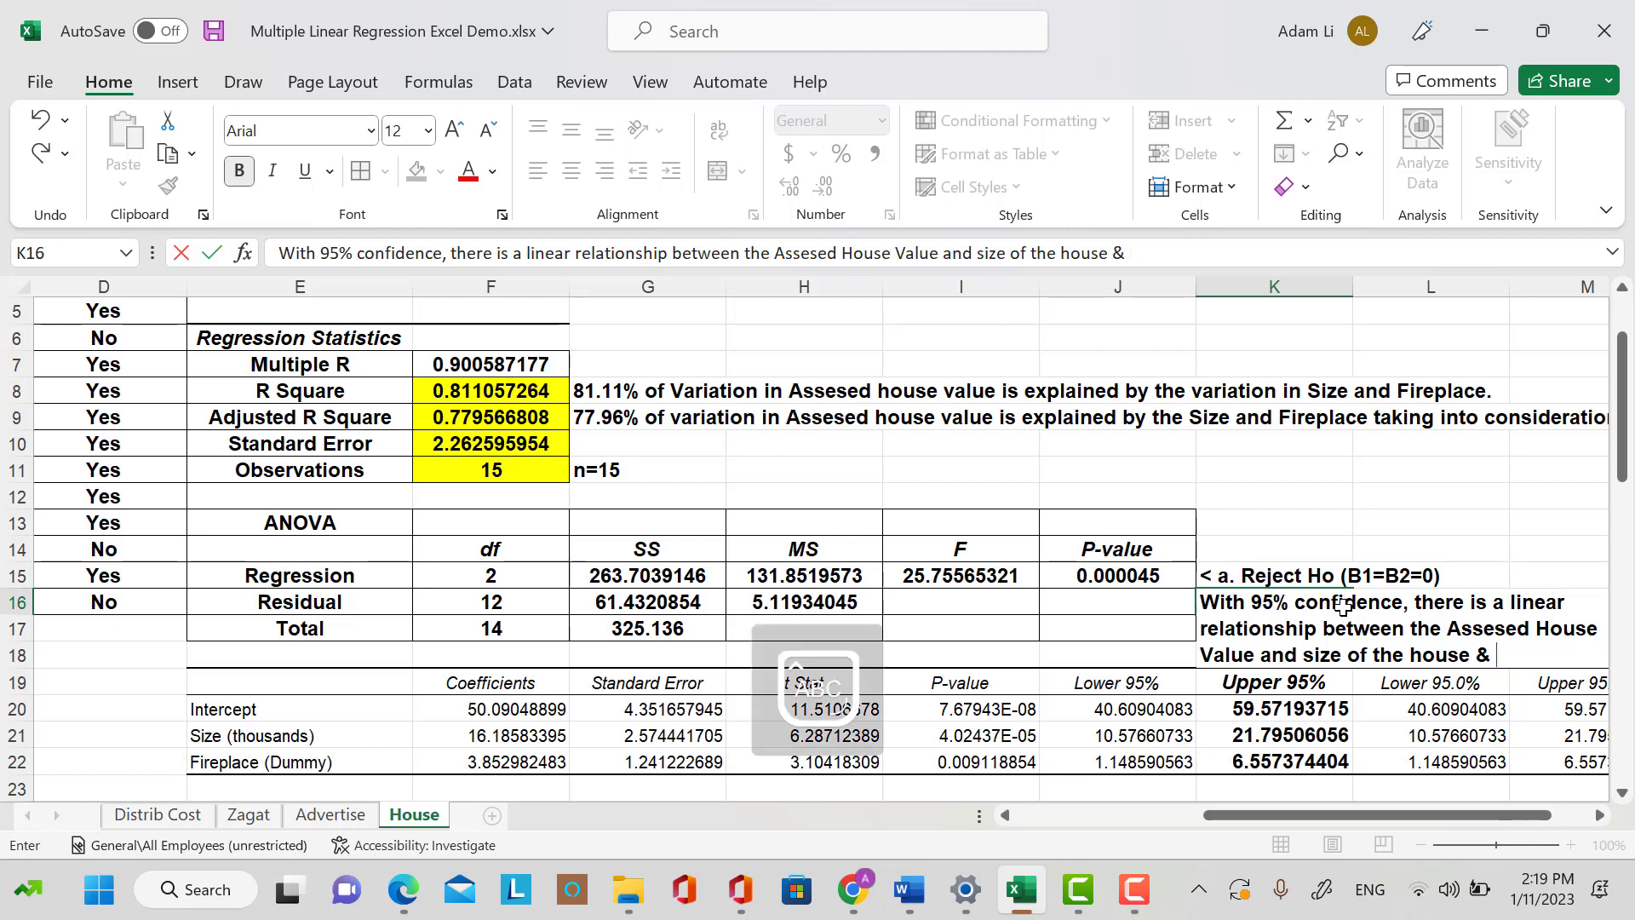
text(c)
key(BackSpace)
key(BackSpace)
key(BackSpace)
text(Fireplace)
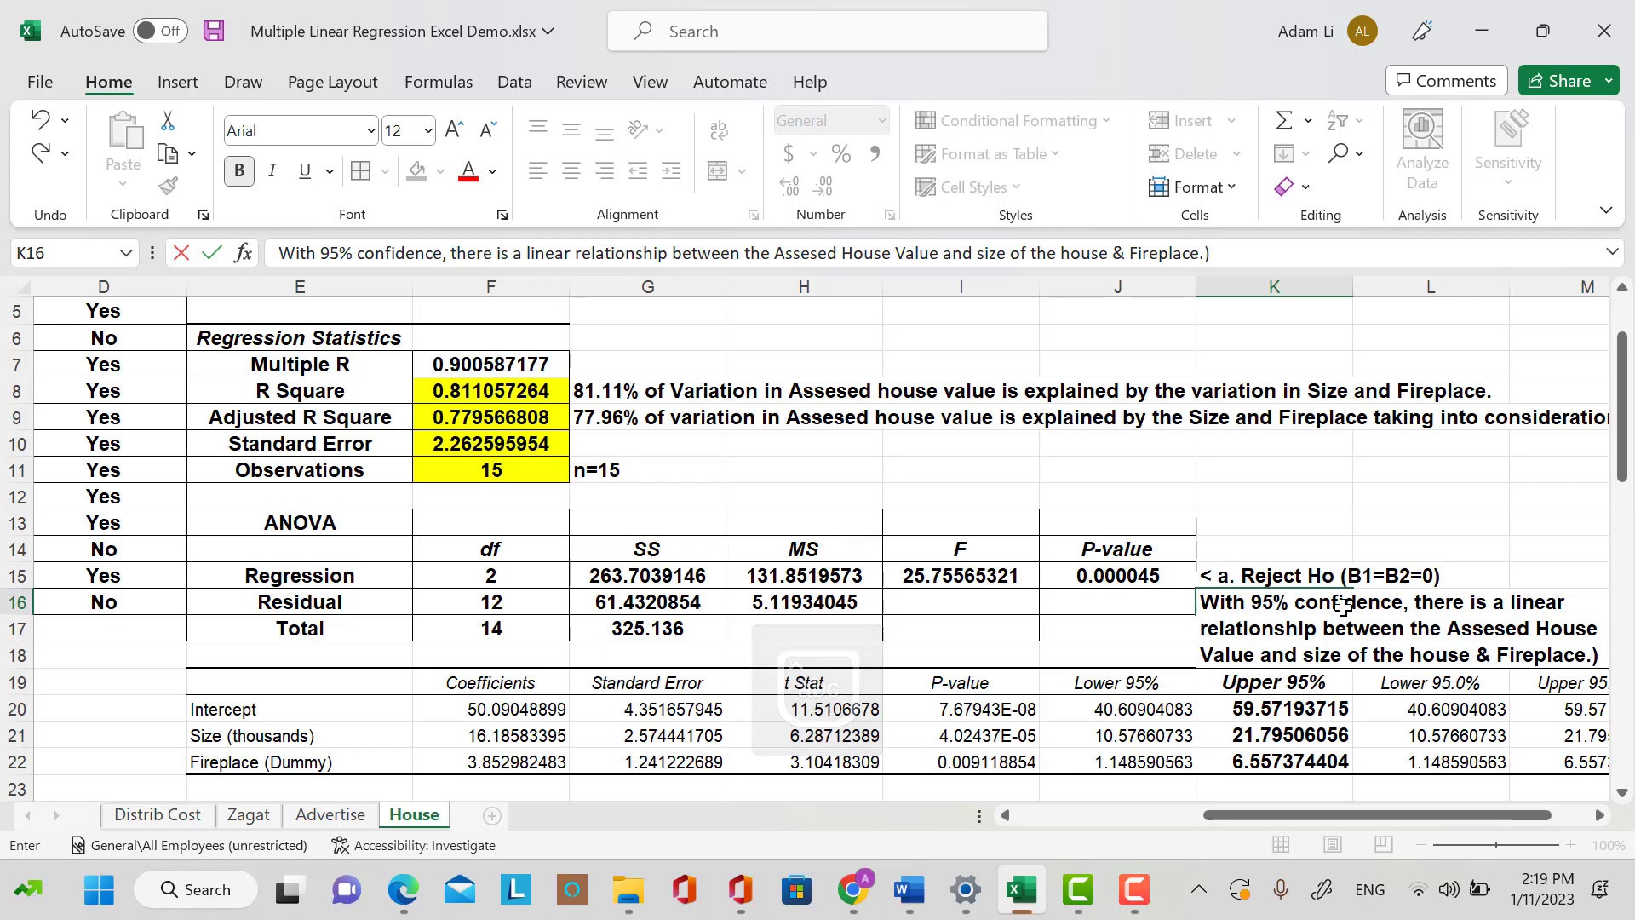
text(.)
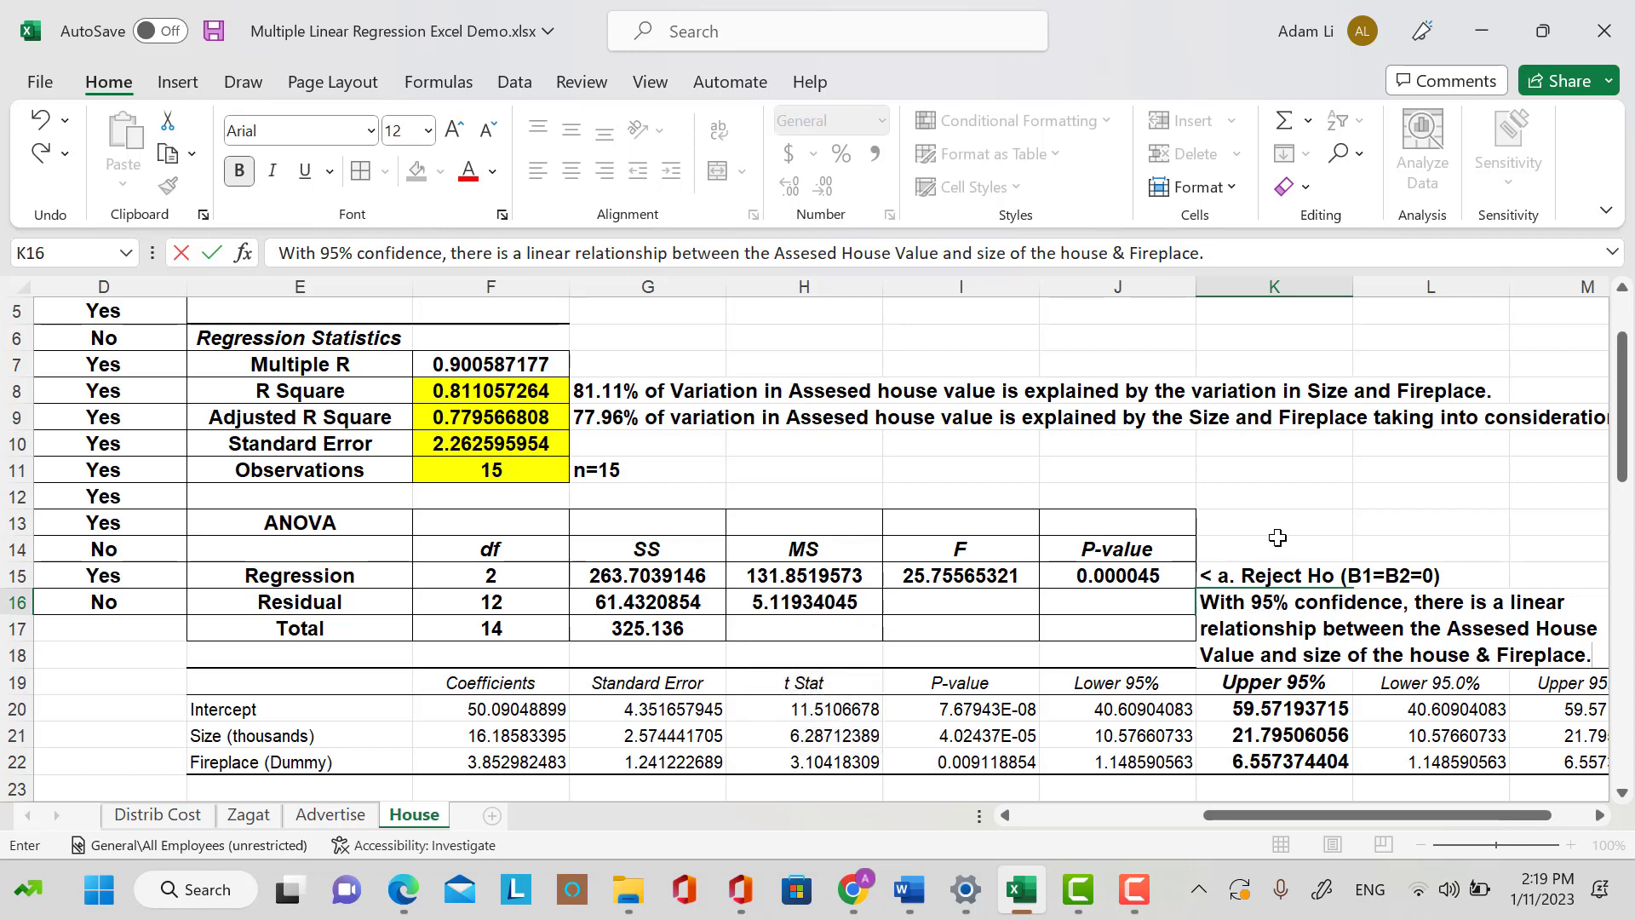
click(1275, 537)
Format the whole coefficients table, from E19 through the Fireplace (Dummy) row, as bold at font size 12.
scroll(734, 547, down, 2)
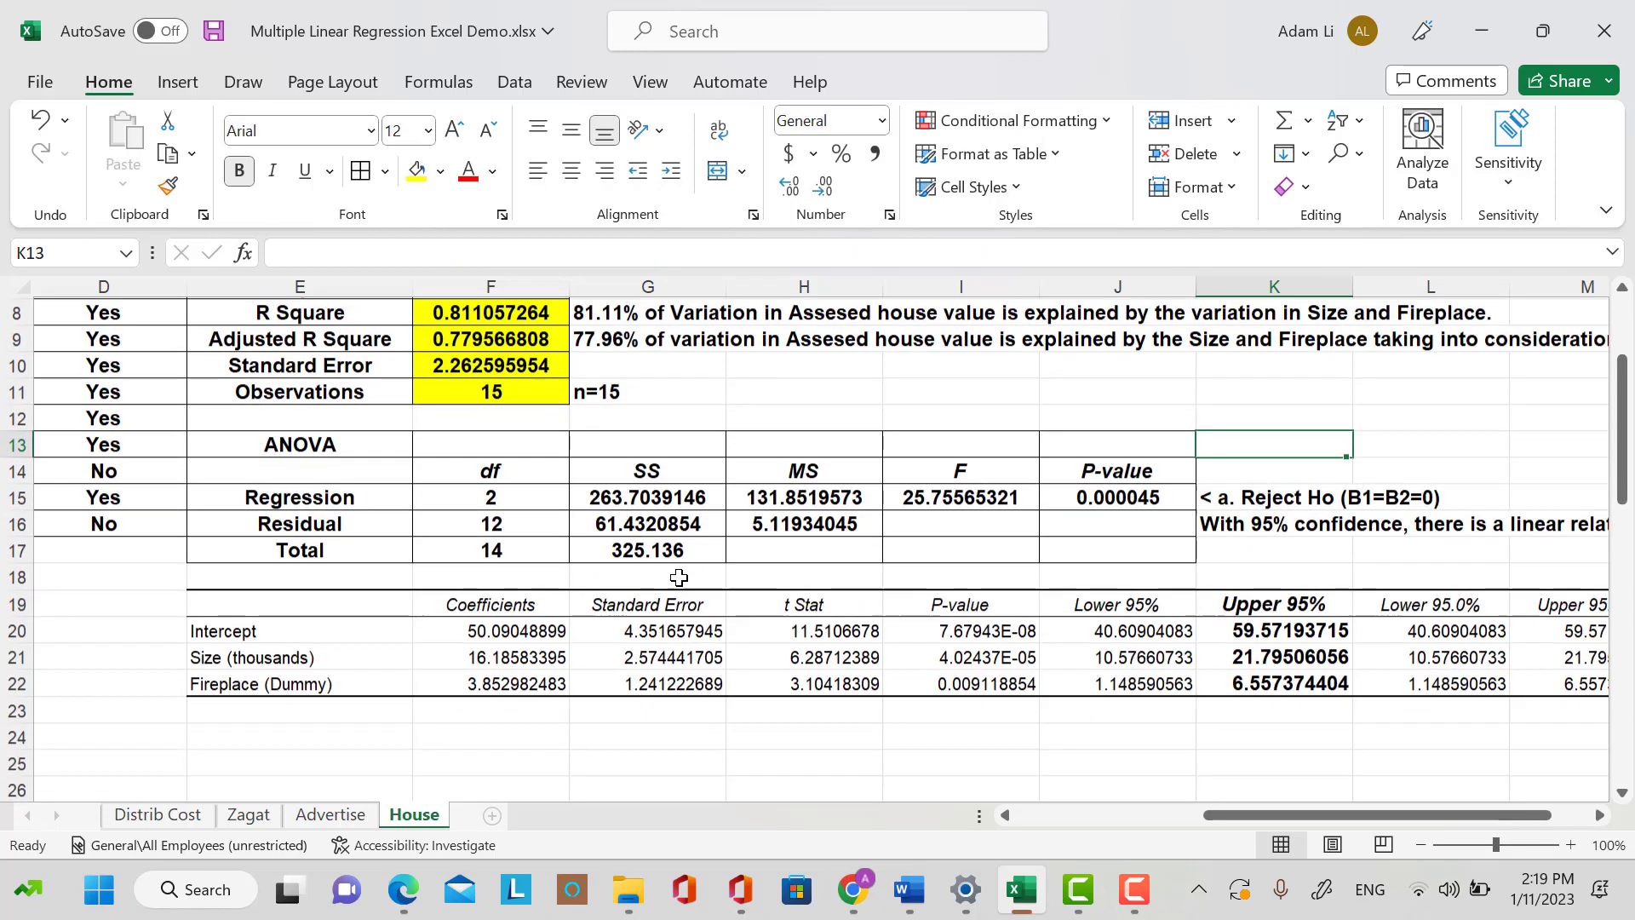
drag(264, 531, 1530, 598)
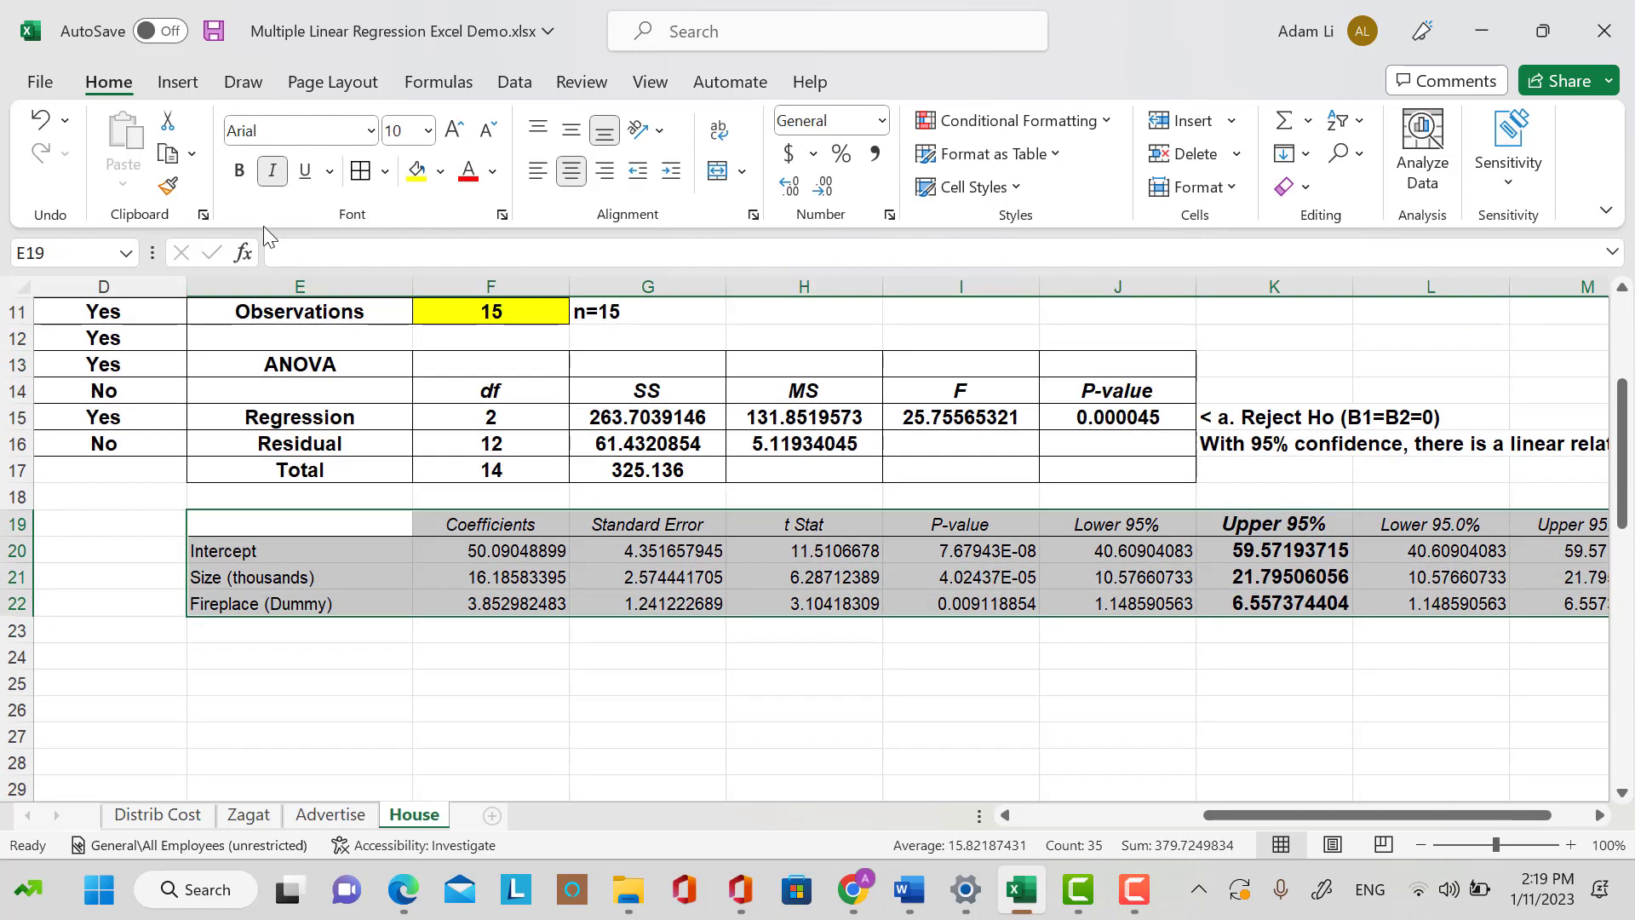
click(242, 175)
click(428, 132)
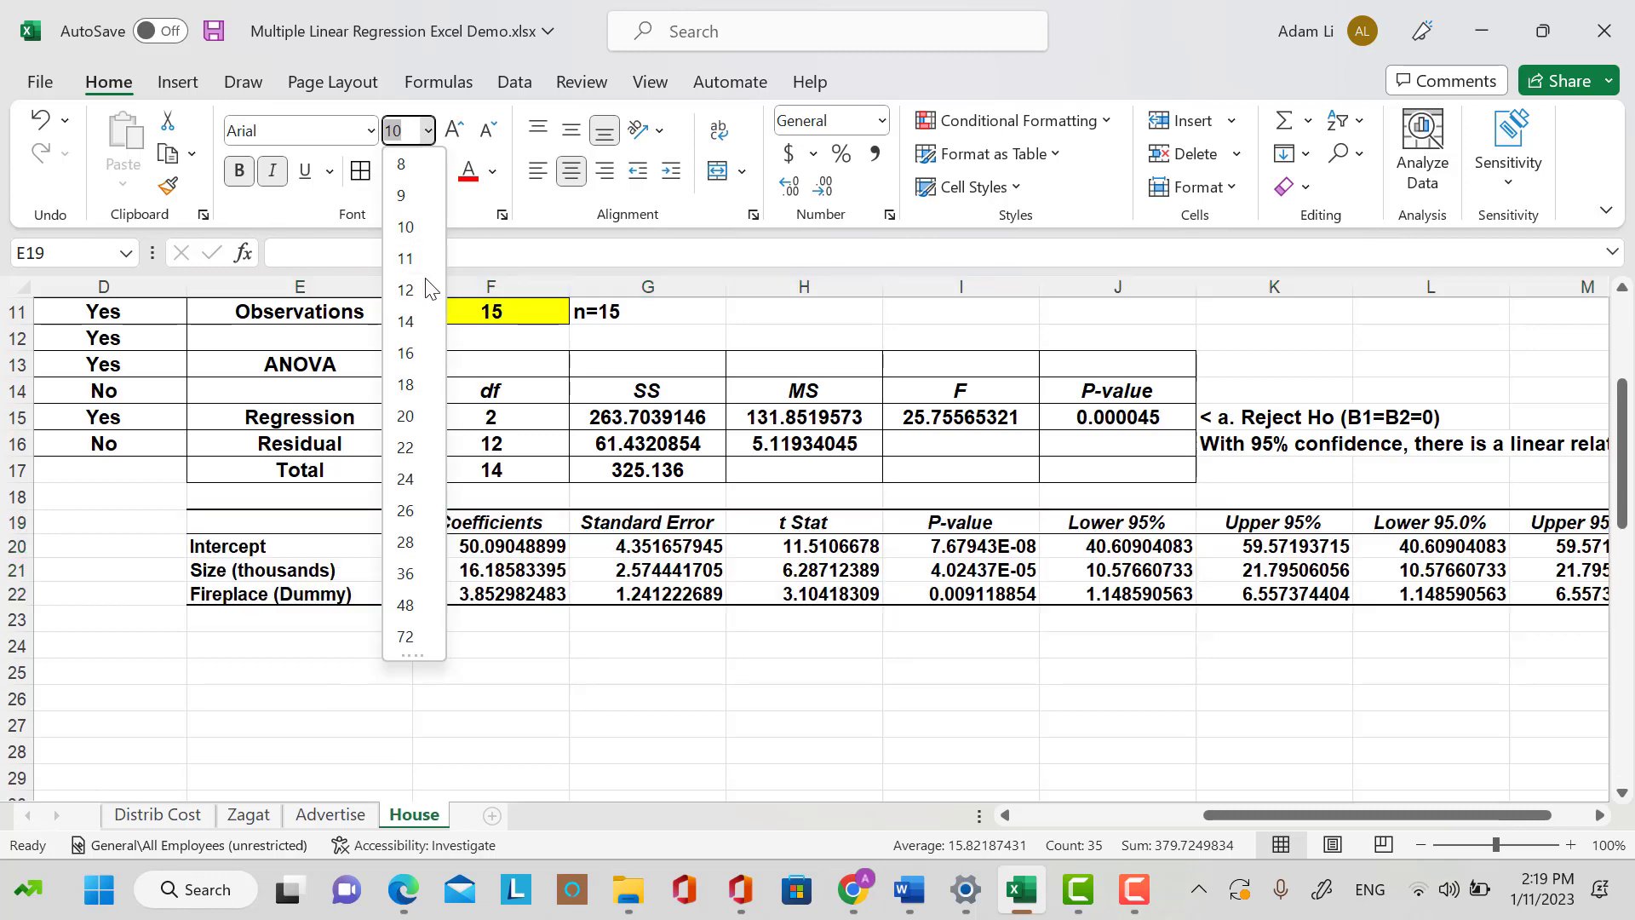
click(422, 290)
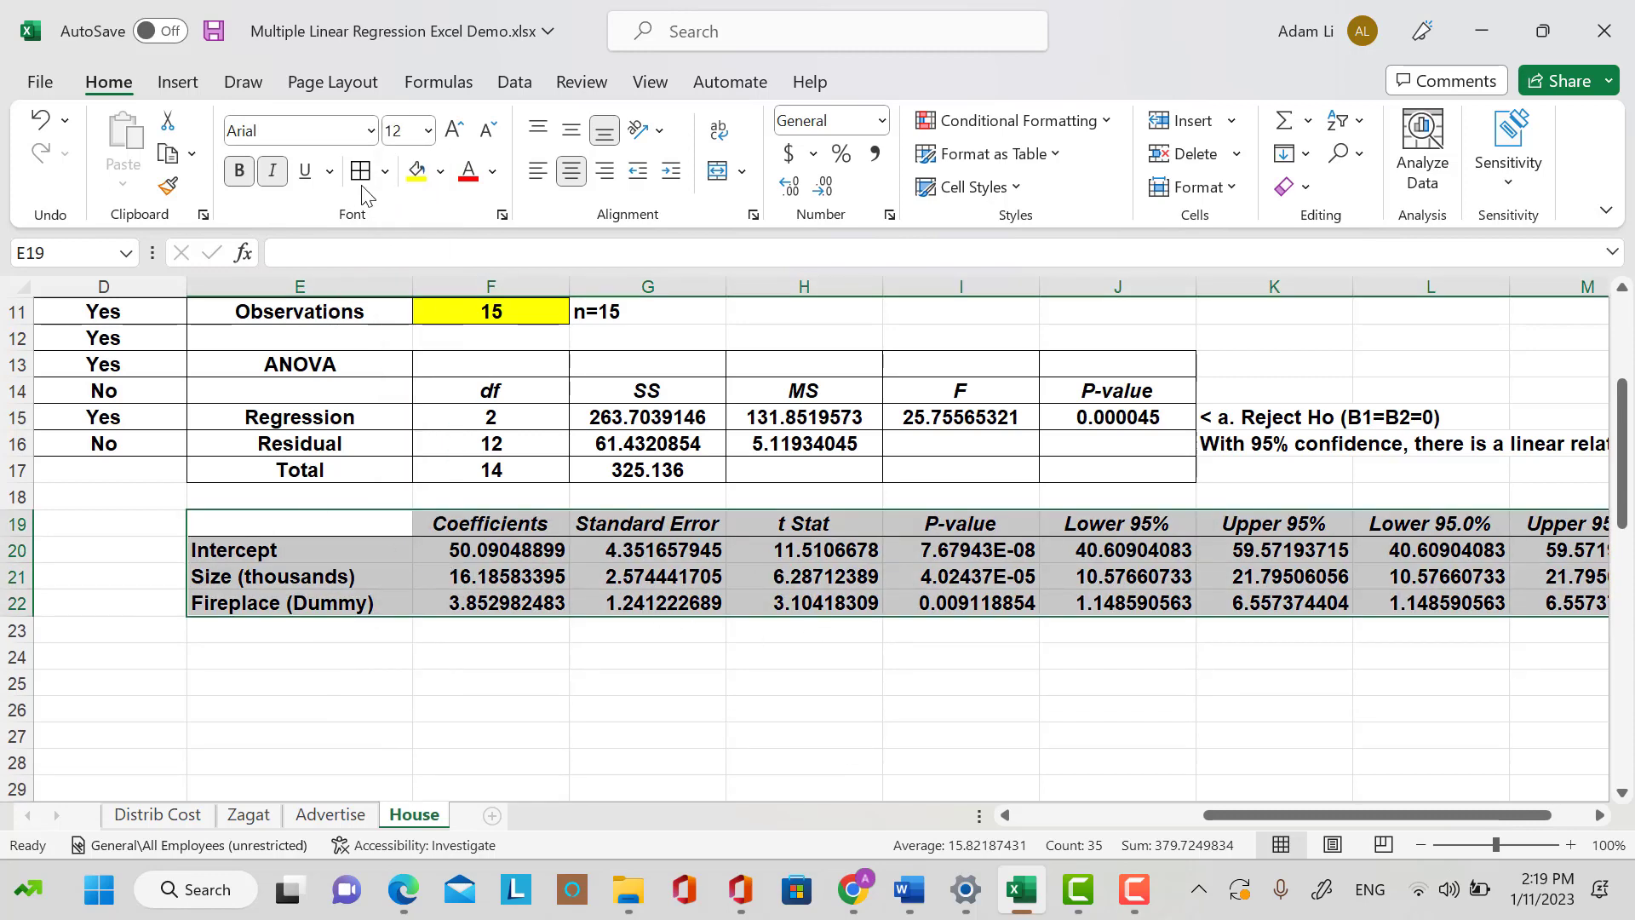
Center all cells of the coefficients table and apply borders to every cell.
click(570, 179)
click(569, 179)
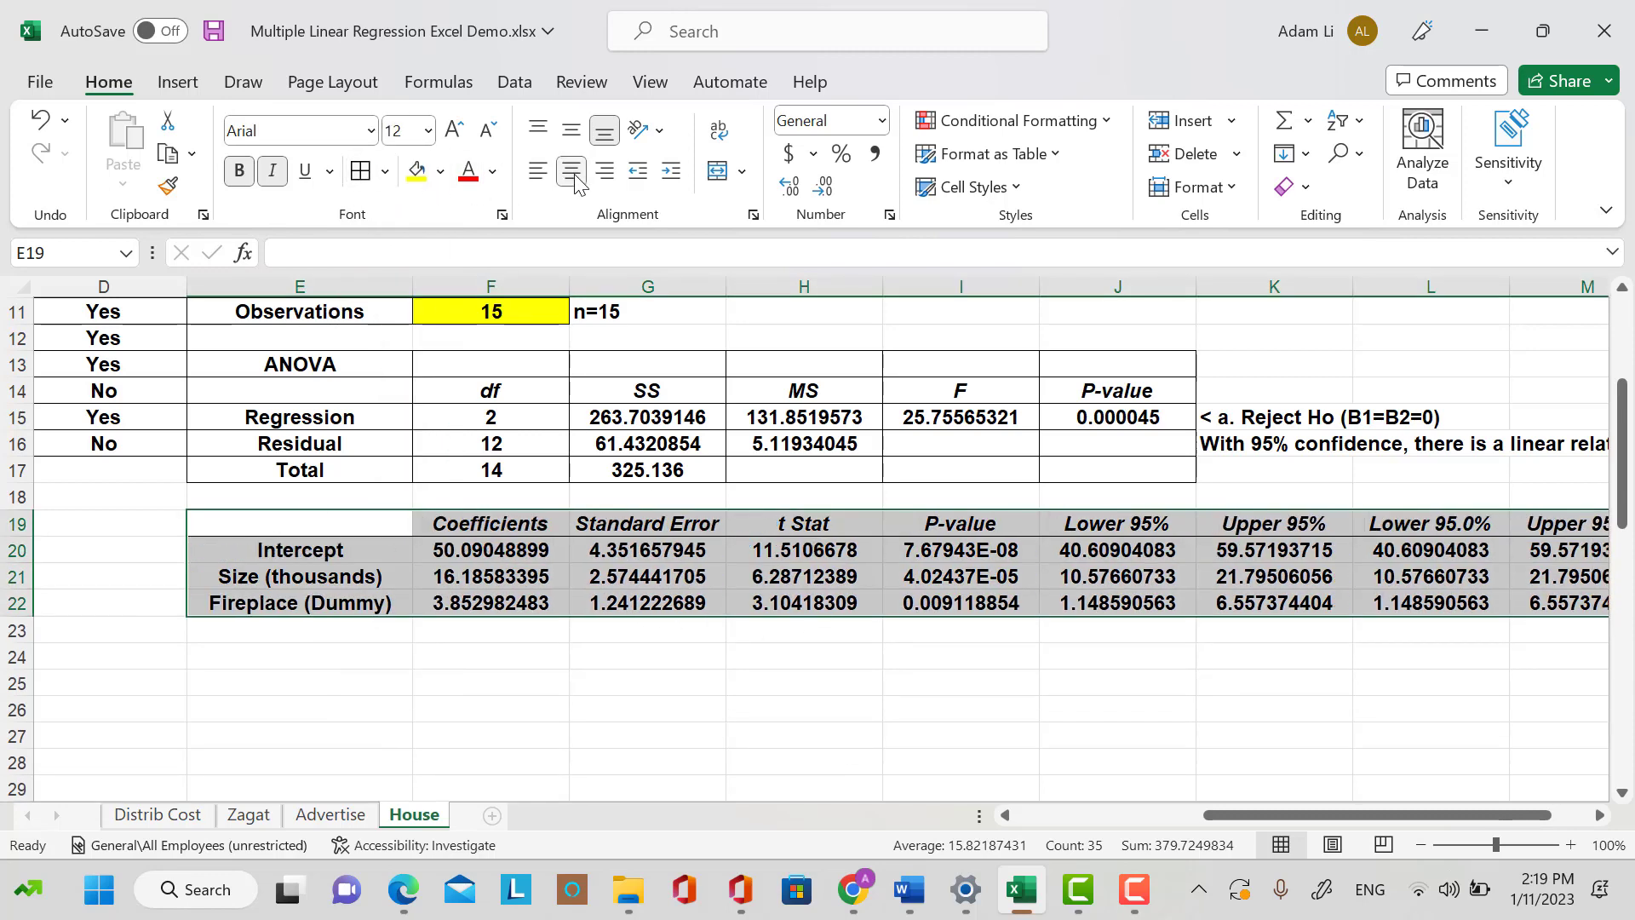
click(360, 178)
Enter the label "Regression Model:" in E23, directly below the coefficients table.
click(321, 631)
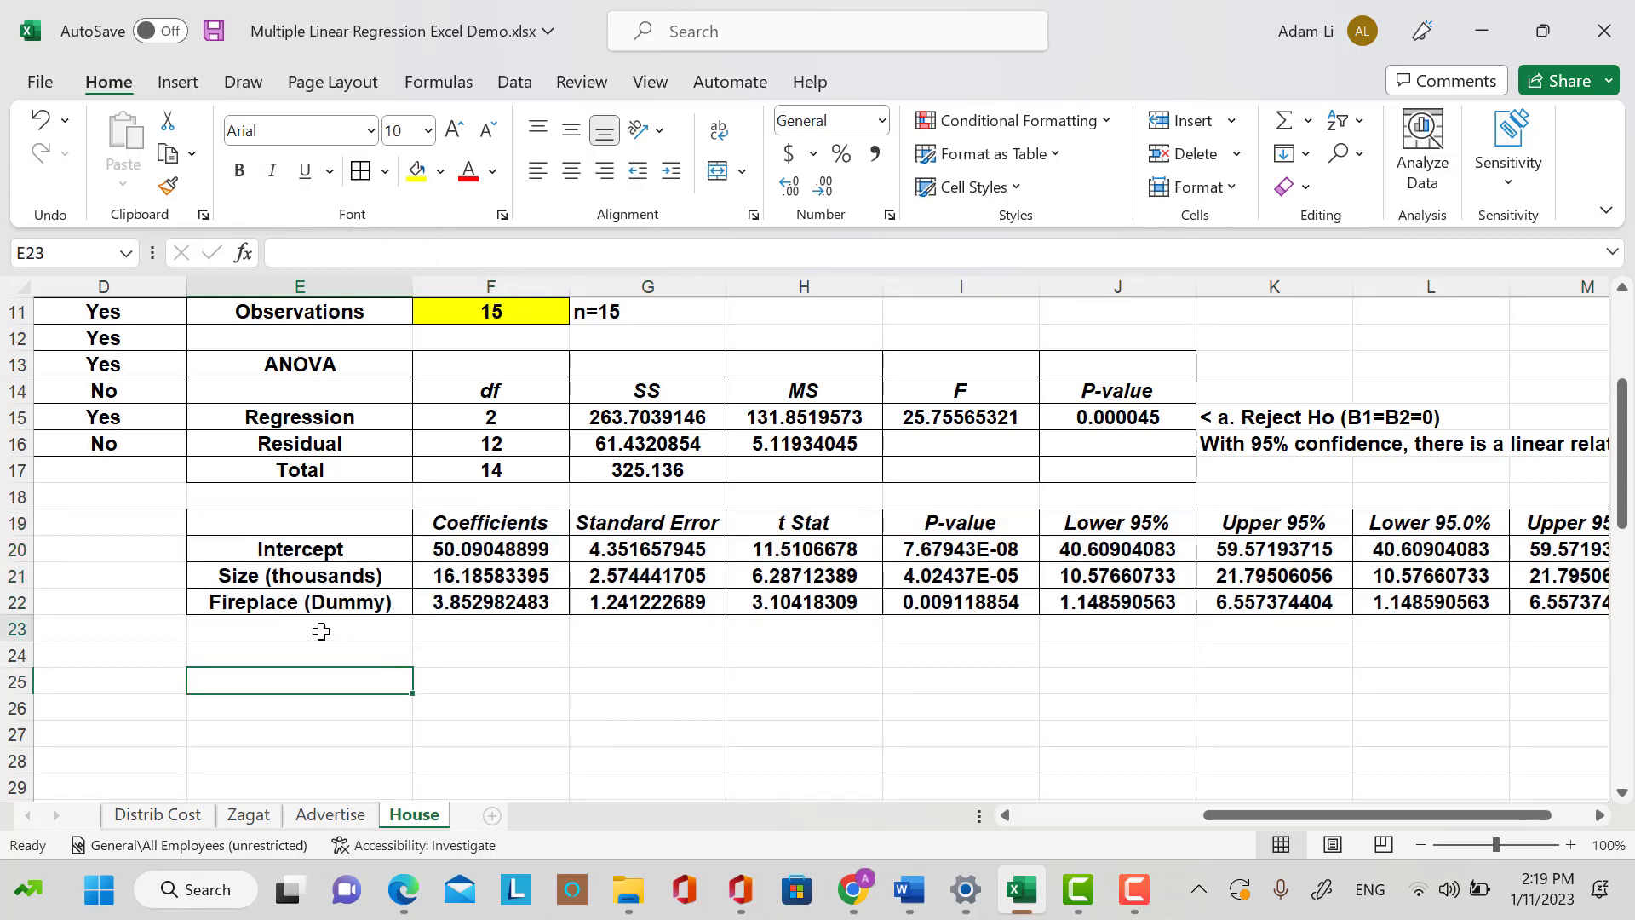
text(Re)
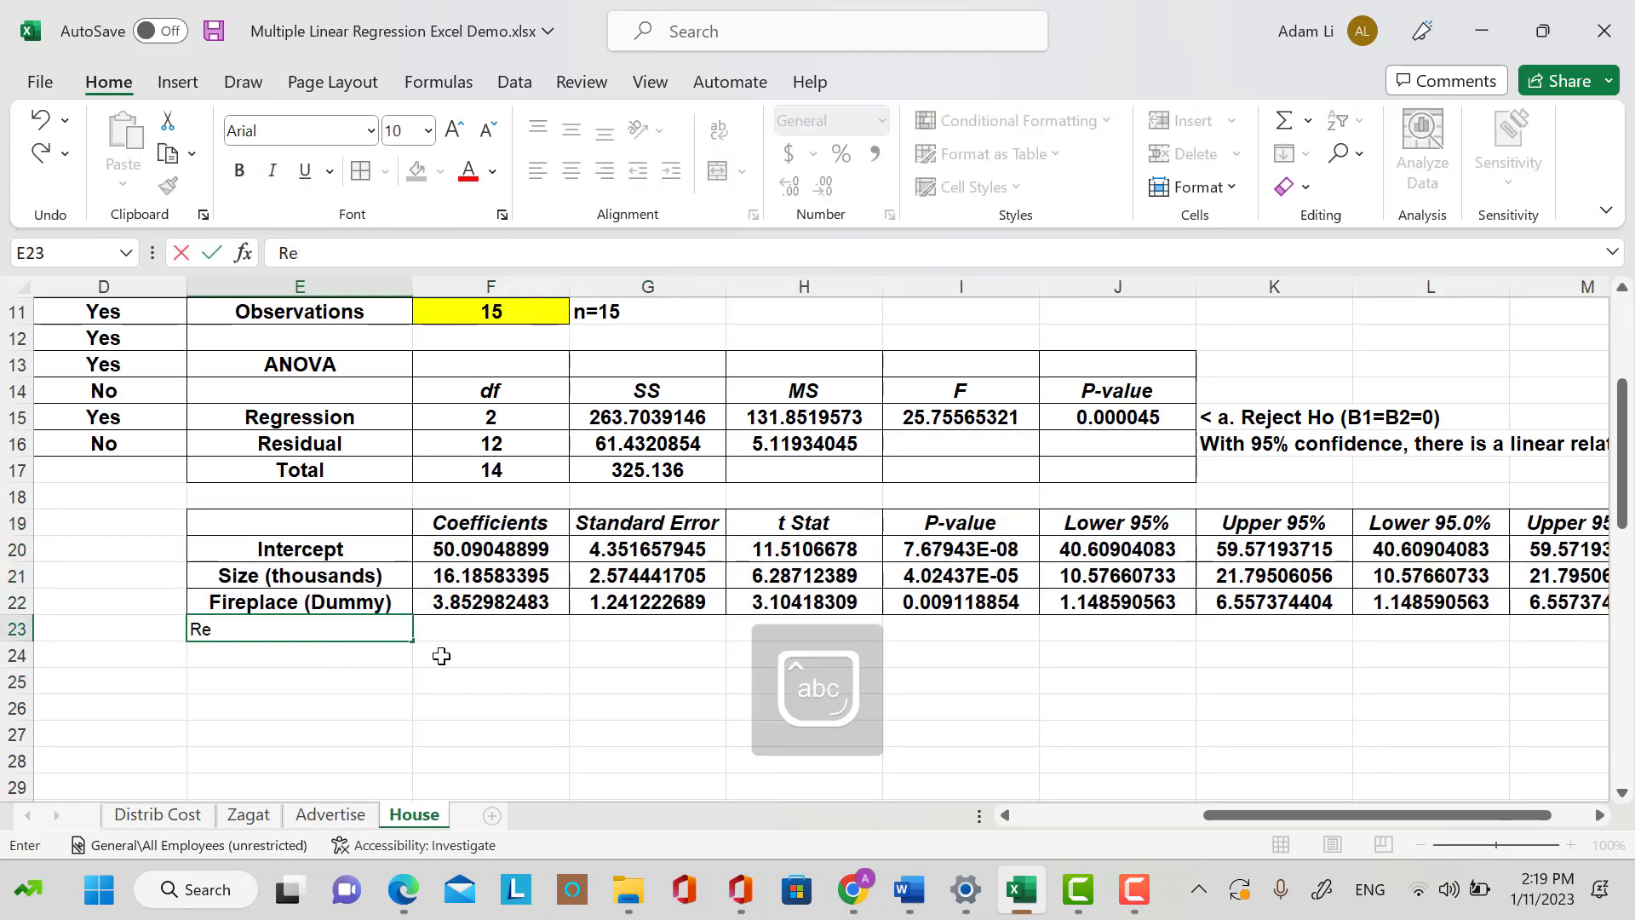
text(gression M)
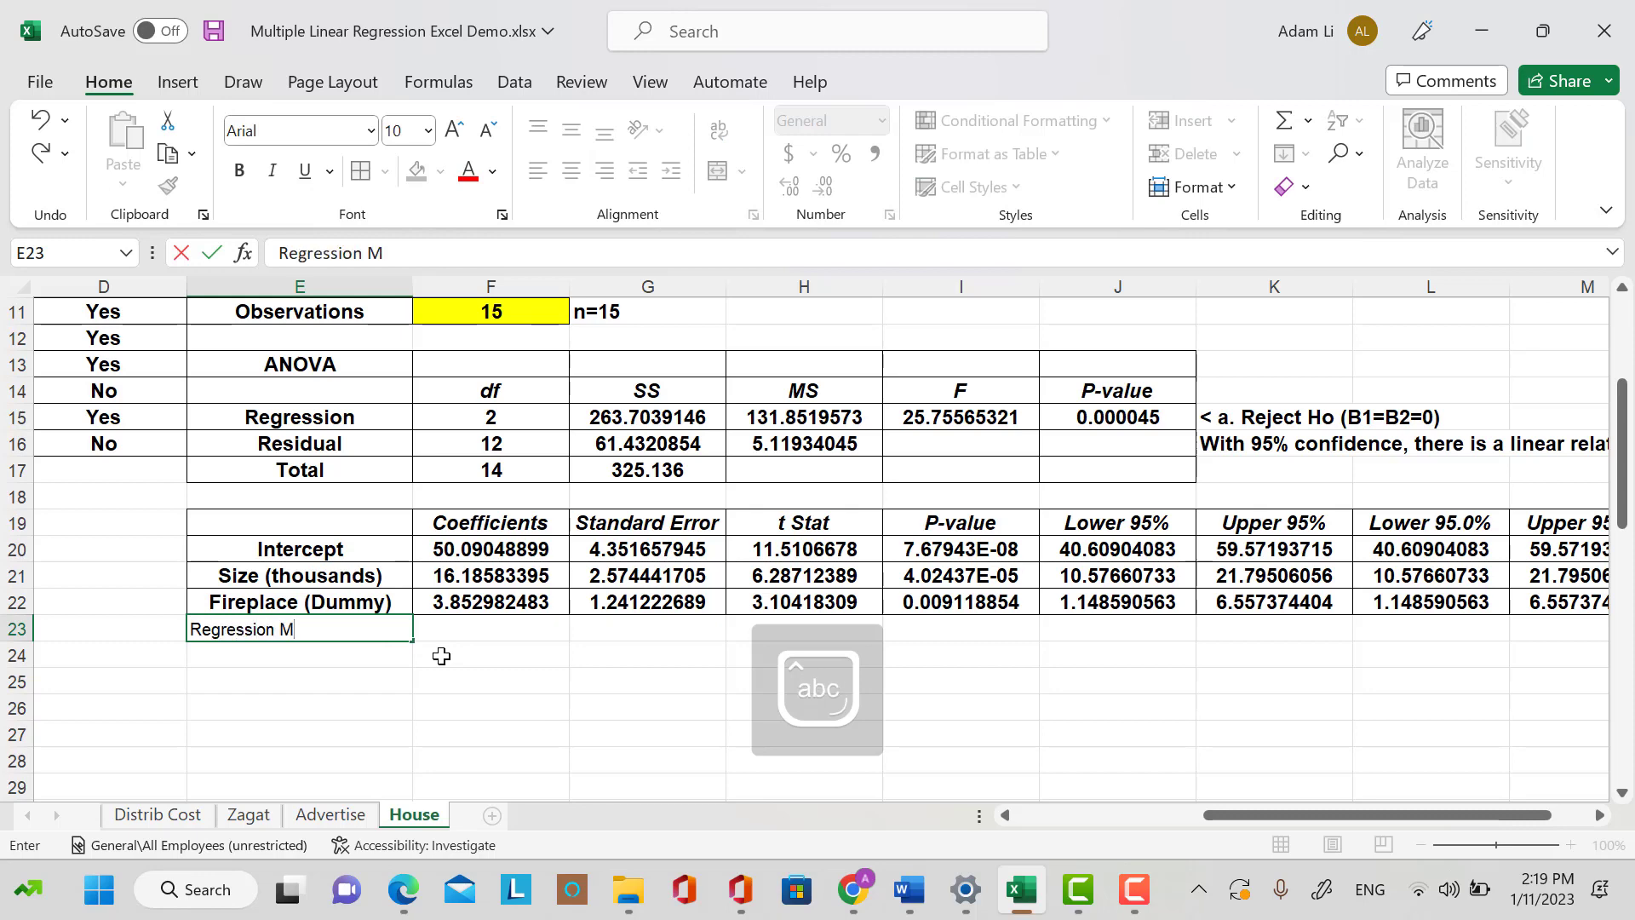
text(odel:)
key(Return)
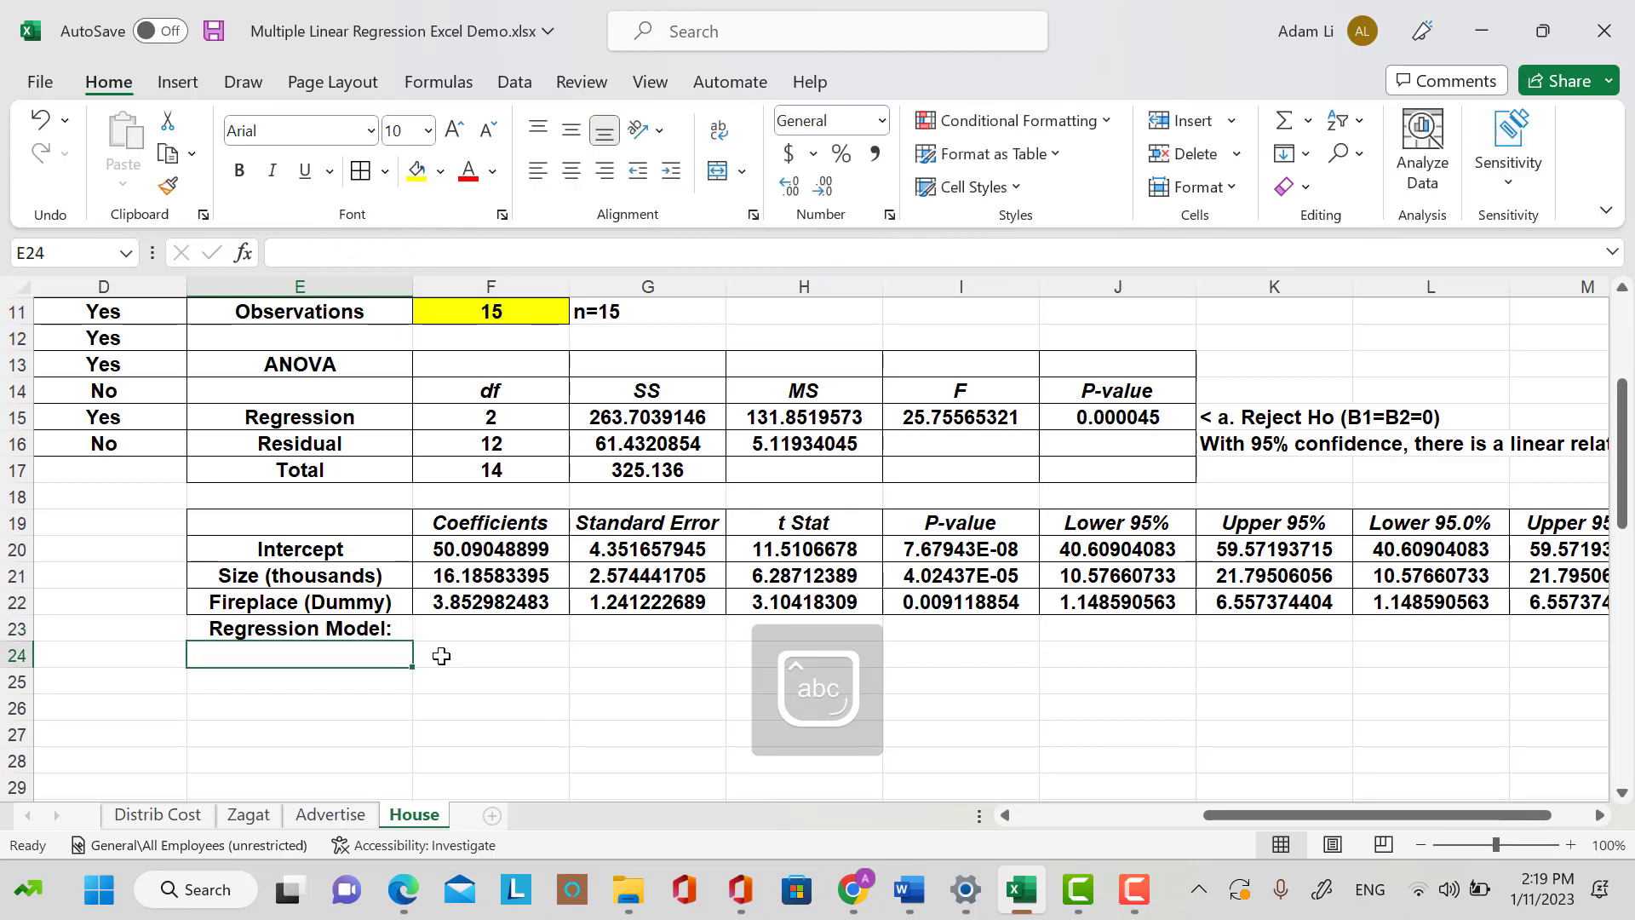
Start the regression equation in E24 with "Predicted_Assesed Value =".
text(Predo)
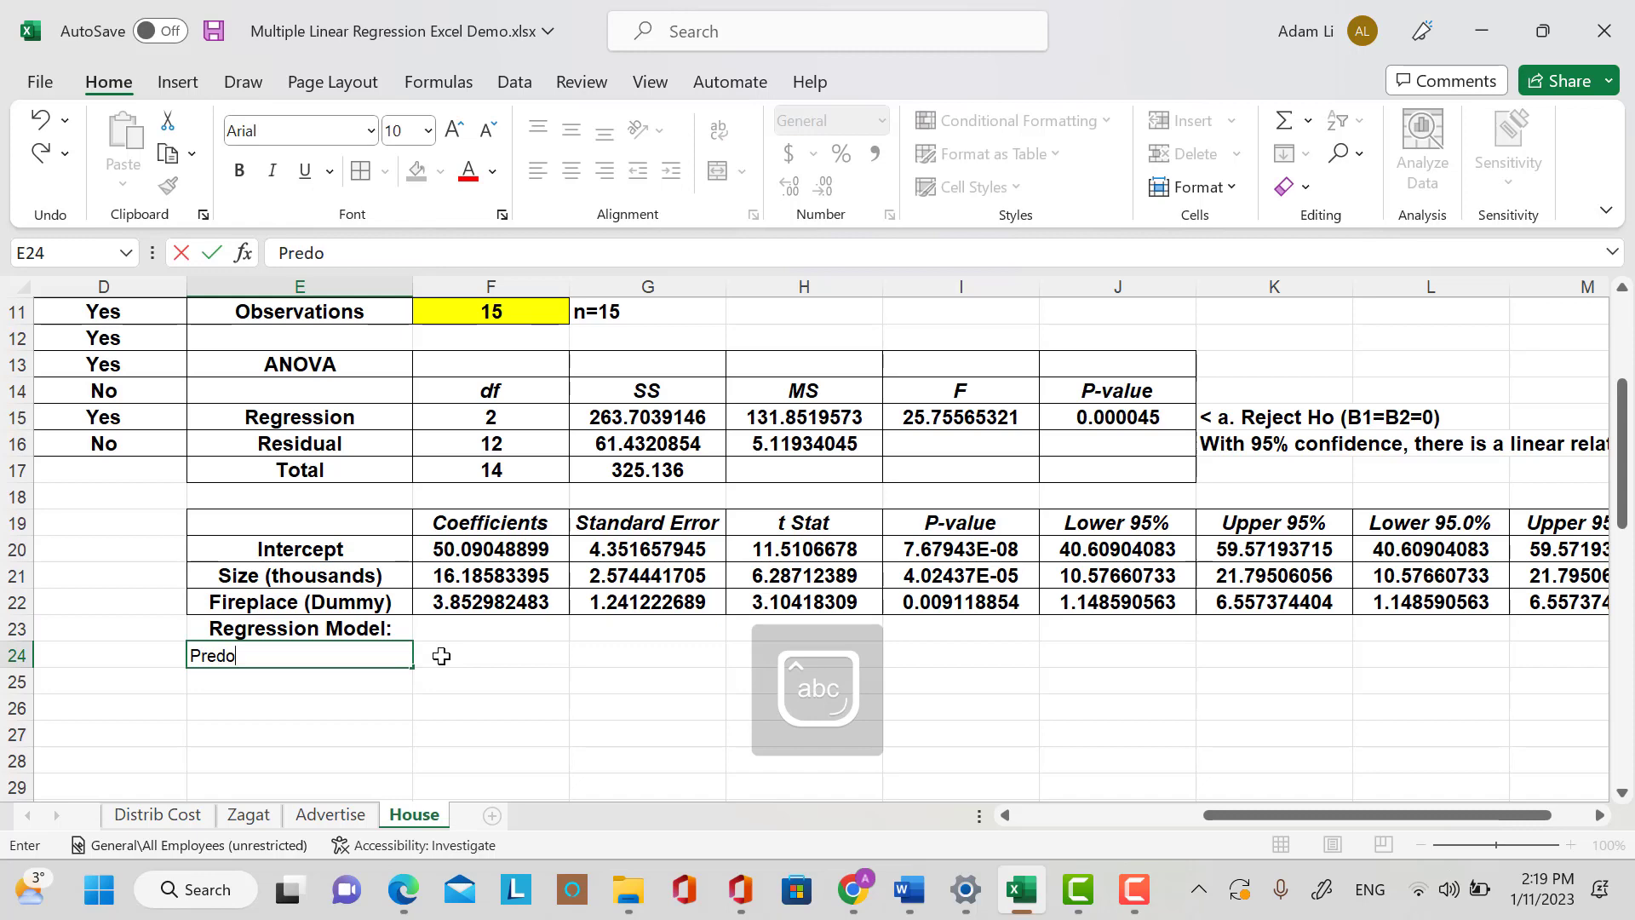
key(BackSpace)
text(icted_H)
key(BackSpace)
text(A)
key(Caps_Lock)
text(sse)
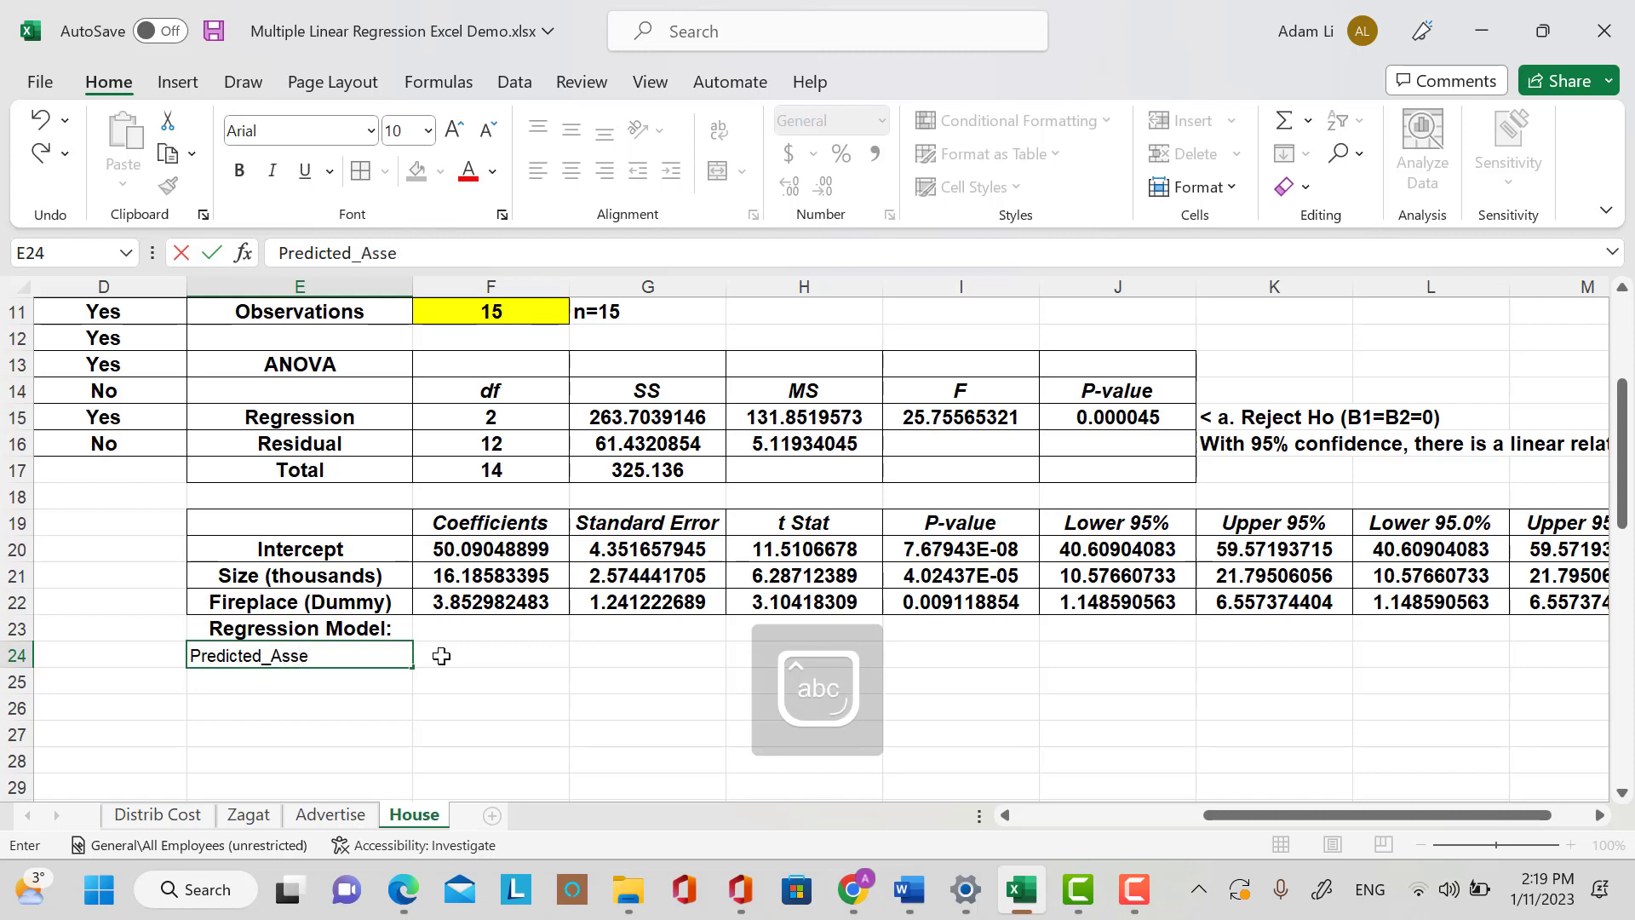
text(sed Value =)
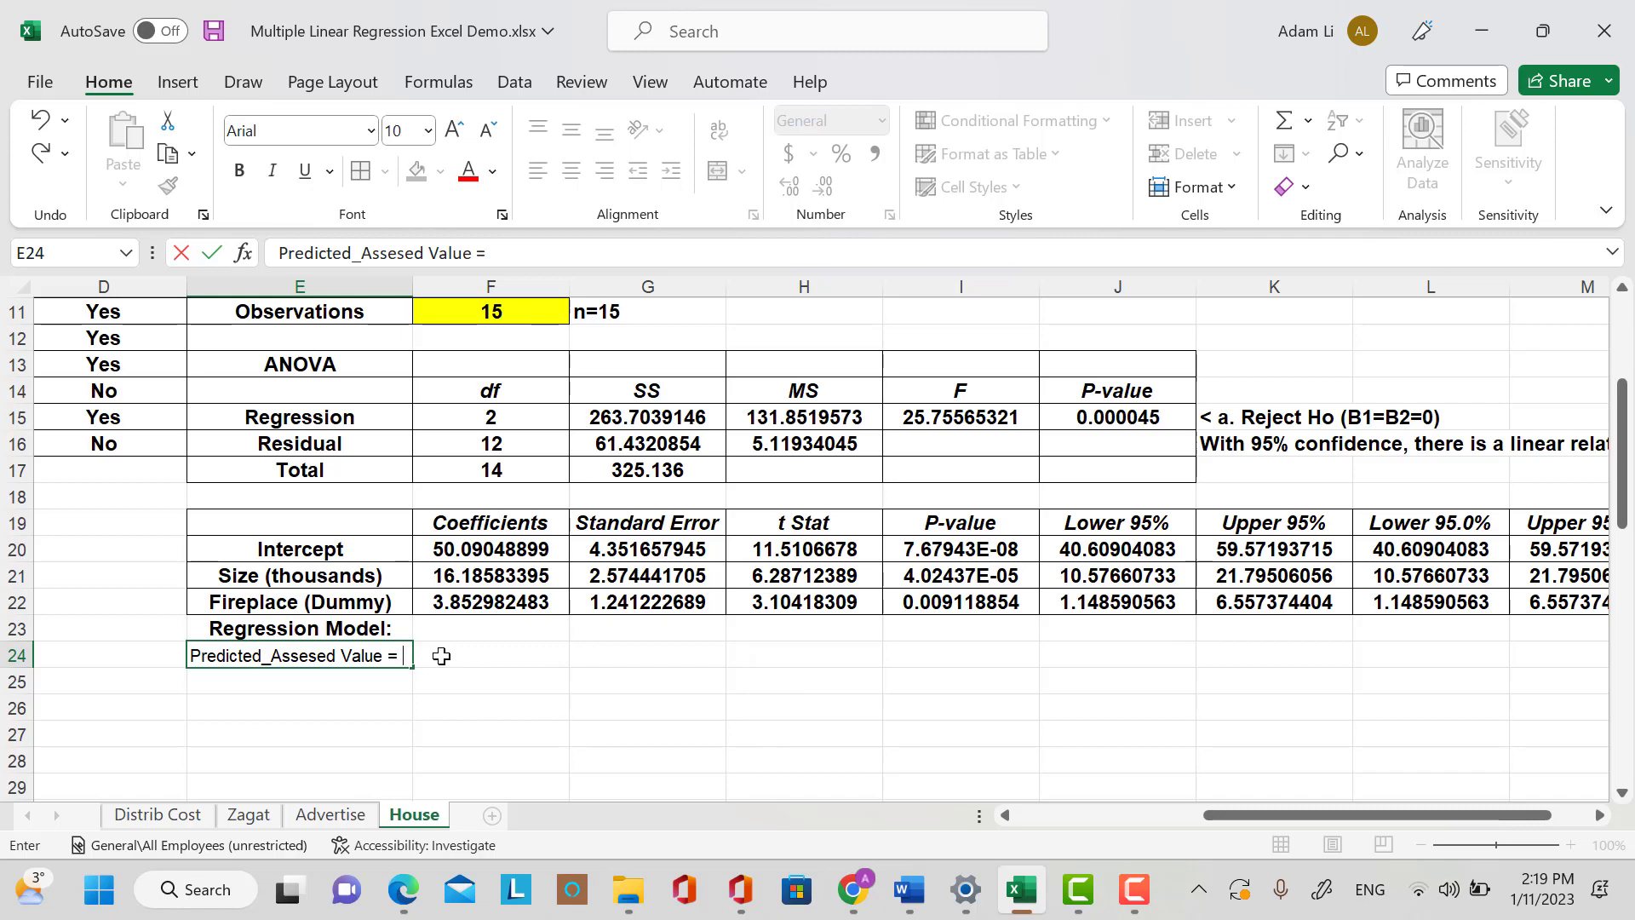
Display the three coefficients in F20:F22 with three decimal places.
drag(477, 549, 488, 598)
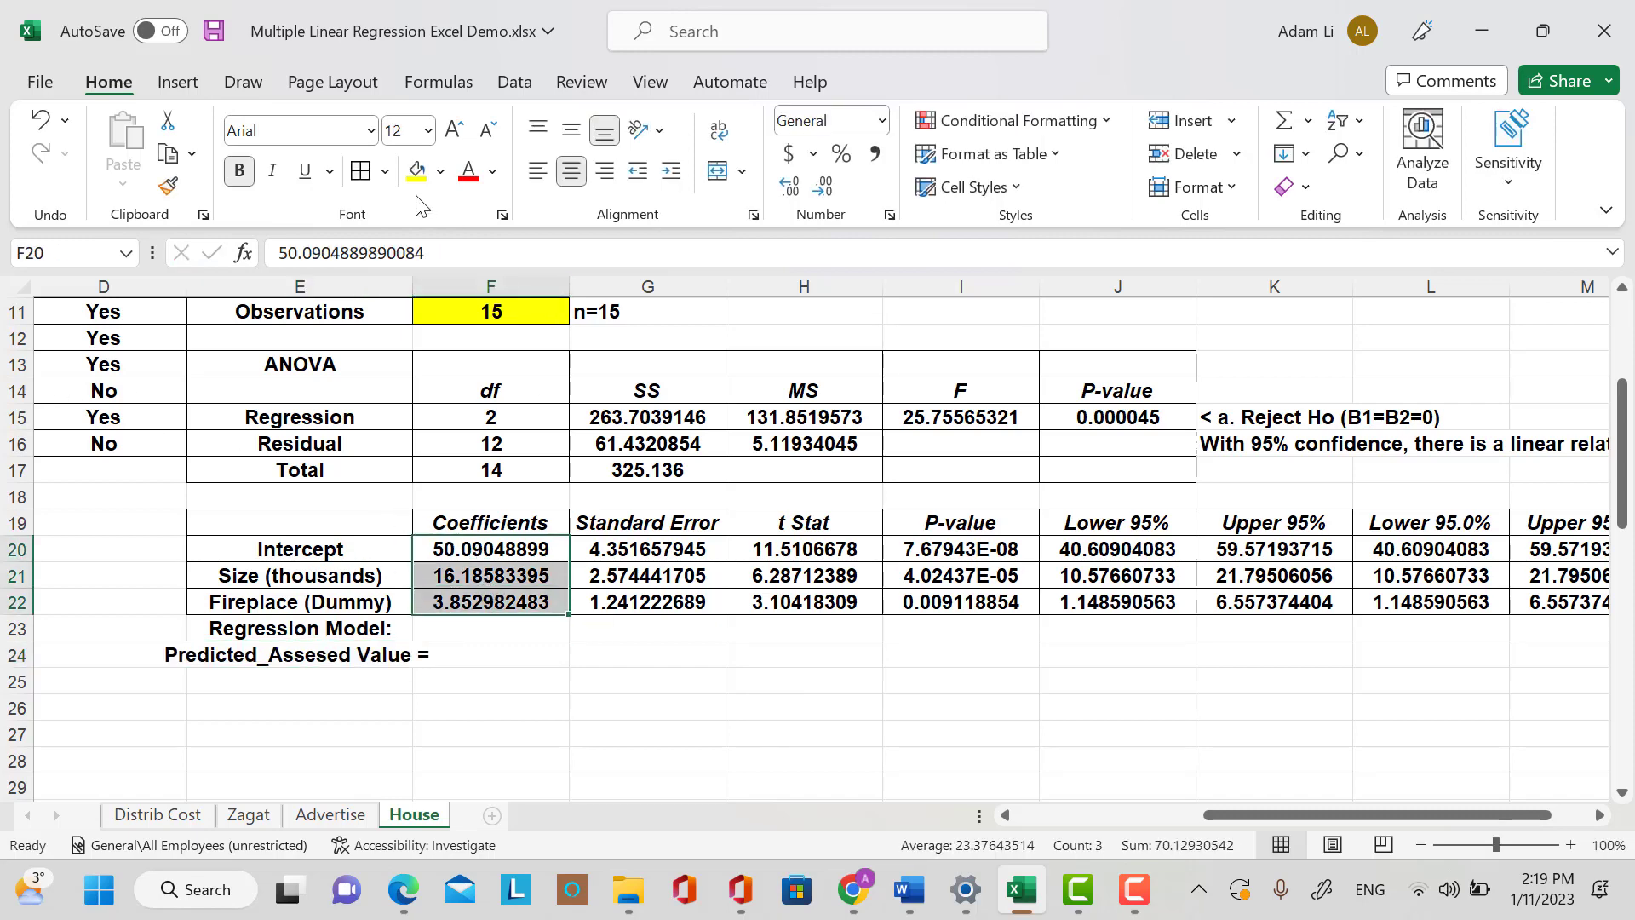
click(831, 191)
click(831, 191)
click(831, 190)
click(831, 191)
click(831, 191)
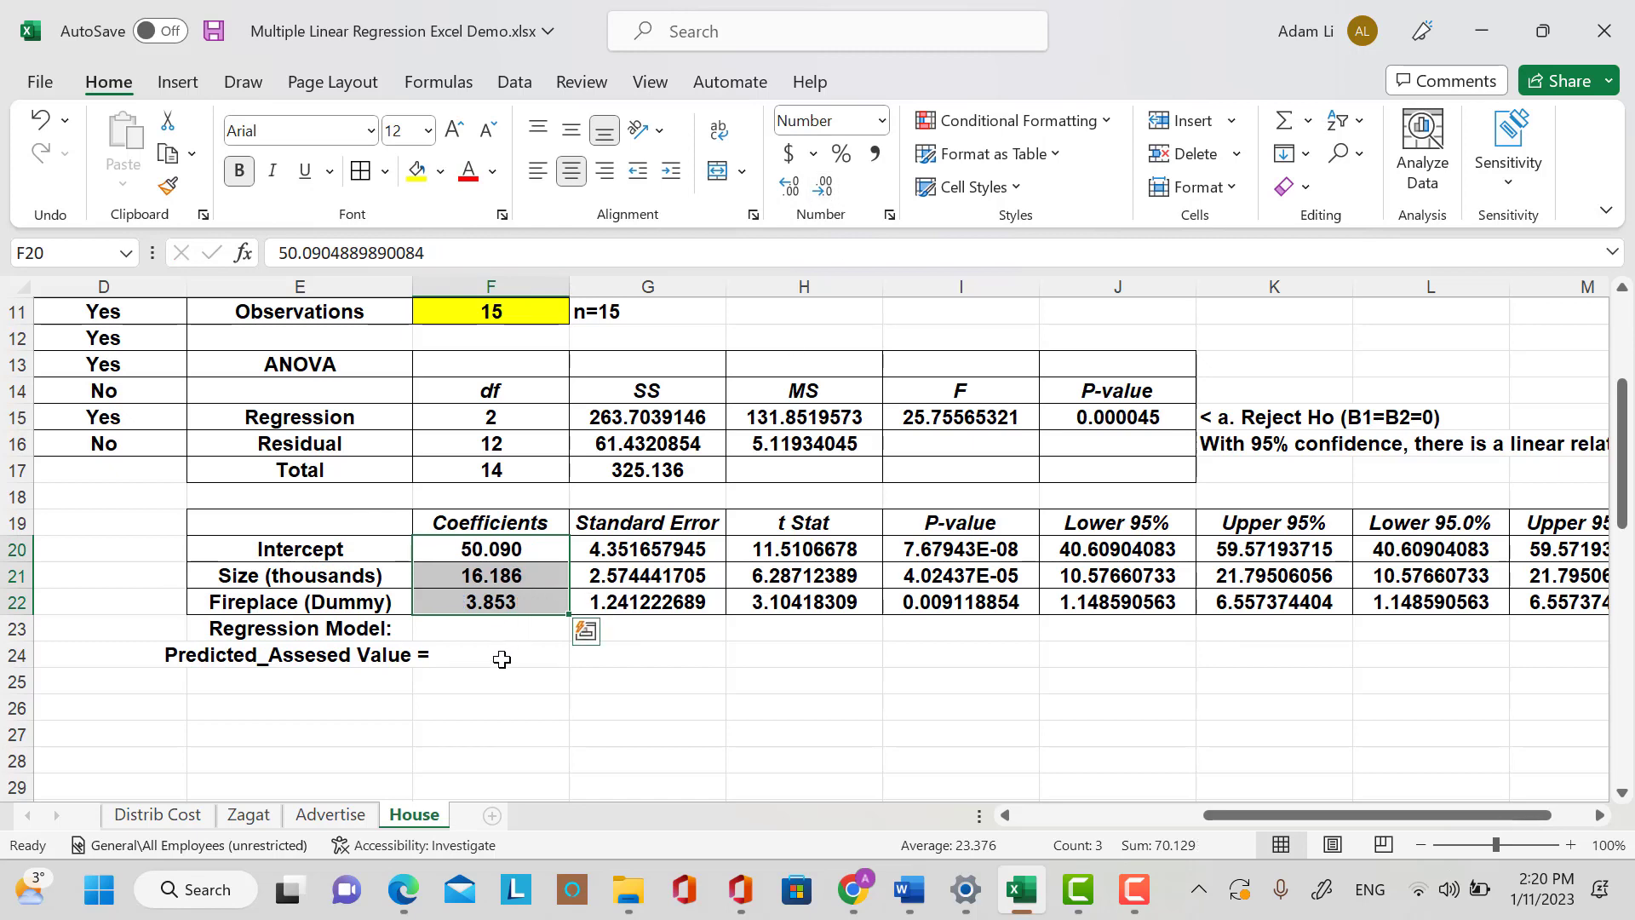
Extend the regression equation in E24 with the intercept and size term "50.090 + 16.186 * Size".
click(473, 650)
key(Left)
key(F2)
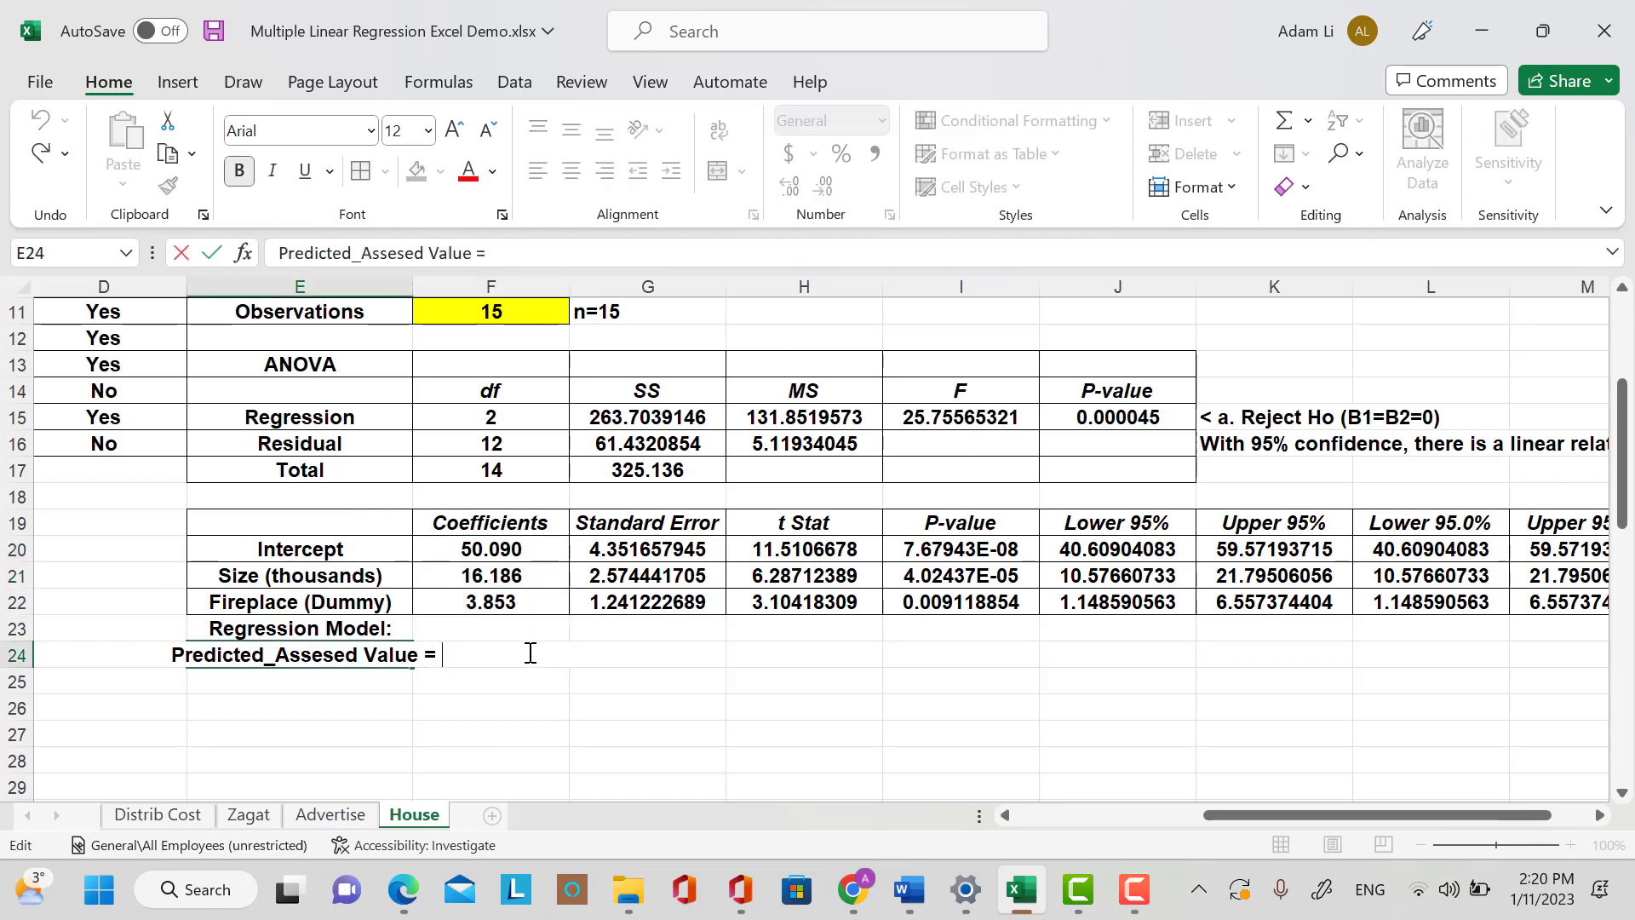
text(50.0)
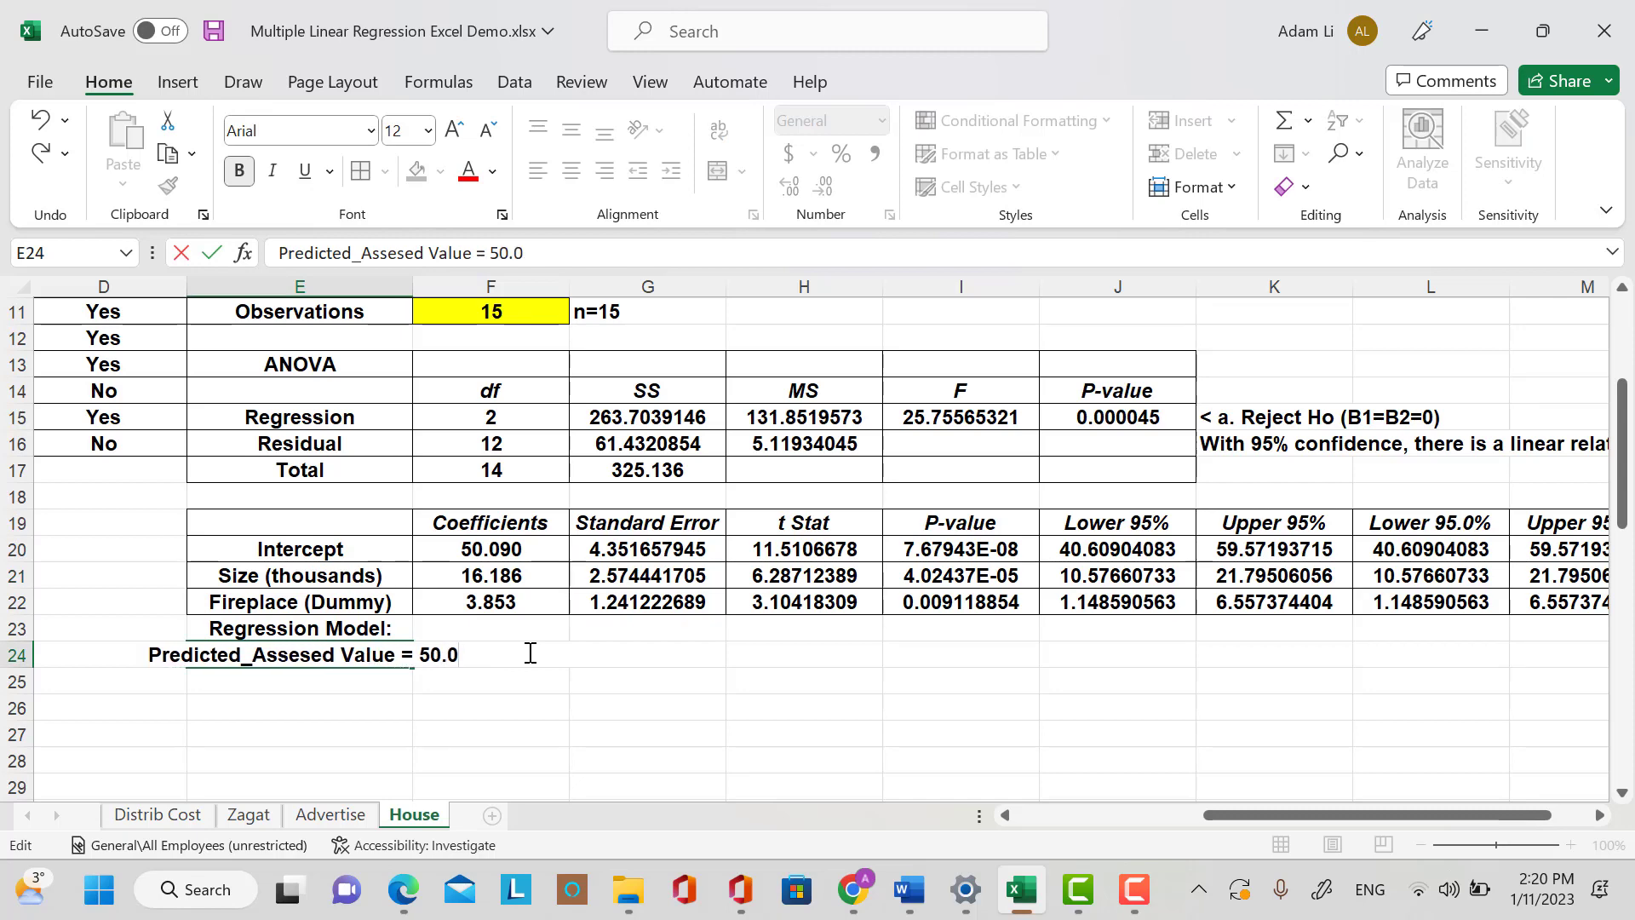
text(90 +)
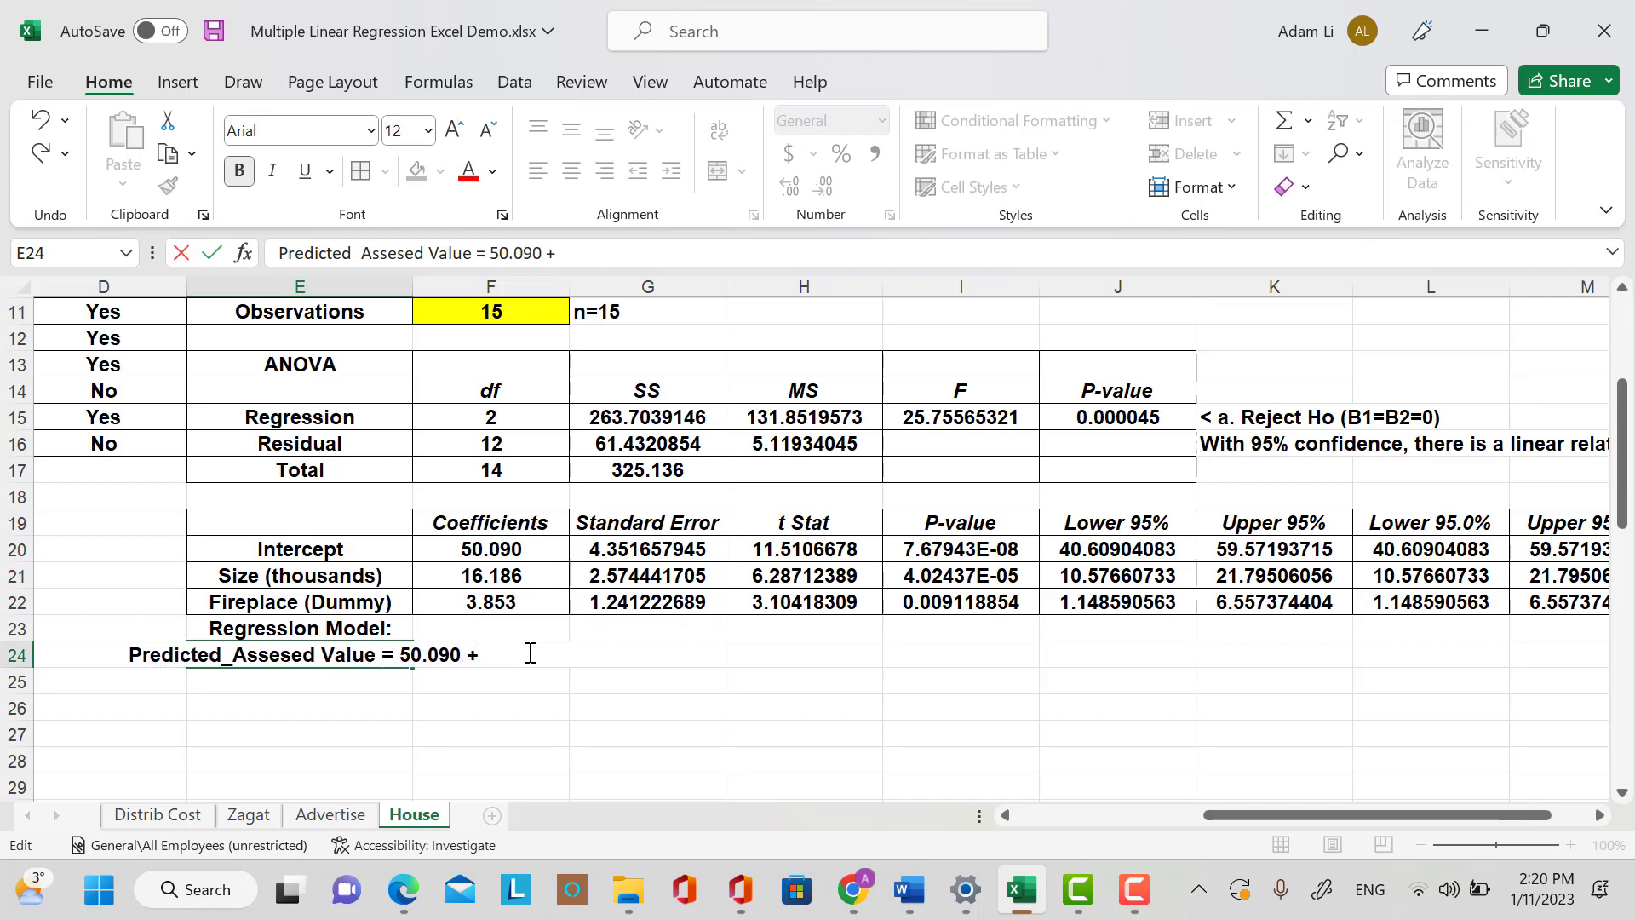
text( 16)
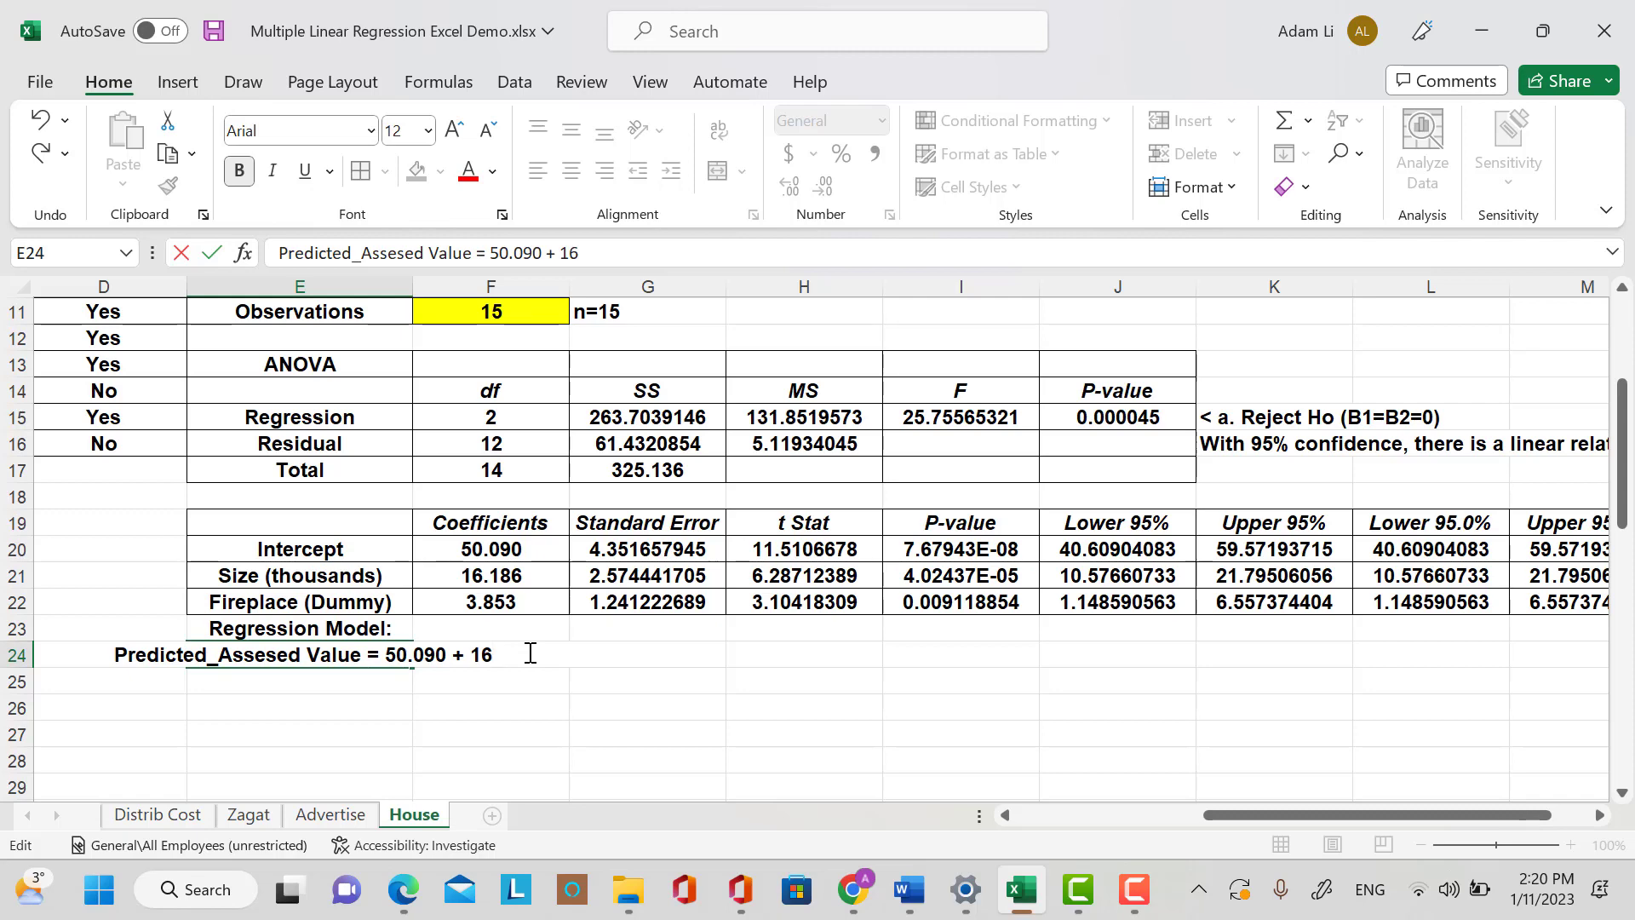
text(.186 *)
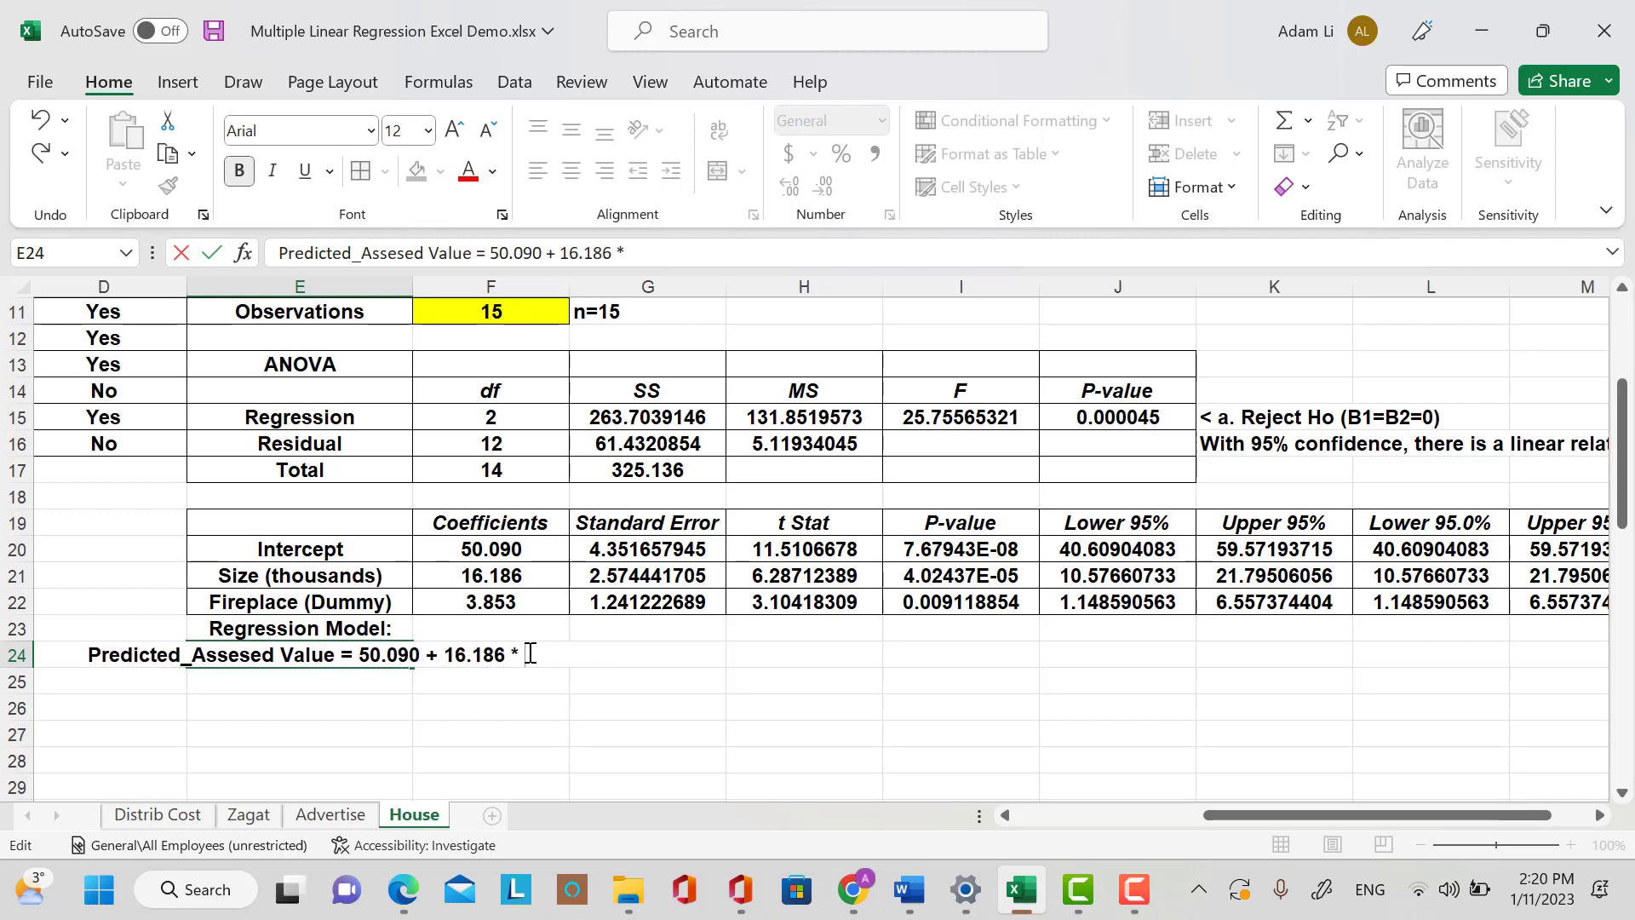
key(Caps_Lock)
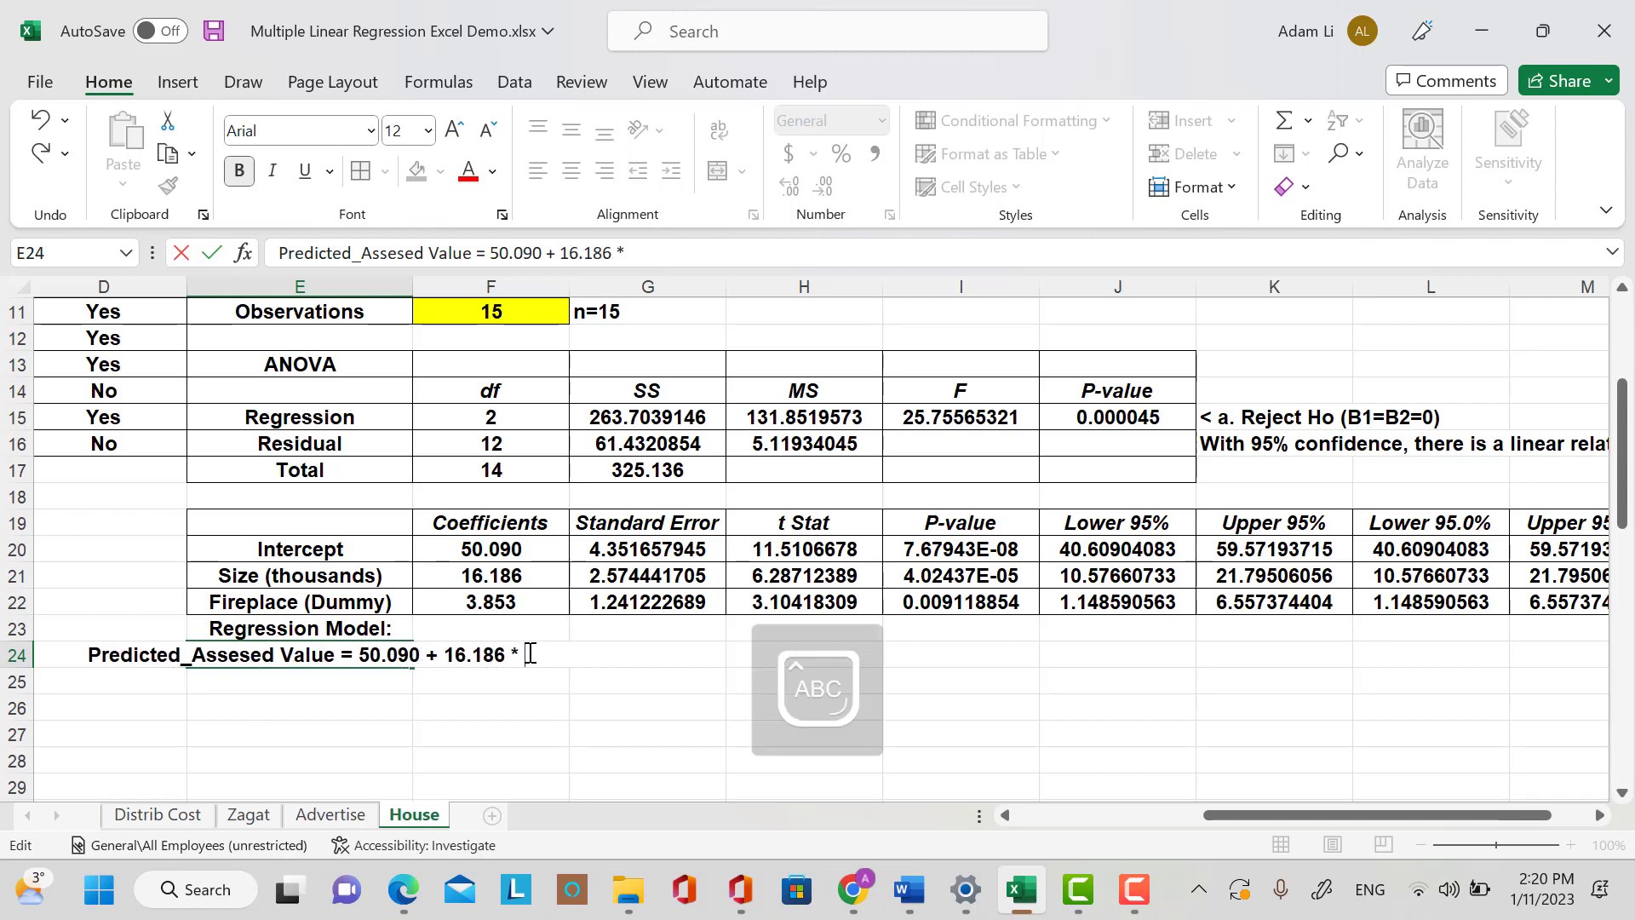
text(A)
key(BackSpace)
text(S)
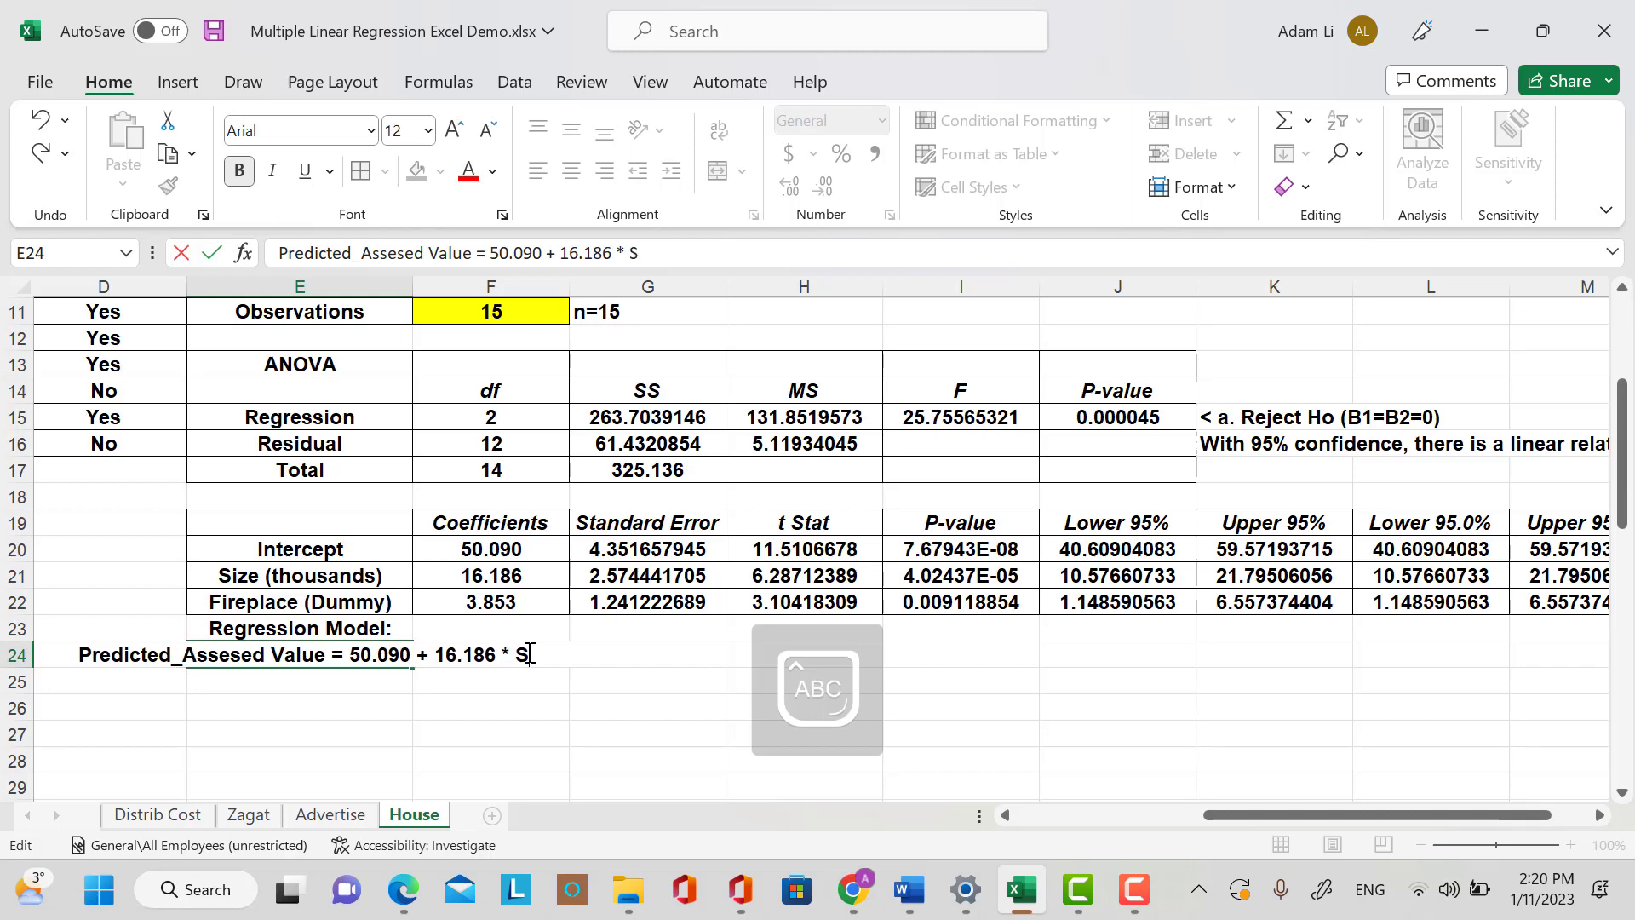
key(Caps_Lock)
text(ize)
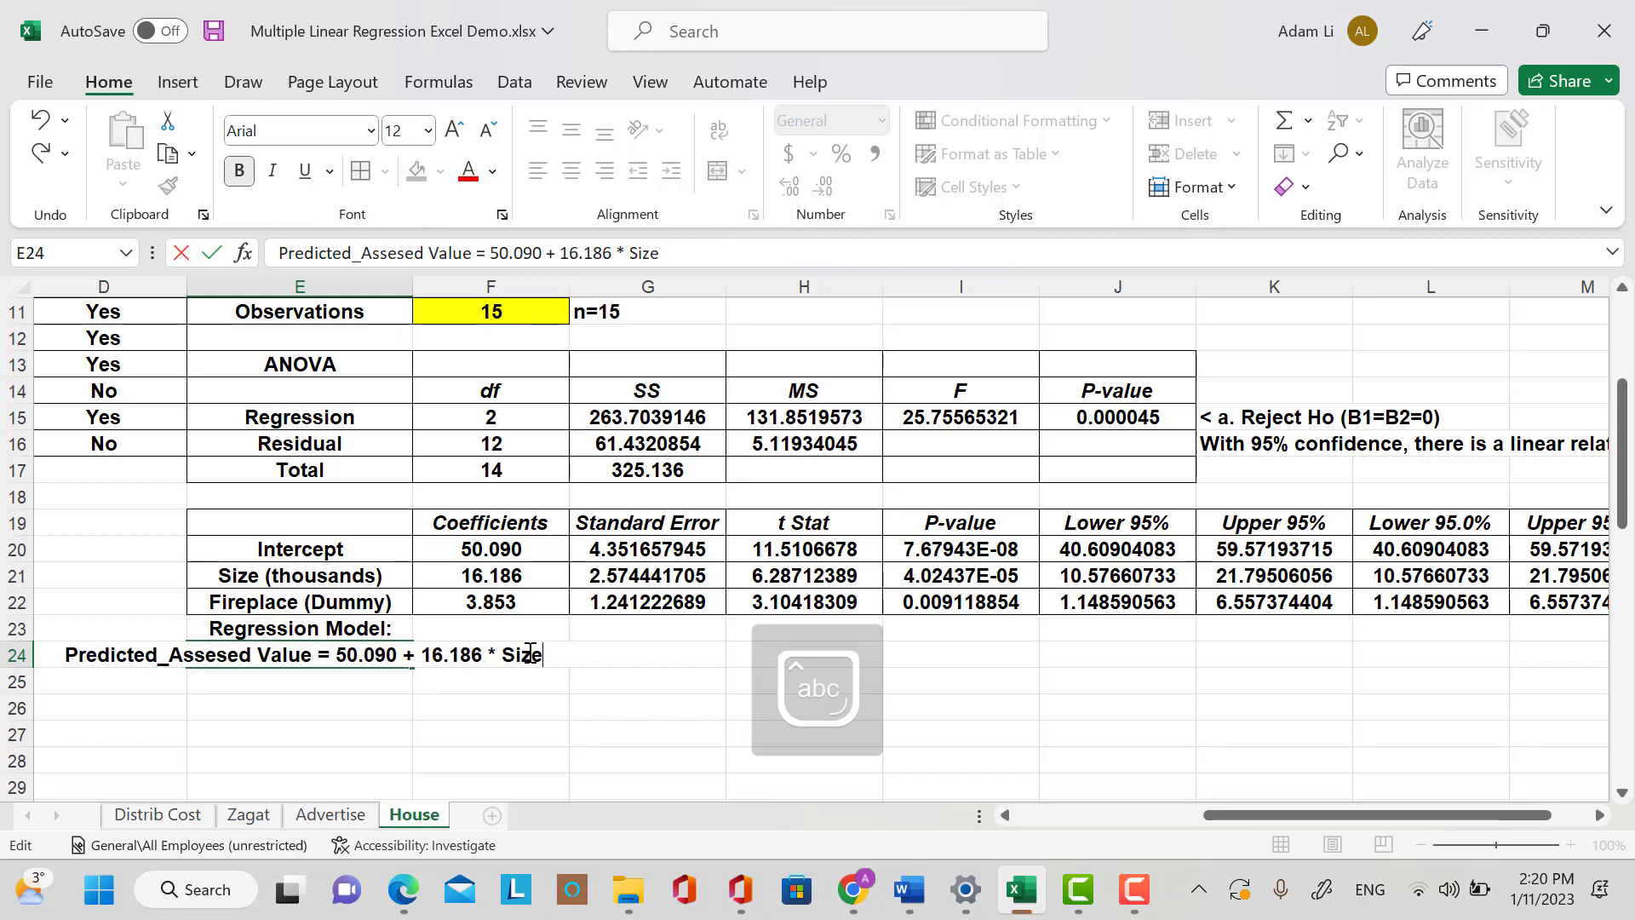
Complete the regression equation in E24 with the fireplace term "+ 3.853 * Fireplace".
text( +)
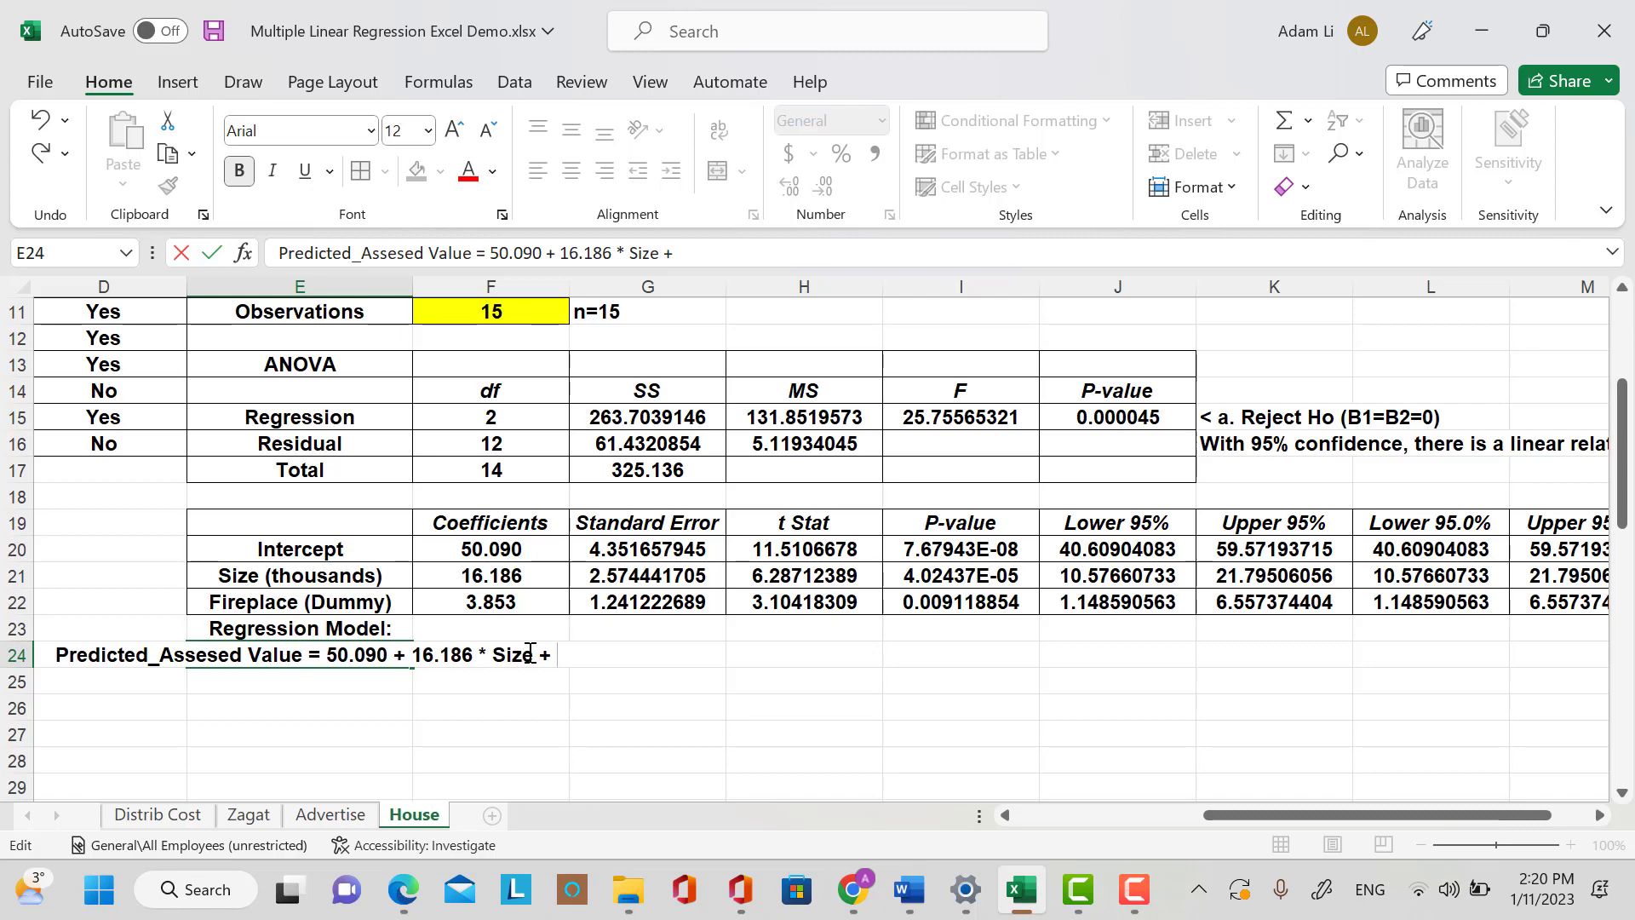
text( 3.853)
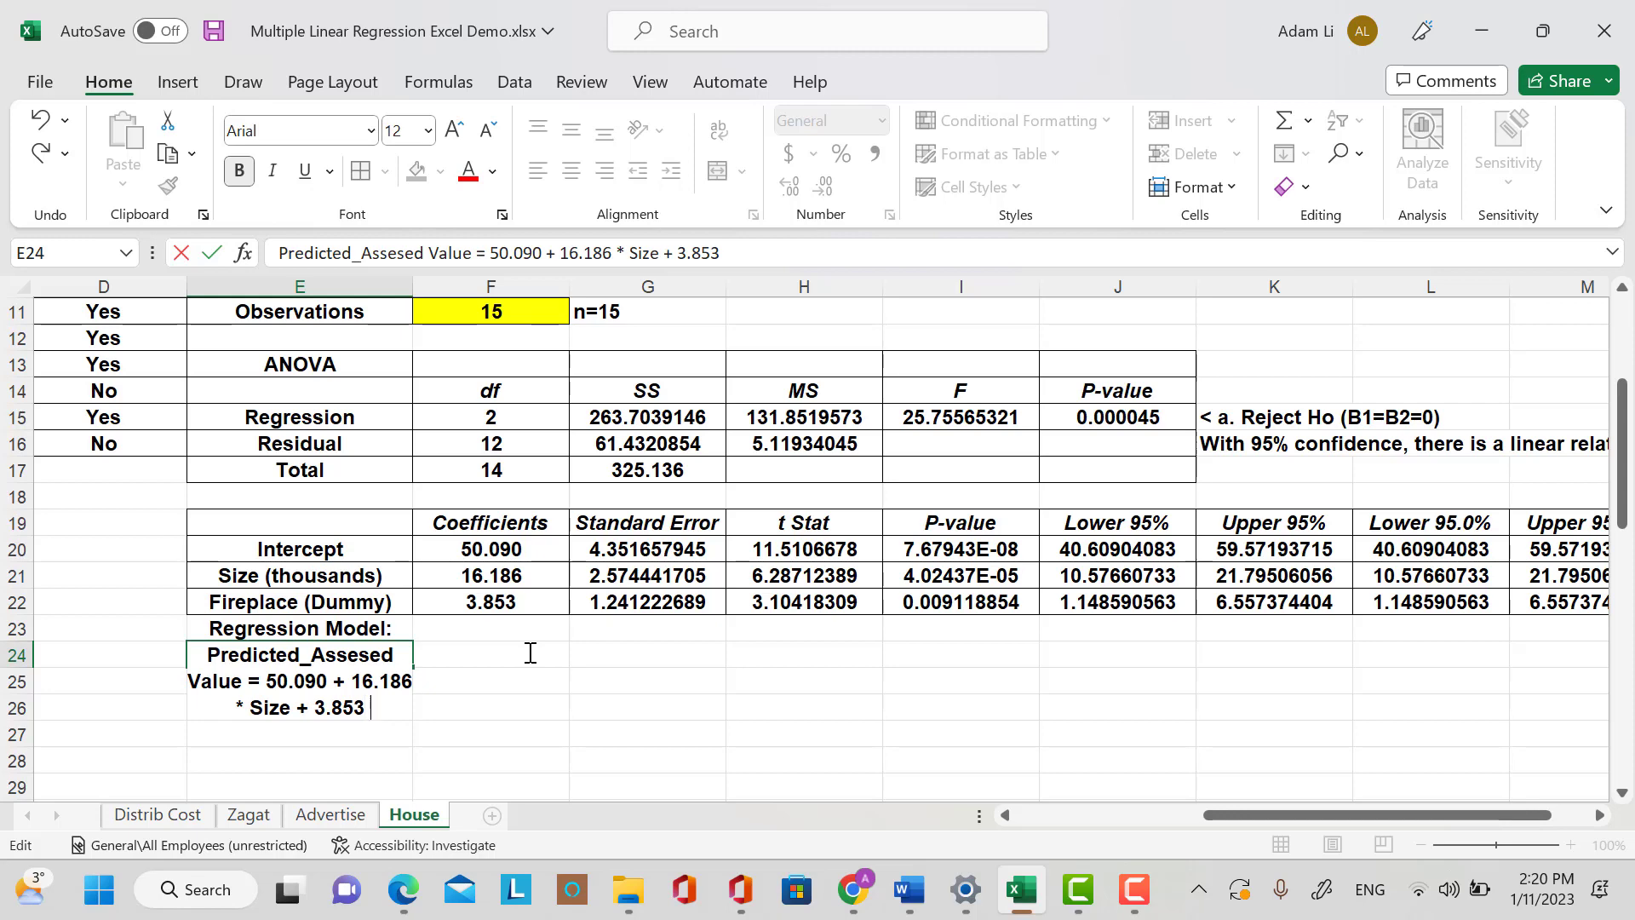
text(* fl)
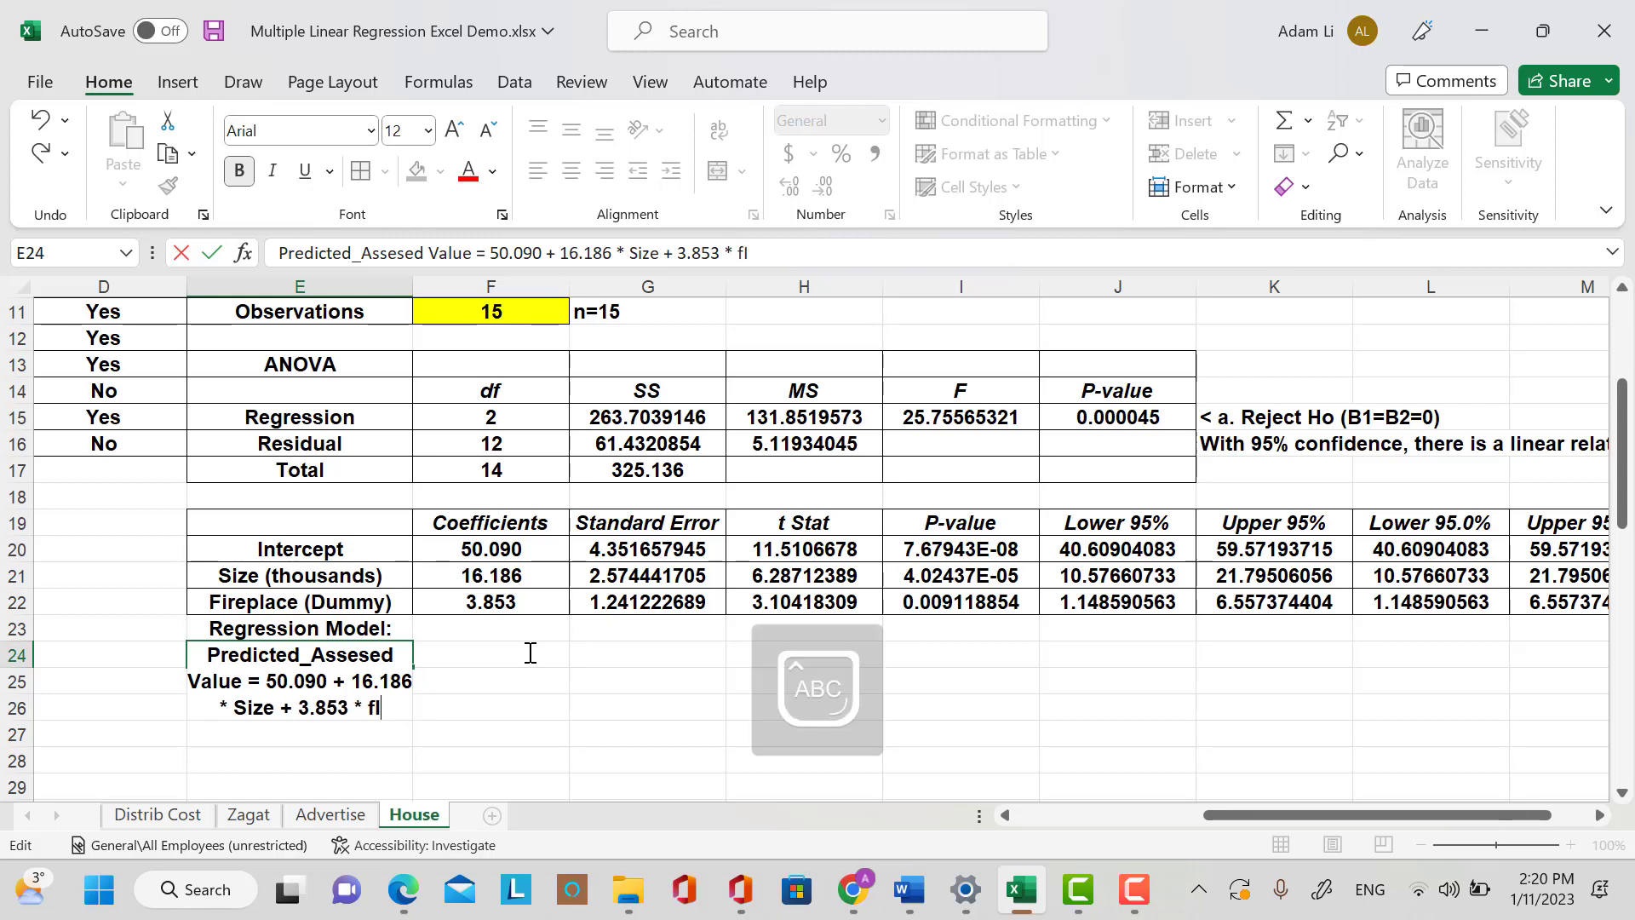
key(BackSpace)
key(BackSpace)
text(Firepl)
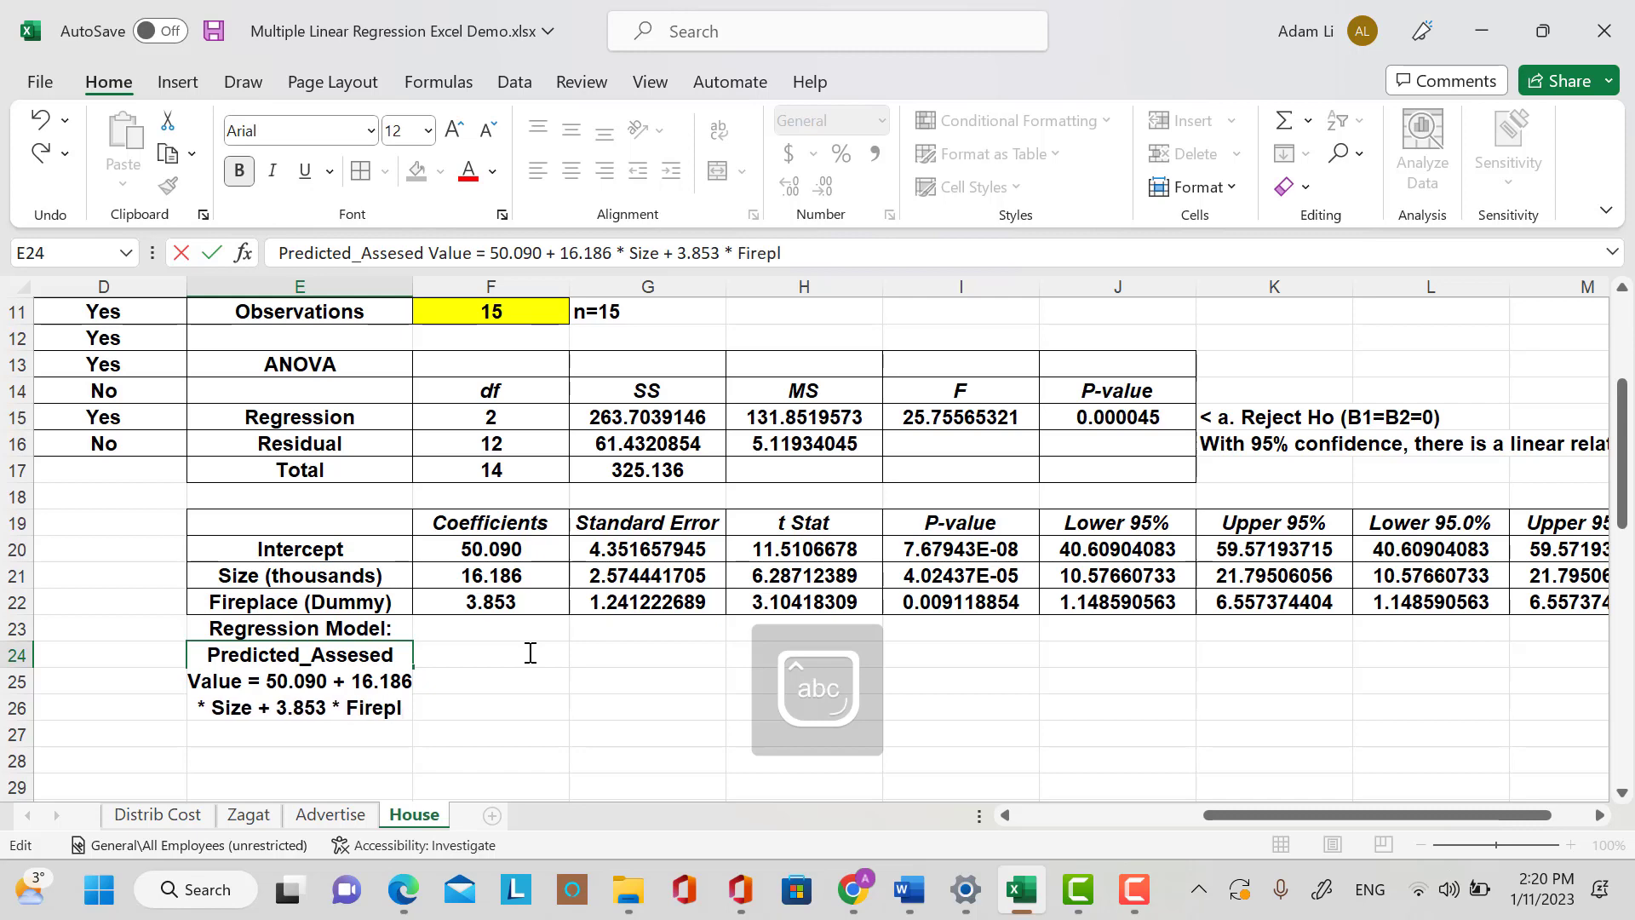
text(ace)
click(563, 711)
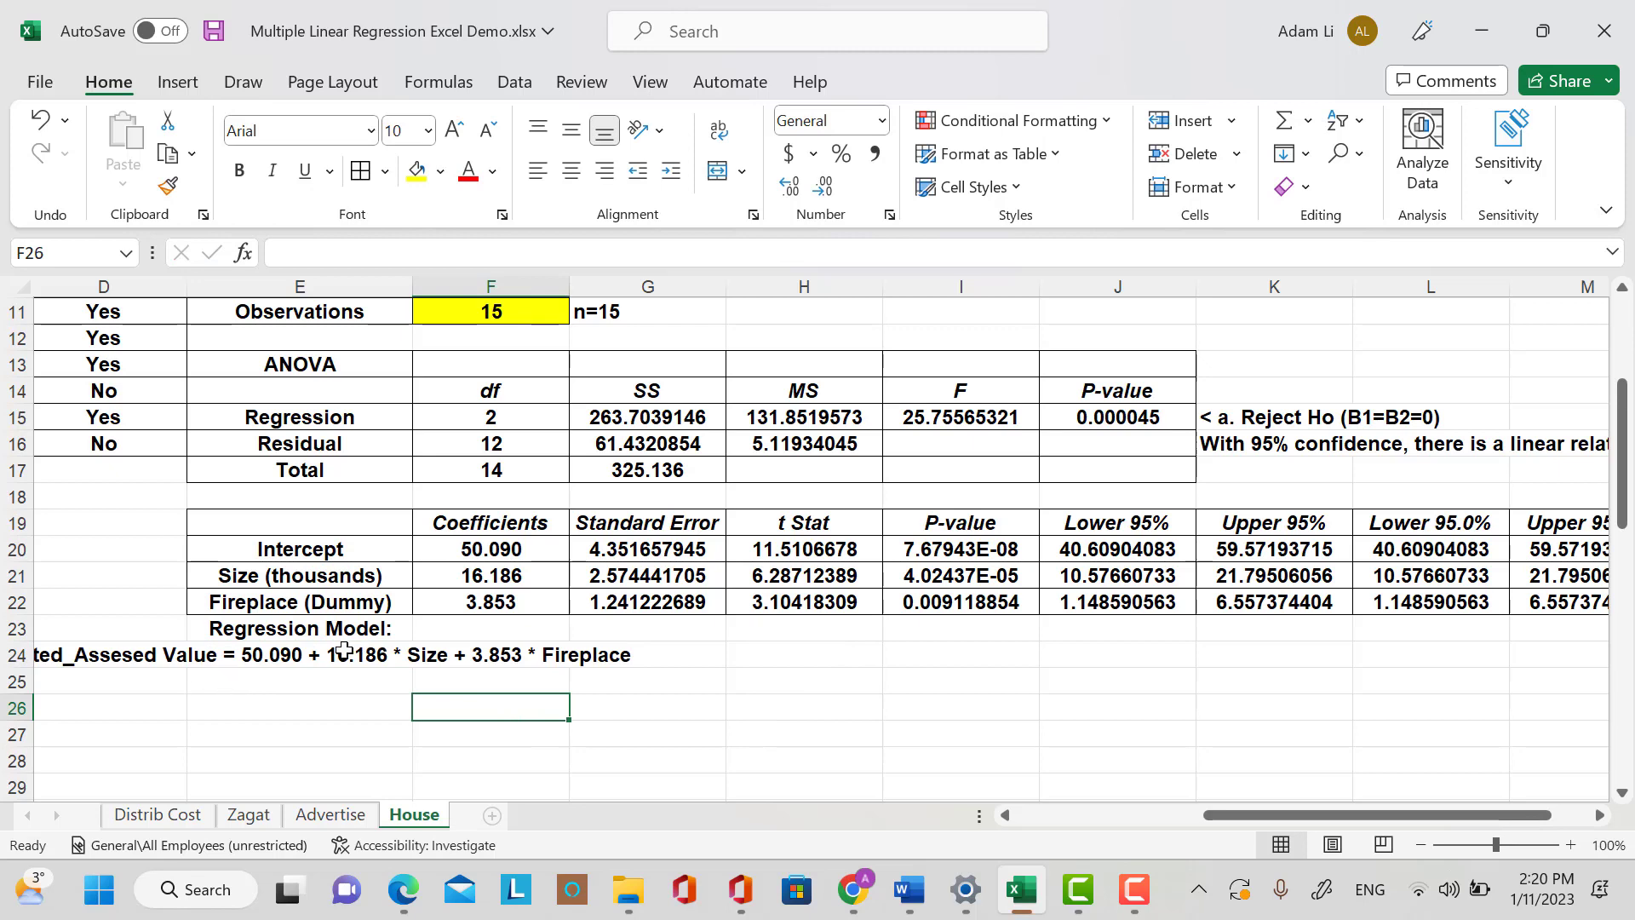
Enter the label "b1:" in E26, two rows below the regression equation.
click(358, 702)
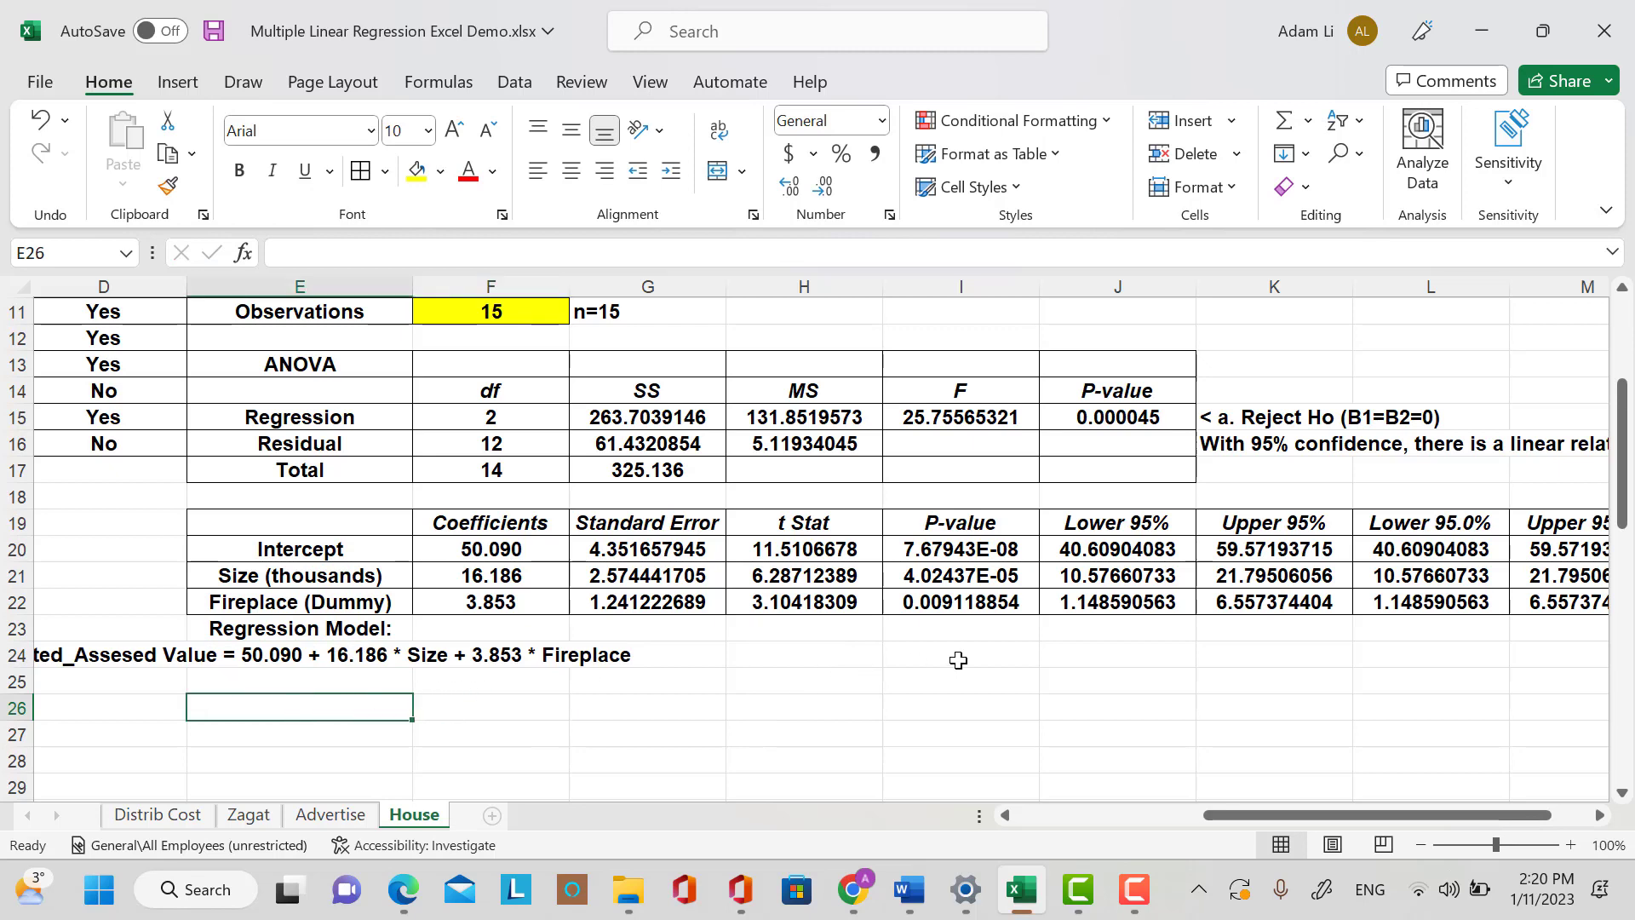
key(Caps_Lock)
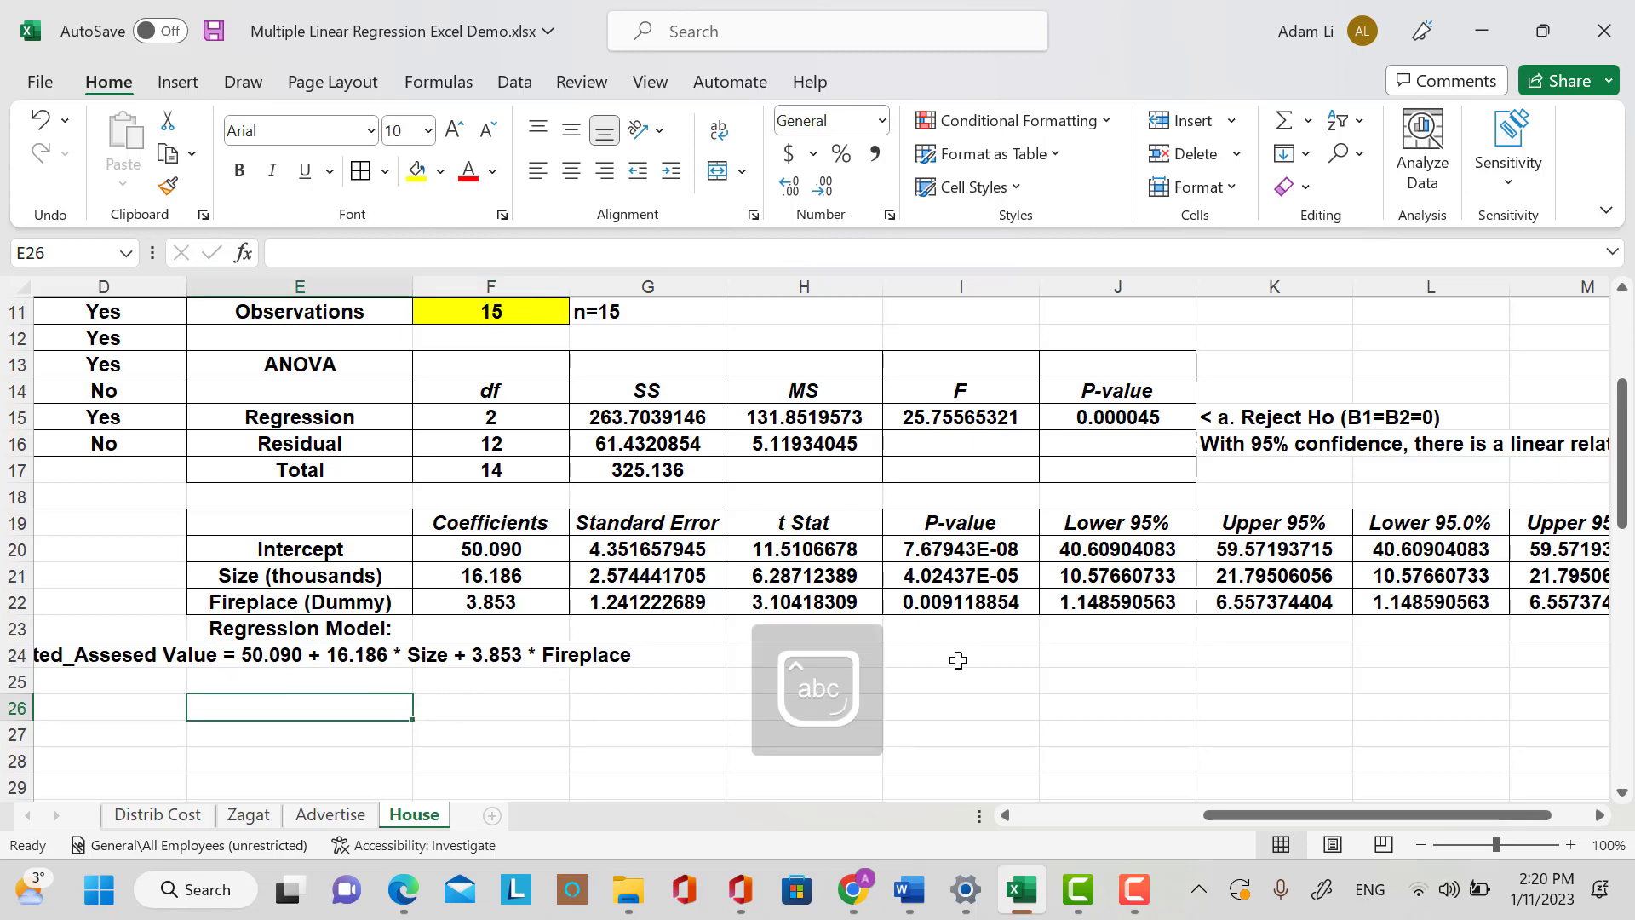
text(b2)
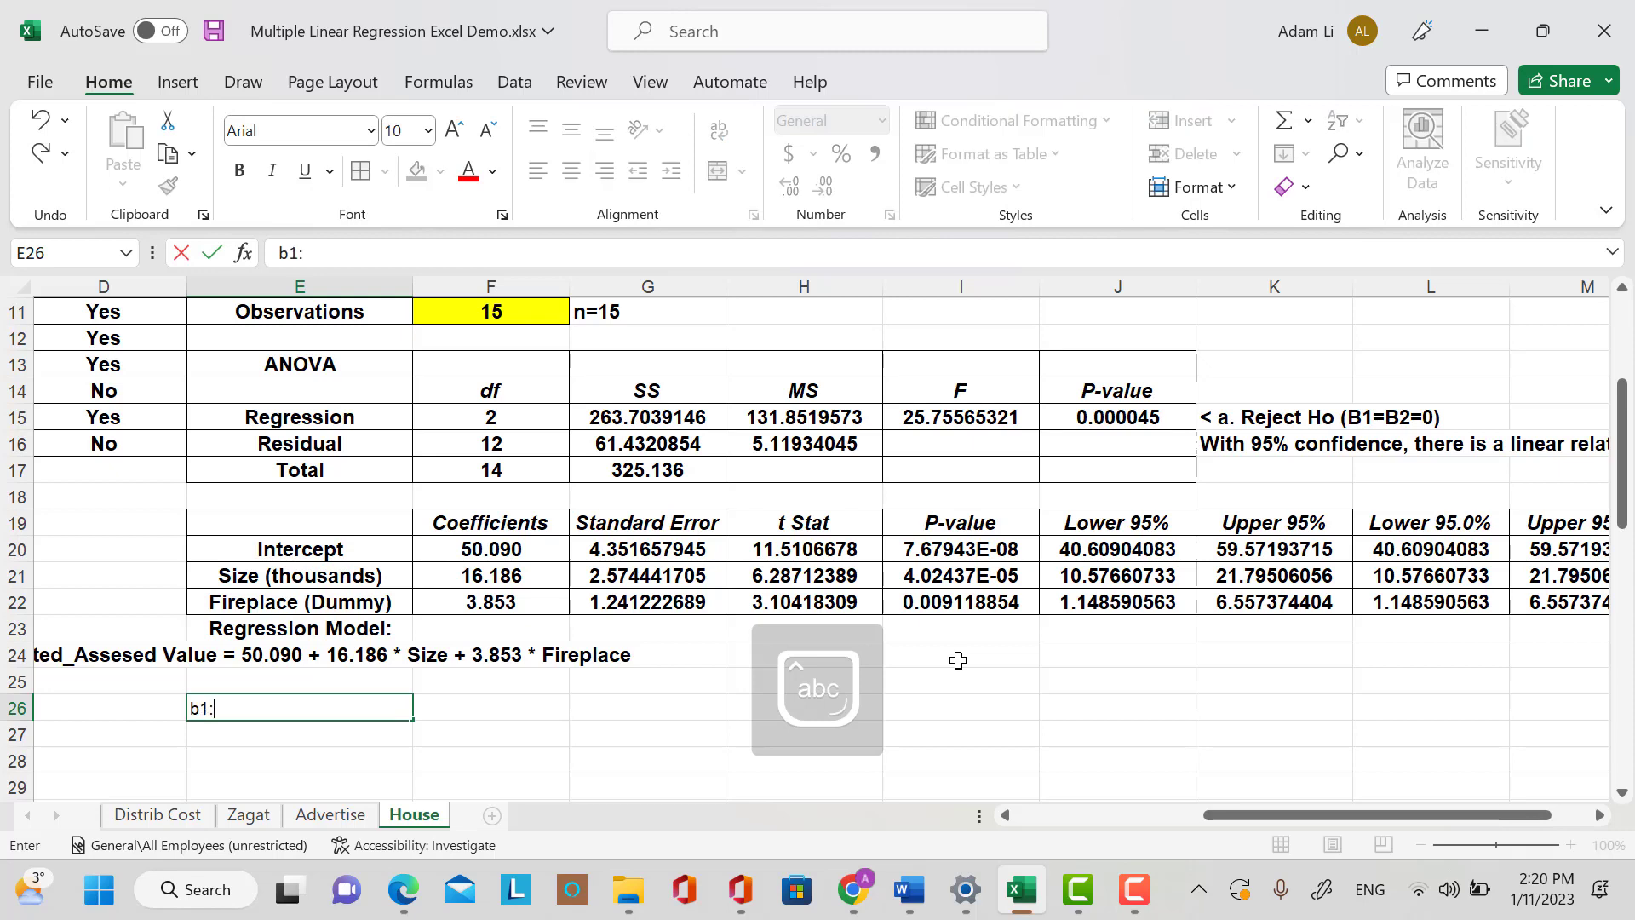
text(:)
click(597, 709)
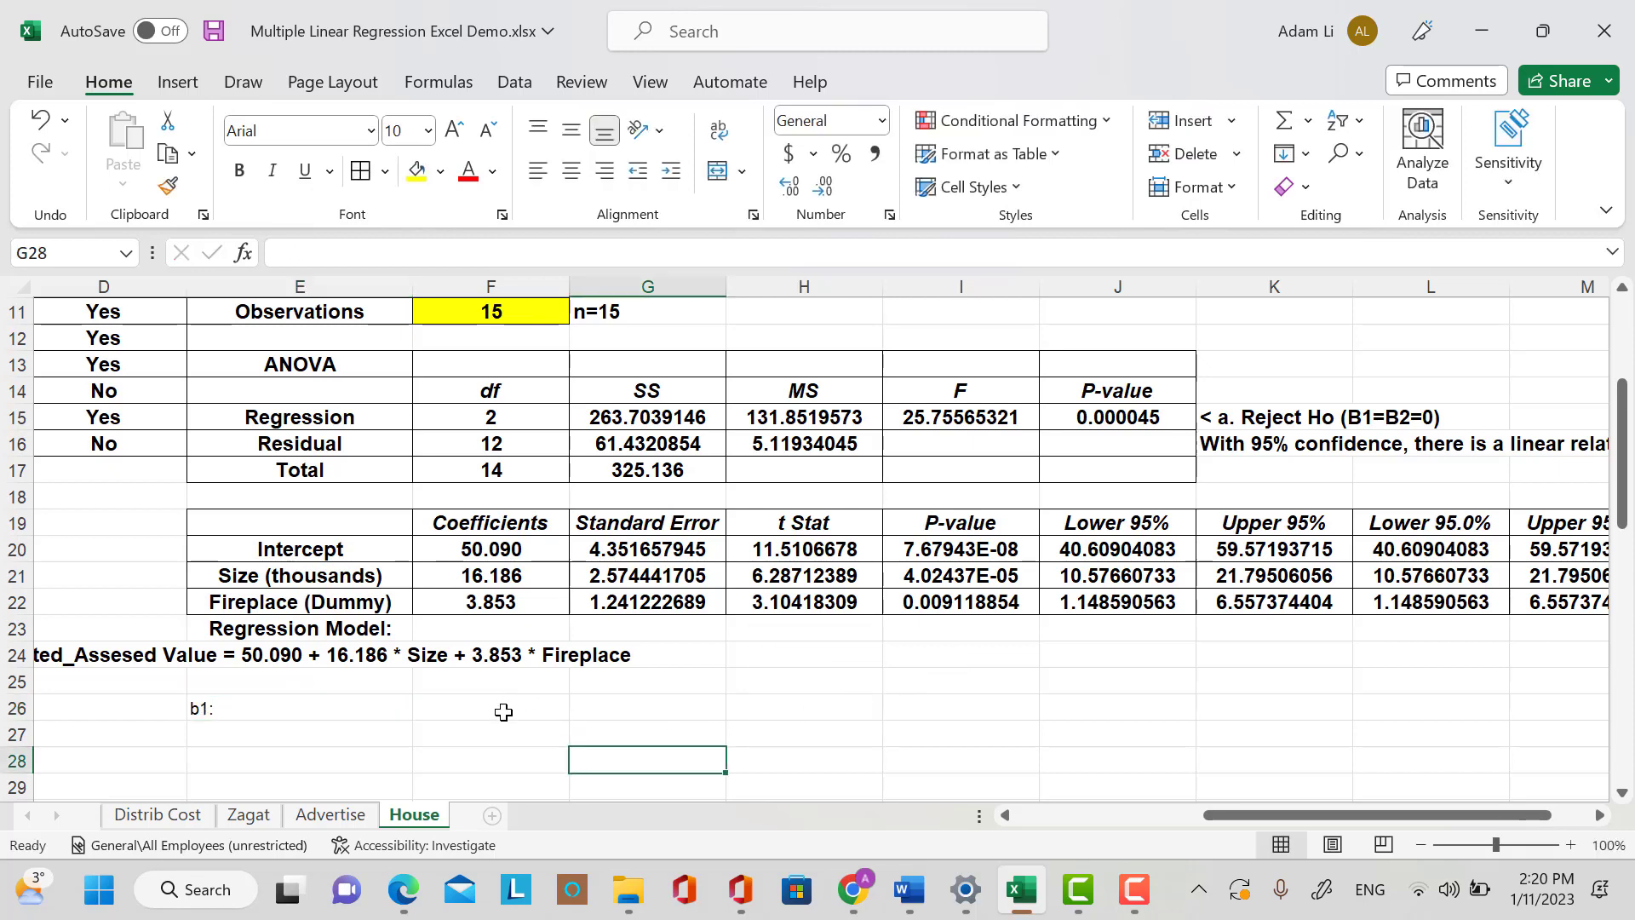
Make cells E26:F29 bold with font size 12.
click(496, 712)
drag(276, 713, 480, 784)
click(240, 170)
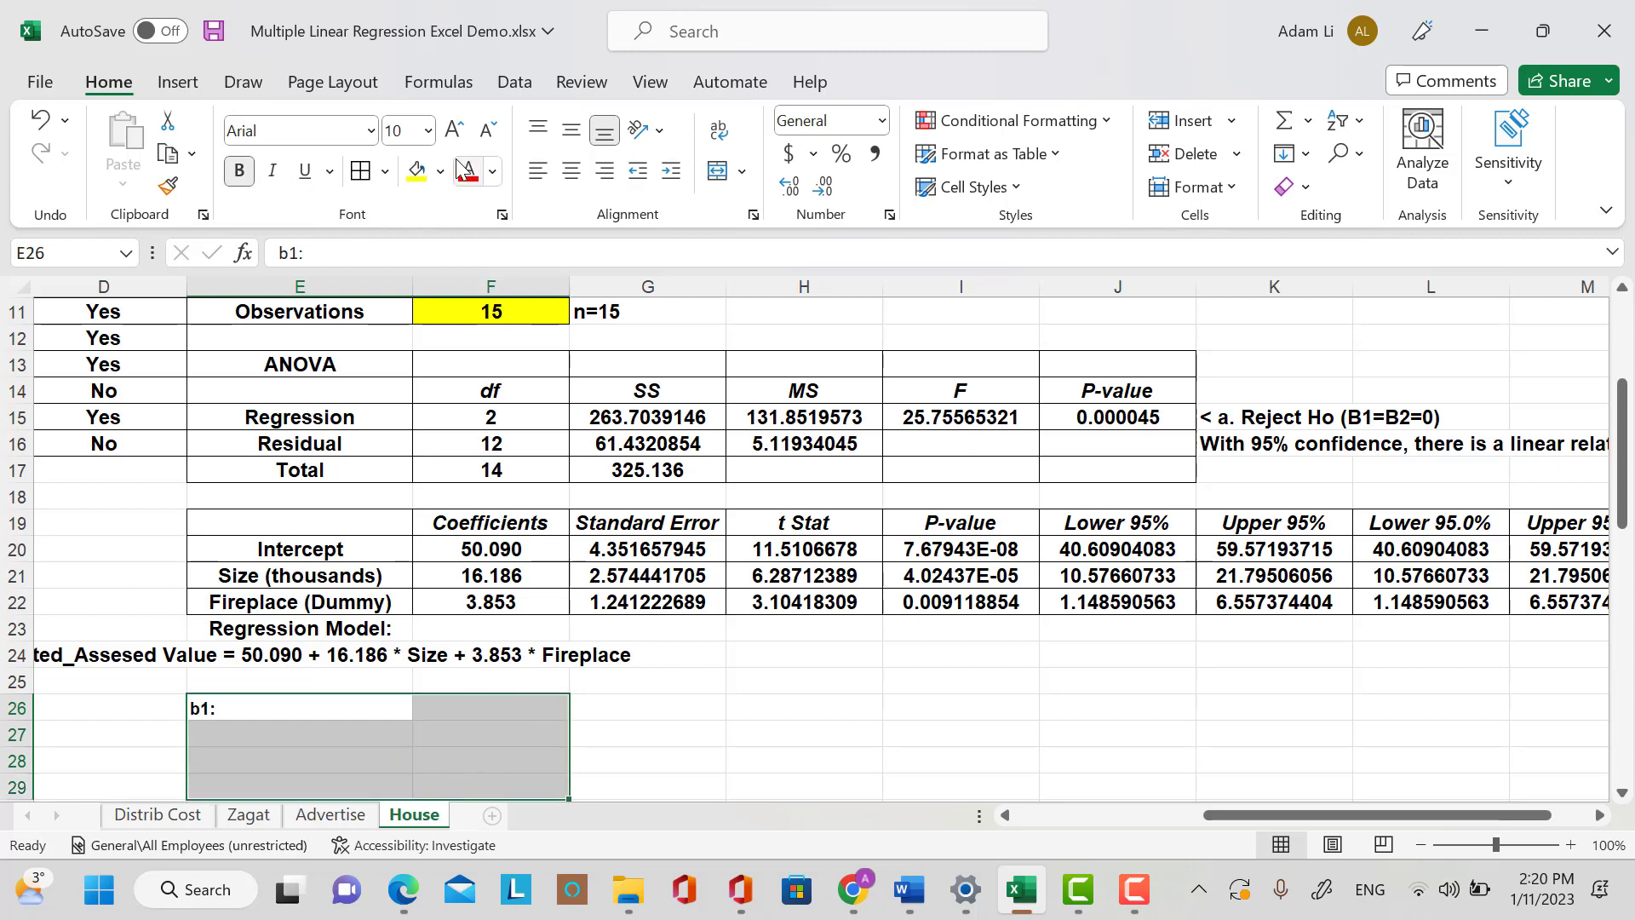
click(427, 130)
click(405, 255)
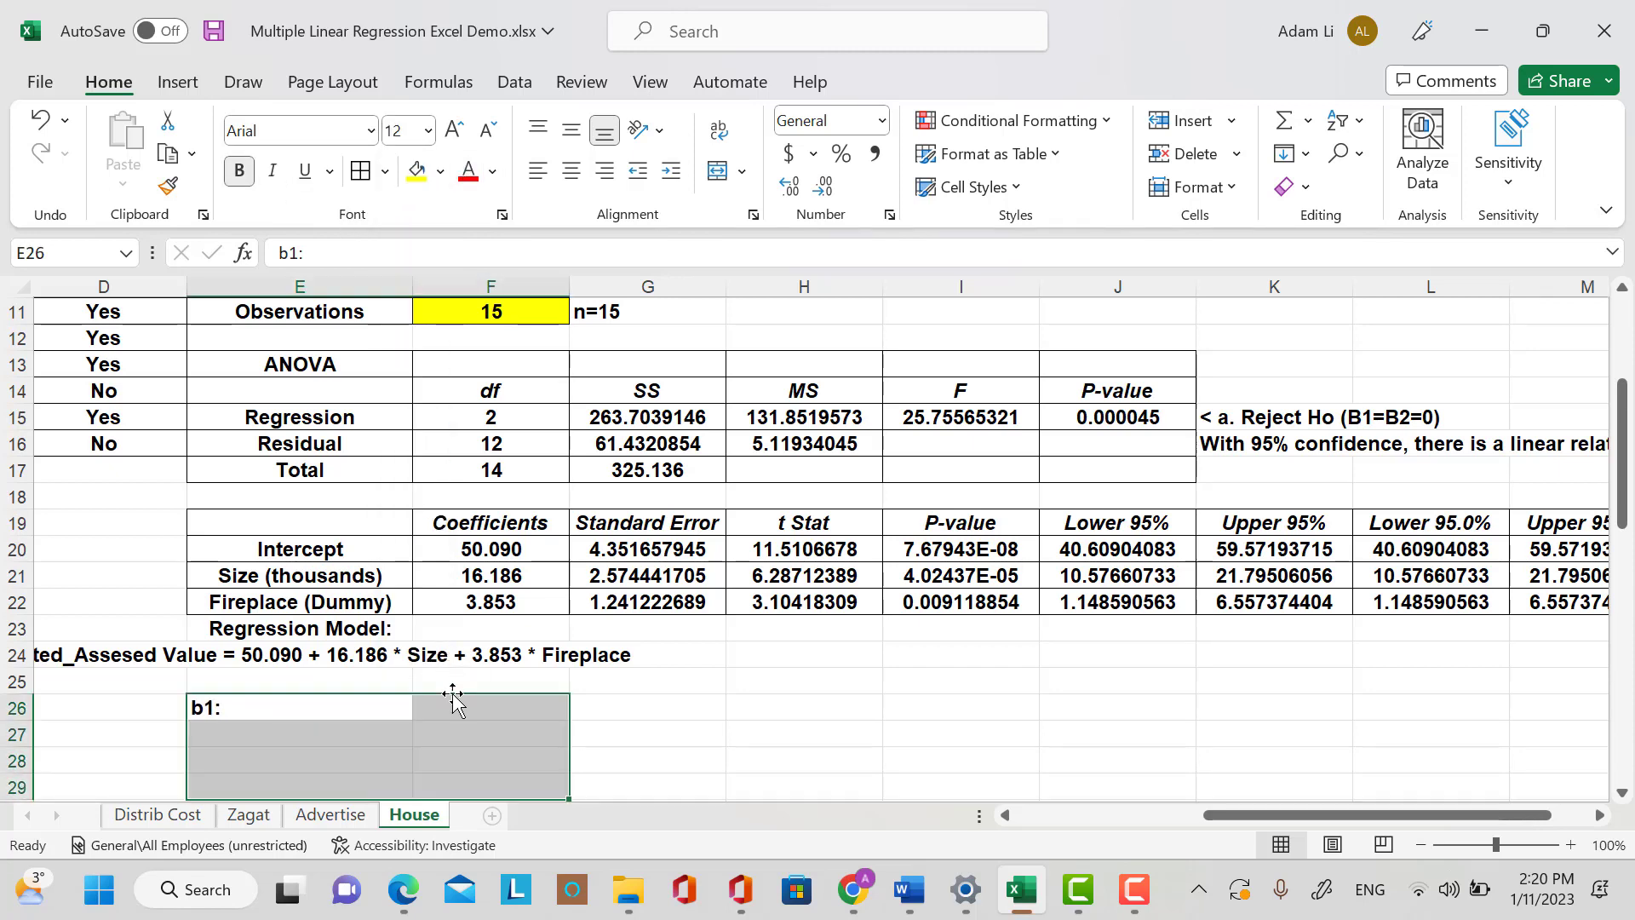
Highlight the size and fireplace coefficients in F21:F22 with yellow fill.
click(453, 707)
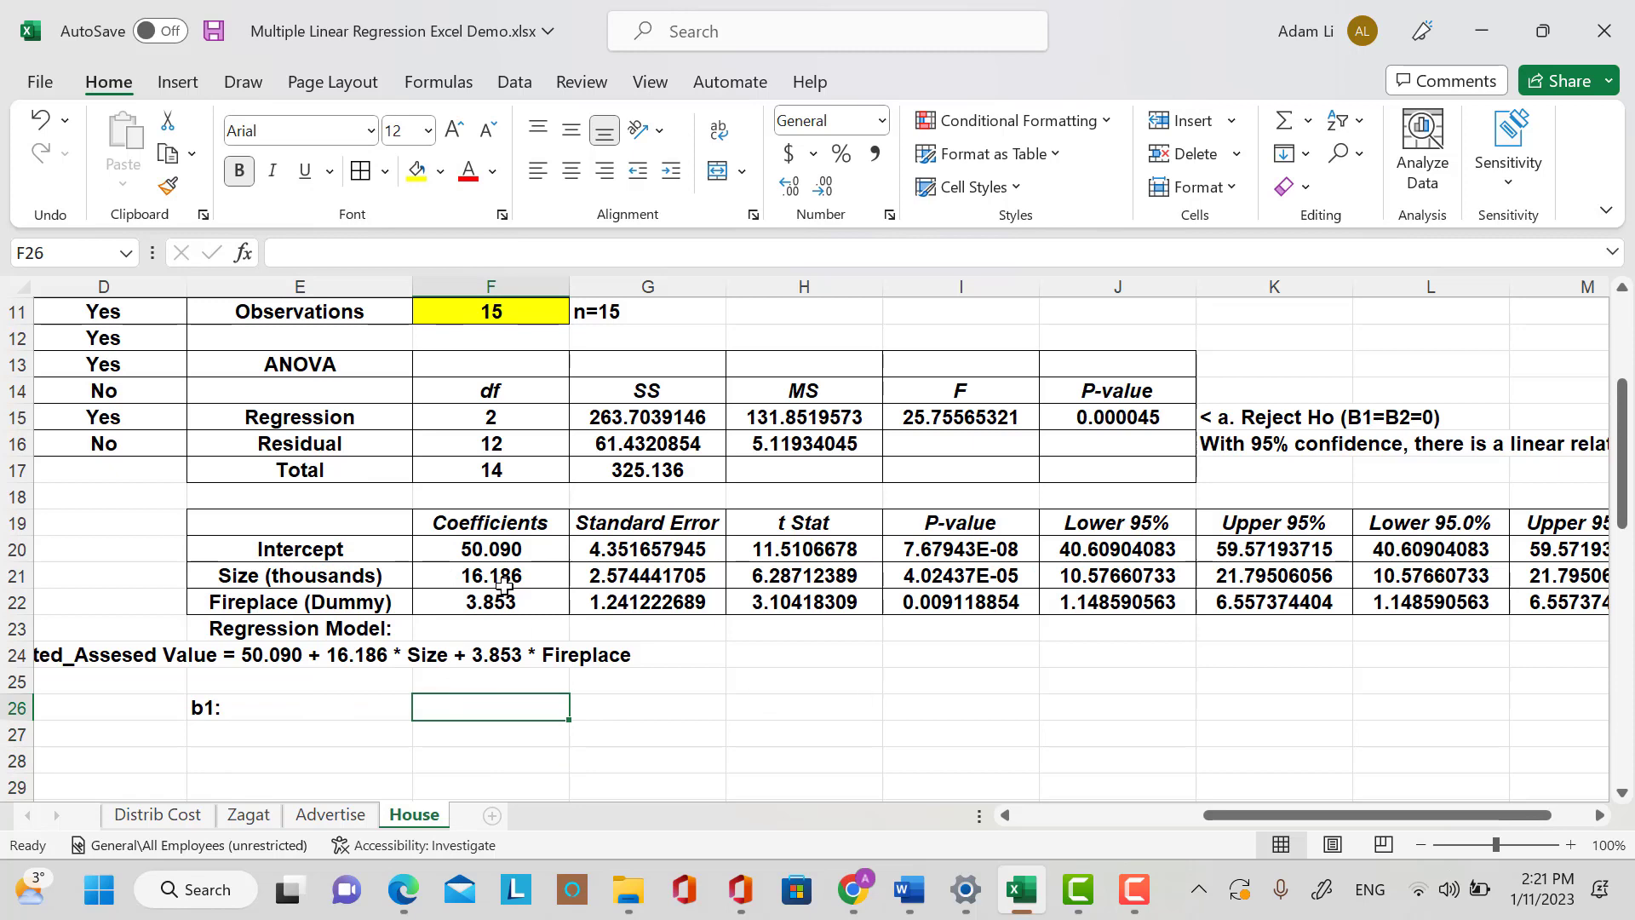
drag(492, 577, 491, 602)
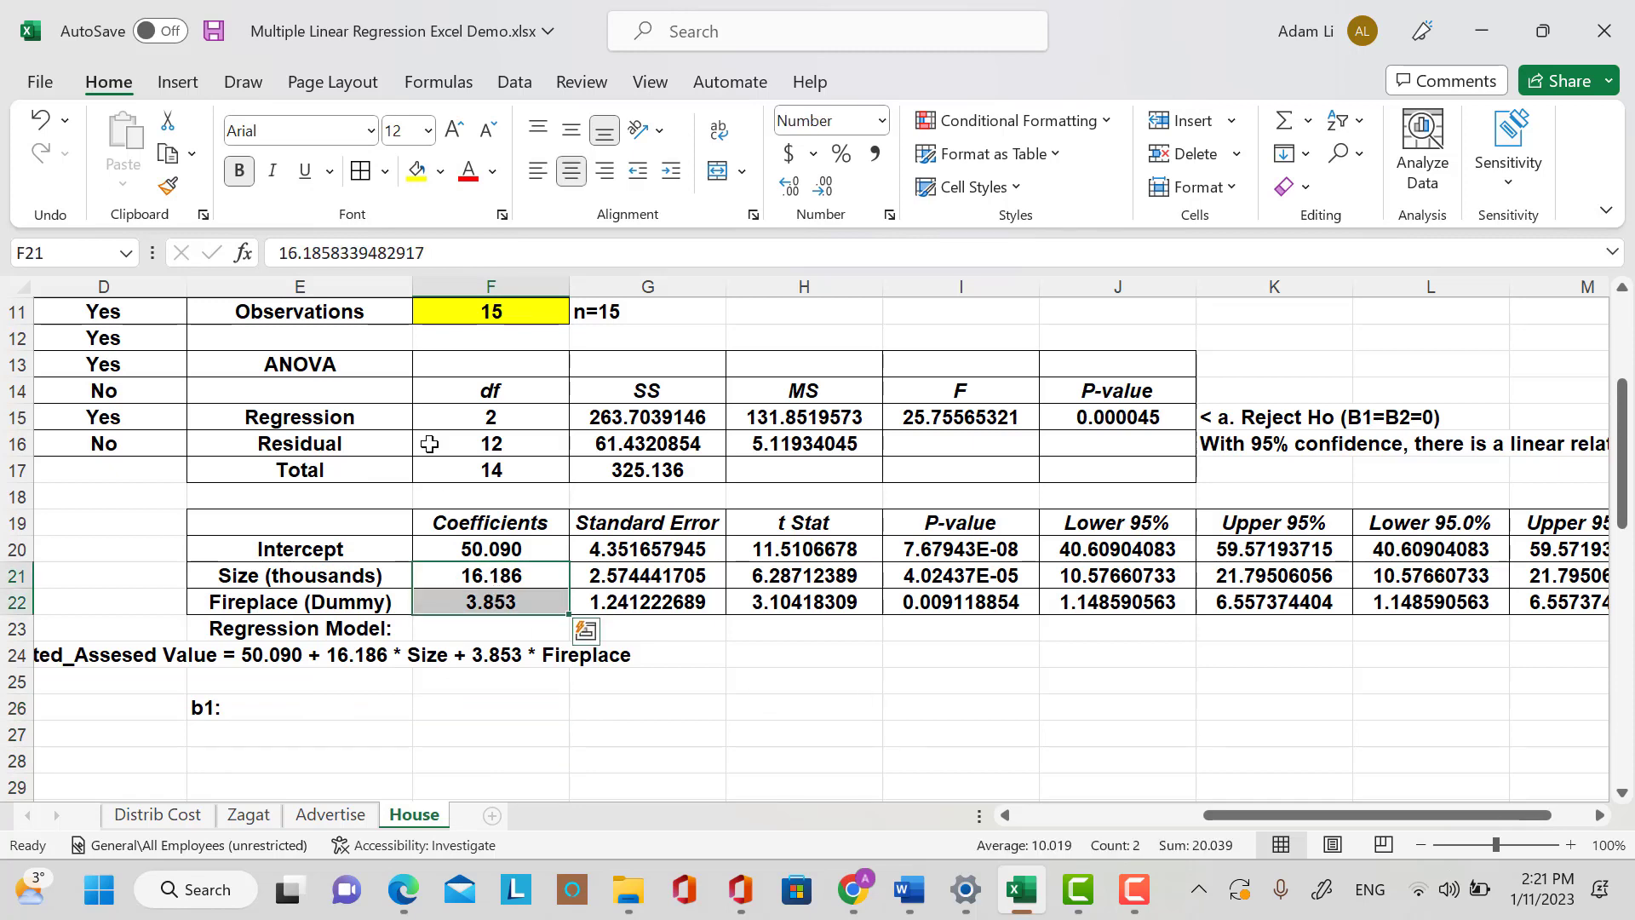
click(416, 173)
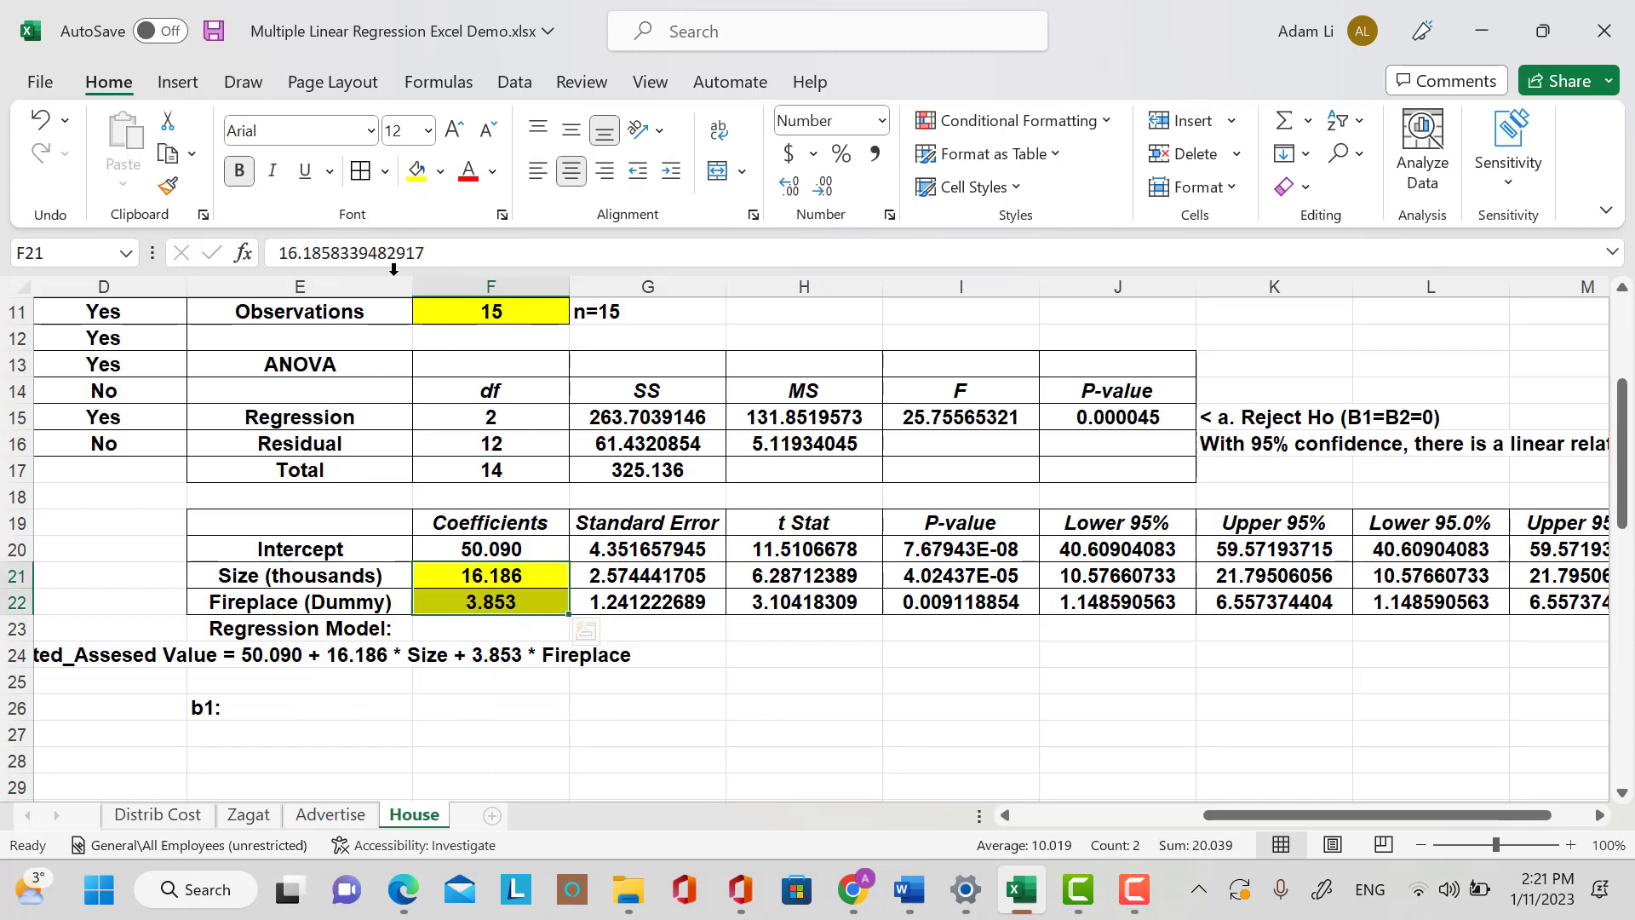
Begin the b1 interpretation in F26 with "if the size of the house go up 1000 squre feet, then the".
click(534, 701)
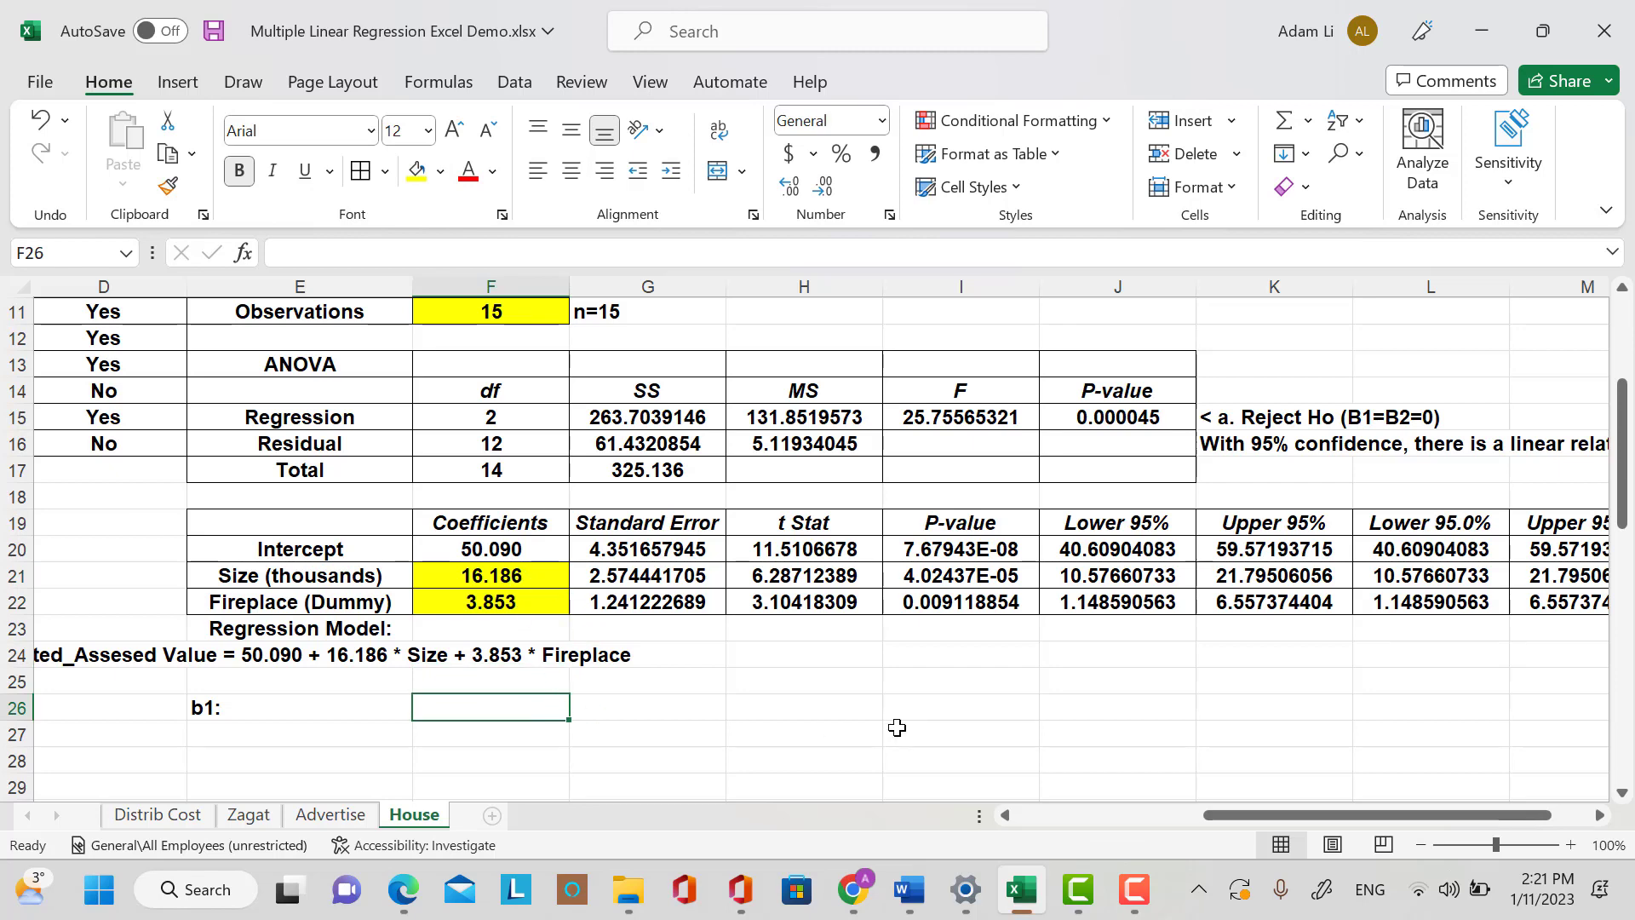
text(if the s)
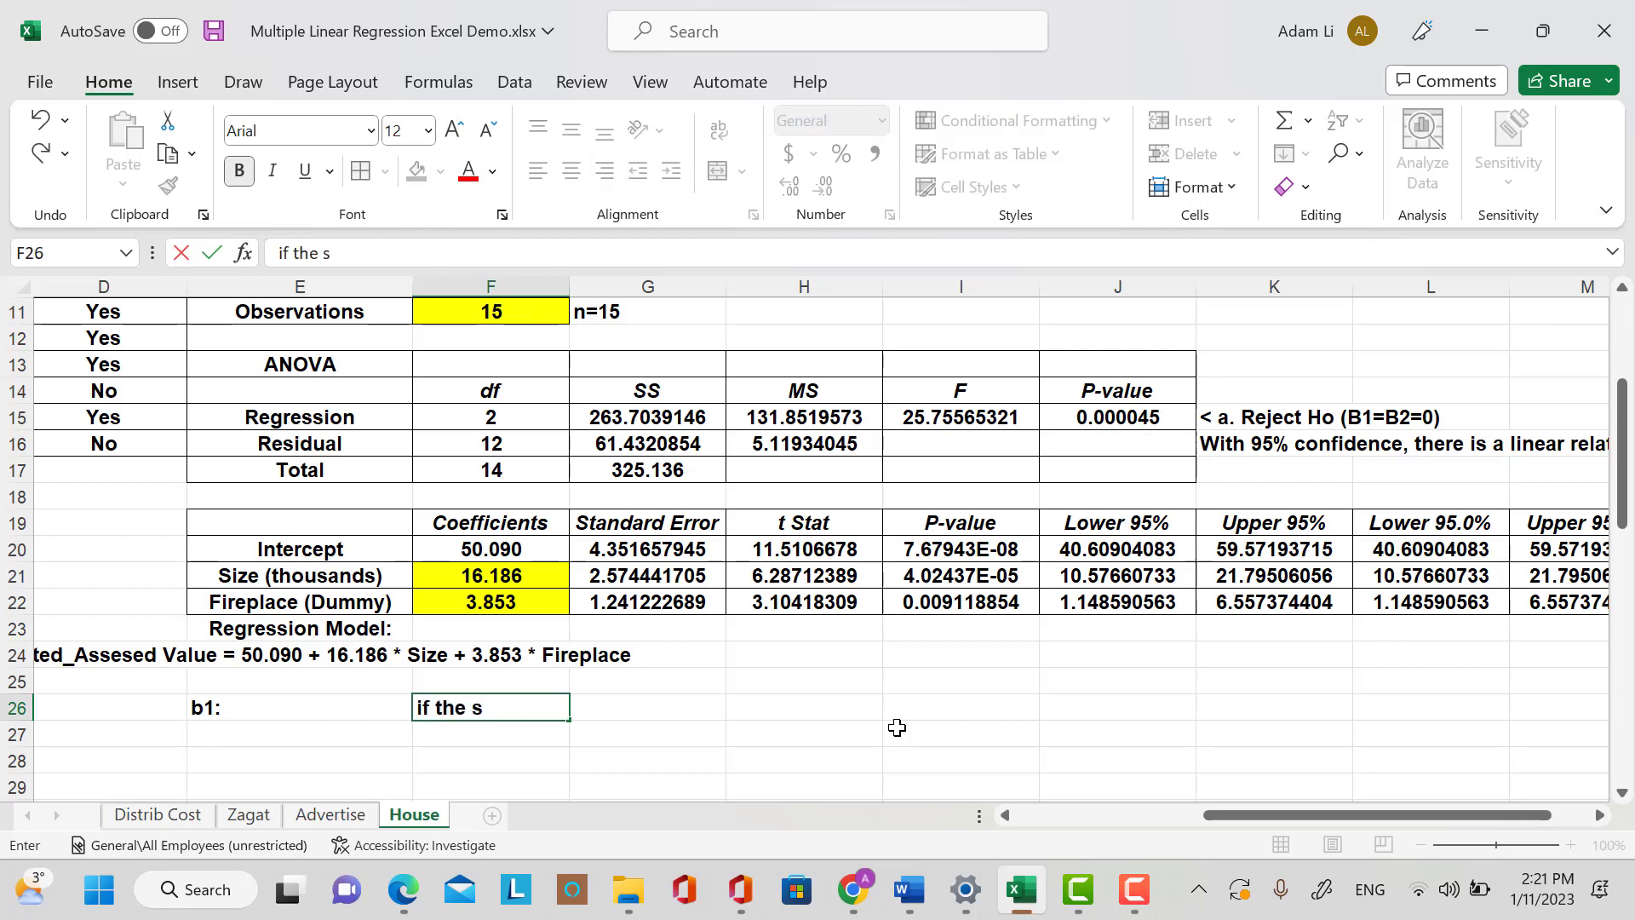
text(ize of the hou)
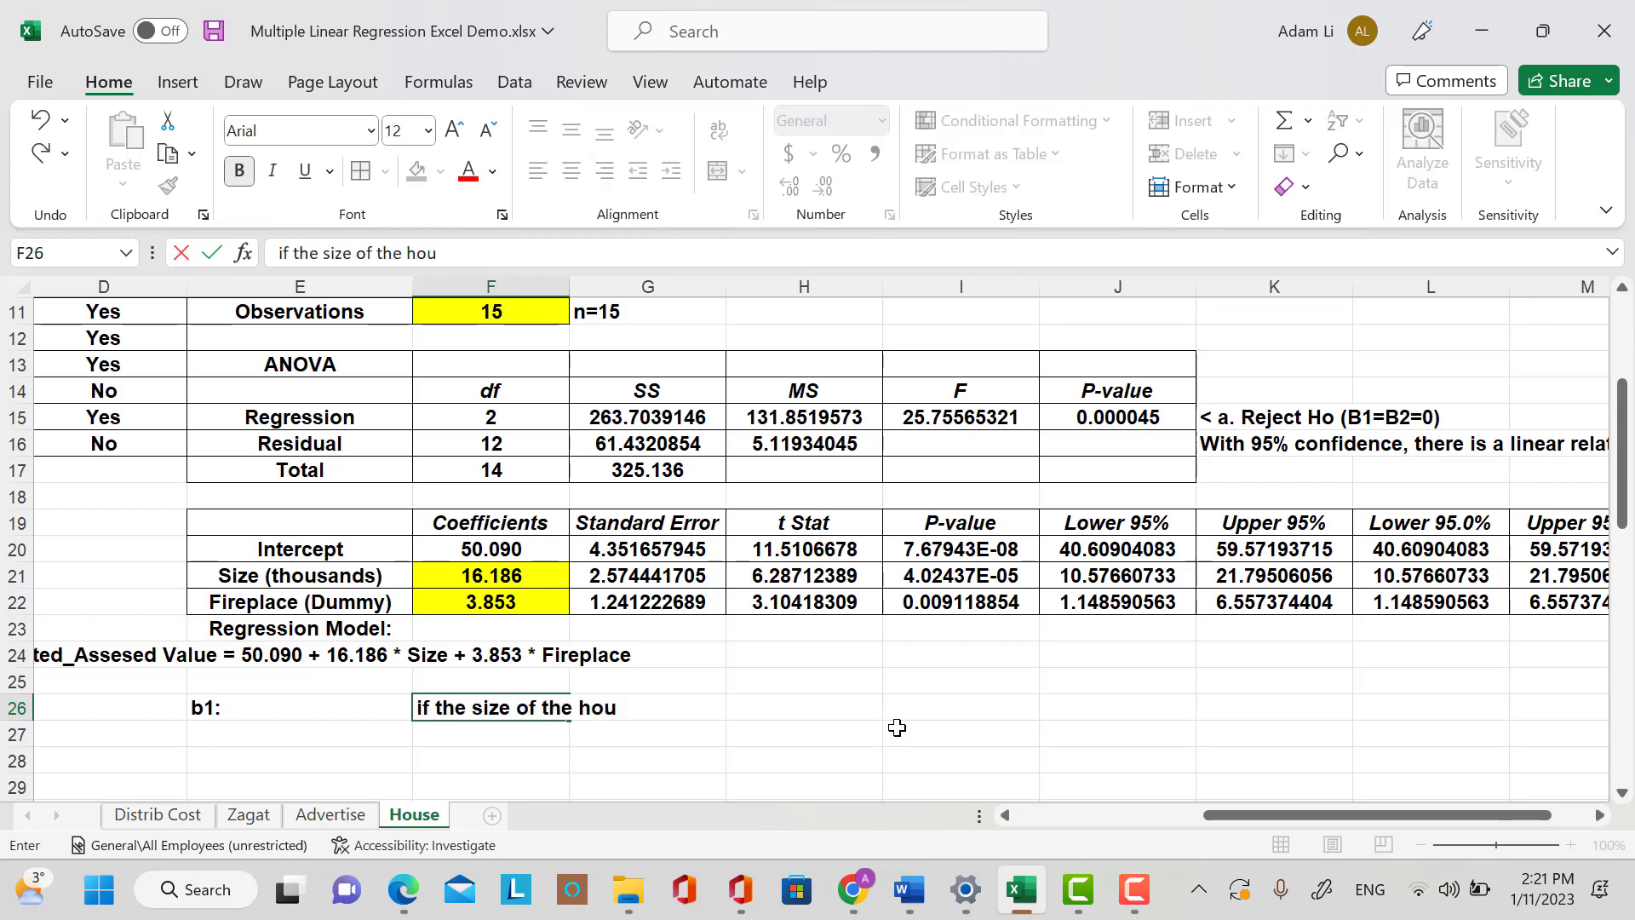
key(BackSpace)
text(use go up )
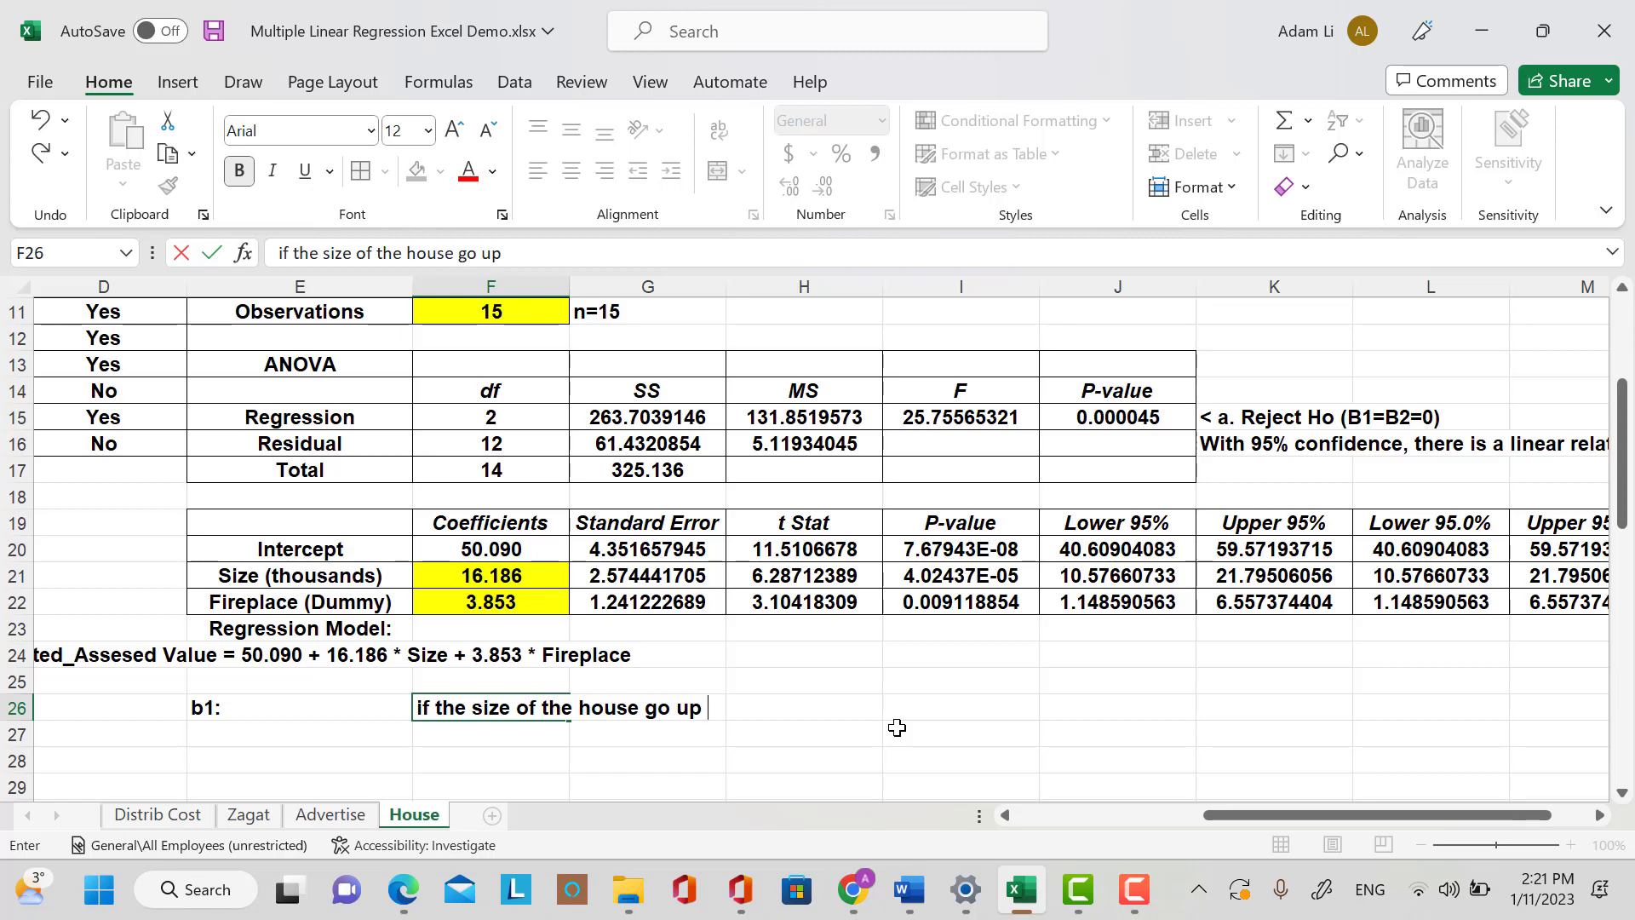
text(1000 squ)
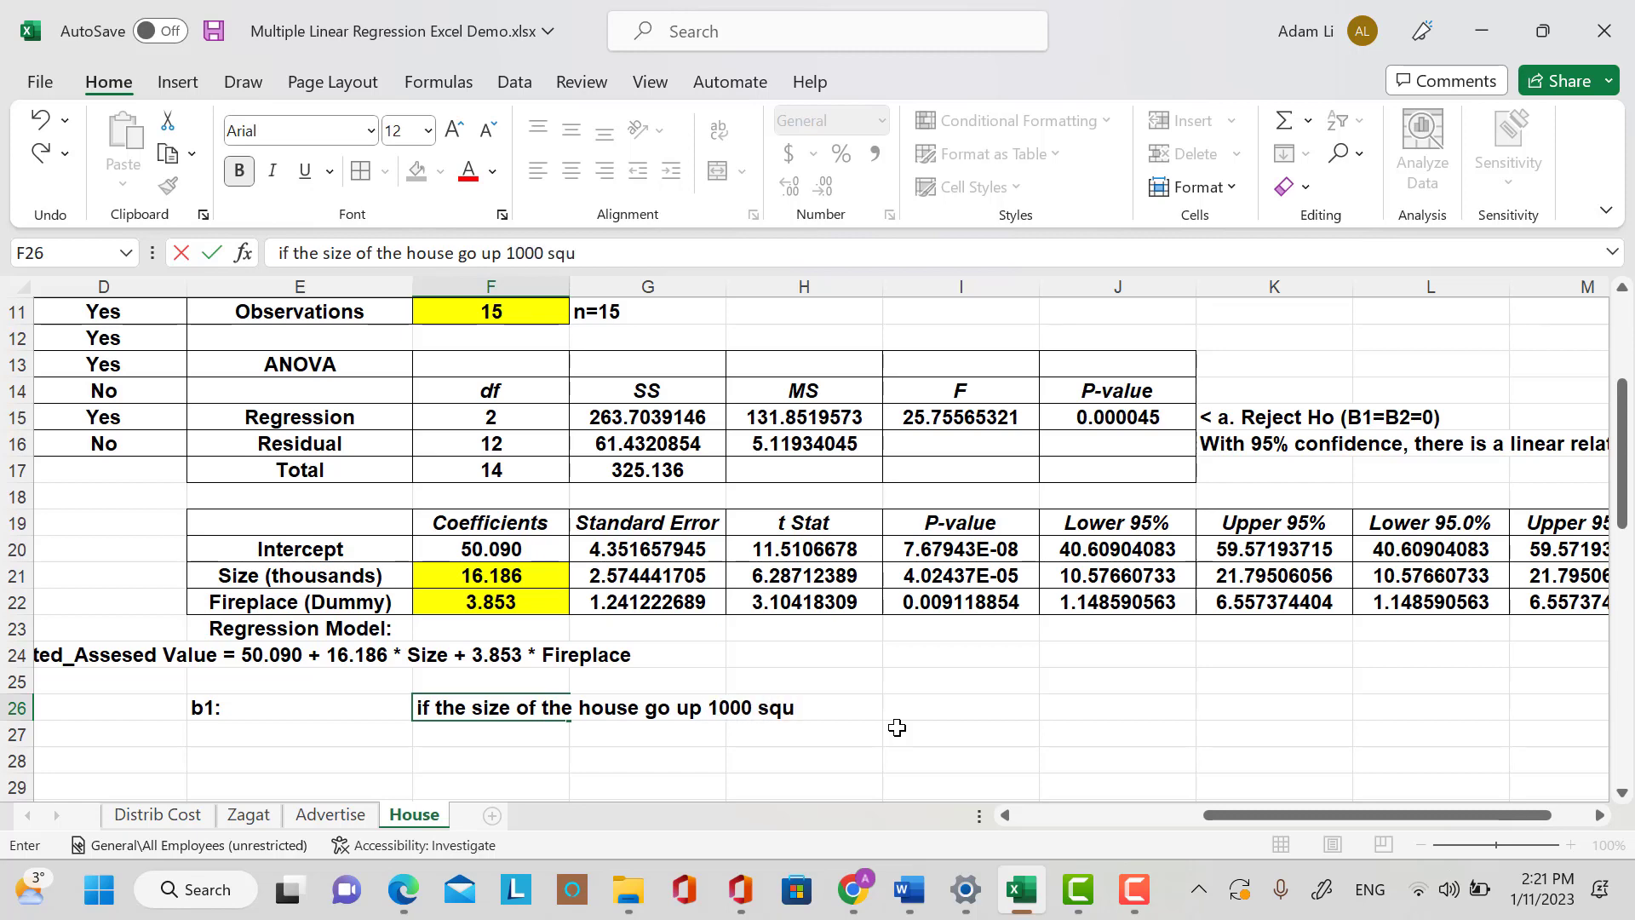
text(re feet, then the)
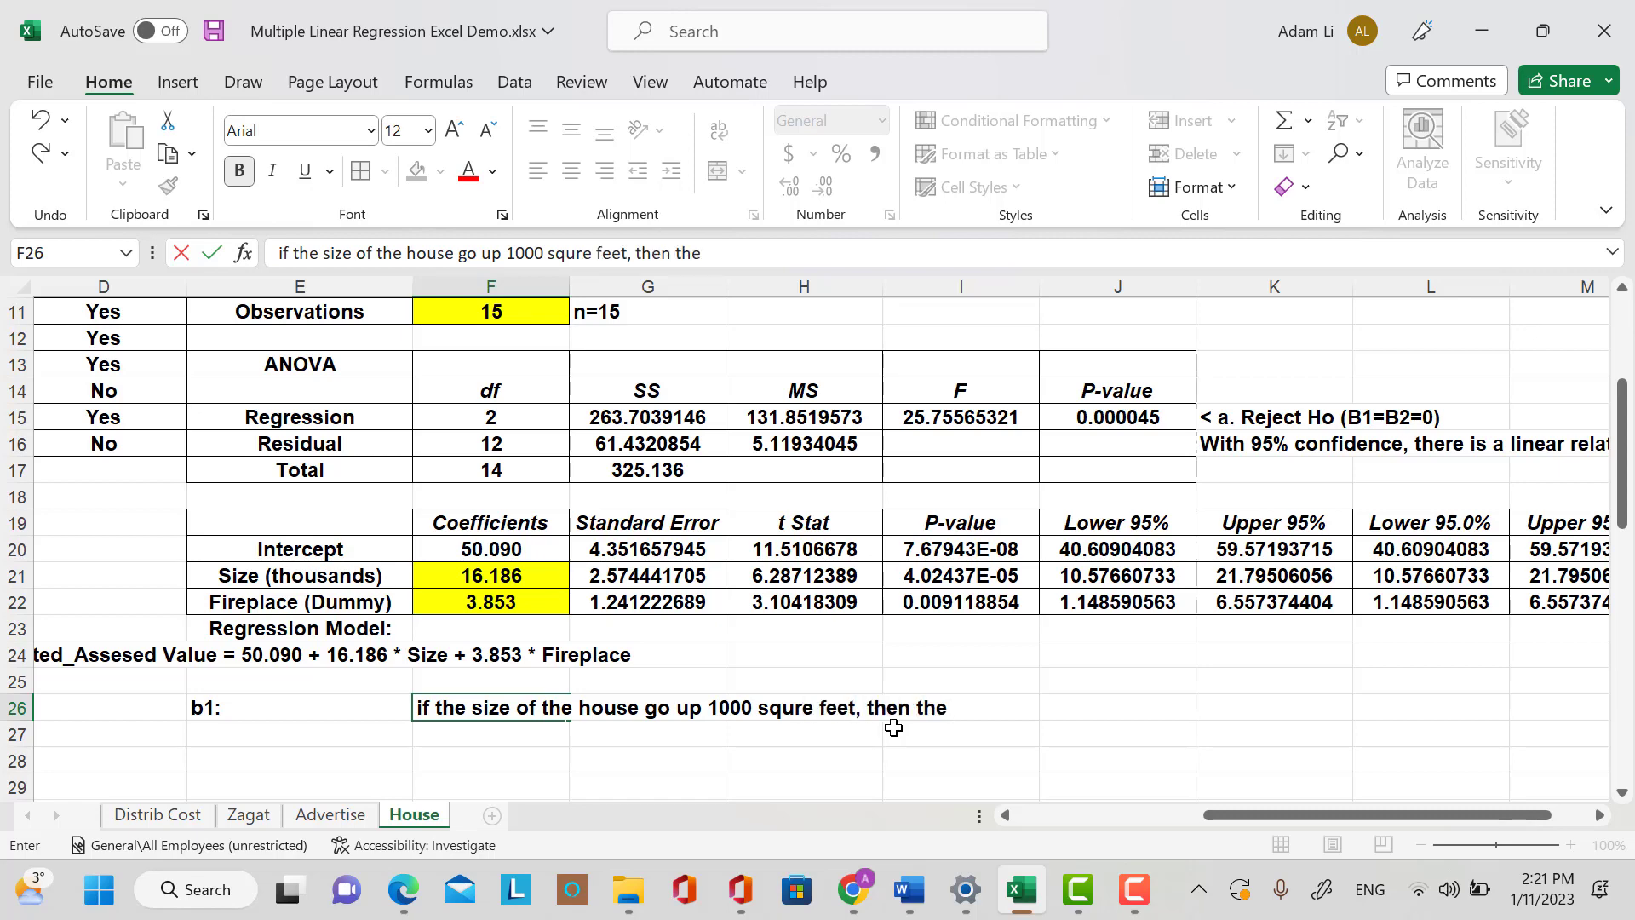
Continue the b1 interpretation in F26 with "Assesed House Value".
drag(1317, 814, 1130, 818)
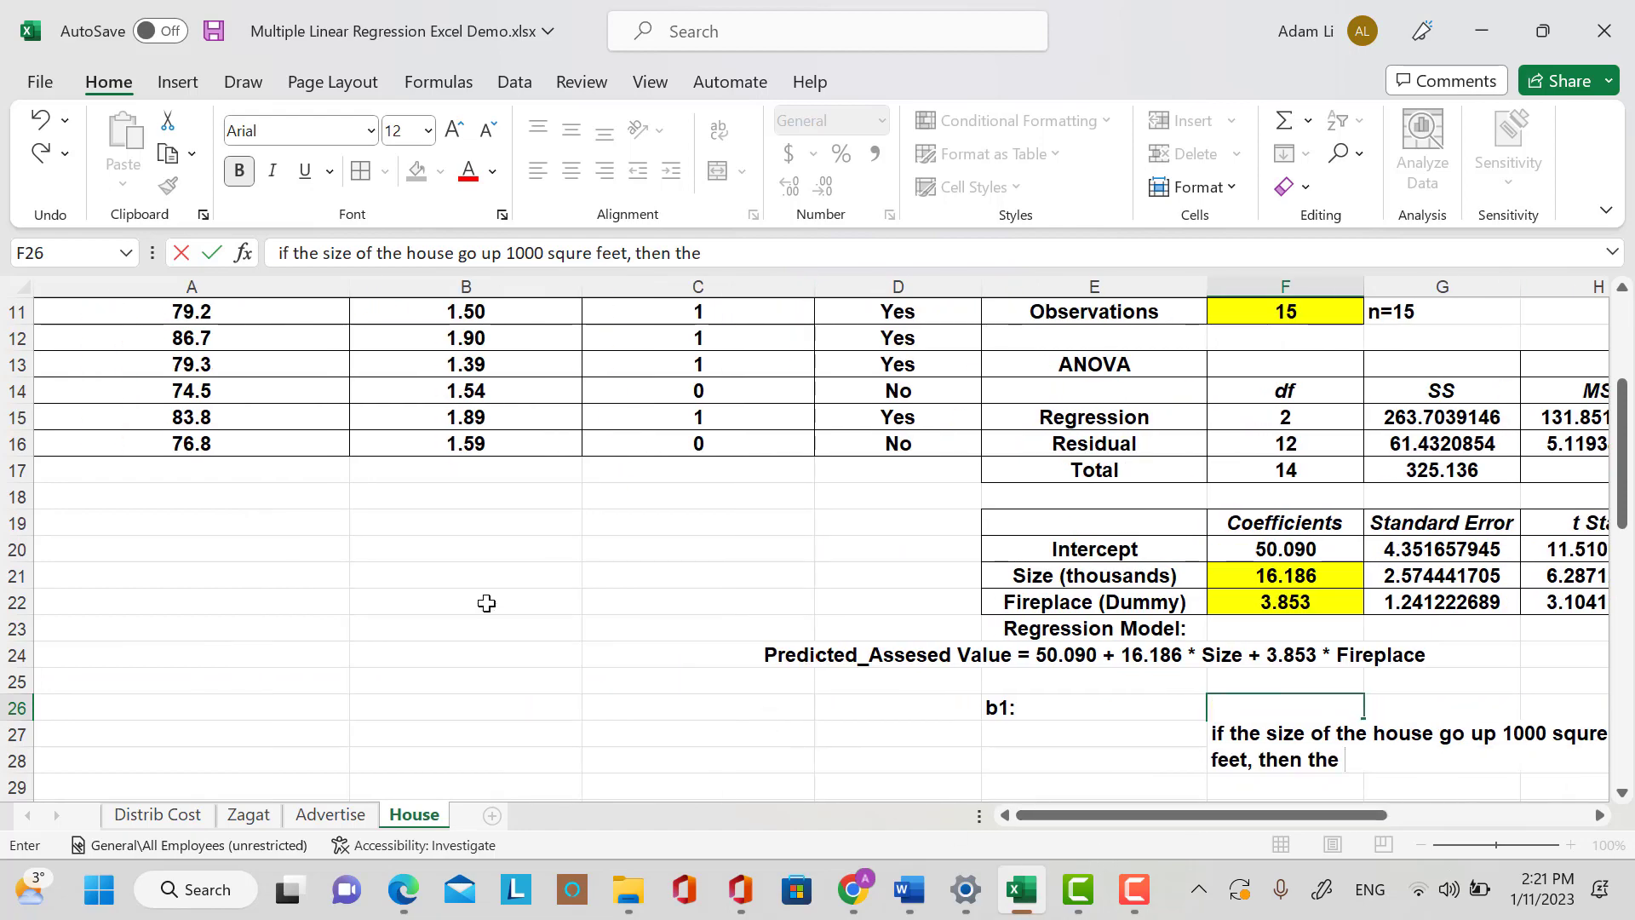
scroll(377, 566, up, 4)
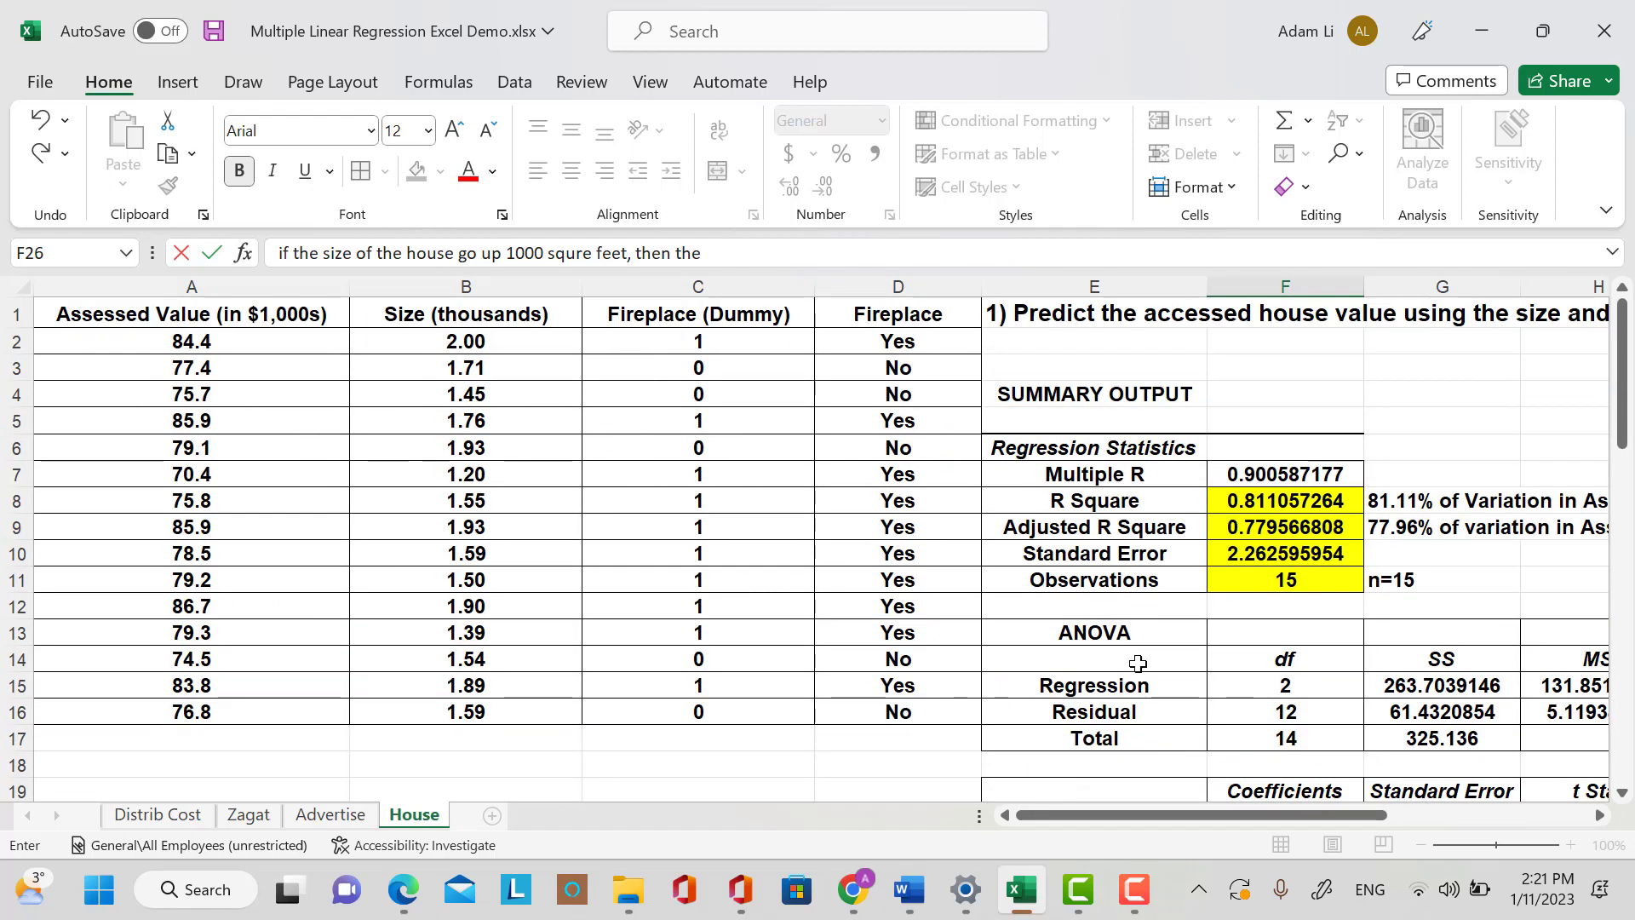
scroll(1138, 664, down, 1)
drag(1377, 815, 1419, 821)
scroll(1361, 711, down, 3)
scroll(1361, 712, down, 3)
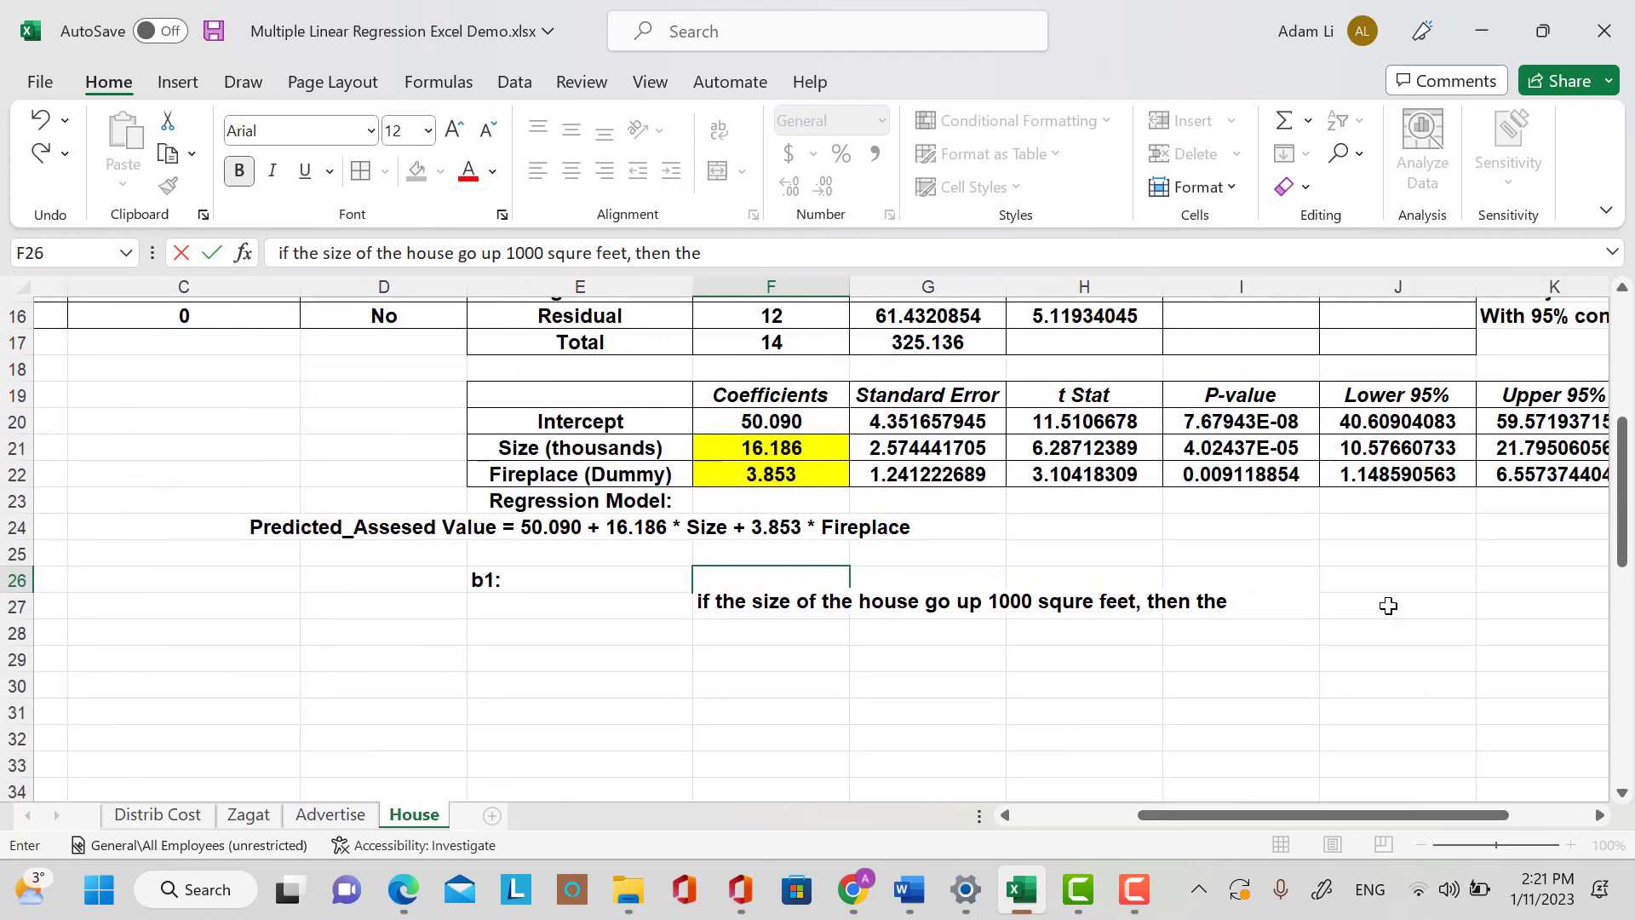
key(Caps_Lock)
text(Ass)
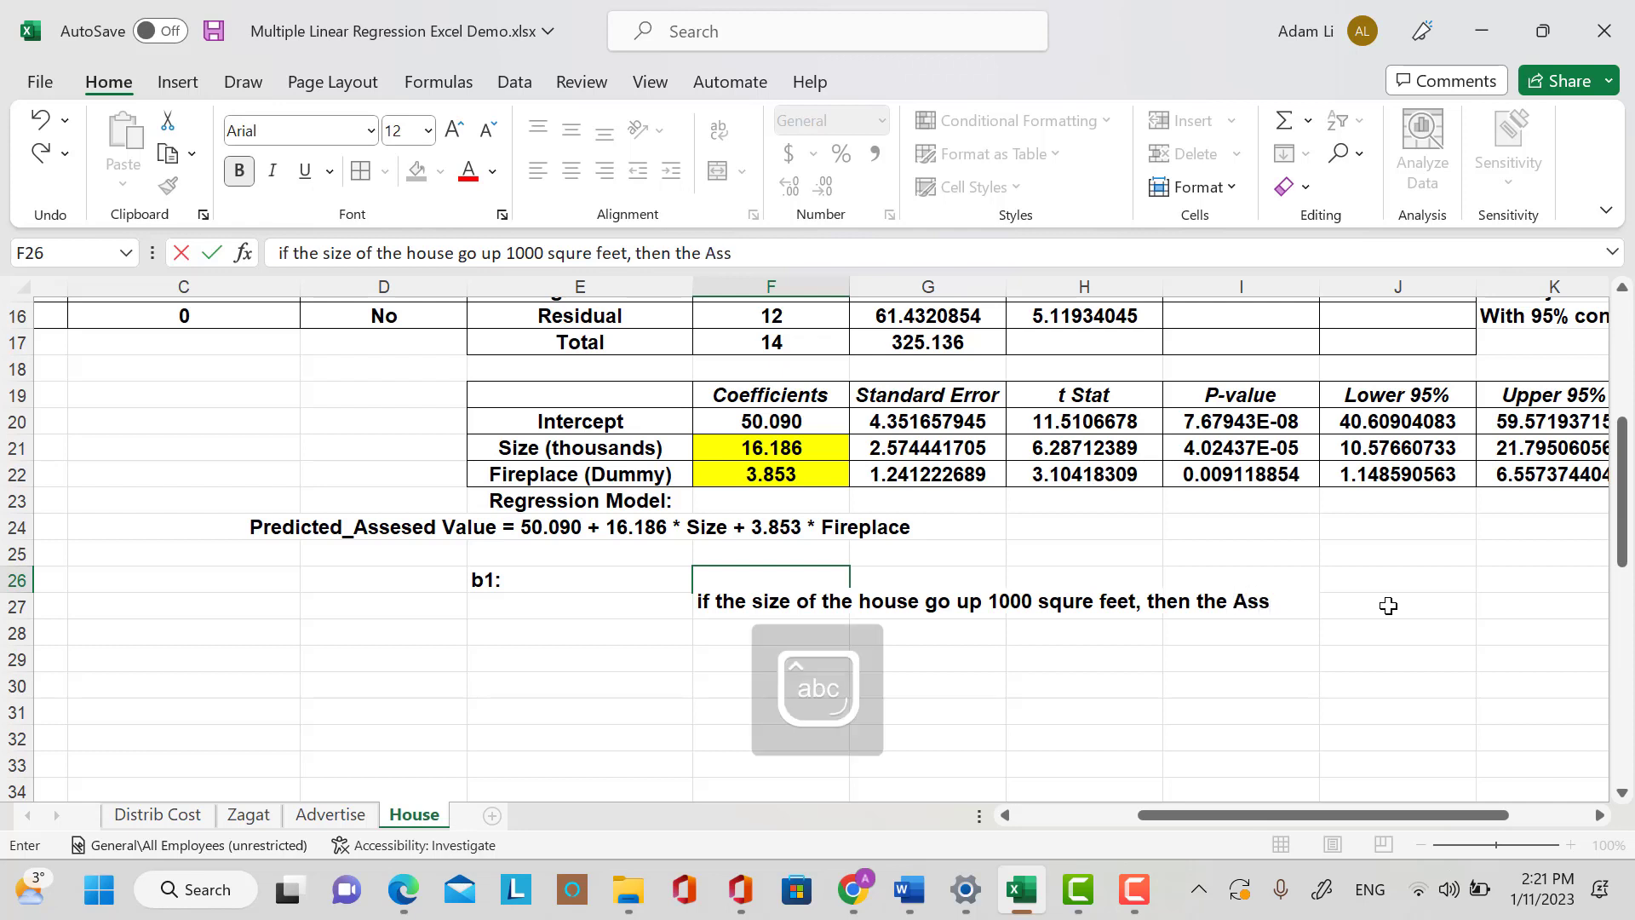
text(esed)
key(Caps_Lock)
text(H)
key(Caps_Lock)
text(ouse)
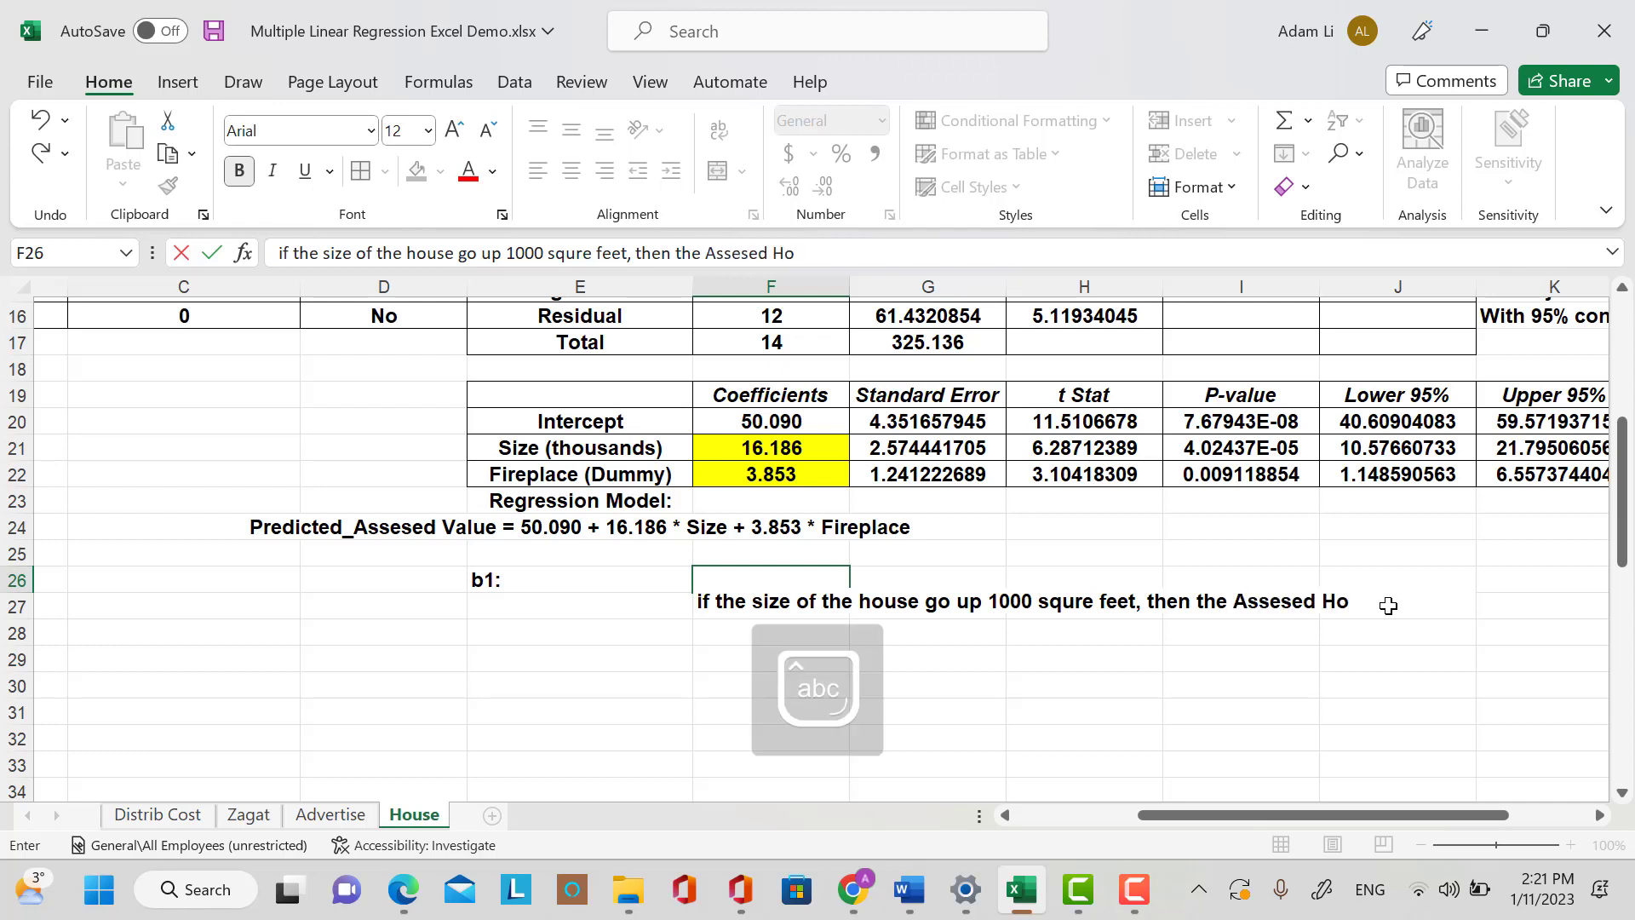
key(Caps_Lock)
text(V)
key(Caps_Lock)
text(alu)
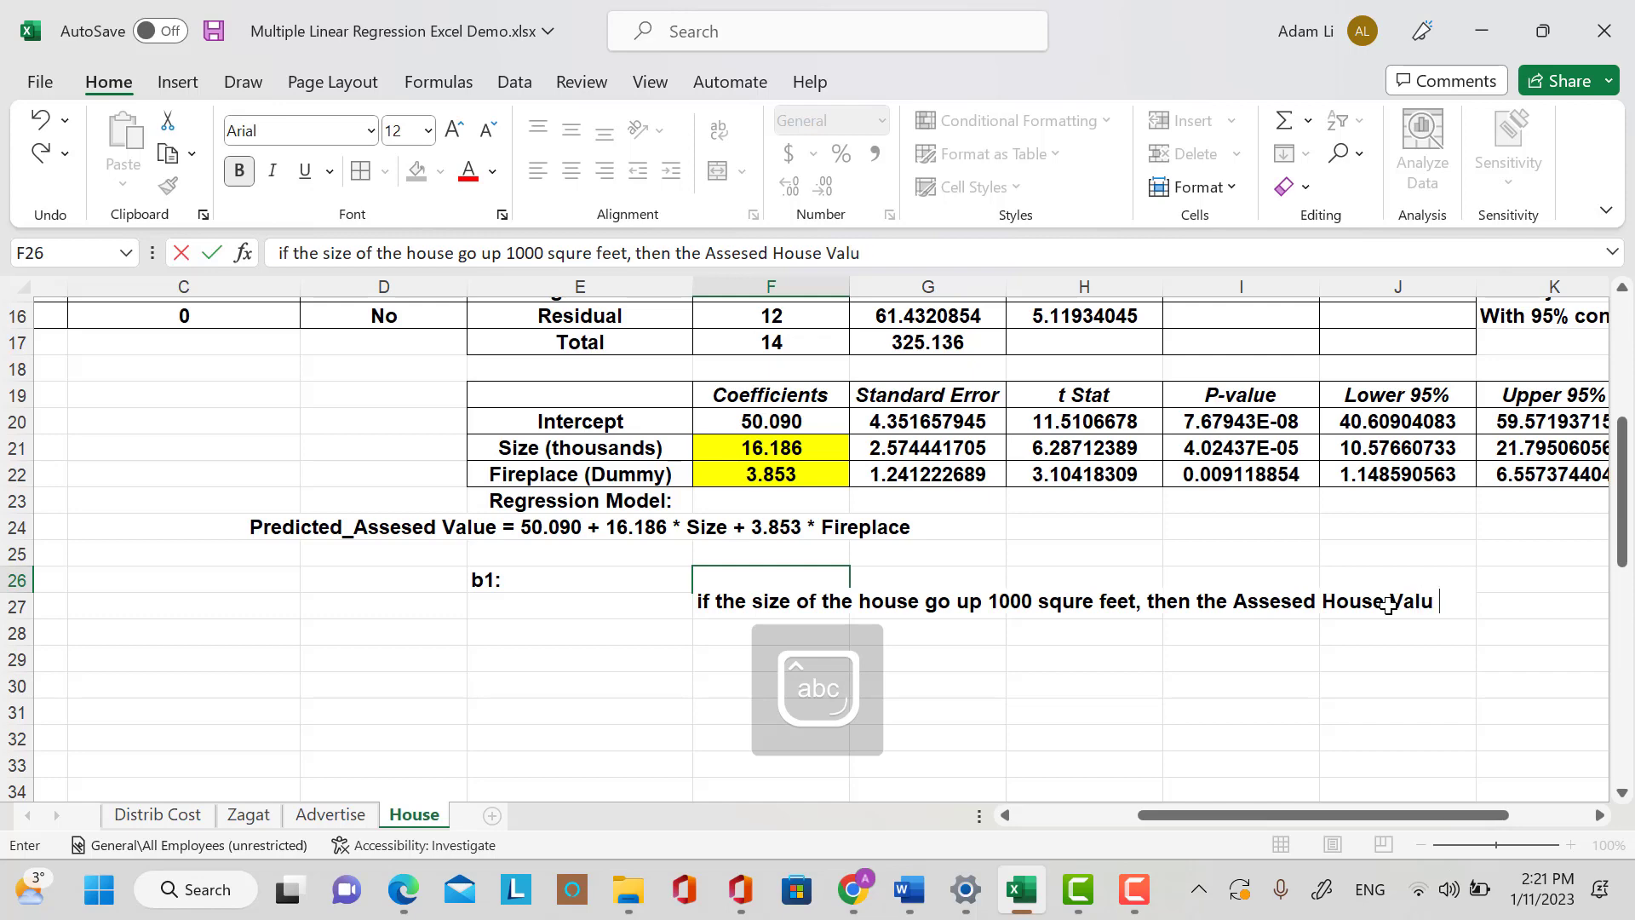
text(e)
Finish the b1 interpretation in F26 with "will go up by $, 186 on average holding the Fireplace constant.".
text( will go )
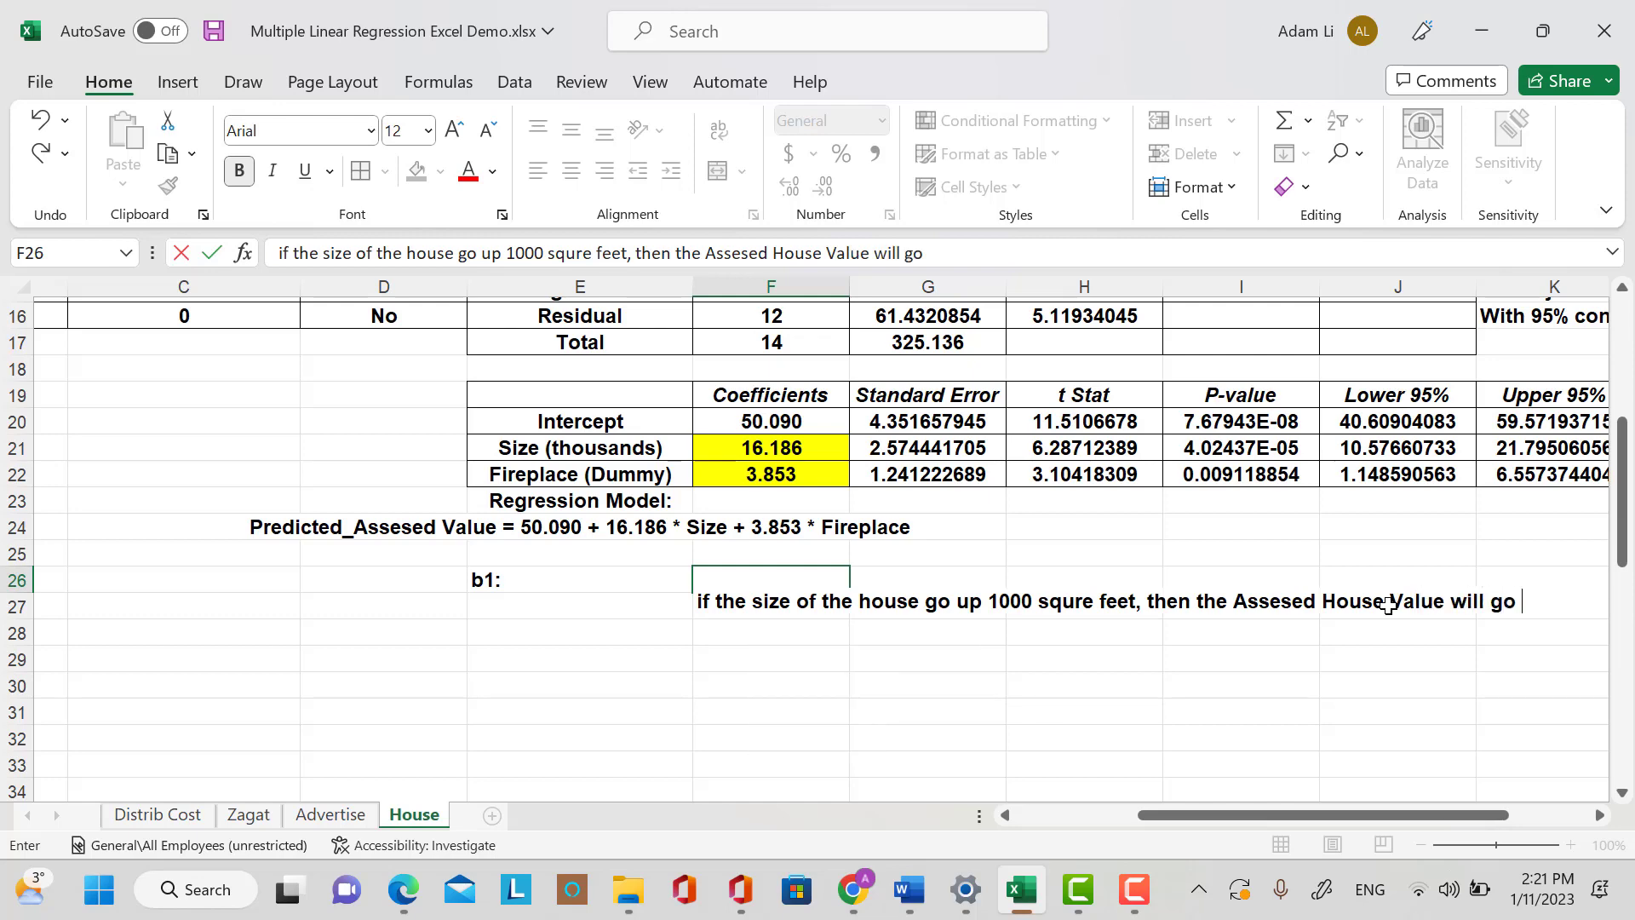
text(up)
key(BackSpace)
text(up by)
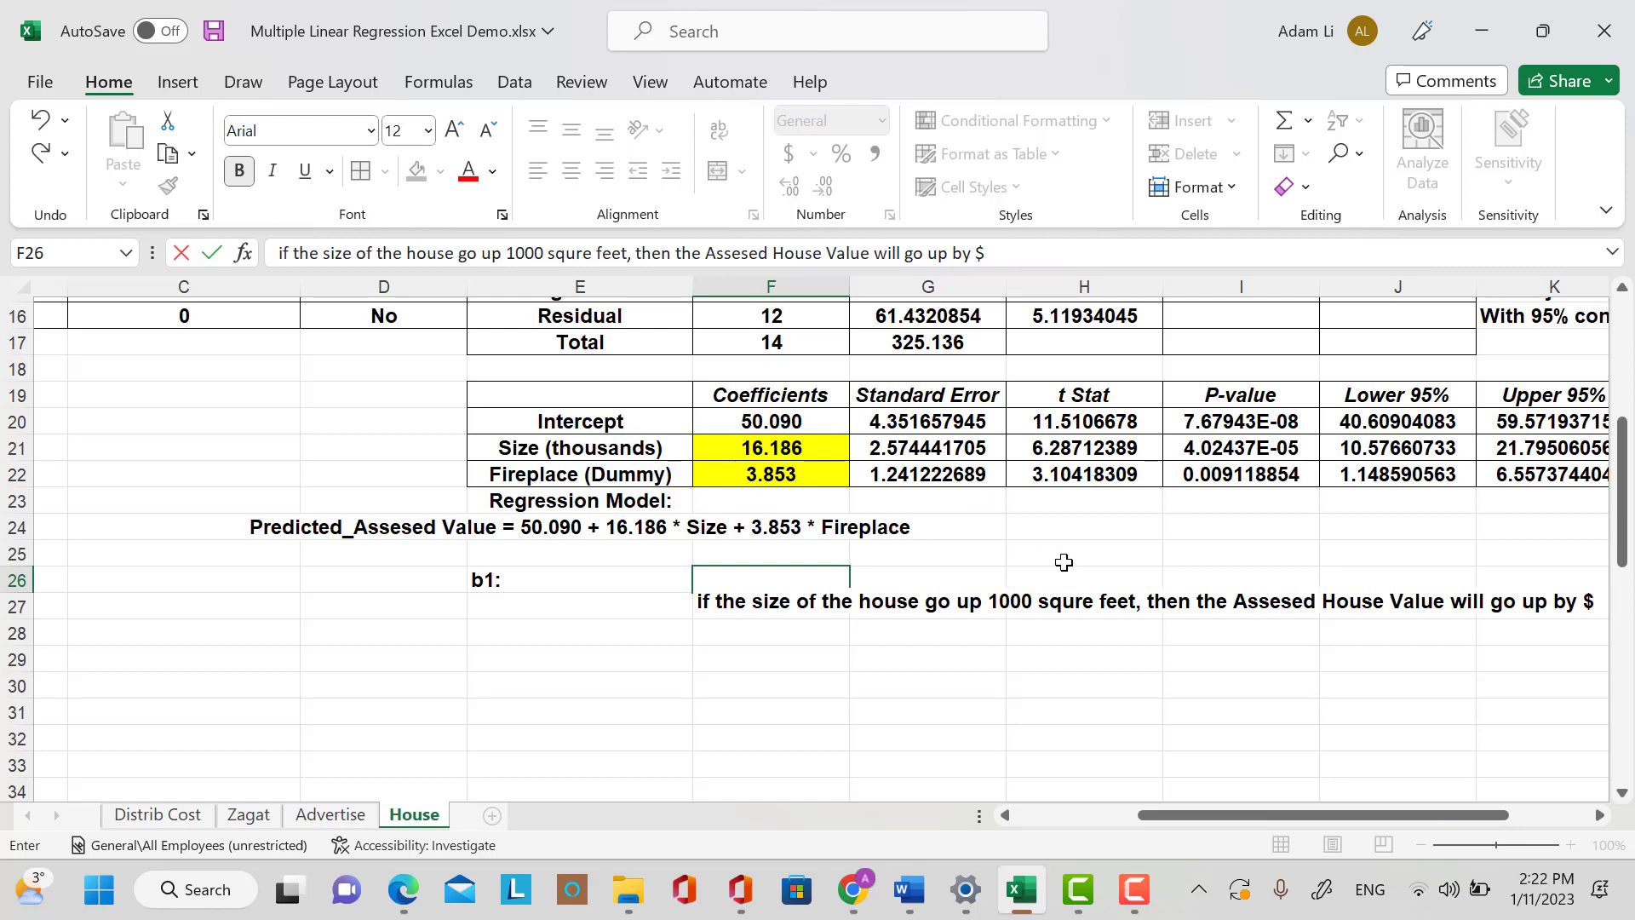
text(, 18)
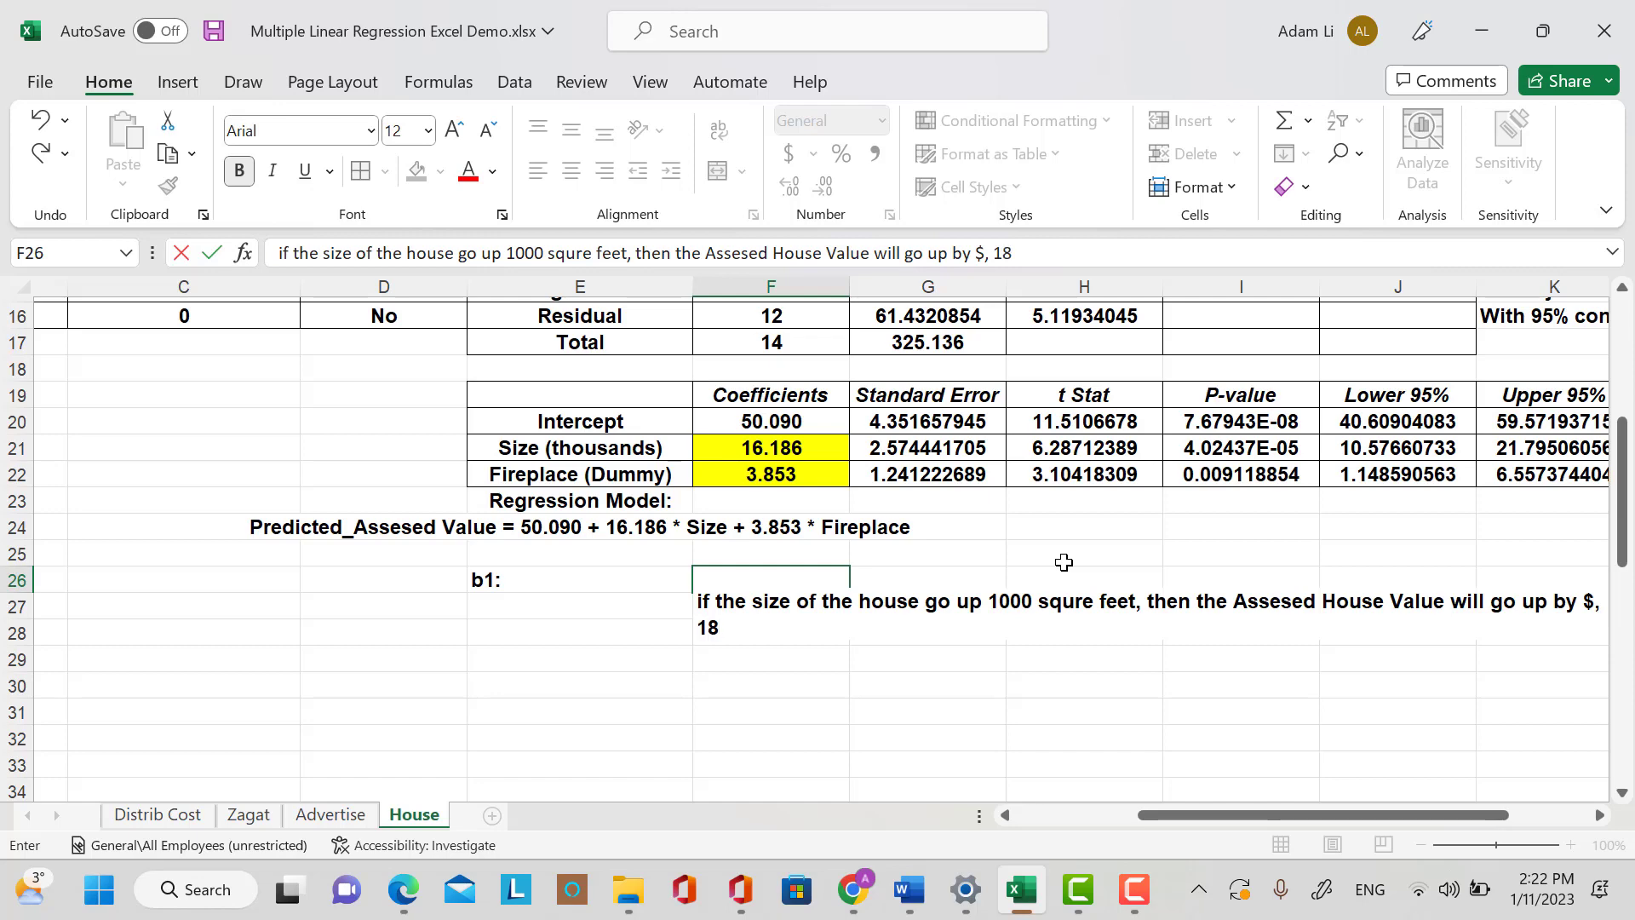
text(6 on average)
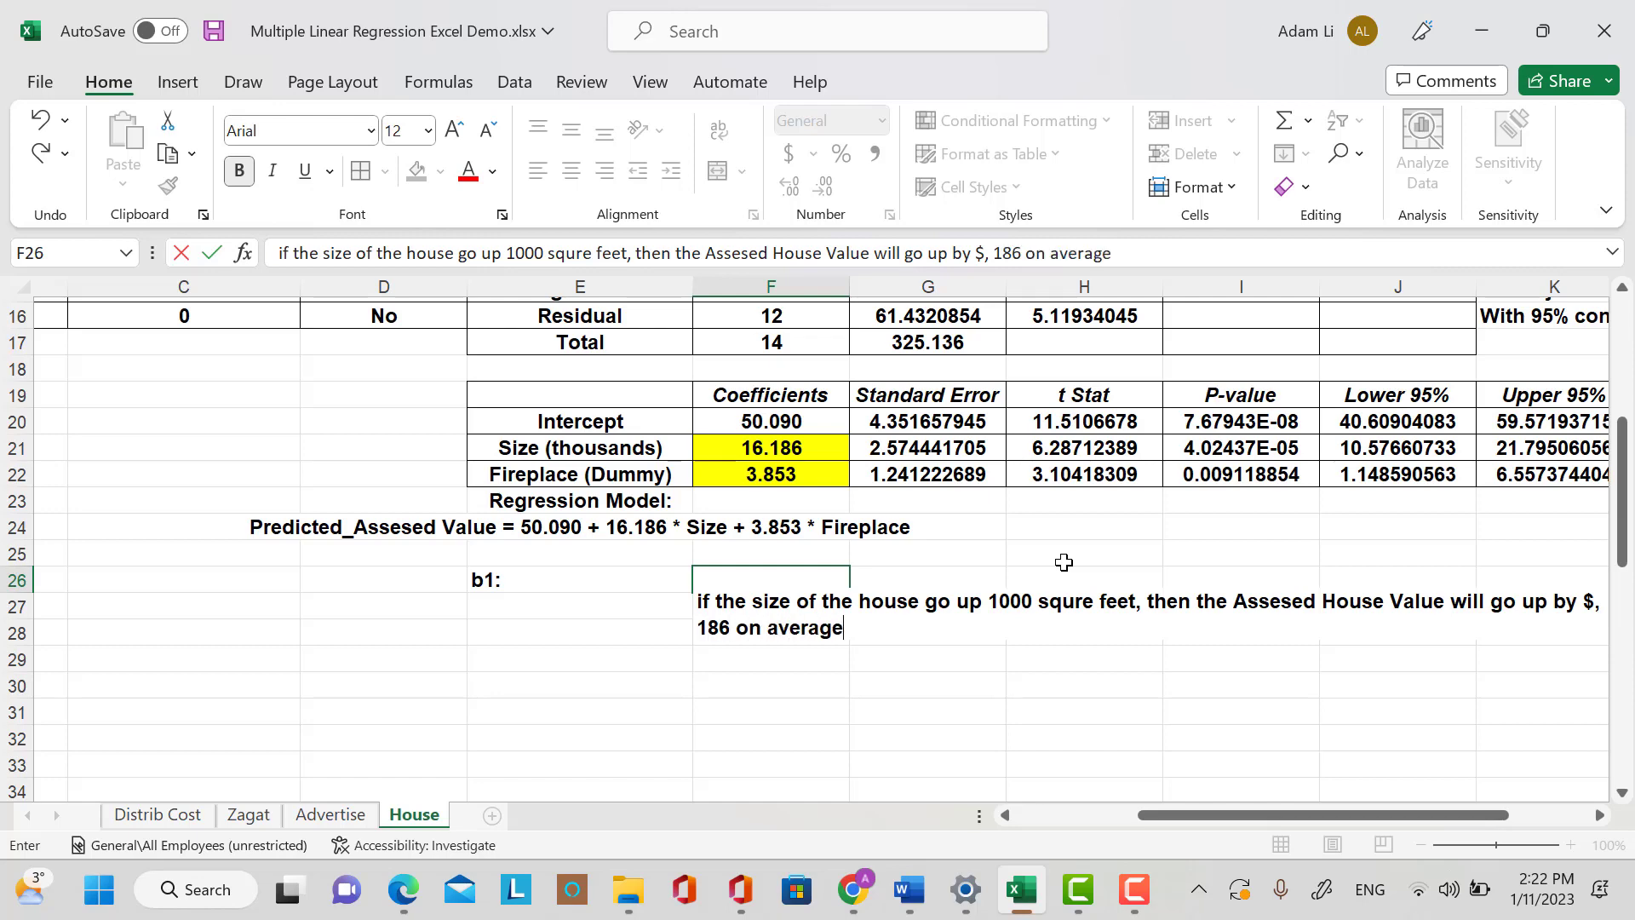
text( holding)
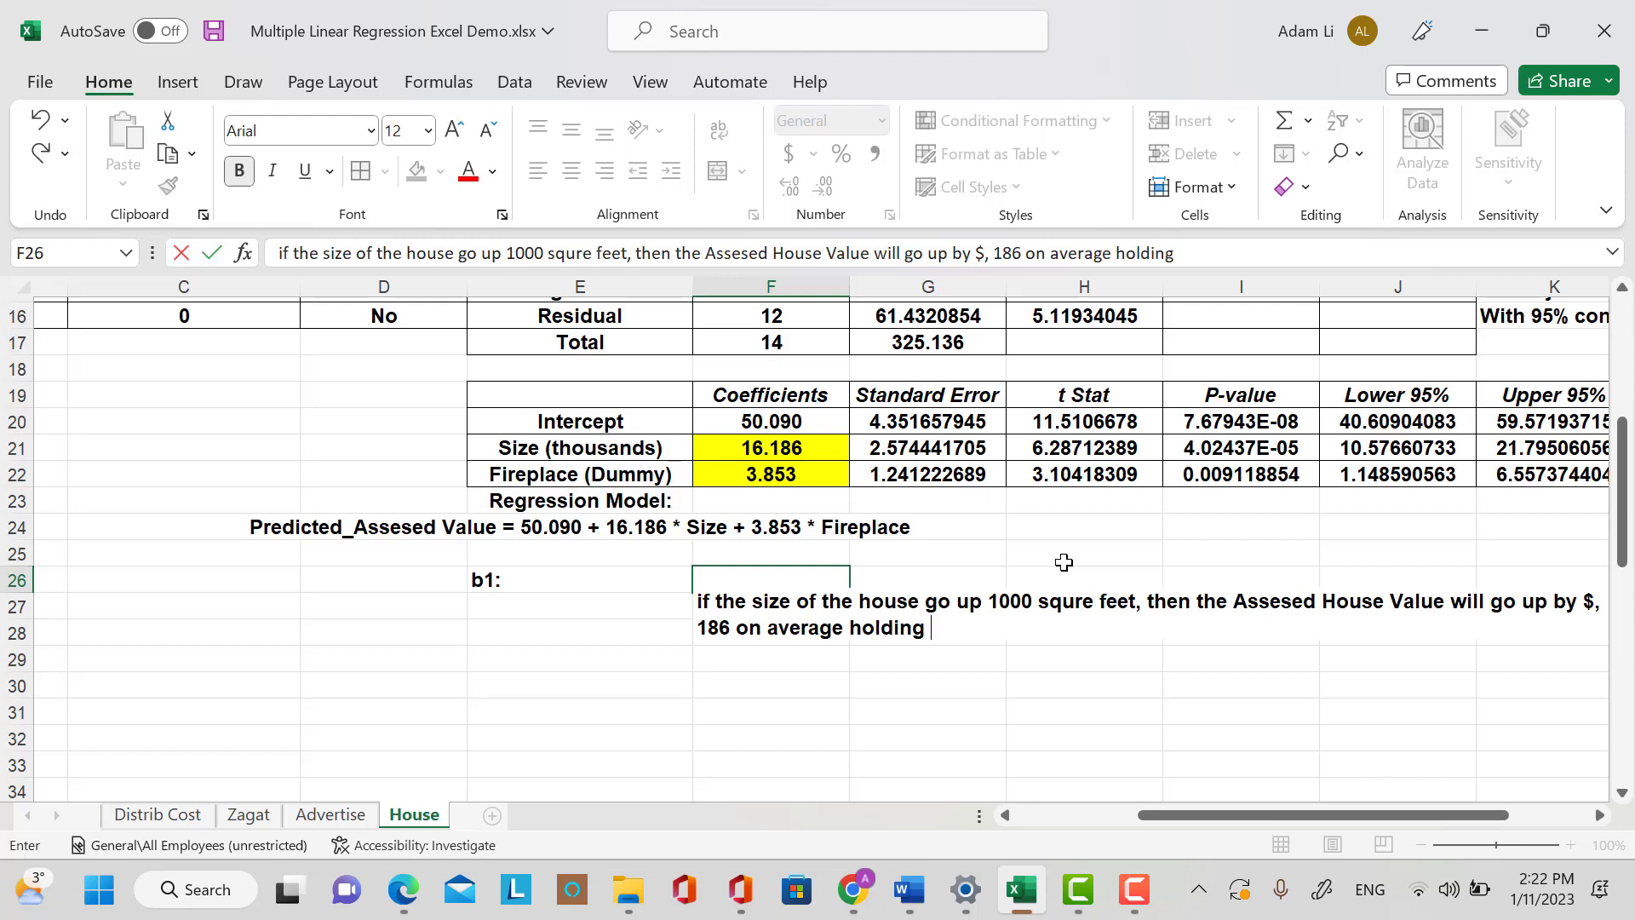
text( the Fire)
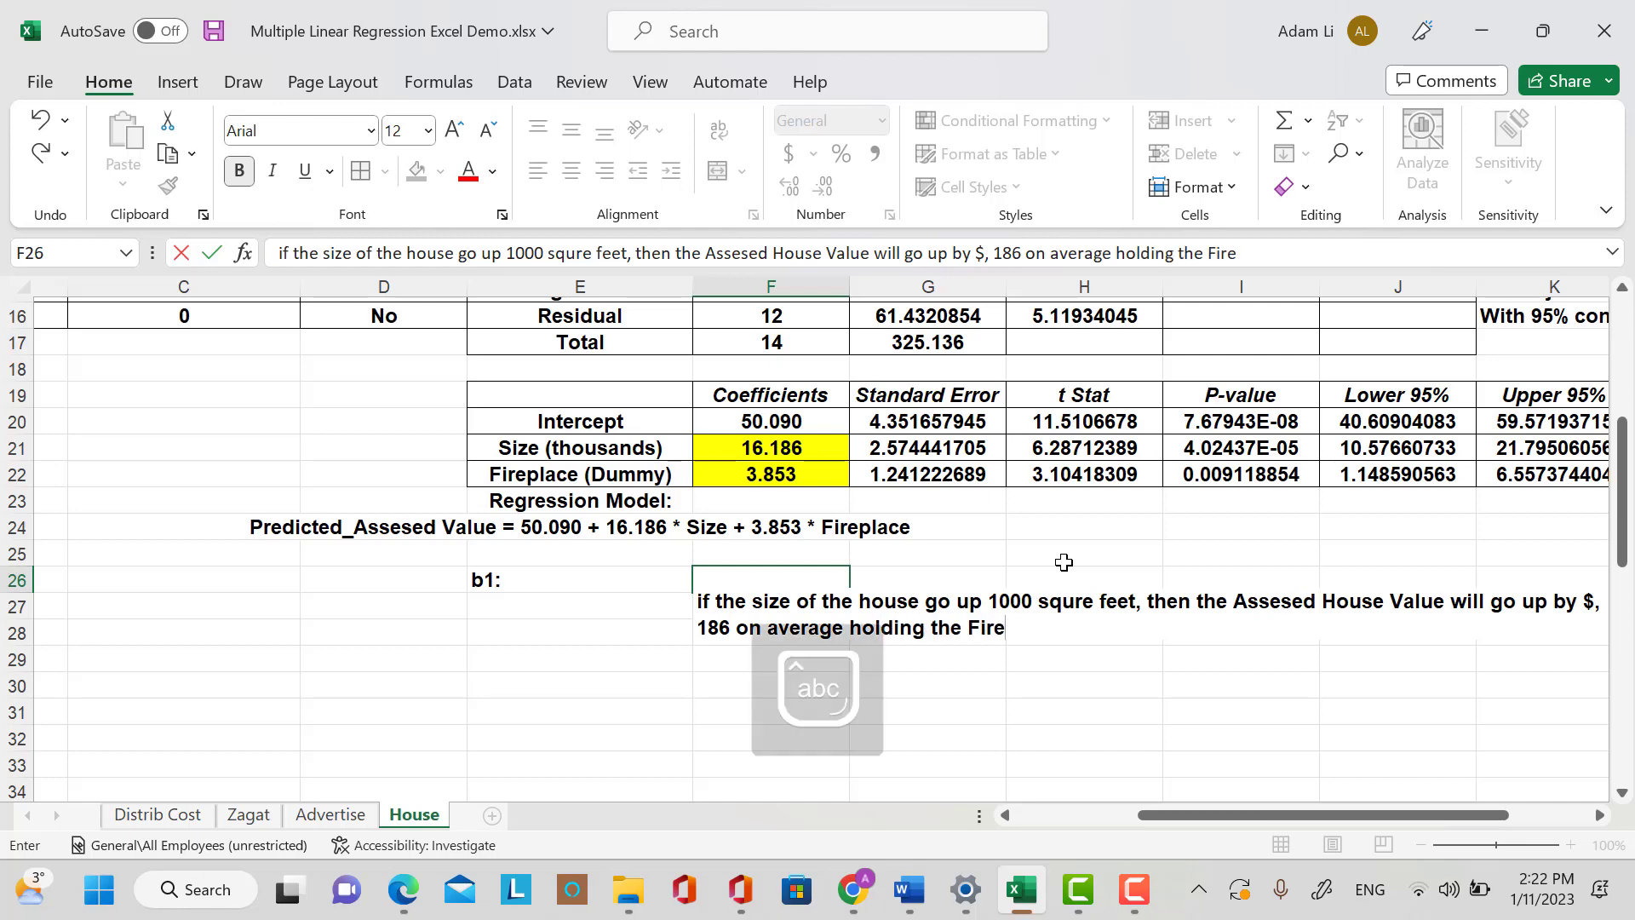
text(place constant.)
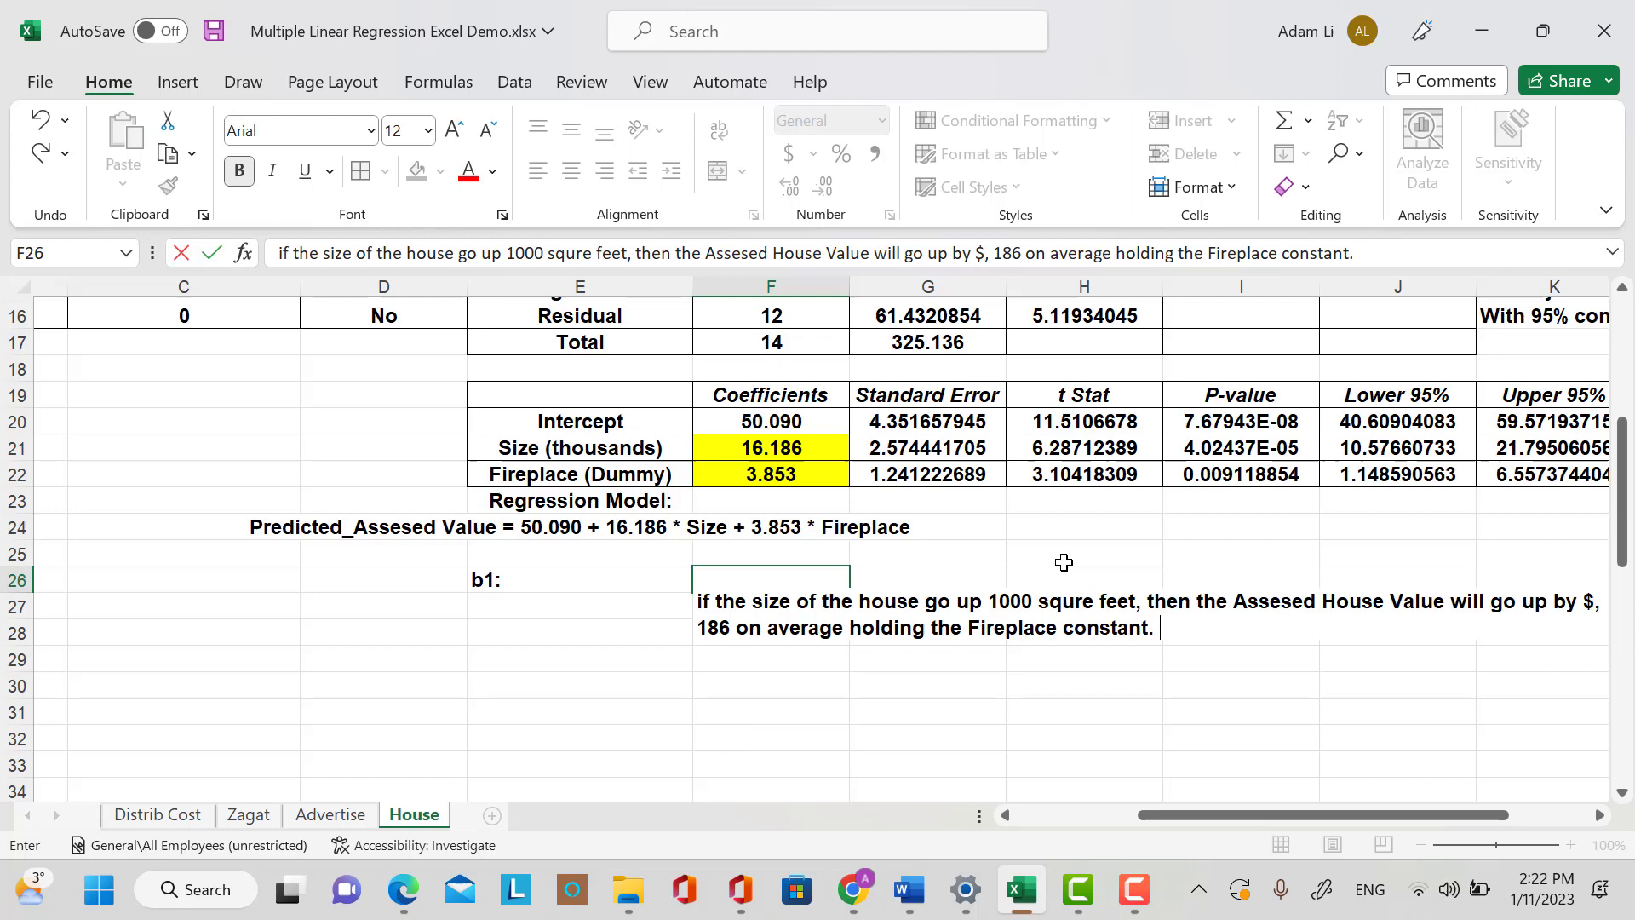
key(Return)
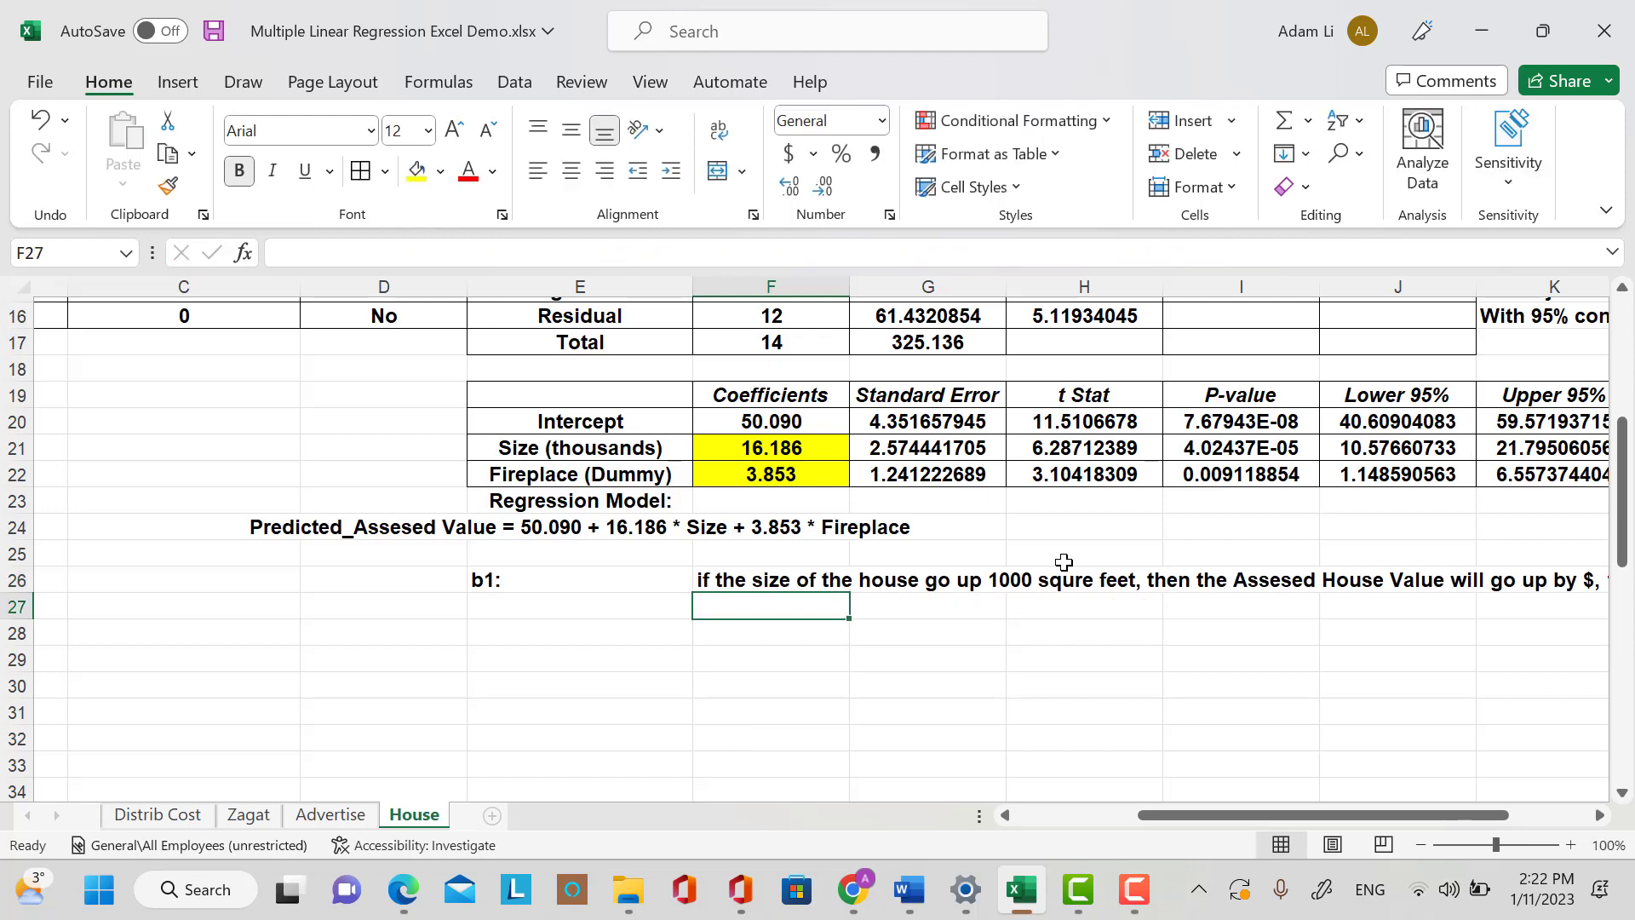
click(500, 593)
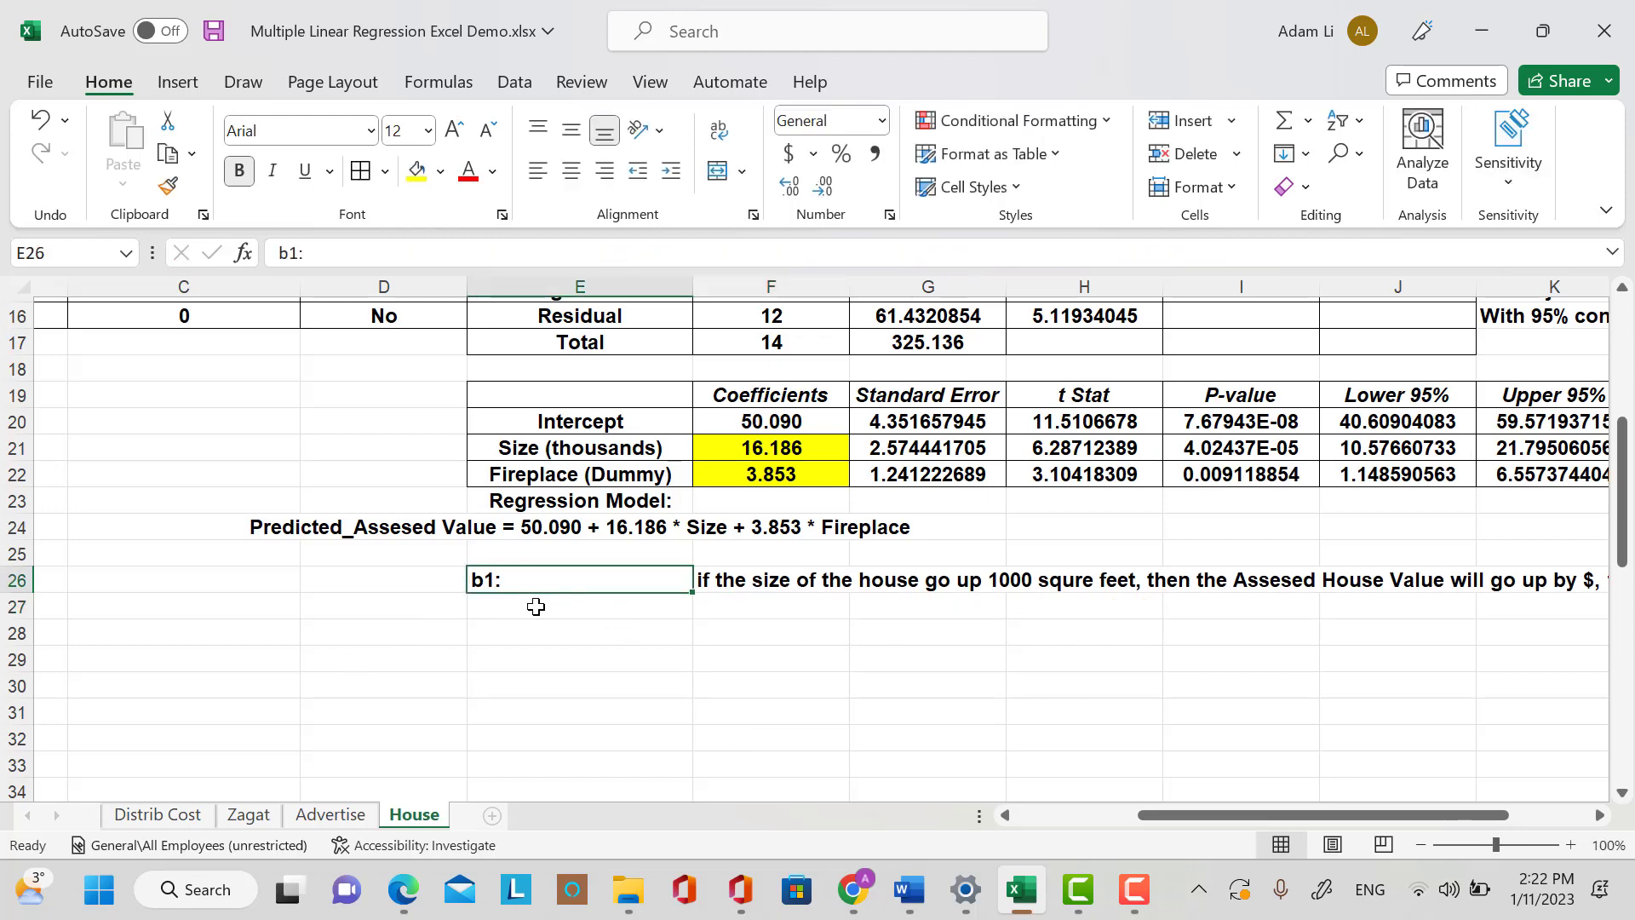
drag(533, 595, 534, 622)
click(563, 649)
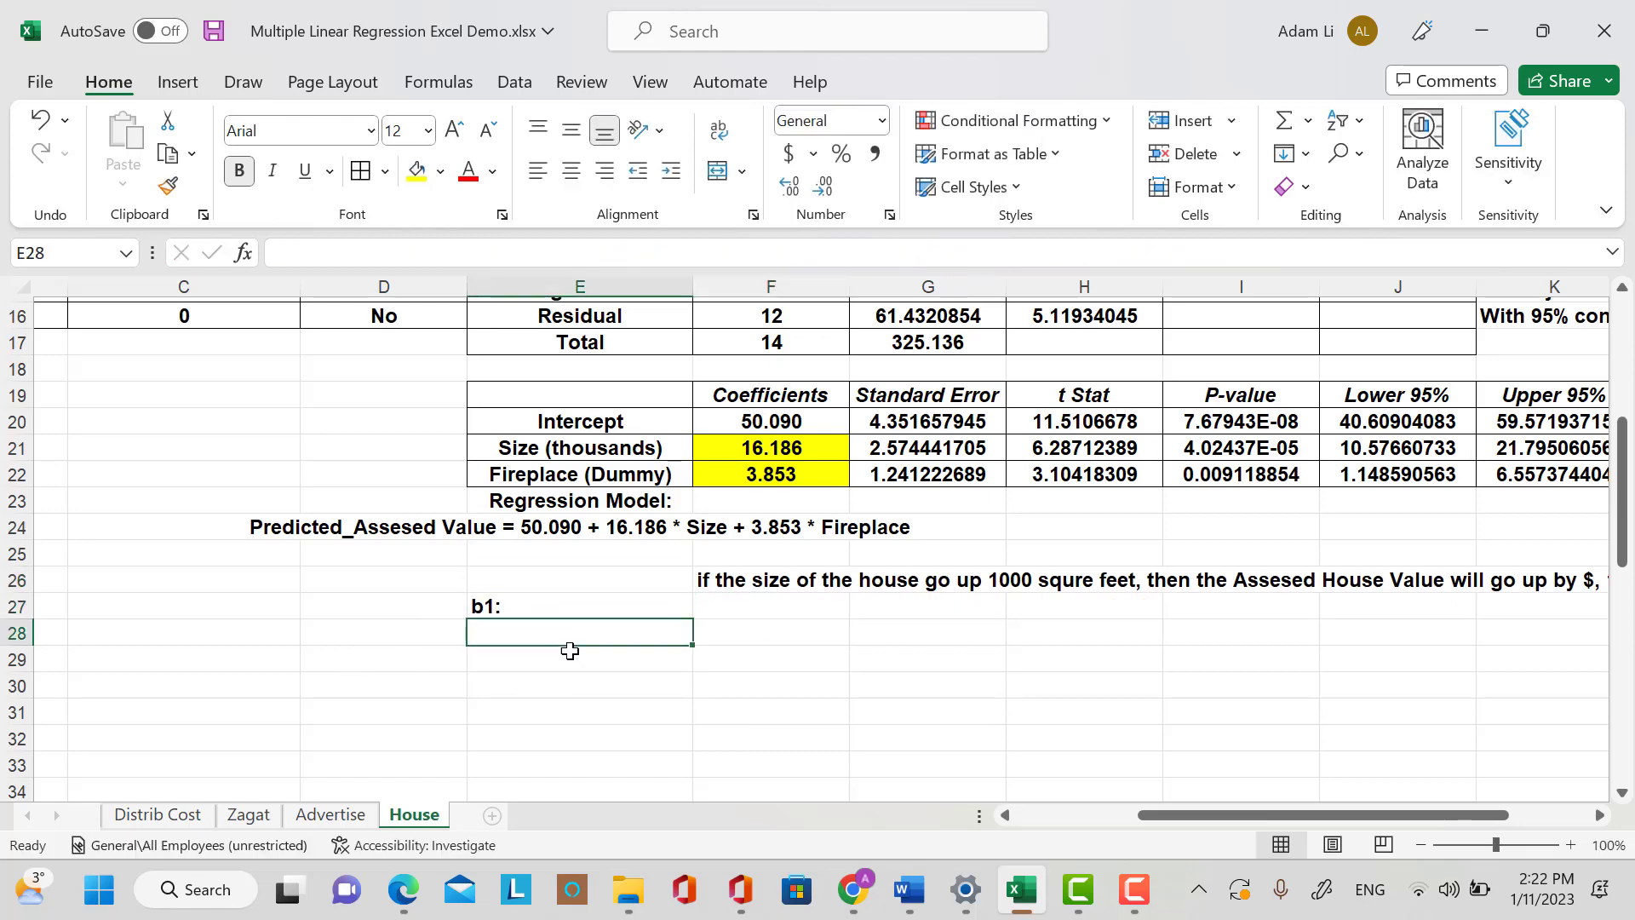
click(42, 122)
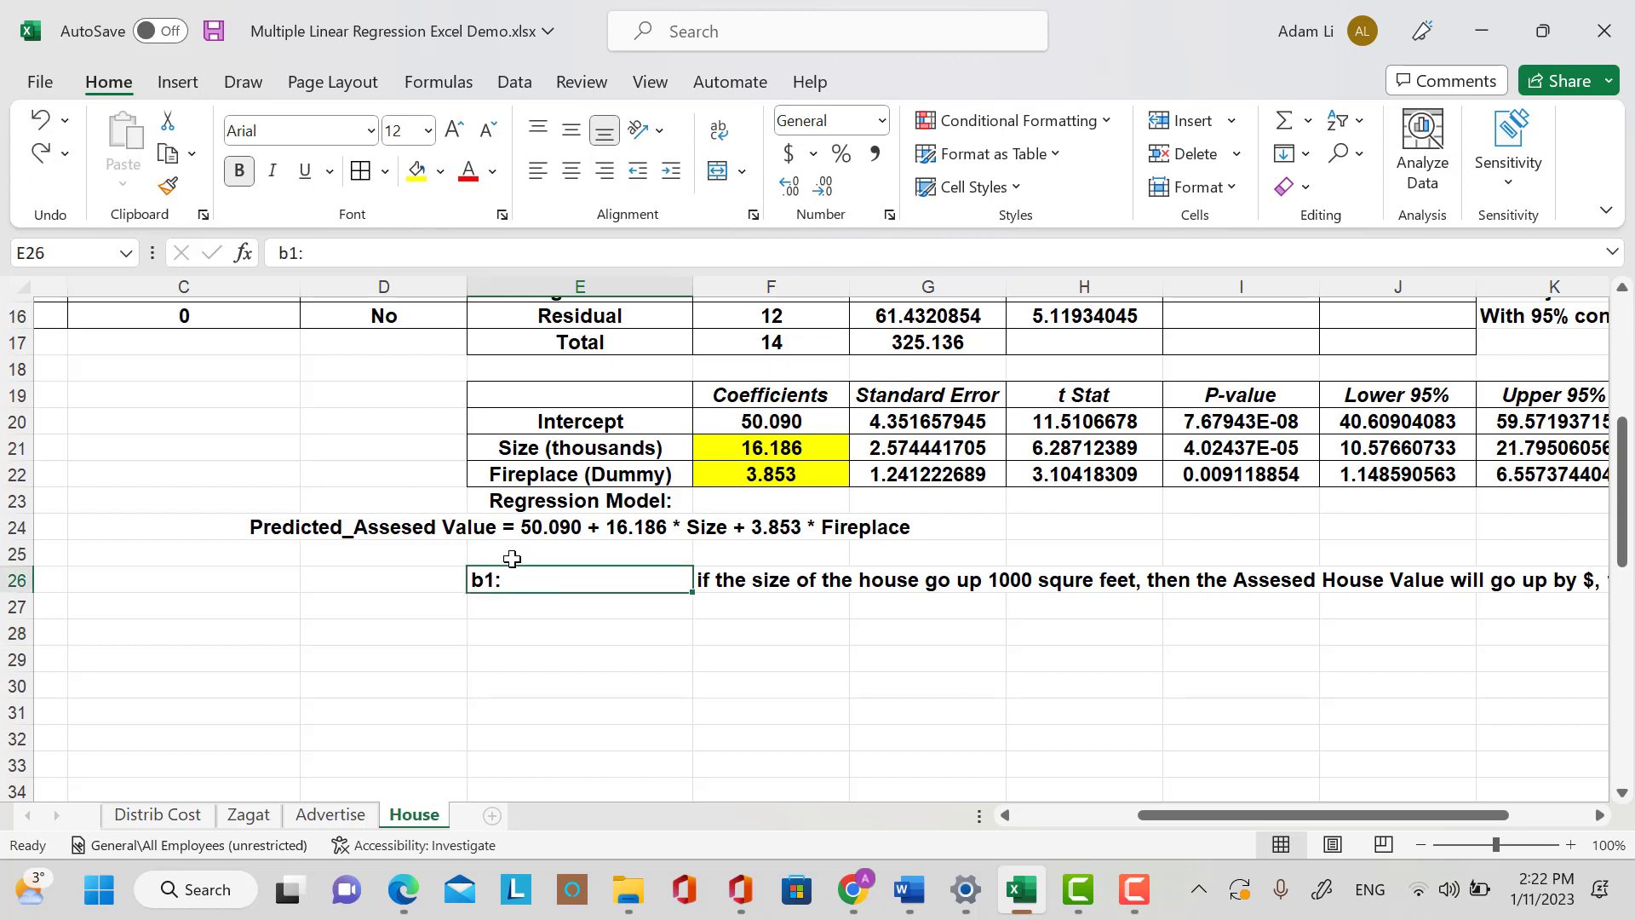
Enter the label "b2:" in E27, directly below the b1 label.
click(578, 615)
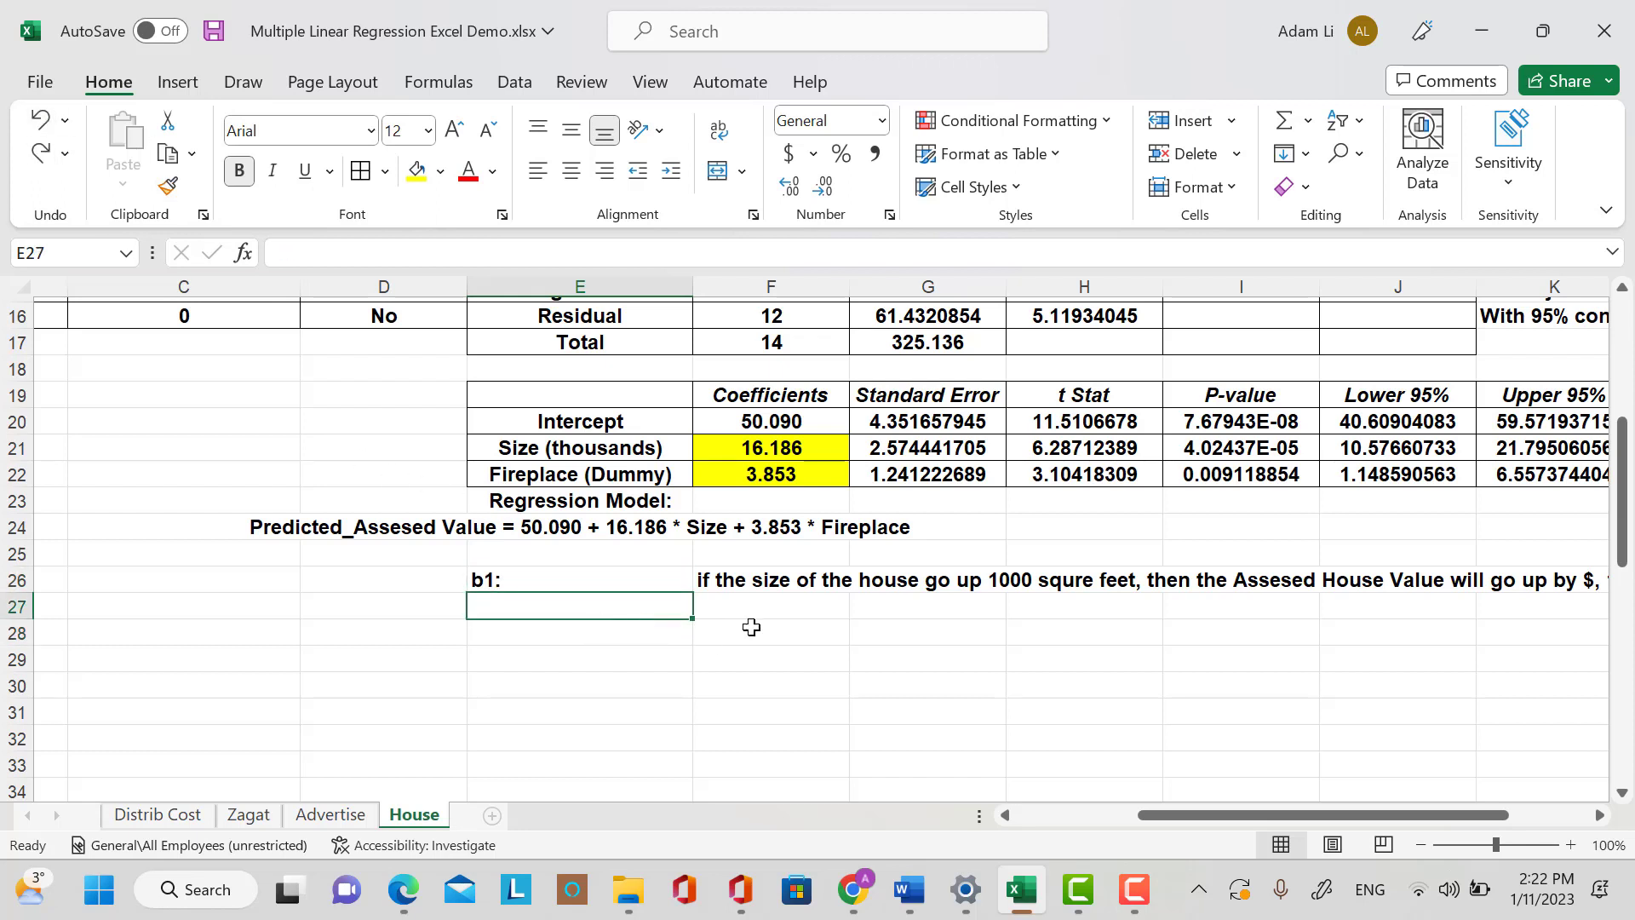
text(b2)
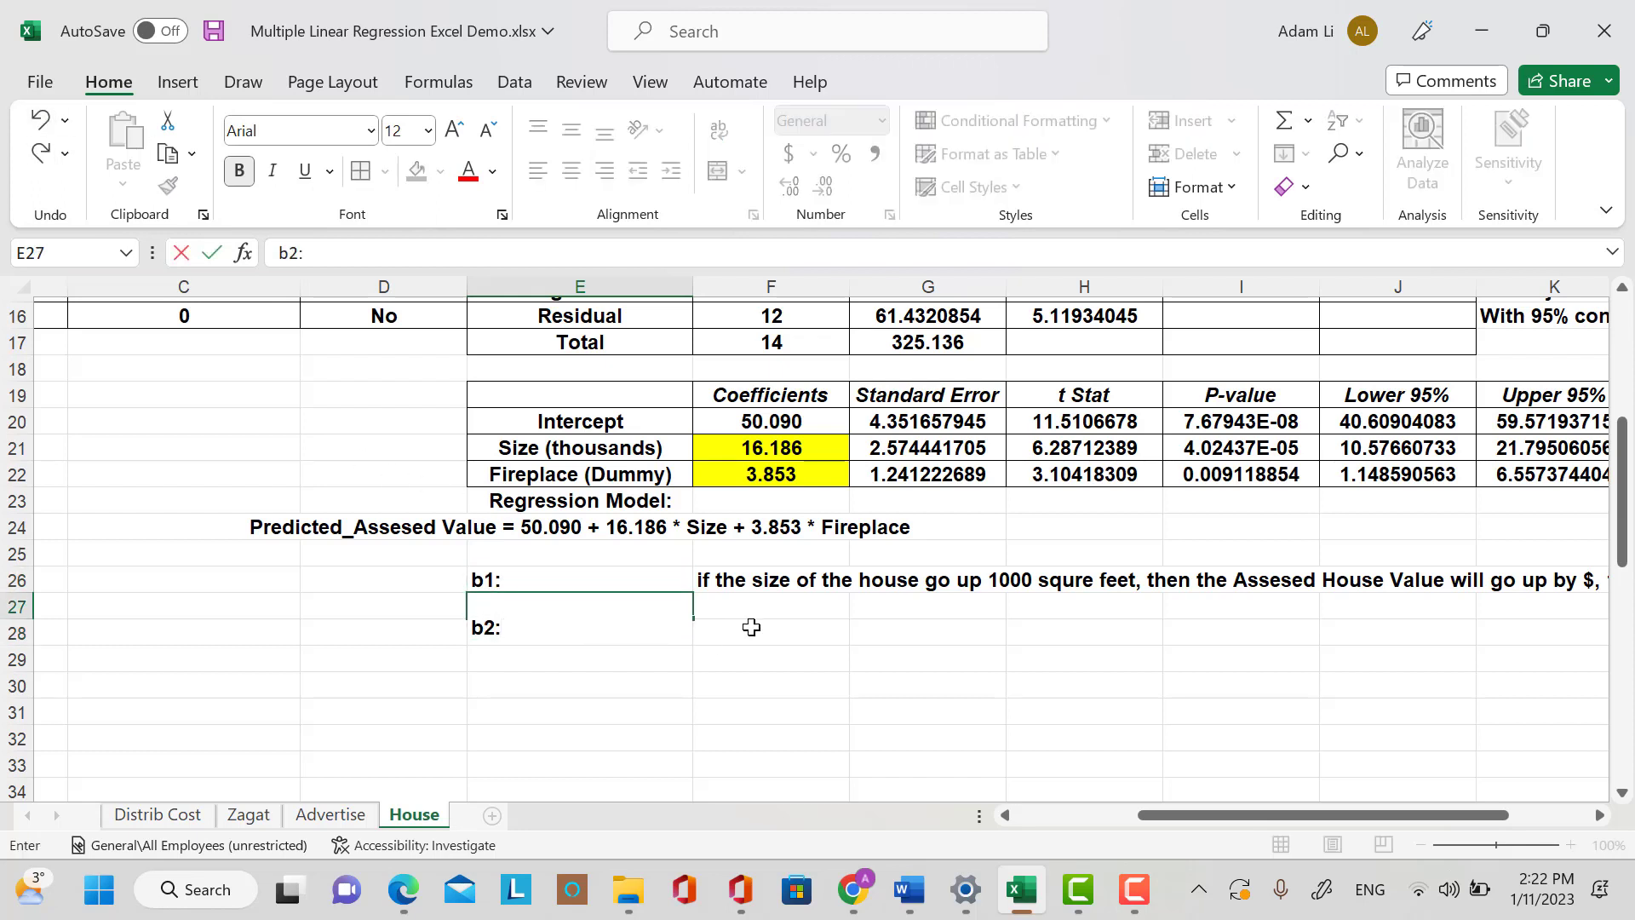
text(:)
key(Up)
Begin the b2 interpretation in F27 with "if there is a fireplace, on average the assesed house value will go up by".
key(Right)
key(Down)
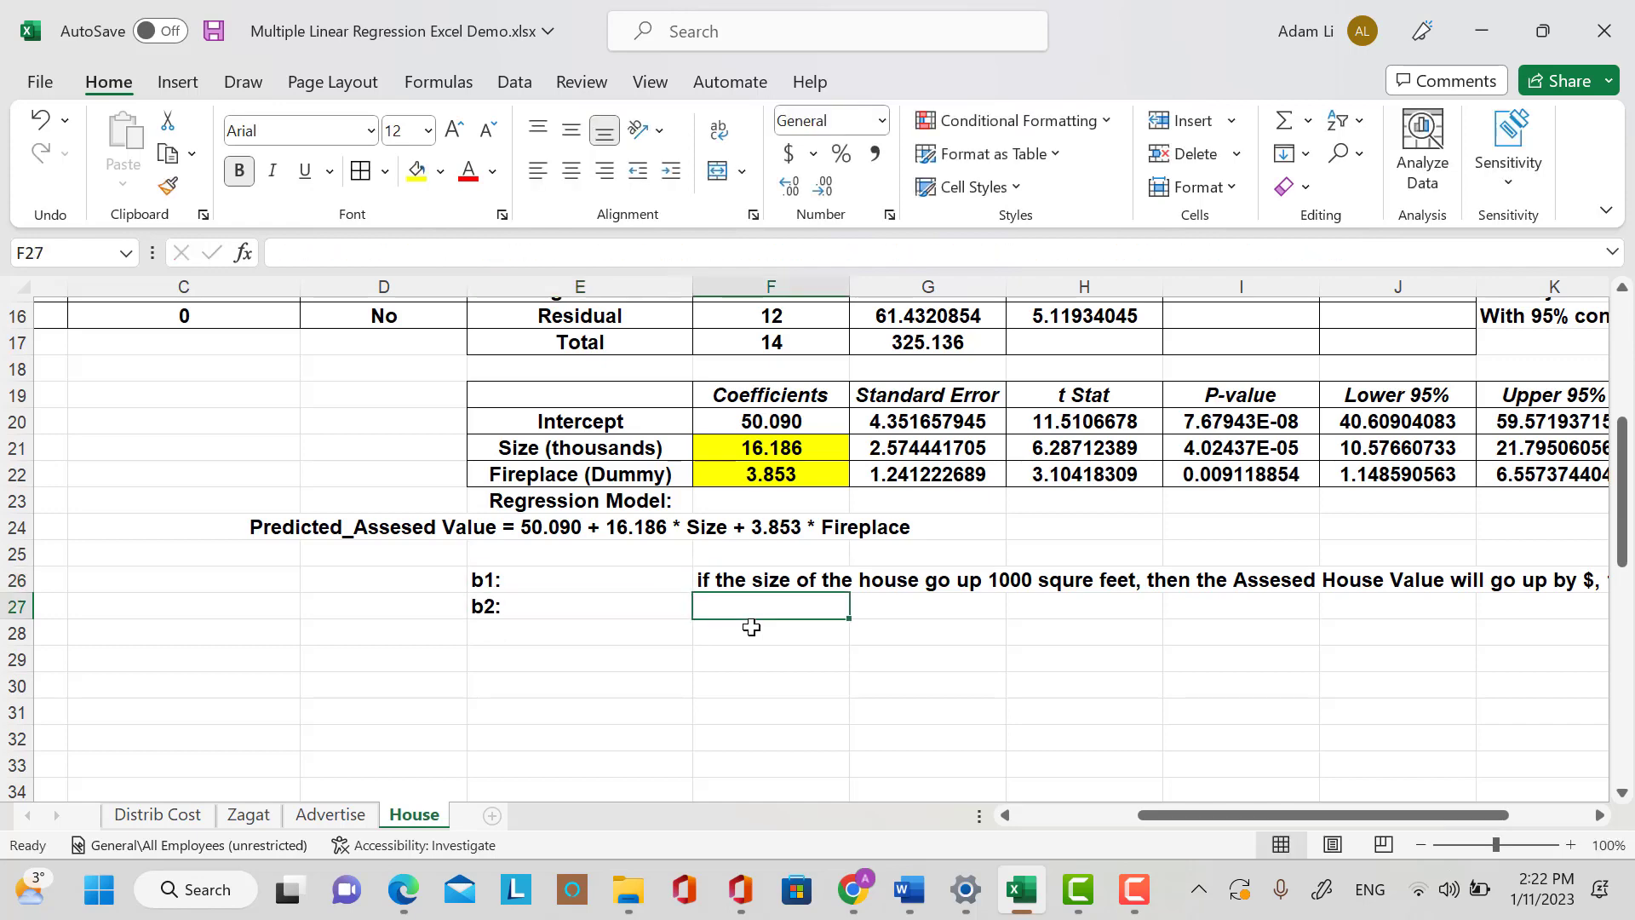
text(if there is)
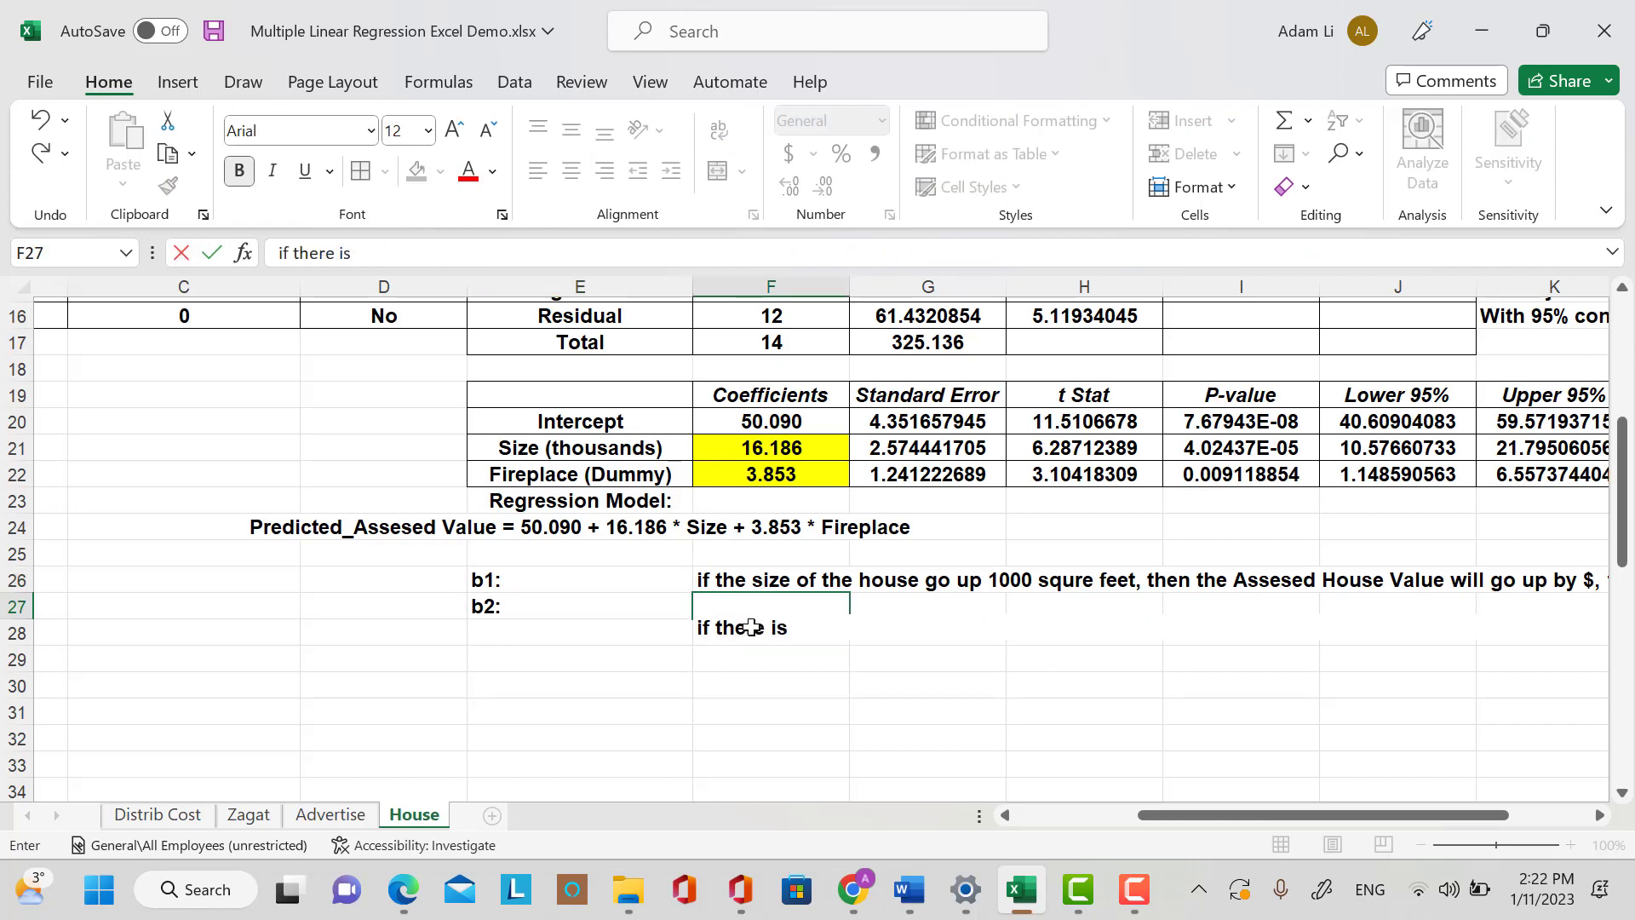
text( a firepp)
key(BackSpace)
text(lace, on)
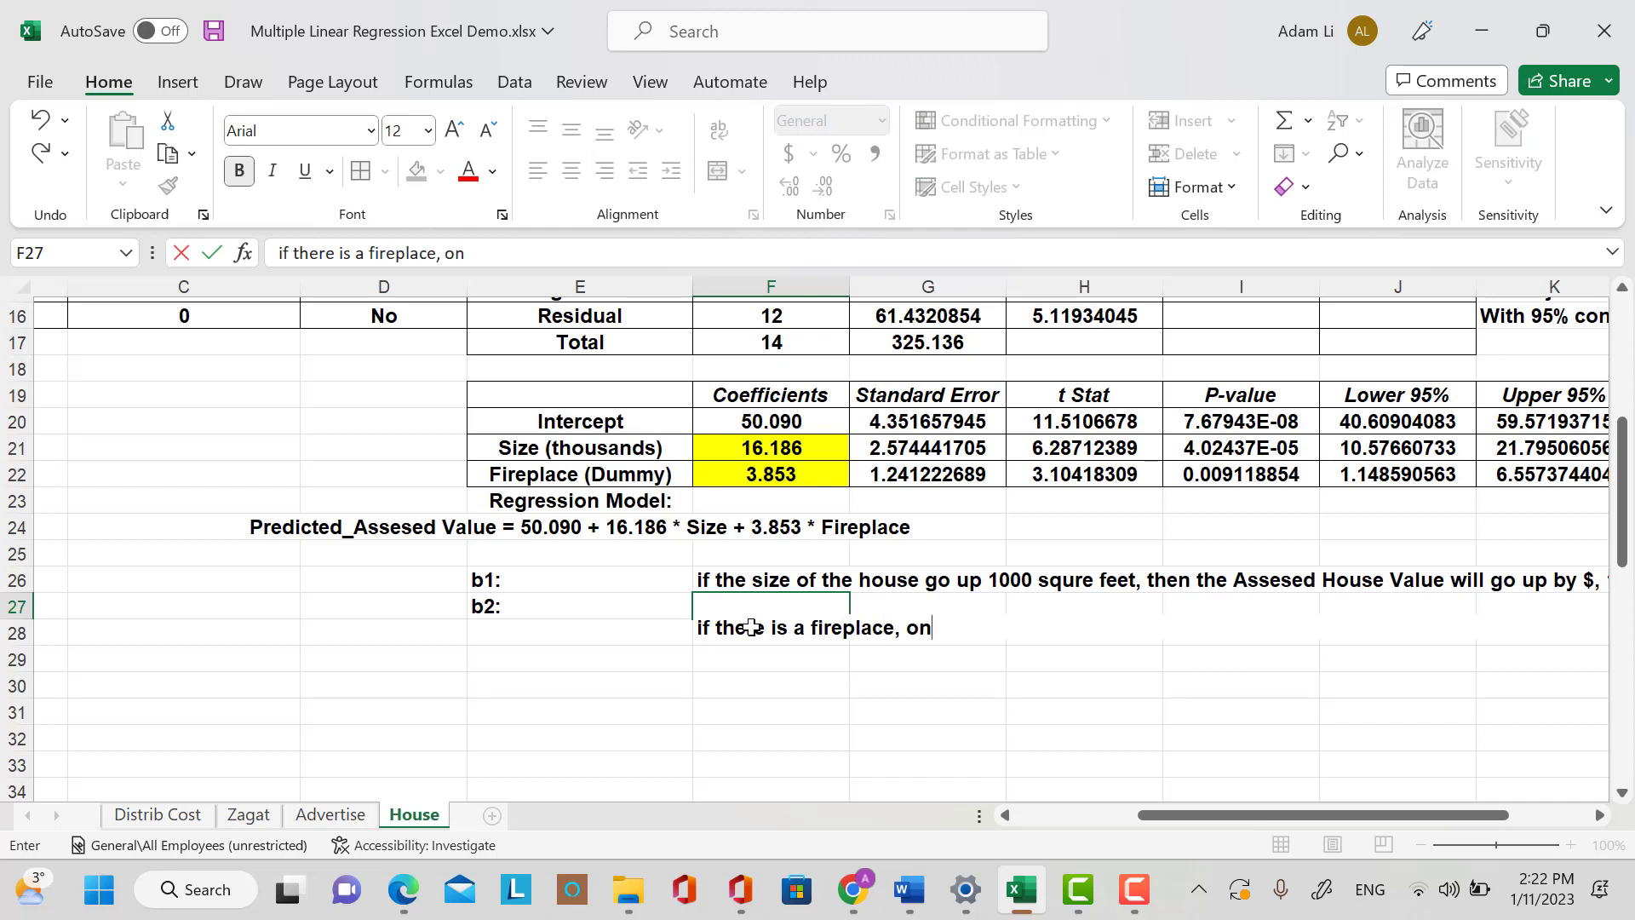
text( average the )
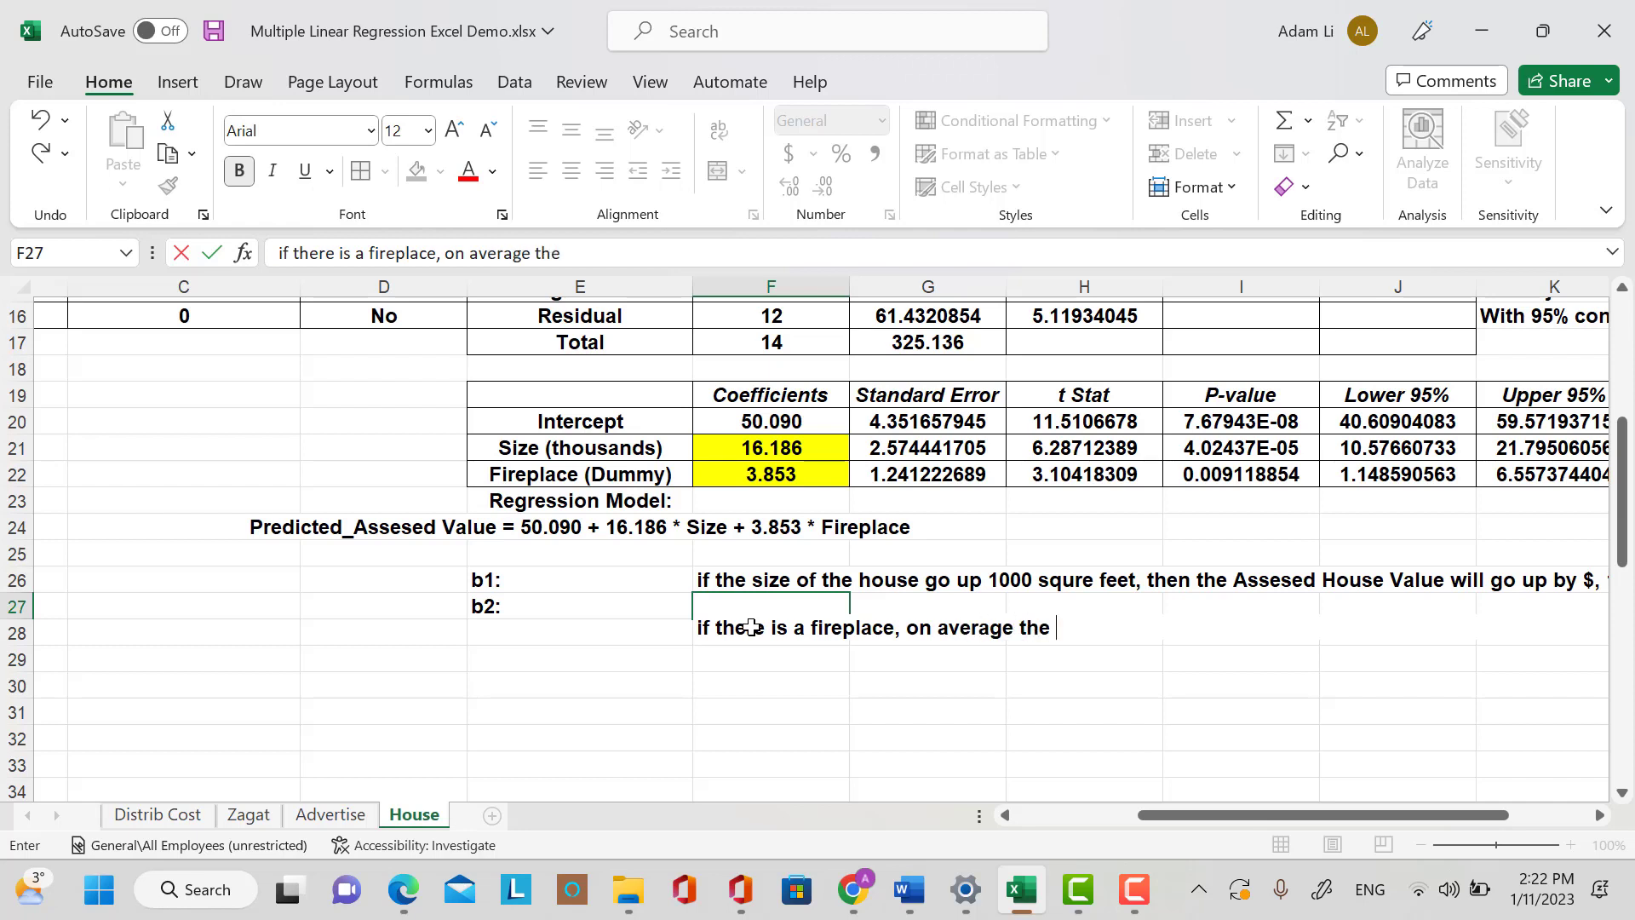
text(assesed house)
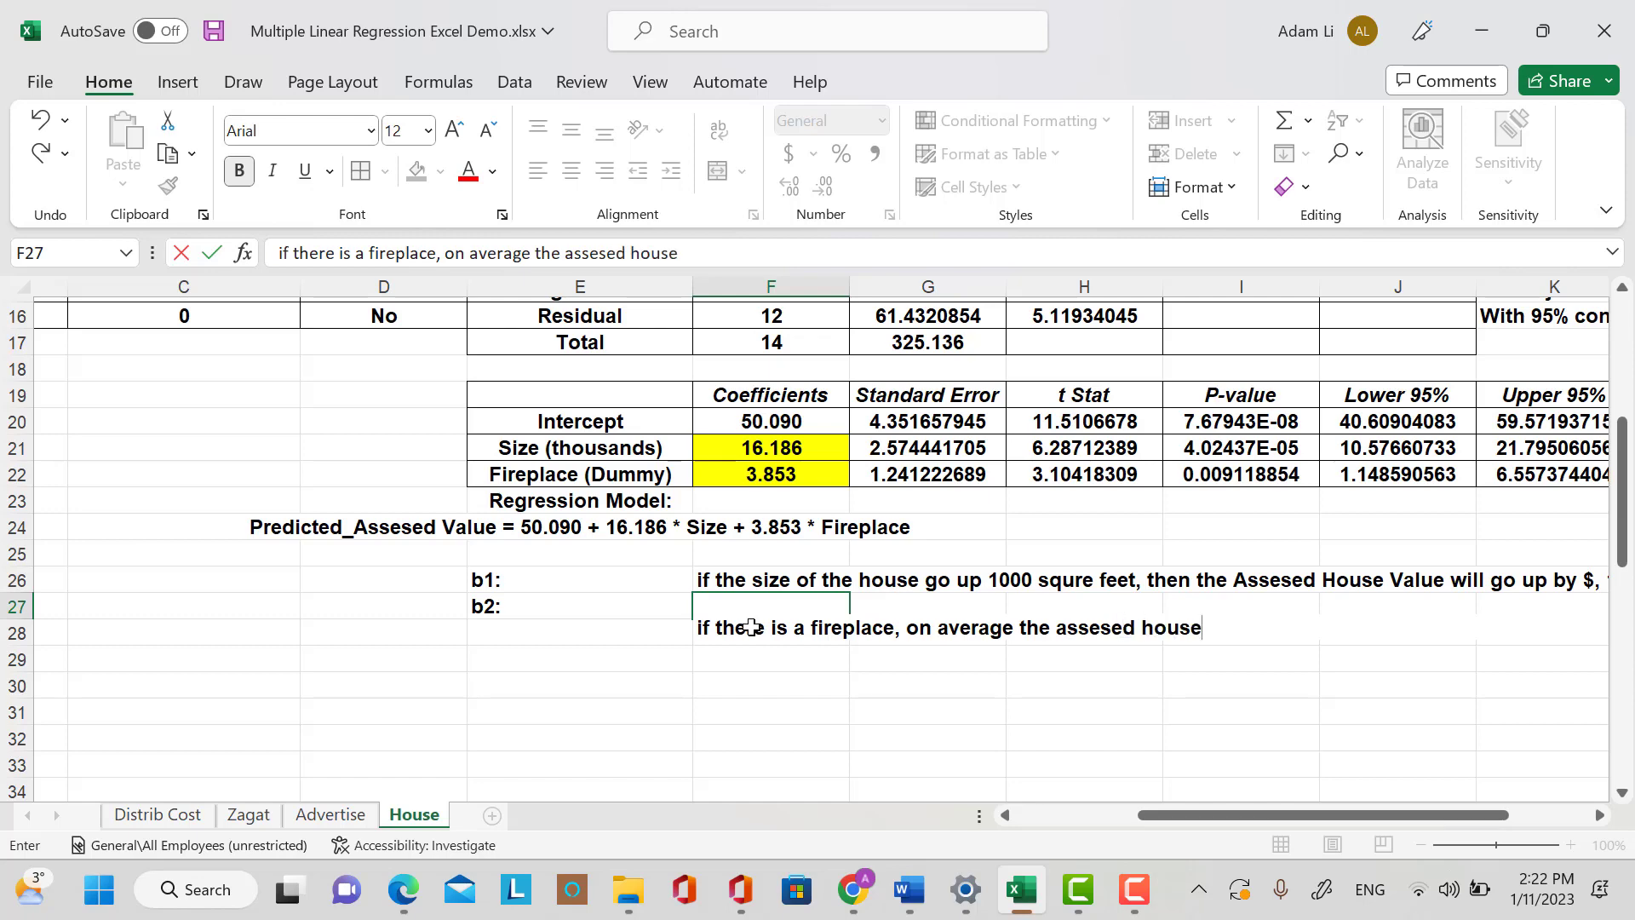
text( value wil)
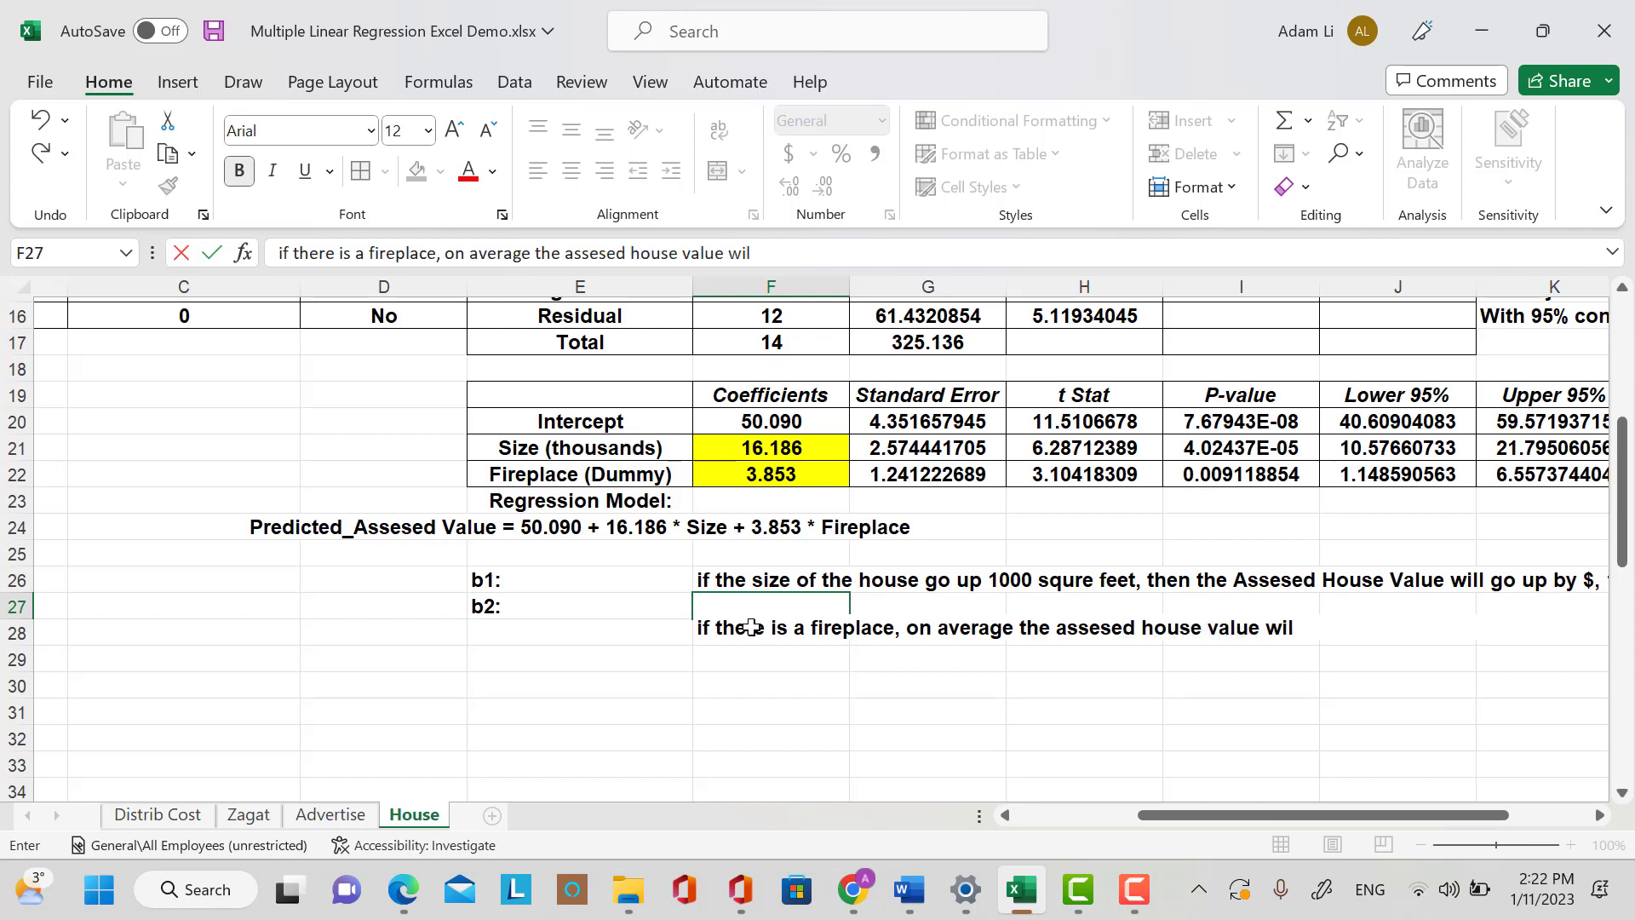
text(l go up by)
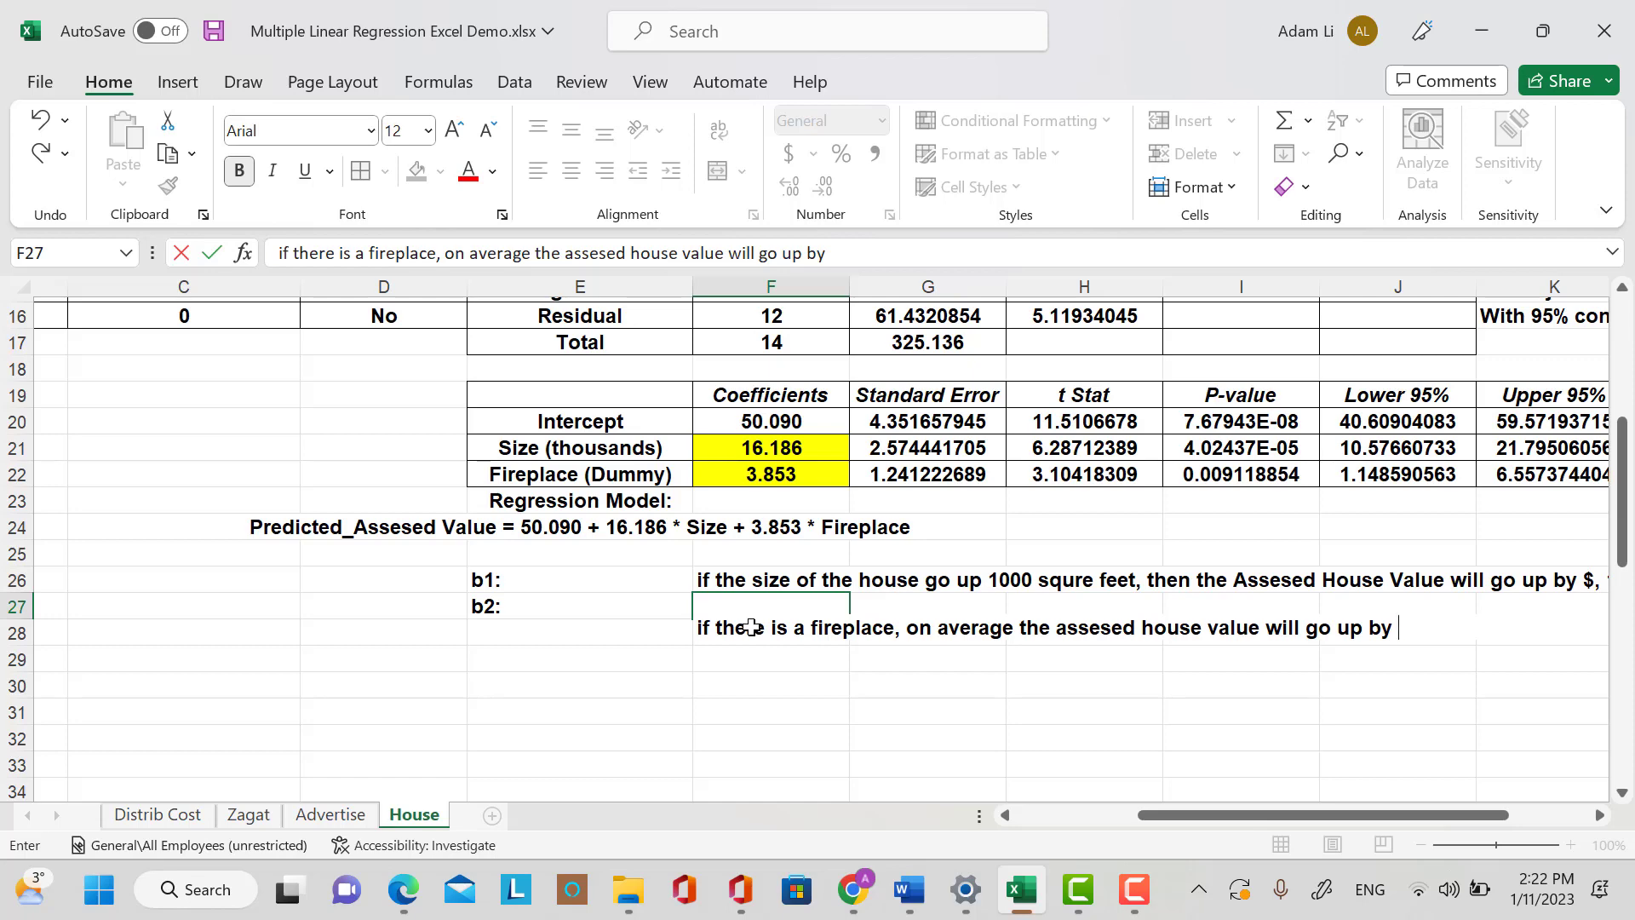
Finish the b2 interpretation in F27 with "$3,853 holding the size constant.".
text($3,853)
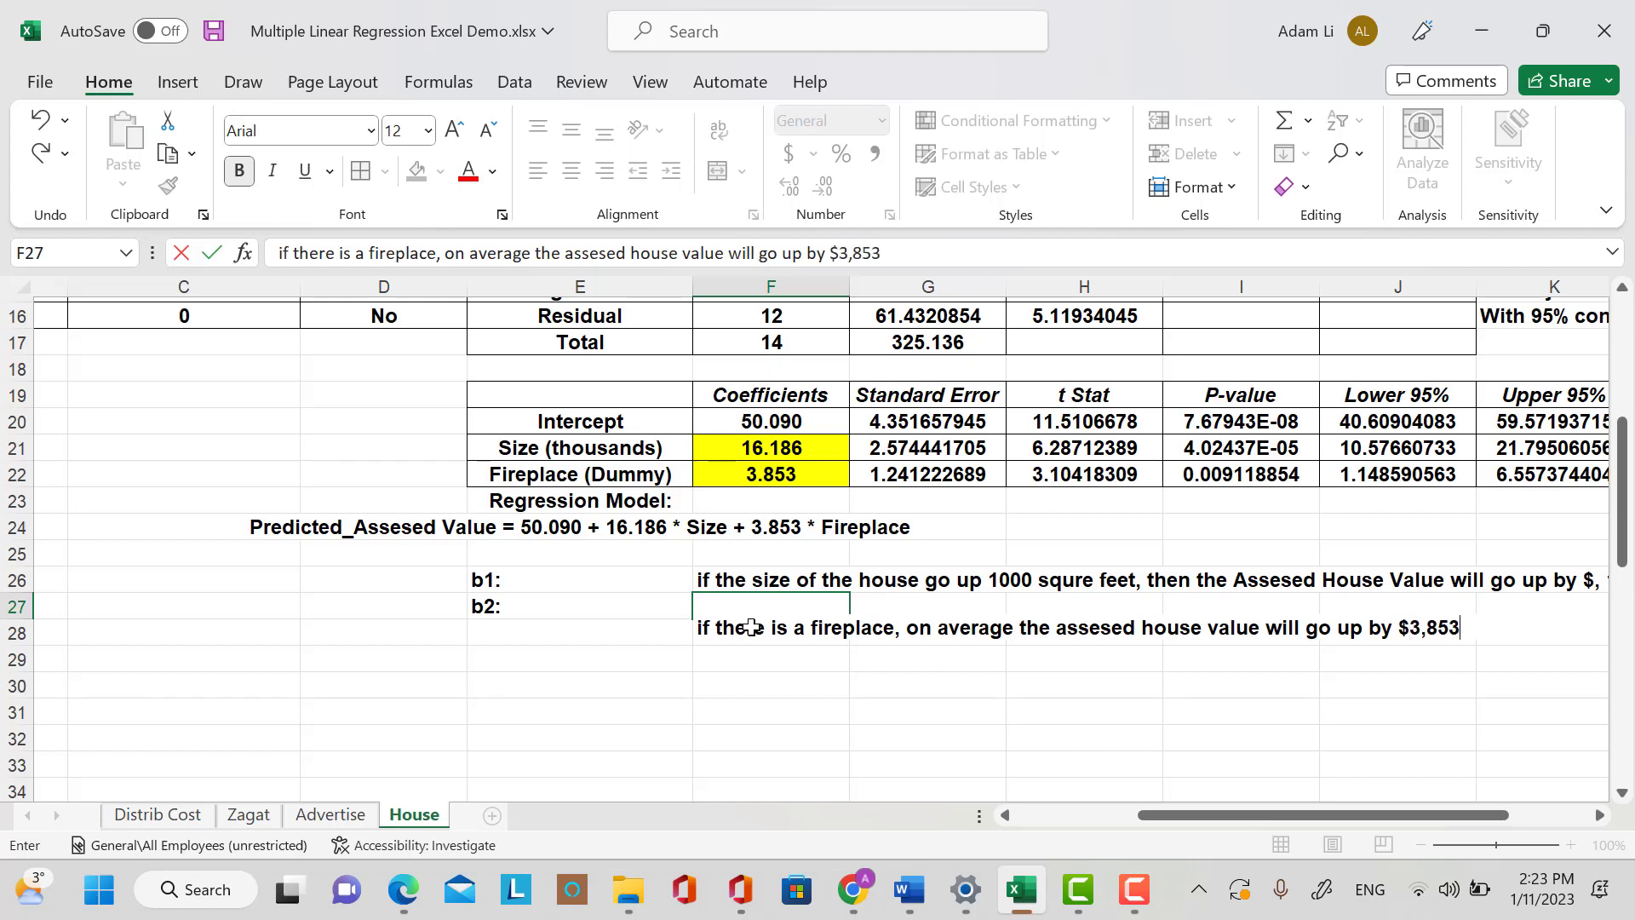
text( holding the)
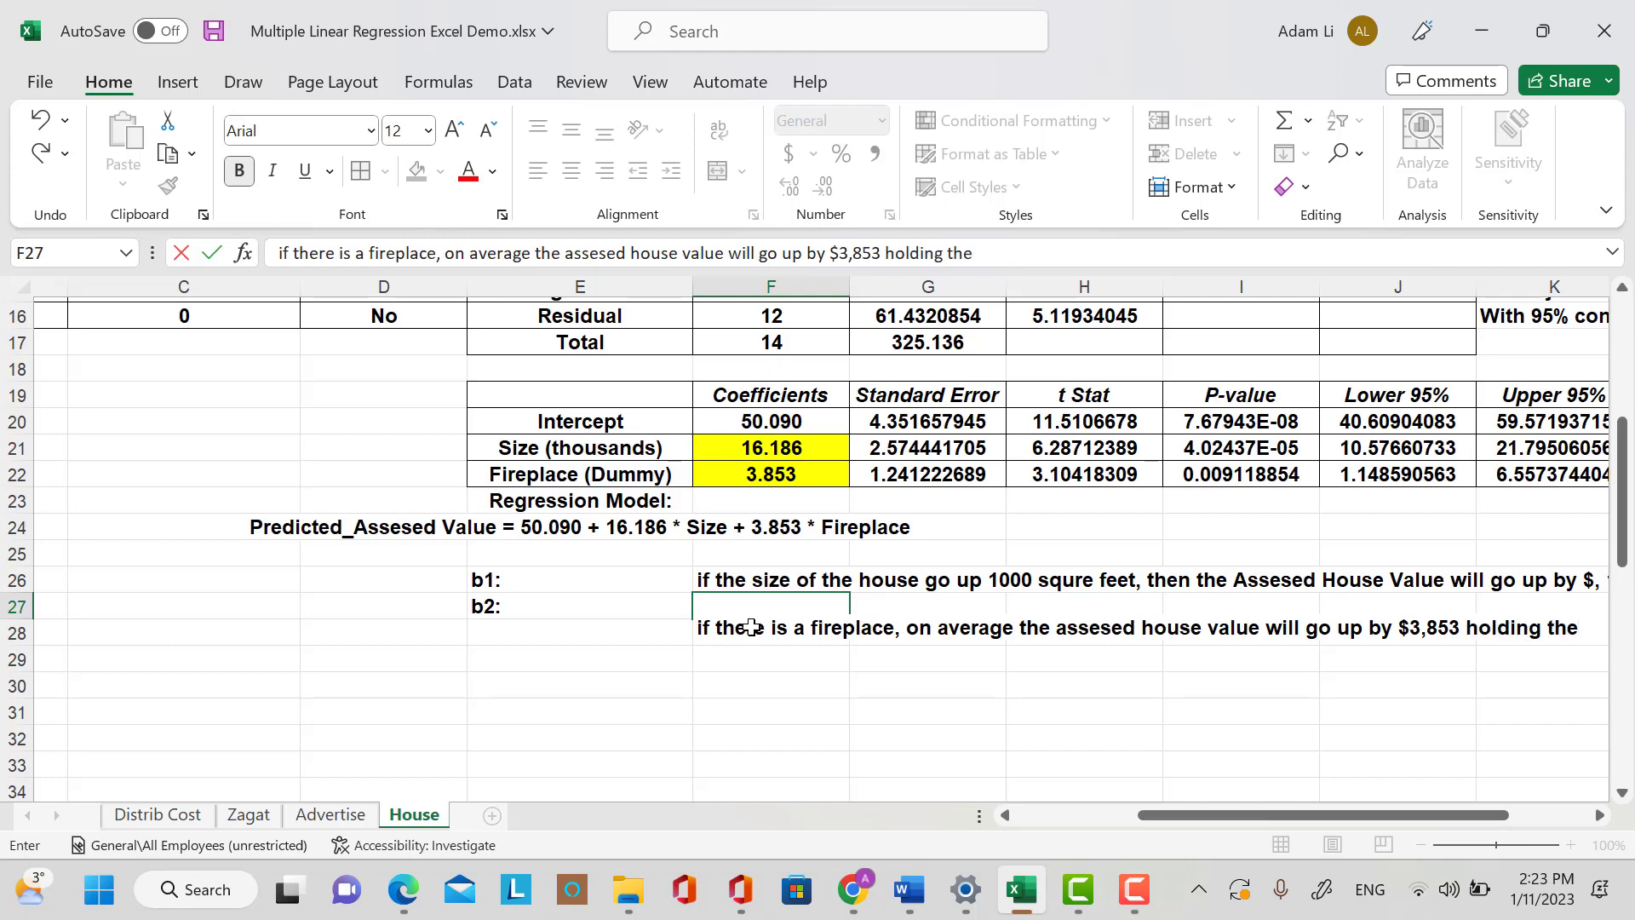
text( size)
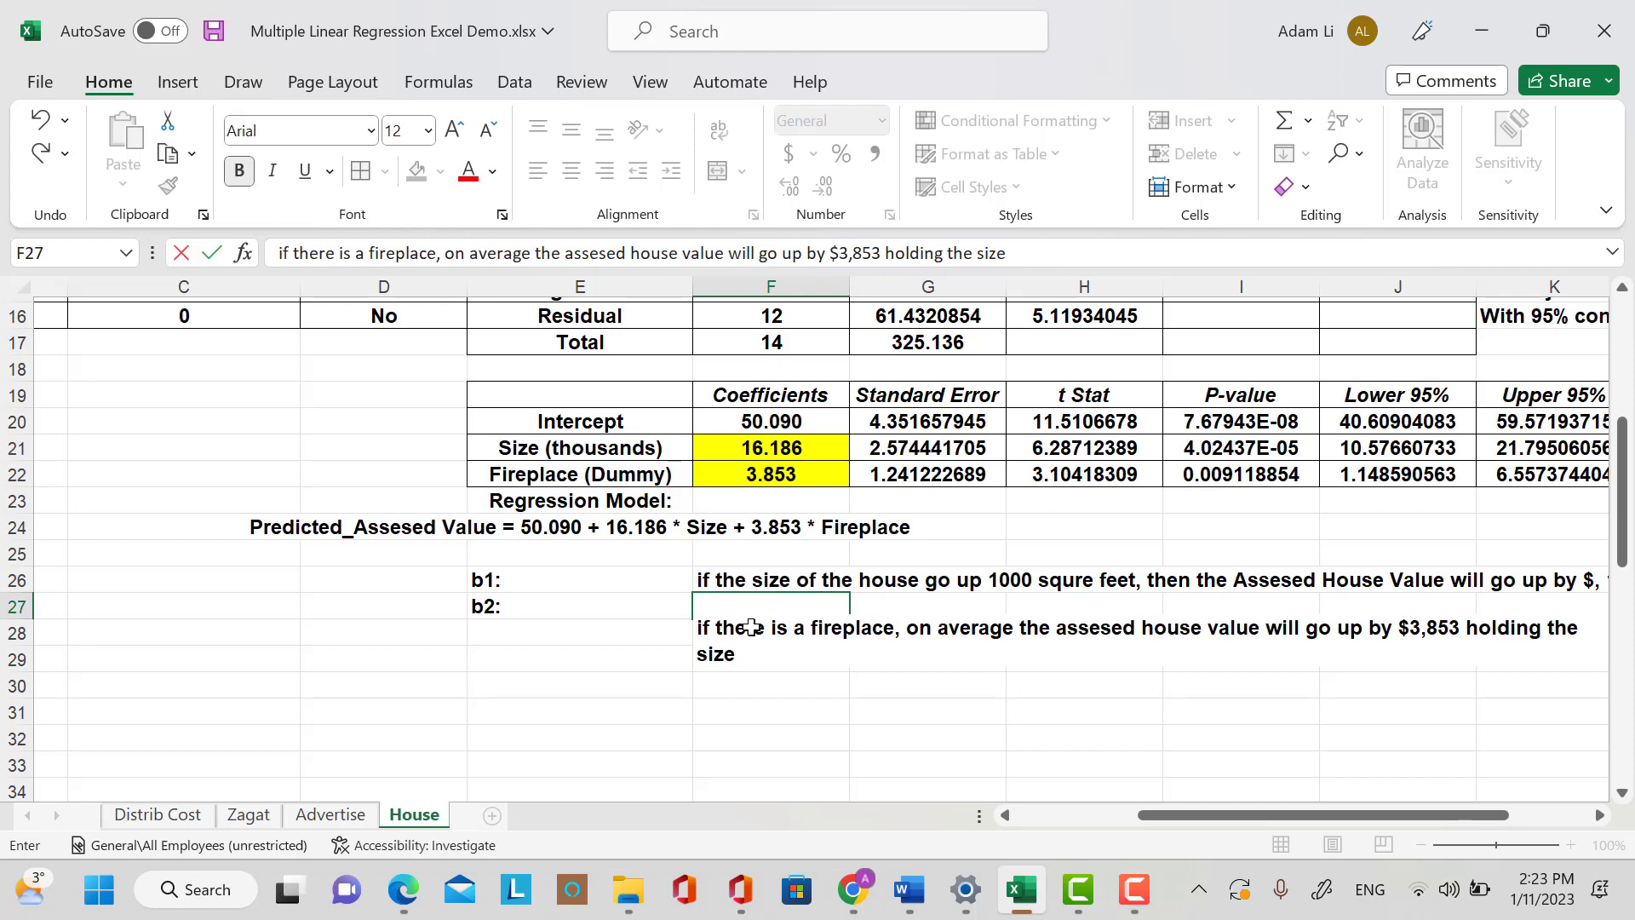
text( constatn)
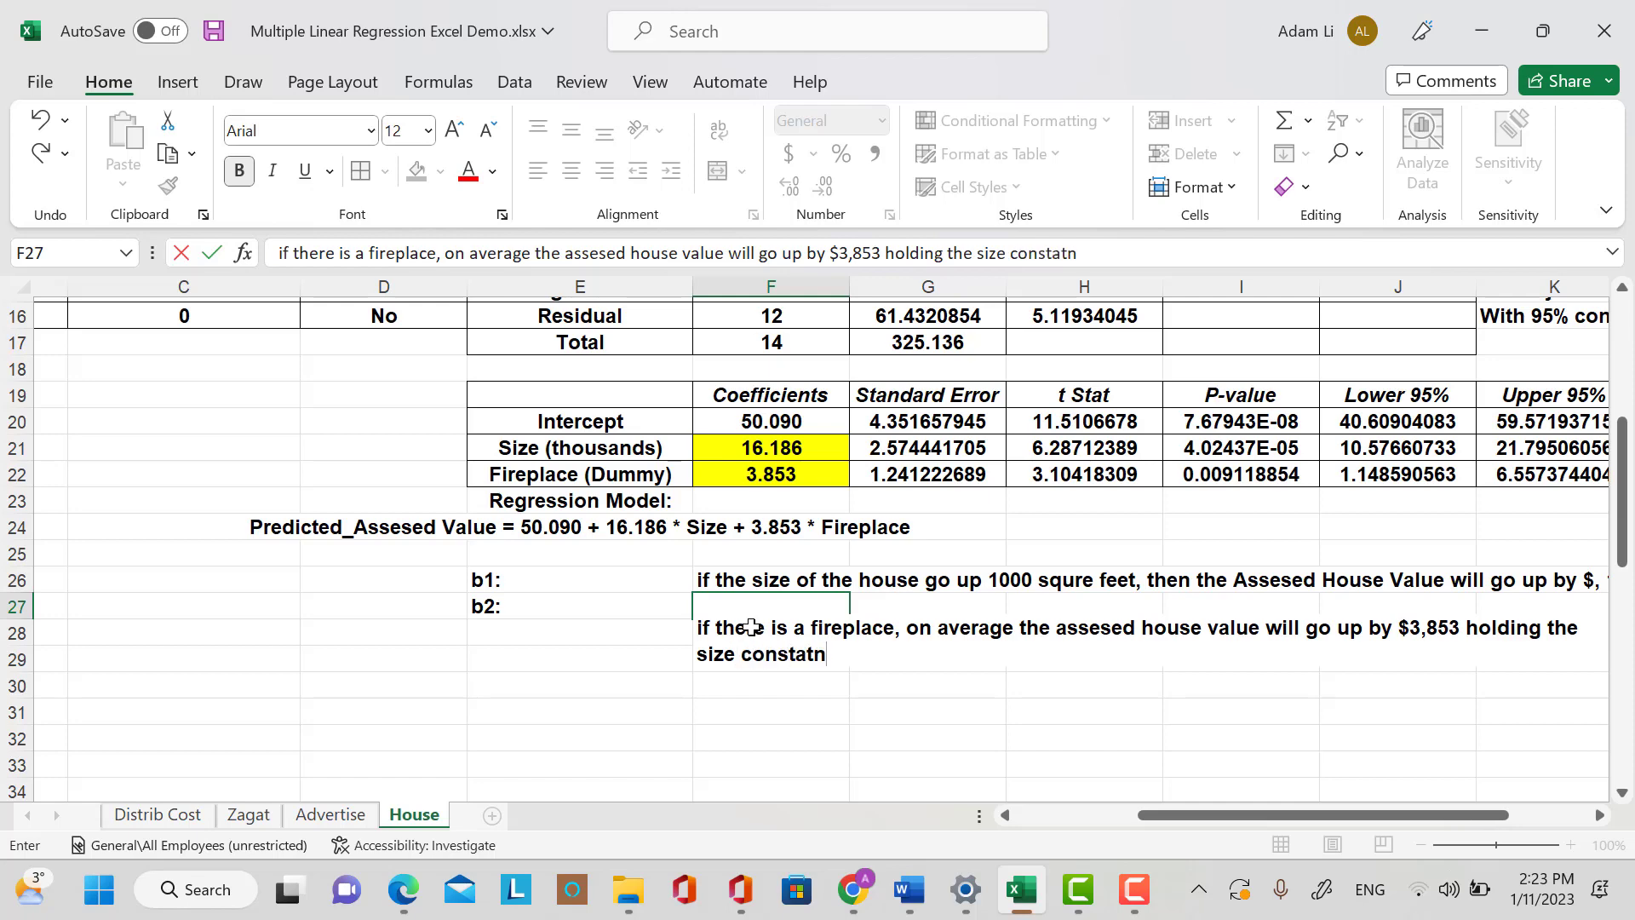
key(BackSpace)
key(BackSpace)
text(nt.)
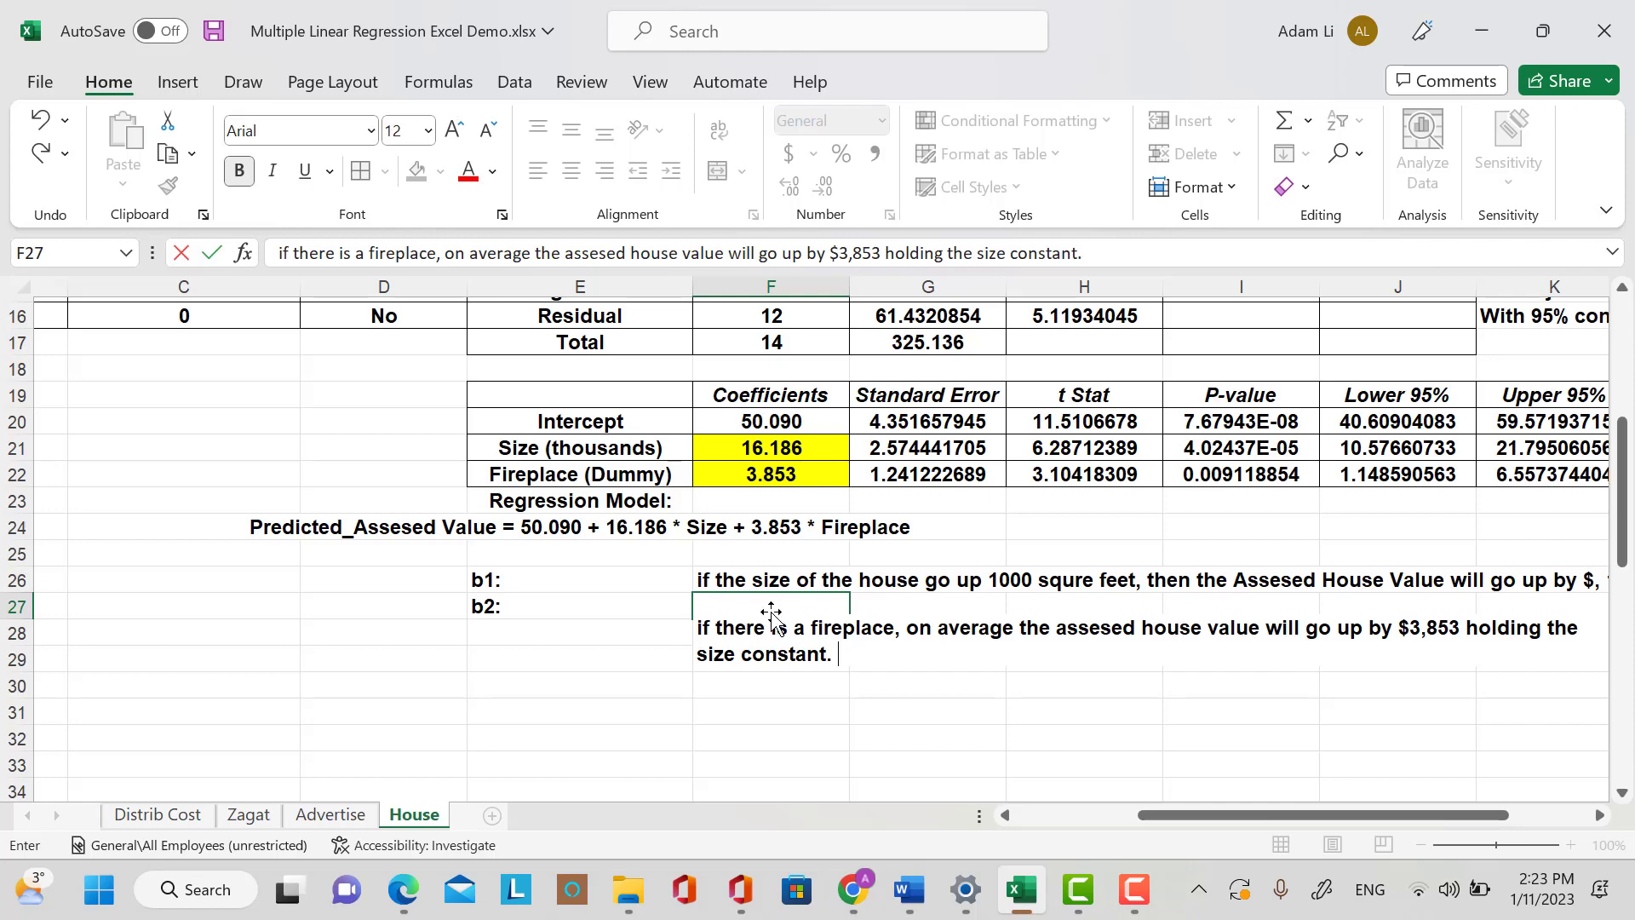
key(ctrl+Return)
key(Return)
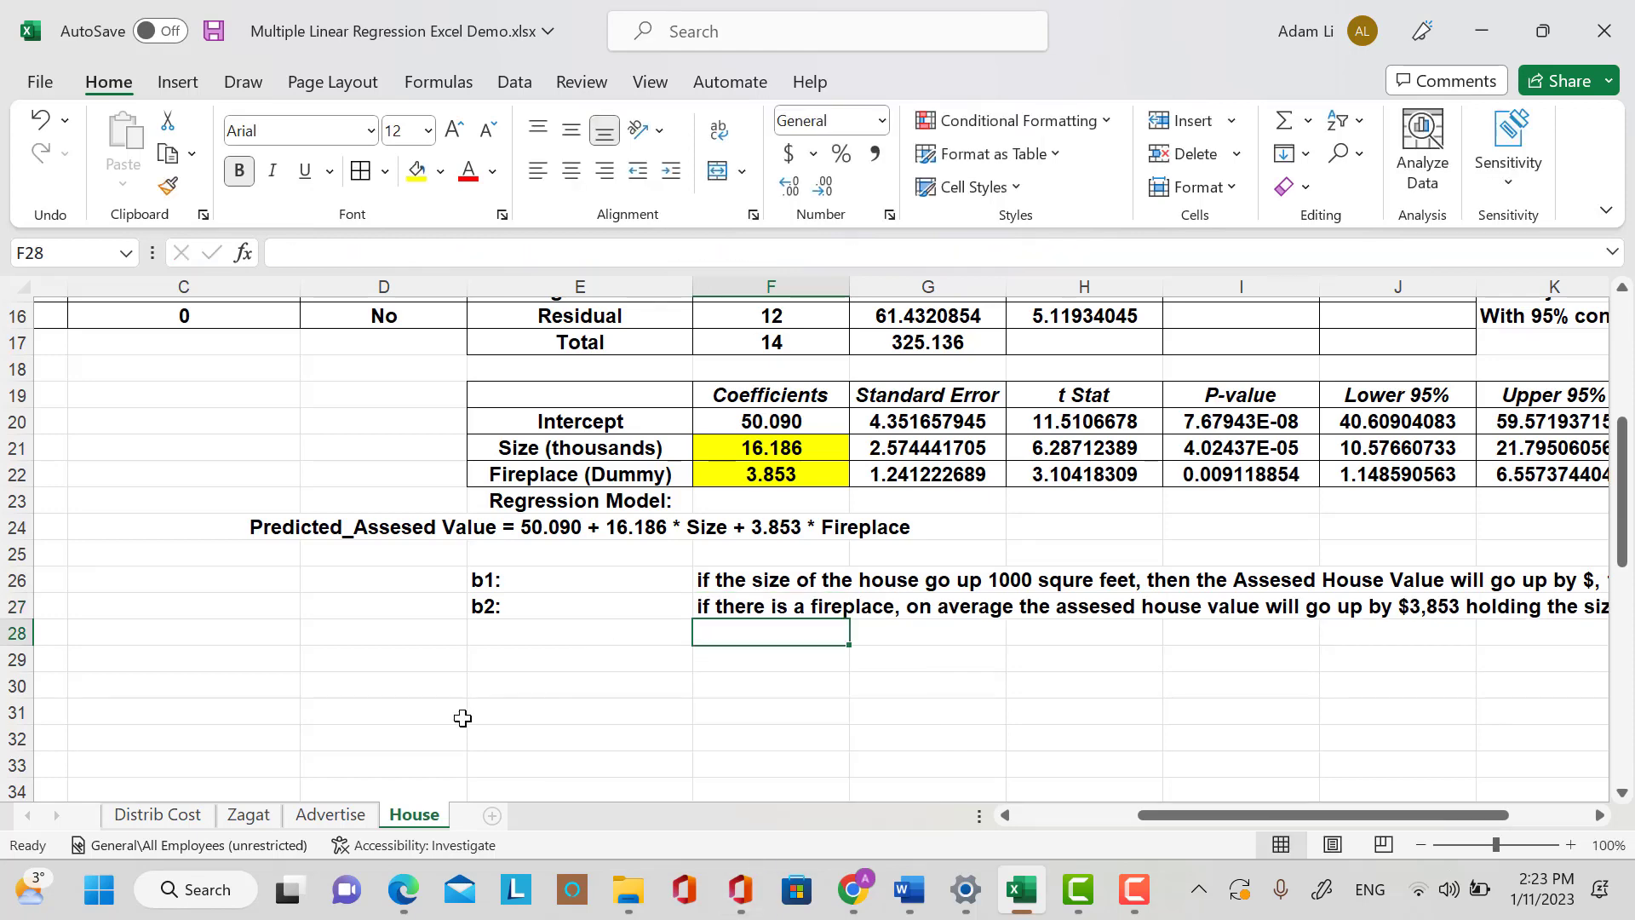
key(Left)
key(Left)
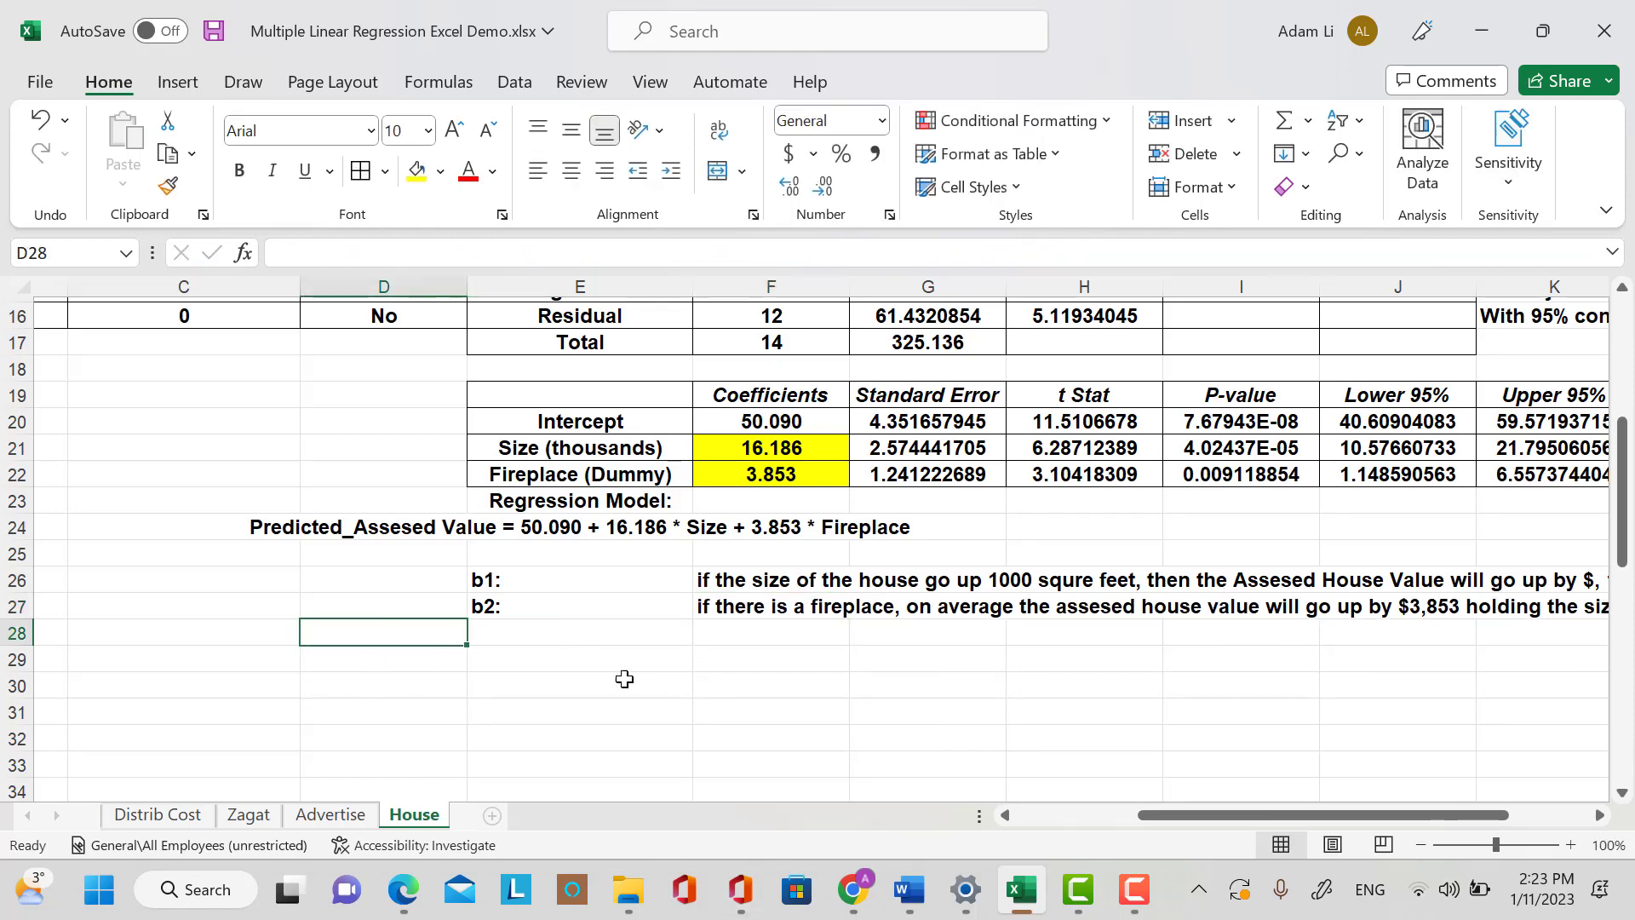
key(Right)
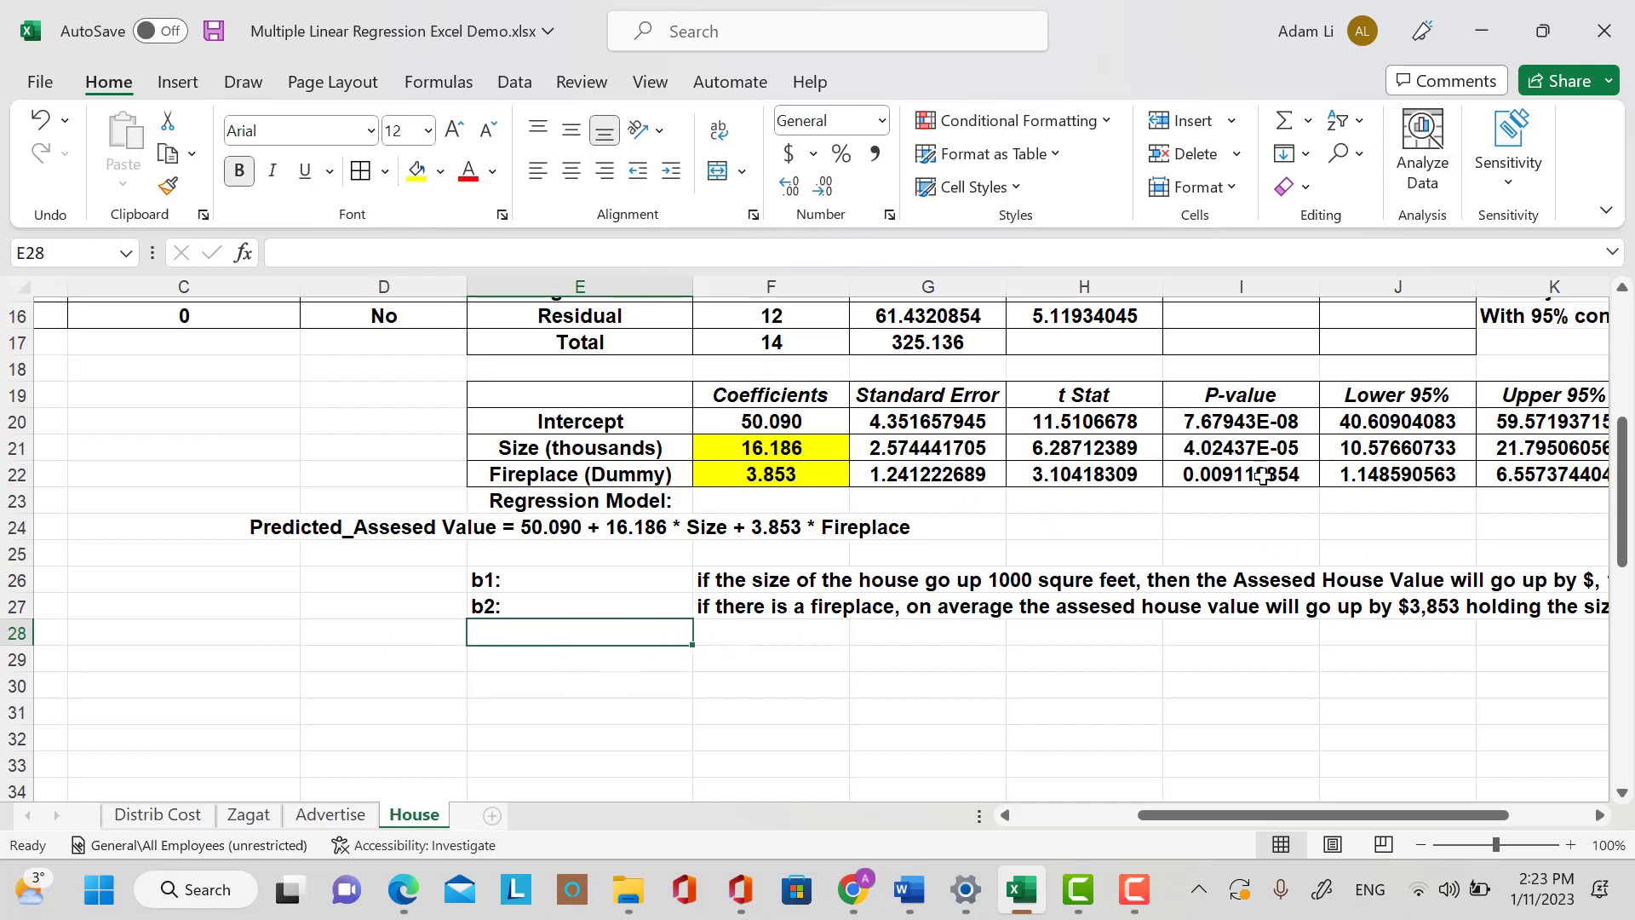
Examine the P-values of the size and fireplace coefficients in I21:I22, undoing the accidental overwrite of the fireplace P-value.
click(1262, 430)
drag(1262, 450, 1228, 479)
click(1252, 454)
click(865, 513)
click(1286, 473)
click(1280, 478)
click(871, 512)
click(1253, 454)
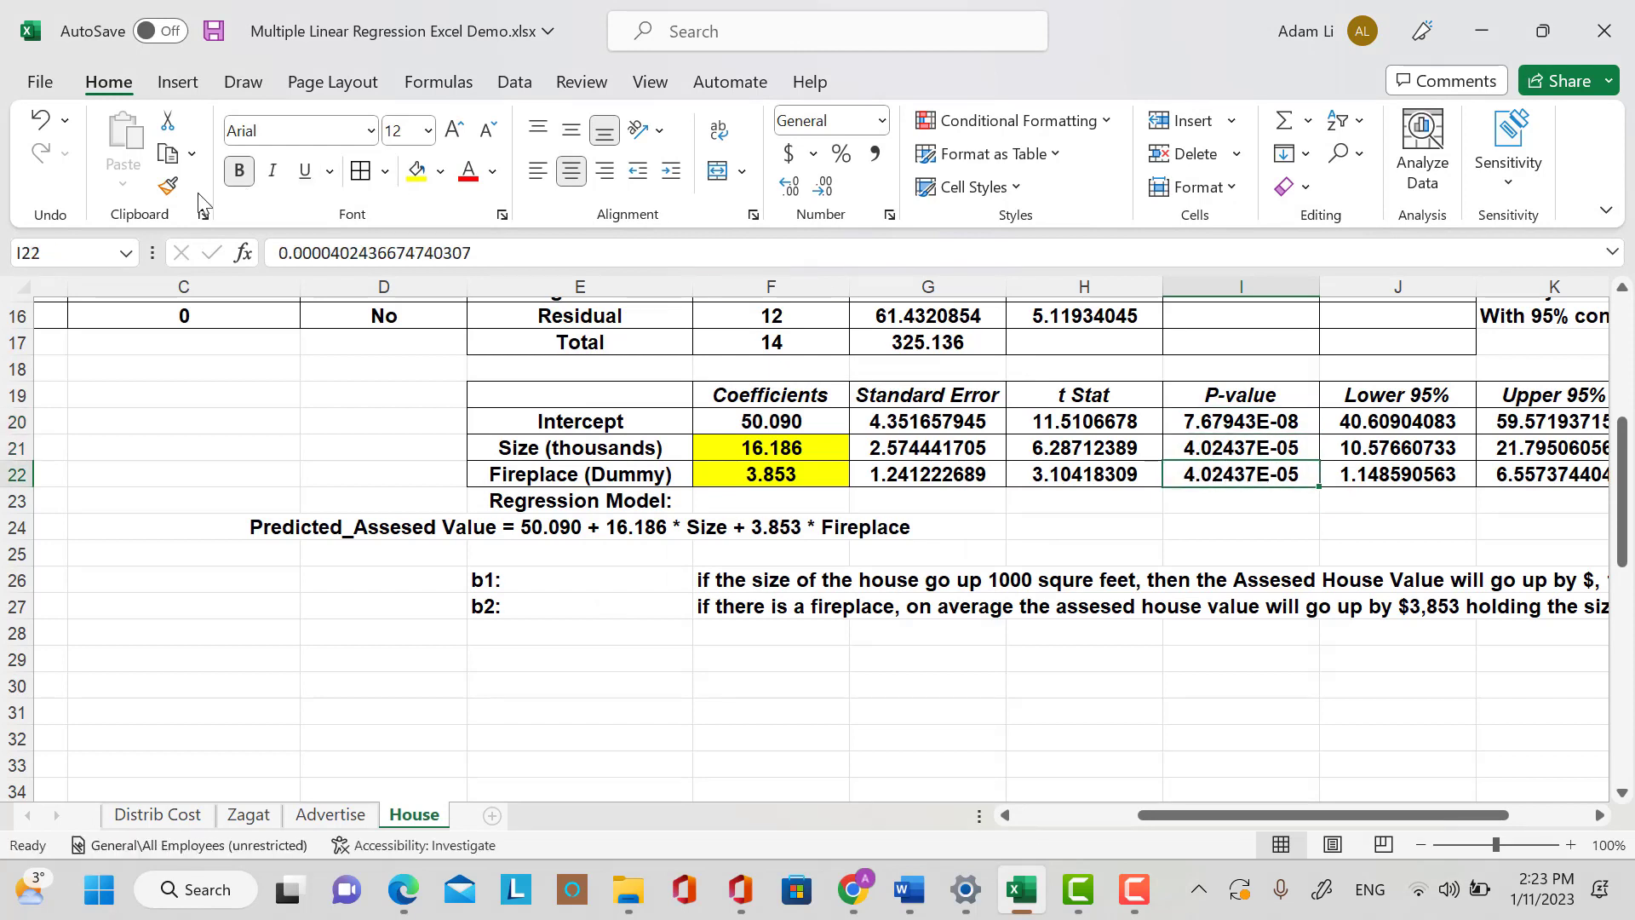
click(43, 121)
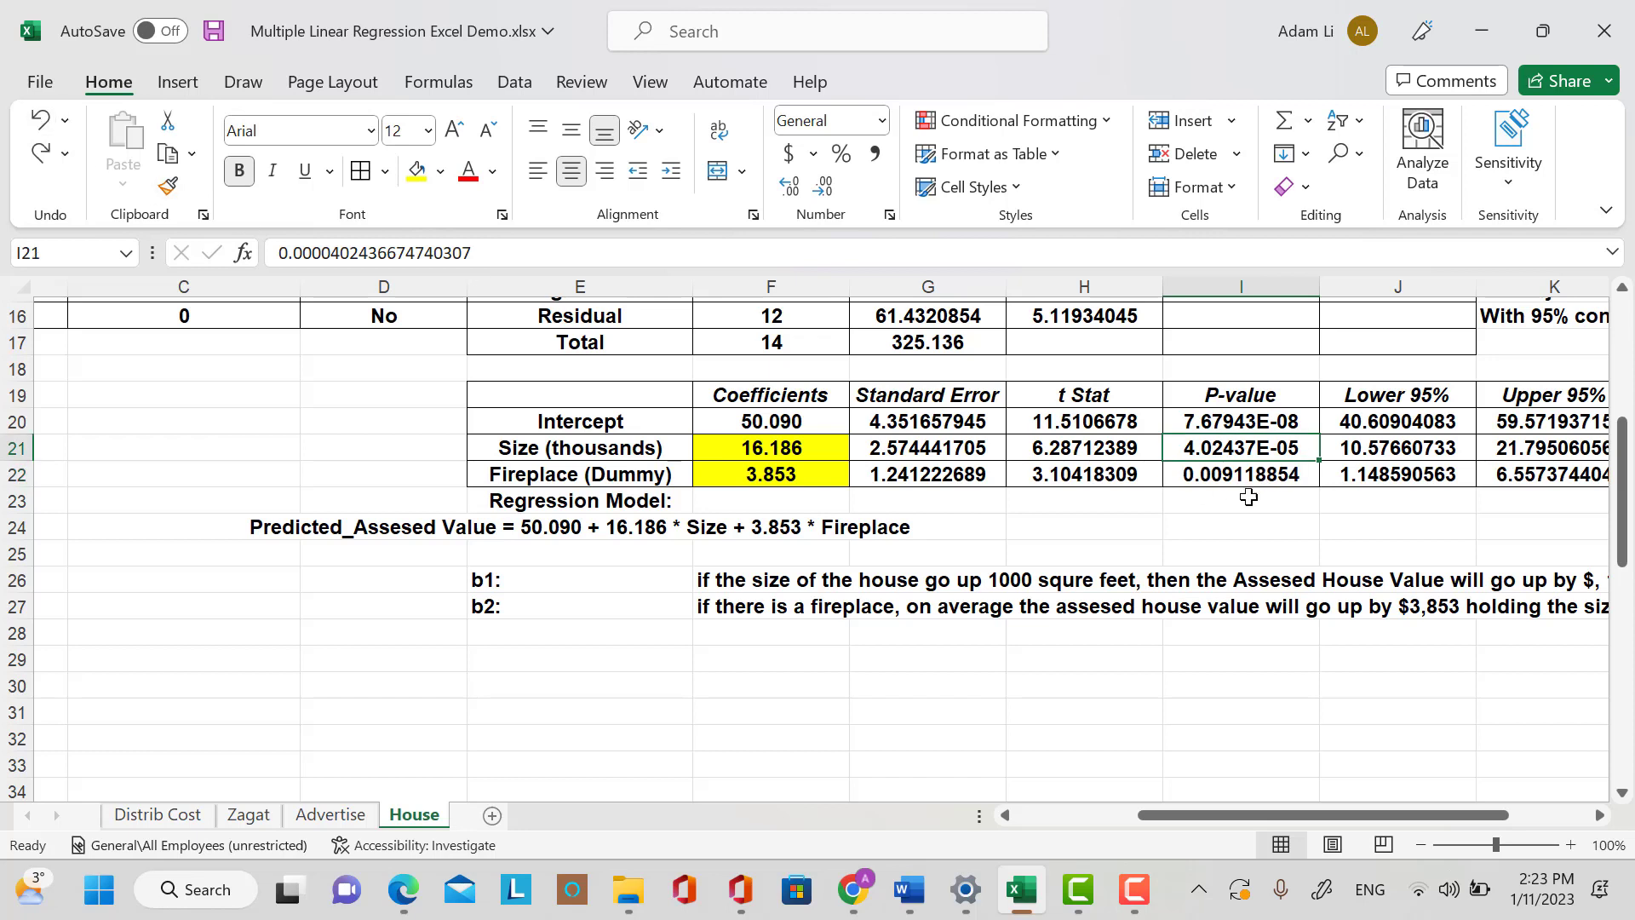
Inspect the full P-values in I20 and I21, and recommit the intercept's P-value in I20.
key(Up)
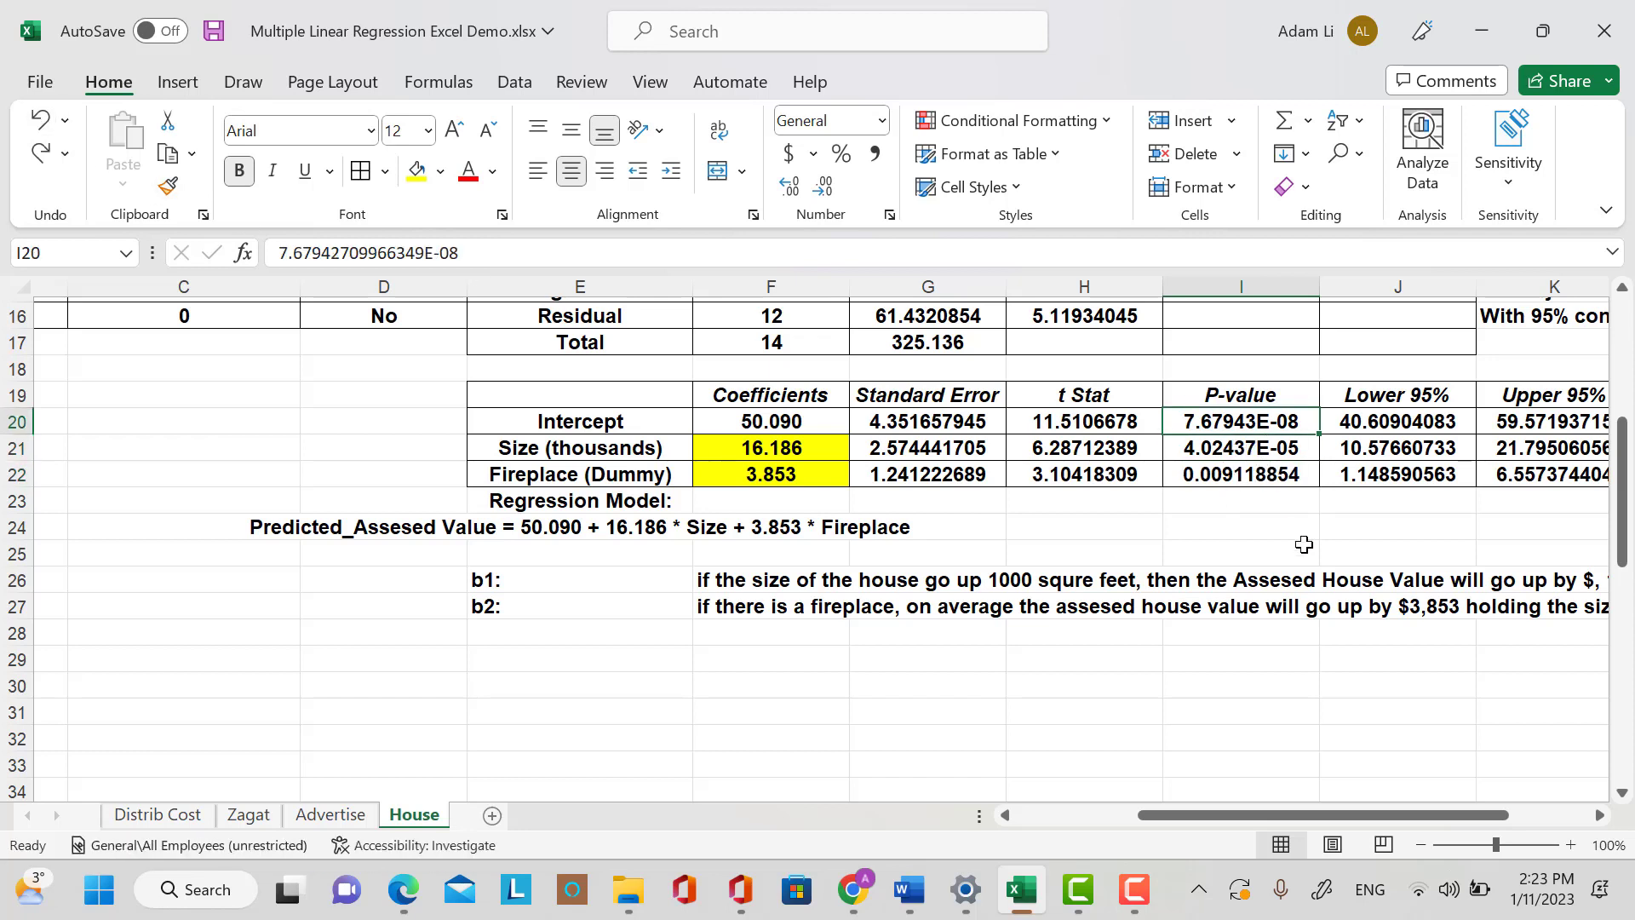
click(1260, 554)
click(1242, 433)
click(1245, 447)
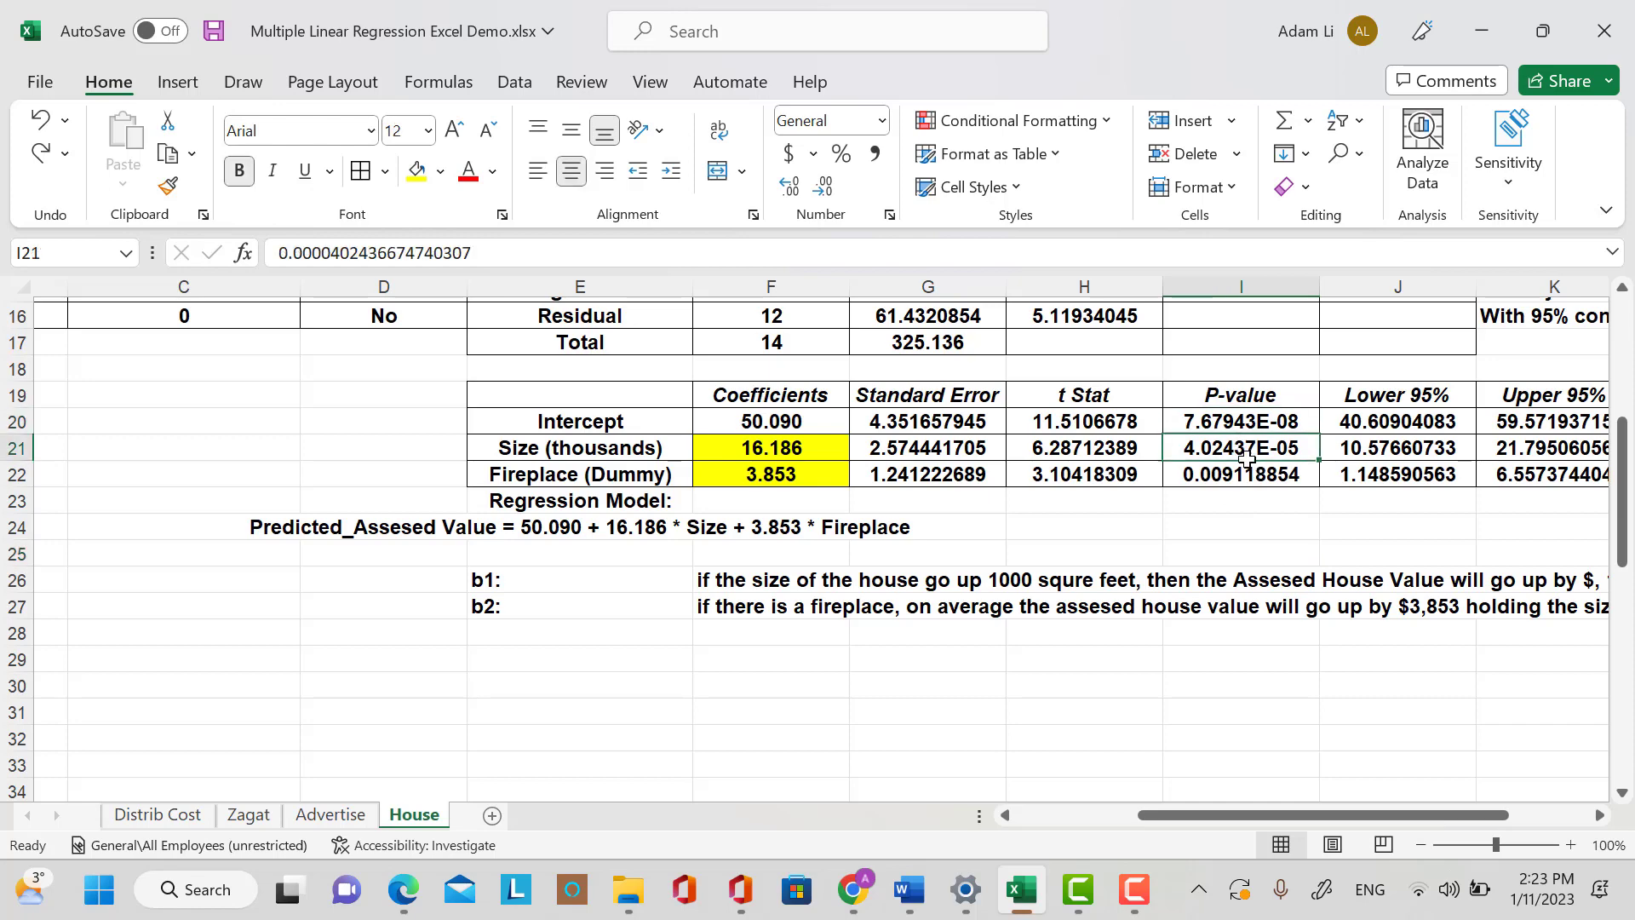
double_click(1244, 432)
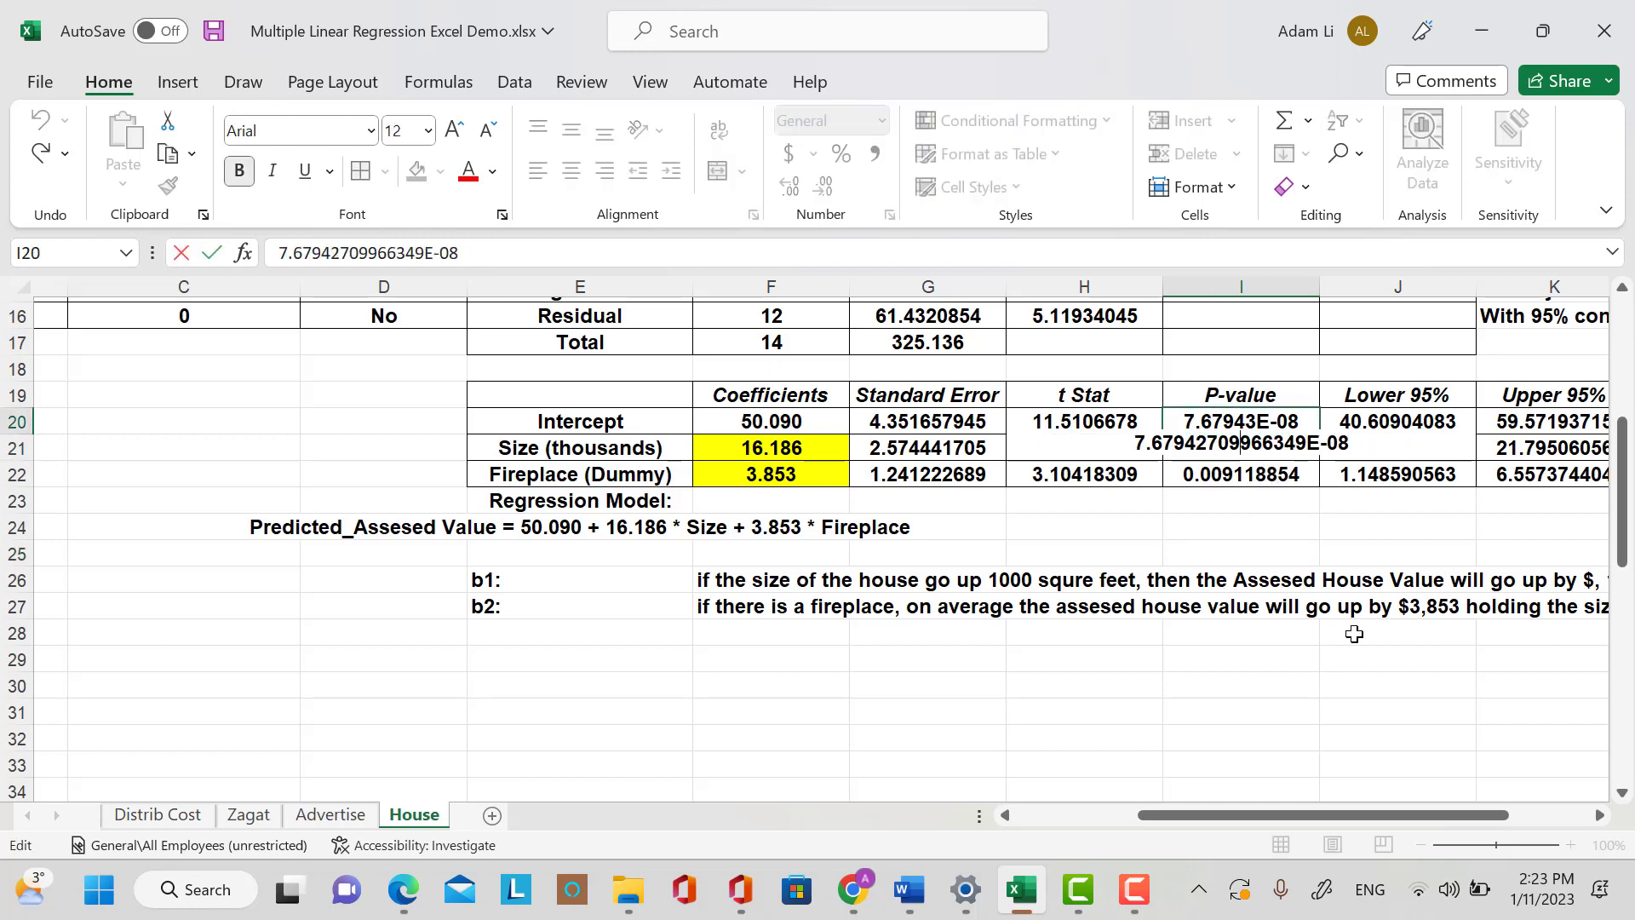
key(Return)
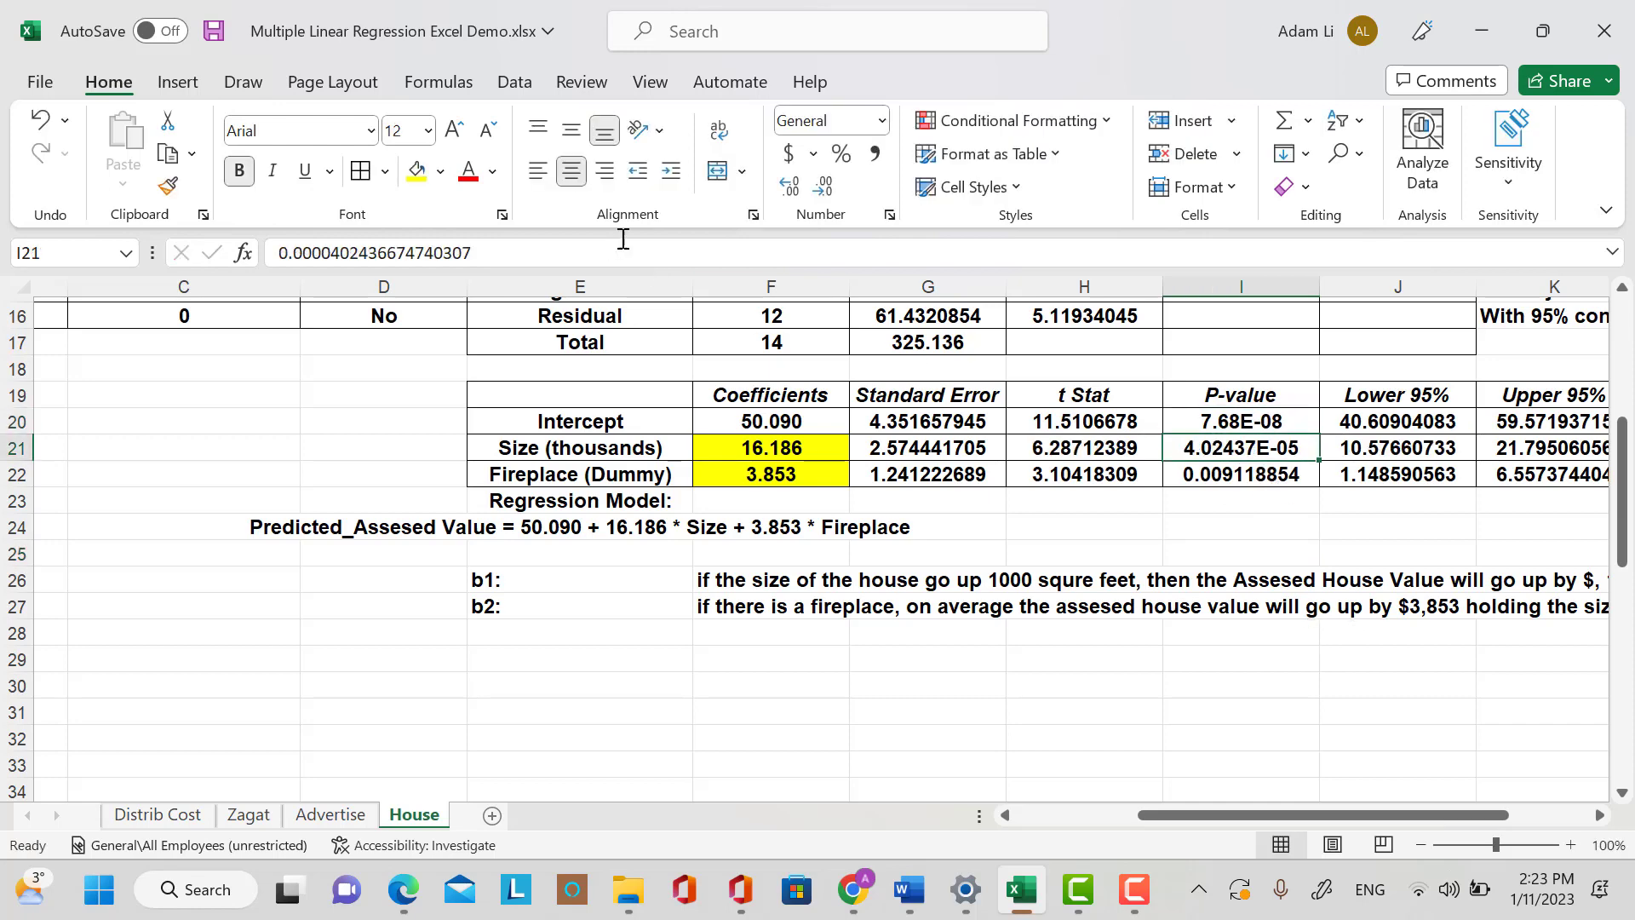
right_click(1250, 422)
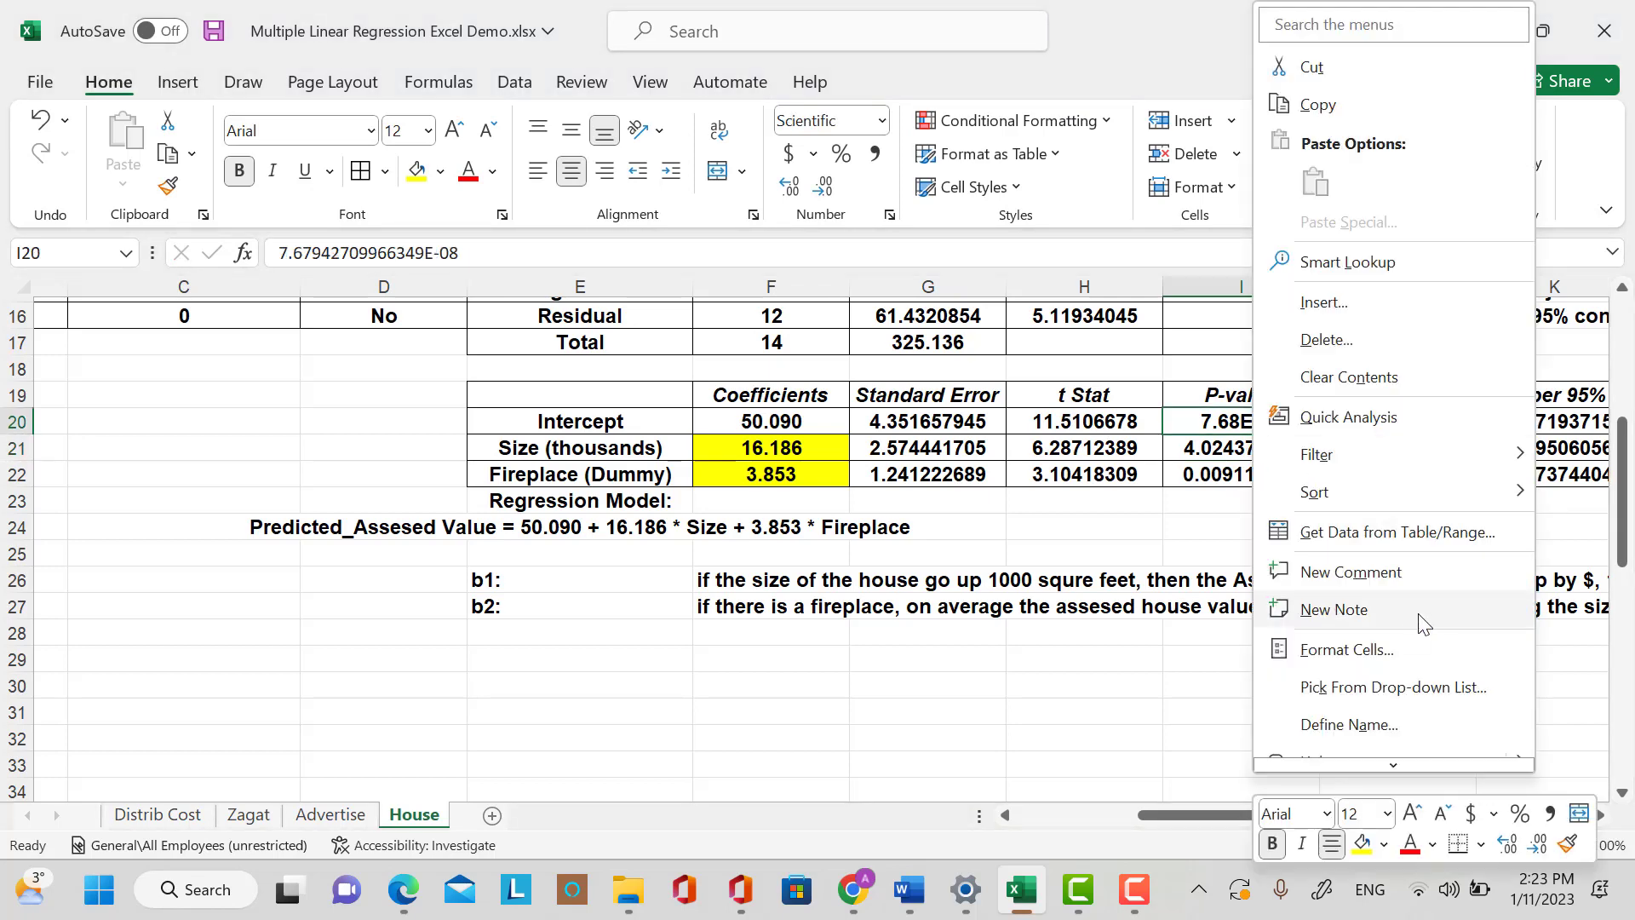
click(1373, 647)
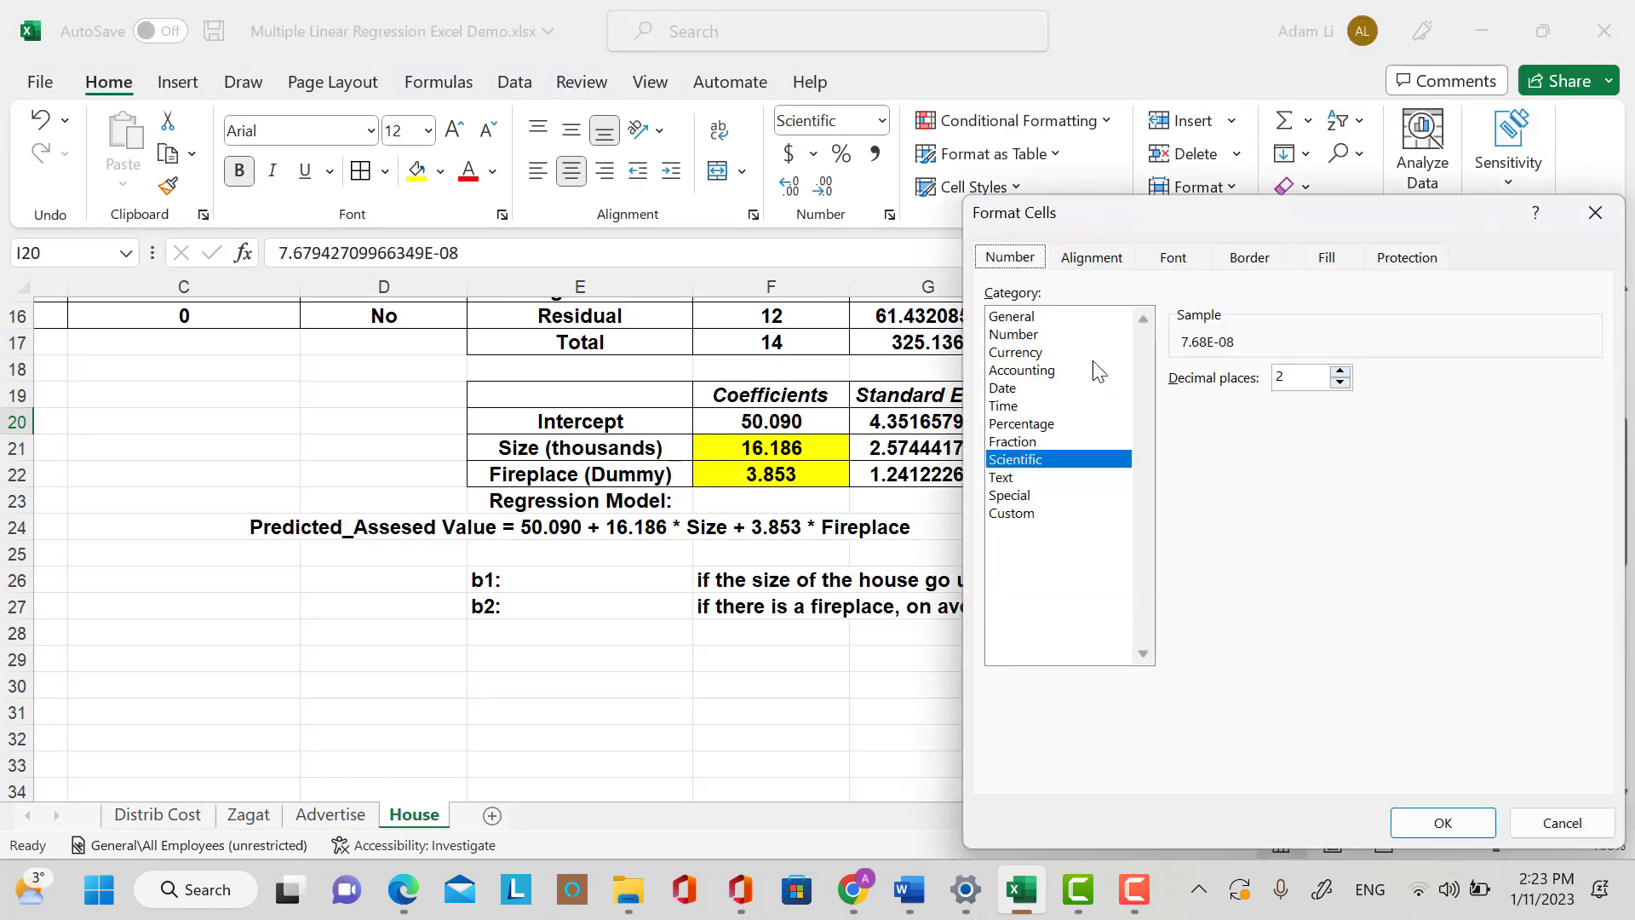
click(1541, 826)
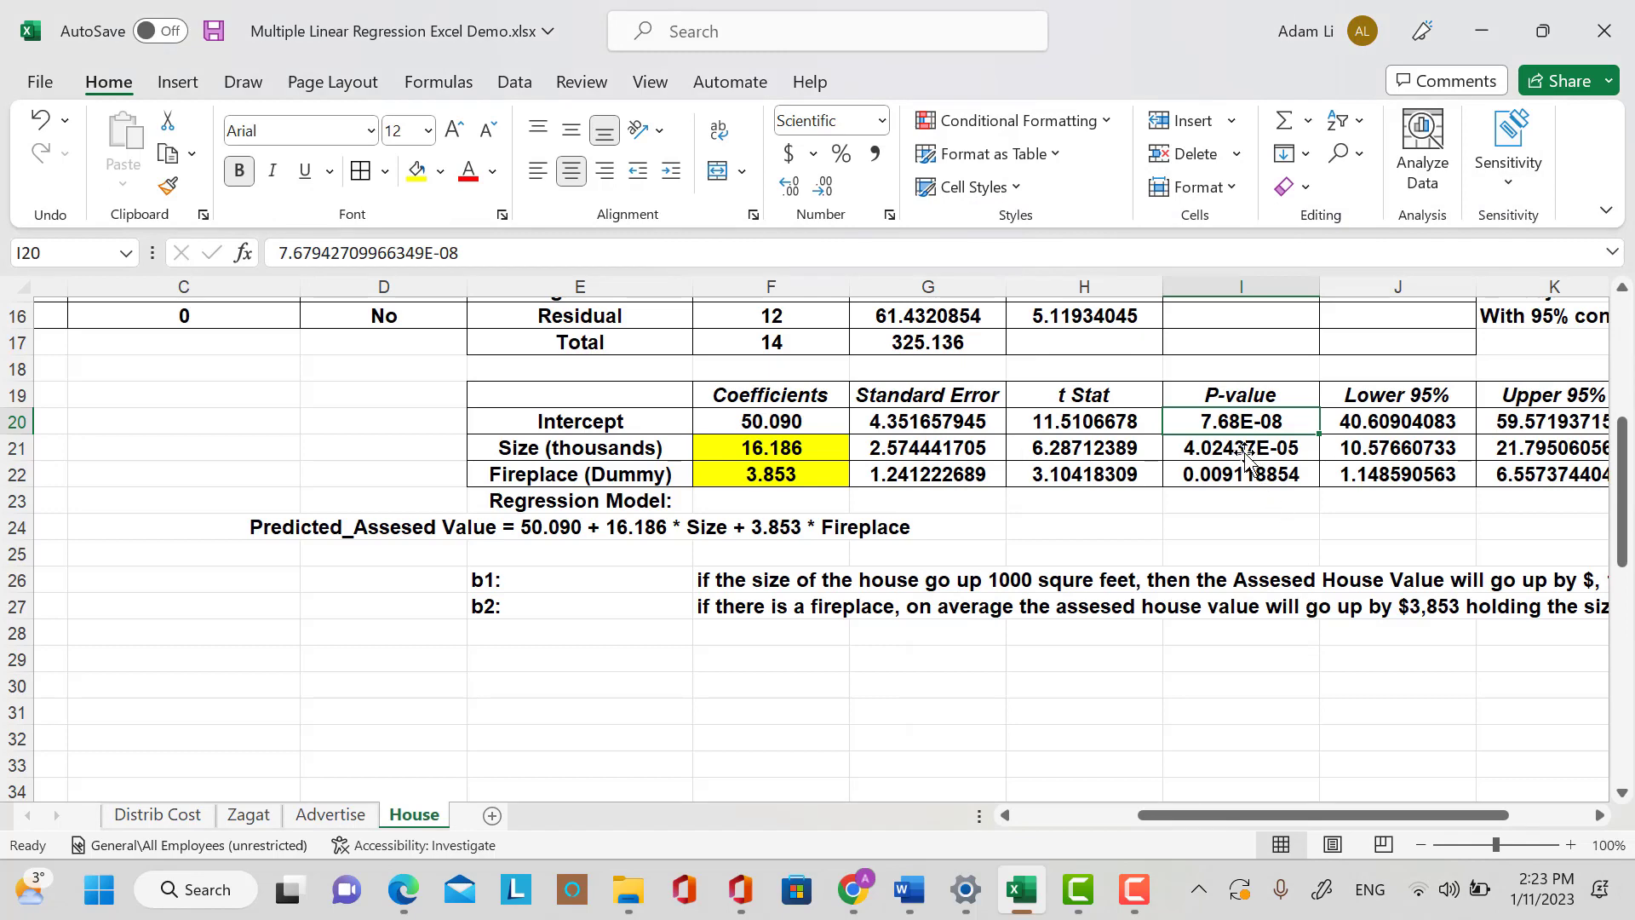
click(1245, 555)
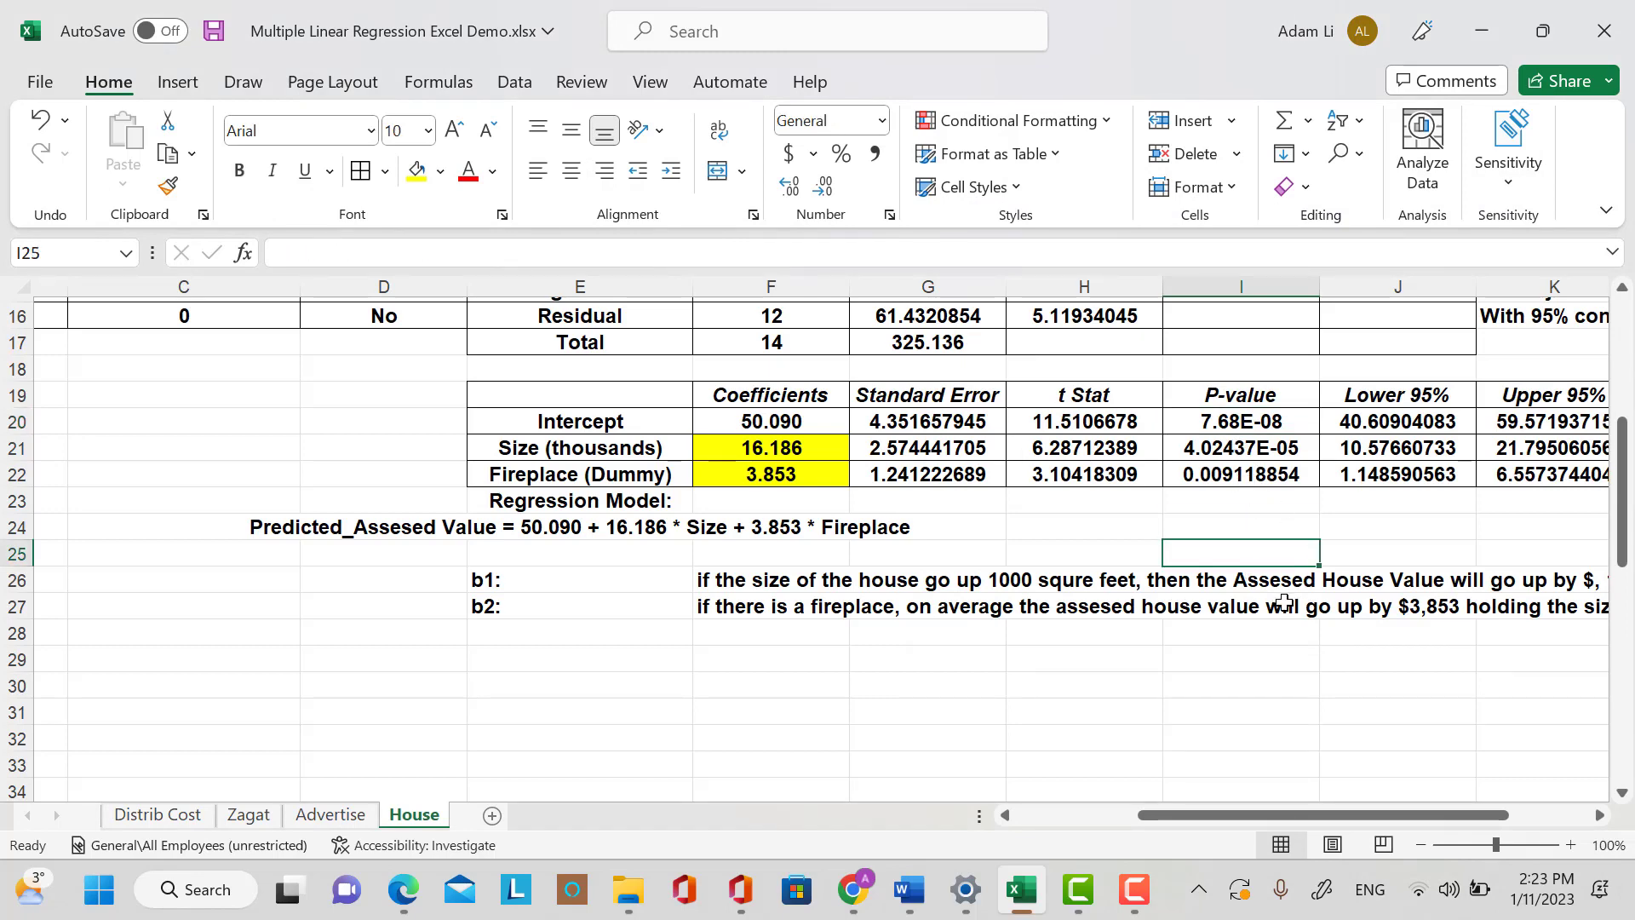
click(1240, 452)
right_click(1242, 431)
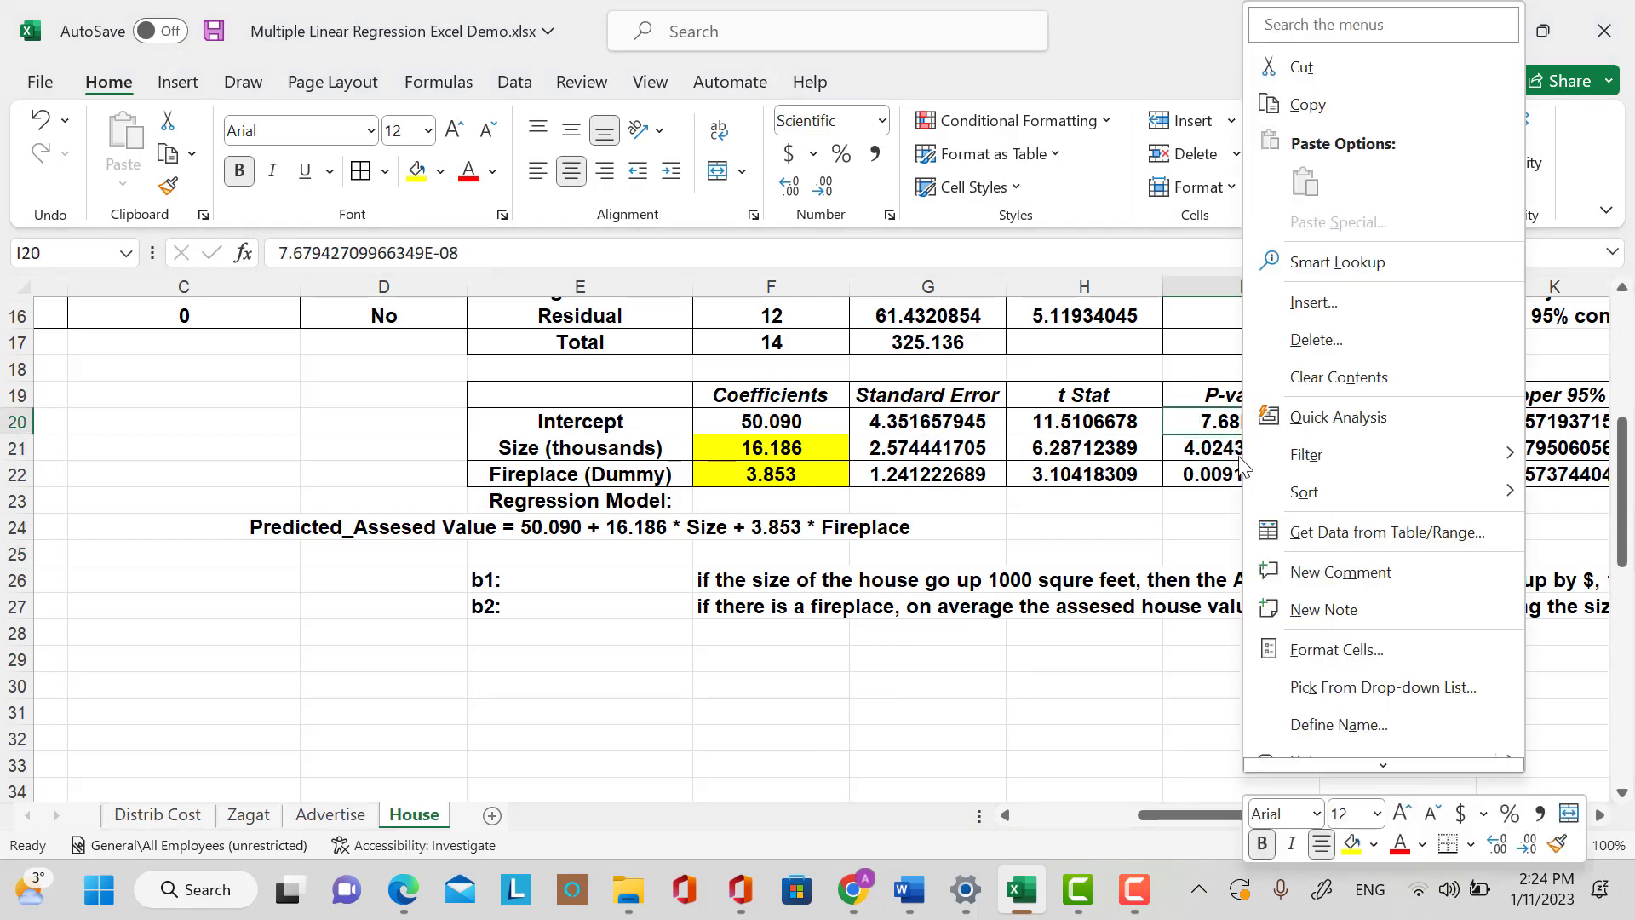
click(1185, 625)
drag(1245, 435, 1248, 460)
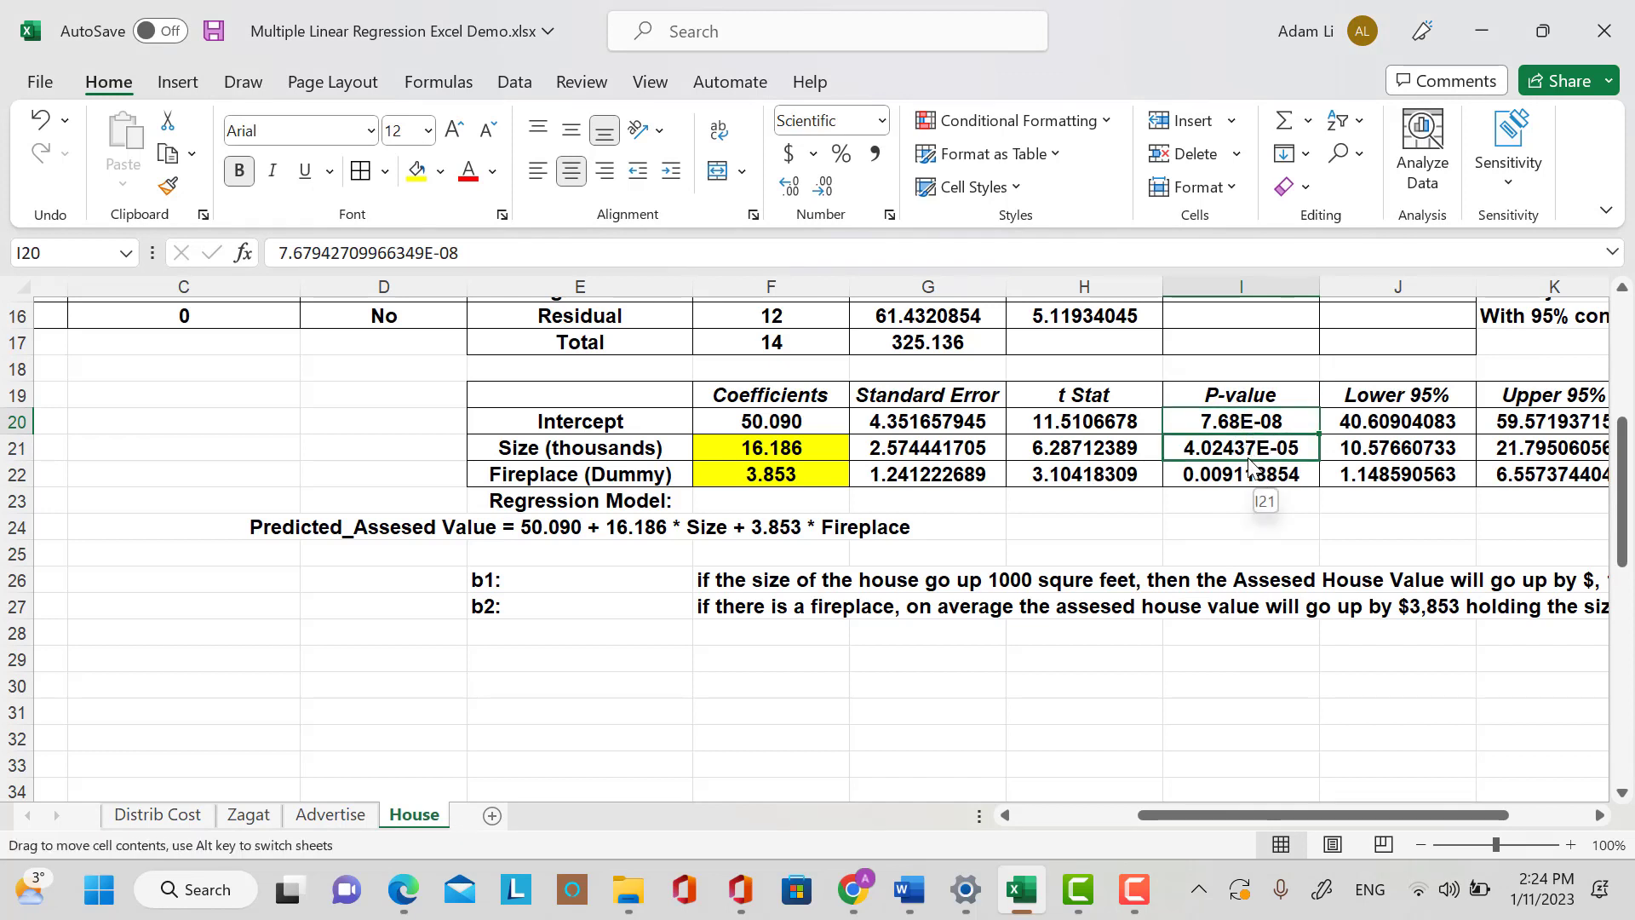
key(Escape)
click(1249, 527)
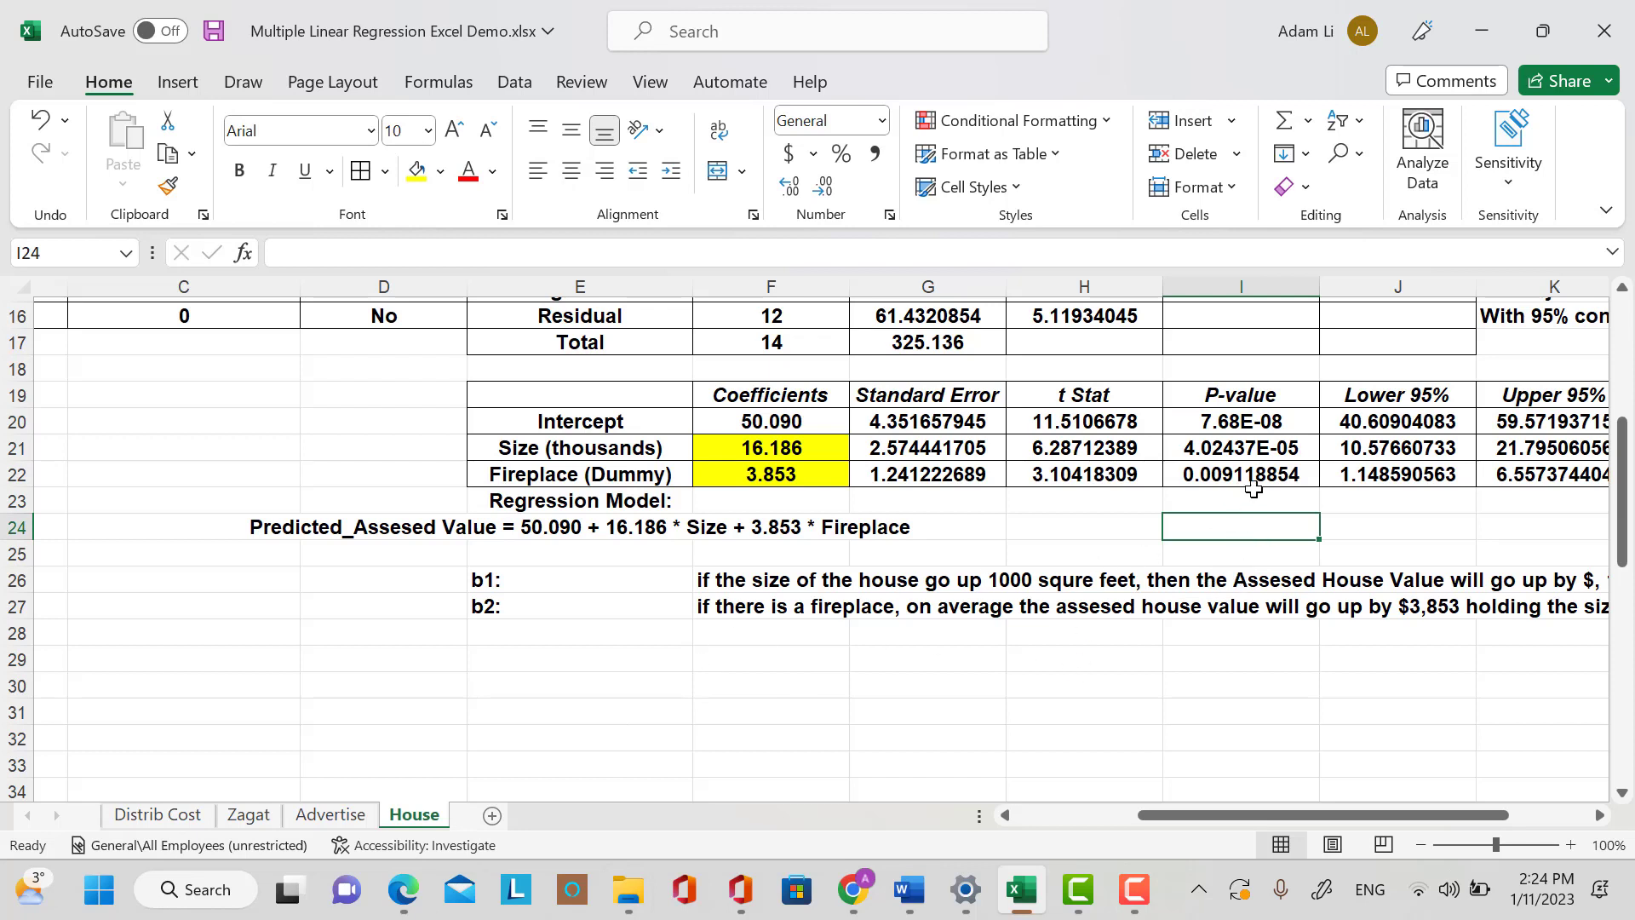
click(1260, 429)
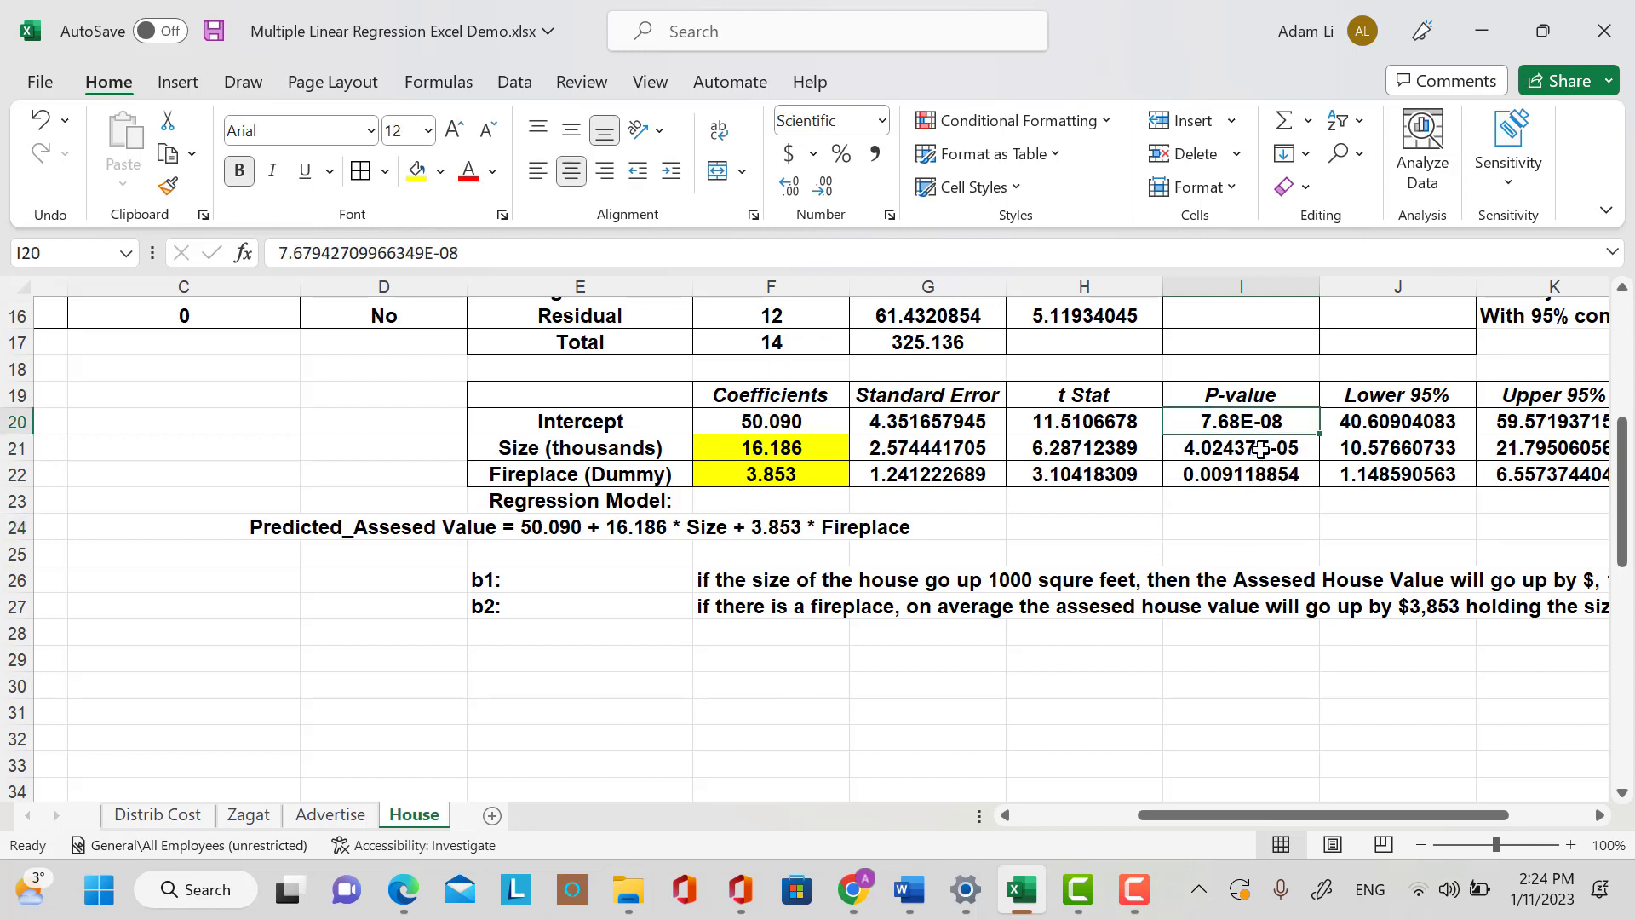
click(1248, 453)
right_click(1227, 457)
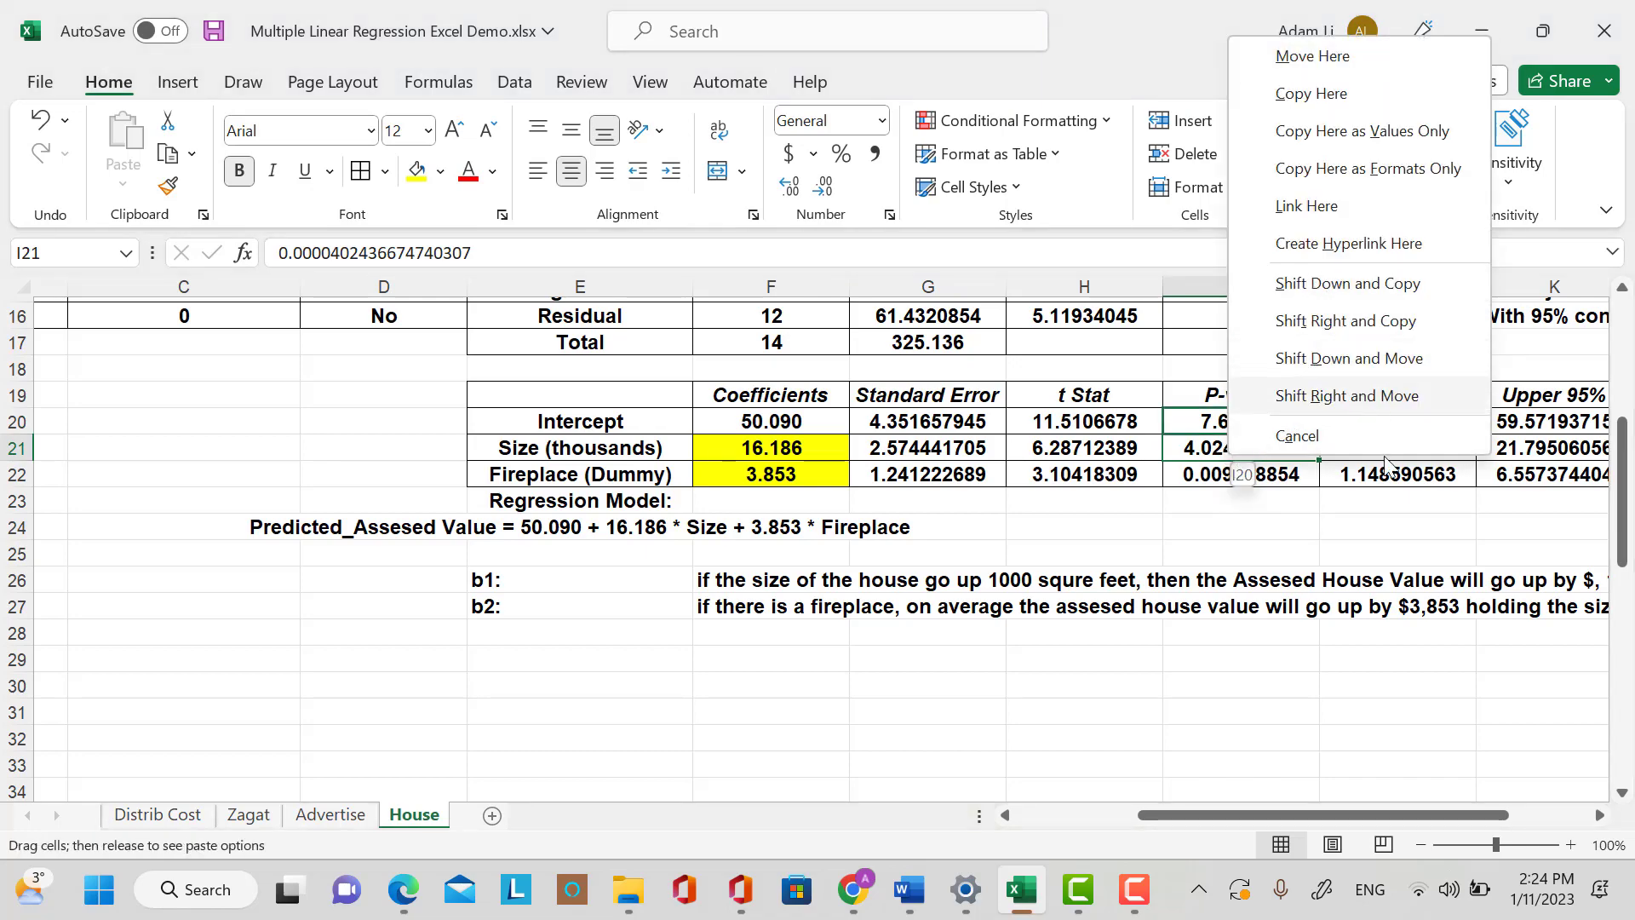
click(1236, 686)
click(967, 717)
Format the size P-value in I21 as Number with 5 decimal places and fill the size and fireplace P-values in I21:I22 yellow.
scroll(1017, 629, up, 3)
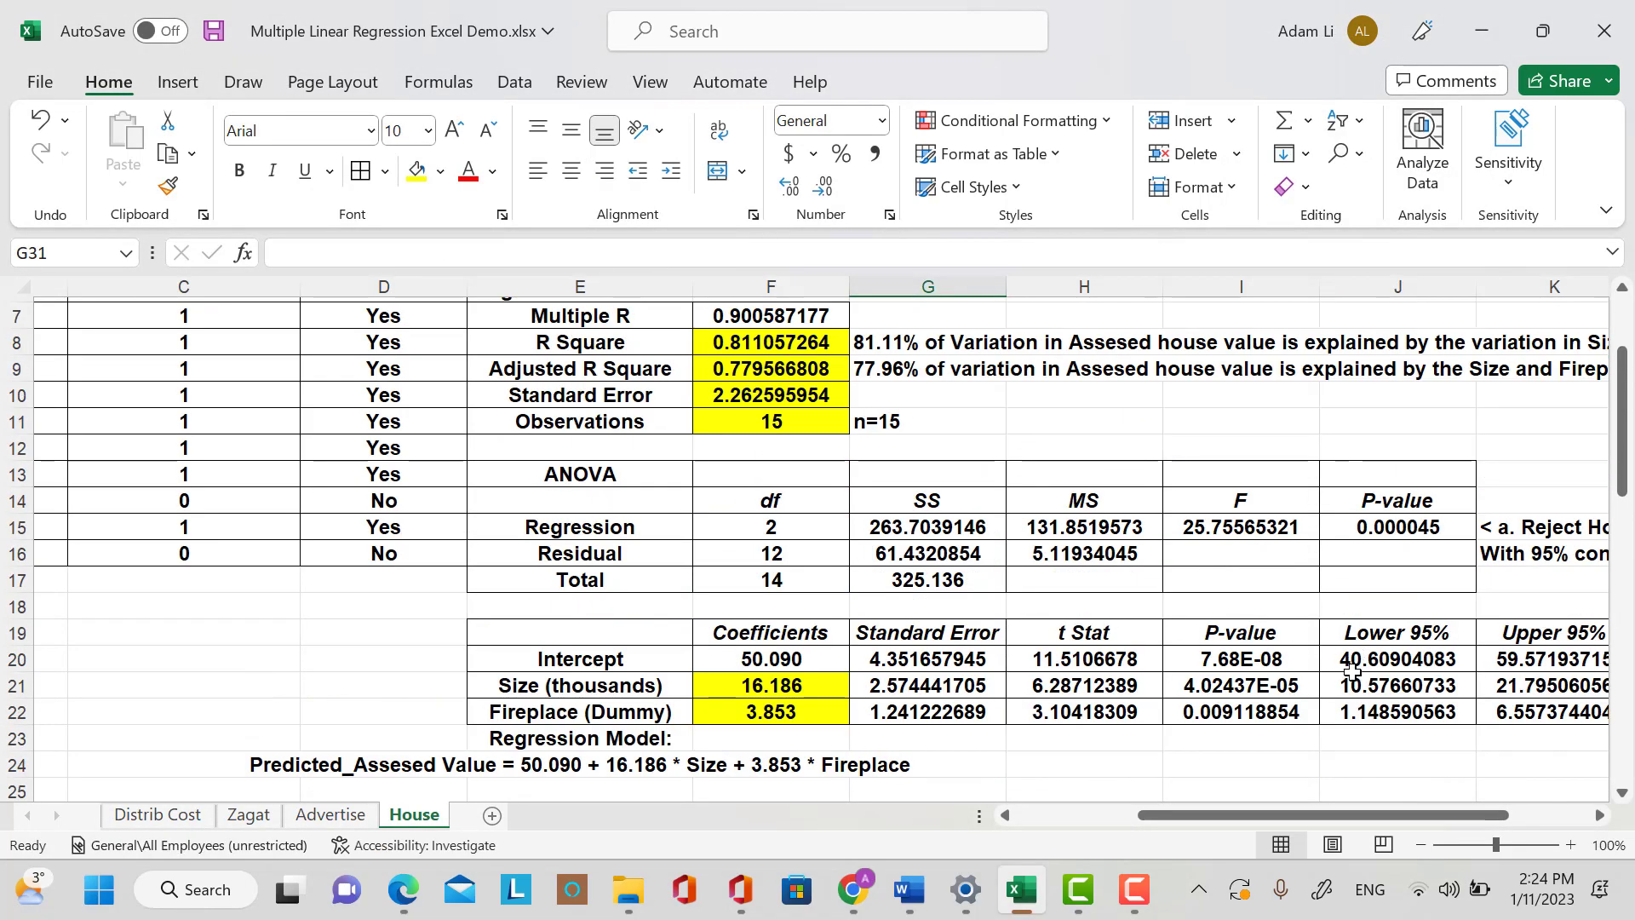
scroll(1252, 610, down, 1)
click(1251, 609)
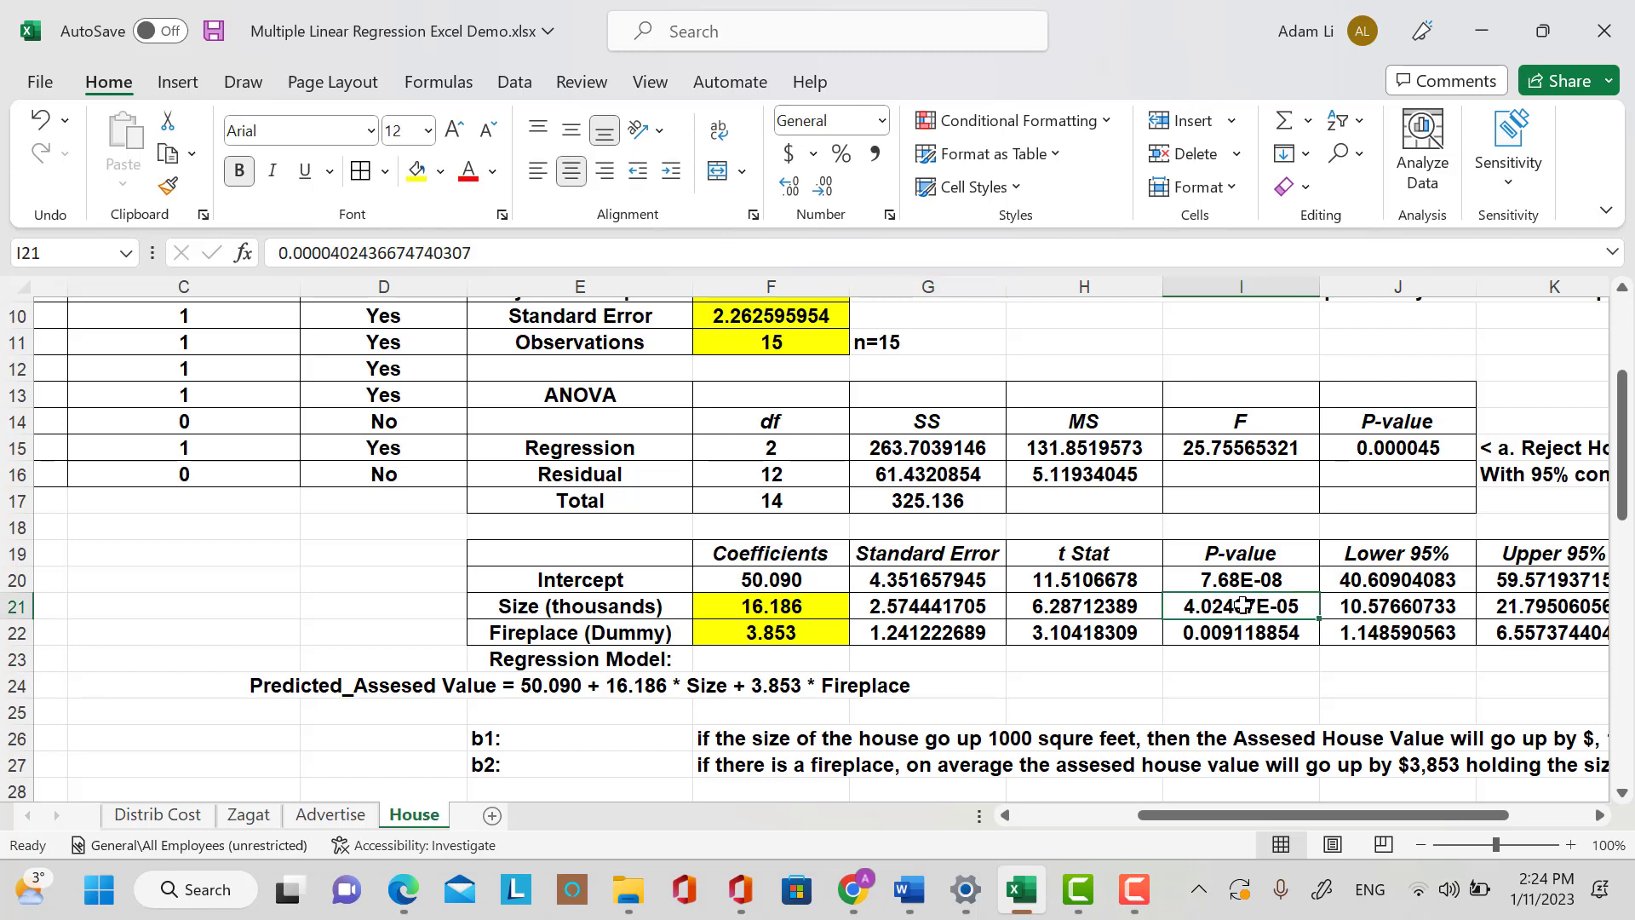
right_click(1245, 609)
click(1338, 649)
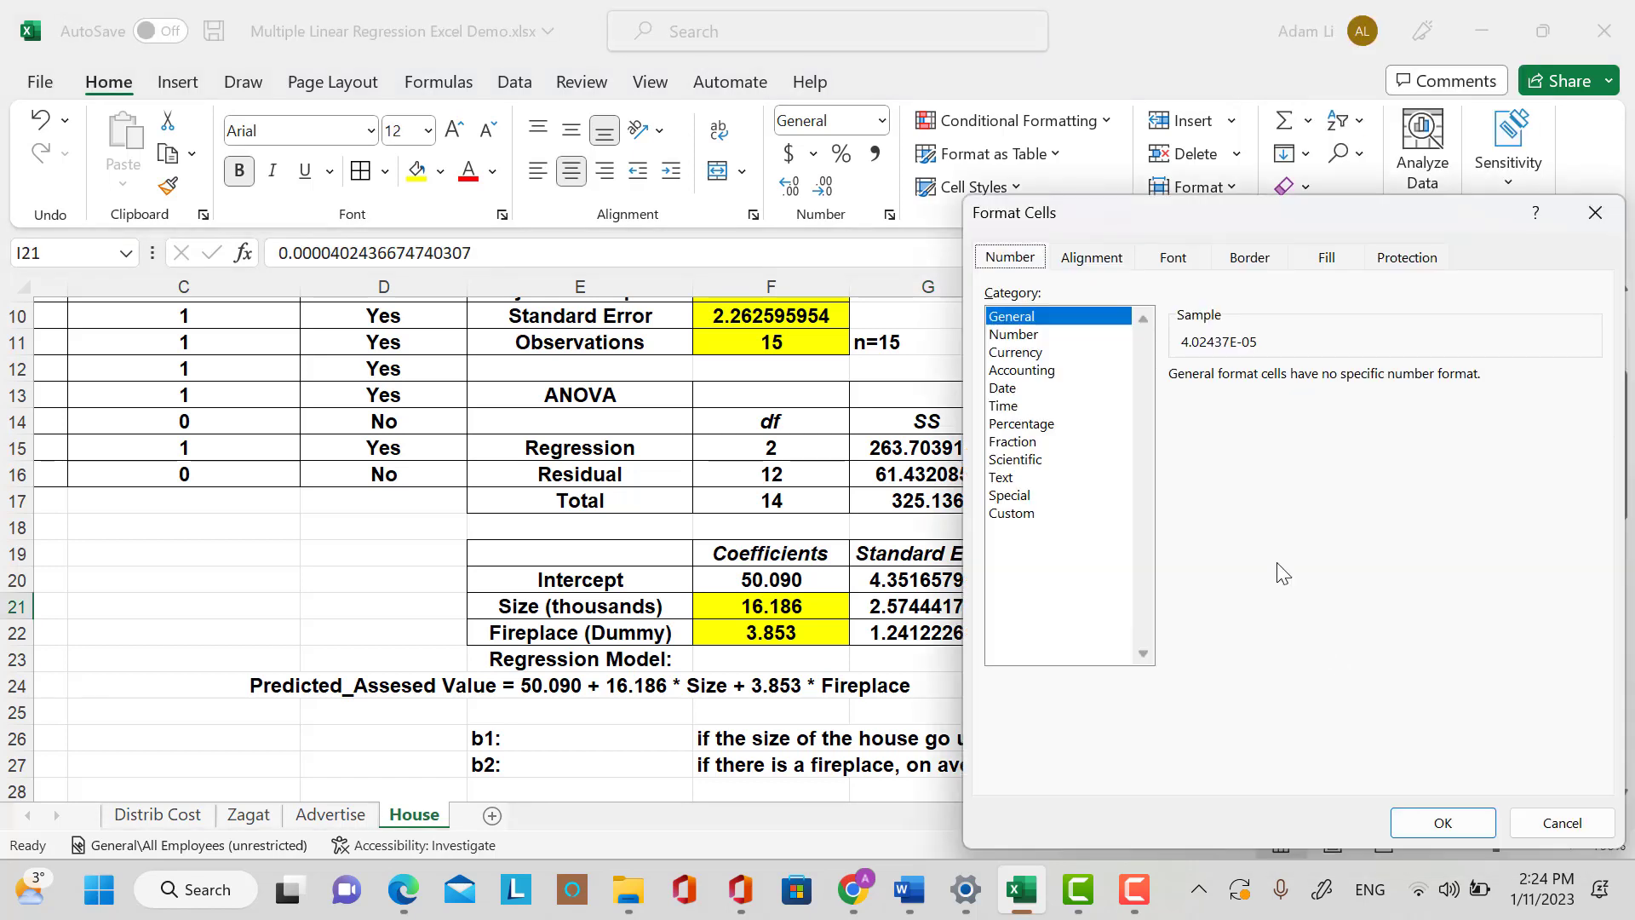
click(1014, 333)
click(1341, 372)
click(1341, 372)
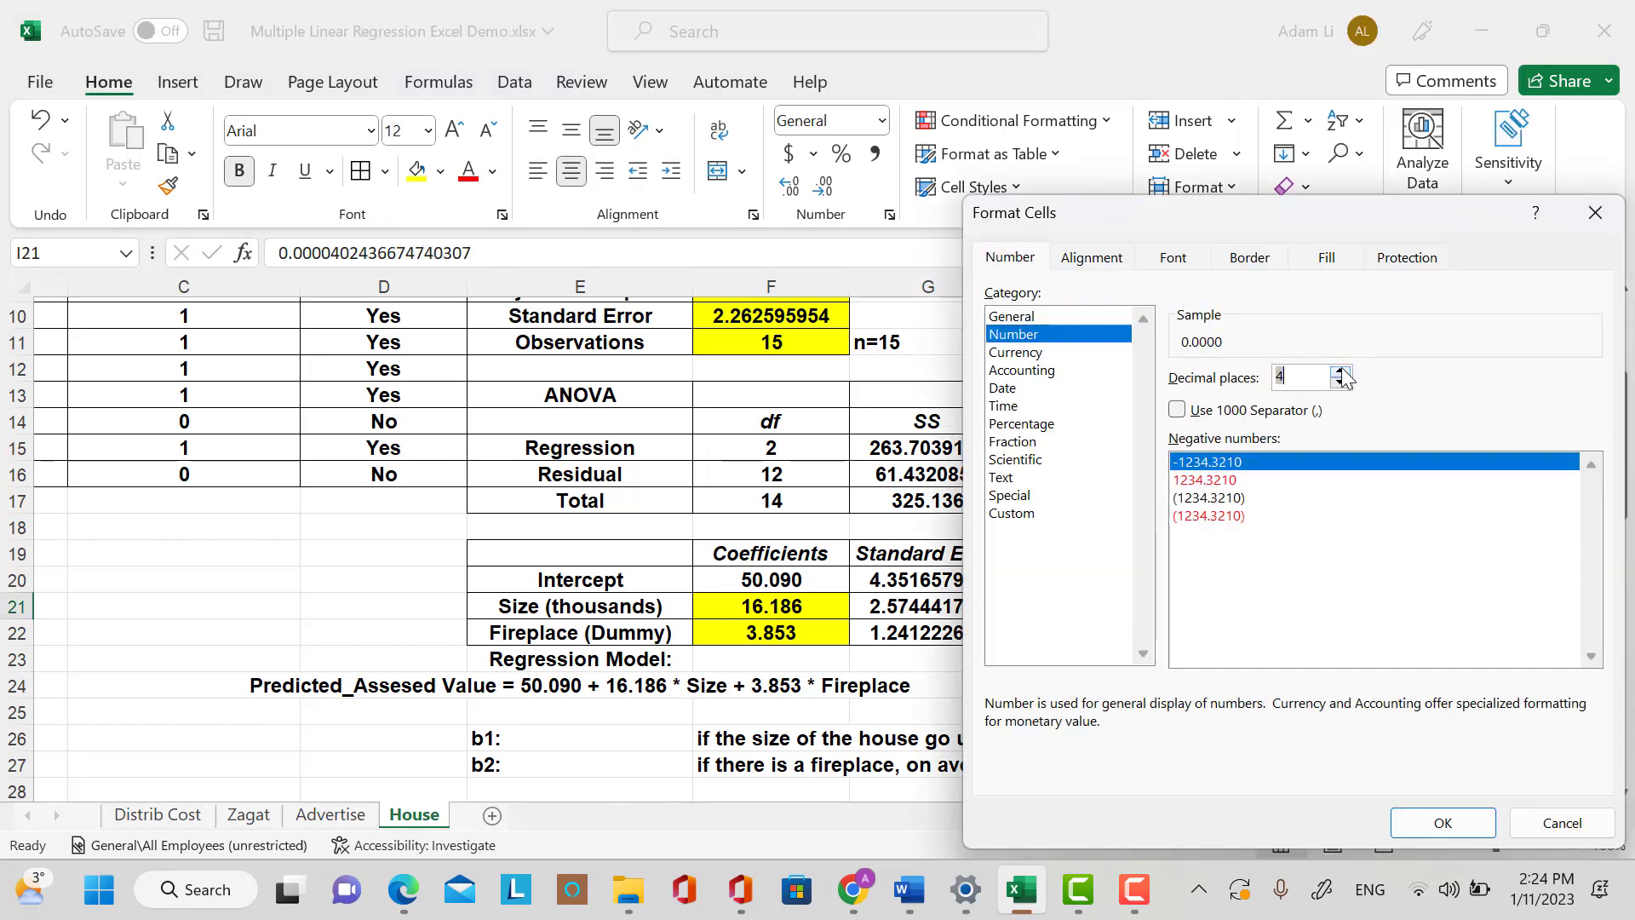
click(1341, 372)
click(1341, 372)
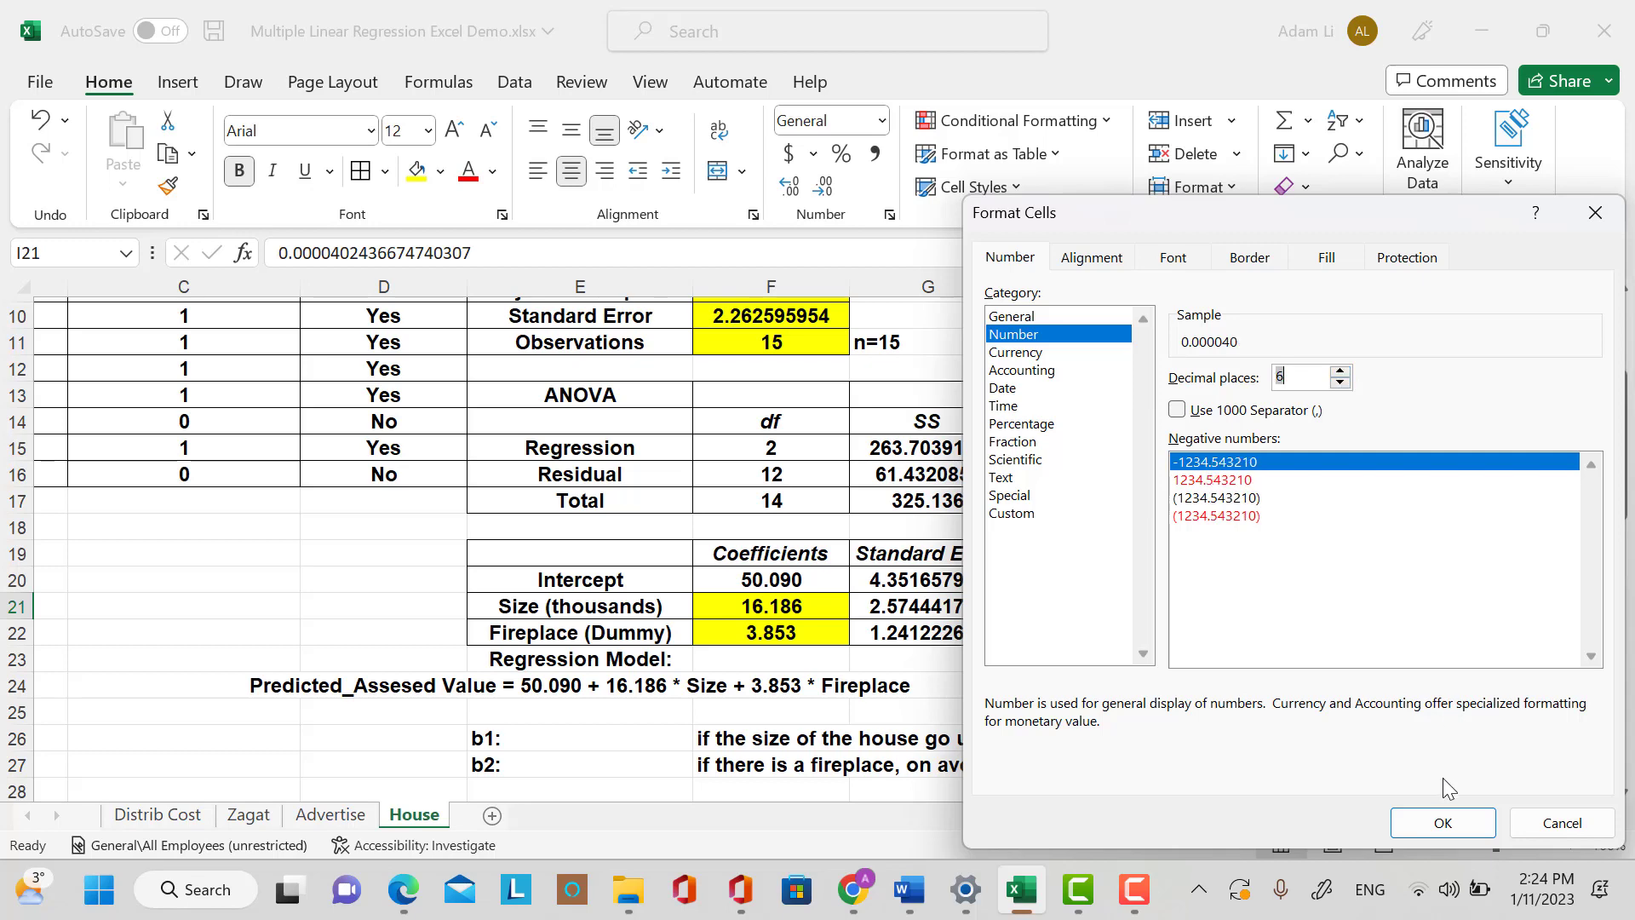
click(1343, 383)
click(1443, 823)
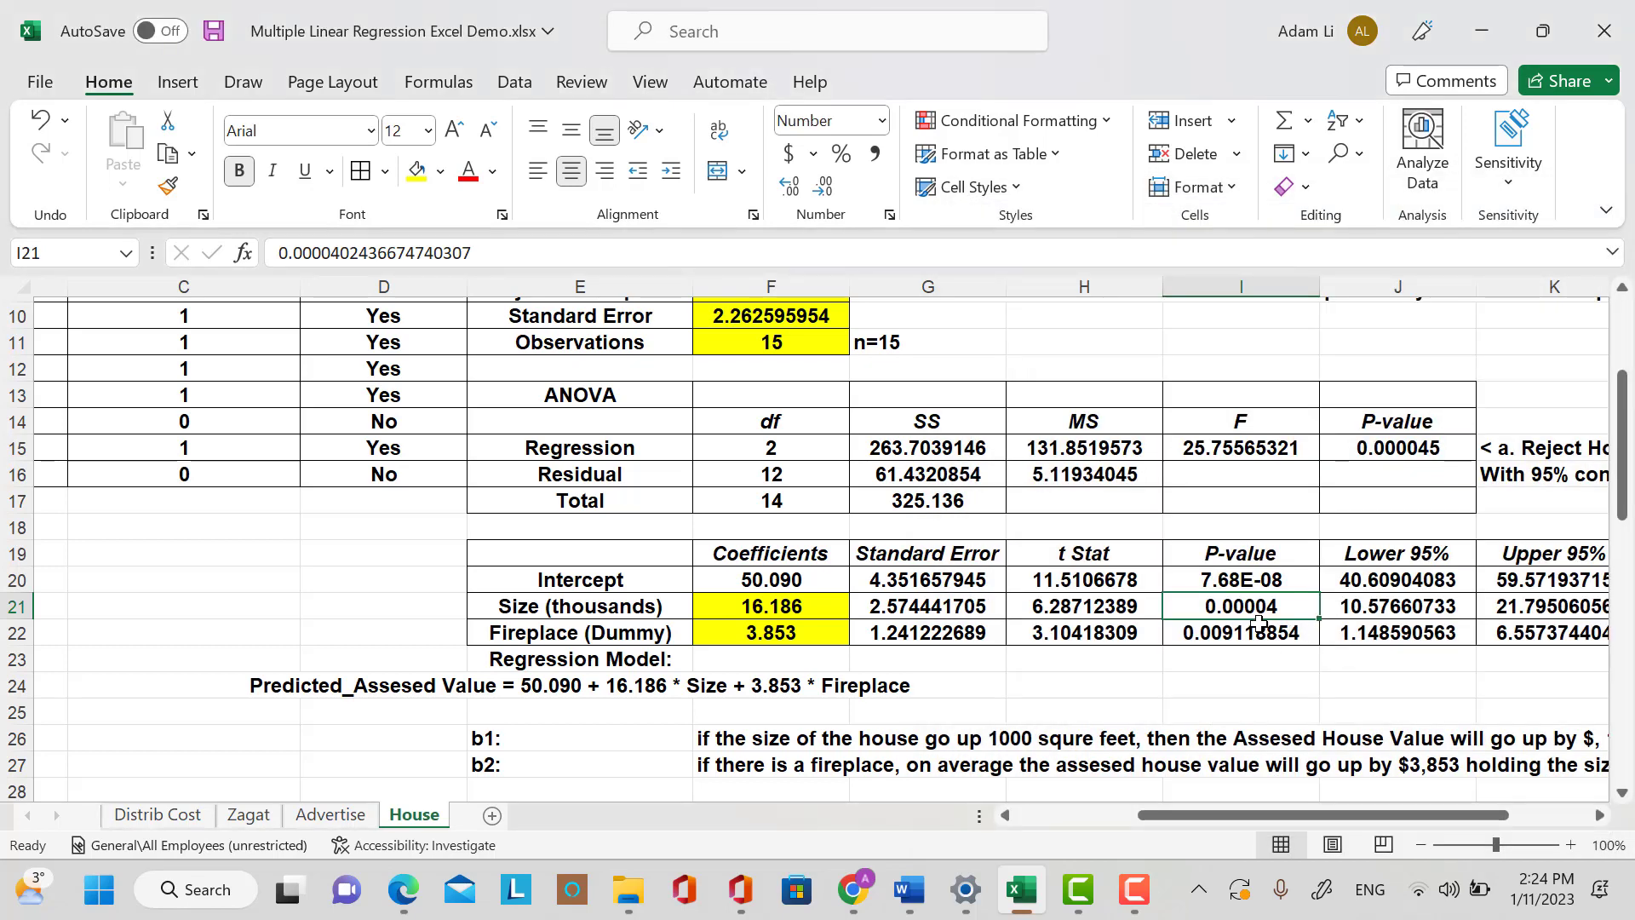
drag(1262, 611, 1265, 625)
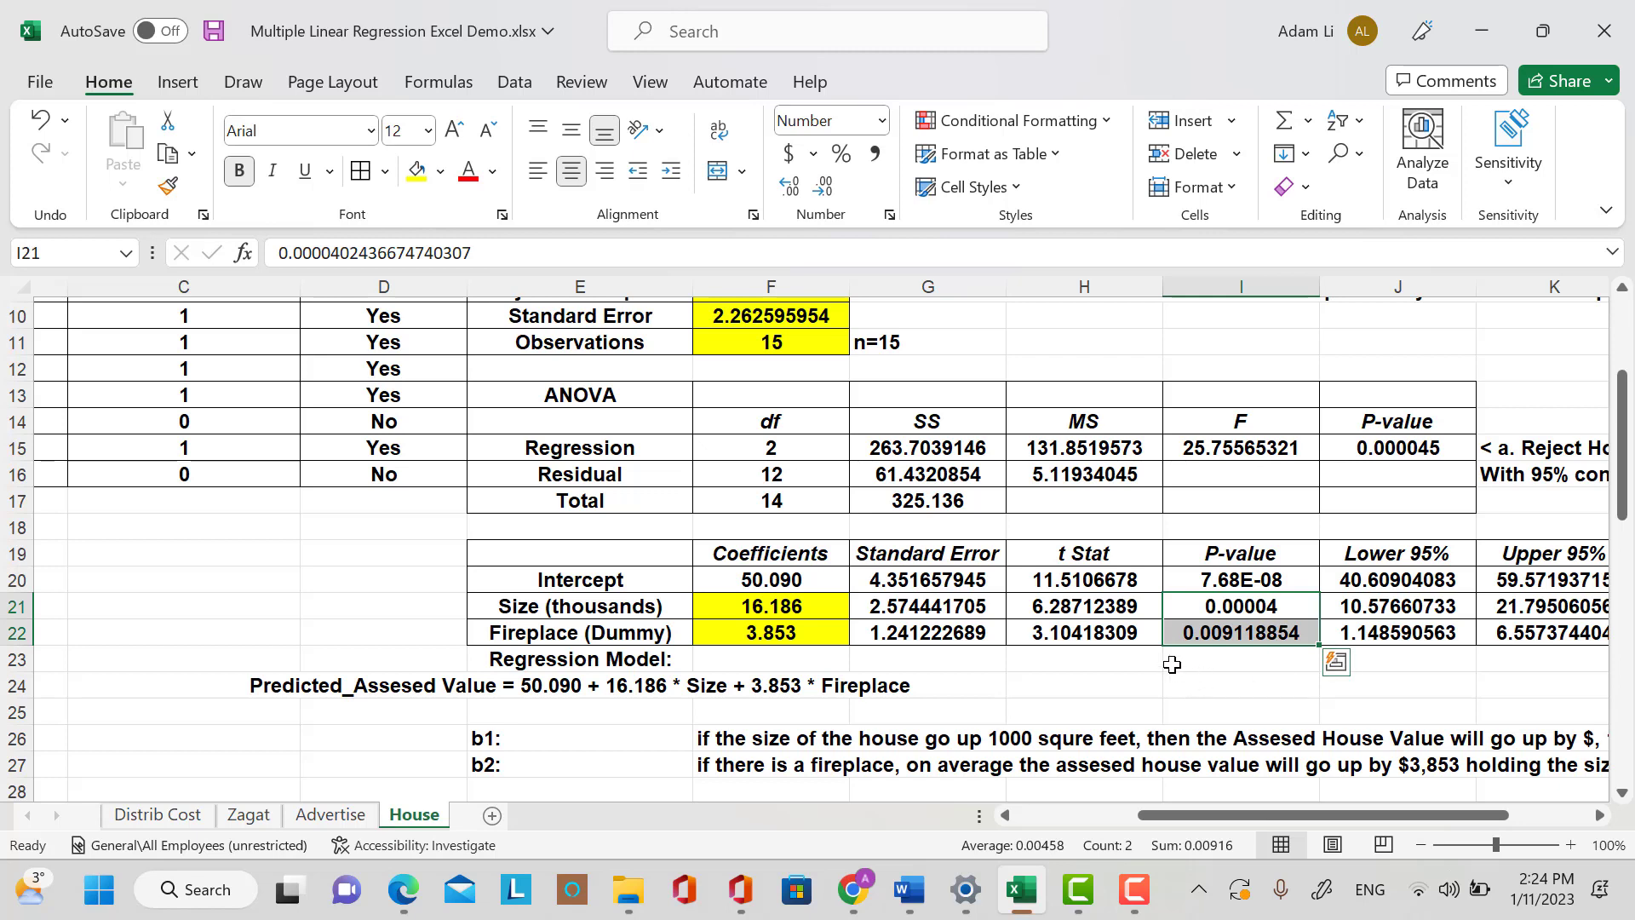
click(417, 170)
Enter the label "For B1:" in E29, below the coefficient interpretations.
scroll(569, 705, down, 2)
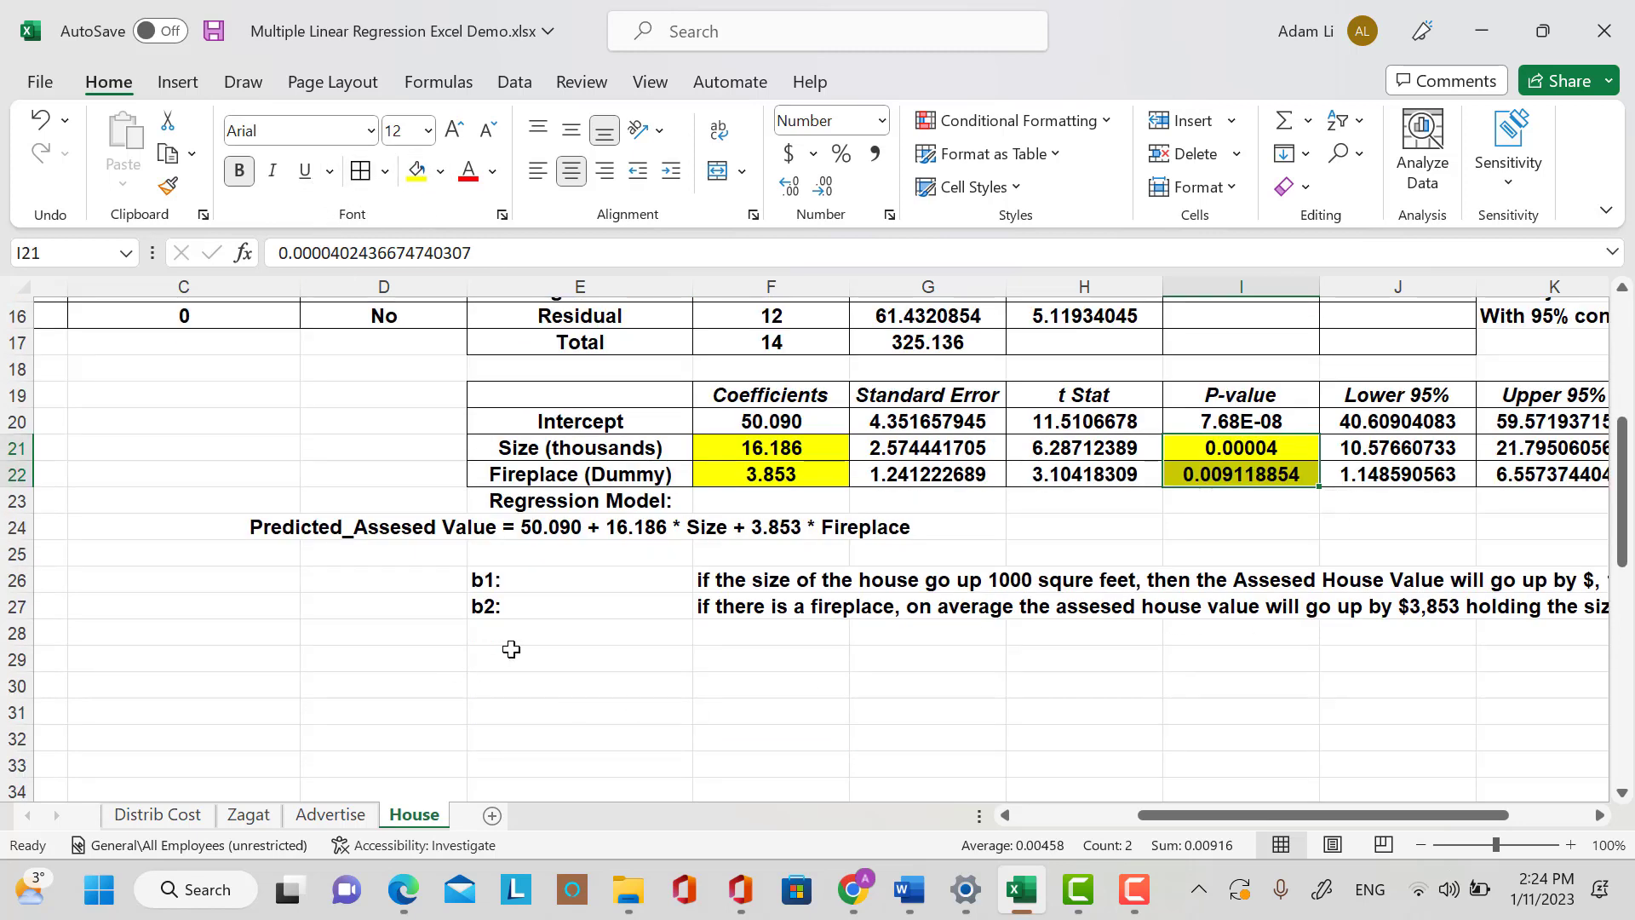
click(547, 654)
text(For)
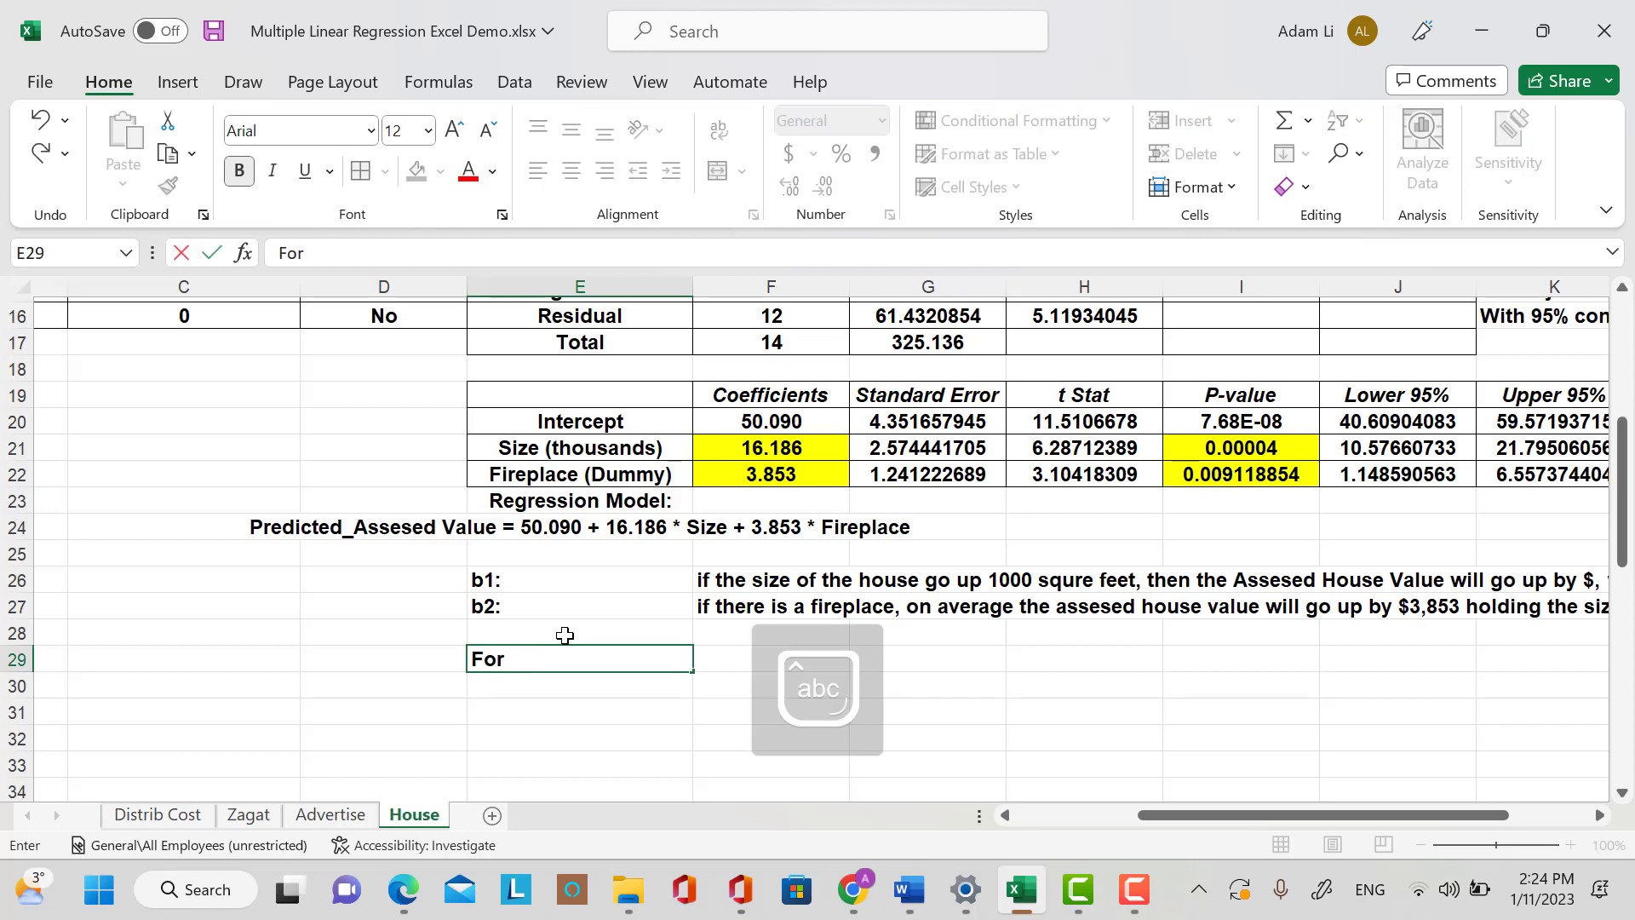
text( b1)
key(BackSpace)
key(BackSpace)
key(BackSpace)
key(Caps_Lock)
text(B)
key(BackSpace)
text(B1:)
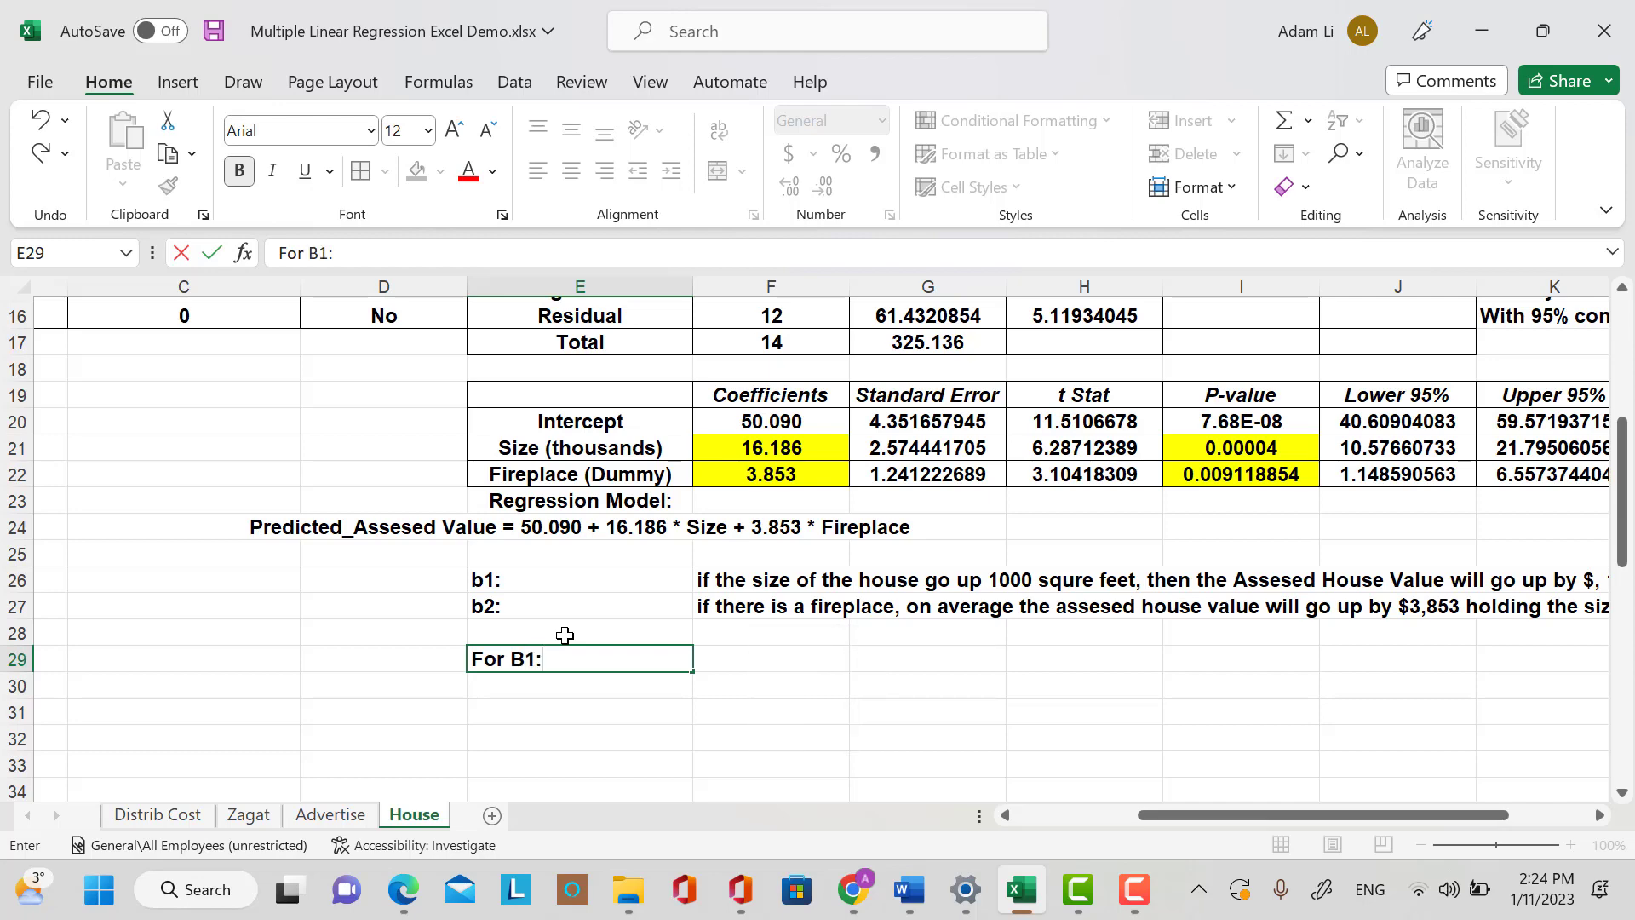
key(Return)
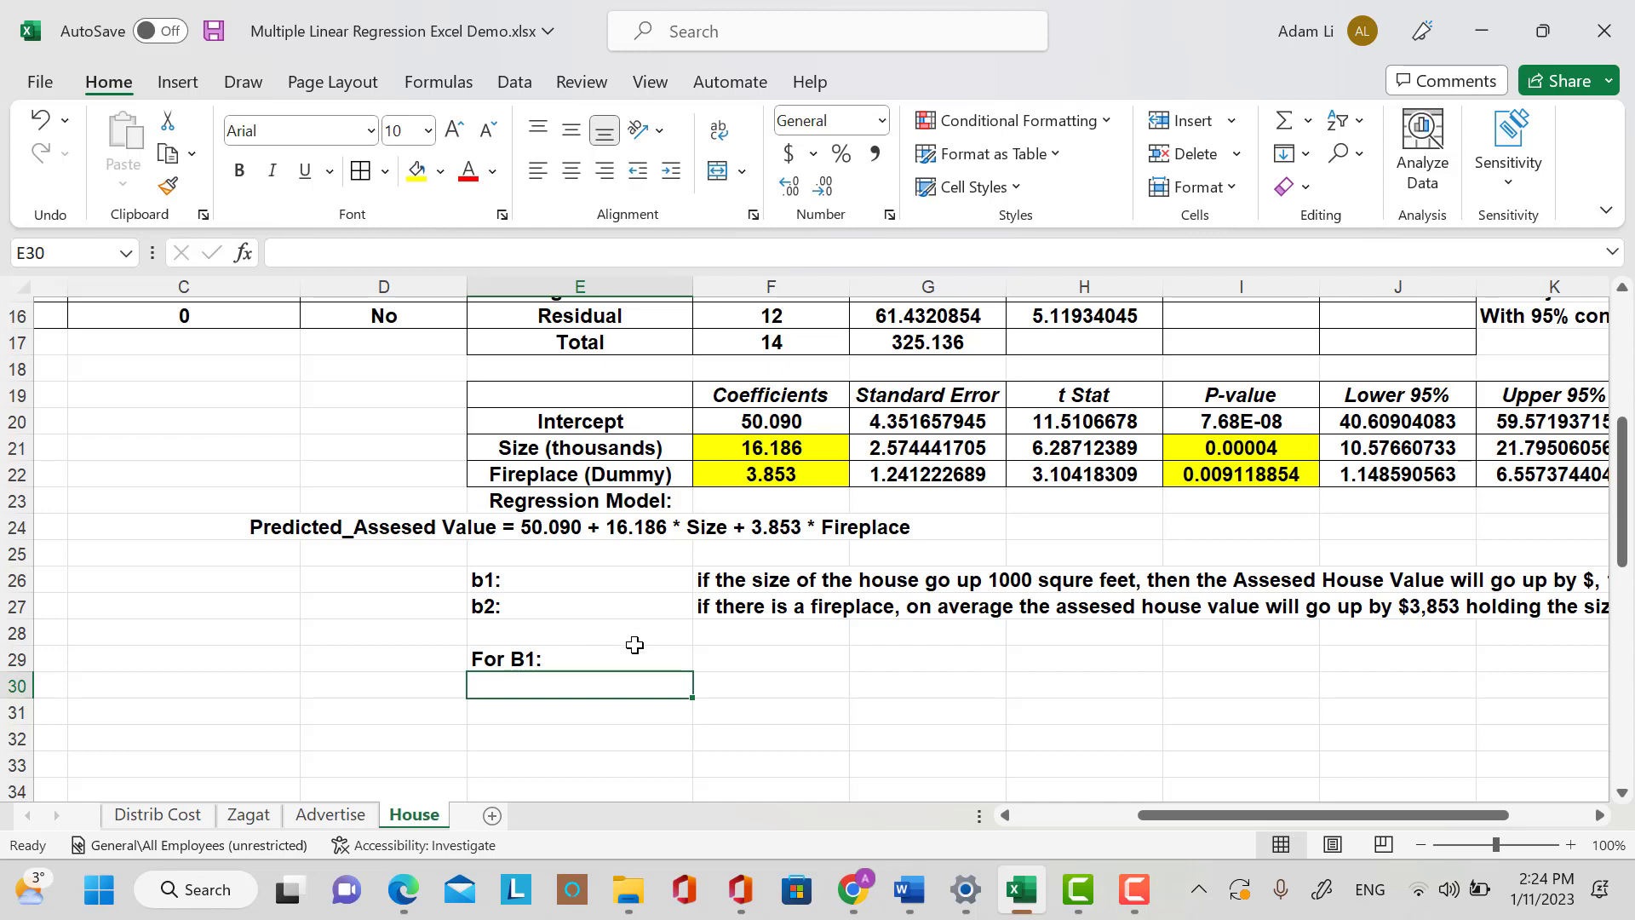
Begin the B1 test conclusion in E30 with "P-value < a.".
key(Caps_Lock)
text(p)
key(Caps_Lock)
key(BackSpace)
key(Caps_Lock)
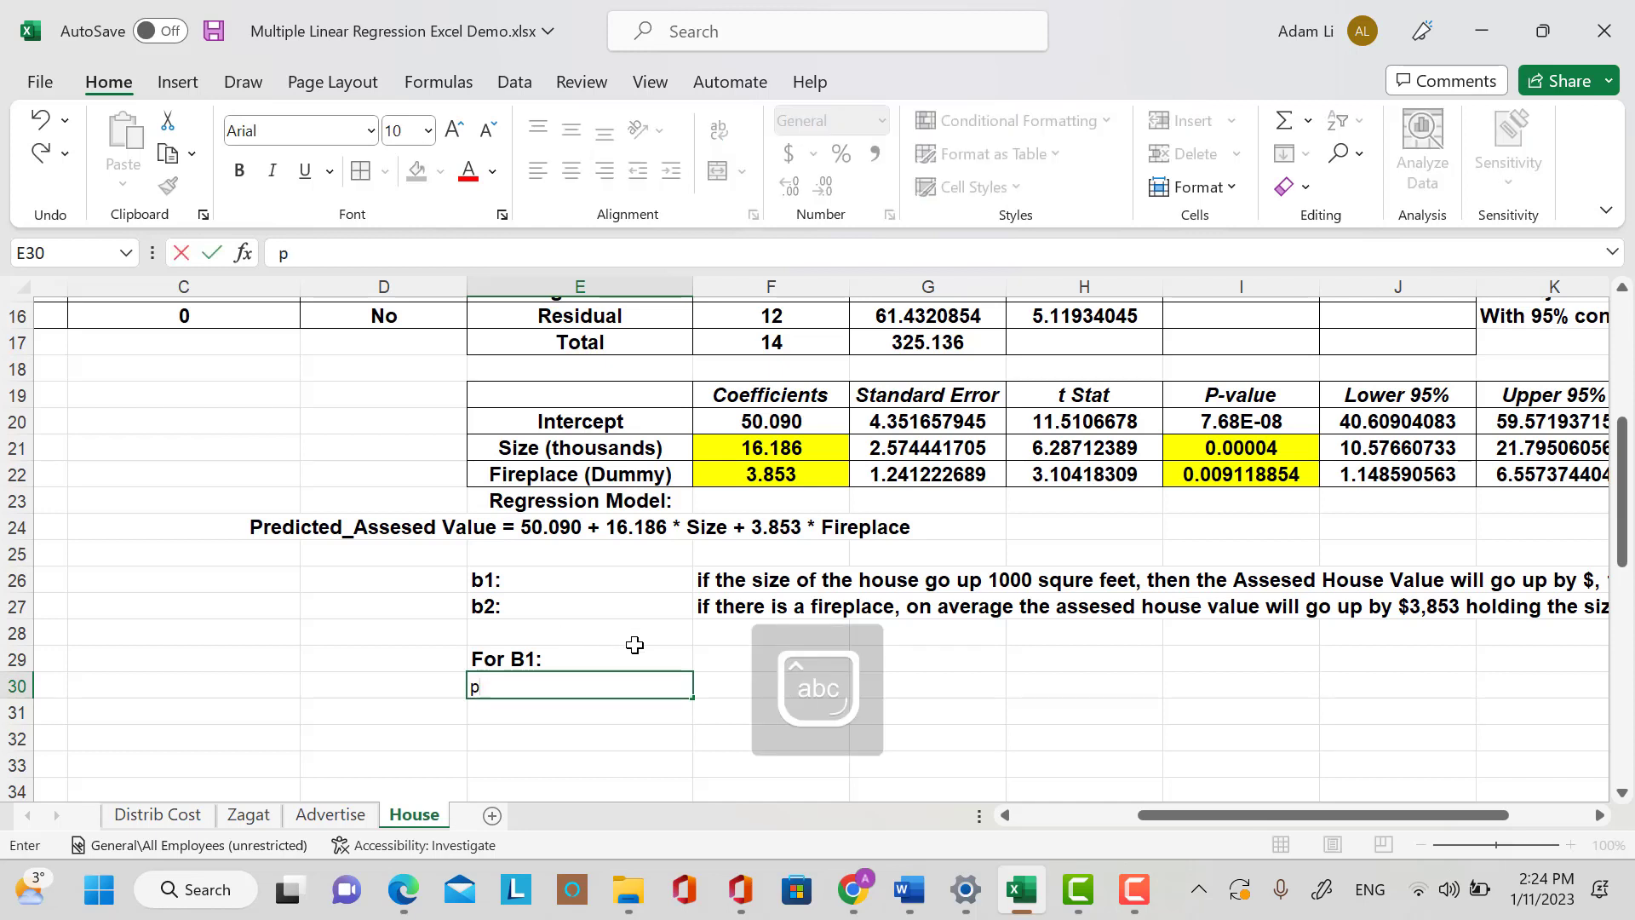
key(BackSpace)
key(Caps_Lock)
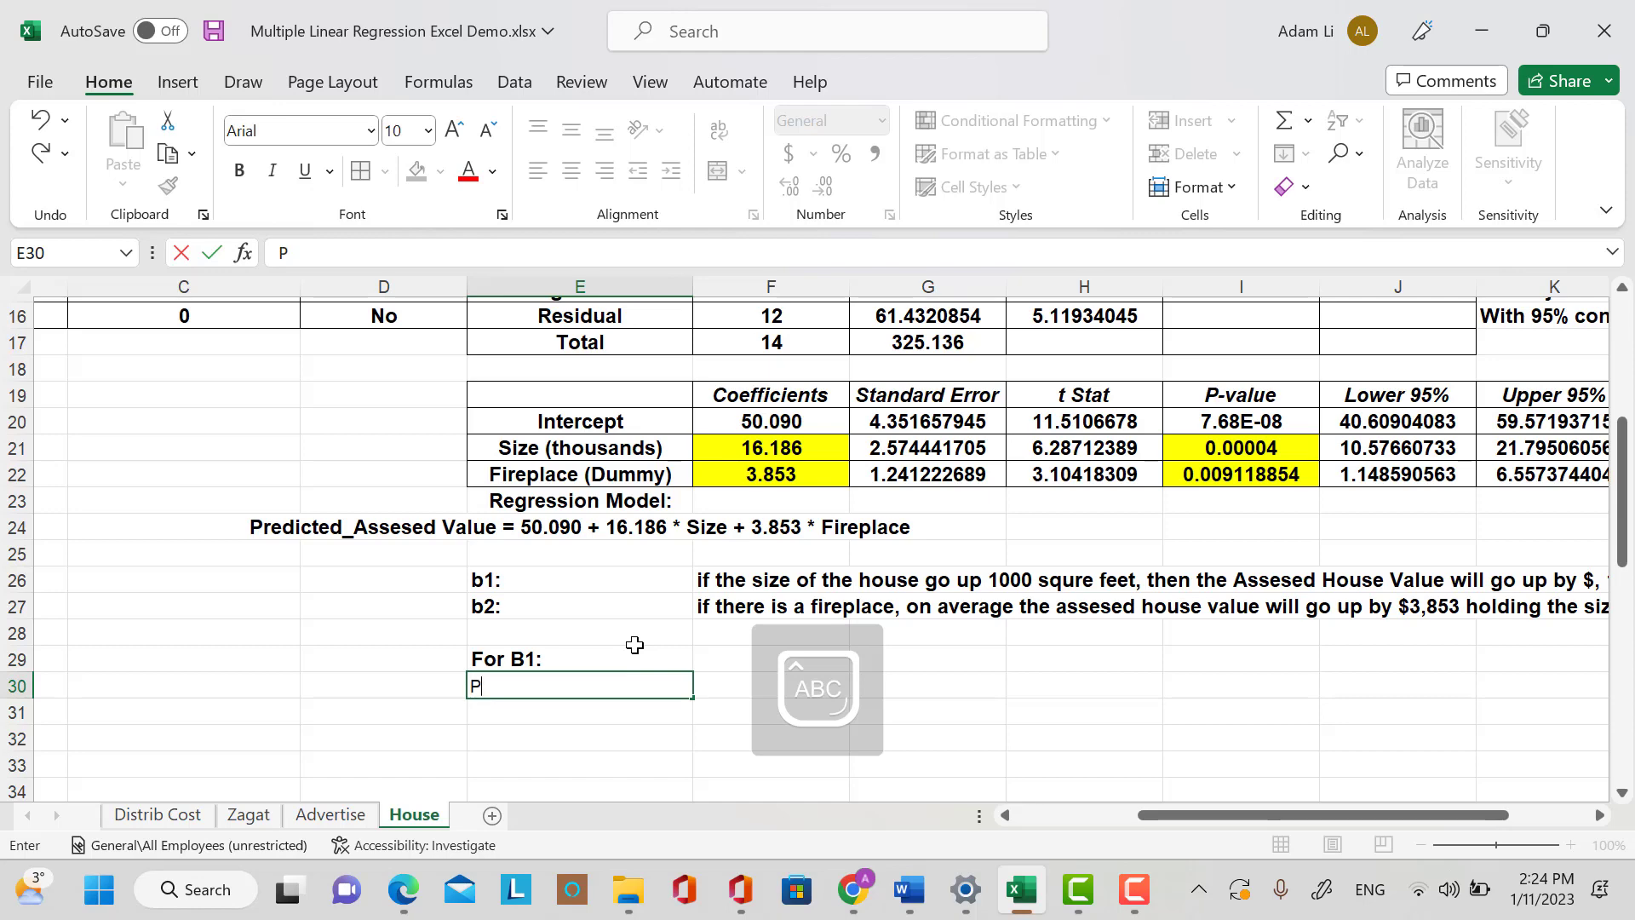
text(P-VA)
key(Caps_Lock)
key(BackSpace)
key(BackSpace)
text(value < a)
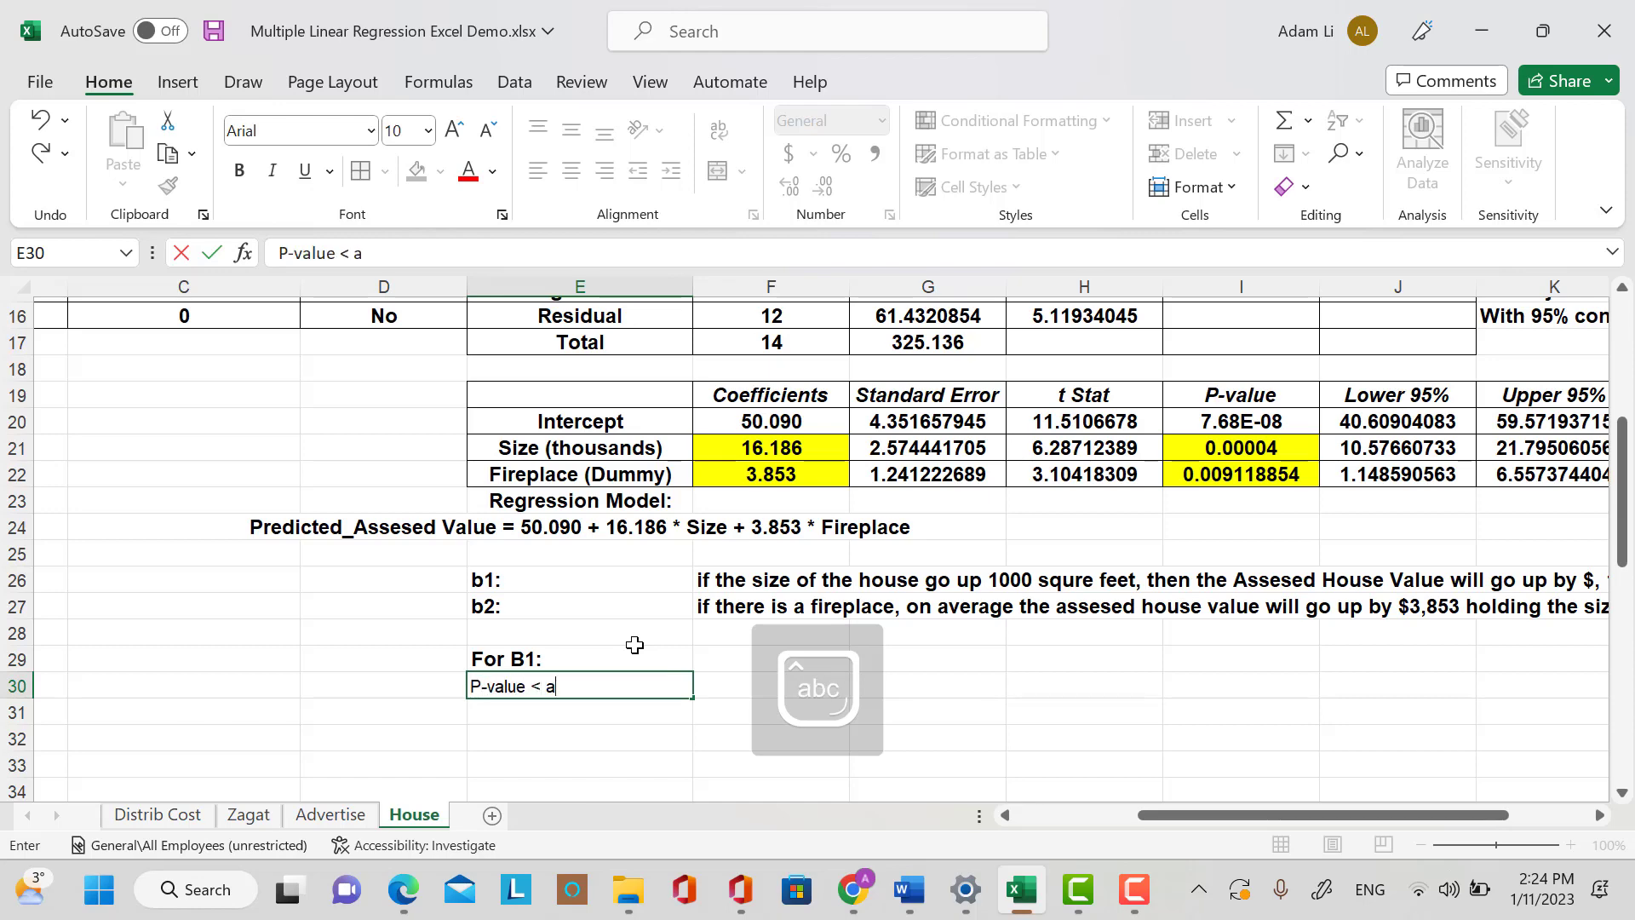
text(.)
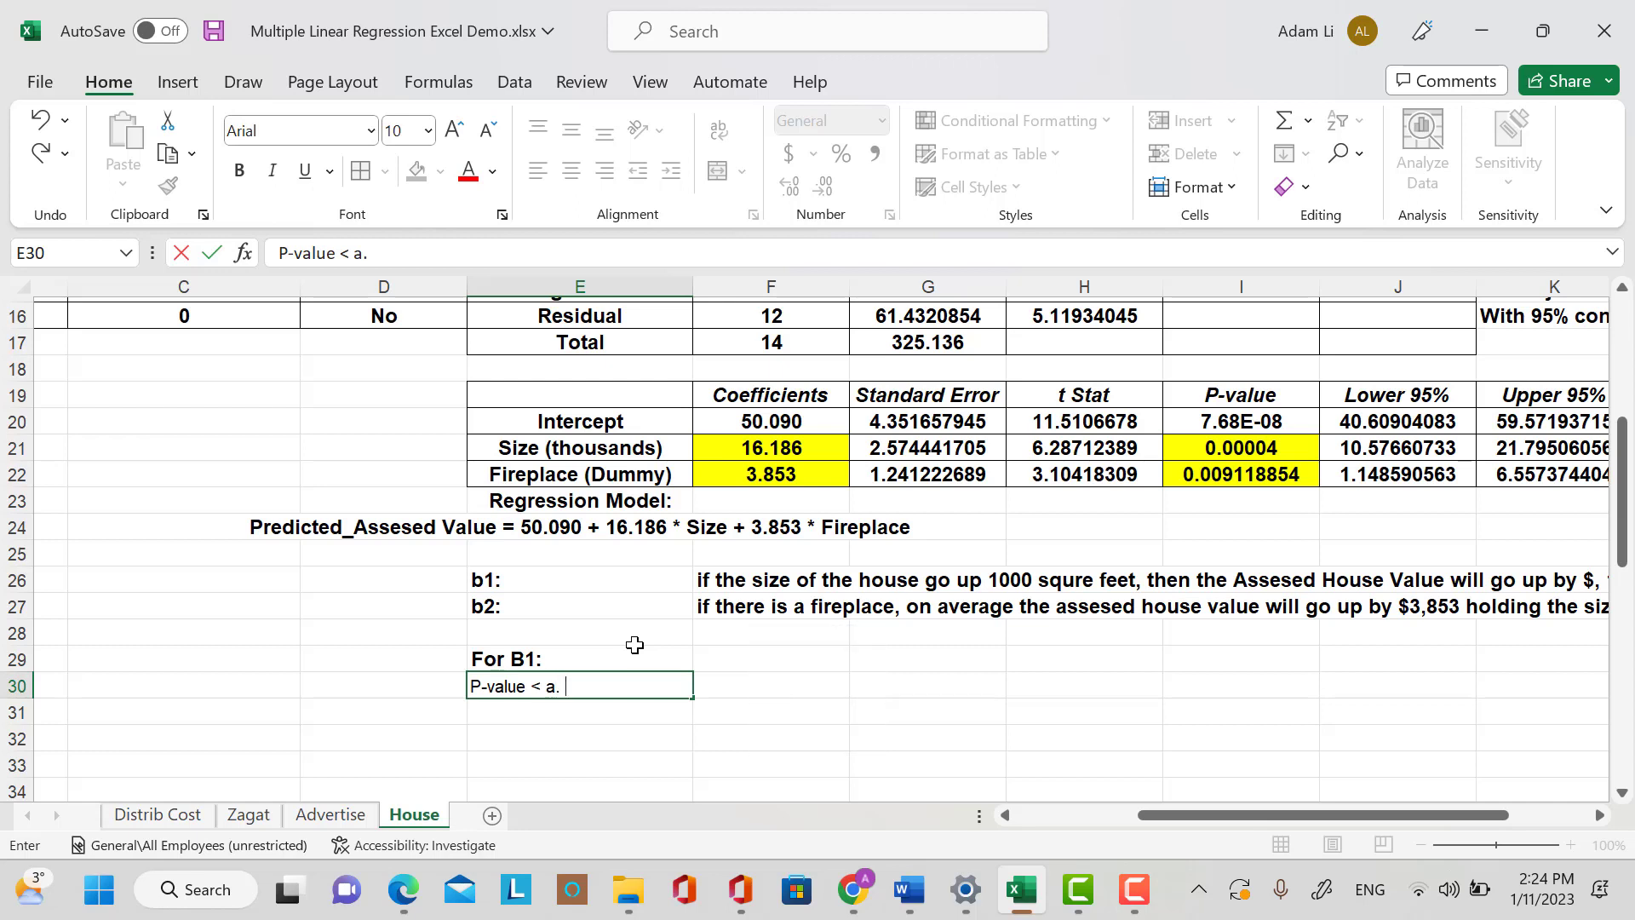
Continue the conclusion in E30 with "Reject Ho(B1=0".
key(Caps_Lock)
text(R)
key(Caps_Lock)
text(eject)
key(Caps_Lock)
text(HO)
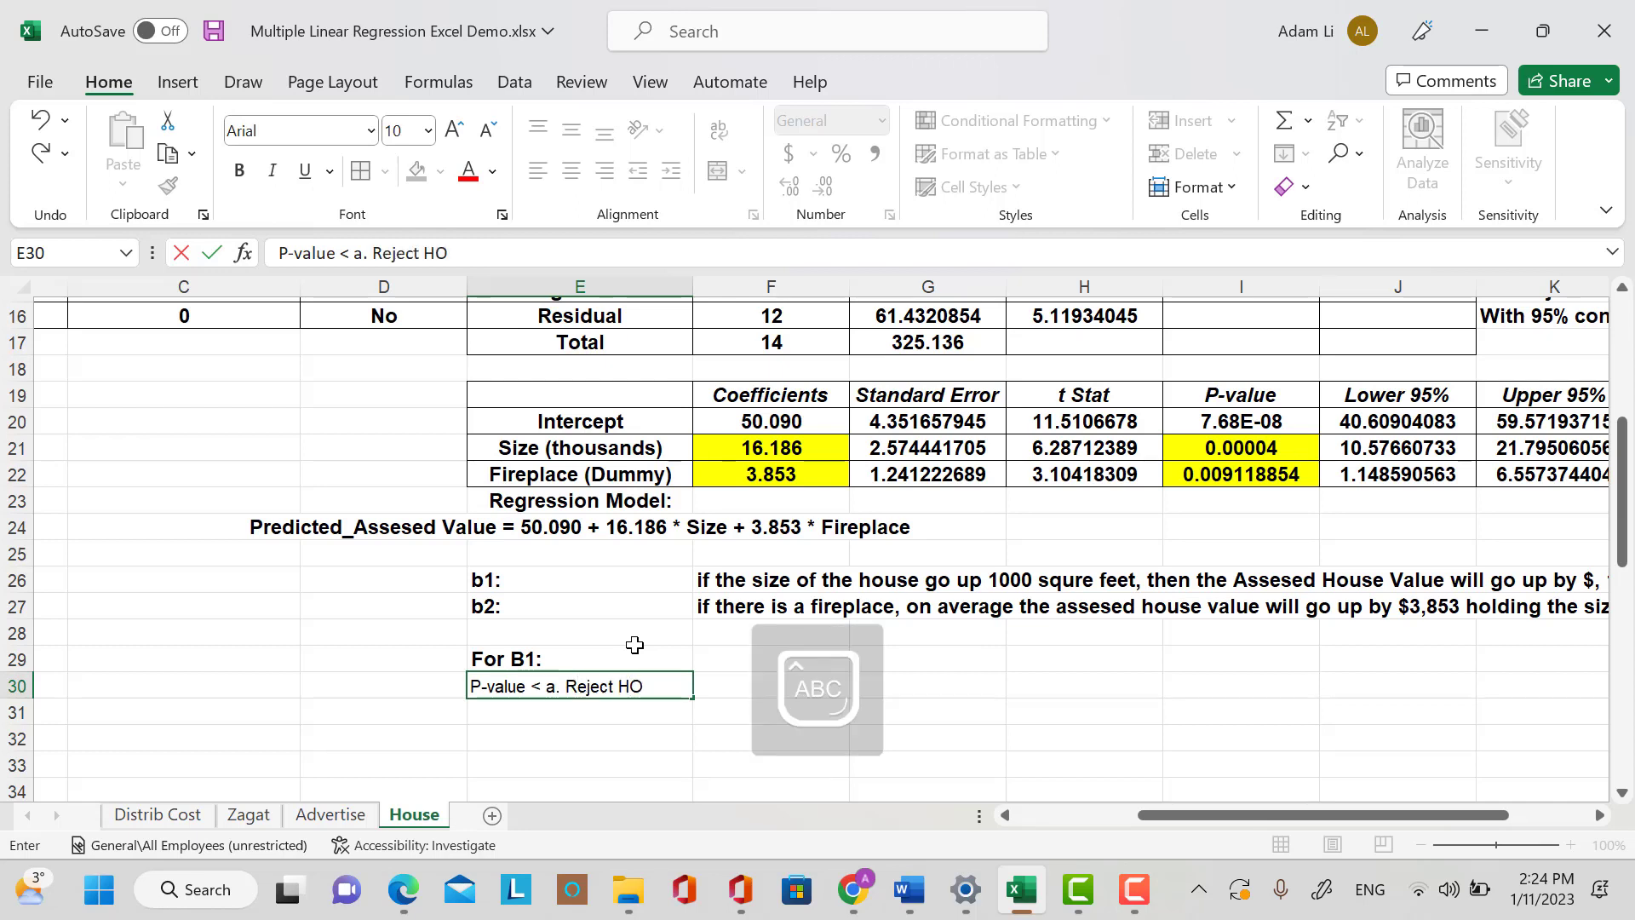
key(Caps_Lock)
key(BackSpace)
text(o()
key(Caps_Lock)
text(B1=0)
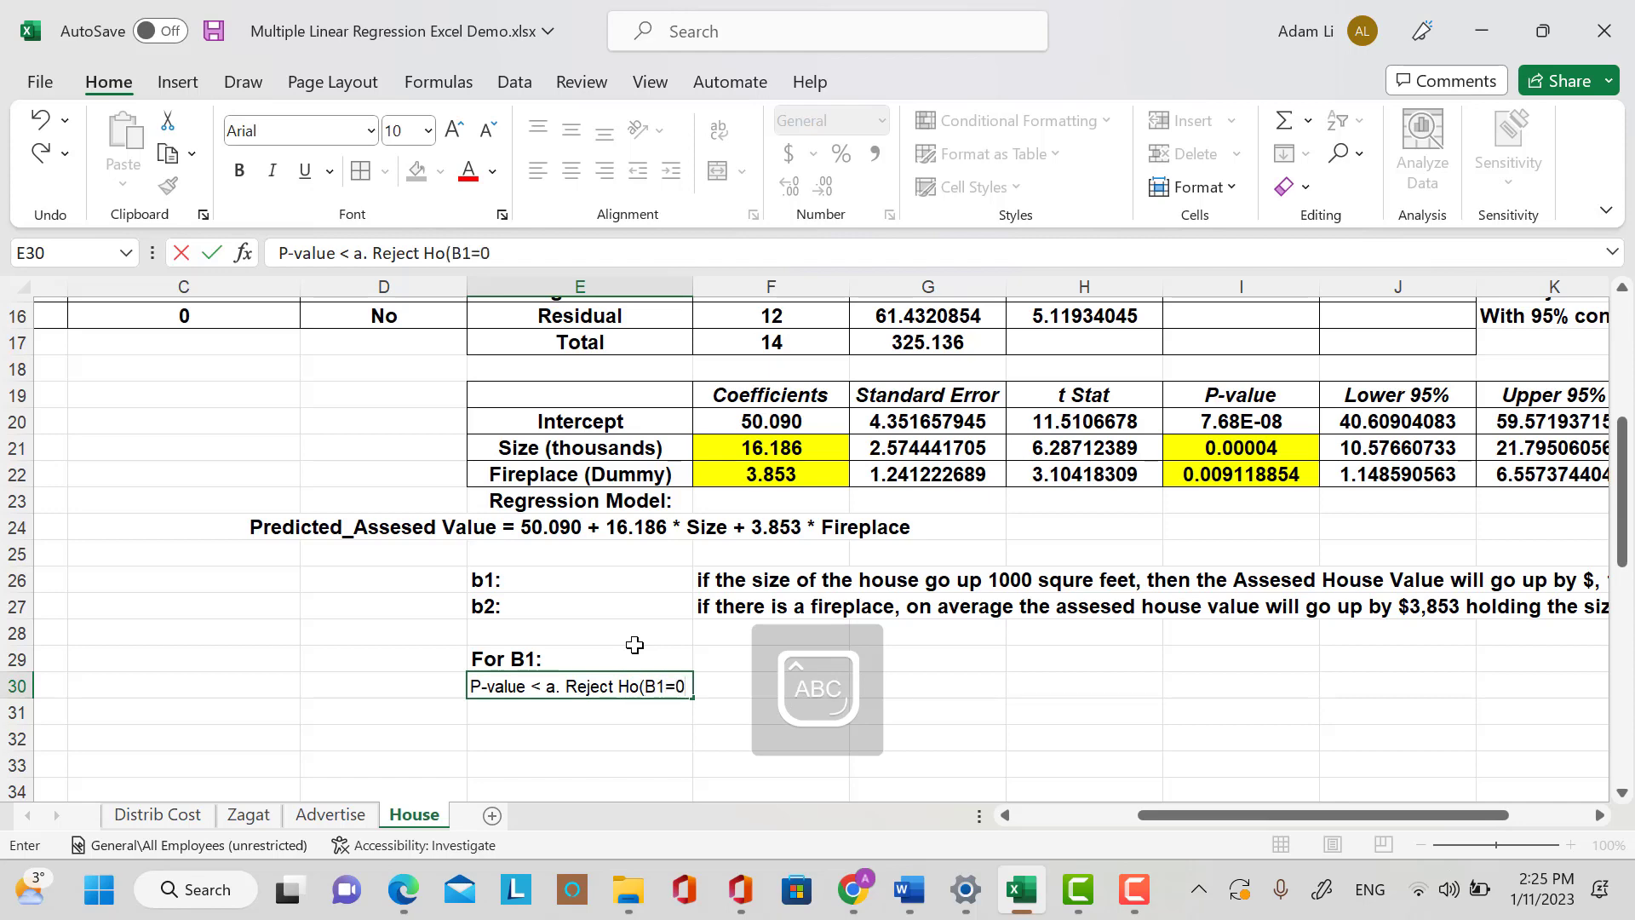
Complete the B1 conclusion in E30 with "). There is a linear relationship between size and assessed value.".
text(). tHE)
key(BackSpace)
key(BackSpace)
key(BackSpace)
key(Caps_Lock)
text(There i)
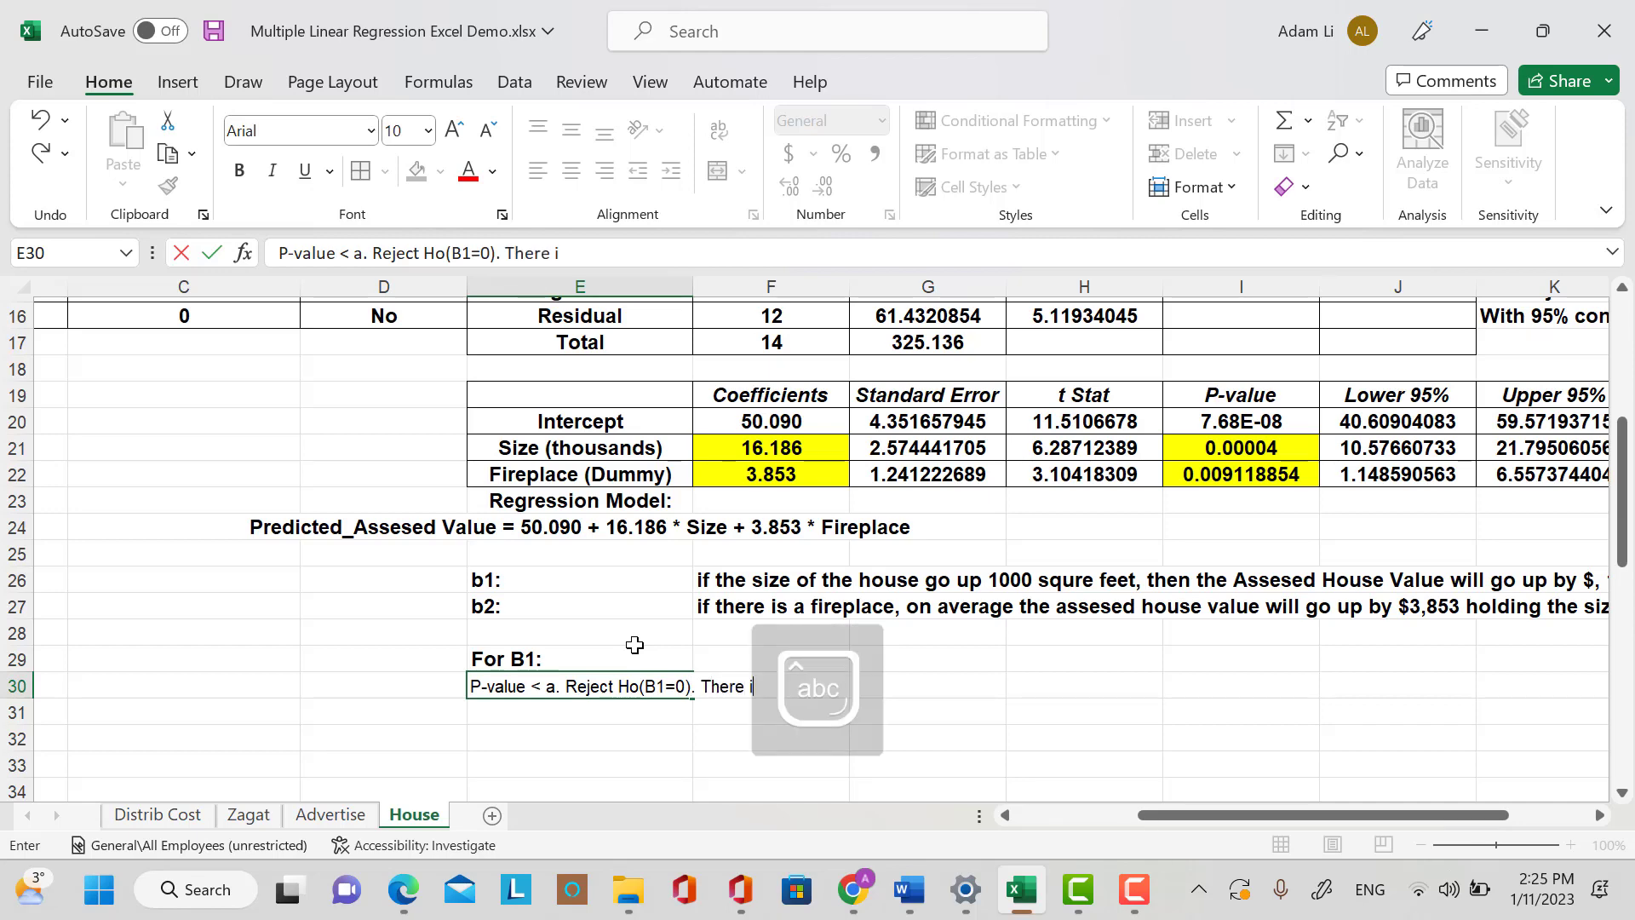
text(s a linear rele)
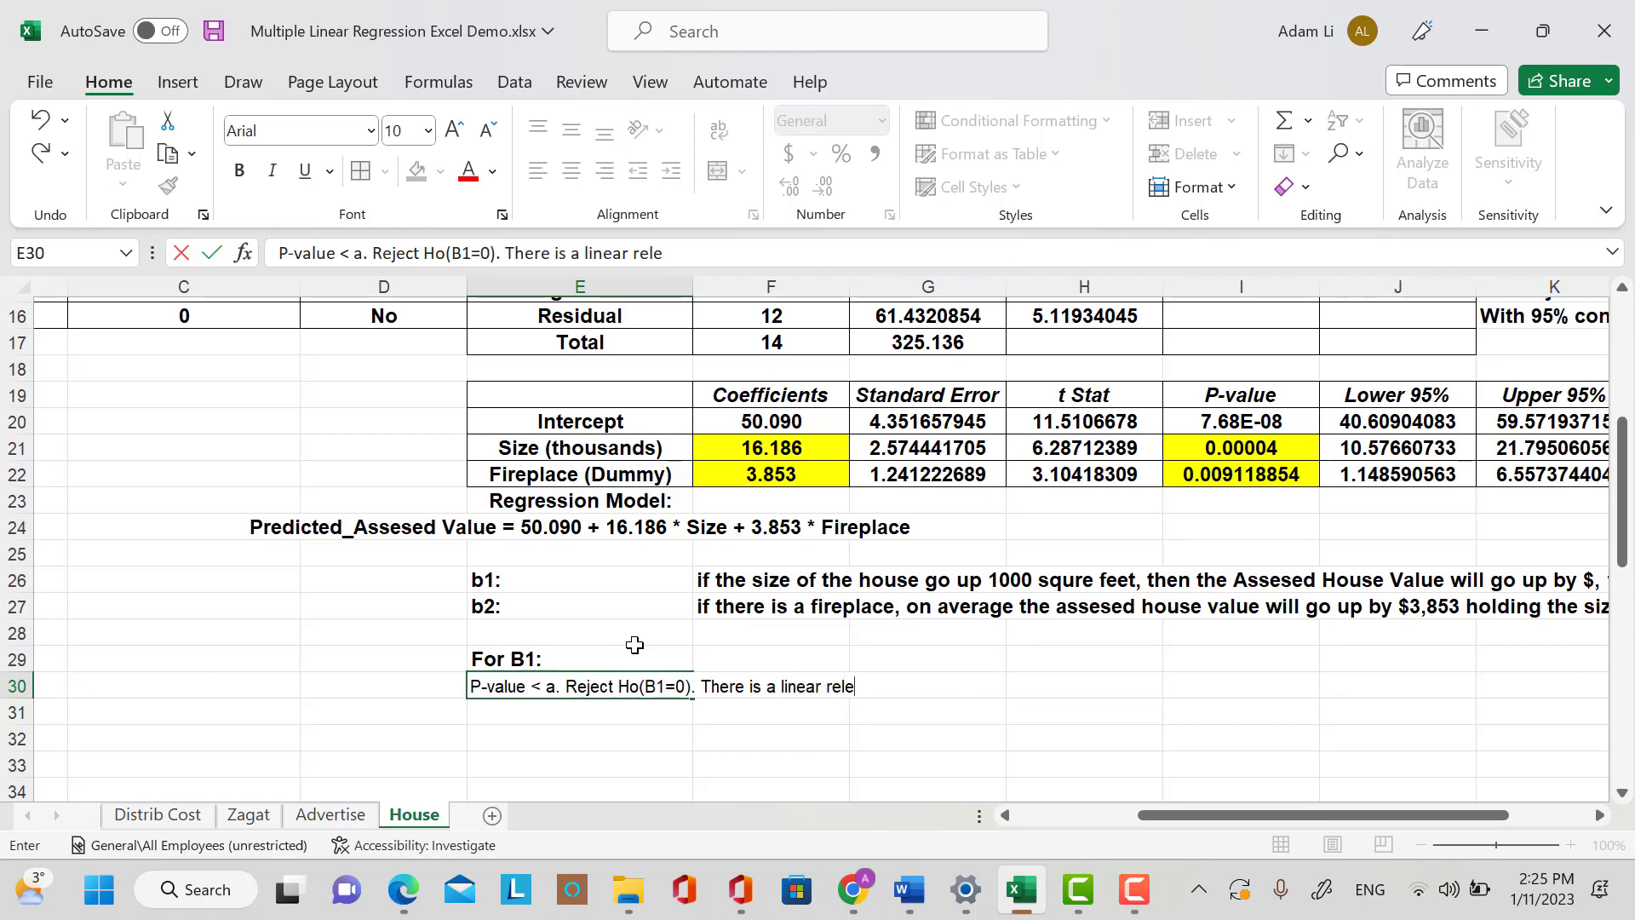
key(BackSpace)
text(ationship between)
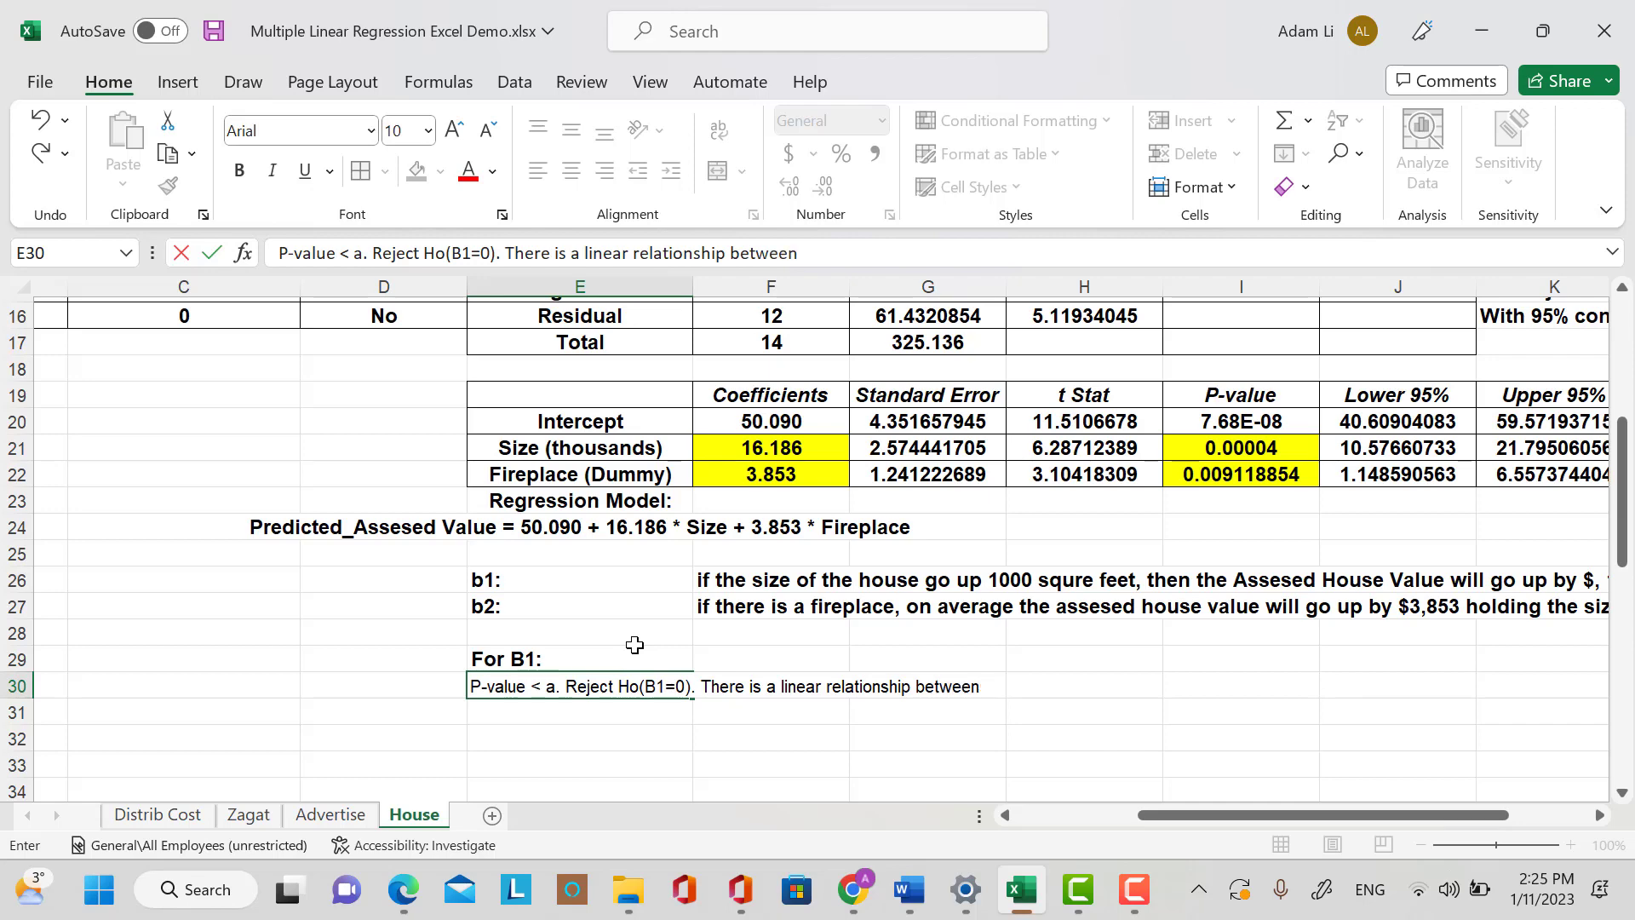
text( size and)
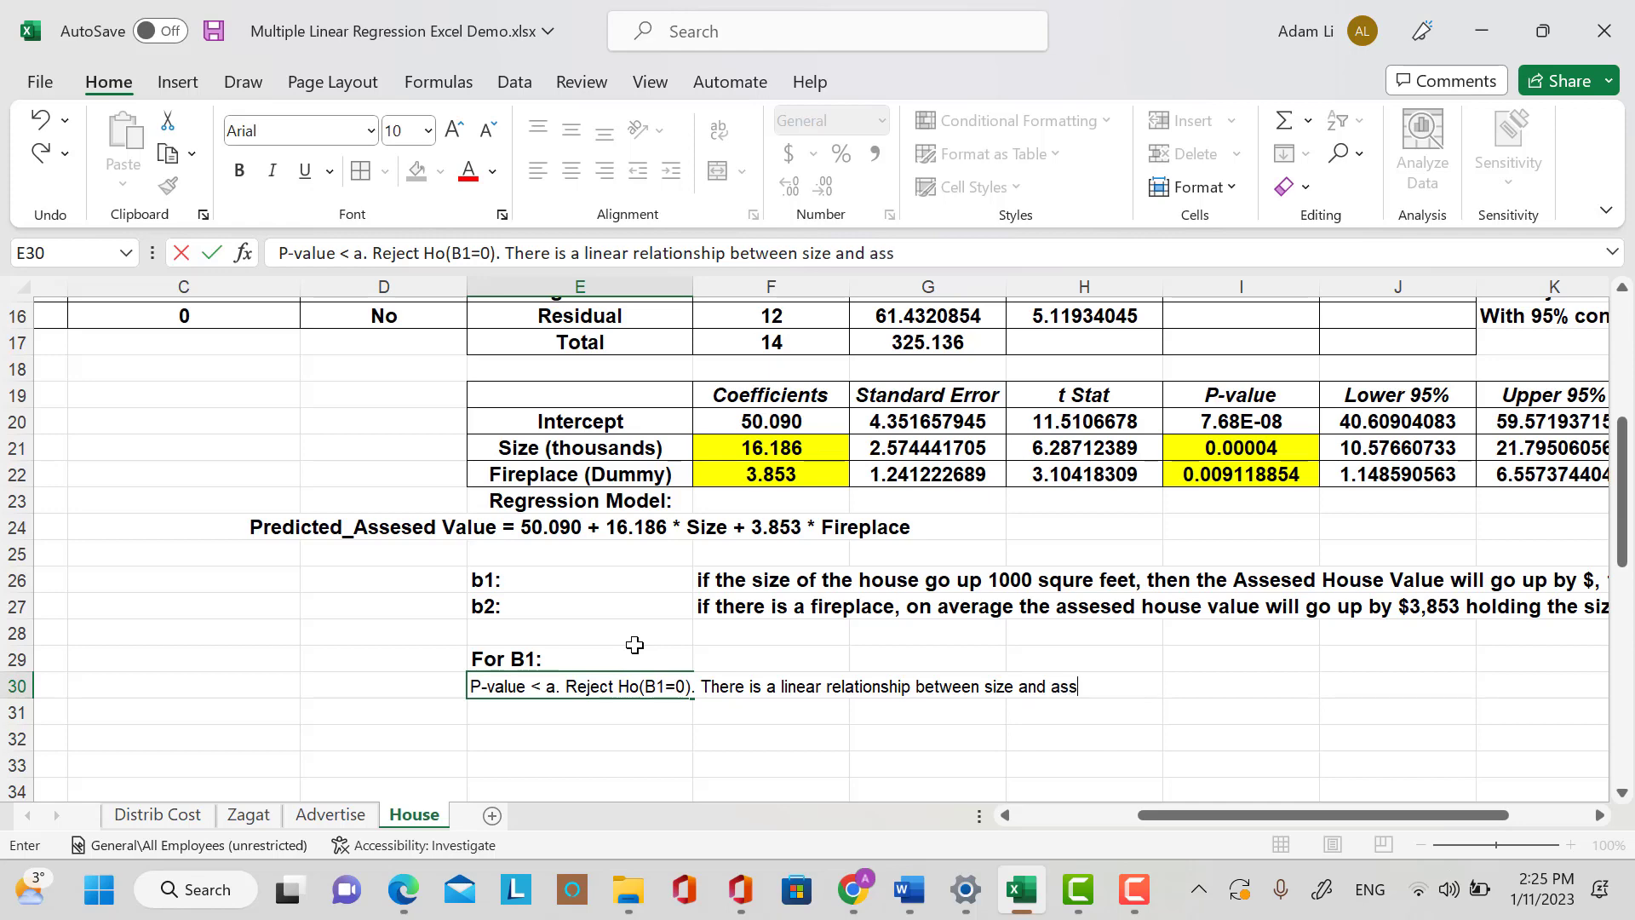
text(assessed value.)
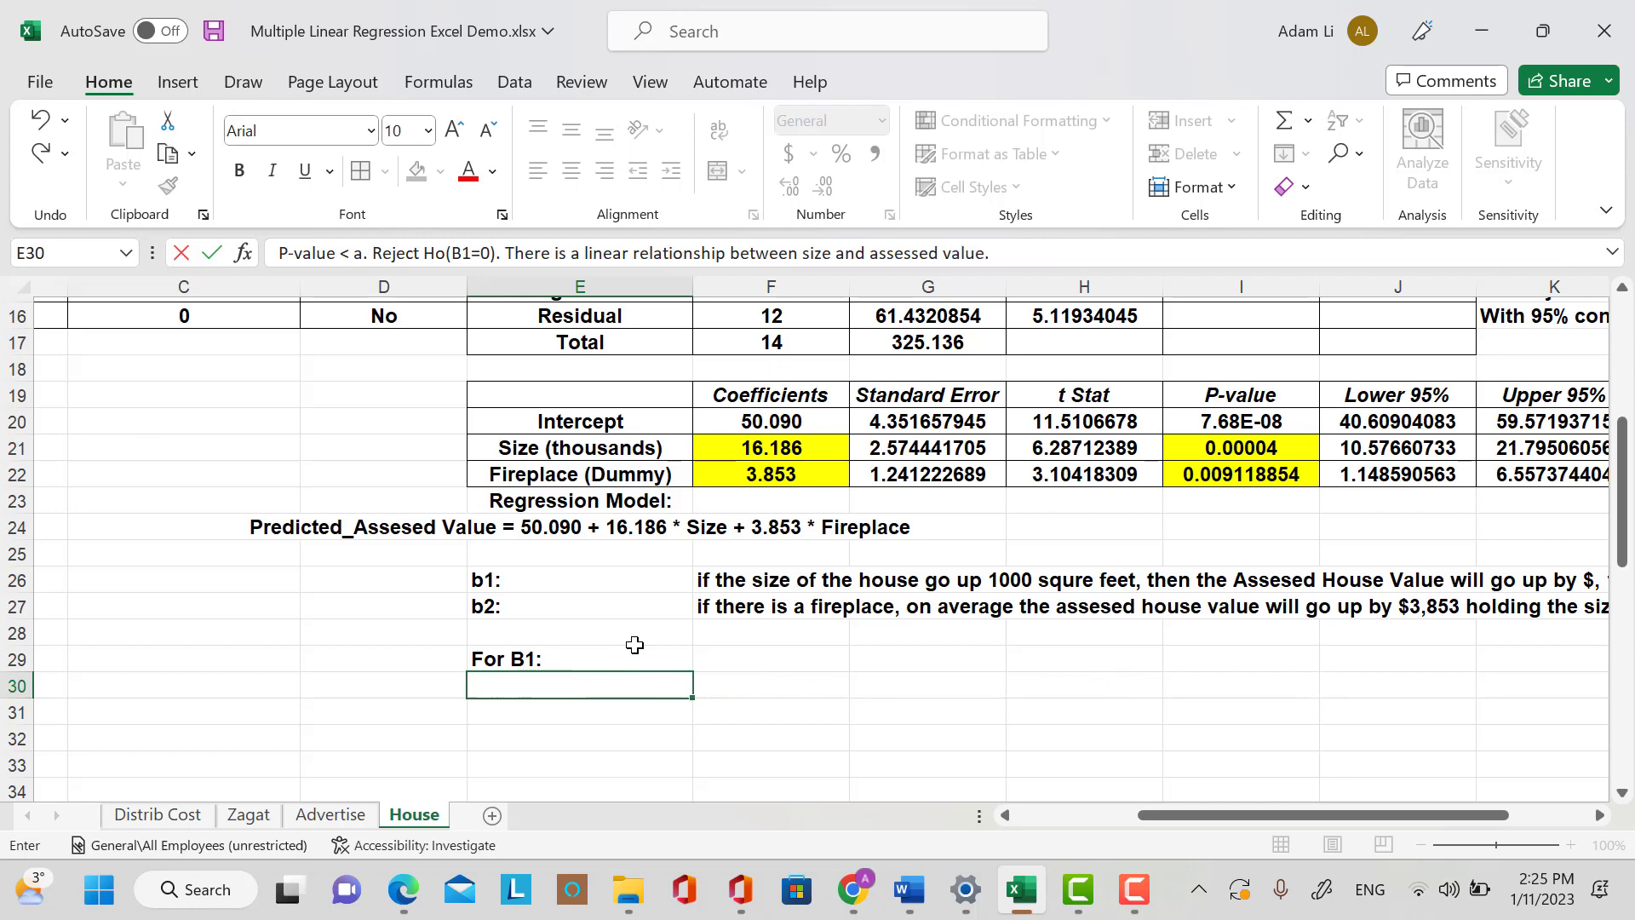
key(Return)
key(Down)
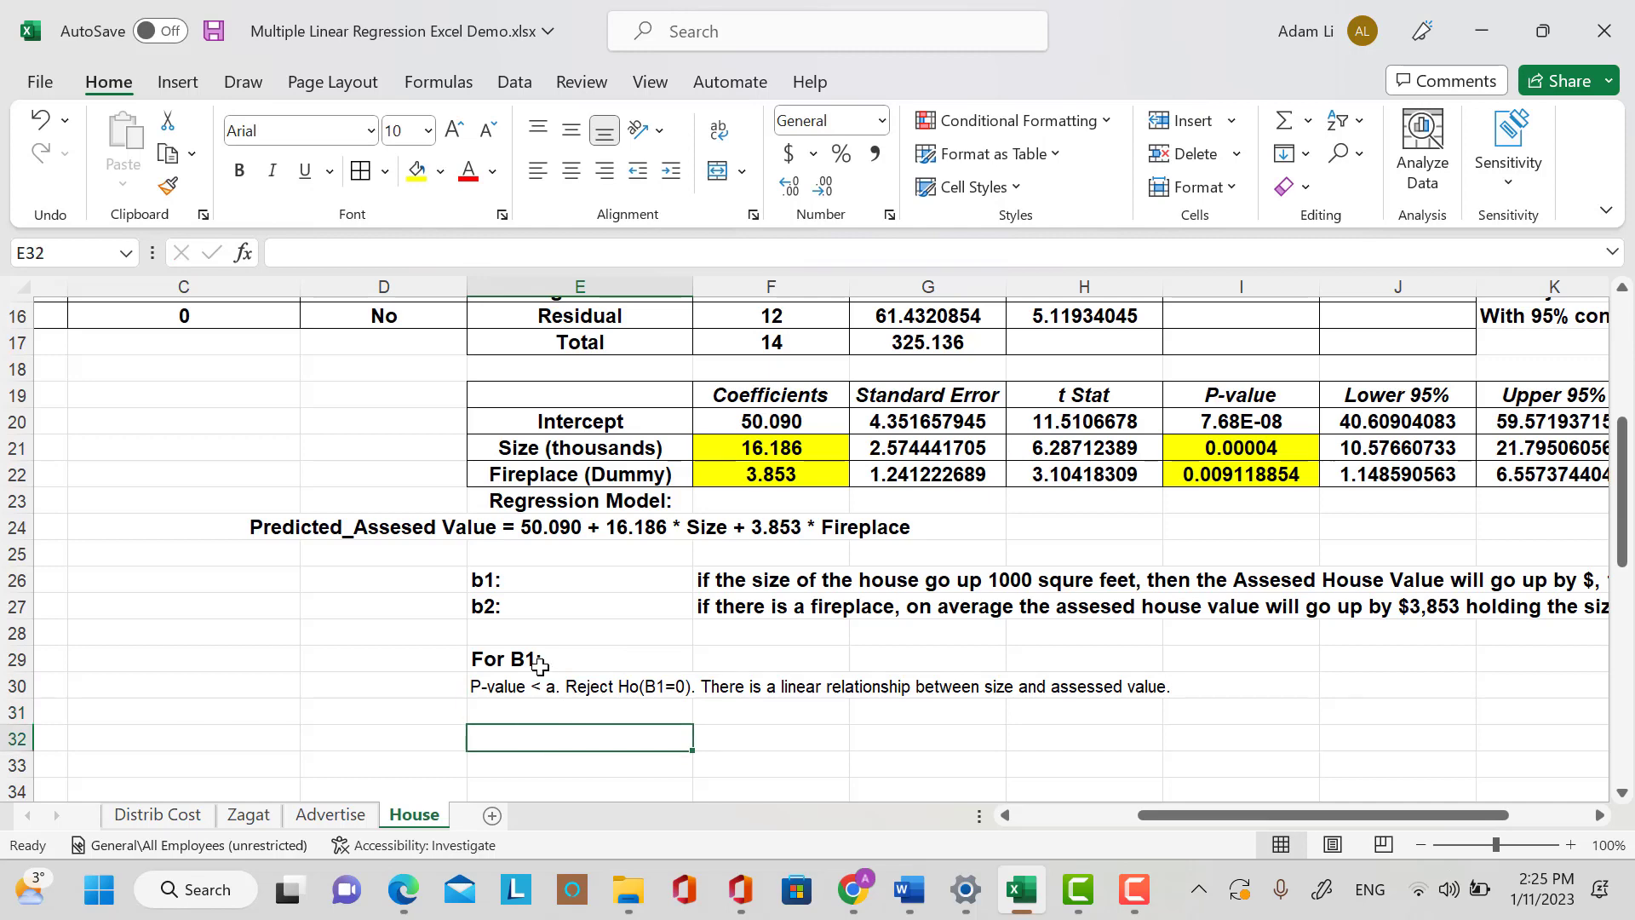
Format E29:E33 as bold with a font size of 12.
drag(529, 659, 565, 761)
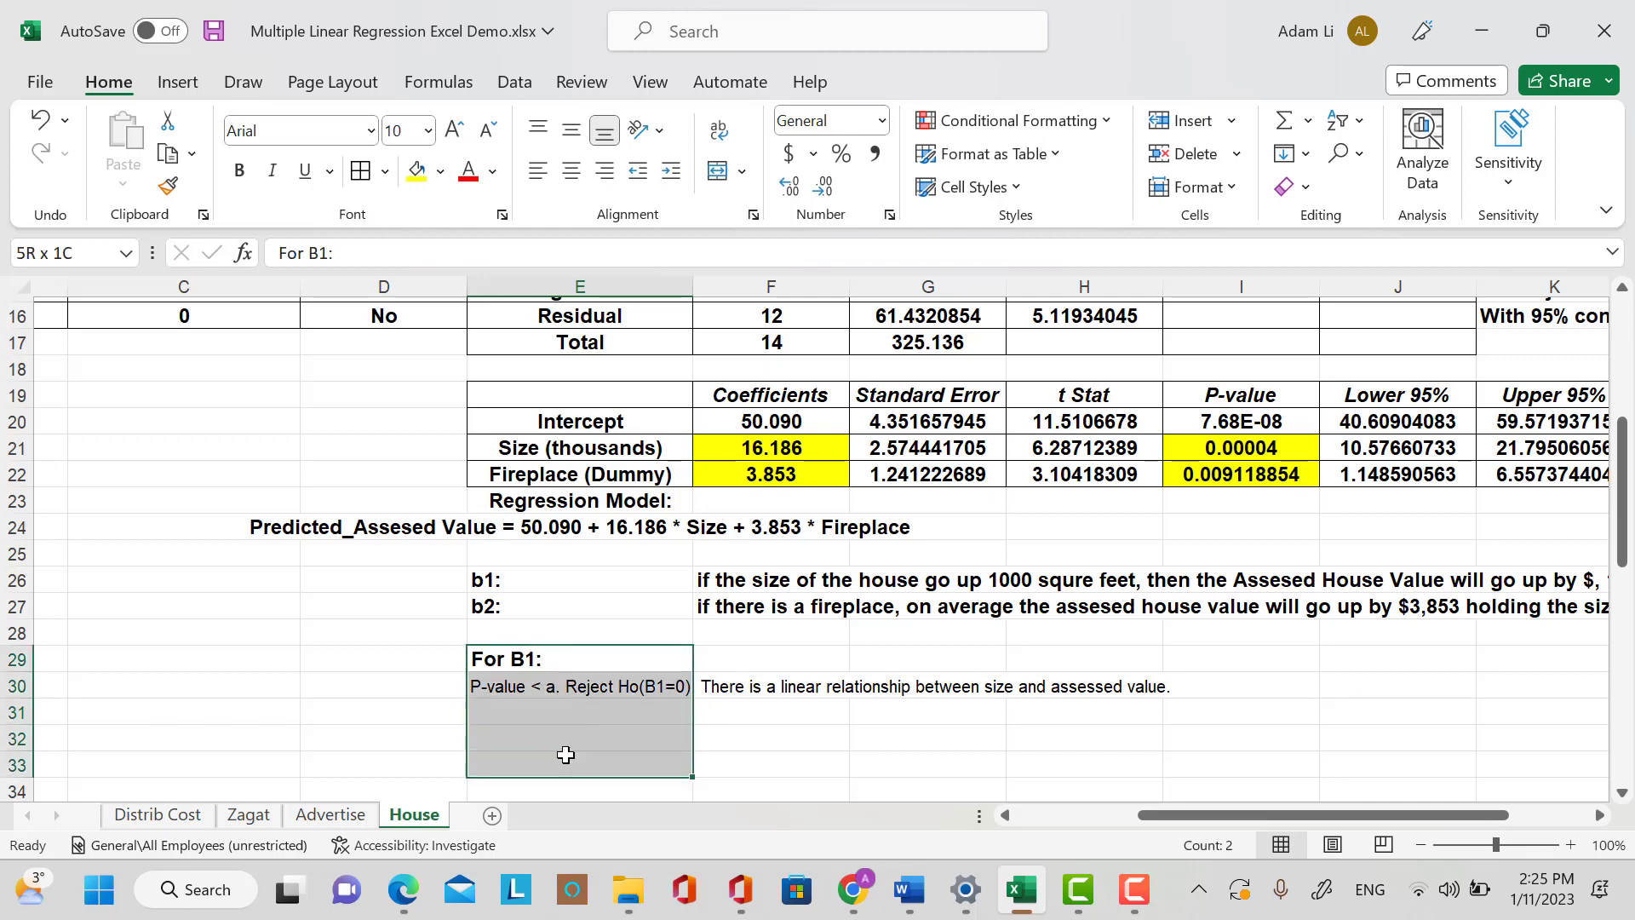
click(239, 174)
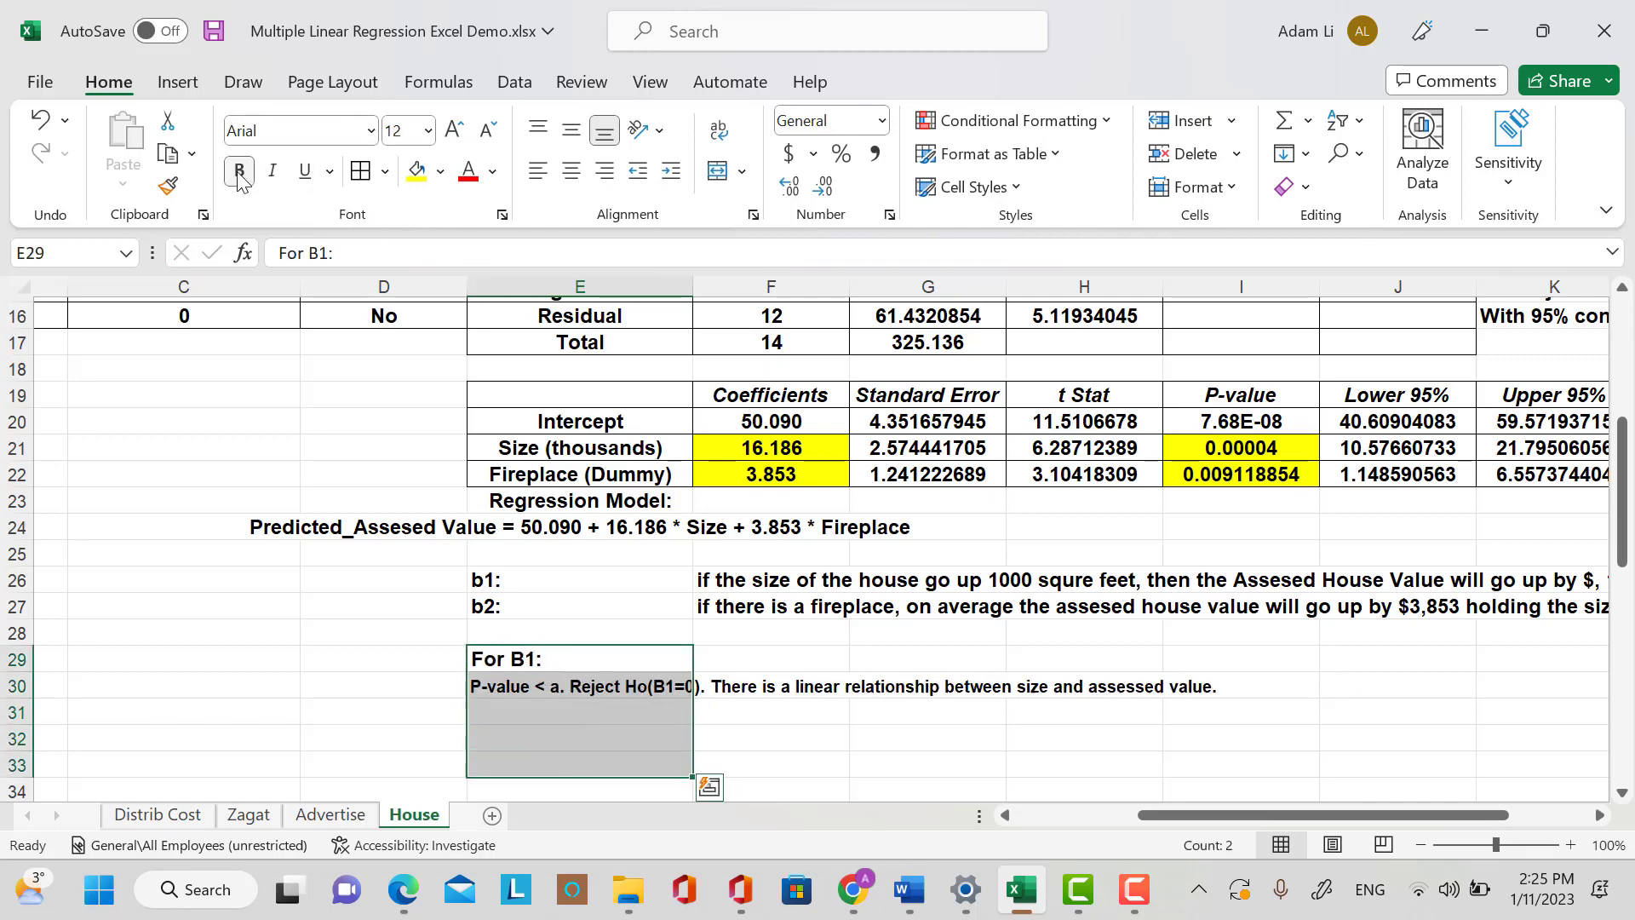
click(430, 138)
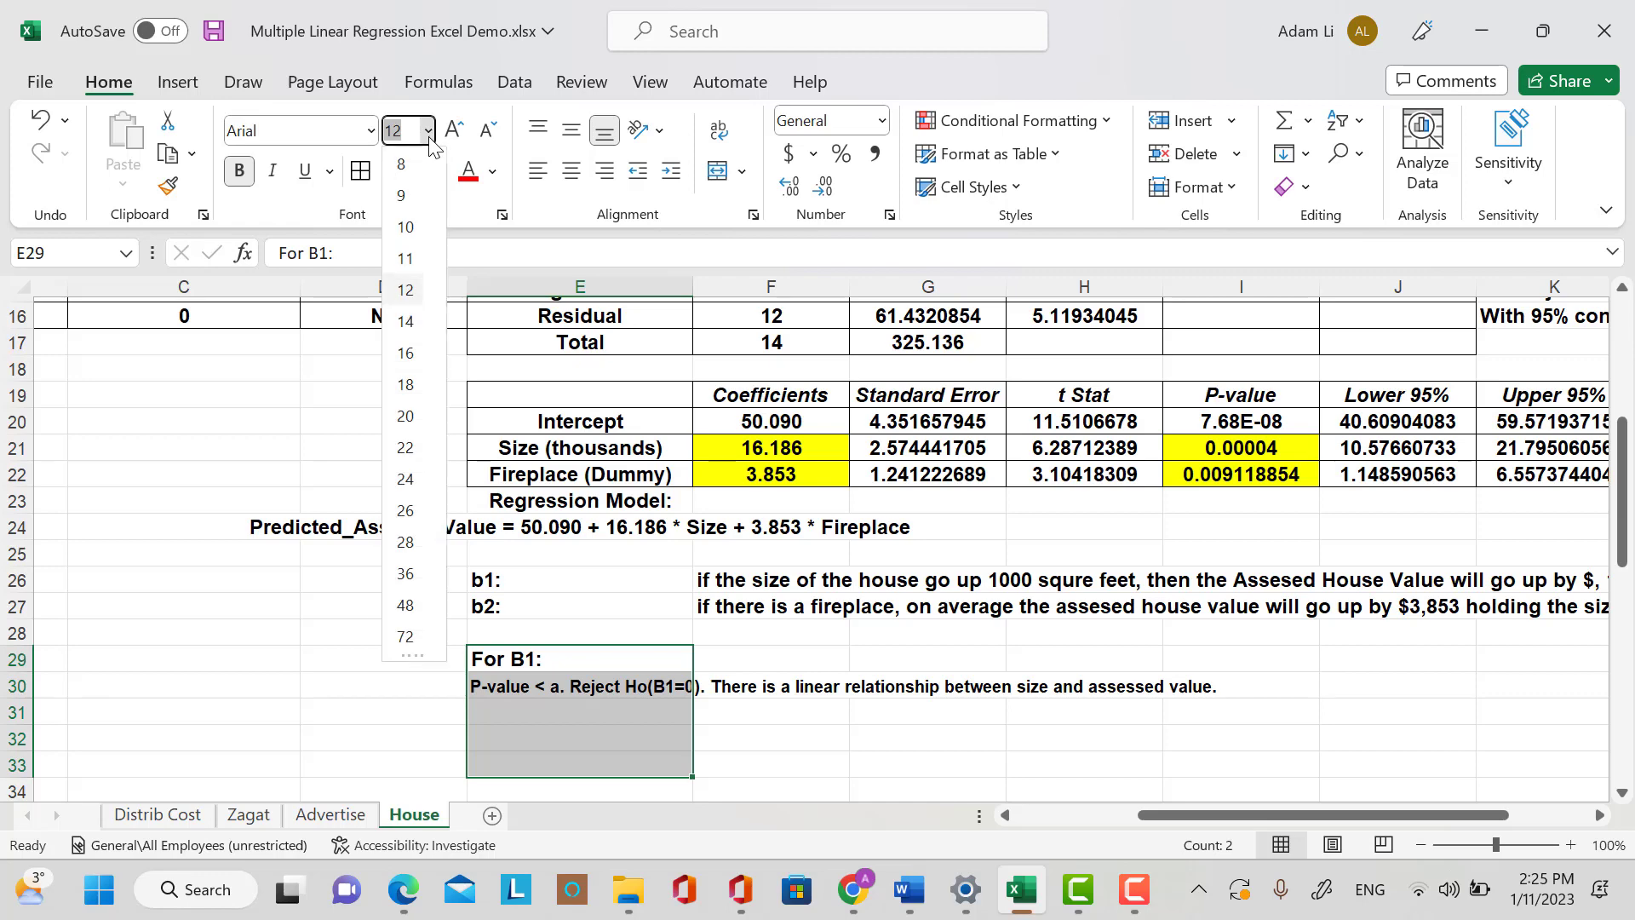
click(406, 290)
Enter the label "For B2:" in E32, below the B1 conclusion.
click(611, 735)
text(fo)
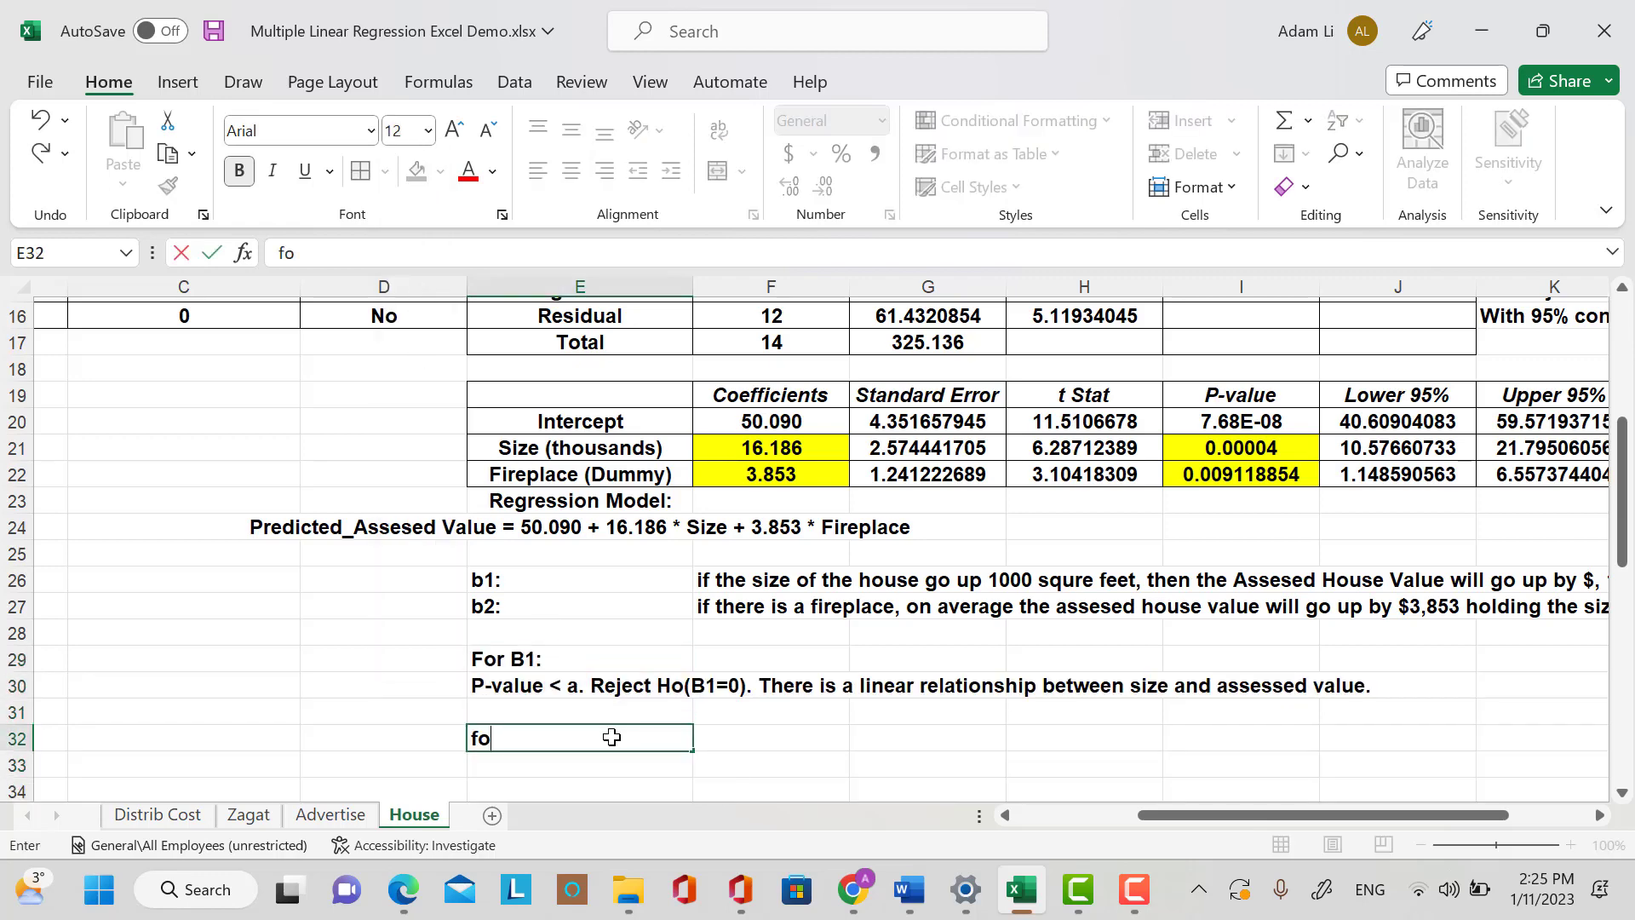
text(r)
key(BackSpace)
key(BackSpace)
key(Caps_Lock)
text(F)
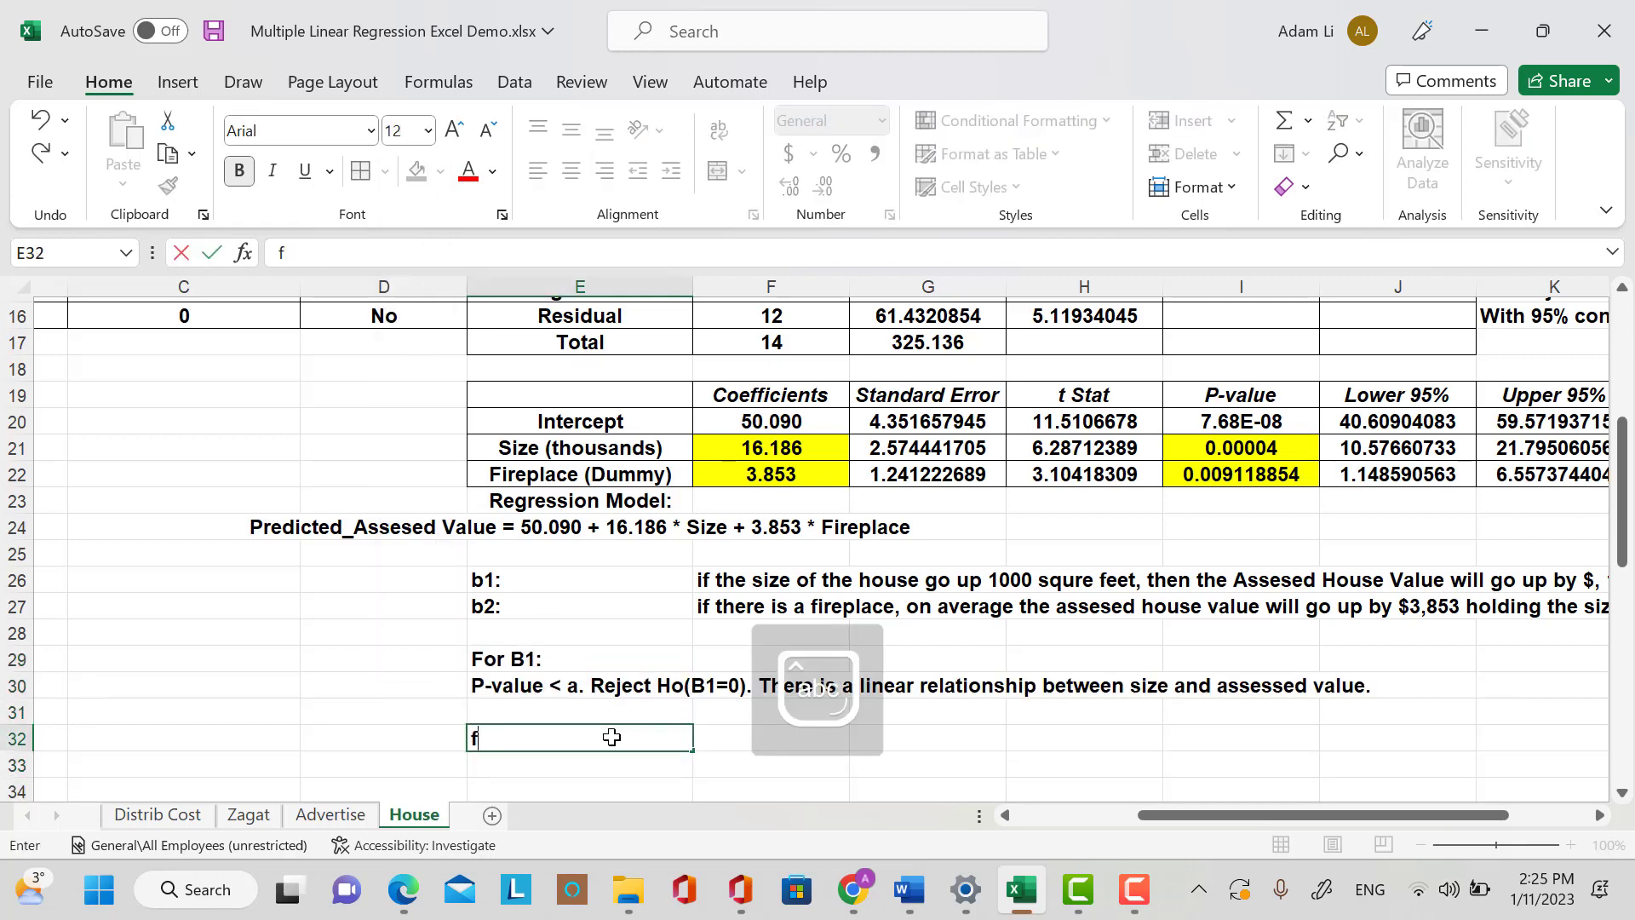
key(Caps_Lock)
text(OR)
key(BackSpace)
key(BackSpace)
key(BackSpace)
key(Caps_Lock)
text(For b)
key(Caps_Lock)
text(B2:)
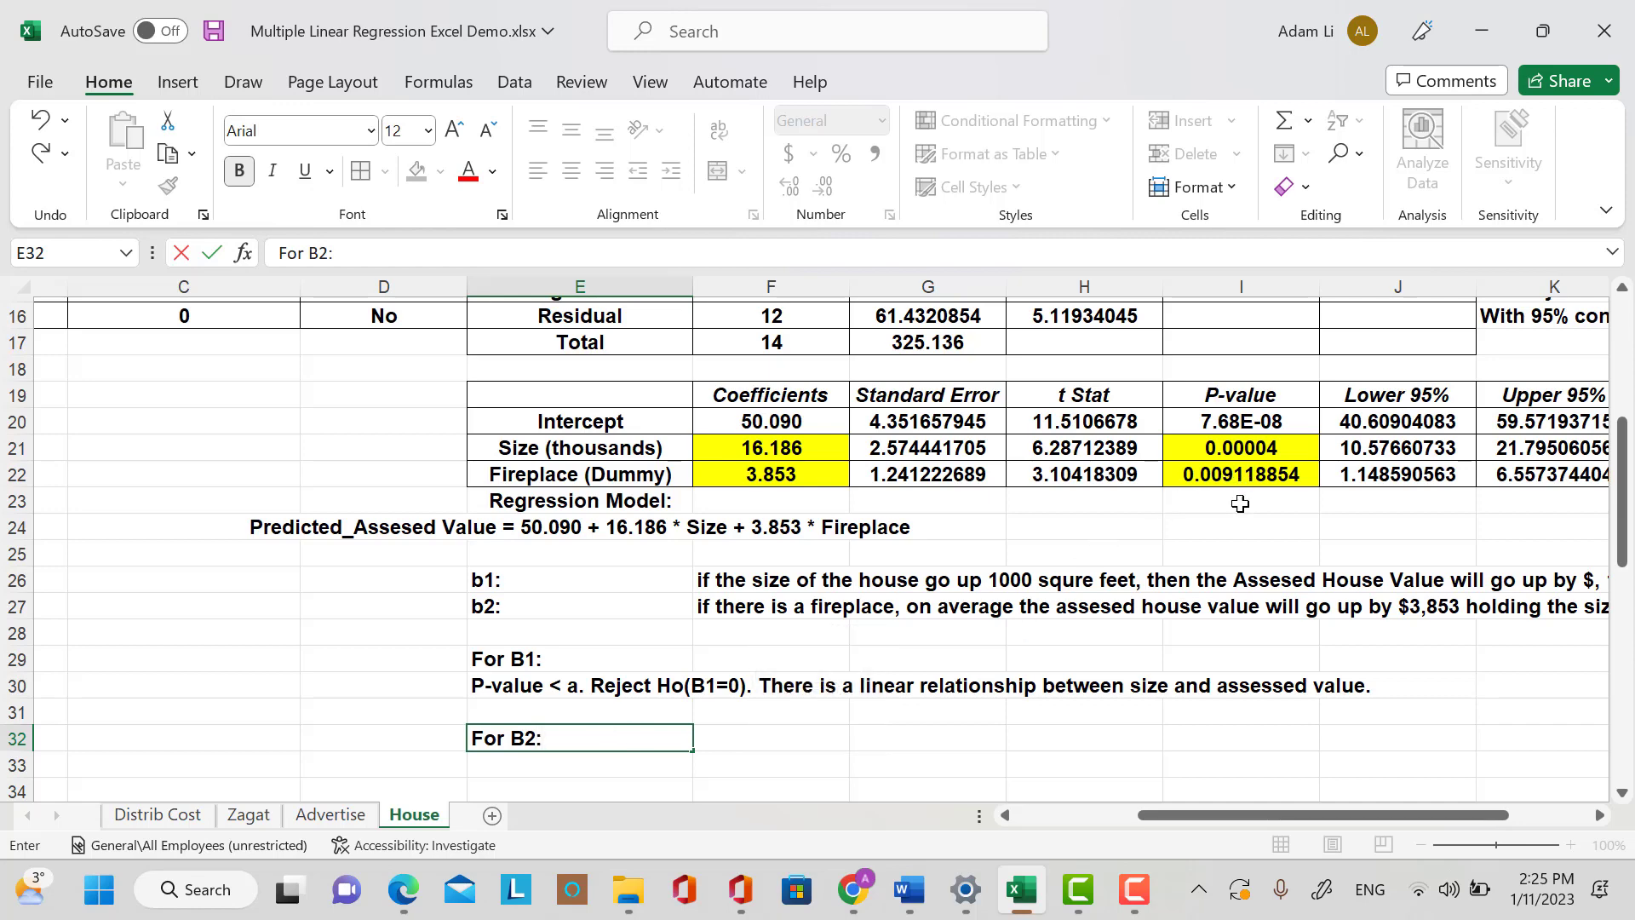
Begin the B2 test conclusion in E33 with "P-value < a.".
scroll(809, 709, down, 1)
click(562, 705)
click(569, 687)
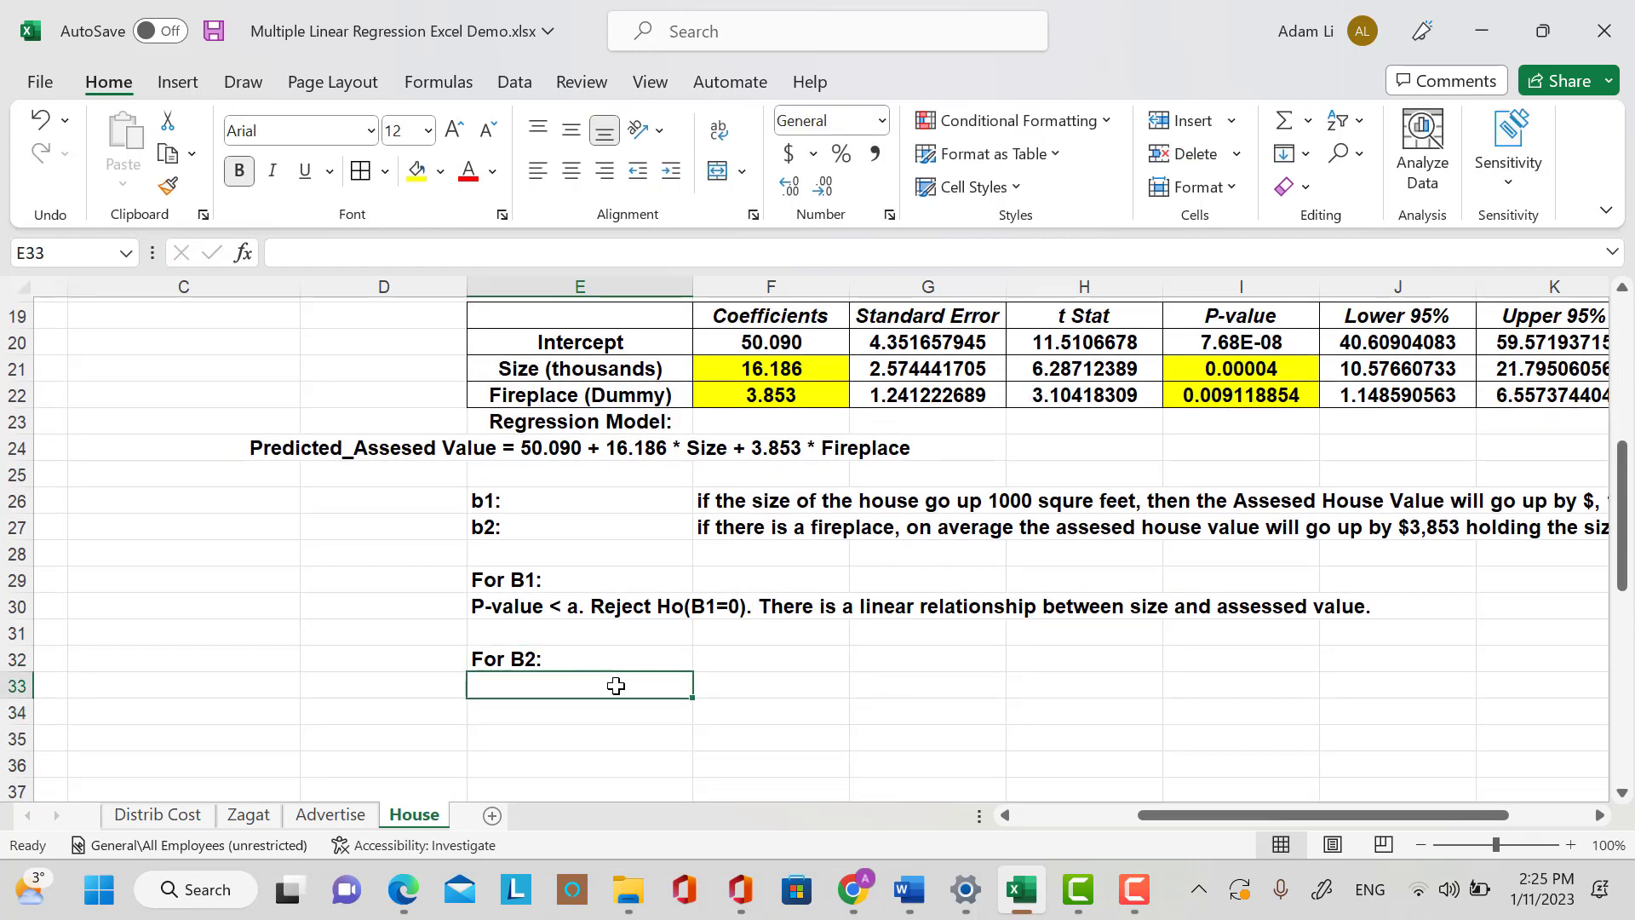
text(P)
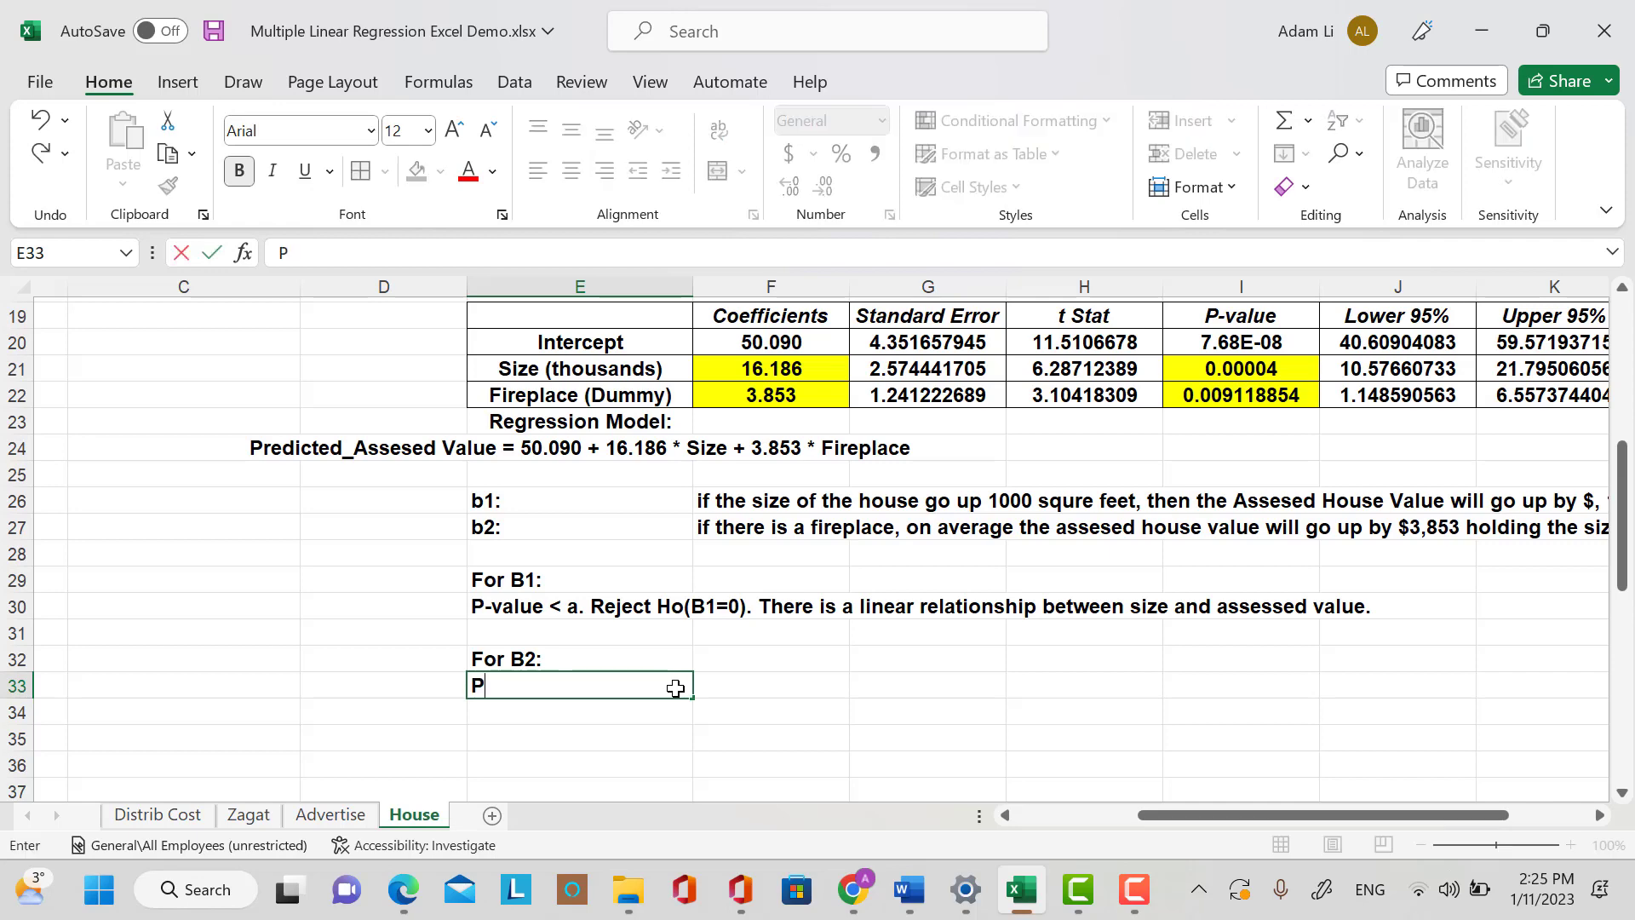
key(Caps_Lock)
text(0)
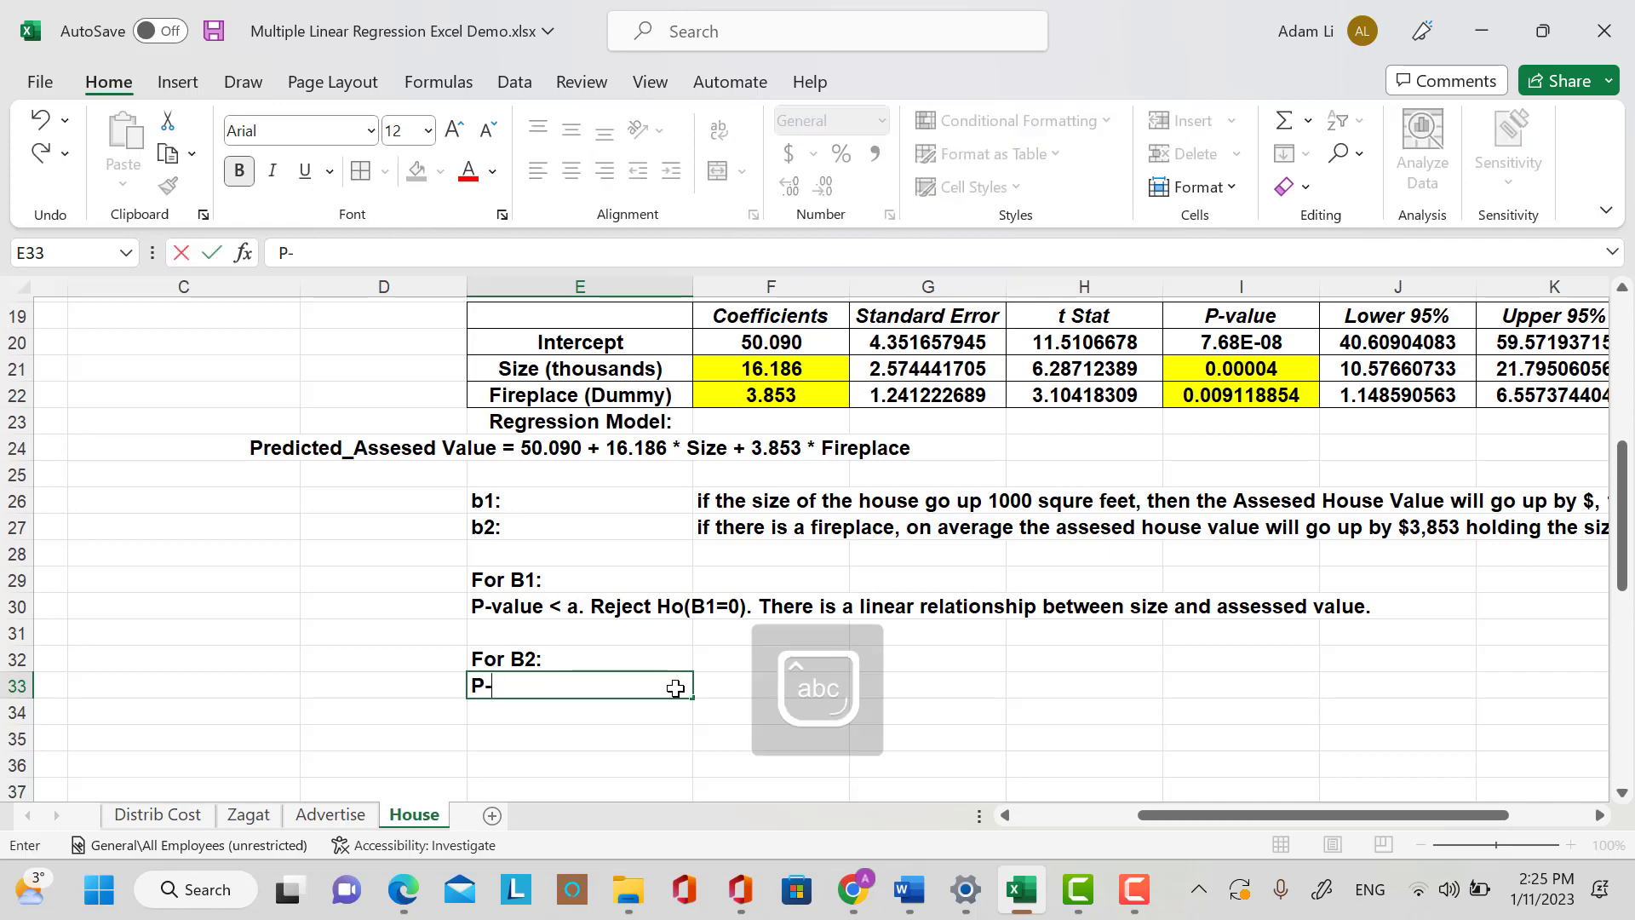
text(value )
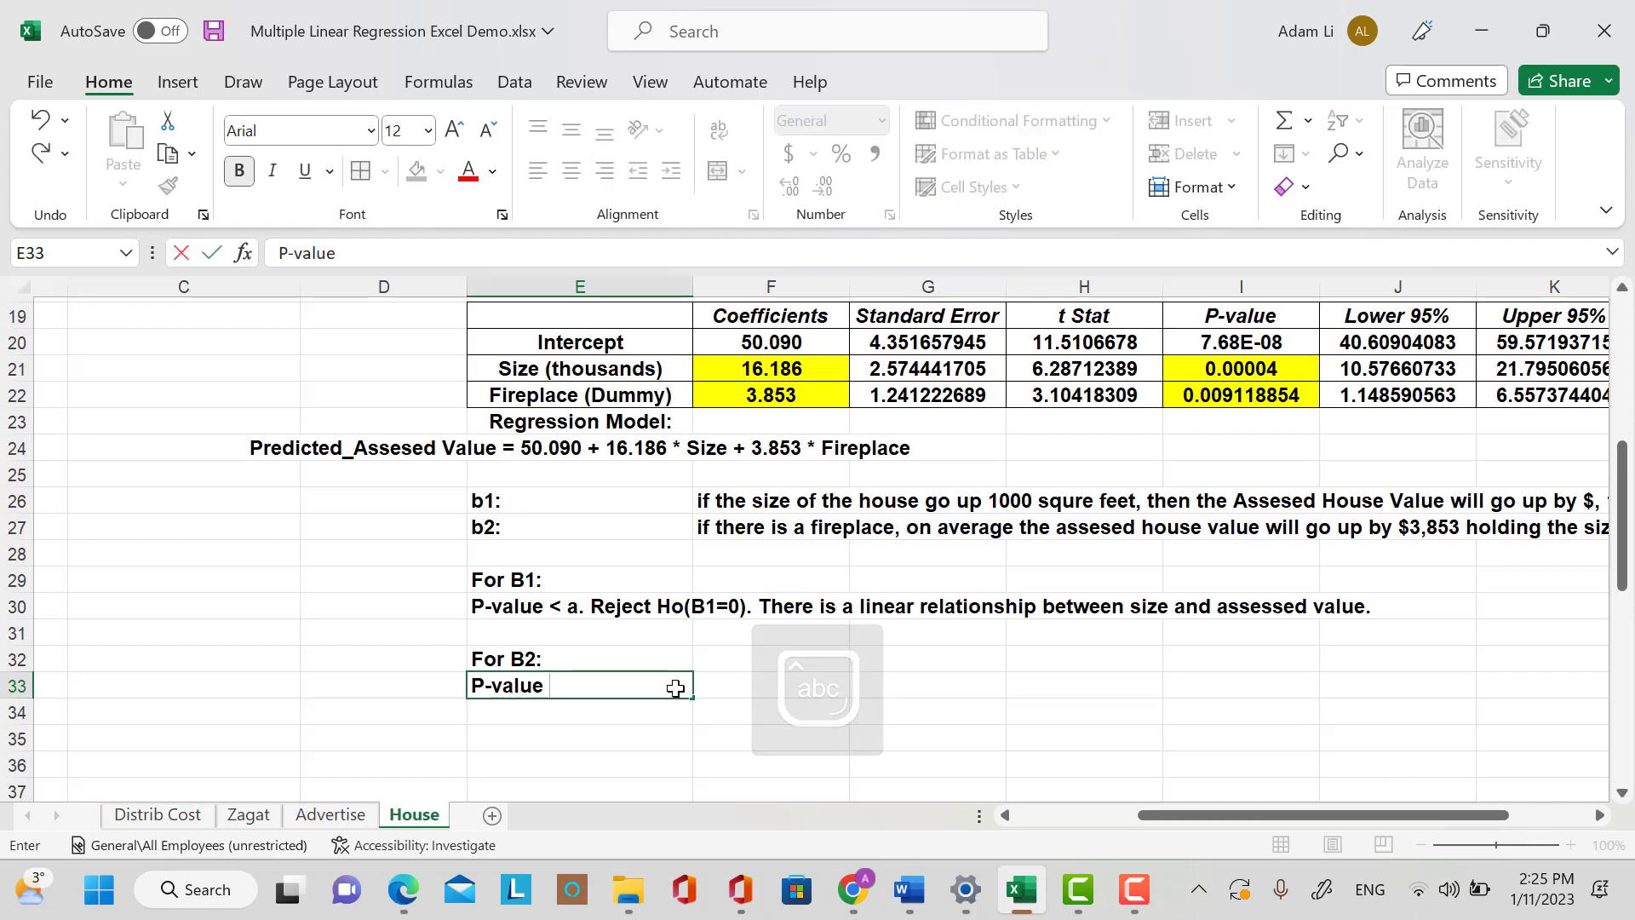
text(< a.)
key(Caps_Lock)
Continue the conclusion in E33 with "Reject Ho(B2=0)".
text(R)
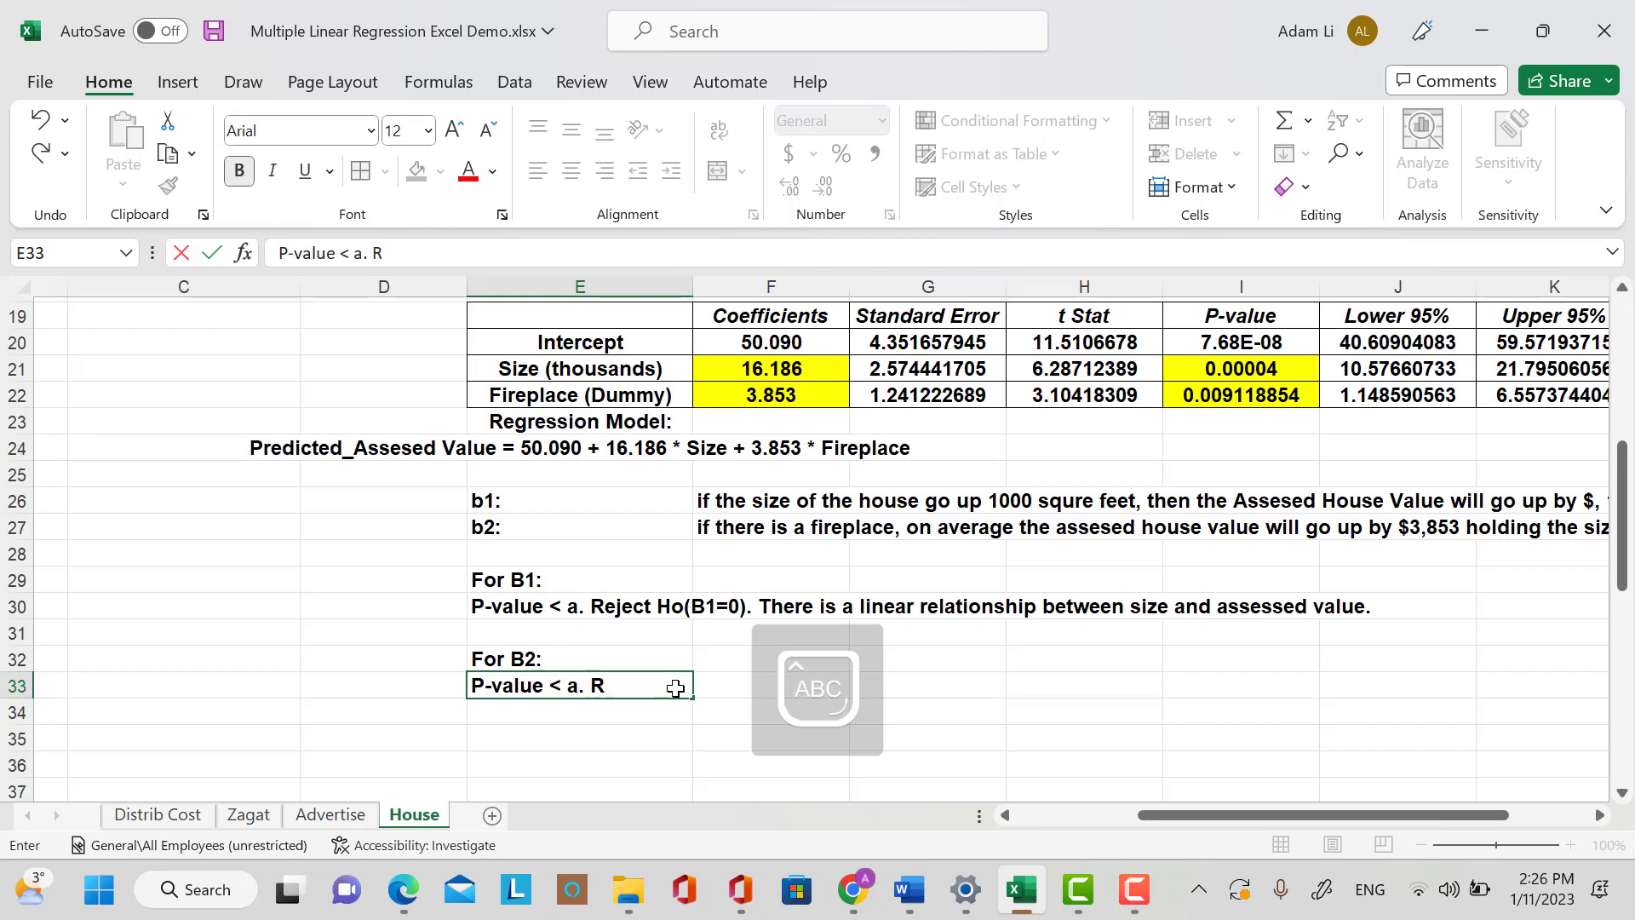
key(Caps_Lock)
text(eject h)
key(Caps_Lock)
key(BackSpace)
text(HO)
key(BackSpace)
key(Caps_Lock)
text(o)
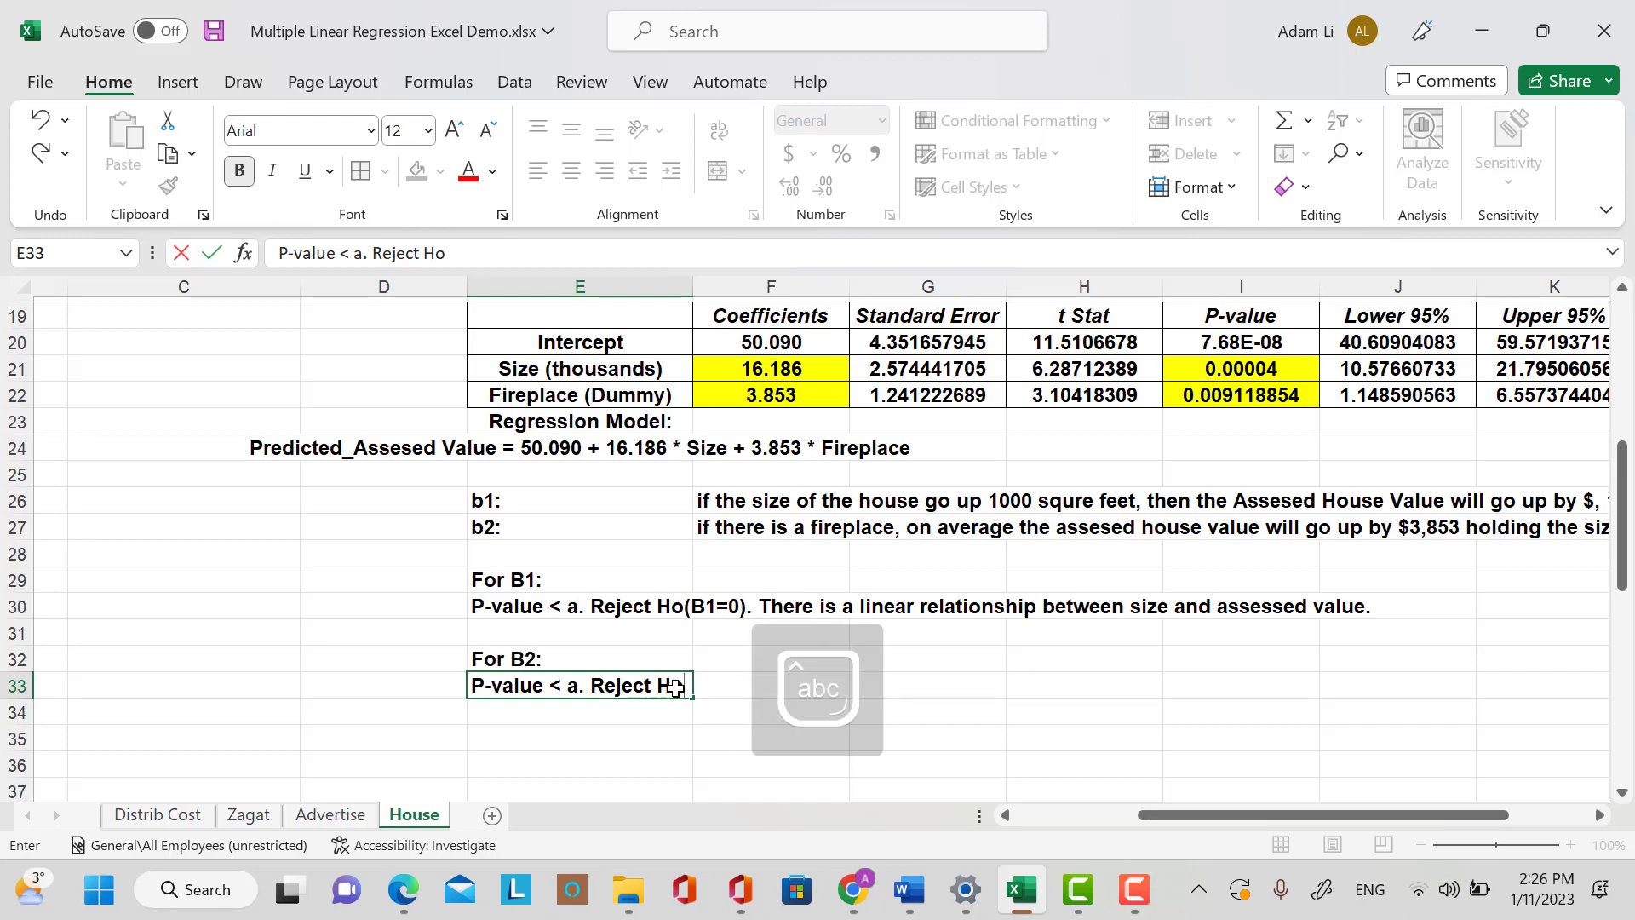
text(()
key(Caps_Lock)
text(B2=0))
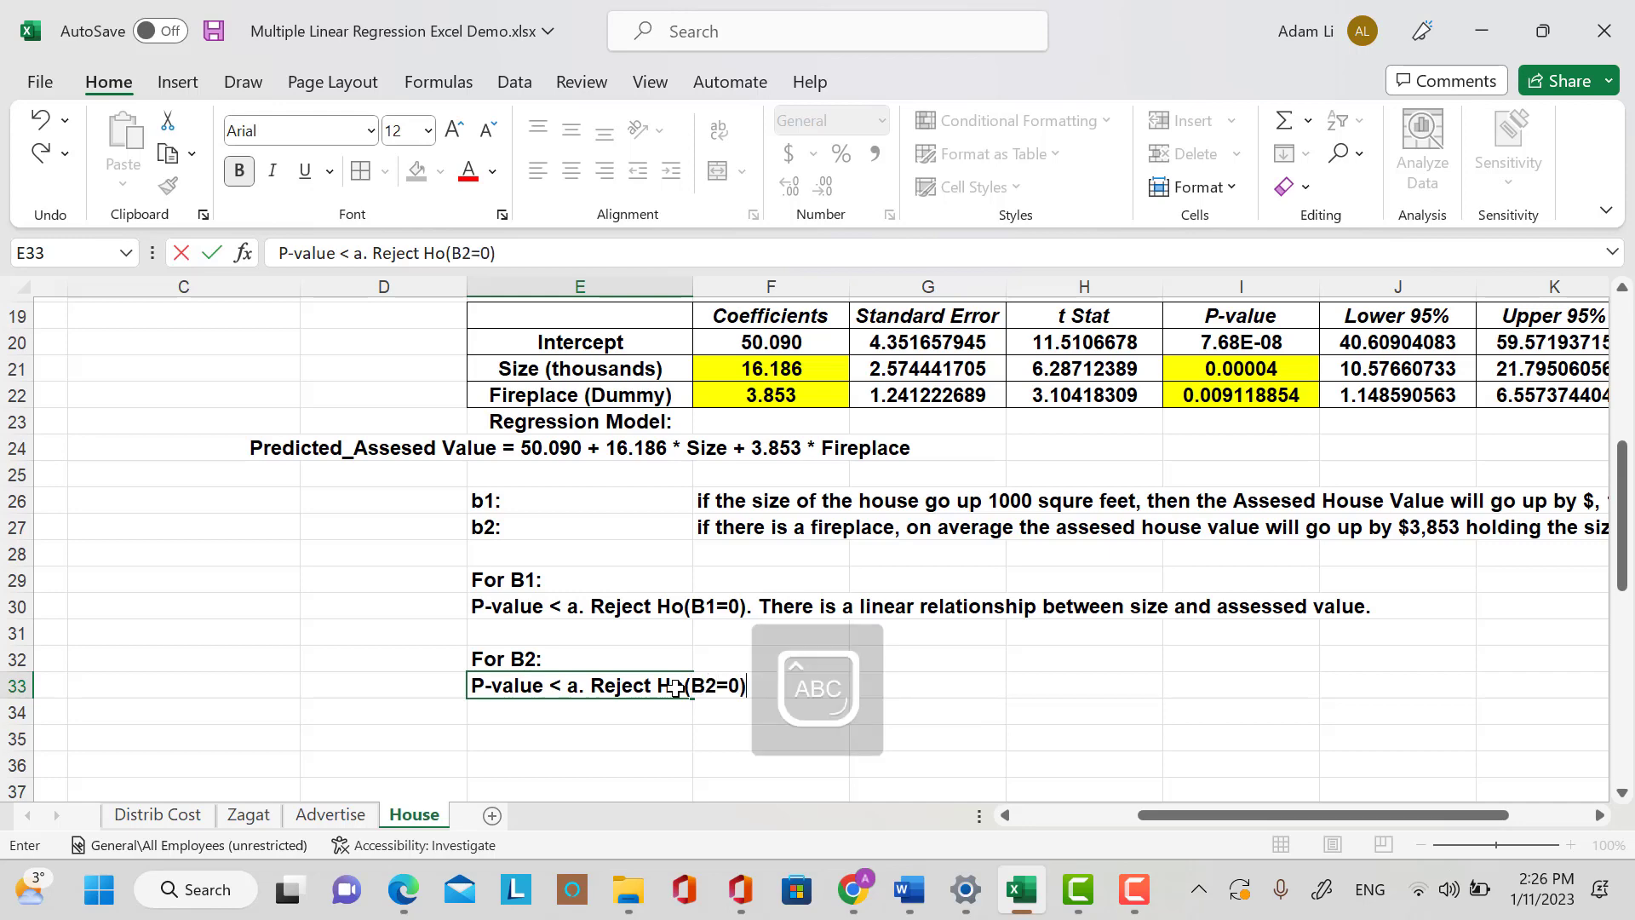
Finish the conclusion in E33 with ". Fireplace is a significant indicator of the assessed value.".
key(Caps_Lock)
text(. f)
key(Caps_Lock)
text(IRE)
key(BackSpace)
key(BackSpace)
key(BackSpace)
key(BackSpace)
text(F)
key(Caps_Lock)
text(ire p)
key(BackSpace)
key(BackSpace)
text(pp)
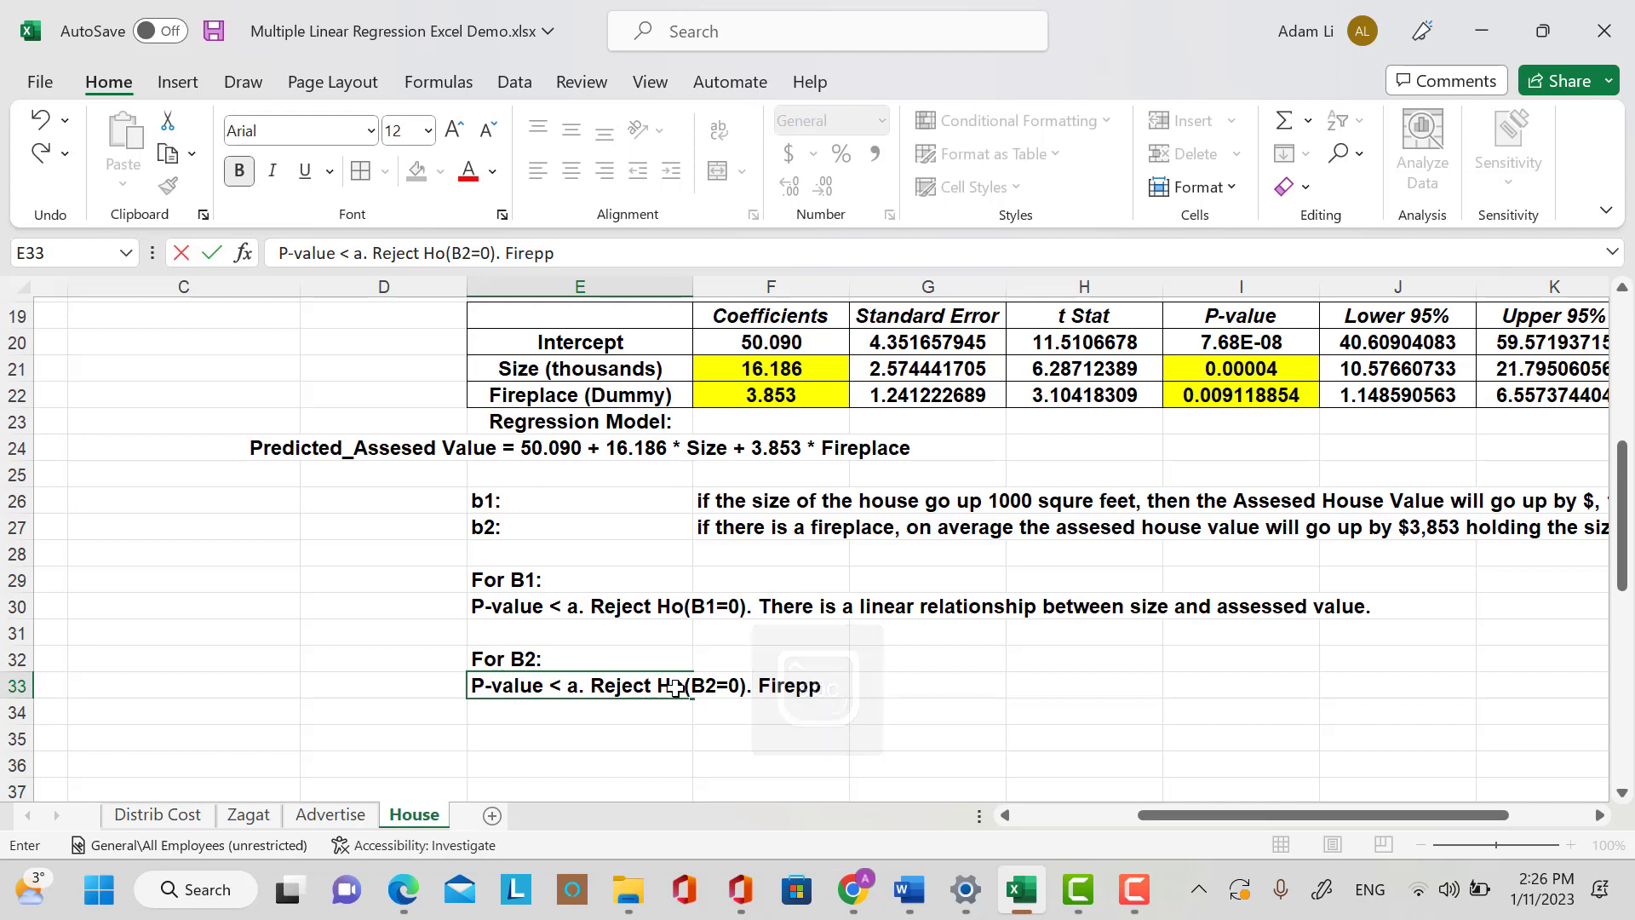
key(BackSpace)
text(lace is a)
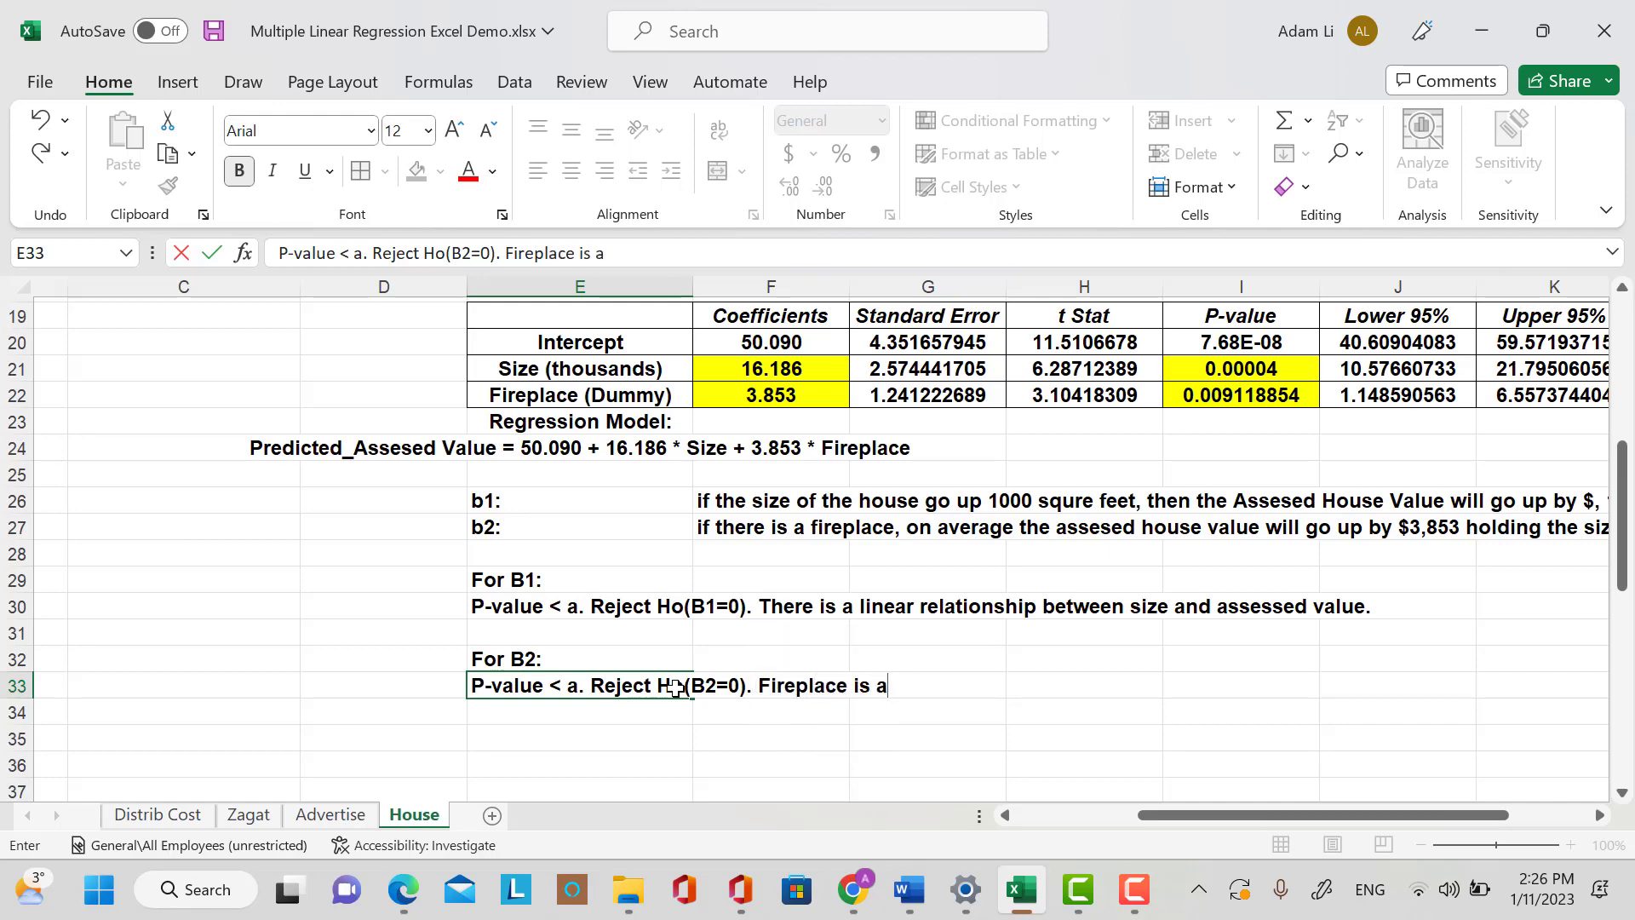
text( significant indicato)
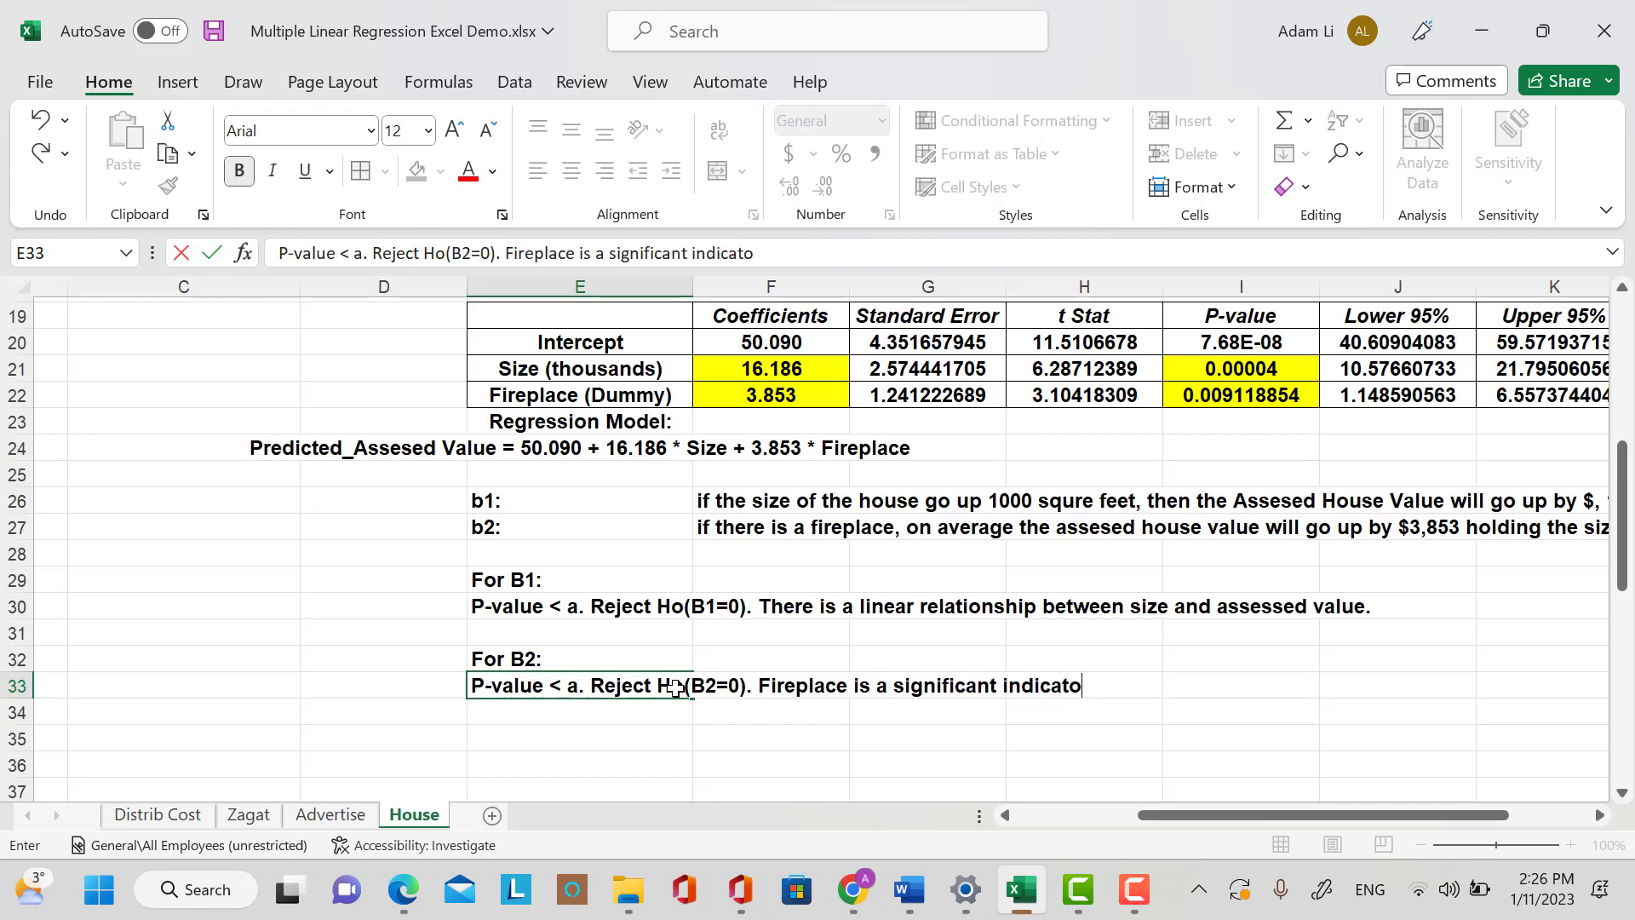
text(r of the assessed )
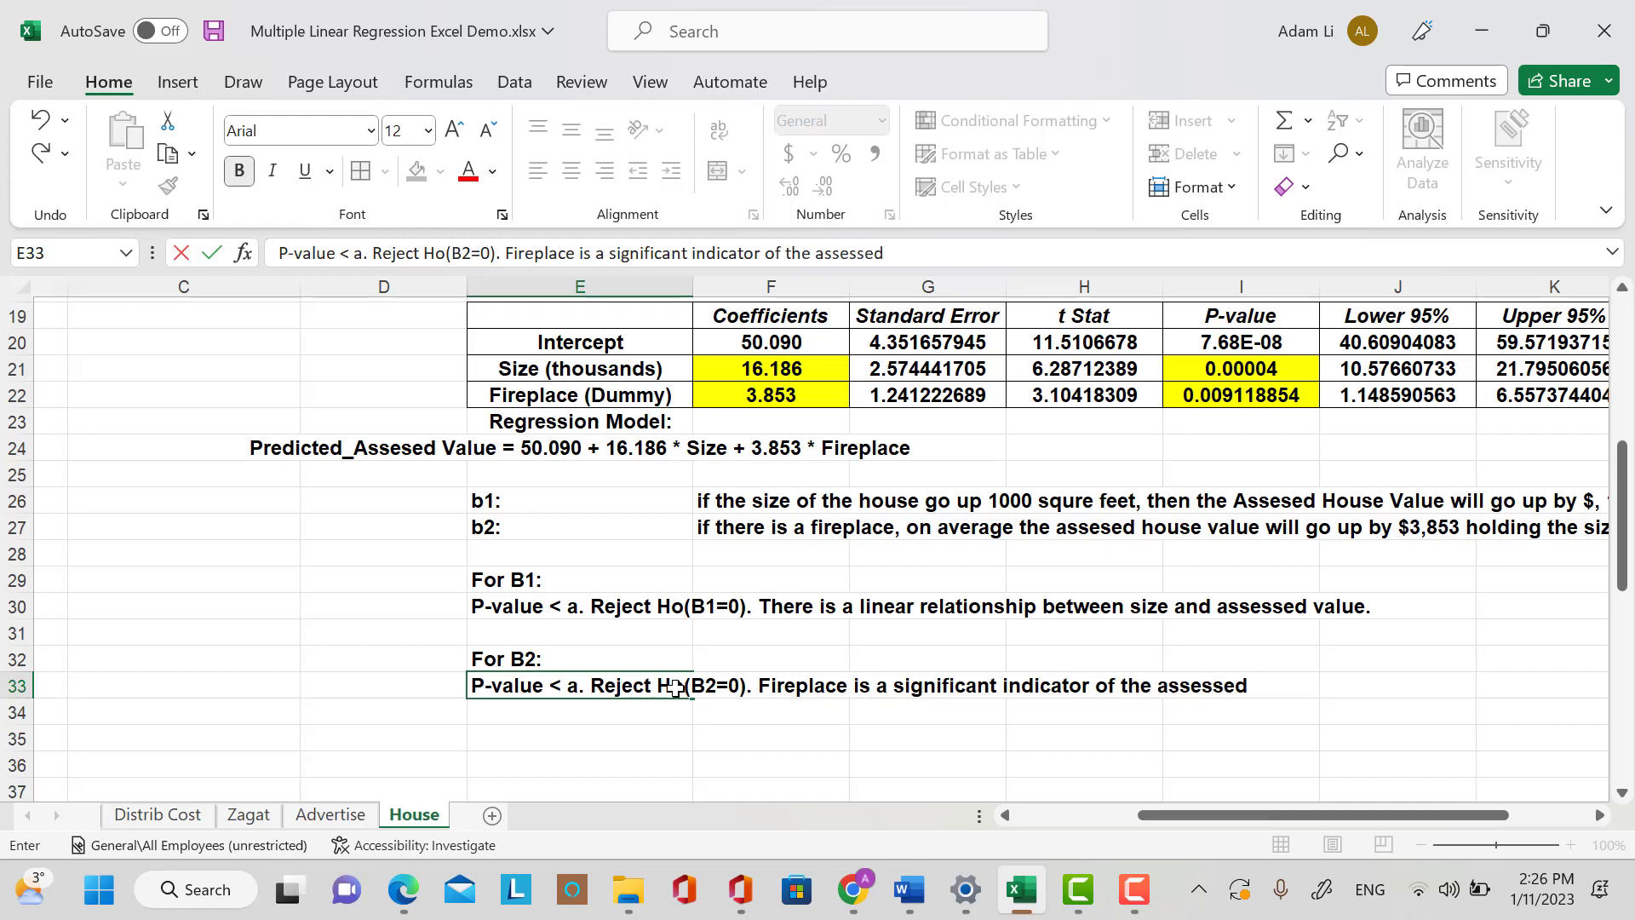
text(value.)
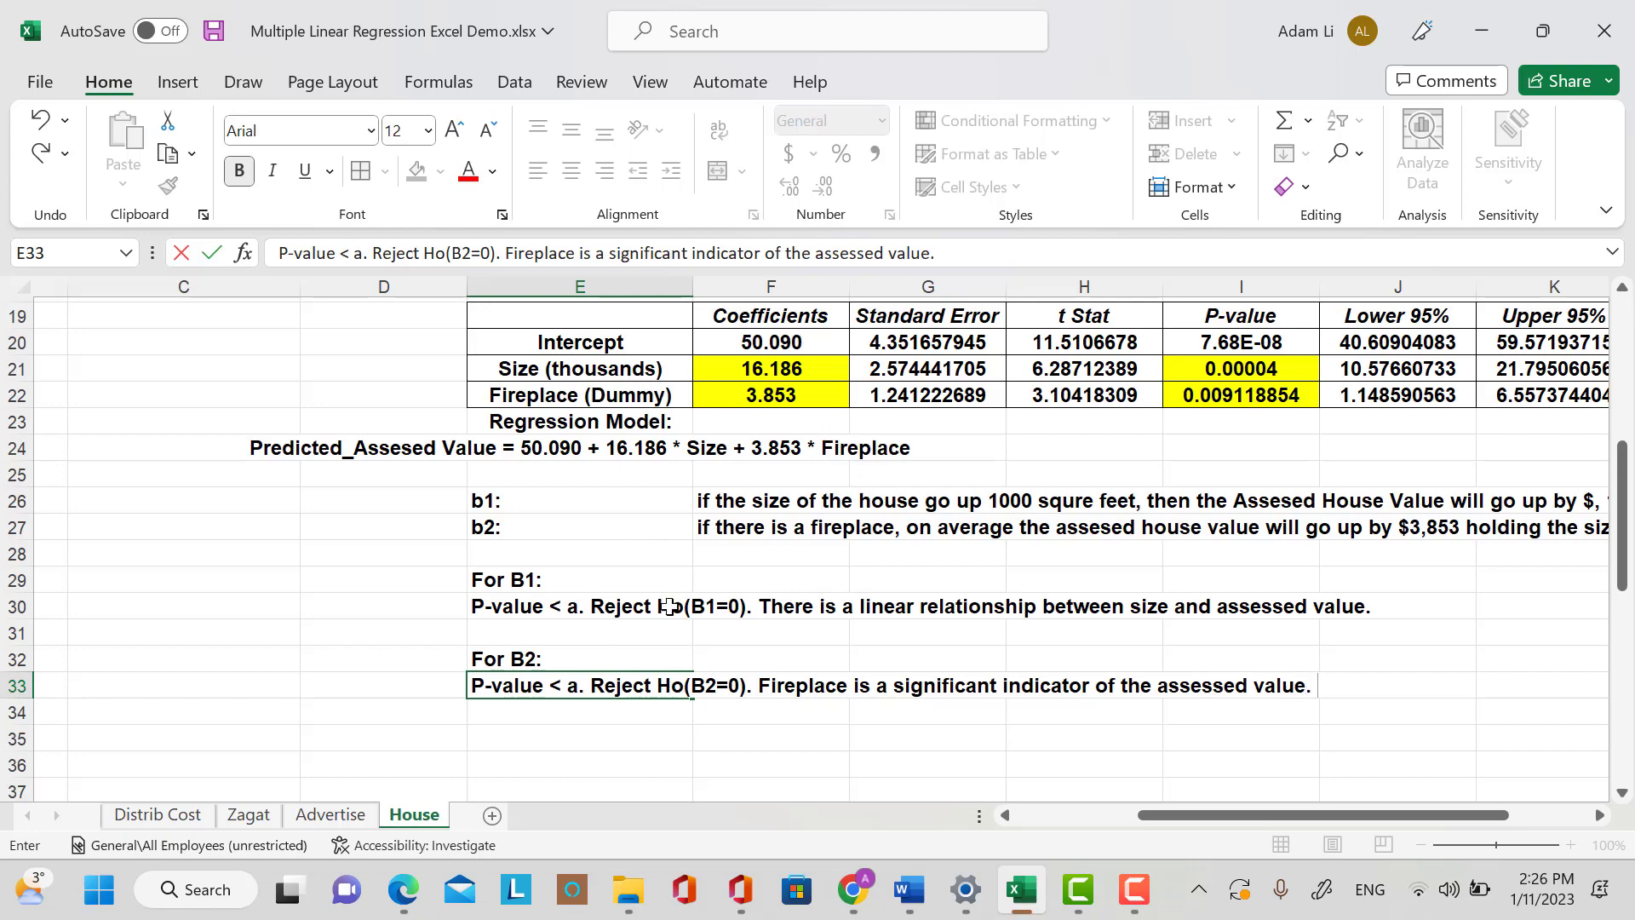
scroll(971, 536, up, 2)
scroll(750, 407, up, 2)
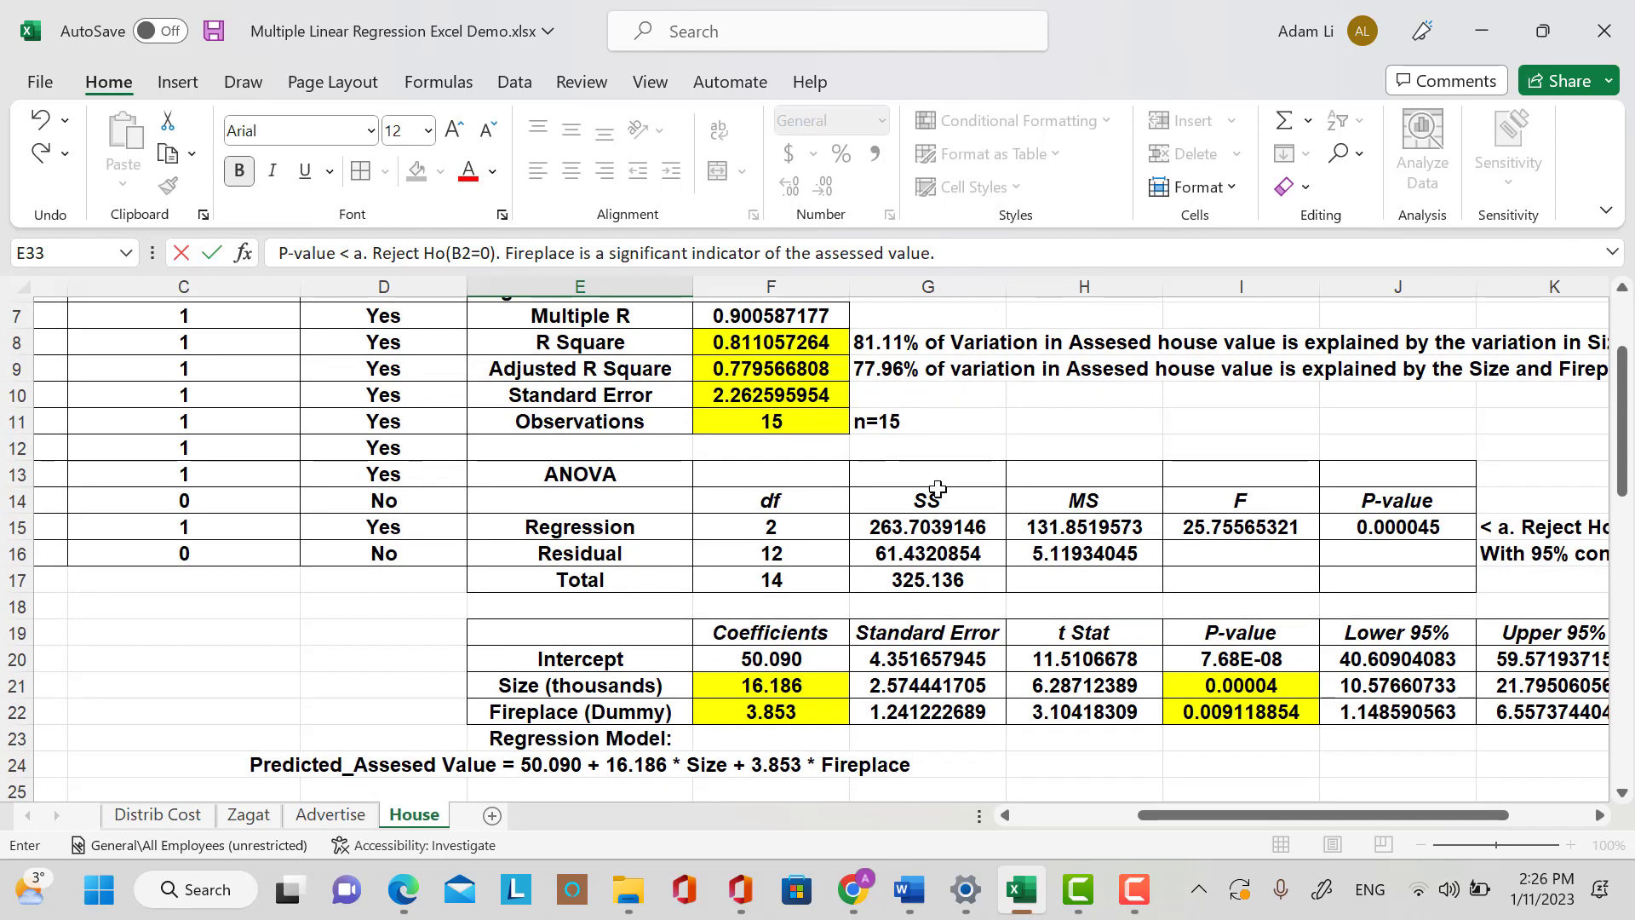
scroll(778, 577, up, 2)
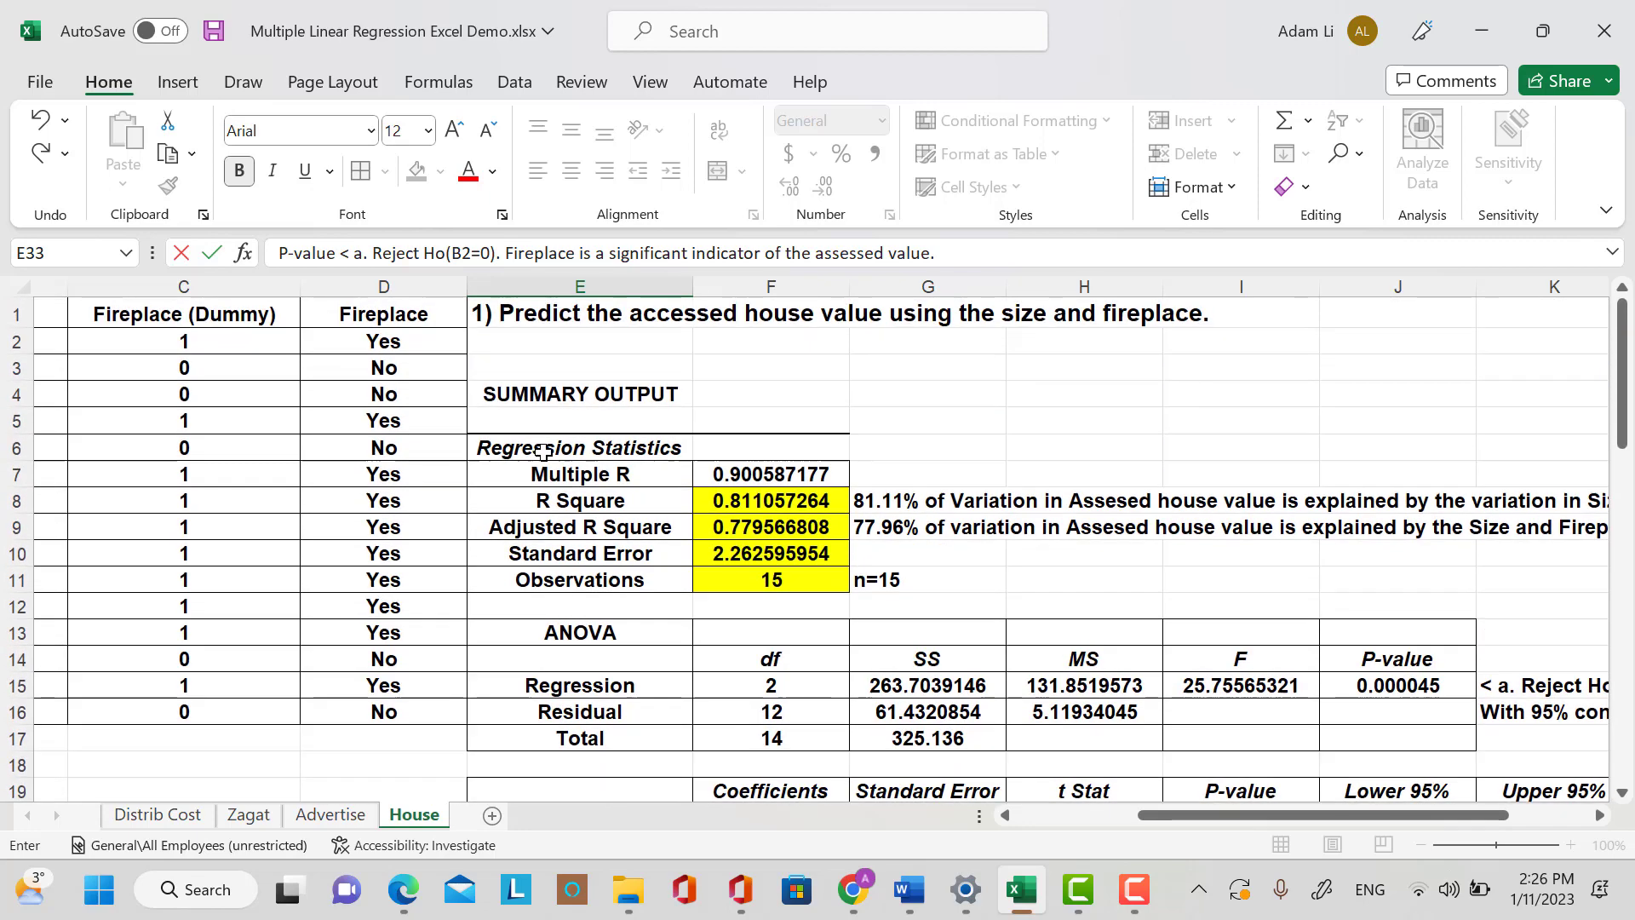